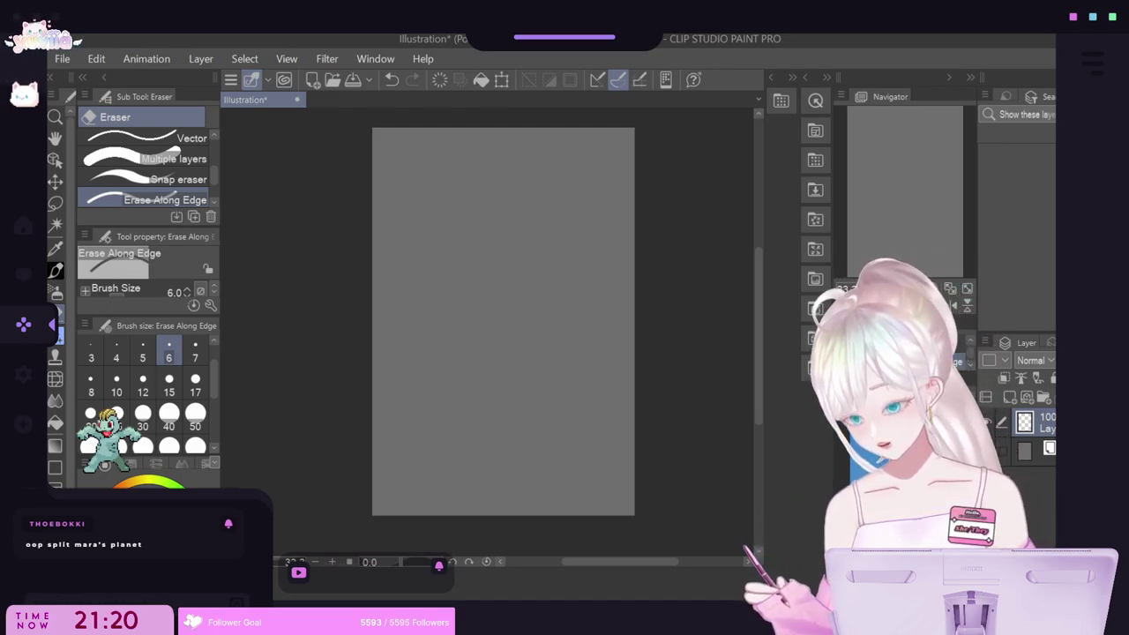
Sketch the rounded top of a head and its left side with the Kuro Sketch pen in the upper part of the canvas.
{"action": "left_click", "coordinate": [57, 269]}
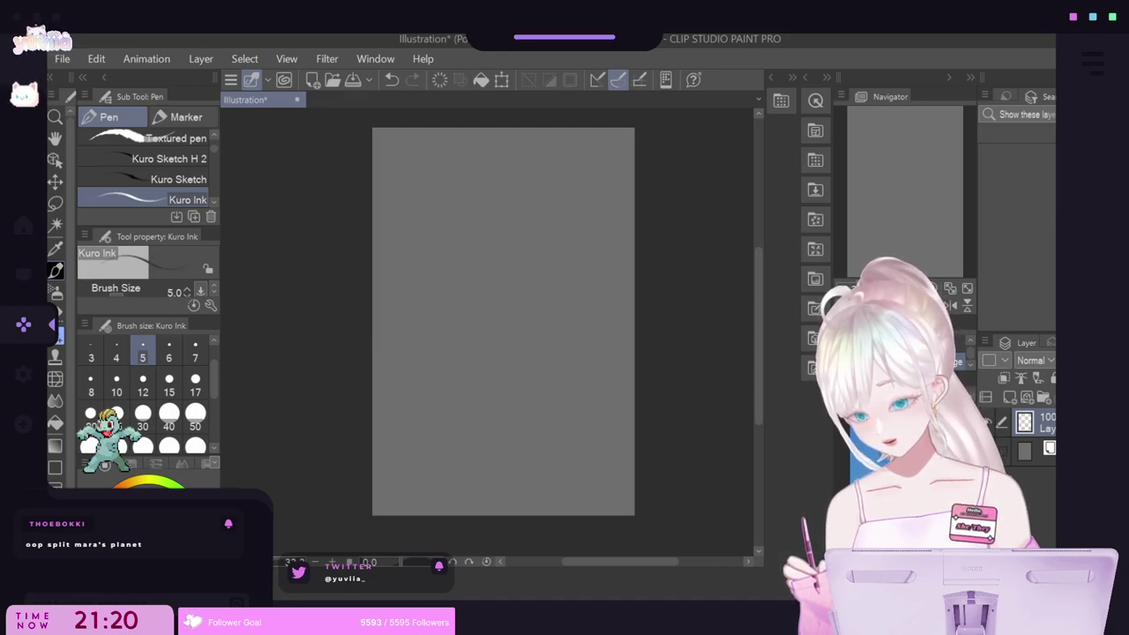
{"action": "left_click", "coordinate": [194, 181]}
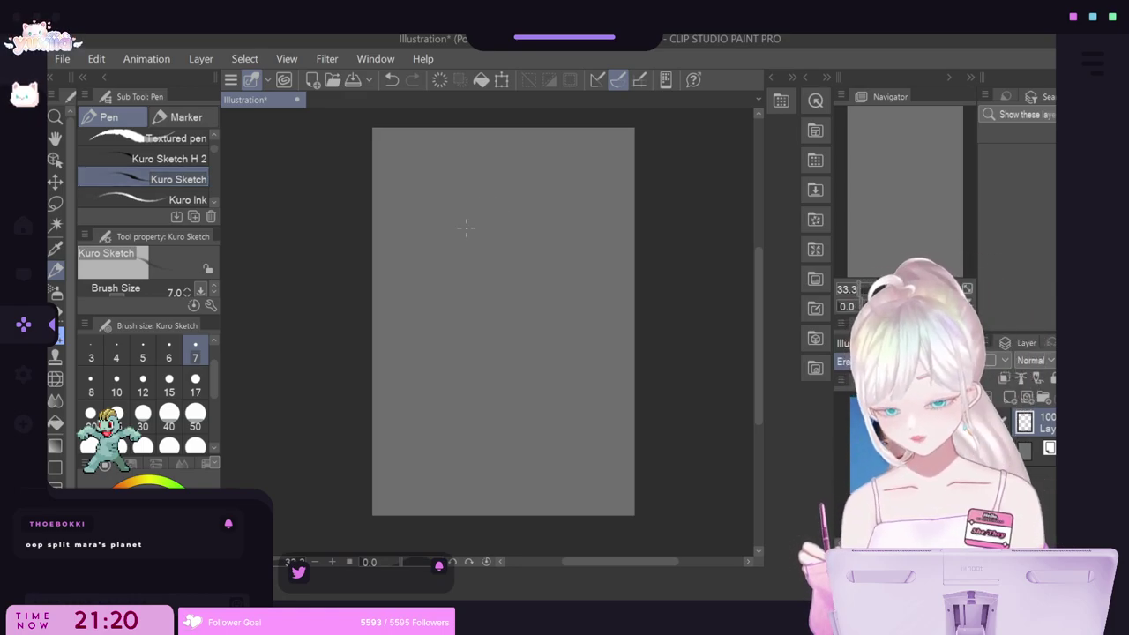
{"action": "mouse_move", "coordinate": [482, 194]}
{"action": "left_mouse_down"}
{"action": "mouse_move", "coordinate": [459, 240]}
{"action": "mouse_move", "coordinate": [471, 277]}
{"action": "mouse_move", "coordinate": [519, 199]}
{"action": "mouse_move", "coordinate": [535, 215]}
{"action": "mouse_move", "coordinate": [548, 210]}
{"action": "mouse_move", "coordinate": [561, 235]}
{"action": "mouse_move", "coordinate": [469, 275]}
{"action": "mouse_move", "coordinate": [501, 312]}
{"action": "left_mouse_up"}
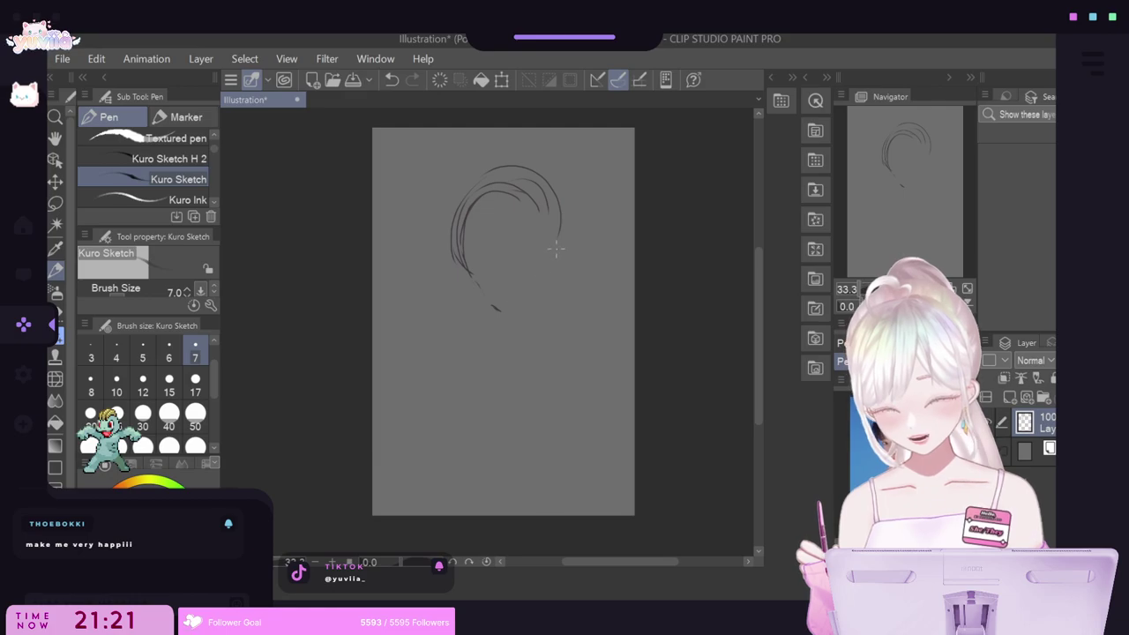
{"action": "mouse_move", "coordinate": [560, 229]}
{"action": "left_mouse_down"}
{"action": "mouse_move", "coordinate": [549, 282]}
{"action": "mouse_move", "coordinate": [503, 321]}
{"action": "left_mouse_up"}
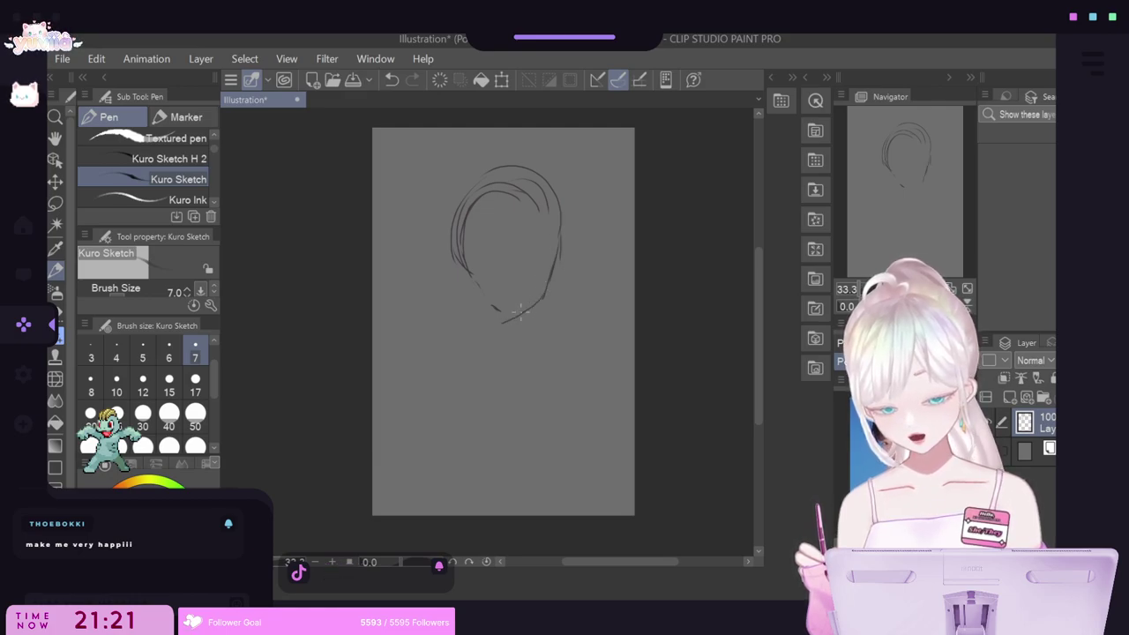
{"action": "left_click_drag", "start_coordinate": [468, 265], "coordinate": [493, 308]}
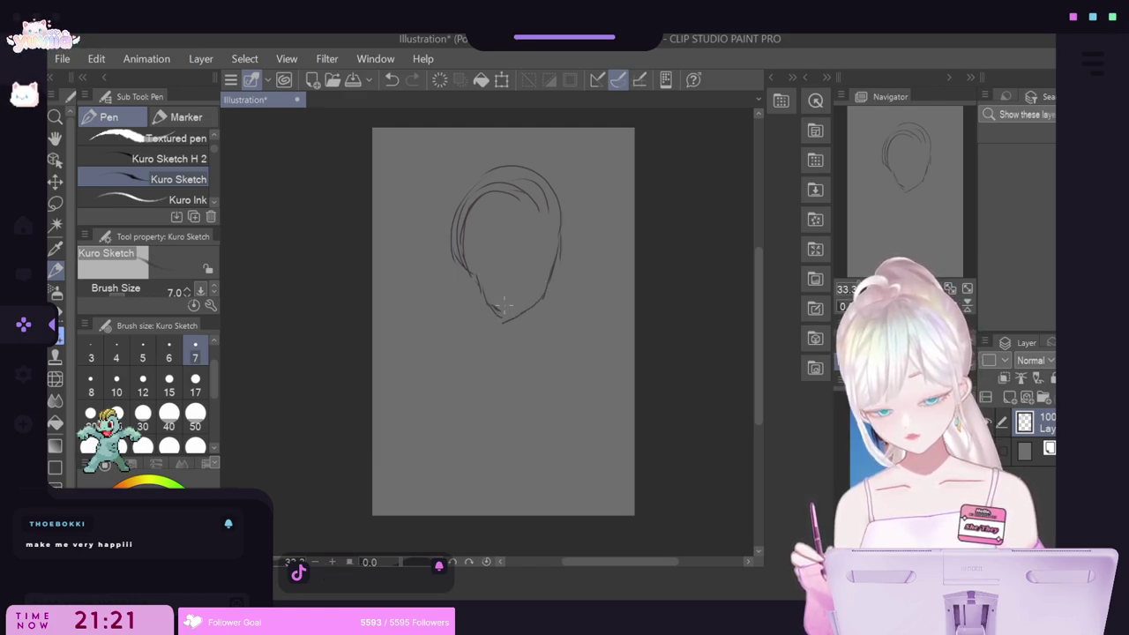
{"action": "left_click", "coordinate": [390, 81]}
{"action": "left_click", "coordinate": [390, 82]}
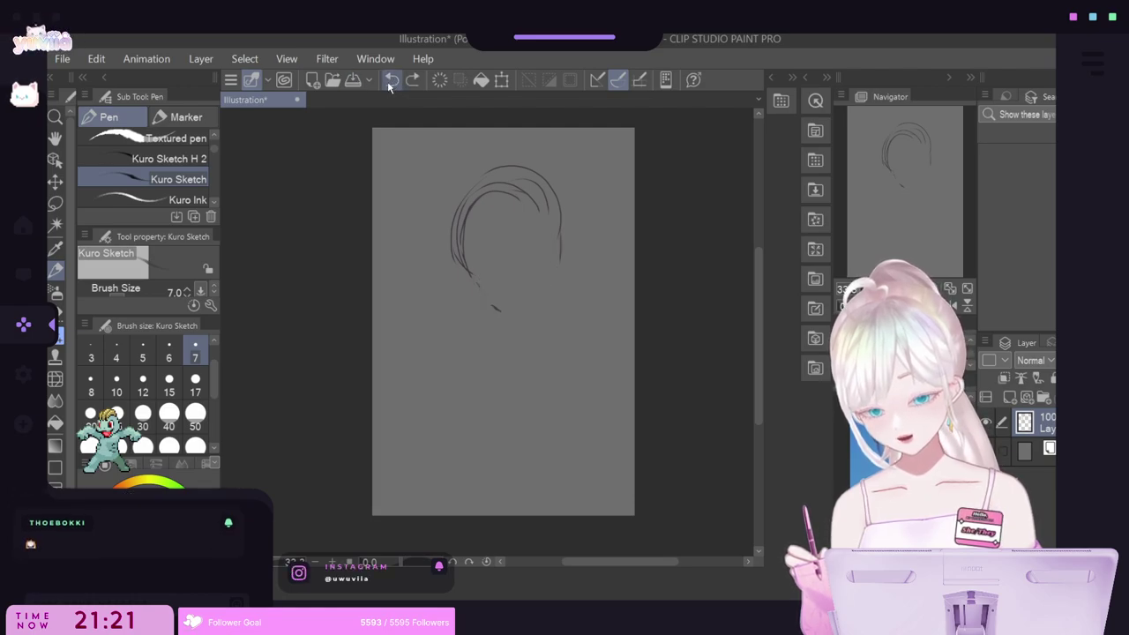
Sketch the left cheek, chin and right jawline, and round out the back of the head with an ear on the right side.
{"action": "mouse_move", "coordinate": [483, 173]}
{"action": "left_mouse_down"}
{"action": "mouse_move", "coordinate": [554, 189]}
{"action": "mouse_move", "coordinate": [565, 247]}
{"action": "left_mouse_up"}
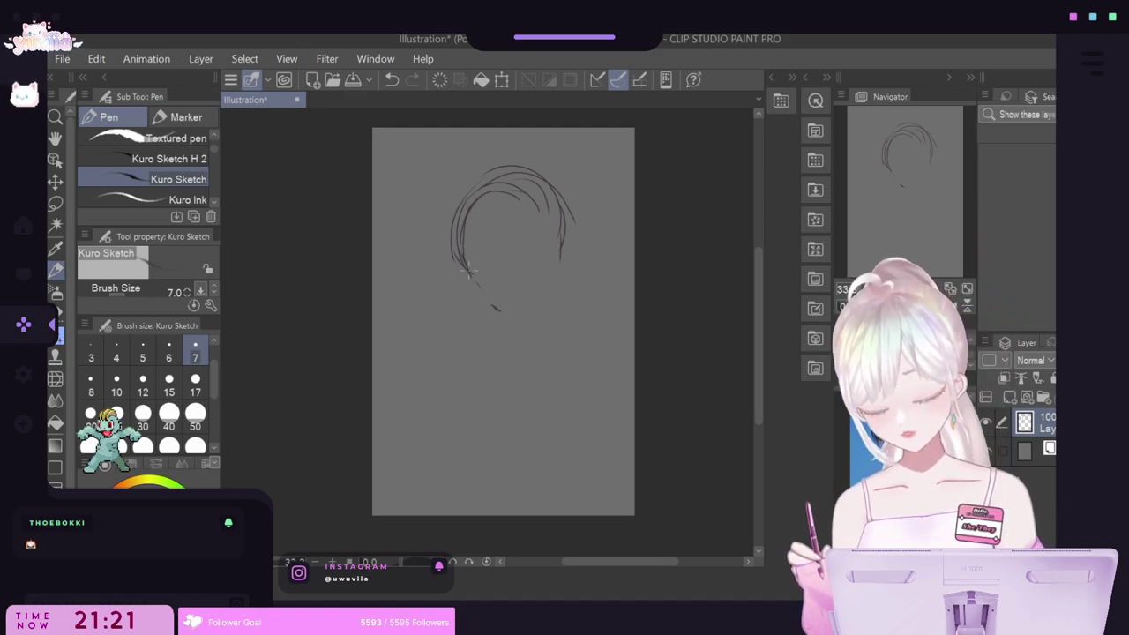
{"action": "left_click_drag", "start_coordinate": [462, 265], "coordinate": [501, 313]}
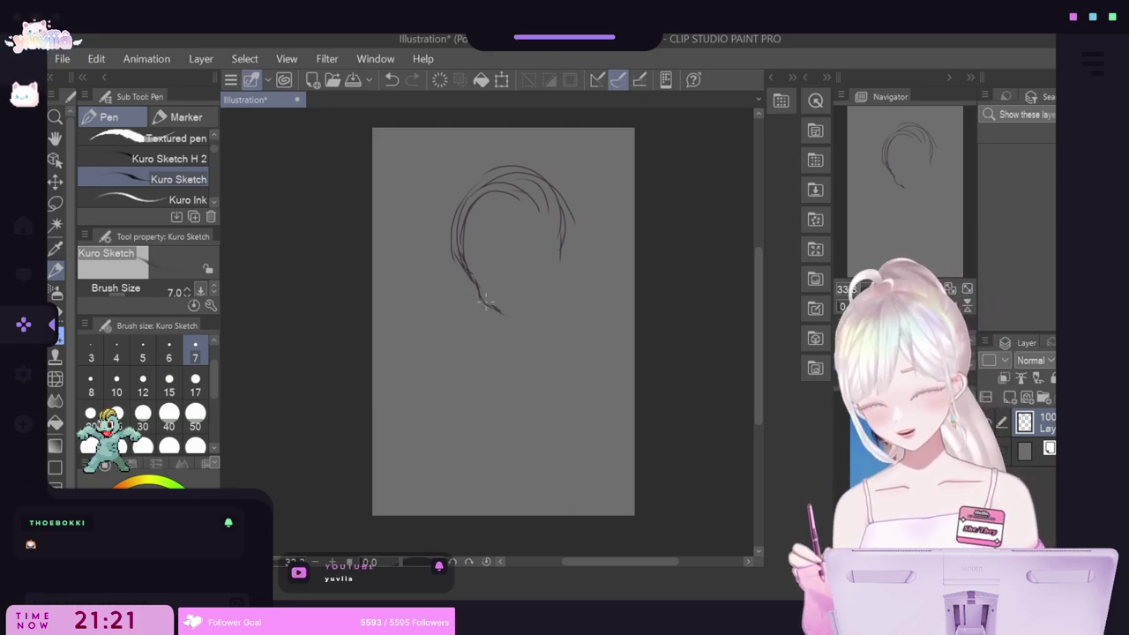
{"action": "left_click_drag", "start_coordinate": [499, 308], "coordinate": [528, 311]}
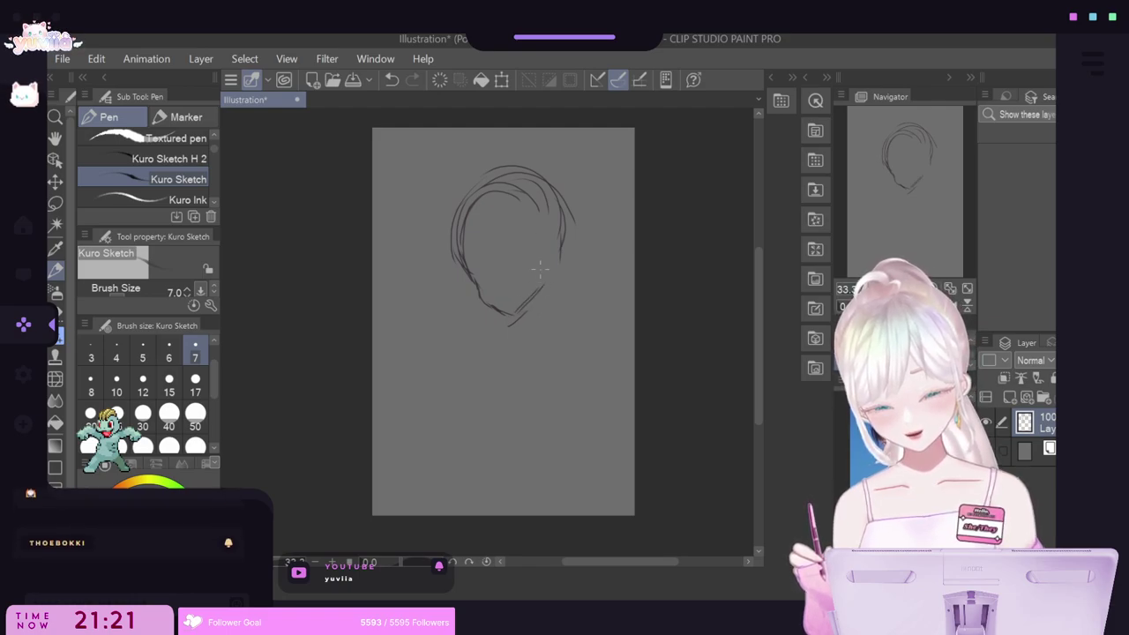
{"action": "mouse_move", "coordinate": [565, 192]}
{"action": "left_mouse_down"}
{"action": "mouse_move", "coordinate": [571, 255]}
{"action": "mouse_move", "coordinate": [558, 250]}
{"action": "mouse_move", "coordinate": [548, 272]}
{"action": "mouse_move", "coordinate": [565, 243]}
{"action": "mouse_move", "coordinate": [554, 235]}
{"action": "mouse_move", "coordinate": [554, 261]}
{"action": "mouse_move", "coordinate": [580, 240]}
{"action": "mouse_move", "coordinate": [561, 274]}
{"action": "left_mouse_up"}
{"action": "left_click_drag", "start_coordinate": [578, 227], "coordinate": [568, 265]}
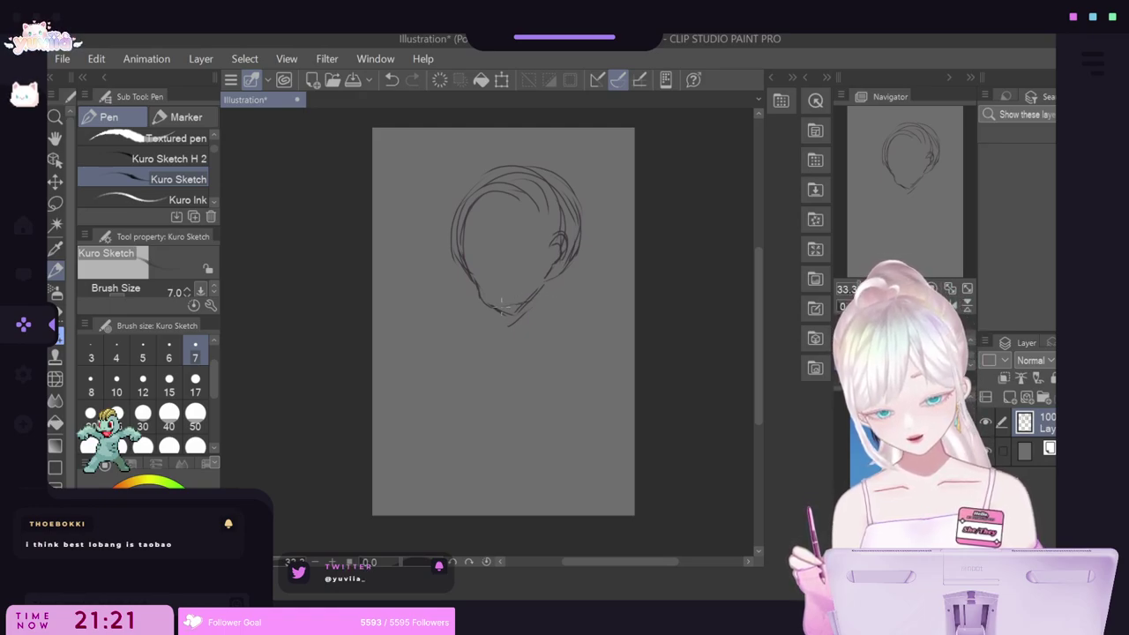
Sketch the left shoulder slope from the chin and a long line running down the body, reinforcing the chin line.
{"action": "mouse_move", "coordinate": [494, 314]}
{"action": "left_mouse_down"}
{"action": "mouse_move", "coordinate": [520, 303]}
{"action": "mouse_move", "coordinate": [458, 388]}
{"action": "left_mouse_up"}
{"action": "left_click_drag", "start_coordinate": [506, 310], "coordinate": [527, 300]}
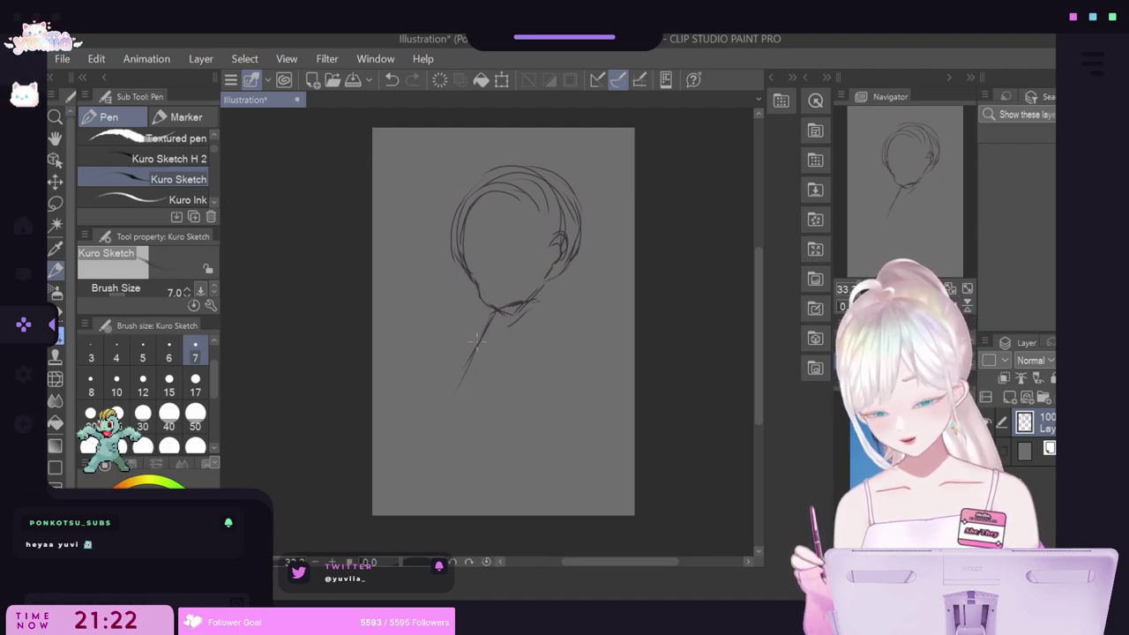
{"action": "left_click_drag", "start_coordinate": [476, 343], "coordinate": [452, 393]}
{"action": "mouse_move", "coordinate": [490, 312]}
{"action": "left_mouse_down"}
{"action": "mouse_move", "coordinate": [476, 377]}
{"action": "mouse_move", "coordinate": [485, 445]}
{"action": "left_mouse_up"}
{"action": "left_click_drag", "start_coordinate": [485, 388], "coordinate": [488, 471]}
Sketch the second long line down the body, the chest contour on the left, and the collar strokes under the jaw.
{"action": "mouse_move", "coordinate": [529, 307]}
{"action": "left_mouse_down"}
{"action": "mouse_move", "coordinate": [537, 342]}
{"action": "mouse_move", "coordinate": [528, 374]}
{"action": "mouse_move", "coordinate": [491, 358]}
{"action": "mouse_move", "coordinate": [476, 479]}
{"action": "left_mouse_up"}
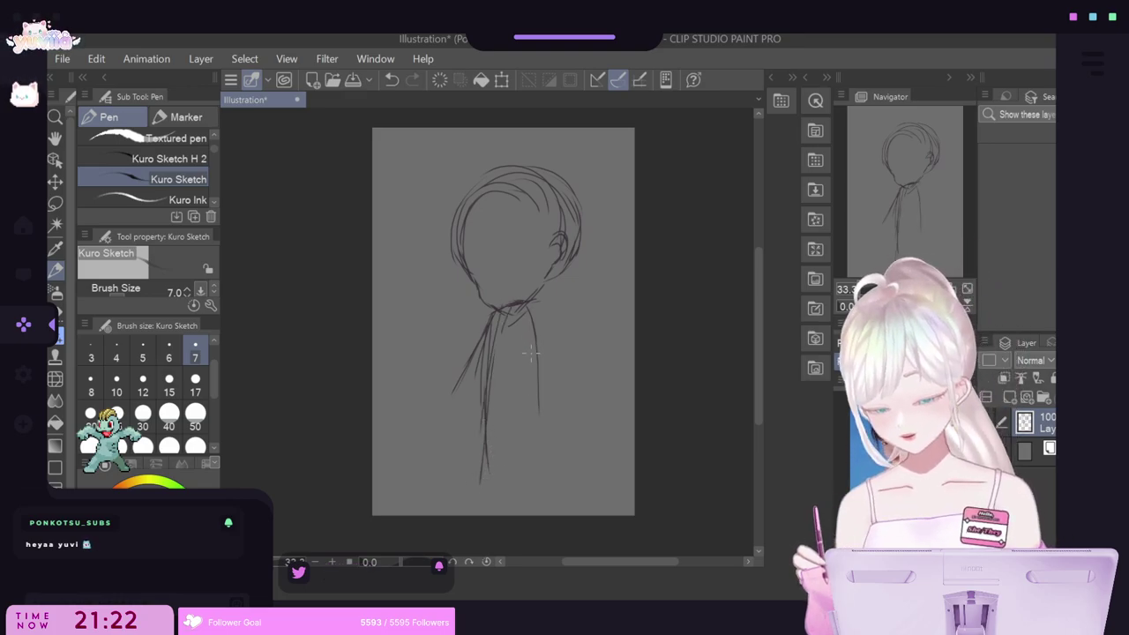
{"action": "left_click_drag", "start_coordinate": [533, 337], "coordinate": [533, 458]}
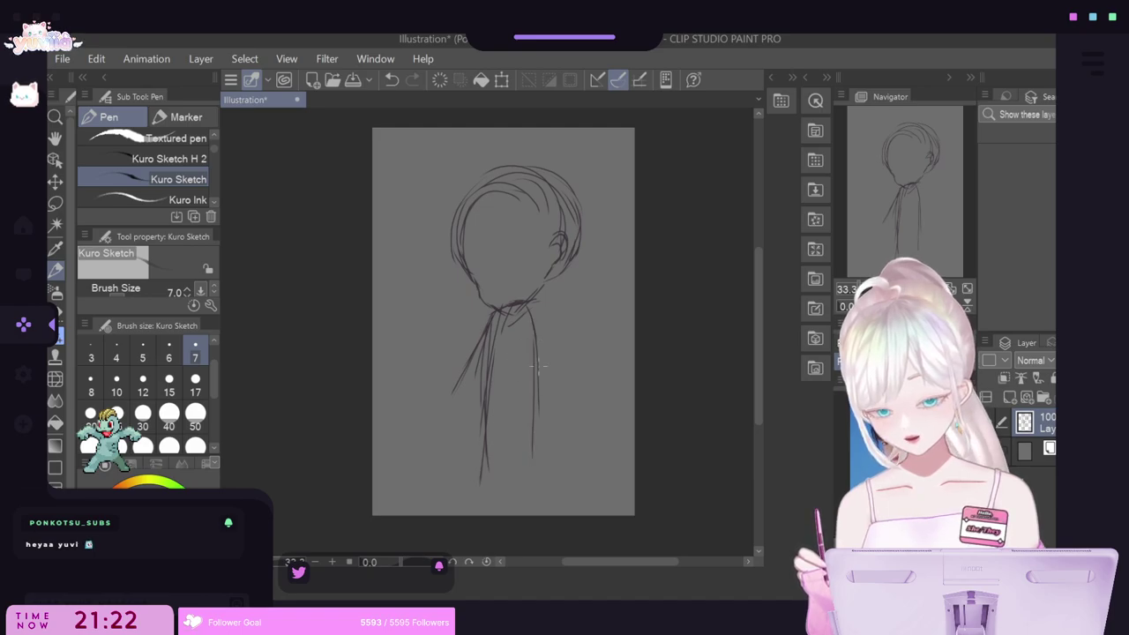
{"action": "left_click_drag", "start_coordinate": [536, 379], "coordinate": [535, 484]}
{"action": "mouse_move", "coordinate": [483, 333]}
{"action": "left_mouse_down"}
{"action": "mouse_move", "coordinate": [445, 397]}
{"action": "mouse_move", "coordinate": [454, 380]}
{"action": "mouse_move", "coordinate": [446, 397]}
{"action": "mouse_move", "coordinate": [487, 465]}
{"action": "left_mouse_up"}
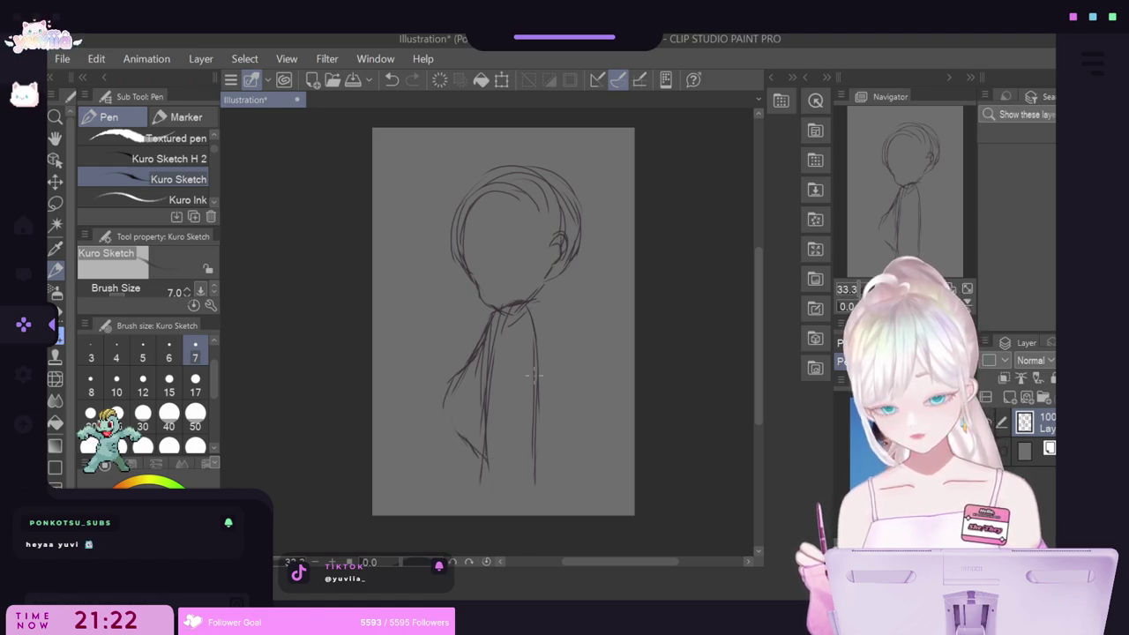
{"action": "left_click_drag", "start_coordinate": [520, 306], "coordinate": [553, 295]}
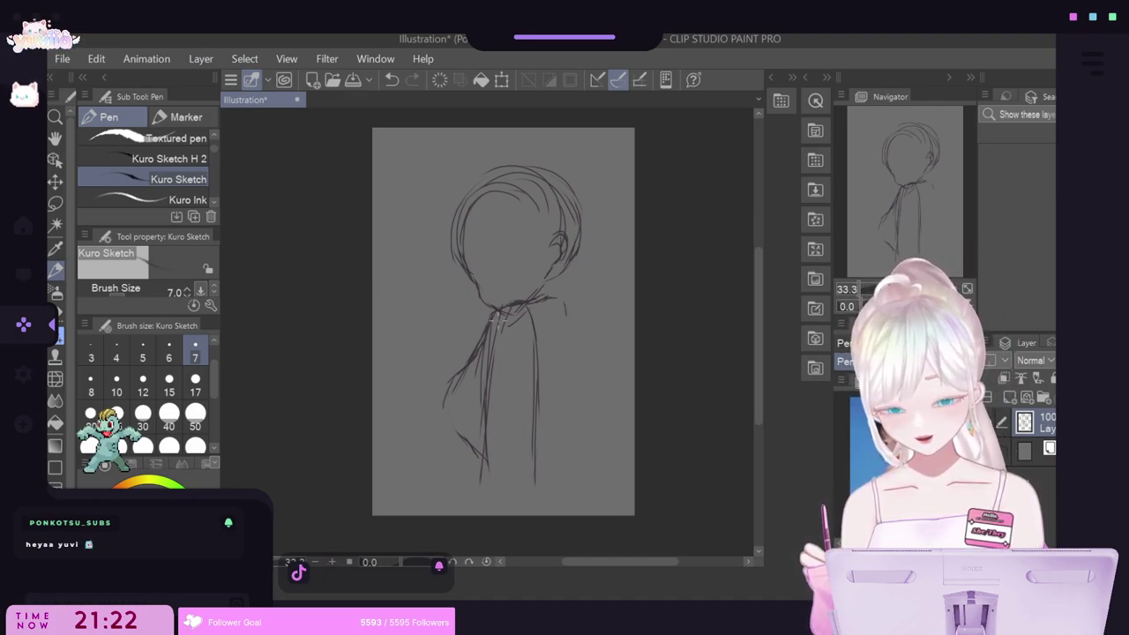
{"action": "left_click_drag", "start_coordinate": [517, 302], "coordinate": [551, 287]}
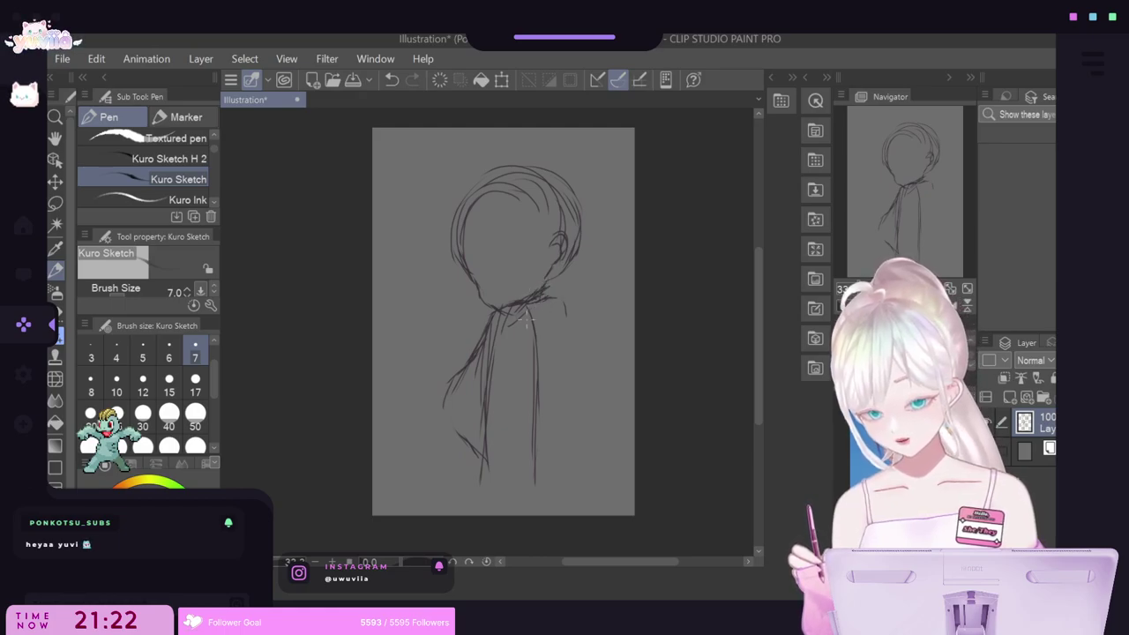
Lasso the body sketch below the chin, move it slightly down away from the head, and clear the selection.
{"action": "left_click", "coordinate": [55, 202]}
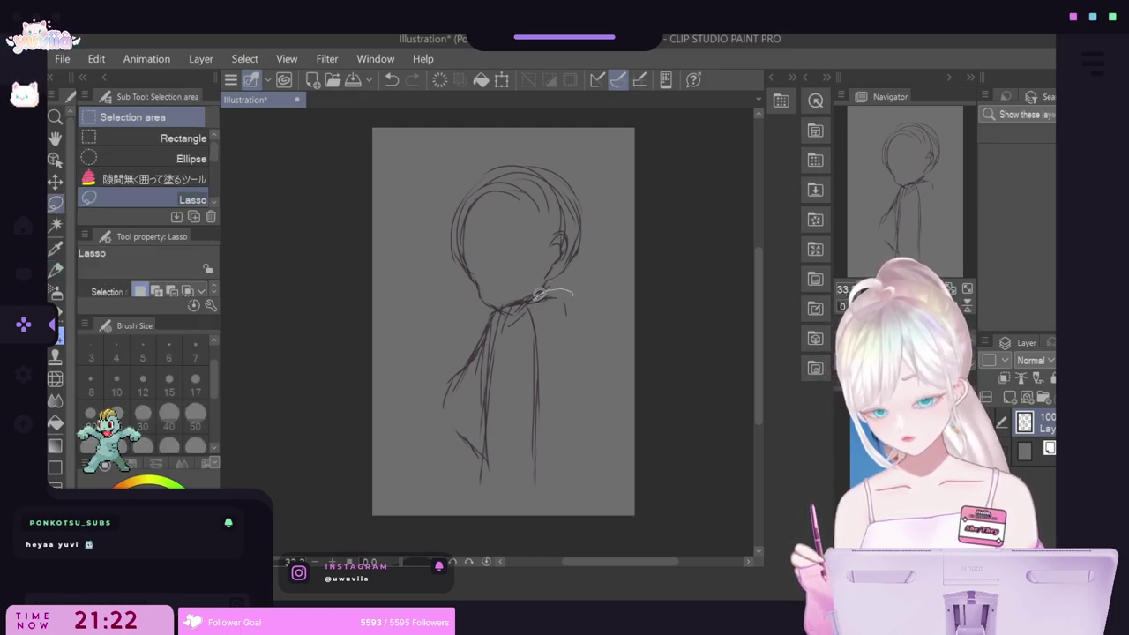
{"action": "mouse_move", "coordinate": [536, 294]}
{"action": "left_mouse_down"}
{"action": "mouse_move", "coordinate": [493, 311]}
{"action": "mouse_move", "coordinate": [418, 408]}
{"action": "mouse_move", "coordinate": [618, 438]}
{"action": "mouse_move", "coordinate": [576, 300]}
{"action": "left_mouse_up"}
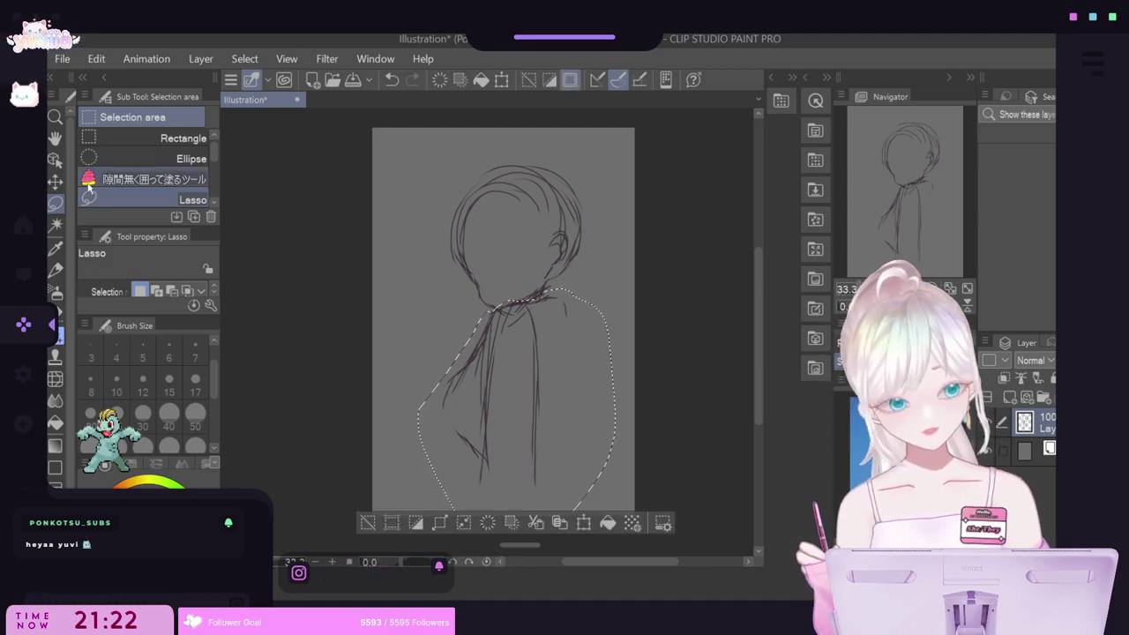
{"action": "key", "text": "ctrl+t"}
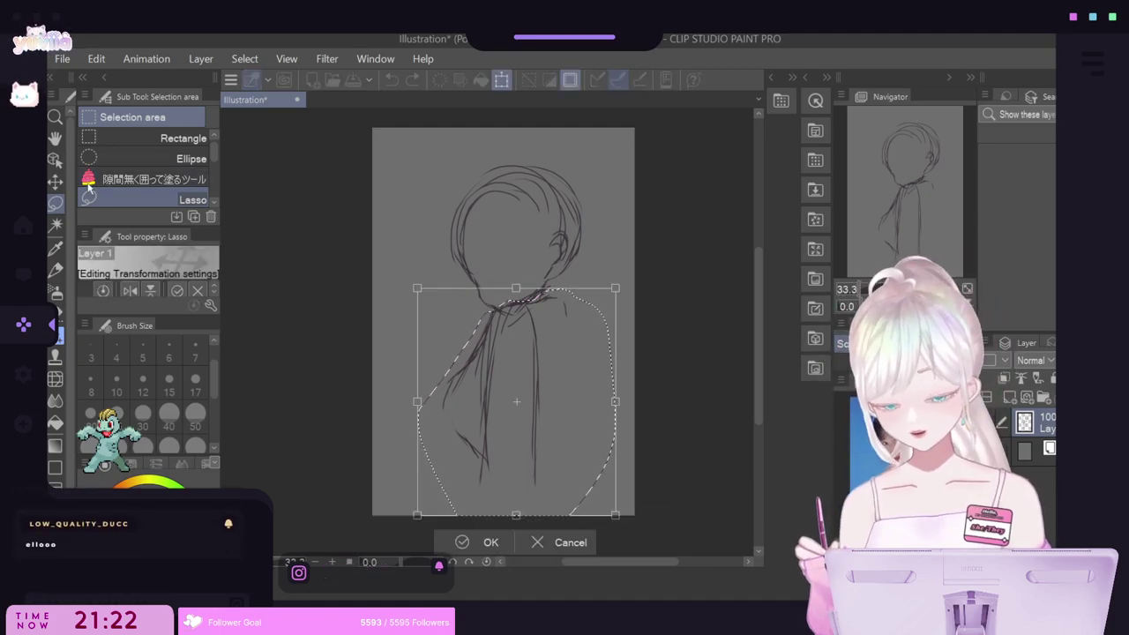
{"action": "left_click_drag", "start_coordinate": [528, 414], "coordinate": [526, 421]}
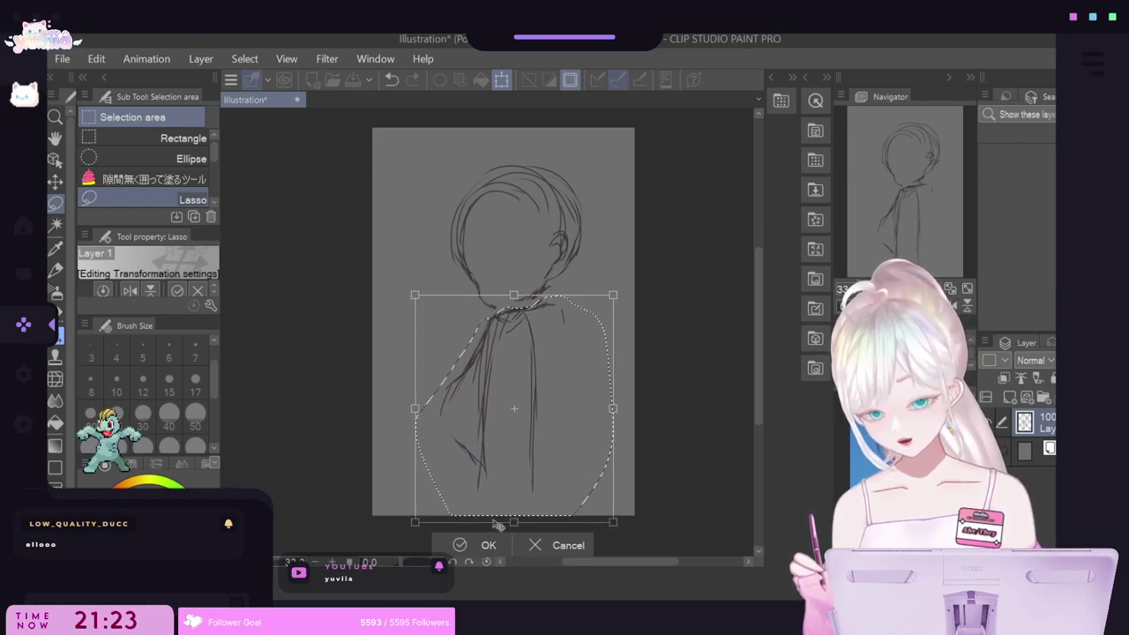
{"action": "left_click", "coordinate": [466, 547]}
{"action": "left_click", "coordinate": [362, 512]}
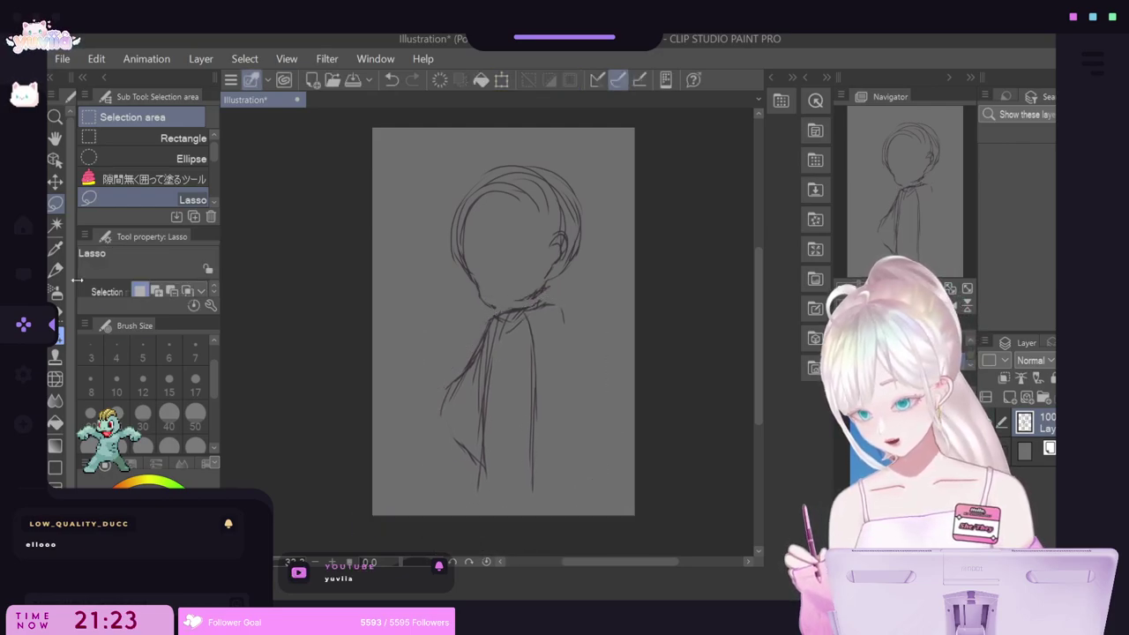
Add pen strokes for the collar behind the neck and the start of the right shoulder and upper arm.
{"action": "key", "text": "p"}
{"action": "mouse_move", "coordinate": [541, 303]}
{"action": "left_mouse_down"}
{"action": "mouse_move", "coordinate": [558, 295]}
{"action": "mouse_move", "coordinate": [566, 311]}
{"action": "left_mouse_up"}
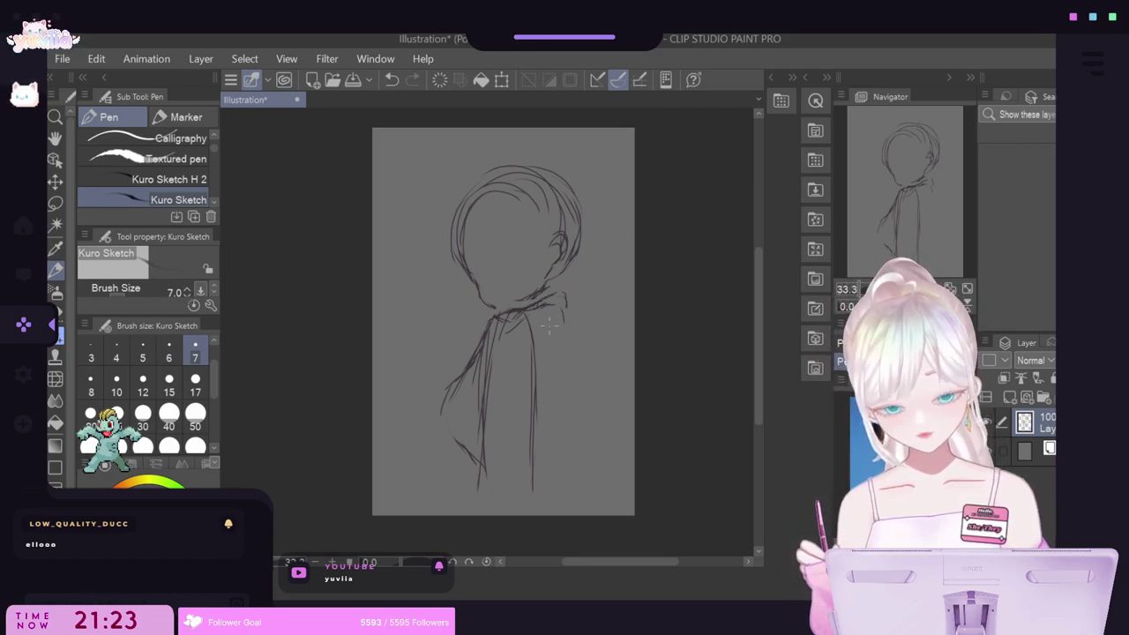
{"action": "mouse_move", "coordinate": [524, 312]}
{"action": "left_mouse_down"}
{"action": "mouse_move", "coordinate": [585, 321]}
{"action": "mouse_move", "coordinate": [571, 366]}
{"action": "left_mouse_up"}
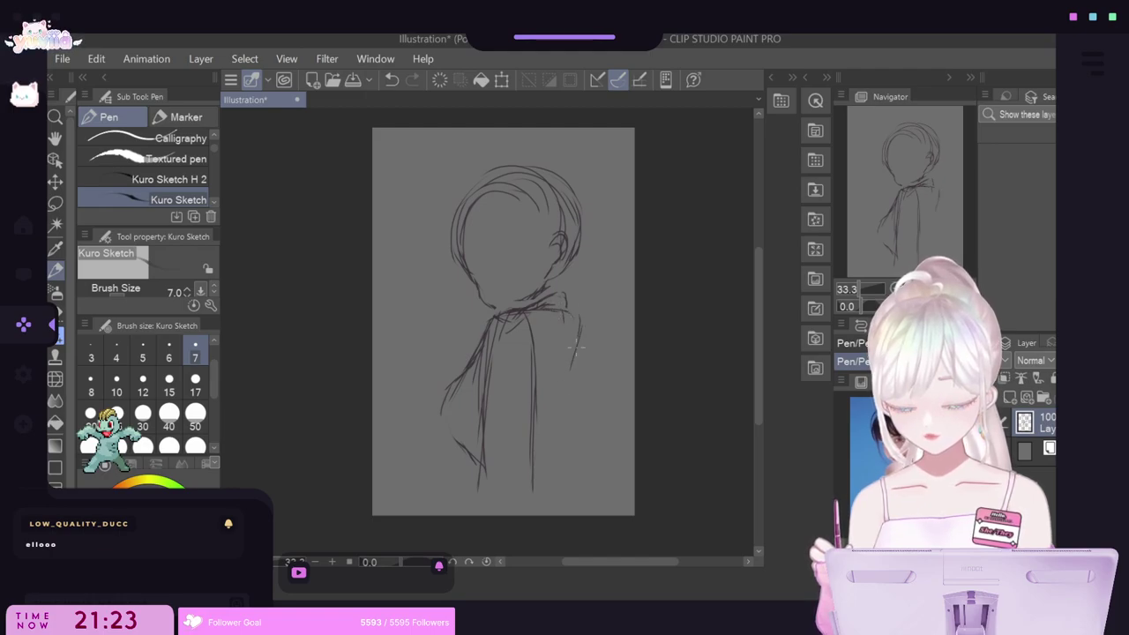
{"action": "left_click_drag", "start_coordinate": [544, 312], "coordinate": [568, 300]}
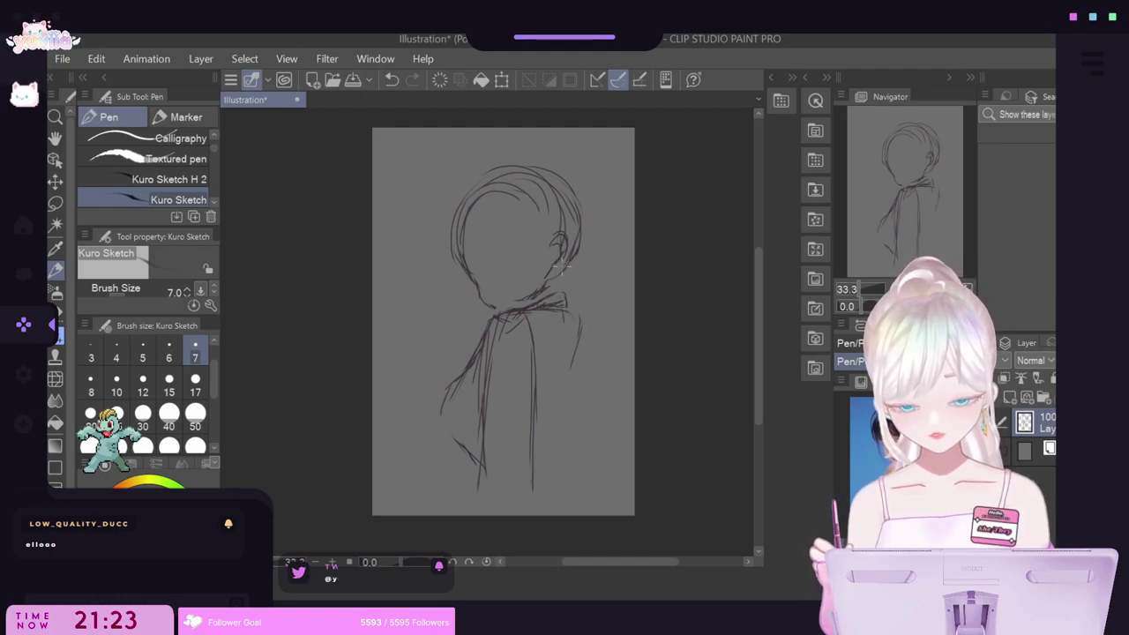
Sketch long hair curves behind the head and extend the right shoulder and arm line toward the lower edge of the canvas.
{"action": "left_click_drag", "start_coordinate": [557, 183], "coordinate": [585, 263]}
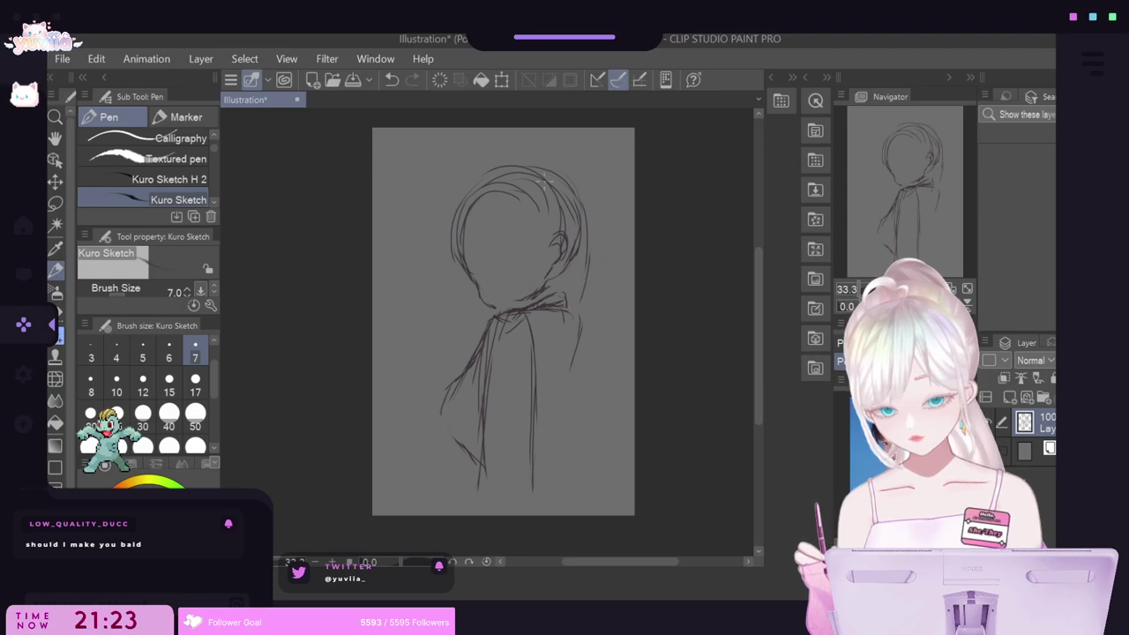
{"action": "mouse_move", "coordinate": [533, 158]}
{"action": "left_mouse_down"}
{"action": "mouse_move", "coordinate": [598, 217]}
{"action": "mouse_move", "coordinate": [593, 295]}
{"action": "left_mouse_up"}
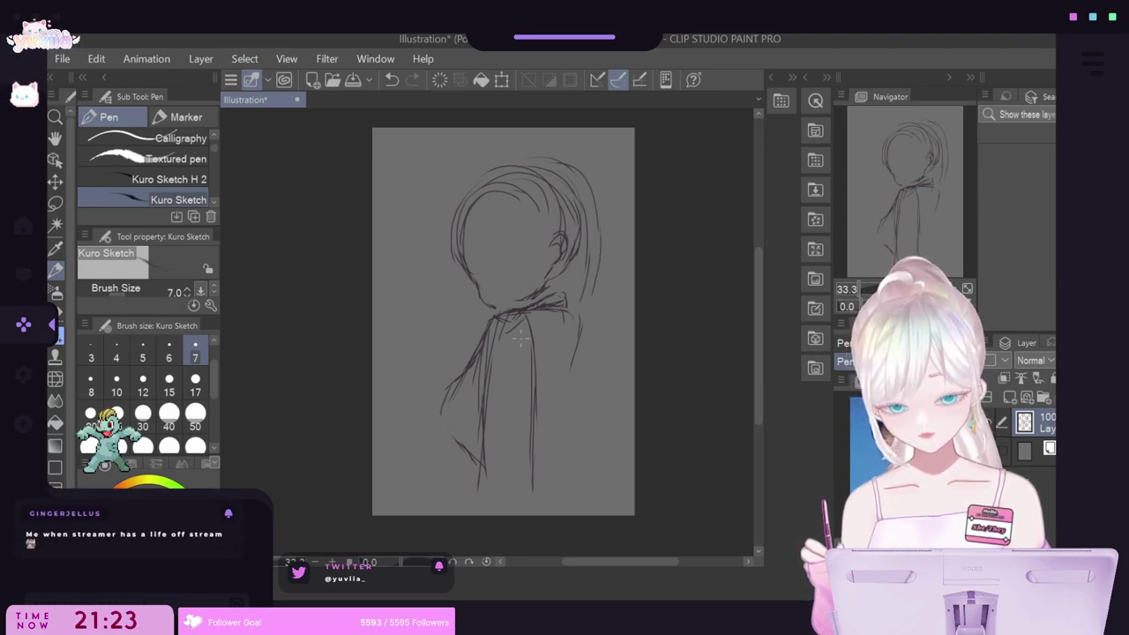
{"action": "mouse_move", "coordinate": [569, 395]}
{"action": "left_mouse_down"}
{"action": "mouse_move", "coordinate": [545, 469]}
{"action": "mouse_move", "coordinate": [552, 503]}
{"action": "left_mouse_up"}
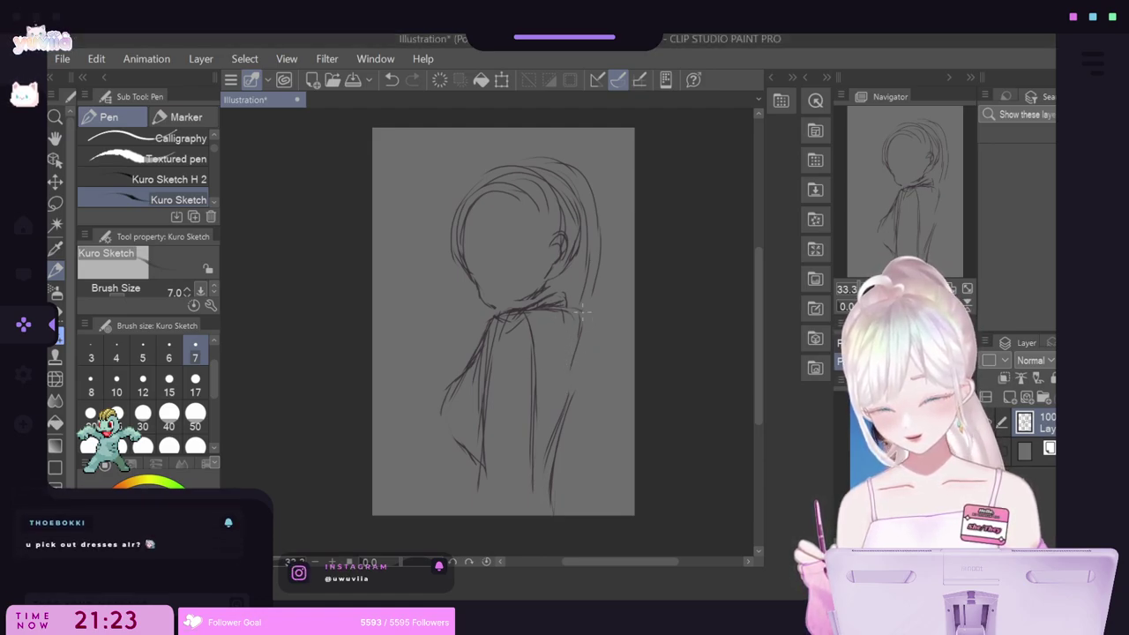
{"action": "left_click_drag", "start_coordinate": [577, 309], "coordinate": [571, 379]}
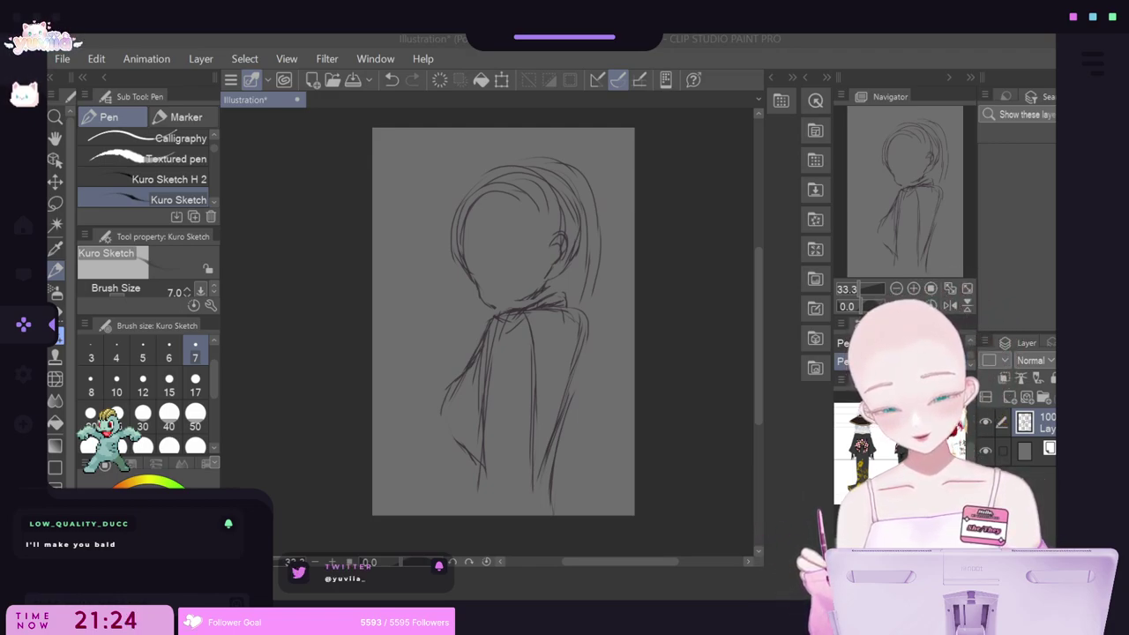
Sketch a slanted hat brim line across the forehead, from above the back of the head down past the left side.
{"action": "scroll", "coordinate": [503, 346], "scroll_direction": "down", "scroll_amount": 1}
{"action": "scroll", "coordinate": [512, 346], "scroll_direction": "up", "scroll_amount": 2}
{"action": "scroll", "coordinate": [582, 353], "scroll_direction": "down", "scroll_amount": 1}
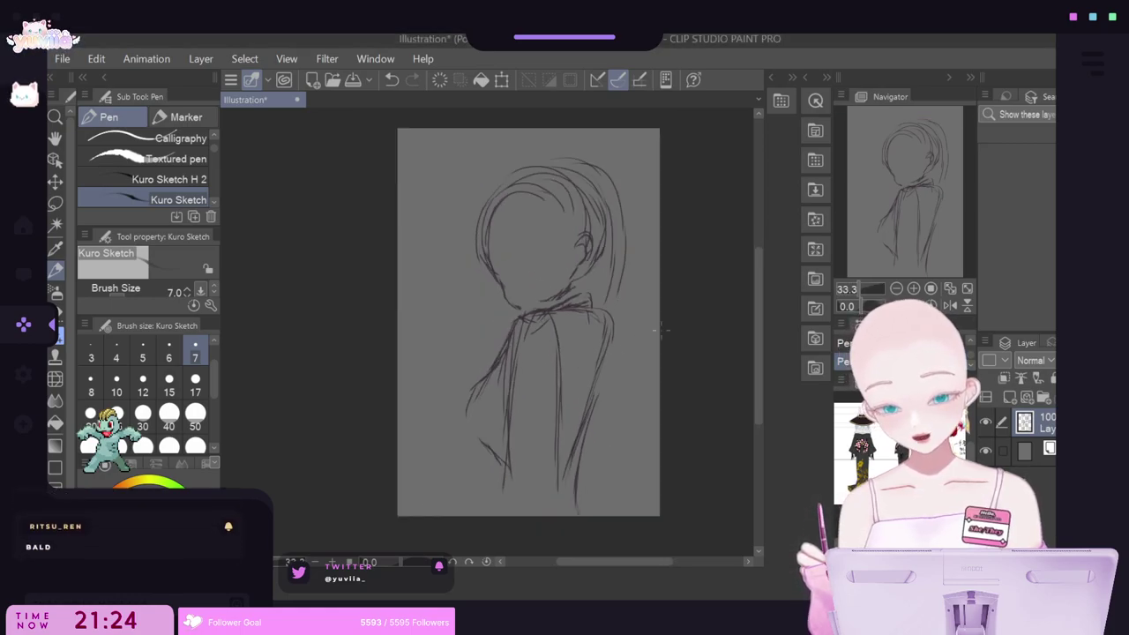
{"action": "scroll", "coordinate": [653, 323], "scroll_direction": "up", "scroll_amount": 1}
{"action": "scroll", "coordinate": [638, 318], "scroll_direction": "down", "scroll_amount": 2}
{"action": "scroll", "coordinate": [635, 302], "scroll_direction": "up", "scroll_amount": 2}
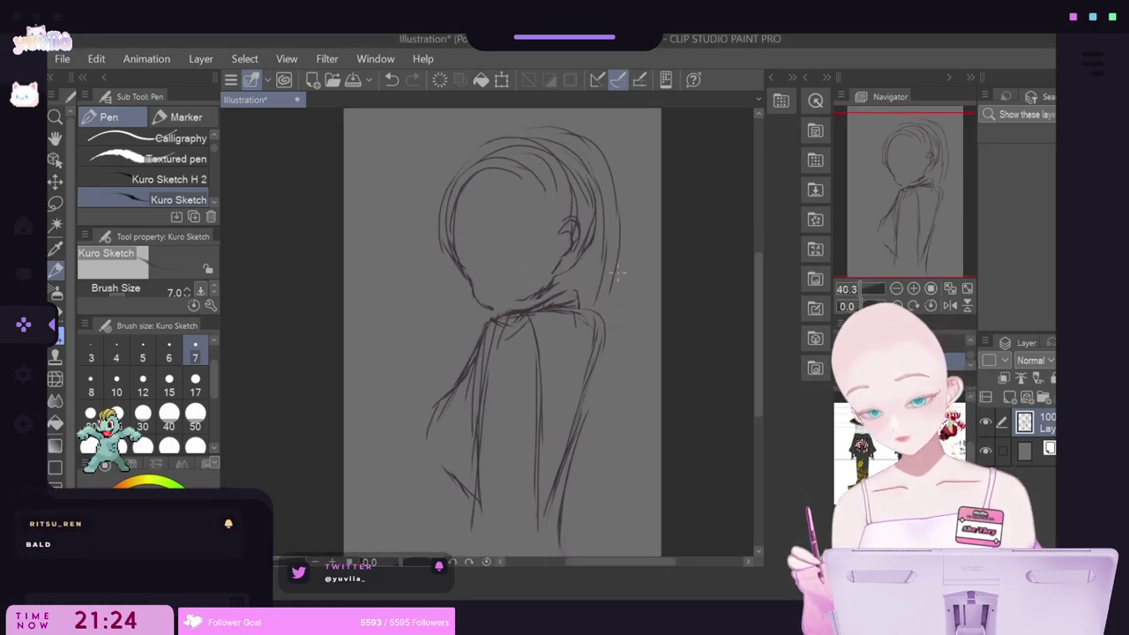
{"action": "mouse_move", "coordinate": [582, 121]}
{"action": "left_mouse_down"}
{"action": "mouse_move", "coordinate": [511, 157]}
{"action": "mouse_move", "coordinate": [404, 259]}
{"action": "left_mouse_up"}
{"action": "left_click_drag", "start_coordinate": [591, 120], "coordinate": [531, 150]}
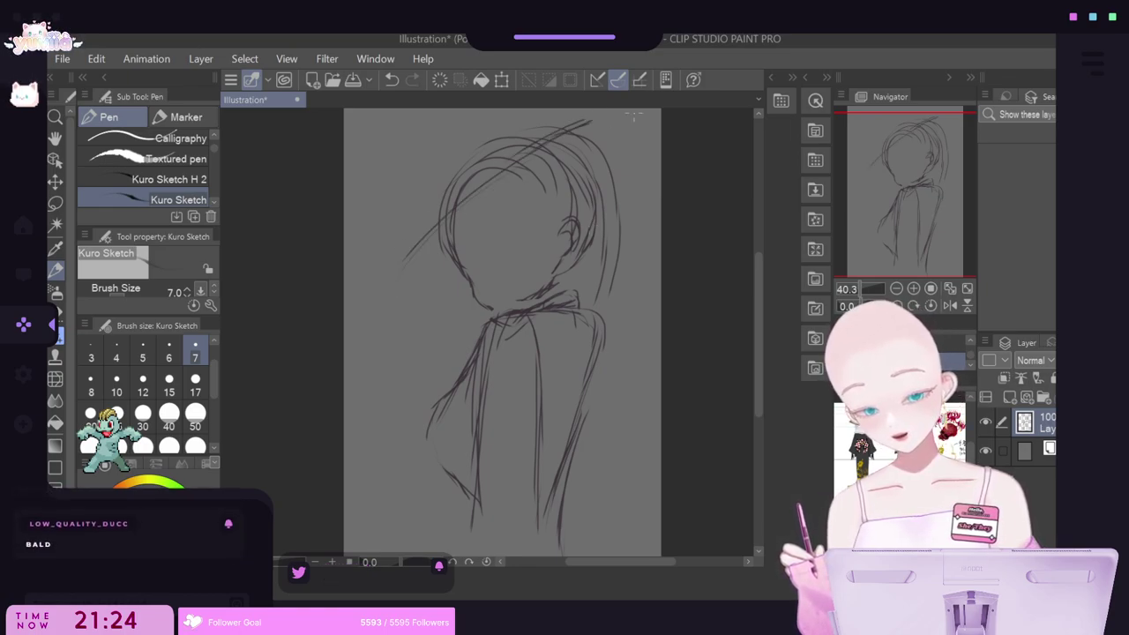
Build up the steep outer left edge of the hat with repeated slanted strokes down to the brim.
{"action": "left_click_drag", "start_coordinate": [439, 153], "coordinate": [399, 247]}
{"action": "left_click_drag", "start_coordinate": [450, 125], "coordinate": [395, 247]}
{"action": "left_click_drag", "start_coordinate": [429, 177], "coordinate": [404, 233]}
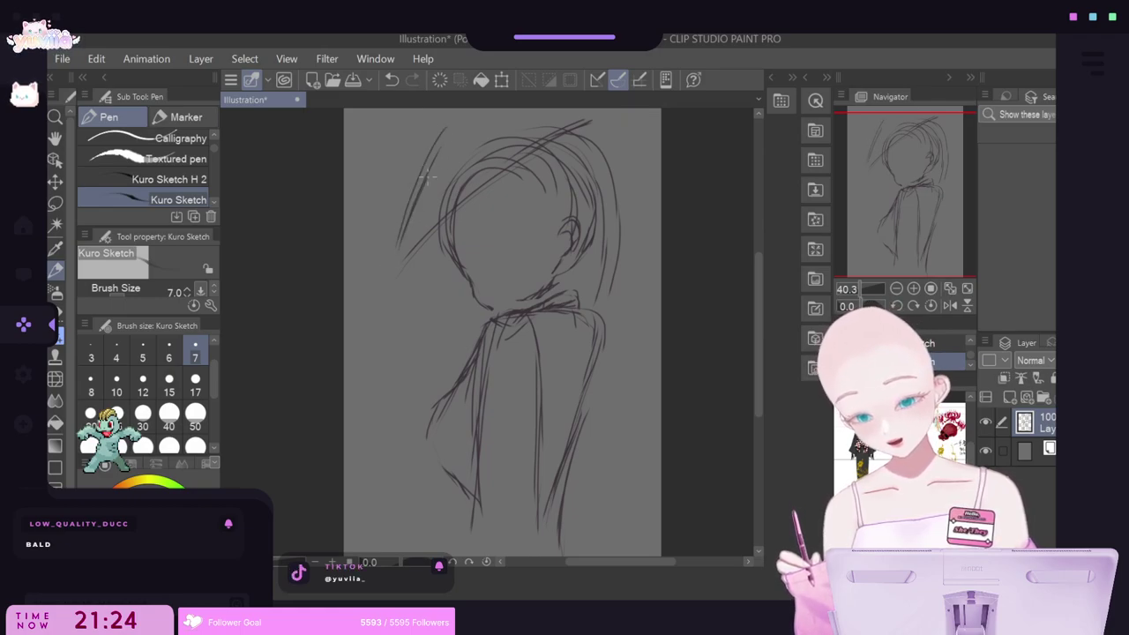
{"action": "left_click_drag", "start_coordinate": [457, 127], "coordinate": [427, 180]}
{"action": "left_click_drag", "start_coordinate": [448, 112], "coordinate": [395, 243]}
{"action": "left_click_drag", "start_coordinate": [427, 132], "coordinate": [387, 277]}
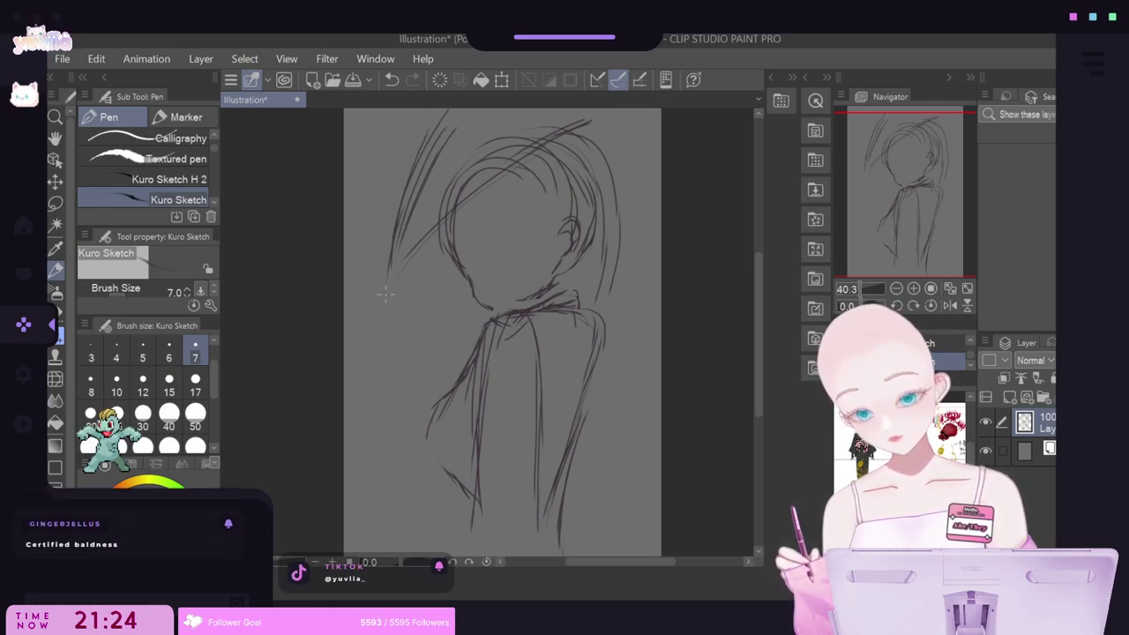
Extend the brim toward the upper right and close its pointed left tip with additional strokes.
{"action": "mouse_move", "coordinate": [637, 113]}
{"action": "left_mouse_down"}
{"action": "mouse_move", "coordinate": [508, 167]}
{"action": "mouse_move", "coordinate": [589, 131]}
{"action": "left_mouse_up"}
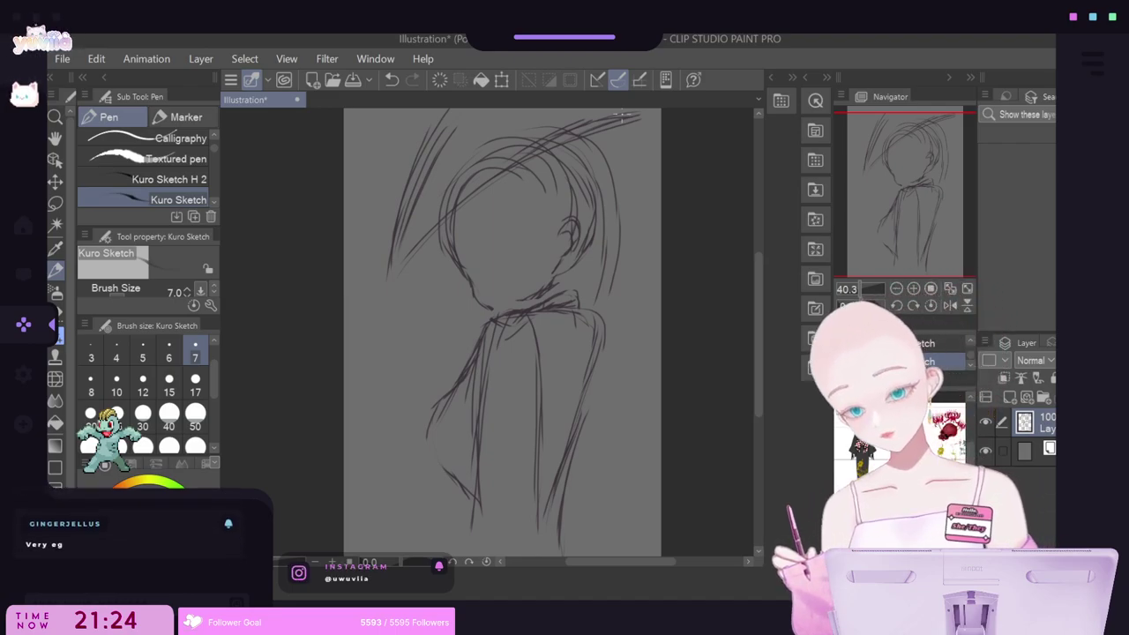
{"action": "mouse_move", "coordinate": [441, 110]}
{"action": "left_mouse_down"}
{"action": "mouse_move", "coordinate": [408, 172]}
{"action": "mouse_move", "coordinate": [382, 264]}
{"action": "left_mouse_up"}
{"action": "mouse_move", "coordinate": [439, 213]}
{"action": "left_mouse_down"}
{"action": "mouse_move", "coordinate": [391, 263]}
{"action": "mouse_move", "coordinate": [403, 268]}
{"action": "mouse_move", "coordinate": [425, 245]}
{"action": "left_mouse_up"}
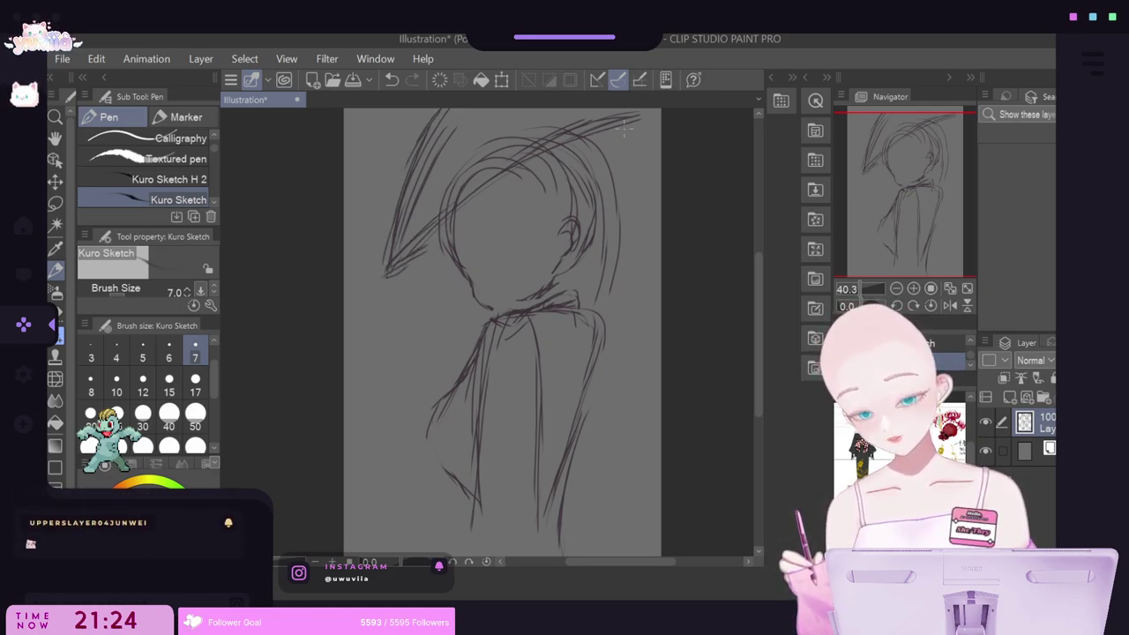
Add a closing stroke under the hat brim's upper right end and sketch the bust lines across the chest.
{"action": "left_click_drag", "start_coordinate": [631, 124], "coordinate": [577, 157]}
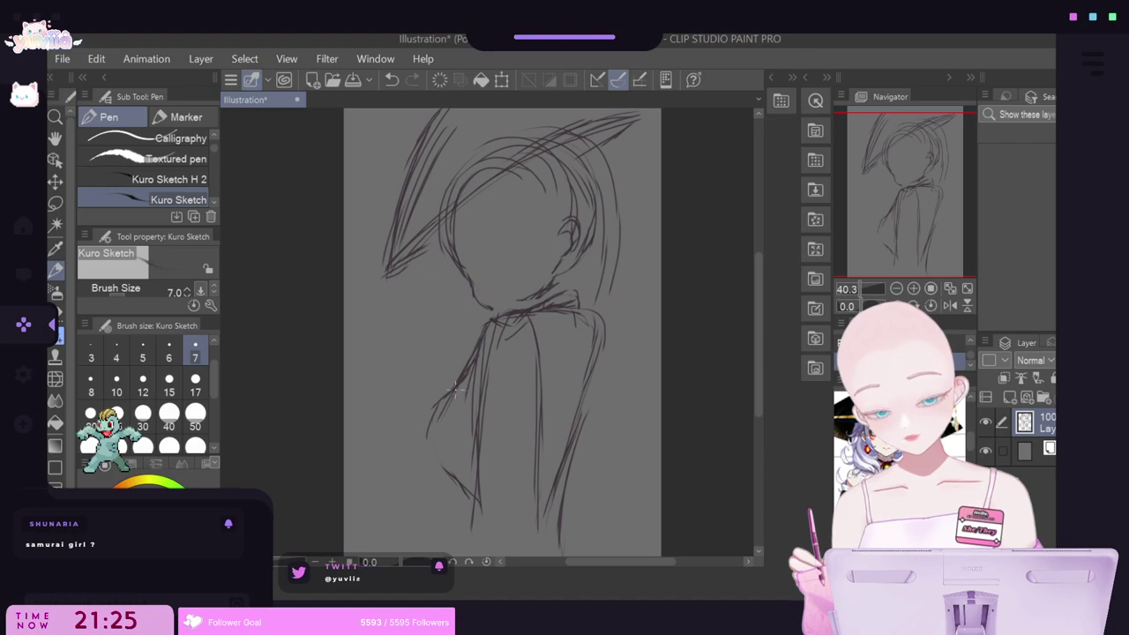
{"action": "mouse_move", "coordinate": [461, 382]}
{"action": "left_mouse_down"}
{"action": "mouse_move", "coordinate": [518, 381]}
{"action": "mouse_move", "coordinate": [501, 393]}
{"action": "mouse_move", "coordinate": [532, 431]}
{"action": "left_mouse_up"}
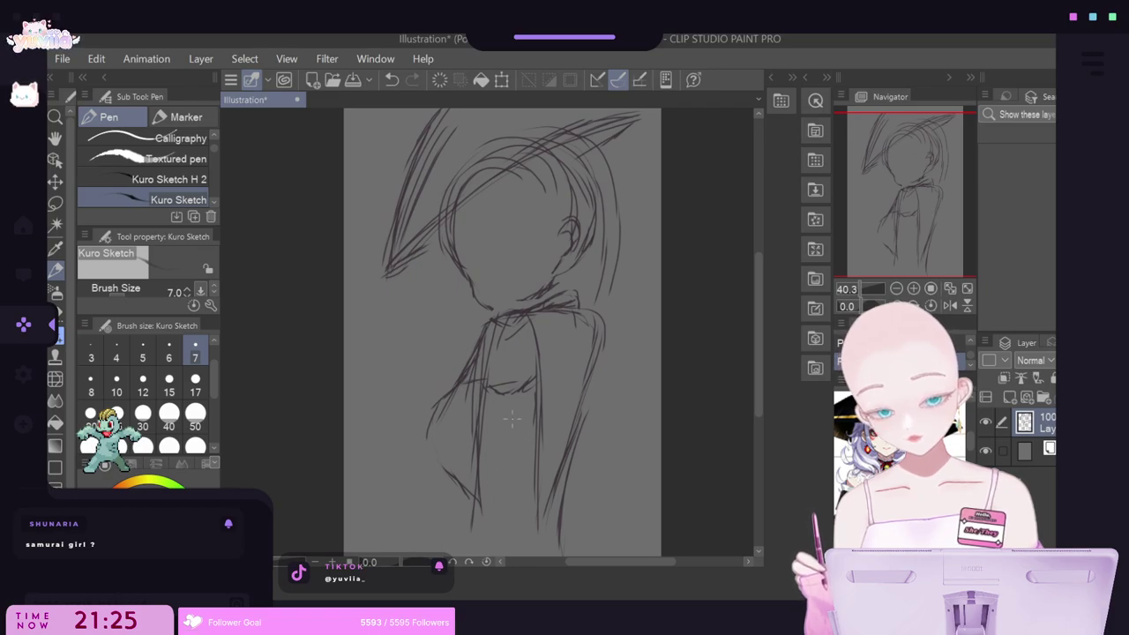
{"action": "mouse_move", "coordinate": [454, 393]}
{"action": "left_mouse_down"}
{"action": "mouse_move", "coordinate": [487, 397]}
{"action": "mouse_move", "coordinate": [504, 429]}
{"action": "mouse_move", "coordinate": [534, 418]}
{"action": "left_mouse_up"}
{"action": "left_click_drag", "start_coordinate": [587, 389], "coordinate": [584, 410]}
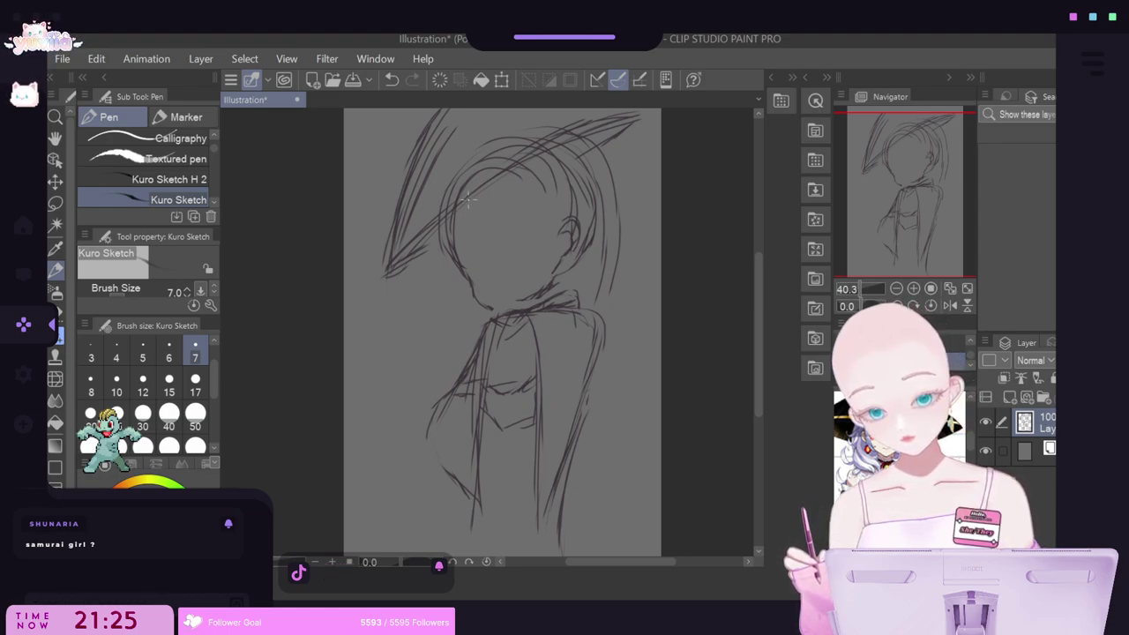
Sketch bangs and face-framing hair locks over the forehead and cheeks, and darken the collar line at the neck.
{"action": "mouse_move", "coordinate": [475, 196]}
{"action": "left_mouse_down"}
{"action": "mouse_move", "coordinate": [457, 234]}
{"action": "mouse_move", "coordinate": [446, 222]}
{"action": "mouse_move", "coordinate": [441, 231]}
{"action": "mouse_move", "coordinate": [441, 268]}
{"action": "left_mouse_up"}
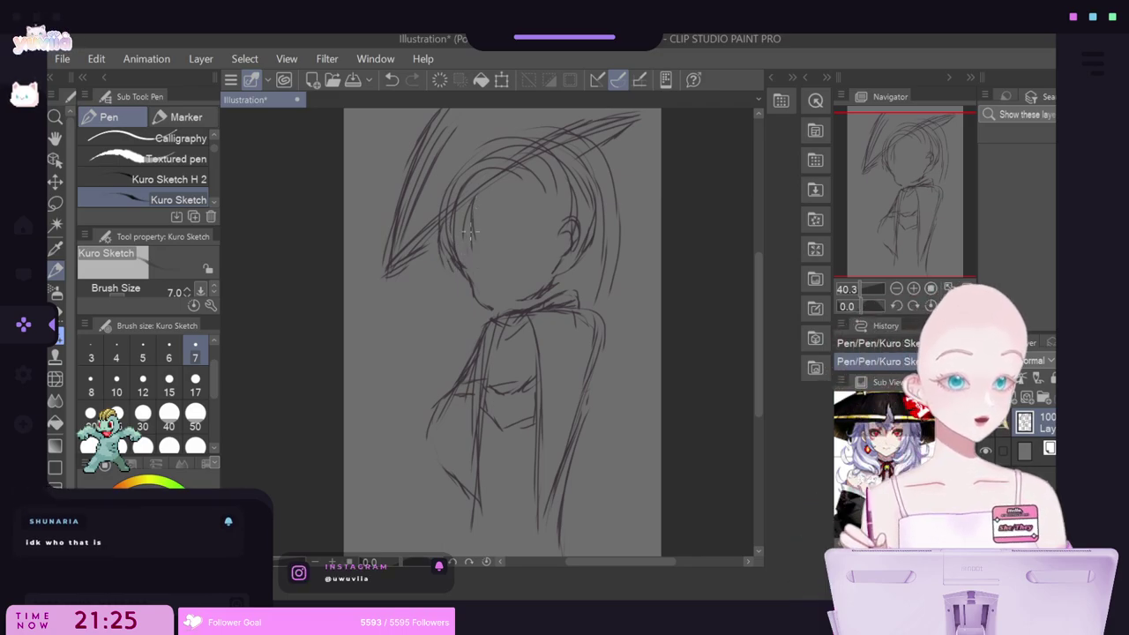
{"action": "left_click_drag", "start_coordinate": [481, 190], "coordinate": [469, 271]}
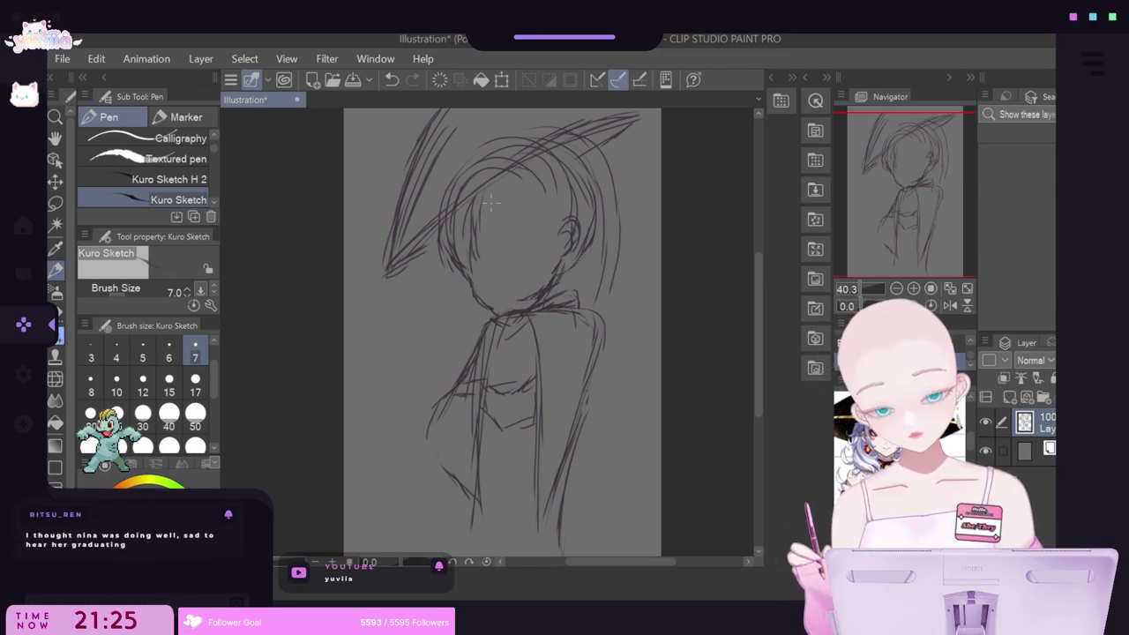
{"action": "mouse_move", "coordinate": [487, 198]}
{"action": "left_mouse_down"}
{"action": "mouse_move", "coordinate": [501, 237]}
{"action": "mouse_move", "coordinate": [529, 245]}
{"action": "mouse_move", "coordinate": [538, 289]}
{"action": "left_mouse_up"}
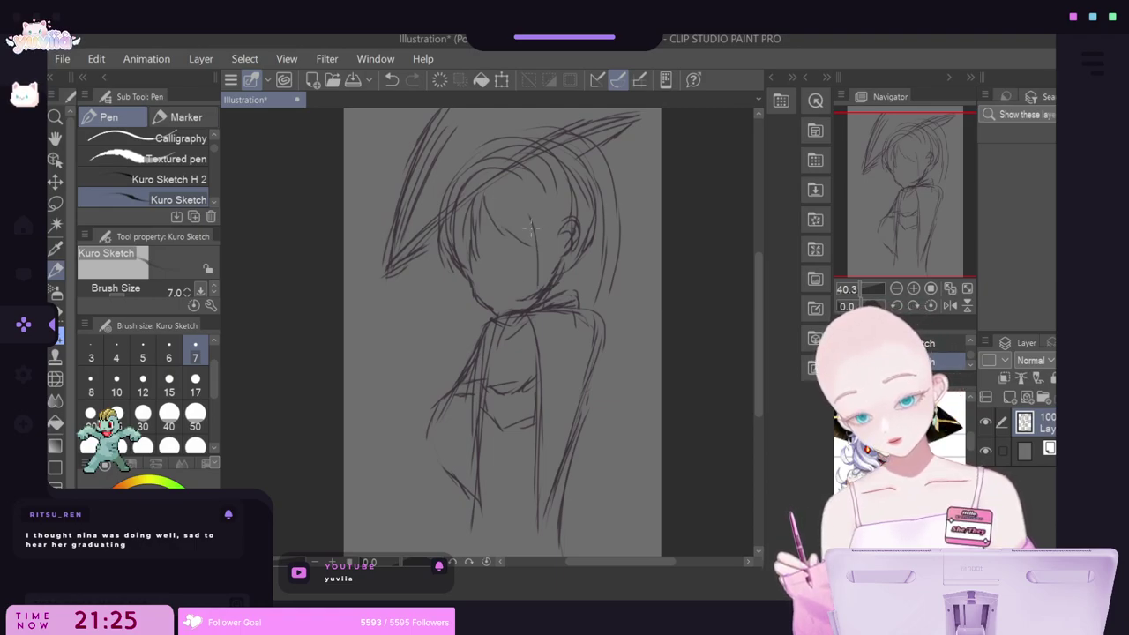
{"action": "left_click_drag", "start_coordinate": [534, 239], "coordinate": [527, 300]}
{"action": "mouse_move", "coordinate": [570, 196]}
{"action": "left_mouse_down"}
{"action": "mouse_move", "coordinate": [579, 258]}
{"action": "mouse_move", "coordinate": [562, 335]}
{"action": "left_mouse_up"}
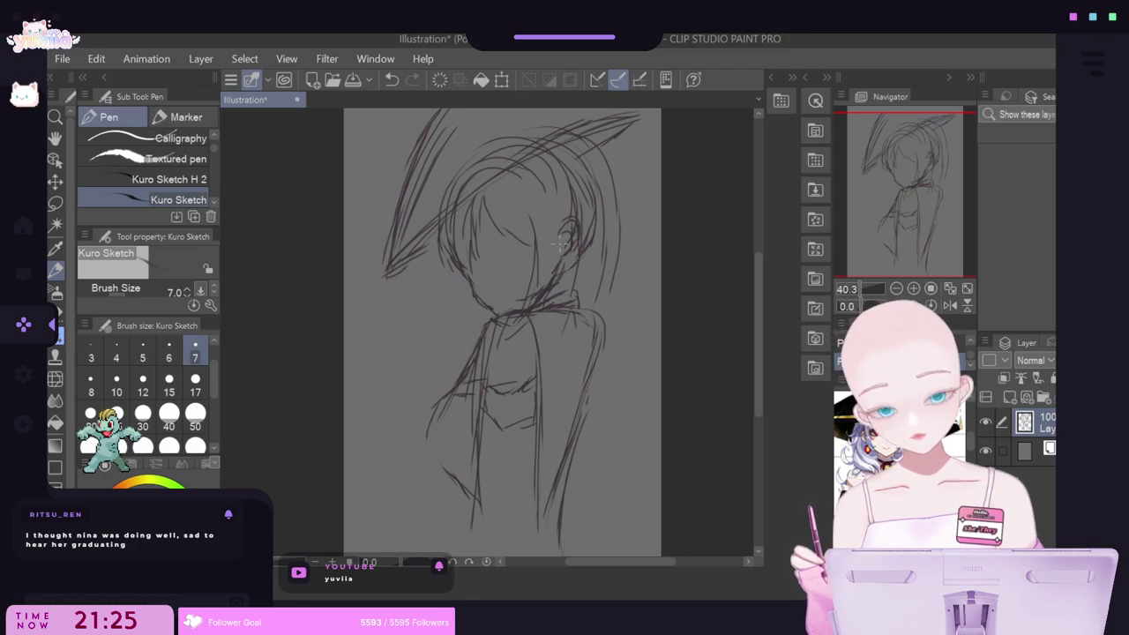
{"action": "left_click_drag", "start_coordinate": [544, 237], "coordinate": [534, 291]}
{"action": "mouse_move", "coordinate": [491, 330]}
{"action": "left_mouse_down"}
{"action": "mouse_move", "coordinate": [544, 310]}
{"action": "mouse_move", "coordinate": [531, 356]}
{"action": "left_mouse_up"}
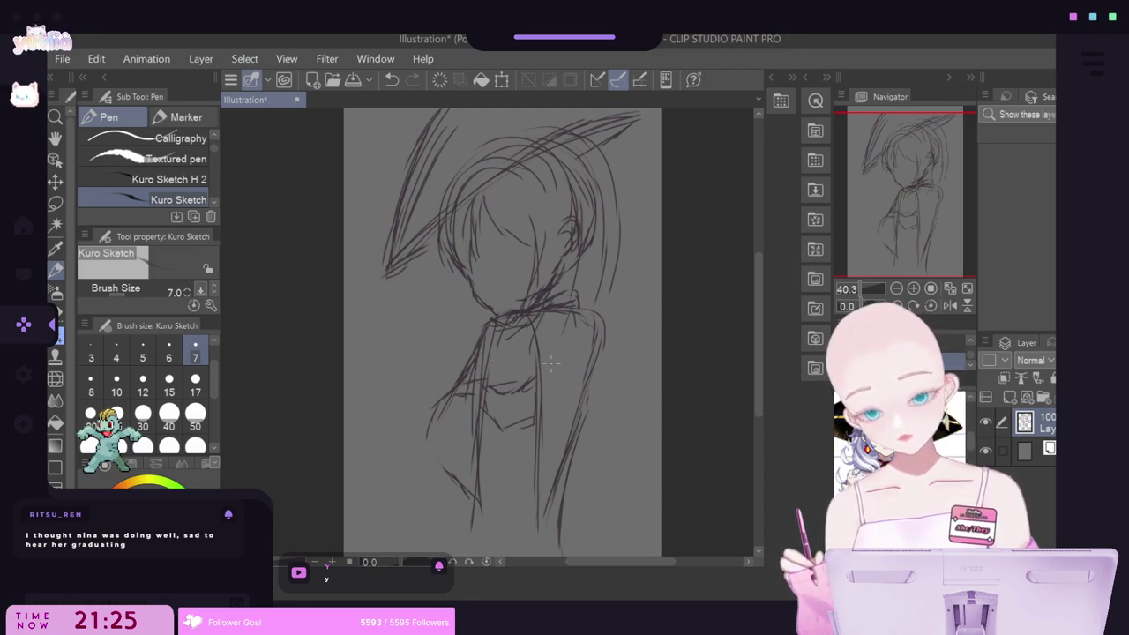
Outline the long hair behind the head, from under the brim over the right shoulder to the upper back.
{"action": "mouse_move", "coordinate": [595, 145]}
{"action": "left_mouse_down"}
{"action": "mouse_move", "coordinate": [617, 165]}
{"action": "mouse_move", "coordinate": [637, 328]}
{"action": "left_mouse_up"}
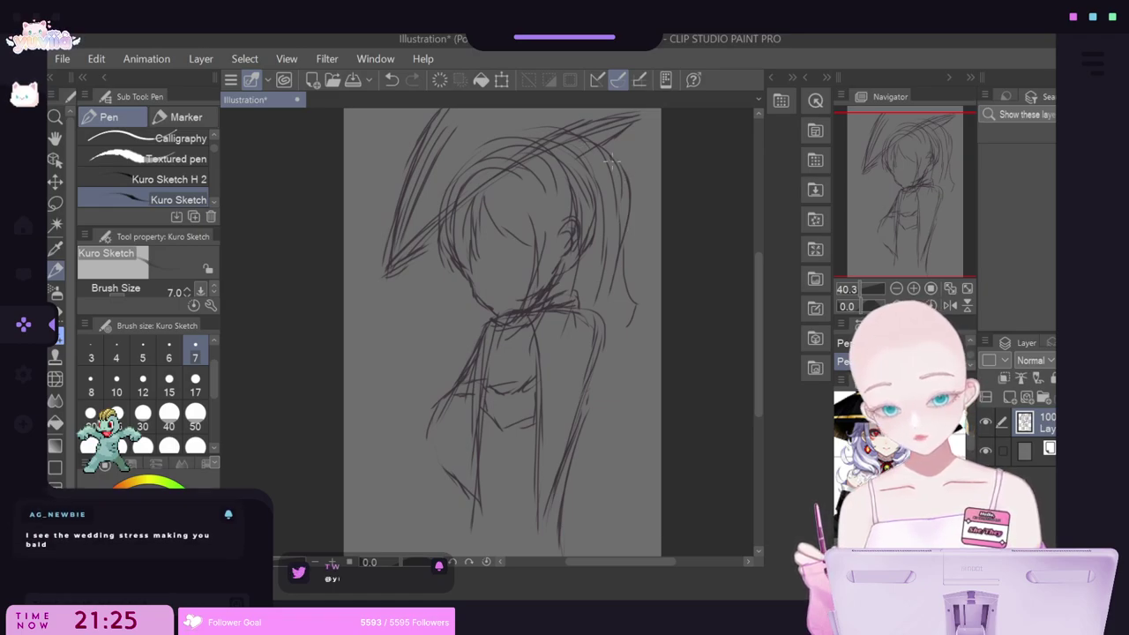
{"action": "mouse_move", "coordinate": [612, 160]}
{"action": "left_mouse_down"}
{"action": "mouse_move", "coordinate": [618, 264]}
{"action": "mouse_move", "coordinate": [633, 293]}
{"action": "mouse_move", "coordinate": [610, 286]}
{"action": "mouse_move", "coordinate": [630, 279]}
{"action": "mouse_move", "coordinate": [632, 344]}
{"action": "mouse_move", "coordinate": [600, 420]}
{"action": "mouse_move", "coordinate": [566, 435]}
{"action": "left_mouse_up"}
{"action": "mouse_move", "coordinate": [586, 276]}
{"action": "left_mouse_down"}
{"action": "mouse_move", "coordinate": [573, 381]}
{"action": "mouse_move", "coordinate": [578, 365]}
{"action": "left_mouse_up"}
{"action": "mouse_move", "coordinate": [577, 368]}
{"action": "left_mouse_down"}
{"action": "mouse_move", "coordinate": [523, 441]}
{"action": "mouse_move", "coordinate": [574, 430]}
{"action": "left_mouse_up"}
{"action": "mouse_move", "coordinate": [602, 384]}
{"action": "left_mouse_down"}
{"action": "mouse_move", "coordinate": [565, 436]}
{"action": "mouse_move", "coordinate": [582, 420]}
{"action": "left_mouse_up"}
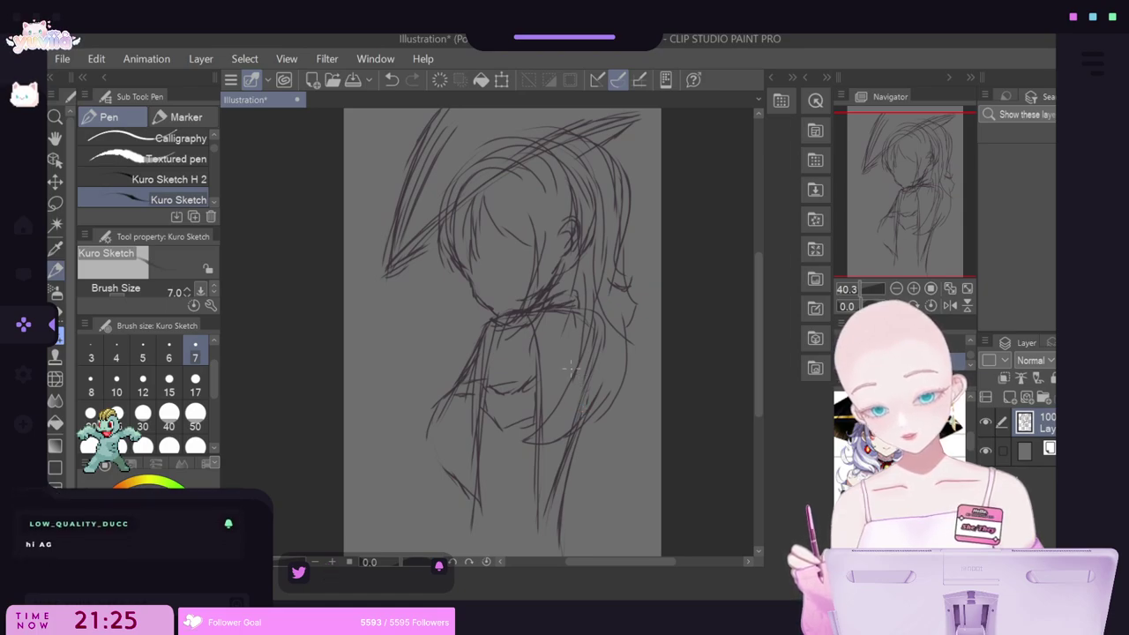
Fill in long flowing hair strands over the right shoulder, ending in curved tips near the waist.
{"action": "left_click_drag", "start_coordinate": [546, 310], "coordinate": [538, 402]}
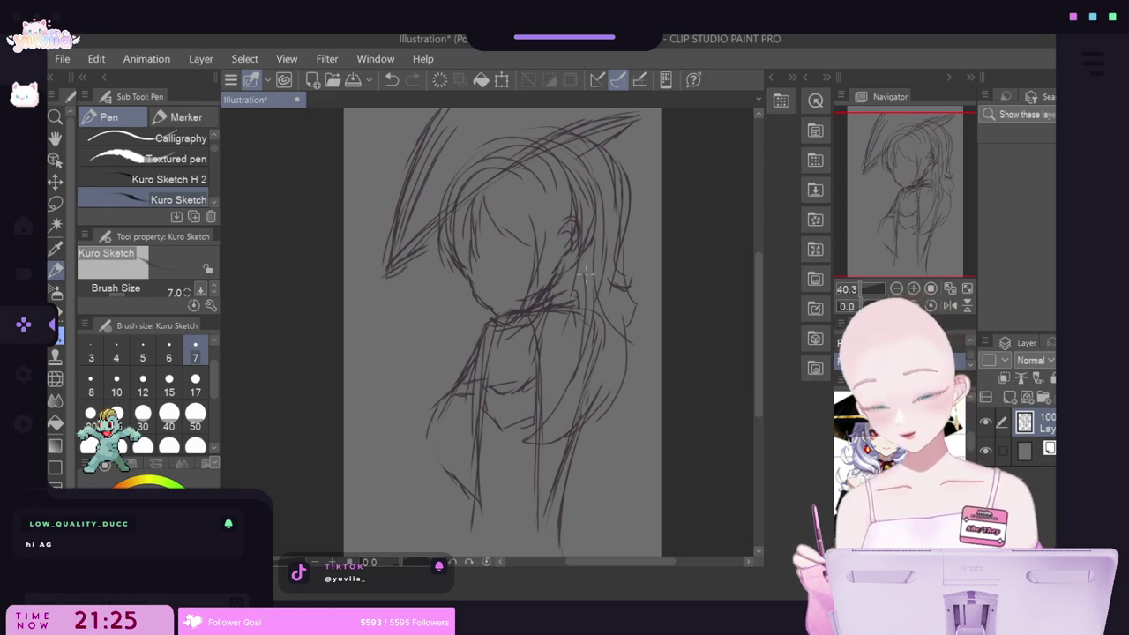
{"action": "left_click_drag", "start_coordinate": [588, 279], "coordinate": [548, 457]}
{"action": "left_click_drag", "start_coordinate": [614, 304], "coordinate": [610, 331]}
{"action": "mouse_move", "coordinate": [612, 333]}
{"action": "left_mouse_down"}
{"action": "mouse_move", "coordinate": [577, 421]}
{"action": "mouse_move", "coordinate": [565, 417]}
{"action": "mouse_move", "coordinate": [565, 458]}
{"action": "left_mouse_up"}
{"action": "left_click_drag", "start_coordinate": [588, 474], "coordinate": [569, 485]}
{"action": "left_click_drag", "start_coordinate": [613, 310], "coordinate": [591, 404]}
{"action": "left_click_drag", "start_coordinate": [597, 422], "coordinate": [581, 493]}
{"action": "mouse_move", "coordinate": [621, 321]}
{"action": "left_mouse_down"}
{"action": "mouse_move", "coordinate": [614, 376]}
{"action": "mouse_move", "coordinate": [622, 481]}
{"action": "left_mouse_up"}
{"action": "left_click_drag", "start_coordinate": [628, 292], "coordinate": [631, 324]}
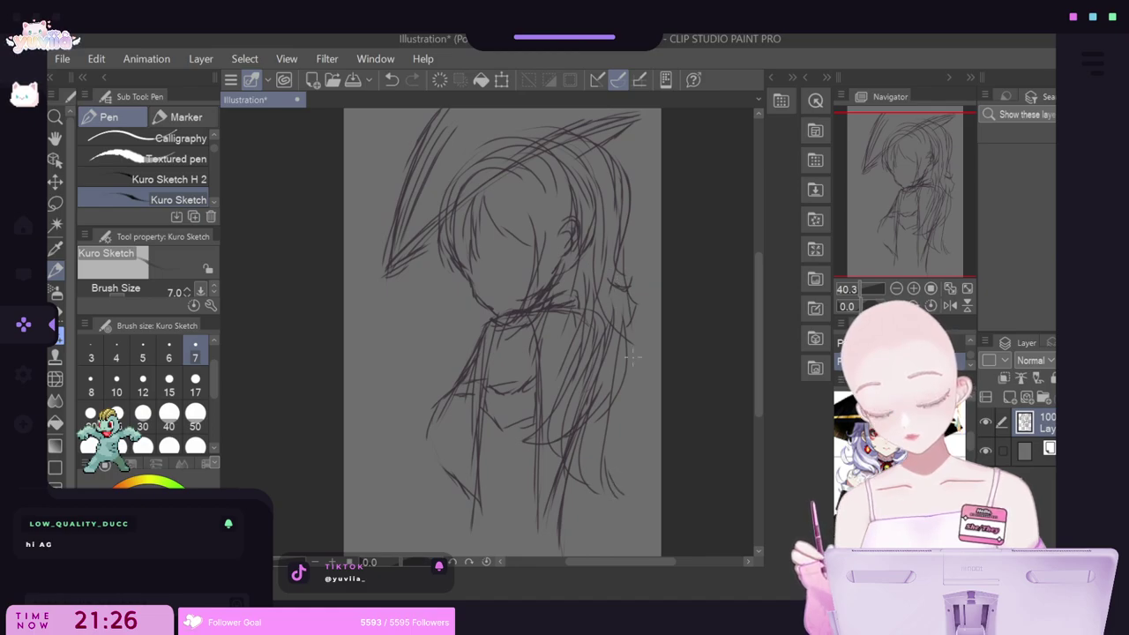
Add flicked locks along the hair's outer right edge and more strands between the shoulder and chest.
{"action": "left_click_drag", "start_coordinate": [606, 193], "coordinate": [625, 268]}
{"action": "mouse_move", "coordinate": [607, 152]}
{"action": "left_mouse_down"}
{"action": "mouse_move", "coordinate": [640, 223]}
{"action": "mouse_move", "coordinate": [623, 225]}
{"action": "mouse_move", "coordinate": [634, 304]}
{"action": "mouse_move", "coordinate": [642, 297]}
{"action": "left_mouse_up"}
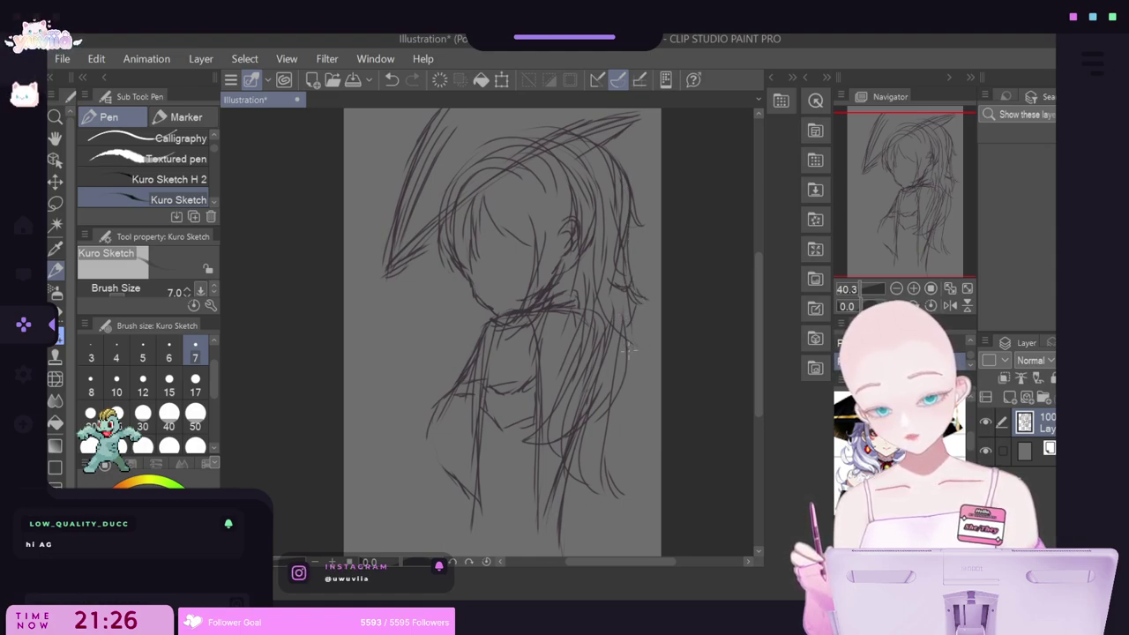
{"action": "left_click_drag", "start_coordinate": [629, 351], "coordinate": [640, 358]}
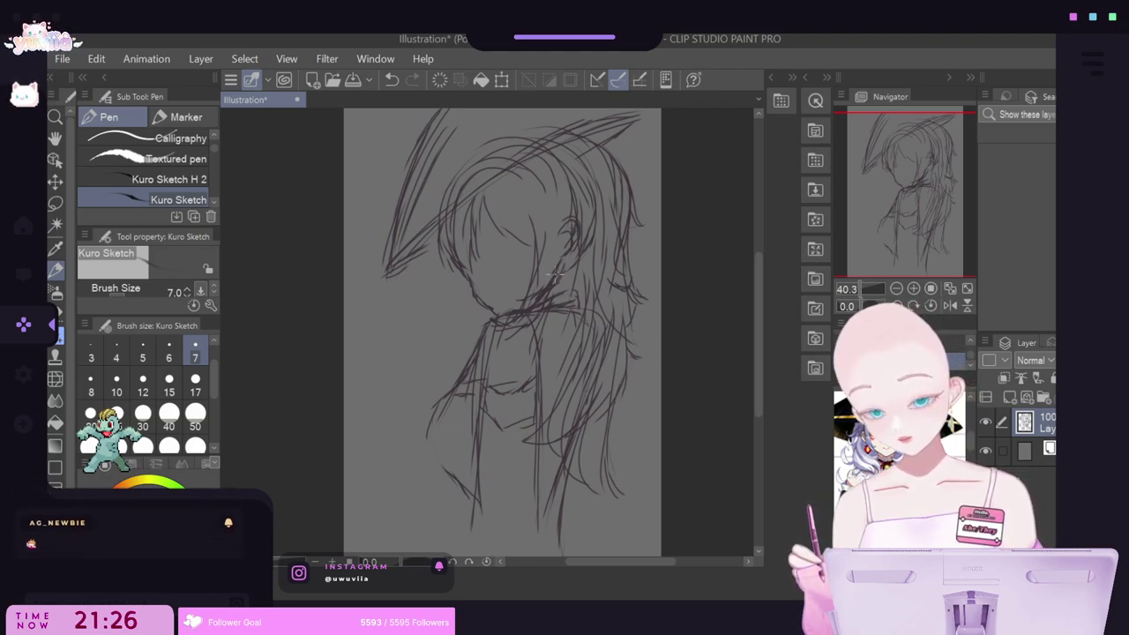
{"action": "left_click_drag", "start_coordinate": [560, 314], "coordinate": [542, 363]}
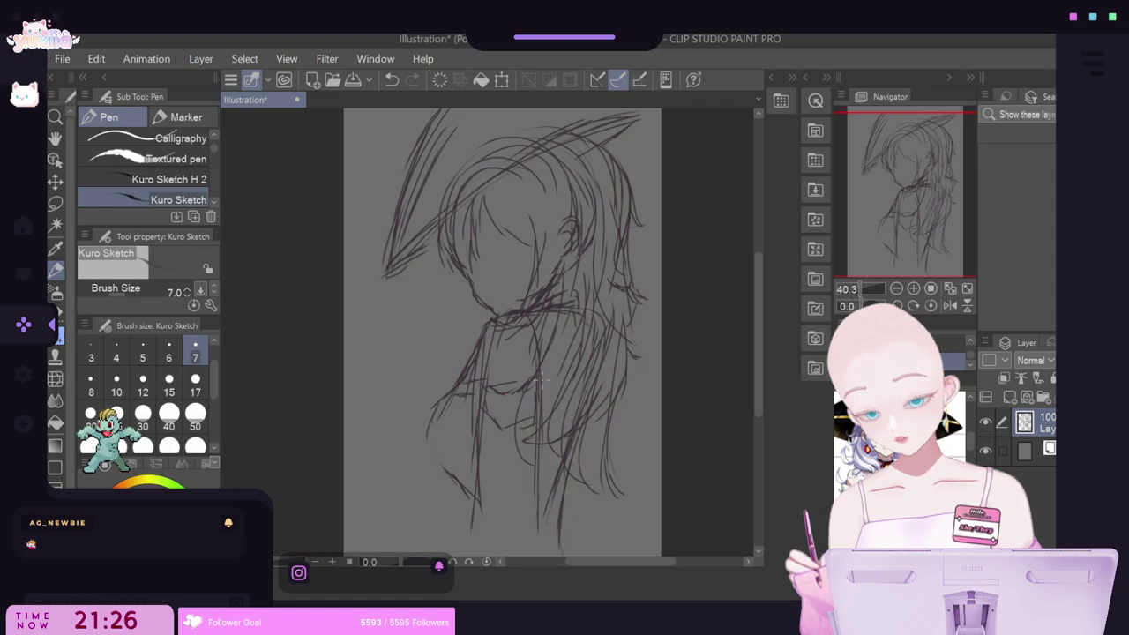
{"action": "left_click_drag", "start_coordinate": [564, 315], "coordinate": [543, 393]}
{"action": "left_click_drag", "start_coordinate": [533, 434], "coordinate": [545, 496]}
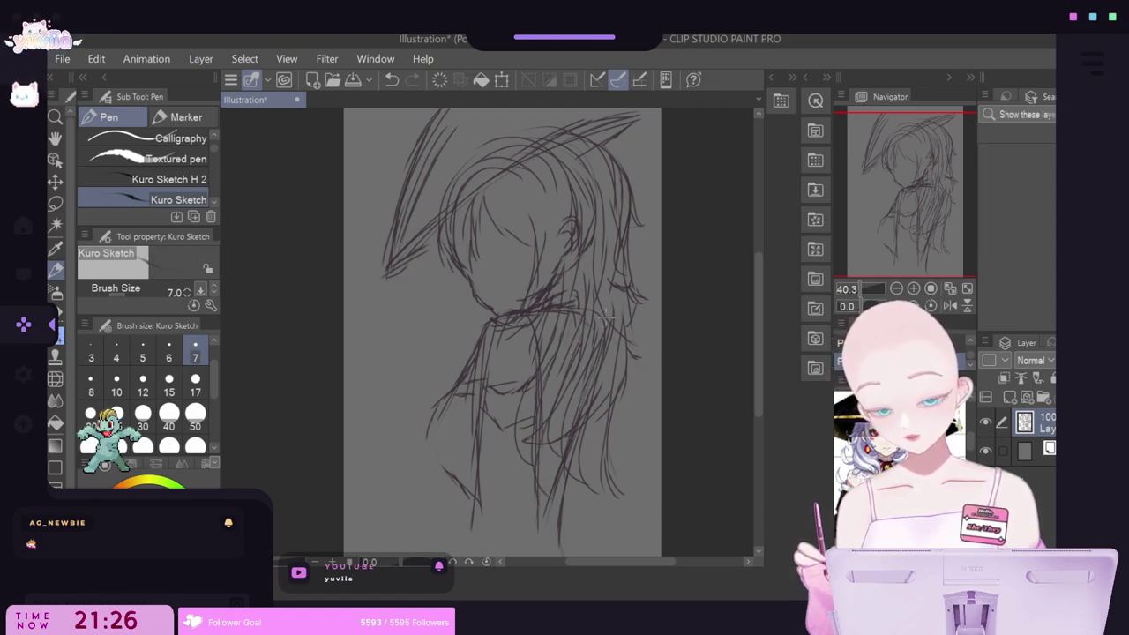
{"action": "left_click_drag", "start_coordinate": [569, 475], "coordinate": [582, 498]}
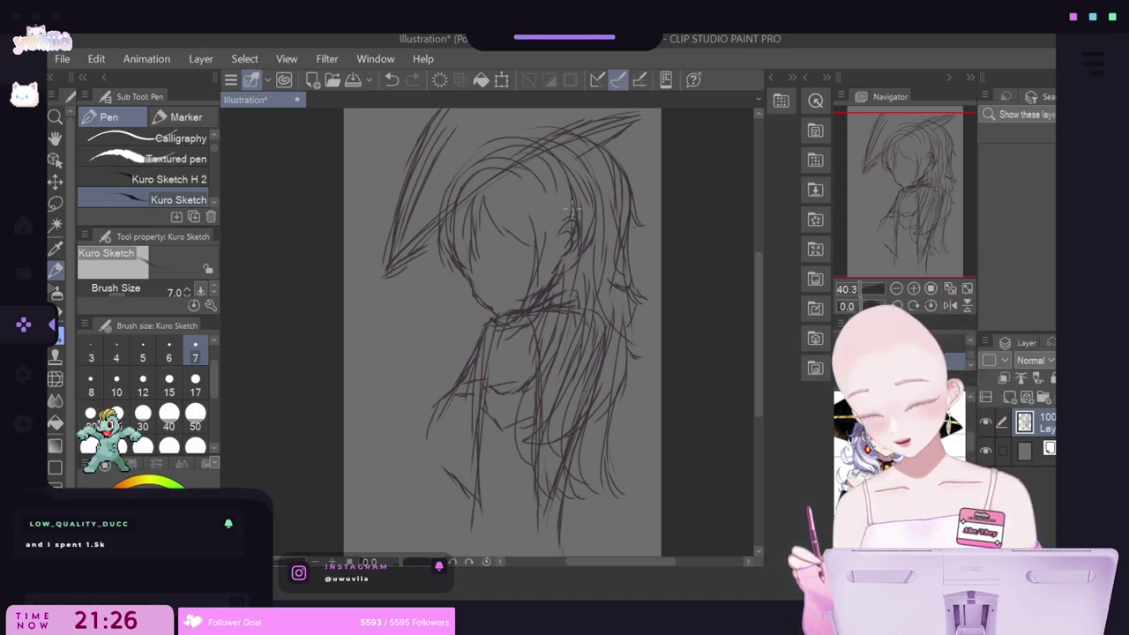
Sketch loose hair strands falling from the left cheek down past the left shoulder.
{"action": "left_click_drag", "start_coordinate": [458, 277], "coordinate": [460, 294]}
{"action": "mouse_move", "coordinate": [454, 272]}
{"action": "left_mouse_down"}
{"action": "mouse_move", "coordinate": [429, 381]}
{"action": "mouse_move", "coordinate": [455, 308]}
{"action": "mouse_move", "coordinate": [466, 346]}
{"action": "left_mouse_up"}
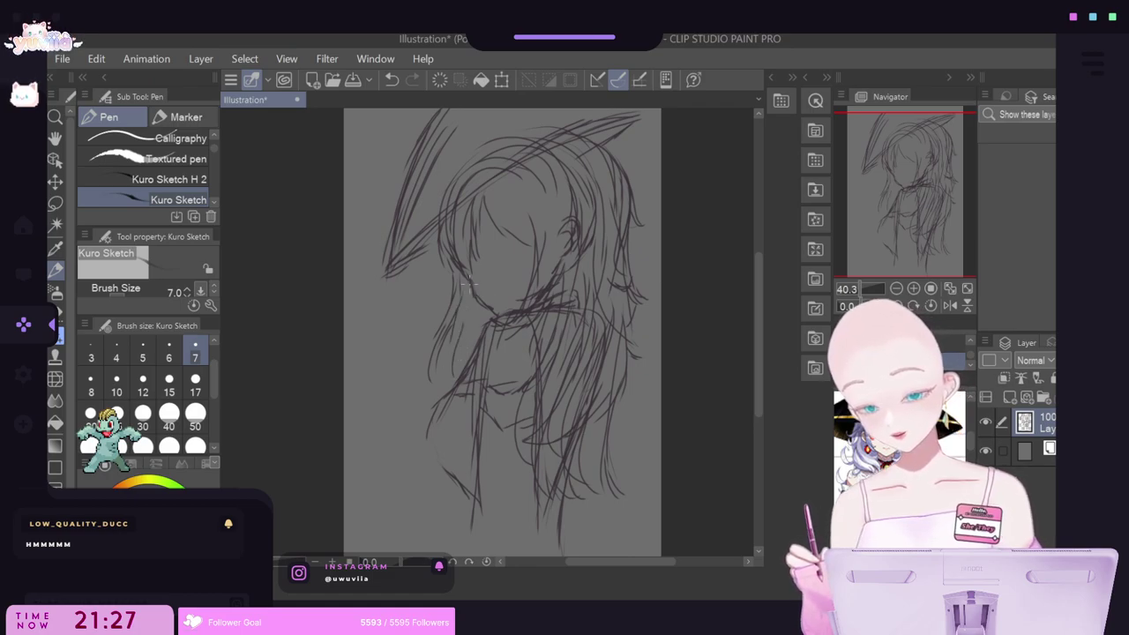
{"action": "mouse_move", "coordinate": [466, 278]}
{"action": "left_mouse_down"}
{"action": "mouse_move", "coordinate": [470, 349]}
{"action": "mouse_move", "coordinate": [456, 369]}
{"action": "left_mouse_up"}
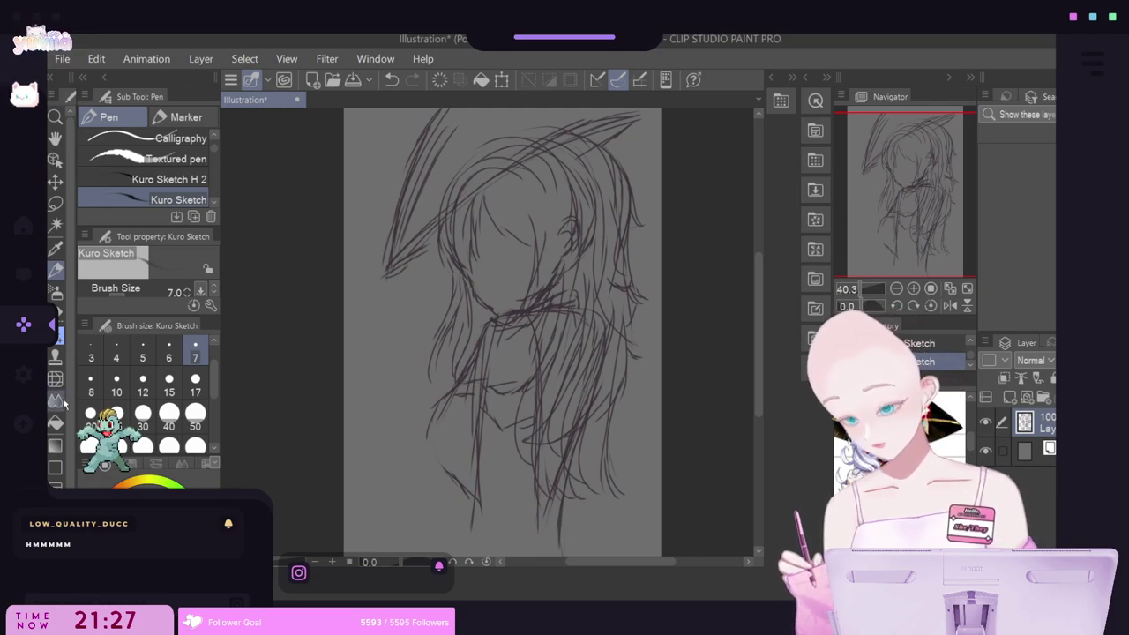
Erase the ear and the inner head construction lines with the Erase Along Edge eraser at size 30.
{"action": "left_click", "coordinate": [57, 314]}
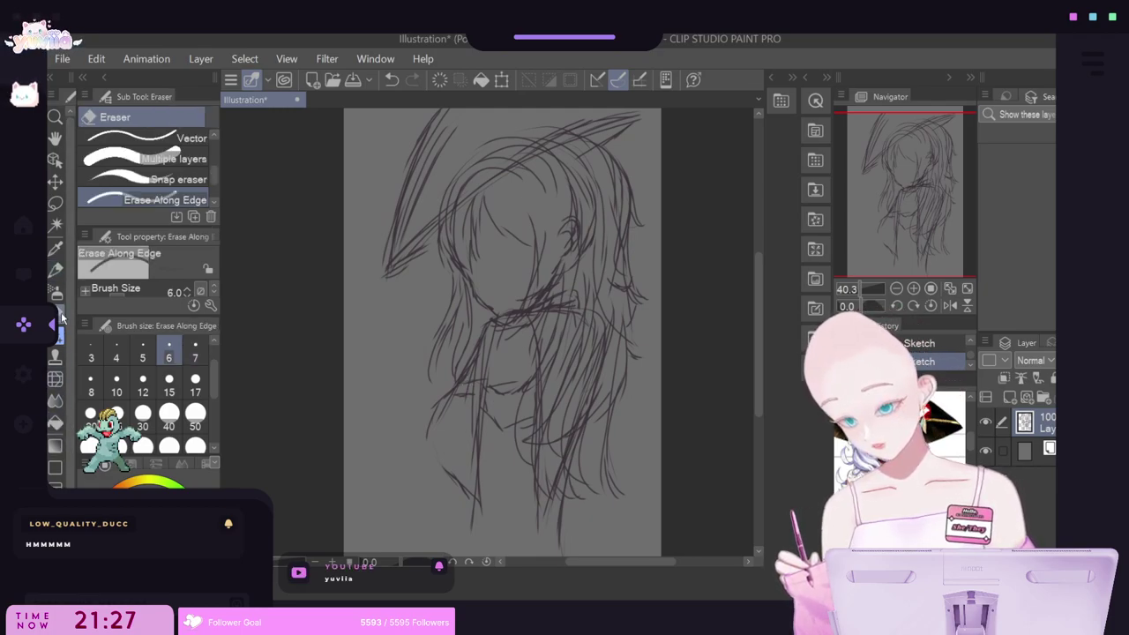
{"action": "left_click", "coordinate": [141, 416]}
{"action": "left_click_drag", "start_coordinate": [579, 196], "coordinate": [567, 272]}
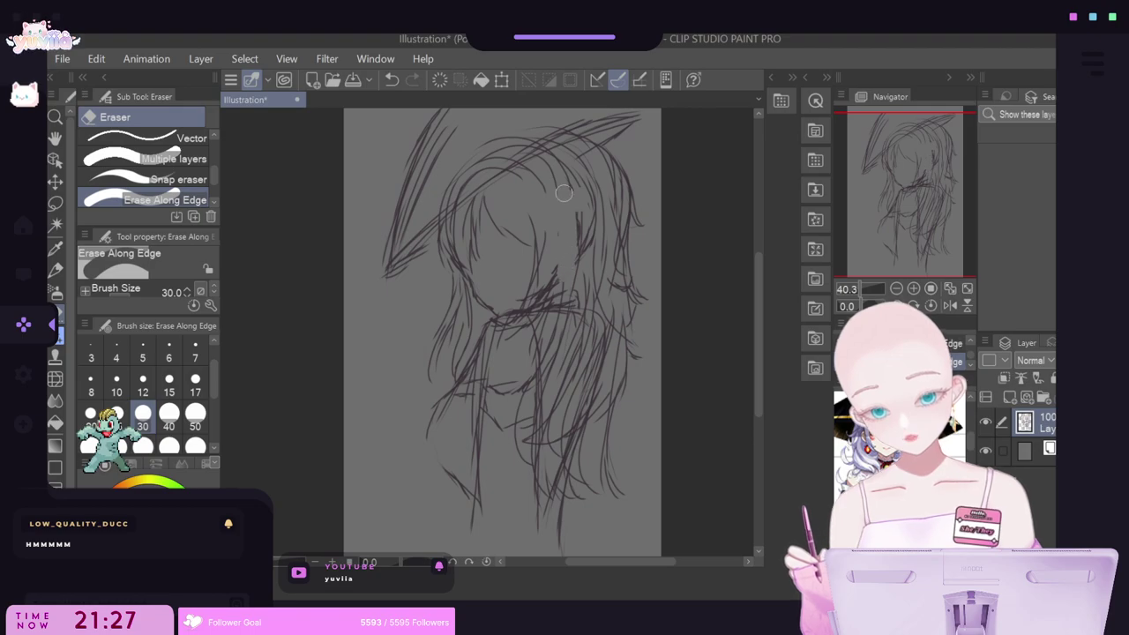
{"action": "mouse_move", "coordinate": [559, 171]}
{"action": "left_mouse_down"}
{"action": "mouse_move", "coordinate": [567, 233]}
{"action": "mouse_move", "coordinate": [558, 204]}
{"action": "mouse_move", "coordinate": [578, 164]}
{"action": "mouse_move", "coordinate": [566, 162]}
{"action": "mouse_move", "coordinate": [592, 157]}
{"action": "mouse_move", "coordinate": [591, 261]}
{"action": "mouse_move", "coordinate": [573, 324]}
{"action": "mouse_move", "coordinate": [568, 282]}
{"action": "mouse_move", "coordinate": [545, 349]}
{"action": "left_mouse_up"}
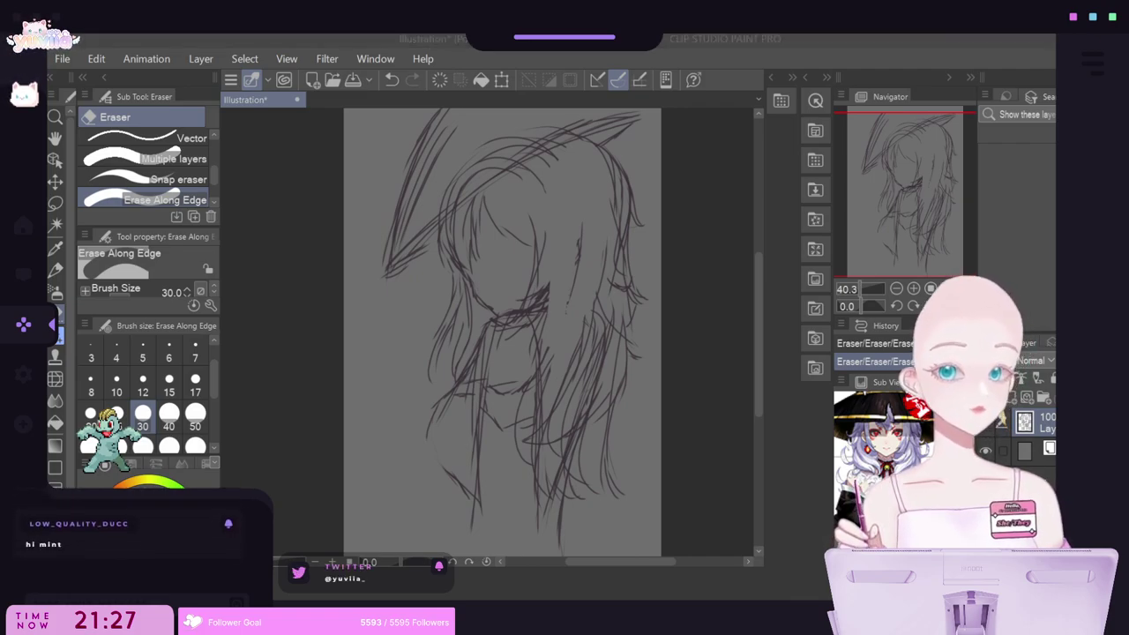
{"action": "left_click", "coordinate": [422, 250]}
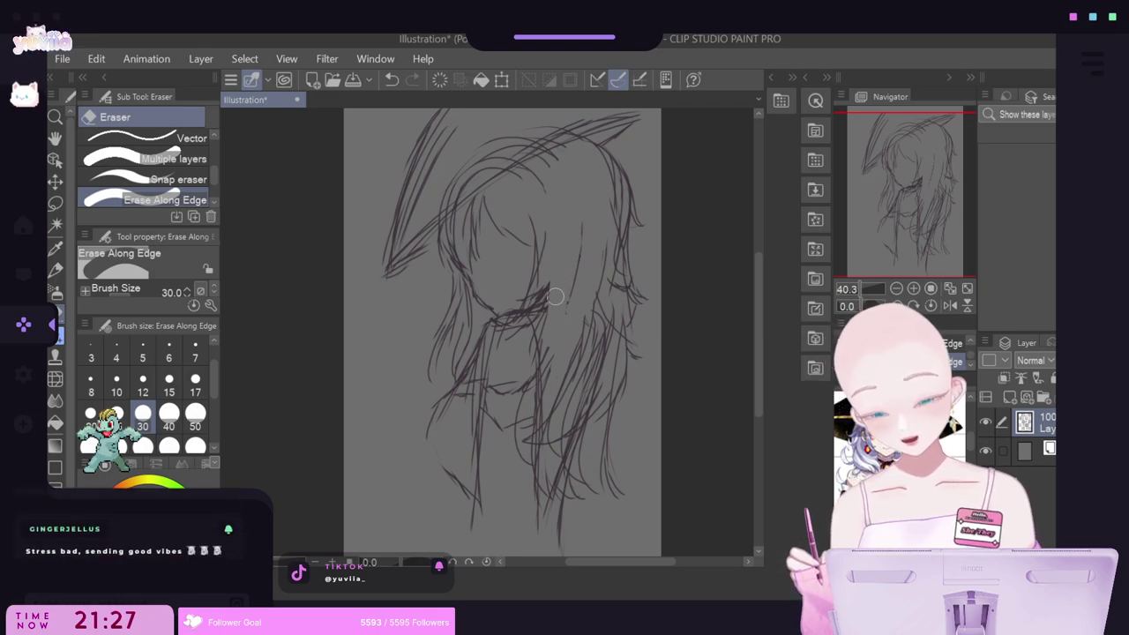
Extend the lower body lines to the bottom edge of the canvas with the Kuro Sketch pen.
{"action": "left_click", "coordinate": [54, 271]}
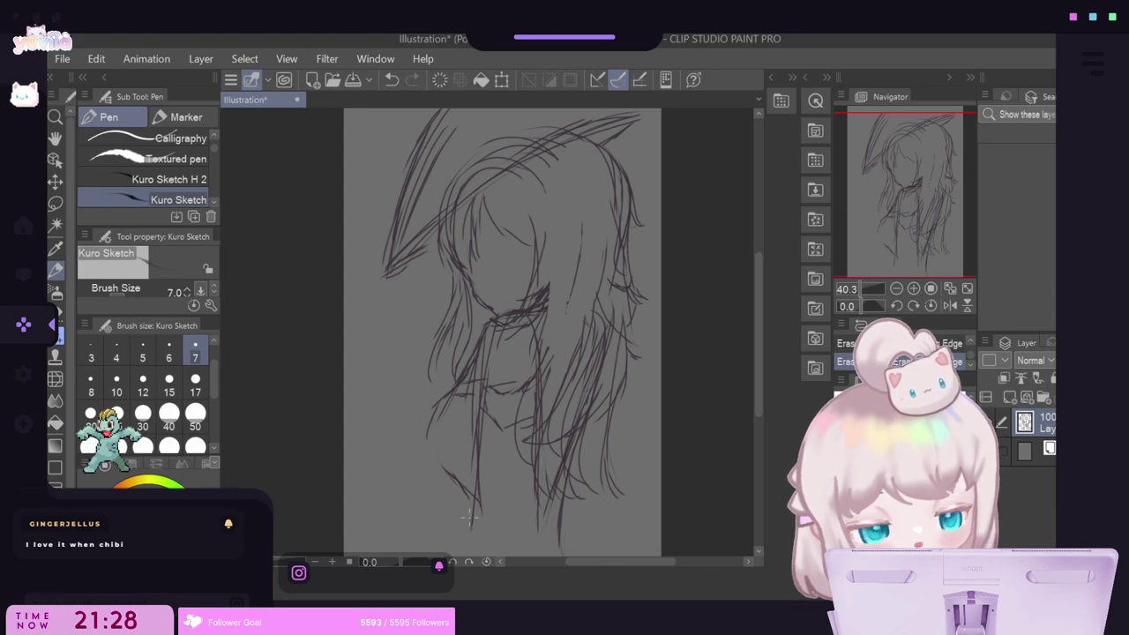
{"action": "left_click_drag", "start_coordinate": [756, 411], "coordinate": [759, 430]}
{"action": "left_click_drag", "start_coordinate": [472, 436], "coordinate": [448, 507]}
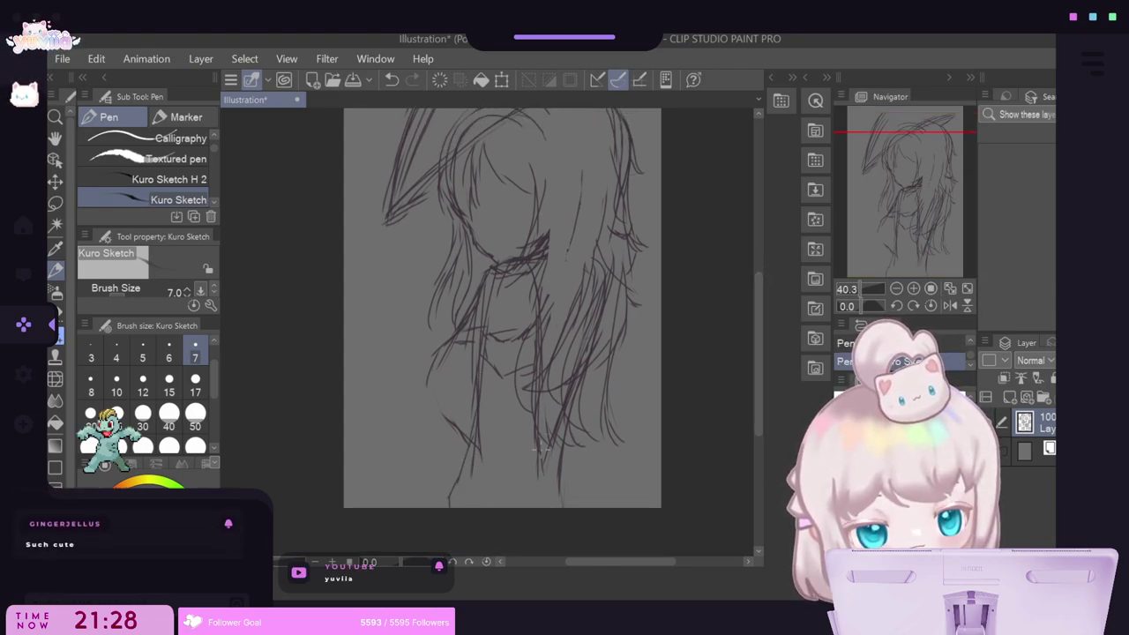
{"action": "left_click_drag", "start_coordinate": [544, 468], "coordinate": [539, 506]}
Erase the stray lines inside the hair mass behind the head and beside the bangs.
{"action": "left_click_drag", "start_coordinate": [759, 434], "coordinate": [754, 384]}
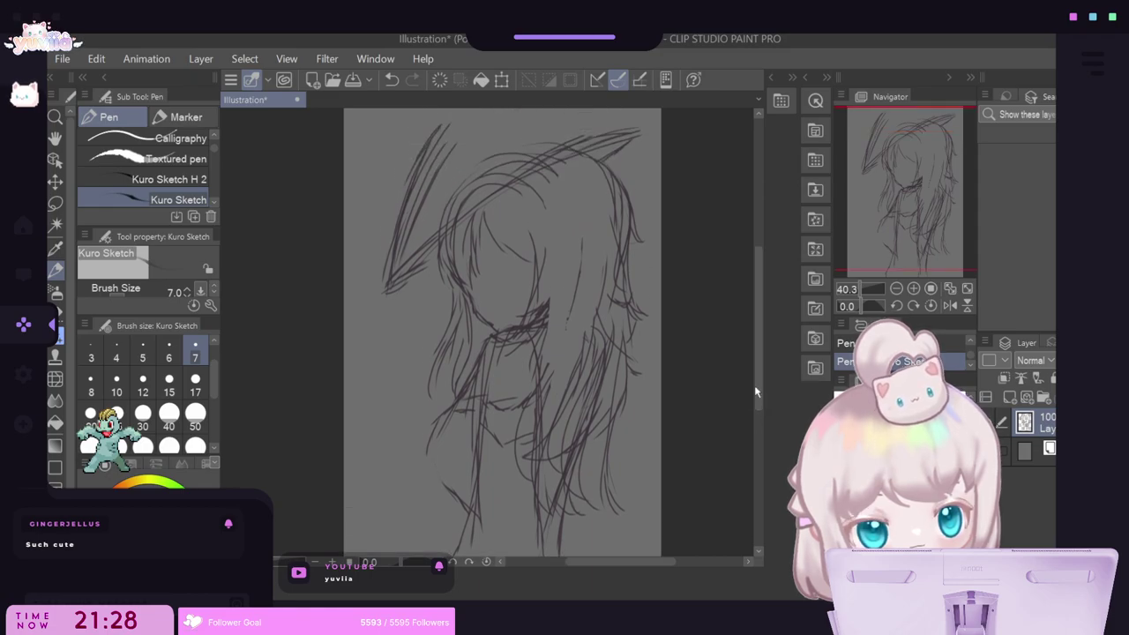
{"action": "left_click", "coordinate": [62, 313]}
{"action": "left_click_drag", "start_coordinate": [613, 237], "coordinate": [613, 301]}
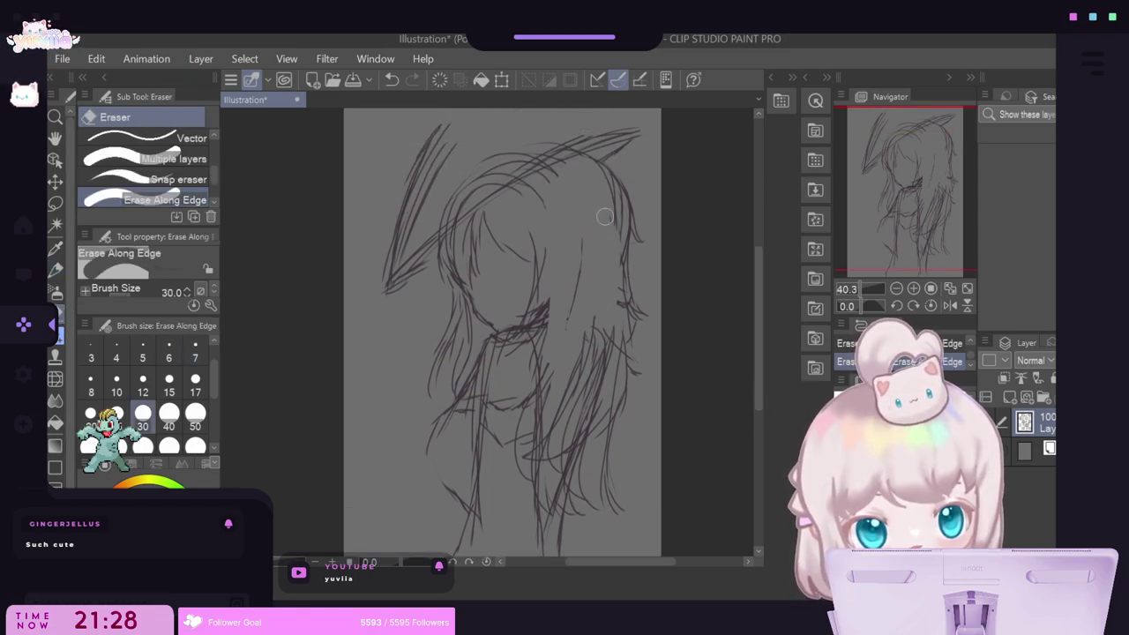
{"action": "left_click_drag", "start_coordinate": [606, 196], "coordinate": [618, 275]}
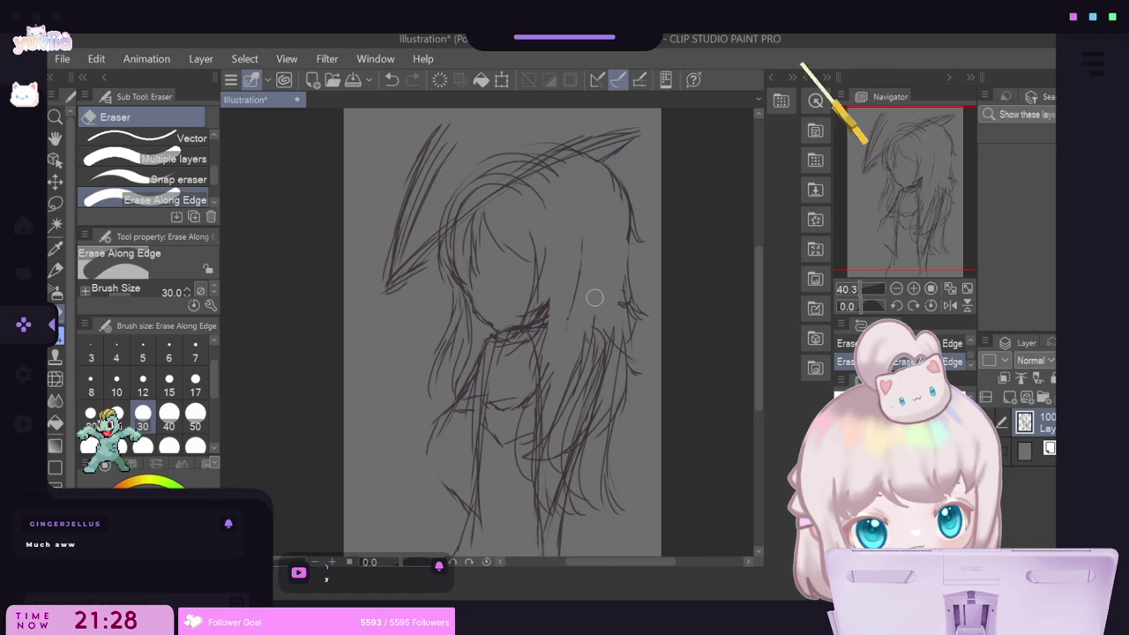
{"action": "left_click_drag", "start_coordinate": [520, 214], "coordinate": [536, 239]}
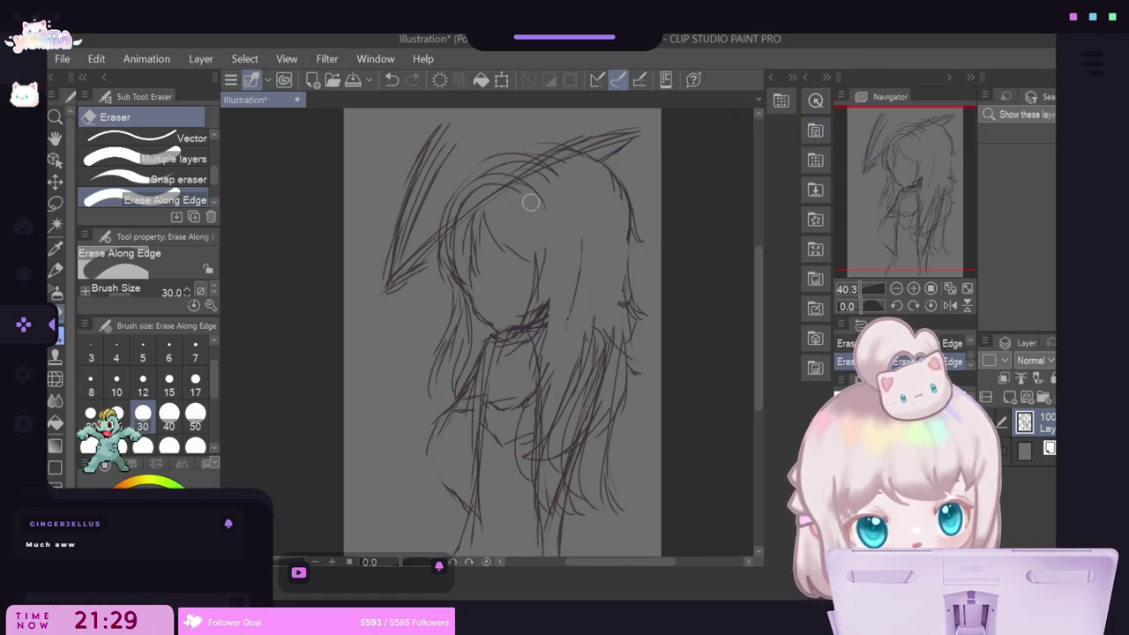
Reinforce the hat's steep left edge and its pointed lower left tip with the Kuro Sketch pen.
{"action": "left_click_drag", "start_coordinate": [756, 411], "coordinate": [756, 399]}
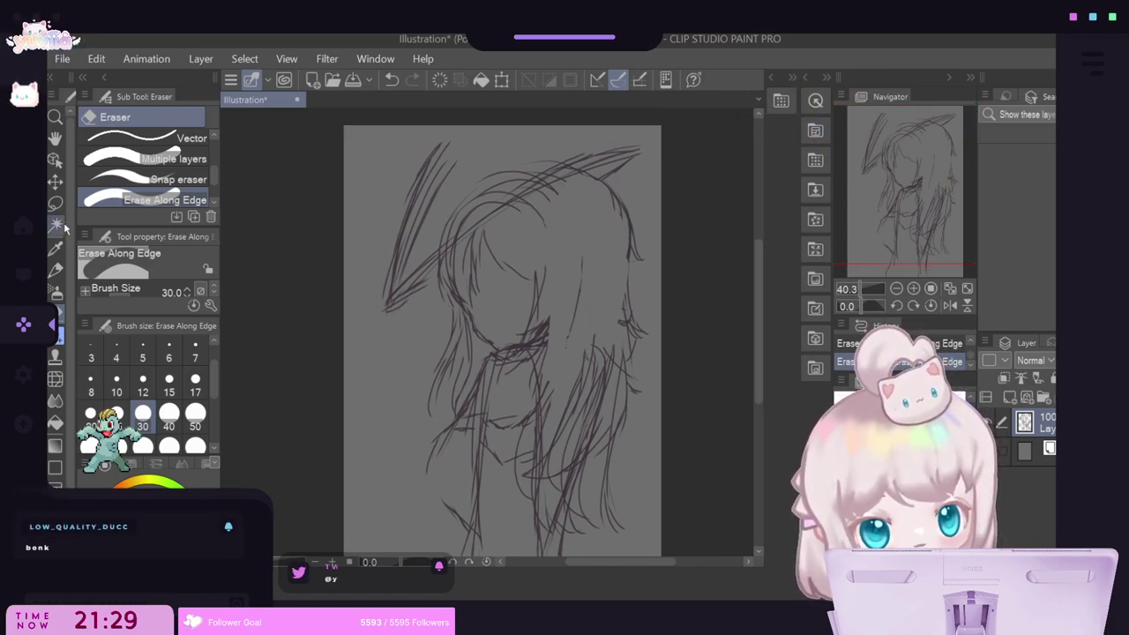
{"action": "left_click", "coordinate": [55, 271]}
{"action": "left_click_drag", "start_coordinate": [436, 152], "coordinate": [388, 281]}
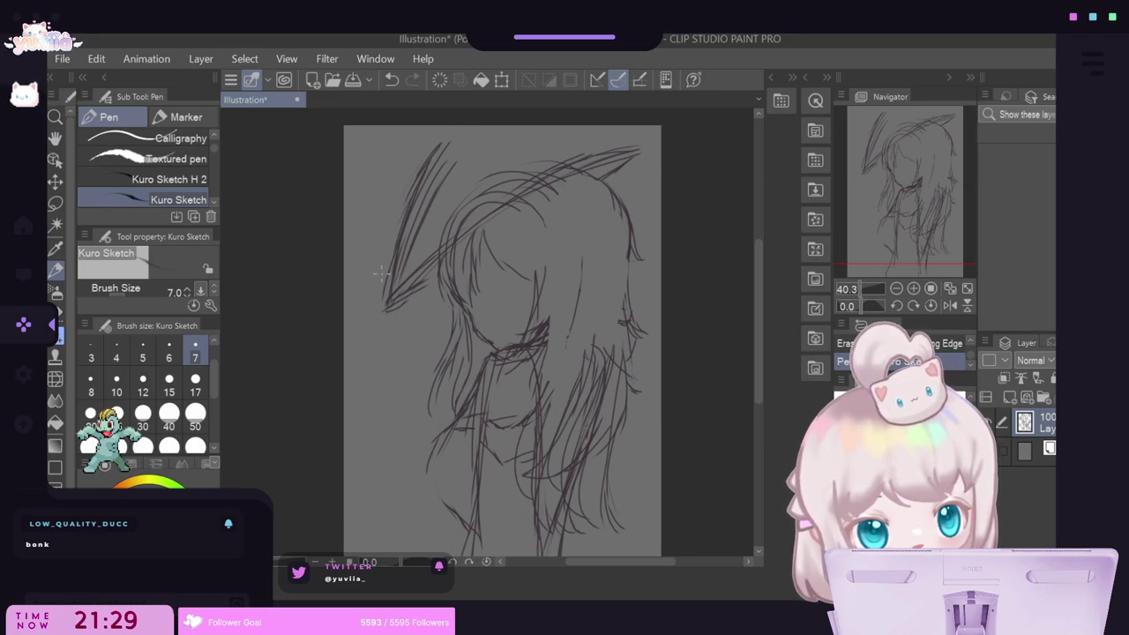
{"action": "scroll", "coordinate": [281, 304], "scroll_direction": "down", "scroll_amount": 2}
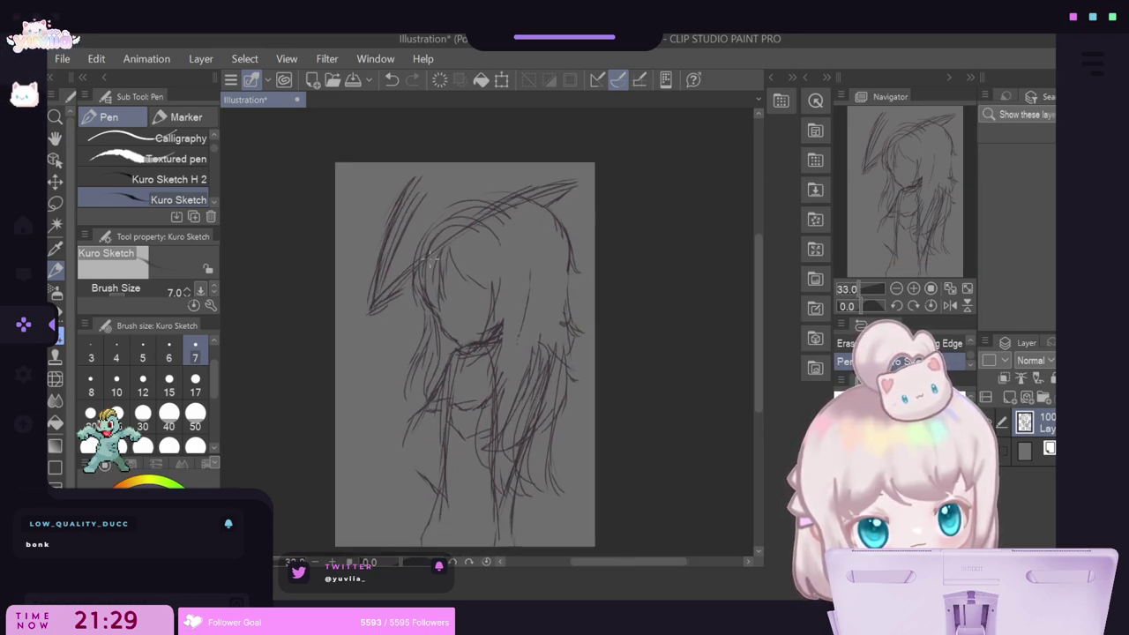
{"action": "left_click_drag", "start_coordinate": [395, 275], "coordinate": [378, 301]}
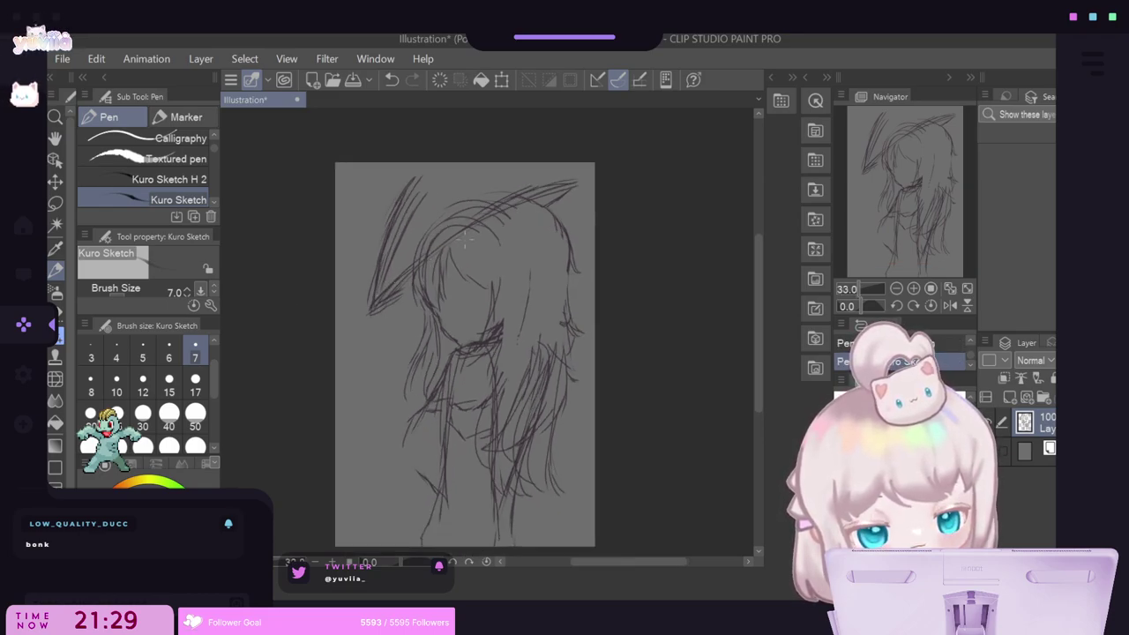
Extend the brim to the canvas's upper right corner and lengthen the hat's left edge up to the canvas top.
{"action": "left_click_drag", "start_coordinate": [439, 236], "coordinate": [579, 168]}
{"action": "left_click_drag", "start_coordinate": [503, 205], "coordinate": [593, 171]}
{"action": "left_click_drag", "start_coordinate": [556, 205], "coordinate": [569, 193]}
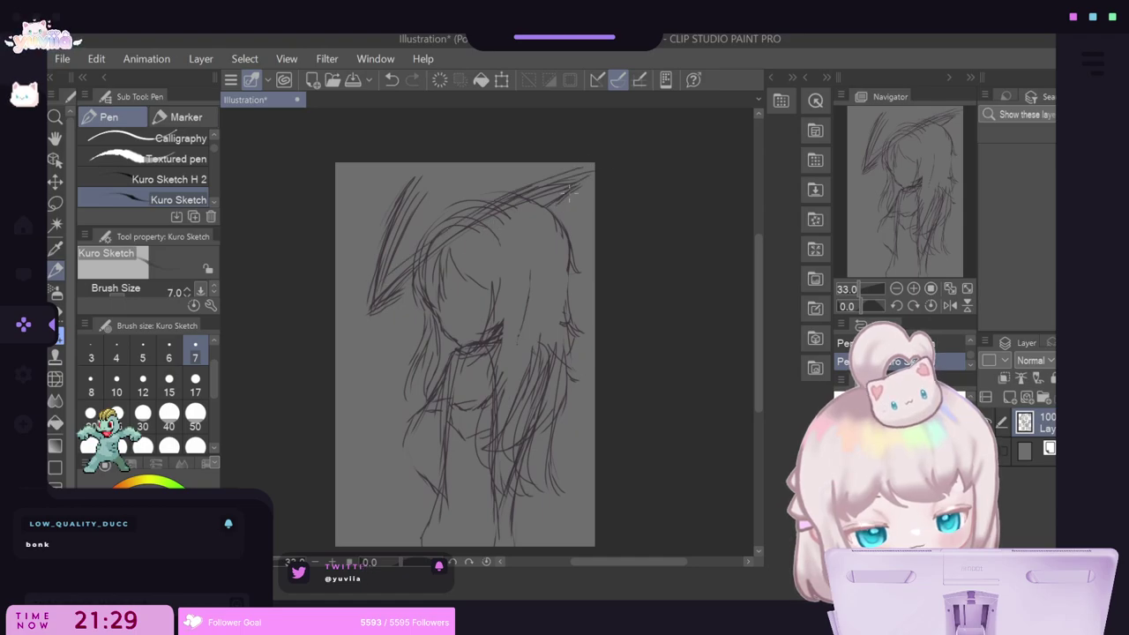
{"action": "left_click_drag", "start_coordinate": [428, 164], "coordinate": [397, 242]}
{"action": "left_click_drag", "start_coordinate": [426, 167], "coordinate": [386, 268]}
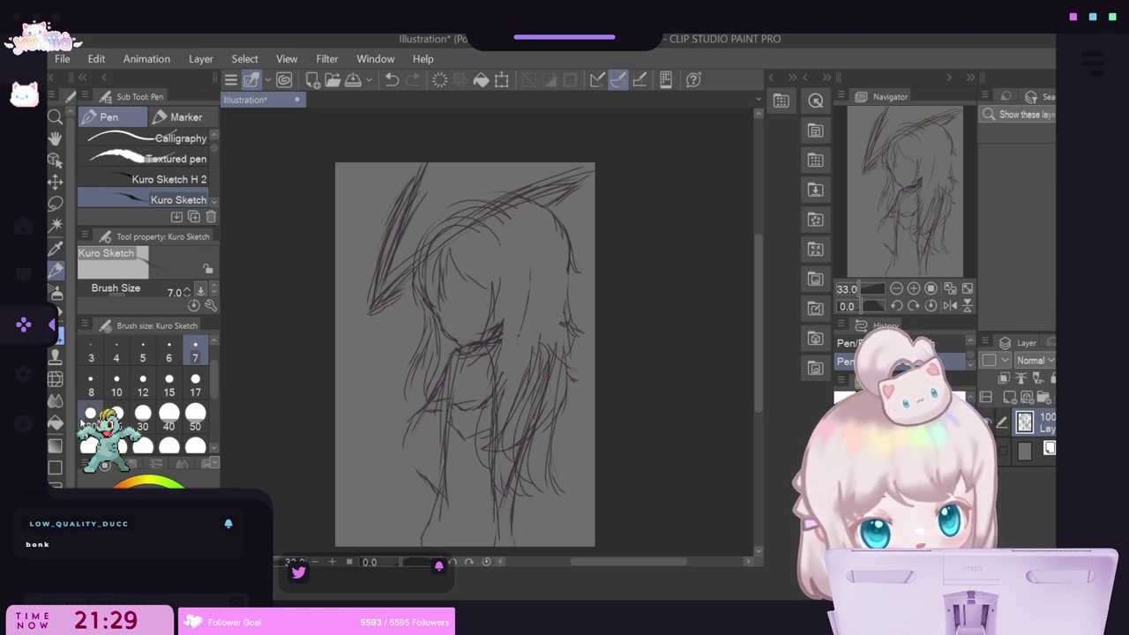
Erase the excess strokes along the brim's curve and the hat's slanted left edge with Erase Along Edge at size 30.
{"action": "key", "text": "e"}
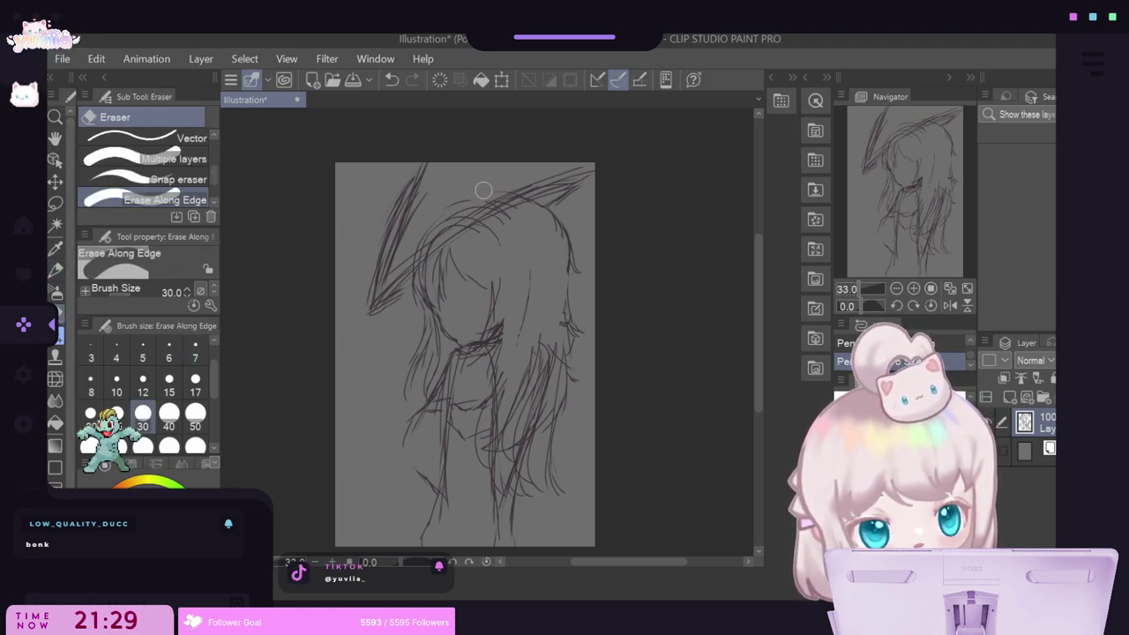
{"action": "mouse_move", "coordinate": [477, 199]}
{"action": "left_mouse_down"}
{"action": "mouse_move", "coordinate": [419, 250]}
{"action": "mouse_move", "coordinate": [500, 196]}
{"action": "left_mouse_up"}
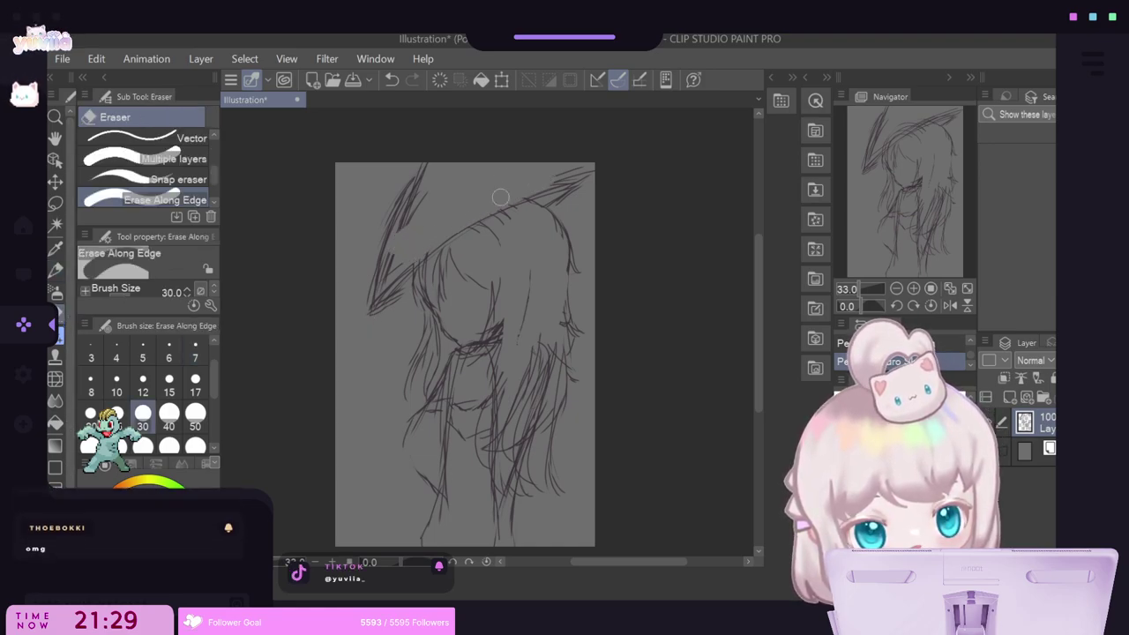
{"action": "mouse_move", "coordinate": [418, 214]}
{"action": "left_mouse_down"}
{"action": "mouse_move", "coordinate": [424, 171]}
{"action": "mouse_move", "coordinate": [388, 269]}
{"action": "mouse_move", "coordinate": [404, 269]}
{"action": "left_mouse_up"}
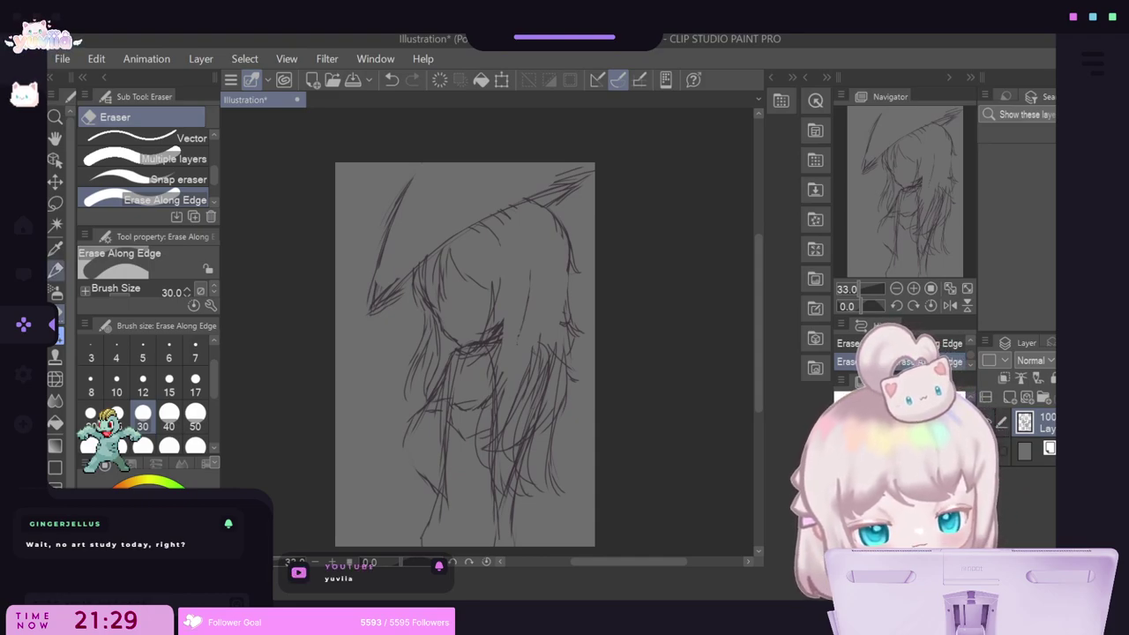
Sketch the arm's outline left of the torso and a short outward sleeve stroke with the Kuro Sketch pen.
{"action": "left_click", "coordinate": [53, 274]}
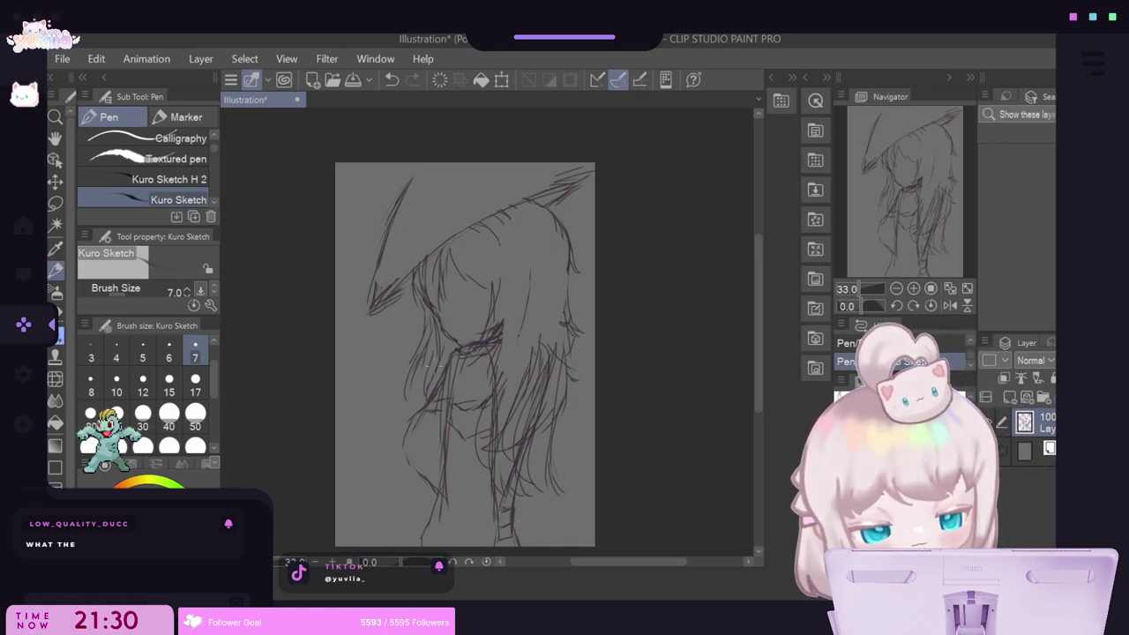
{"action": "left_click_drag", "start_coordinate": [432, 374], "coordinate": [412, 402]}
{"action": "mouse_move", "coordinate": [409, 487]}
{"action": "left_mouse_down"}
{"action": "mouse_move", "coordinate": [373, 521]}
{"action": "mouse_move", "coordinate": [351, 544]}
{"action": "left_mouse_up"}
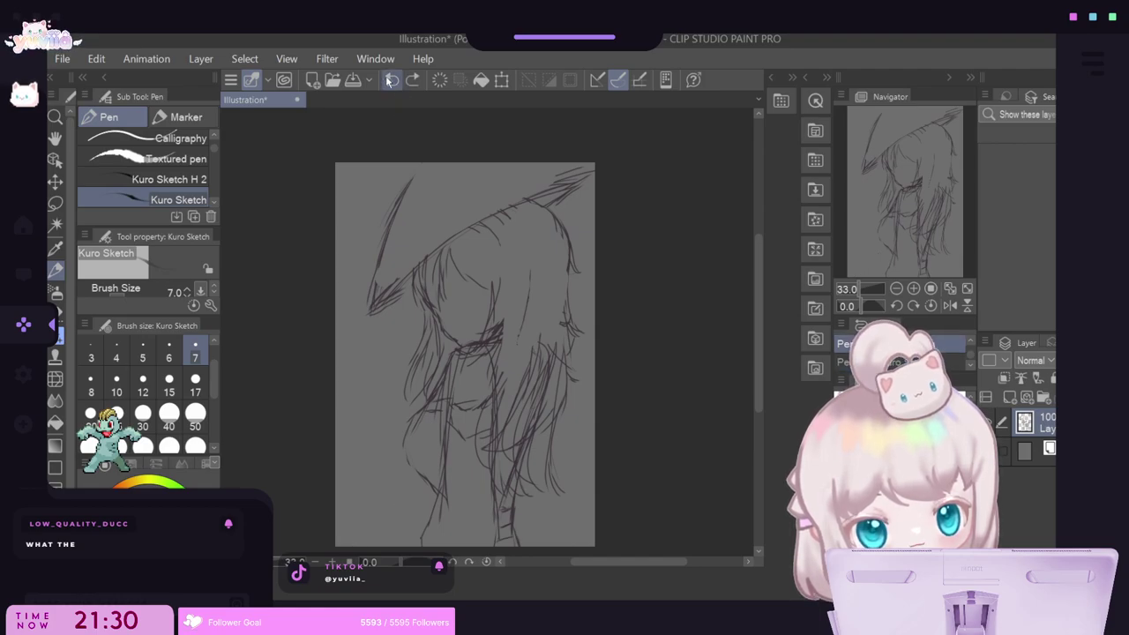
{"action": "mouse_move", "coordinate": [380, 464]}
{"action": "left_mouse_down"}
{"action": "mouse_move", "coordinate": [399, 459]}
{"action": "mouse_move", "coordinate": [436, 496]}
{"action": "left_mouse_up"}
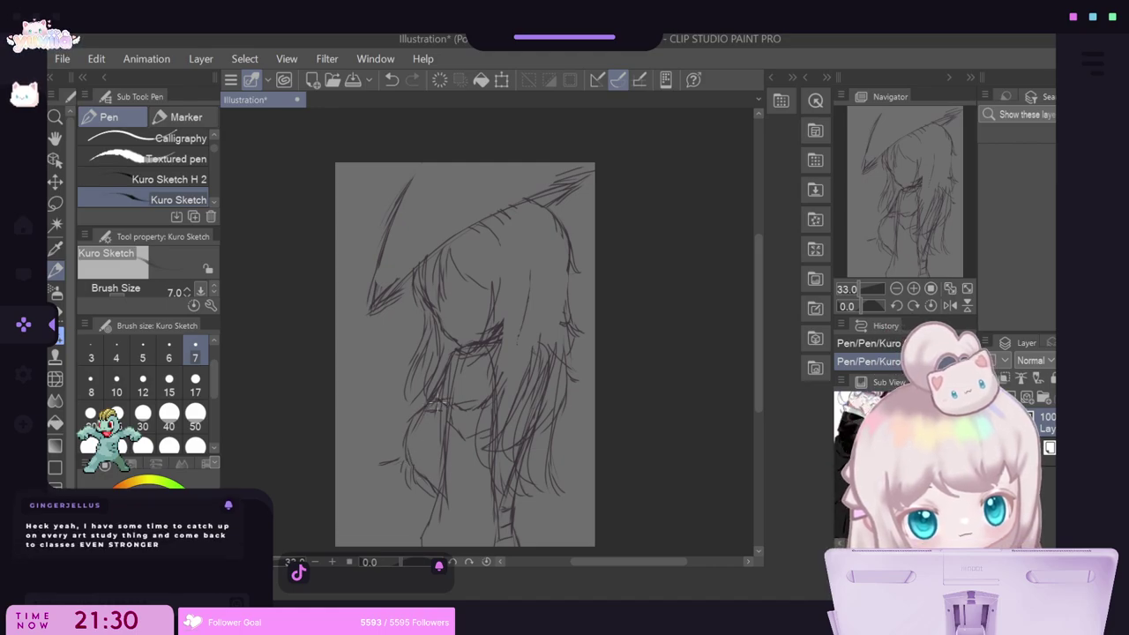
Erase the old neck and shoulder lines below the chin and redraw the neck contour with the Kuro Sketch pen.
{"action": "key", "text": "e"}
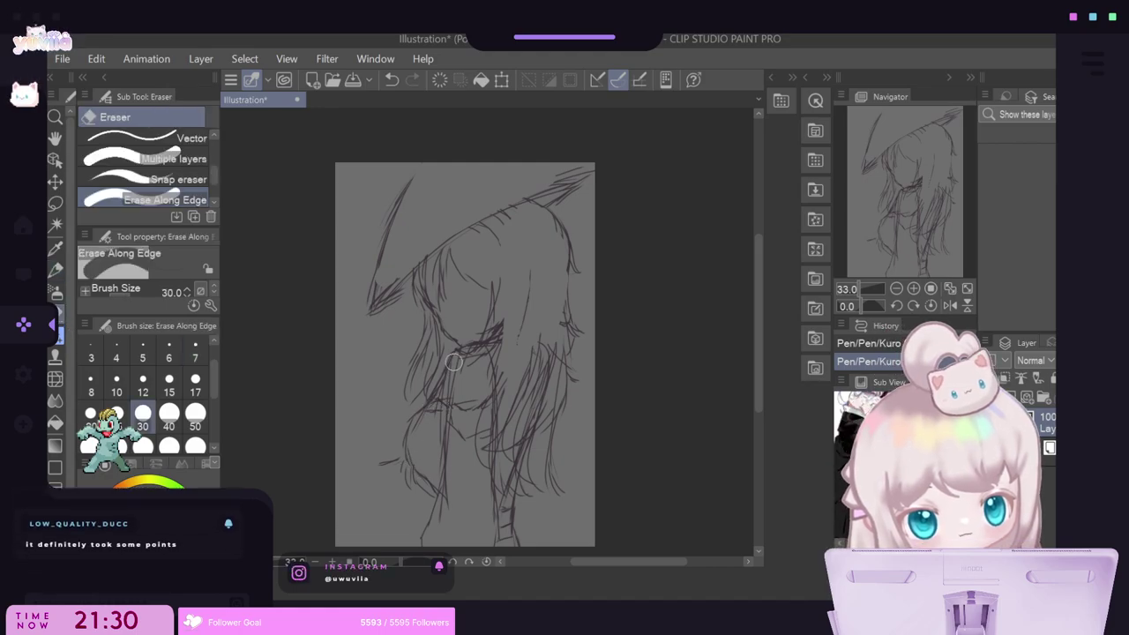
{"action": "left_click_drag", "start_coordinate": [455, 358], "coordinate": [450, 377]}
{"action": "left_click_drag", "start_coordinate": [448, 388], "coordinate": [480, 349]}
{"action": "key", "text": "p"}
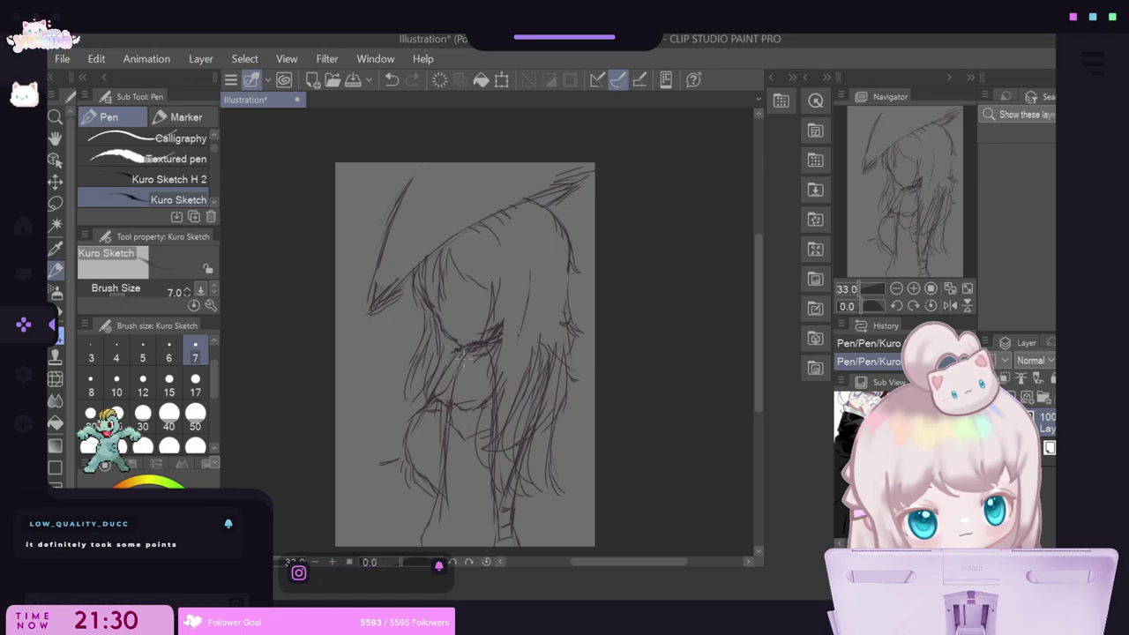
Set Erase Along Edge to size 15 and trim the dark hatching beneath the chin, touching it up with the Kuro Sketch pen.
{"action": "key", "text": "e"}
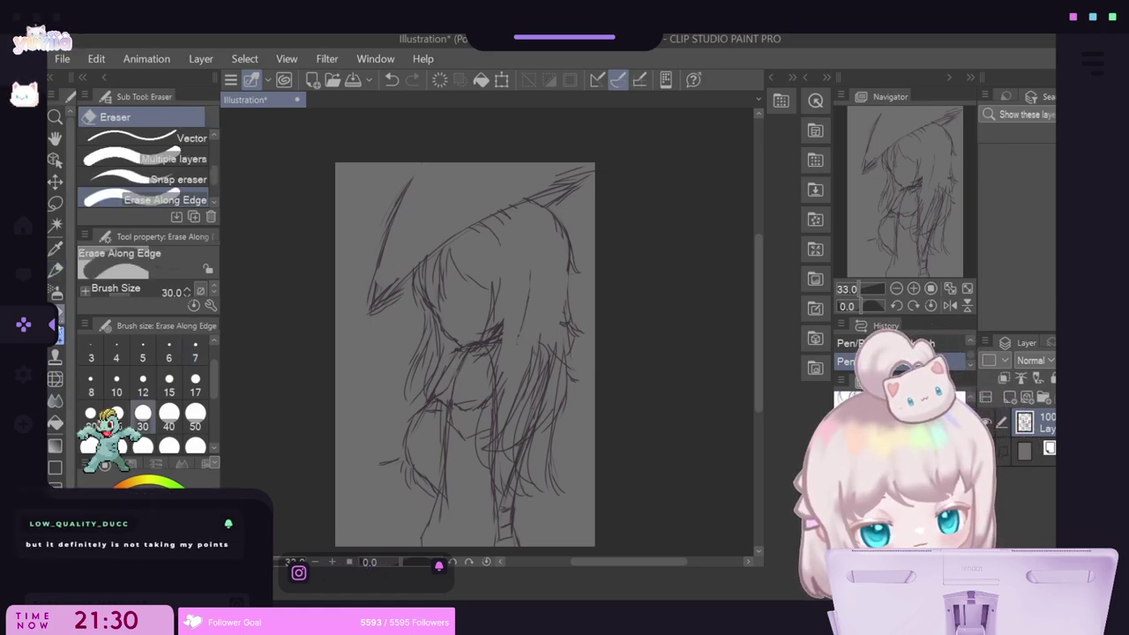
{"action": "left_click", "coordinate": [168, 385]}
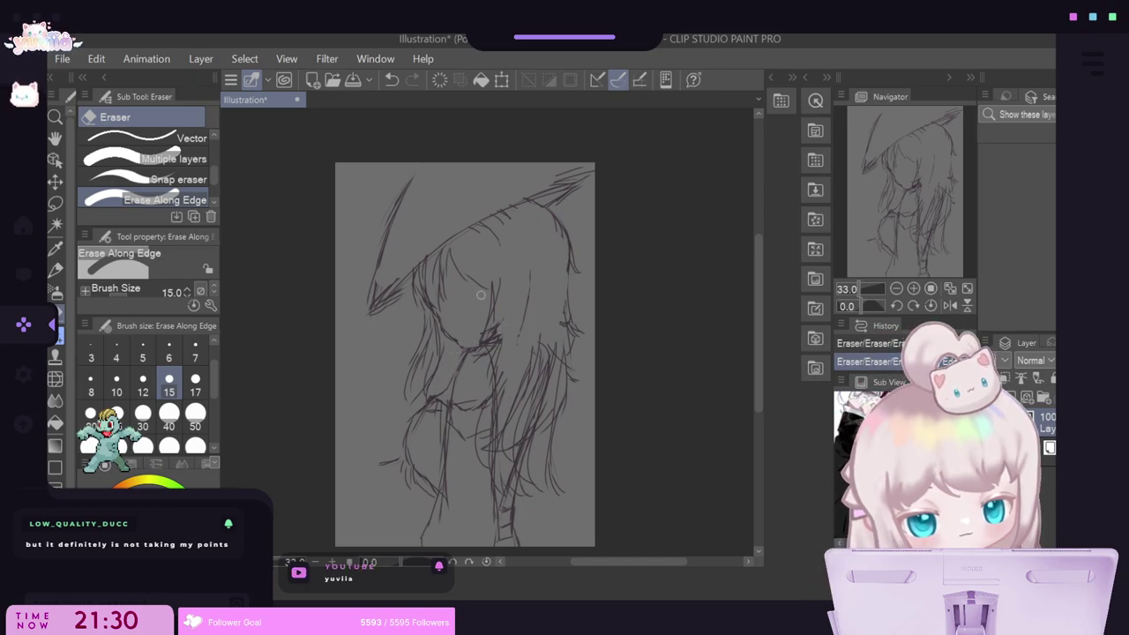
{"action": "key", "text": "p"}
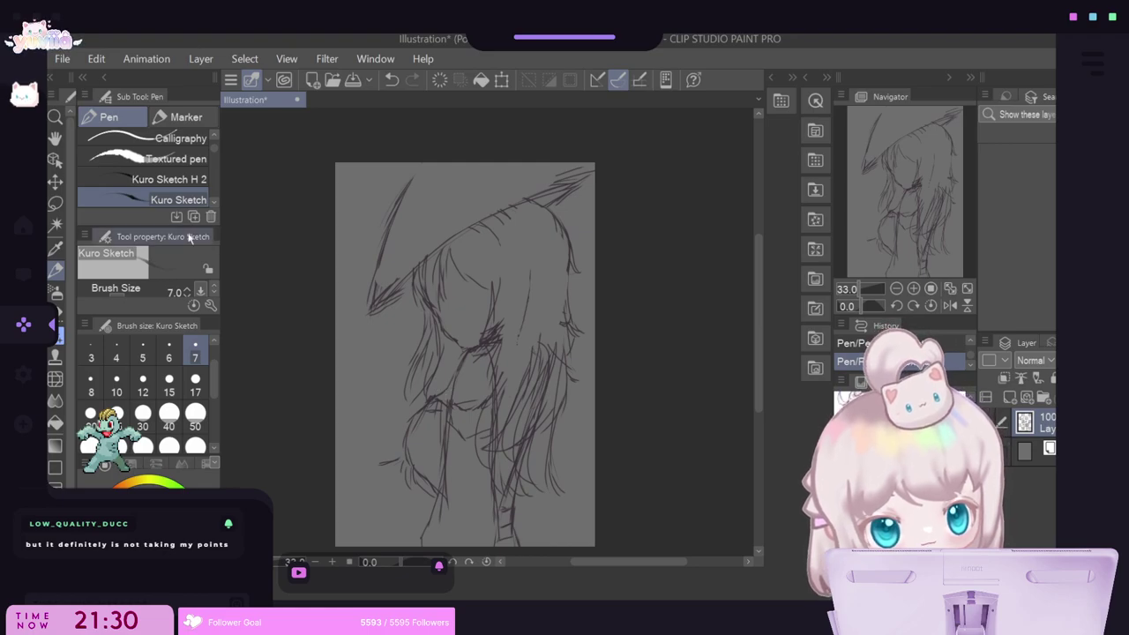
Erase the dense overlapping strands inside the long hair on the figure's right side with the size 15 eraser.
{"action": "scroll", "coordinate": [504, 287], "scroll_direction": "up", "scroll_amount": 4}
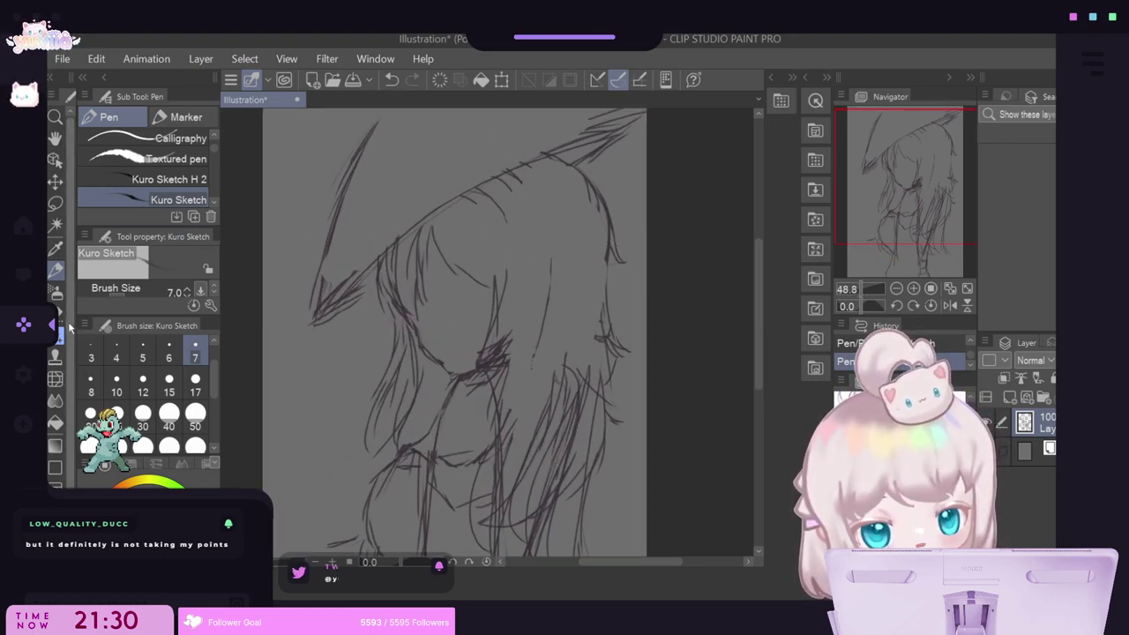
{"action": "key", "text": "e"}
{"action": "left_click_drag", "start_coordinate": [586, 385], "coordinate": [572, 457]}
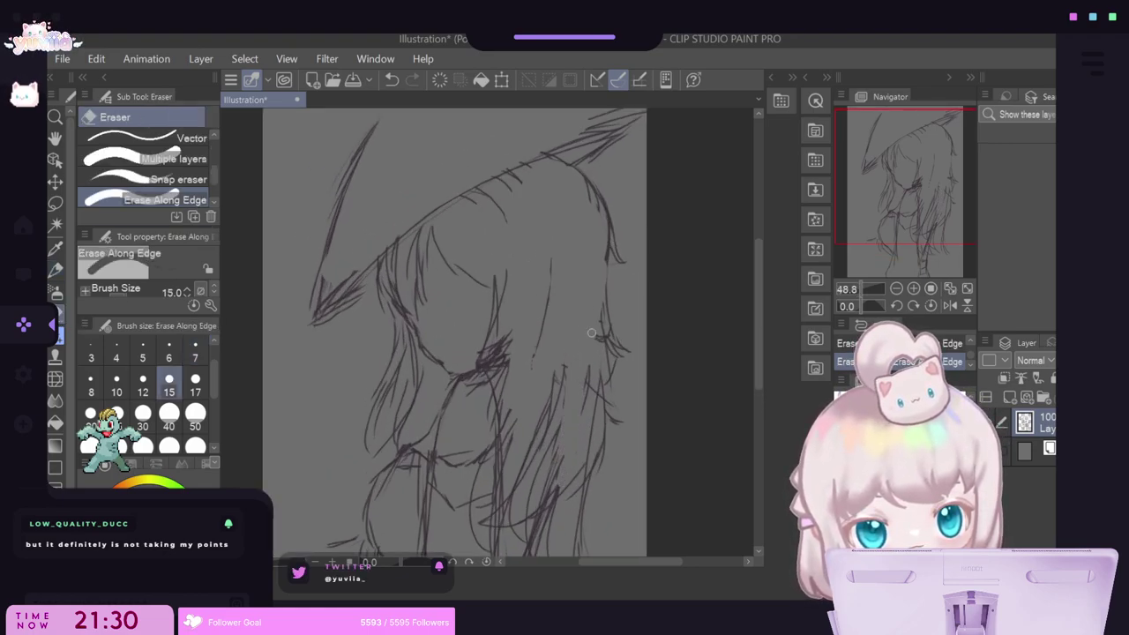
{"action": "left_click_drag", "start_coordinate": [592, 360], "coordinate": [569, 475]}
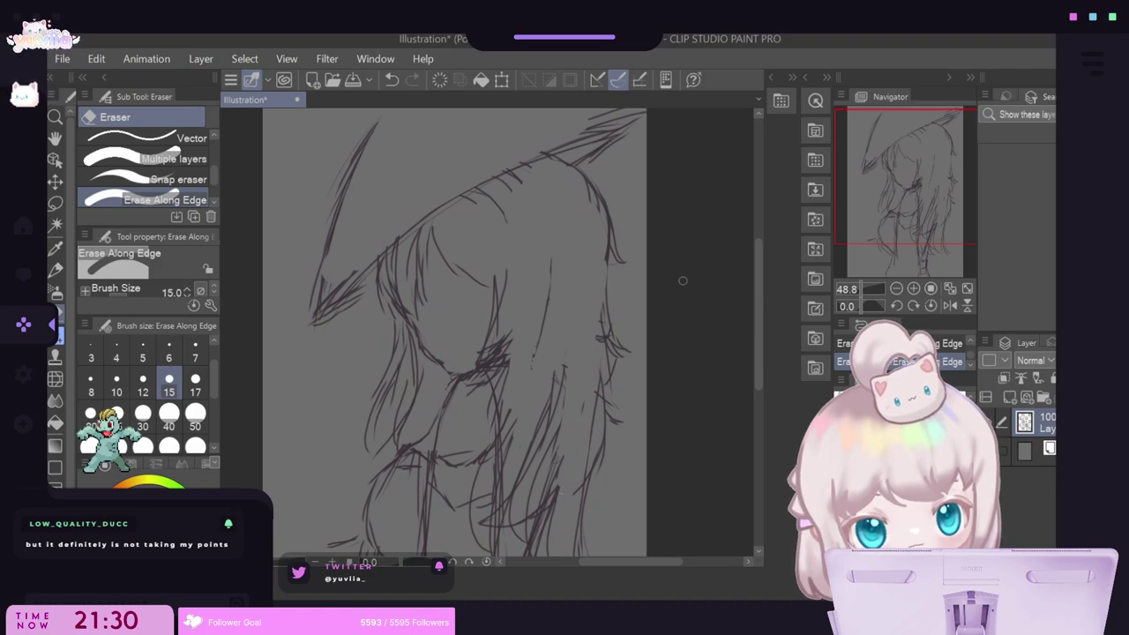
{"action": "scroll", "coordinate": [679, 281], "scroll_direction": "down", "scroll_amount": 4}
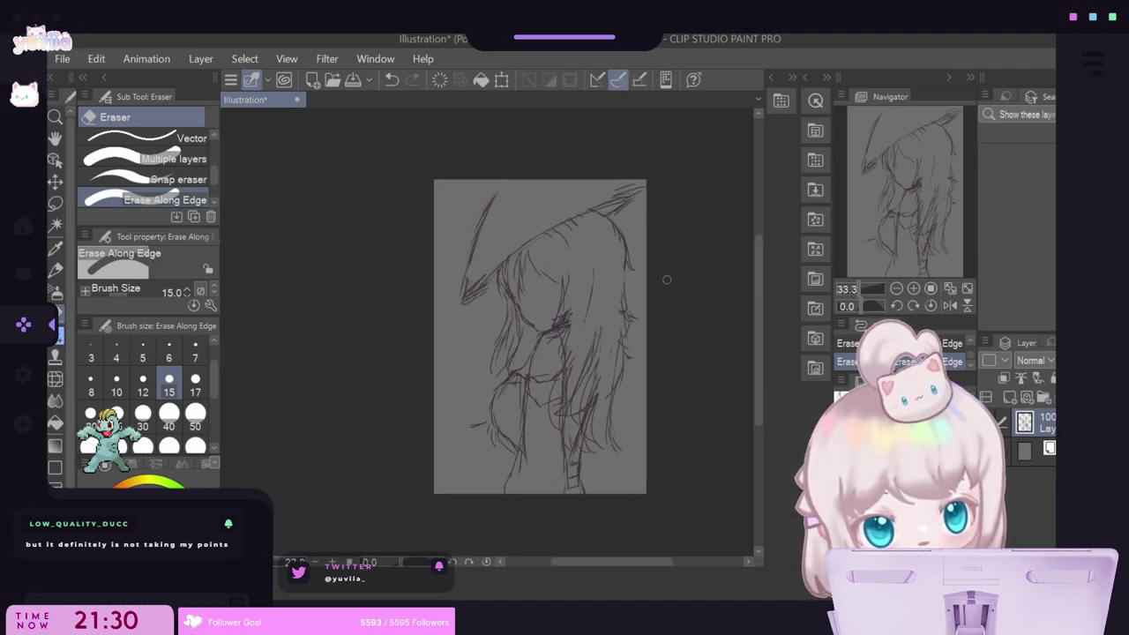
{"action": "scroll", "coordinate": [669, 336], "scroll_direction": "up", "scroll_amount": 3}
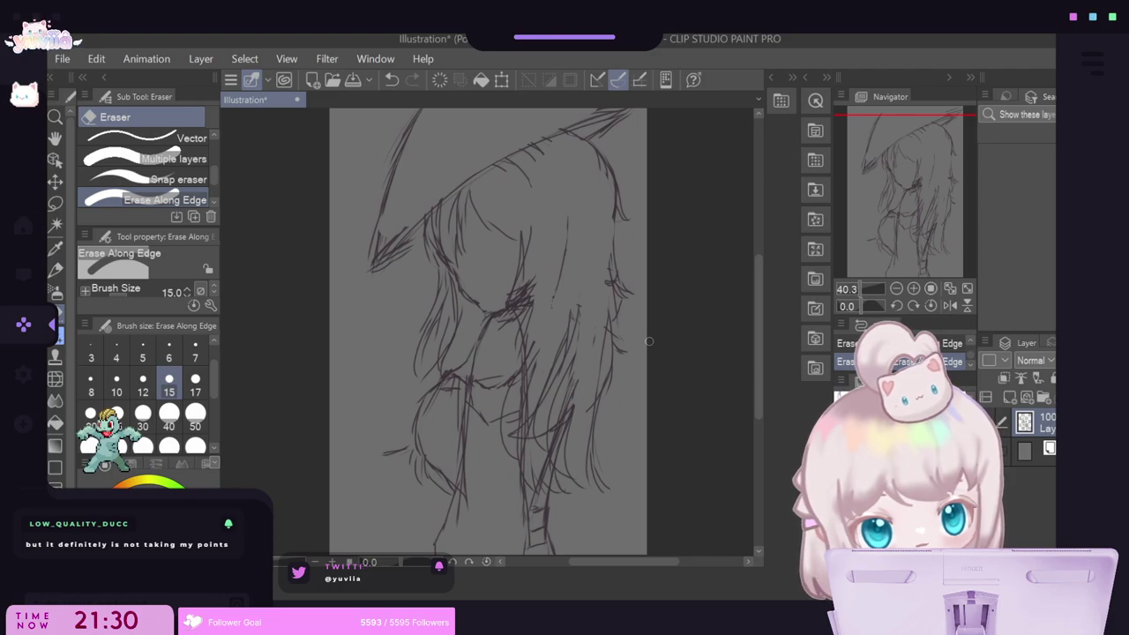
{"action": "left_click_drag", "start_coordinate": [565, 308], "coordinate": [544, 418]}
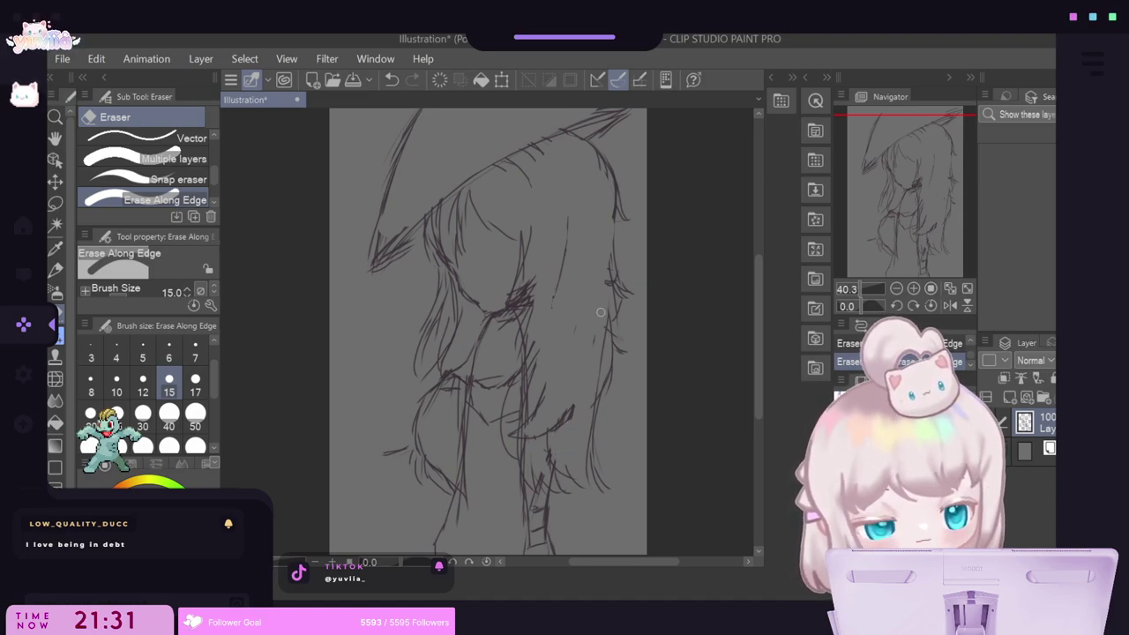
Redraw the outer right contour and lower strands of the long hair with the Kuro Sketch pen at size 7.
{"action": "key", "text": "p"}
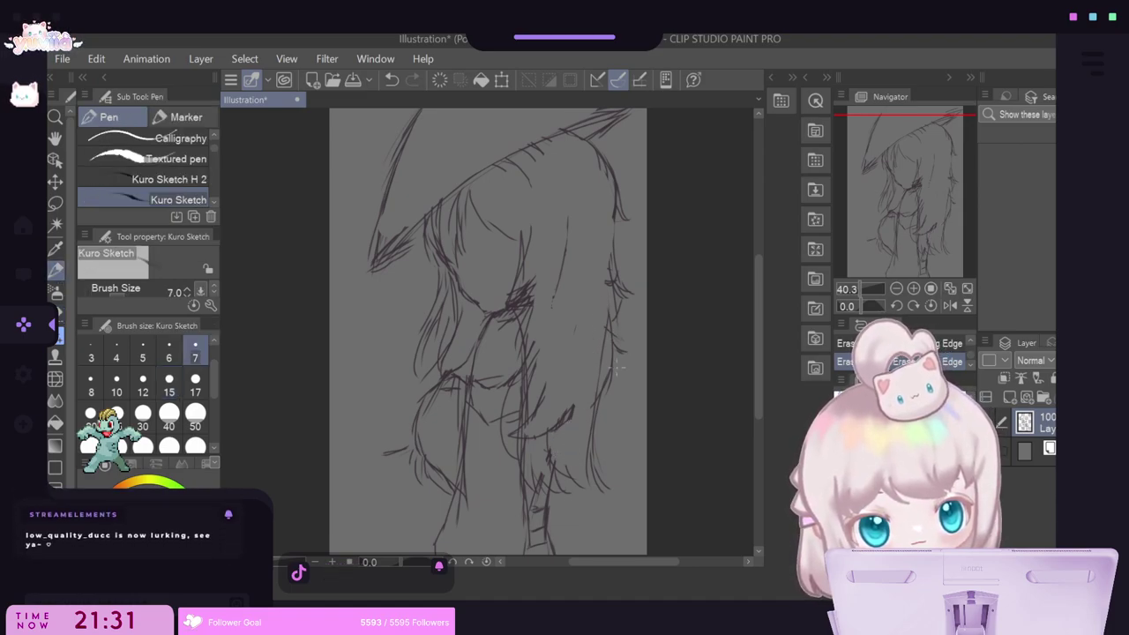
{"action": "left_click_drag", "start_coordinate": [611, 298], "coordinate": [606, 391]}
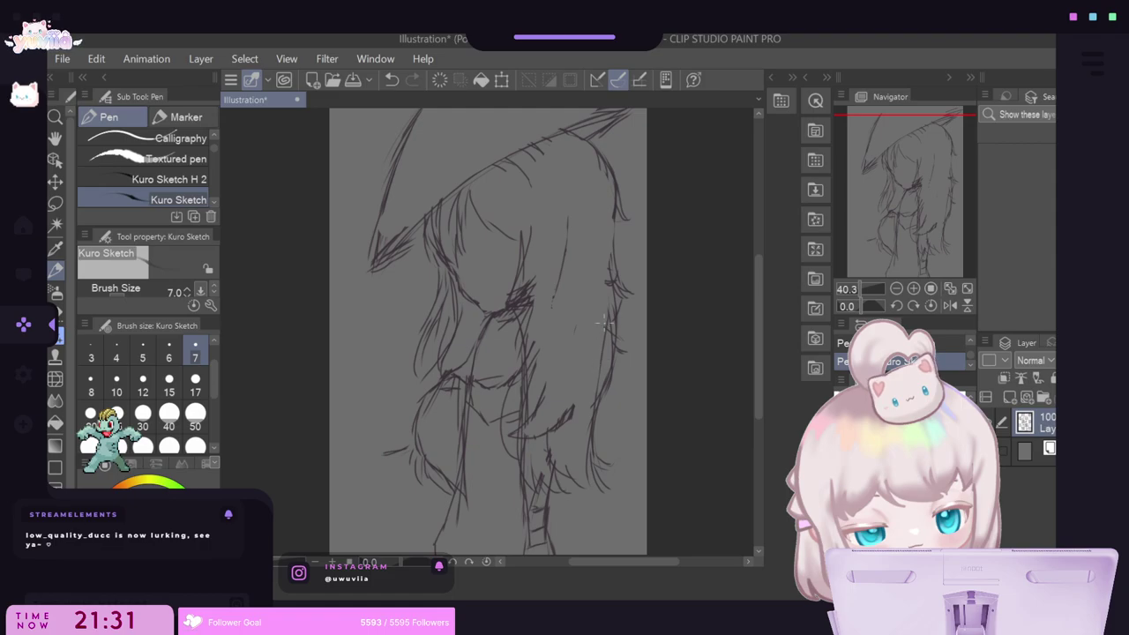
{"action": "left_click_drag", "start_coordinate": [596, 351], "coordinate": [591, 398]}
{"action": "left_click_drag", "start_coordinate": [599, 337], "coordinate": [597, 386]}
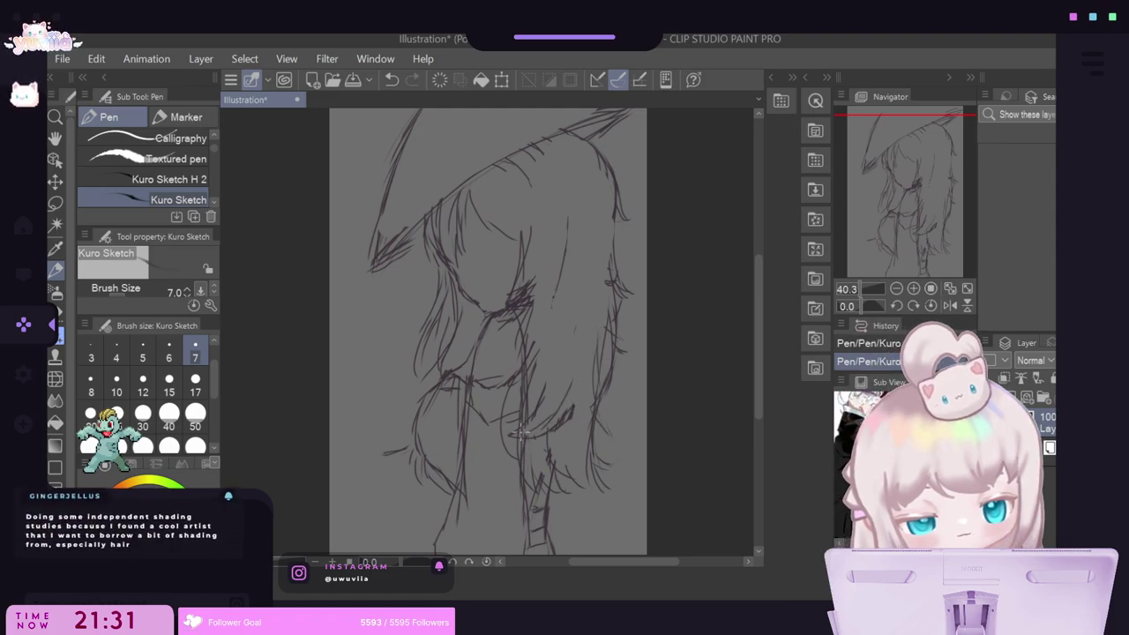
Redraw the curved inner hair tip beside the torso and erase the dark patch and stray lines around it.
{"action": "left_click_drag", "start_coordinate": [542, 439], "coordinate": [573, 411]}
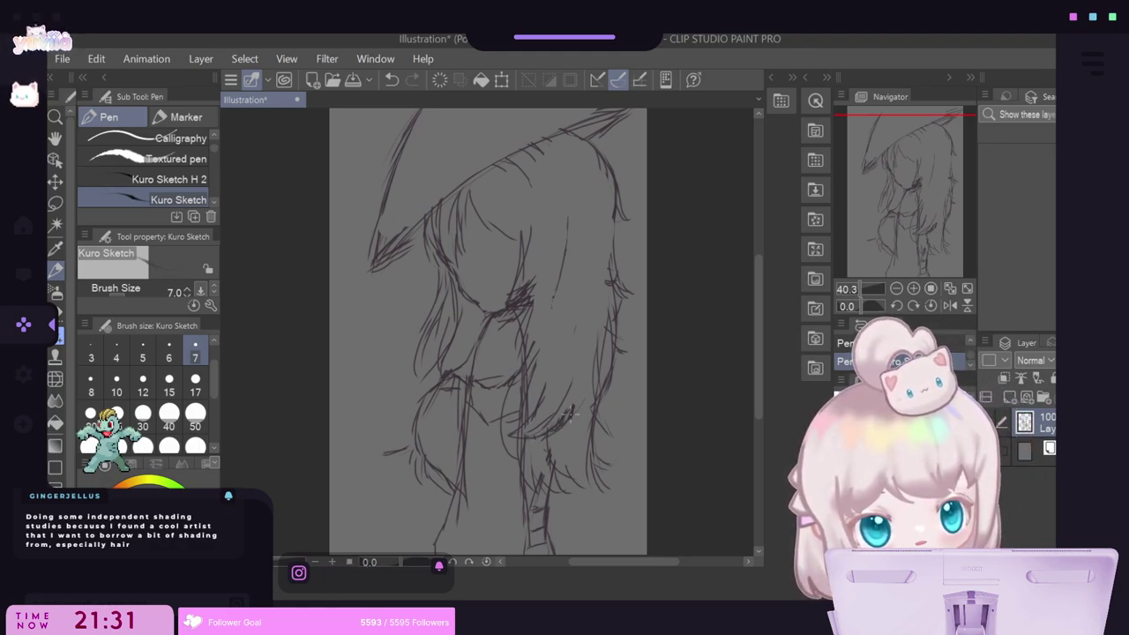
{"action": "key", "text": "e"}
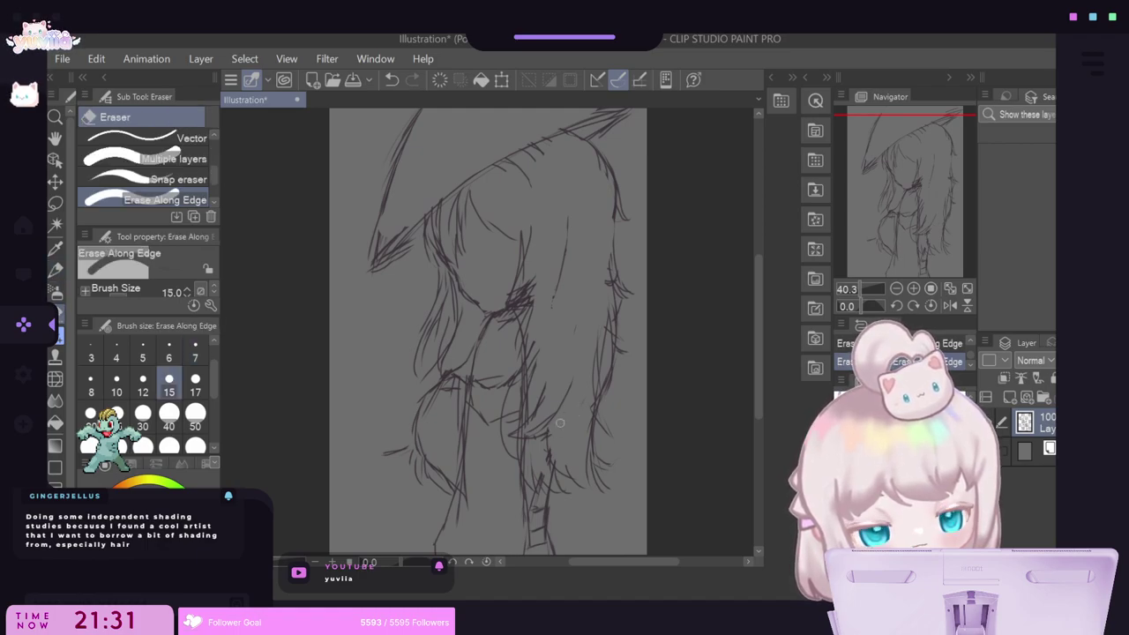
{"action": "mouse_move", "coordinate": [532, 440]}
{"action": "left_mouse_down"}
{"action": "mouse_move", "coordinate": [555, 428]}
{"action": "mouse_move", "coordinate": [530, 450]}
{"action": "left_mouse_up"}
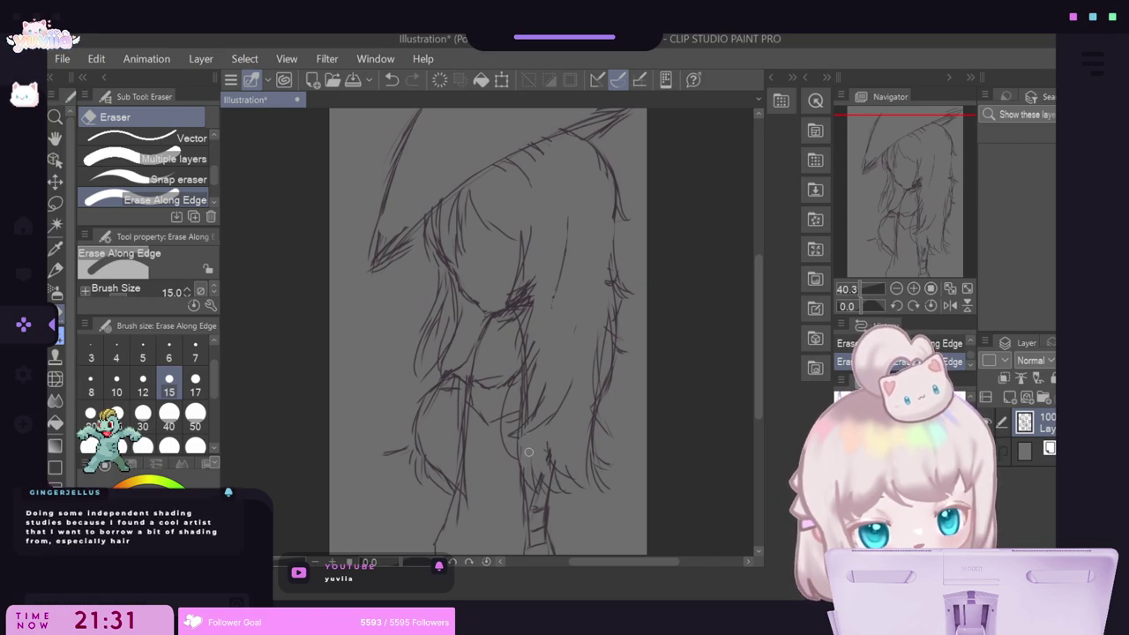
Add thin strands inside the long hair with the Kuro Sketch pen, undoing and redrawing the last stroke.
{"action": "key", "text": "p"}
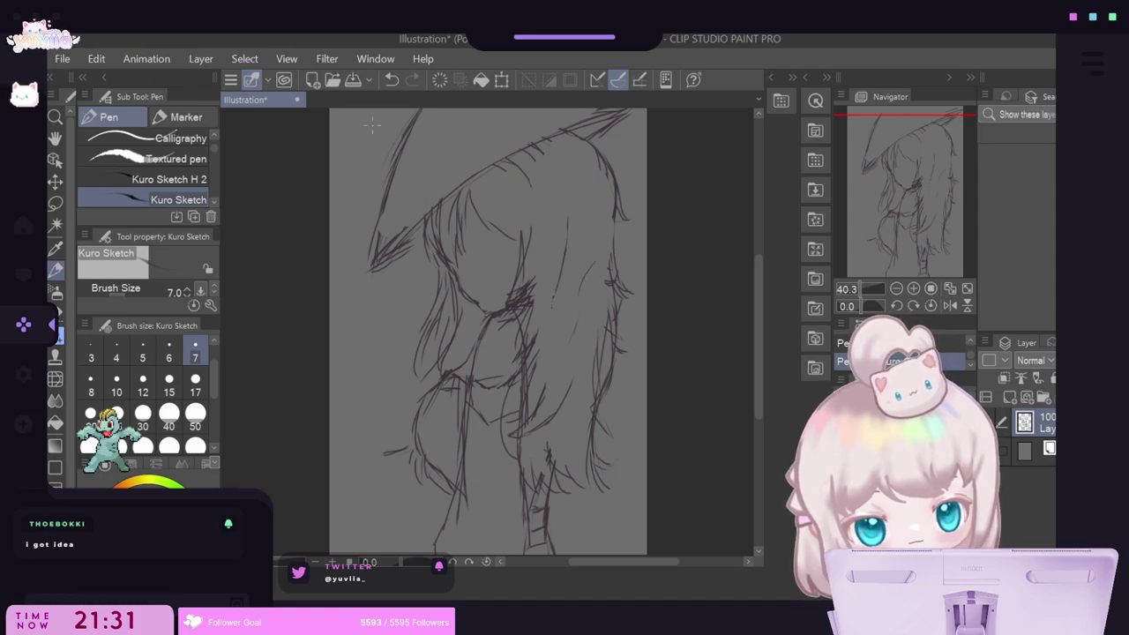
{"action": "left_click", "coordinate": [390, 81]}
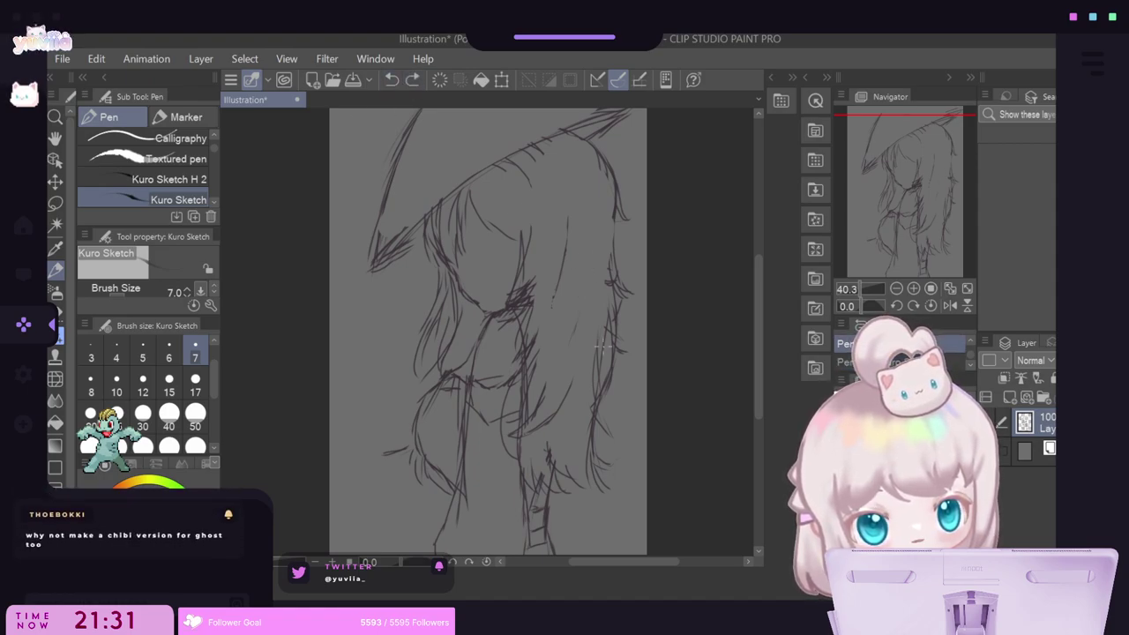
{"action": "left_click_drag", "start_coordinate": [582, 300], "coordinate": [572, 356]}
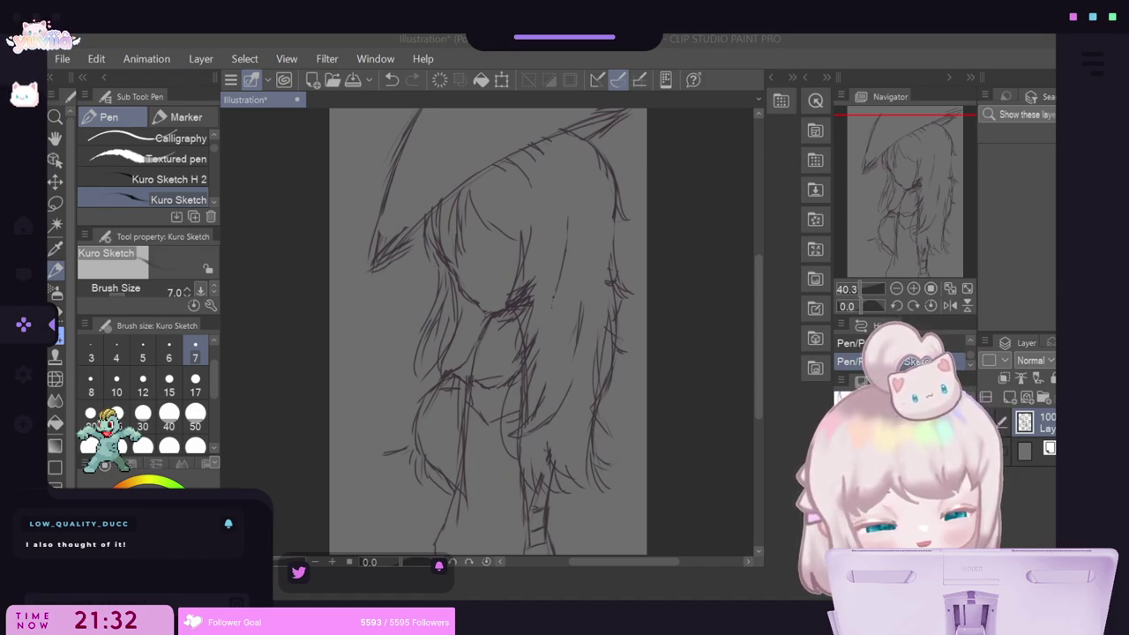
Rework the dark hatching beneath the chin with the Kuro Sketch pen and trim its edges with Erase Along Edge at size 5.
{"action": "key", "text": "e"}
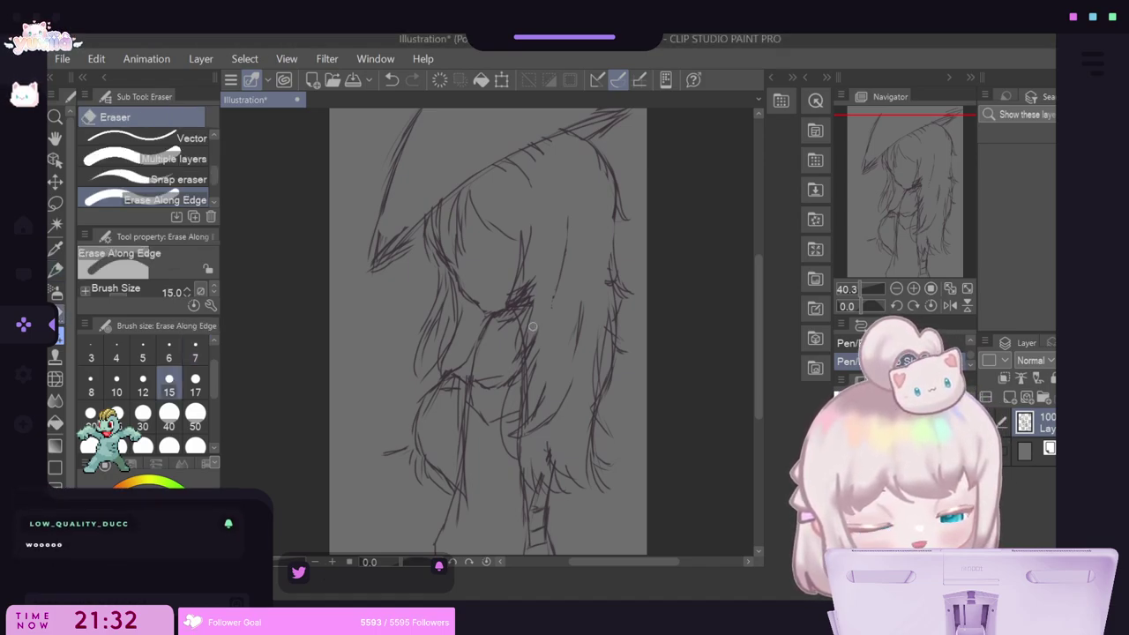
{"action": "left_click", "coordinate": [55, 269]}
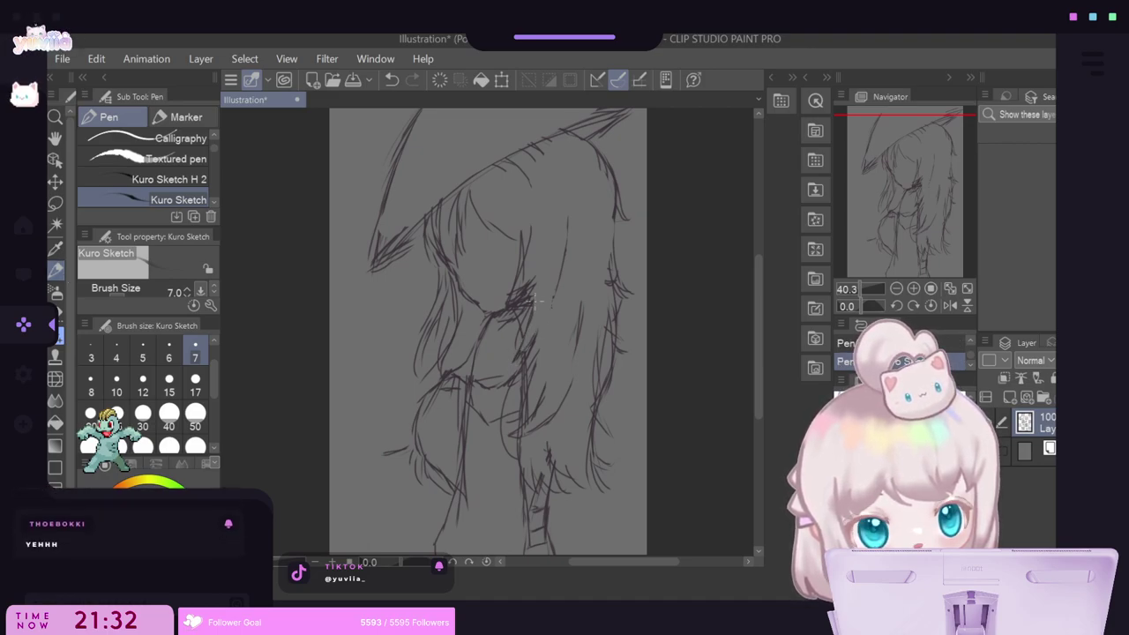
{"action": "key", "text": "e"}
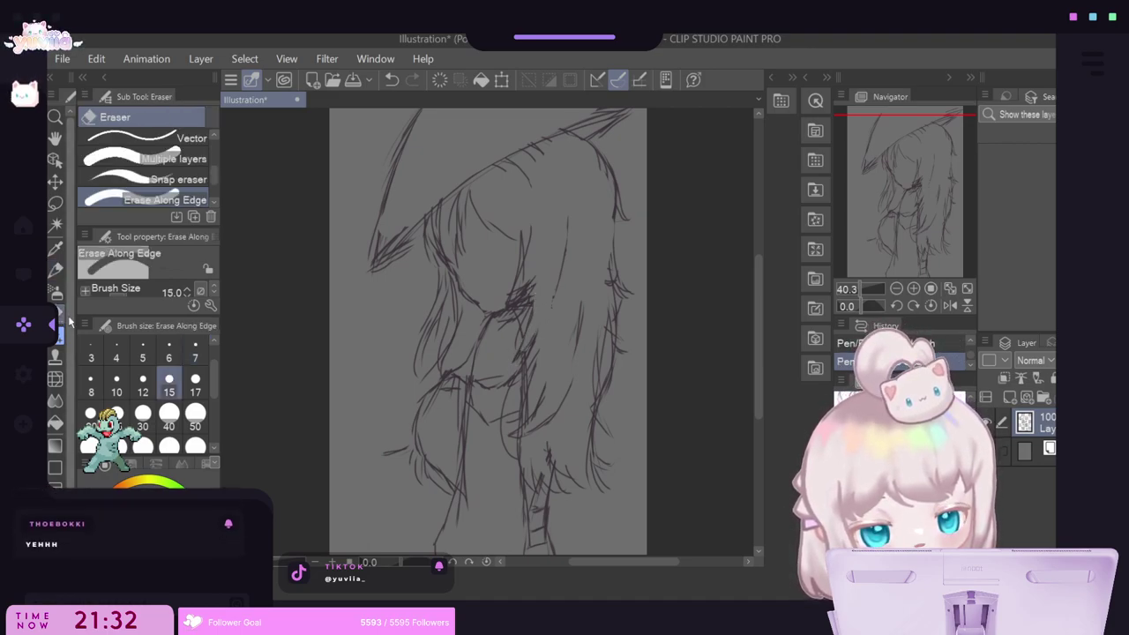
{"action": "left_click", "coordinate": [142, 352]}
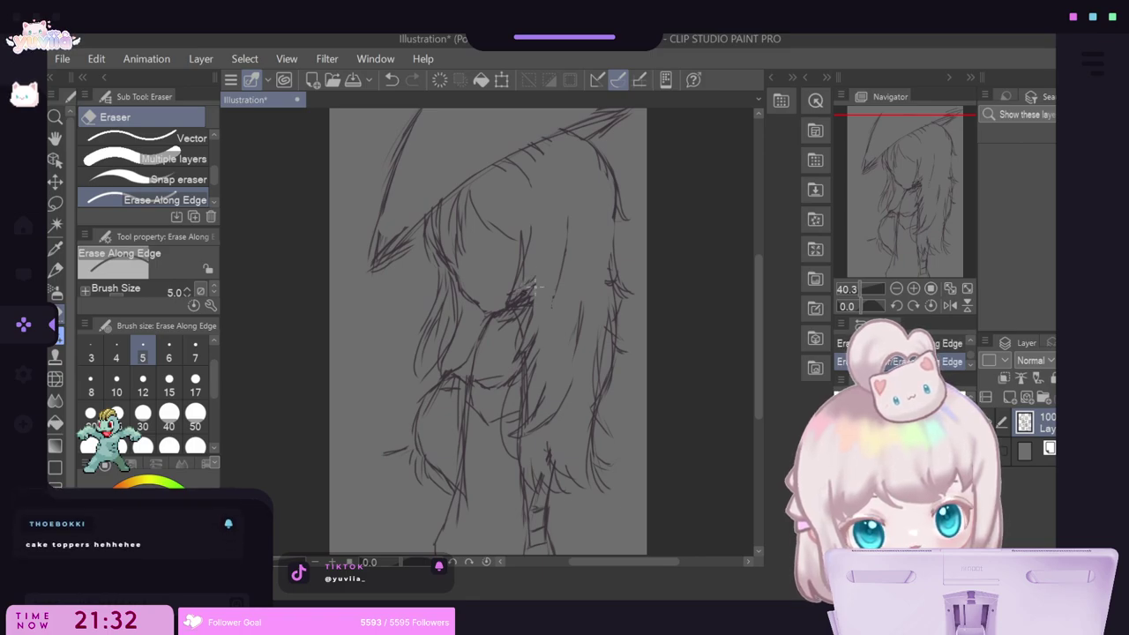
{"action": "left_click_drag", "start_coordinate": [531, 287], "coordinate": [517, 310]}
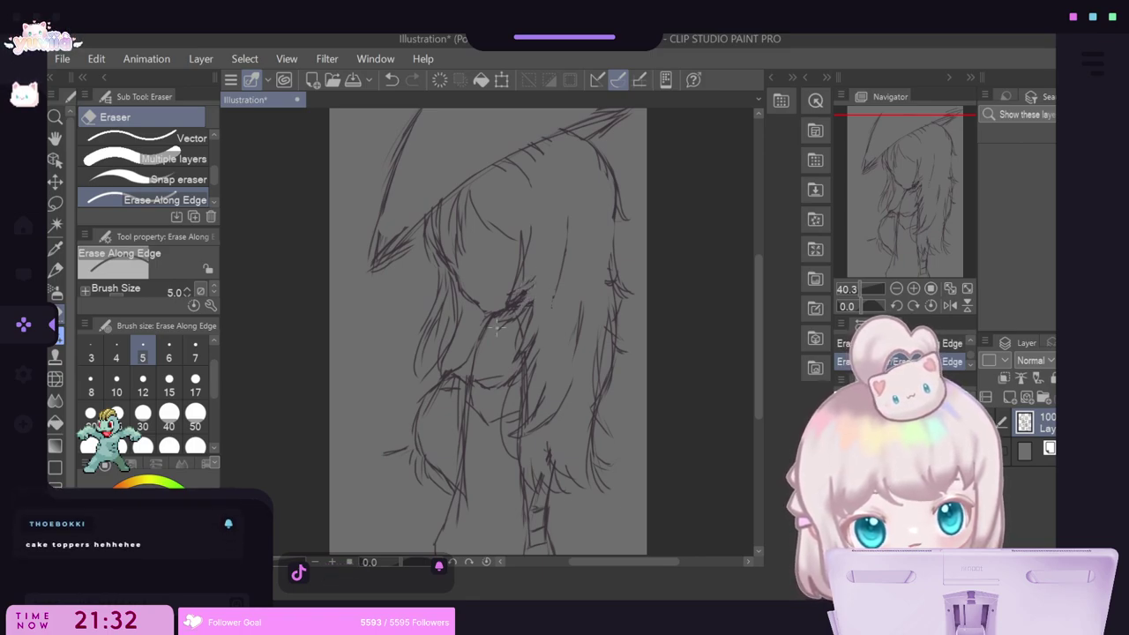
Set the Erase Along Edge size to 12 and create a new layer above the sketch layer.
{"action": "left_click", "coordinate": [55, 270]}
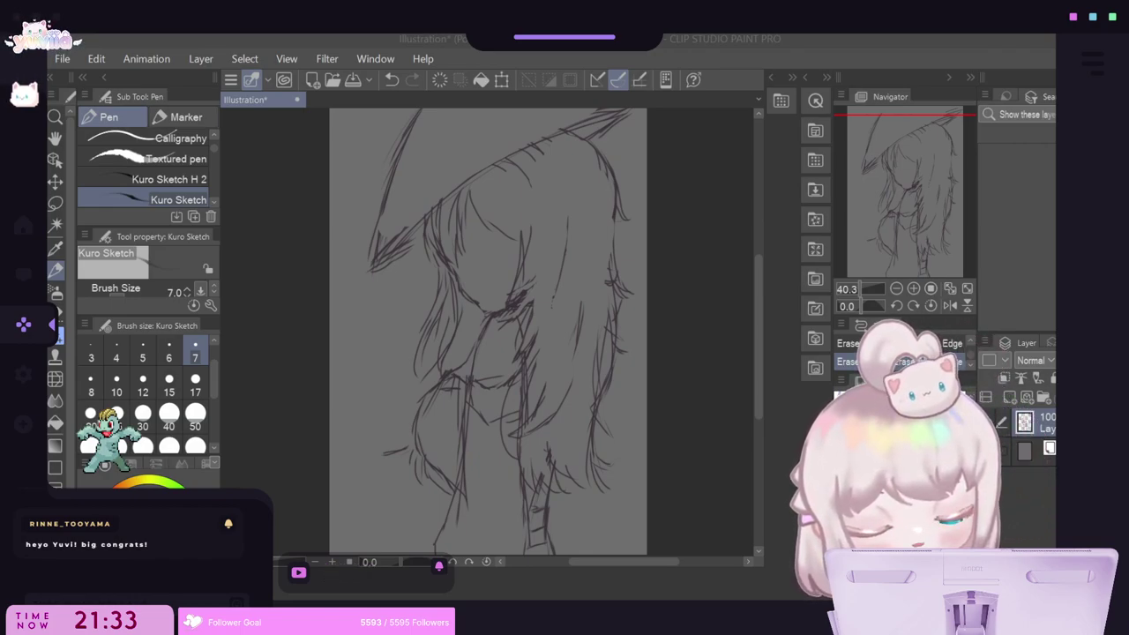
{"action": "key", "text": "e"}
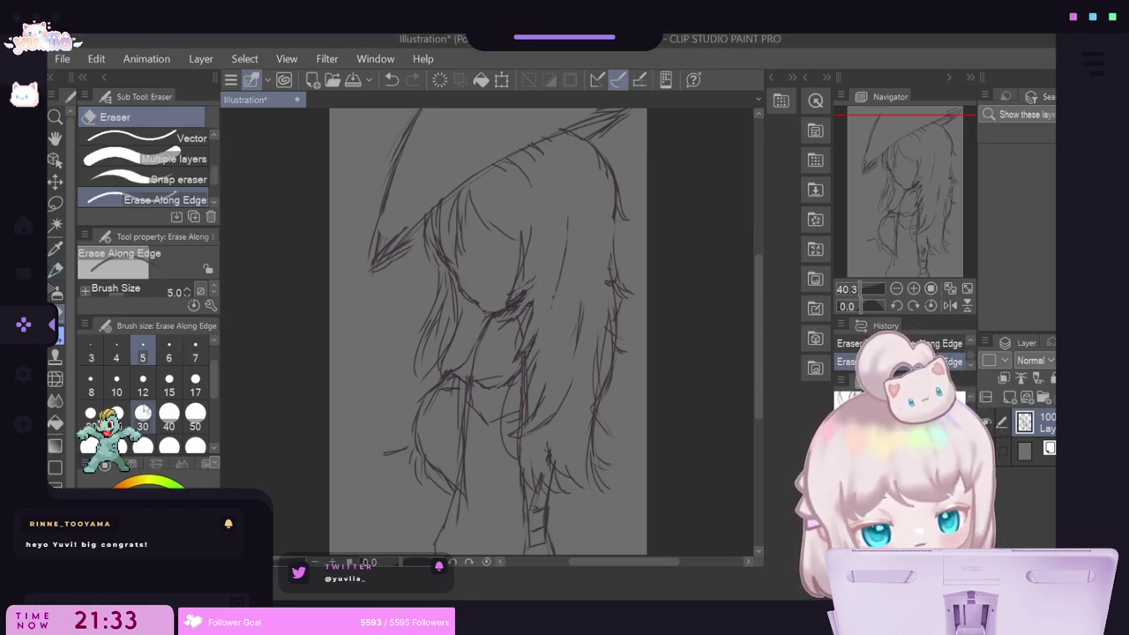
{"action": "left_click", "coordinate": [144, 389]}
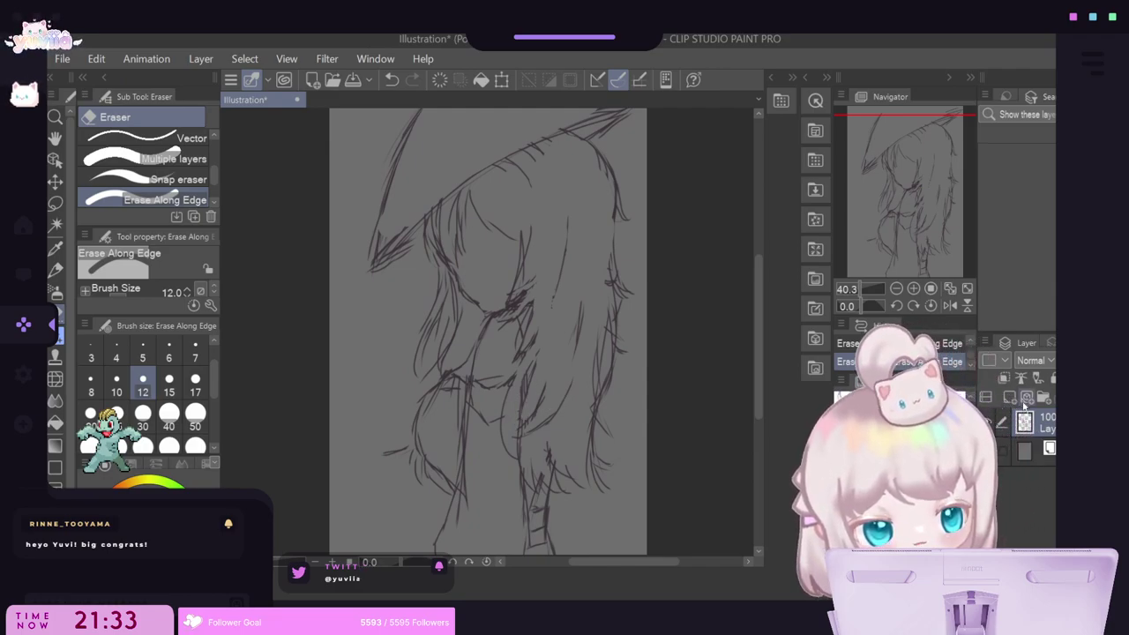
{"action": "key", "text": "ctrl+shift+n"}
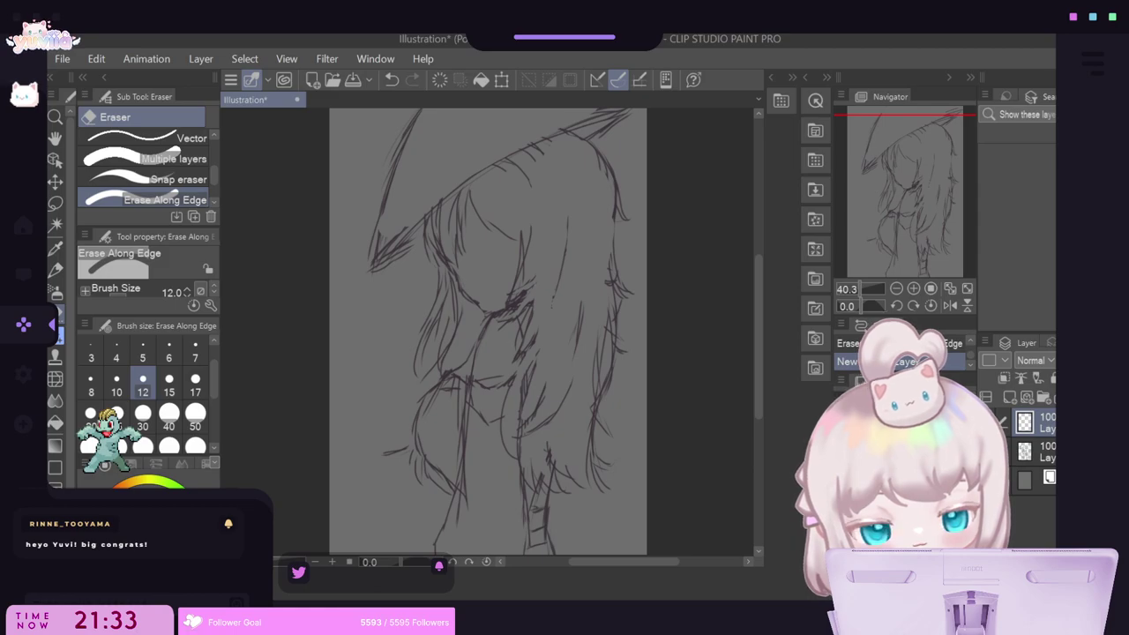
Extend the jaw line toward the chin on the original sketch layer with the Kuro Sketch pen, and make the new upper layer active again.
{"action": "key", "text": "p"}
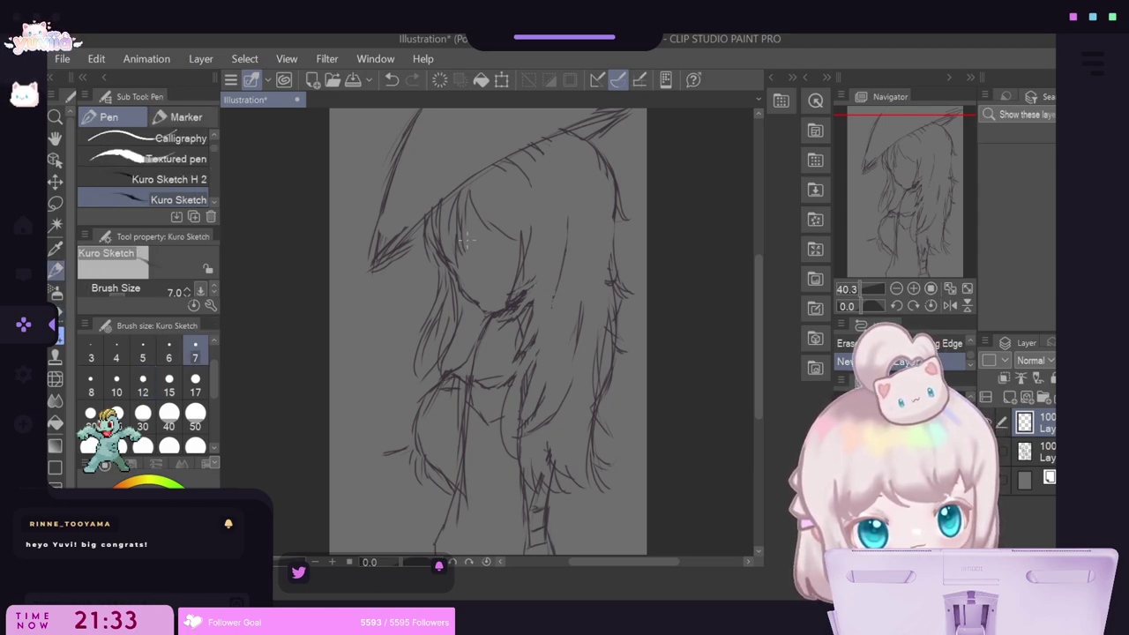
{"action": "scroll", "coordinate": [465, 236], "scroll_direction": "up", "scroll_amount": 3}
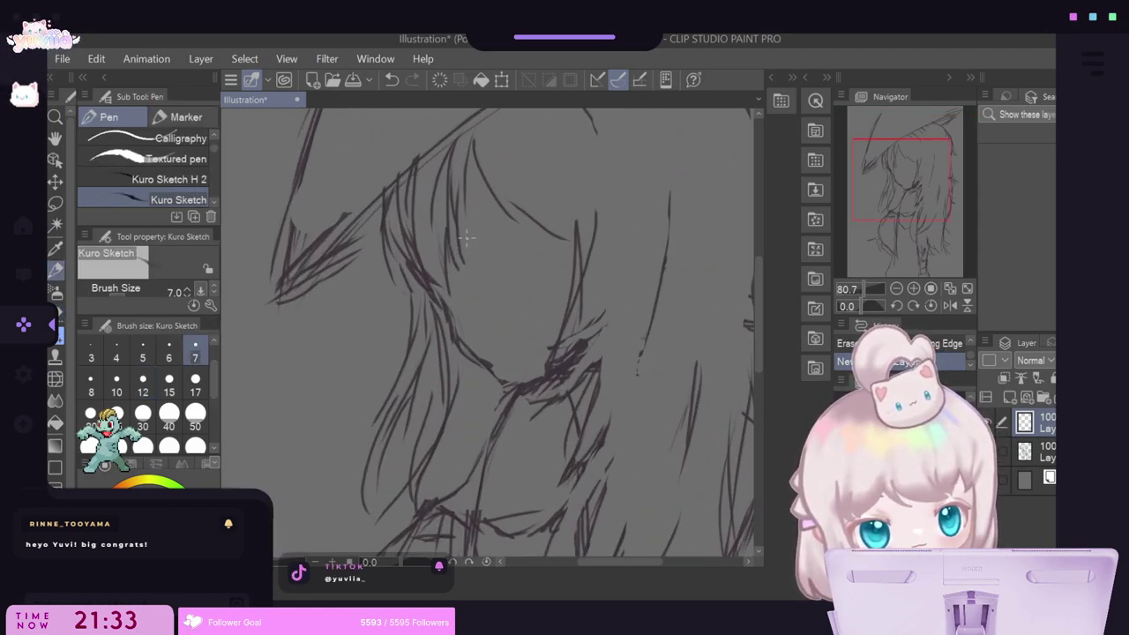
{"action": "left_click", "coordinate": [1004, 450]}
{"action": "mouse_move", "coordinate": [491, 367]}
{"action": "left_mouse_down"}
{"action": "mouse_move", "coordinate": [514, 377]}
{"action": "mouse_move", "coordinate": [501, 379]}
{"action": "left_mouse_up"}
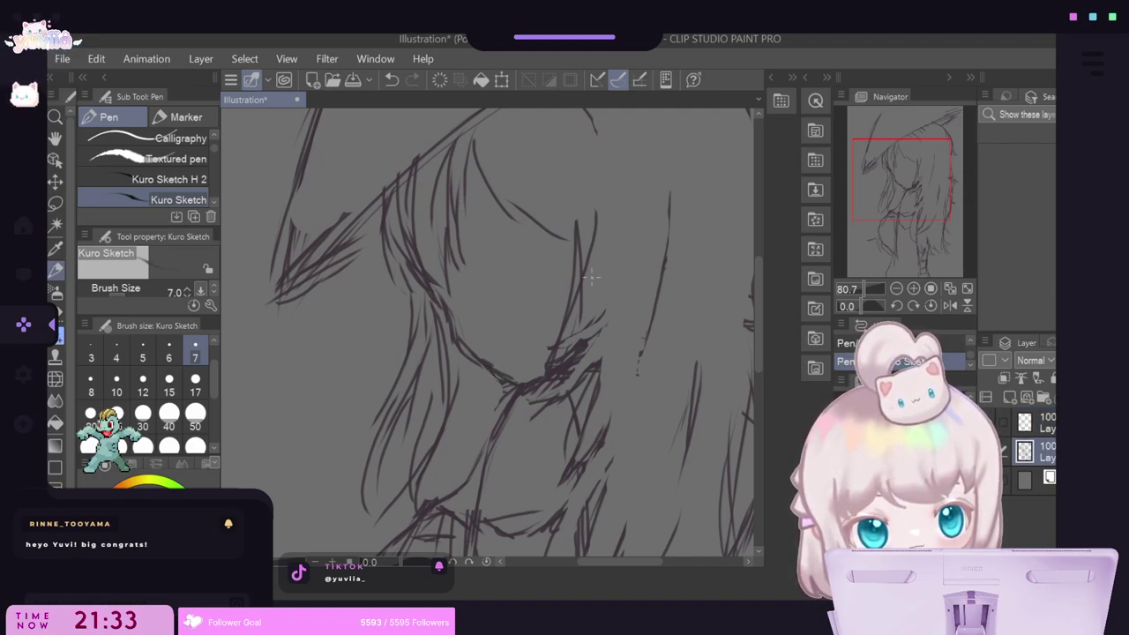
{"action": "left_click", "coordinate": [1036, 423]}
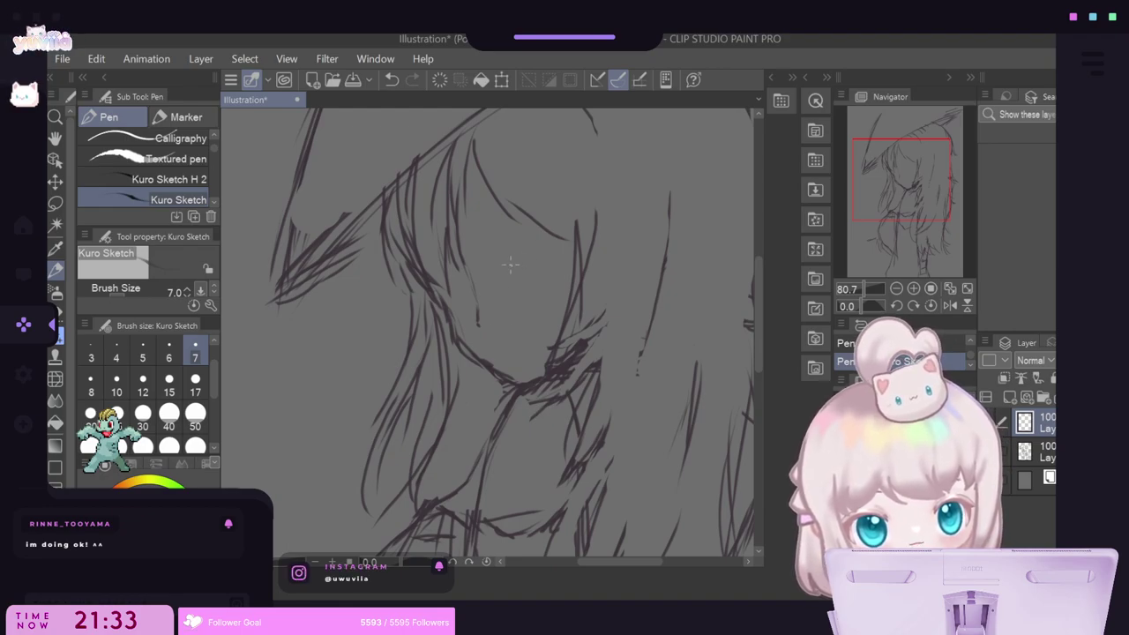
{"action": "mouse_move", "coordinate": [516, 265]}
{"action": "left_mouse_down"}
{"action": "mouse_move", "coordinate": [504, 270]}
{"action": "mouse_move", "coordinate": [544, 262]}
{"action": "mouse_move", "coordinate": [503, 276]}
{"action": "mouse_move", "coordinate": [542, 263]}
{"action": "left_mouse_up"}
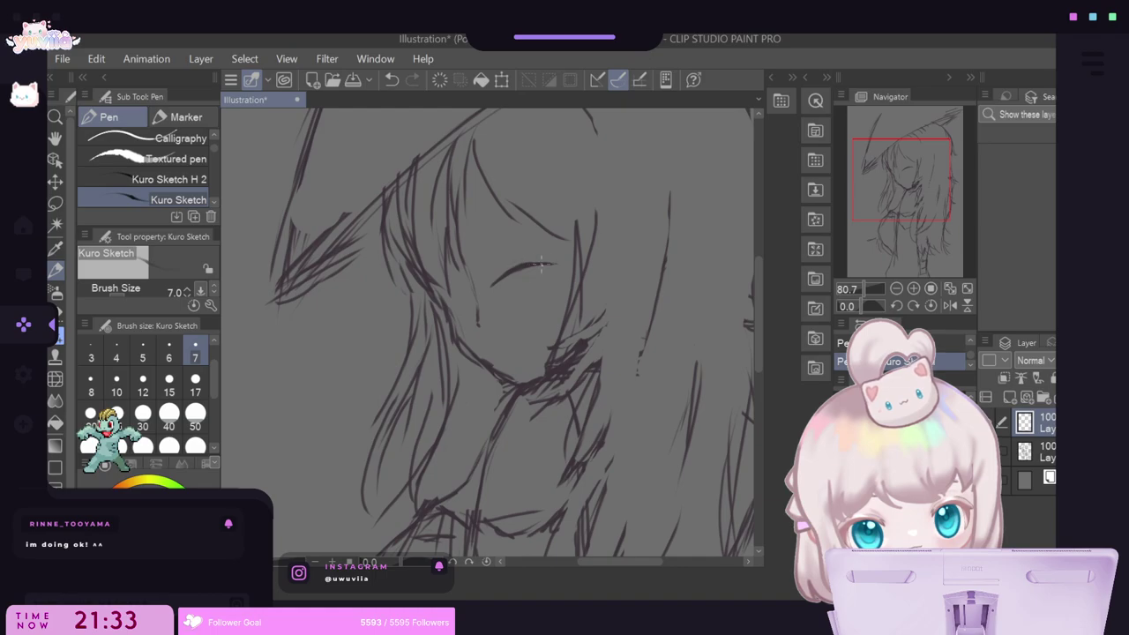
{"action": "left_click", "coordinate": [391, 79]}
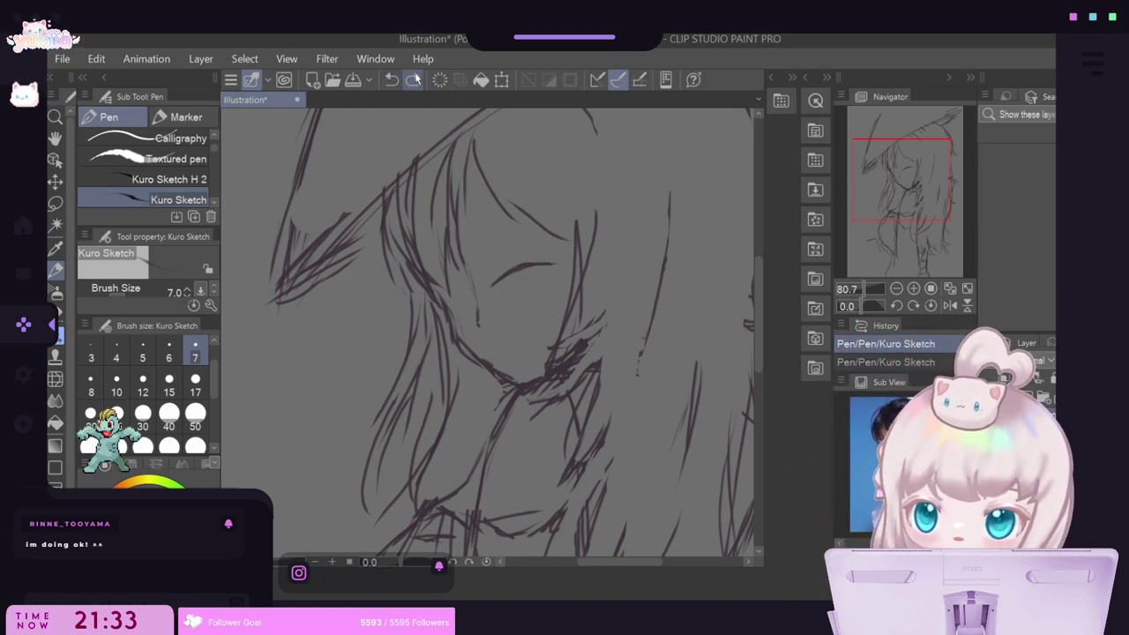
{"action": "left_click", "coordinate": [393, 80]}
{"action": "left_click", "coordinate": [393, 80]}
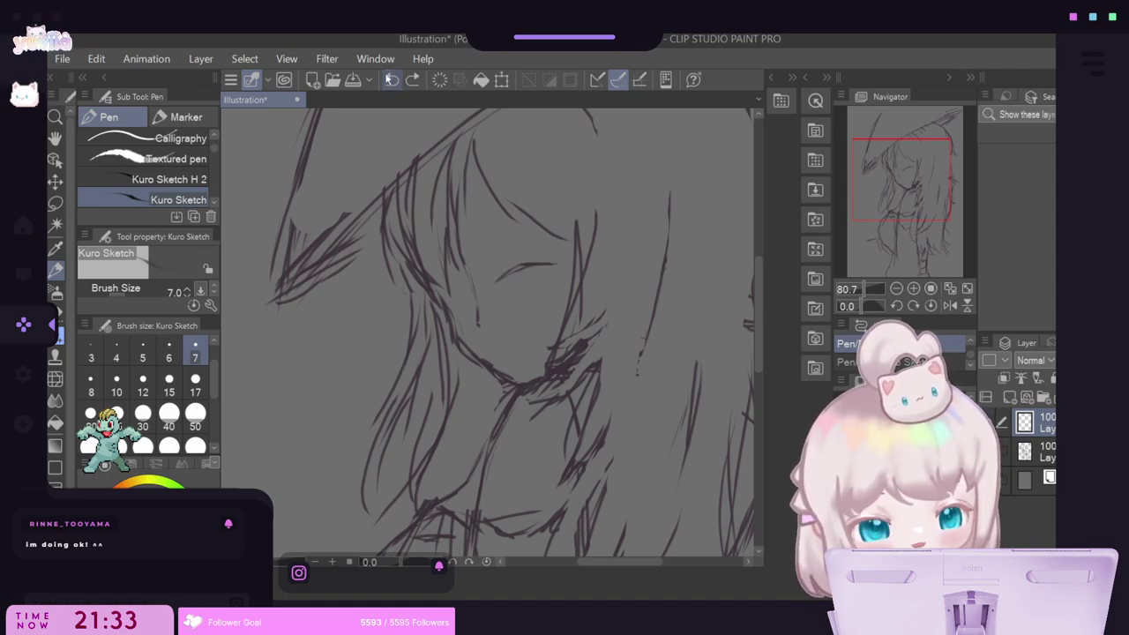
{"action": "left_click", "coordinate": [396, 80]}
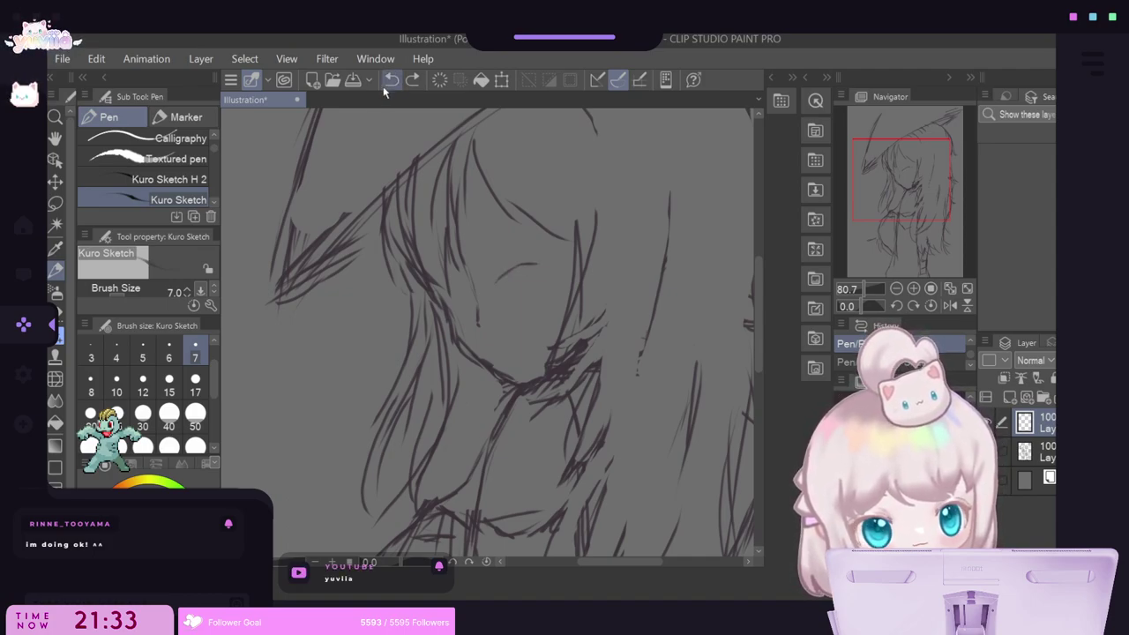
{"action": "left_click", "coordinate": [391, 80]}
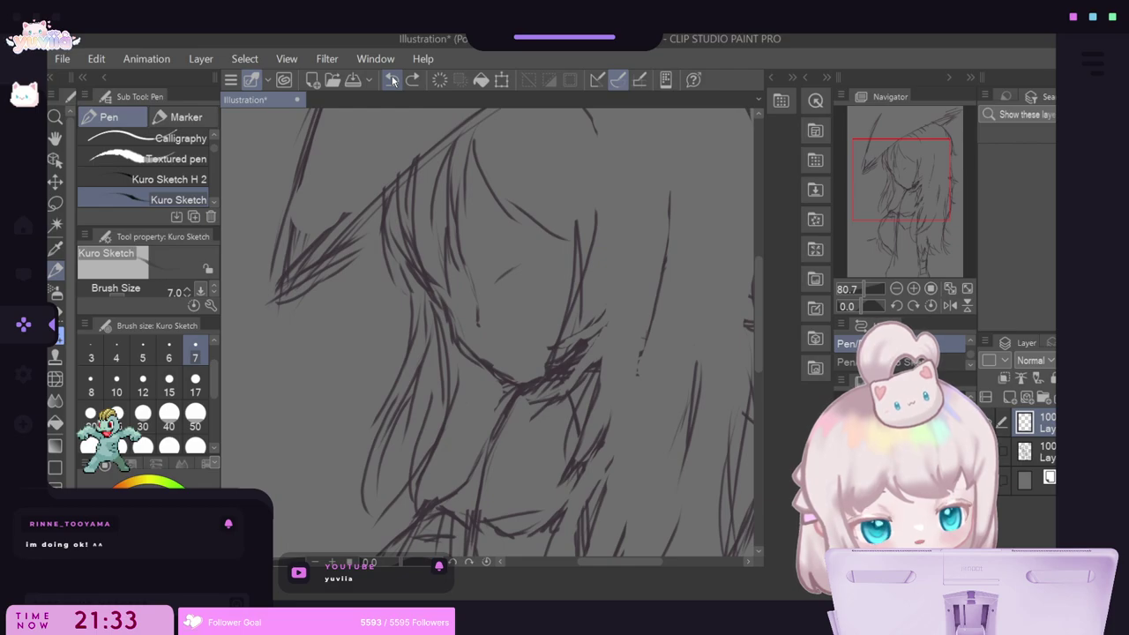
Sketch the far eye beside the hair and a short nose bridge line, erasing part of the nose line and redrawing it.
{"action": "left_click", "coordinate": [468, 296]}
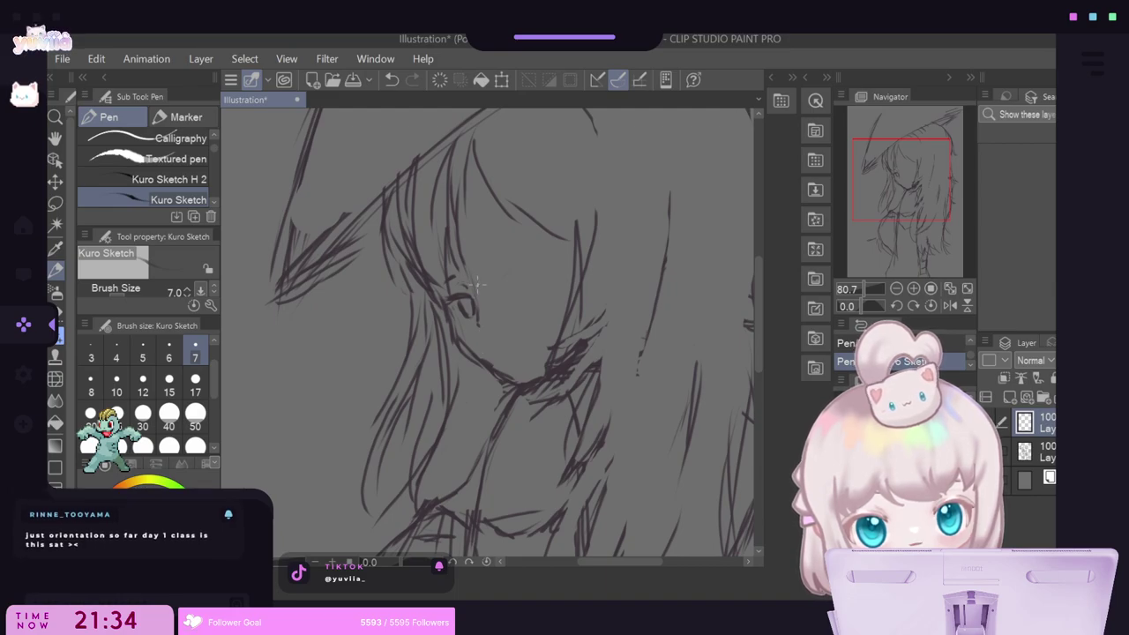
{"action": "left_click_drag", "start_coordinate": [462, 269], "coordinate": [476, 325]}
{"action": "key", "text": "e"}
{"action": "key", "text": "p"}
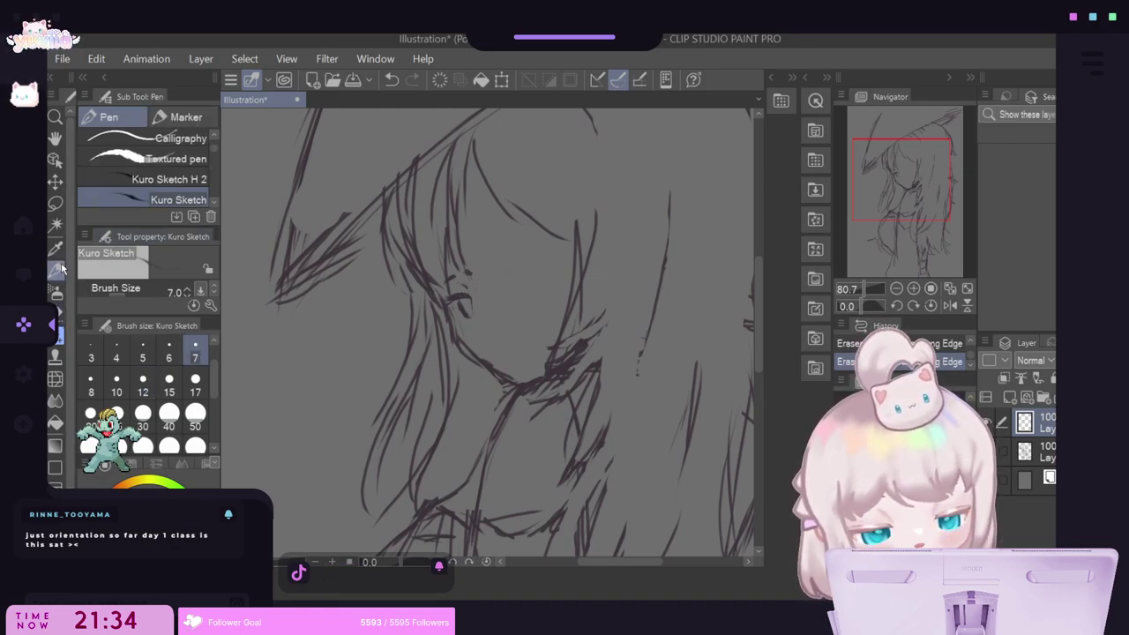
{"action": "left_click_drag", "start_coordinate": [478, 284], "coordinate": [479, 327]}
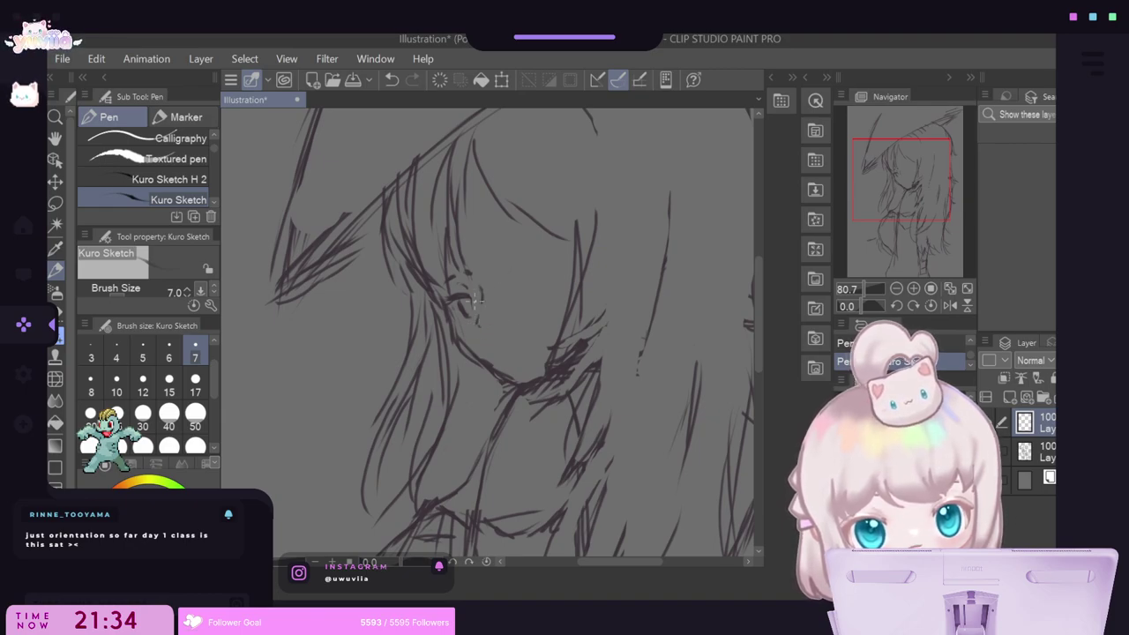
{"action": "left_click_drag", "start_coordinate": [472, 297], "coordinate": [475, 317]}
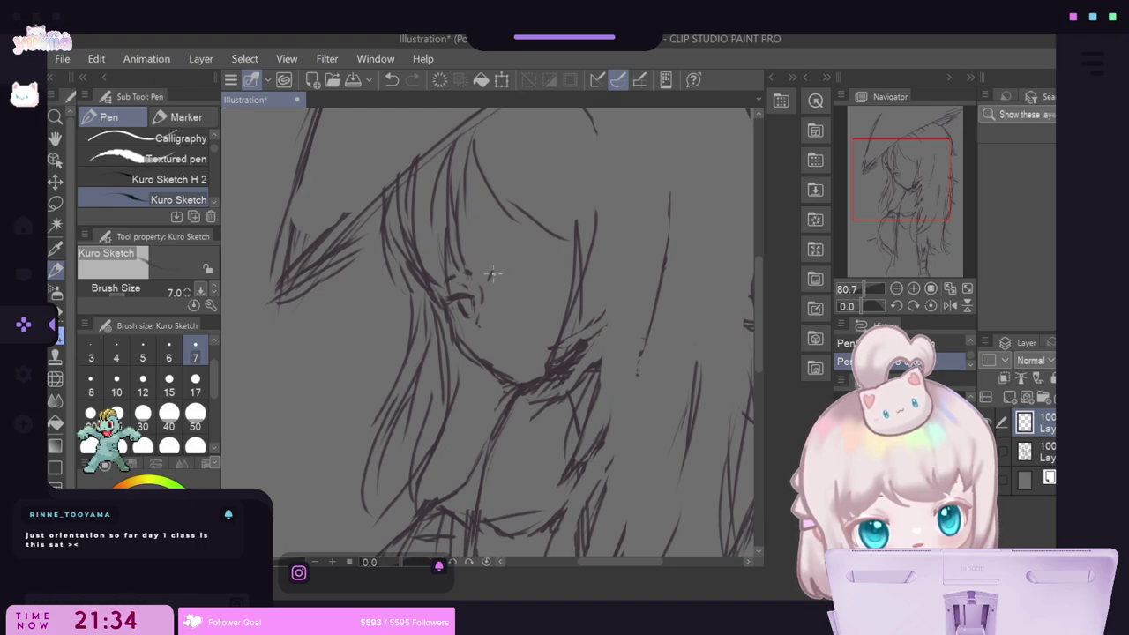
Sketch the near eye with a slanted upper lid and an oval iris, tidying the lid strokes with Erase Along Edge.
{"action": "mouse_move", "coordinate": [489, 280]}
{"action": "left_mouse_down"}
{"action": "mouse_move", "coordinate": [509, 261]}
{"action": "mouse_move", "coordinate": [524, 276]}
{"action": "mouse_move", "coordinate": [545, 265]}
{"action": "mouse_move", "coordinate": [534, 270]}
{"action": "mouse_move", "coordinate": [547, 267]}
{"action": "mouse_move", "coordinate": [542, 280]}
{"action": "left_mouse_up"}
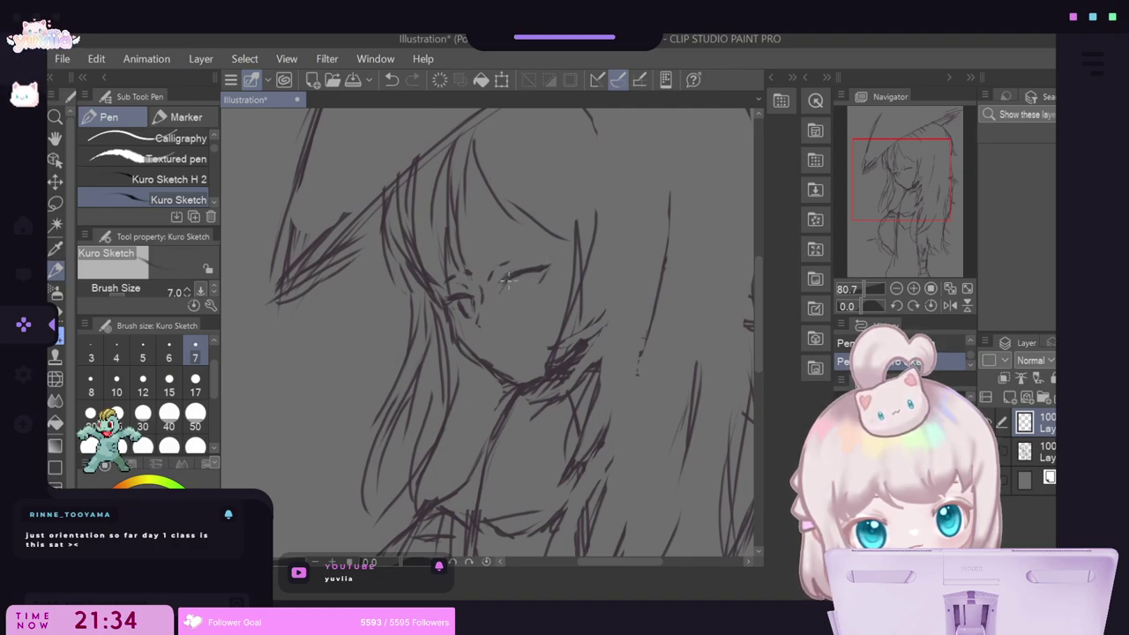
{"action": "key", "text": "e"}
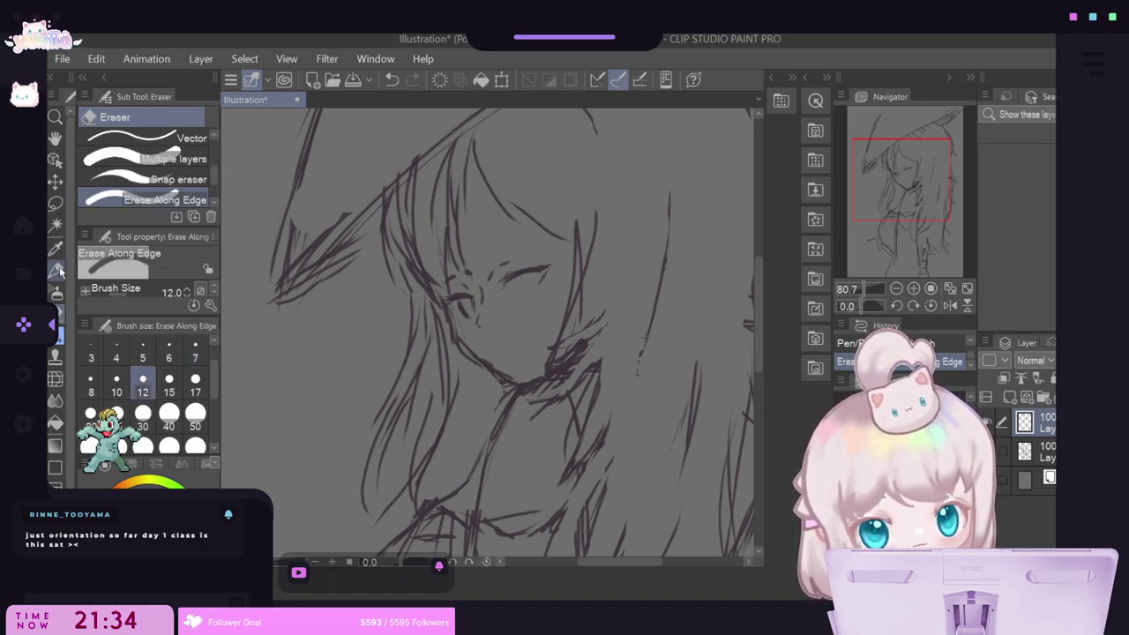
{"action": "key", "text": "p"}
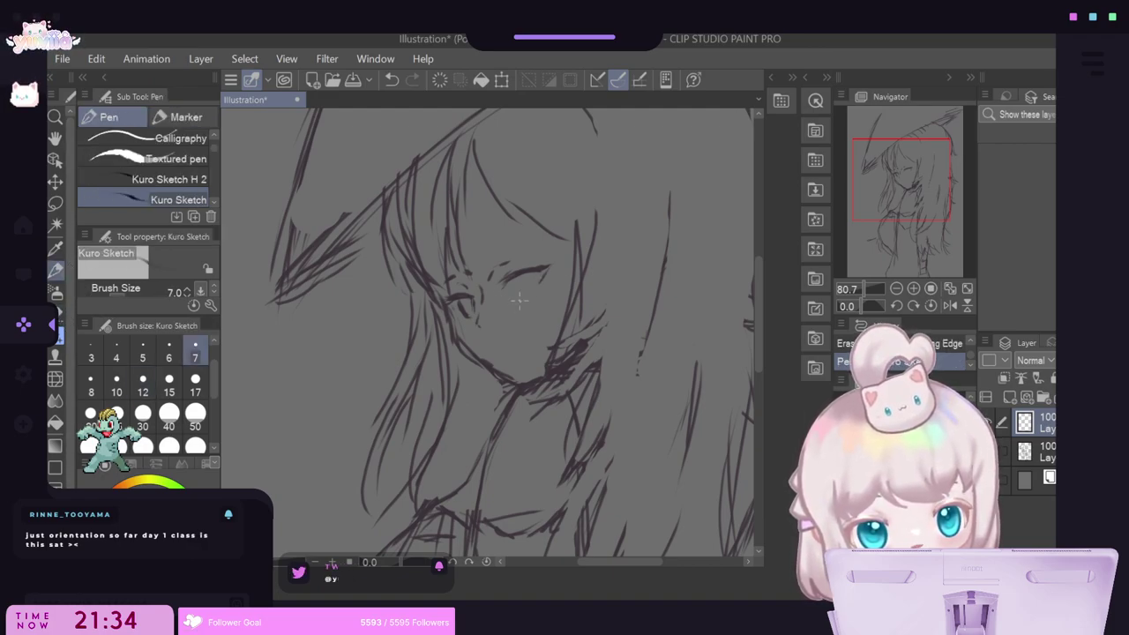
{"action": "left_click_drag", "start_coordinate": [520, 299], "coordinate": [533, 289]}
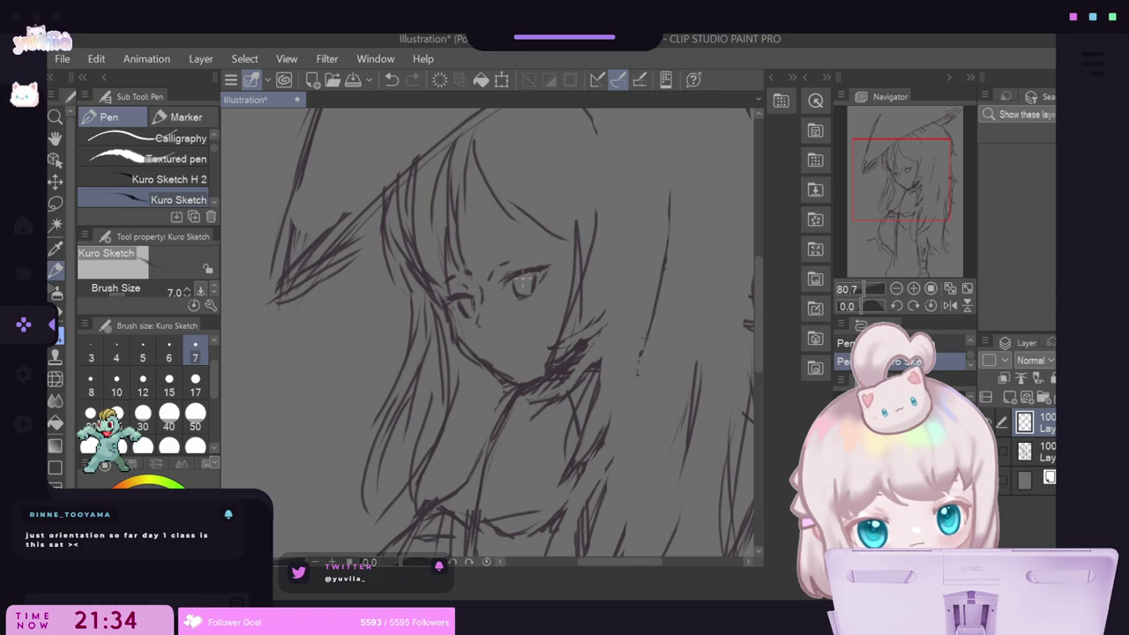
{"action": "left_click_drag", "start_coordinate": [508, 284], "coordinate": [554, 259]}
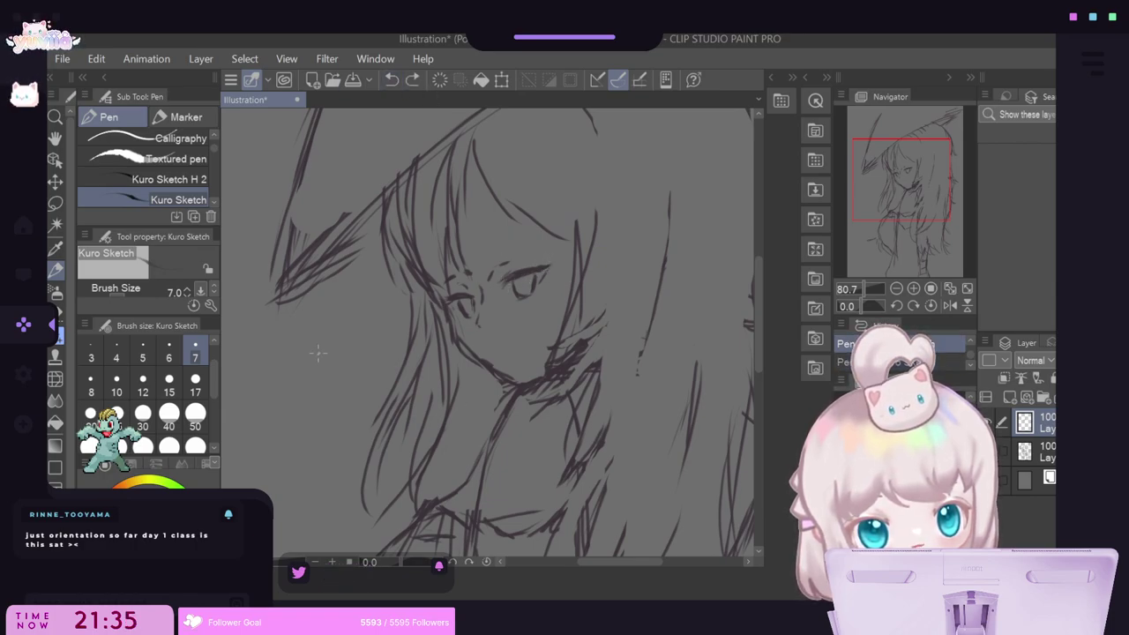
Sketch practice eye shapes in the empty space beside the hair and erase them with Erase Along Edge at size 40.
{"action": "mouse_move", "coordinate": [305, 361]}
{"action": "left_mouse_down"}
{"action": "mouse_move", "coordinate": [355, 349]}
{"action": "mouse_move", "coordinate": [317, 371]}
{"action": "mouse_move", "coordinate": [330, 357]}
{"action": "left_mouse_up"}
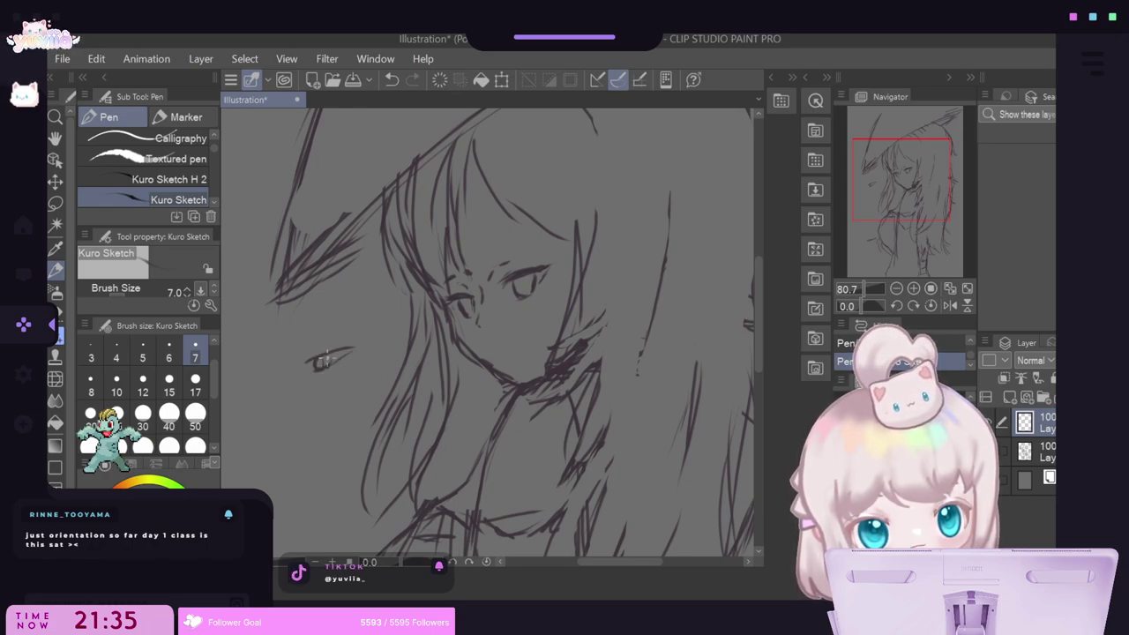
{"action": "mouse_move", "coordinate": [310, 404]}
{"action": "left_mouse_down"}
{"action": "mouse_move", "coordinate": [344, 389]}
{"action": "mouse_move", "coordinate": [355, 406]}
{"action": "mouse_move", "coordinate": [339, 433]}
{"action": "mouse_move", "coordinate": [321, 432]}
{"action": "mouse_move", "coordinate": [316, 394]}
{"action": "mouse_move", "coordinate": [340, 403]}
{"action": "mouse_move", "coordinate": [325, 432]}
{"action": "left_mouse_up"}
{"action": "left_click_drag", "start_coordinate": [346, 392], "coordinate": [336, 428]}
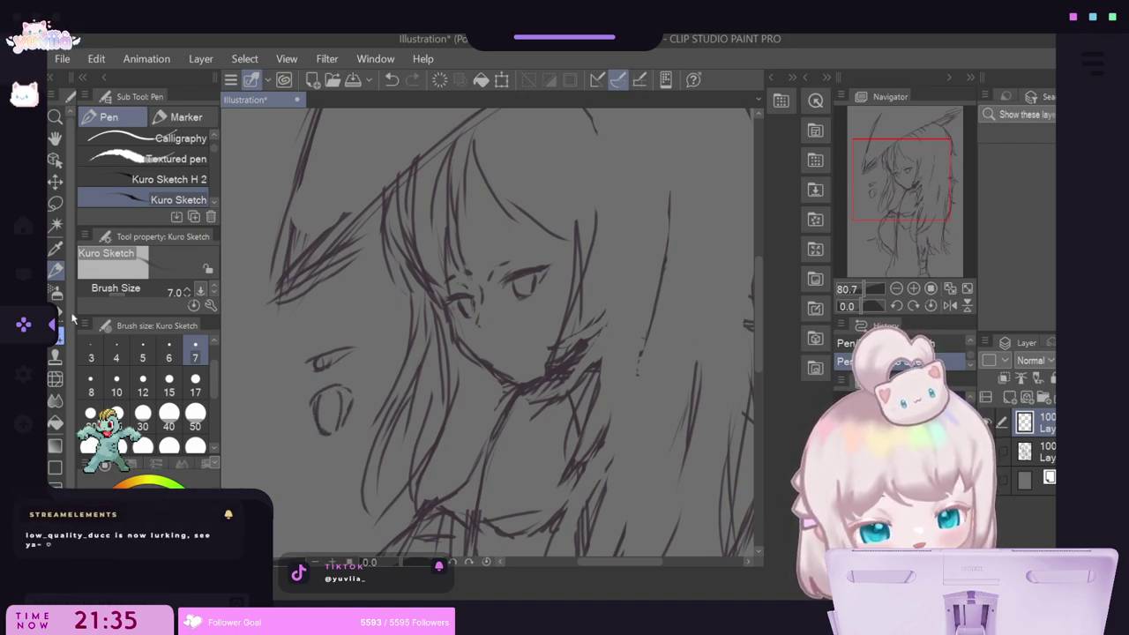
{"action": "key", "text": "e"}
{"action": "mouse_move", "coordinate": [351, 349]}
{"action": "left_mouse_down"}
{"action": "mouse_move", "coordinate": [303, 372]}
{"action": "mouse_move", "coordinate": [350, 343]}
{"action": "mouse_move", "coordinate": [316, 377]}
{"action": "mouse_move", "coordinate": [349, 357]}
{"action": "mouse_move", "coordinate": [323, 352]}
{"action": "left_mouse_up"}
{"action": "mouse_move", "coordinate": [315, 398]}
{"action": "left_mouse_down"}
{"action": "mouse_move", "coordinate": [341, 378]}
{"action": "mouse_move", "coordinate": [341, 428]}
{"action": "left_mouse_up"}
{"action": "left_click", "coordinate": [168, 416]}
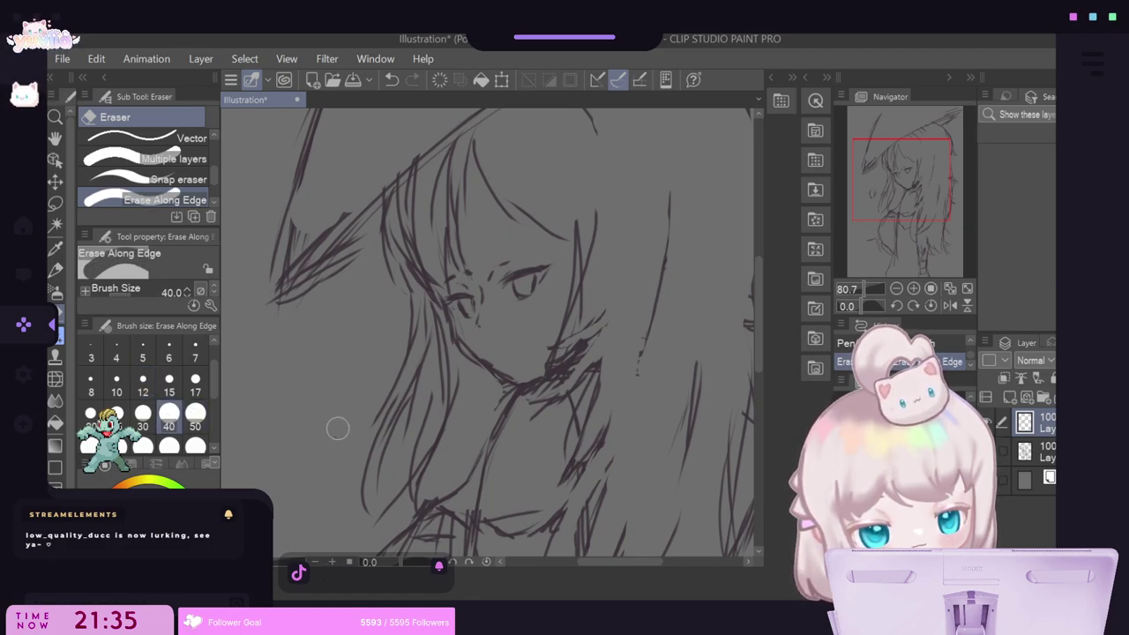
Thicken and trim the near eye's upper lash line, and try a short mouth stroke above the chin, undoing it.
{"action": "key", "text": "p"}
{"action": "left_click_drag", "start_coordinate": [520, 283], "coordinate": [556, 267]}
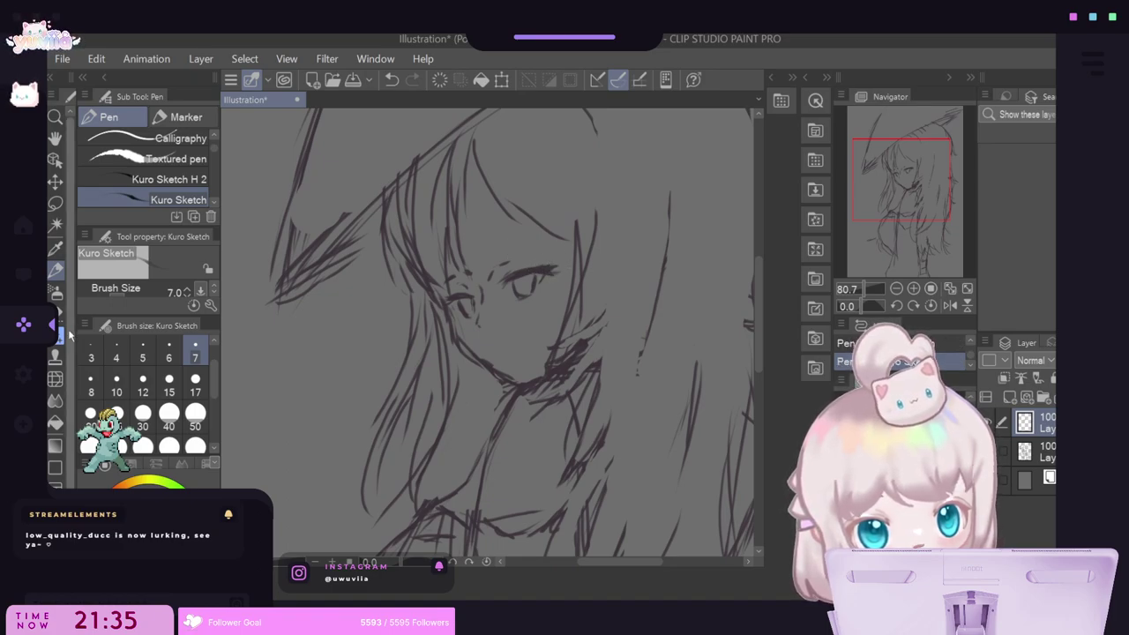
{"action": "key", "text": "e"}
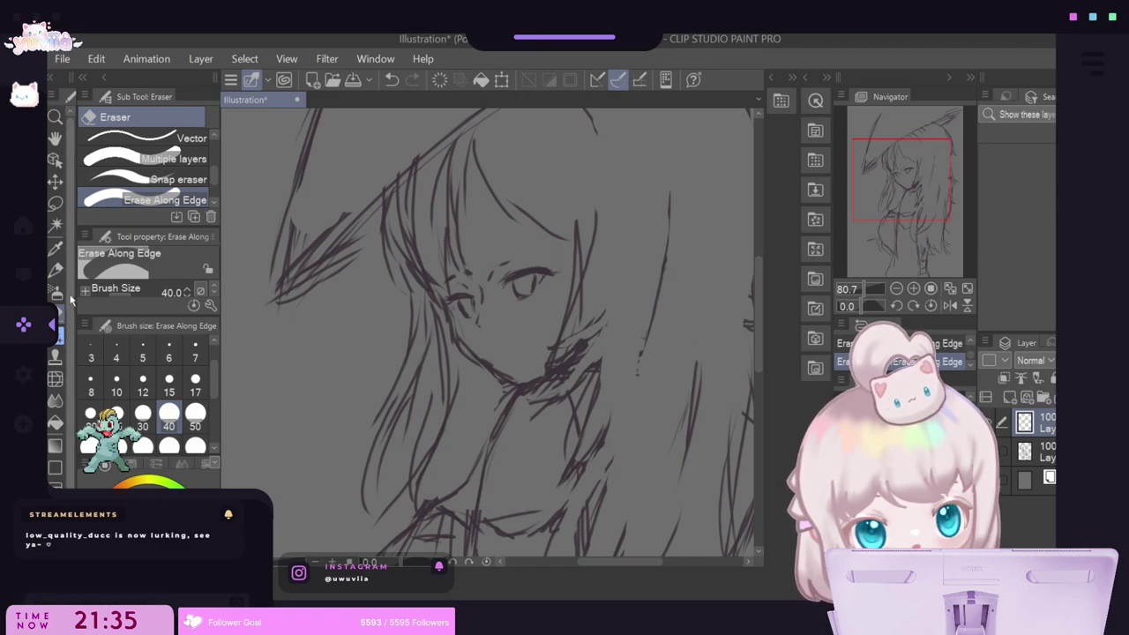
{"action": "key", "text": "p"}
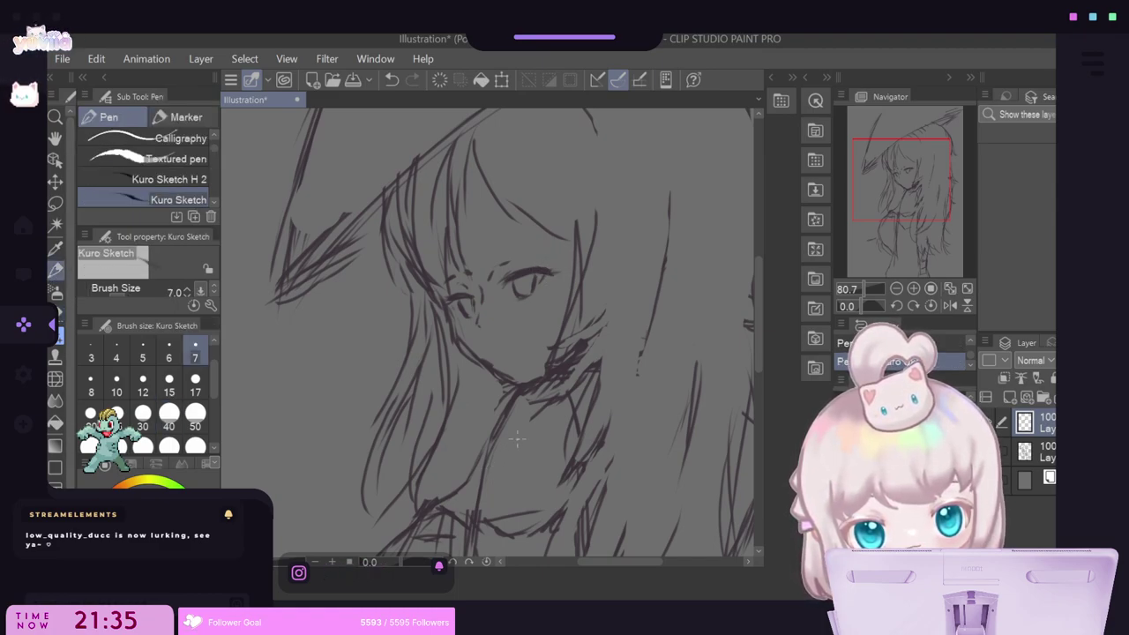
{"action": "left_click_drag", "start_coordinate": [492, 347], "coordinate": [512, 344]}
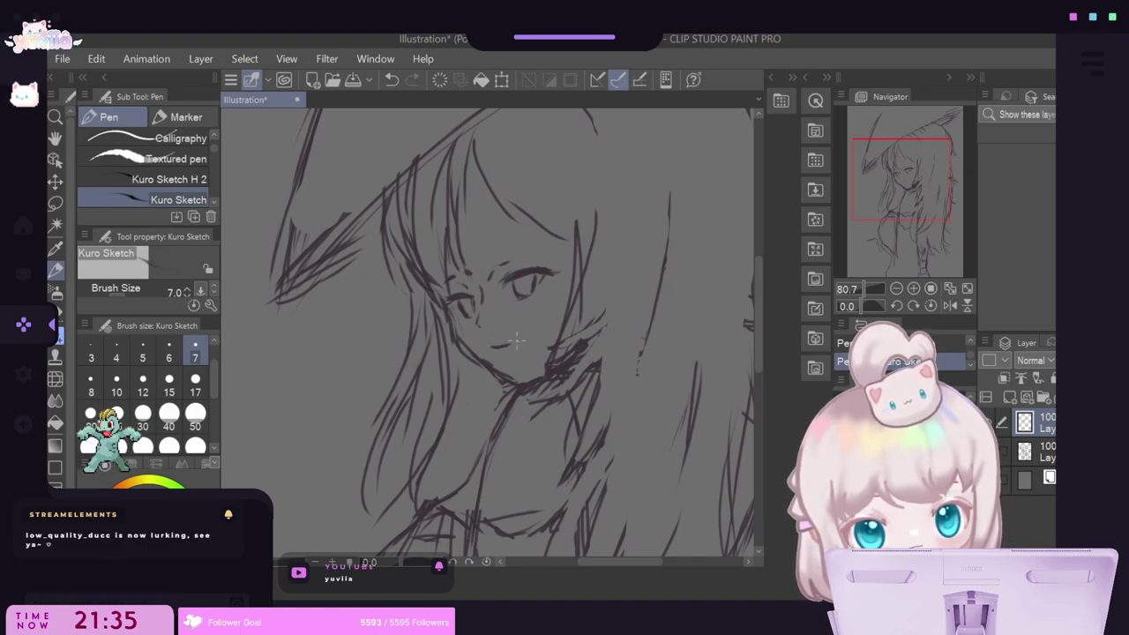
{"action": "left_click", "coordinate": [390, 81]}
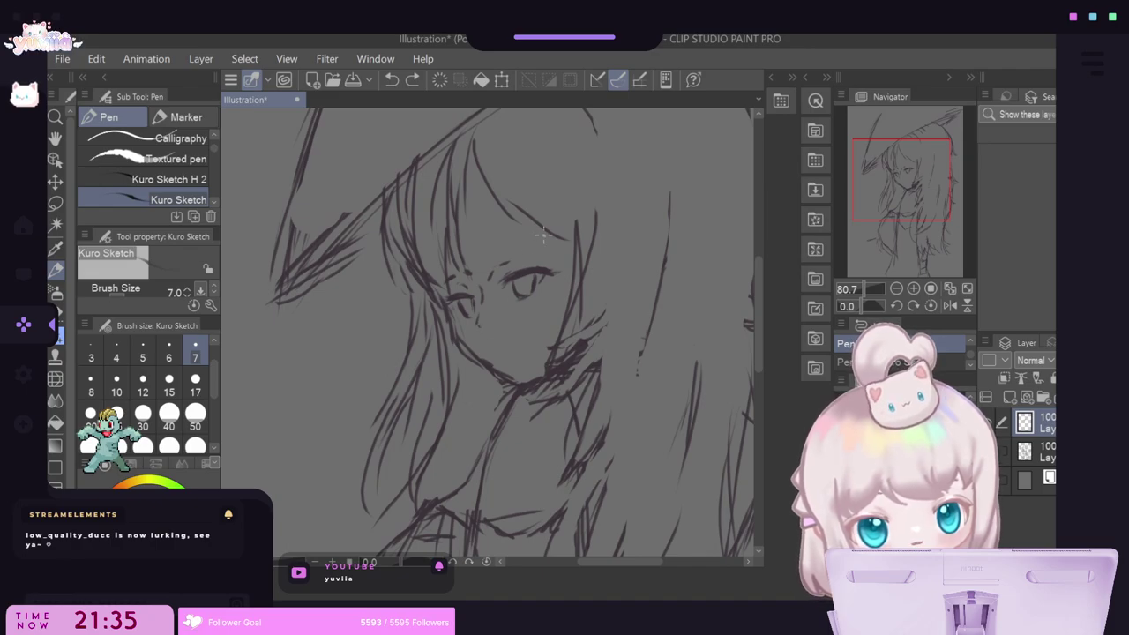
Lasso the short stray mark above the inner corner of the near eye, delete it and clear the selection.
{"action": "key", "text": "m"}
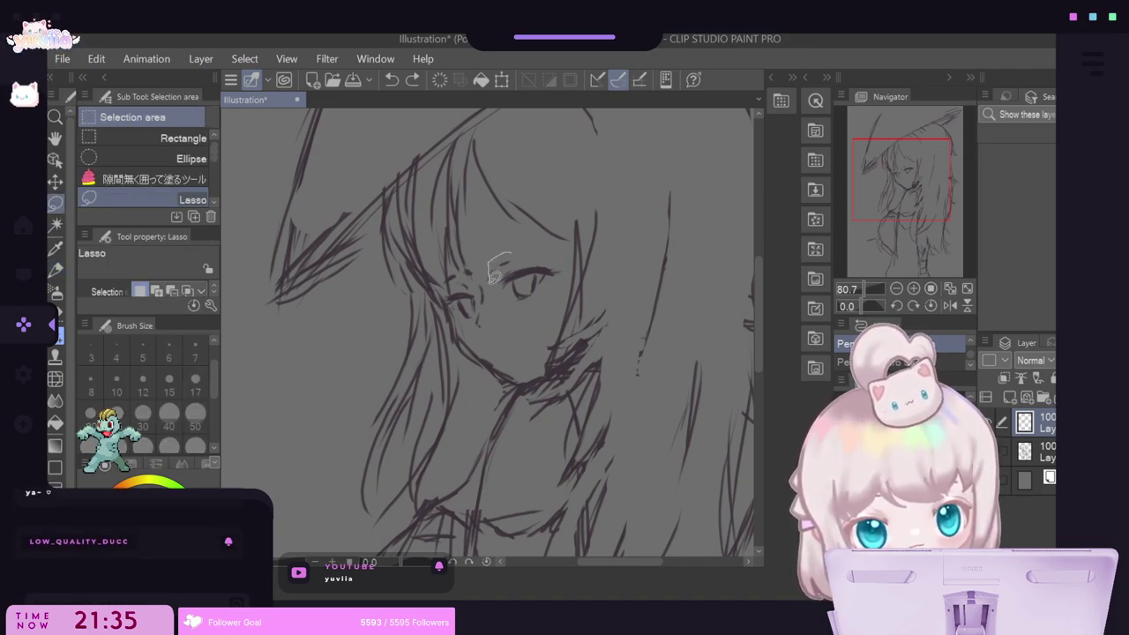
{"action": "left_click_drag", "start_coordinate": [494, 275], "coordinate": [490, 279]}
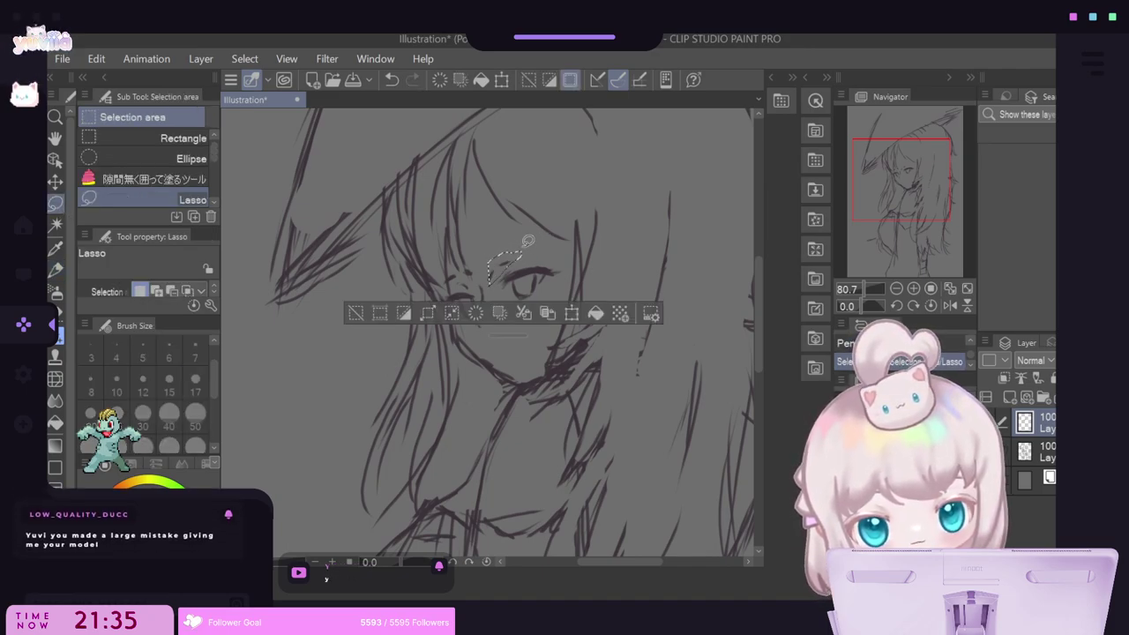
{"action": "key", "text": "Delete"}
{"action": "key", "text": "Delete"}
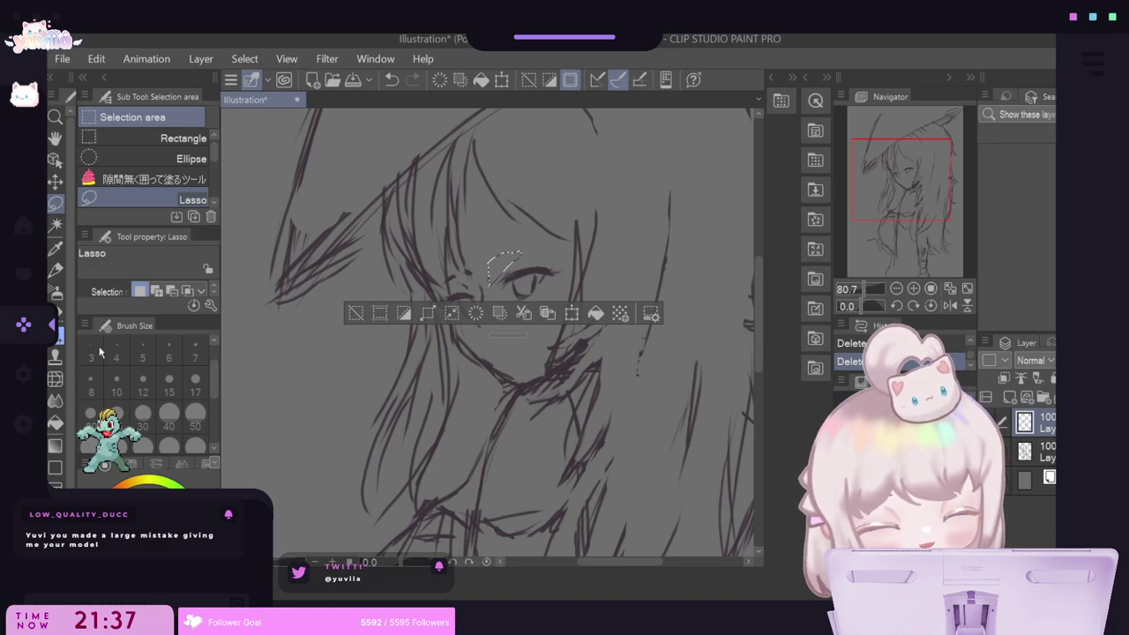
{"action": "left_click", "coordinate": [356, 313]}
Lasso the whole near eye, shift it slightly away from the nose with Scale/Rotate and clear the selection.
{"action": "scroll", "coordinate": [455, 232], "scroll_direction": "down", "scroll_amount": 1}
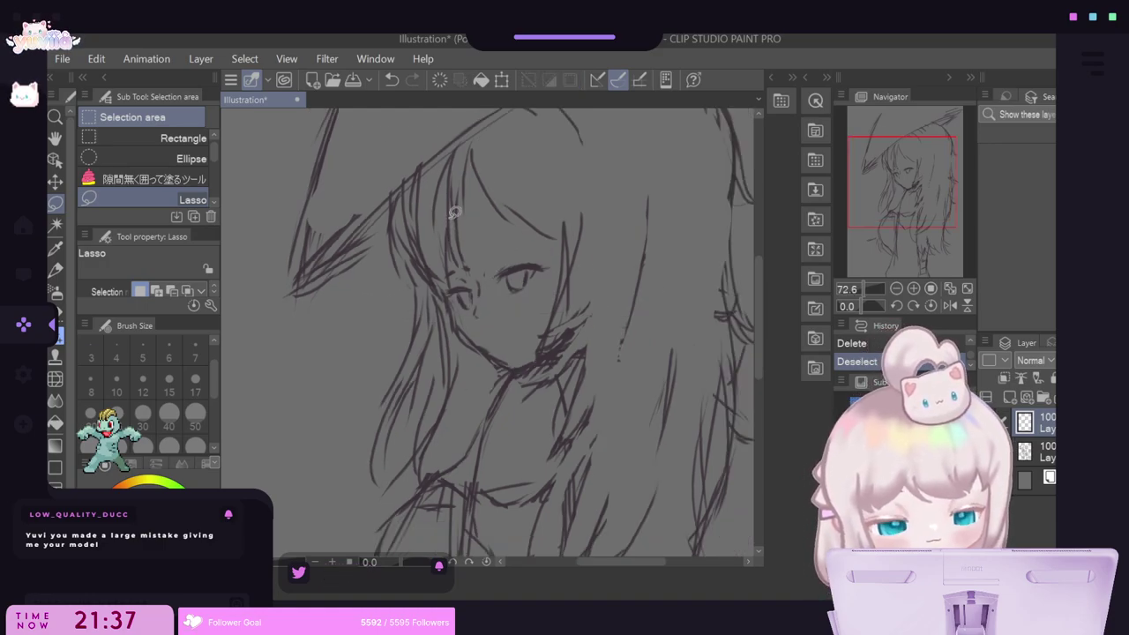
{"action": "scroll", "coordinate": [523, 247], "scroll_direction": "up", "scroll_amount": 3}
{"action": "mouse_move", "coordinate": [552, 256]}
{"action": "left_mouse_down"}
{"action": "mouse_move", "coordinate": [463, 297]}
{"action": "mouse_move", "coordinate": [516, 366]}
{"action": "mouse_move", "coordinate": [574, 264]}
{"action": "mouse_move", "coordinate": [547, 255]}
{"action": "left_mouse_up"}
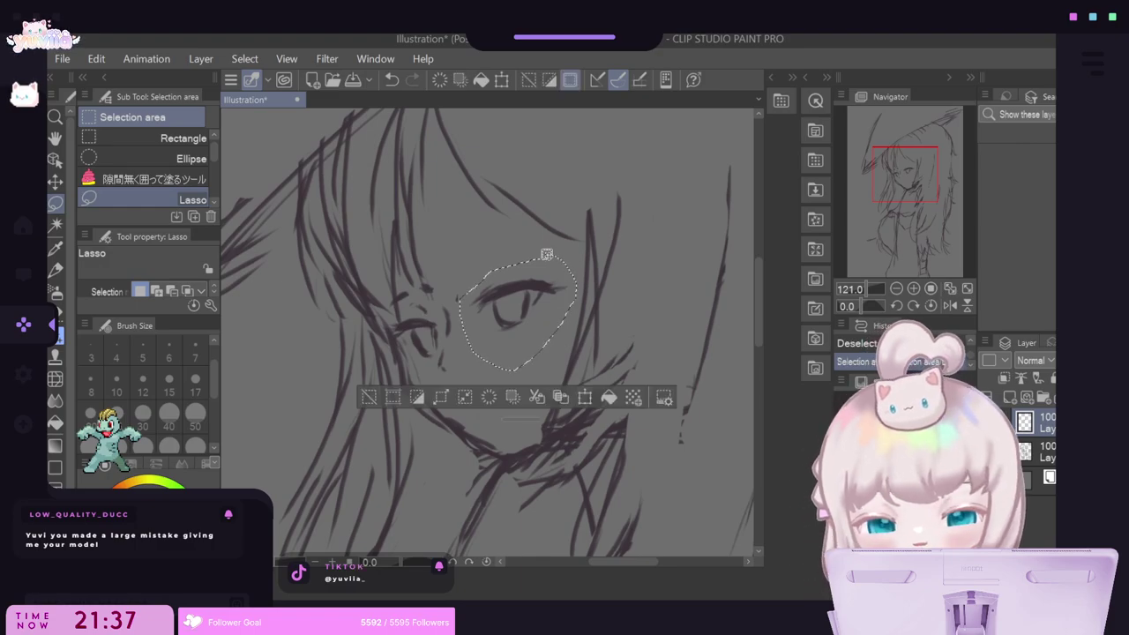
{"action": "key", "text": "ctrl+t"}
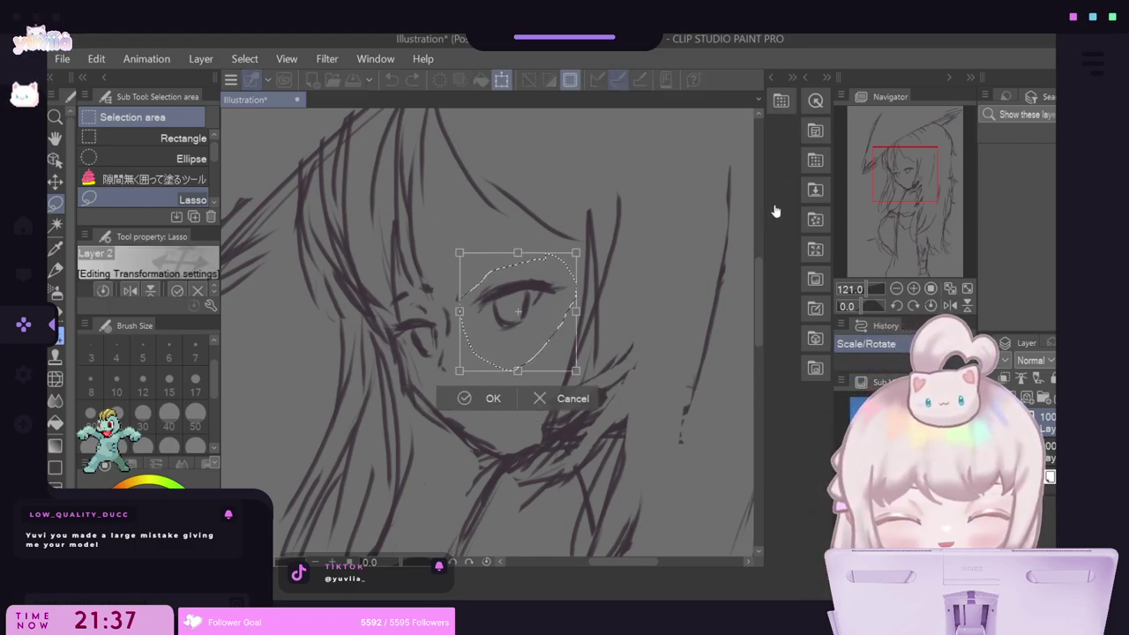
{"action": "left_click_drag", "start_coordinate": [540, 354], "coordinate": [568, 354]}
{"action": "left_click", "coordinate": [505, 400]}
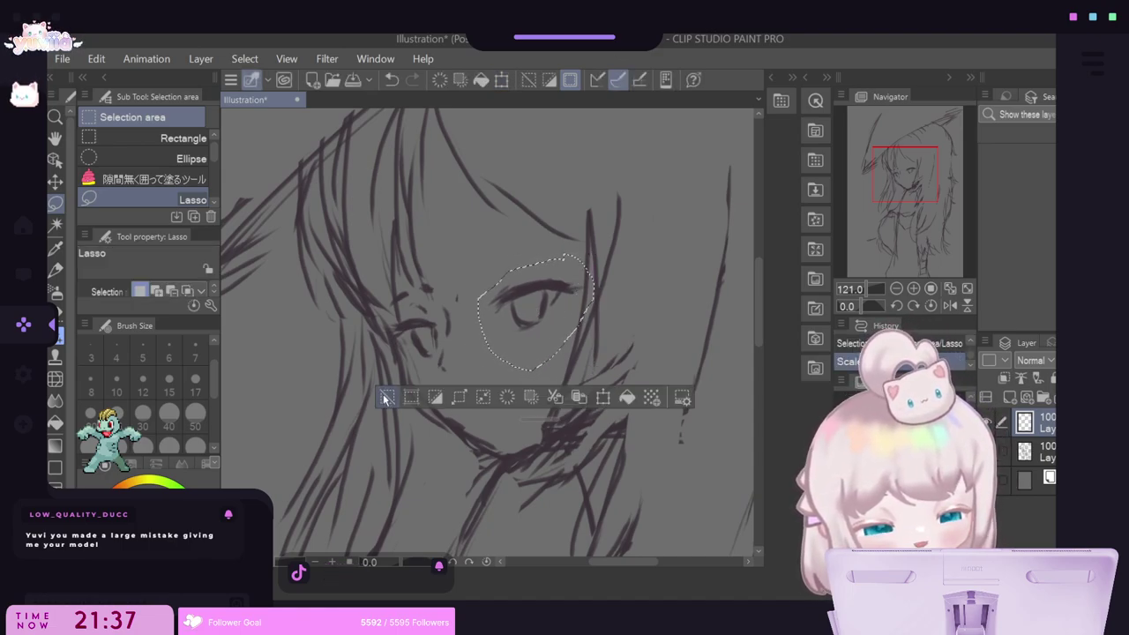
{"action": "key", "text": "ctrl+d"}
Draw a thin curved eyebrow above the near eye with the Kuro Sketch pen.
{"action": "left_click", "coordinate": [56, 268]}
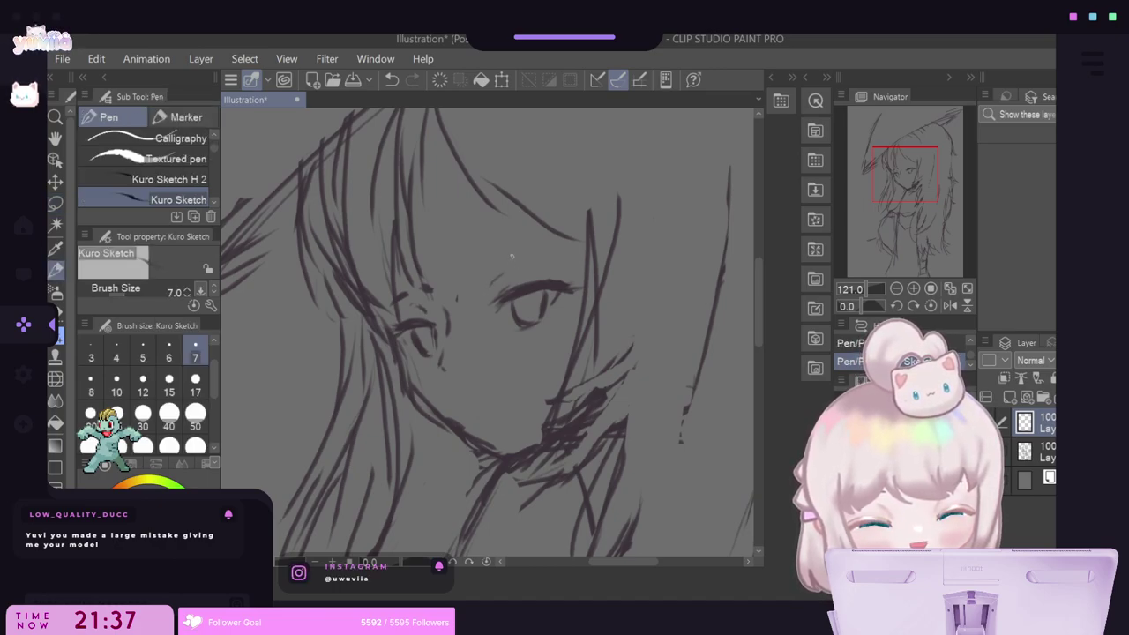
{"action": "left_click_drag", "start_coordinate": [502, 256], "coordinate": [547, 243]}
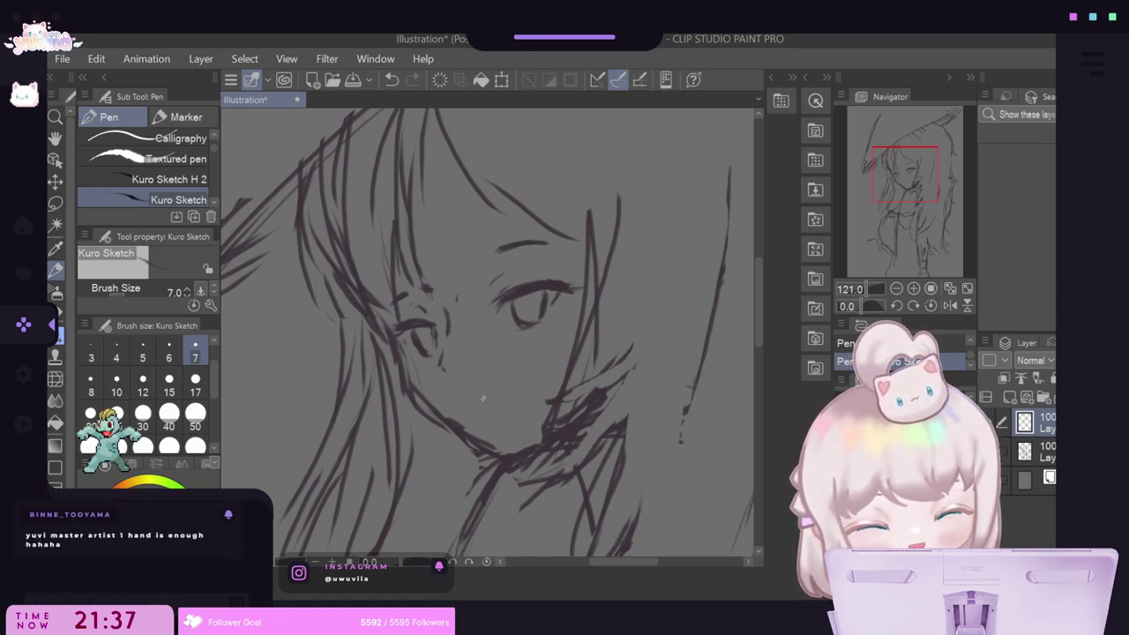
Draw a small, slightly slanted mouth above the chin and add a short eyelid crease above the near eye.
{"action": "mouse_move", "coordinate": [484, 394]}
{"action": "left_mouse_down"}
{"action": "mouse_move", "coordinate": [513, 389]}
{"action": "mouse_move", "coordinate": [474, 397]}
{"action": "mouse_move", "coordinate": [511, 387]}
{"action": "left_mouse_up"}
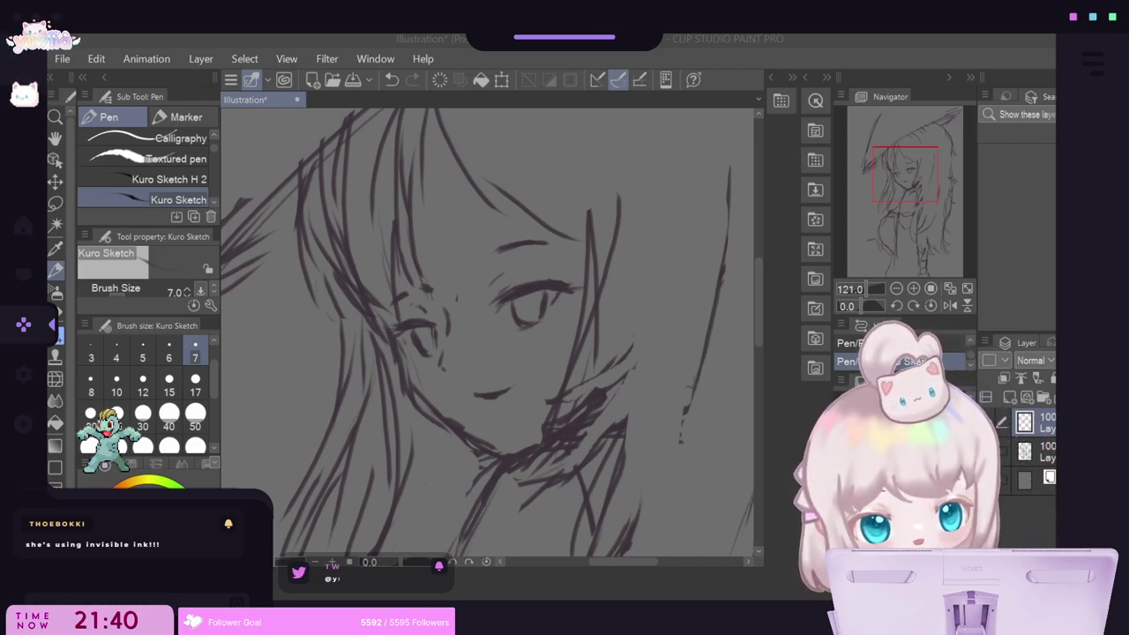
{"action": "mouse_move", "coordinate": [503, 274]}
{"action": "left_mouse_down"}
{"action": "mouse_move", "coordinate": [490, 293]}
{"action": "mouse_move", "coordinate": [512, 266]}
{"action": "left_mouse_up"}
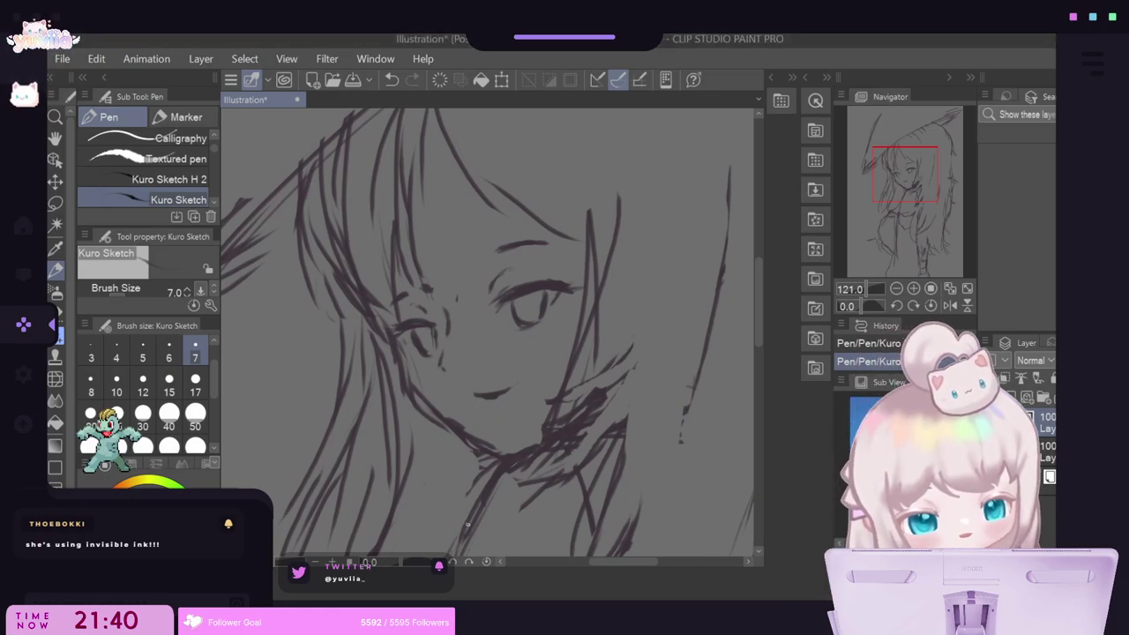
{"action": "left_click_drag", "start_coordinate": [462, 401], "coordinate": [481, 395]}
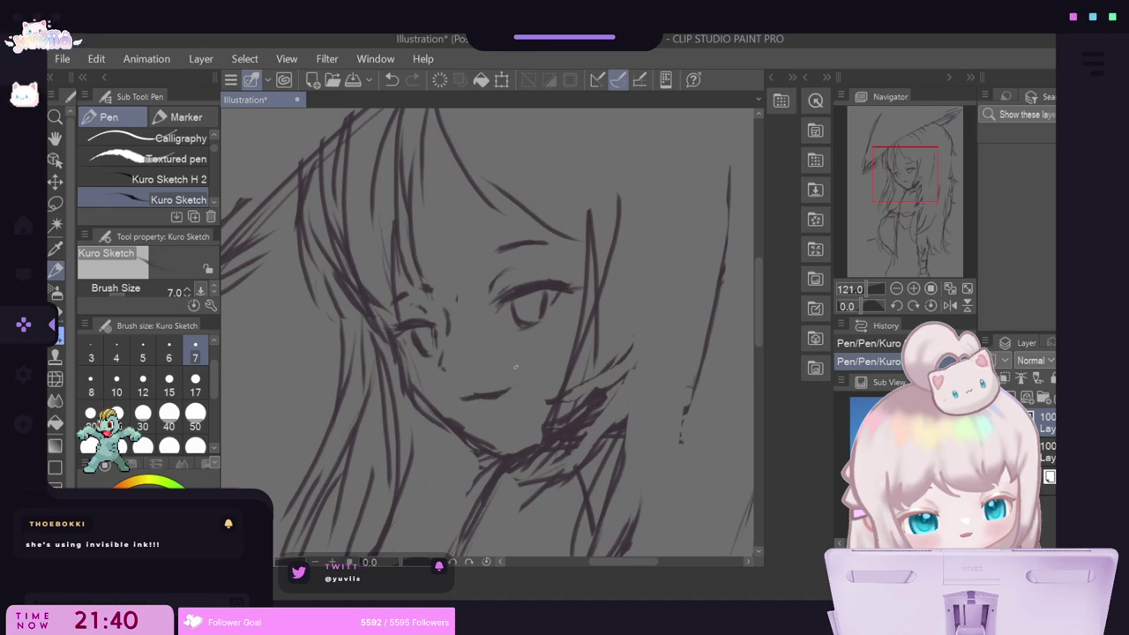
Enlarge the facial-features layer with Scale/Rotate, pull its upper corner outward on the near-eye side, reposition it over the face and apply.
{"action": "scroll", "coordinate": [525, 163], "scroll_direction": "down", "scroll_amount": 6}
{"action": "scroll", "coordinate": [522, 162], "scroll_direction": "up", "scroll_amount": 1}
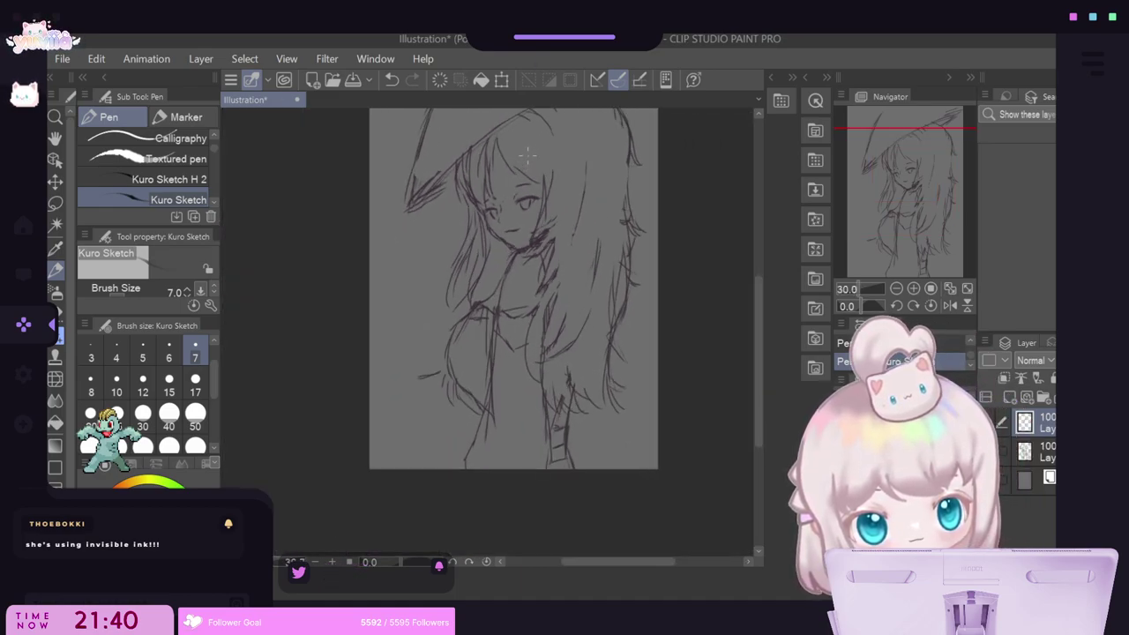
{"action": "key", "text": "ctrl+t"}
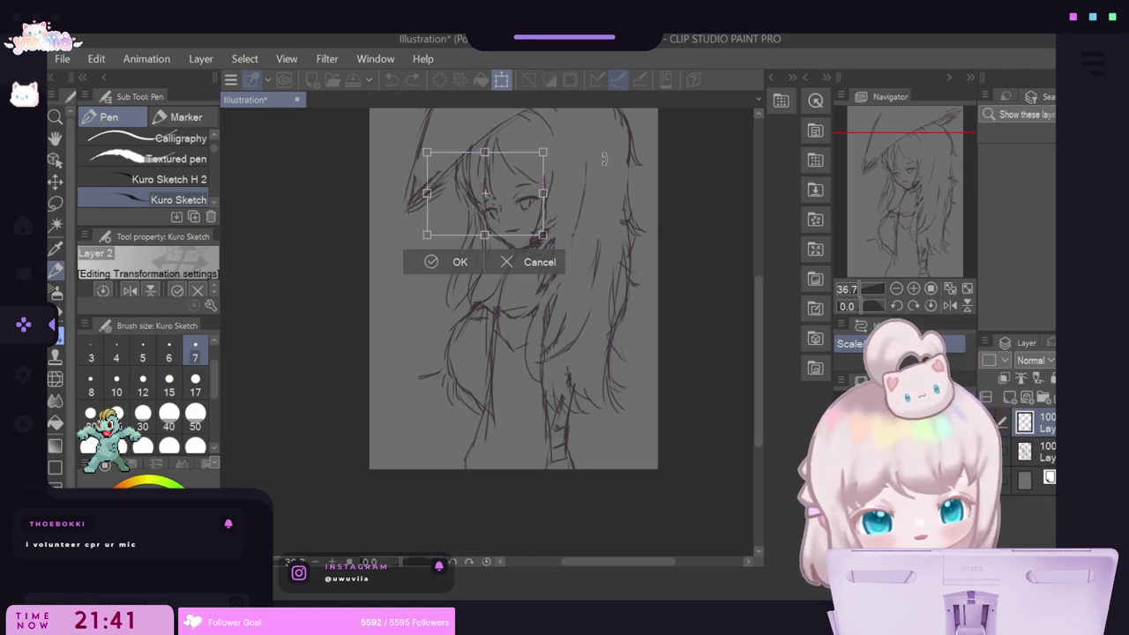
{"action": "left_click_drag", "start_coordinate": [540, 157], "coordinate": [554, 136]}
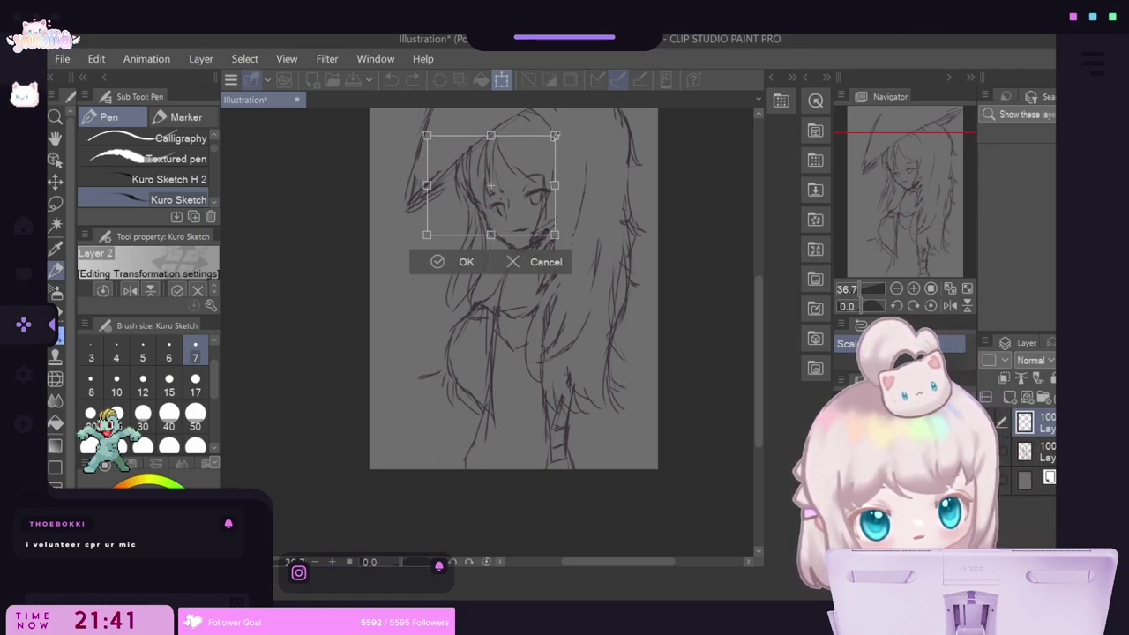
{"action": "left_click_drag", "start_coordinate": [523, 182], "coordinate": [516, 182]}
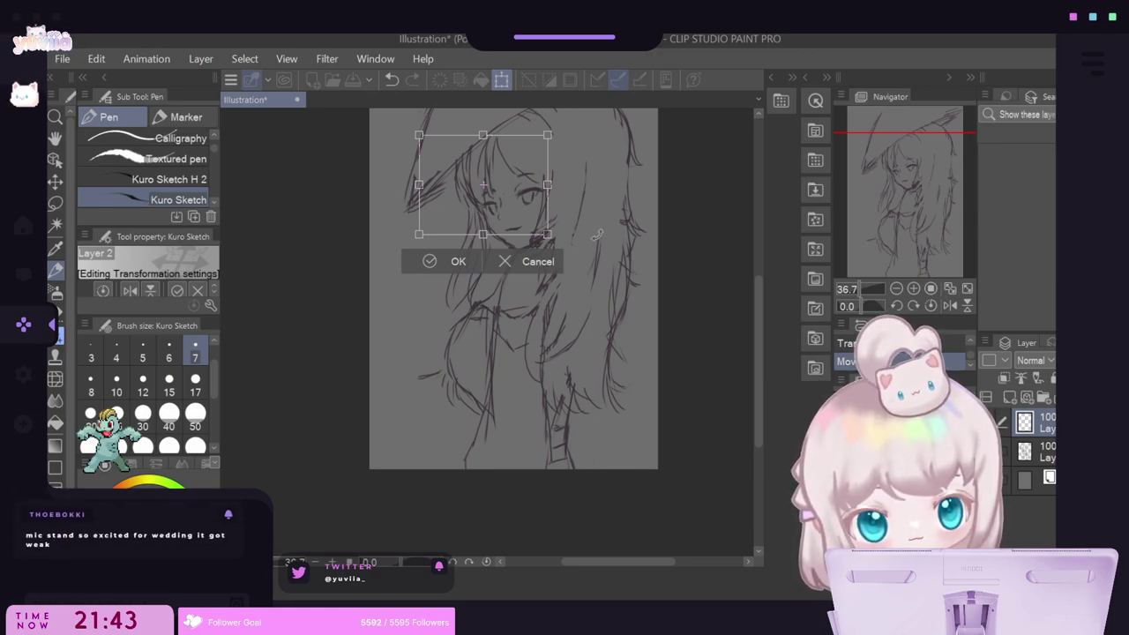
{"action": "scroll", "coordinate": [473, 179], "scroll_direction": "up", "scroll_amount": 3}
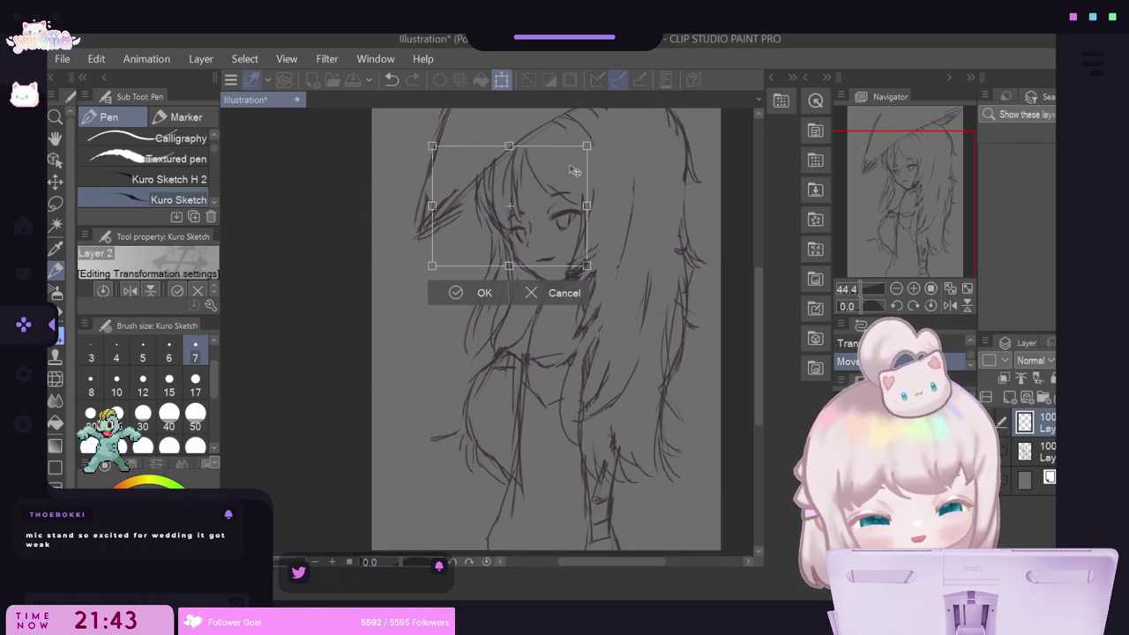
{"action": "left_click_drag", "start_coordinate": [588, 147], "coordinate": [596, 129]}
{"action": "mouse_move", "coordinate": [531, 165]}
{"action": "left_mouse_down"}
{"action": "mouse_move", "coordinate": [543, 160]}
{"action": "mouse_move", "coordinate": [540, 170]}
{"action": "left_mouse_up"}
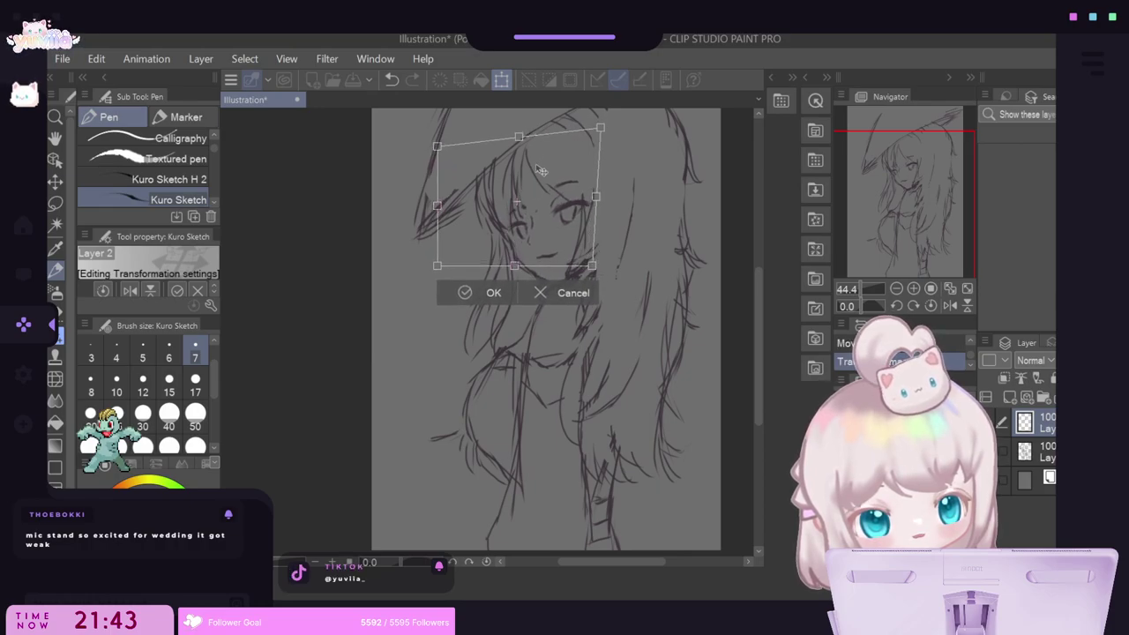
{"action": "left_click", "coordinate": [485, 294]}
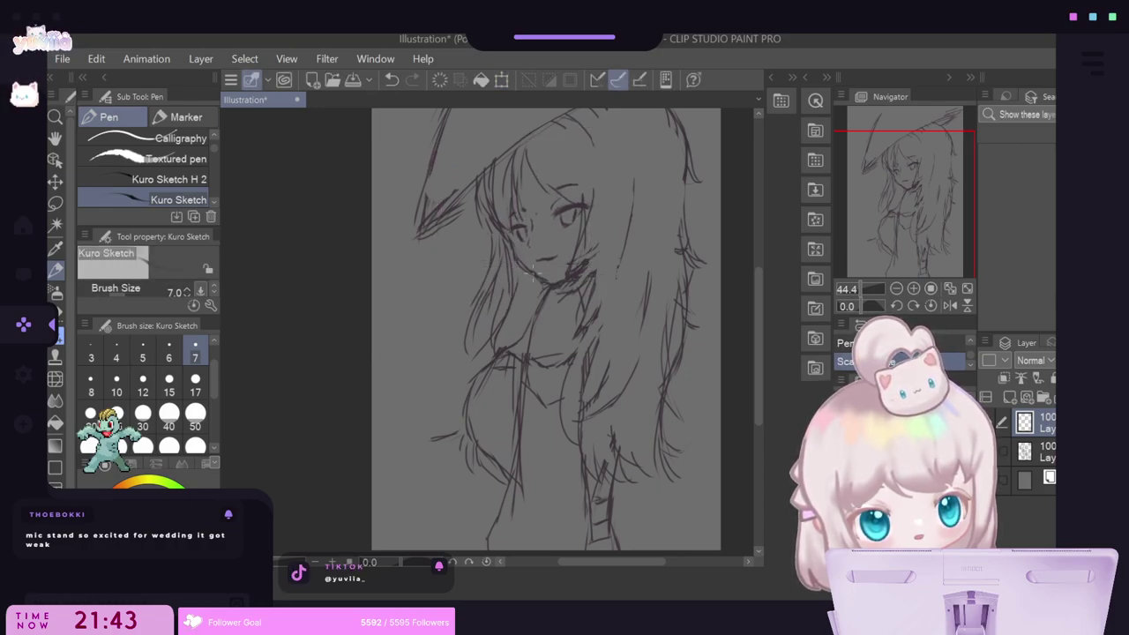
Shrink the facial-features layer slightly with Scale/Rotate and apply the transformation.
{"action": "scroll", "coordinate": [601, 189], "scroll_direction": "down", "scroll_amount": 3}
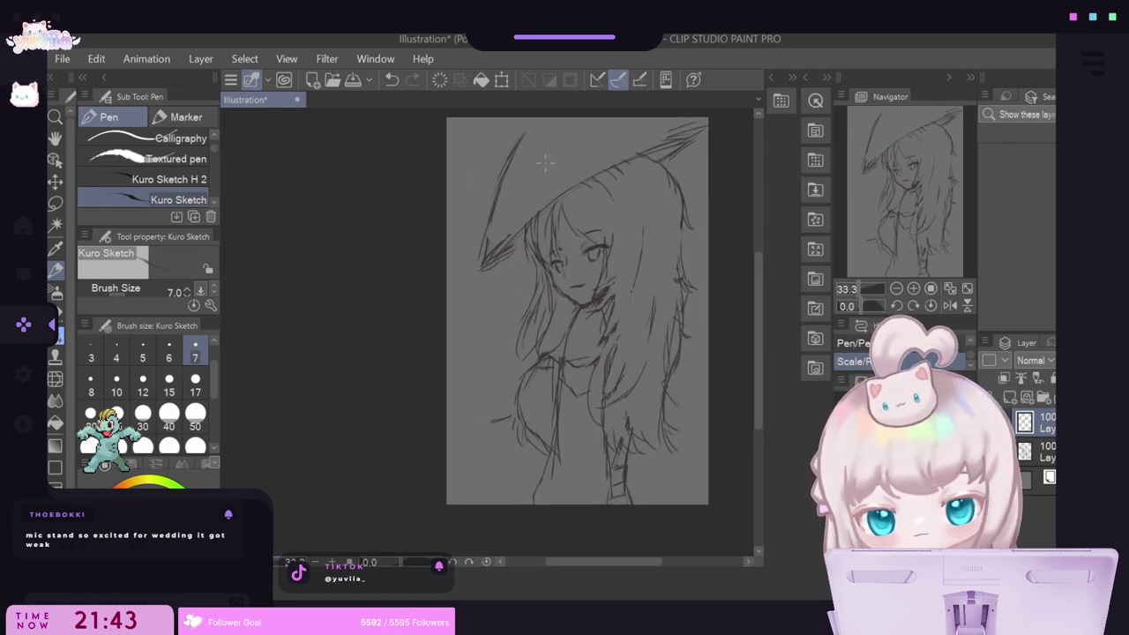
{"action": "key", "text": "ctrl+t"}
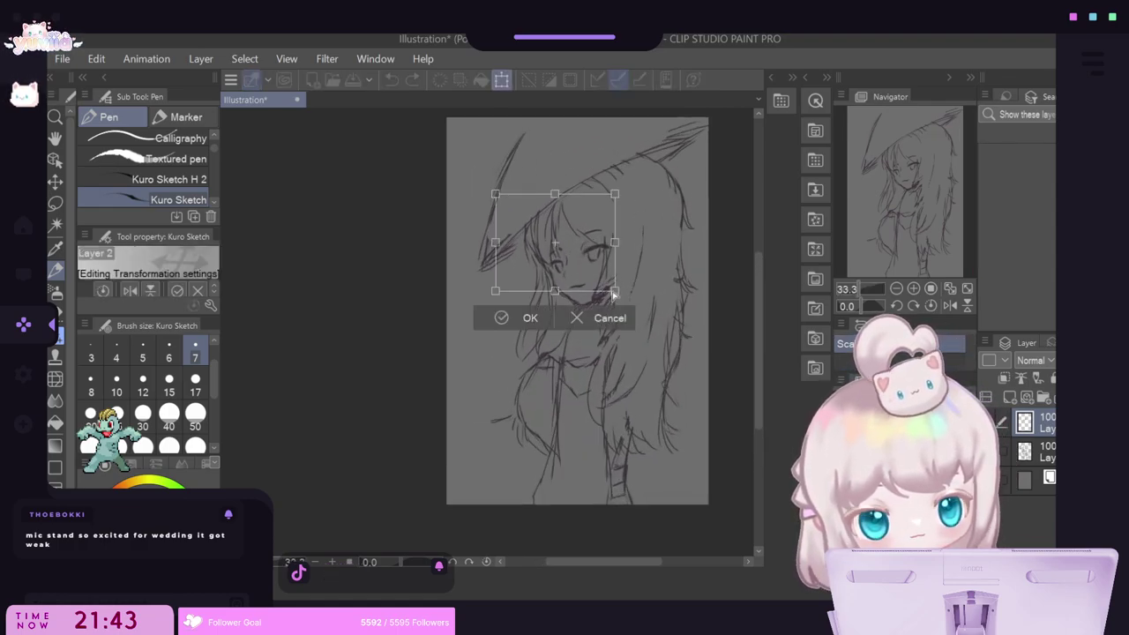
{"action": "mouse_move", "coordinate": [615, 291]}
{"action": "left_mouse_down"}
{"action": "mouse_move", "coordinate": [625, 294]}
{"action": "mouse_move", "coordinate": [597, 279]}
{"action": "left_mouse_up"}
{"action": "left_click", "coordinate": [526, 320]}
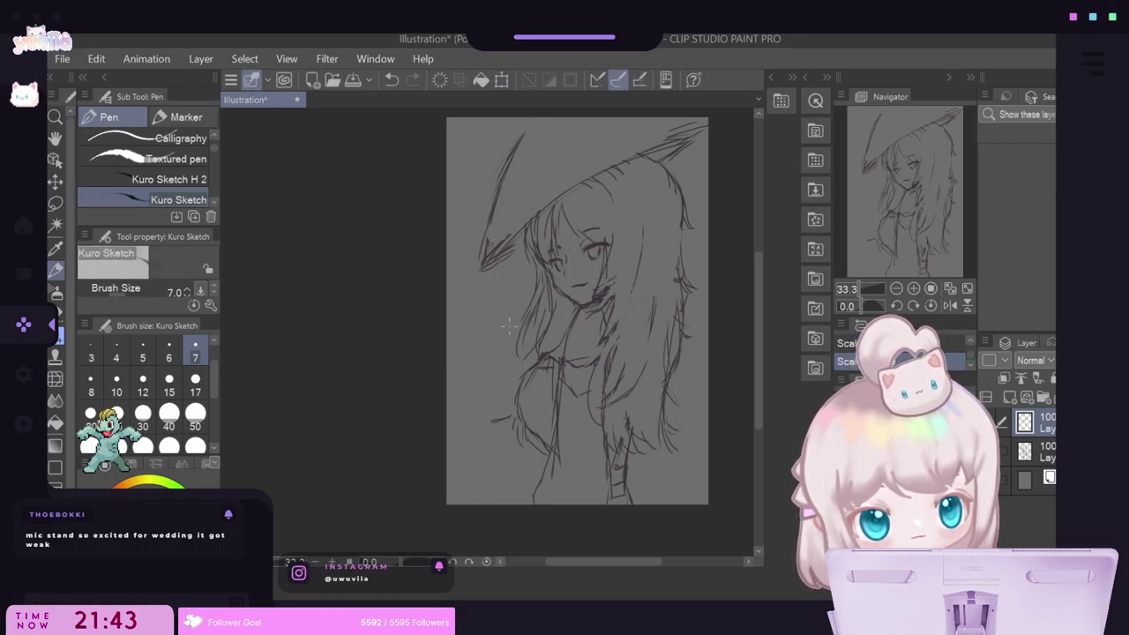
Lower the opacity of both sketch layers to 40% and add a new layer above them.
{"action": "scroll", "coordinate": [562, 355], "scroll_direction": "down", "scroll_amount": 2}
{"action": "scroll", "coordinate": [549, 381], "scroll_direction": "up", "scroll_amount": 2}
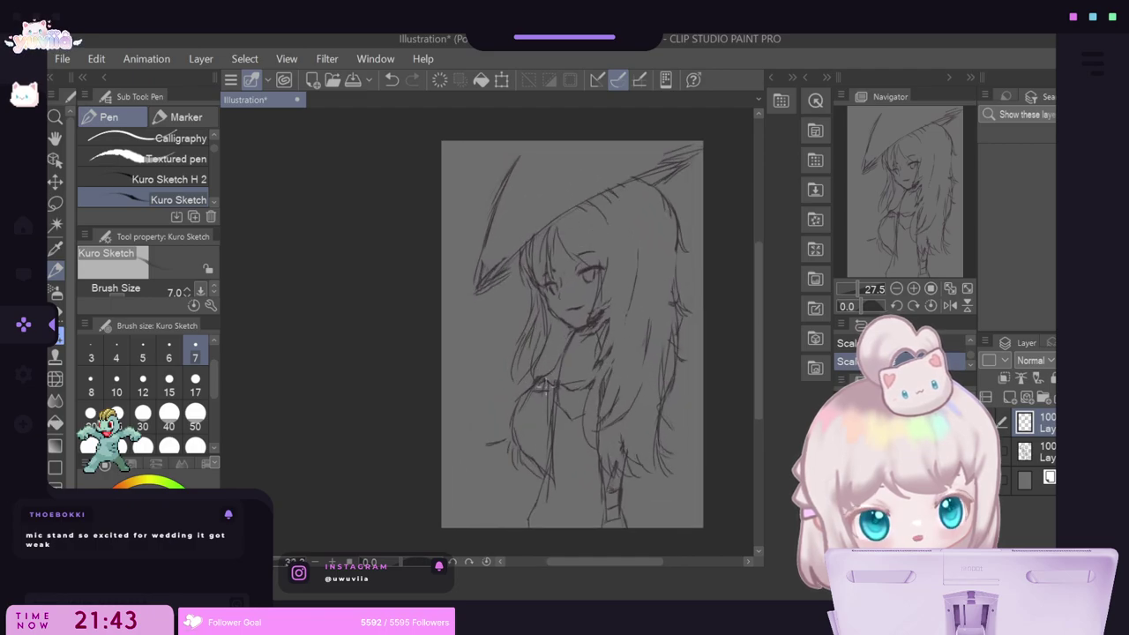
{"action": "left_click", "coordinate": [1046, 448]}
{"action": "left_click", "coordinate": [1046, 422], "text": "shift"}
{"action": "left_click", "coordinate": [1056, 360]}
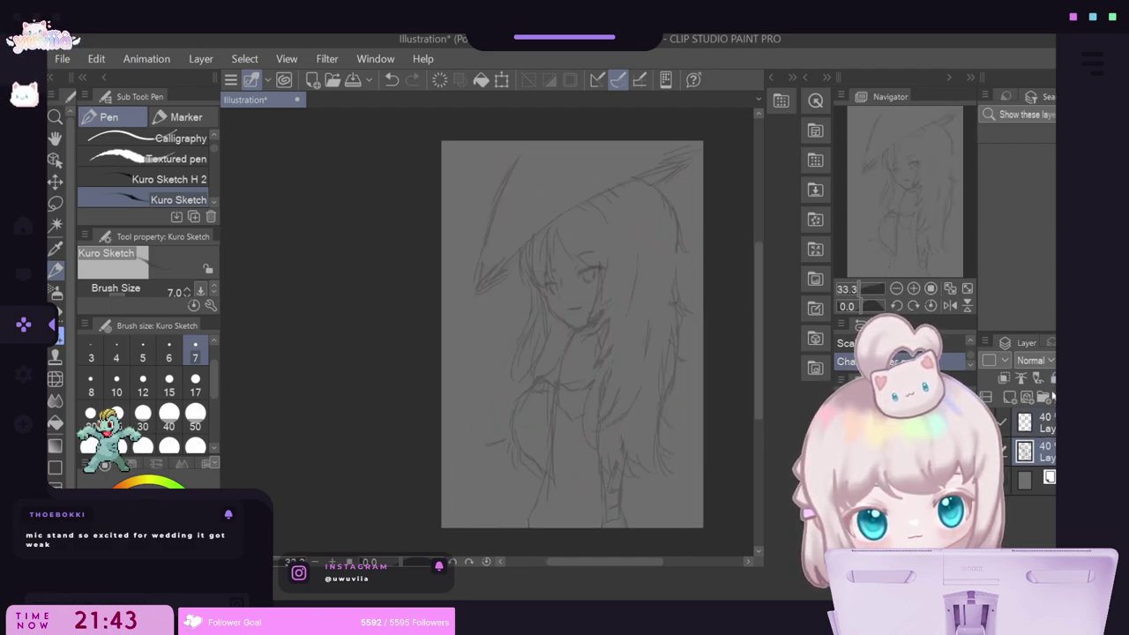
{"action": "left_click", "coordinate": [1034, 418]}
{"action": "left_click", "coordinate": [1009, 397]}
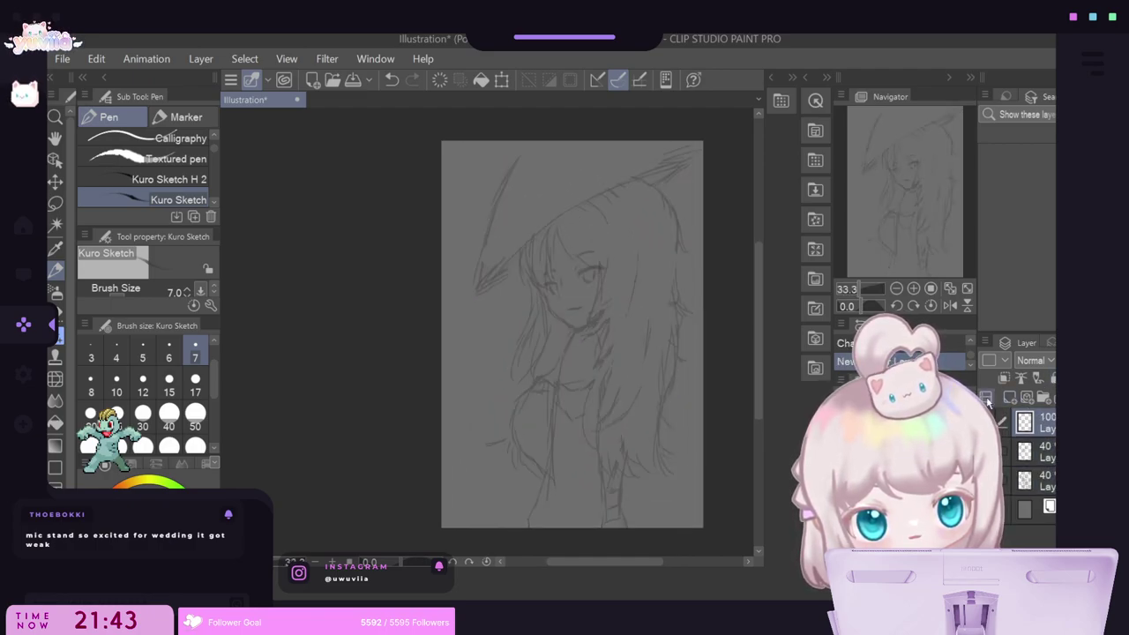
Ink the long slanted lower edge of the hat brim with the Kuro Ink pen at brush size 12.
{"action": "scroll", "coordinate": [173, 185], "scroll_direction": "down", "scroll_amount": 1}
{"action": "left_click", "coordinate": [176, 199]}
{"action": "scroll", "coordinate": [573, 265], "scroll_direction": "up", "scroll_amount": 2}
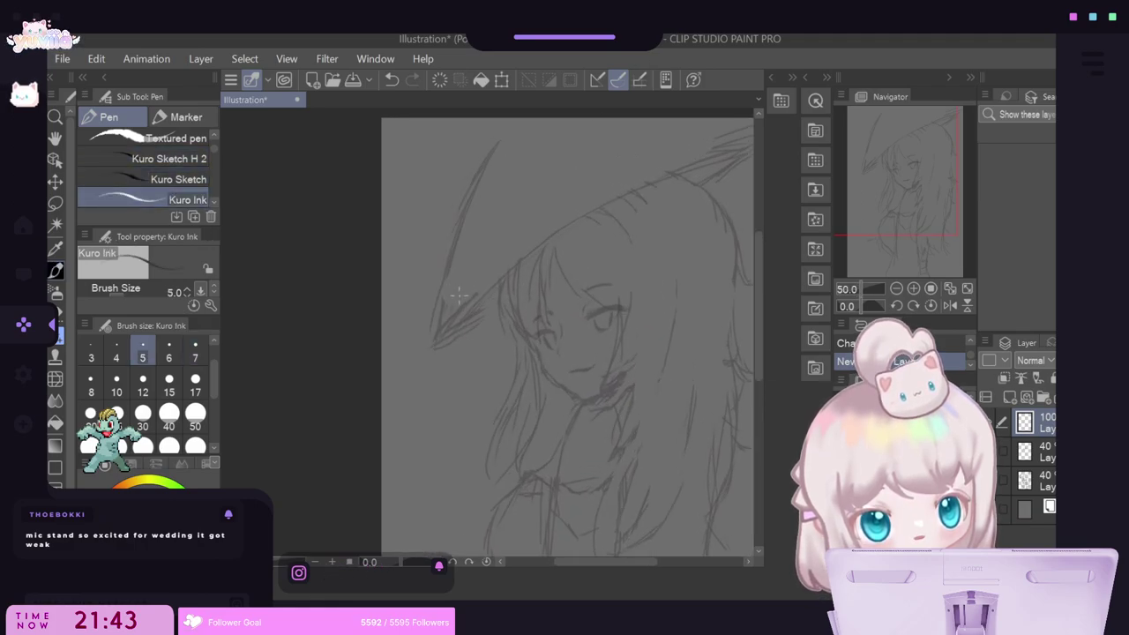
{"action": "scroll", "coordinate": [512, 281], "scroll_direction": "down", "scroll_amount": 3}
{"action": "scroll", "coordinate": [459, 305], "scroll_direction": "up", "scroll_amount": 4}
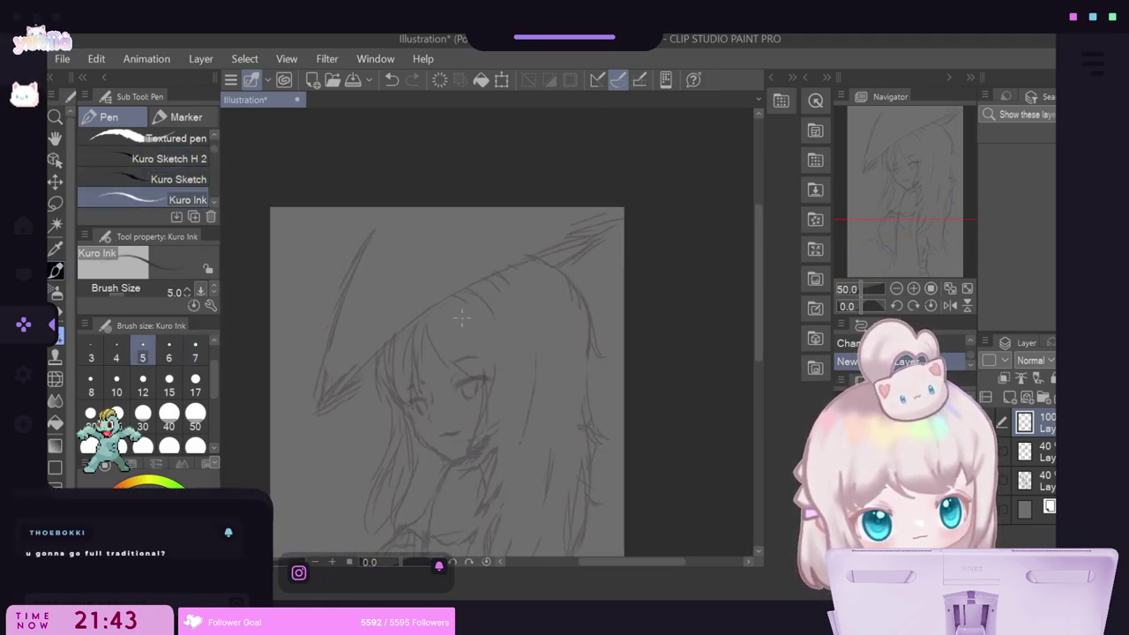
{"action": "scroll", "coordinate": [401, 331], "scroll_direction": "up", "scroll_amount": 2}
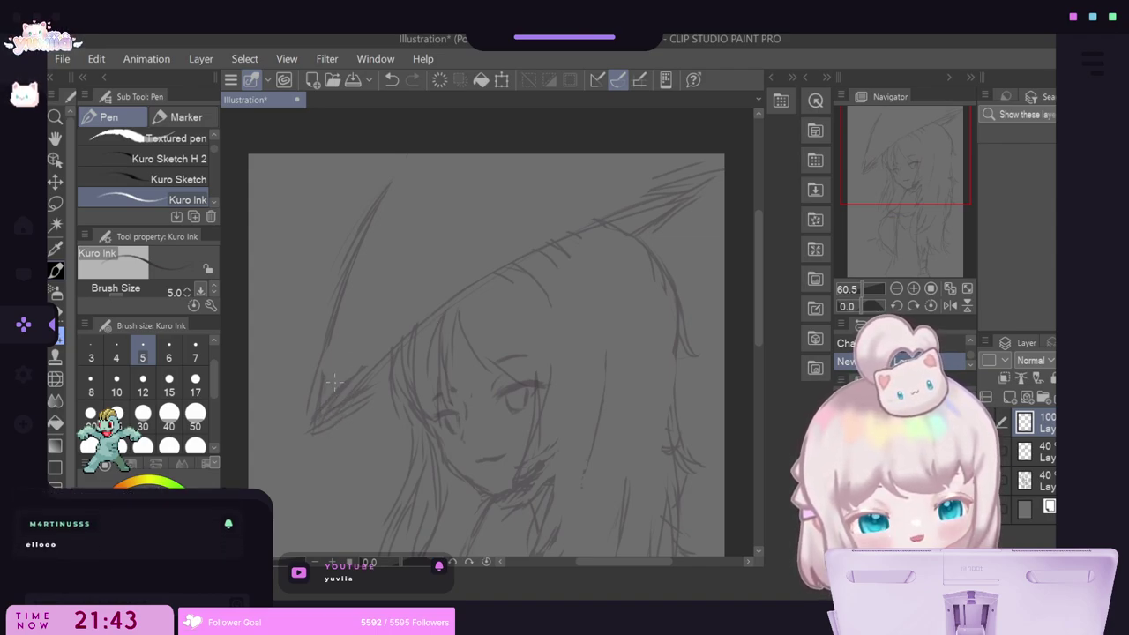
{"action": "left_click_drag", "start_coordinate": [313, 428], "coordinate": [432, 334]}
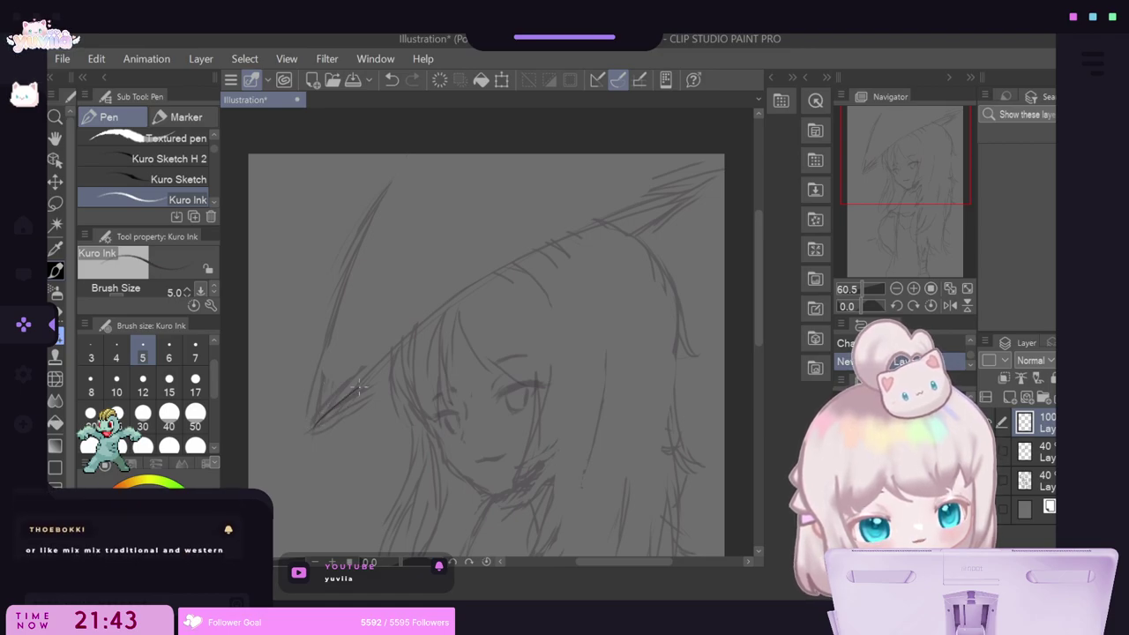
{"action": "left_click", "coordinate": [389, 82]}
{"action": "left_click", "coordinate": [142, 388]}
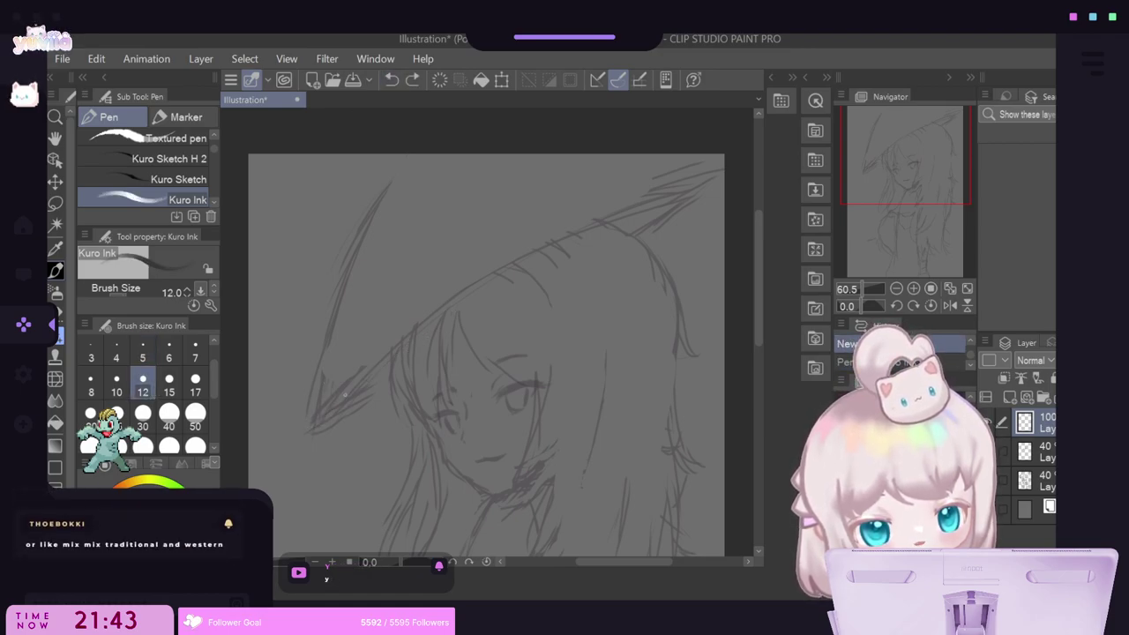
{"action": "mouse_move", "coordinate": [314, 424]}
{"action": "left_mouse_down"}
{"action": "mouse_move", "coordinate": [348, 391]}
{"action": "mouse_move", "coordinate": [313, 421]}
{"action": "mouse_move", "coordinate": [466, 297]}
{"action": "mouse_move", "coordinate": [398, 358]}
{"action": "mouse_move", "coordinate": [478, 289]}
{"action": "mouse_move", "coordinate": [629, 209]}
{"action": "mouse_move", "coordinate": [532, 256]}
{"action": "mouse_move", "coordinate": [715, 180]}
{"action": "left_mouse_up"}
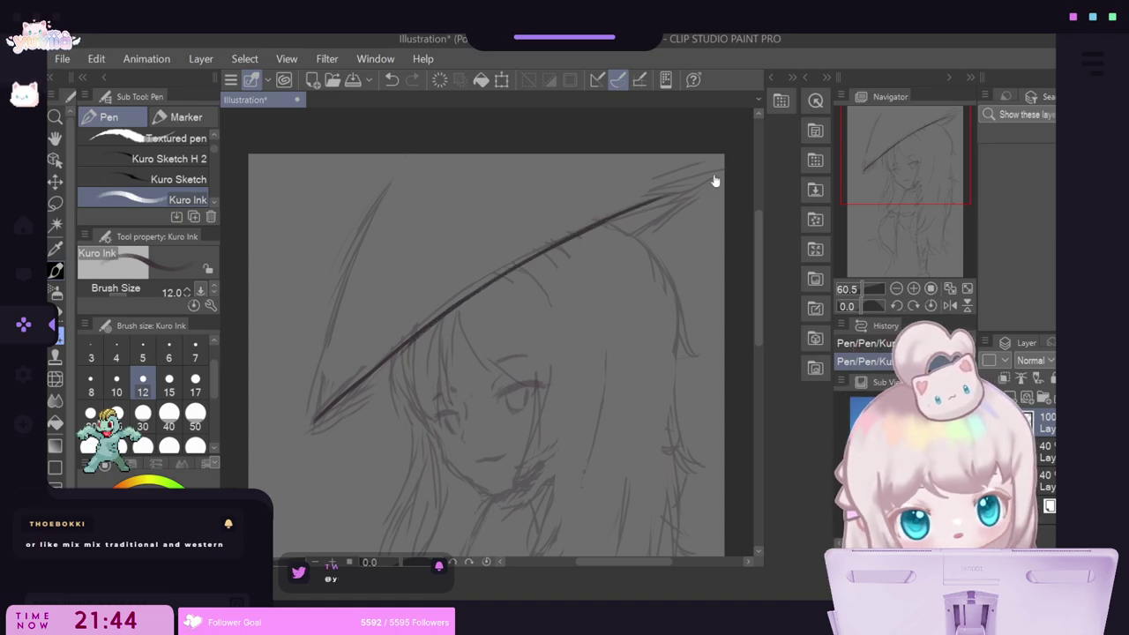
Ink the hat's outer edge from the brim tip up to the canvas edge, plus a short underside stroke at the tip.
{"action": "scroll", "coordinate": [493, 300], "scroll_direction": "down", "scroll_amount": 5}
{"action": "scroll", "coordinate": [477, 245], "scroll_direction": "up", "scroll_amount": 4}
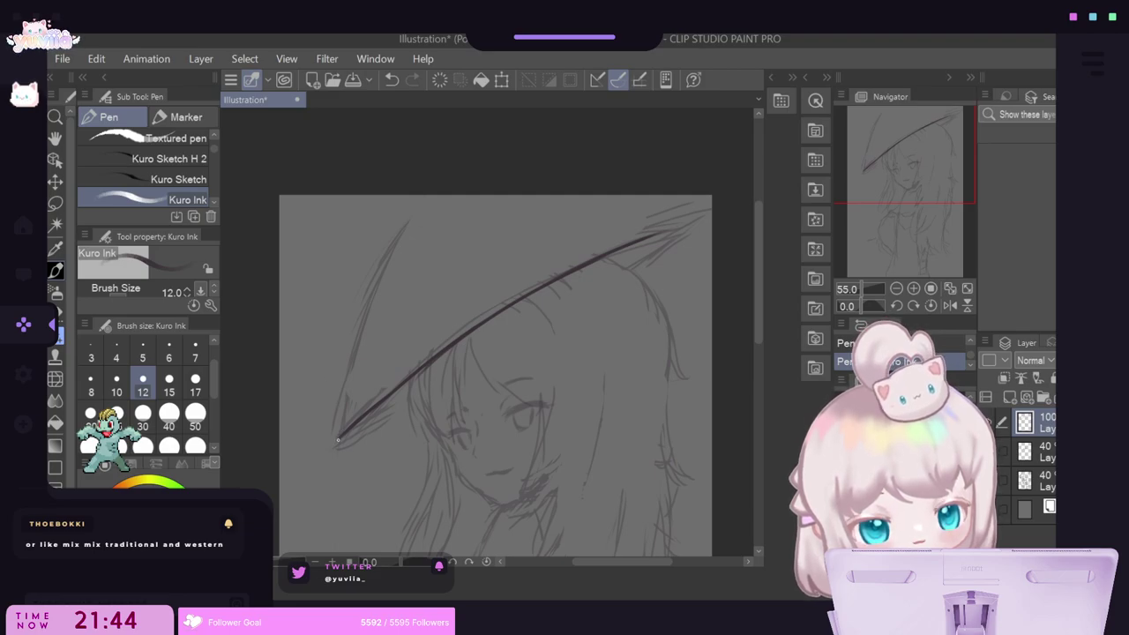
{"action": "mouse_move", "coordinate": [340, 437]}
{"action": "left_mouse_down"}
{"action": "mouse_move", "coordinate": [353, 387]}
{"action": "mouse_move", "coordinate": [450, 200]}
{"action": "left_mouse_up"}
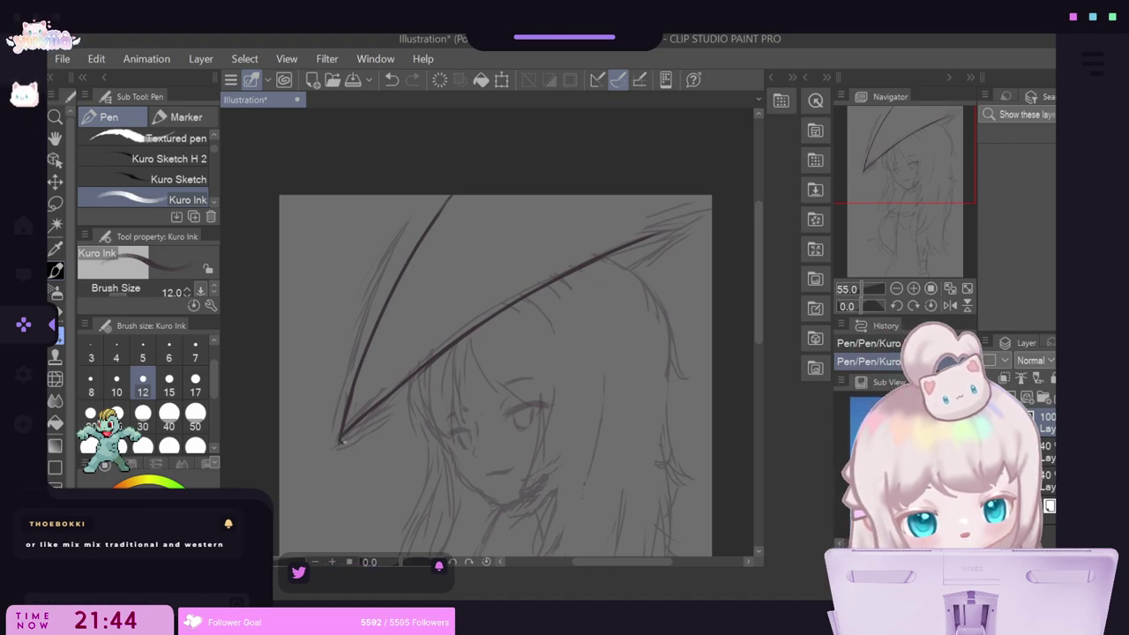
{"action": "left_click_drag", "start_coordinate": [350, 440], "coordinate": [393, 422]}
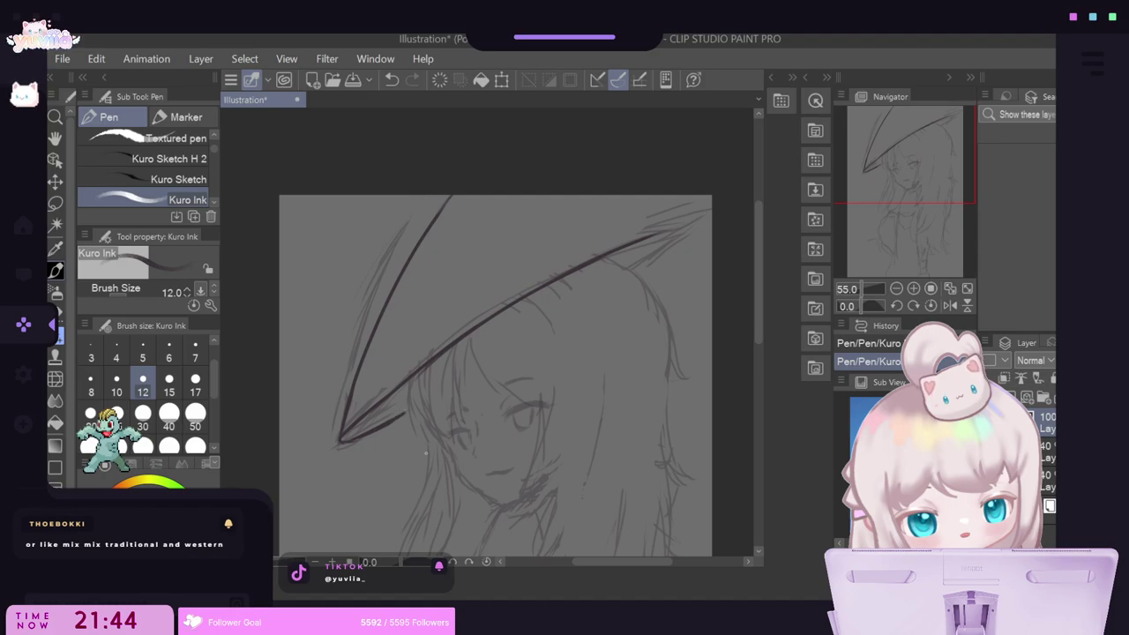
Ink the outermost hair strands hanging from the brim beside the far eye, ending in jagged tips.
{"action": "scroll", "coordinate": [547, 404], "scroll_direction": "down", "scroll_amount": 5}
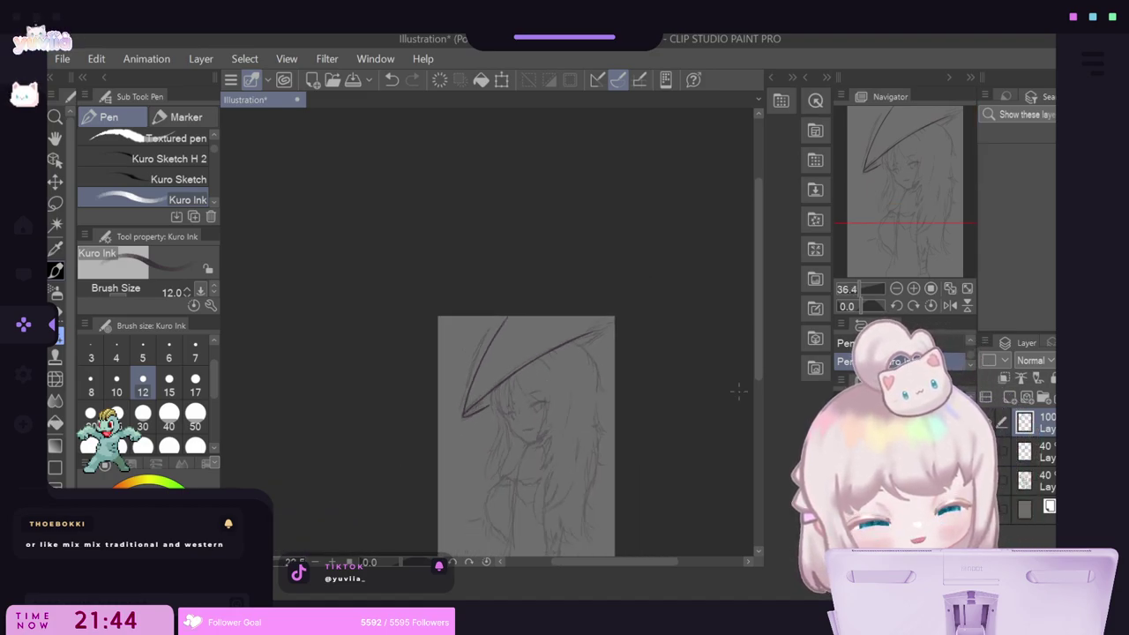
{"action": "scroll", "coordinate": [549, 403], "scroll_direction": "up", "scroll_amount": 2}
{"action": "key", "text": "ctrl+plus"}
{"action": "key", "text": "ctrl+plus"}
{"action": "key", "text": "ctrl+plus"}
{"action": "key", "text": "ctrl+plus"}
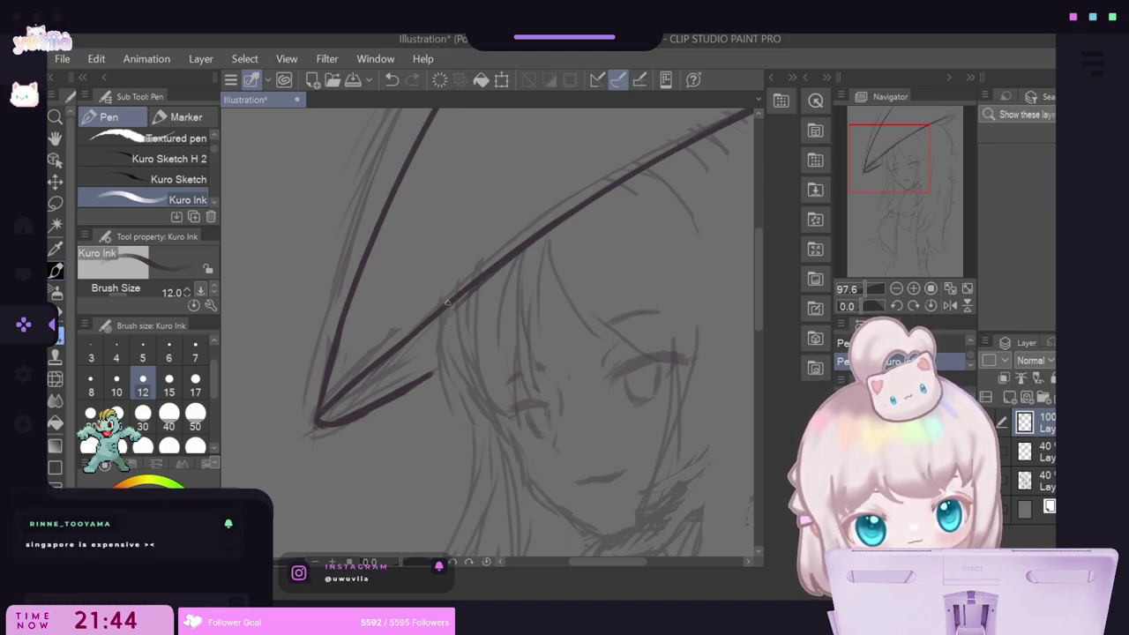
{"action": "mouse_move", "coordinate": [441, 319]}
{"action": "left_mouse_down"}
{"action": "mouse_move", "coordinate": [439, 388]}
{"action": "mouse_move", "coordinate": [450, 406]}
{"action": "left_mouse_up"}
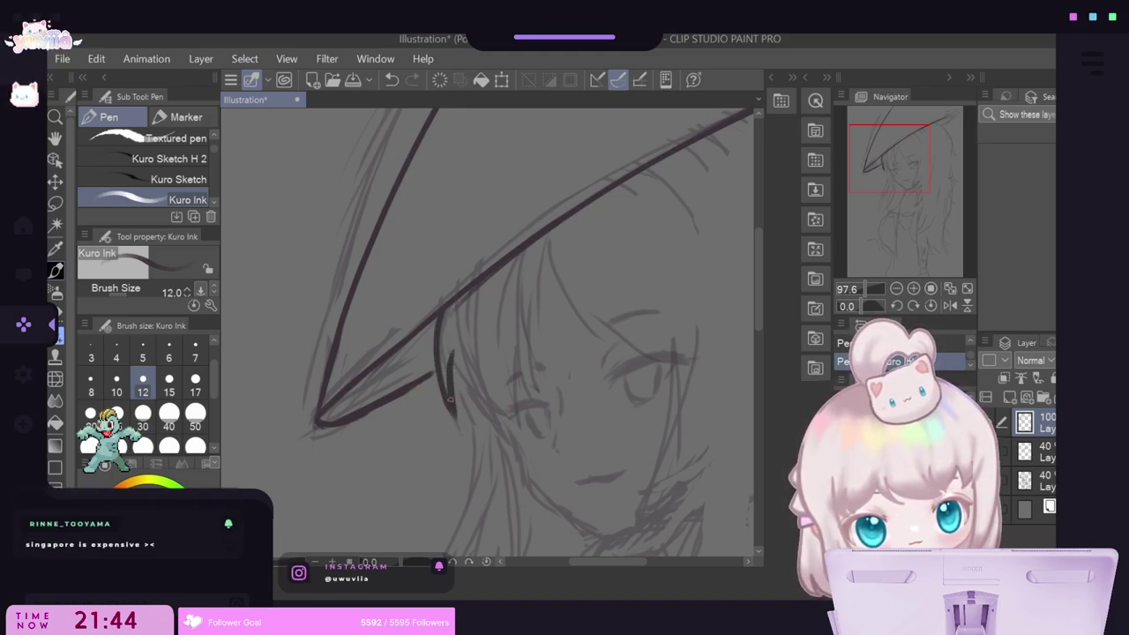
{"action": "left_click_drag", "start_coordinate": [453, 357], "coordinate": [467, 417]}
{"action": "mouse_move", "coordinate": [465, 377]}
{"action": "left_mouse_down"}
{"action": "mouse_move", "coordinate": [479, 432]}
{"action": "mouse_move", "coordinate": [499, 433]}
{"action": "left_mouse_up"}
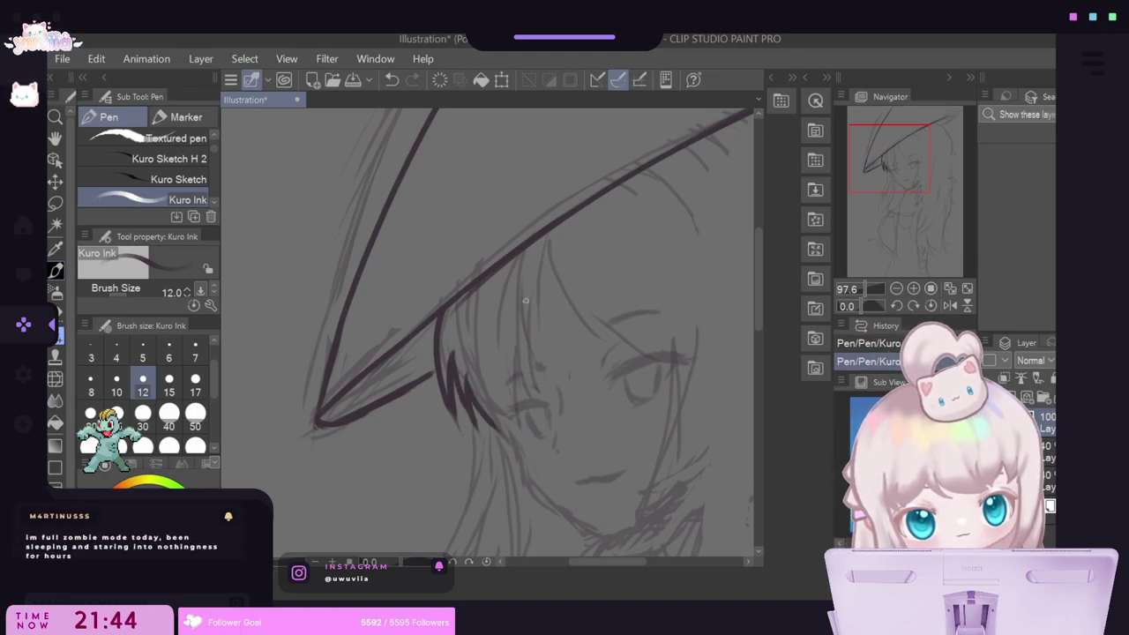
Extend the jagged fringe to the far eye with a longer vertical strand and pointed tips.
{"action": "left_click_drag", "start_coordinate": [519, 311], "coordinate": [524, 427]}
{"action": "left_click_drag", "start_coordinate": [476, 367], "coordinate": [495, 427]}
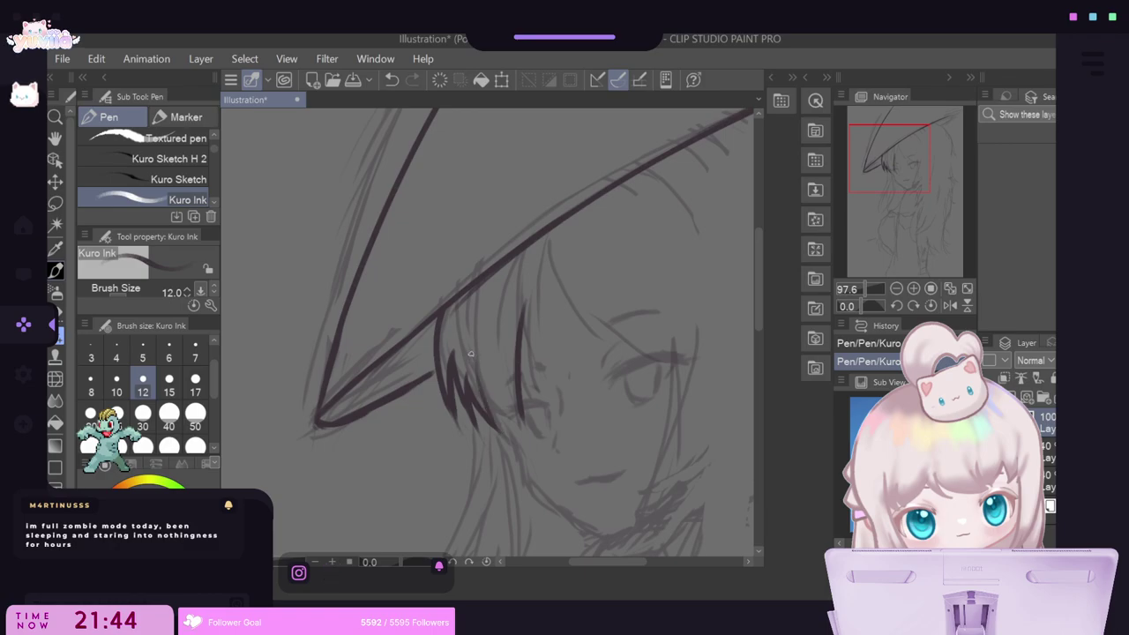
{"action": "mouse_move", "coordinate": [475, 371]}
{"action": "left_mouse_down"}
{"action": "mouse_move", "coordinate": [517, 423]}
{"action": "mouse_move", "coordinate": [527, 406]}
{"action": "left_mouse_up"}
{"action": "left_click_drag", "start_coordinate": [510, 327], "coordinate": [540, 398]}
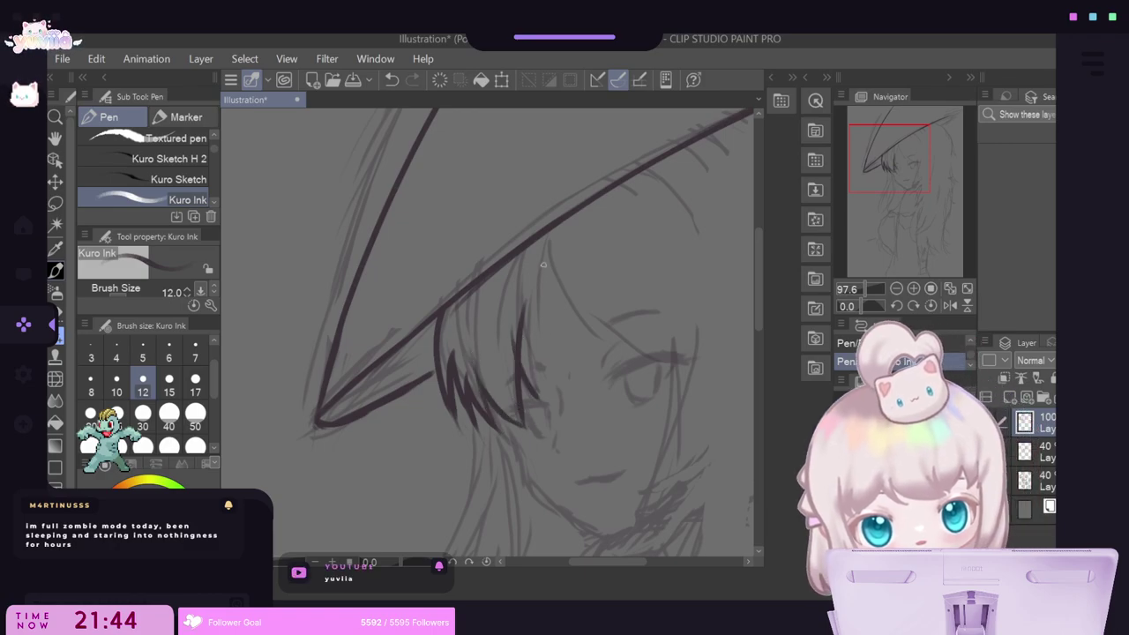
Ink the parted bangs from the peak under the brim, with one strand sweeping across the forehead to the near eye.
{"action": "mouse_move", "coordinate": [545, 247]}
{"action": "left_mouse_down"}
{"action": "mouse_move", "coordinate": [536, 359]}
{"action": "mouse_move", "coordinate": [548, 408]}
{"action": "left_mouse_up"}
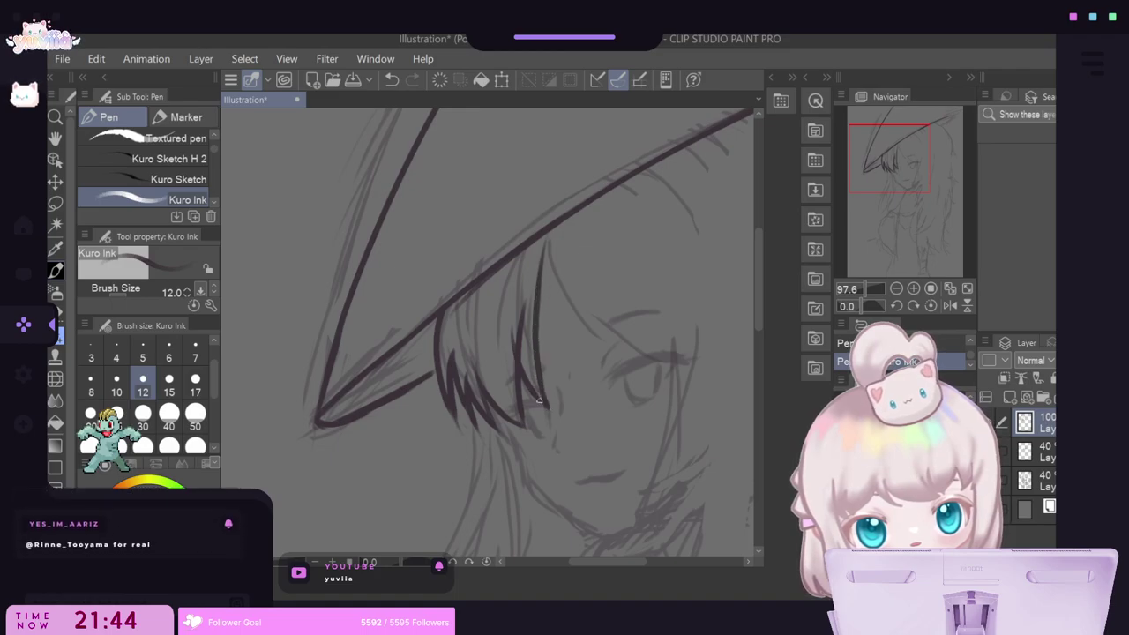
{"action": "mouse_move", "coordinate": [545, 240]}
{"action": "left_mouse_down"}
{"action": "mouse_move", "coordinate": [548, 289]}
{"action": "mouse_move", "coordinate": [584, 351]}
{"action": "left_mouse_up"}
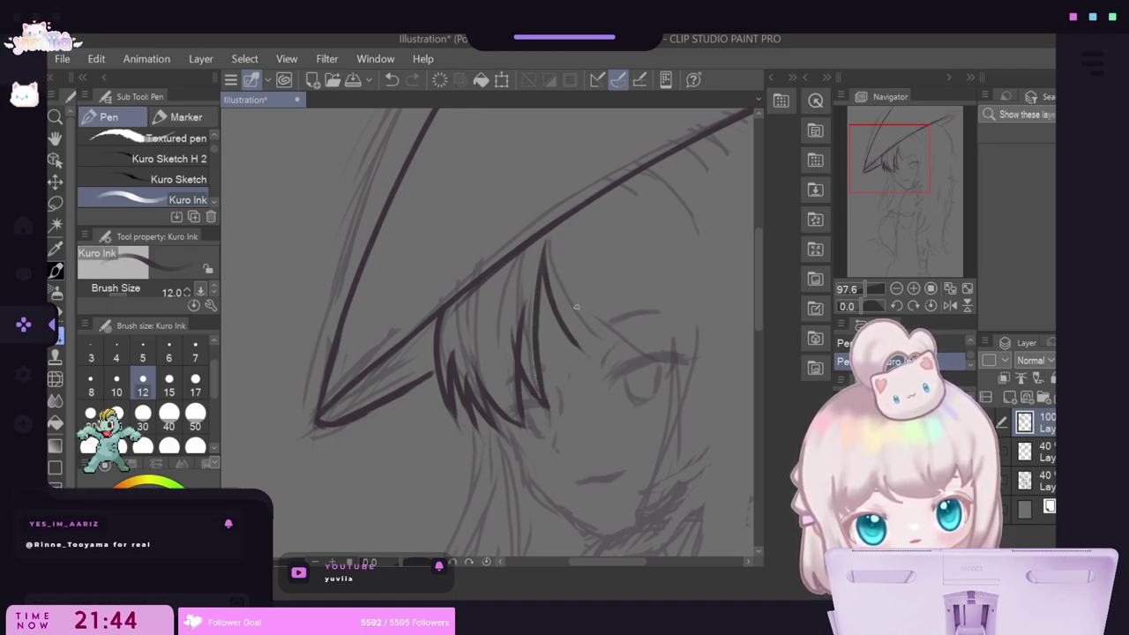
{"action": "left_click_drag", "start_coordinate": [569, 299], "coordinate": [589, 355]}
{"action": "left_click_drag", "start_coordinate": [564, 298], "coordinate": [607, 344]}
{"action": "left_click_drag", "start_coordinate": [600, 337], "coordinate": [672, 365]}
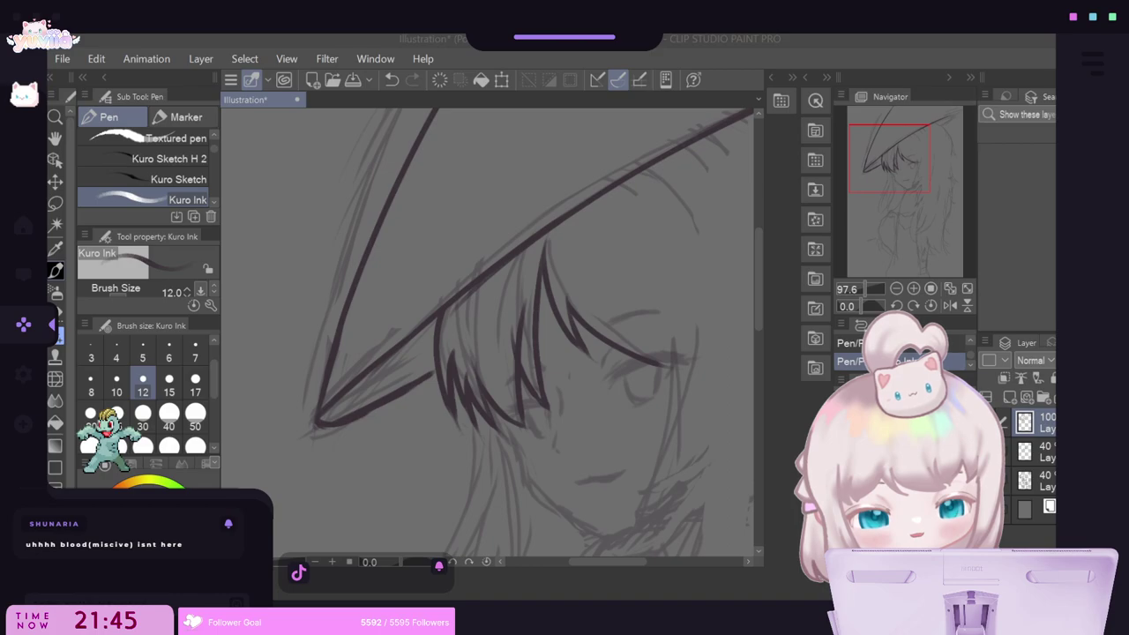
{"action": "left_click", "coordinate": [662, 365]}
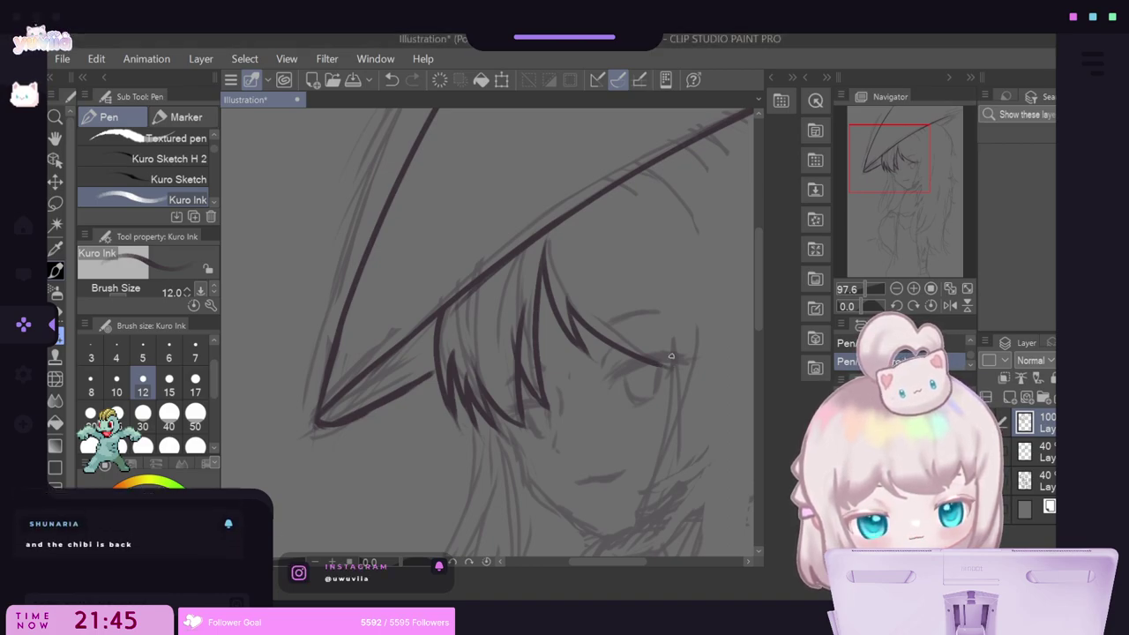
Ink the strand running from the near eye down the side of the face, plus the far cheek line below the fringe.
{"action": "left_click_drag", "start_coordinate": [670, 356], "coordinate": [647, 498]}
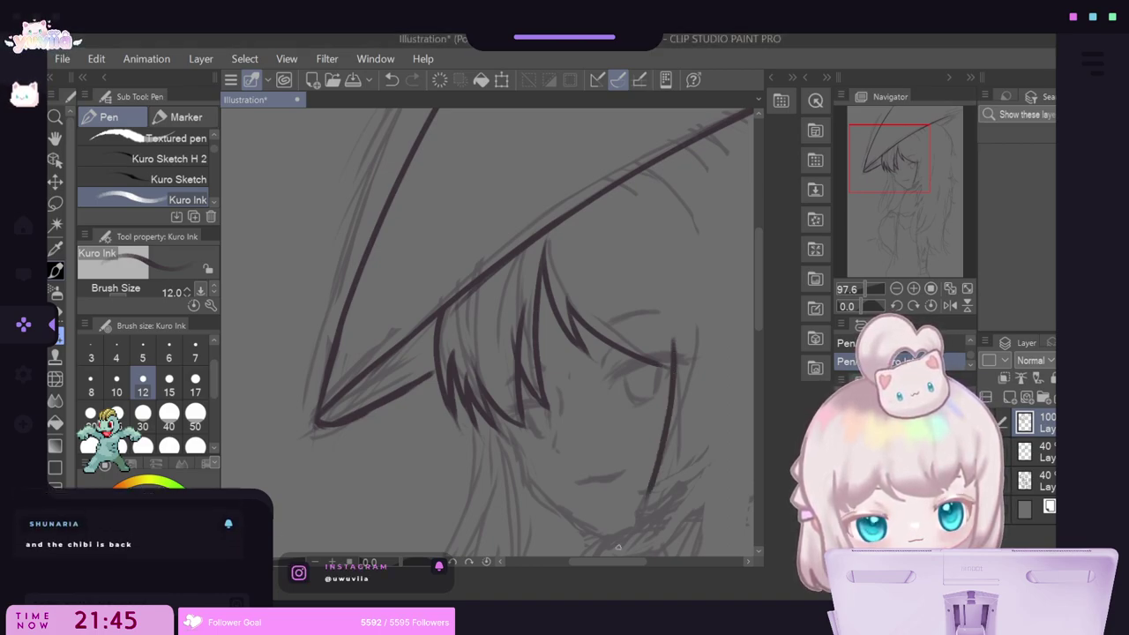
{"action": "left_click_drag", "start_coordinate": [760, 311], "coordinate": [758, 348]}
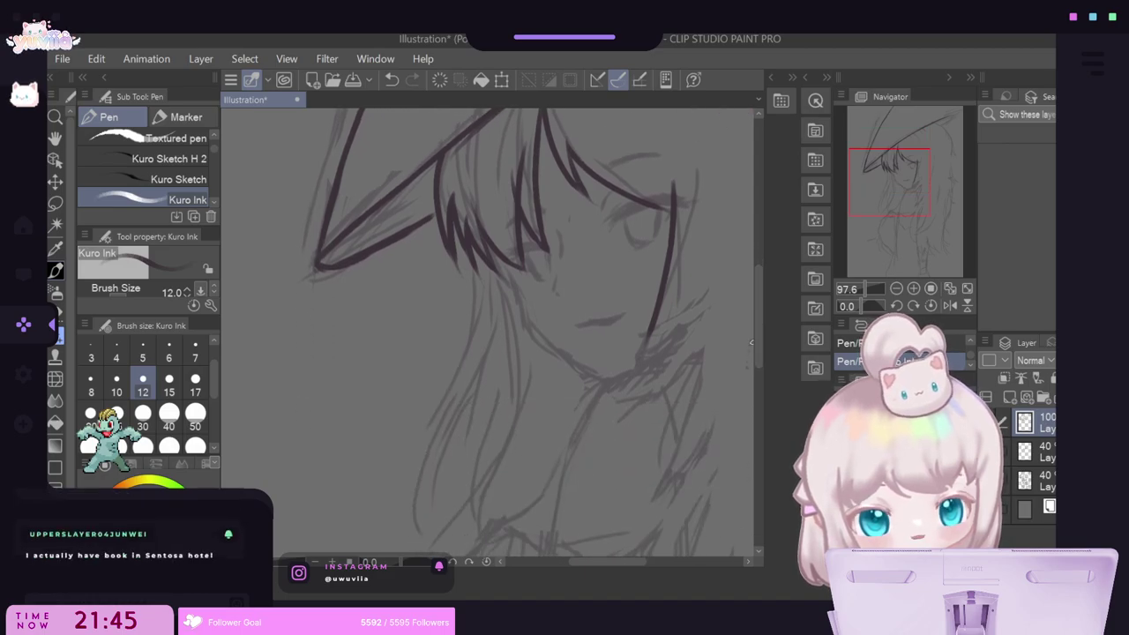
{"action": "mouse_move", "coordinate": [491, 244]}
{"action": "left_mouse_down"}
{"action": "mouse_move", "coordinate": [521, 306]}
{"action": "mouse_move", "coordinate": [564, 355]}
{"action": "left_mouse_up"}
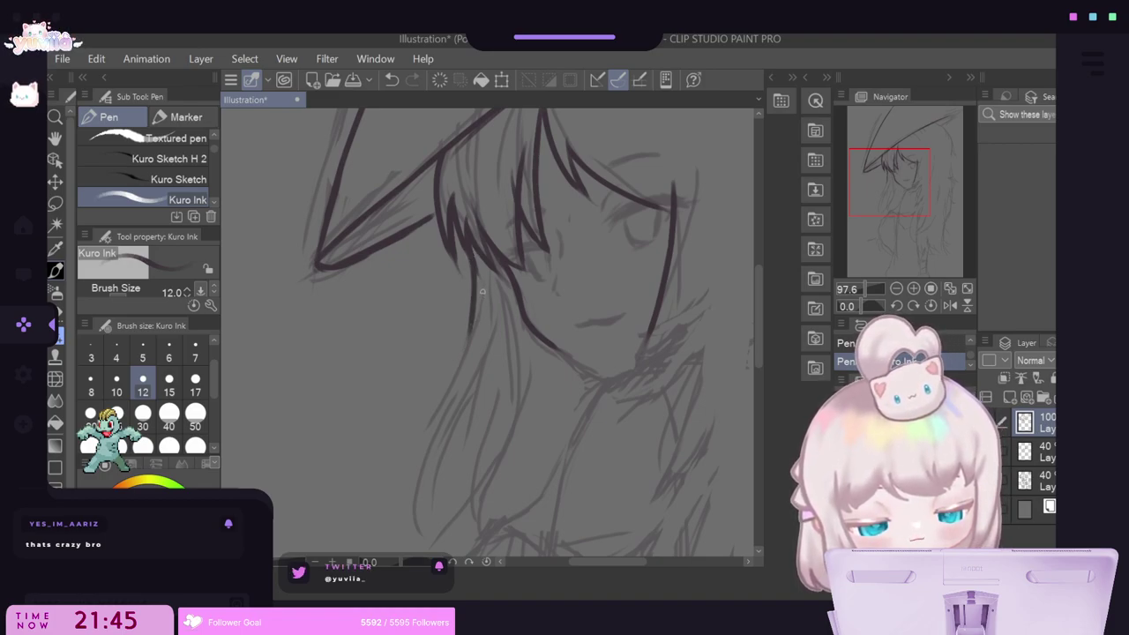
Ink the outer edge of the far-side hair as a long curve falling from the fringe to chest level.
{"action": "left_click_drag", "start_coordinate": [480, 288], "coordinate": [443, 381]}
{"action": "key", "text": "ctrl+z"}
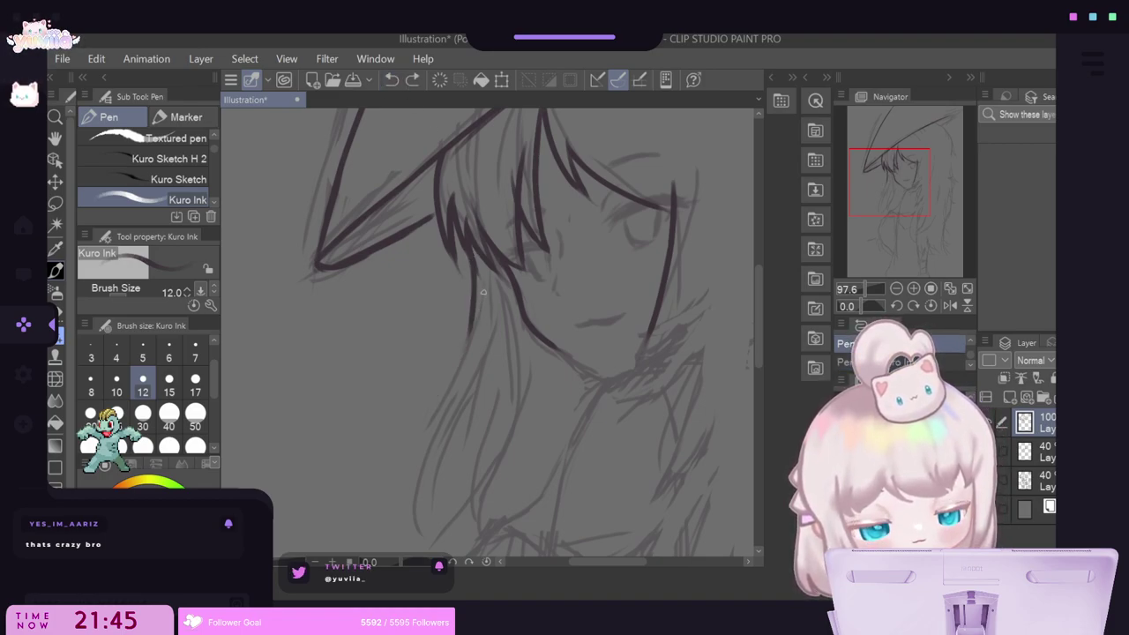
{"action": "left_click_drag", "start_coordinate": [484, 286], "coordinate": [457, 363]}
{"action": "mouse_move", "coordinate": [473, 320]}
{"action": "left_mouse_down"}
{"action": "mouse_move", "coordinate": [439, 395]}
{"action": "mouse_move", "coordinate": [427, 433]}
{"action": "left_mouse_up"}
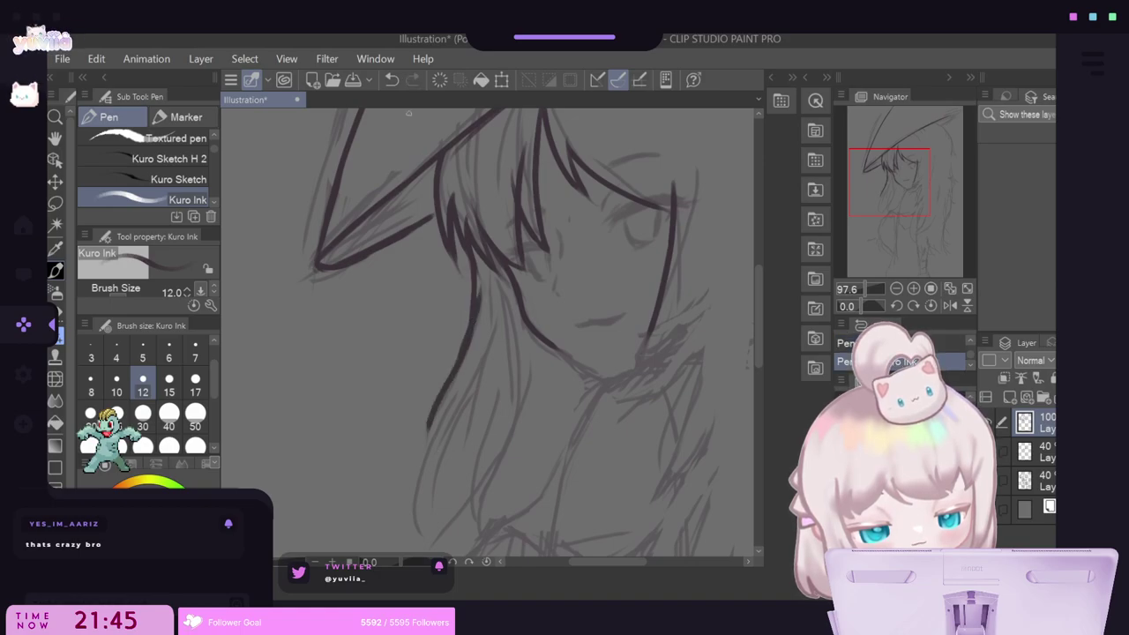
{"action": "left_click", "coordinate": [391, 79]}
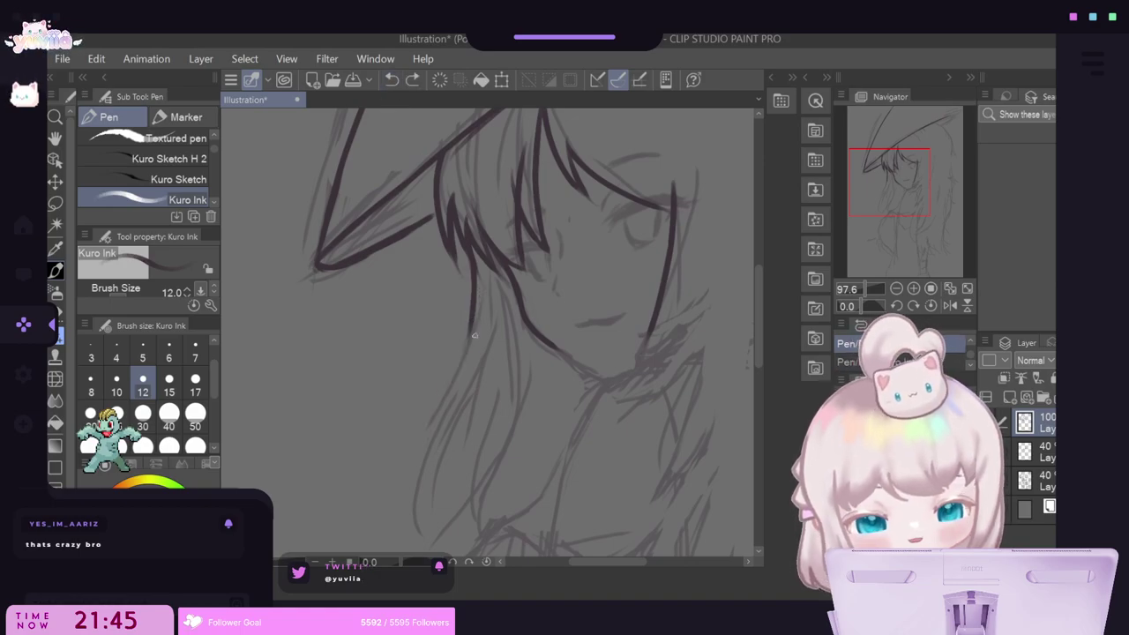
{"action": "mouse_move", "coordinate": [480, 303]}
{"action": "left_mouse_down"}
{"action": "mouse_move", "coordinate": [427, 448]}
{"action": "mouse_move", "coordinate": [447, 417]}
{"action": "left_mouse_up"}
{"action": "left_click", "coordinate": [391, 80]}
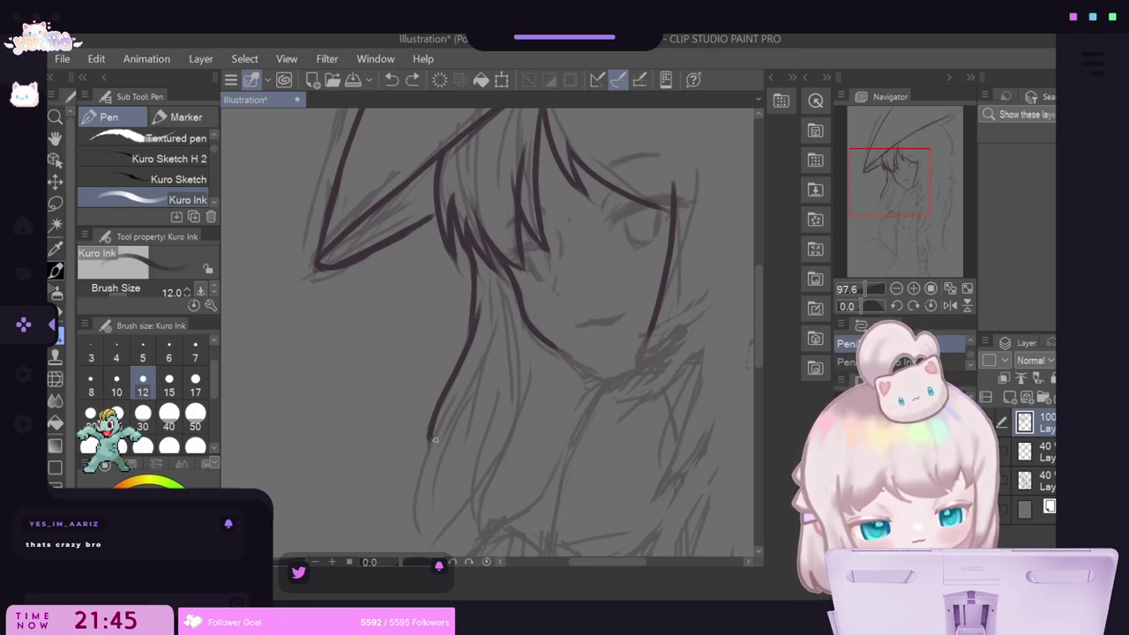
{"action": "left_click_drag", "start_coordinate": [447, 406], "coordinate": [411, 538]}
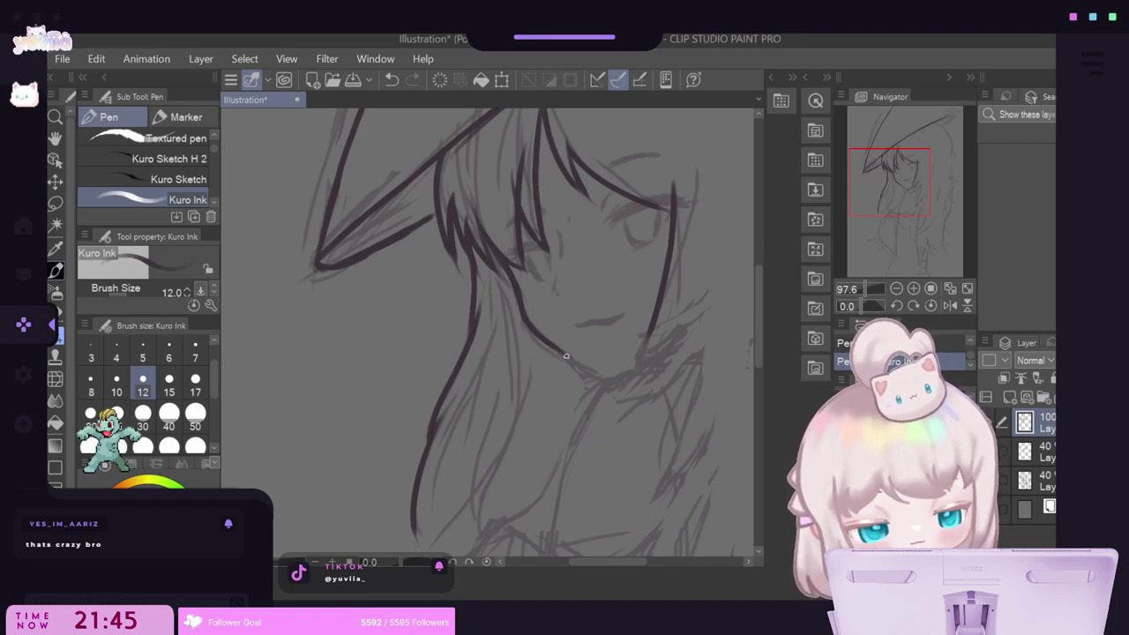
Ink the jawline from the far cheek down to the chin, with the canvas rotated to 35 degrees.
{"action": "left_click_drag", "start_coordinate": [560, 347], "coordinate": [623, 378]}
{"action": "left_click", "coordinate": [390, 80]}
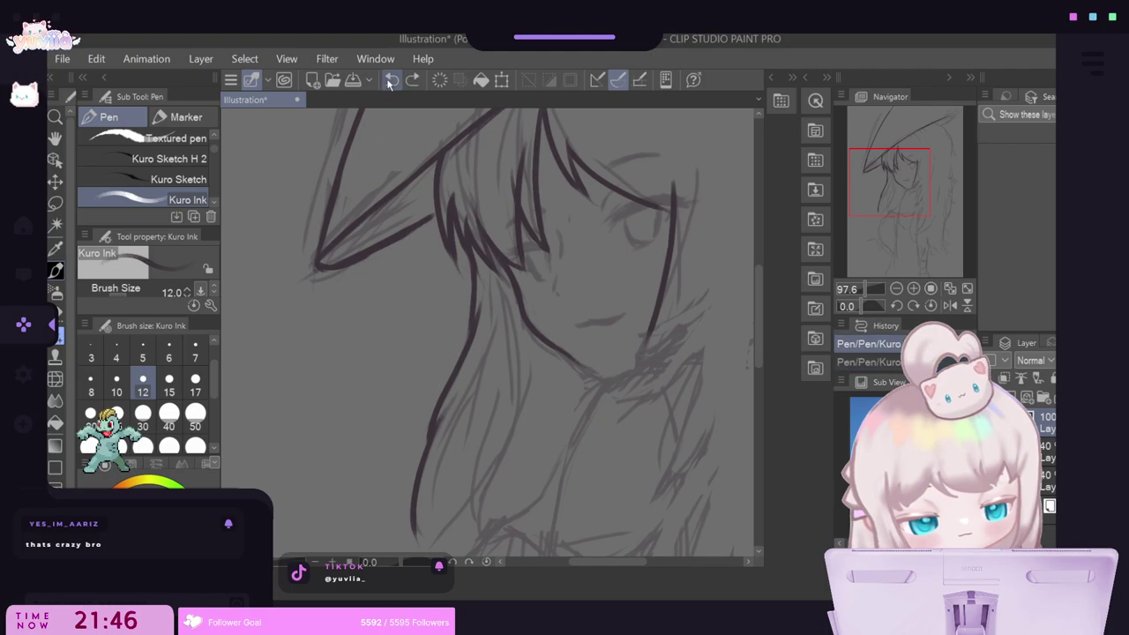
{"action": "left_click_drag", "start_coordinate": [468, 562], "coordinate": [470, 568]}
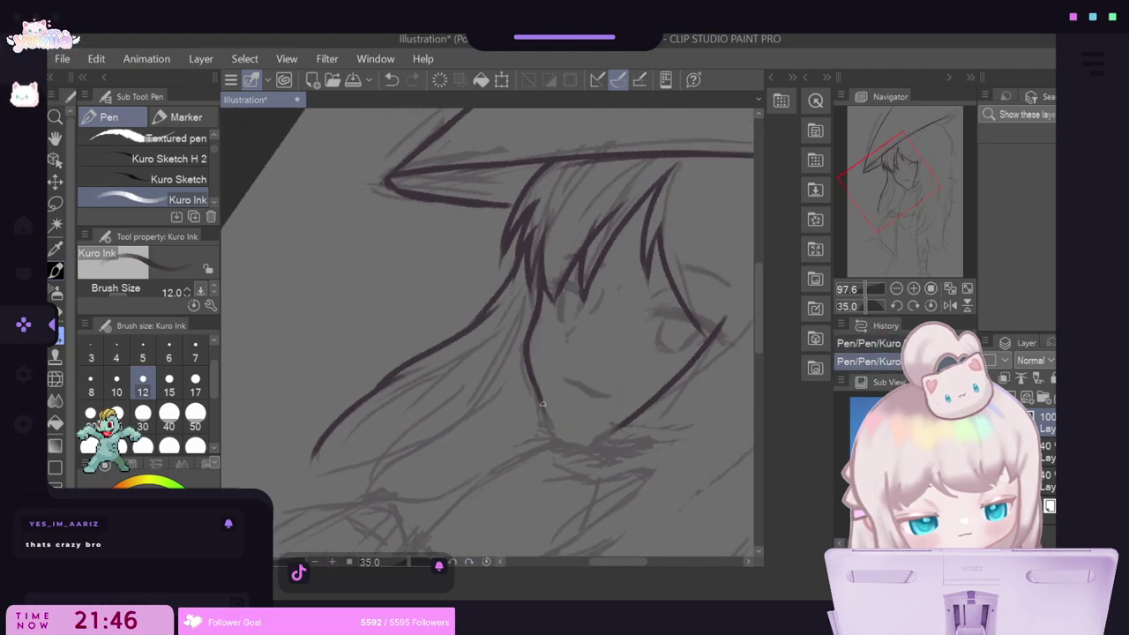
{"action": "mouse_move", "coordinate": [539, 389]}
{"action": "left_mouse_down"}
{"action": "mouse_move", "coordinate": [550, 421]}
{"action": "mouse_move", "coordinate": [578, 441]}
{"action": "left_mouse_up"}
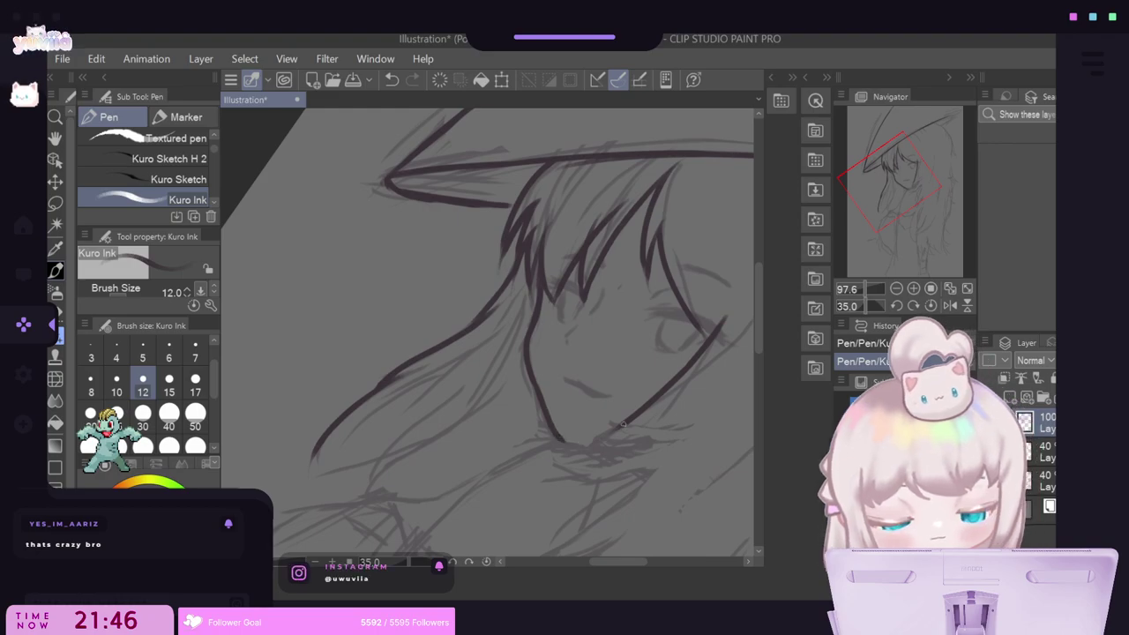
Ink short pointed hair tufts sweeping across the near side of the jaw, reset the canvas rotation to 0, and undo the lowest tuft.
{"action": "mouse_move", "coordinate": [669, 426]}
{"action": "left_mouse_down"}
{"action": "mouse_move", "coordinate": [596, 425]}
{"action": "mouse_move", "coordinate": [637, 439]}
{"action": "left_mouse_up"}
{"action": "mouse_move", "coordinate": [583, 437]}
{"action": "left_mouse_down"}
{"action": "mouse_move", "coordinate": [621, 455]}
{"action": "mouse_move", "coordinate": [658, 446]}
{"action": "left_mouse_up"}
{"action": "mouse_move", "coordinate": [591, 462]}
{"action": "left_mouse_down"}
{"action": "mouse_move", "coordinate": [554, 454]}
{"action": "mouse_move", "coordinate": [653, 464]}
{"action": "left_mouse_up"}
{"action": "left_click", "coordinate": [453, 562]}
{"action": "left_click", "coordinate": [453, 562]}
{"action": "left_click", "coordinate": [454, 562]}
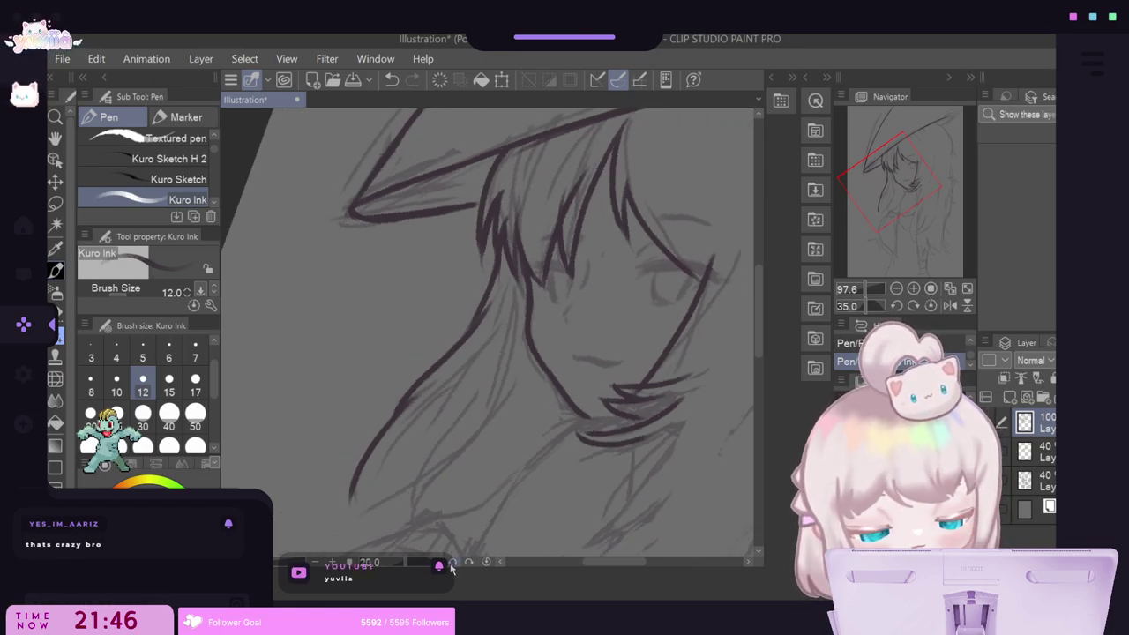
{"action": "left_click", "coordinate": [453, 562]}
{"action": "left_click", "coordinate": [454, 562]}
{"action": "left_click", "coordinate": [453, 562]}
{"action": "left_click", "coordinate": [454, 562]}
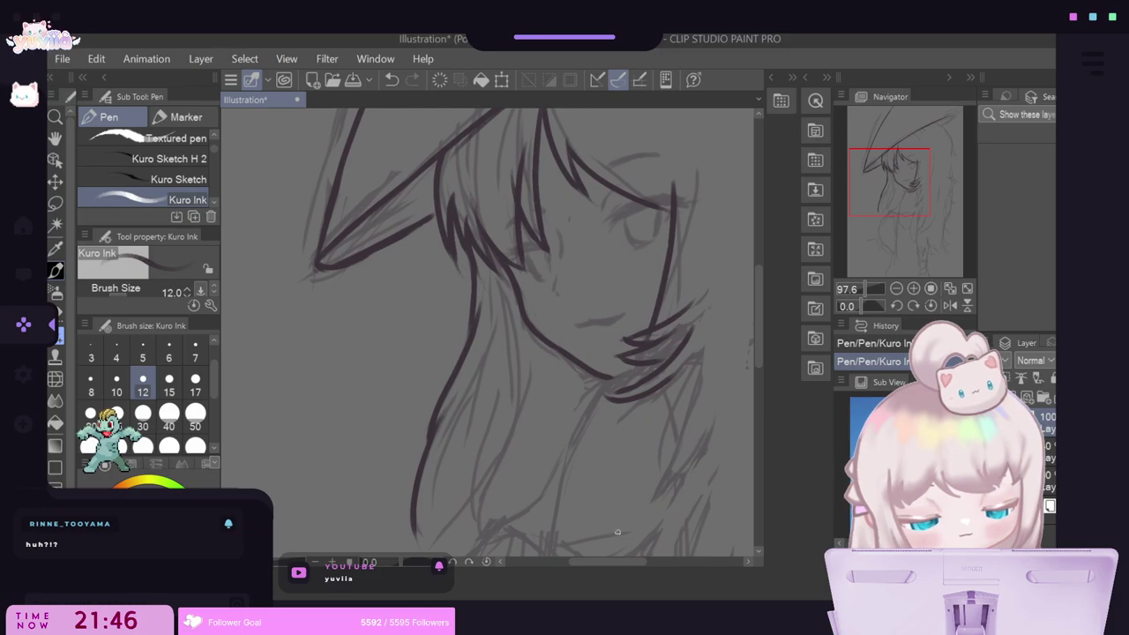
{"action": "key", "text": "ctrl+z"}
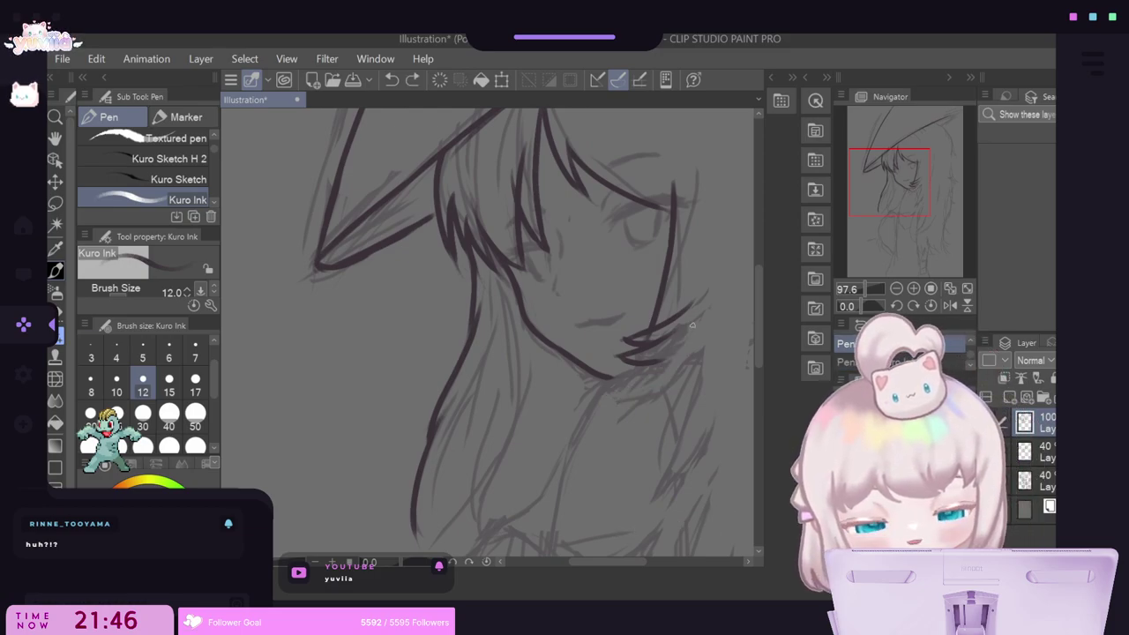
Ink the curved tuft under the chin and the pointed strands hanging below it on the near side.
{"action": "mouse_move", "coordinate": [693, 325]}
{"action": "left_mouse_down"}
{"action": "mouse_move", "coordinate": [676, 349]}
{"action": "mouse_move", "coordinate": [606, 389]}
{"action": "mouse_move", "coordinate": [628, 382]}
{"action": "mouse_move", "coordinate": [606, 384]}
{"action": "mouse_move", "coordinate": [688, 402]}
{"action": "mouse_move", "coordinate": [647, 490]}
{"action": "mouse_move", "coordinate": [704, 436]}
{"action": "left_mouse_up"}
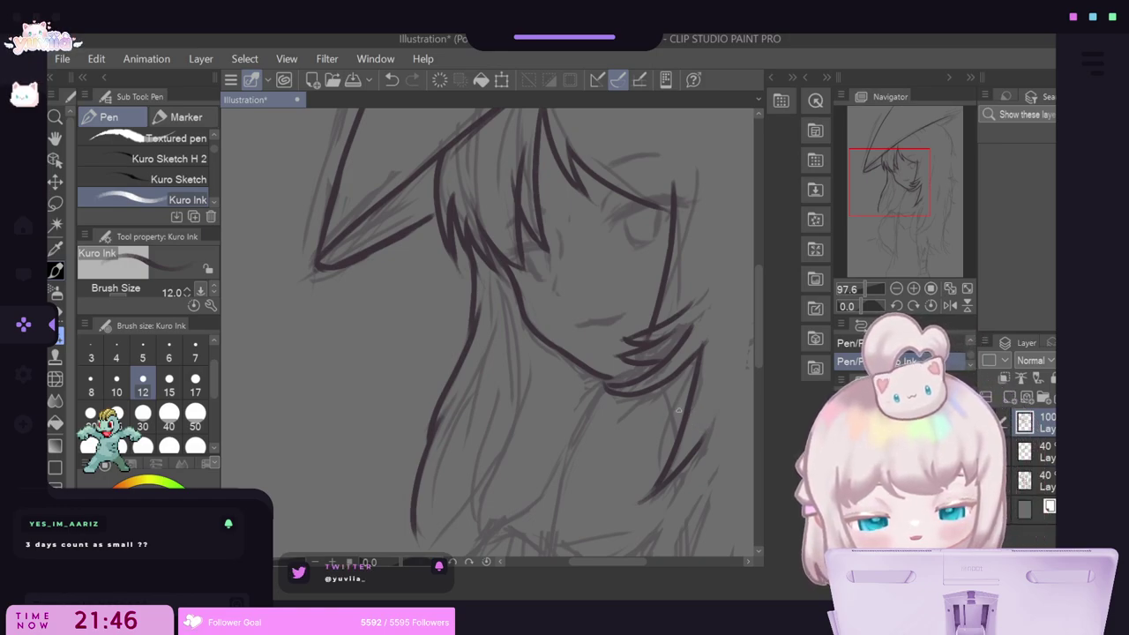
{"action": "mouse_move", "coordinate": [697, 364]}
{"action": "left_mouse_down"}
{"action": "mouse_move", "coordinate": [647, 449]}
{"action": "mouse_move", "coordinate": [654, 474]}
{"action": "left_mouse_up"}
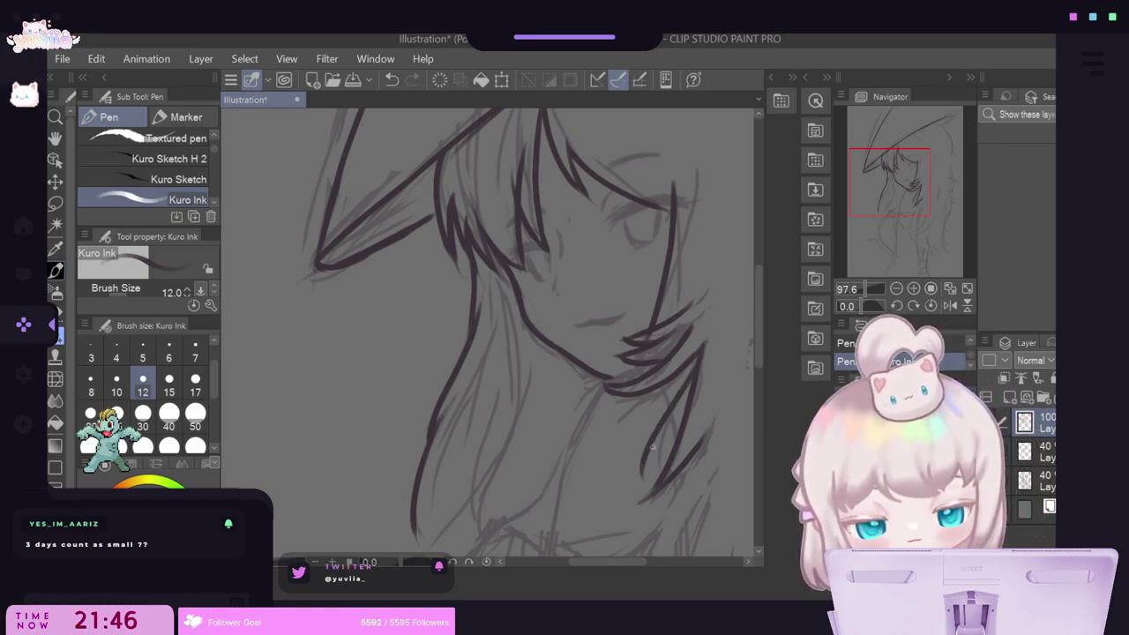
{"action": "left_click", "coordinate": [388, 81]}
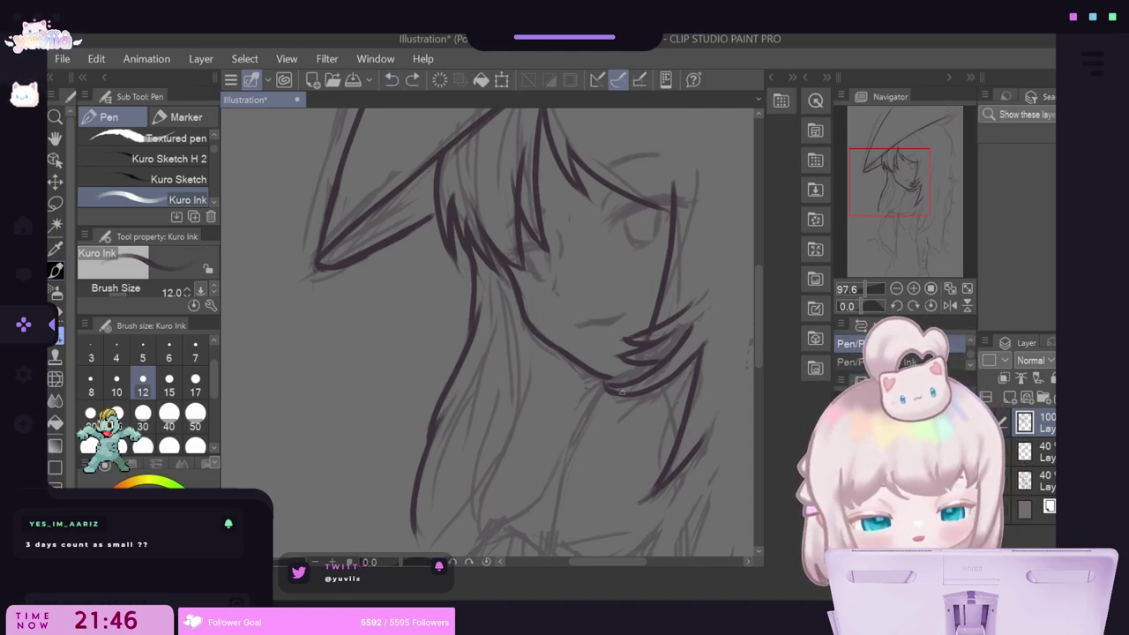
Ink the inner edge of the long far-side lock and close both edges into a pointed tip.
{"action": "key", "text": "ctrl+minus"}
{"action": "key", "text": "ctrl+minus"}
{"action": "key", "text": "ctrl+minus"}
{"action": "scroll", "coordinate": [636, 497], "scroll_direction": "up", "scroll_amount": 4}
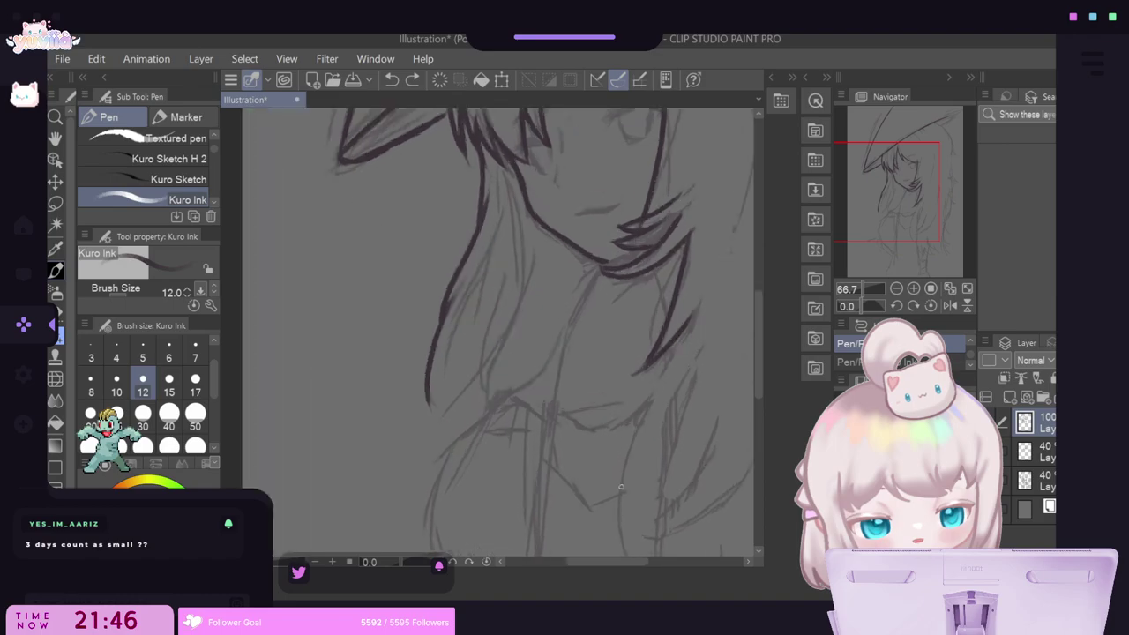
{"action": "mouse_move", "coordinate": [476, 200]}
{"action": "left_mouse_down"}
{"action": "mouse_move", "coordinate": [421, 317]}
{"action": "mouse_move", "coordinate": [412, 396]}
{"action": "mouse_move", "coordinate": [392, 362]}
{"action": "mouse_move", "coordinate": [391, 382]}
{"action": "mouse_move", "coordinate": [422, 427]}
{"action": "left_mouse_up"}
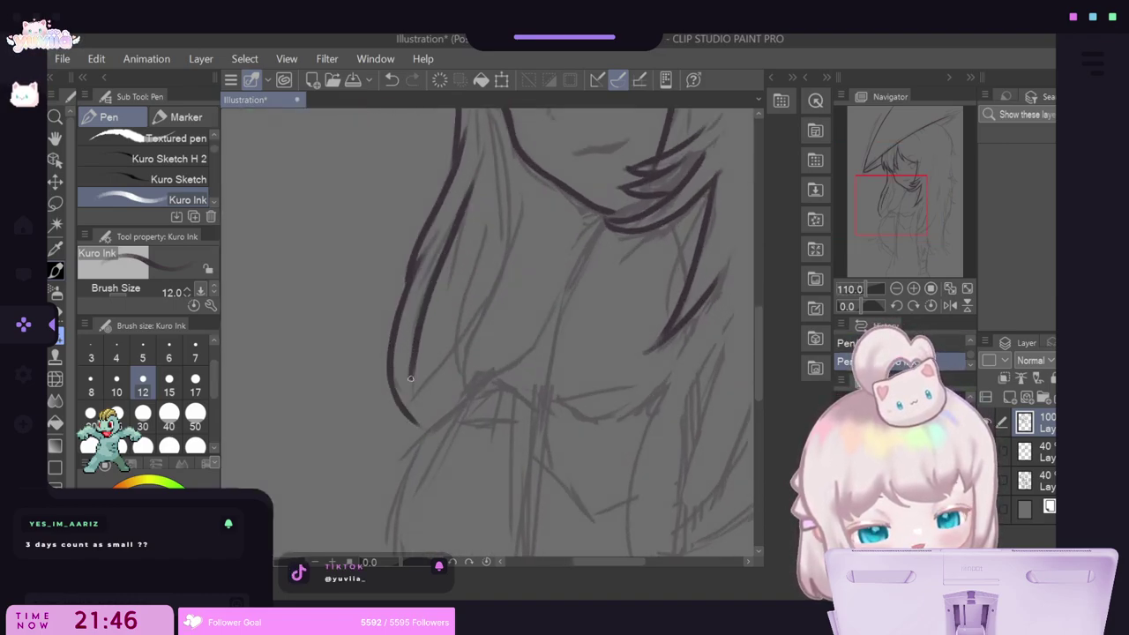
{"action": "left_click_drag", "start_coordinate": [410, 378], "coordinate": [424, 429]}
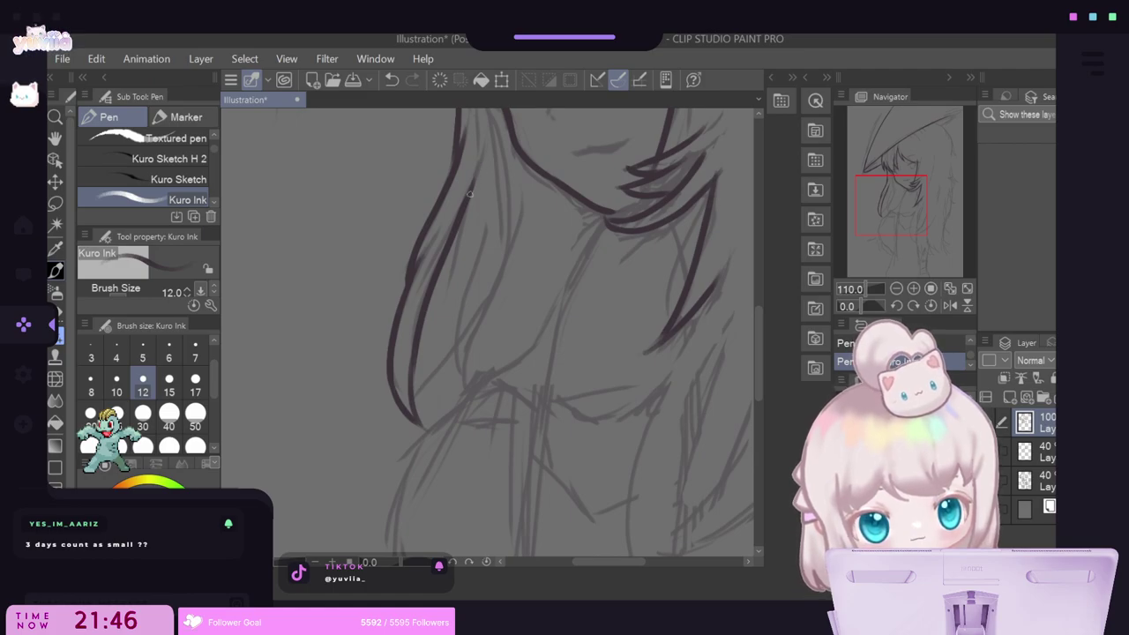
Ink another strand inside the far-side hair and the curved neck line from the chin to the chest.
{"action": "mouse_move", "coordinate": [470, 194]}
{"action": "left_mouse_down"}
{"action": "mouse_move", "coordinate": [456, 259]}
{"action": "mouse_move", "coordinate": [453, 307]}
{"action": "left_mouse_up"}
{"action": "left_click_drag", "start_coordinate": [483, 229], "coordinate": [455, 362]}
{"action": "left_click_drag", "start_coordinate": [511, 242], "coordinate": [462, 375]}
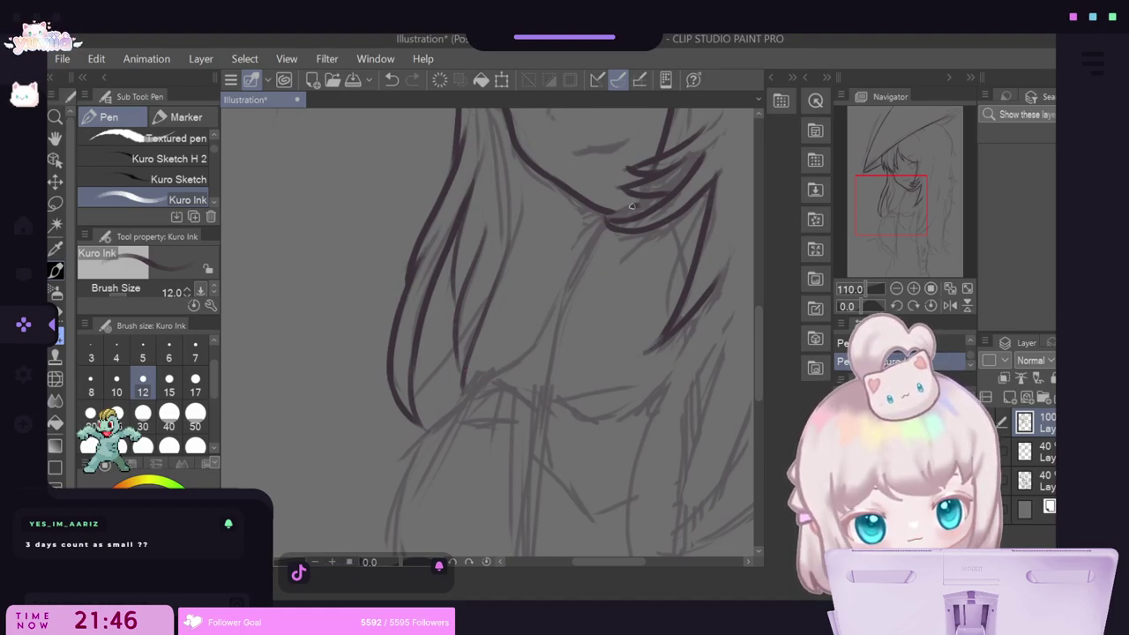
{"action": "left_click_drag", "start_coordinate": [603, 225], "coordinate": [546, 388]}
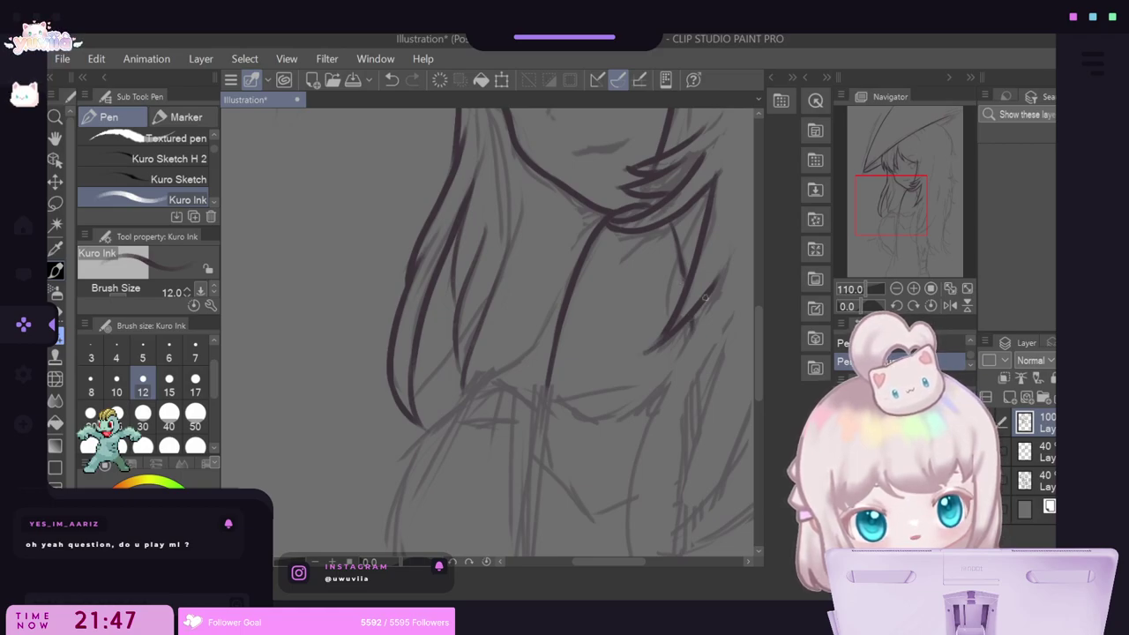
Ink the long near-side lock flowing from below the jaw past the chest and tapering to a pointed tip.
{"action": "left_click_drag", "start_coordinate": [720, 274], "coordinate": [633, 480]}
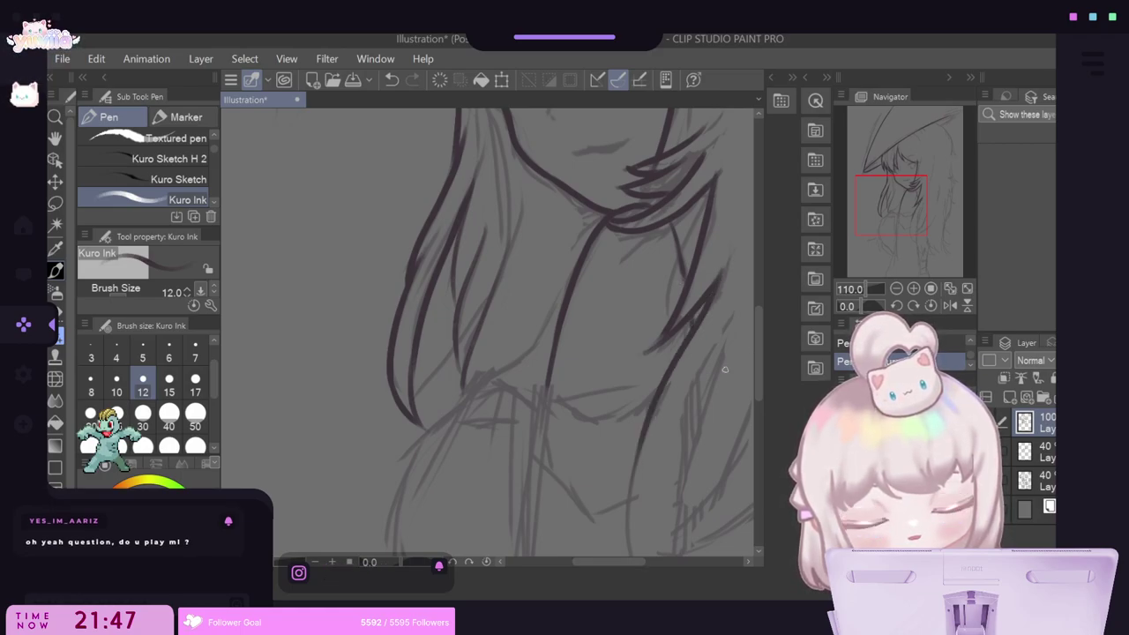
{"action": "scroll", "coordinate": [725, 368], "scroll_direction": "down", "scroll_amount": 5}
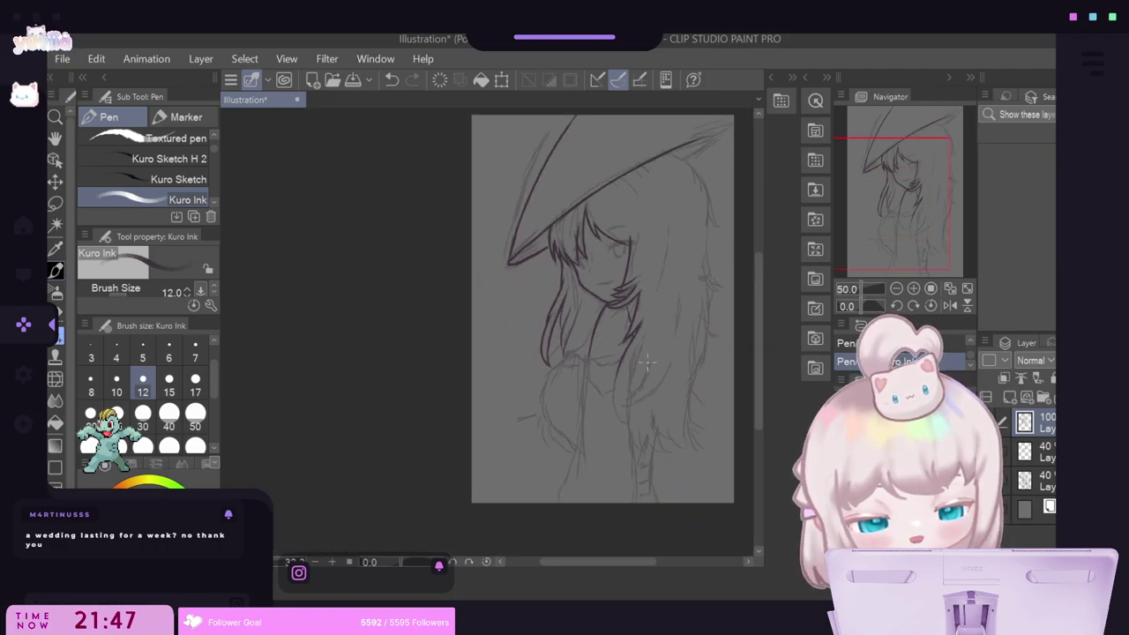
{"action": "scroll", "coordinate": [642, 364], "scroll_direction": "up", "scroll_amount": 2}
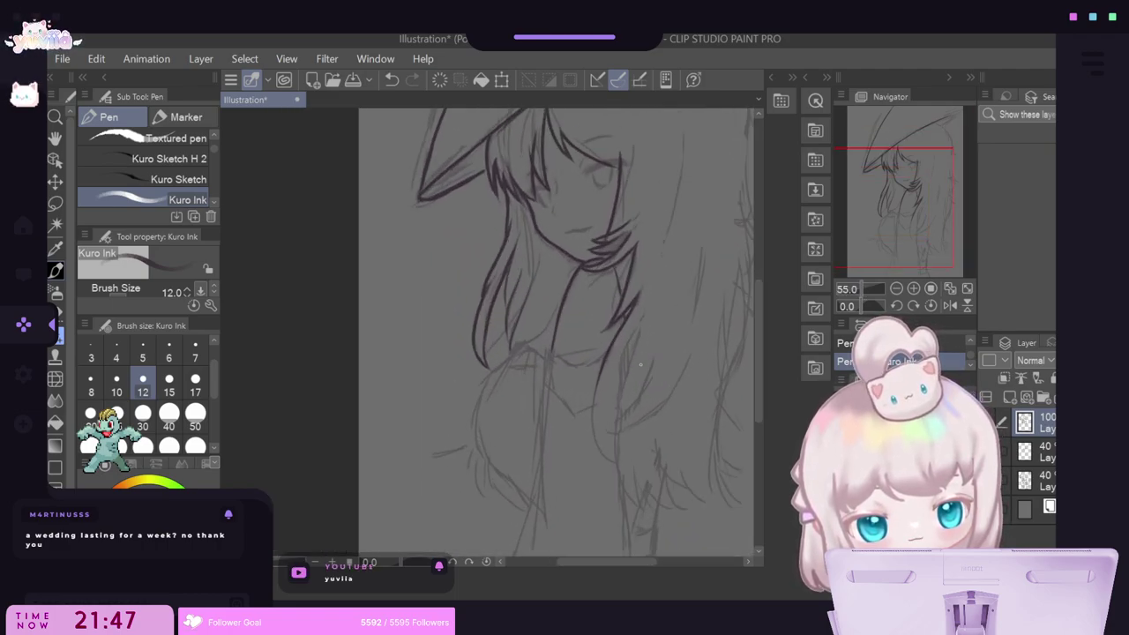
{"action": "left_click_drag", "start_coordinate": [603, 368], "coordinate": [593, 434]}
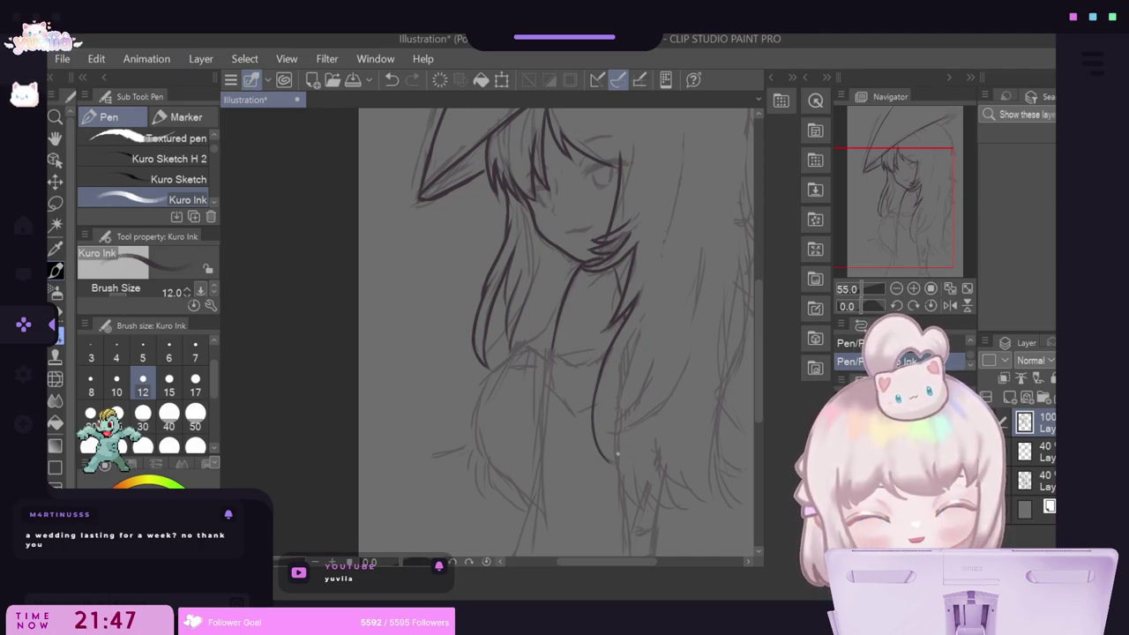
{"action": "mouse_move", "coordinate": [597, 411]}
{"action": "left_mouse_down"}
{"action": "mouse_move", "coordinate": [654, 297]}
{"action": "mouse_move", "coordinate": [629, 355]}
{"action": "left_mouse_up"}
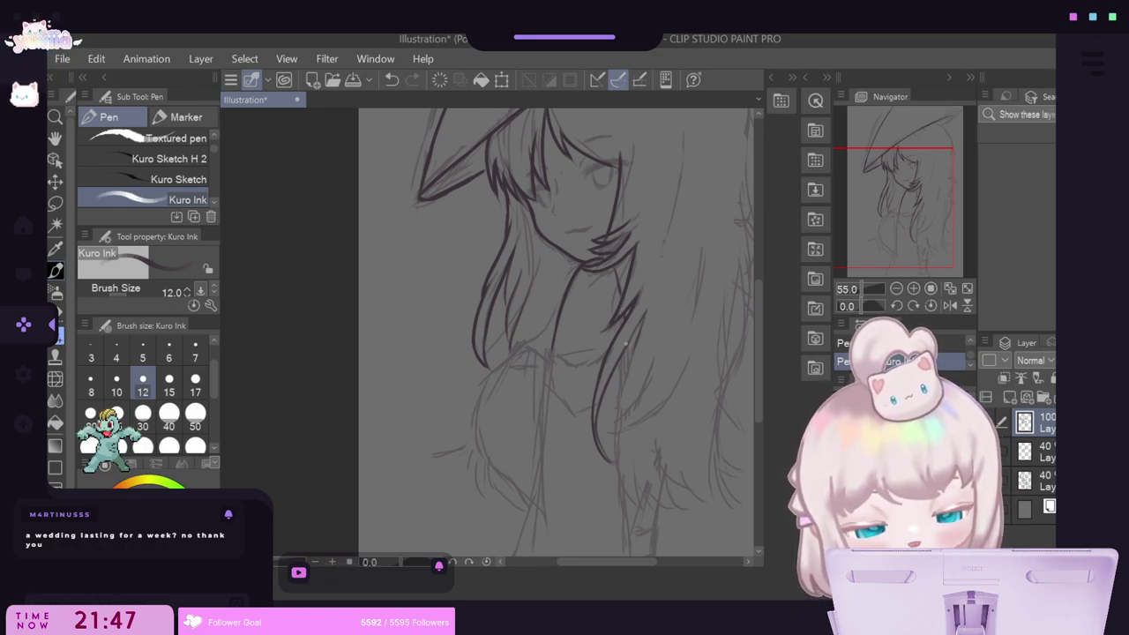
Ink the near-side torso line downward and the band across the chest with its pointed lower edge.
{"action": "left_click_drag", "start_coordinate": [624, 358], "coordinate": [623, 541]}
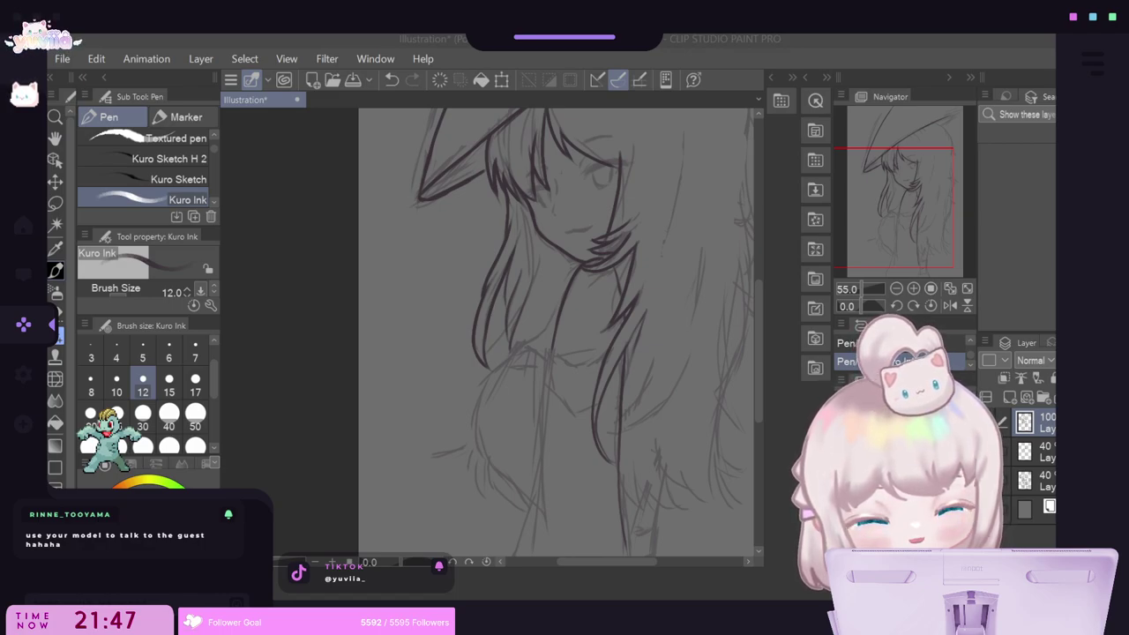
{"action": "left_click", "coordinate": [550, 349]}
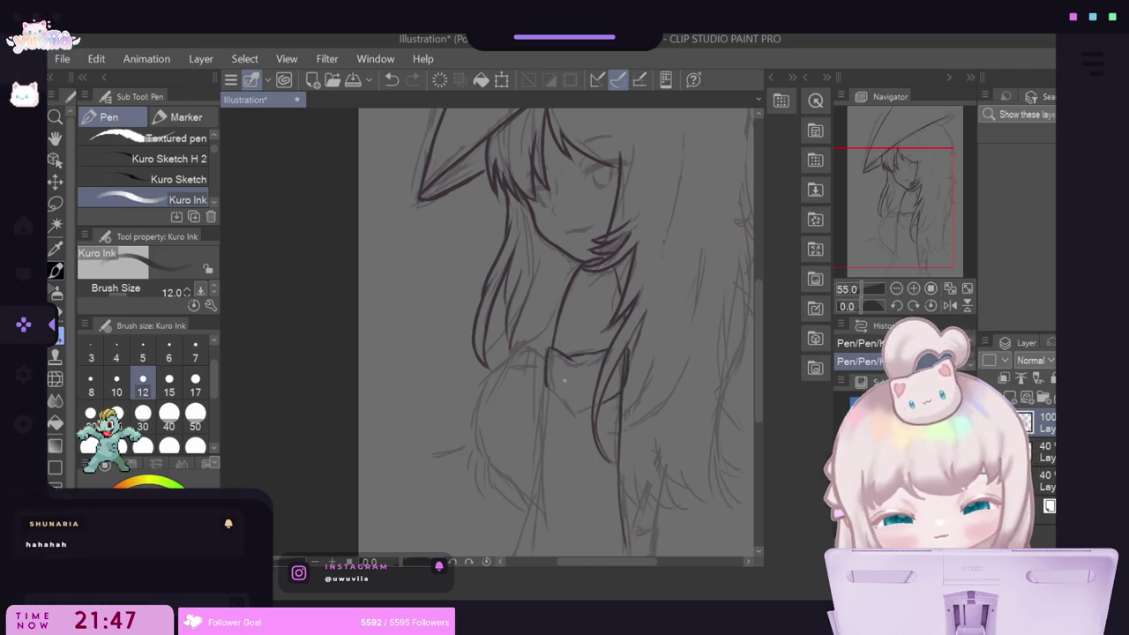
{"action": "left_click_drag", "start_coordinate": [568, 406], "coordinate": [590, 410]}
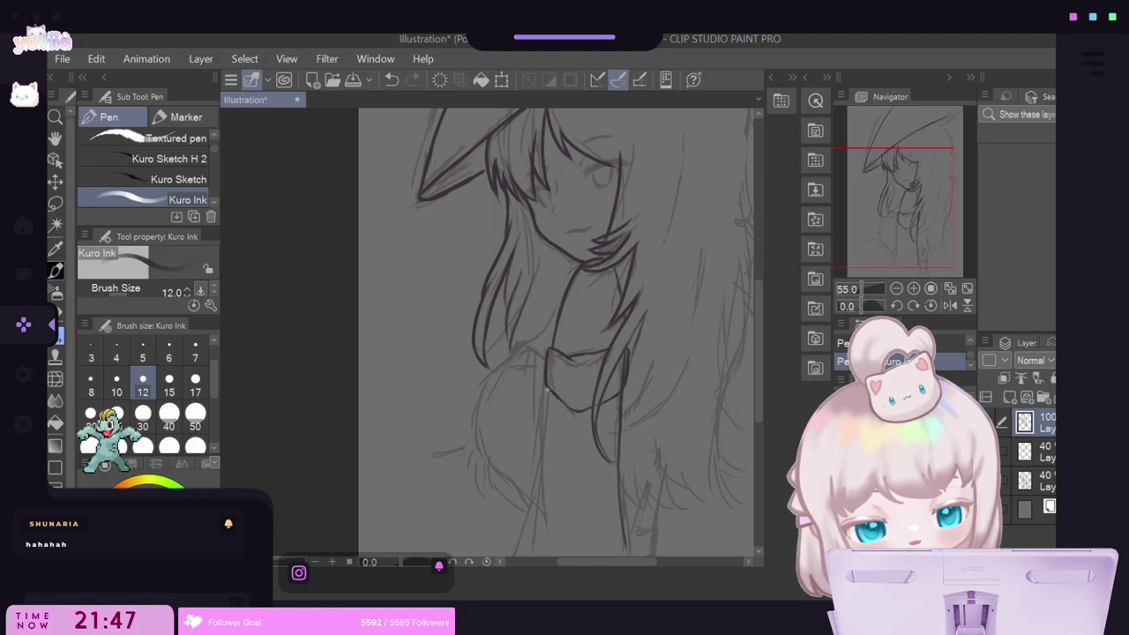
Ink the far-side torso line flaring out to the canvas's lower edge and extend the near-side torso line downward.
{"action": "mouse_move", "coordinate": [547, 408]}
{"action": "left_mouse_down"}
{"action": "mouse_move", "coordinate": [543, 513]}
{"action": "mouse_move", "coordinate": [504, 589]}
{"action": "left_mouse_up"}
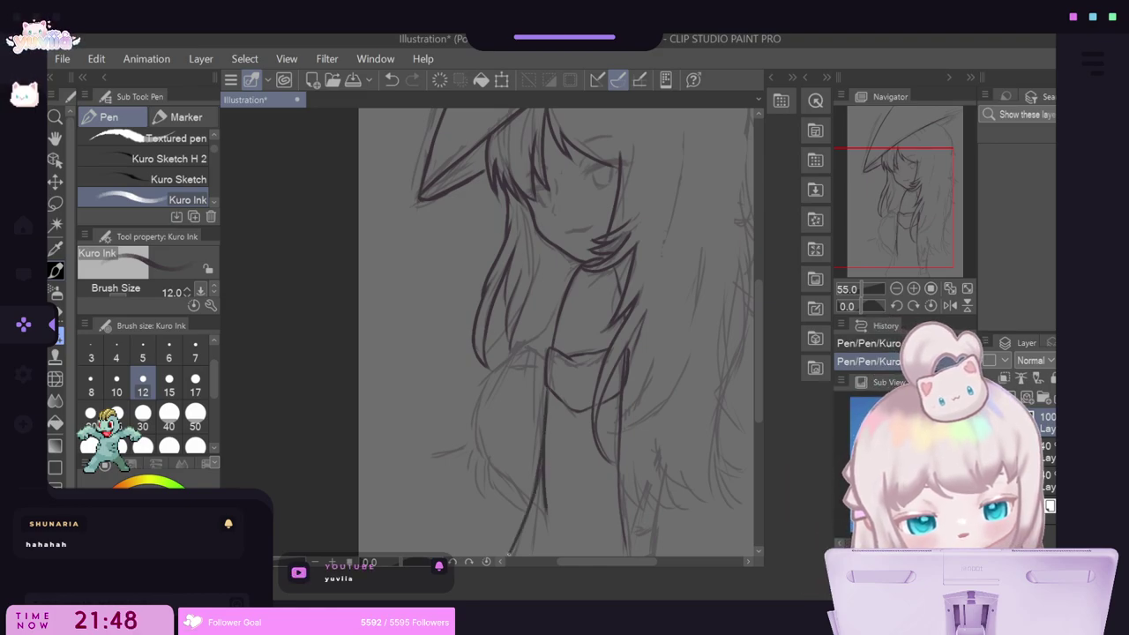
{"action": "left_click_drag", "start_coordinate": [756, 373], "coordinate": [752, 398]}
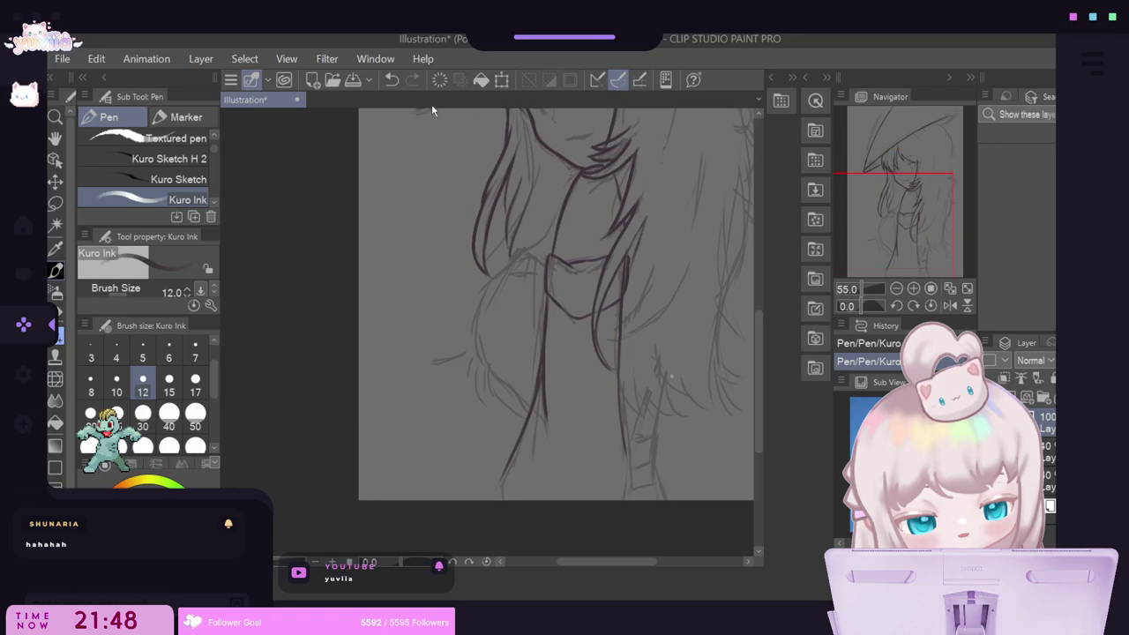
{"action": "left_click", "coordinate": [392, 79]}
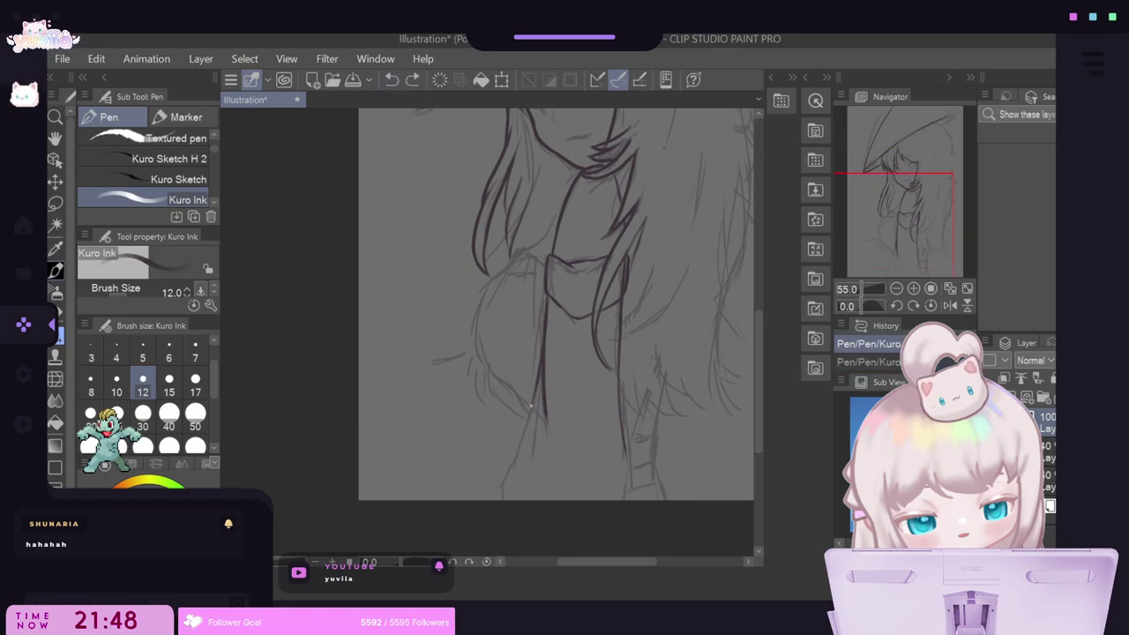
{"action": "left_click_drag", "start_coordinate": [531, 407], "coordinate": [499, 500]}
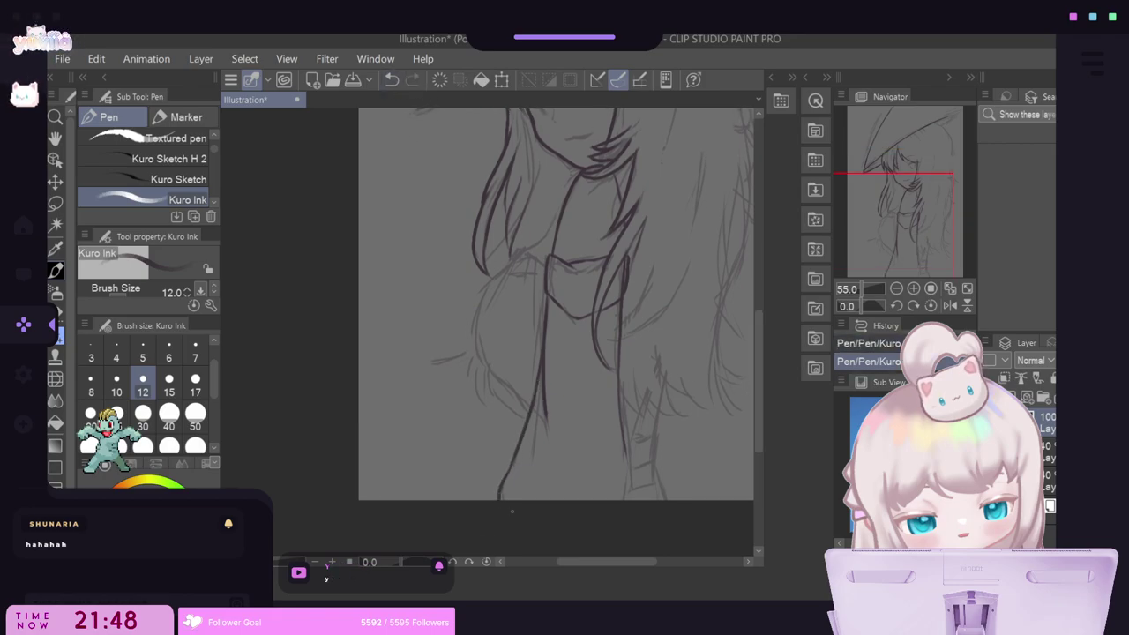
{"action": "left_click_drag", "start_coordinate": [625, 449], "coordinate": [629, 476]}
{"action": "scroll", "coordinate": [764, 392], "scroll_direction": "up", "scroll_amount": 3}
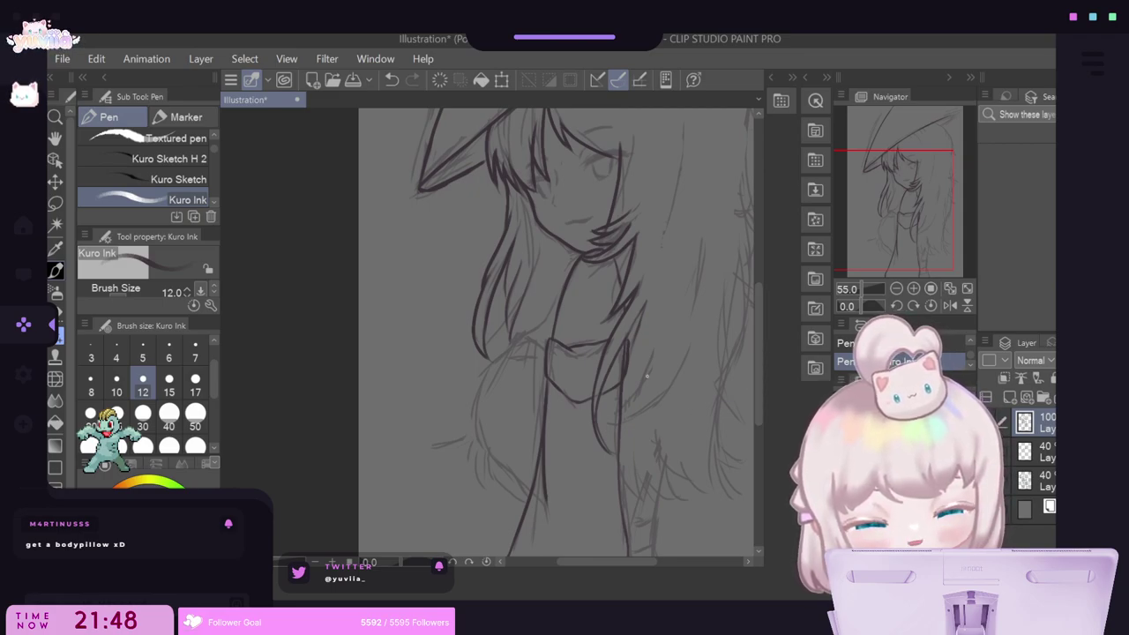
Ink a curved hair strand sweeping up and outward from the chest band into the far-side hair.
{"action": "left_click_drag", "start_coordinate": [604, 419], "coordinate": [657, 399]}
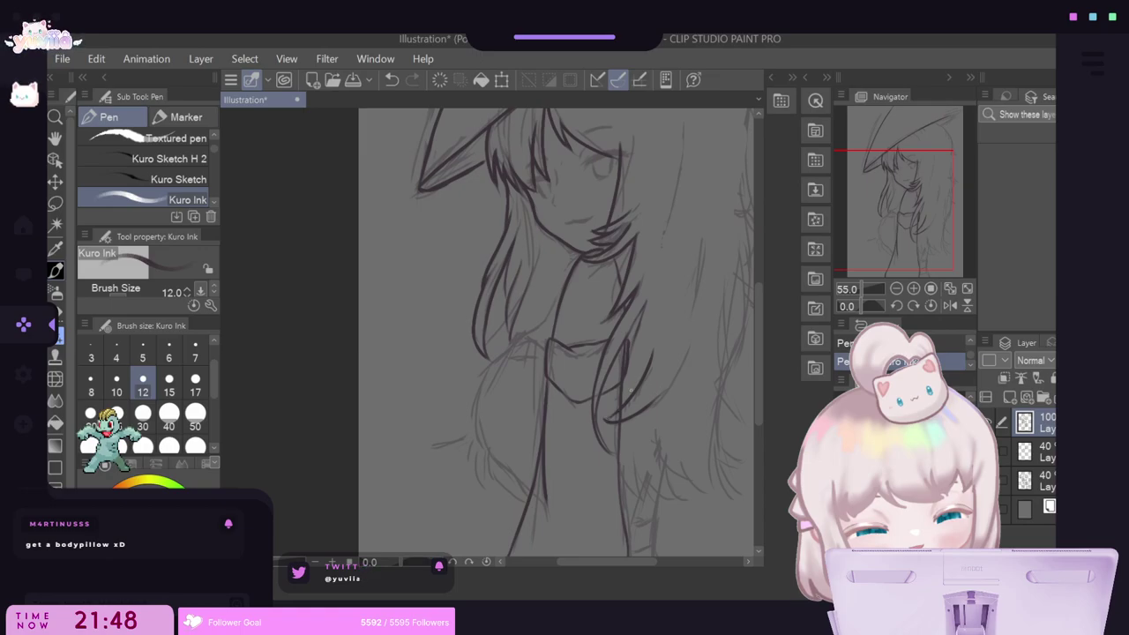
{"action": "scroll", "coordinate": [632, 390], "scroll_direction": "down", "scroll_amount": 9}
{"action": "scroll", "coordinate": [688, 303], "scroll_direction": "up", "scroll_amount": 2}
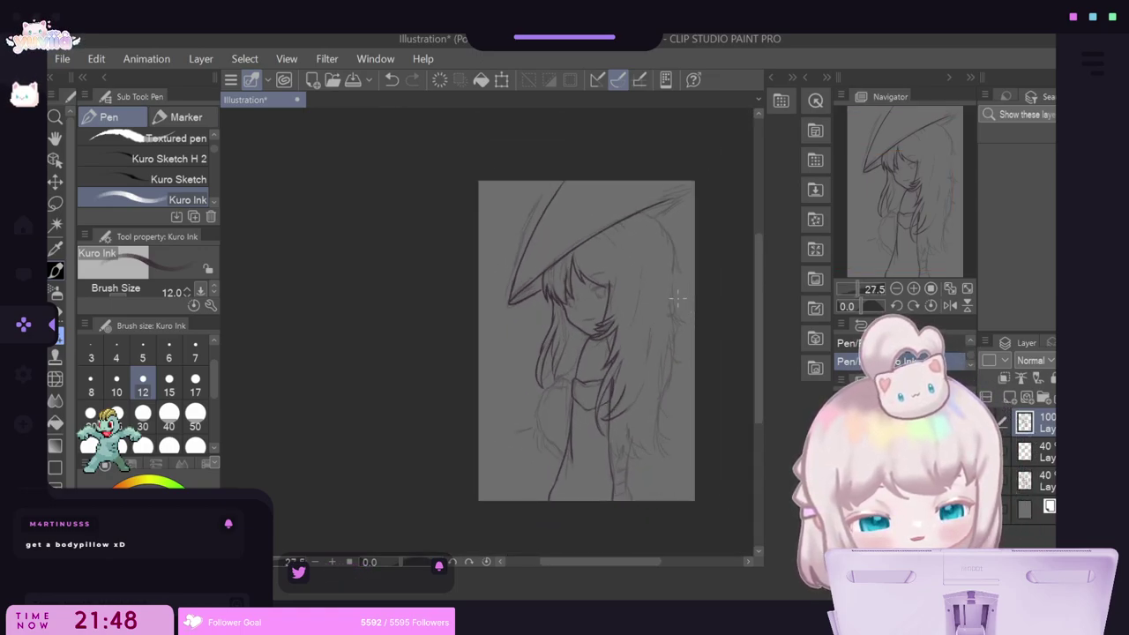
{"action": "scroll", "coordinate": [678, 298], "scroll_direction": "up", "scroll_amount": 3}
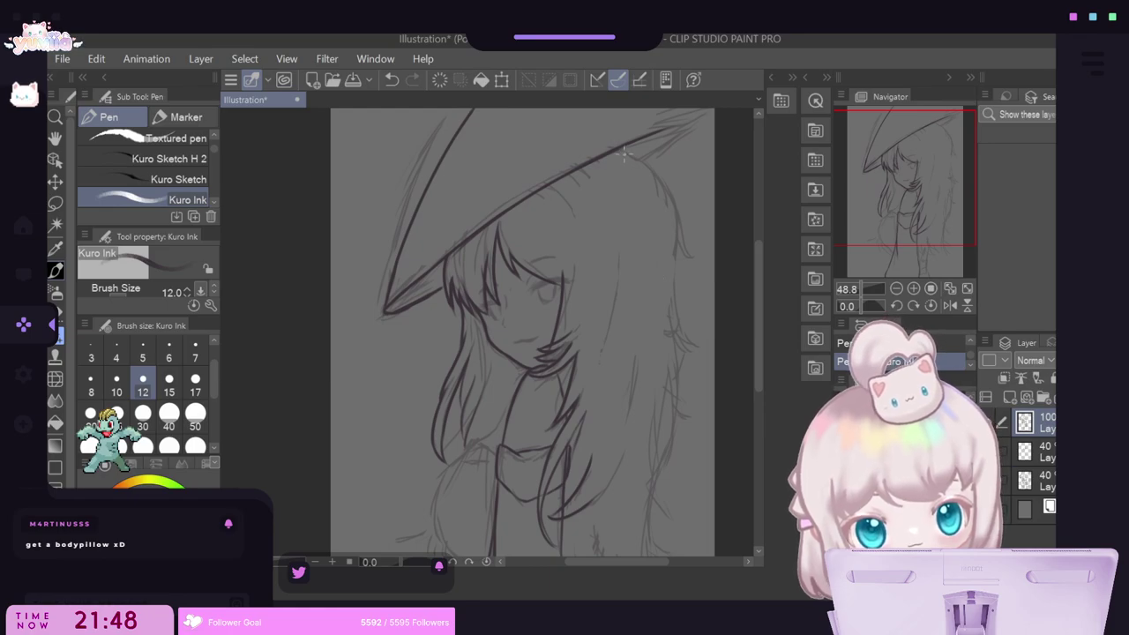
{"action": "mouse_move", "coordinate": [618, 150]}
{"action": "left_mouse_down"}
{"action": "mouse_move", "coordinate": [642, 168]}
{"action": "mouse_move", "coordinate": [675, 233]}
{"action": "left_mouse_up"}
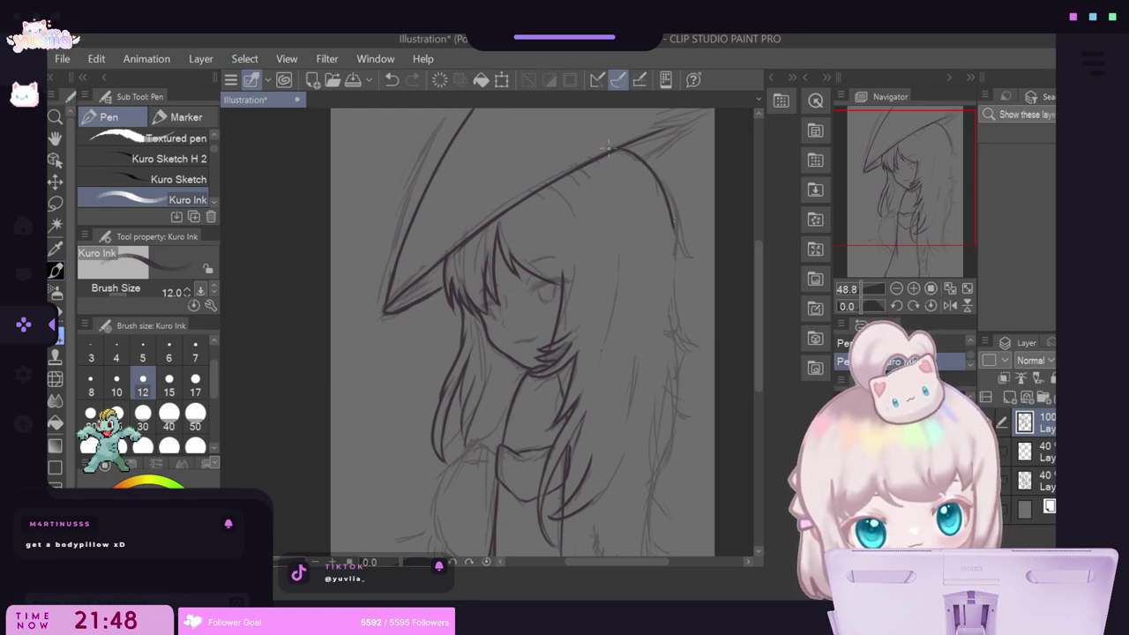
{"action": "key", "text": "ctrl+z"}
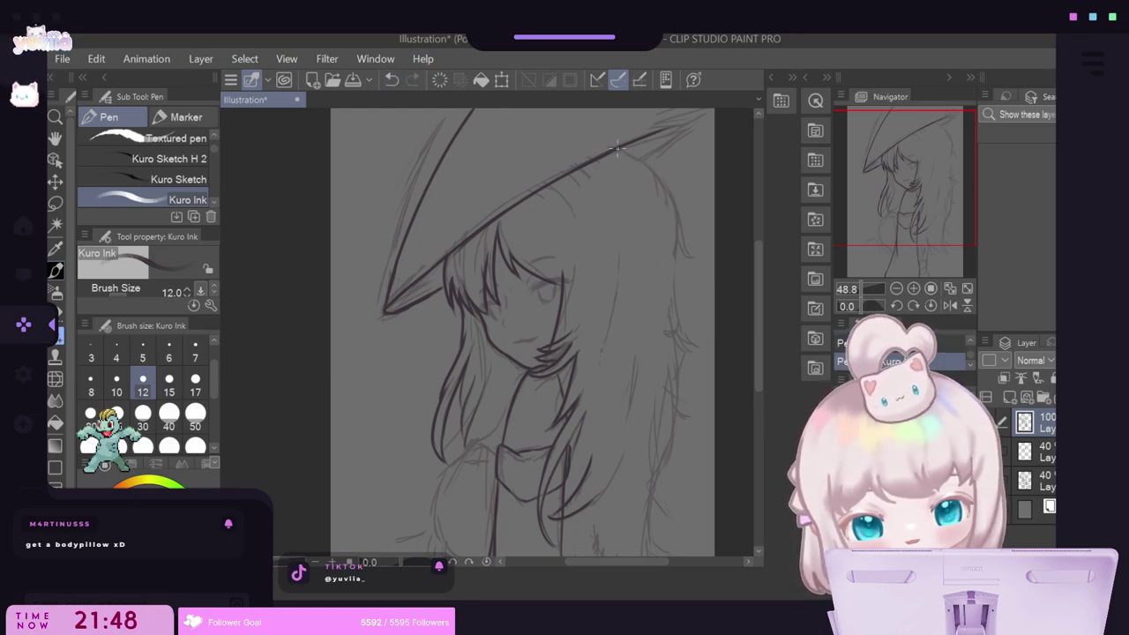
{"action": "mouse_move", "coordinate": [617, 149]}
{"action": "left_mouse_down"}
{"action": "mouse_move", "coordinate": [652, 173]}
{"action": "mouse_move", "coordinate": [675, 249]}
{"action": "left_mouse_up"}
{"action": "left_click", "coordinate": [393, 81]}
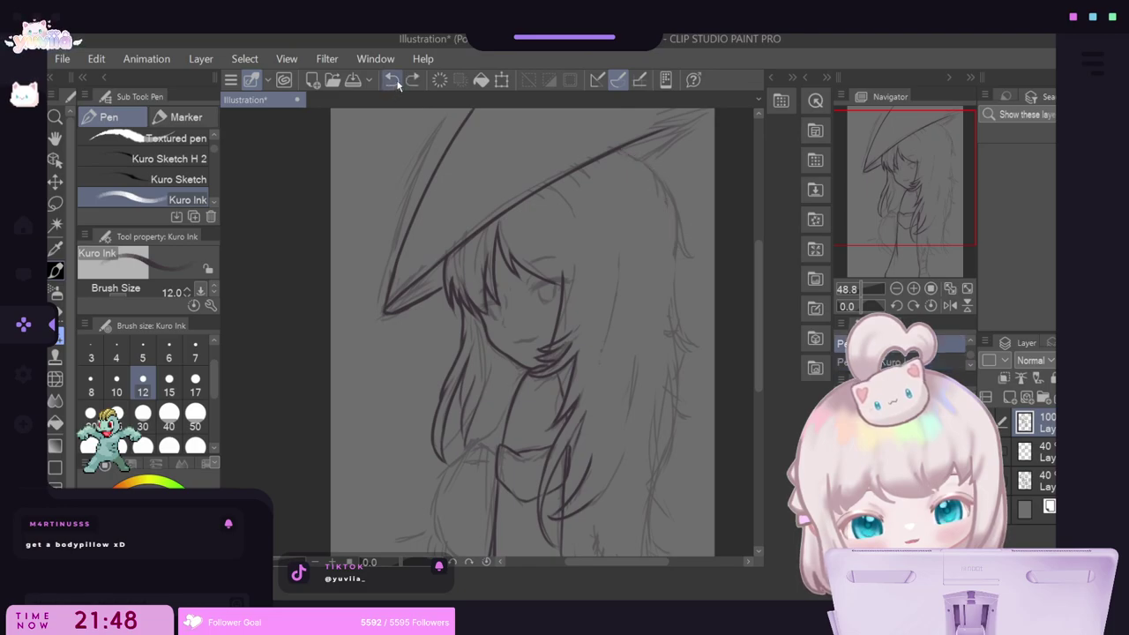
Ink the far-side hair's outer edge from the hat brim down to its lower tip, with flicked strand ends along it.
{"action": "mouse_move", "coordinate": [617, 149]}
{"action": "left_mouse_down"}
{"action": "mouse_move", "coordinate": [654, 168]}
{"action": "mouse_move", "coordinate": [688, 257]}
{"action": "left_mouse_up"}
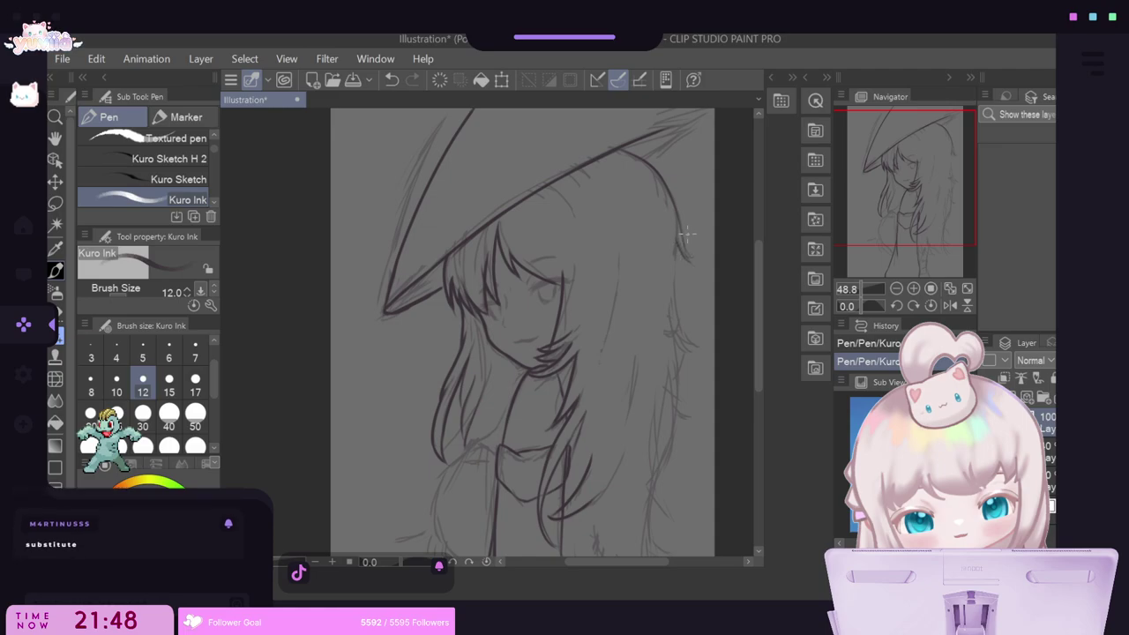
{"action": "left_click_drag", "start_coordinate": [675, 231], "coordinate": [679, 322]}
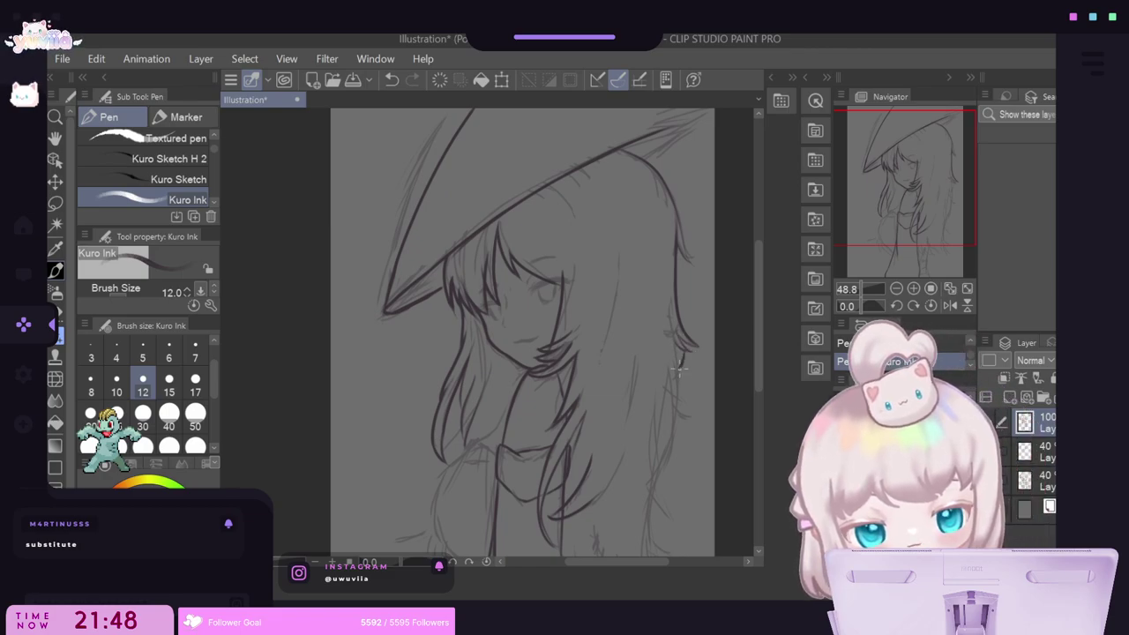
{"action": "left_click_drag", "start_coordinate": [679, 375], "coordinate": [684, 411]}
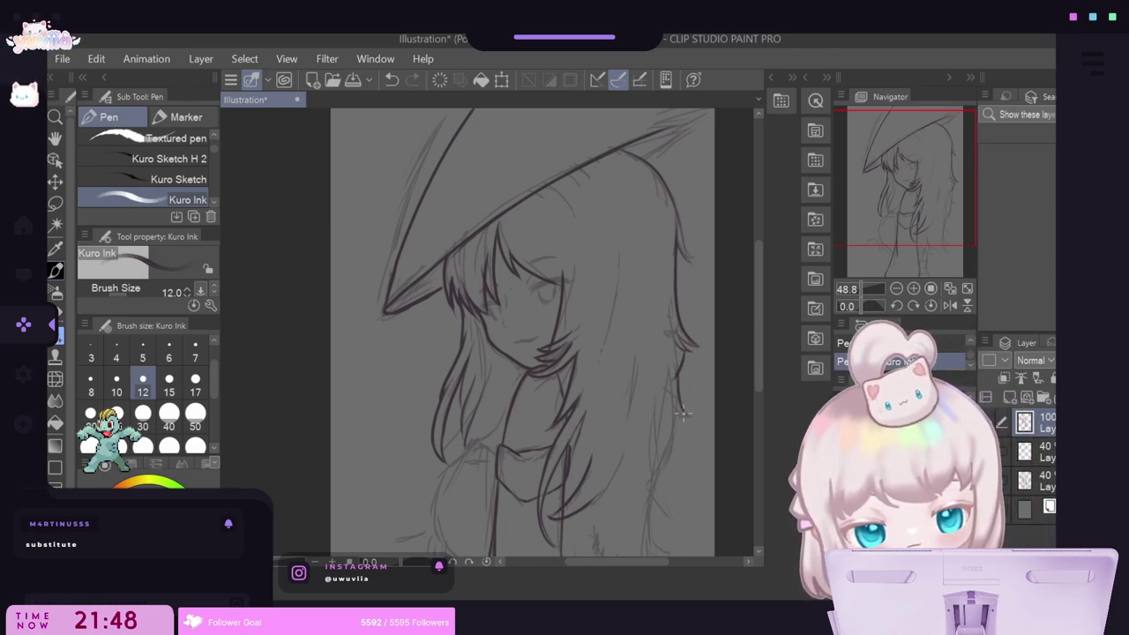
{"action": "left_click_drag", "start_coordinate": [676, 371], "coordinate": [660, 479]}
{"action": "left_click_drag", "start_coordinate": [675, 427], "coordinate": [660, 465]}
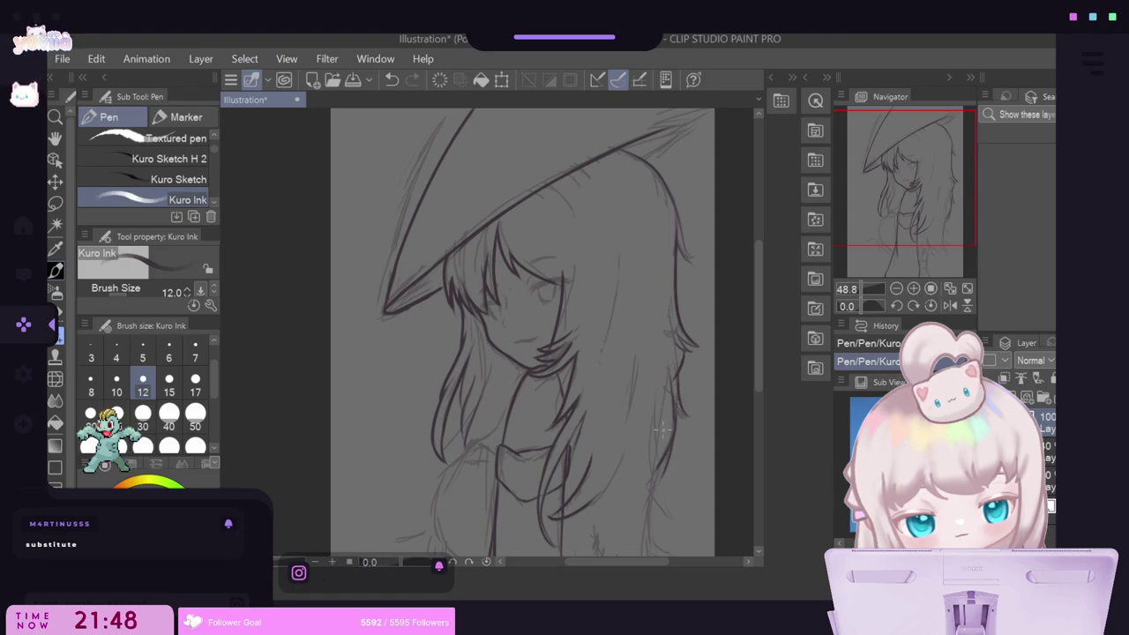
{"action": "left_click_drag", "start_coordinate": [663, 425], "coordinate": [658, 466]}
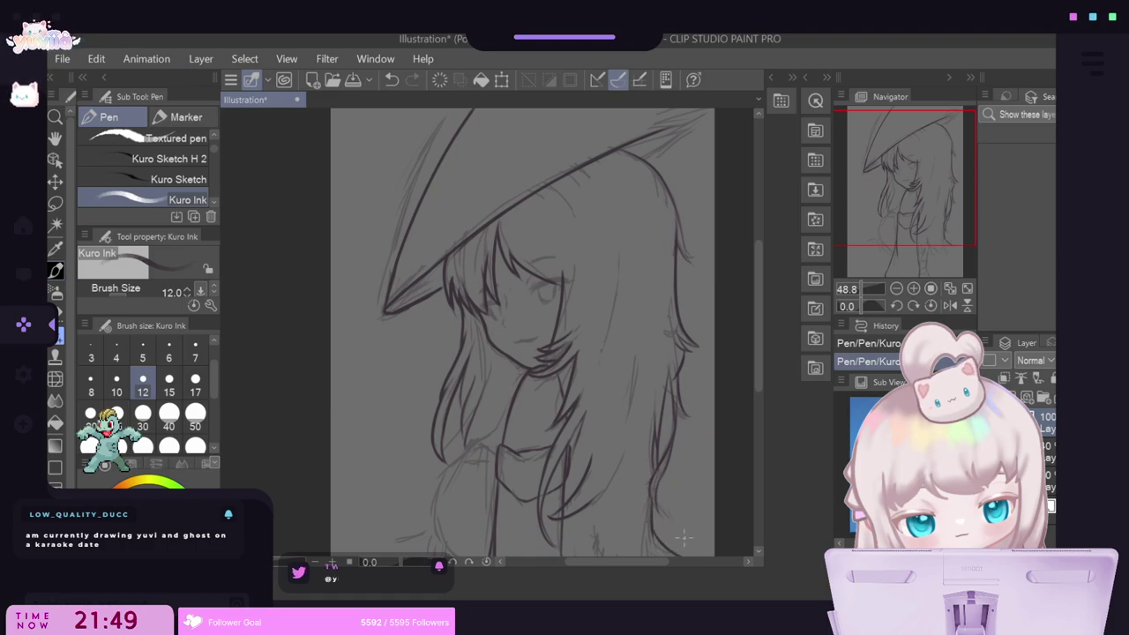
Ink the jagged lower ends of the far-side hair, from the torso line across to the outer edge.
{"action": "scroll", "coordinate": [749, 377], "scroll_direction": "down", "scroll_amount": 3}
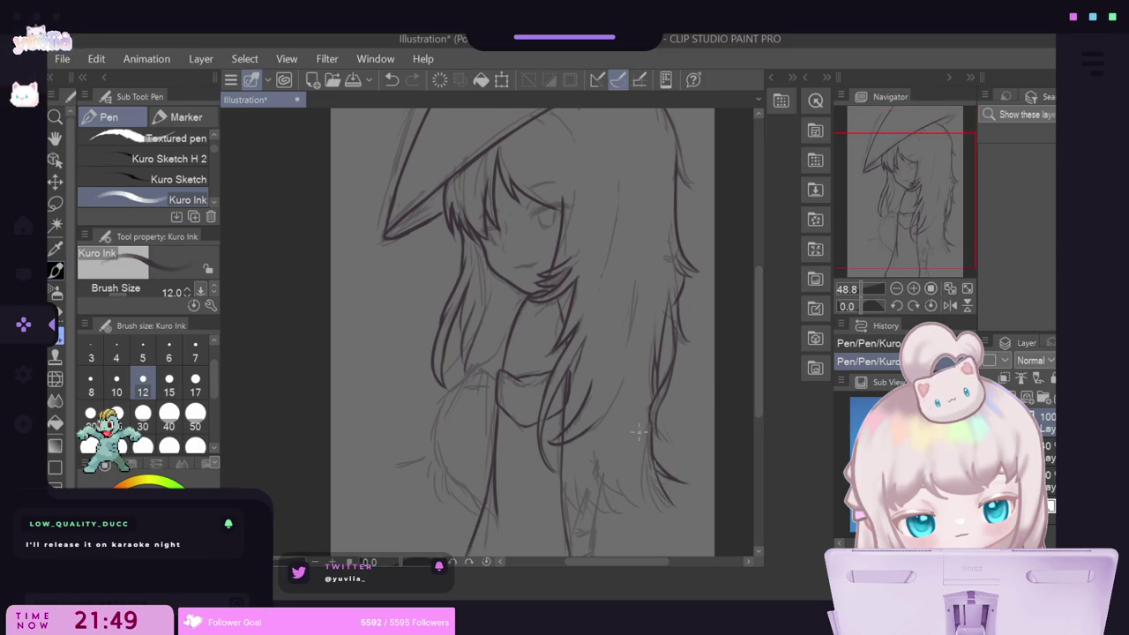
{"action": "scroll", "coordinate": [751, 371], "scroll_direction": "down", "scroll_amount": 3}
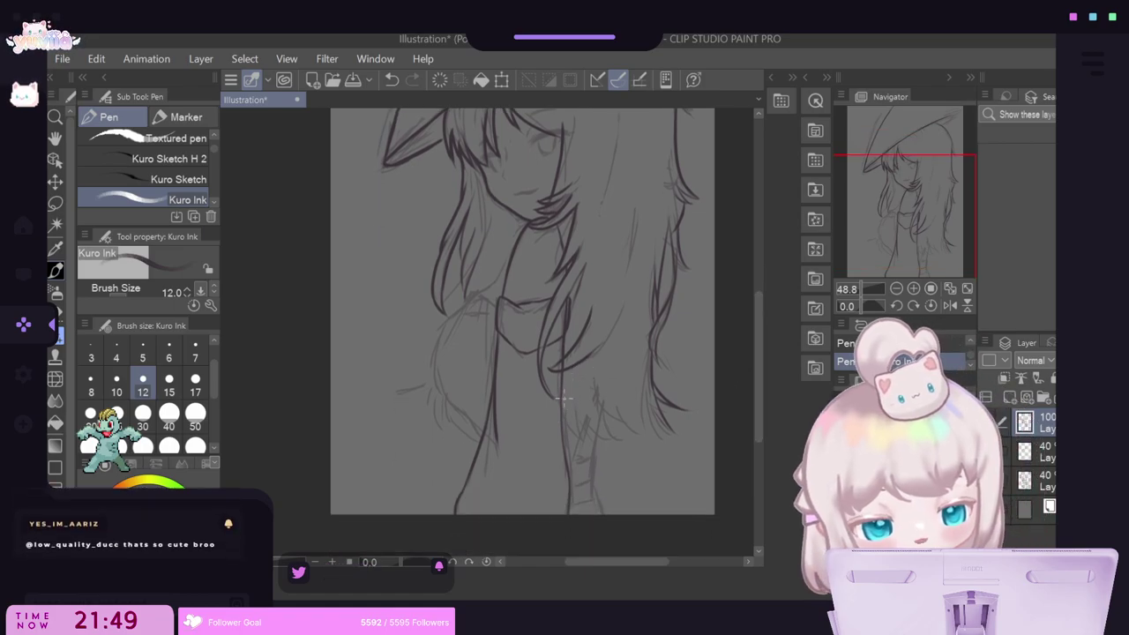
{"action": "mouse_move", "coordinate": [575, 384]}
{"action": "left_mouse_down"}
{"action": "mouse_move", "coordinate": [590, 438]}
{"action": "mouse_move", "coordinate": [587, 396]}
{"action": "mouse_move", "coordinate": [592, 427]}
{"action": "mouse_move", "coordinate": [619, 439]}
{"action": "mouse_move", "coordinate": [611, 386]}
{"action": "mouse_move", "coordinate": [634, 435]}
{"action": "left_mouse_up"}
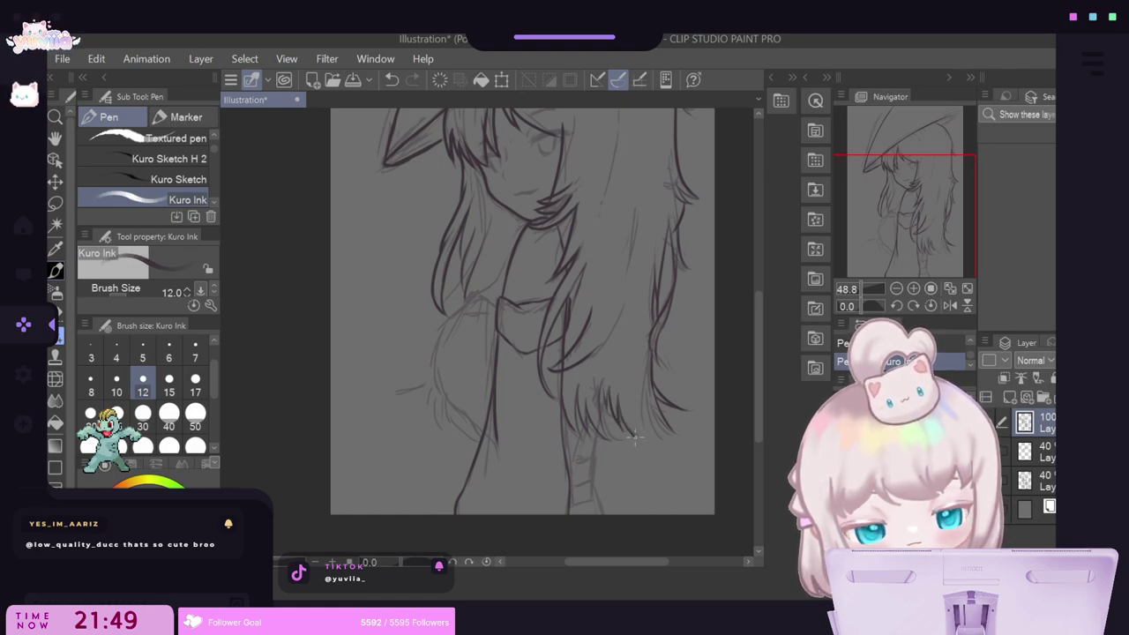
{"action": "left_click", "coordinate": [394, 82]}
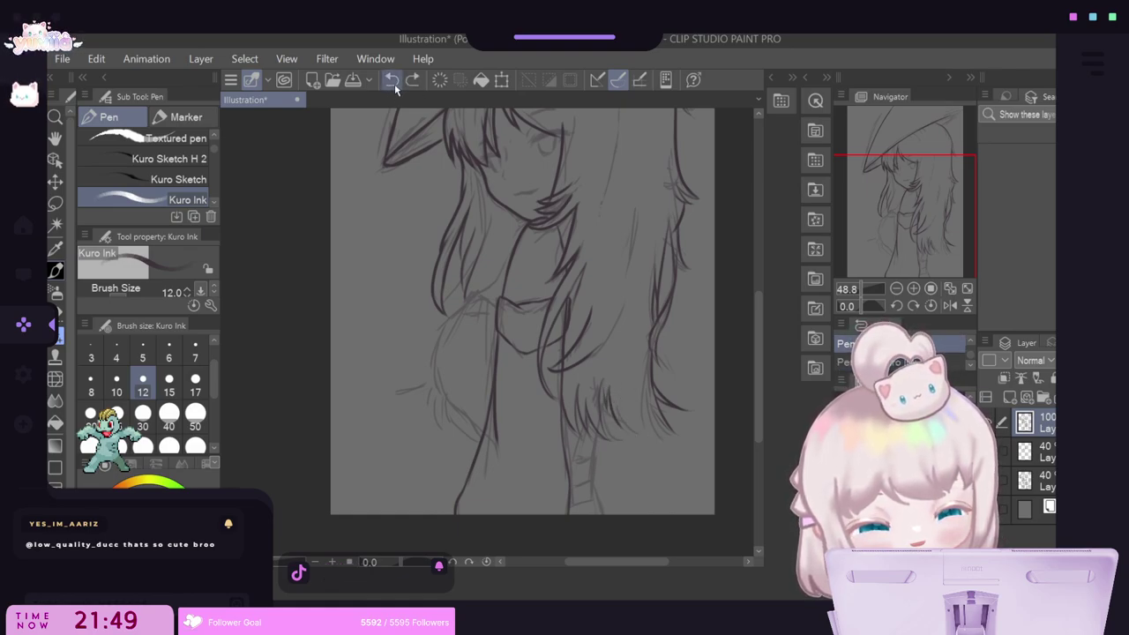
{"action": "left_click", "coordinate": [394, 84]}
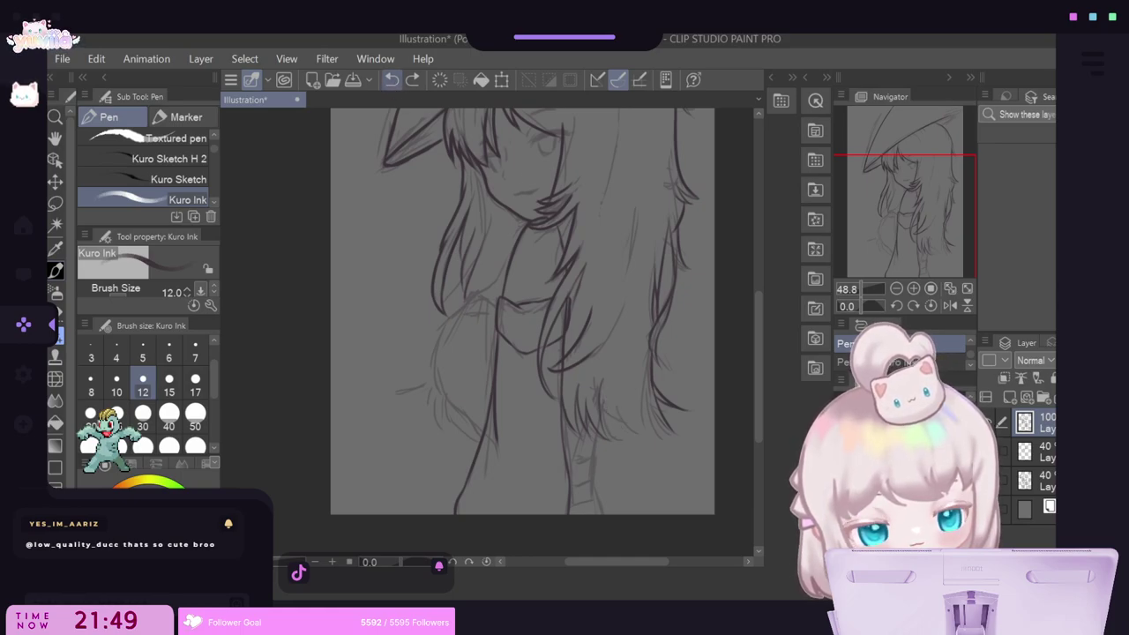
{"action": "left_click_drag", "start_coordinate": [606, 413], "coordinate": [623, 430]}
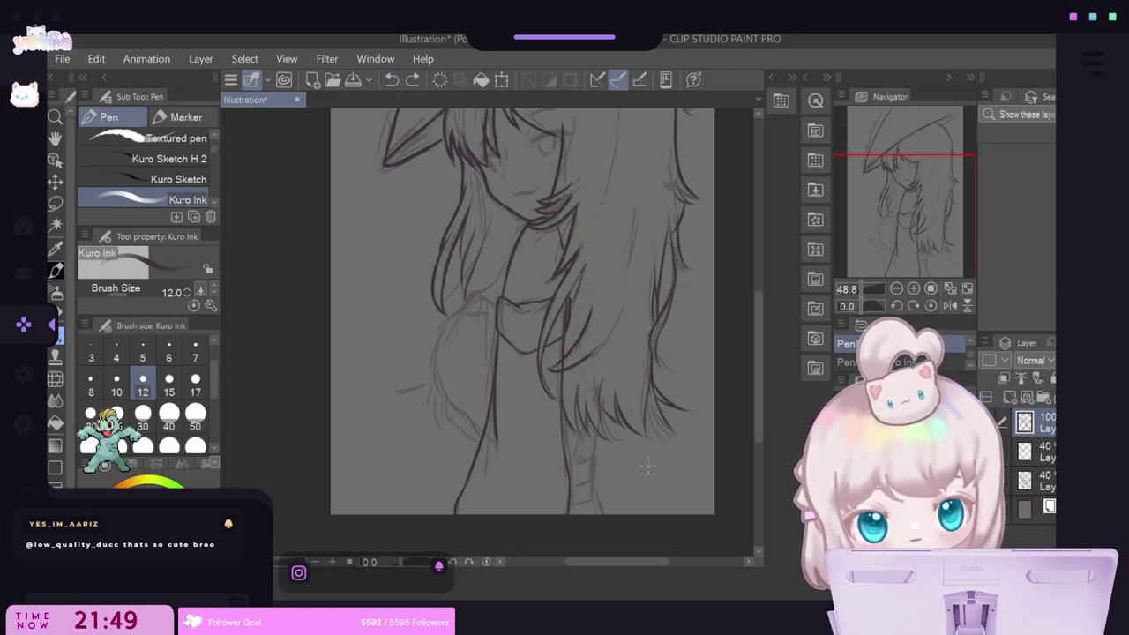
{"action": "scroll", "coordinate": [648, 466], "scroll_direction": "up", "scroll_amount": 6}
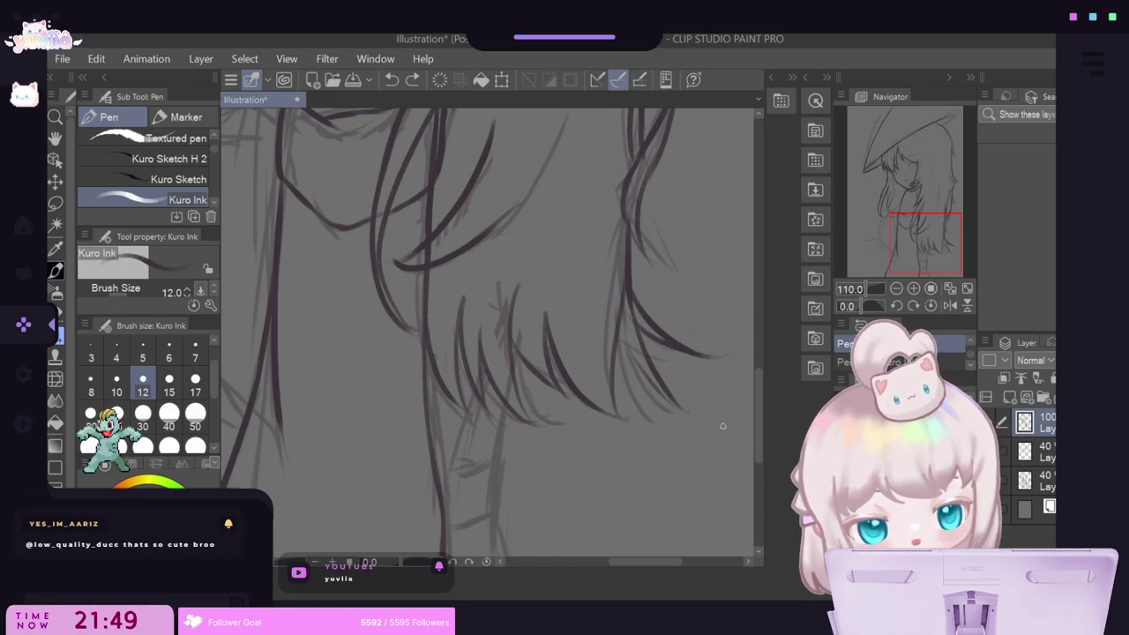
{"action": "mouse_move", "coordinate": [612, 369]}
{"action": "left_mouse_down"}
{"action": "mouse_move", "coordinate": [639, 413]}
{"action": "mouse_move", "coordinate": [652, 416]}
{"action": "mouse_move", "coordinate": [639, 414]}
{"action": "mouse_move", "coordinate": [666, 406]}
{"action": "mouse_move", "coordinate": [637, 360]}
{"action": "mouse_move", "coordinate": [669, 399]}
{"action": "left_mouse_up"}
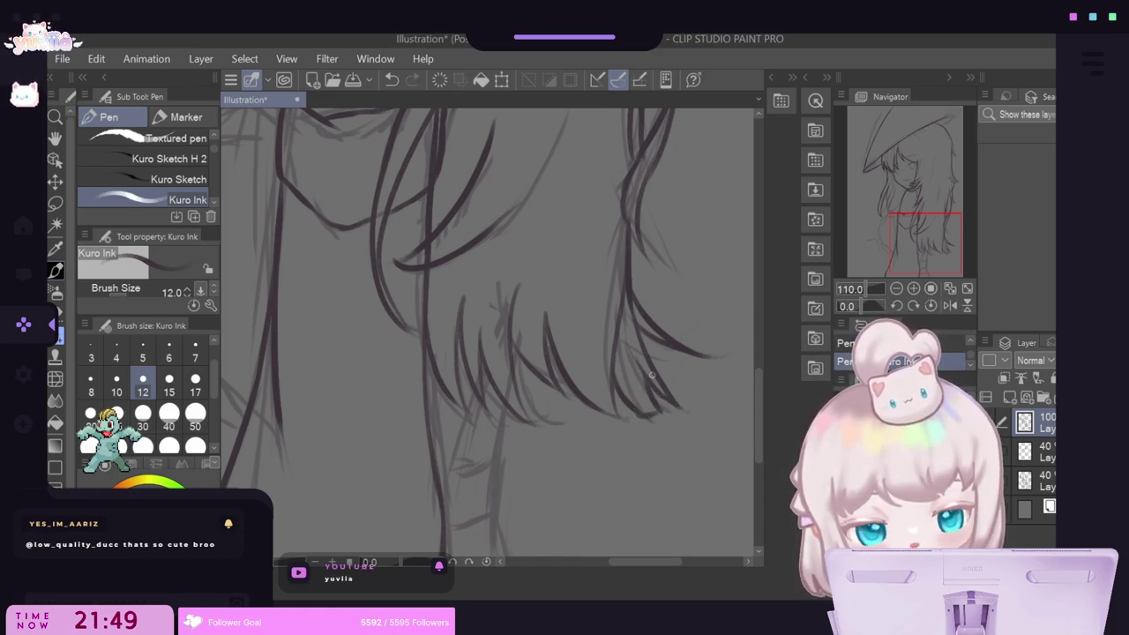
Extend the curved strand beside the chest upward and ink the long inner strand line in the hair beside the face.
{"action": "left_click_drag", "start_coordinate": [759, 393], "coordinate": [758, 351]}
{"action": "left_click_drag", "start_coordinate": [479, 445], "coordinate": [555, 355]}
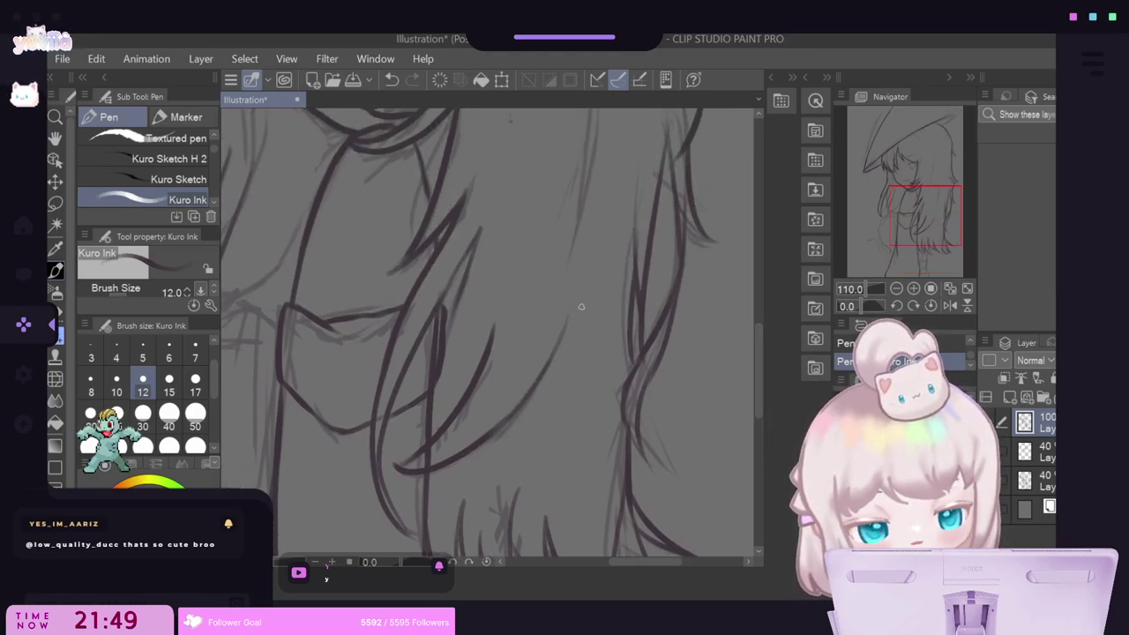
{"action": "left_click_drag", "start_coordinate": [755, 372], "coordinate": [759, 289]}
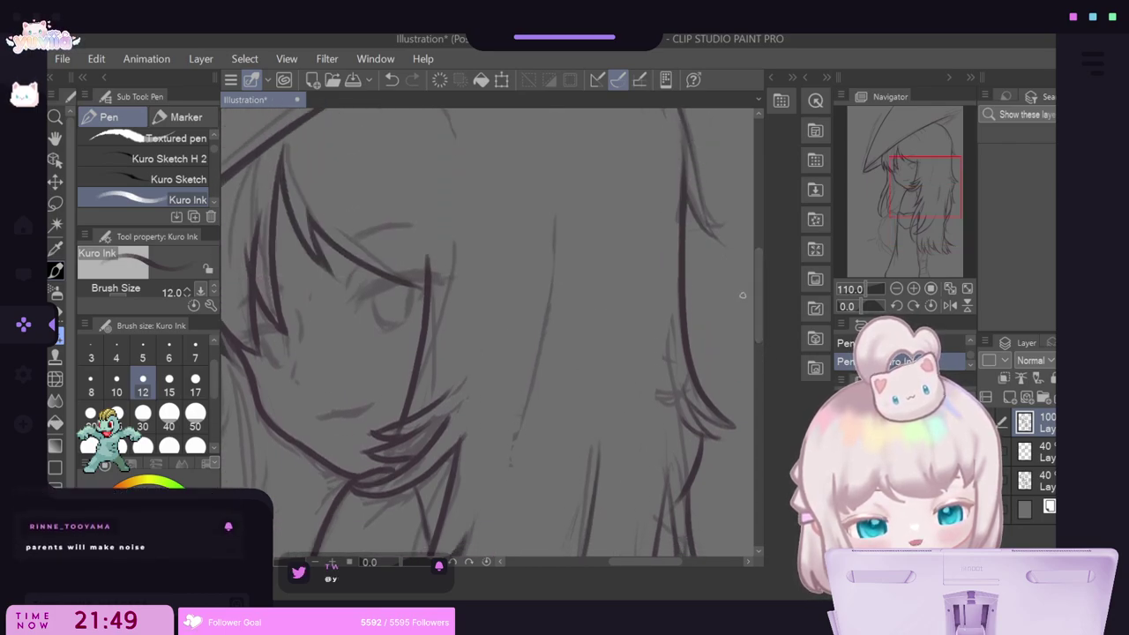
{"action": "left_click_drag", "start_coordinate": [557, 221], "coordinate": [517, 437]}
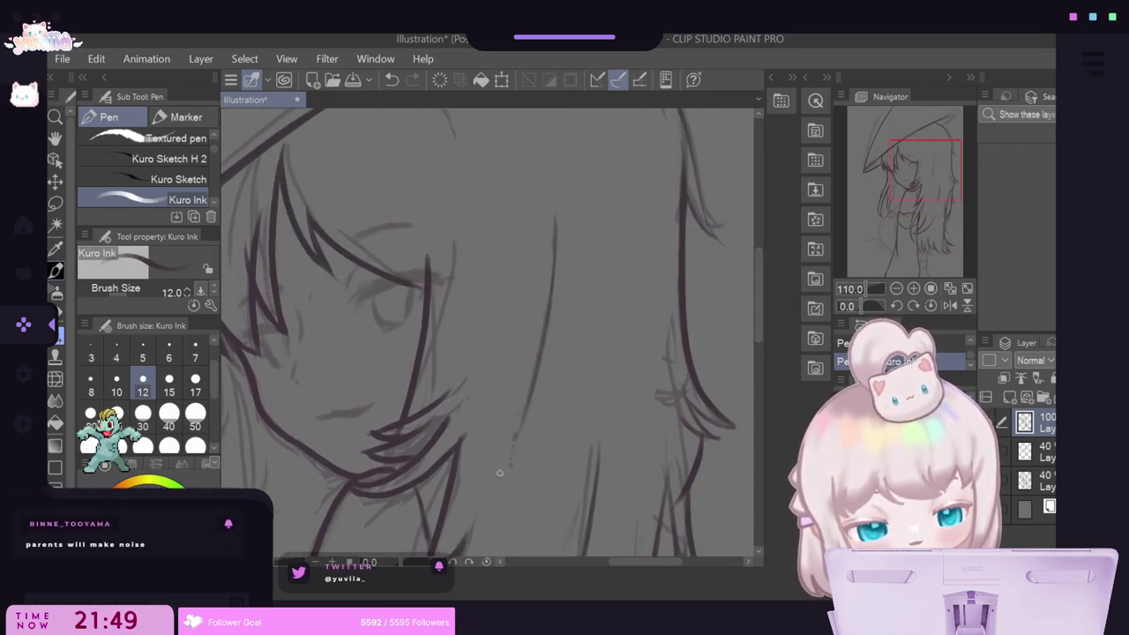
Ink the near-side line from neck to chest, the small folded band there, and its edge slanting down to the torso line.
{"action": "scroll", "coordinate": [583, 414], "scroll_direction": "down", "scroll_amount": 5}
{"action": "scroll", "coordinate": [566, 462], "scroll_direction": "up", "scroll_amount": 2}
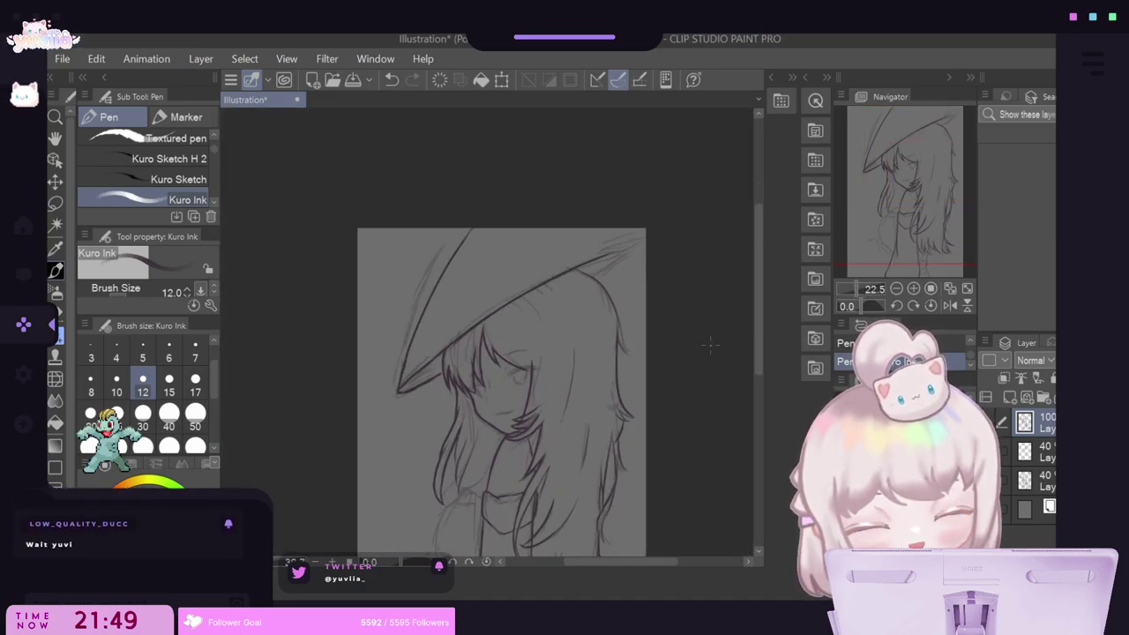
{"action": "left_click_drag", "start_coordinate": [759, 352], "coordinate": [748, 403]}
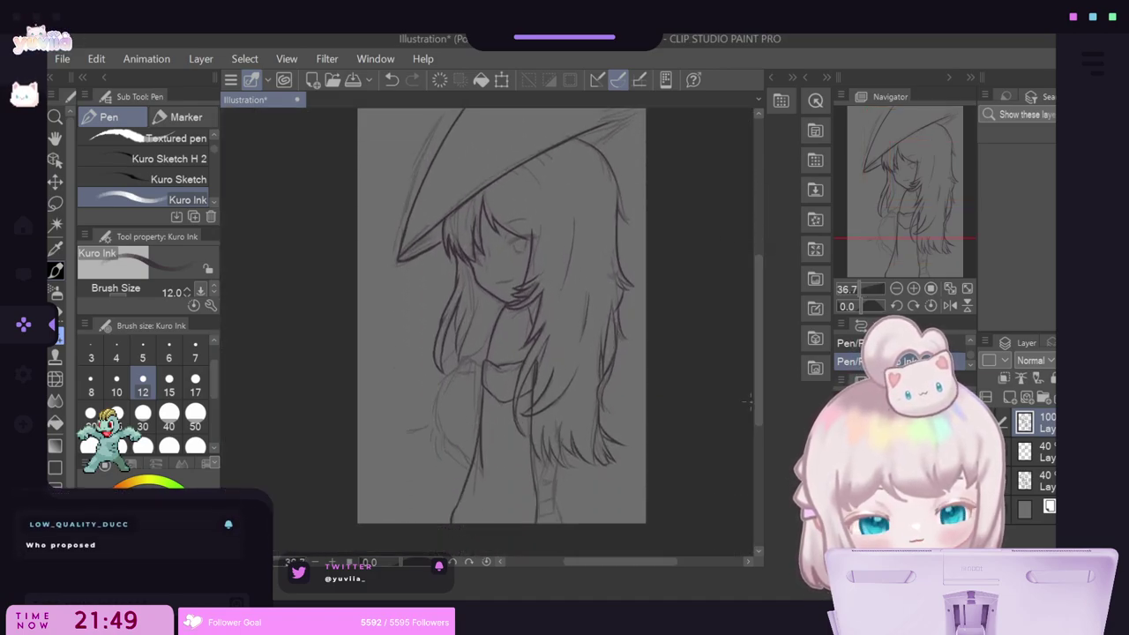
{"action": "scroll", "coordinate": [434, 416], "scroll_direction": "up", "scroll_amount": 1}
{"action": "scroll", "coordinate": [433, 415], "scroll_direction": "up", "scroll_amount": 2}
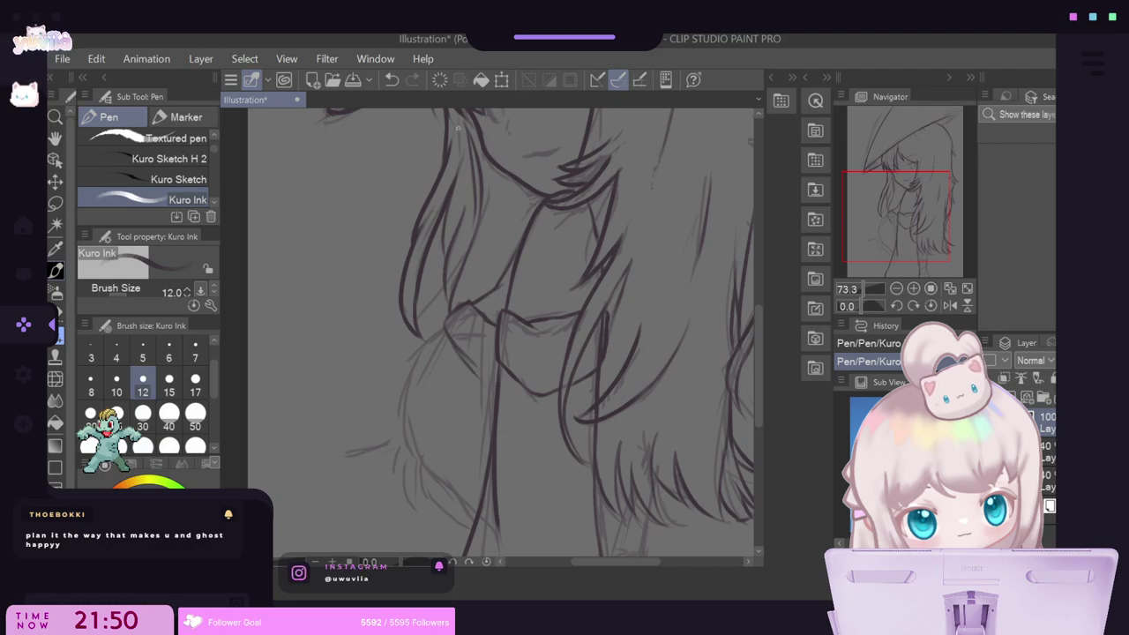
{"action": "left_click", "coordinate": [390, 80]}
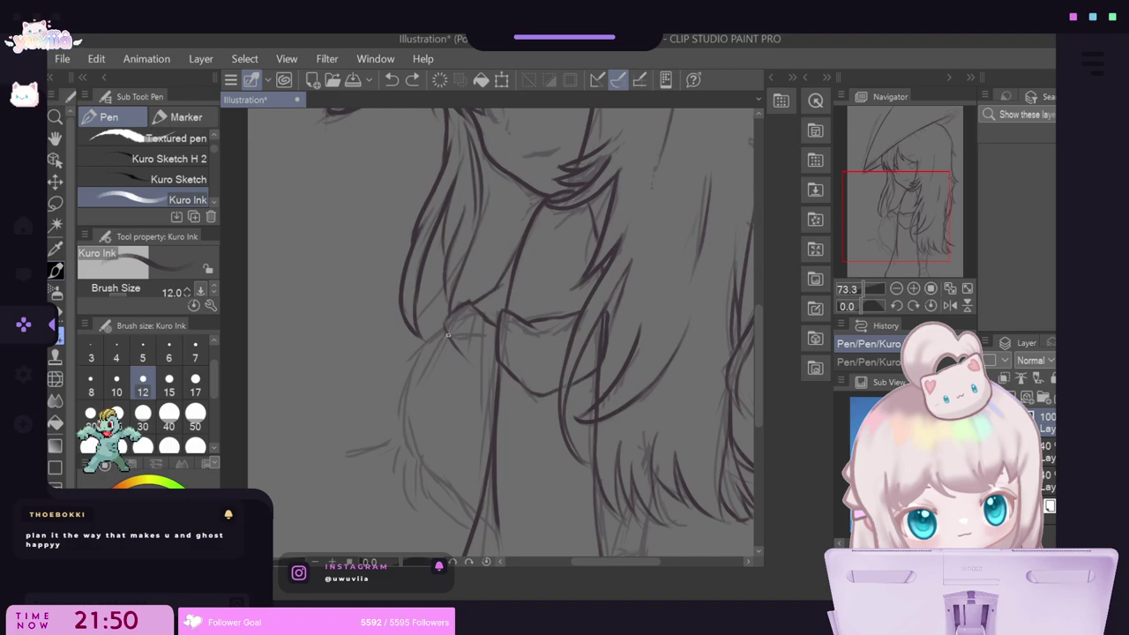
{"action": "left_click_drag", "start_coordinate": [451, 338], "coordinate": [475, 374]}
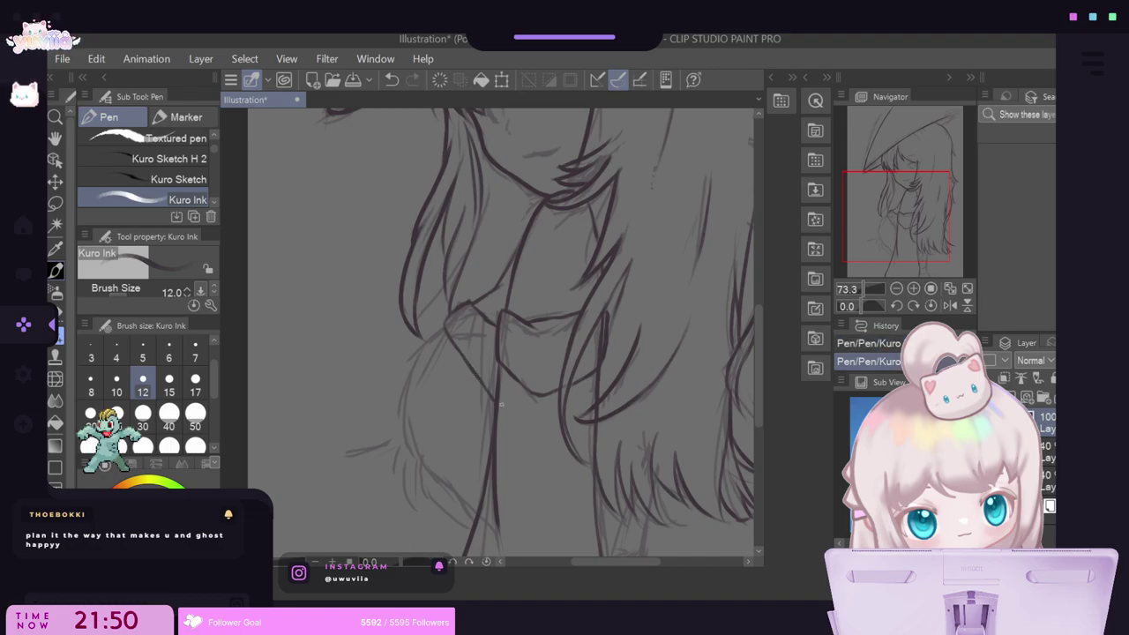
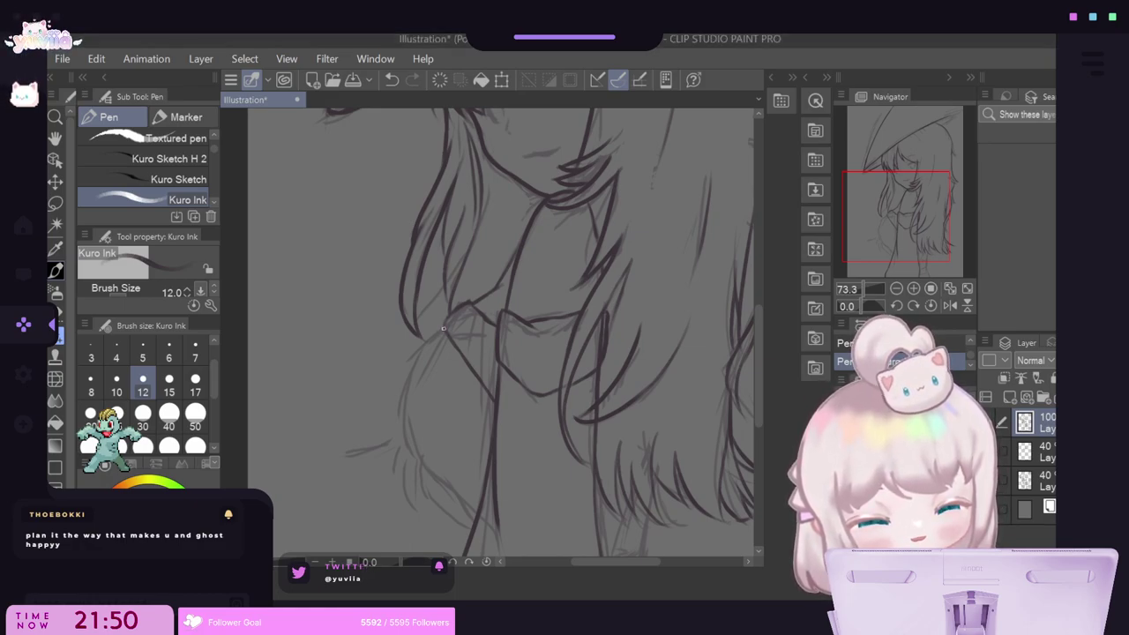
Ink the rounded contour bulging outward from the near-side chest band and curving down into the torso line.
{"action": "left_click_drag", "start_coordinate": [431, 341], "coordinate": [400, 403]}
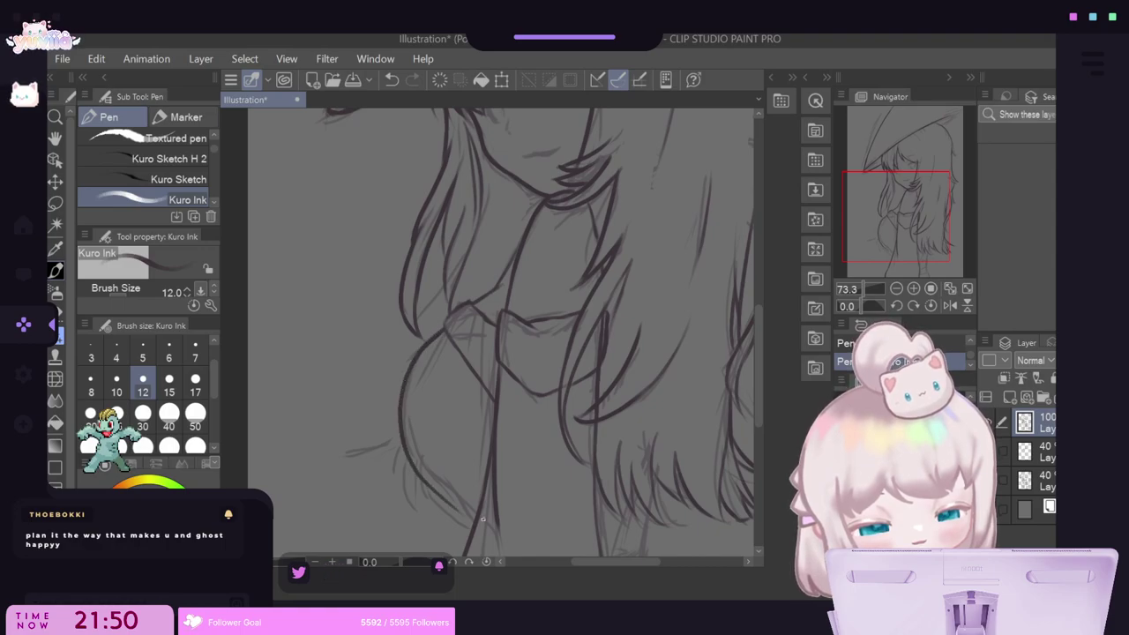
{"action": "key", "text": "ctrl+z"}
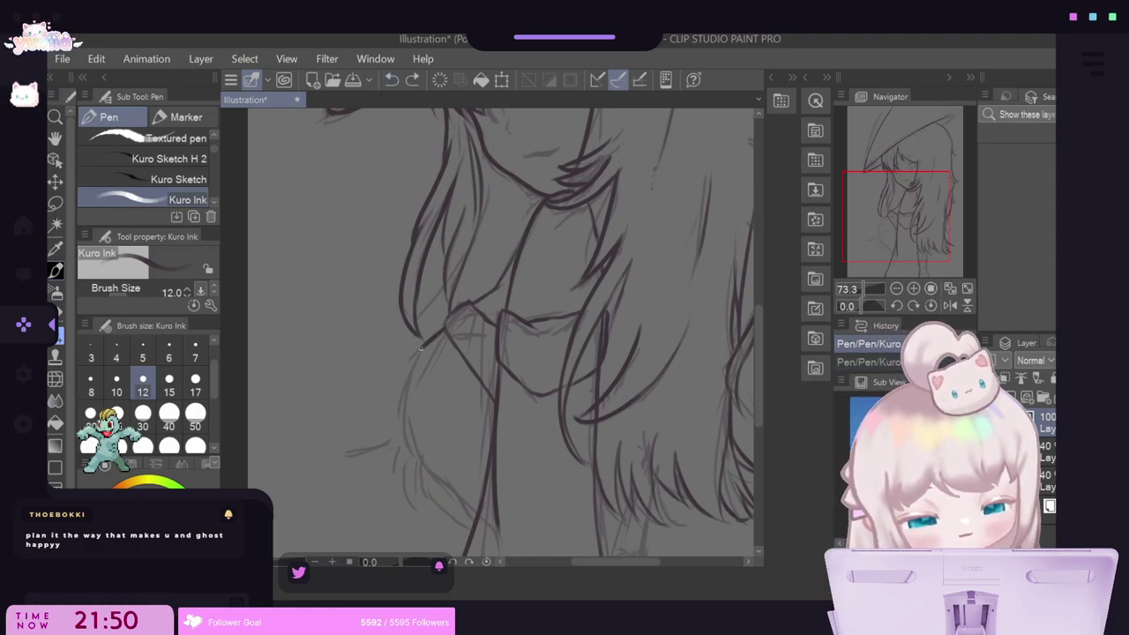
{"action": "mouse_move", "coordinate": [444, 322]}
{"action": "left_mouse_down"}
{"action": "mouse_move", "coordinate": [403, 428]}
{"action": "mouse_move", "coordinate": [474, 527]}
{"action": "left_mouse_up"}
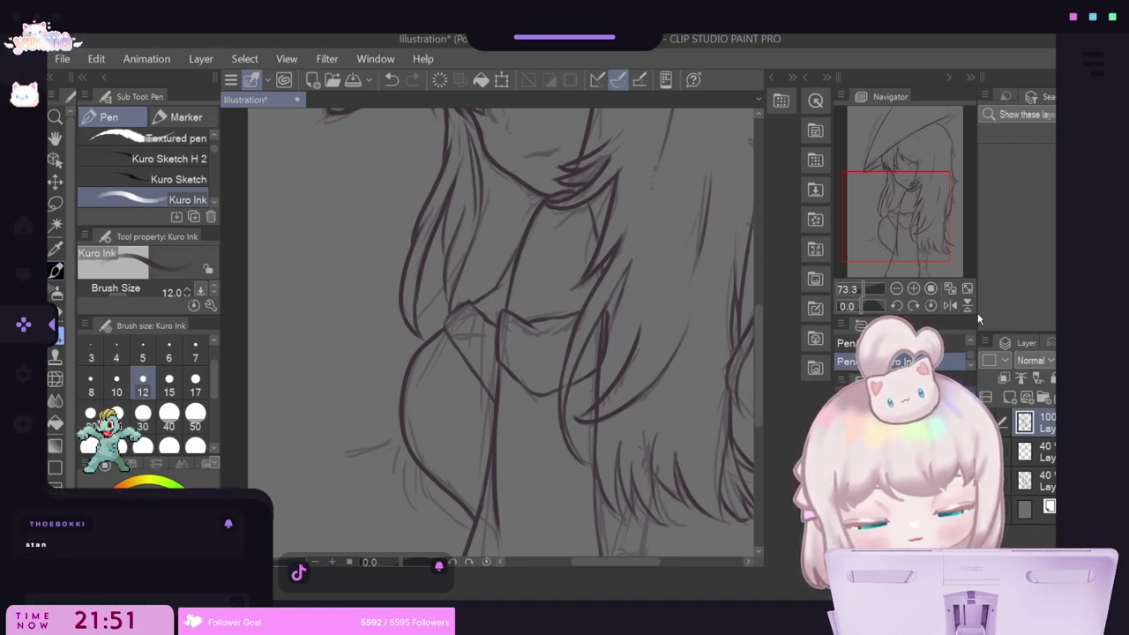
Ink short flicked hair strands behind the near-side lock and along the outside of the rounded contour.
{"action": "left_click_drag", "start_coordinate": [441, 376], "coordinate": [326, 376]}
{"action": "left_click_drag", "start_coordinate": [428, 441], "coordinate": [482, 429]}
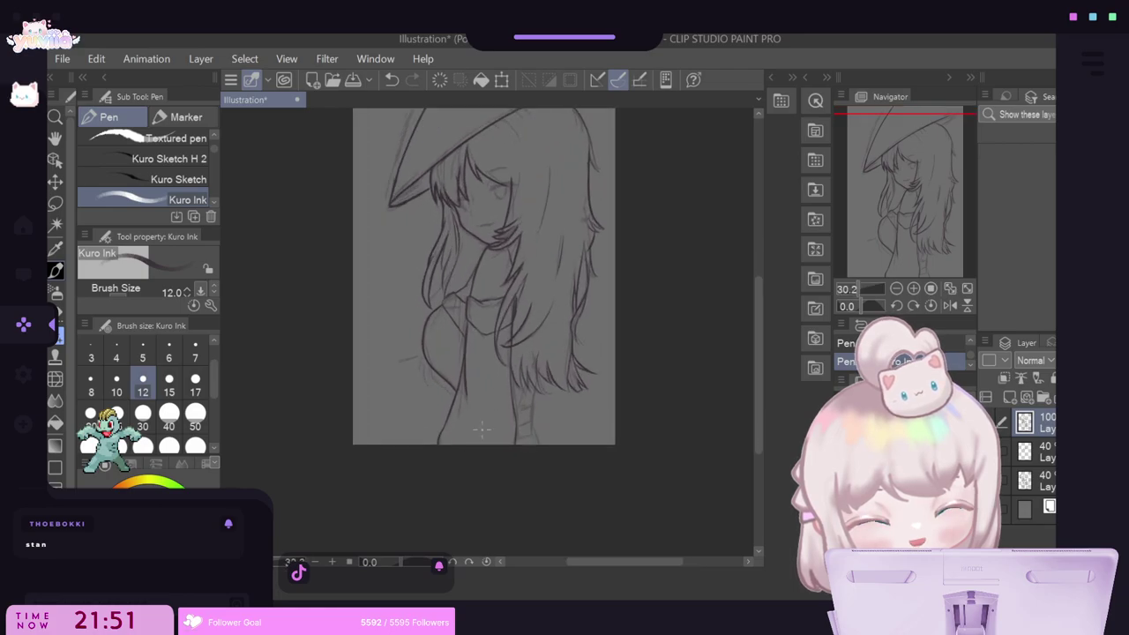
{"action": "scroll", "coordinate": [482, 430], "scroll_direction": "up", "scroll_amount": 3}
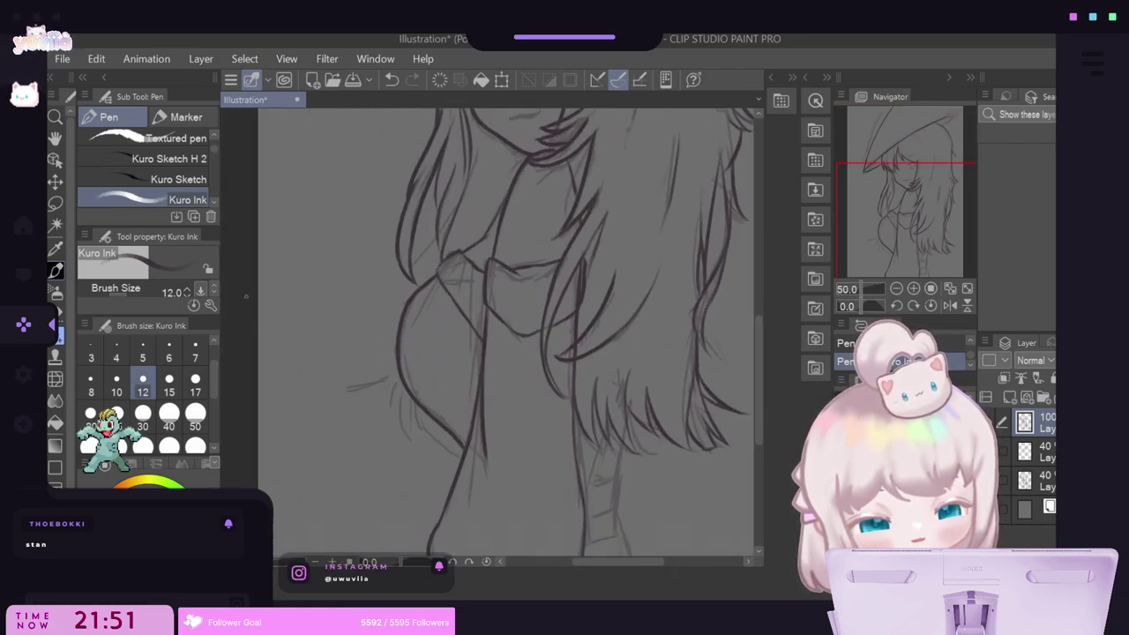
{"action": "scroll", "coordinate": [446, 234], "scroll_direction": "up", "scroll_amount": 2}
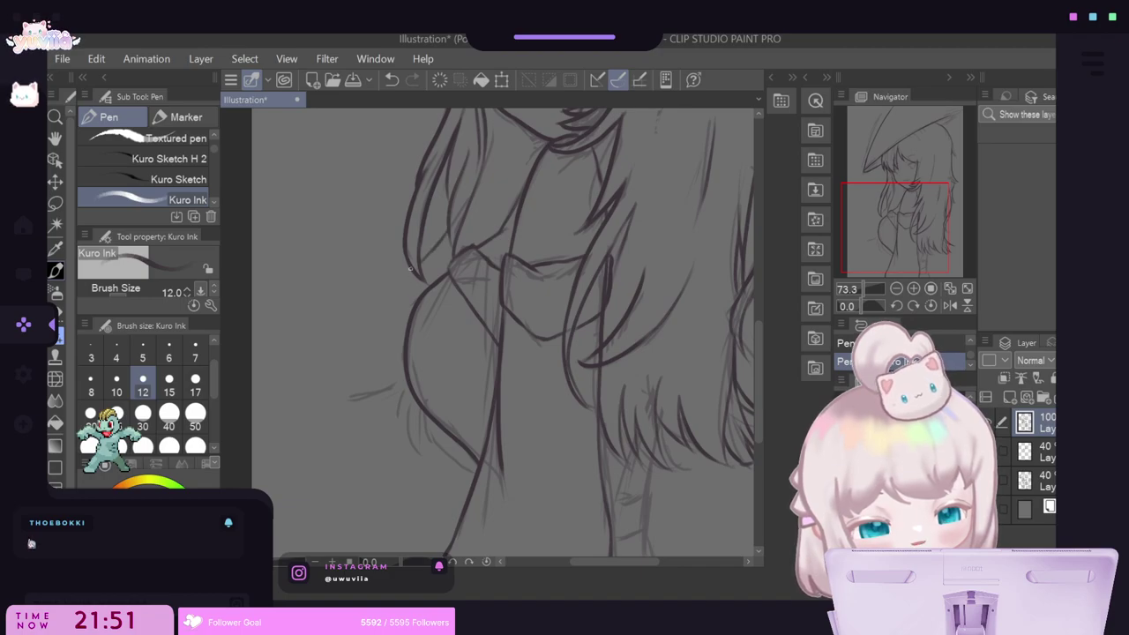
{"action": "mouse_move", "coordinate": [408, 269]}
{"action": "left_mouse_down"}
{"action": "mouse_move", "coordinate": [389, 272]}
{"action": "mouse_move", "coordinate": [407, 277]}
{"action": "left_mouse_up"}
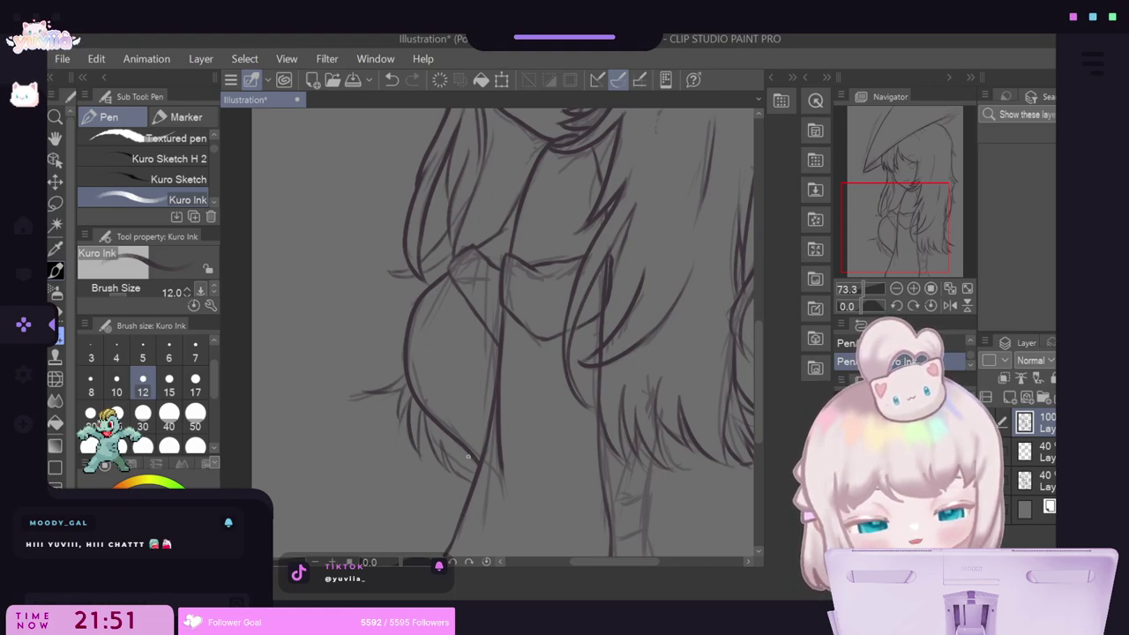
Ink the outer edge and crosswise bands of the wrapped limb emerging below the long hair, down to the canvas edge.
{"action": "left_click_drag", "start_coordinate": [761, 409], "coordinate": [758, 437]}
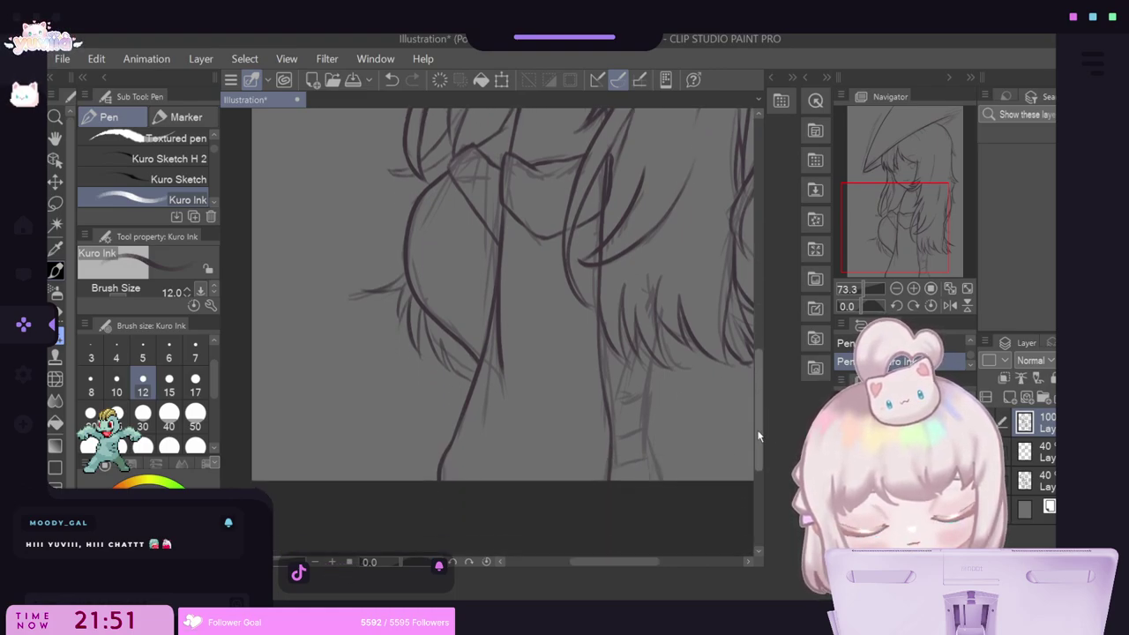
{"action": "mouse_move", "coordinate": [652, 353]}
{"action": "left_mouse_down"}
{"action": "mouse_move", "coordinate": [649, 428]}
{"action": "mouse_move", "coordinate": [665, 481]}
{"action": "left_mouse_up"}
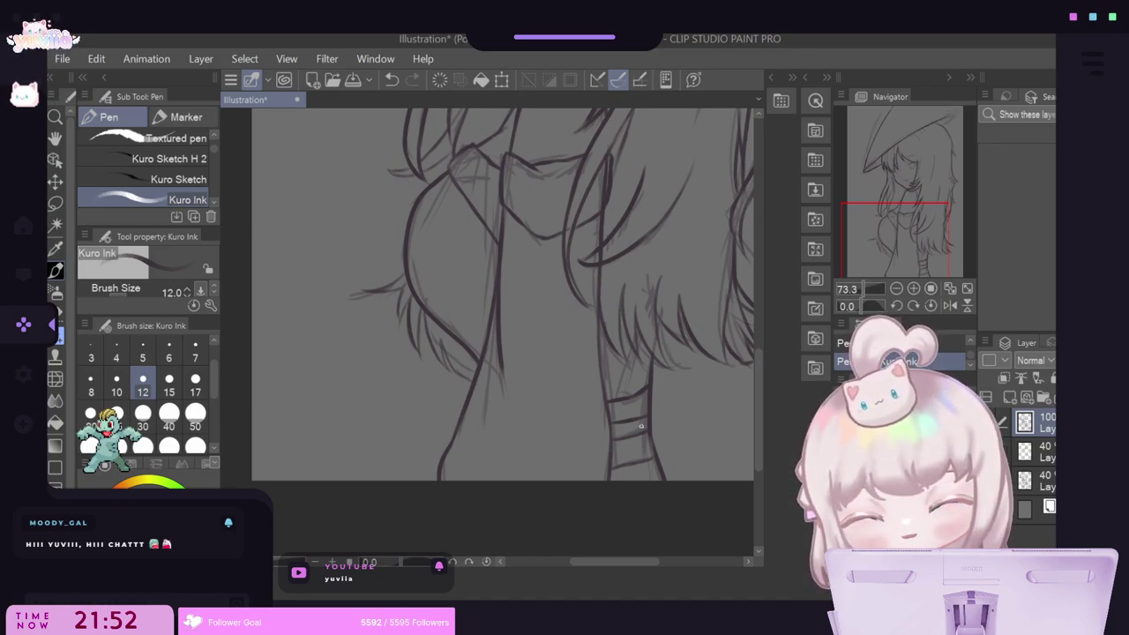
Examine the inked torso, hair and face up close and in the full figure for missing or uneven lines.
{"action": "scroll", "coordinate": [685, 362], "scroll_direction": "down", "scroll_amount": 3}
{"action": "scroll", "coordinate": [698, 247], "scroll_direction": "up", "scroll_amount": 4}
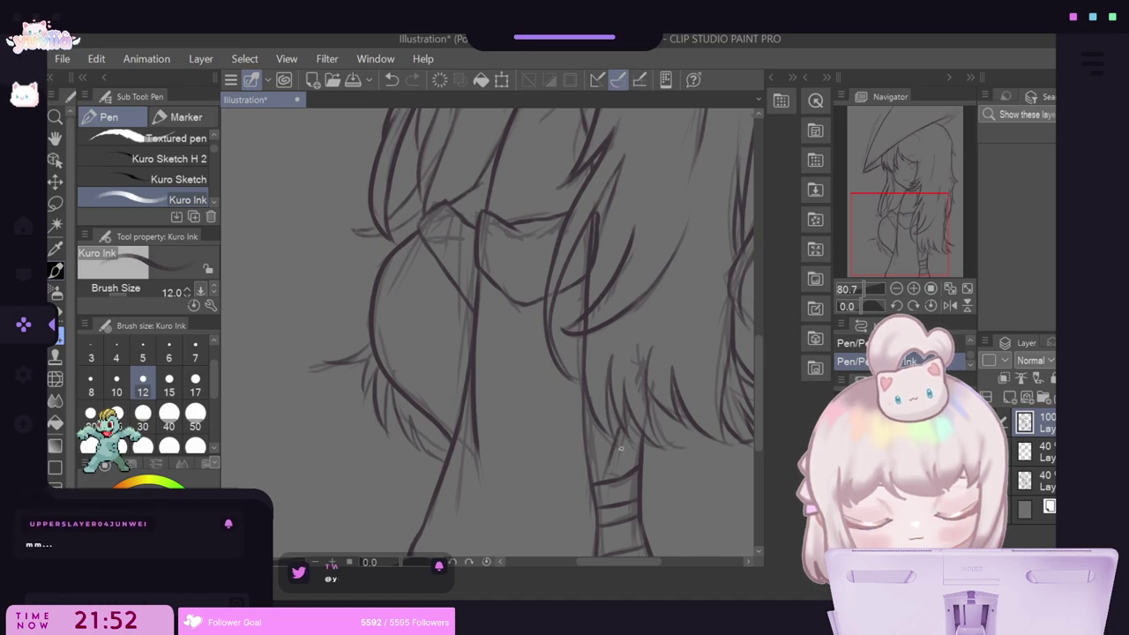
{"action": "scroll", "coordinate": [610, 464], "scroll_direction": "down", "scroll_amount": 4}
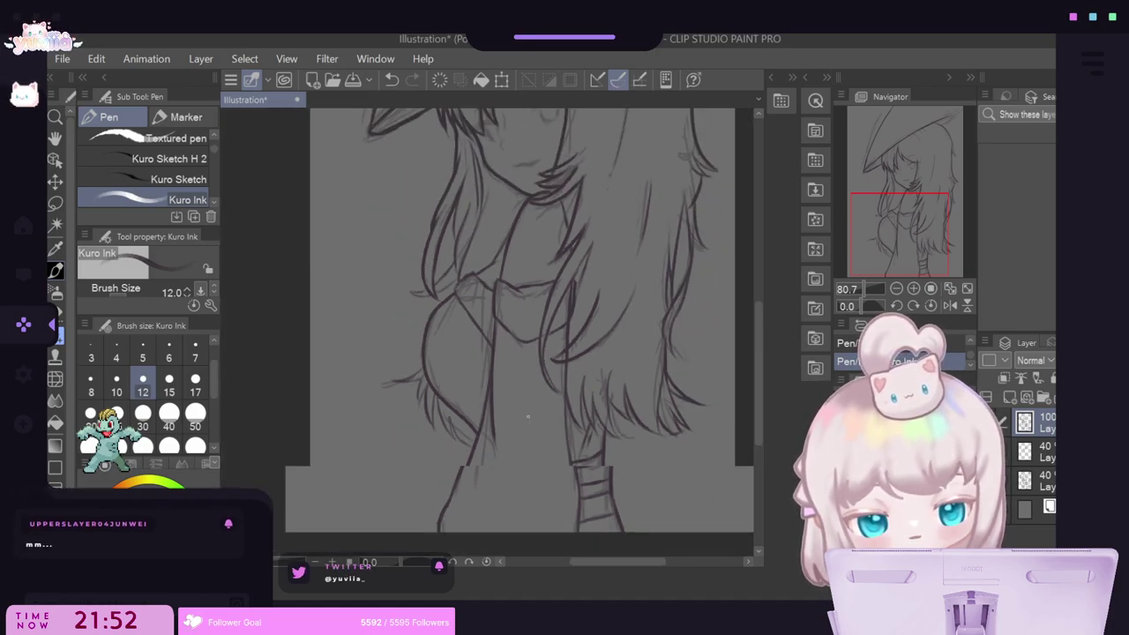
{"action": "scroll", "coordinate": [569, 240], "scroll_direction": "up", "scroll_amount": 3}
{"action": "scroll", "coordinate": [569, 240], "scroll_direction": "up", "scroll_amount": 1}
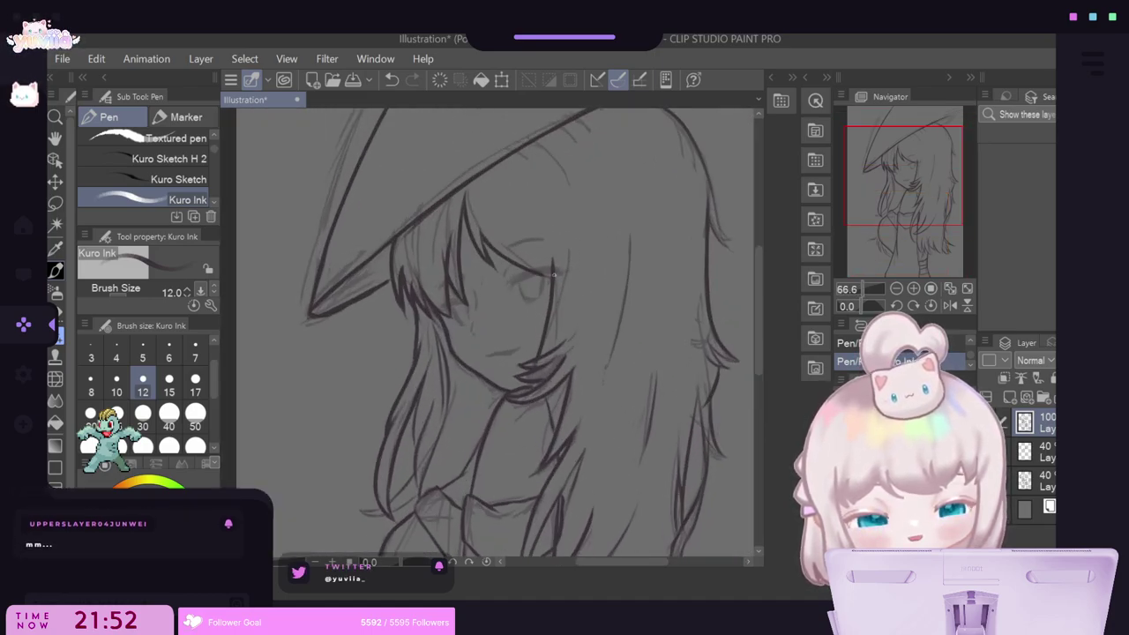
{"action": "scroll", "coordinate": [647, 256], "scroll_direction": "down", "scroll_amount": 3}
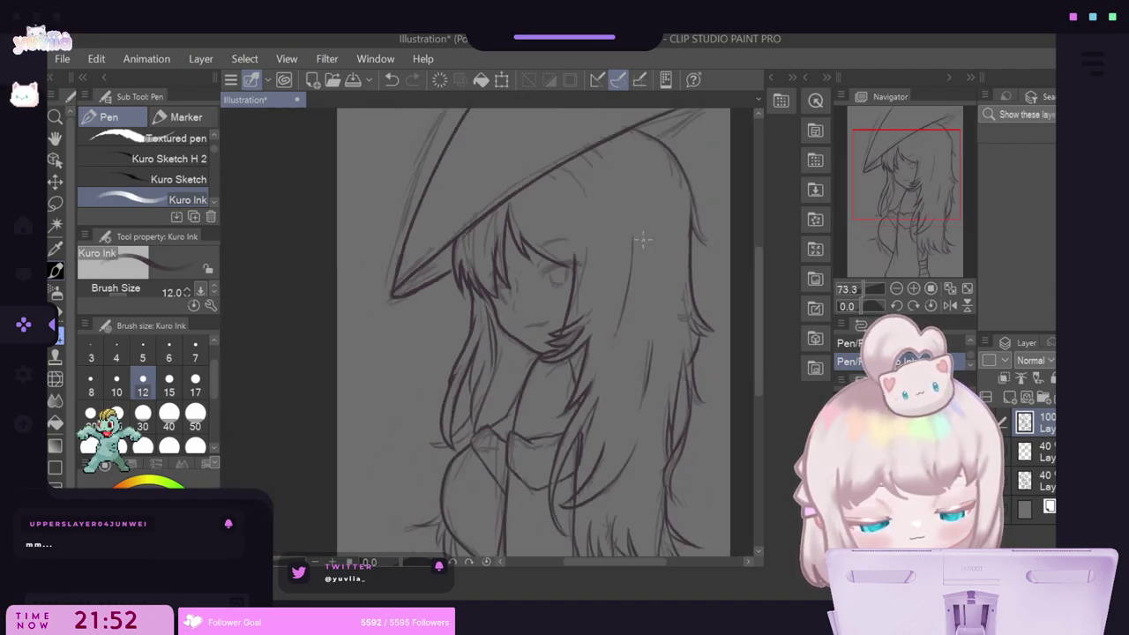
{"action": "key", "text": "ctrl+z"}
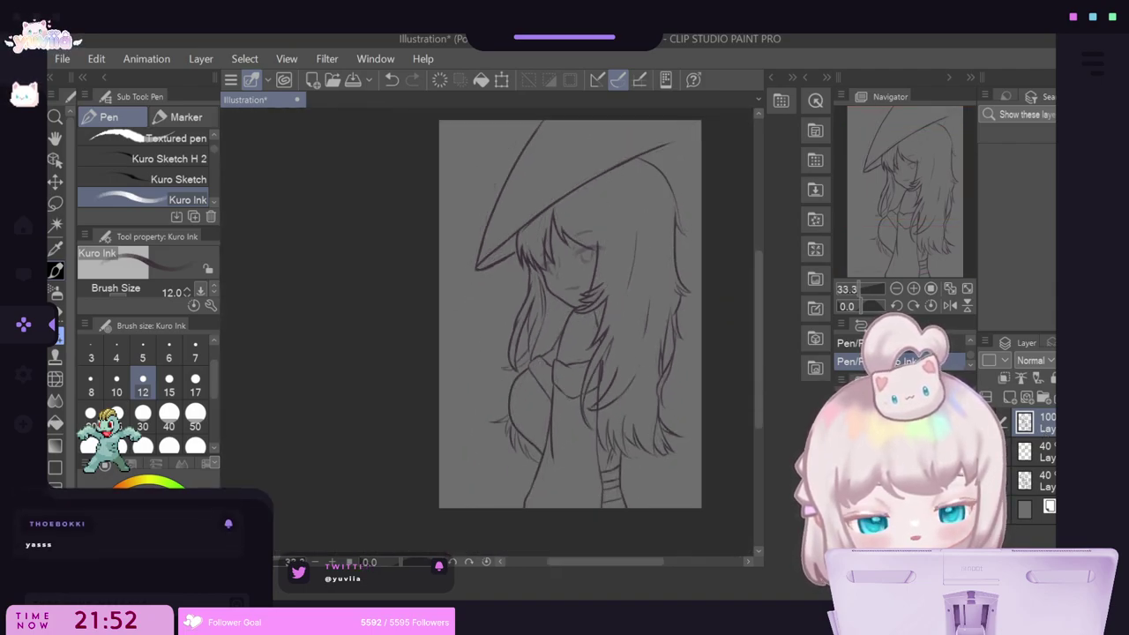
{"action": "scroll", "coordinate": [647, 300], "scroll_direction": "up", "scroll_amount": 2}
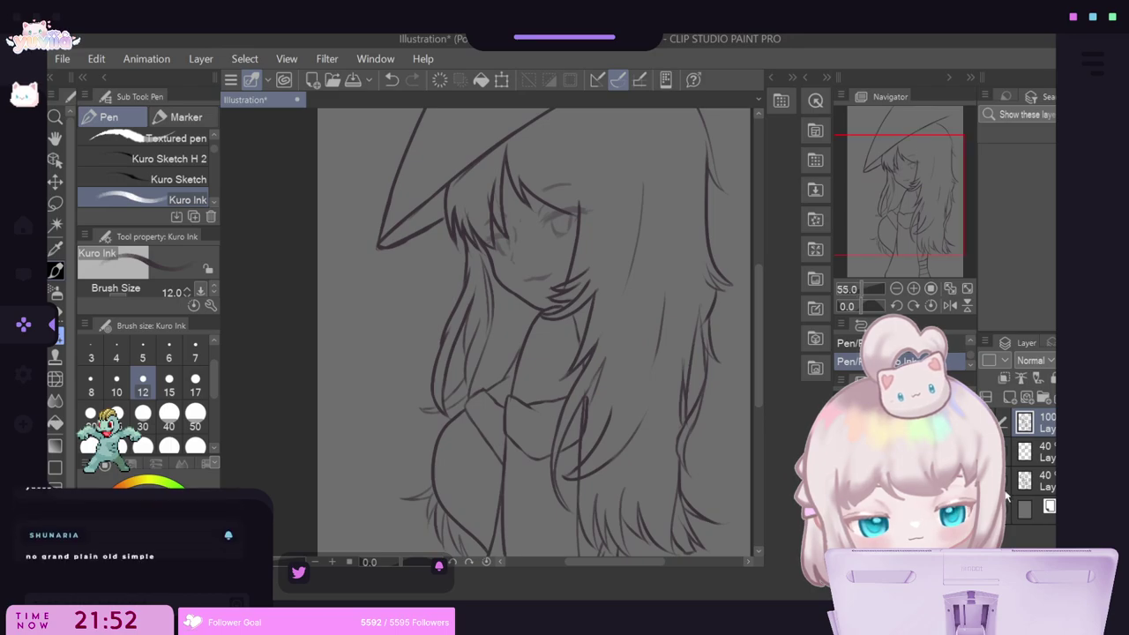
{"action": "key", "text": "ctrl+y"}
{"action": "scroll", "coordinate": [625, 413], "scroll_direction": "up", "scroll_amount": 3}
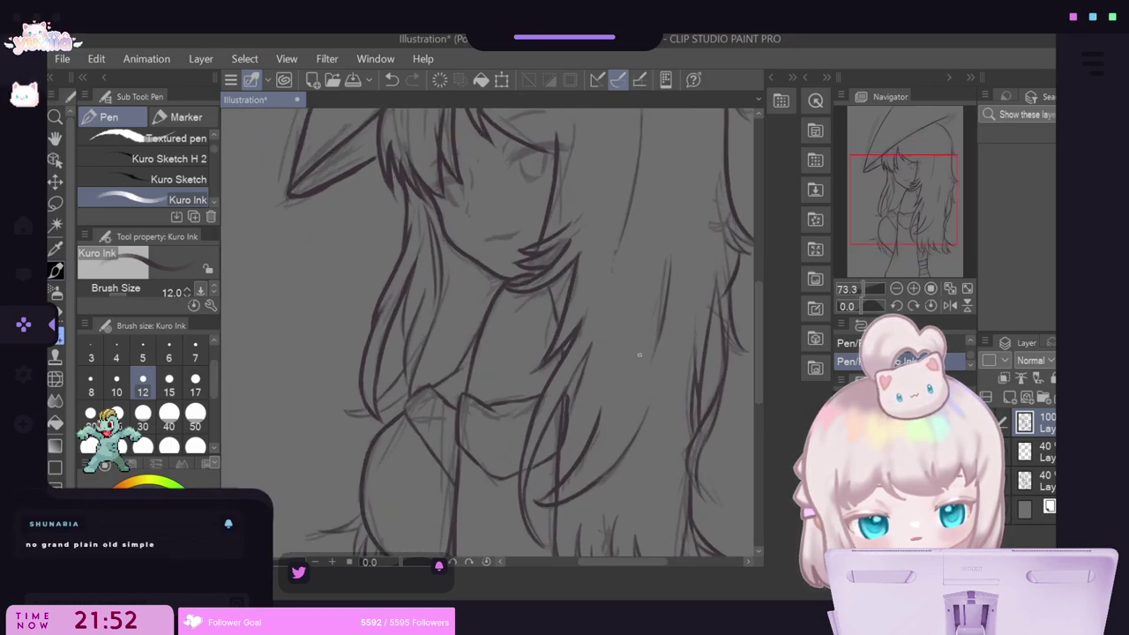
{"action": "scroll", "coordinate": [624, 413], "scroll_direction": "down", "scroll_amount": 1}
{"action": "scroll", "coordinate": [578, 132], "scroll_direction": "down", "scroll_amount": 6}
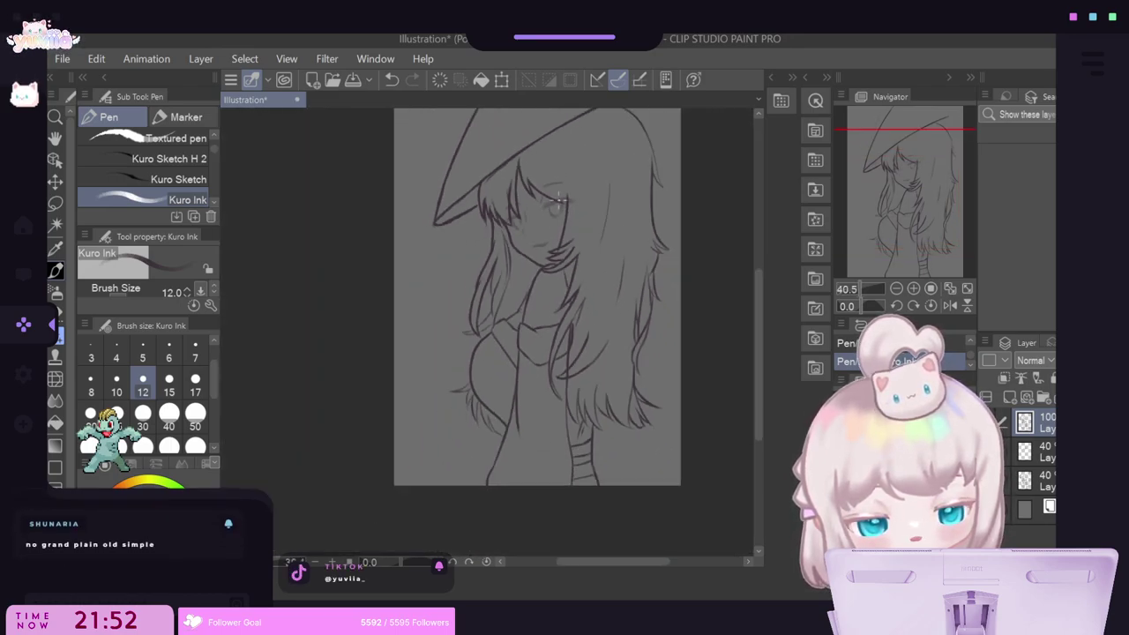
{"action": "scroll", "coordinate": [578, 132], "scroll_direction": "up", "scroll_amount": 1}
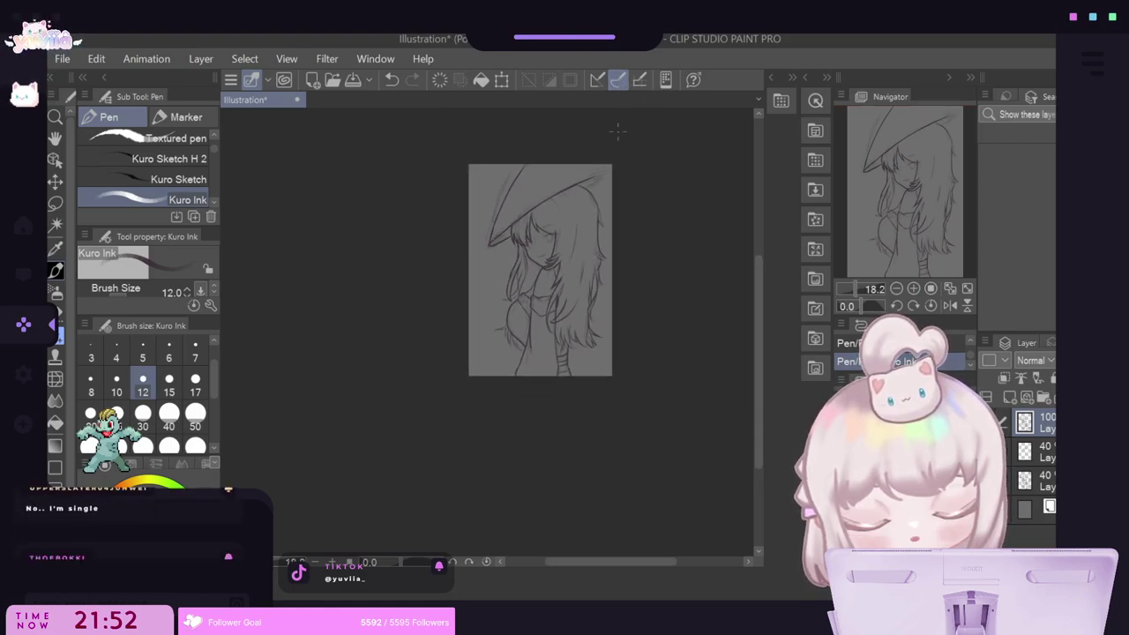
Ink the hat's far upper edge sloping down from the canvas edge and try extending the brim line toward the far tip.
{"action": "scroll", "coordinate": [591, 135], "scroll_direction": "up", "scroll_amount": 2}
{"action": "scroll", "coordinate": [591, 135], "scroll_direction": "up", "scroll_amount": 2}
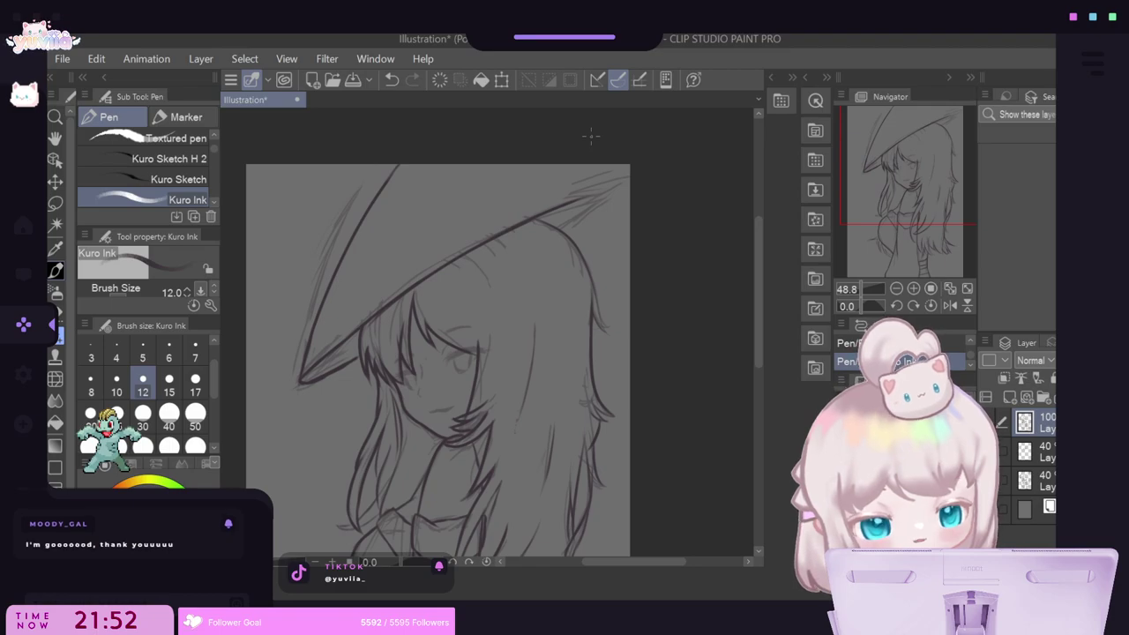
{"action": "left_click_drag", "start_coordinate": [507, 164], "coordinate": [569, 176]}
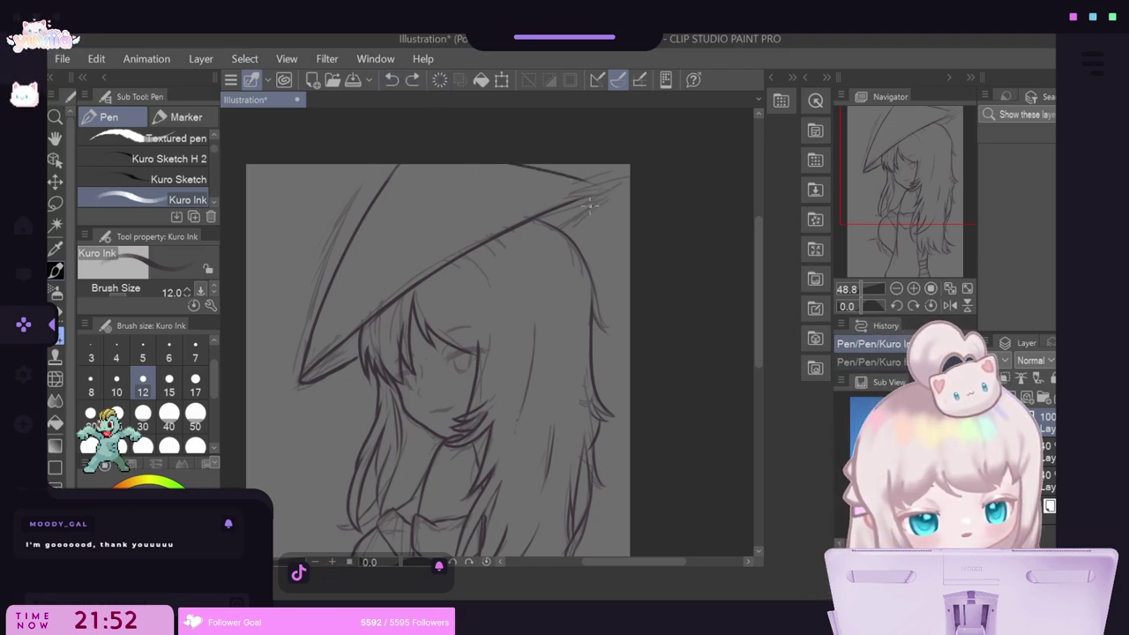
{"action": "left_click_drag", "start_coordinate": [578, 199], "coordinate": [607, 188]}
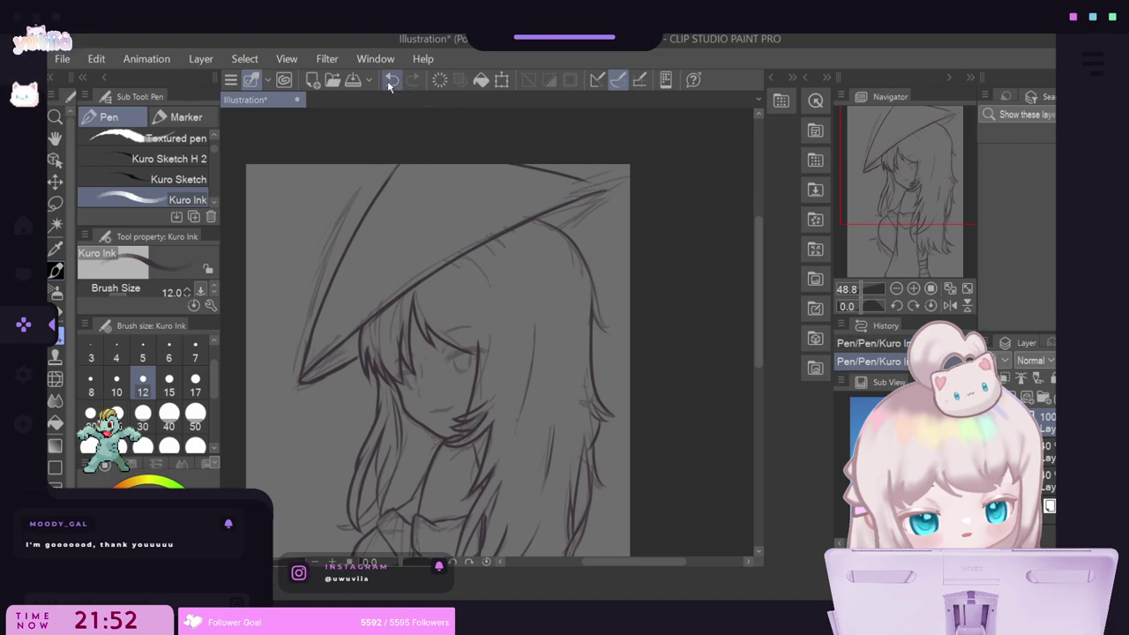
Extend the brim line and upper edge to meet at the hat's far tip, and ink the underside edge back to the hair.
{"action": "scroll", "coordinate": [611, 191], "scroll_direction": "up", "scroll_amount": 5}
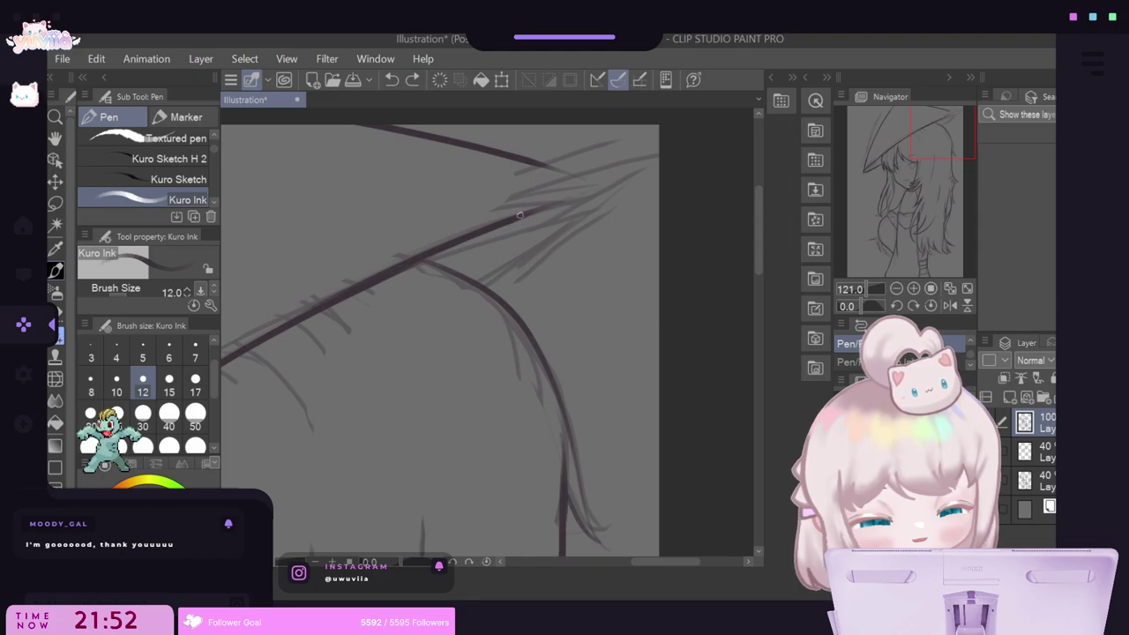
{"action": "left_click_drag", "start_coordinate": [520, 215], "coordinate": [602, 188]}
{"action": "left_click_drag", "start_coordinate": [538, 165], "coordinate": [605, 187]}
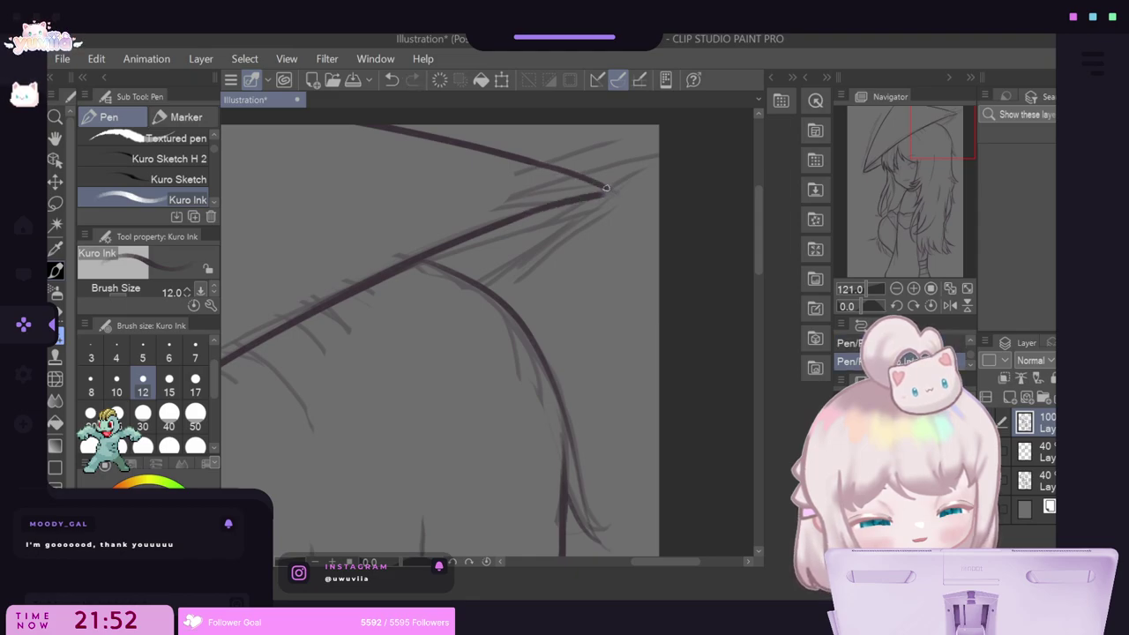
{"action": "left_click_drag", "start_coordinate": [617, 192], "coordinate": [496, 289]}
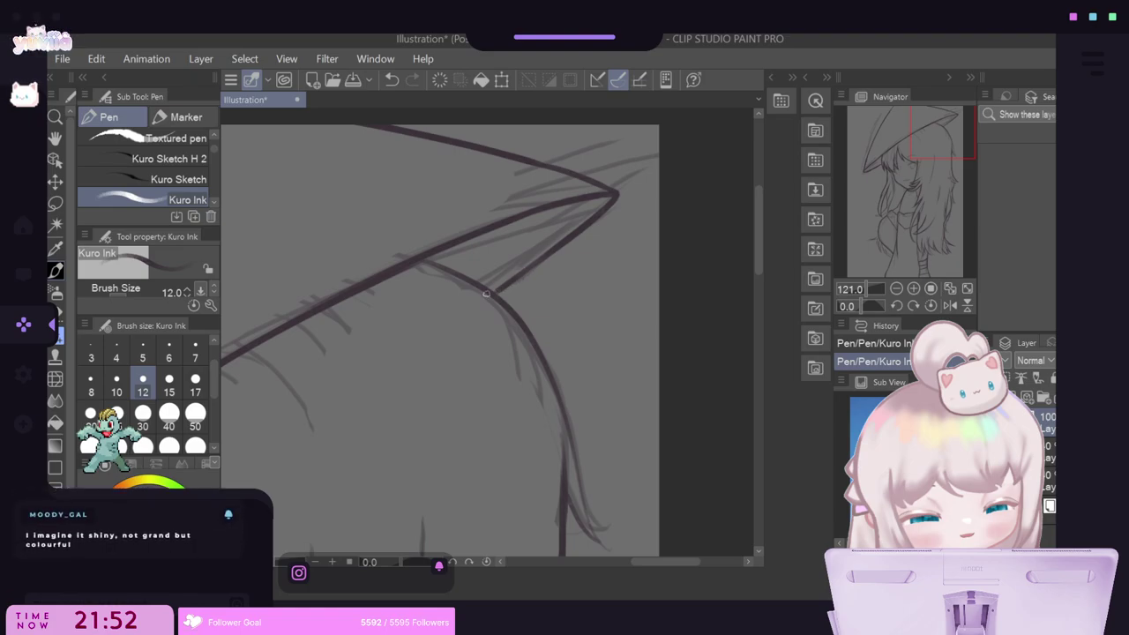
Examine the completed hat outline against the hair and the whole figure at several zoom levels.
{"action": "scroll", "coordinate": [528, 265], "scroll_direction": "down", "scroll_amount": 6}
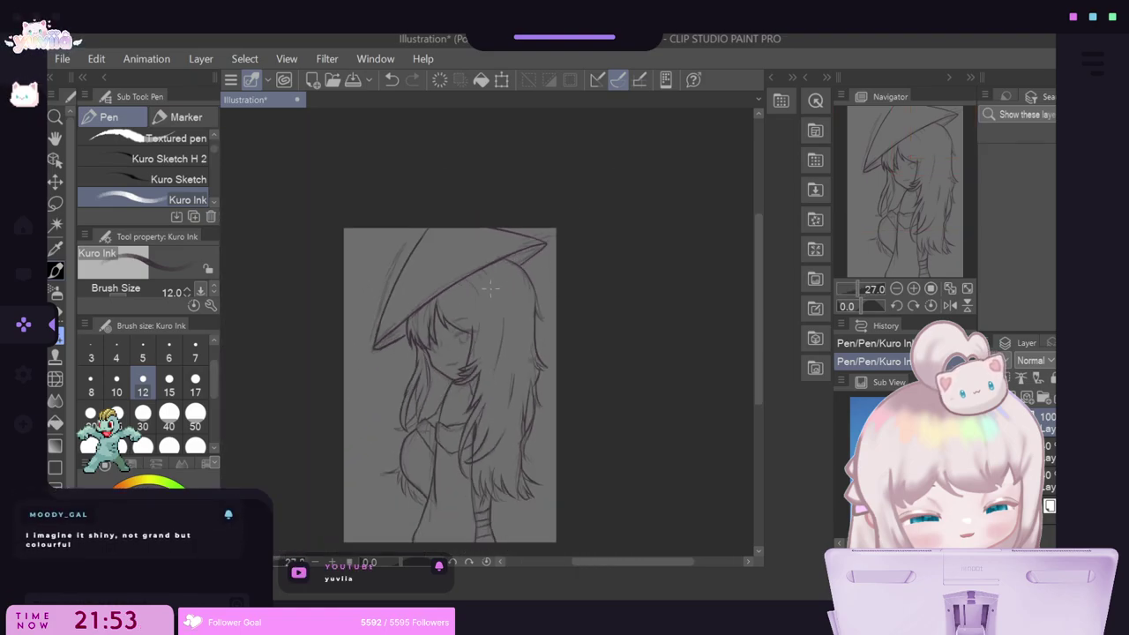
{"action": "scroll", "coordinate": [525, 256], "scroll_direction": "up", "scroll_amount": 3}
{"action": "scroll", "coordinate": [493, 281], "scroll_direction": "down", "scroll_amount": 2}
{"action": "scroll", "coordinate": [493, 280], "scroll_direction": "up", "scroll_amount": 2}
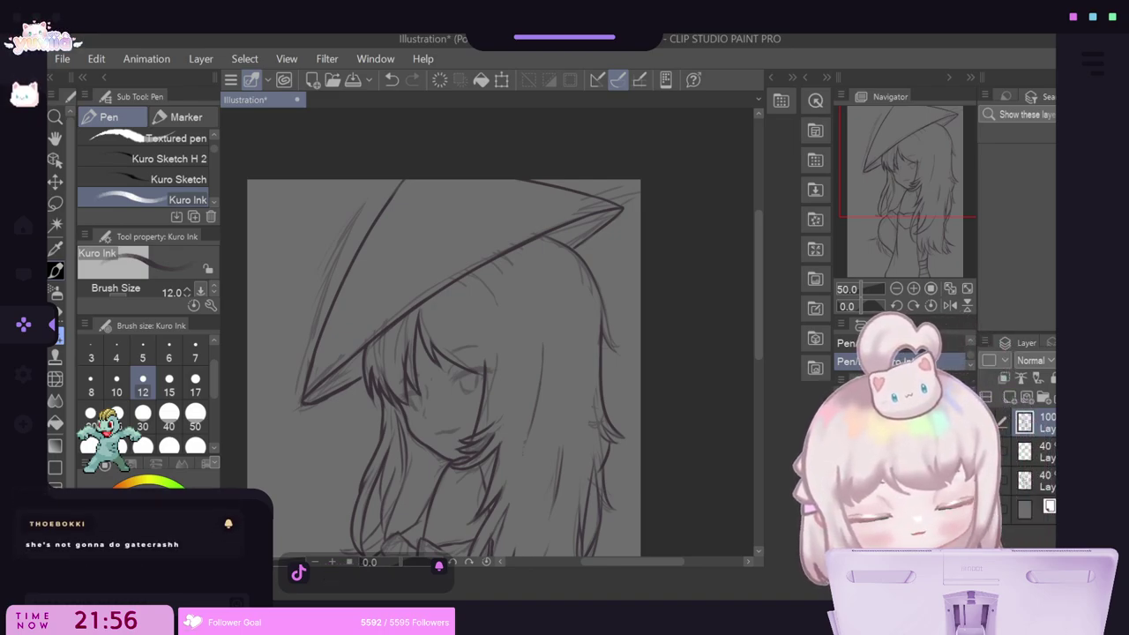
{"action": "scroll", "coordinate": [435, 276], "scroll_direction": "down", "scroll_amount": 2}
{"action": "scroll", "coordinate": [313, 342], "scroll_direction": "up", "scroll_amount": 2}
{"action": "scroll", "coordinate": [194, 416], "scroll_direction": "up", "scroll_amount": 1}
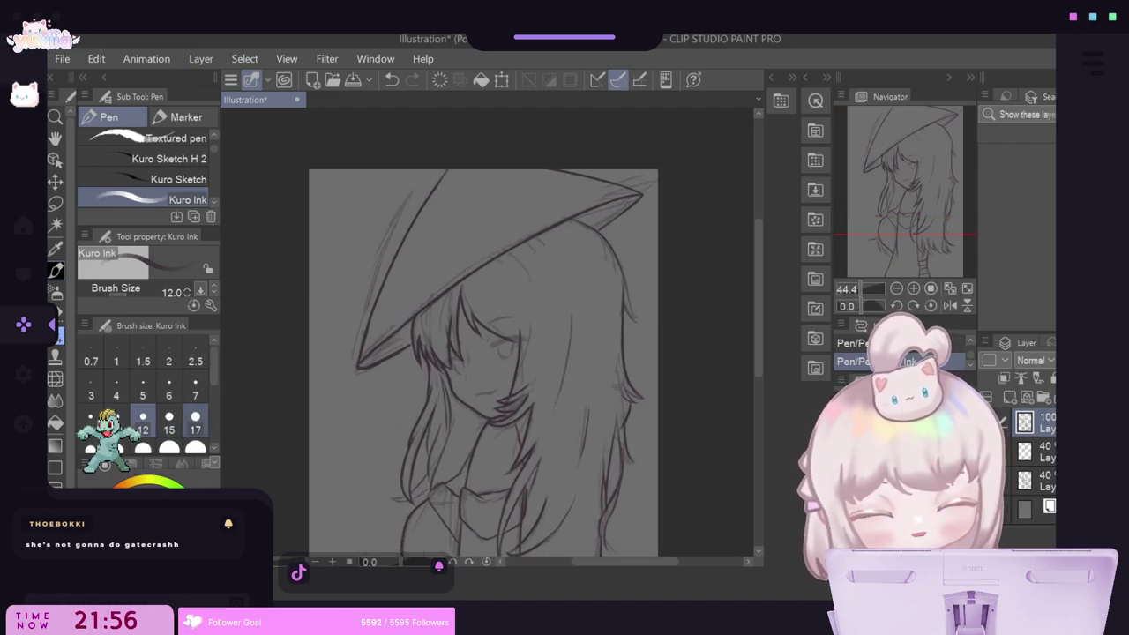
{"action": "scroll", "coordinate": [338, 345], "scroll_direction": "up", "scroll_amount": 1}
{"action": "scroll", "coordinate": [459, 296], "scroll_direction": "up", "scroll_amount": 3}
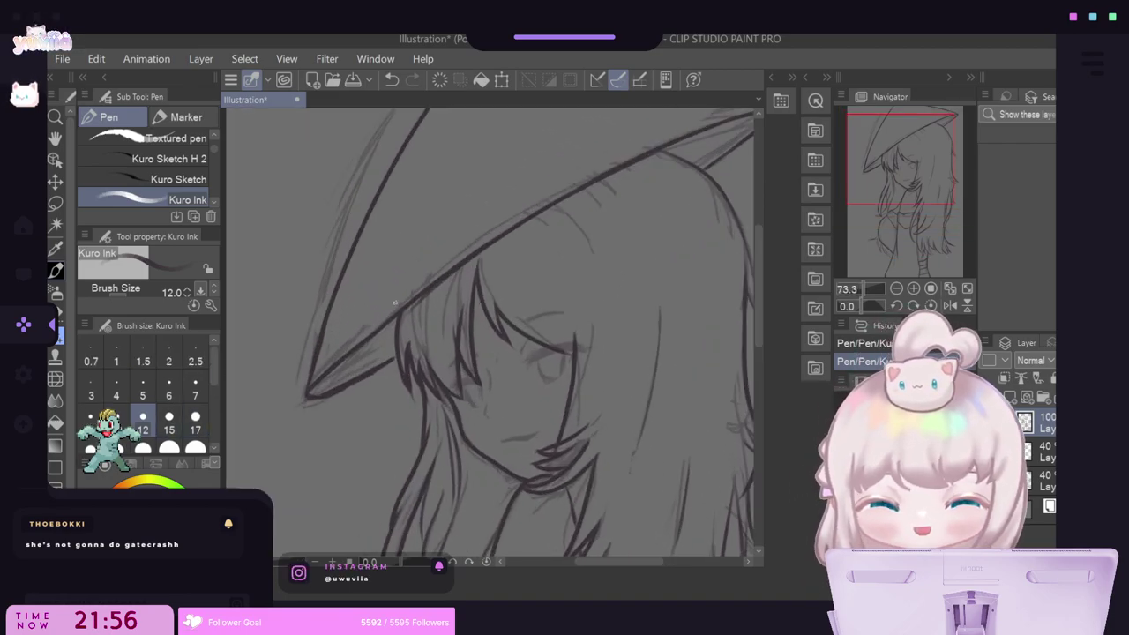
Thin the upper part of the hat's near-side outline with the Erase Along Edge eraser at brush size 12.
{"action": "key", "text": "e"}
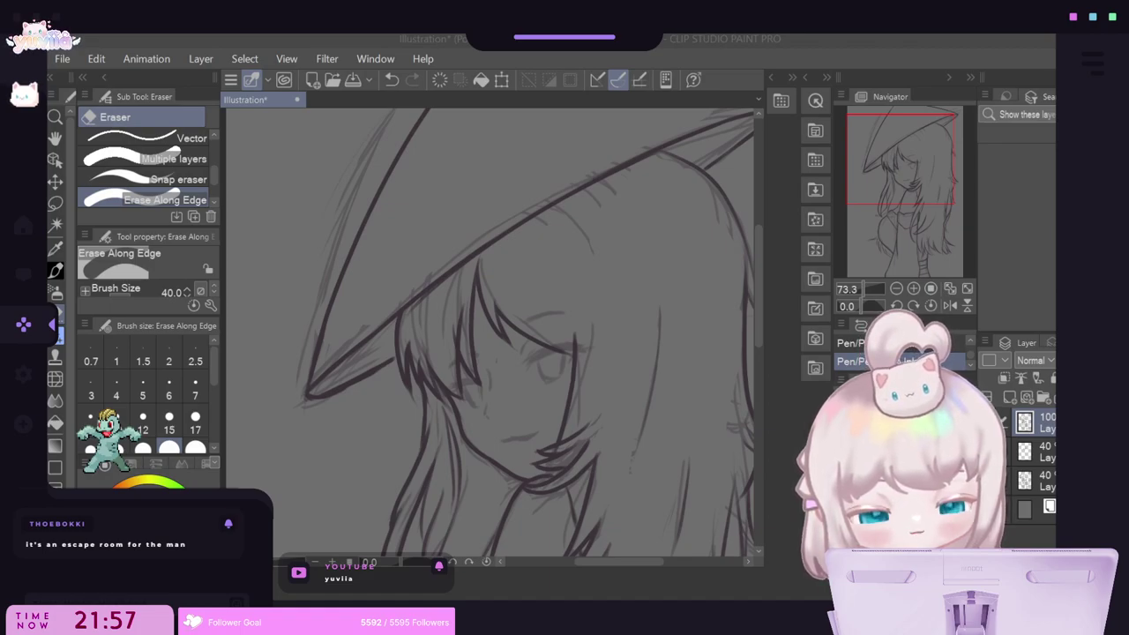
{"action": "left_click", "coordinate": [734, 171]}
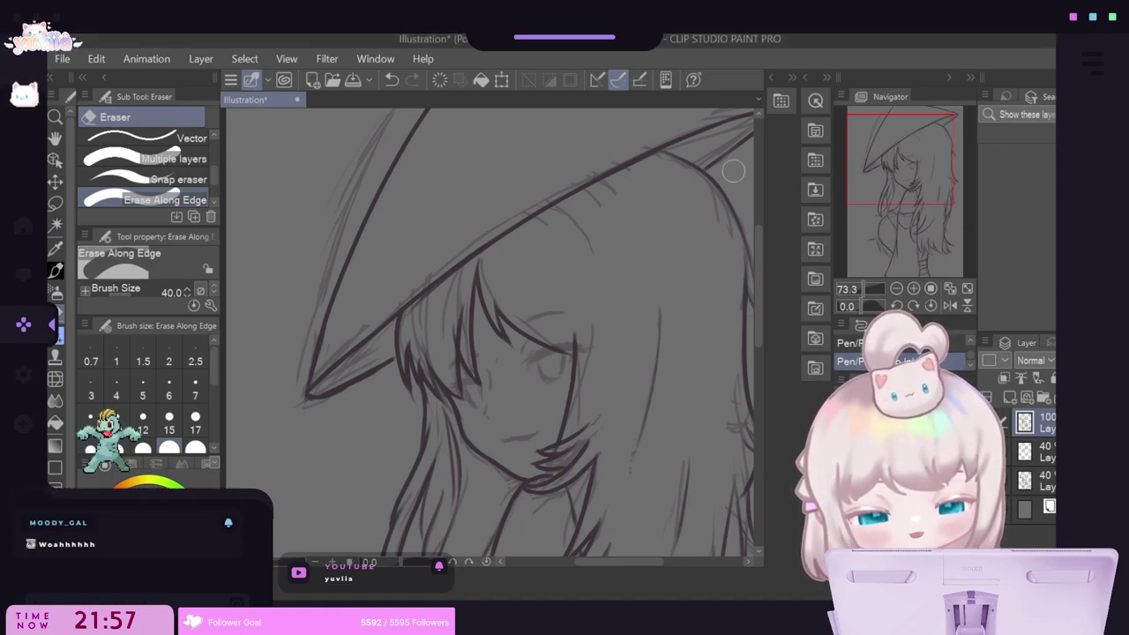
{"action": "left_click_drag", "start_coordinate": [759, 259], "coordinate": [760, 215]}
{"action": "scroll", "coordinate": [441, 311], "scroll_direction": "down", "scroll_amount": 1}
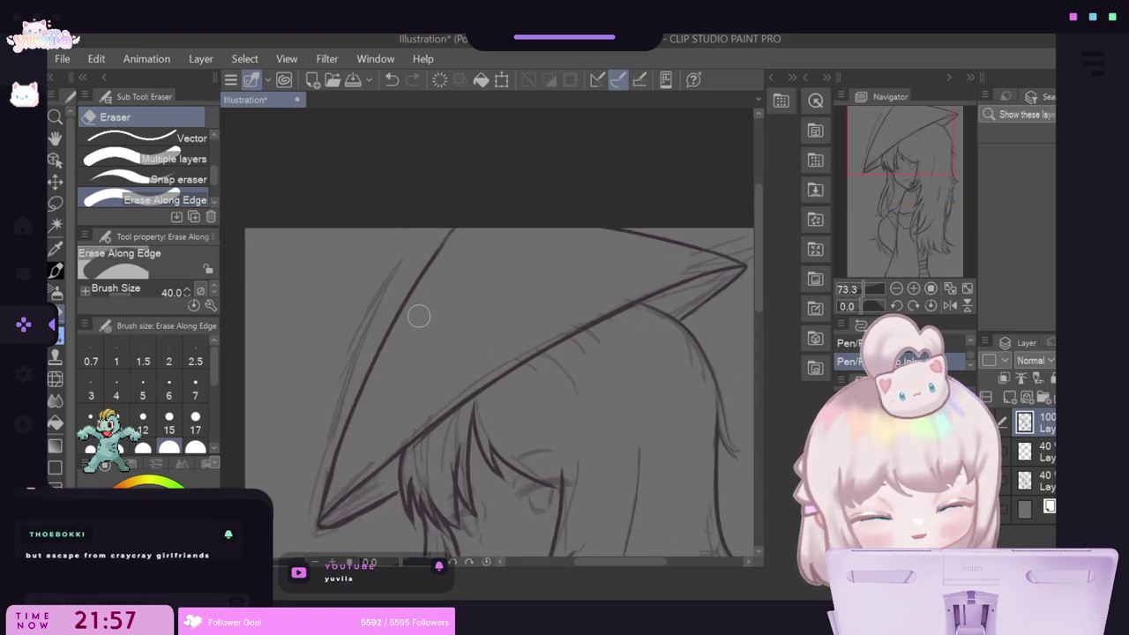
{"action": "scroll", "coordinate": [465, 308], "scroll_direction": "up", "scroll_amount": 2}
{"action": "left_click", "coordinate": [142, 422]}
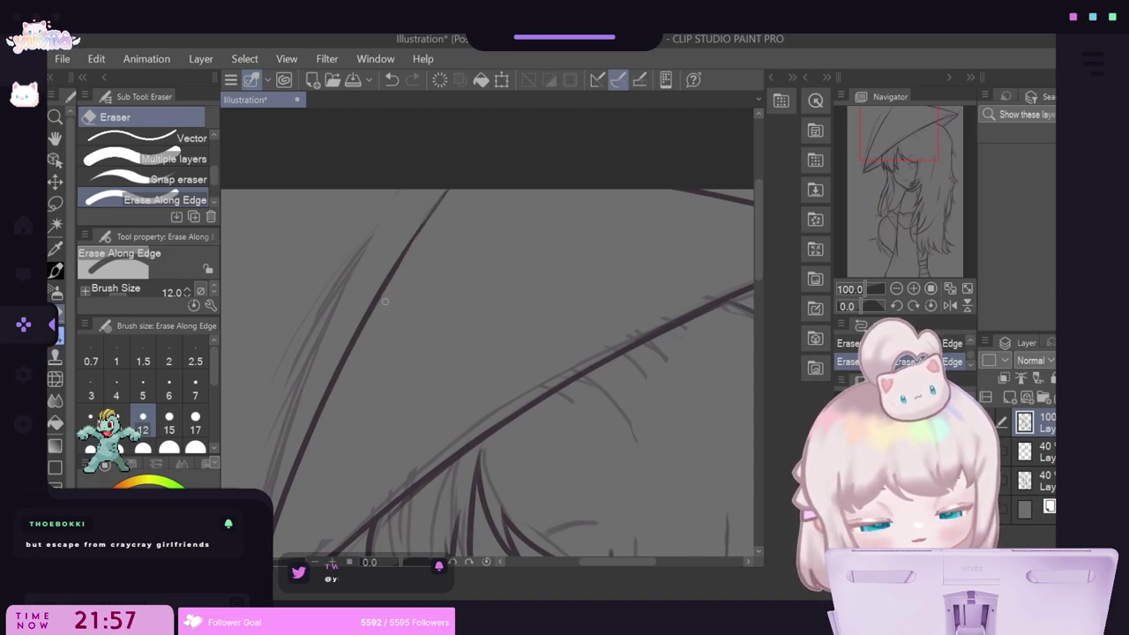
{"action": "left_click_drag", "start_coordinate": [403, 262], "coordinate": [362, 329]}
{"action": "left_click_drag", "start_coordinate": [389, 281], "coordinate": [342, 376]}
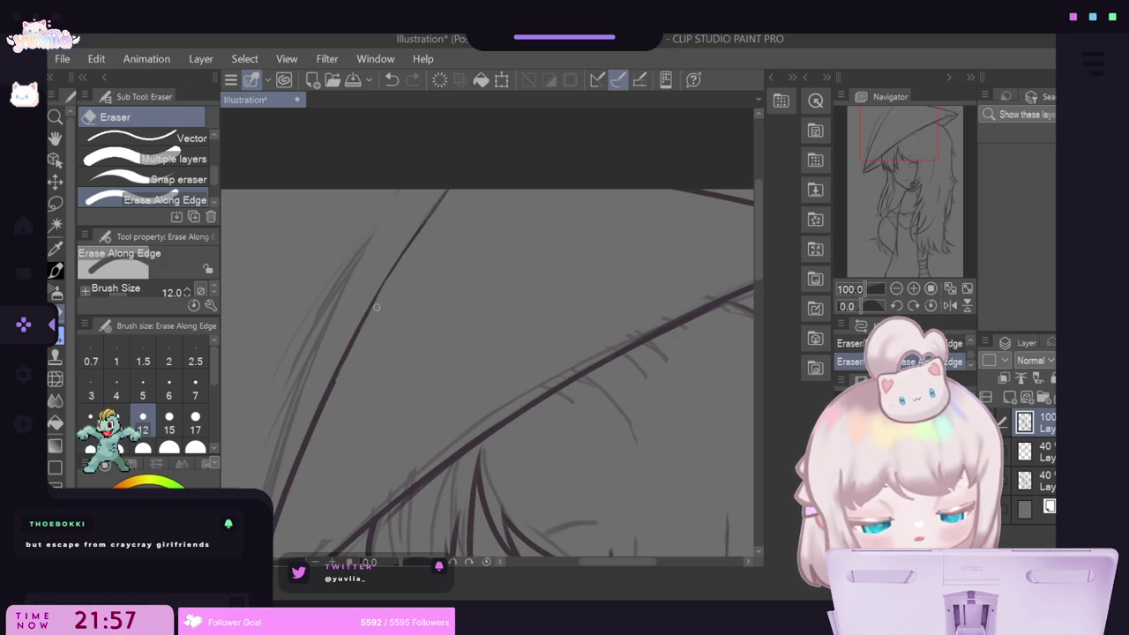
{"action": "left_click_drag", "start_coordinate": [378, 302], "coordinate": [352, 355]}
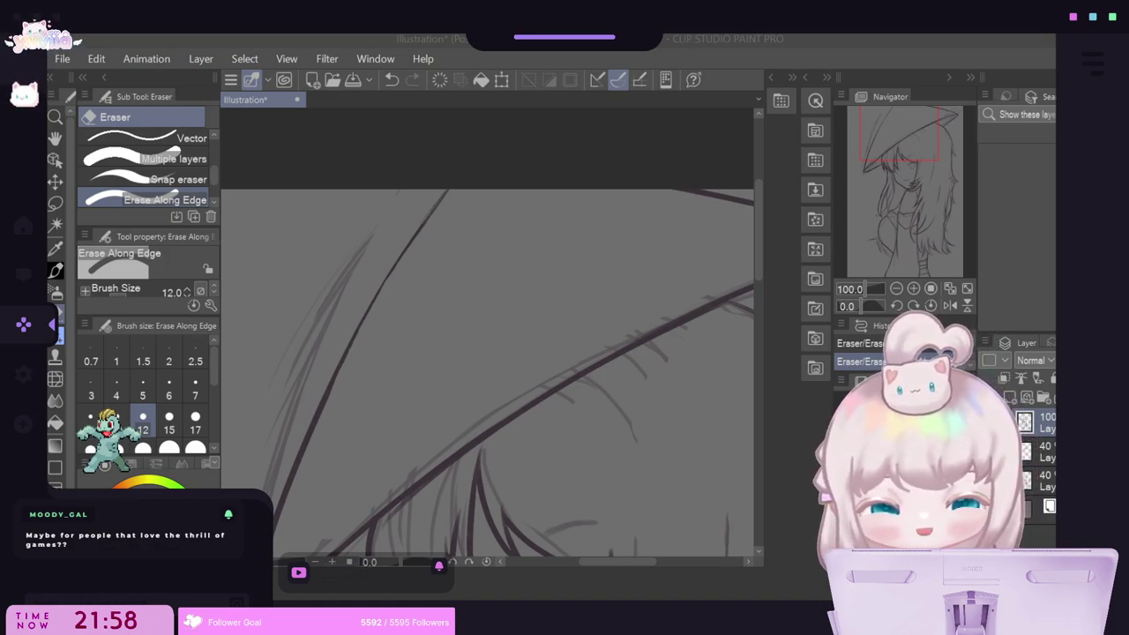
Switch to the Hard eraser with Stabilization 51 and thin the lower part of the hat's near-side outline.
{"action": "scroll", "coordinate": [535, 309], "scroll_direction": "down", "scroll_amount": 4}
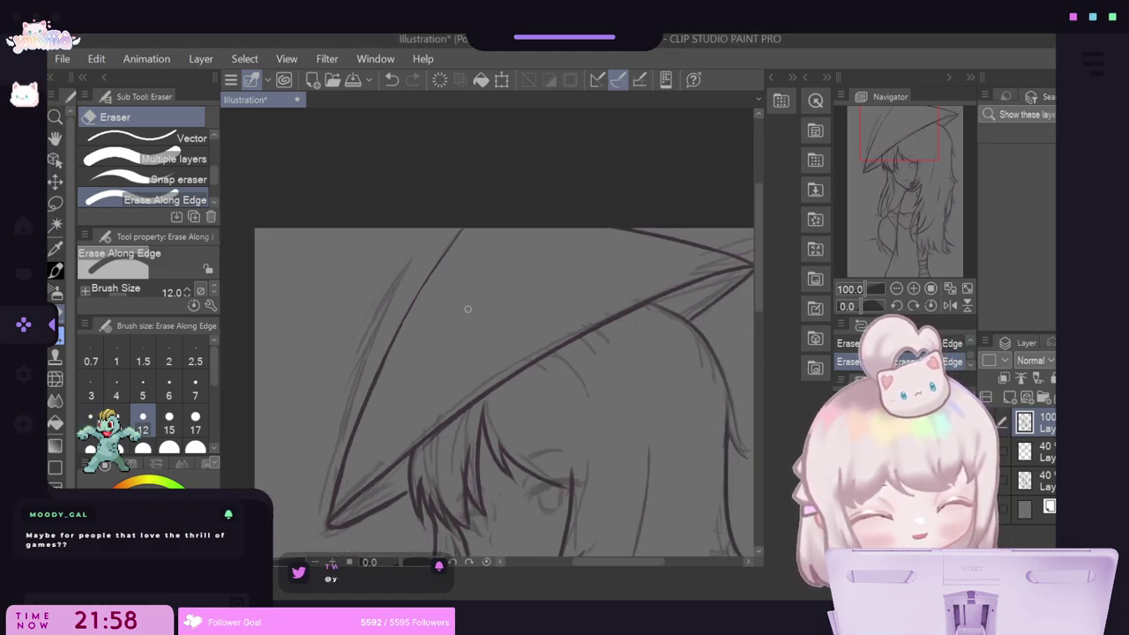
{"action": "scroll", "coordinate": [394, 388], "scroll_direction": "up", "scroll_amount": 7}
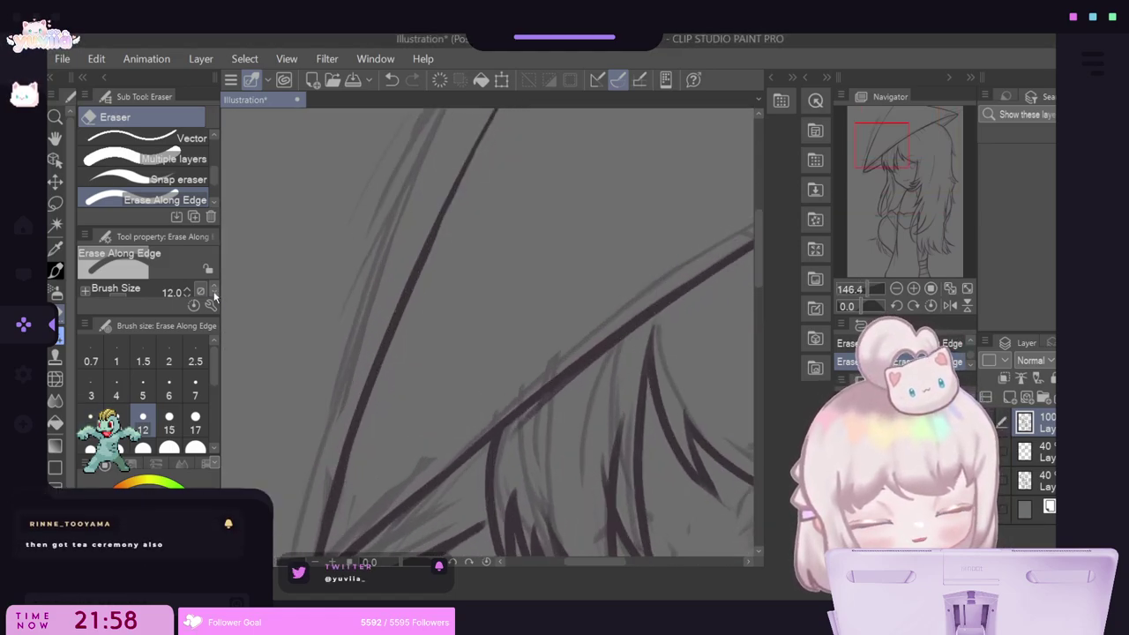
{"action": "left_click_drag", "start_coordinate": [161, 313], "coordinate": [164, 385]}
{"action": "mouse_move", "coordinate": [210, 329]}
{"action": "left_mouse_down"}
{"action": "mouse_move", "coordinate": [213, 344]}
{"action": "mouse_move", "coordinate": [211, 310]}
{"action": "left_mouse_up"}
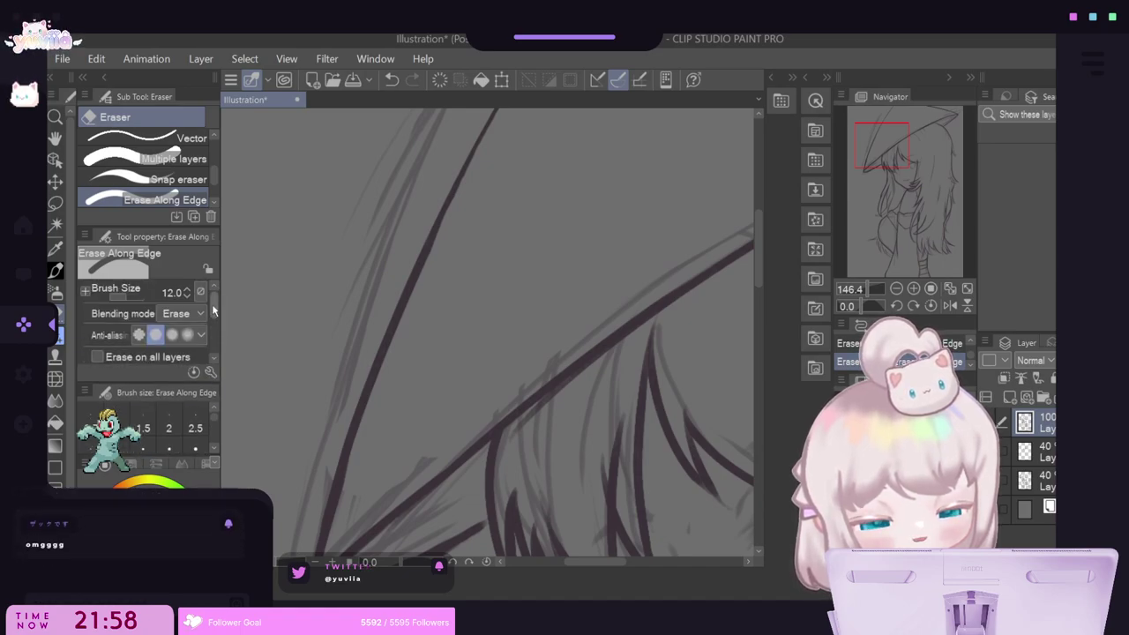
{"action": "left_click_drag", "start_coordinate": [214, 184], "coordinate": [214, 144]}
{"action": "left_click", "coordinate": [145, 140]}
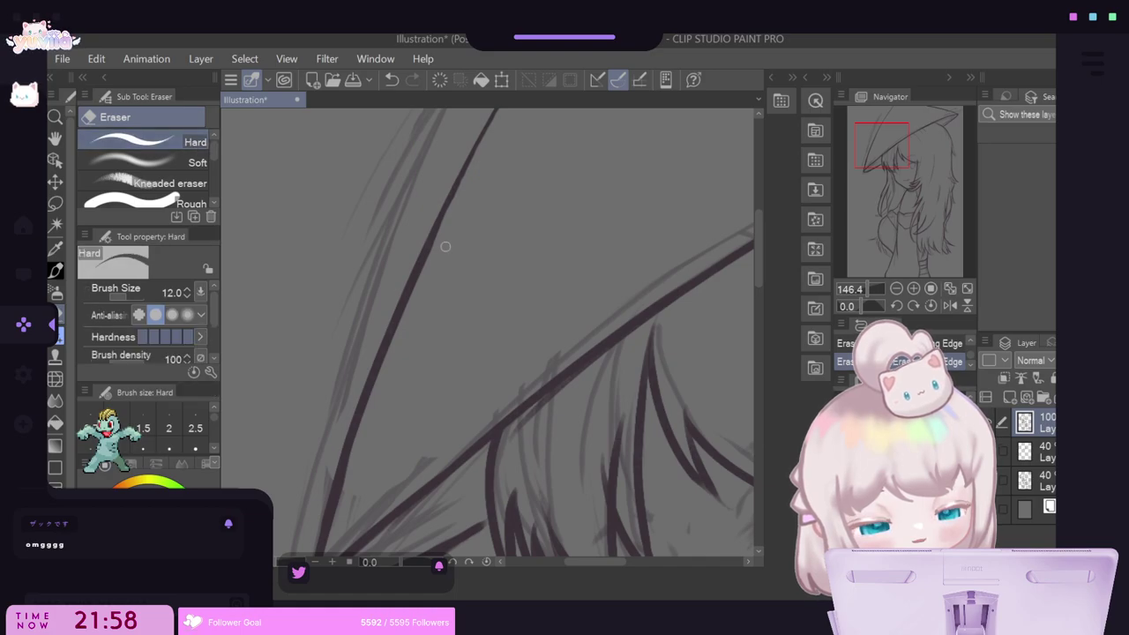
{"action": "left_click_drag", "start_coordinate": [212, 318], "coordinate": [213, 346]}
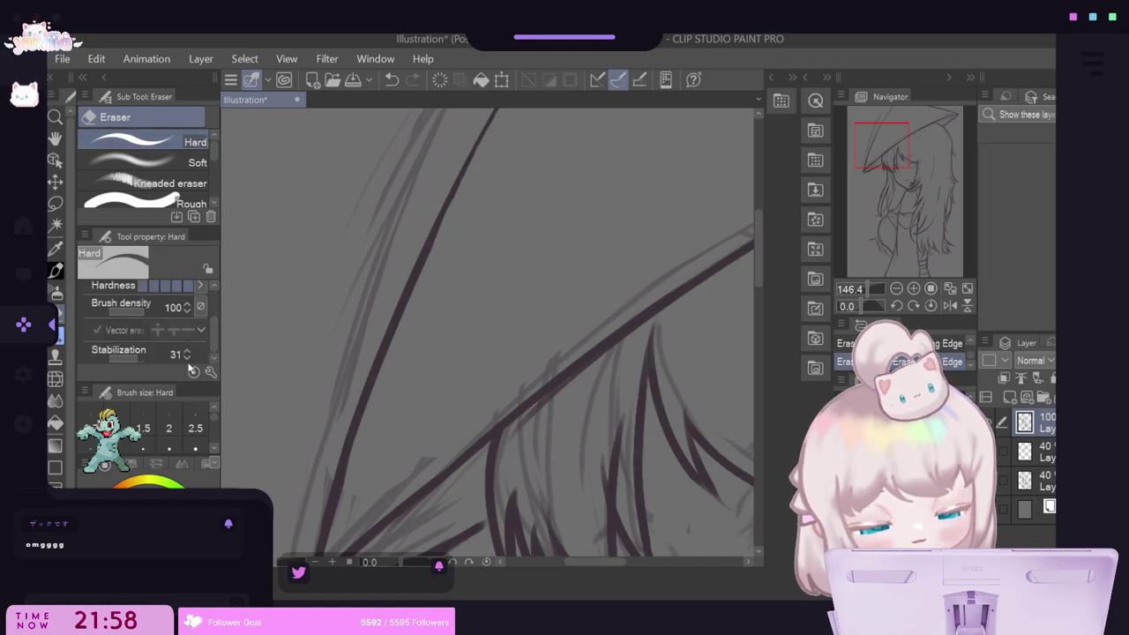
{"action": "left_click", "coordinate": [139, 364]}
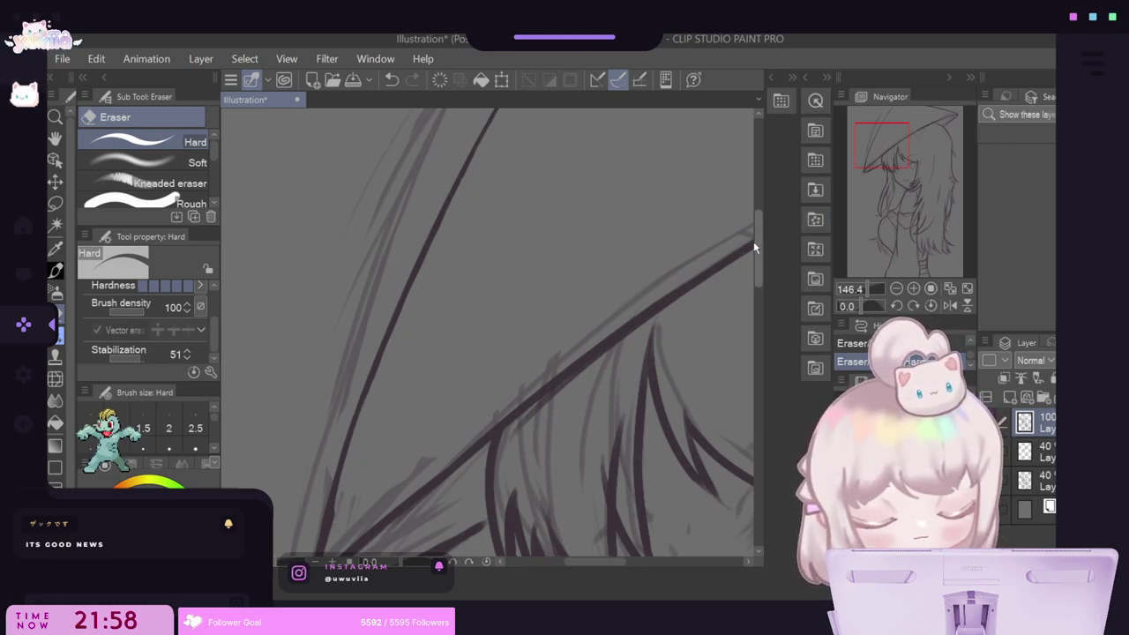
Thin the brim line with the Hard eraser from the hat's near tip up to above the bangs.
{"action": "left_click_drag", "start_coordinate": [754, 242], "coordinate": [752, 262]}
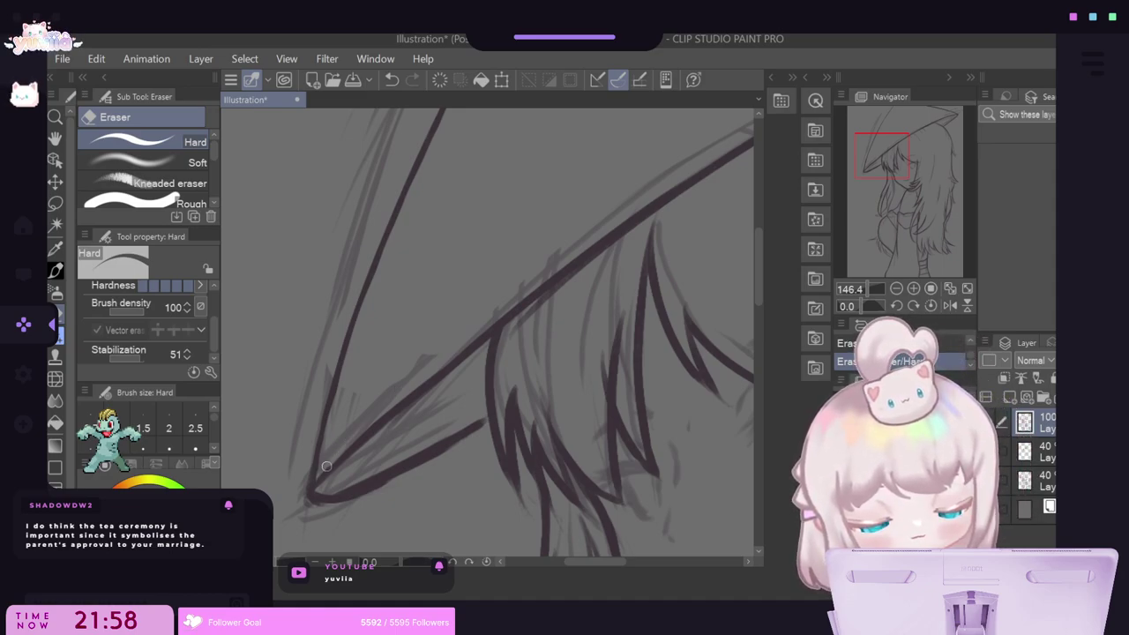
{"action": "mouse_move", "coordinate": [323, 468]}
{"action": "left_mouse_down"}
{"action": "mouse_move", "coordinate": [534, 283]}
{"action": "mouse_move", "coordinate": [486, 366]}
{"action": "mouse_move", "coordinate": [532, 278]}
{"action": "mouse_move", "coordinate": [532, 299]}
{"action": "mouse_move", "coordinate": [514, 303]}
{"action": "mouse_move", "coordinate": [551, 275]}
{"action": "left_mouse_up"}
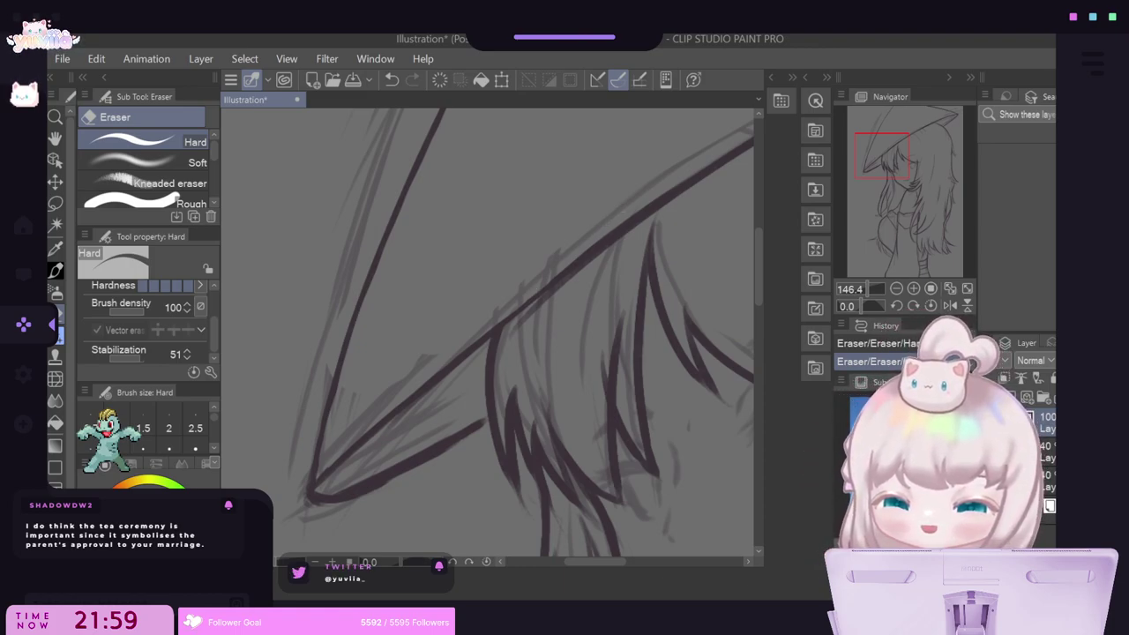
Extend the underside line of the hat's near tip to the hair with Kuro Ink, and thin it with the Hard eraser.
{"action": "scroll", "coordinate": [484, 313], "scroll_direction": "down", "scroll_amount": 2}
{"action": "scroll", "coordinate": [379, 446], "scroll_direction": "up", "scroll_amount": 4}
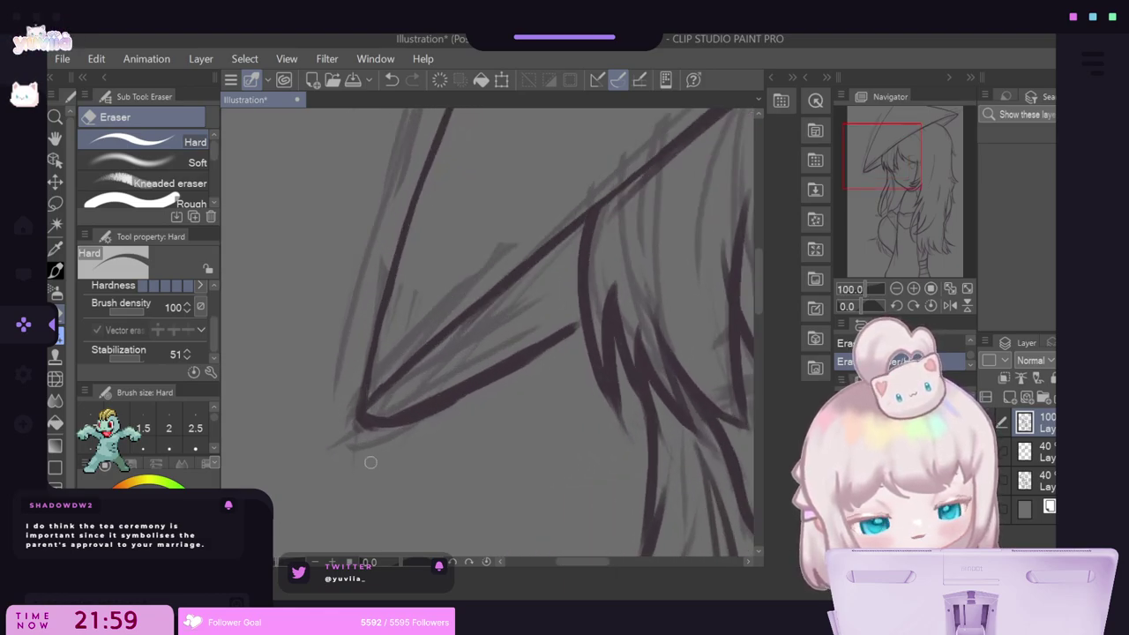
{"action": "key", "text": "p"}
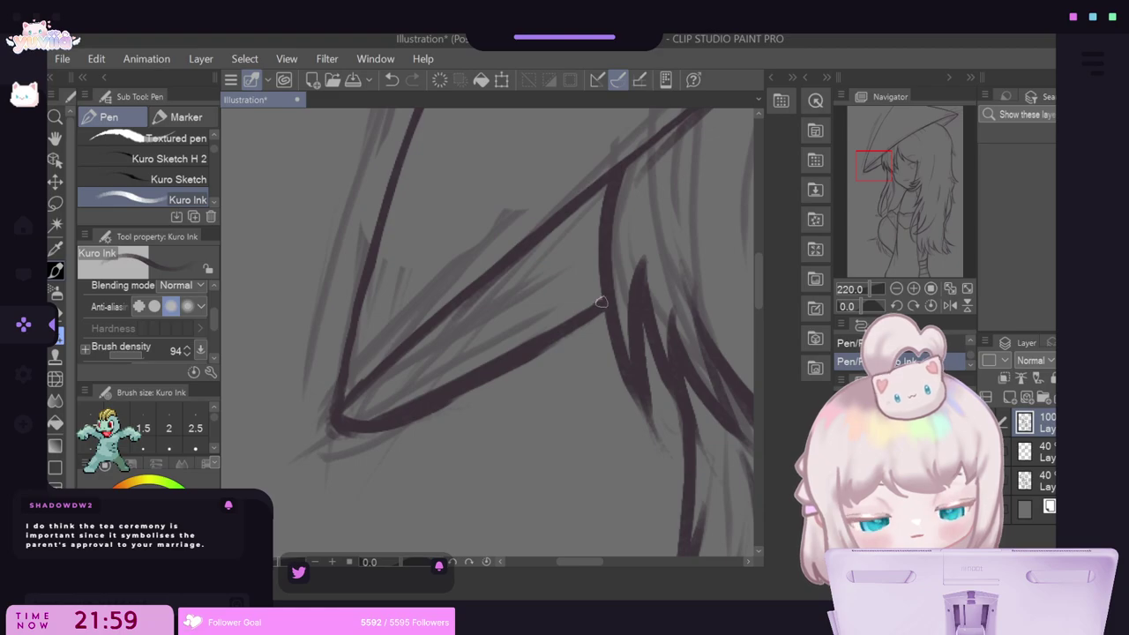
{"action": "left_click", "coordinate": [61, 315]}
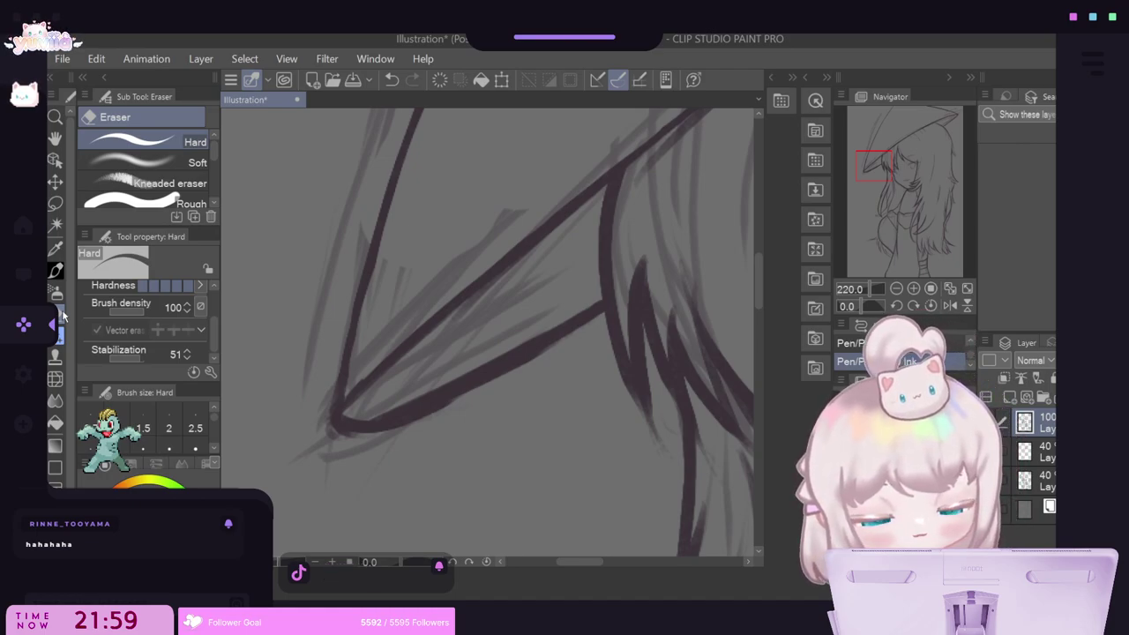
{"action": "left_click_drag", "start_coordinate": [332, 431], "coordinate": [338, 441]}
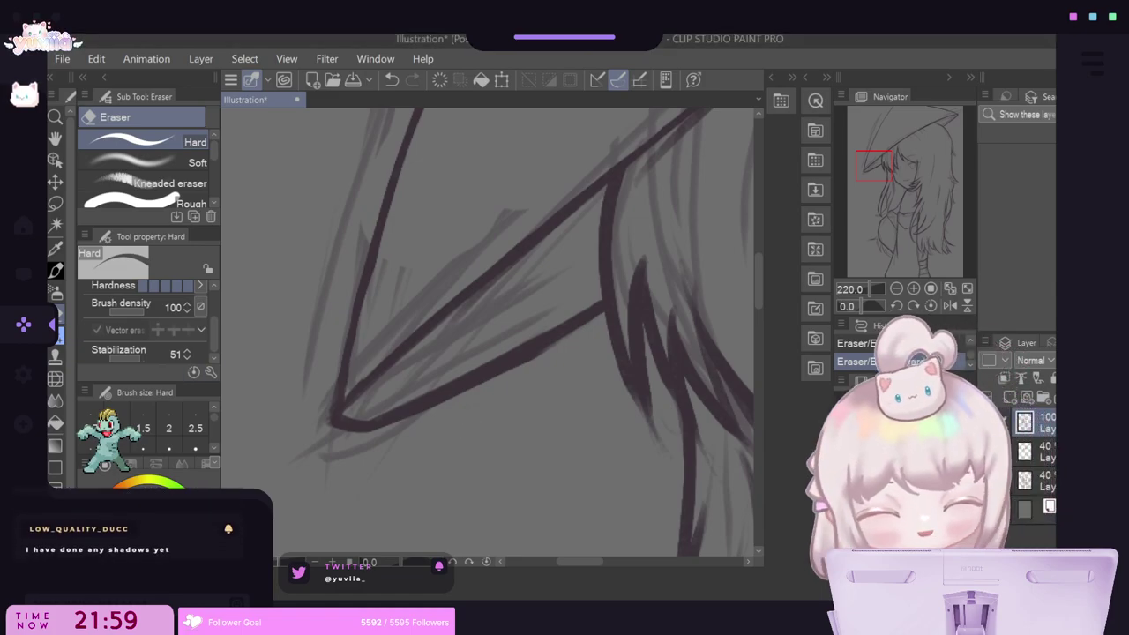
{"action": "scroll", "coordinate": [476, 330], "scroll_direction": "down", "scroll_amount": 2}
{"action": "scroll", "coordinate": [424, 359], "scroll_direction": "up", "scroll_amount": 3}
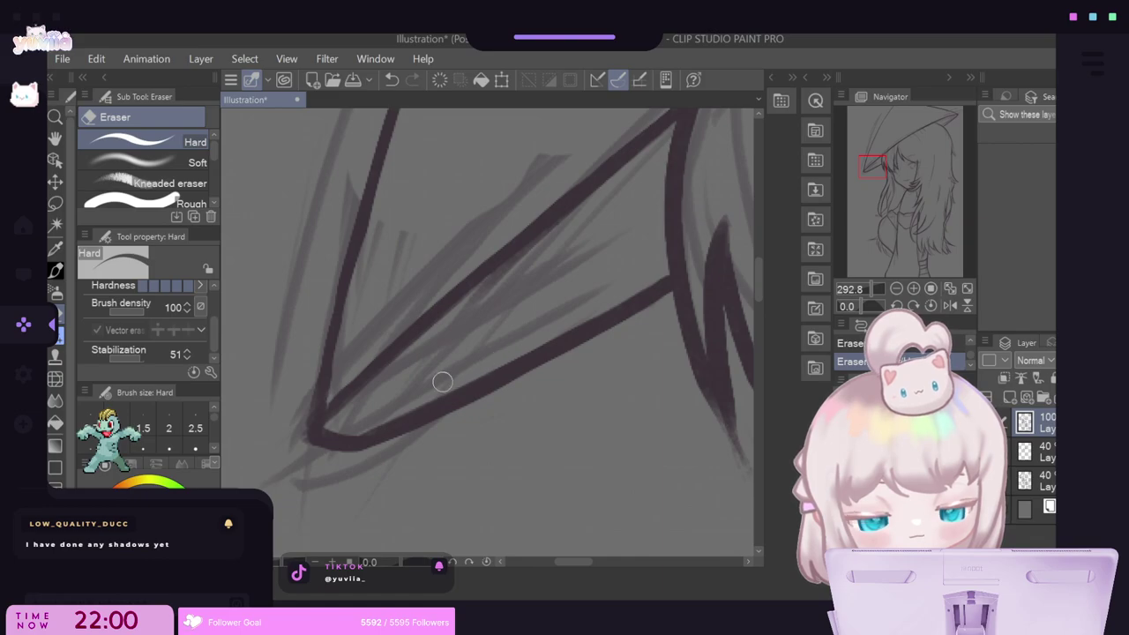
Thin the brim line above the bangs with the Hard eraser, evening out its thick stretches.
{"action": "scroll", "coordinate": [534, 308], "scroll_direction": "down", "scroll_amount": 5}
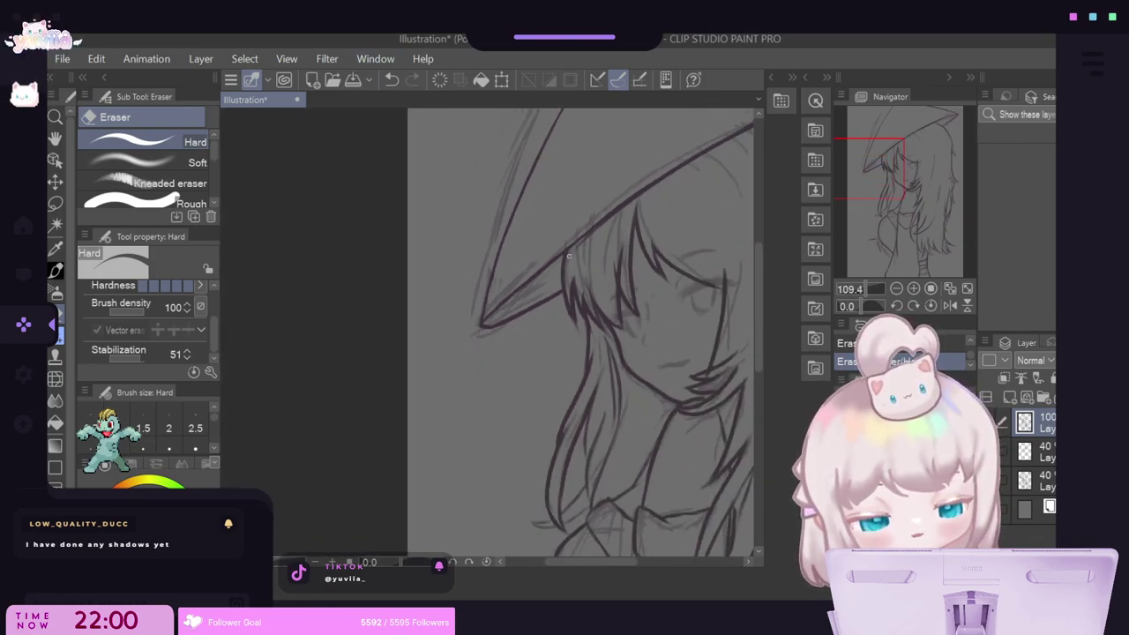
{"action": "scroll", "coordinate": [631, 203], "scroll_direction": "up", "scroll_amount": 2}
{"action": "scroll", "coordinate": [634, 203], "scroll_direction": "up", "scroll_amount": 4}
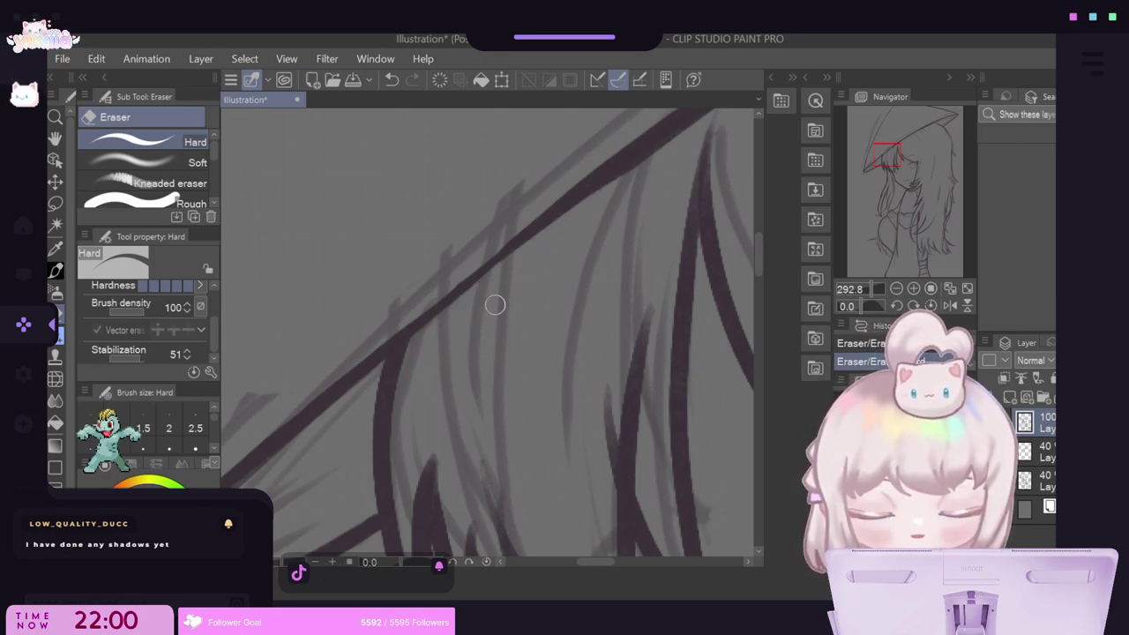
{"action": "left_click_drag", "start_coordinate": [758, 264], "coordinate": [757, 248]}
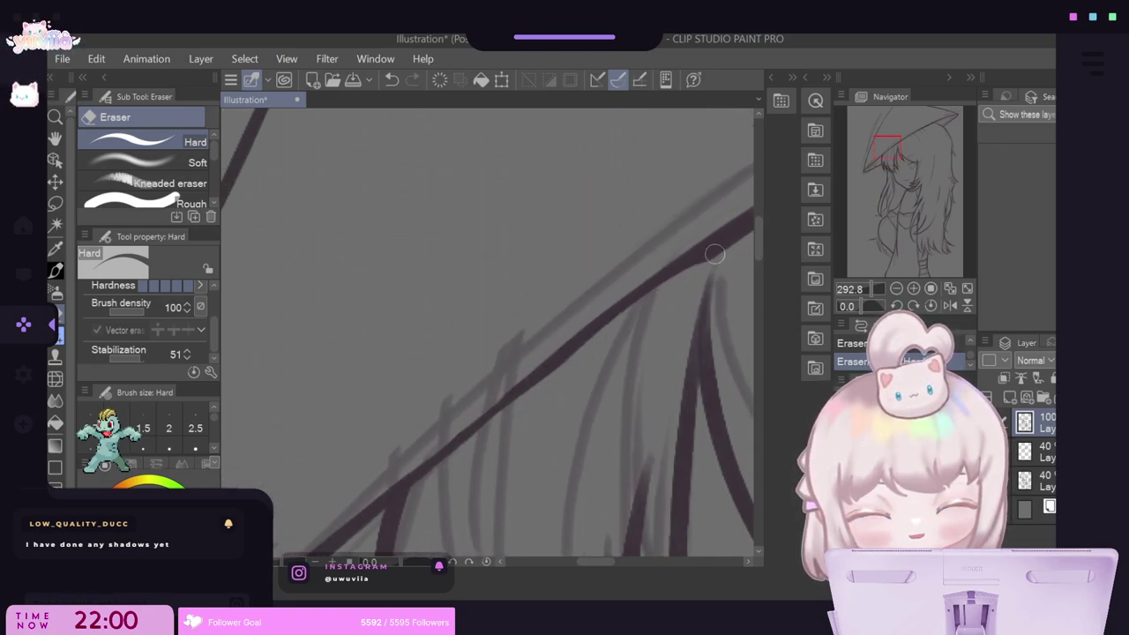
{"action": "left_click_drag", "start_coordinate": [585, 564], "coordinate": [607, 551]}
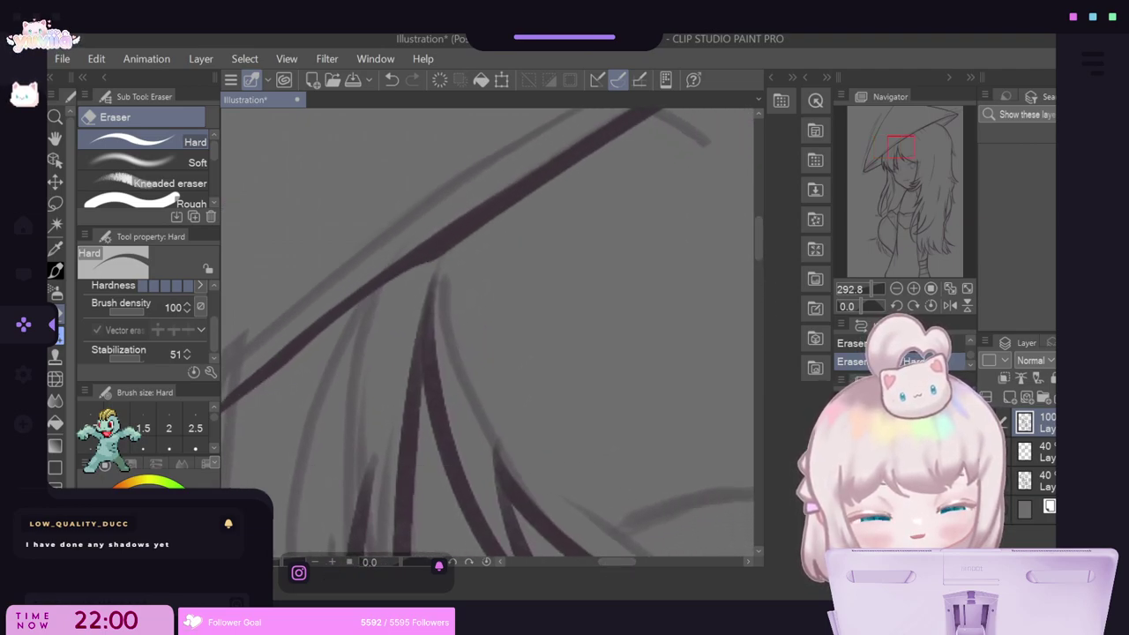
{"action": "mouse_move", "coordinate": [754, 228]}
{"action": "left_mouse_down"}
{"action": "mouse_move", "coordinate": [753, 215]}
{"action": "mouse_move", "coordinate": [738, 227]}
{"action": "left_mouse_up"}
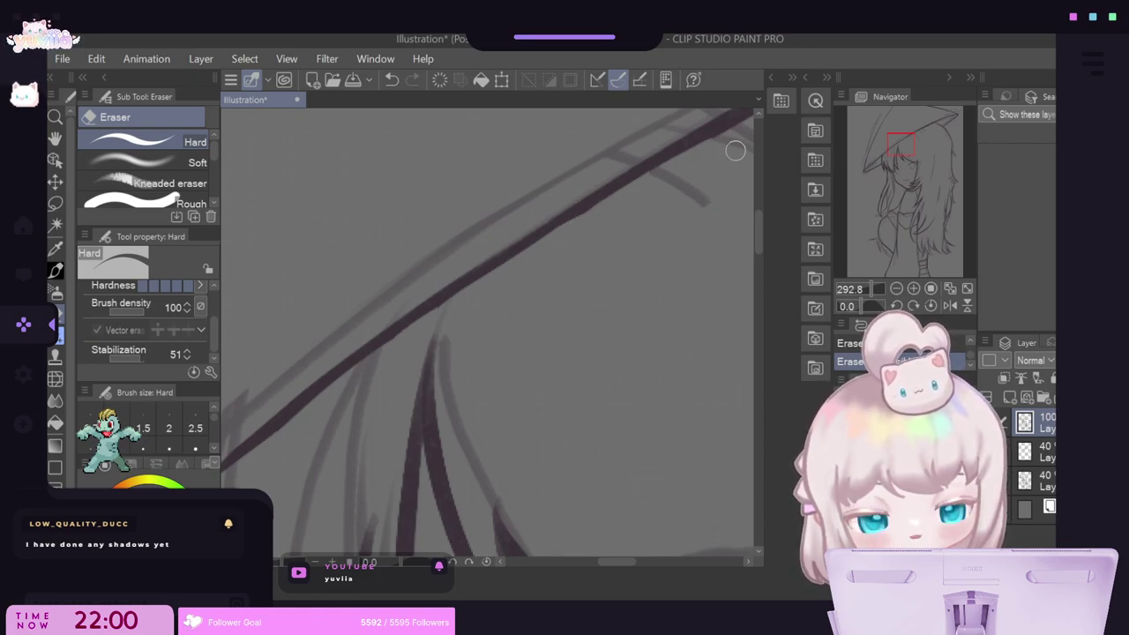
Thin the brim line from past the bangs towards the far-side hair, undoing and redoing the uneven erasure.
{"action": "scroll", "coordinate": [600, 244], "scroll_direction": "down", "scroll_amount": 6}
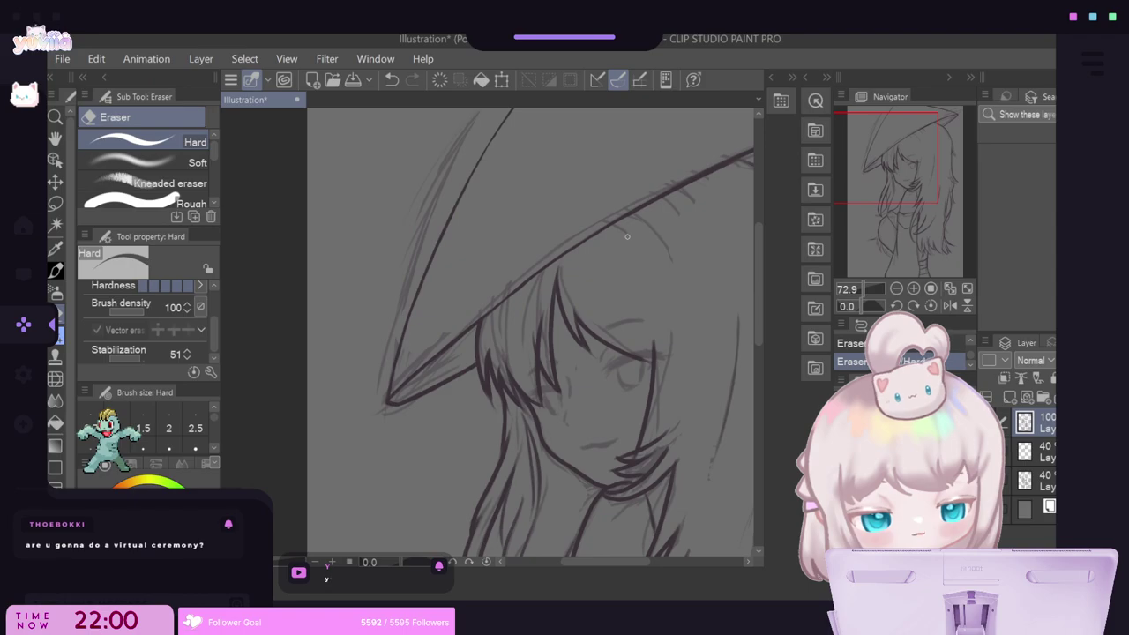
{"action": "scroll", "coordinate": [627, 236], "scroll_direction": "down", "scroll_amount": 4}
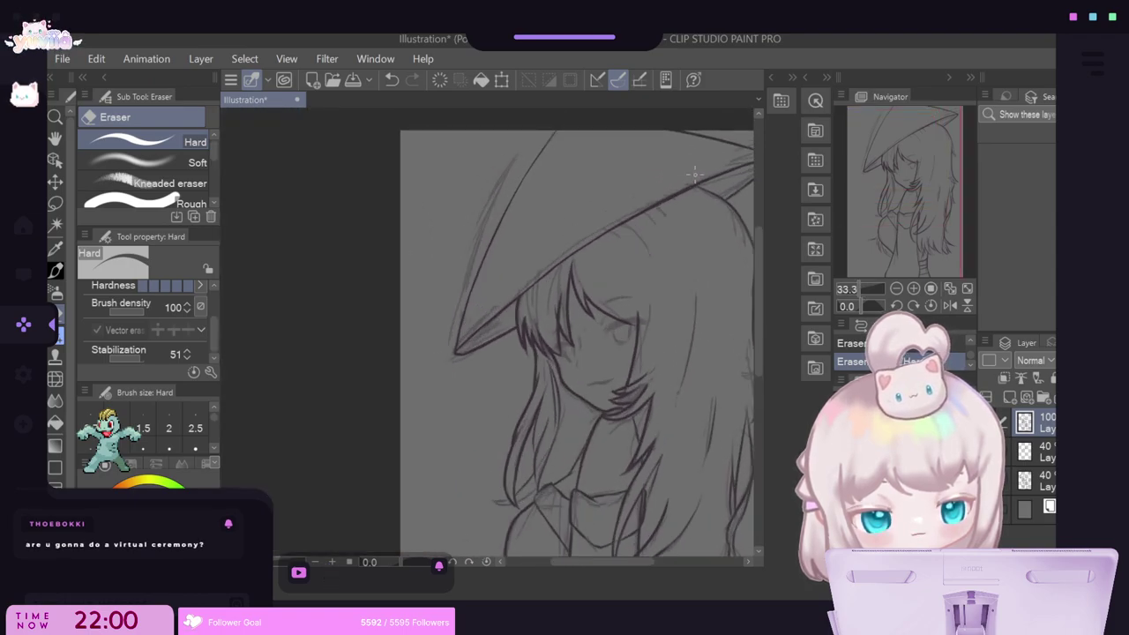
{"action": "scroll", "coordinate": [695, 173], "scroll_direction": "up", "scroll_amount": 6}
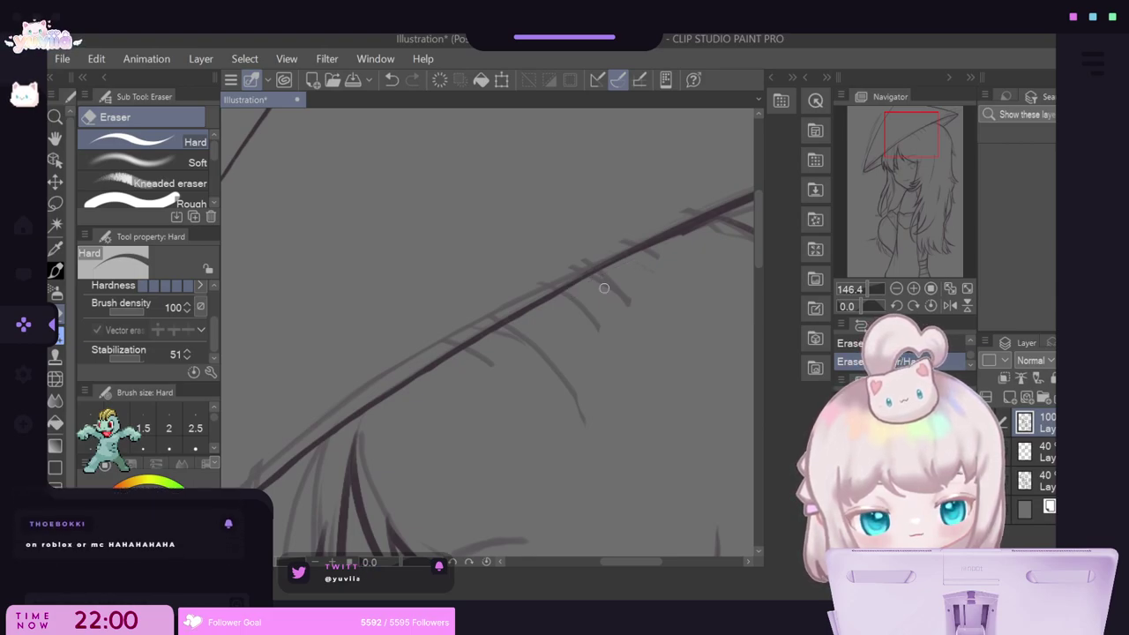
{"action": "scroll", "coordinate": [604, 287], "scroll_direction": "down", "scroll_amount": 3}
{"action": "scroll", "coordinate": [549, 290], "scroll_direction": "up", "scroll_amount": 4}
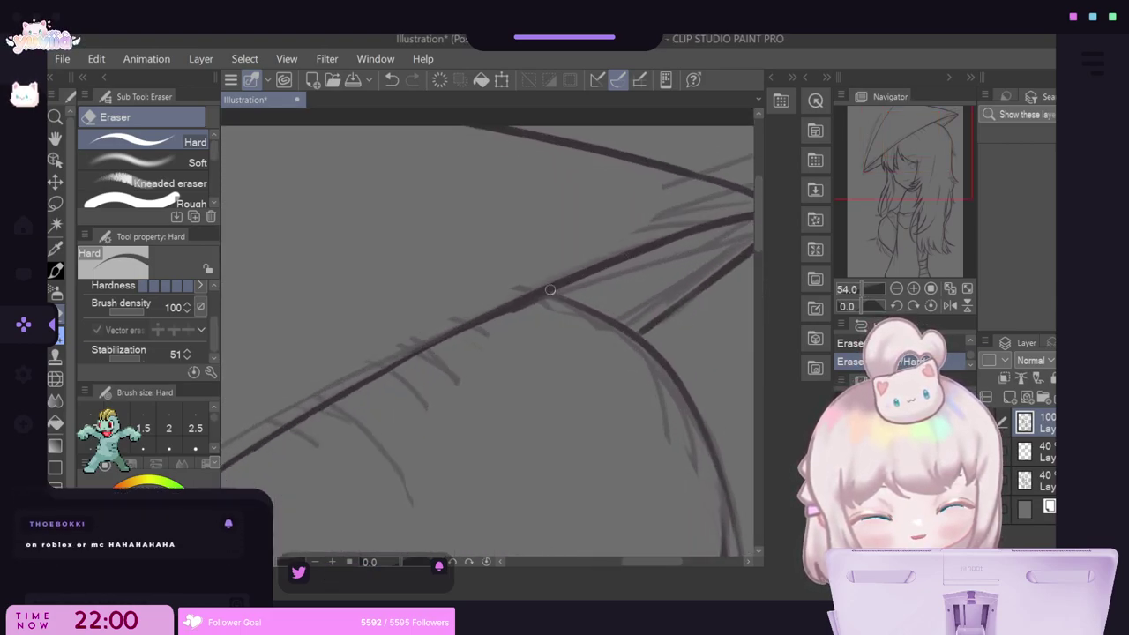
{"action": "scroll", "coordinate": [549, 289], "scroll_direction": "up", "scroll_amount": 2}
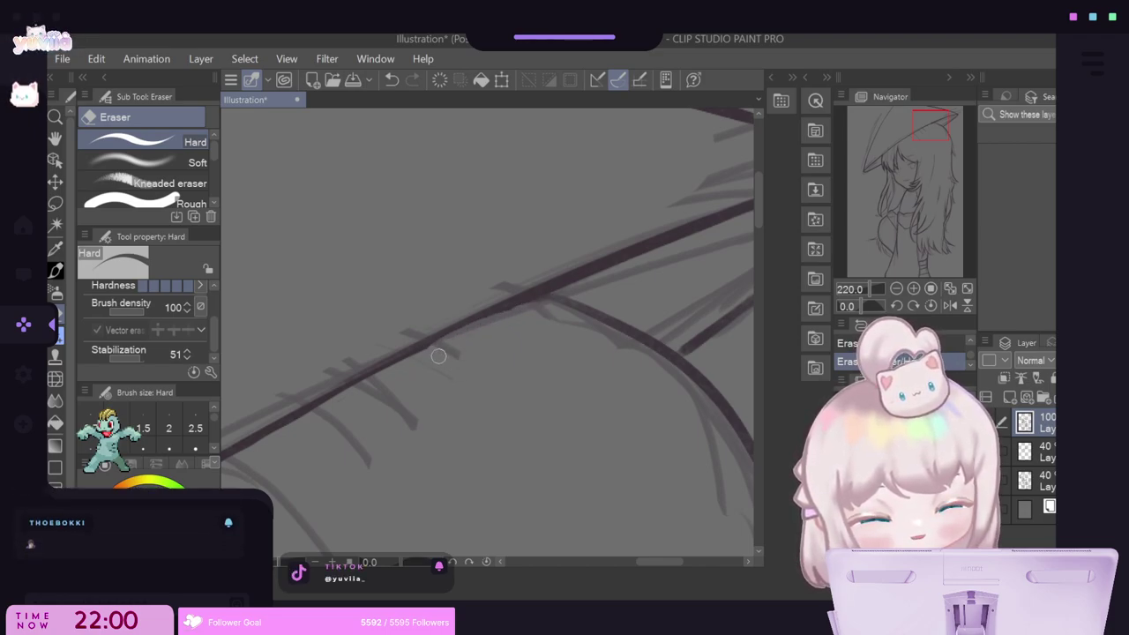
{"action": "left_click", "coordinate": [393, 80]}
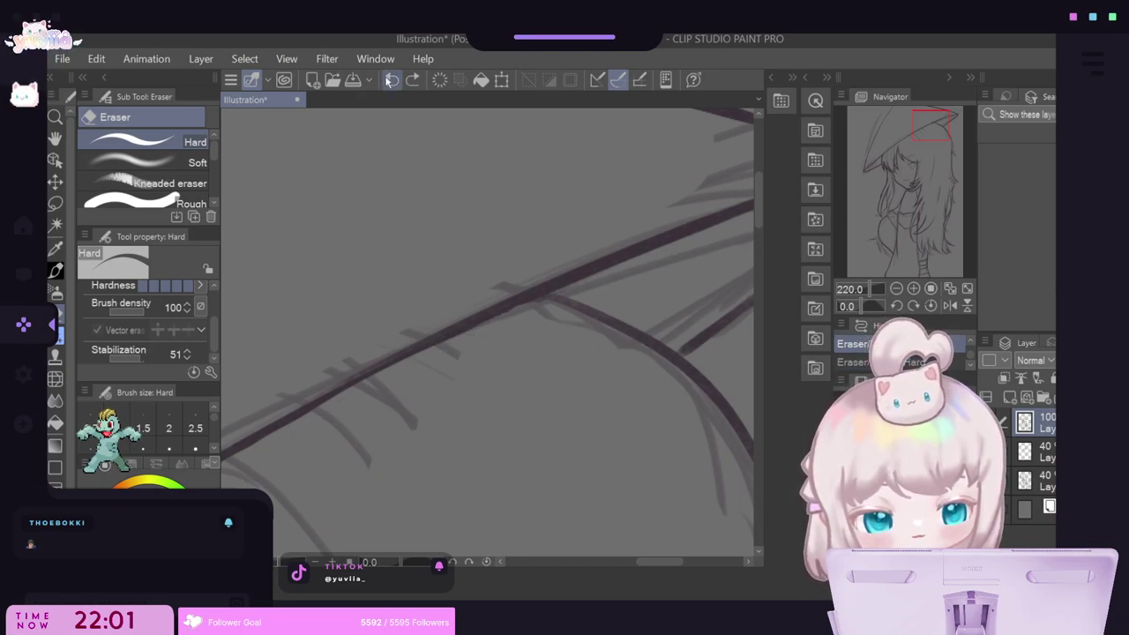
{"action": "left_click_drag", "start_coordinate": [431, 352], "coordinate": [489, 327]}
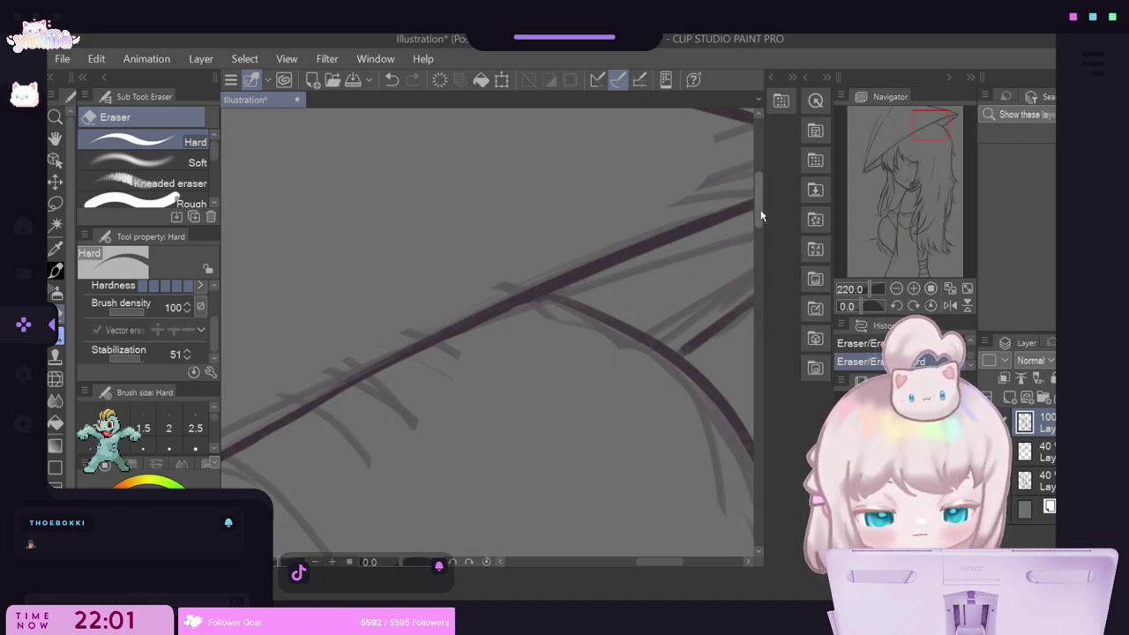
Thin the brim line from where it meets the far-side hair out to the hat's far tip.
{"action": "left_click_drag", "start_coordinate": [761, 215], "coordinate": [762, 192]}
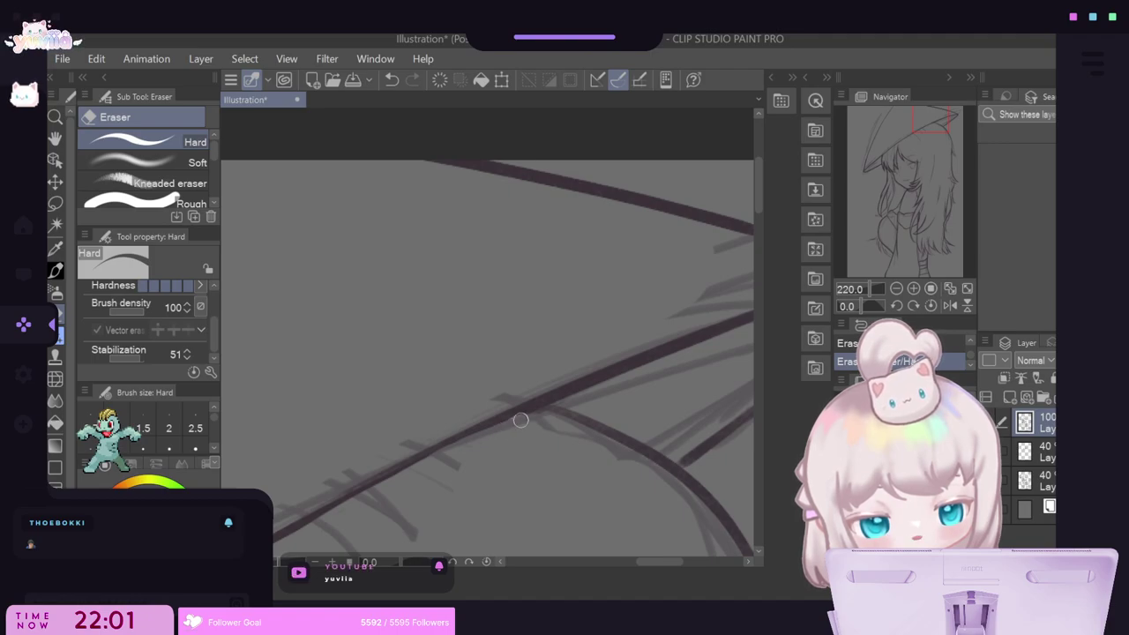
{"action": "left_click", "coordinate": [389, 81]}
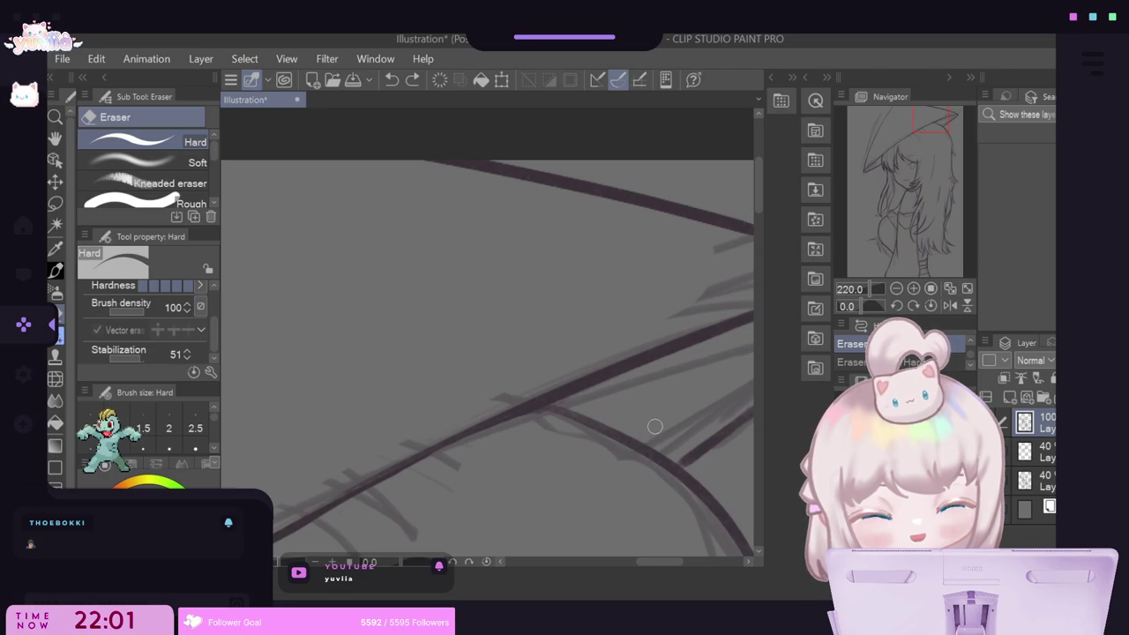
{"action": "scroll", "coordinate": [496, 340], "scroll_direction": "down", "scroll_amount": 4}
{"action": "scroll", "coordinate": [671, 361], "scroll_direction": "up", "scroll_amount": 4}
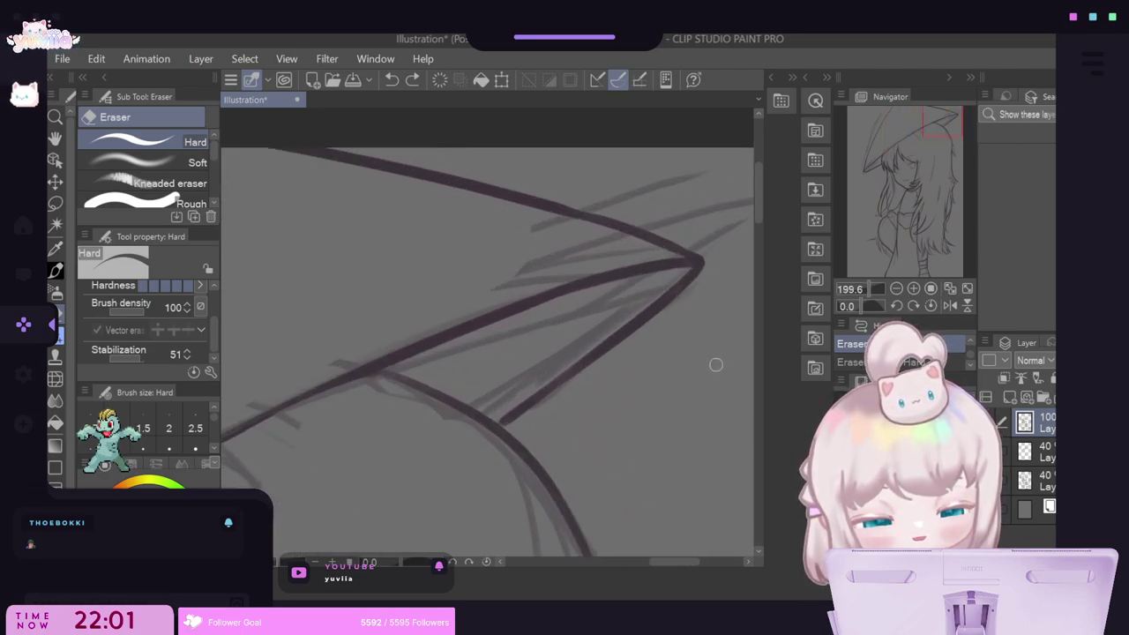
{"action": "key", "text": "ctrl+y"}
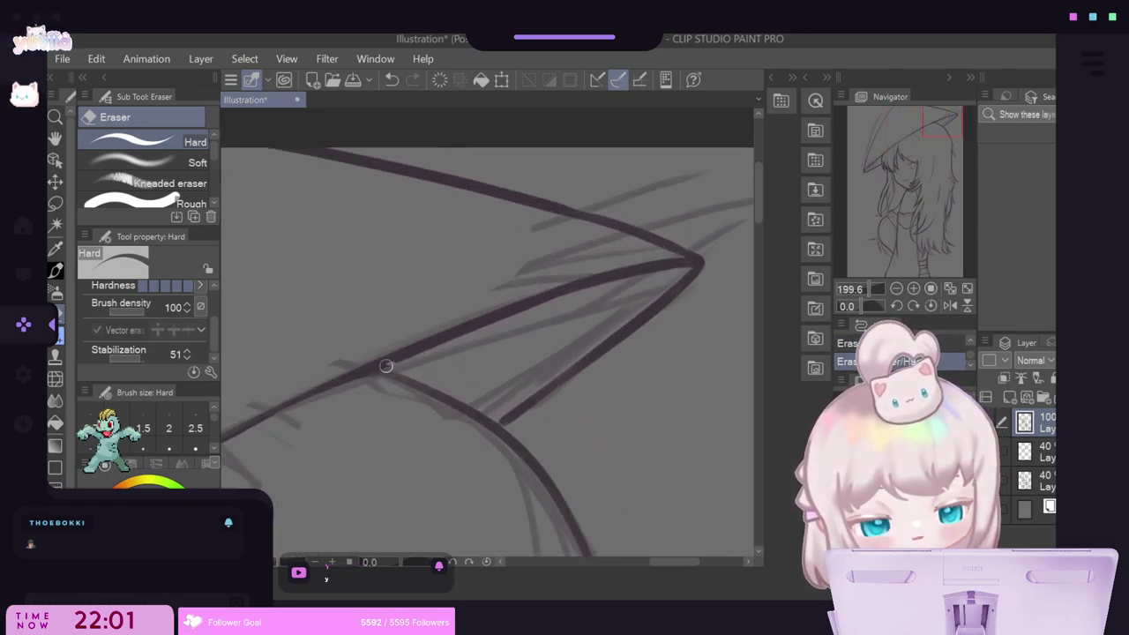
{"action": "left_click_drag", "start_coordinate": [385, 369], "coordinate": [517, 325]}
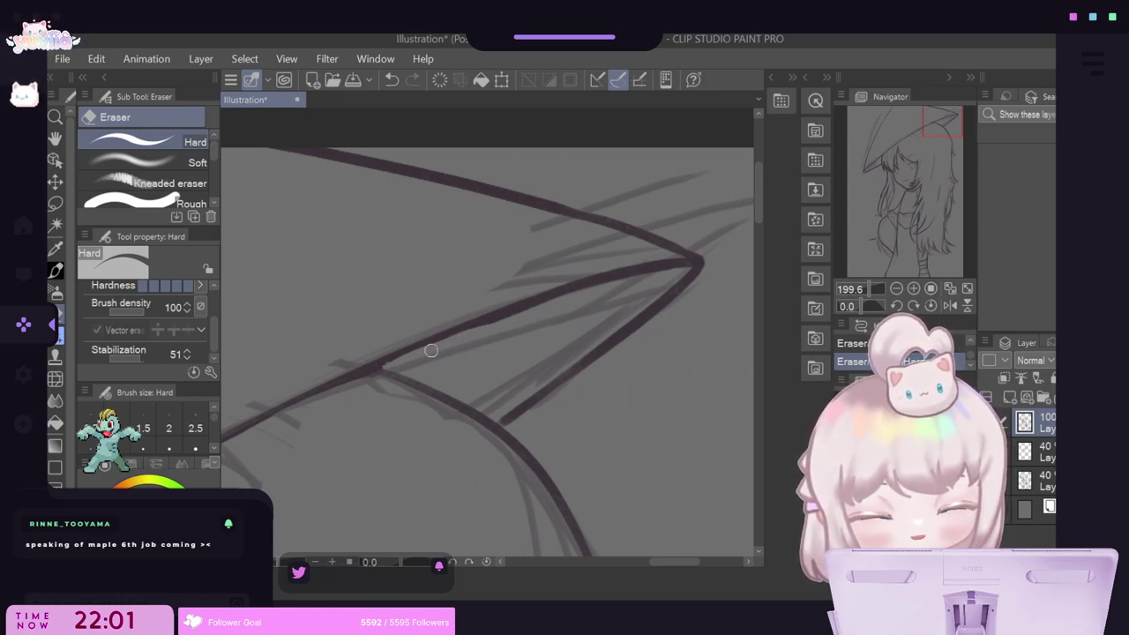
{"action": "left_click_drag", "start_coordinate": [432, 350], "coordinate": [556, 305]}
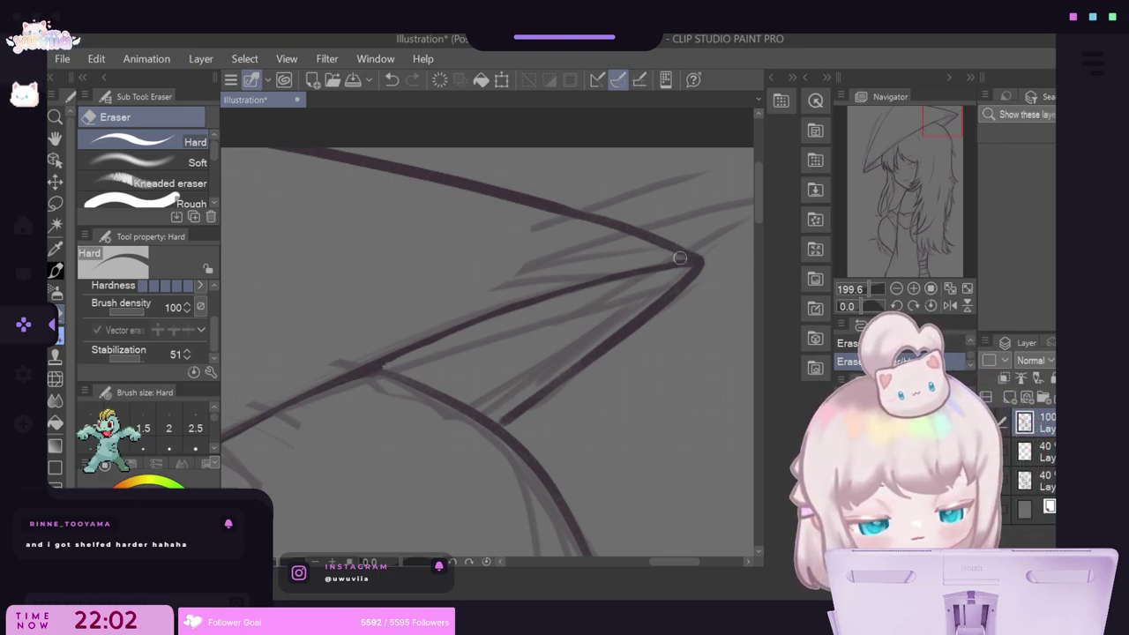
Thin the hat's upper outline leading to the far tip and the underside line running back to the hair.
{"action": "mouse_move", "coordinate": [261, 150]}
{"action": "left_mouse_down"}
{"action": "mouse_move", "coordinate": [367, 165]}
{"action": "mouse_move", "coordinate": [642, 242]}
{"action": "left_mouse_up"}
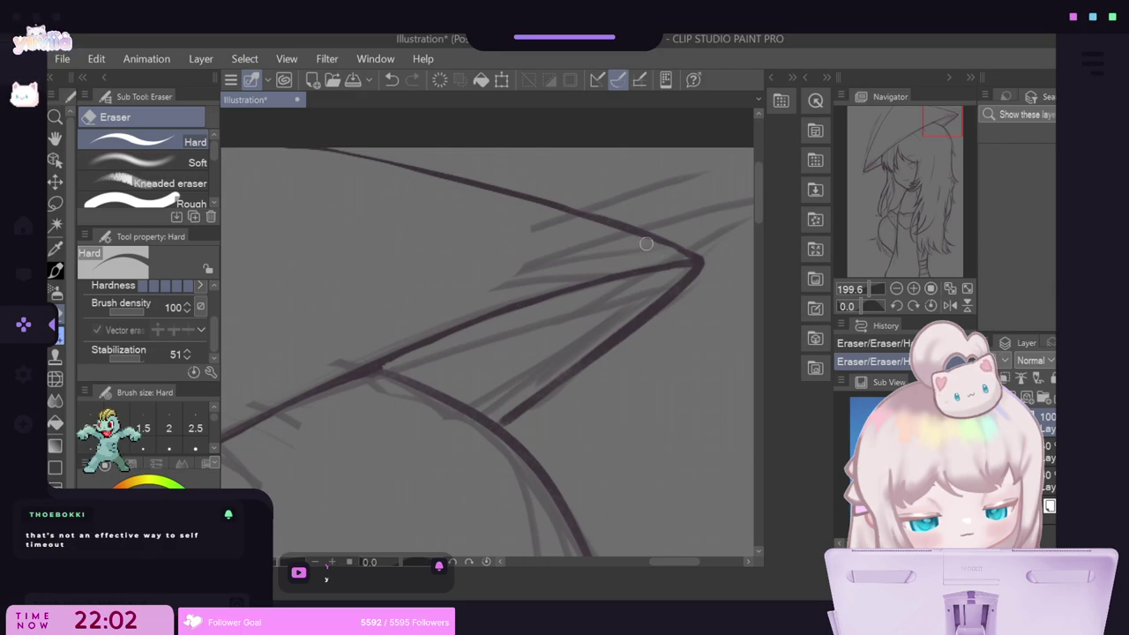
{"action": "left_click", "coordinate": [392, 80]}
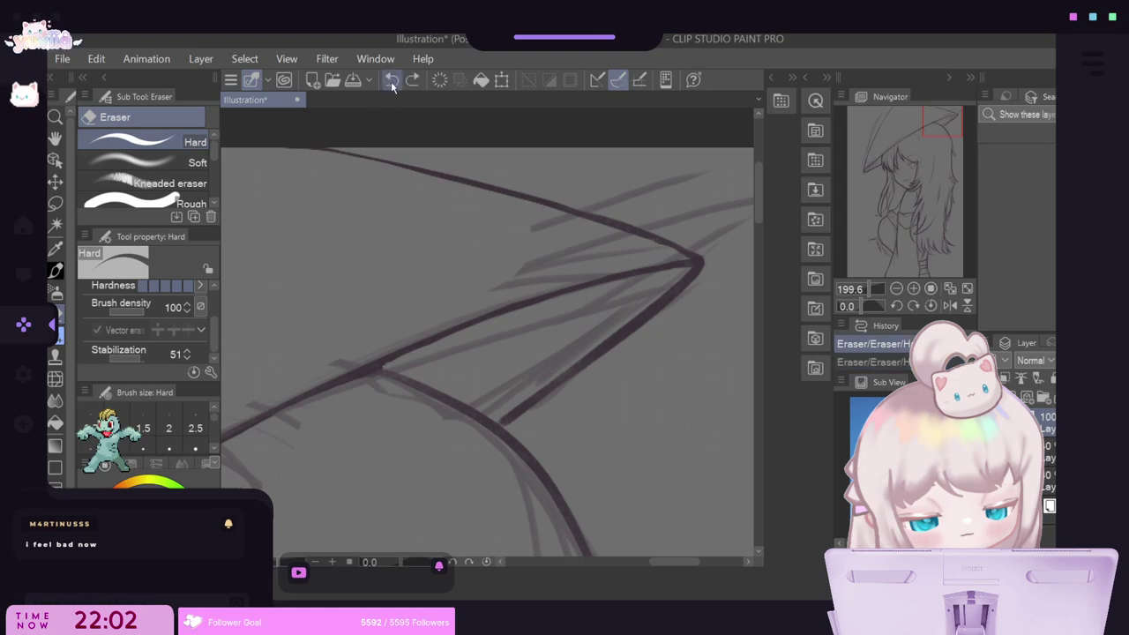
{"action": "key", "text": "ctrl+y"}
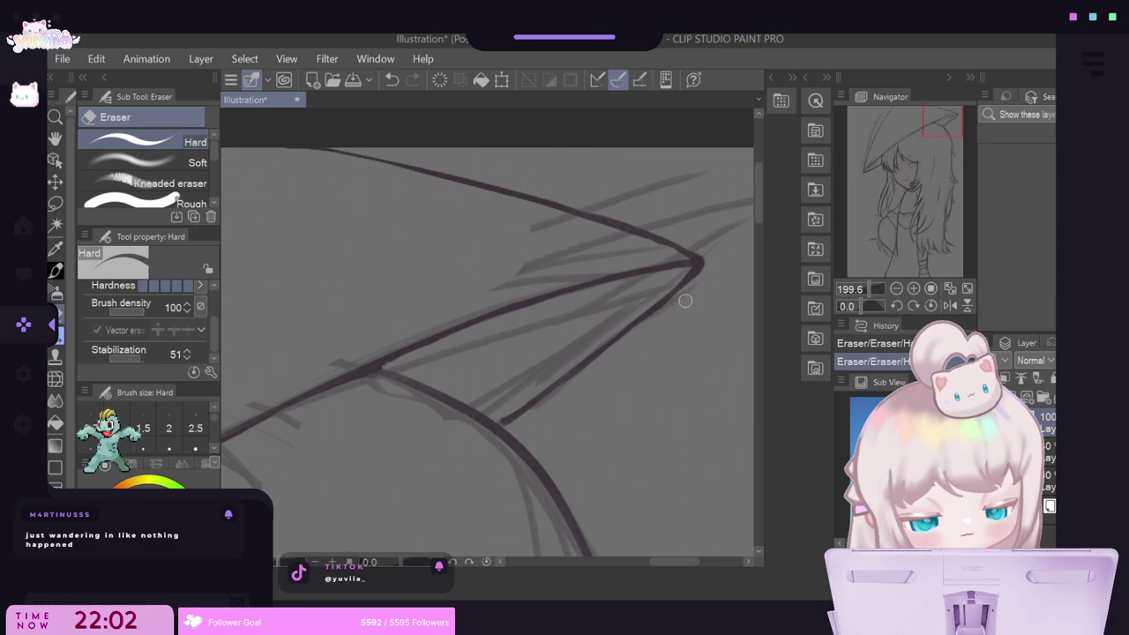
Thin the curved hair outline below the hat's far tip with the Hard eraser, and hide the rough sketch.
{"action": "mouse_move", "coordinate": [757, 222]}
{"action": "left_mouse_down"}
{"action": "mouse_move", "coordinate": [754, 233]}
{"action": "mouse_move", "coordinate": [754, 223]}
{"action": "left_mouse_up"}
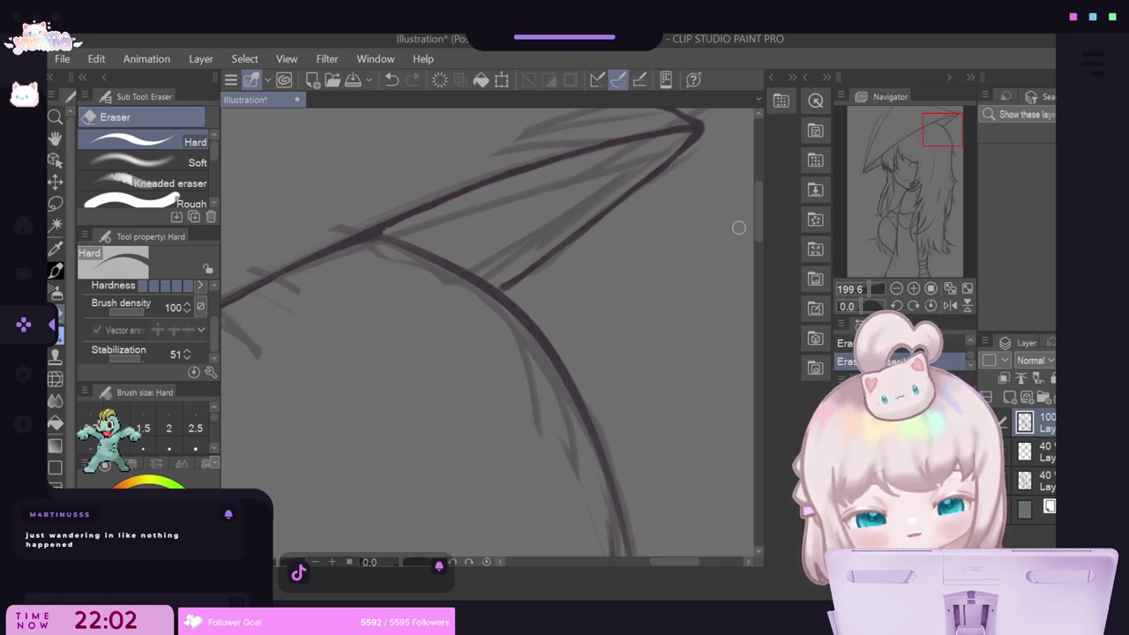
{"action": "scroll", "coordinate": [571, 258], "scroll_direction": "down", "scroll_amount": 1}
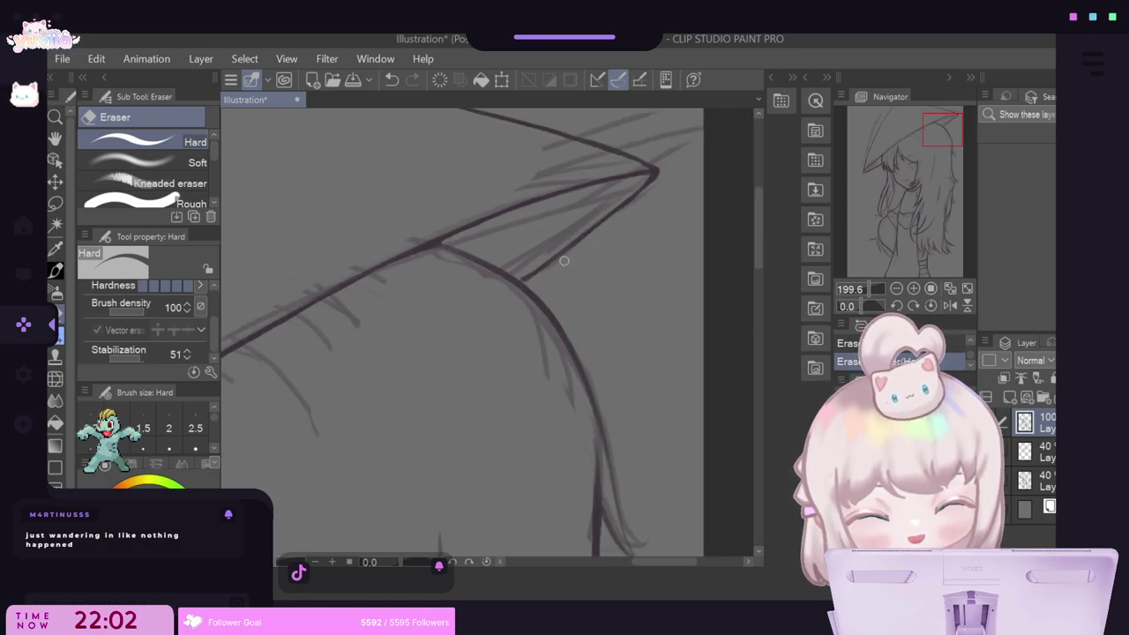
{"action": "scroll", "coordinate": [567, 278], "scroll_direction": "down", "scroll_amount": 1}
{"action": "scroll", "coordinate": [543, 340], "scroll_direction": "up", "scroll_amount": 2}
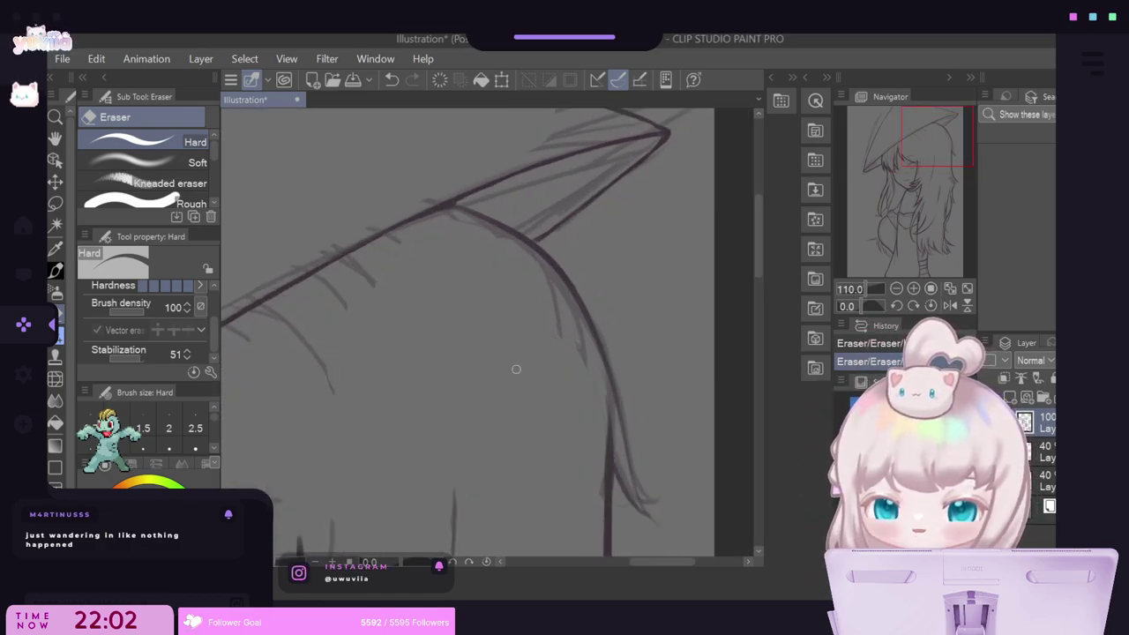
{"action": "scroll", "coordinate": [486, 397], "scroll_direction": "down", "scroll_amount": 3}
{"action": "scroll", "coordinate": [494, 450], "scroll_direction": "up", "scroll_amount": 2}
{"action": "scroll", "coordinate": [511, 324], "scroll_direction": "up", "scroll_amount": 4}
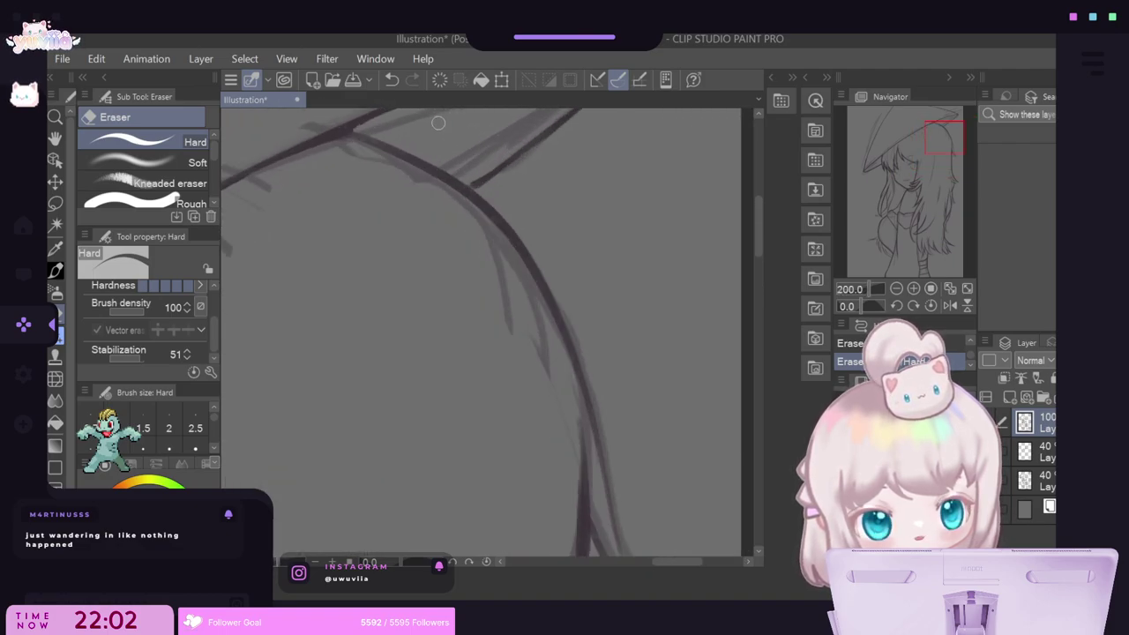
{"action": "key", "text": "p"}
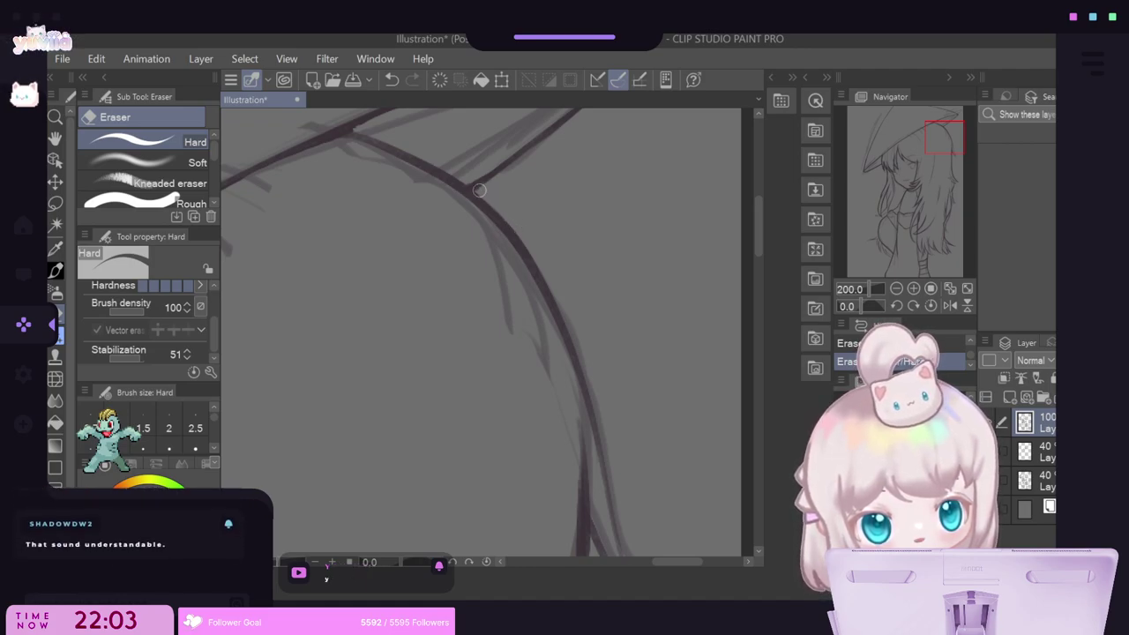
{"action": "mouse_move", "coordinate": [479, 191]}
{"action": "left_mouse_down"}
{"action": "mouse_move", "coordinate": [528, 240]}
{"action": "mouse_move", "coordinate": [549, 285]}
{"action": "left_mouse_up"}
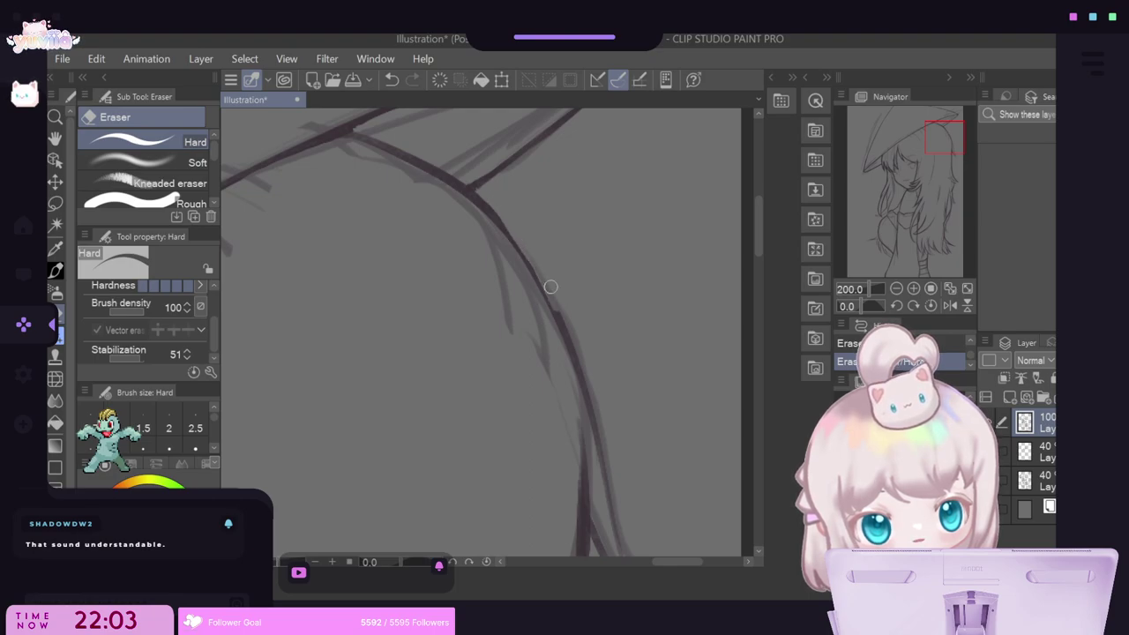
{"action": "left_click", "coordinate": [392, 80]}
{"action": "left_click_drag", "start_coordinate": [494, 202], "coordinate": [571, 316]}
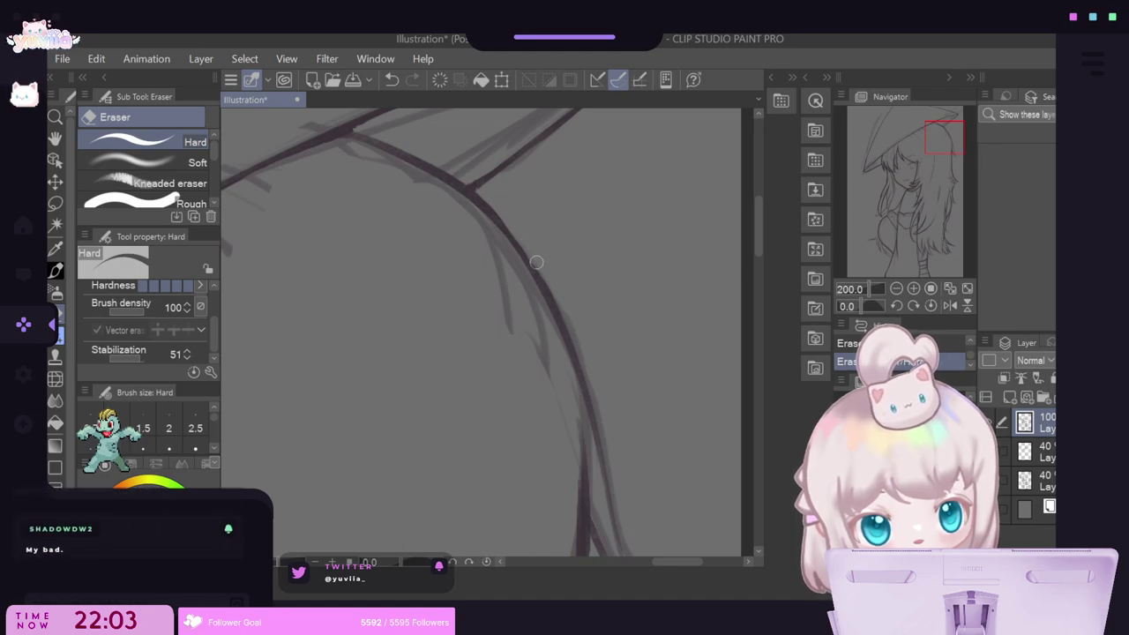
{"action": "left_click_drag", "start_coordinate": [535, 260], "coordinate": [579, 341]}
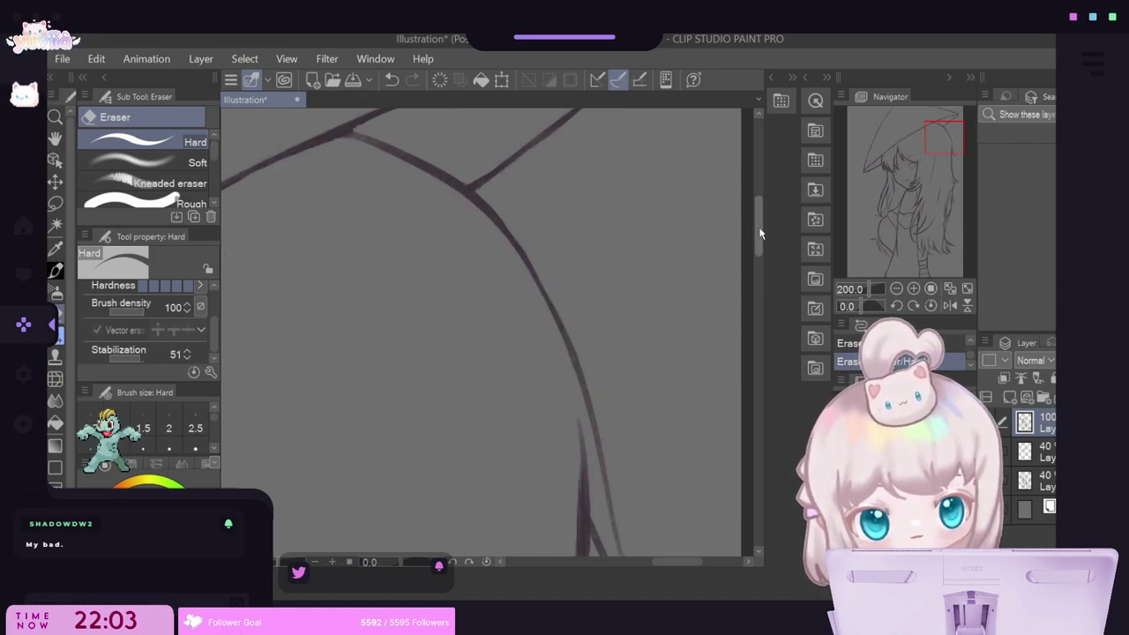
{"action": "left_click_drag", "start_coordinate": [760, 234], "coordinate": [760, 251]}
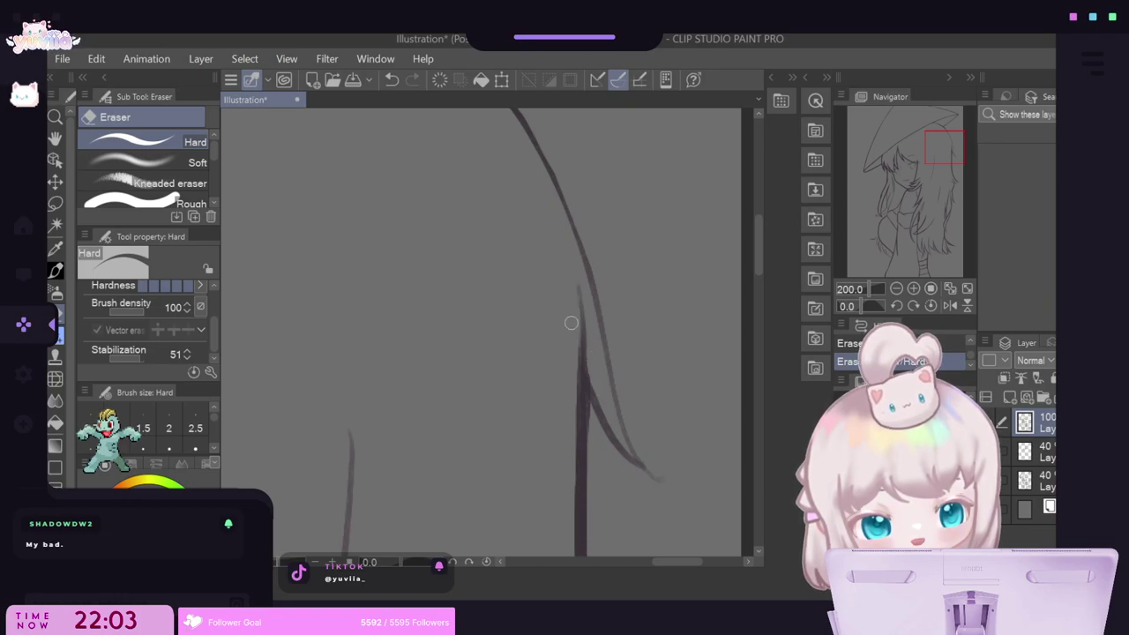
Thin the long far-side hair outline running down from the split strand below the hat with the Hard eraser.
{"action": "mouse_move", "coordinate": [574, 313]}
{"action": "left_mouse_down"}
{"action": "mouse_move", "coordinate": [578, 383]}
{"action": "mouse_move", "coordinate": [565, 479]}
{"action": "left_mouse_up"}
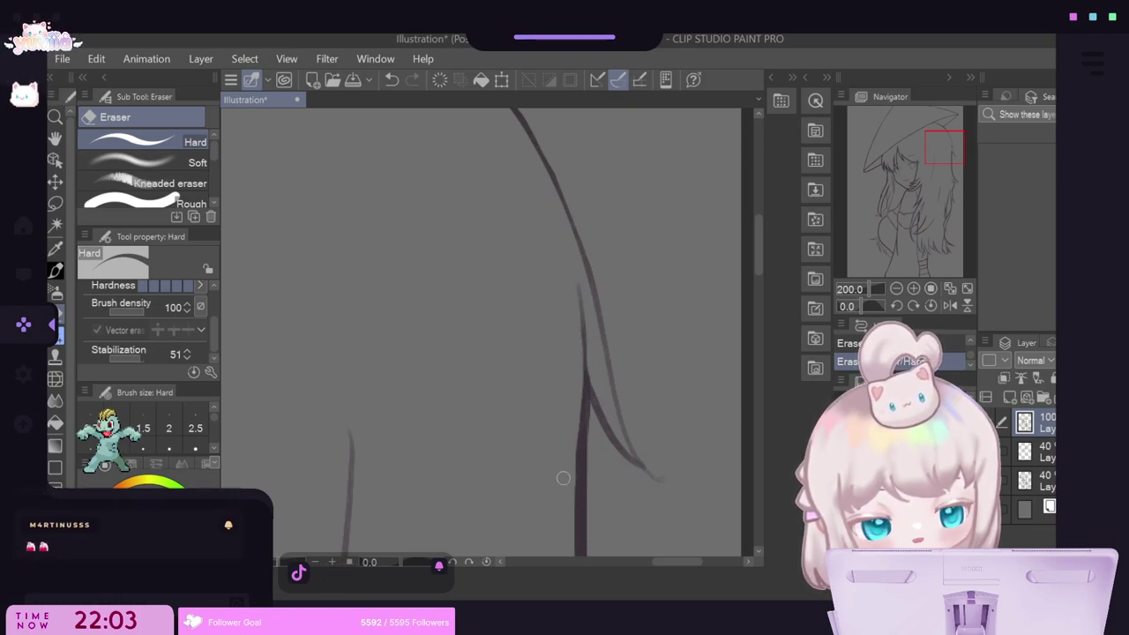
{"action": "left_click_drag", "start_coordinate": [757, 252], "coordinate": [756, 273]}
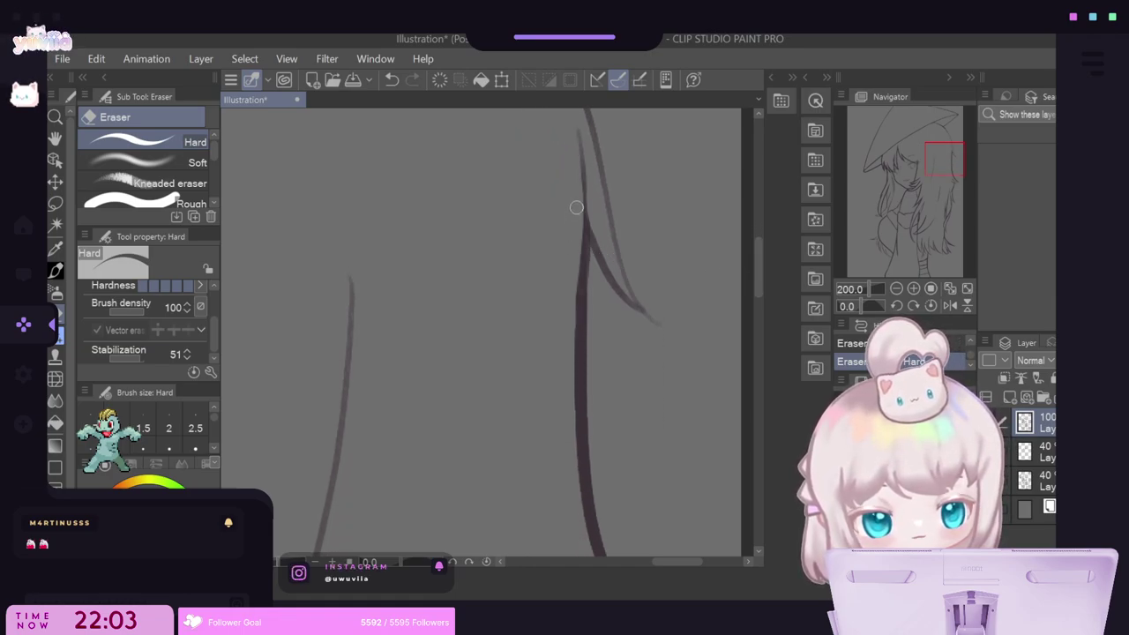
{"action": "left_click_drag", "start_coordinate": [578, 209], "coordinate": [572, 434]}
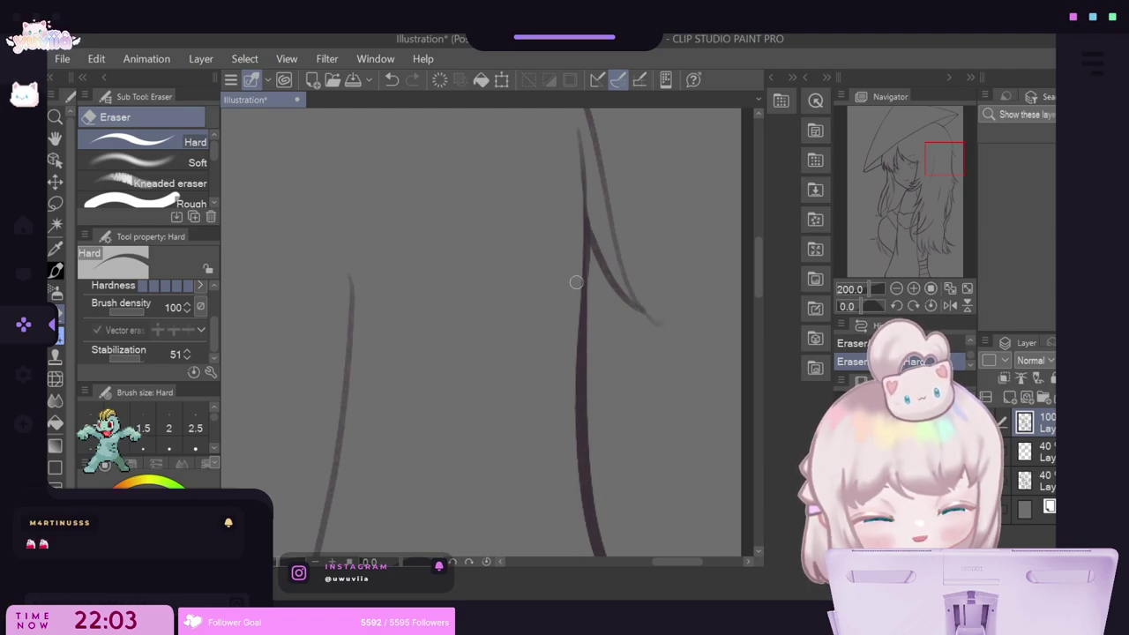
{"action": "left_click_drag", "start_coordinate": [575, 284], "coordinate": [586, 527]}
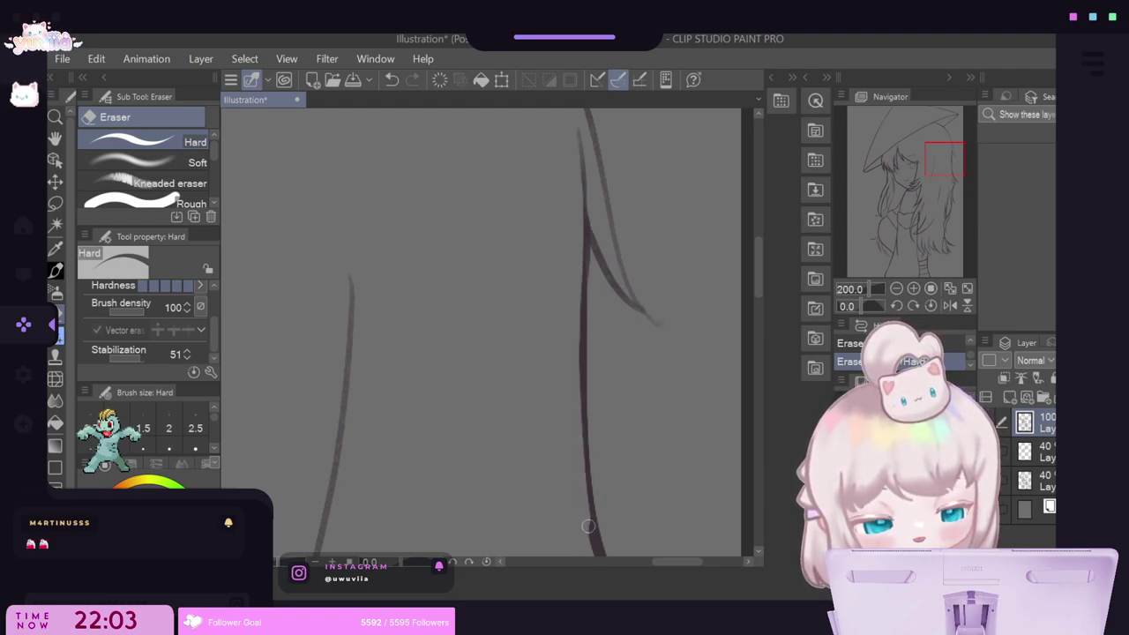
Thin the lower curve of the far-side hair outline towards its outward-flicked tip, undoing the last erasure at the tip.
{"action": "left_click_drag", "start_coordinate": [758, 289], "coordinate": [758, 320]}
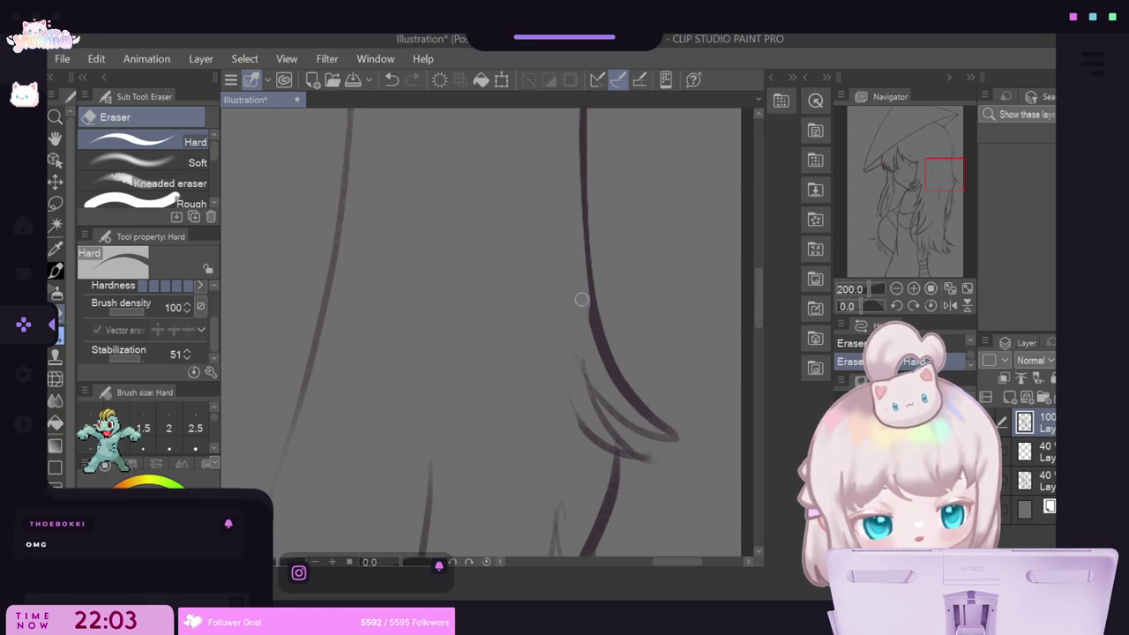
{"action": "left_click_drag", "start_coordinate": [584, 290], "coordinate": [606, 373]}
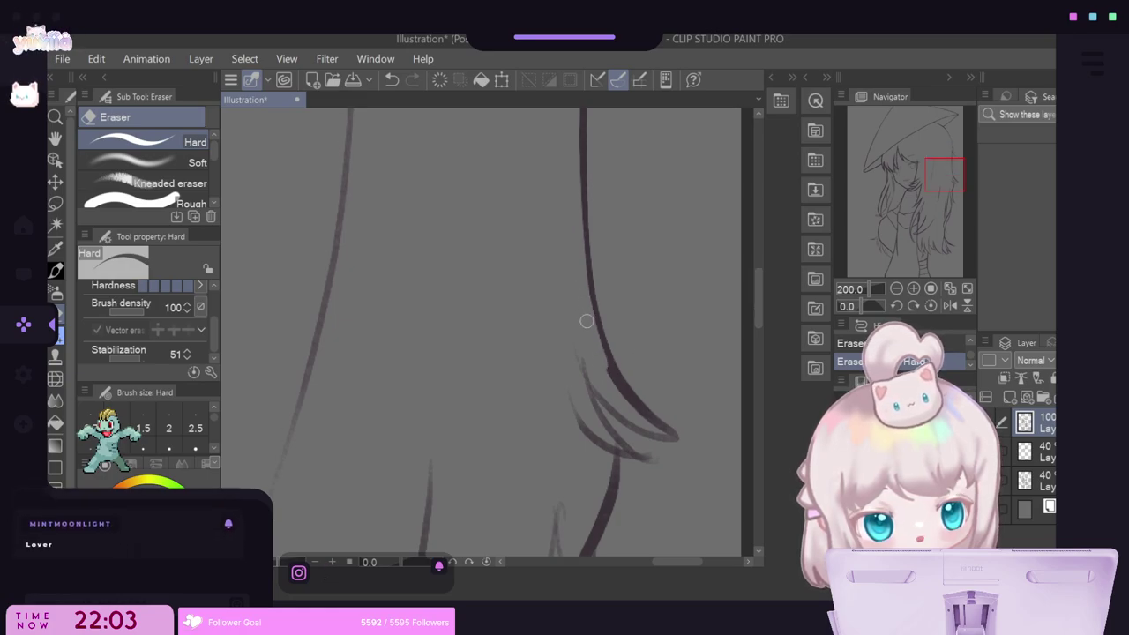
{"action": "mouse_move", "coordinate": [587, 321]}
{"action": "left_mouse_down"}
{"action": "mouse_move", "coordinate": [618, 398]}
{"action": "mouse_move", "coordinate": [619, 389]}
{"action": "left_mouse_up"}
{"action": "left_click_drag", "start_coordinate": [595, 346], "coordinate": [644, 424]}
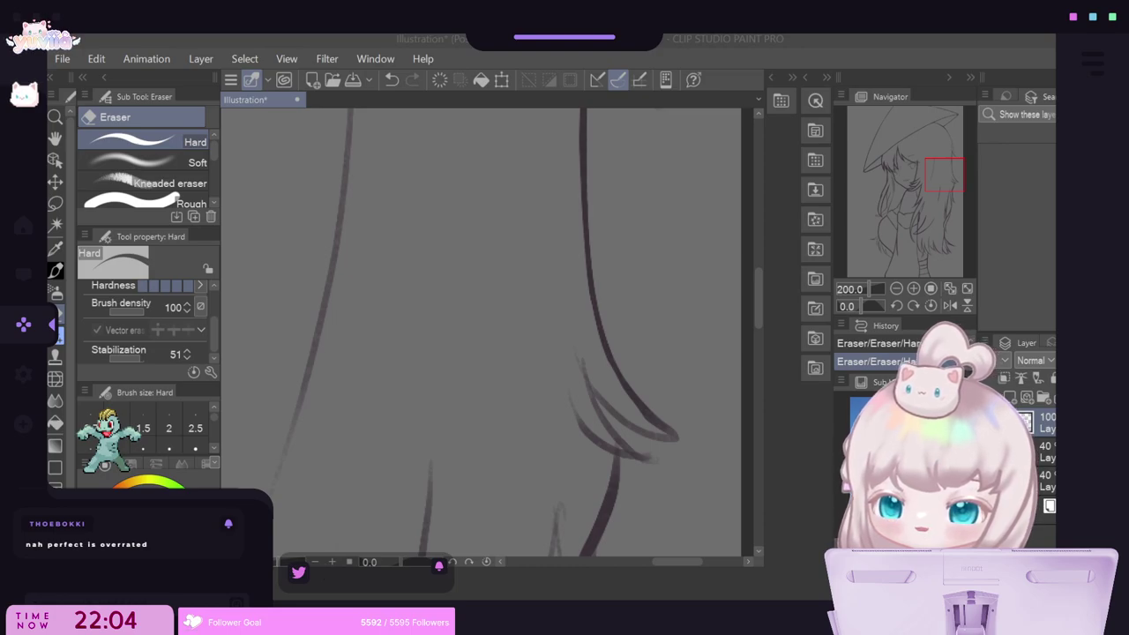
{"action": "left_click", "coordinate": [361, 432]}
{"action": "scroll", "coordinate": [528, 291], "scroll_direction": "up", "scroll_amount": 2}
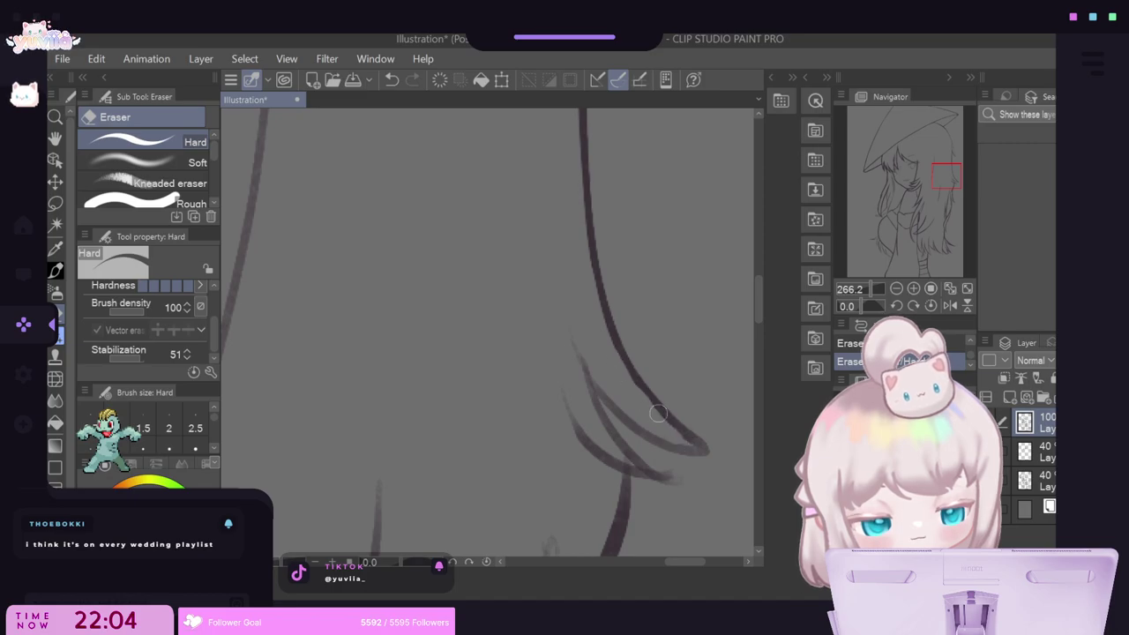
{"action": "left_click_drag", "start_coordinate": [634, 389], "coordinate": [691, 444]}
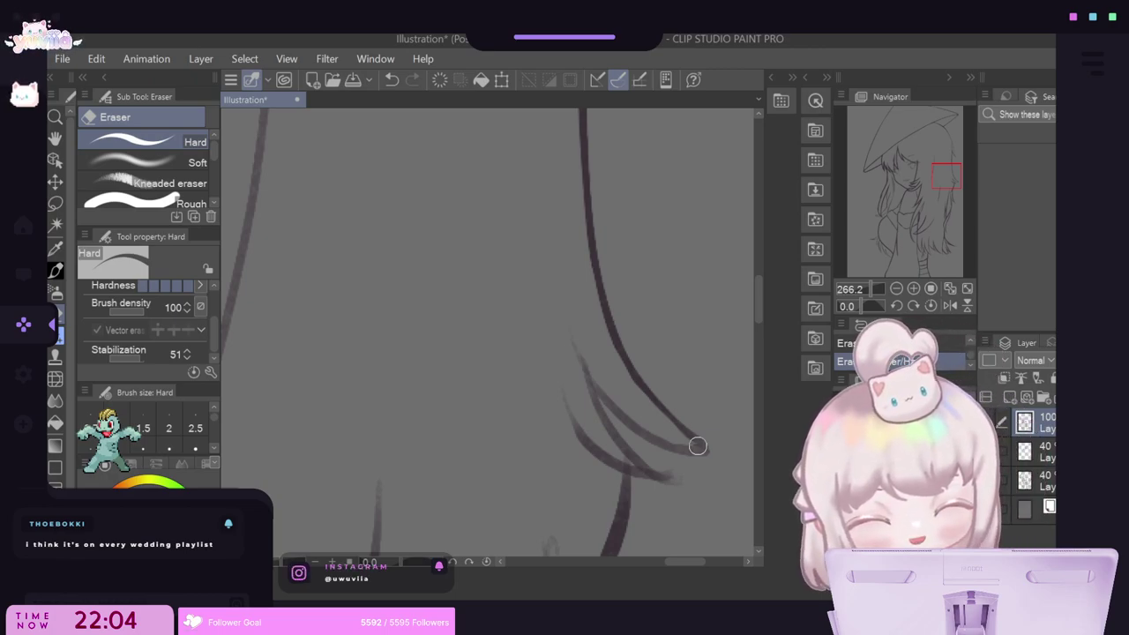
{"action": "key", "text": "ctrl+z"}
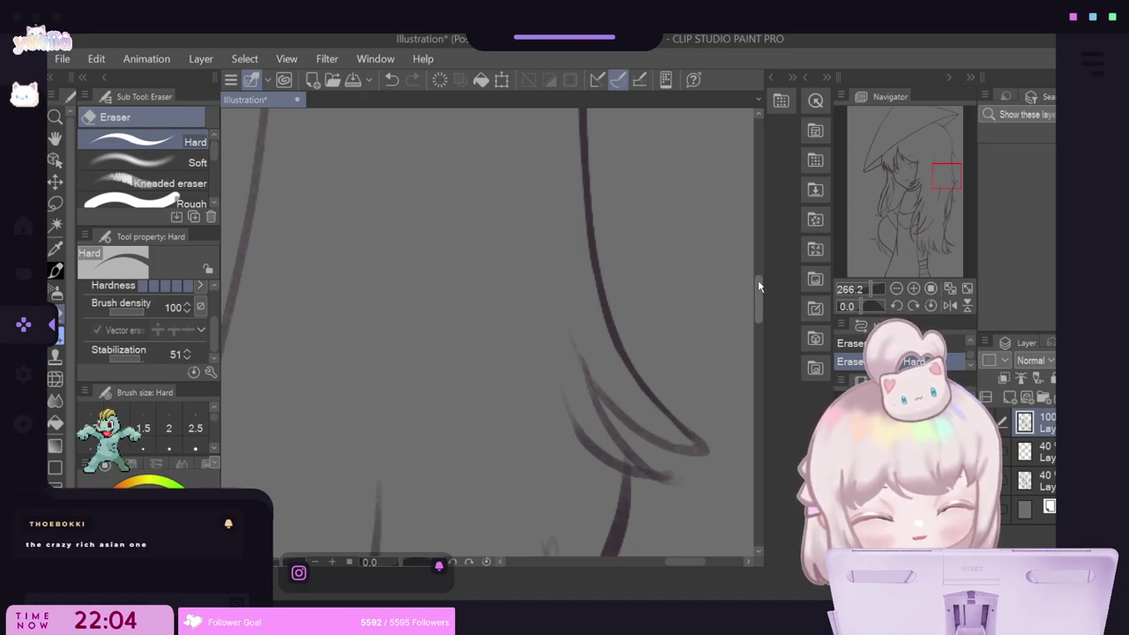
Sharpen the small inner strands of the flick and thin the curved outline directly beneath them.
{"action": "scroll", "coordinate": [758, 279], "scroll_direction": "down", "scroll_amount": 3}
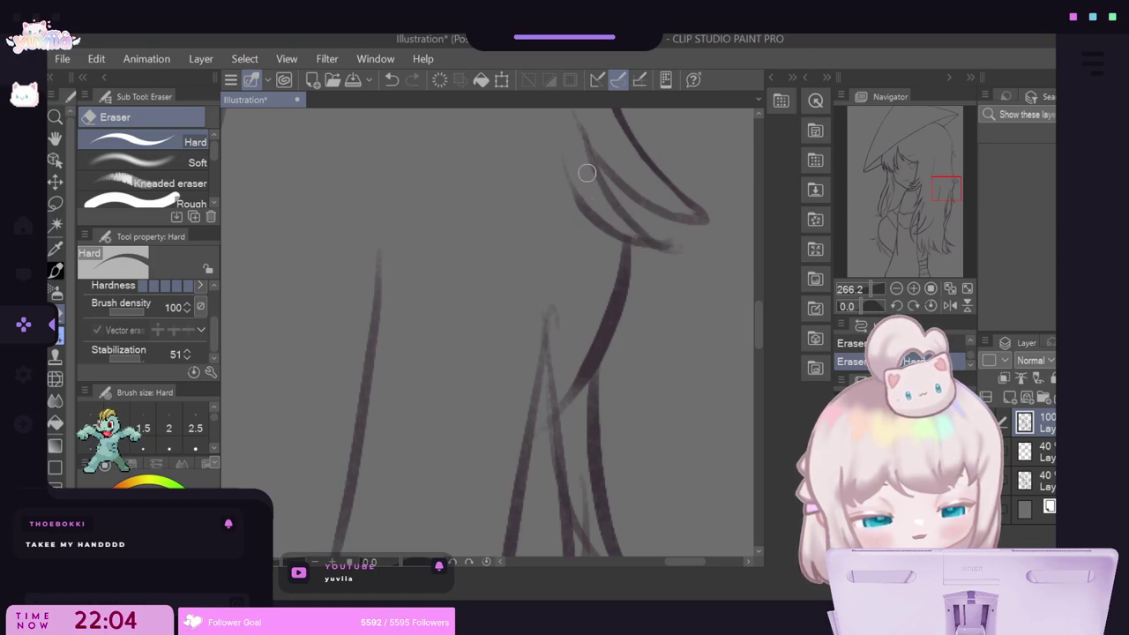
{"action": "mouse_move", "coordinate": [579, 141]}
{"action": "left_mouse_down"}
{"action": "mouse_move", "coordinate": [615, 215]}
{"action": "mouse_move", "coordinate": [644, 240]}
{"action": "left_mouse_up"}
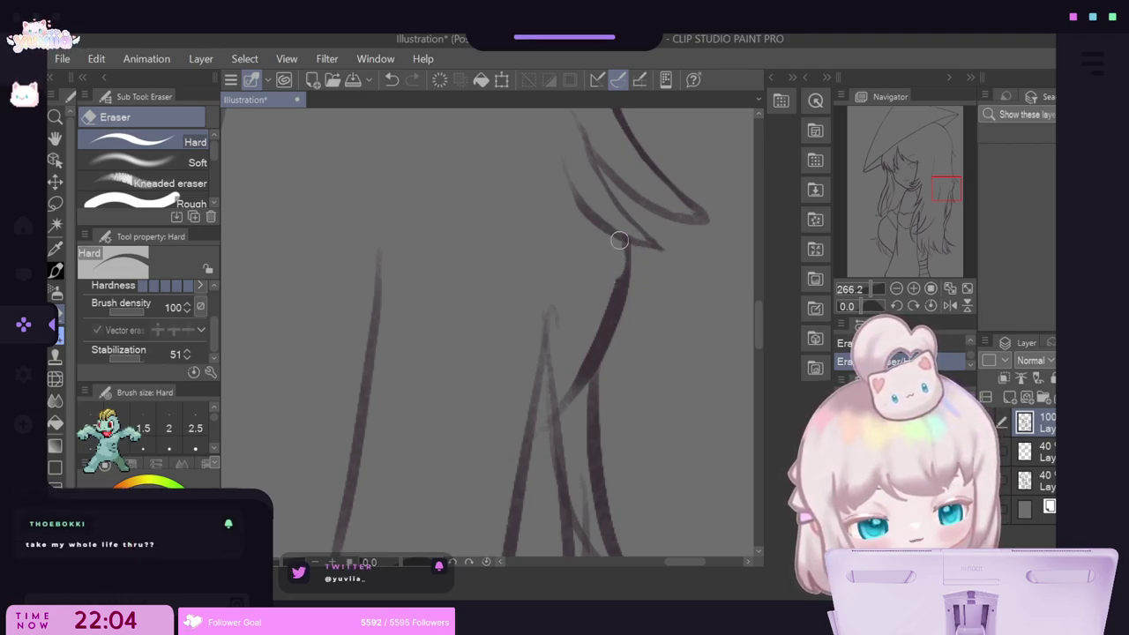
{"action": "mouse_move", "coordinate": [619, 240]}
{"action": "left_mouse_down"}
{"action": "mouse_move", "coordinate": [608, 309]}
{"action": "mouse_move", "coordinate": [568, 377]}
{"action": "mouse_move", "coordinate": [581, 363]}
{"action": "mouse_move", "coordinate": [569, 410]}
{"action": "left_mouse_up"}
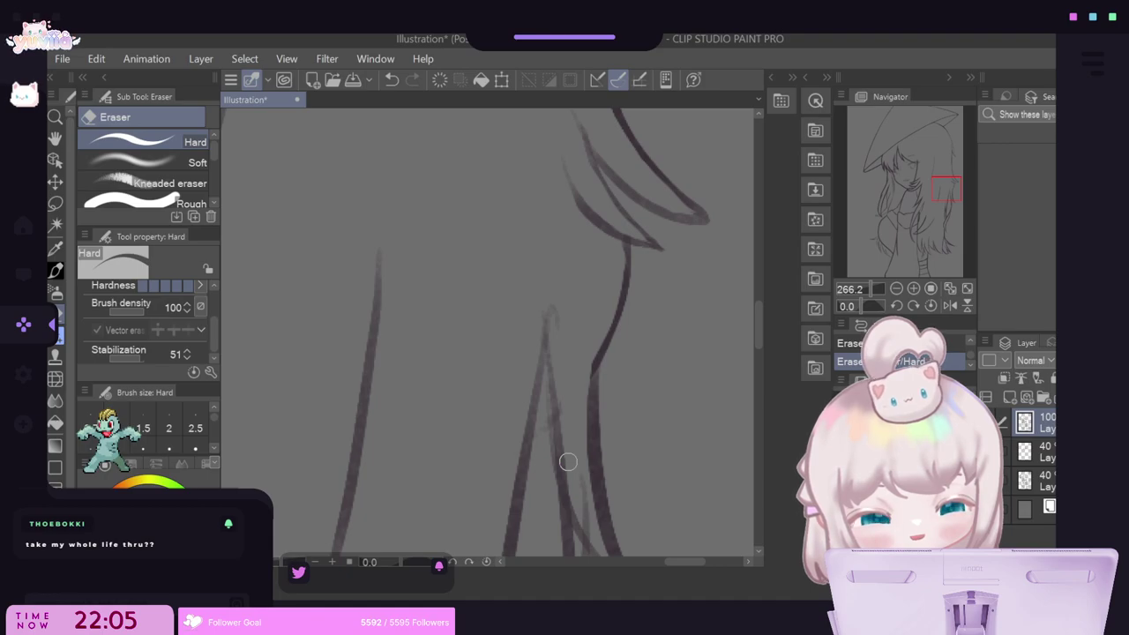
Erase the stray marks around the top of the pointed lock below the flick to leave a clean tip.
{"action": "scroll", "coordinate": [568, 461], "scroll_direction": "down", "scroll_amount": 3}
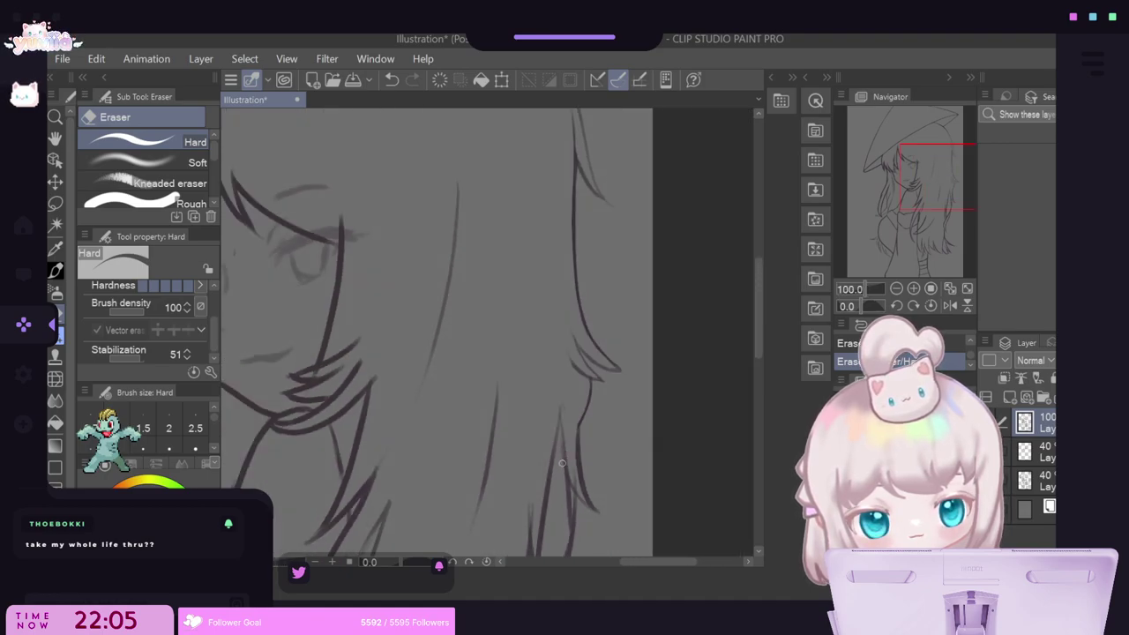
{"action": "scroll", "coordinate": [562, 462], "scroll_direction": "up", "scroll_amount": 1}
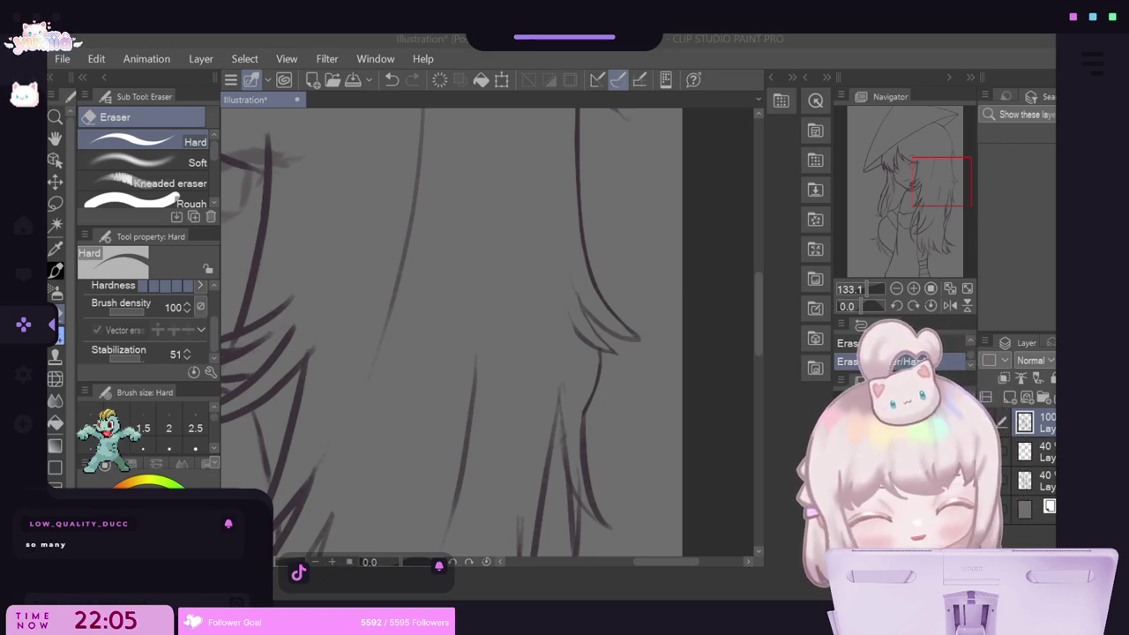
{"action": "scroll", "coordinate": [591, 416], "scroll_direction": "down", "scroll_amount": 9}
{"action": "scroll", "coordinate": [588, 444], "scroll_direction": "up", "scroll_amount": 8}
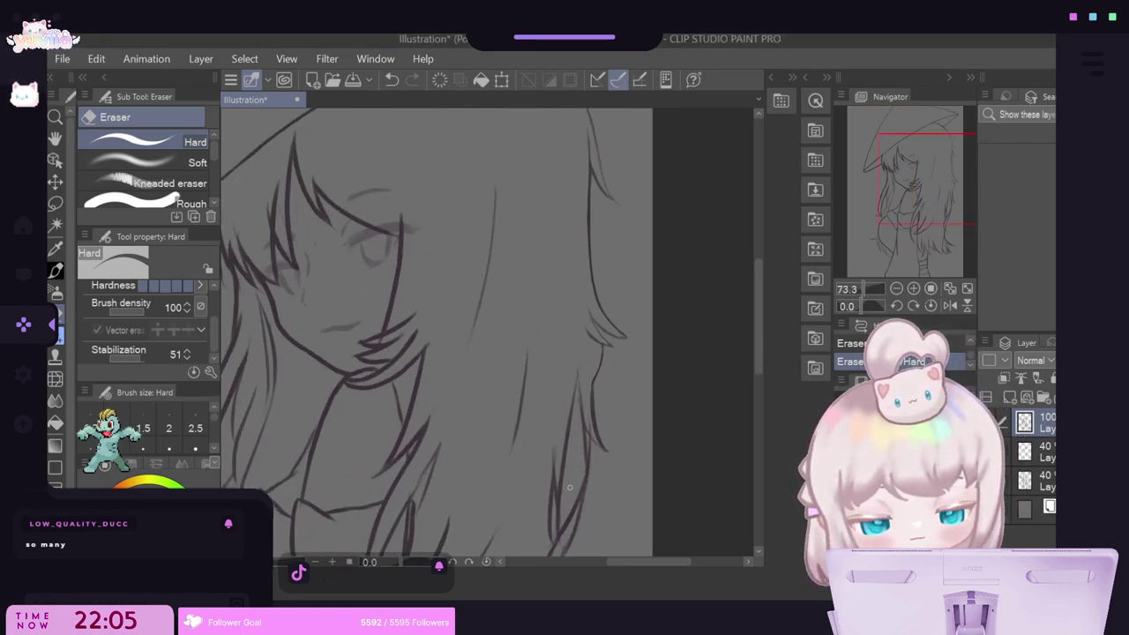
{"action": "scroll", "coordinate": [610, 447], "scroll_direction": "up", "scroll_amount": 4}
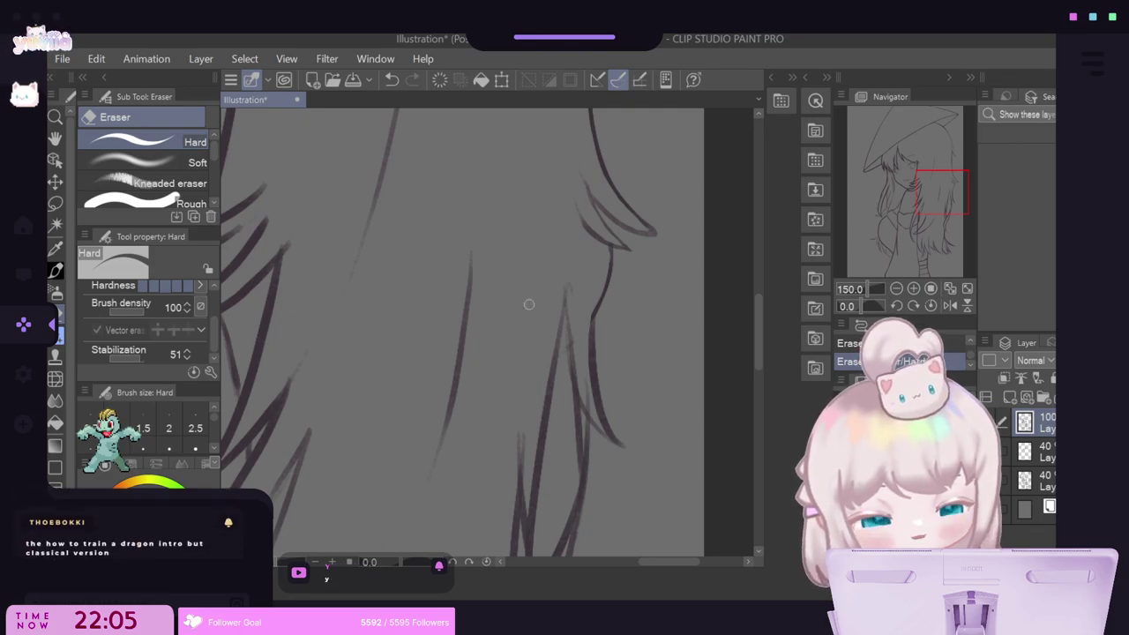
{"action": "key", "text": "ctrl+minus"}
{"action": "scroll", "coordinate": [527, 310], "scroll_direction": "up", "scroll_amount": 1}
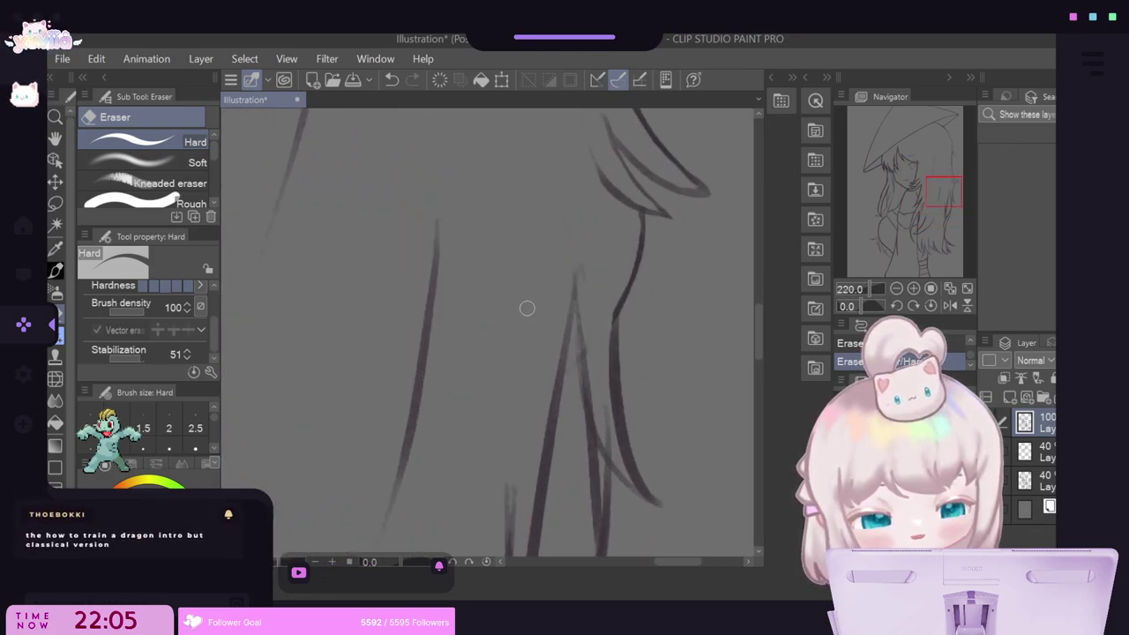
{"action": "left_click_drag", "start_coordinate": [582, 268], "coordinate": [584, 248]}
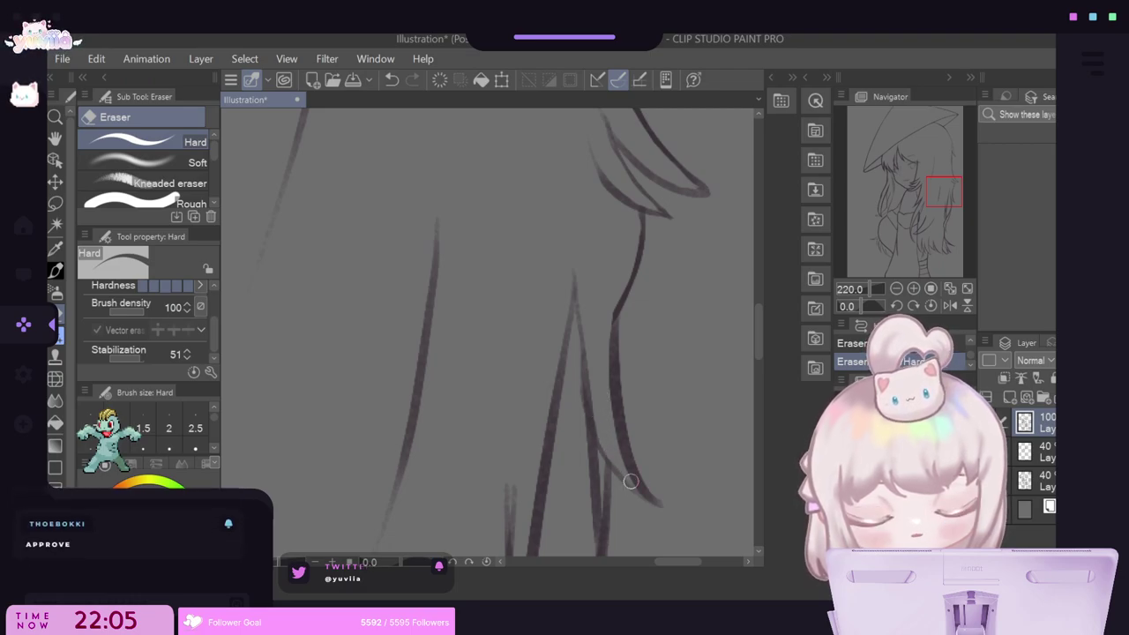
Clean the doubled top of the short strand beside the pointed lock into a single sharp tip.
{"action": "scroll", "coordinate": [628, 494], "scroll_direction": "down", "scroll_amount": 2}
{"action": "scroll", "coordinate": [626, 506], "scroll_direction": "down", "scroll_amount": 3}
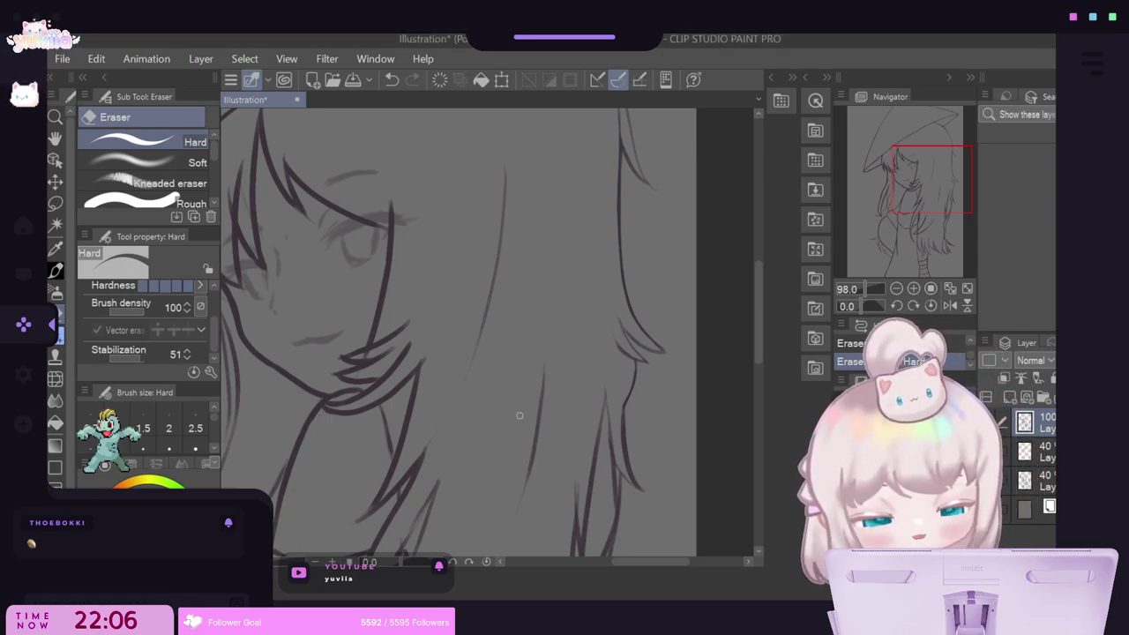
{"action": "scroll", "coordinate": [519, 414], "scroll_direction": "down", "scroll_amount": 2}
{"action": "scroll", "coordinate": [539, 438], "scroll_direction": "up", "scroll_amount": 2}
{"action": "scroll", "coordinate": [586, 480], "scroll_direction": "up", "scroll_amount": 5}
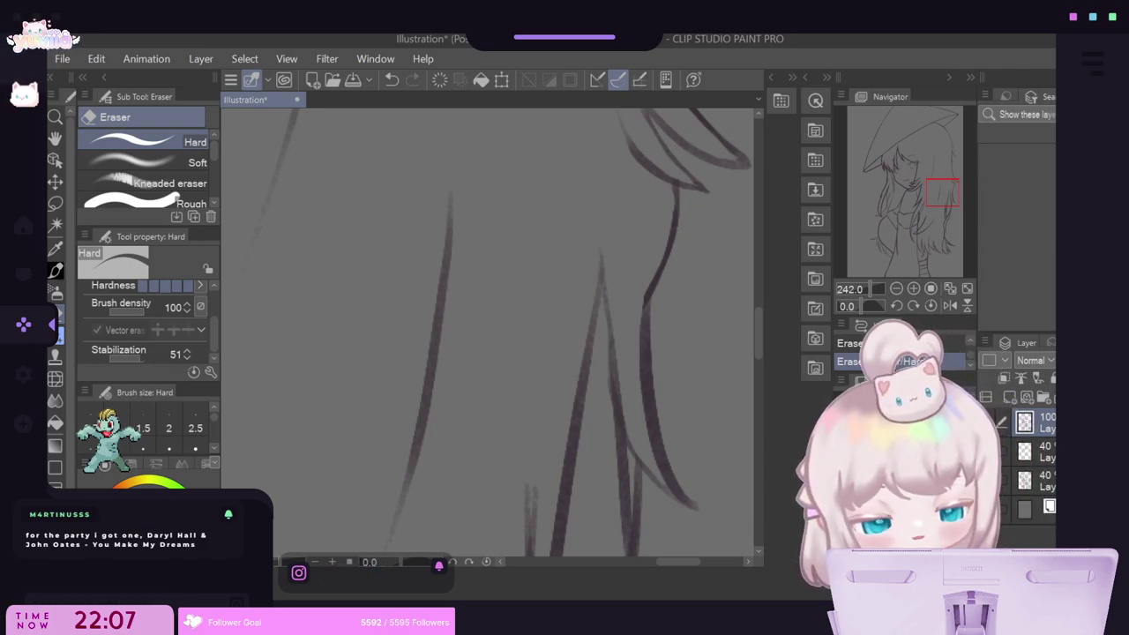
{"action": "scroll", "coordinate": [758, 340], "scroll_direction": "down", "scroll_amount": 3}
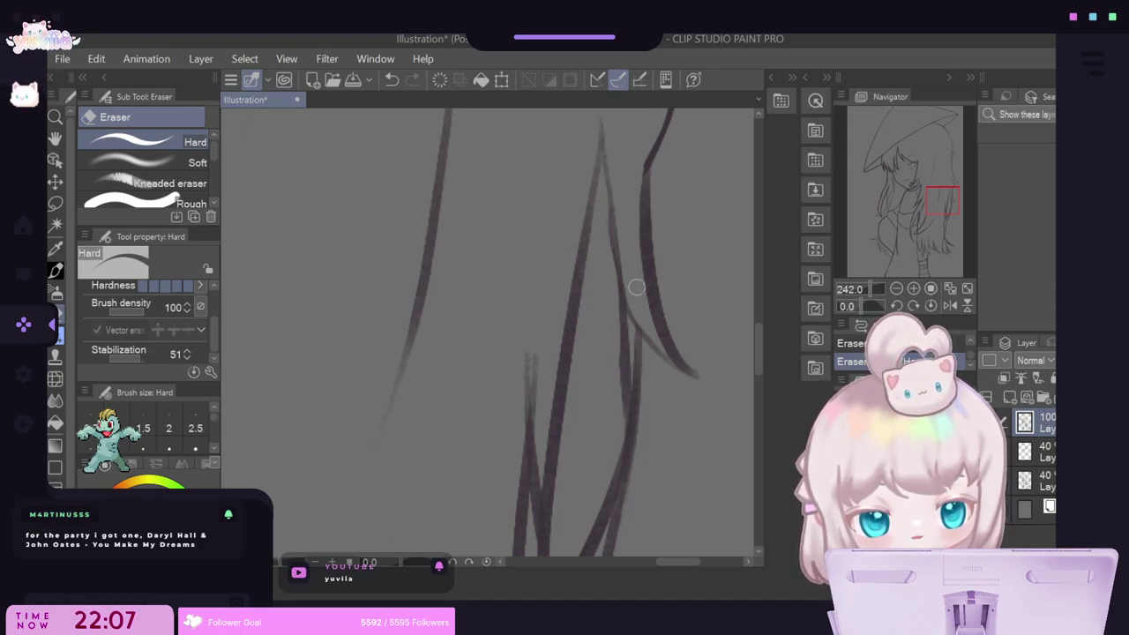
{"action": "scroll", "coordinate": [632, 356], "scroll_direction": "down", "scroll_amount": 4}
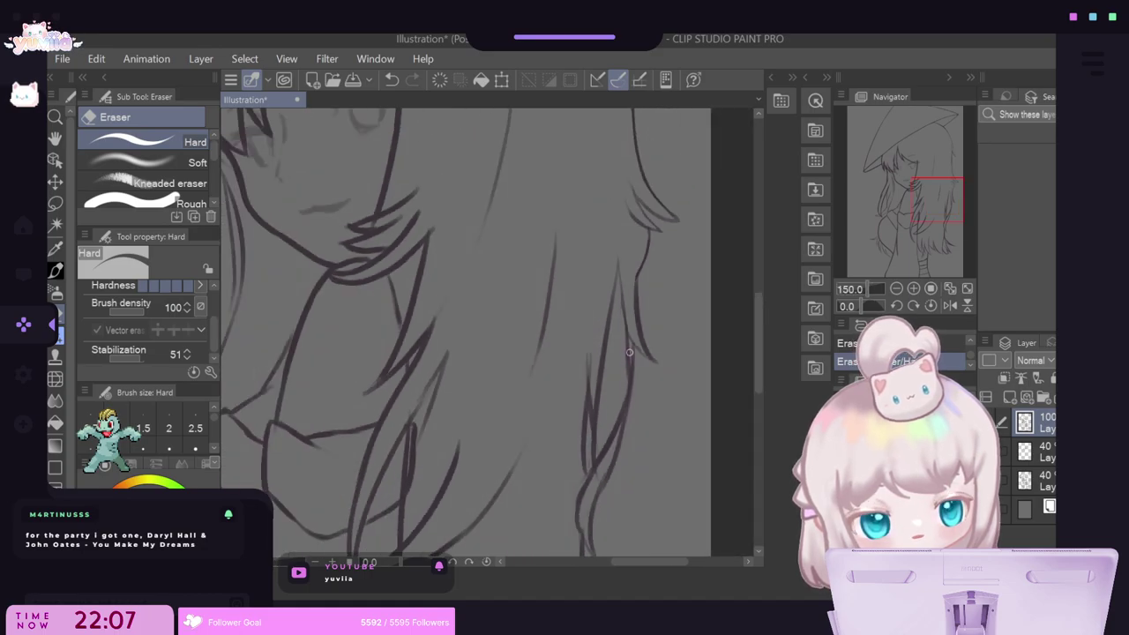
{"action": "scroll", "coordinate": [609, 372], "scroll_direction": "up", "scroll_amount": 2}
{"action": "scroll", "coordinate": [633, 363], "scroll_direction": "down", "scroll_amount": 4}
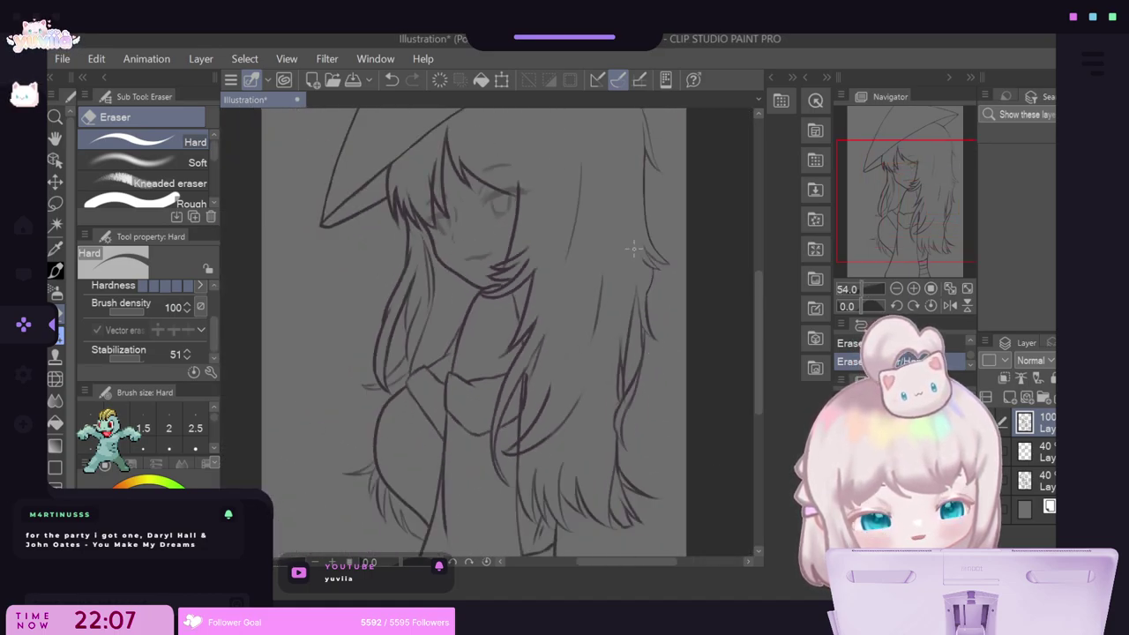
{"action": "scroll", "coordinate": [600, 410], "scroll_direction": "up", "scroll_amount": 5}
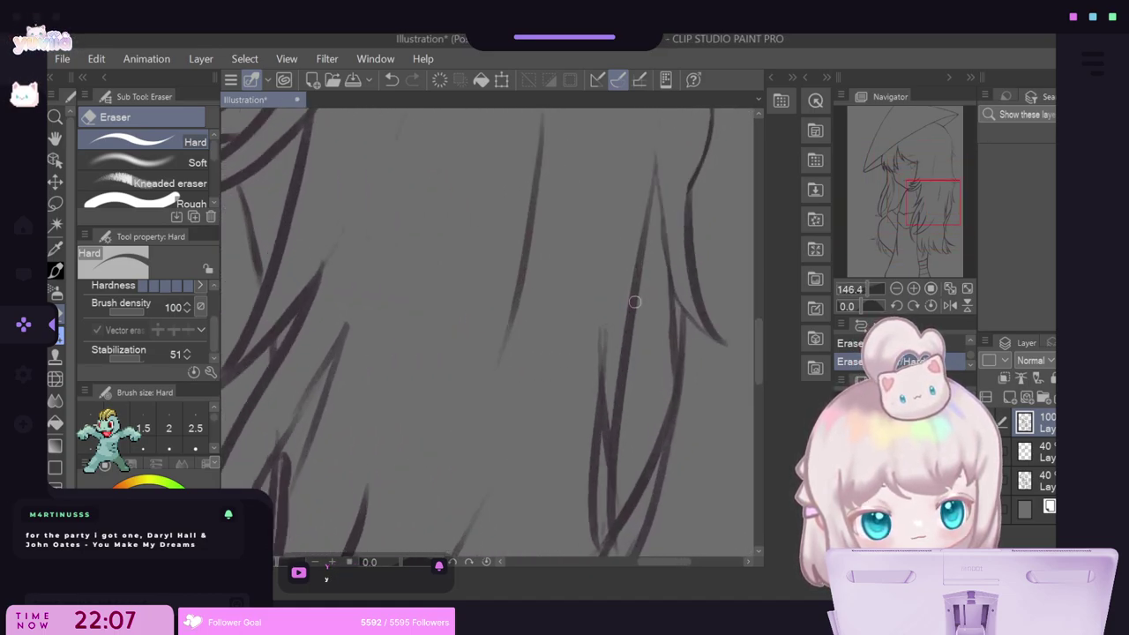
{"action": "mouse_move", "coordinate": [631, 302]}
{"action": "left_mouse_down"}
{"action": "mouse_move", "coordinate": [597, 330]}
{"action": "mouse_move", "coordinate": [599, 301]}
{"action": "mouse_move", "coordinate": [597, 385]}
{"action": "left_mouse_up"}
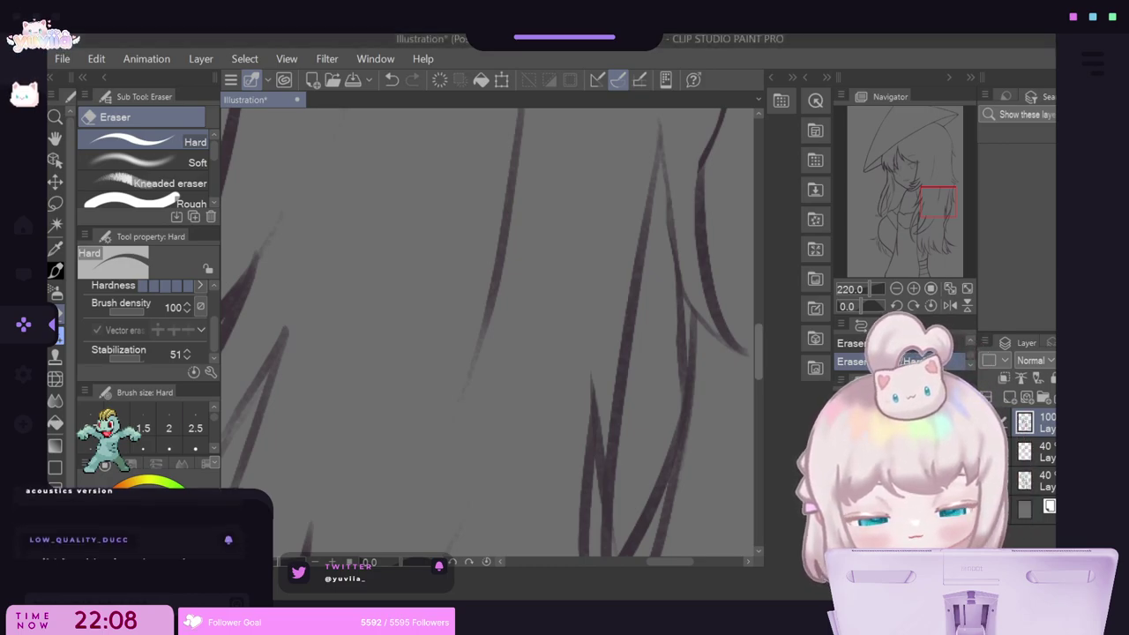
Try thinning the wavy lock's outer line, undo it, and erase the overlapping line ends where the short strand meets the lock.
{"action": "scroll", "coordinate": [654, 208], "scroll_direction": "down", "scroll_amount": 5}
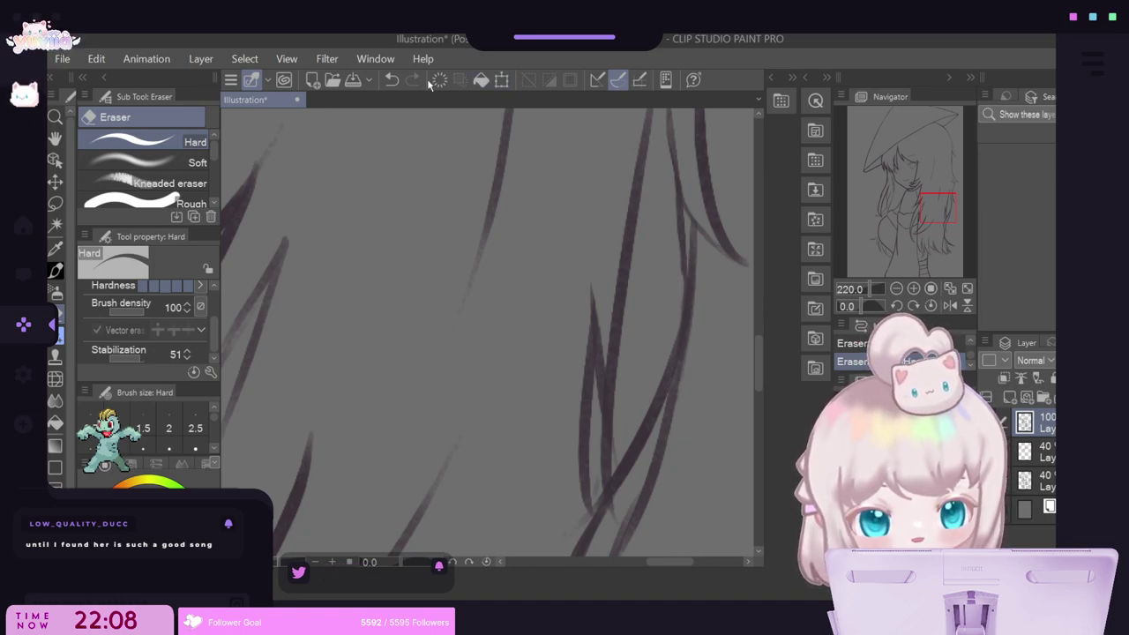
{"action": "left_click", "coordinate": [392, 79]}
{"action": "left_click_drag", "start_coordinate": [756, 351], "coordinate": [756, 372]}
{"action": "key", "text": "ctrl+y"}
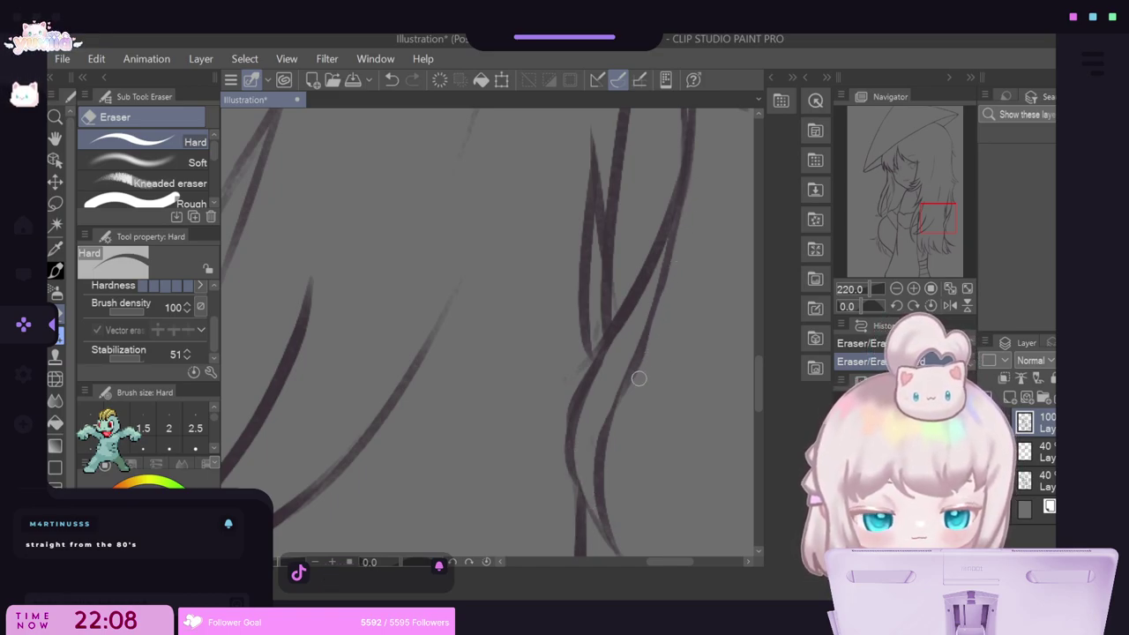
{"action": "key", "text": "ctrl+z"}
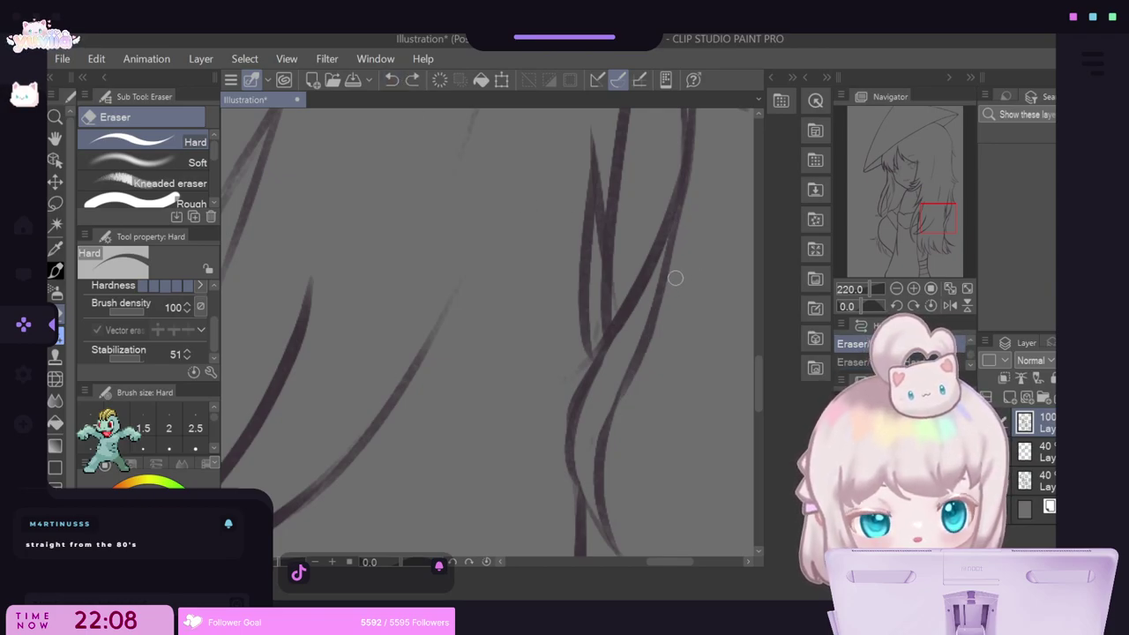
{"action": "key", "text": "ctrl+y"}
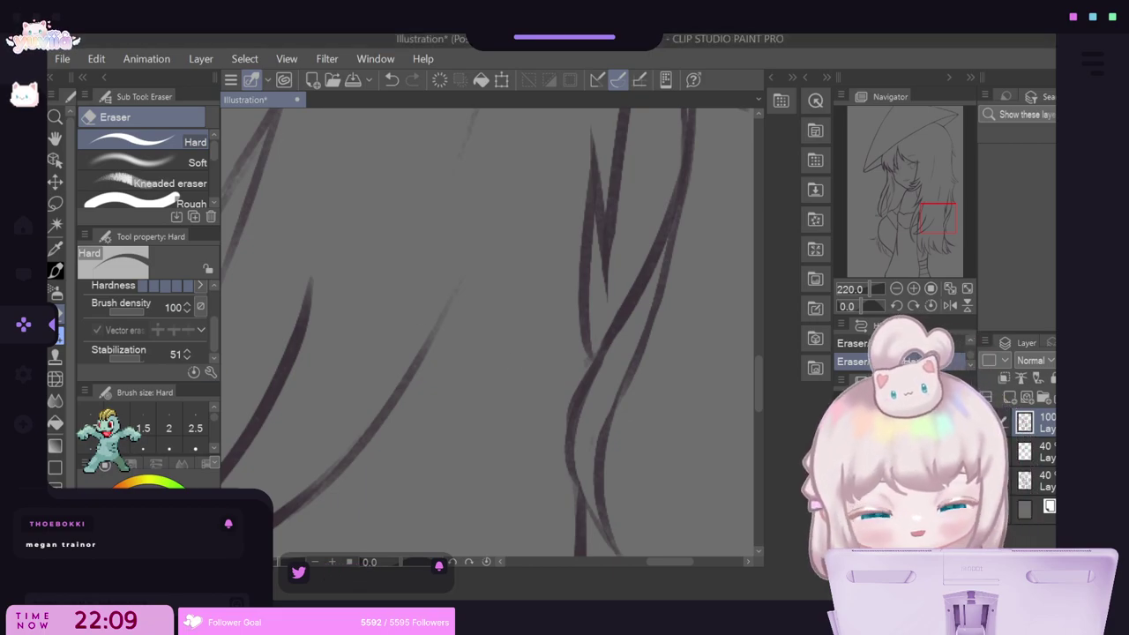
Thin the inner line of the pointed lock and the vertical outline running from the wavy lock to the hair ends.
{"action": "scroll", "coordinate": [593, 331], "scroll_direction": "down", "scroll_amount": 2}
{"action": "scroll", "coordinate": [593, 330], "scroll_direction": "down", "scroll_amount": 4}
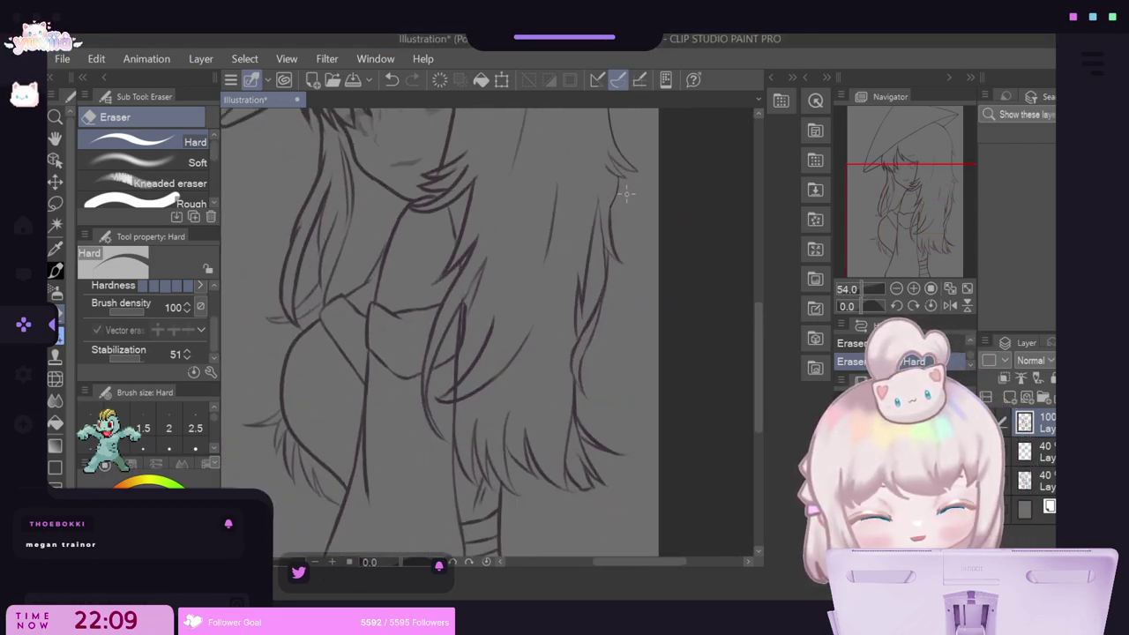
{"action": "scroll", "coordinate": [625, 192], "scroll_direction": "up", "scroll_amount": 4}
{"action": "scroll", "coordinate": [565, 190], "scroll_direction": "down", "scroll_amount": 4}
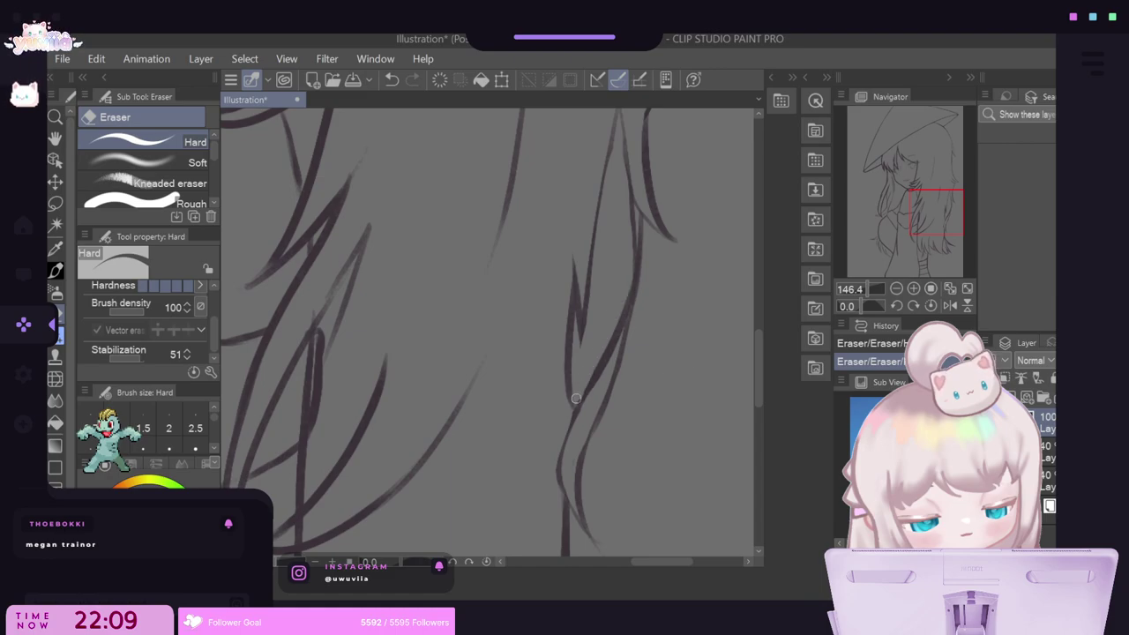
{"action": "left_click_drag", "start_coordinate": [760, 357], "coordinate": [763, 323]}
{"action": "left_click_drag", "start_coordinate": [764, 284], "coordinate": [755, 415]}
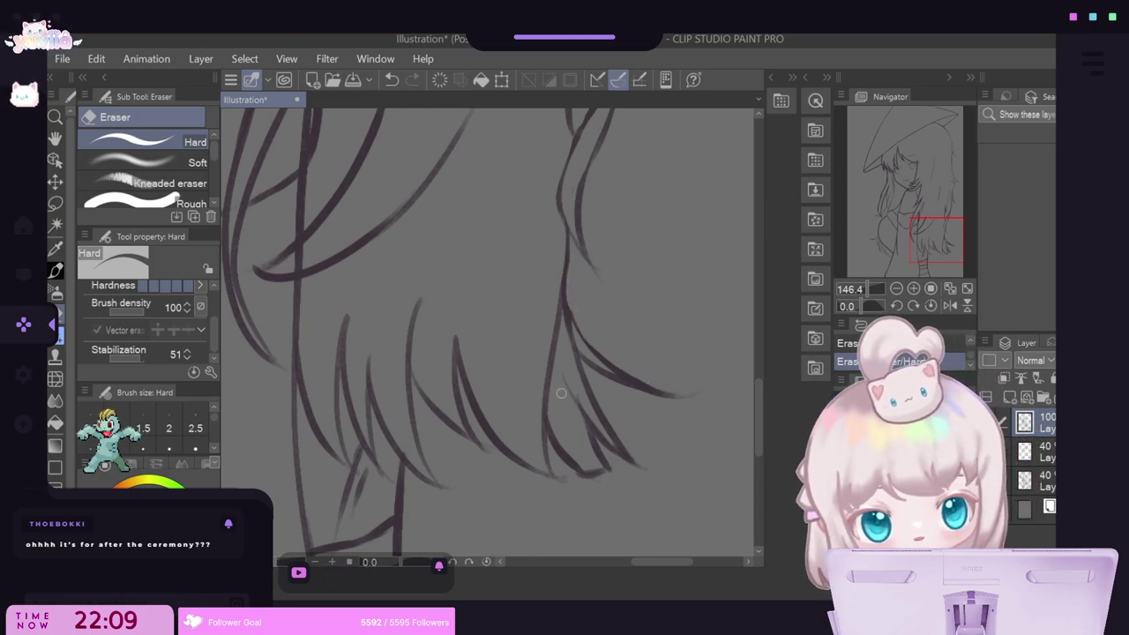
Rotate the canvas view to 50 degrees and thin the outward-flicked strand at the lower ends of the far-side hair.
{"action": "left_click", "coordinate": [469, 562]}
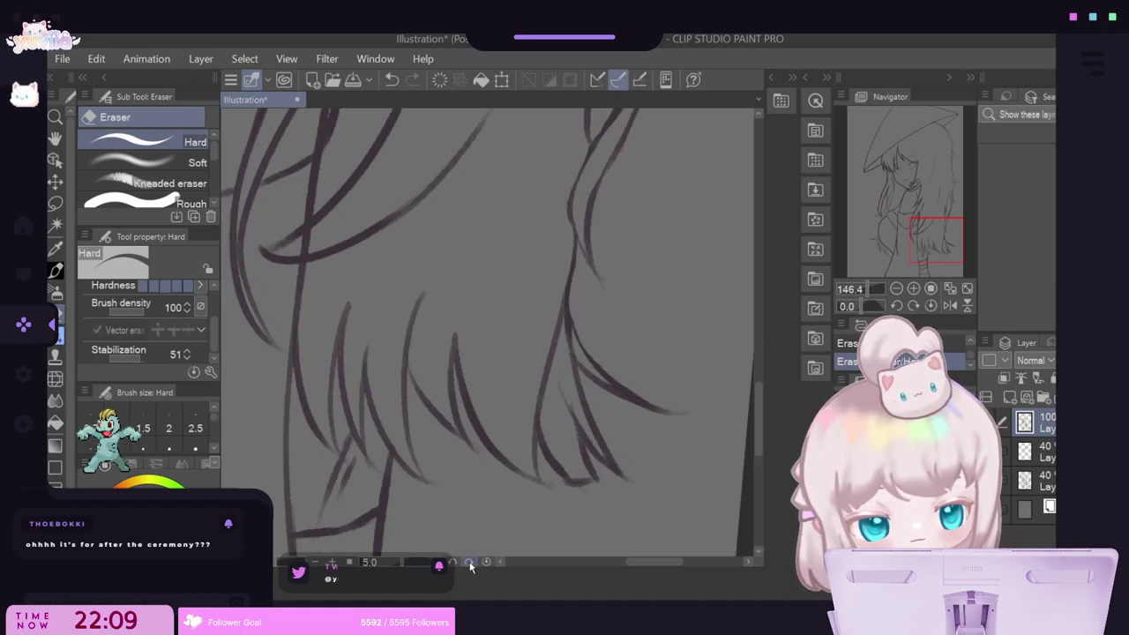
{"action": "left_click", "coordinate": [470, 561]}
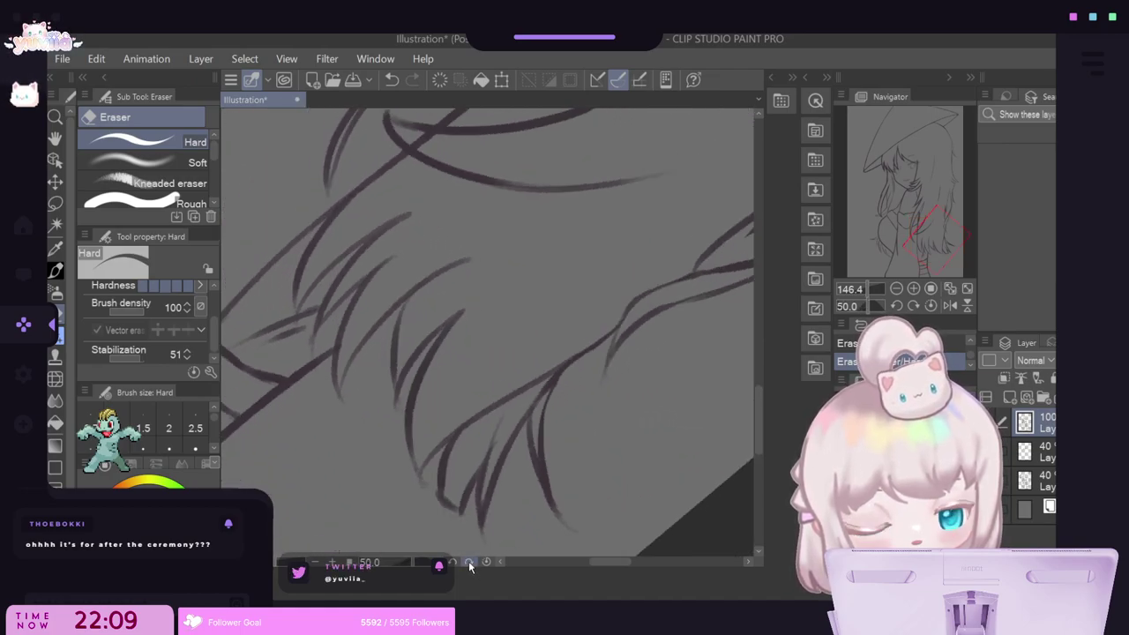
{"action": "left_click_drag", "start_coordinate": [548, 425], "coordinate": [560, 520]}
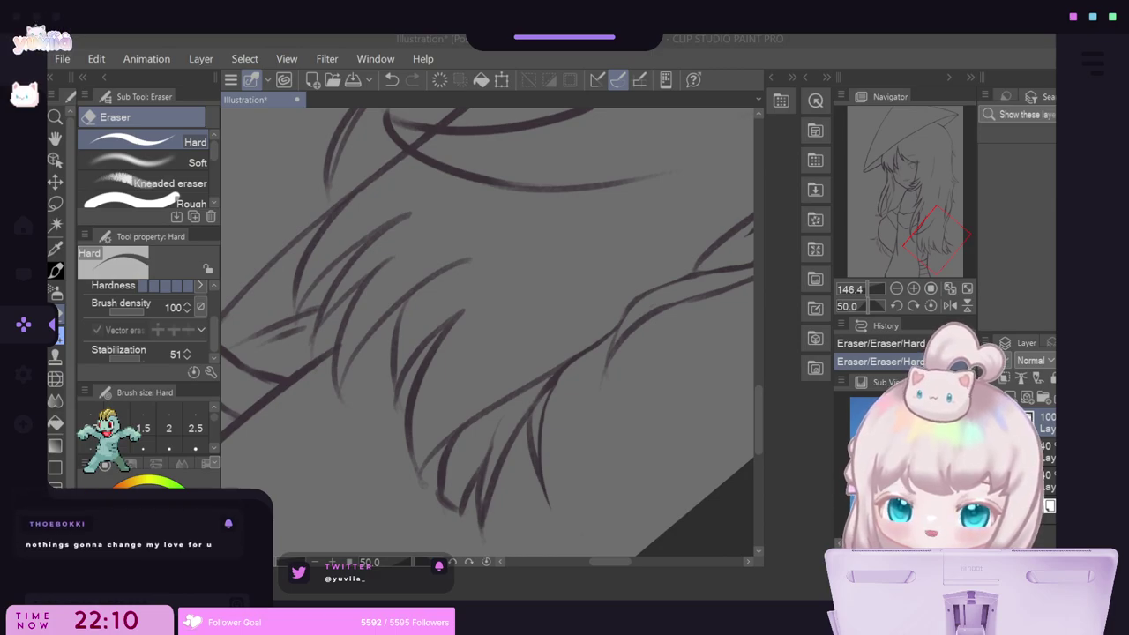
Undo the last eraser stroke and thin the curved outlines of the lower hair tips with the hard eraser.
{"action": "scroll", "coordinate": [657, 274], "scroll_direction": "down", "scroll_amount": 1}
{"action": "left_click_drag", "start_coordinate": [509, 355], "coordinate": [559, 322]}
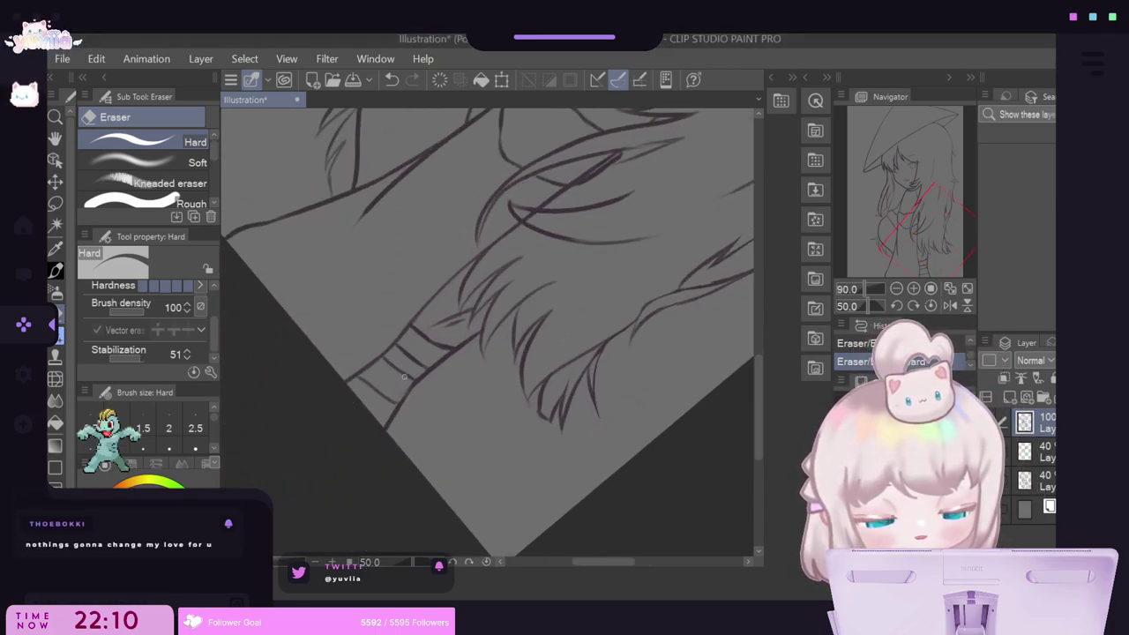
{"action": "scroll", "coordinate": [556, 309], "scroll_direction": "up", "scroll_amount": 2}
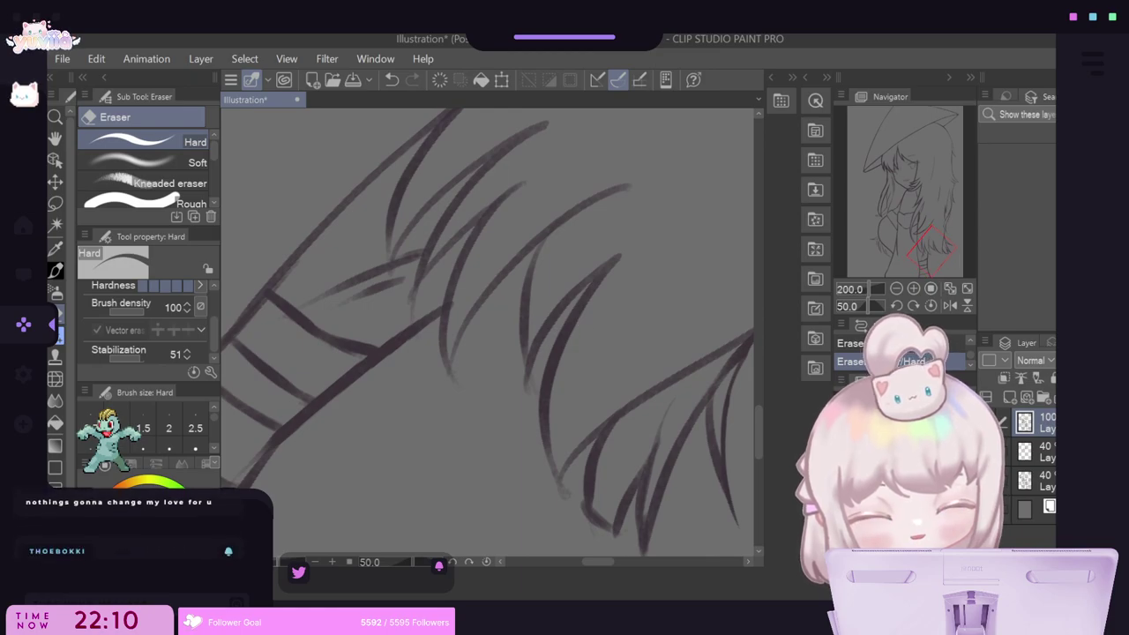
{"action": "scroll", "coordinate": [757, 441], "scroll_direction": "down", "scroll_amount": 3}
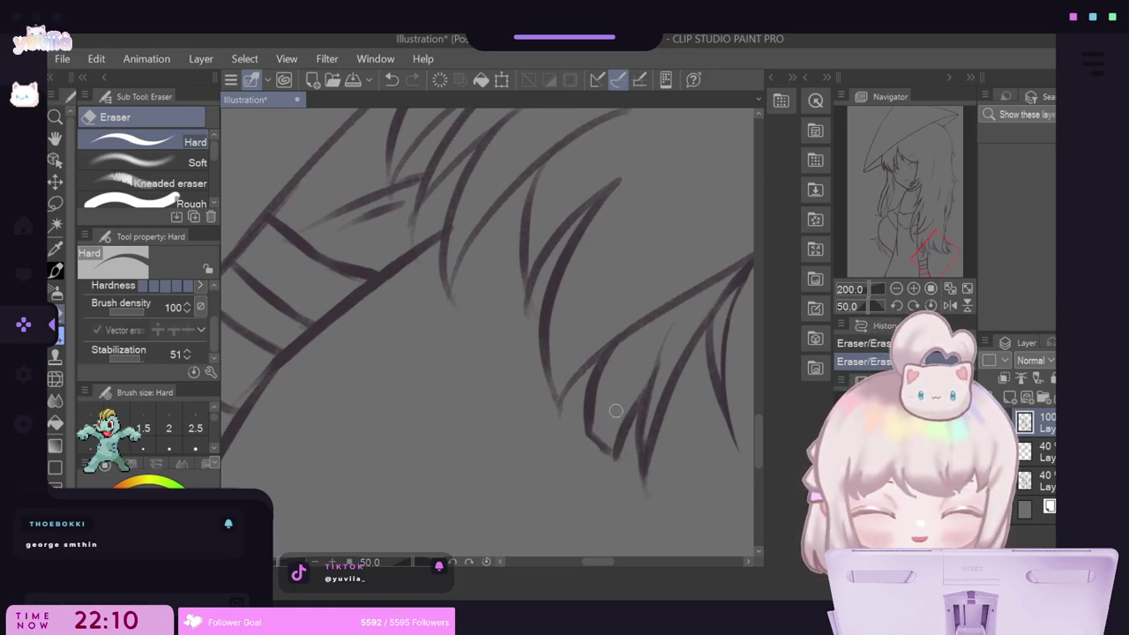
{"action": "left_click", "coordinate": [391, 79]}
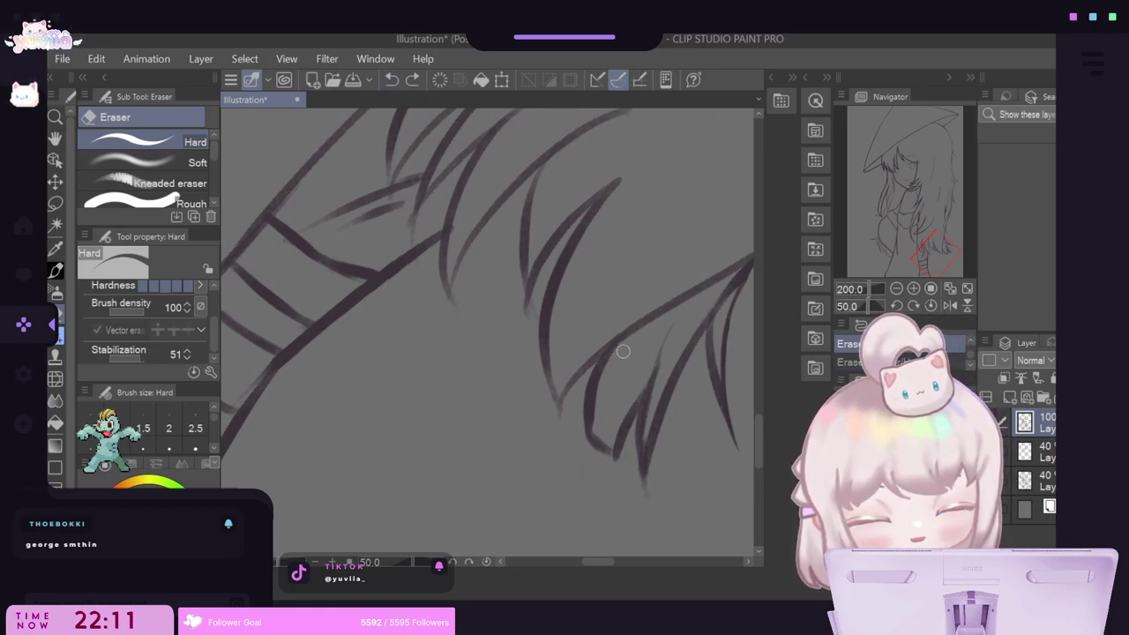
{"action": "left_click_drag", "start_coordinate": [623, 354], "coordinate": [627, 346]}
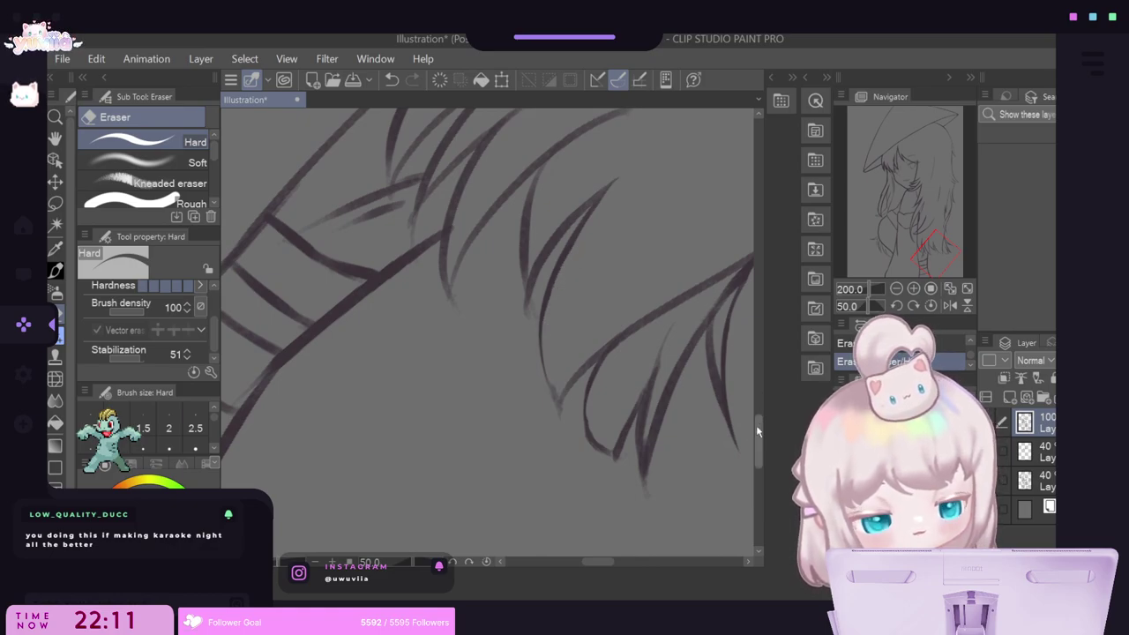
Set the hard eraser's size to 7 and thin the pointed strands at the hair's lower end.
{"action": "scroll", "coordinate": [169, 445], "scroll_direction": "down", "scroll_amount": 2}
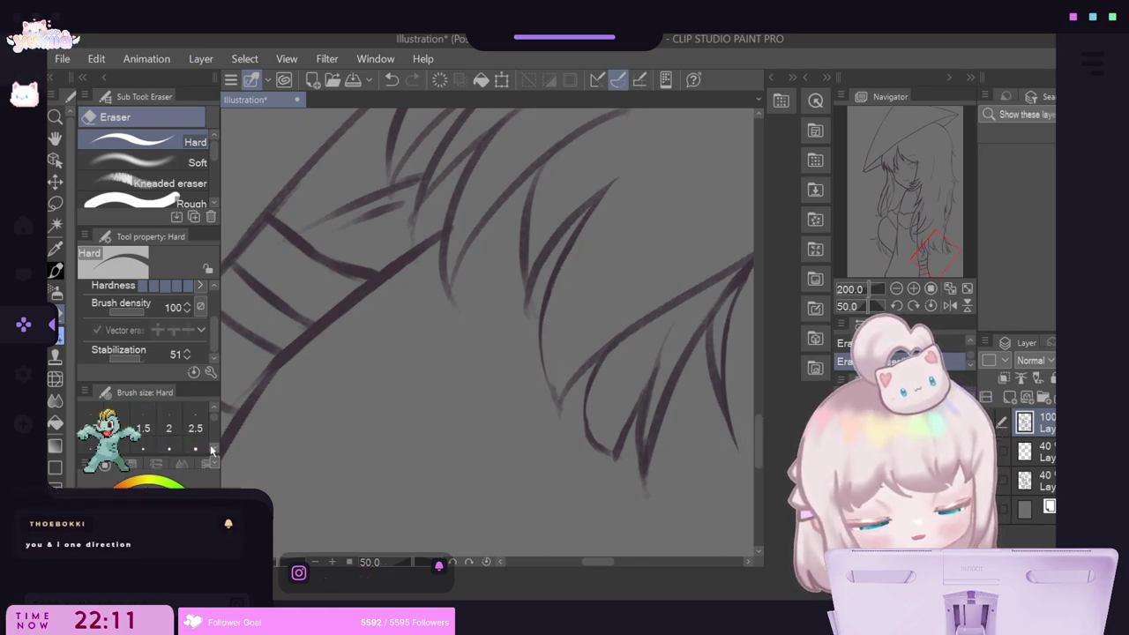
{"action": "left_click", "coordinate": [195, 424]}
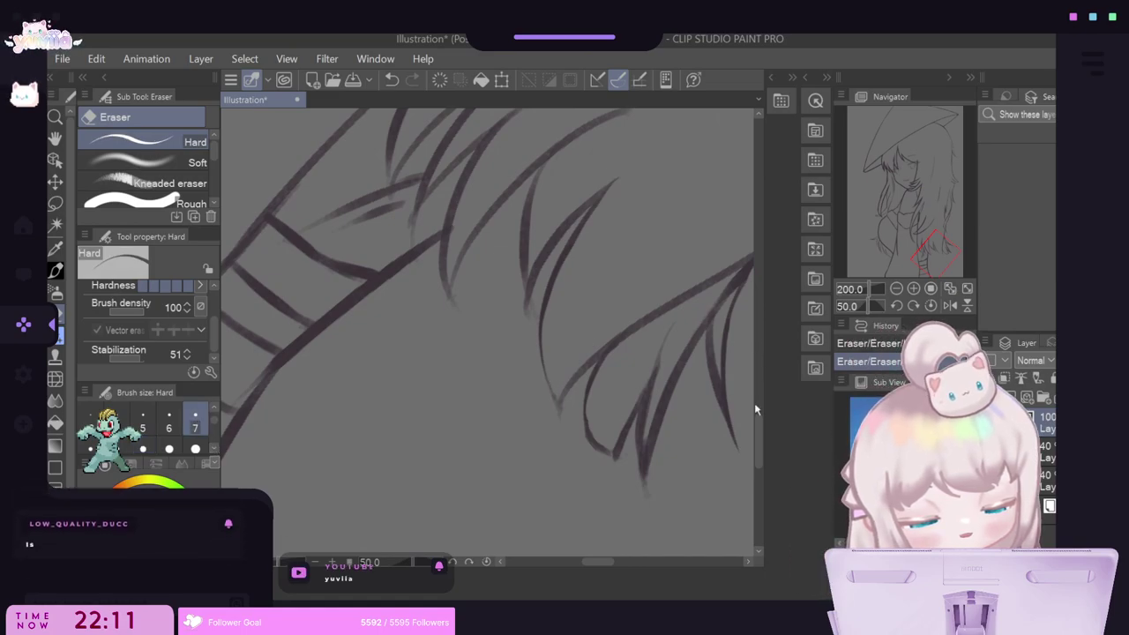
{"action": "left_click_drag", "start_coordinate": [756, 441], "coordinate": [758, 433]}
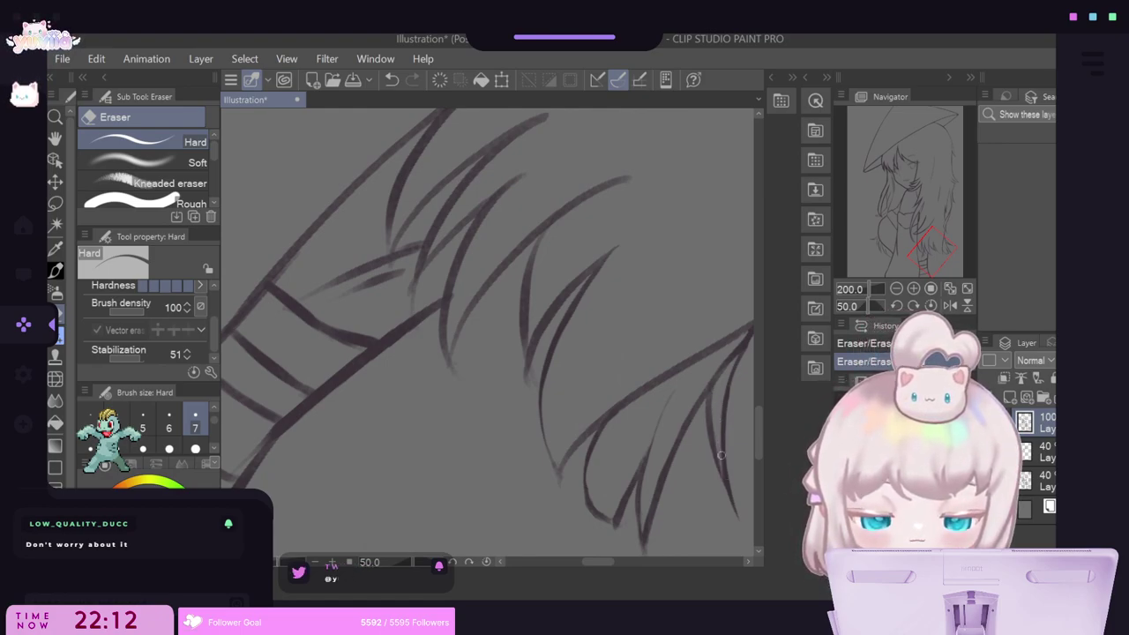
Thin and taper the overlapping hair strands beside the banded forearm with the hard eraser.
{"action": "scroll", "coordinate": [737, 468], "scroll_direction": "up", "scroll_amount": 3}
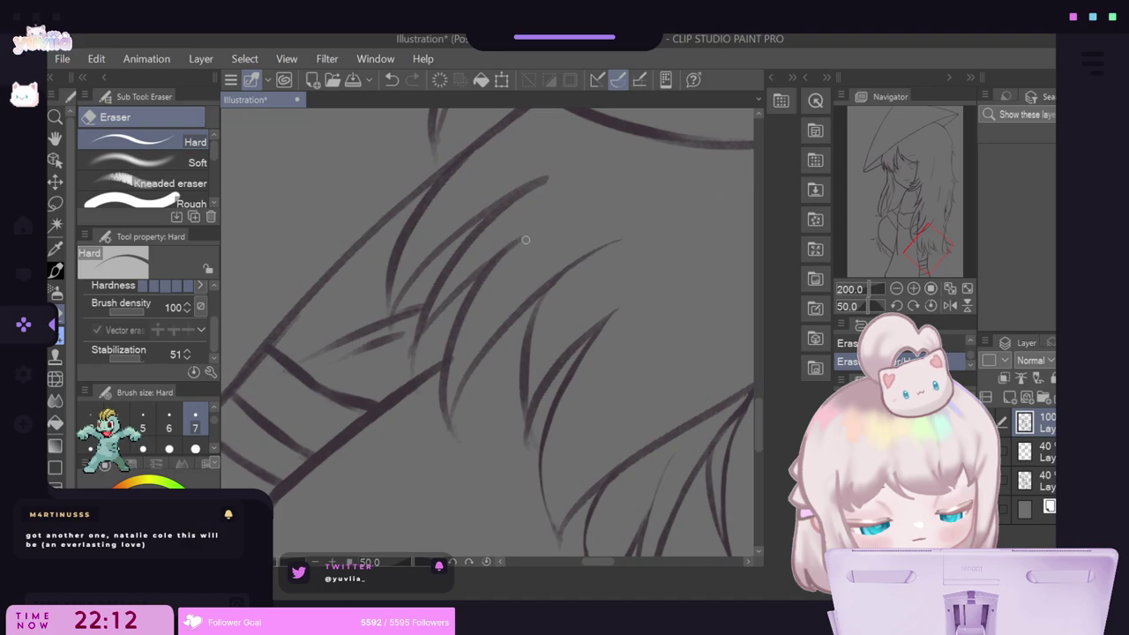
{"action": "left_click_drag", "start_coordinate": [525, 239], "coordinate": [466, 330]}
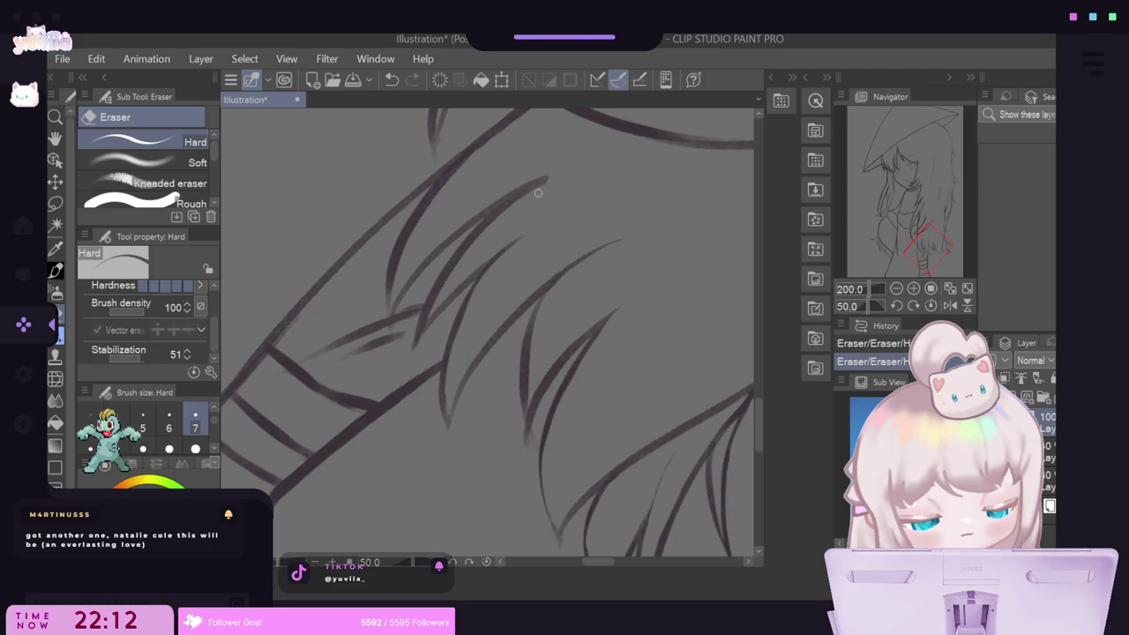
{"action": "mouse_move", "coordinate": [553, 179]}
{"action": "left_mouse_down"}
{"action": "mouse_move", "coordinate": [464, 253]}
{"action": "mouse_move", "coordinate": [458, 274]}
{"action": "left_mouse_up"}
{"action": "left_click_drag", "start_coordinate": [479, 237], "coordinate": [428, 318]}
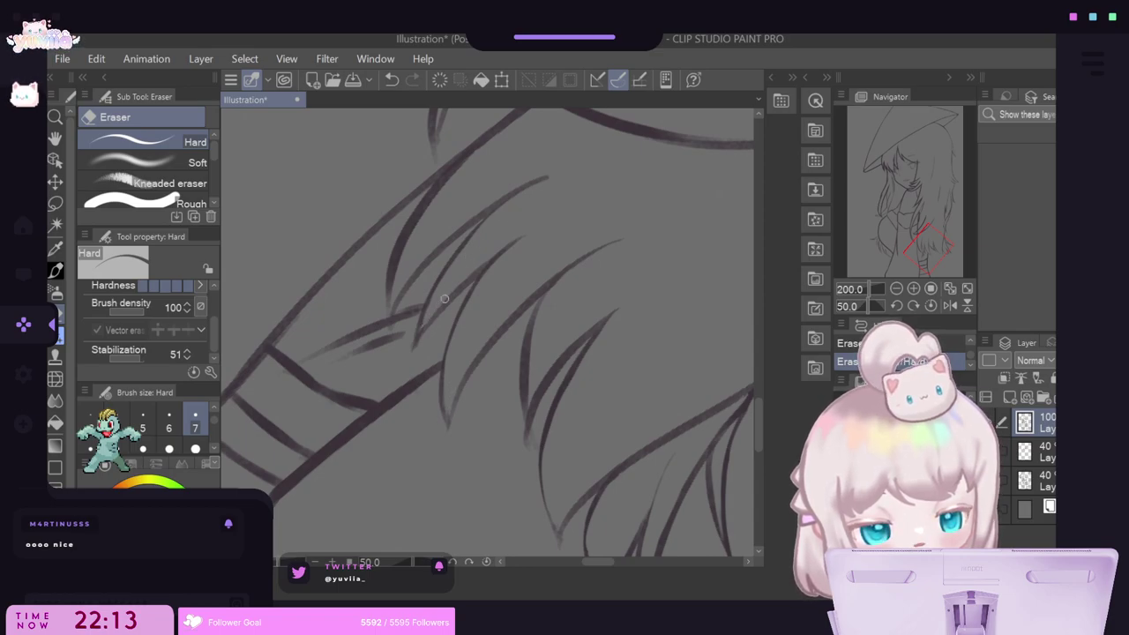
{"action": "left_click_drag", "start_coordinate": [556, 177], "coordinate": [506, 209]}
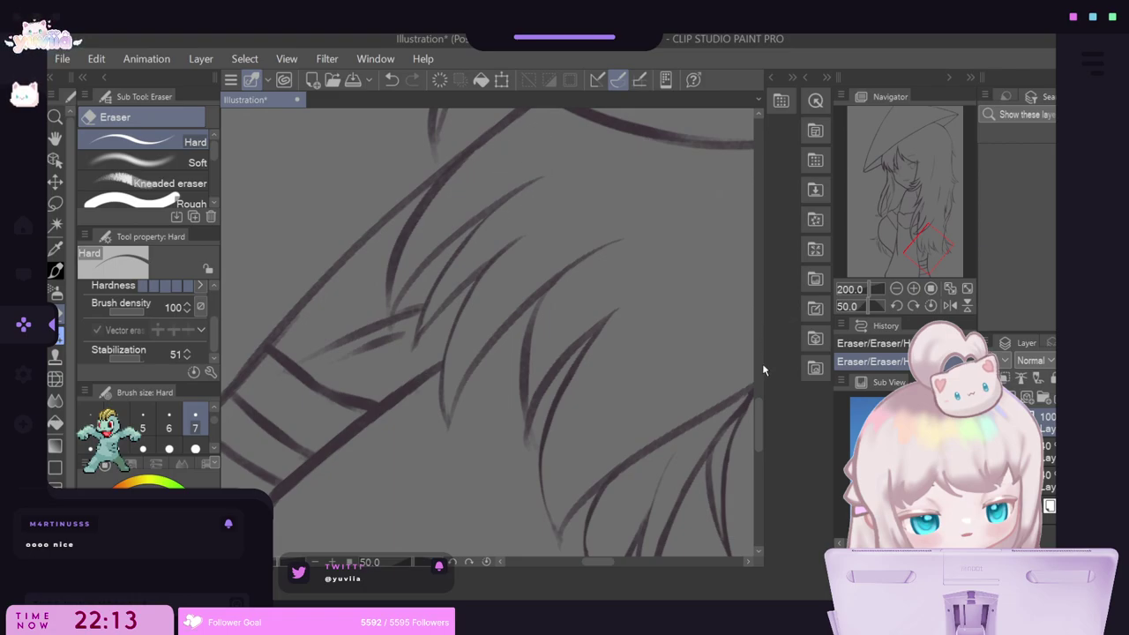
Extend the tip of the short strand nearest the forearm outline with the Kuro Ink pen and trim its edges with the eraser.
{"action": "left_click_drag", "start_coordinate": [758, 418], "coordinate": [760, 400]}
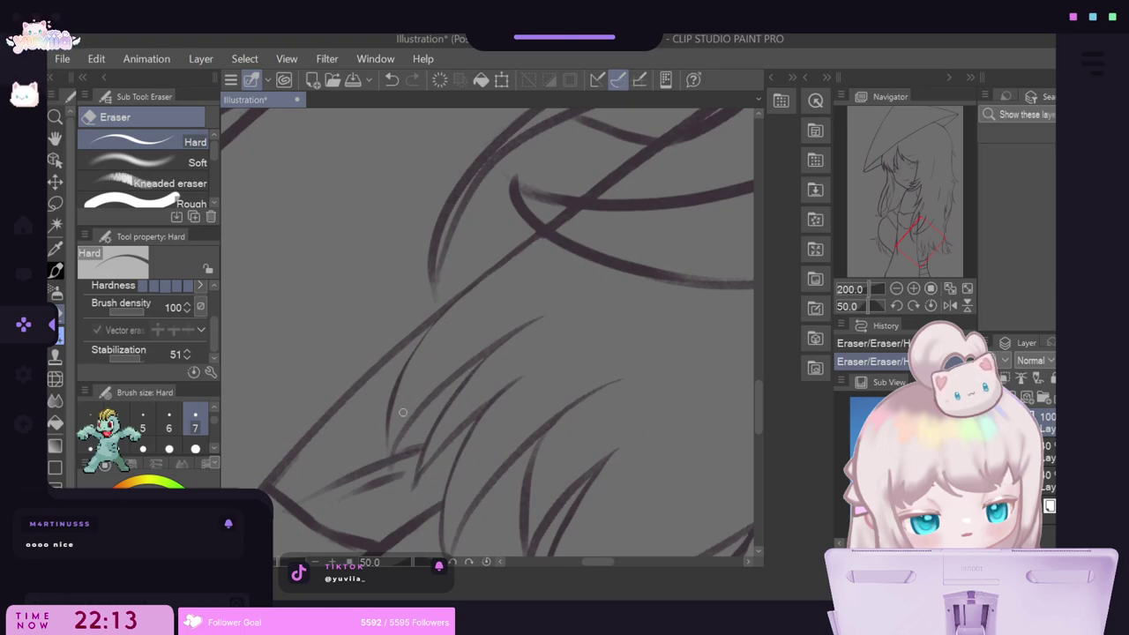
{"action": "key", "text": "p"}
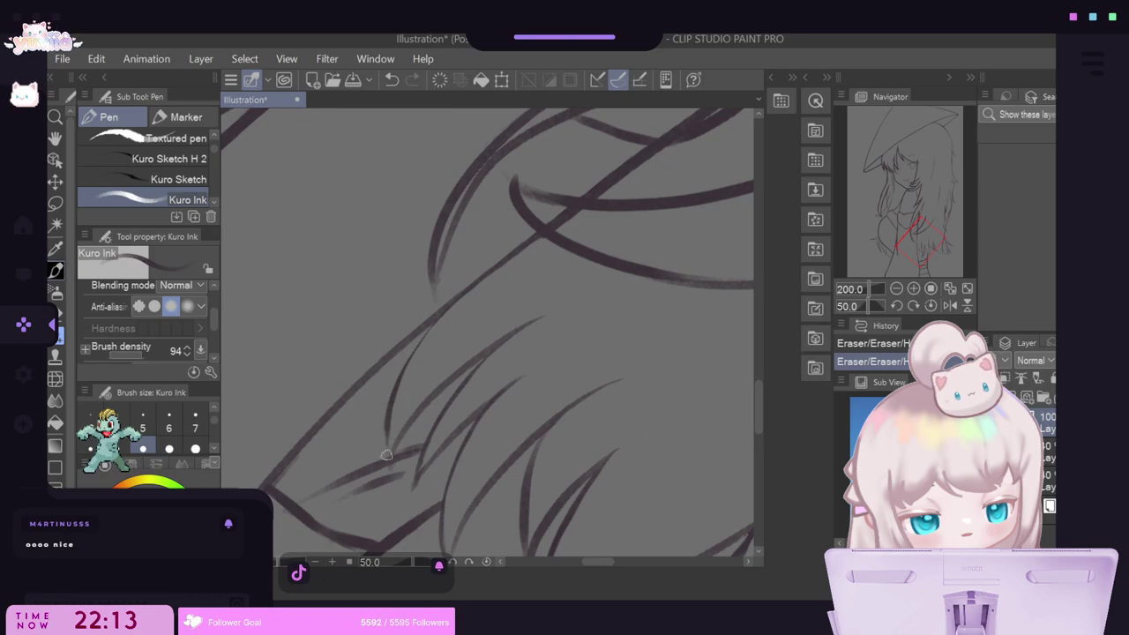
{"action": "left_click_drag", "start_coordinate": [389, 427], "coordinate": [388, 456]}
{"action": "key", "text": "e"}
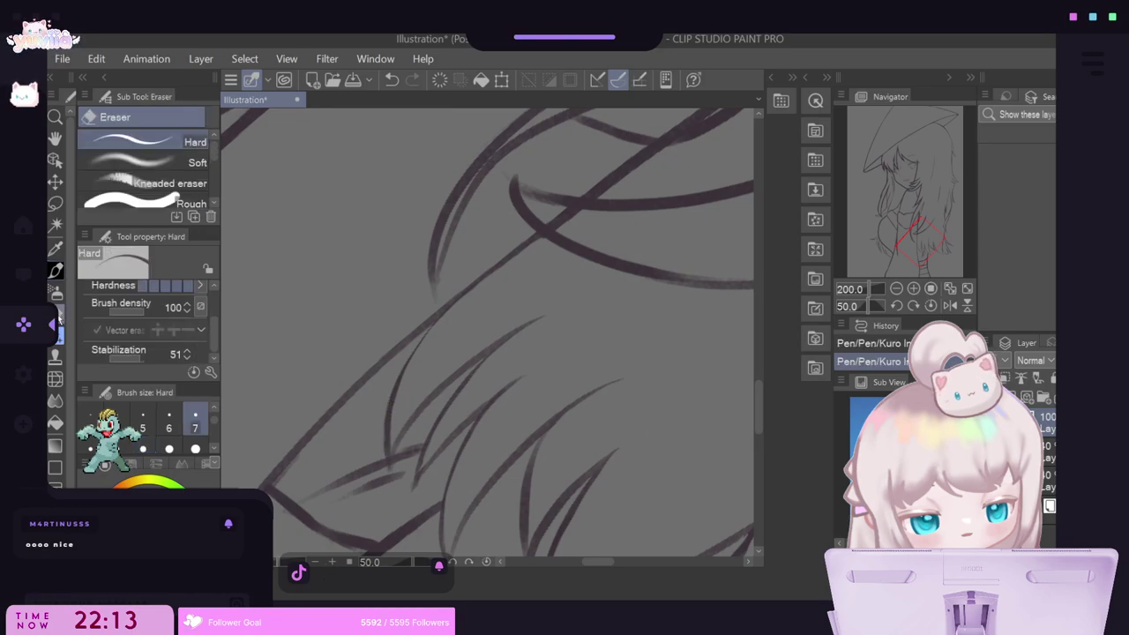
{"action": "left_click", "coordinate": [387, 396]}
{"action": "left_click", "coordinate": [382, 460]}
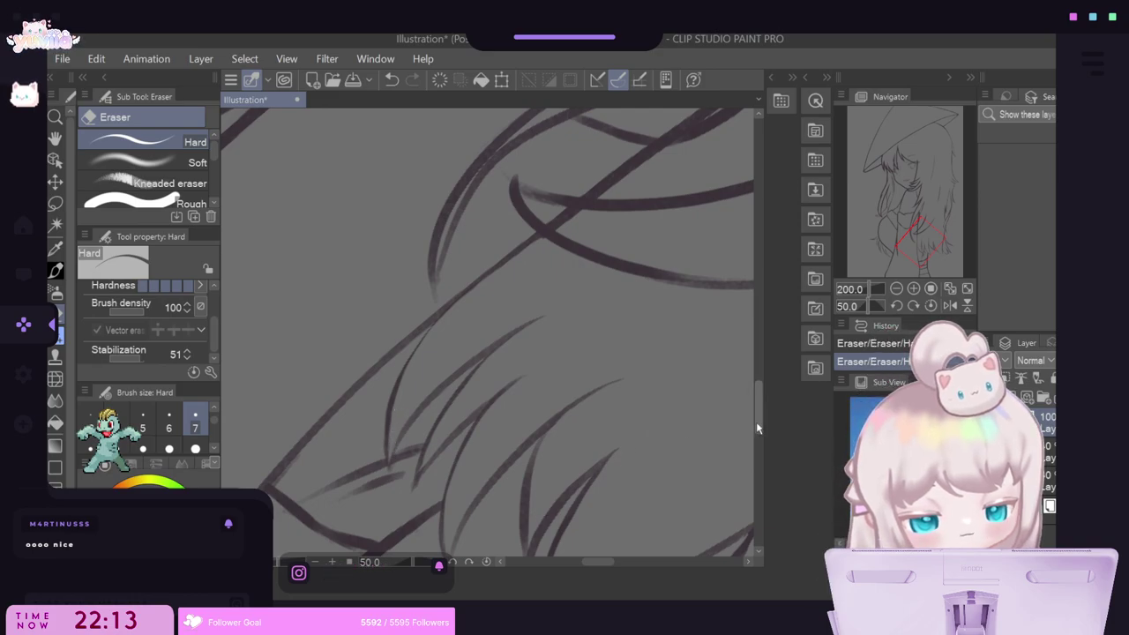
Erase the section of arm line that crosses between the two curved strands above the forearm.
{"action": "scroll", "coordinate": [756, 422], "scroll_direction": "down", "scroll_amount": 4}
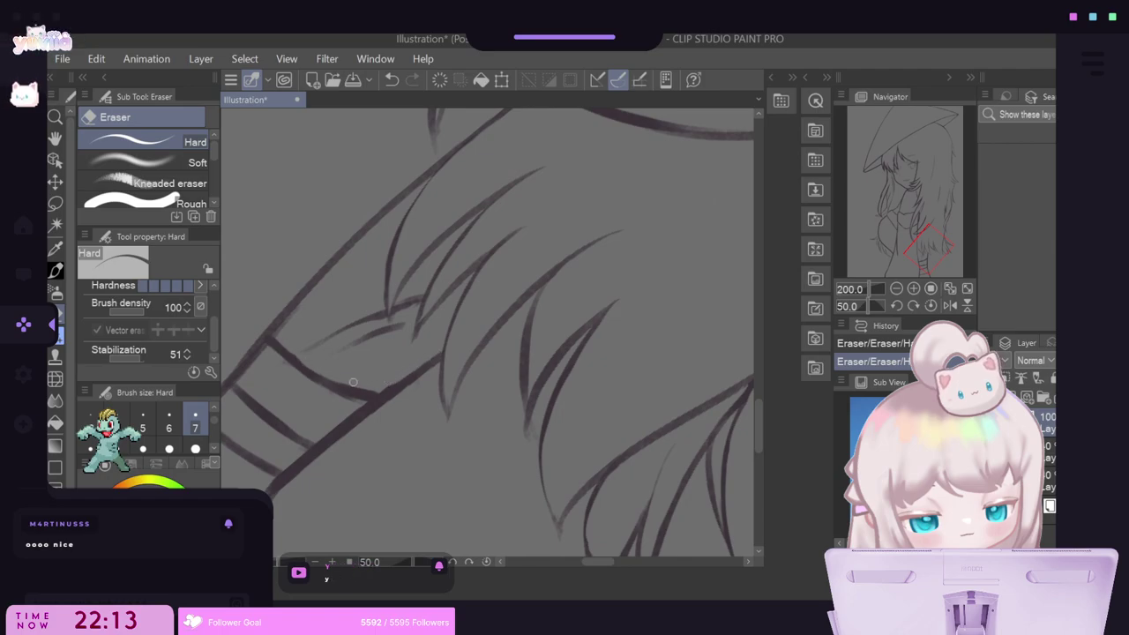
{"action": "scroll", "coordinate": [379, 391], "scroll_direction": "down", "scroll_amount": 3}
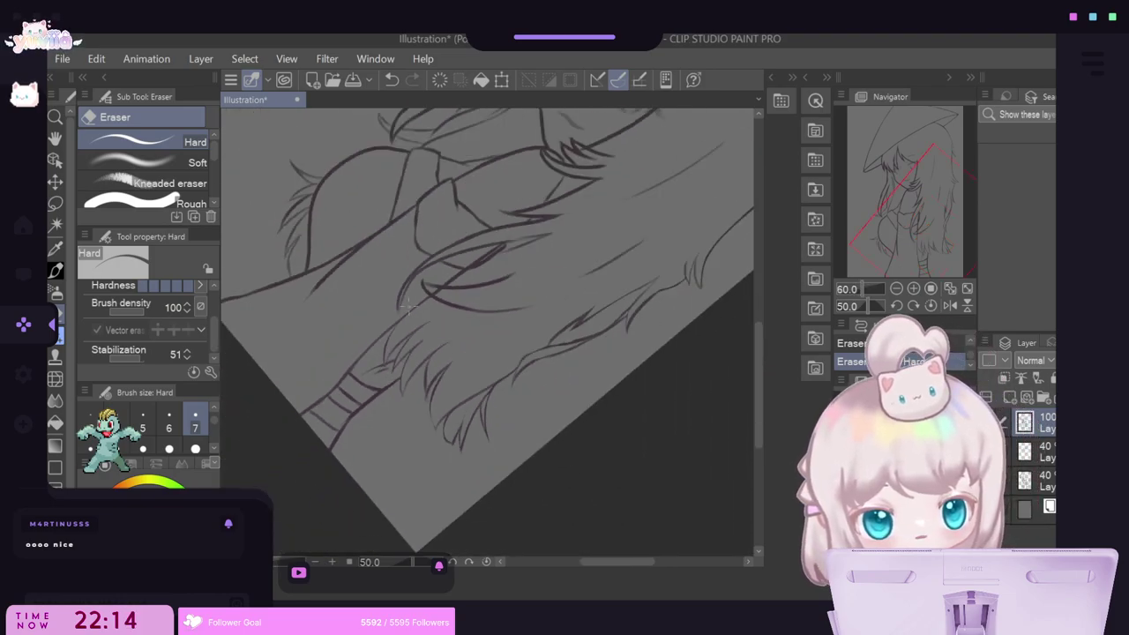
{"action": "scroll", "coordinate": [476, 278], "scroll_direction": "up", "scroll_amount": 2}
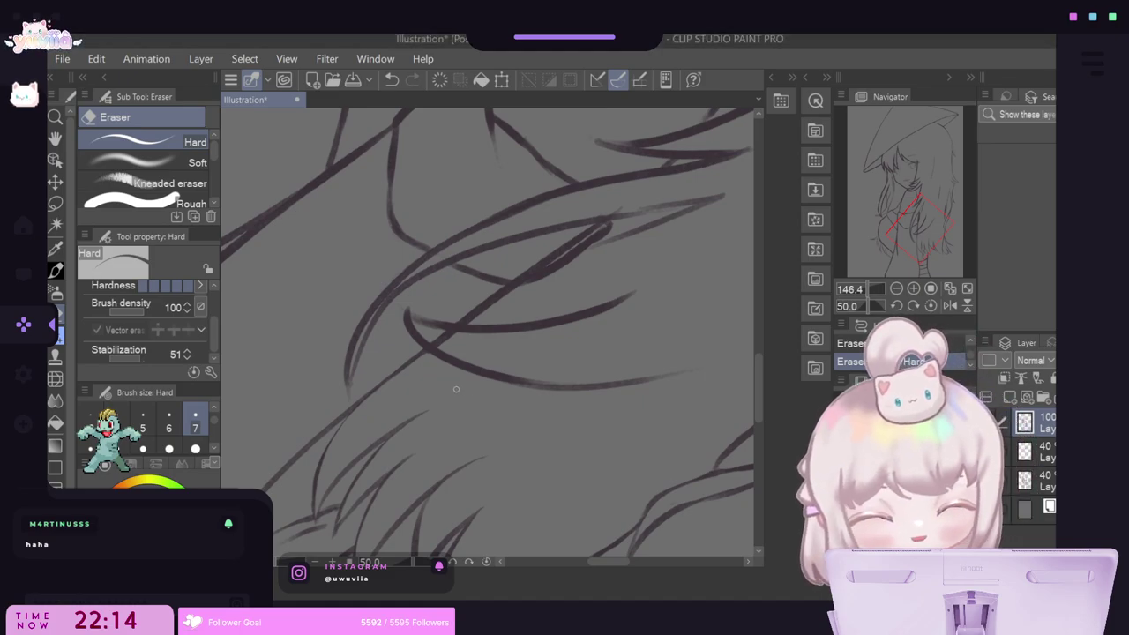
{"action": "scroll", "coordinate": [415, 357], "scroll_direction": "up", "scroll_amount": 3}
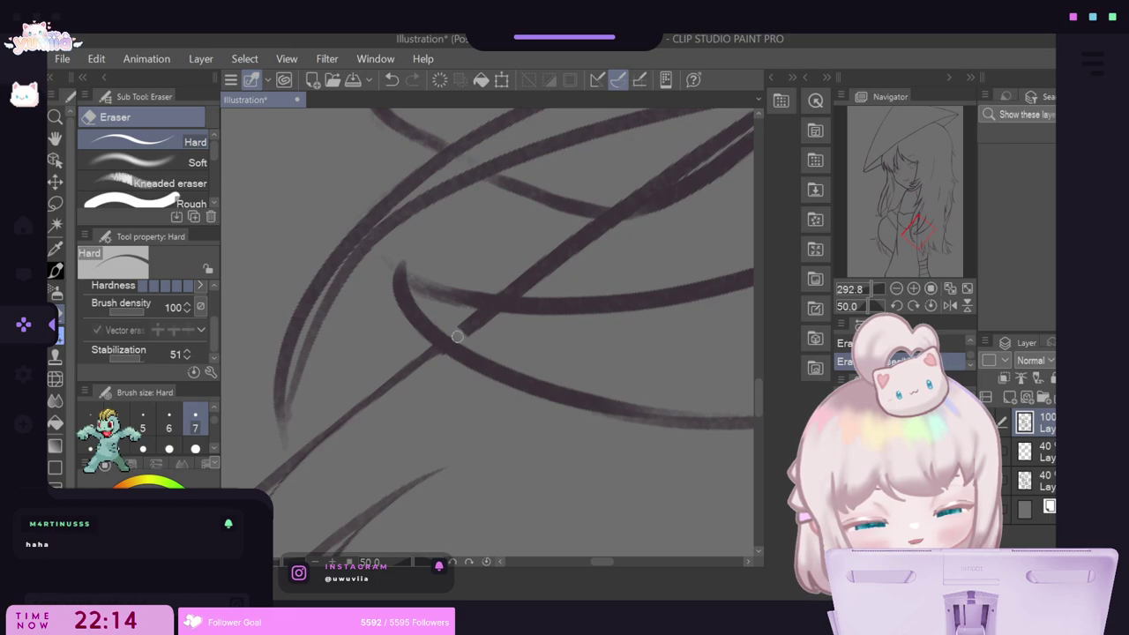
{"action": "mouse_move", "coordinate": [457, 337]}
{"action": "left_mouse_down"}
{"action": "mouse_move", "coordinate": [475, 324]}
{"action": "mouse_move", "coordinate": [462, 315]}
{"action": "mouse_move", "coordinate": [502, 318]}
{"action": "left_mouse_up"}
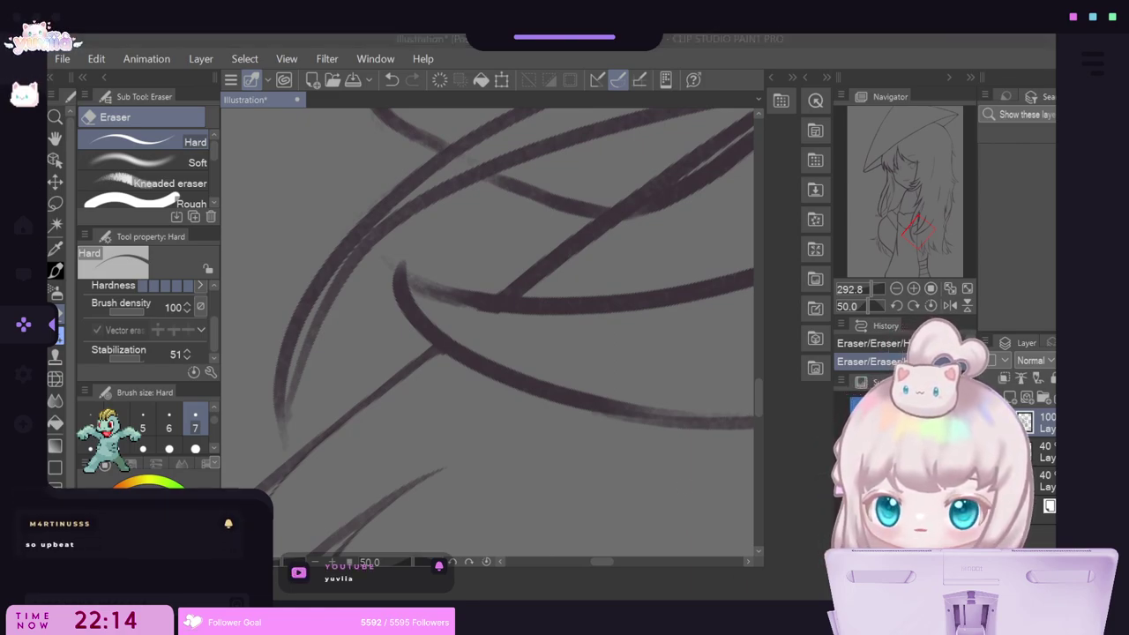
Clean up the pointed corner where the two curved strands meet and taper the upper strand's end with the eraser.
{"action": "left_click", "coordinate": [453, 297]}
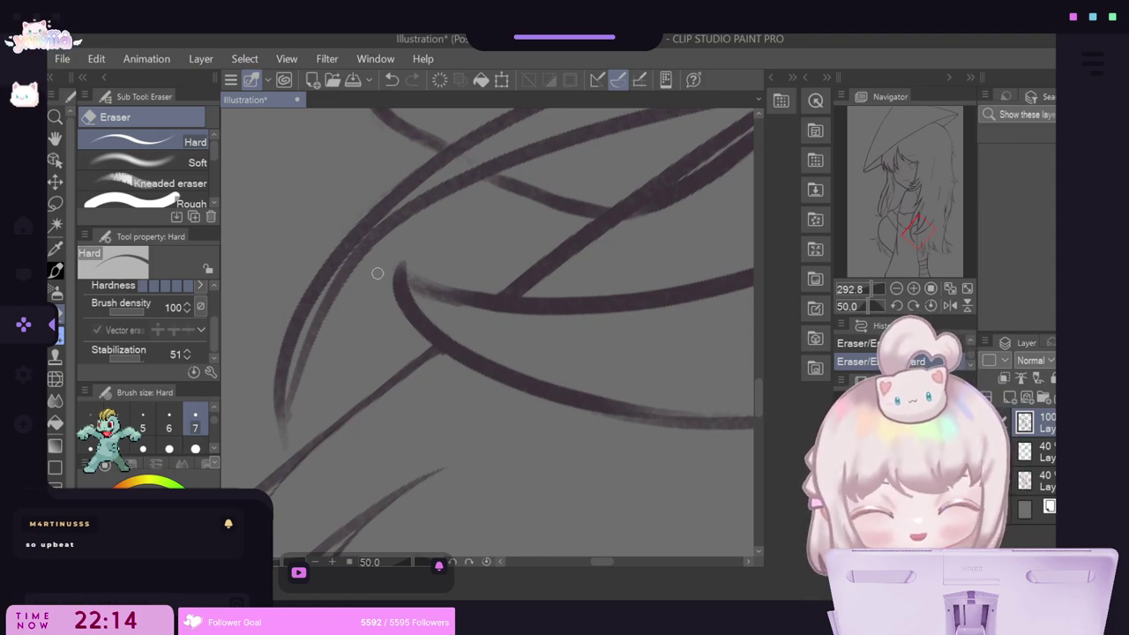
{"action": "left_click", "coordinate": [452, 562]}
{"action": "left_click", "coordinate": [452, 563]}
{"action": "left_click", "coordinate": [452, 563]}
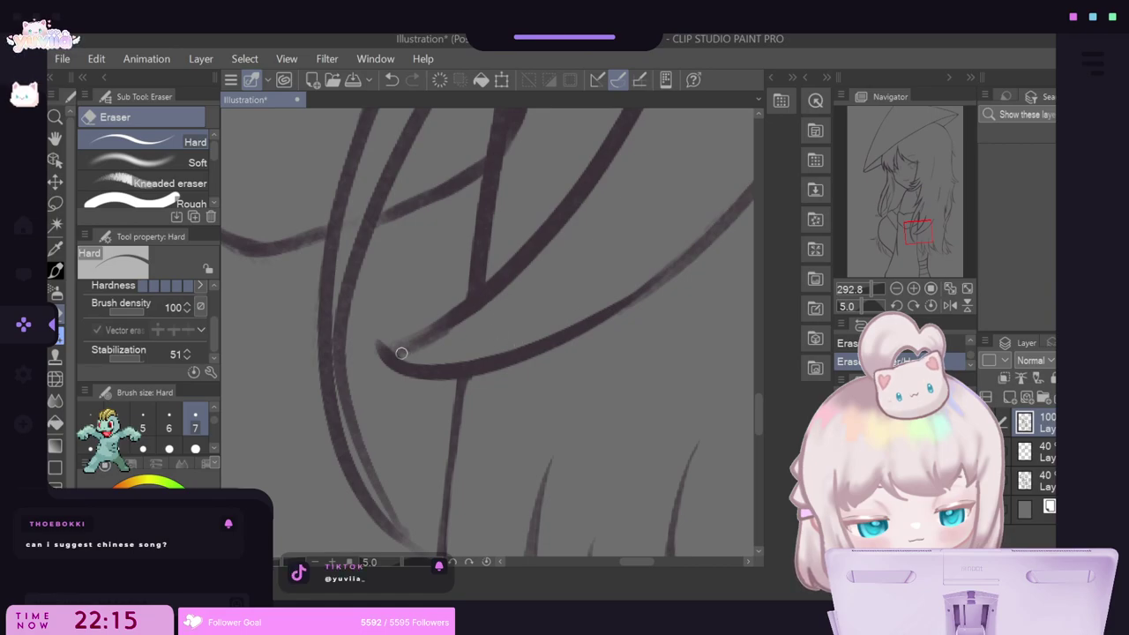
{"action": "left_click_drag", "start_coordinate": [407, 351], "coordinate": [518, 287]}
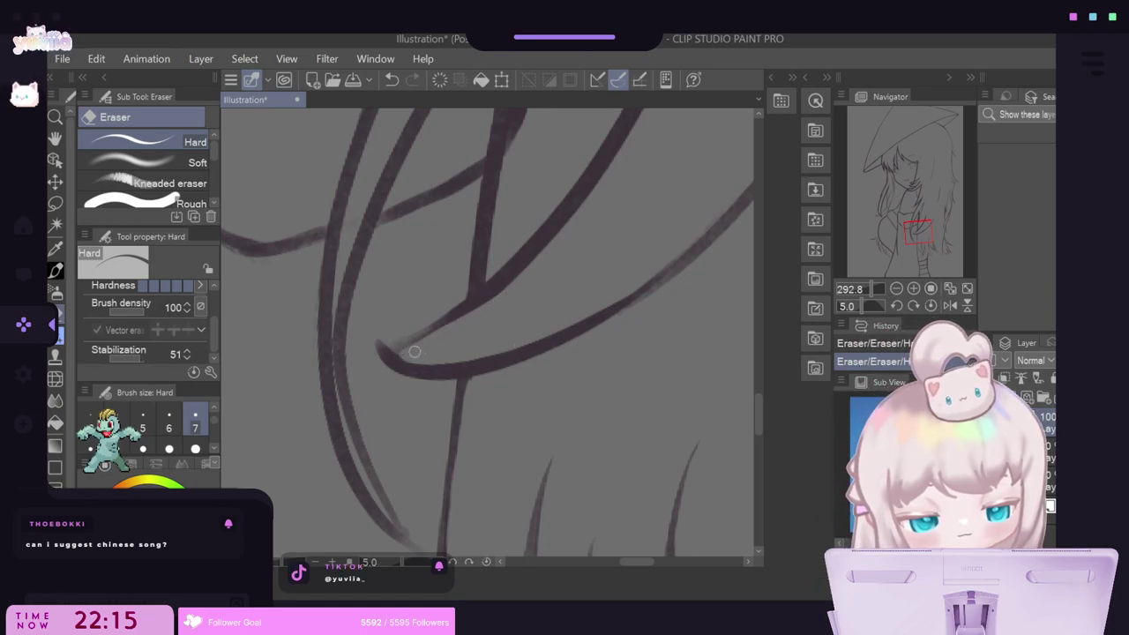
{"action": "left_click_drag", "start_coordinate": [392, 353], "coordinate": [410, 358]}
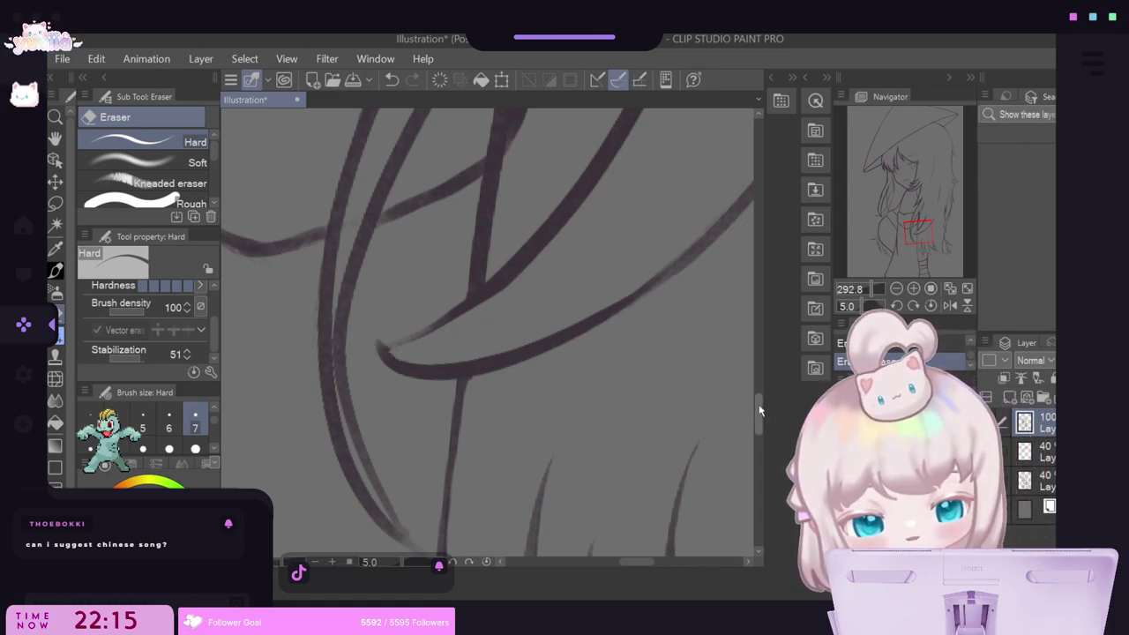
Thin both edges of the narrow pointed strand above the curved strands using the hard eraser.
{"action": "left_click_drag", "start_coordinate": [761, 409], "coordinate": [763, 385]}
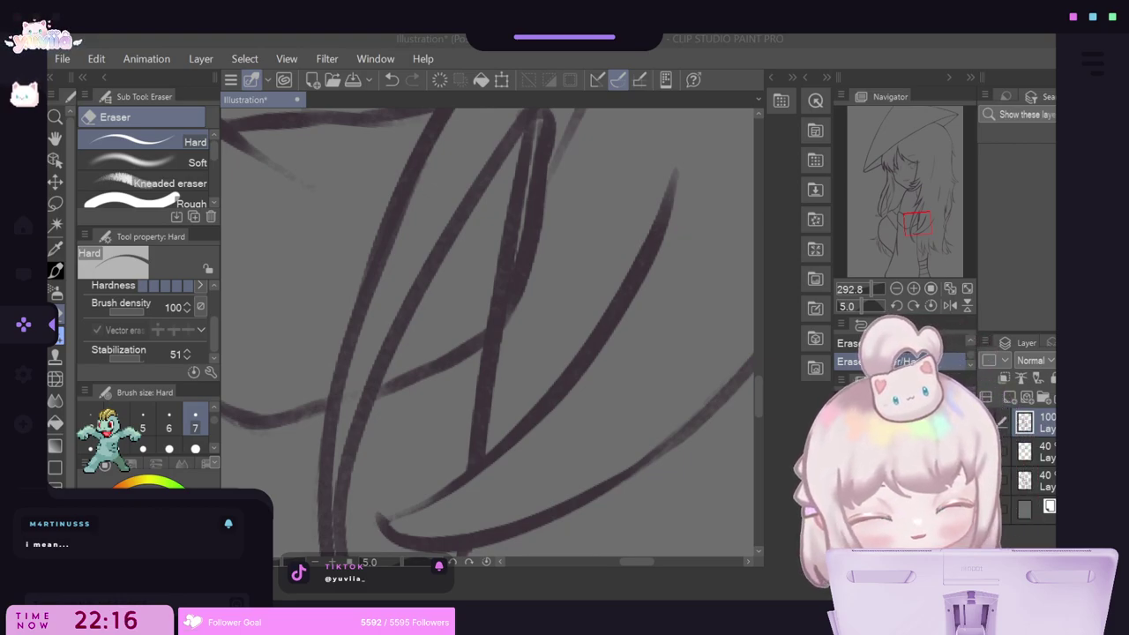
{"action": "left_click_drag", "start_coordinate": [756, 400], "coordinate": [757, 378]}
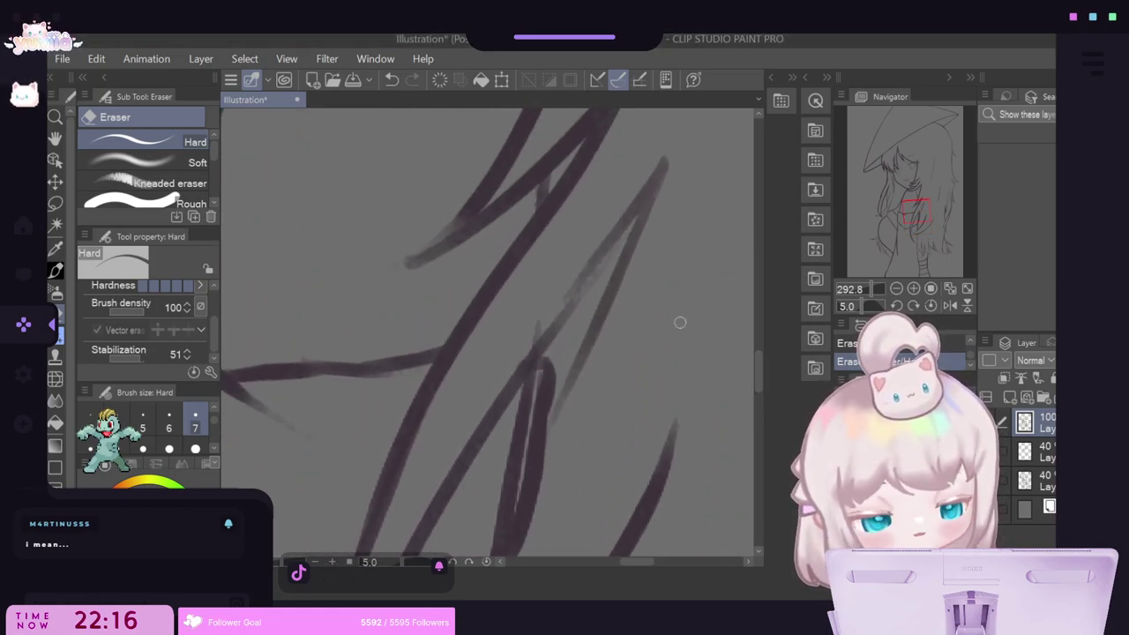
{"action": "scroll", "coordinate": [621, 285], "scroll_direction": "down", "scroll_amount": 5}
{"action": "scroll", "coordinate": [621, 285], "scroll_direction": "up", "scroll_amount": 3}
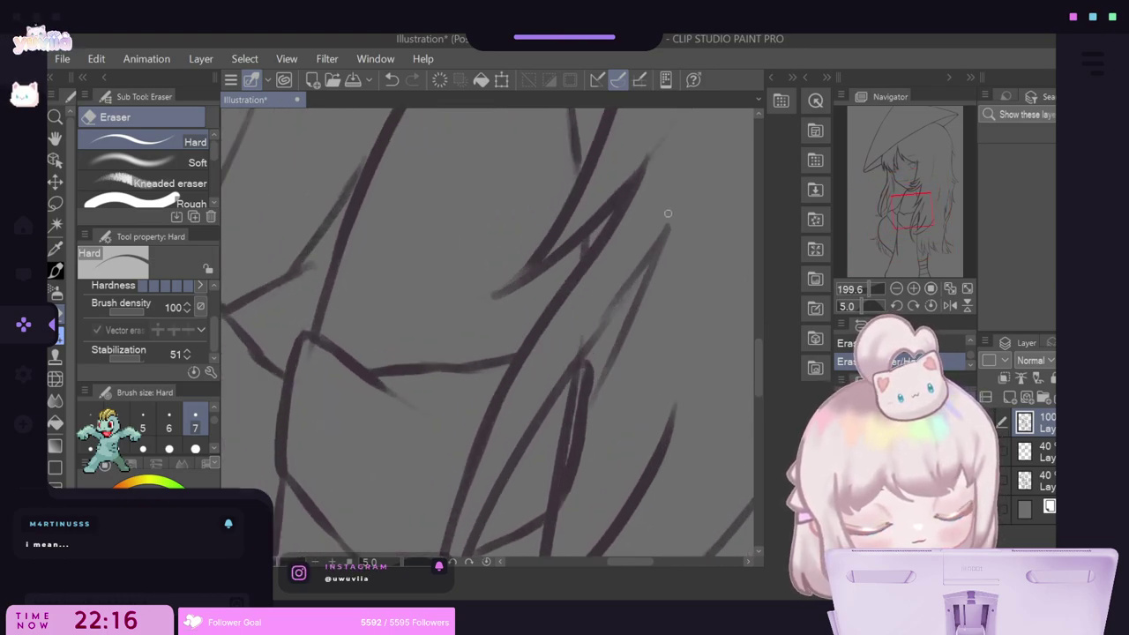
{"action": "left_click_drag", "start_coordinate": [657, 233], "coordinate": [606, 307]}
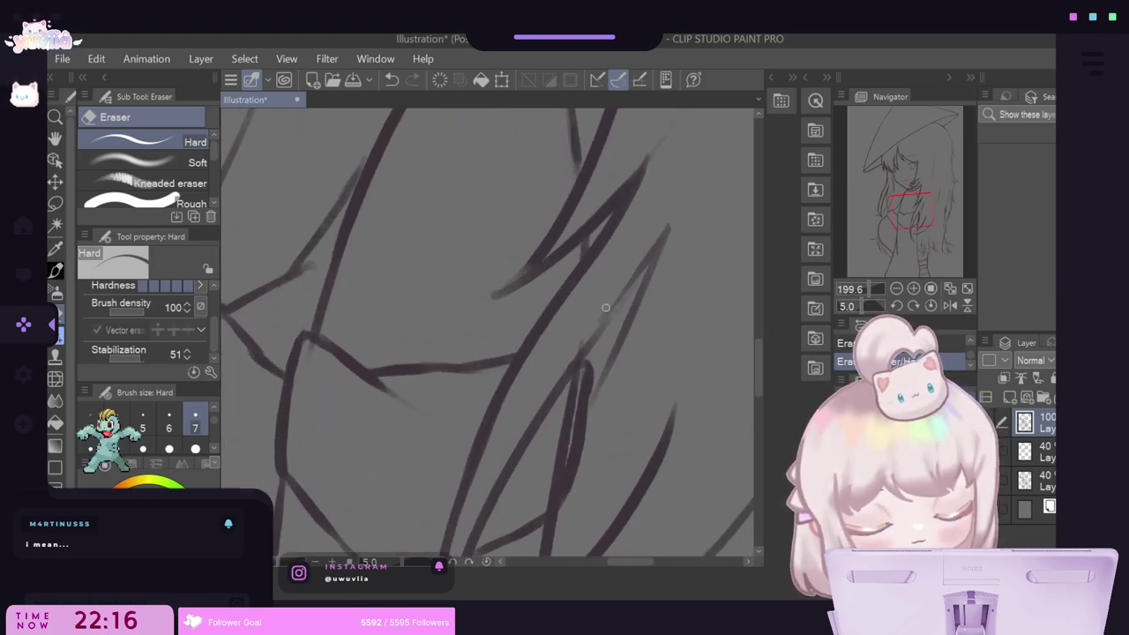
{"action": "left_click_drag", "start_coordinate": [664, 225], "coordinate": [588, 330]}
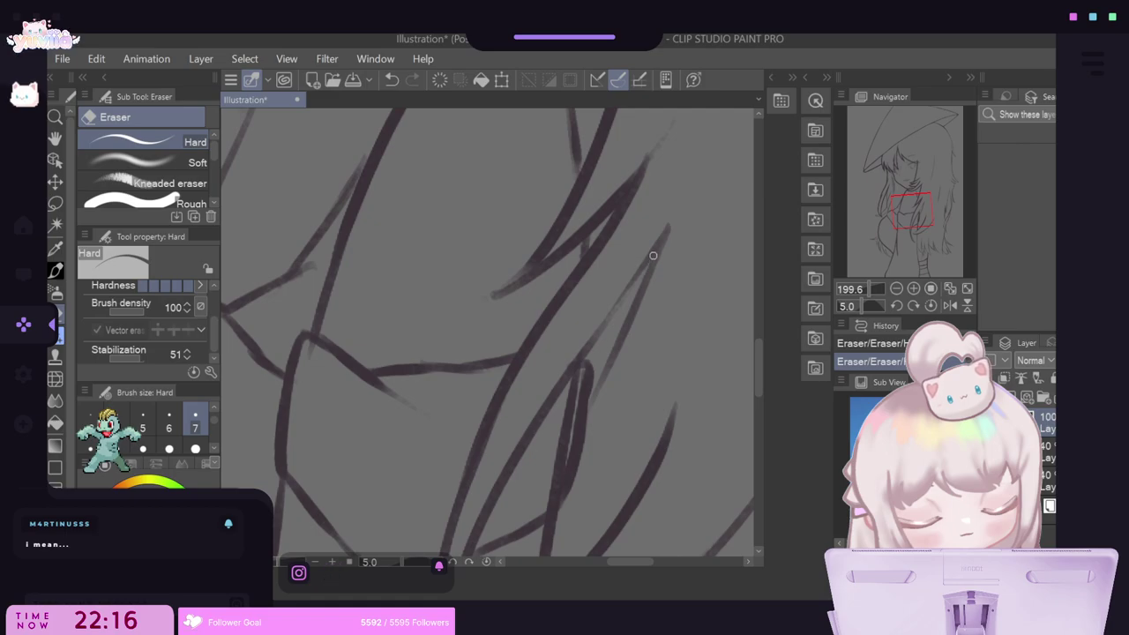
{"action": "left_click_drag", "start_coordinate": [654, 256], "coordinate": [599, 377]}
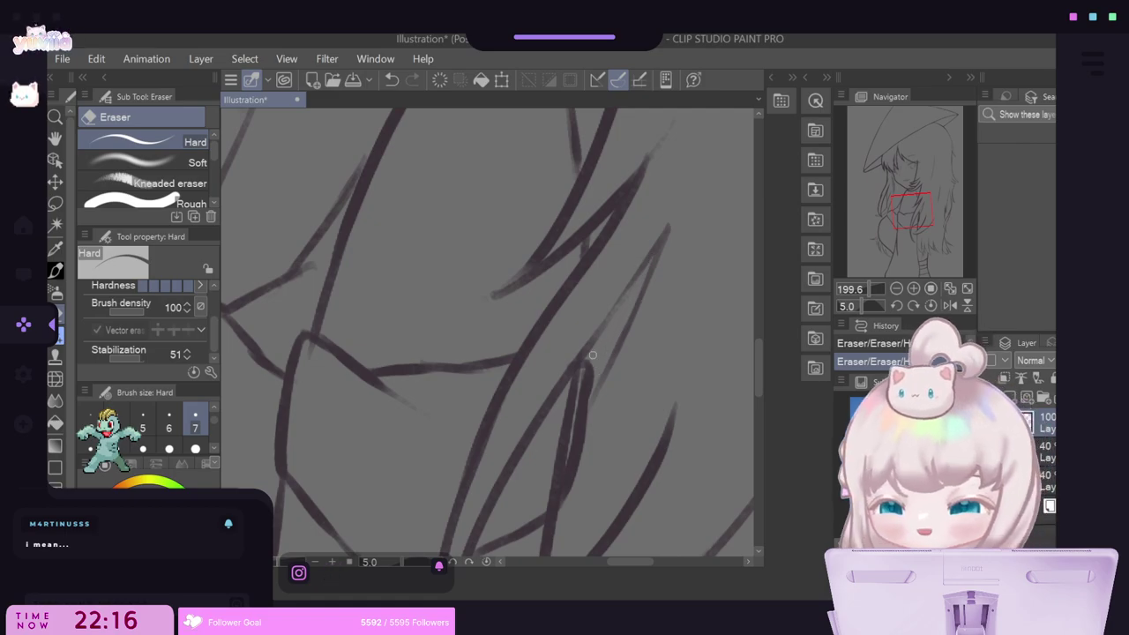
Extend the narrow strand's lower end with the Kuro Ink pen and erase the extra line inside the rounded loop beside it.
{"action": "left_click", "coordinate": [55, 271]}
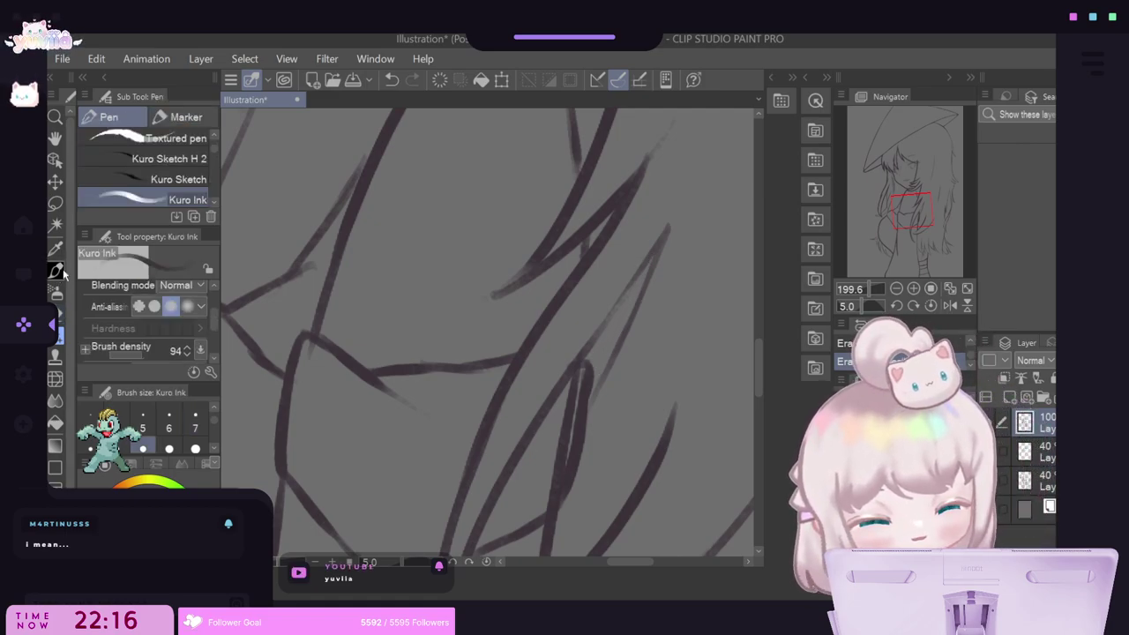
{"action": "left_click_drag", "start_coordinate": [608, 373], "coordinate": [592, 400]}
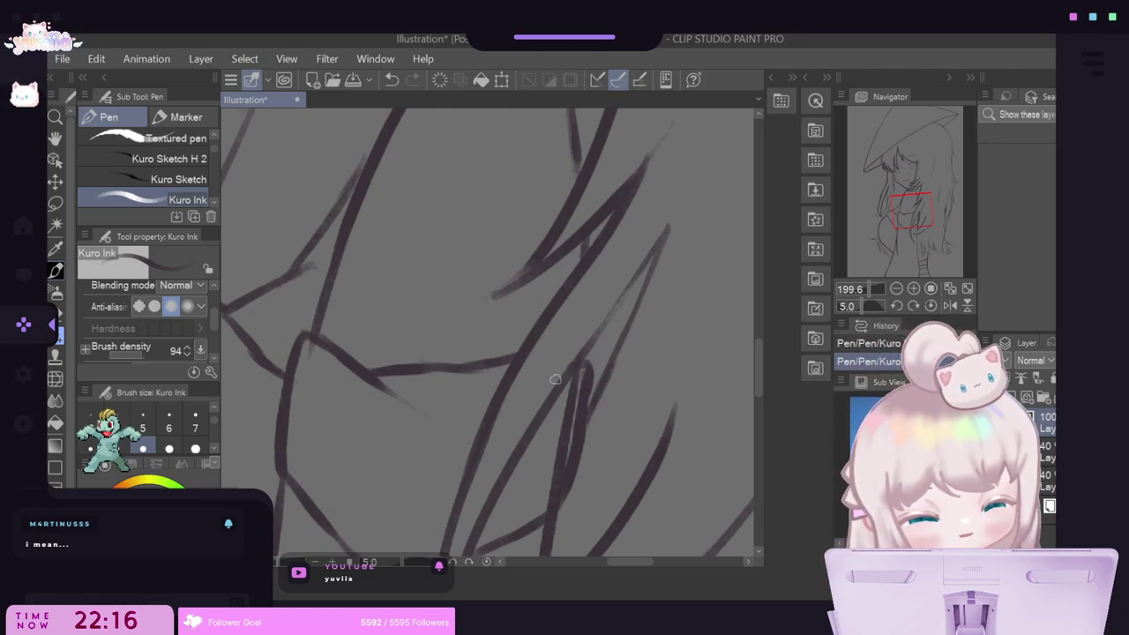
{"action": "key", "text": "e"}
{"action": "left_click_drag", "start_coordinate": [618, 362], "coordinate": [590, 426]}
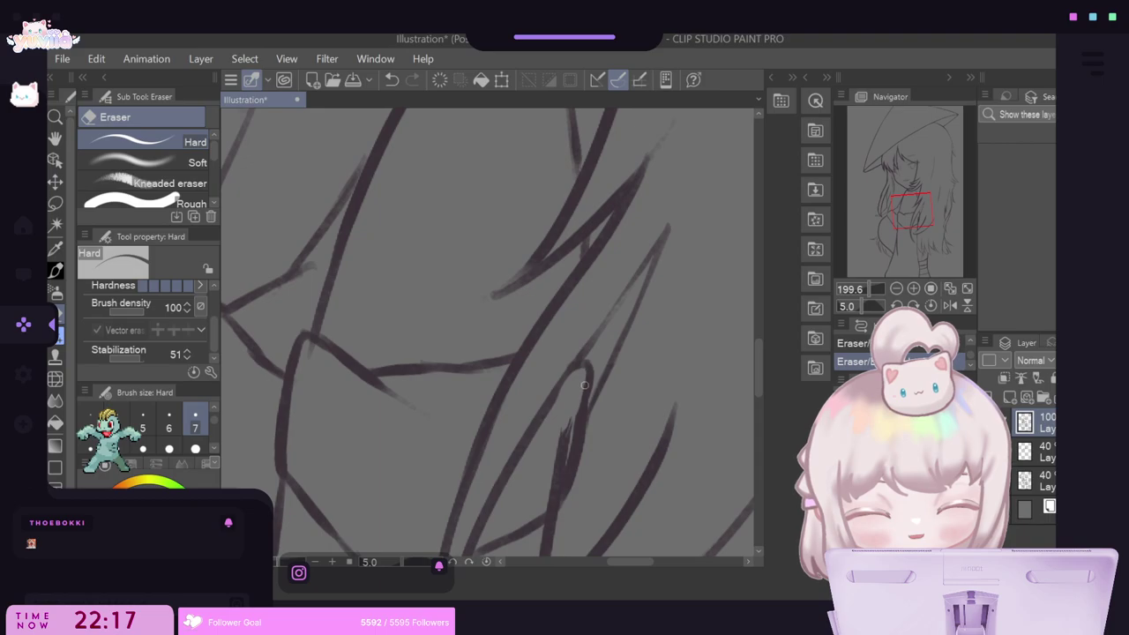
{"action": "mouse_move", "coordinate": [576, 414]}
{"action": "left_mouse_down"}
{"action": "mouse_move", "coordinate": [543, 510]}
{"action": "mouse_move", "coordinate": [565, 431]}
{"action": "mouse_move", "coordinate": [554, 469]}
{"action": "left_mouse_up"}
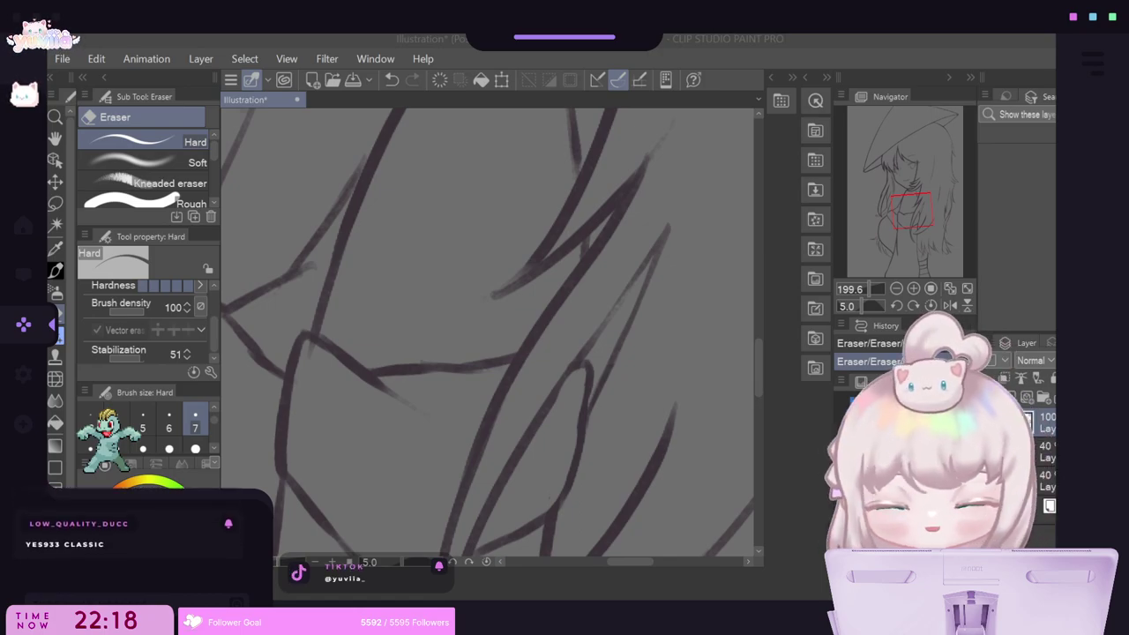
Thin the upper edge of the pointed strand beside the upper arm and sharpen both of its tips with the hard eraser.
{"action": "scroll", "coordinate": [550, 497], "scroll_direction": "down", "scroll_amount": 2}
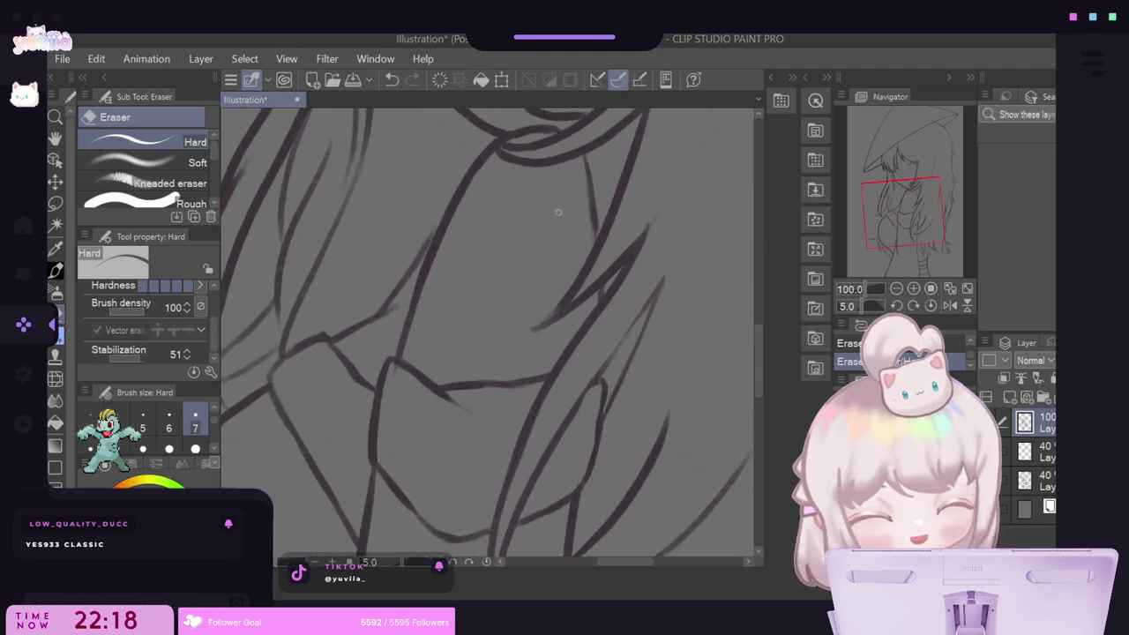
{"action": "scroll", "coordinate": [557, 212], "scroll_direction": "up", "scroll_amount": 2}
{"action": "scroll", "coordinate": [597, 216], "scroll_direction": "up", "scroll_amount": 2}
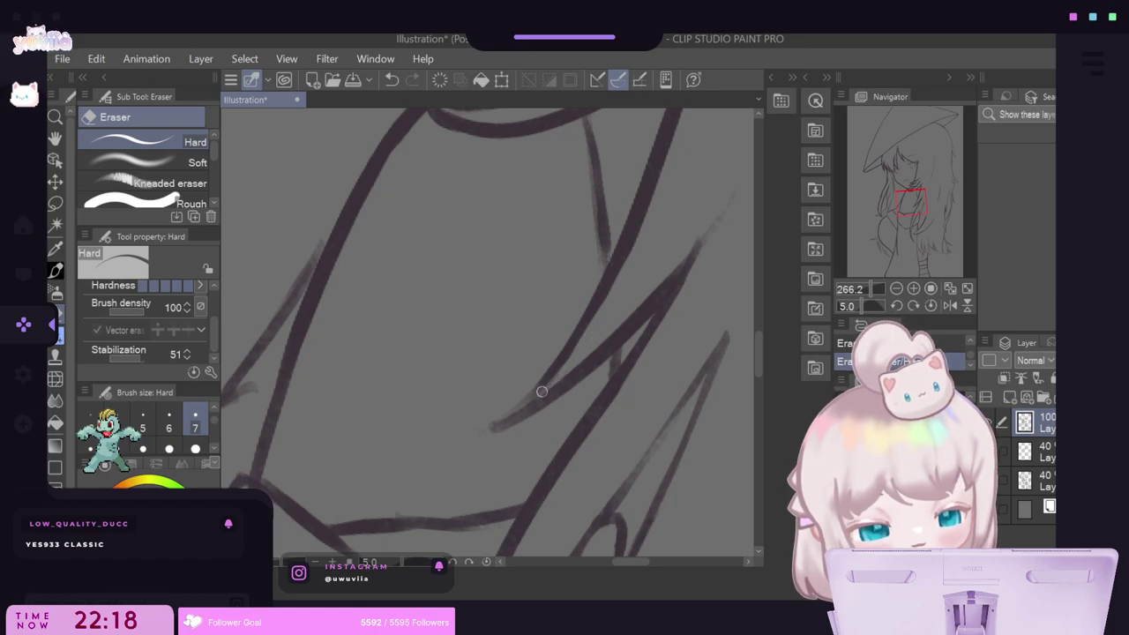
{"action": "mouse_move", "coordinate": [530, 398]}
{"action": "left_mouse_down"}
{"action": "mouse_move", "coordinate": [657, 295]}
{"action": "mouse_move", "coordinate": [706, 238]}
{"action": "left_mouse_up"}
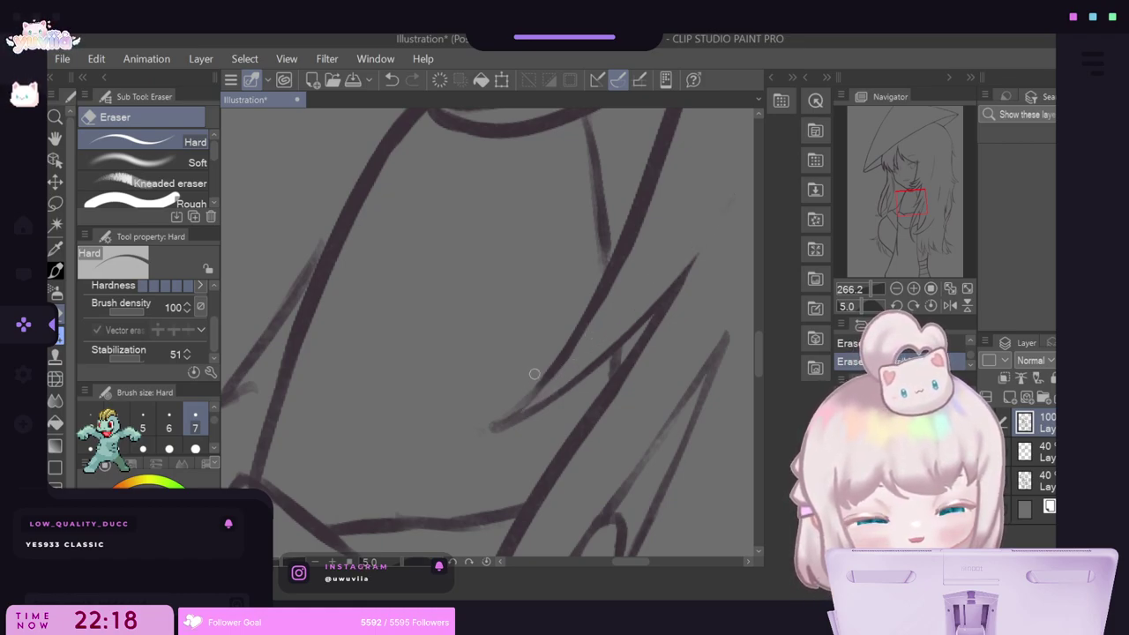
{"action": "left_click_drag", "start_coordinate": [497, 424], "coordinate": [490, 420]}
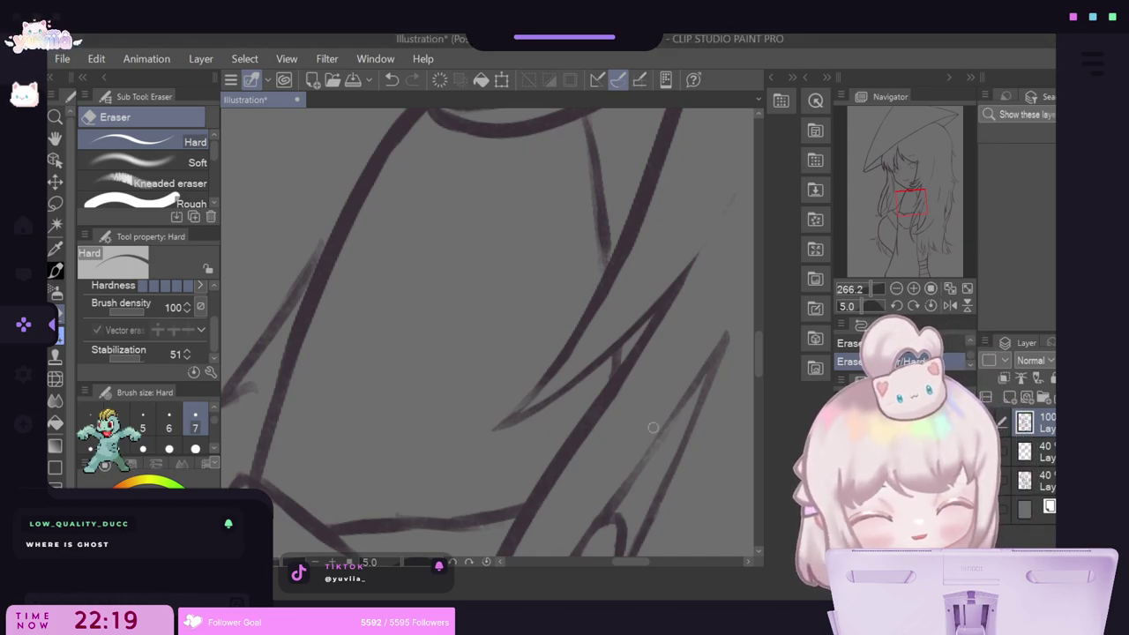
Thin the uppermost short strand beside the chin and sharpen the pointed corners of the short strands with the hard eraser.
{"action": "scroll", "coordinate": [650, 429], "scroll_direction": "down", "scroll_amount": 5}
{"action": "scroll", "coordinate": [552, 327], "scroll_direction": "up", "scroll_amount": 2}
{"action": "scroll", "coordinate": [631, 237], "scroll_direction": "up", "scroll_amount": 5}
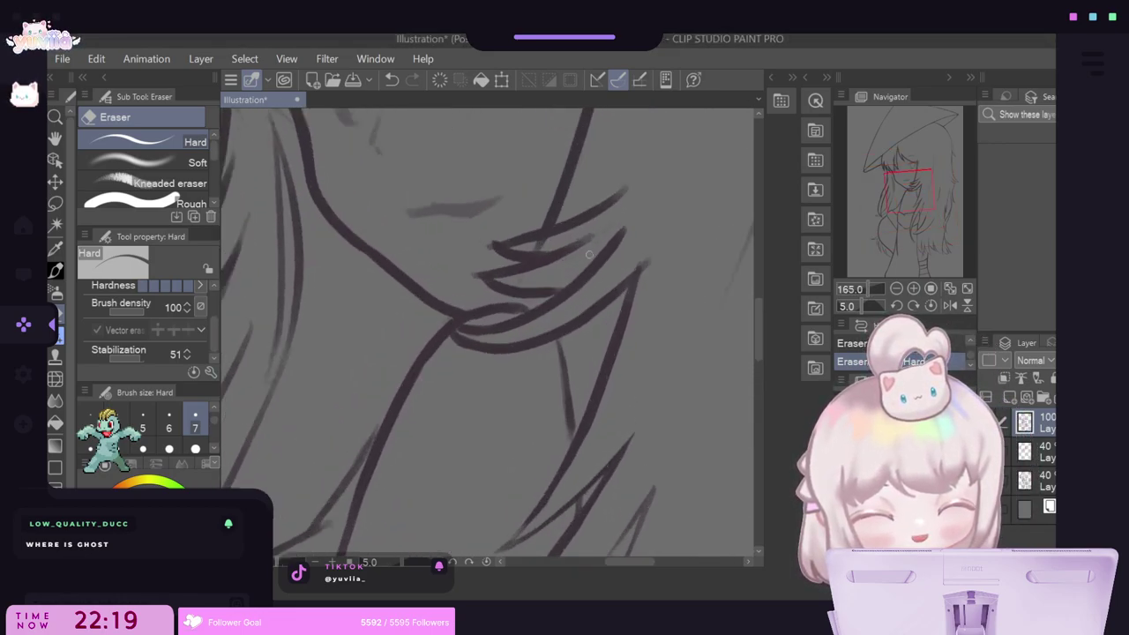
{"action": "mouse_move", "coordinate": [518, 241]}
{"action": "left_mouse_down"}
{"action": "mouse_move", "coordinate": [565, 230]}
{"action": "mouse_move", "coordinate": [514, 236]}
{"action": "mouse_move", "coordinate": [633, 189]}
{"action": "mouse_move", "coordinate": [685, 151]}
{"action": "left_mouse_up"}
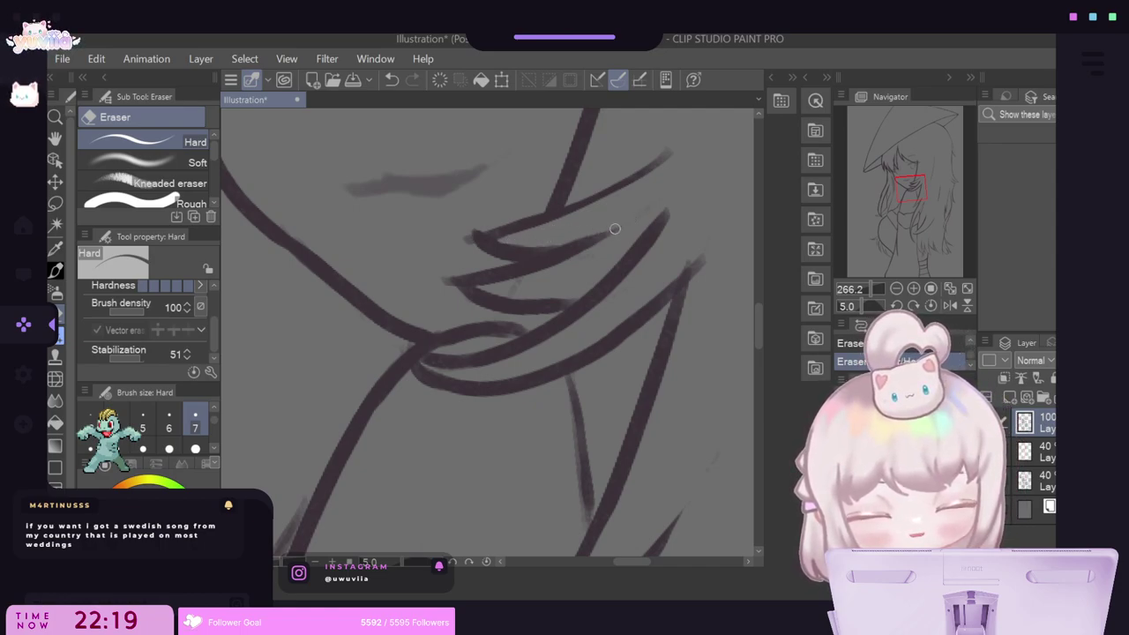
{"action": "left_click_drag", "start_coordinate": [465, 228], "coordinate": [514, 256]}
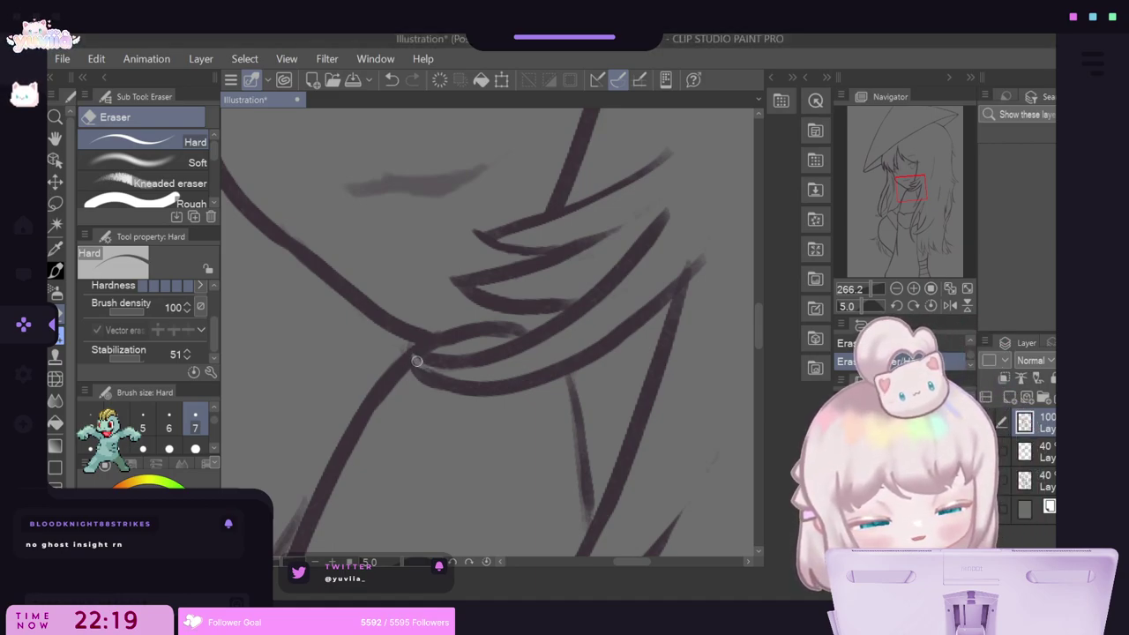
Thin the two curved strand lines wrapping under the chin and taper the outer one's upper end.
{"action": "mouse_move", "coordinate": [417, 361]}
{"action": "left_mouse_down"}
{"action": "mouse_move", "coordinate": [446, 383]}
{"action": "mouse_move", "coordinate": [516, 384]}
{"action": "left_mouse_up"}
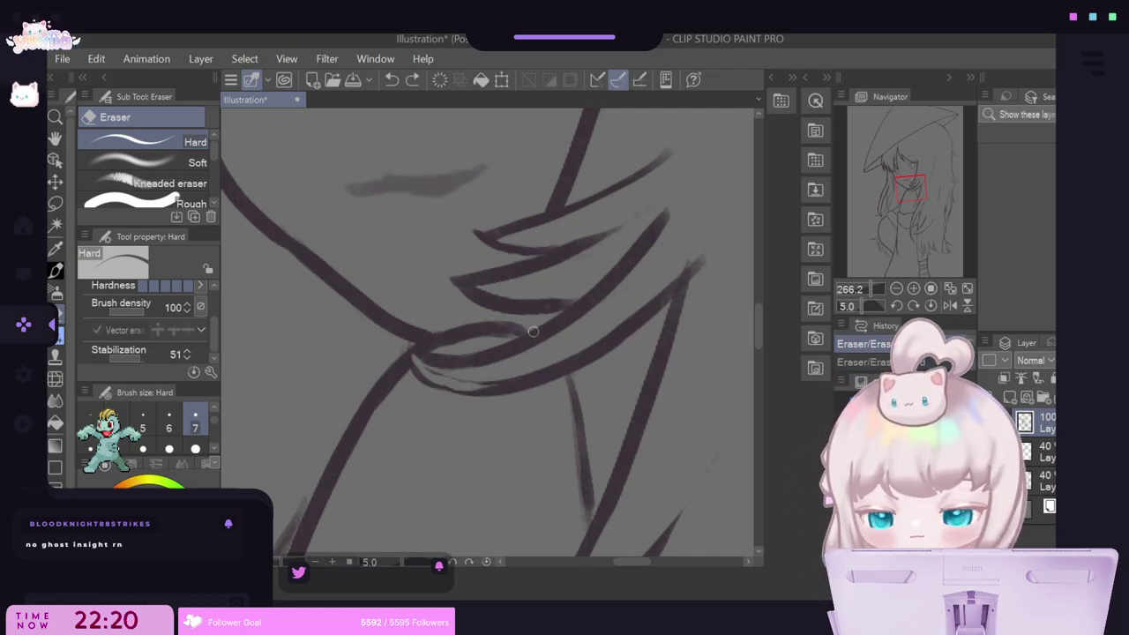
{"action": "mouse_move", "coordinate": [427, 369]}
{"action": "left_mouse_down"}
{"action": "mouse_move", "coordinate": [498, 381]}
{"action": "mouse_move", "coordinate": [472, 386]}
{"action": "mouse_move", "coordinate": [564, 357]}
{"action": "mouse_move", "coordinate": [709, 251]}
{"action": "mouse_move", "coordinate": [637, 312]}
{"action": "left_mouse_up"}
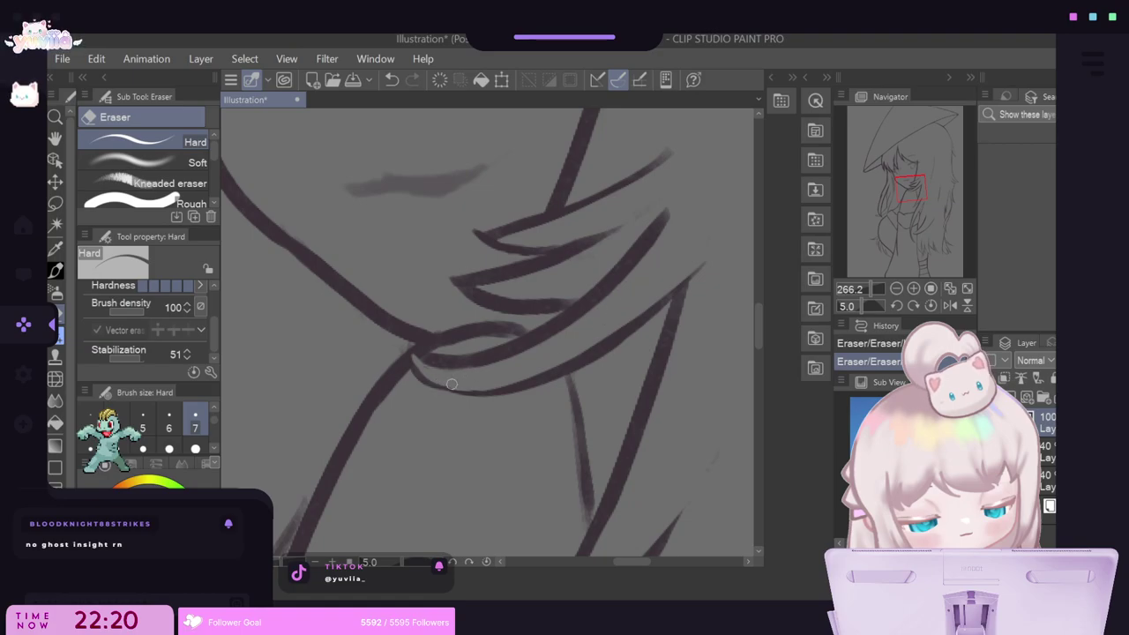
{"action": "mouse_move", "coordinate": [419, 363]}
{"action": "left_mouse_down"}
{"action": "mouse_move", "coordinate": [520, 354]}
{"action": "mouse_move", "coordinate": [583, 322]}
{"action": "left_mouse_up"}
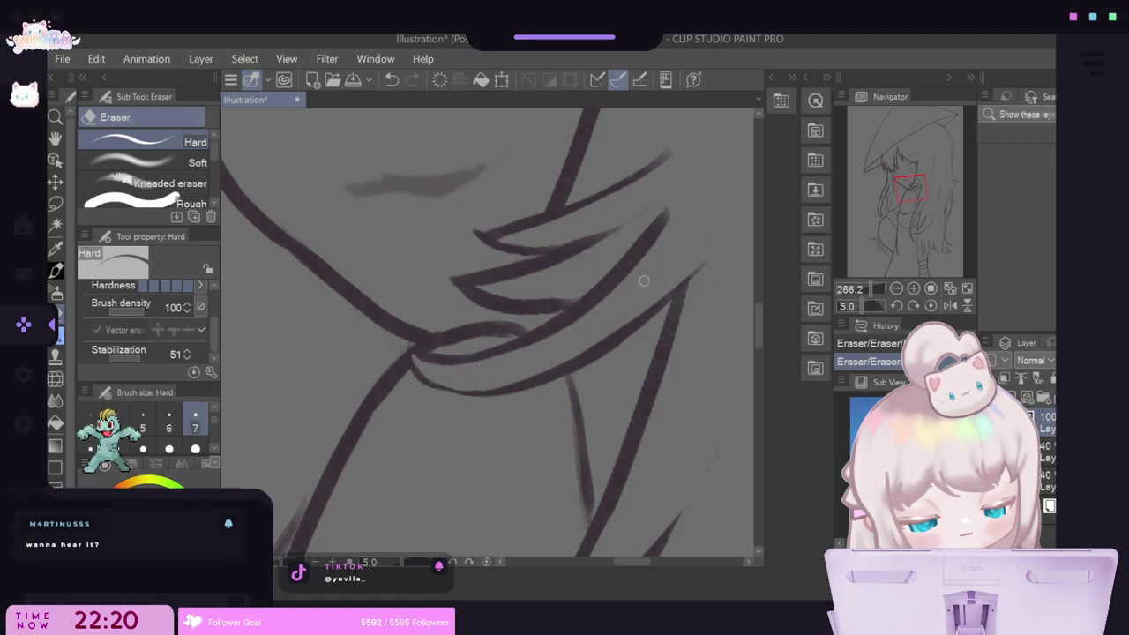
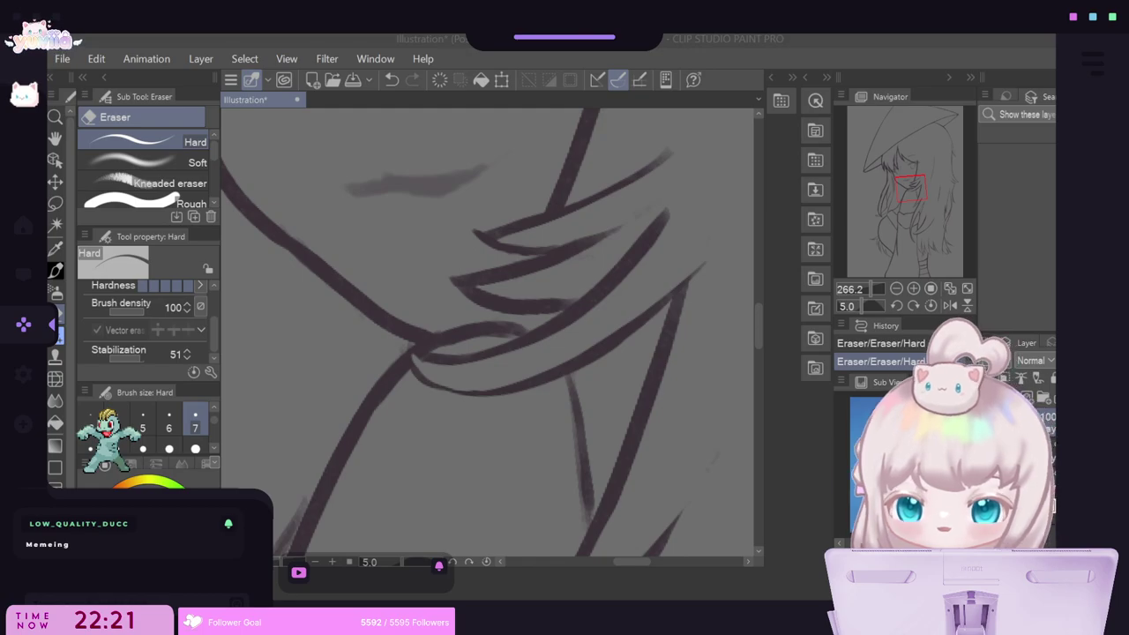
Thin the long strand that runs down from the curved strands under the chin along its outer edge.
{"action": "scroll", "coordinate": [485, 391], "scroll_direction": "down", "scroll_amount": 3}
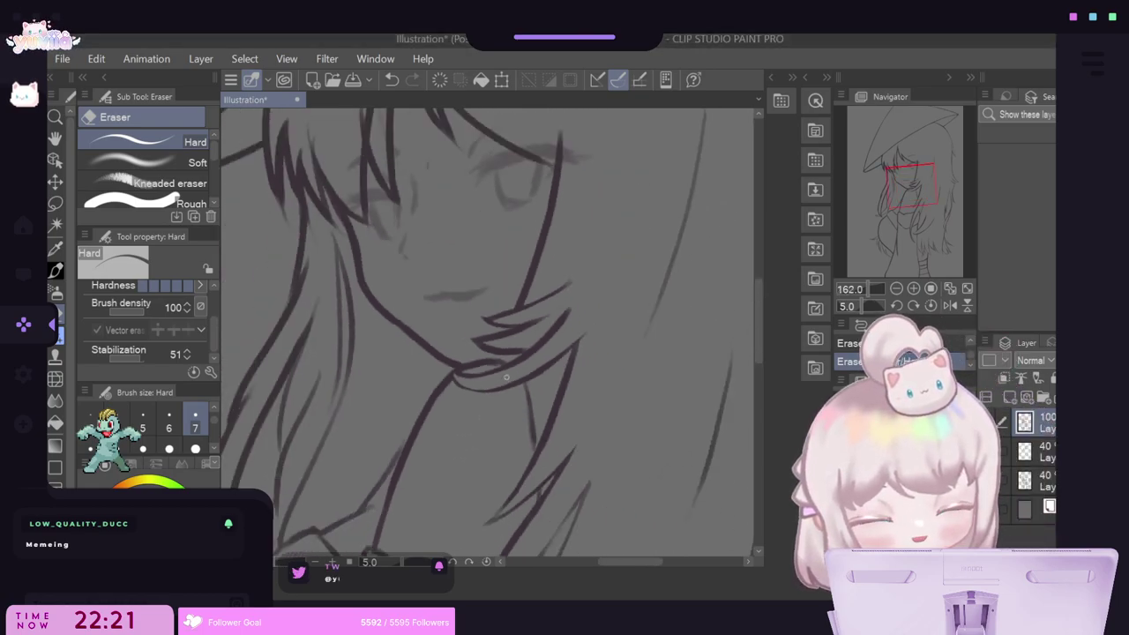
{"action": "scroll", "coordinate": [506, 377], "scroll_direction": "down", "scroll_amount": 5}
{"action": "scroll", "coordinate": [393, 394], "scroll_direction": "up", "scroll_amount": 4}
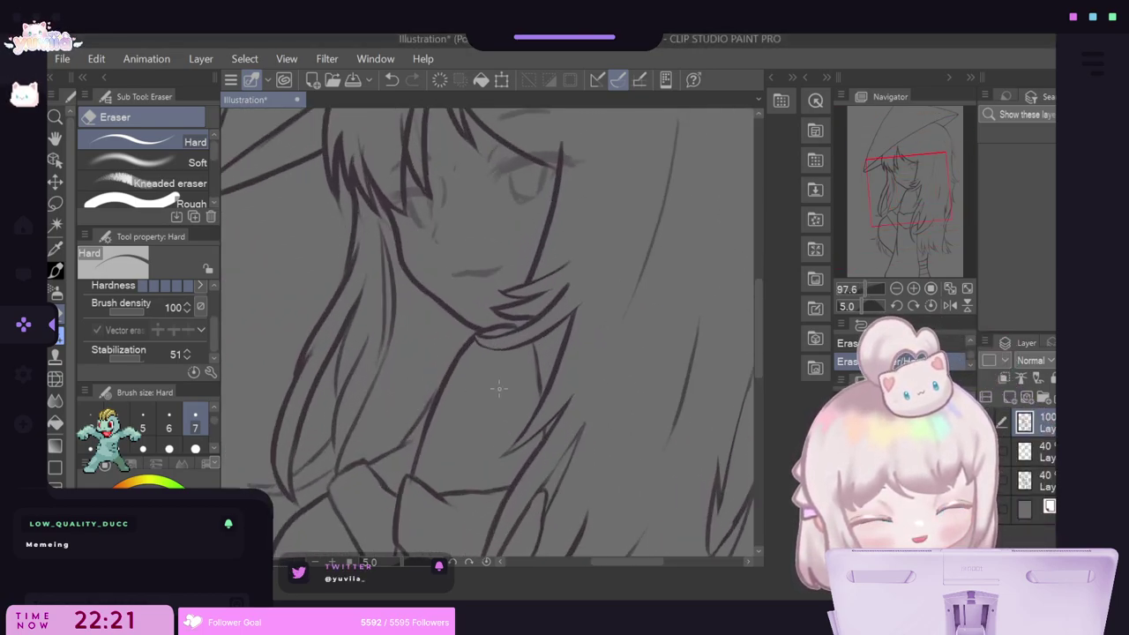
{"action": "scroll", "coordinate": [500, 389], "scroll_direction": "up", "scroll_amount": 4}
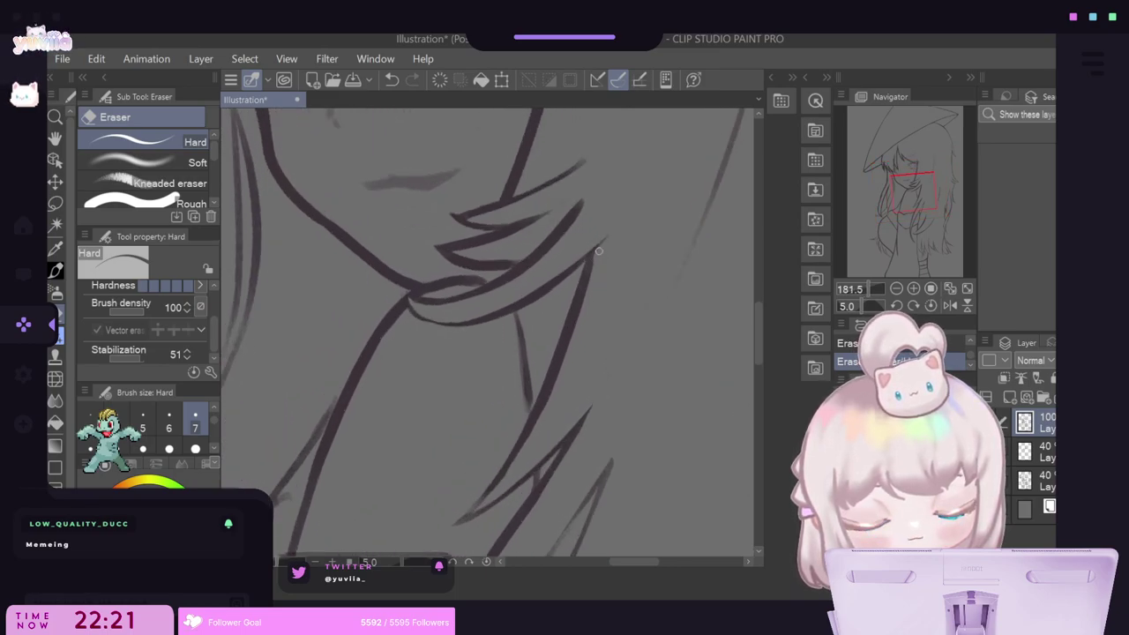
{"action": "left_click_drag", "start_coordinate": [598, 251], "coordinate": [537, 431]}
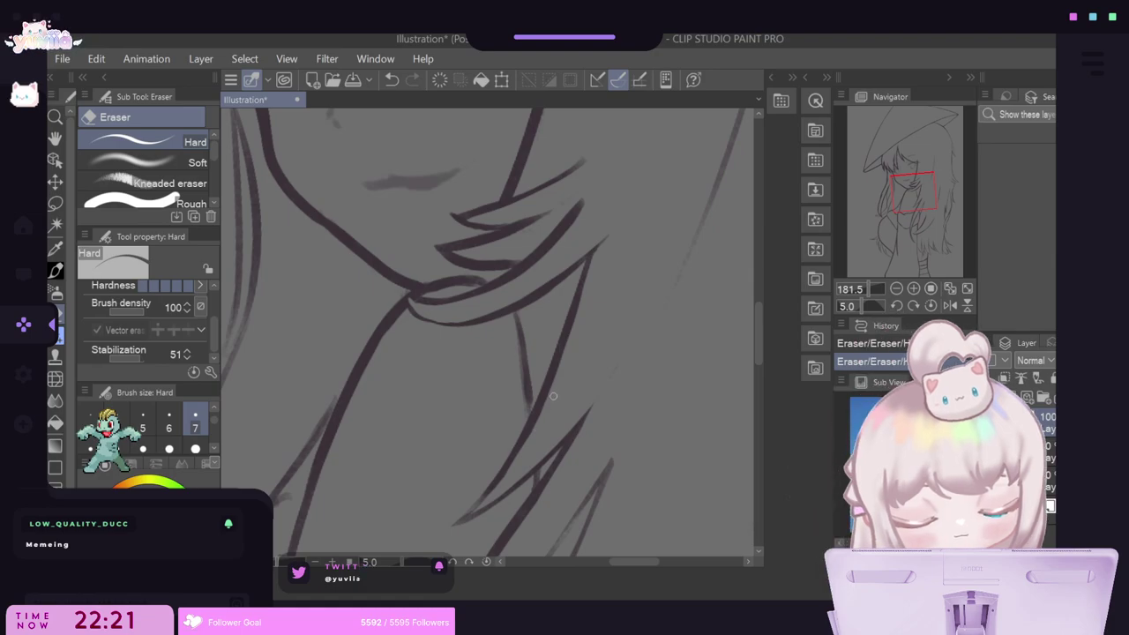
Erase the stray overlap at the upper corner of the forearm shape and thin its side outline.
{"action": "mouse_move", "coordinate": [761, 321]}
{"action": "left_mouse_down"}
{"action": "mouse_move", "coordinate": [745, 367]}
{"action": "mouse_move", "coordinate": [756, 372]}
{"action": "left_mouse_up"}
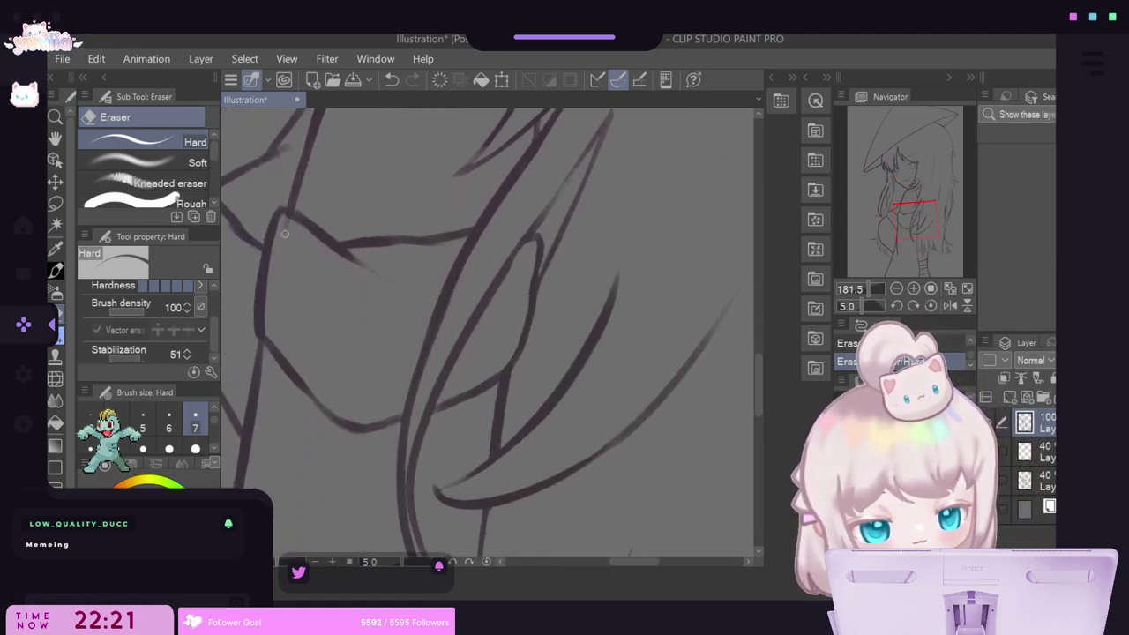
{"action": "left_click_drag", "start_coordinate": [284, 222], "coordinate": [271, 281]}
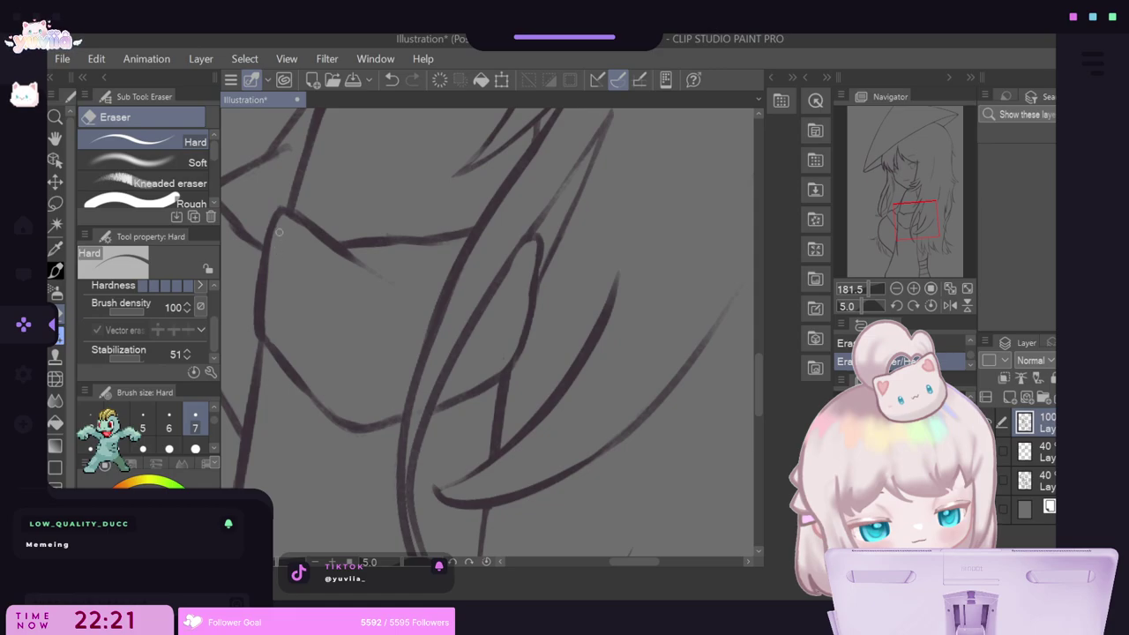
{"action": "left_click_drag", "start_coordinate": [270, 251], "coordinate": [266, 339]}
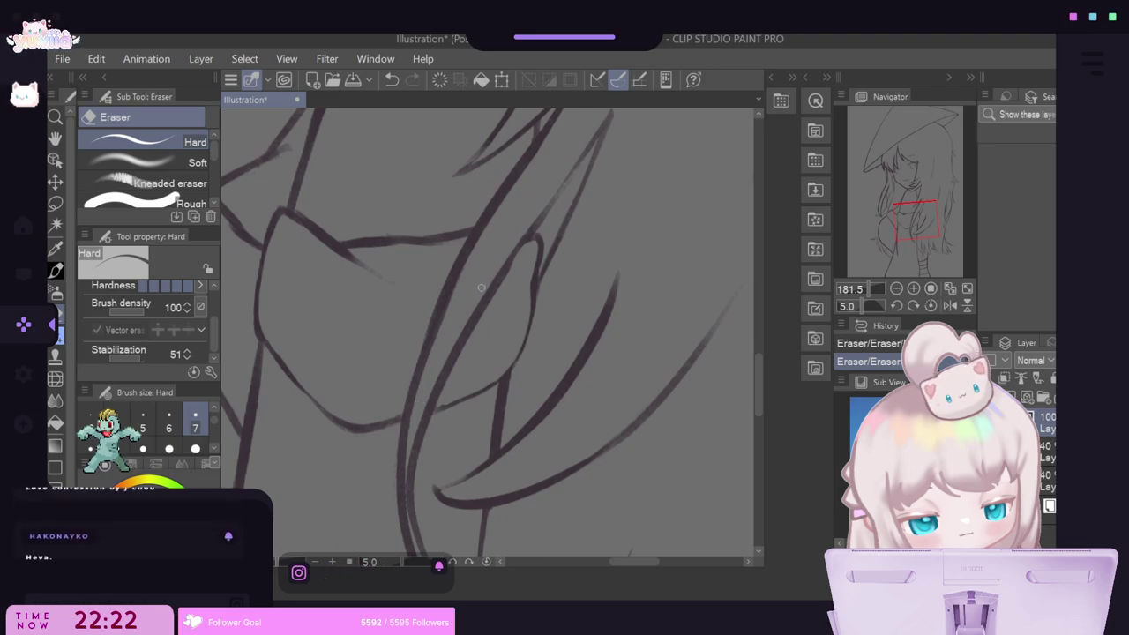
Thin the inner line of the rounded loop and the long strand beside it down to its lower tip.
{"action": "left_click_drag", "start_coordinate": [520, 254], "coordinate": [440, 395]}
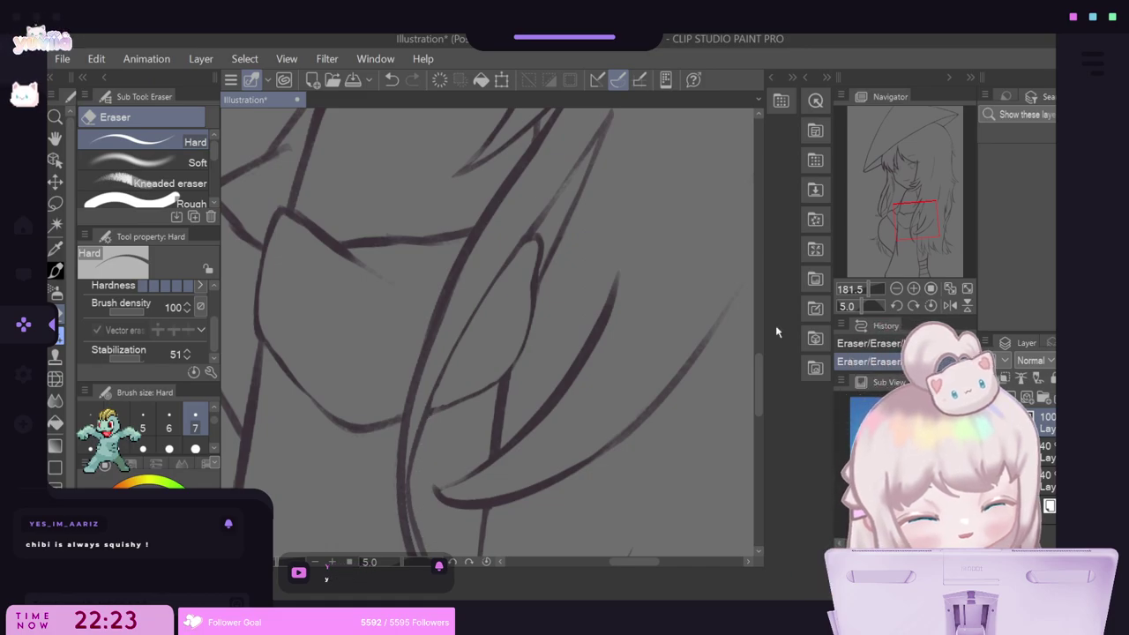
{"action": "scroll", "coordinate": [756, 375], "scroll_direction": "down", "scroll_amount": 3}
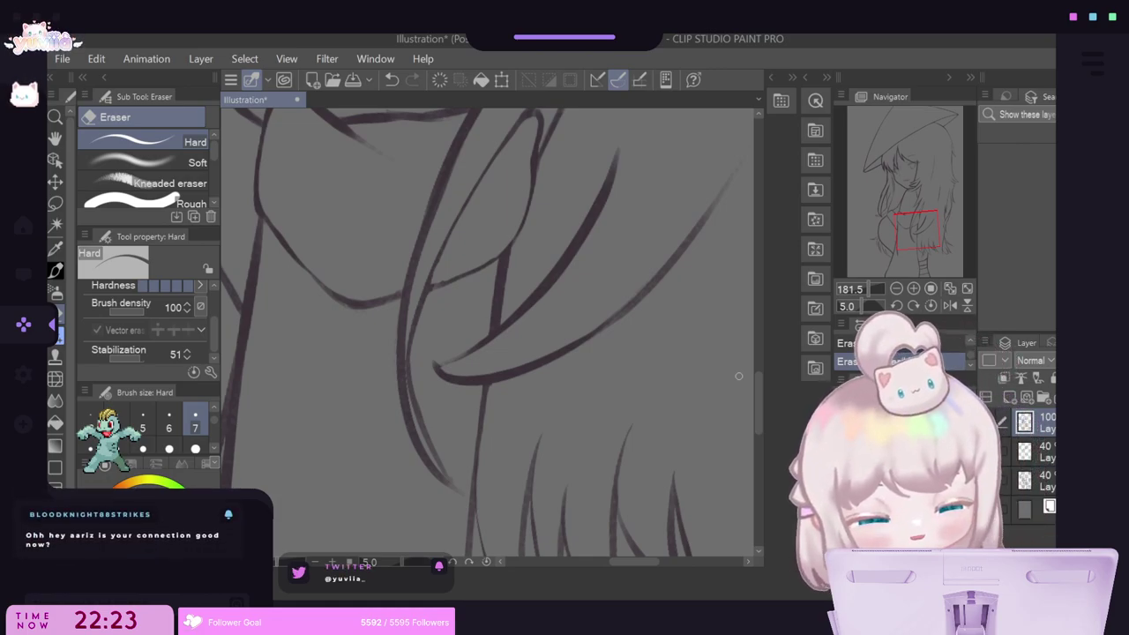
{"action": "scroll", "coordinate": [757, 393], "scroll_direction": "up", "scroll_amount": 2}
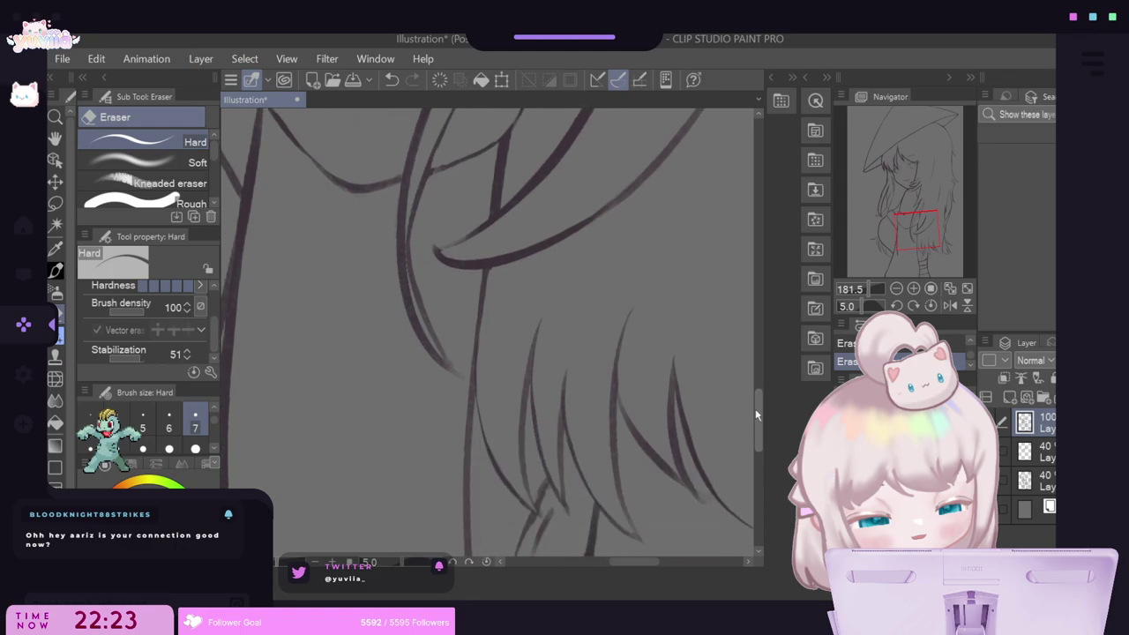
{"action": "scroll", "coordinate": [762, 384], "scroll_direction": "up", "scroll_amount": 2}
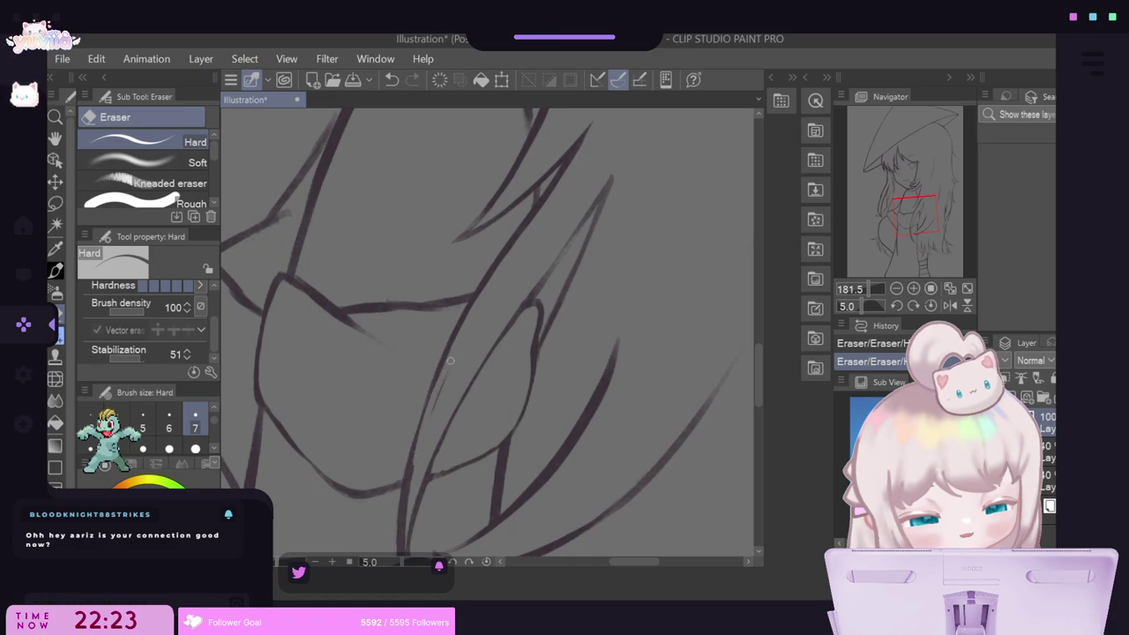
{"action": "left_click_drag", "start_coordinate": [757, 360], "coordinate": [757, 391]}
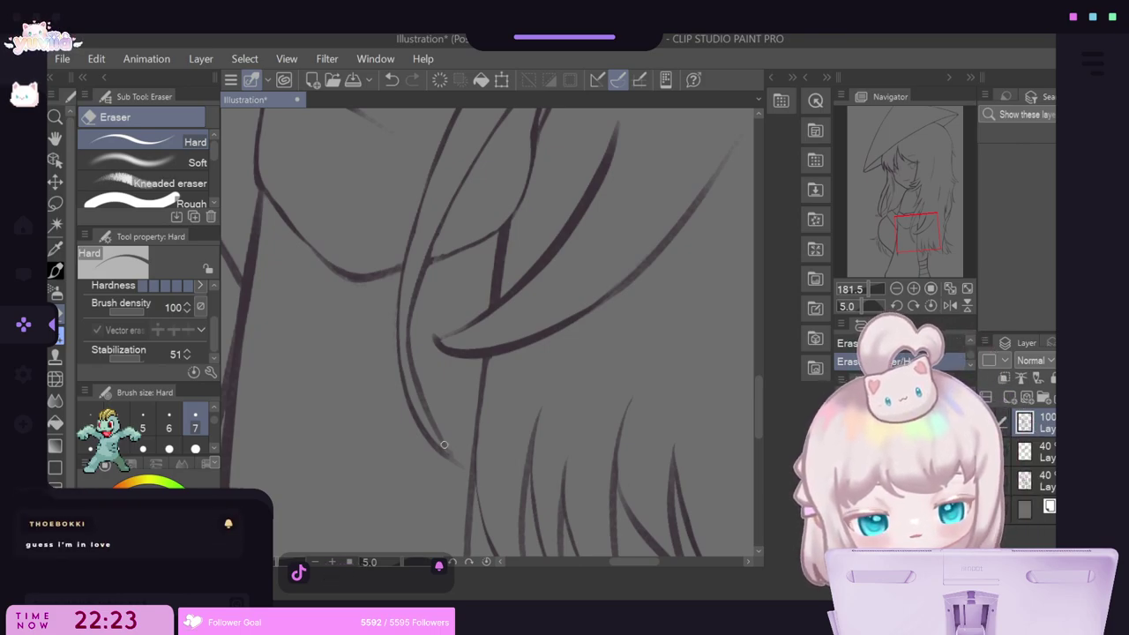
Save the illustration under the file name nina.
{"action": "scroll", "coordinate": [370, 310], "scroll_direction": "down", "scroll_amount": 5}
{"action": "scroll", "coordinate": [296, 371], "scroll_direction": "up", "scroll_amount": 3}
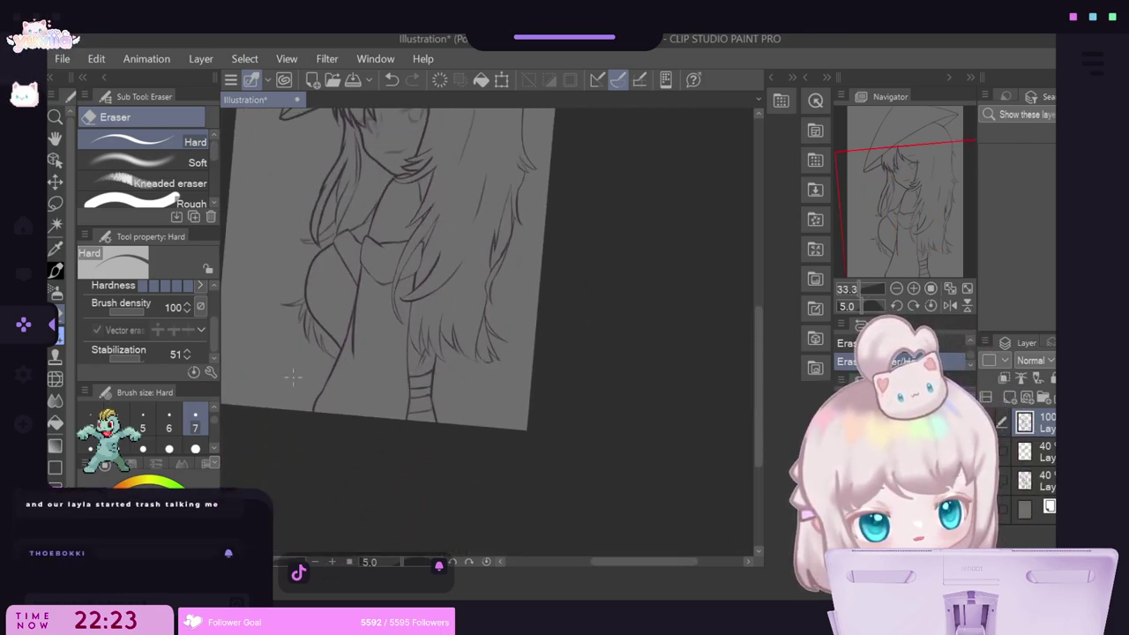
{"action": "scroll", "coordinate": [415, 156], "scroll_direction": "down", "scroll_amount": 2}
{"action": "scroll", "coordinate": [414, 156], "scroll_direction": "down", "scroll_amount": 2}
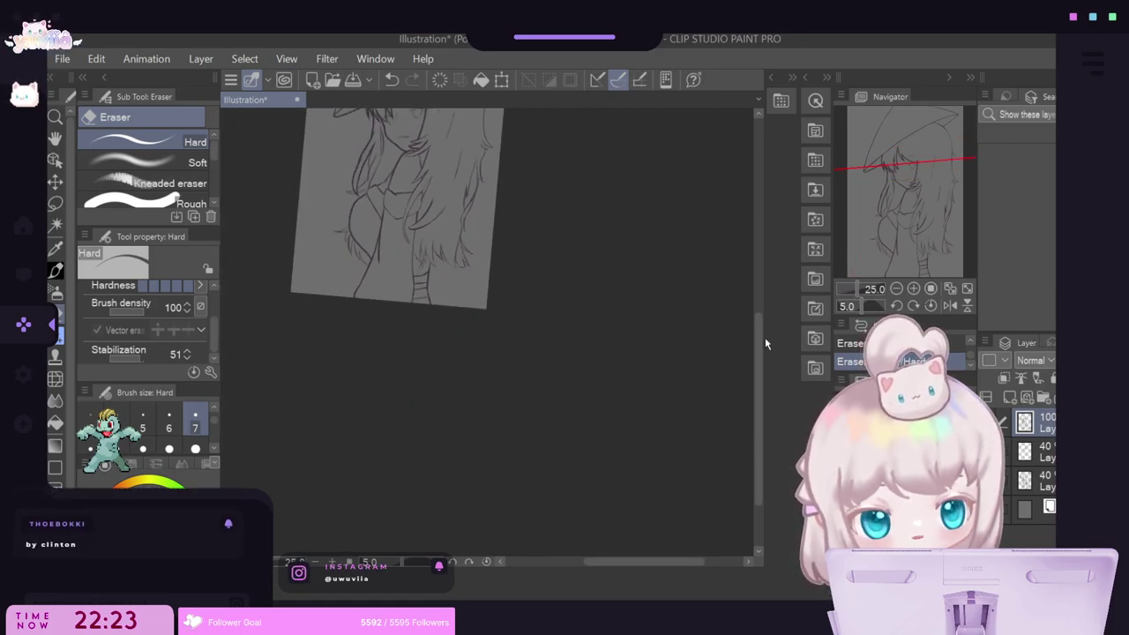
{"action": "left_click_drag", "start_coordinate": [766, 338], "coordinate": [661, 290]}
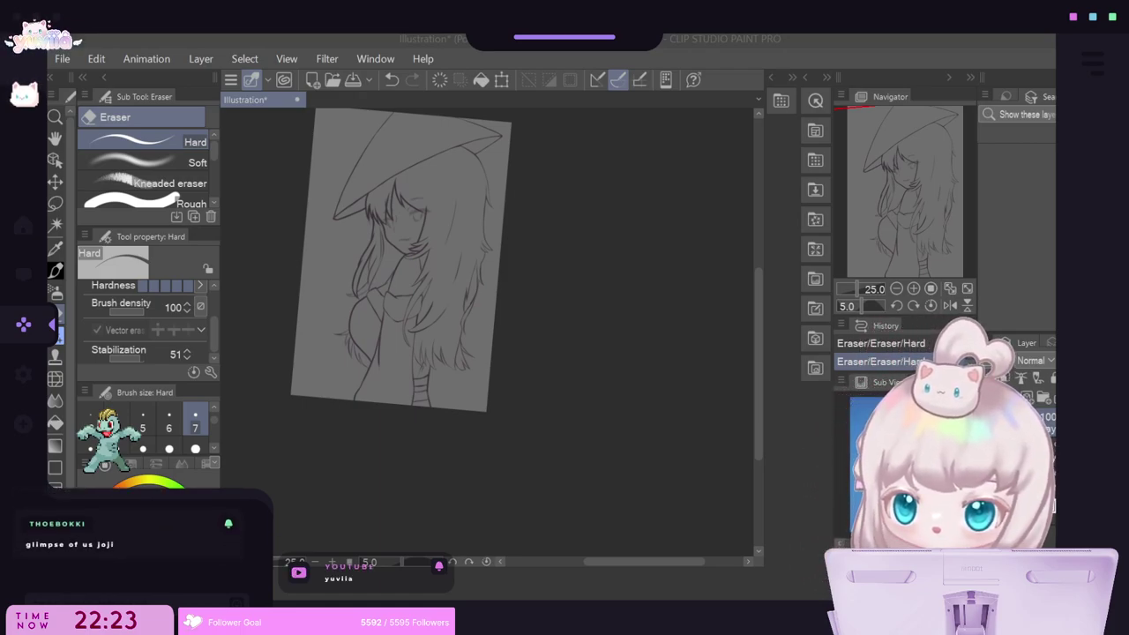
{"action": "key", "text": "Return"}
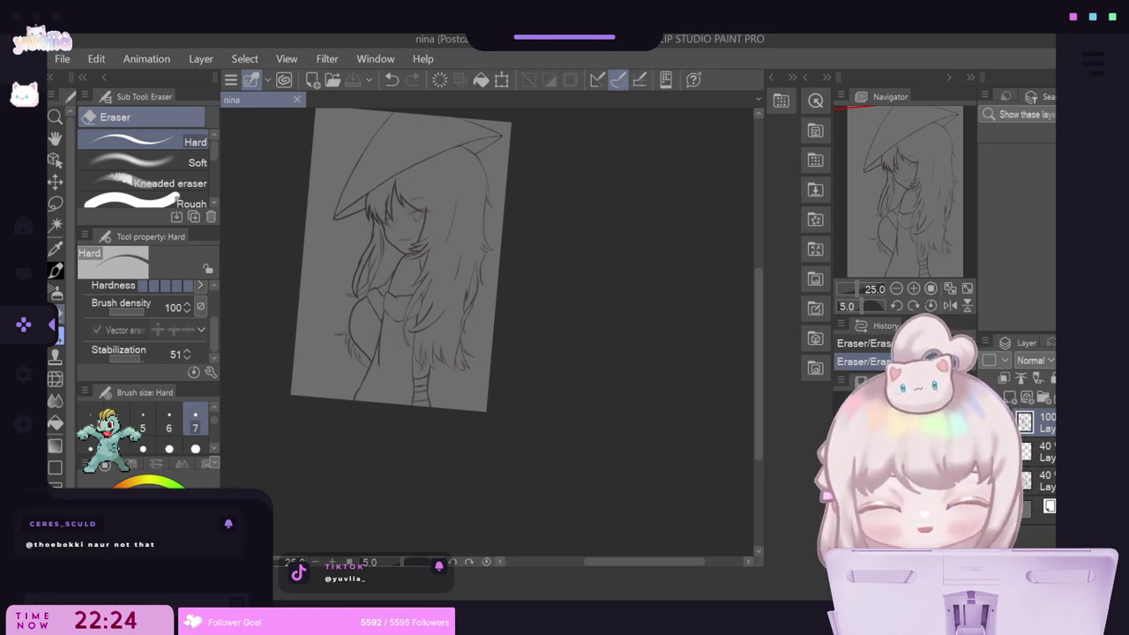
Examine the full illustration and the head area for line art that still needs cleanup.
{"action": "scroll", "coordinate": [469, 457], "scroll_direction": "down", "scroll_amount": 3}
{"action": "scroll", "coordinate": [463, 308], "scroll_direction": "up", "scroll_amount": 5}
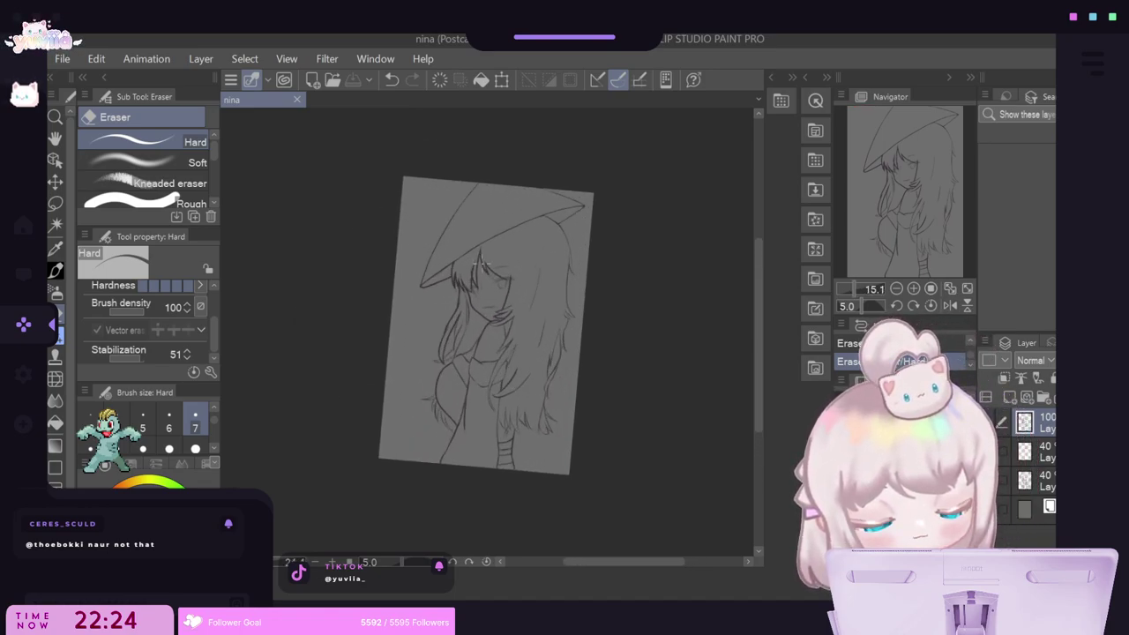
{"action": "scroll", "coordinate": [466, 307], "scroll_direction": "down", "scroll_amount": 4}
{"action": "scroll", "coordinate": [449, 297], "scroll_direction": "up", "scroll_amount": 5}
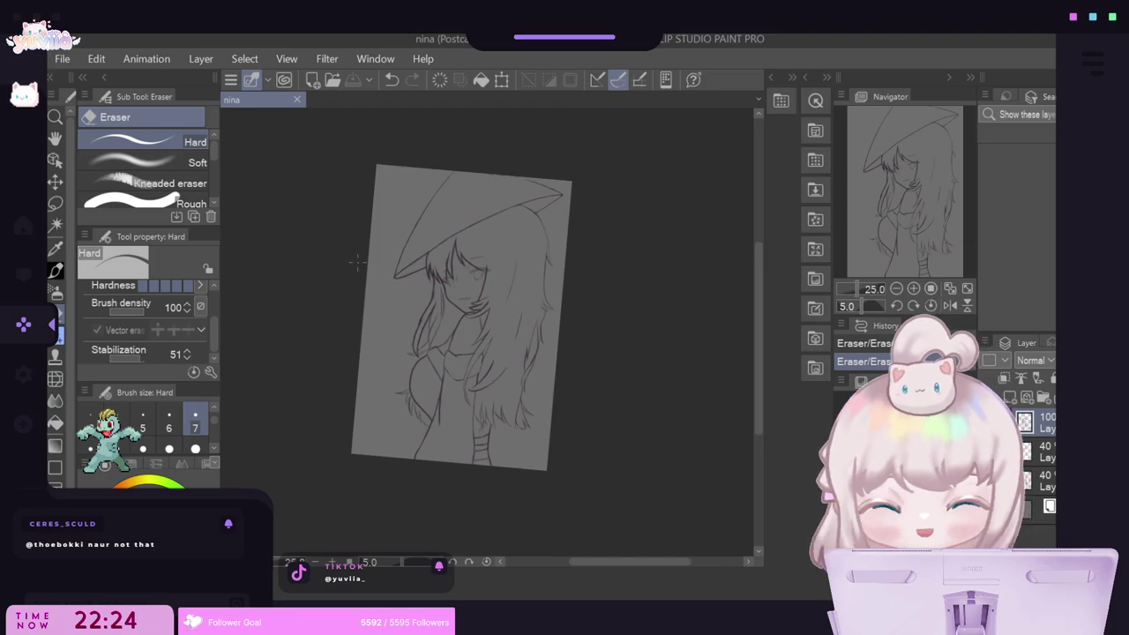
{"action": "scroll", "coordinate": [301, 212], "scroll_direction": "up", "scroll_amount": 3}
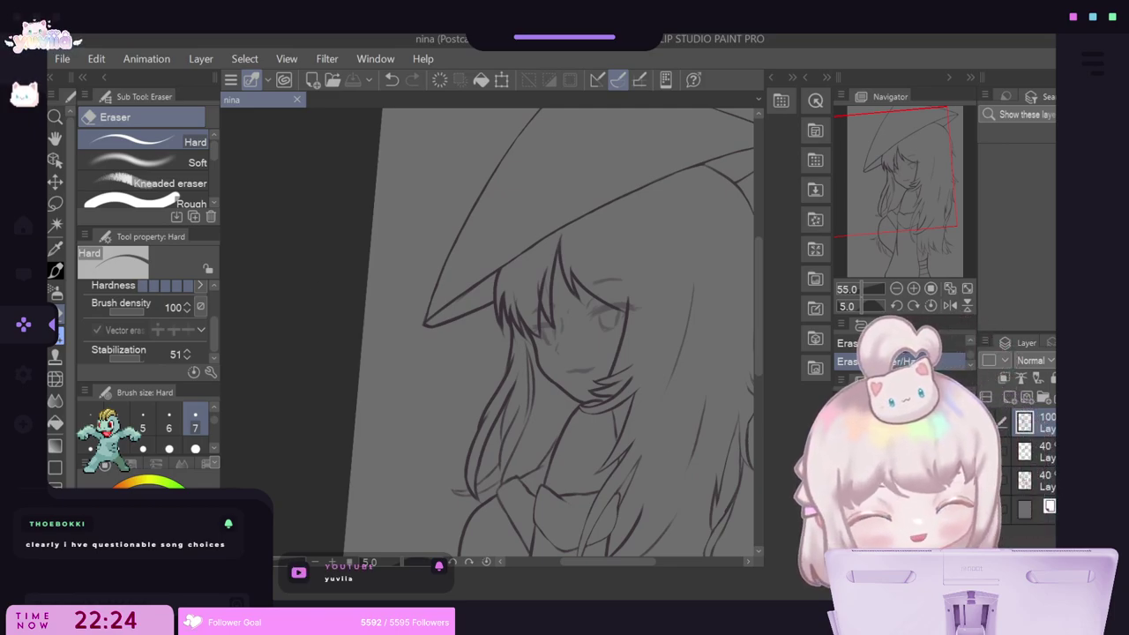
{"action": "scroll", "coordinate": [434, 218], "scroll_direction": "down", "scroll_amount": 3}
{"action": "scroll", "coordinate": [397, 243], "scroll_direction": "up", "scroll_amount": 6}
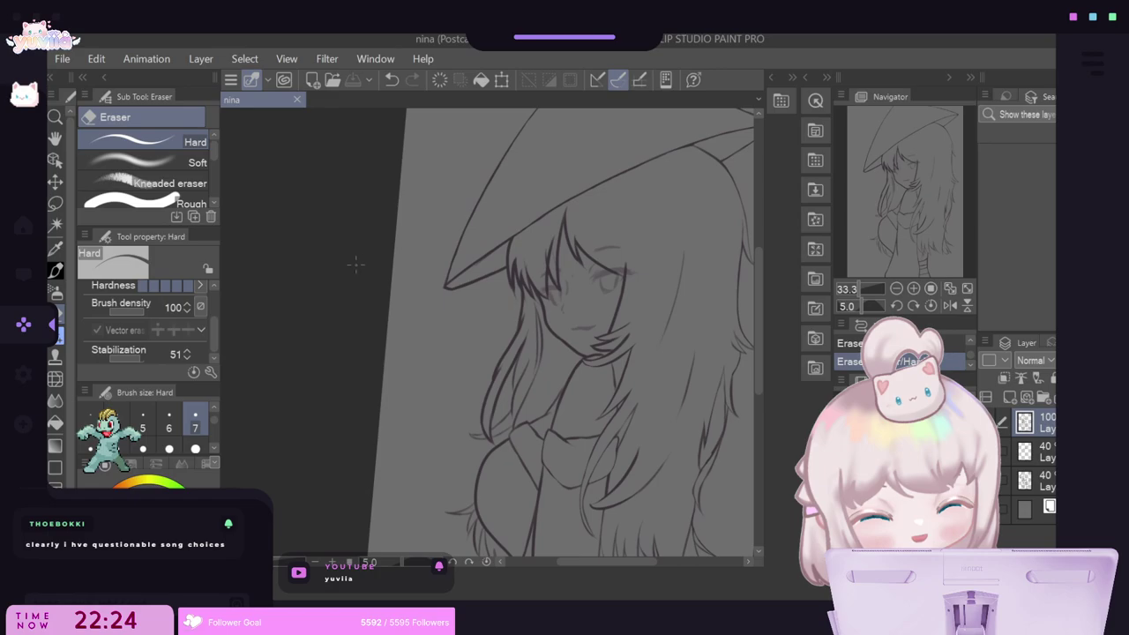
{"action": "scroll", "coordinate": [463, 229], "scroll_direction": "up", "scroll_amount": 1}
{"action": "scroll", "coordinate": [565, 262], "scroll_direction": "down", "scroll_amount": 4}
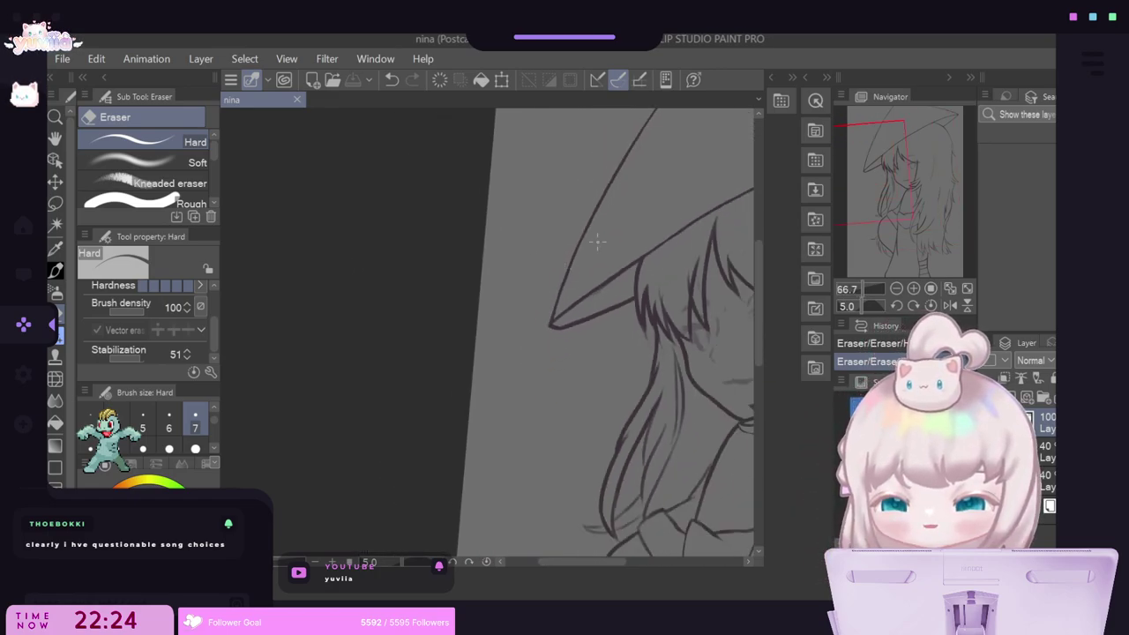
Erase the rough, thick patch along the underside of the hat's front brim line near its pointed tip.
{"action": "scroll", "coordinate": [624, 215], "scroll_direction": "up", "scroll_amount": 6}
{"action": "scroll", "coordinate": [622, 214], "scroll_direction": "up", "scroll_amount": 2}
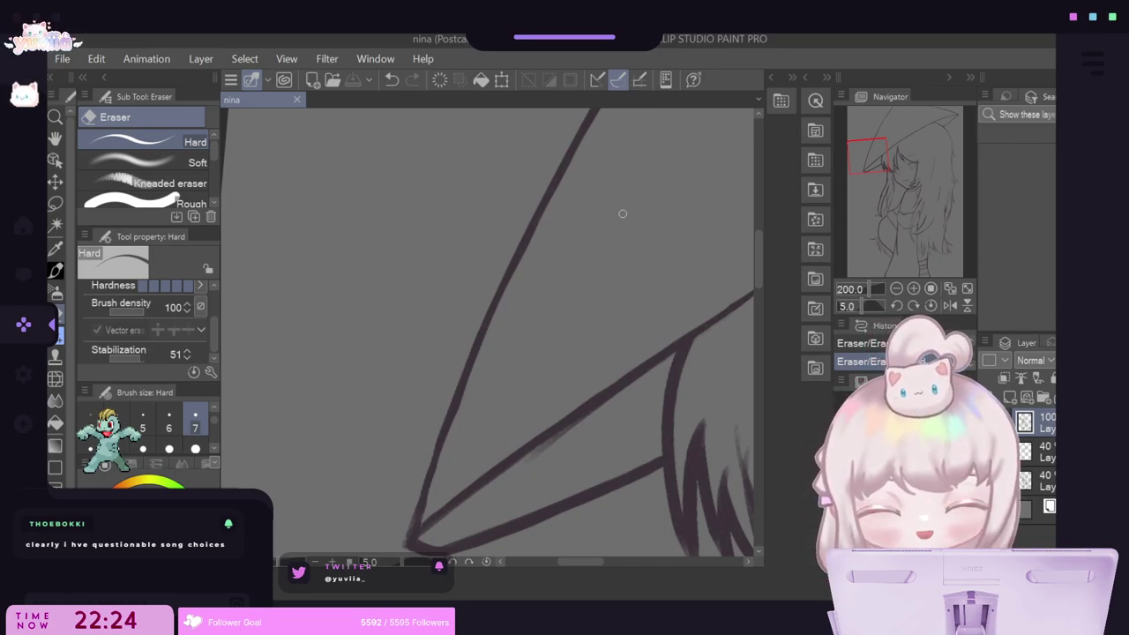
{"action": "scroll", "coordinate": [629, 210], "scroll_direction": "down", "scroll_amount": 2}
{"action": "scroll", "coordinate": [614, 294], "scroll_direction": "up", "scroll_amount": 2}
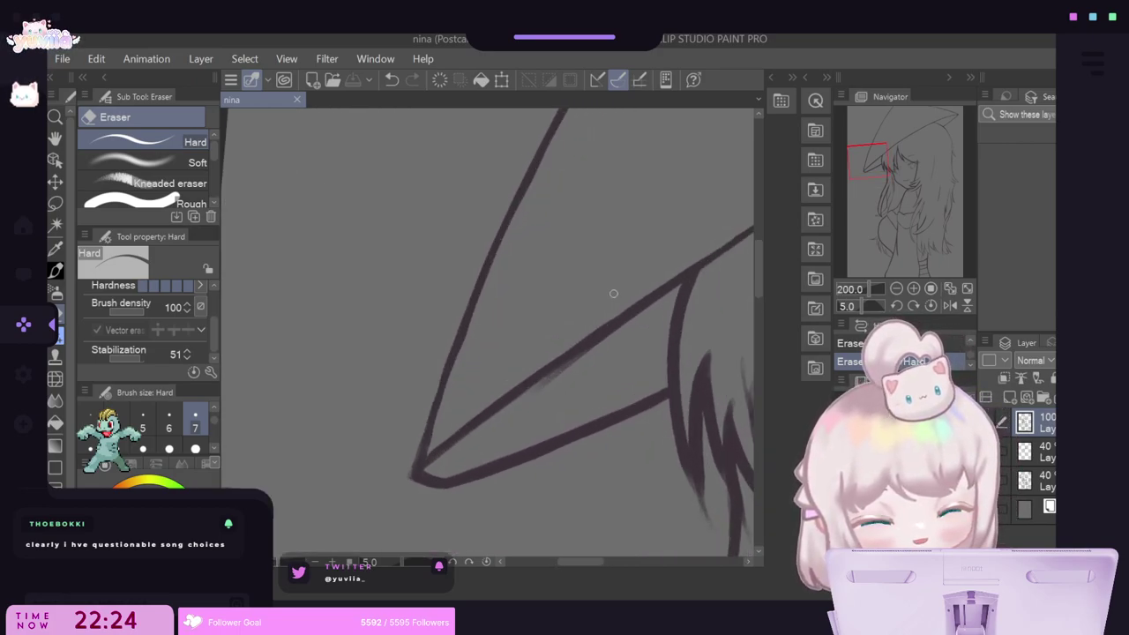
{"action": "mouse_move", "coordinate": [542, 396]}
{"action": "left_mouse_down"}
{"action": "mouse_move", "coordinate": [527, 399]}
{"action": "mouse_move", "coordinate": [666, 297]}
{"action": "mouse_move", "coordinate": [576, 362]}
{"action": "left_mouse_up"}
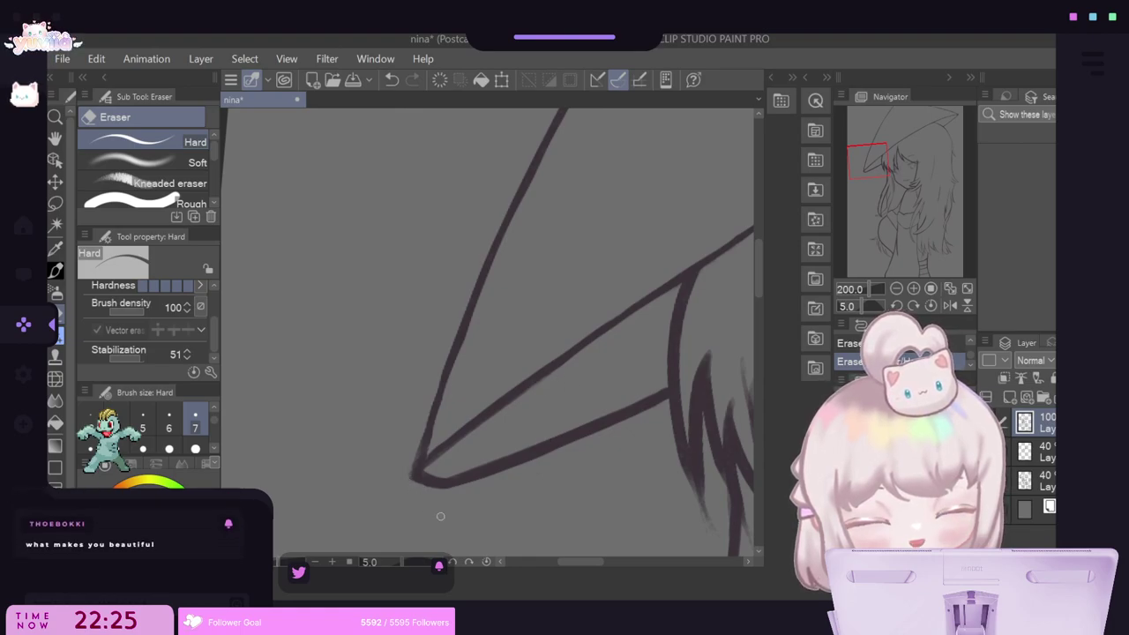
Thin the outermost hair line curving down from the hat brim by erasing along its inner edge.
{"action": "left_click_drag", "start_coordinate": [582, 562], "coordinate": [599, 561]}
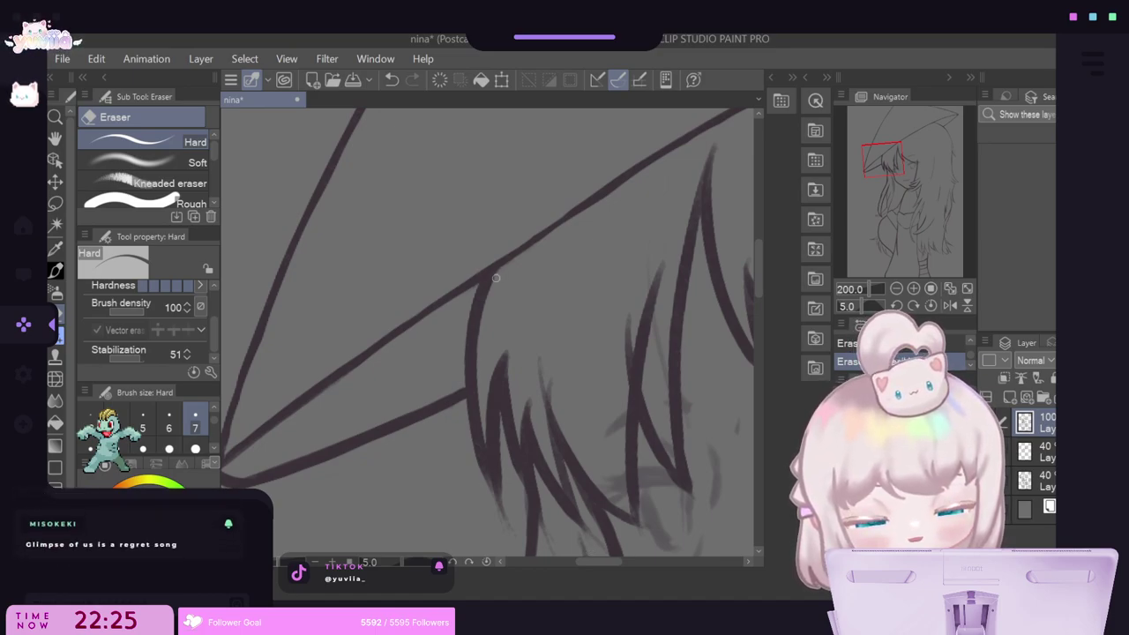
{"action": "left_click_drag", "start_coordinate": [496, 275], "coordinate": [477, 351]}
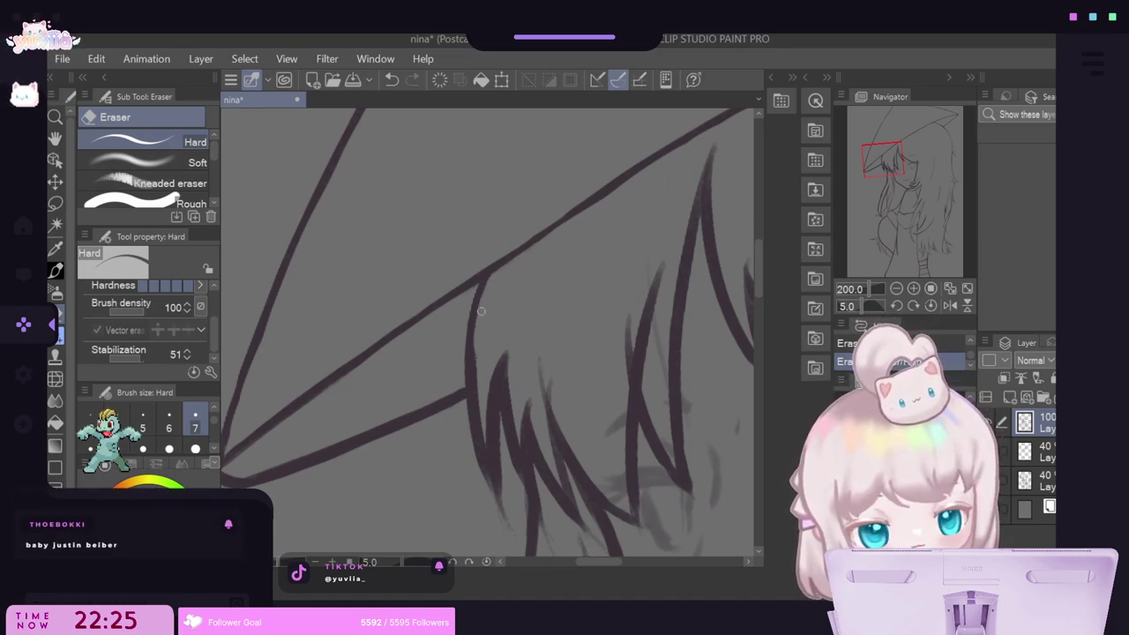
{"action": "left_click_drag", "start_coordinate": [481, 311], "coordinate": [480, 442]}
{"action": "left_click_drag", "start_coordinate": [478, 369], "coordinate": [481, 457]}
{"action": "left_click_drag", "start_coordinate": [480, 390], "coordinate": [485, 473]}
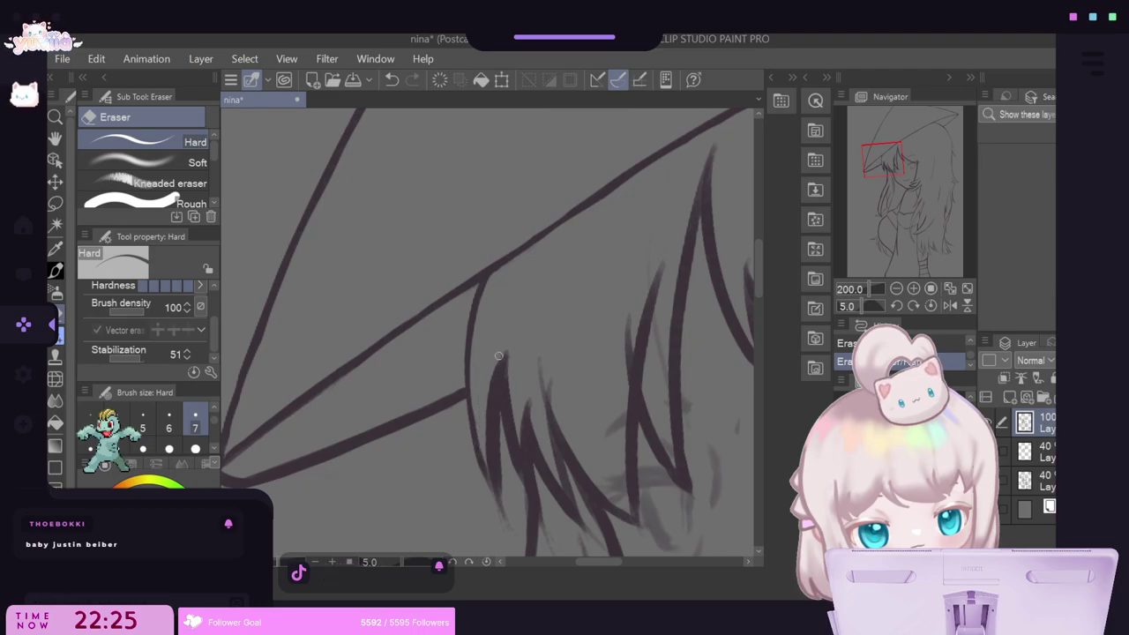
Thin both sides of the first pointed strand beside the outermost hair line.
{"action": "left_click_drag", "start_coordinate": [498, 355], "coordinate": [489, 459]}
{"action": "left_click_drag", "start_coordinate": [491, 394], "coordinate": [491, 484]}
{"action": "left_click_drag", "start_coordinate": [487, 429], "coordinate": [483, 443]}
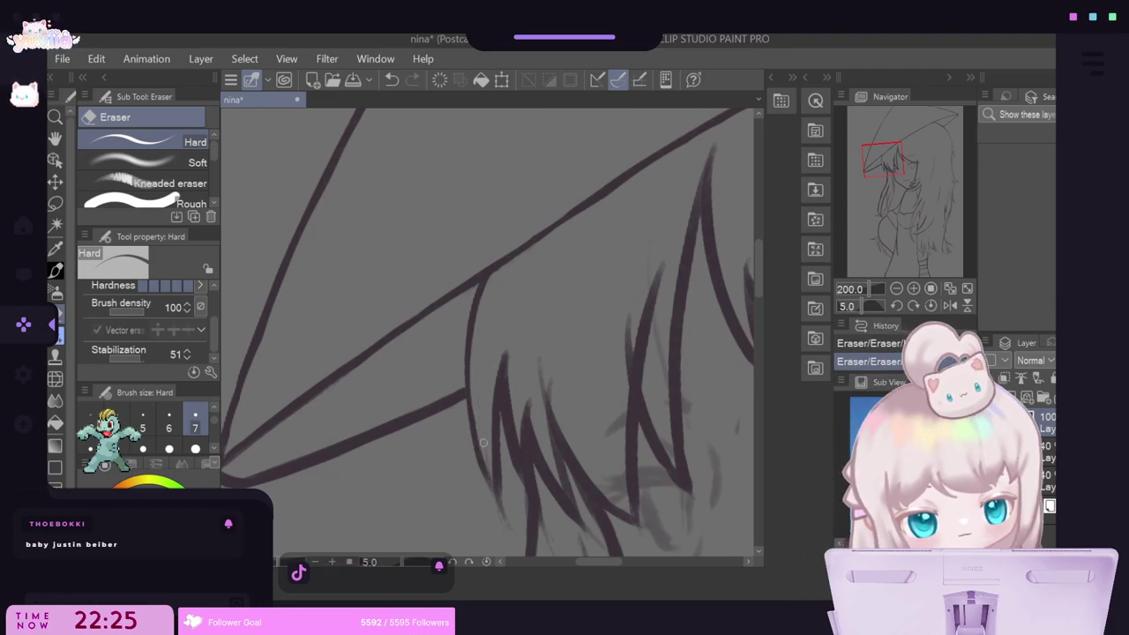
{"action": "left_click_drag", "start_coordinate": [506, 344], "coordinate": [512, 450]}
{"action": "left_click_drag", "start_coordinate": [508, 395], "coordinate": [516, 464]}
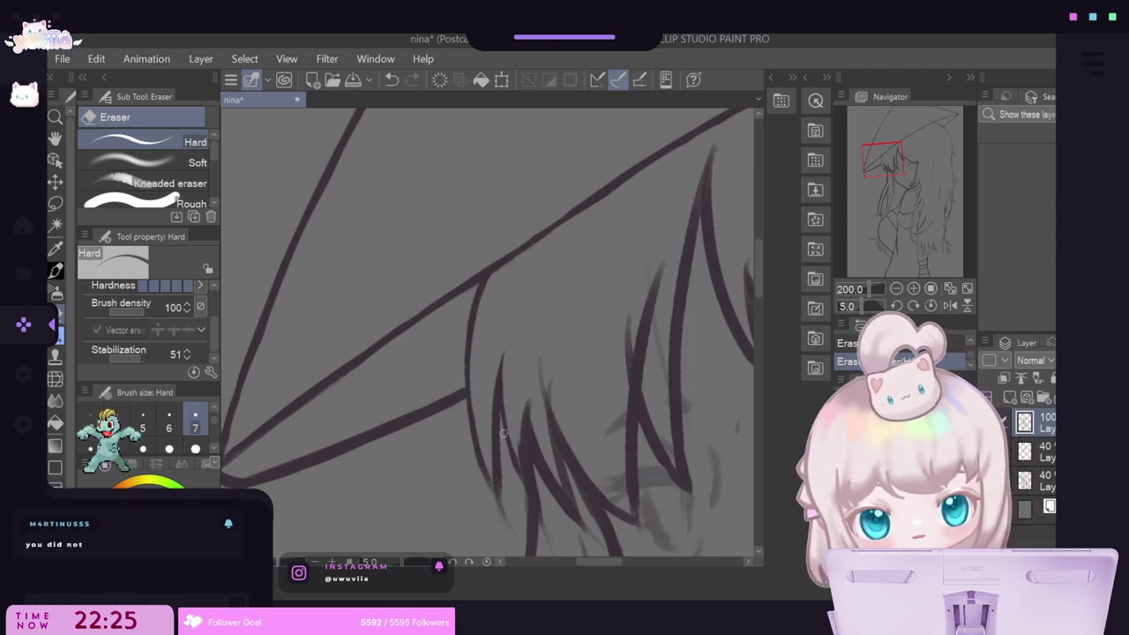
Clean up the outer strand's lower tip and separate the neighbouring short pointed strands into thinner lines.
{"action": "scroll", "coordinate": [757, 294], "scroll_direction": "down", "scroll_amount": 2}
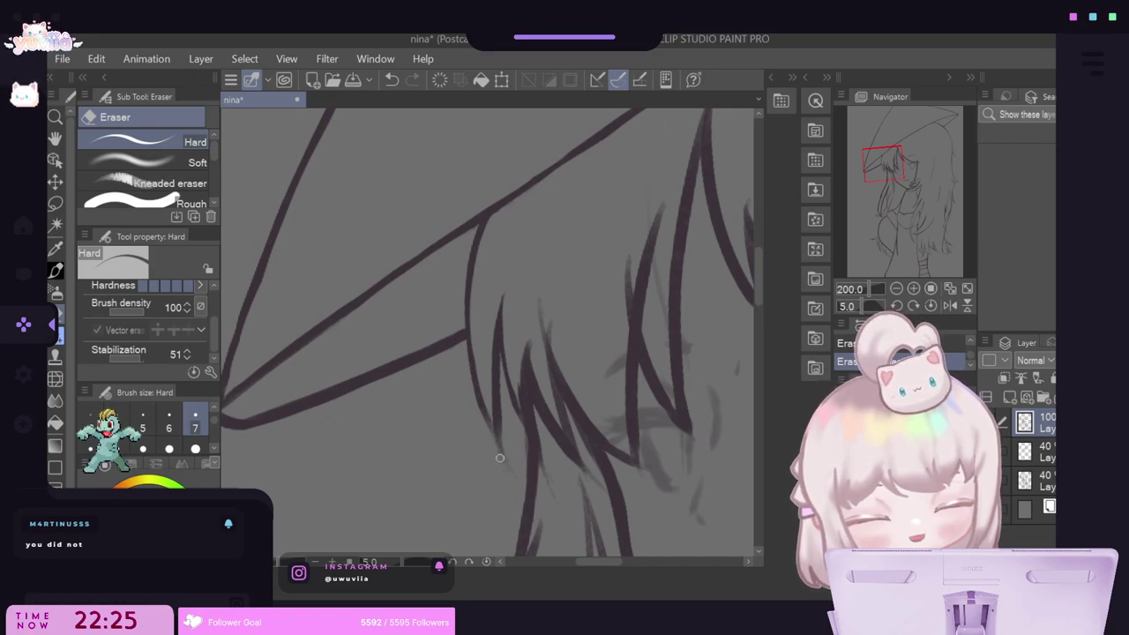
{"action": "left_click_drag", "start_coordinate": [484, 437], "coordinate": [513, 468]}
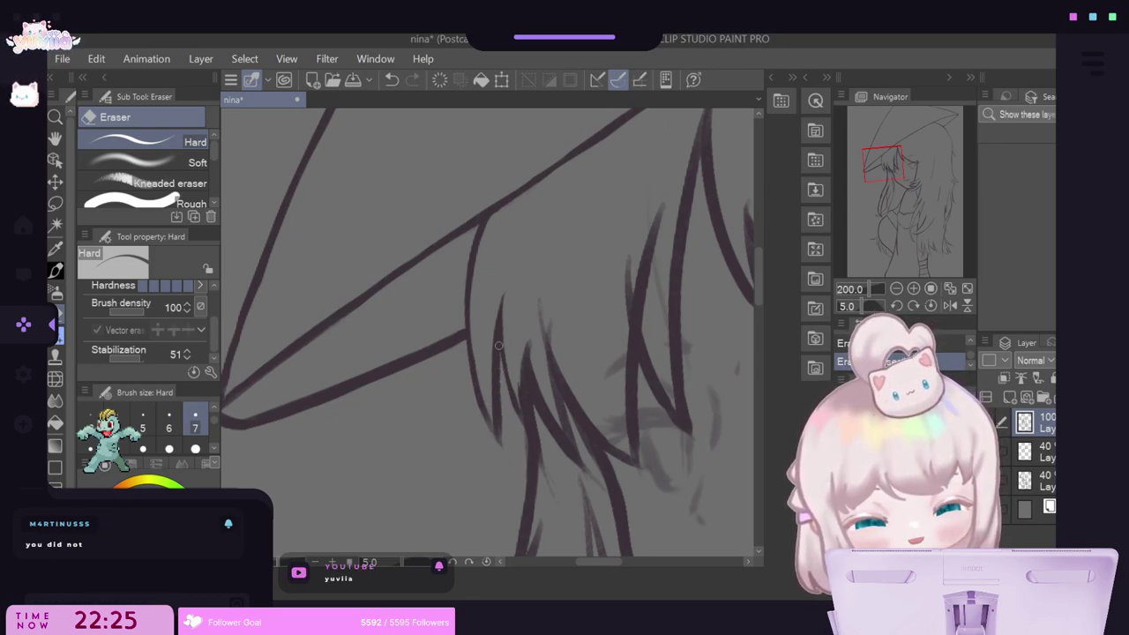
{"action": "left_click_drag", "start_coordinate": [499, 337], "coordinate": [506, 449]}
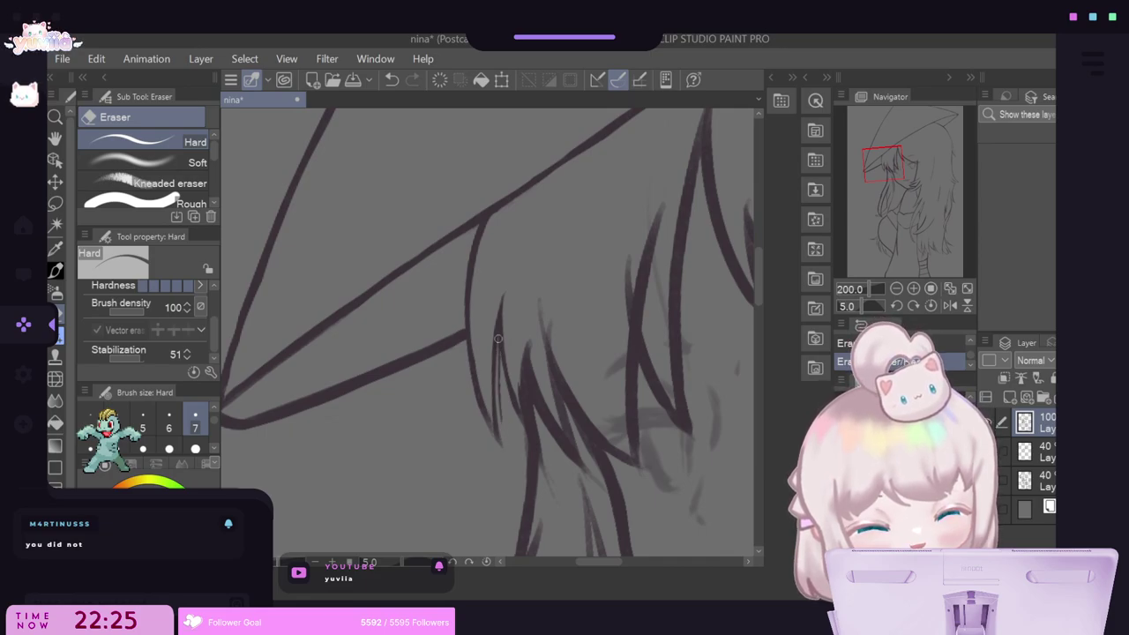
{"action": "left_click_drag", "start_coordinate": [498, 338], "coordinate": [508, 440]}
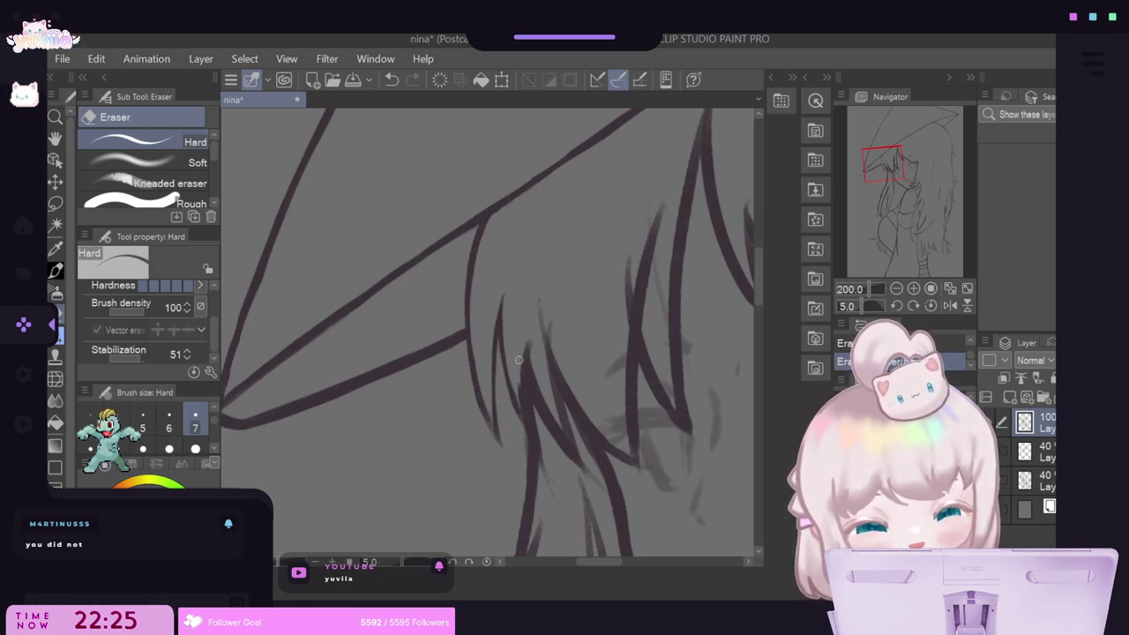
{"action": "mouse_move", "coordinate": [518, 360]}
{"action": "left_mouse_down"}
{"action": "mouse_move", "coordinate": [524, 416]}
{"action": "mouse_move", "coordinate": [523, 347]}
{"action": "mouse_move", "coordinate": [523, 405]}
{"action": "mouse_move", "coordinate": [515, 375]}
{"action": "mouse_move", "coordinate": [532, 432]}
{"action": "mouse_move", "coordinate": [516, 381]}
{"action": "mouse_move", "coordinate": [536, 441]}
{"action": "mouse_move", "coordinate": [520, 365]}
{"action": "mouse_move", "coordinate": [537, 444]}
{"action": "left_mouse_up"}
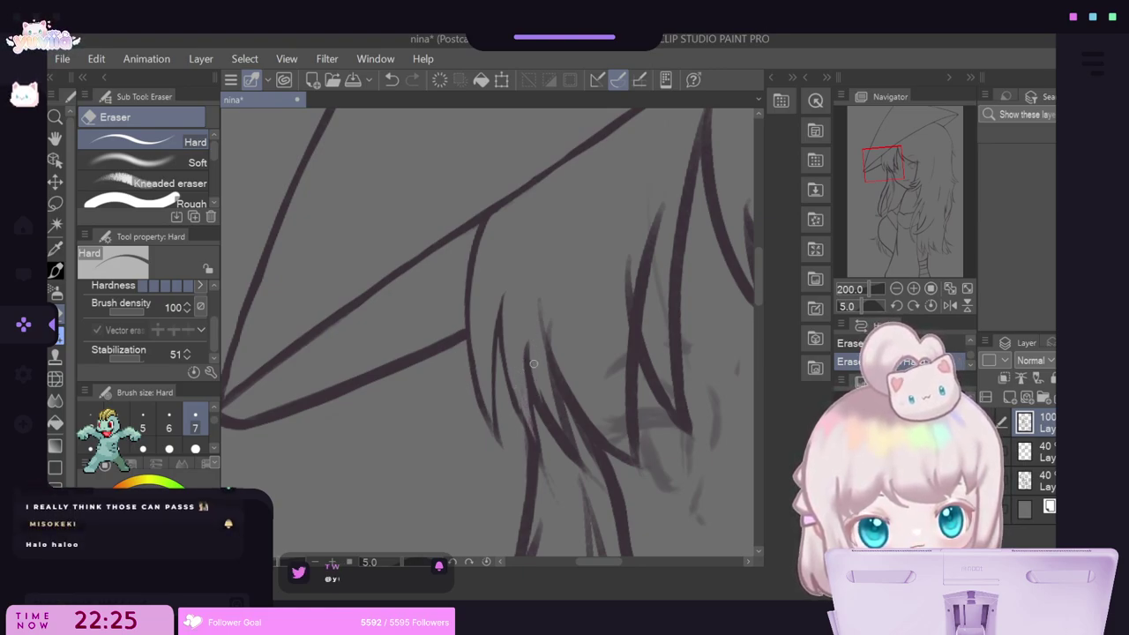
{"action": "left_click_drag", "start_coordinate": [535, 382], "coordinate": [561, 424]}
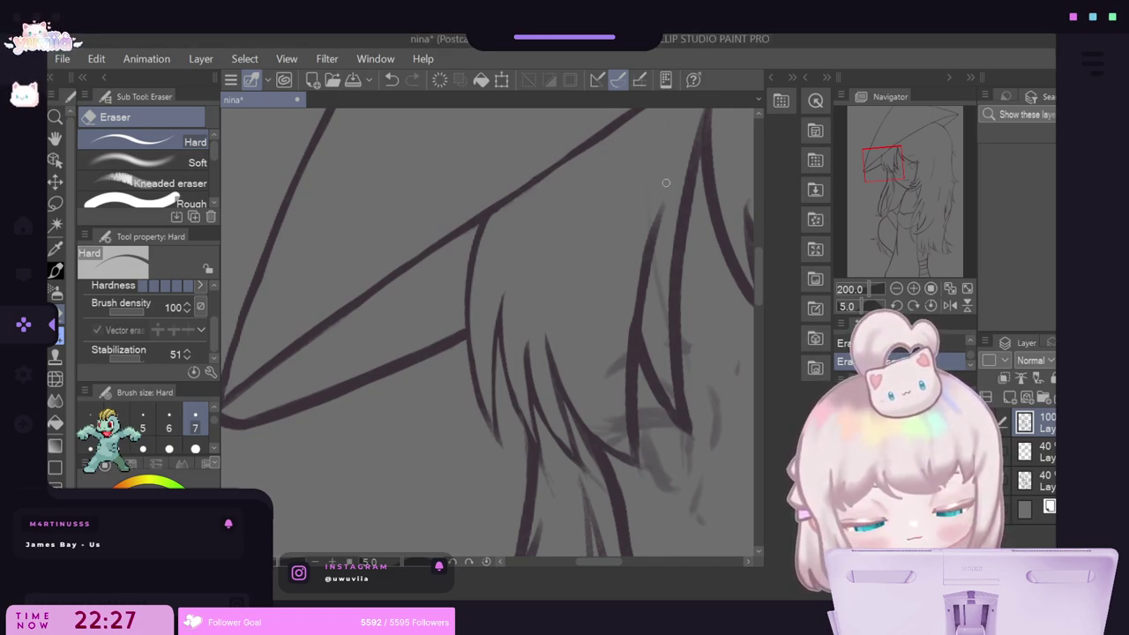
Thin the two long bang strands over the far eye, tapering them from their upper tips to their lower points.
{"action": "left_click_drag", "start_coordinate": [665, 184], "coordinate": [629, 334]}
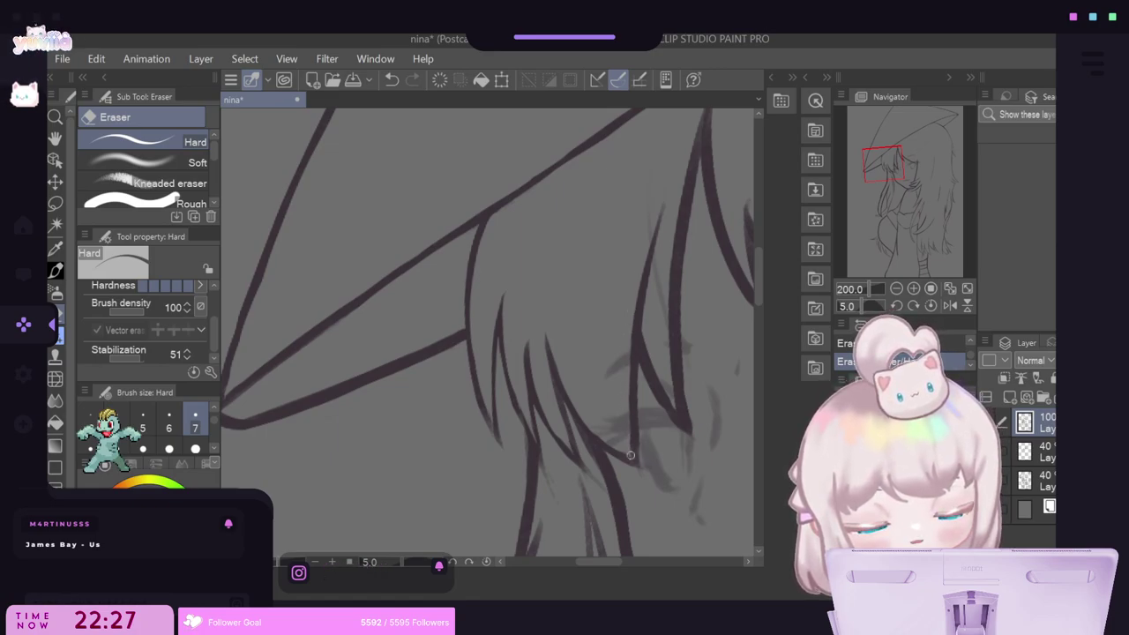
{"action": "mouse_move", "coordinate": [658, 247]}
{"action": "left_mouse_down"}
{"action": "mouse_move", "coordinate": [645, 337]}
{"action": "mouse_move", "coordinate": [665, 392]}
{"action": "left_mouse_up"}
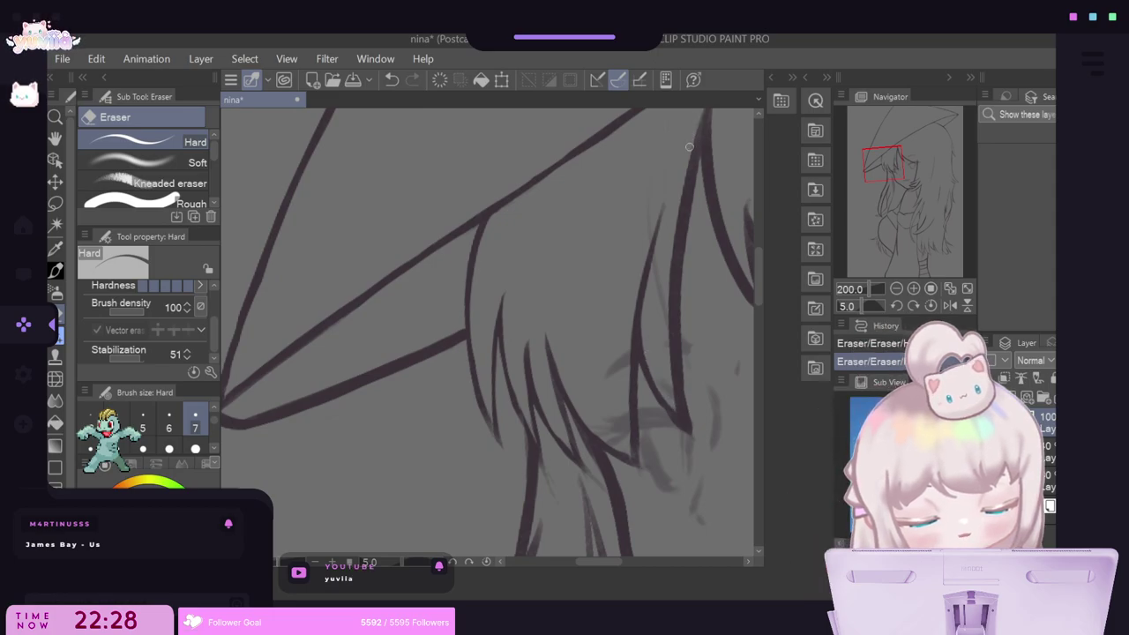
{"action": "left_click_drag", "start_coordinate": [696, 132], "coordinate": [668, 386]}
{"action": "left_click_drag", "start_coordinate": [676, 247], "coordinate": [680, 411]}
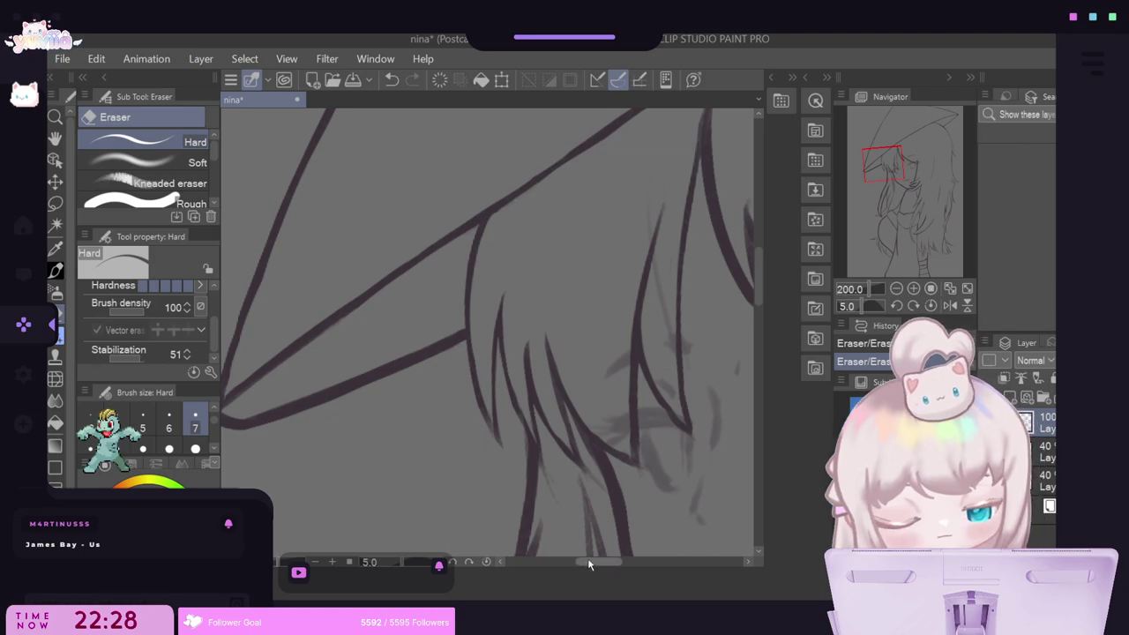
Thin the pointed bang lock at the centre of the forehead along both of its lines down to its tip.
{"action": "left_click_drag", "start_coordinate": [586, 562], "coordinate": [608, 557]}
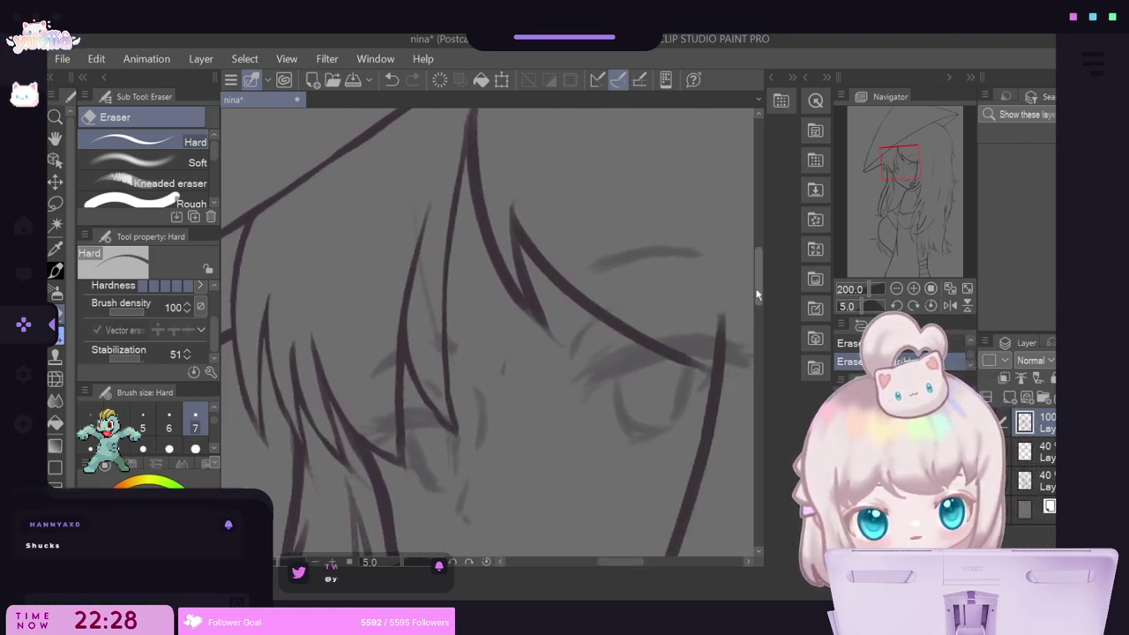
{"action": "left_click_drag", "start_coordinate": [756, 297], "coordinate": [750, 278]}
{"action": "left_click_drag", "start_coordinate": [480, 182], "coordinate": [483, 286]}
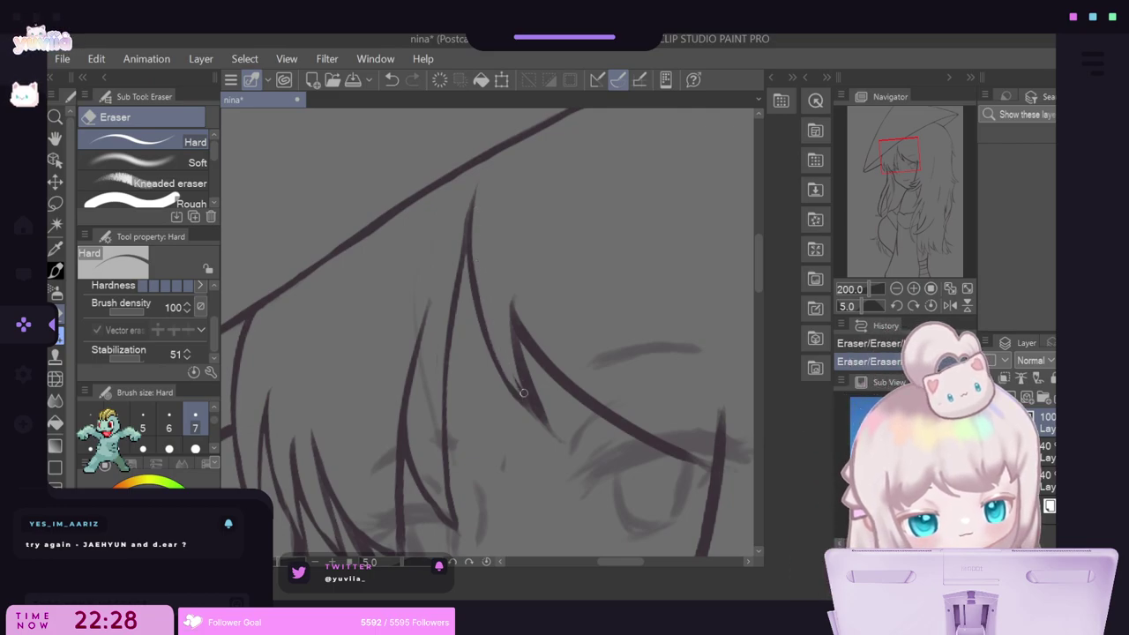
{"action": "left_click_drag", "start_coordinate": [516, 381], "coordinate": [523, 399]}
{"action": "left_click_drag", "start_coordinate": [509, 305], "coordinate": [535, 411]}
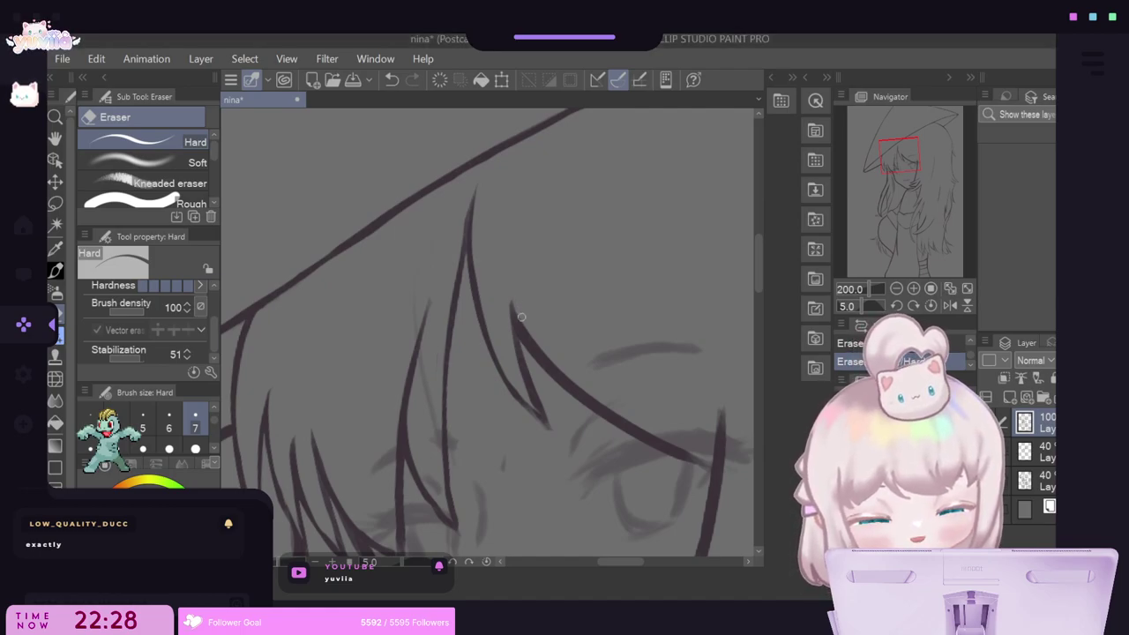
Undo the uneven erasure and thin the long bang line curving from the central lock's peak down across the near eye.
{"action": "left_click_drag", "start_coordinate": [522, 318], "coordinate": [561, 379]}
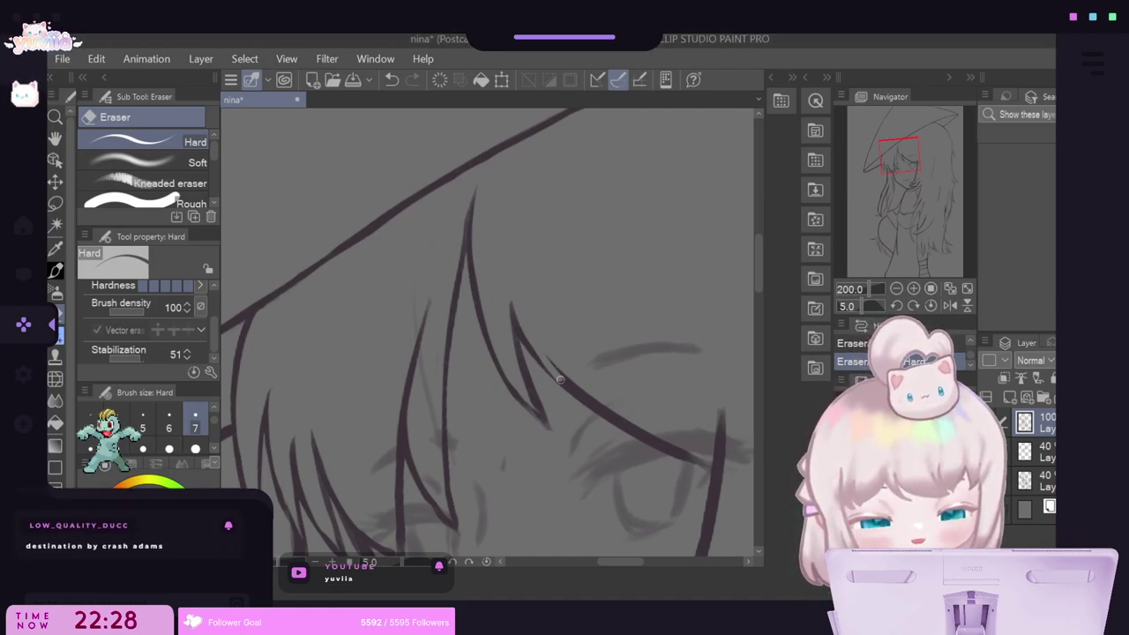
{"action": "left_click", "coordinate": [391, 80]}
{"action": "left_click", "coordinate": [469, 562]}
{"action": "left_click", "coordinate": [468, 562]}
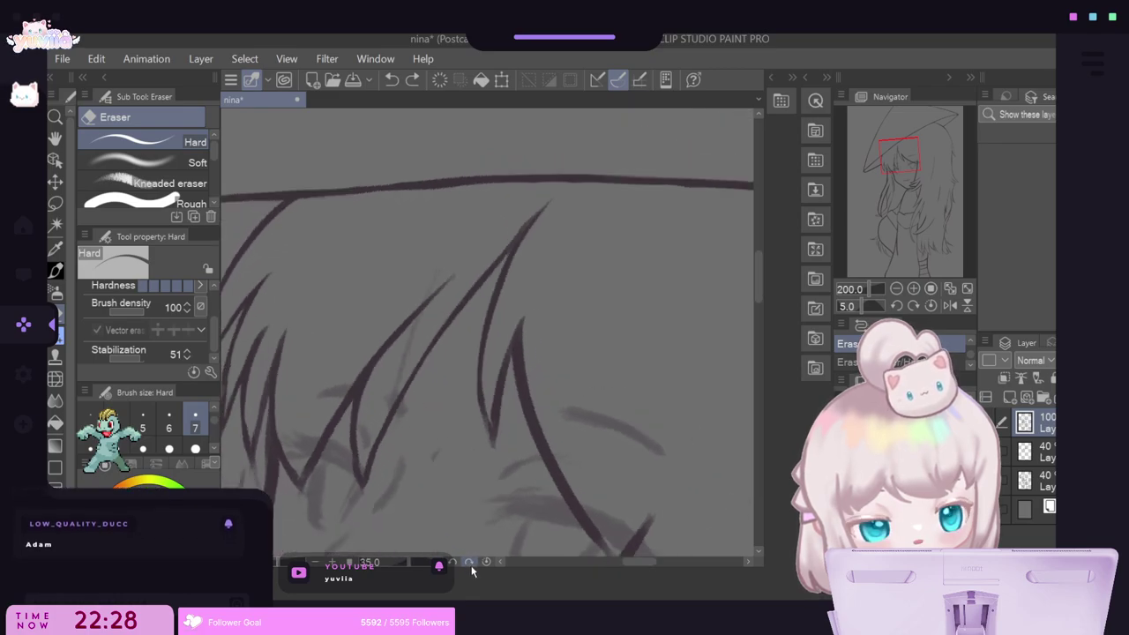
{"action": "left_click_drag", "start_coordinate": [523, 334], "coordinate": [551, 446]}
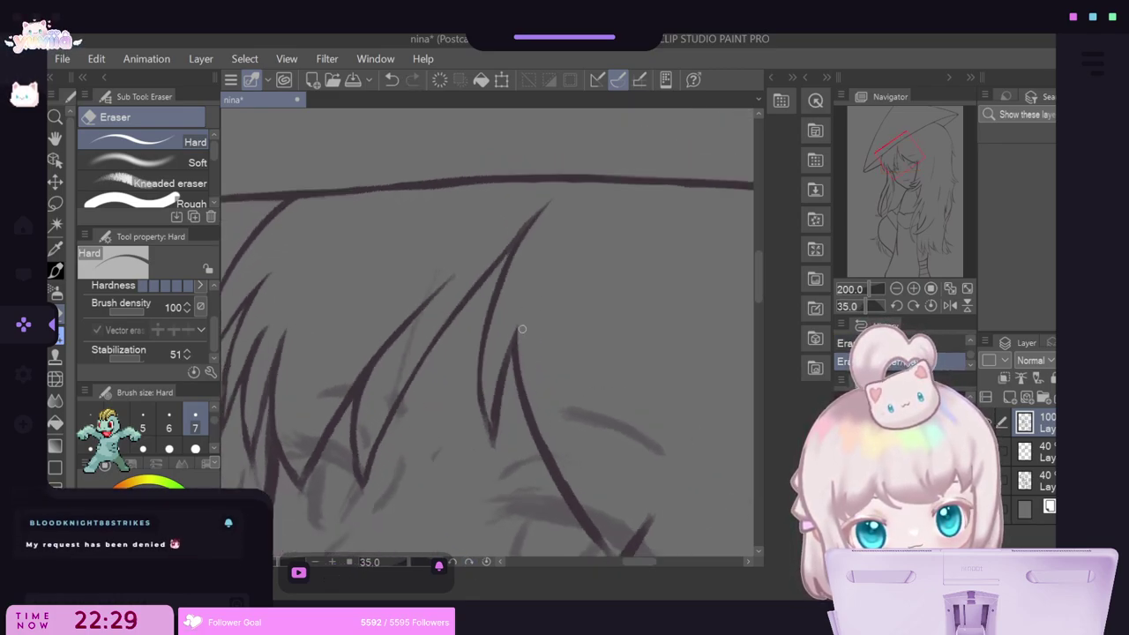
{"action": "mouse_move", "coordinate": [522, 329]}
{"action": "left_mouse_down"}
{"action": "mouse_move", "coordinate": [544, 436]}
{"action": "mouse_move", "coordinate": [617, 552]}
{"action": "left_mouse_up"}
Thin the long line running from beside the near eye down the cheek to the hair tips by the chin.
{"action": "left_click_drag", "start_coordinate": [757, 294], "coordinate": [757, 319]}
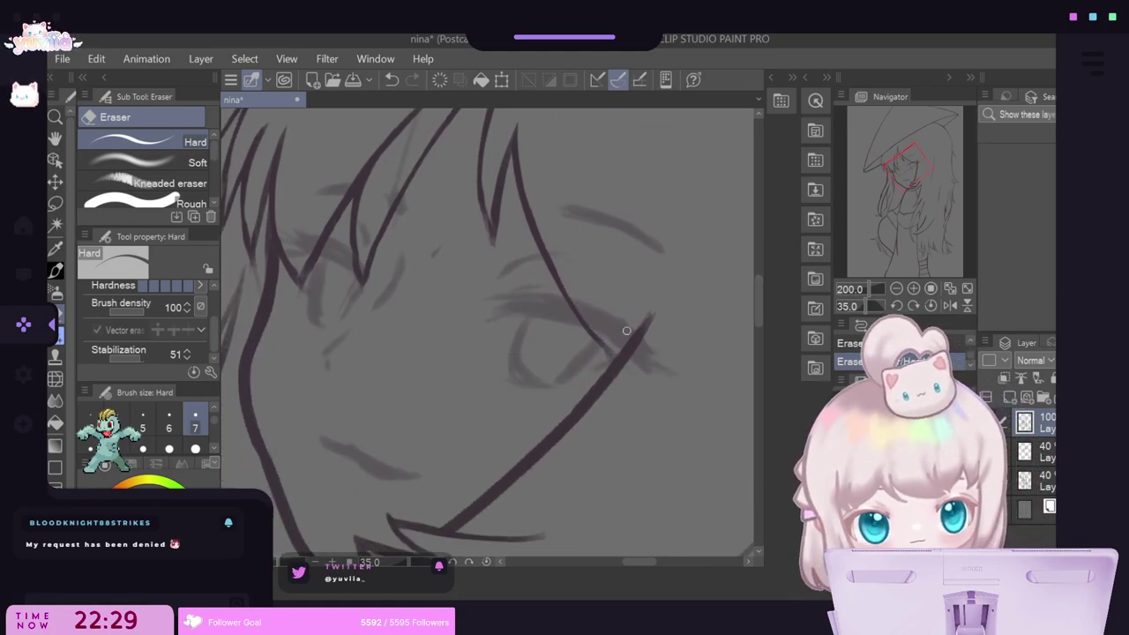
{"action": "left_click_drag", "start_coordinate": [655, 314], "coordinate": [596, 402]}
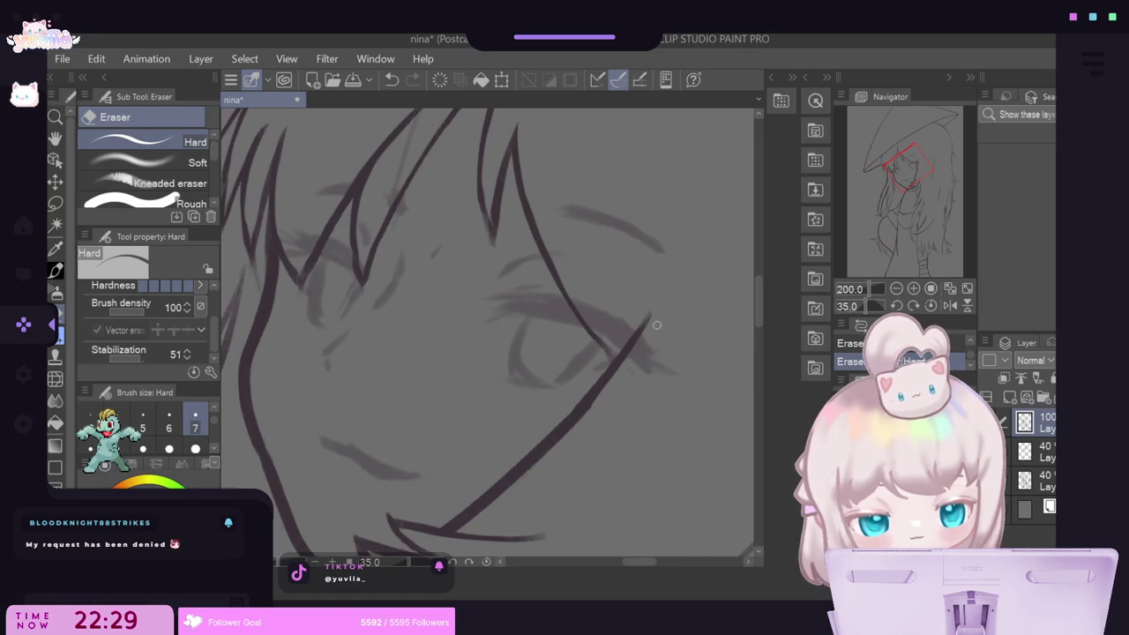
{"action": "left_click_drag", "start_coordinate": [656, 324], "coordinate": [528, 469]}
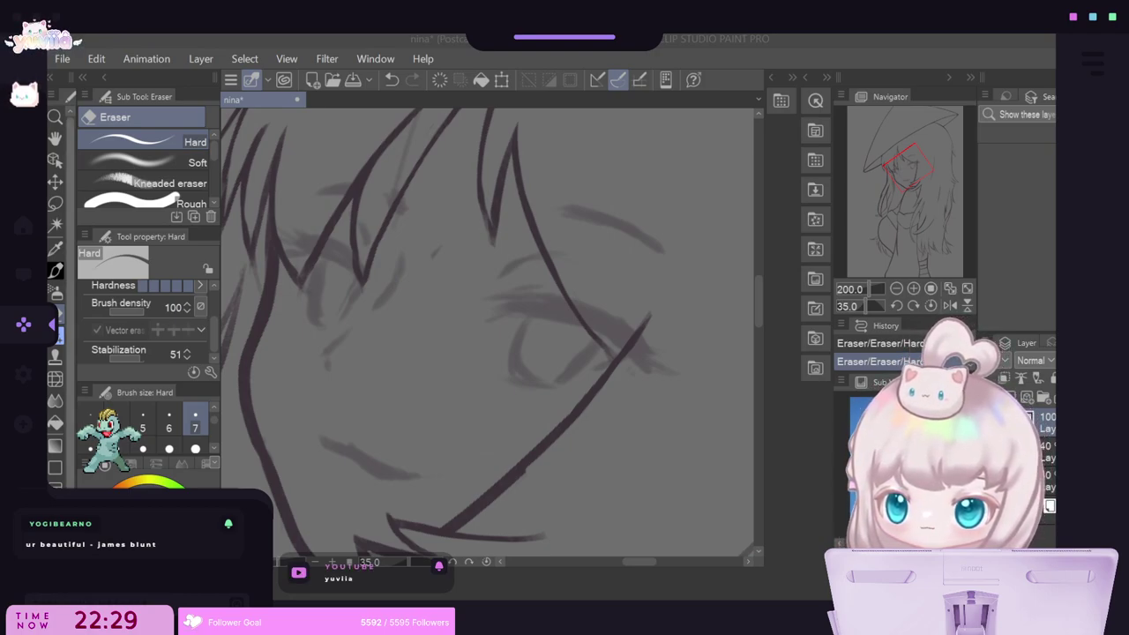
{"action": "scroll", "coordinate": [580, 338], "scroll_direction": "down", "scroll_amount": 3}
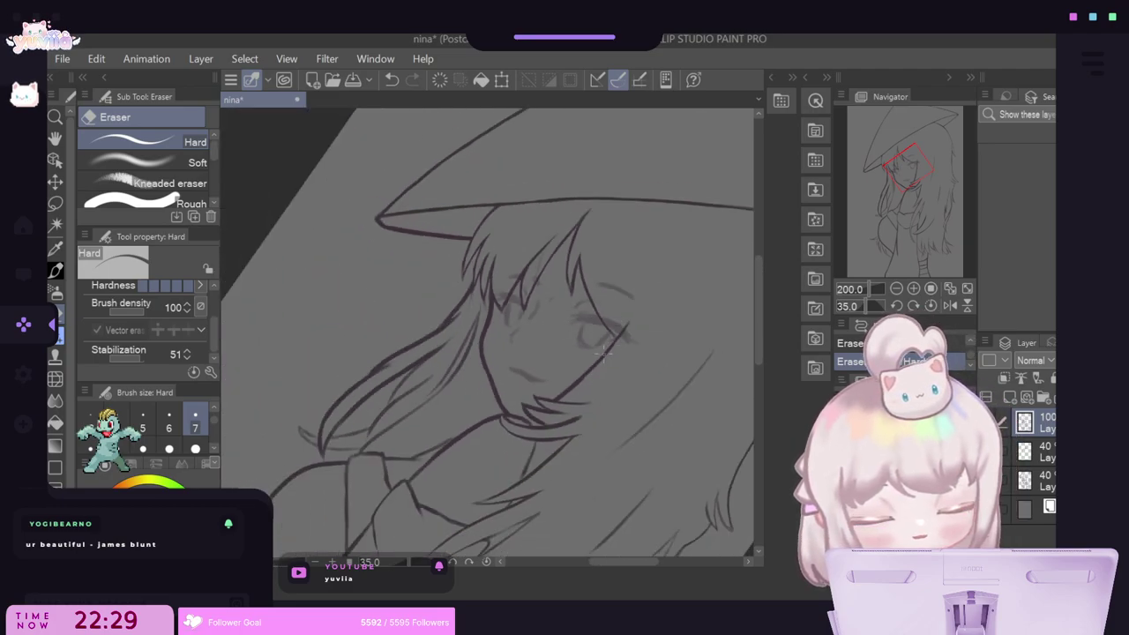
{"action": "scroll", "coordinate": [528, 426], "scroll_direction": "up", "scroll_amount": 3}
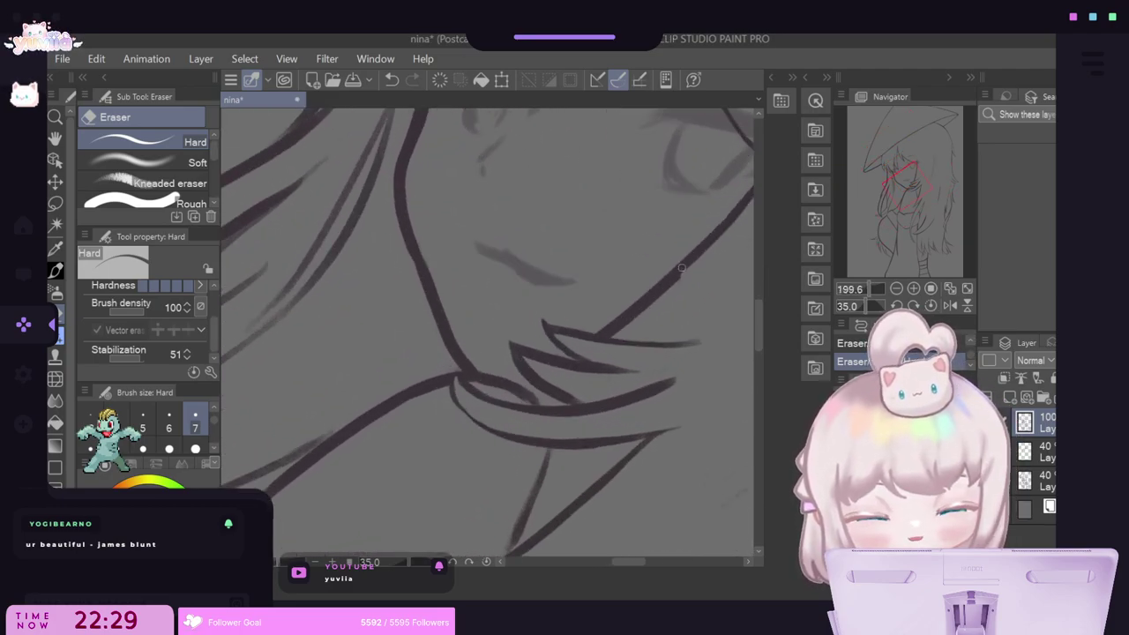
{"action": "left_click_drag", "start_coordinate": [685, 272], "coordinate": [665, 291]}
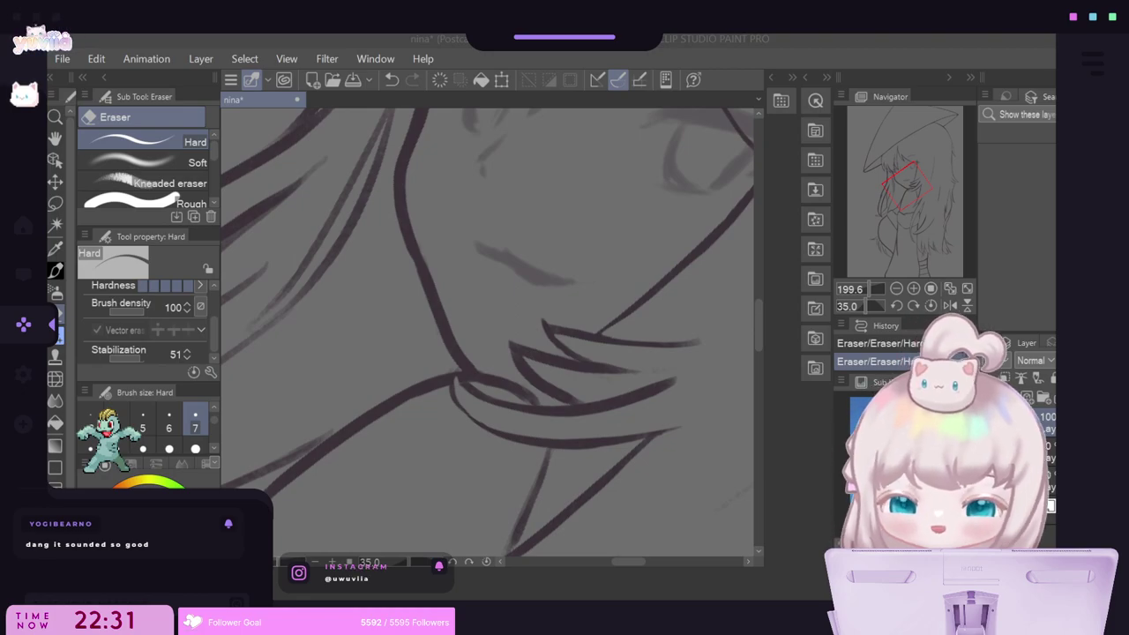
Examine the jaw, neck and side hair lines for thick or rough spots that still need cleanup.
{"action": "scroll", "coordinate": [472, 359], "scroll_direction": "down", "scroll_amount": 3}
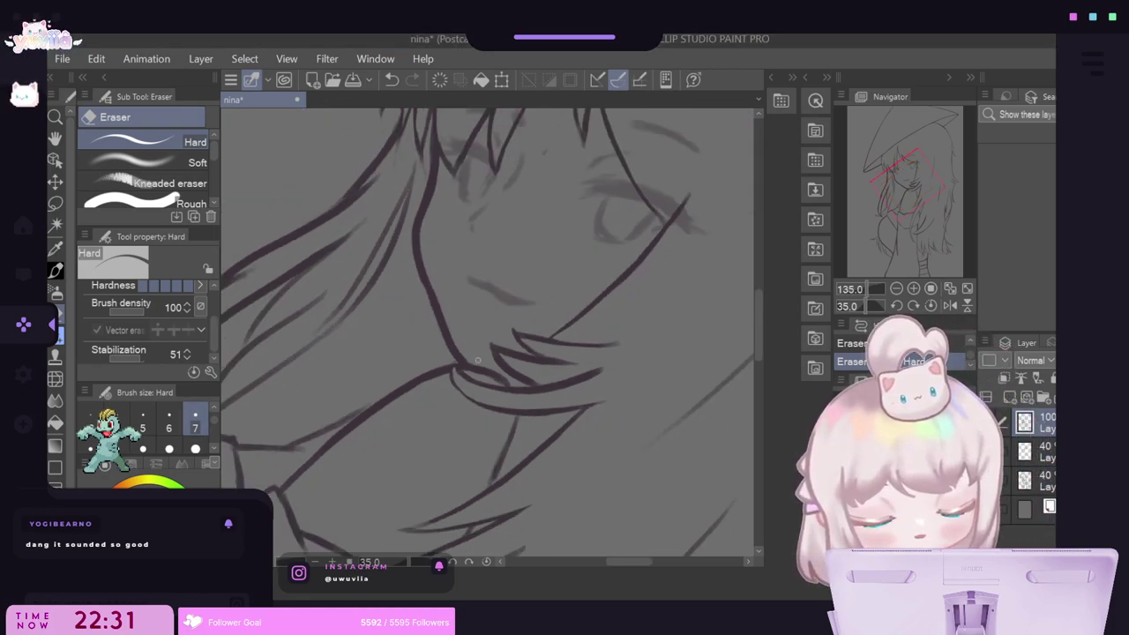
{"action": "scroll", "coordinate": [472, 359], "scroll_direction": "up", "scroll_amount": 3}
{"action": "scroll", "coordinate": [472, 359], "scroll_direction": "up", "scroll_amount": 4}
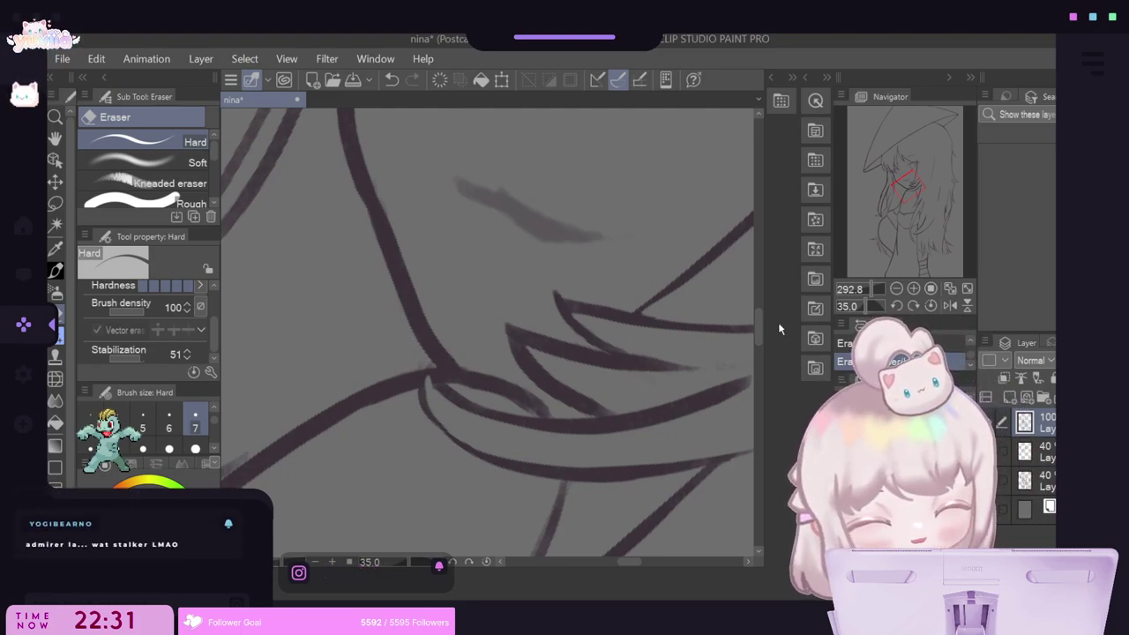
{"action": "mouse_move", "coordinate": [756, 333]}
{"action": "left_mouse_down"}
{"action": "mouse_move", "coordinate": [759, 315]}
{"action": "mouse_move", "coordinate": [756, 335]}
{"action": "mouse_move", "coordinate": [763, 327]}
{"action": "left_mouse_up"}
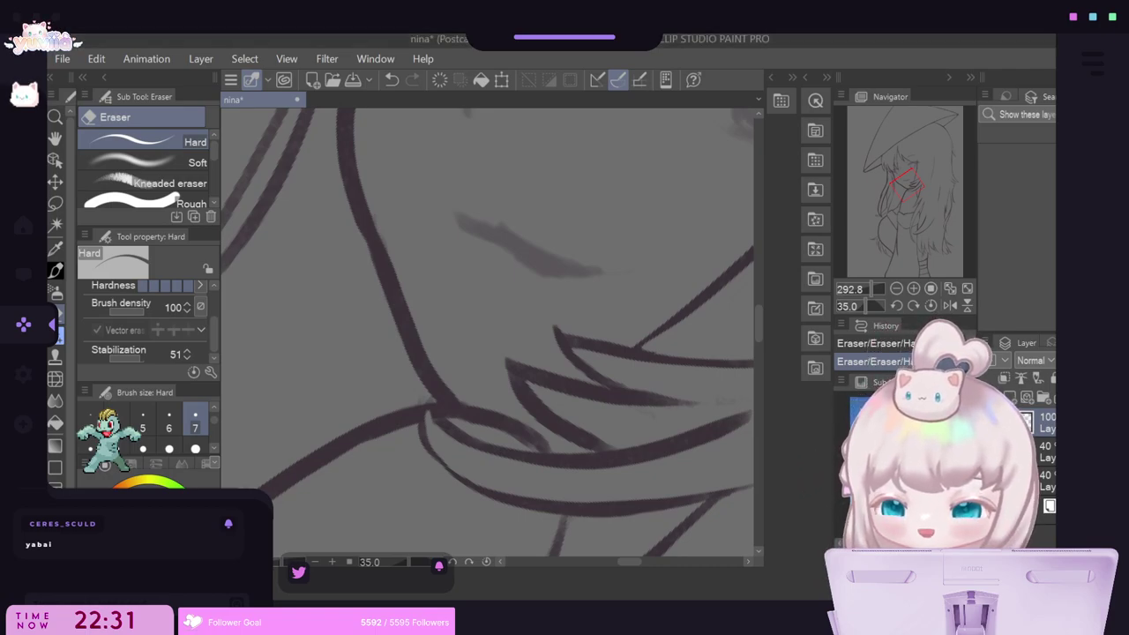
{"action": "scroll", "coordinate": [605, 344], "scroll_direction": "down", "scroll_amount": 1}
{"action": "scroll", "coordinate": [535, 371], "scroll_direction": "down", "scroll_amount": 1}
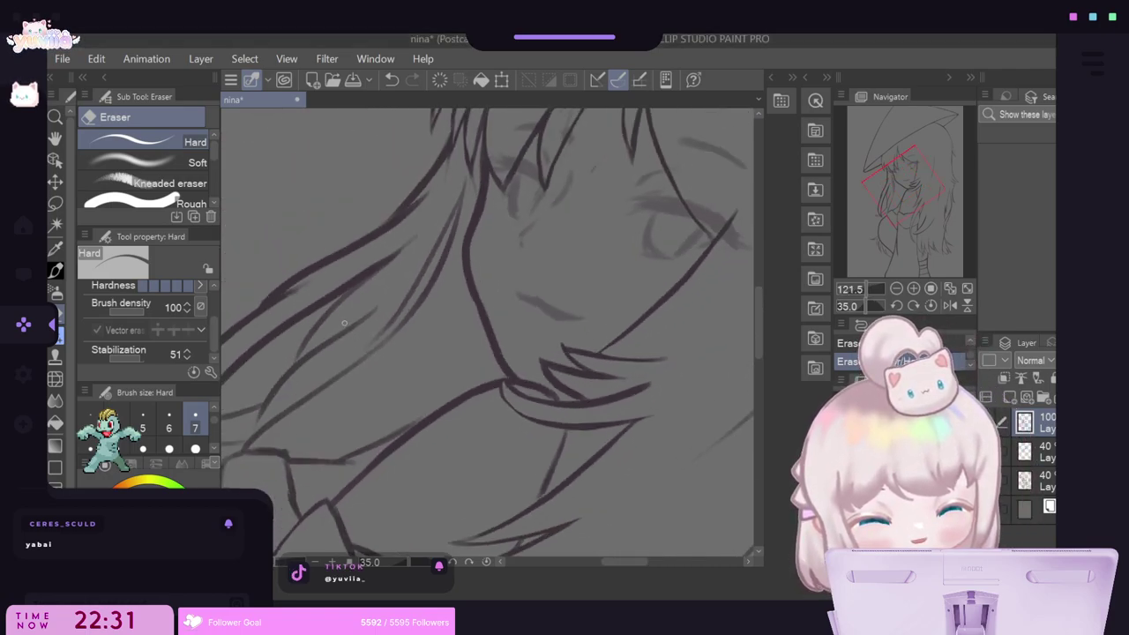
{"action": "scroll", "coordinate": [500, 442], "scroll_direction": "up", "scroll_amount": 2}
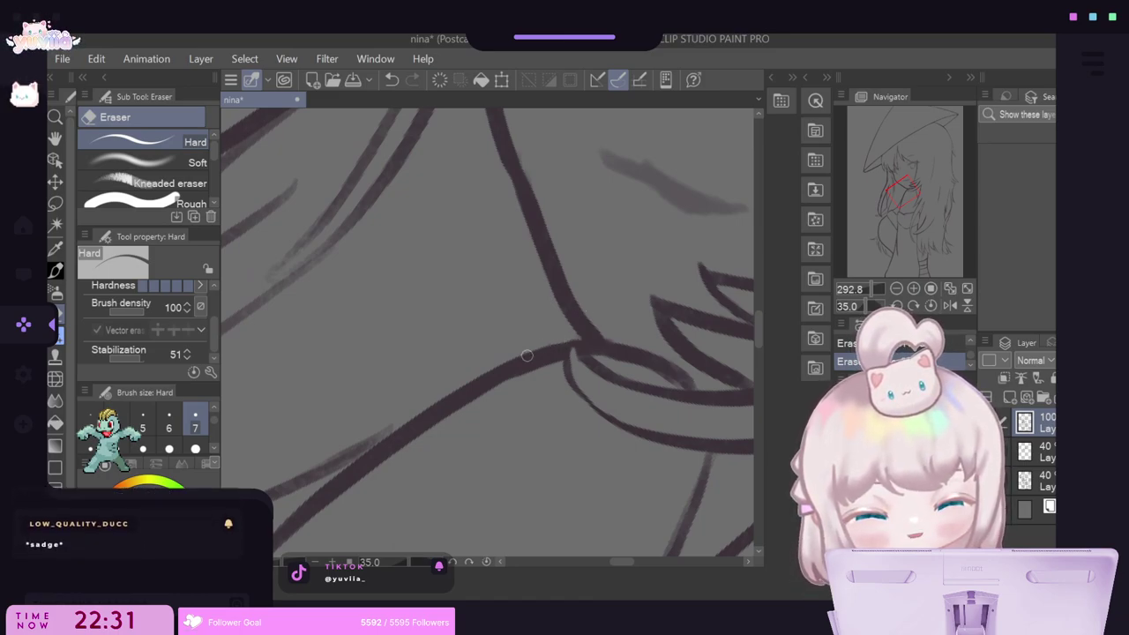
{"action": "scroll", "coordinate": [527, 355], "scroll_direction": "down", "scroll_amount": 3}
{"action": "scroll", "coordinate": [545, 262], "scroll_direction": "up", "scroll_amount": 2}
{"action": "scroll", "coordinate": [572, 159], "scroll_direction": "down", "scroll_amount": 3}
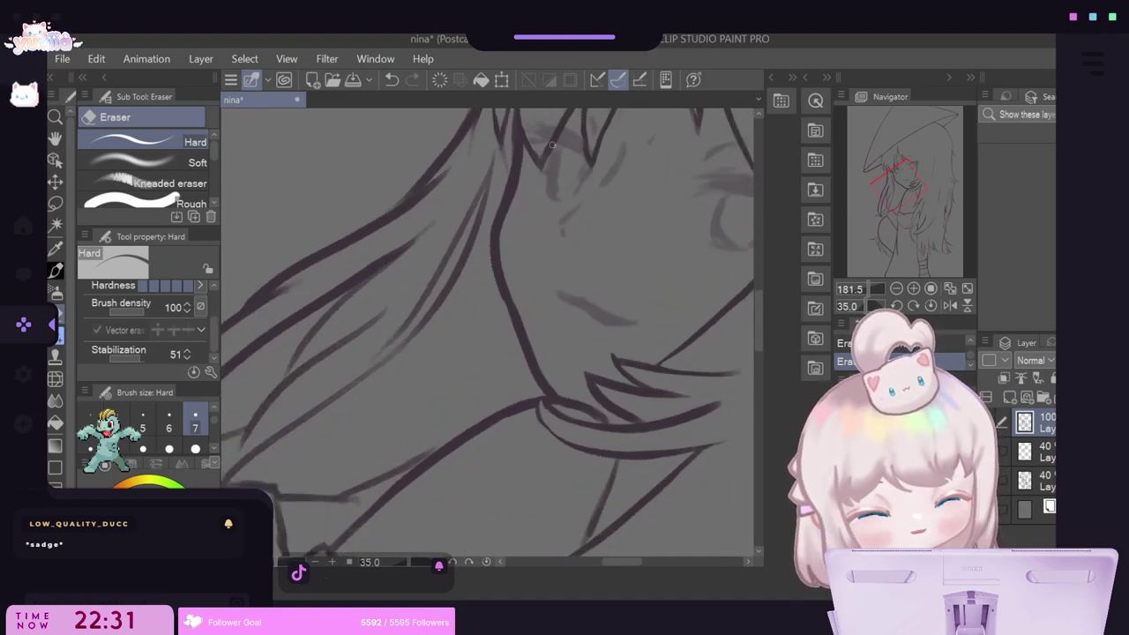
Thin the face's front contour line from the cheek down to the chin.
{"action": "scroll", "coordinate": [567, 124], "scroll_direction": "up", "scroll_amount": 2}
{"action": "scroll", "coordinate": [564, 124], "scroll_direction": "up", "scroll_amount": 3}
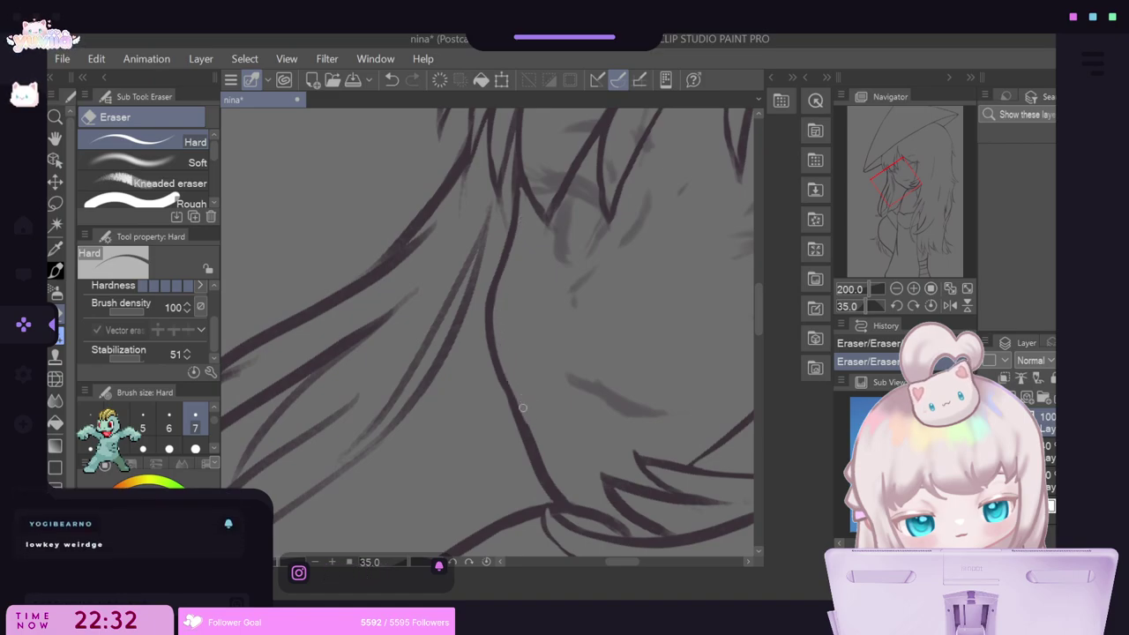
{"action": "left_click_drag", "start_coordinate": [525, 406], "coordinate": [562, 494]}
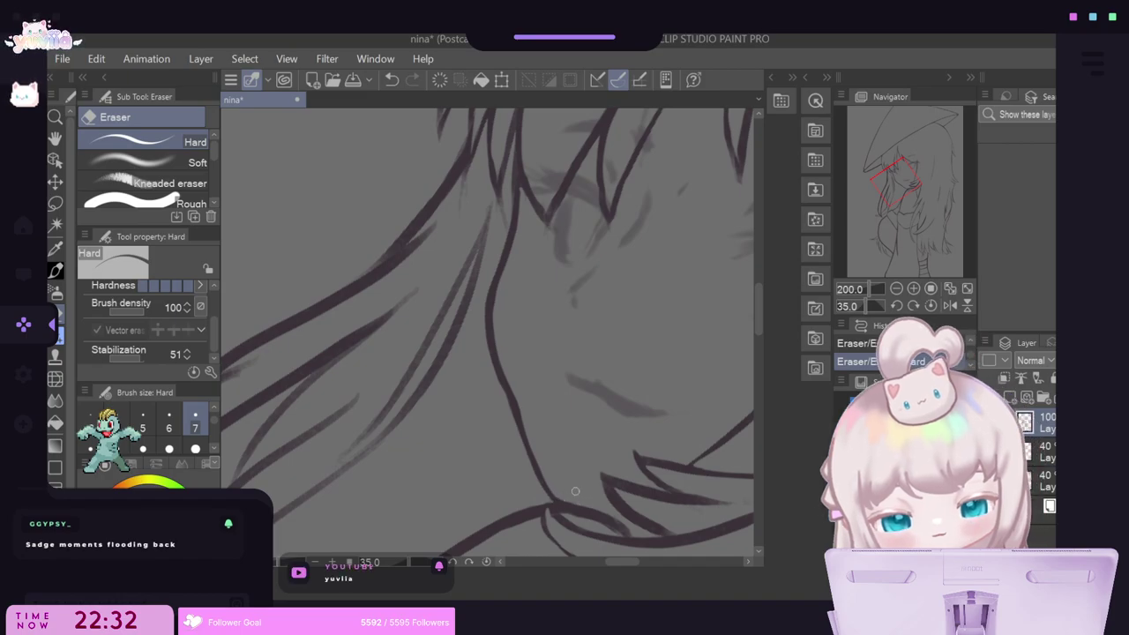
{"action": "scroll", "coordinate": [576, 491], "scroll_direction": "down", "scroll_amount": 5}
{"action": "scroll", "coordinate": [578, 483], "scroll_direction": "up", "scroll_amount": 4}
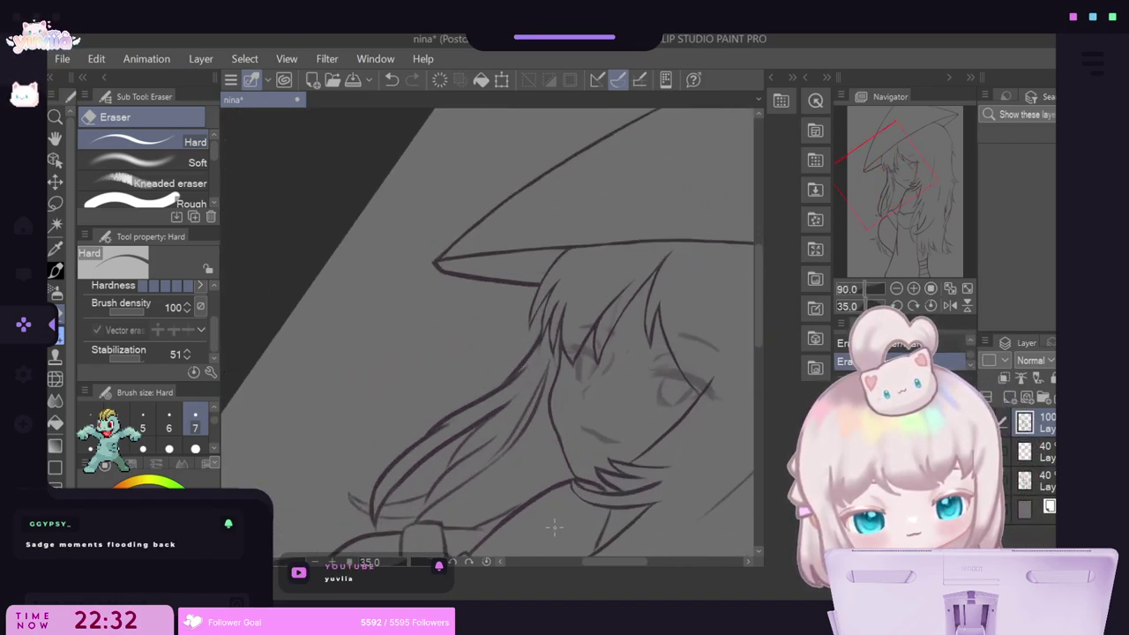
Thin the upper stretch of the side lock's outer line, from below the bangs down to its small fork, and clean up the fork.
{"action": "scroll", "coordinate": [586, 452], "scroll_direction": "up", "scroll_amount": 1}
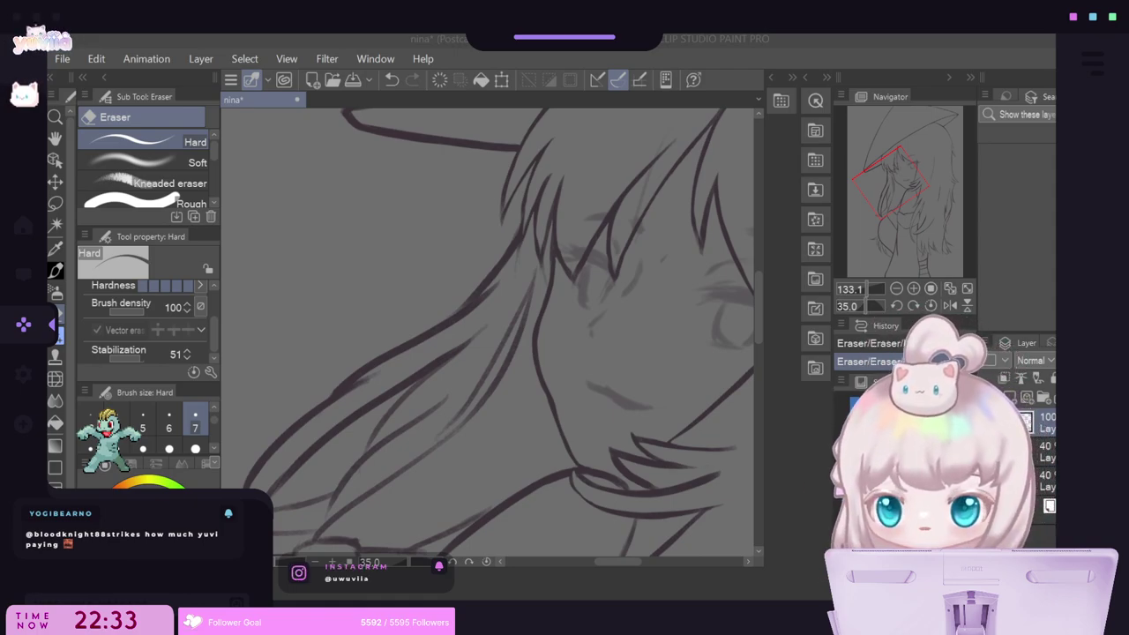
{"action": "scroll", "coordinate": [534, 375], "scroll_direction": "down", "scroll_amount": 4}
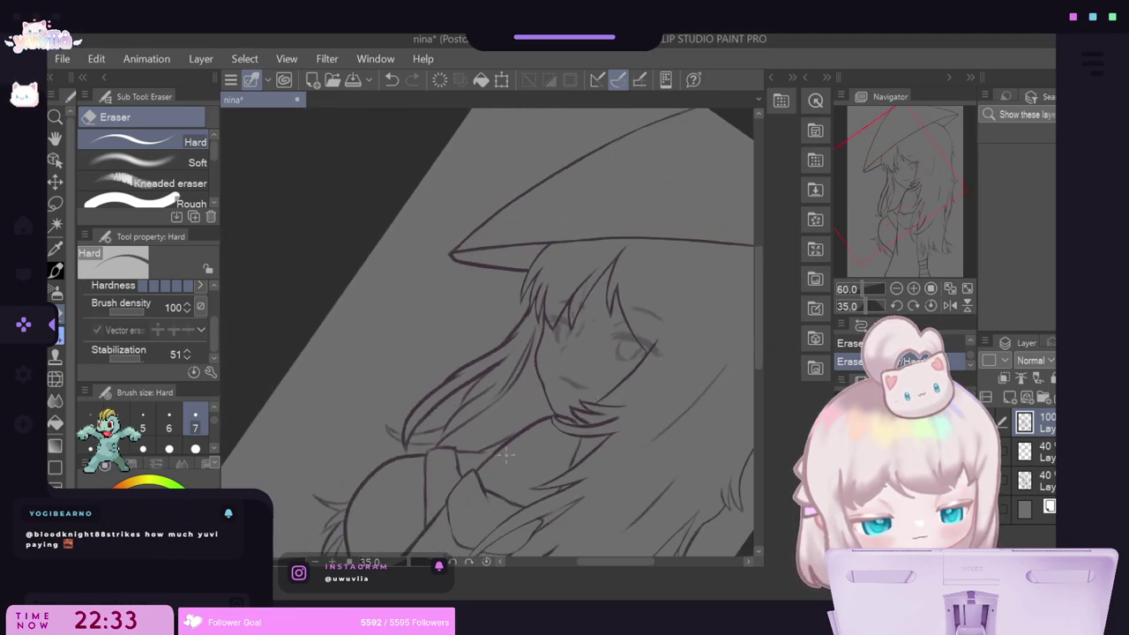
{"action": "scroll", "coordinate": [507, 454], "scroll_direction": "up", "scroll_amount": 5}
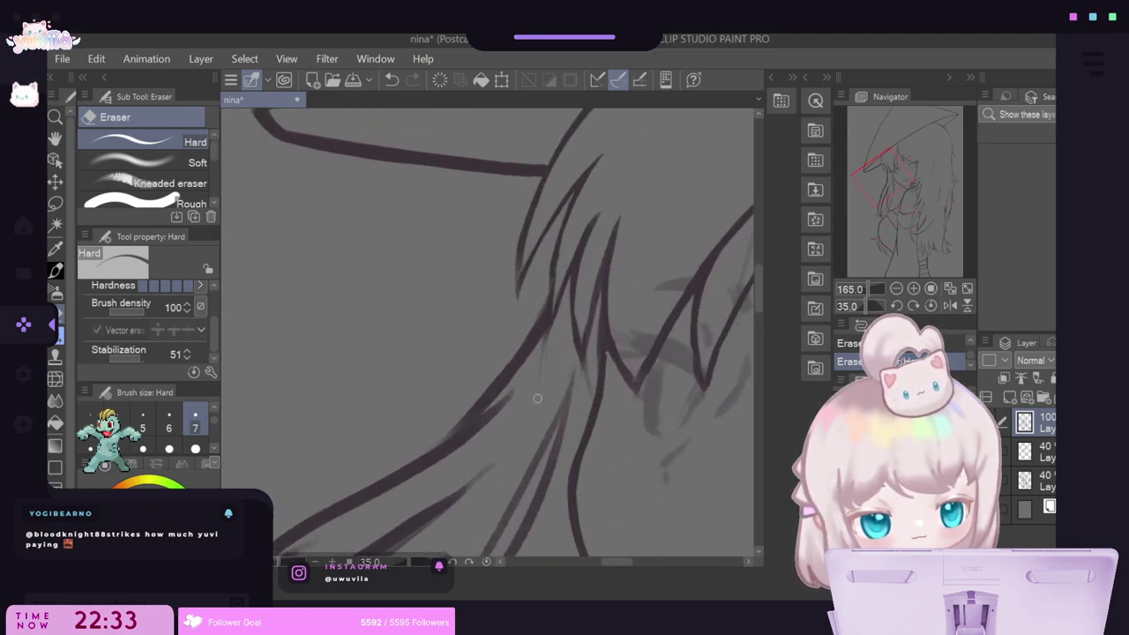
{"action": "scroll", "coordinate": [537, 398], "scroll_direction": "up", "scroll_amount": 3}
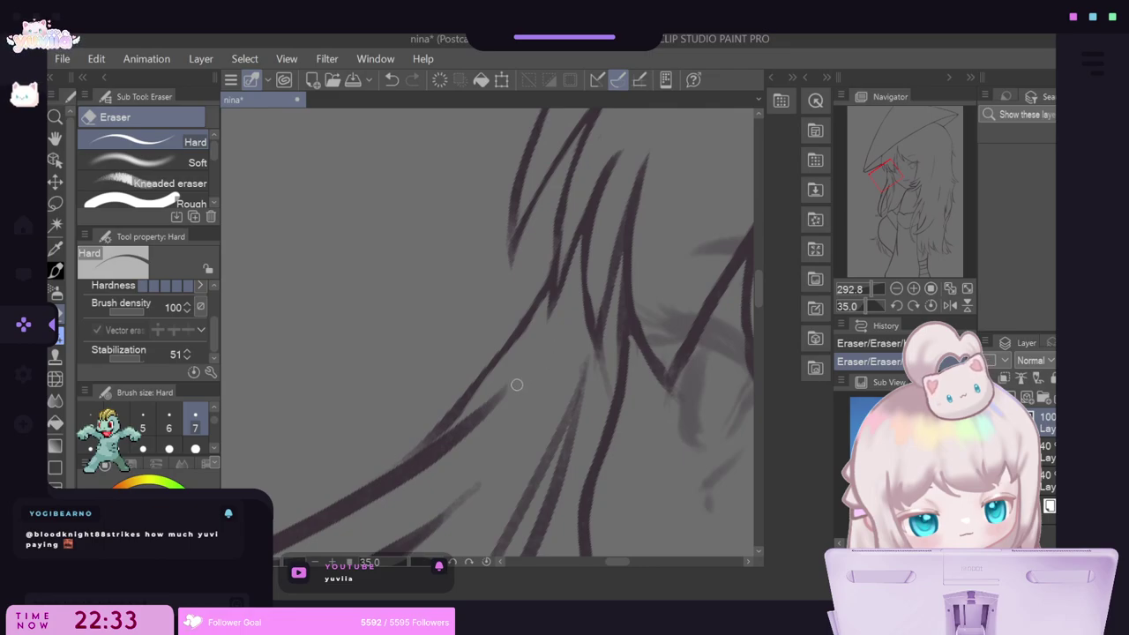
{"action": "left_click_drag", "start_coordinate": [756, 290], "coordinate": [754, 310]}
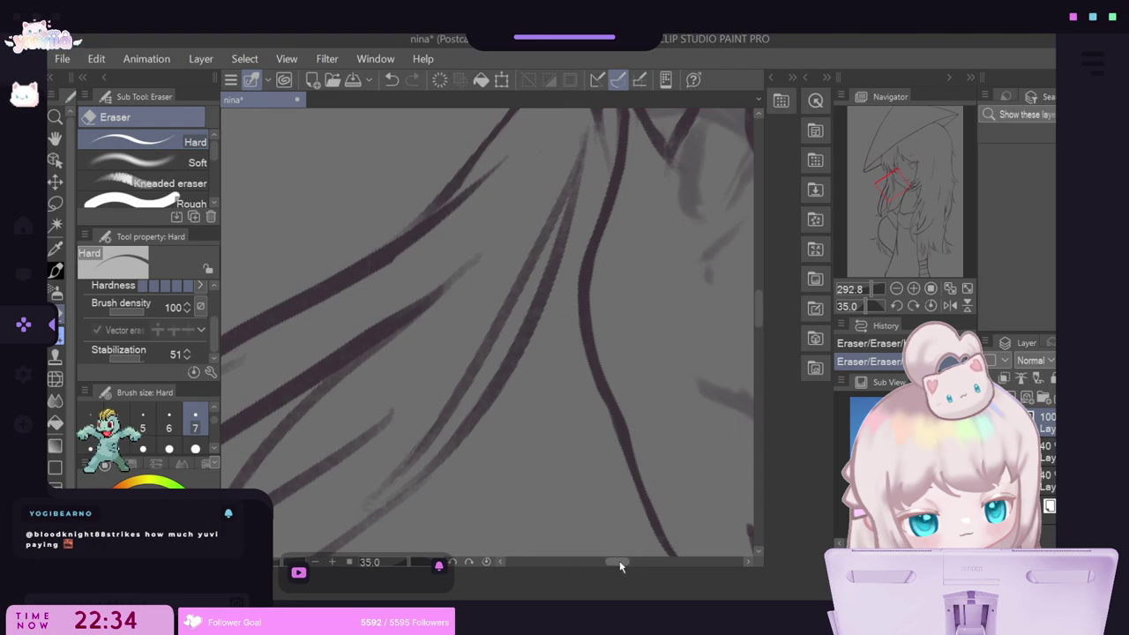
{"action": "left_click_drag", "start_coordinate": [620, 560], "coordinate": [609, 566]}
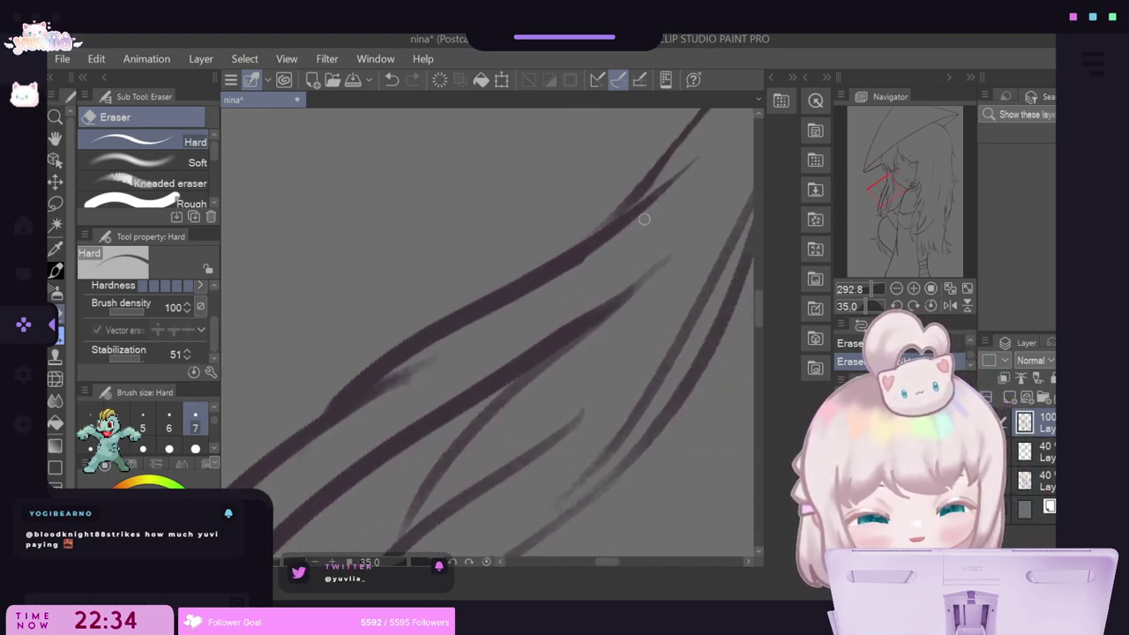
{"action": "mouse_move", "coordinate": [564, 266]}
{"action": "left_mouse_down"}
{"action": "mouse_move", "coordinate": [474, 310]}
{"action": "mouse_move", "coordinate": [397, 369]}
{"action": "left_mouse_up"}
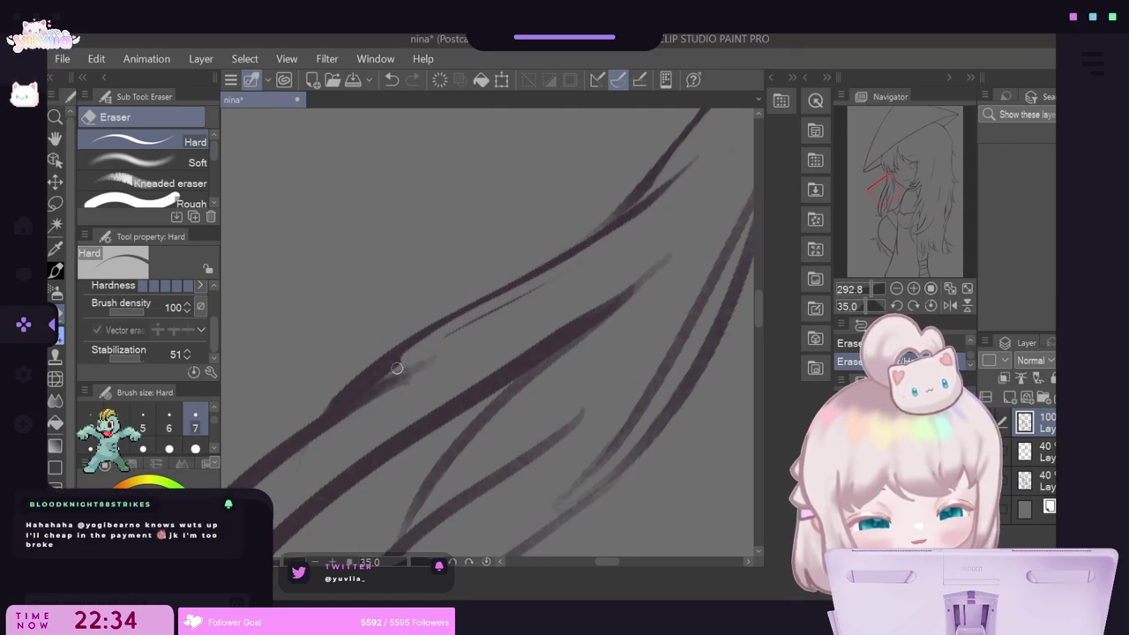
{"action": "mouse_move", "coordinate": [594, 257]}
{"action": "left_mouse_down"}
{"action": "mouse_move", "coordinate": [433, 337]}
{"action": "mouse_move", "coordinate": [380, 377]}
{"action": "left_mouse_up"}
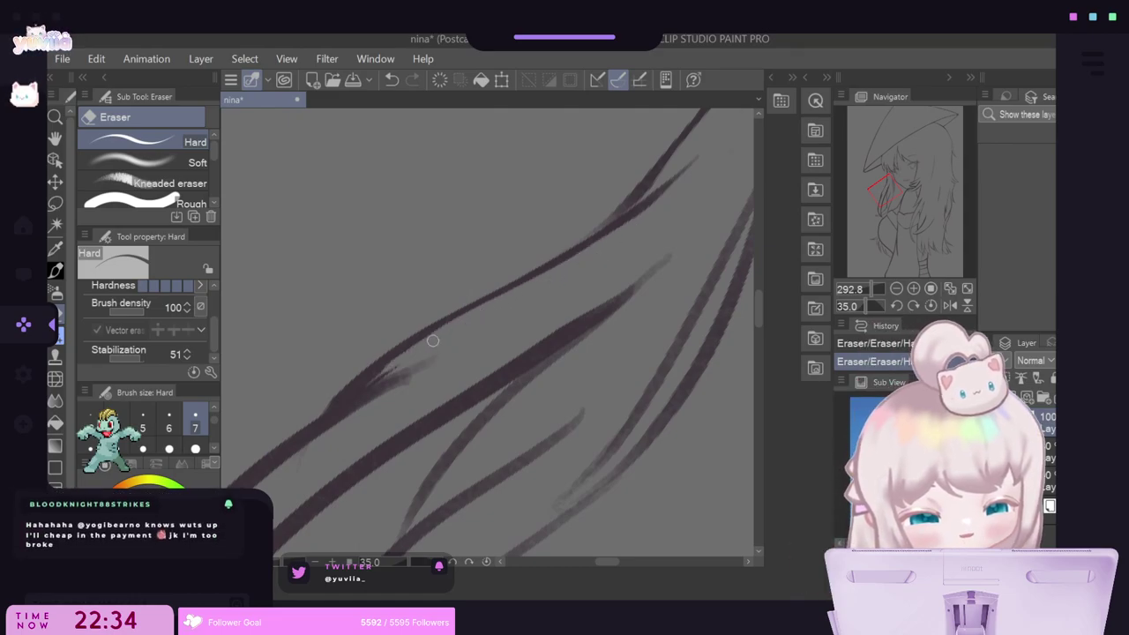
{"action": "mouse_move", "coordinate": [433, 340]}
{"action": "left_mouse_down"}
{"action": "mouse_move", "coordinate": [343, 405]}
{"action": "mouse_move", "coordinate": [391, 367]}
{"action": "mouse_move", "coordinate": [365, 388]}
{"action": "mouse_move", "coordinate": [454, 351]}
{"action": "mouse_move", "coordinate": [442, 368]}
{"action": "mouse_move", "coordinate": [310, 446]}
{"action": "left_mouse_up"}
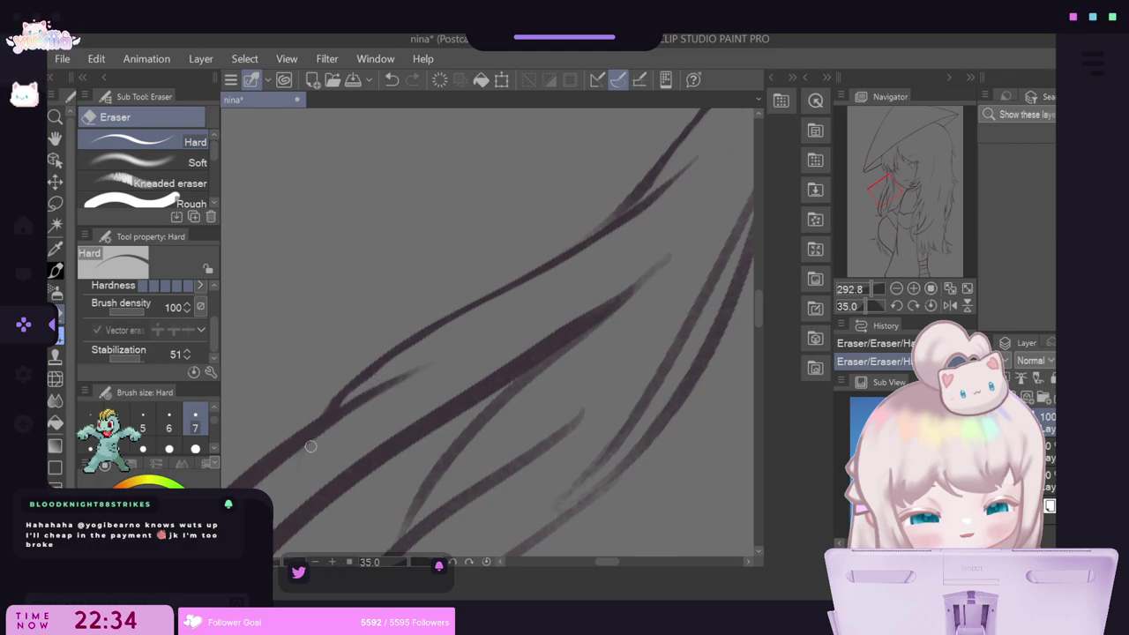
Thin the side lock's outer outline from the fork around the curve down to its tip above the shoulder.
{"action": "scroll", "coordinate": [311, 446], "scroll_direction": "down", "scroll_amount": 6}
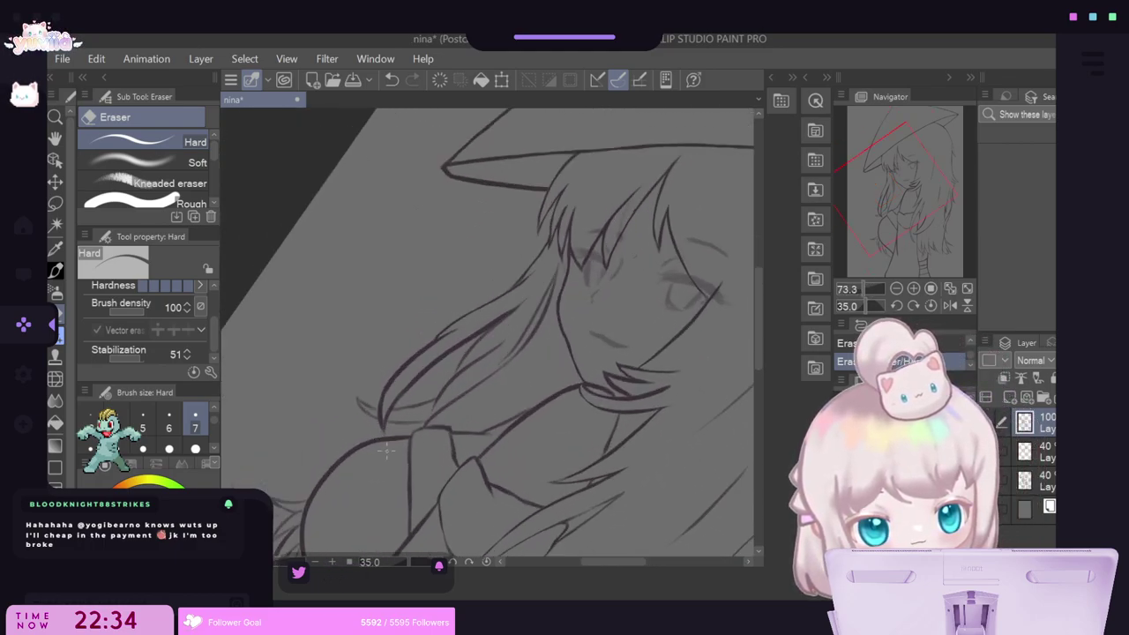
{"action": "scroll", "coordinate": [386, 451], "scroll_direction": "up", "scroll_amount": 4}
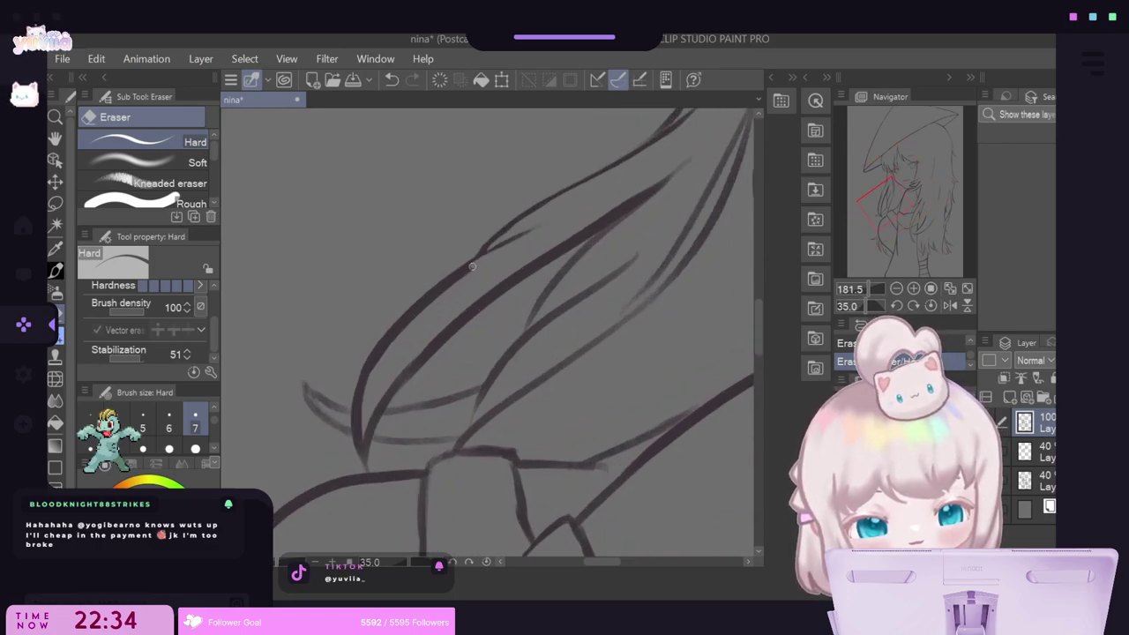
{"action": "mouse_move", "coordinate": [473, 266]}
{"action": "left_mouse_down"}
{"action": "mouse_move", "coordinate": [435, 297]}
{"action": "mouse_move", "coordinate": [487, 261]}
{"action": "mouse_move", "coordinate": [409, 324]}
{"action": "mouse_move", "coordinate": [430, 298]}
{"action": "mouse_move", "coordinate": [370, 380]}
{"action": "left_mouse_up"}
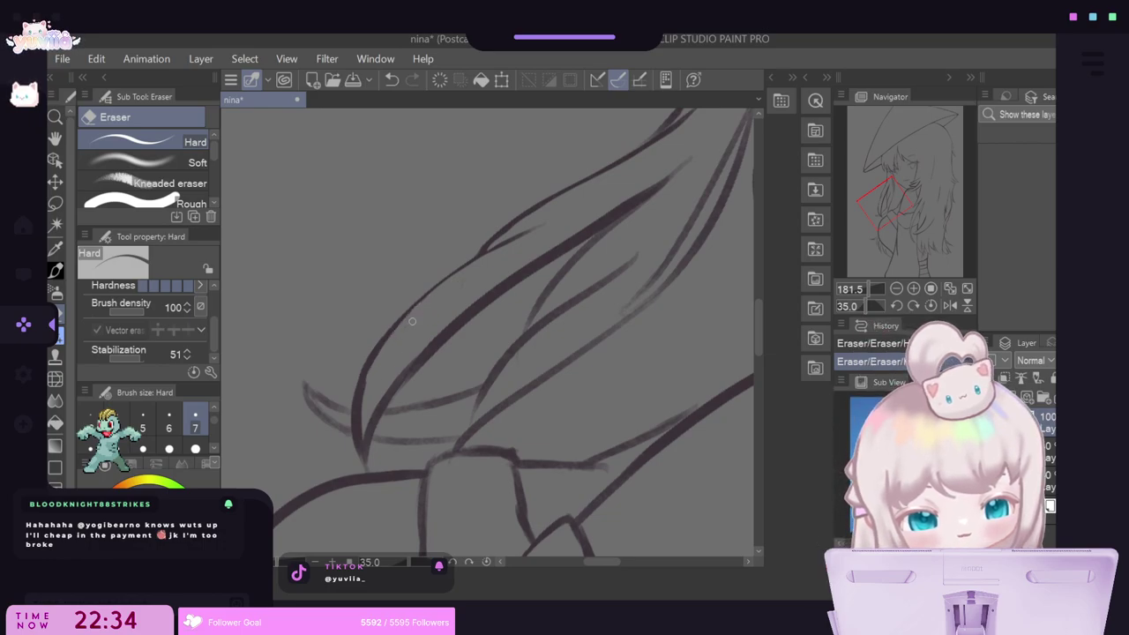
{"action": "mouse_move", "coordinate": [418, 310]}
{"action": "left_mouse_down"}
{"action": "mouse_move", "coordinate": [366, 375]}
{"action": "mouse_move", "coordinate": [363, 439]}
{"action": "left_mouse_up"}
{"action": "mouse_move", "coordinate": [362, 396]}
{"action": "left_mouse_down"}
{"action": "mouse_move", "coordinate": [362, 445]}
{"action": "mouse_move", "coordinate": [359, 436]}
{"action": "left_mouse_up"}
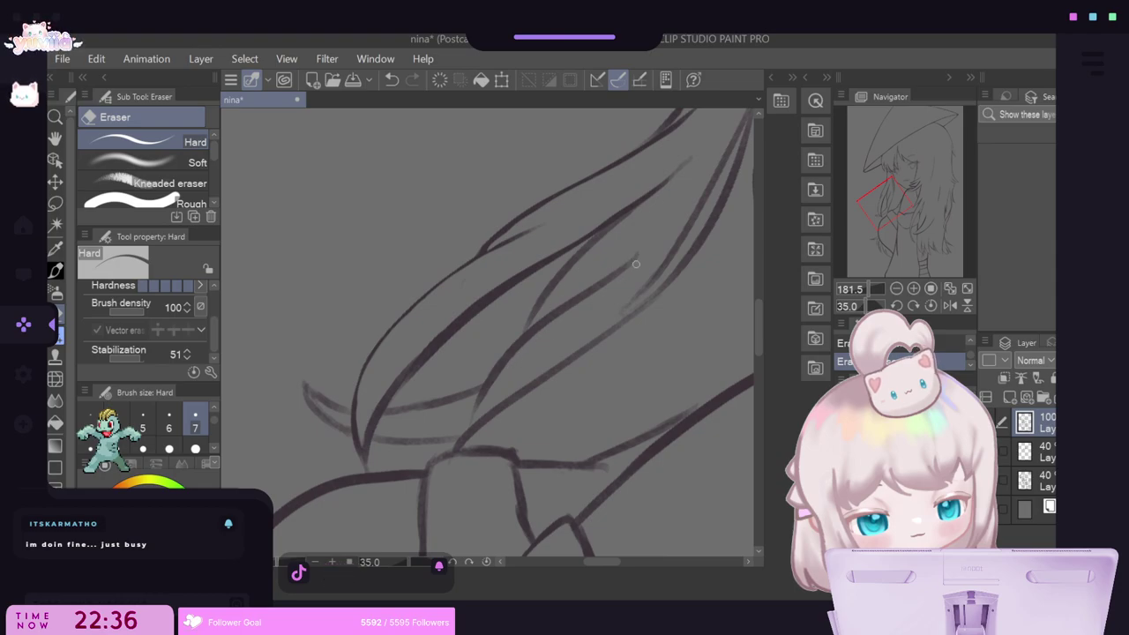
Undo the last erasure and taper the upper end of the inner strand line in the middle of the side lock.
{"action": "left_click", "coordinate": [393, 81]}
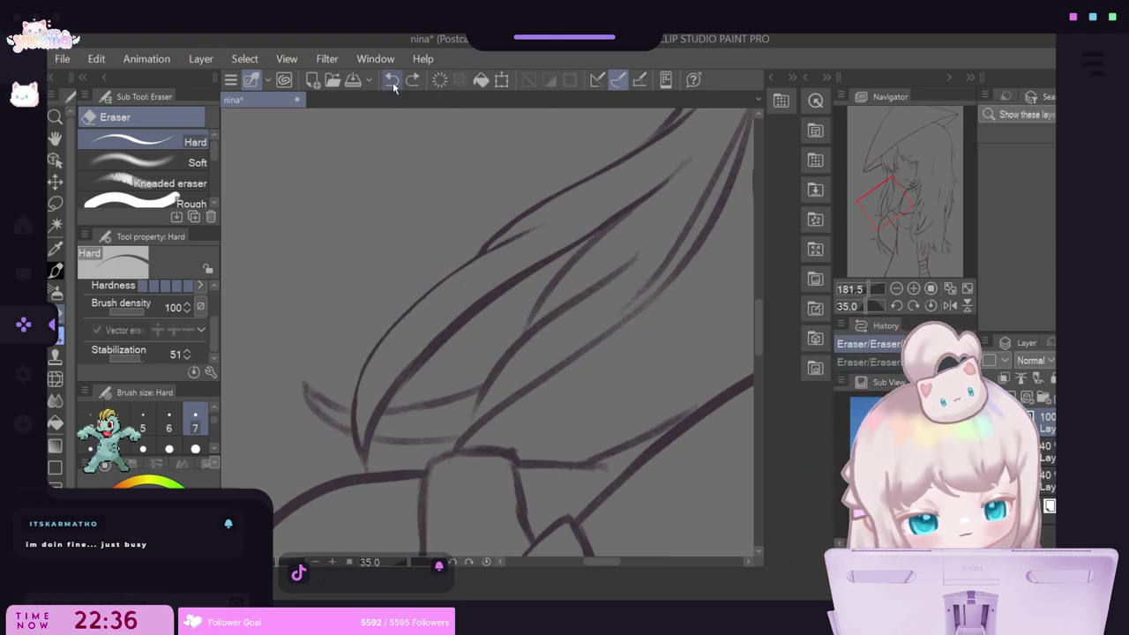
{"action": "mouse_move", "coordinate": [642, 256]}
{"action": "left_mouse_down"}
{"action": "mouse_move", "coordinate": [547, 325]}
{"action": "mouse_move", "coordinate": [573, 311]}
{"action": "left_mouse_up"}
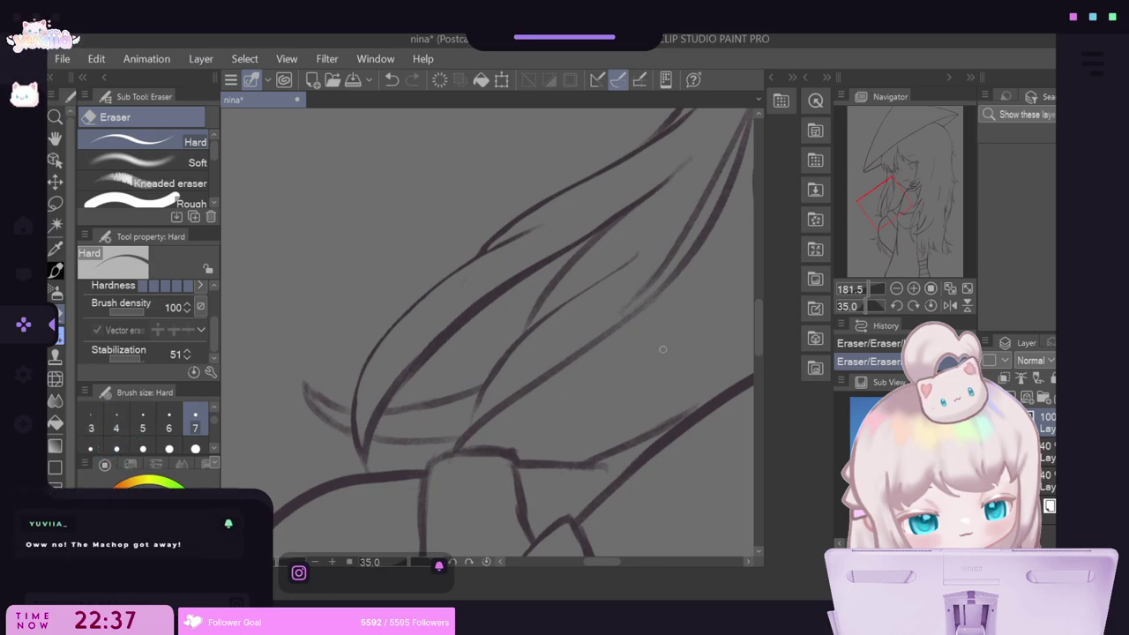
Ink the junction where the two strand lines beside the cheek meet the side lock's lower line, using the Kuro Ink pen.
{"action": "left_click_drag", "start_coordinate": [597, 562], "coordinate": [619, 563]}
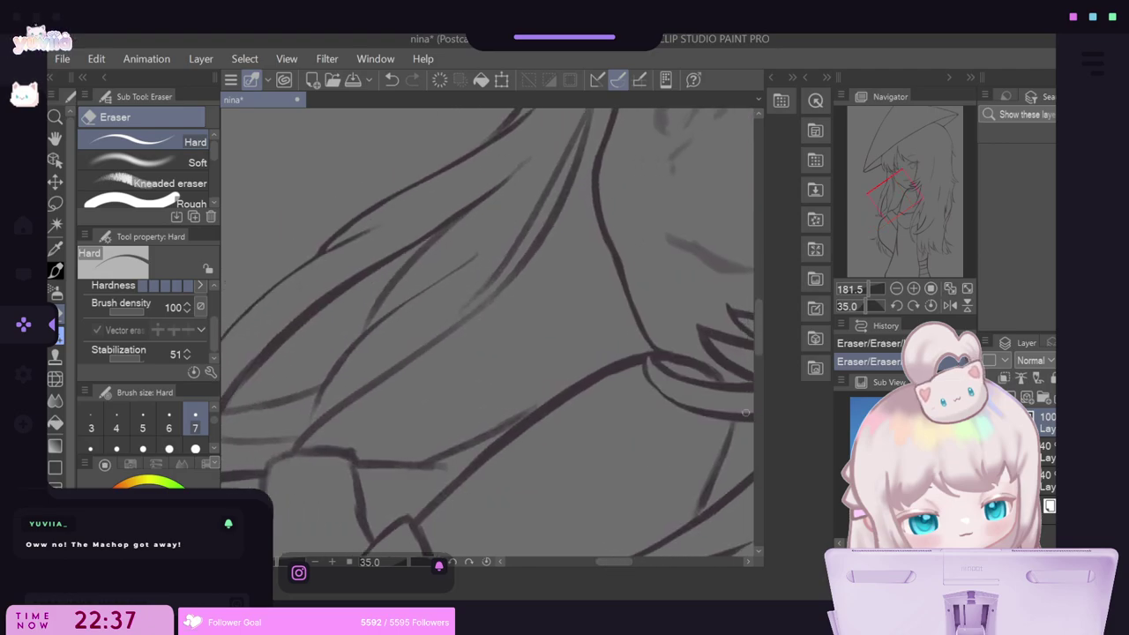
{"action": "left_click_drag", "start_coordinate": [758, 337], "coordinate": [761, 317]}
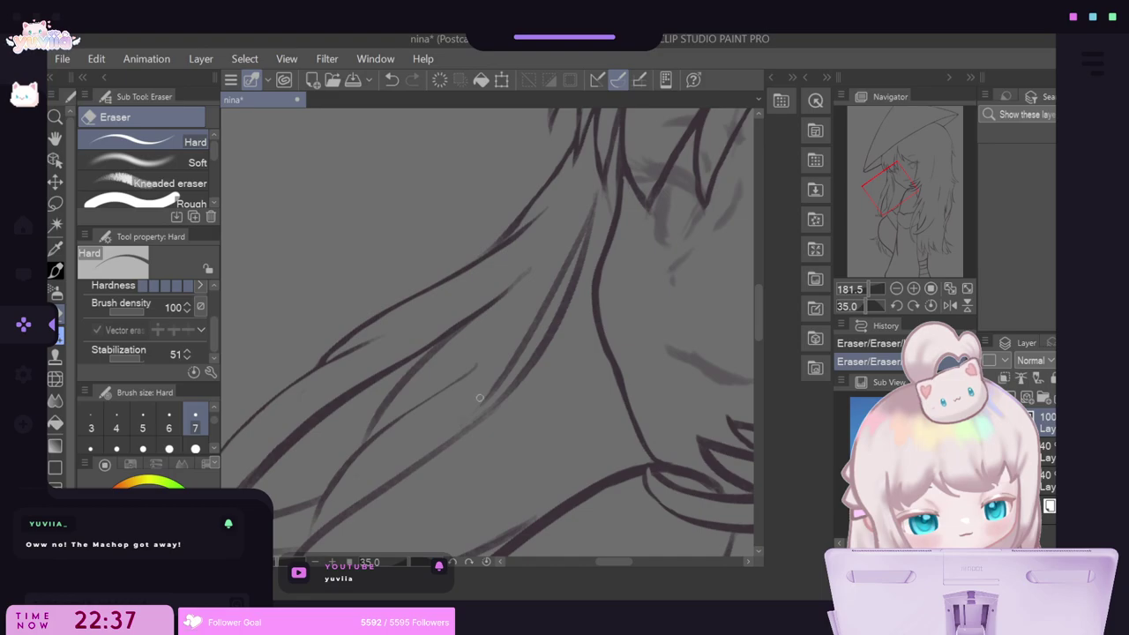
{"action": "left_click", "coordinate": [58, 273]}
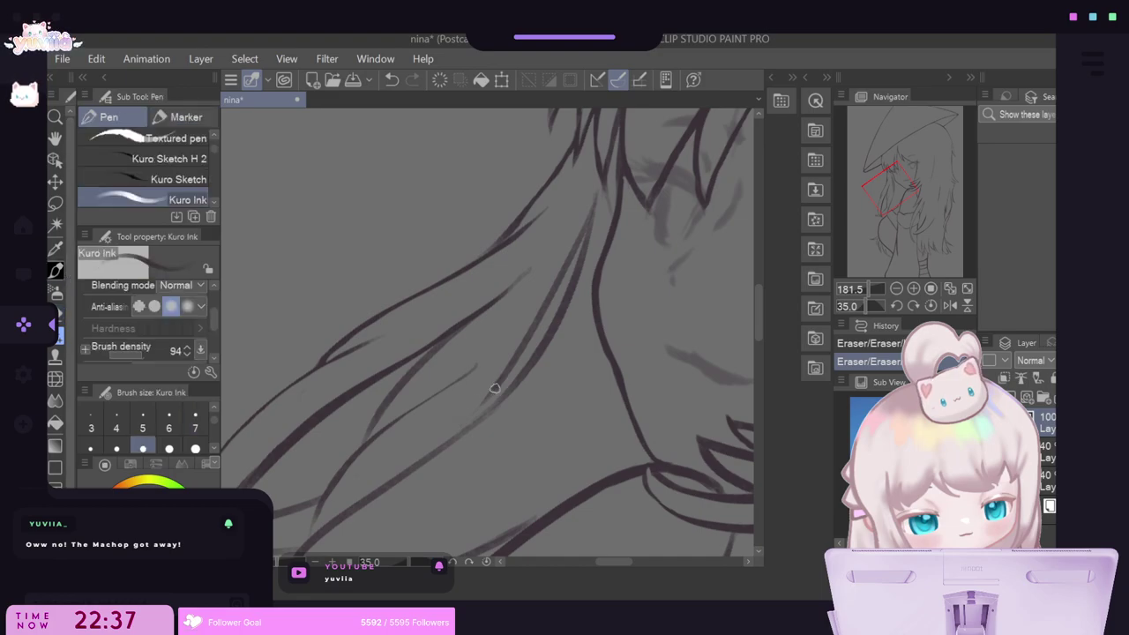
{"action": "left_click_drag", "start_coordinate": [499, 385], "coordinate": [464, 429]}
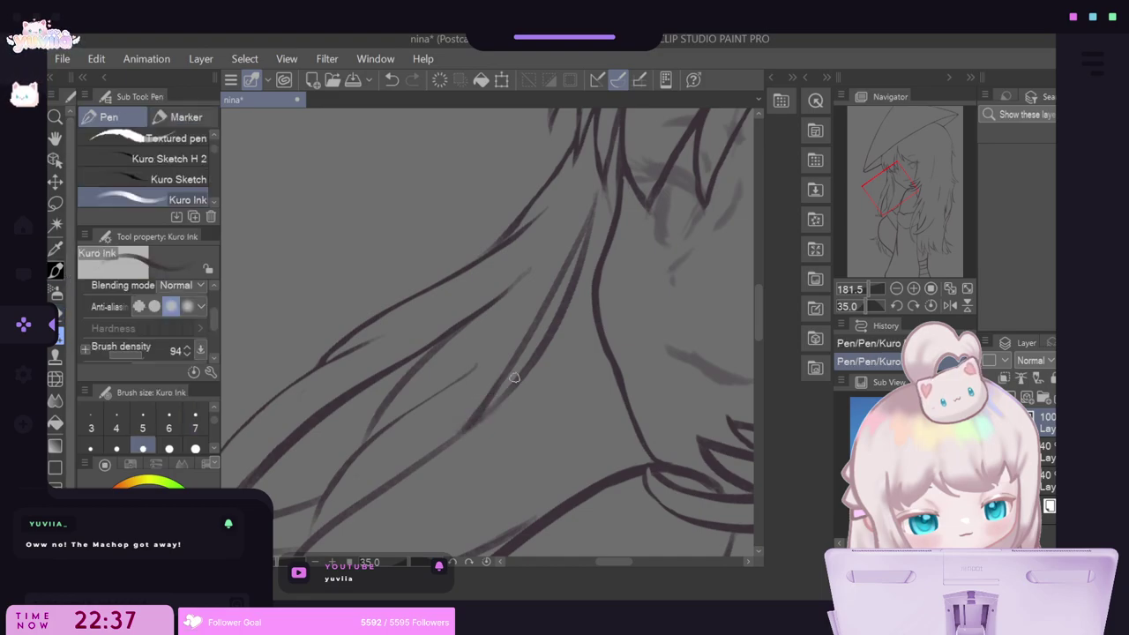
Erase the overshooting tip of the paired strand lines beside the cheek and thin both lines down to their junction.
{"action": "key", "text": "e"}
{"action": "mouse_move", "coordinate": [603, 193]}
{"action": "left_mouse_down"}
{"action": "mouse_move", "coordinate": [581, 228]}
{"action": "mouse_move", "coordinate": [596, 193]}
{"action": "left_mouse_up"}
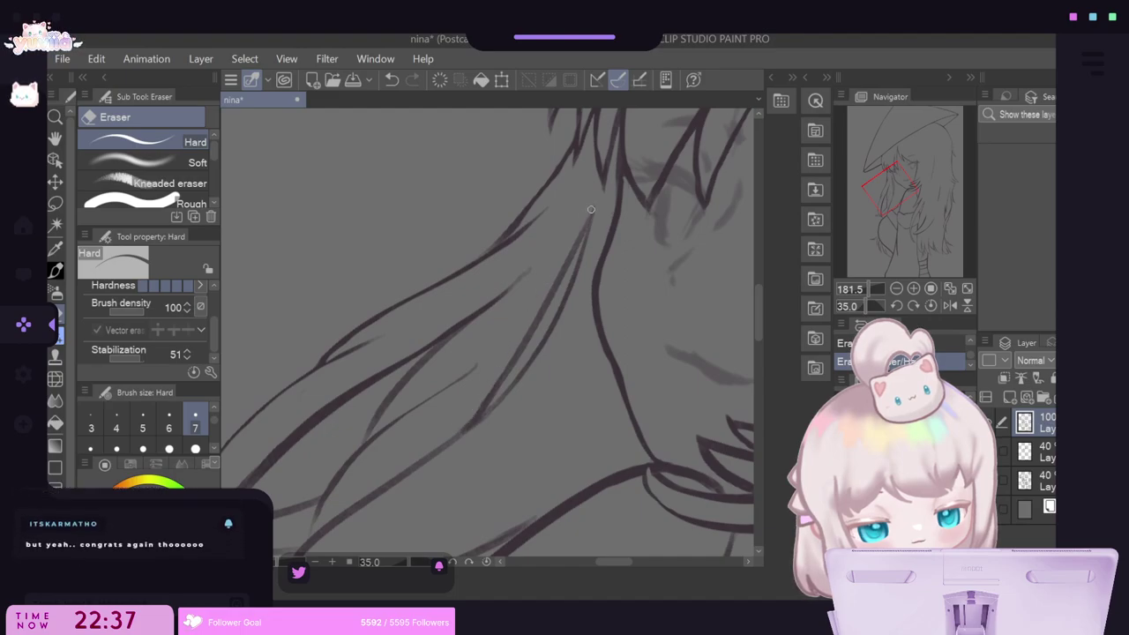
{"action": "left_click_drag", "start_coordinate": [591, 209], "coordinate": [548, 283]}
{"action": "left_click_drag", "start_coordinate": [581, 222], "coordinate": [473, 428]}
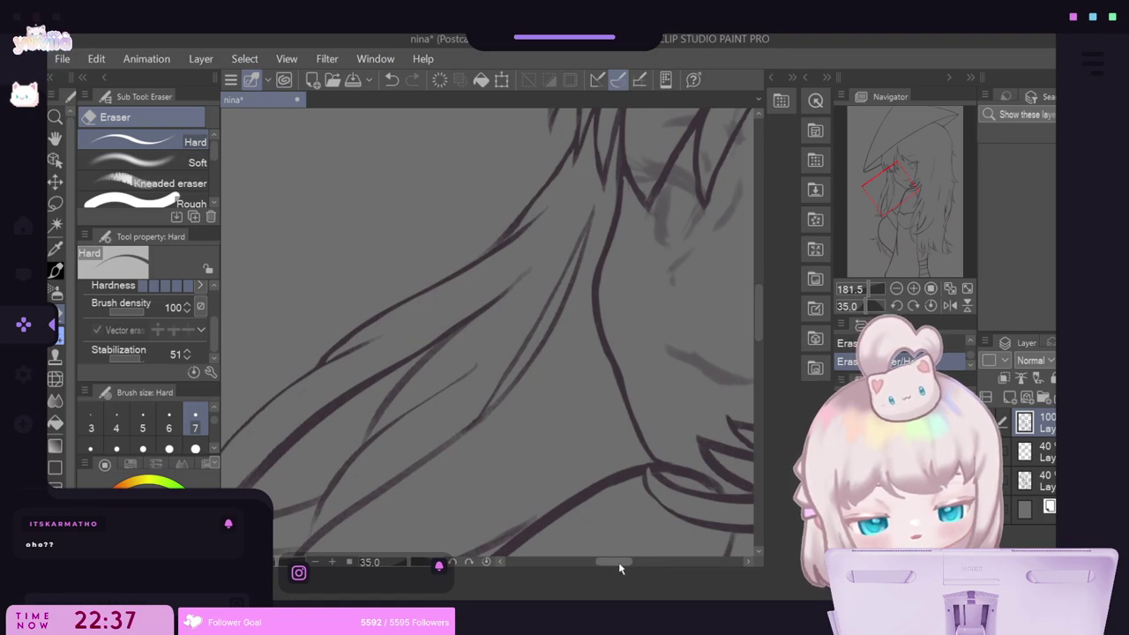
Thin the faint curved strand running behind the side lock's tip toward the shoulder band.
{"action": "left_click_drag", "start_coordinate": [619, 562], "coordinate": [591, 566]}
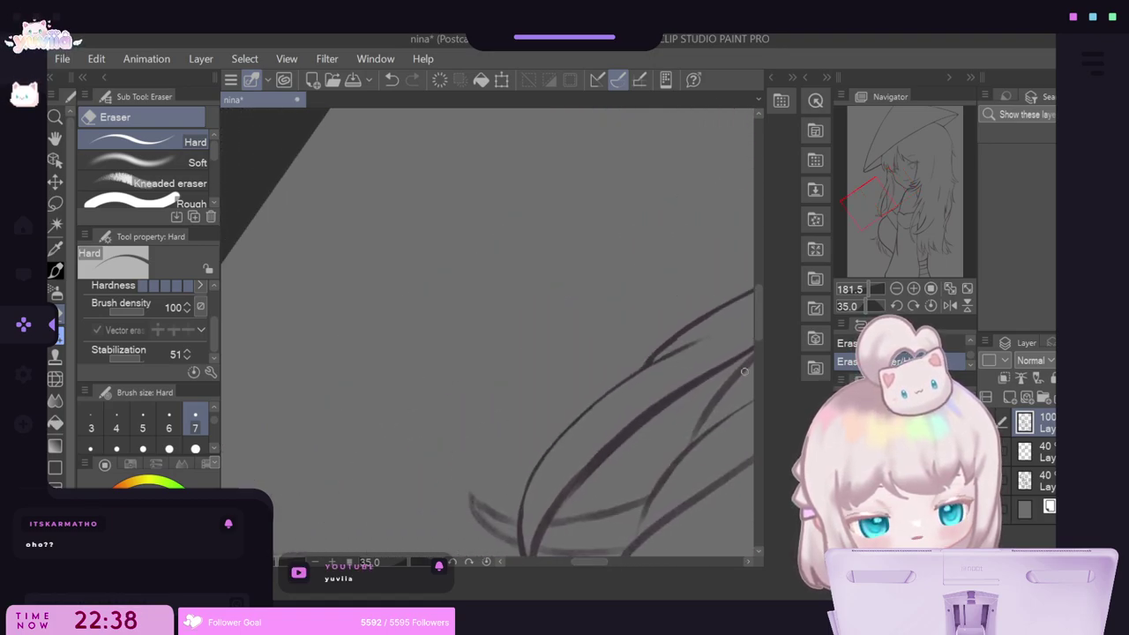
{"action": "left_click_drag", "start_coordinate": [759, 312], "coordinate": [756, 353]}
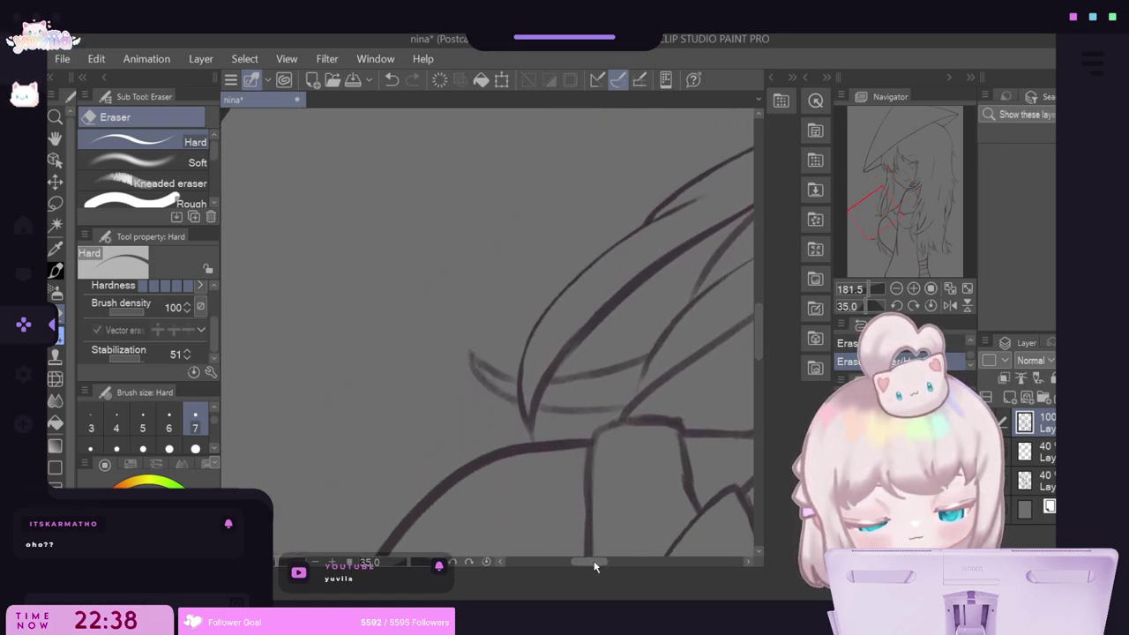
{"action": "left_click_drag", "start_coordinate": [595, 567], "coordinate": [614, 564]}
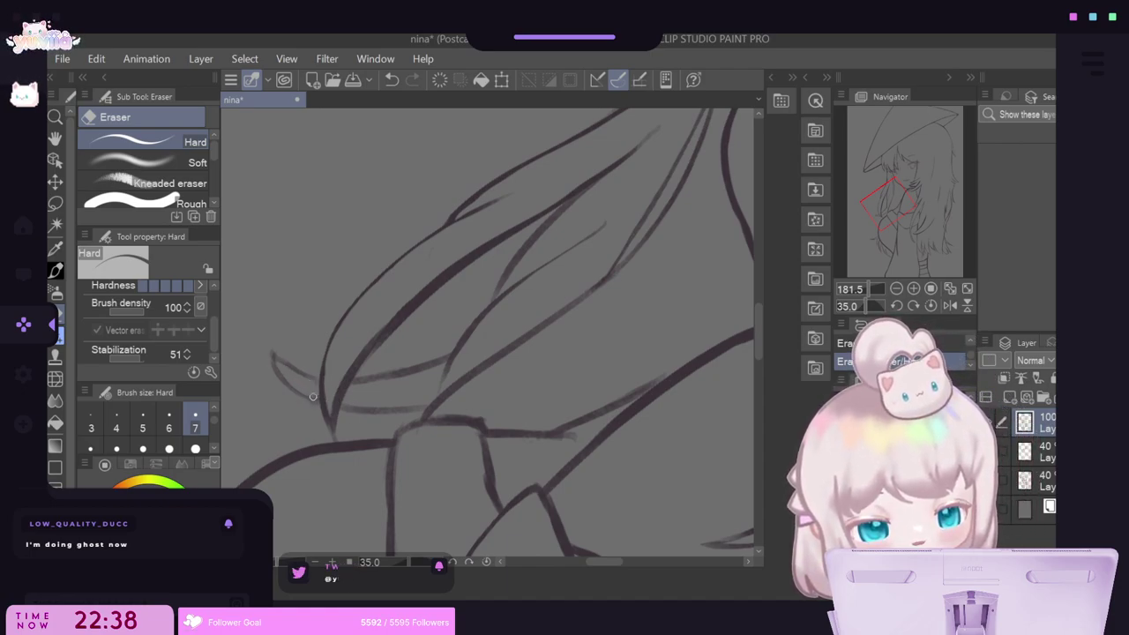
{"action": "left_click_drag", "start_coordinate": [368, 407], "coordinate": [415, 404]}
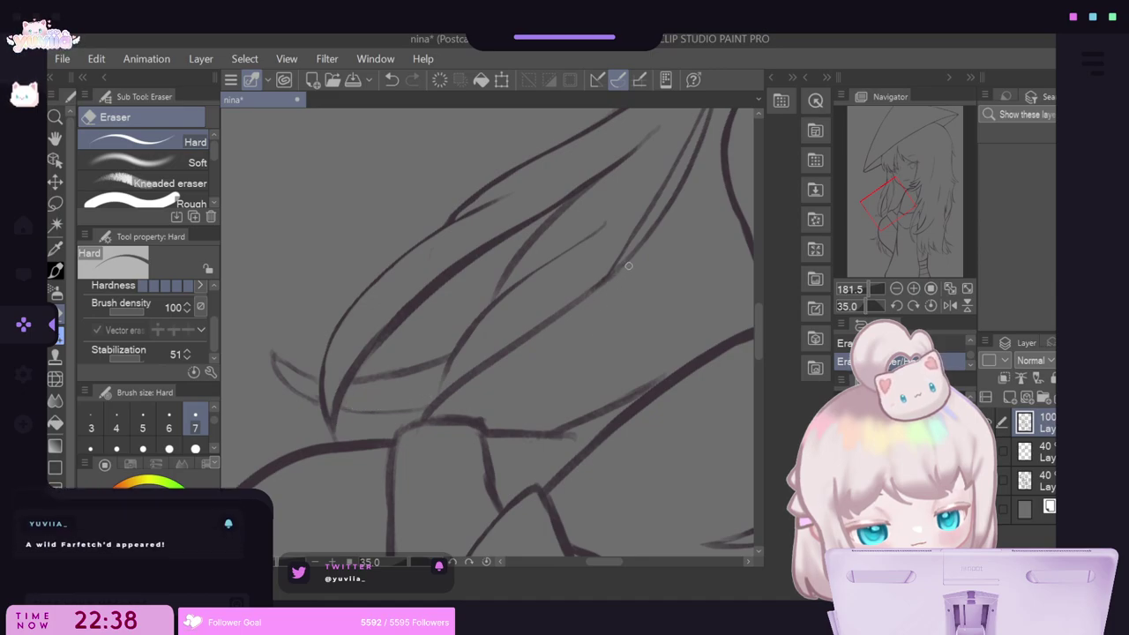
Thin the side lock's lower line down to the shoulder band, along with the band's top edge.
{"action": "left_click_drag", "start_coordinate": [534, 337], "coordinate": [457, 389]}
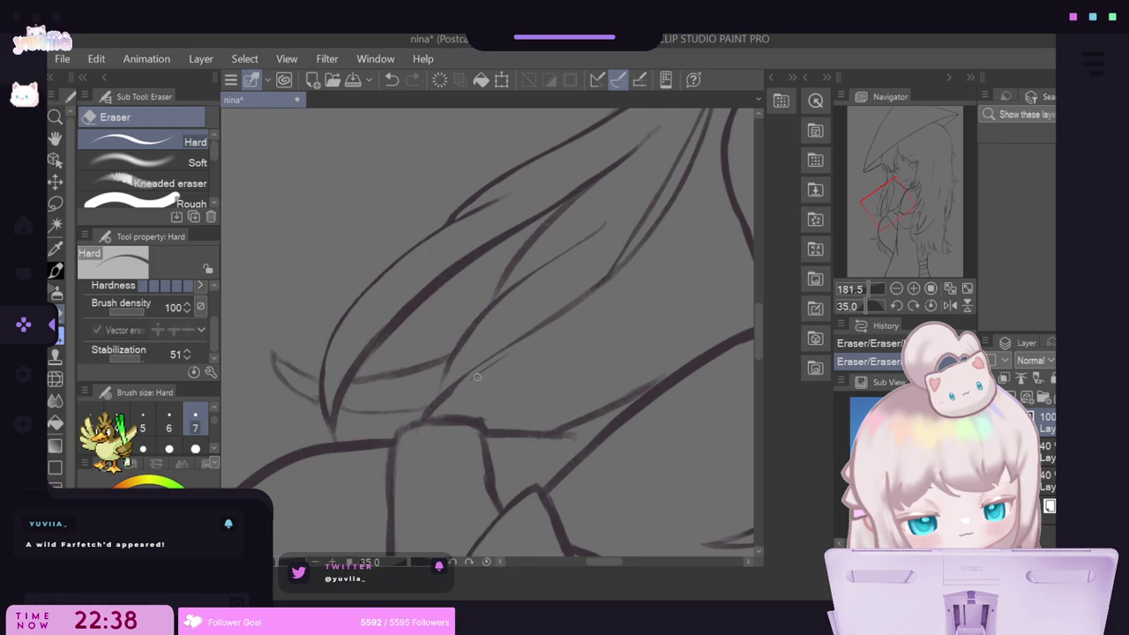
{"action": "left_click_drag", "start_coordinate": [514, 354], "coordinate": [435, 410]}
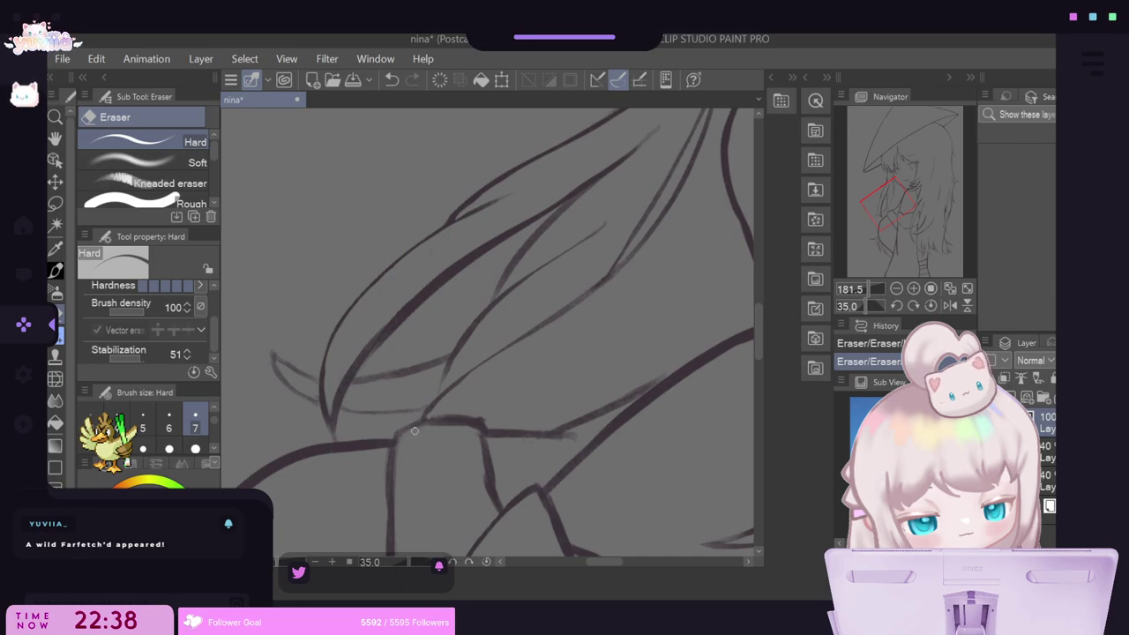
{"action": "left_click_drag", "start_coordinate": [414, 431], "coordinate": [472, 429]}
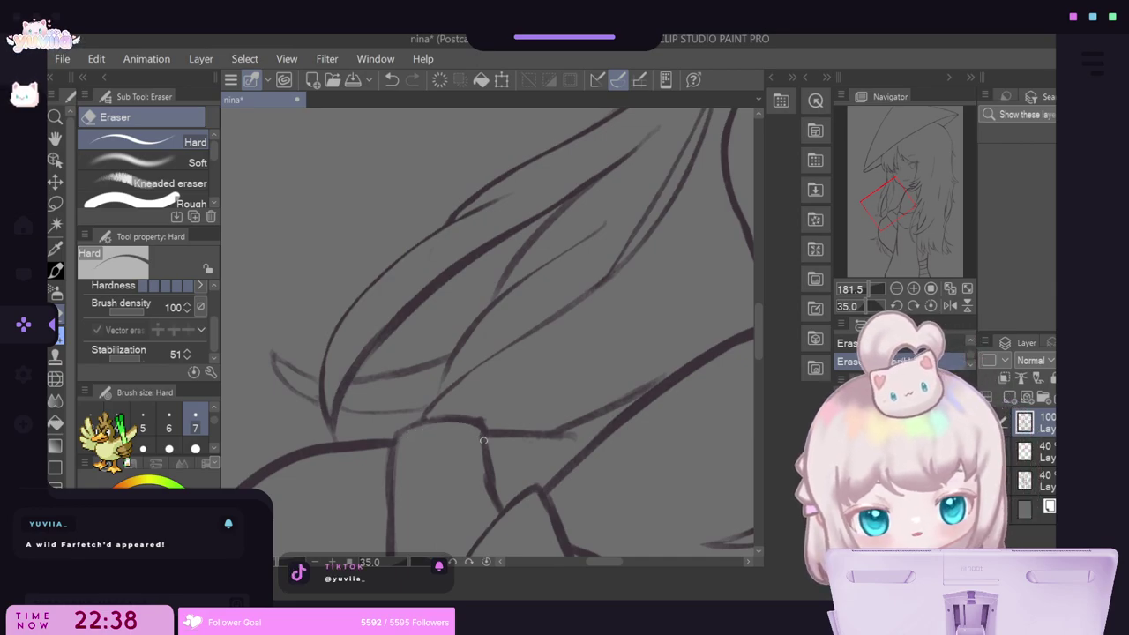
Trim the rough stub where the short line from the shoulder band meets the diagonal line toward the neck.
{"action": "scroll", "coordinate": [513, 333], "scroll_direction": "down", "scroll_amount": 5}
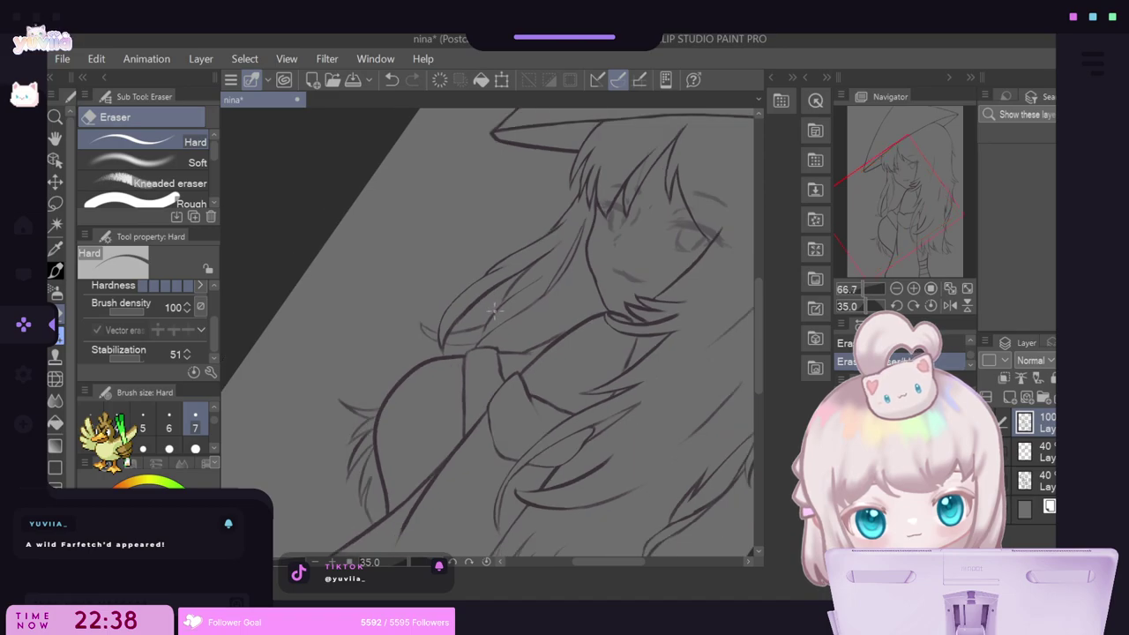
{"action": "scroll", "coordinate": [481, 366], "scroll_direction": "down", "scroll_amount": 2}
{"action": "scroll", "coordinate": [451, 399], "scroll_direction": "up", "scroll_amount": 1}
{"action": "scroll", "coordinate": [468, 370], "scroll_direction": "up", "scroll_amount": 5}
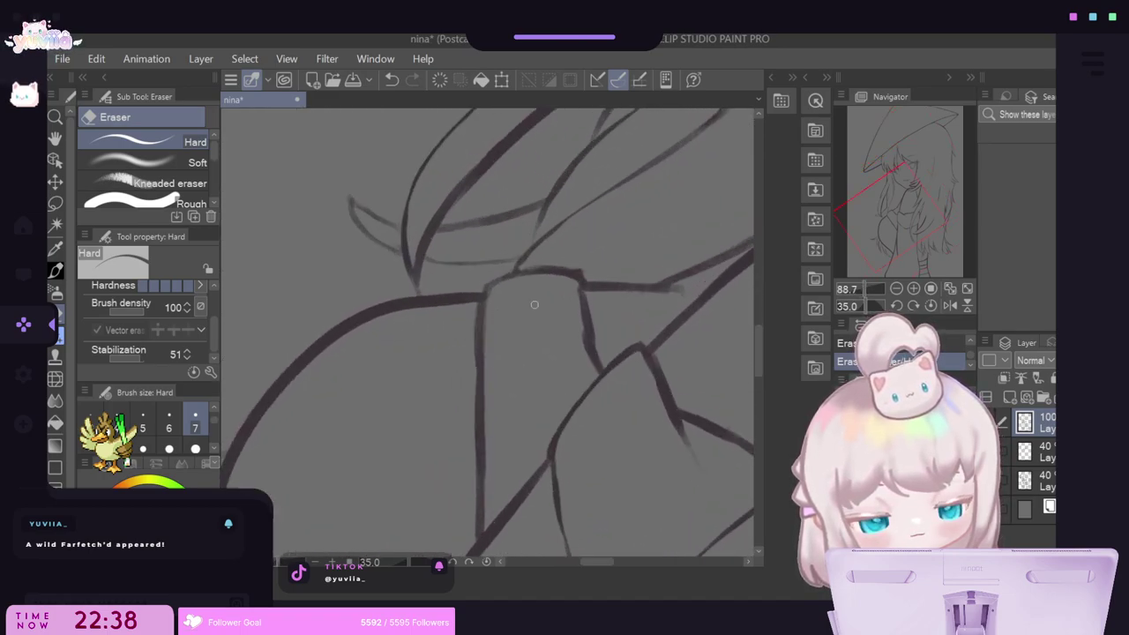
{"action": "scroll", "coordinate": [617, 287], "scroll_direction": "down", "scroll_amount": 3}
{"action": "scroll", "coordinate": [736, 222], "scroll_direction": "down", "scroll_amount": 2}
{"action": "scroll", "coordinate": [735, 222], "scroll_direction": "up", "scroll_amount": 6}
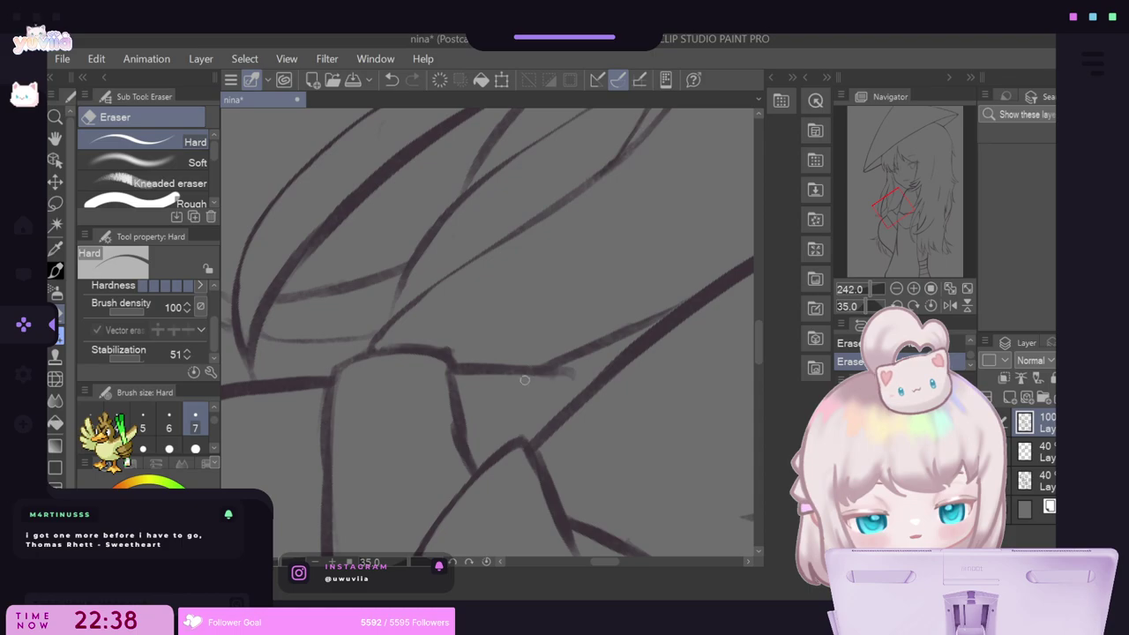
{"action": "left_click_drag", "start_coordinate": [524, 379], "coordinate": [572, 369]}
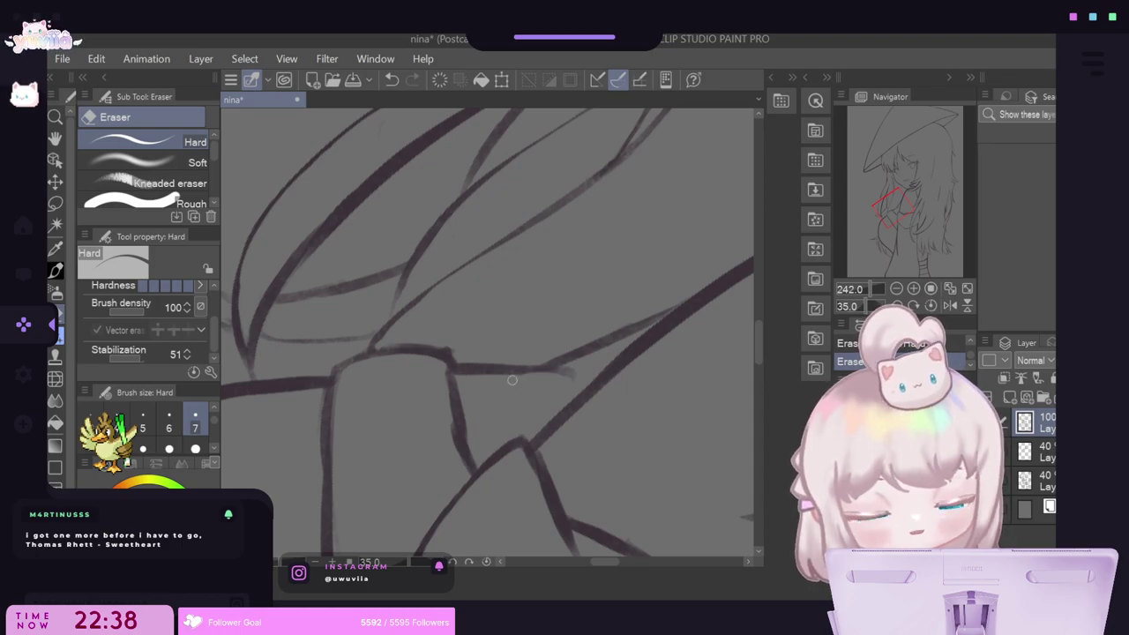
Thin the long line running from beneath the chin down to the garment's pointed corner beside the shoulder band.
{"action": "left_click_drag", "start_coordinate": [605, 561], "coordinate": [615, 567]}
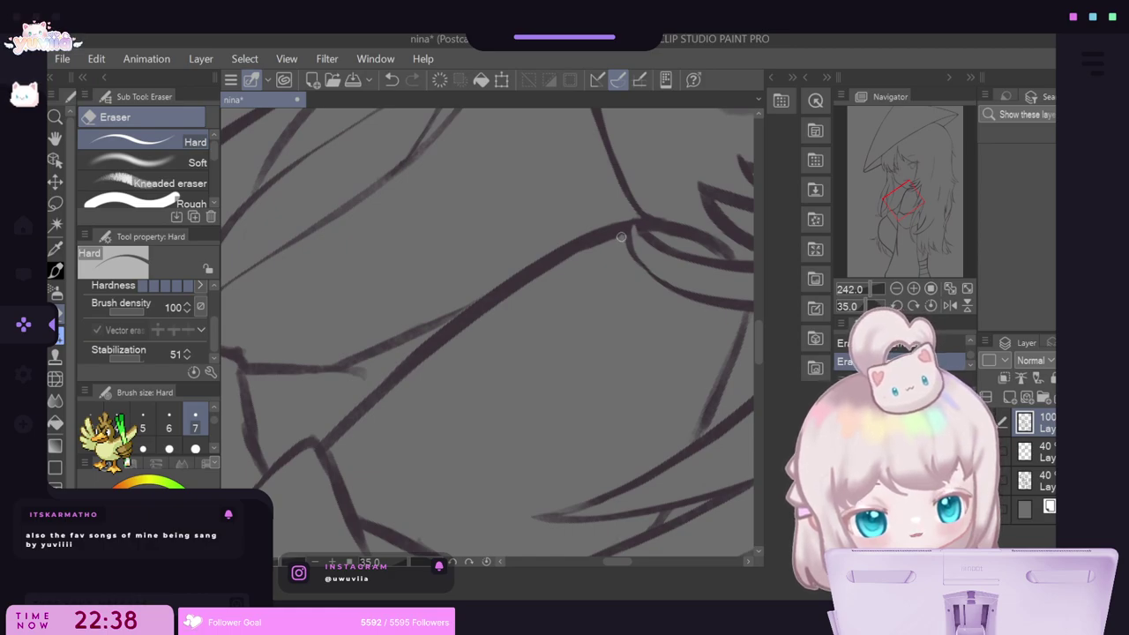
{"action": "mouse_move", "coordinate": [621, 236]}
{"action": "left_mouse_down"}
{"action": "mouse_move", "coordinate": [486, 310]}
{"action": "mouse_move", "coordinate": [334, 448]}
{"action": "left_mouse_up"}
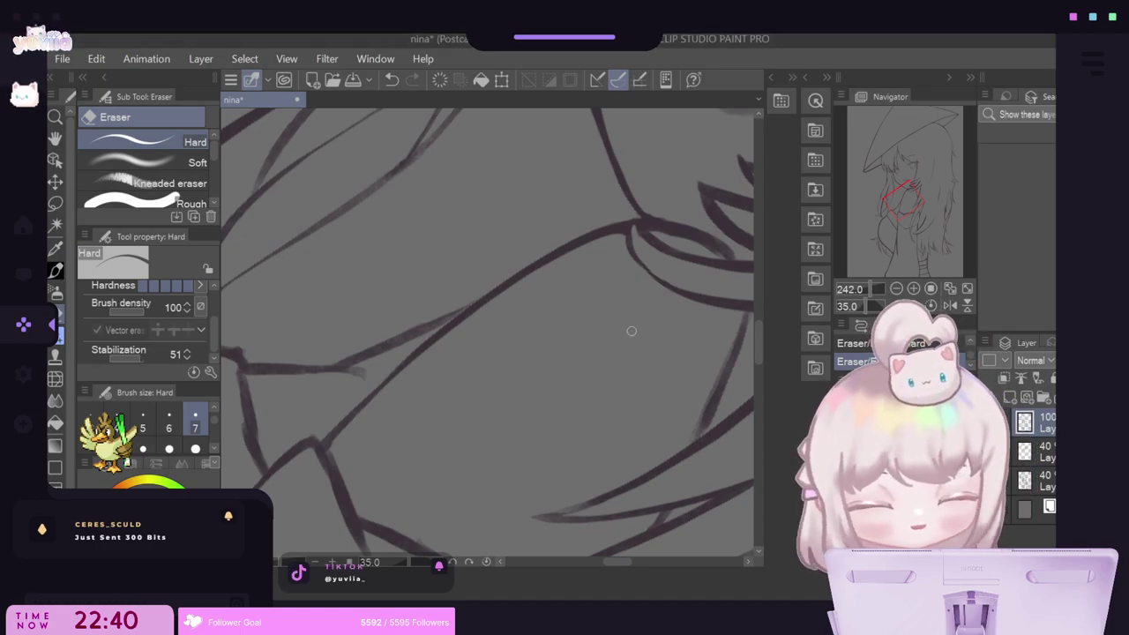
{"action": "scroll", "coordinate": [606, 340], "scroll_direction": "down", "scroll_amount": 3}
{"action": "scroll", "coordinate": [607, 341], "scroll_direction": "down", "scroll_amount": 3}
{"action": "scroll", "coordinate": [502, 453], "scroll_direction": "up", "scroll_amount": 6}
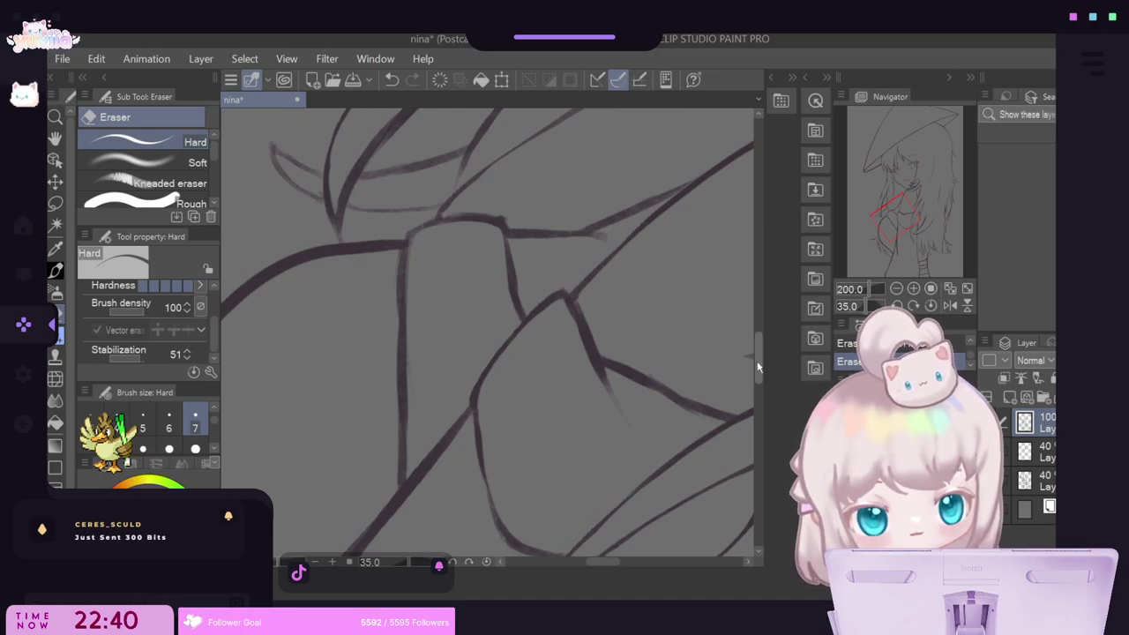
Thin the large rounded outline from the shoulder band's corner down along its outward curve.
{"action": "mouse_move", "coordinate": [756, 365]}
{"action": "left_mouse_down"}
{"action": "mouse_move", "coordinate": [760, 382]}
{"action": "mouse_move", "coordinate": [759, 367]}
{"action": "left_mouse_up"}
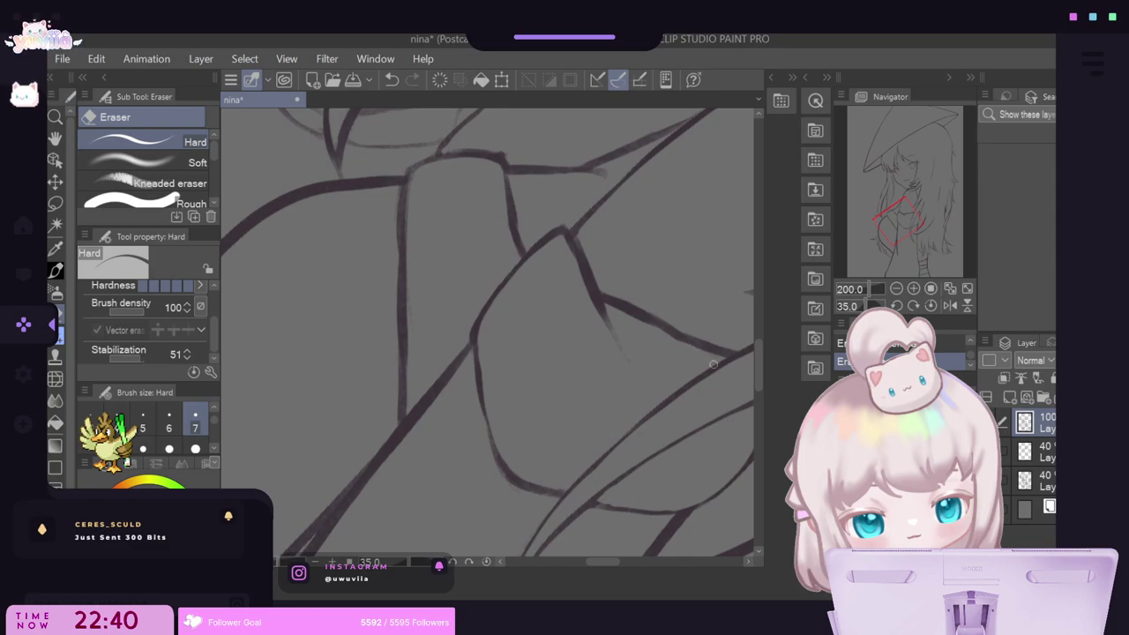
{"action": "left_click_drag", "start_coordinate": [755, 362], "coordinate": [754, 387]}
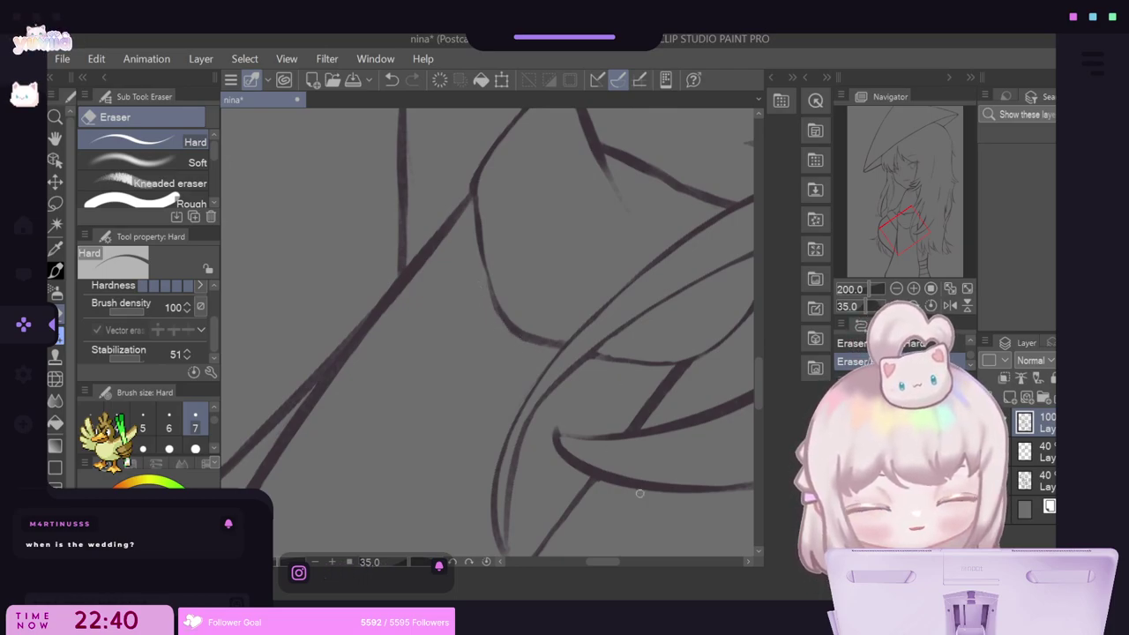
{"action": "left_click_drag", "start_coordinate": [607, 562], "coordinate": [588, 565]}
{"action": "left_click_drag", "start_coordinate": [758, 381], "coordinate": [761, 356]}
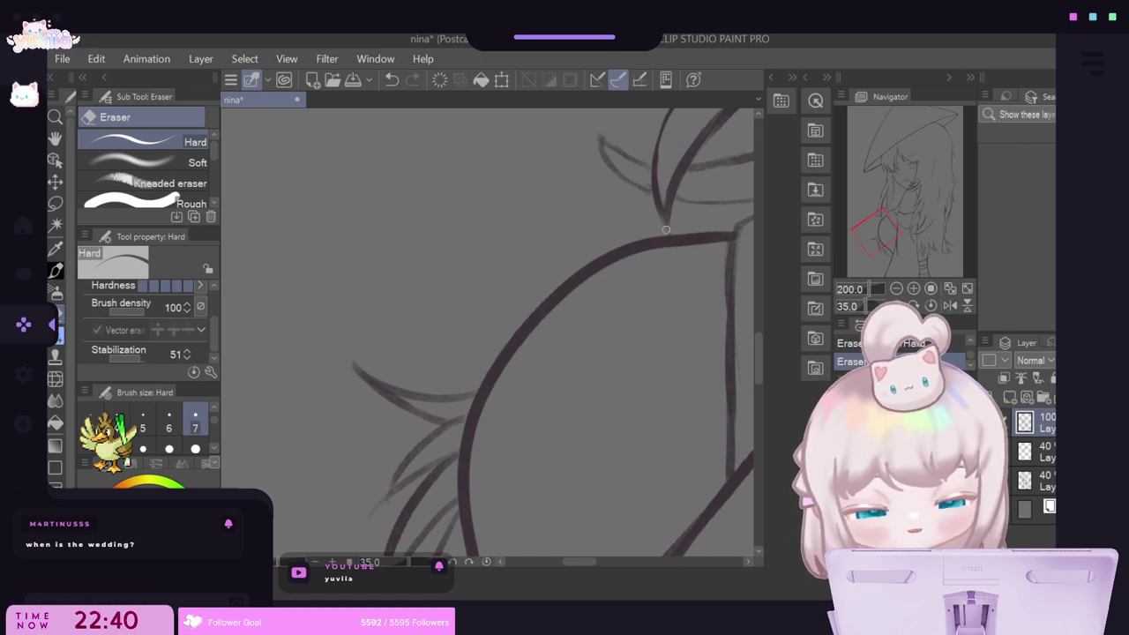
{"action": "mouse_move", "coordinate": [729, 242]}
{"action": "left_mouse_down"}
{"action": "mouse_move", "coordinate": [626, 256]}
{"action": "mouse_move", "coordinate": [587, 285]}
{"action": "mouse_move", "coordinate": [610, 264]}
{"action": "mouse_move", "coordinate": [544, 318]}
{"action": "mouse_move", "coordinate": [503, 380]}
{"action": "left_mouse_up"}
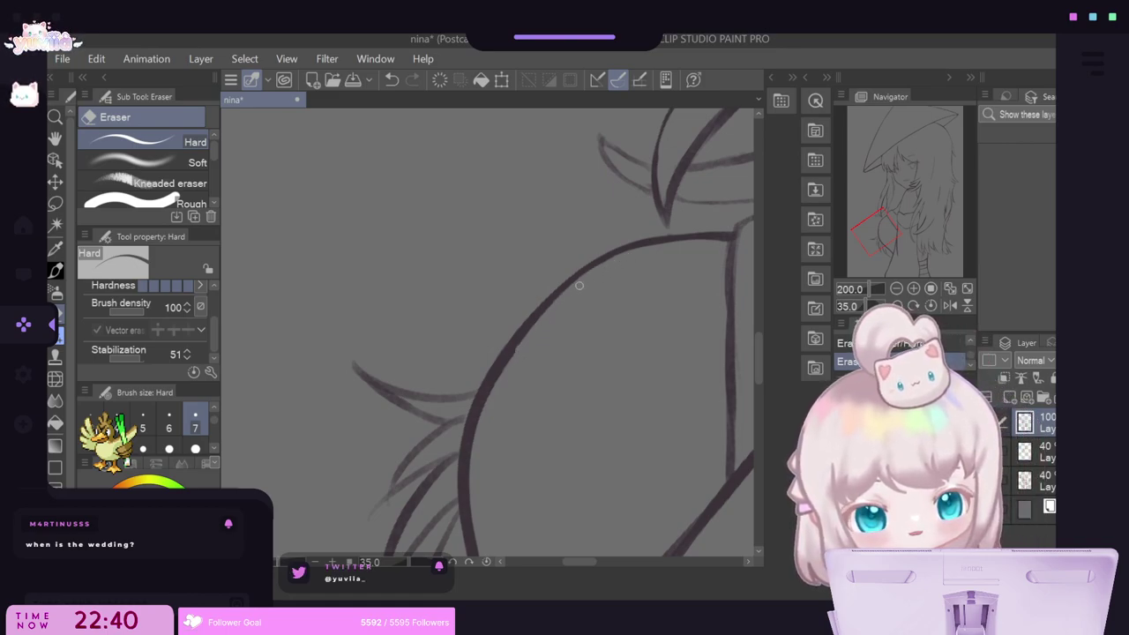
{"action": "mouse_move", "coordinate": [543, 316]}
{"action": "left_mouse_down"}
{"action": "mouse_move", "coordinate": [494, 386]}
{"action": "mouse_move", "coordinate": [479, 436]}
{"action": "left_mouse_up"}
{"action": "left_click_drag", "start_coordinate": [496, 388], "coordinate": [470, 476]}
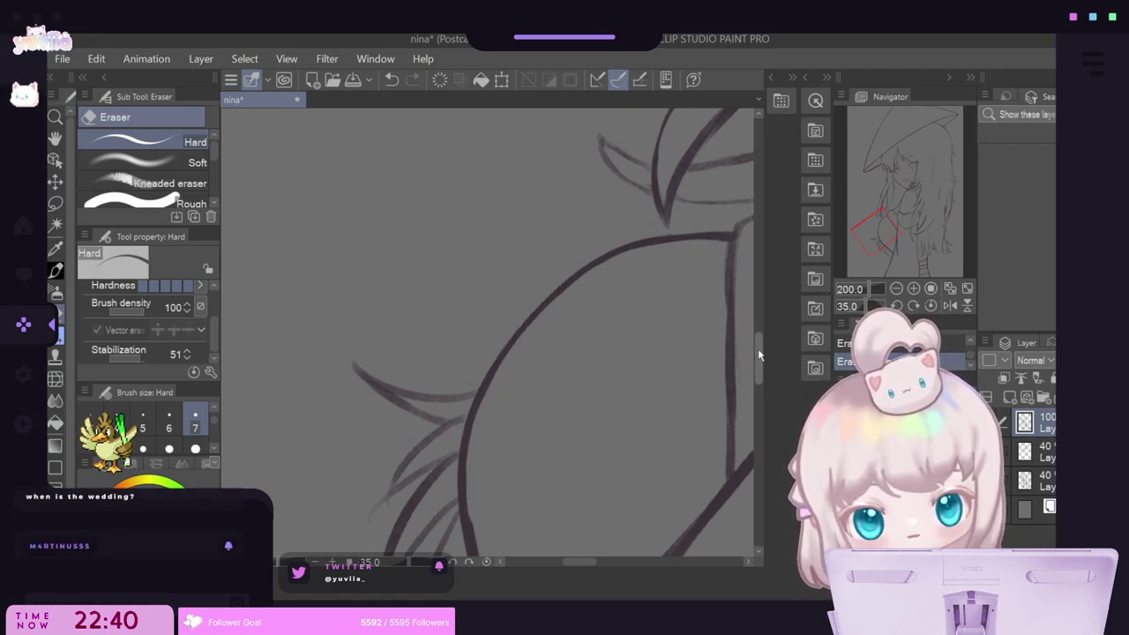
Thin the vertical line running from the shoulder band down to the long diagonal line.
{"action": "left_click_drag", "start_coordinate": [758, 349], "coordinate": [755, 355]}
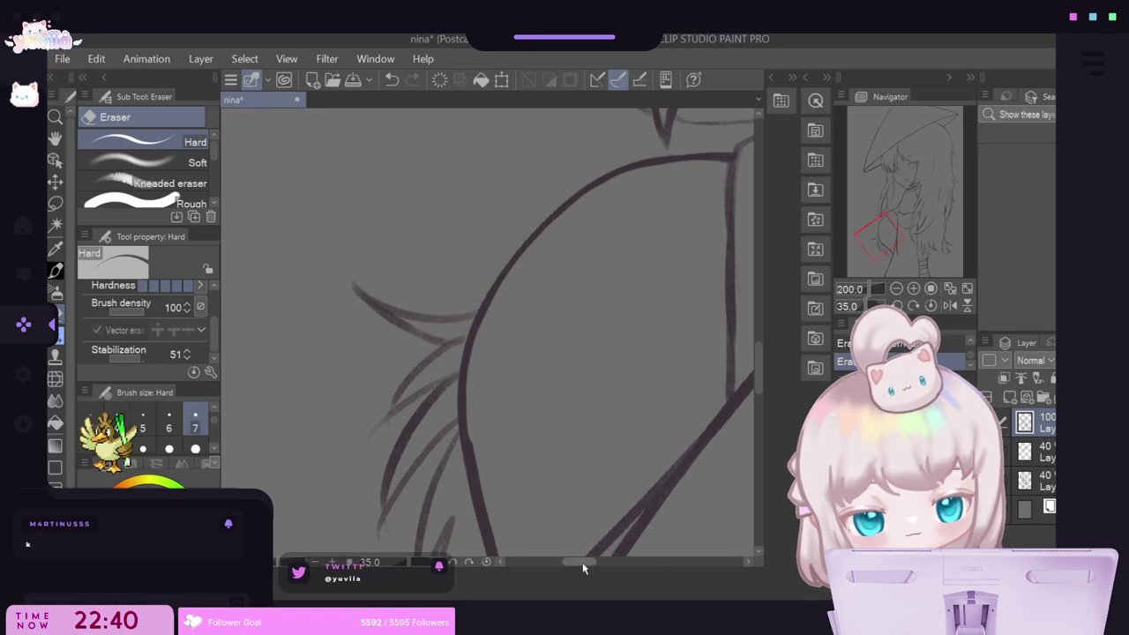
{"action": "left_click_drag", "start_coordinate": [584, 563], "coordinate": [595, 569]}
{"action": "left_click_drag", "start_coordinate": [760, 373], "coordinate": [760, 362]}
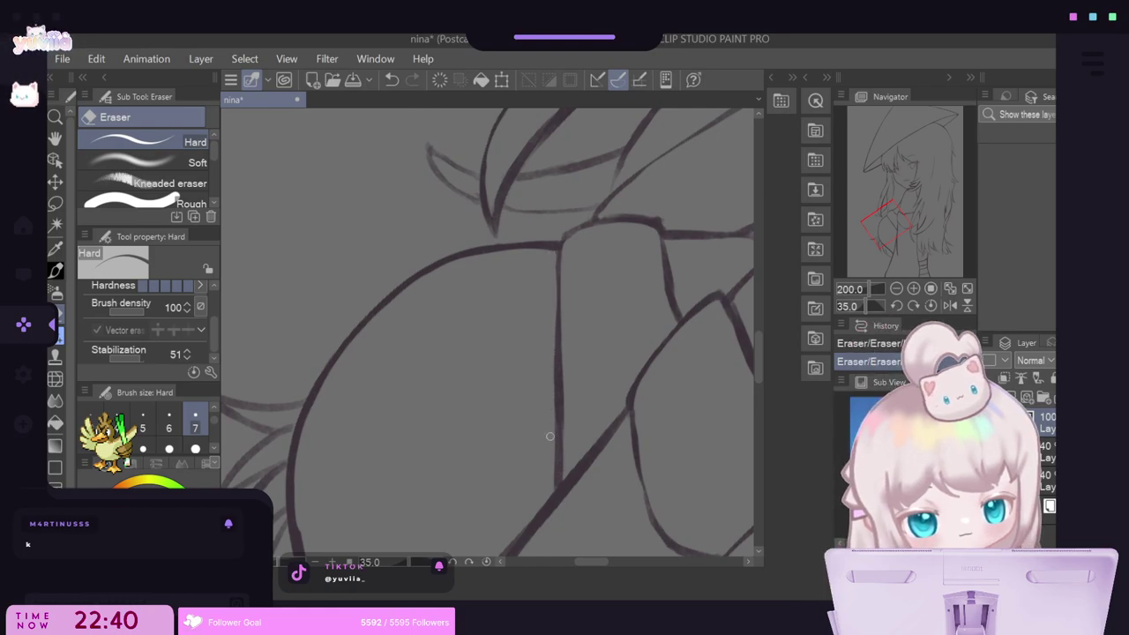
{"action": "scroll", "coordinate": [550, 455], "scroll_direction": "down", "scroll_amount": 3}
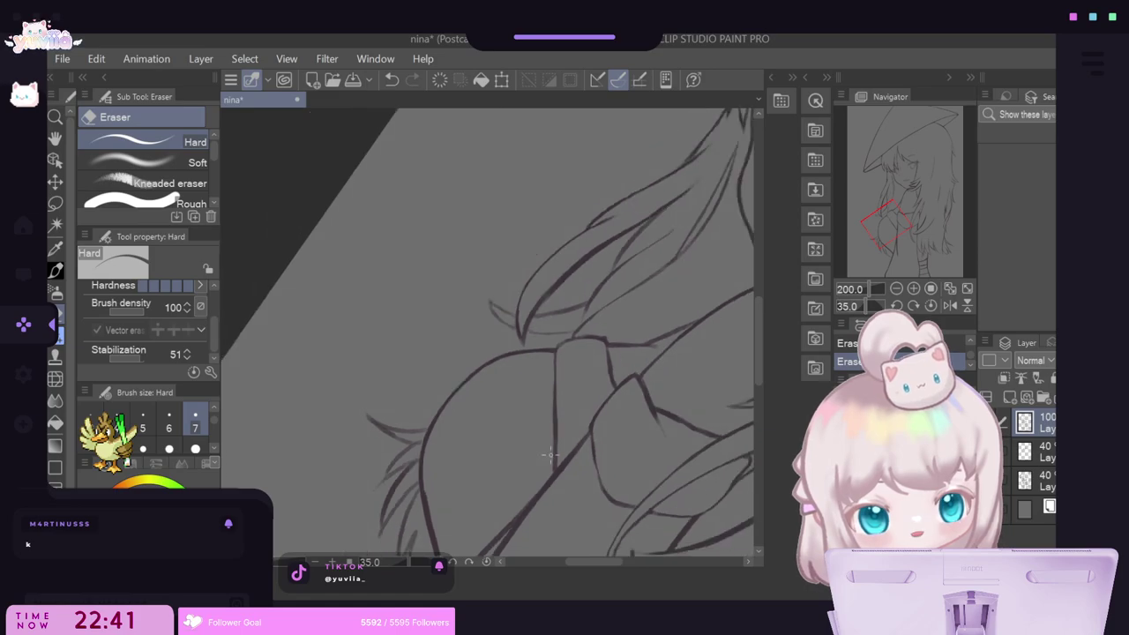
{"action": "scroll", "coordinate": [391, 521], "scroll_direction": "up", "scroll_amount": 3}
Thin the darkest strand in the tuft beside the rounded outline and trim the faded tip of the strand next to it.
{"action": "scroll", "coordinate": [412, 411], "scroll_direction": "up", "scroll_amount": 6}
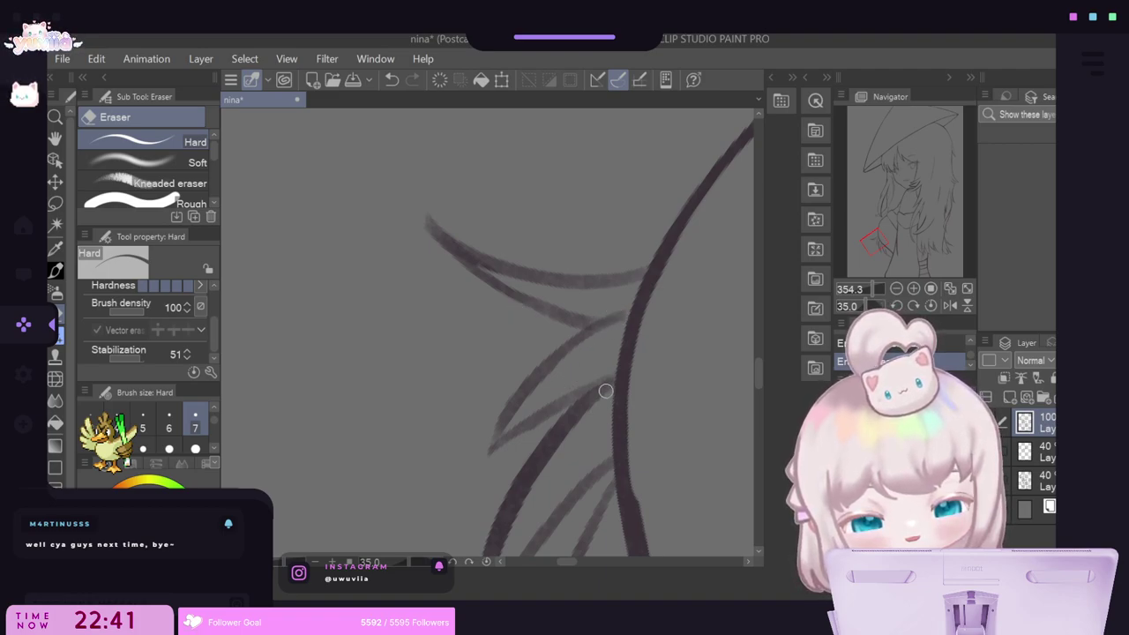
{"action": "left_click_drag", "start_coordinate": [759, 365], "coordinate": [754, 382]}
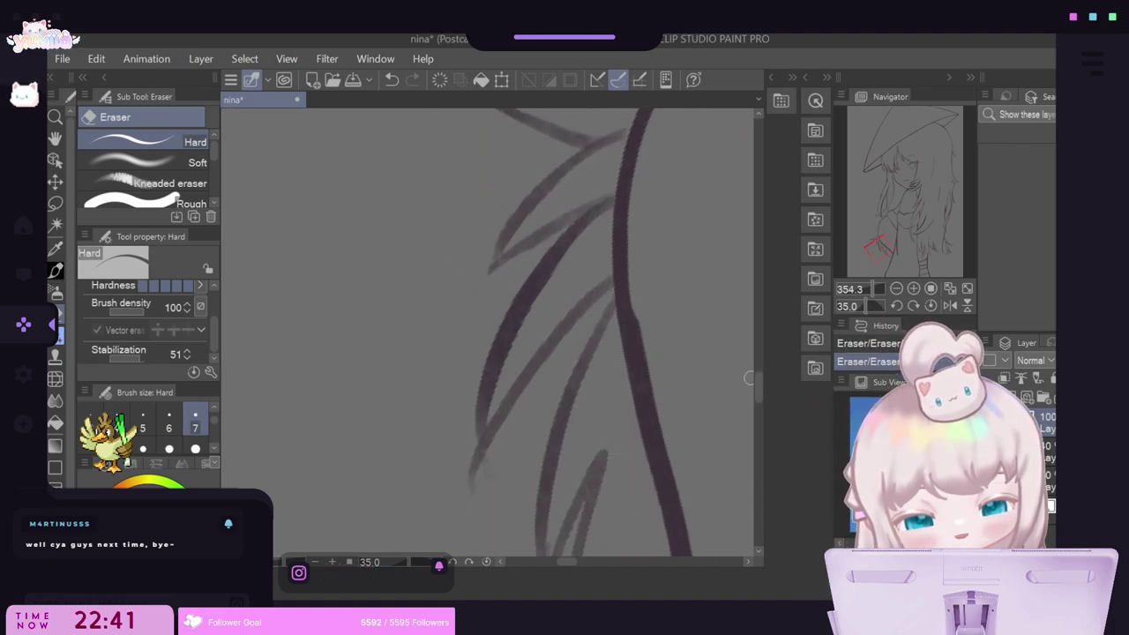
{"action": "mouse_move", "coordinate": [585, 233]}
{"action": "left_mouse_down"}
{"action": "mouse_move", "coordinate": [541, 284]}
{"action": "mouse_move", "coordinate": [484, 423]}
{"action": "left_mouse_up"}
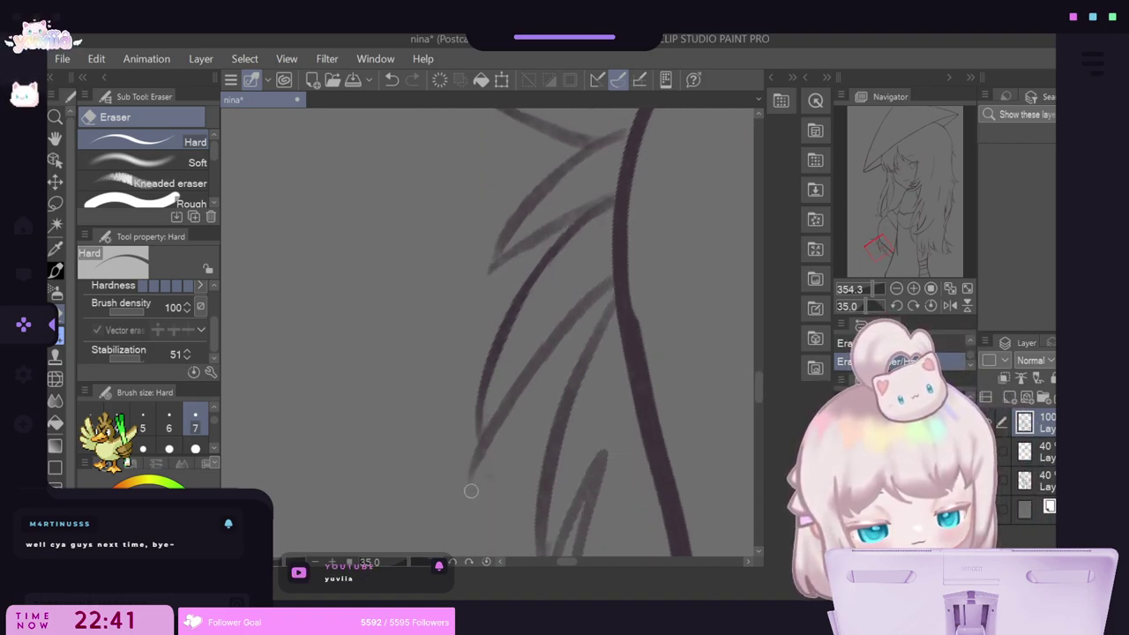
{"action": "left_click_drag", "start_coordinate": [471, 492], "coordinate": [496, 453]}
{"action": "mouse_move", "coordinate": [487, 493]}
{"action": "left_mouse_down"}
{"action": "mouse_move", "coordinate": [470, 442]}
{"action": "mouse_move", "coordinate": [469, 473]}
{"action": "left_mouse_up"}
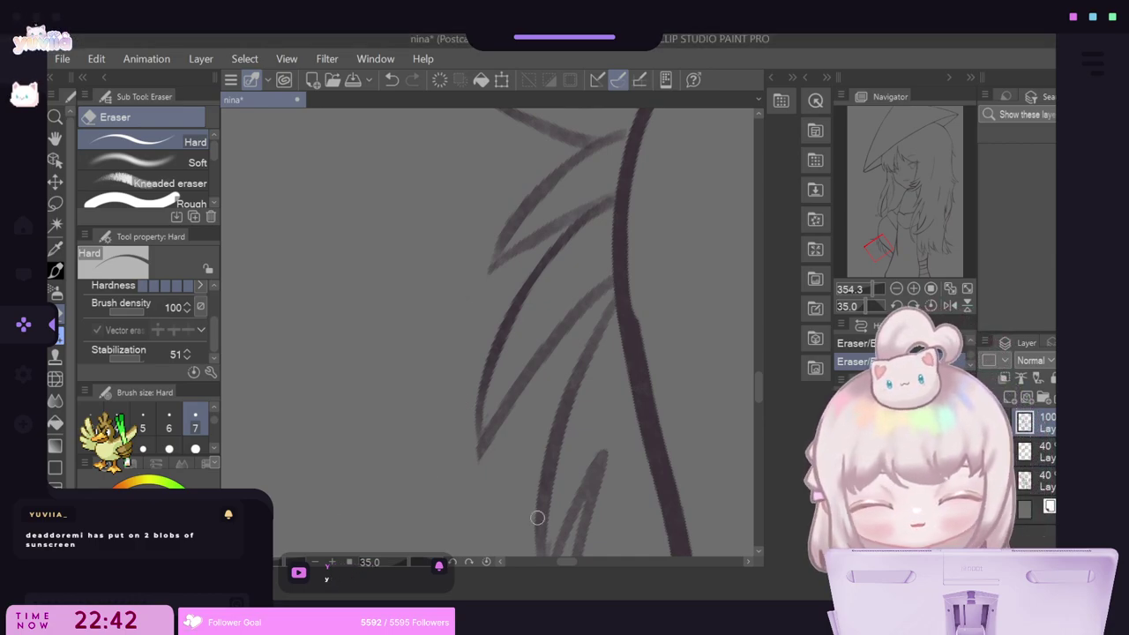
Thin the lower end of the rounded outline and smooth its bump where it meets the long diagonal line.
{"action": "scroll", "coordinate": [600, 367], "scroll_direction": "down", "scroll_amount": 2}
{"action": "scroll", "coordinate": [602, 369], "scroll_direction": "down", "scroll_amount": 2}
{"action": "scroll", "coordinate": [650, 418], "scroll_direction": "up", "scroll_amount": 2}
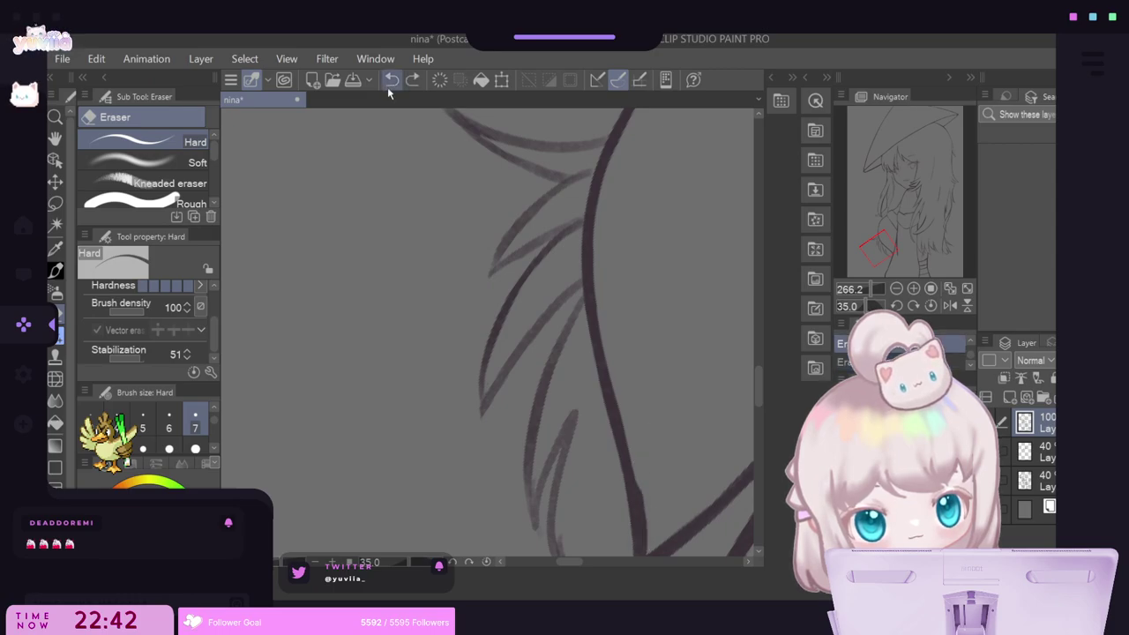
{"action": "left_click_drag", "start_coordinate": [647, 507], "coordinate": [647, 542]}
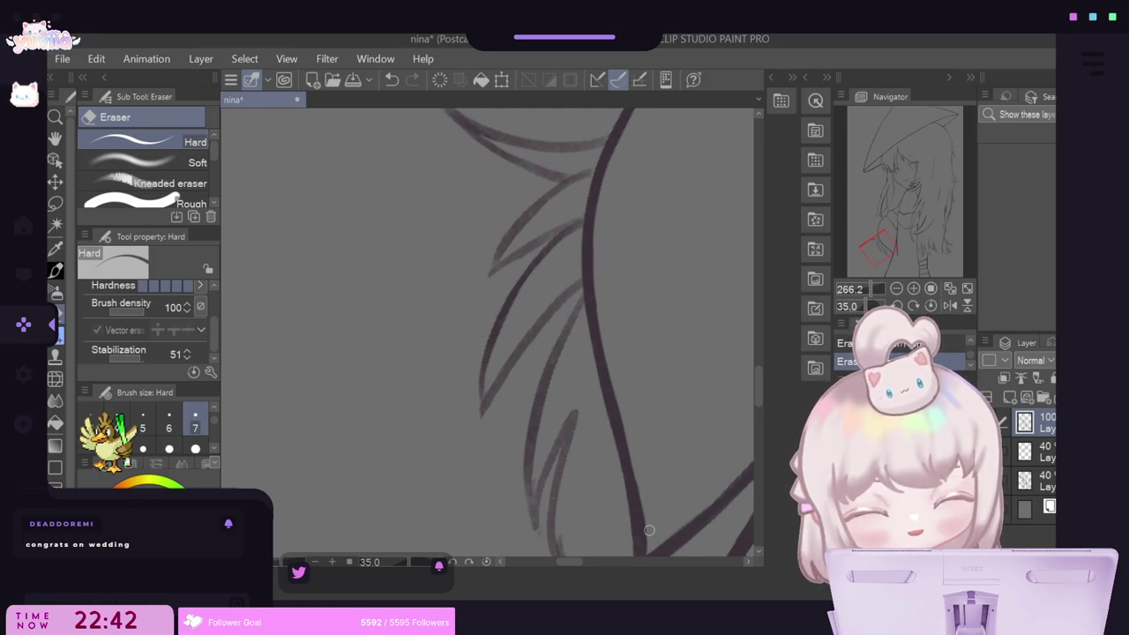
{"action": "left_click_drag", "start_coordinate": [759, 381], "coordinate": [757, 407]}
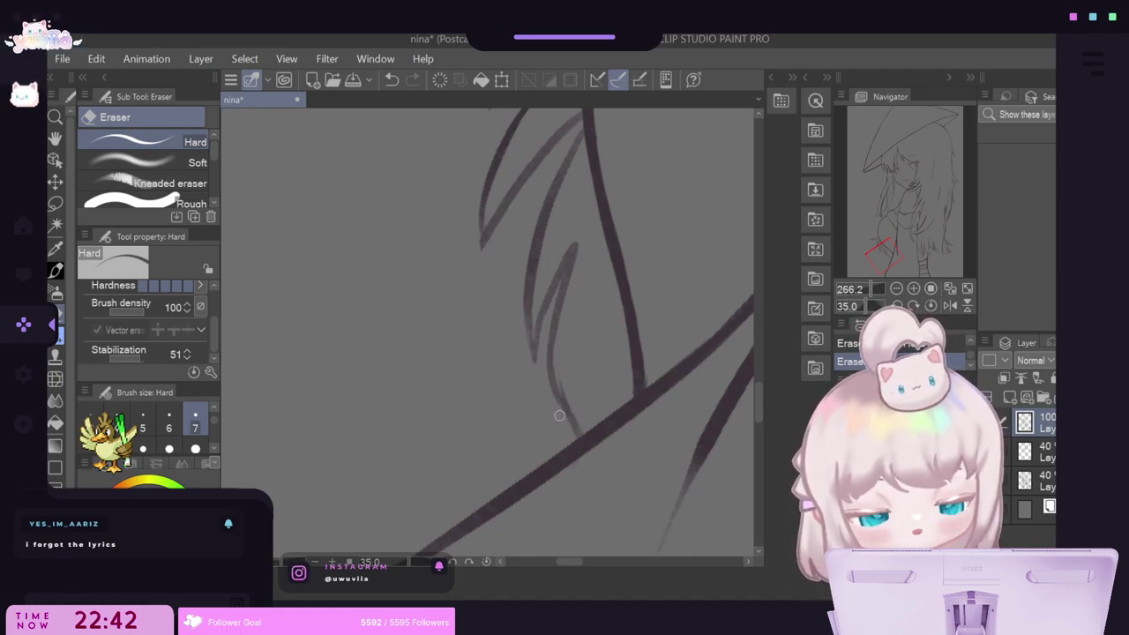
Thin the short fold line branching off the long diagonal line and taper its faded end to a sharp point.
{"action": "scroll", "coordinate": [560, 416], "scroll_direction": "down", "scroll_amount": 8}
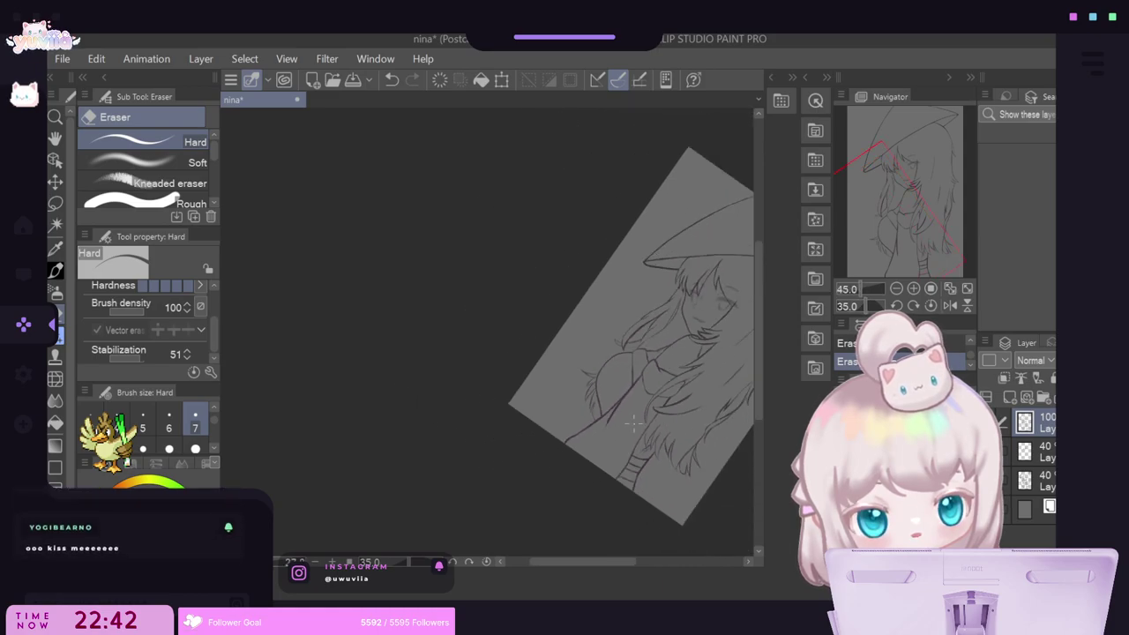
{"action": "scroll", "coordinate": [634, 425], "scroll_direction": "up", "scroll_amount": 5}
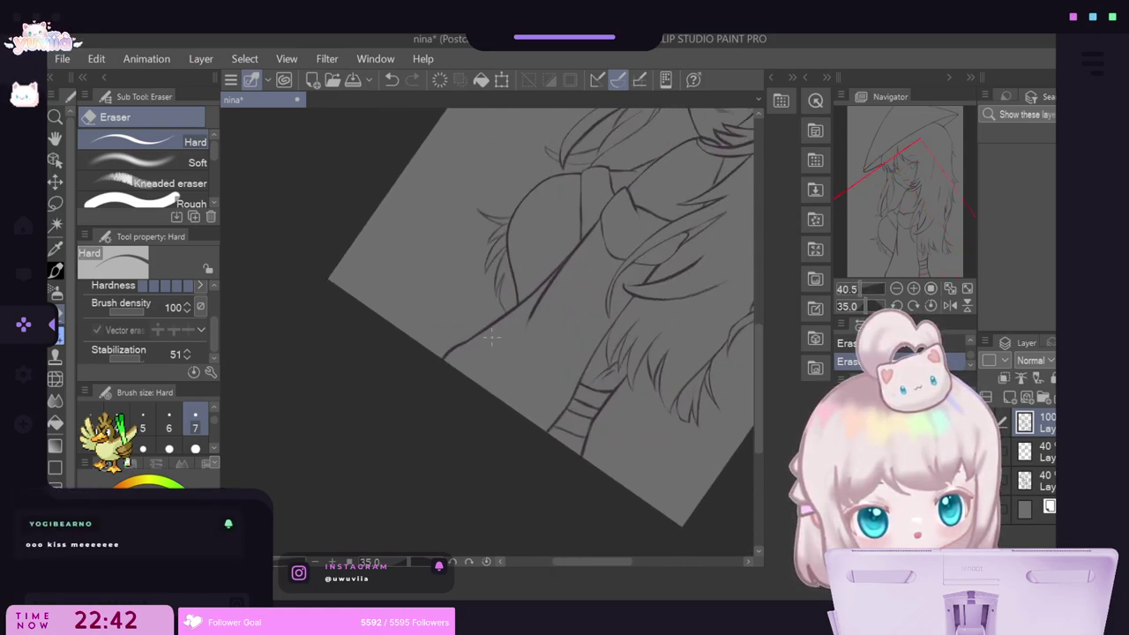
{"action": "scroll", "coordinate": [492, 337], "scroll_direction": "up", "scroll_amount": 5}
{"action": "scroll", "coordinate": [597, 339], "scroll_direction": "down", "scroll_amount": 2}
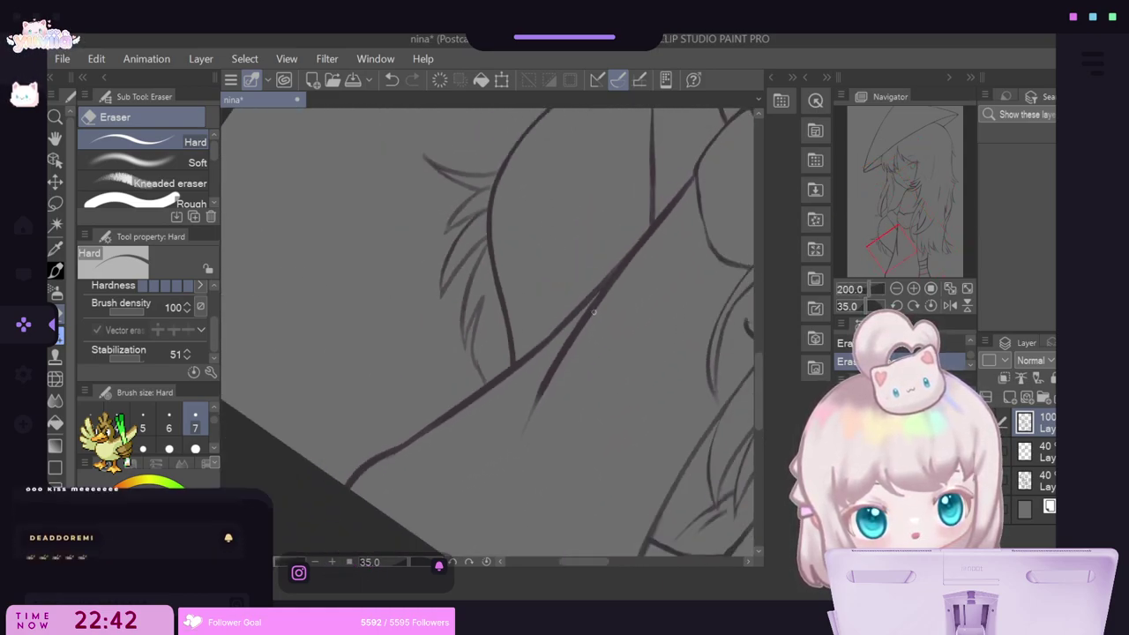
{"action": "scroll", "coordinate": [623, 411], "scroll_direction": "up", "scroll_amount": 3}
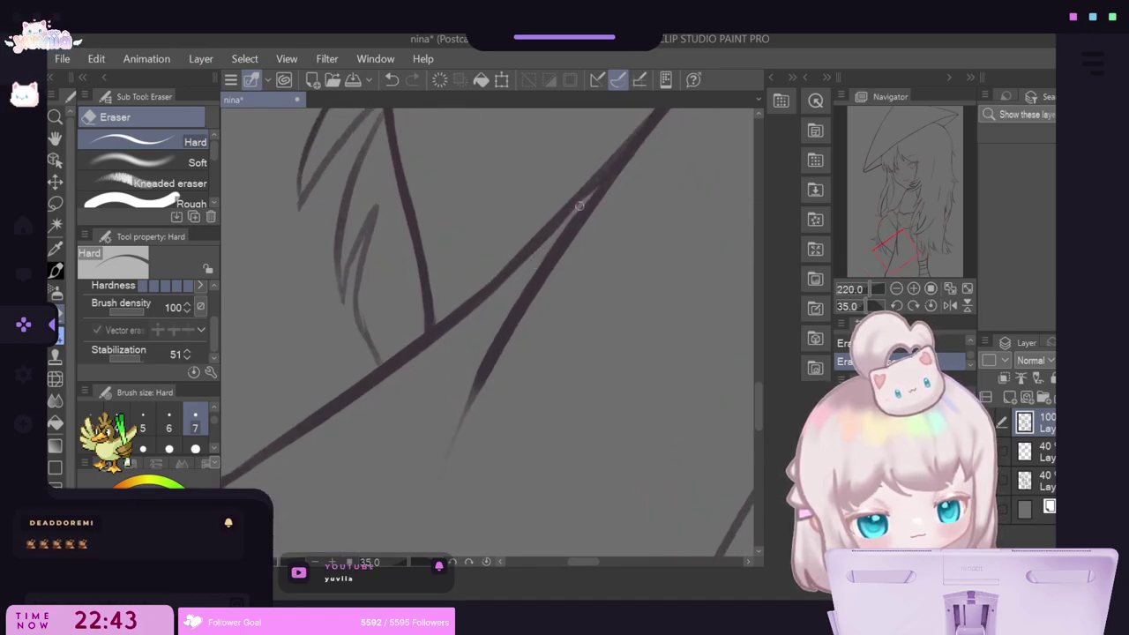
{"action": "left_click_drag", "start_coordinate": [516, 311], "coordinate": [481, 379]}
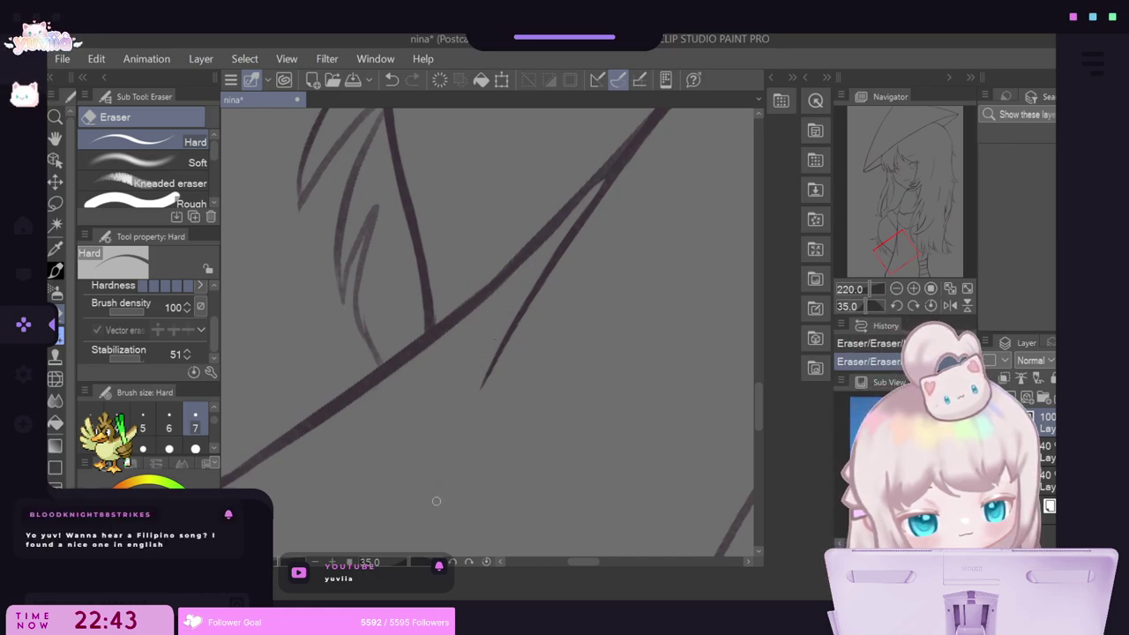
Thin the lower stretch of the long diagonal line down to where it meets the canvas edge.
{"action": "scroll", "coordinate": [432, 422], "scroll_direction": "down", "scroll_amount": 5}
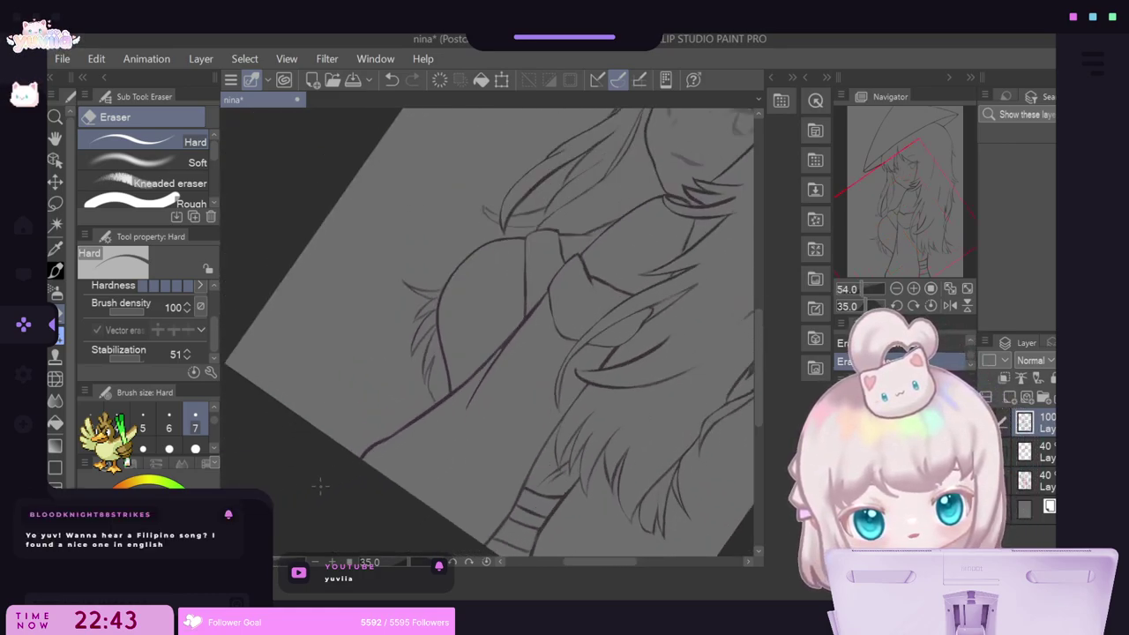
{"action": "scroll", "coordinate": [317, 484], "scroll_direction": "up", "scroll_amount": 4}
{"action": "scroll", "coordinate": [402, 498], "scroll_direction": "up", "scroll_amount": 4}
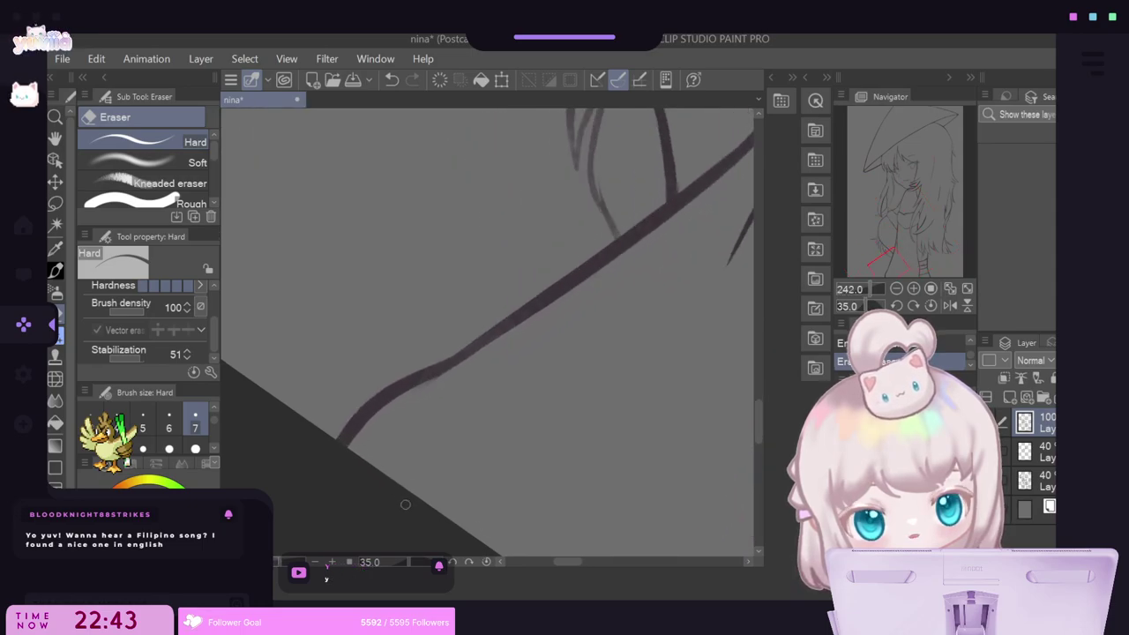
{"action": "left_click_drag", "start_coordinate": [340, 460], "coordinate": [379, 413]}
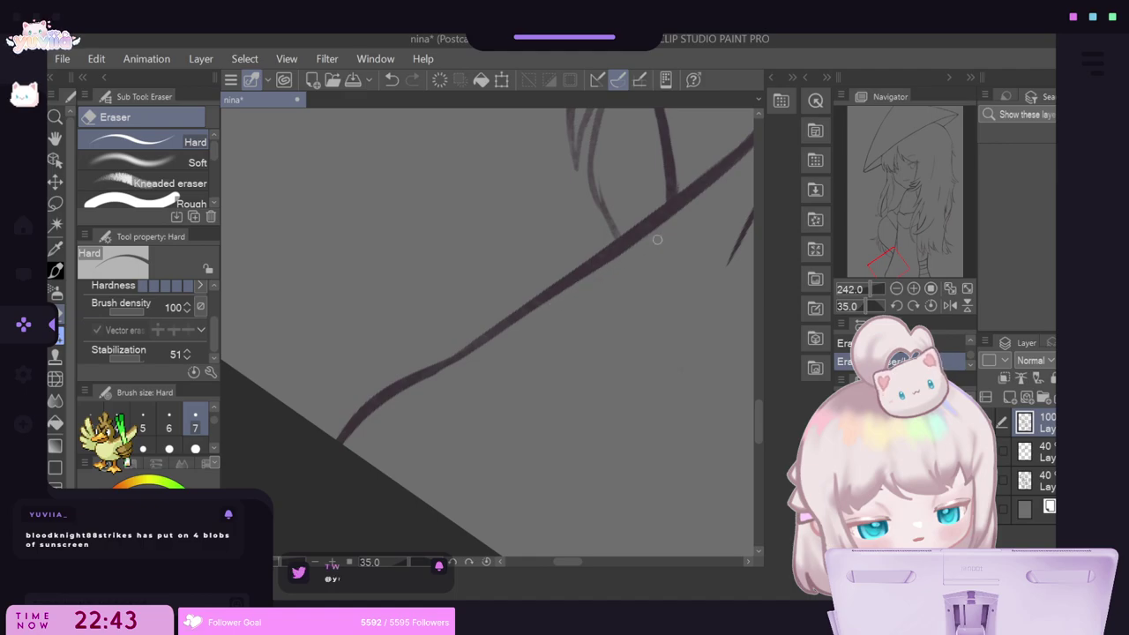
{"action": "scroll", "coordinate": [579, 228], "scroll_direction": "down", "scroll_amount": 3}
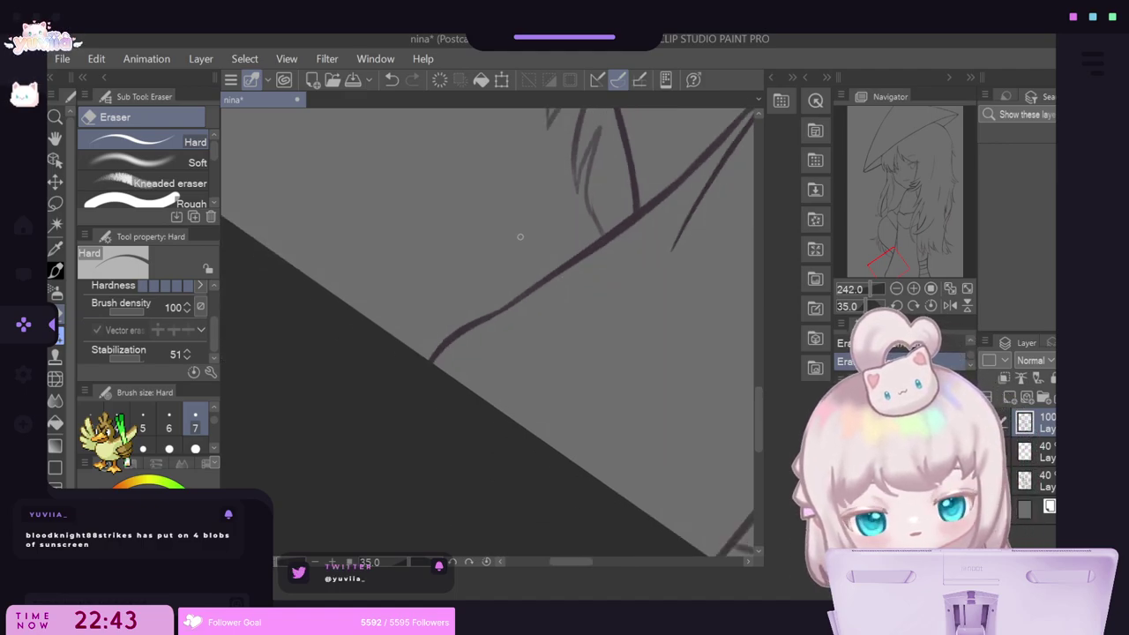
{"action": "scroll", "coordinate": [521, 236], "scroll_direction": "down", "scroll_amount": 5}
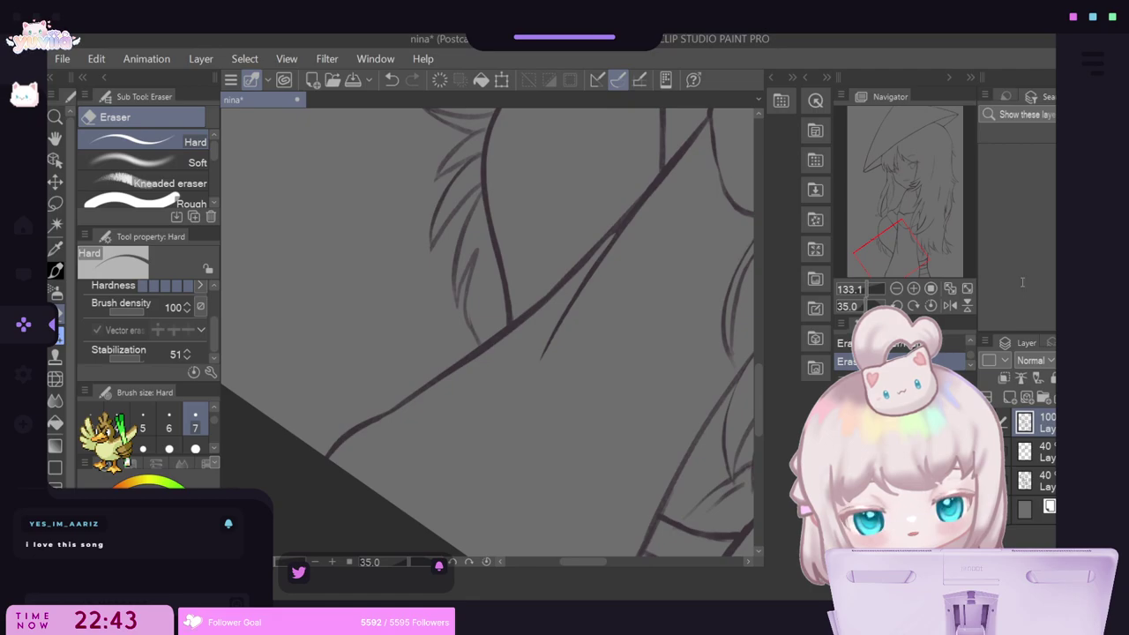
Rotate the canvas view to 5 degrees and review the line art of the whole figure.
{"action": "scroll", "coordinate": [655, 336], "scroll_direction": "down", "scroll_amount": 6}
{"action": "scroll", "coordinate": [686, 254], "scroll_direction": "up", "scroll_amount": 4}
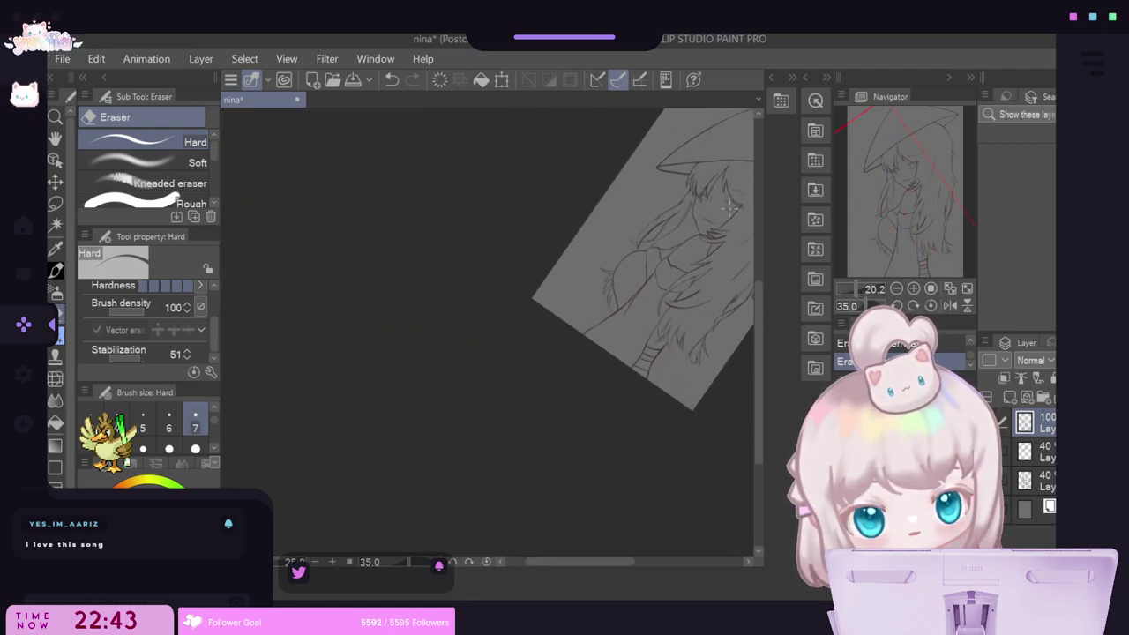
{"action": "scroll", "coordinate": [739, 154], "scroll_direction": "down", "scroll_amount": 3}
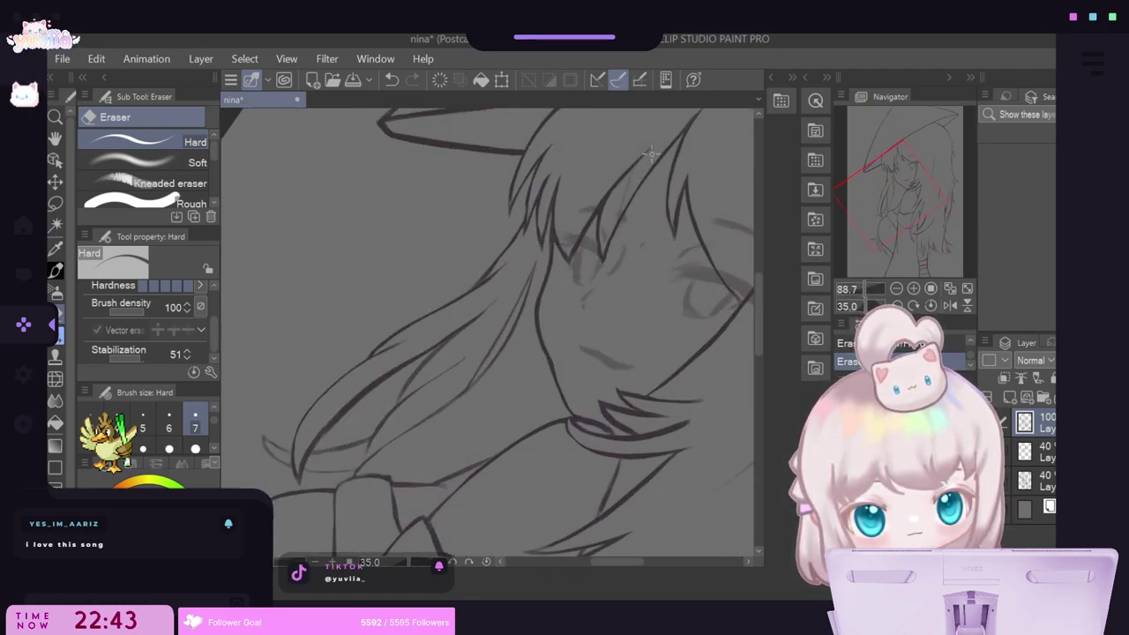
{"action": "scroll", "coordinate": [549, 133], "scroll_direction": "down", "scroll_amount": 1}
{"action": "scroll", "coordinate": [549, 134], "scroll_direction": "up", "scroll_amount": 3}
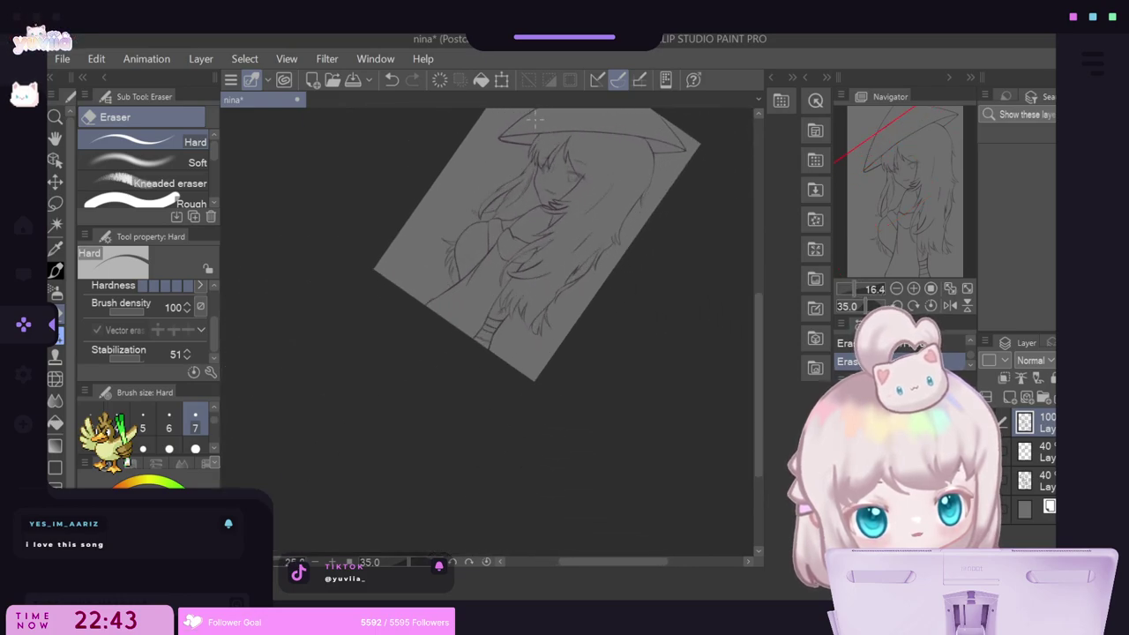
{"action": "left_click", "coordinate": [455, 561]}
{"action": "left_click", "coordinate": [455, 561]}
{"action": "left_click", "coordinate": [455, 561]}
{"action": "left_click", "coordinate": [456, 561]}
{"action": "left_click", "coordinate": [456, 561]}
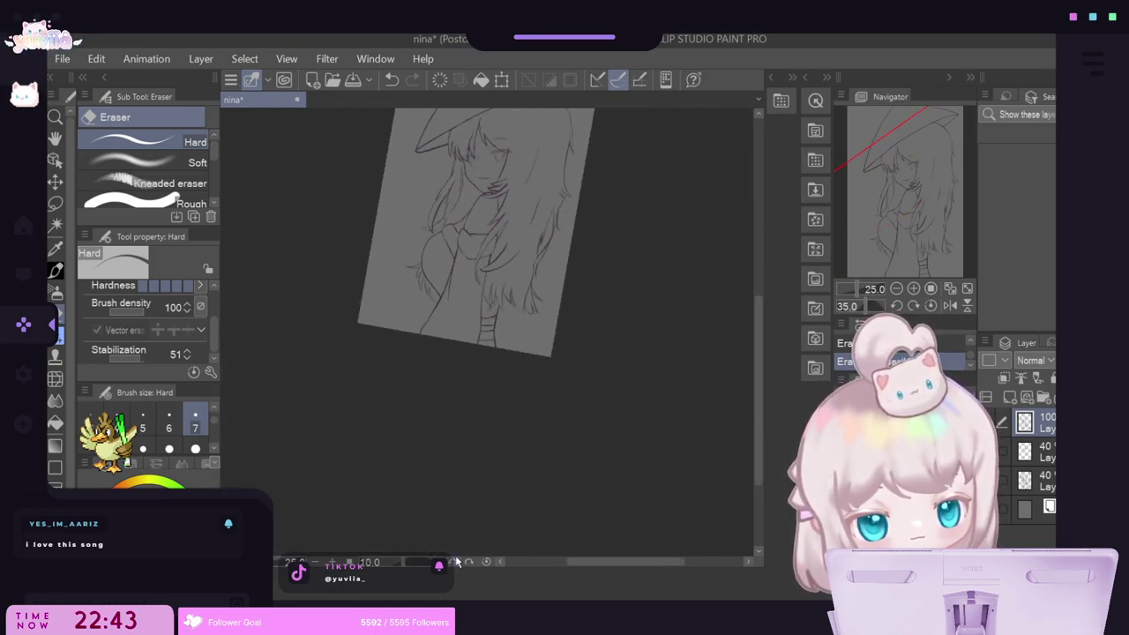
{"action": "left_click", "coordinate": [456, 561]}
{"action": "scroll", "coordinate": [413, 316], "scroll_direction": "down", "scroll_amount": 3}
{"action": "scroll", "coordinate": [387, 199], "scroll_direction": "up", "scroll_amount": 2}
{"action": "scroll", "coordinate": [385, 199], "scroll_direction": "up", "scroll_amount": 5}
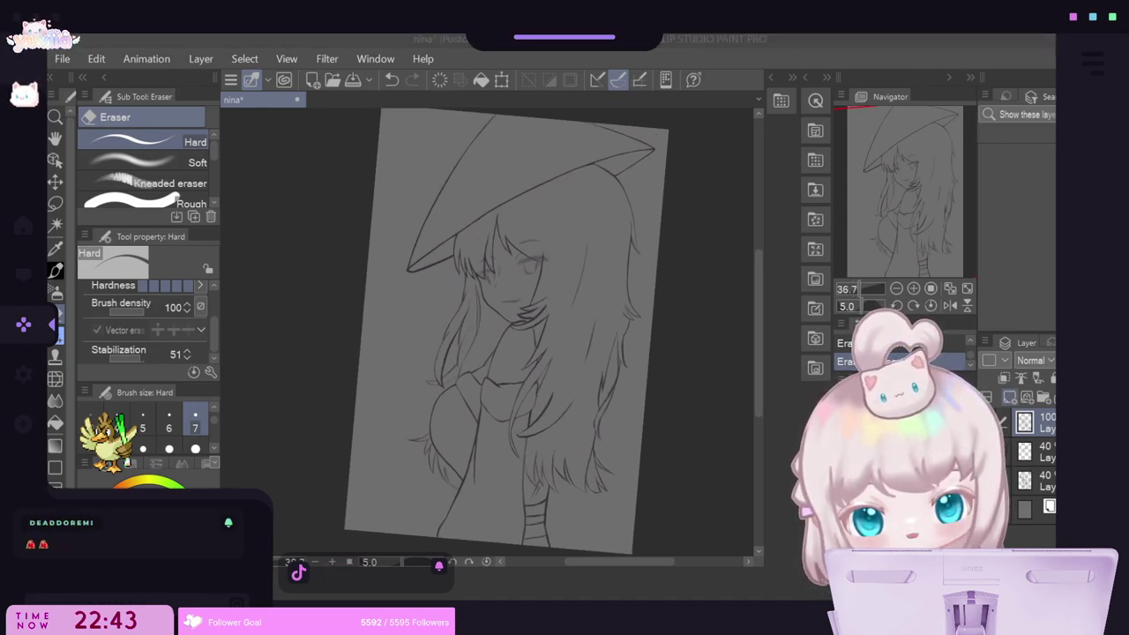
Ink the uncovered eye's thick upper lash line, iris outline and eyebrow over the sketch with the Kuro Ink pen.
{"action": "scroll", "coordinate": [543, 310], "scroll_direction": "up", "scroll_amount": 5}
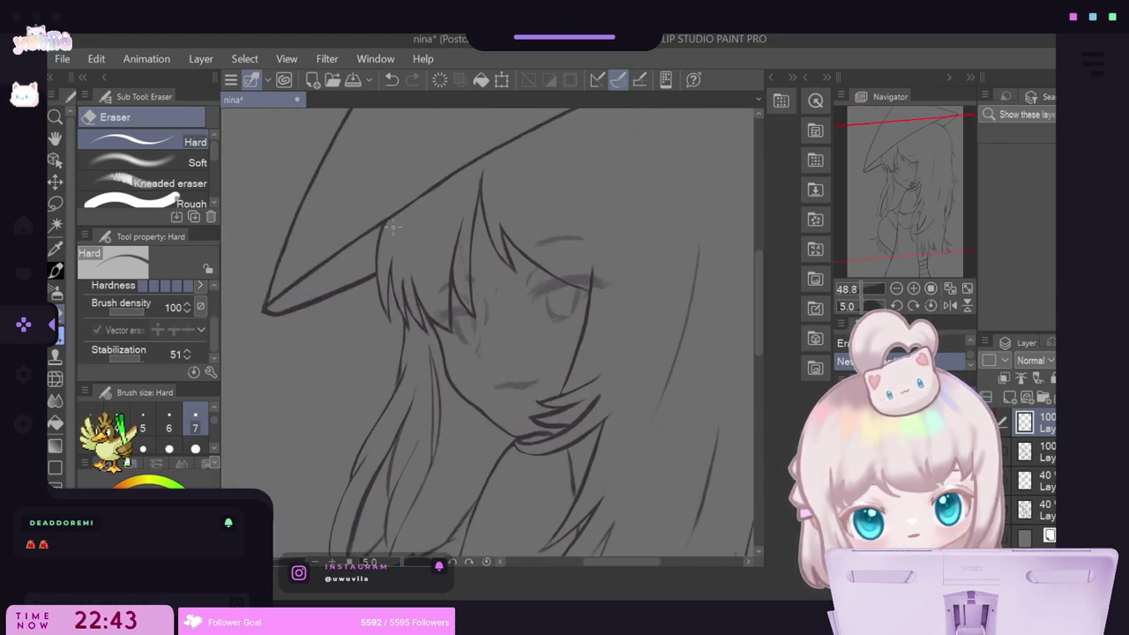
{"action": "scroll", "coordinate": [543, 310], "scroll_direction": "up", "scroll_amount": 1}
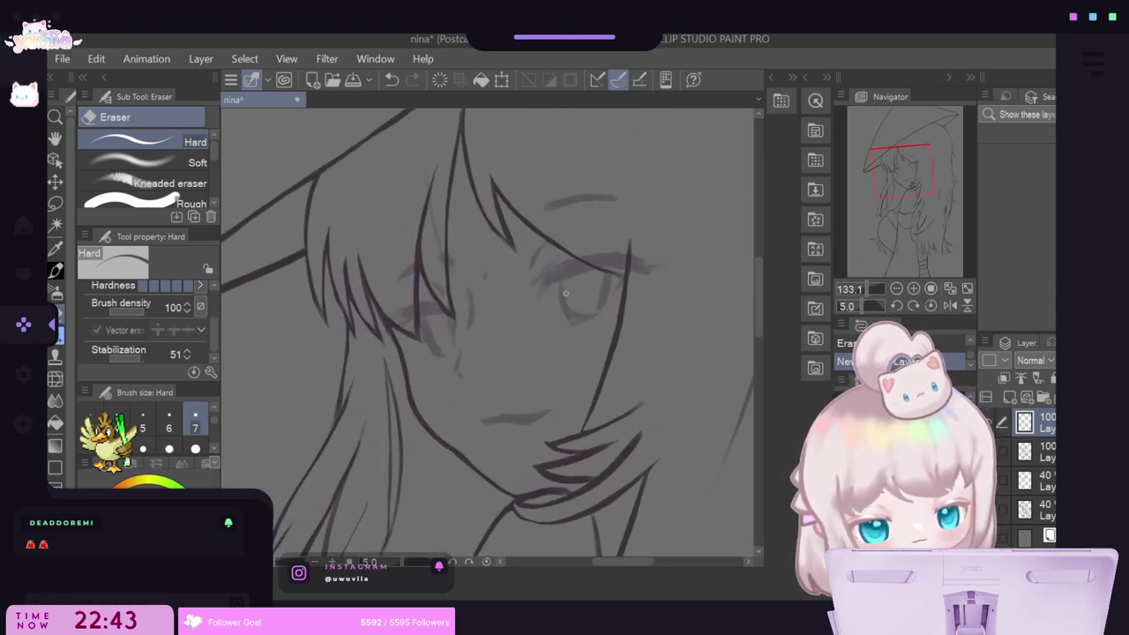
{"action": "left_click", "coordinate": [58, 275]}
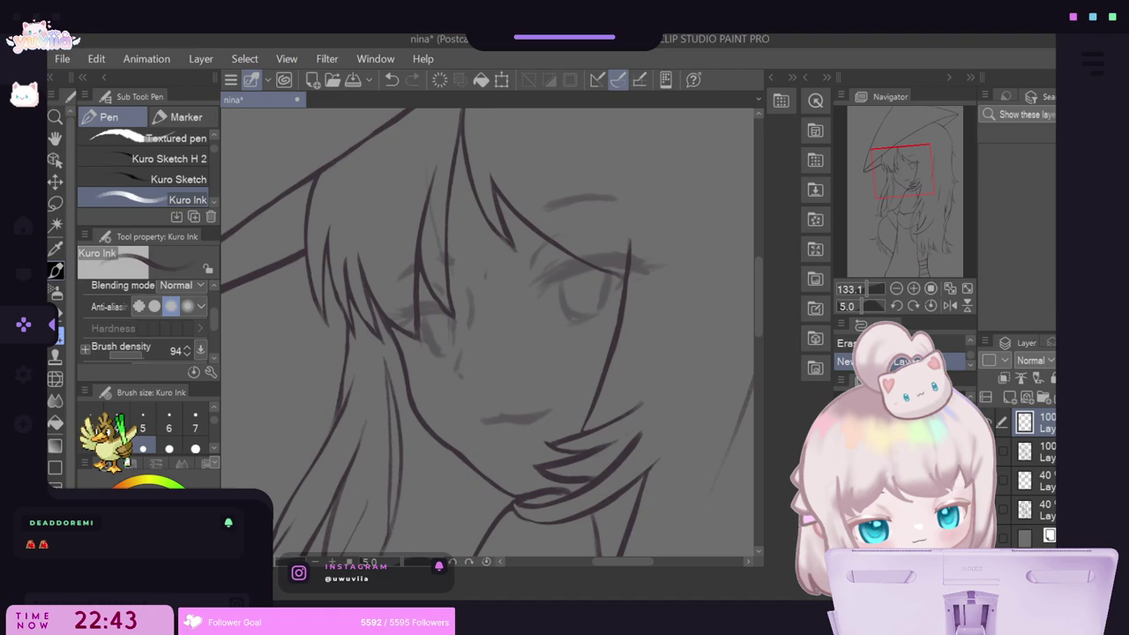
{"action": "mouse_move", "coordinate": [527, 302]}
{"action": "left_mouse_down"}
{"action": "mouse_move", "coordinate": [564, 275]}
{"action": "mouse_move", "coordinate": [639, 274]}
{"action": "left_mouse_up"}
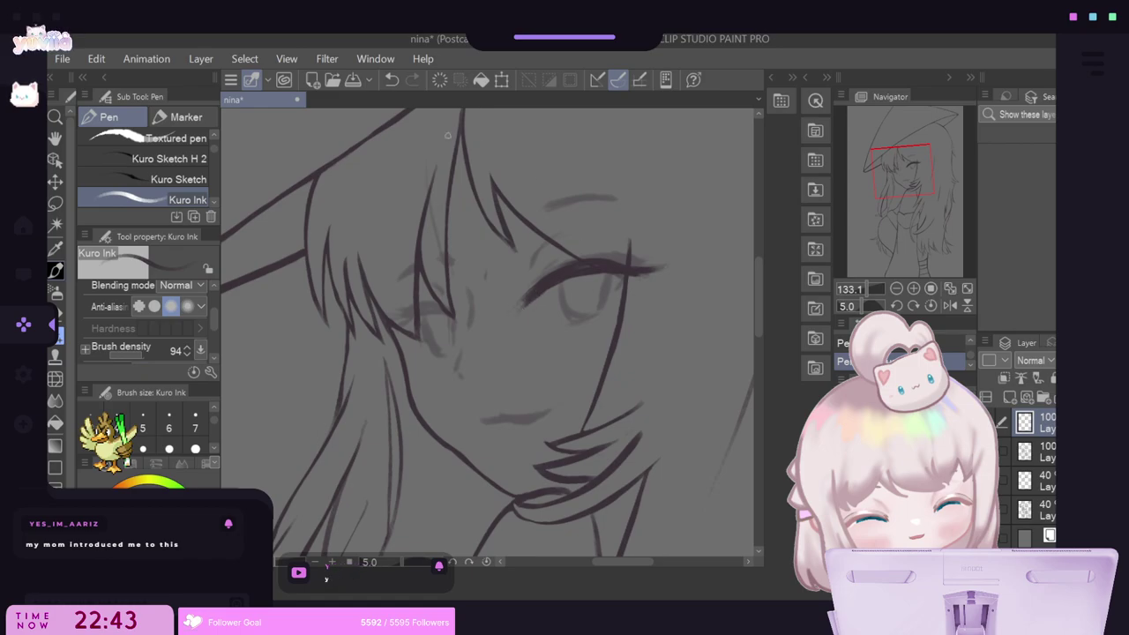
{"action": "left_click", "coordinate": [391, 80]}
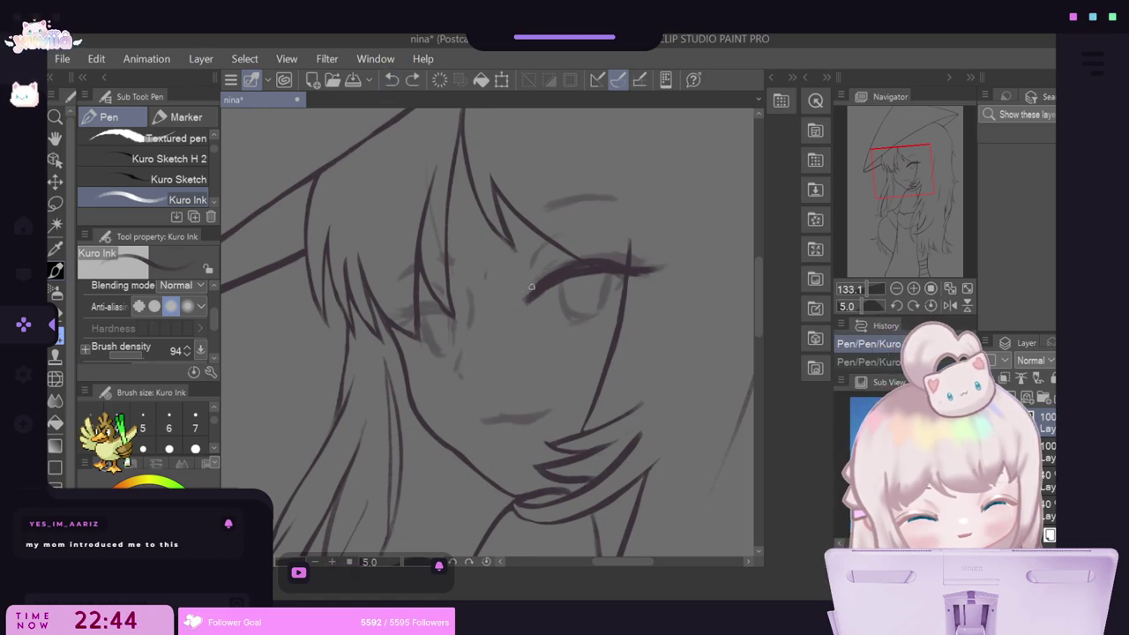
{"action": "left_click_drag", "start_coordinate": [531, 287], "coordinate": [523, 293]}
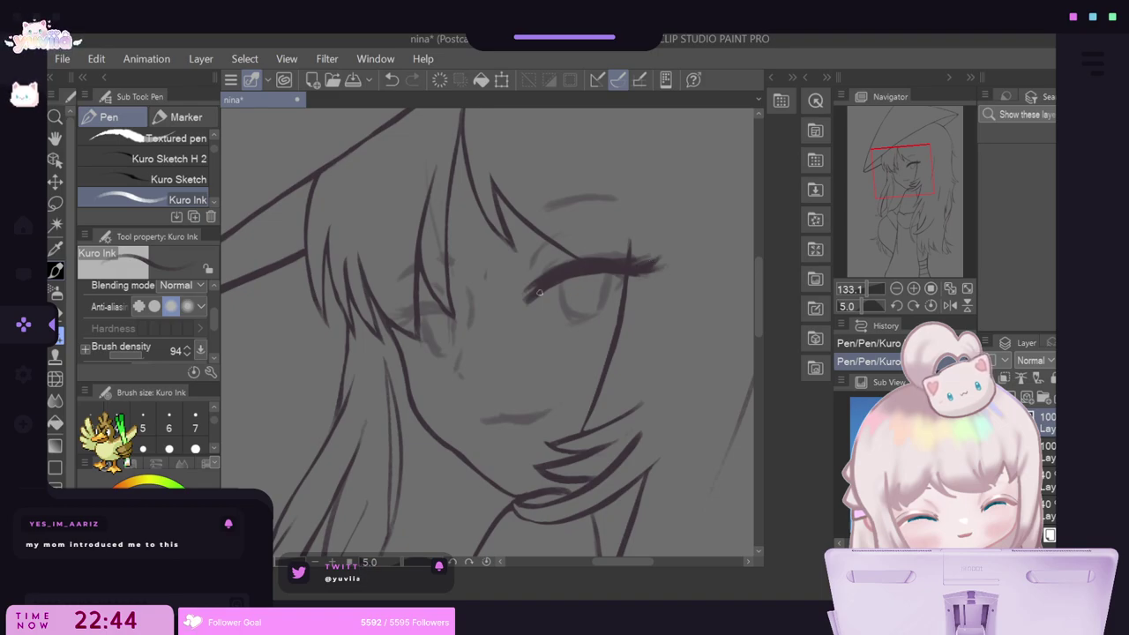
{"action": "left_click_drag", "start_coordinate": [526, 300], "coordinate": [609, 269]}
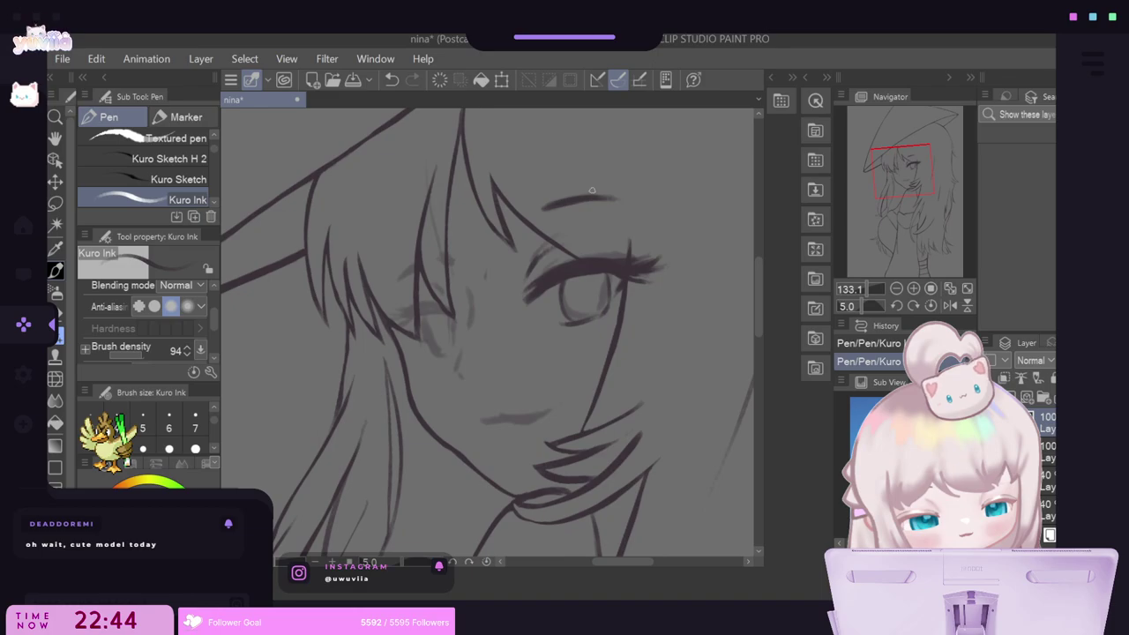
Flip the canvas horizontally and review the proportions of the whole figure in the mirrored view.
{"action": "key", "text": "h"}
{"action": "scroll", "coordinate": [584, 196], "scroll_direction": "down", "scroll_amount": 15}
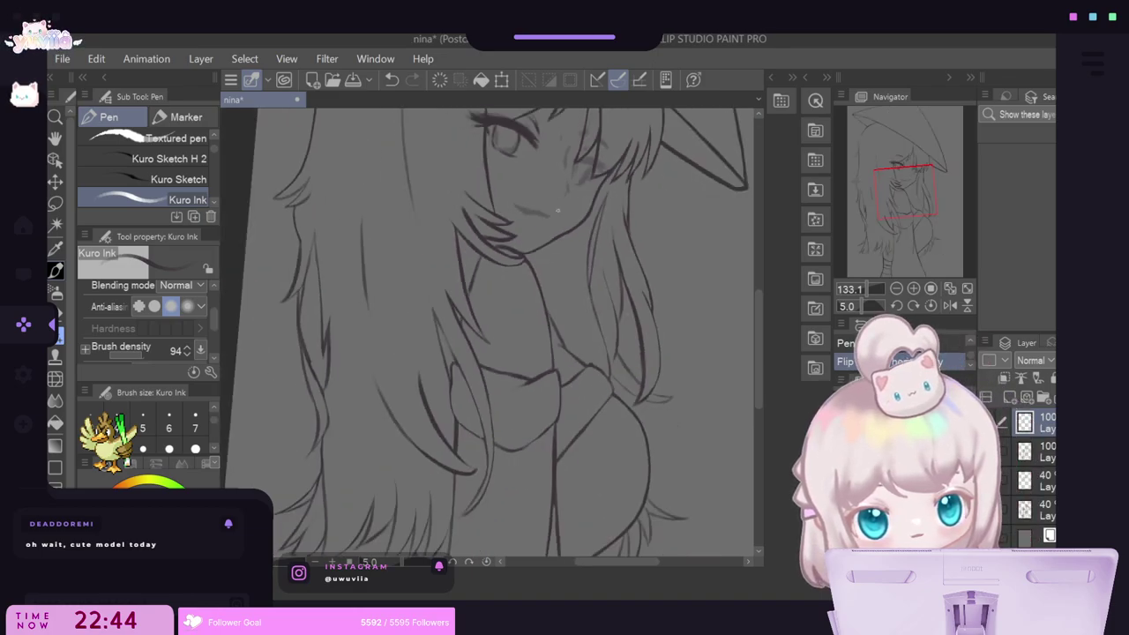
{"action": "scroll", "coordinate": [572, 123], "scroll_direction": "up", "scroll_amount": 2}
{"action": "scroll", "coordinate": [577, 132], "scroll_direction": "down", "scroll_amount": 6}
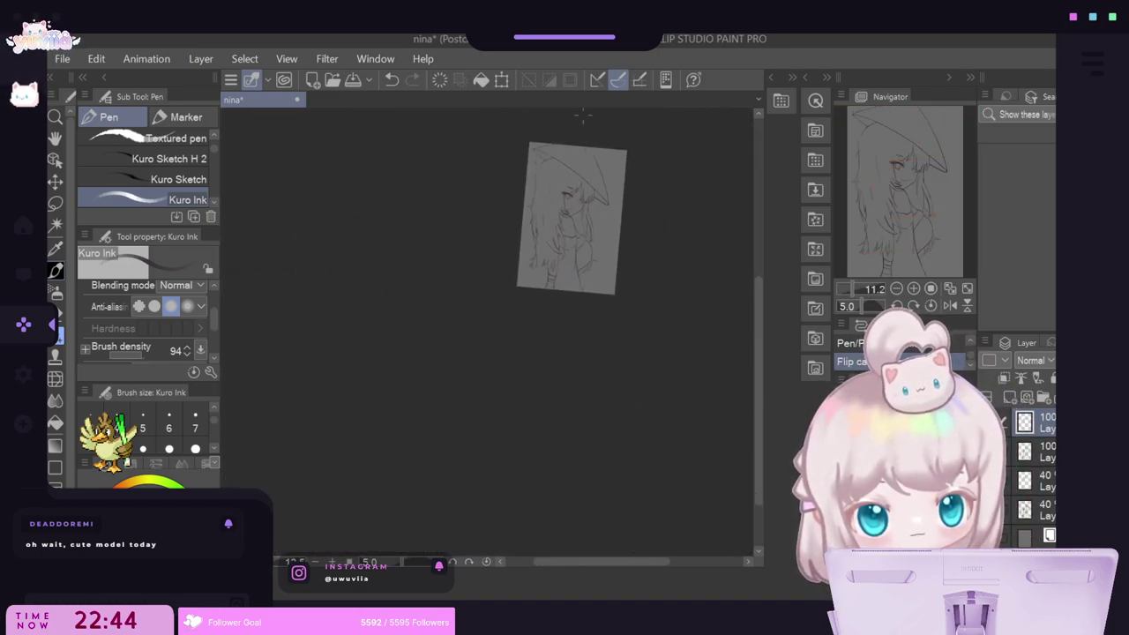
{"action": "scroll", "coordinate": [582, 141], "scroll_direction": "up", "scroll_amount": 4}
{"action": "scroll", "coordinate": [604, 128], "scroll_direction": "up", "scroll_amount": 2}
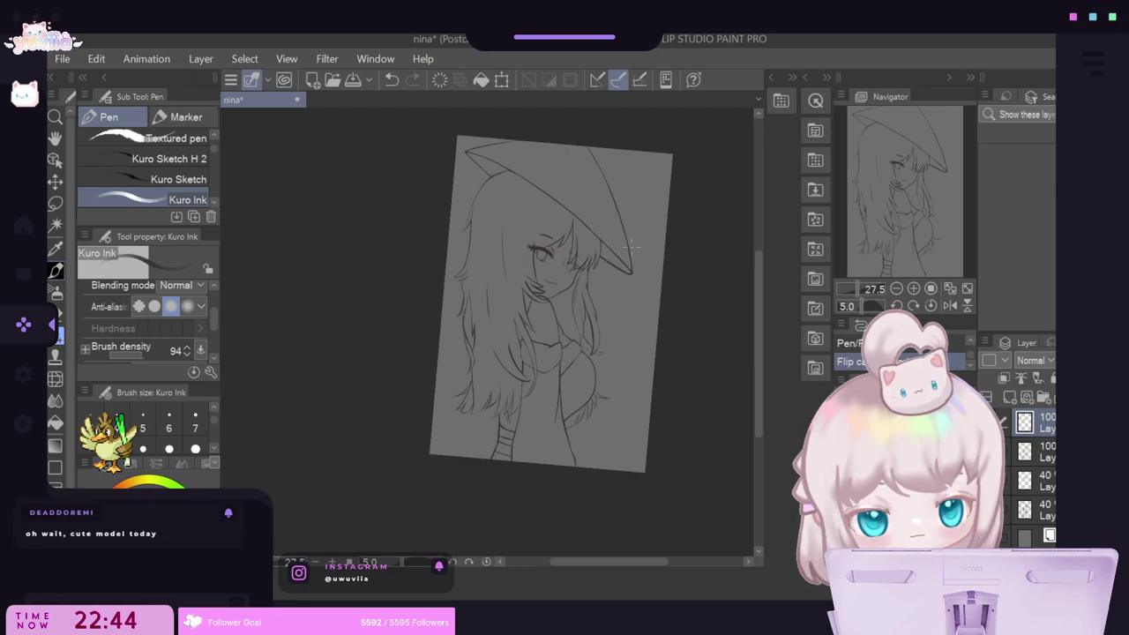
Make the line art layer below the face layer active, enlarge the brush size list and set the Kuro Ink size to 5.
{"action": "left_click", "coordinate": [1045, 450]}
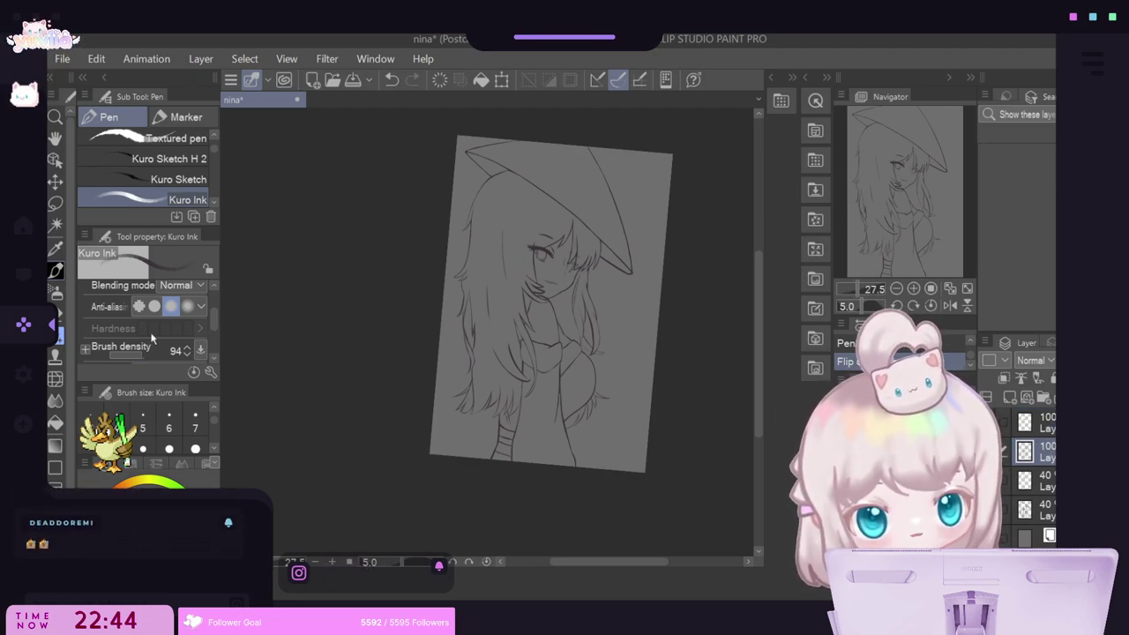
{"action": "scroll", "coordinate": [134, 449], "scroll_direction": "down", "scroll_amount": 2}
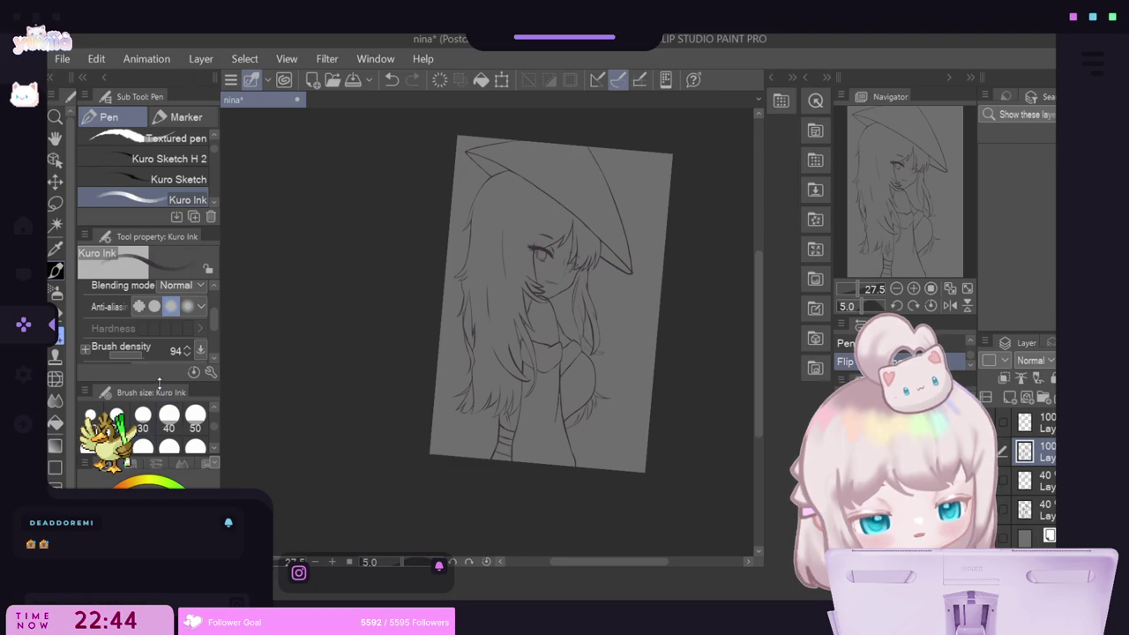
{"action": "left_click_drag", "start_coordinate": [161, 383], "coordinate": [165, 275]}
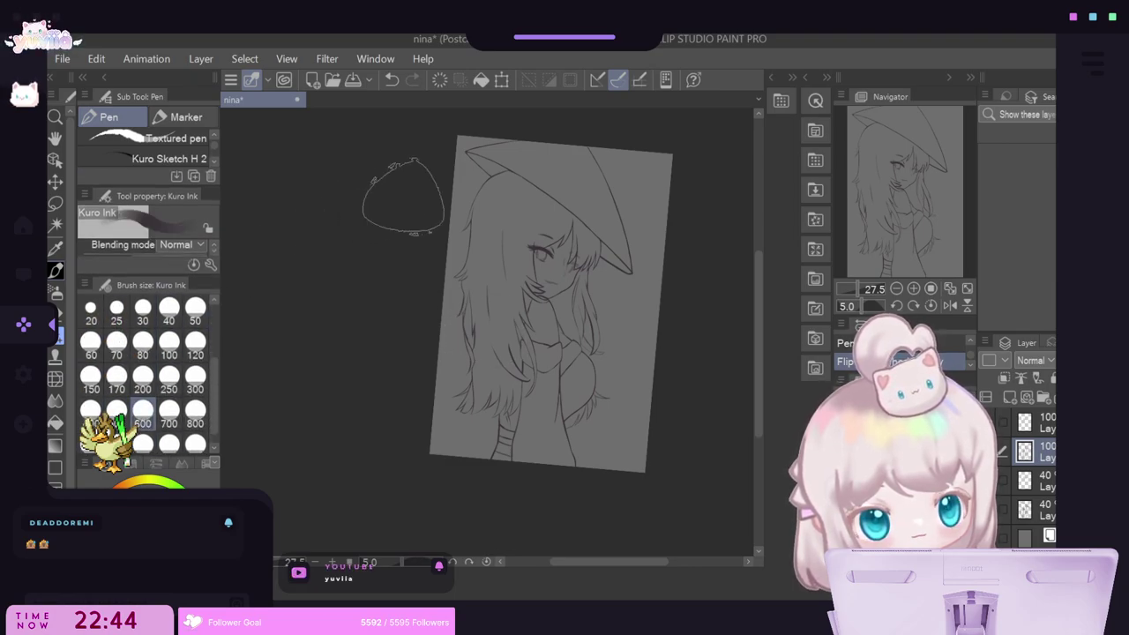
{"action": "scroll", "coordinate": [146, 329], "scroll_direction": "up", "scroll_amount": 3}
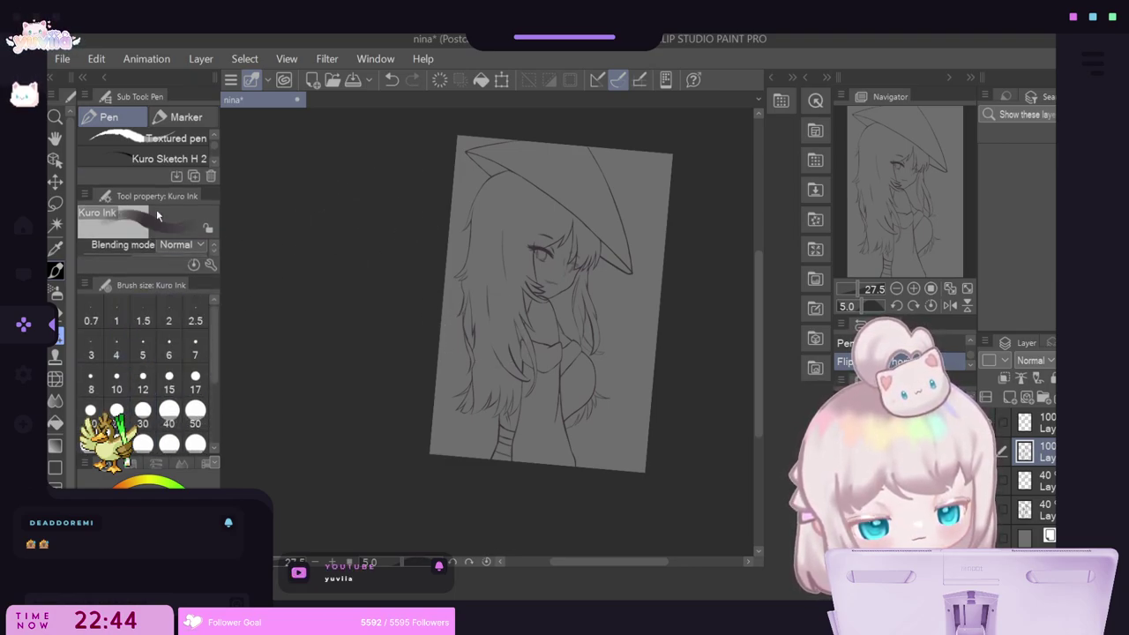
{"action": "left_click", "coordinate": [143, 348]}
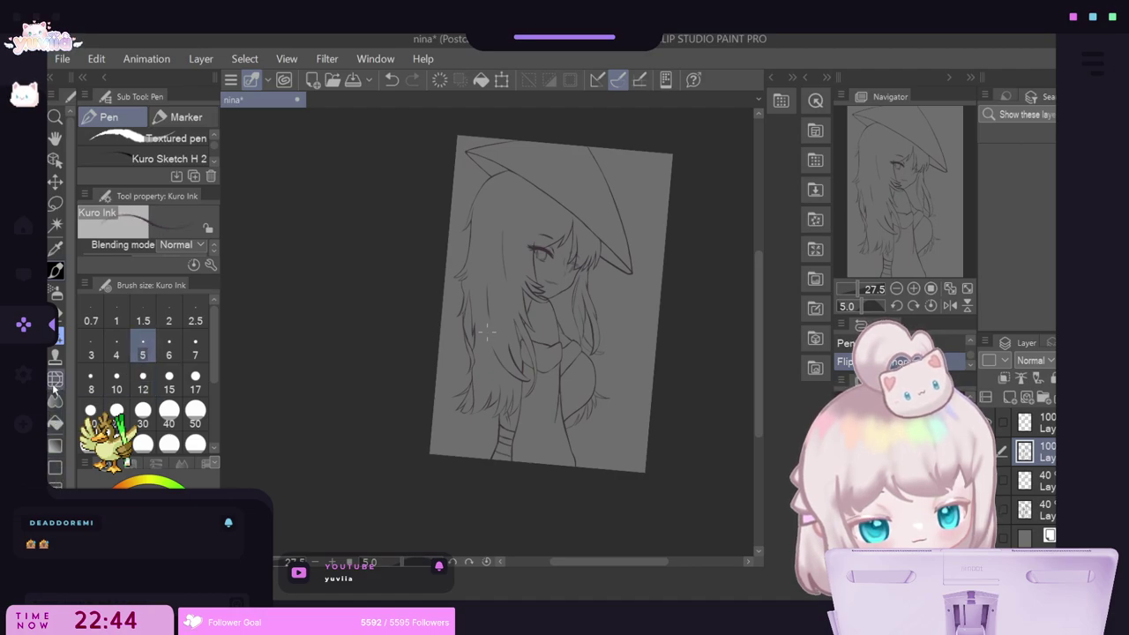
Try to reshape the hat and long hair outlines with a very large Liquify brush in the mirrored view.
{"action": "left_click", "coordinate": [55, 377]}
{"action": "left_click", "coordinate": [143, 411]}
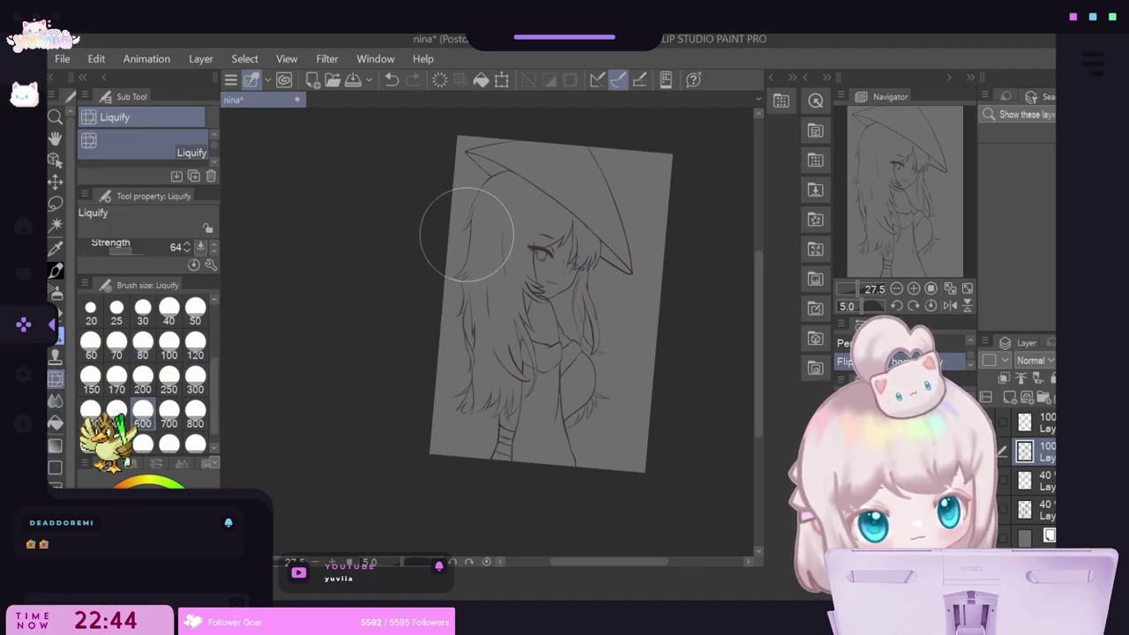
{"action": "left_click", "coordinate": [147, 442]}
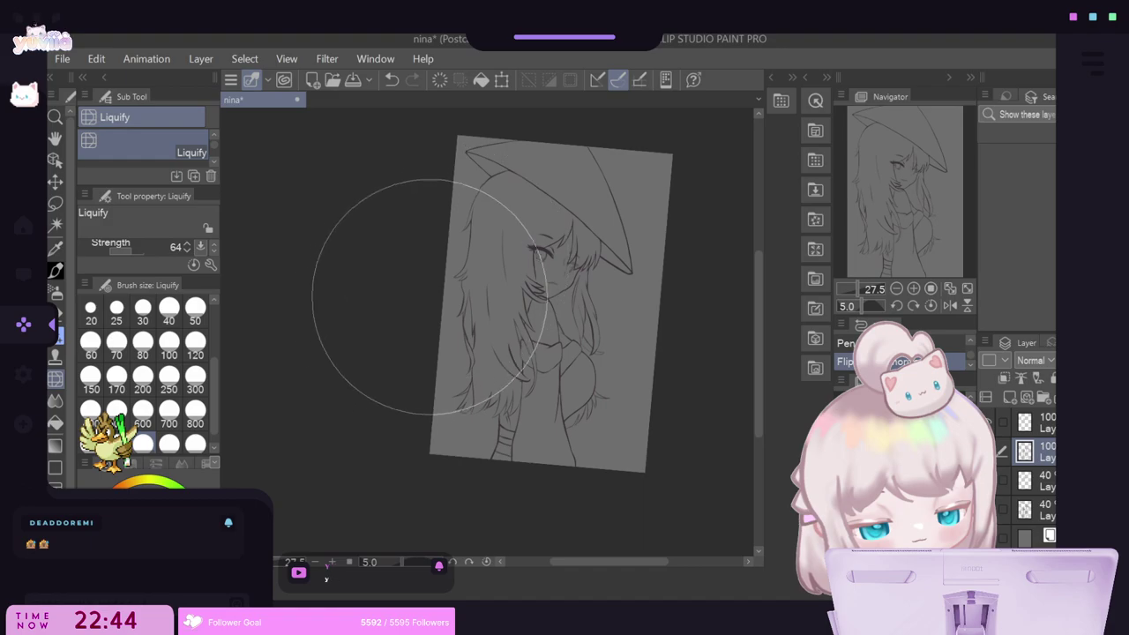
{"action": "left_click_drag", "start_coordinate": [434, 292], "coordinate": [422, 294]}
{"action": "mouse_move", "coordinate": [482, 216]}
{"action": "left_mouse_down"}
{"action": "mouse_move", "coordinate": [490, 189]}
{"action": "mouse_move", "coordinate": [602, 225]}
{"action": "mouse_move", "coordinate": [558, 183]}
{"action": "left_mouse_up"}
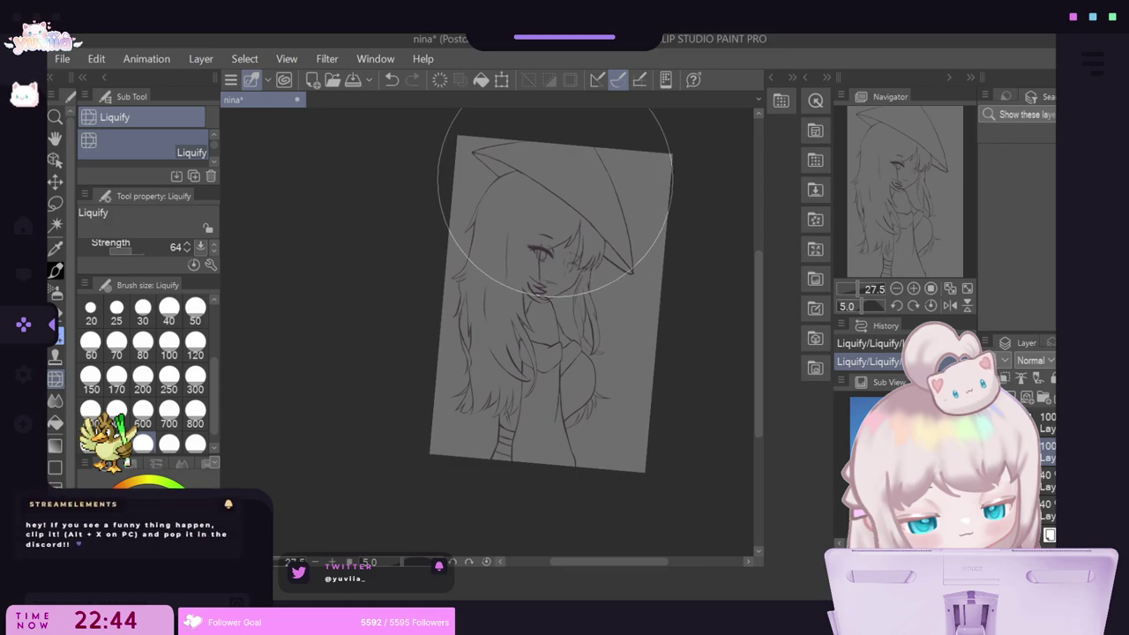
{"action": "left_click", "coordinate": [388, 80]}
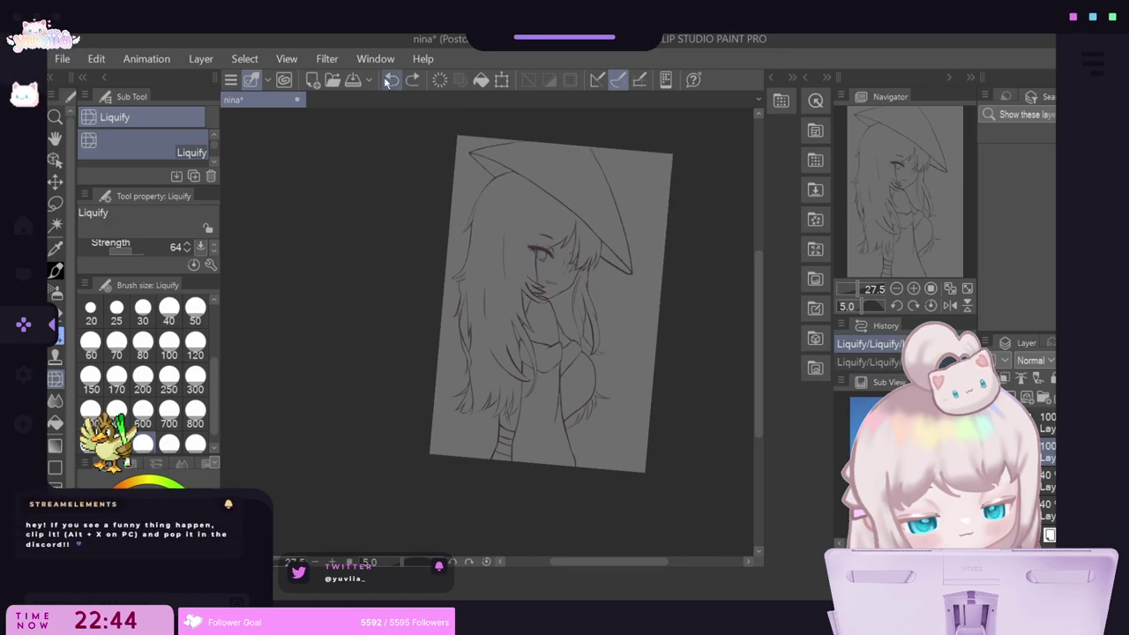
{"action": "mouse_move", "coordinate": [471, 467]}
{"action": "left_mouse_down"}
{"action": "mouse_move", "coordinate": [471, 391]}
{"action": "mouse_move", "coordinate": [405, 466]}
{"action": "left_mouse_up"}
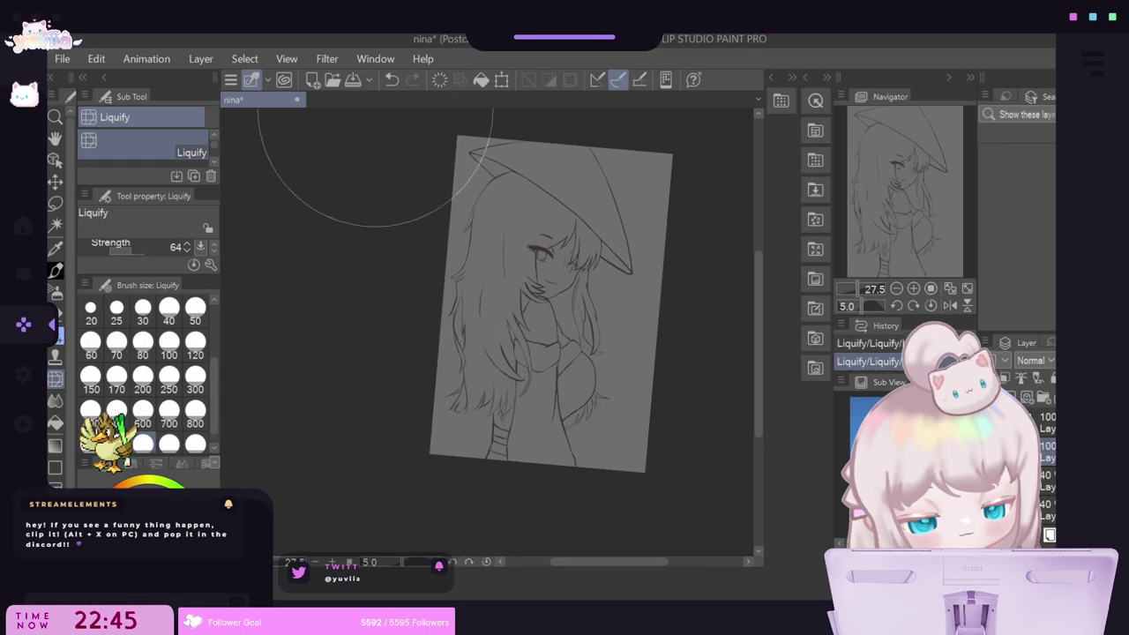
{"action": "left_click", "coordinate": [392, 81]}
{"action": "left_click", "coordinate": [391, 80]}
{"action": "left_click", "coordinate": [391, 80]}
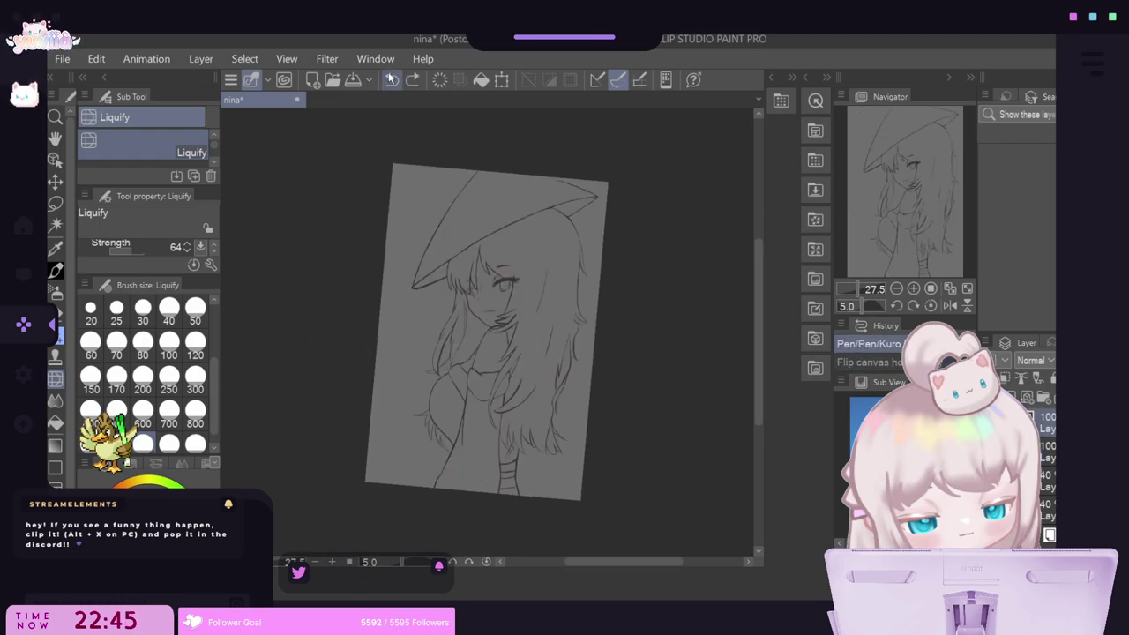
{"action": "key", "text": "ctrl+y"}
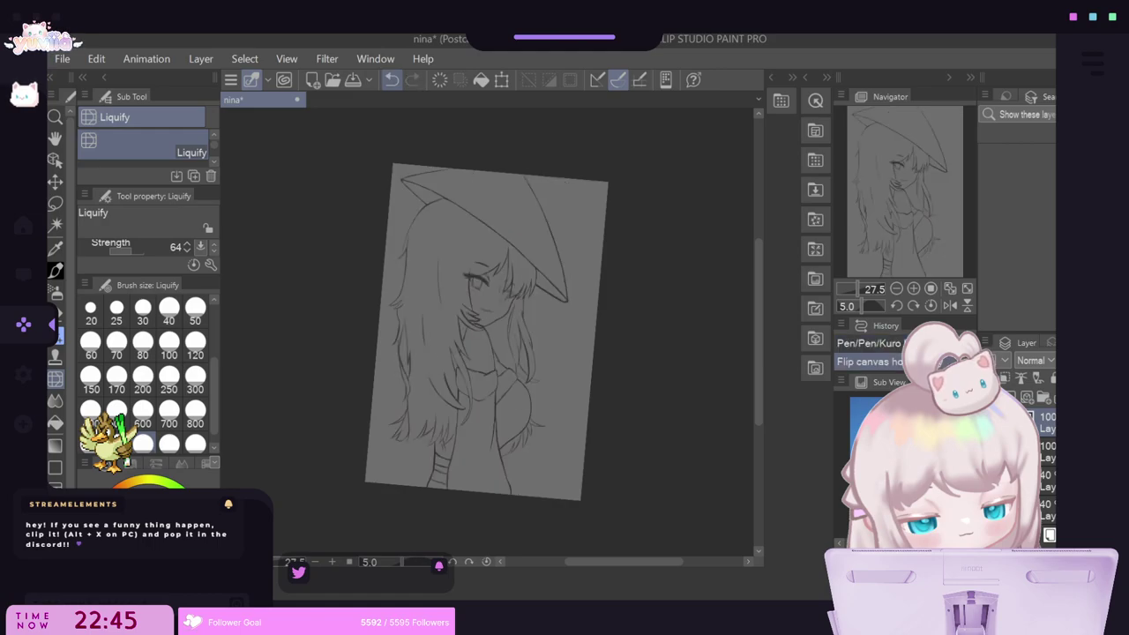
Reshape the hair outline and hat corner beneath the brim with a smaller Liquify brush, checking the shape in both canvas orientations.
{"action": "left_click", "coordinate": [143, 375]}
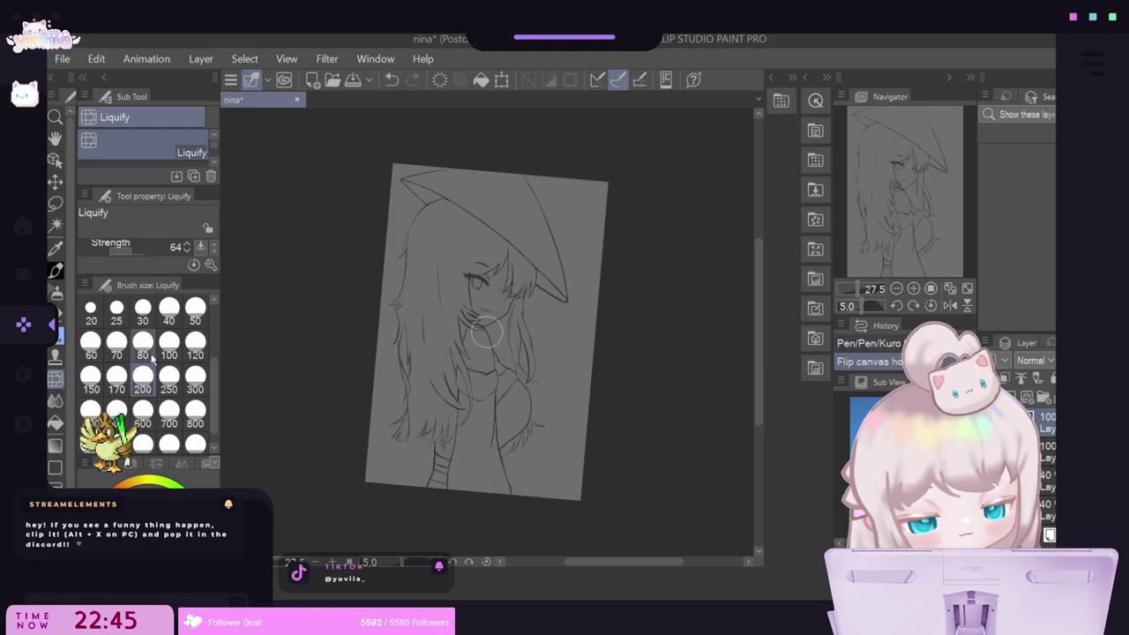
{"action": "left_click", "coordinate": [117, 409]}
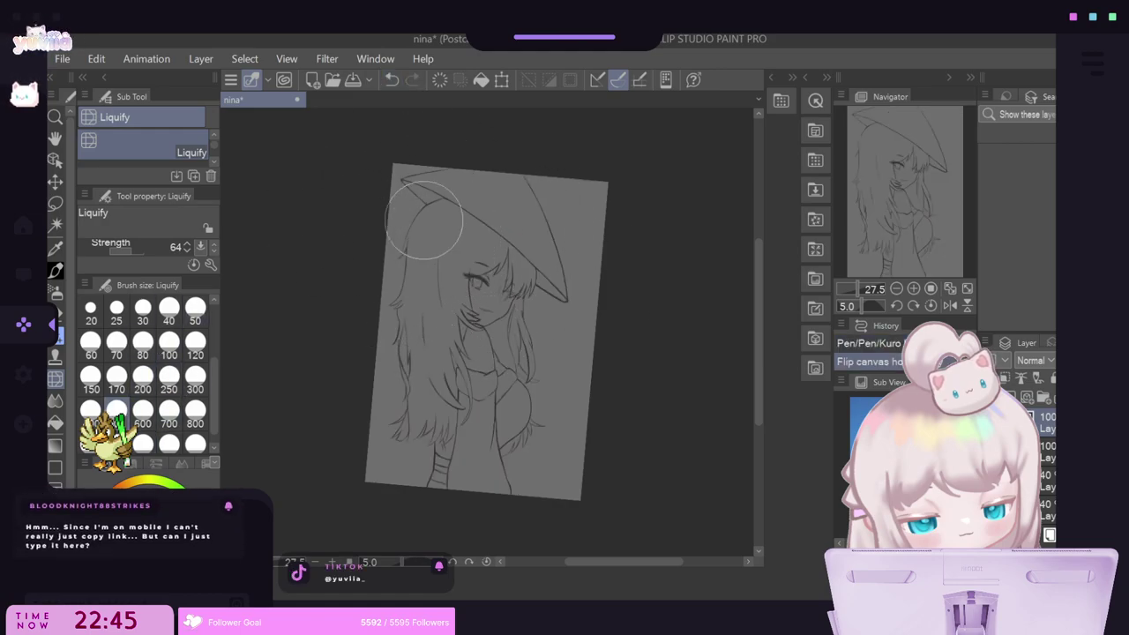
{"action": "left_click_drag", "start_coordinate": [419, 218], "coordinate": [433, 215]}
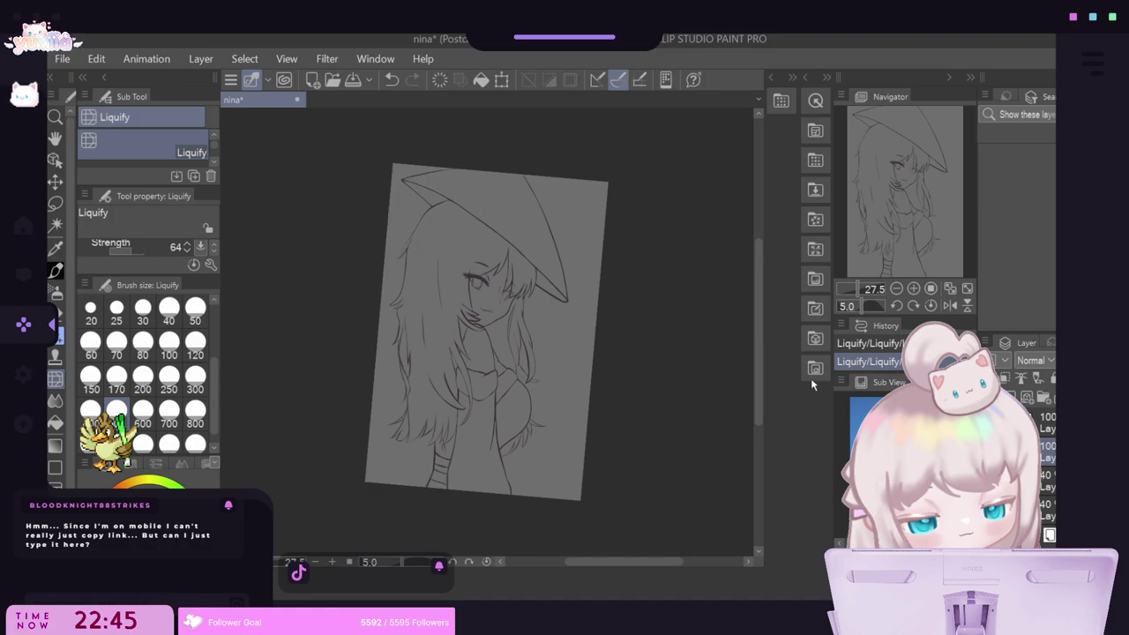
{"action": "key", "text": "h"}
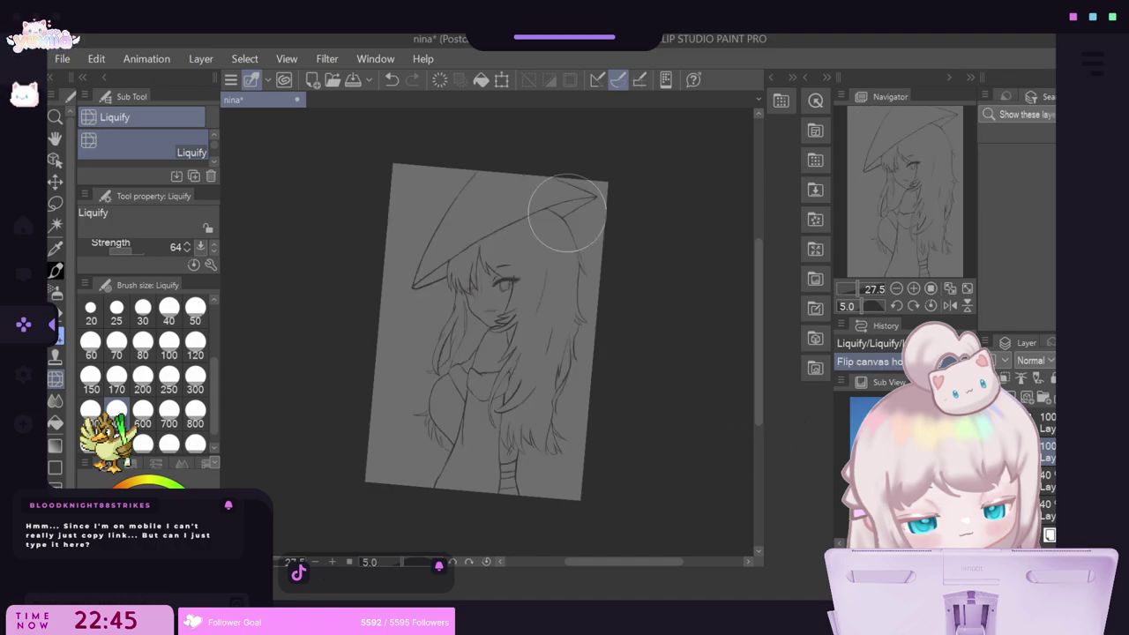
{"action": "mouse_move", "coordinate": [575, 217]}
{"action": "left_mouse_down"}
{"action": "mouse_move", "coordinate": [563, 224]}
{"action": "mouse_move", "coordinate": [575, 232]}
{"action": "left_mouse_up"}
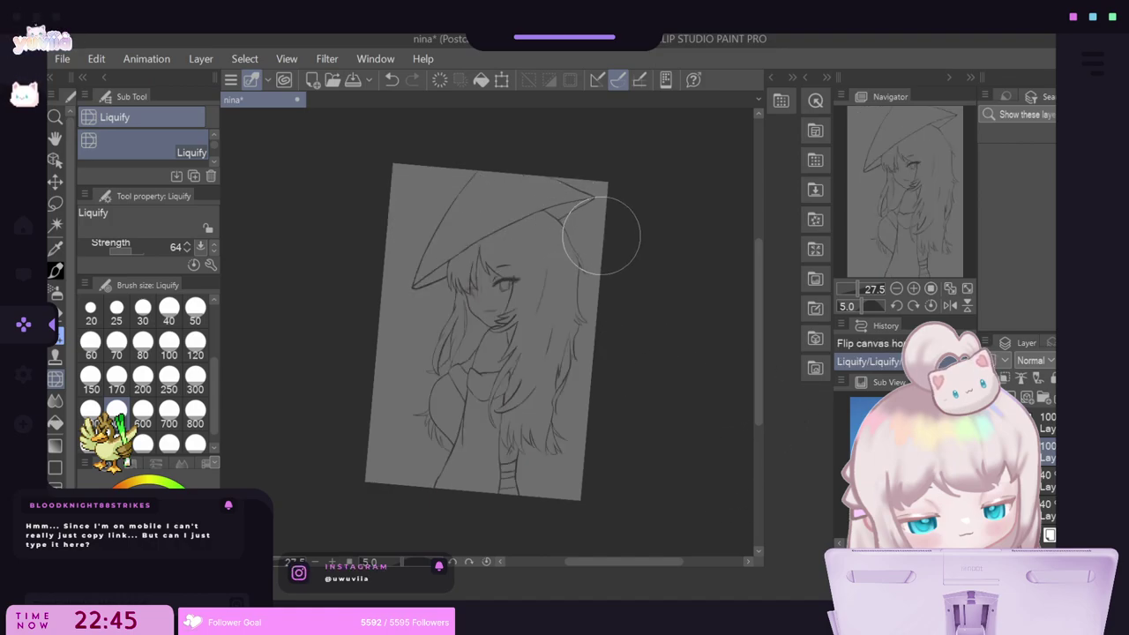
{"action": "key", "text": "h"}
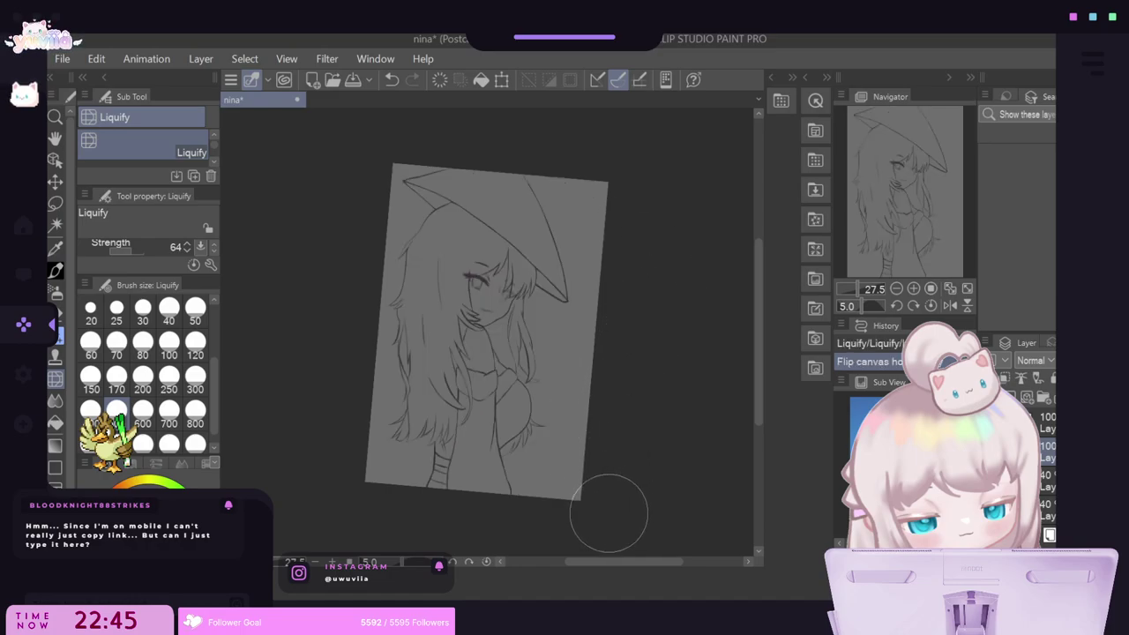
{"action": "key", "text": "h"}
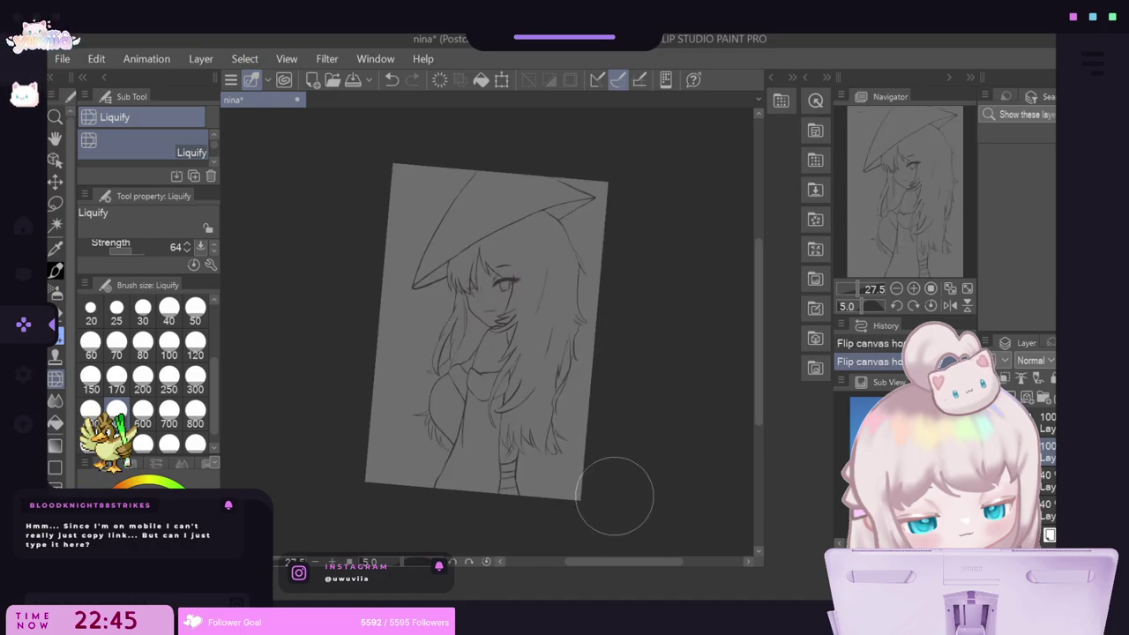
Draw a pointed hair tuft on the outline just beneath the hat brim with the pen at size 12 and erase the line crossing its base.
{"action": "scroll", "coordinate": [478, 323], "scroll_direction": "up", "scroll_amount": 5}
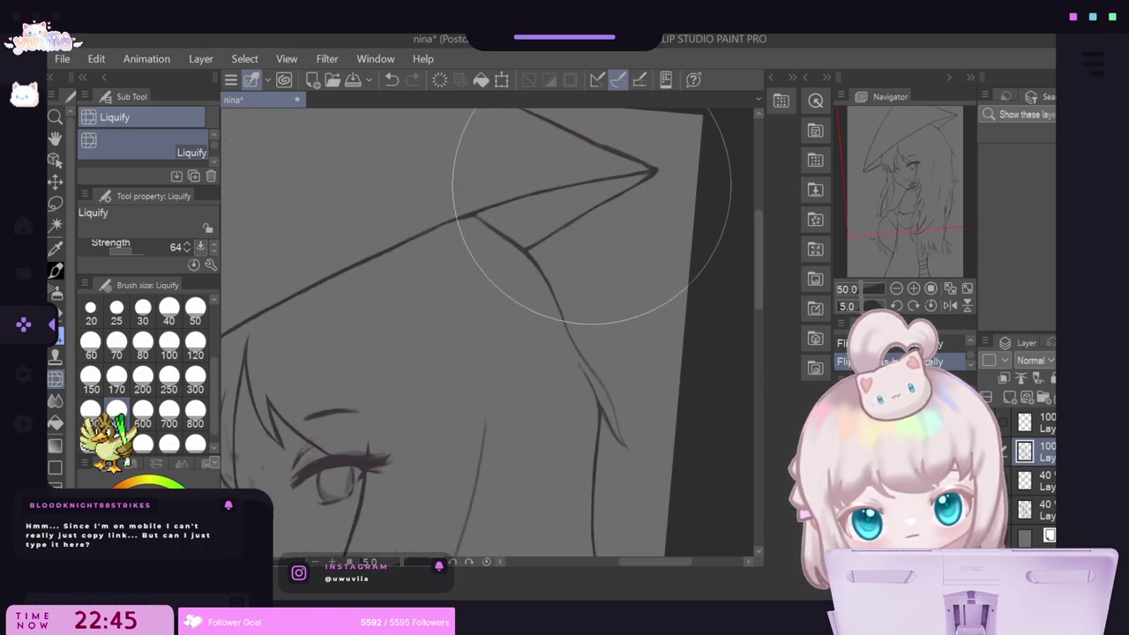
{"action": "scroll", "coordinate": [591, 187], "scroll_direction": "up", "scroll_amount": 3}
{"action": "key", "text": "p"}
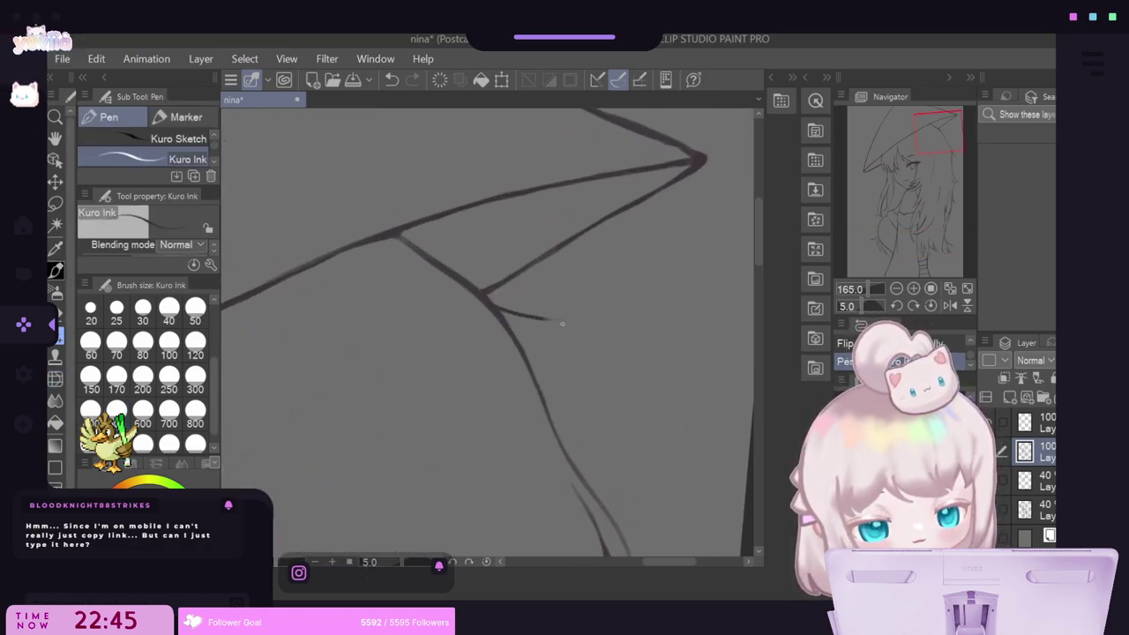
{"action": "key", "text": "ctrl+z"}
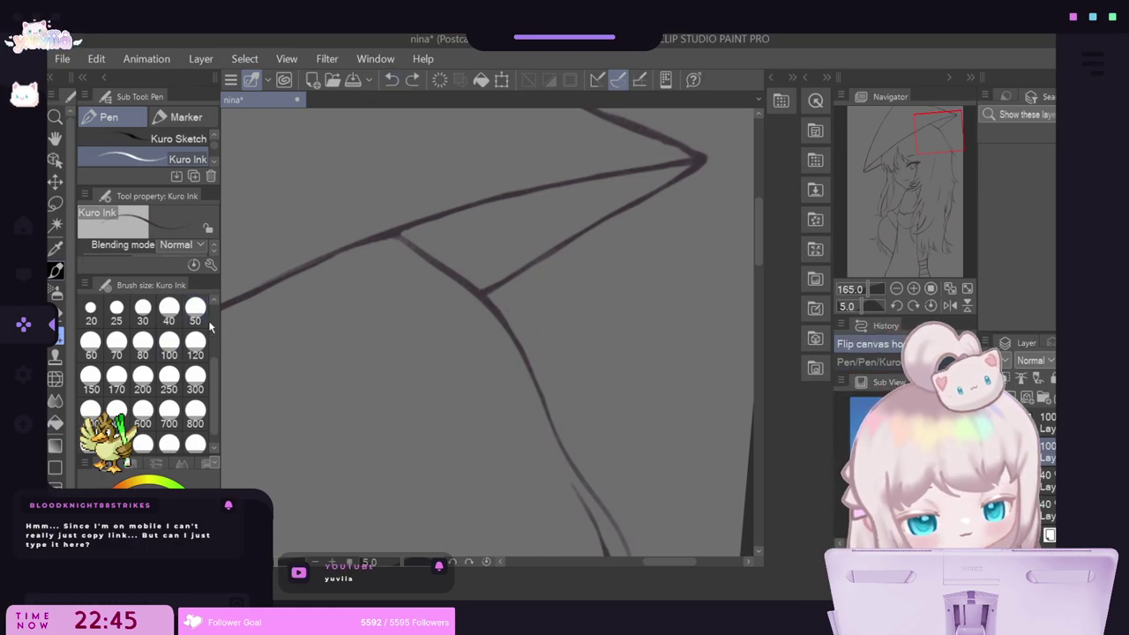
{"action": "scroll", "coordinate": [209, 327], "scroll_direction": "up", "scroll_amount": 3}
{"action": "left_click_drag", "start_coordinate": [487, 304], "coordinate": [609, 327]}
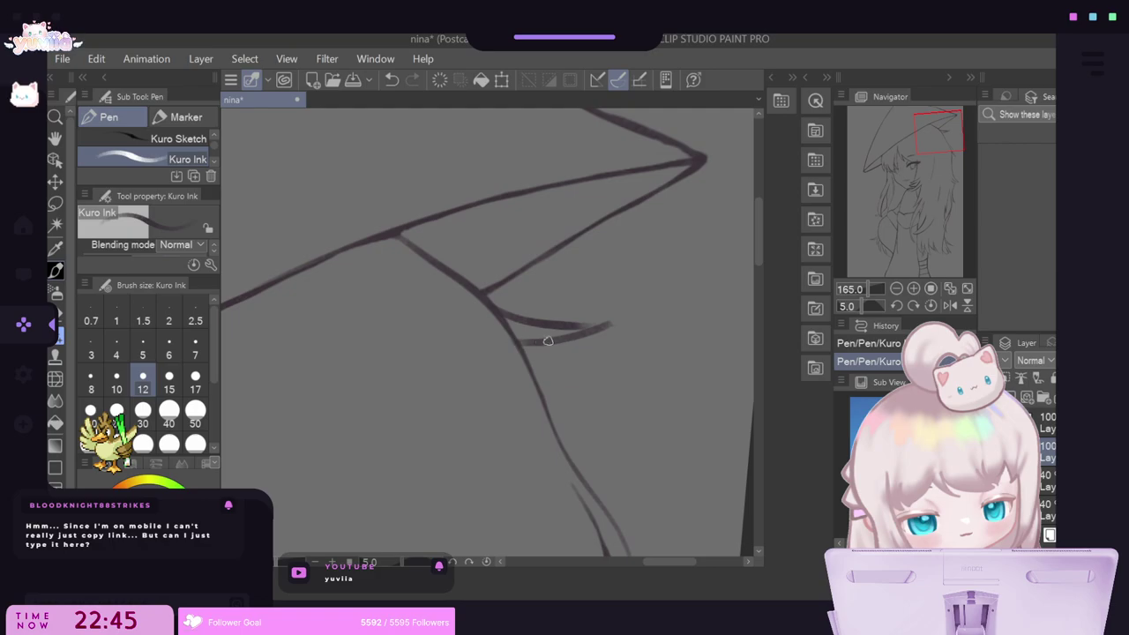
{"action": "key", "text": "e"}
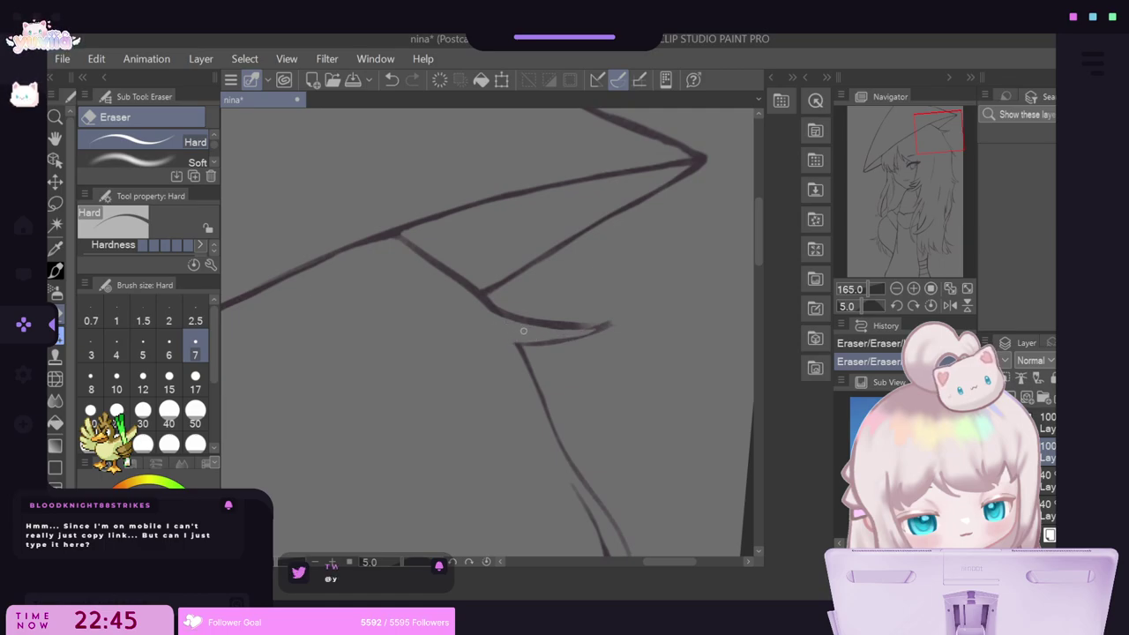
{"action": "scroll", "coordinate": [523, 331], "scroll_direction": "down", "scroll_amount": 8}
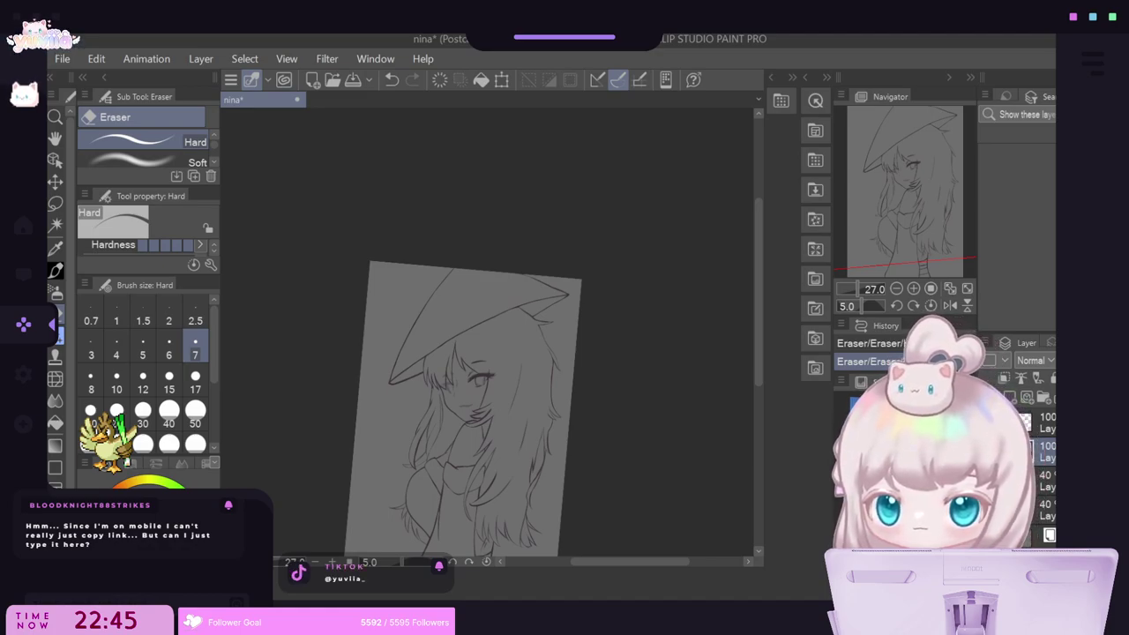
Check the line art in the mirrored and normal canvas orientations, and set the Liquify brush size to 700.
{"action": "left_click_drag", "start_coordinate": [397, 314], "coordinate": [300, 314]}
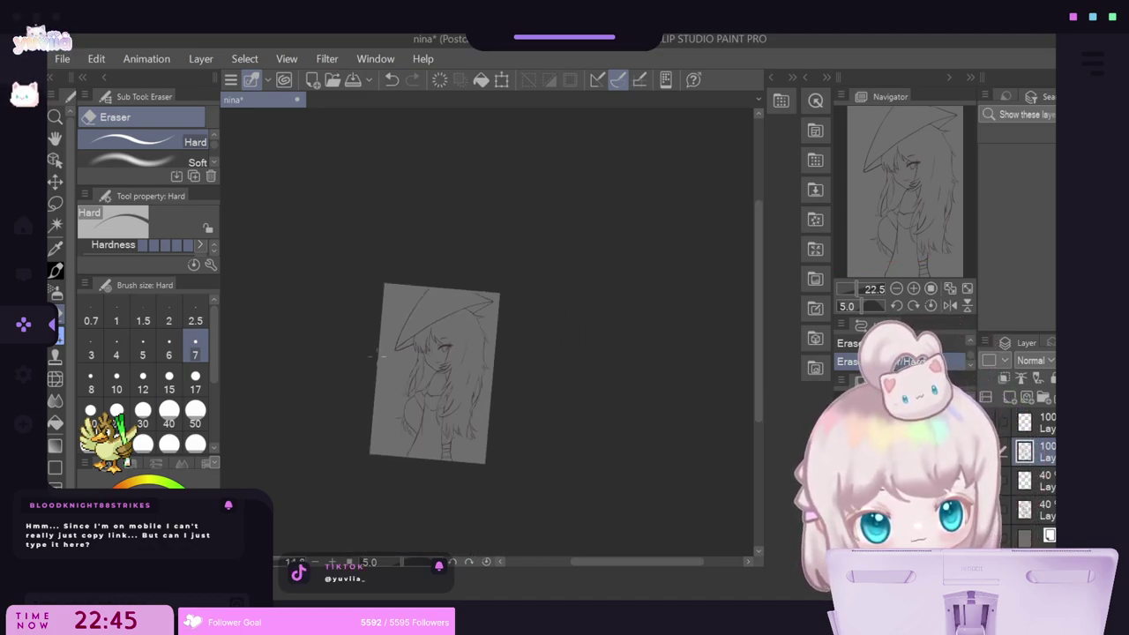
{"action": "left_click_drag", "start_coordinate": [377, 358], "coordinate": [538, 289]}
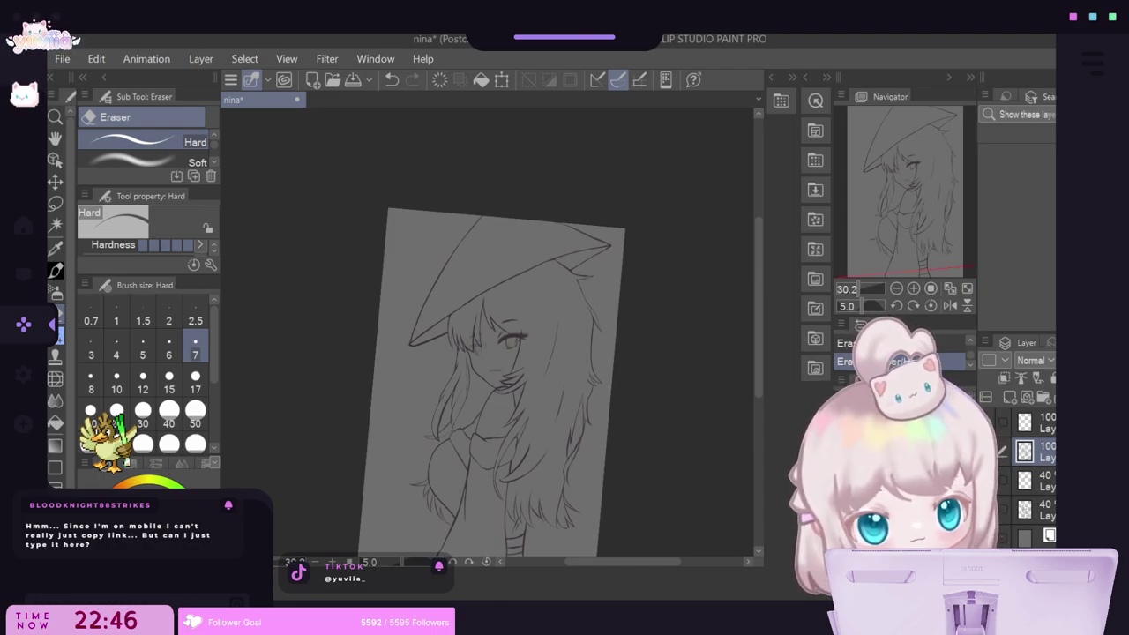
{"action": "key", "text": "h"}
{"action": "key", "text": "h"}
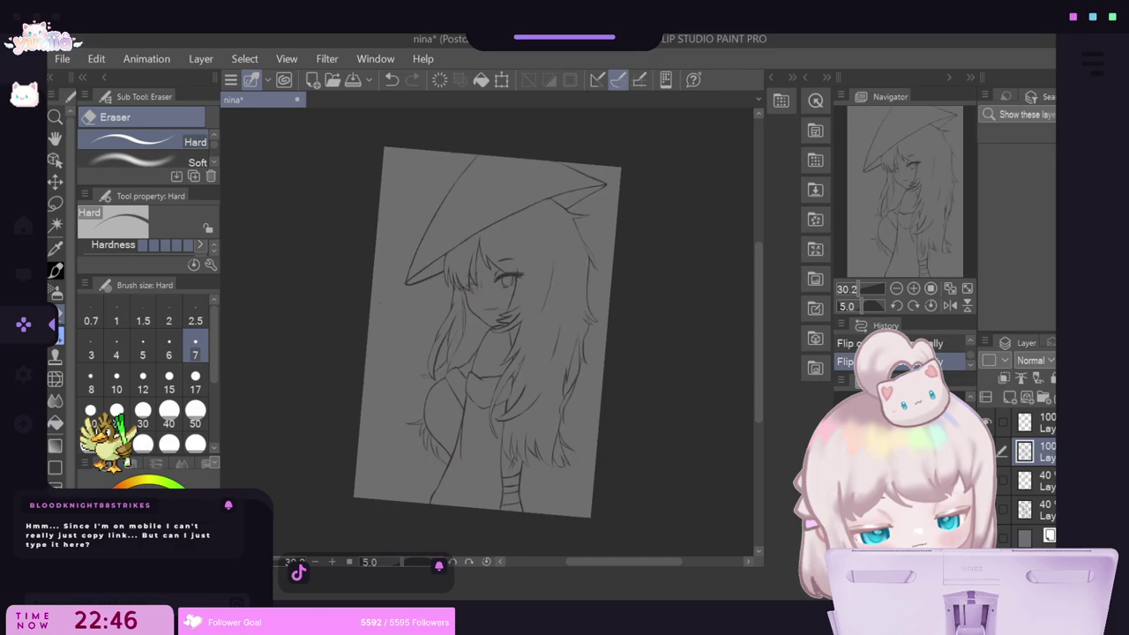
{"action": "left_click", "coordinate": [54, 377]}
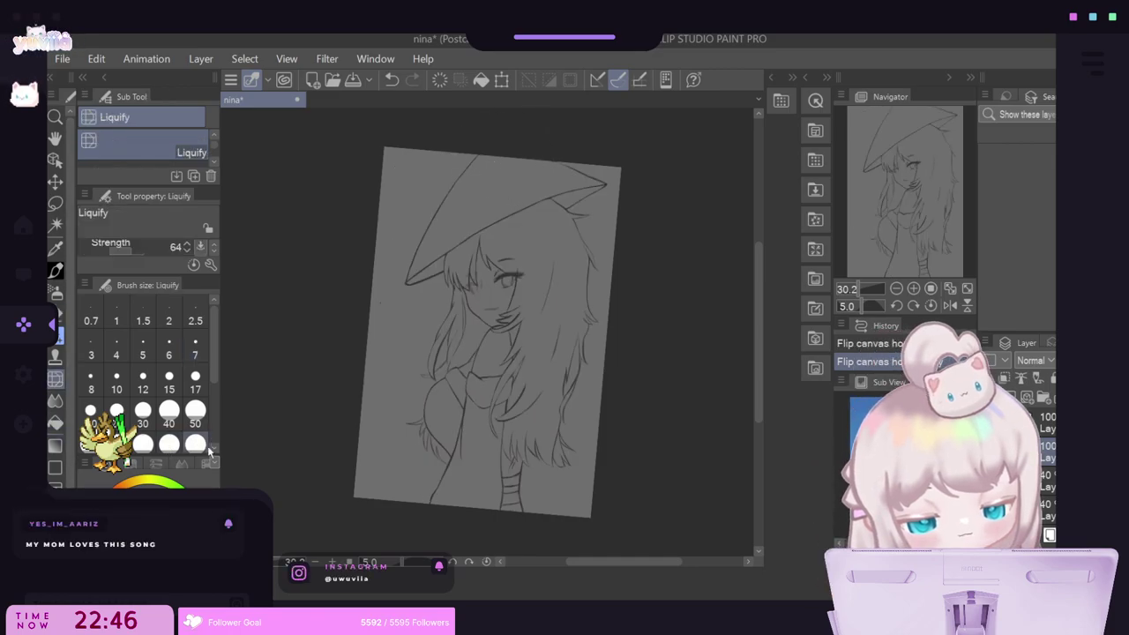
{"action": "scroll", "coordinate": [213, 451], "scroll_direction": "down", "scroll_amount": 3}
{"action": "left_click", "coordinate": [168, 410]}
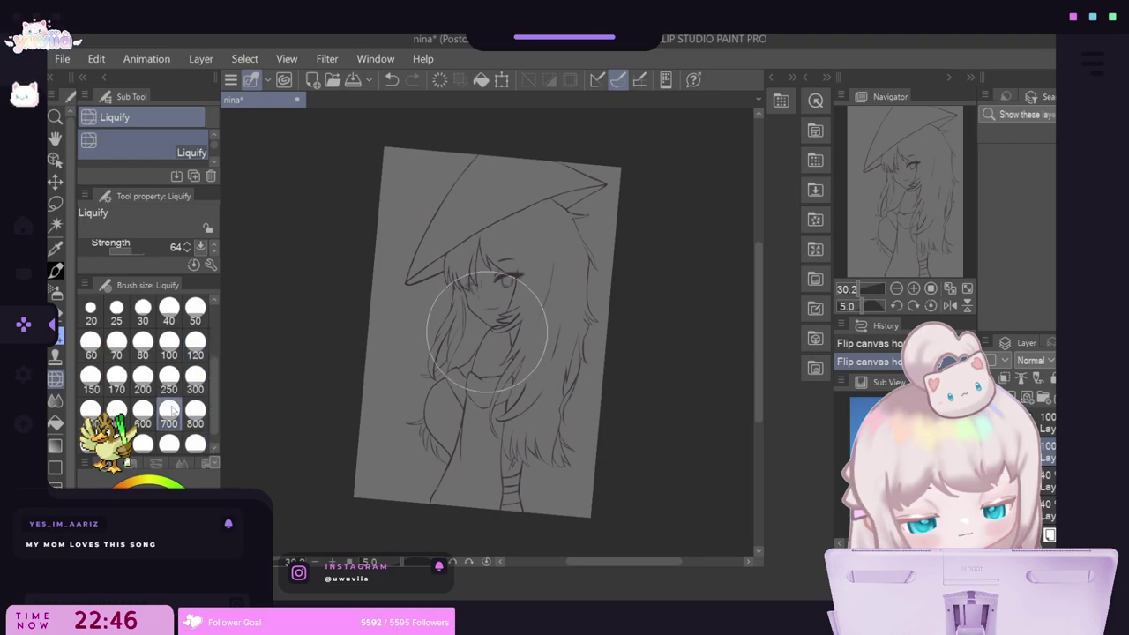
Try to reshape the open upper ends of the hat outline with the size 700 Liquify brush and undo the attempts.
{"action": "left_click_drag", "start_coordinate": [503, 132], "coordinate": [502, 146]}
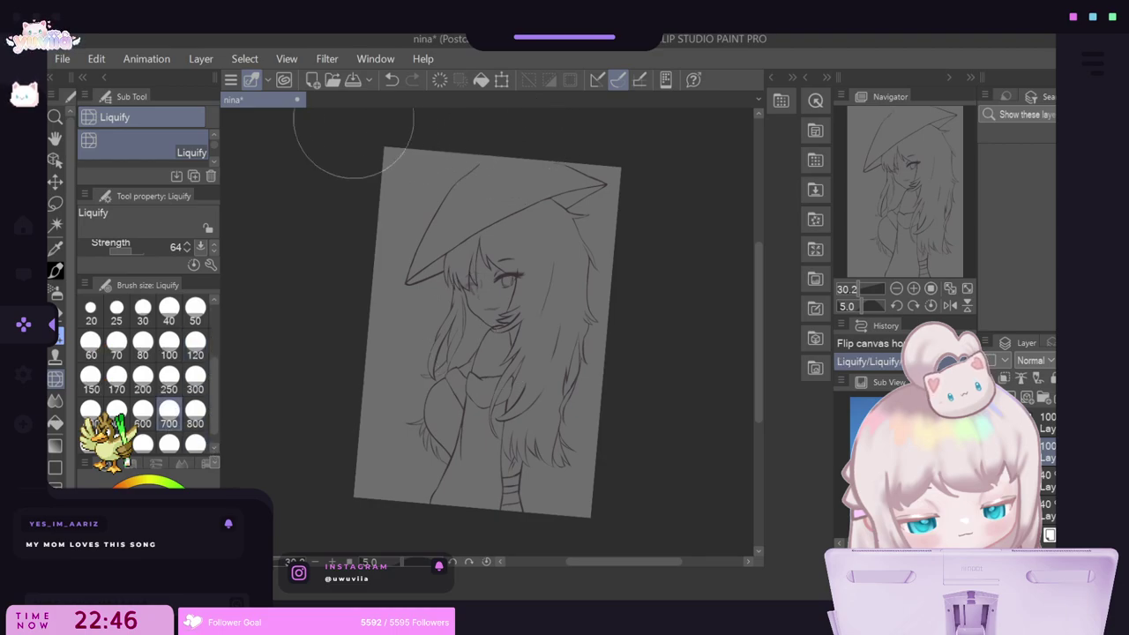
{"action": "key", "text": "ctrl+z"}
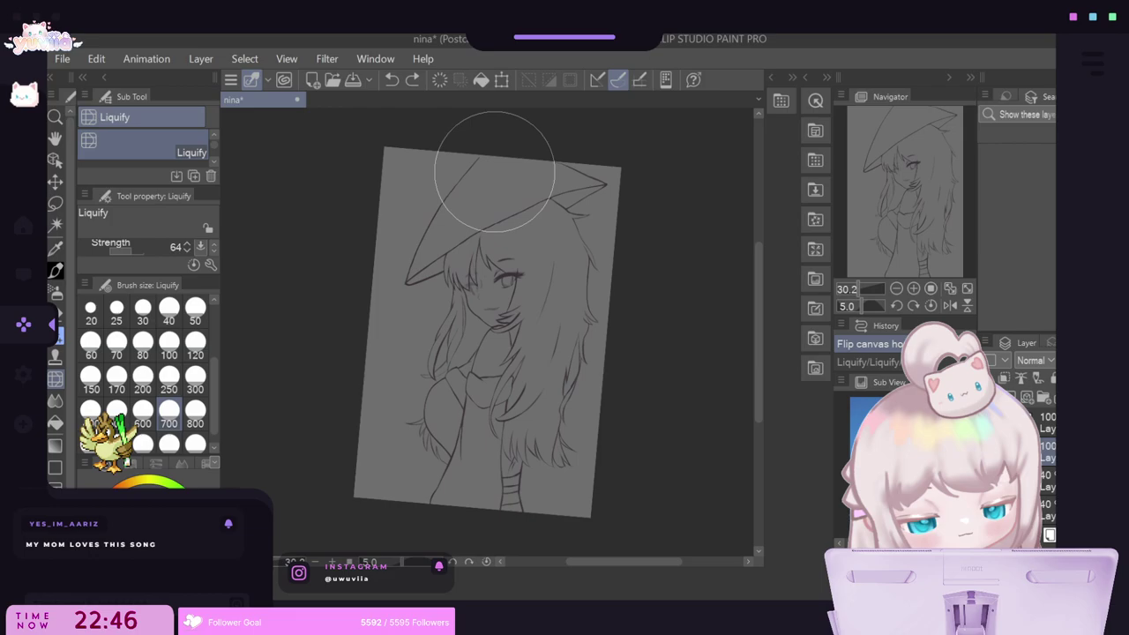
{"action": "key", "text": "ctrl+y"}
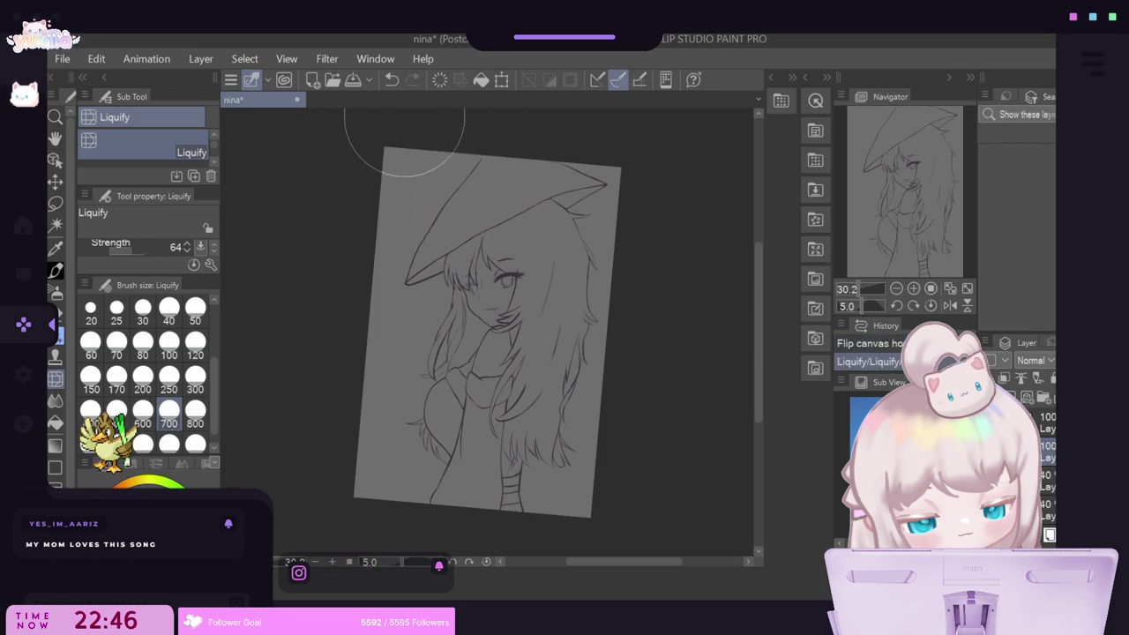
{"action": "left_click", "coordinate": [392, 80]}
{"action": "mouse_move", "coordinate": [503, 173]}
{"action": "left_mouse_down"}
{"action": "mouse_move", "coordinate": [528, 149]}
{"action": "mouse_move", "coordinate": [477, 116]}
{"action": "mouse_move", "coordinate": [480, 150]}
{"action": "mouse_move", "coordinate": [430, 154]}
{"action": "left_mouse_up"}
{"action": "left_click", "coordinate": [391, 80]}
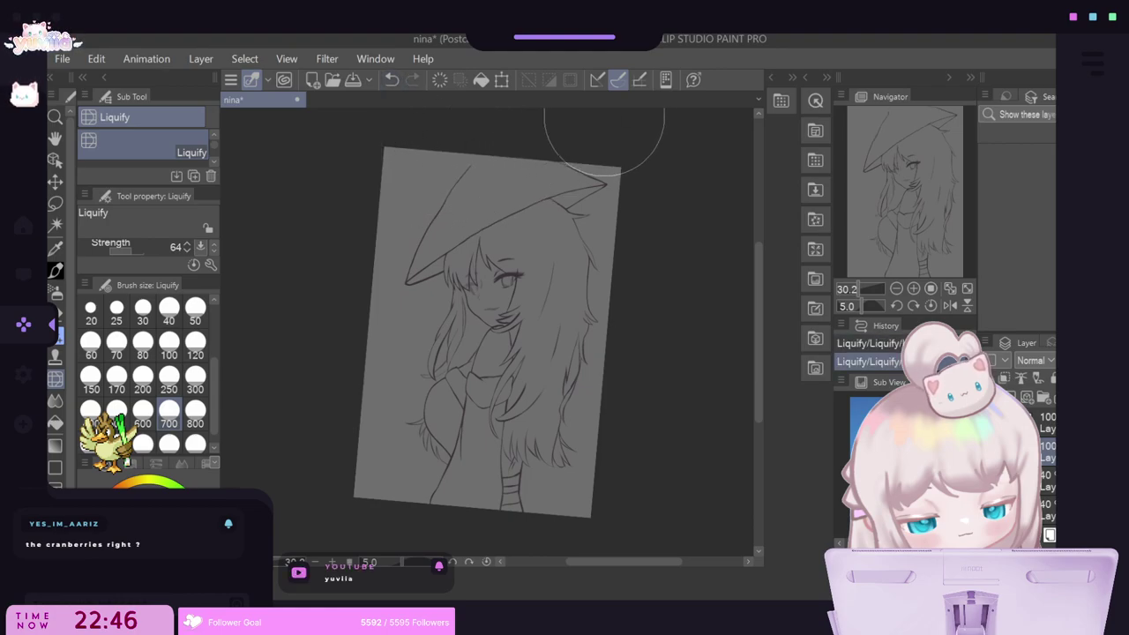
{"action": "key", "text": "ctrl+z"}
{"action": "key", "text": "ctrl+z"}
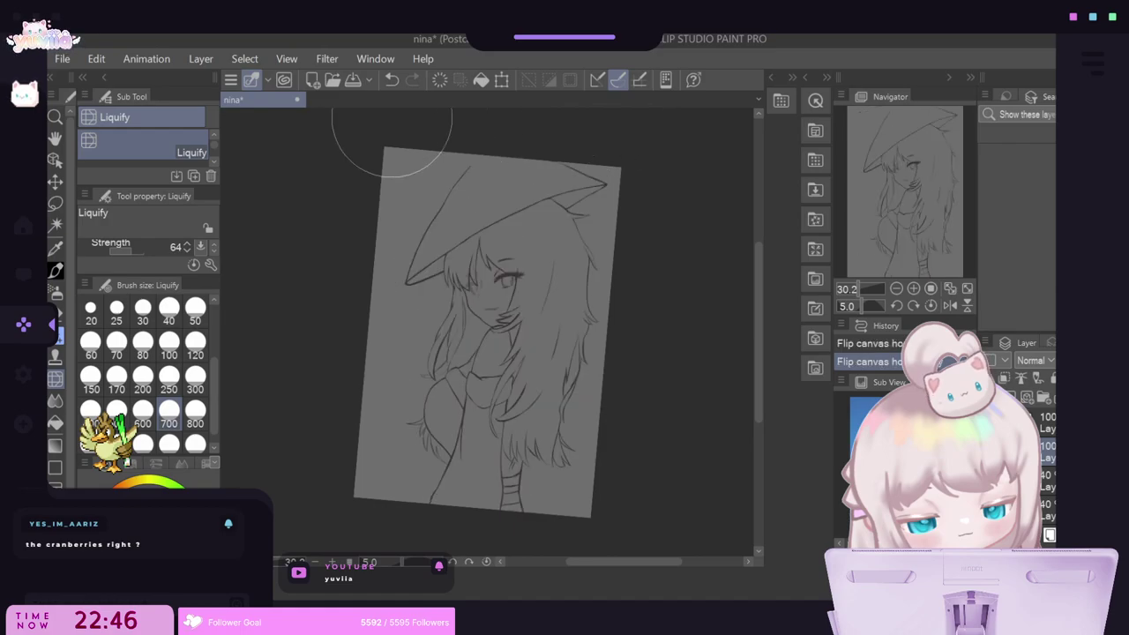
{"action": "left_click", "coordinate": [392, 80]}
{"action": "left_click", "coordinate": [393, 80]}
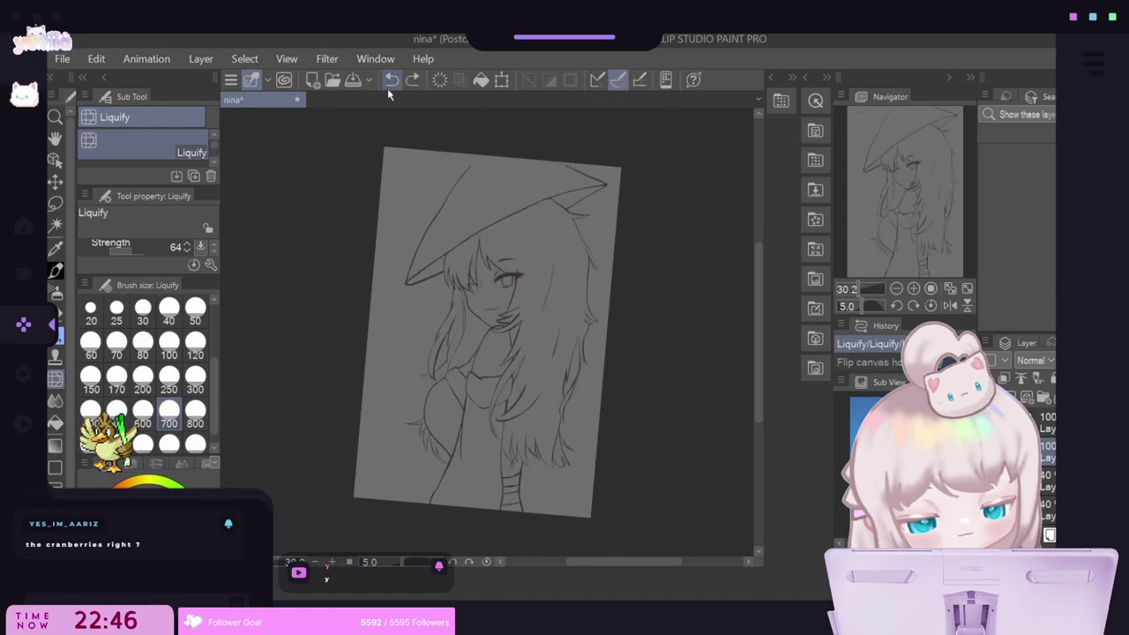
{"action": "left_click", "coordinate": [392, 80]}
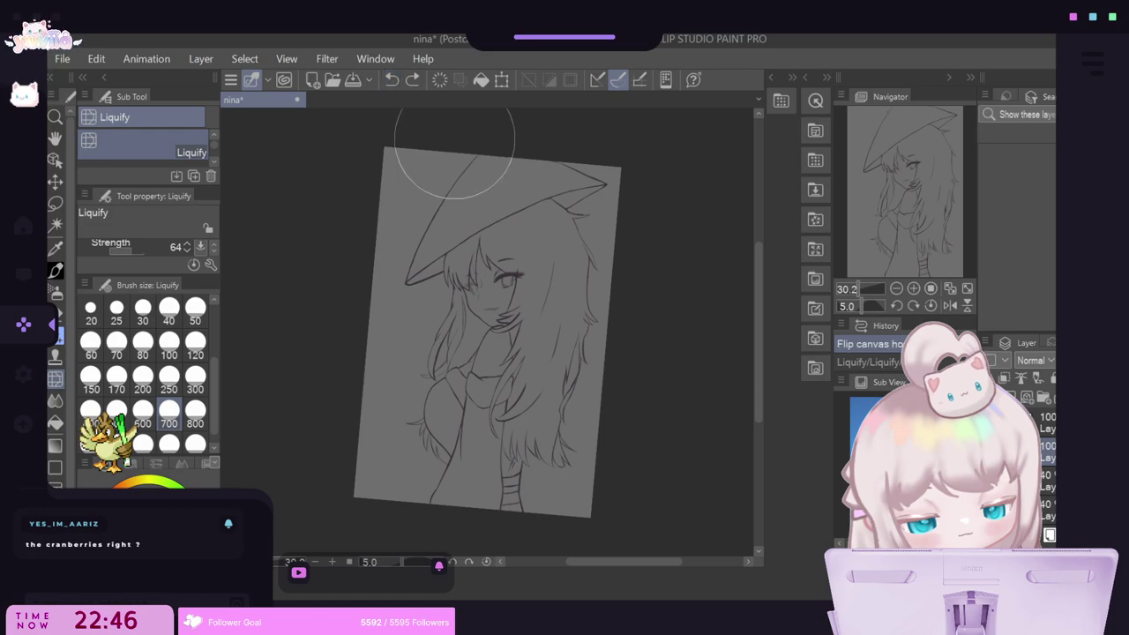
Push the upper end of the hat's long sloping edge into shape with the Liquify brush.
{"action": "left_click_drag", "start_coordinate": [444, 164], "coordinate": [450, 166]}
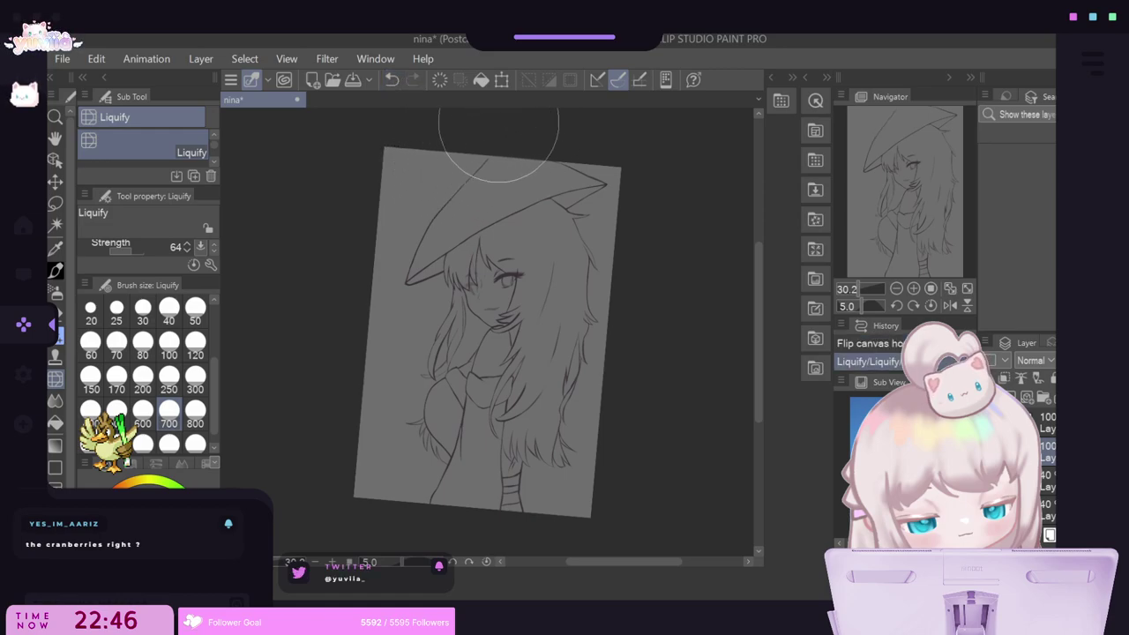
{"action": "left_click_drag", "start_coordinate": [498, 132], "coordinate": [517, 115]}
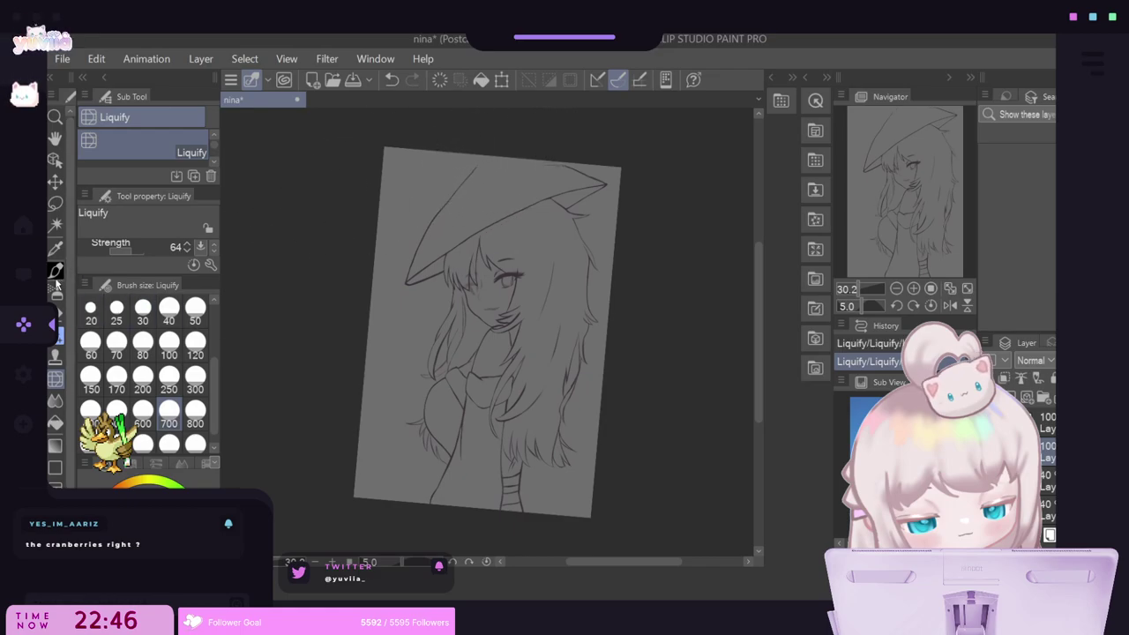
Ink over the upper part of the hat's long sloping edge with the Kuro Ink pen, retrying the stroke until it fits.
{"action": "left_click", "coordinate": [55, 270]}
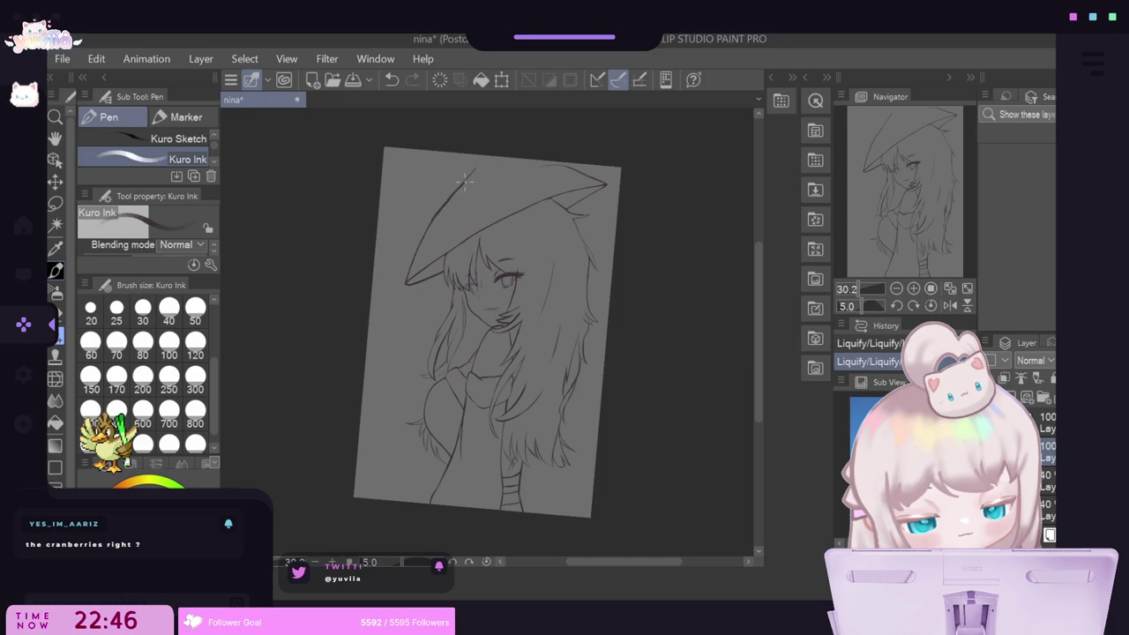
{"action": "left_click_drag", "start_coordinate": [465, 180], "coordinate": [483, 164]}
{"action": "scroll", "coordinate": [484, 164], "scroll_direction": "up", "scroll_amount": 3}
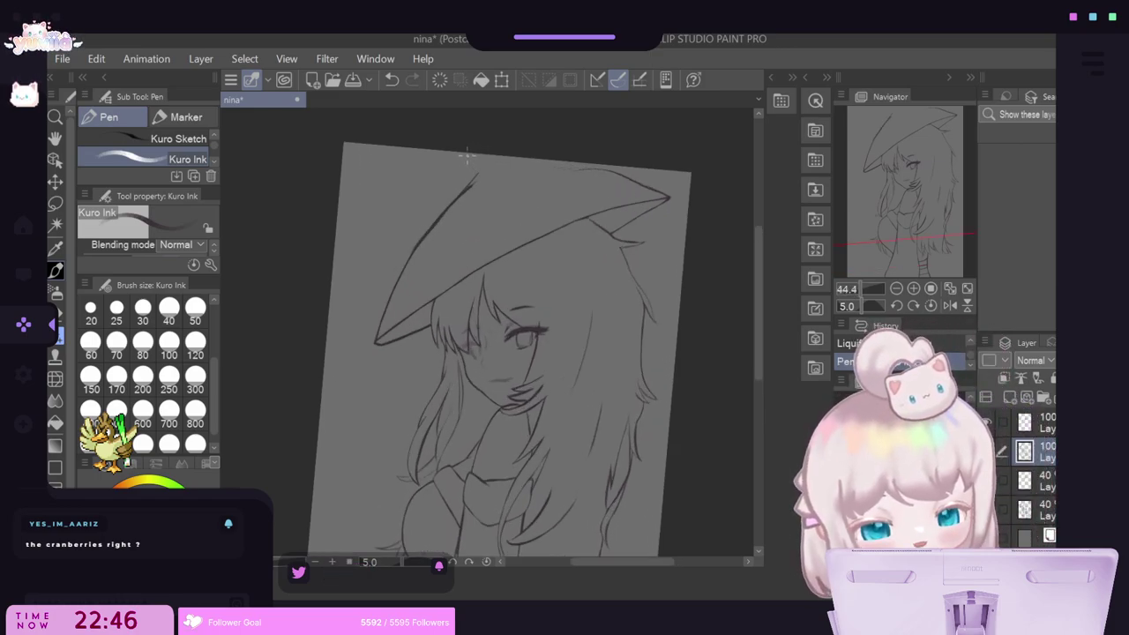
{"action": "key", "text": "ctrl+z"}
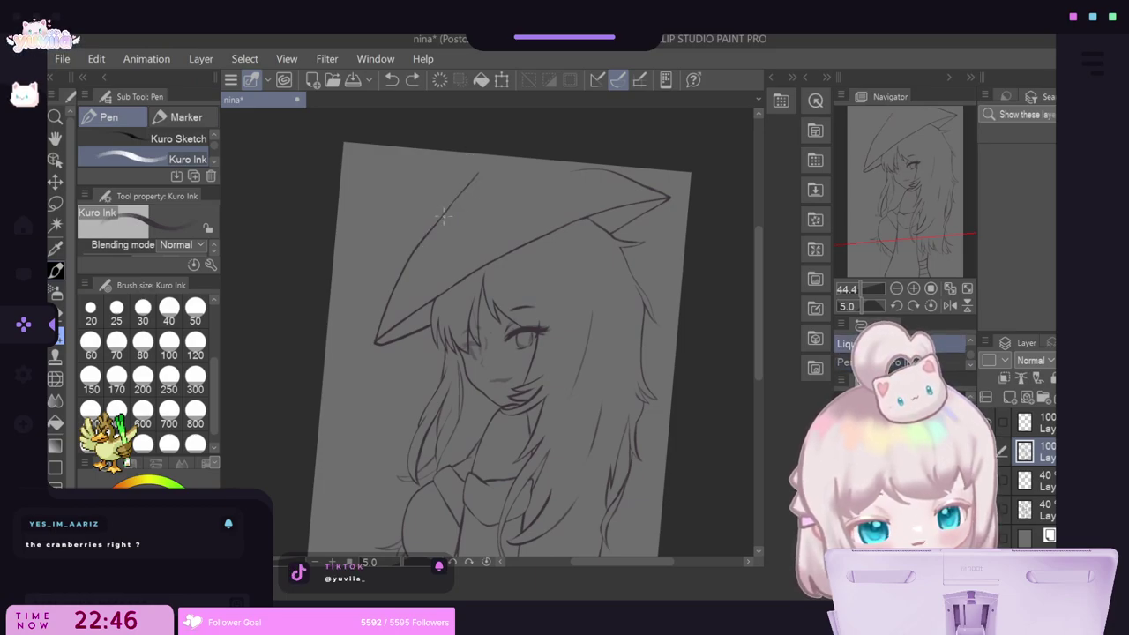
{"action": "key", "text": "ctrl+y"}
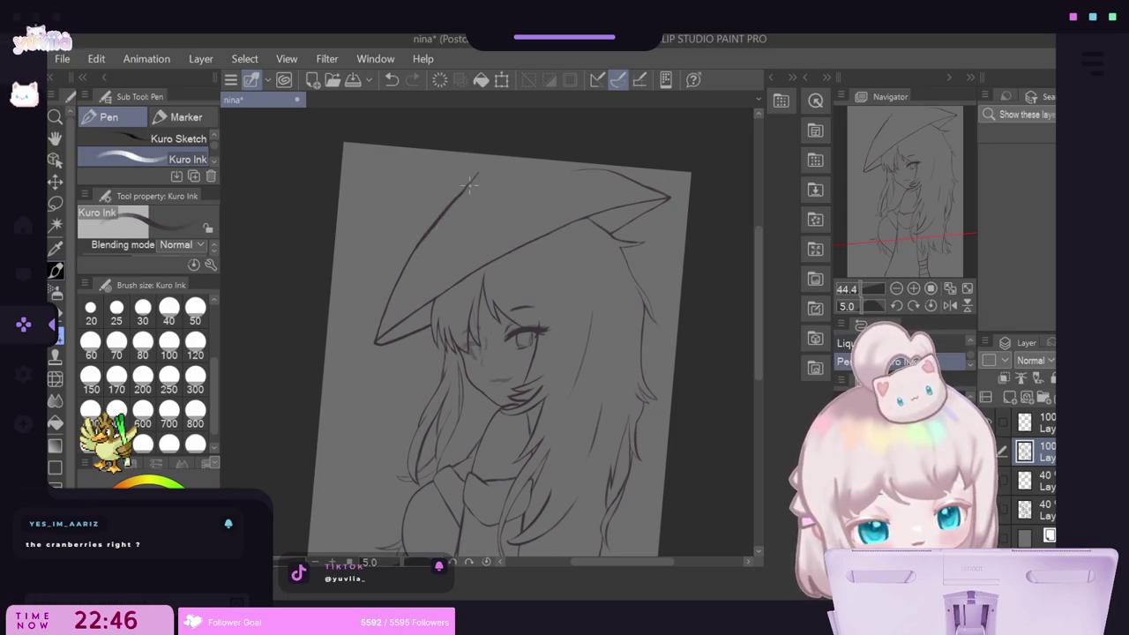
{"action": "key", "text": "ctrl+z"}
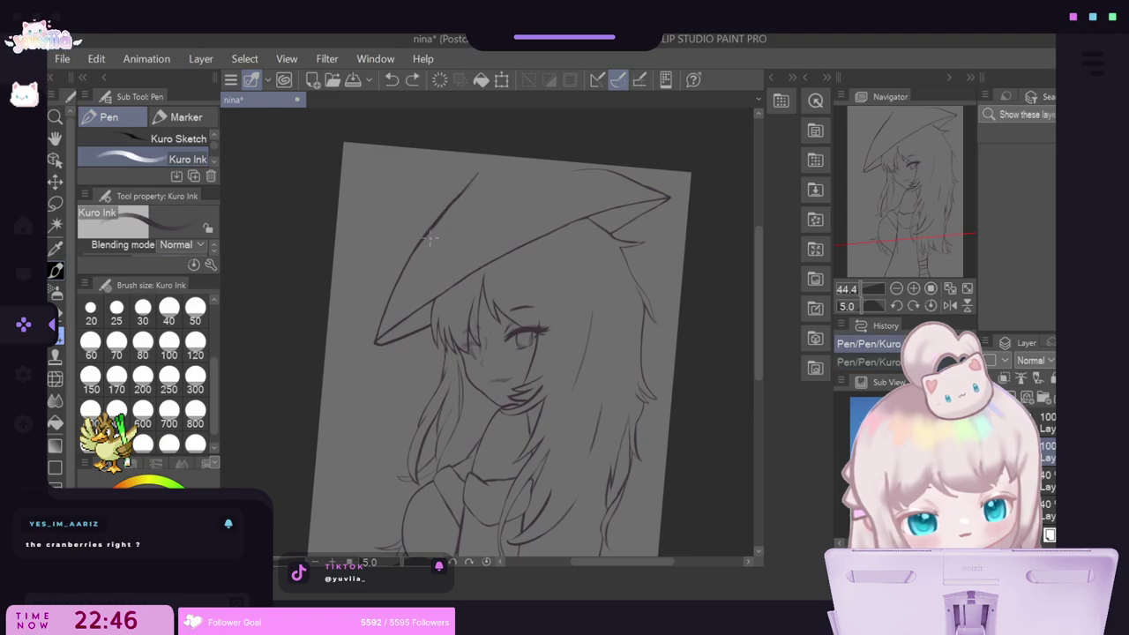
{"action": "key", "text": "ctrl+z"}
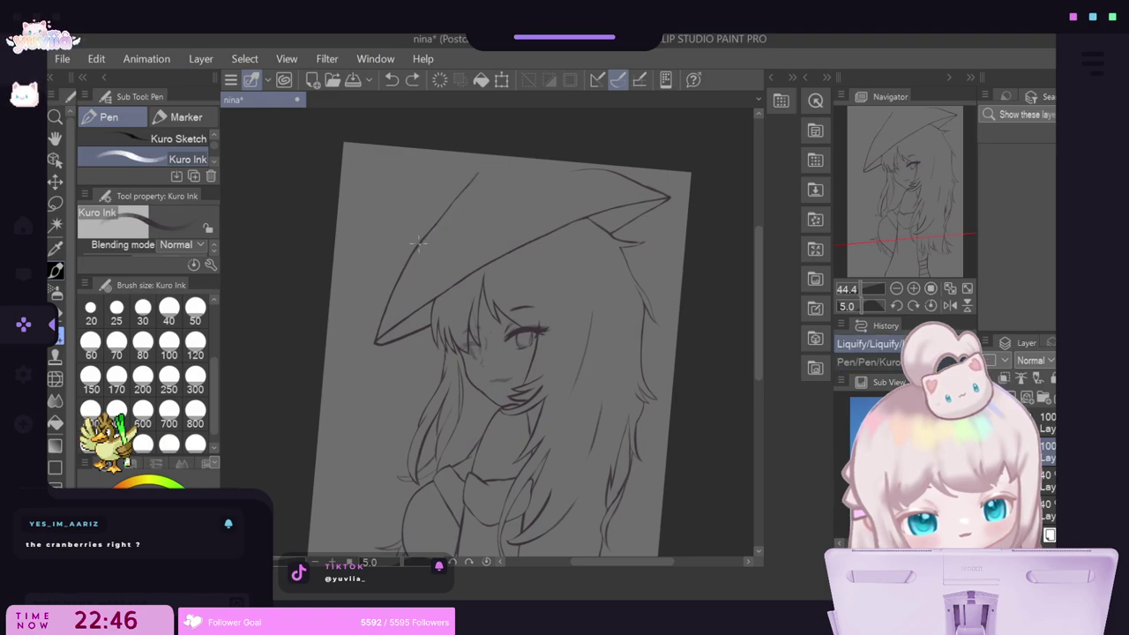
{"action": "mouse_move", "coordinate": [415, 248]}
{"action": "left_mouse_down"}
{"action": "mouse_move", "coordinate": [442, 208]}
{"action": "mouse_move", "coordinate": [489, 178]}
{"action": "mouse_move", "coordinate": [448, 198]}
{"action": "mouse_move", "coordinate": [469, 177]}
{"action": "mouse_move", "coordinate": [447, 200]}
{"action": "mouse_move", "coordinate": [471, 177]}
{"action": "left_mouse_up"}
{"action": "key", "text": "ctrl+z"}
{"action": "key", "text": "ctrl+z"}
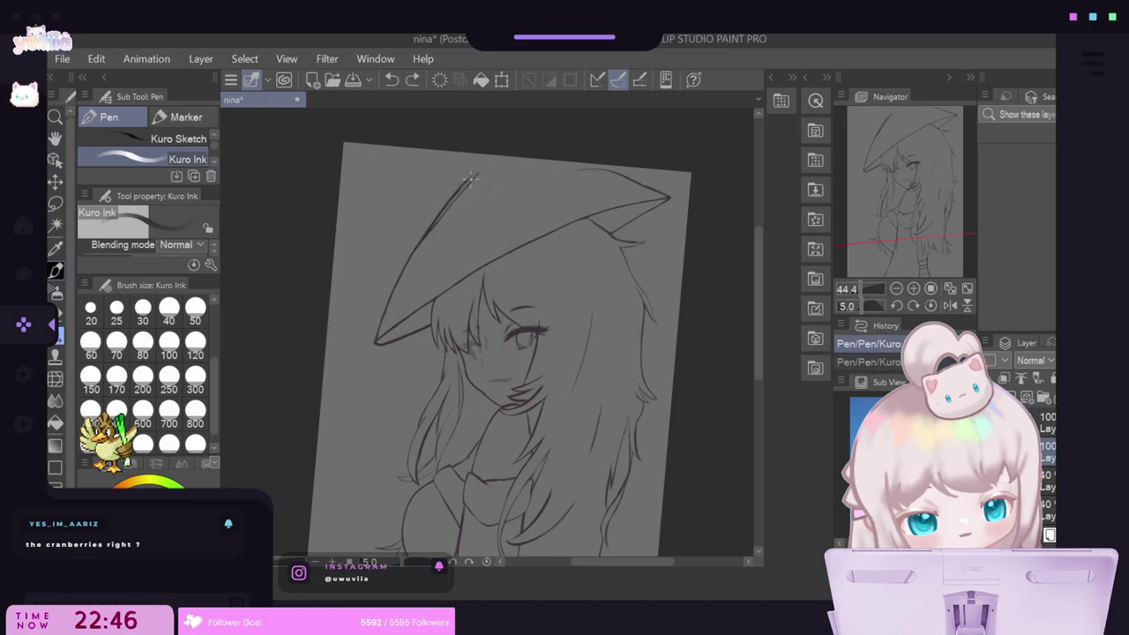
Draw a curved line across the hat's top, joining the sloping edge to the far side of the brim.
{"action": "left_click_drag", "start_coordinate": [589, 171], "coordinate": [596, 171]}
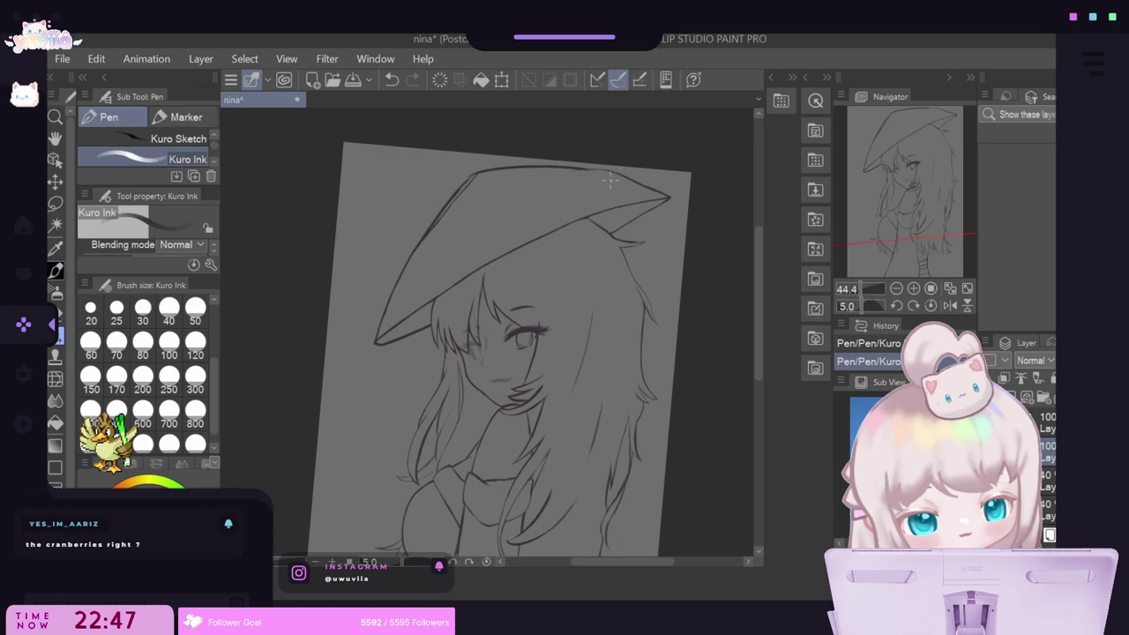
{"action": "key", "text": "ctrl+z"}
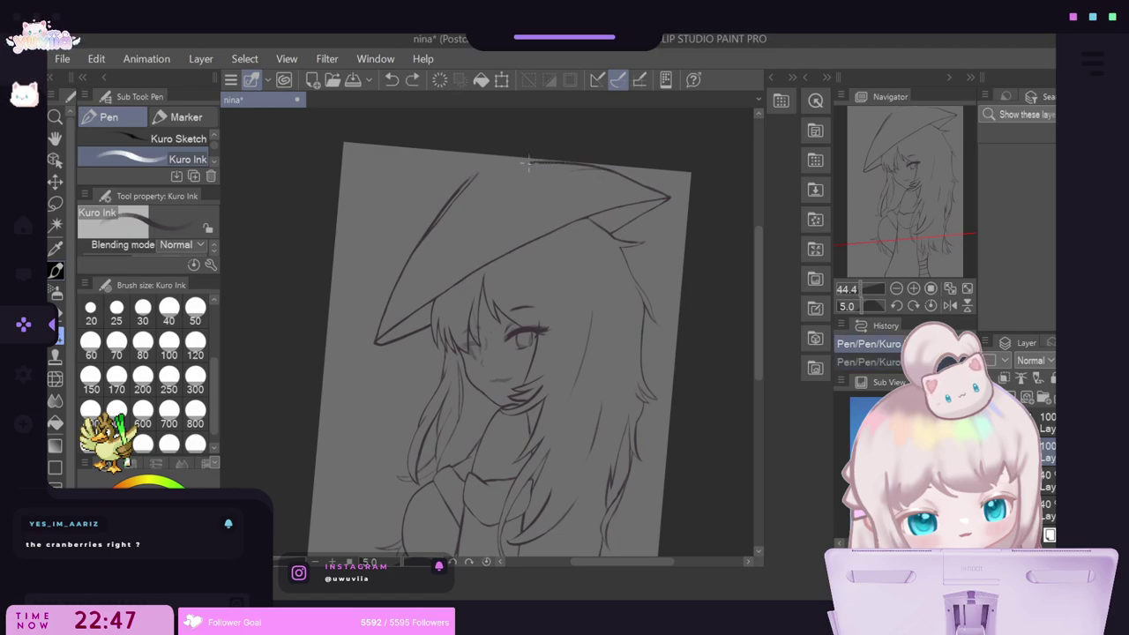
{"action": "key", "text": "ctrl+y"}
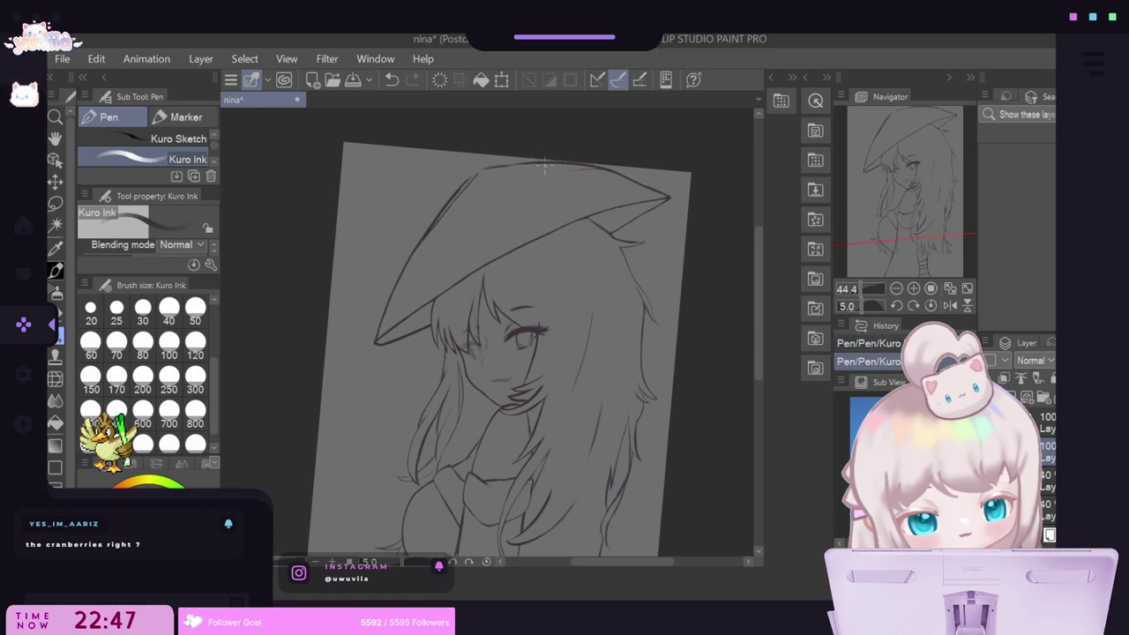
{"action": "scroll", "coordinate": [544, 166], "scroll_direction": "up", "scroll_amount": 2}
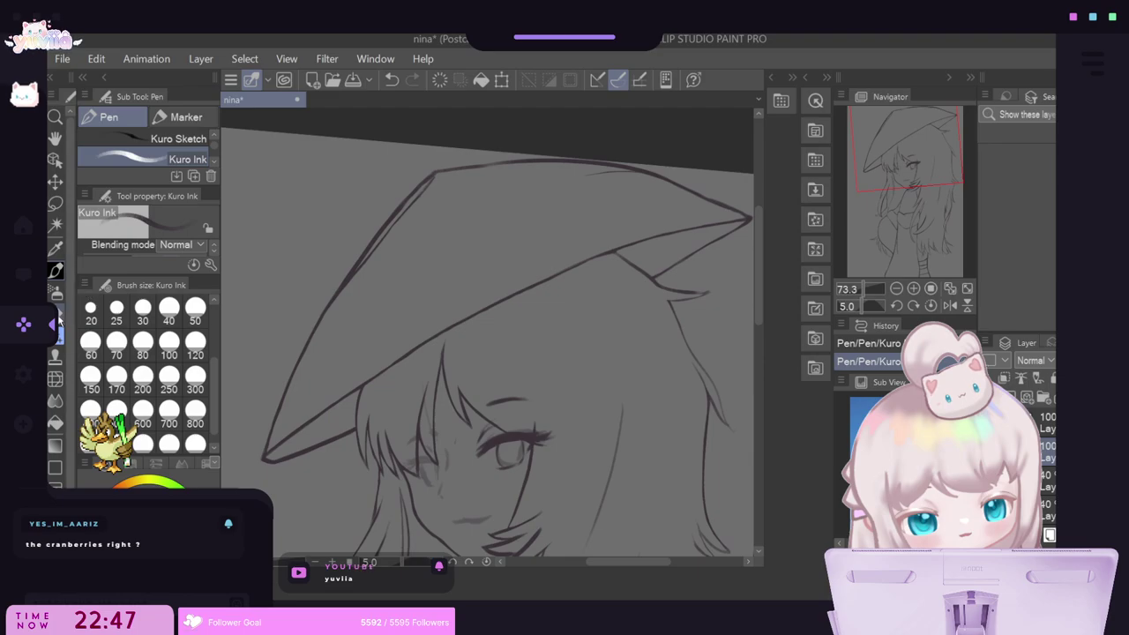
Erase the doubled strokes along the sloping edge near the hat's upper corner with the Hard eraser.
{"action": "key", "text": "e"}
{"action": "left_click_drag", "start_coordinate": [415, 203], "coordinate": [424, 191]}
{"action": "left_click_drag", "start_coordinate": [425, 189], "coordinate": [434, 180]}
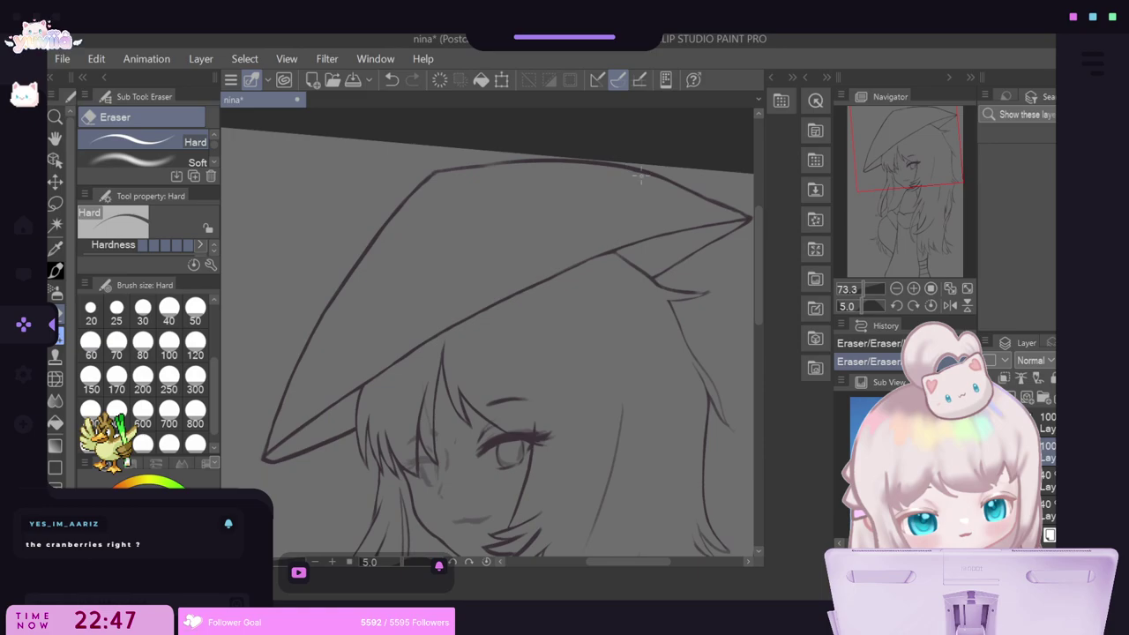
Adjust the hat's new top edge with the size 700 Liquify brush and check the overall silhouette.
{"action": "scroll", "coordinate": [650, 179], "scroll_direction": "down", "scroll_amount": 5}
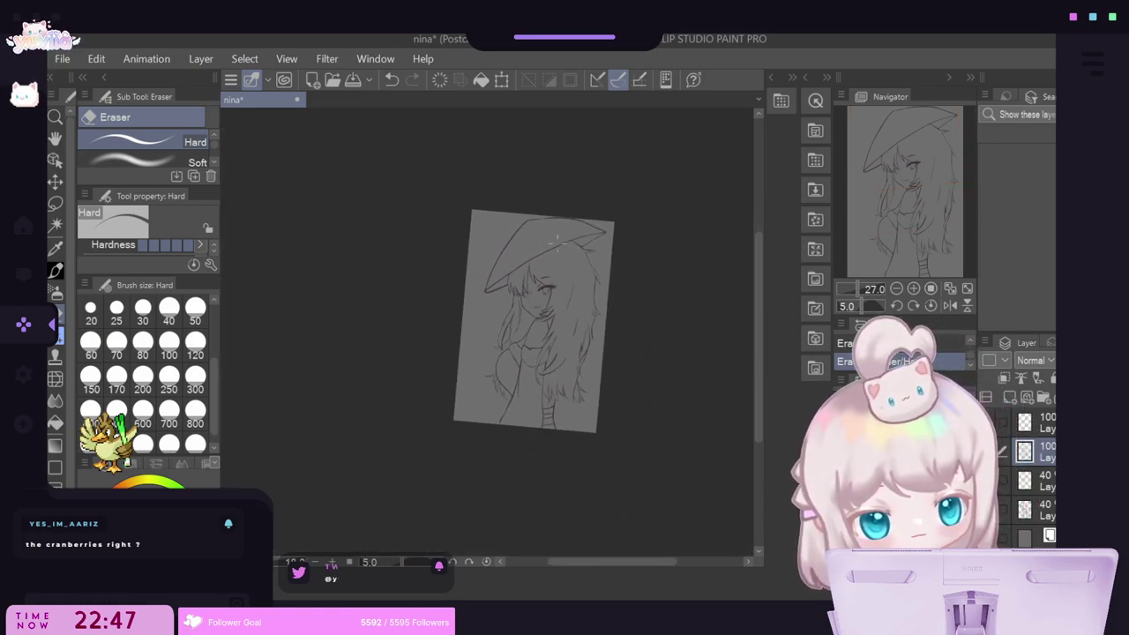
{"action": "scroll", "coordinate": [568, 245], "scroll_direction": "up", "scroll_amount": 1}
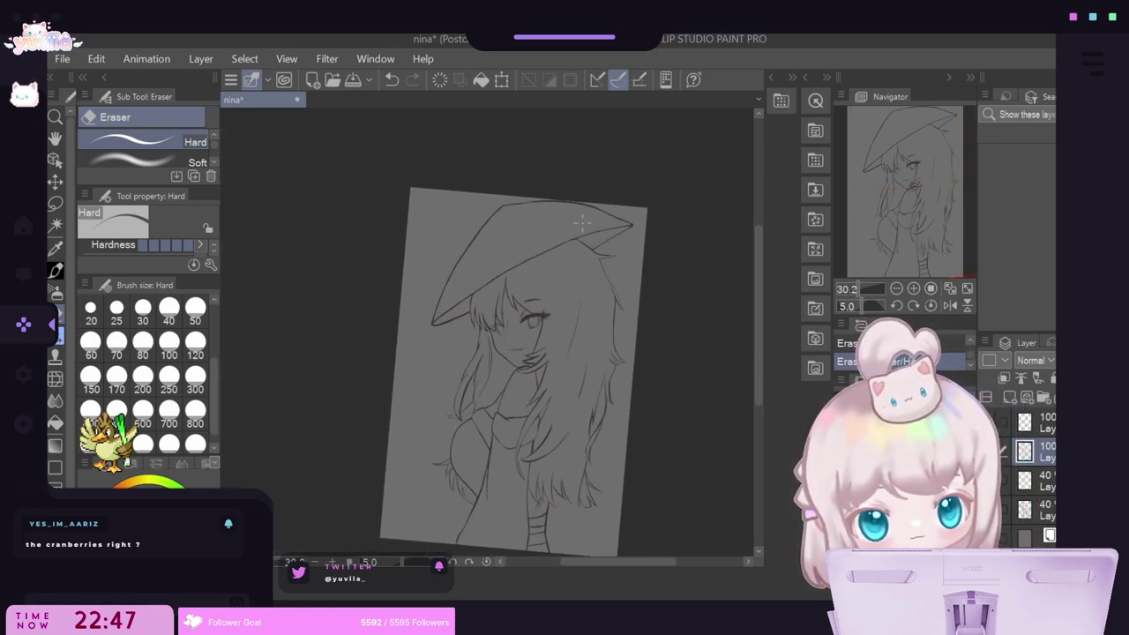
{"action": "left_click", "coordinate": [56, 379]}
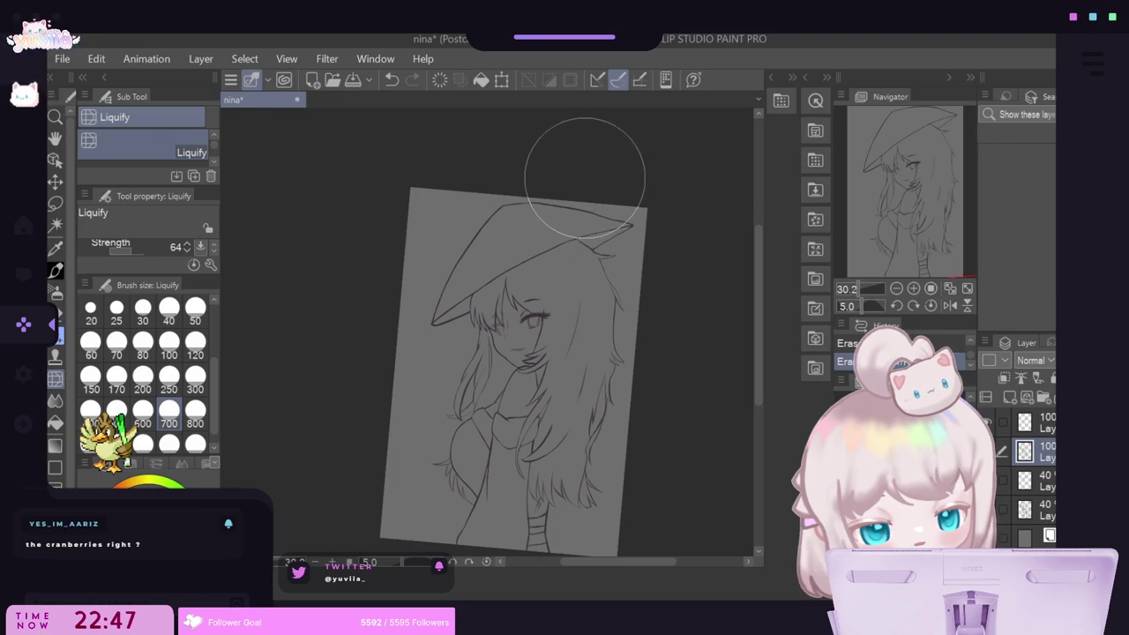
{"action": "left_click", "coordinate": [559, 162]}
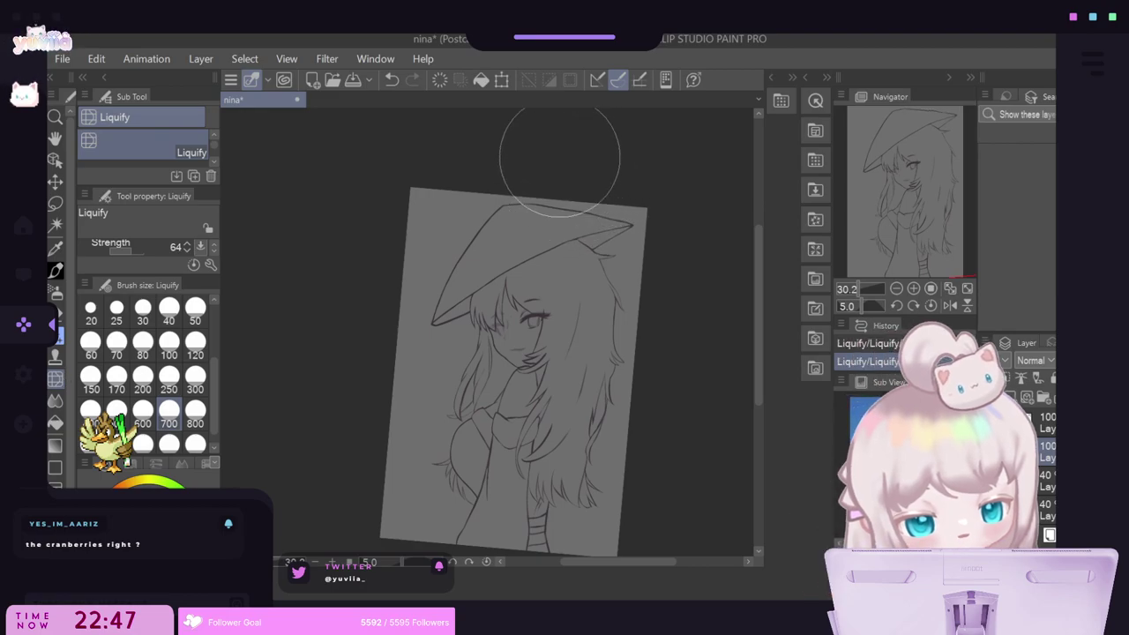
{"action": "scroll", "coordinate": [586, 385], "scroll_direction": "down", "scroll_amount": 4}
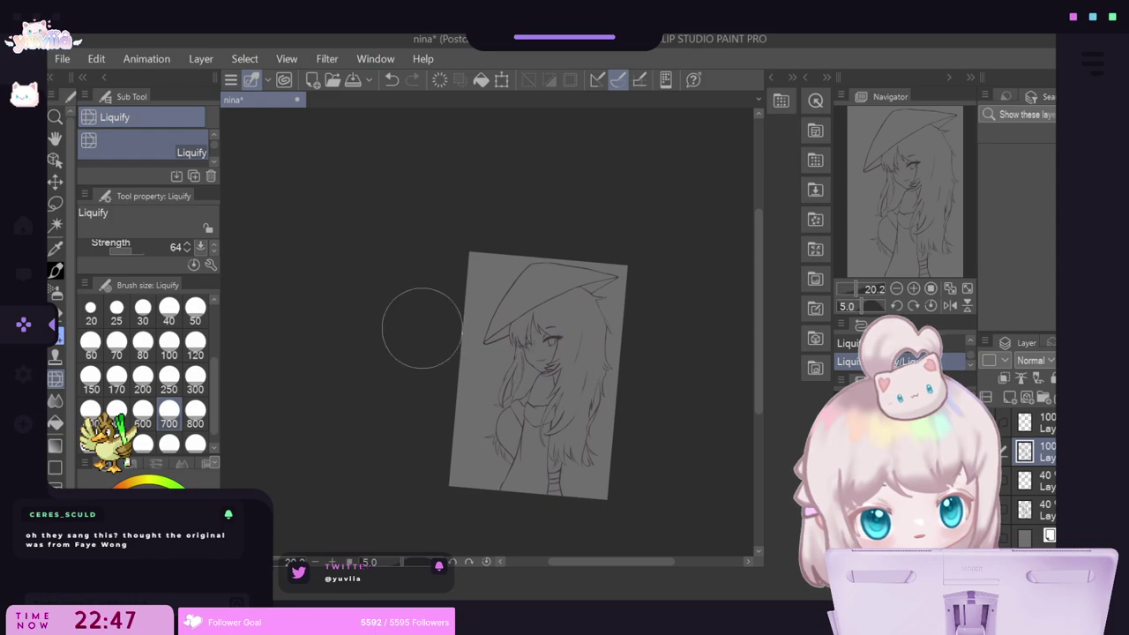
Ink the nose, the mouth, the eye behind the bangs and its eyebrow with the Kuro Ink pen on the topmost layer.
{"action": "scroll", "coordinate": [493, 323], "scroll_direction": "up", "scroll_amount": 5}
{"action": "scroll", "coordinate": [560, 330], "scroll_direction": "down", "scroll_amount": 1}
{"action": "scroll", "coordinate": [567, 411], "scroll_direction": "up", "scroll_amount": 3}
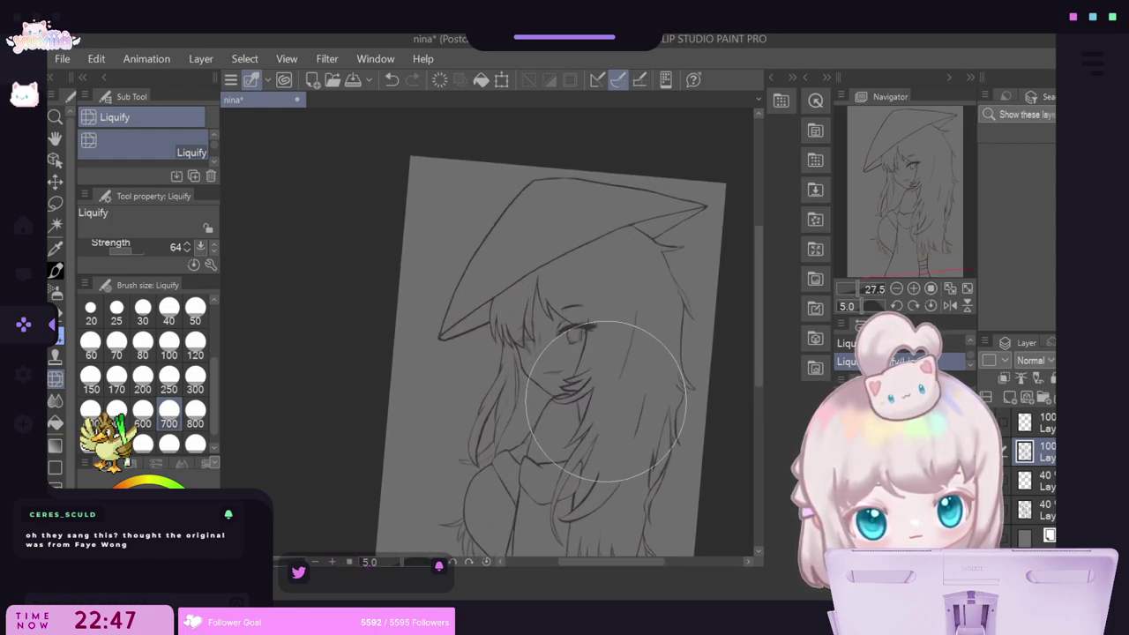
{"action": "scroll", "coordinate": [567, 270], "scroll_direction": "up", "scroll_amount": 2}
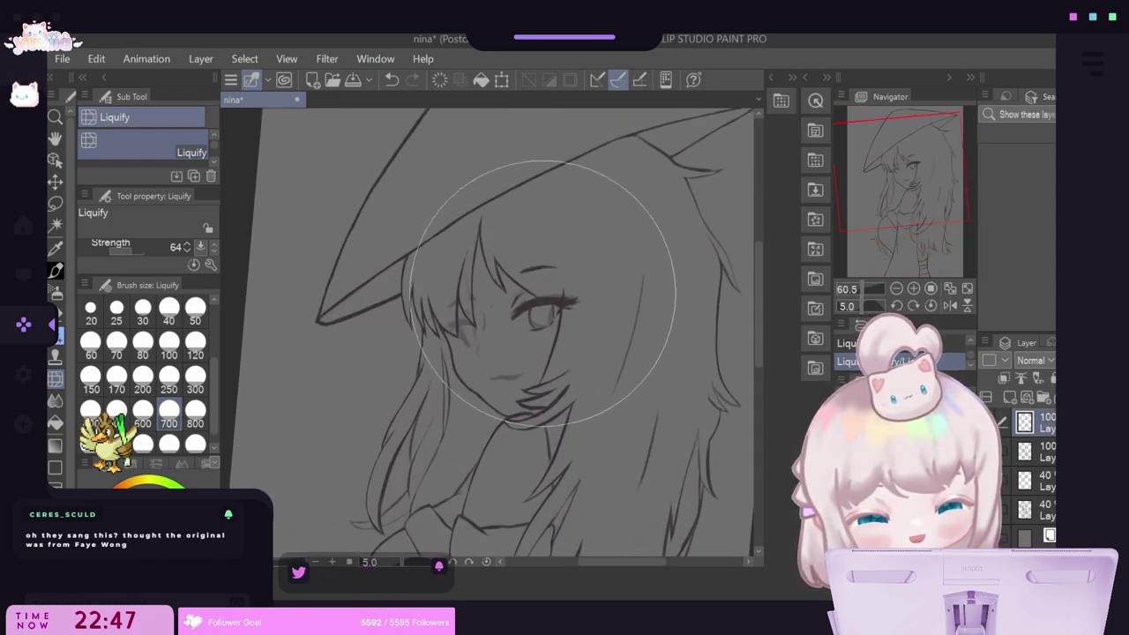
{"action": "scroll", "coordinate": [451, 284], "scroll_direction": "up", "scroll_amount": 3}
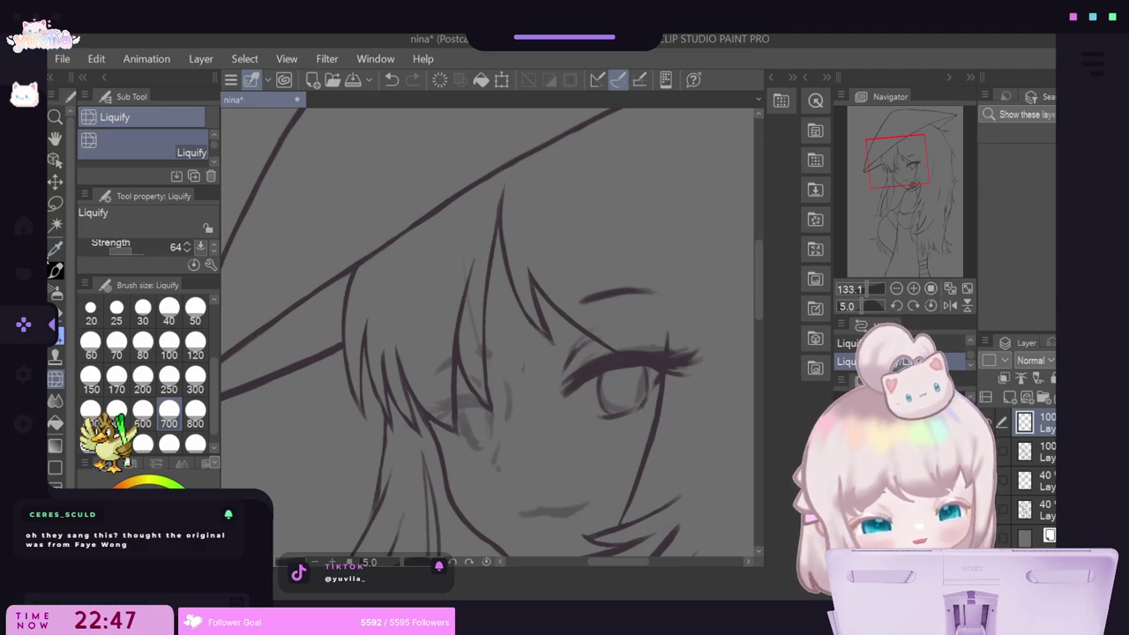
{"action": "left_click", "coordinate": [54, 270]}
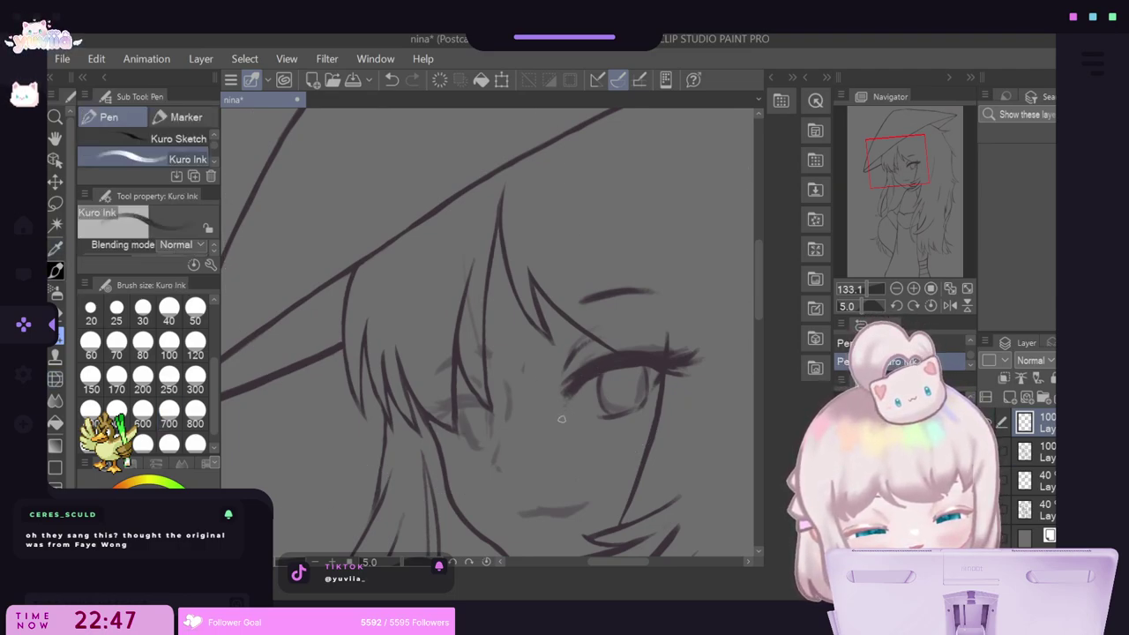
{"action": "left_click_drag", "start_coordinate": [507, 378], "coordinate": [495, 468]}
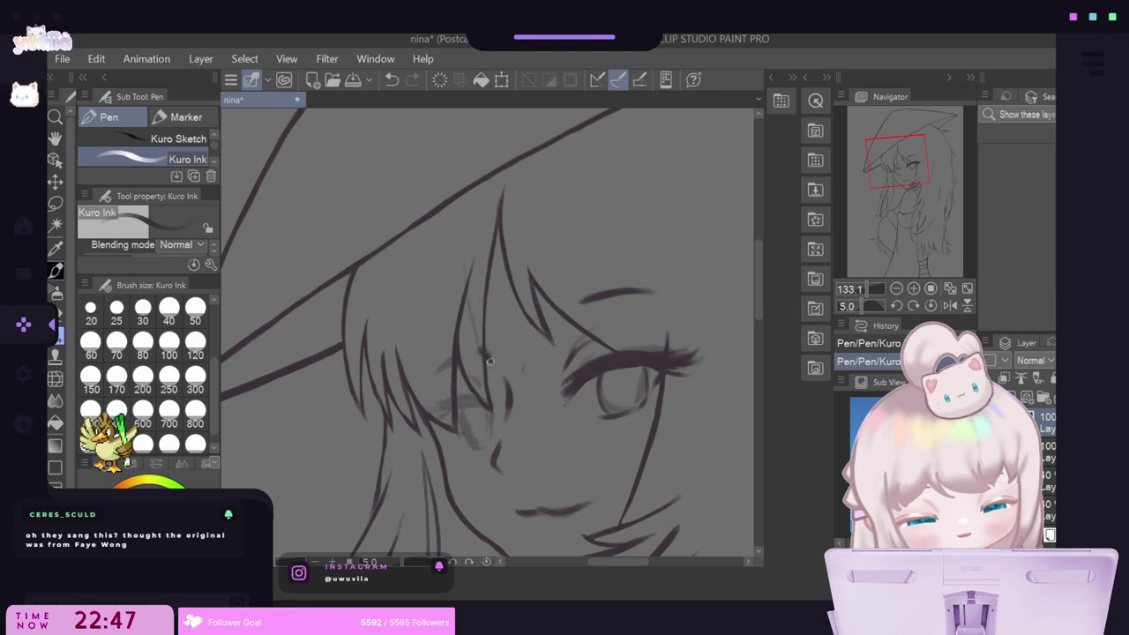
{"action": "left_click_drag", "start_coordinate": [484, 350], "coordinate": [462, 358]}
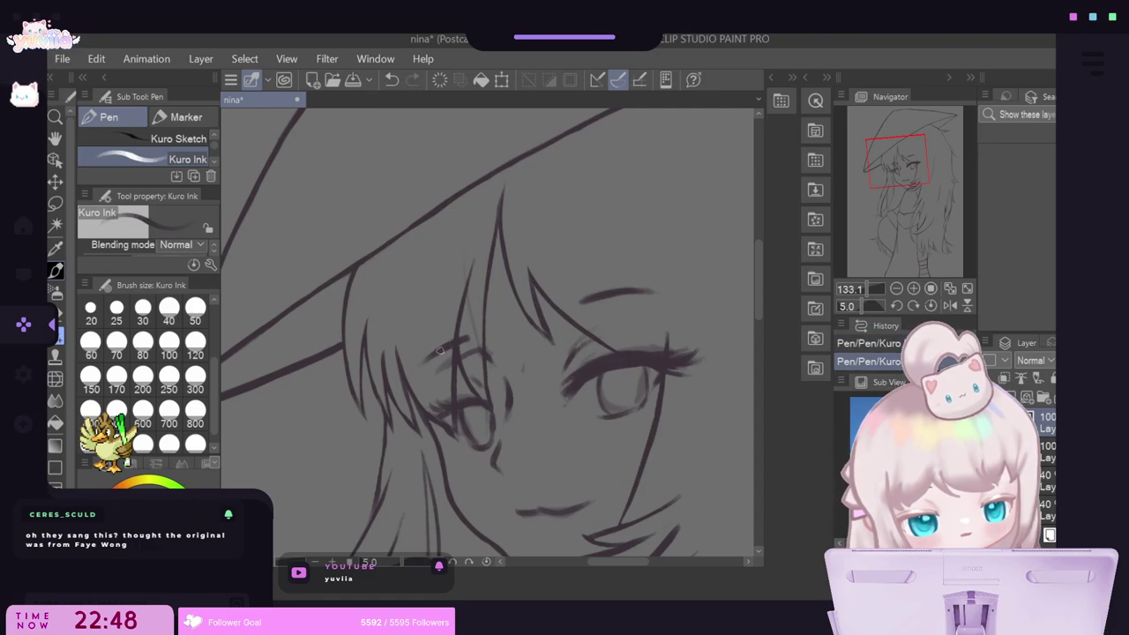
Clean up stray sketch marks around the eyes with the Hard eraser and save the drawing.
{"action": "key", "text": "e"}
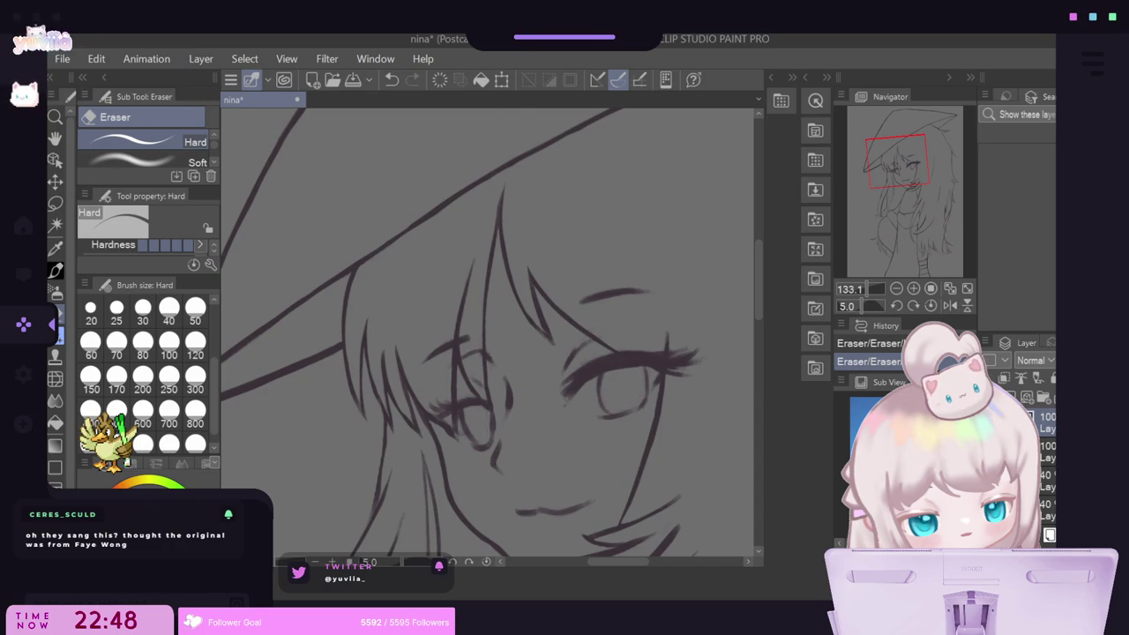
{"action": "scroll", "coordinate": [426, 339], "scroll_direction": "down", "scroll_amount": 7}
{"action": "scroll", "coordinate": [410, 337], "scroll_direction": "up", "scroll_amount": 2}
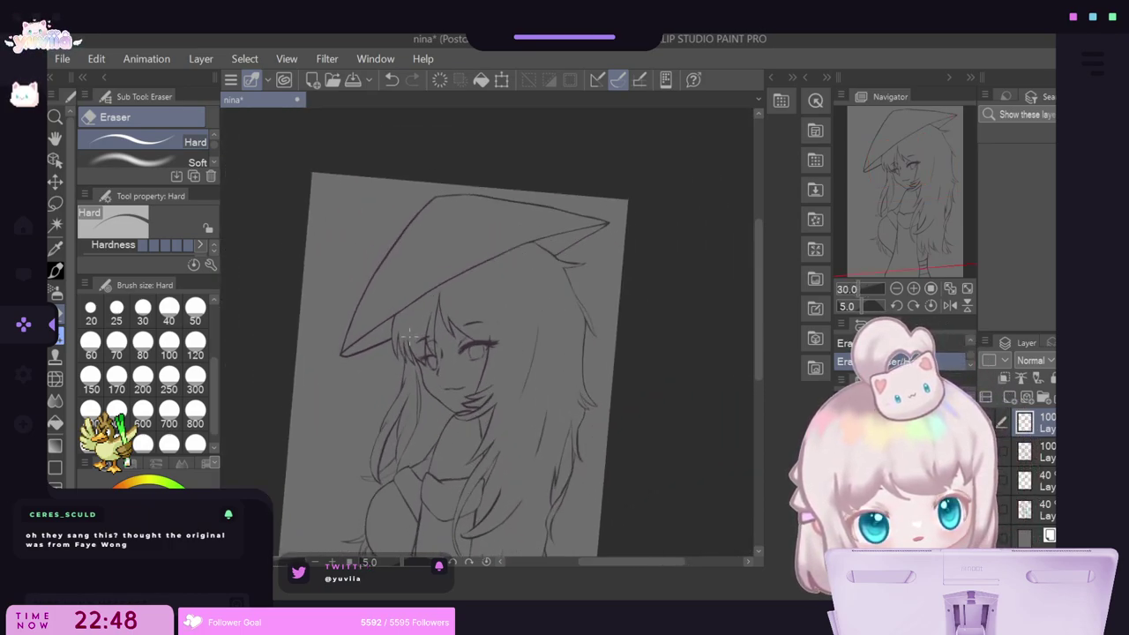
{"action": "scroll", "coordinate": [409, 337], "scroll_direction": "up", "scroll_amount": 1}
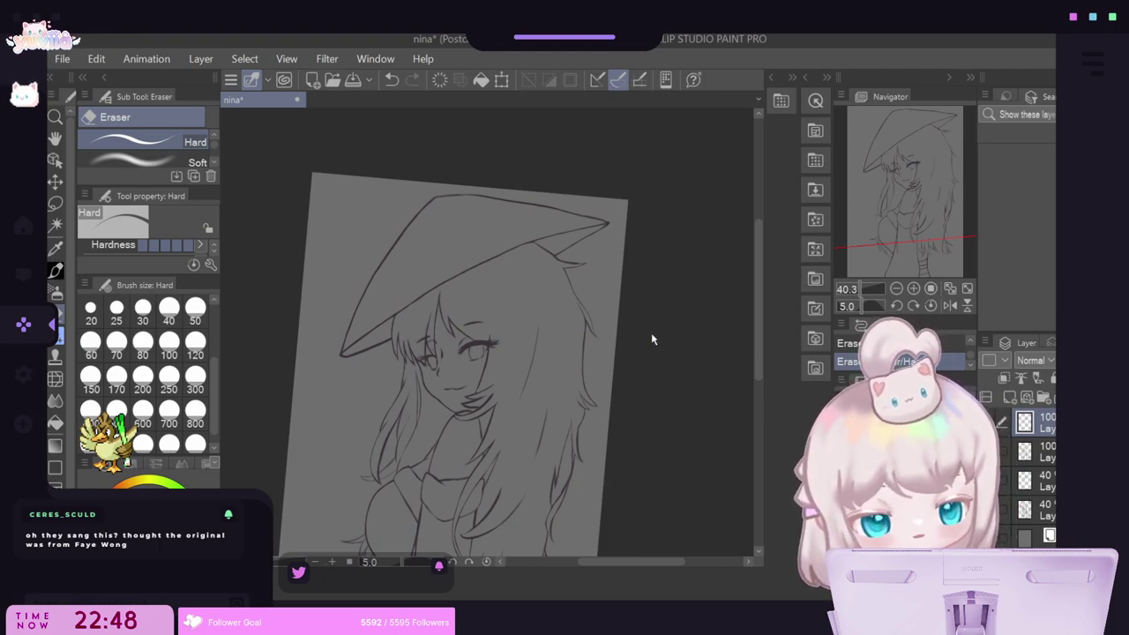
{"action": "scroll", "coordinate": [642, 379], "scroll_direction": "down", "scroll_amount": 1}
{"action": "key", "text": "ctrl+s"}
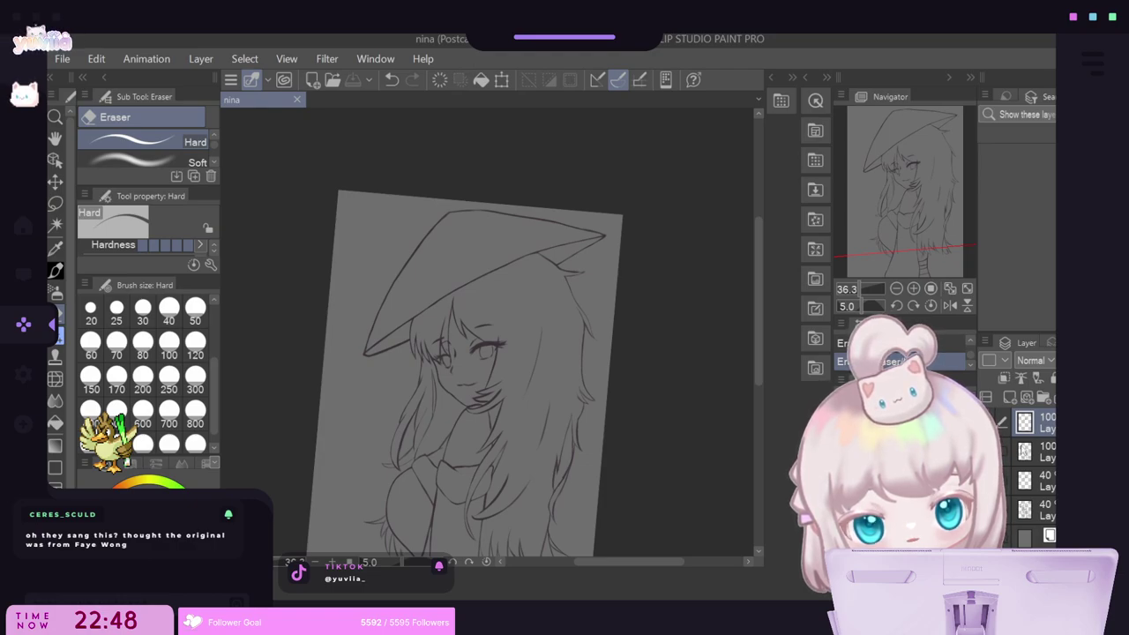
Add a new raster layer directly beneath the character's line art layer.
{"action": "left_click", "coordinate": [1036, 452]}
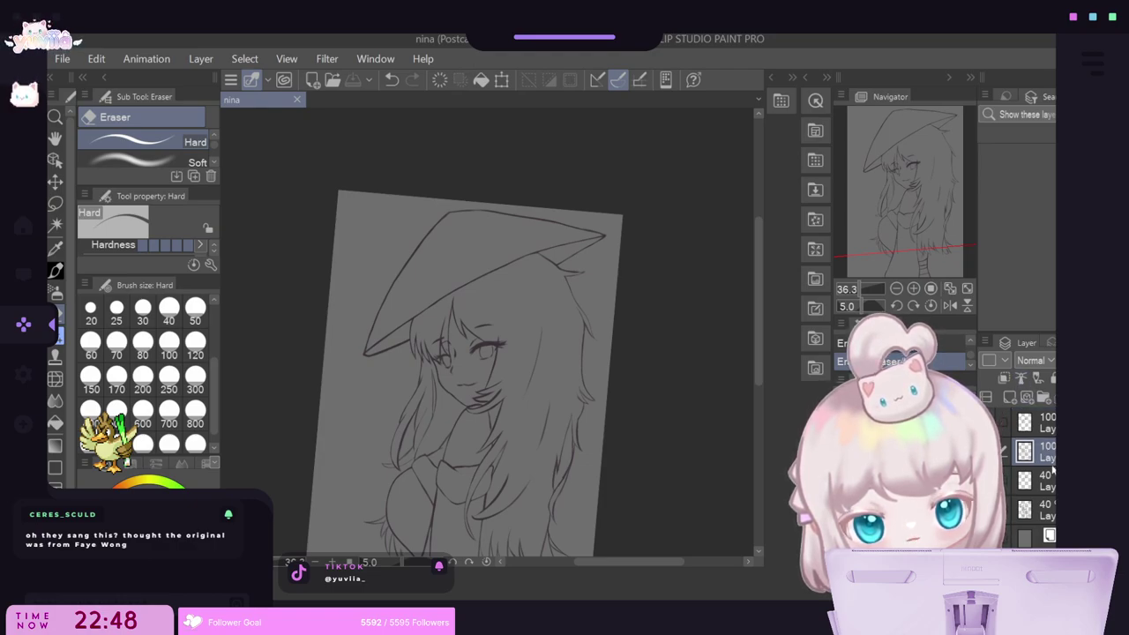
{"action": "left_click", "coordinate": [1010, 398]}
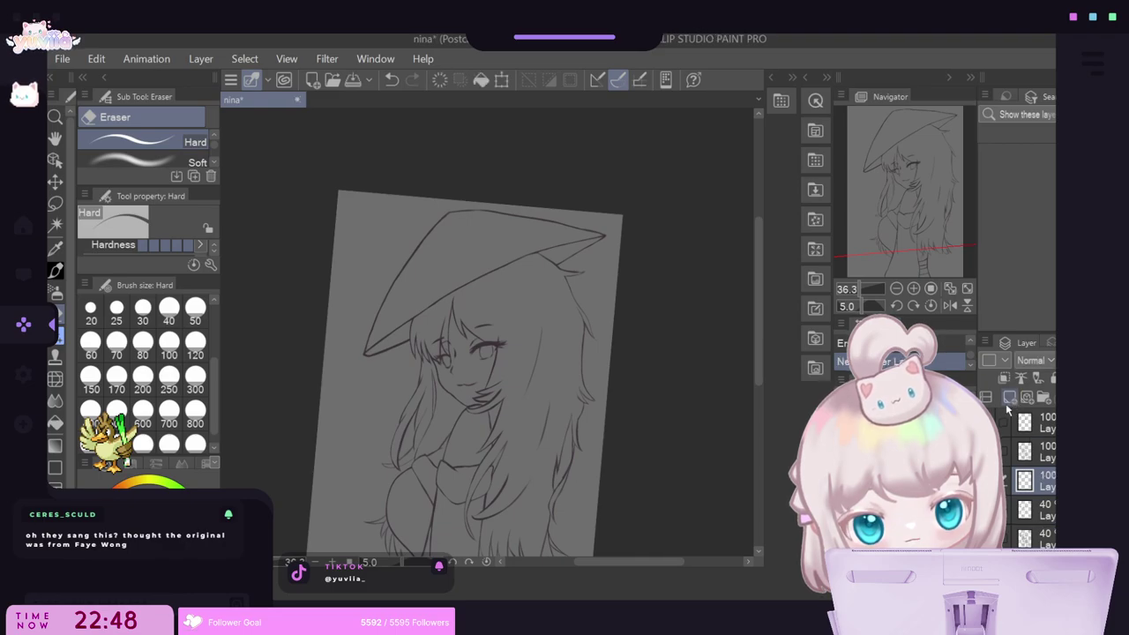
{"action": "scroll", "coordinate": [571, 364], "scroll_direction": "down", "scroll_amount": 3}
{"action": "scroll", "coordinate": [504, 362], "scroll_direction": "up", "scroll_amount": 2}
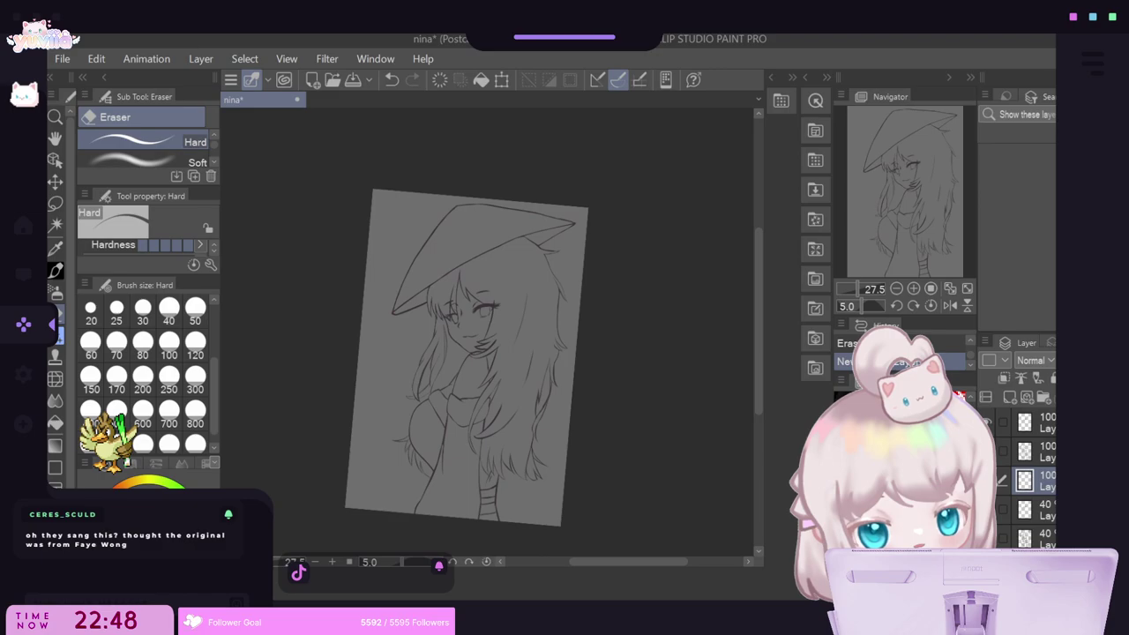
Set the line art as the reference layer and fill the character's silhouette grey beneath it with the 隙間無く囲って塗るツール lasso.
{"action": "key", "text": "m"}
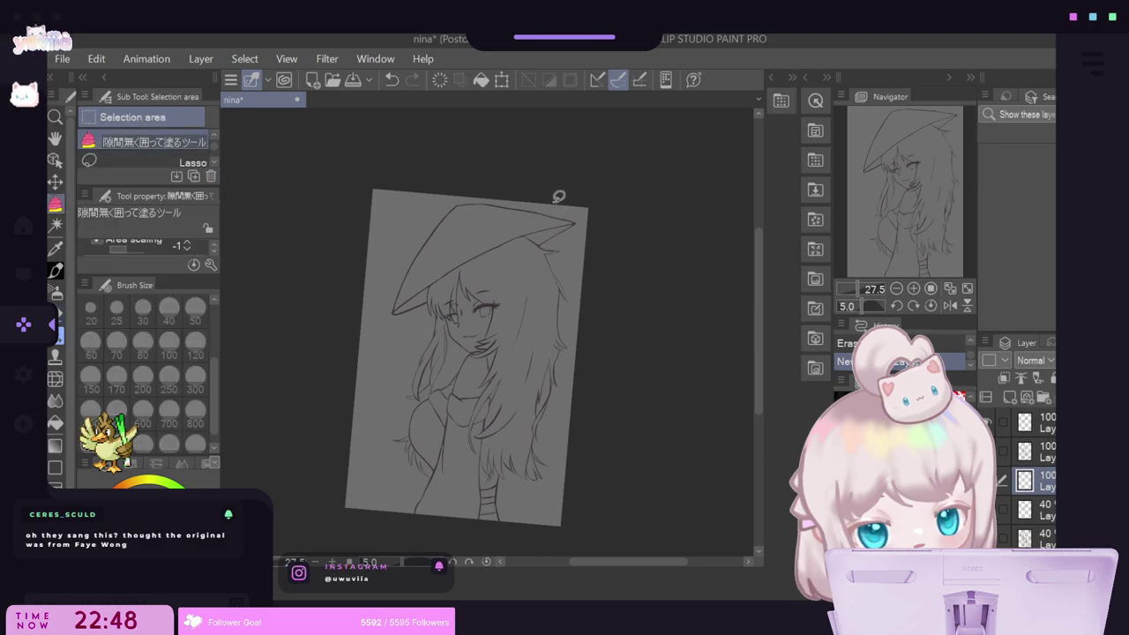
{"action": "left_click", "coordinate": [1041, 451]}
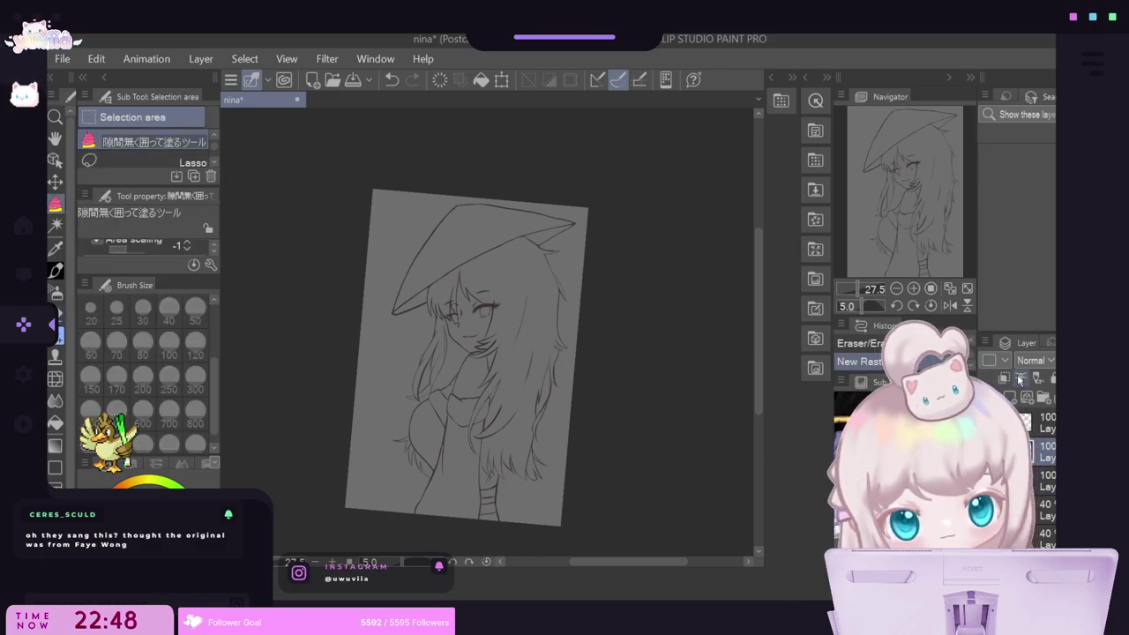
{"action": "mouse_move", "coordinate": [542, 168]}
{"action": "left_mouse_down"}
{"action": "mouse_move", "coordinate": [361, 532]}
{"action": "mouse_move", "coordinate": [579, 119]}
{"action": "left_mouse_up"}
{"action": "scroll", "coordinate": [491, 258], "scroll_direction": "down", "scroll_amount": 2}
{"action": "scroll", "coordinate": [536, 215], "scroll_direction": "up", "scroll_amount": 3}
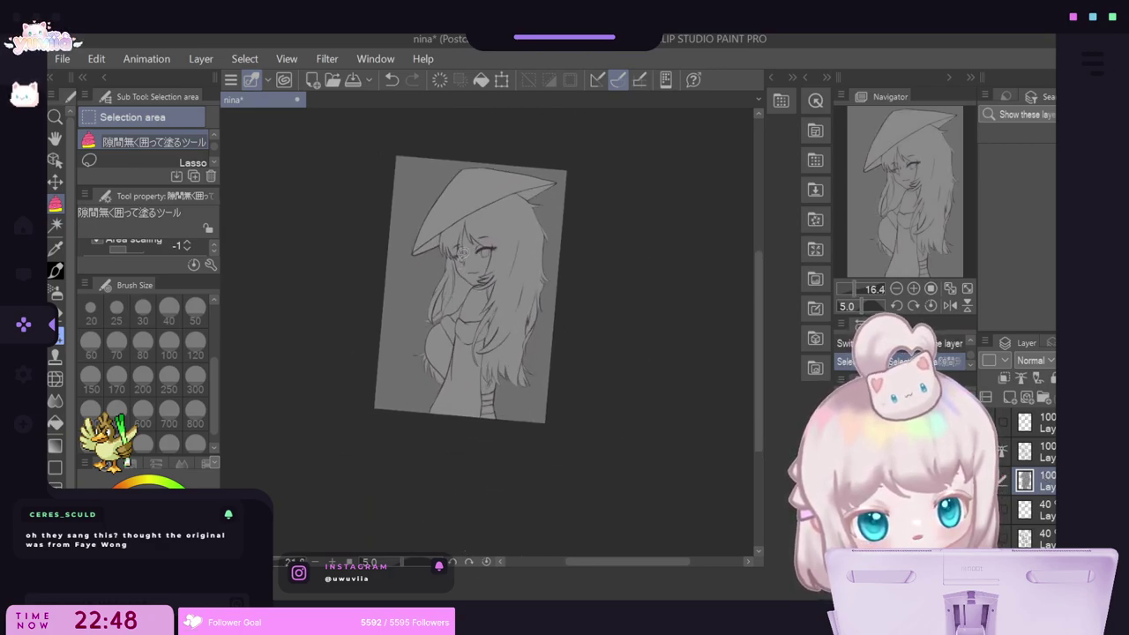
Add a raster layer clipped to the grey silhouette and ready the Flat marker pen at size 80.
{"action": "left_click", "coordinate": [1003, 378]}
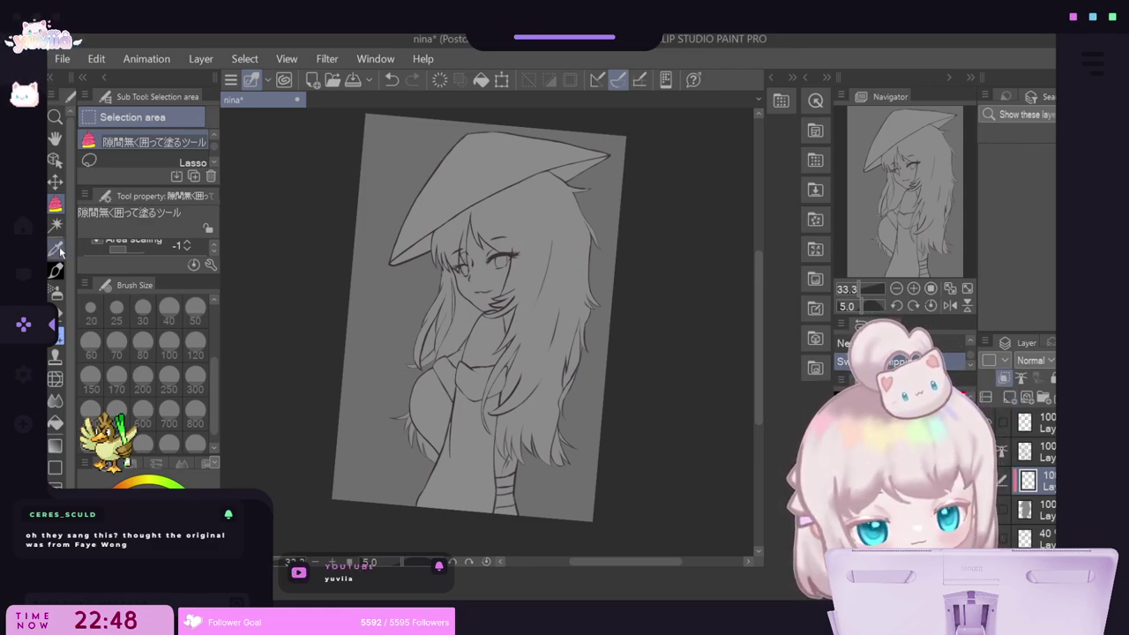
{"action": "key", "text": "i"}
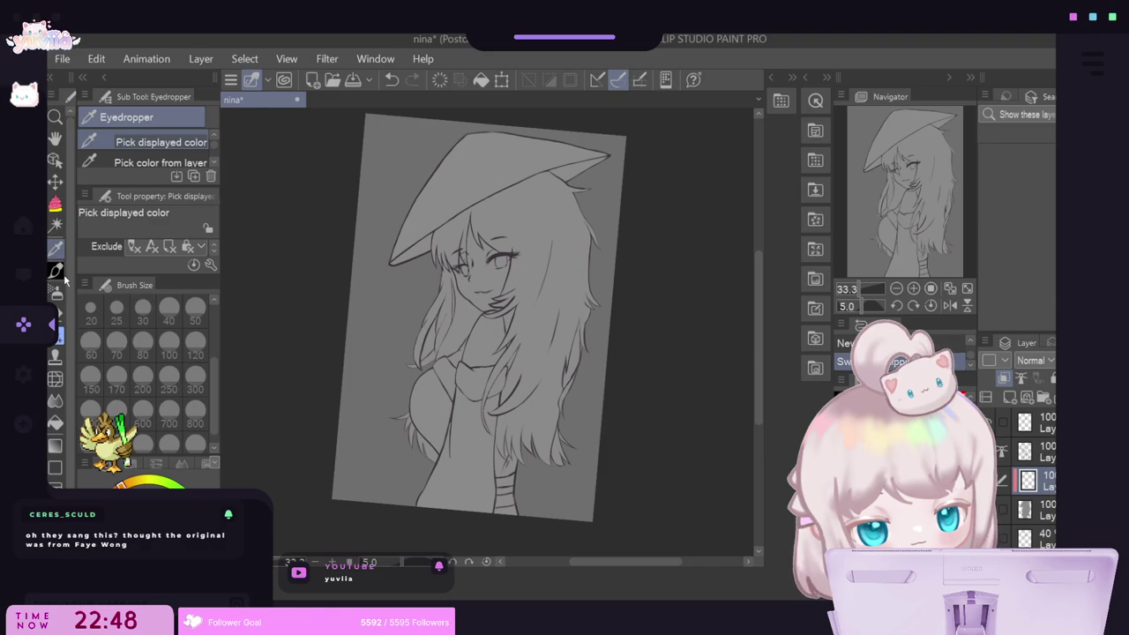
{"action": "key", "text": "p"}
{"action": "left_click", "coordinate": [213, 162]}
{"action": "left_click", "coordinate": [181, 162]}
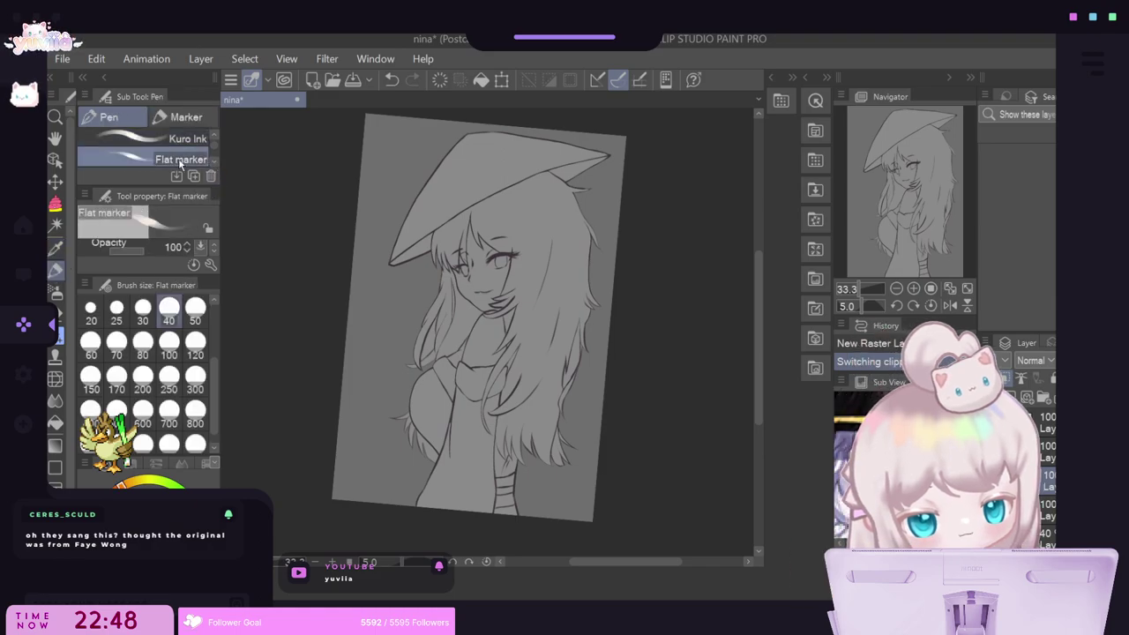
{"action": "left_click", "coordinate": [144, 348]}
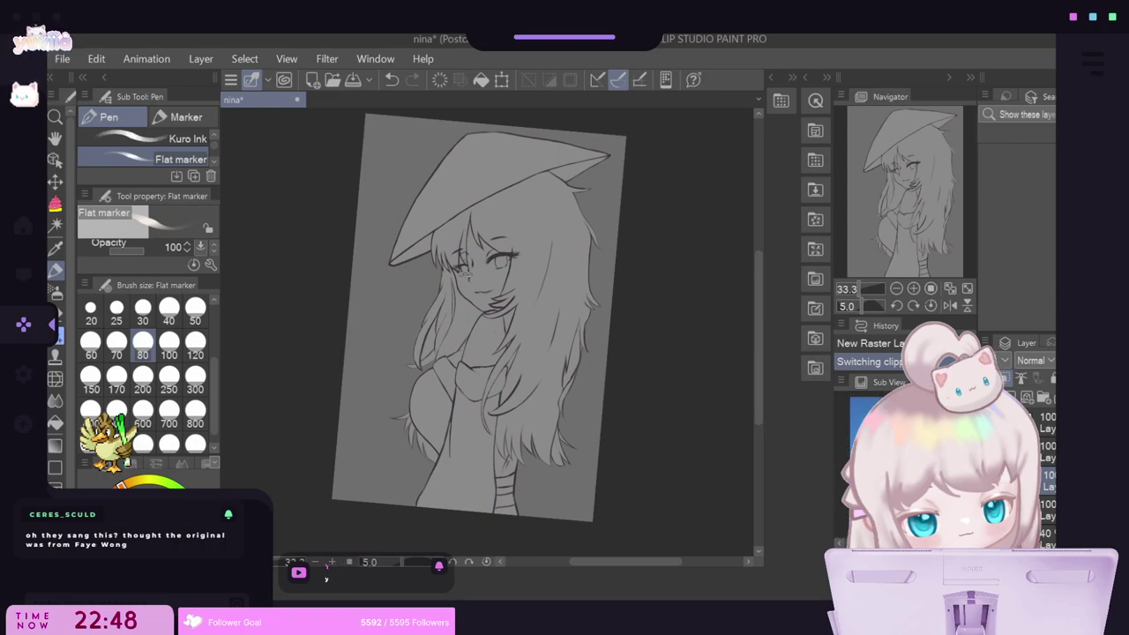
Paint a pale skin tone over the face, neck and shoulders with the Flat marker.
{"action": "mouse_move", "coordinate": [454, 269]}
{"action": "left_mouse_down"}
{"action": "mouse_move", "coordinate": [481, 295]}
{"action": "mouse_move", "coordinate": [470, 355]}
{"action": "mouse_move", "coordinate": [491, 335]}
{"action": "left_mouse_up"}
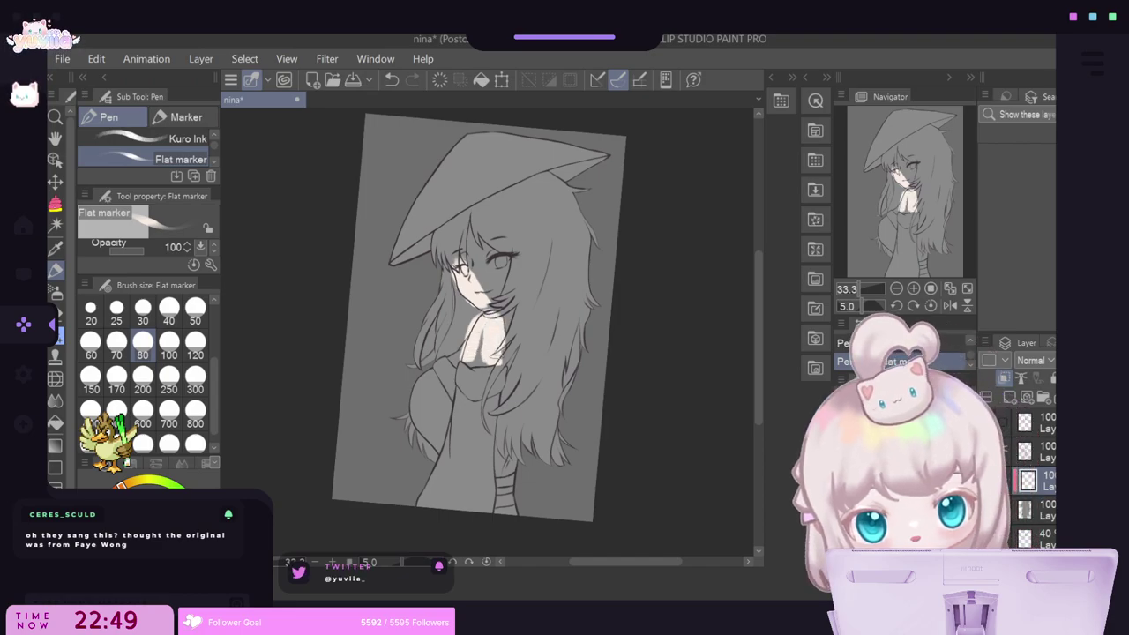
{"action": "mouse_move", "coordinate": [477, 223]}
{"action": "left_mouse_down"}
{"action": "mouse_move", "coordinate": [469, 257]}
{"action": "mouse_move", "coordinate": [484, 264]}
{"action": "mouse_move", "coordinate": [498, 306]}
{"action": "mouse_move", "coordinate": [475, 361]}
{"action": "mouse_move", "coordinate": [513, 361]}
{"action": "mouse_move", "coordinate": [506, 374]}
{"action": "mouse_move", "coordinate": [490, 365]}
{"action": "left_mouse_up"}
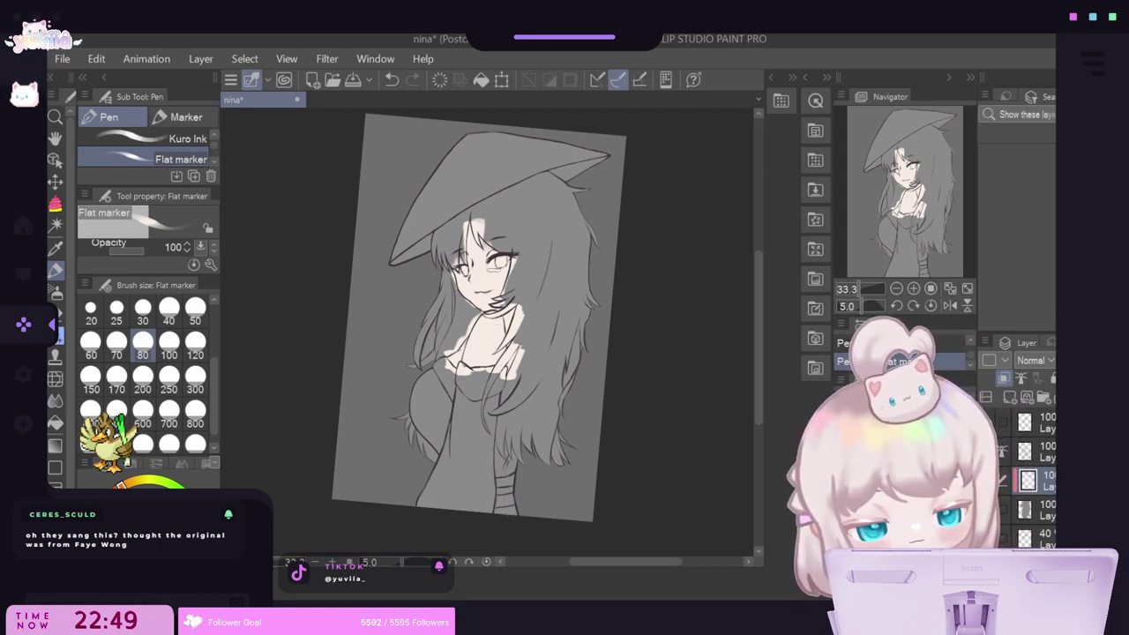
{"action": "left_click_drag", "start_coordinate": [469, 231], "coordinate": [464, 258]}
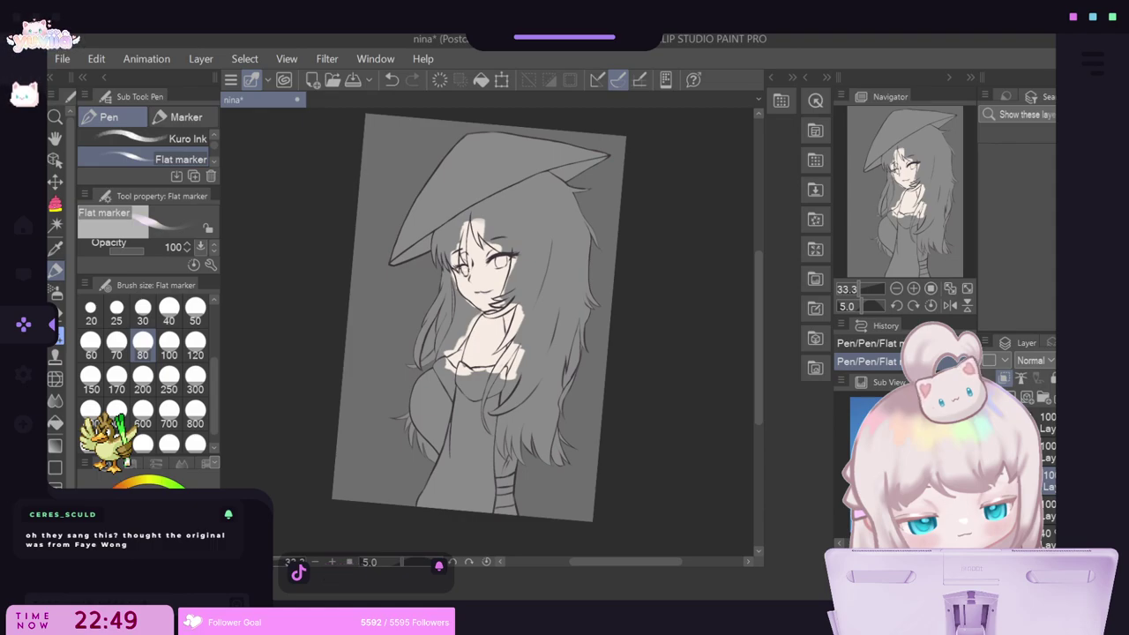
Test a purple shadow beside the covered eye, replace it with muted pink, and extend the pink shading across the face, neck and shoulder.
{"action": "left_click_drag", "start_coordinate": [455, 261], "coordinate": [464, 289]}
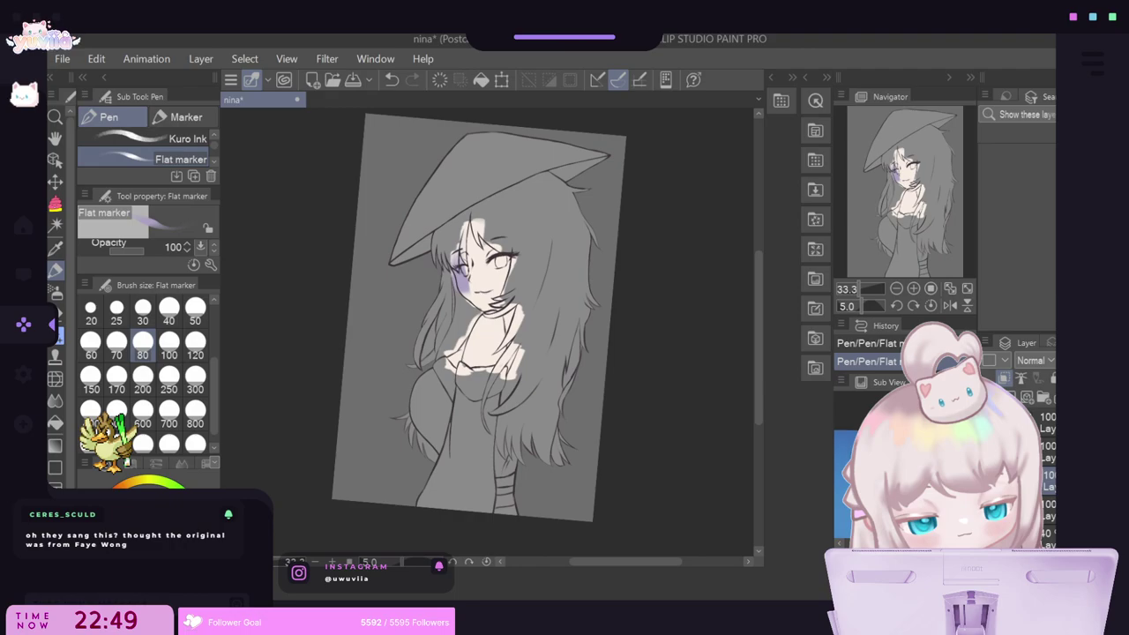
{"action": "left_click", "coordinate": [60, 251]}
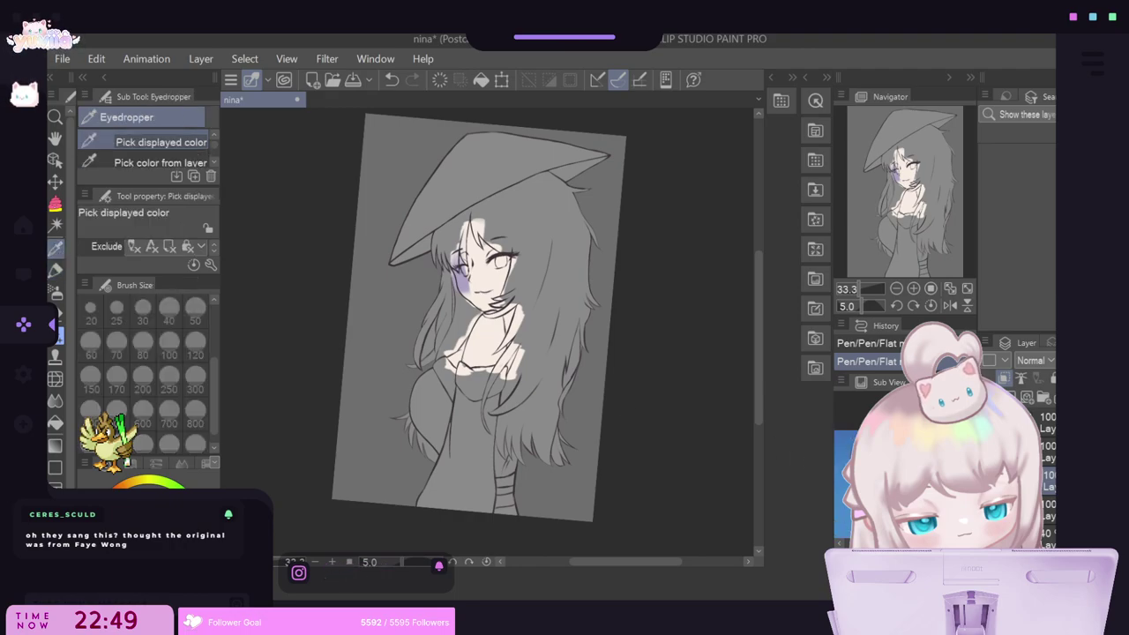
{"action": "left_click", "coordinate": [56, 271]}
{"action": "left_click_drag", "start_coordinate": [461, 256], "coordinate": [468, 294]}
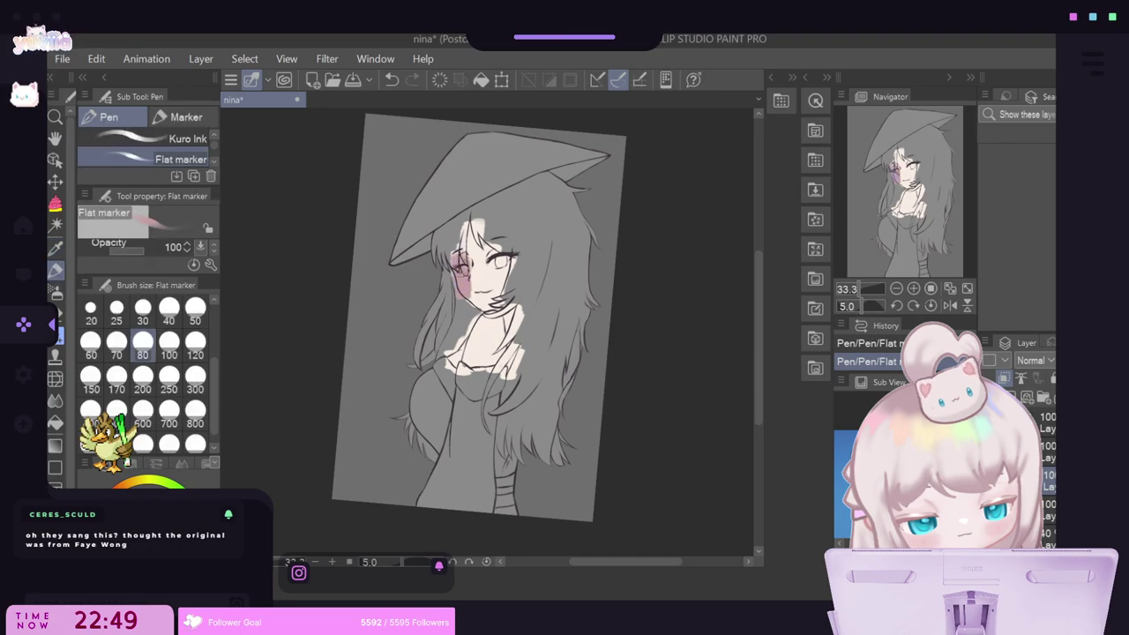
{"action": "left_click_drag", "start_coordinate": [468, 229], "coordinate": [471, 295]}
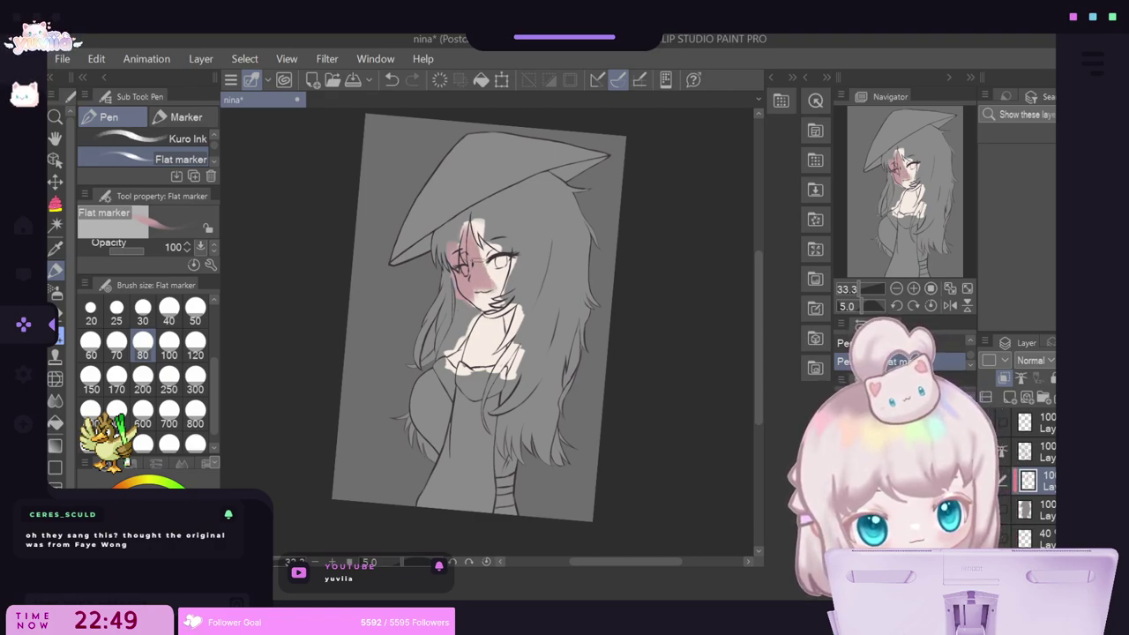
{"action": "mouse_move", "coordinate": [479, 250]}
{"action": "left_mouse_down"}
{"action": "mouse_move", "coordinate": [501, 296]}
{"action": "mouse_move", "coordinate": [468, 354]}
{"action": "mouse_move", "coordinate": [479, 345]}
{"action": "mouse_move", "coordinate": [472, 331]}
{"action": "mouse_move", "coordinate": [446, 369]}
{"action": "left_mouse_up"}
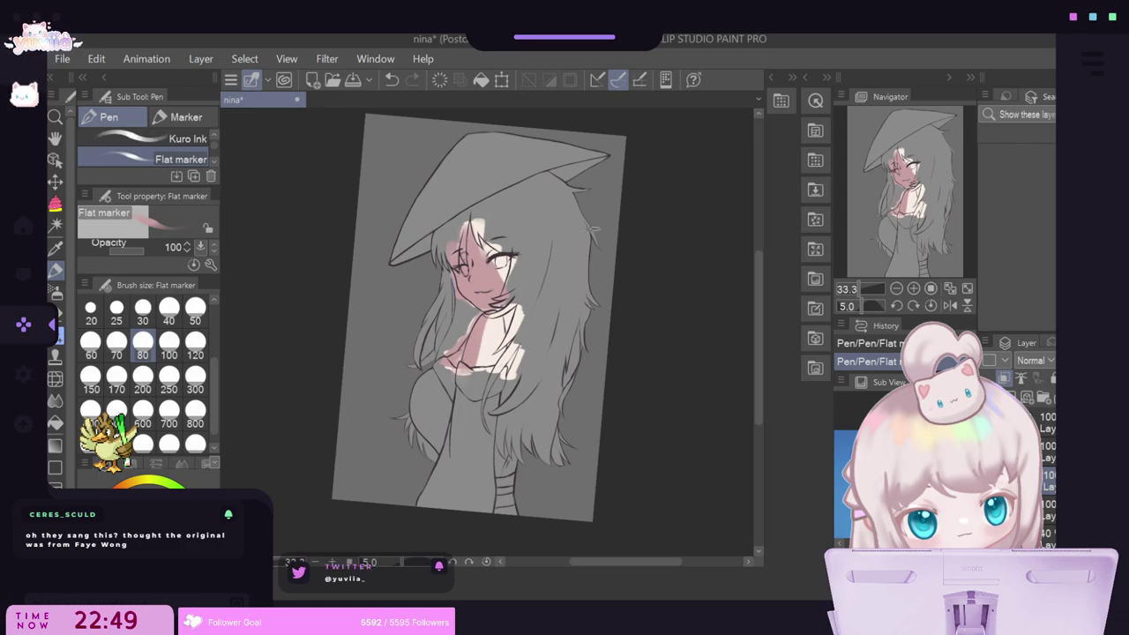
{"action": "left_click_drag", "start_coordinate": [582, 228], "coordinate": [552, 247]}
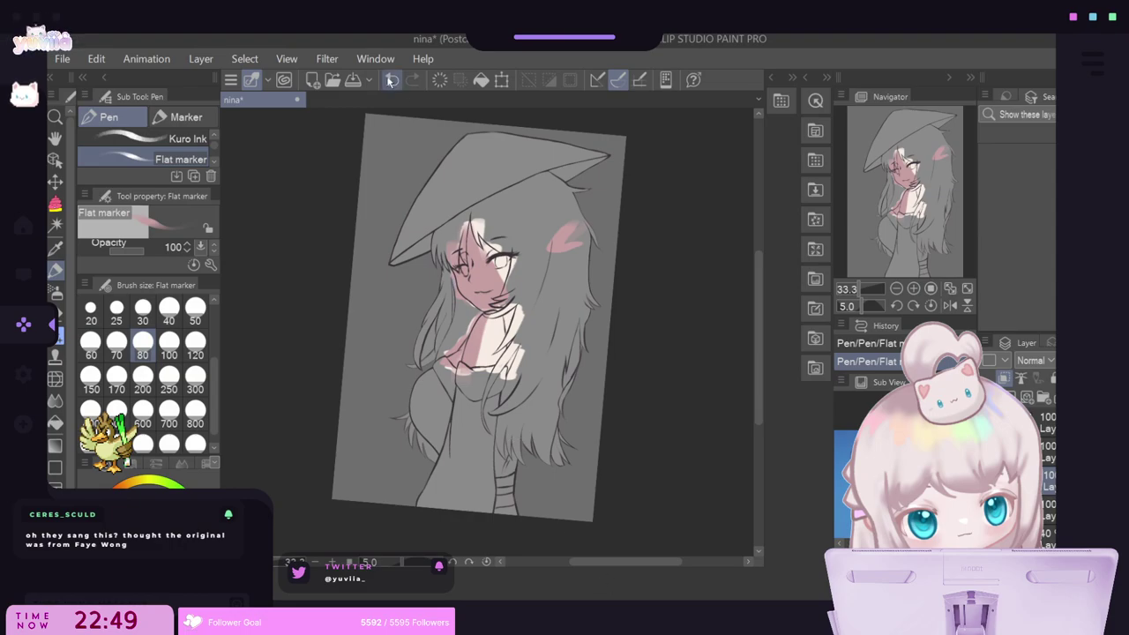
{"action": "key", "text": "ctrl+z"}
{"action": "left_click", "coordinate": [476, 232]}
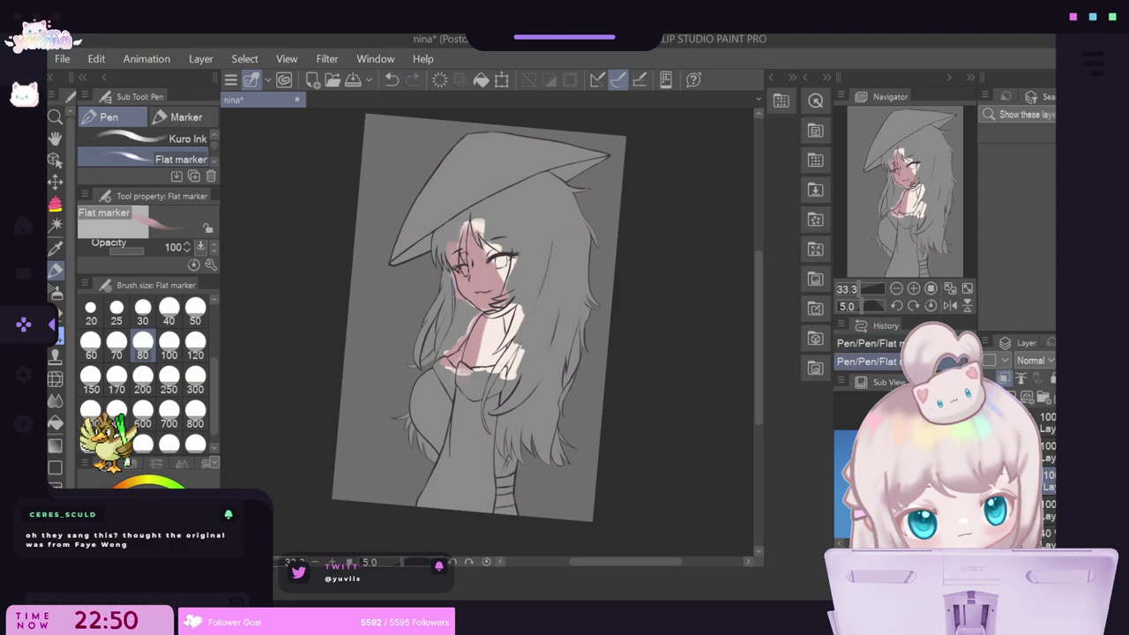
Trim the facial shadow and extend the cheek with the sampled pale skin tone, and pick the pink shadow color from the neck.
{"action": "left_click", "coordinate": [502, 263], "text": "alt"}
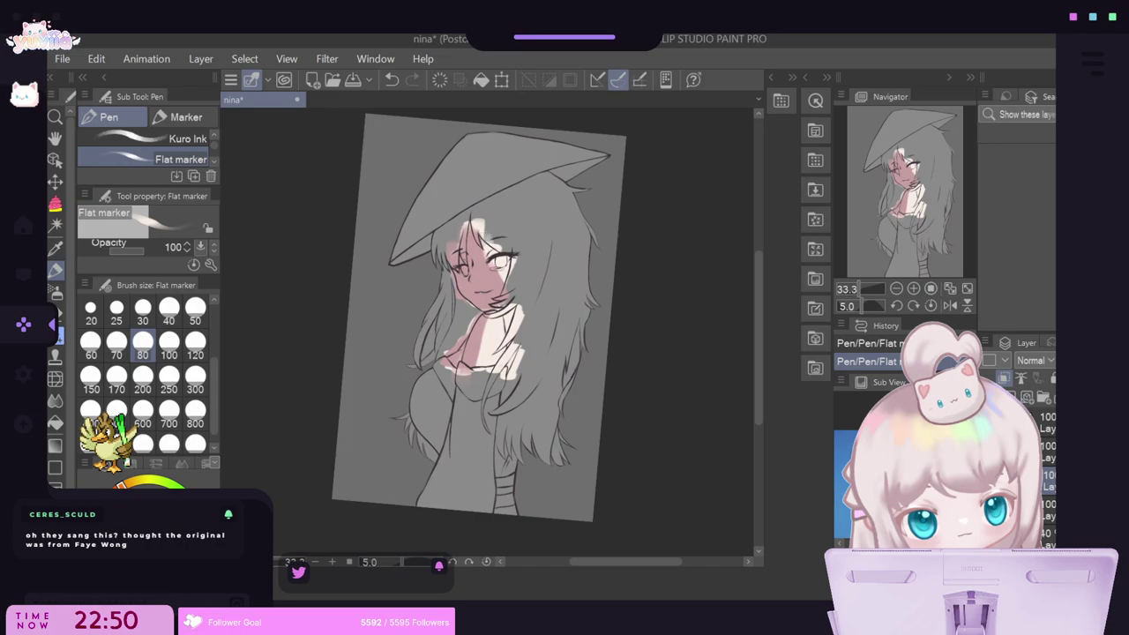
{"action": "left_click_drag", "start_coordinate": [521, 274], "coordinate": [513, 304]}
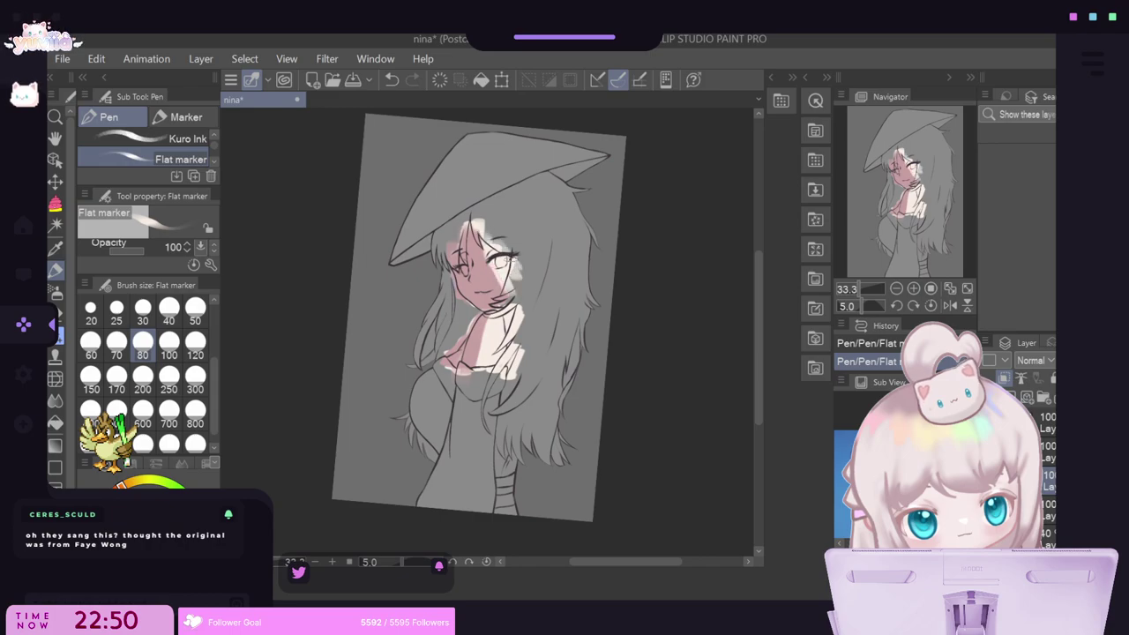
{"action": "left_click_drag", "start_coordinate": [494, 266], "coordinate": [506, 299]}
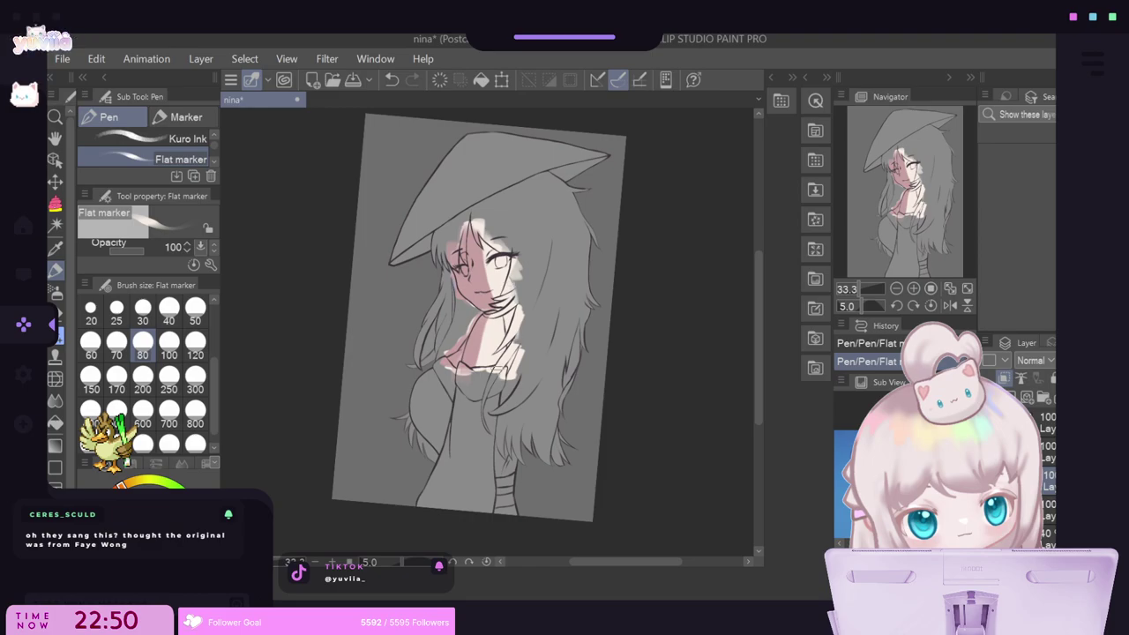
{"action": "left_click", "coordinate": [472, 338], "text": "alt"}
{"action": "scroll", "coordinate": [479, 305], "scroll_direction": "up", "scroll_amount": 4}
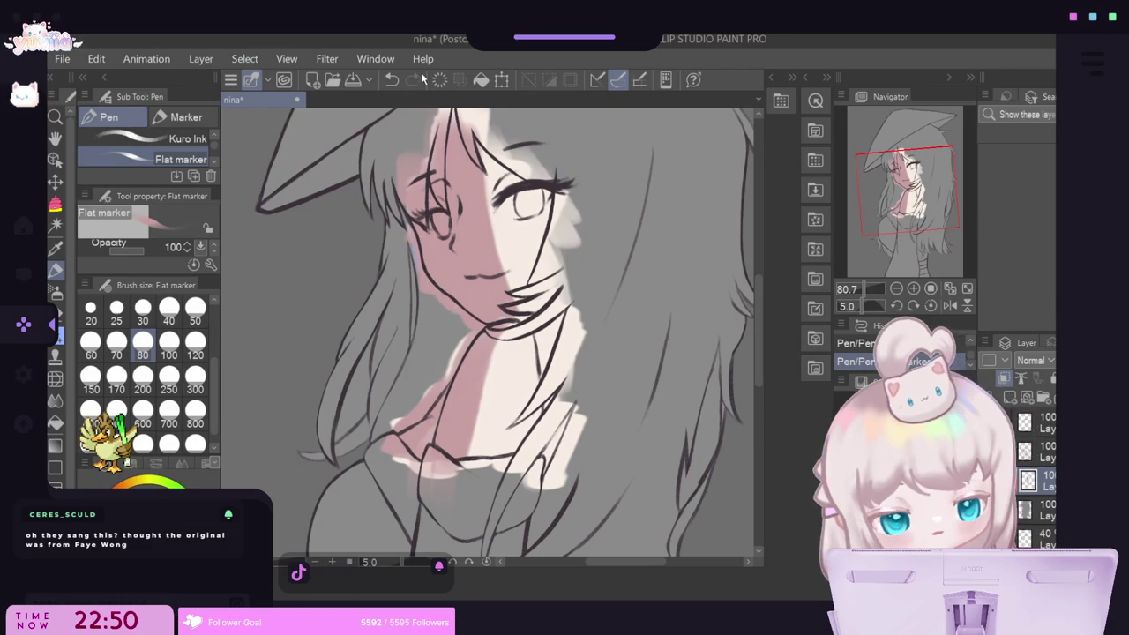
{"action": "scroll", "coordinate": [490, 335], "scroll_direction": "down", "scroll_amount": 5}
{"action": "scroll", "coordinate": [501, 341], "scroll_direction": "up", "scroll_amount": 1}
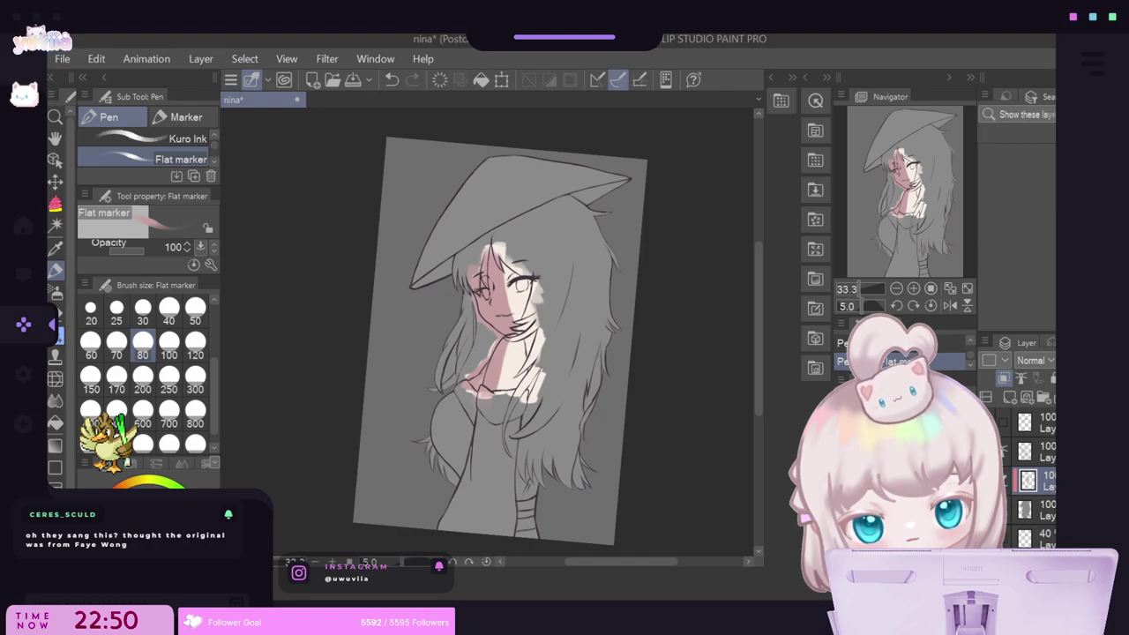
Paint the bangs and the hair framing the shaded side of the face bluish-white with the Flat marker, up to the hat brim.
{"action": "key", "text": "i"}
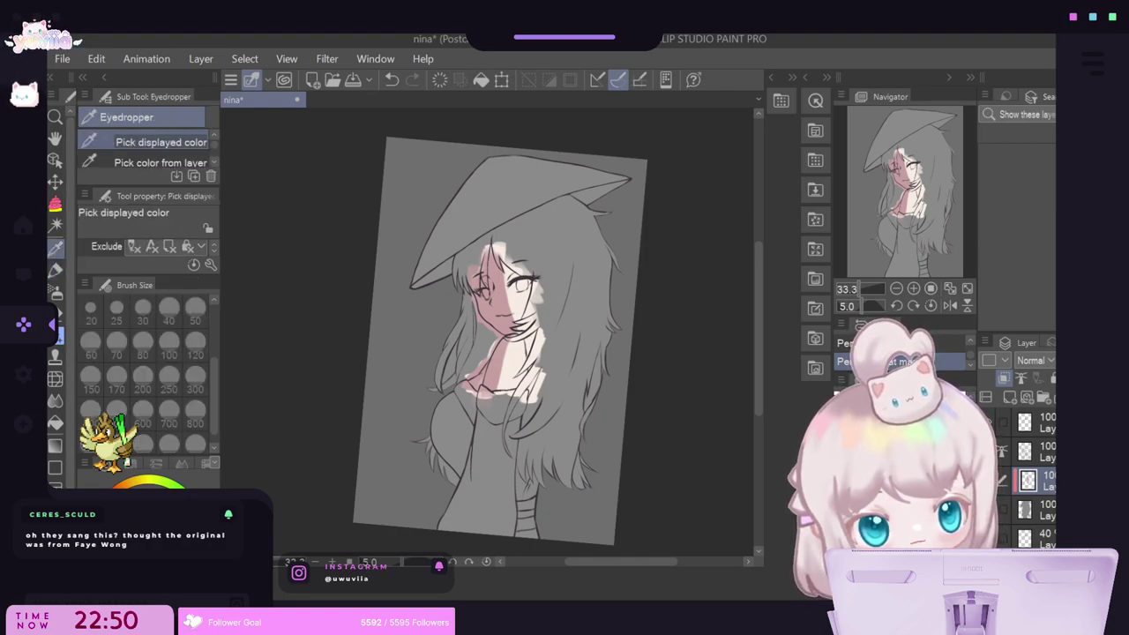
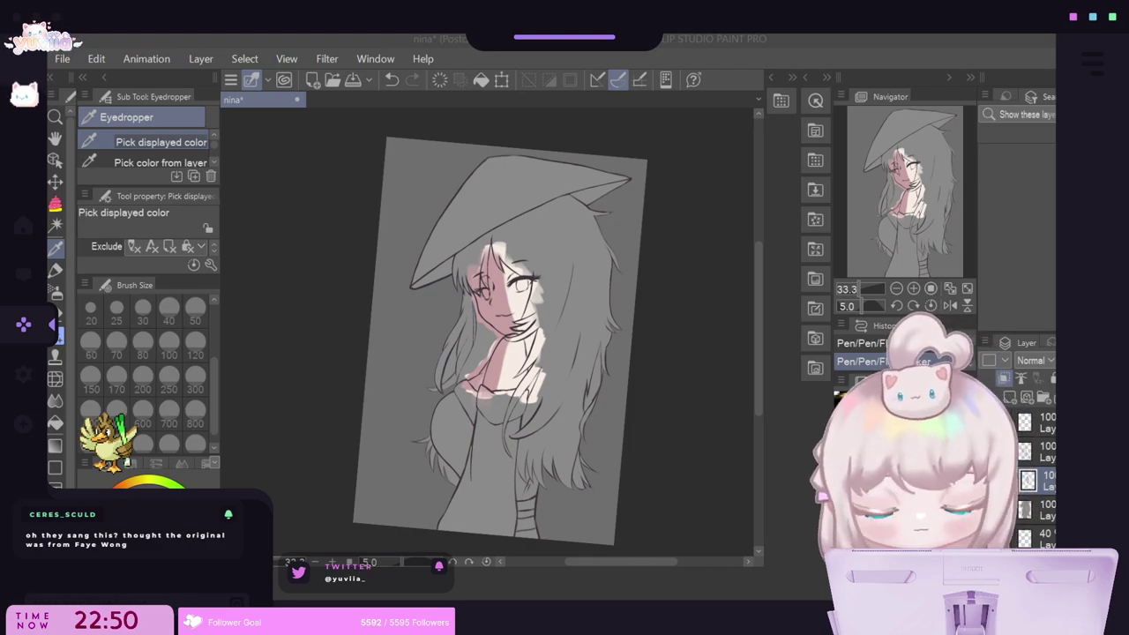
{"action": "scroll", "coordinate": [526, 217], "scroll_direction": "up", "scroll_amount": 1}
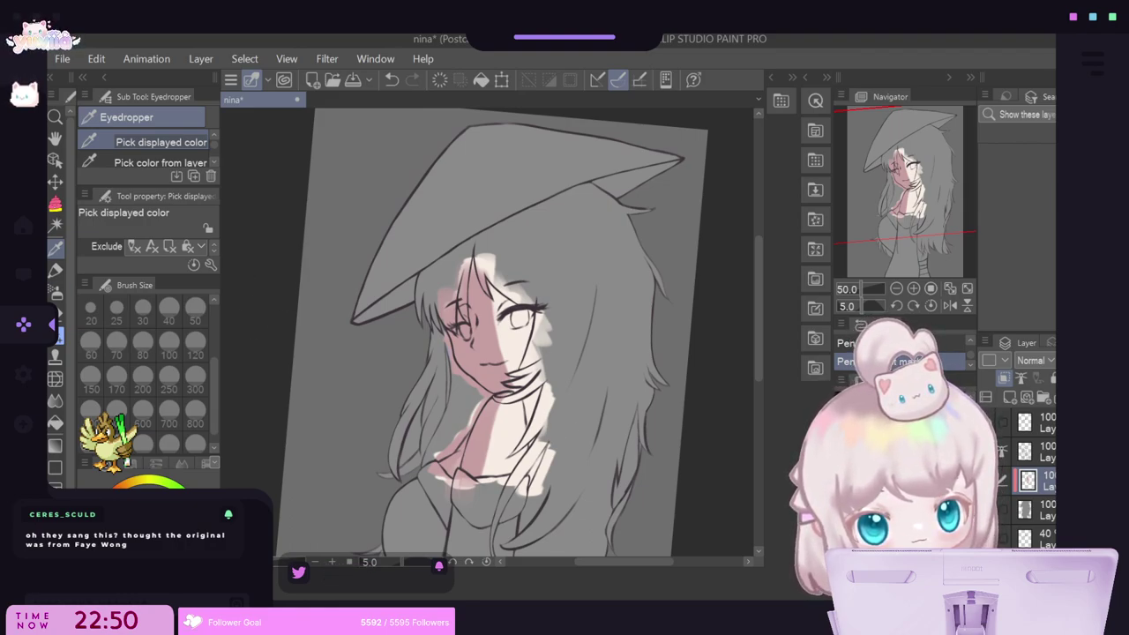
{"action": "key", "text": "p"}
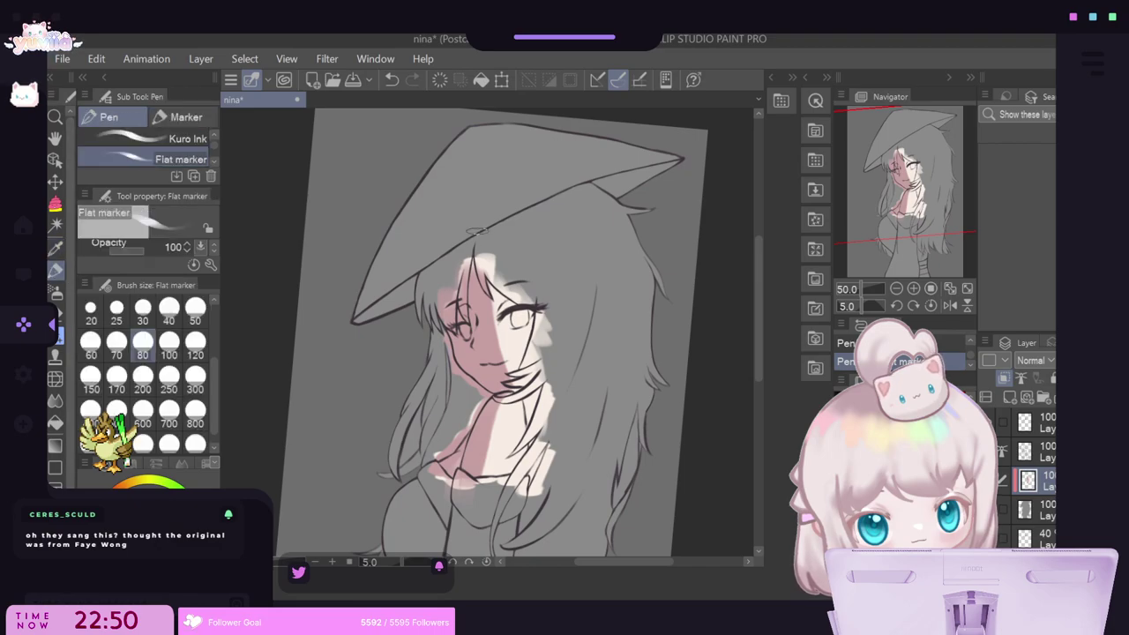
{"action": "mouse_move", "coordinate": [468, 247]}
{"action": "left_mouse_down"}
{"action": "mouse_move", "coordinate": [446, 291]}
{"action": "mouse_move", "coordinate": [425, 300]}
{"action": "mouse_move", "coordinate": [427, 277]}
{"action": "mouse_move", "coordinate": [443, 379]}
{"action": "mouse_move", "coordinate": [443, 353]}
{"action": "left_mouse_up"}
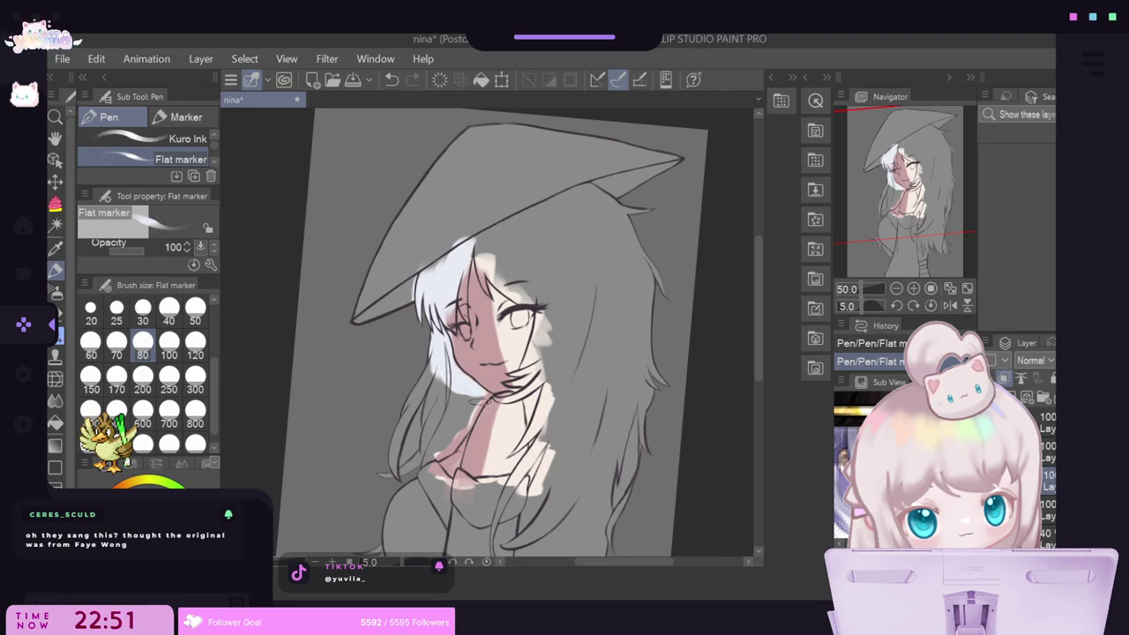
{"action": "mouse_move", "coordinate": [481, 395]}
{"action": "left_mouse_down"}
{"action": "mouse_move", "coordinate": [434, 456]}
{"action": "mouse_move", "coordinate": [412, 461]}
{"action": "mouse_move", "coordinate": [420, 429]}
{"action": "mouse_move", "coordinate": [397, 450]}
{"action": "mouse_move", "coordinate": [433, 356]}
{"action": "mouse_move", "coordinate": [455, 405]}
{"action": "left_mouse_up"}
{"action": "mouse_move", "coordinate": [487, 263]}
{"action": "left_mouse_down"}
{"action": "mouse_move", "coordinate": [480, 238]}
{"action": "mouse_move", "coordinate": [591, 185]}
{"action": "mouse_move", "coordinate": [653, 295]}
{"action": "mouse_move", "coordinate": [622, 360]}
{"action": "mouse_move", "coordinate": [507, 286]}
{"action": "mouse_move", "coordinate": [530, 298]}
{"action": "left_mouse_up"}
{"action": "mouse_move", "coordinate": [498, 247]}
{"action": "left_mouse_down"}
{"action": "mouse_move", "coordinate": [538, 304]}
{"action": "mouse_move", "coordinate": [560, 227]}
{"action": "mouse_move", "coordinate": [531, 269]}
{"action": "left_mouse_up"}
{"action": "left_click_drag", "start_coordinate": [415, 272], "coordinate": [457, 254]}
Cover the crown and the long hair falling over the lit side, down to its tips, with the same bluish-white.
{"action": "left_click_drag", "start_coordinate": [529, 221], "coordinate": [573, 299]}
{"action": "mouse_move", "coordinate": [551, 194]}
{"action": "left_mouse_down"}
{"action": "mouse_move", "coordinate": [594, 337]}
{"action": "mouse_move", "coordinate": [602, 303]}
{"action": "mouse_move", "coordinate": [584, 192]}
{"action": "mouse_move", "coordinate": [596, 214]}
{"action": "mouse_move", "coordinate": [609, 380]}
{"action": "mouse_move", "coordinate": [641, 369]}
{"action": "mouse_move", "coordinate": [617, 329]}
{"action": "mouse_move", "coordinate": [596, 410]}
{"action": "left_mouse_up"}
{"action": "mouse_move", "coordinate": [560, 316]}
{"action": "left_mouse_down"}
{"action": "mouse_move", "coordinate": [545, 344]}
{"action": "mouse_move", "coordinate": [600, 443]}
{"action": "mouse_move", "coordinate": [639, 349]}
{"action": "mouse_move", "coordinate": [651, 382]}
{"action": "left_mouse_up"}
{"action": "mouse_move", "coordinate": [491, 334]}
{"action": "left_mouse_down"}
{"action": "mouse_move", "coordinate": [427, 351]}
{"action": "mouse_move", "coordinate": [473, 357]}
{"action": "mouse_move", "coordinate": [528, 432]}
{"action": "mouse_move", "coordinate": [523, 449]}
{"action": "left_mouse_up"}
{"action": "left_click_drag", "start_coordinate": [537, 383], "coordinate": [529, 464]}
{"action": "left_click_drag", "start_coordinate": [576, 364], "coordinate": [556, 485]}
{"action": "mouse_move", "coordinate": [547, 401]}
{"action": "left_mouse_down"}
{"action": "mouse_move", "coordinate": [534, 479]}
{"action": "mouse_move", "coordinate": [517, 472]}
{"action": "left_mouse_up"}
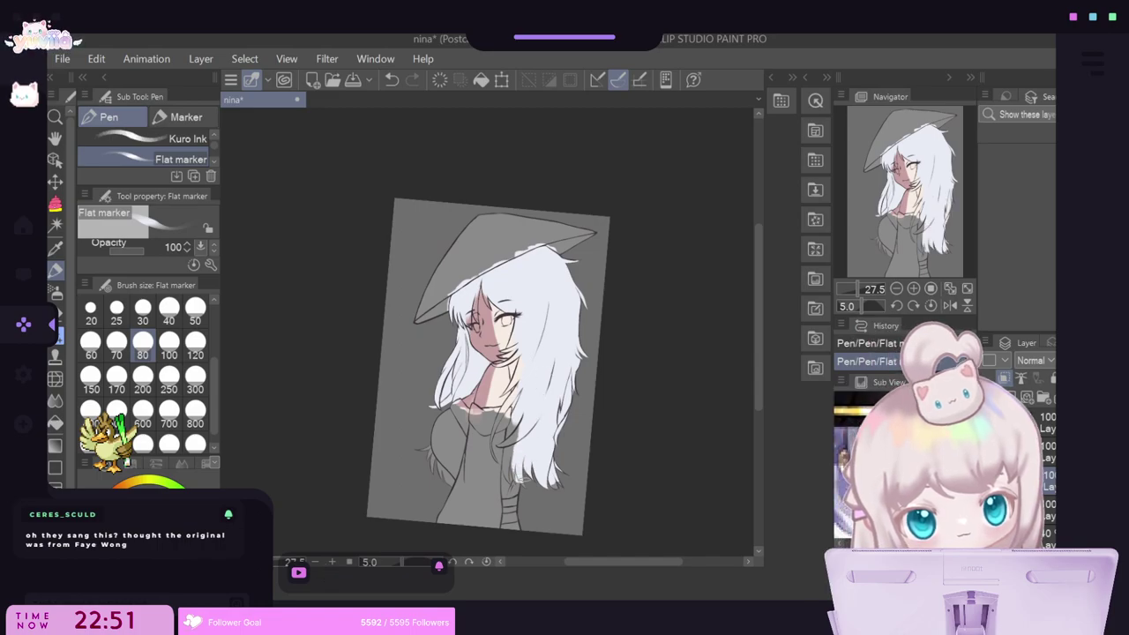
Trim the grey silhouette layer in the small gaps between the hair strands with the Erase Along Edge eraser.
{"action": "scroll", "coordinate": [524, 480], "scroll_direction": "up", "scroll_amount": 2}
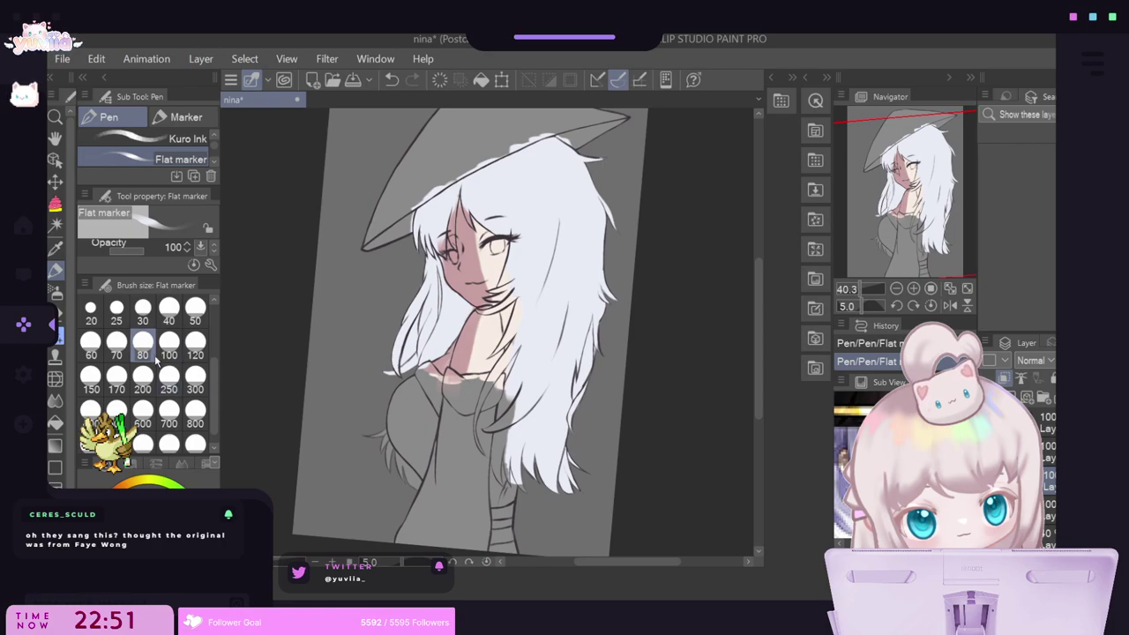
{"action": "left_click", "coordinate": [1048, 451]}
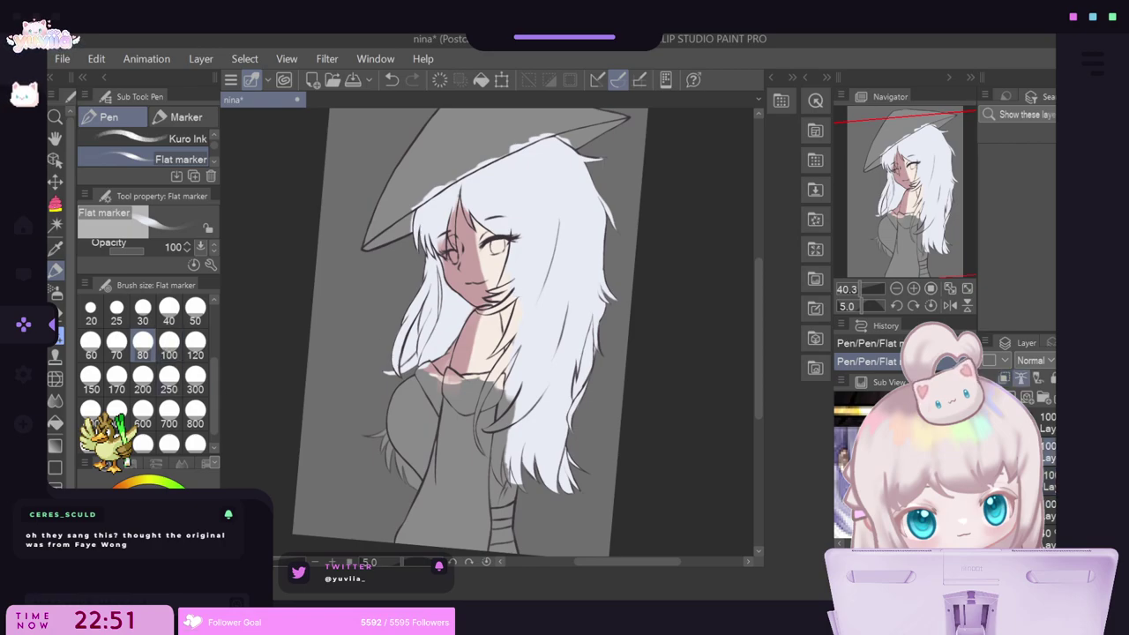
{"action": "key", "text": "e"}
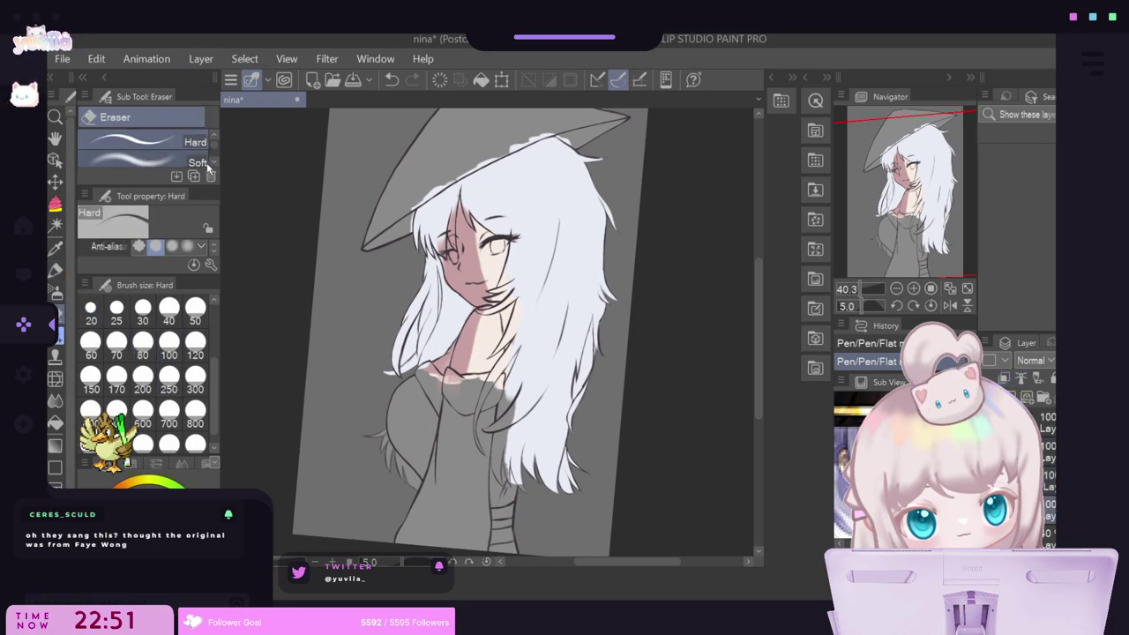
{"action": "left_click_drag", "start_coordinate": [159, 184], "coordinate": [158, 228]}
{"action": "left_click", "coordinate": [211, 193]}
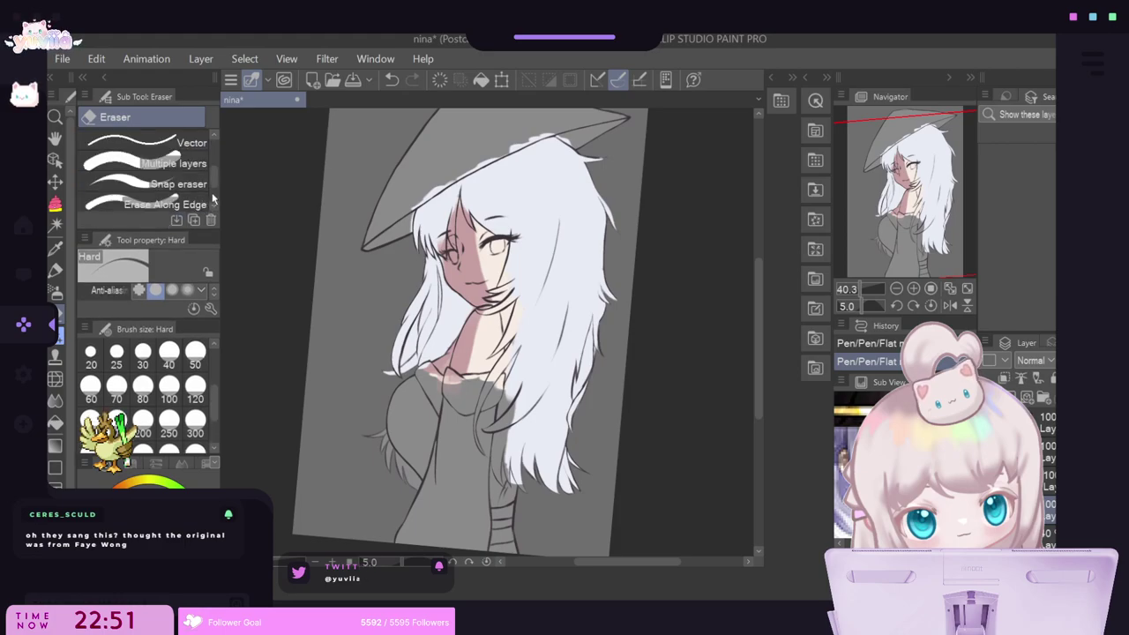
{"action": "scroll", "coordinate": [212, 192], "scroll_direction": "down", "scroll_amount": 2}
{"action": "left_click", "coordinate": [193, 169]}
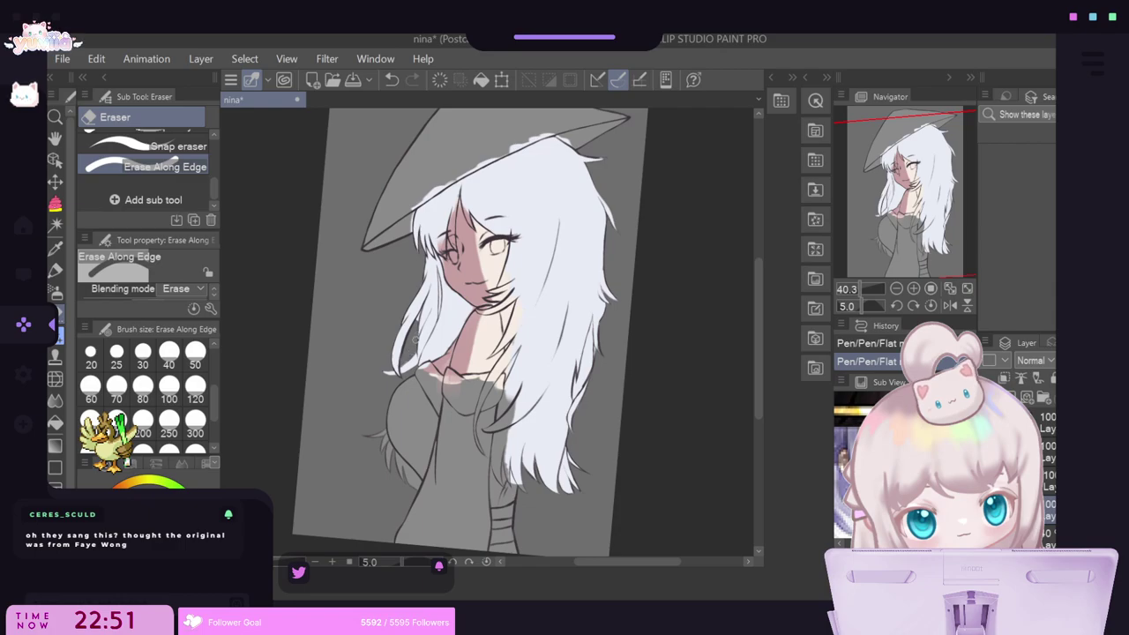
{"action": "left_click_drag", "start_coordinate": [416, 325], "coordinate": [422, 309]}
{"action": "left_click_drag", "start_coordinate": [588, 330], "coordinate": [592, 335]}
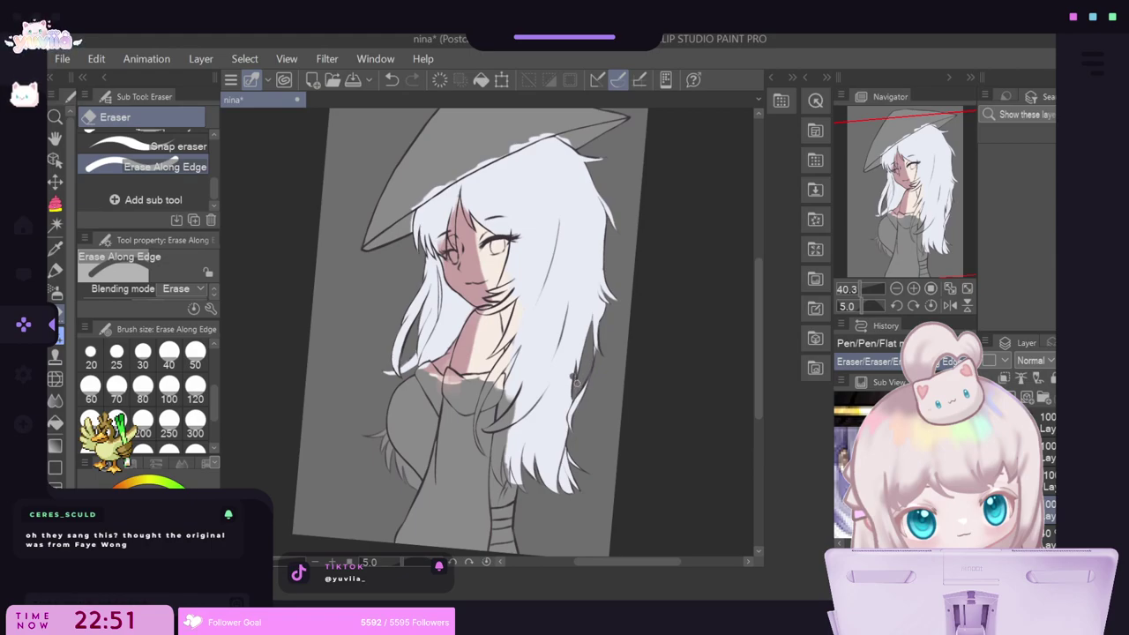
{"action": "left_click_drag", "start_coordinate": [575, 380], "coordinate": [576, 375]}
{"action": "left_click", "coordinate": [392, 79]}
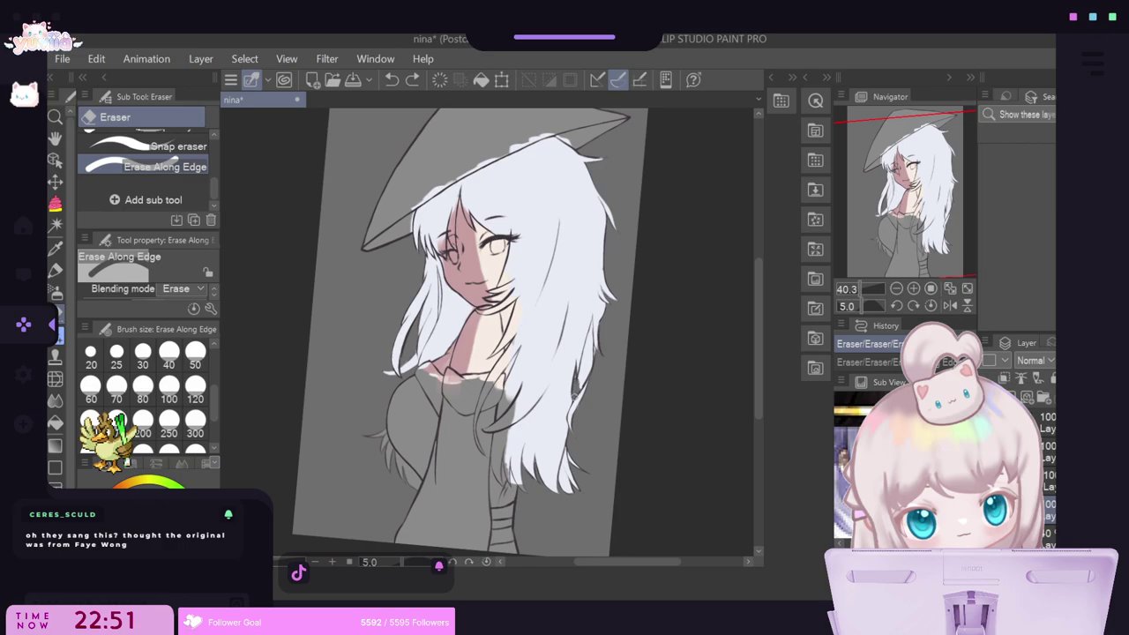
{"action": "left_click_drag", "start_coordinate": [587, 352], "coordinate": [584, 369]}
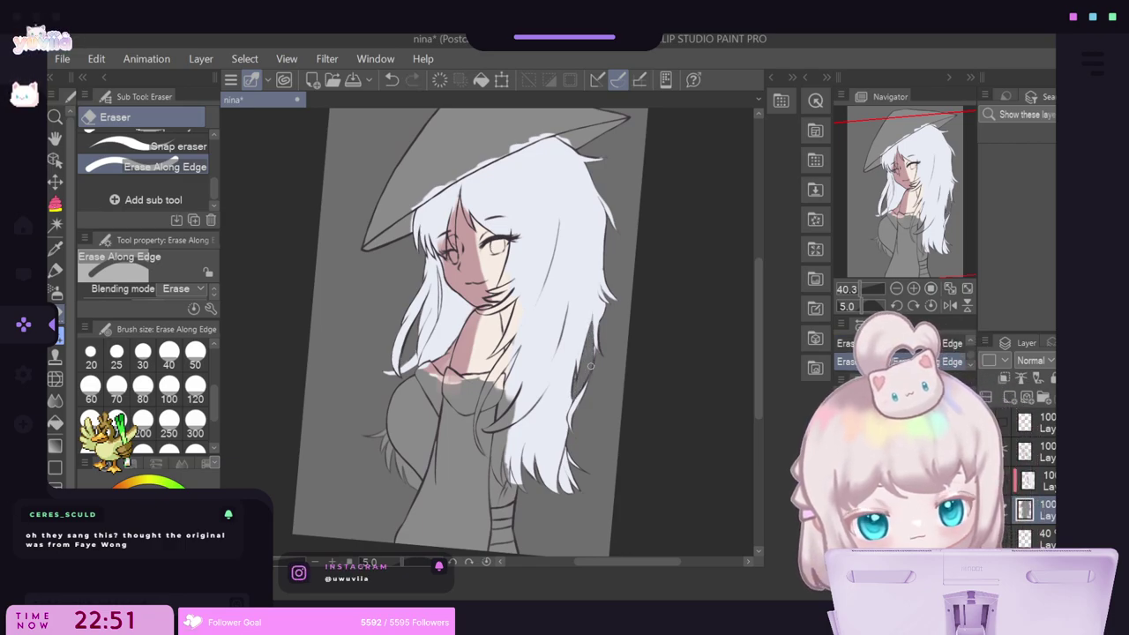
On the clipped color layer, paint the thin strands by the chin, over the chest and behind the back bluish-white with the Flat marker at size 30.
{"action": "left_click", "coordinate": [1037, 480]}
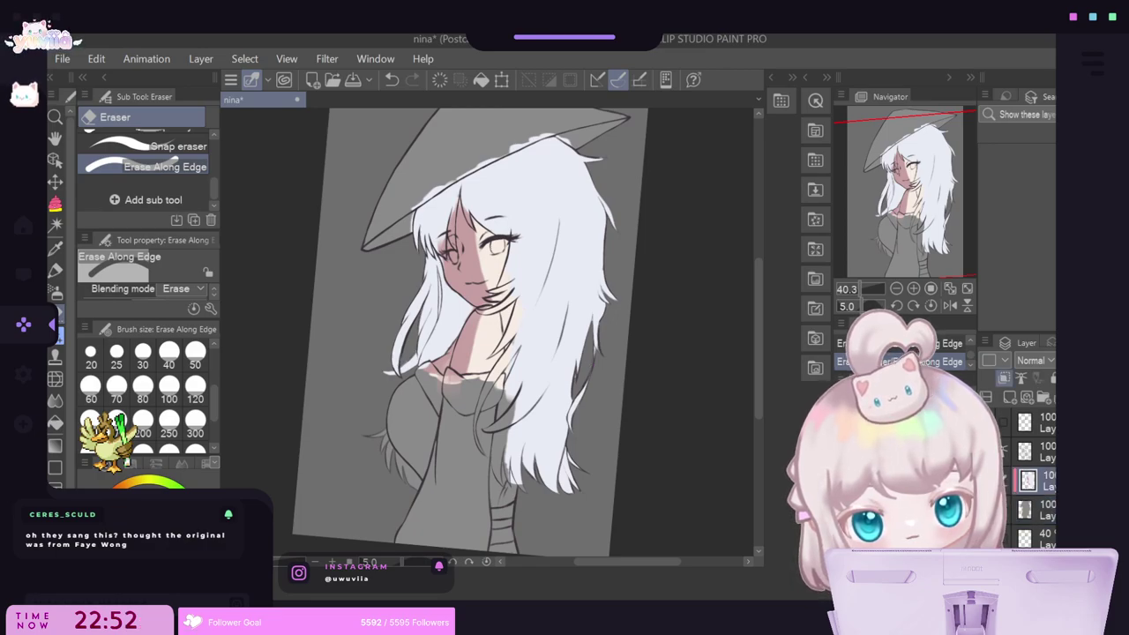
{"action": "key", "text": "p"}
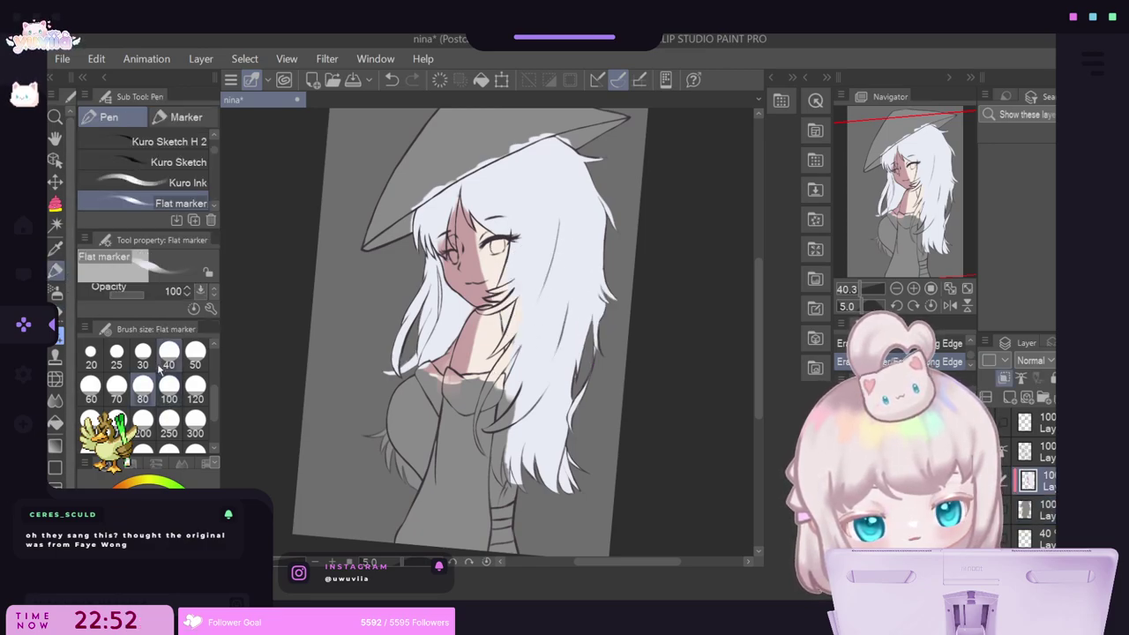
{"action": "left_click", "coordinate": [500, 286]}
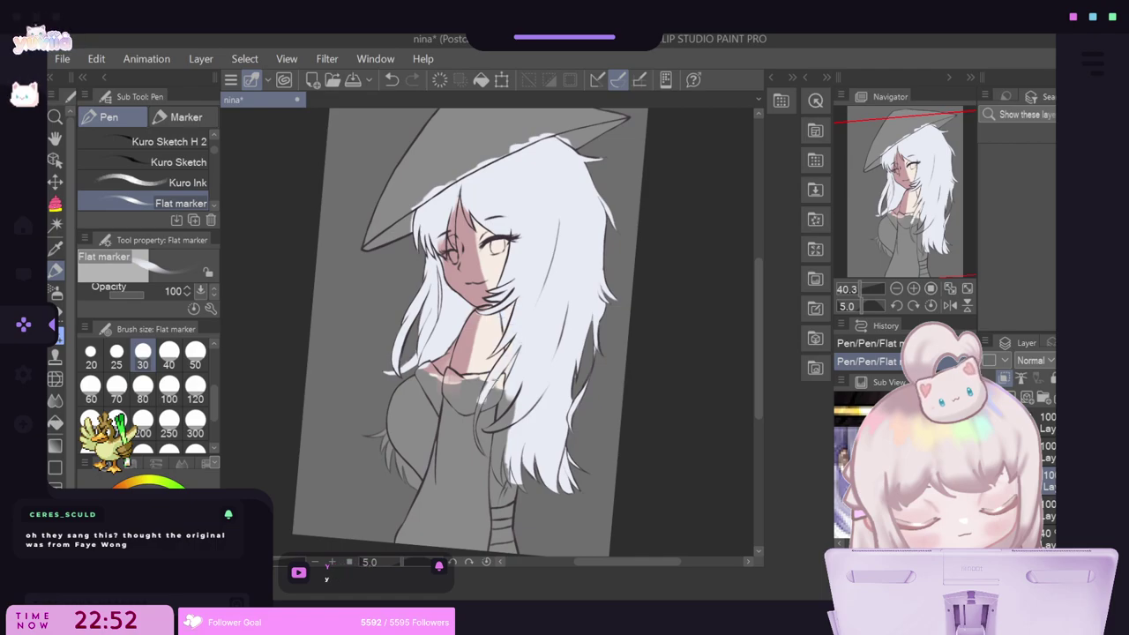
{"action": "left_click_drag", "start_coordinate": [478, 424], "coordinate": [484, 453]}
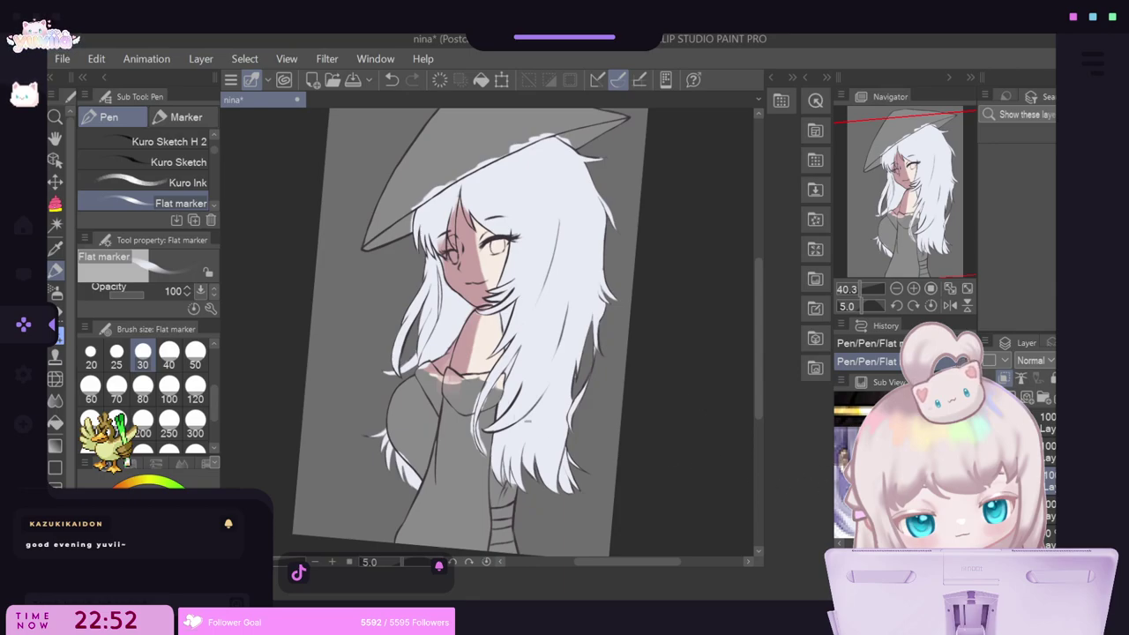
{"action": "scroll", "coordinate": [534, 409], "scroll_direction": "down", "scroll_amount": 4}
{"action": "scroll", "coordinate": [540, 407], "scroll_direction": "up", "scroll_amount": 3}
{"action": "scroll", "coordinate": [547, 415], "scroll_direction": "up", "scroll_amount": 3}
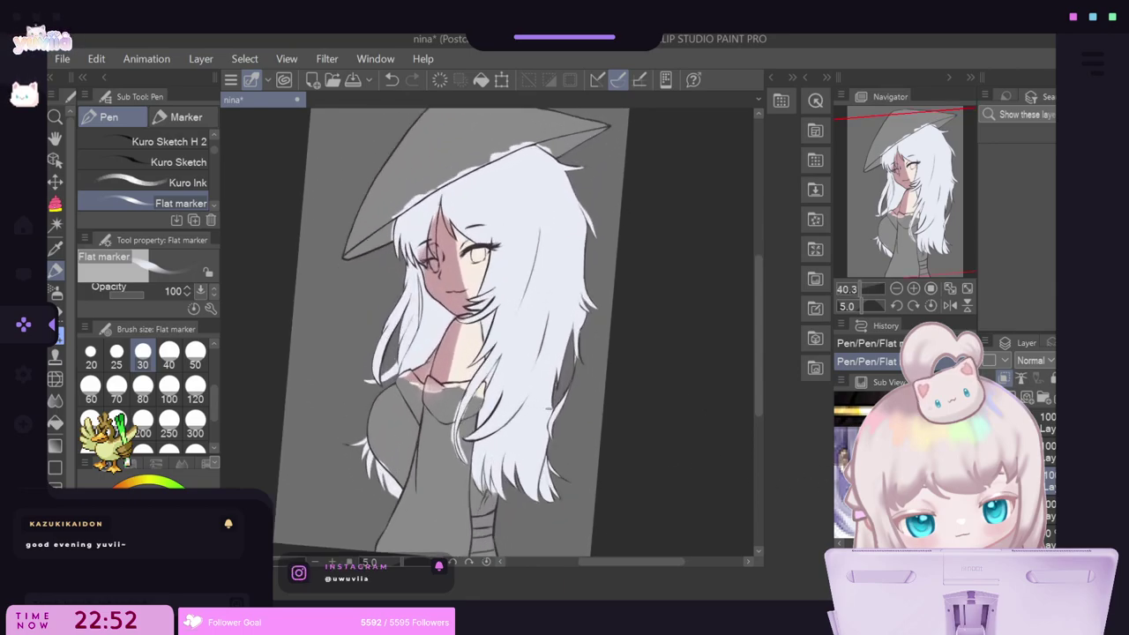
Block in the robe's bust and torso in dark grey with the Flat marker at size 80, stopping around the collar.
{"action": "scroll", "coordinate": [476, 336], "scroll_direction": "down", "scroll_amount": 2}
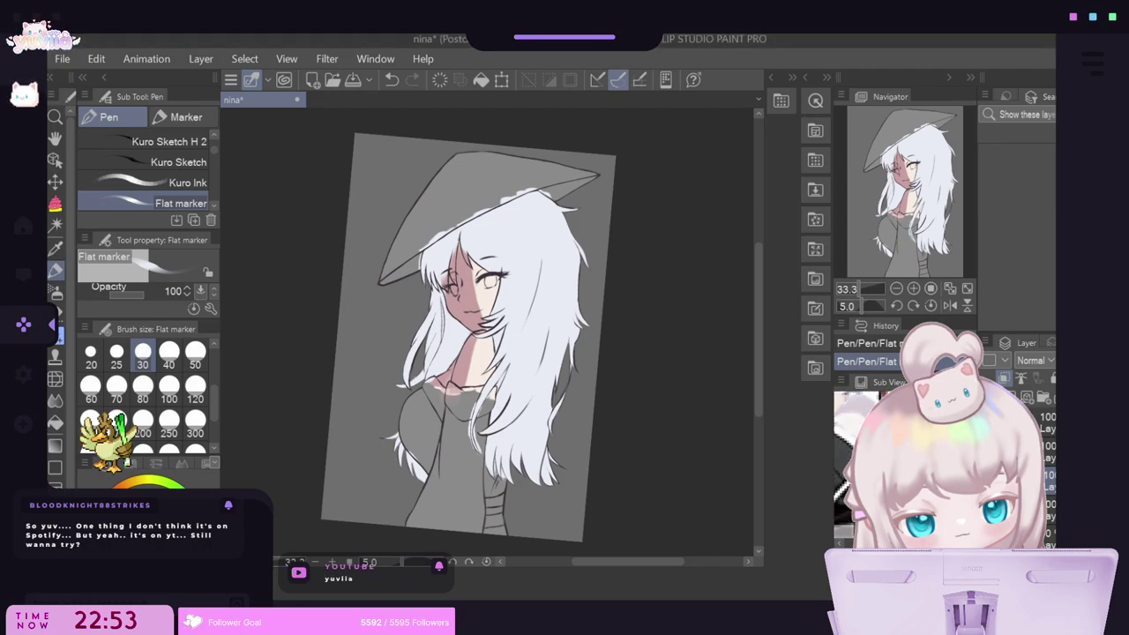
{"action": "key", "text": "i"}
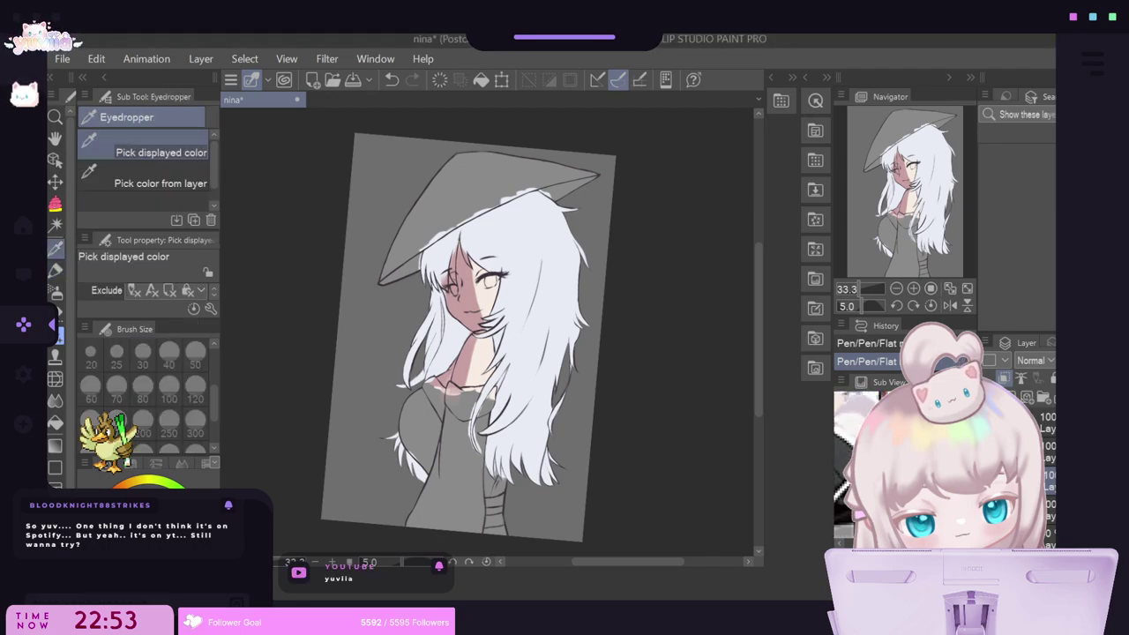
{"action": "left_click", "coordinate": [56, 267]}
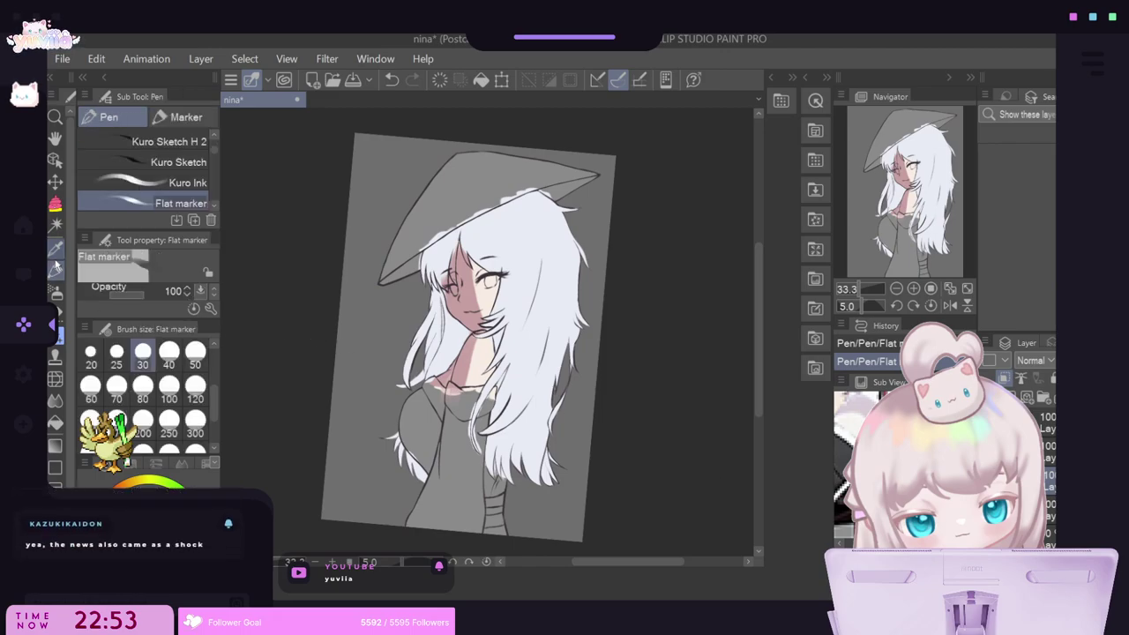
{"action": "left_click", "coordinate": [143, 386]}
{"action": "mouse_move", "coordinate": [414, 402]}
{"action": "left_mouse_down"}
{"action": "mouse_move", "coordinate": [407, 455]}
{"action": "mouse_move", "coordinate": [429, 419]}
{"action": "mouse_move", "coordinate": [422, 402]}
{"action": "mouse_move", "coordinate": [436, 443]}
{"action": "mouse_move", "coordinate": [438, 496]}
{"action": "mouse_move", "coordinate": [422, 517]}
{"action": "left_mouse_up"}
{"action": "mouse_move", "coordinate": [427, 491]}
{"action": "left_mouse_down"}
{"action": "mouse_move", "coordinate": [411, 528]}
{"action": "mouse_move", "coordinate": [446, 526]}
{"action": "mouse_move", "coordinate": [464, 507]}
{"action": "mouse_move", "coordinate": [476, 517]}
{"action": "mouse_move", "coordinate": [476, 461]}
{"action": "mouse_move", "coordinate": [439, 432]}
{"action": "mouse_move", "coordinate": [461, 490]}
{"action": "left_mouse_up"}
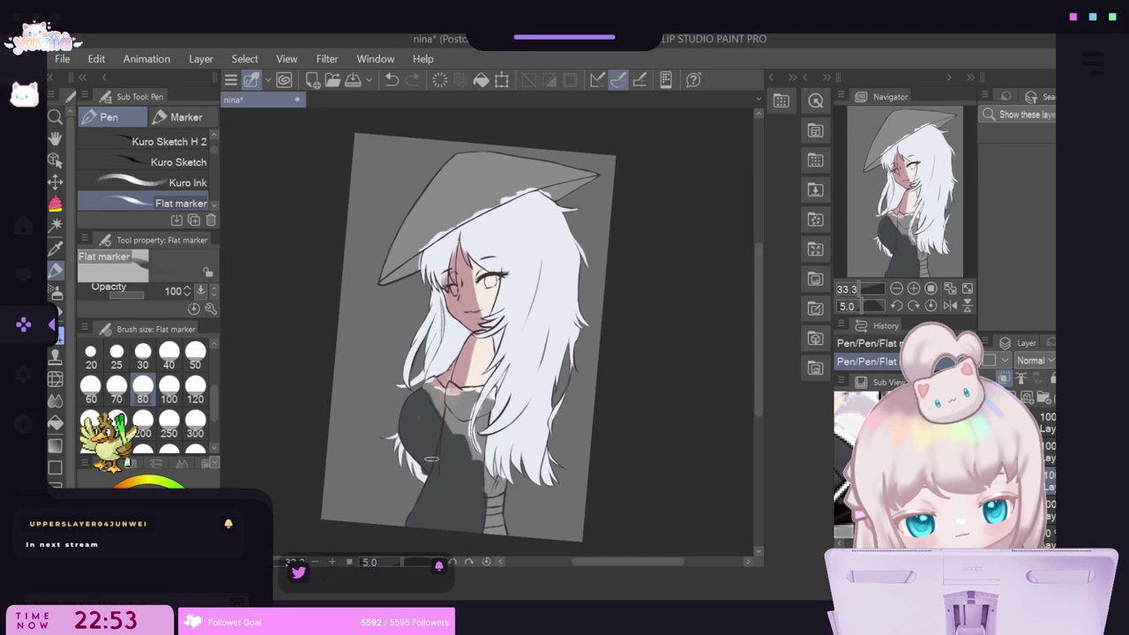
{"action": "scroll", "coordinate": [432, 459], "scroll_direction": "up", "scroll_amount": 5}
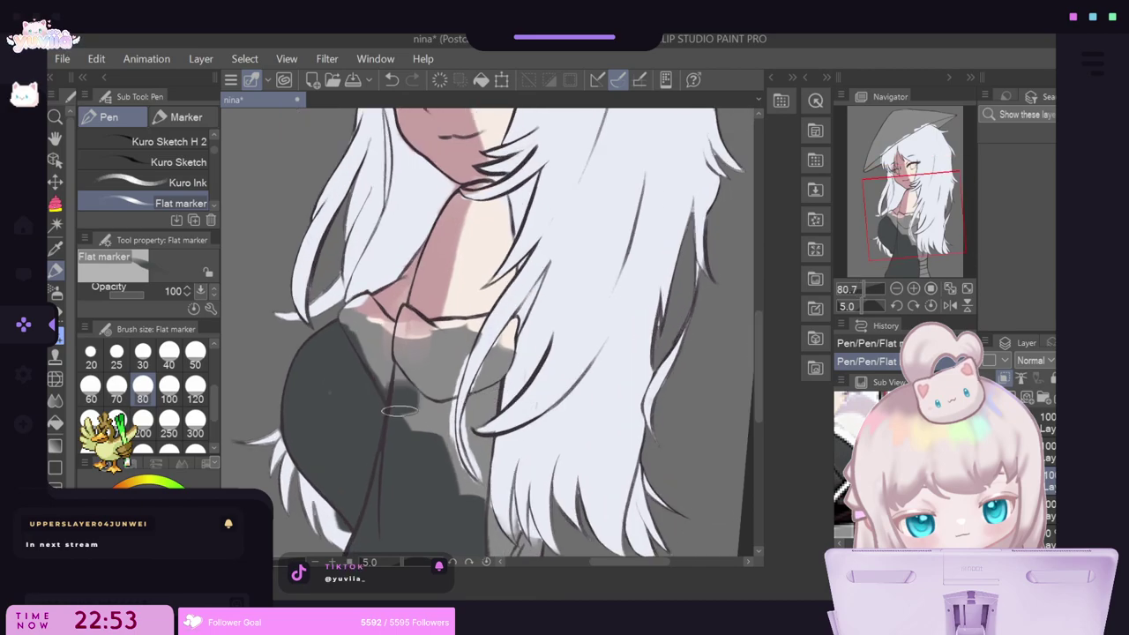
{"action": "mouse_move", "coordinate": [399, 410]}
{"action": "left_mouse_down"}
{"action": "mouse_move", "coordinate": [420, 452]}
{"action": "mouse_move", "coordinate": [435, 424]}
{"action": "mouse_move", "coordinate": [445, 488]}
{"action": "left_mouse_up"}
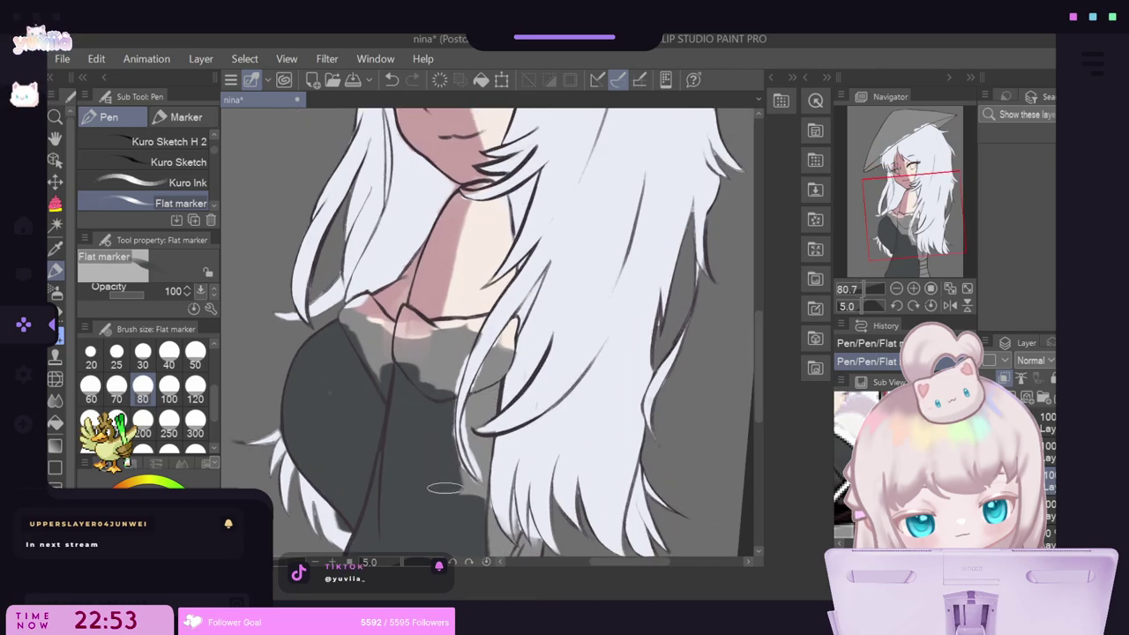
{"action": "left_click_drag", "start_coordinate": [437, 440], "coordinate": [468, 496]}
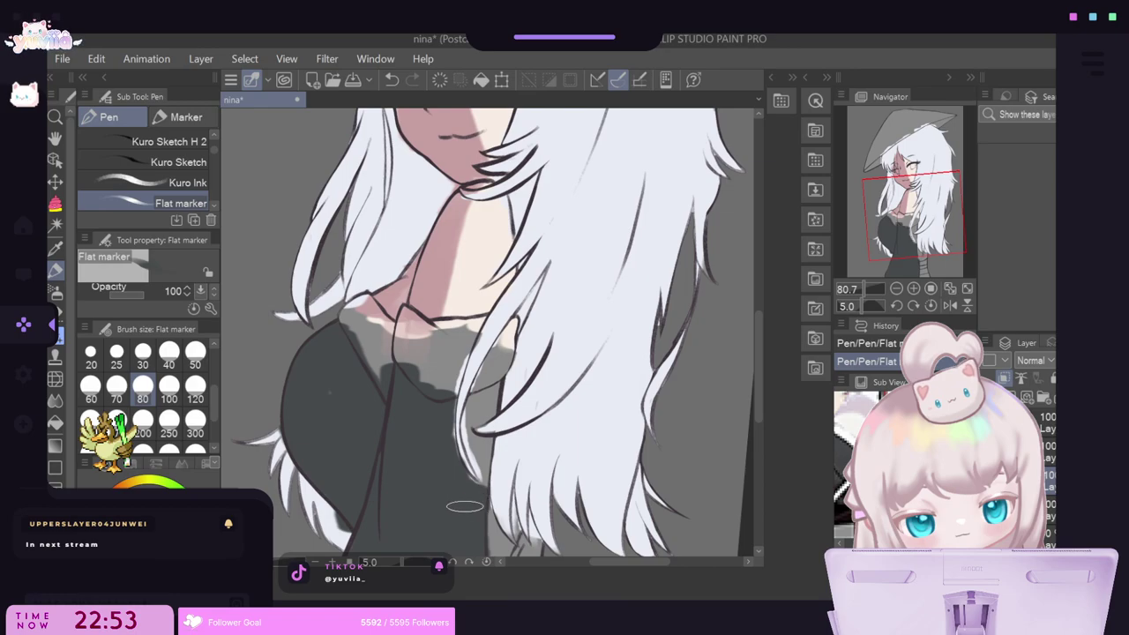
Fill the robe areas between and beside the loose chest strands with dark grey, using the Flat marker at size 25.
{"action": "left_click", "coordinate": [116, 355]}
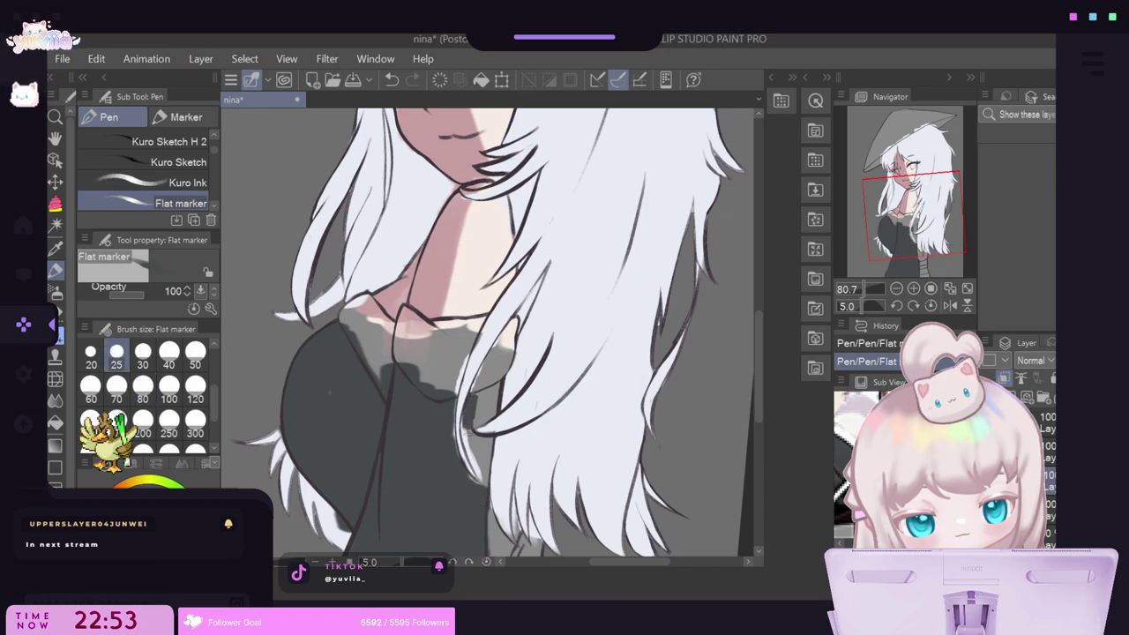
{"action": "left_click_drag", "start_coordinate": [465, 430], "coordinate": [478, 478]}
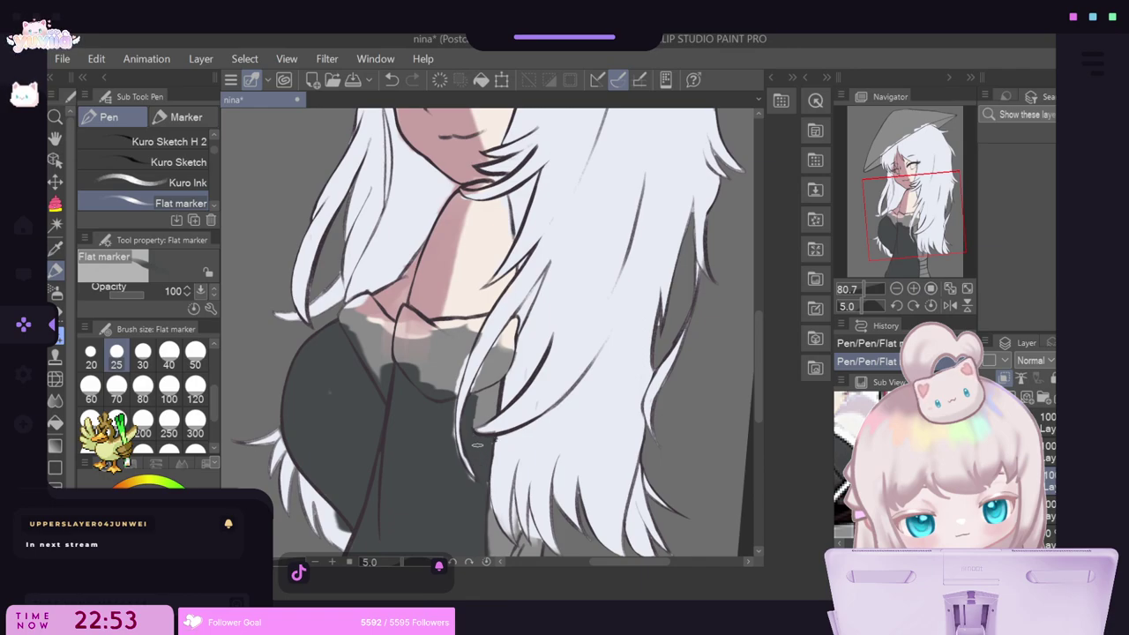
{"action": "mouse_move", "coordinate": [478, 403]}
{"action": "left_mouse_down"}
{"action": "mouse_move", "coordinate": [495, 388]}
{"action": "mouse_move", "coordinate": [485, 420]}
{"action": "left_mouse_up"}
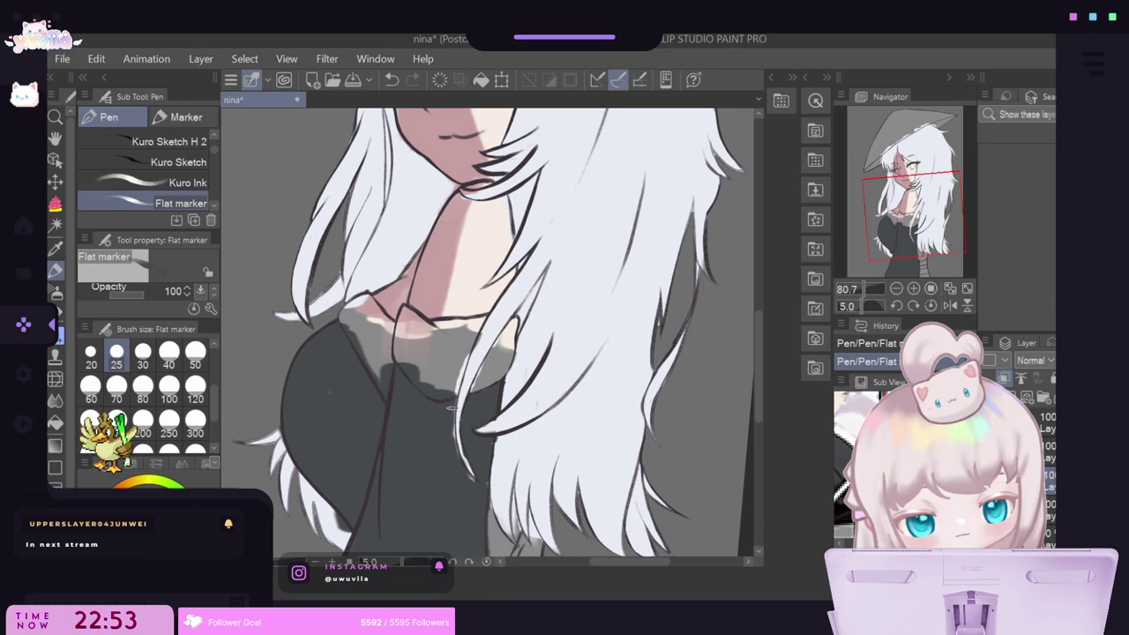
{"action": "left_click_drag", "start_coordinate": [452, 435], "coordinate": [470, 484]}
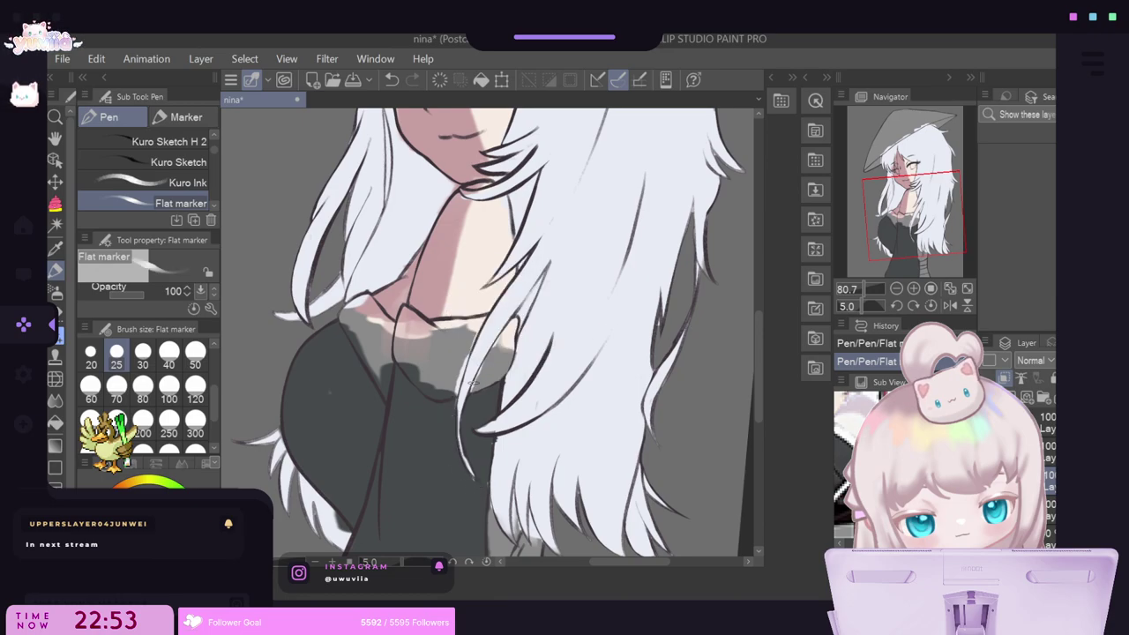
Paint the sleeve below the long hair dark grey, down to where the arm's wrappings begin.
{"action": "scroll", "coordinate": [480, 388], "scroll_direction": "down", "scroll_amount": 1}
{"action": "scroll", "coordinate": [483, 380], "scroll_direction": "down", "scroll_amount": 7}
{"action": "scroll", "coordinate": [483, 418], "scroll_direction": "up", "scroll_amount": 8}
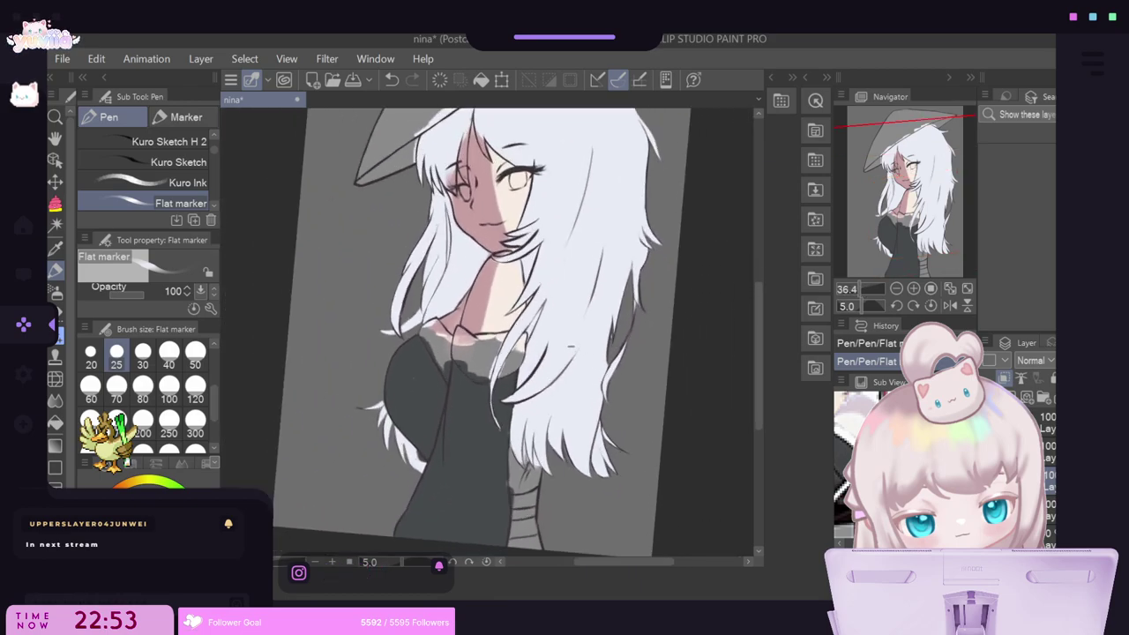
{"action": "scroll", "coordinate": [482, 382], "scroll_direction": "down", "scroll_amount": 4}
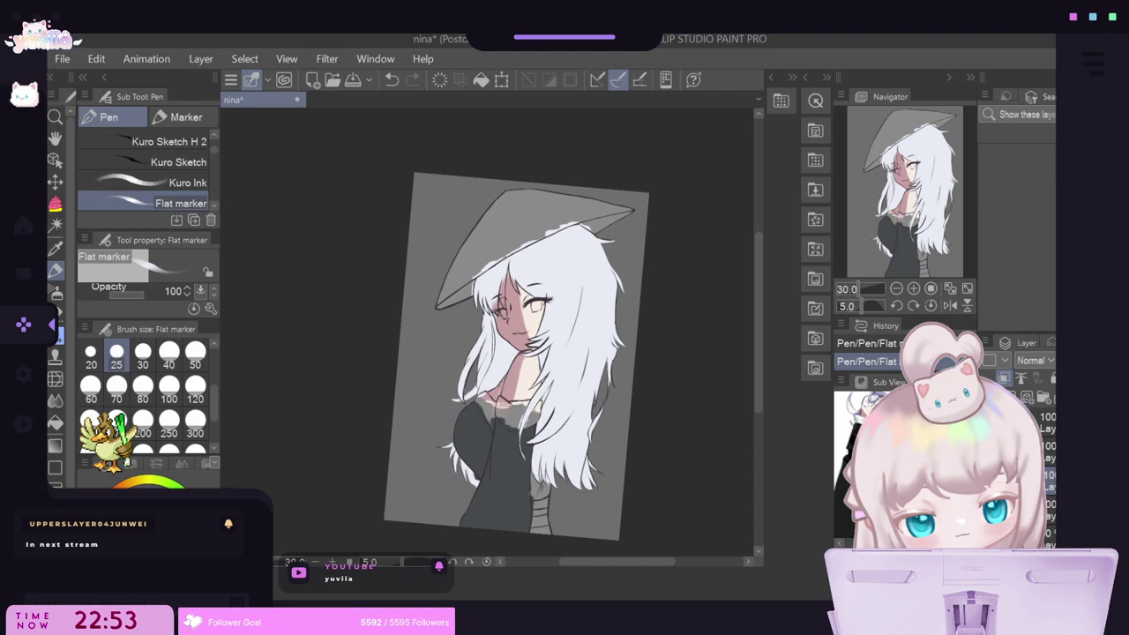
{"action": "scroll", "coordinate": [498, 443], "scroll_direction": "up", "scroll_amount": 4}
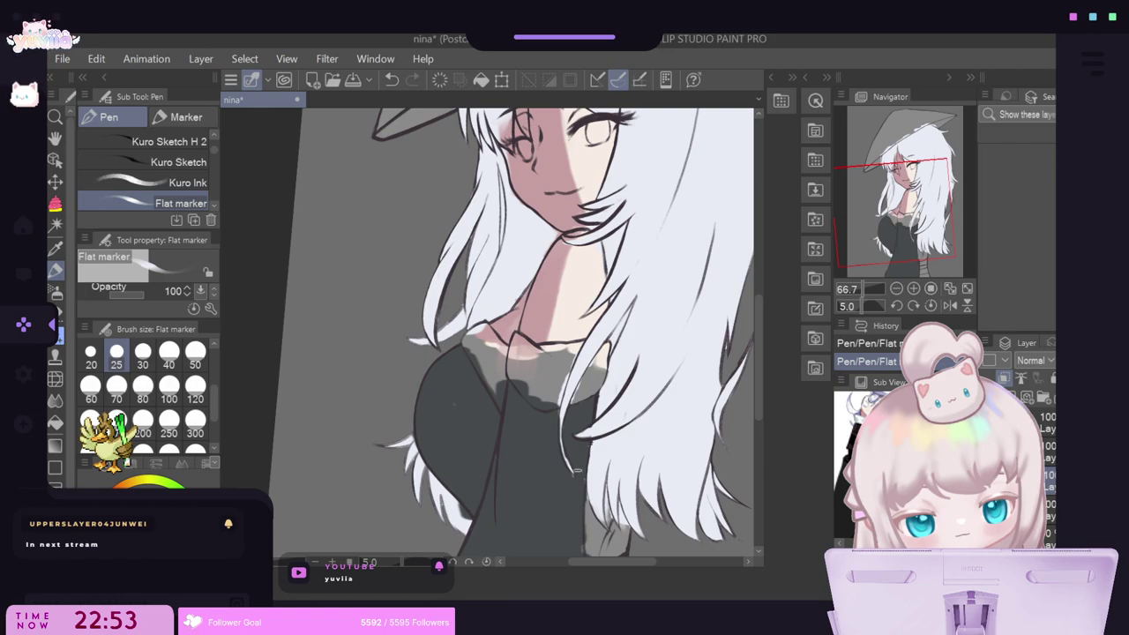
{"action": "scroll", "coordinate": [578, 469], "scroll_direction": "down", "scroll_amount": 3}
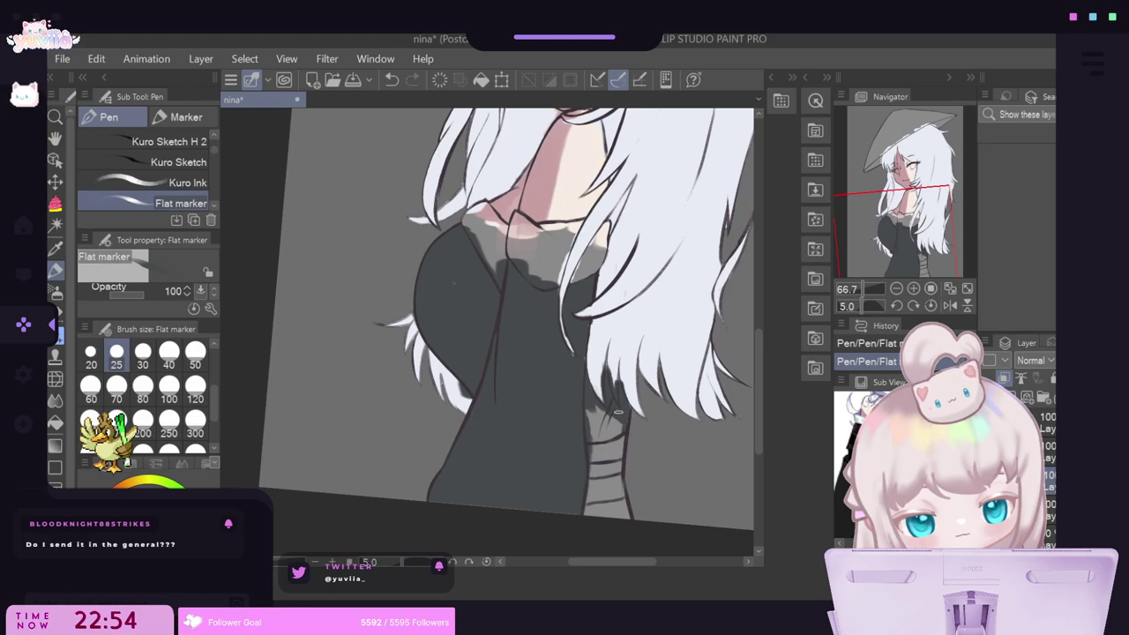
{"action": "left_click_drag", "start_coordinate": [621, 432], "coordinate": [585, 438]}
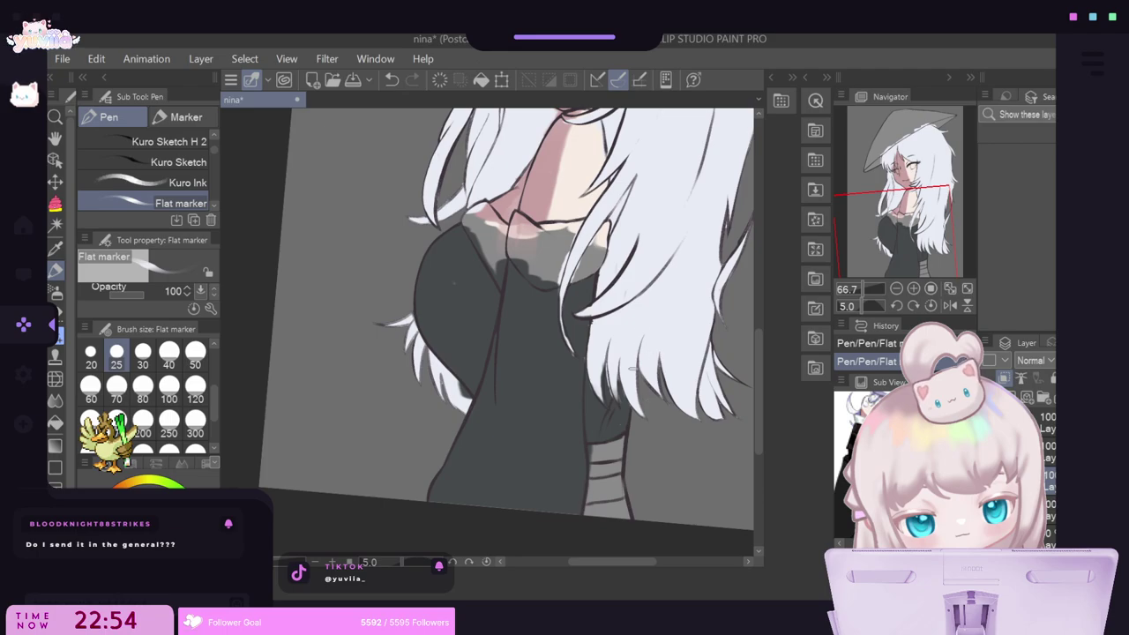
Fill the sleeve between the long hair's tips and the part below the arm's wrappings with dark grey, using the Flat marker at size 25.
{"action": "left_click", "coordinate": [623, 409], "text": "alt"}
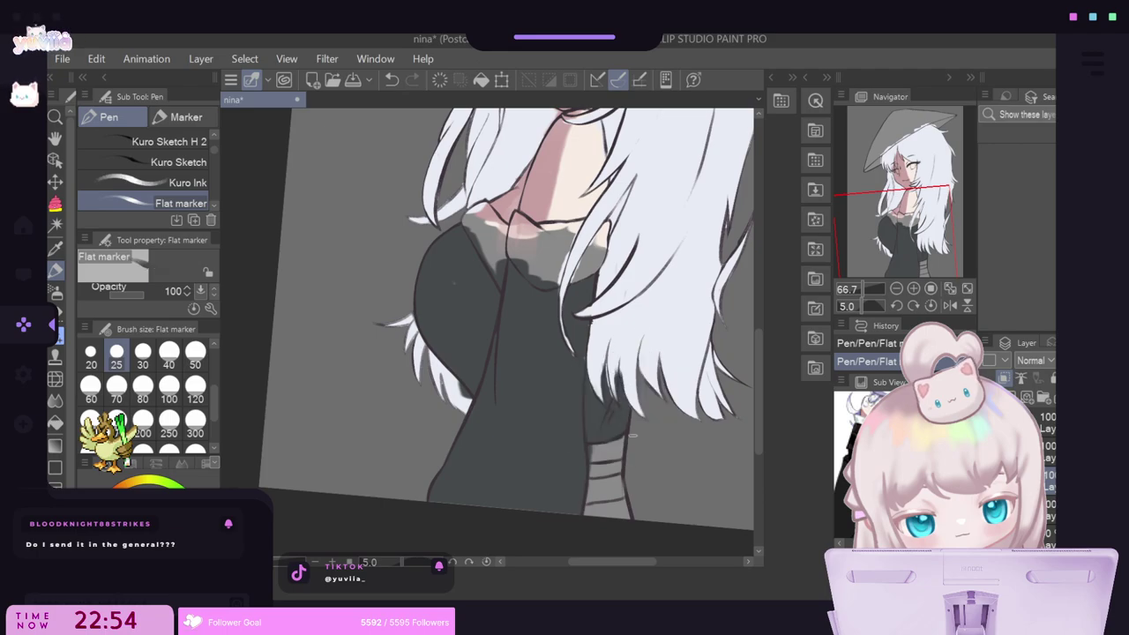
{"action": "left_click", "coordinate": [609, 348], "text": "alt"}
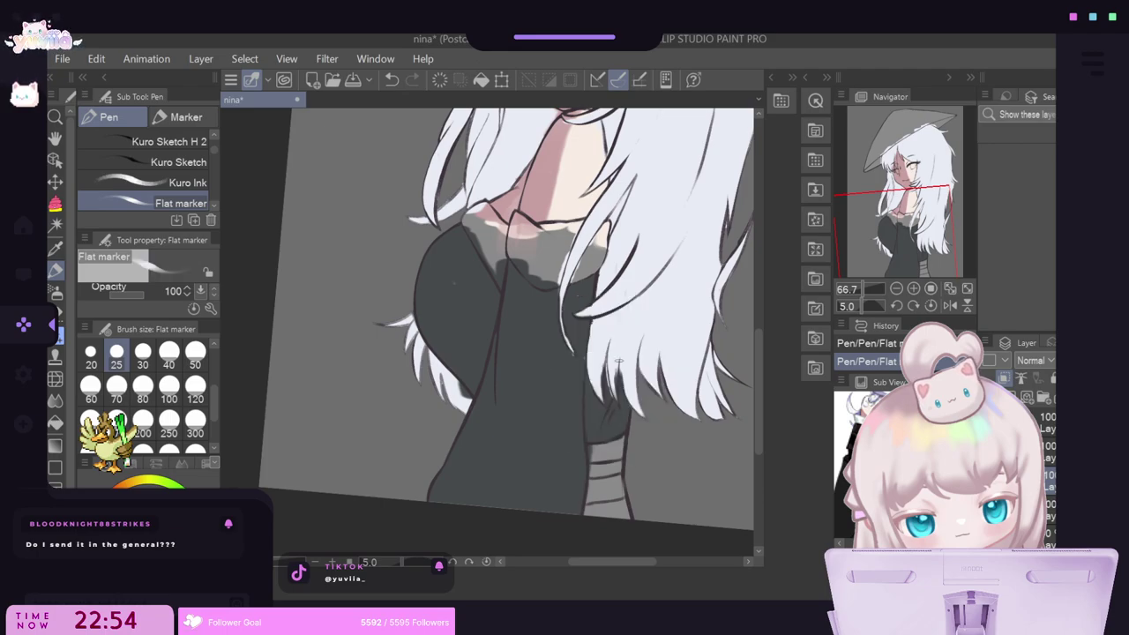
{"action": "left_click", "coordinate": [615, 401], "text": "alt"}
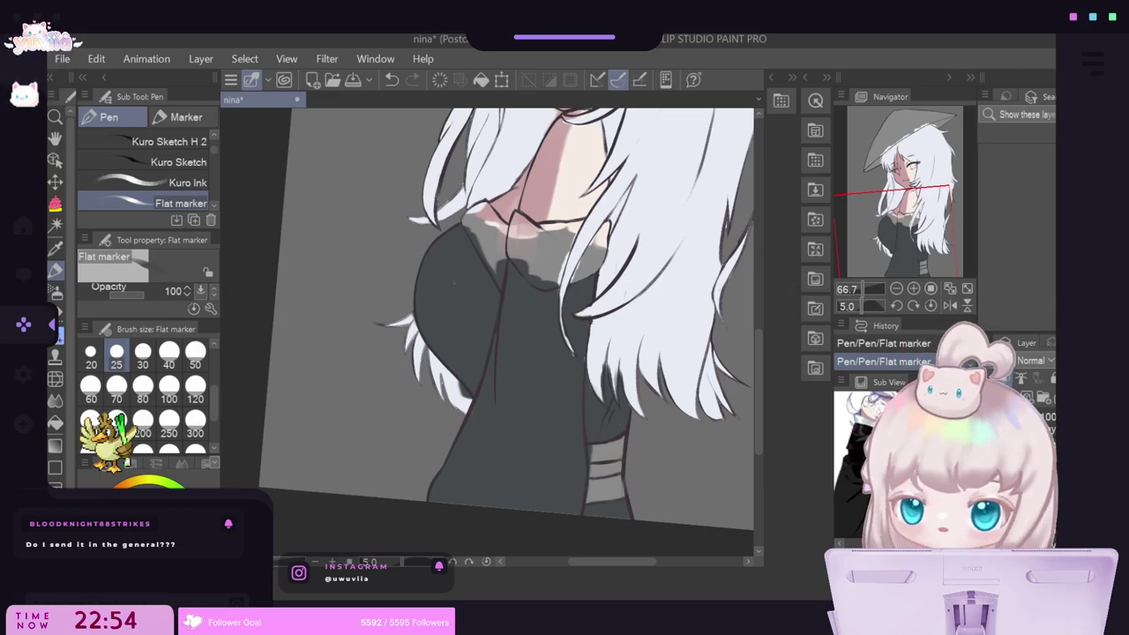
Paint both sides of the robe's collar and the outer bands of the arm's wrappings white with the Flat marker at size 25.
{"action": "scroll", "coordinate": [636, 265], "scroll_direction": "down", "scroll_amount": 5}
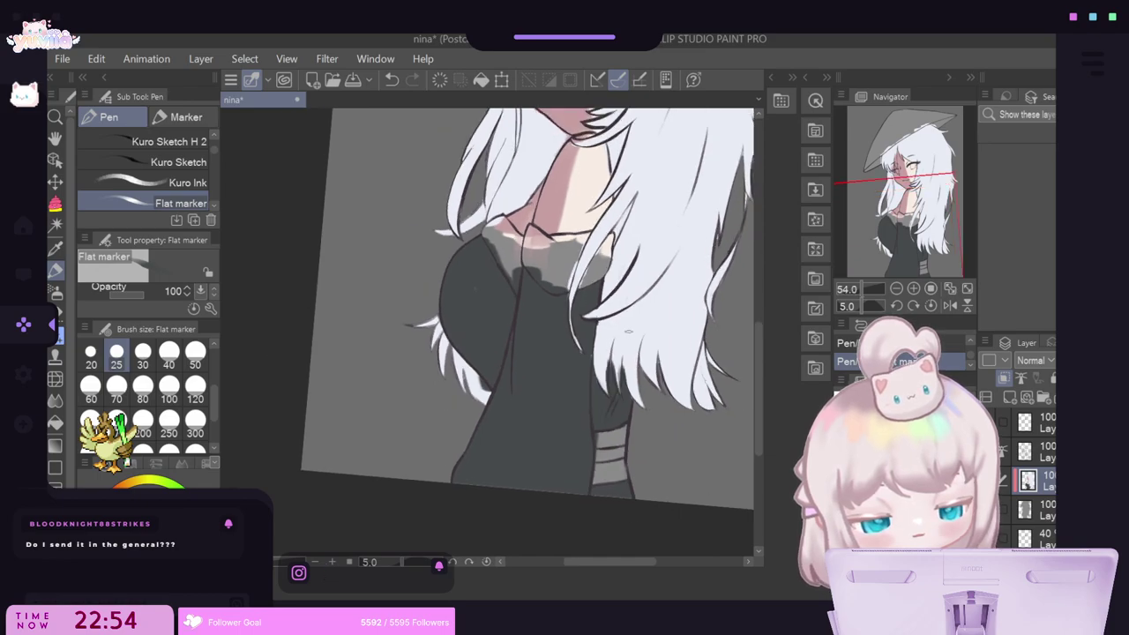
{"action": "scroll", "coordinate": [644, 130], "scroll_direction": "up", "scroll_amount": 2}
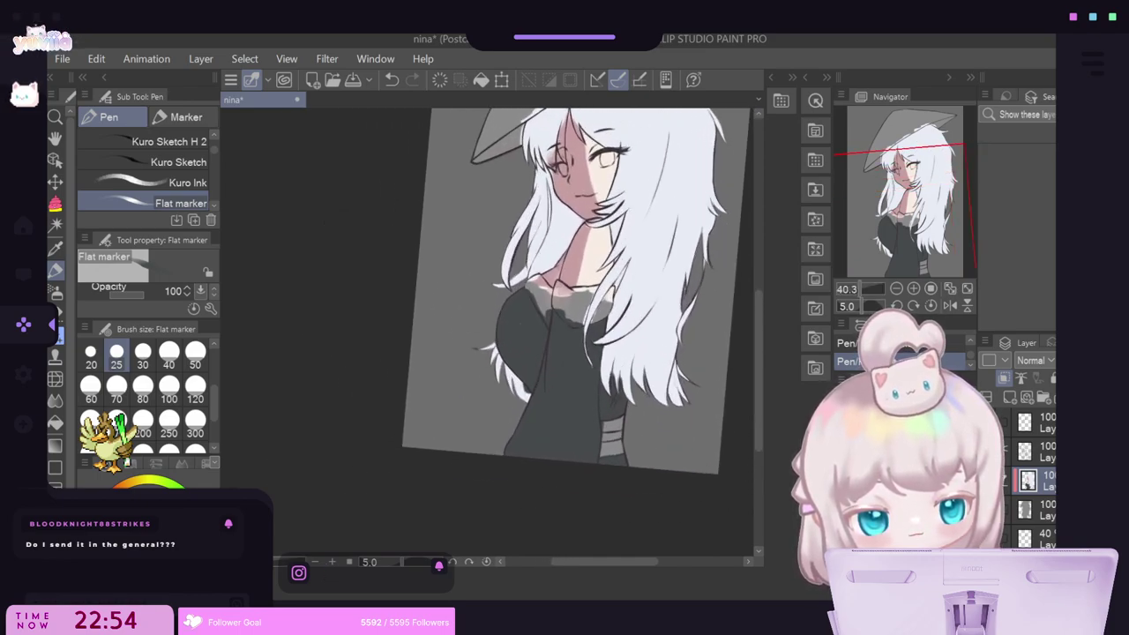
{"action": "left_click", "coordinate": [56, 247]}
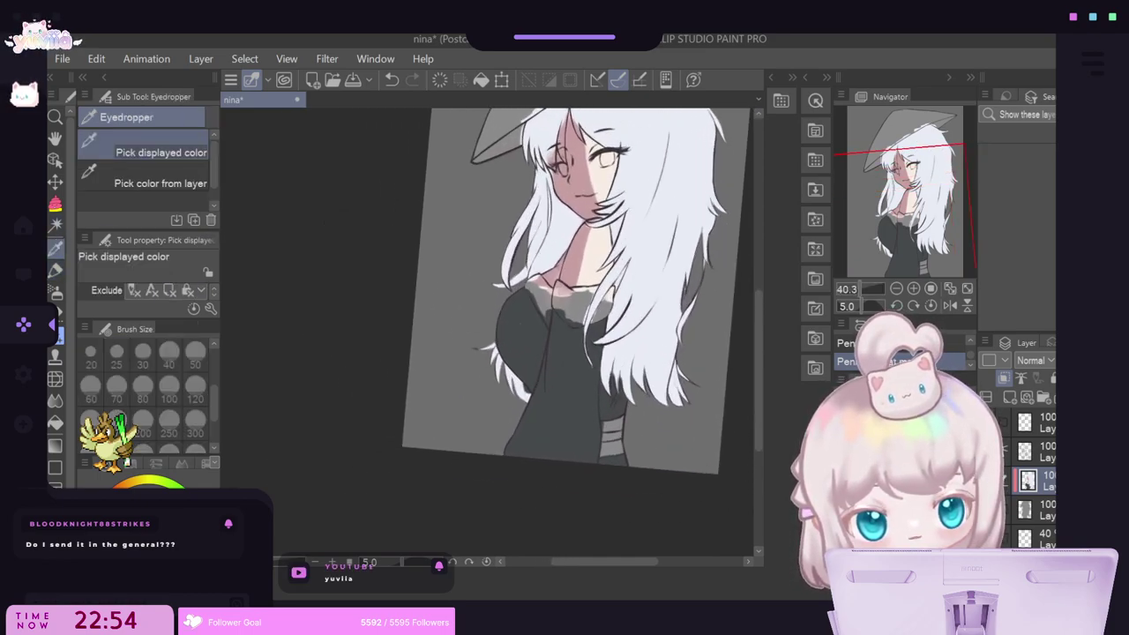
{"action": "scroll", "coordinate": [629, 397], "scroll_direction": "down", "scroll_amount": 1}
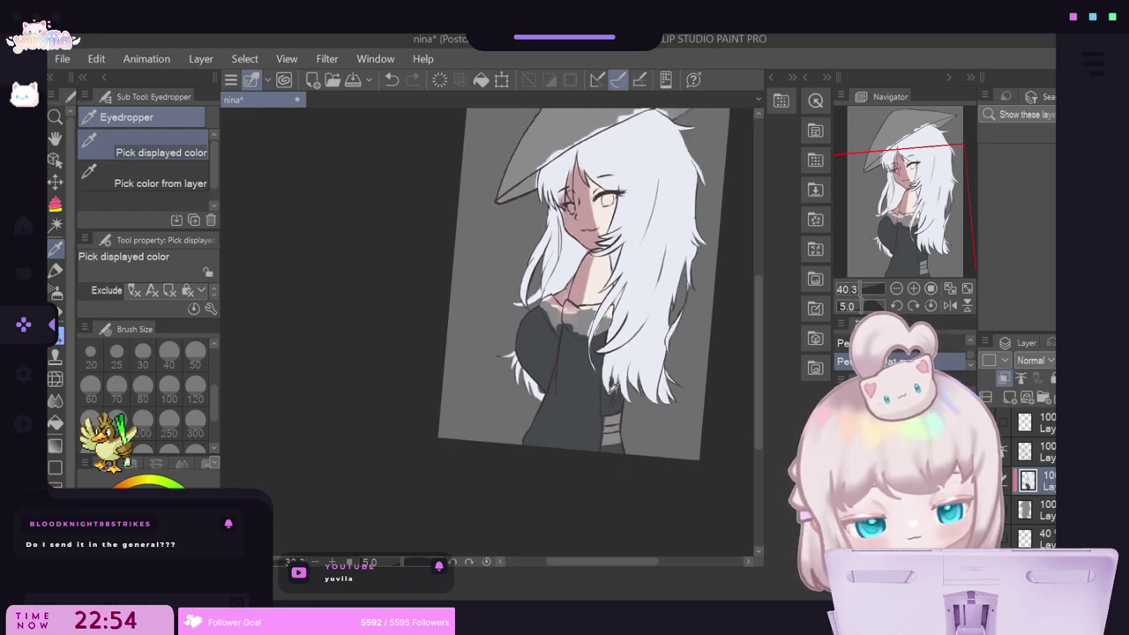
{"action": "scroll", "coordinate": [629, 247], "scroll_direction": "up", "scroll_amount": 2}
{"action": "left_click", "coordinate": [56, 270]}
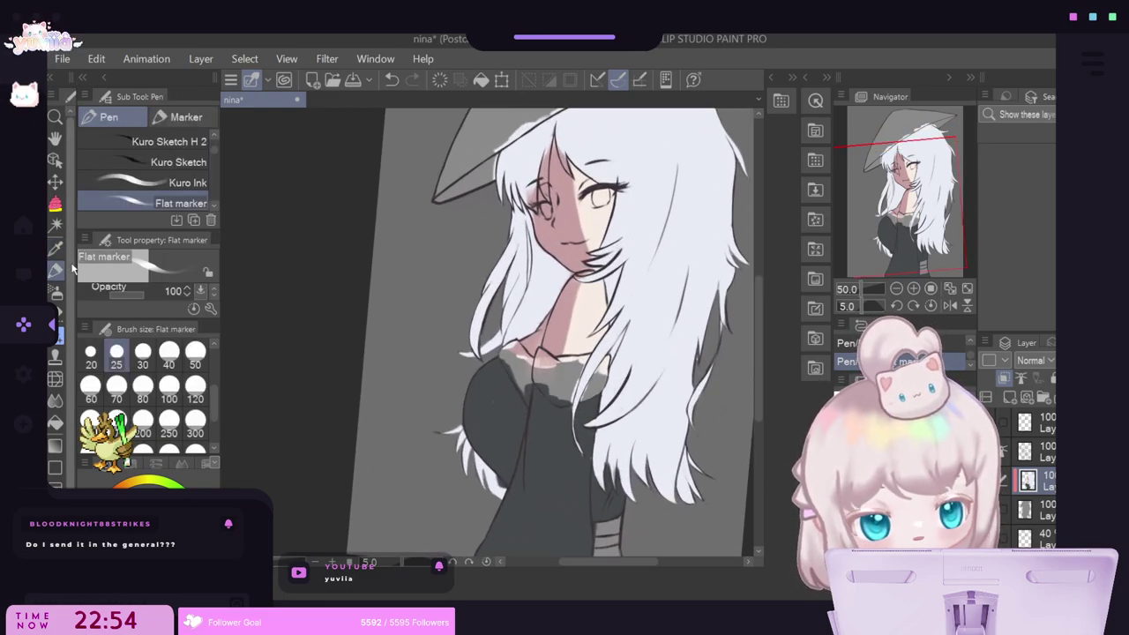
{"action": "left_click_drag", "start_coordinate": [500, 348], "coordinate": [529, 402]}
{"action": "mouse_move", "coordinate": [518, 350]}
{"action": "left_mouse_down"}
{"action": "mouse_move", "coordinate": [530, 363]}
{"action": "mouse_move", "coordinate": [515, 356]}
{"action": "left_mouse_up"}
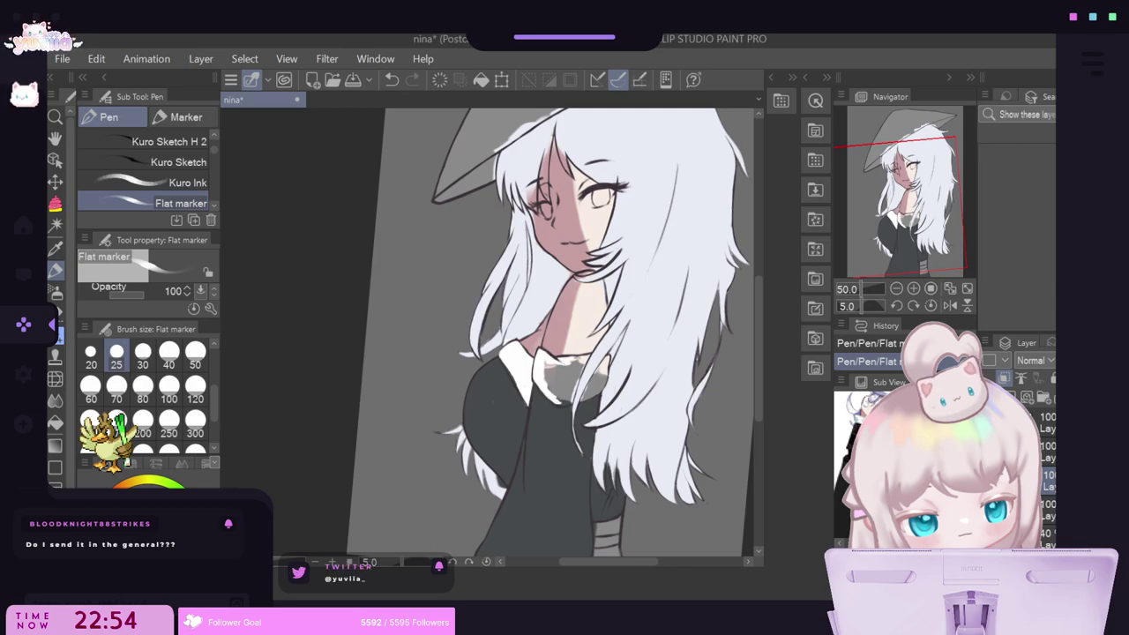
{"action": "left_click_drag", "start_coordinate": [569, 386], "coordinate": [559, 404]}
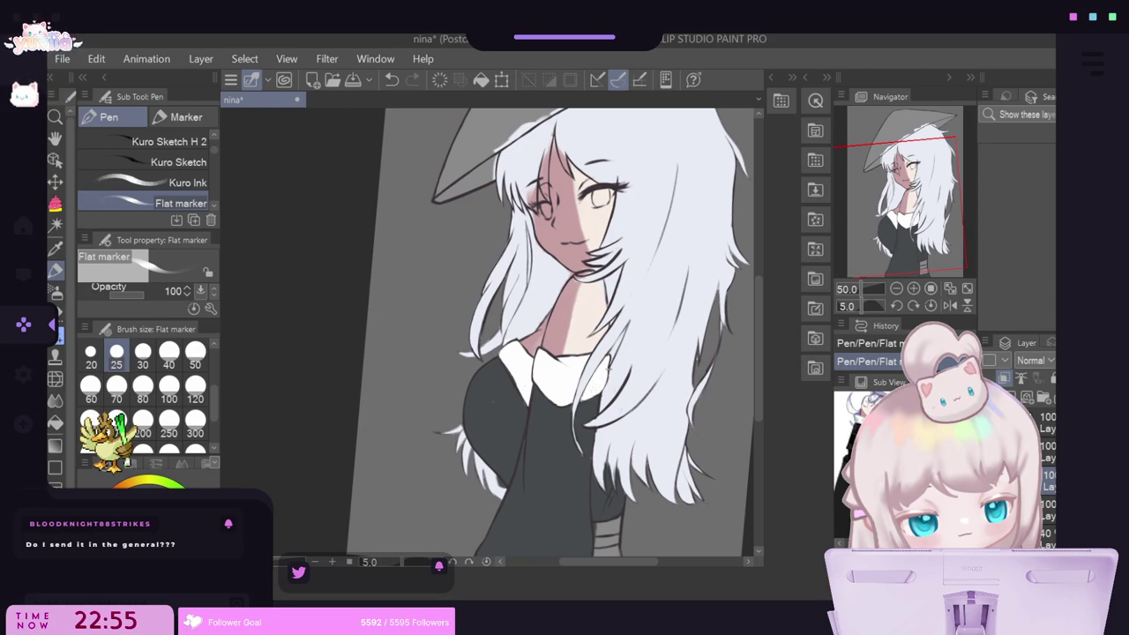
{"action": "scroll", "coordinate": [607, 367], "scroll_direction": "down", "scroll_amount": 3}
{"action": "scroll", "coordinate": [666, 278], "scroll_direction": "up", "scroll_amount": 2}
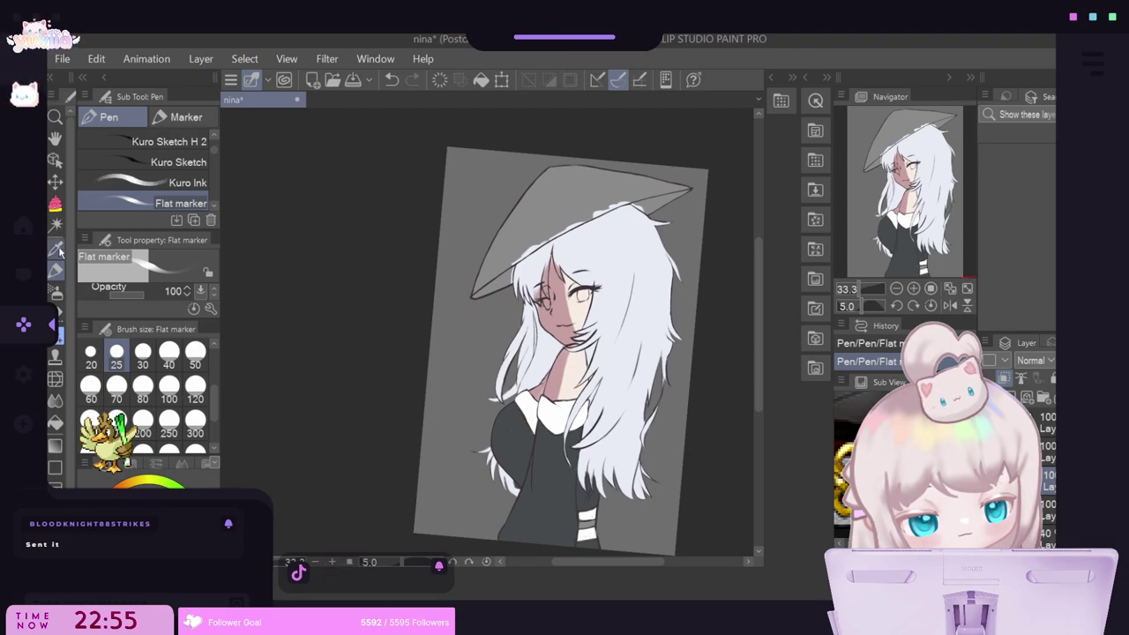
{"action": "left_click", "coordinate": [55, 249]}
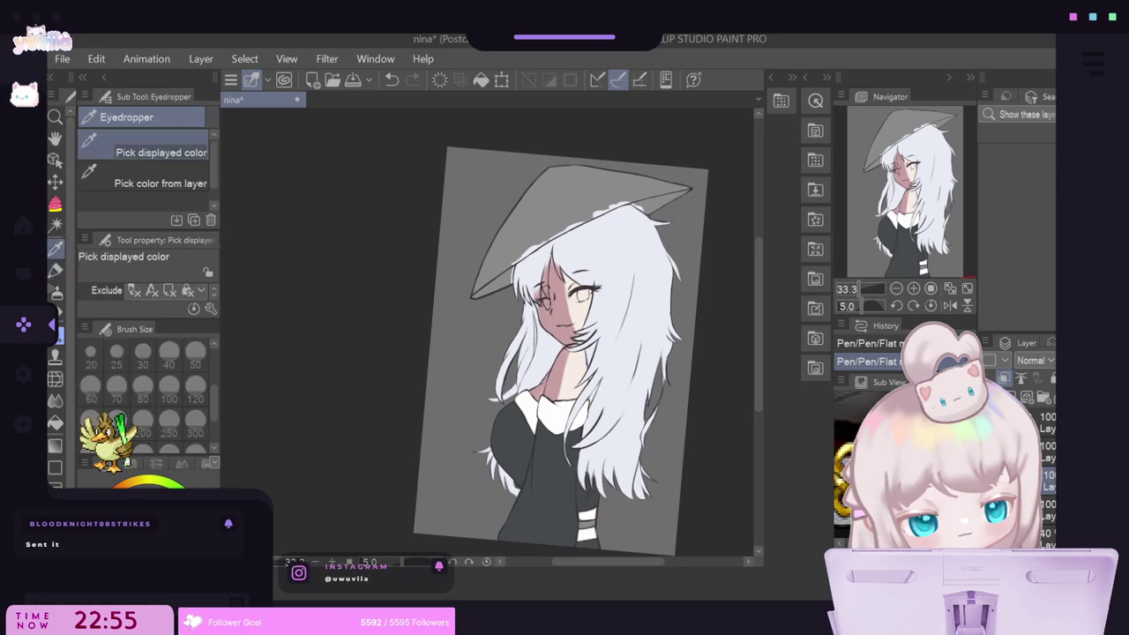
{"action": "key", "text": "p"}
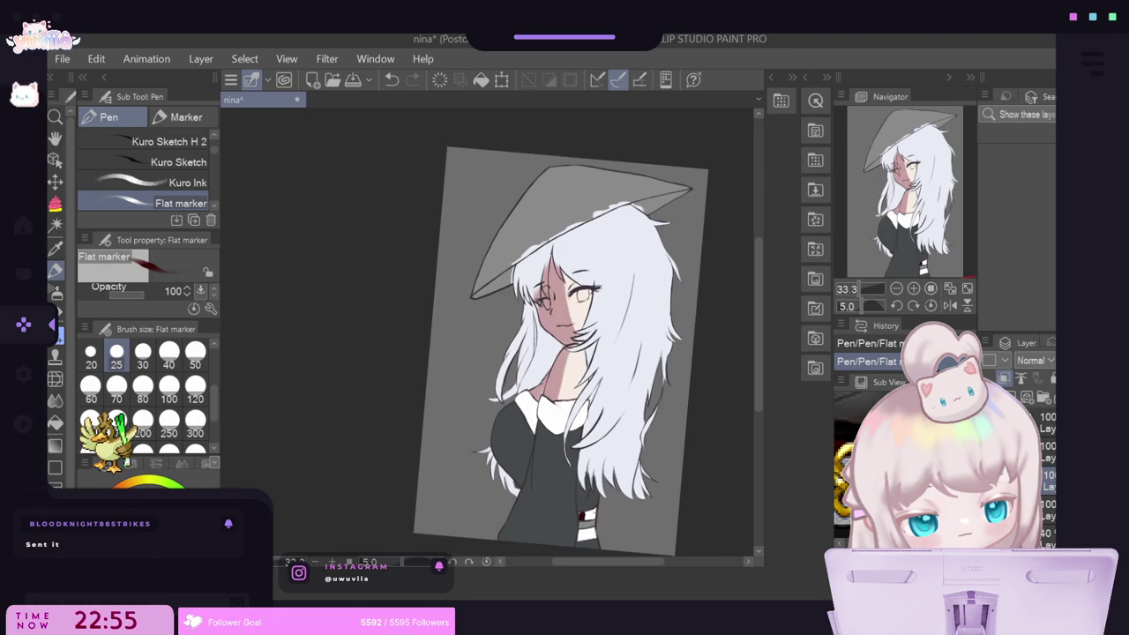
{"action": "left_click", "coordinate": [391, 79]}
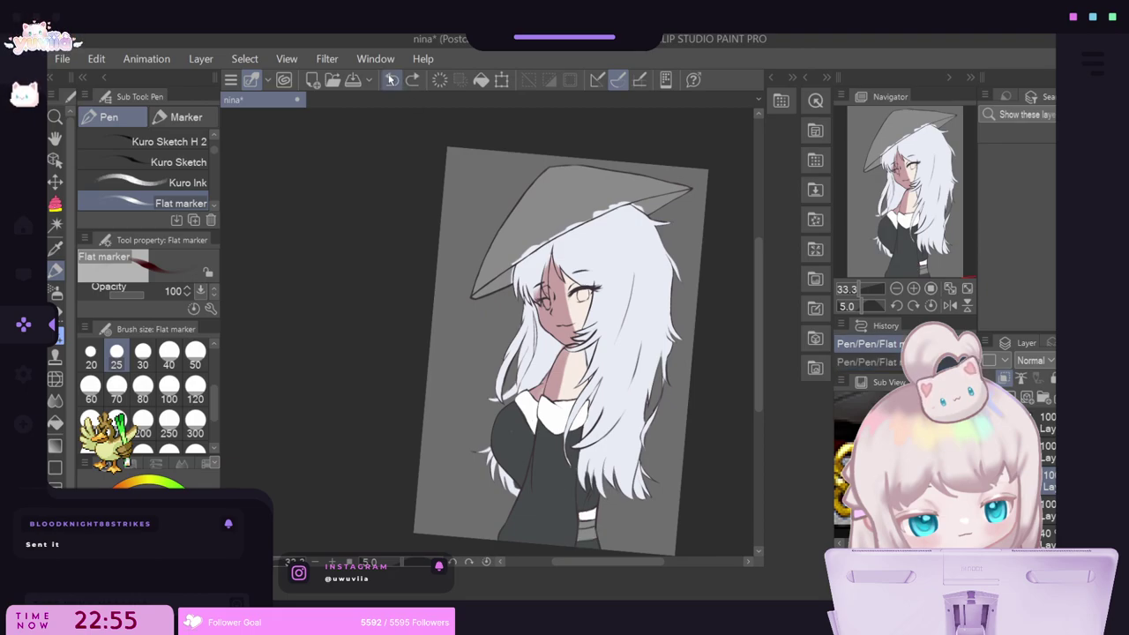
{"action": "left_click", "coordinate": [412, 80]}
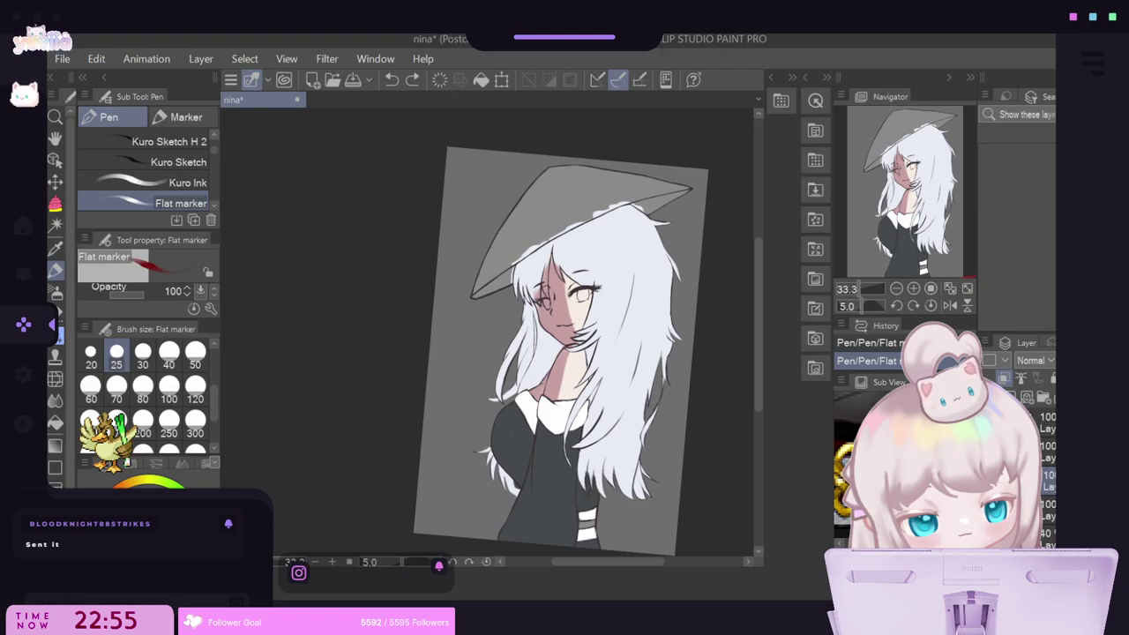
Paint red spots on the arm's white bands and color the band between them golden yellow with the Flat marker at size 25.
{"action": "left_click", "coordinate": [580, 516]}
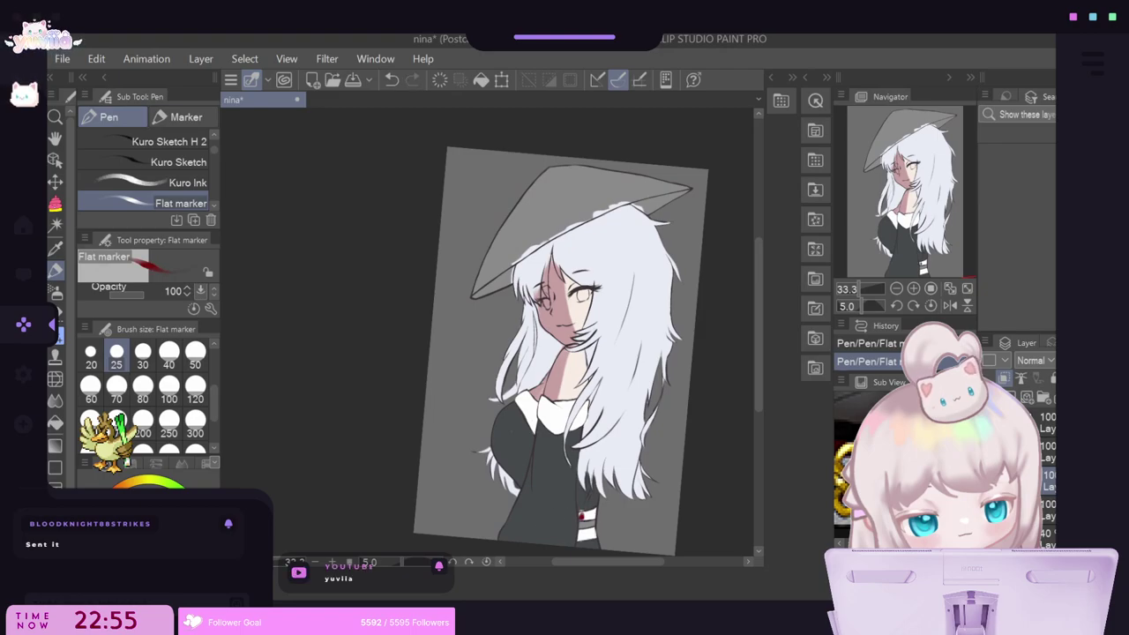
{"action": "left_click", "coordinate": [586, 514]}
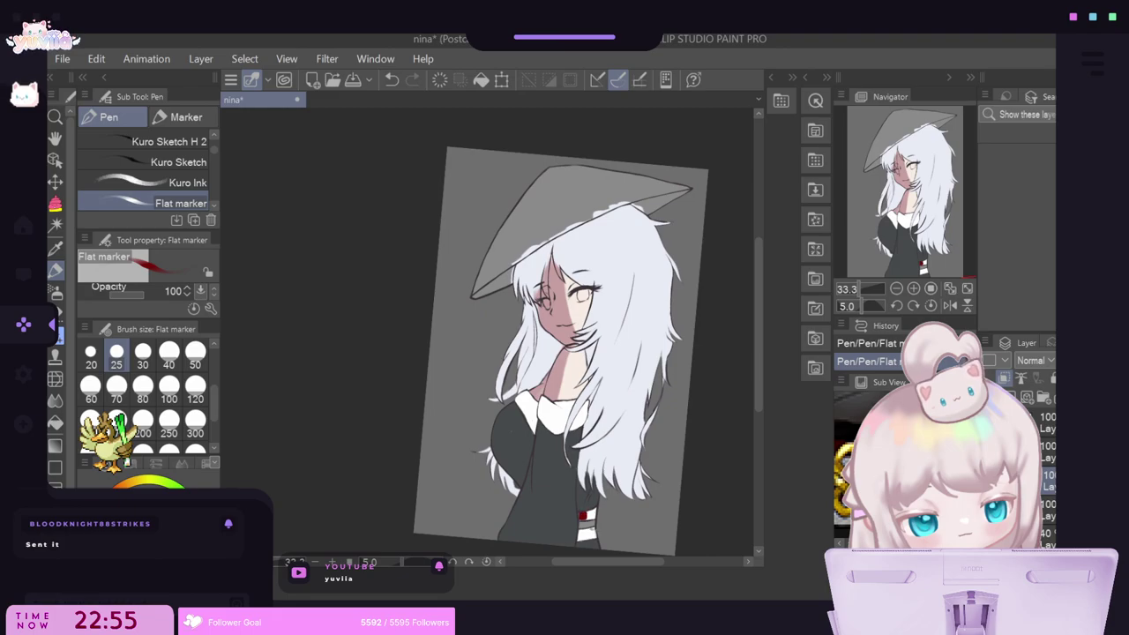
{"action": "left_click", "coordinate": [591, 533]}
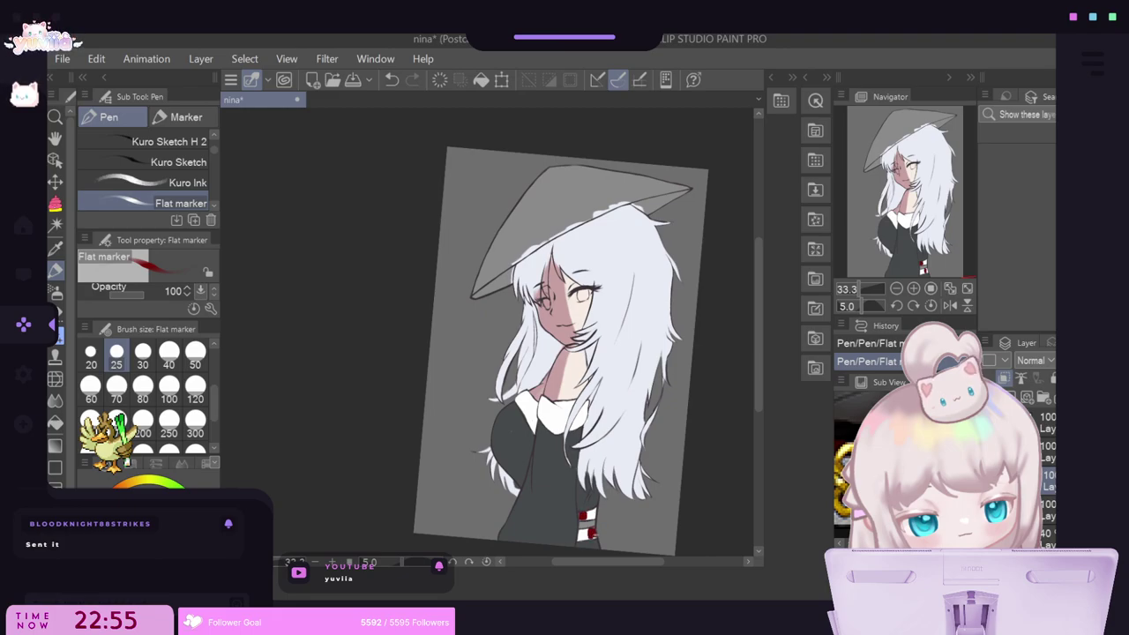
{"action": "key", "text": "i"}
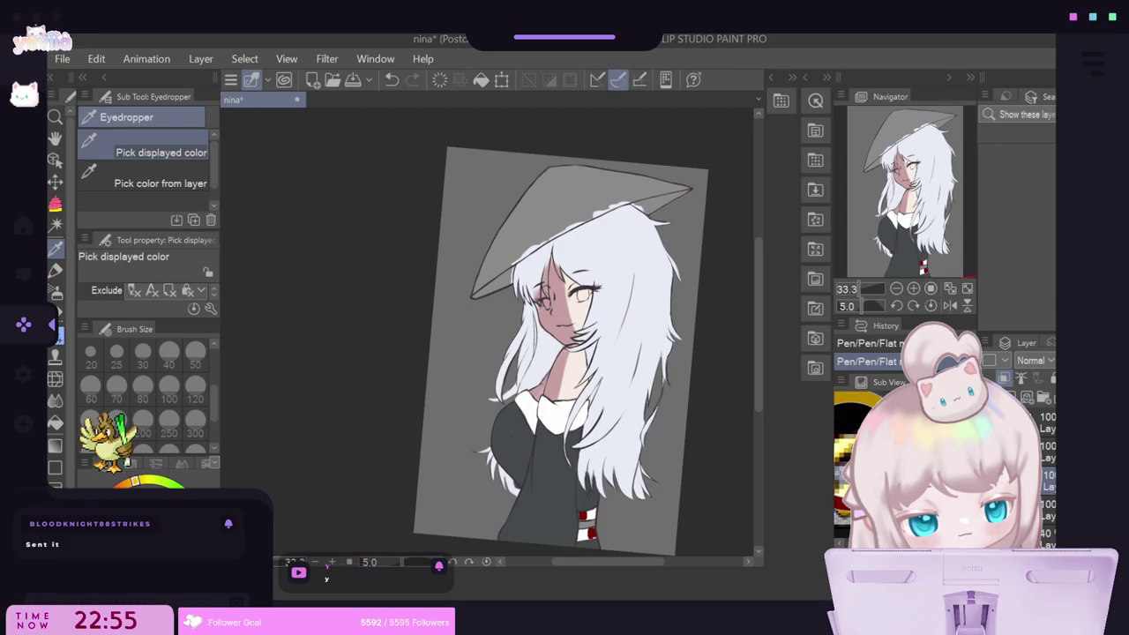
{"action": "left_click", "coordinate": [57, 269]}
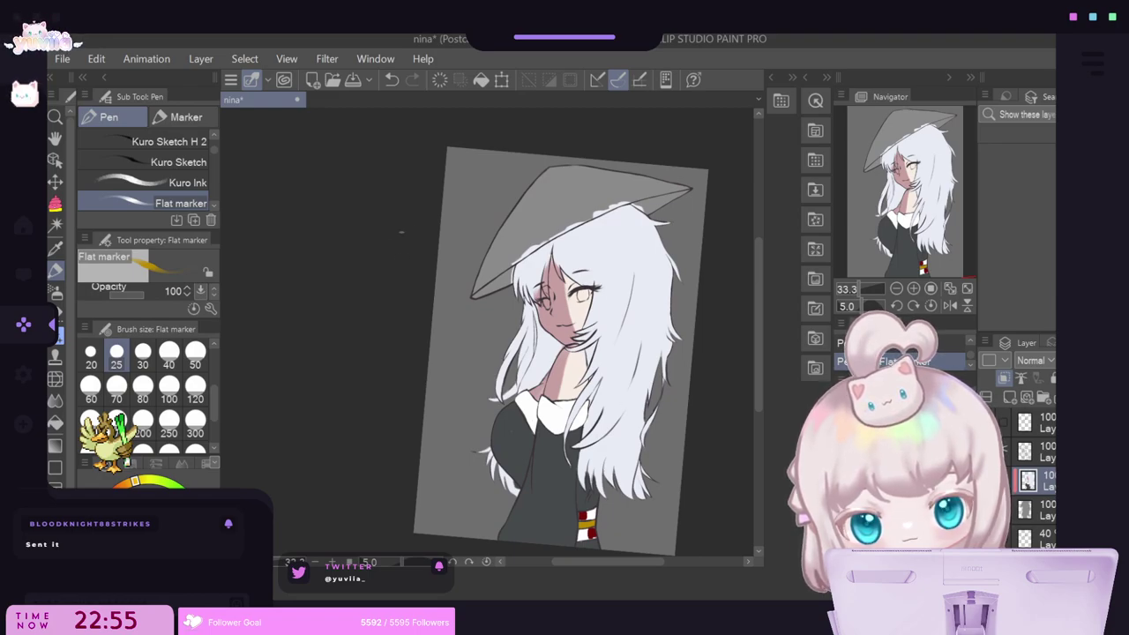
Pick a very dark brown from the reference and fill the whole wide-brimmed hat with the Flat marker at size 80.
{"action": "left_click", "coordinate": [54, 249]}
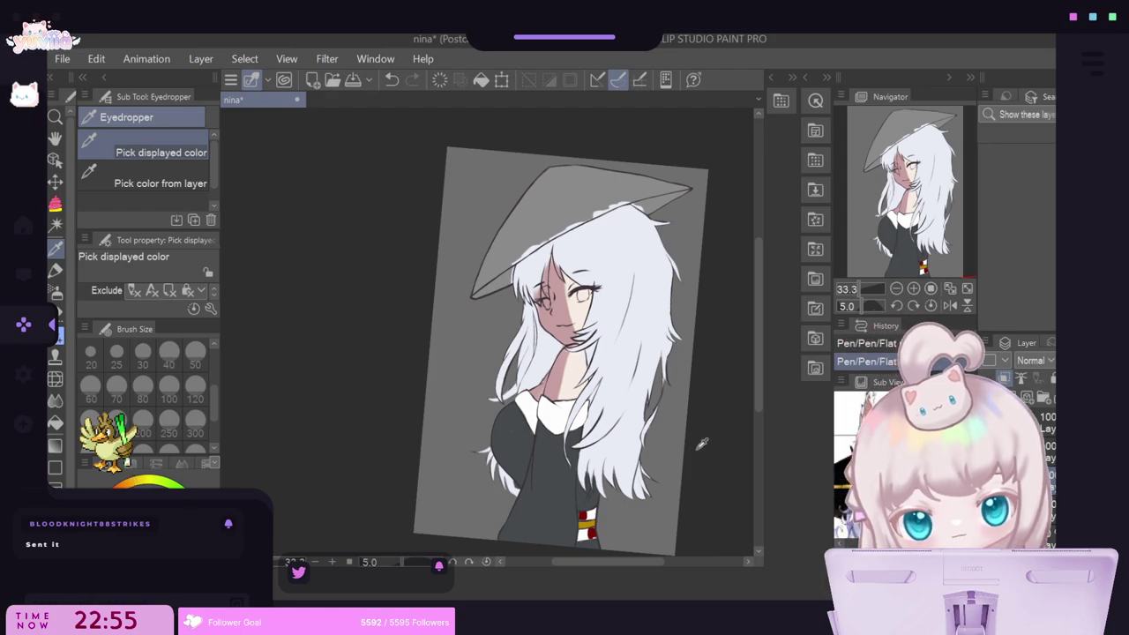
{"action": "left_click", "coordinate": [56, 272]}
{"action": "scroll", "coordinate": [388, 216], "scroll_direction": "down", "scroll_amount": 2}
{"action": "scroll", "coordinate": [552, 164], "scroll_direction": "up", "scroll_amount": 3}
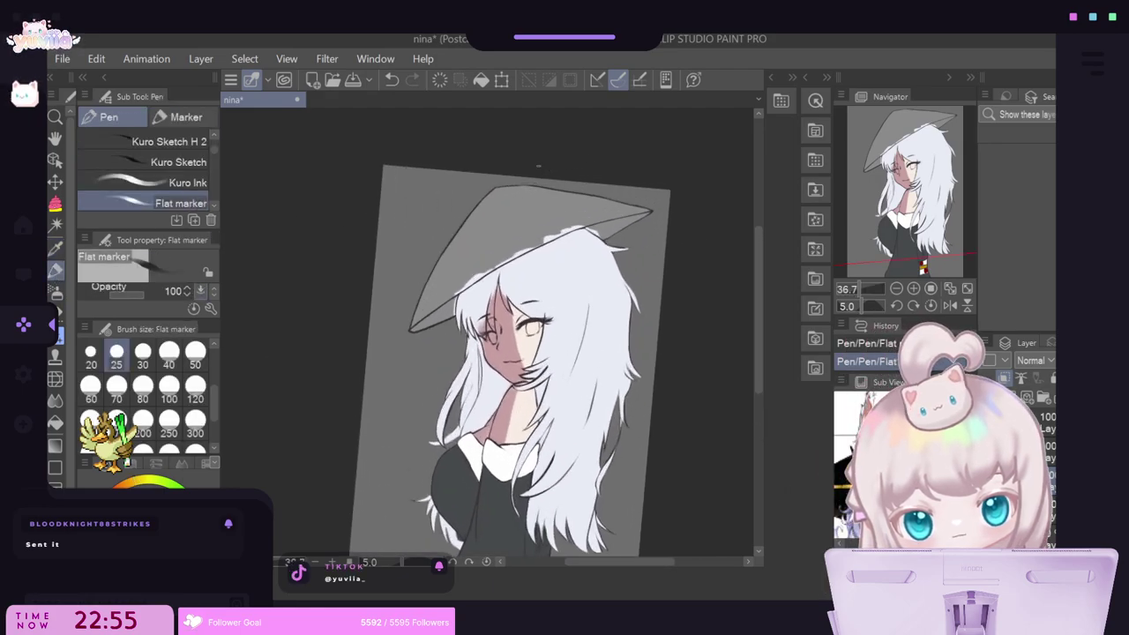
{"action": "left_click", "coordinate": [142, 386]}
{"action": "mouse_move", "coordinate": [471, 252]}
{"action": "left_mouse_down"}
{"action": "mouse_move", "coordinate": [416, 318]}
{"action": "mouse_move", "coordinate": [468, 275]}
{"action": "mouse_move", "coordinate": [456, 288]}
{"action": "mouse_move", "coordinate": [563, 228]}
{"action": "mouse_move", "coordinate": [511, 255]}
{"action": "left_mouse_up"}
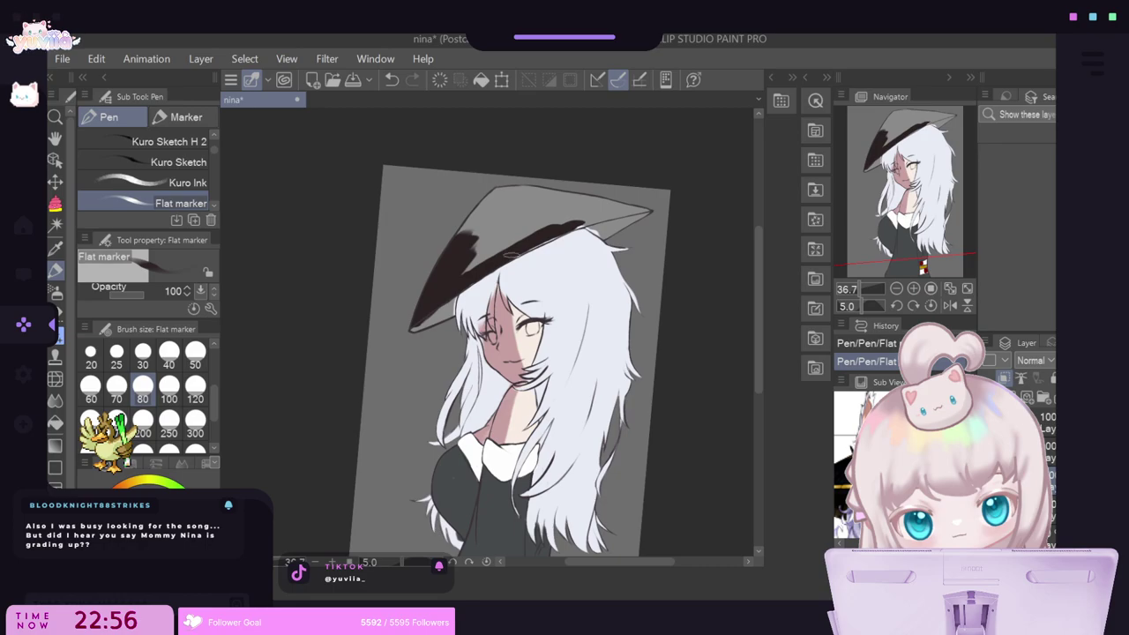
{"action": "mouse_move", "coordinate": [562, 227]}
{"action": "left_mouse_down"}
{"action": "mouse_move", "coordinate": [470, 263]}
{"action": "mouse_move", "coordinate": [538, 227]}
{"action": "mouse_move", "coordinate": [489, 232]}
{"action": "mouse_move", "coordinate": [569, 217]}
{"action": "mouse_move", "coordinate": [459, 201]}
{"action": "left_mouse_up"}
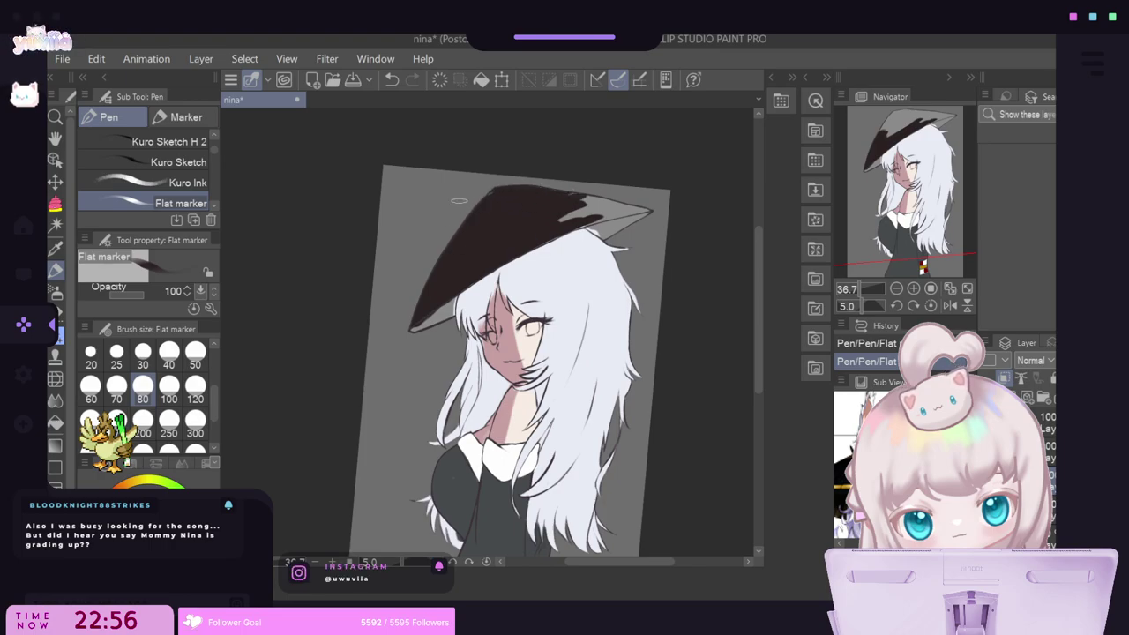
{"action": "mouse_move", "coordinate": [538, 206]}
{"action": "left_mouse_down"}
{"action": "mouse_move", "coordinate": [598, 209]}
{"action": "mouse_move", "coordinate": [626, 196]}
{"action": "mouse_move", "coordinate": [569, 203]}
{"action": "mouse_move", "coordinate": [557, 223]}
{"action": "mouse_move", "coordinate": [597, 231]}
{"action": "left_mouse_up"}
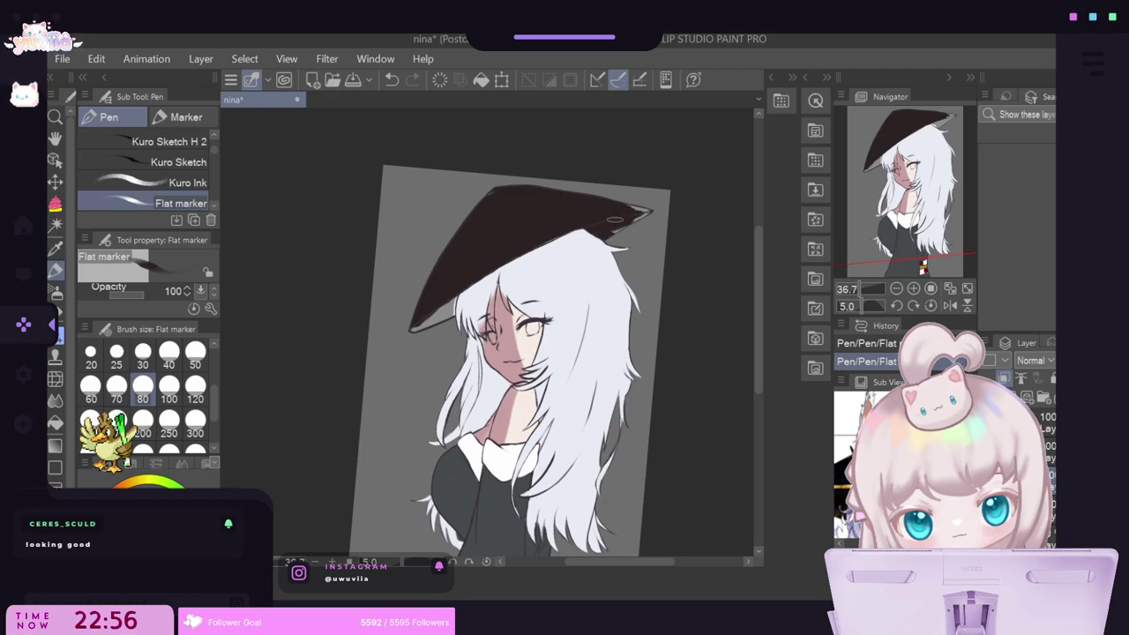
{"action": "left_click_drag", "start_coordinate": [449, 291], "coordinate": [441, 313]}
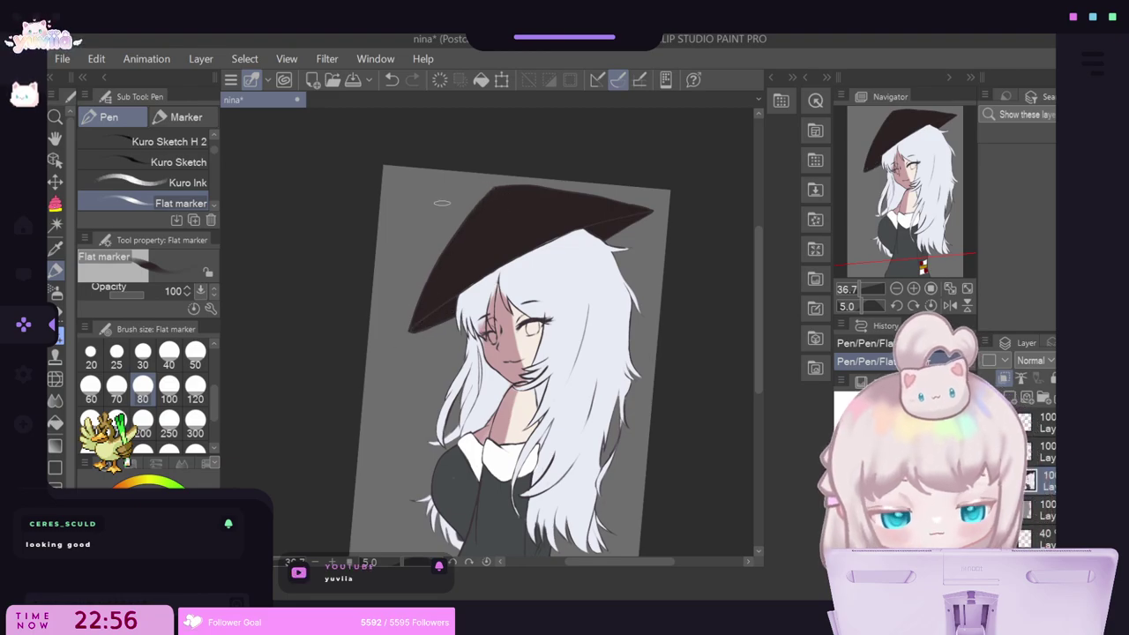
Select the layer directly above the clipped color layer and pick a dark line color from the hat brim's edge beside the hair.
{"action": "scroll", "coordinate": [494, 210], "scroll_direction": "down", "scroll_amount": 2}
{"action": "scroll", "coordinate": [516, 208], "scroll_direction": "up", "scroll_amount": 1}
{"action": "scroll", "coordinate": [533, 187], "scroll_direction": "down", "scroll_amount": 2}
{"action": "scroll", "coordinate": [550, 151], "scroll_direction": "down", "scroll_amount": 1}
{"action": "scroll", "coordinate": [550, 184], "scroll_direction": "up", "scroll_amount": 4}
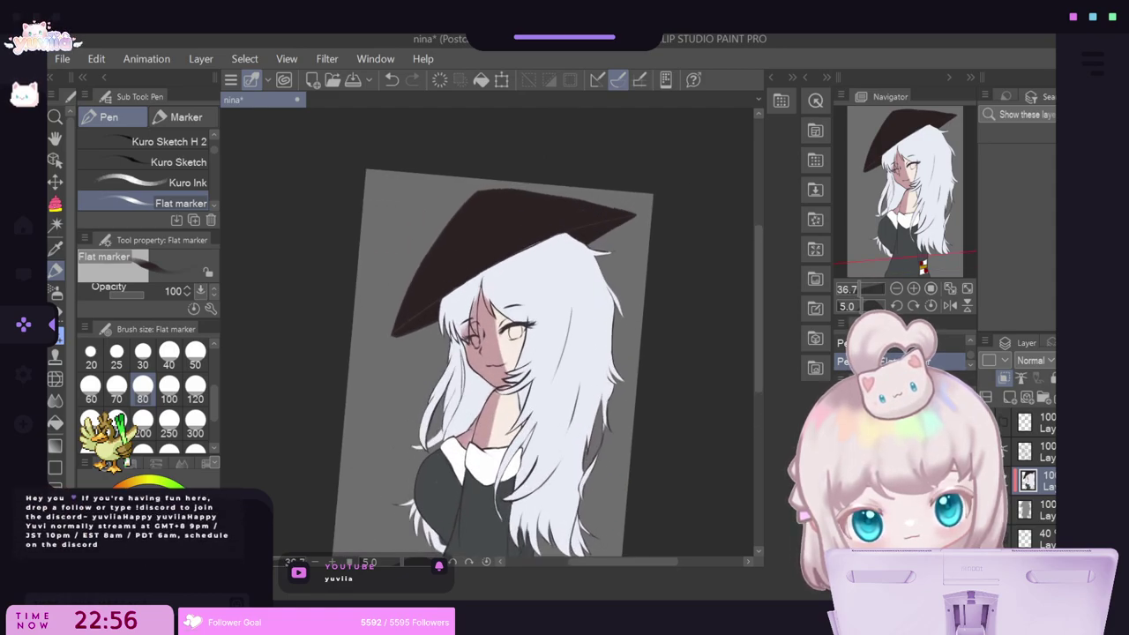
{"action": "left_click", "coordinate": [1041, 423]}
{"action": "left_click", "coordinate": [1040, 451]}
{"action": "left_click", "coordinate": [990, 451]}
{"action": "scroll", "coordinate": [529, 265], "scroll_direction": "up", "scroll_amount": 8}
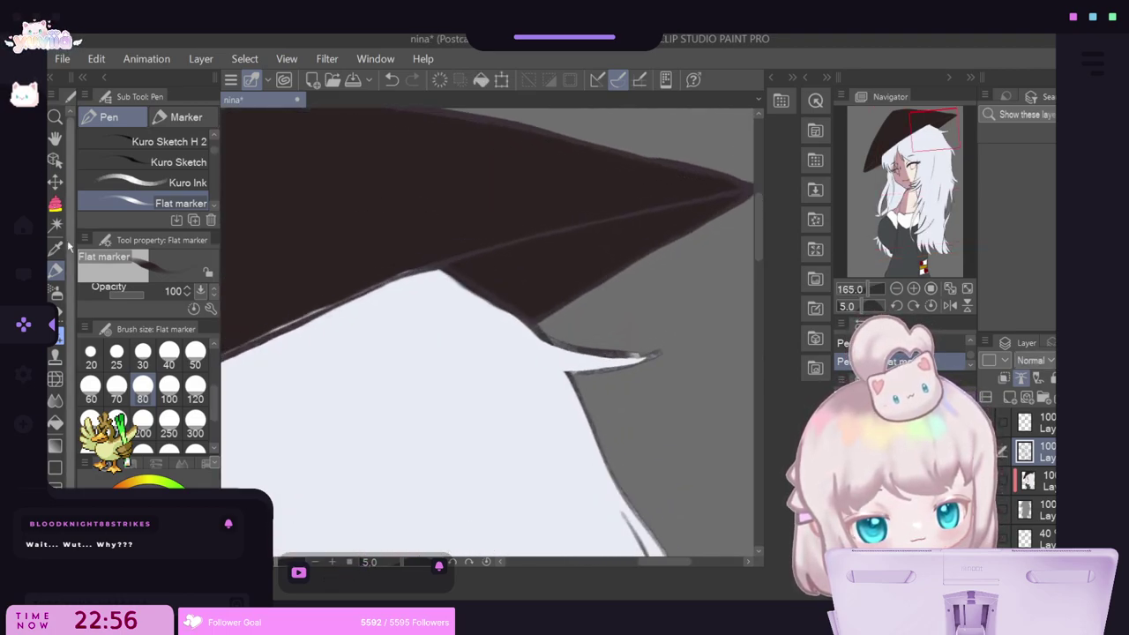
{"action": "key", "text": "i"}
{"action": "scroll", "coordinate": [675, 360], "scroll_direction": "up", "scroll_amount": 1}
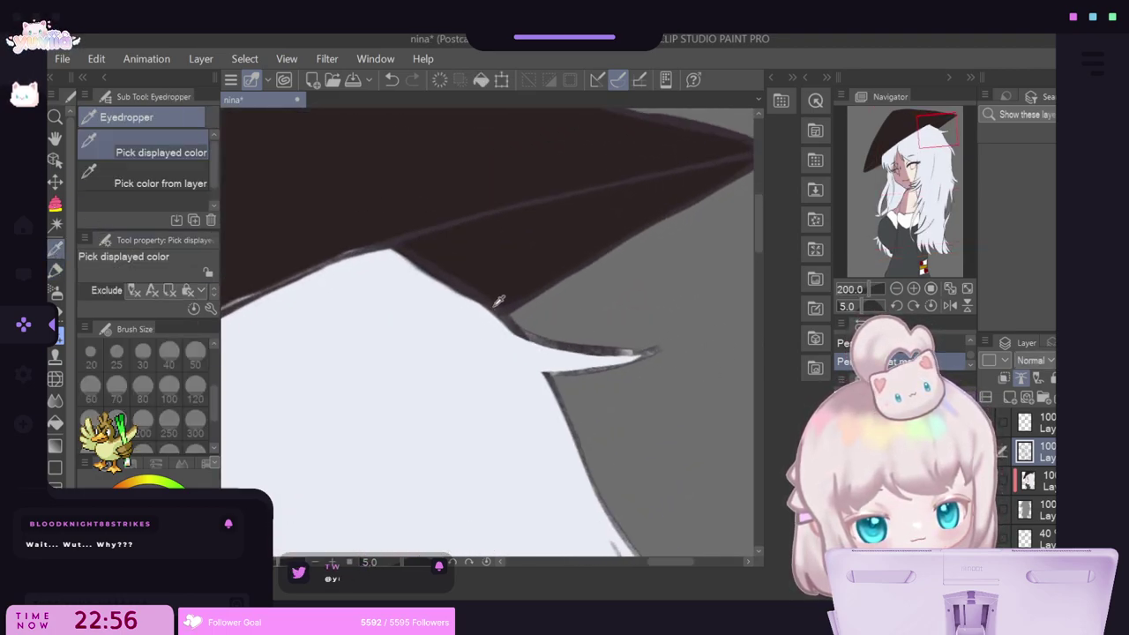
{"action": "scroll", "coordinate": [509, 299], "scroll_direction": "down", "scroll_amount": 8}
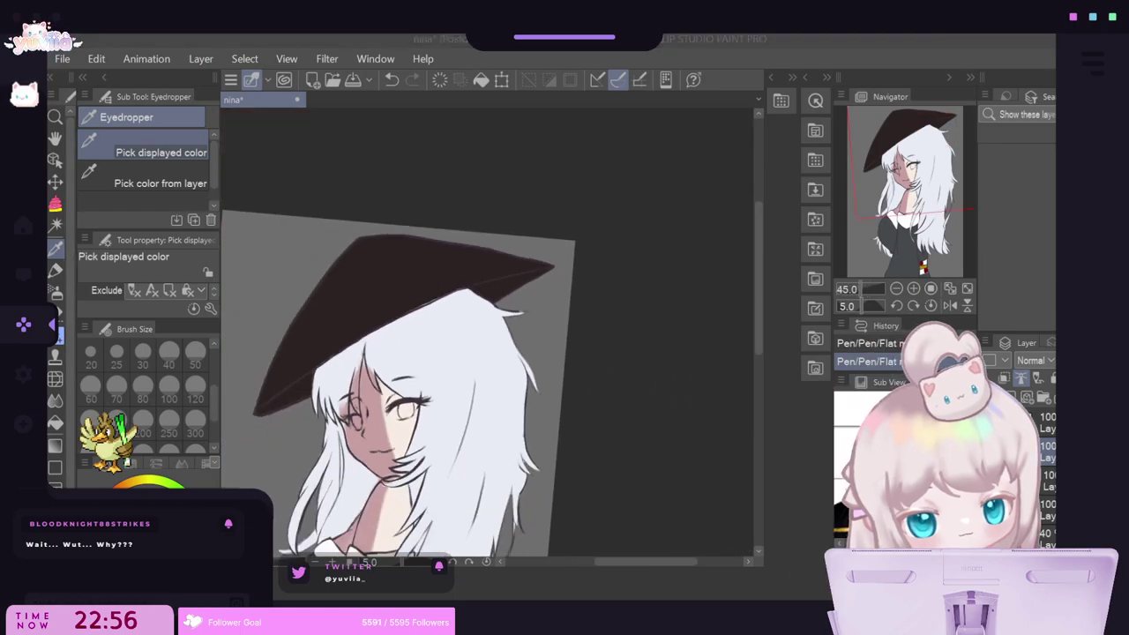
Draw two short lines with the Kuro Ink pen, rising from either side of the hat's crown to the canvas's upper edge.
{"action": "left_click", "coordinate": [55, 270]}
{"action": "scroll", "coordinate": [152, 192], "scroll_direction": "down", "scroll_amount": 1}
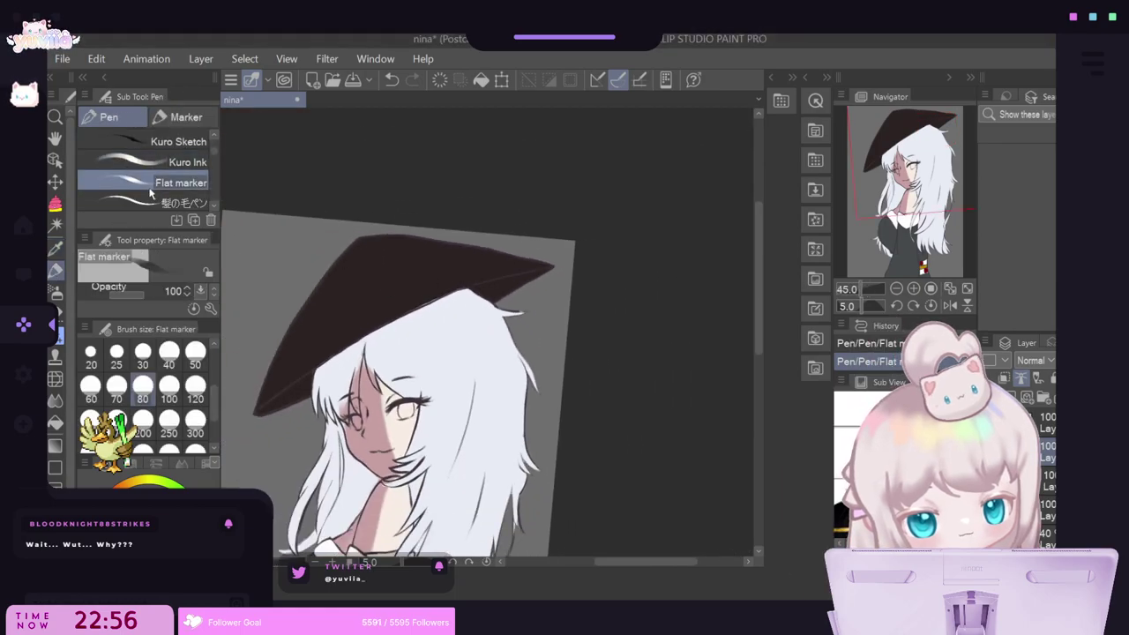
{"action": "left_click", "coordinate": [155, 162]}
{"action": "scroll", "coordinate": [507, 244], "scroll_direction": "down", "scroll_amount": 2}
{"action": "scroll", "coordinate": [435, 244], "scroll_direction": "up", "scroll_amount": 2}
{"action": "scroll", "coordinate": [423, 224], "scroll_direction": "up", "scroll_amount": 2}
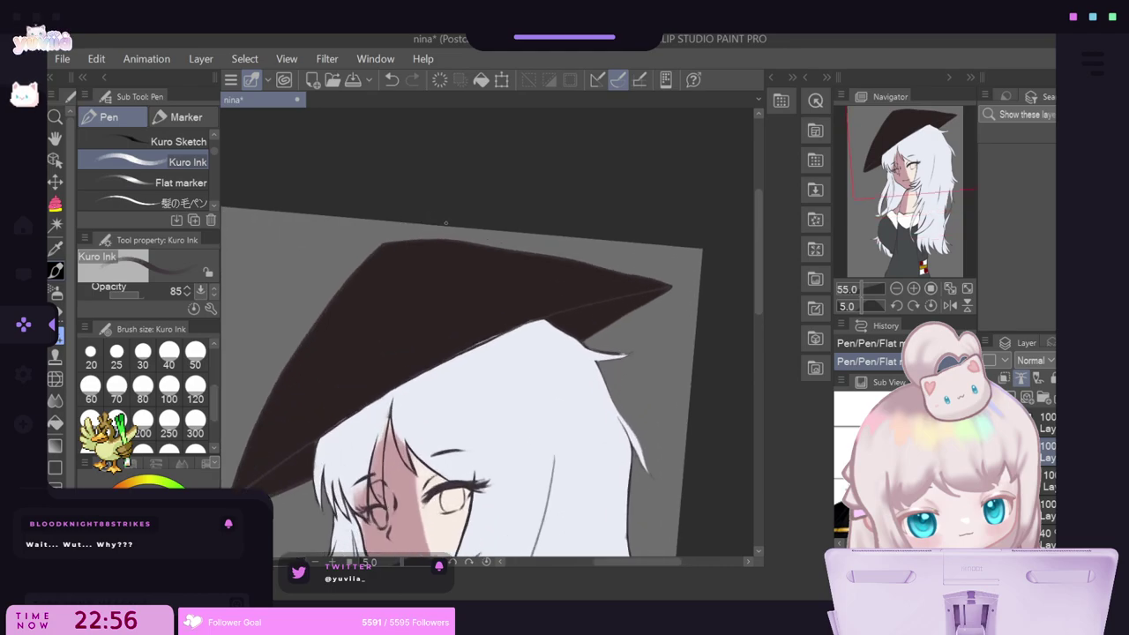
{"action": "scroll", "coordinate": [445, 222], "scroll_direction": "down", "scroll_amount": 2}
{"action": "scroll", "coordinate": [441, 221], "scroll_direction": "up", "scroll_amount": 1}
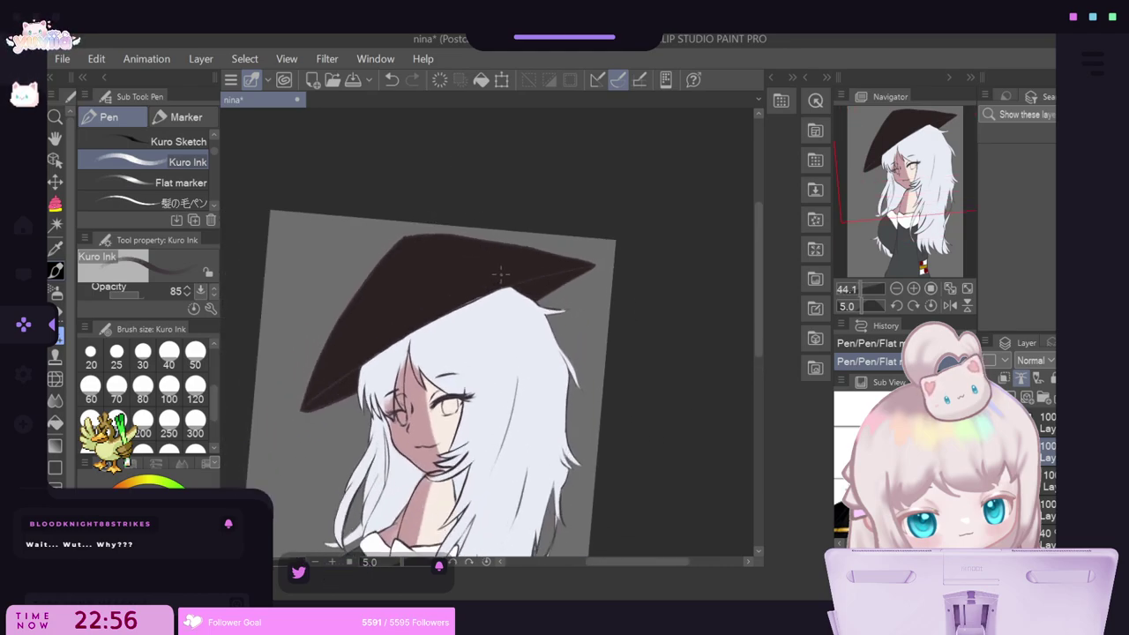
{"action": "left_click_drag", "start_coordinate": [452, 227], "coordinate": [457, 245]}
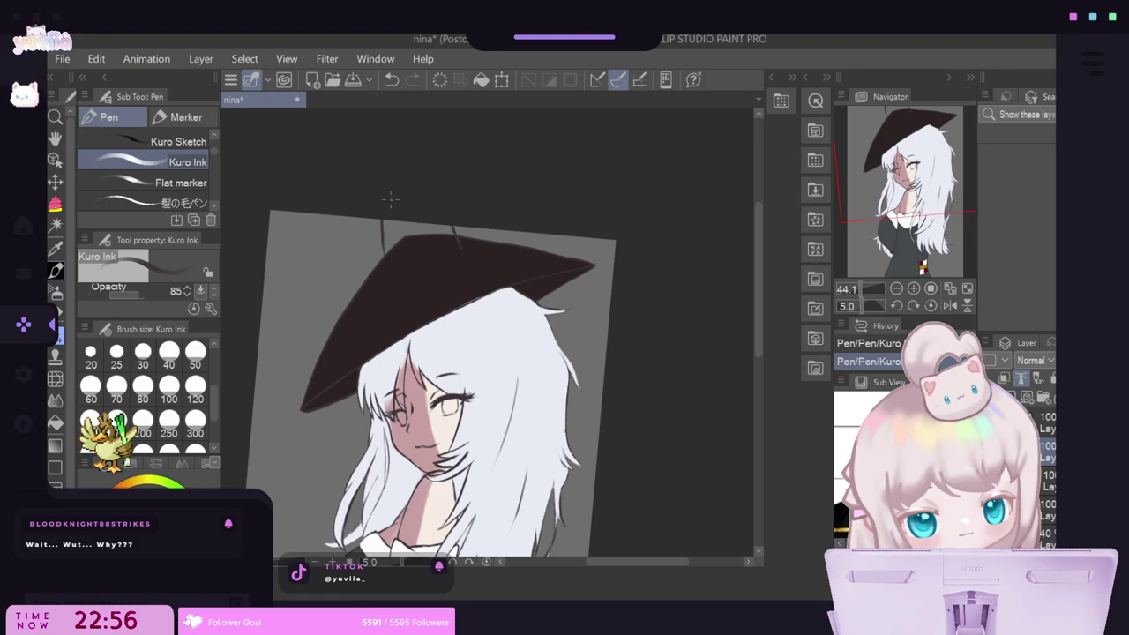
Ink curled strokes and a rounded base around the crown's right line, and an inner line and wavy outer edge at the left one.
{"action": "scroll", "coordinate": [390, 198], "scroll_direction": "up", "scroll_amount": 2}
{"action": "scroll", "coordinate": [389, 197], "scroll_direction": "up", "scroll_amount": 2}
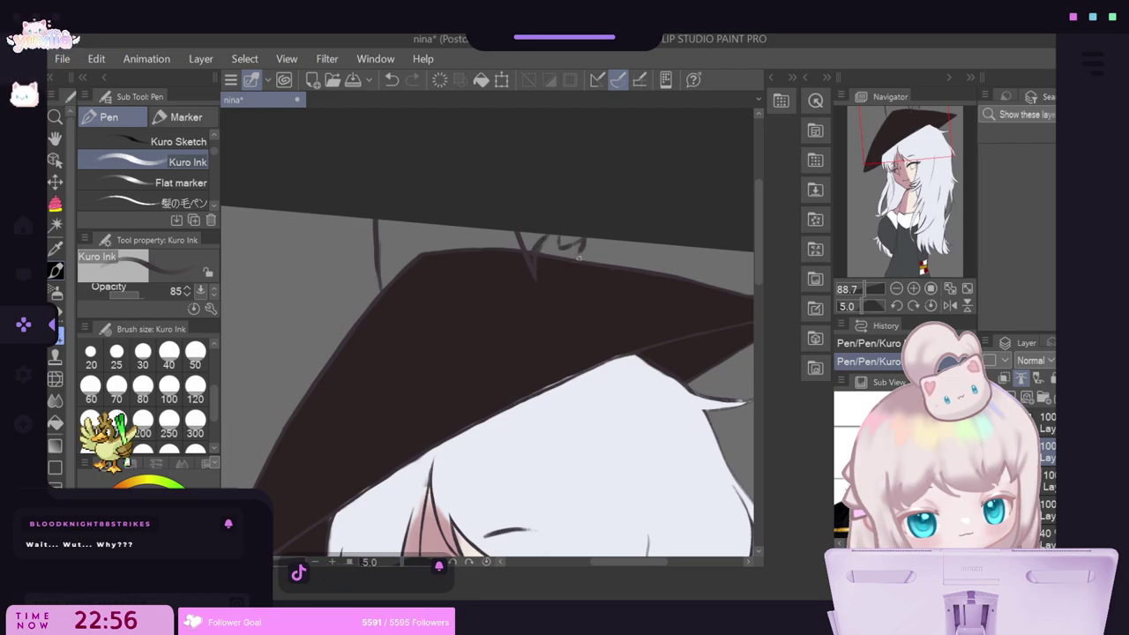
{"action": "mouse_move", "coordinate": [579, 257]}
{"action": "left_mouse_down"}
{"action": "mouse_move", "coordinate": [602, 263]}
{"action": "mouse_move", "coordinate": [596, 239]}
{"action": "left_mouse_up"}
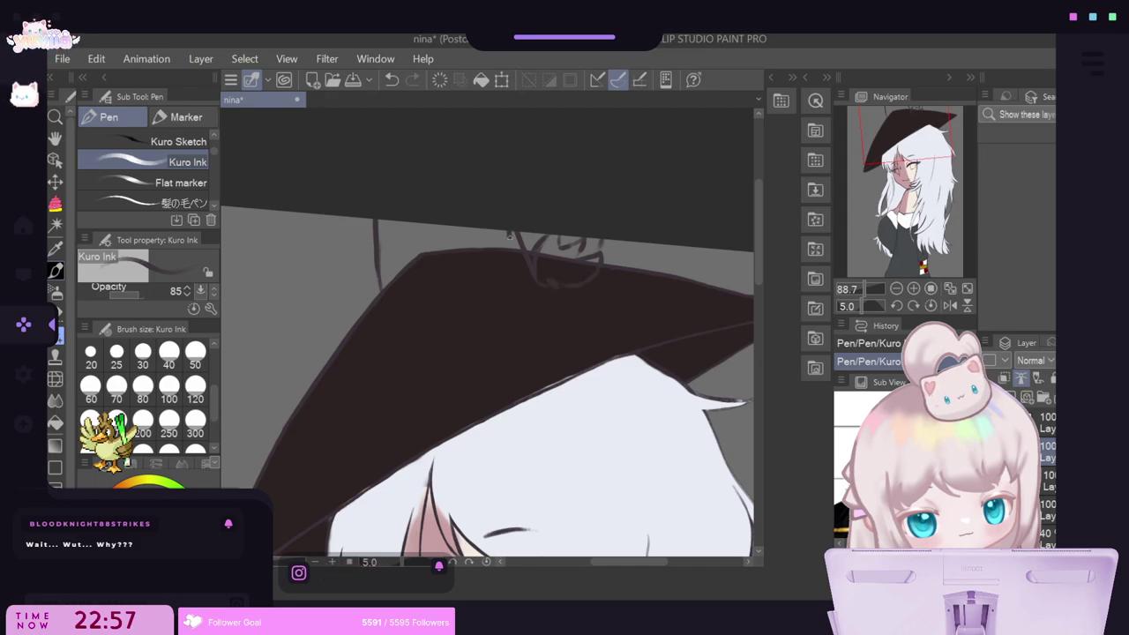
{"action": "left_click_drag", "start_coordinate": [517, 259], "coordinate": [531, 284]}
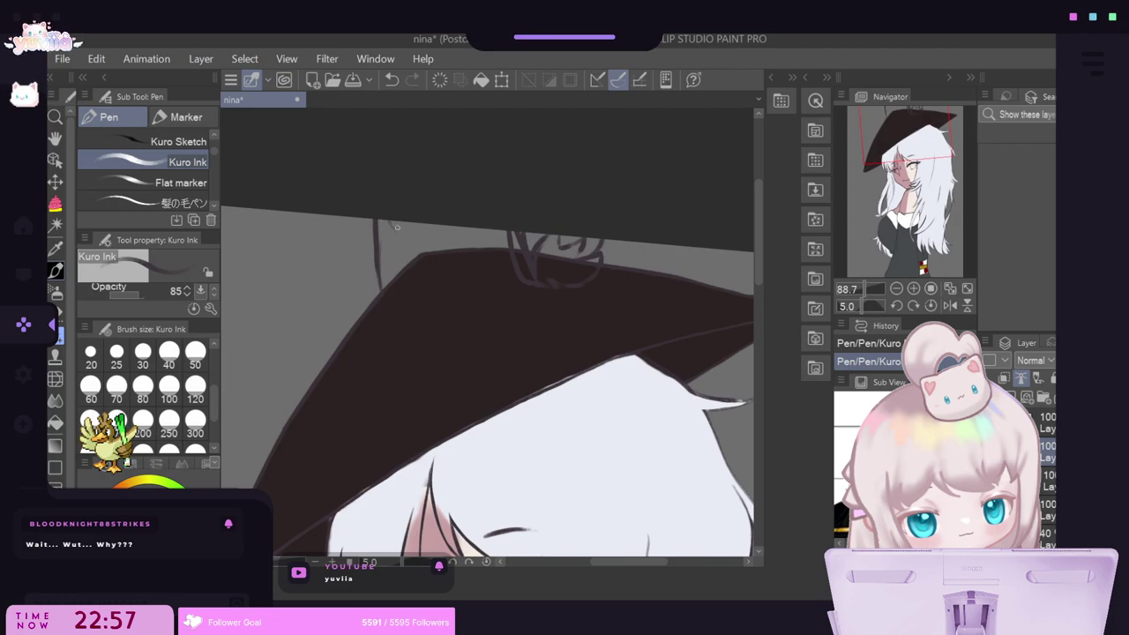
{"action": "left_click_drag", "start_coordinate": [395, 223], "coordinate": [407, 251]}
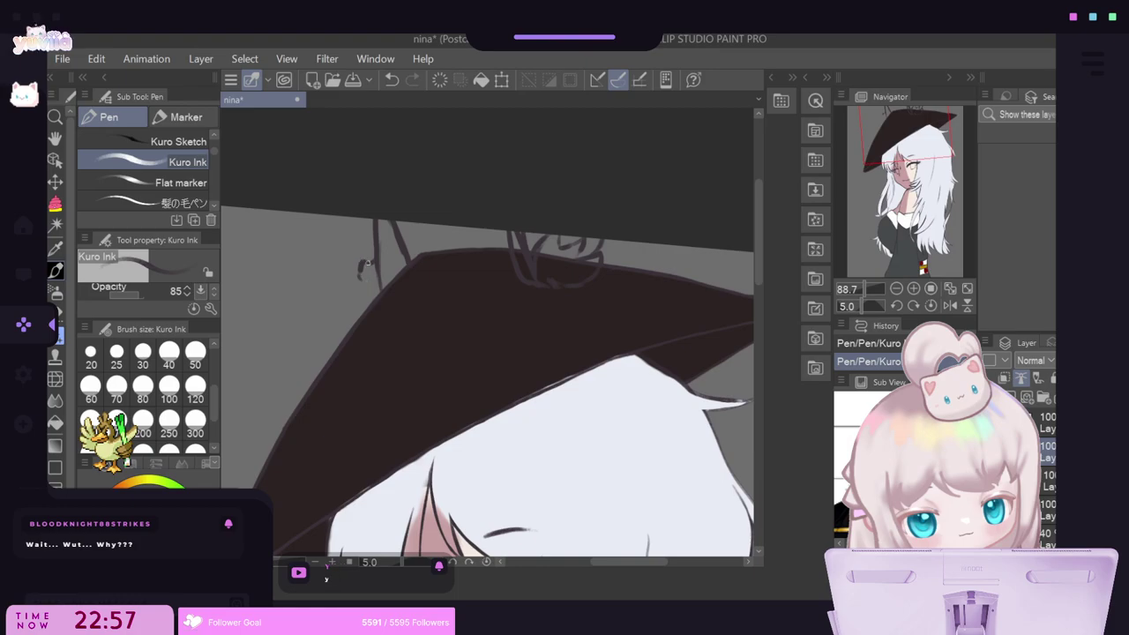
{"action": "left_click_drag", "start_coordinate": [359, 265], "coordinate": [363, 298]}
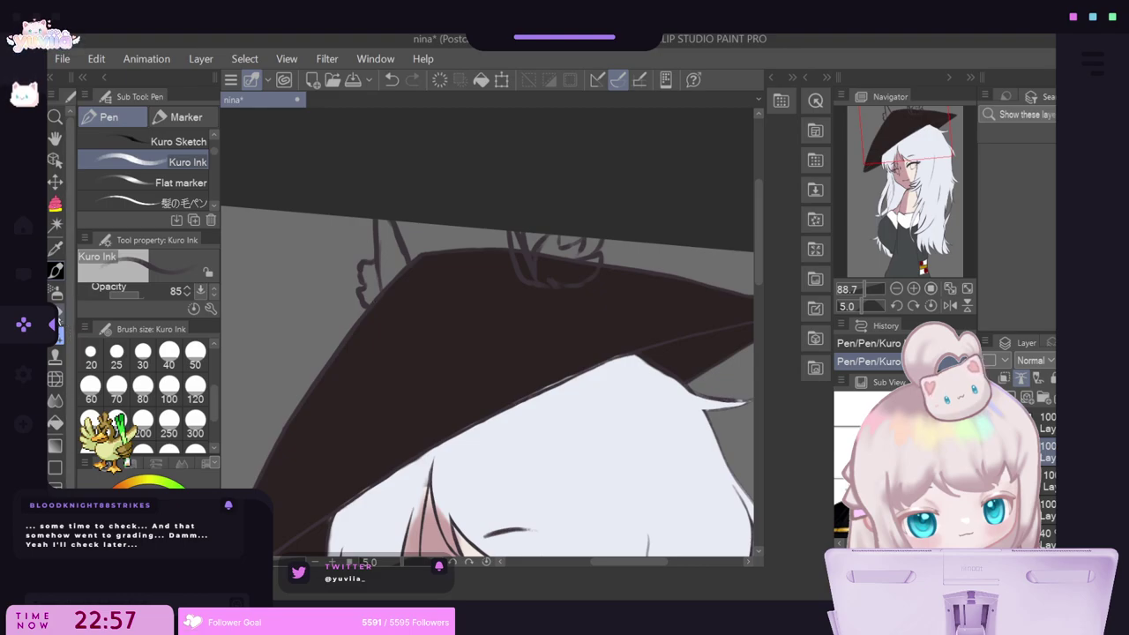
Thin and refine the lines of the rounded shape on the hat's right side with the Erase Along Edge eraser and Kuro Ink pen.
{"action": "key", "text": "e"}
{"action": "left_click_drag", "start_coordinate": [518, 240], "coordinate": [516, 226]}
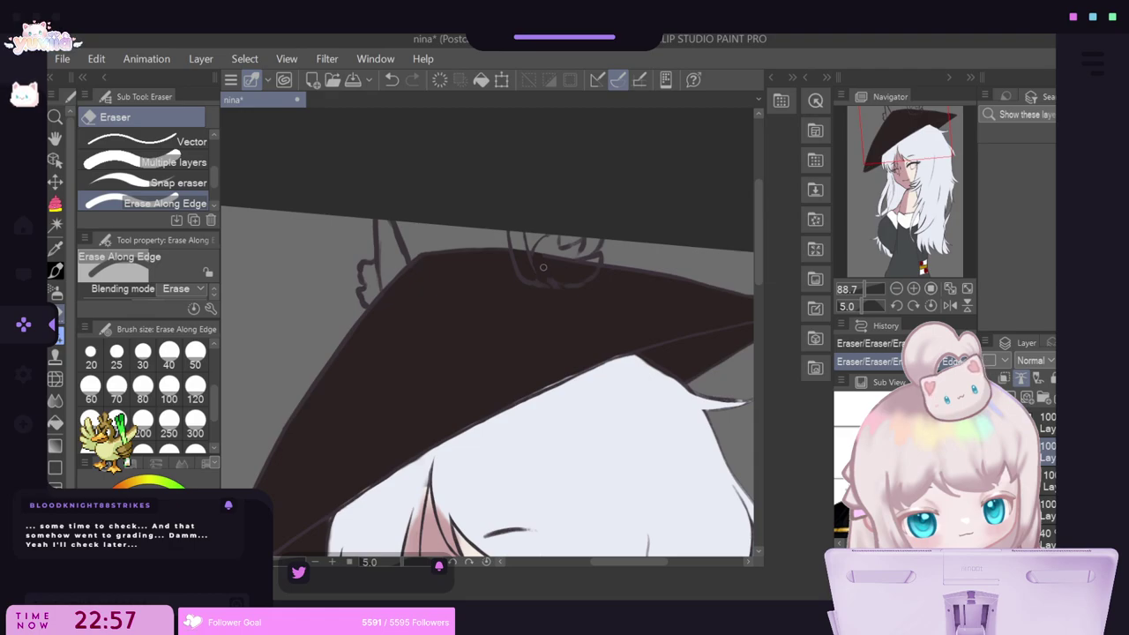
{"action": "scroll", "coordinate": [543, 266], "scroll_direction": "up", "scroll_amount": 5}
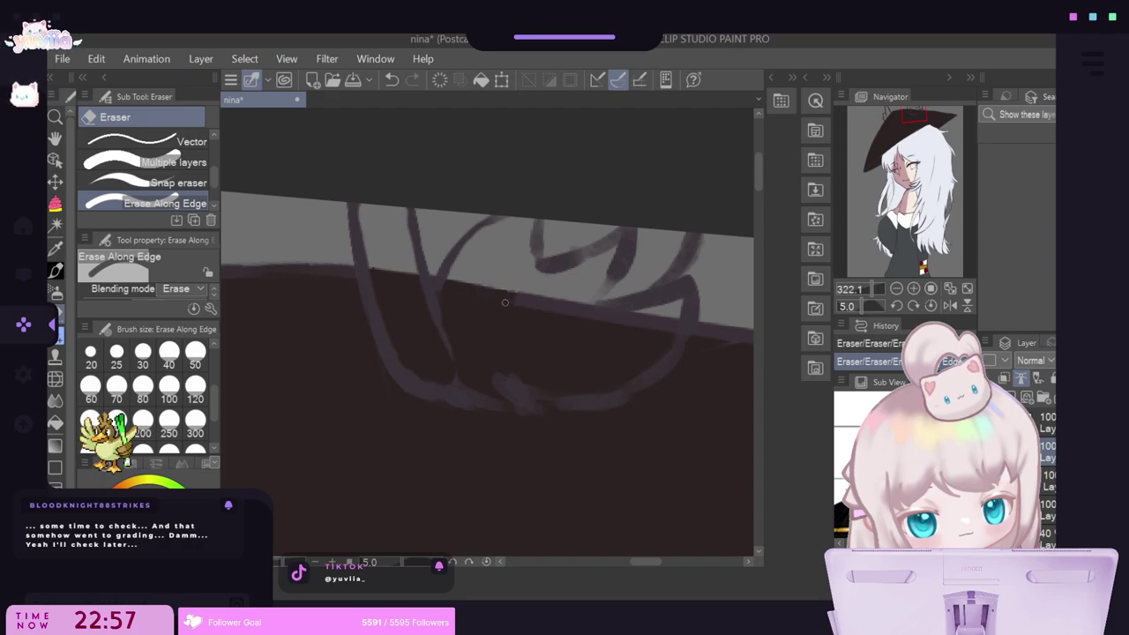
{"action": "key", "text": "p"}
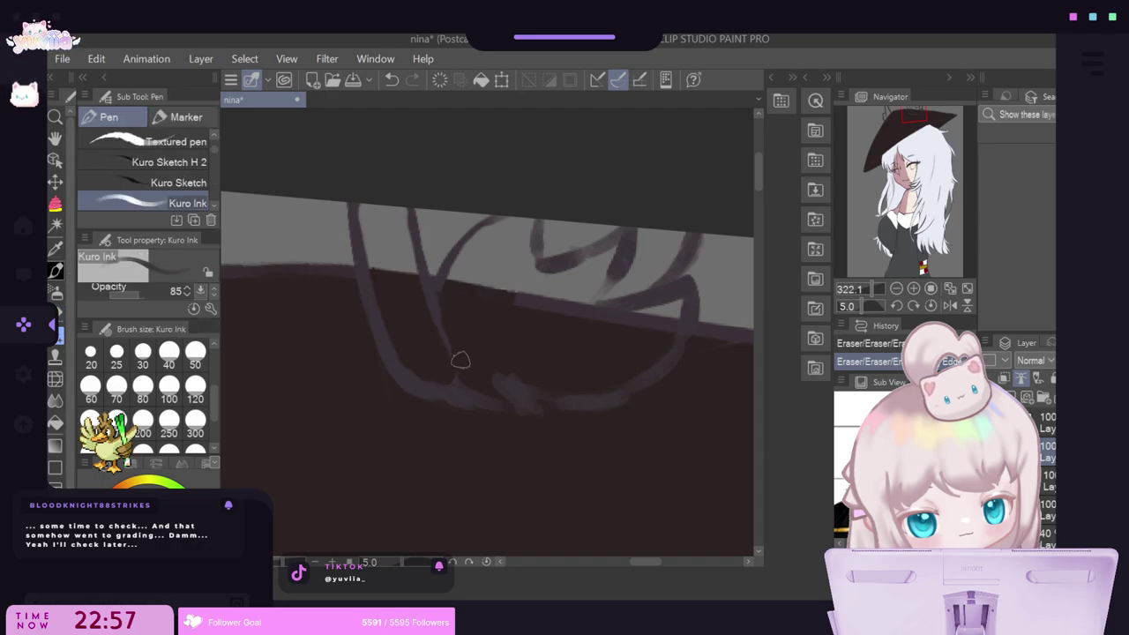
{"action": "left_click", "coordinate": [56, 315]}
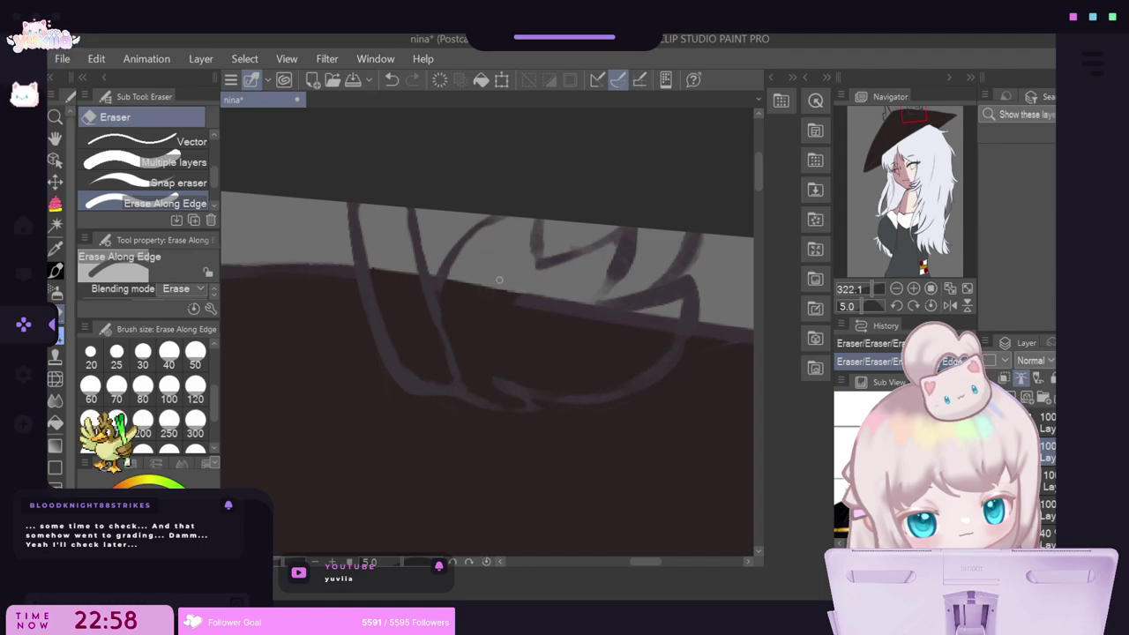
Erase the hat's outline where it crosses the rounded shape, using Erase Along Edge at size 40 and setting size 20 for finer cleanup.
{"action": "left_click", "coordinate": [169, 355]}
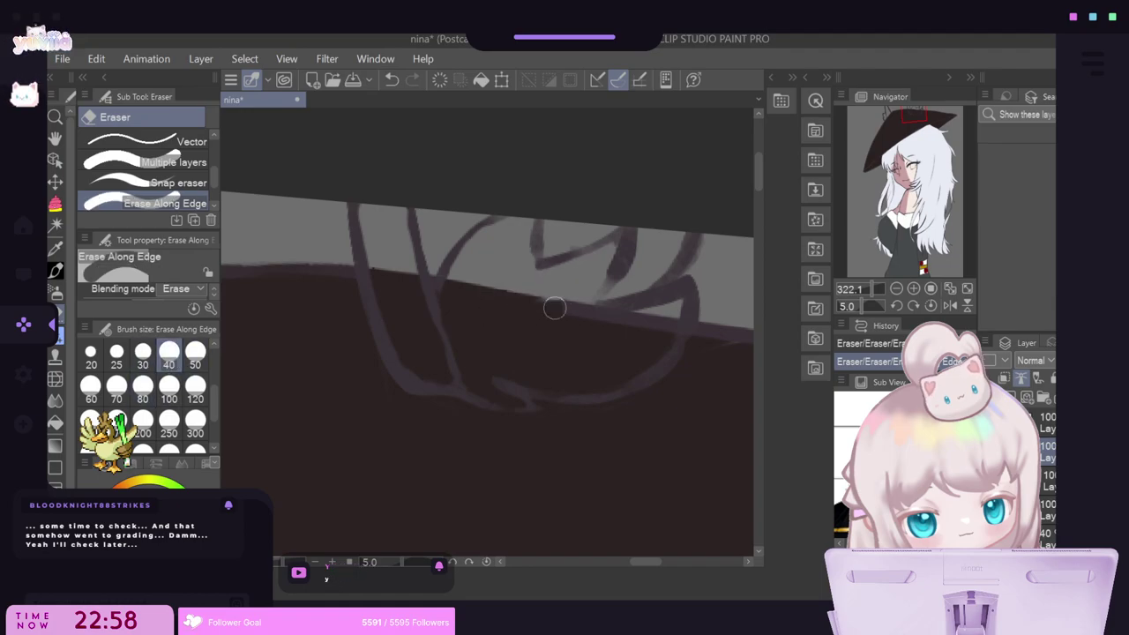
{"action": "mouse_move", "coordinate": [554, 307]}
{"action": "left_mouse_down"}
{"action": "mouse_move", "coordinate": [570, 320]}
{"action": "mouse_move", "coordinate": [657, 317]}
{"action": "left_mouse_up"}
{"action": "mouse_move", "coordinate": [646, 564]}
{"action": "left_mouse_down"}
{"action": "mouse_move", "coordinate": [658, 564]}
{"action": "mouse_move", "coordinate": [649, 559]}
{"action": "left_mouse_up"}
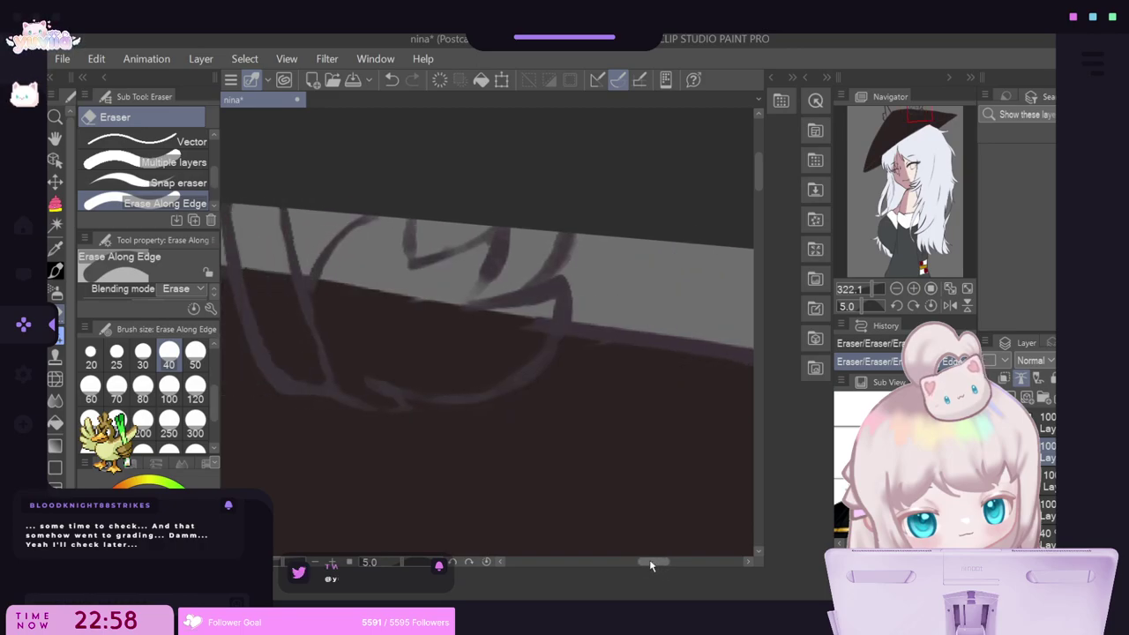
{"action": "left_click", "coordinate": [91, 355]}
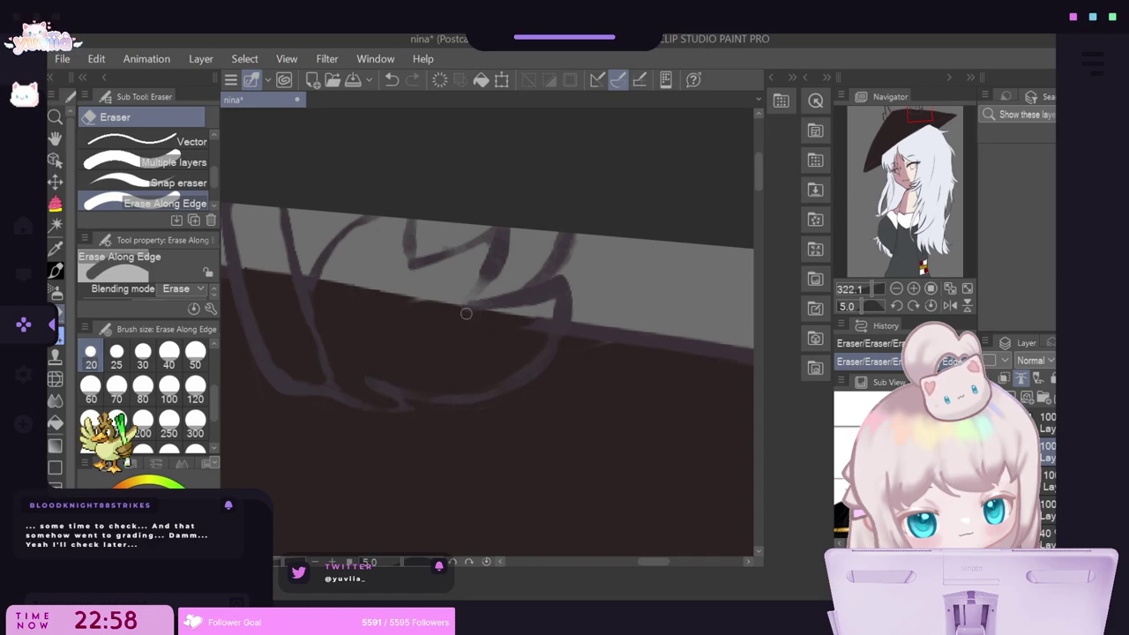
Thin the inner fur lines of the ear on the hat's right side with the Erase Along Edge eraser at size 20.
{"action": "left_click_drag", "start_coordinate": [467, 312], "coordinate": [491, 309]}
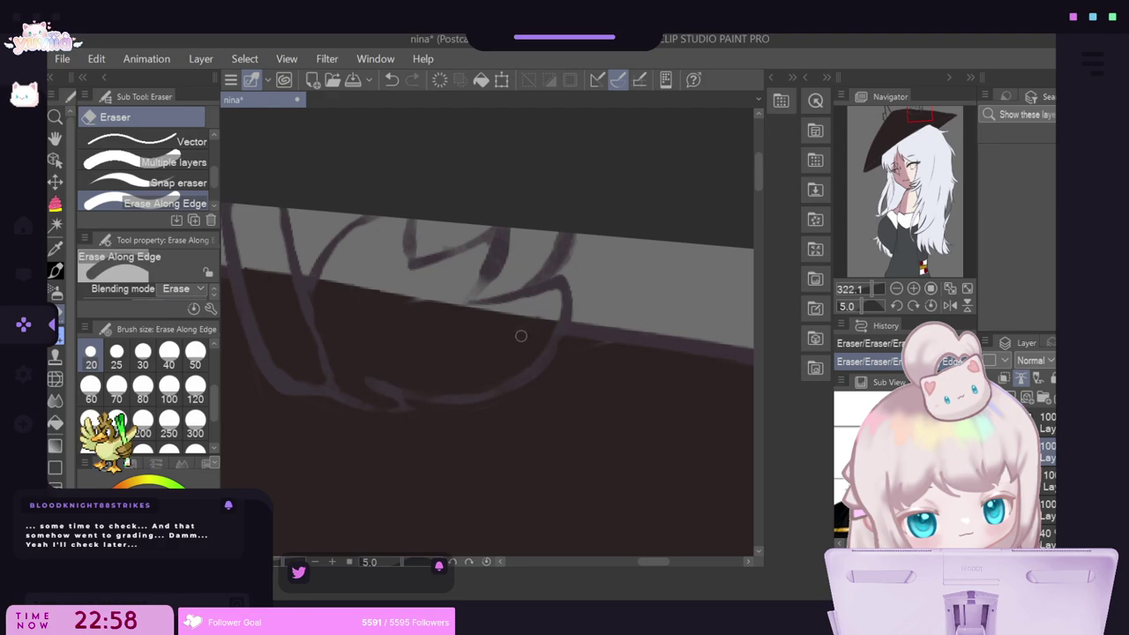
{"action": "left_click_drag", "start_coordinate": [562, 226], "coordinate": [541, 271]}
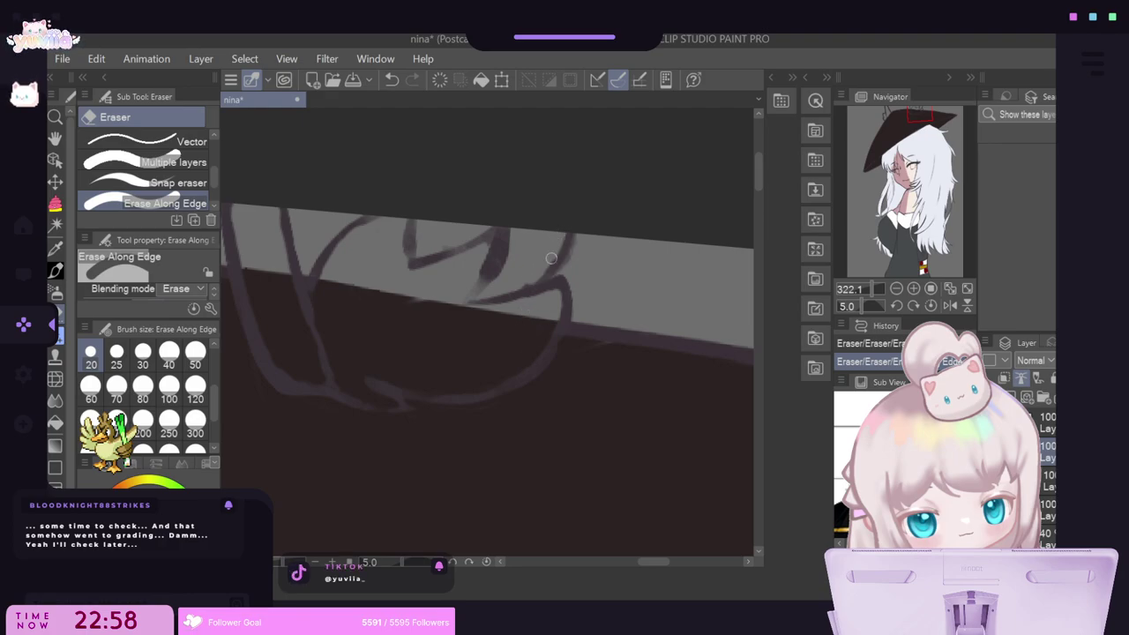
{"action": "mouse_move", "coordinate": [510, 225]}
{"action": "left_mouse_down"}
{"action": "mouse_move", "coordinate": [492, 281]}
{"action": "mouse_move", "coordinate": [512, 241]}
{"action": "mouse_move", "coordinate": [488, 287]}
{"action": "mouse_move", "coordinate": [478, 255]}
{"action": "mouse_move", "coordinate": [488, 242]}
{"action": "mouse_move", "coordinate": [473, 278]}
{"action": "left_mouse_up"}
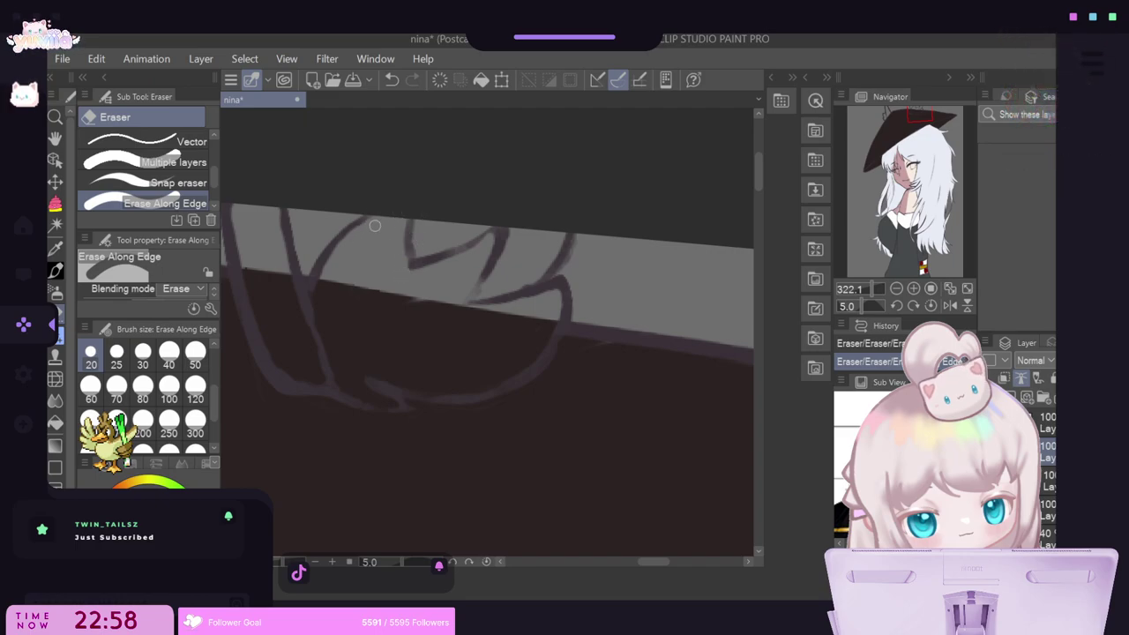
Erase along the left ear's two long outlines and its upper fur tuft to make the lines thinner.
{"action": "scroll", "coordinate": [381, 221], "scroll_direction": "down", "scroll_amount": 6}
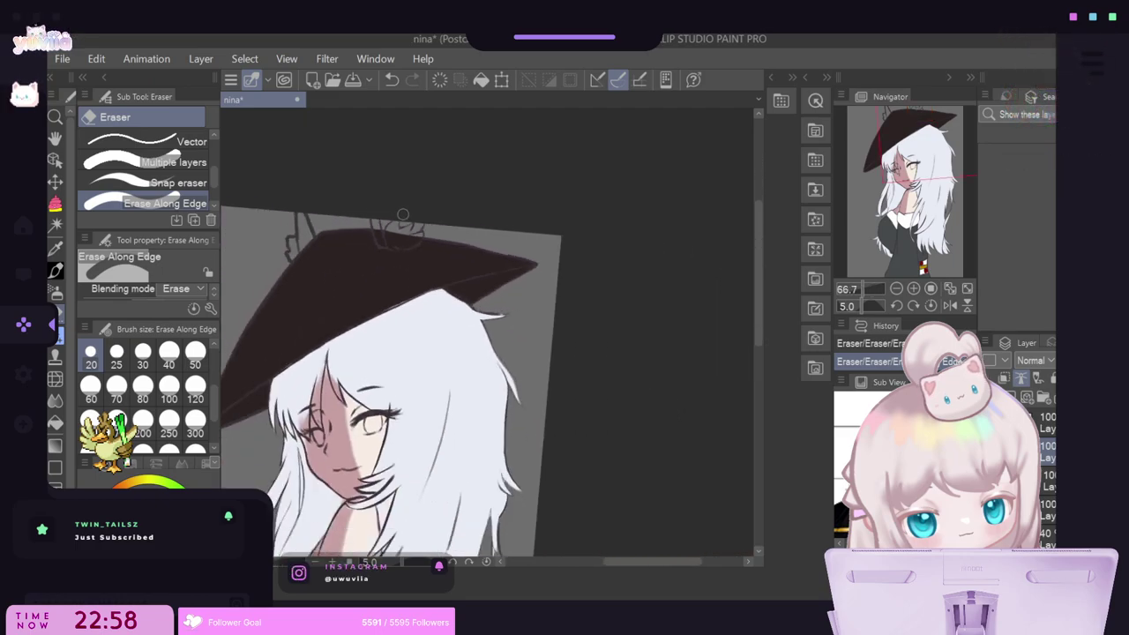
{"action": "scroll", "coordinate": [300, 212], "scroll_direction": "up", "scroll_amount": 3}
{"action": "scroll", "coordinate": [281, 215], "scroll_direction": "up", "scroll_amount": 5}
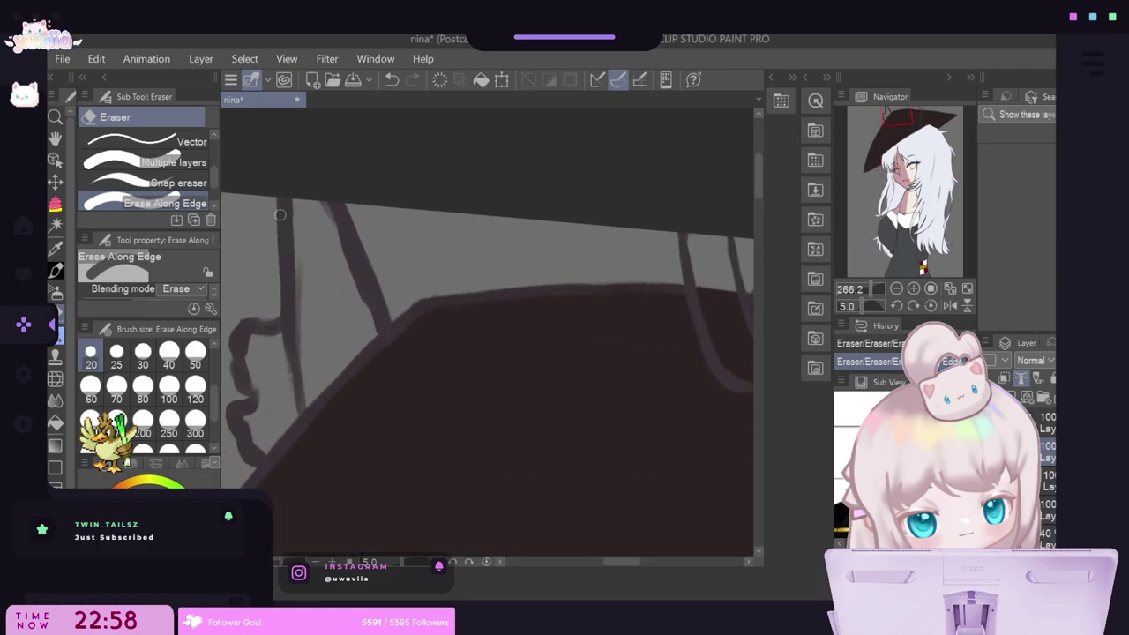
{"action": "mouse_move", "coordinate": [316, 190]}
{"action": "left_mouse_down"}
{"action": "mouse_move", "coordinate": [357, 299]}
{"action": "mouse_move", "coordinate": [329, 201]}
{"action": "mouse_move", "coordinate": [339, 238]}
{"action": "left_mouse_up"}
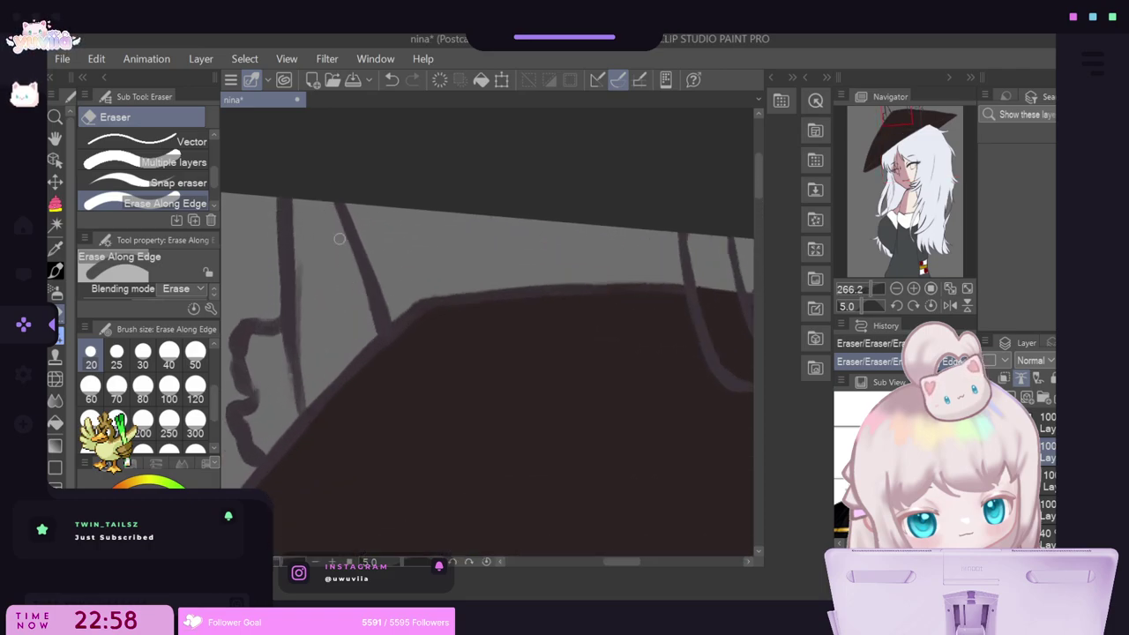
{"action": "left_click_drag", "start_coordinate": [299, 202], "coordinate": [298, 286]}
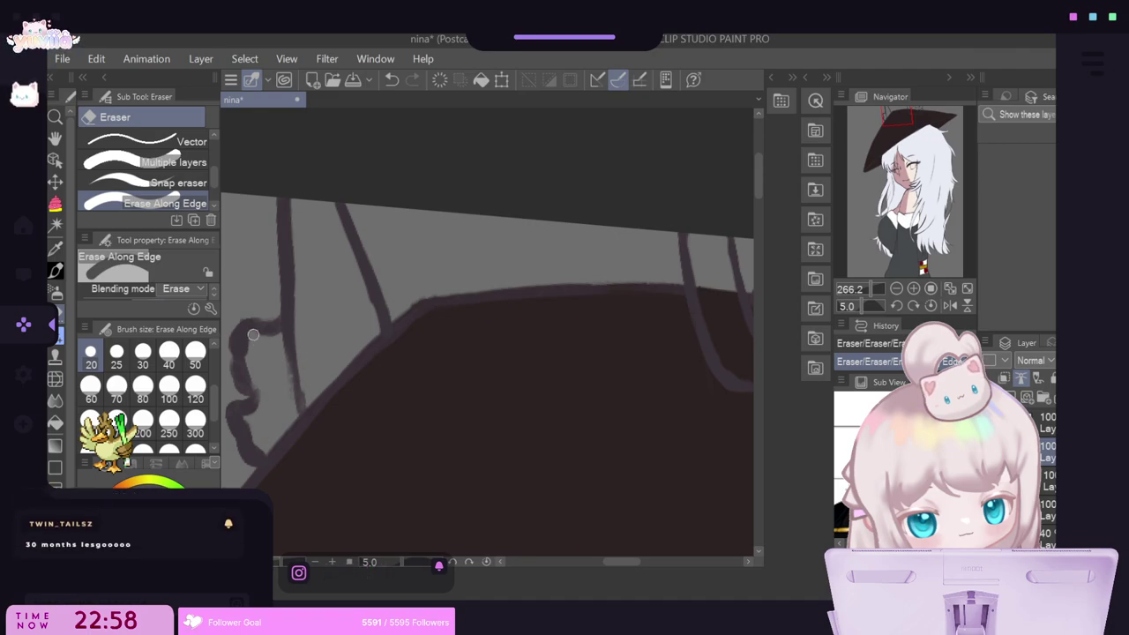
{"action": "left_click_drag", "start_coordinate": [253, 335], "coordinate": [256, 387]}
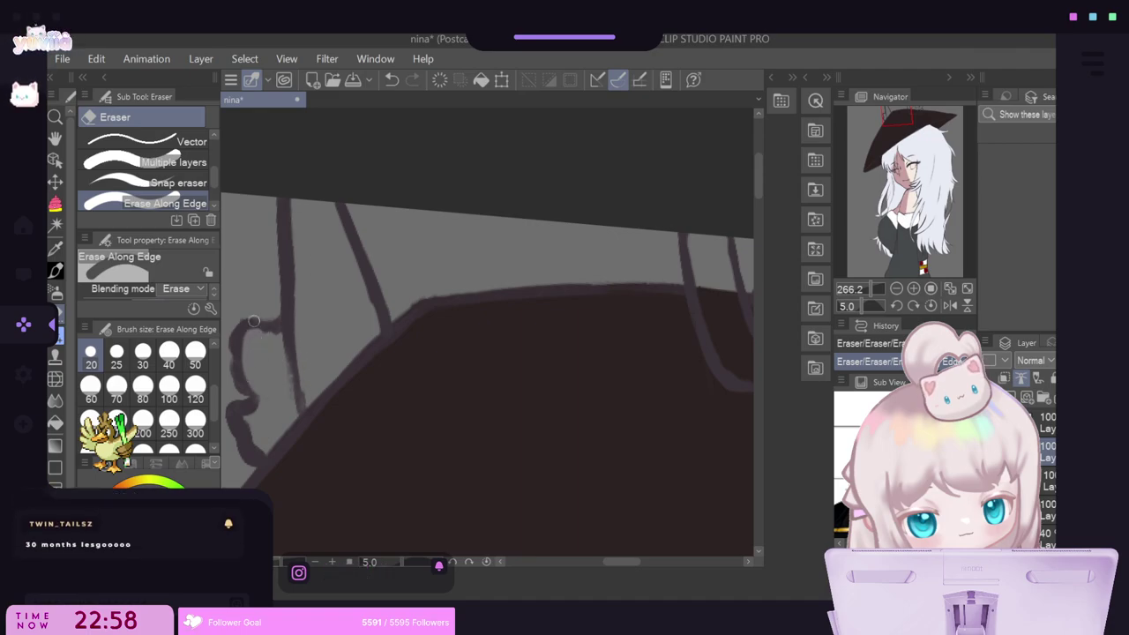
{"action": "left_click_drag", "start_coordinate": [254, 320], "coordinate": [231, 375]}
{"action": "left_click_drag", "start_coordinate": [234, 335], "coordinate": [245, 375]}
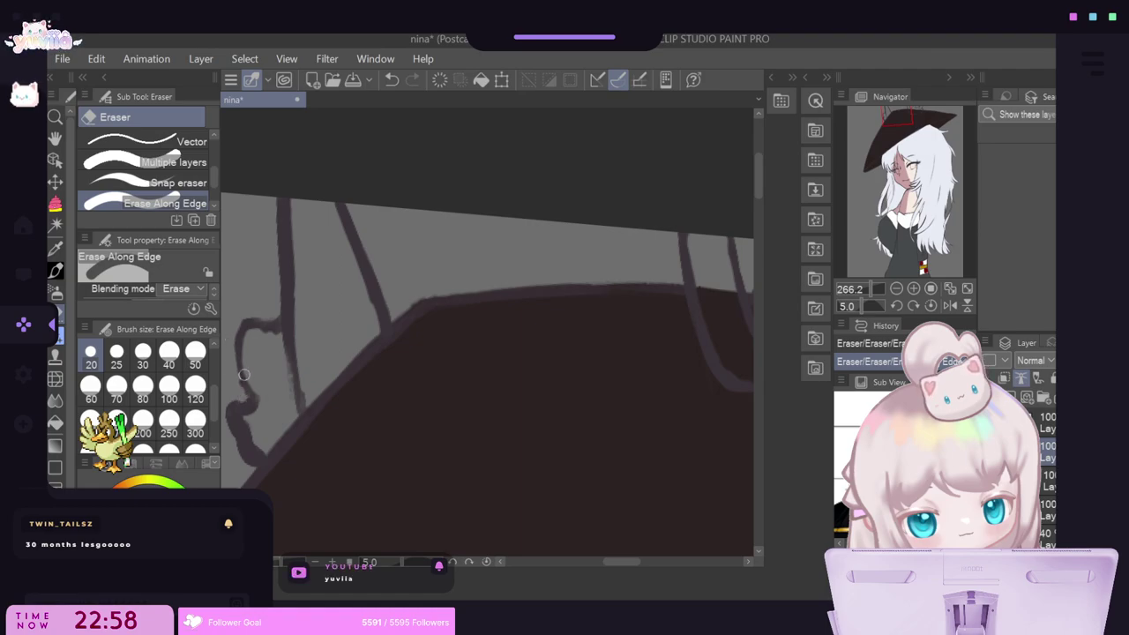
Thin the lower fur tuft of the left ear and clean up the ear line running down to the hat's edge.
{"action": "scroll", "coordinate": [370, 338], "scroll_direction": "down", "scroll_amount": 3}
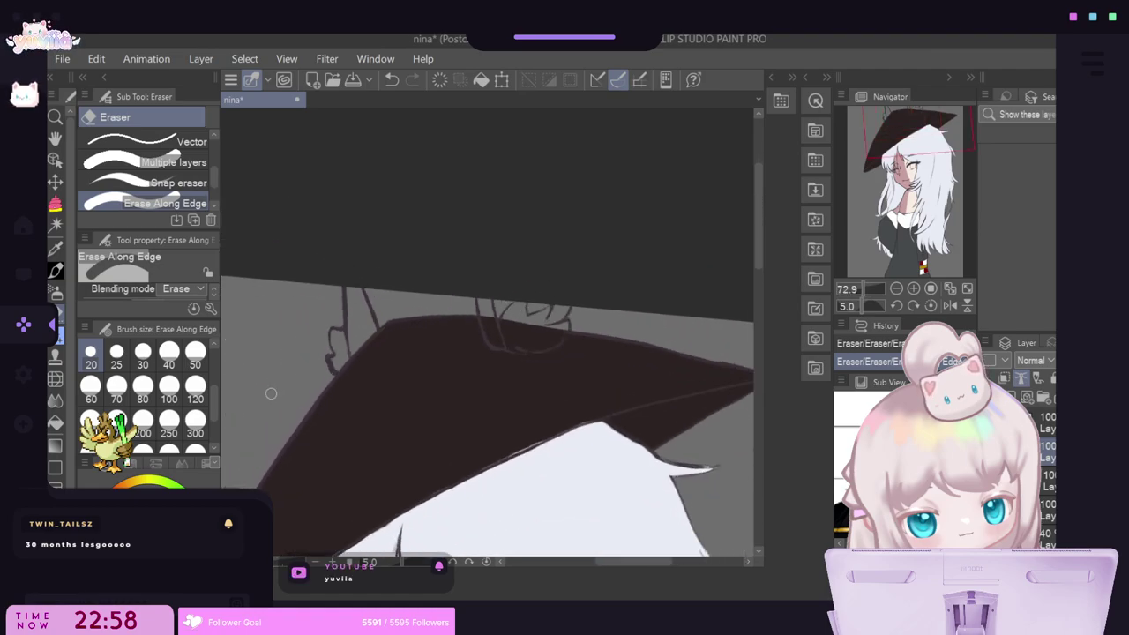
{"action": "scroll", "coordinate": [272, 388], "scroll_direction": "up", "scroll_amount": 4}
{"action": "scroll", "coordinate": [432, 254], "scroll_direction": "up", "scroll_amount": 6}
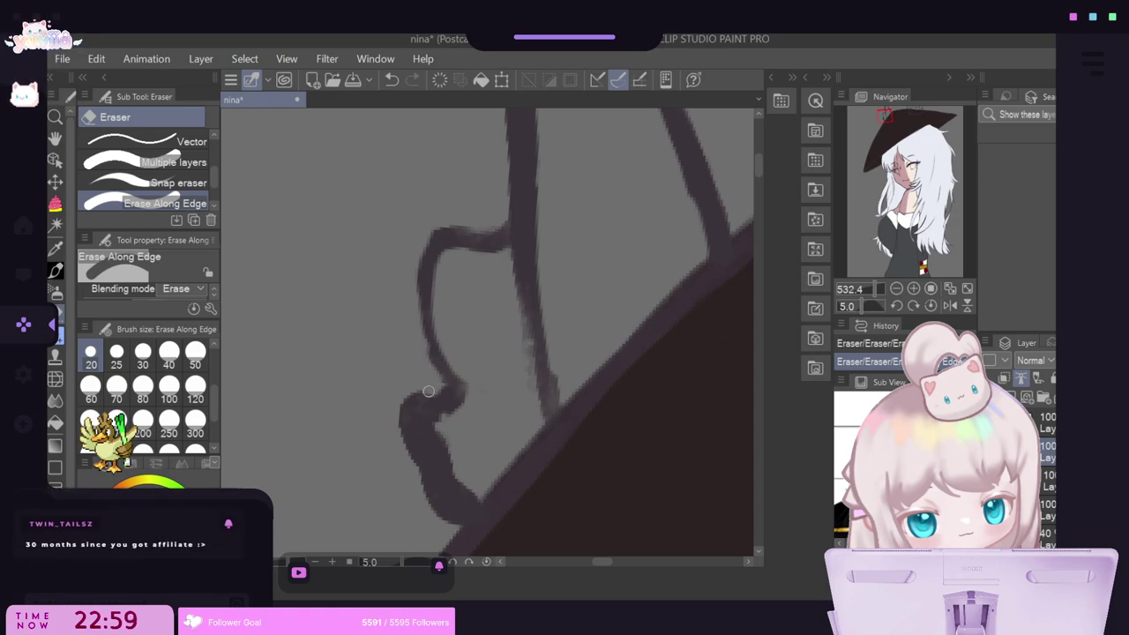
{"action": "mouse_move", "coordinate": [396, 405]}
{"action": "left_mouse_down"}
{"action": "mouse_move", "coordinate": [432, 508]}
{"action": "mouse_move", "coordinate": [409, 457]}
{"action": "mouse_move", "coordinate": [457, 526]}
{"action": "left_mouse_up"}
{"action": "mouse_move", "coordinate": [443, 423]}
{"action": "left_mouse_down"}
{"action": "mouse_move", "coordinate": [439, 449]}
{"action": "mouse_move", "coordinate": [467, 492]}
{"action": "left_mouse_up"}
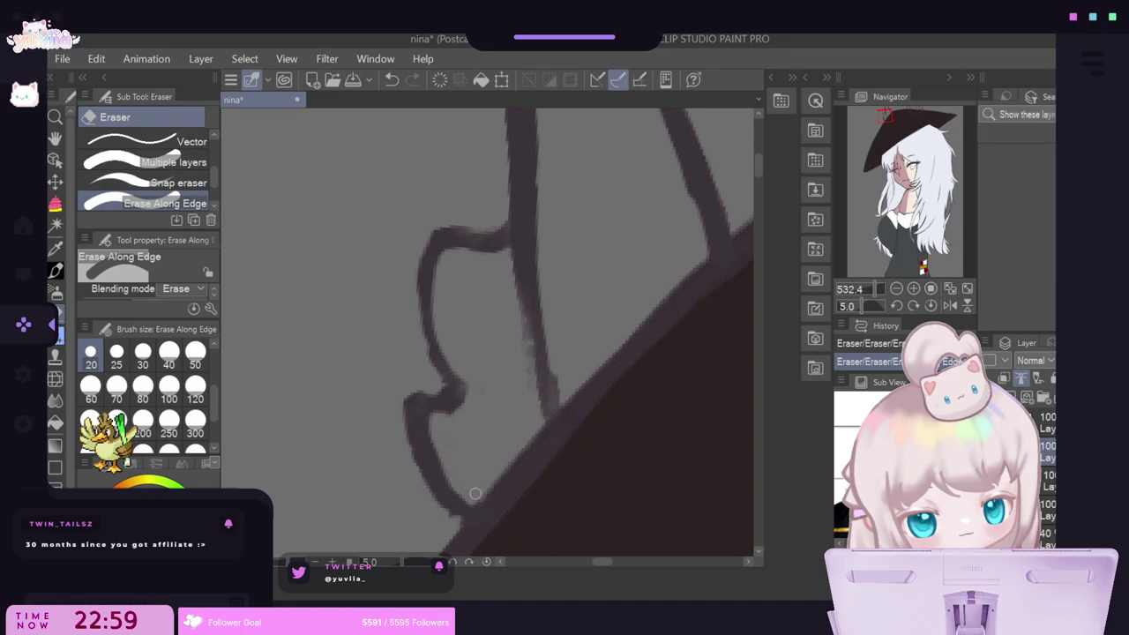
{"action": "left_click_drag", "start_coordinate": [409, 404], "coordinate": [438, 496]}
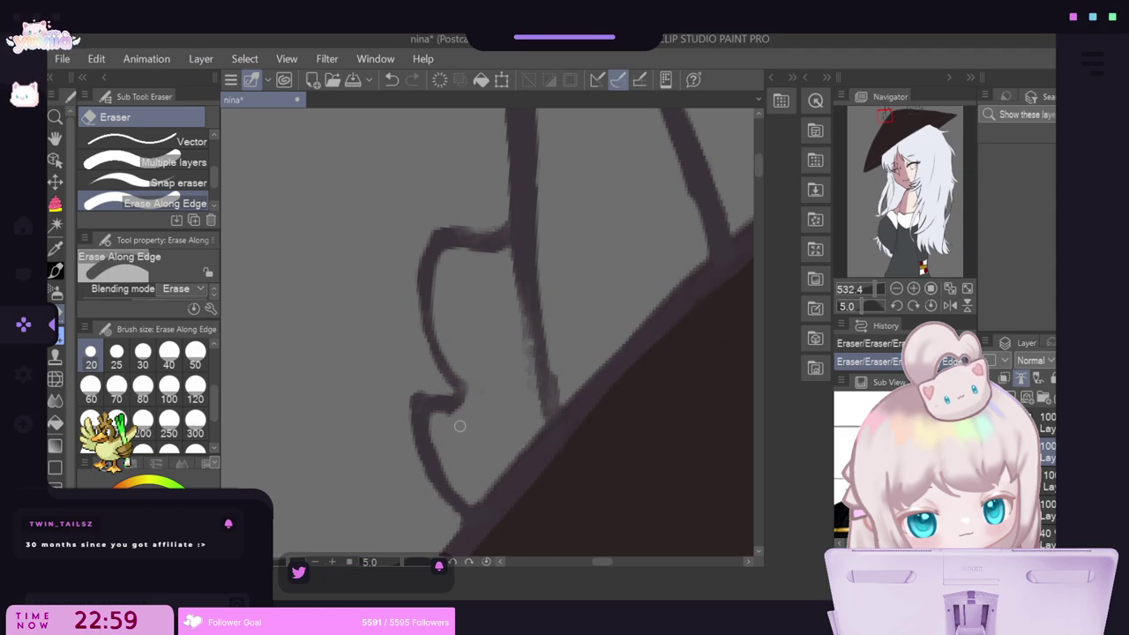
{"action": "left_click_drag", "start_coordinate": [434, 417], "coordinate": [461, 485]}
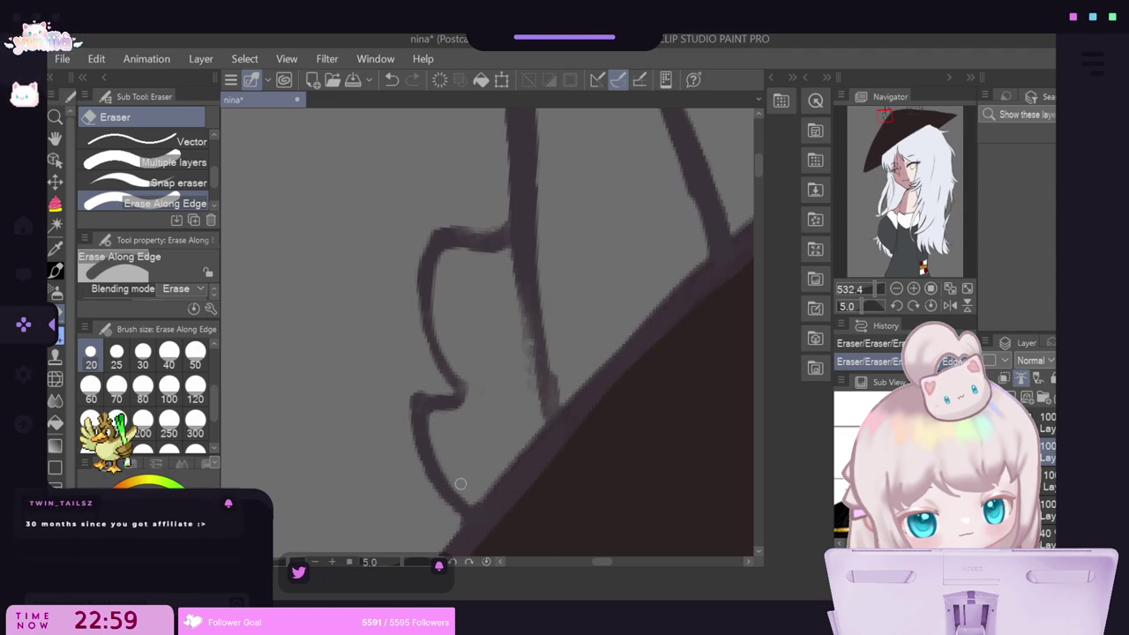
{"action": "left_click_drag", "start_coordinate": [515, 270], "coordinate": [535, 386]}
{"action": "scroll", "coordinate": [522, 390], "scroll_direction": "down", "scroll_amount": 6}
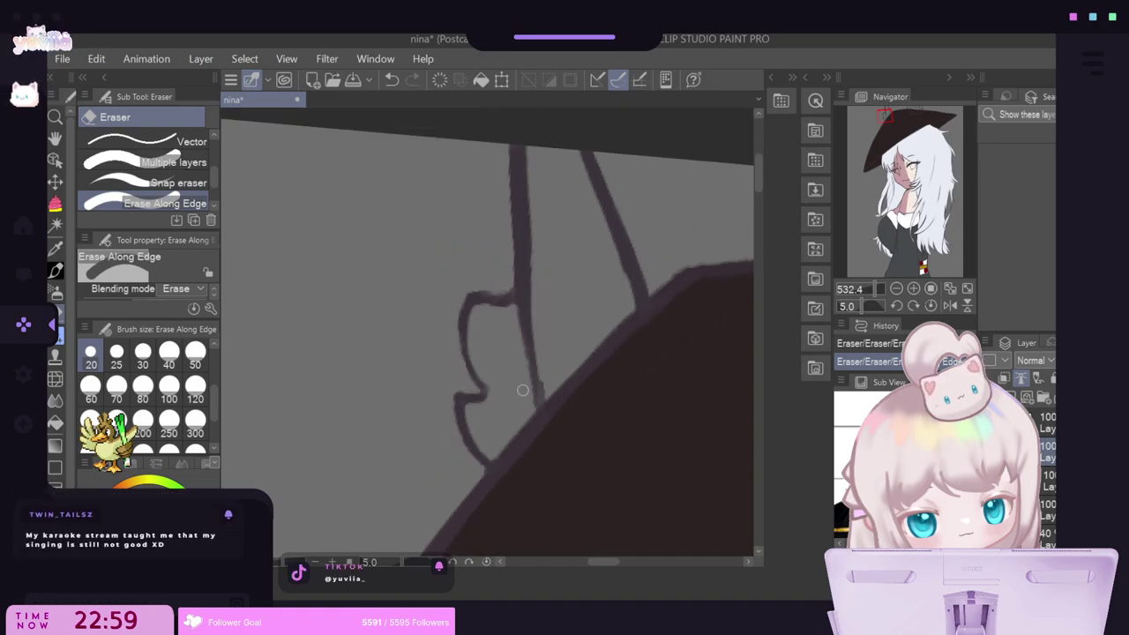
{"action": "scroll", "coordinate": [553, 333], "scroll_direction": "up", "scroll_amount": 8}
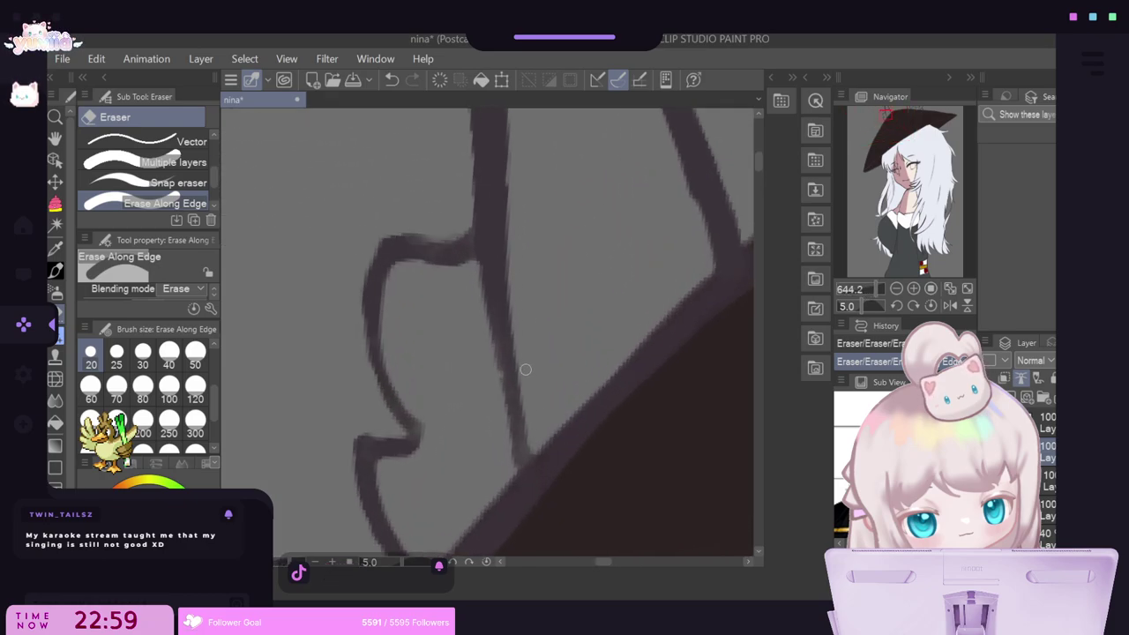
{"action": "scroll", "coordinate": [525, 369], "scroll_direction": "down", "scroll_amount": 7}
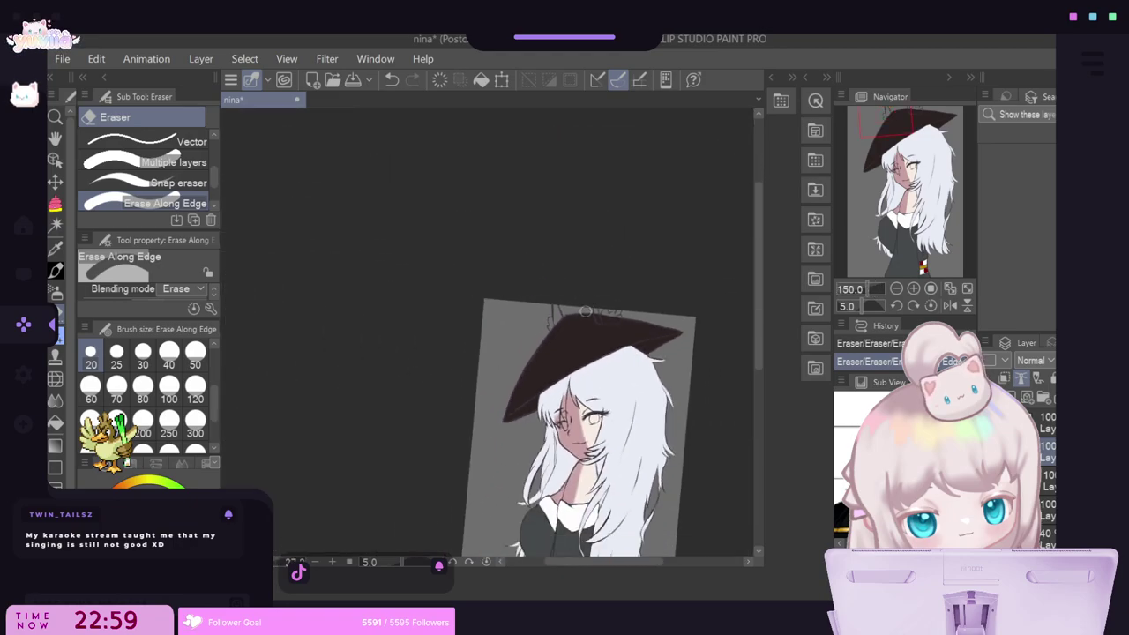
{"action": "scroll", "coordinate": [585, 312], "scroll_direction": "down", "scroll_amount": 2}
{"action": "scroll", "coordinate": [586, 370], "scroll_direction": "up", "scroll_amount": 3}
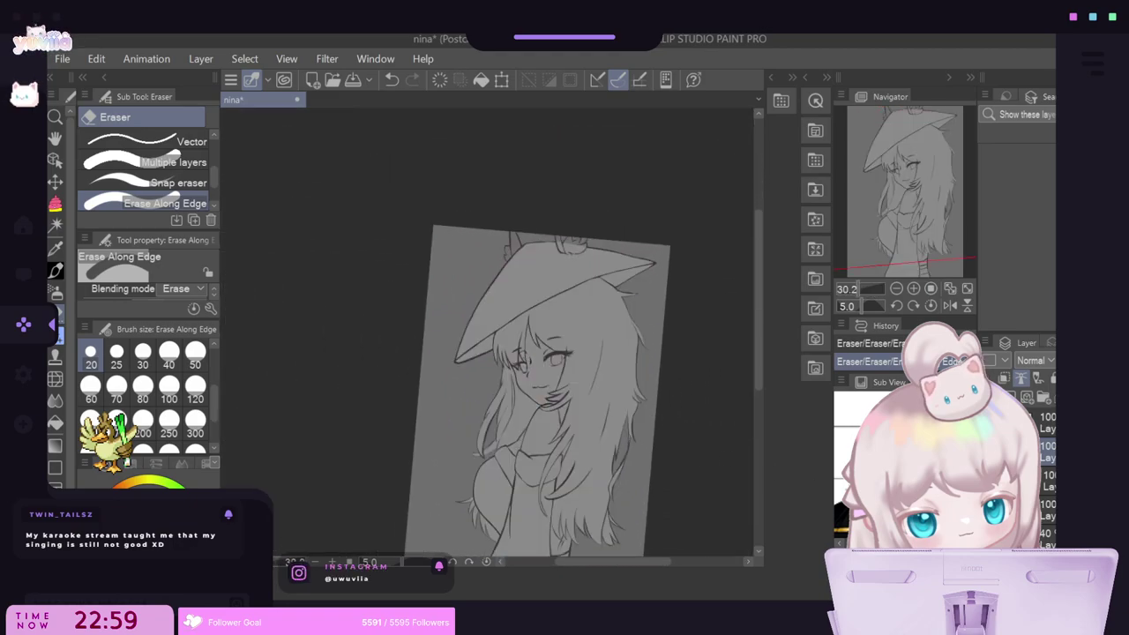
{"action": "key", "text": "i"}
{"action": "left_click", "coordinate": [543, 290]}
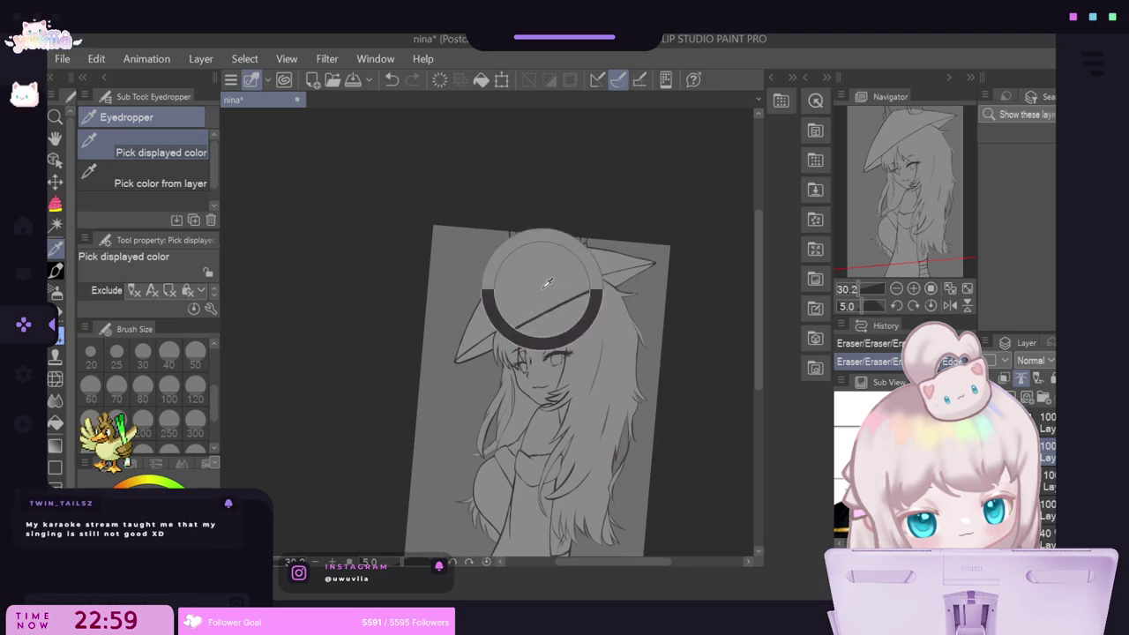
{"action": "left_click", "coordinate": [1048, 511]}
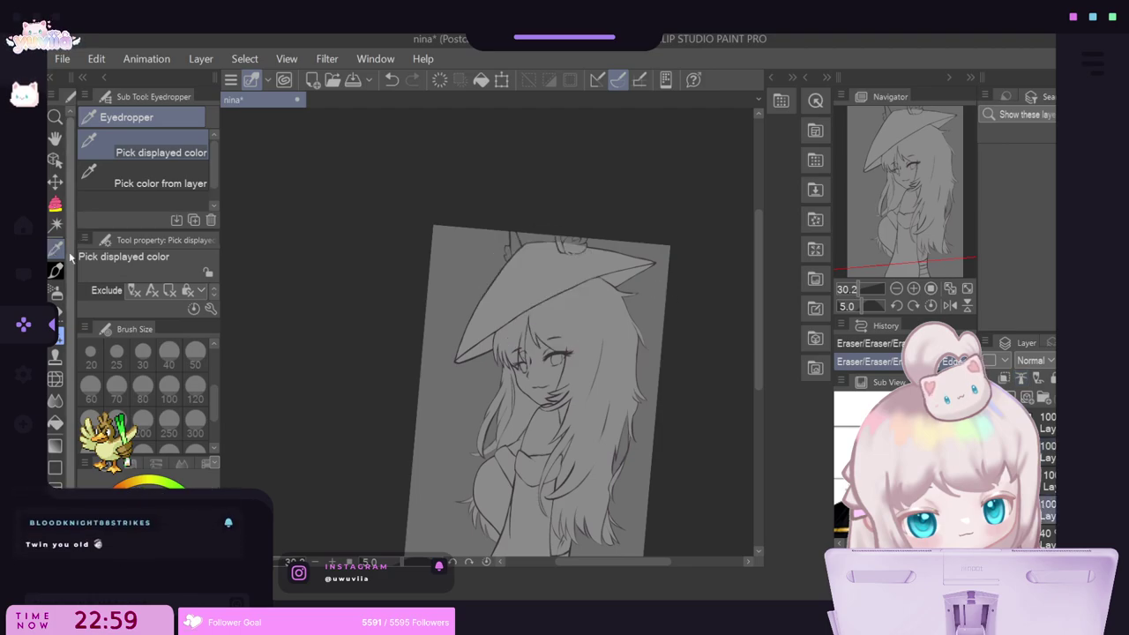
{"action": "left_click", "coordinate": [55, 202]}
{"action": "mouse_move", "coordinate": [539, 207]}
{"action": "left_mouse_down"}
{"action": "mouse_move", "coordinate": [496, 264]}
{"action": "mouse_move", "coordinate": [525, 277]}
{"action": "mouse_move", "coordinate": [583, 264]}
{"action": "mouse_move", "coordinate": [607, 225]}
{"action": "mouse_move", "coordinate": [531, 198]}
{"action": "left_mouse_up"}
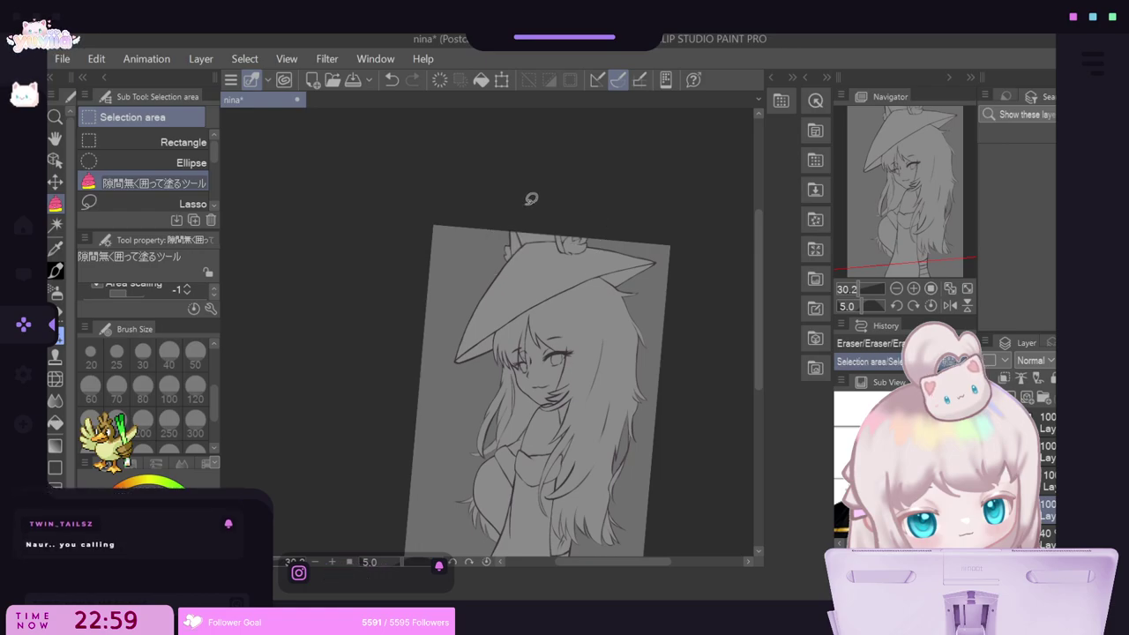
Push the left ear's line art outward with Liquify at brush size 300 on the ear line layer.
{"action": "scroll", "coordinate": [509, 191], "scroll_direction": "up", "scroll_amount": 5}
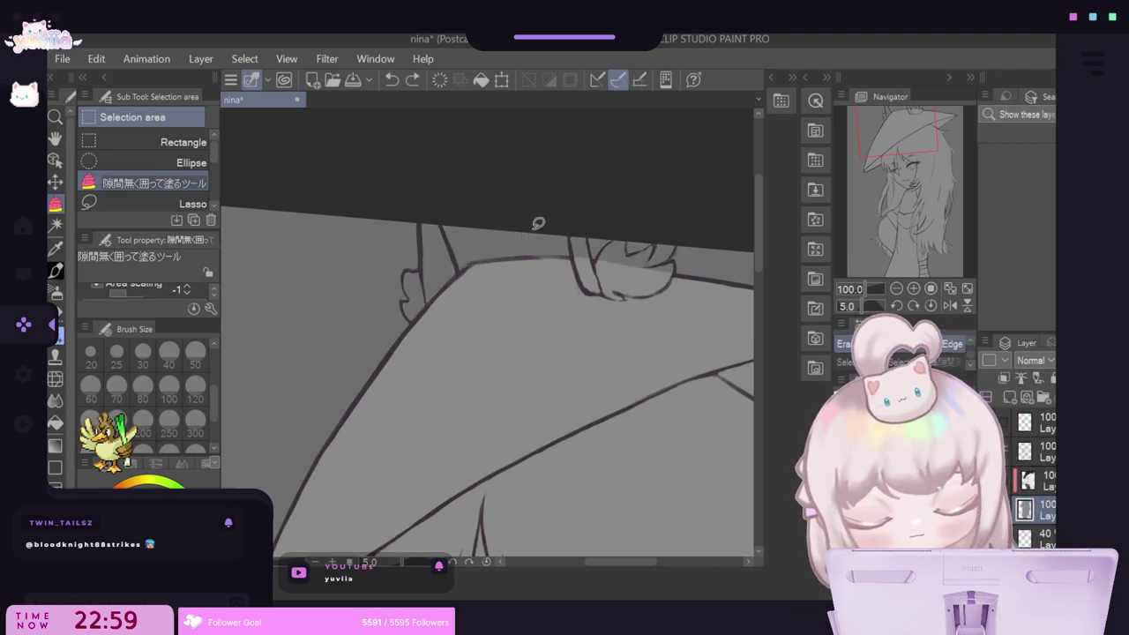
{"action": "left_click", "coordinate": [1030, 451]}
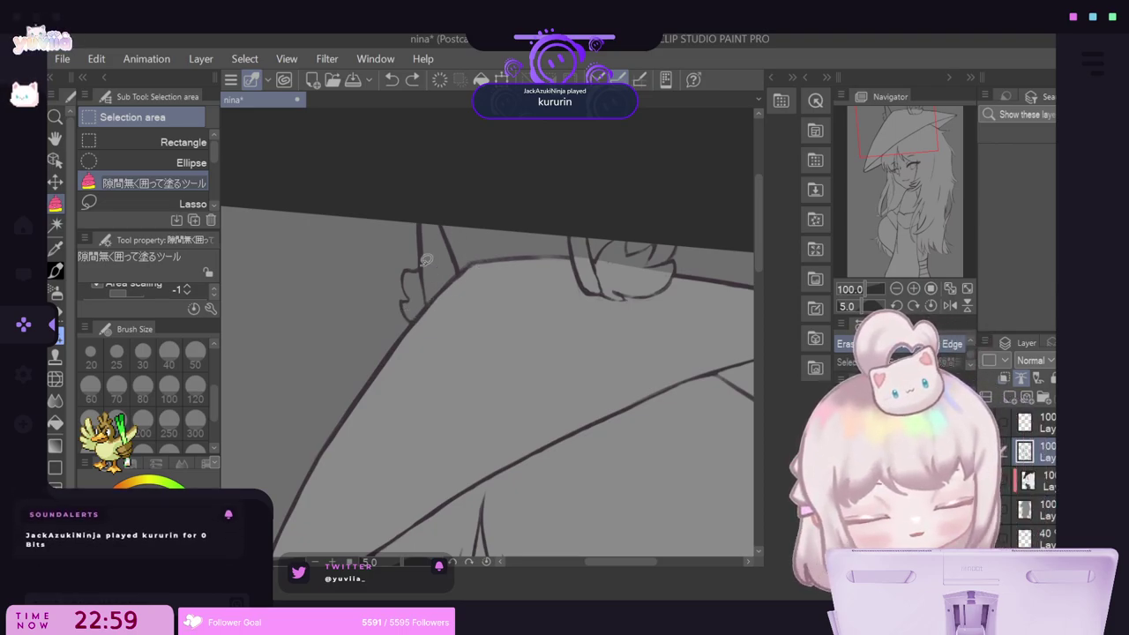
{"action": "left_click", "coordinate": [55, 377]}
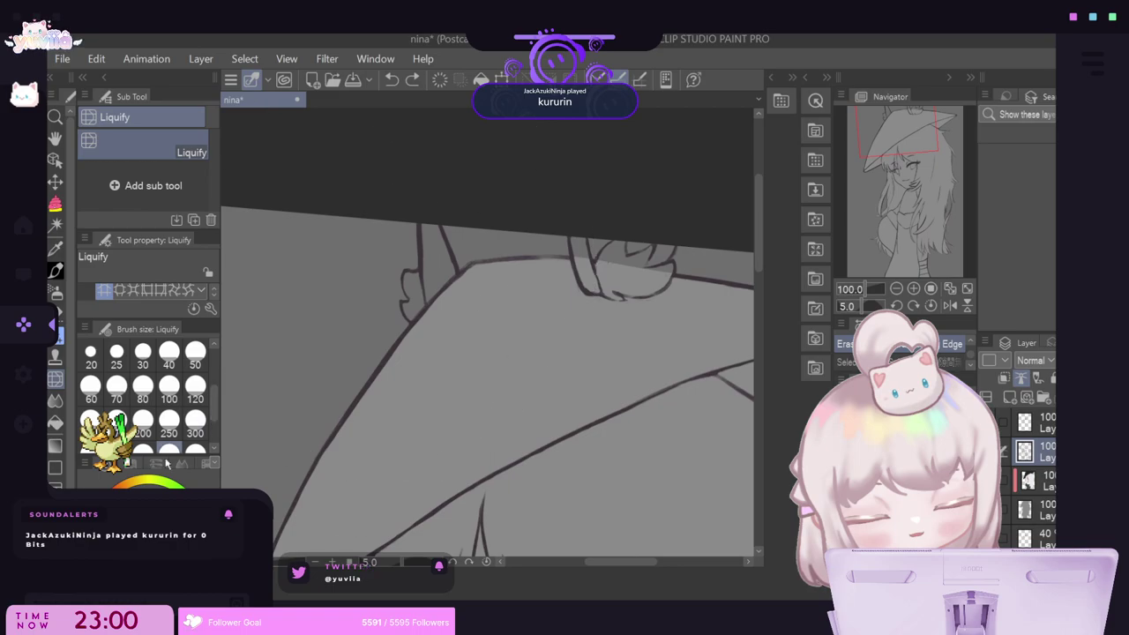
{"action": "mouse_move", "coordinate": [391, 253]}
{"action": "left_mouse_down"}
{"action": "mouse_move", "coordinate": [366, 232]}
{"action": "mouse_move", "coordinate": [352, 297]}
{"action": "mouse_move", "coordinate": [336, 297]}
{"action": "mouse_move", "coordinate": [409, 312]}
{"action": "mouse_move", "coordinate": [391, 319]}
{"action": "mouse_move", "coordinate": [382, 276]}
{"action": "mouse_move", "coordinate": [408, 274]}
{"action": "mouse_move", "coordinate": [385, 319]}
{"action": "left_mouse_up"}
{"action": "left_click", "coordinate": [393, 80]}
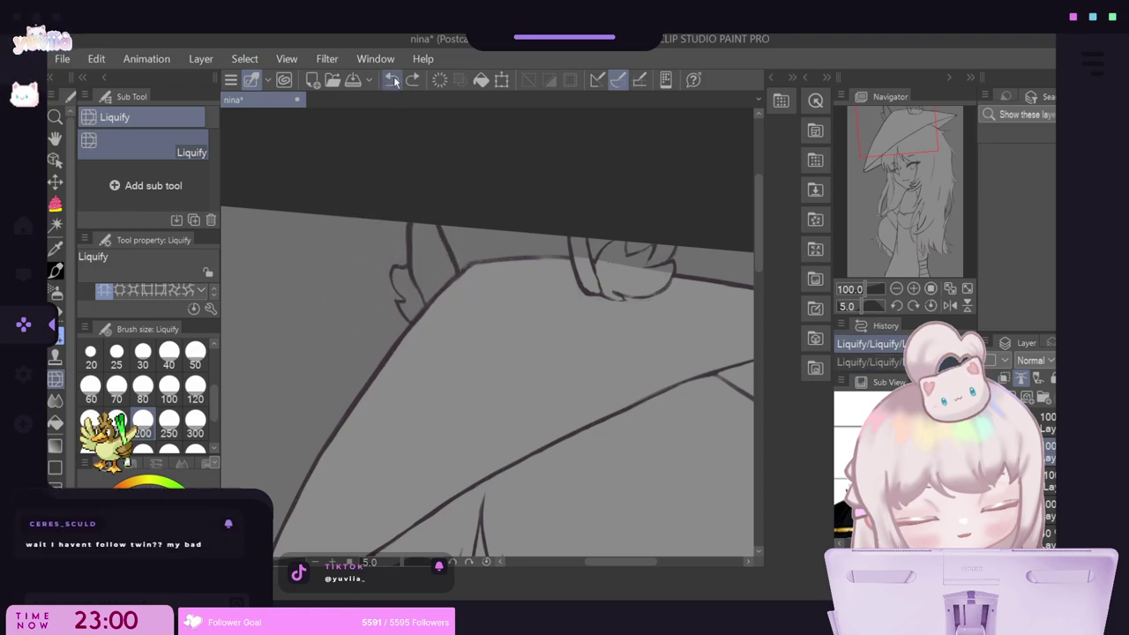
{"action": "left_click", "coordinate": [392, 81]}
{"action": "left_click", "coordinate": [195, 425]}
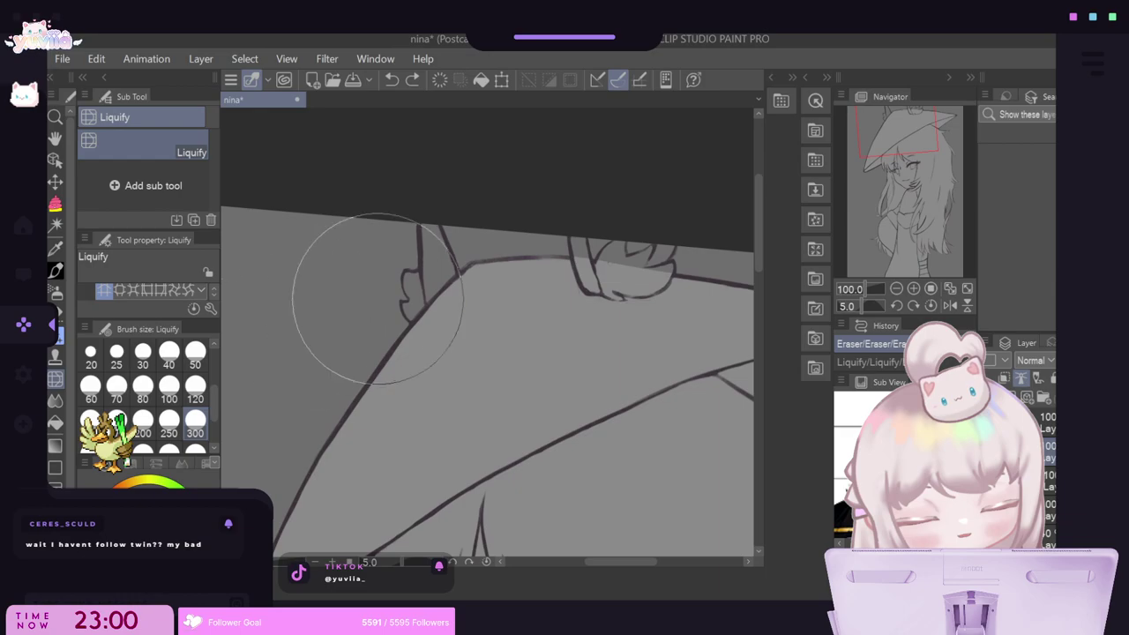
{"action": "mouse_move", "coordinate": [377, 300]}
{"action": "left_mouse_down"}
{"action": "mouse_move", "coordinate": [373, 259]}
{"action": "mouse_move", "coordinate": [354, 250]}
{"action": "mouse_move", "coordinate": [365, 405]}
{"action": "mouse_move", "coordinate": [457, 337]}
{"action": "left_mouse_up"}
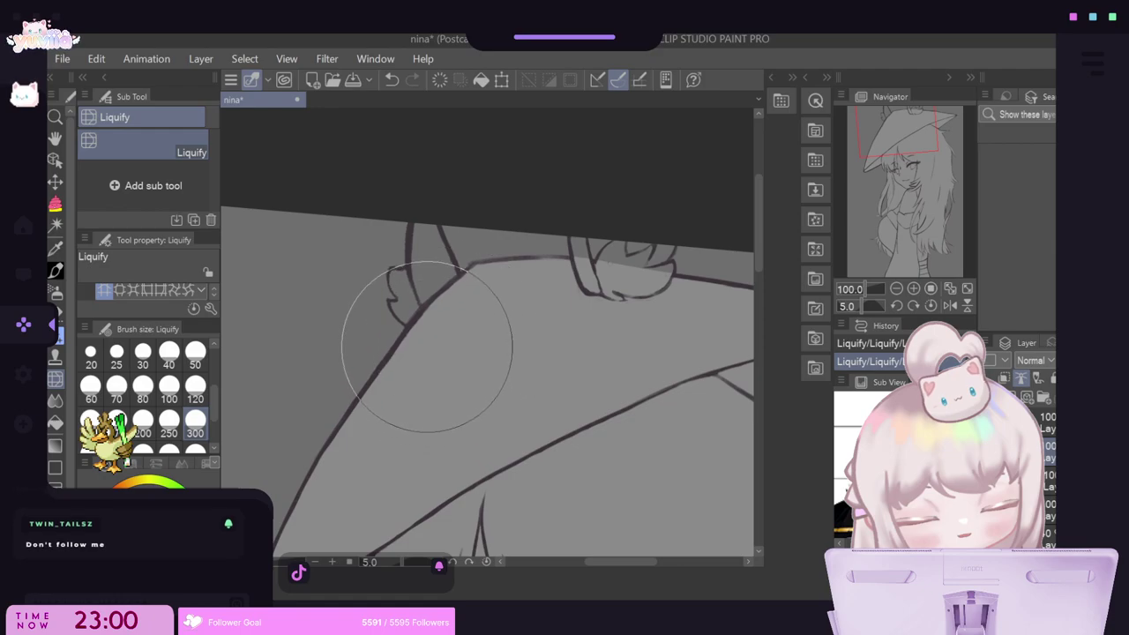
Ink over the hat's edge line at the base of the left ear with the Kuro Ink pen in the sampled line colour.
{"action": "left_click", "coordinate": [60, 269]}
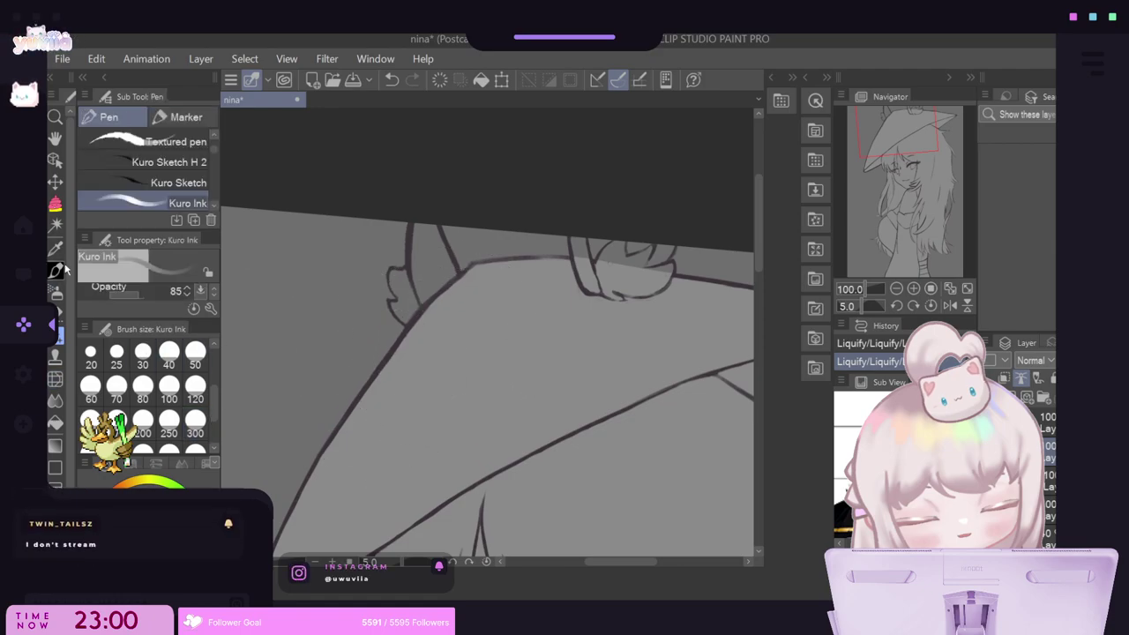
{"action": "left_click_drag", "start_coordinate": [462, 273], "coordinate": [457, 277]}
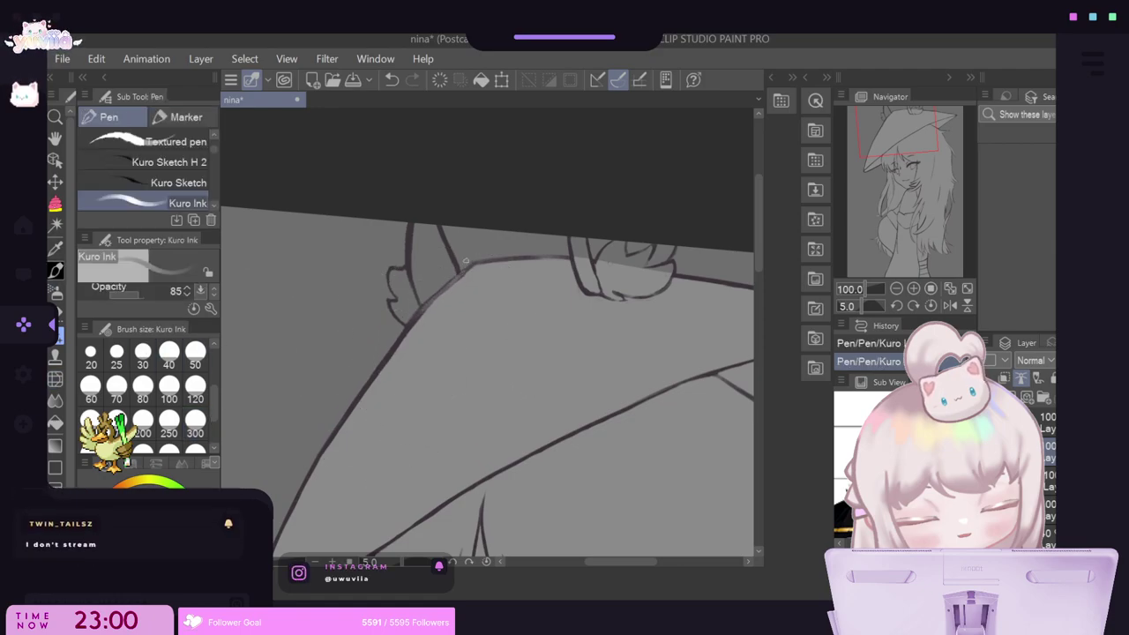
{"action": "left_click", "coordinate": [389, 80]}
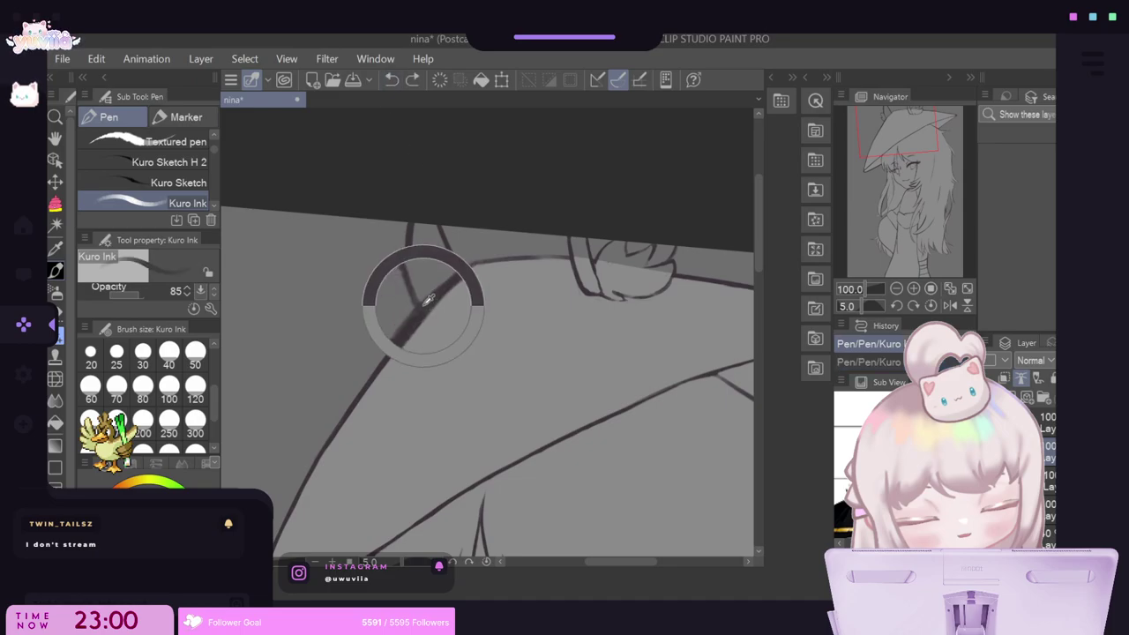
{"action": "left_click_drag", "start_coordinate": [463, 270], "coordinate": [439, 300]}
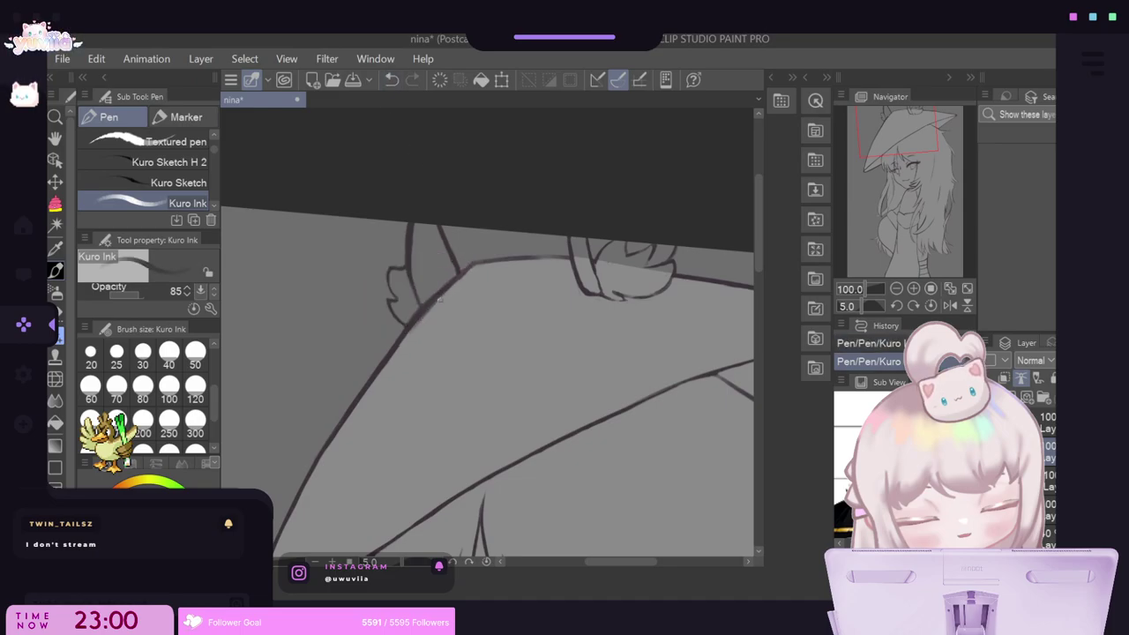
Trim the thickened line at the base of the left ear with the Erase Along Edge eraser at size 12.
{"action": "left_click", "coordinate": [58, 334]}
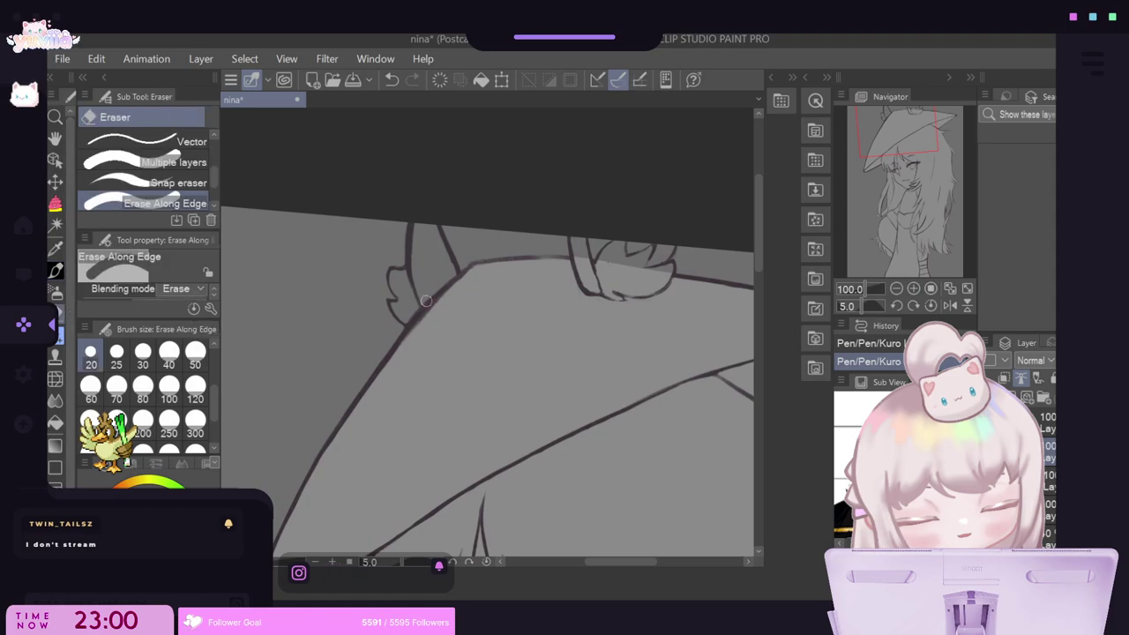
{"action": "left_click", "coordinate": [385, 87]}
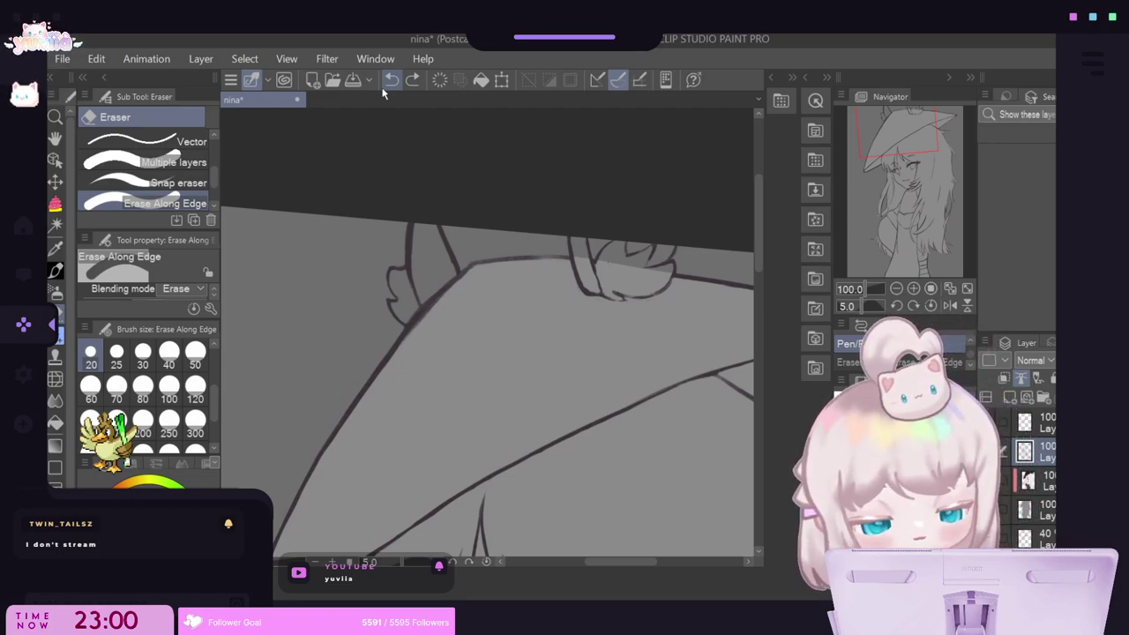
{"action": "scroll", "coordinate": [215, 356], "scroll_direction": "up", "scroll_amount": 3}
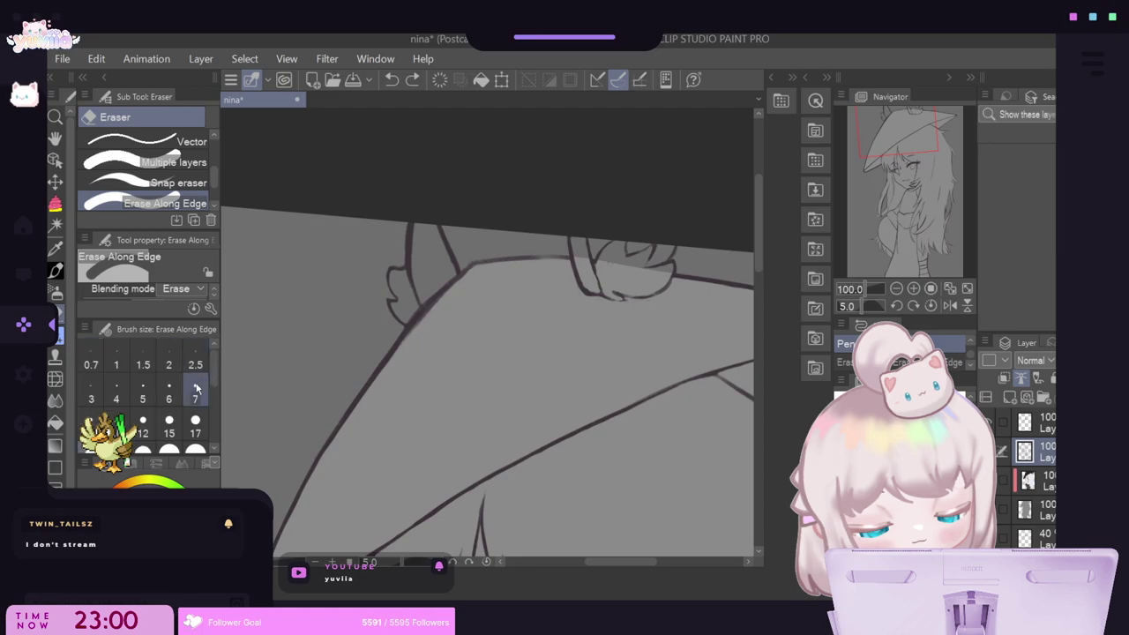
{"action": "left_click", "coordinate": [143, 423]}
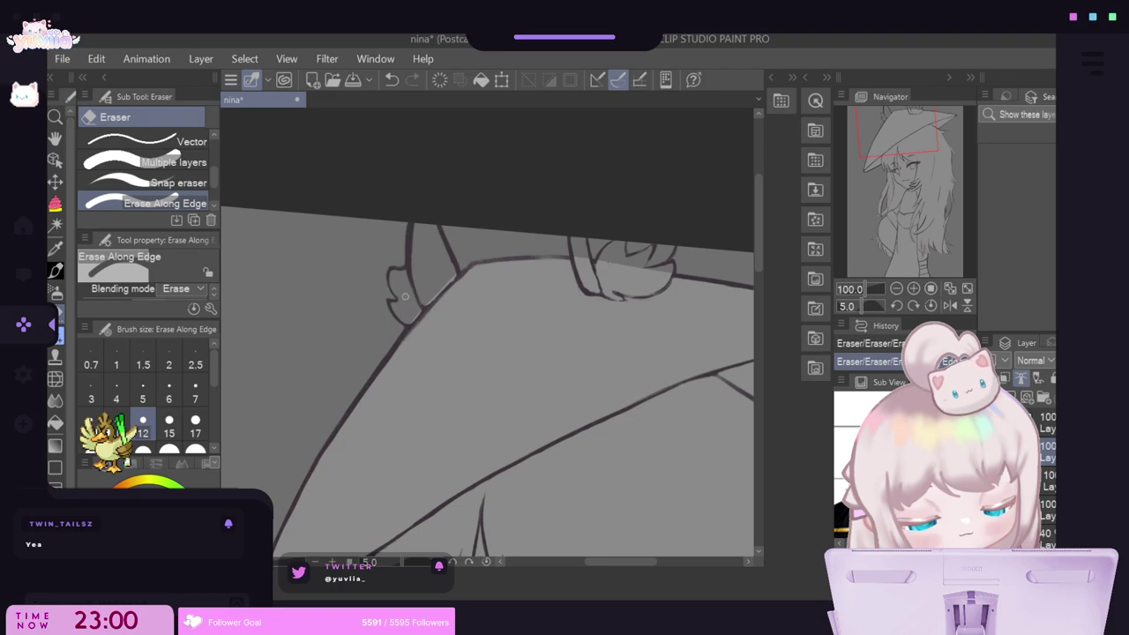
Fill the left and right ears on the hat on the grey base layer with the enclose-and-fill selection tool.
{"action": "left_click", "coordinate": [55, 203]}
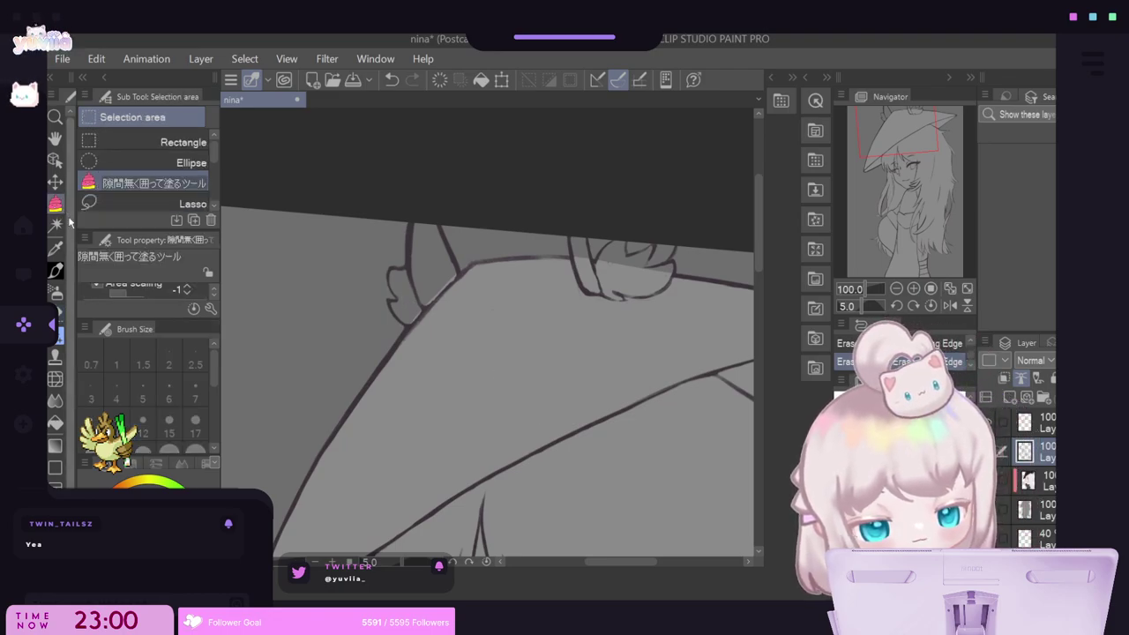
{"action": "left_click", "coordinate": [1034, 509]}
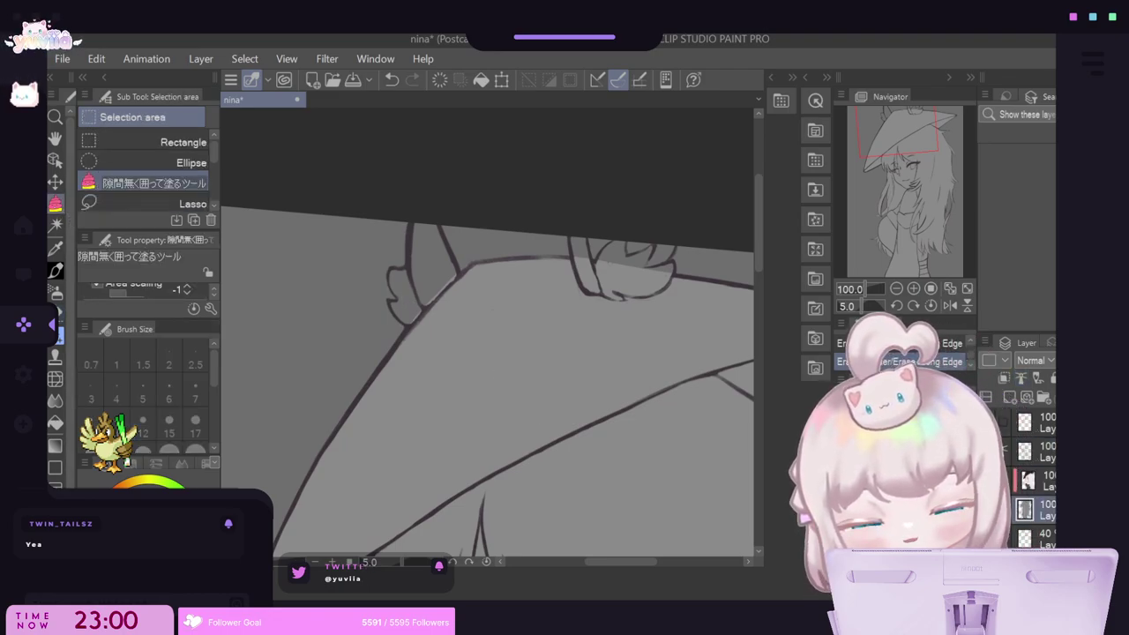
{"action": "mouse_move", "coordinate": [469, 202]}
{"action": "left_mouse_down"}
{"action": "mouse_move", "coordinate": [353, 334]}
{"action": "mouse_move", "coordinate": [472, 243]}
{"action": "left_mouse_up"}
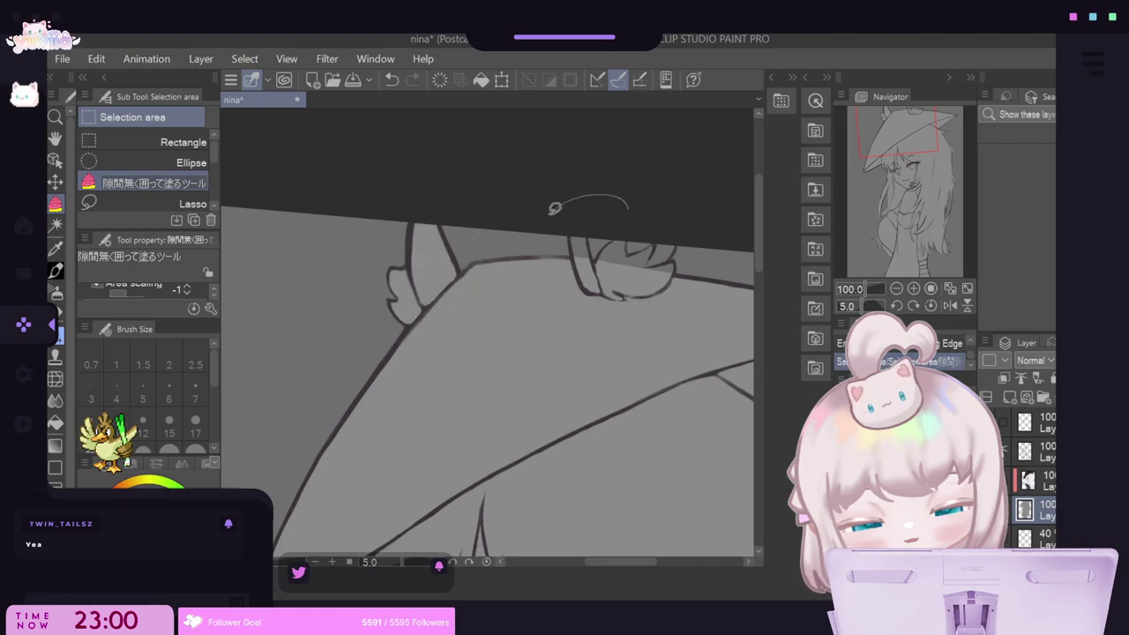
{"action": "left_click_drag", "start_coordinate": [687, 285], "coordinate": [628, 199]}
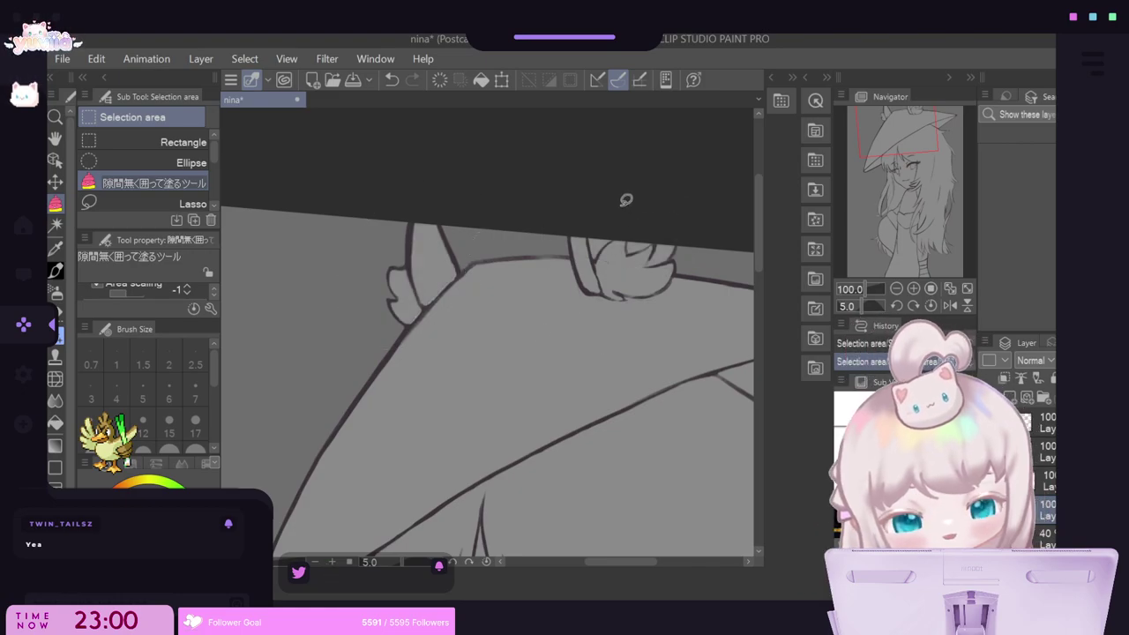
{"action": "scroll", "coordinate": [523, 230], "scroll_direction": "down", "scroll_amount": 5}
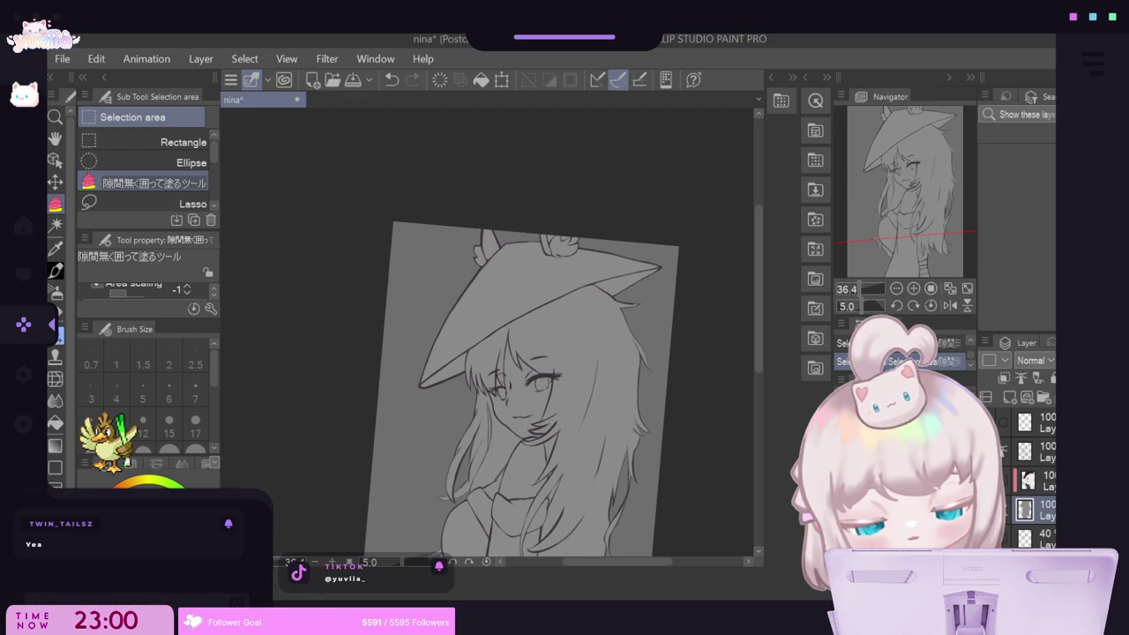
Show the flat colour layer above the grey base and make it the active layer.
{"action": "left_click", "coordinate": [985, 481]}
{"action": "scroll", "coordinate": [596, 367], "scroll_direction": "up", "scroll_amount": 1}
{"action": "scroll", "coordinate": [560, 303], "scroll_direction": "up", "scroll_amount": 2}
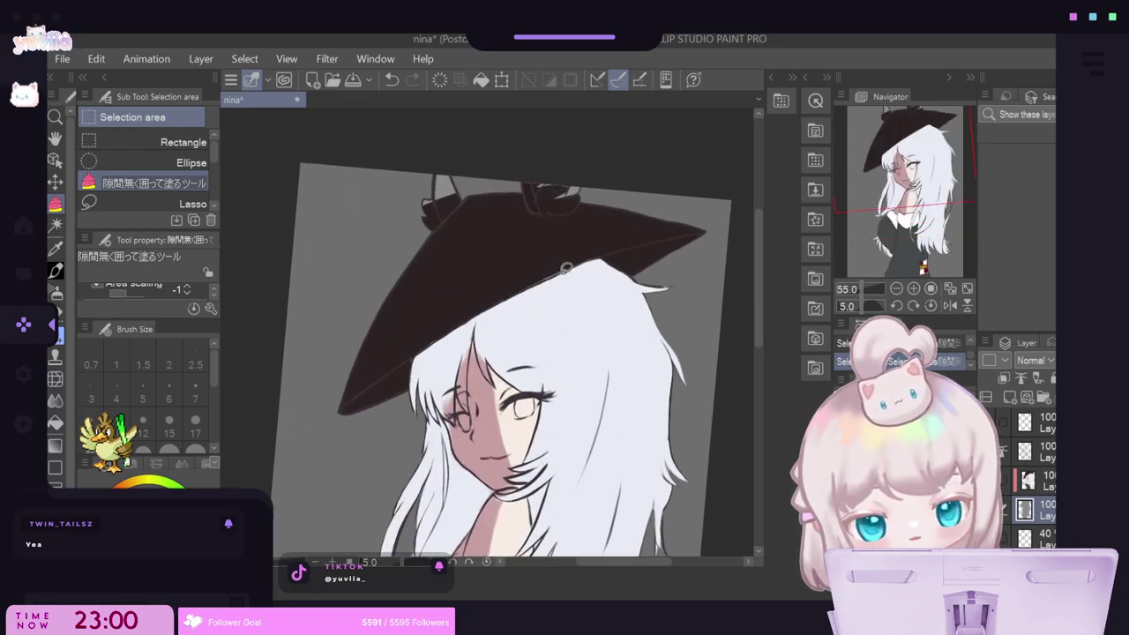
{"action": "left_click", "coordinate": [1028, 480]}
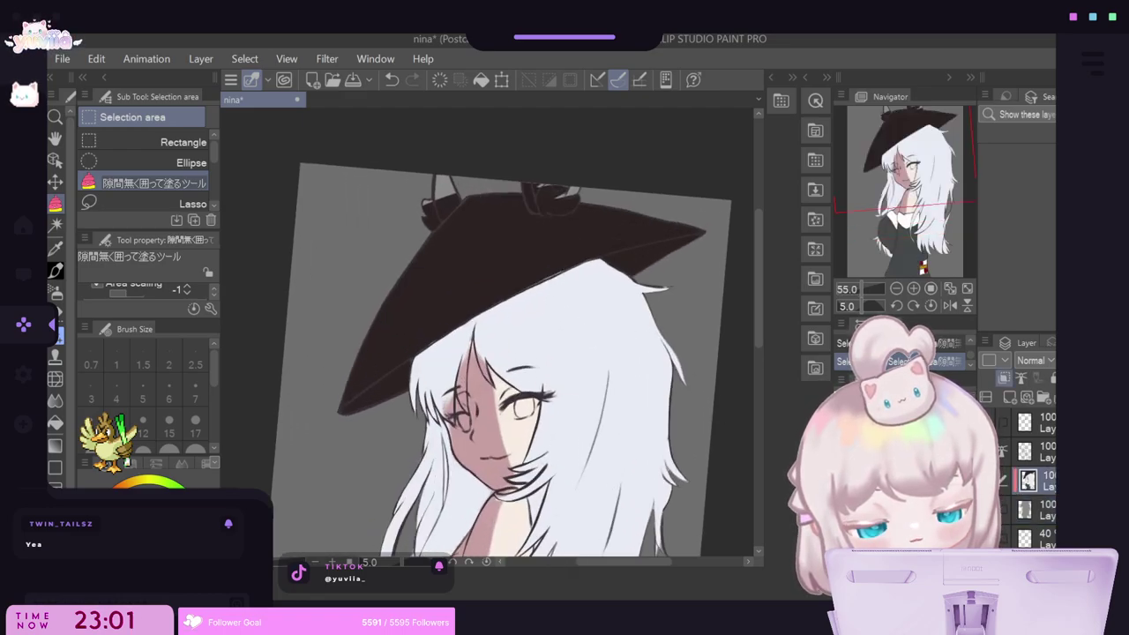
Paint both ears on the hat white on the colour layer with the Flat marker pen at size 30.
{"action": "left_click", "coordinate": [55, 270]}
{"action": "scroll", "coordinate": [203, 208], "scroll_direction": "down", "scroll_amount": 1}
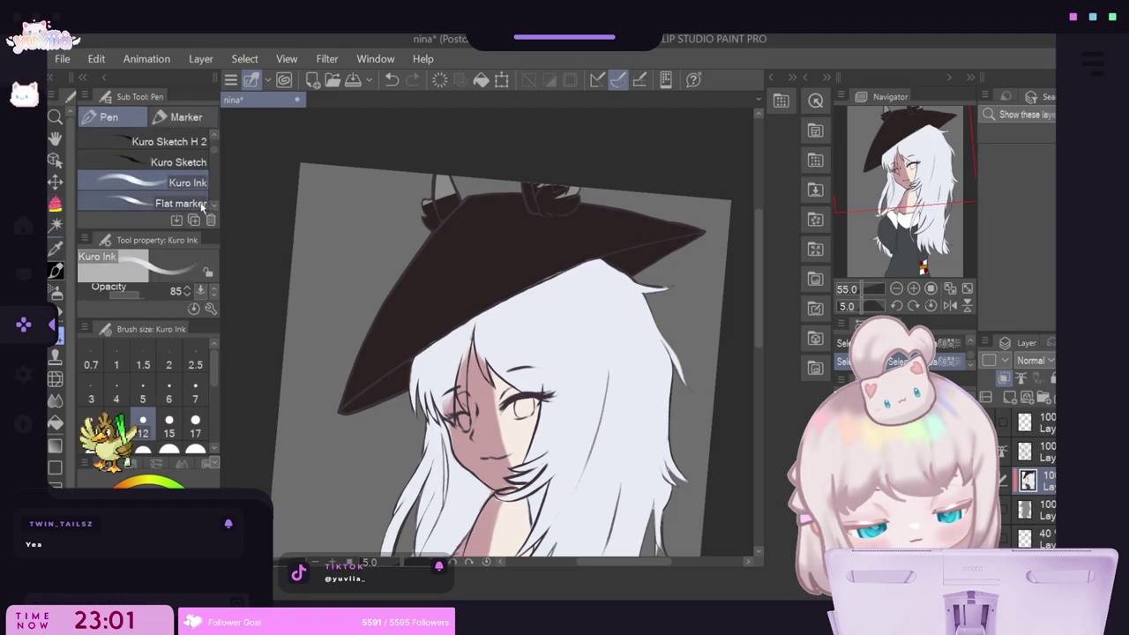
{"action": "left_click", "coordinate": [180, 203]}
{"action": "left_click_drag", "start_coordinate": [439, 187], "coordinate": [452, 203]}
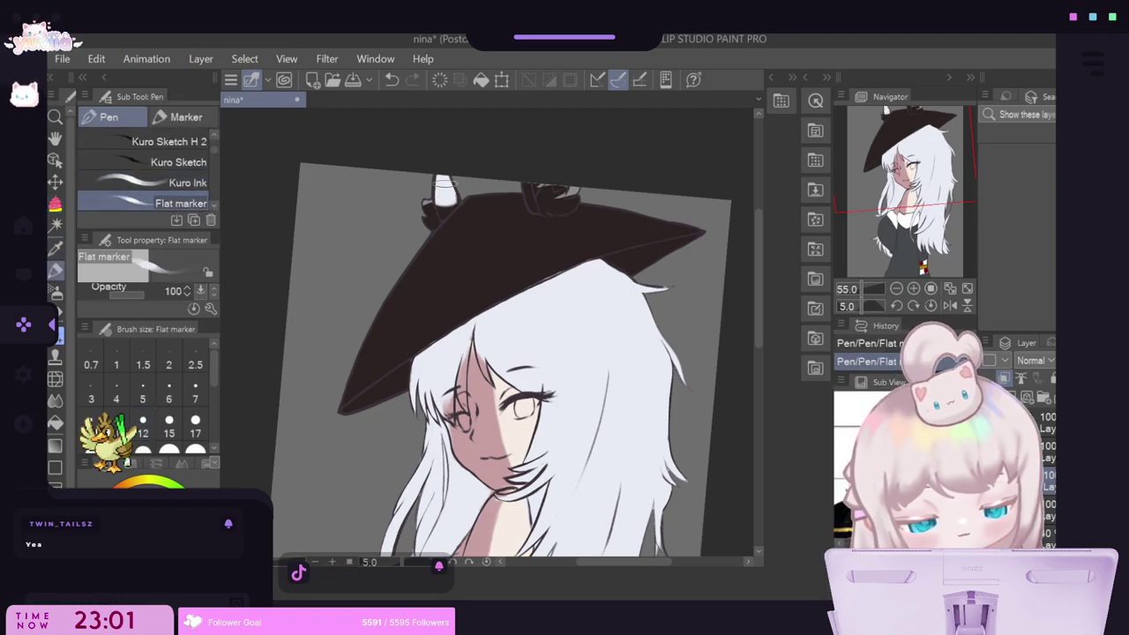
{"action": "left_click", "coordinate": [143, 425]}
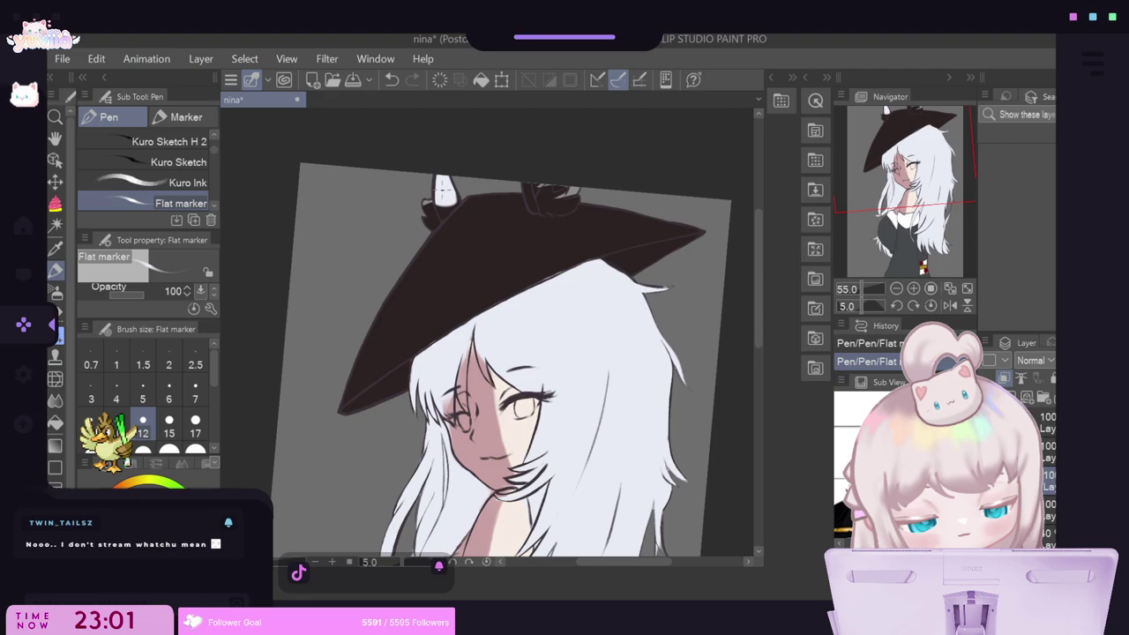
{"action": "scroll", "coordinate": [211, 445], "scroll_direction": "down", "scroll_amount": 3}
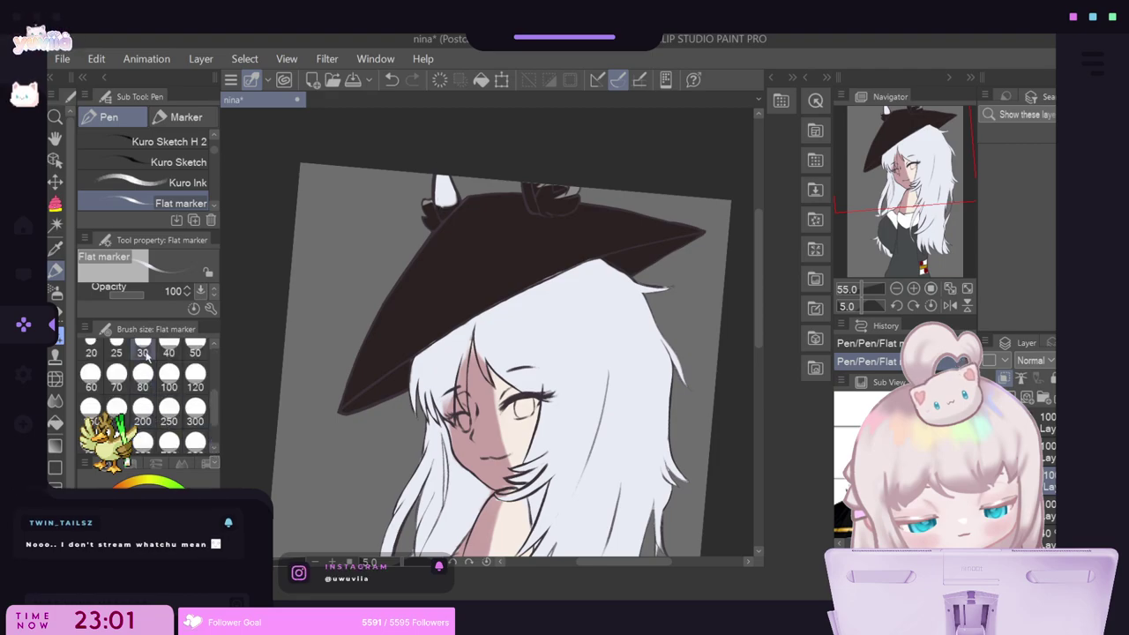
{"action": "left_click", "coordinate": [142, 352]}
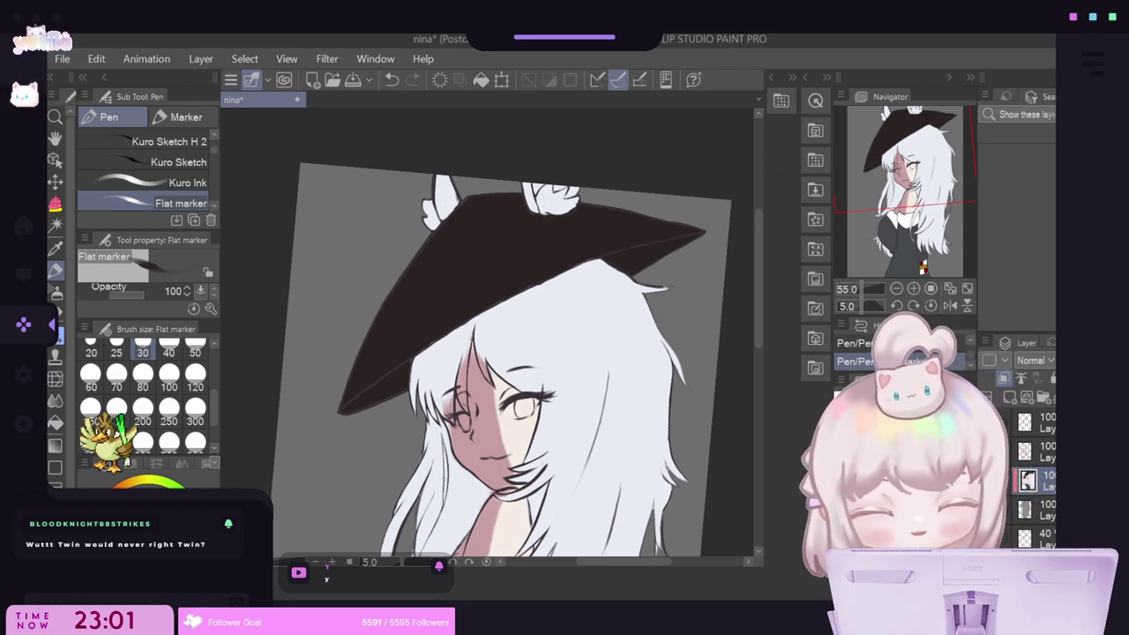
{"action": "scroll", "coordinate": [537, 415], "scroll_direction": "down", "scroll_amount": 1}
{"action": "scroll", "coordinate": [551, 389], "scroll_direction": "down", "scroll_amount": 3}
{"action": "scroll", "coordinate": [533, 406], "scroll_direction": "up", "scroll_amount": 2}
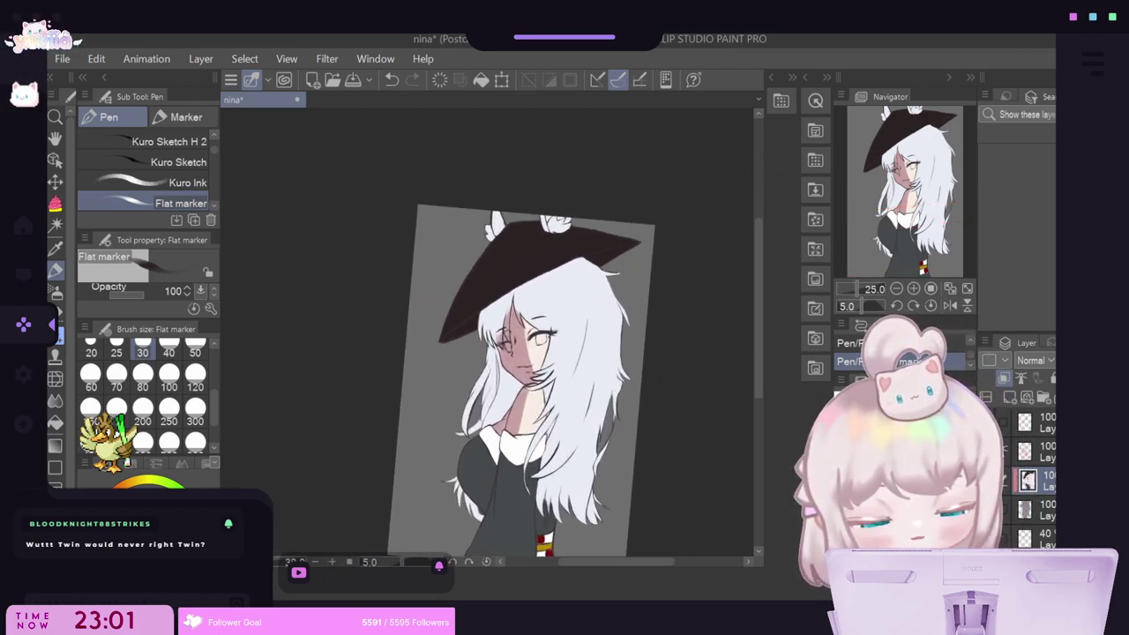
{"action": "scroll", "coordinate": [482, 389], "scroll_direction": "up", "scroll_amount": 1}
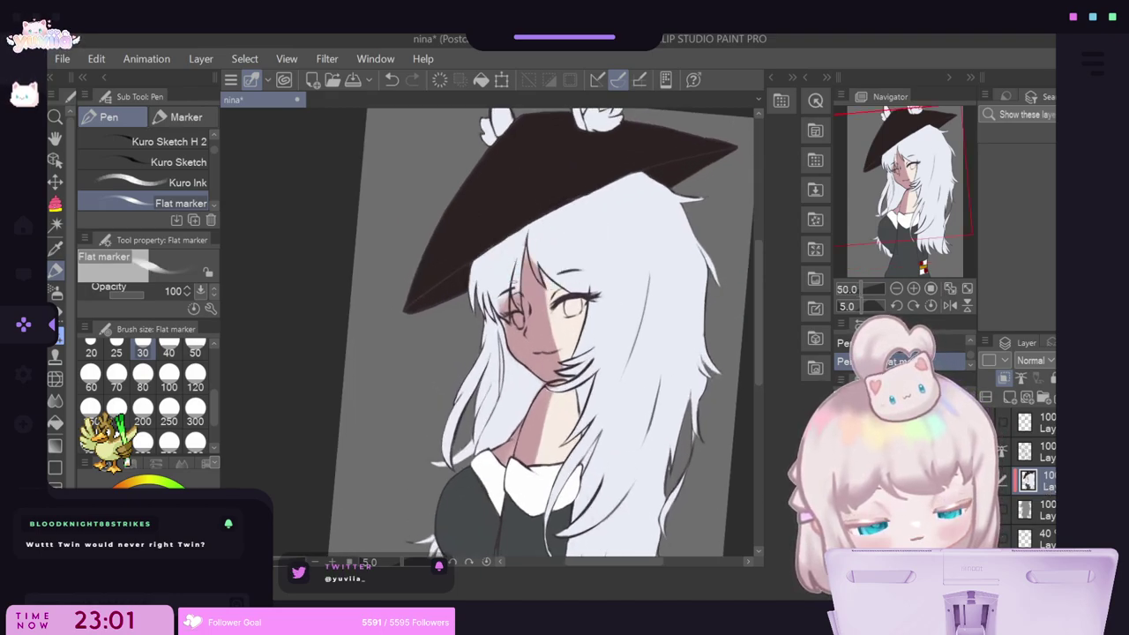
Paint the inside of the right ear with a sampled peach tone using the Flat marker, and undo the last stroke.
{"action": "left_click", "coordinate": [55, 251]}
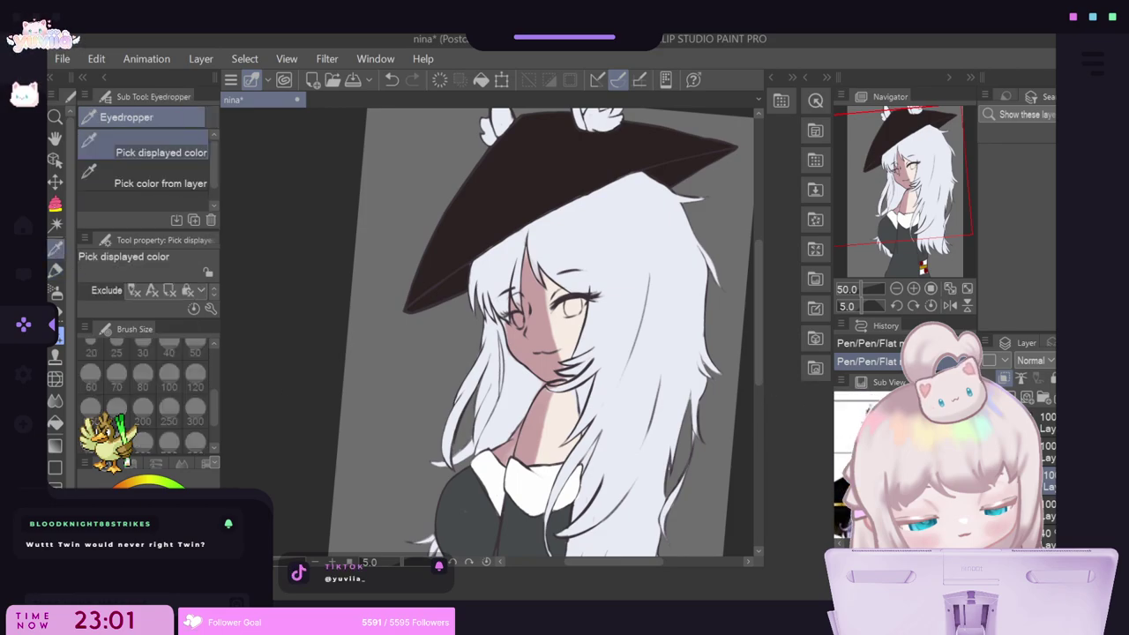
{"action": "left_click", "coordinate": [56, 271]}
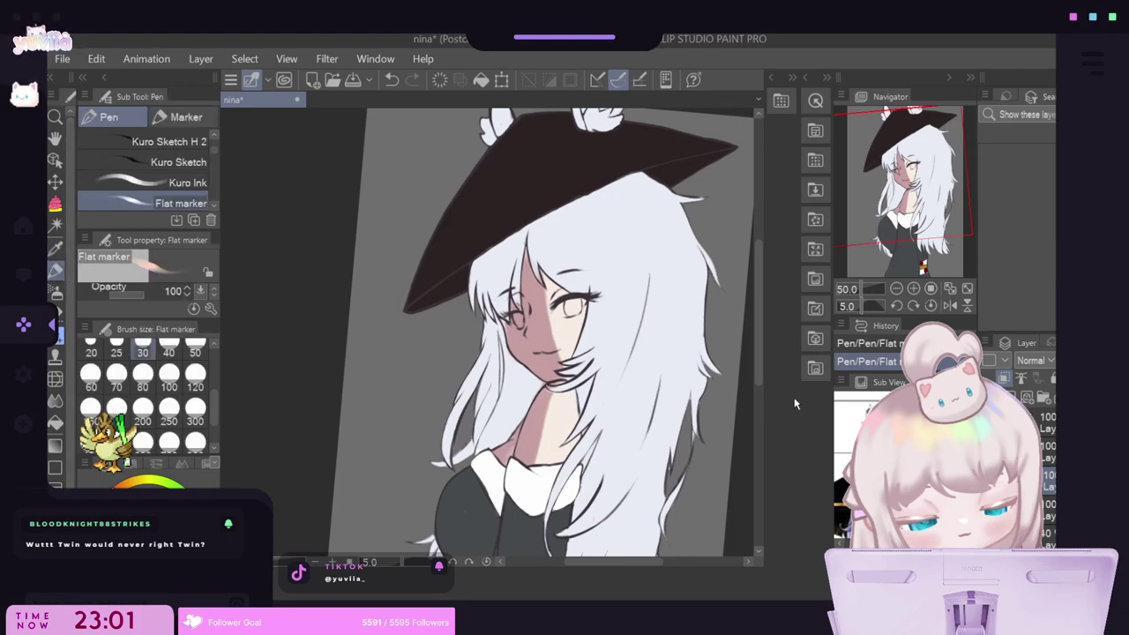
{"action": "left_click_drag", "start_coordinate": [759, 388], "coordinate": [754, 337]}
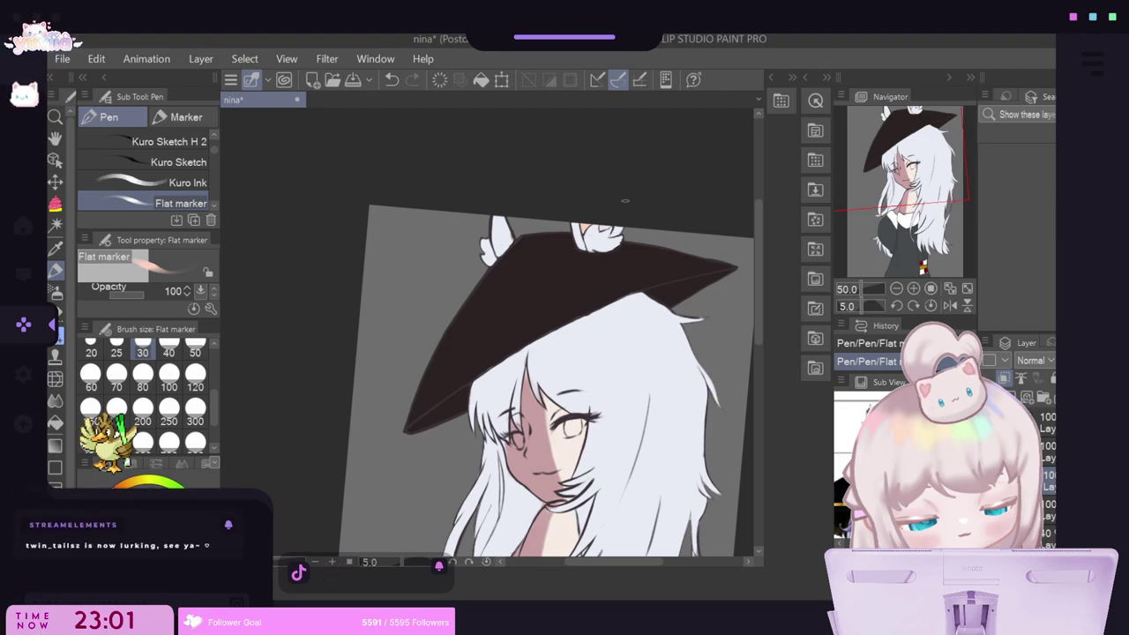
{"action": "left_click", "coordinate": [392, 80]}
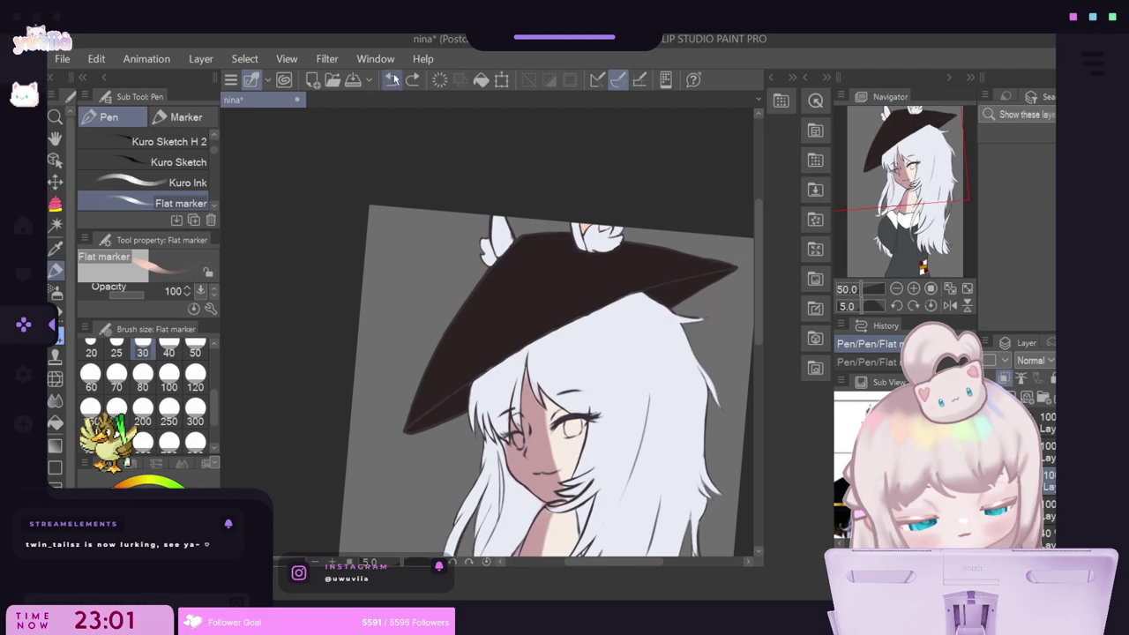
Paint a bright yellow trim along the hat's brim with the Flat marker and tidy its edges in the sampled hair and hat colours.
{"action": "scroll", "coordinate": [584, 273], "scroll_direction": "down", "scroll_amount": 3}
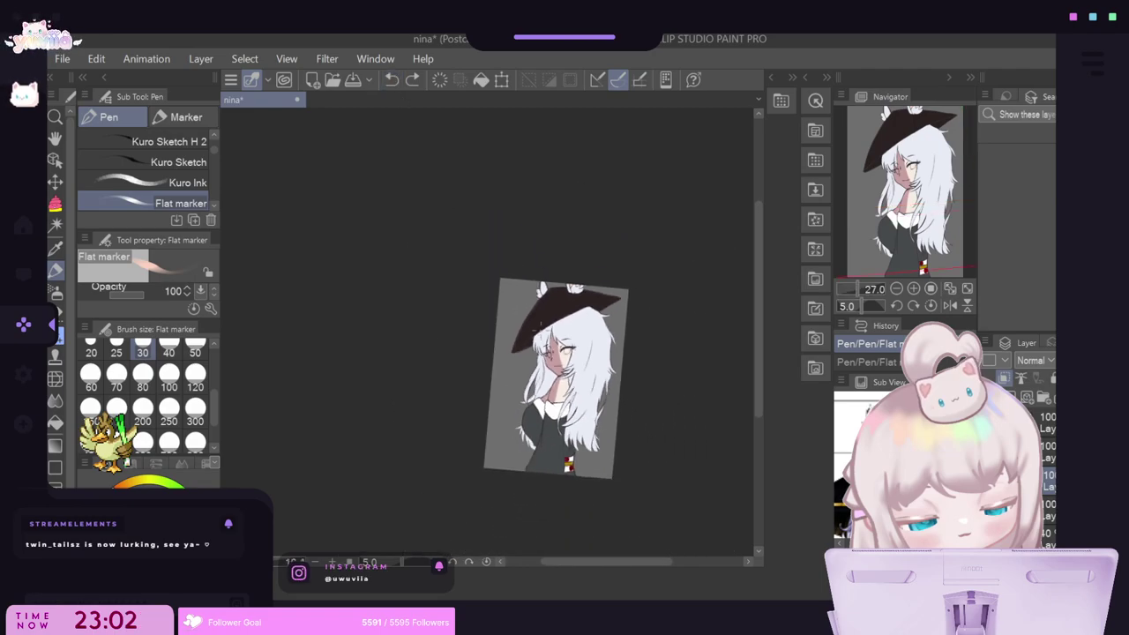
{"action": "scroll", "coordinate": [622, 454], "scroll_direction": "up", "scroll_amount": 2}
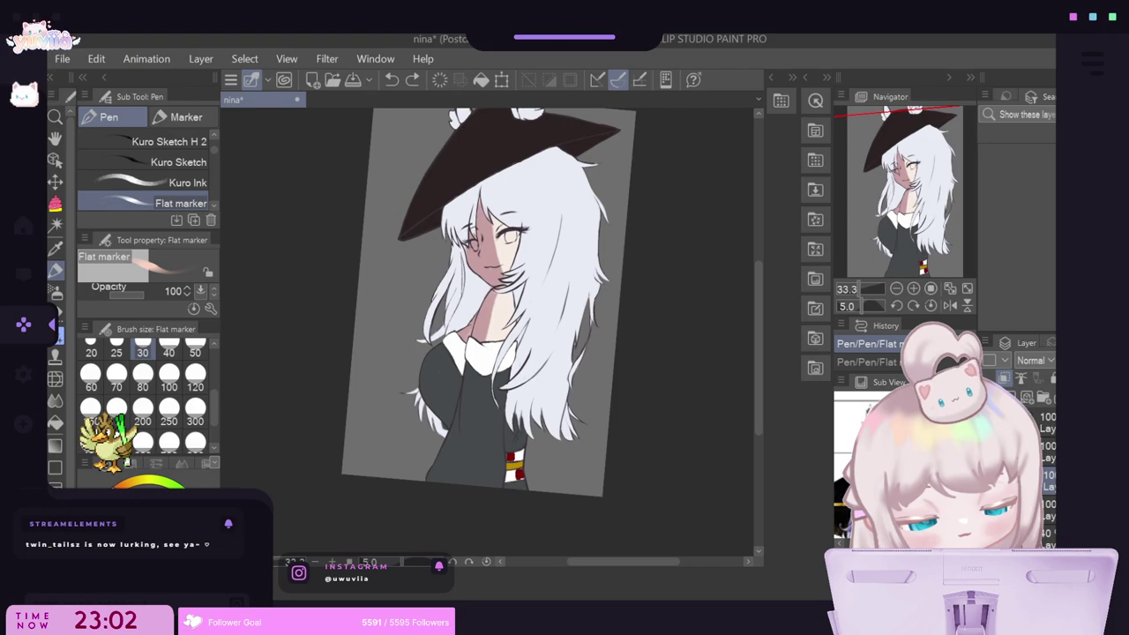
{"action": "left_click", "coordinate": [54, 250]}
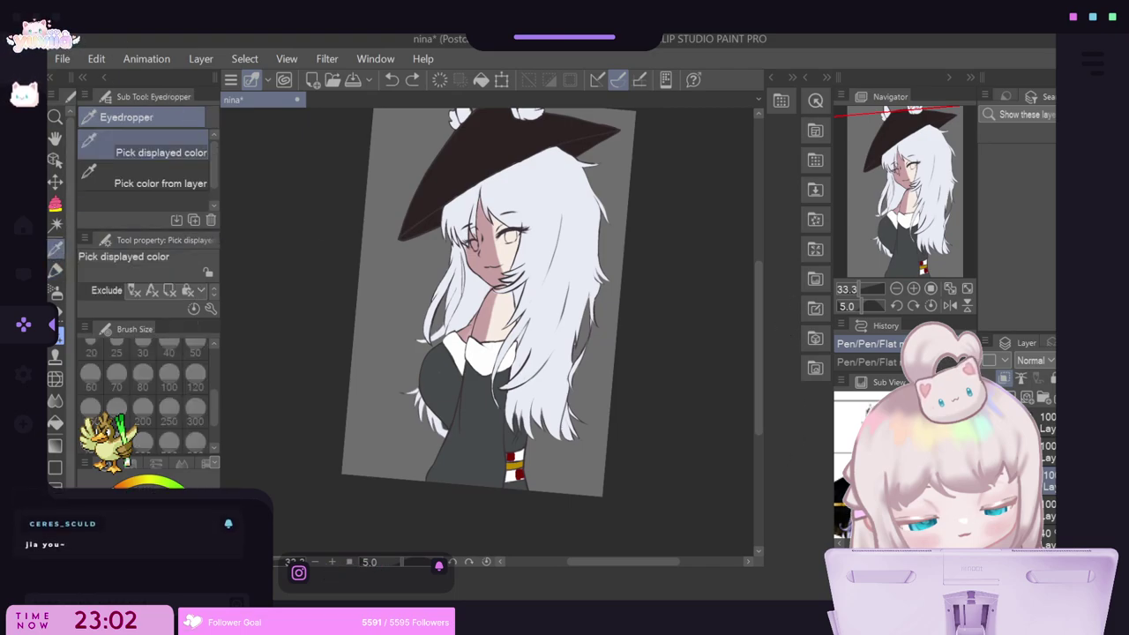
{"action": "left_click", "coordinate": [55, 271]}
{"action": "scroll", "coordinate": [759, 408], "scroll_direction": "up", "scroll_amount": 2}
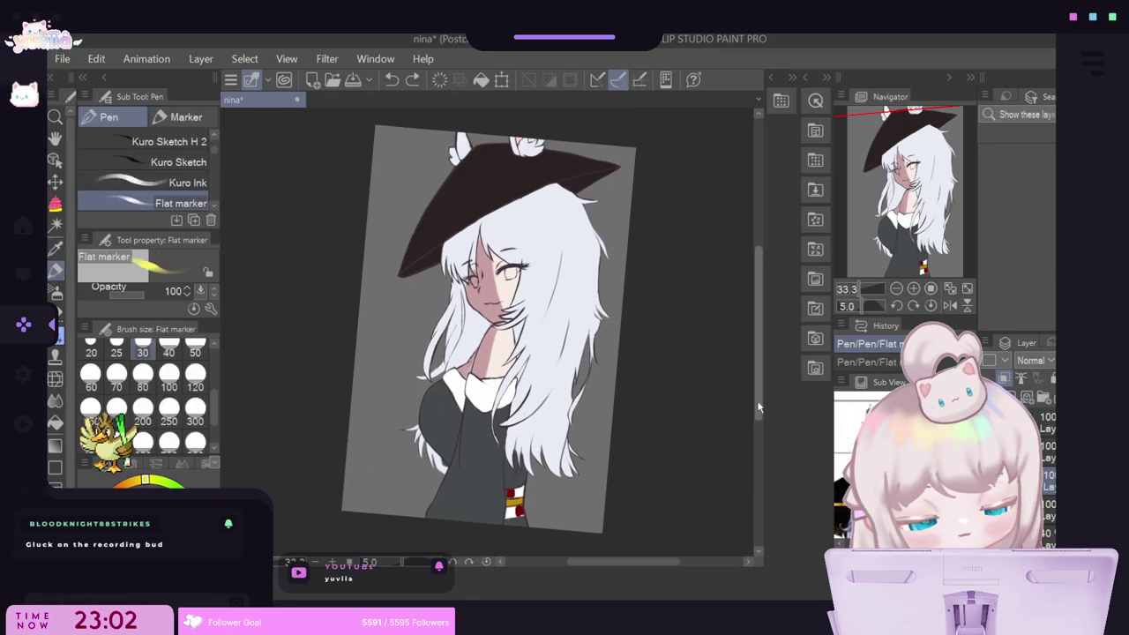
{"action": "scroll", "coordinate": [758, 407], "scroll_direction": "up", "scroll_amount": 4}
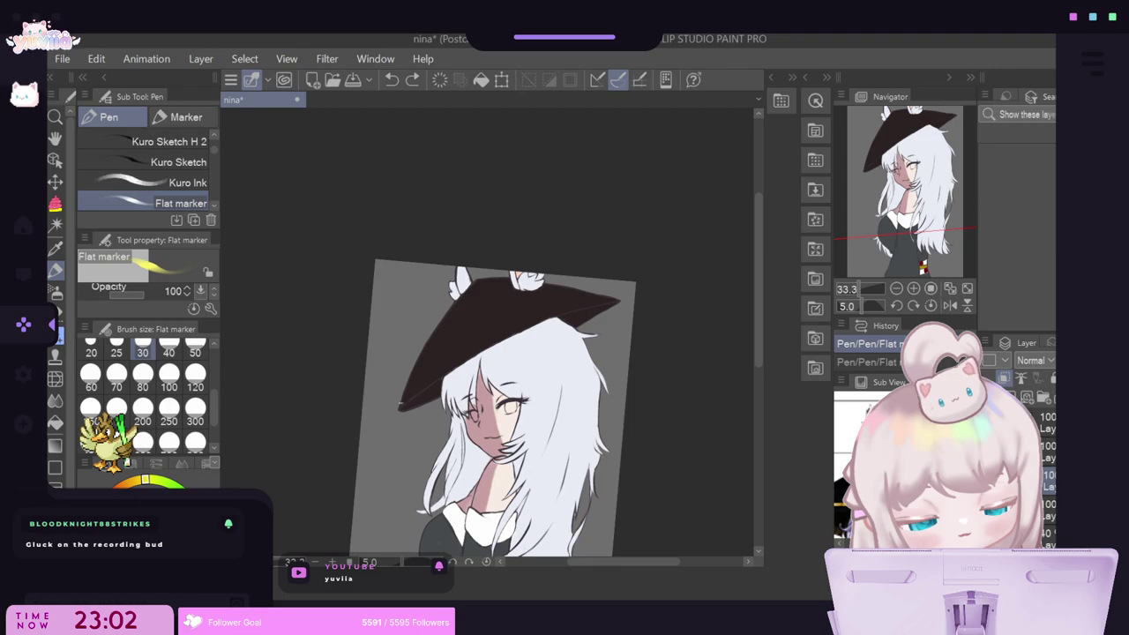
{"action": "left_click_drag", "start_coordinate": [402, 406], "coordinate": [420, 390]}
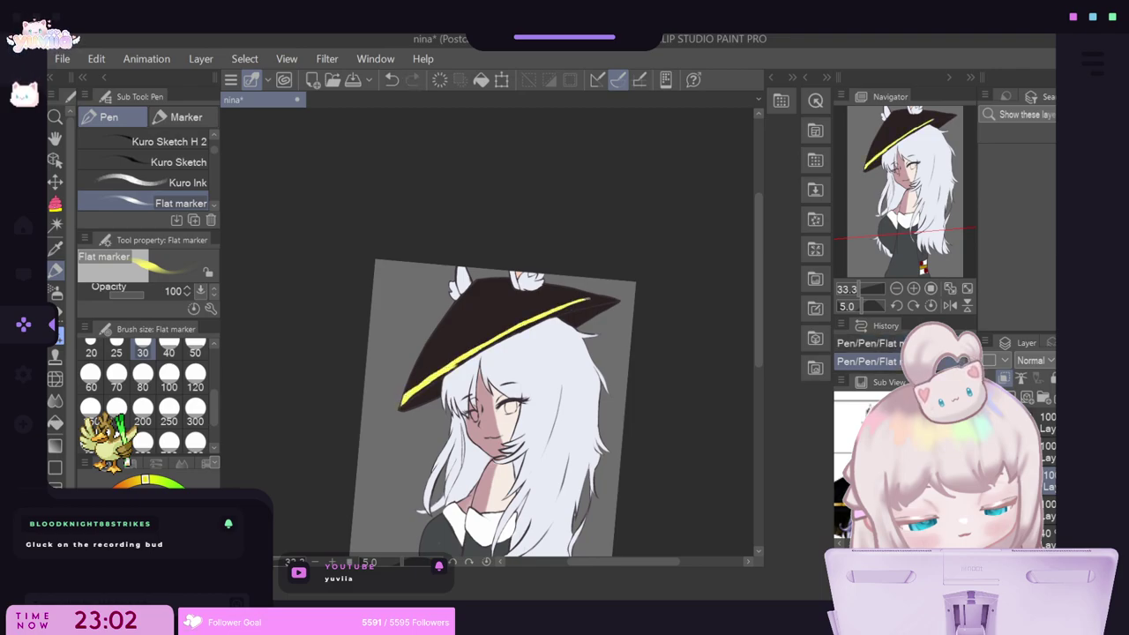
{"action": "left_click_drag", "start_coordinate": [512, 334], "coordinate": [609, 298]}
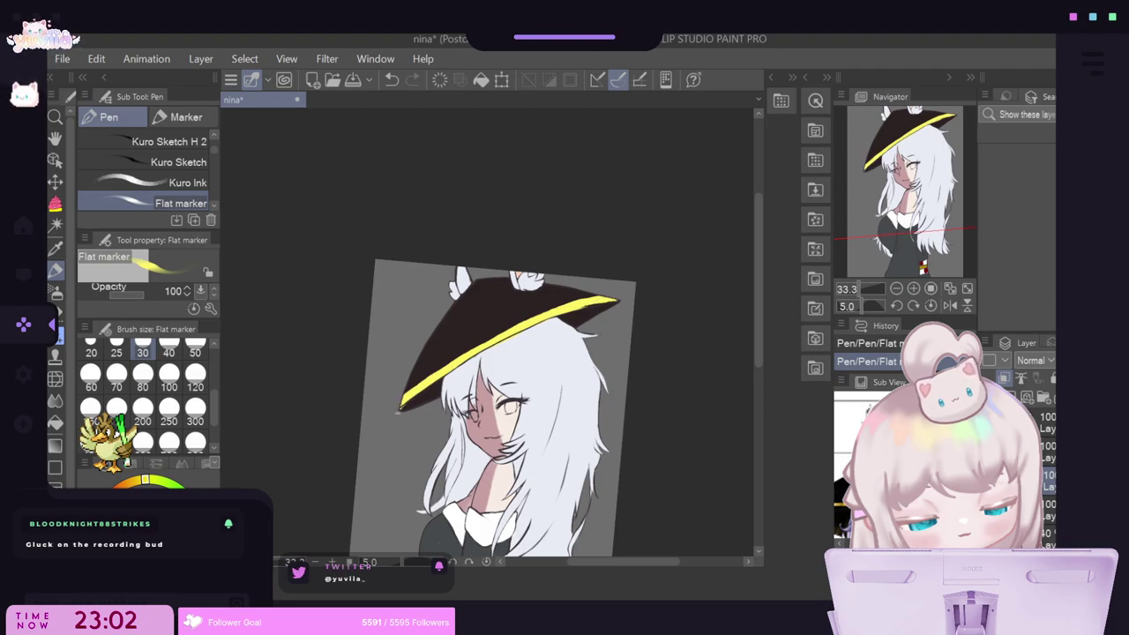
{"action": "left_click", "coordinate": [521, 344], "text": "alt"}
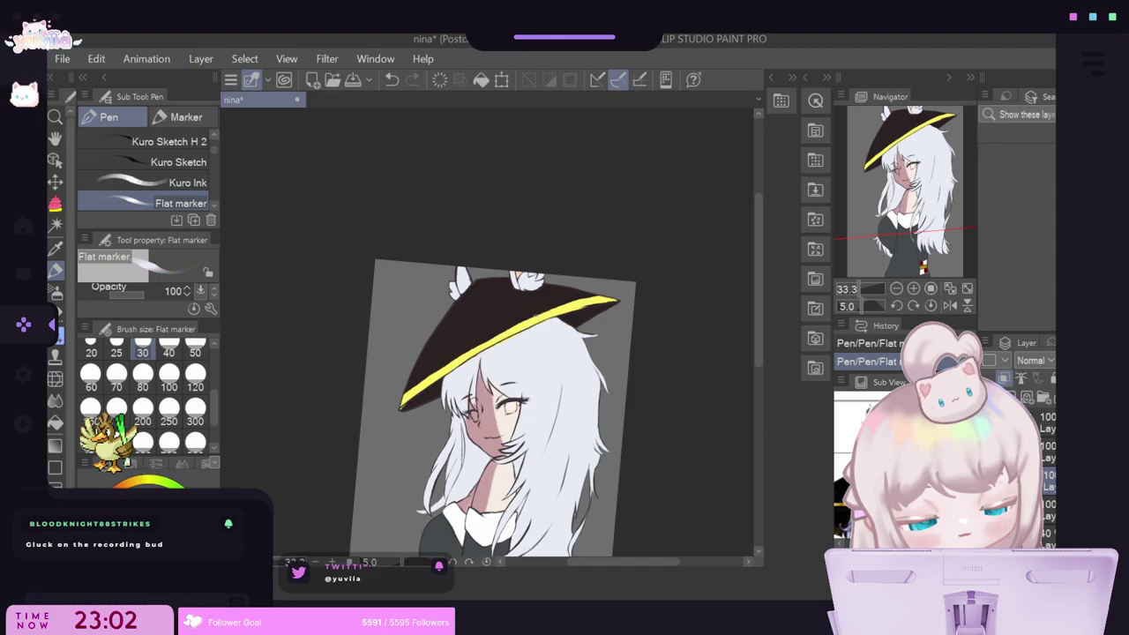
{"action": "left_click", "coordinate": [543, 312], "text": "alt"}
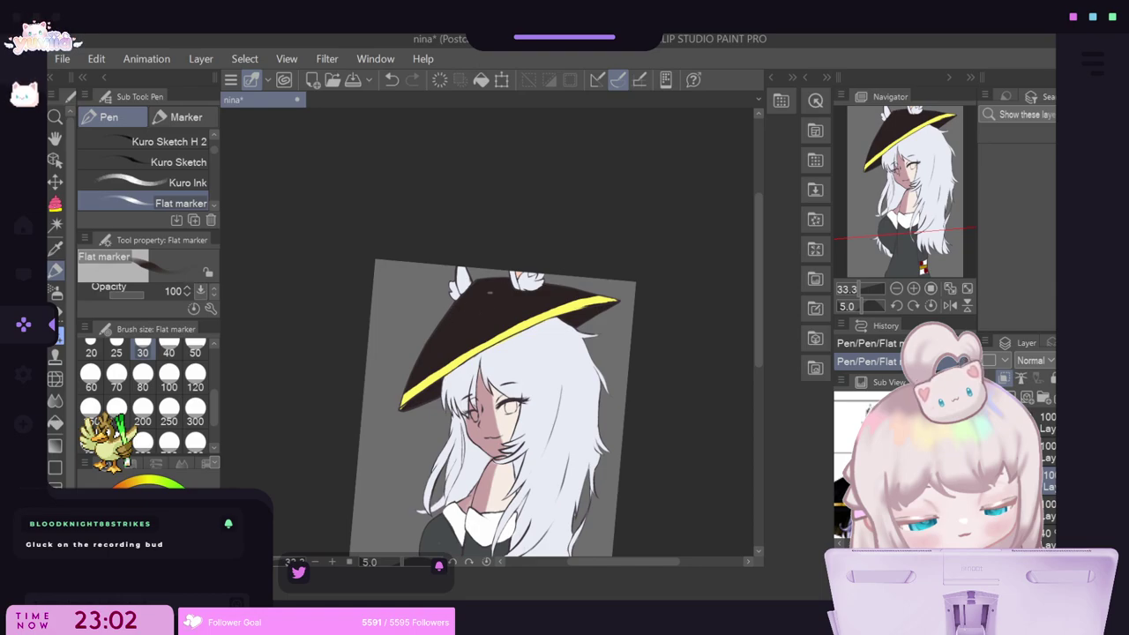
Paint two yellow stripes across the upper part of the hat between the ears, undoing and redoing strokes as needed.
{"action": "left_click", "coordinate": [487, 349], "text": "alt"}
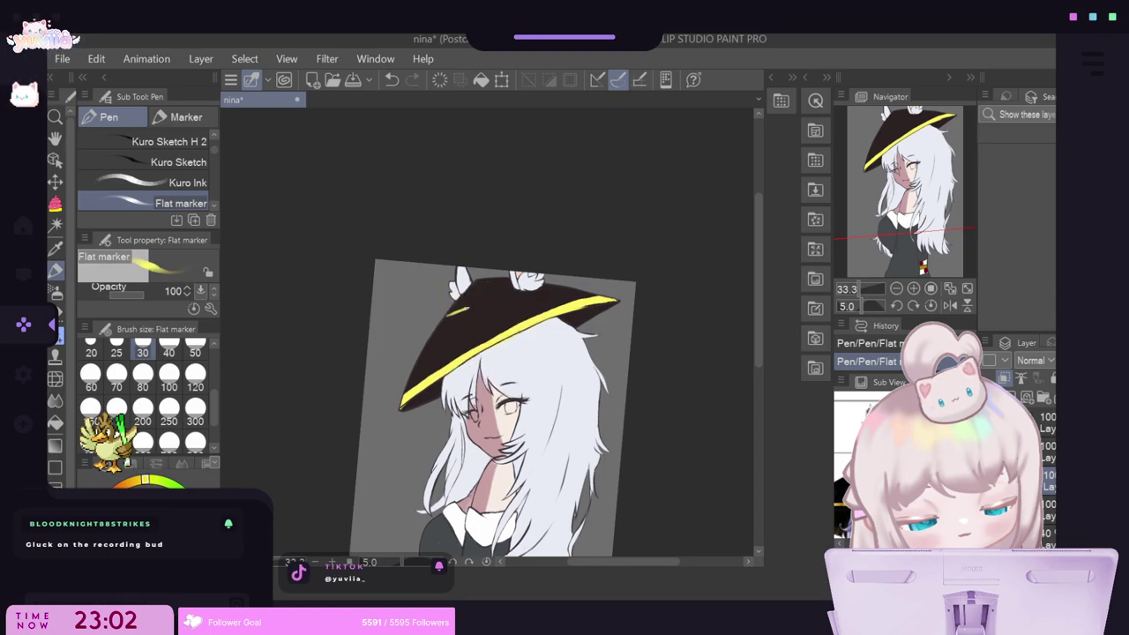
{"action": "left_click", "coordinate": [389, 81]}
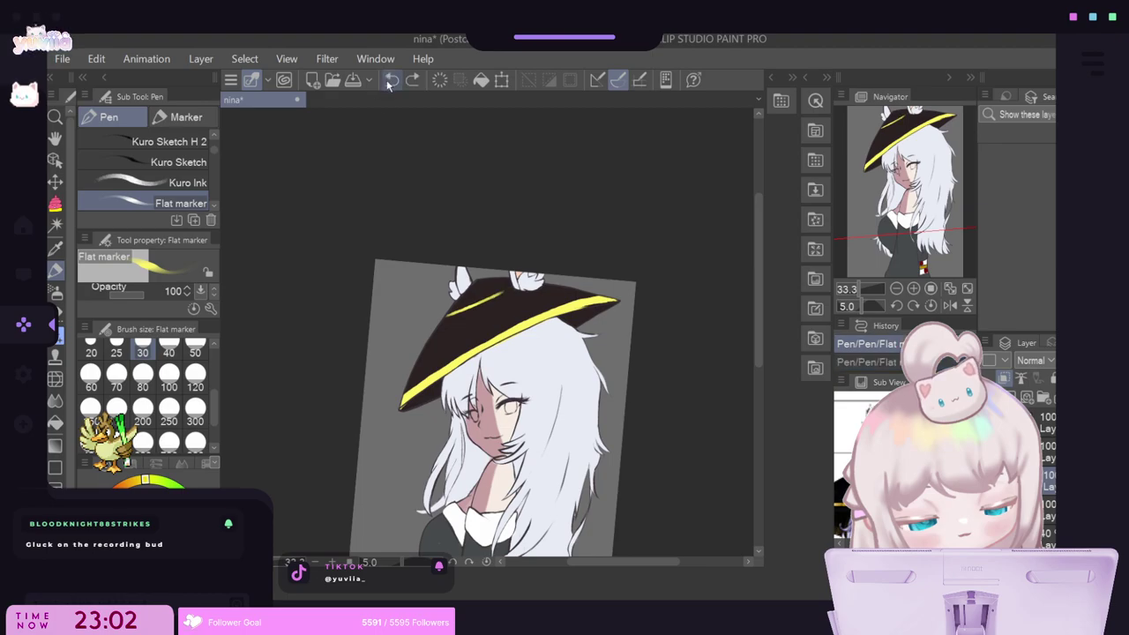
{"action": "left_click", "coordinate": [391, 80]}
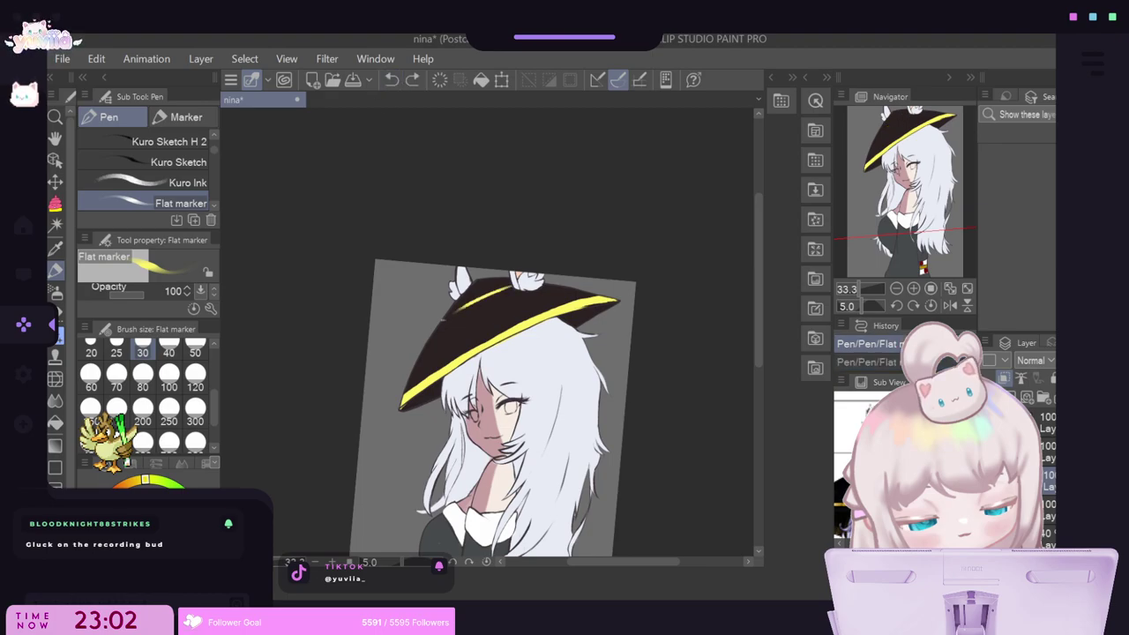
{"action": "key", "text": "ctrl+y"}
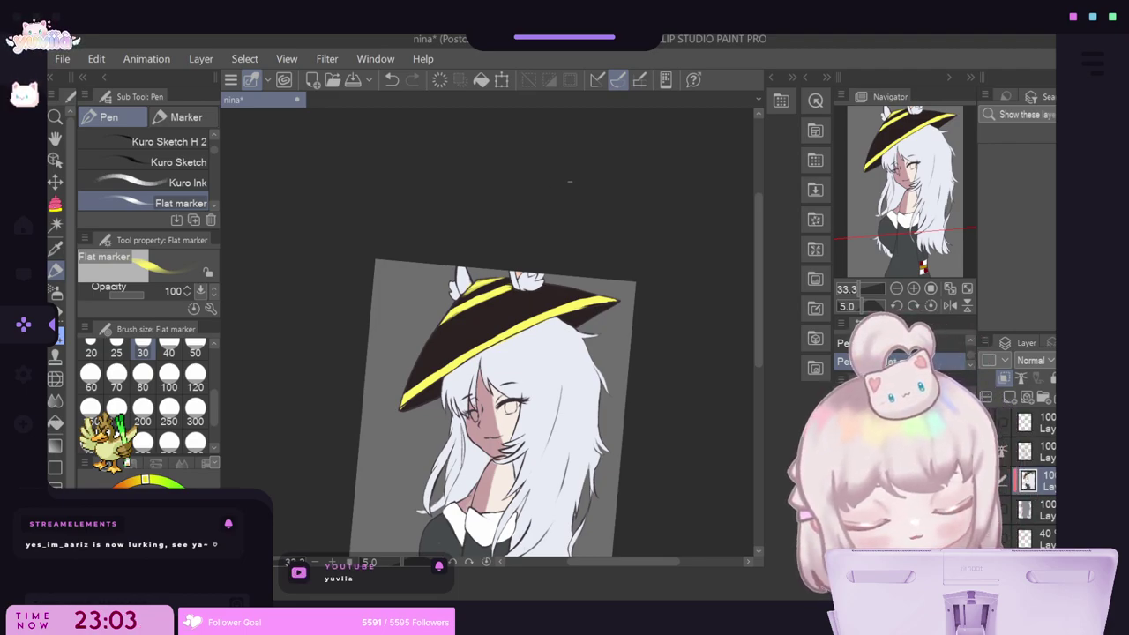
Touch up the upper stripes with the sampled dark hat colour and the left ear's base with the sampled white.
{"action": "left_click", "coordinate": [475, 294], "text": "alt"}
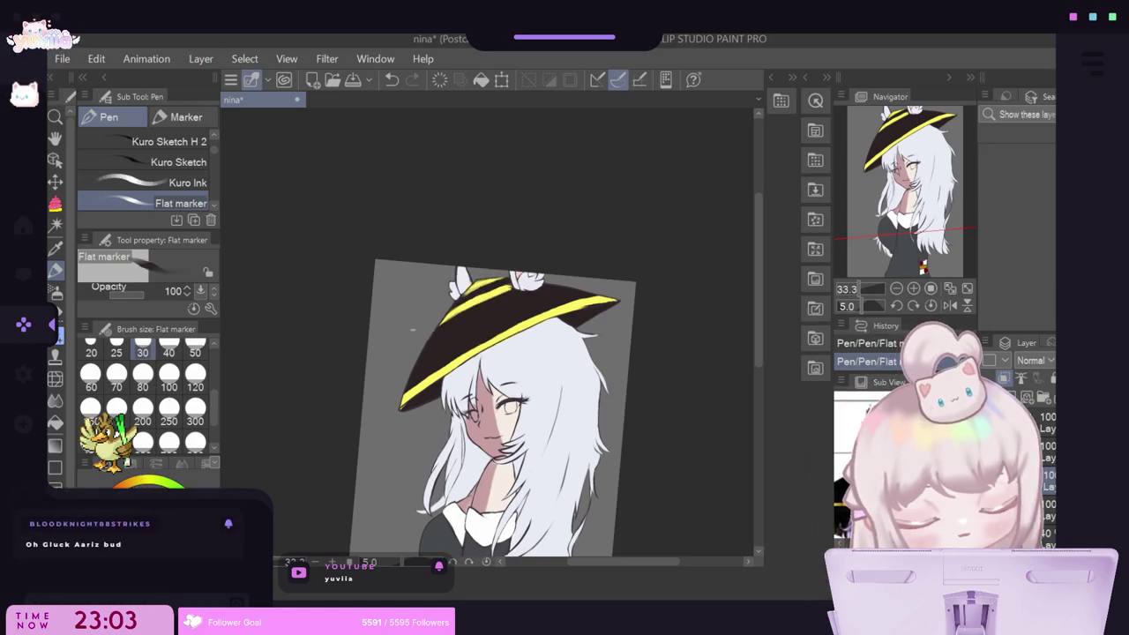
{"action": "scroll", "coordinate": [462, 273], "scroll_direction": "up", "scroll_amount": 4}
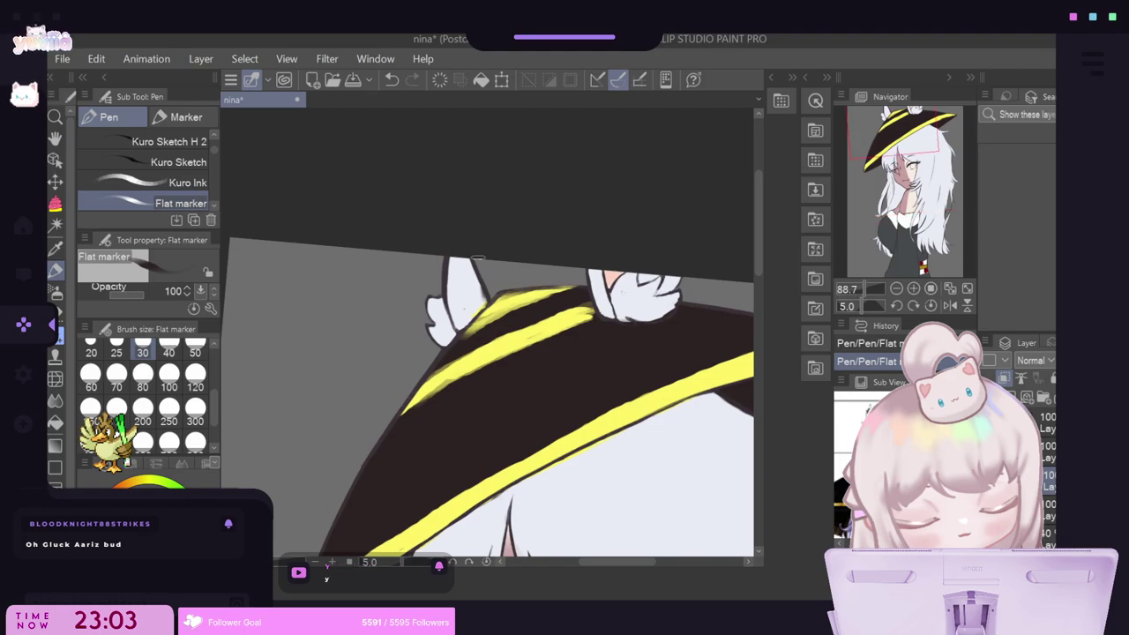
{"action": "left_click", "coordinate": [470, 288], "text": "alt"}
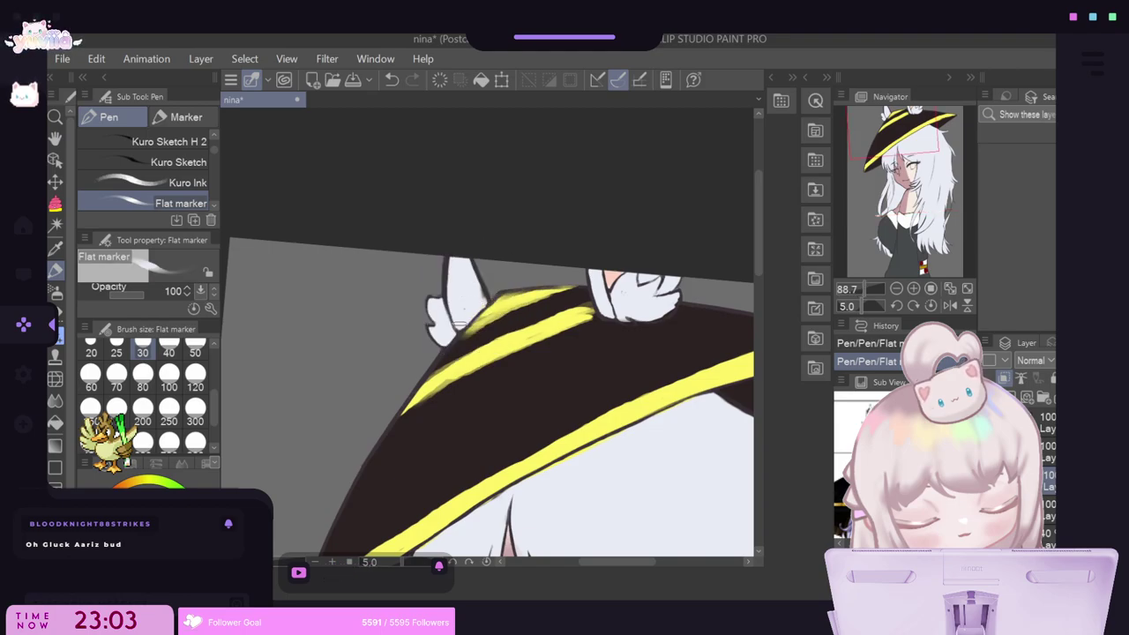
{"action": "scroll", "coordinate": [494, 388], "scroll_direction": "down", "scroll_amount": 4}
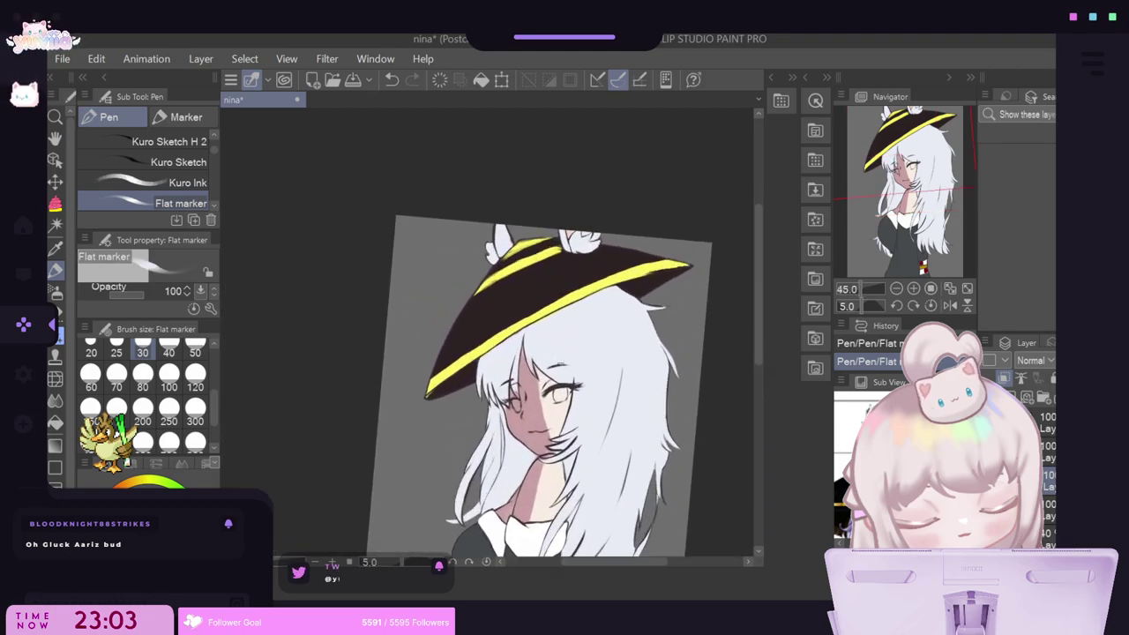
Paint purple shading on the hair beneath the hat's left brim with the Flat marker at size 70, undoing and redoing strokes.
{"action": "scroll", "coordinate": [547, 362], "scroll_direction": "up", "scroll_amount": 1}
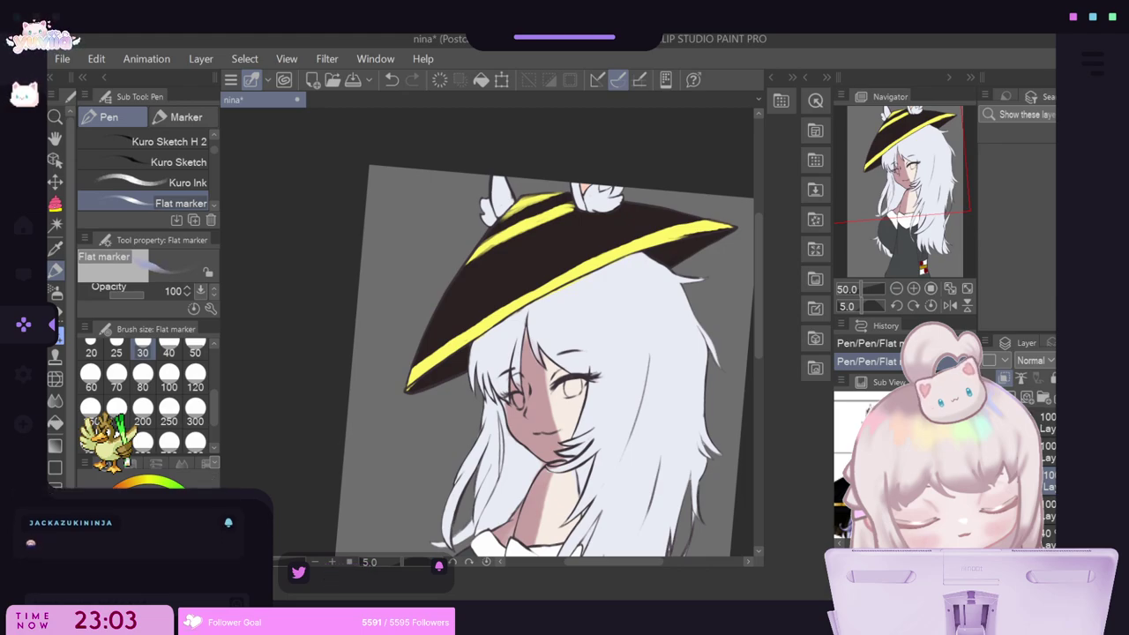
{"action": "left_click", "coordinate": [114, 374]}
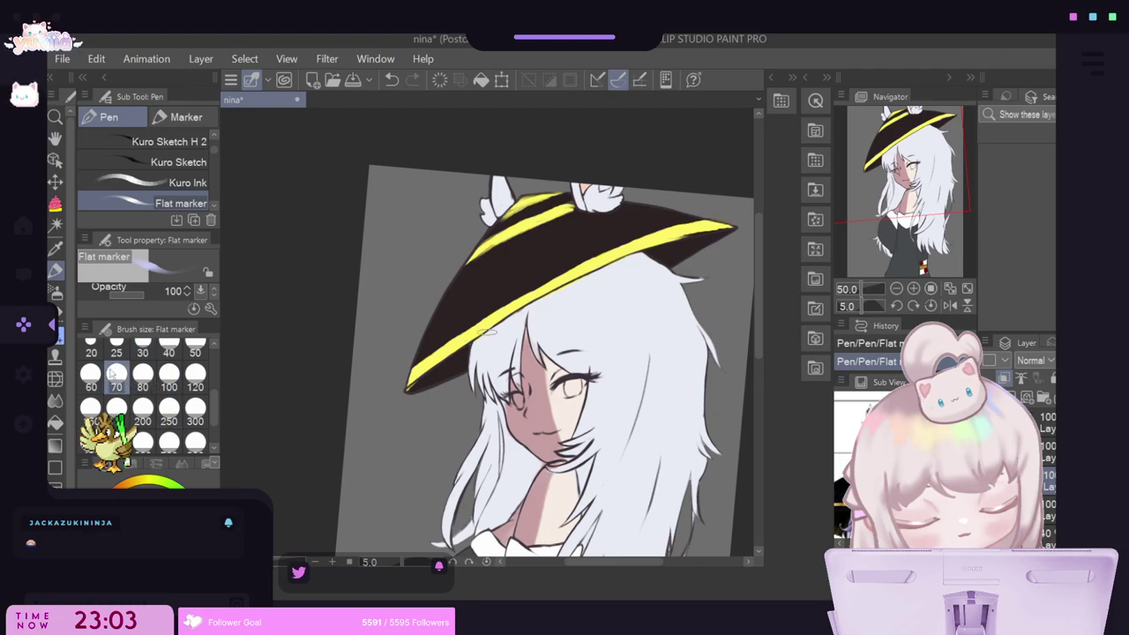
{"action": "left_click_drag", "start_coordinate": [519, 314], "coordinate": [510, 374]}
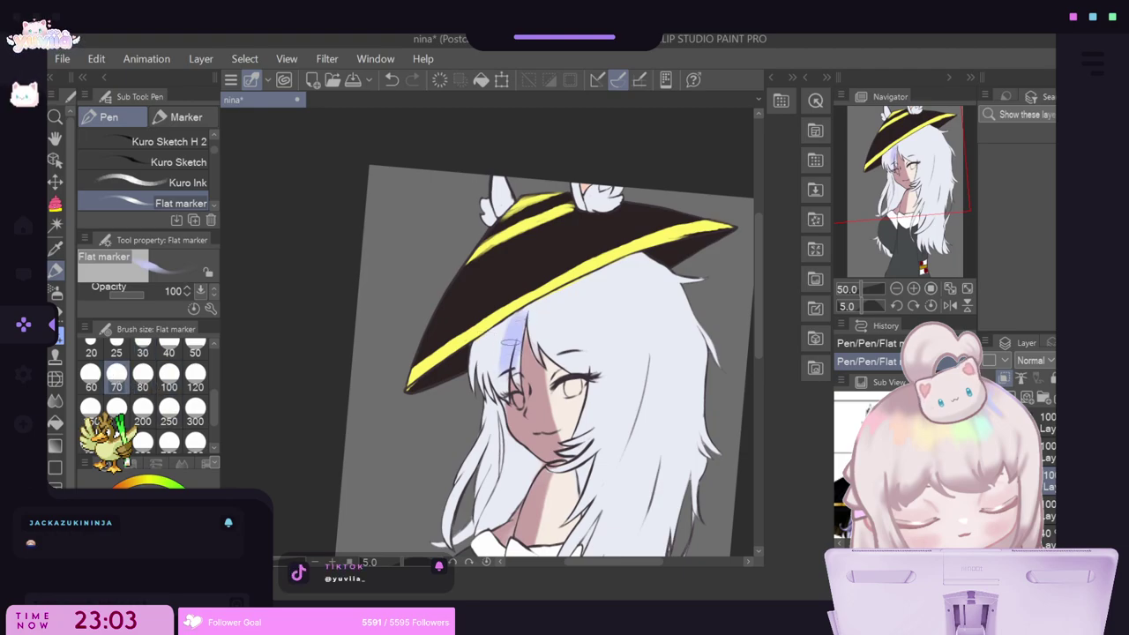
{"action": "key", "text": "ctrl+z"}
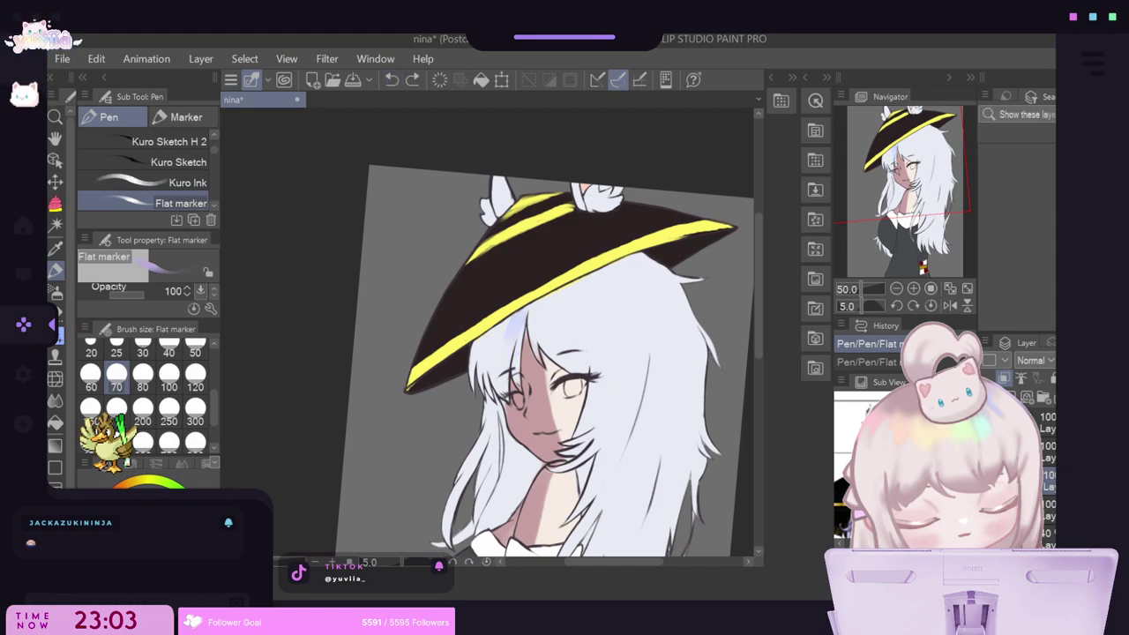
{"action": "mouse_move", "coordinate": [510, 319]}
{"action": "left_mouse_down"}
{"action": "mouse_move", "coordinate": [508, 367]}
{"action": "mouse_move", "coordinate": [512, 341]}
{"action": "mouse_move", "coordinate": [483, 346]}
{"action": "mouse_move", "coordinate": [476, 366]}
{"action": "mouse_move", "coordinate": [488, 338]}
{"action": "left_mouse_up"}
{"action": "left_click", "coordinate": [392, 81]}
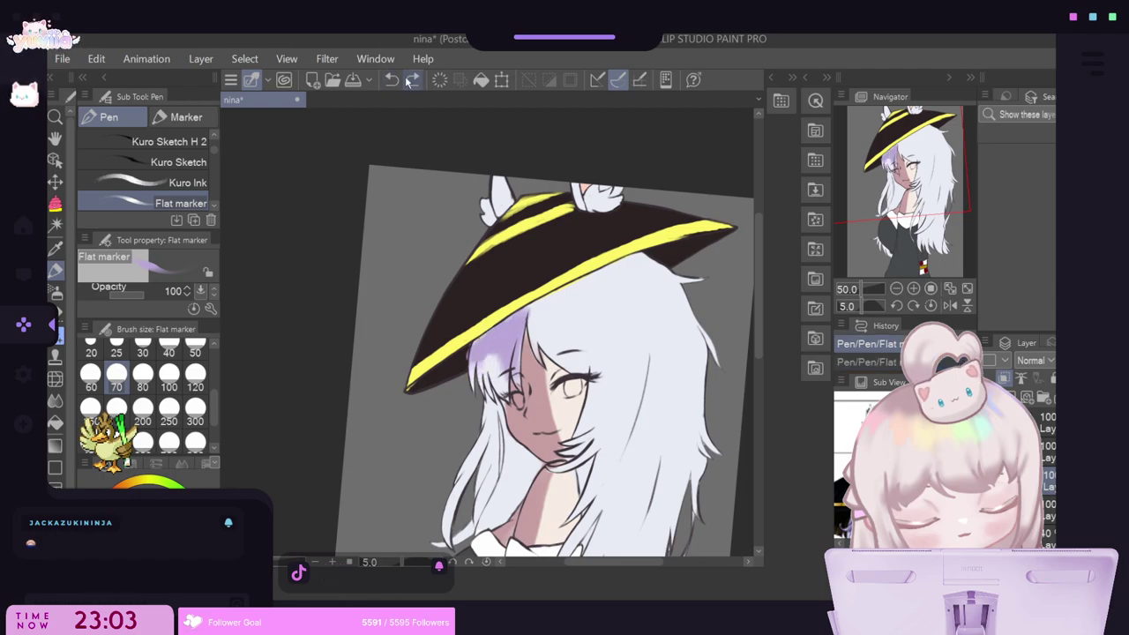
{"action": "left_click", "coordinate": [411, 80]}
{"action": "left_click", "coordinate": [393, 85]}
{"action": "left_click", "coordinate": [391, 80]}
{"action": "left_click", "coordinate": [392, 79]}
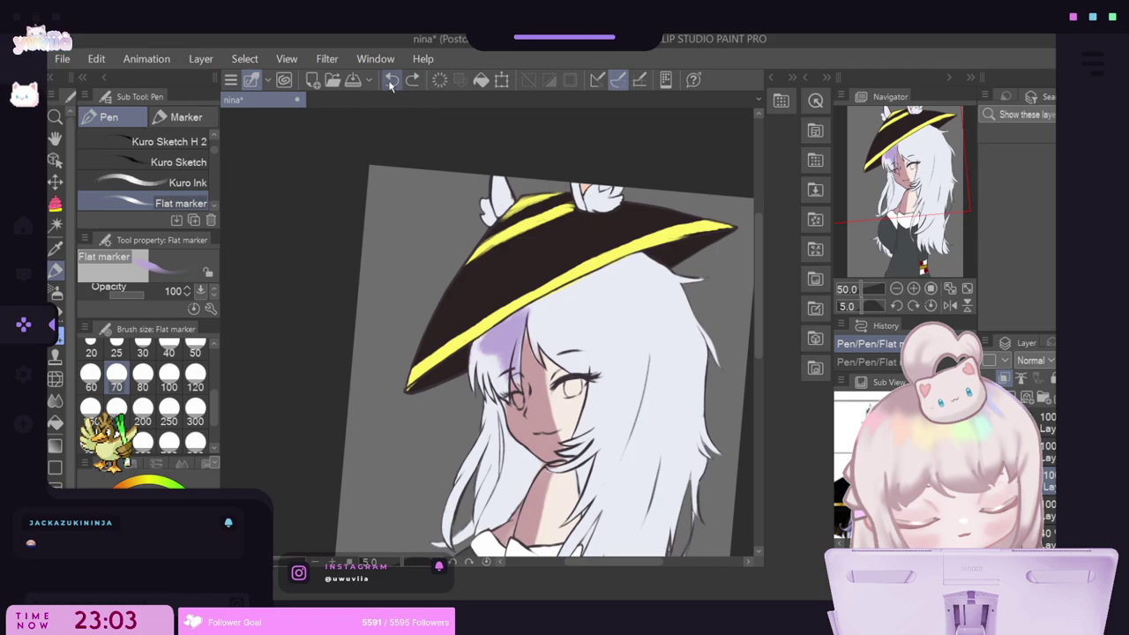
Extend the purple shading down the long locks on the left of the face and along the hair under the brim.
{"action": "mouse_move", "coordinate": [479, 351]}
{"action": "left_mouse_down"}
{"action": "mouse_move", "coordinate": [475, 376]}
{"action": "mouse_move", "coordinate": [482, 358]}
{"action": "mouse_move", "coordinate": [497, 388]}
{"action": "mouse_move", "coordinate": [488, 461]}
{"action": "mouse_move", "coordinate": [498, 396]}
{"action": "mouse_move", "coordinate": [512, 471]}
{"action": "mouse_move", "coordinate": [512, 451]}
{"action": "mouse_move", "coordinate": [528, 483]}
{"action": "left_mouse_up"}
{"action": "mouse_move", "coordinate": [485, 441]}
{"action": "left_mouse_down"}
{"action": "mouse_move", "coordinate": [508, 520]}
{"action": "mouse_move", "coordinate": [520, 494]}
{"action": "mouse_move", "coordinate": [501, 460]}
{"action": "left_mouse_up"}
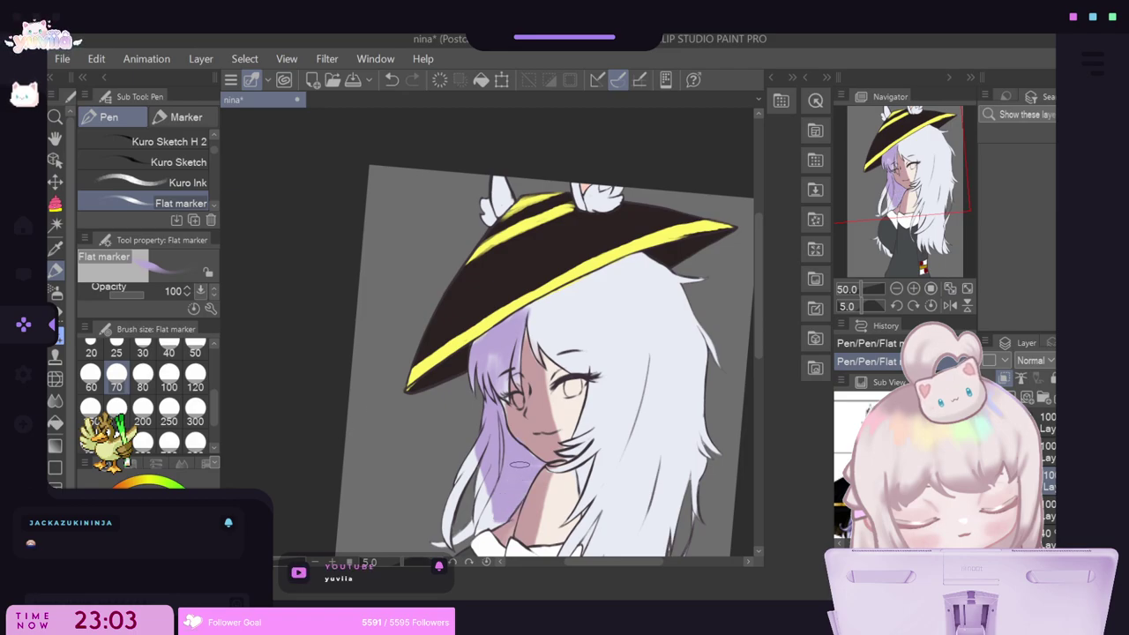
{"action": "scroll", "coordinate": [369, 403], "scroll_direction": "down", "scroll_amount": 2}
{"action": "scroll", "coordinate": [499, 461], "scroll_direction": "up", "scroll_amount": 1}
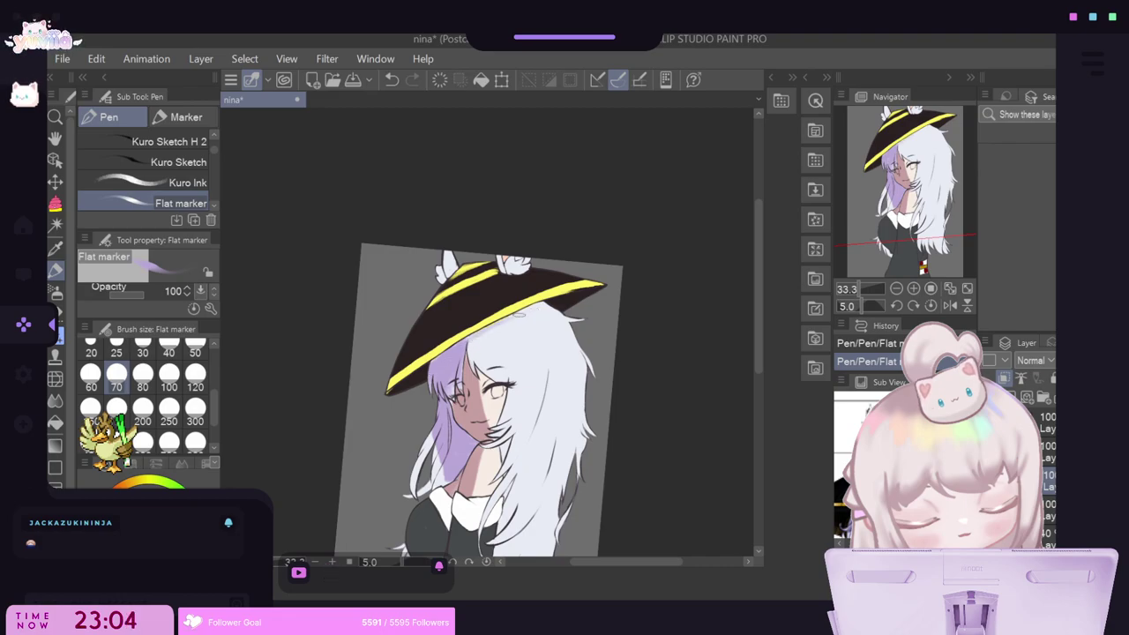
{"action": "left_click_drag", "start_coordinate": [533, 311], "coordinate": [558, 310]}
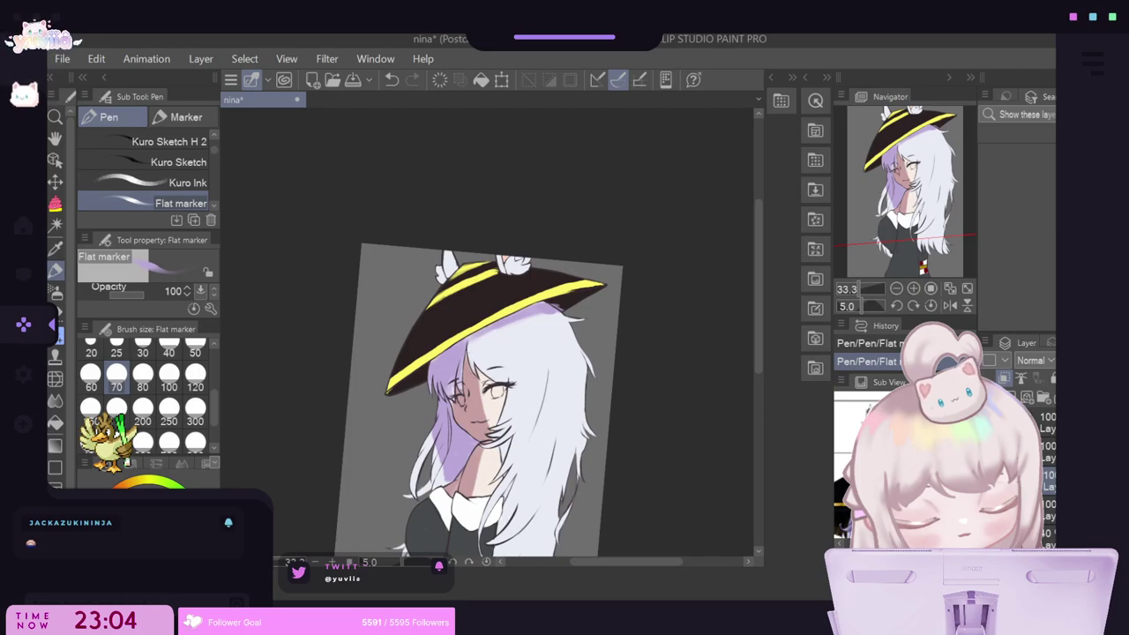
Shade the hair's outer edges and lower tips in purple with the Flat marker at size 30, undoing and redoing a stroke.
{"action": "left_click", "coordinate": [143, 346]}
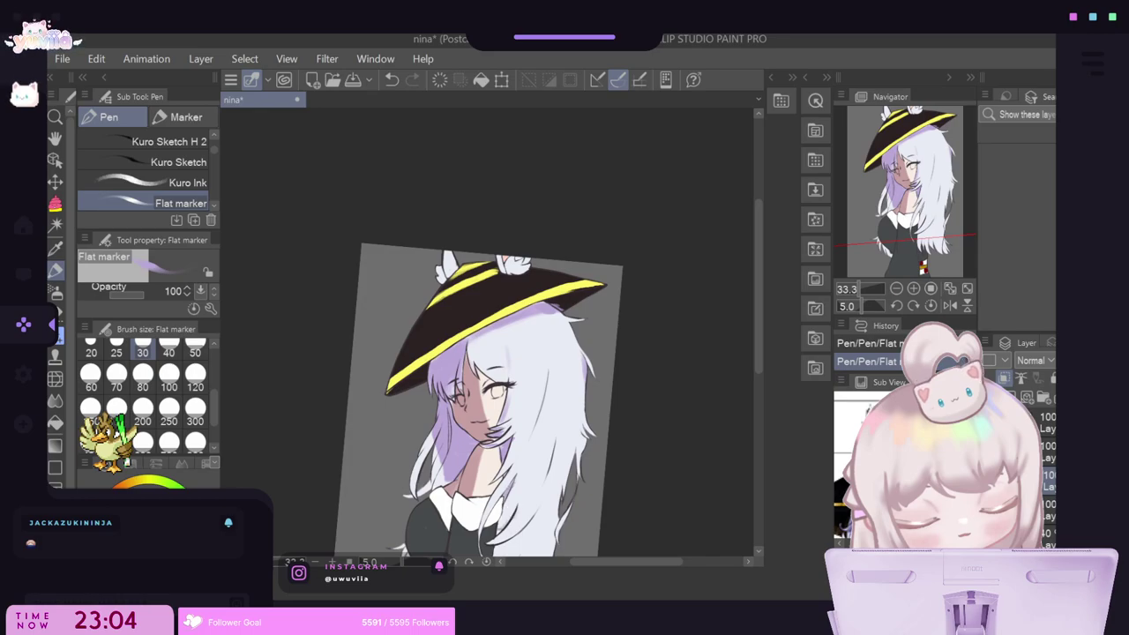
{"action": "left_click", "coordinate": [757, 394]}
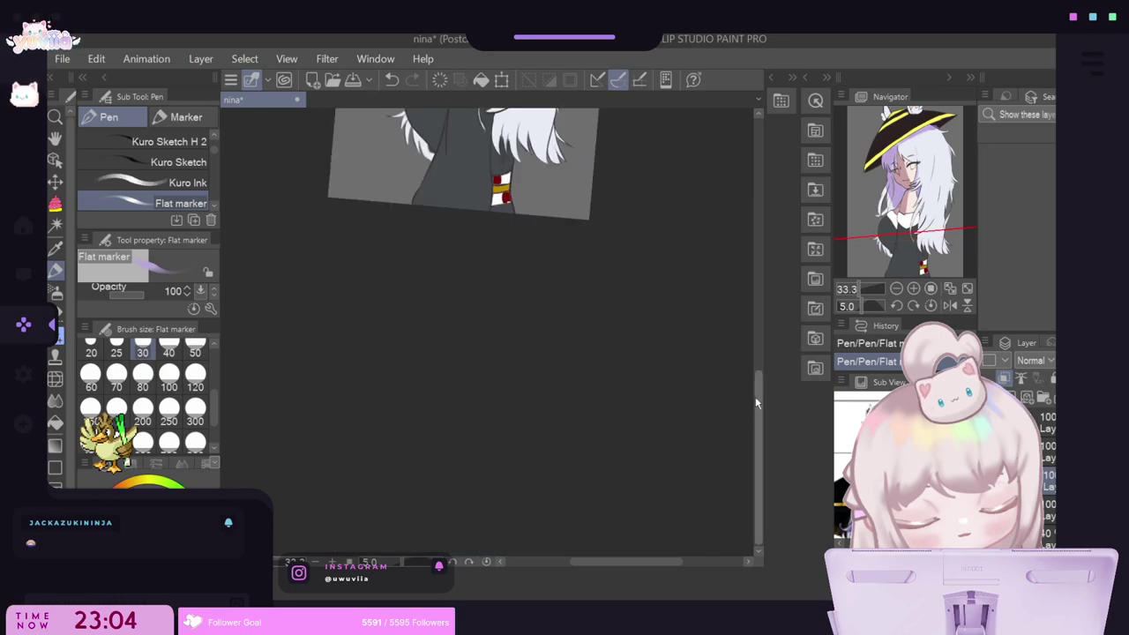
{"action": "left_click_drag", "start_coordinate": [757, 397], "coordinate": [748, 256]}
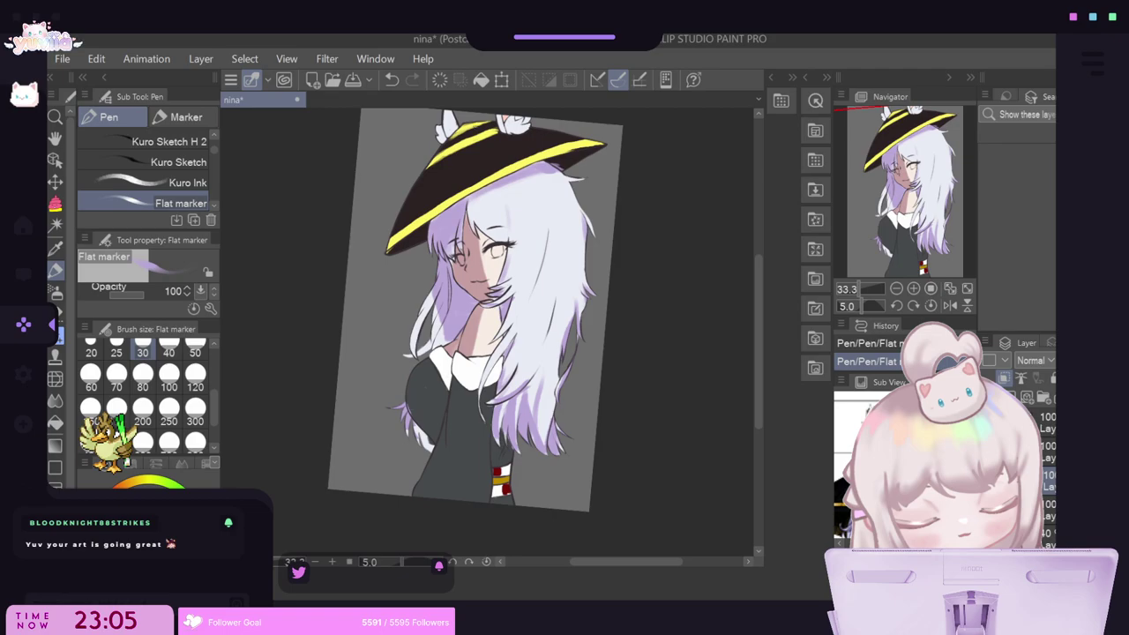
{"action": "key", "text": "ctrl+z"}
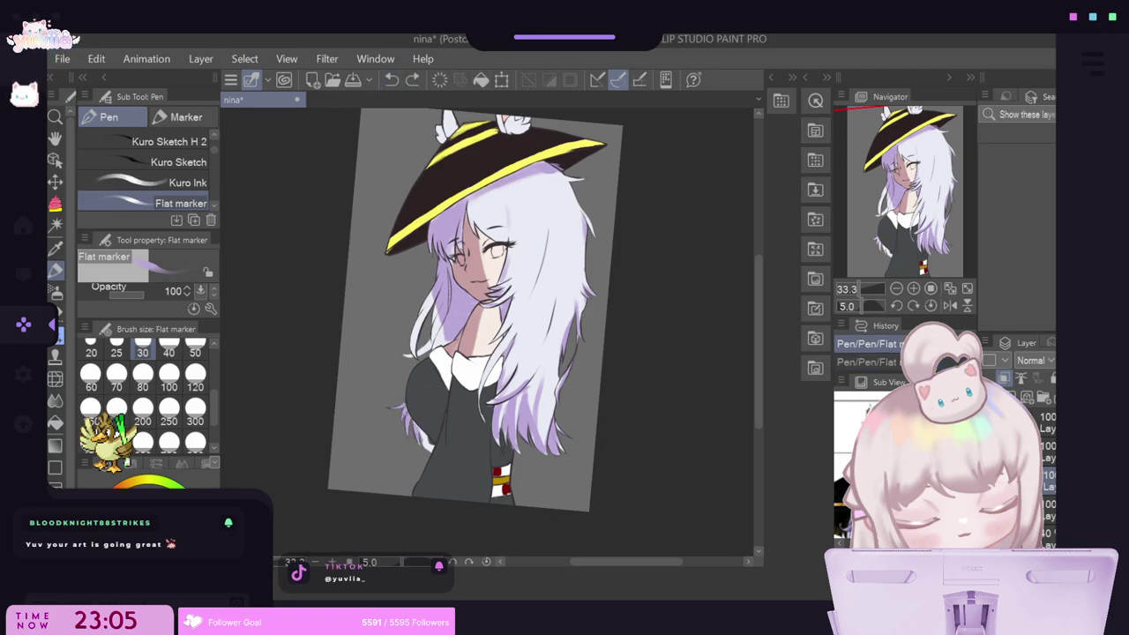
{"action": "key", "text": "ctrl+y"}
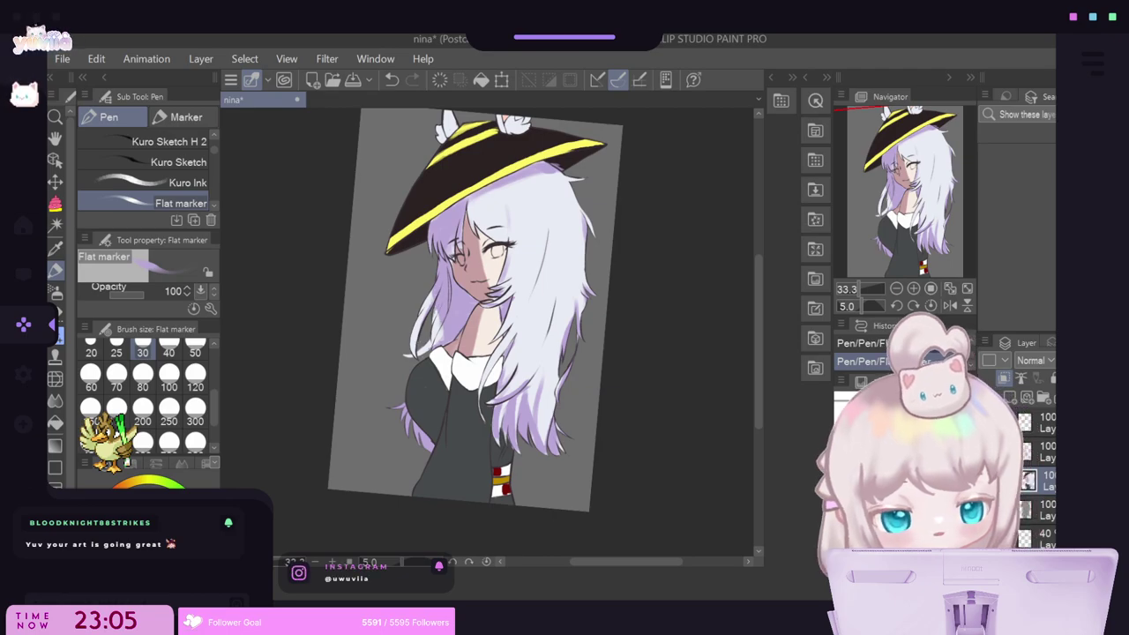
Touch up the purple shading on the fringe above the left eye with the Flat marker.
{"action": "scroll", "coordinate": [590, 226], "scroll_direction": "down", "scroll_amount": 2}
{"action": "scroll", "coordinate": [538, 172], "scroll_direction": "up", "scroll_amount": 3}
{"action": "key", "text": "ctrl+plus"}
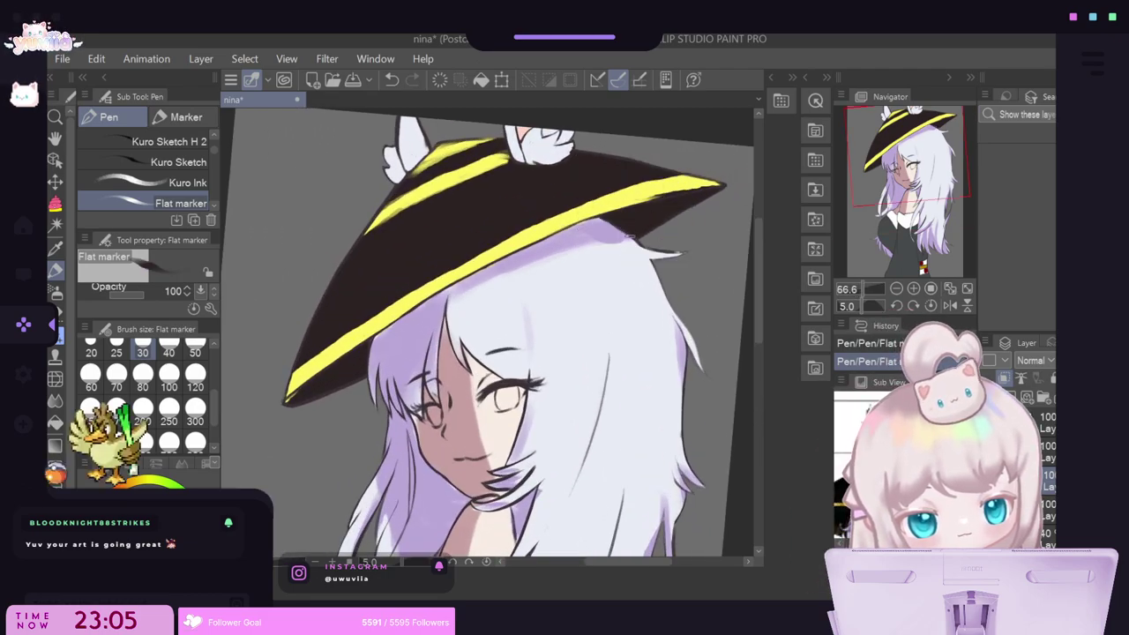
{"action": "scroll", "coordinate": [621, 404], "scroll_direction": "down", "scroll_amount": 3}
{"action": "scroll", "coordinate": [575, 443], "scroll_direction": "up", "scroll_amount": 5}
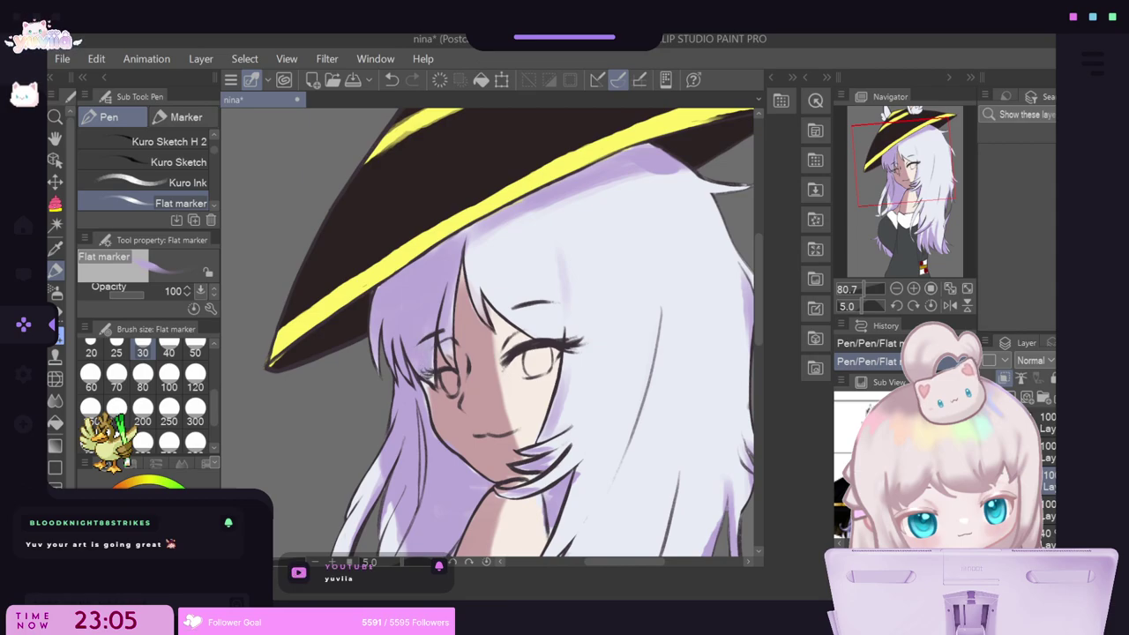
{"action": "left_click_drag", "start_coordinate": [445, 321], "coordinate": [448, 345]}
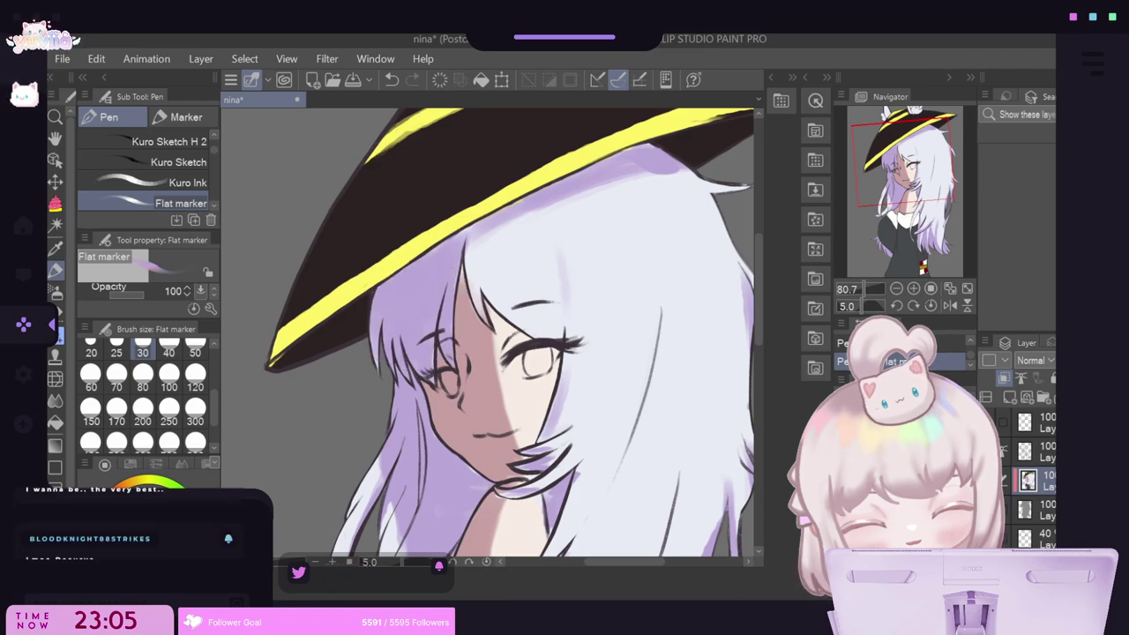
Add finer purple shading to the fringe and the strands beside the cheek with the Flat marker at sizes 20, 15 and 12.
{"action": "left_click", "coordinate": [91, 352]}
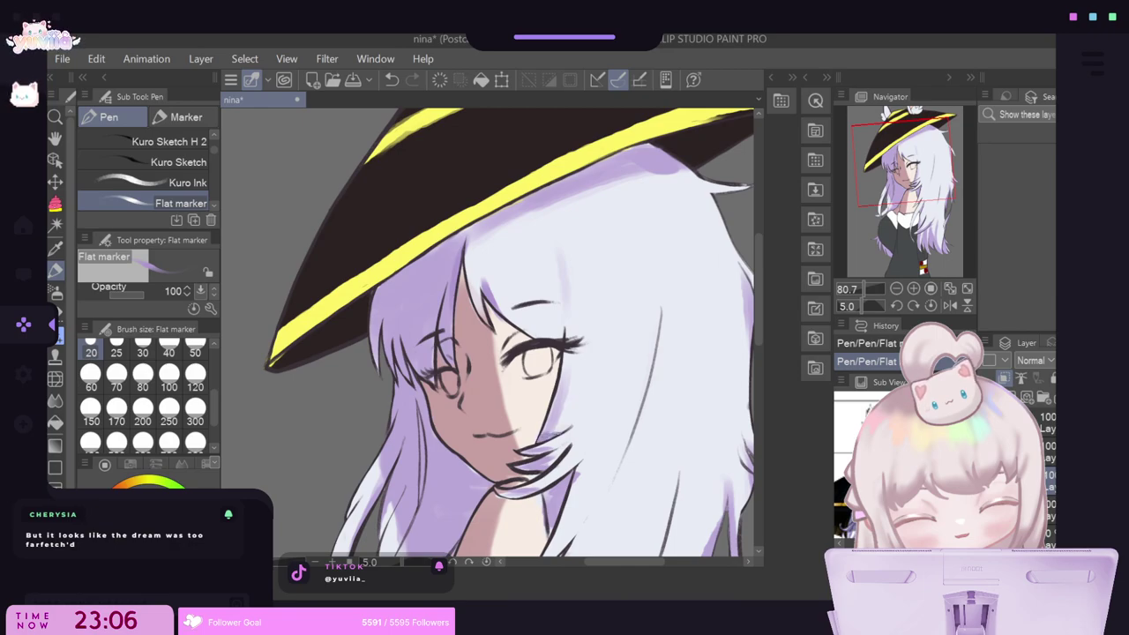
{"action": "scroll", "coordinate": [215, 375], "scroll_direction": "up", "scroll_amount": 3}
{"action": "left_click", "coordinate": [169, 423]}
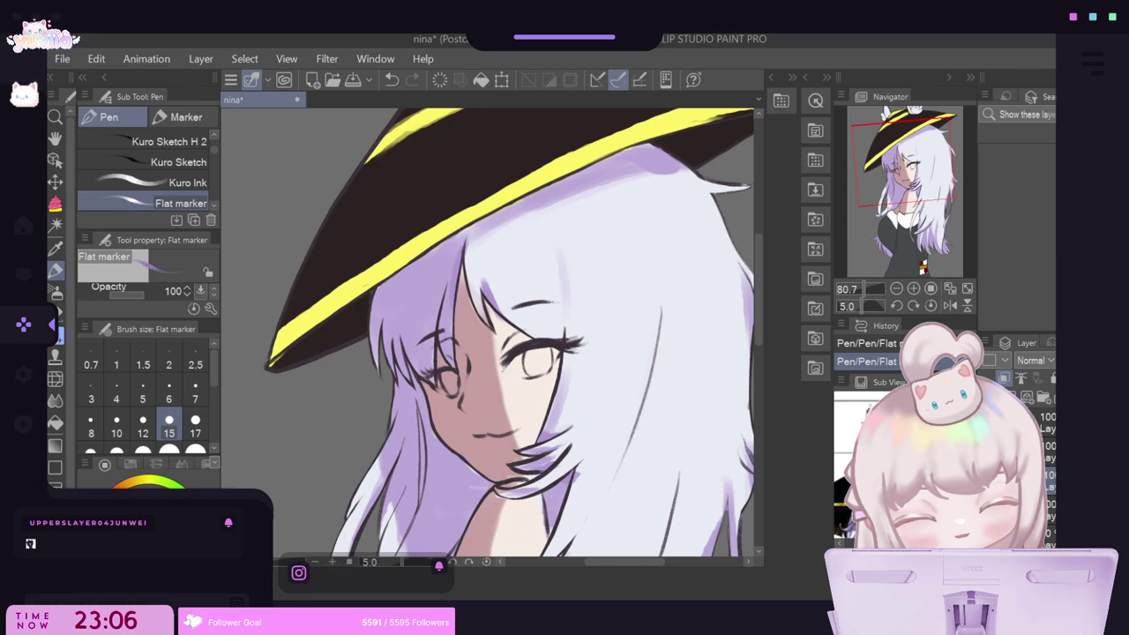
{"action": "left_click", "coordinate": [143, 426]}
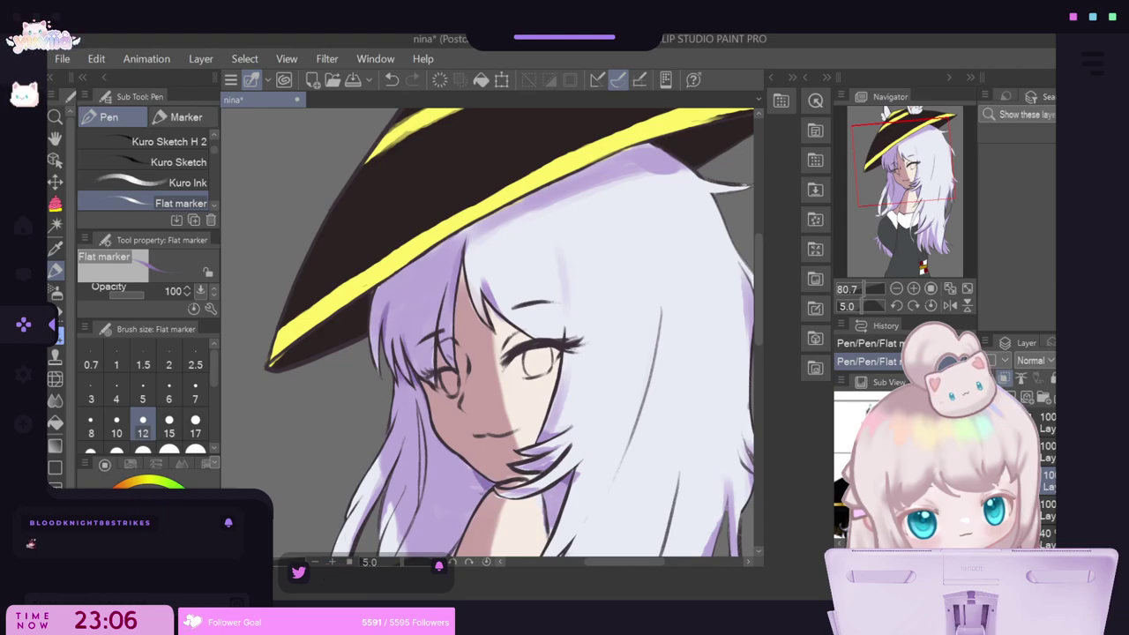
Refine the purple shading on the hair's lower locks and tips with the size 12 Flat marker, undoing and redoing strokes.
{"action": "left_click", "coordinate": [759, 432]}
{"action": "left_click_drag", "start_coordinate": [759, 420], "coordinate": [759, 406]}
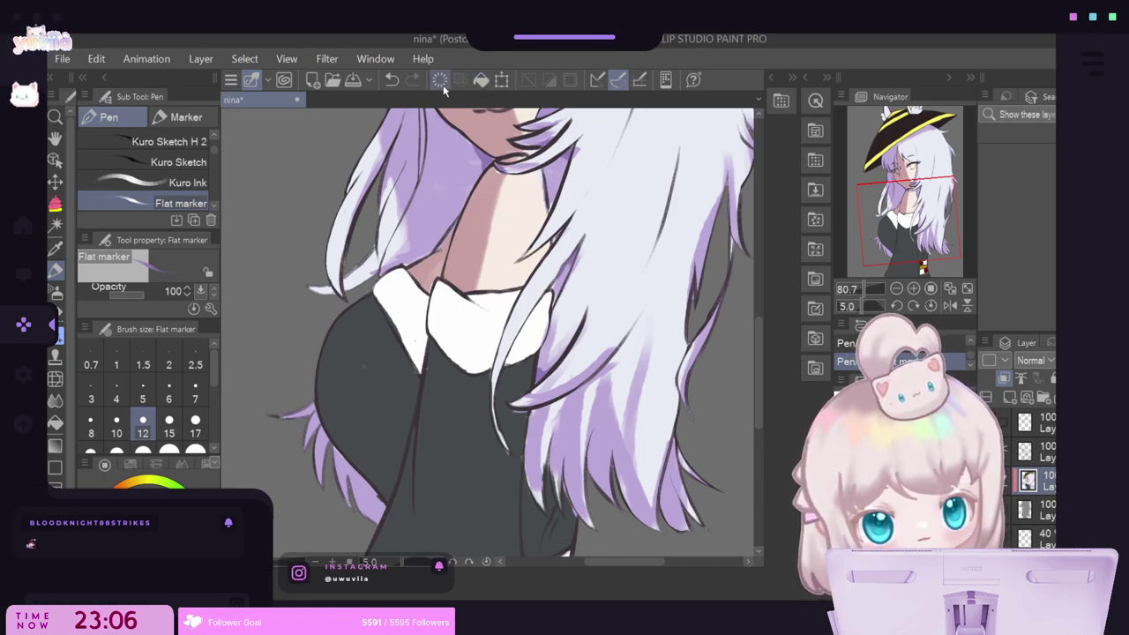
{"action": "key", "text": "ctrl+y"}
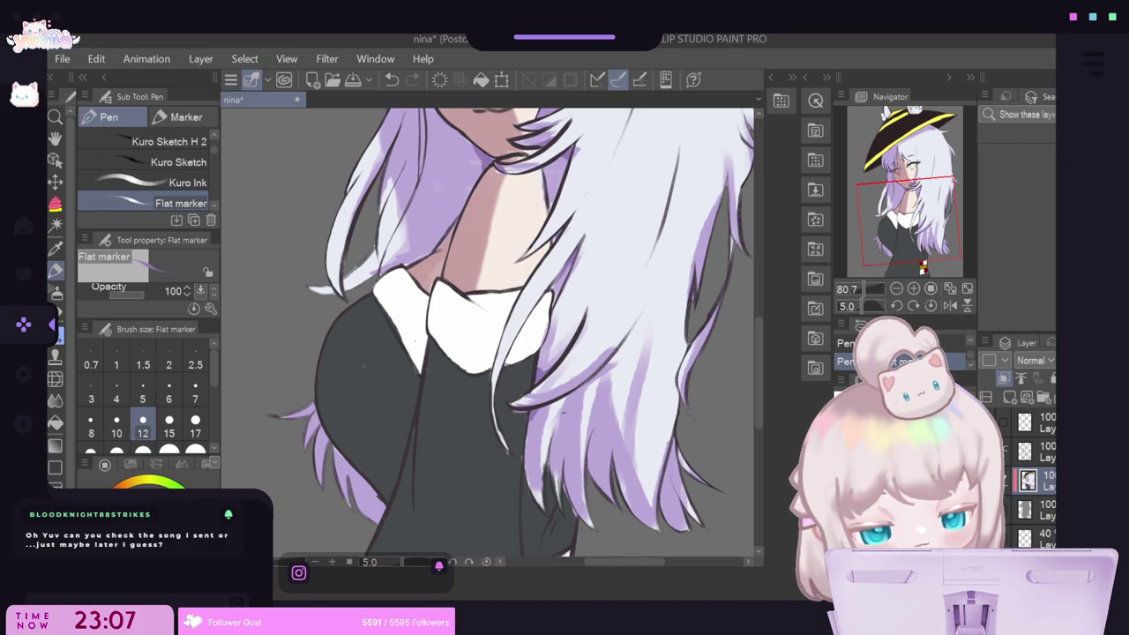
{"action": "left_click_drag", "start_coordinate": [555, 438], "coordinate": [562, 414]}
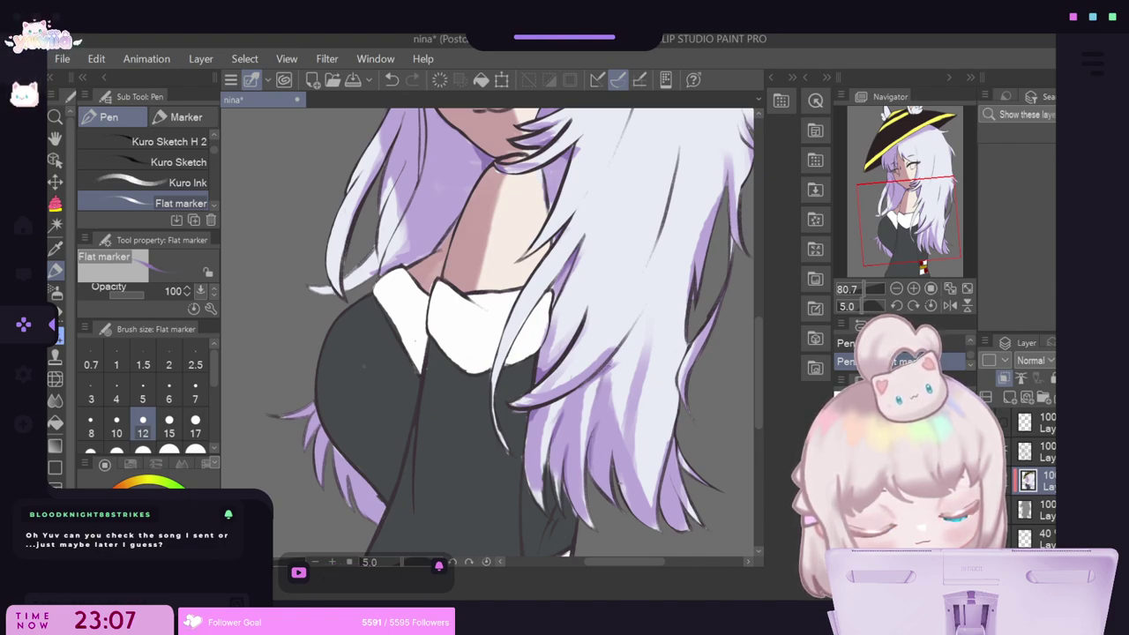
{"action": "left_click_drag", "start_coordinate": [616, 451], "coordinate": [631, 506]}
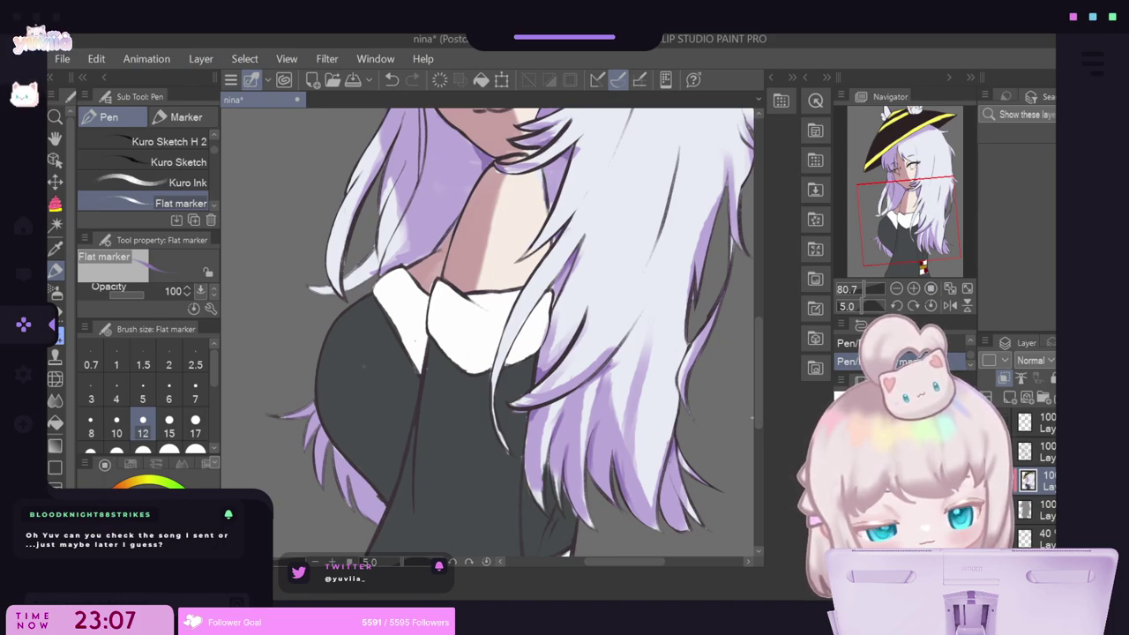
{"action": "left_click_drag", "start_coordinate": [761, 419], "coordinate": [760, 380]}
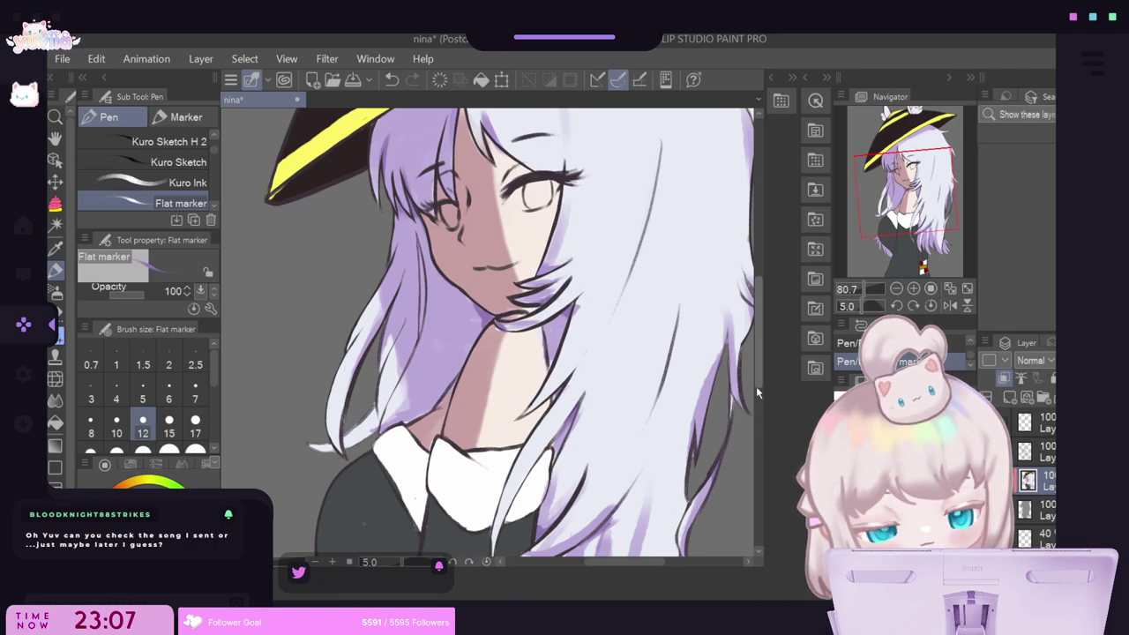
{"action": "scroll", "coordinate": [756, 386], "scroll_direction": "up", "scroll_amount": 3}
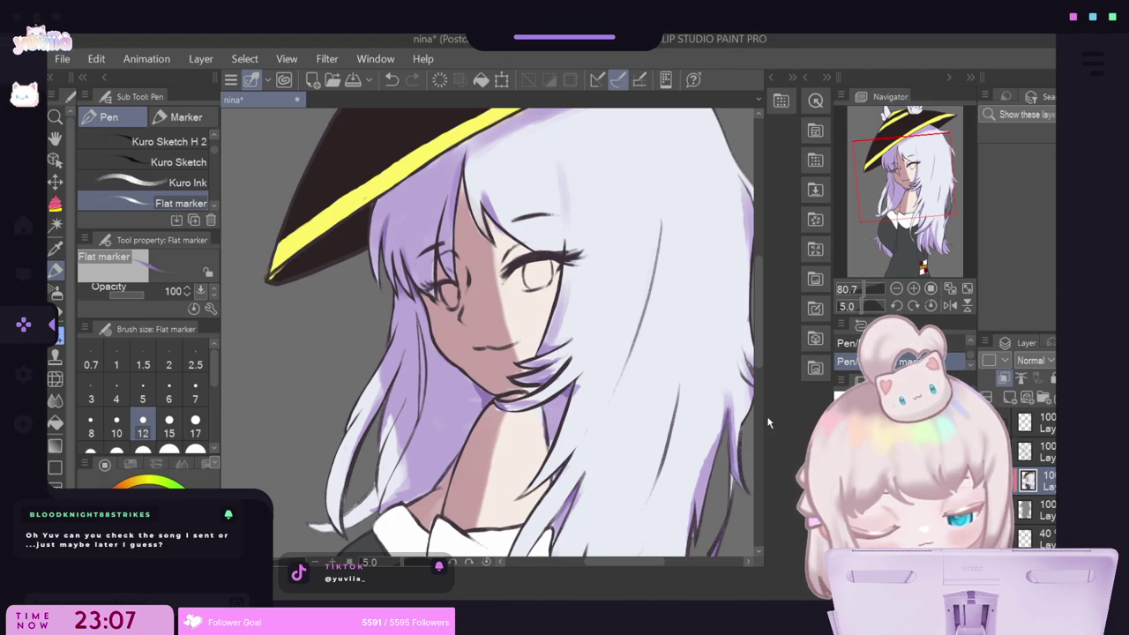
{"action": "scroll", "coordinate": [760, 418], "scroll_direction": "down", "scroll_amount": 10}
{"action": "scroll", "coordinate": [762, 413], "scroll_direction": "up", "scroll_amount": 5}
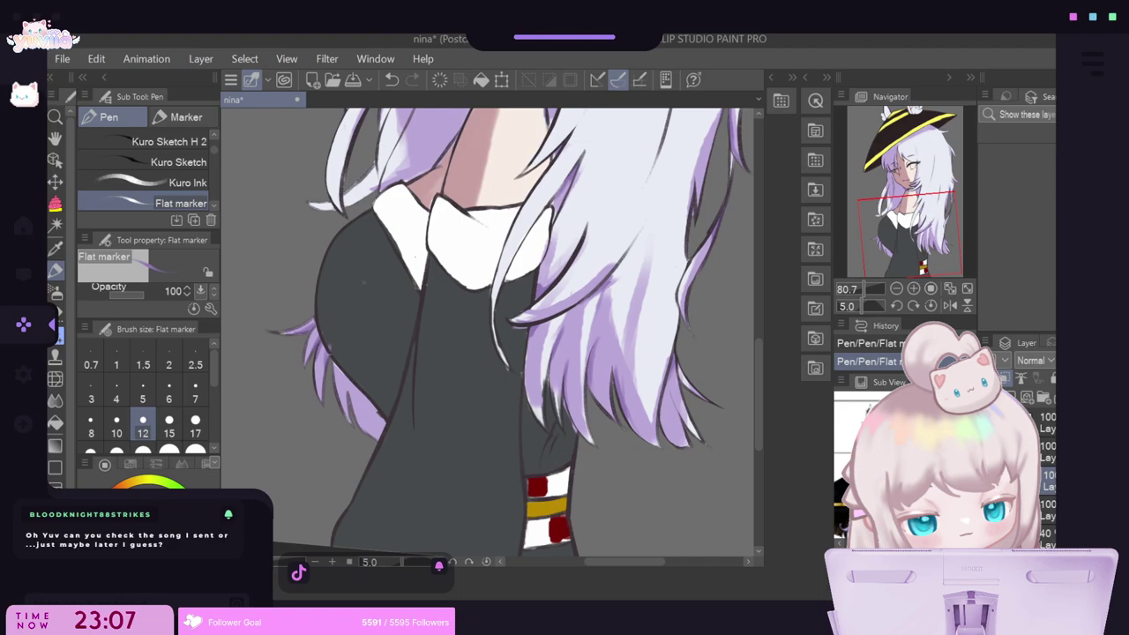
{"action": "left_click", "coordinate": [391, 80]}
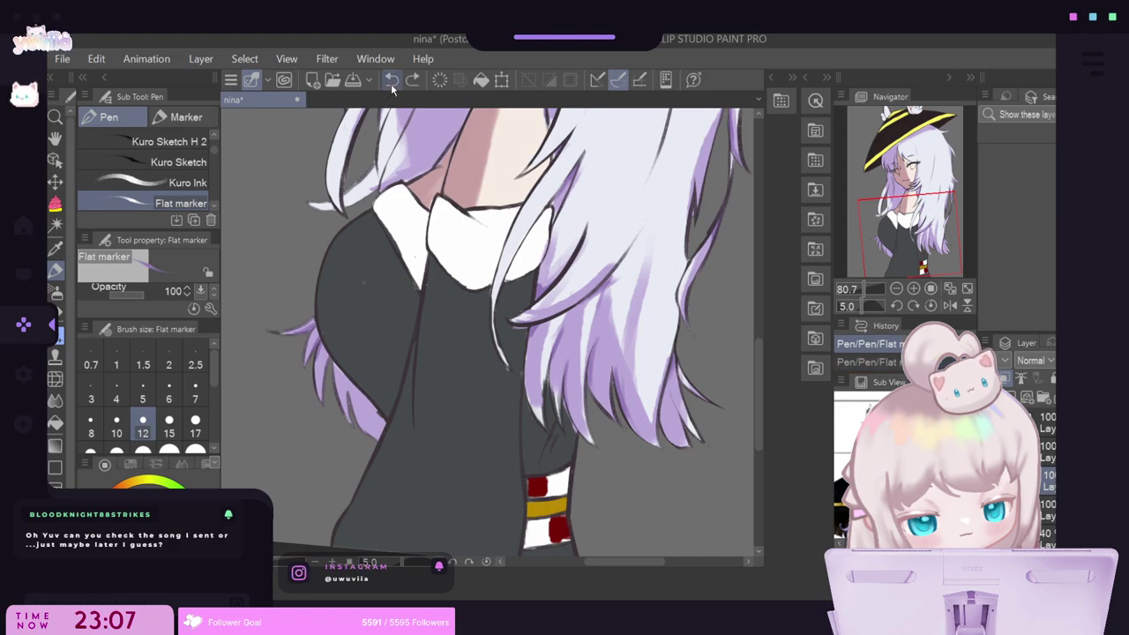
{"action": "key", "text": "ctrl+y"}
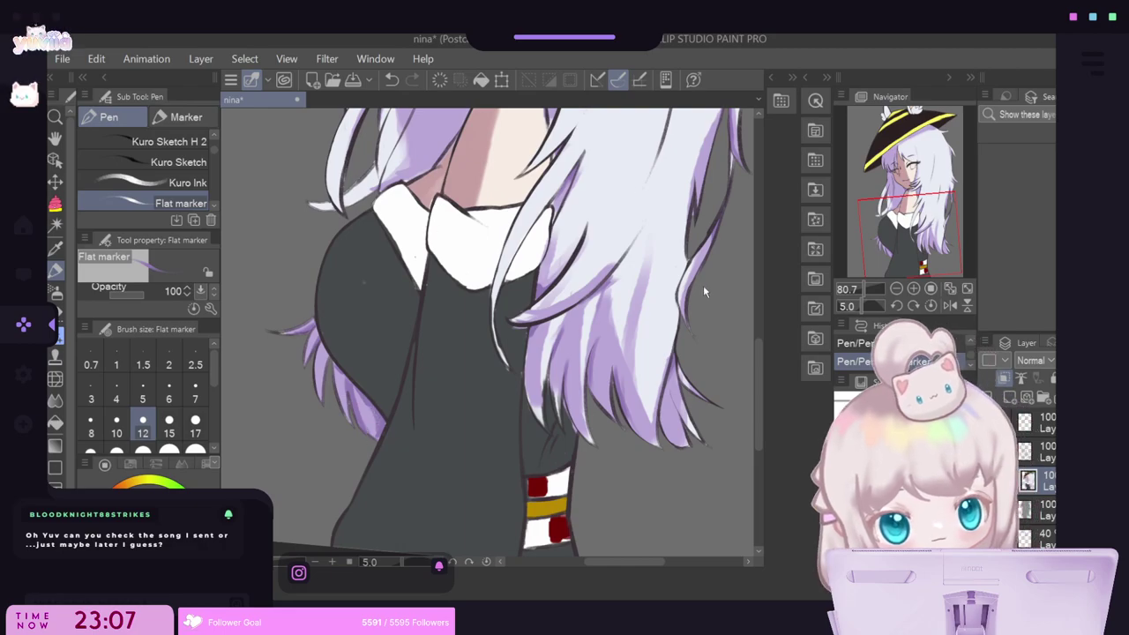
Erase along the strand line left of the neck on the layer below, and return to the hair colour layer with the Flat marker.
{"action": "scroll", "coordinate": [704, 291], "scroll_direction": "up", "scroll_amount": 5}
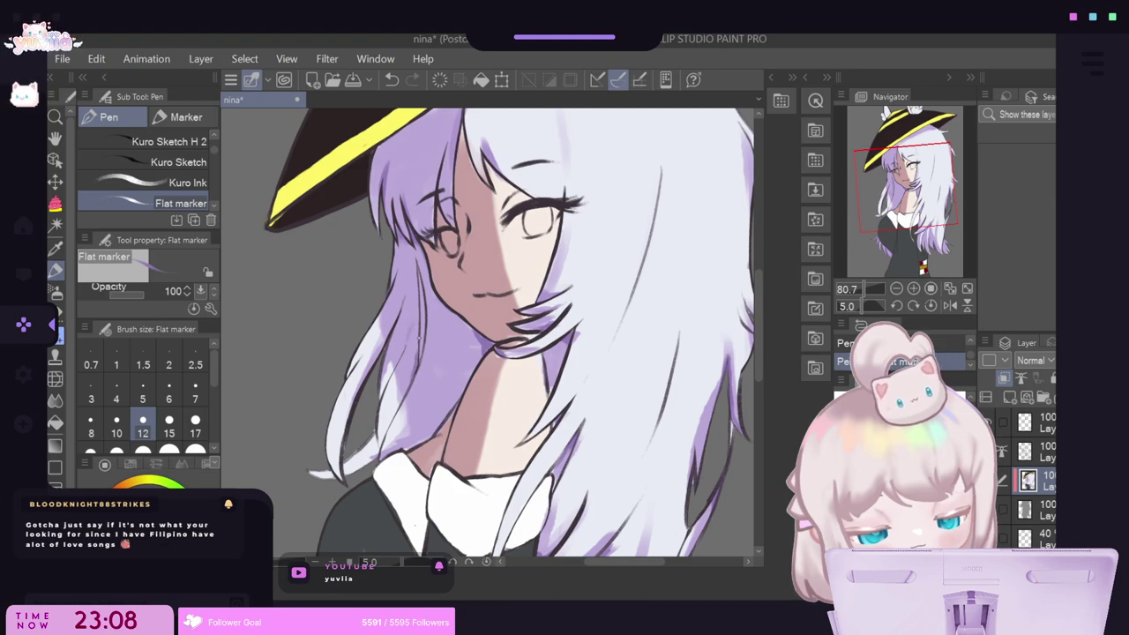
{"action": "left_click", "coordinate": [59, 295]}
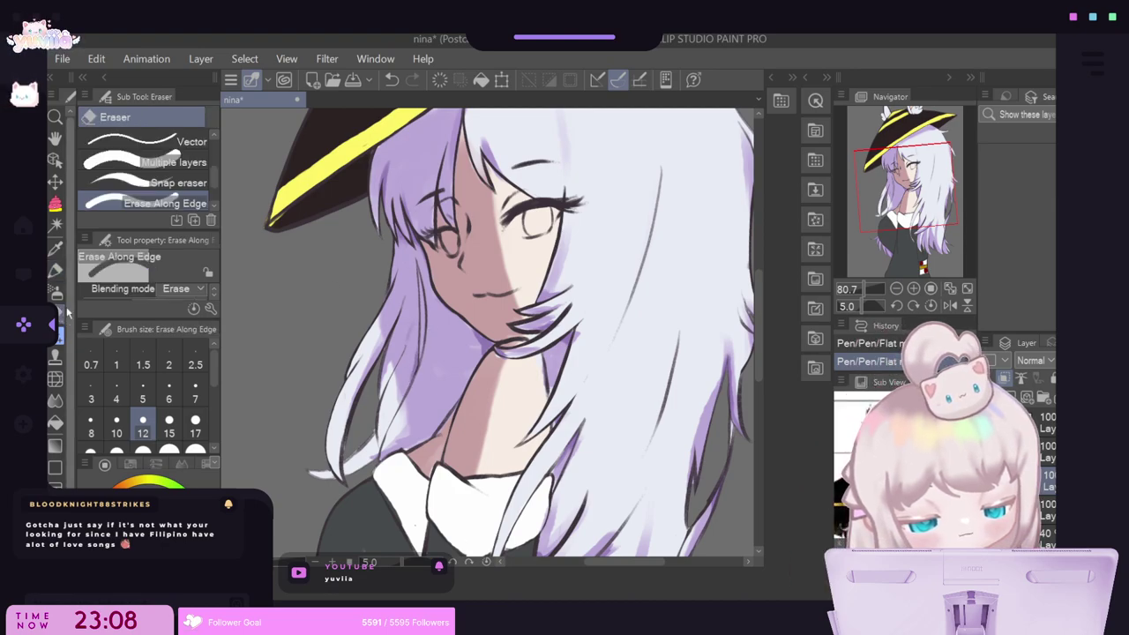
{"action": "left_click", "coordinate": [1043, 509]}
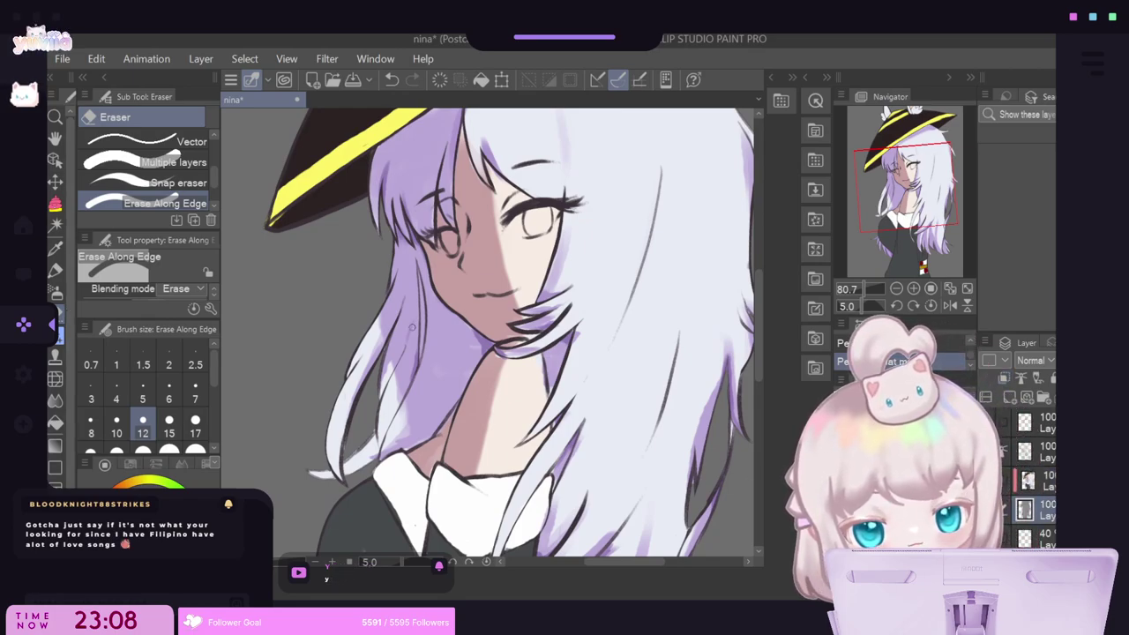
{"action": "left_click_drag", "start_coordinate": [421, 303], "coordinate": [423, 343]}
{"action": "left_click_drag", "start_coordinate": [424, 323], "coordinate": [422, 356]}
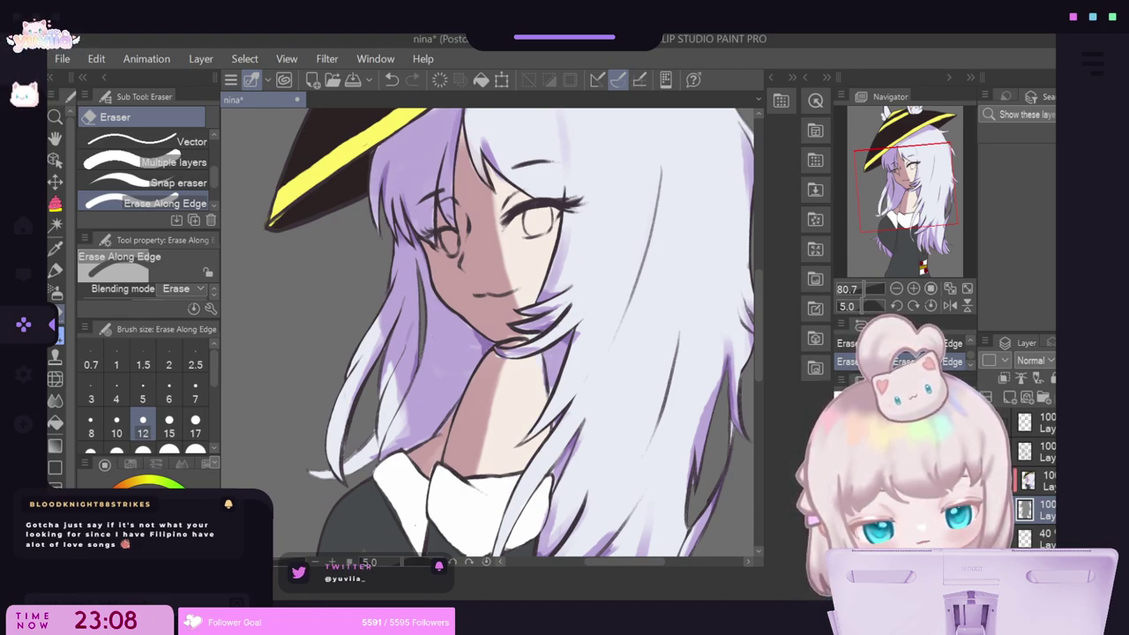
{"action": "left_click", "coordinate": [1037, 481]}
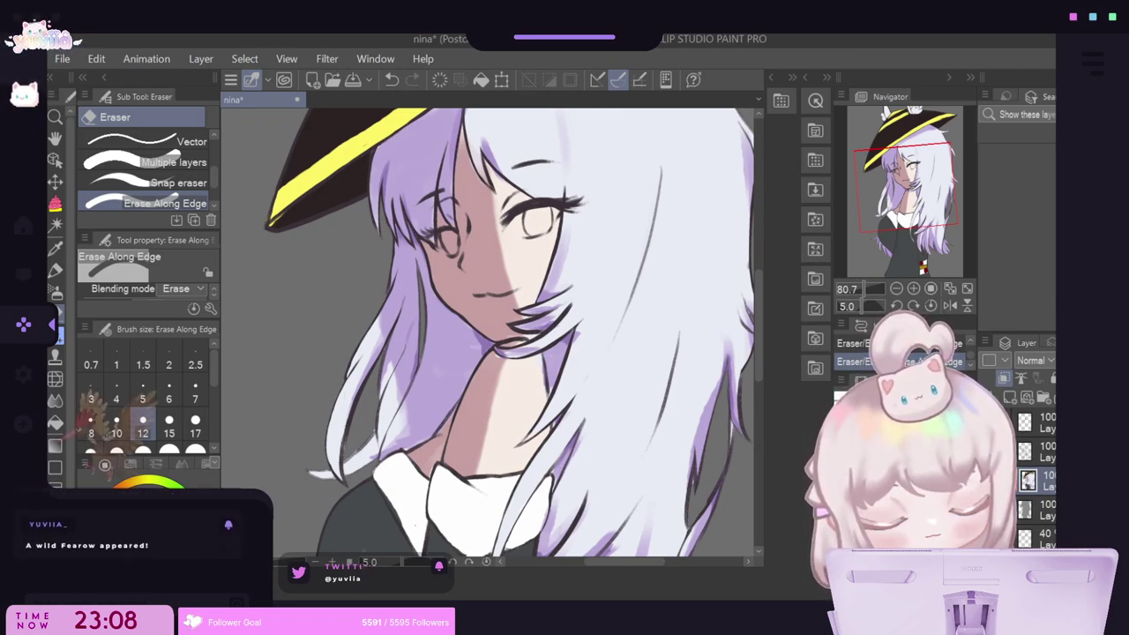
{"action": "key", "text": "p"}
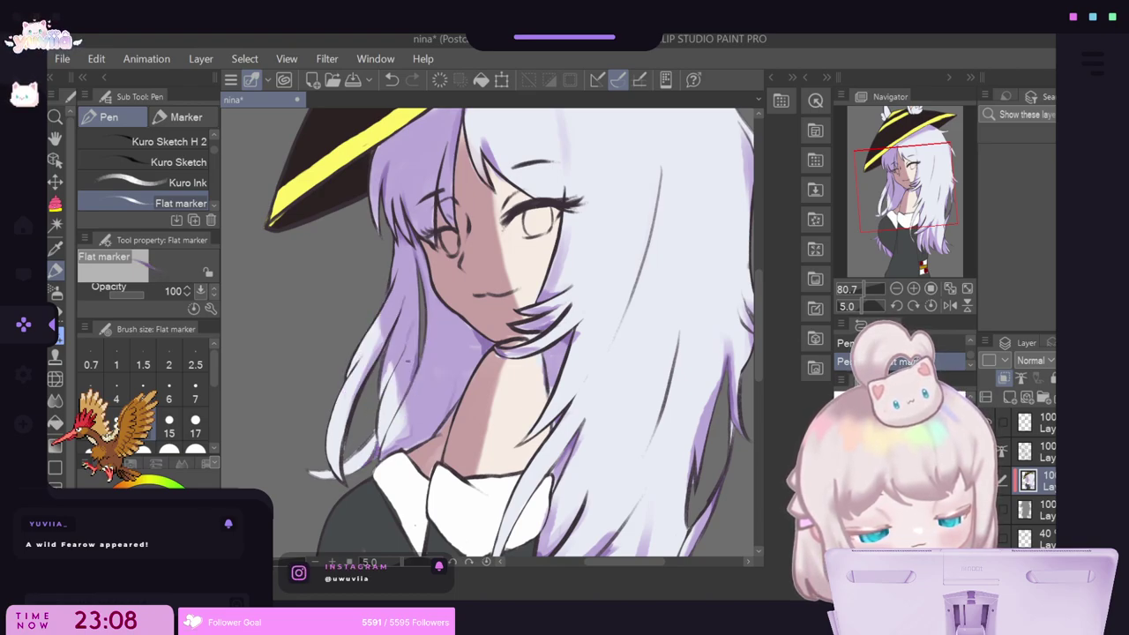
Sample the purple of the back hair beside the neck and paint over the stray mark there.
{"action": "left_click", "coordinate": [407, 363], "text": "alt"}
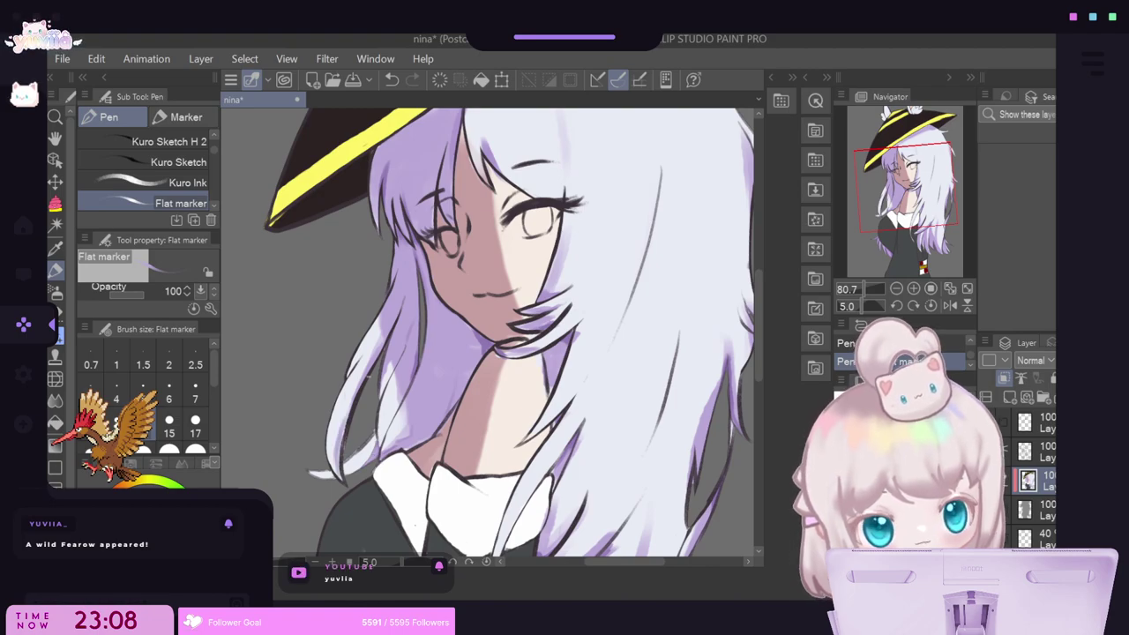
{"action": "scroll", "coordinate": [368, 375], "scroll_direction": "down", "scroll_amount": 5}
{"action": "scroll", "coordinate": [430, 476], "scroll_direction": "up", "scroll_amount": 5}
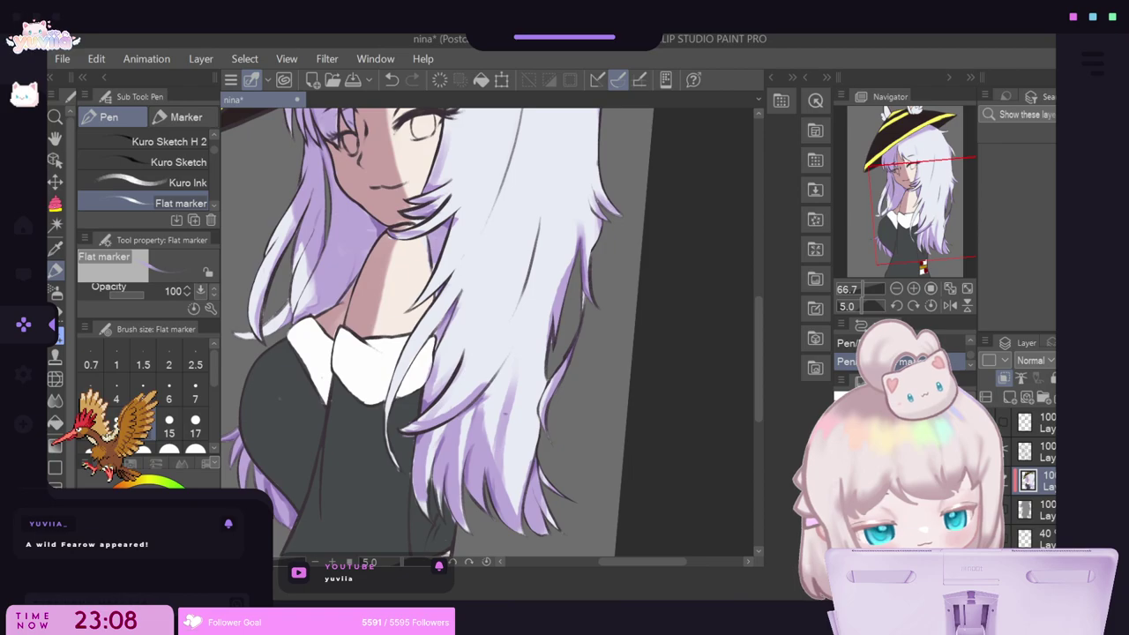
{"action": "scroll", "coordinate": [509, 388], "scroll_direction": "down", "scroll_amount": 6}
{"action": "scroll", "coordinate": [551, 236], "scroll_direction": "up", "scroll_amount": 4}
{"action": "scroll", "coordinate": [527, 247], "scroll_direction": "up", "scroll_amount": 2}
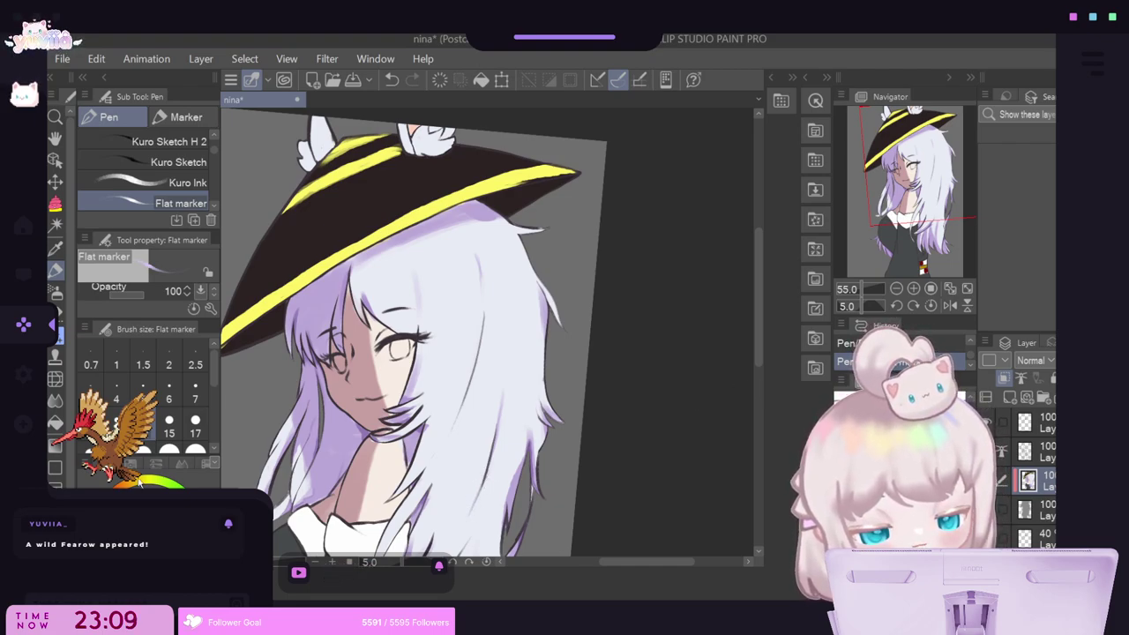
Try broad purple strokes on the long hair beside the face with the size 80 Flat marker, and undo them.
{"action": "scroll", "coordinate": [195, 415], "scroll_direction": "down", "scroll_amount": 3}
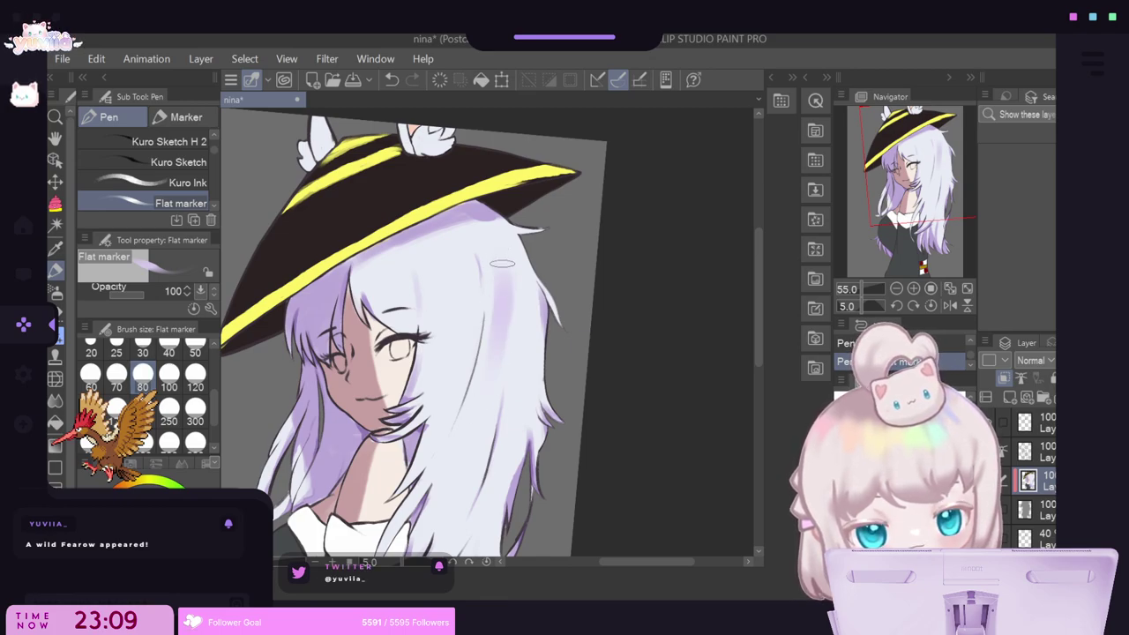
{"action": "left_click", "coordinate": [390, 79]}
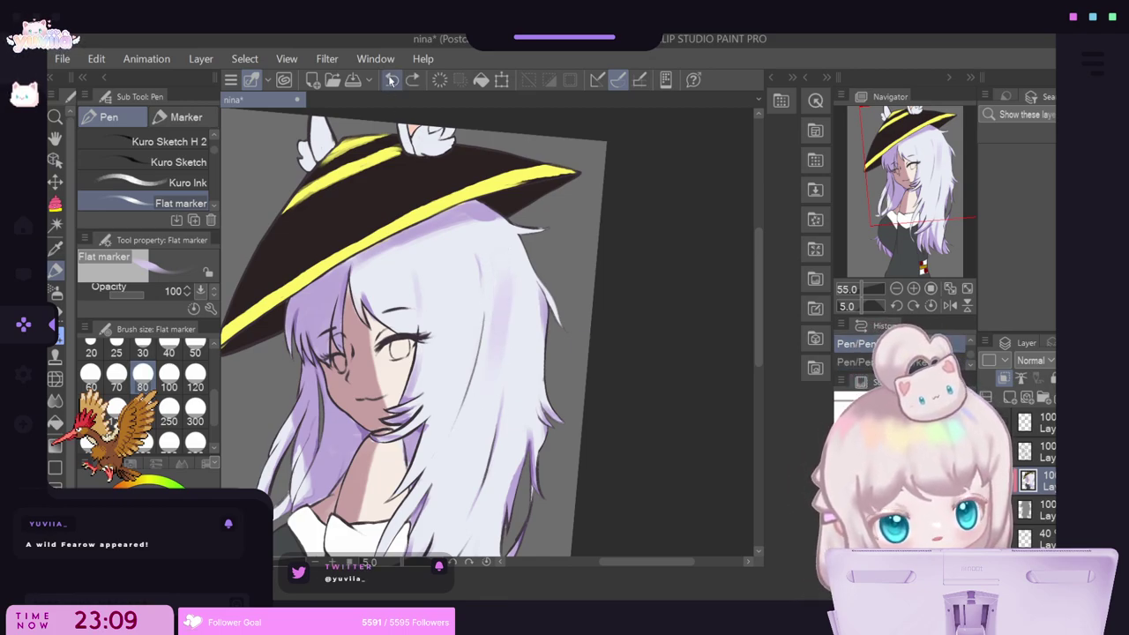
{"action": "left_click", "coordinate": [385, 83]}
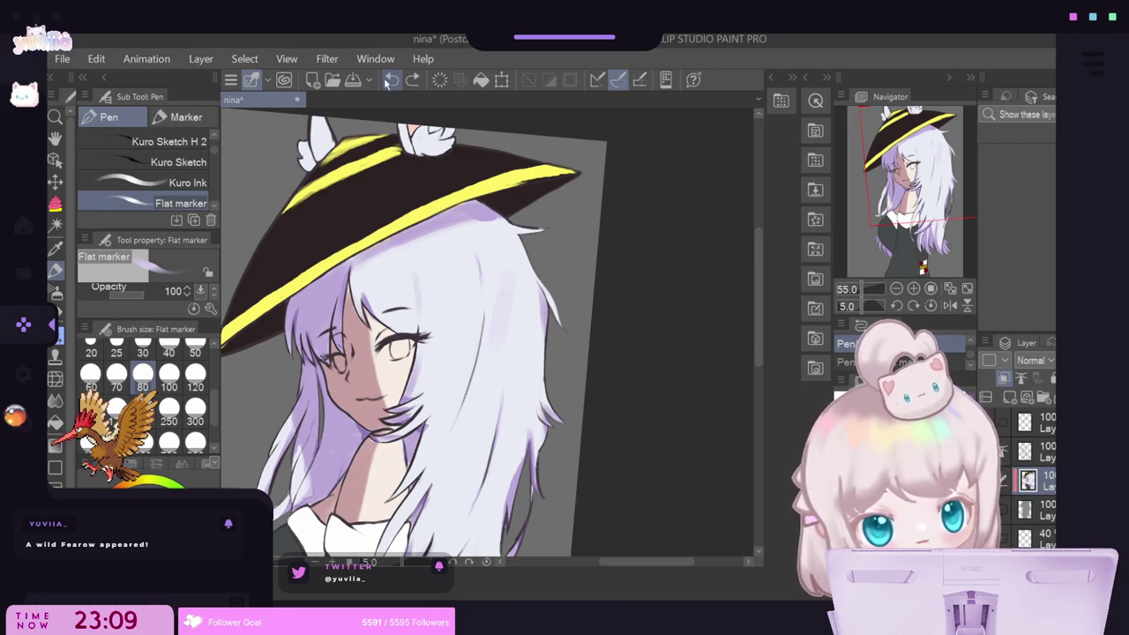
{"action": "left_click", "coordinate": [385, 83]}
Add soft purple streaks down the long hair from the crown to the lower locks with the Flat marker at sizes 60 and 30.
{"action": "left_click", "coordinate": [90, 377]}
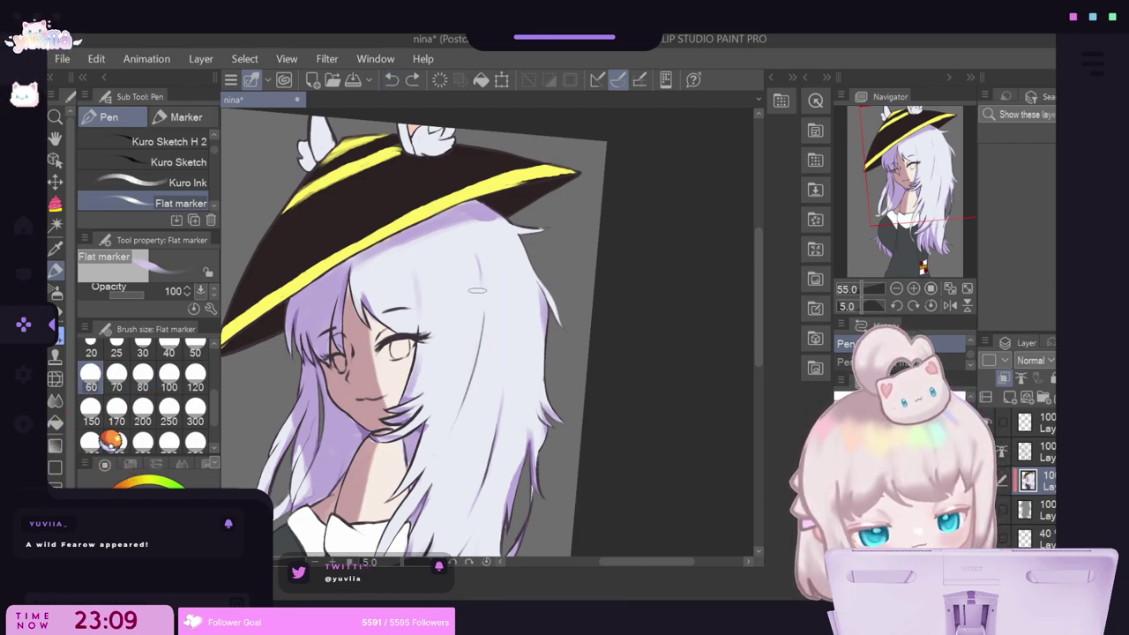
{"action": "left_click_drag", "start_coordinate": [492, 254], "coordinate": [497, 323]}
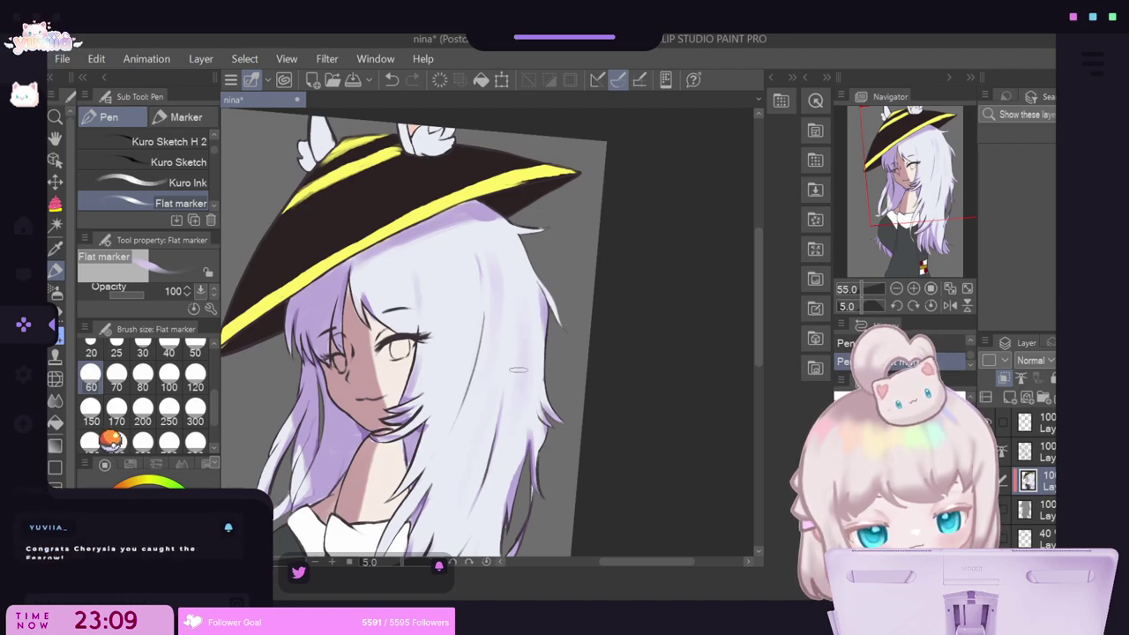
{"action": "left_click", "coordinate": [756, 397]}
{"action": "left_click_drag", "start_coordinate": [756, 400], "coordinate": [753, 311]}
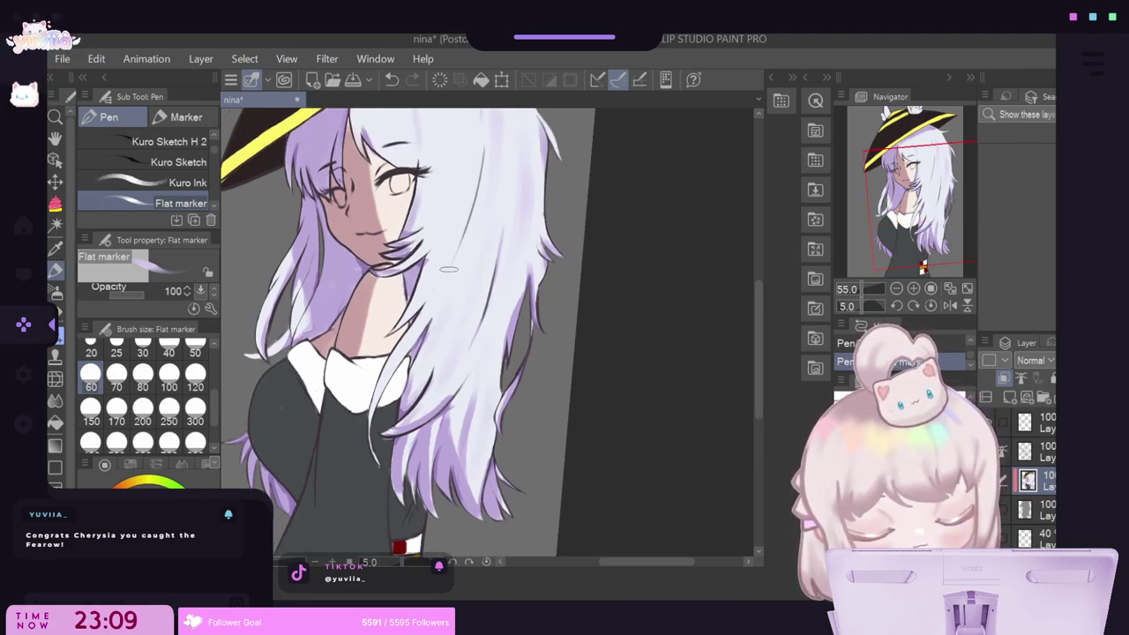
{"action": "left_click", "coordinate": [142, 351]}
{"action": "left_click_drag", "start_coordinate": [424, 320], "coordinate": [380, 386]}
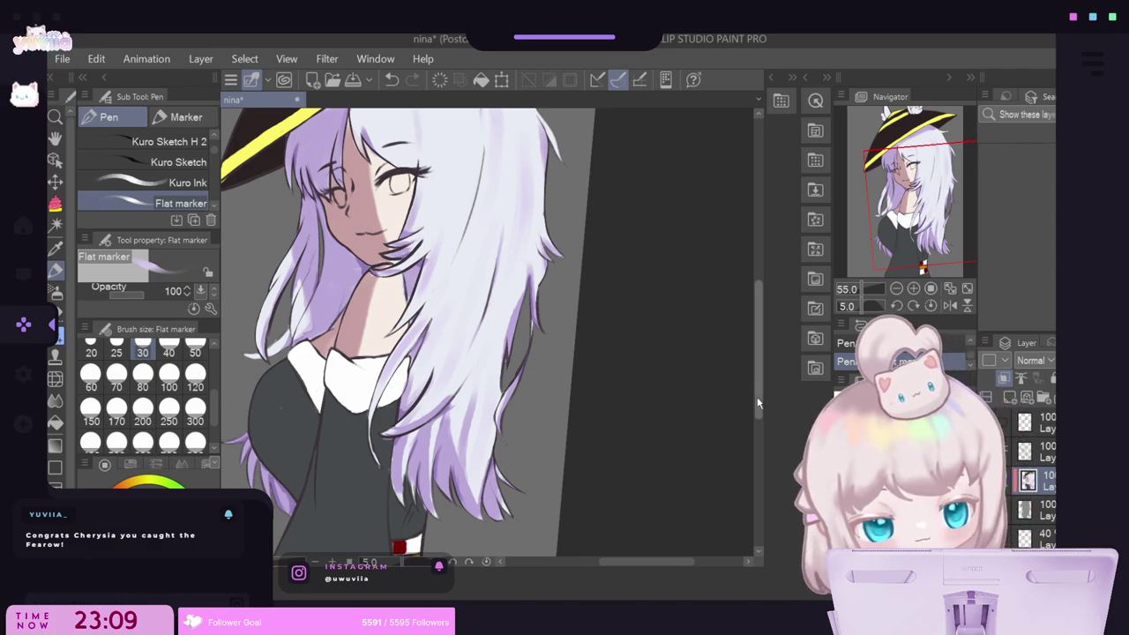
Add fine purple streaks to the fringe and the strands beside the eye and cheek with the size 30 Flat marker.
{"action": "scroll", "coordinate": [760, 380], "scroll_direction": "up", "scroll_amount": 3}
{"action": "scroll", "coordinate": [761, 380], "scroll_direction": "up", "scroll_amount": 2}
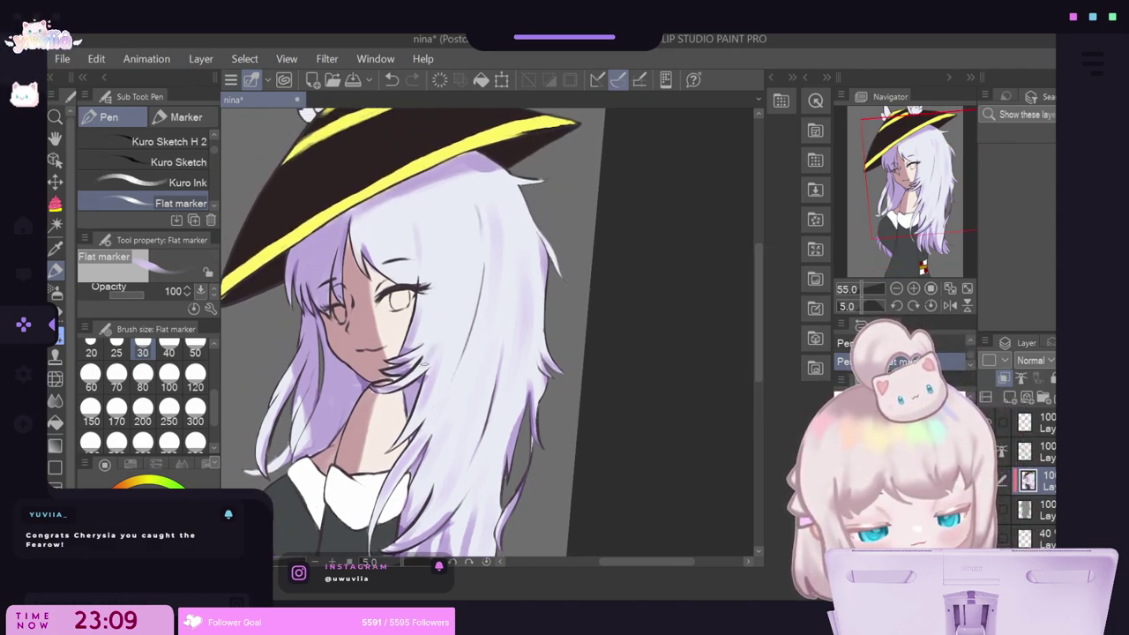
{"action": "left_click_drag", "start_coordinate": [428, 306], "coordinate": [420, 339]}
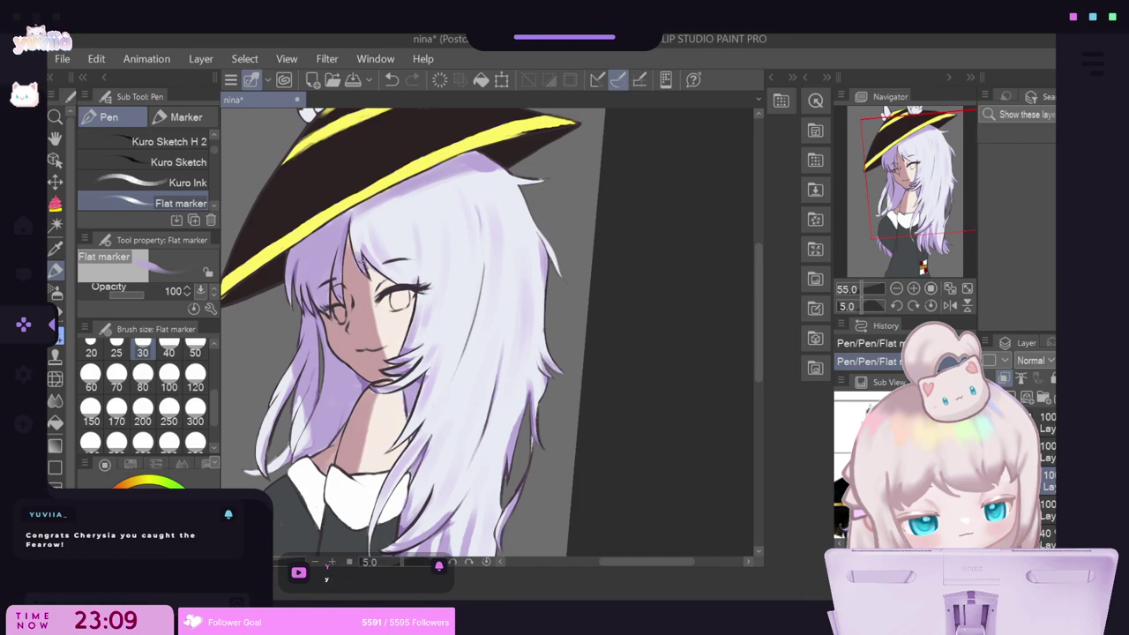
Shade the dark dress under the bust in darker grey with the Flat marker at sizes 80 and 30, undoing a stroke.
{"action": "left_click", "coordinate": [378, 280], "text": "alt"}
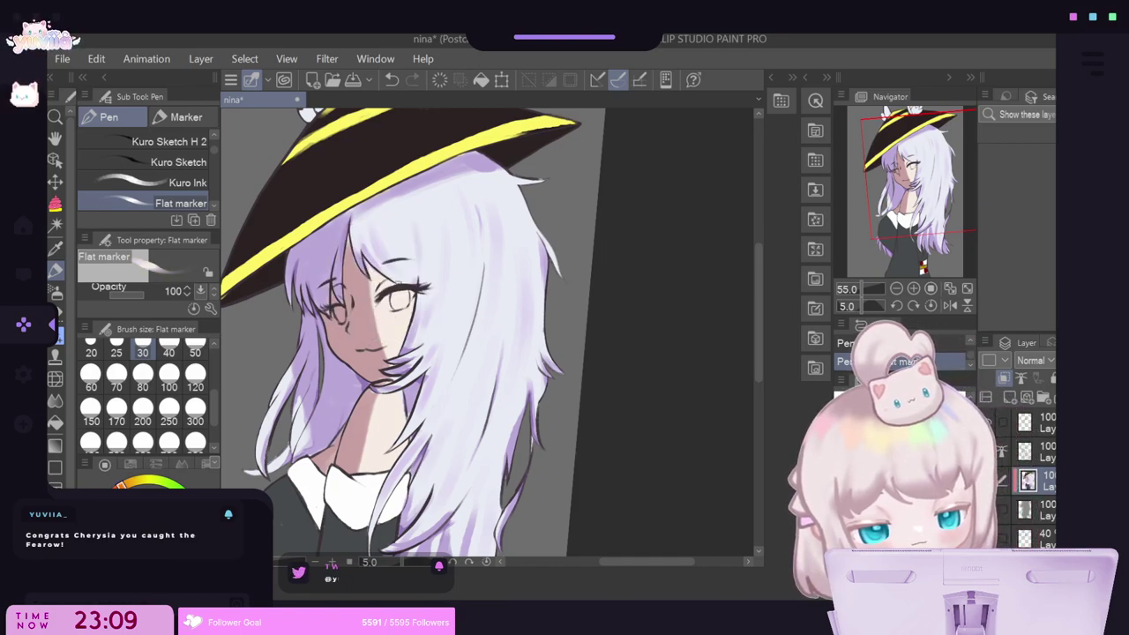
{"action": "scroll", "coordinate": [388, 285], "scroll_direction": "down", "scroll_amount": 4}
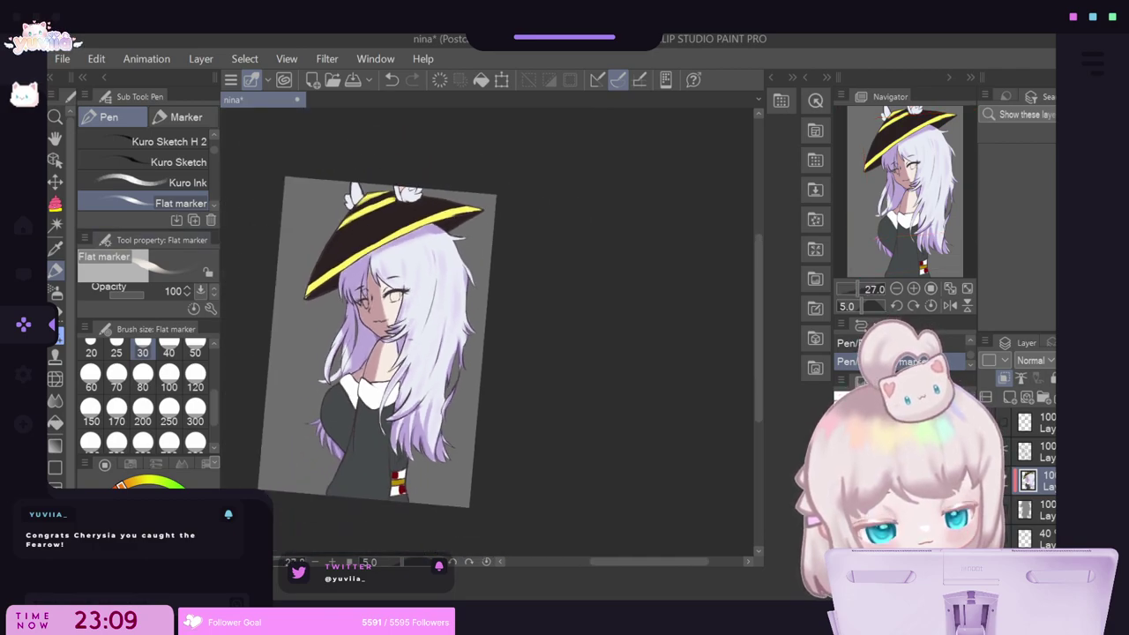
{"action": "scroll", "coordinate": [380, 366], "scroll_direction": "up", "scroll_amount": 3}
{"action": "scroll", "coordinate": [415, 335], "scroll_direction": "down", "scroll_amount": 4}
{"action": "scroll", "coordinate": [415, 335], "scroll_direction": "up", "scroll_amount": 4}
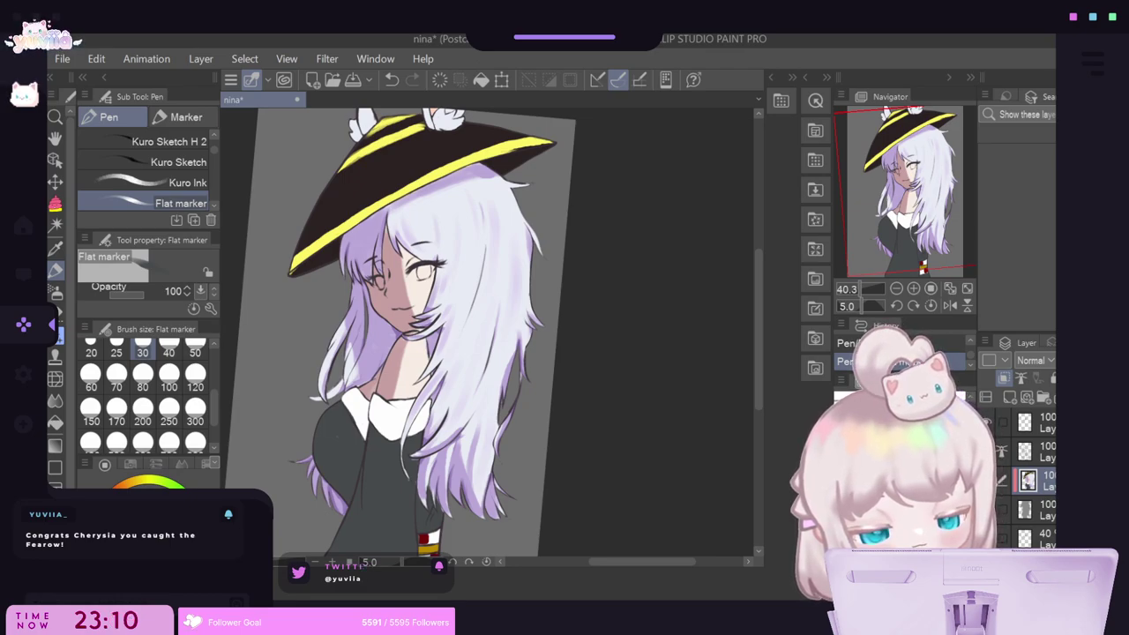
{"action": "left_click", "coordinate": [143, 374]}
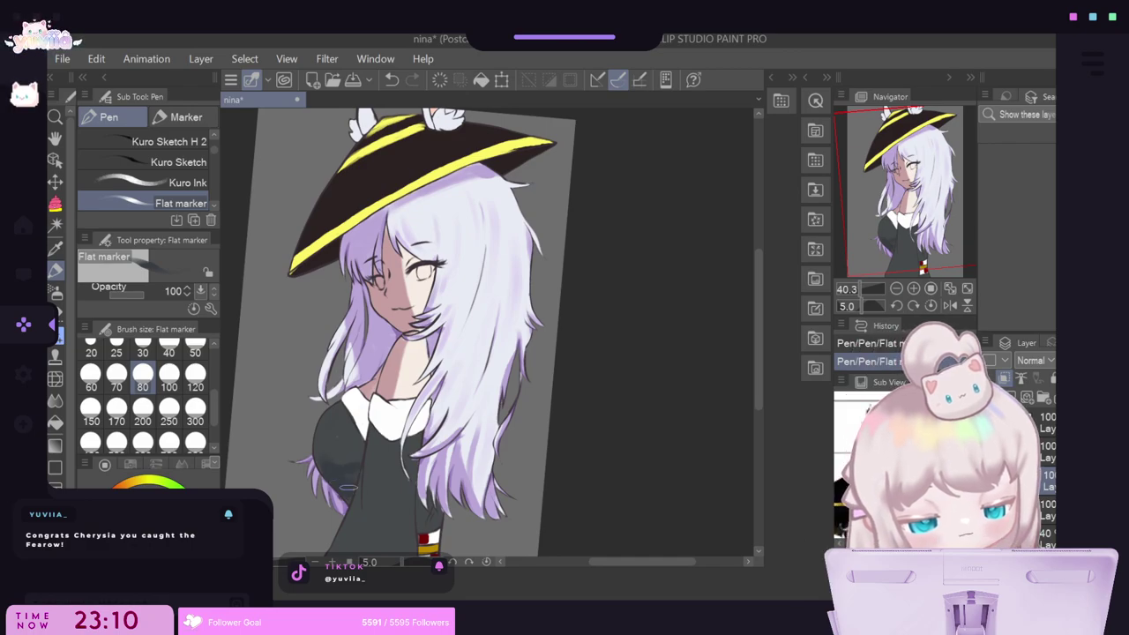
{"action": "left_click", "coordinate": [391, 80]}
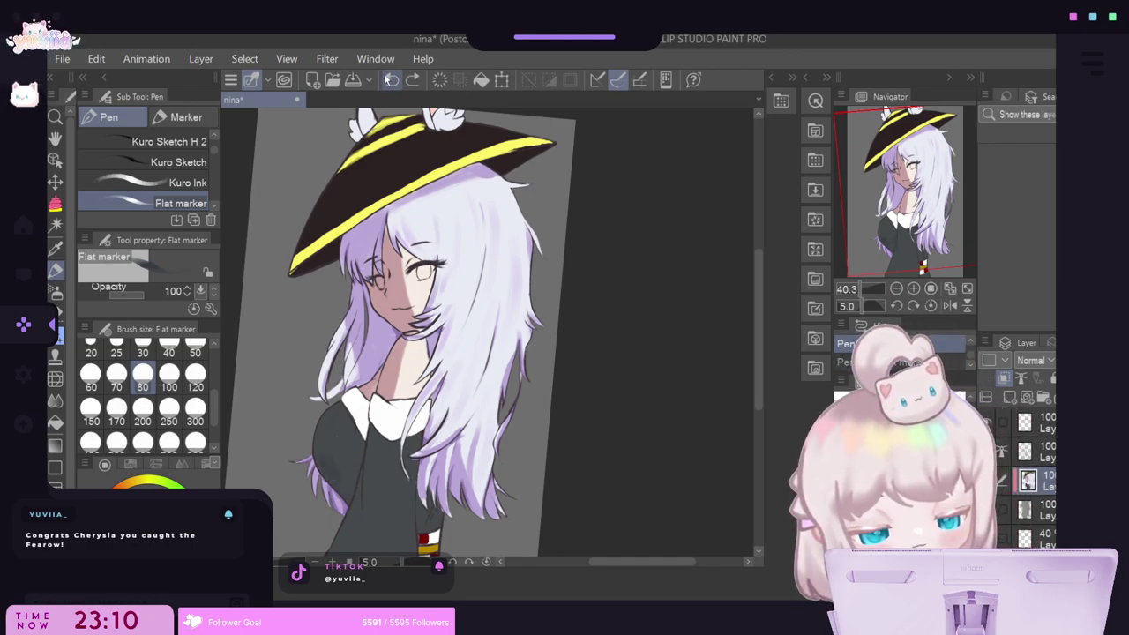
{"action": "left_click", "coordinate": [144, 349]}
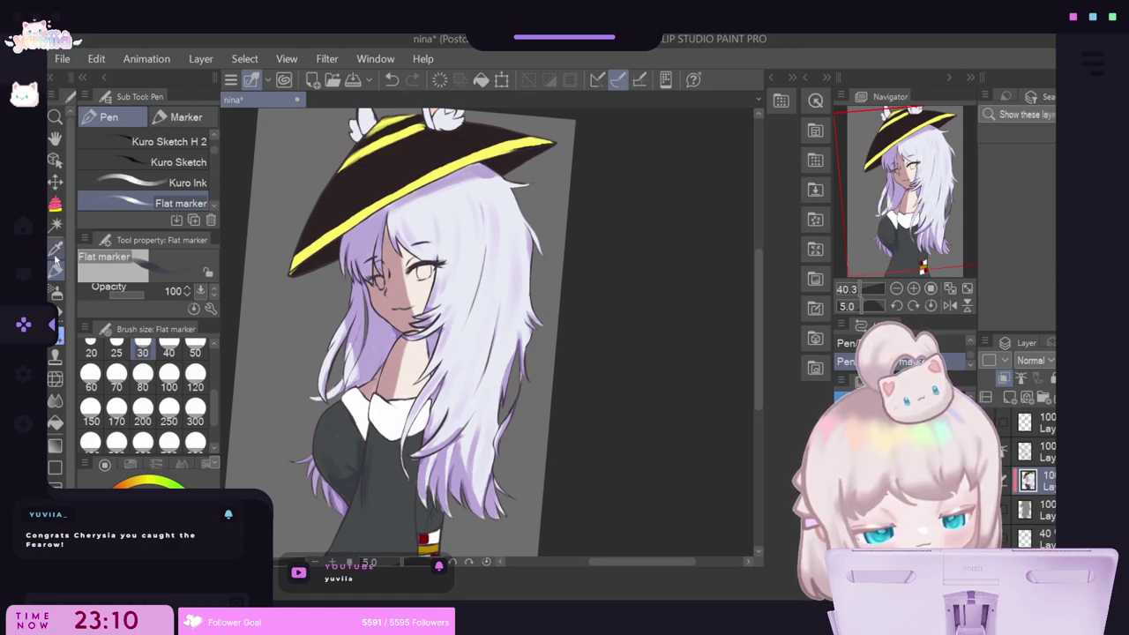
Lasso the curved area under the bust, darken it with the Soft airbrush at size 100, and deselect.
{"action": "left_click", "coordinate": [55, 203]}
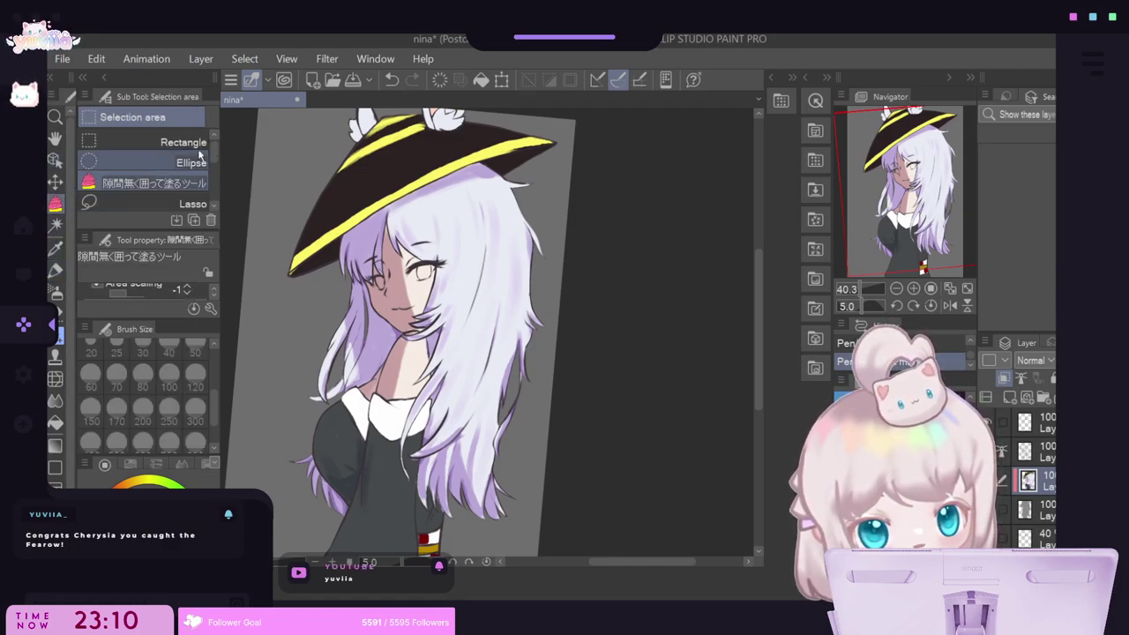
{"action": "scroll", "coordinate": [213, 149], "scroll_direction": "down", "scroll_amount": 1}
{"action": "left_click", "coordinate": [192, 192]}
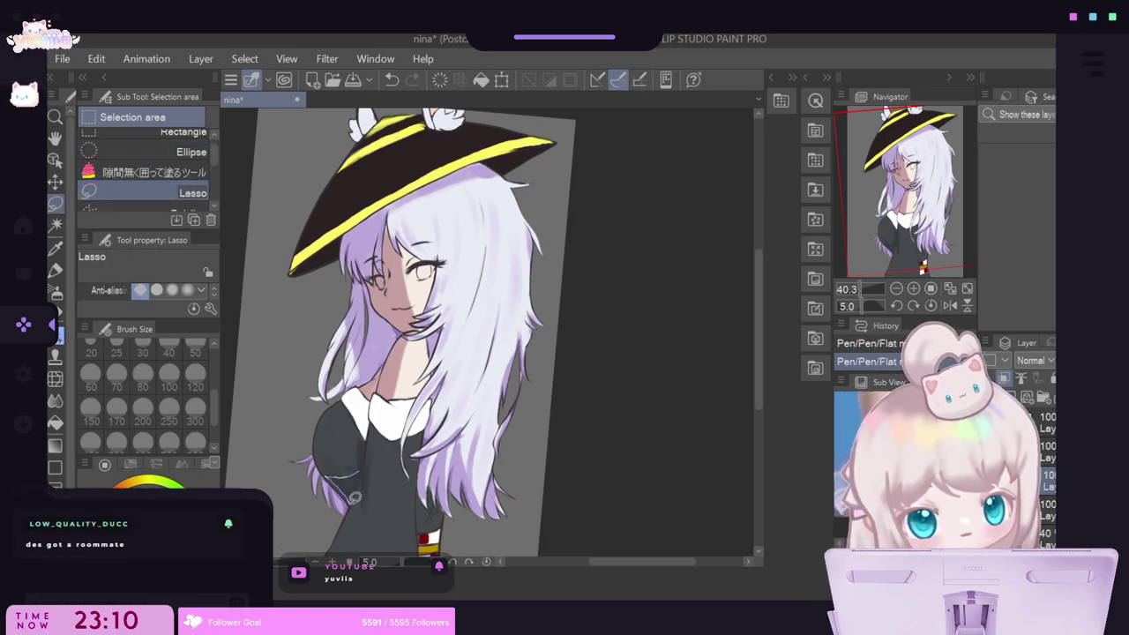
{"action": "left_click_drag", "start_coordinate": [354, 497], "coordinate": [369, 456]}
{"action": "key", "text": "b"}
{"action": "key", "text": "ctrl+d"}
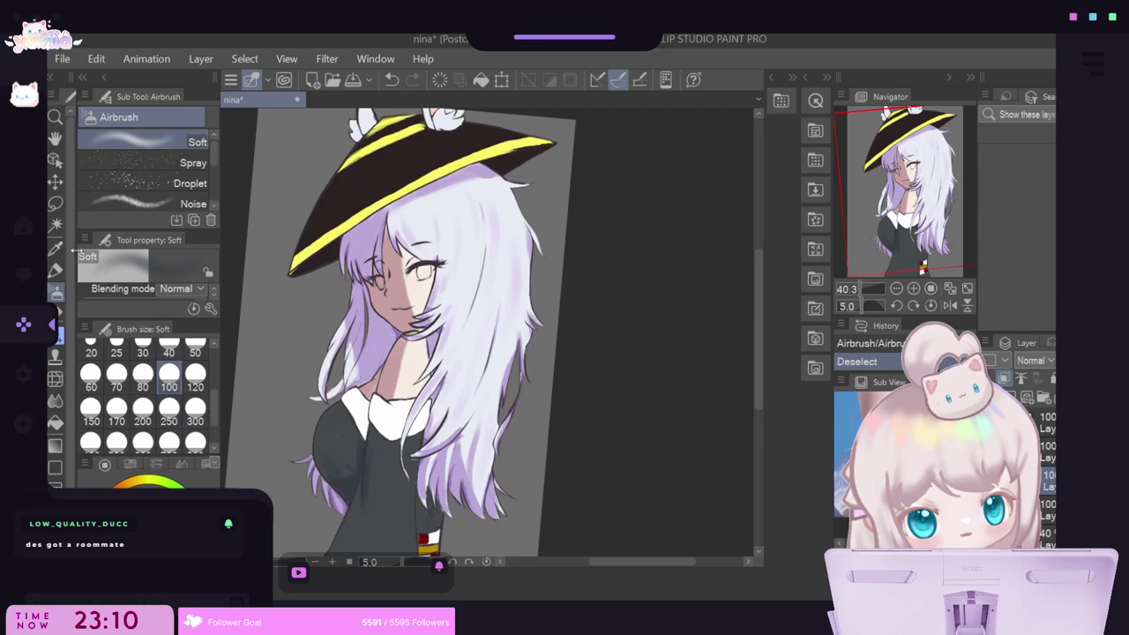
Lasso a fold on the lower outer side of the bust and darken it with the size 100 Soft airbrush.
{"action": "left_click", "coordinate": [55, 202]}
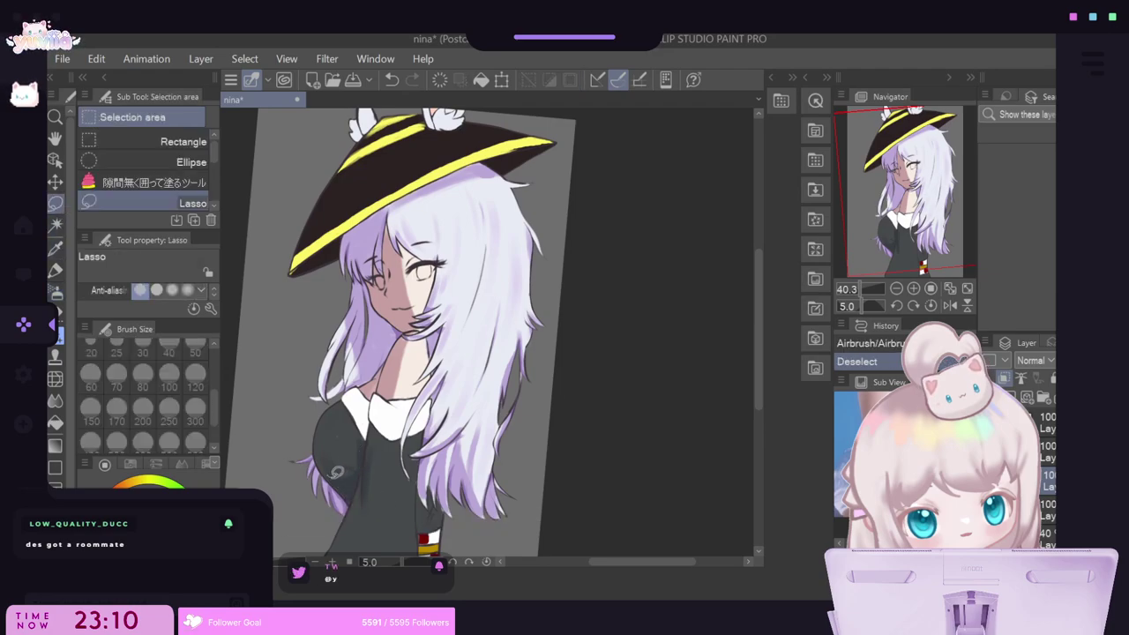
{"action": "mouse_move", "coordinate": [336, 472]}
{"action": "left_mouse_down"}
{"action": "mouse_move", "coordinate": [322, 445]}
{"action": "mouse_move", "coordinate": [342, 455]}
{"action": "mouse_move", "coordinate": [358, 485]}
{"action": "mouse_move", "coordinate": [331, 475]}
{"action": "mouse_move", "coordinate": [340, 469]}
{"action": "left_mouse_up"}
{"action": "key", "text": "b"}
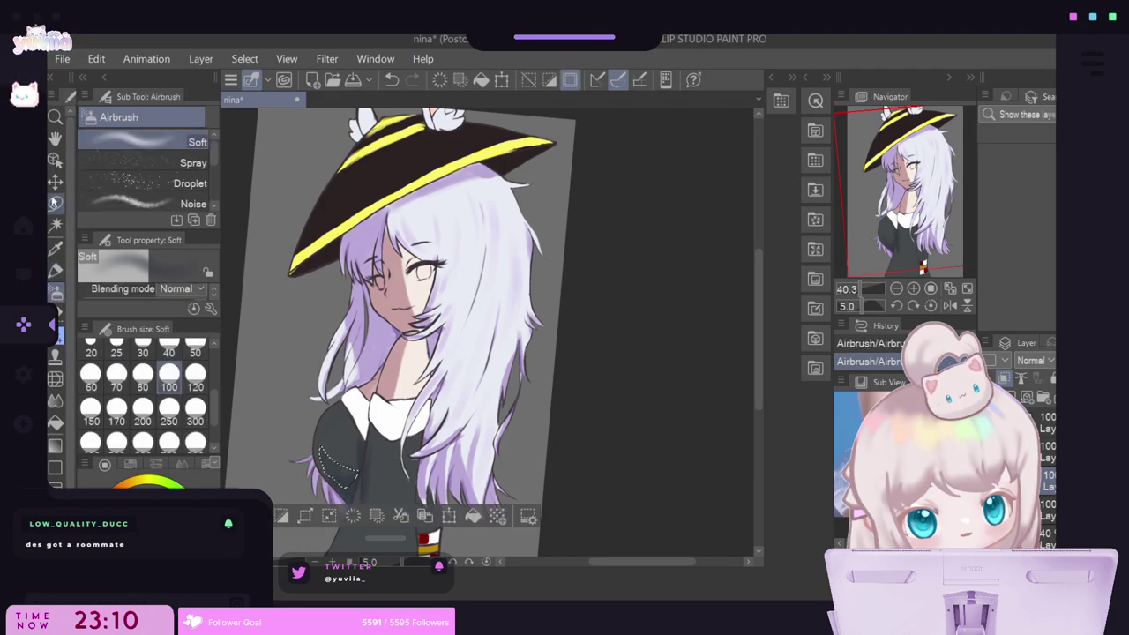
Replace the selection with a narrow lasso along the dress's front seam, shade it with the Soft airbrush, and deselect.
{"action": "left_click", "coordinate": [55, 202]}
{"action": "key", "text": "ctrl+d"}
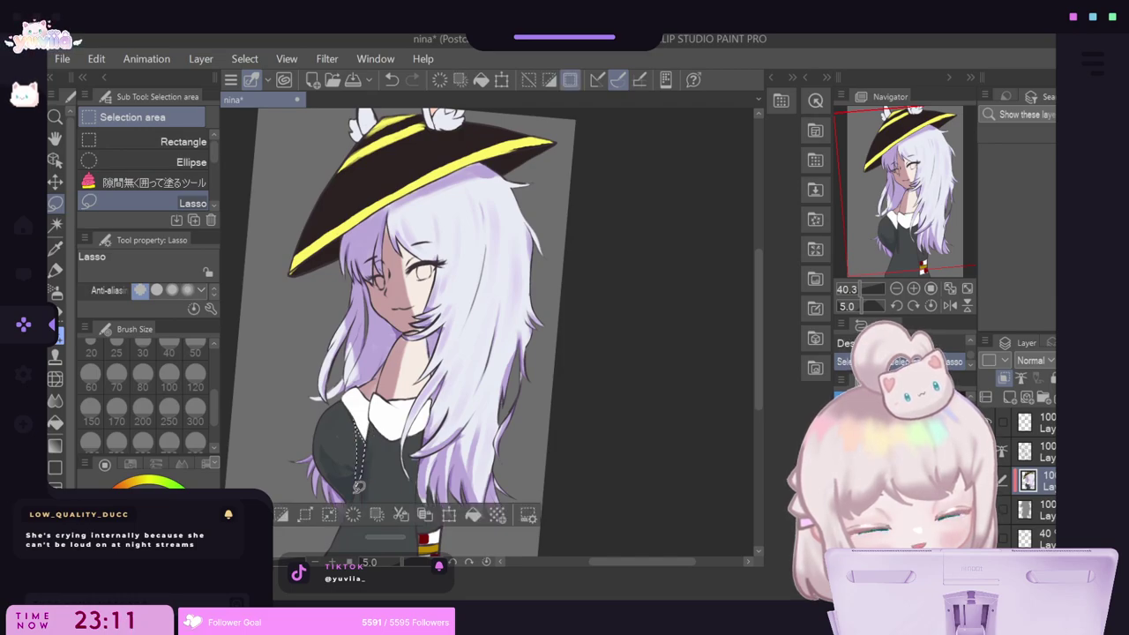
{"action": "key", "text": "b"}
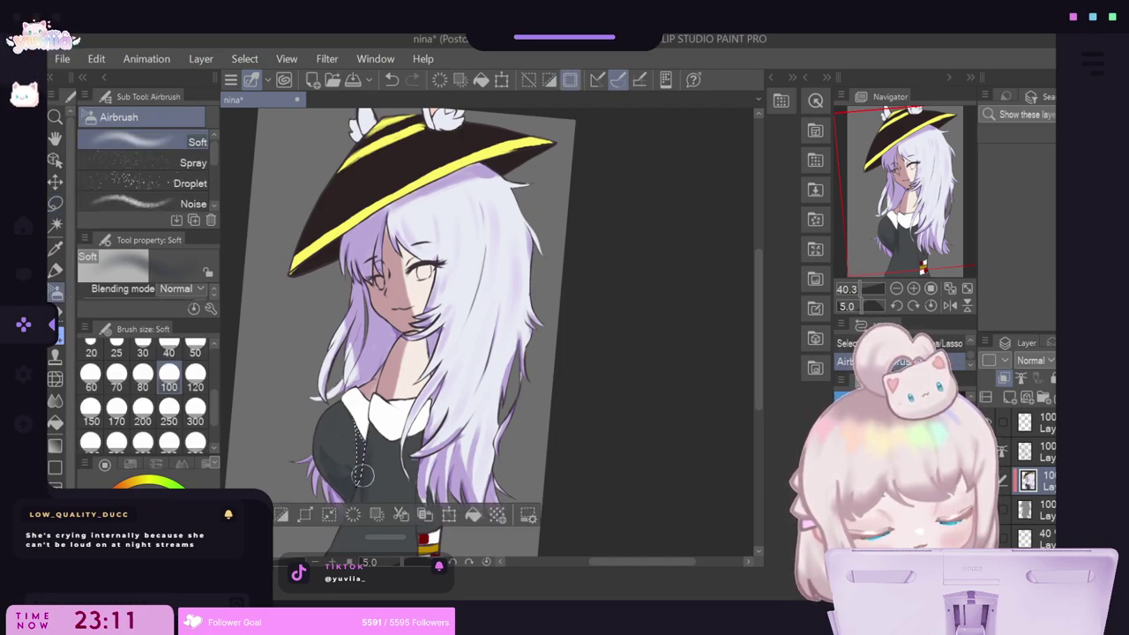
{"action": "key", "text": "ctrl+d"}
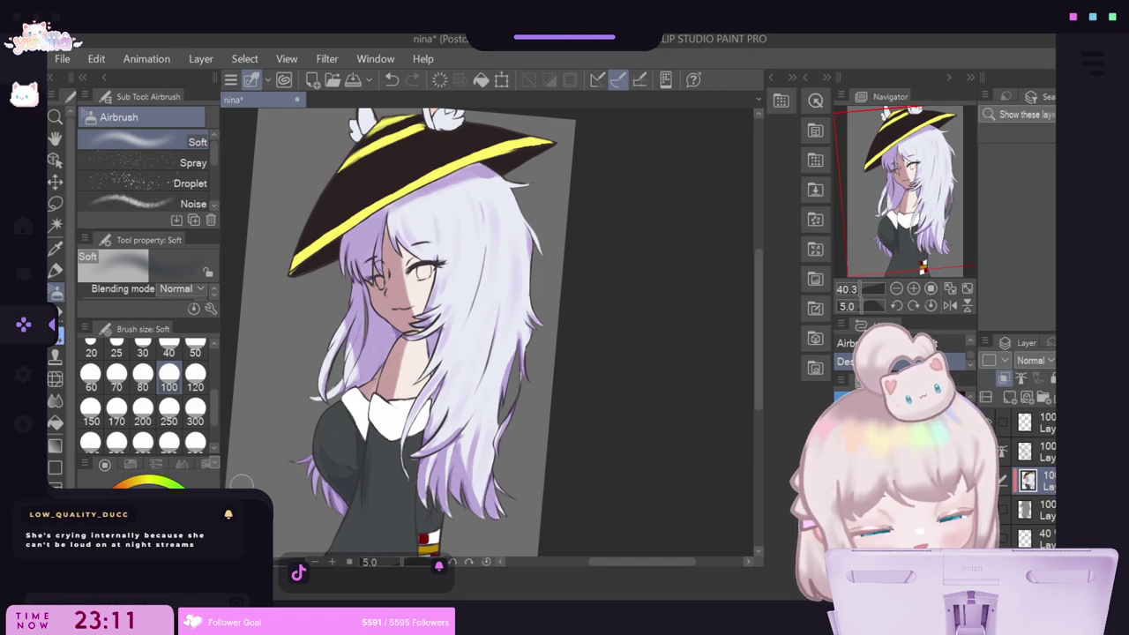
Lasso a tall triangular fold on the dress below the bust, shade it with the size 100 Soft airbrush, and deselect.
{"action": "left_click", "coordinate": [55, 202]}
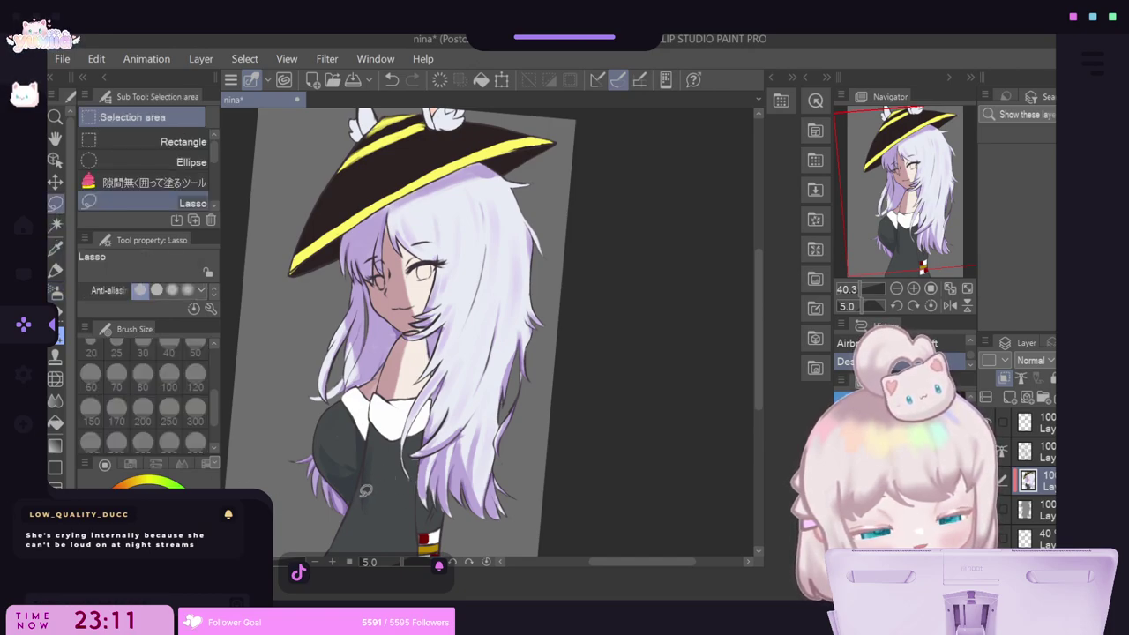
{"action": "scroll", "coordinate": [745, 415], "scroll_direction": "down", "scroll_amount": 2}
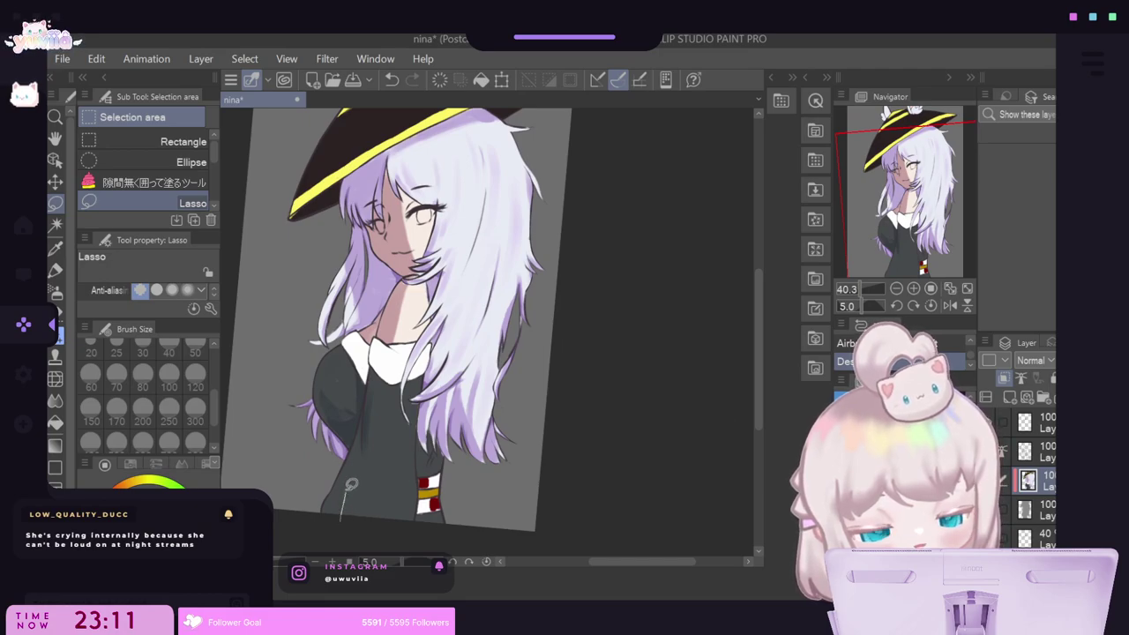
{"action": "left_click_drag", "start_coordinate": [369, 506], "coordinate": [342, 522]}
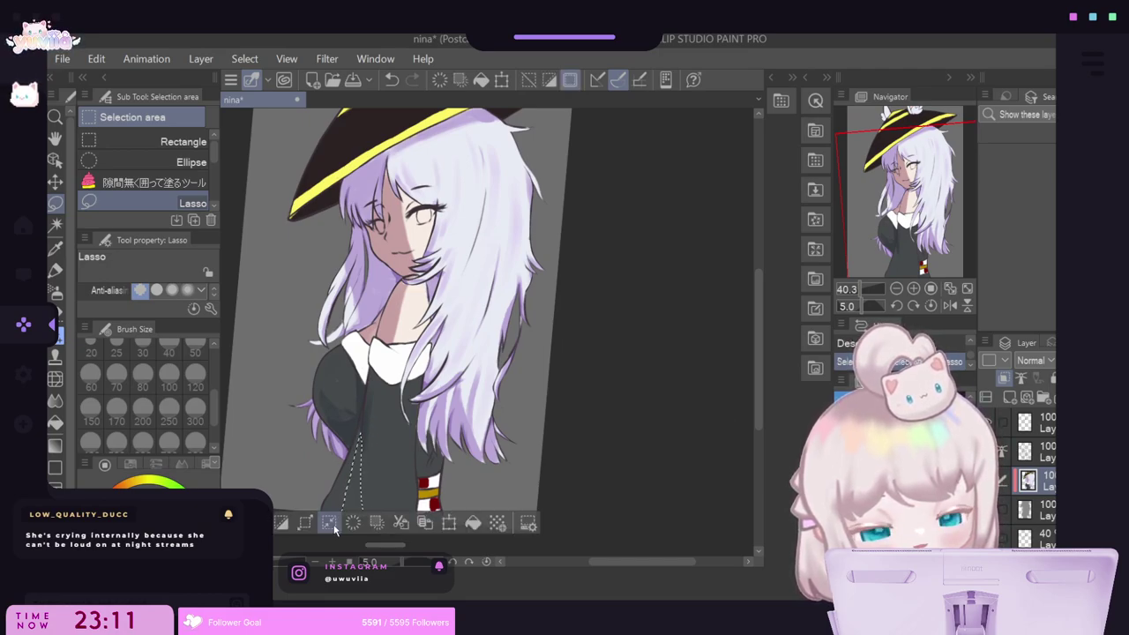
{"action": "key", "text": "b"}
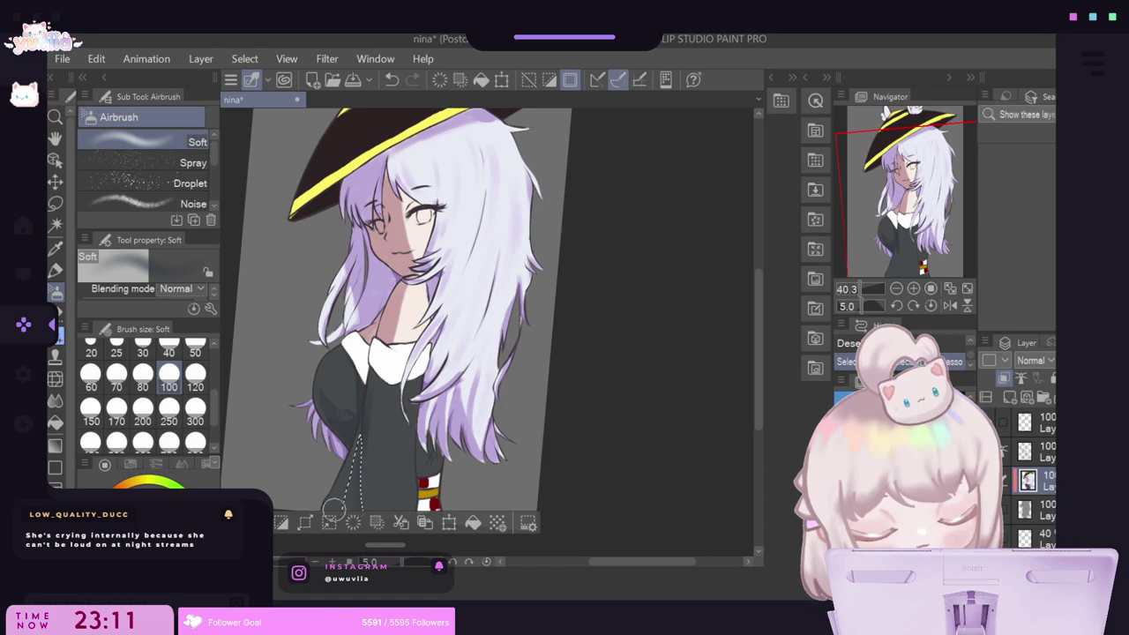
{"action": "left_click_drag", "start_coordinate": [353, 468], "coordinate": [358, 476]}
{"action": "key", "text": "ctrl+d"}
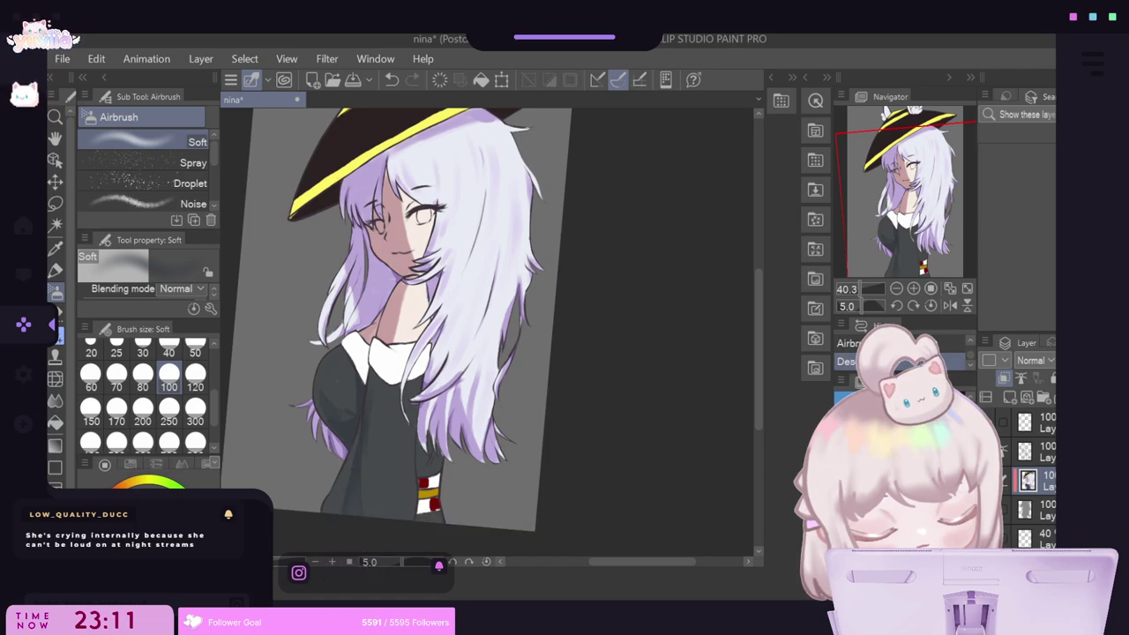
Lasso a narrow diagonal fold on the dress running down from the hair, shade it with the Soft airbrush, and deselect.
{"action": "key", "text": "m"}
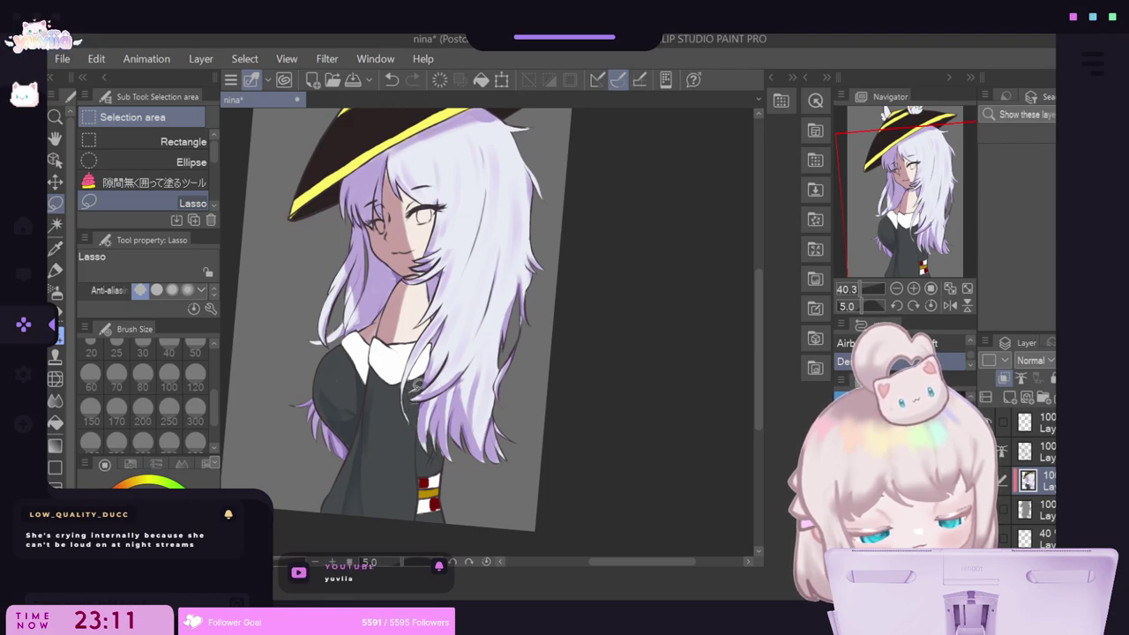
{"action": "mouse_move", "coordinate": [392, 485]}
{"action": "left_mouse_down"}
{"action": "mouse_move", "coordinate": [419, 411]}
{"action": "mouse_move", "coordinate": [413, 380]}
{"action": "mouse_move", "coordinate": [390, 481]}
{"action": "left_mouse_up"}
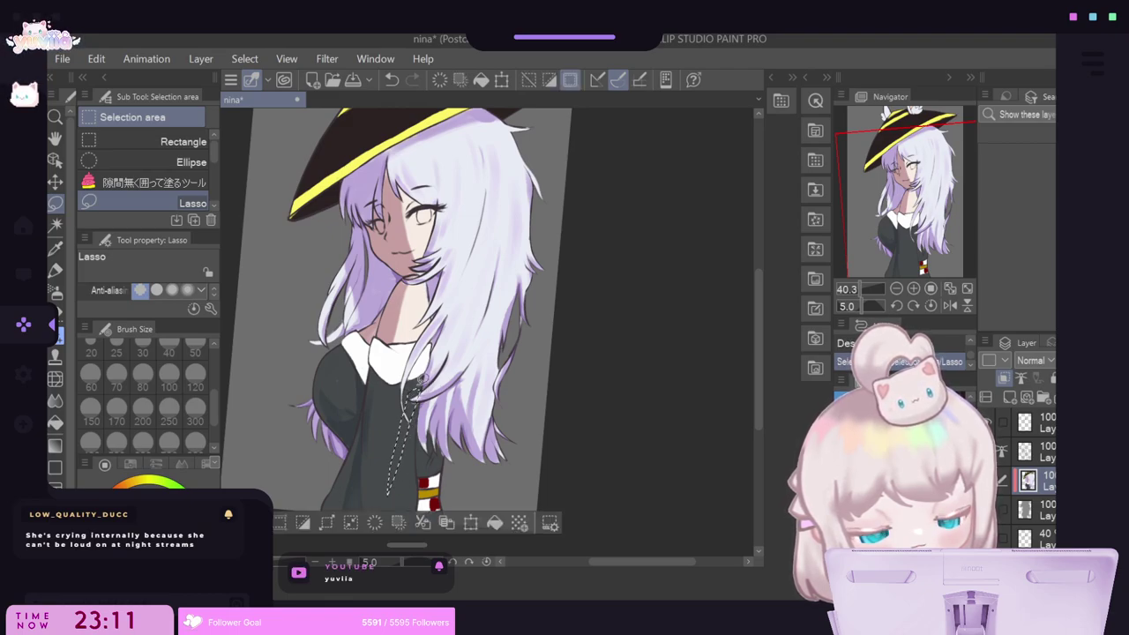
{"action": "left_click", "coordinate": [60, 295]}
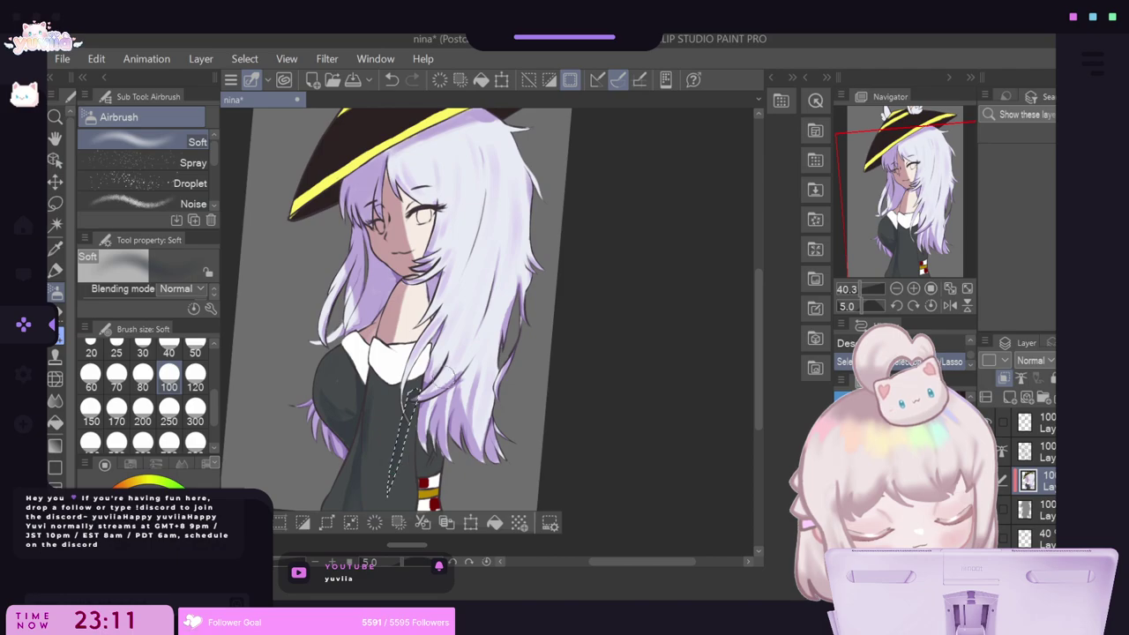
{"action": "key", "text": "ctrl+d"}
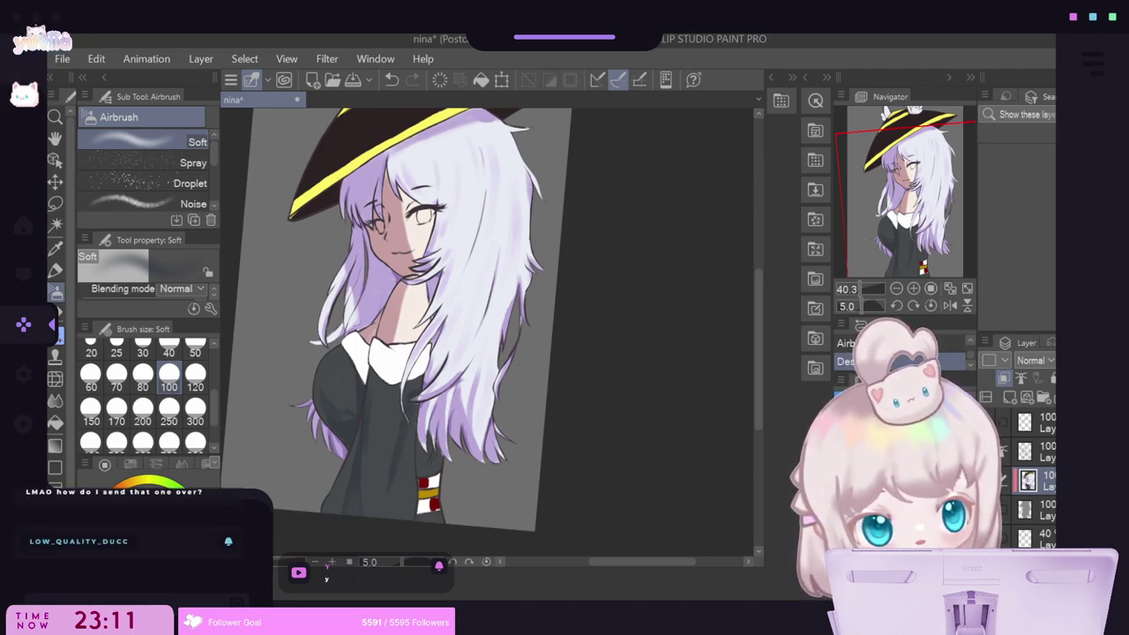
Lasso a small fold low on the dress beside the striped band, shade it with the size 100 Soft airbrush, and deselect.
{"action": "key", "text": "m"}
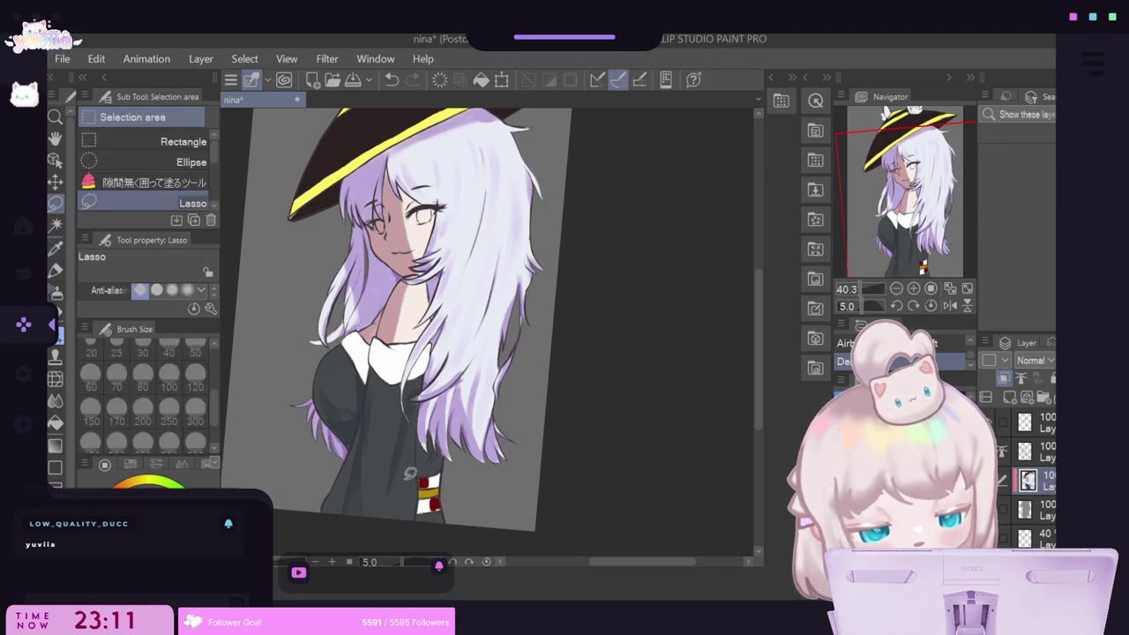
{"action": "mouse_move", "coordinate": [413, 494]}
{"action": "left_mouse_down"}
{"action": "mouse_move", "coordinate": [416, 460]}
{"action": "mouse_move", "coordinate": [417, 496]}
{"action": "left_mouse_up"}
{"action": "key", "text": "b"}
{"action": "left_click", "coordinate": [254, 522]}
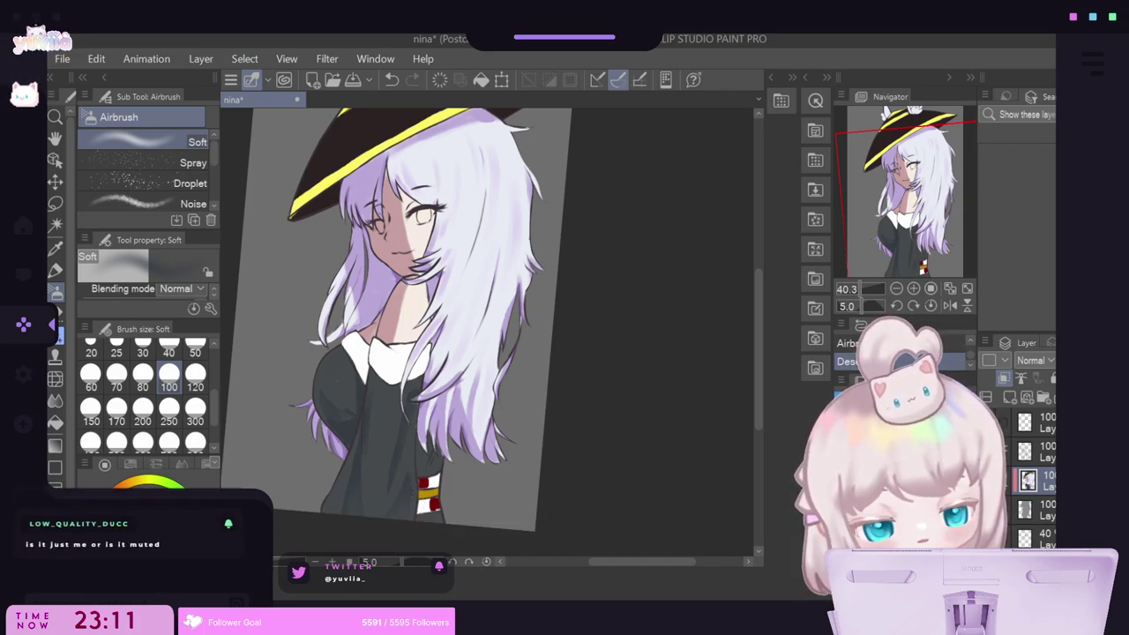
Lasso a small fold at the dress's lower outer corner, shade it with the size 100 Soft airbrush, and deselect.
{"action": "left_click", "coordinate": [55, 203]}
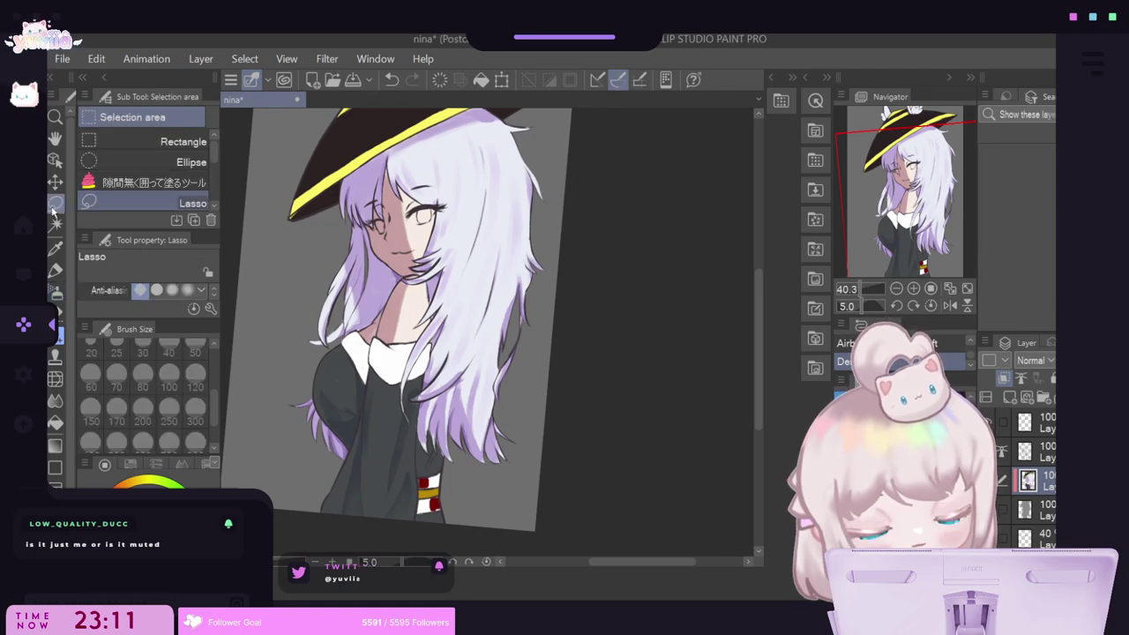
{"action": "left_click_drag", "start_coordinate": [330, 510], "coordinate": [335, 517]}
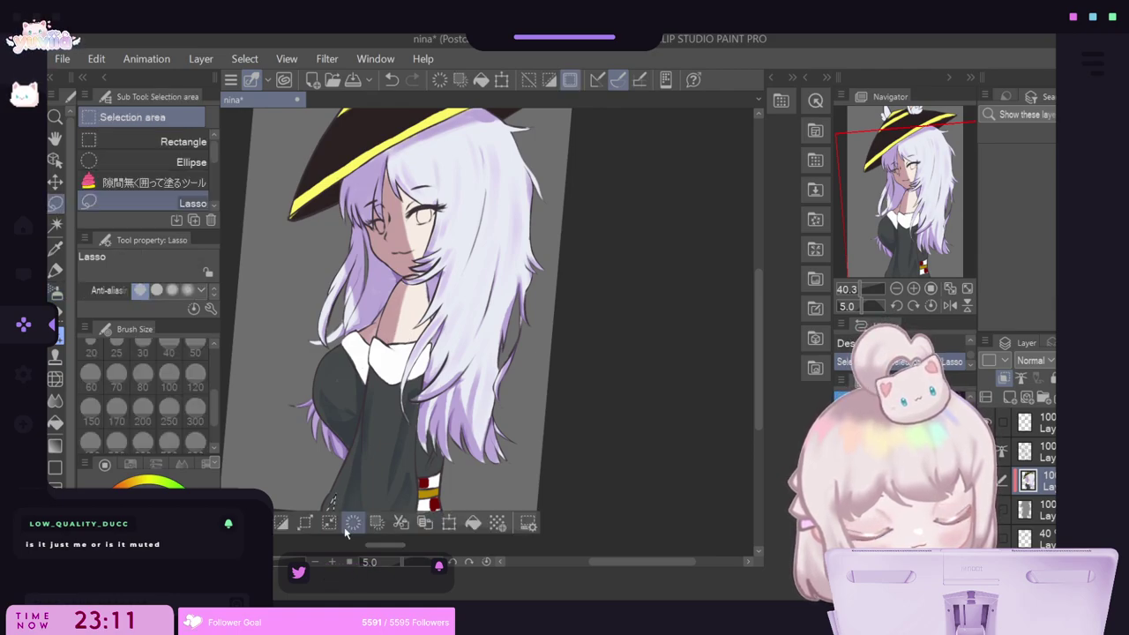
{"action": "key", "text": "b"}
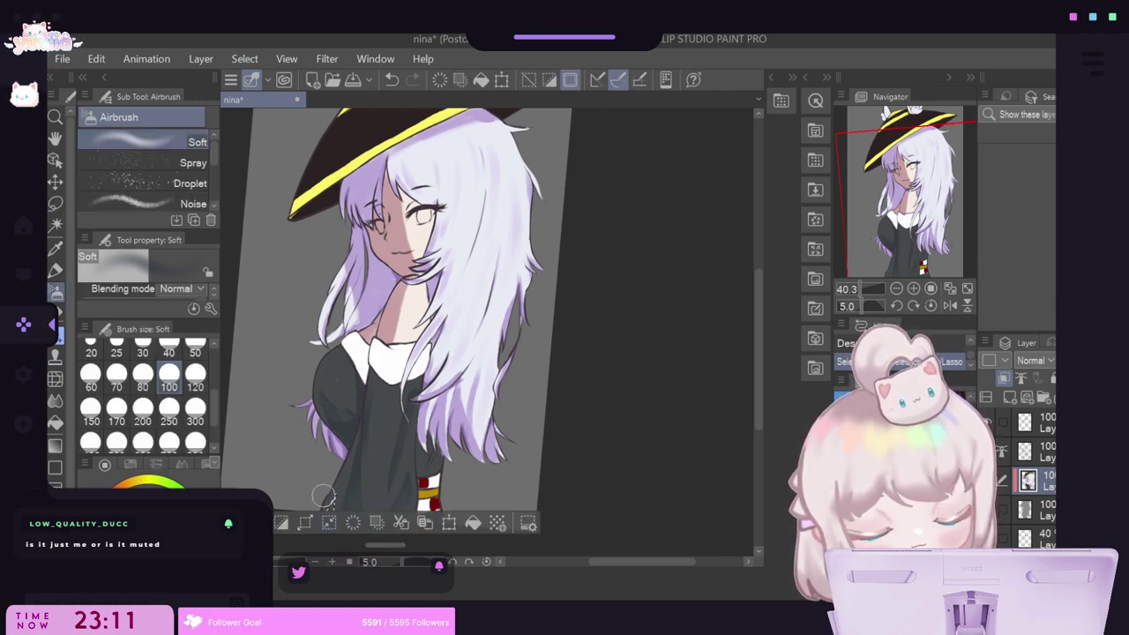
{"action": "key", "text": "ctrl+d"}
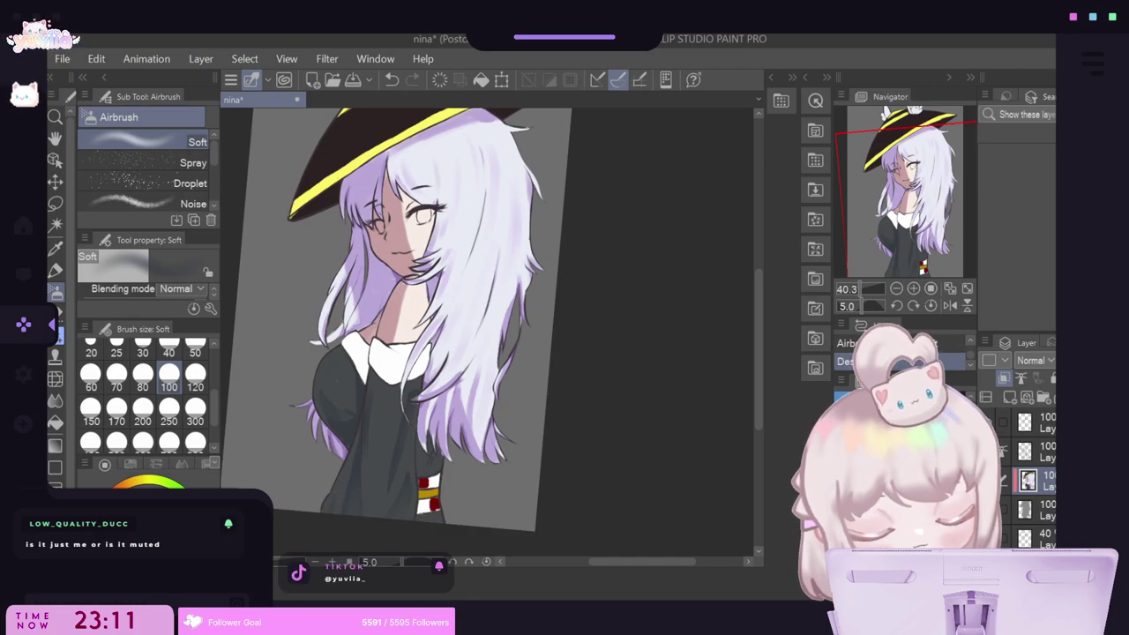
{"action": "scroll", "coordinate": [358, 492], "scroll_direction": "down", "scroll_amount": 2}
{"action": "scroll", "coordinate": [367, 479], "scroll_direction": "up", "scroll_amount": 4}
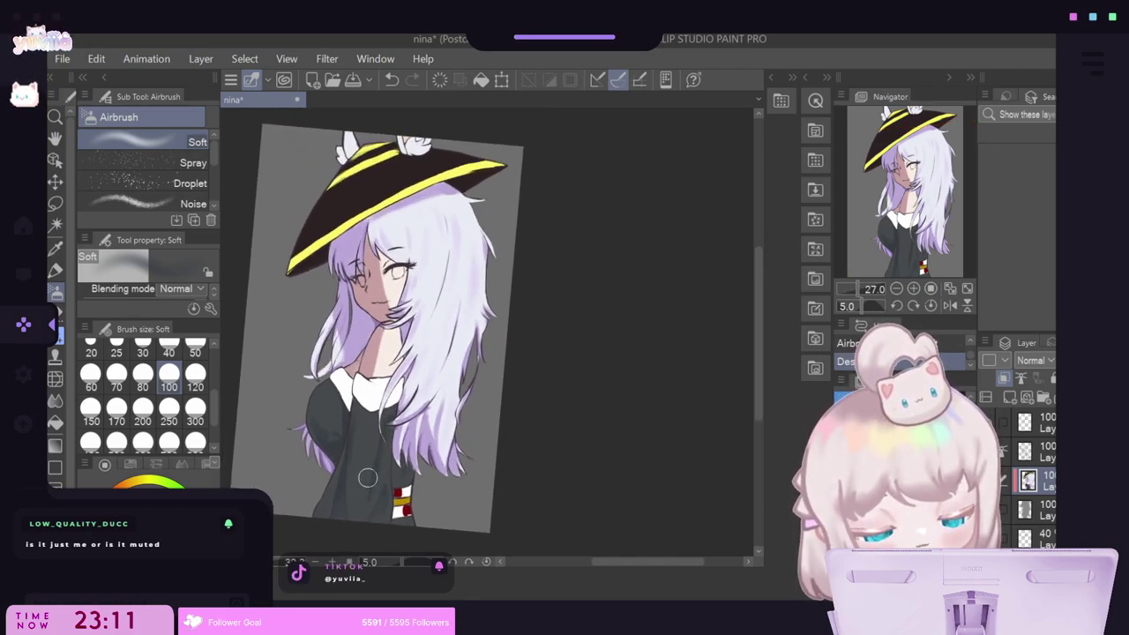
Lasso a long narrow fold running down the dress's outer side below the bust, shade it with the Soft airbrush, and deselect.
{"action": "key", "text": "m"}
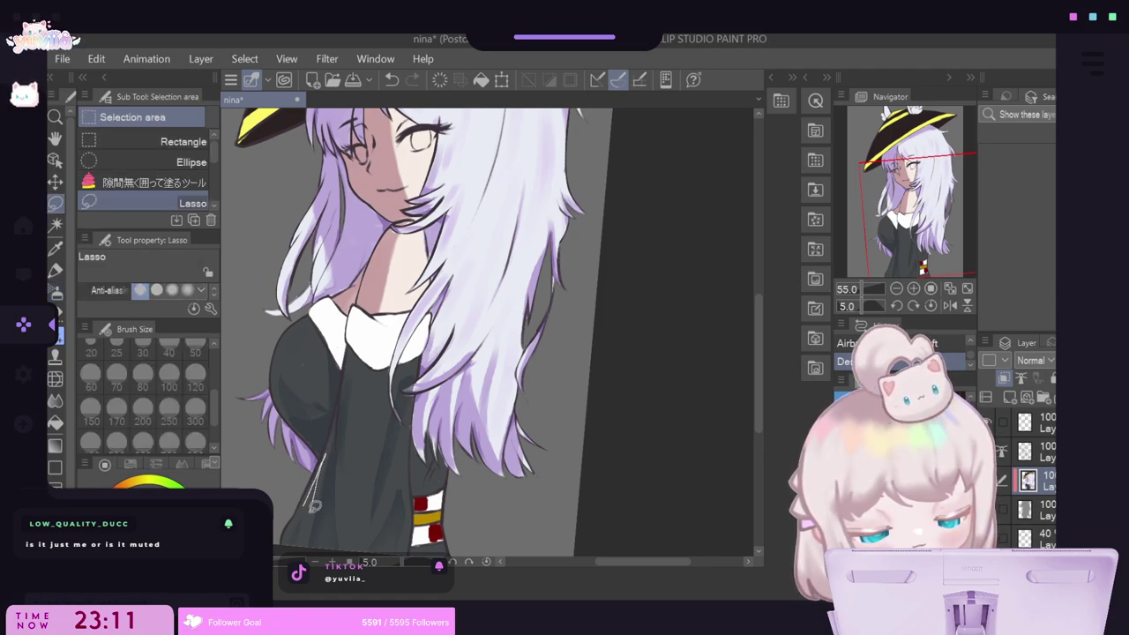
{"action": "left_click_drag", "start_coordinate": [315, 505], "coordinate": [309, 513]}
{"action": "key", "text": "b"}
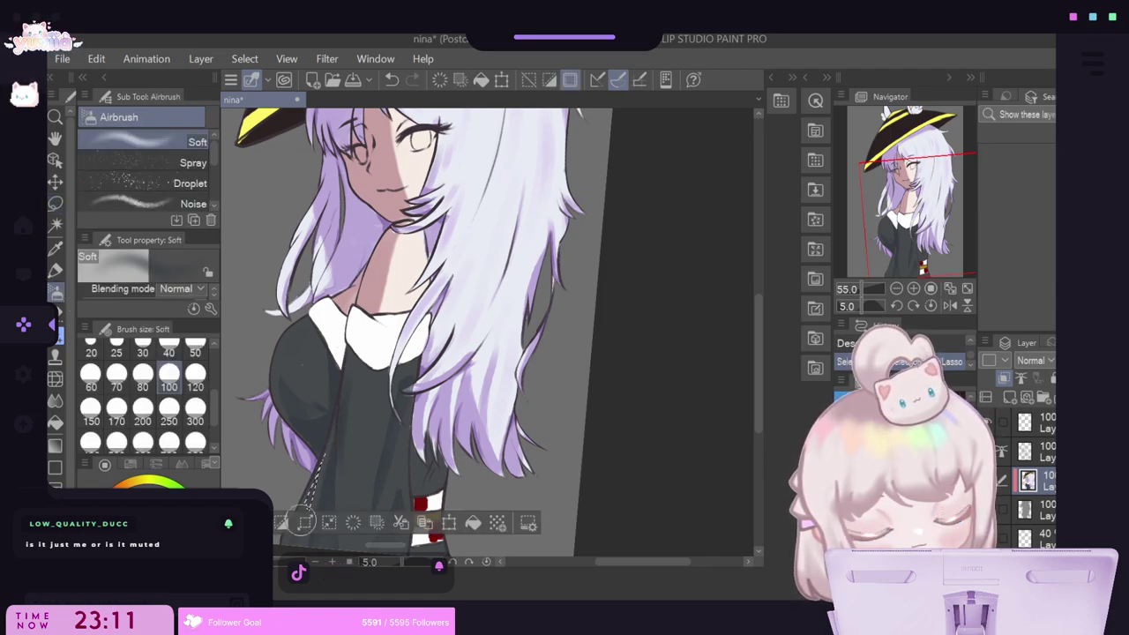
{"action": "key", "text": "ctrl+d"}
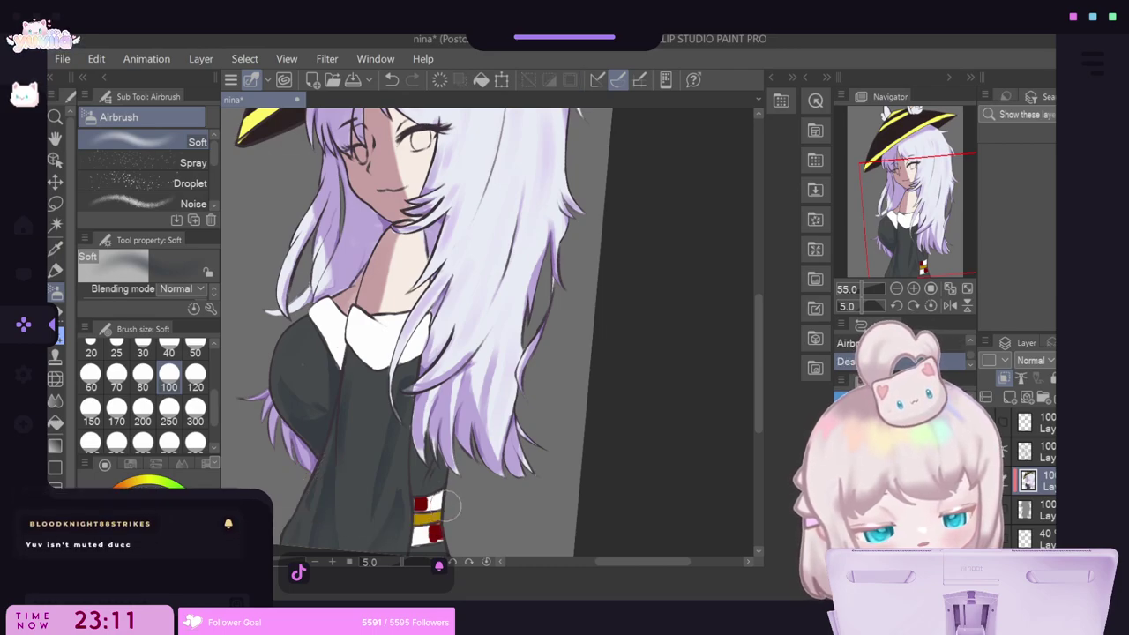
{"action": "scroll", "coordinate": [436, 449], "scroll_direction": "down", "scroll_amount": 6}
{"action": "scroll", "coordinate": [436, 449], "scroll_direction": "up", "scroll_amount": 2}
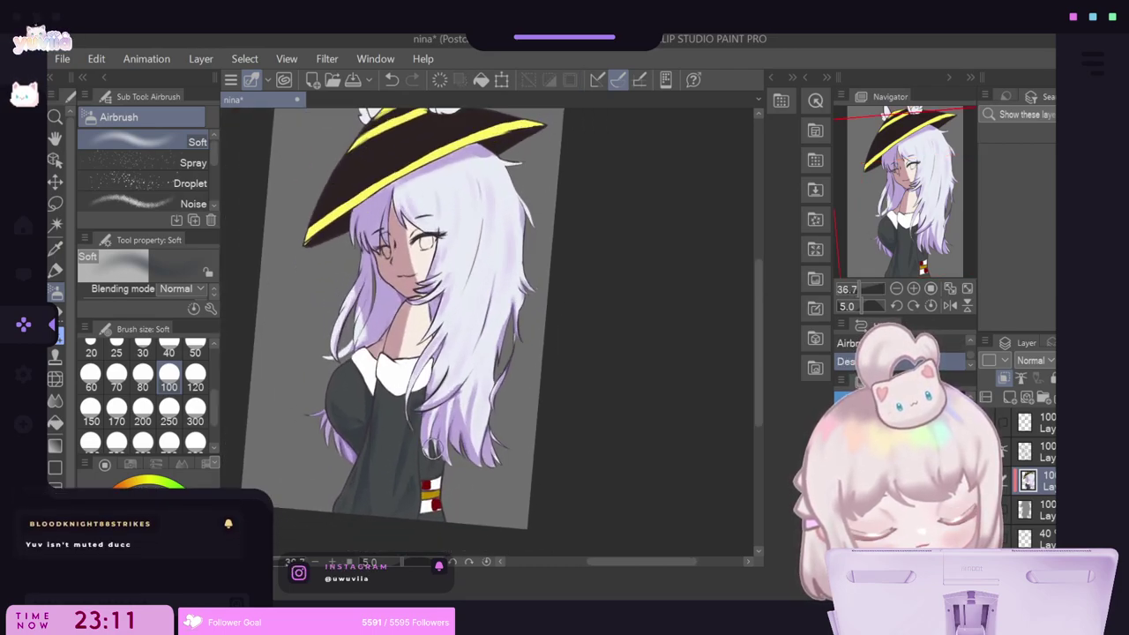
Lasso the jagged shadow under the hair tips above the striped band, darken it with the size 100 Soft airbrush, and deselect.
{"action": "left_click", "coordinate": [57, 204]}
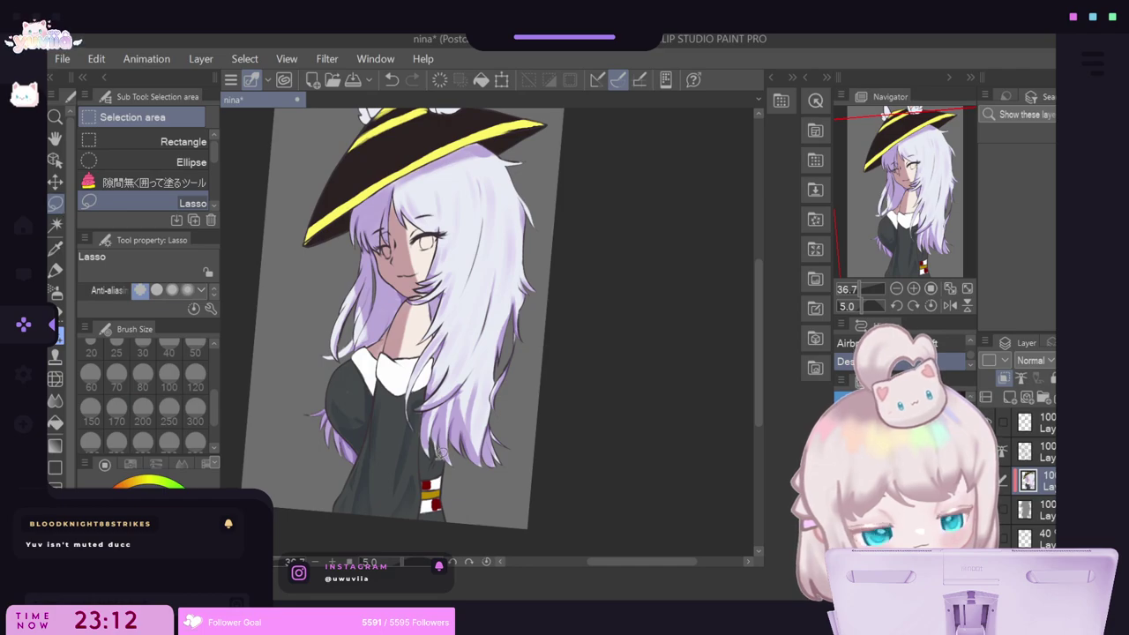
{"action": "scroll", "coordinate": [438, 453], "scroll_direction": "up", "scroll_amount": 3}
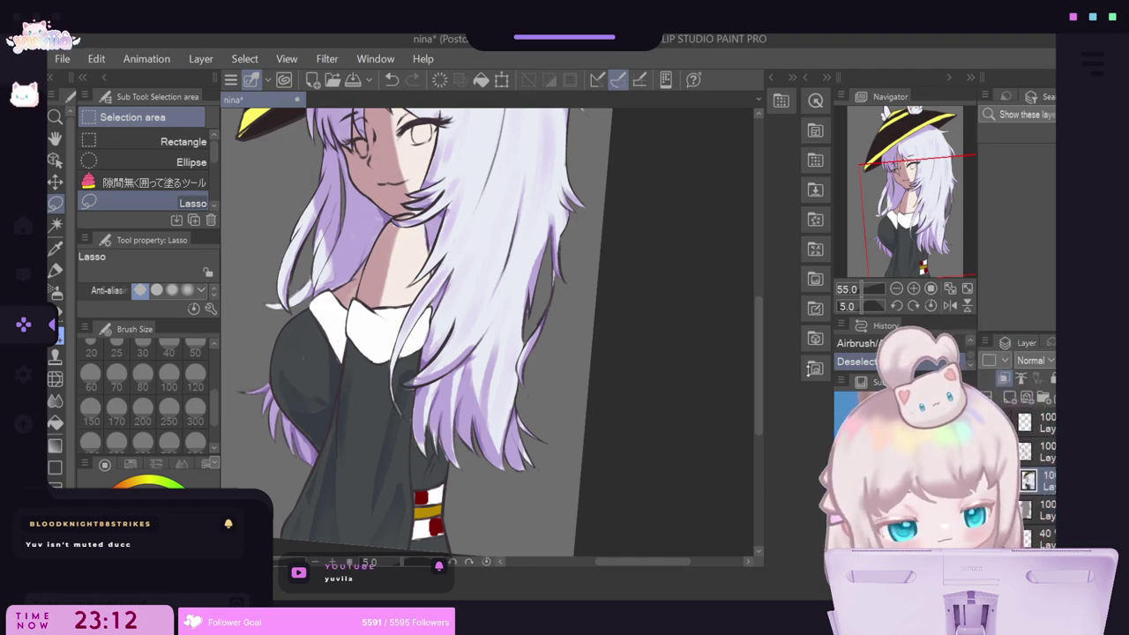
{"action": "scroll", "coordinate": [415, 485], "scroll_direction": "up", "scroll_amount": 3}
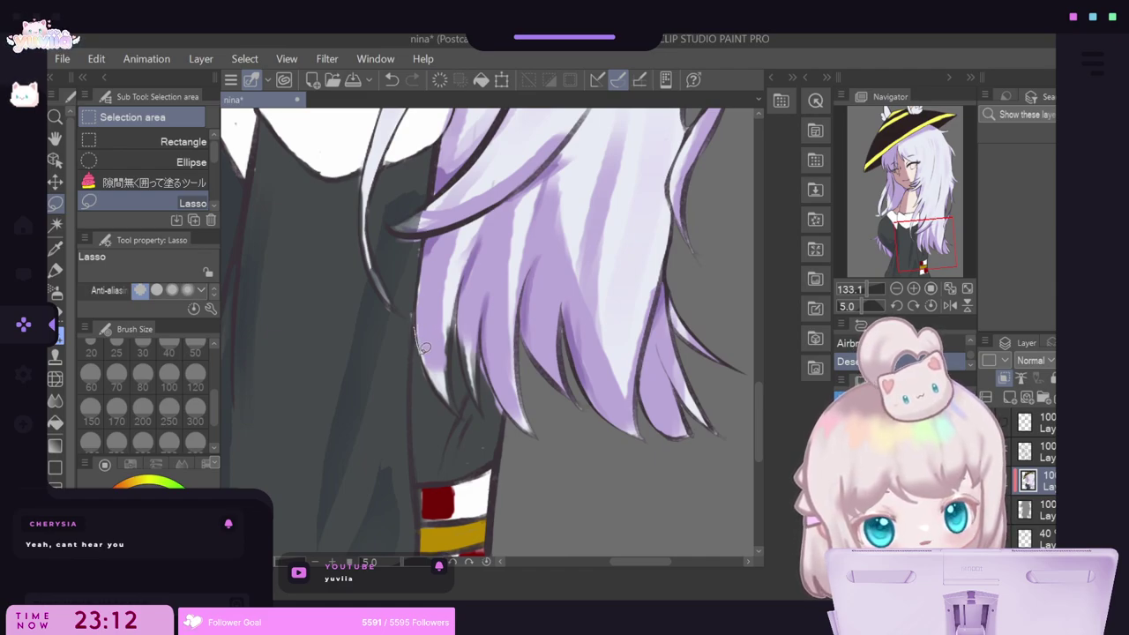
{"action": "left_click_drag", "start_coordinate": [452, 381], "coordinate": [453, 328]}
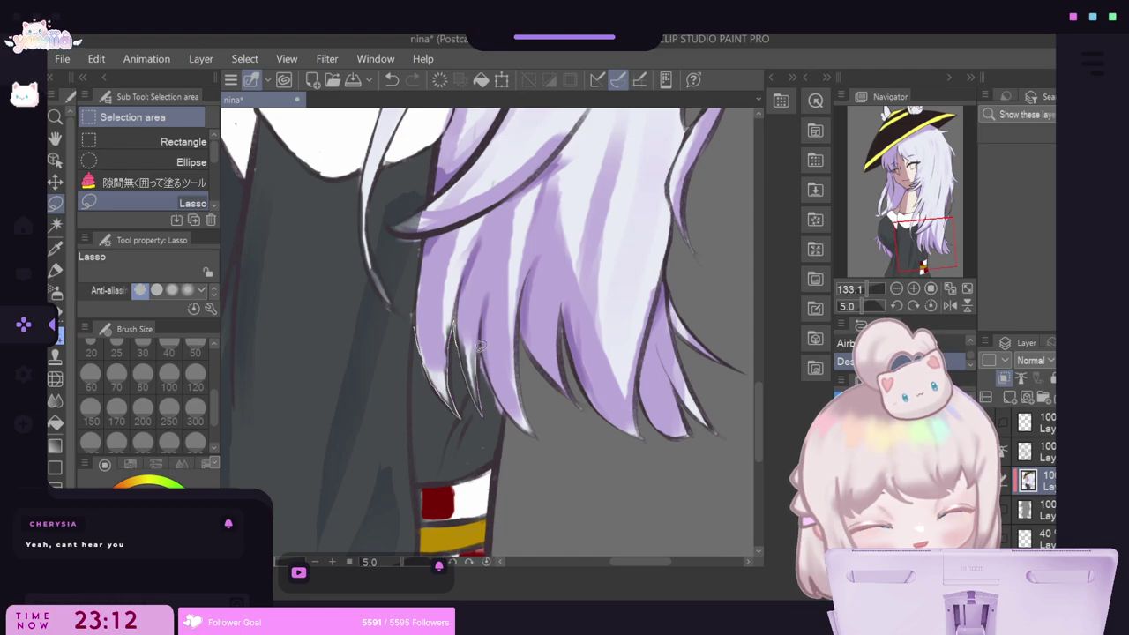
{"action": "left_click_drag", "start_coordinate": [506, 401], "coordinate": [501, 424]}
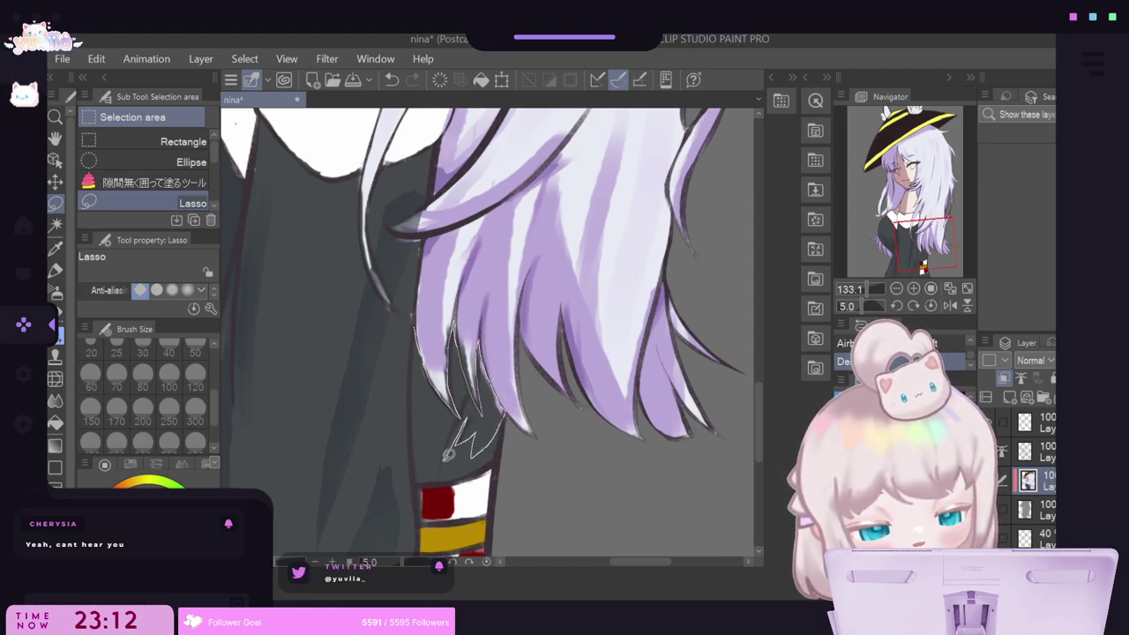
{"action": "left_click_drag", "start_coordinate": [430, 384], "coordinate": [414, 332]}
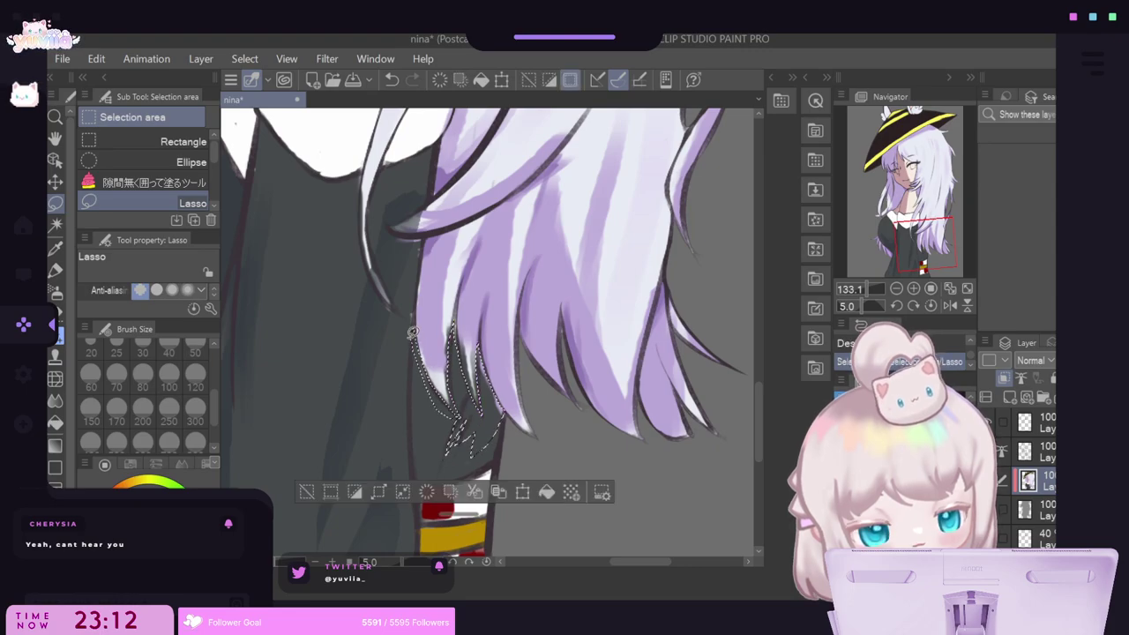
{"action": "key", "text": "b"}
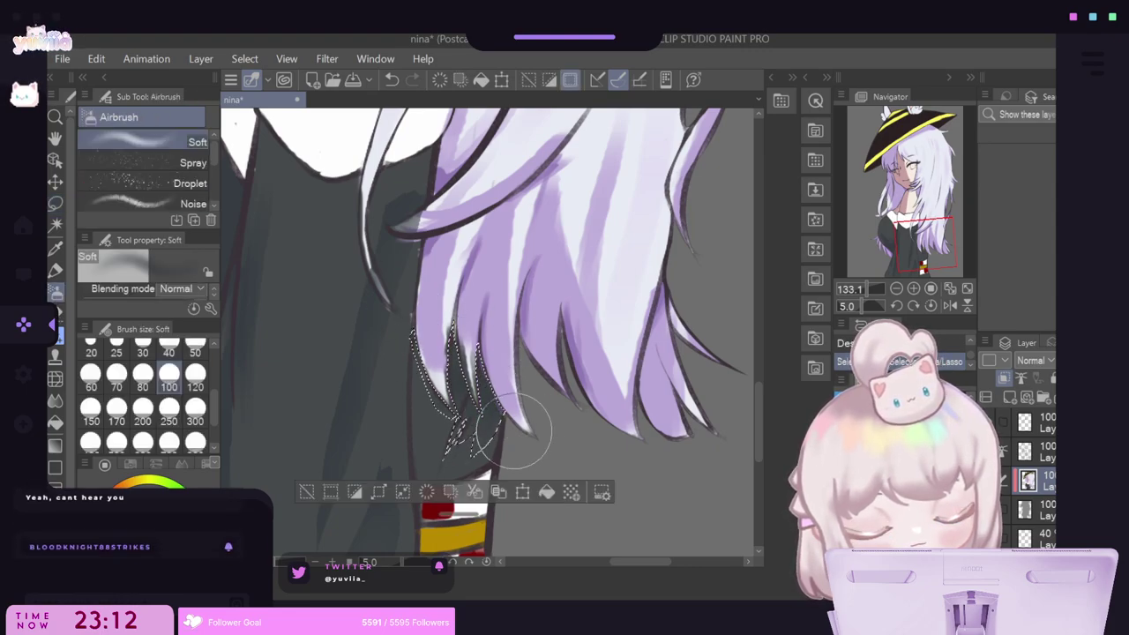
{"action": "left_click", "coordinate": [305, 492]}
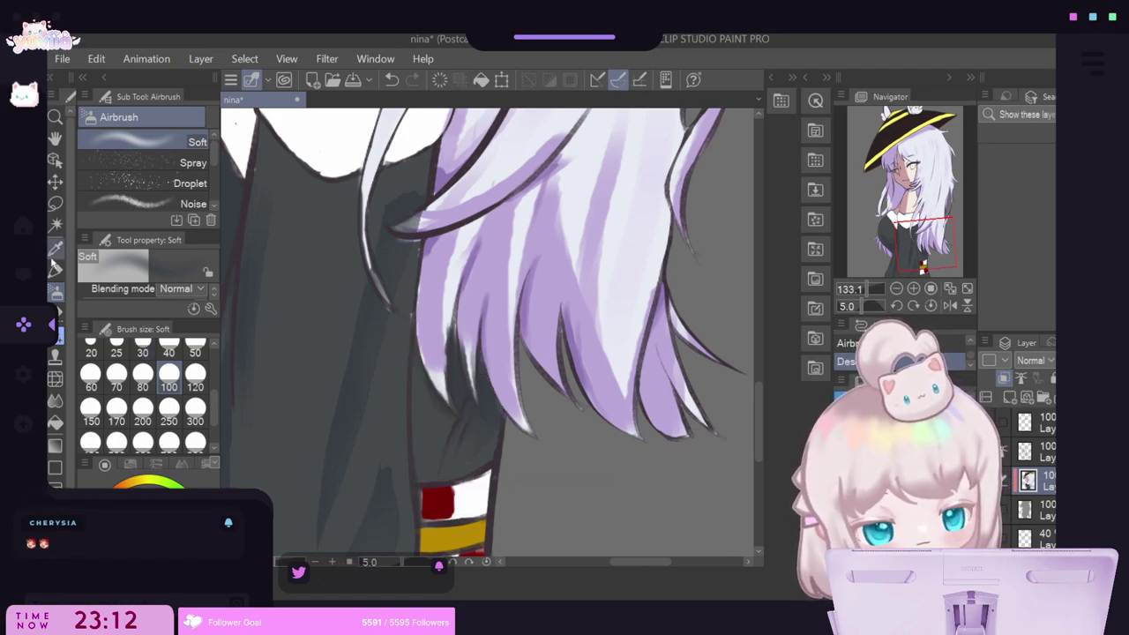
Lasso a narrow pointed fold beside the innermost hair tip above the band, shade it with the Soft airbrush, and deselect.
{"action": "key", "text": "m"}
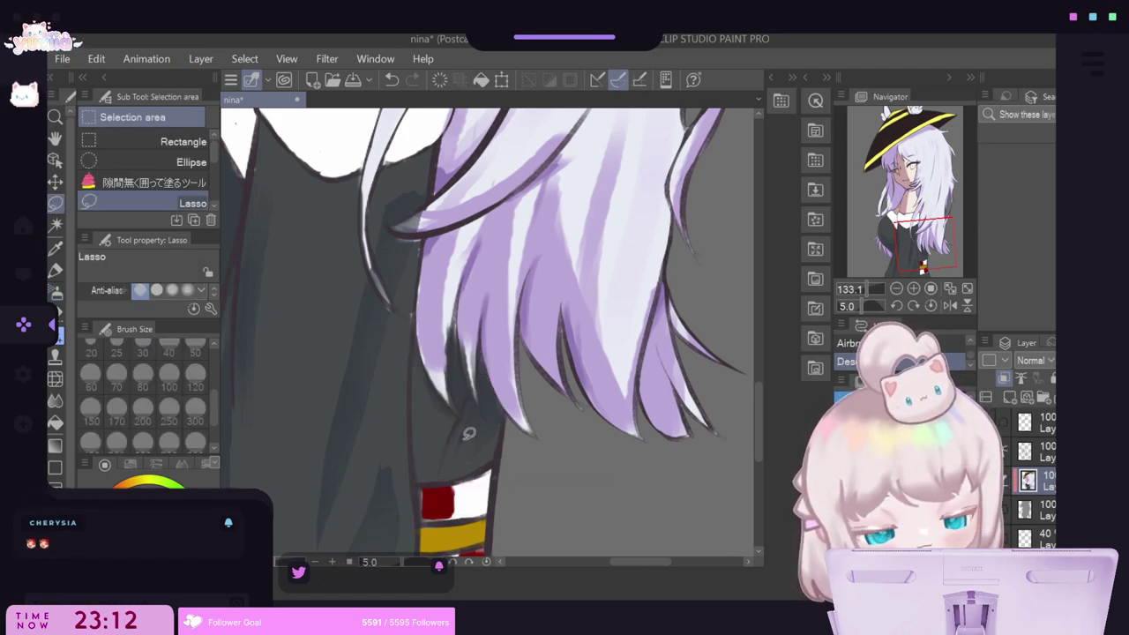
{"action": "mouse_move", "coordinate": [418, 347]}
{"action": "left_mouse_down"}
{"action": "mouse_move", "coordinate": [443, 446]}
{"action": "mouse_move", "coordinate": [420, 357]}
{"action": "left_mouse_up"}
{"action": "left_click", "coordinate": [55, 292]}
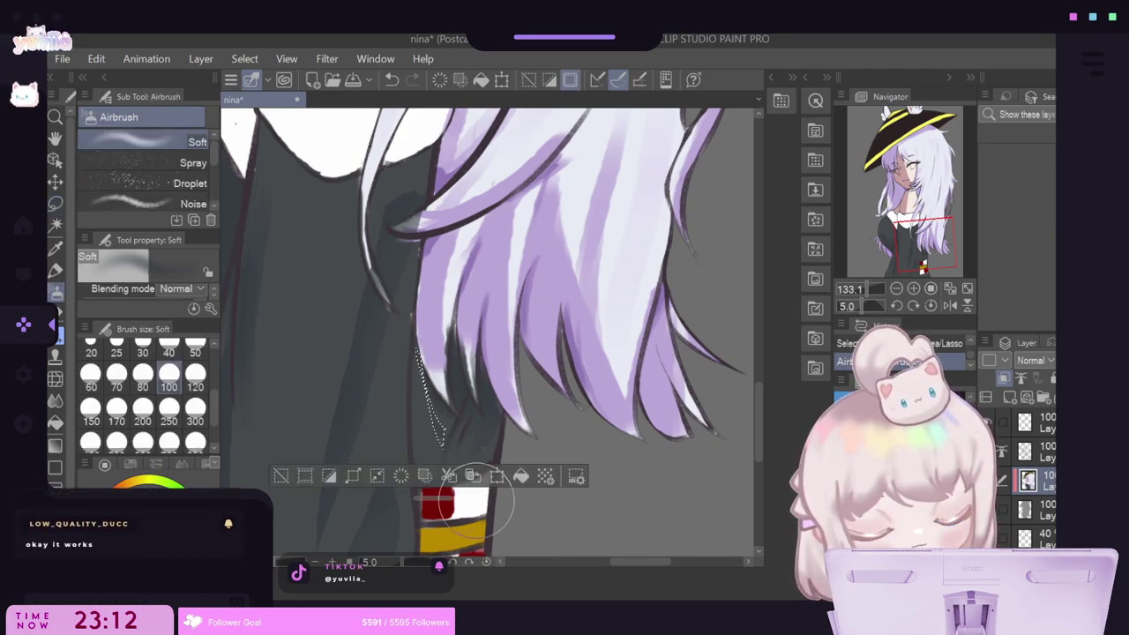
{"action": "left_click", "coordinate": [279, 477]}
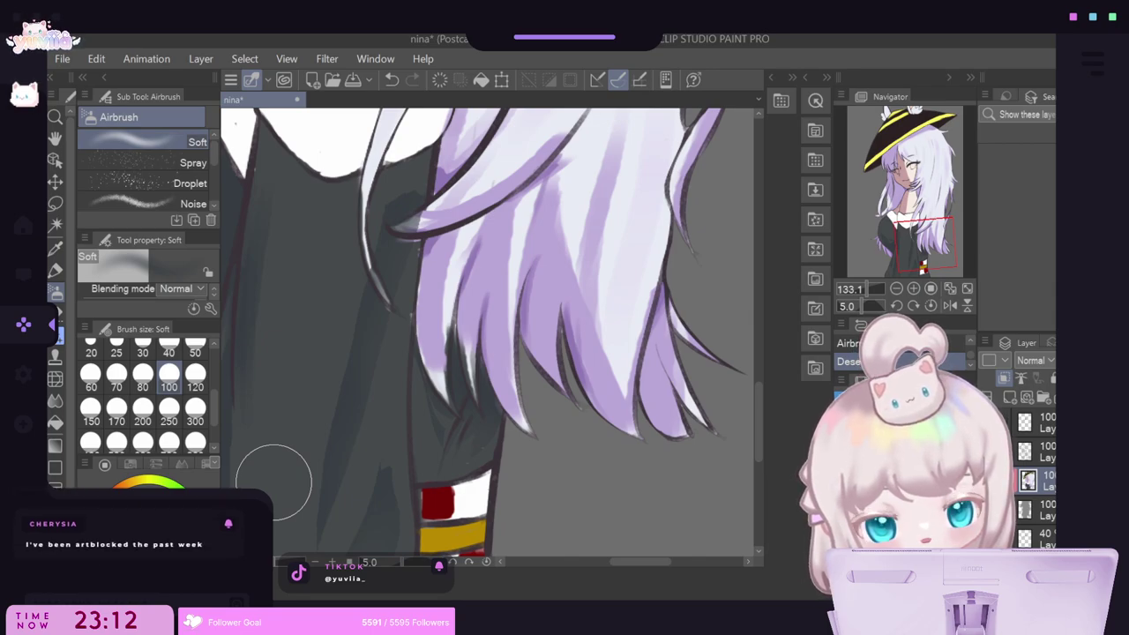
Save the illustration and check the shading across the dress, hair and hat.
{"action": "scroll", "coordinate": [526, 345], "scroll_direction": "down", "scroll_amount": 3}
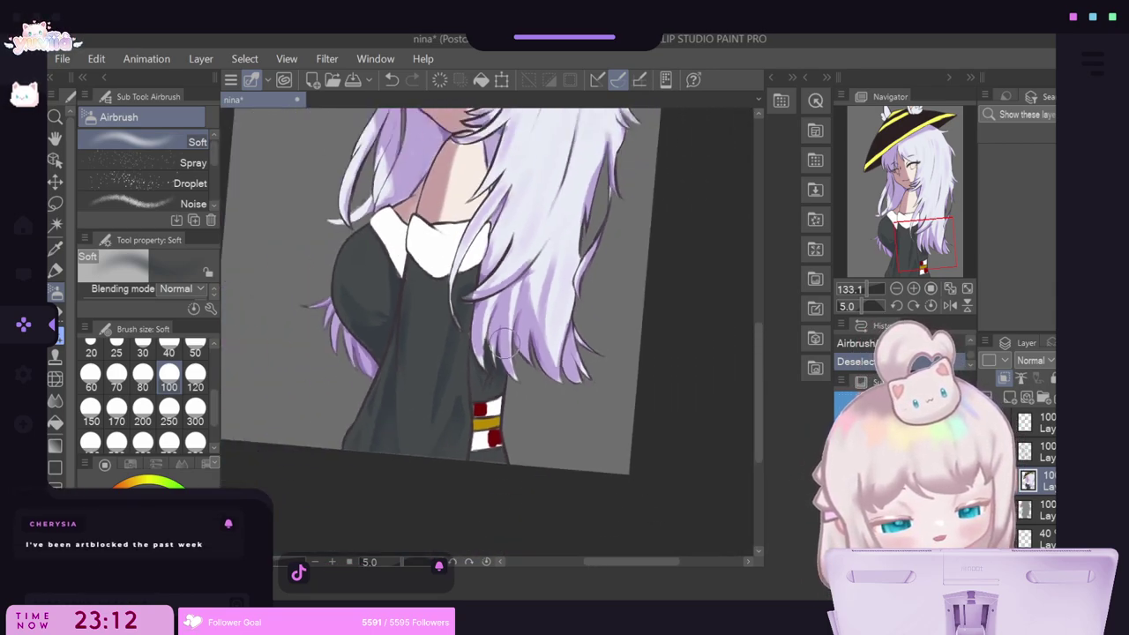
{"action": "scroll", "coordinate": [526, 345], "scroll_direction": "up", "scroll_amount": 1}
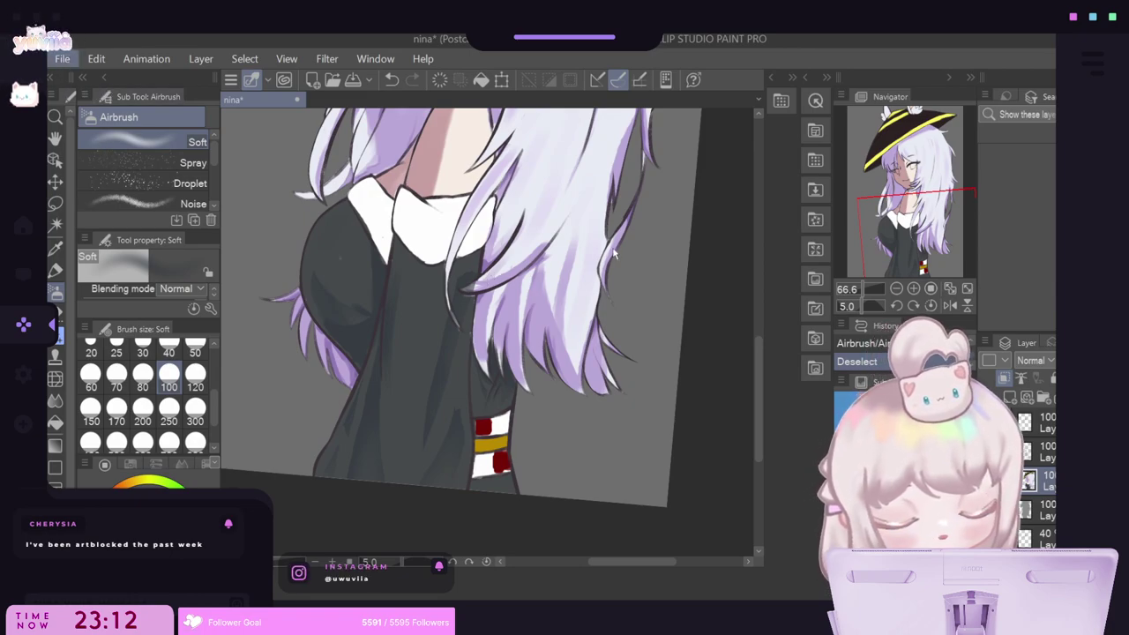
{"action": "left_click_drag", "start_coordinate": [759, 434], "coordinate": [759, 395]}
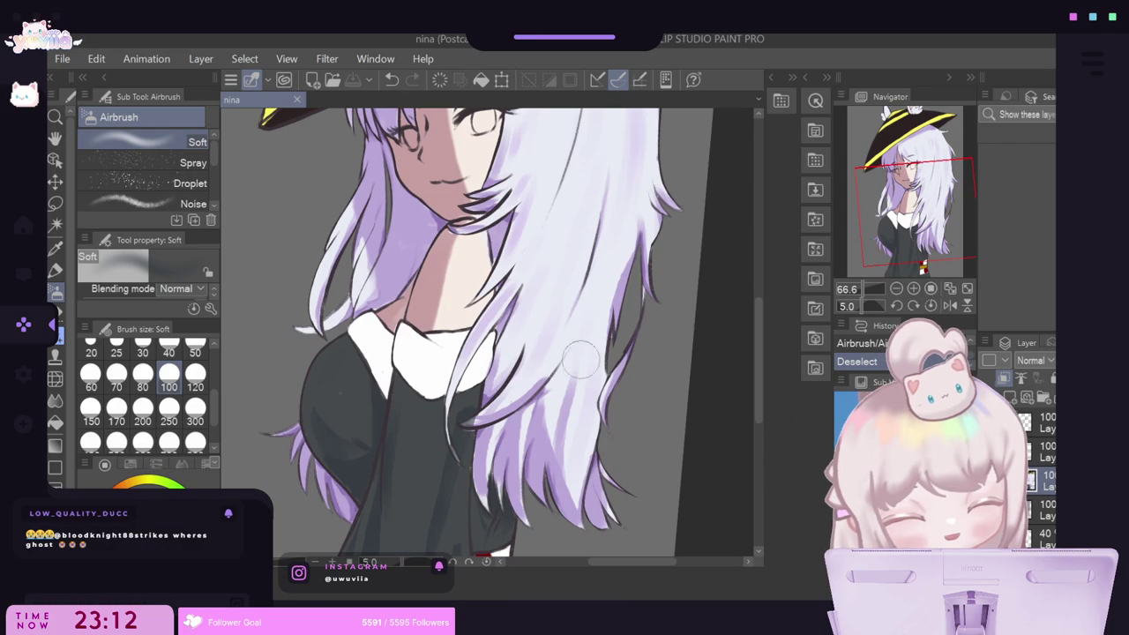
{"action": "scroll", "coordinate": [450, 340], "scroll_direction": "down", "scroll_amount": 2}
{"action": "scroll", "coordinate": [432, 365], "scroll_direction": "down", "scroll_amount": 1}
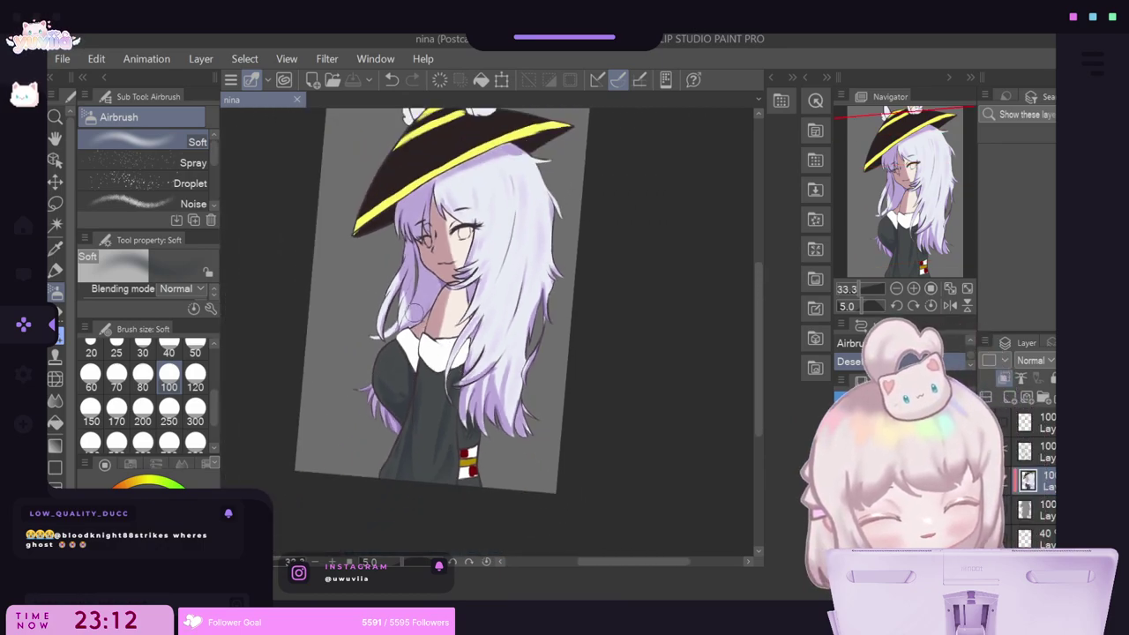
{"action": "scroll", "coordinate": [518, 292], "scroll_direction": "down", "scroll_amount": 1}
{"action": "scroll", "coordinate": [463, 220], "scroll_direction": "up", "scroll_amount": 3}
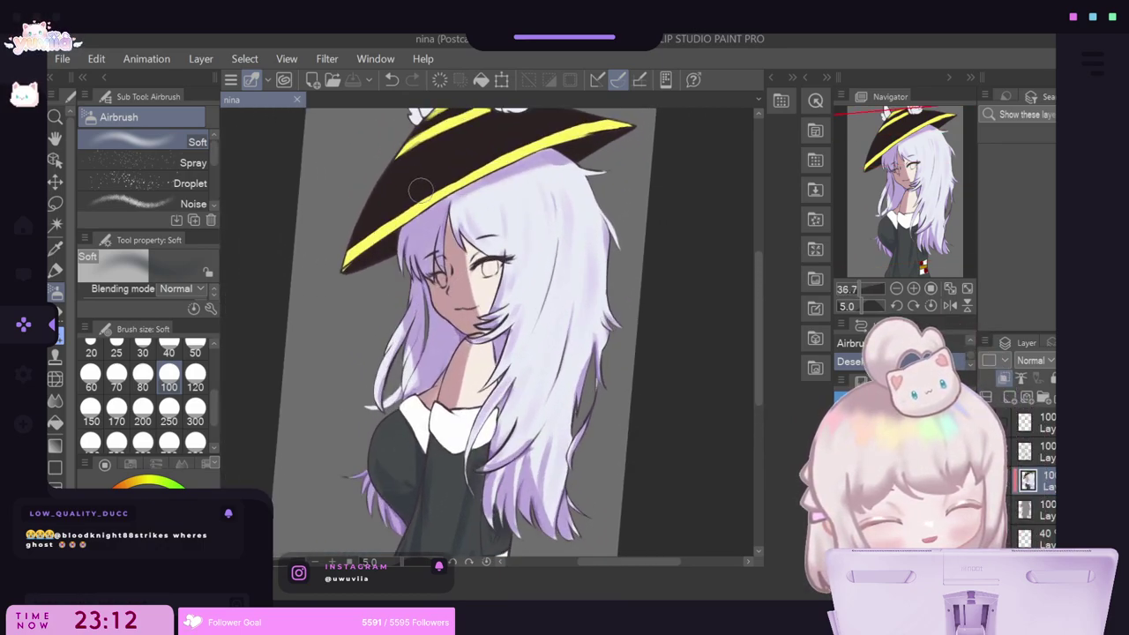
{"action": "scroll", "coordinate": [420, 189], "scroll_direction": "up", "scroll_amount": 1}
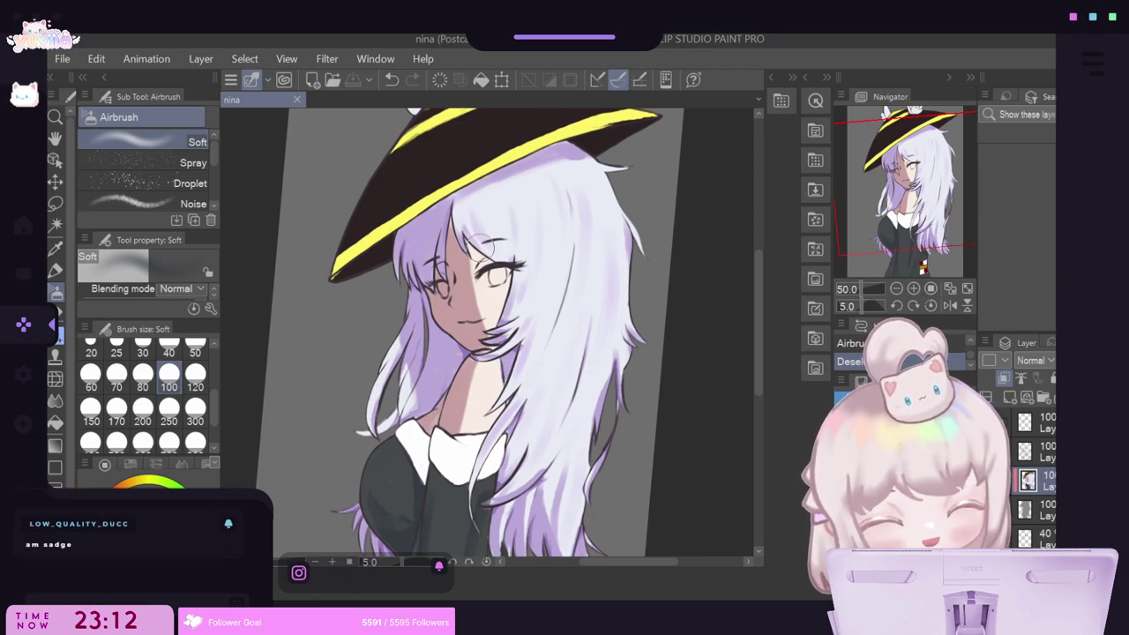
Lasso a small triangular fold directly above the striped band, shade it with the size 100 Soft airbrush, and deselect.
{"action": "left_click_drag", "start_coordinate": [483, 247], "coordinate": [371, 248]}
{"action": "left_click_drag", "start_coordinate": [490, 405], "coordinate": [635, 374]}
{"action": "scroll", "coordinate": [508, 425], "scroll_direction": "up", "scroll_amount": 6}
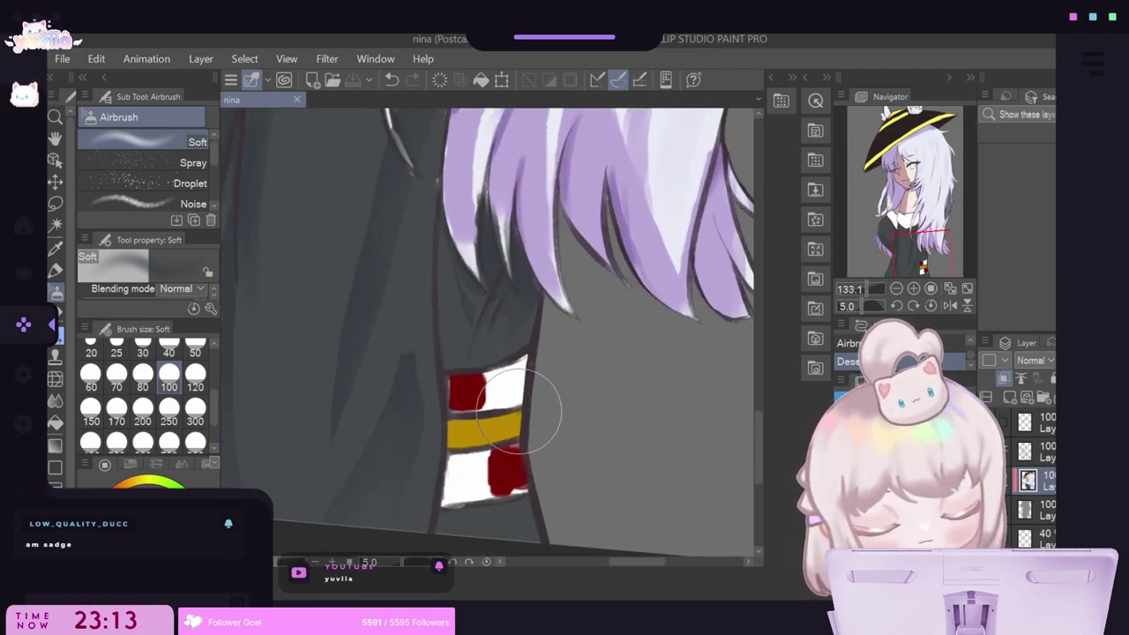
{"action": "key", "text": "m"}
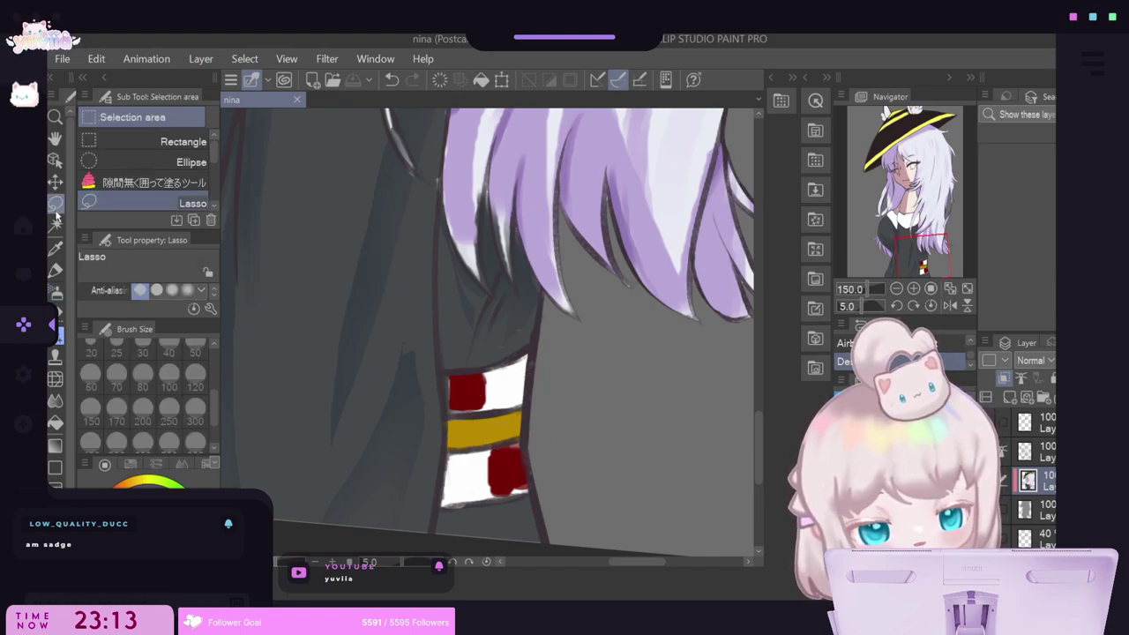
{"action": "mouse_move", "coordinate": [484, 362]}
{"action": "left_mouse_down"}
{"action": "mouse_move", "coordinate": [510, 298]}
{"action": "mouse_move", "coordinate": [505, 359]}
{"action": "mouse_move", "coordinate": [478, 362]}
{"action": "left_mouse_up"}
{"action": "key", "text": "b"}
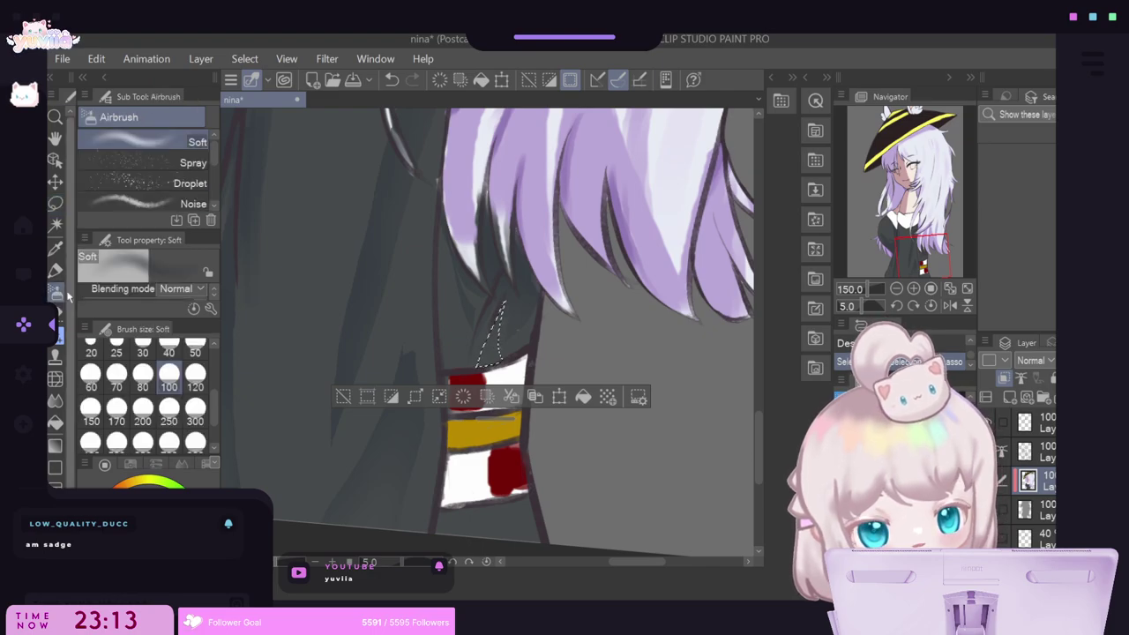
{"action": "left_click", "coordinate": [343, 396]}
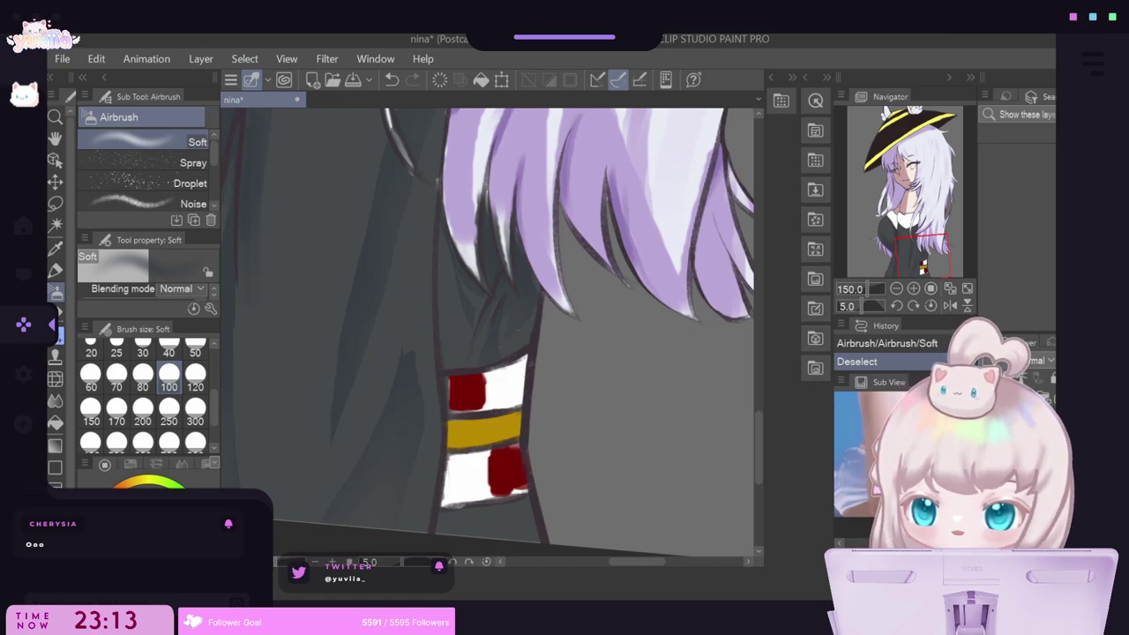
{"action": "scroll", "coordinate": [554, 313], "scroll_direction": "down", "scroll_amount": 4}
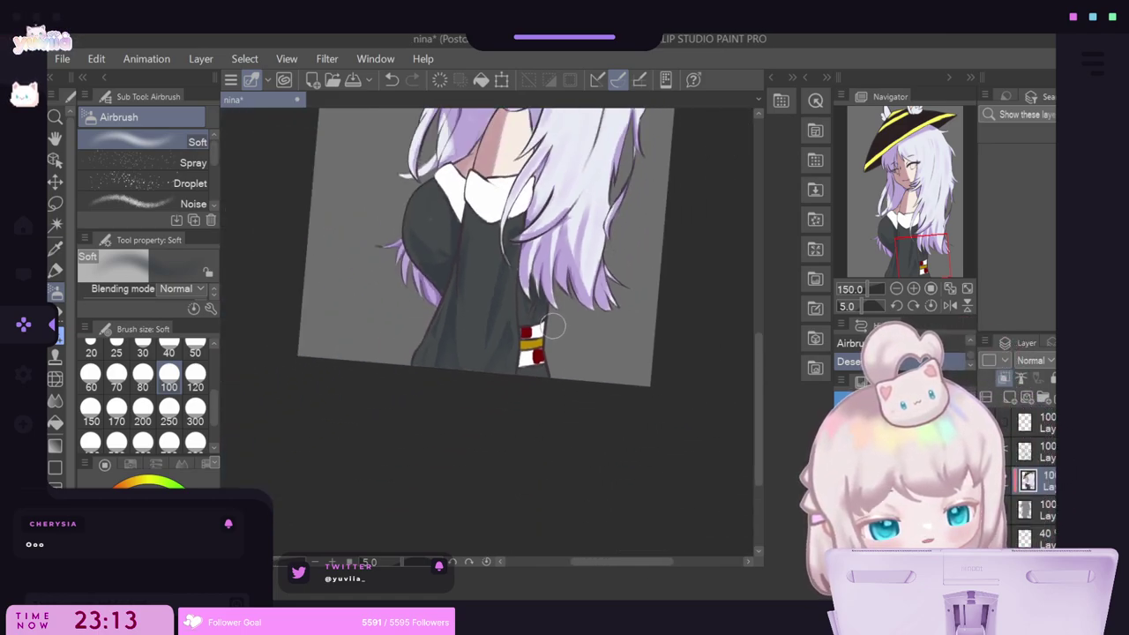
{"action": "left_click_drag", "start_coordinate": [754, 454], "coordinate": [760, 390]}
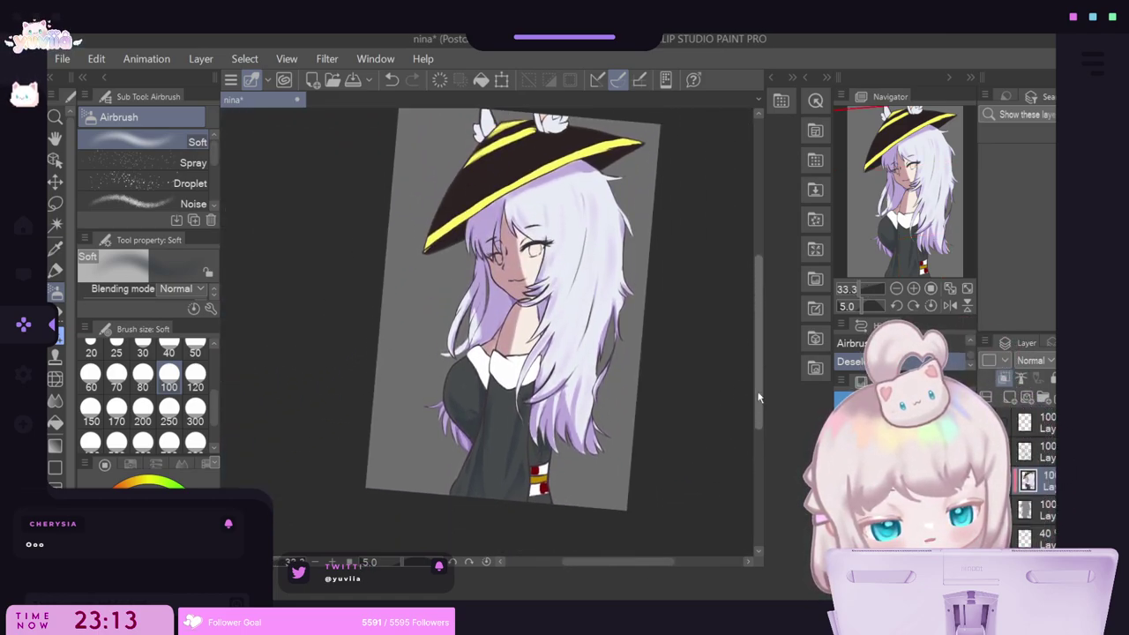
{"action": "scroll", "coordinate": [593, 398], "scroll_direction": "up", "scroll_amount": 1}
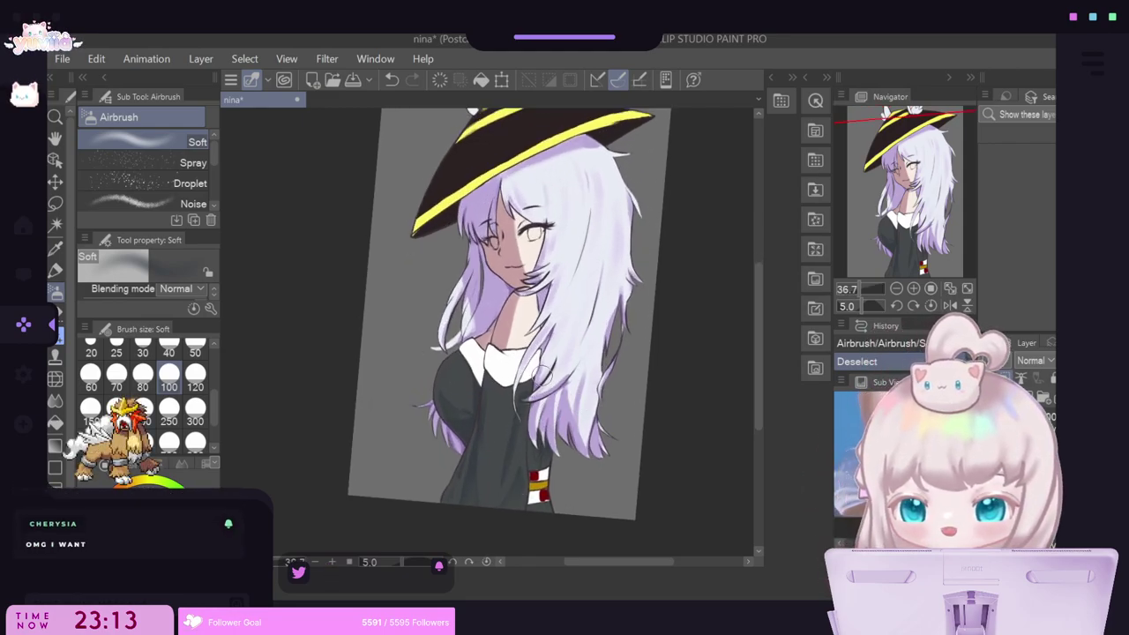
Lasso a small fold just above the striped band near the sleeve's outer edge, shade it with the Soft airbrush, and deselect.
{"action": "scroll", "coordinate": [439, 373], "scroll_direction": "down", "scroll_amount": 2}
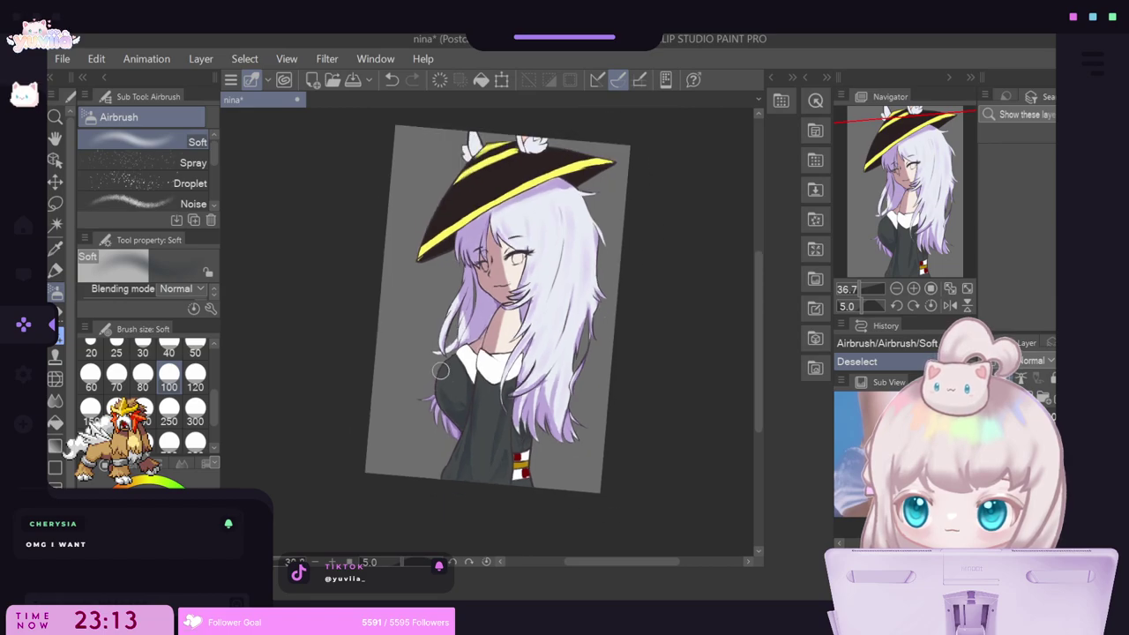
{"action": "scroll", "coordinate": [468, 322], "scroll_direction": "up", "scroll_amount": 3}
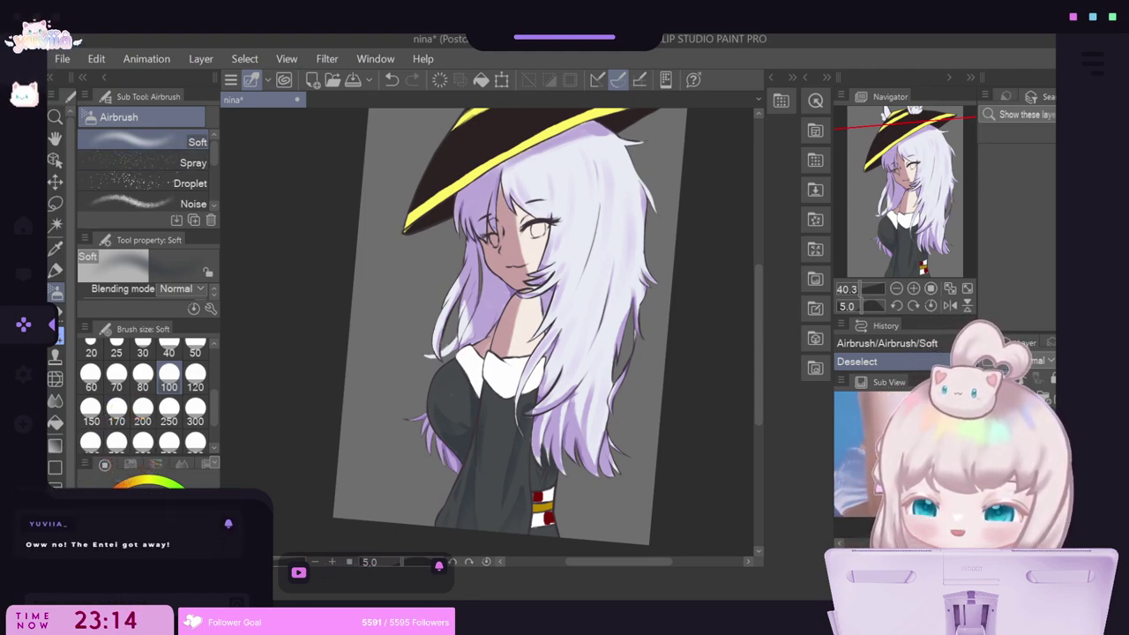
{"action": "scroll", "coordinate": [521, 467], "scroll_direction": "down", "scroll_amount": 2}
{"action": "scroll", "coordinate": [522, 471], "scroll_direction": "up", "scroll_amount": 4}
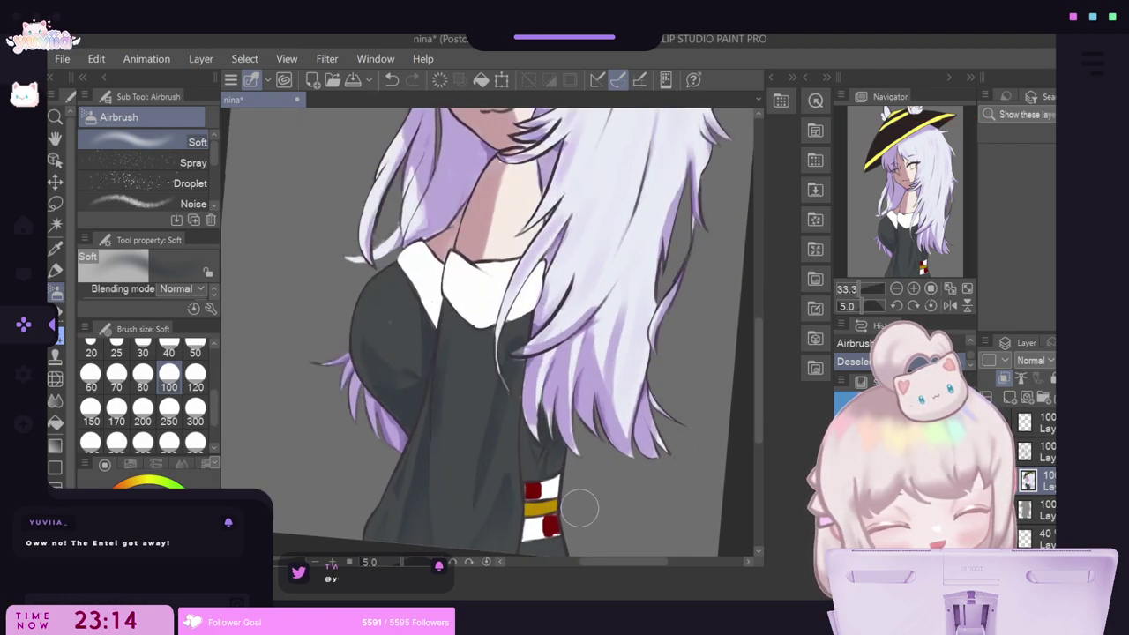
{"action": "scroll", "coordinate": [574, 510], "scroll_direction": "up", "scroll_amount": 3}
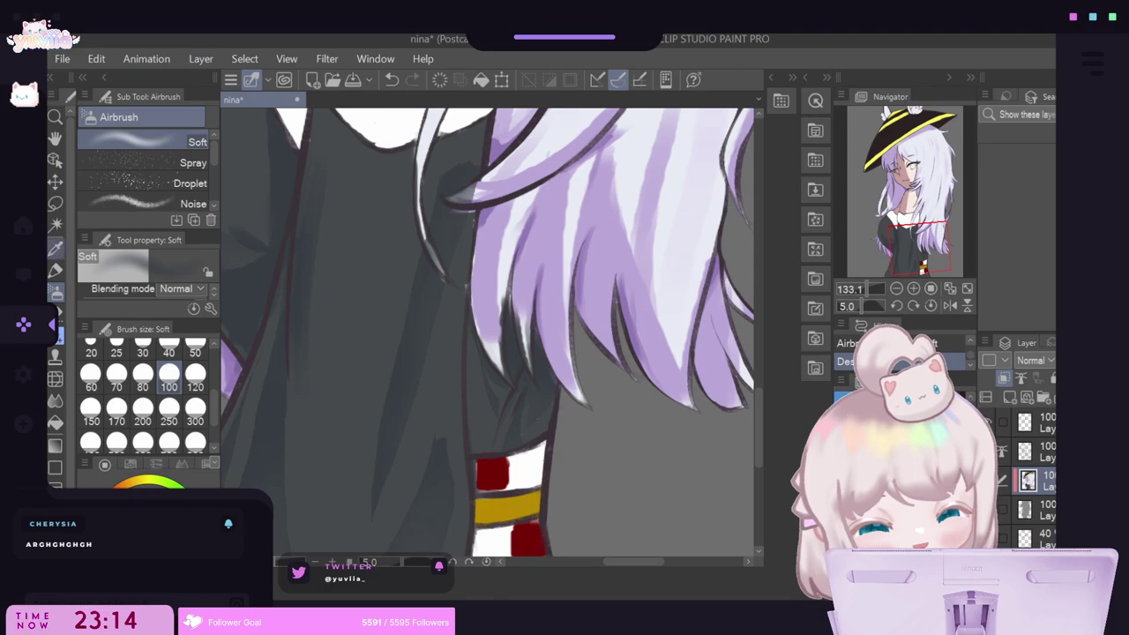
{"action": "key", "text": "m"}
{"action": "mouse_move", "coordinate": [545, 429]}
{"action": "left_mouse_down"}
{"action": "mouse_move", "coordinate": [529, 441]}
{"action": "mouse_move", "coordinate": [555, 407]}
{"action": "mouse_move", "coordinate": [547, 425]}
{"action": "mouse_move", "coordinate": [529, 416]}
{"action": "left_mouse_up"}
{"action": "key", "text": "b"}
{"action": "left_click", "coordinate": [389, 475]}
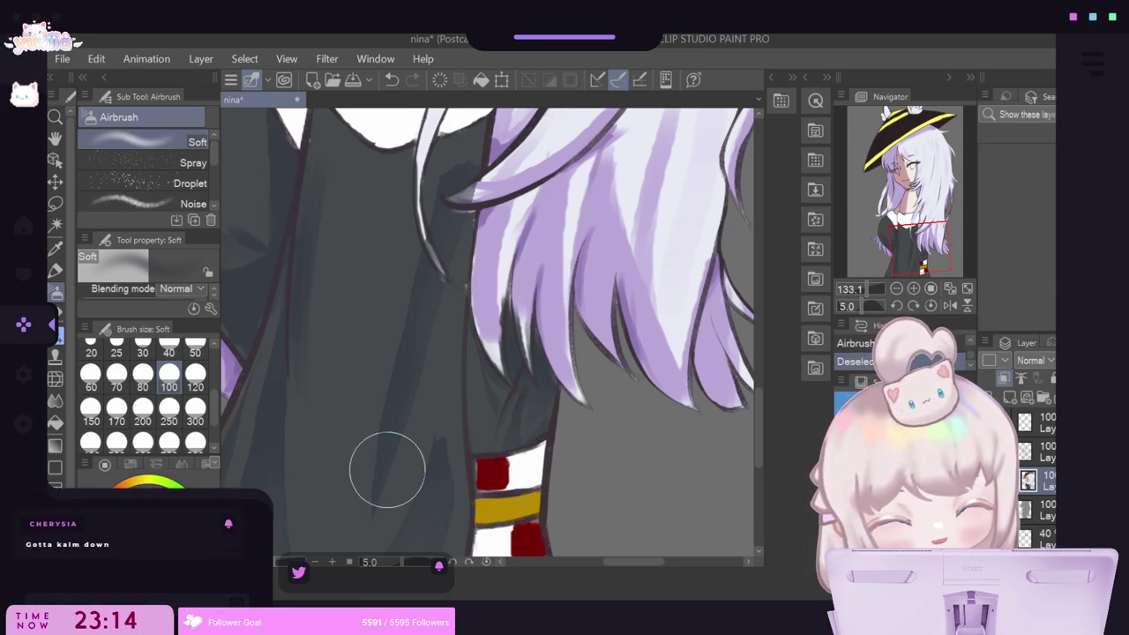
Lasso a narrow shadow along the sleeve's inner seam beside the hair tips, darken it with the Soft airbrush, and deselect.
{"action": "key", "text": "m"}
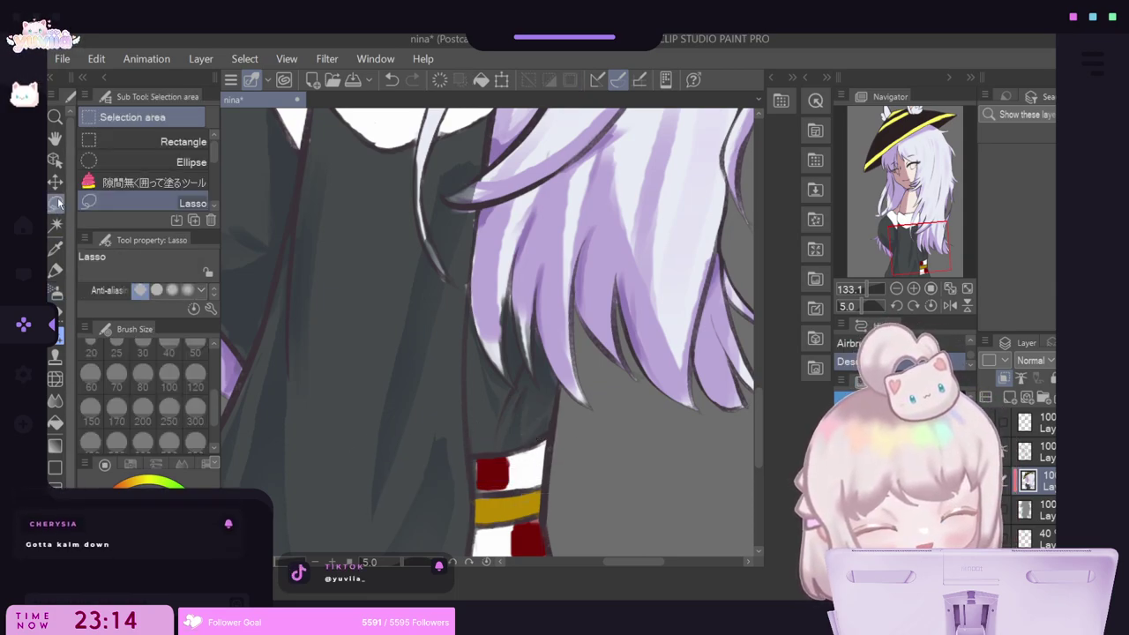
{"action": "mouse_move", "coordinate": [472, 316]}
{"action": "left_mouse_down"}
{"action": "mouse_move", "coordinate": [488, 448]}
{"action": "mouse_move", "coordinate": [474, 450]}
{"action": "mouse_move", "coordinate": [466, 326]}
{"action": "mouse_move", "coordinate": [477, 457]}
{"action": "mouse_move", "coordinate": [464, 388]}
{"action": "left_mouse_up"}
{"action": "key", "text": "b"}
{"action": "key", "text": "ctrl+d"}
Lasso the inner corner of the sleeve directly below the striped band, shade it with the size 100 Soft airbrush, and deselect.
{"action": "scroll", "coordinate": [583, 375], "scroll_direction": "down", "scroll_amount": 8}
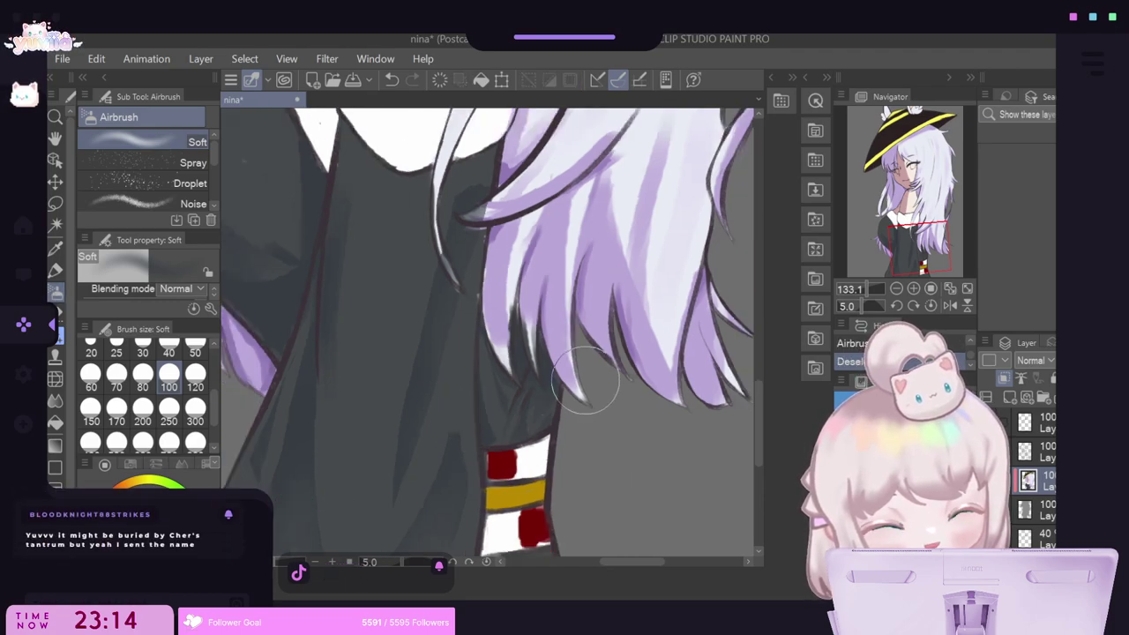
{"action": "scroll", "coordinate": [561, 477], "scroll_direction": "up", "scroll_amount": 2}
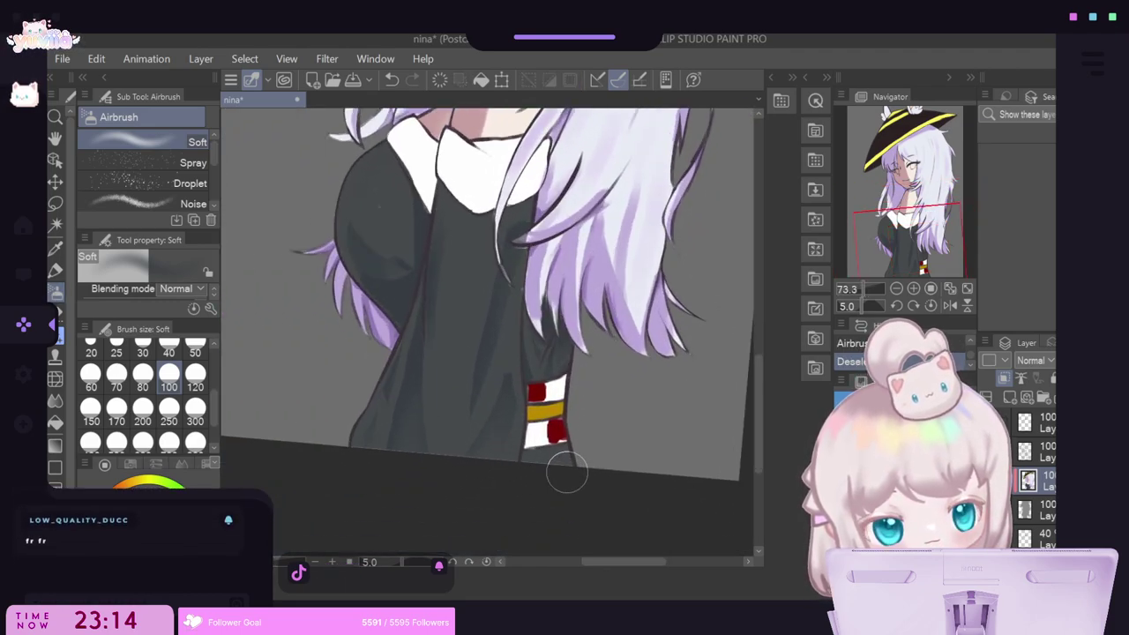
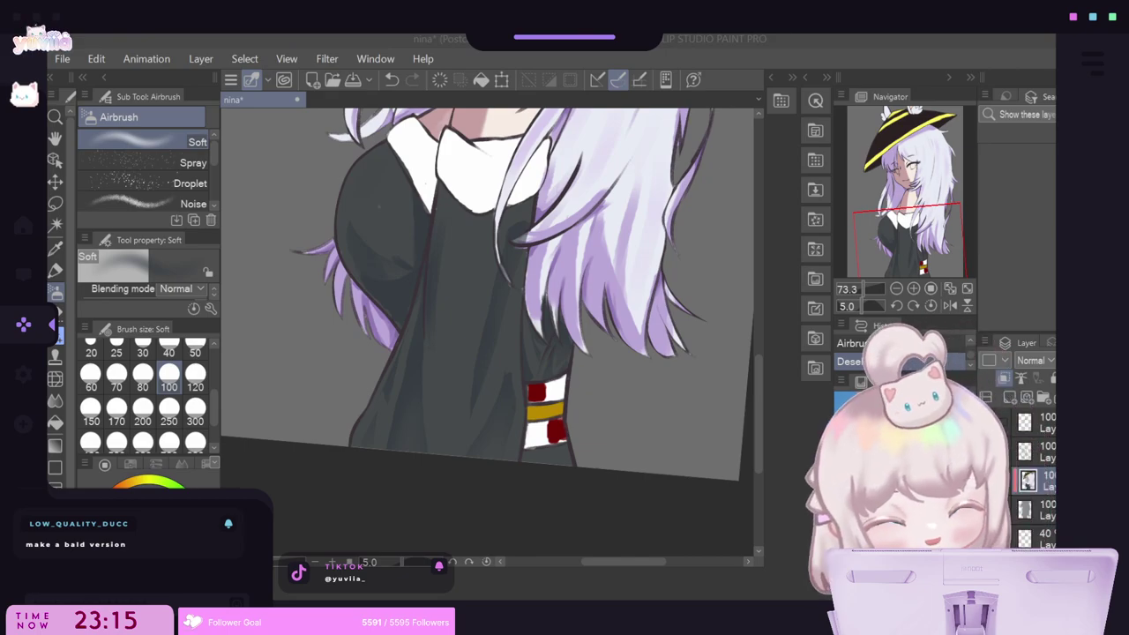
{"action": "scroll", "coordinate": [449, 280], "scroll_direction": "down", "scroll_amount": 2}
{"action": "scroll", "coordinate": [449, 281], "scroll_direction": "up", "scroll_amount": 2}
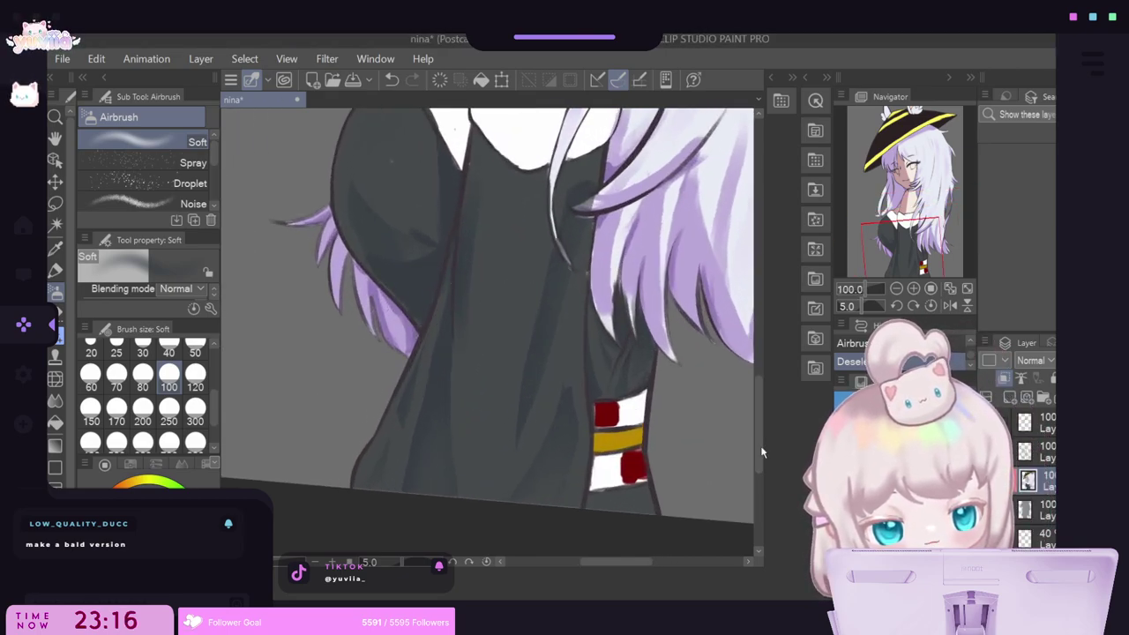
{"action": "mouse_move", "coordinate": [764, 461]}
{"action": "left_mouse_down"}
{"action": "mouse_move", "coordinate": [761, 482]}
{"action": "mouse_move", "coordinate": [761, 465]}
{"action": "left_mouse_up"}
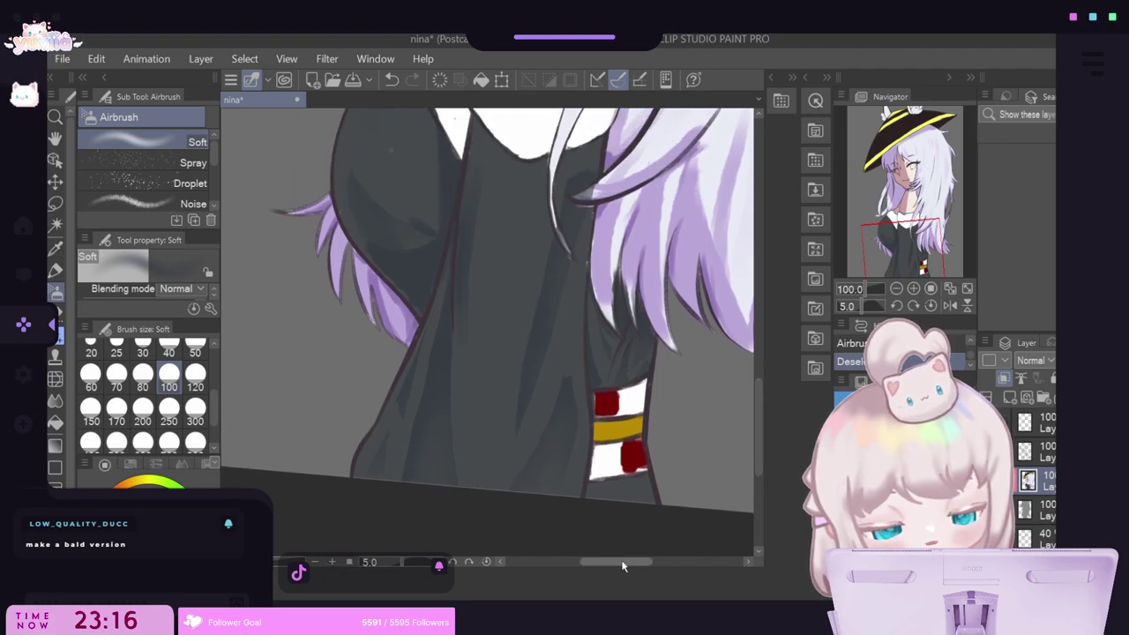
{"action": "left_click_drag", "start_coordinate": [623, 563], "coordinate": [635, 562]}
{"action": "left_click", "coordinate": [55, 202]}
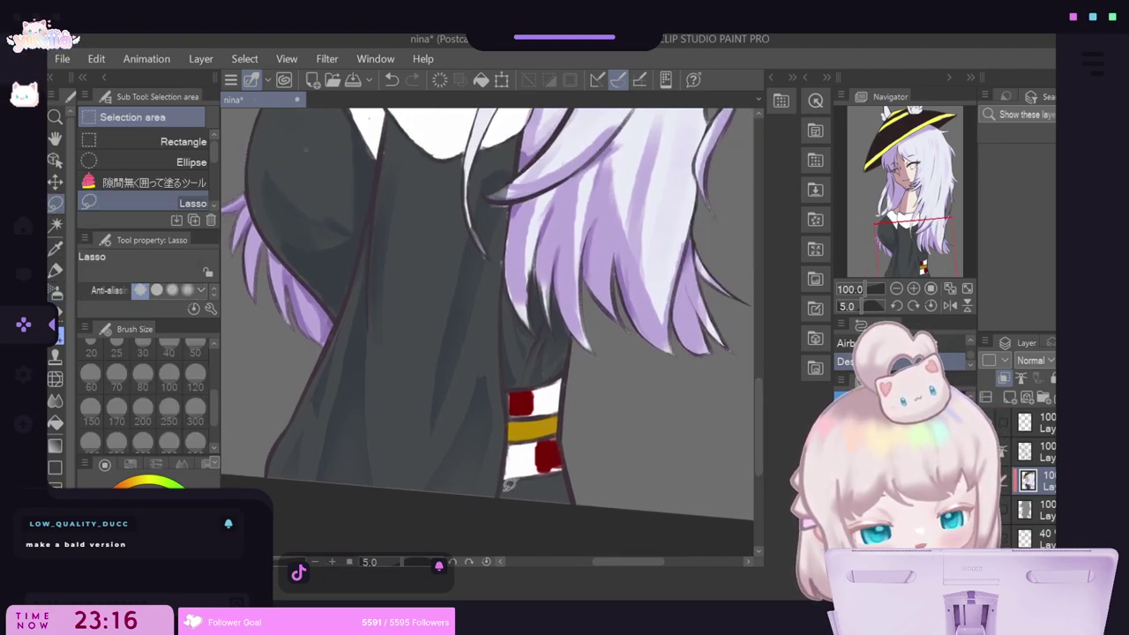
{"action": "mouse_move", "coordinate": [496, 499]}
{"action": "left_mouse_down"}
{"action": "mouse_move", "coordinate": [509, 476]}
{"action": "mouse_move", "coordinate": [522, 482]}
{"action": "mouse_move", "coordinate": [501, 497]}
{"action": "left_mouse_up"}
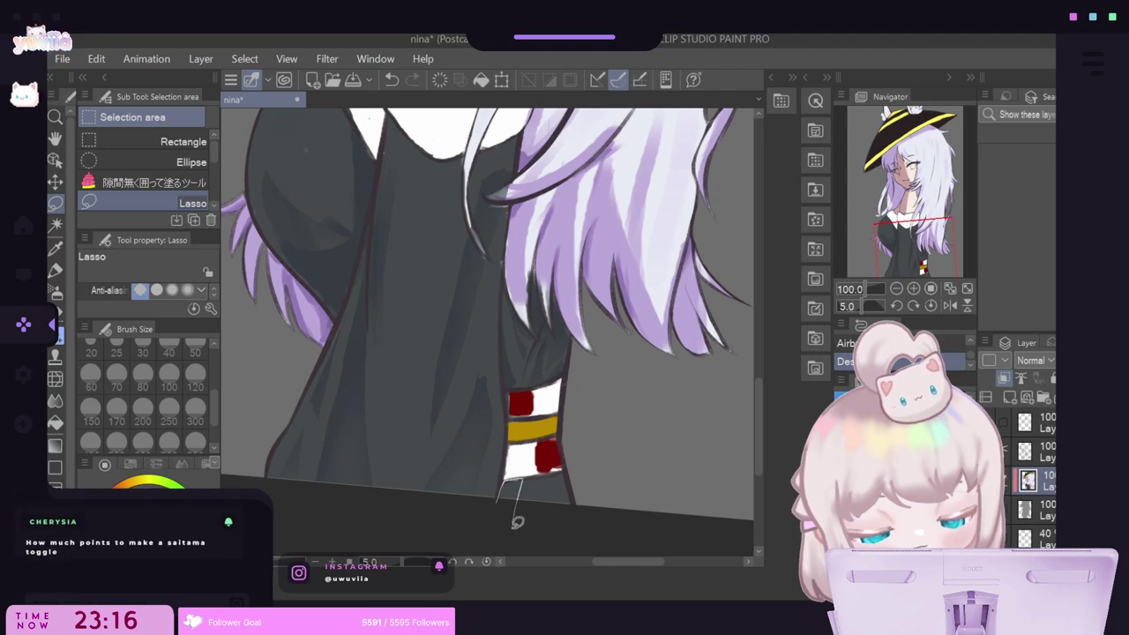
{"action": "left_click", "coordinate": [57, 295]}
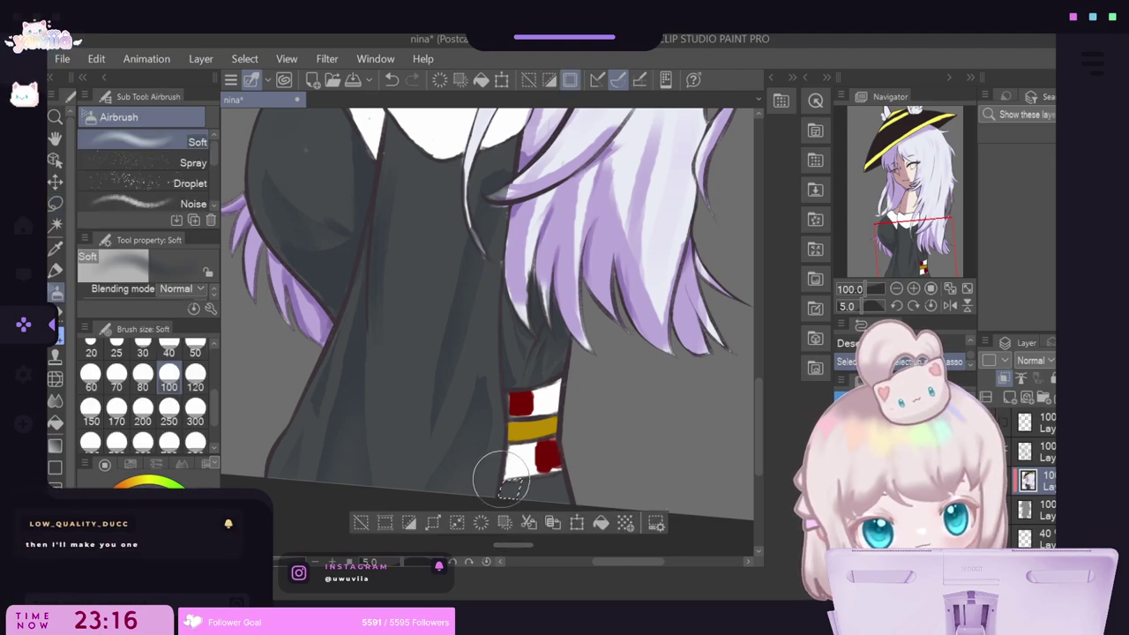
{"action": "left_click", "coordinate": [361, 524]}
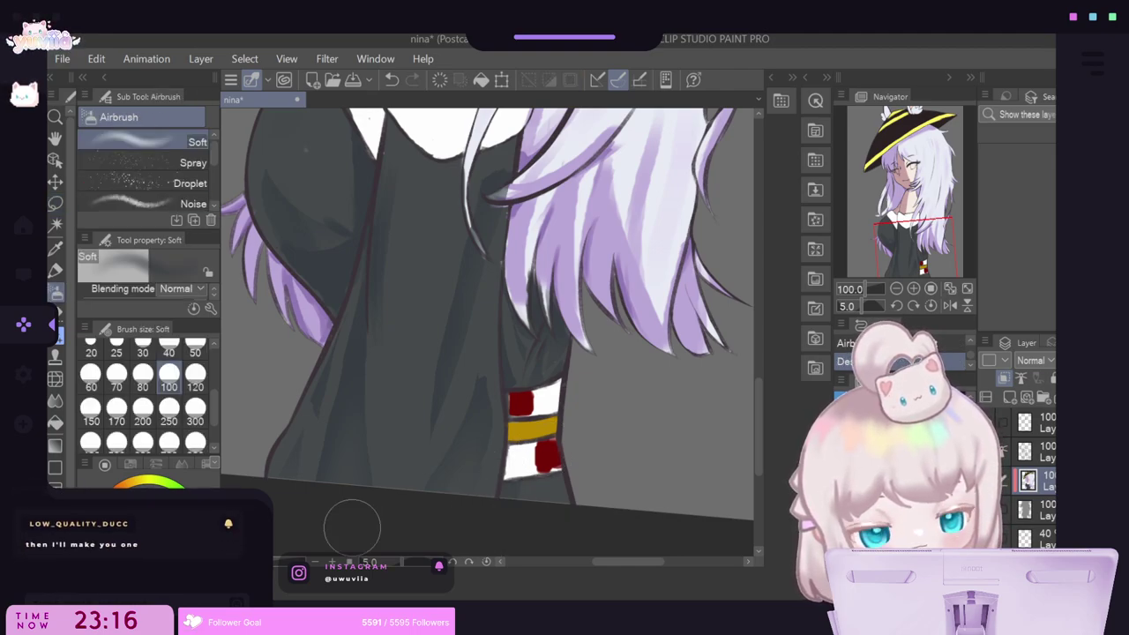
Lasso a small fold toward the outer side of the sleeve beneath the striped band, shade it with the Soft airbrush, and deselect.
{"action": "key", "text": "i"}
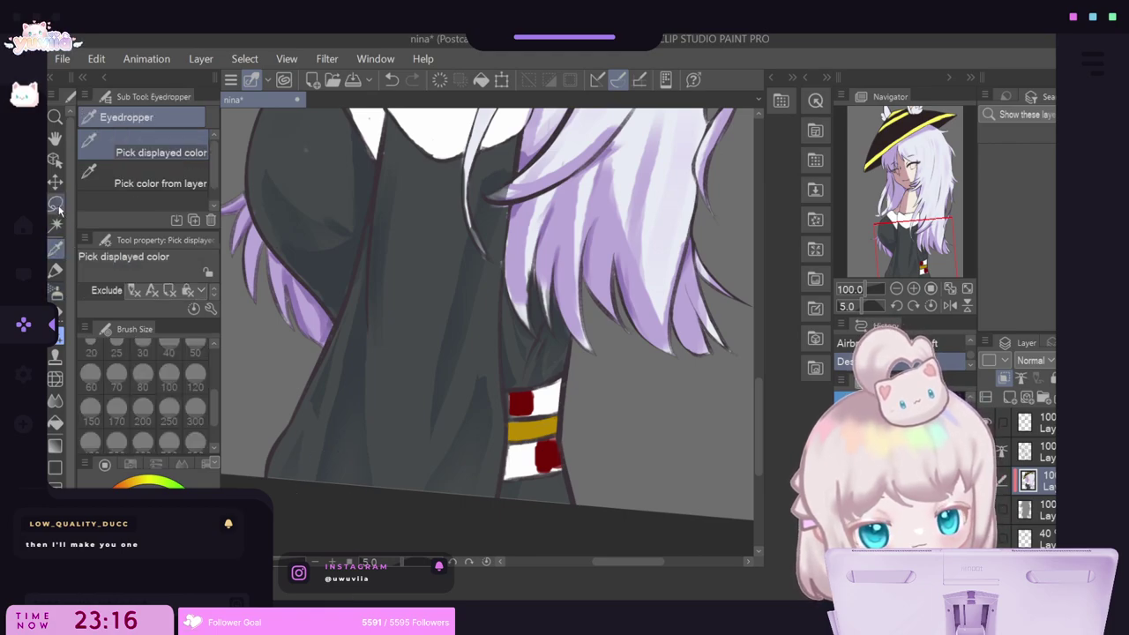
{"action": "key", "text": "m"}
{"action": "mouse_move", "coordinate": [540, 492]}
{"action": "left_mouse_down"}
{"action": "mouse_move", "coordinate": [564, 471]}
{"action": "mouse_move", "coordinate": [565, 502]}
{"action": "mouse_move", "coordinate": [571, 465]}
{"action": "mouse_move", "coordinate": [554, 487]}
{"action": "left_mouse_up"}
{"action": "left_click", "coordinate": [55, 294]}
{"action": "left_click", "coordinate": [393, 524]}
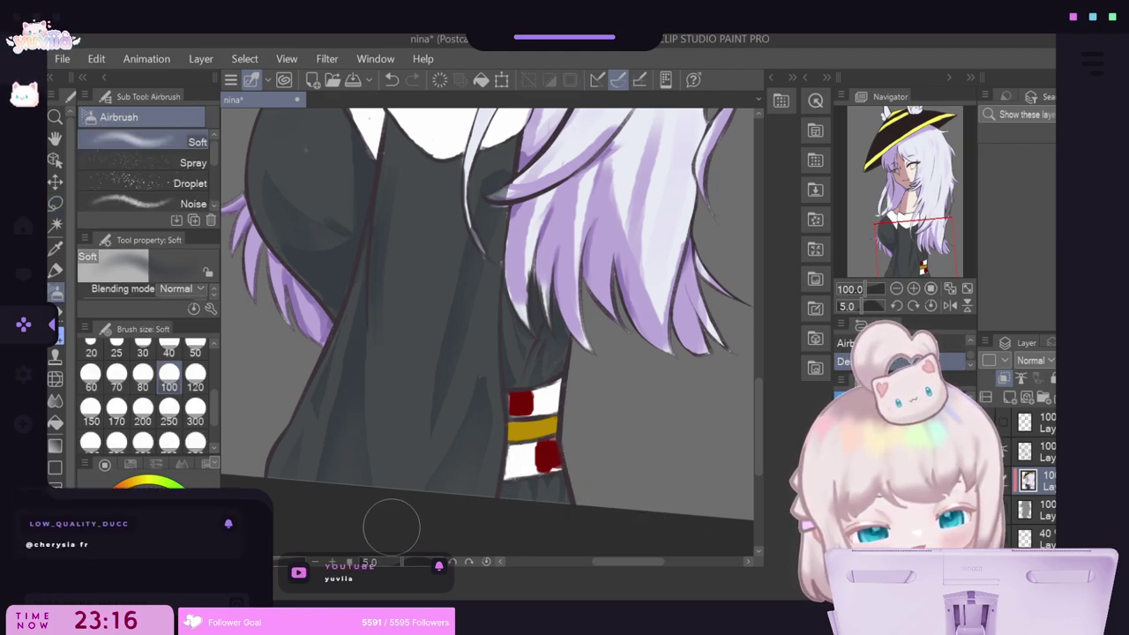
Sample the collar's white and clean up the narrow collar flap along the dress edge with the size 30 Flat marker.
{"action": "scroll", "coordinate": [597, 386], "scroll_direction": "down", "scroll_amount": 3}
{"action": "scroll", "coordinate": [535, 404], "scroll_direction": "up", "scroll_amount": 1}
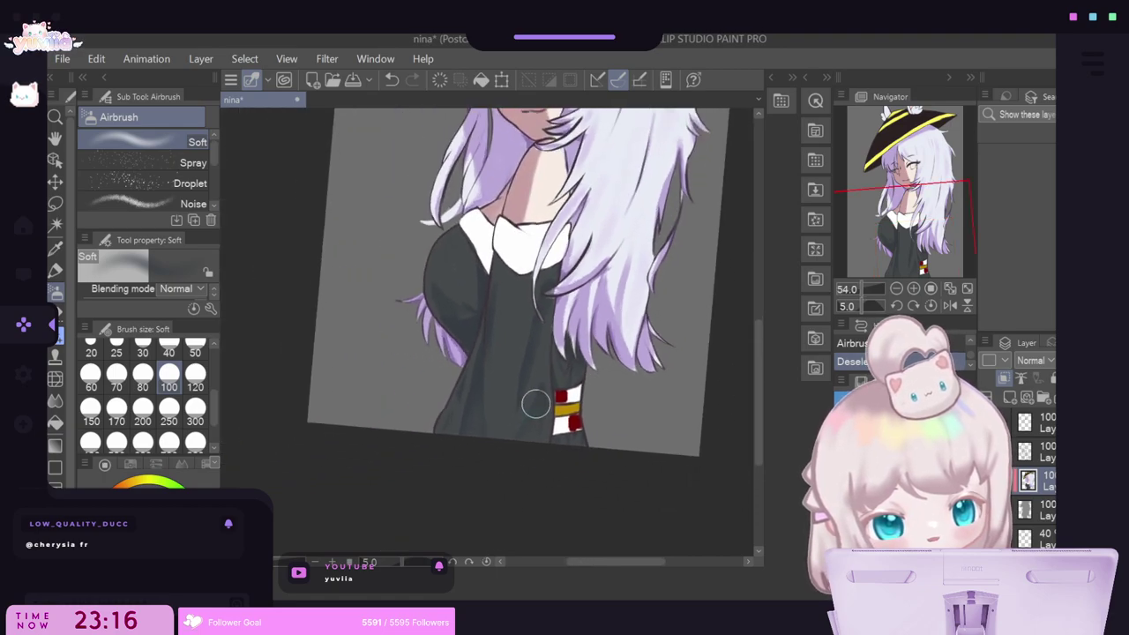
{"action": "scroll", "coordinate": [535, 404], "scroll_direction": "up", "scroll_amount": 3}
{"action": "scroll", "coordinate": [556, 391], "scroll_direction": "down", "scroll_amount": 2}
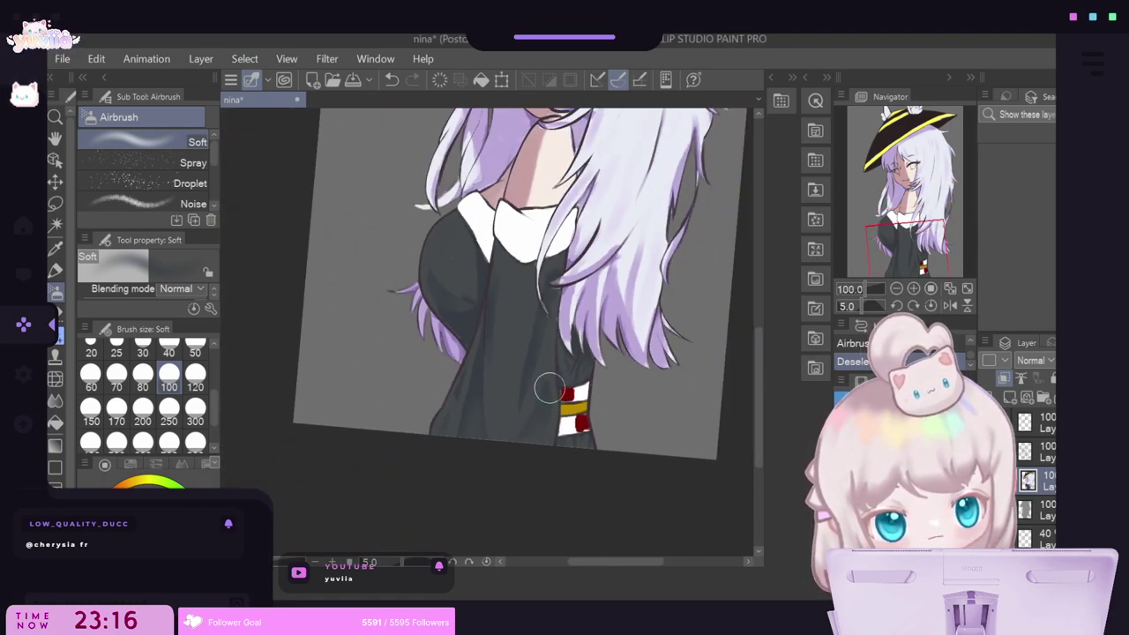
{"action": "scroll", "coordinate": [549, 388], "scroll_direction": "up", "scroll_amount": 2}
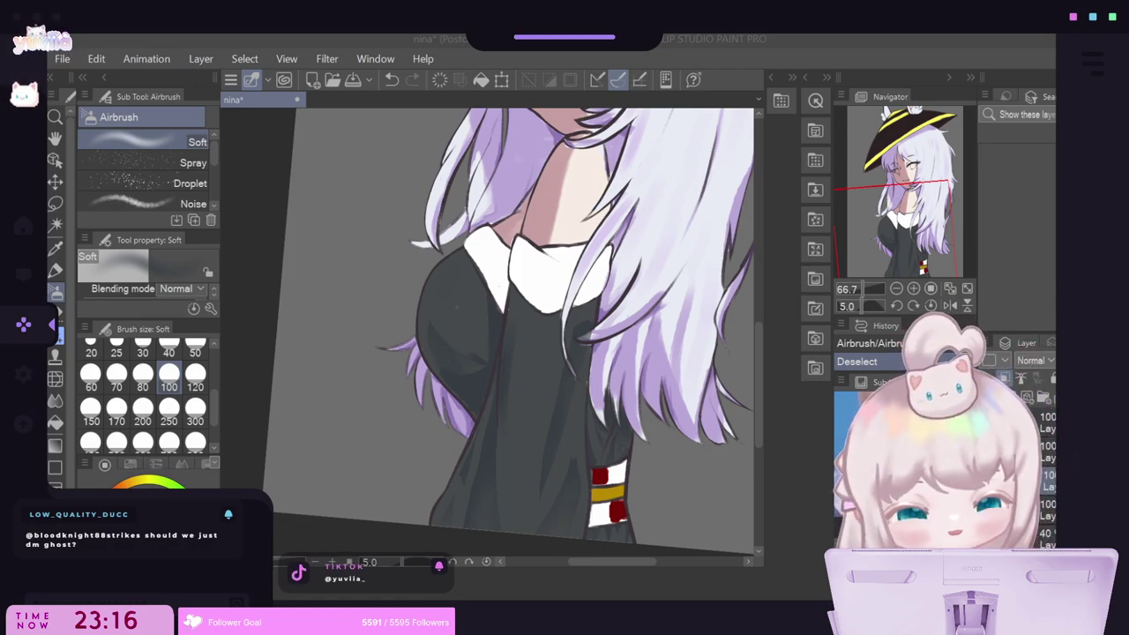
{"action": "scroll", "coordinate": [513, 360], "scroll_direction": "down", "scroll_amount": 1}
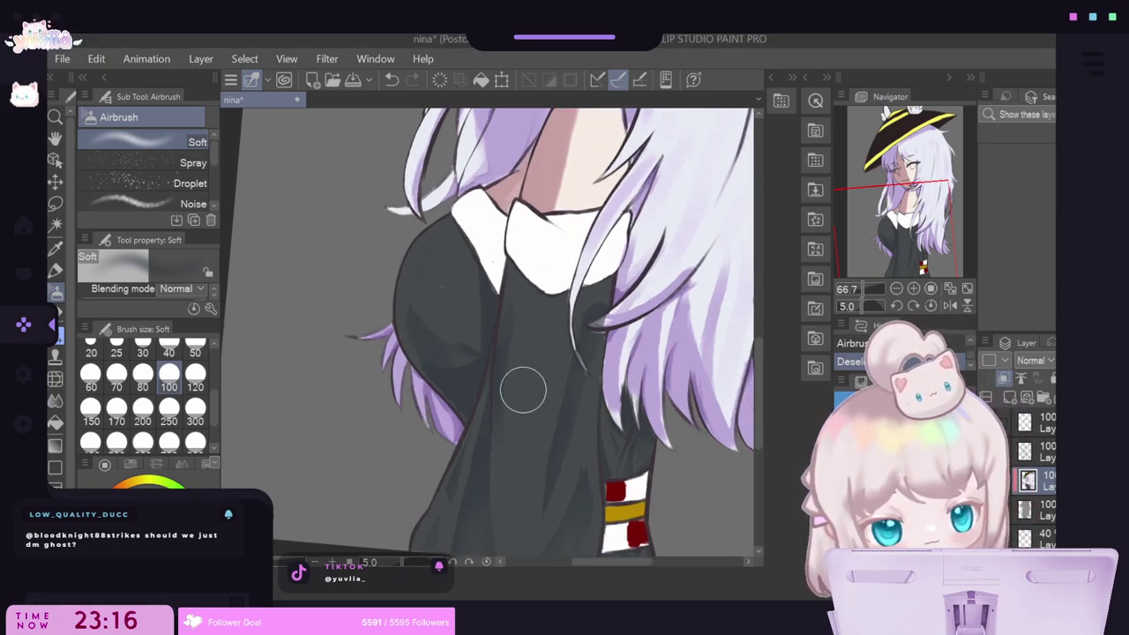
{"action": "scroll", "coordinate": [513, 360], "scroll_direction": "up", "scroll_amount": 5}
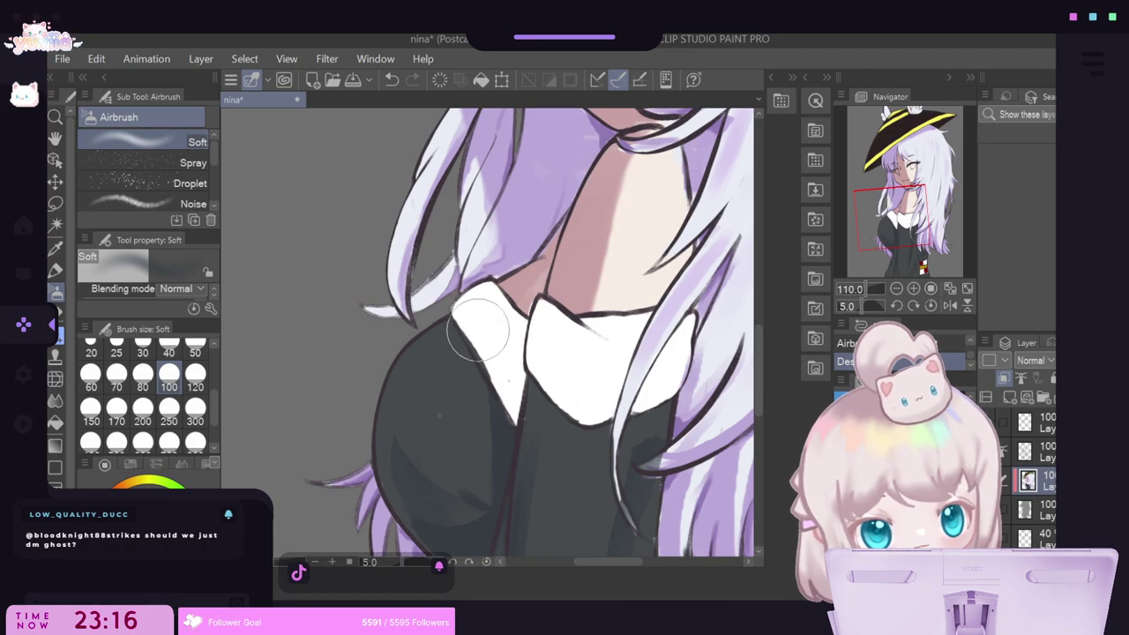
{"action": "left_click", "coordinate": [55, 248]}
{"action": "left_click", "coordinate": [498, 321]}
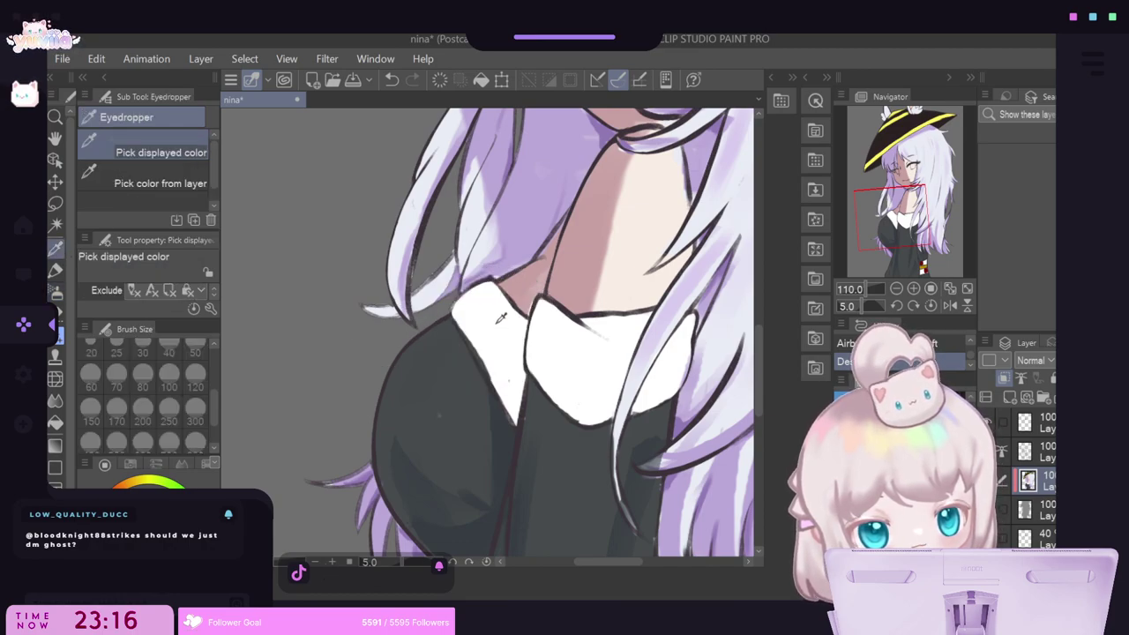
{"action": "left_click", "coordinate": [55, 270]}
{"action": "left_click_drag", "start_coordinate": [463, 314], "coordinate": [497, 381]}
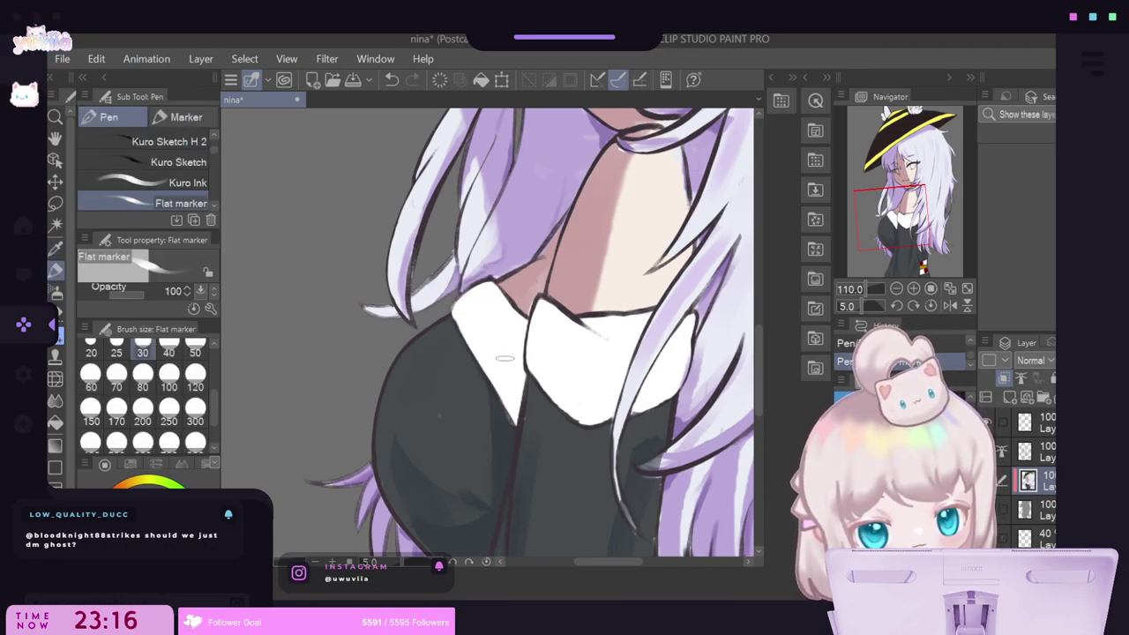
Add a new layer clipped to the colour layer, set its blending mode to Multiply, and set the Flat marker size to 80.
{"action": "scroll", "coordinate": [497, 354], "scroll_direction": "down", "scroll_amount": 6}
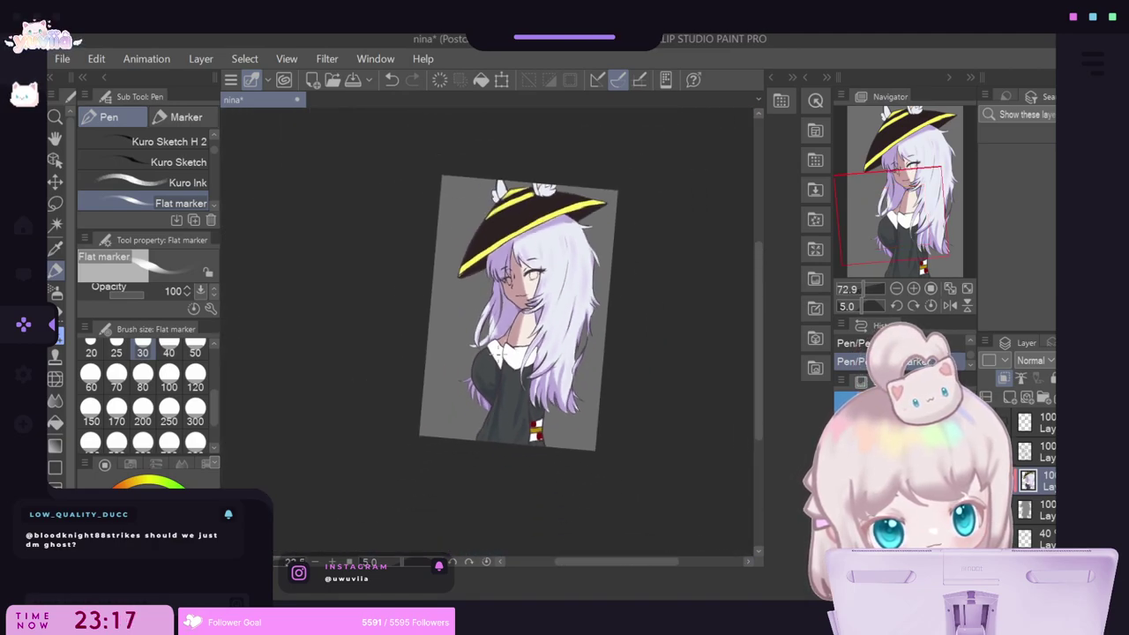
{"action": "scroll", "coordinate": [520, 314], "scroll_direction": "up", "scroll_amount": 2}
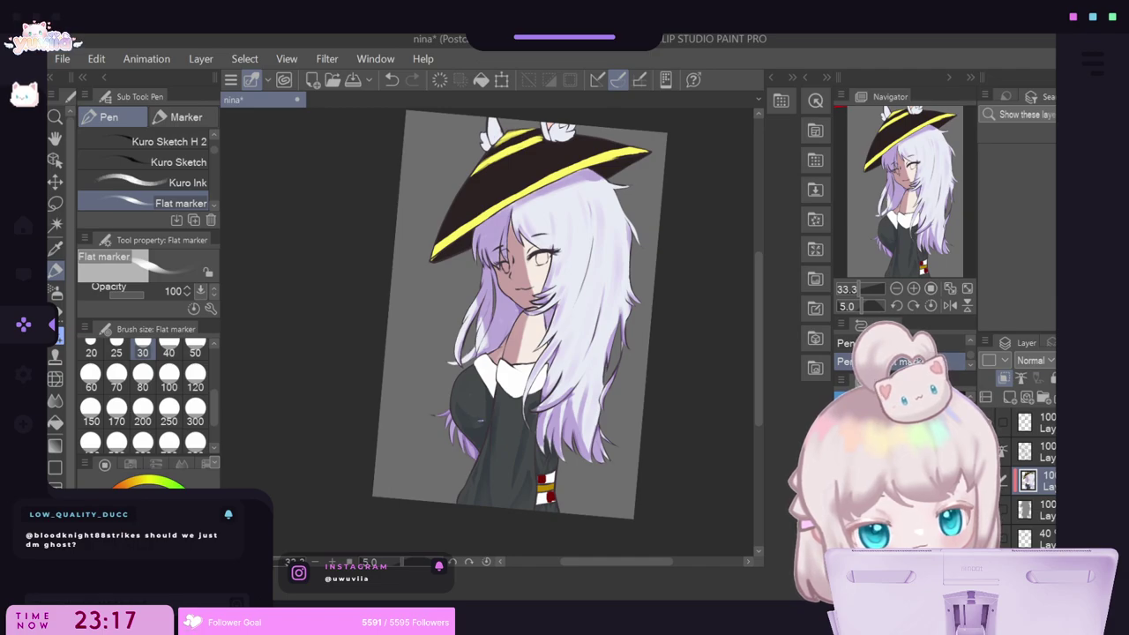
{"action": "left_click", "coordinate": [1011, 402]}
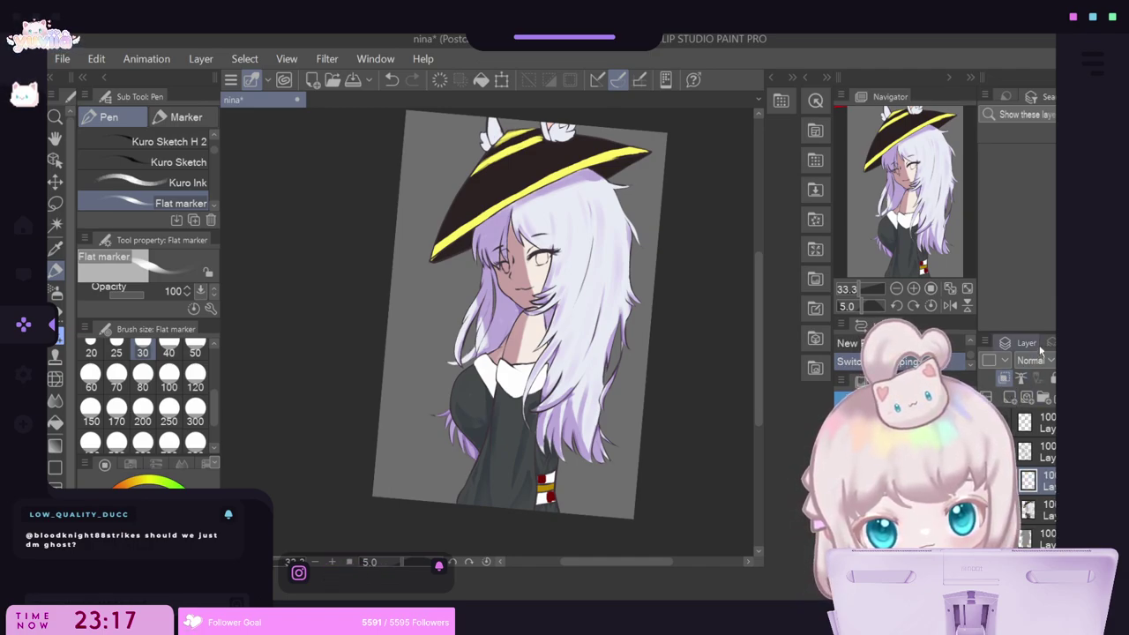
{"action": "left_click", "coordinate": [1039, 90]}
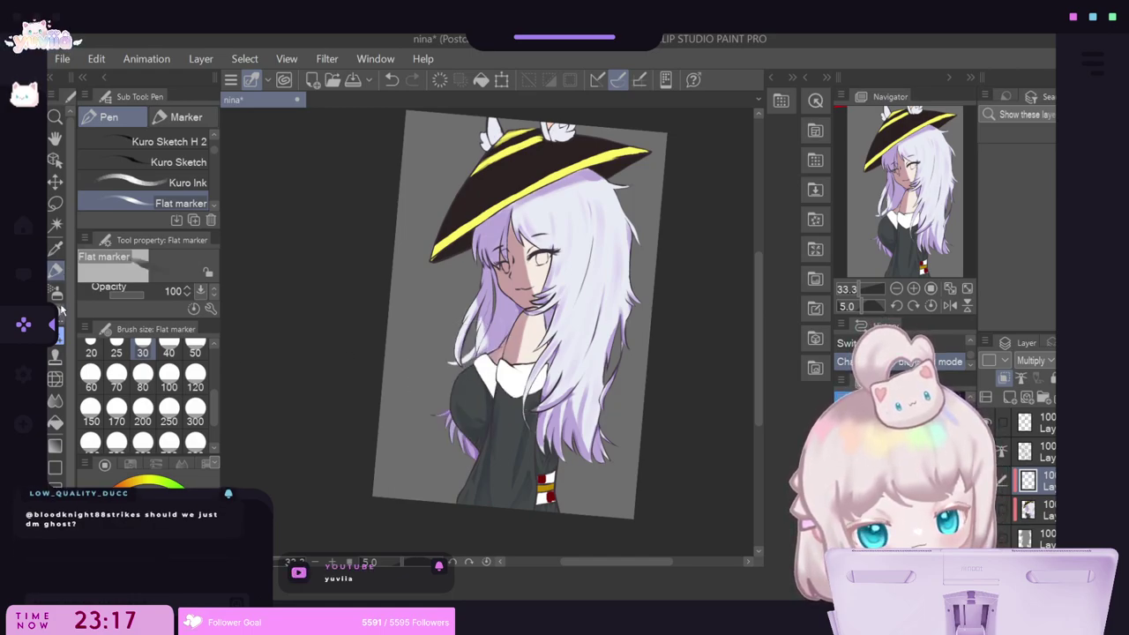
{"action": "left_click", "coordinate": [143, 375]}
Try darkening the bust, the hair behind it and the dress's shaded side with the Flat marker on the Multiply layer at 81% opacity.
{"action": "mouse_move", "coordinate": [448, 372]}
{"action": "left_mouse_down"}
{"action": "mouse_move", "coordinate": [454, 420]}
{"action": "mouse_move", "coordinate": [476, 430]}
{"action": "left_mouse_up"}
{"action": "mouse_move", "coordinate": [468, 378]}
{"action": "left_mouse_down"}
{"action": "mouse_move", "coordinate": [490, 411]}
{"action": "mouse_move", "coordinate": [479, 415]}
{"action": "left_mouse_up"}
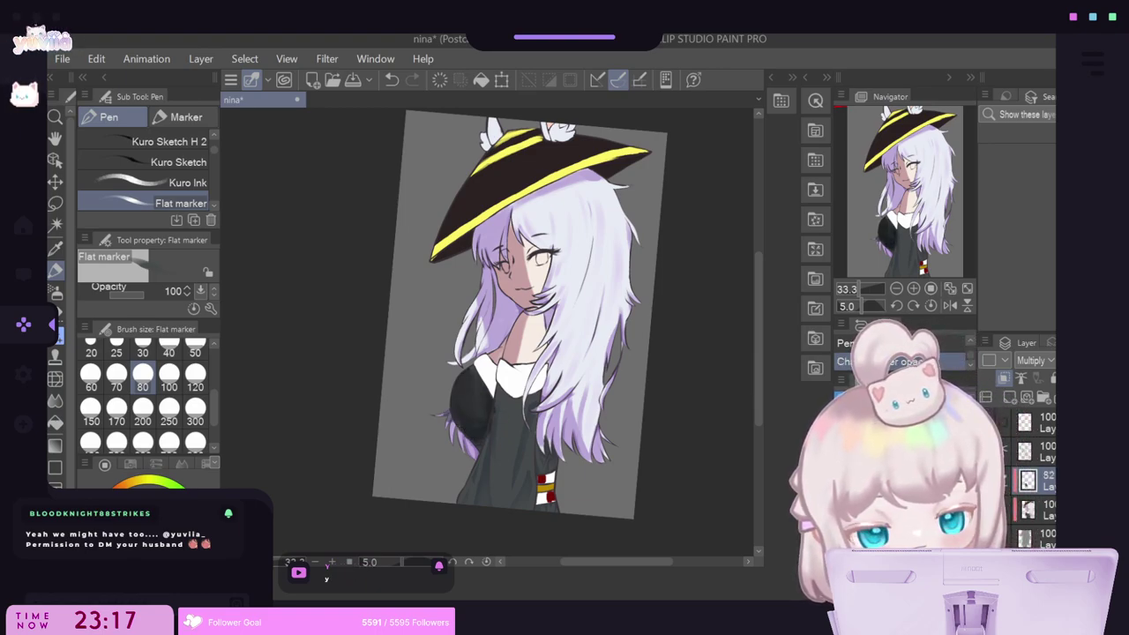
{"action": "mouse_move", "coordinate": [503, 389]}
{"action": "left_mouse_down"}
{"action": "mouse_move", "coordinate": [473, 518]}
{"action": "mouse_move", "coordinate": [491, 439]}
{"action": "left_mouse_up"}
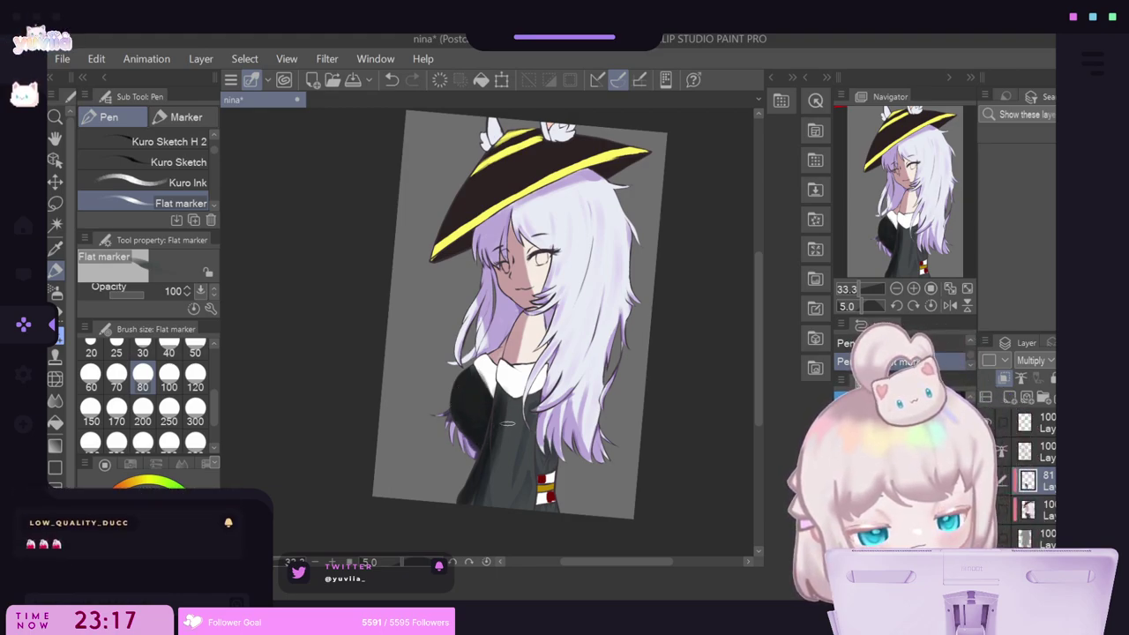
{"action": "scroll", "coordinate": [508, 423], "scroll_direction": "up", "scroll_amount": 2}
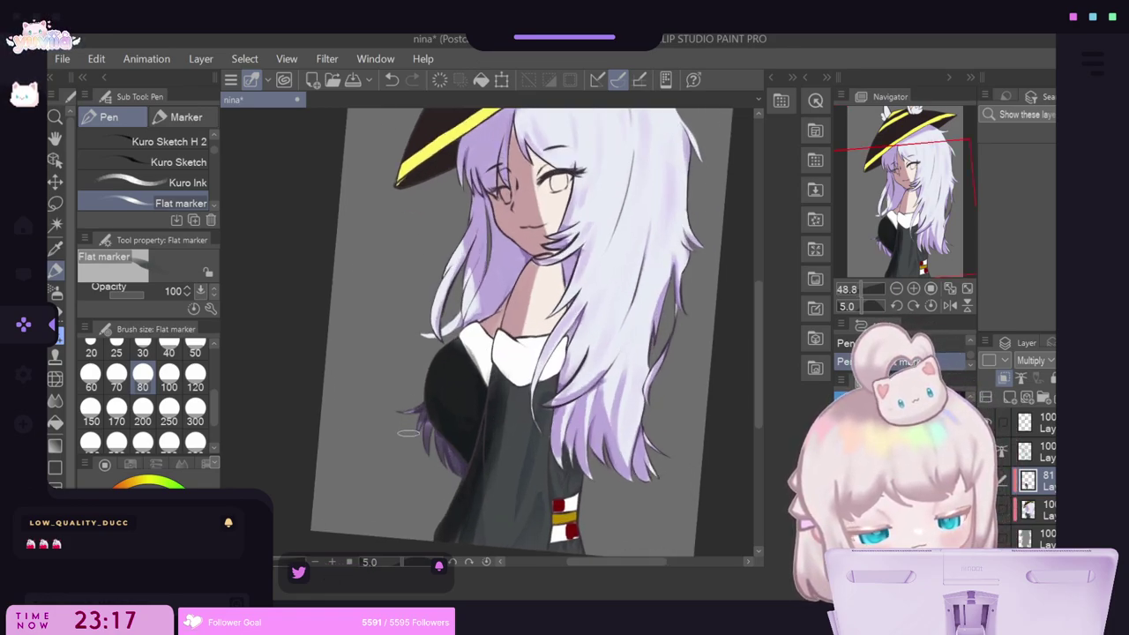
{"action": "scroll", "coordinate": [396, 455], "scroll_direction": "down", "scroll_amount": 1}
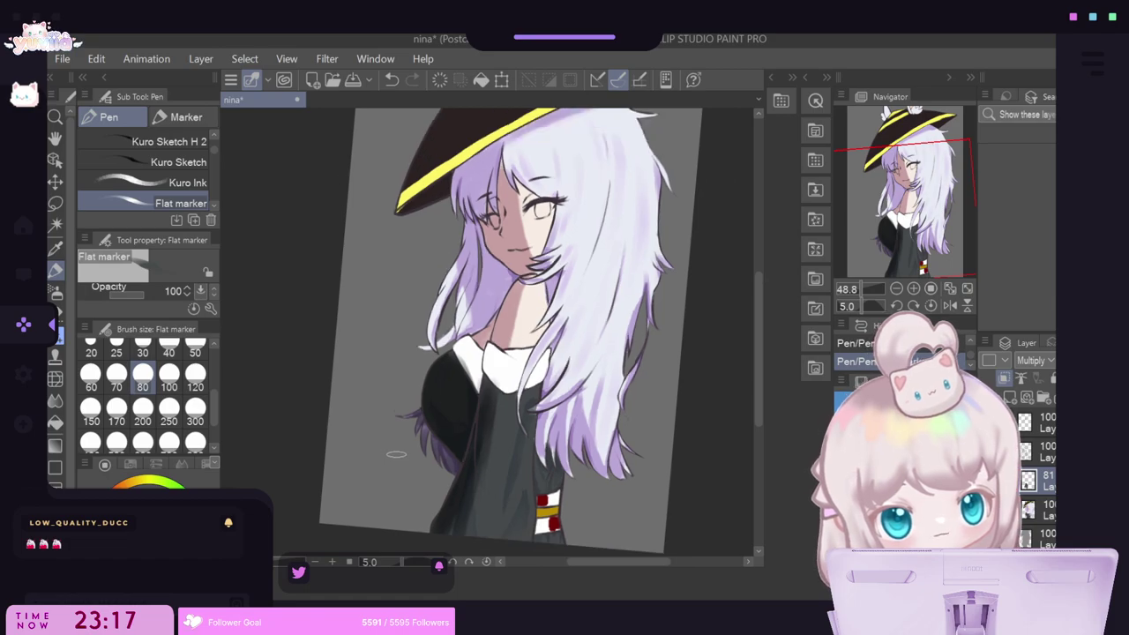
{"action": "scroll", "coordinate": [396, 454], "scroll_direction": "down", "scroll_amount": 1}
{"action": "scroll", "coordinate": [415, 397], "scroll_direction": "up", "scroll_amount": 1}
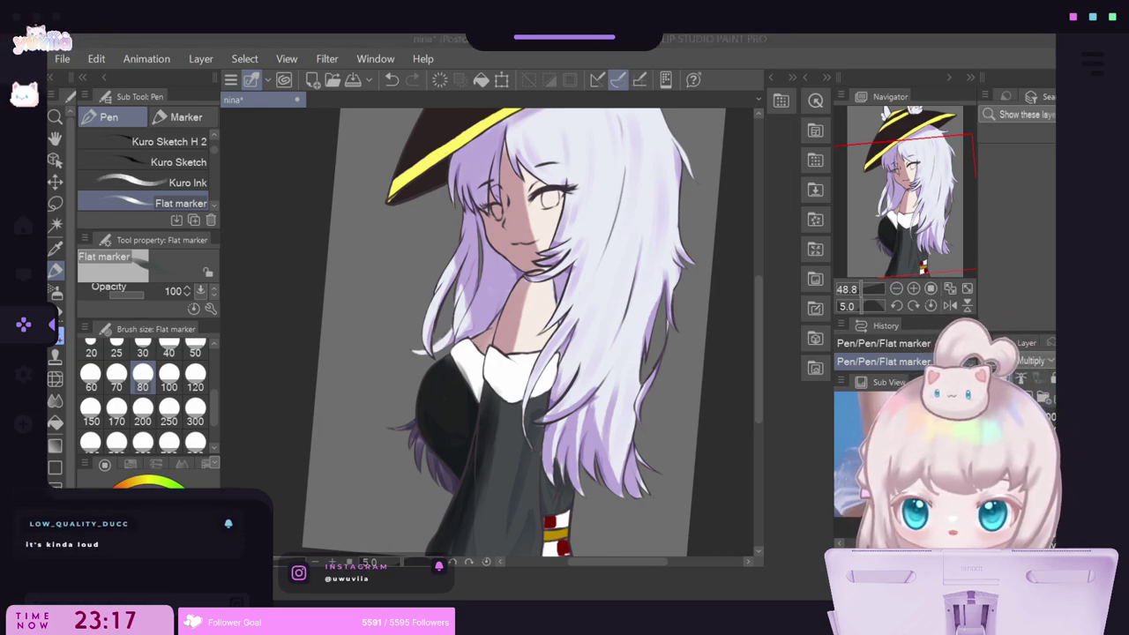
{"action": "scroll", "coordinate": [386, 429], "scroll_direction": "up", "scroll_amount": 1}
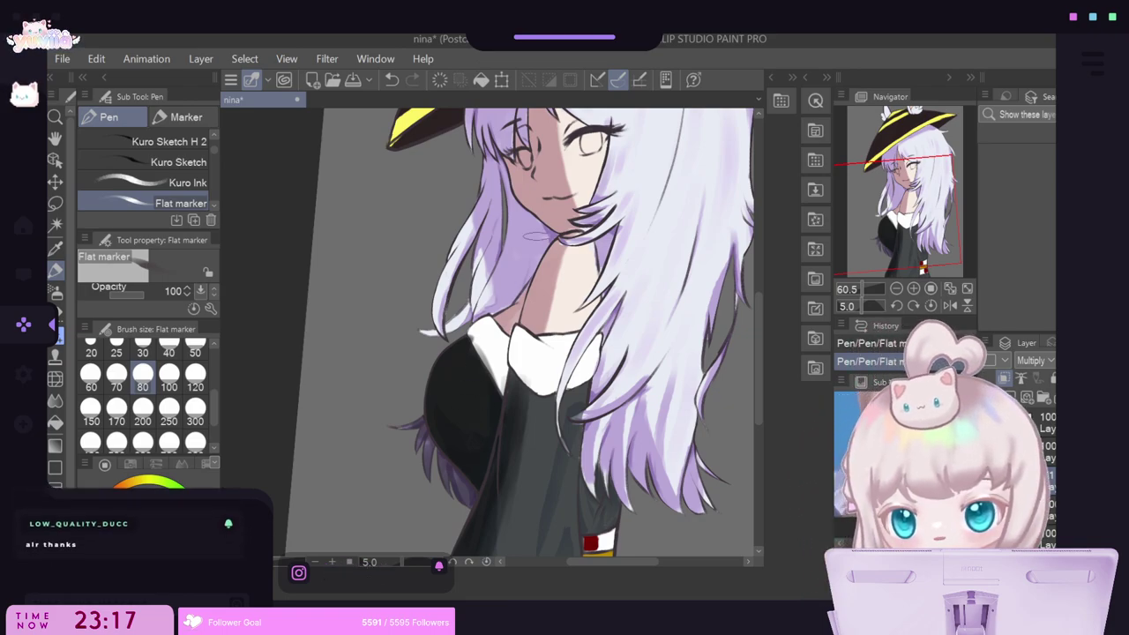
Clear the Multiply layer, restart the darkening on the upper bust with the Flat marker, and undo the strokes that cover the collar.
{"action": "key", "text": "Delete"}
{"action": "mouse_move", "coordinate": [446, 372]}
{"action": "left_mouse_down"}
{"action": "mouse_move", "coordinate": [458, 353]}
{"action": "mouse_move", "coordinate": [488, 394]}
{"action": "mouse_move", "coordinate": [467, 339]}
{"action": "mouse_move", "coordinate": [489, 322]}
{"action": "mouse_move", "coordinate": [494, 371]}
{"action": "mouse_move", "coordinate": [501, 338]}
{"action": "mouse_move", "coordinate": [498, 353]}
{"action": "left_mouse_up"}
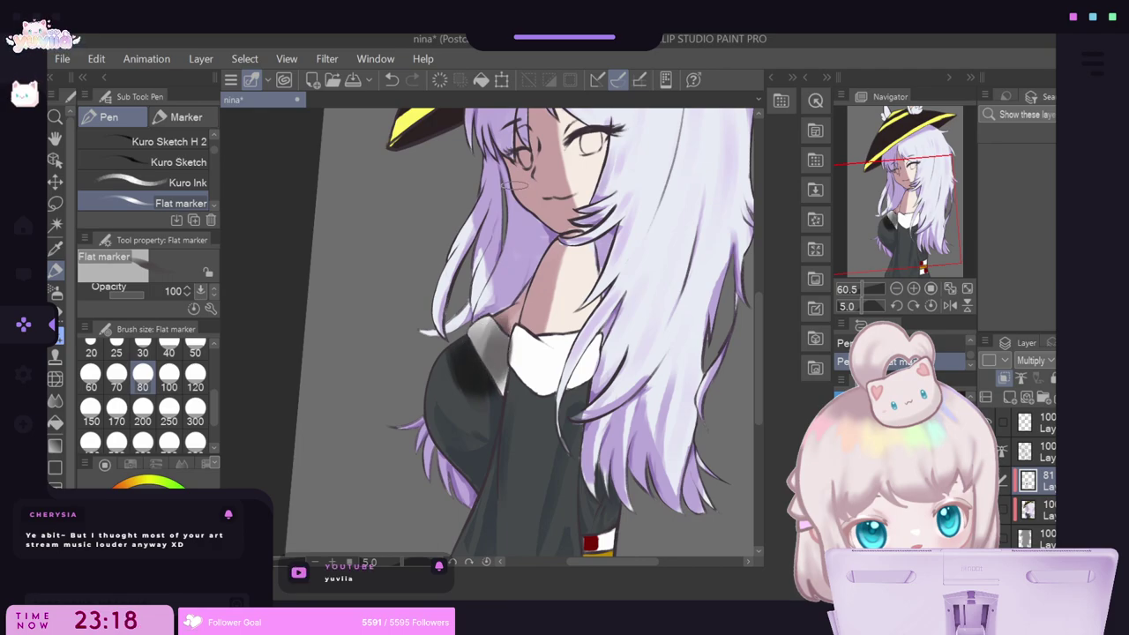
{"action": "left_click", "coordinate": [392, 80]}
{"action": "left_click", "coordinate": [395, 80]}
{"action": "left_click", "coordinate": [394, 80]}
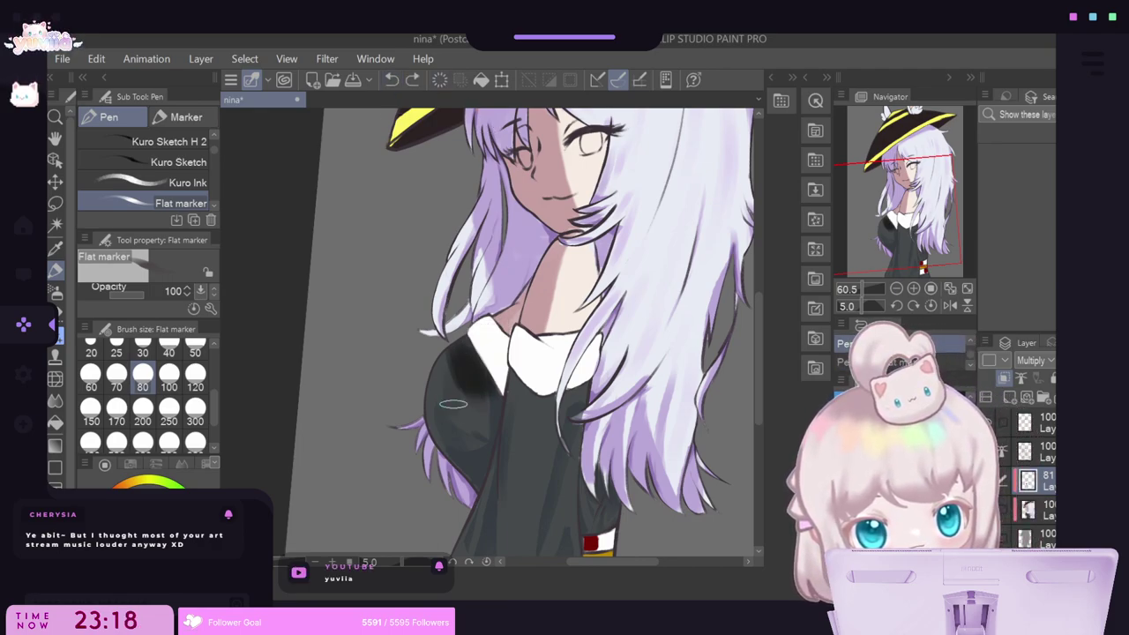
Darken the whole bust and the dress's shaded side down to the canvas edge with the size 80 Flat marker.
{"action": "mouse_move", "coordinate": [461, 357]}
{"action": "left_mouse_down"}
{"action": "mouse_move", "coordinate": [452, 404]}
{"action": "mouse_move", "coordinate": [452, 378]}
{"action": "mouse_move", "coordinate": [451, 387]}
{"action": "mouse_move", "coordinate": [458, 456]}
{"action": "mouse_move", "coordinate": [486, 450]}
{"action": "mouse_move", "coordinate": [464, 454]}
{"action": "mouse_move", "coordinate": [478, 479]}
{"action": "mouse_move", "coordinate": [513, 426]}
{"action": "mouse_move", "coordinate": [488, 391]}
{"action": "mouse_move", "coordinate": [493, 408]}
{"action": "mouse_move", "coordinate": [510, 379]}
{"action": "mouse_move", "coordinate": [489, 482]}
{"action": "mouse_move", "coordinate": [524, 380]}
{"action": "mouse_move", "coordinate": [481, 525]}
{"action": "left_mouse_up"}
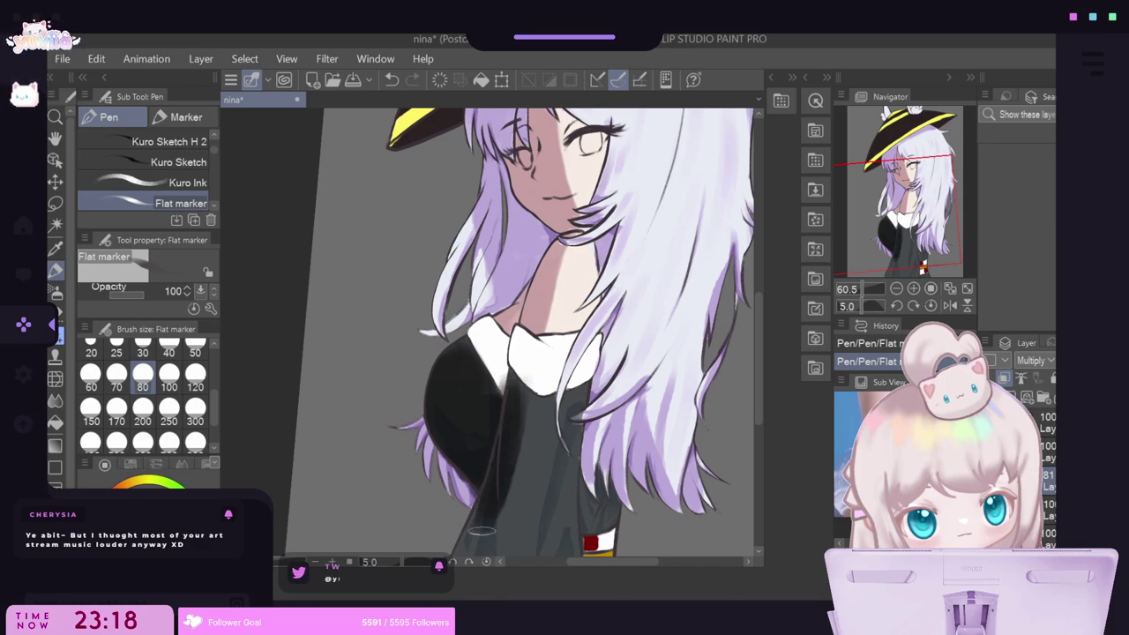
{"action": "scroll", "coordinate": [618, 375], "scroll_direction": "down", "scroll_amount": 4}
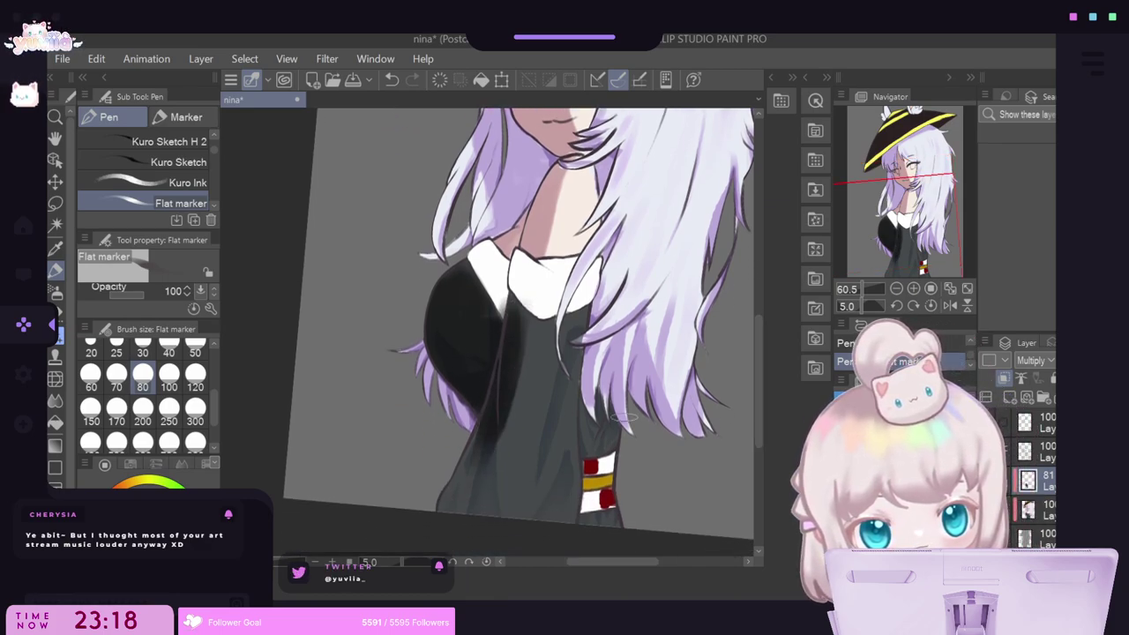
{"action": "mouse_move", "coordinate": [459, 468]}
{"action": "left_mouse_down"}
{"action": "mouse_move", "coordinate": [441, 522]}
{"action": "mouse_move", "coordinate": [488, 430]}
{"action": "mouse_move", "coordinate": [476, 494]}
{"action": "left_mouse_up"}
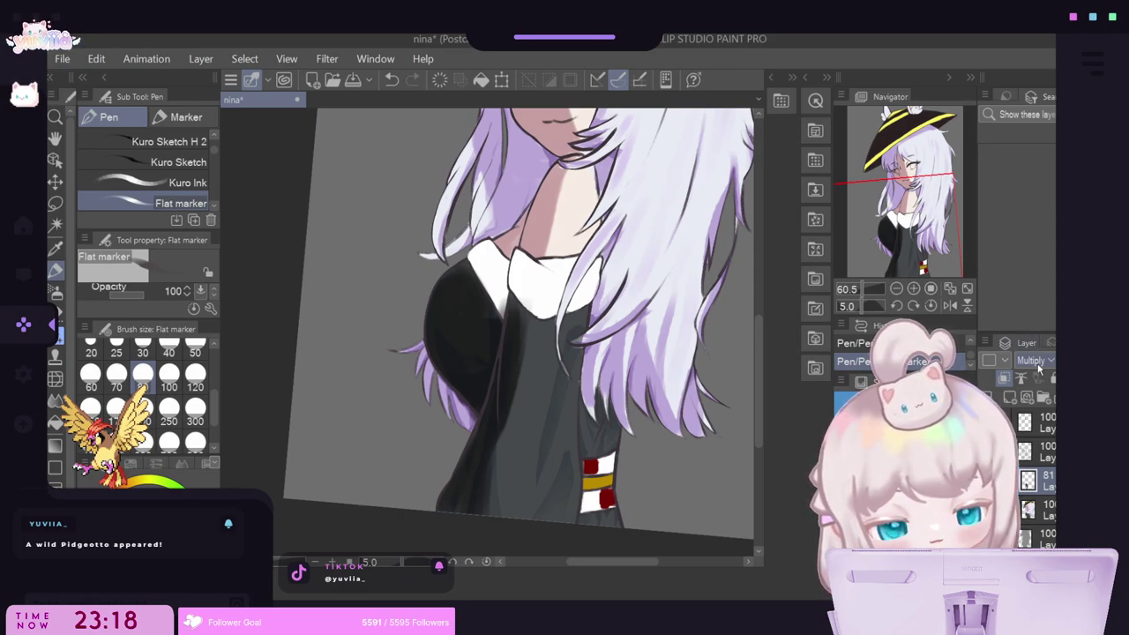
Try Color burn and Lighten as the shadow layer's blending mode, settling on Overlay at 65% opacity.
{"action": "left_click", "coordinate": [1036, 111]}
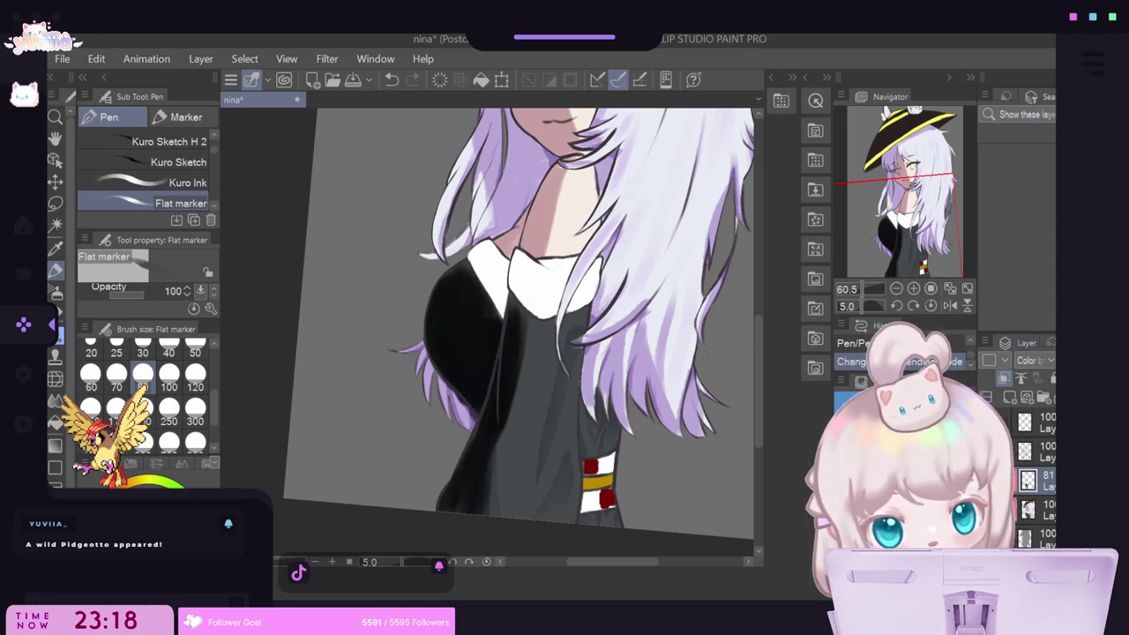
{"action": "left_click", "coordinate": [1045, 165]}
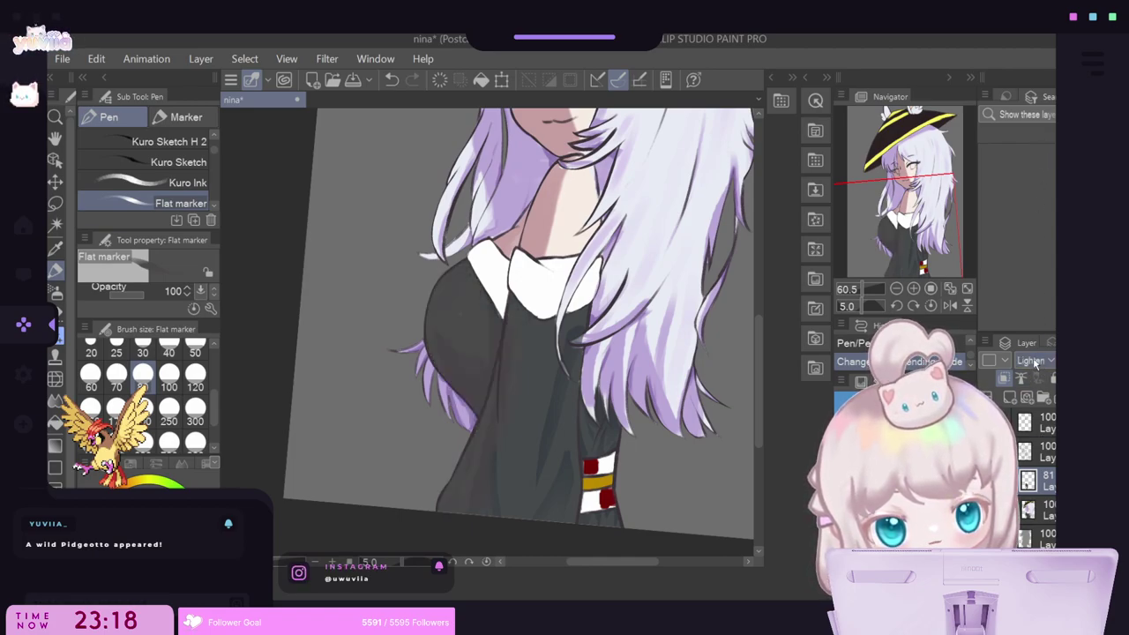
{"action": "left_click", "coordinate": [1038, 260]}
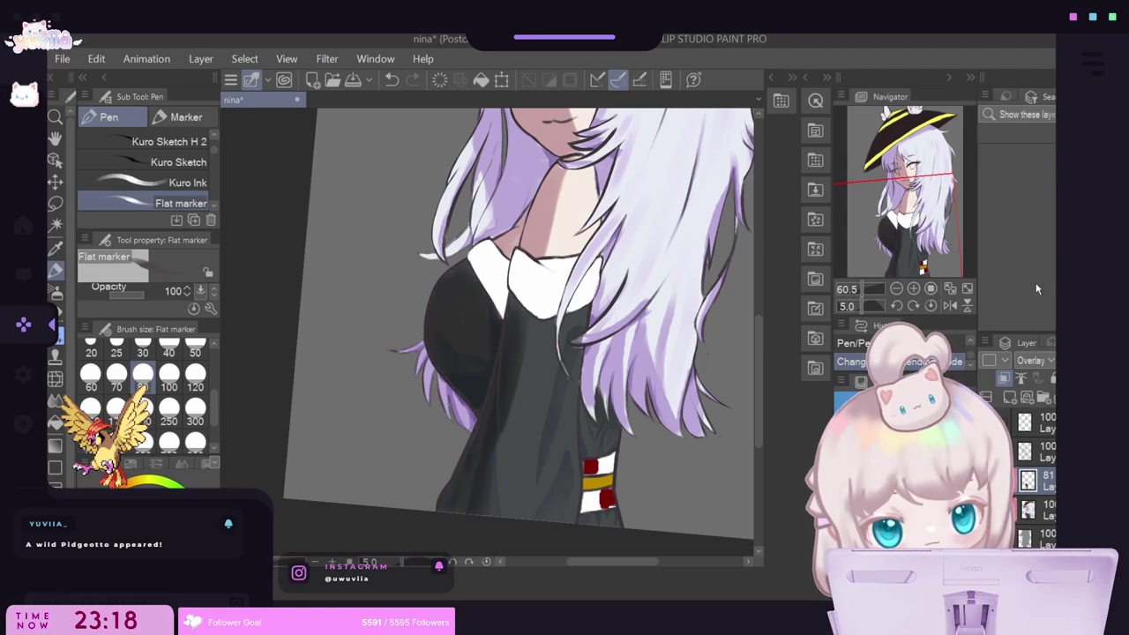
{"action": "scroll", "coordinate": [491, 391], "scroll_direction": "down", "scroll_amount": 4}
{"action": "scroll", "coordinate": [485, 384], "scroll_direction": "up", "scroll_amount": 3}
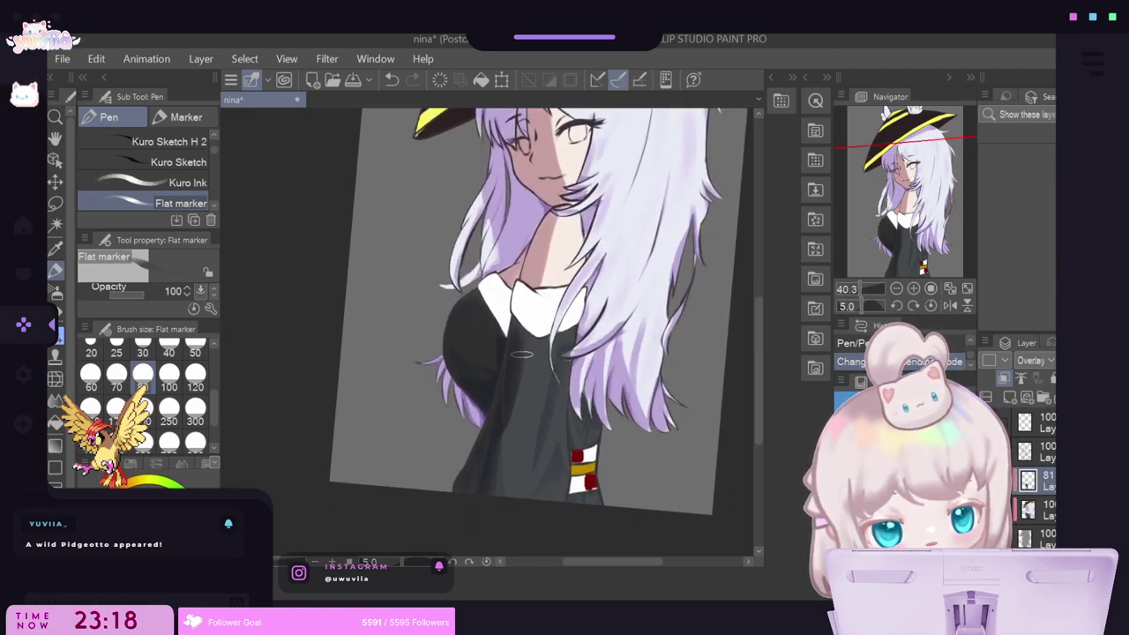
{"action": "scroll", "coordinate": [545, 321], "scroll_direction": "down", "scroll_amount": 3}
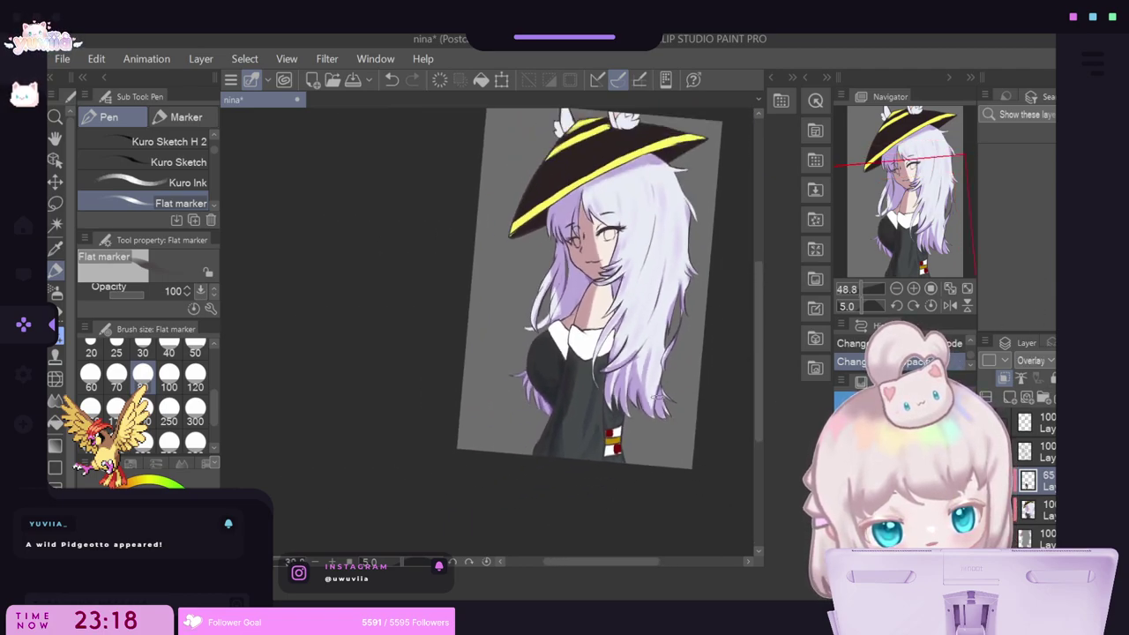
{"action": "scroll", "coordinate": [544, 321], "scroll_direction": "up", "scroll_amount": 4}
{"action": "scroll", "coordinate": [544, 321], "scroll_direction": "up", "scroll_amount": 2}
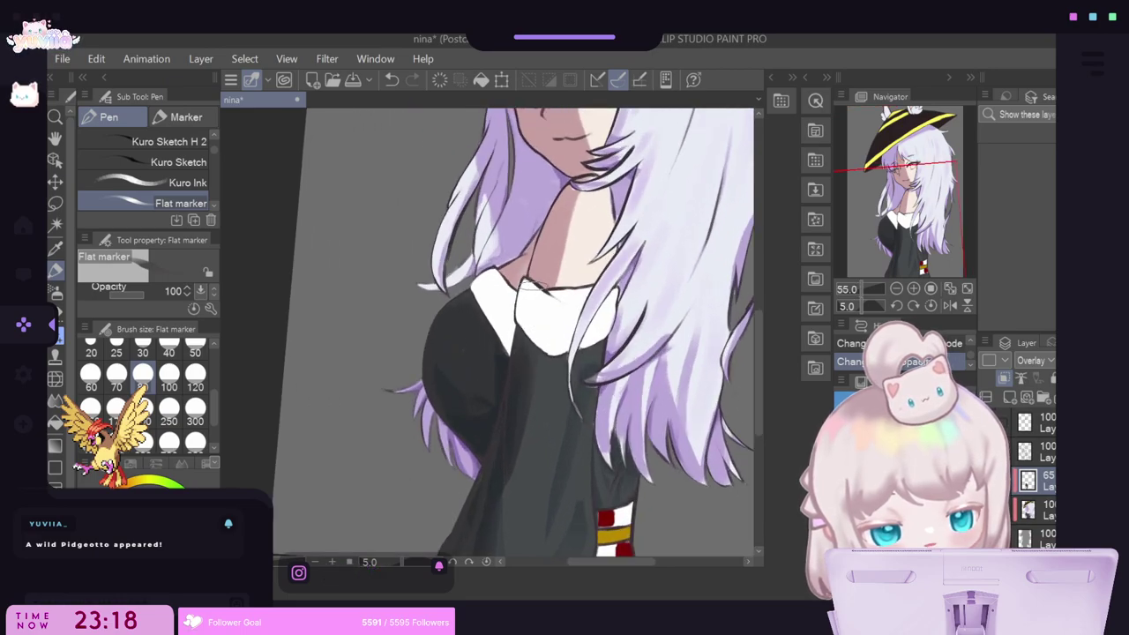
Remove the shadow spilling onto the collar and the hair behind the bust with the Erase Along Edge eraser.
{"action": "left_click", "coordinate": [56, 310]}
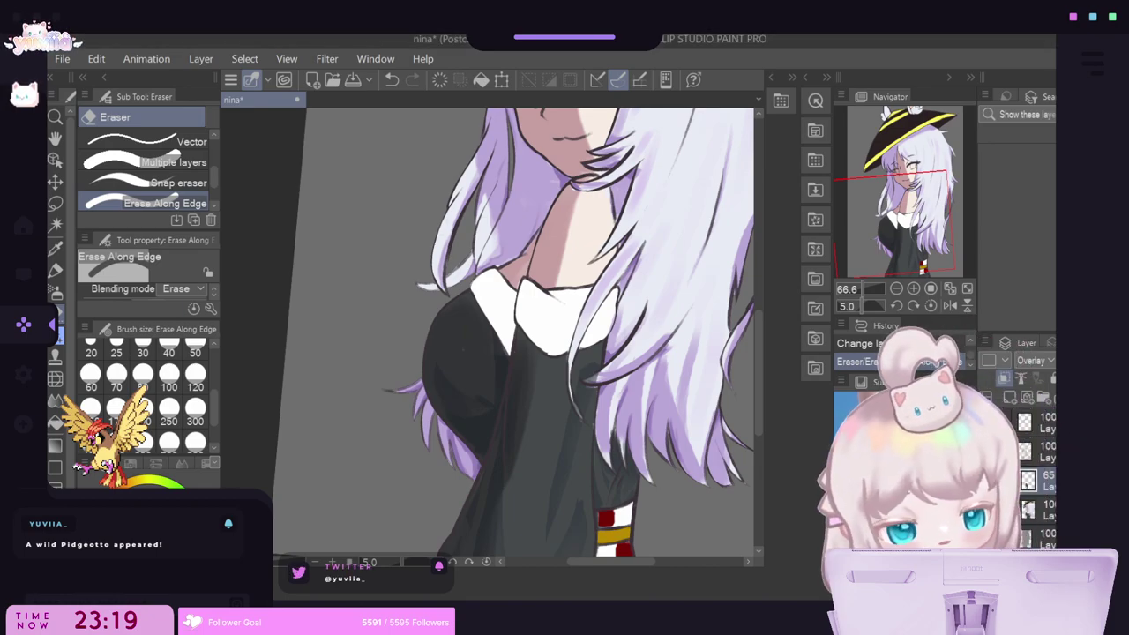
{"action": "left_click_drag", "start_coordinate": [367, 447], "coordinate": [453, 464]}
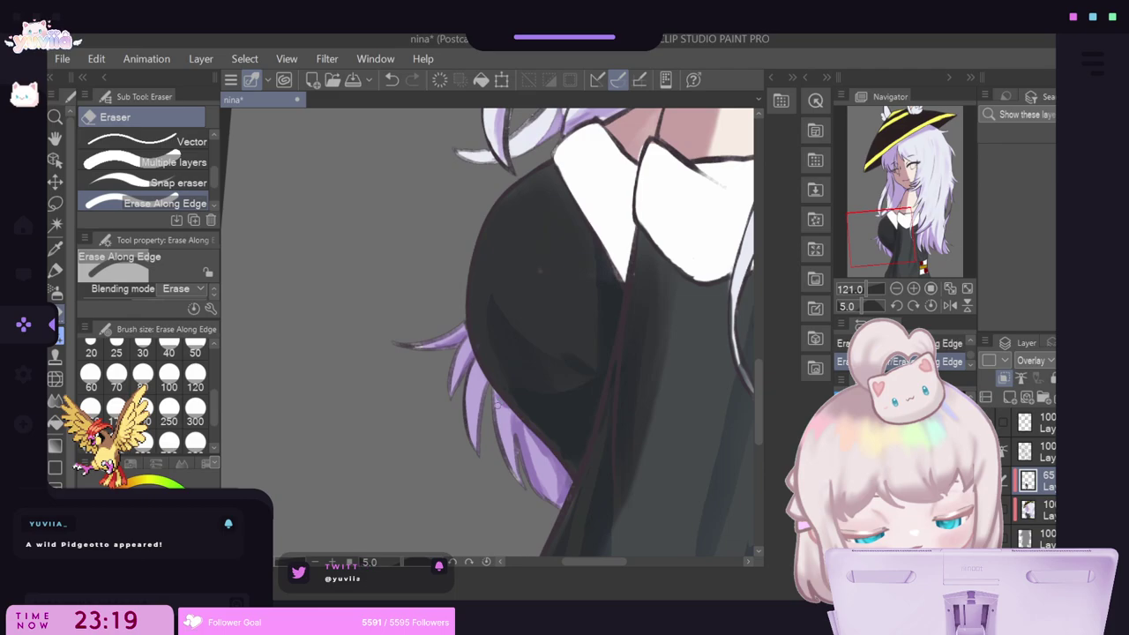
{"action": "scroll", "coordinate": [498, 404], "scroll_direction": "down", "scroll_amount": 5}
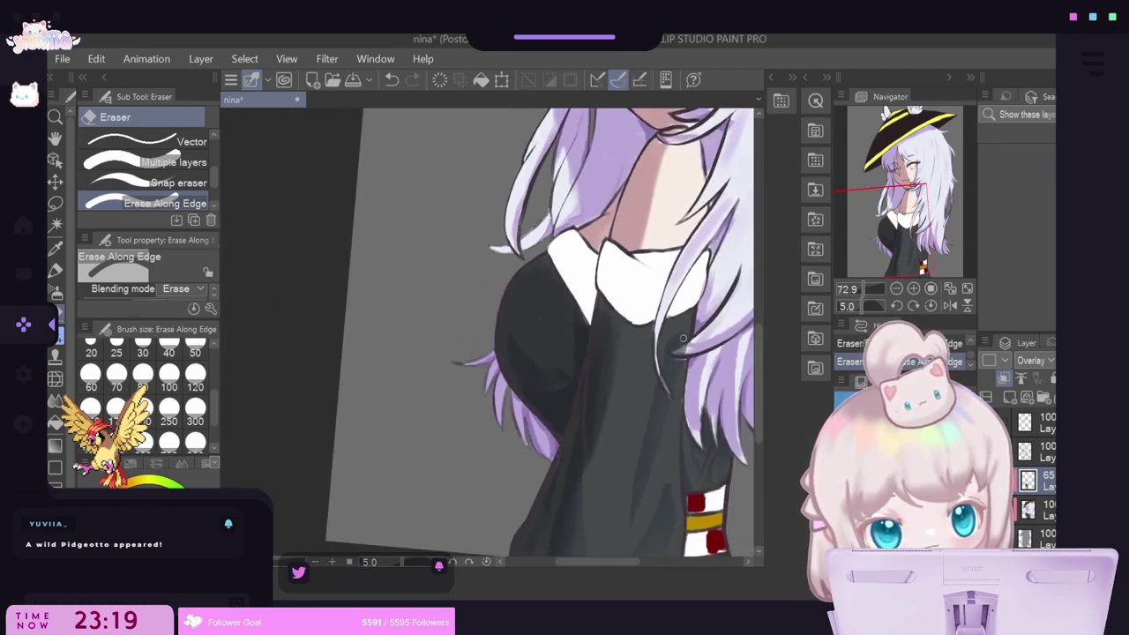
Merge the Overlay shadow layer with the colour layer directly below it.
{"action": "left_click", "coordinate": [1040, 510]}
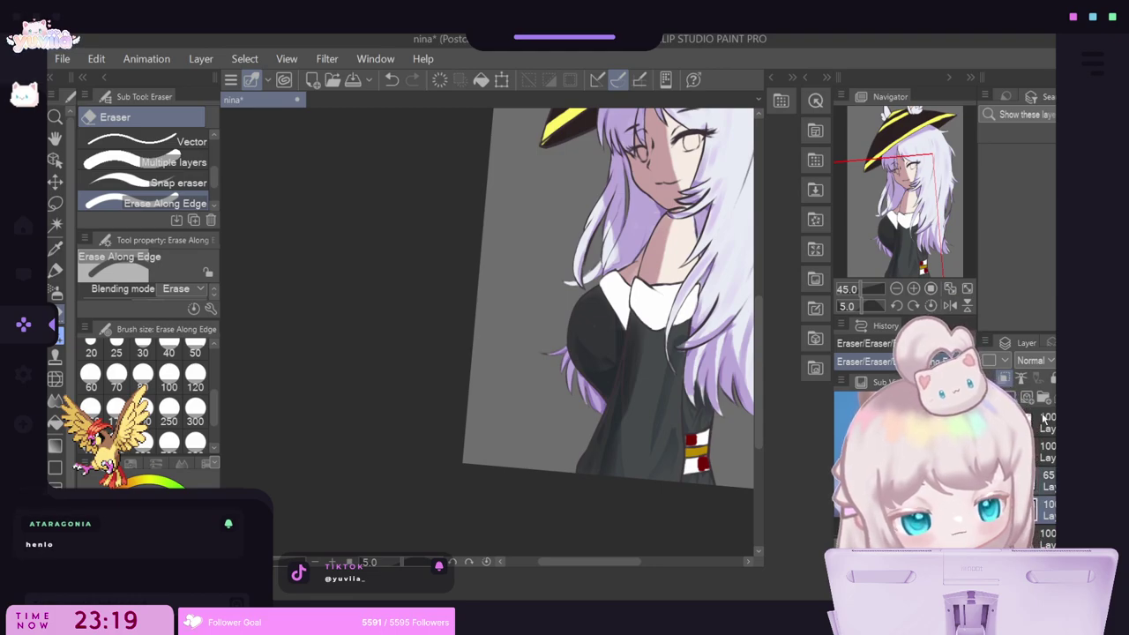
{"action": "key", "text": "shift+alt+e"}
{"action": "scroll", "coordinate": [626, 412], "scroll_direction": "down", "scroll_amount": 5}
{"action": "scroll", "coordinate": [663, 353], "scroll_direction": "up", "scroll_amount": 6}
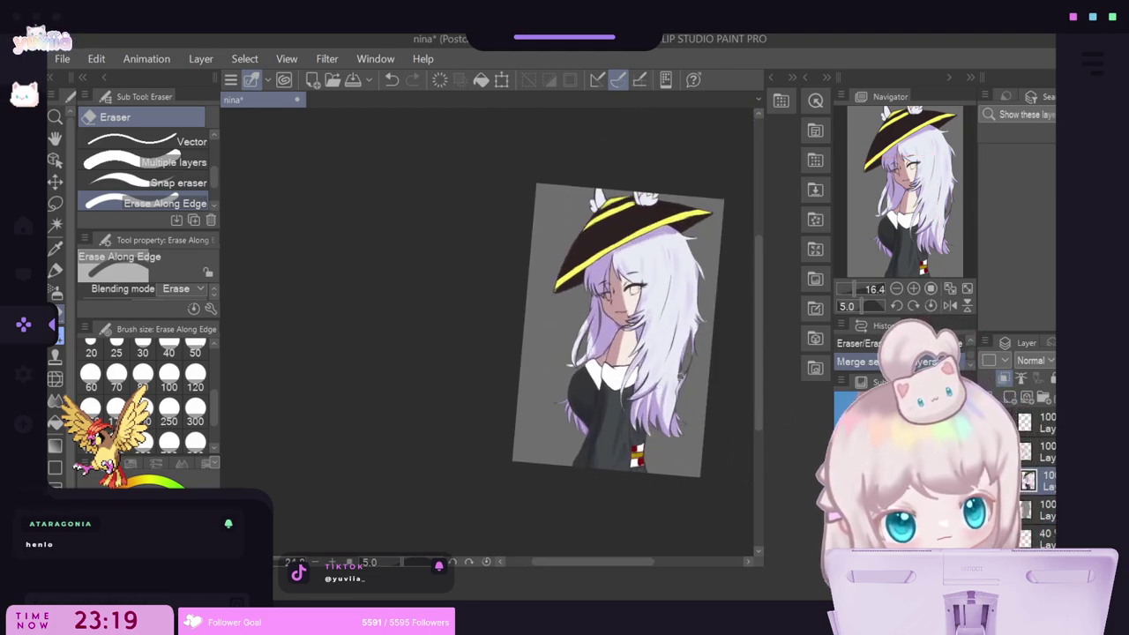
{"action": "scroll", "coordinate": [540, 415], "scroll_direction": "up", "scroll_amount": 2}
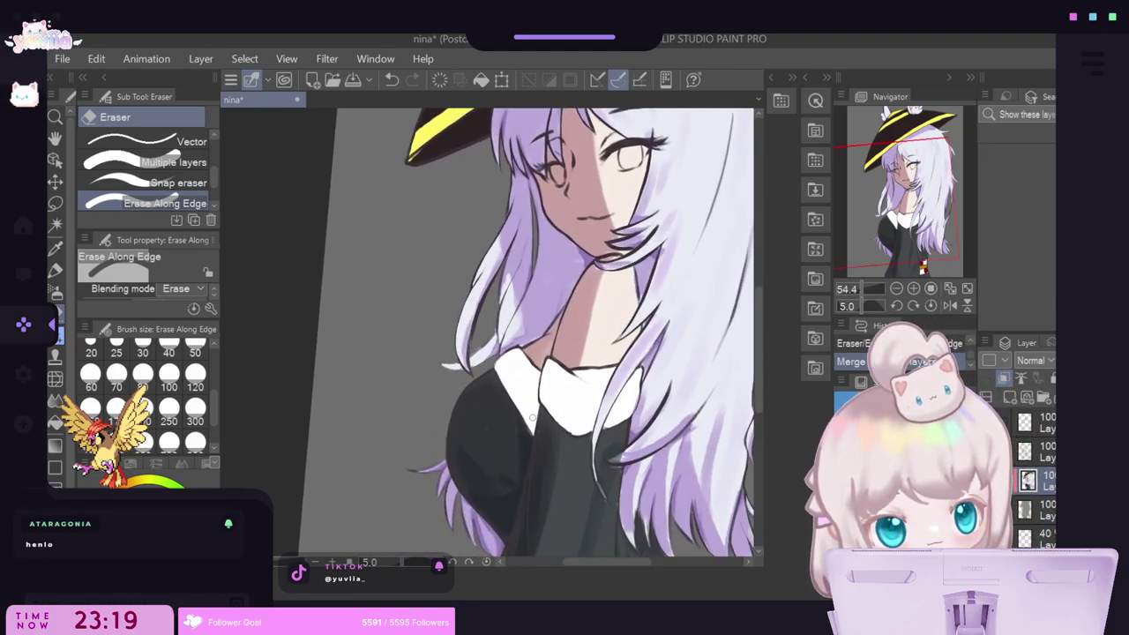
Touch up the shading on the upper bust beside the collar with the size 80 Flat marker on the merged layer.
{"action": "key", "text": "p"}
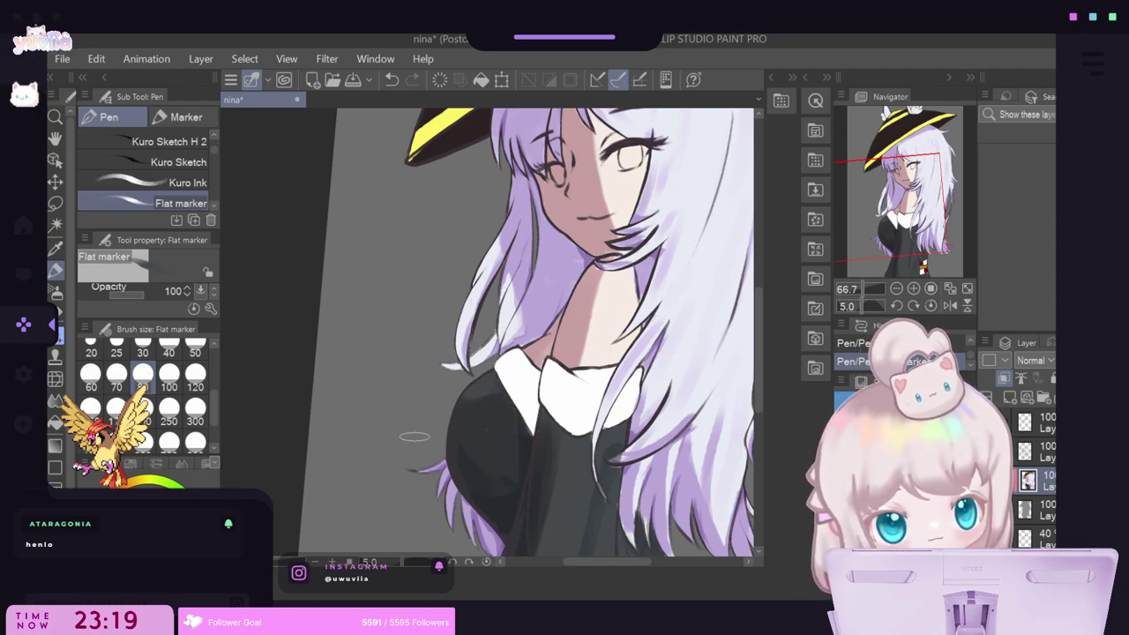
{"action": "scroll", "coordinate": [414, 436], "scroll_direction": "down", "scroll_amount": 3}
{"action": "scroll", "coordinate": [422, 415], "scroll_direction": "up", "scroll_amount": 4}
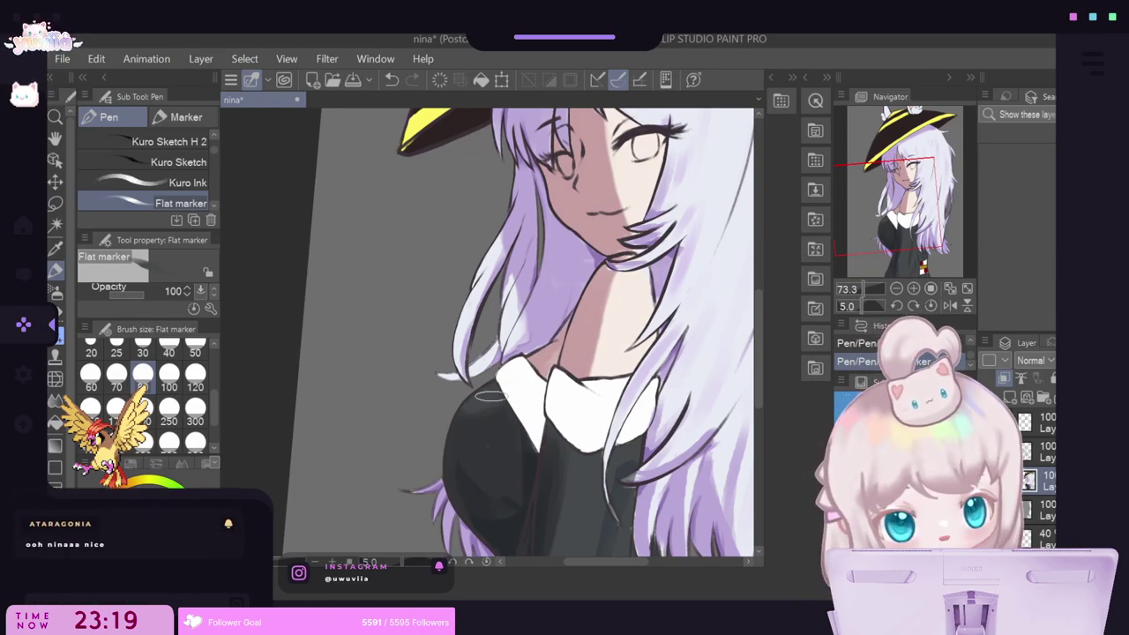
{"action": "scroll", "coordinate": [476, 371], "scroll_direction": "down", "scroll_amount": 1}
{"action": "scroll", "coordinate": [502, 384], "scroll_direction": "up", "scroll_amount": 5}
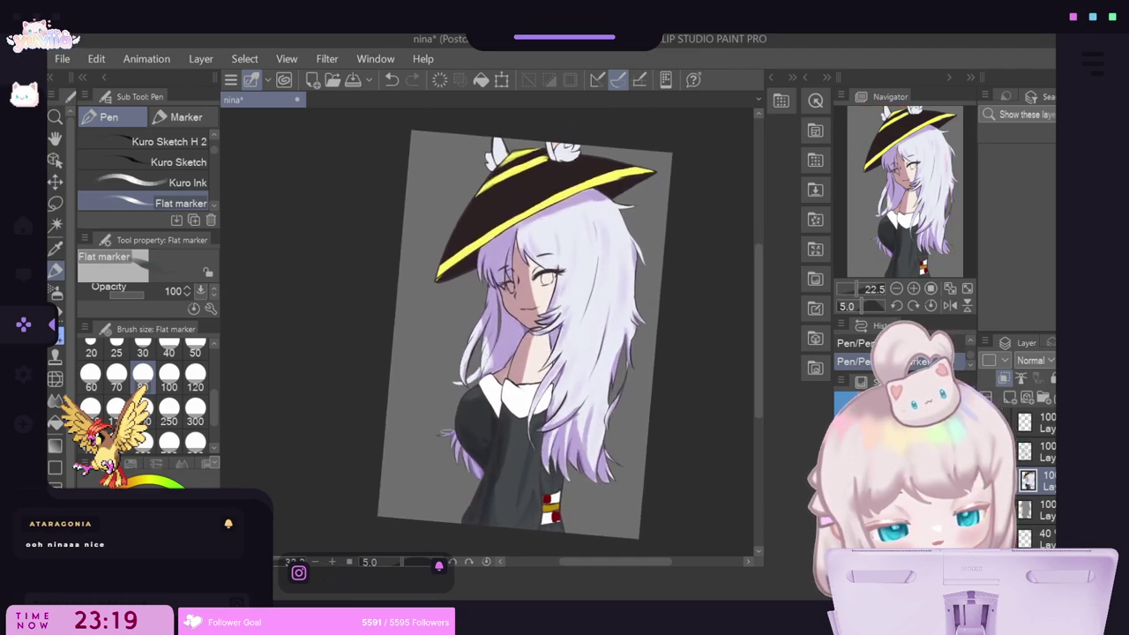
{"action": "scroll", "coordinate": [433, 352], "scroll_direction": "up", "scroll_amount": 3}
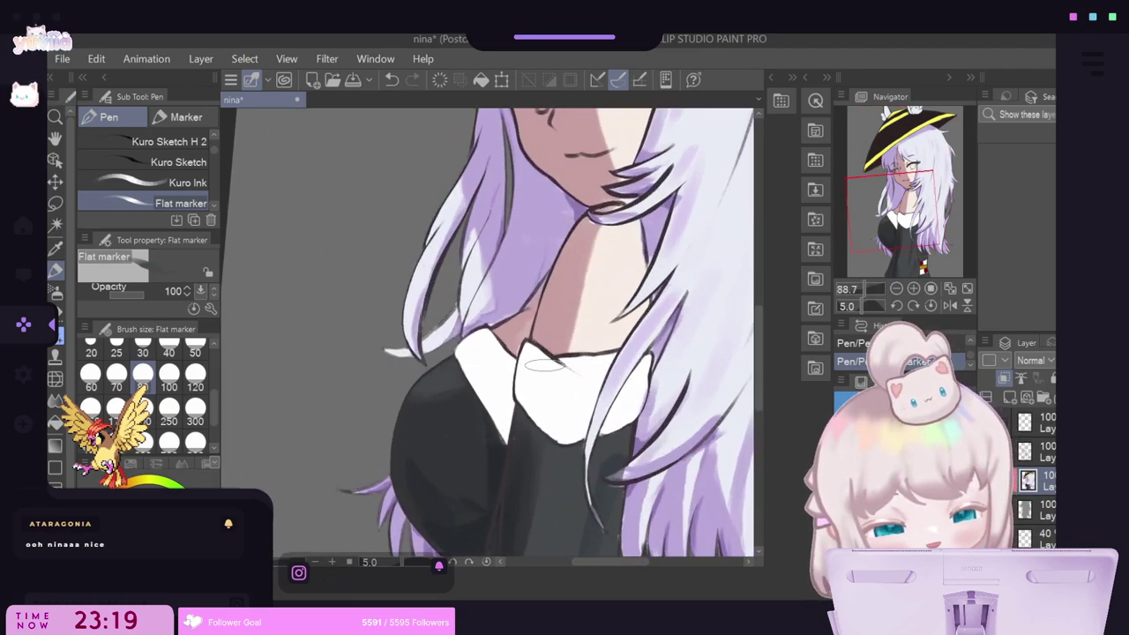
Shade the narrow collar flap and the inner side of the wide flap in muted pink with the Flat marker at sizes 40 and 25.
{"action": "left_click", "coordinate": [484, 387], "text": "alt"}
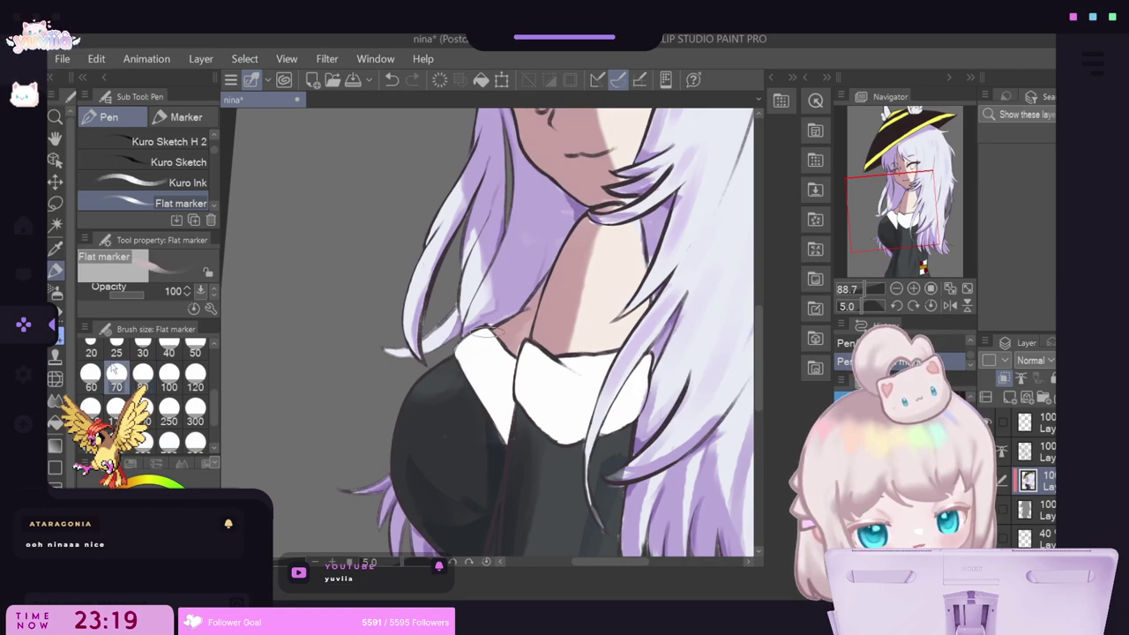
{"action": "left_click", "coordinate": [169, 352]}
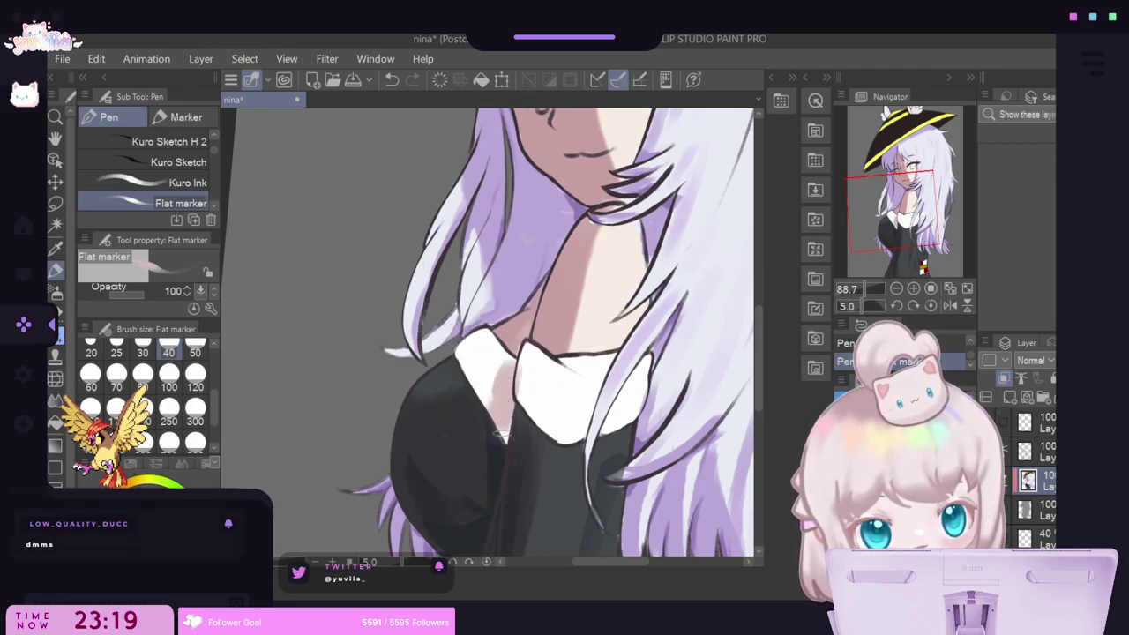
{"action": "mouse_move", "coordinate": [518, 347]}
{"action": "left_mouse_down"}
{"action": "mouse_move", "coordinate": [539, 381]}
{"action": "mouse_move", "coordinate": [549, 348]}
{"action": "mouse_move", "coordinate": [544, 426]}
{"action": "left_mouse_up"}
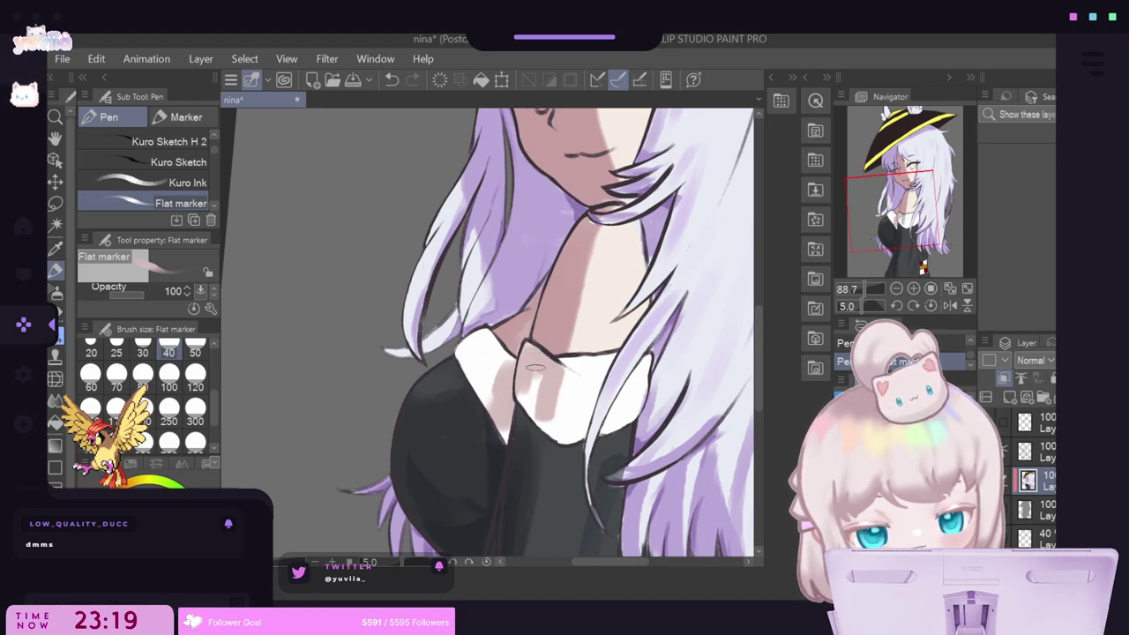
{"action": "left_click_drag", "start_coordinate": [535, 367], "coordinate": [520, 389]}
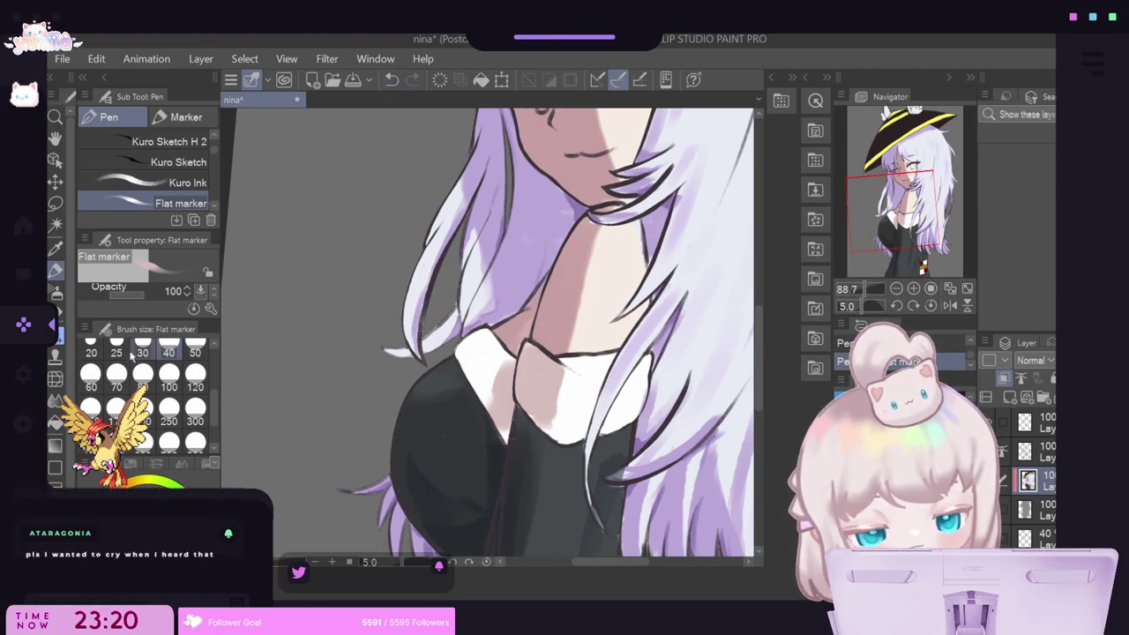
{"action": "left_click", "coordinate": [123, 347]}
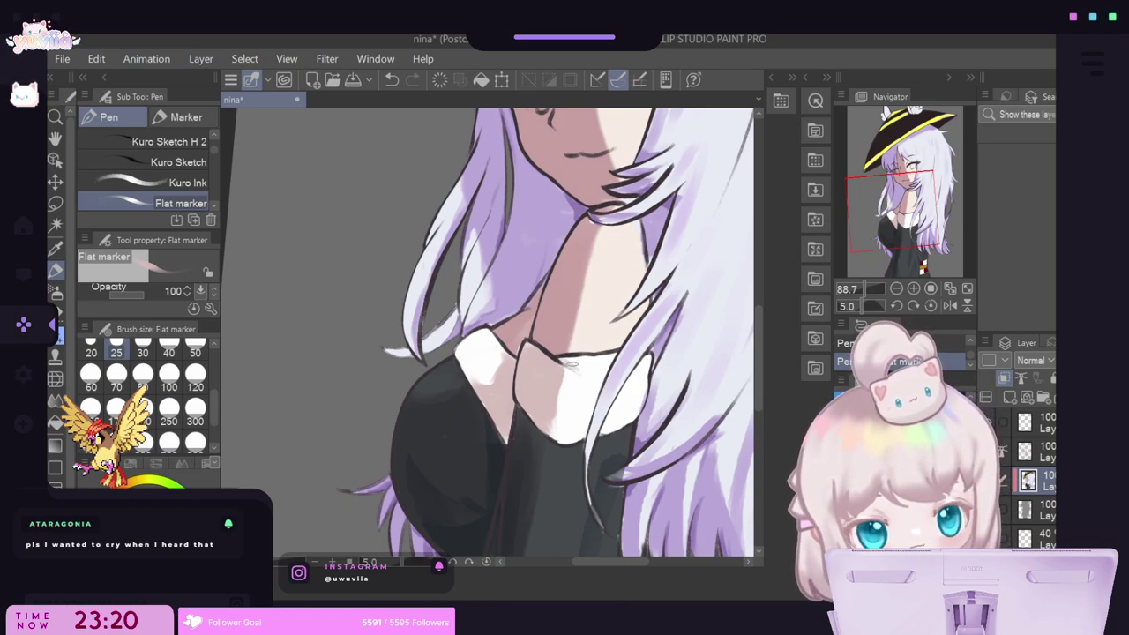
Lasso a thin strip along the wide collar flap's upper edge, shade it with the Soft airbrush, and deselect.
{"action": "left_click", "coordinate": [55, 203]}
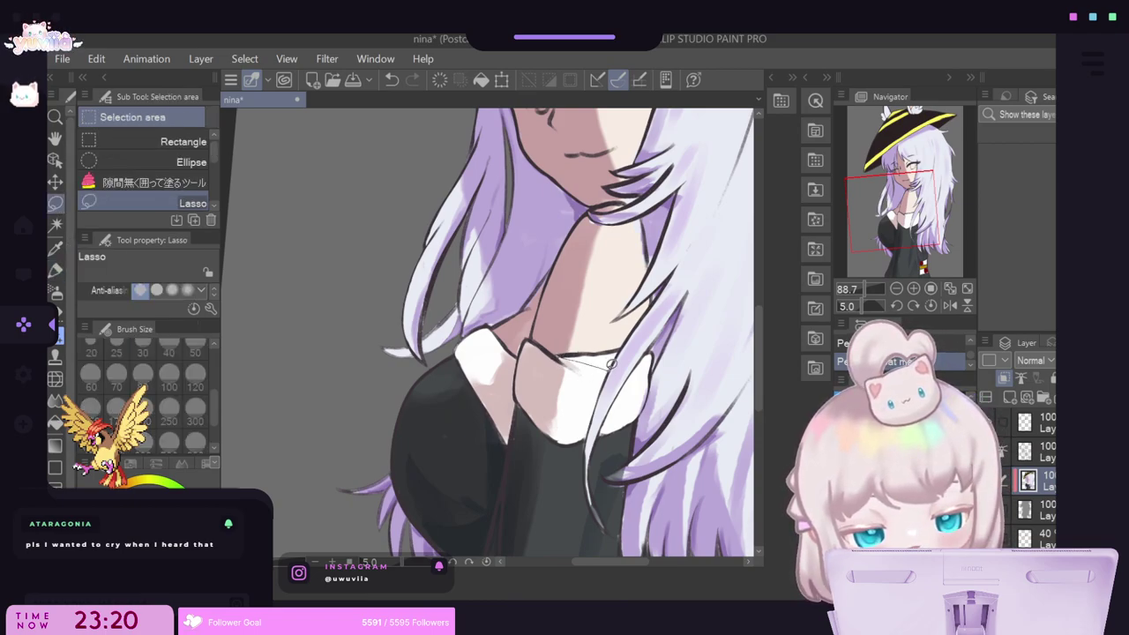
{"action": "mouse_move", "coordinate": [586, 369]}
{"action": "left_mouse_down"}
{"action": "mouse_move", "coordinate": [570, 365]}
{"action": "mouse_move", "coordinate": [599, 381]}
{"action": "left_mouse_up"}
{"action": "left_click", "coordinate": [55, 293]}
{"action": "key", "text": "ctrl+d"}
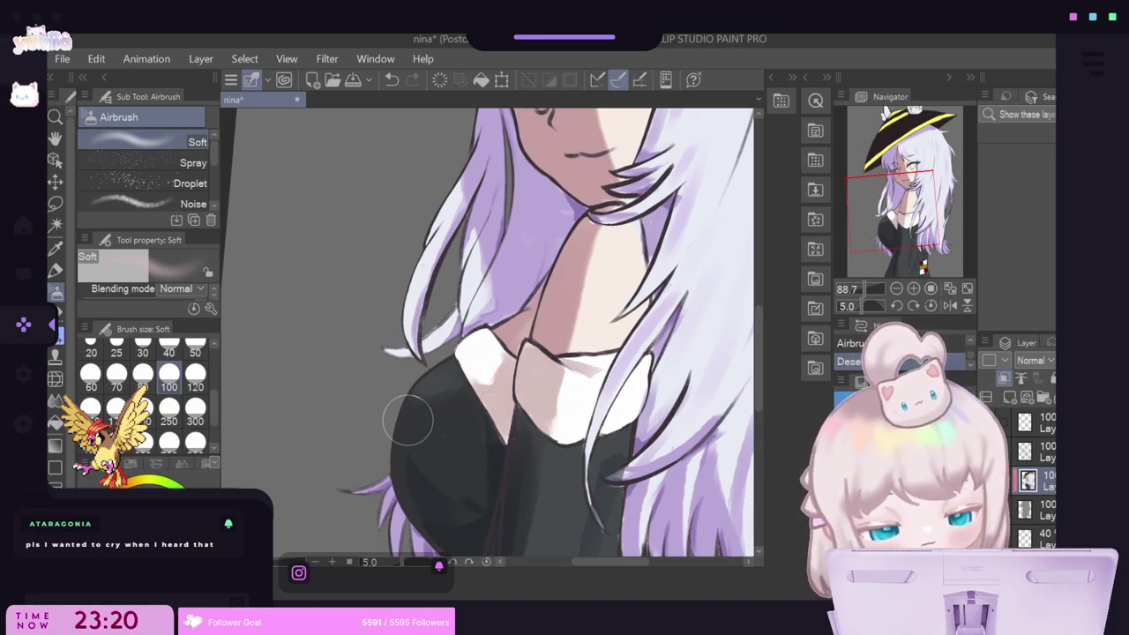
Soften the pinkish shading on both collar flaps with the Blend tool.
{"action": "left_click", "coordinate": [54, 402]}
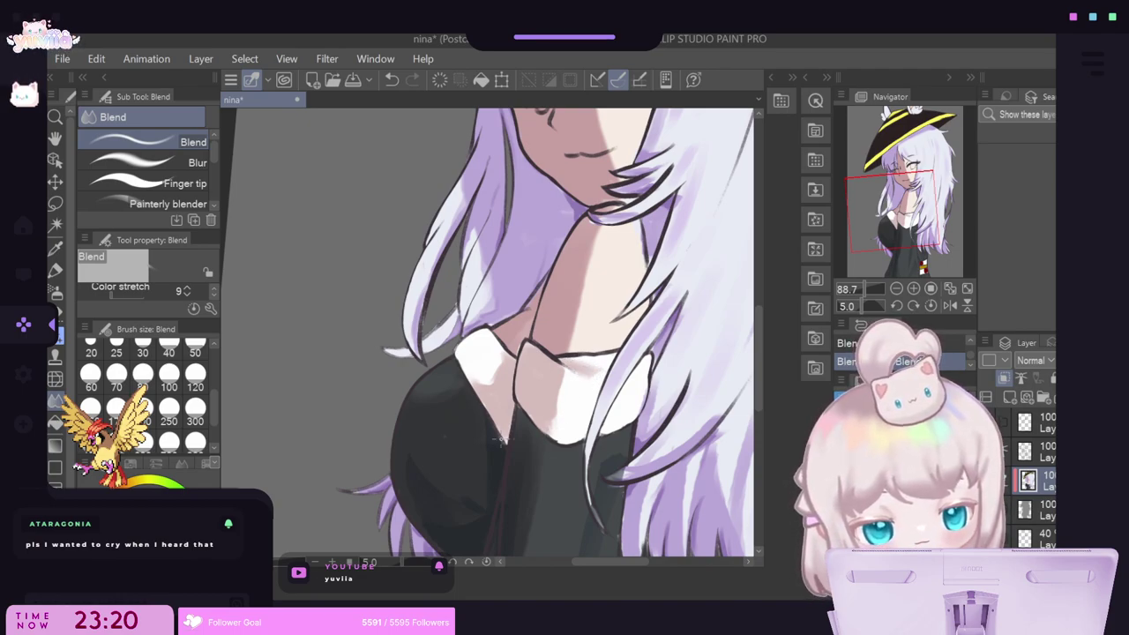
{"action": "scroll", "coordinate": [498, 438], "scroll_direction": "down", "scroll_amount": 6}
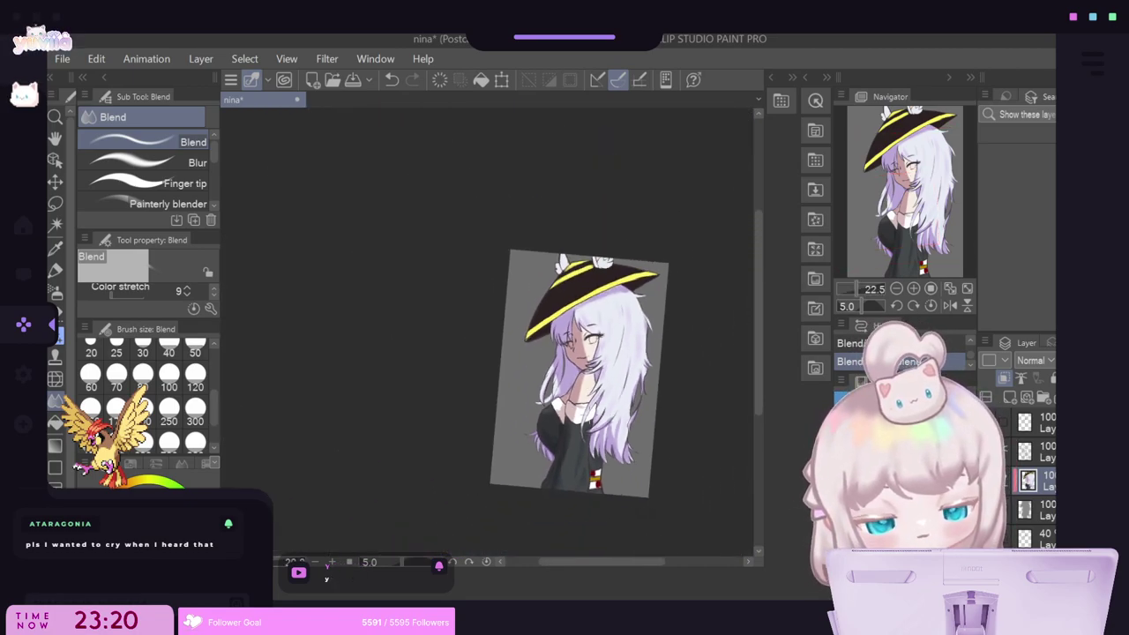
{"action": "scroll", "coordinate": [487, 452], "scroll_direction": "up", "scroll_amount": 3}
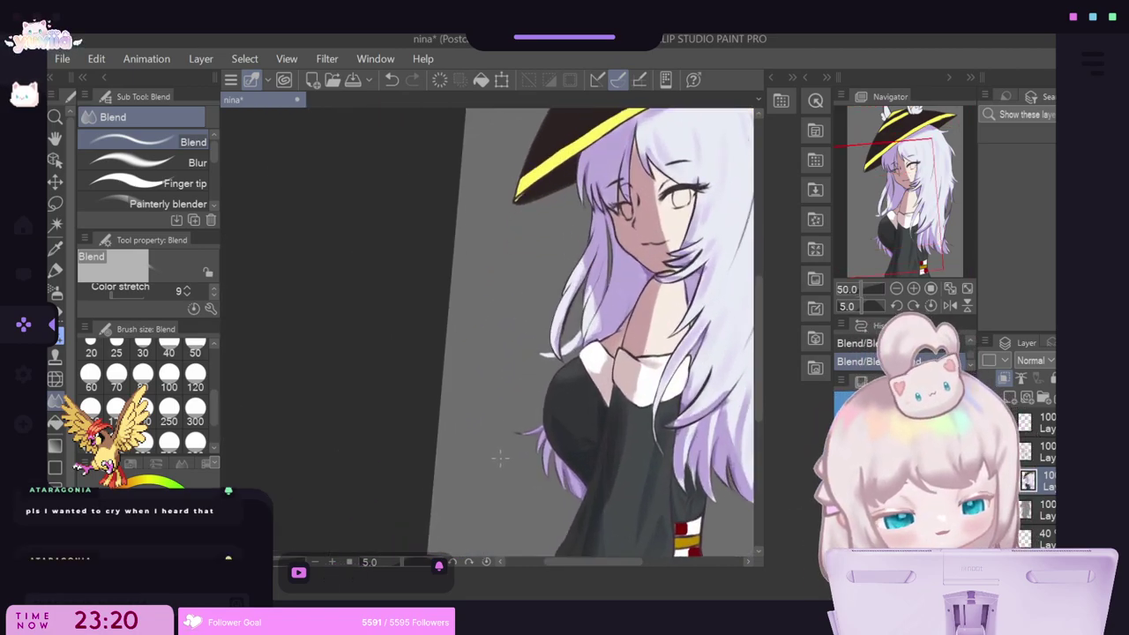
{"action": "scroll", "coordinate": [500, 457], "scroll_direction": "down", "scroll_amount": 4}
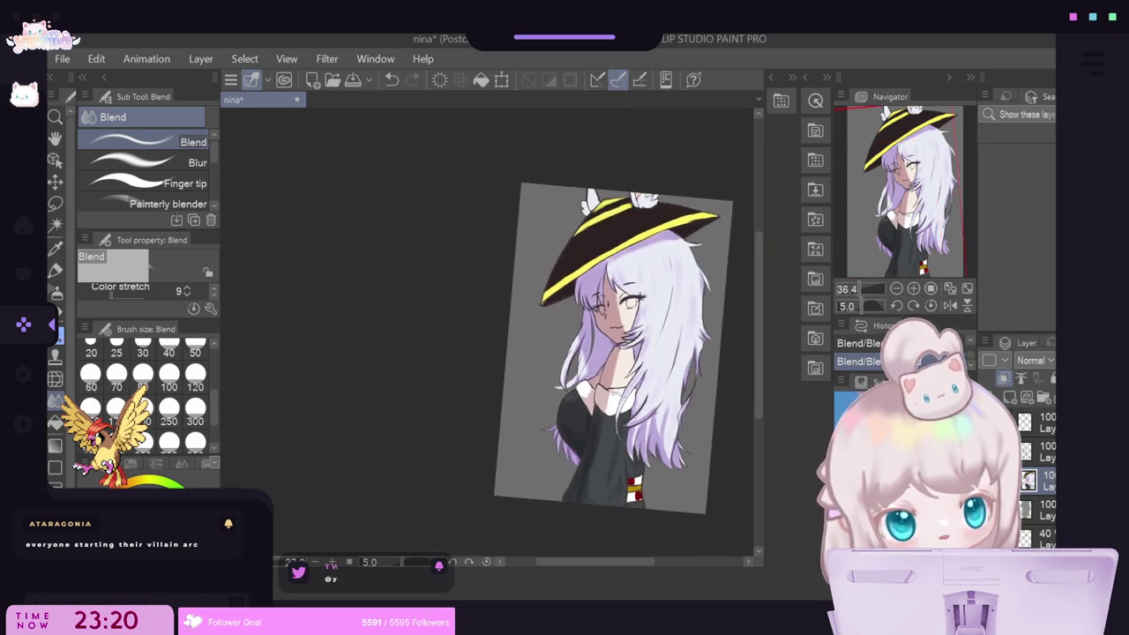
{"action": "scroll", "coordinate": [500, 457], "scroll_direction": "up", "scroll_amount": 5}
{"action": "scroll", "coordinate": [577, 401], "scroll_direction": "up", "scroll_amount": 5}
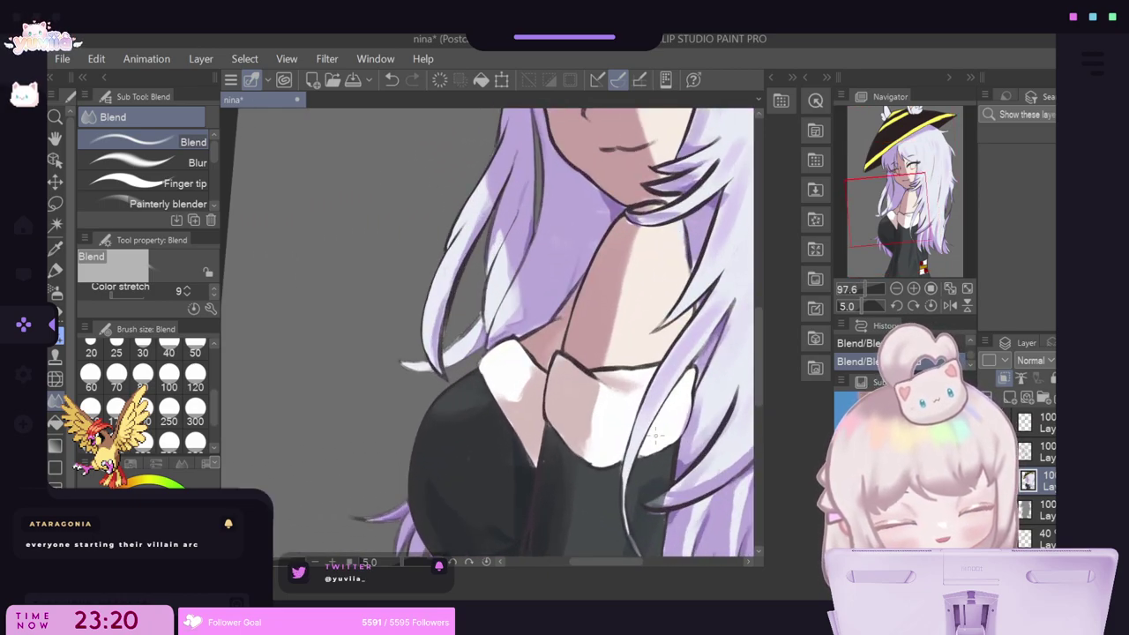
Lasso a small patch along the wide collar flap's upper edge, shade it with the Soft airbrush at size 100, and deselect.
{"action": "left_click", "coordinate": [60, 207]}
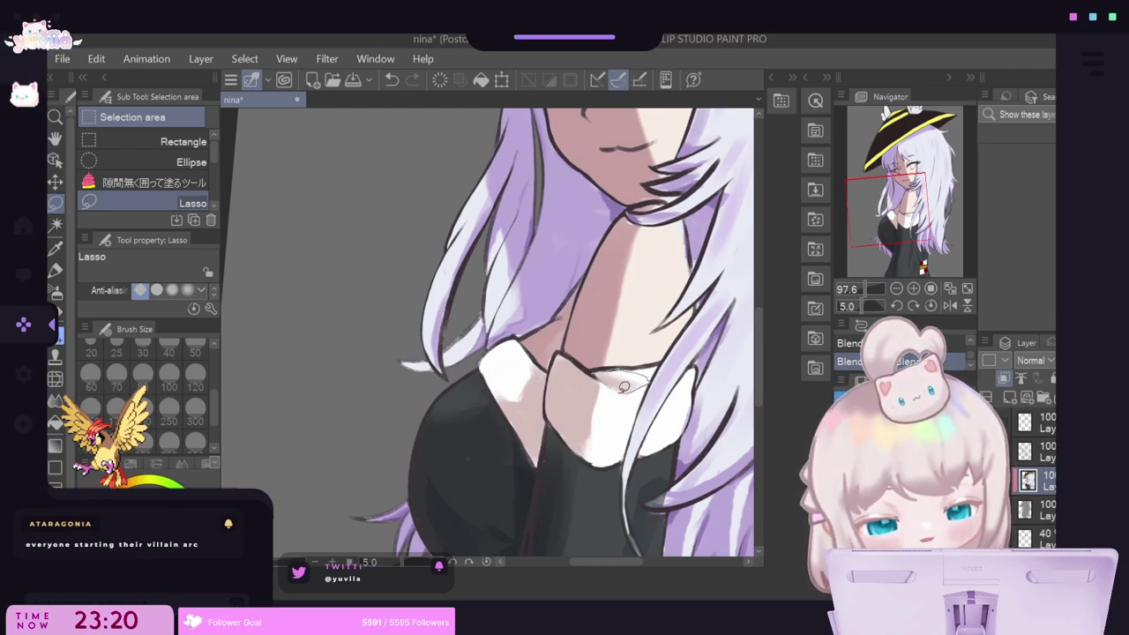
{"action": "left_click_drag", "start_coordinate": [624, 386], "coordinate": [602, 384]}
{"action": "left_click", "coordinate": [56, 291]}
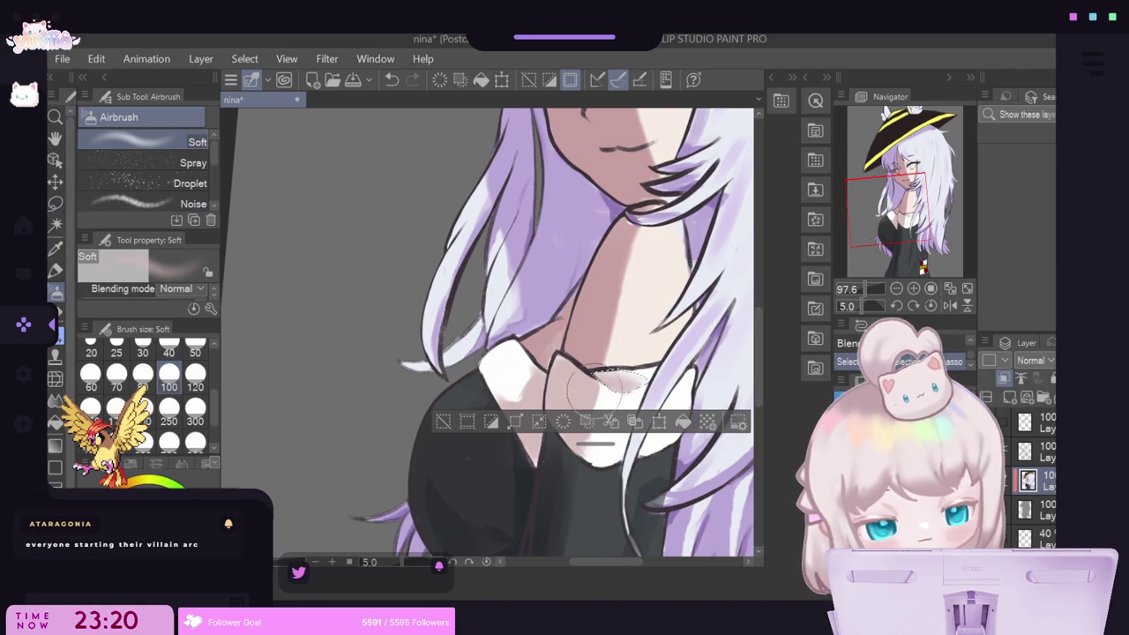
{"action": "key", "text": "ctrl+d"}
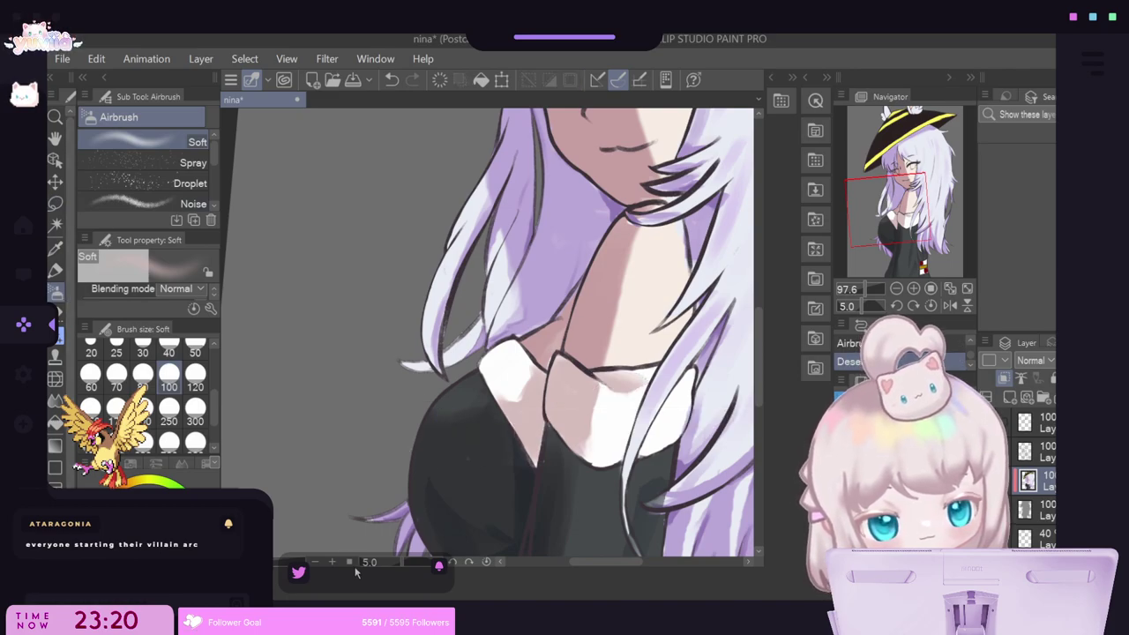
Lasso the narrow collar flap's inner shadow and a small patch beside it, shading each selection with the Soft airbrush before deselecting.
{"action": "left_click", "coordinate": [56, 208]}
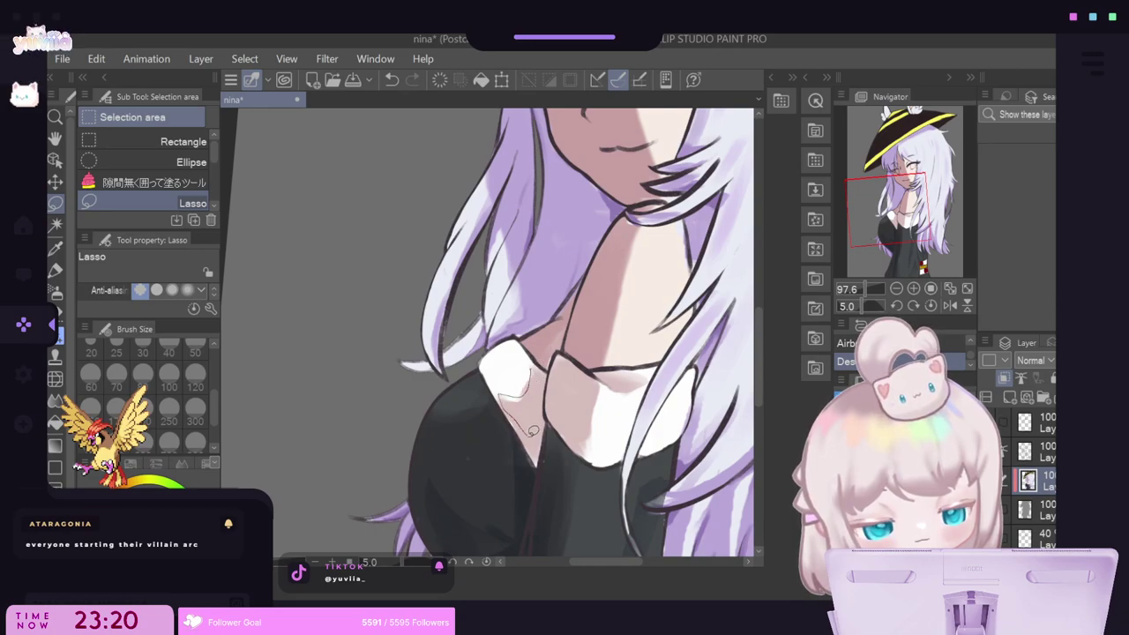
{"action": "left_click_drag", "start_coordinate": [545, 386], "coordinate": [540, 362]}
{"action": "key", "text": "b"}
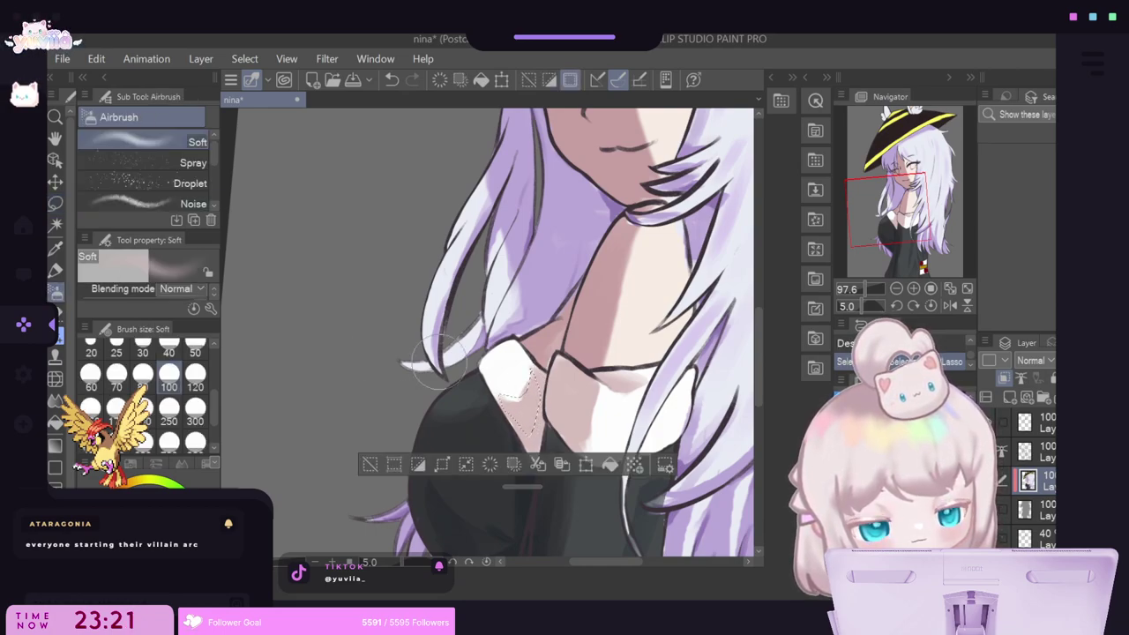
{"action": "key", "text": "ctrl+d"}
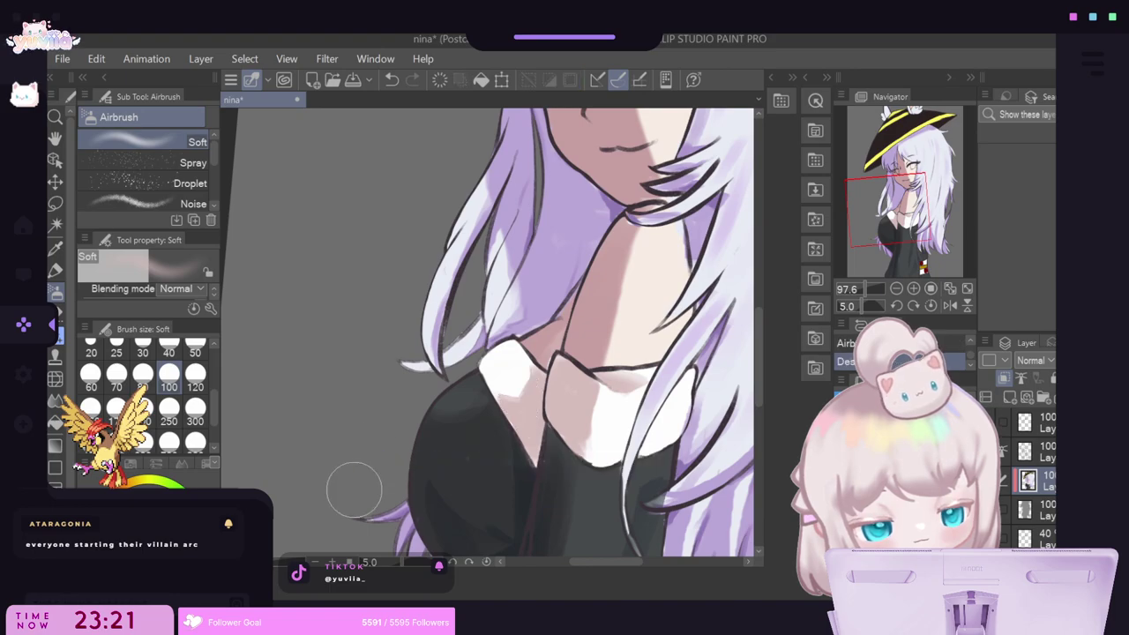
{"action": "left_click", "coordinate": [57, 206]}
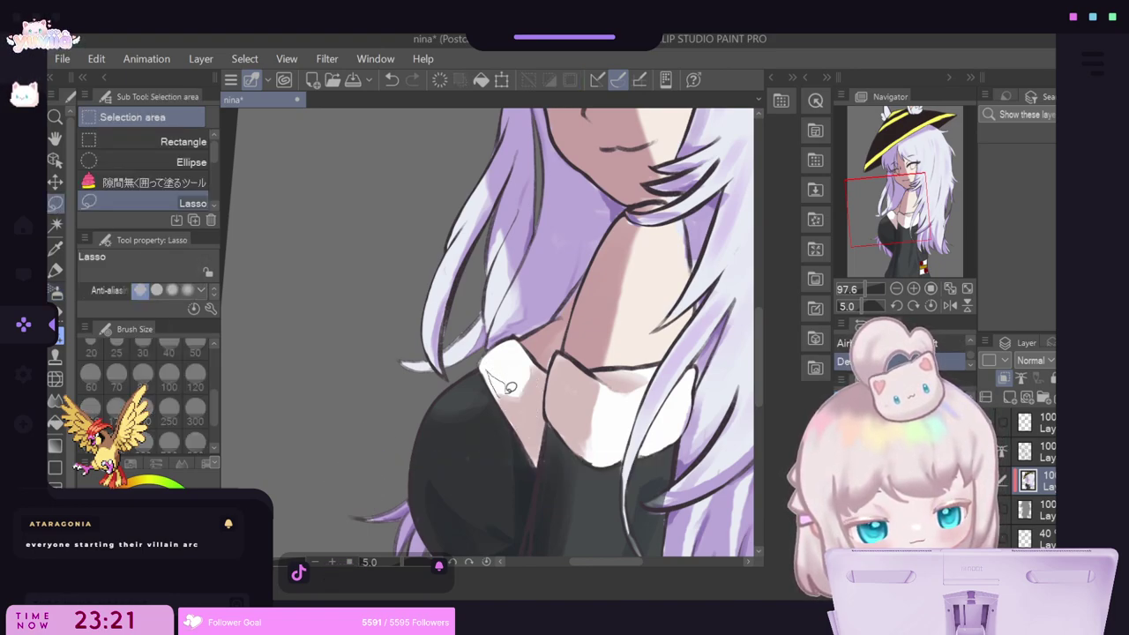
{"action": "mouse_move", "coordinate": [500, 394]}
{"action": "left_mouse_down"}
{"action": "mouse_move", "coordinate": [494, 375]}
{"action": "mouse_move", "coordinate": [520, 423]}
{"action": "left_mouse_up"}
{"action": "left_click", "coordinate": [57, 294]}
{"action": "key", "text": "ctrl+d"}
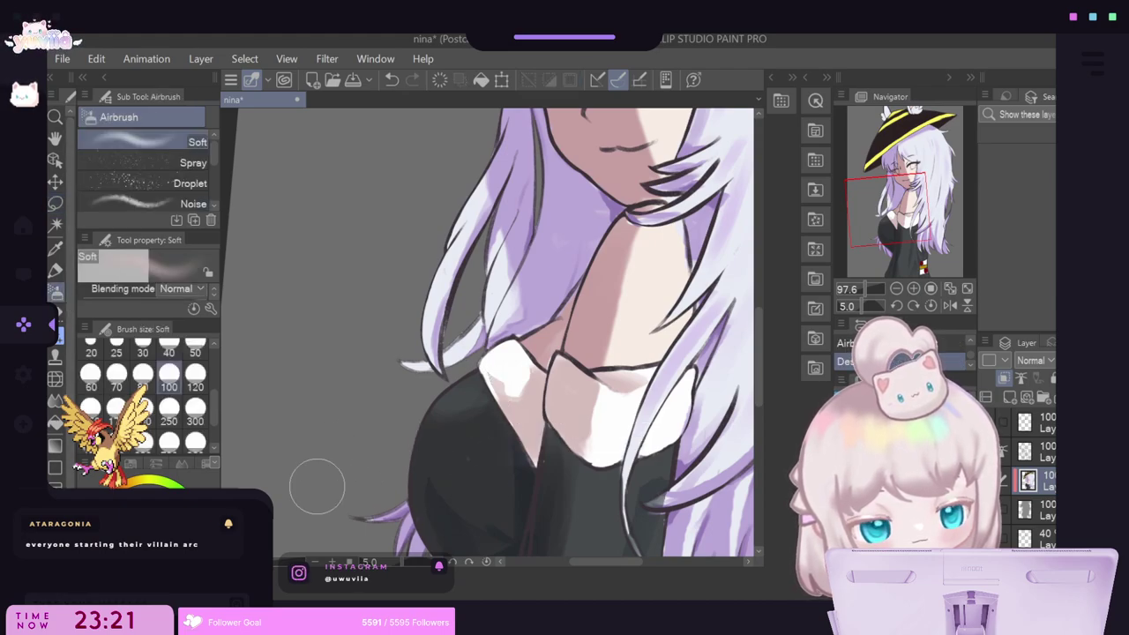
Lasso a small fold shadow at the wide collar flap's lower edge, shade it with the Soft airbrush, and deselect.
{"action": "scroll", "coordinate": [455, 326], "scroll_direction": "down", "scroll_amount": 4}
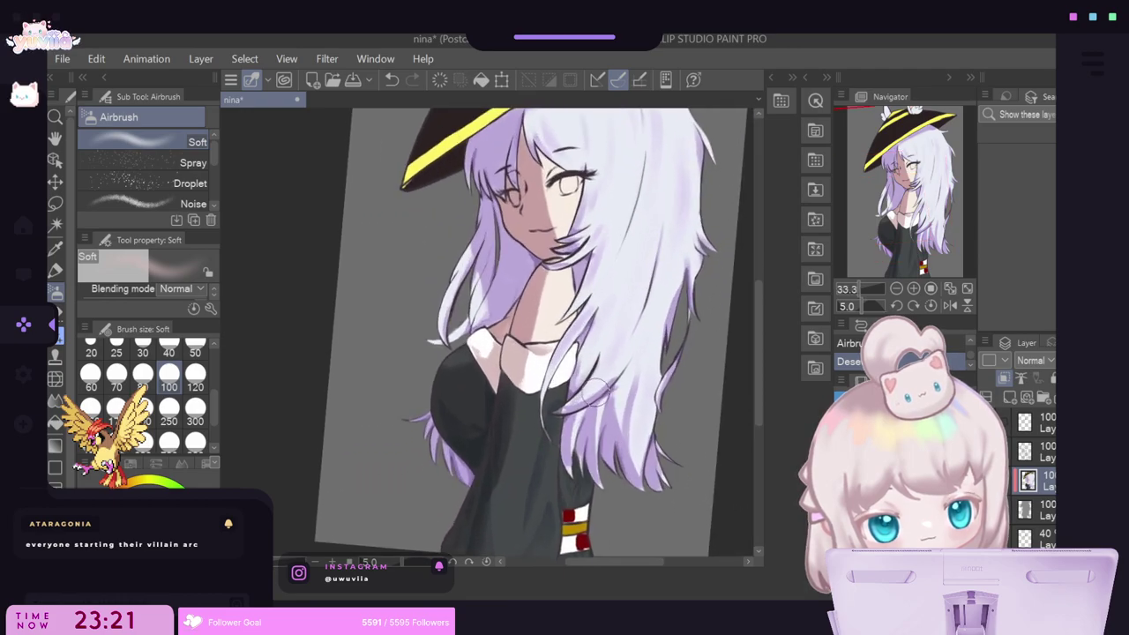
{"action": "scroll", "coordinate": [503, 375], "scroll_direction": "up", "scroll_amount": 2}
{"action": "scroll", "coordinate": [503, 375], "scroll_direction": "up", "scroll_amount": 1}
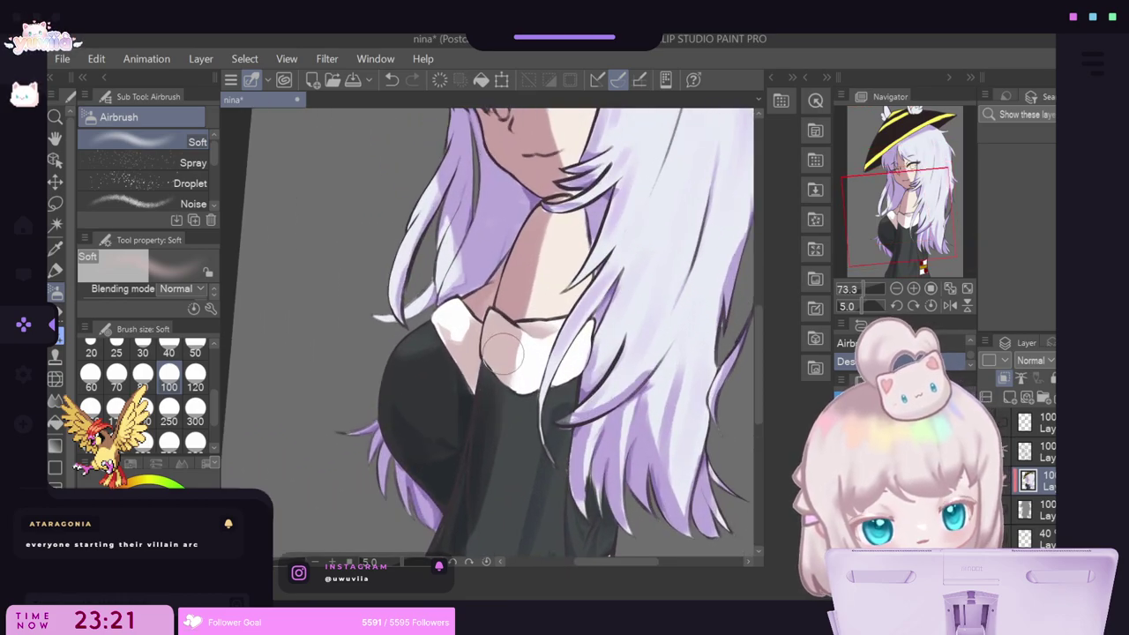
{"action": "left_click", "coordinate": [54, 203]}
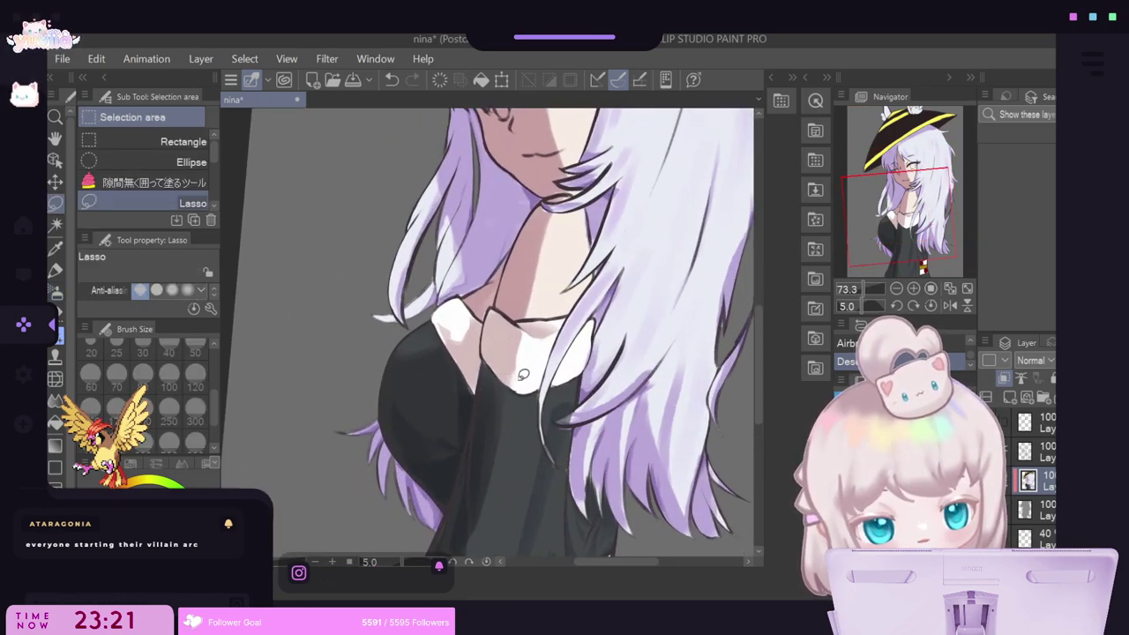
{"action": "mouse_move", "coordinate": [542, 382]}
{"action": "left_mouse_down"}
{"action": "mouse_move", "coordinate": [519, 383]}
{"action": "mouse_move", "coordinate": [554, 388]}
{"action": "left_mouse_up"}
{"action": "left_click", "coordinate": [55, 292]}
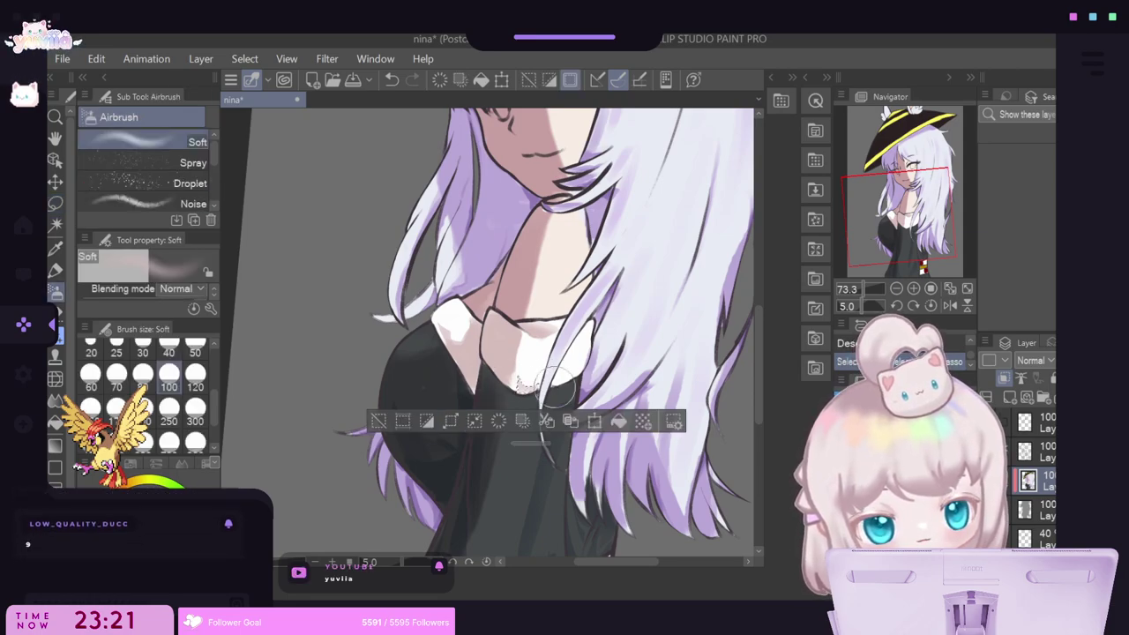
{"action": "key", "text": "ctrl+d"}
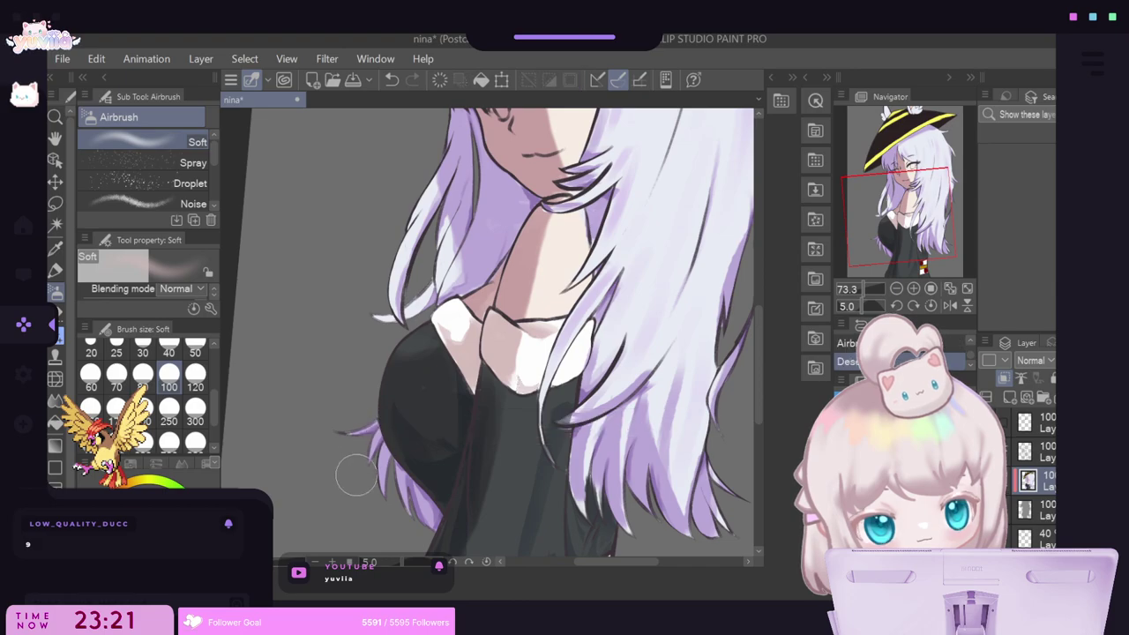
Lasso the wide collar flap's outer edge beside the hair strands, shade it with the Soft airbrush, and deselect.
{"action": "left_click", "coordinate": [53, 204]}
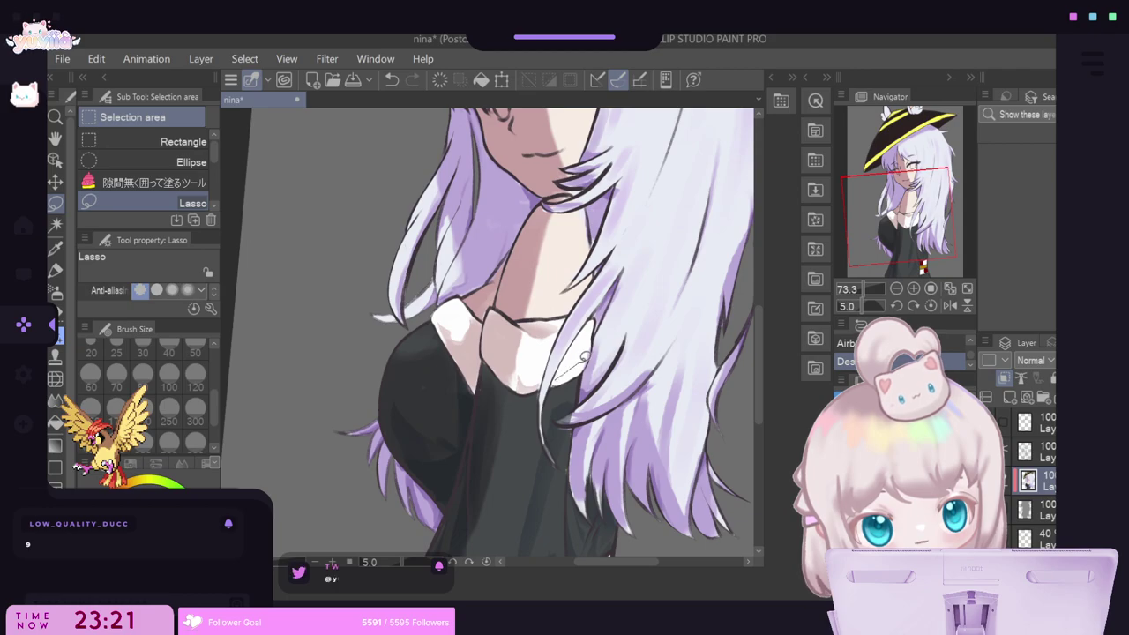
{"action": "left_click_drag", "start_coordinate": [592, 346], "coordinate": [547, 381]}
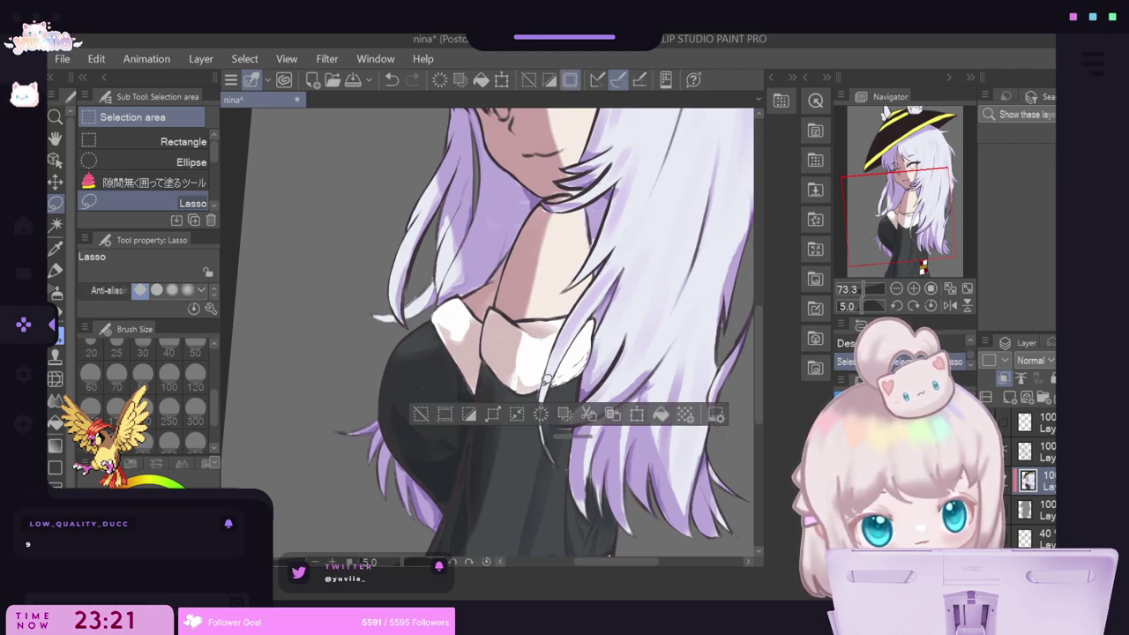
{"action": "left_click", "coordinate": [56, 292]}
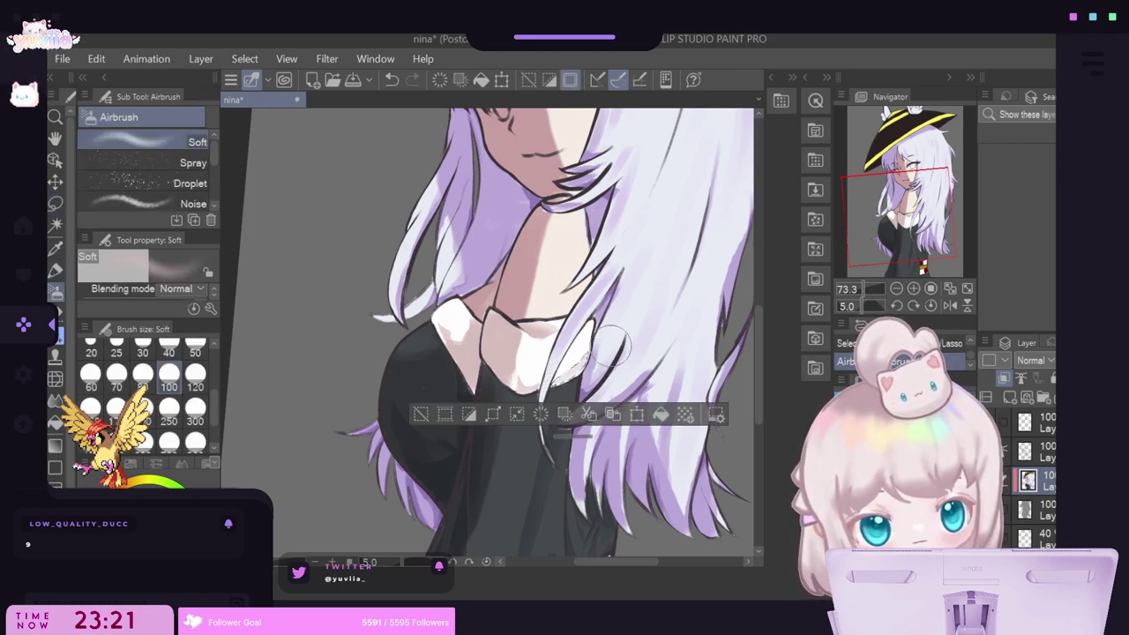
{"action": "left_click", "coordinate": [419, 415]}
Fill out the armband's upper red block to its outlines in dark red with the Flat marker at size 25.
{"action": "scroll", "coordinate": [630, 300], "scroll_direction": "down", "scroll_amount": 3}
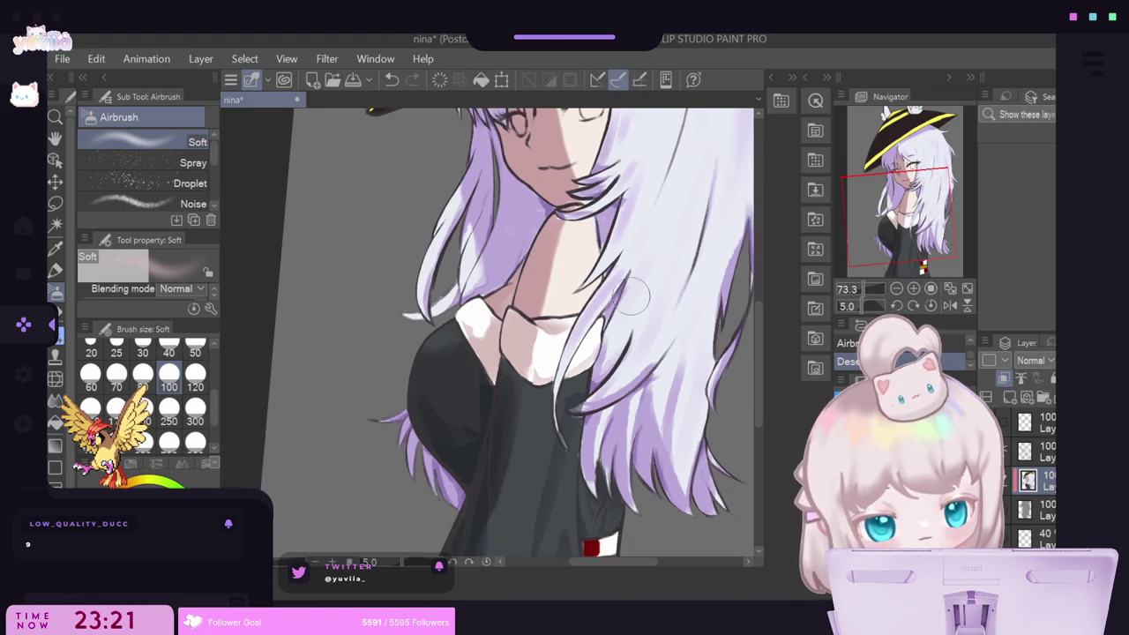
{"action": "scroll", "coordinate": [629, 328], "scroll_direction": "up", "scroll_amount": 2}
{"action": "scroll", "coordinate": [690, 434], "scroll_direction": "down", "scroll_amount": 1}
{"action": "scroll", "coordinate": [690, 434], "scroll_direction": "up", "scroll_amount": 8}
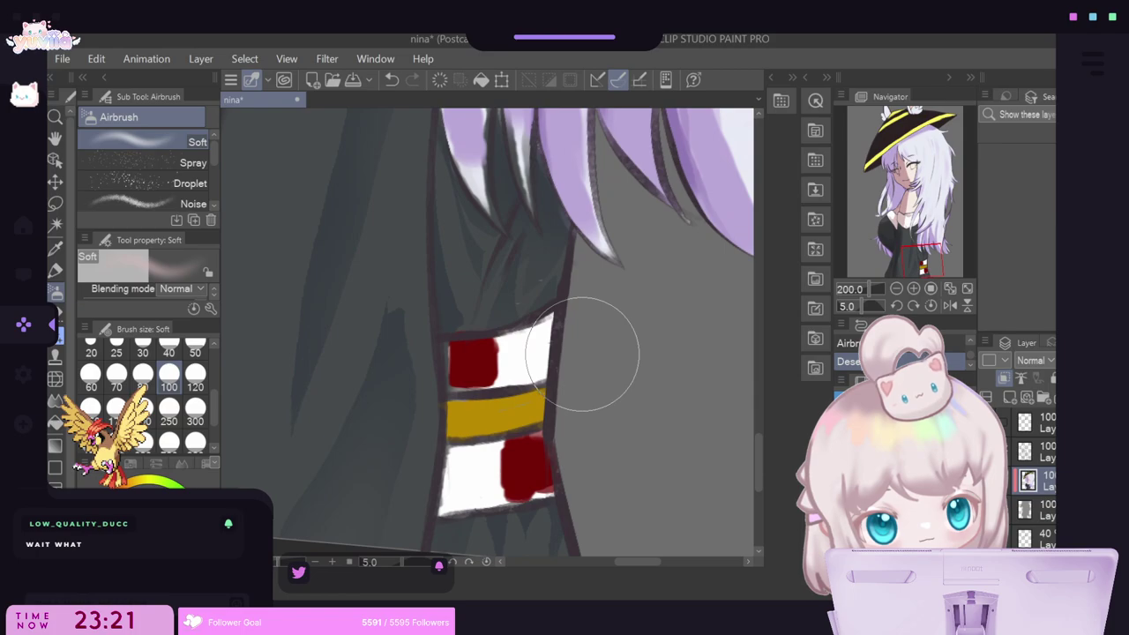
{"action": "left_click", "coordinate": [524, 351], "text": "alt"}
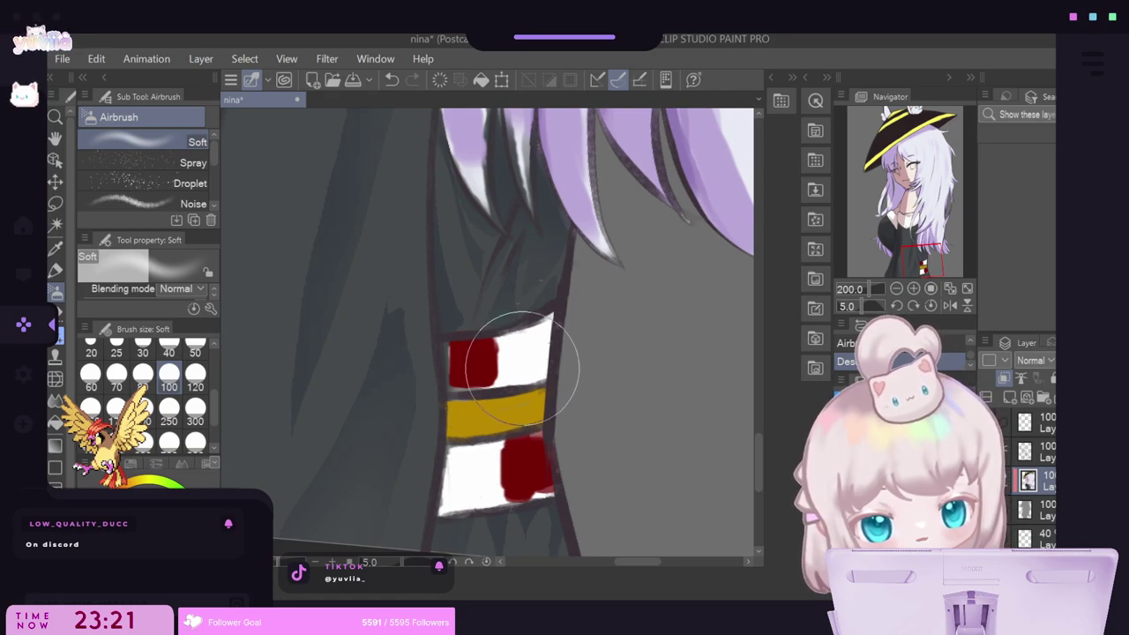
{"action": "left_click", "coordinate": [56, 272]}
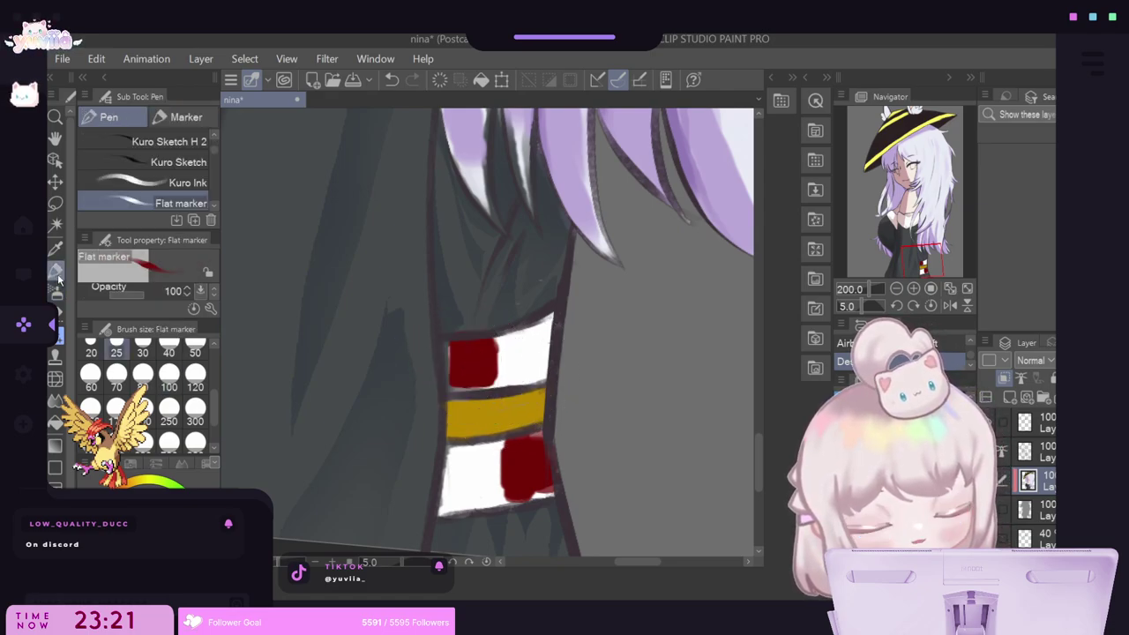
{"action": "left_click_drag", "start_coordinate": [457, 344], "coordinate": [456, 389]}
{"action": "left_click_drag", "start_coordinate": [486, 340], "coordinate": [484, 383]}
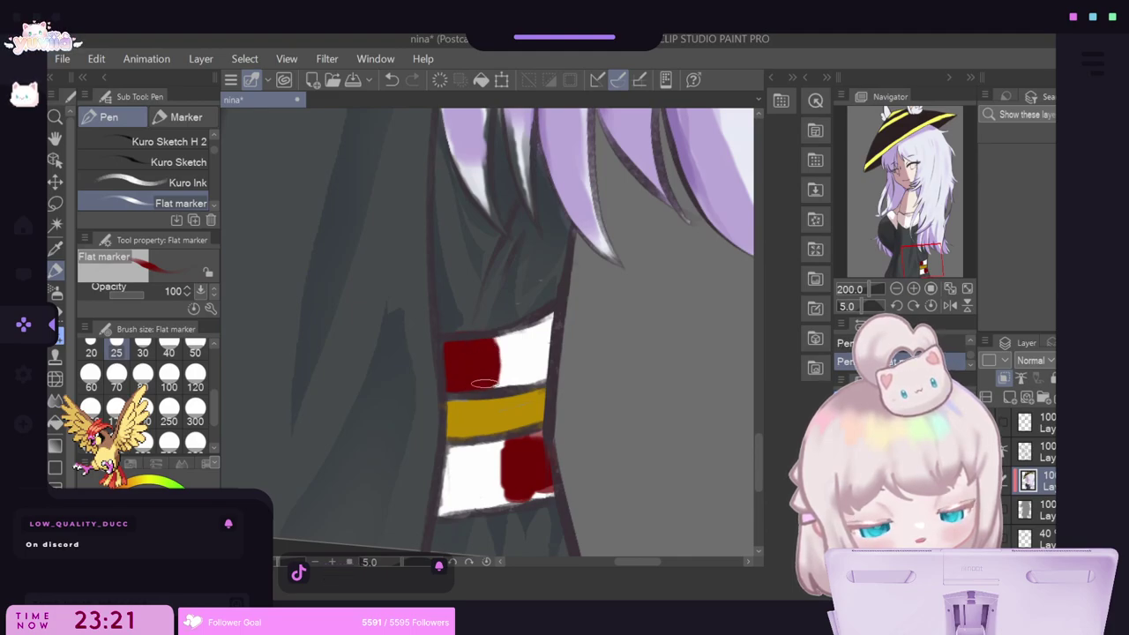
Straighten the upper red block's edge with white and fill out the armband's lower red block using the size 20 Flat marker.
{"action": "left_click", "coordinate": [529, 353], "text": "alt"}
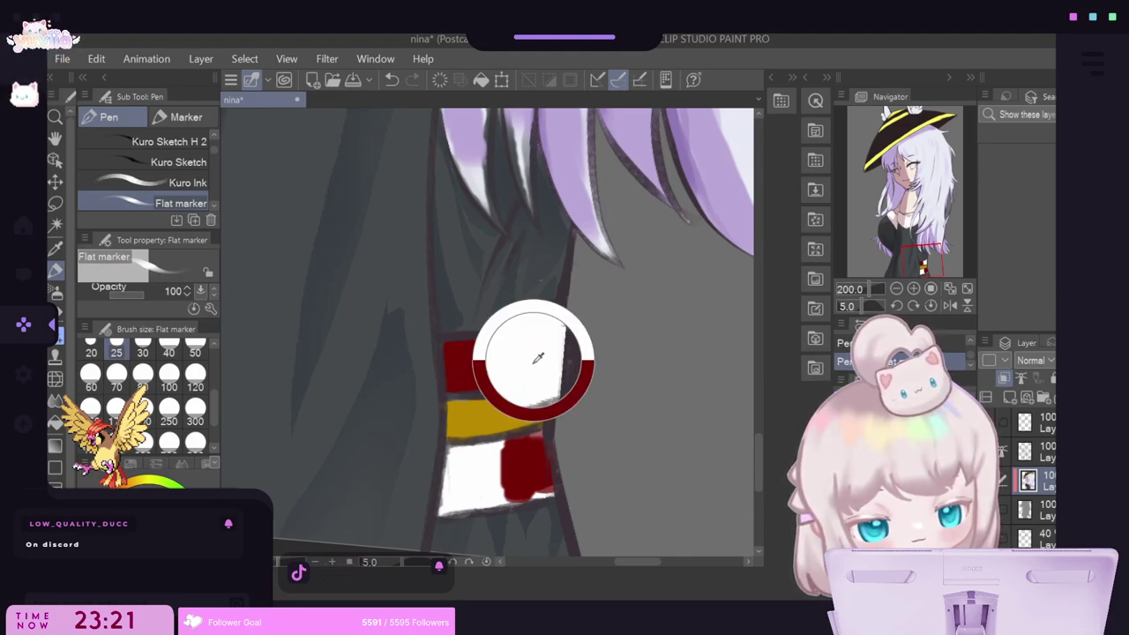
{"action": "left_click", "coordinate": [90, 350]}
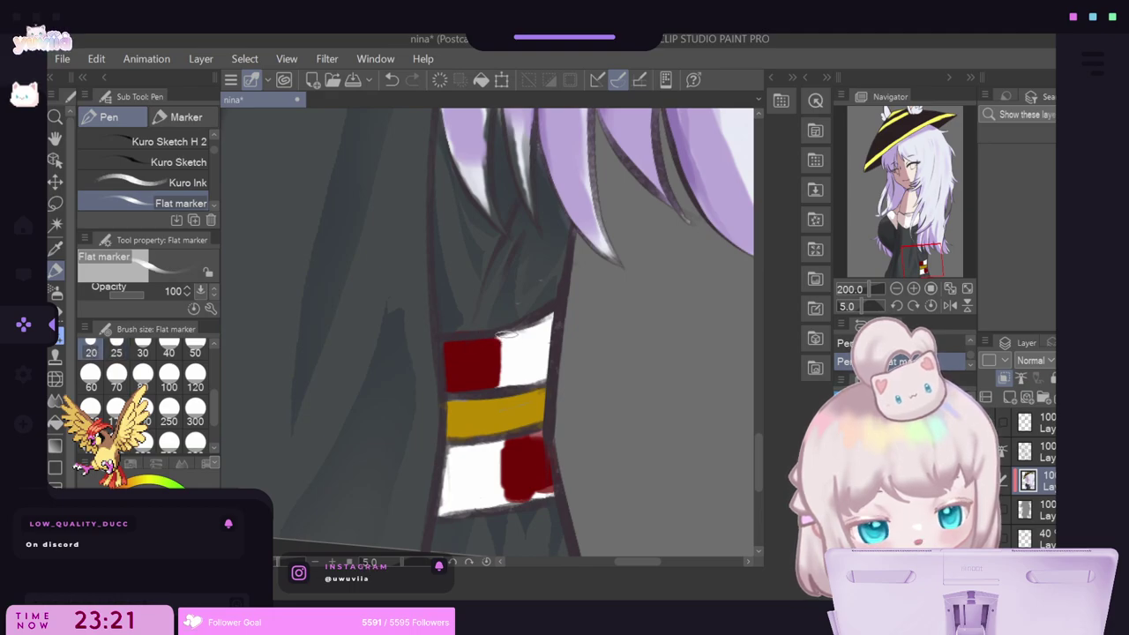
{"action": "left_click_drag", "start_coordinate": [500, 340], "coordinate": [507, 379]}
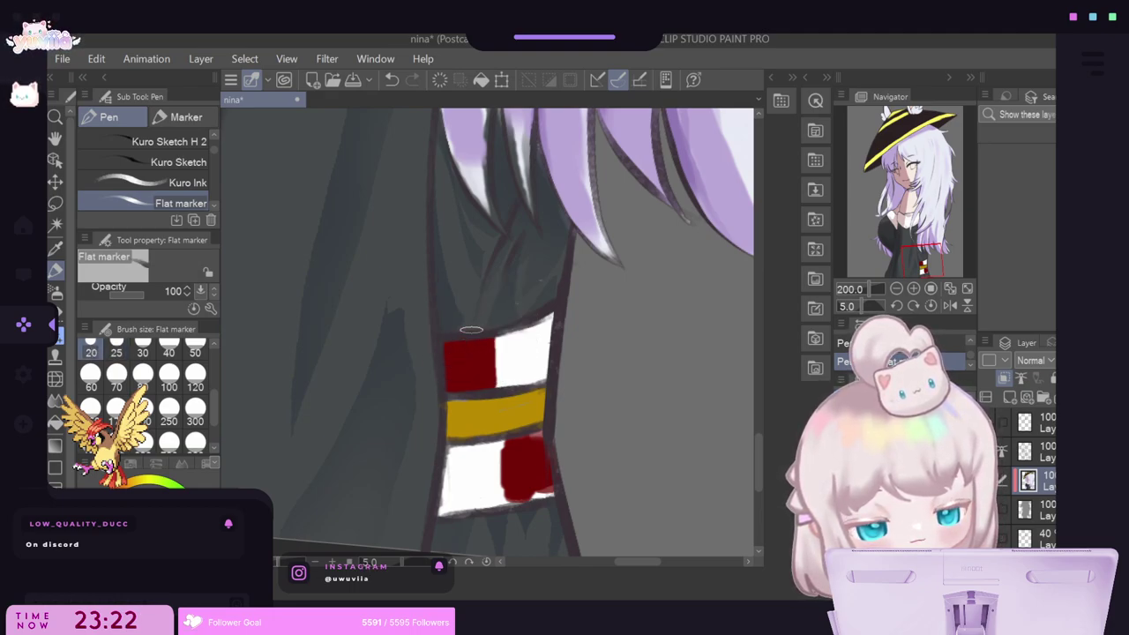
{"action": "left_click", "coordinate": [529, 468], "text": "alt"}
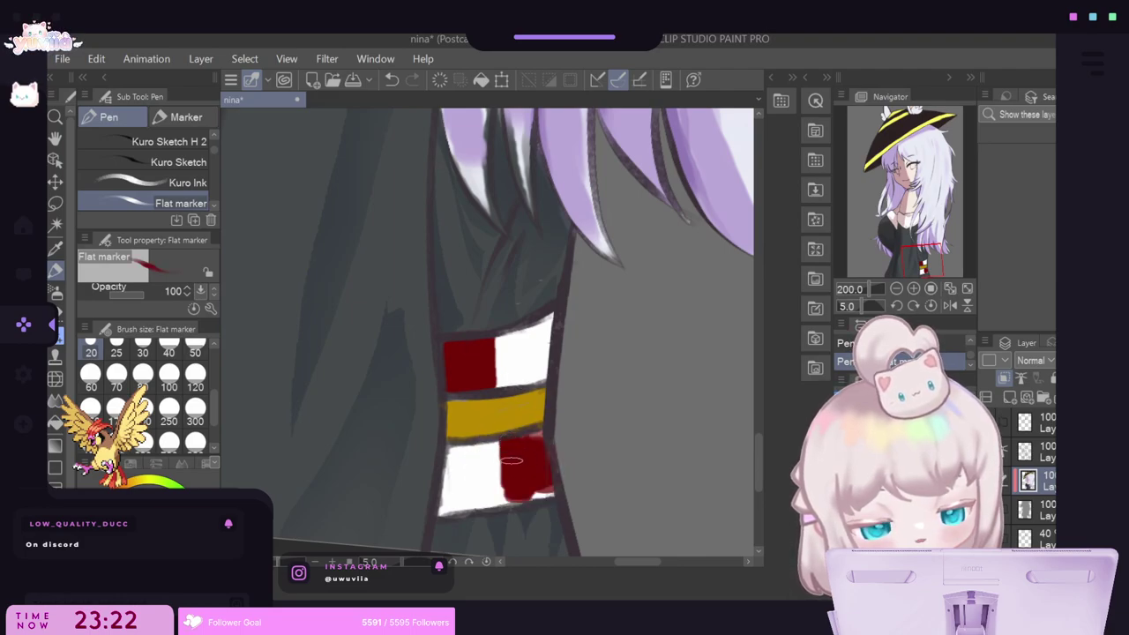
{"action": "mouse_move", "coordinate": [512, 460]}
{"action": "left_mouse_down"}
{"action": "mouse_move", "coordinate": [517, 506]}
{"action": "mouse_move", "coordinate": [544, 485]}
{"action": "left_mouse_up"}
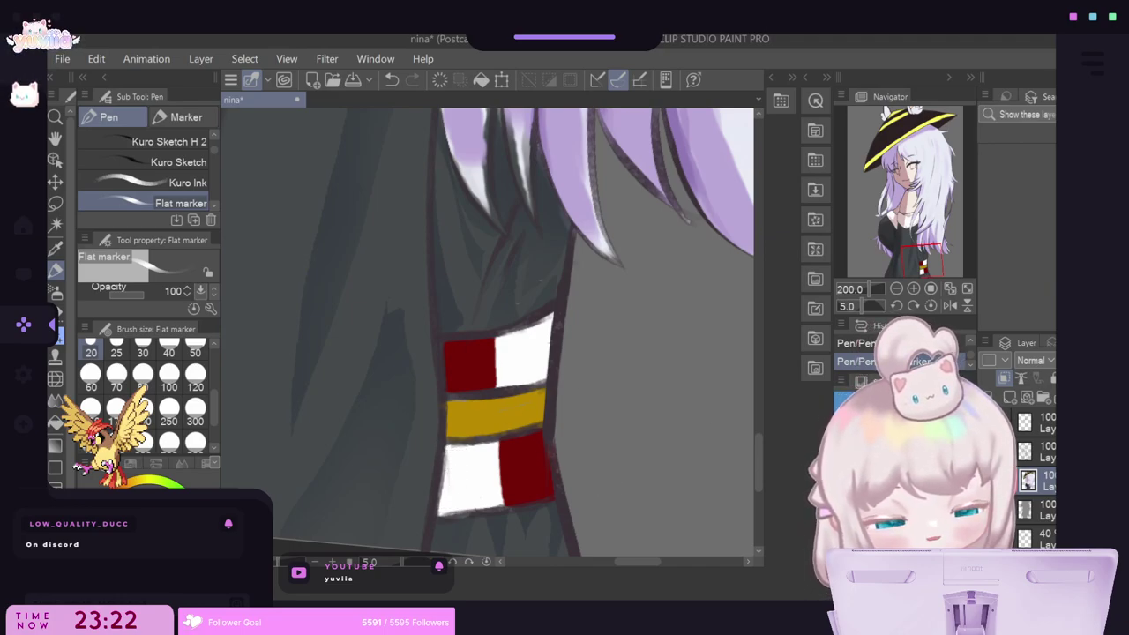
Lasso a triangular patch in the armband's upper red block, shade it in darker red with the Soft airbrush, and deselect.
{"action": "left_click", "coordinate": [477, 361], "text": "alt"}
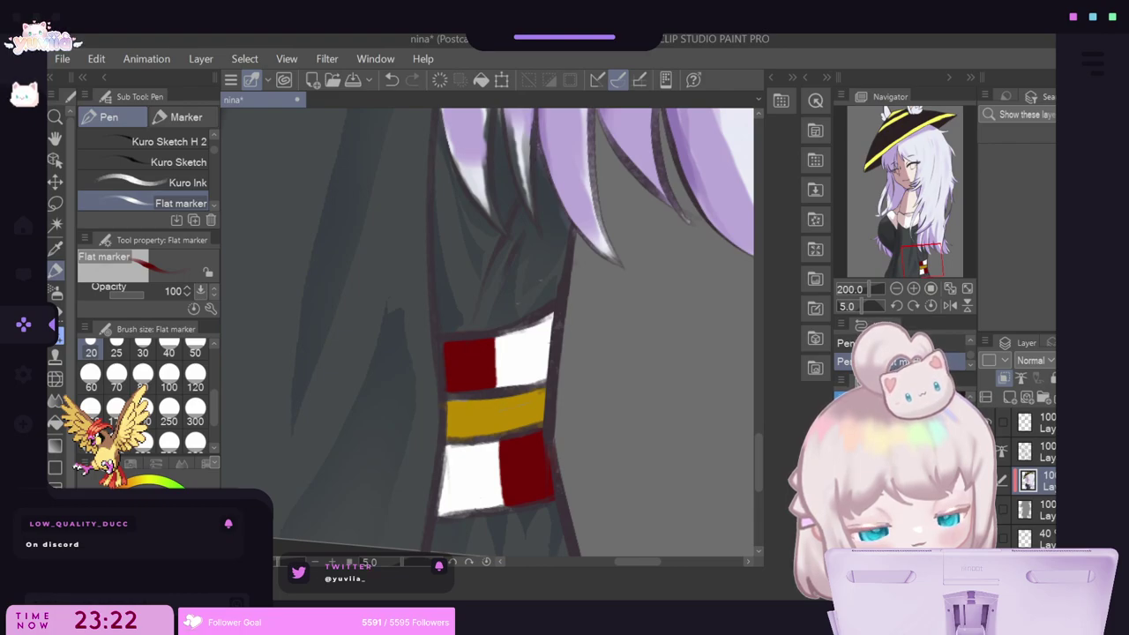
{"action": "left_click", "coordinate": [55, 202]}
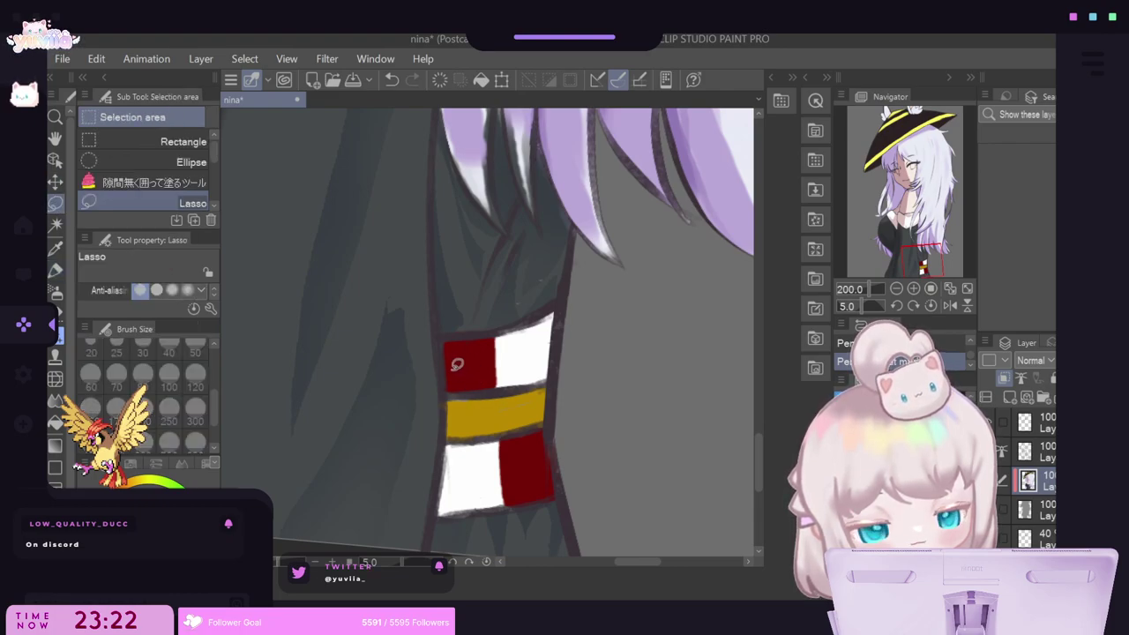
{"action": "mouse_move", "coordinate": [449, 385]}
{"action": "left_mouse_down"}
{"action": "mouse_move", "coordinate": [455, 351]}
{"action": "mouse_move", "coordinate": [469, 379]}
{"action": "mouse_move", "coordinate": [452, 388]}
{"action": "left_mouse_up"}
{"action": "left_click", "coordinate": [56, 292]}
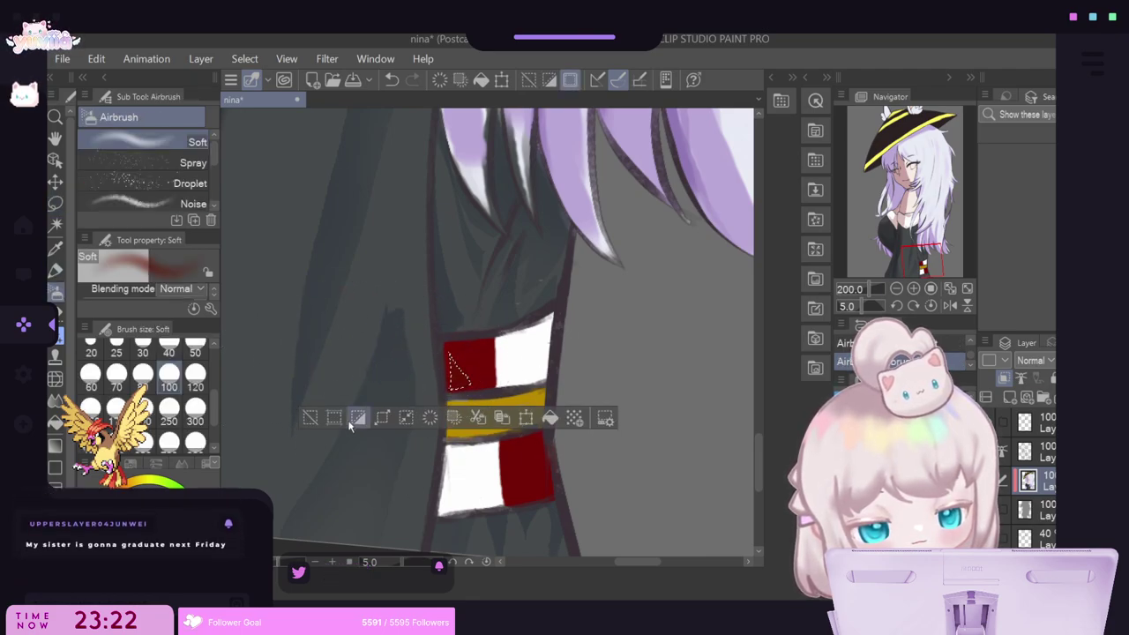
{"action": "left_click", "coordinate": [310, 417]}
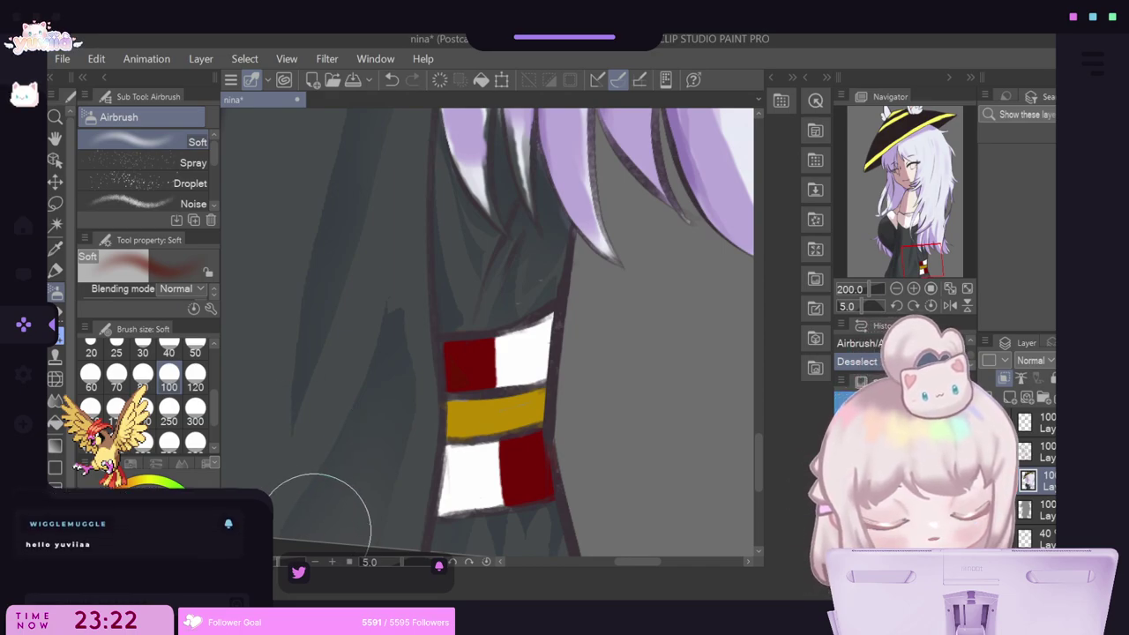
Lasso a matching triangular patch in the armband's lower red block, shade it in darker red with the Soft airbrush, and deselect.
{"action": "key", "text": "m"}
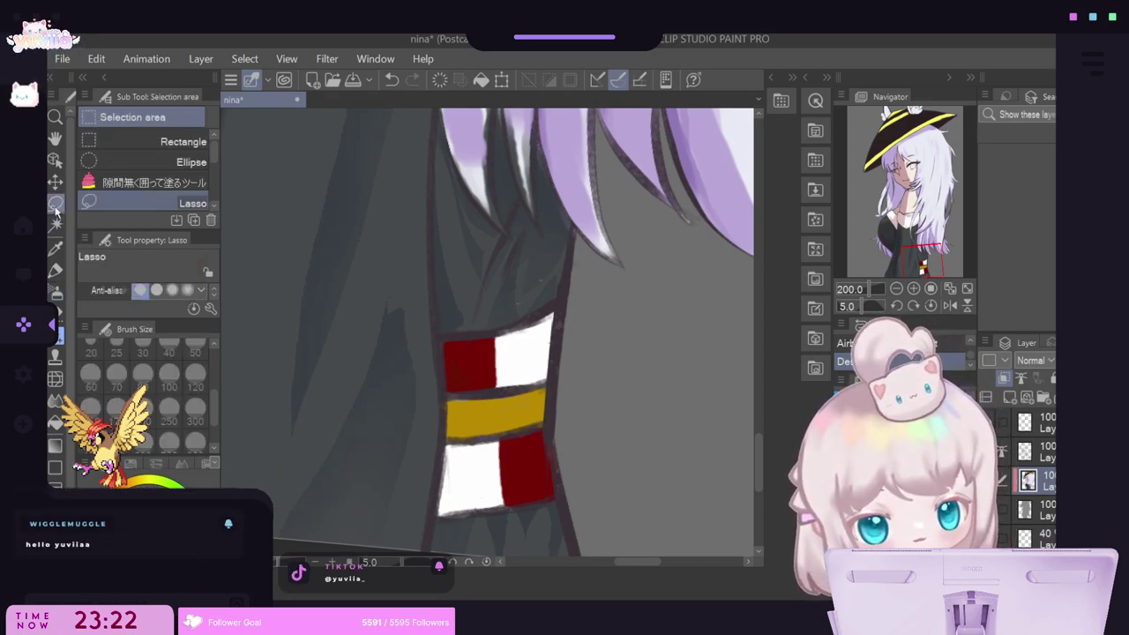
{"action": "mouse_move", "coordinate": [508, 485]}
{"action": "left_mouse_down"}
{"action": "mouse_move", "coordinate": [504, 451]}
{"action": "mouse_move", "coordinate": [519, 452]}
{"action": "mouse_move", "coordinate": [537, 485]}
{"action": "mouse_move", "coordinate": [509, 499]}
{"action": "left_mouse_up"}
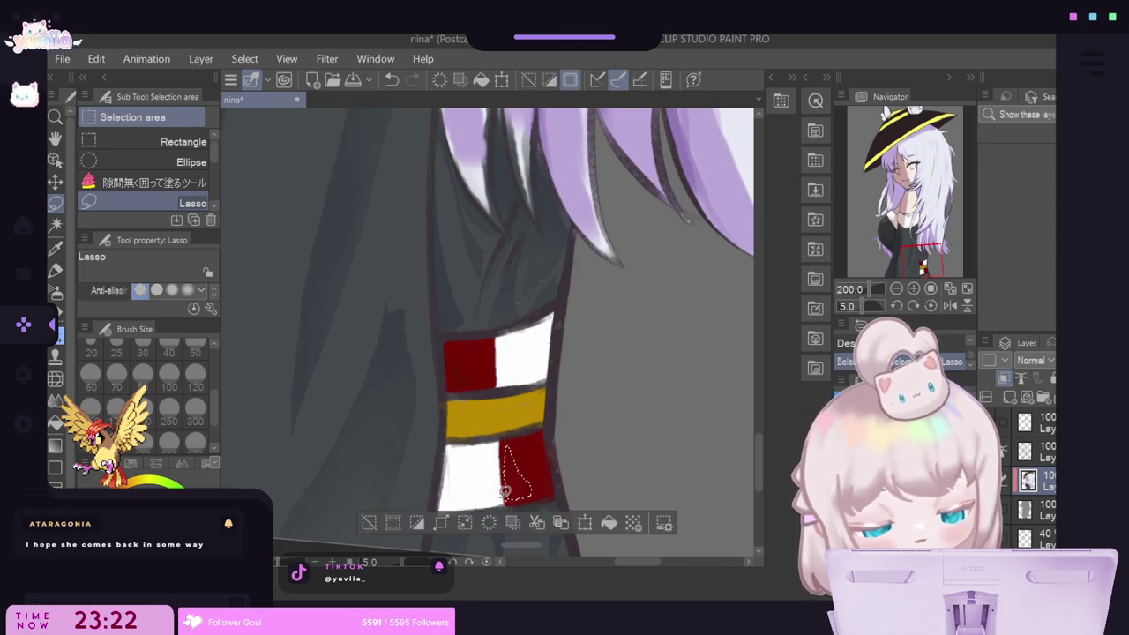
{"action": "key", "text": "b"}
{"action": "mouse_move", "coordinate": [500, 456]}
{"action": "left_mouse_down"}
{"action": "mouse_move", "coordinate": [517, 502]}
{"action": "mouse_move", "coordinate": [538, 461]}
{"action": "left_mouse_up"}
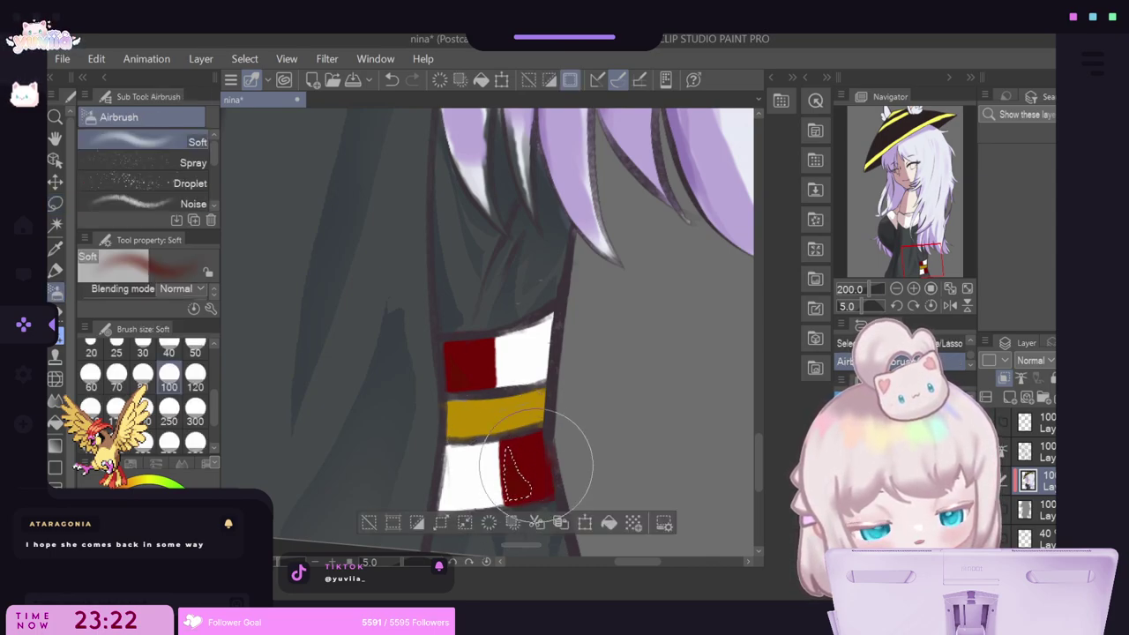
{"action": "left_click", "coordinate": [368, 523]}
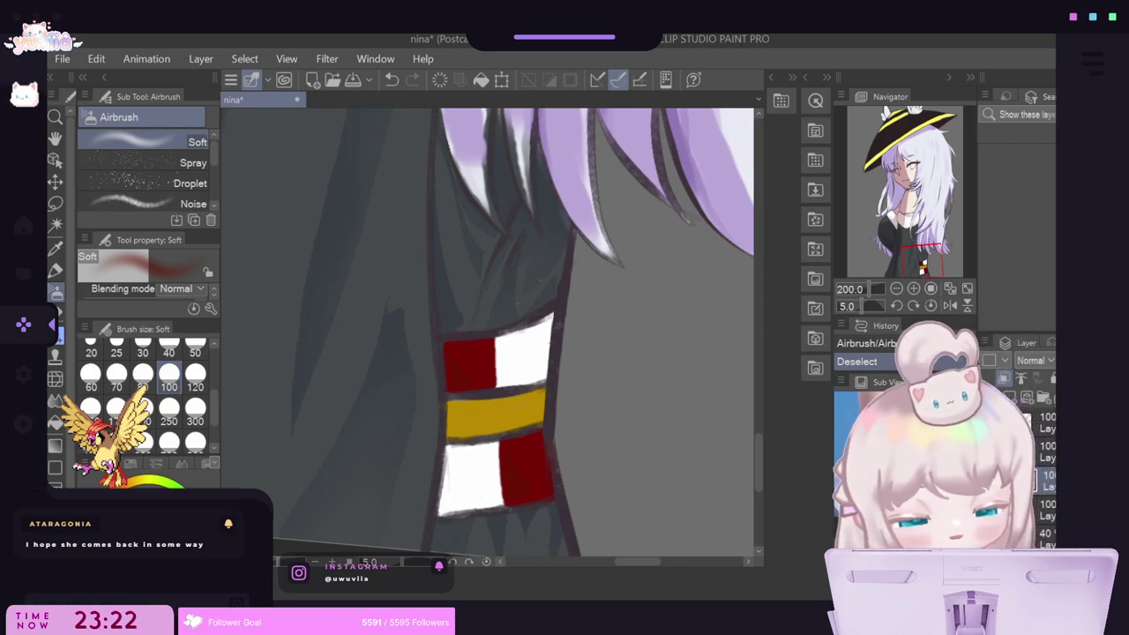
{"action": "scroll", "coordinate": [528, 392], "scroll_direction": "down", "scroll_amount": 6}
{"action": "scroll", "coordinate": [463, 357], "scroll_direction": "up", "scroll_amount": 1}
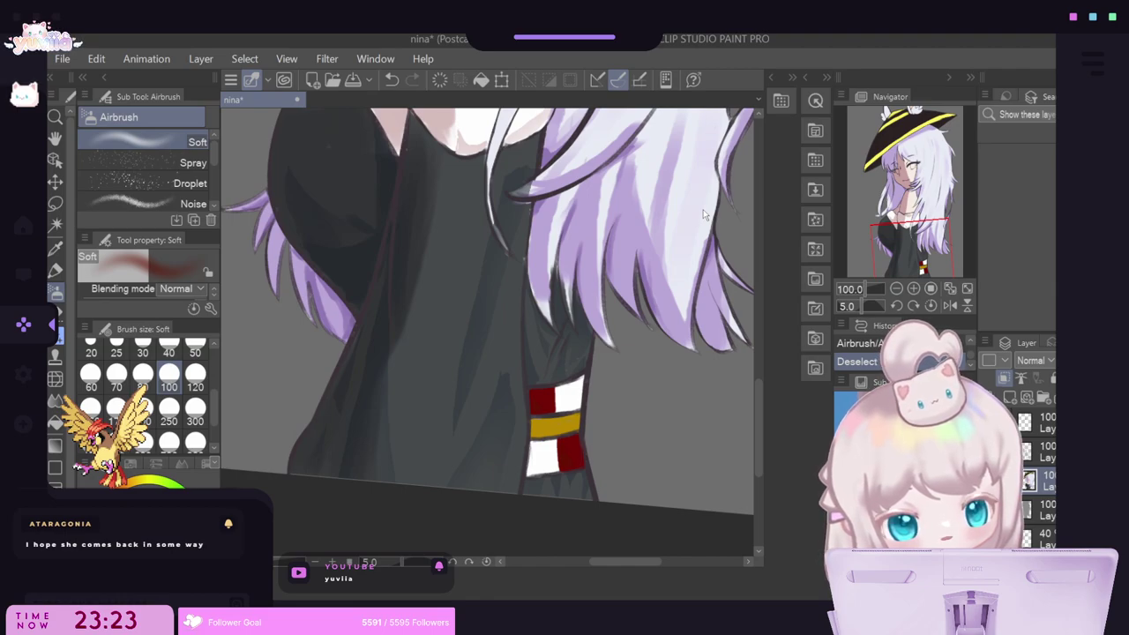
Lasso a patch beside the red in the armband's upper white block, shade it pale muted pink with the Soft airbrush, and deselect.
{"action": "scroll", "coordinate": [667, 401], "scroll_direction": "up", "scroll_amount": 3}
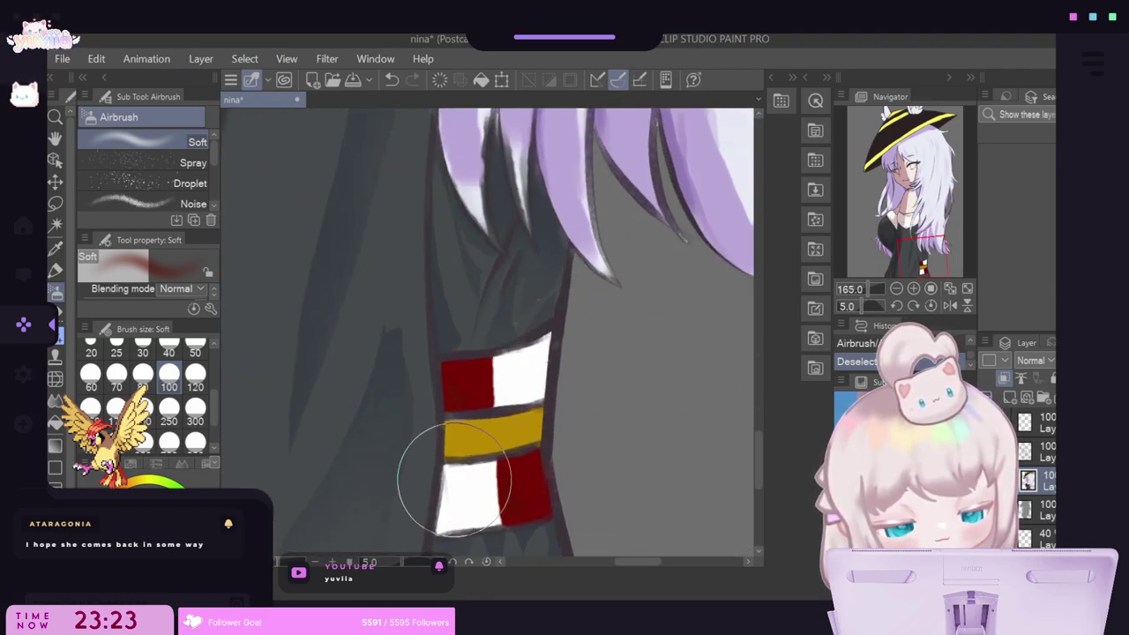
{"action": "left_click", "coordinate": [512, 374], "text": "alt"}
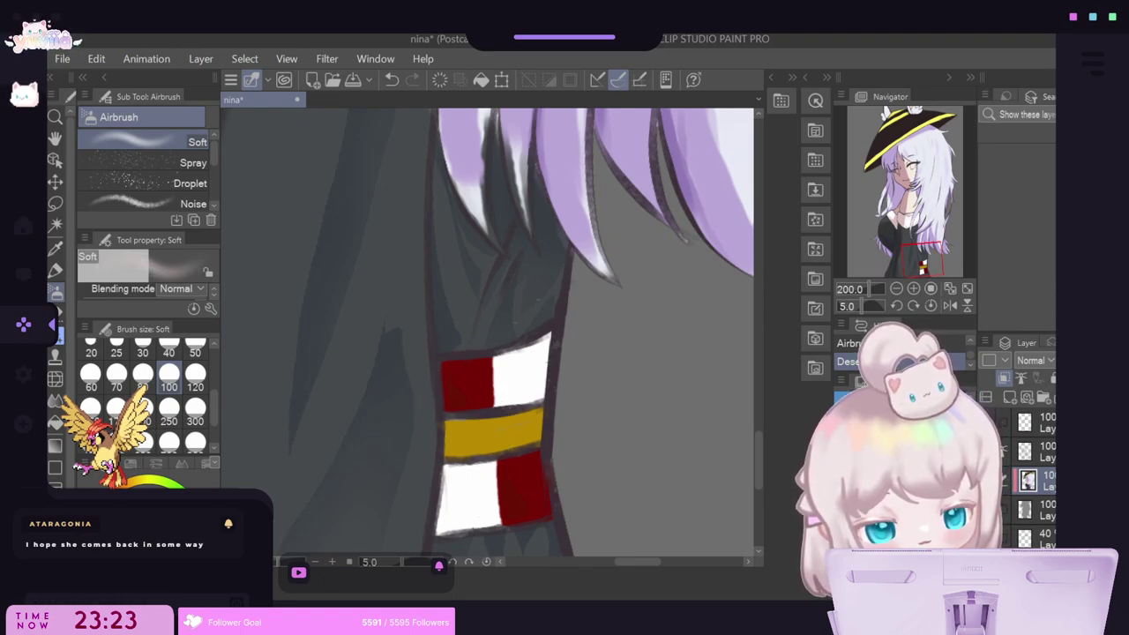
{"action": "key", "text": "m"}
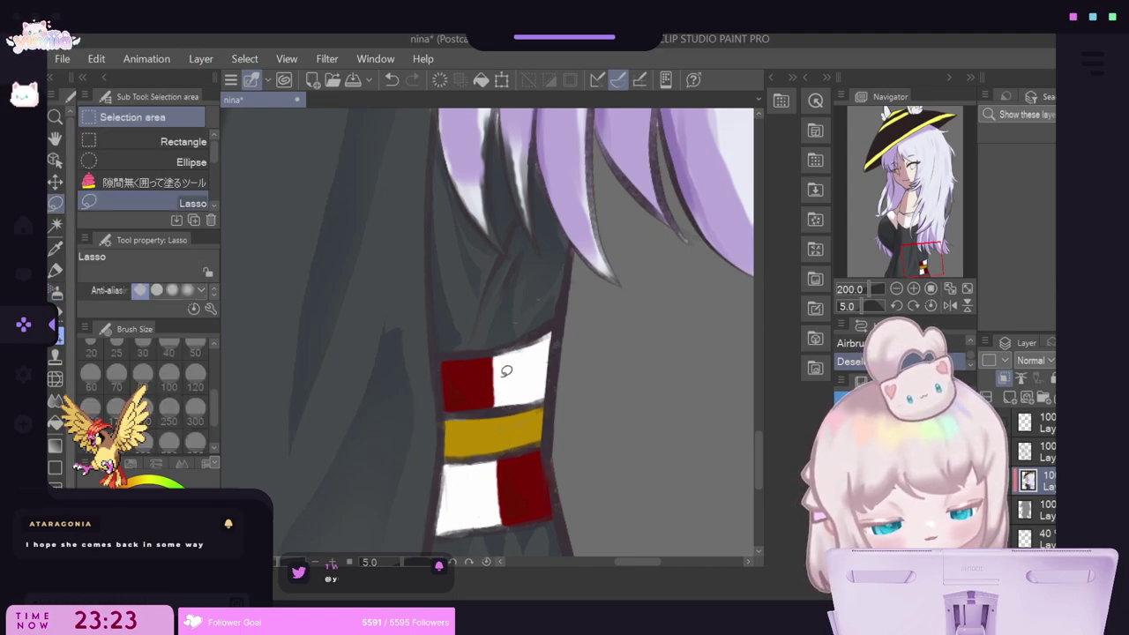
{"action": "mouse_move", "coordinate": [498, 365]}
{"action": "left_mouse_down"}
{"action": "mouse_move", "coordinate": [500, 401]}
{"action": "mouse_move", "coordinate": [525, 399]}
{"action": "mouse_move", "coordinate": [521, 362]}
{"action": "mouse_move", "coordinate": [502, 351]}
{"action": "mouse_move", "coordinate": [505, 379]}
{"action": "left_mouse_up"}
{"action": "left_click", "coordinate": [55, 292]}
{"action": "left_click", "coordinate": [361, 431]}
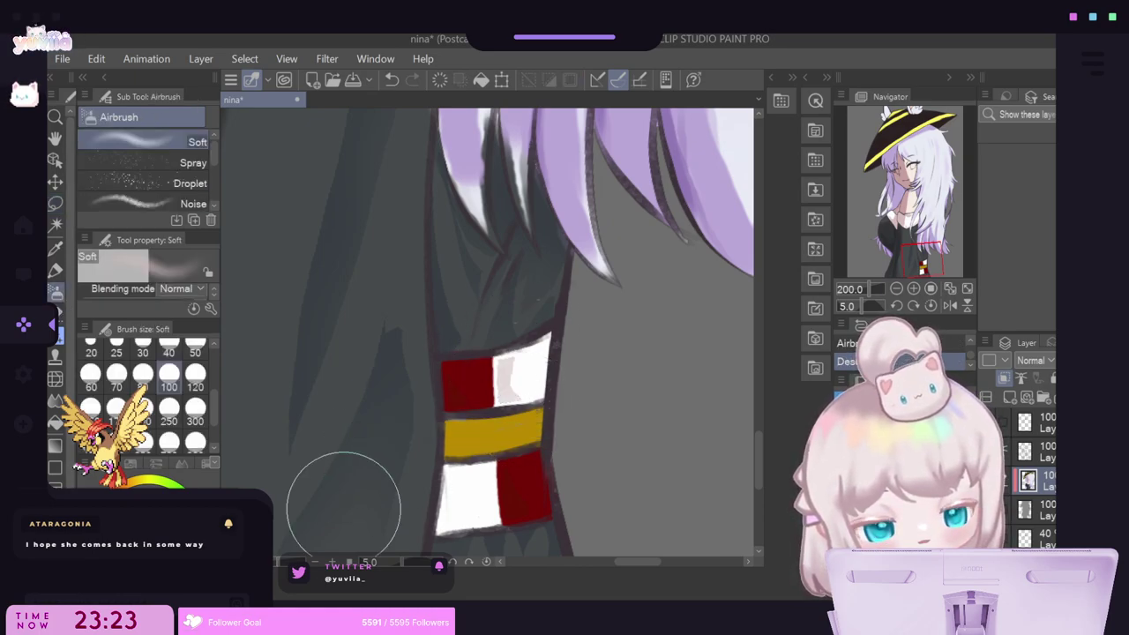
Lasso a triangular patch along the lower white block's upper edge, shade it pale muted pink with the Soft airbrush, and deselect.
{"action": "left_click", "coordinate": [56, 204]}
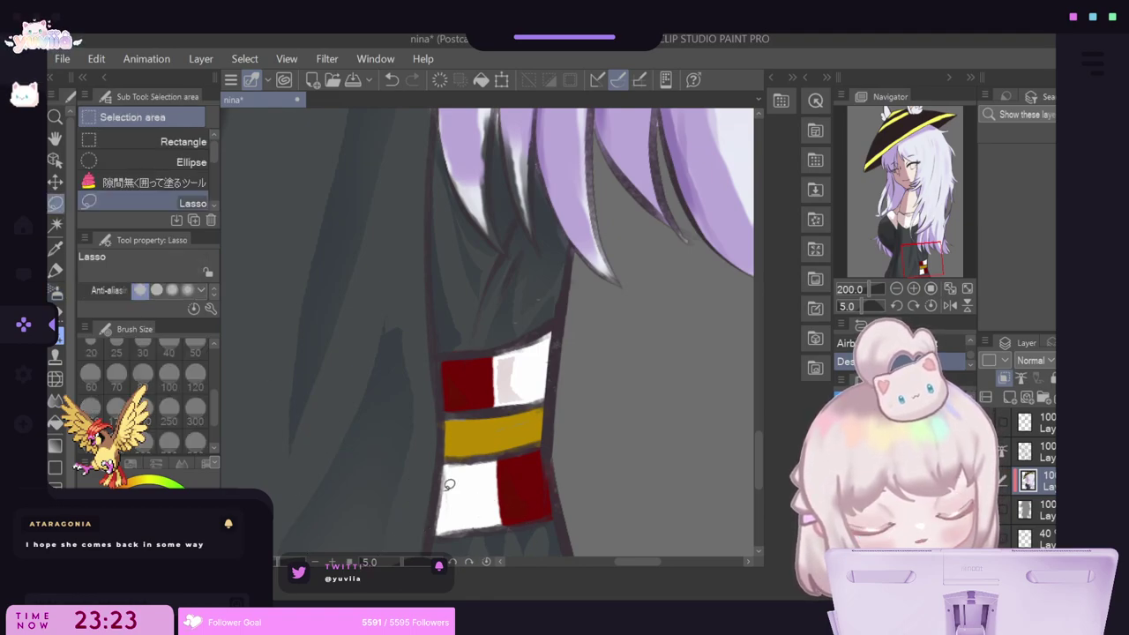
{"action": "mouse_move", "coordinate": [449, 484]}
{"action": "left_mouse_down"}
{"action": "mouse_move", "coordinate": [493, 460]}
{"action": "mouse_move", "coordinate": [450, 469]}
{"action": "mouse_move", "coordinate": [455, 517]}
{"action": "mouse_move", "coordinate": [460, 477]}
{"action": "mouse_move", "coordinate": [497, 453]}
{"action": "left_mouse_up"}
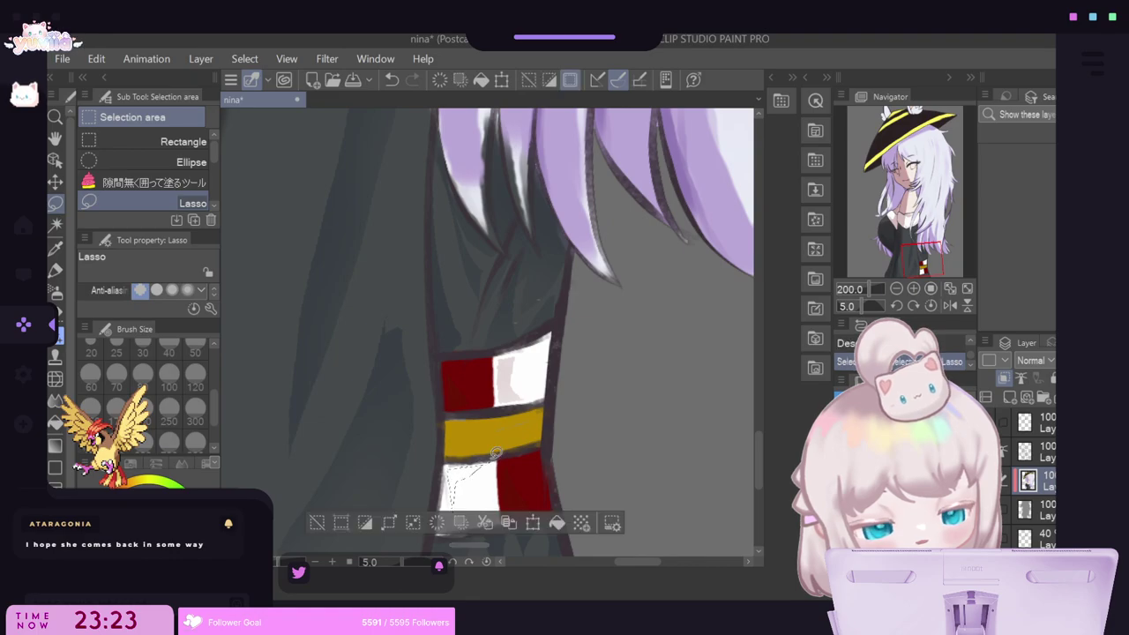
{"action": "left_click", "coordinate": [55, 292]}
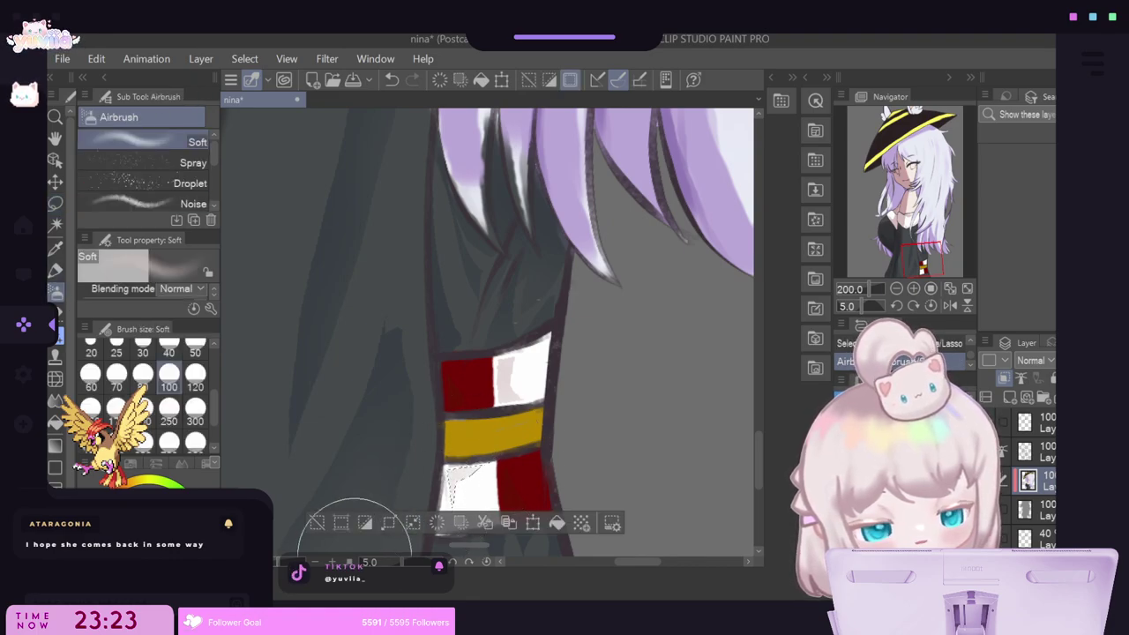
{"action": "left_click", "coordinate": [316, 523]}
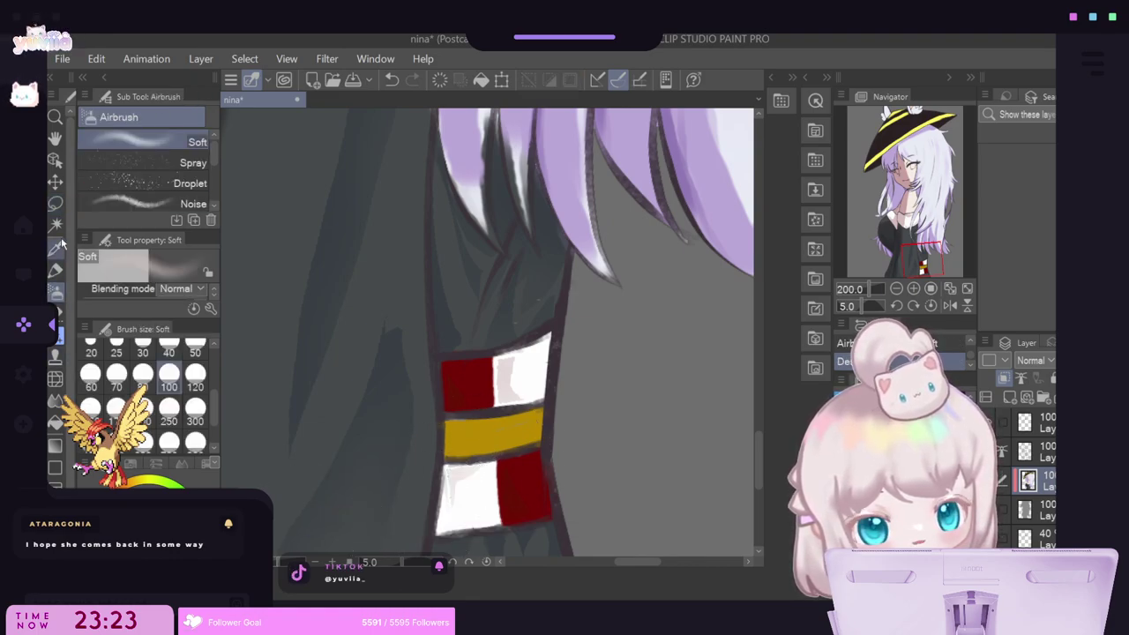
Lasso a narrow patch along the lower white block's outer side, shade it pale muted pink with the Soft airbrush, and deselect.
{"action": "left_click", "coordinate": [55, 203]}
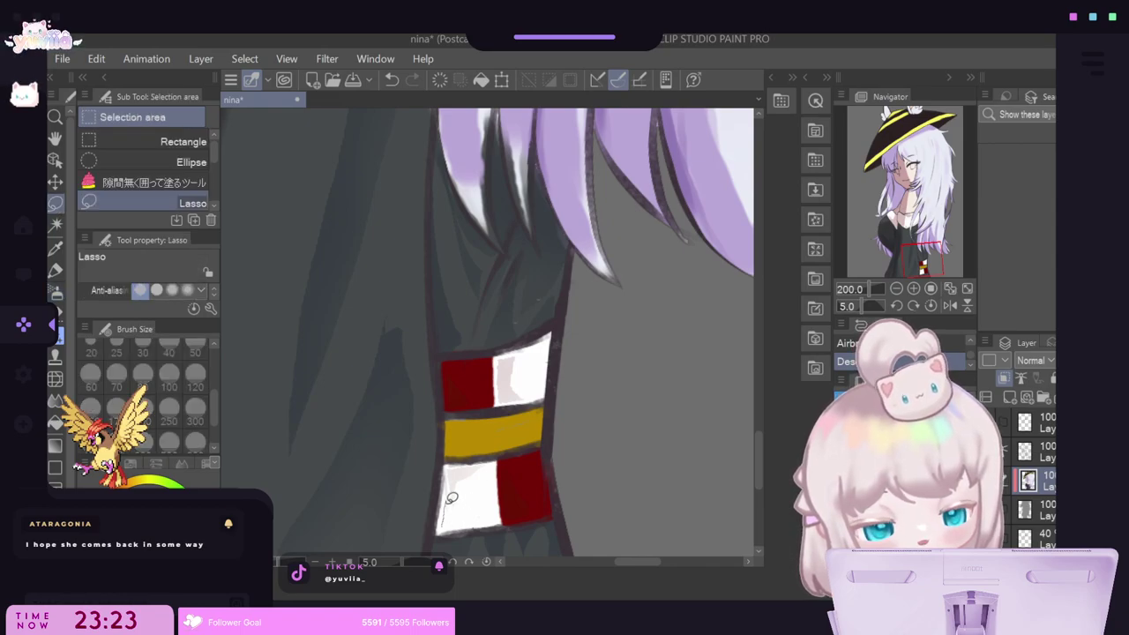
{"action": "mouse_move", "coordinate": [452, 497]}
{"action": "left_mouse_down"}
{"action": "mouse_move", "coordinate": [441, 527]}
{"action": "mouse_move", "coordinate": [403, 517]}
{"action": "left_mouse_up"}
{"action": "left_click", "coordinate": [54, 292]}
{"action": "left_click", "coordinate": [299, 523]}
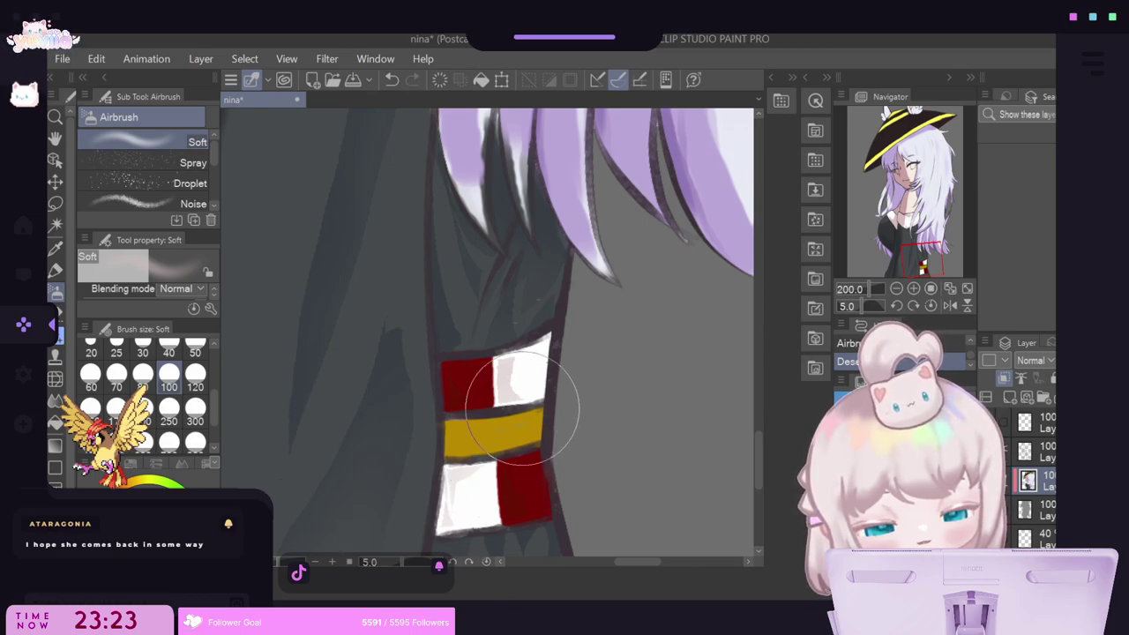
Lasso the upper white block's lower outer corner, shade it pale muted pink with the Soft airbrush, and deselect.
{"action": "key", "text": "m"}
{"action": "left_click_drag", "start_coordinate": [541, 374], "coordinate": [526, 389]}
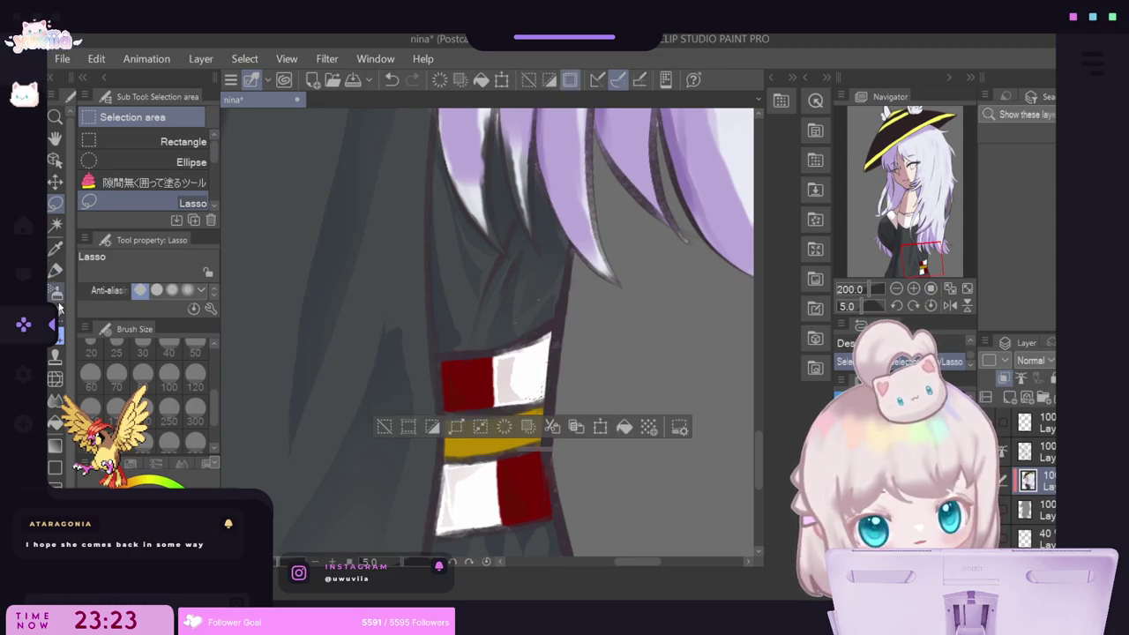
{"action": "key", "text": "b"}
{"action": "left_click", "coordinate": [384, 428]}
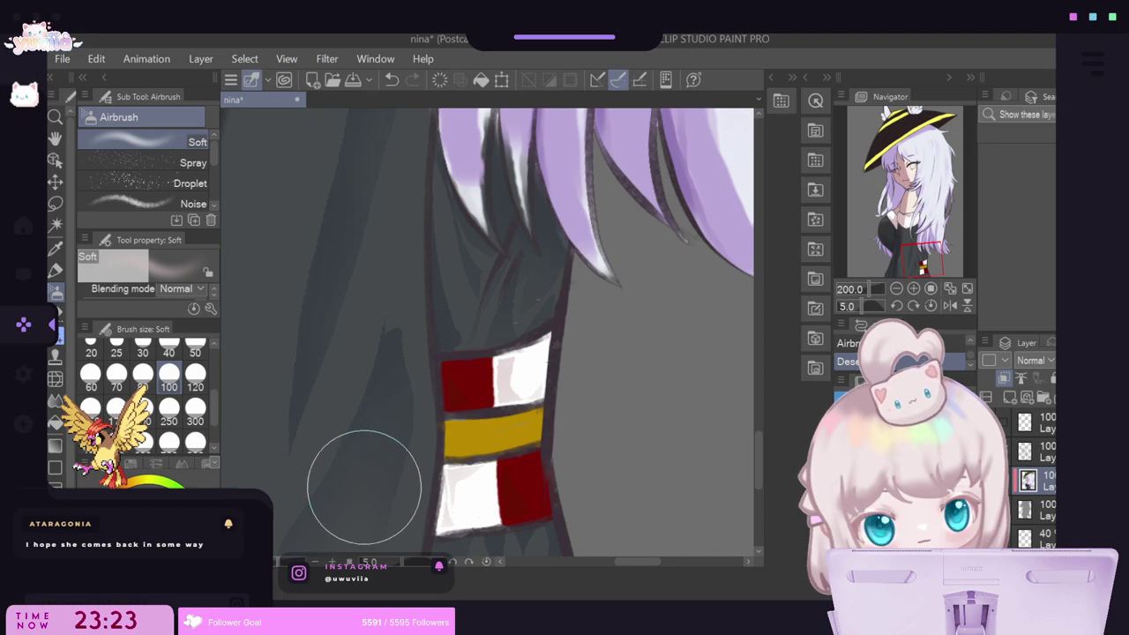
Lasso a notched patch at the left end of the armband's gold band, shade it orange with the Soft airbrush, and deselect.
{"action": "left_click", "coordinate": [58, 205]}
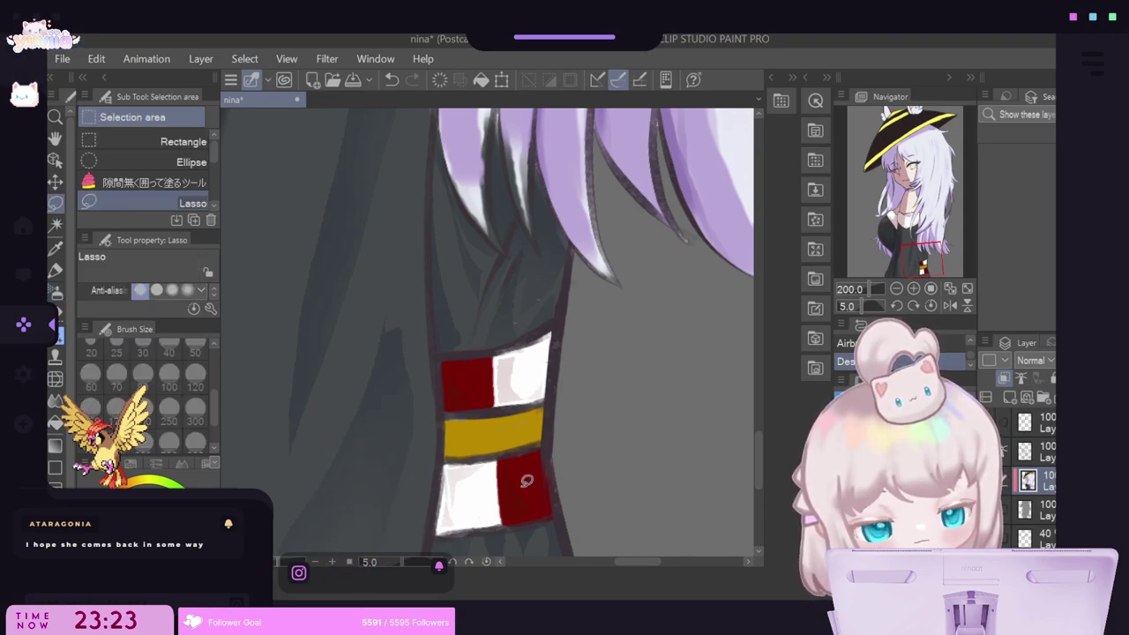
{"action": "left_click", "coordinate": [483, 431], "text": "alt"}
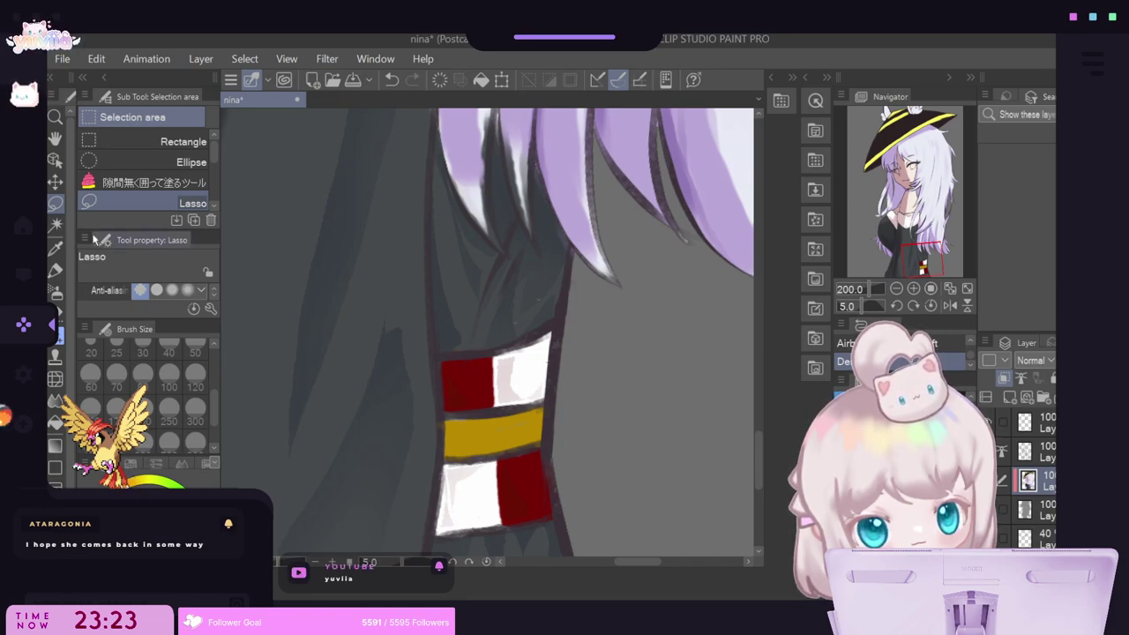
{"action": "mouse_move", "coordinate": [450, 425]}
{"action": "left_mouse_down"}
{"action": "mouse_move", "coordinate": [450, 448]}
{"action": "mouse_move", "coordinate": [468, 455]}
{"action": "mouse_move", "coordinate": [456, 417]}
{"action": "left_mouse_up"}
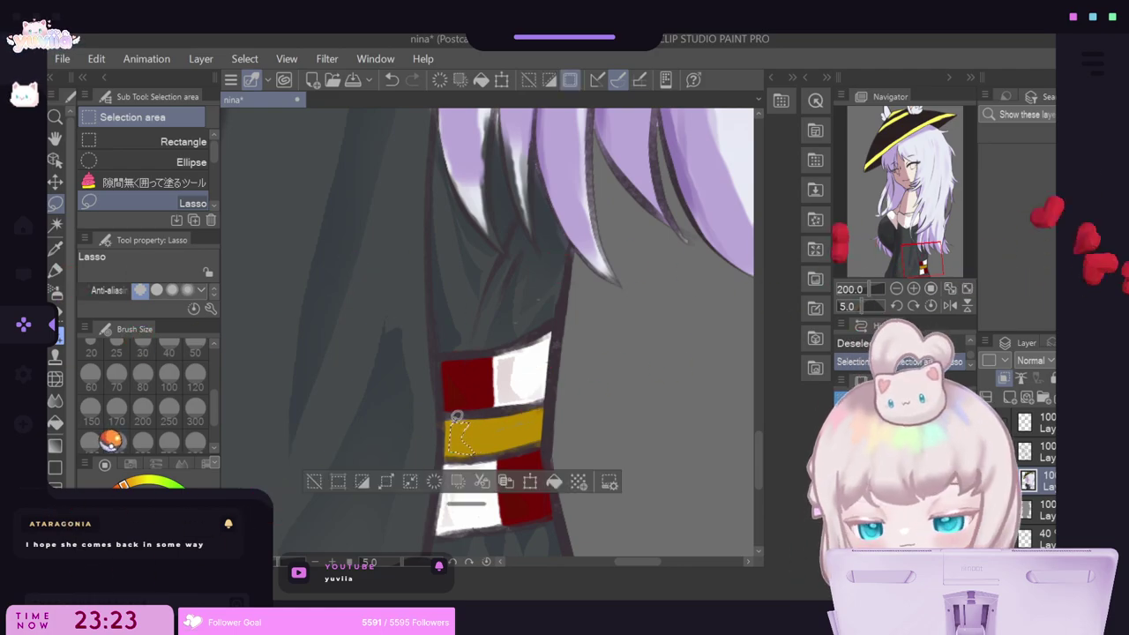
{"action": "key", "text": "b"}
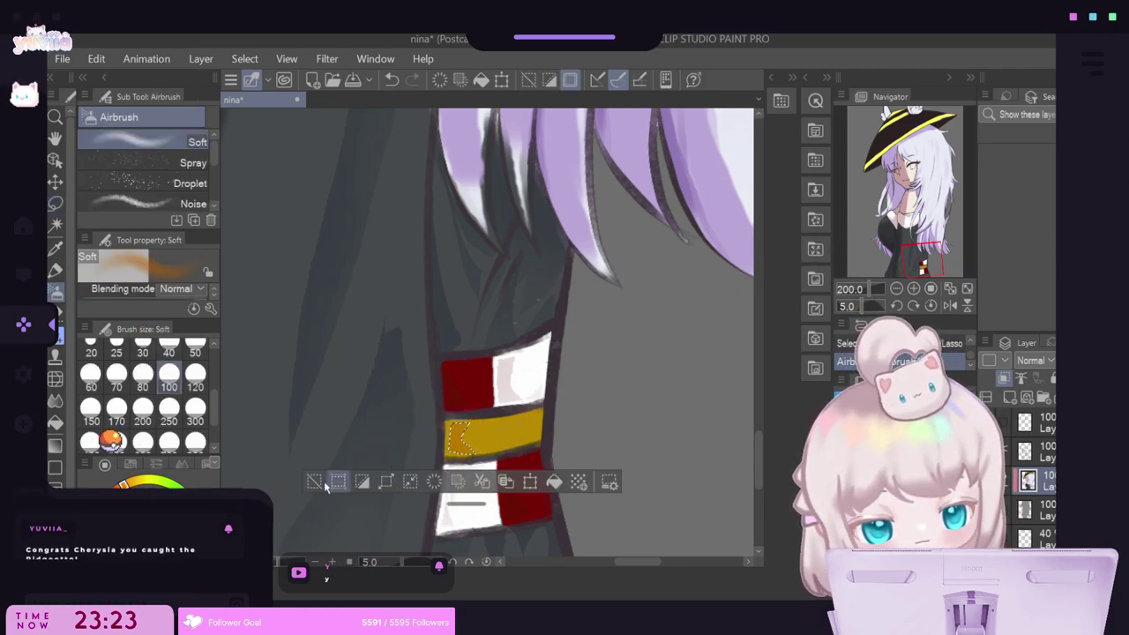
{"action": "left_click", "coordinate": [318, 482]}
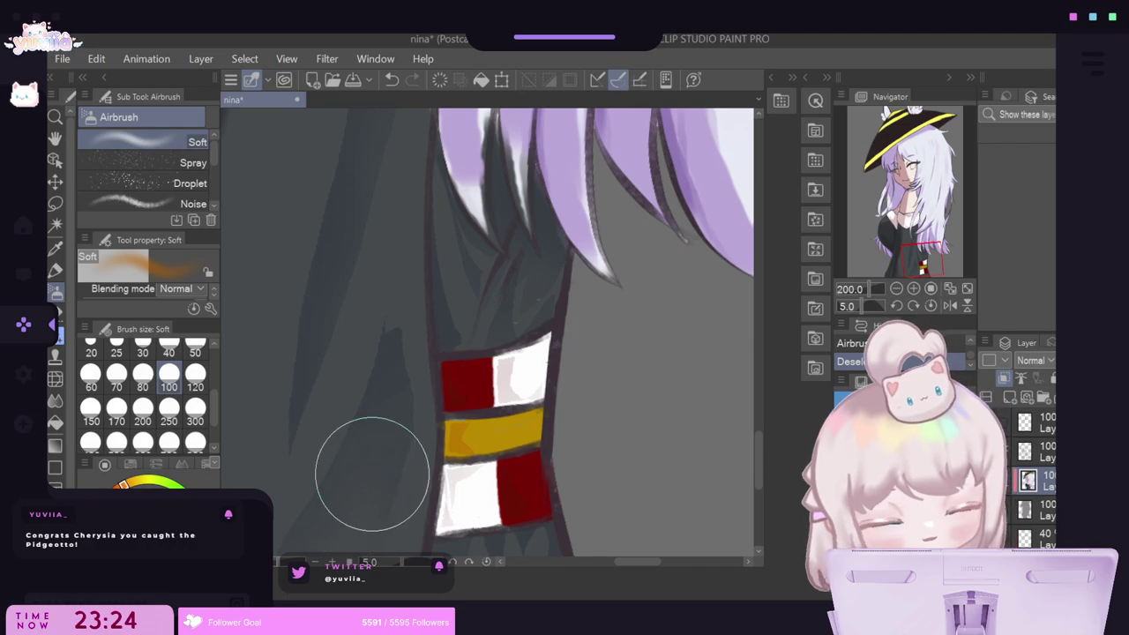
{"action": "key", "text": "p"}
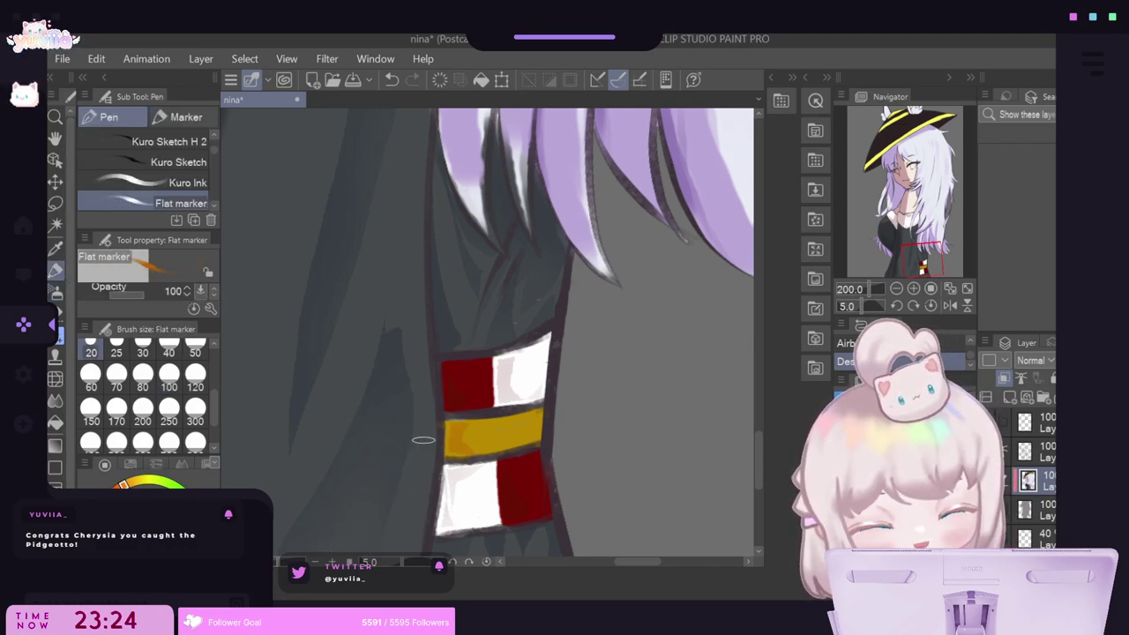
{"action": "scroll", "coordinate": [146, 433], "scroll_direction": "up", "scroll_amount": 3}
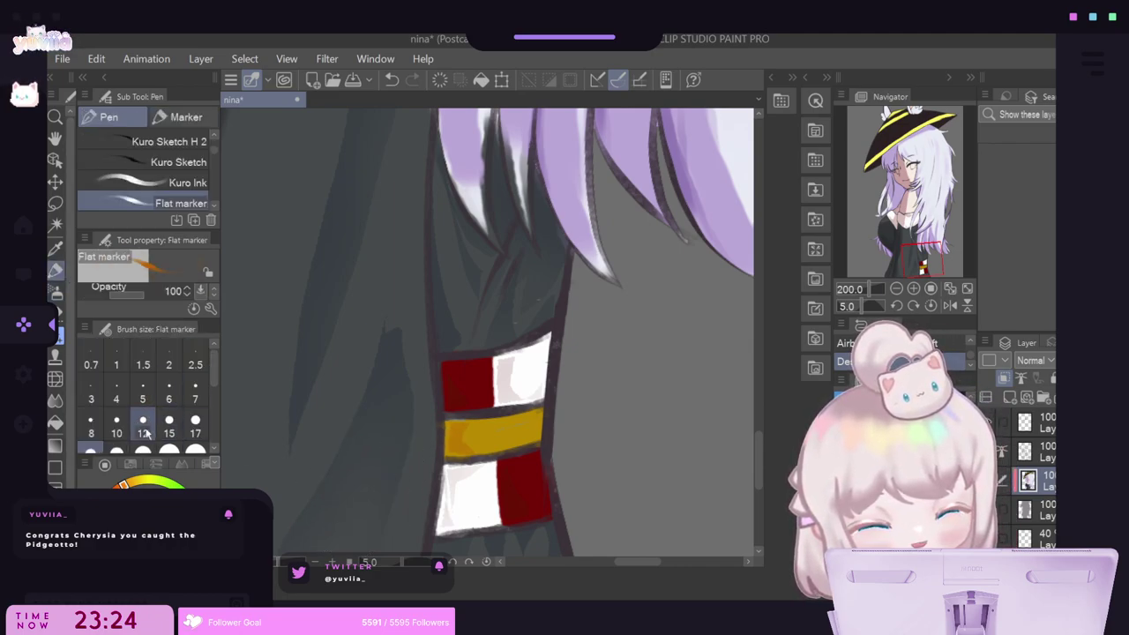
{"action": "left_click", "coordinate": [144, 430]}
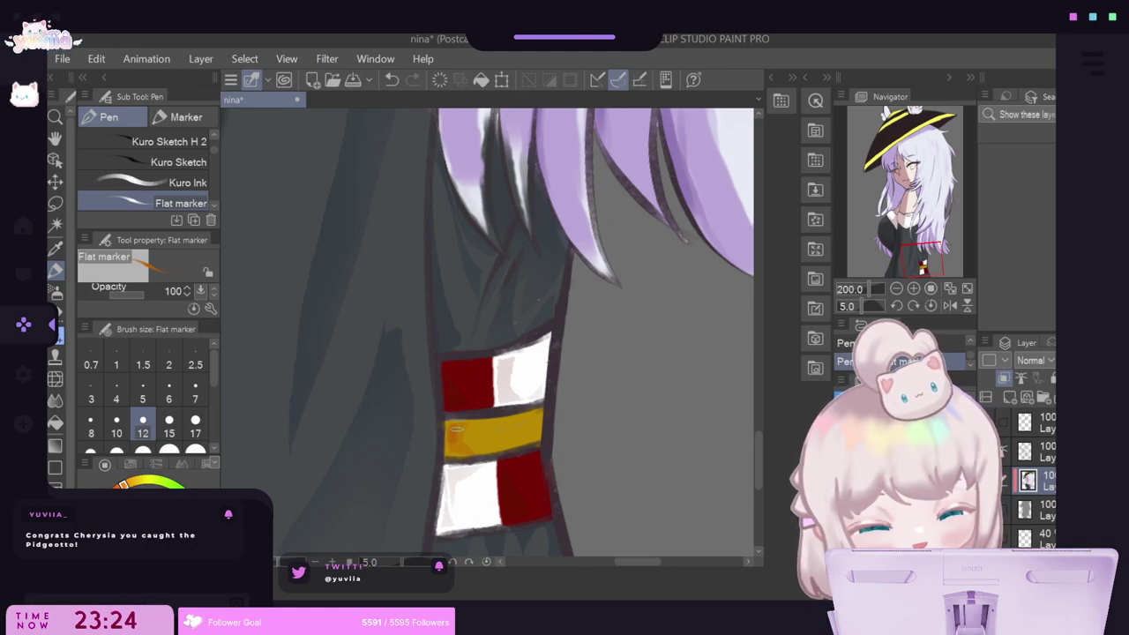
{"action": "left_click", "coordinate": [392, 79]}
Lasso a smaller triangle inside the gold band's shaded end, deepen it with orange using the Soft airbrush, and deselect.
{"action": "key", "text": "m"}
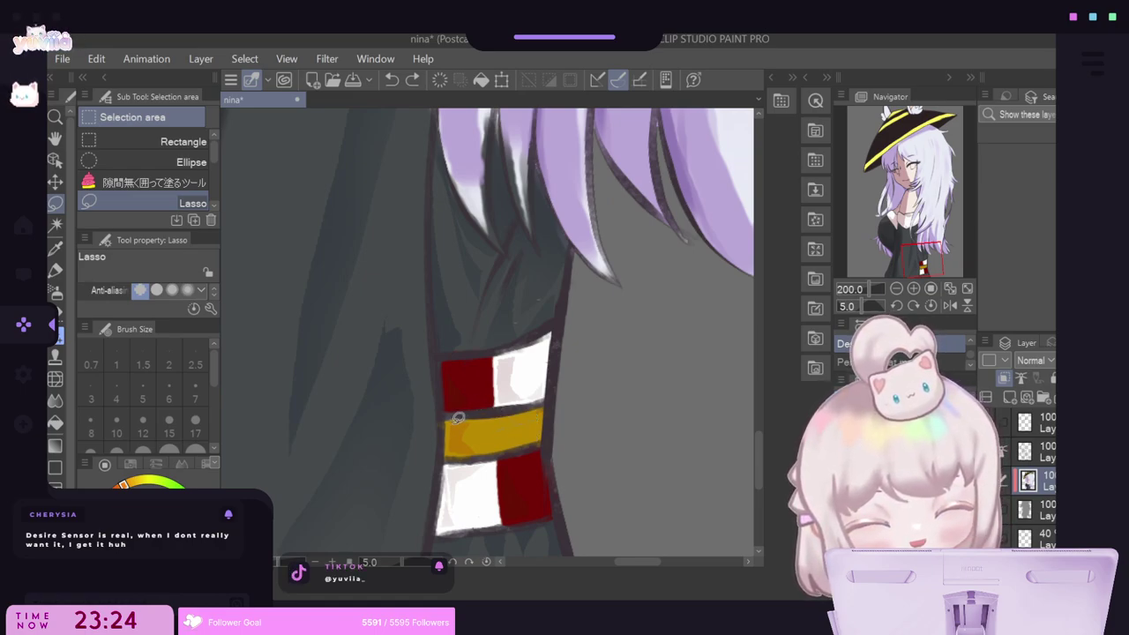
{"action": "left_click_drag", "start_coordinate": [461, 447], "coordinate": [445, 431]}
{"action": "key", "text": "b"}
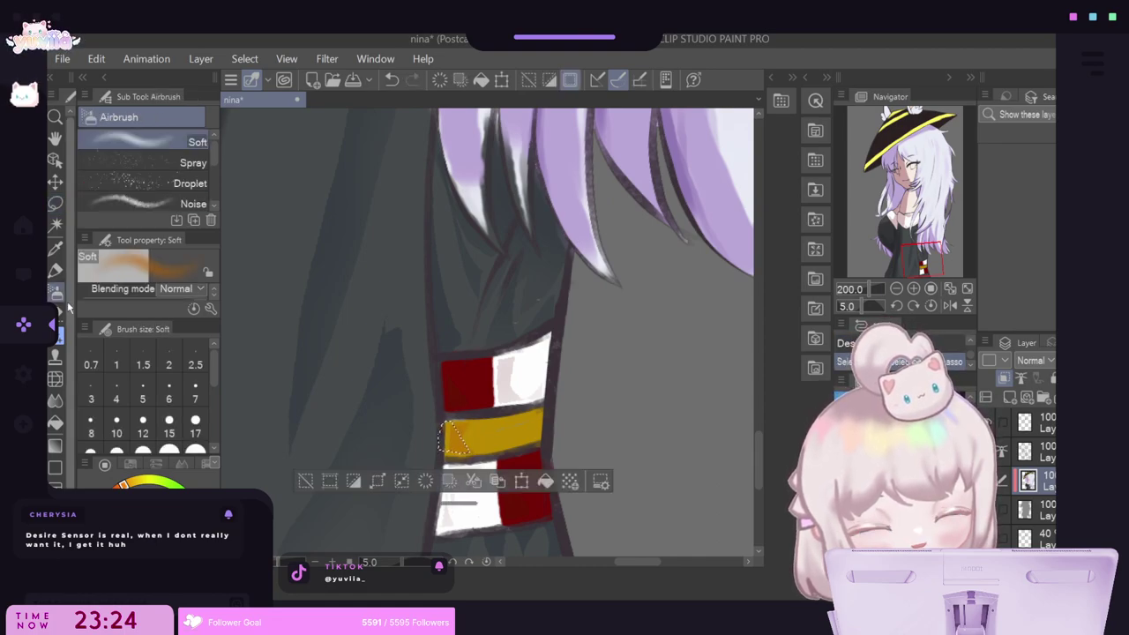
{"action": "left_click", "coordinate": [305, 481]}
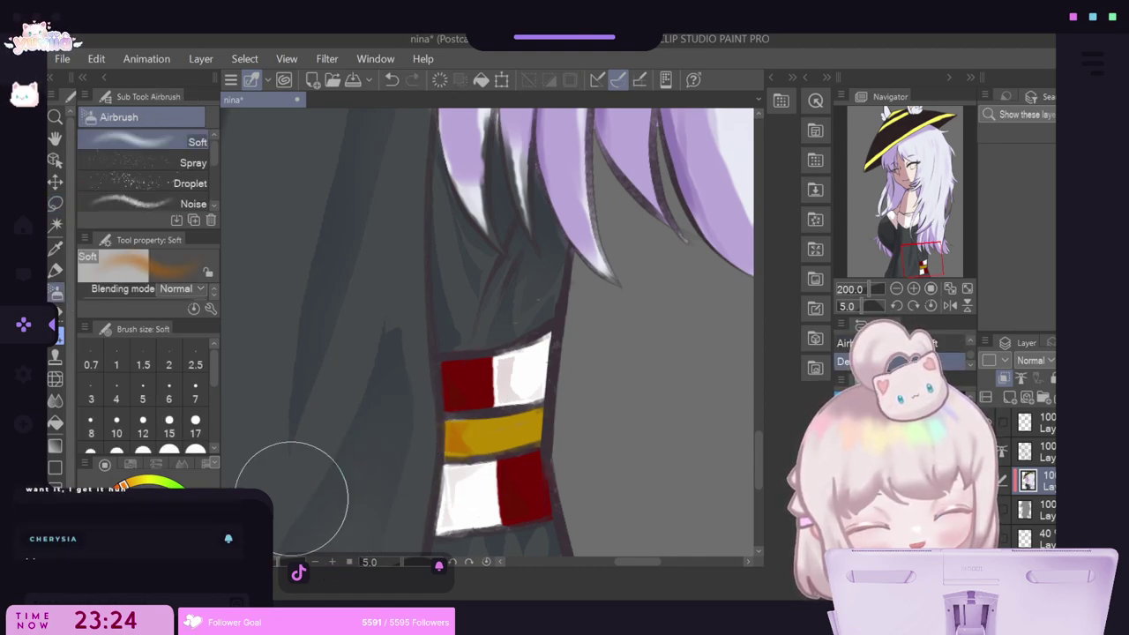
Lasso a thin strip along the gold band's lower edge, shade it orange with the Soft airbrush, and deselect.
{"action": "left_click", "coordinate": [55, 204]}
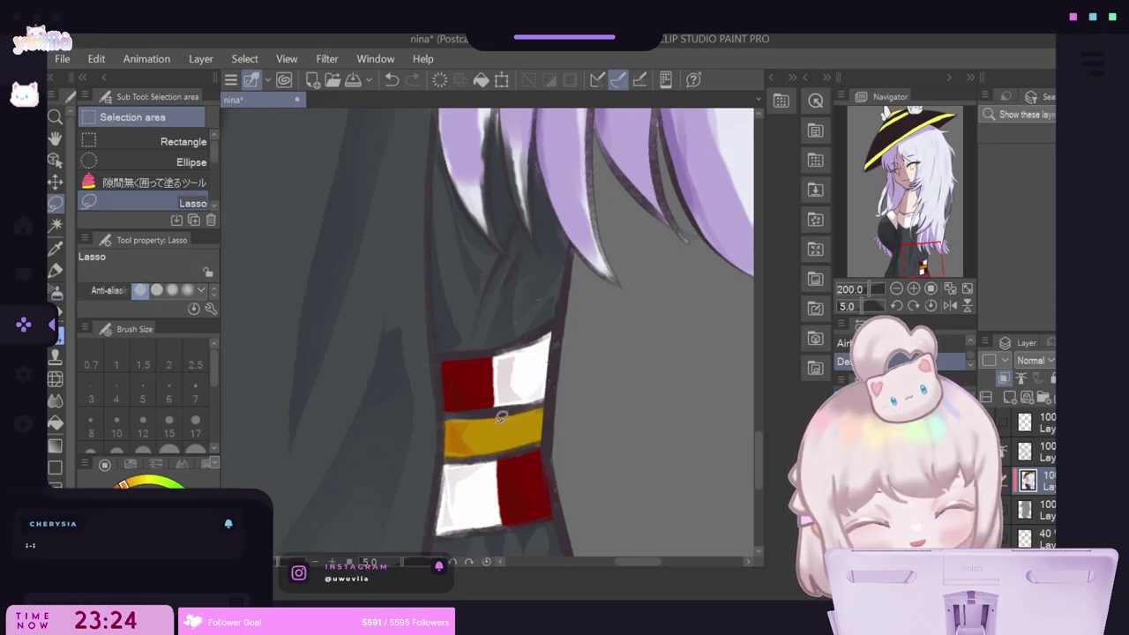
{"action": "mouse_move", "coordinate": [483, 443]}
{"action": "left_mouse_down"}
{"action": "mouse_move", "coordinate": [545, 422]}
{"action": "mouse_move", "coordinate": [476, 450]}
{"action": "left_mouse_up"}
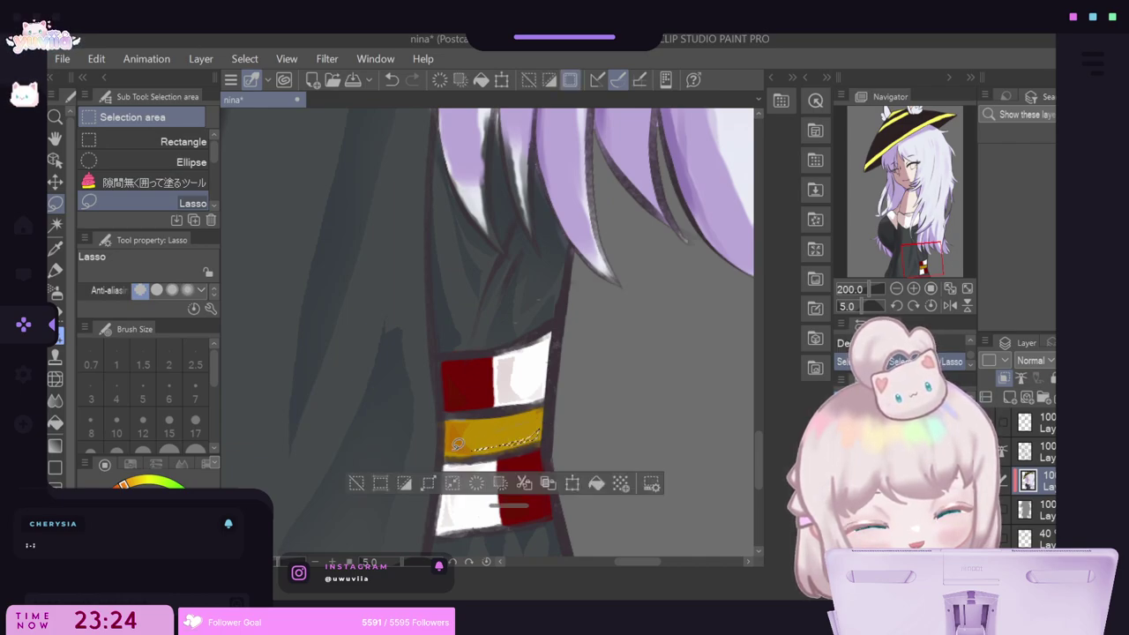
{"action": "key", "text": "b"}
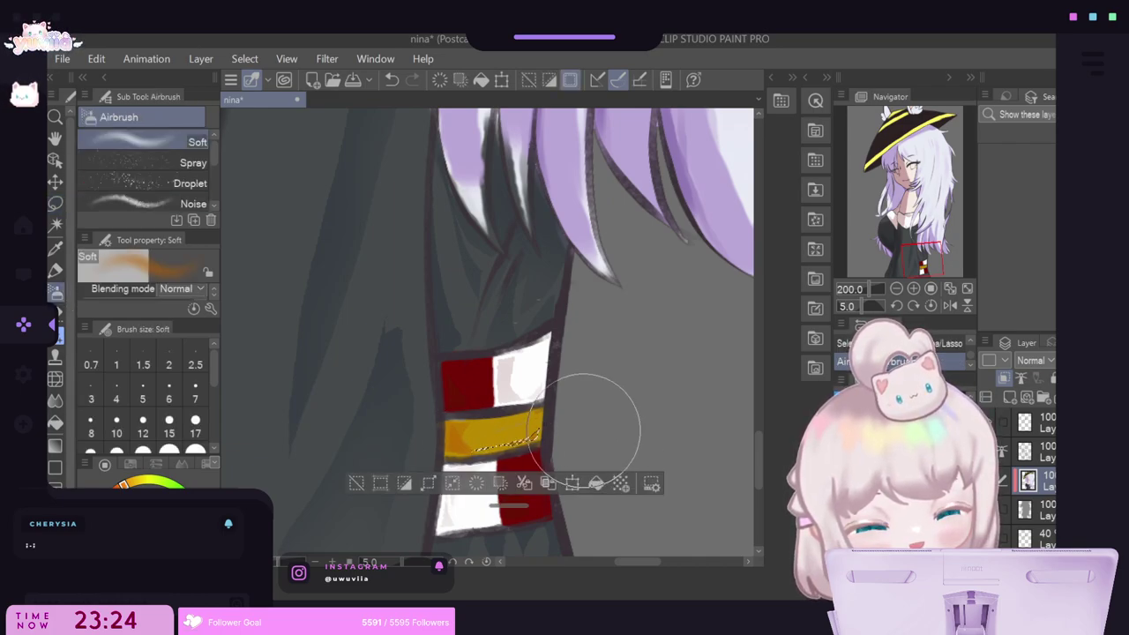
{"action": "key", "text": "ctrl+d"}
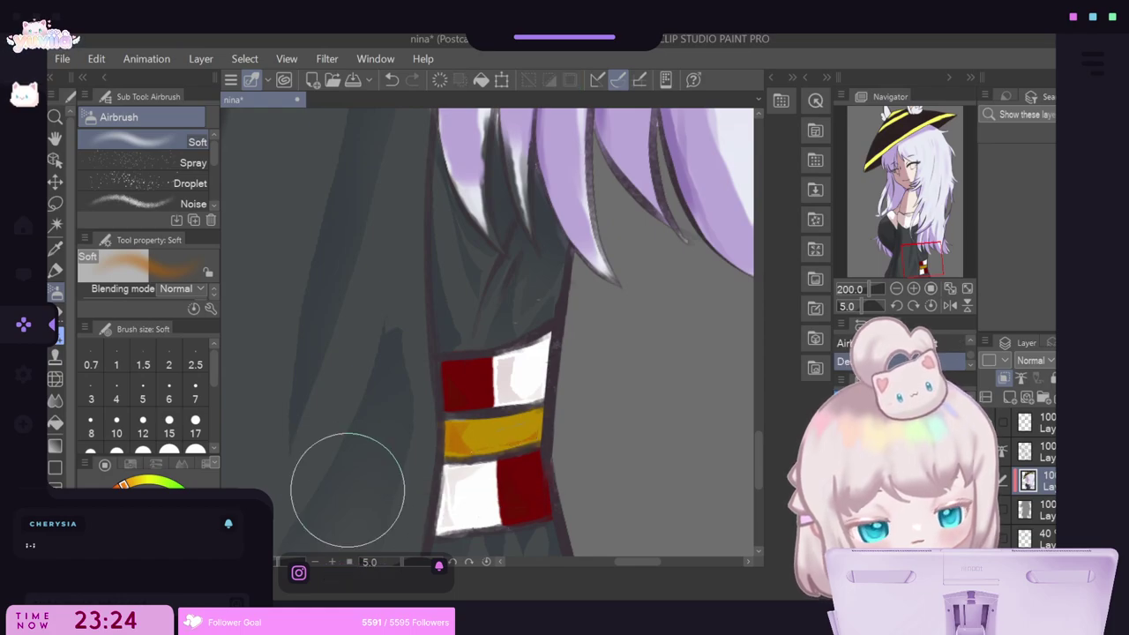
Review the shaded armband against the whole illustration, from the dress up to the hat.
{"action": "scroll", "coordinate": [445, 337], "scroll_direction": "down", "scroll_amount": 5}
{"action": "scroll", "coordinate": [448, 336], "scroll_direction": "down", "scroll_amount": 2}
{"action": "scroll", "coordinate": [449, 317], "scroll_direction": "up", "scroll_amount": 2}
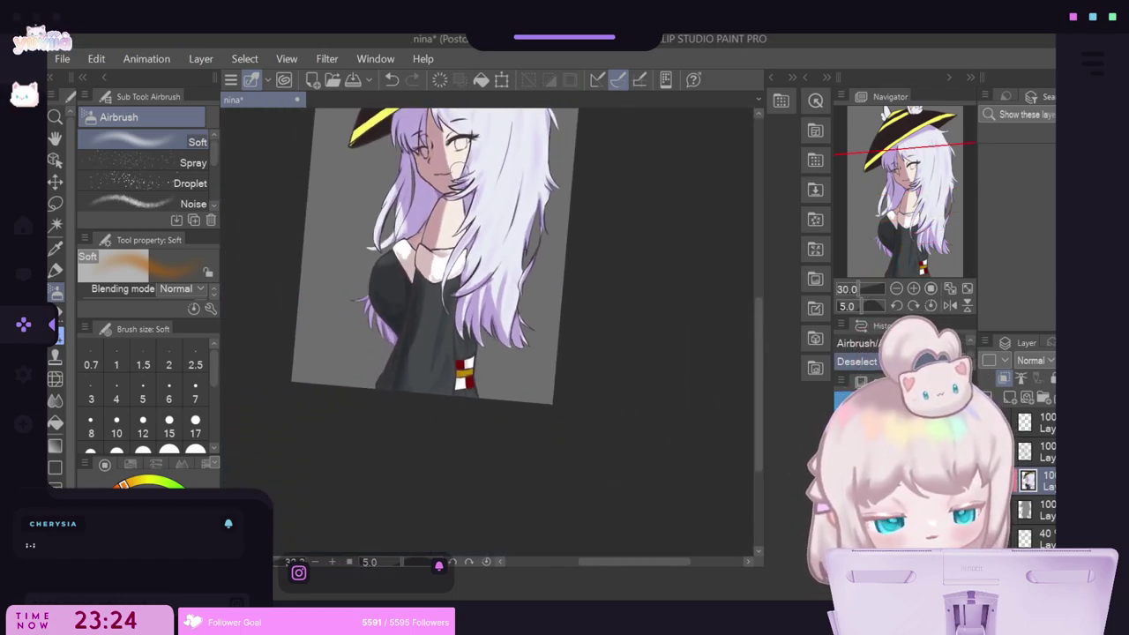
{"action": "scroll", "coordinate": [454, 167], "scroll_direction": "down", "scroll_amount": 4}
{"action": "scroll", "coordinate": [449, 132], "scroll_direction": "up", "scroll_amount": 3}
{"action": "scroll", "coordinate": [448, 129], "scroll_direction": "up", "scroll_amount": 3}
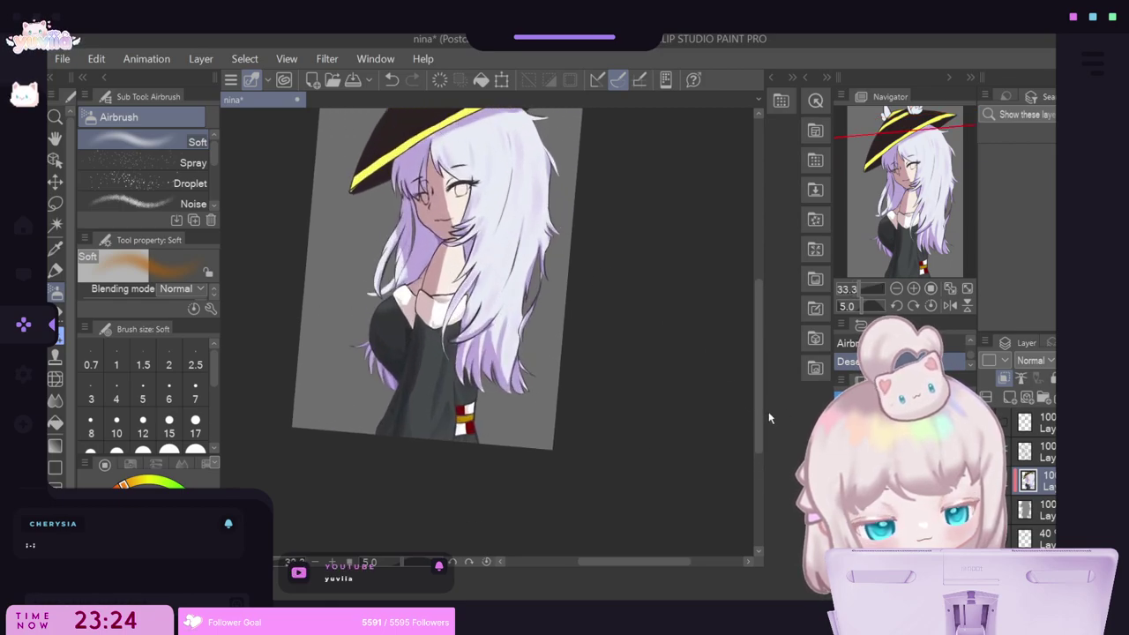
{"action": "left_click_drag", "start_coordinate": [760, 416], "coordinate": [744, 356]}
{"action": "scroll", "coordinate": [336, 264], "scroll_direction": "up", "scroll_amount": 3}
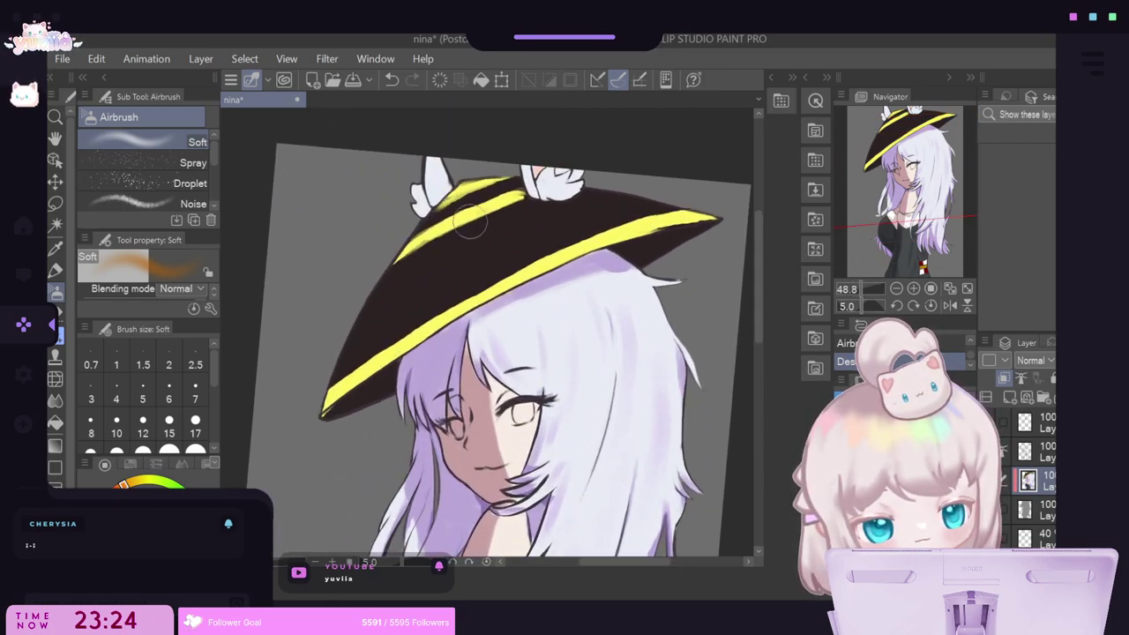
Sample the hat's dark colour, lasso the left part of the wide dark band between the yellow stripes, shade it with the Soft airbrush, and deselect.
{"action": "left_click", "coordinate": [408, 292], "text": "alt"}
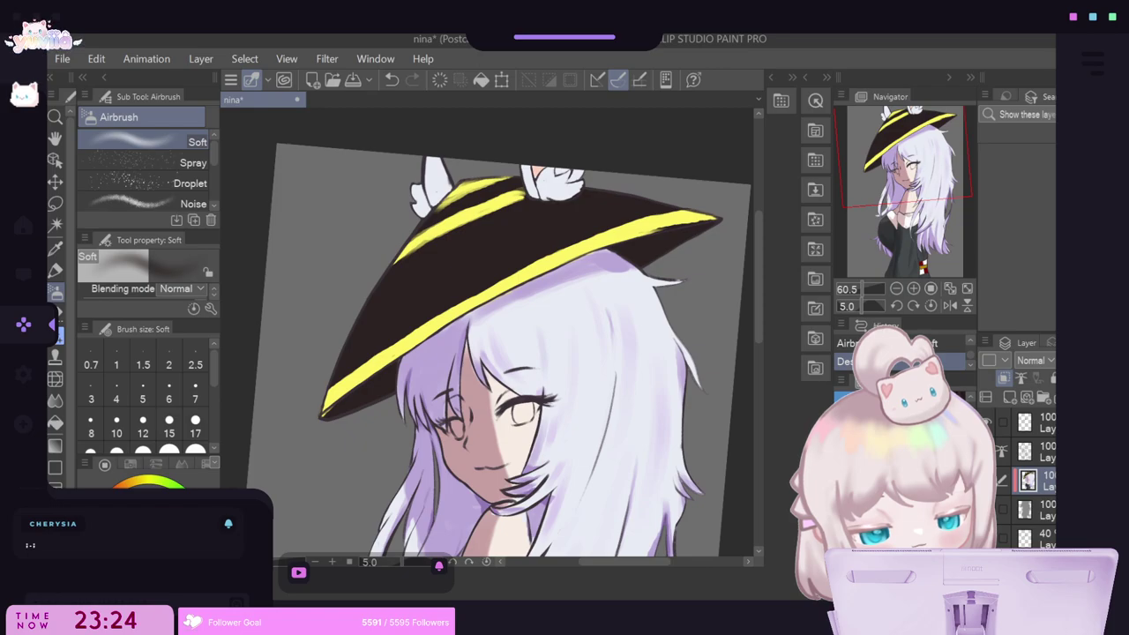
{"action": "key", "text": "m"}
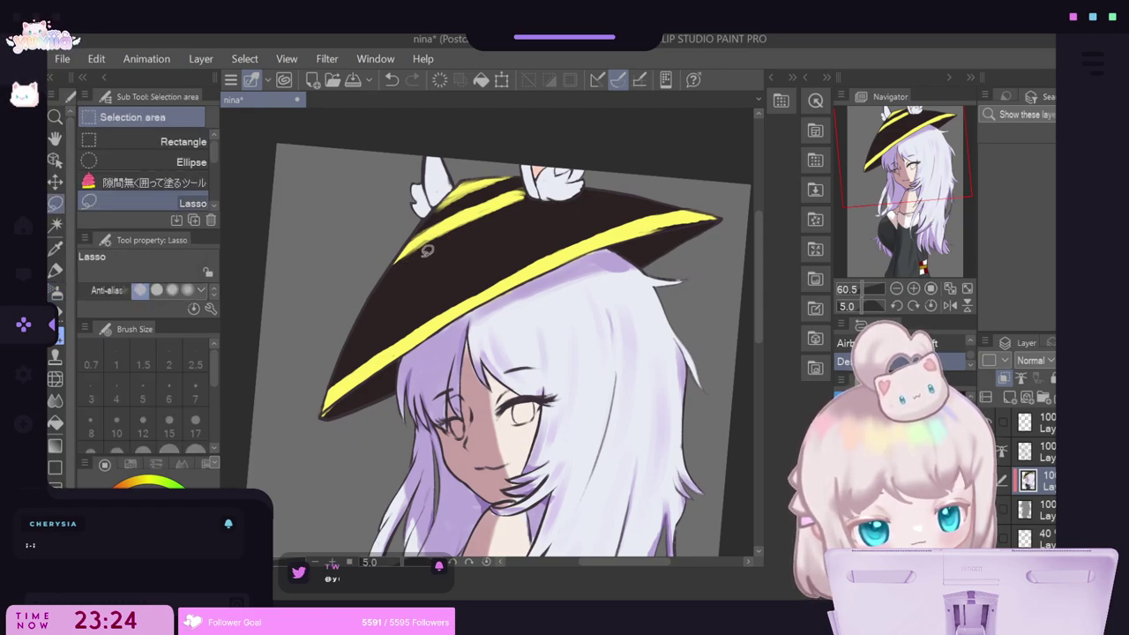
{"action": "left_click_drag", "start_coordinate": [445, 236], "coordinate": [386, 287]}
{"action": "left_click_drag", "start_coordinate": [347, 363], "coordinate": [416, 315]}
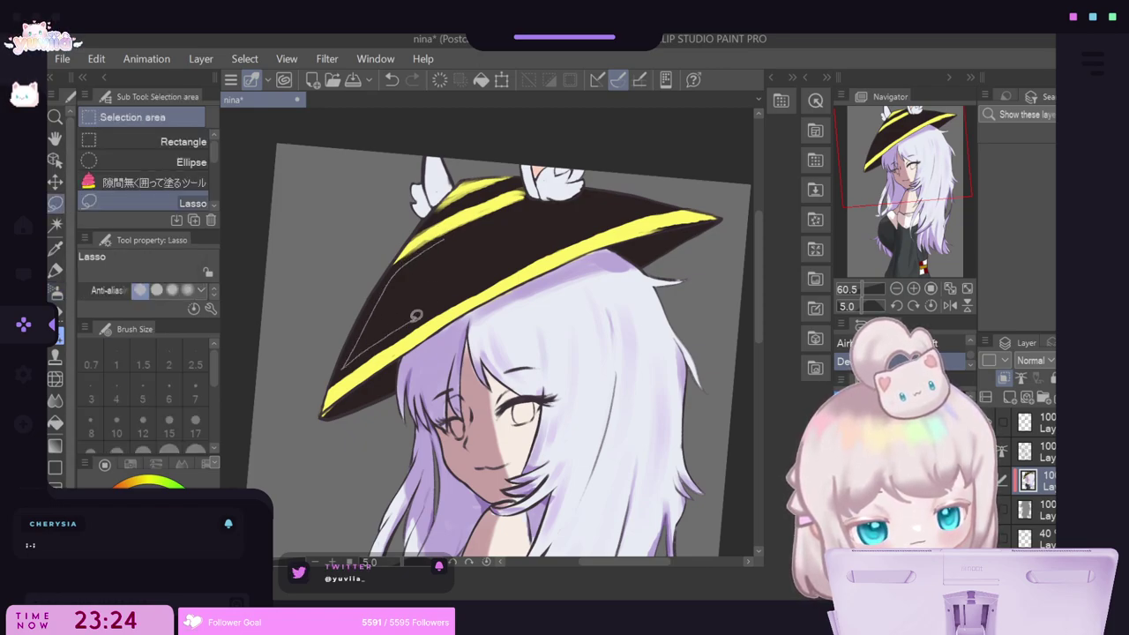
{"action": "left_click_drag", "start_coordinate": [449, 231], "coordinate": [449, 226]}
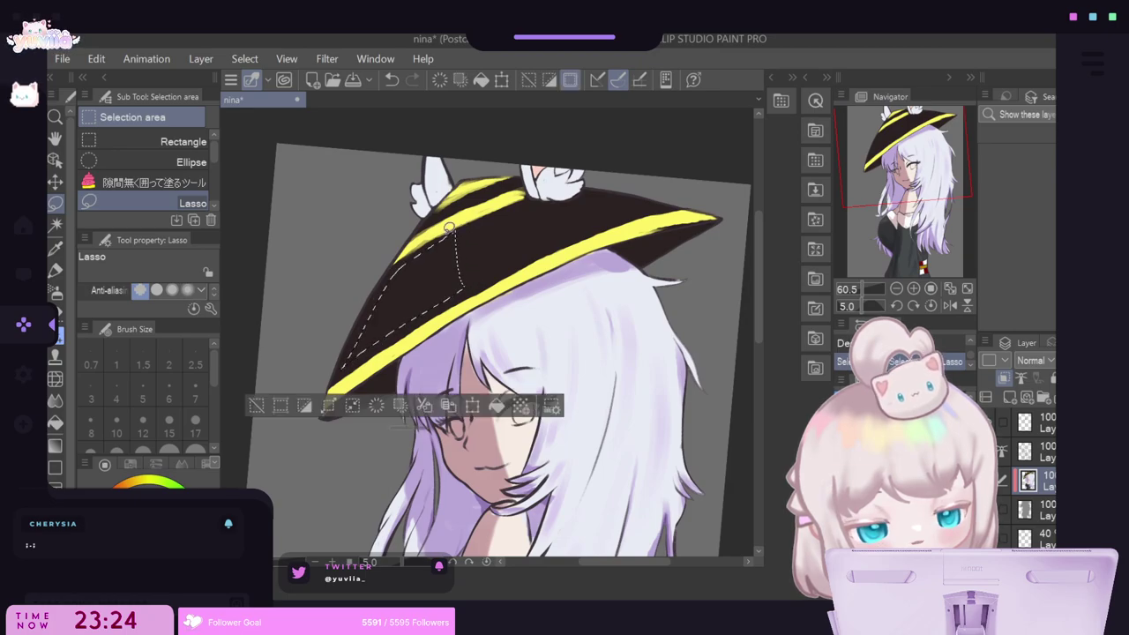
{"action": "key", "text": "b"}
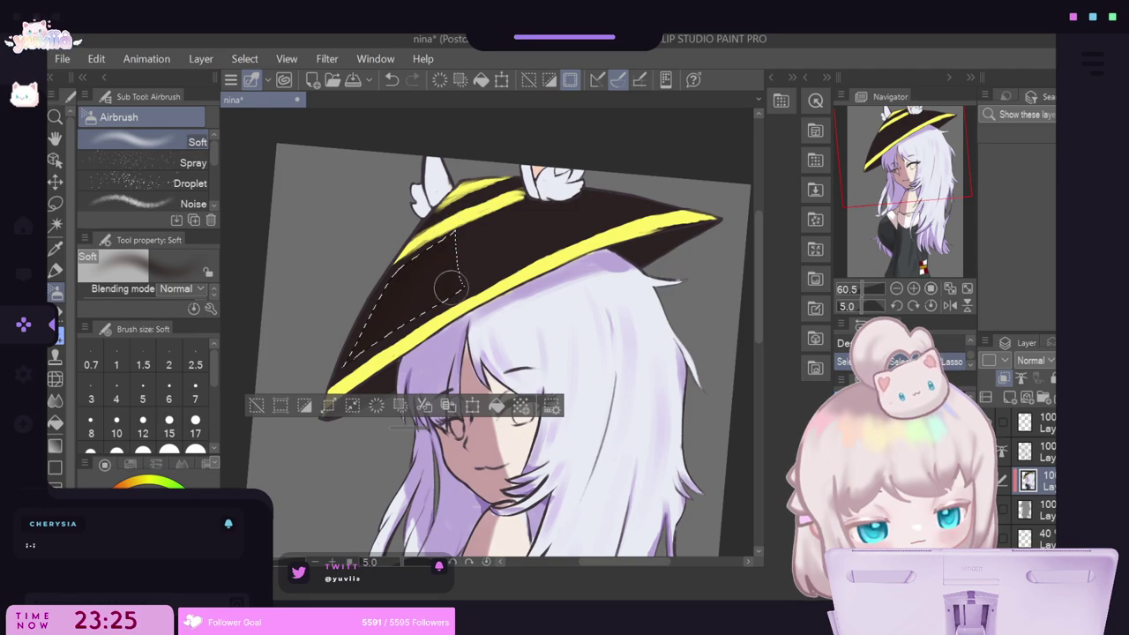
{"action": "left_click", "coordinate": [256, 405]}
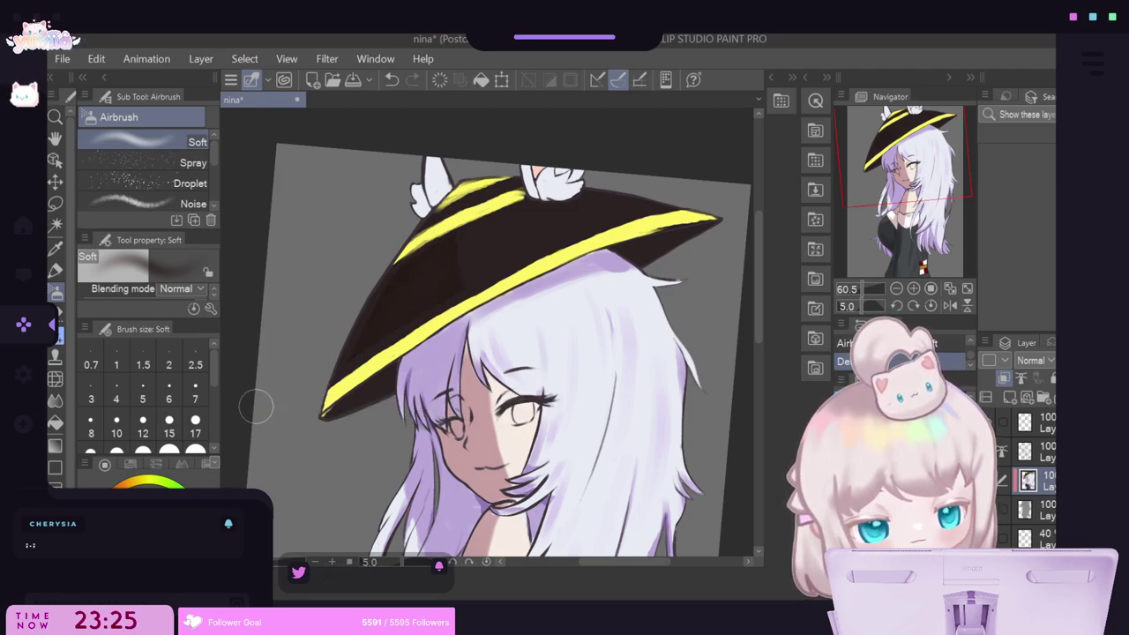
{"action": "scroll", "coordinate": [461, 322], "scroll_direction": "down", "scroll_amount": 3}
{"action": "scroll", "coordinate": [453, 268], "scroll_direction": "up", "scroll_amount": 4}
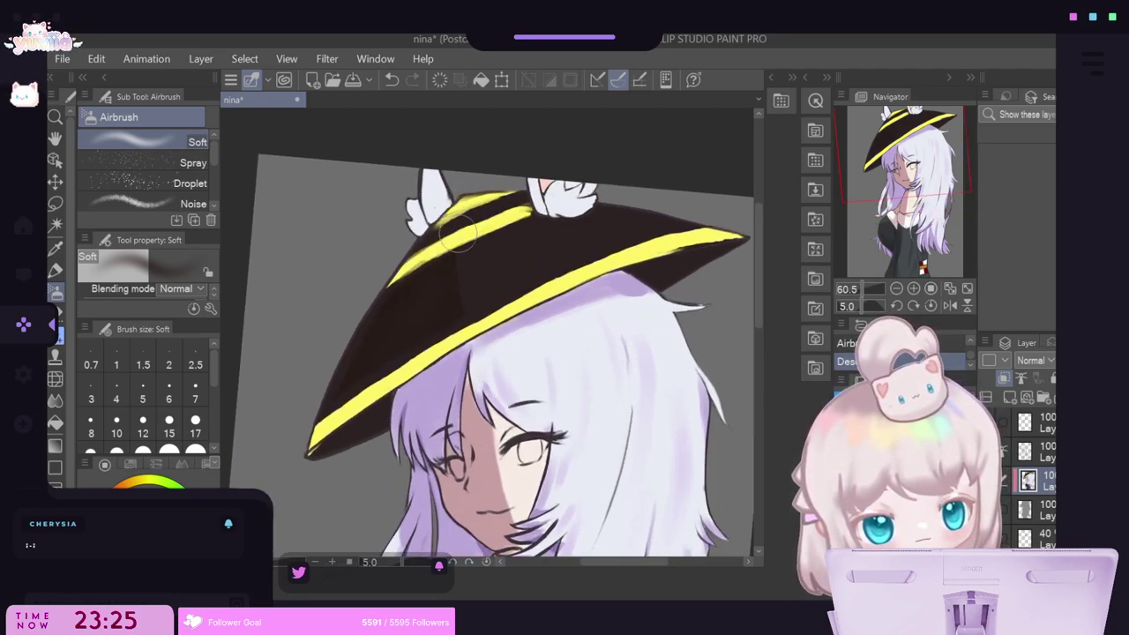
{"action": "left_click", "coordinate": [396, 381], "text": "alt"}
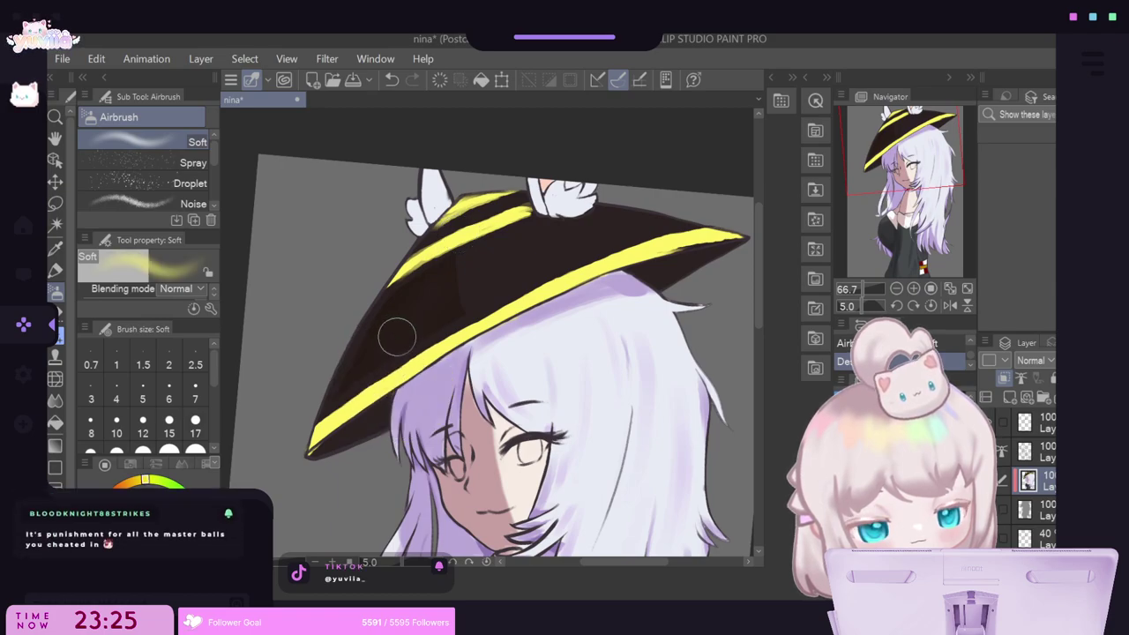
{"action": "left_click", "coordinate": [398, 334], "text": "alt"}
{"action": "key", "text": "p"}
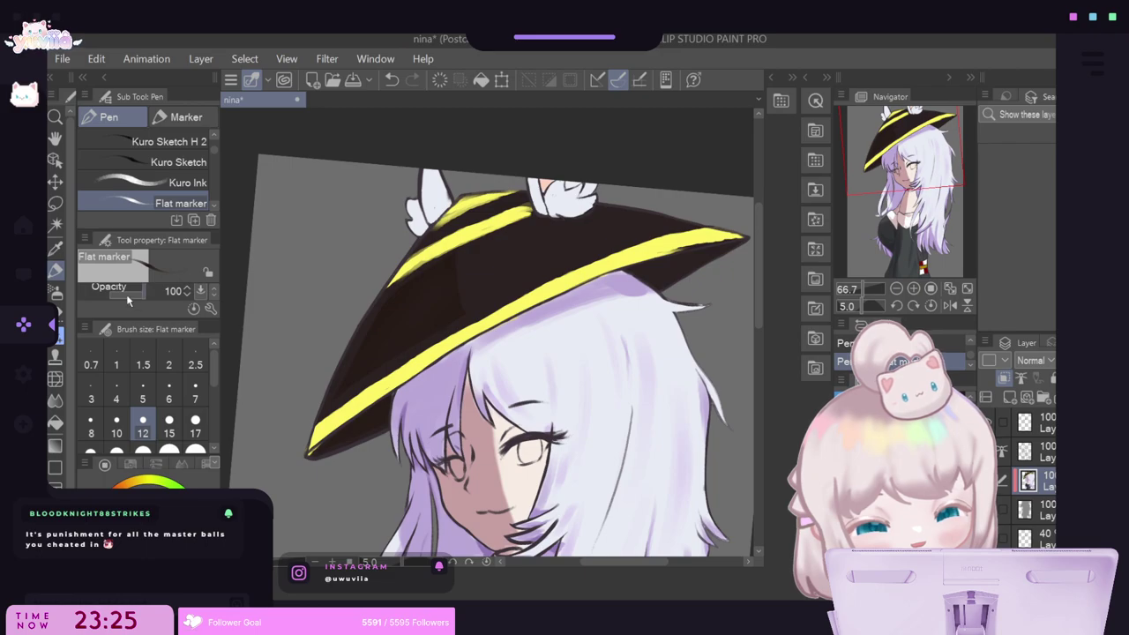
{"action": "left_click", "coordinate": [55, 203]}
{"action": "right_click", "coordinate": [360, 399]}
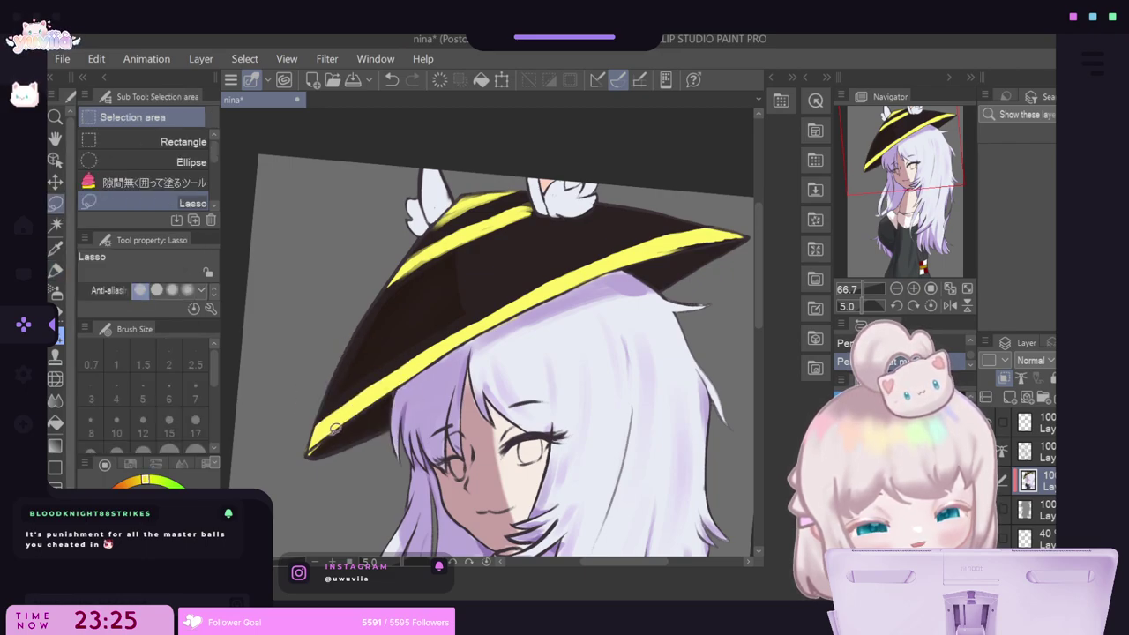
{"action": "right_click", "coordinate": [340, 437]}
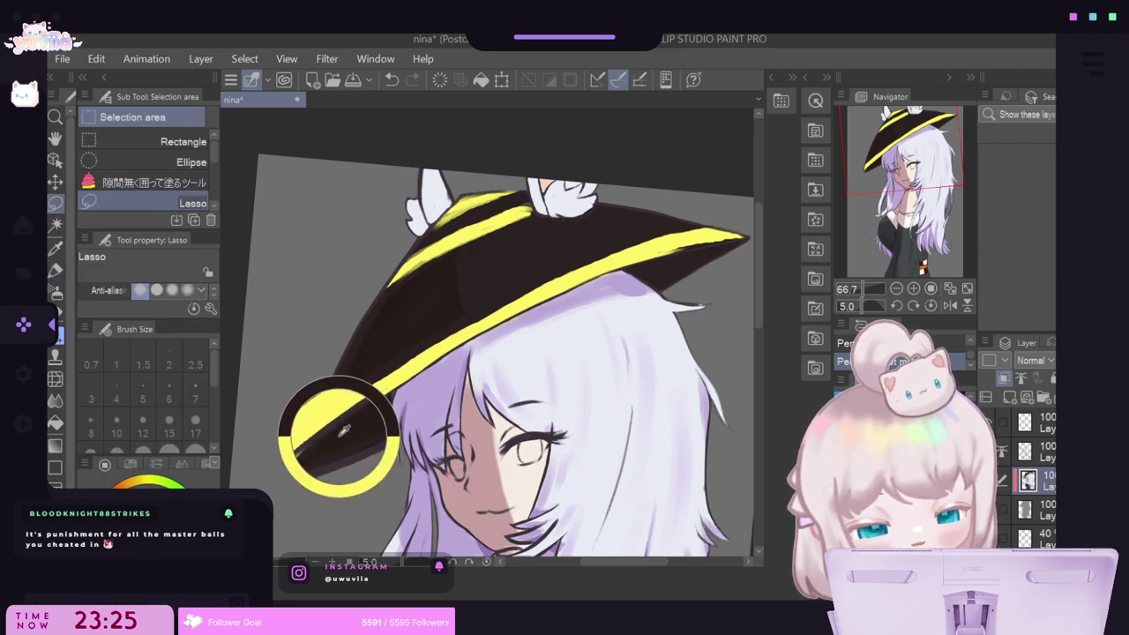
{"action": "left_click", "coordinate": [53, 273]}
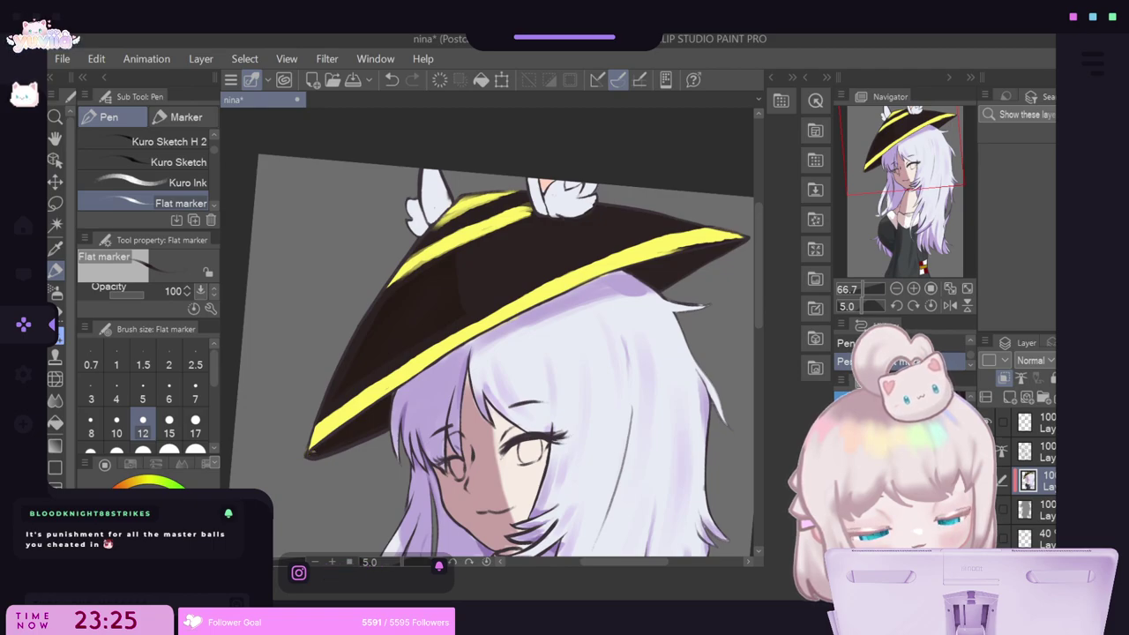
Shift the sampled stripe yellow to orange, lasso the left end of the hat's middle stripe, shade it with the Soft airbrush, and deselect.
{"action": "left_click", "coordinate": [355, 398], "text": "alt"}
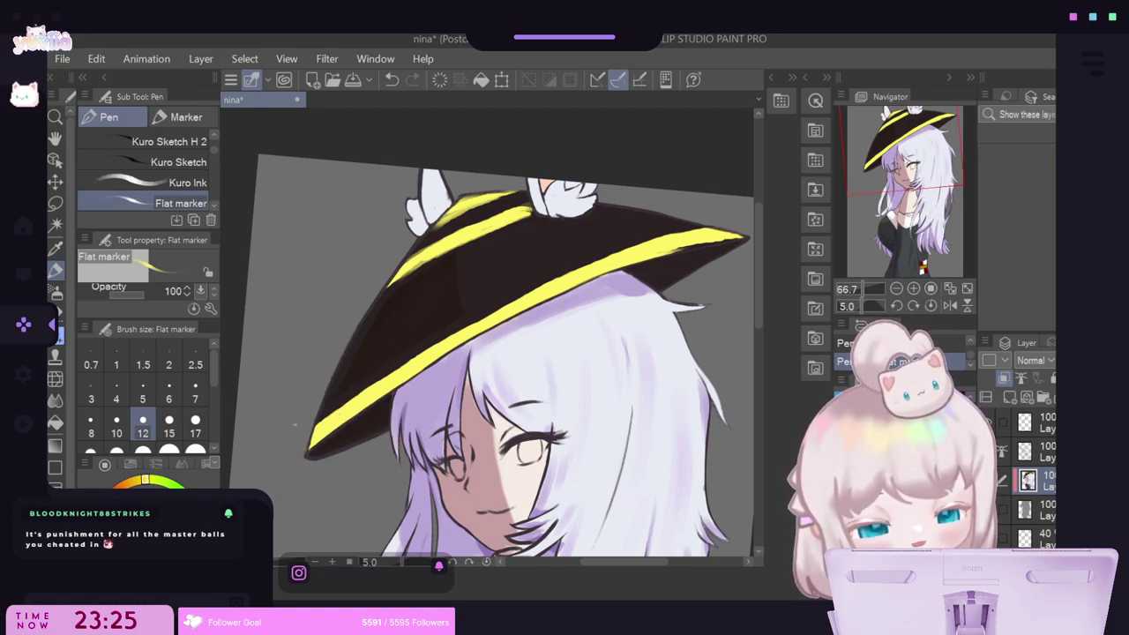
{"action": "left_click", "coordinate": [125, 485]}
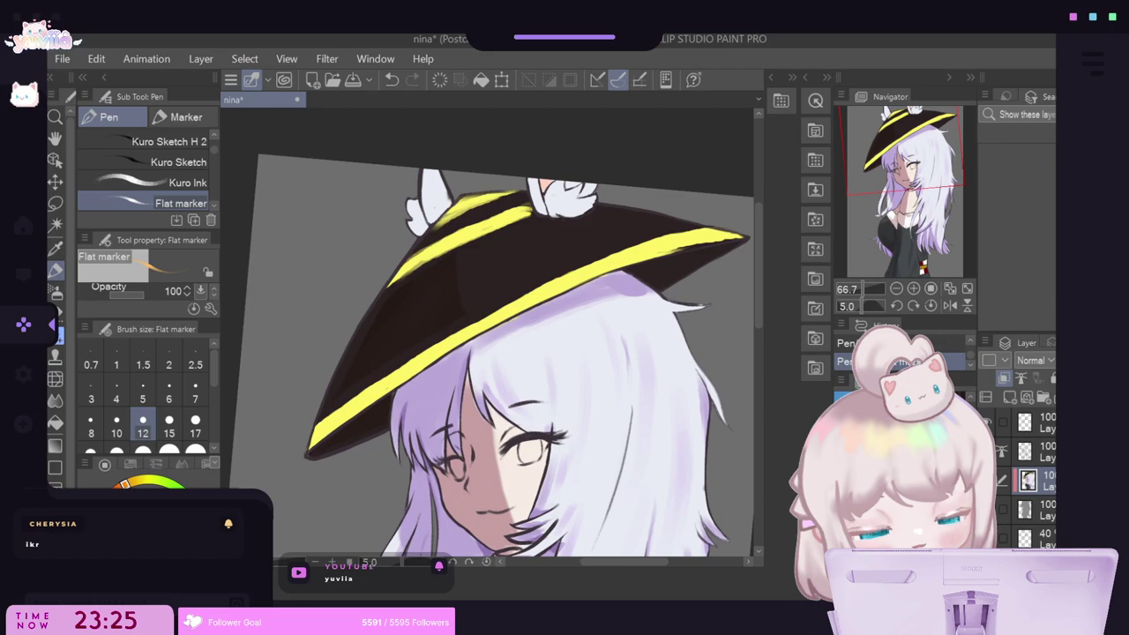
{"action": "key", "text": "m"}
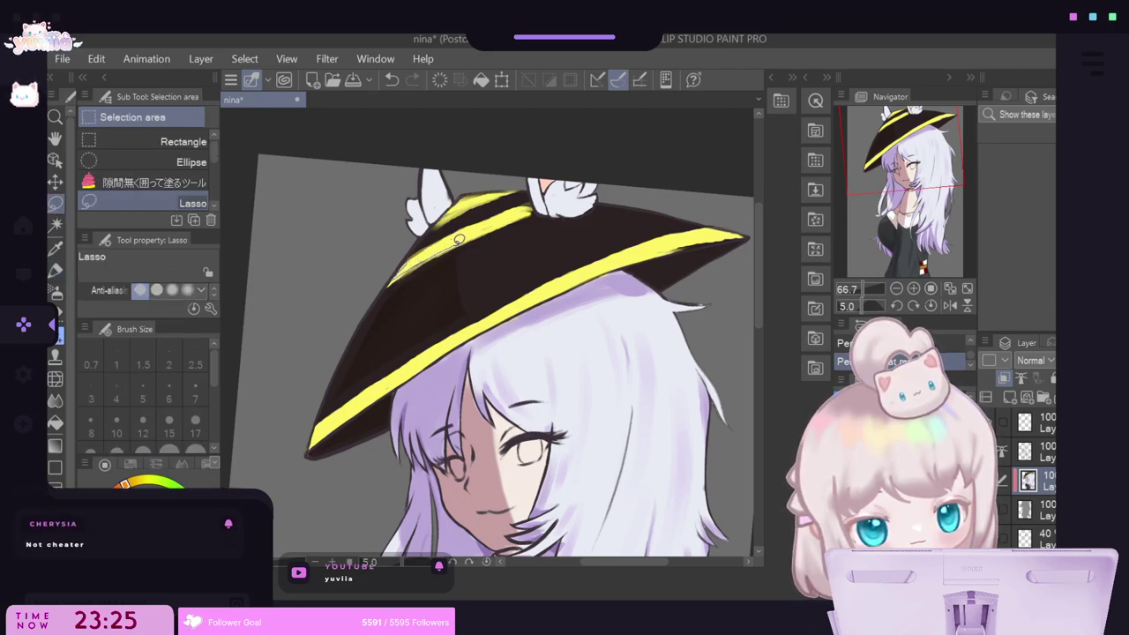
{"action": "left_click_drag", "start_coordinate": [425, 249], "coordinate": [404, 256]}
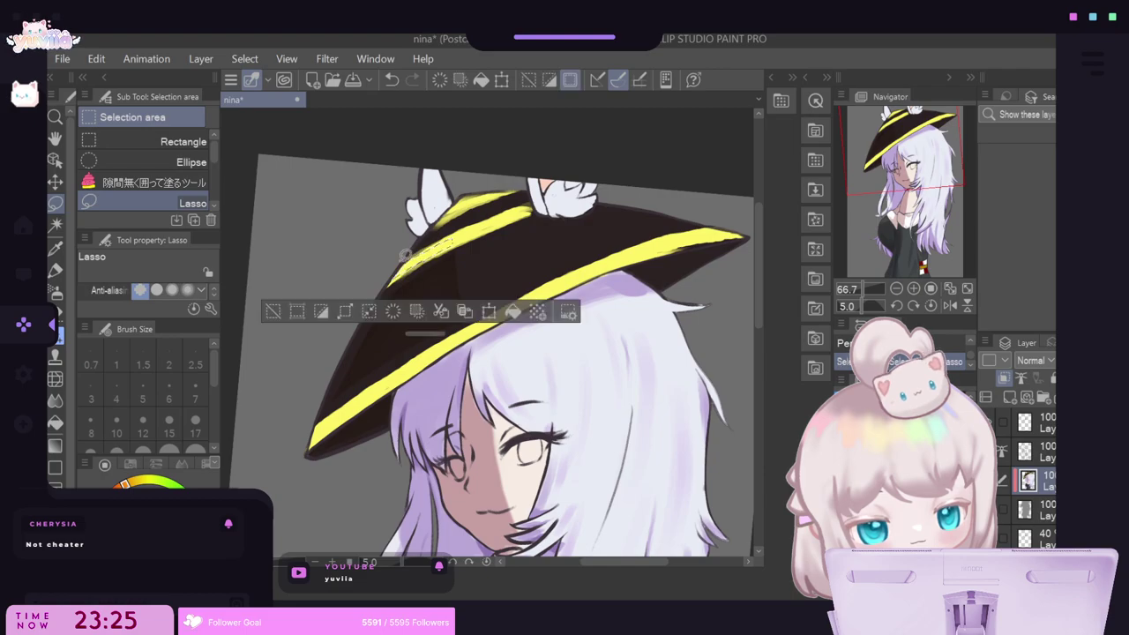
{"action": "left_click", "coordinate": [55, 294]}
{"action": "key", "text": "ctrl+d"}
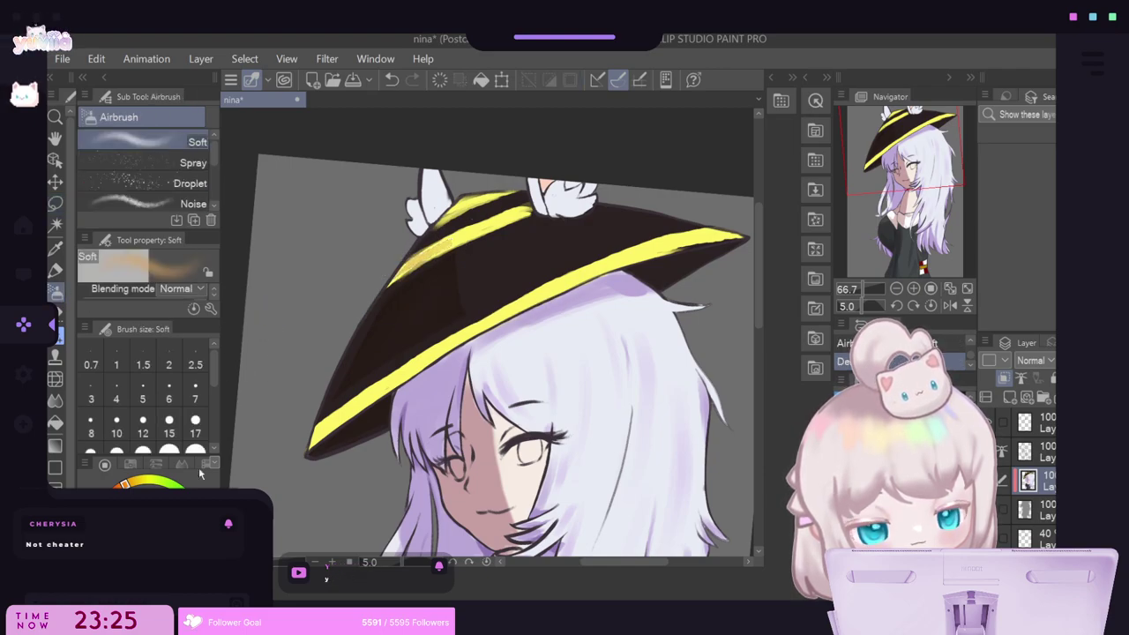
Lasso a long strip along the left half of the brim's yellow stripe, shade it orange with the Soft airbrush at size 250, and deselect.
{"action": "left_click", "coordinate": [56, 204]}
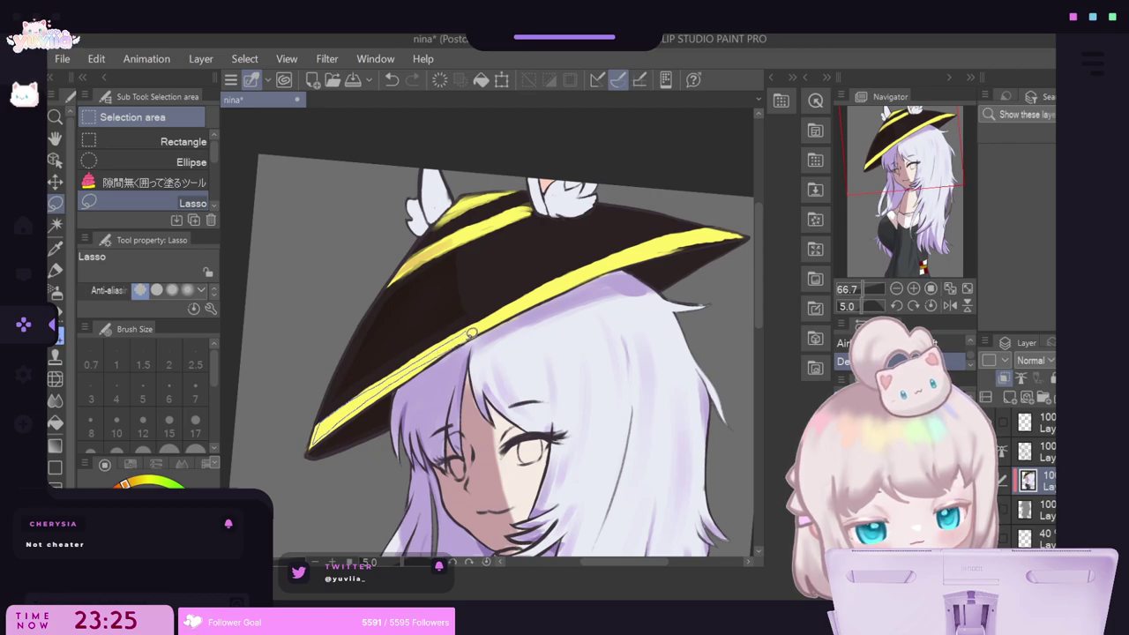
{"action": "left_click_drag", "start_coordinate": [472, 334], "coordinate": [473, 333]}
{"action": "key", "text": "b"}
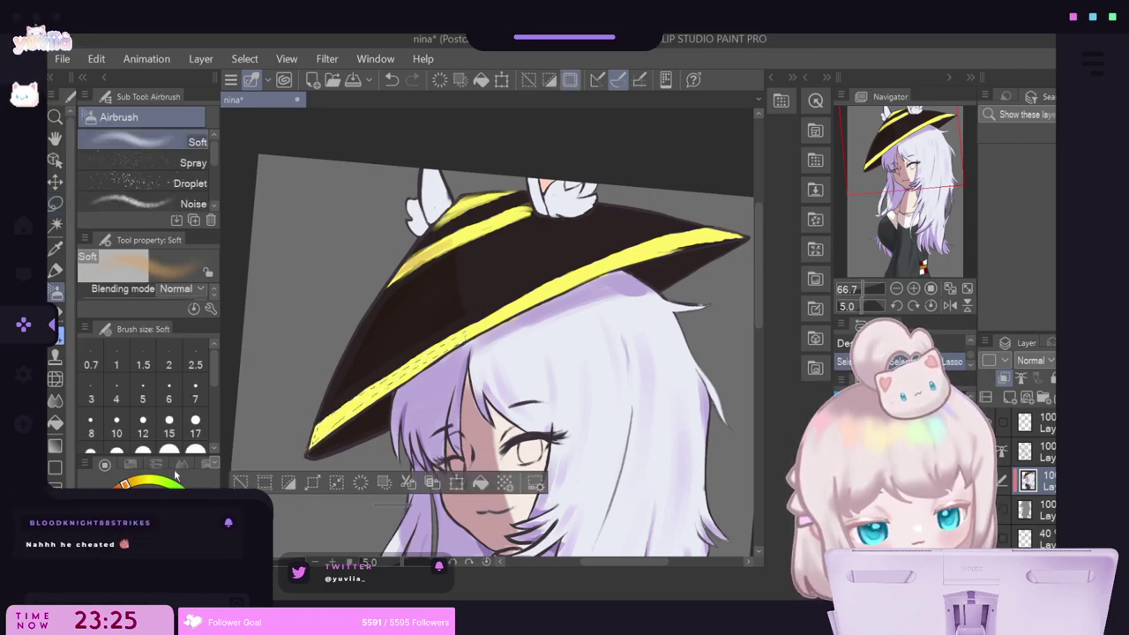
{"action": "scroll", "coordinate": [167, 423], "scroll_direction": "down", "scroll_amount": 3}
{"action": "left_click", "coordinate": [167, 428]}
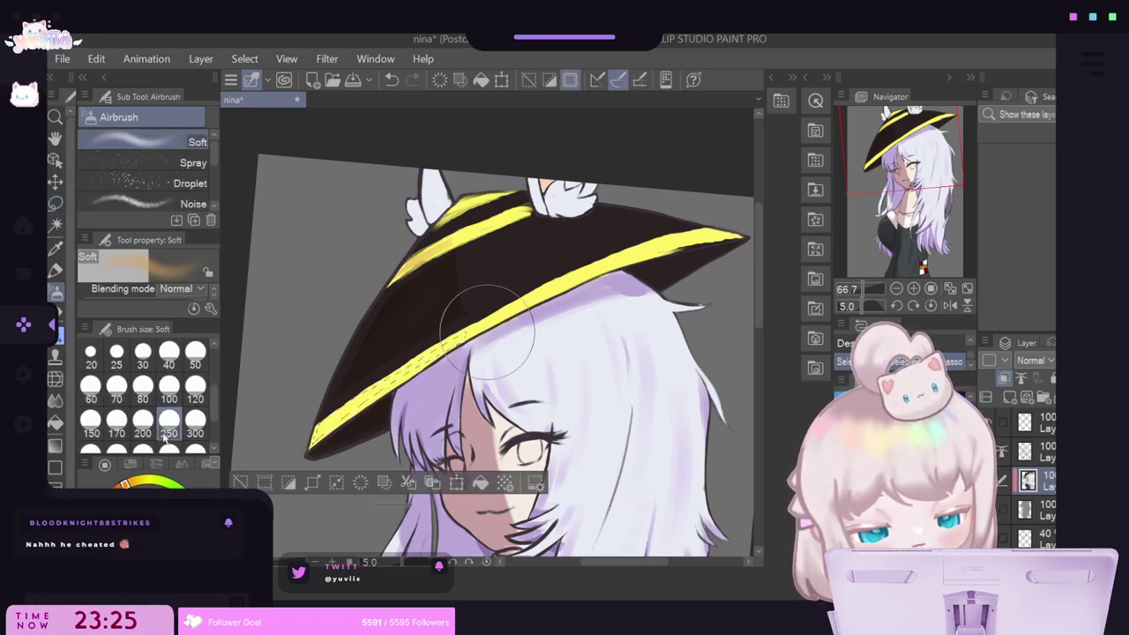
{"action": "mouse_move", "coordinate": [487, 331]}
{"action": "left_mouse_down"}
{"action": "mouse_move", "coordinate": [315, 403]}
{"action": "mouse_move", "coordinate": [309, 441]}
{"action": "left_mouse_up"}
{"action": "key", "text": "ctrl+d"}
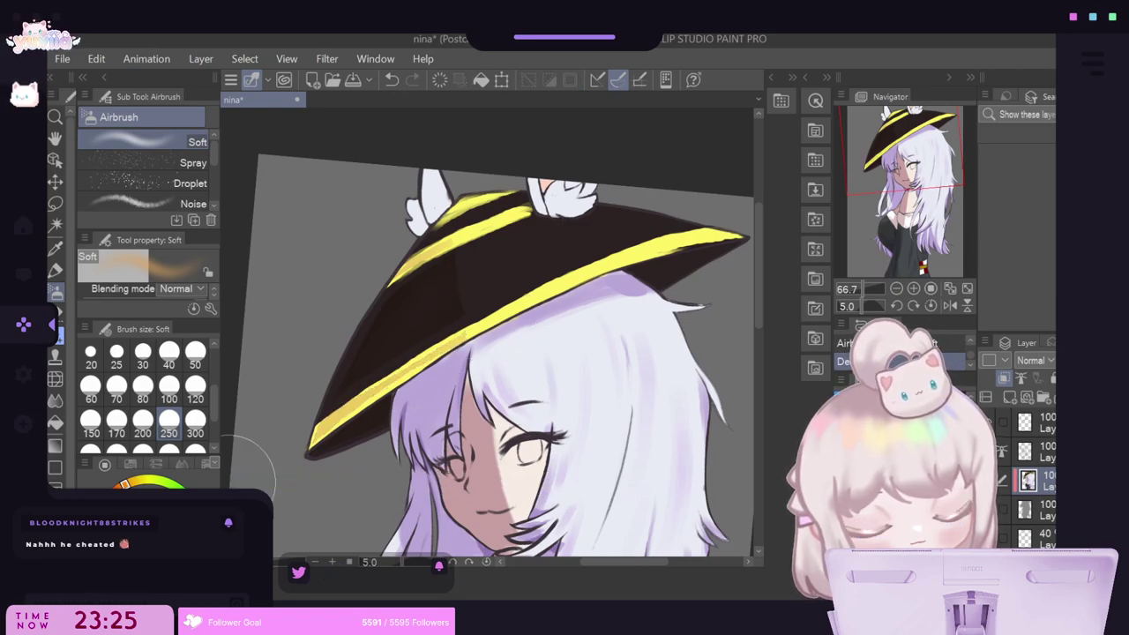
Lasso a narrower strip inside the brim stripe's shaded part, deepen it with orange using the Soft airbrush, and deselect.
{"action": "key", "text": "m"}
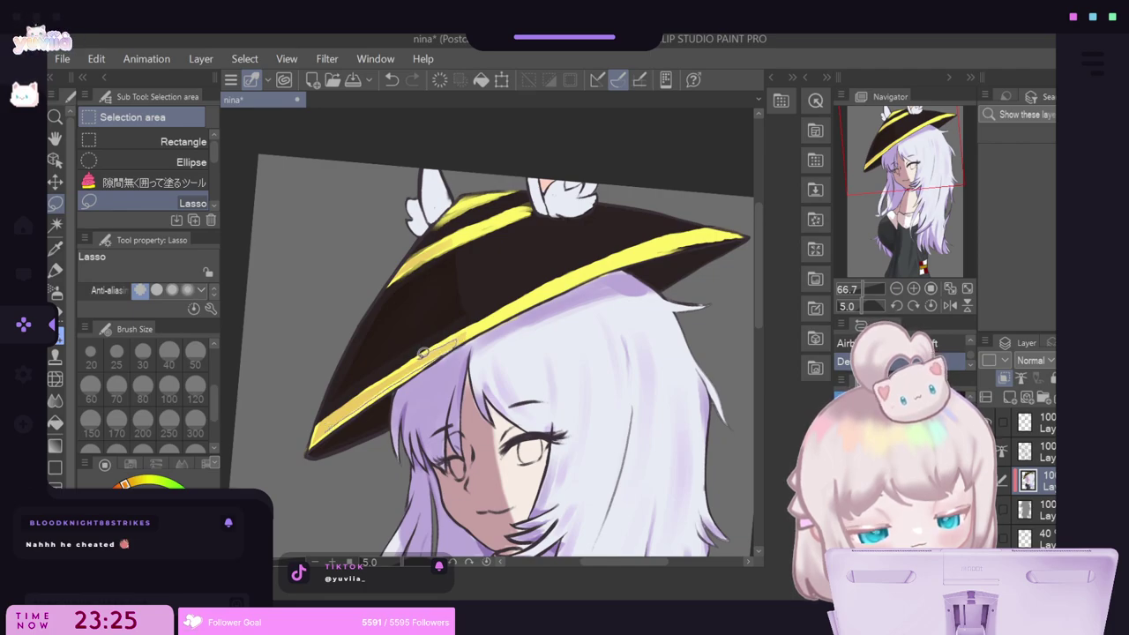
{"action": "left_click_drag", "start_coordinate": [344, 408], "coordinate": [331, 415]}
{"action": "left_click", "coordinate": [55, 292]}
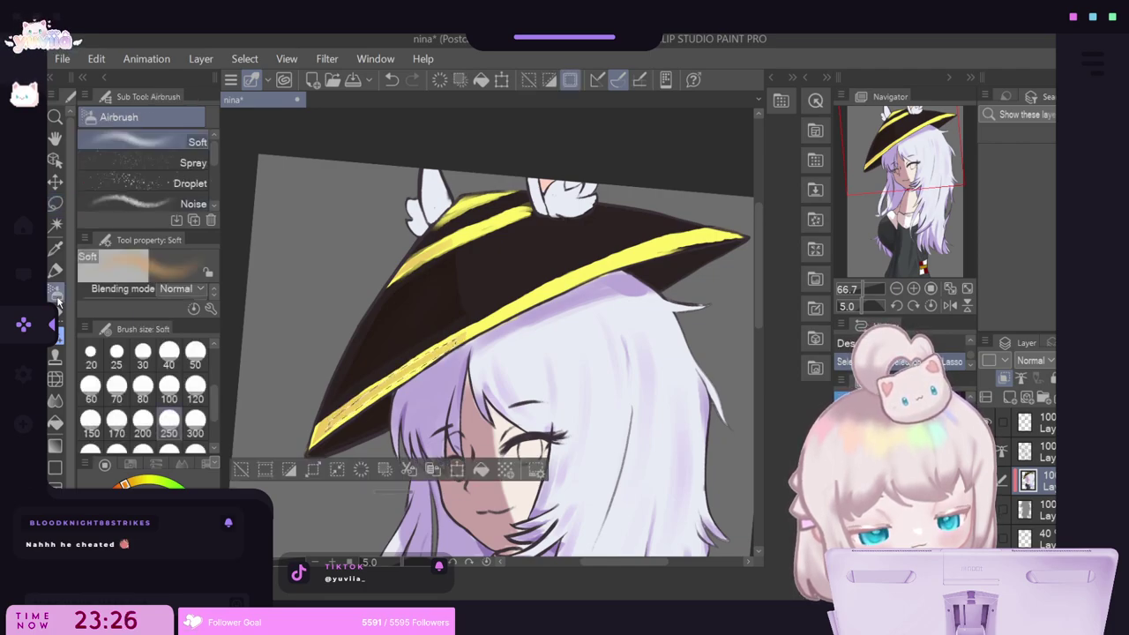
{"action": "left_click_drag", "start_coordinate": [467, 345], "coordinate": [400, 376]}
{"action": "left_click", "coordinate": [241, 468]}
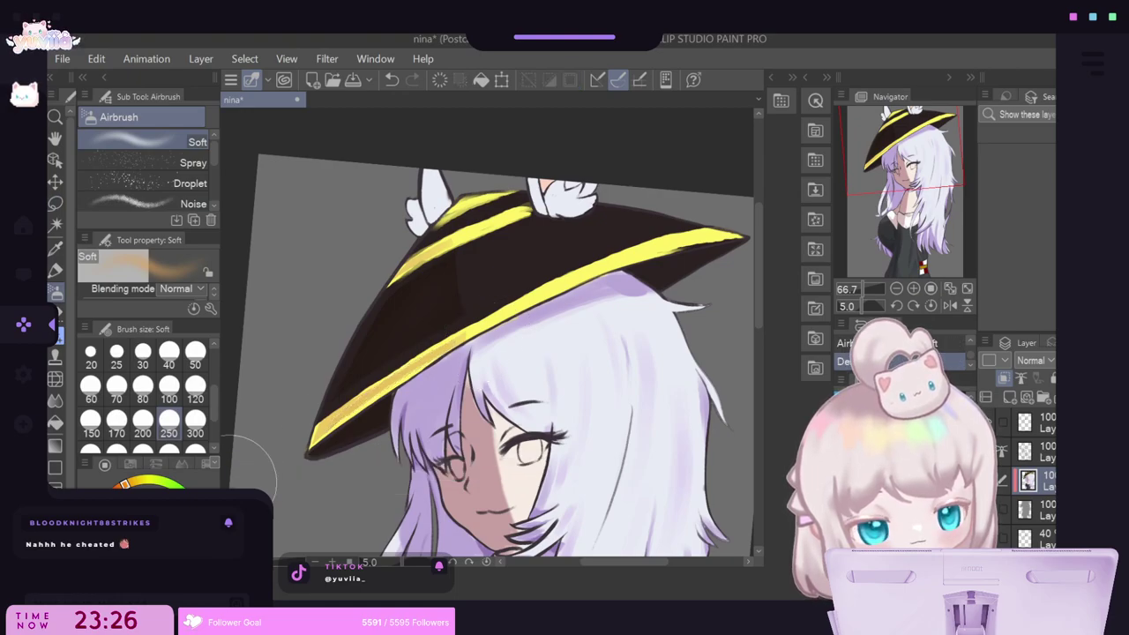
Lasso the left end of the hat's topmost yellow stripe beside the ear, shade it orange with the Soft airbrush, and deselect.
{"action": "left_click", "coordinate": [56, 205]}
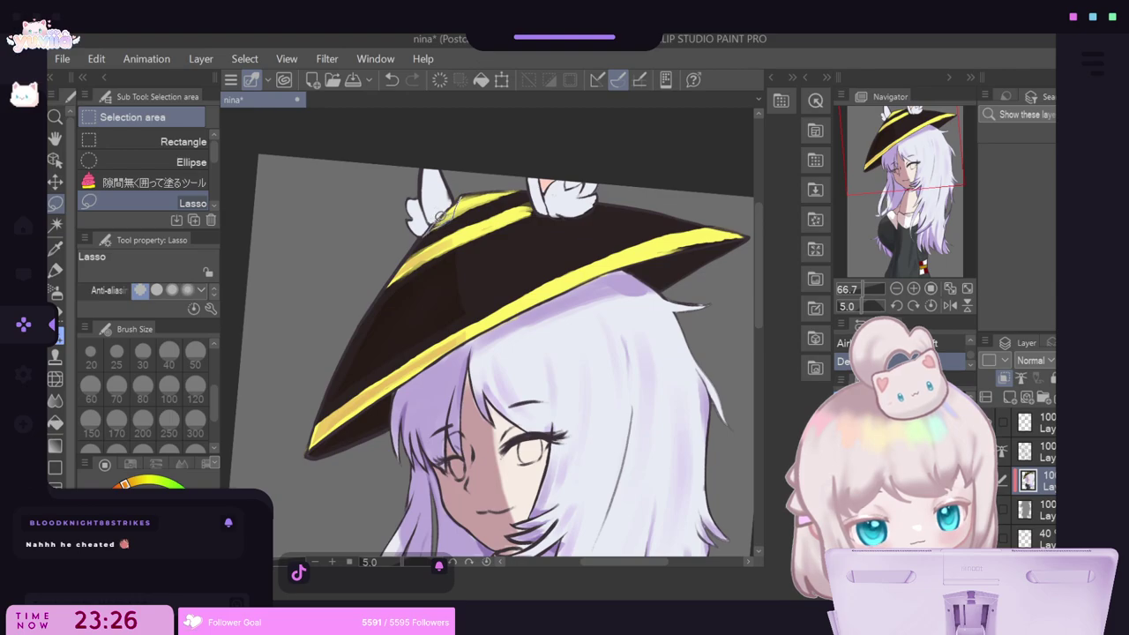
{"action": "left_click_drag", "start_coordinate": [463, 190], "coordinate": [458, 198]}
{"action": "key", "text": "b"}
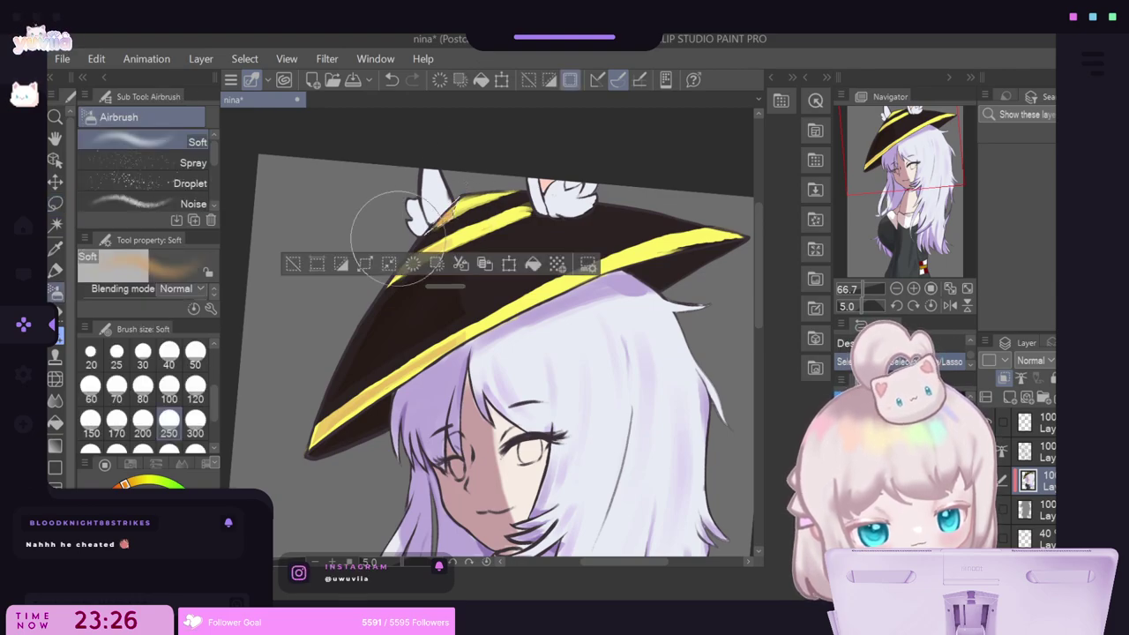
{"action": "left_click", "coordinate": [297, 269]}
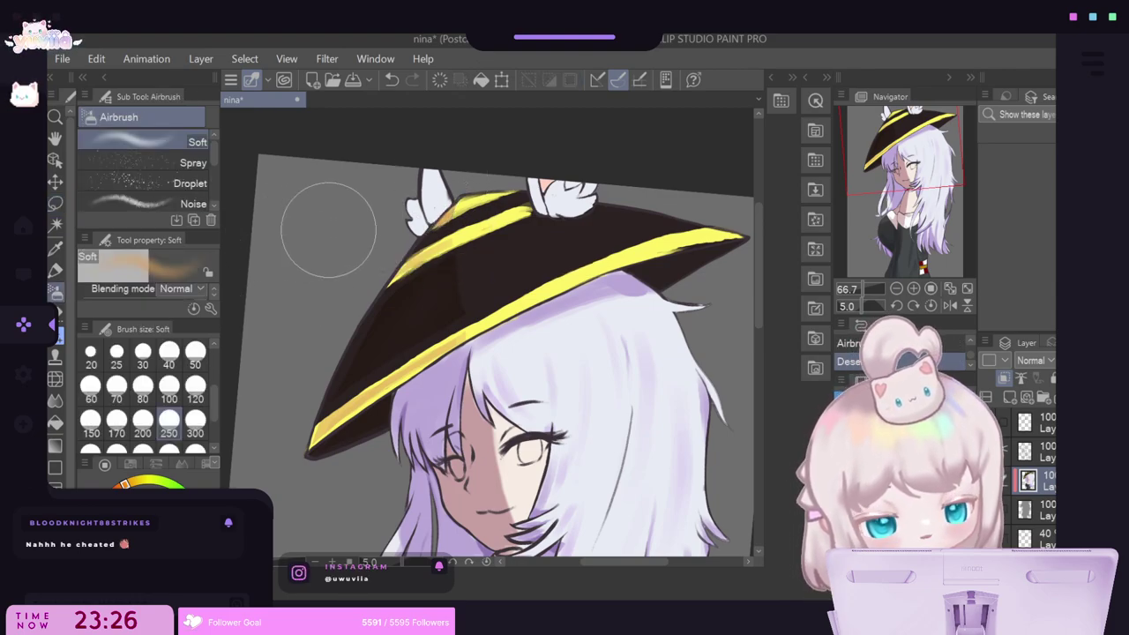
Check the shaded hat against the whole illustration and save the file.
{"action": "scroll", "coordinate": [353, 228], "scroll_direction": "down", "scroll_amount": 5}
{"action": "scroll", "coordinate": [359, 224], "scroll_direction": "up", "scroll_amount": 1}
{"action": "scroll", "coordinate": [357, 224], "scroll_direction": "up", "scroll_amount": 1}
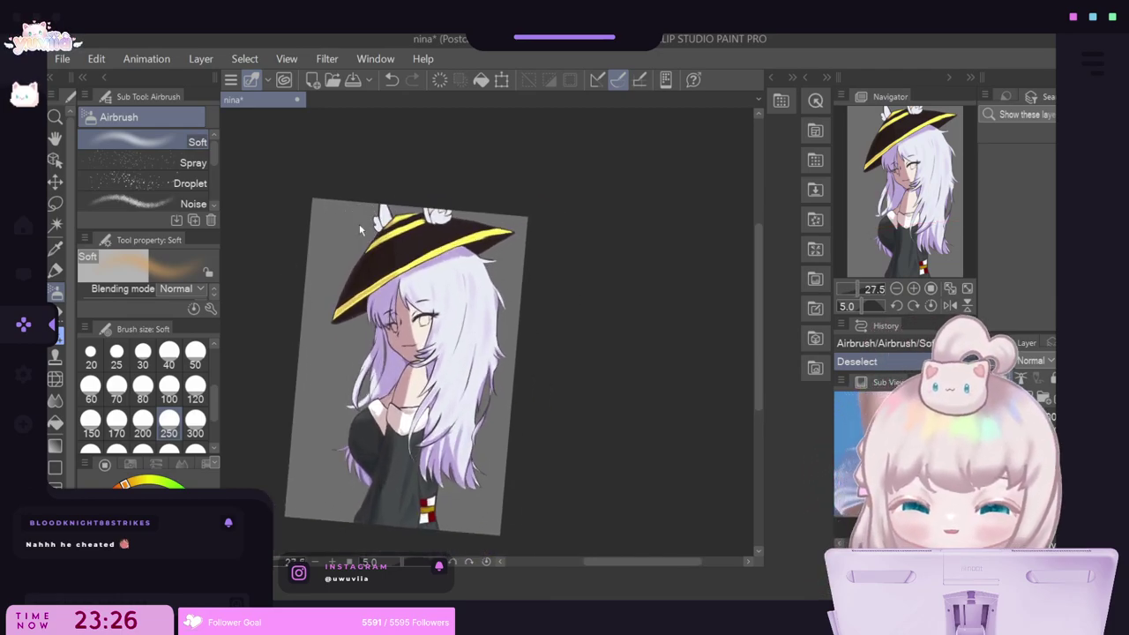
{"action": "key", "text": "ctrl+plus"}
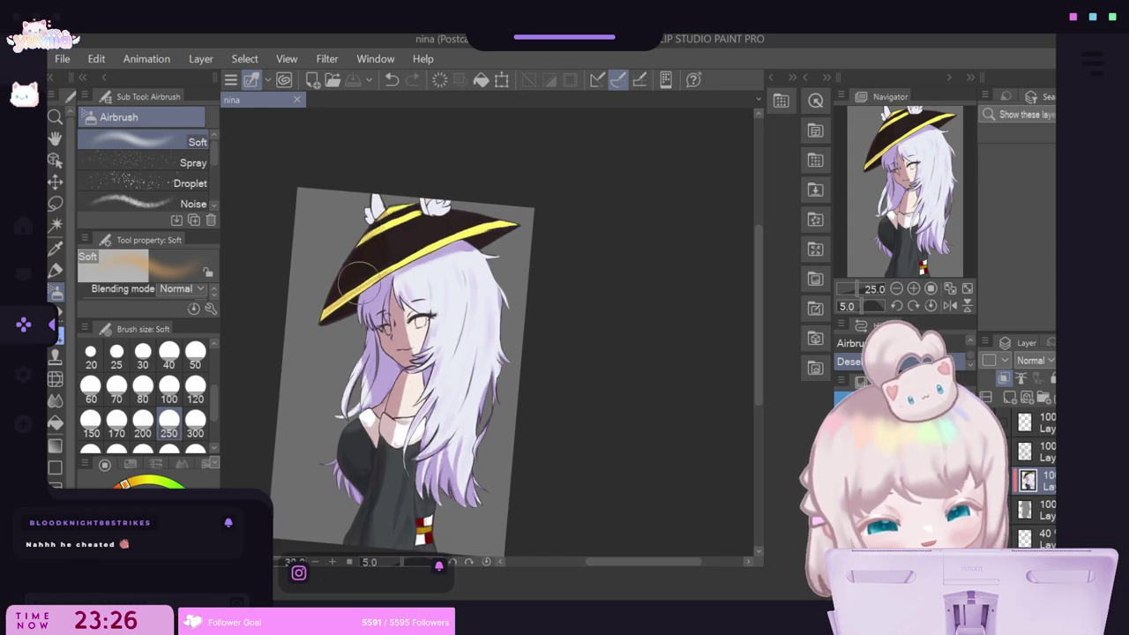
{"action": "scroll", "coordinate": [370, 225], "scroll_direction": "down", "scroll_amount": 3}
Sample the shaded hair's lavender, lasso the inside of the hat's left ear, shade it with the Soft airbrush, and deselect.
{"action": "scroll", "coordinate": [368, 176], "scroll_direction": "up", "scroll_amount": 6}
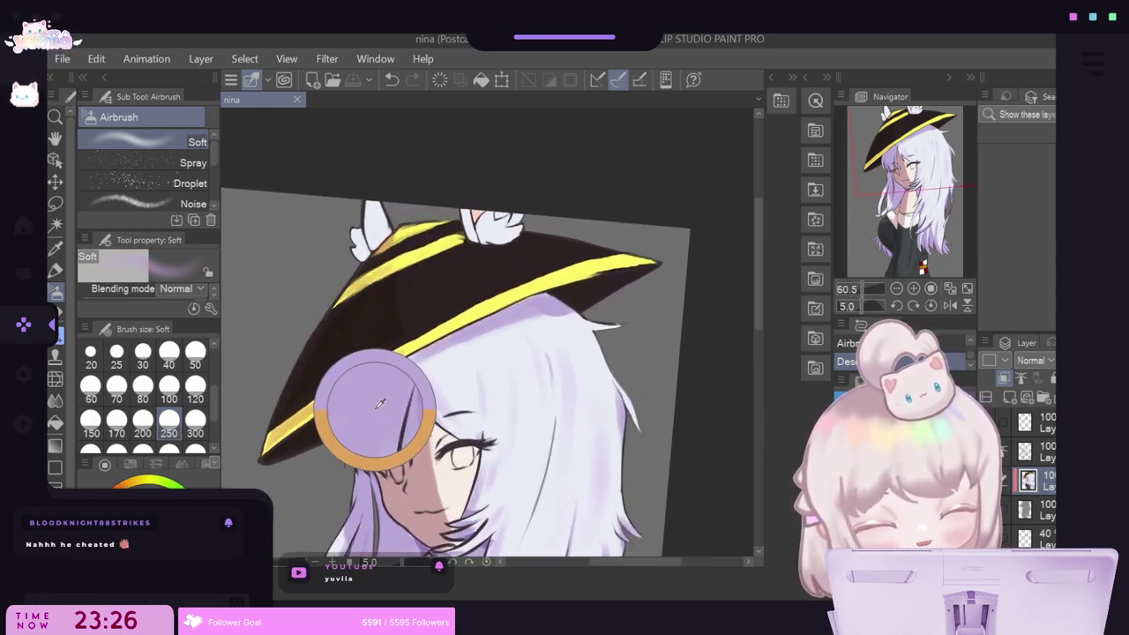
{"action": "left_click", "coordinate": [55, 204]}
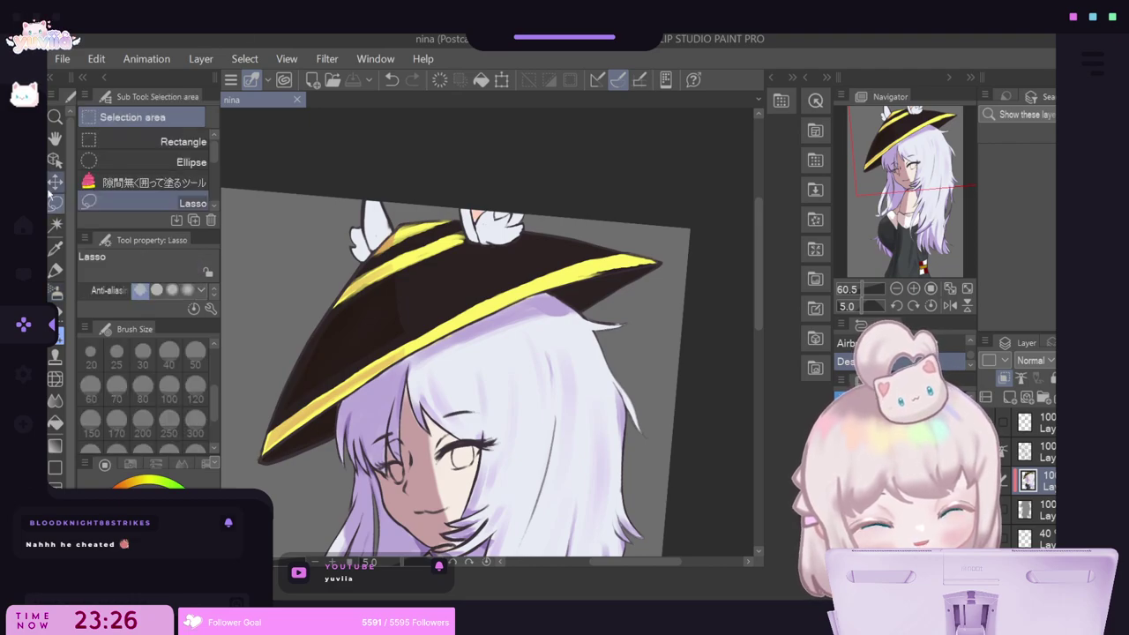
{"action": "scroll", "coordinate": [417, 214], "scroll_direction": "up", "scroll_amount": 5}
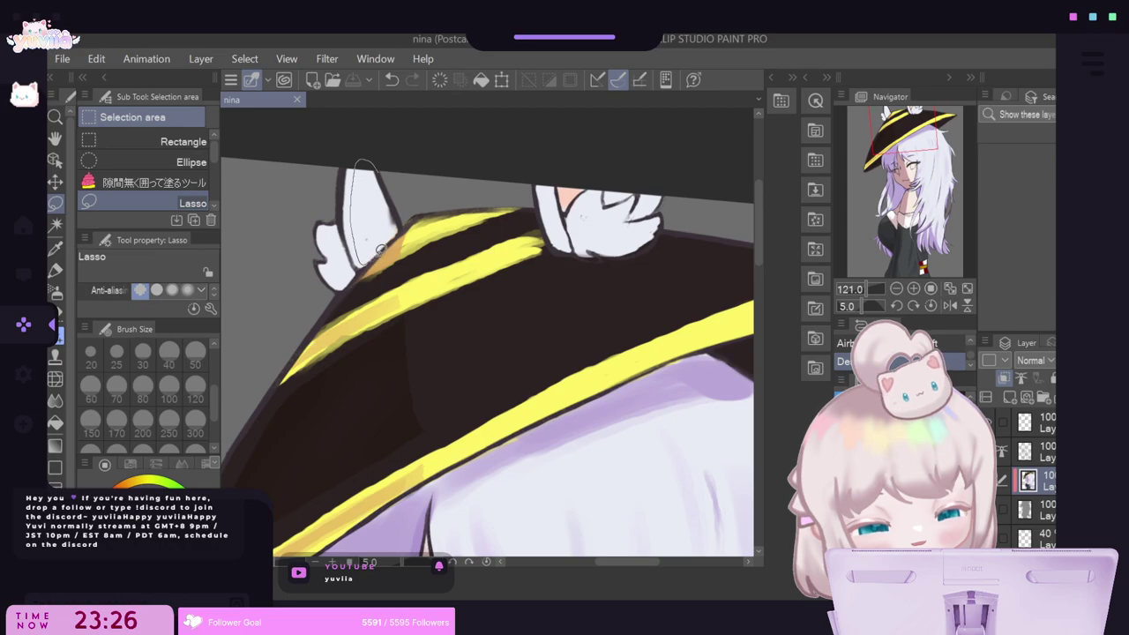
{"action": "mouse_move", "coordinate": [397, 202]}
{"action": "left_mouse_down"}
{"action": "mouse_move", "coordinate": [393, 221]}
{"action": "mouse_move", "coordinate": [378, 220]}
{"action": "left_mouse_up"}
{"action": "key", "text": "b"}
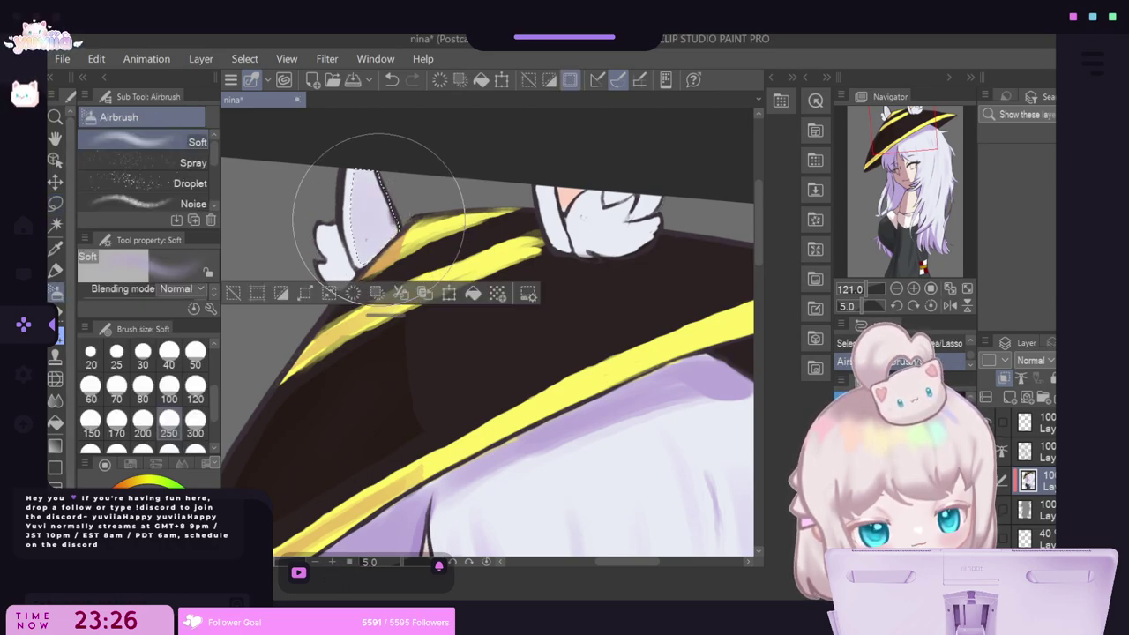
{"action": "left_click", "coordinate": [233, 293]}
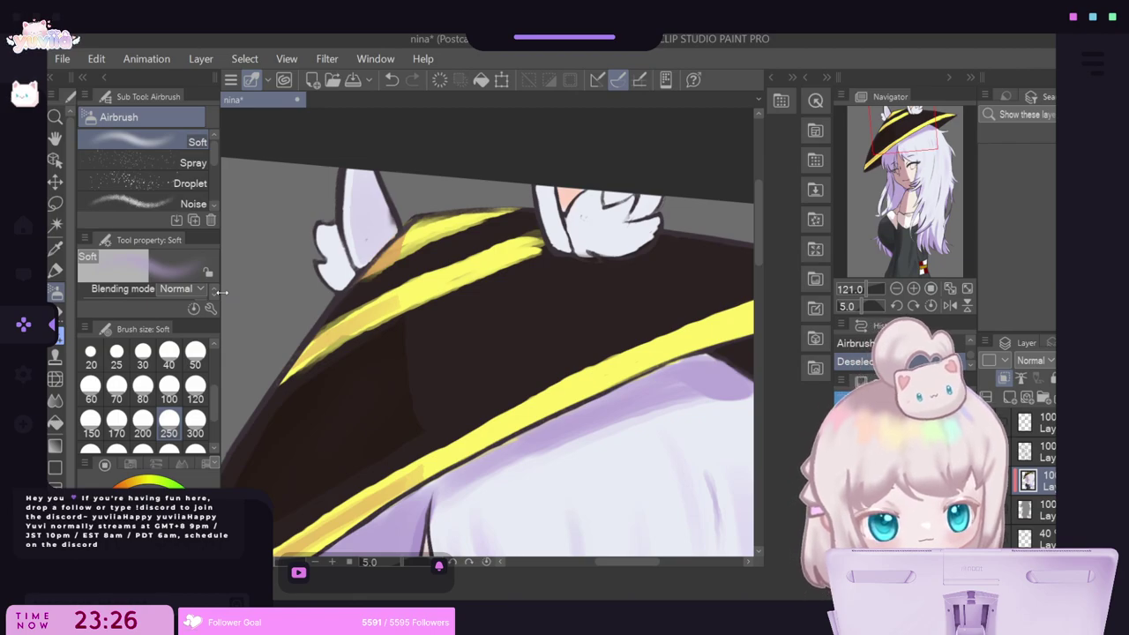
Lasso part of the fur tuft at the base of the hat's left ear, shade it lavender with the Soft airbrush, and deselect.
{"action": "left_click", "coordinate": [55, 203]}
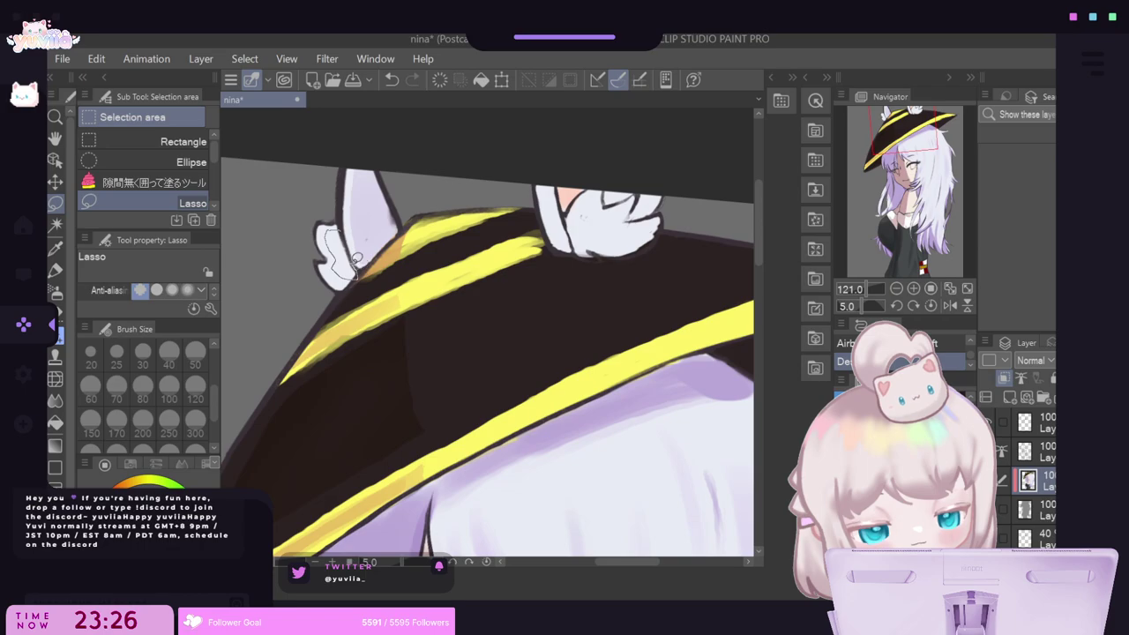
{"action": "left_click_drag", "start_coordinate": [341, 228], "coordinate": [340, 227]}
{"action": "key", "text": "b"}
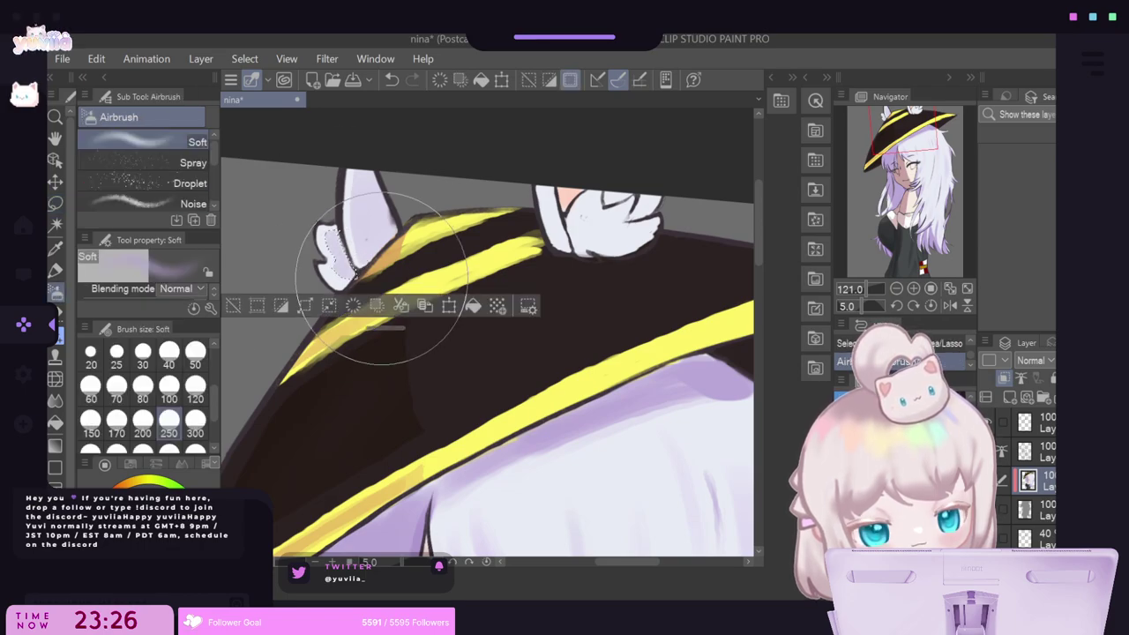
{"action": "left_click", "coordinate": [233, 306]}
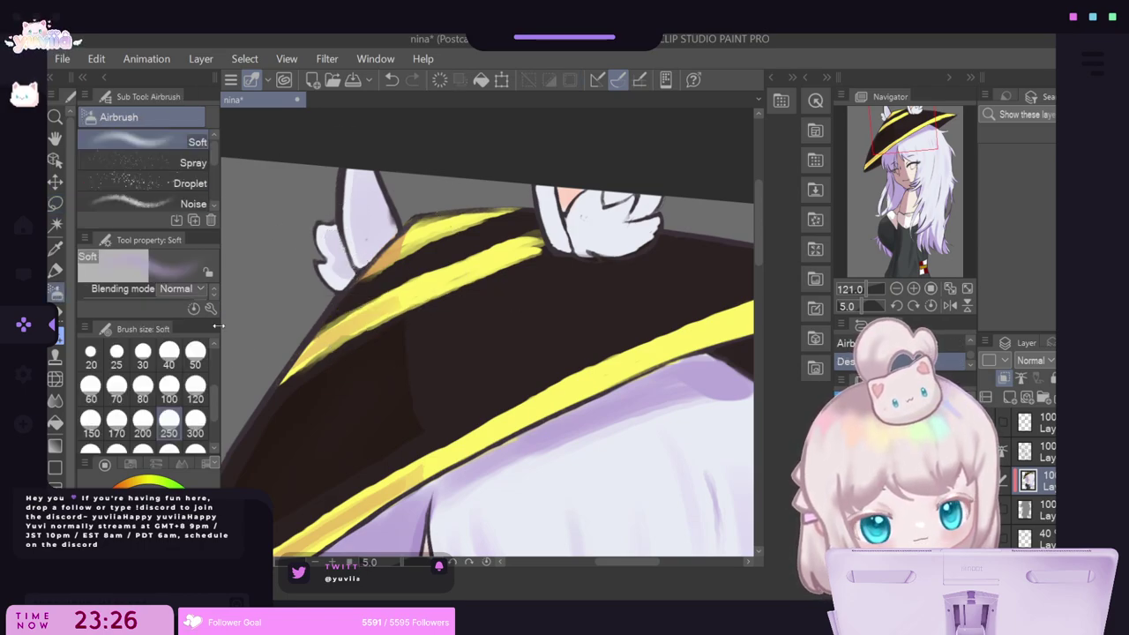
Lasso the narrow outer strip along the left side of the hat's right ear, shade it lavender with the Soft airbrush, and deselect.
{"action": "scroll", "coordinate": [487, 225], "scroll_direction": "down", "scroll_amount": 5}
{"action": "scroll", "coordinate": [630, 201], "scroll_direction": "up", "scroll_amount": 5}
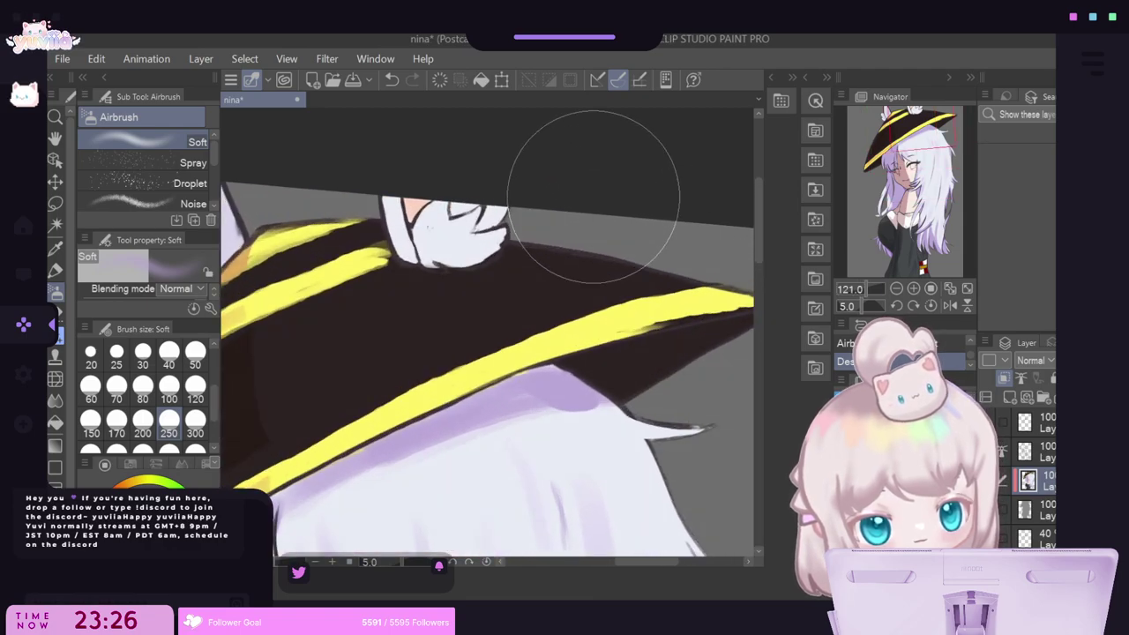
{"action": "left_click", "coordinate": [57, 204]}
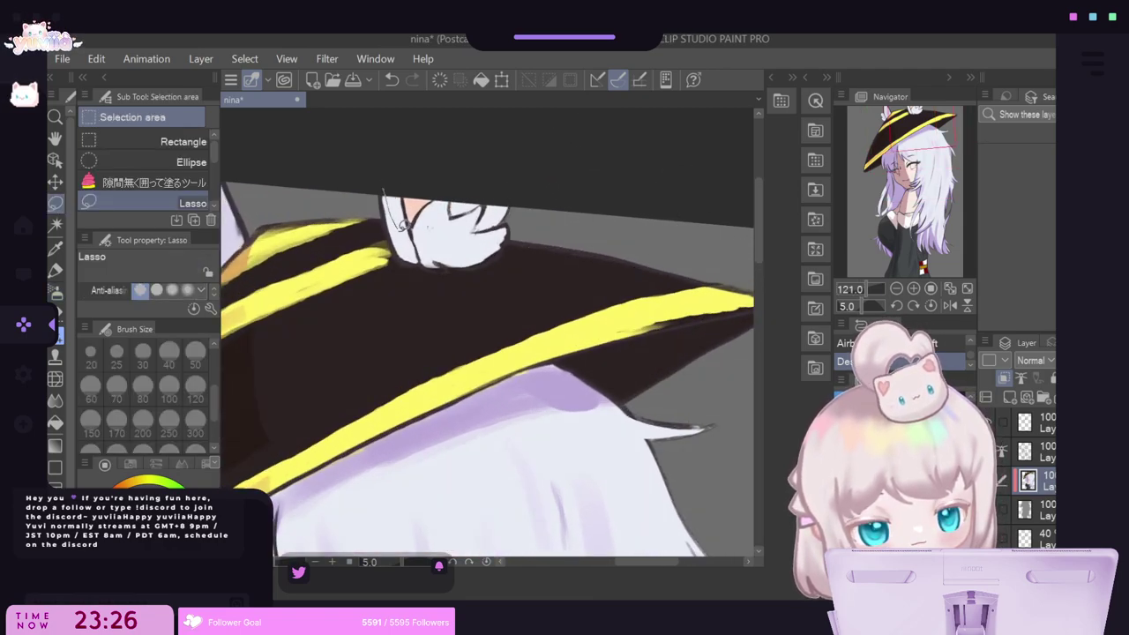
{"action": "left_click_drag", "start_coordinate": [422, 256], "coordinate": [422, 256]}
{"action": "left_click", "coordinate": [255, 272]}
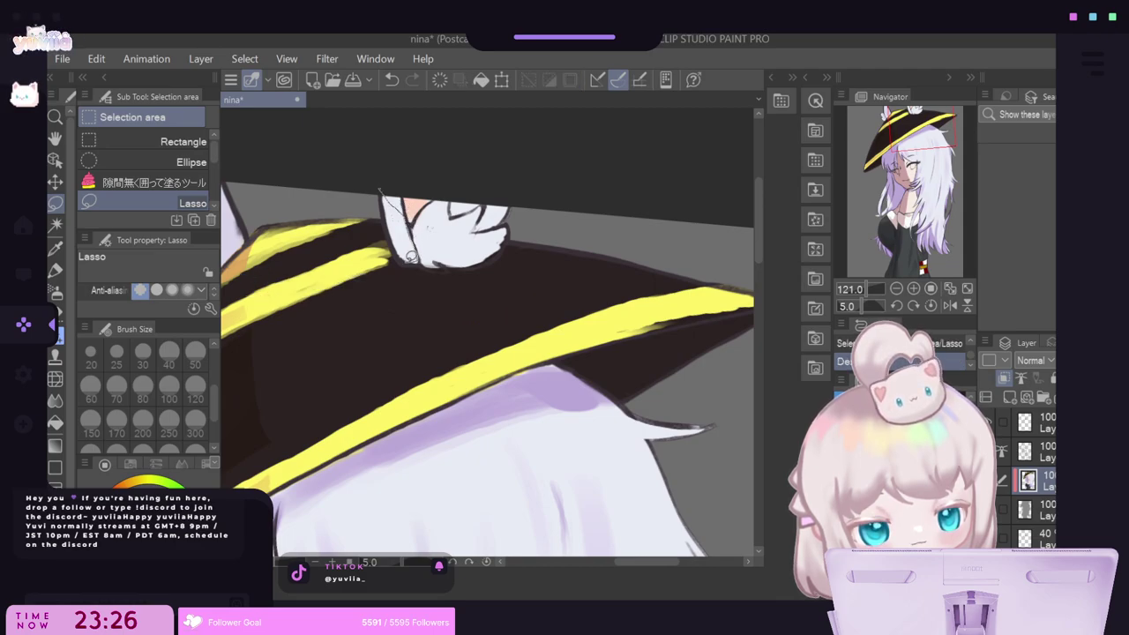
{"action": "left_click_drag", "start_coordinate": [379, 203], "coordinate": [380, 199]}
{"action": "key", "text": "b"}
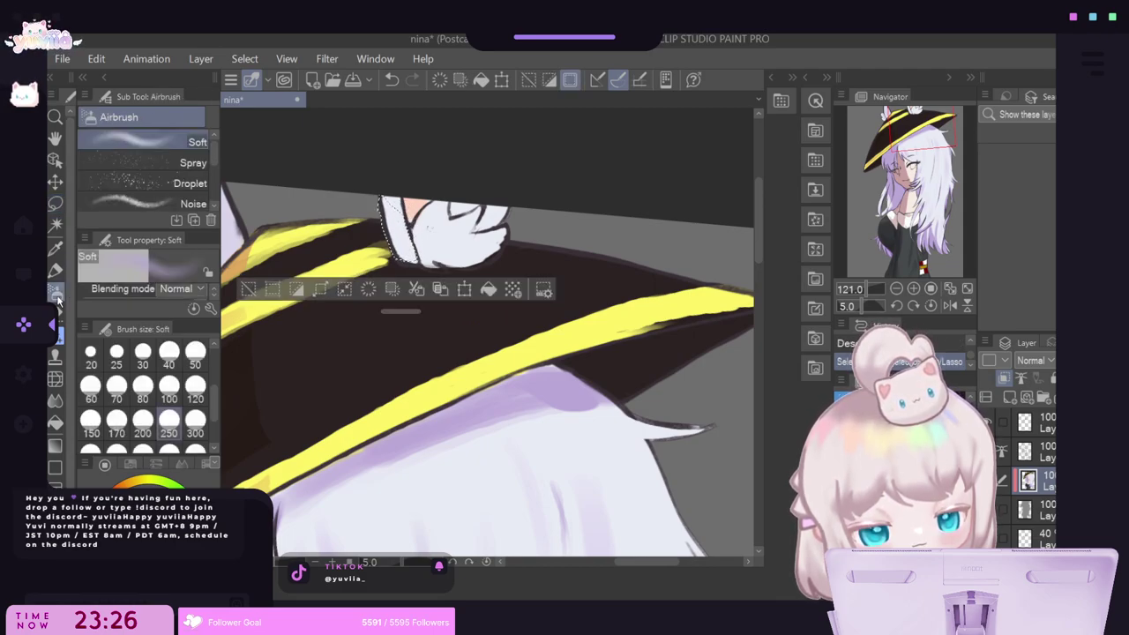
{"action": "left_click", "coordinate": [247, 289]}
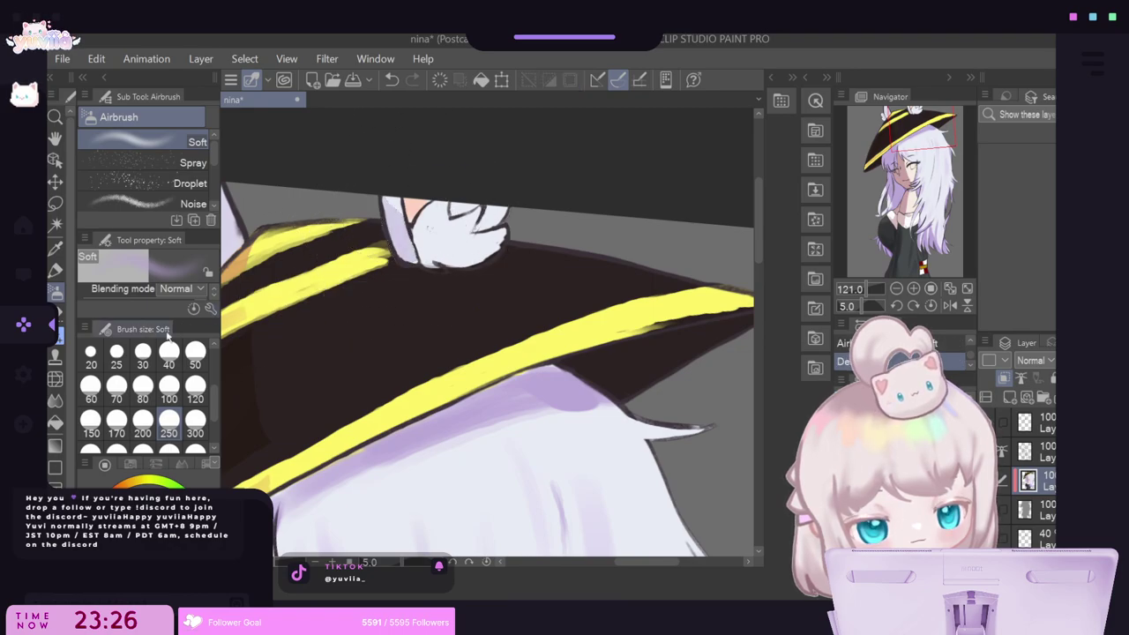
Lasso a jagged shadow area across the lower part of the right ear's white fur tuft.
{"action": "left_click", "coordinate": [59, 204]}
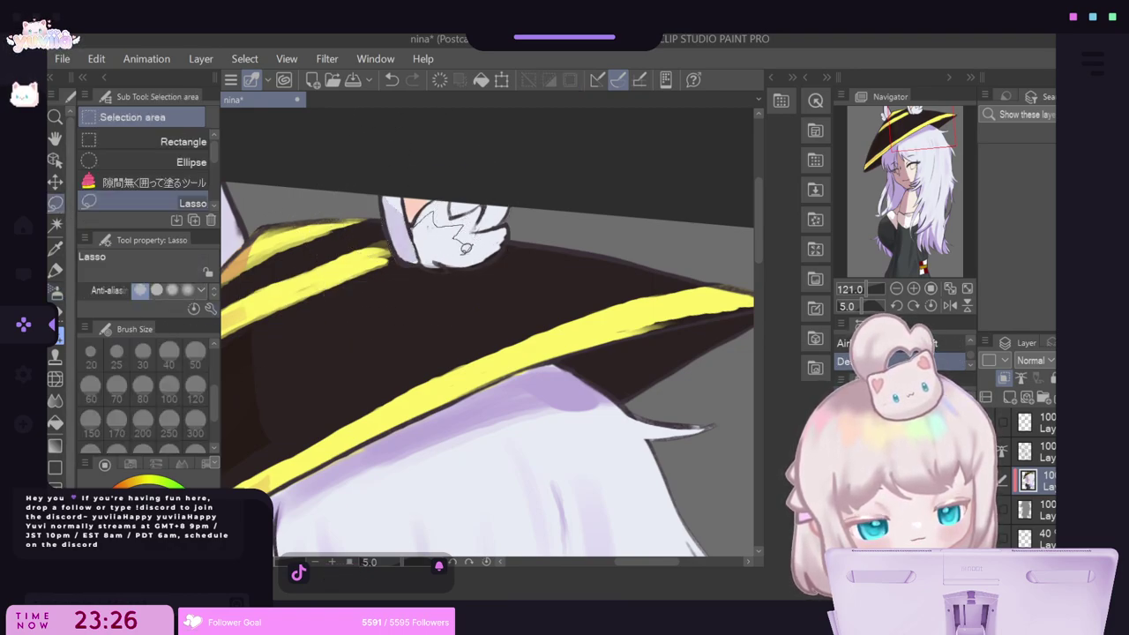
{"action": "left_click_drag", "start_coordinate": [434, 256], "coordinate": [418, 254]}
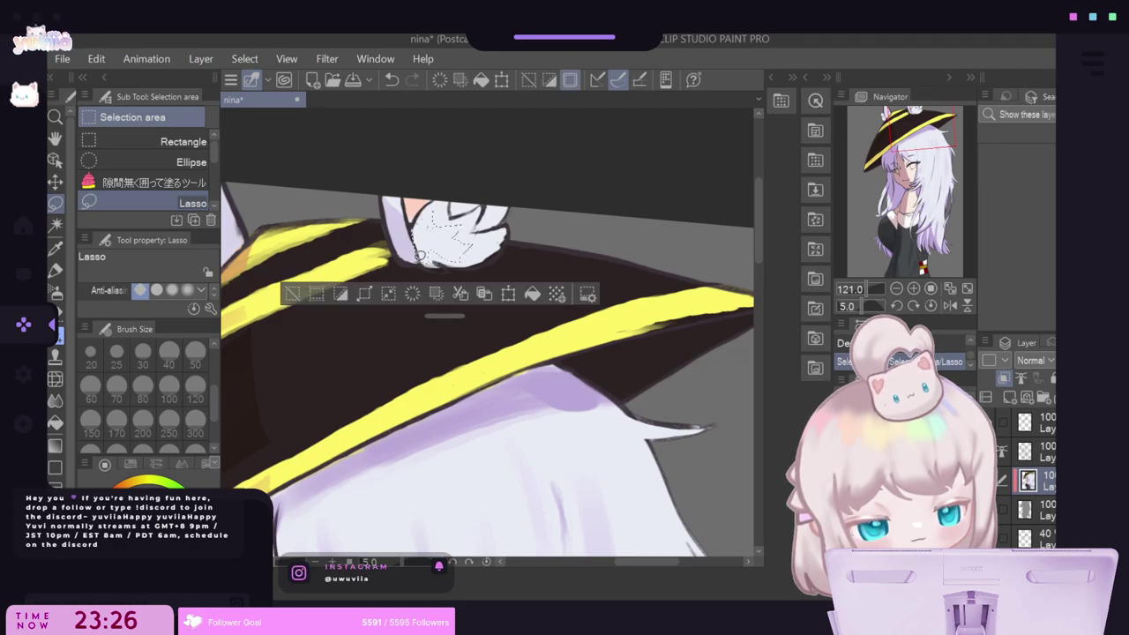
Airbrush soft lavender shading into the middle of the white ear fluff and a lassoed strip along its lower outer edge, clearing each selection.
{"action": "left_click", "coordinate": [57, 293]}
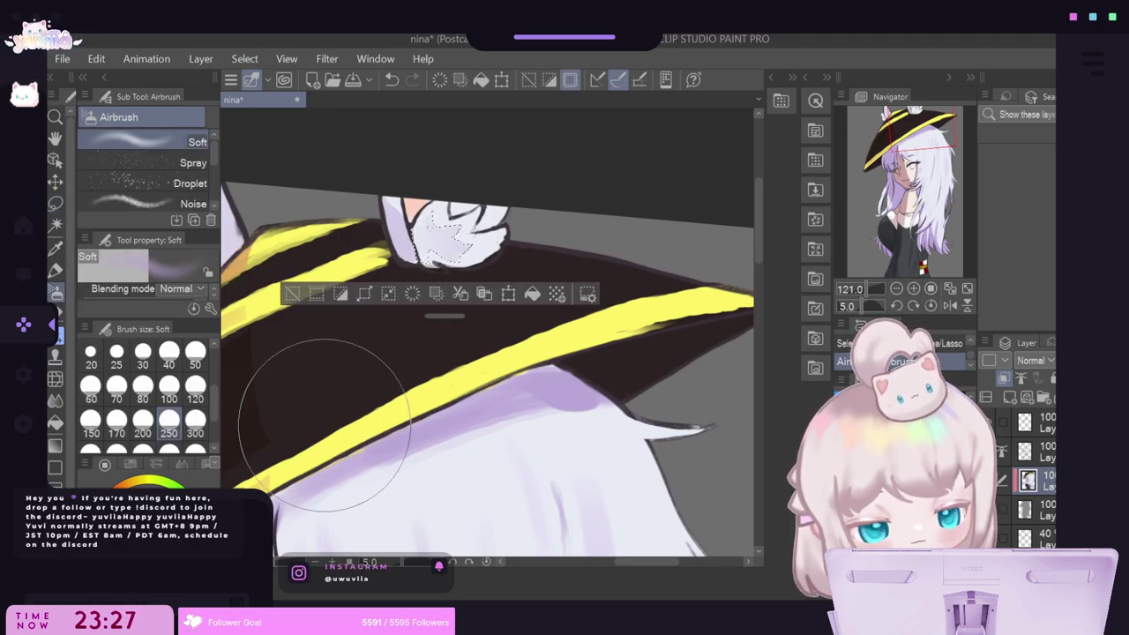
{"action": "left_click", "coordinate": [292, 293]}
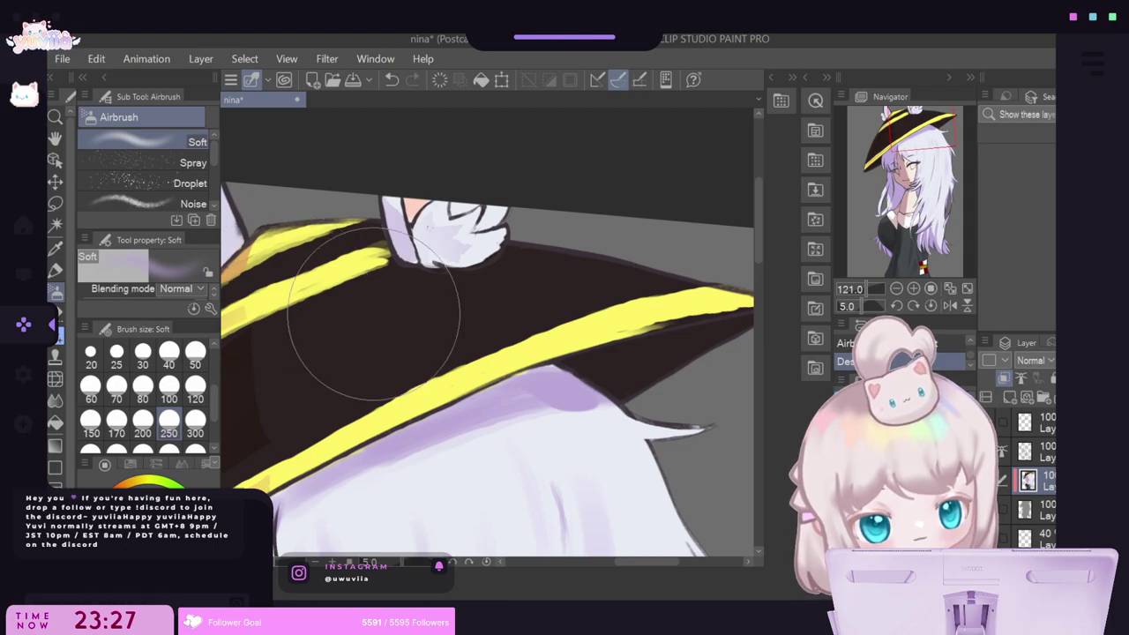
{"action": "scroll", "coordinate": [434, 258], "scroll_direction": "down", "scroll_amount": 3}
{"action": "scroll", "coordinate": [478, 229], "scroll_direction": "up", "scroll_amount": 4}
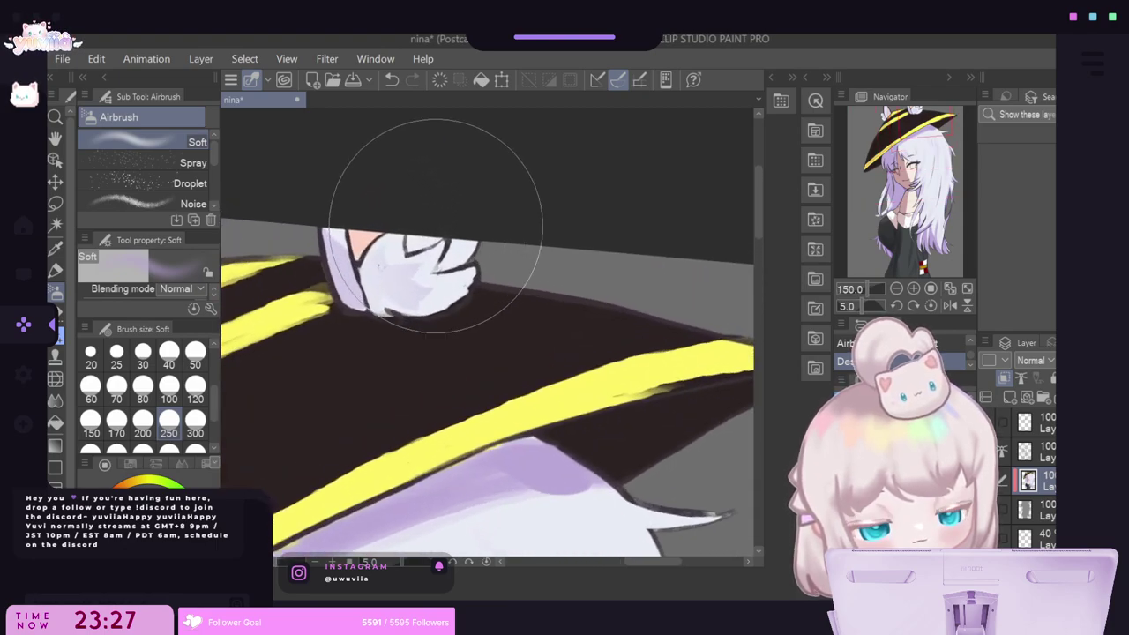
{"action": "key", "text": "m"}
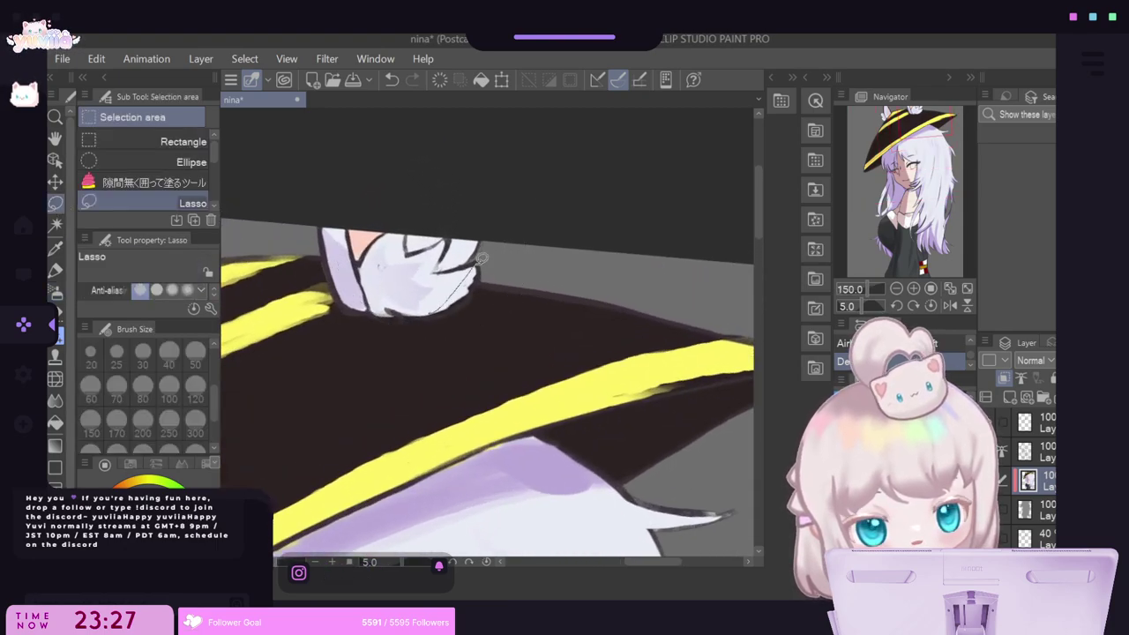
{"action": "left_click_drag", "start_coordinate": [425, 310], "coordinate": [427, 310]}
{"action": "key", "text": "b"}
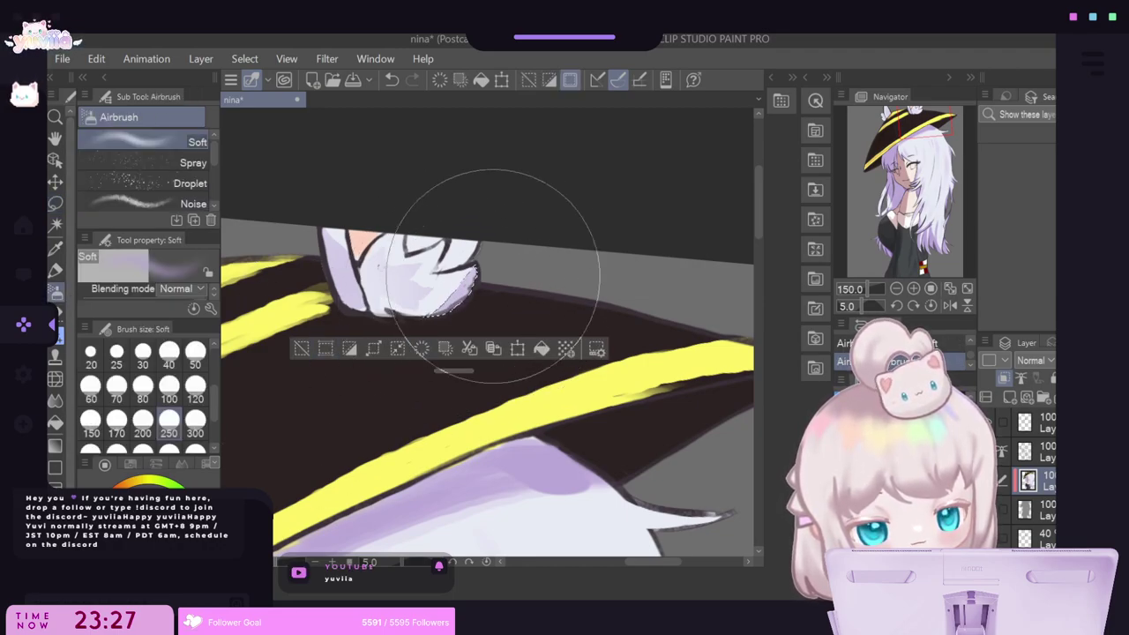
{"action": "left_click", "coordinate": [301, 348]}
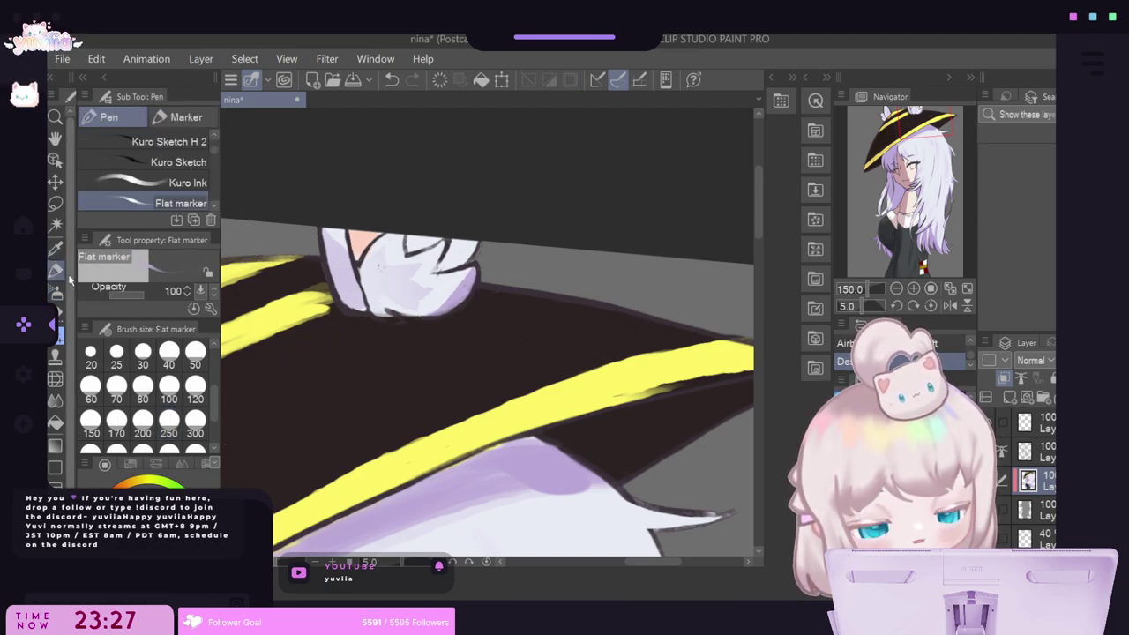
Touch up the ear fluff with the Flat marker, and airbrush soft lavender shading inside a lassoed upper tuft.
{"action": "left_click", "coordinate": [54, 270]}
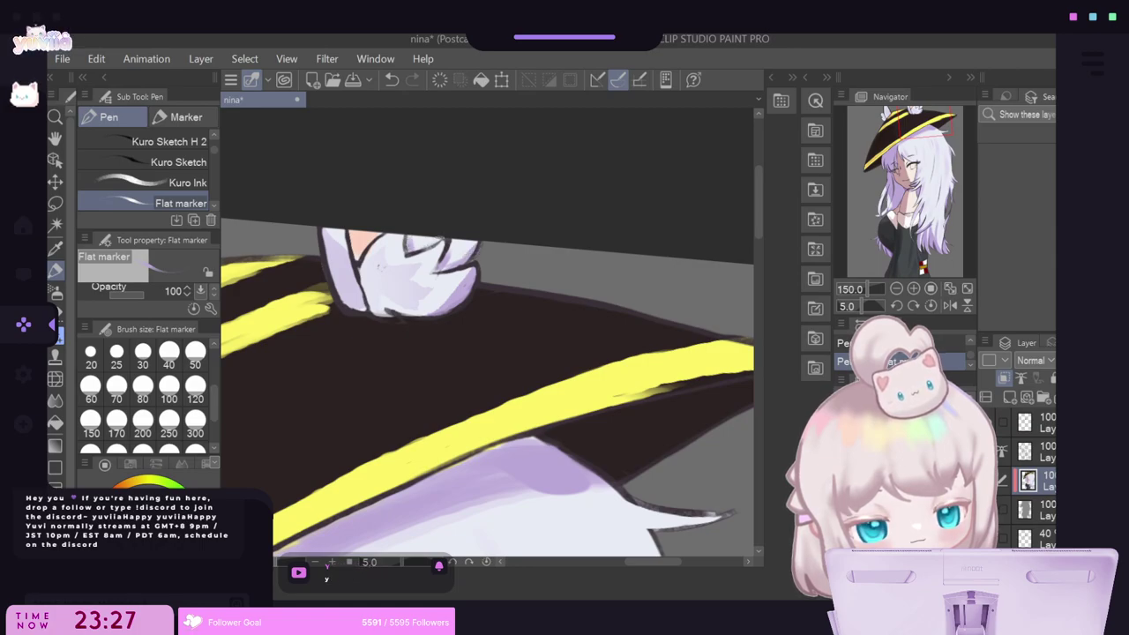
{"action": "left_click", "coordinate": [55, 204]}
{"action": "left_click_drag", "start_coordinate": [448, 231], "coordinate": [517, 245]}
{"action": "left_click", "coordinate": [54, 297]}
{"action": "left_click", "coordinate": [277, 277]}
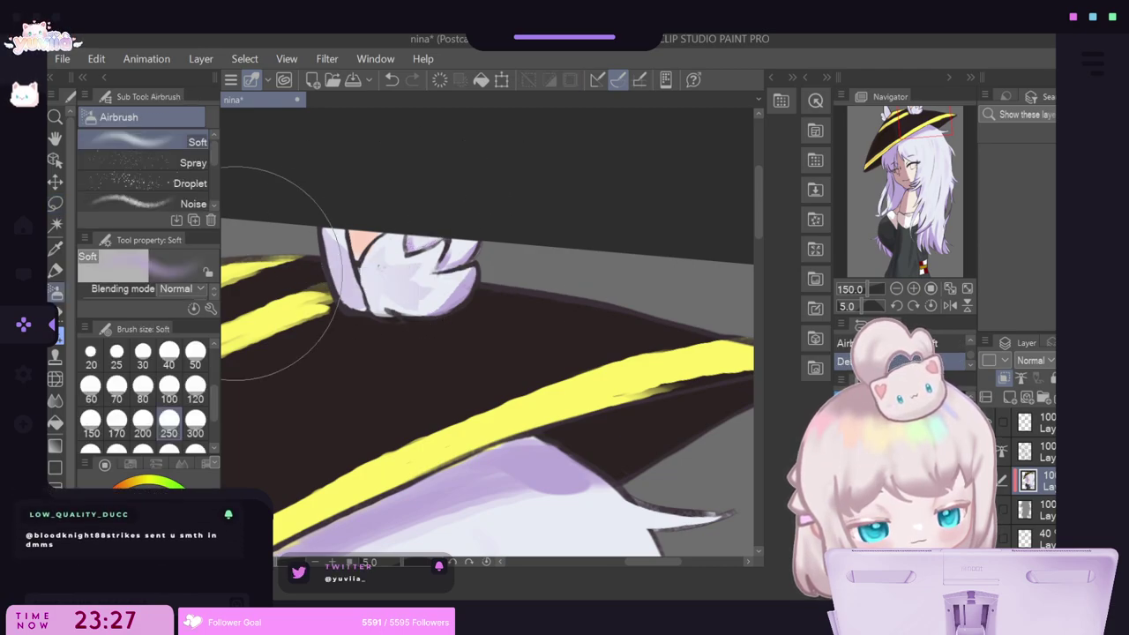
Lasso the tuft at the ear fluff's outer upper edge, shade it with the soft airbrush, and clear the selection.
{"action": "left_click", "coordinate": [56, 204]}
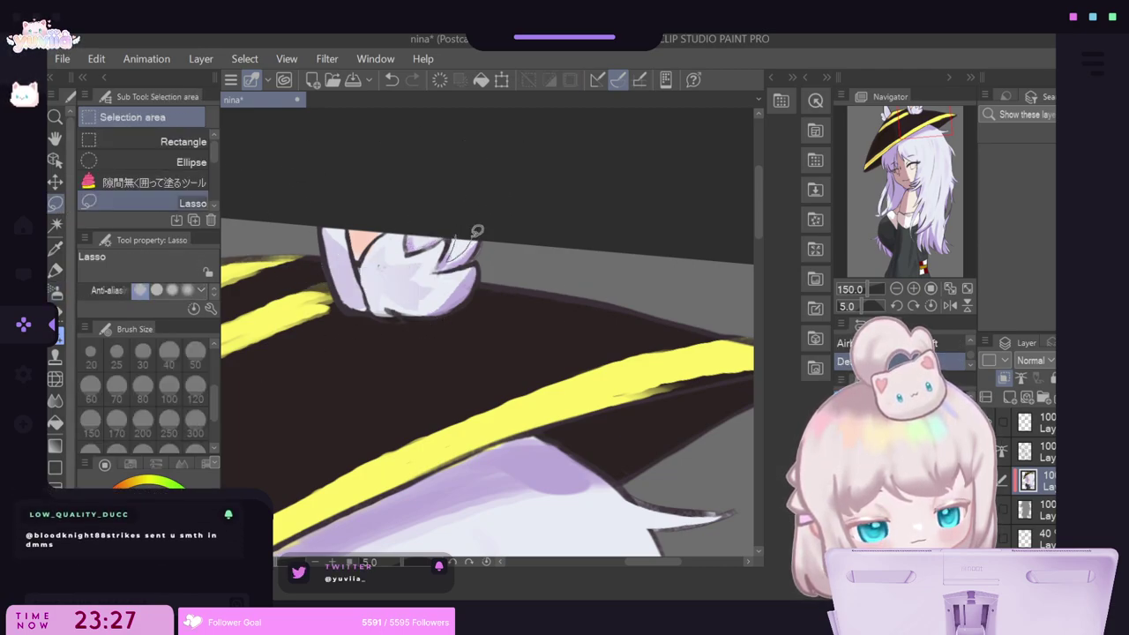
{"action": "left_click_drag", "start_coordinate": [473, 235], "coordinate": [453, 235]}
{"action": "left_click", "coordinate": [56, 292]}
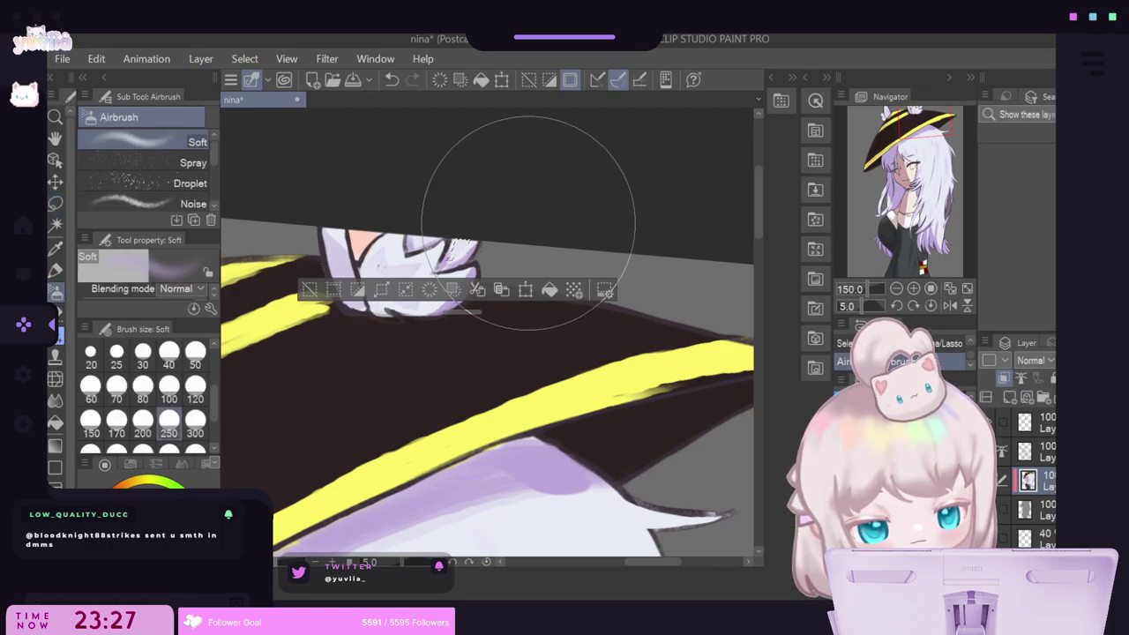
{"action": "key", "text": "ctrl+d"}
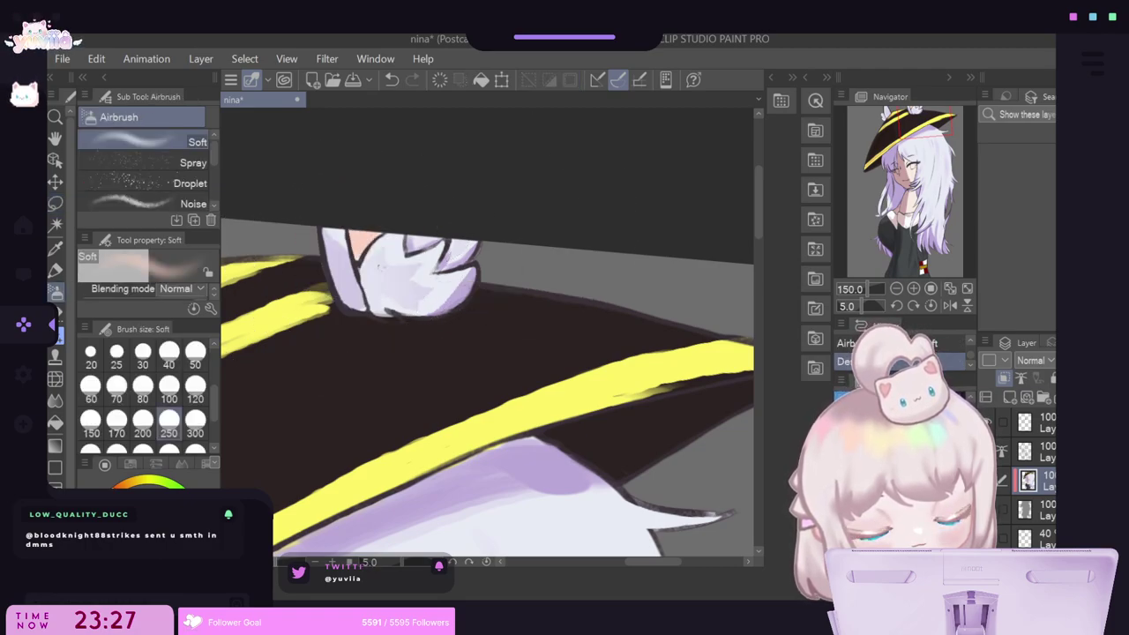
Shade the inner ear in darker peach with the Flat marker and save the illustration.
{"action": "left_click", "coordinate": [143, 353]}
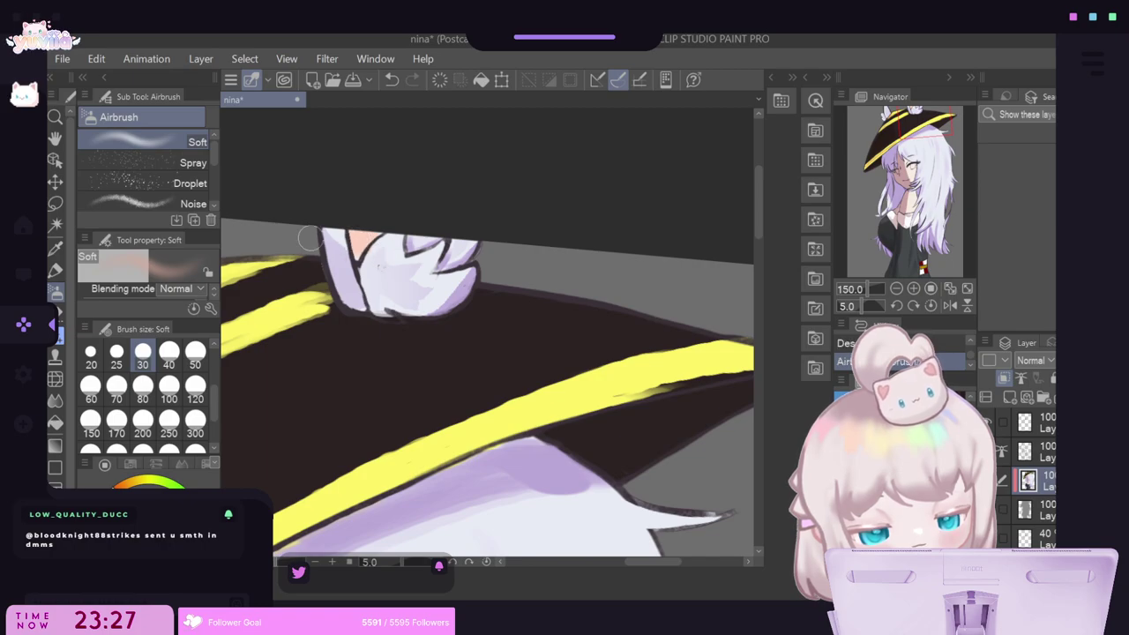
{"action": "key", "text": "p"}
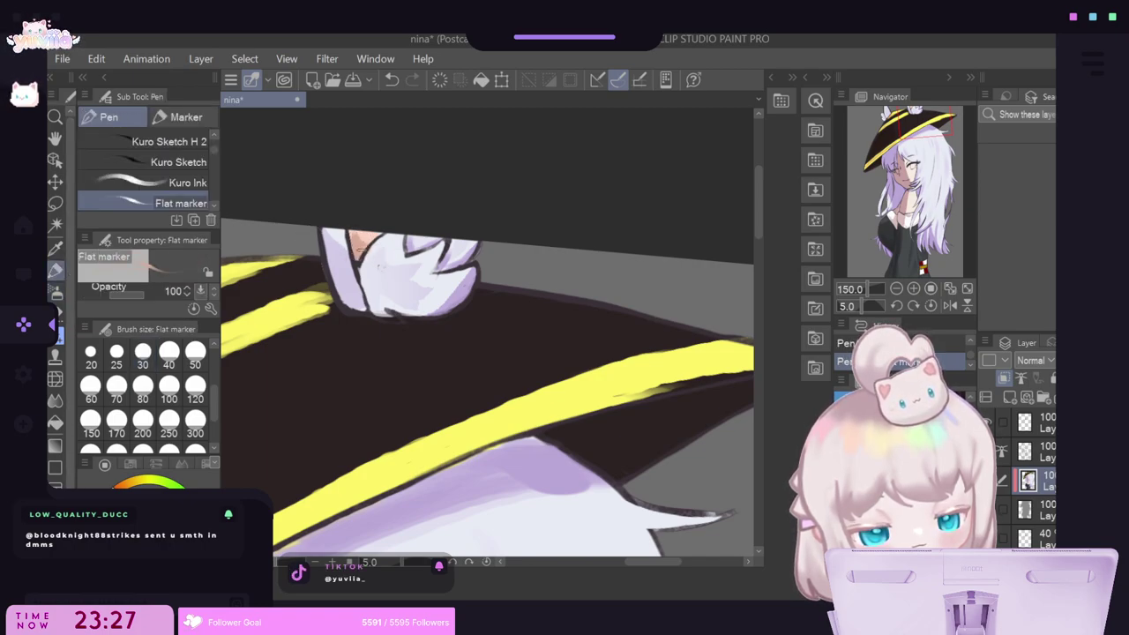
{"action": "scroll", "coordinate": [473, 240], "scroll_direction": "down", "scroll_amount": 1}
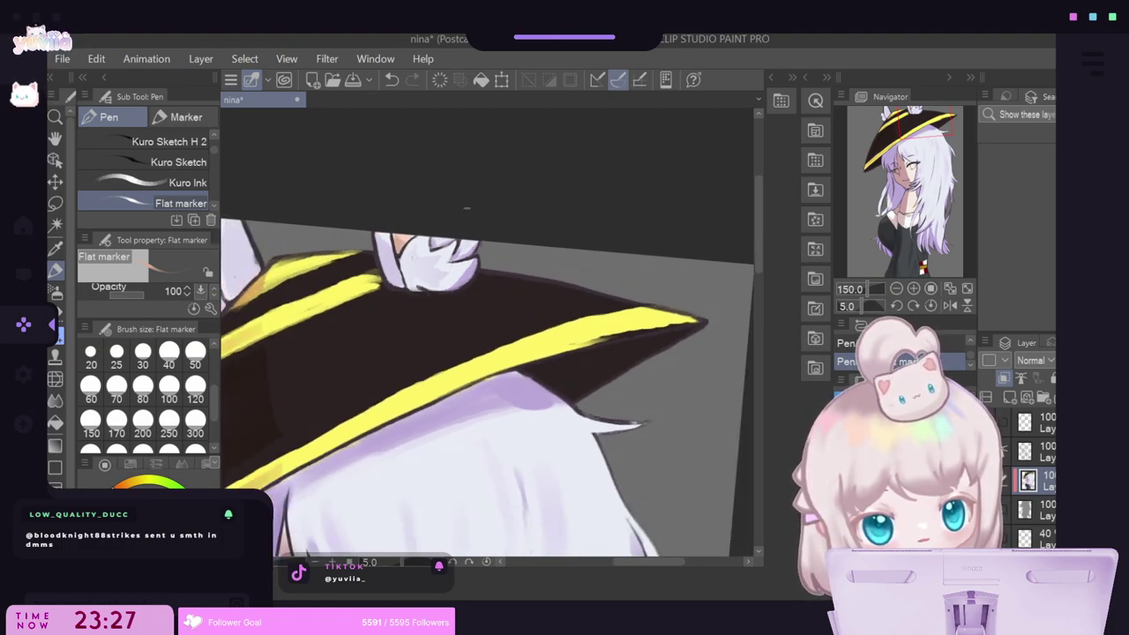
{"action": "scroll", "coordinate": [467, 208], "scroll_direction": "down", "scroll_amount": 6}
{"action": "scroll", "coordinate": [433, 465], "scroll_direction": "up", "scroll_amount": 1}
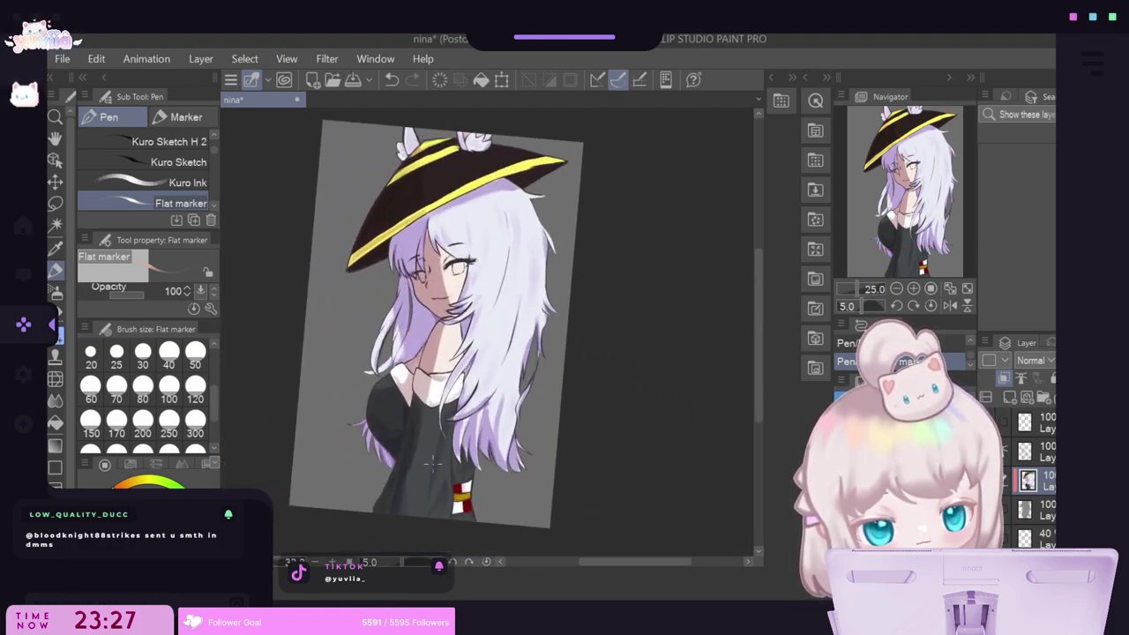
{"action": "key", "text": "ctrl+s"}
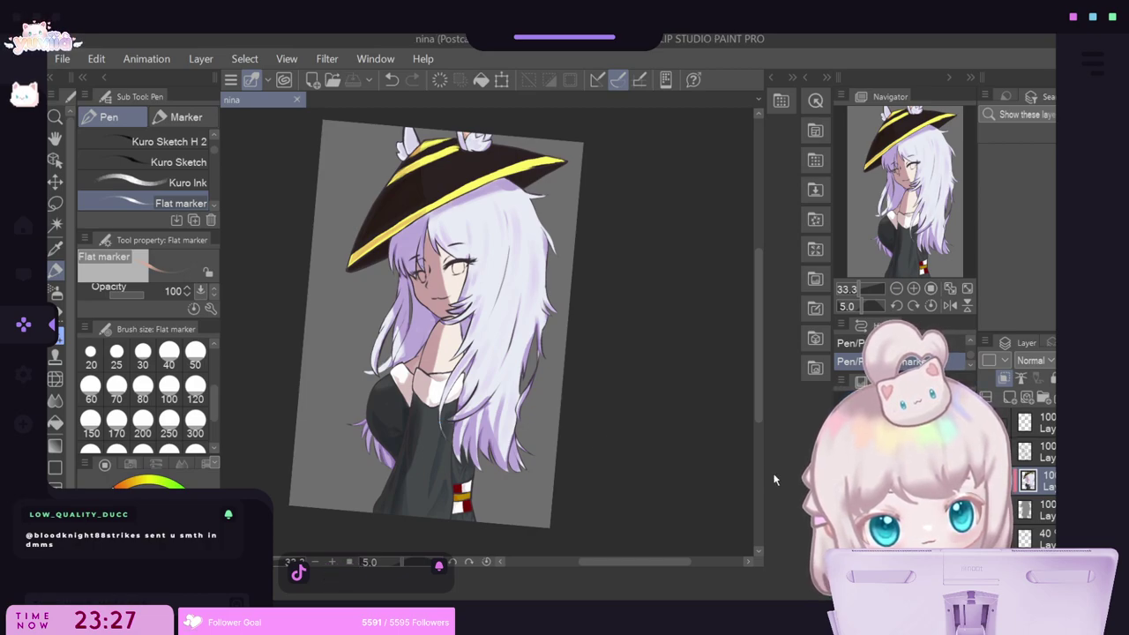
Lasso the lit forehead and upper eye area beneath the fringe, airbrush a soft skin shadow at size 200, and deselect.
{"action": "scroll", "coordinate": [436, 324], "scroll_direction": "down", "scroll_amount": 1}
{"action": "scroll", "coordinate": [495, 261], "scroll_direction": "up", "scroll_amount": 3}
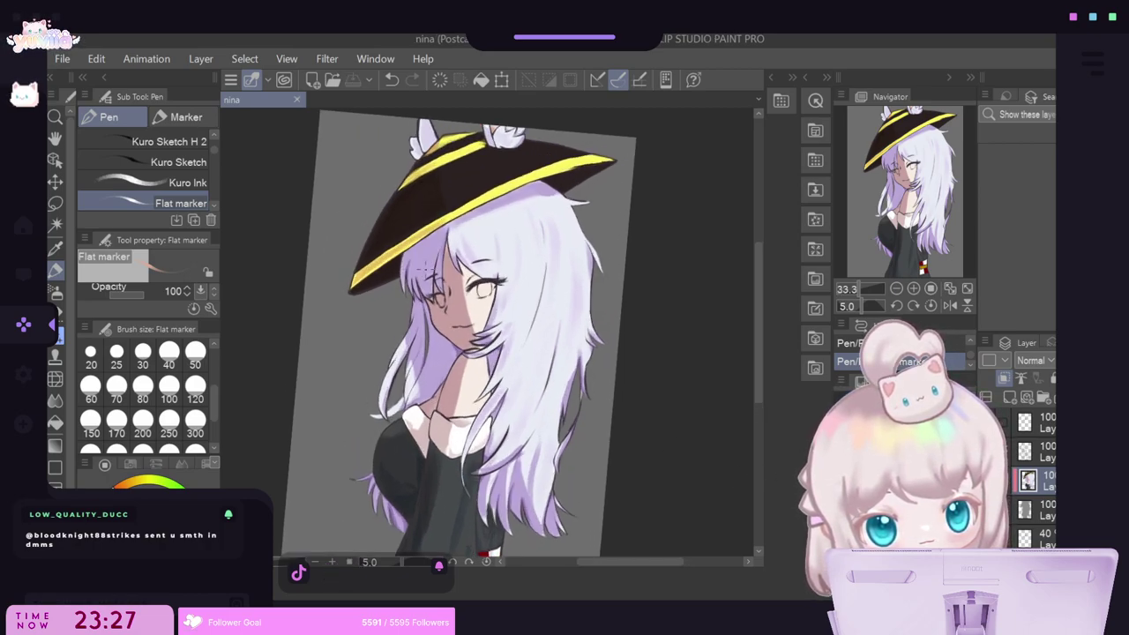
{"action": "scroll", "coordinate": [495, 261], "scroll_direction": "up", "scroll_amount": 1}
{"action": "scroll", "coordinate": [494, 257], "scroll_direction": "up", "scroll_amount": 4}
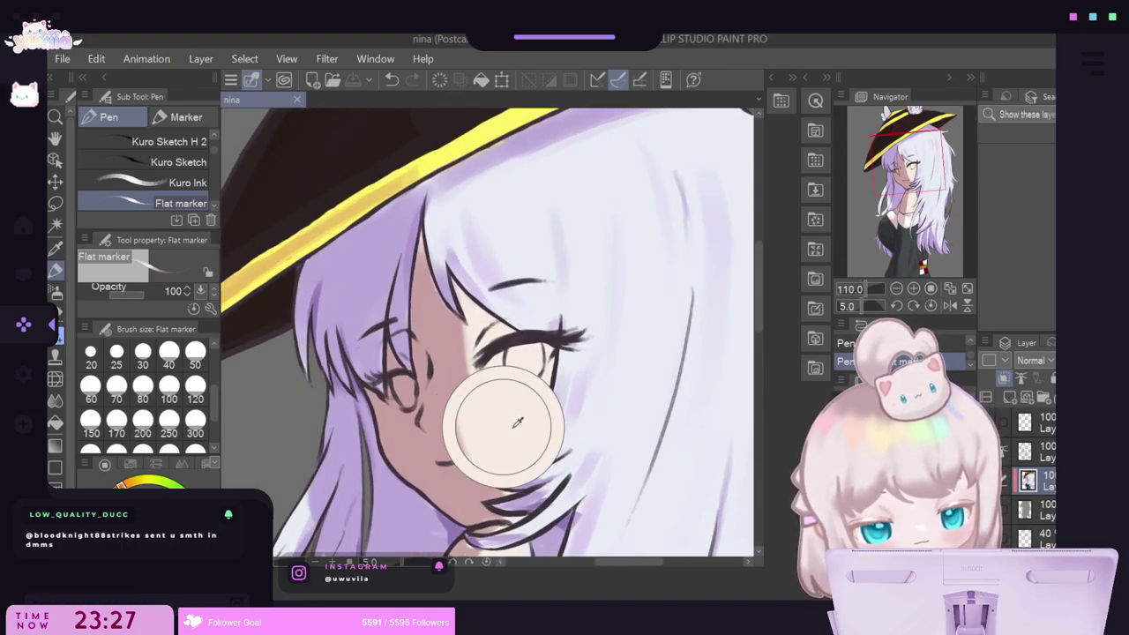
{"action": "left_click", "coordinate": [56, 202]}
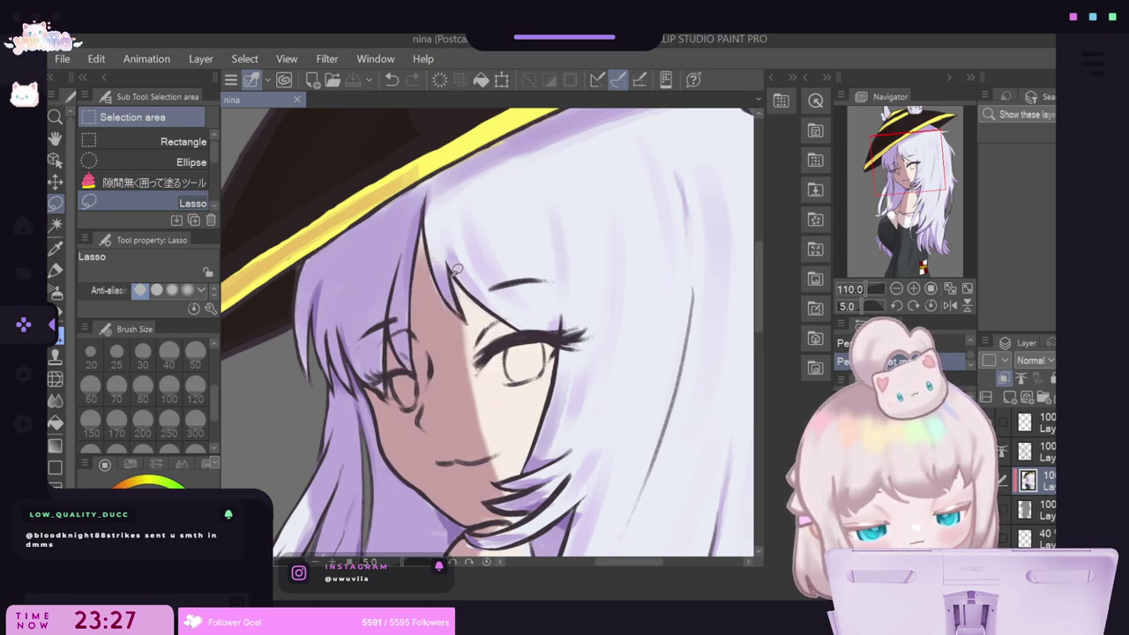
{"action": "mouse_move", "coordinate": [452, 270]}
{"action": "left_mouse_down"}
{"action": "mouse_move", "coordinate": [471, 314]}
{"action": "mouse_move", "coordinate": [454, 273]}
{"action": "left_mouse_up"}
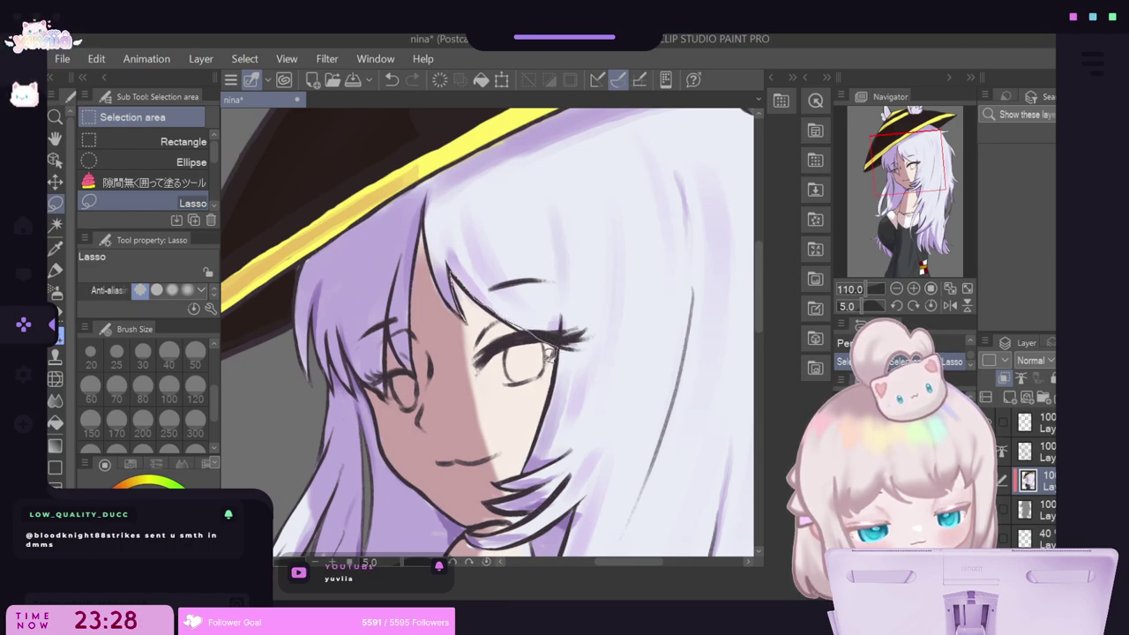
{"action": "left_click_drag", "start_coordinate": [488, 329], "coordinate": [463, 304]}
{"action": "left_click", "coordinate": [55, 291]}
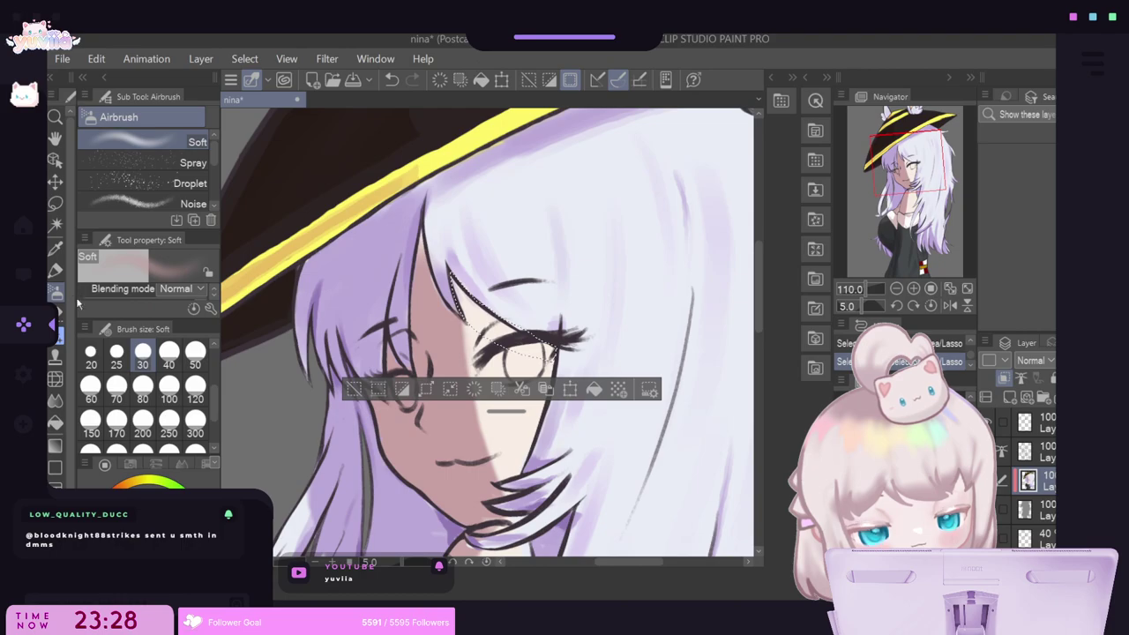
{"action": "left_click", "coordinate": [142, 433]}
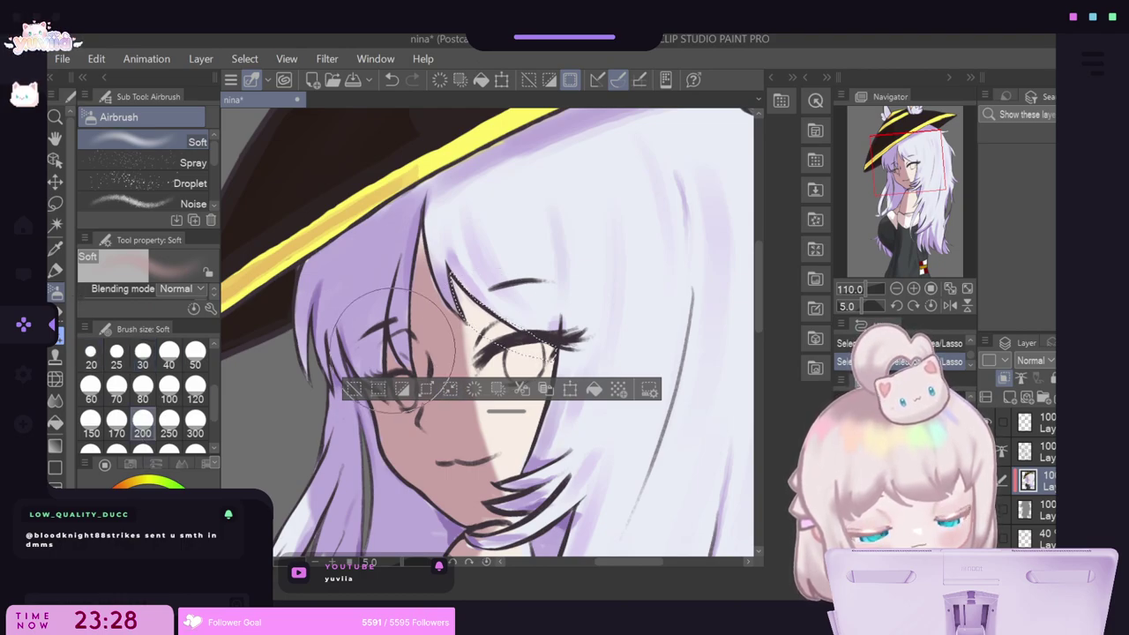
{"action": "mouse_move", "coordinate": [469, 378]}
{"action": "left_mouse_down"}
{"action": "mouse_move", "coordinate": [419, 344]}
{"action": "mouse_move", "coordinate": [421, 388]}
{"action": "left_mouse_up"}
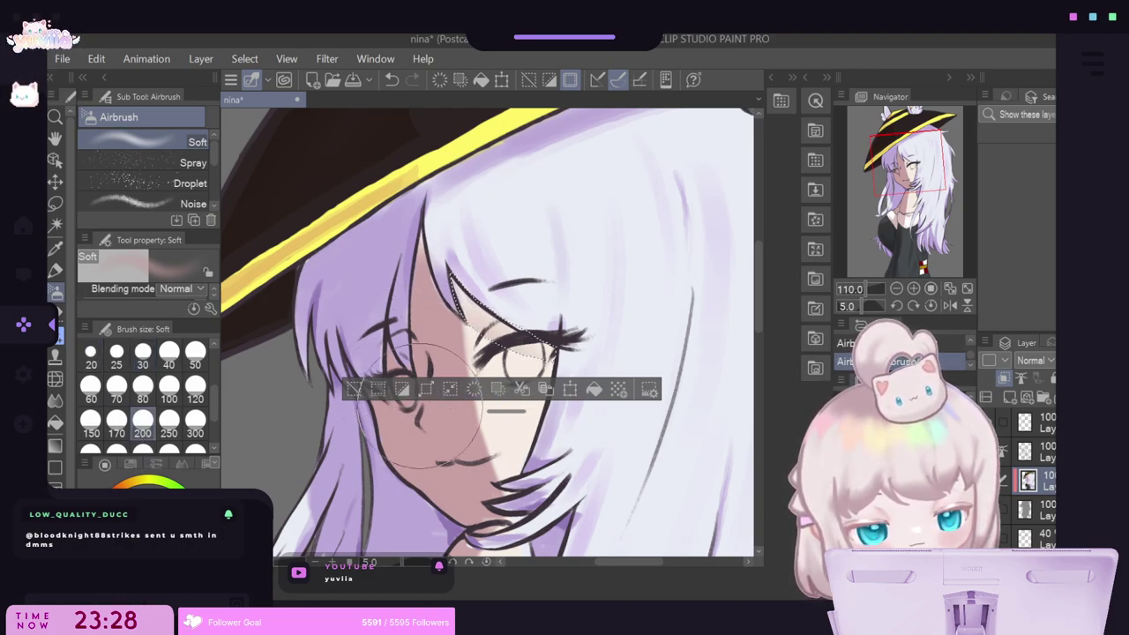
{"action": "left_click", "coordinate": [354, 393]}
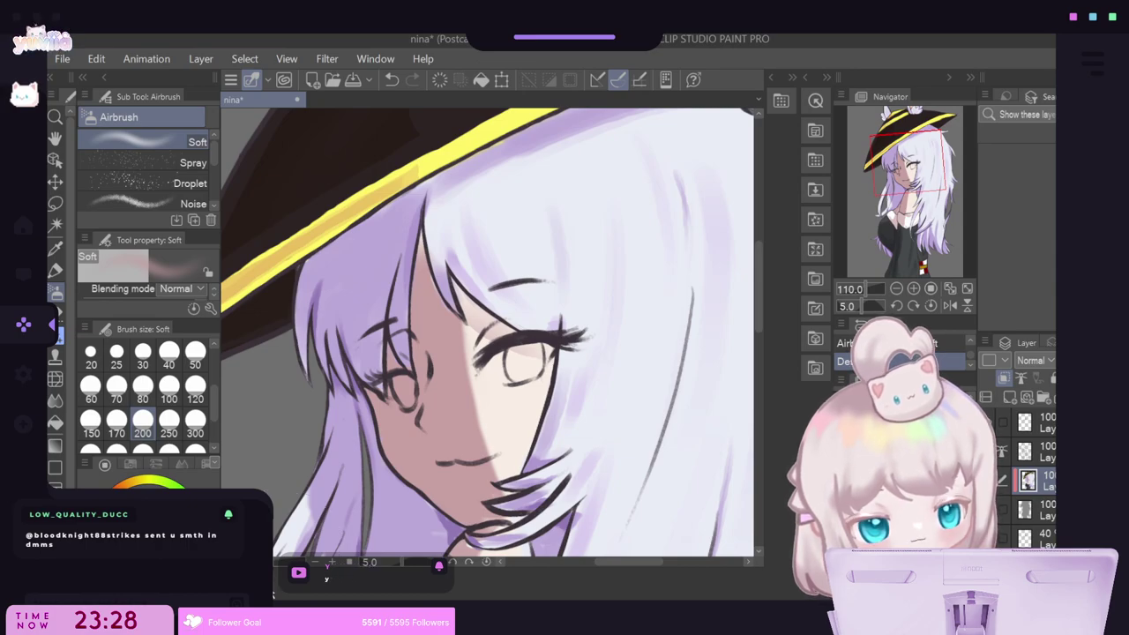
Lasso a thin strip of lit cheek beside the hair below the eyelashes, airbrush soft shading into it, and deselect.
{"action": "key", "text": "m"}
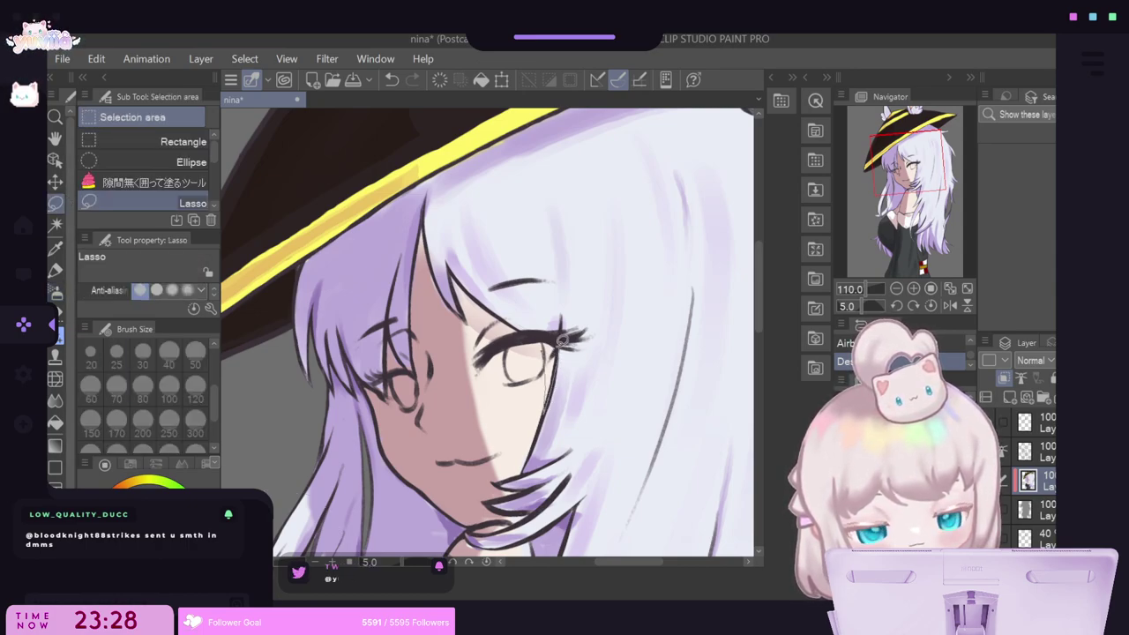
{"action": "left_click_drag", "start_coordinate": [547, 334], "coordinate": [551, 346]}
{"action": "key", "text": "b"}
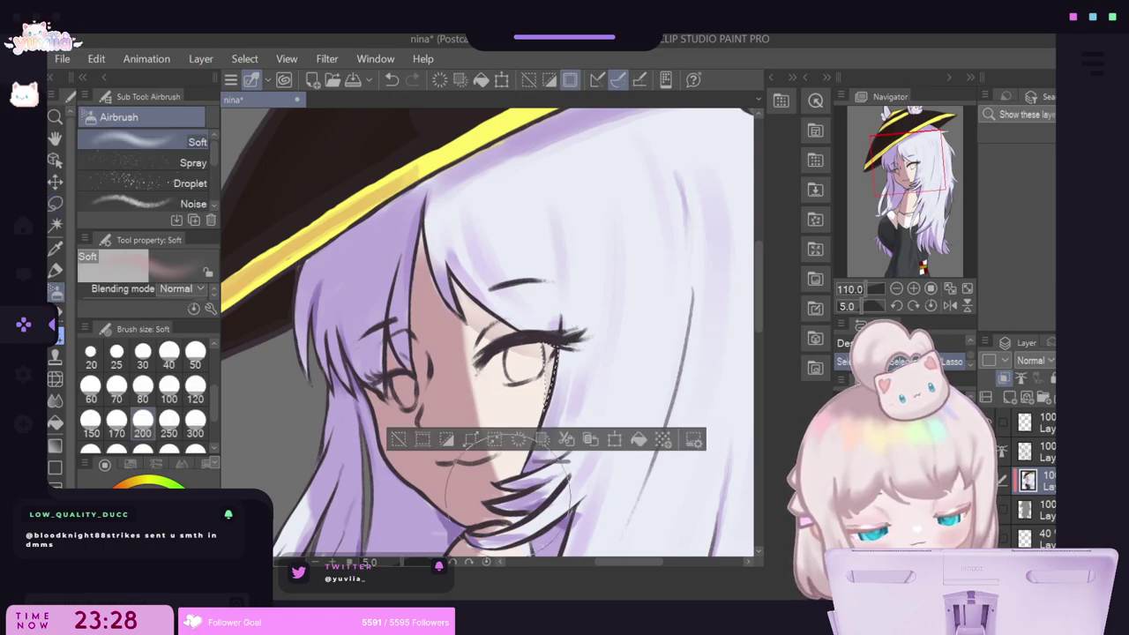
{"action": "left_click", "coordinate": [398, 438]}
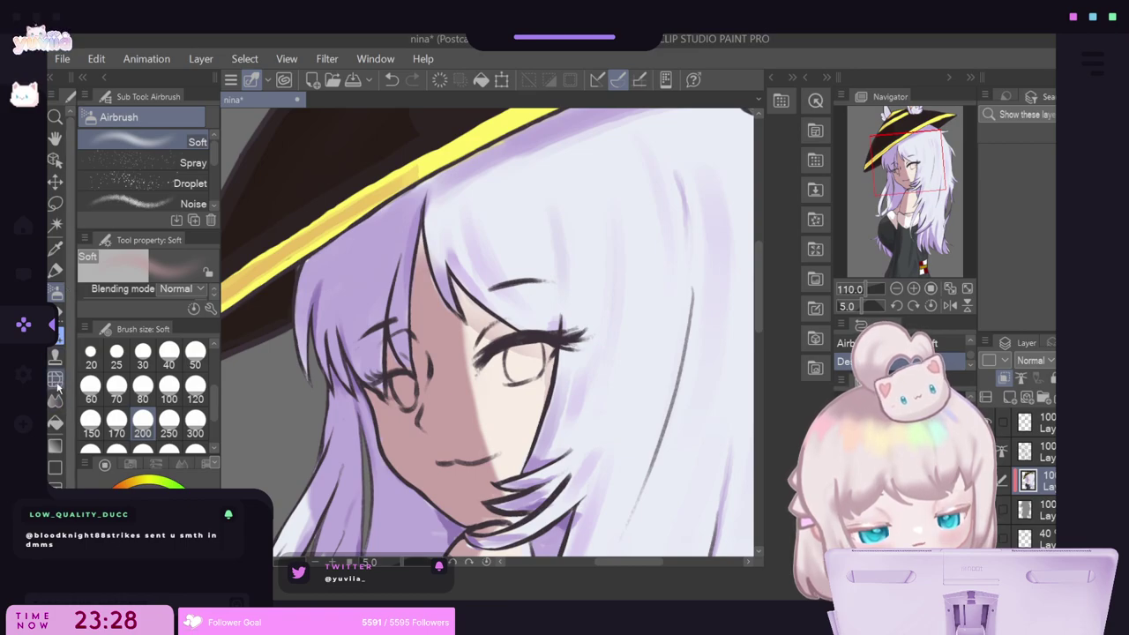
Touch up the skin on the face's shaded side with the Blend tool and the Flat marker.
{"action": "left_click", "coordinate": [56, 399]}
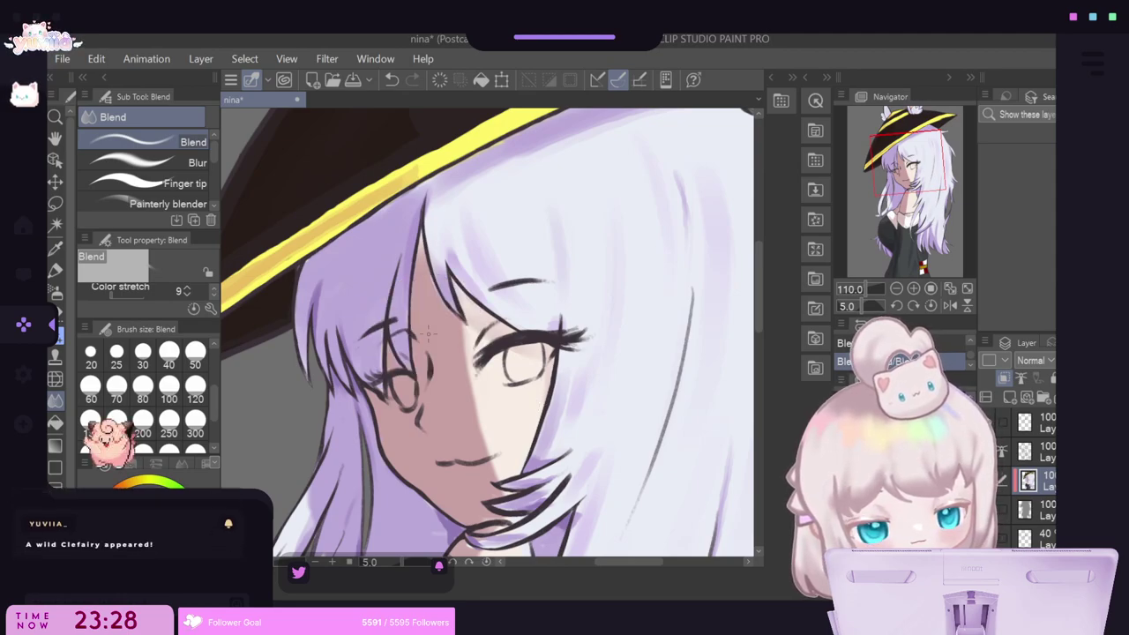
{"action": "key", "text": "p"}
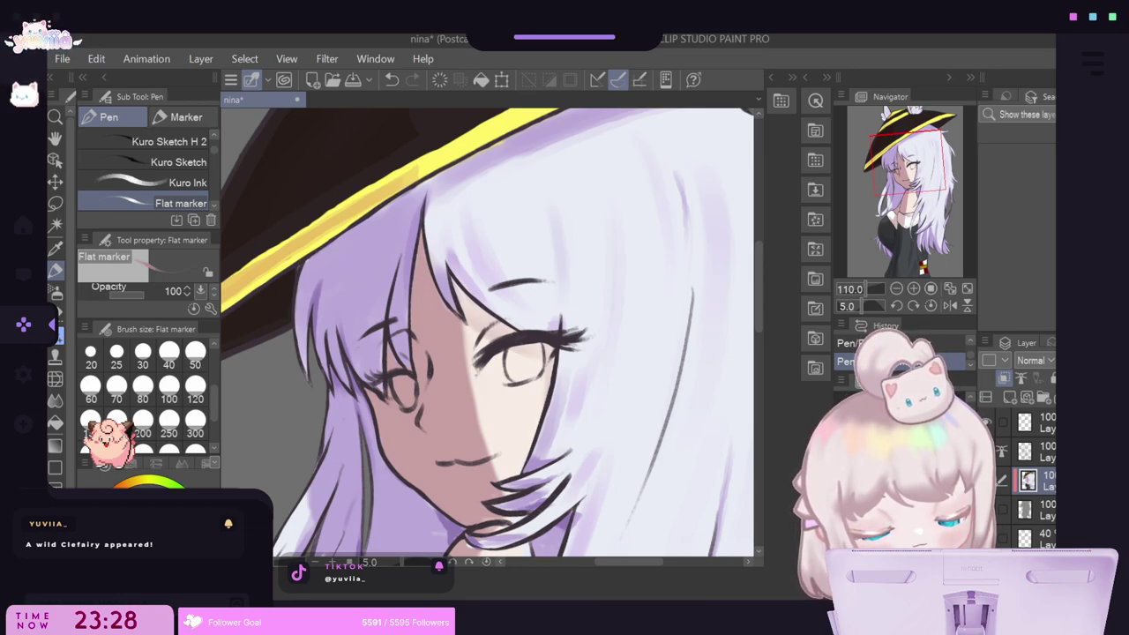
Lasso the narrow tip of shaded forehead skin at the hair parting, airbrush soft shading into it, and clear the selection.
{"action": "left_click", "coordinate": [56, 202]}
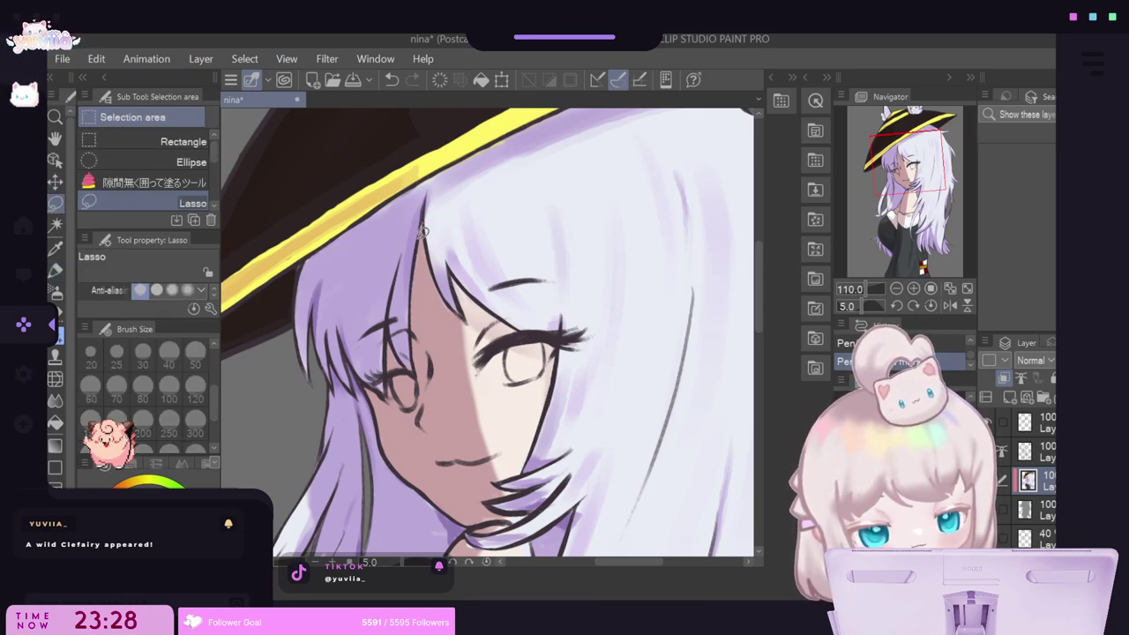
{"action": "left_click_drag", "start_coordinate": [424, 223], "coordinate": [416, 256]}
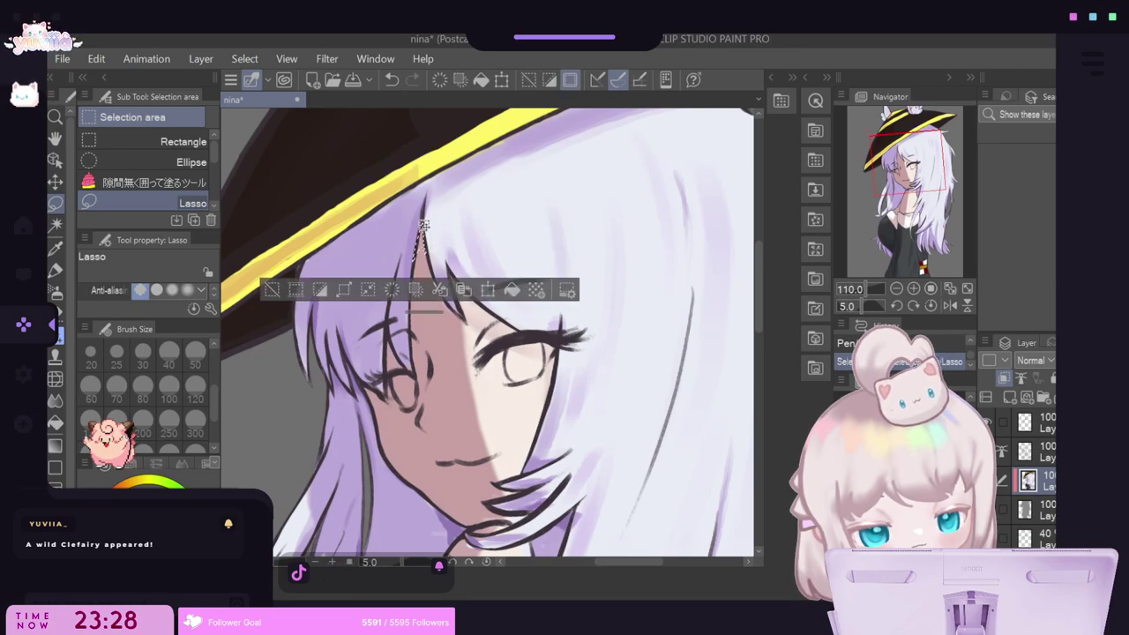
{"action": "left_click", "coordinate": [55, 292]}
{"action": "left_click_drag", "start_coordinate": [420, 308], "coordinate": [413, 263]}
{"action": "left_click", "coordinate": [270, 289]}
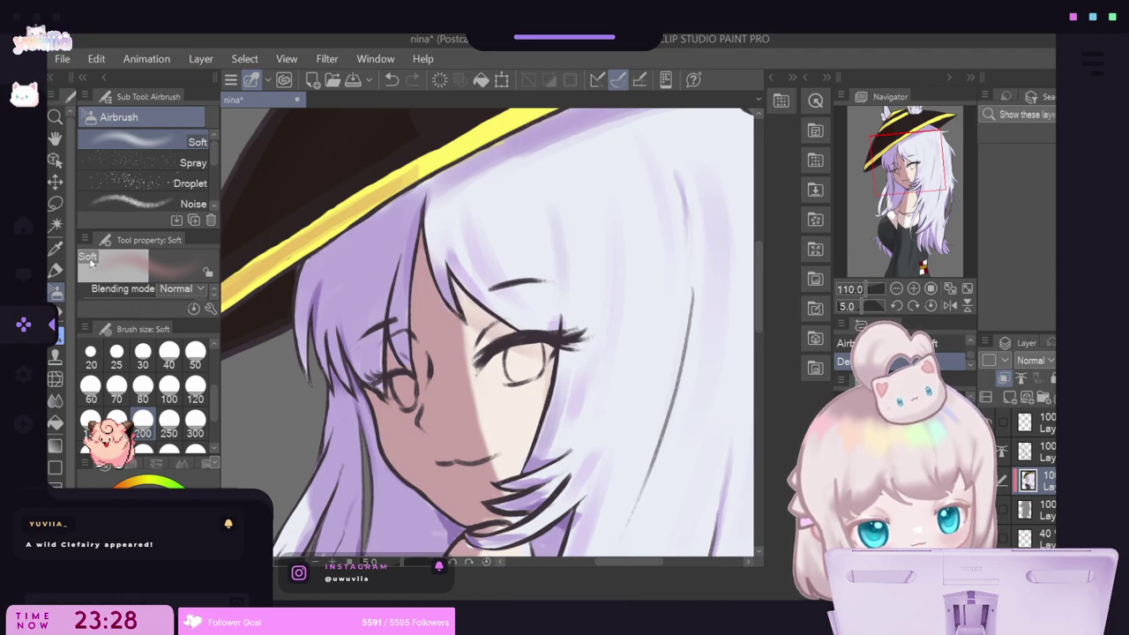
{"action": "key", "text": "ctrl+z"}
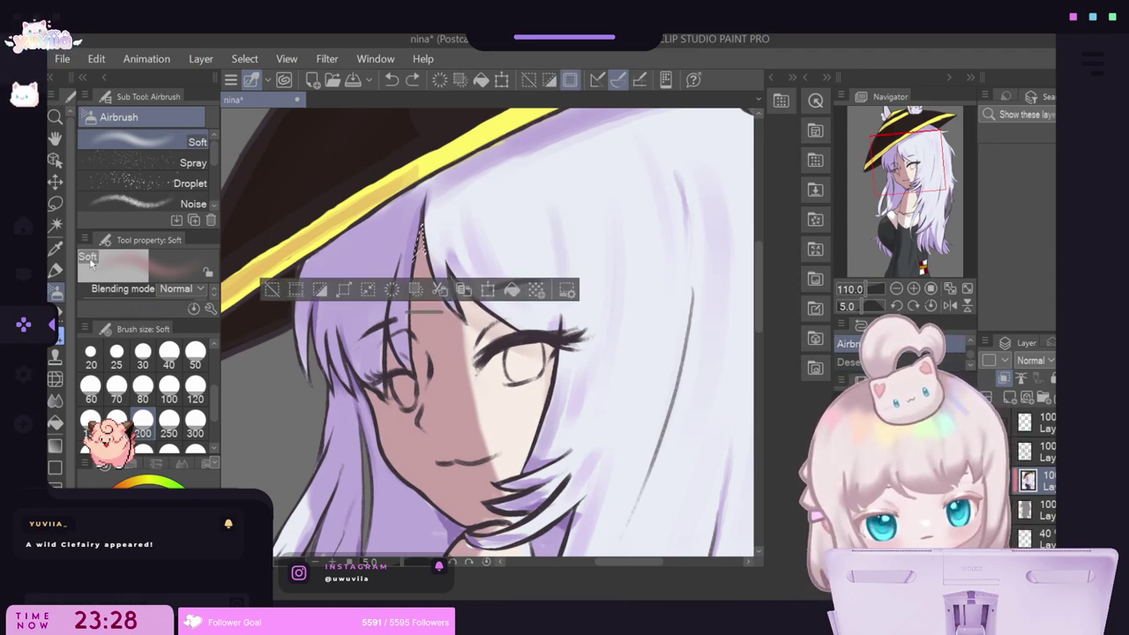
{"action": "left_click", "coordinate": [271, 289]}
Lasso the narrow skin sliver between the hair strands above the shaded eye, airbrush soft shading into it, and deselect.
{"action": "key", "text": "m"}
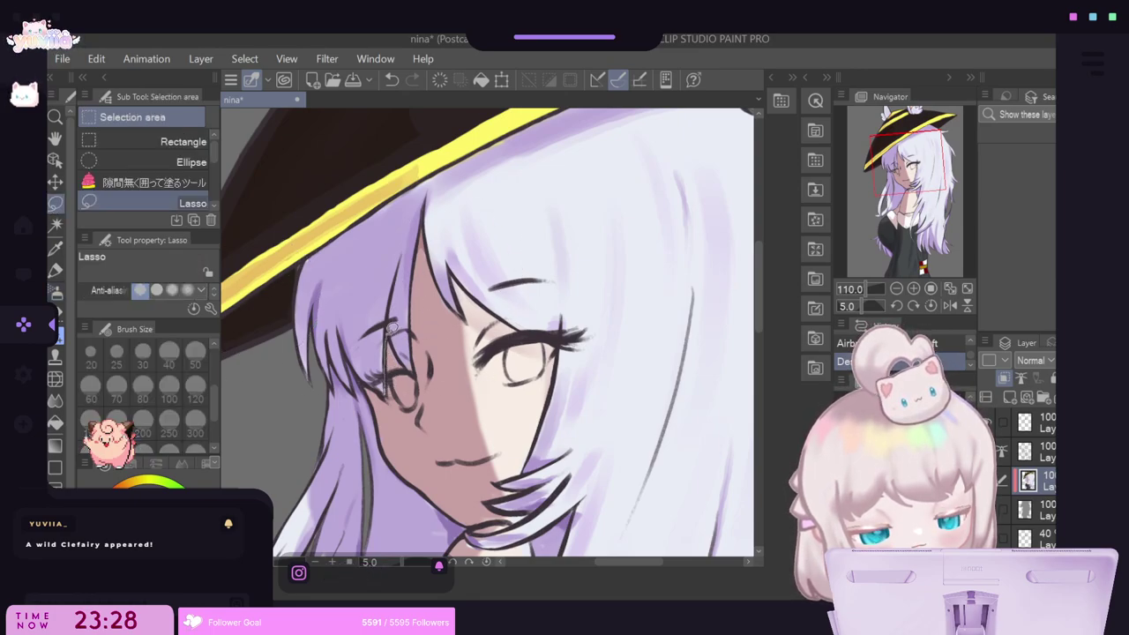
{"action": "left_click_drag", "start_coordinate": [388, 389], "coordinate": [385, 391]}
{"action": "key", "text": "b"}
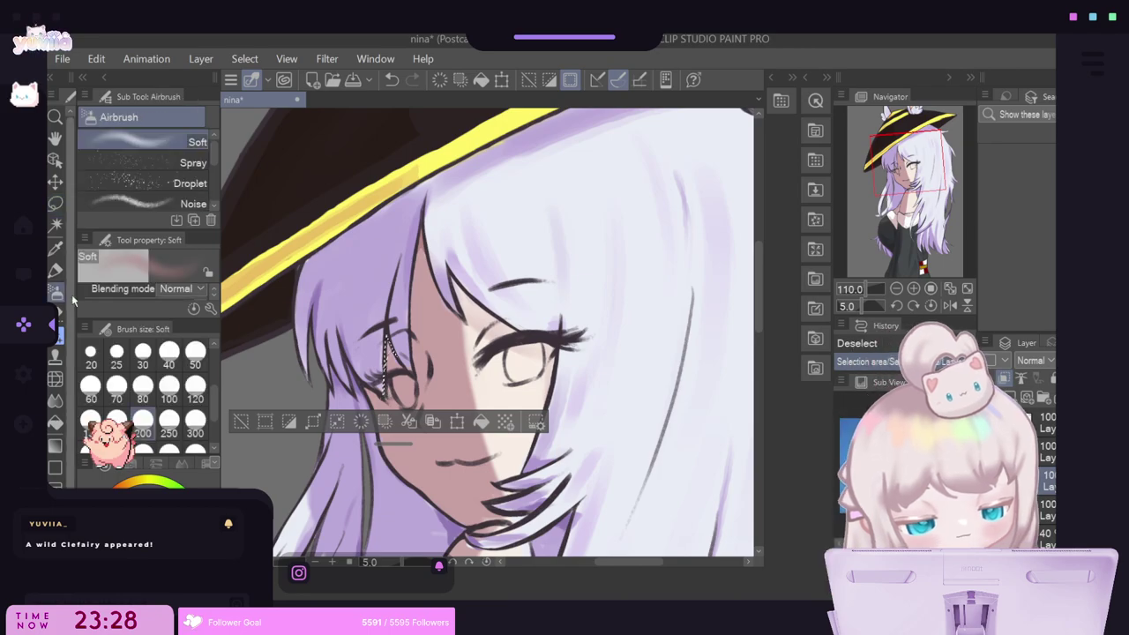
{"action": "mouse_move", "coordinate": [401, 329]}
{"action": "left_mouse_down"}
{"action": "mouse_move", "coordinate": [381, 356]}
{"action": "mouse_move", "coordinate": [398, 318]}
{"action": "left_mouse_up"}
{"action": "left_click", "coordinate": [240, 422]}
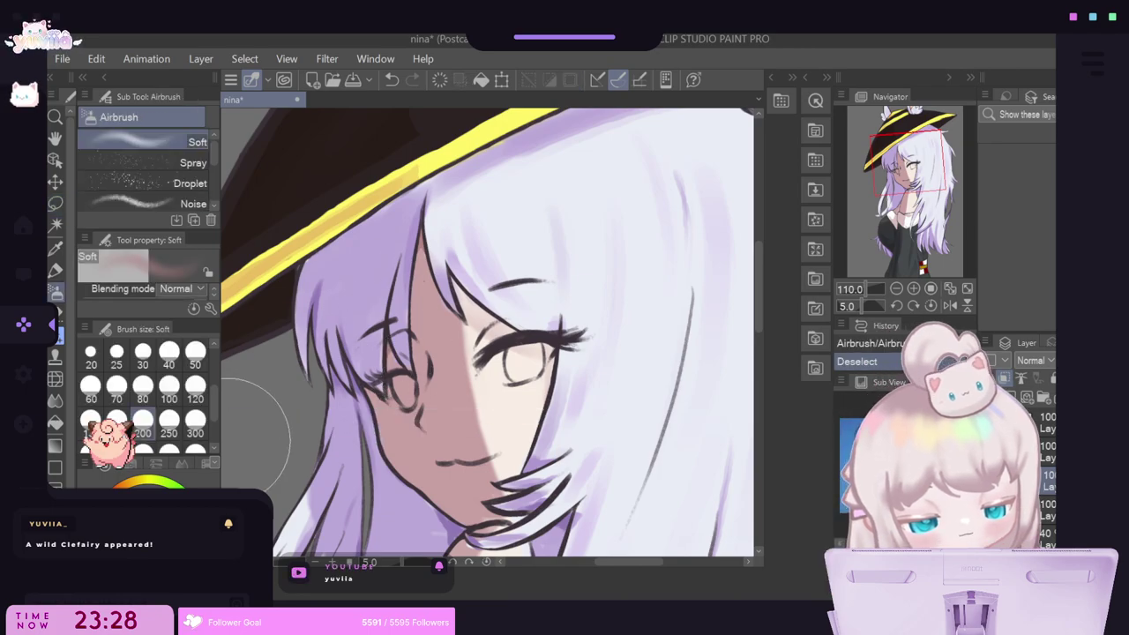
Lasso the small patch of skin at the shaded eye's outer corner, airbrush soft shading into it, and deselect.
{"action": "key", "text": "m"}
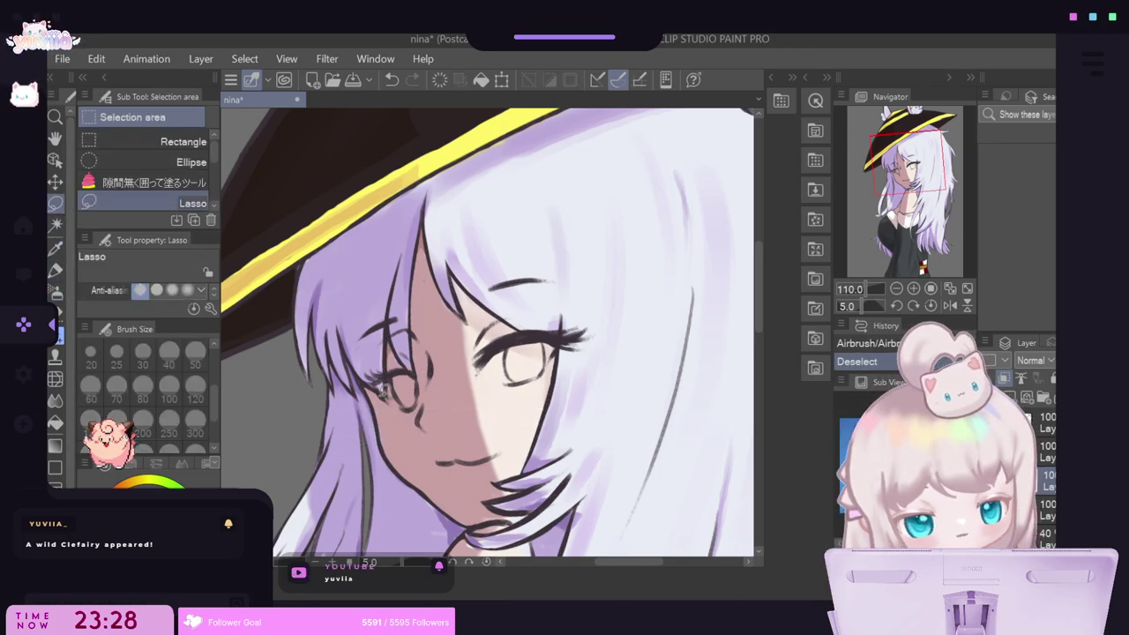
{"action": "left_click_drag", "start_coordinate": [381, 387], "coordinate": [376, 395]}
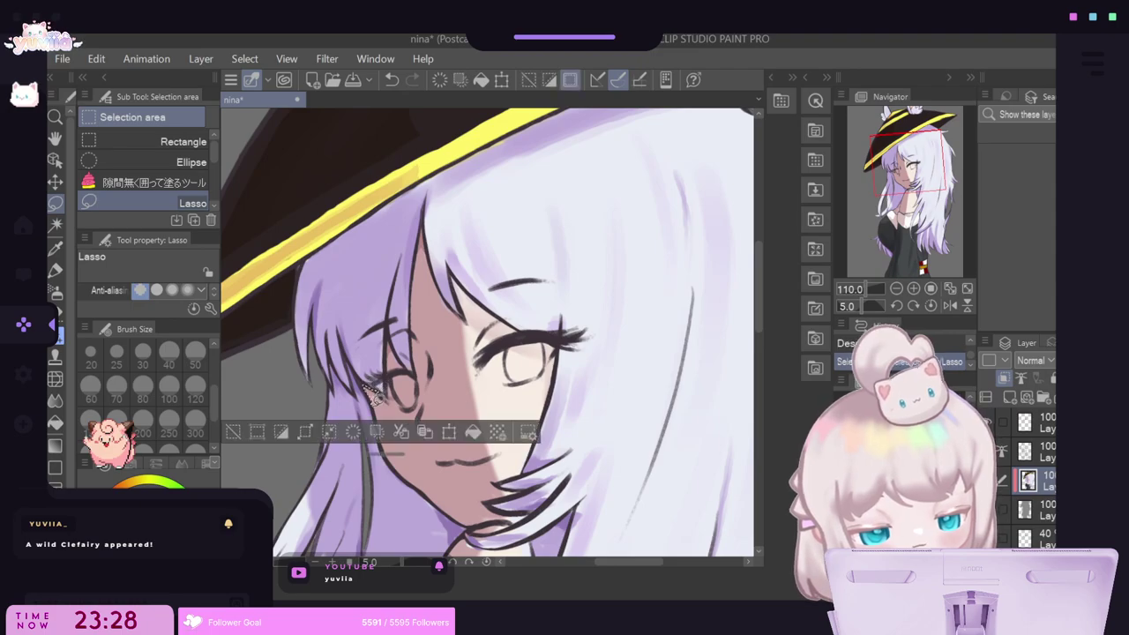
{"action": "left_click", "coordinate": [56, 313]}
{"action": "left_click", "coordinate": [56, 292]}
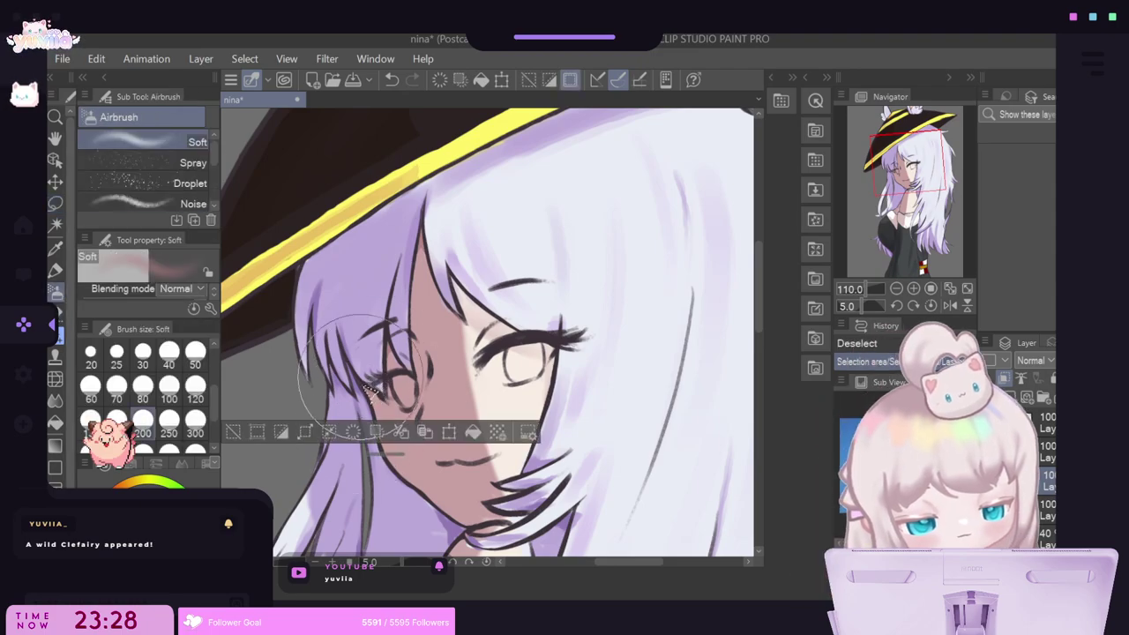
{"action": "left_click", "coordinate": [362, 388]}
{"action": "key", "text": "ctrl+d"}
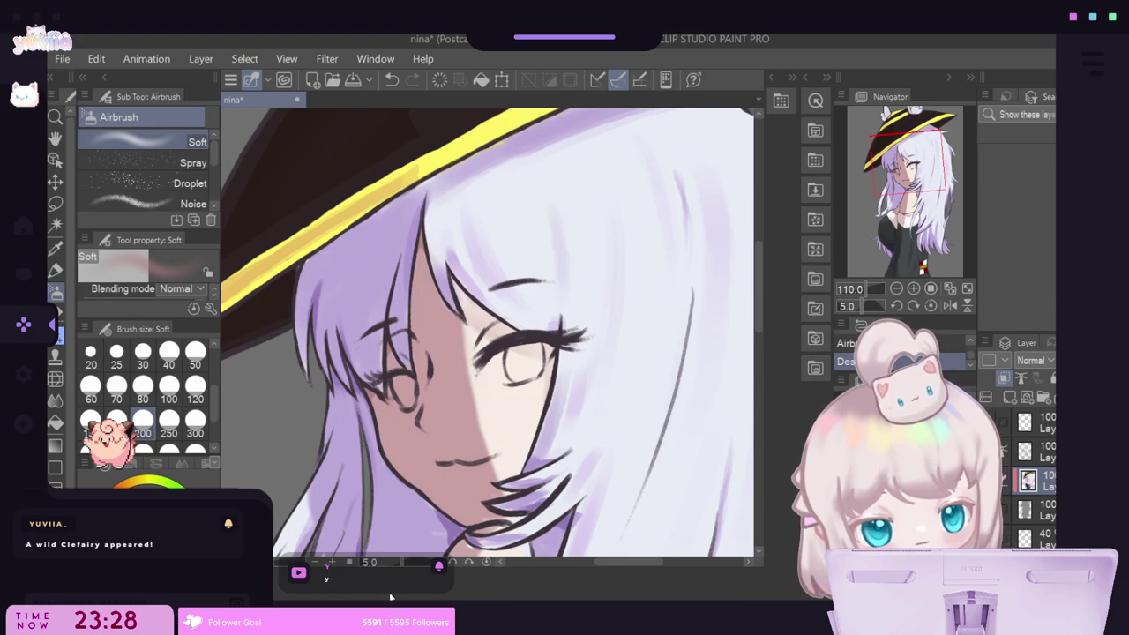
Lasso the shaded eye's upper lid area up to the nose bridge, airbrush soft shading into it, and clear the selection.
{"action": "left_click", "coordinate": [55, 205]}
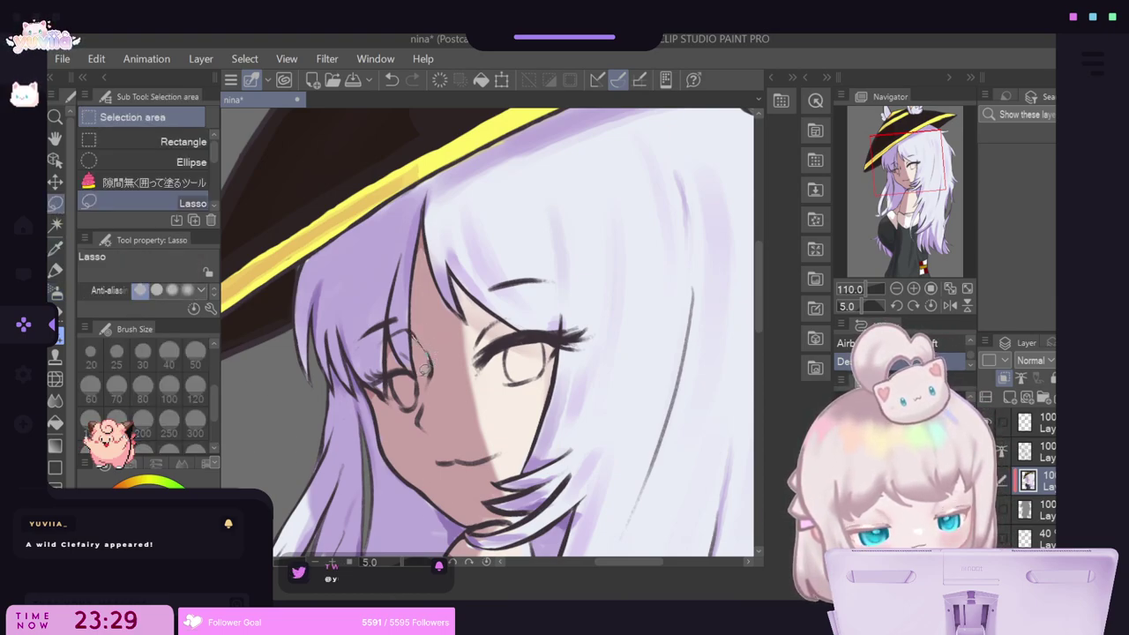
{"action": "left_click_drag", "start_coordinate": [414, 328], "coordinate": [413, 327]}
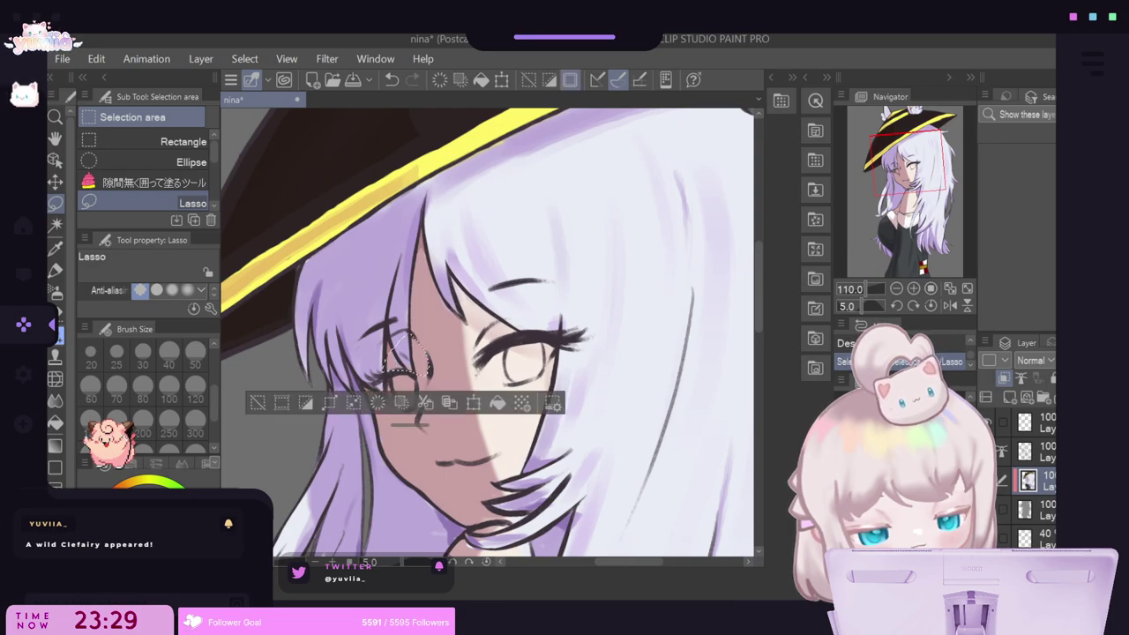
{"action": "key", "text": "b"}
{"action": "key", "text": "ctrl+d"}
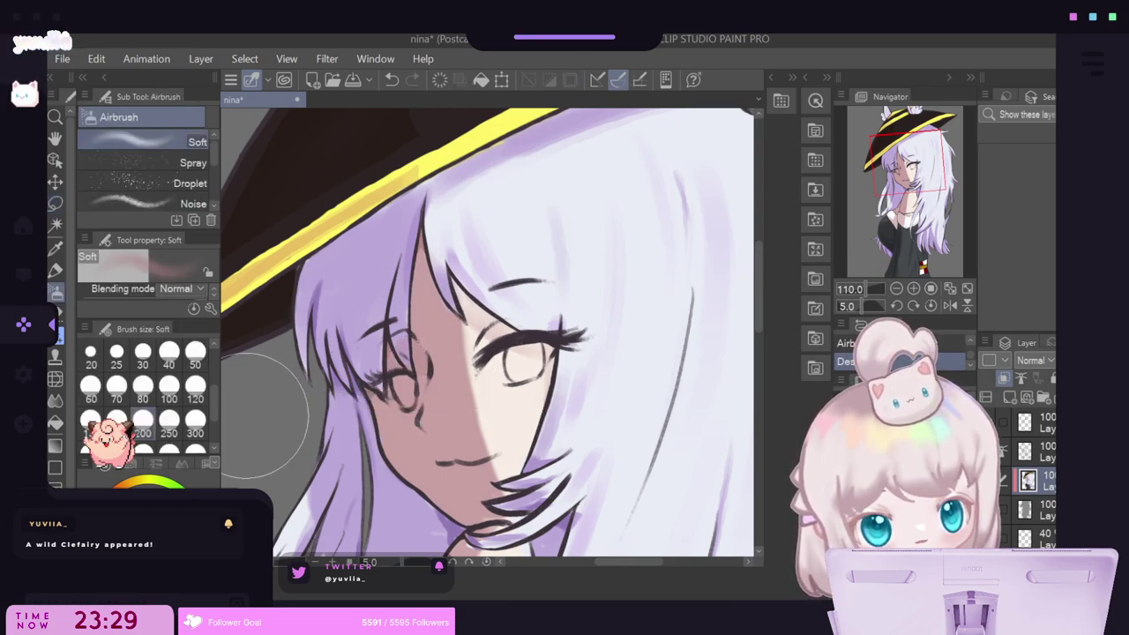
Lasso the inner part of the shaded eye down towards the nose, airbrush a soft shadow into it, and deselect.
{"action": "left_click", "coordinate": [59, 208]}
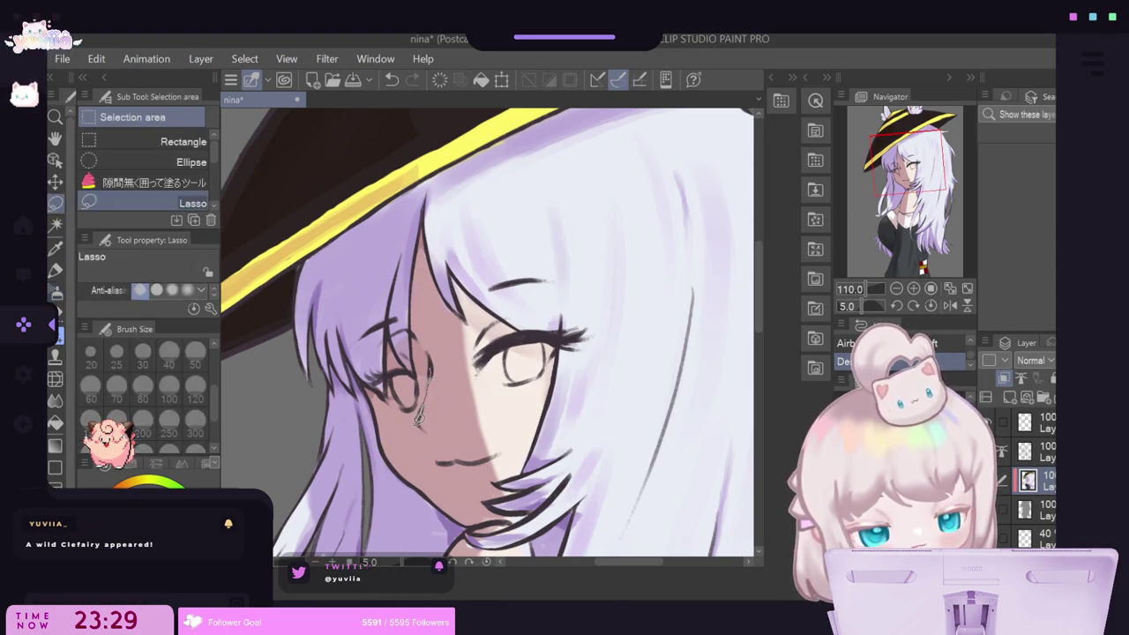
{"action": "left_click_drag", "start_coordinate": [413, 416], "coordinate": [404, 351]}
{"action": "key", "text": "b"}
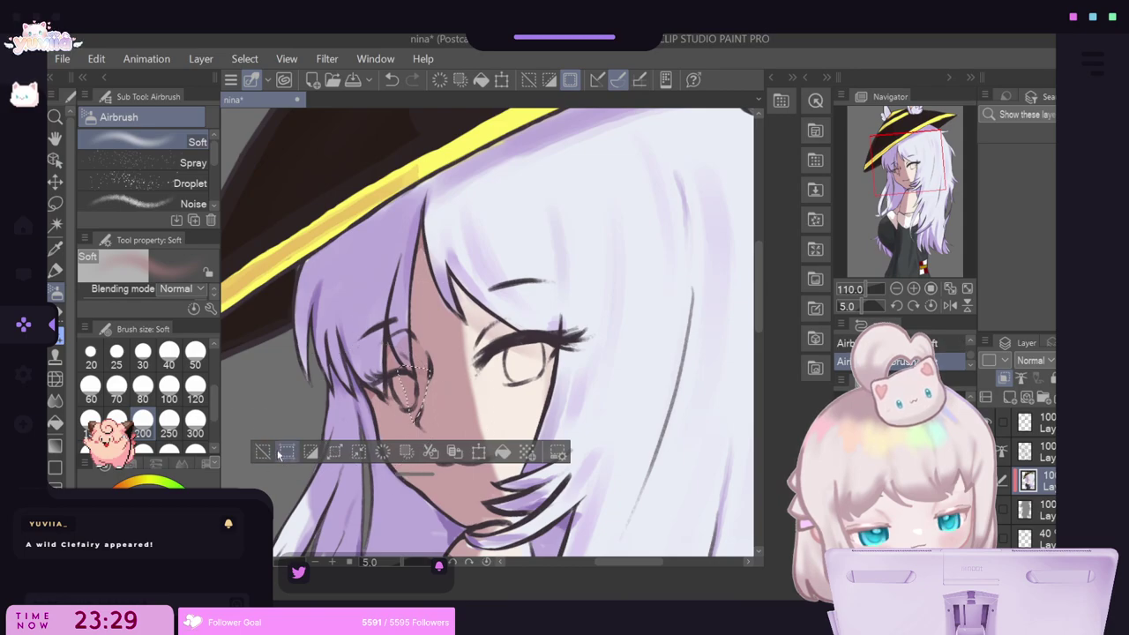
{"action": "key", "text": "ctrl+d"}
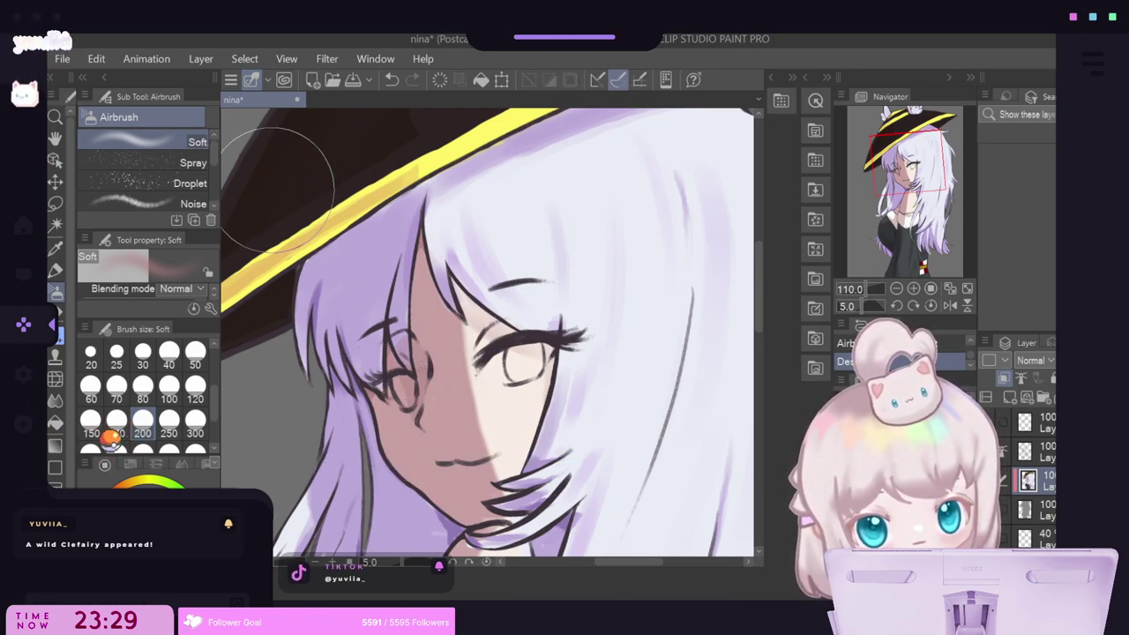
Soften the new shading around the shaded eye with the Blend tool at size 30.
{"action": "left_click", "coordinate": [55, 380]}
{"action": "left_click", "coordinate": [58, 400]}
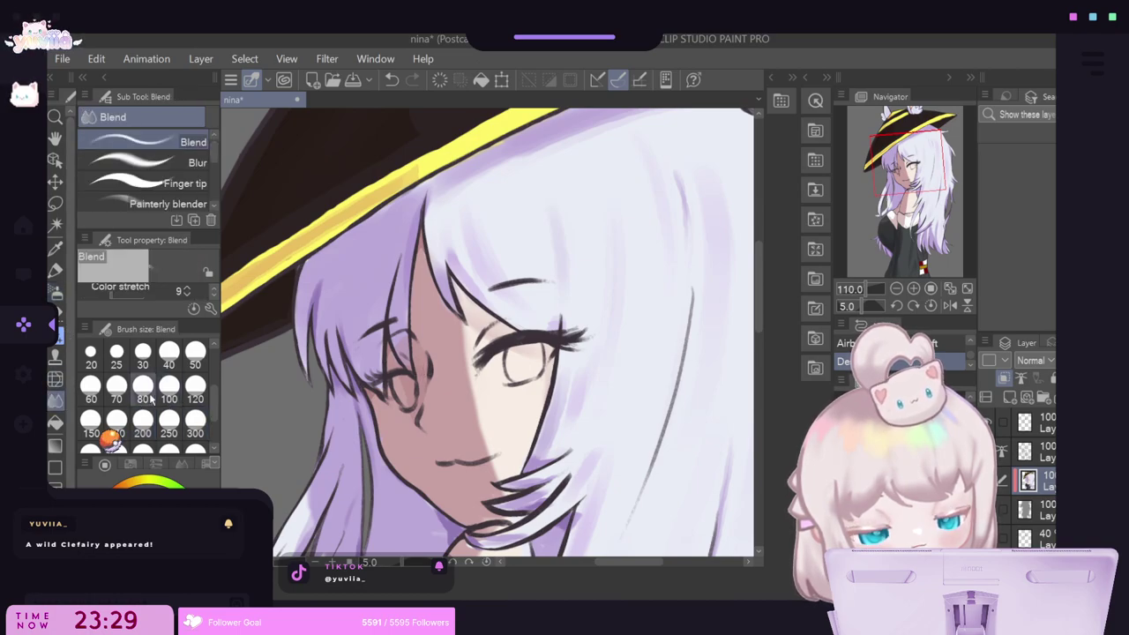
{"action": "left_click", "coordinate": [143, 352]}
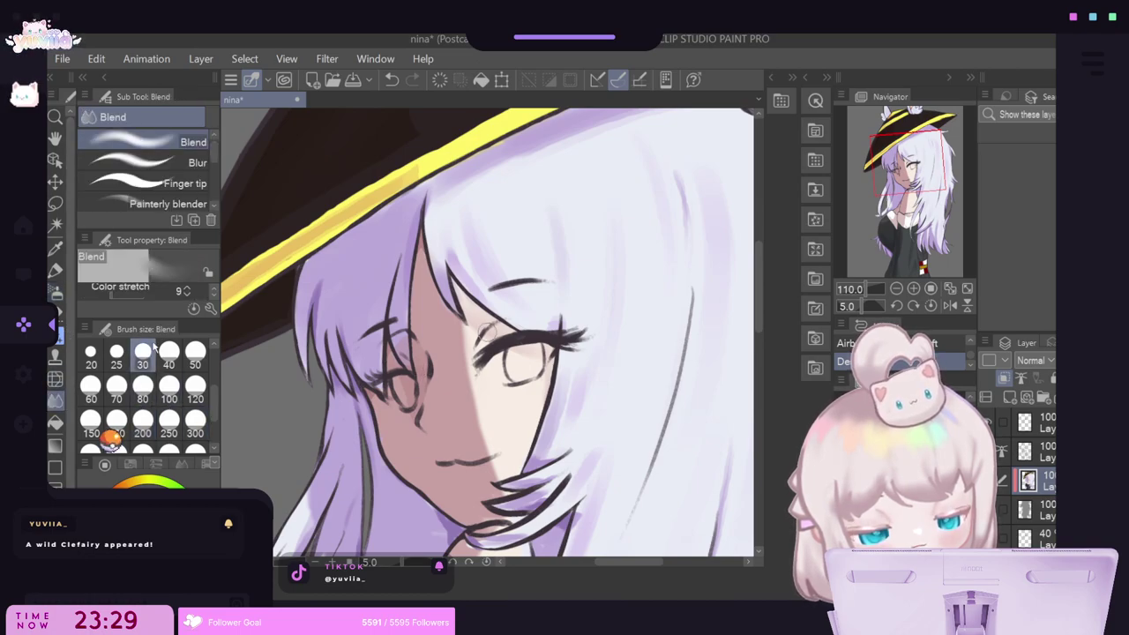
{"action": "left_click", "coordinate": [405, 357]}
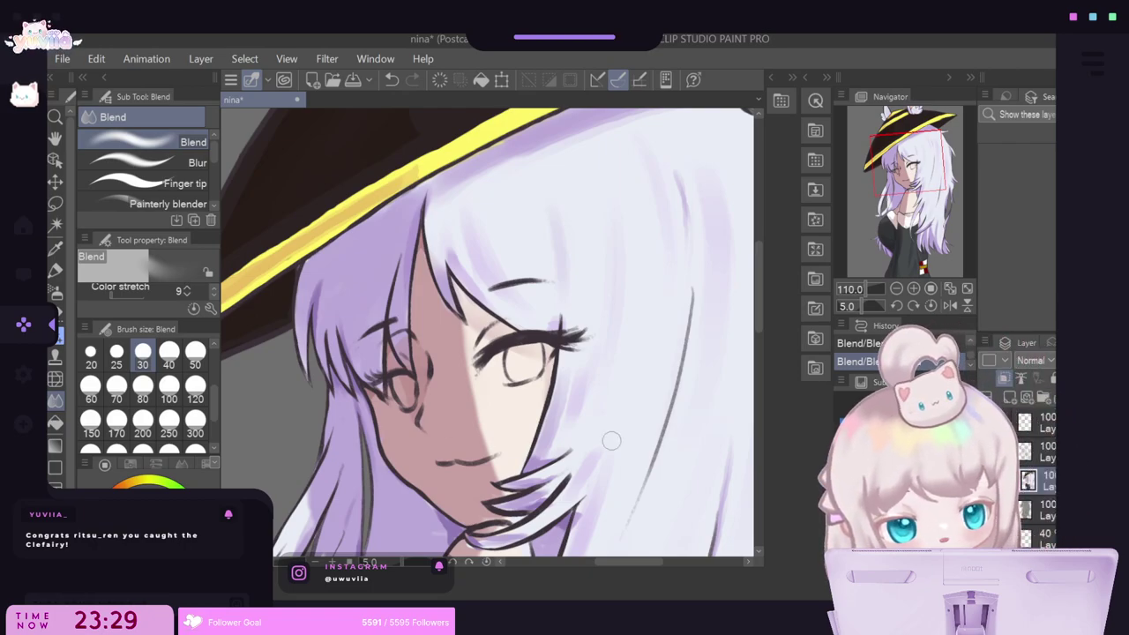
Lasso a small area along the shaded side of the nose, airbrush soft shading into it, deselect, and smooth it with the Blend tool.
{"action": "scroll", "coordinate": [141, 392], "scroll_direction": "down", "scroll_amount": 1}
{"action": "scroll", "coordinate": [330, 437], "scroll_direction": "up", "scroll_amount": 3}
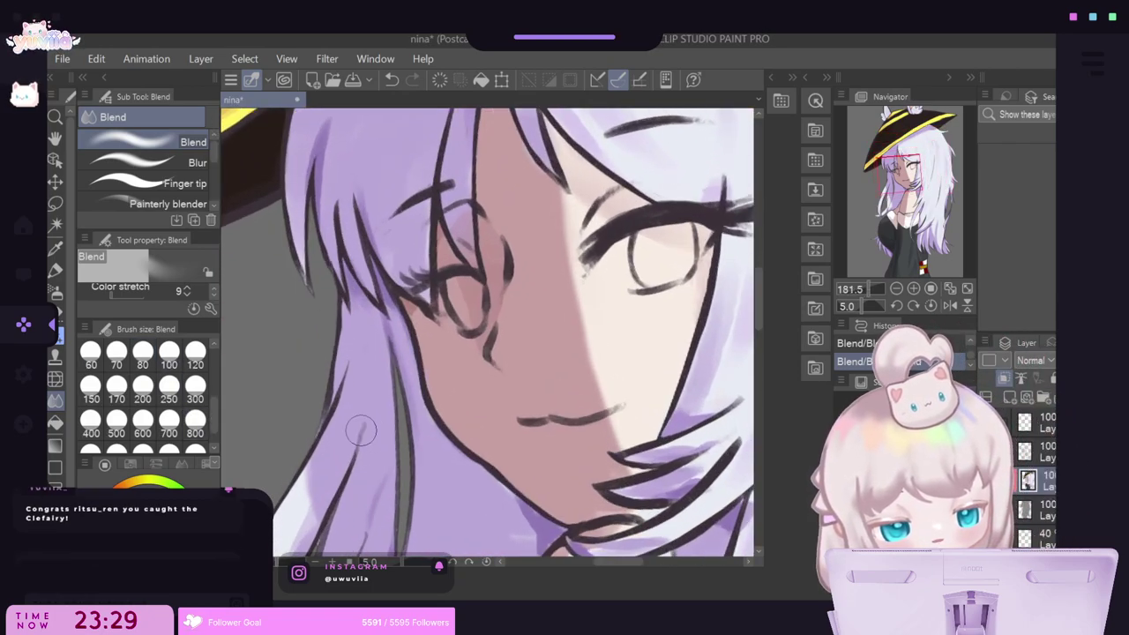
{"action": "key", "text": "m"}
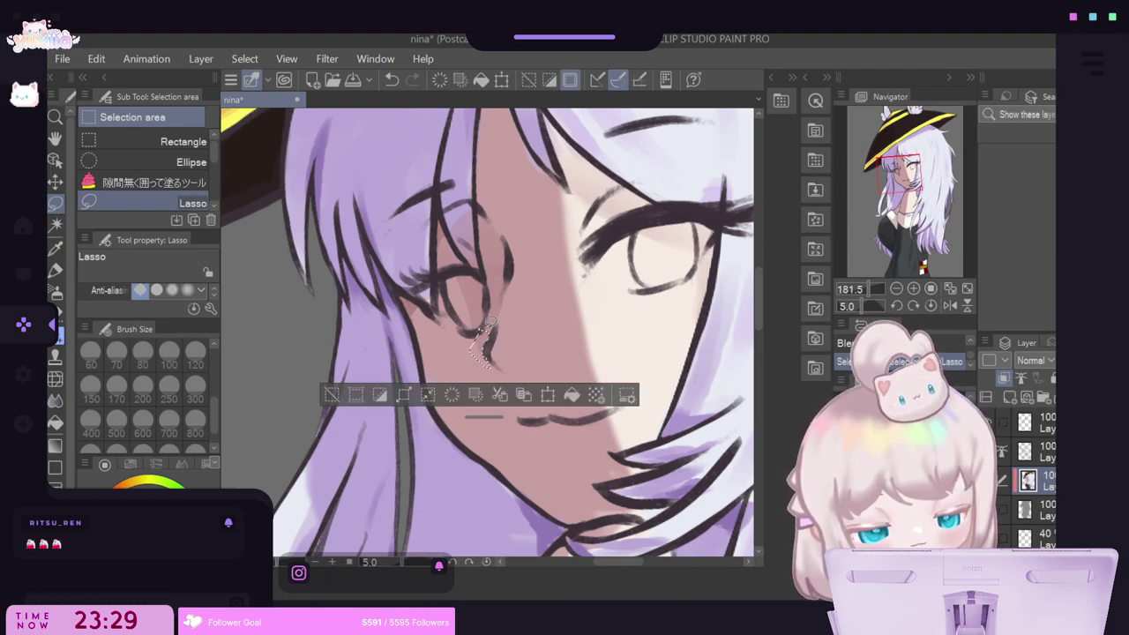
{"action": "key", "text": "b"}
{"action": "key", "text": "ctrl+d"}
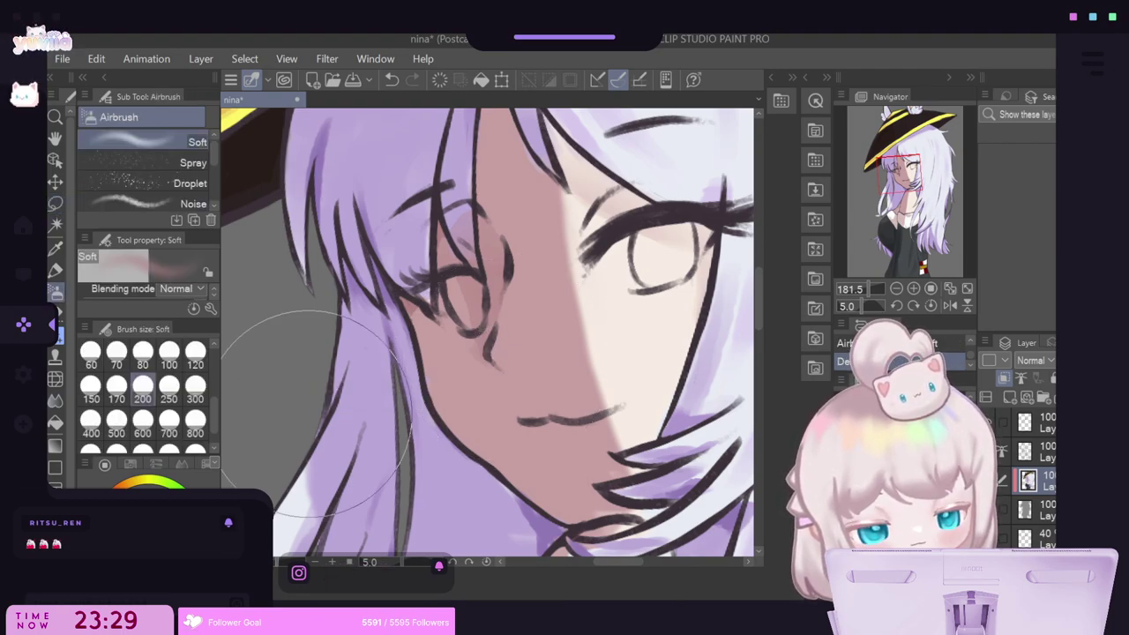
{"action": "left_click", "coordinate": [55, 400]}
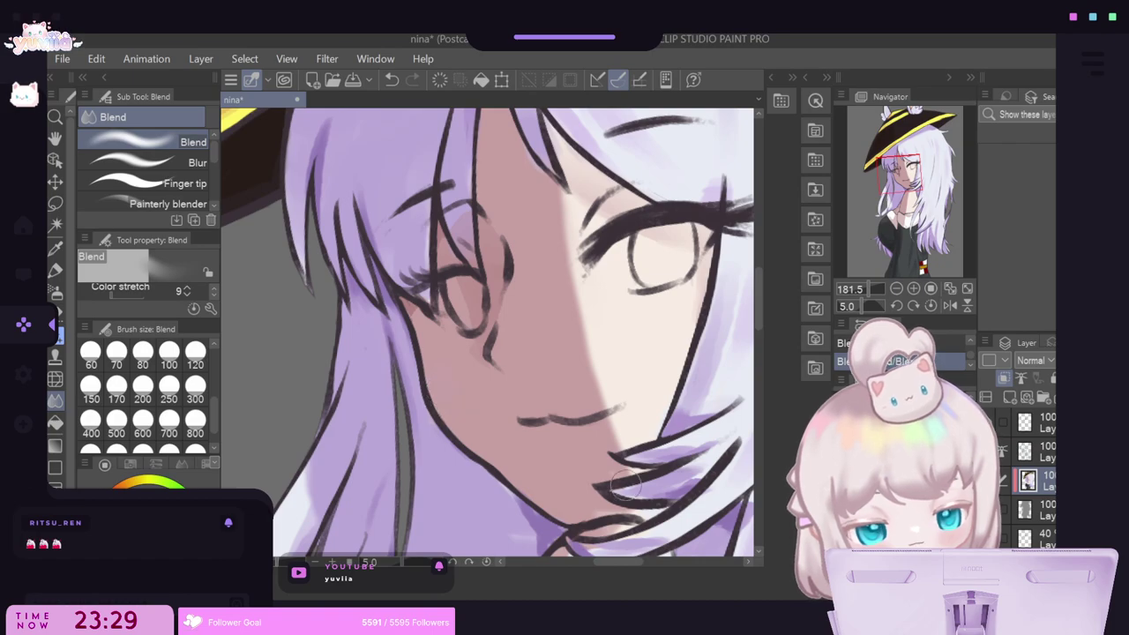
Lasso a flat triangular shape just below the mouth, airbrush a soft lower-lip shadow into it, and deselect.
{"action": "left_click", "coordinate": [56, 202]}
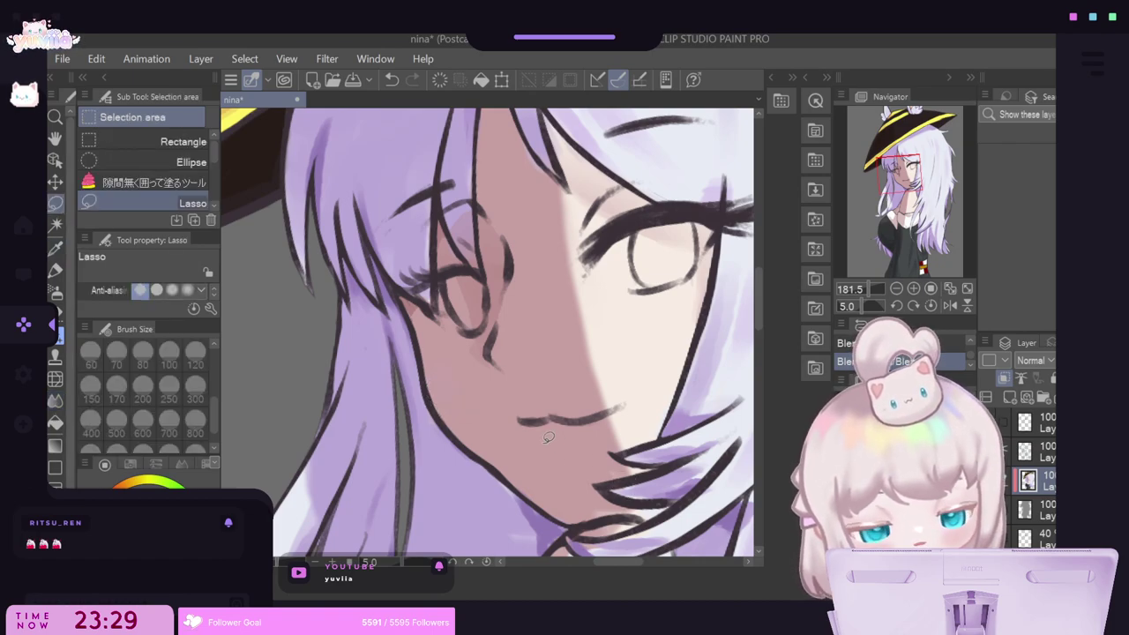
{"action": "left_click_drag", "start_coordinate": [544, 448], "coordinate": [541, 446]}
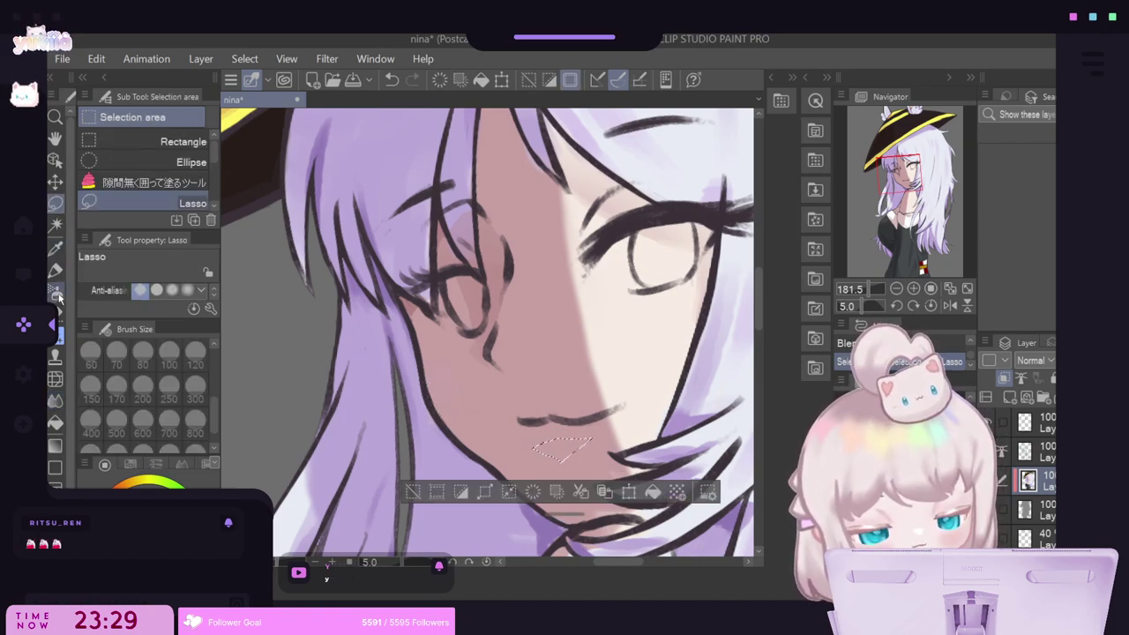
{"action": "key", "text": "b"}
{"action": "left_click", "coordinate": [562, 425]}
{"action": "key", "text": "ctrl+d"}
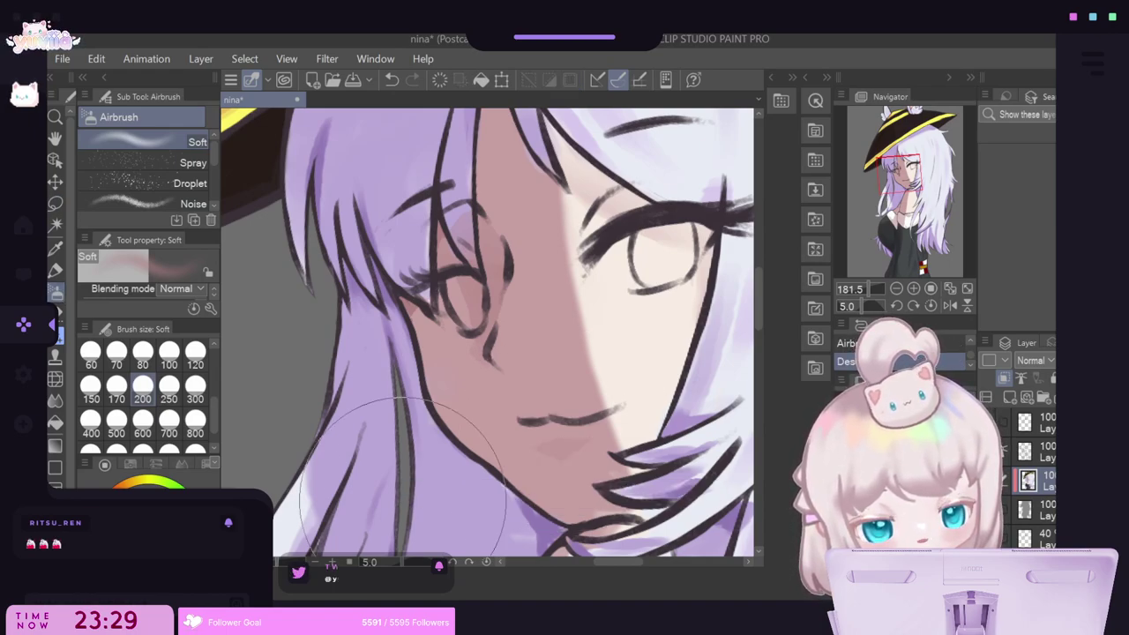
Lasso the chin skin between the lower hair strands, airbrush a soft shadow into it at size 200, and deselect.
{"action": "scroll", "coordinate": [402, 500], "scroll_direction": "down", "scroll_amount": 3}
{"action": "scroll", "coordinate": [547, 468], "scroll_direction": "up", "scroll_amount": 4}
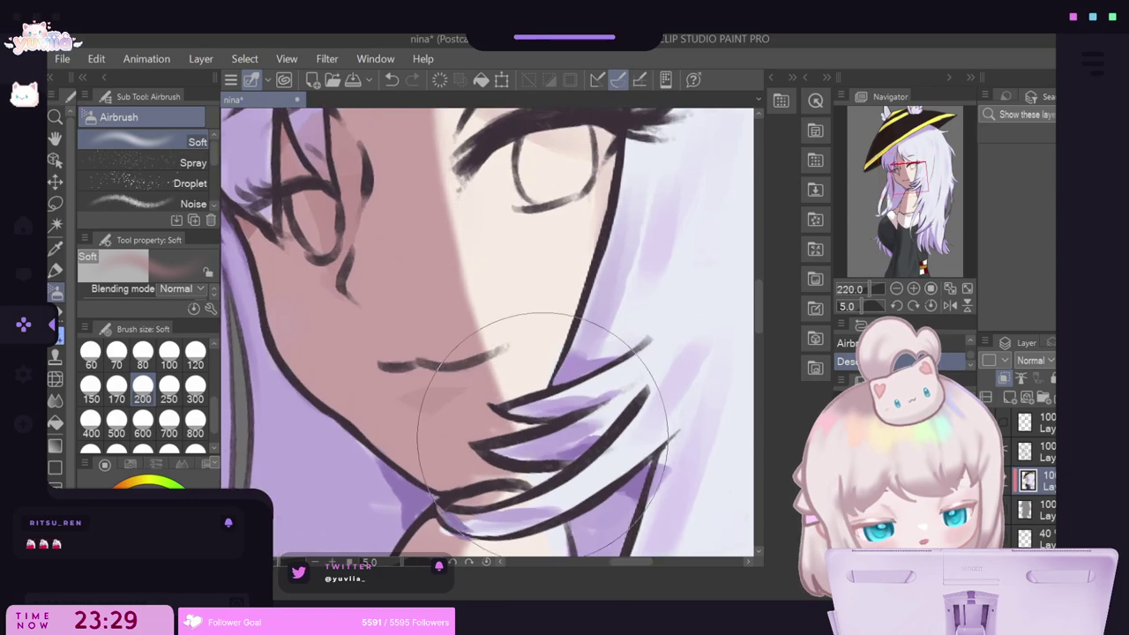
{"action": "key", "text": "m"}
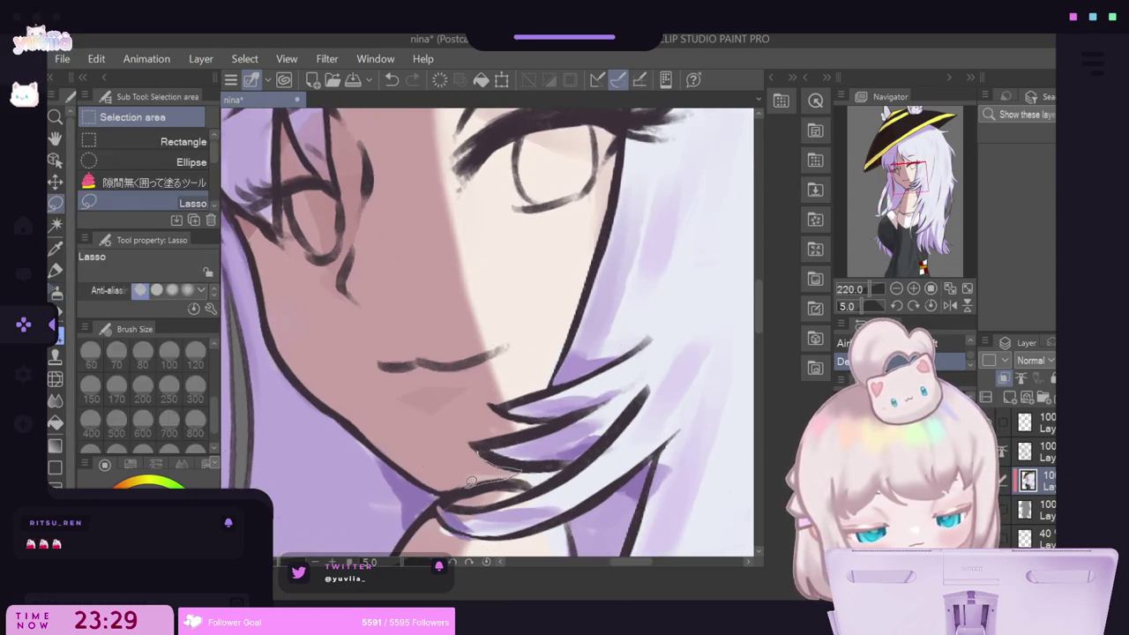
{"action": "left_click_drag", "start_coordinate": [472, 481], "coordinate": [473, 446]}
{"action": "left_click", "coordinate": [55, 292]}
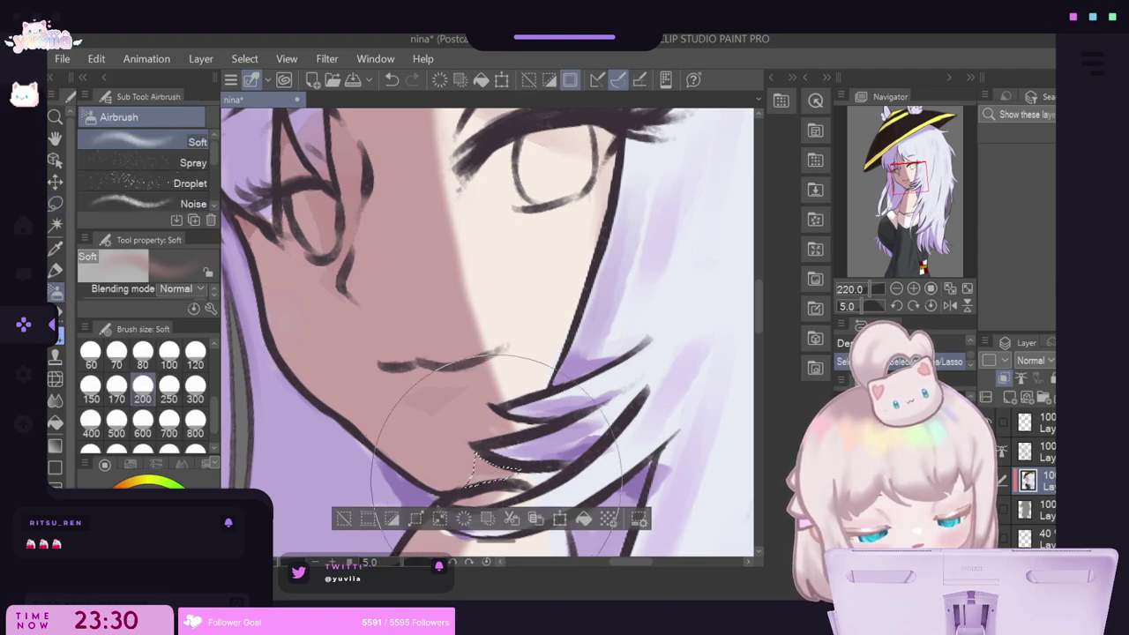
{"action": "key", "text": "ctrl+d"}
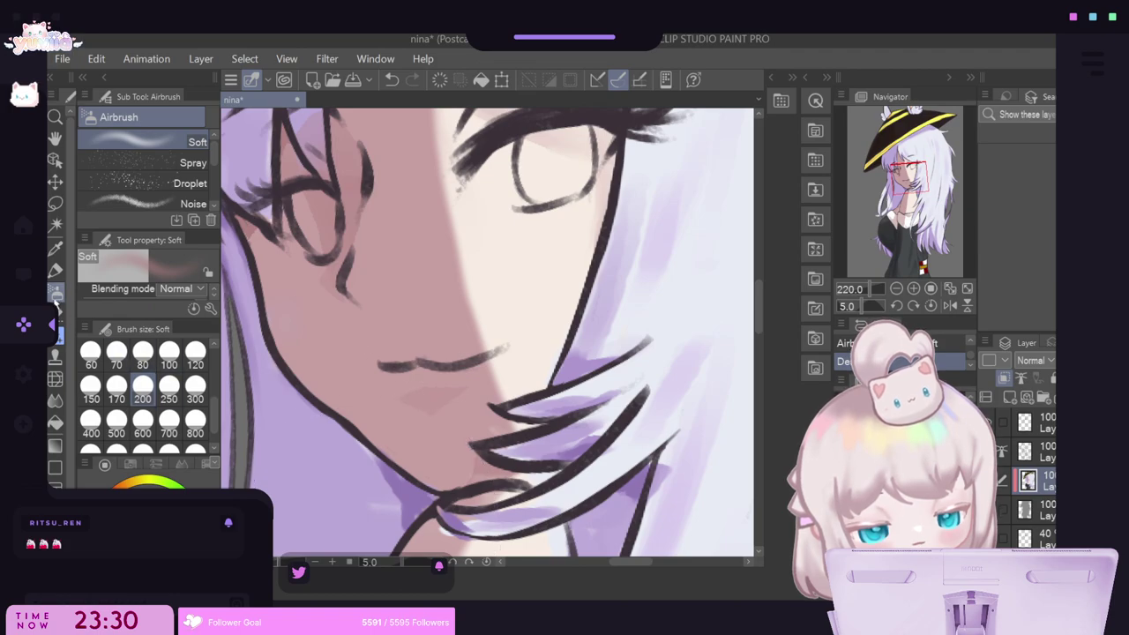
Smooth the chin shadow beside the hair strands with the Blend tool at size 12.
{"action": "left_click", "coordinate": [55, 400]}
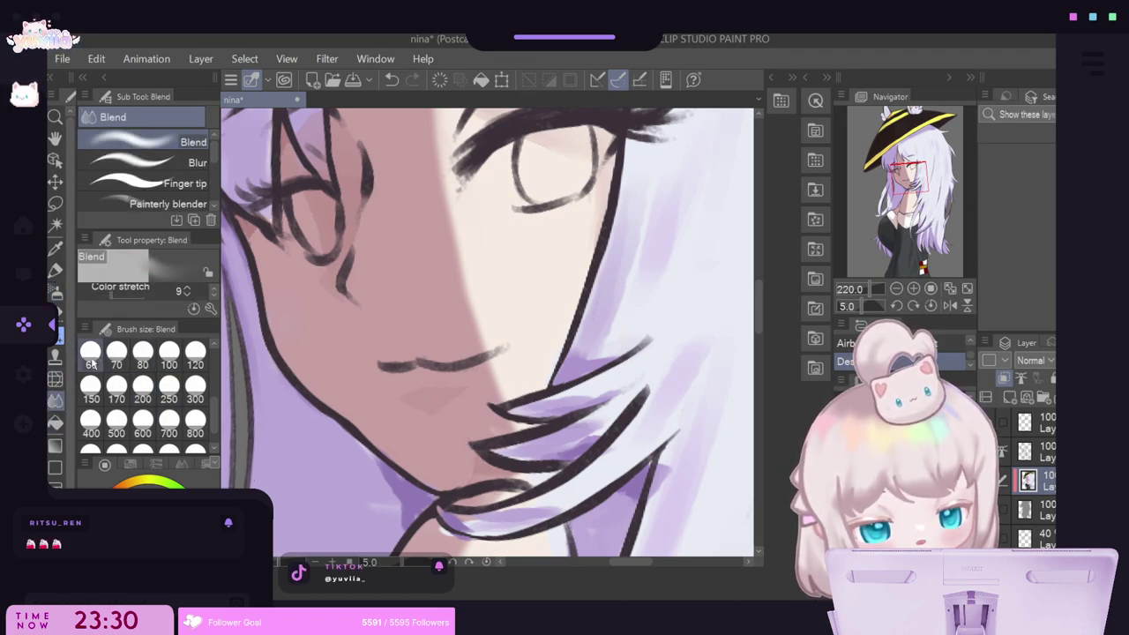
{"action": "scroll", "coordinate": [215, 384], "scroll_direction": "up", "scroll_amount": 4}
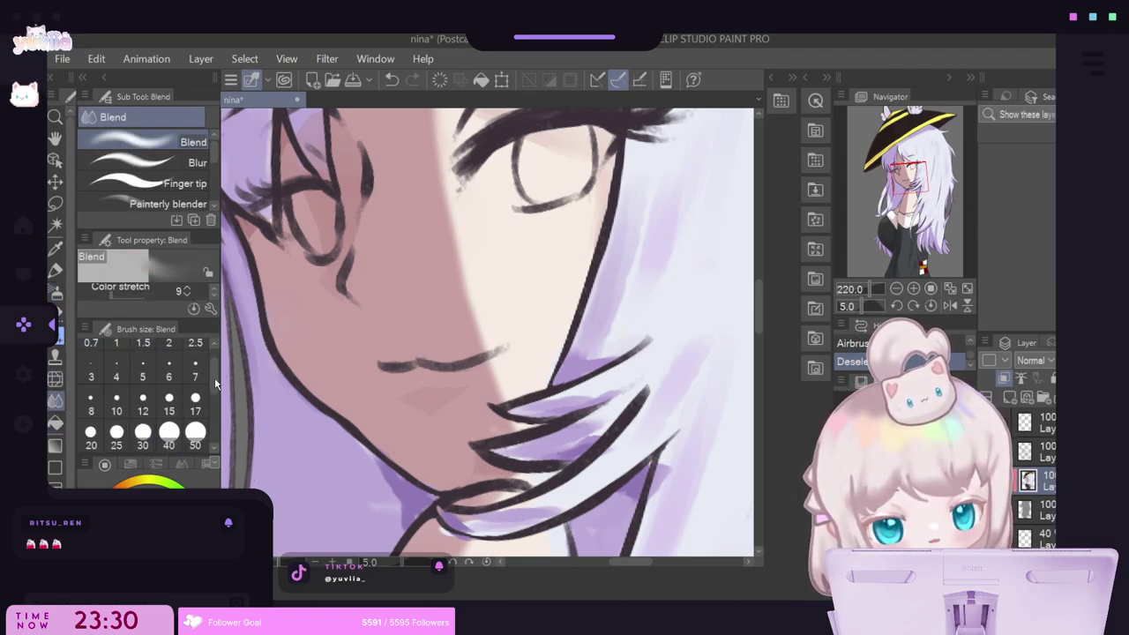
{"action": "left_click", "coordinate": [143, 404]}
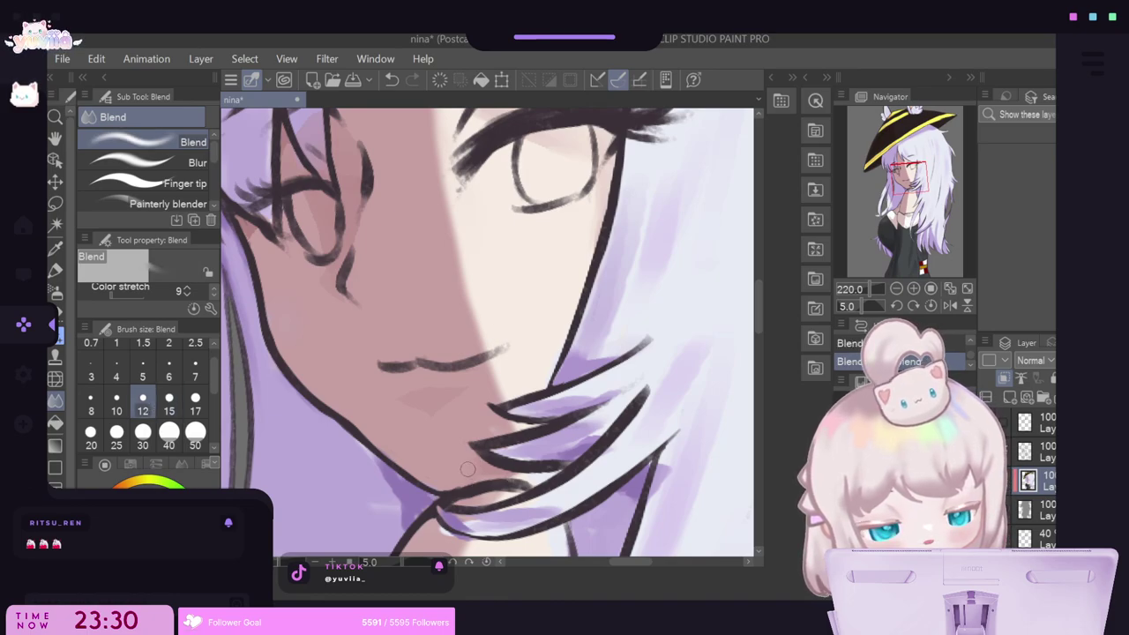
Lasso the chin skin at the tips of the upper hair strands, airbrush soft shading into it, and clear the selection.
{"action": "left_click", "coordinate": [55, 203]}
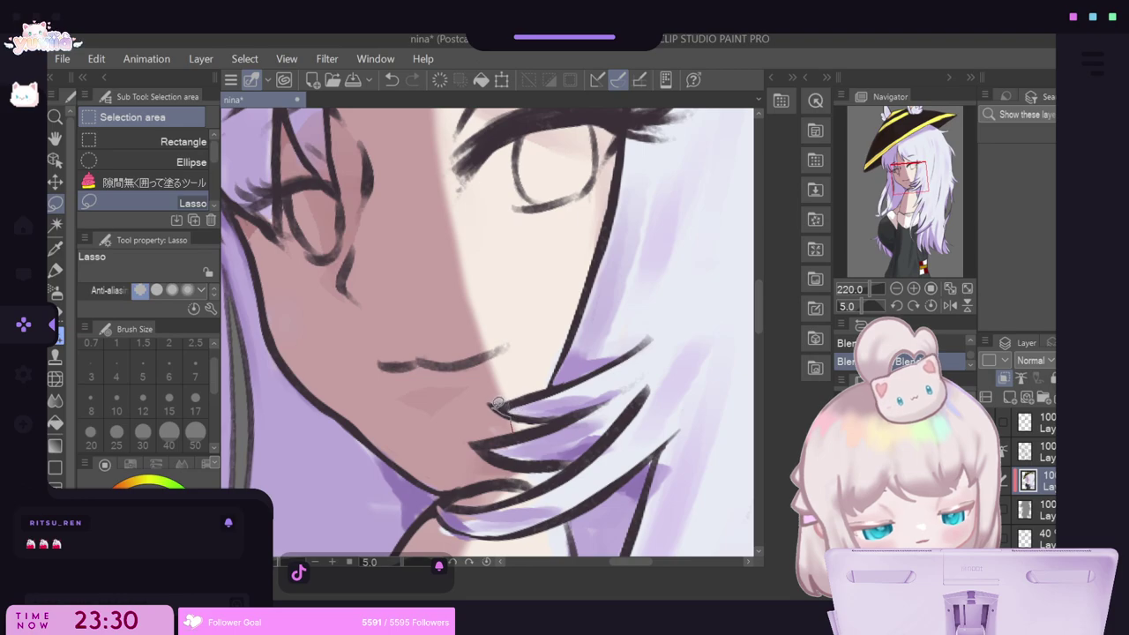
{"action": "mouse_move", "coordinate": [498, 403]}
{"action": "left_mouse_down"}
{"action": "mouse_move", "coordinate": [510, 427]}
{"action": "mouse_move", "coordinate": [477, 437]}
{"action": "mouse_move", "coordinate": [503, 436]}
{"action": "left_mouse_up"}
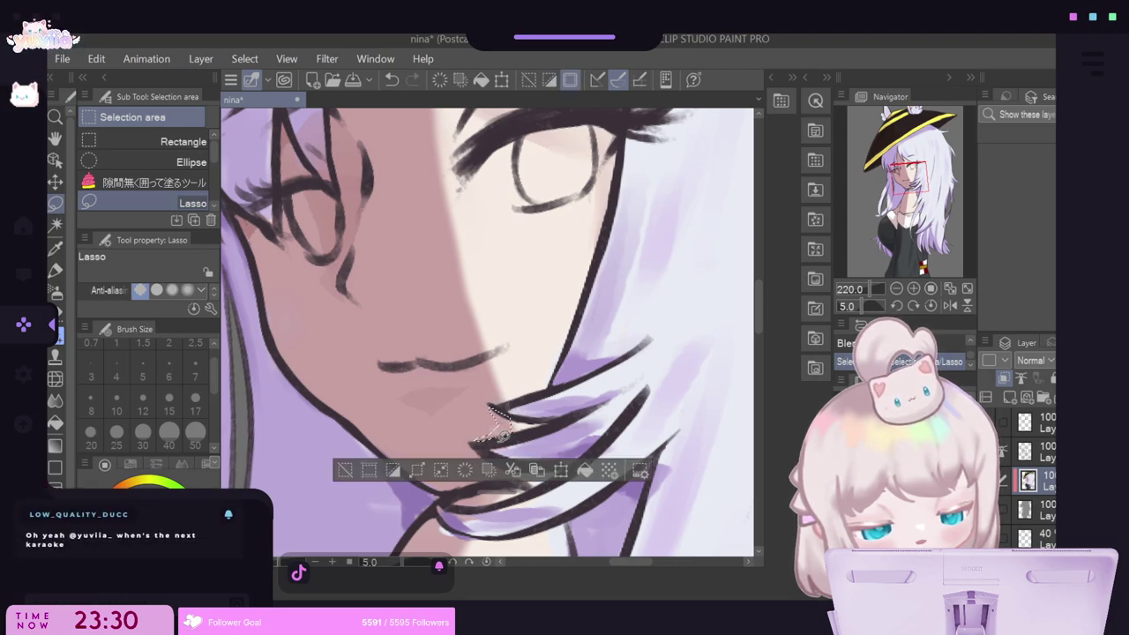
{"action": "left_click", "coordinate": [55, 290]}
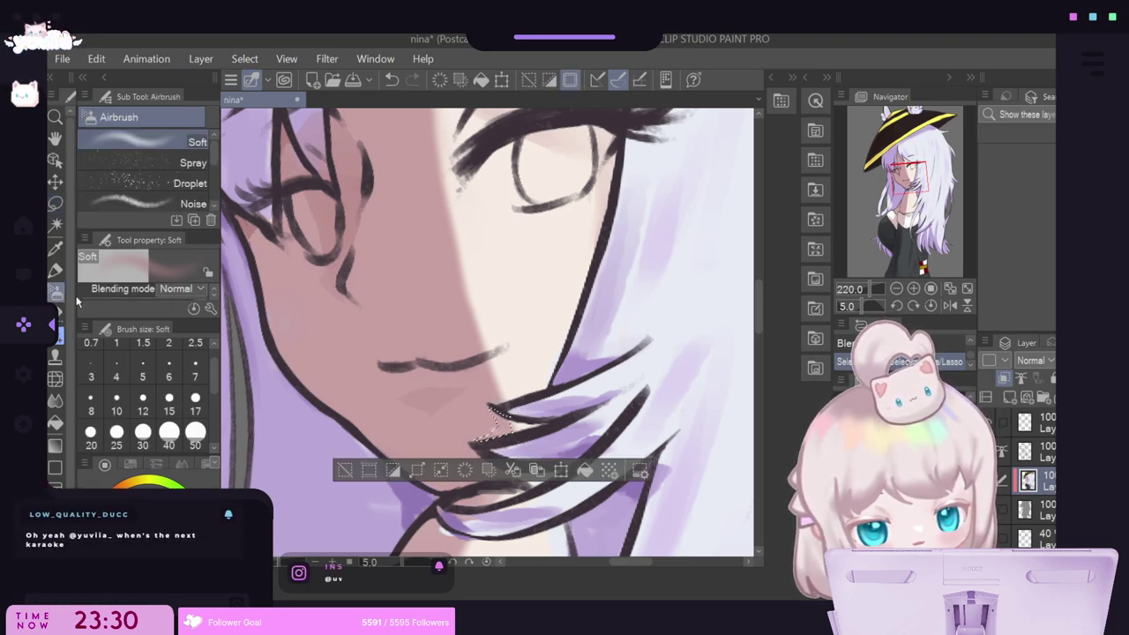
{"action": "left_click", "coordinate": [346, 468]}
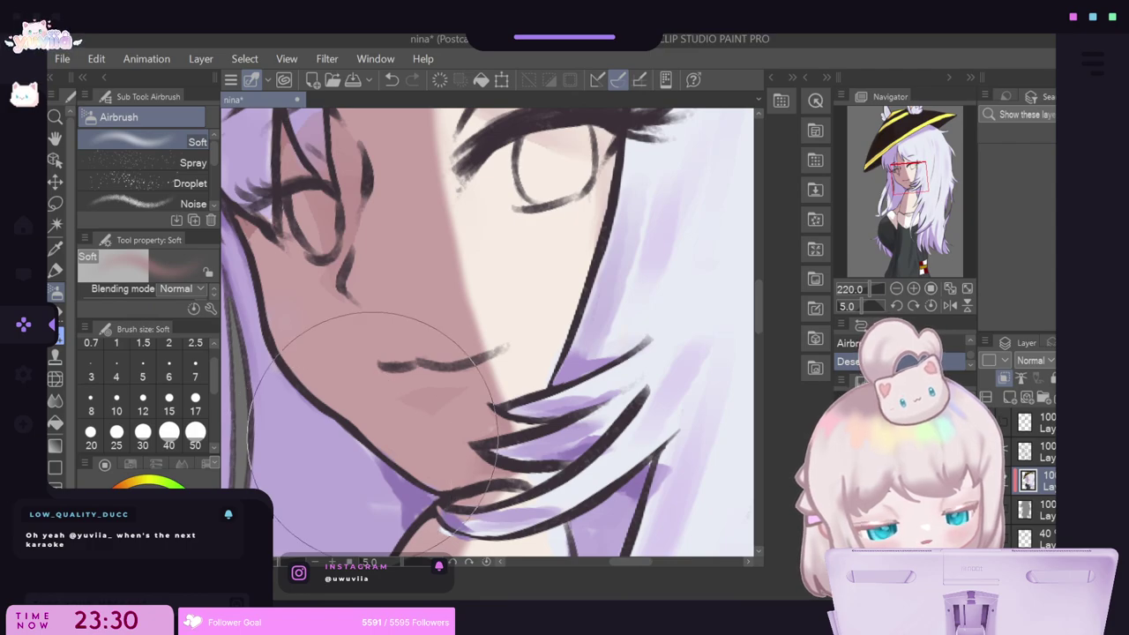
{"action": "scroll", "coordinate": [379, 442], "scroll_direction": "down", "scroll_amount": 4}
{"action": "scroll", "coordinate": [379, 477], "scroll_direction": "up", "scroll_amount": 2}
{"action": "scroll", "coordinate": [397, 473], "scroll_direction": "down", "scroll_amount": 1}
{"action": "scroll", "coordinate": [397, 473], "scroll_direction": "down", "scroll_amount": 2}
{"action": "scroll", "coordinate": [423, 467], "scroll_direction": "up", "scroll_amount": 5}
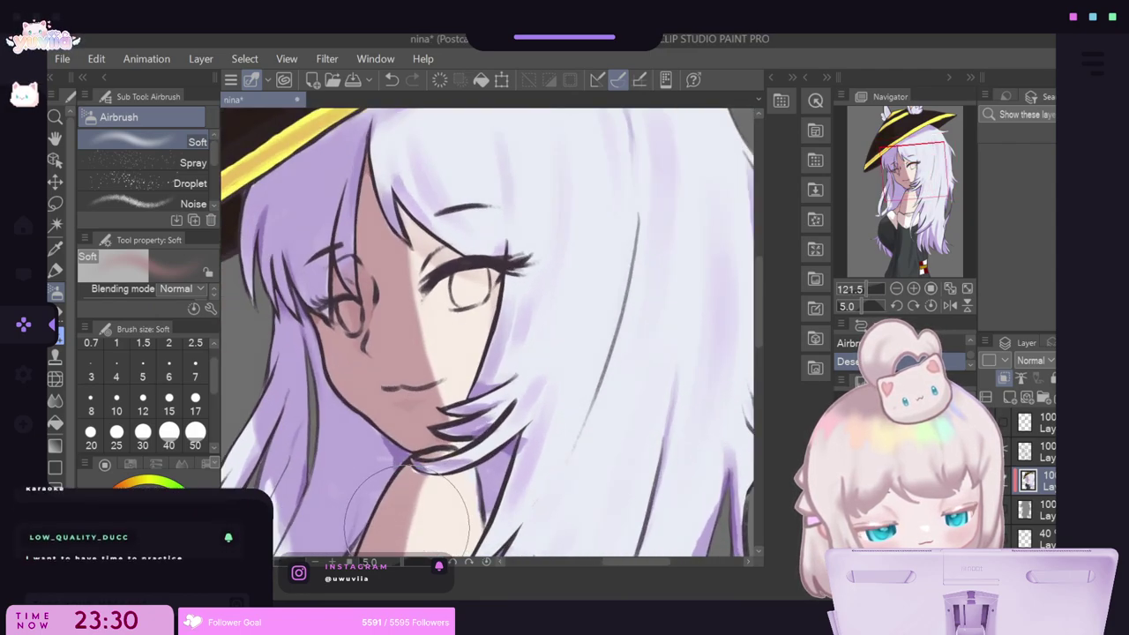
Lasso a thin sliver of neck skin under the lowest chin hair strand, airbrush a soft shadow into it, and deselect.
{"action": "key", "text": "m"}
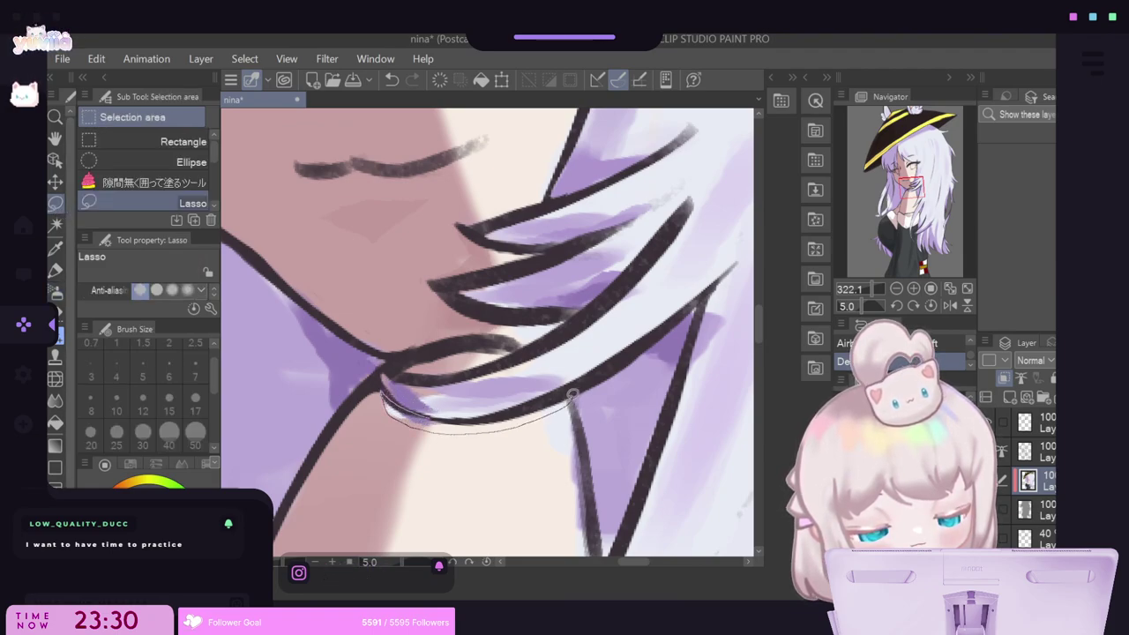
{"action": "left_click_drag", "start_coordinate": [456, 413], "coordinate": [392, 399]}
{"action": "key", "text": "b"}
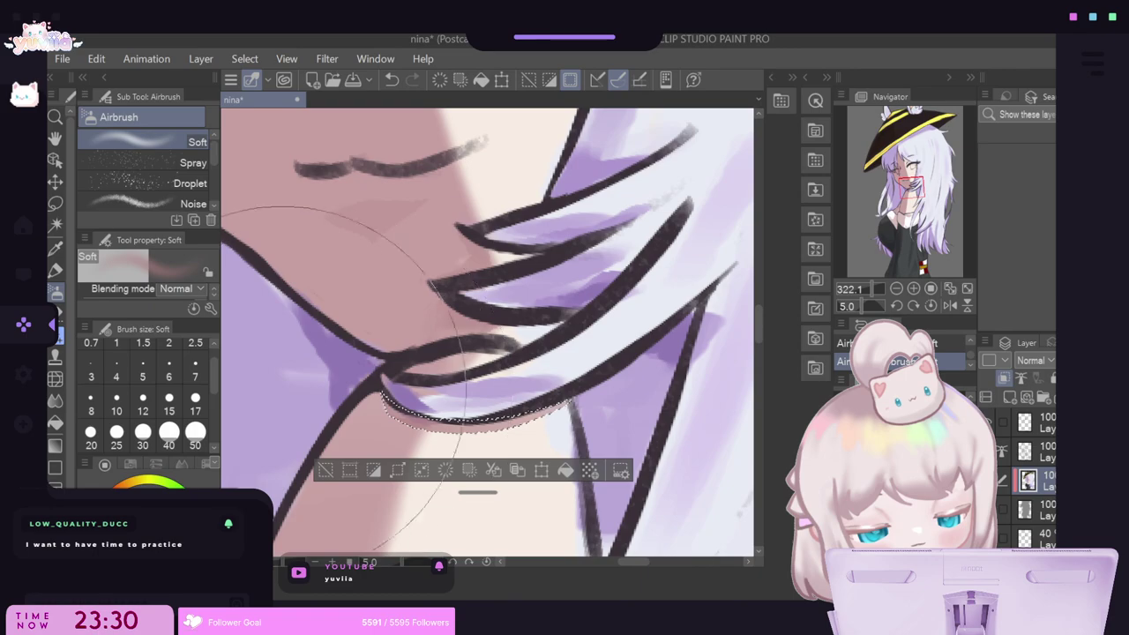
{"action": "key", "text": "ctrl+d"}
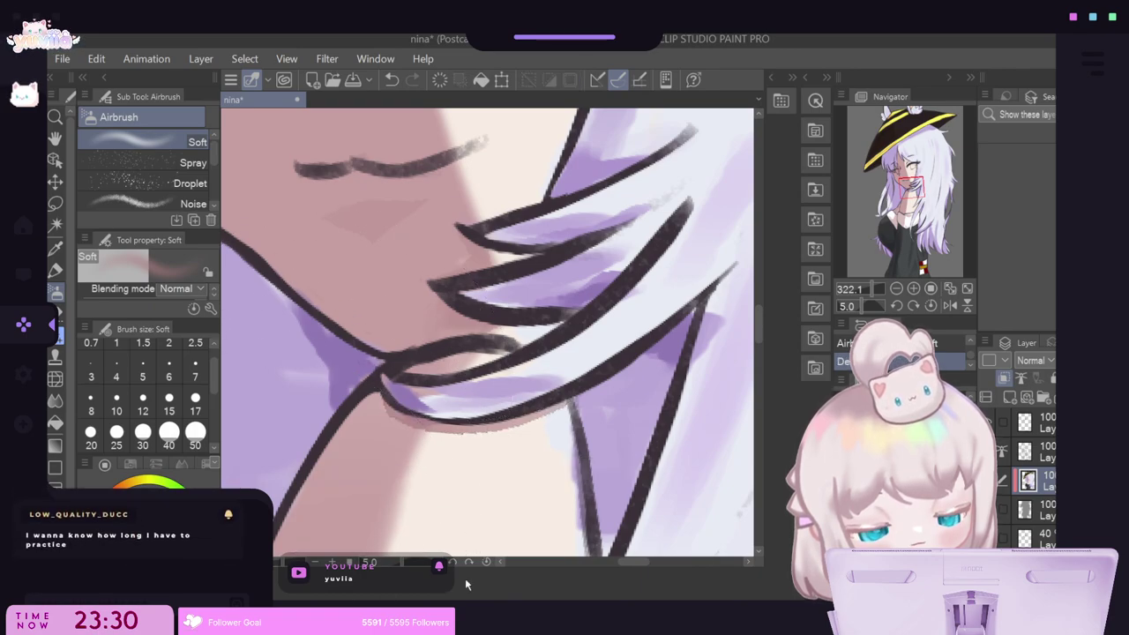
Try to smooth the shadow under the lowest hair strand with the Blend tool at size 12.
{"action": "key", "text": "j"}
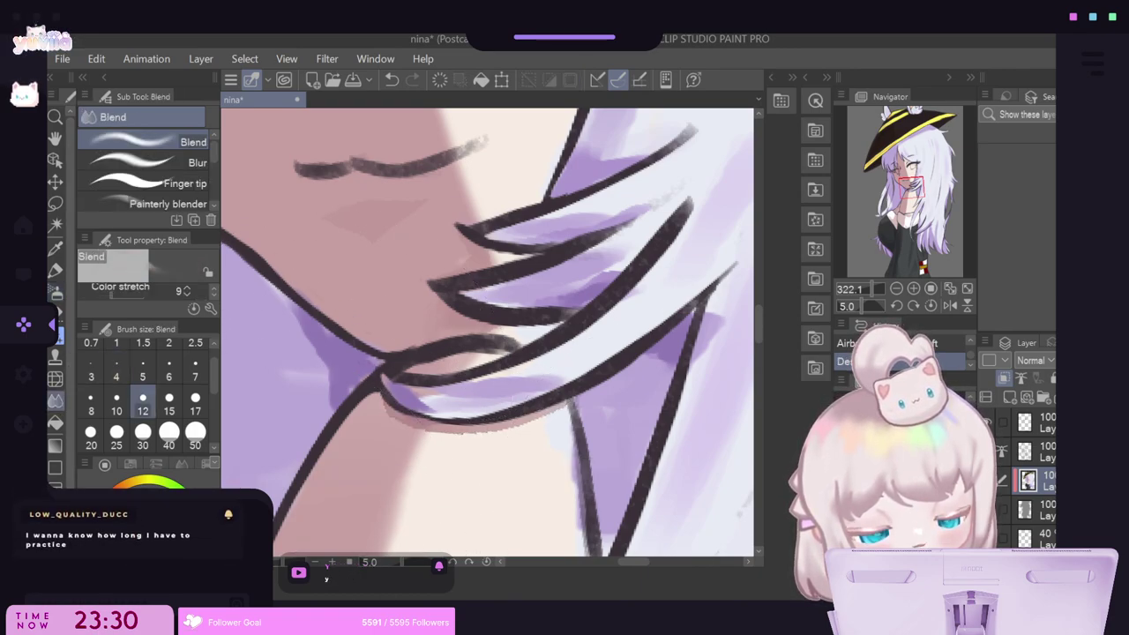
{"action": "left_click_drag", "start_coordinate": [441, 437], "coordinate": [539, 424]}
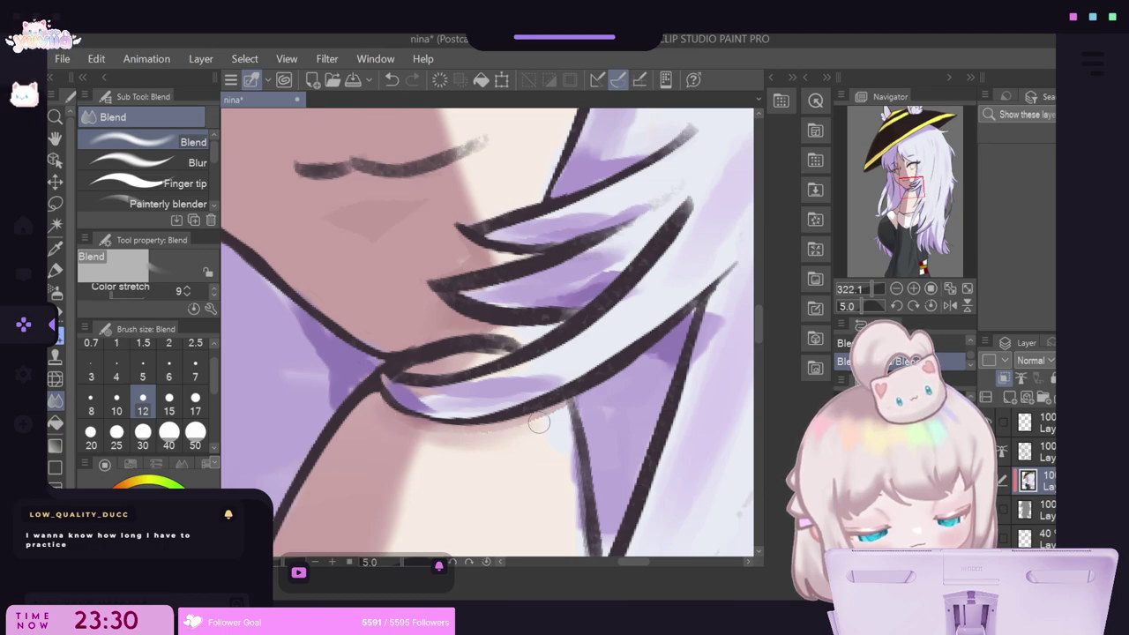
{"action": "left_click", "coordinate": [392, 80]}
{"action": "left_click", "coordinate": [392, 80]}
{"action": "left_click", "coordinate": [392, 80]}
Smooth the edge of the neck shadow under the lowest hair strand with the Blend tool at size 4.
{"action": "left_click", "coordinate": [115, 367]}
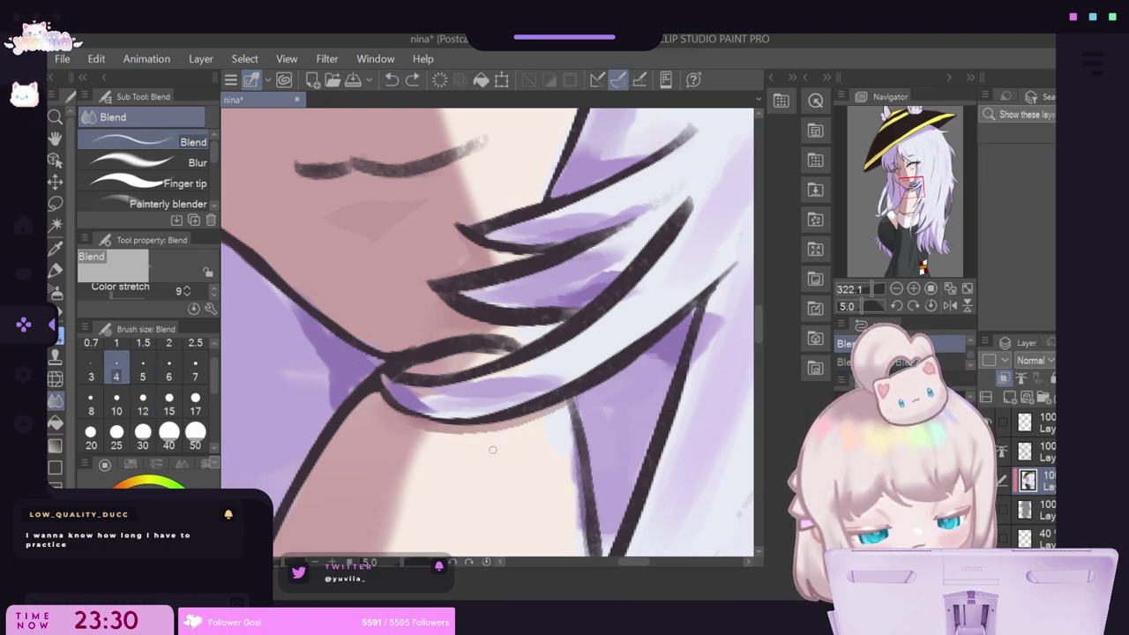
{"action": "left_click_drag", "start_coordinate": [475, 435], "coordinate": [530, 423]}
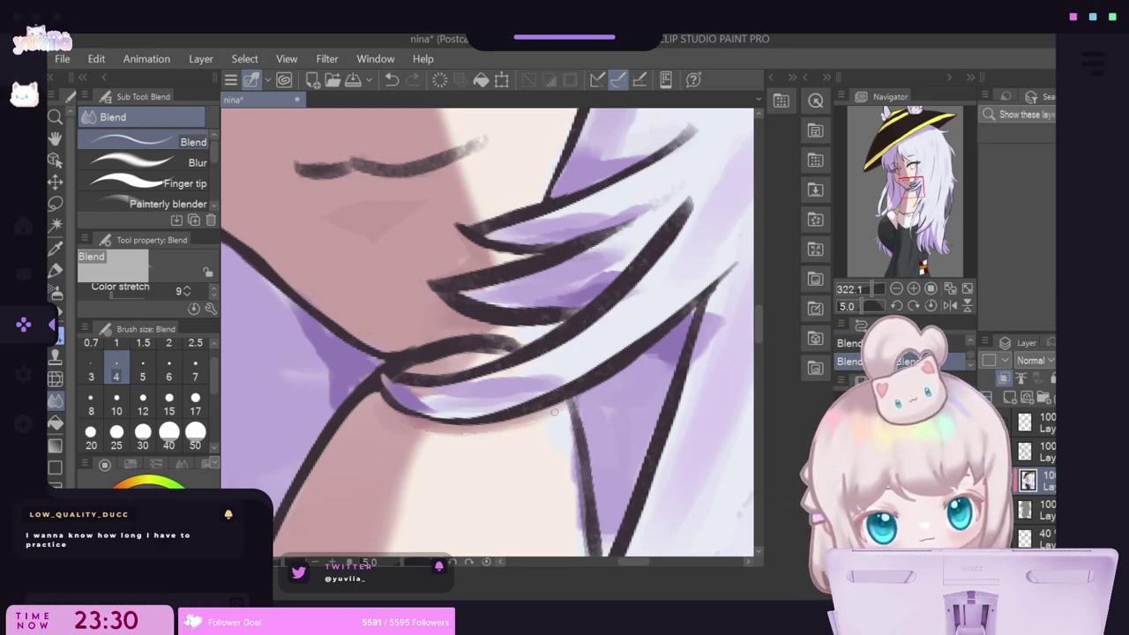
{"action": "scroll", "coordinate": [554, 411], "scroll_direction": "down", "scroll_amount": 3}
{"action": "scroll", "coordinate": [554, 389], "scroll_direction": "down", "scroll_amount": 1}
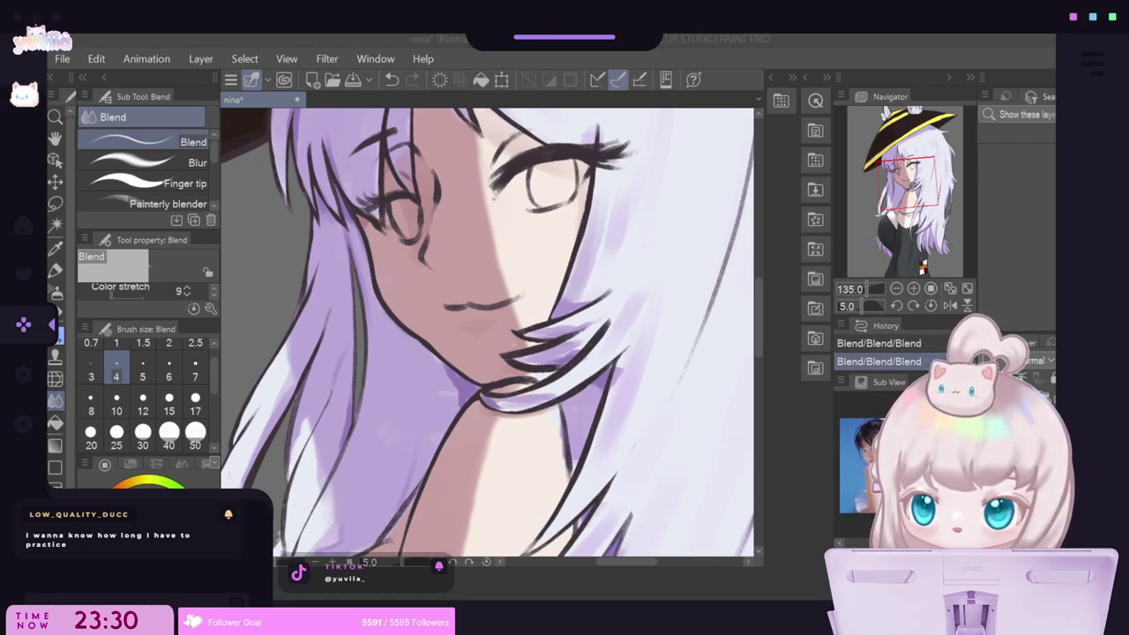
{"action": "left_click", "coordinate": [527, 511]}
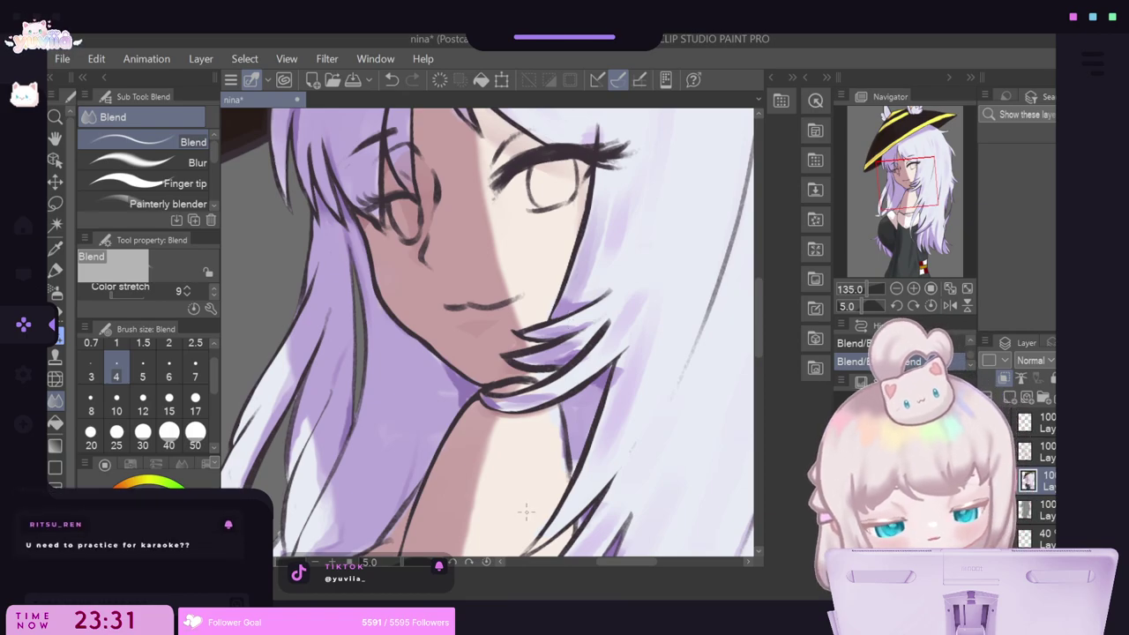
Sample the pale hair color and paint over the stray line tip beside the chin strands with the Flat marker at size 12.
{"action": "scroll", "coordinate": [532, 456], "scroll_direction": "down", "scroll_amount": 2}
{"action": "scroll", "coordinate": [530, 457], "scroll_direction": "up", "scroll_amount": 3}
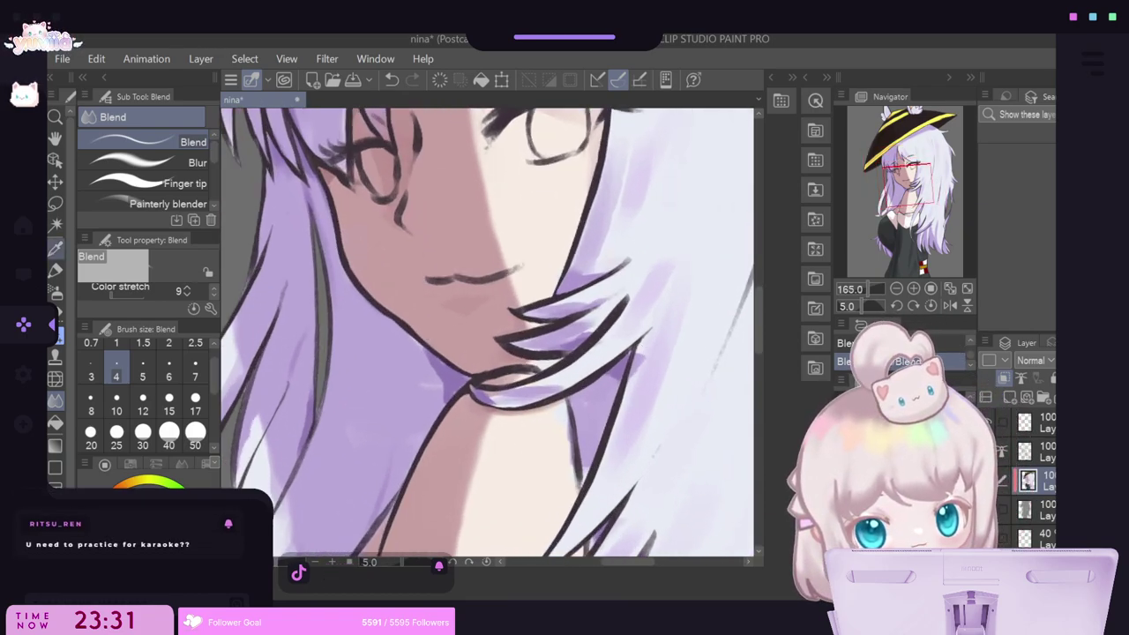
{"action": "key", "text": "i"}
{"action": "left_click", "coordinate": [643, 345]}
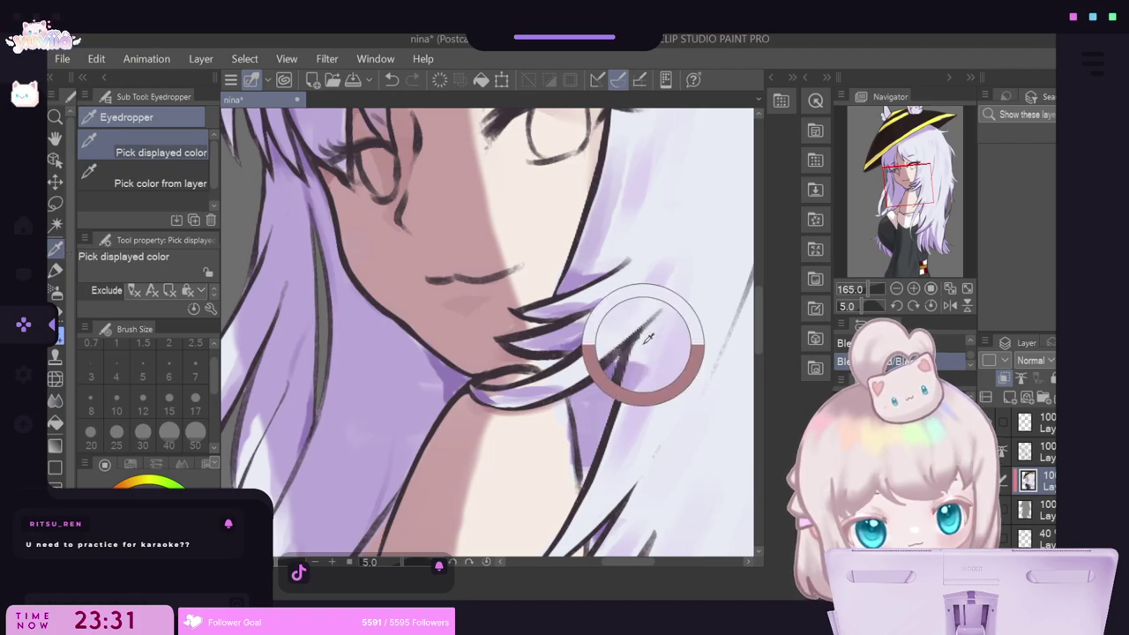
{"action": "left_click", "coordinate": [55, 269]}
{"action": "left_click_drag", "start_coordinate": [642, 346], "coordinate": [632, 374]}
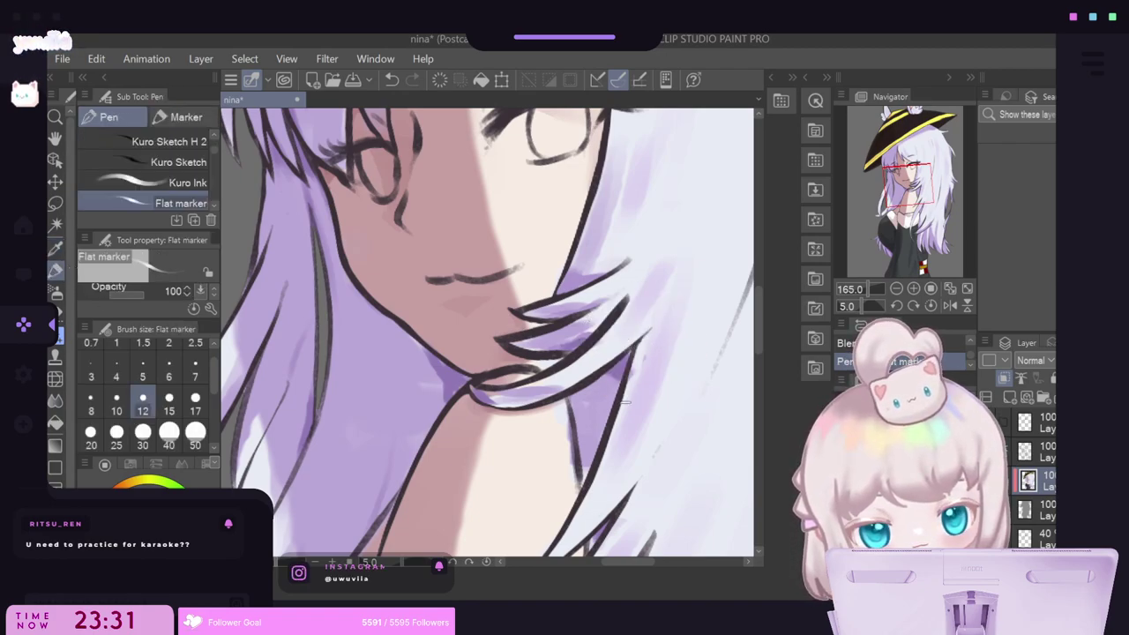
{"action": "left_click", "coordinate": [658, 353], "text": "alt"}
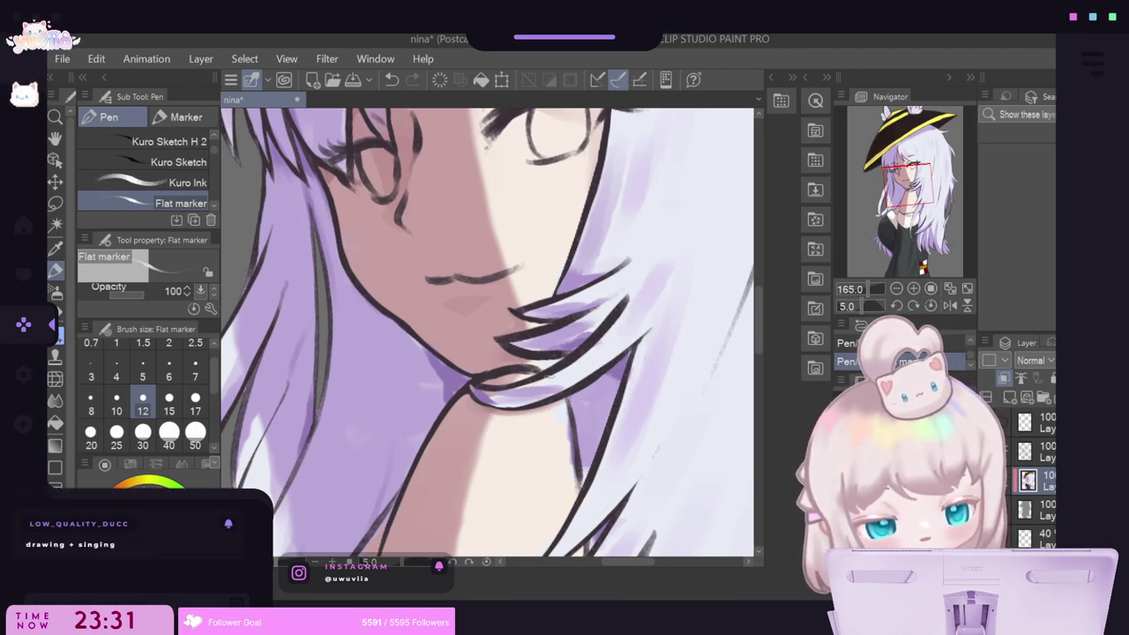
Sample the purple hair shadow and paint shading into the hair strands crossing the chin with the Flat marker.
{"action": "left_click", "coordinate": [549, 384], "text": "alt"}
{"action": "left_click_drag", "start_coordinate": [495, 392], "coordinate": [503, 396]}
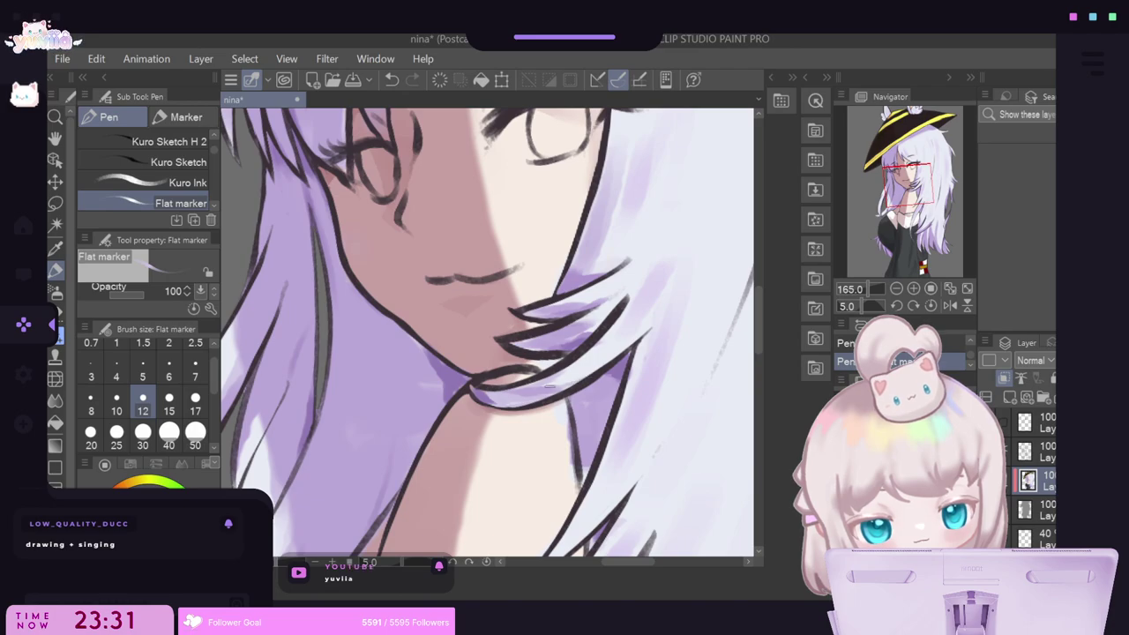
{"action": "left_click_drag", "start_coordinate": [575, 350], "coordinate": [618, 318]}
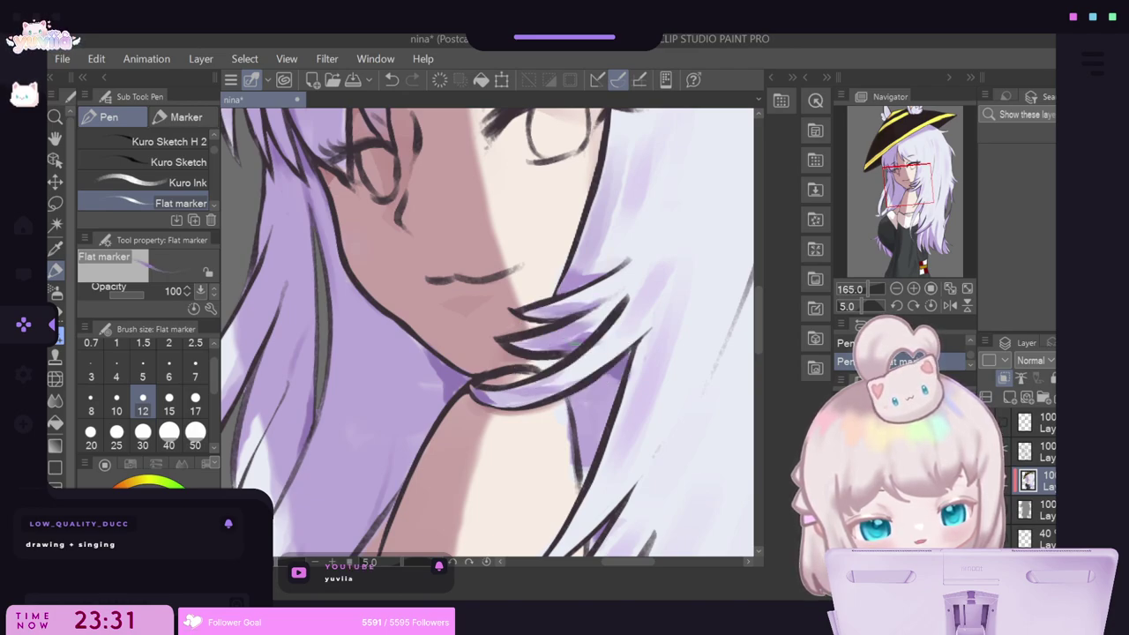
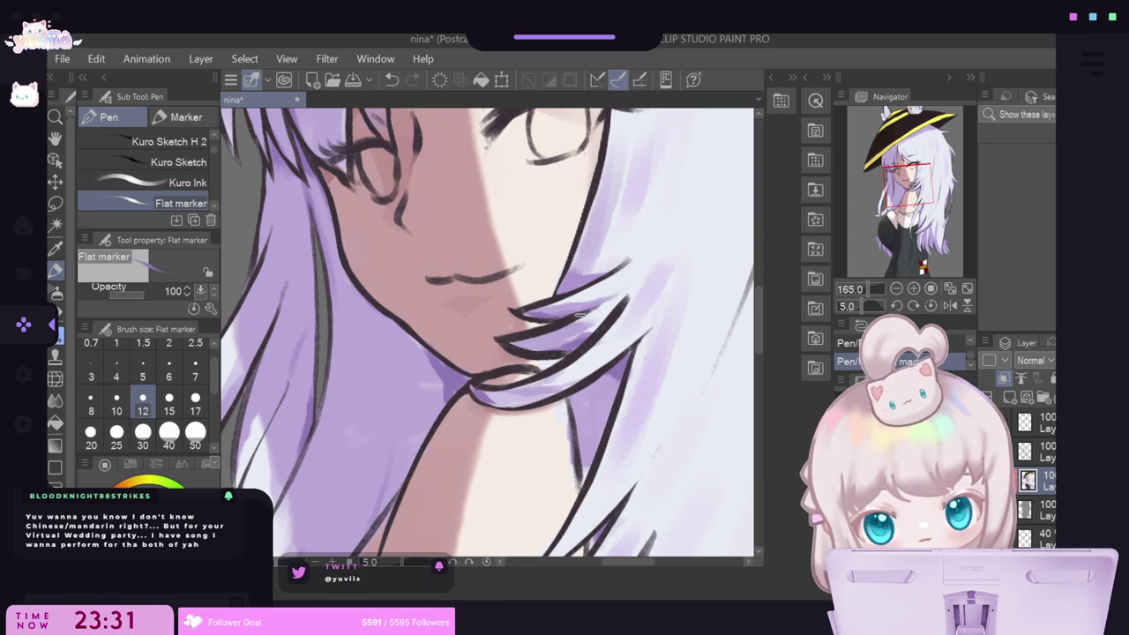
Touch up the purple hair shadow along the neck line just below the lowest chin strand with the Flat marker.
{"action": "scroll", "coordinate": [524, 303], "scroll_direction": "down", "scroll_amount": 8}
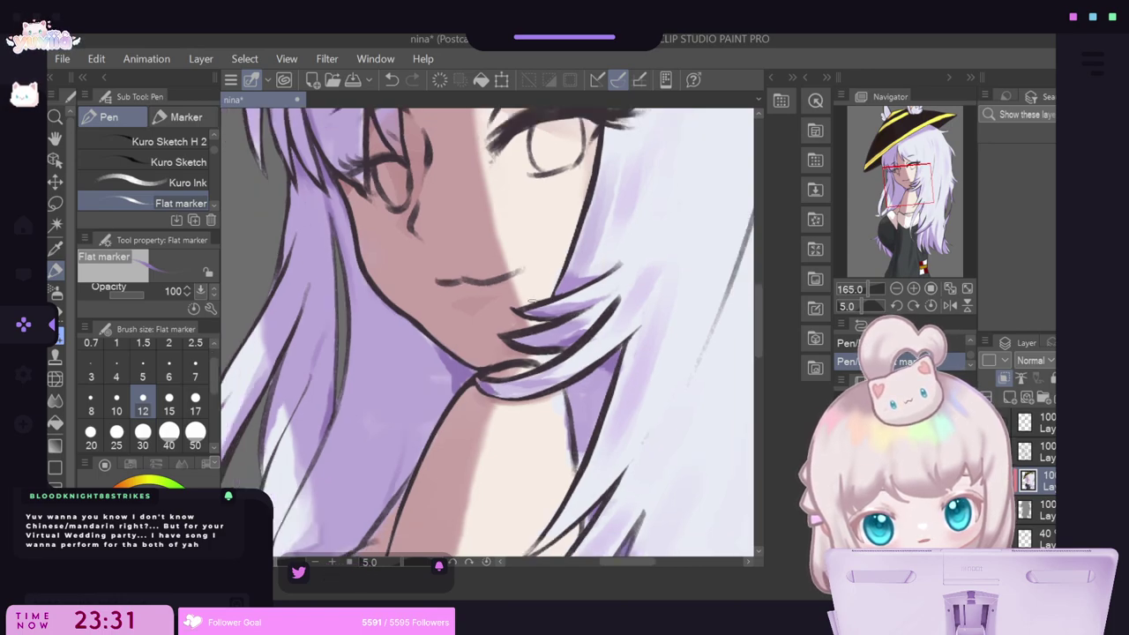
{"action": "scroll", "coordinate": [587, 284], "scroll_direction": "up", "scroll_amount": 5}
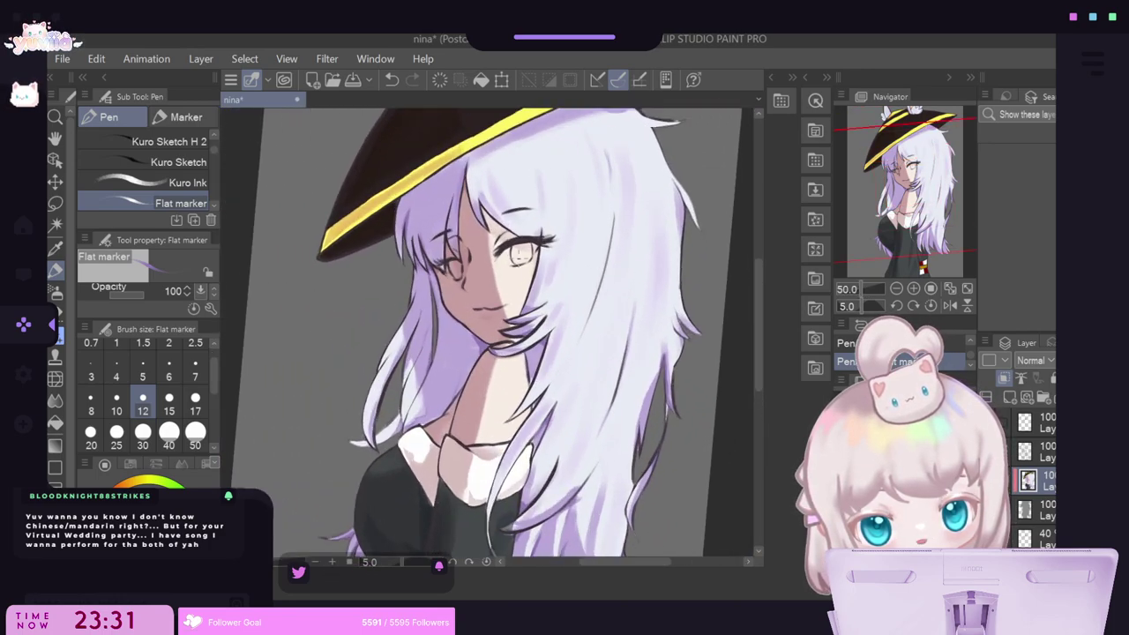
{"action": "scroll", "coordinate": [574, 416], "scroll_direction": "up", "scroll_amount": 4}
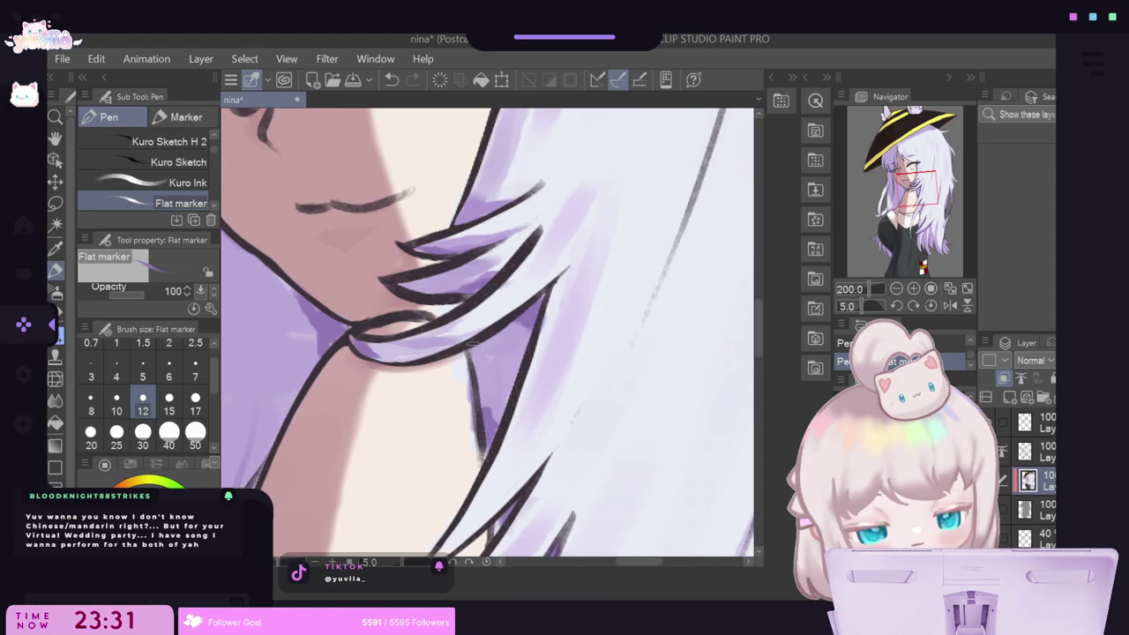
{"action": "left_click_drag", "start_coordinate": [472, 345], "coordinate": [484, 410]}
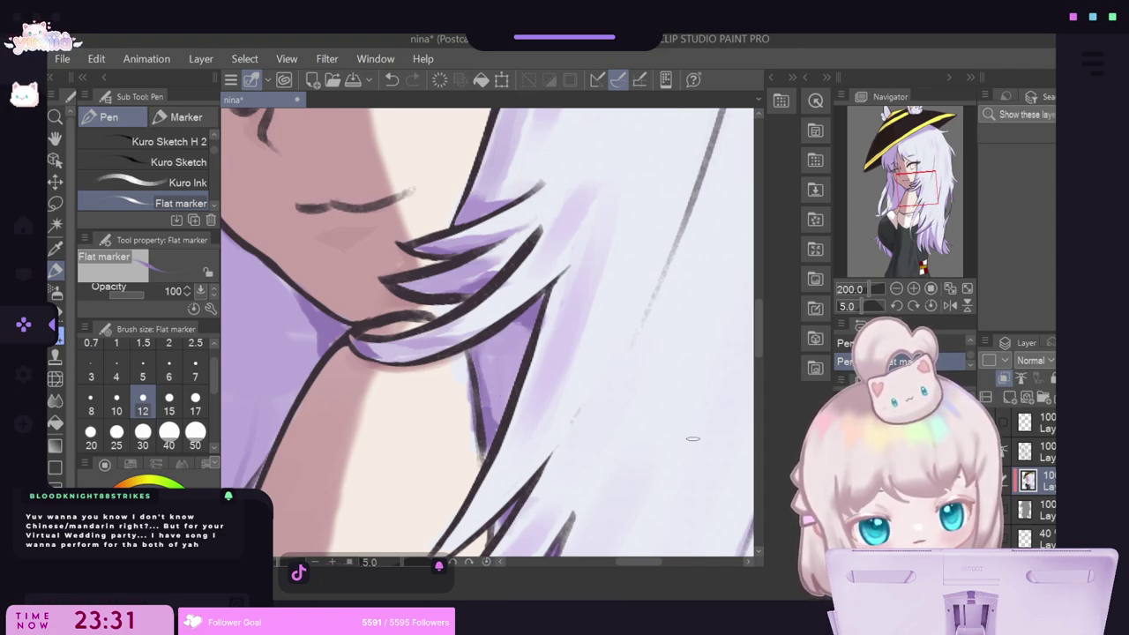
Examine the whole illustration and the neck and collar area at several zoom levels to judge the shading.
{"action": "scroll", "coordinate": [692, 438], "scroll_direction": "down", "scroll_amount": 6}
{"action": "scroll", "coordinate": [648, 432], "scroll_direction": "up", "scroll_amount": 1}
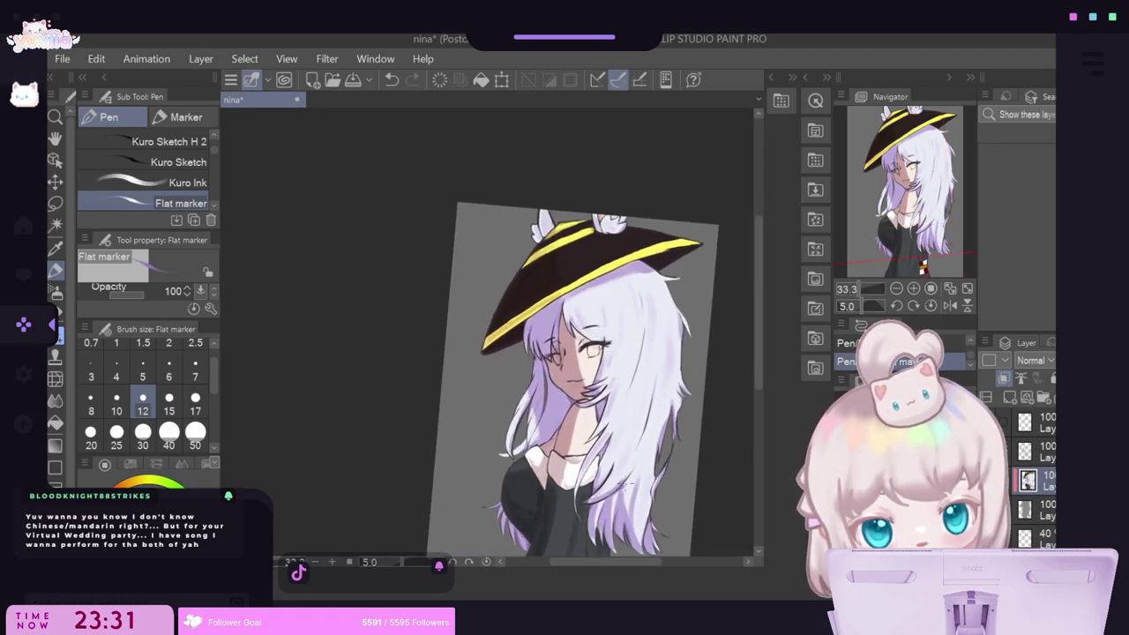
{"action": "scroll", "coordinate": [477, 413], "scroll_direction": "up", "scroll_amount": 1}
{"action": "scroll", "coordinate": [565, 388], "scroll_direction": "up", "scroll_amount": 1}
{"action": "scroll", "coordinate": [662, 441], "scroll_direction": "down", "scroll_amount": 3}
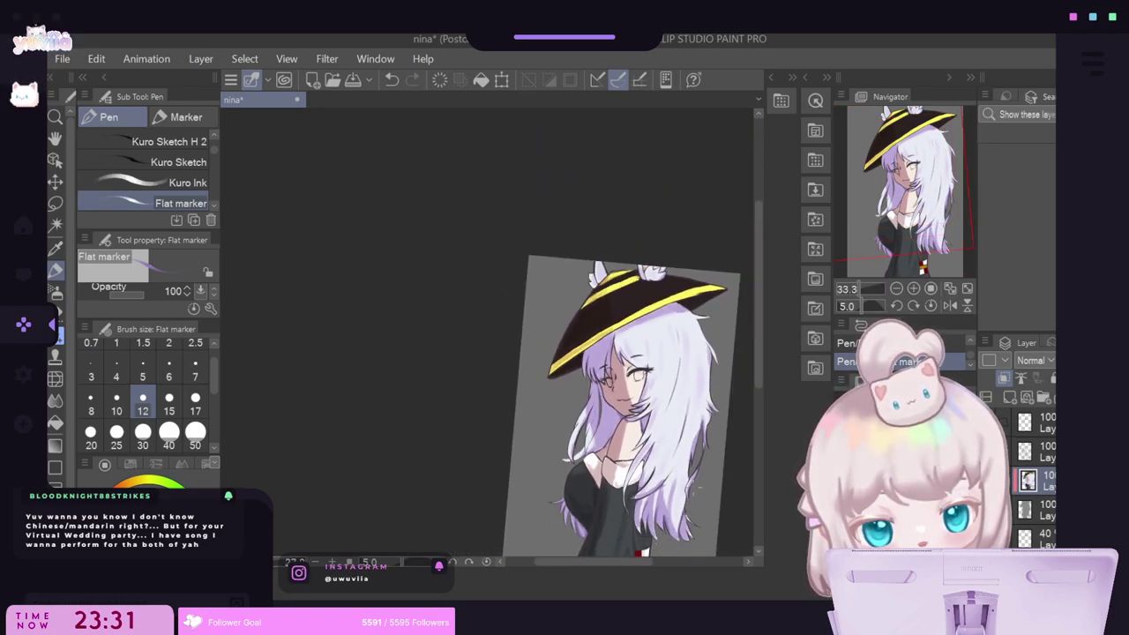
{"action": "scroll", "coordinate": [638, 442], "scroll_direction": "up", "scroll_amount": 5}
{"action": "scroll", "coordinate": [637, 416], "scroll_direction": "up", "scroll_amount": 8}
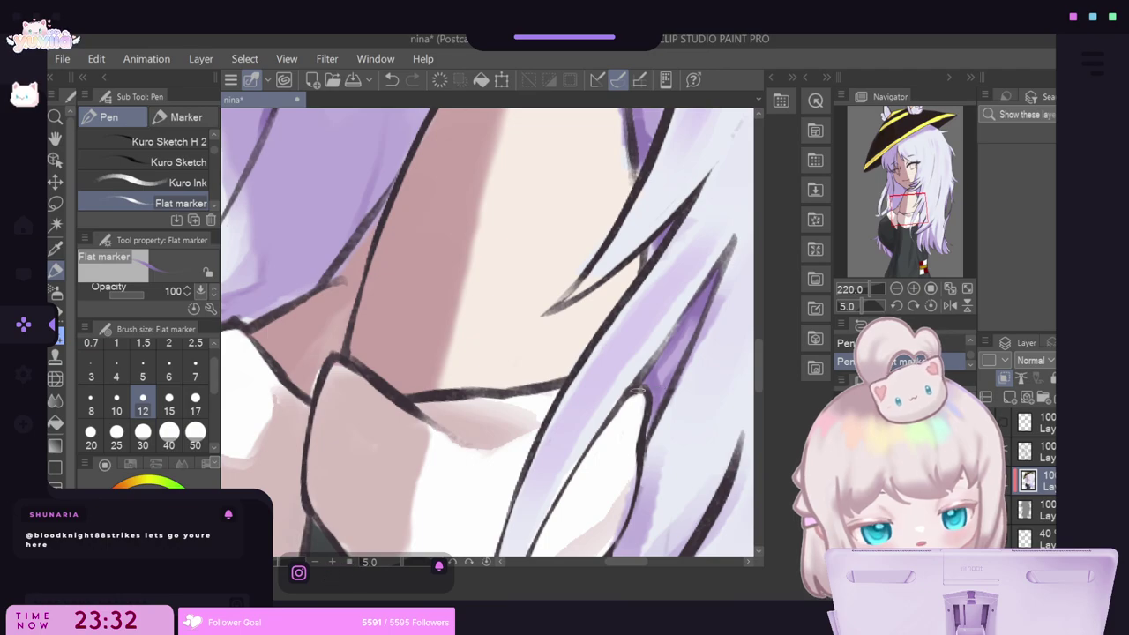
{"action": "scroll", "coordinate": [637, 392], "scroll_direction": "down", "scroll_amount": 9}
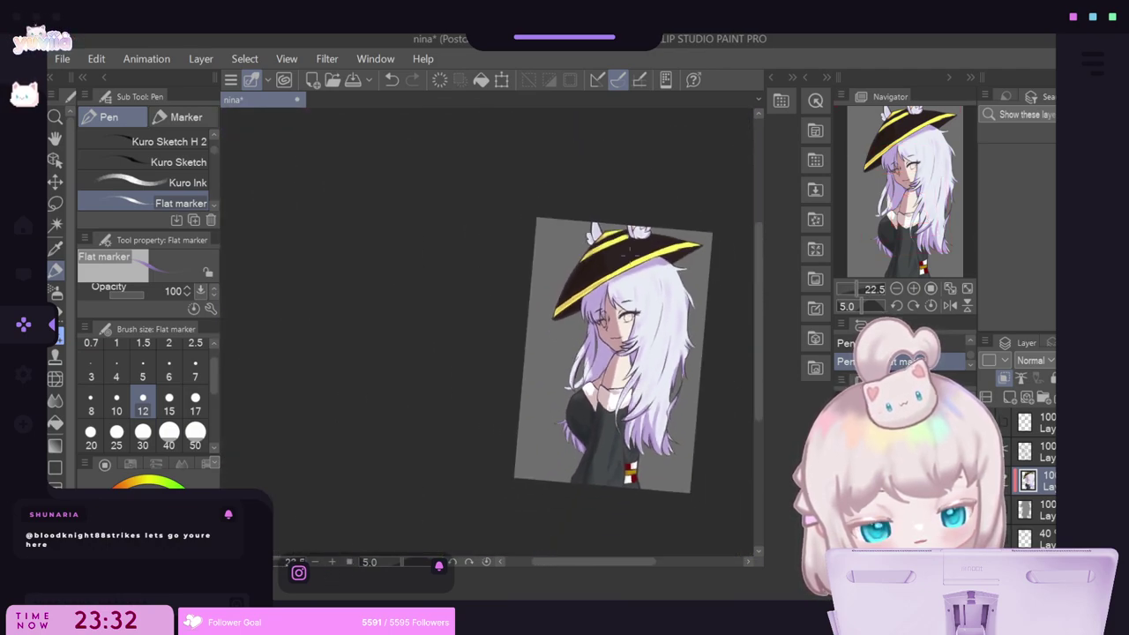
{"action": "scroll", "coordinate": [647, 280], "scroll_direction": "up", "scroll_amount": 3}
{"action": "scroll", "coordinate": [651, 284], "scroll_direction": "down", "scroll_amount": 4}
{"action": "scroll", "coordinate": [666, 352], "scroll_direction": "up", "scroll_amount": 2}
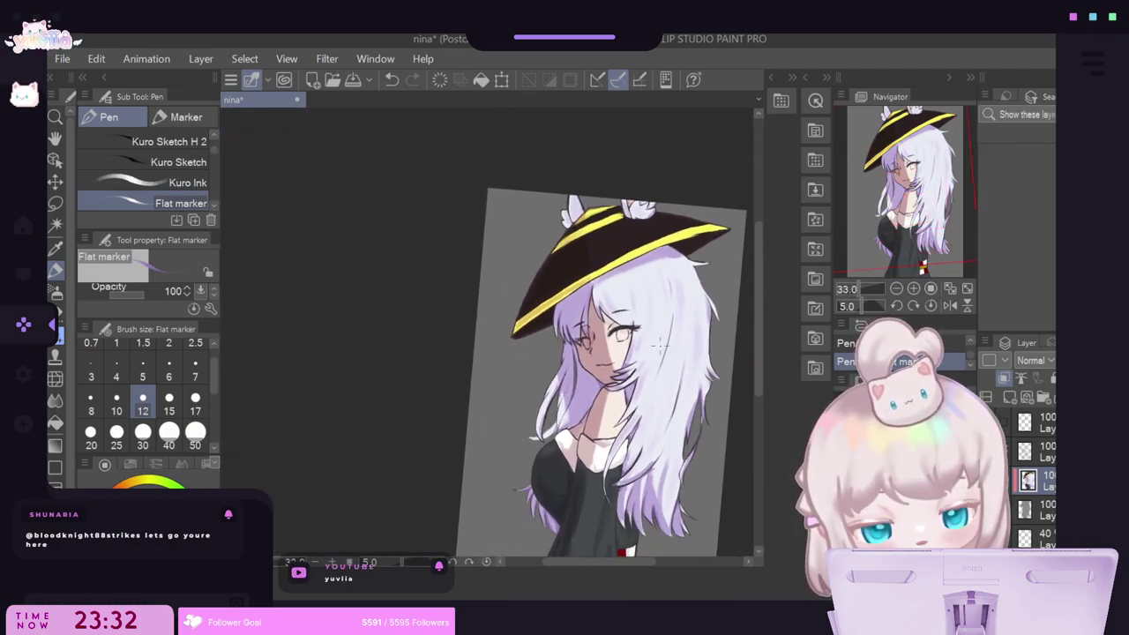
{"action": "scroll", "coordinate": [651, 352], "scroll_direction": "down", "scroll_amount": 4}
{"action": "scroll", "coordinate": [624, 446], "scroll_direction": "up", "scroll_amount": 3}
{"action": "scroll", "coordinate": [652, 291], "scroll_direction": "down", "scroll_amount": 2}
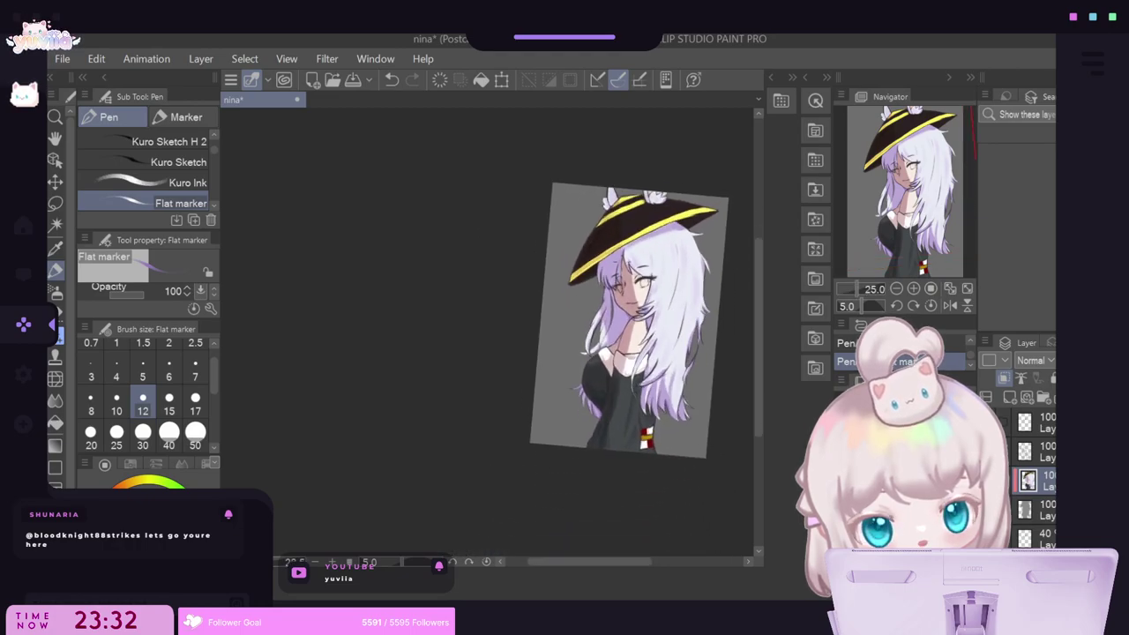
{"action": "scroll", "coordinate": [633, 201], "scroll_direction": "up", "scroll_amount": 2}
Paint faint reddish skin-toned streaks into the shaded bangs above the far eye with the Flat marker at size 12.
{"action": "scroll", "coordinate": [633, 201], "scroll_direction": "up", "scroll_amount": 9}
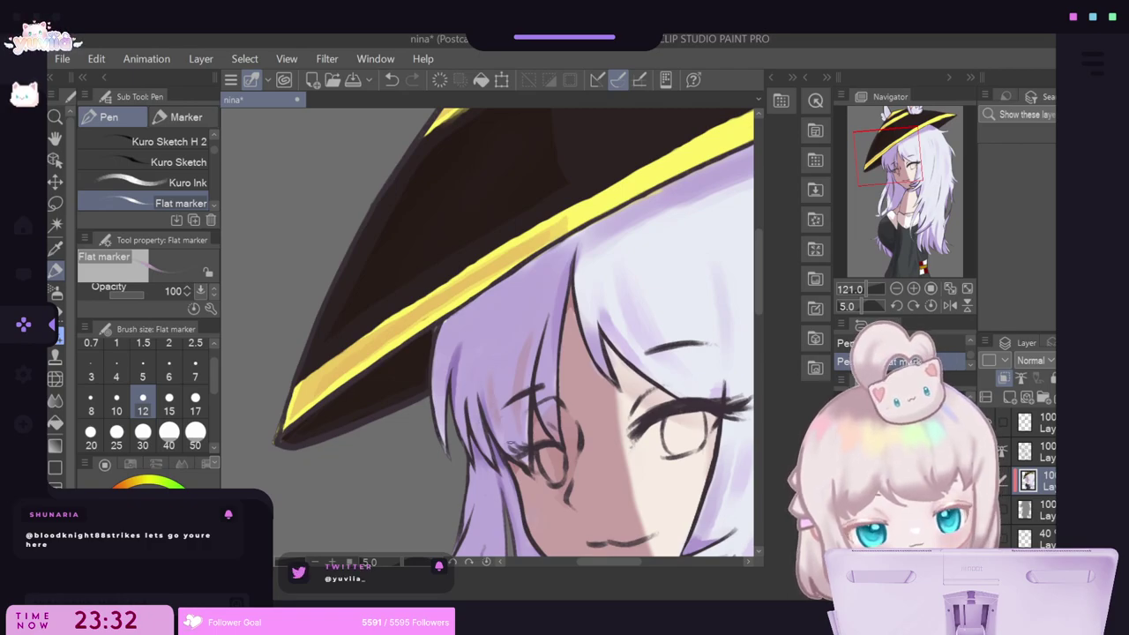
{"action": "scroll", "coordinate": [551, 354], "scroll_direction": "down", "scroll_amount": 5}
{"action": "scroll", "coordinate": [561, 358], "scroll_direction": "up", "scroll_amount": 4}
{"action": "scroll", "coordinate": [728, 280], "scroll_direction": "down", "scroll_amount": 3}
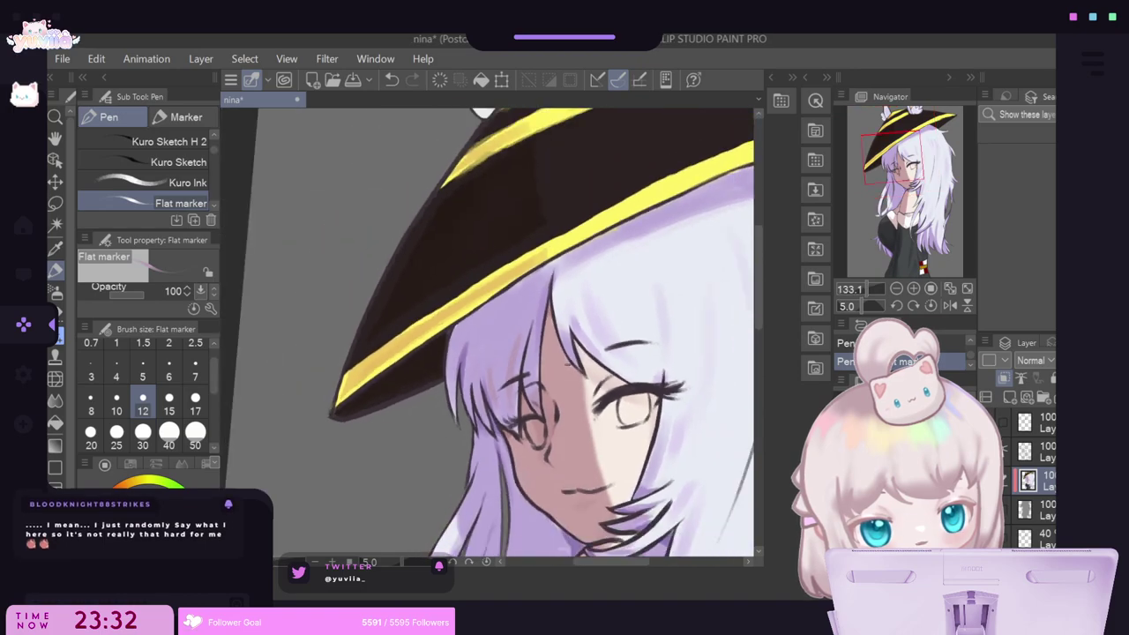
{"action": "scroll", "coordinate": [728, 279], "scroll_direction": "up", "scroll_amount": 5}
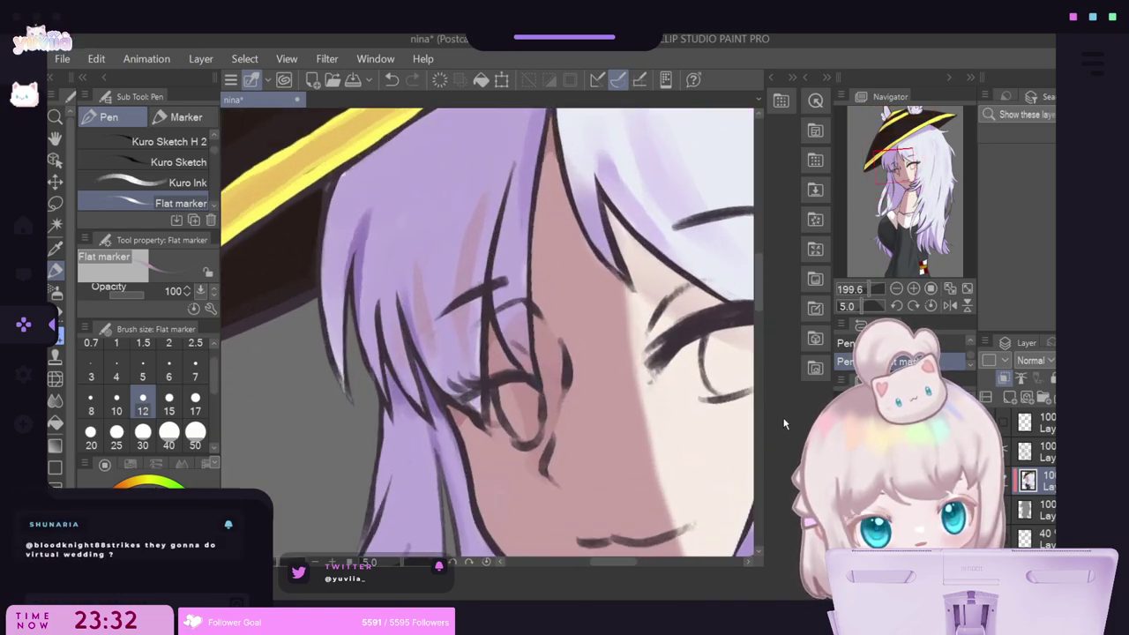
{"action": "scroll", "coordinate": [763, 429], "scroll_direction": "up", "scroll_amount": 3}
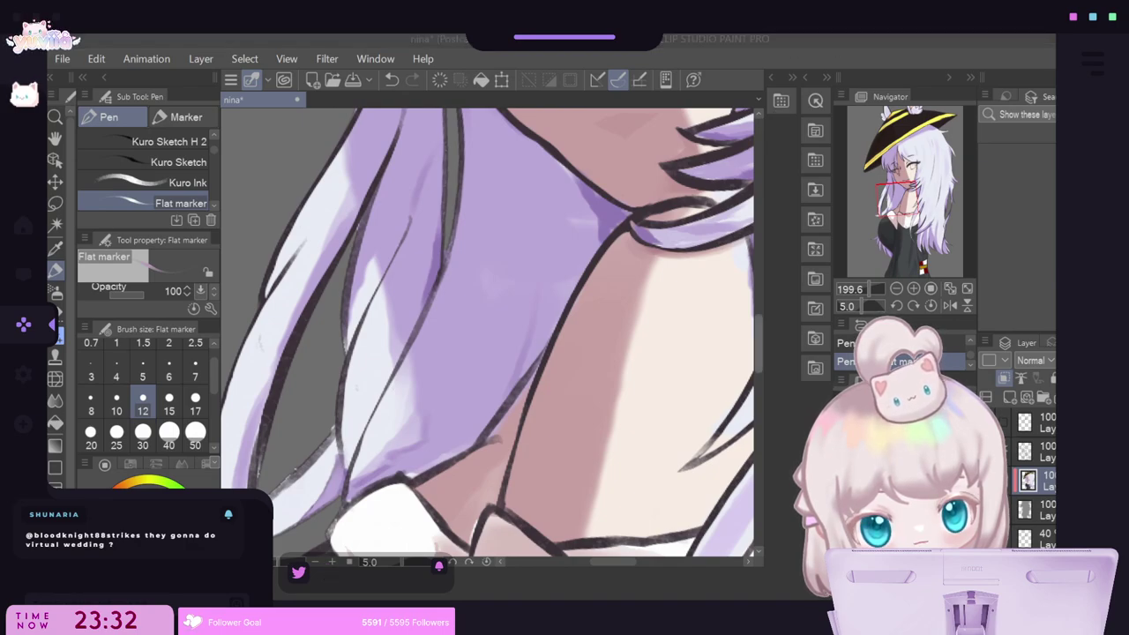
{"action": "left_click_drag", "start_coordinate": [756, 339], "coordinate": [755, 287]}
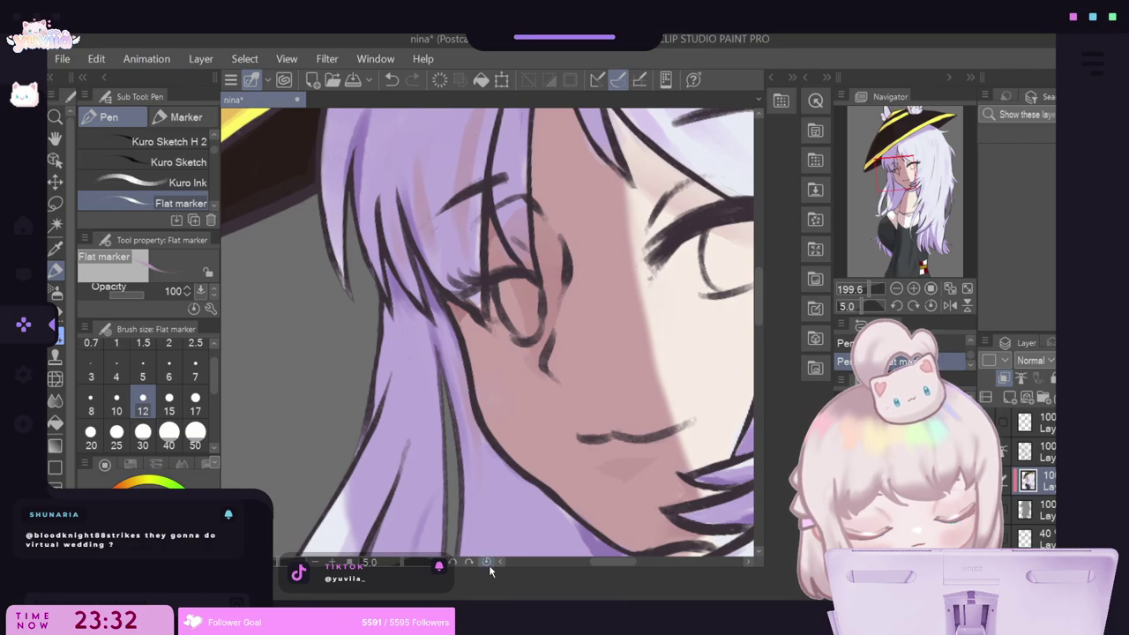
Paint faint reddish skin-toned streaks into the purple hair behind the jaw and neck with the Flat marker.
{"action": "left_click_drag", "start_coordinate": [757, 300], "coordinate": [757, 328]}
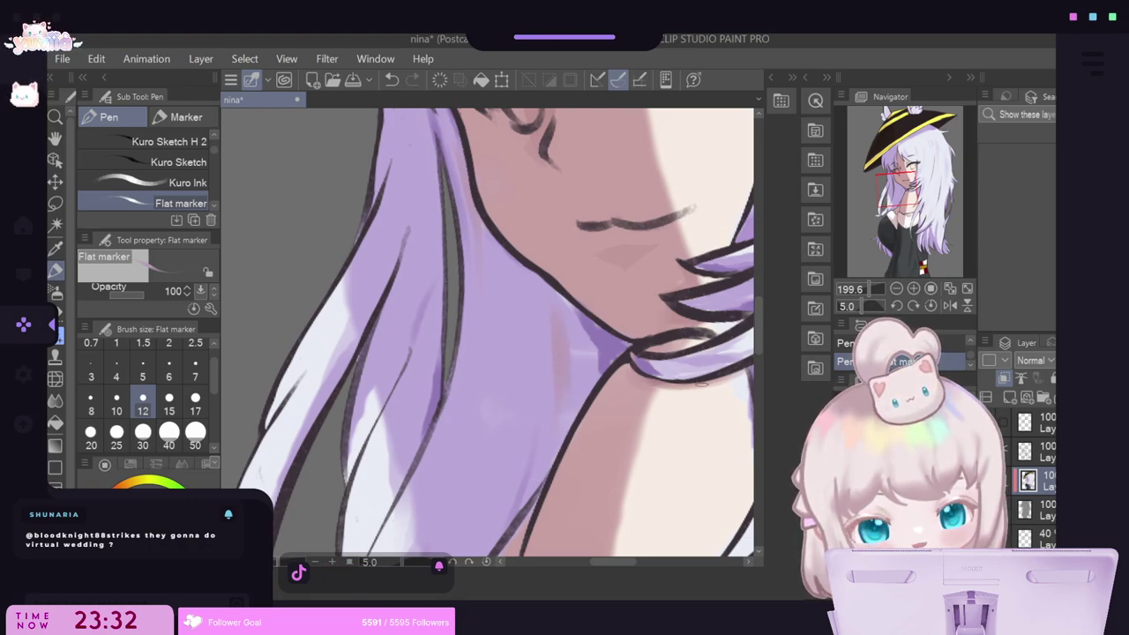
{"action": "scroll", "coordinate": [755, 361], "scroll_direction": "down", "scroll_amount": 2}
{"action": "left_click_drag", "start_coordinate": [756, 363], "coordinate": [755, 365]}
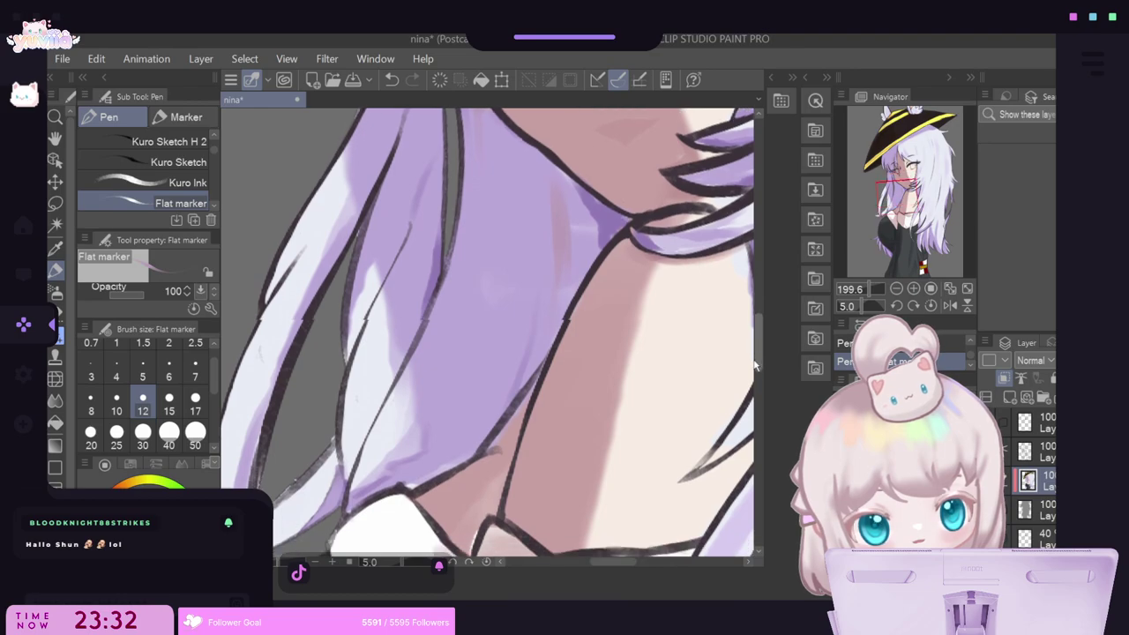
{"action": "scroll", "coordinate": [758, 360], "scroll_direction": "up", "scroll_amount": 3}
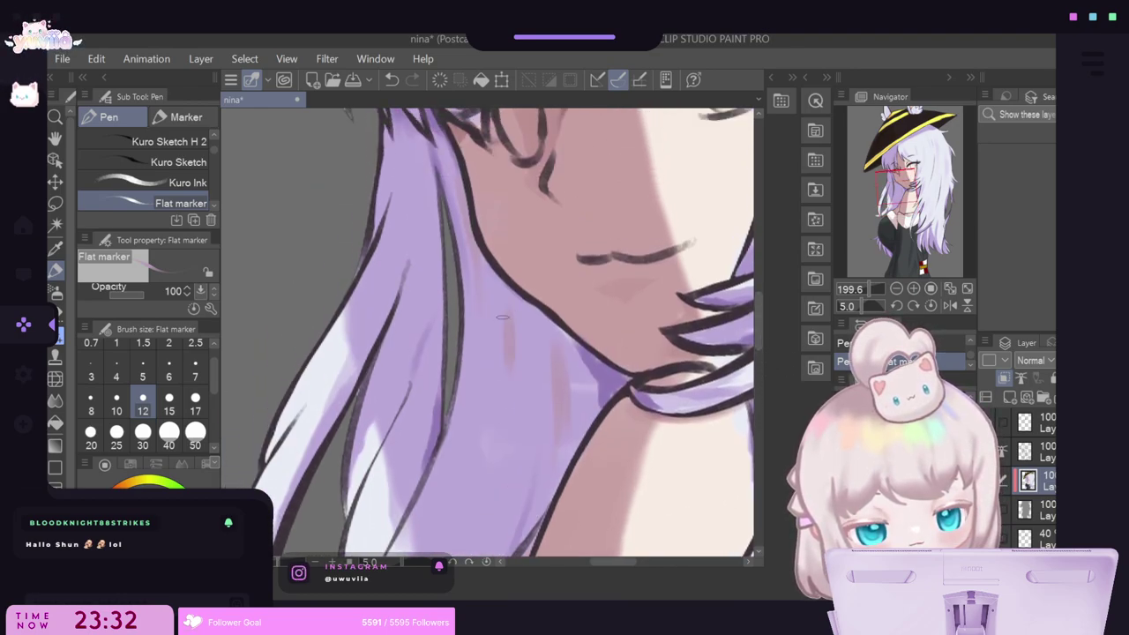
{"action": "scroll", "coordinate": [756, 350], "scroll_direction": "down", "scroll_amount": 5}
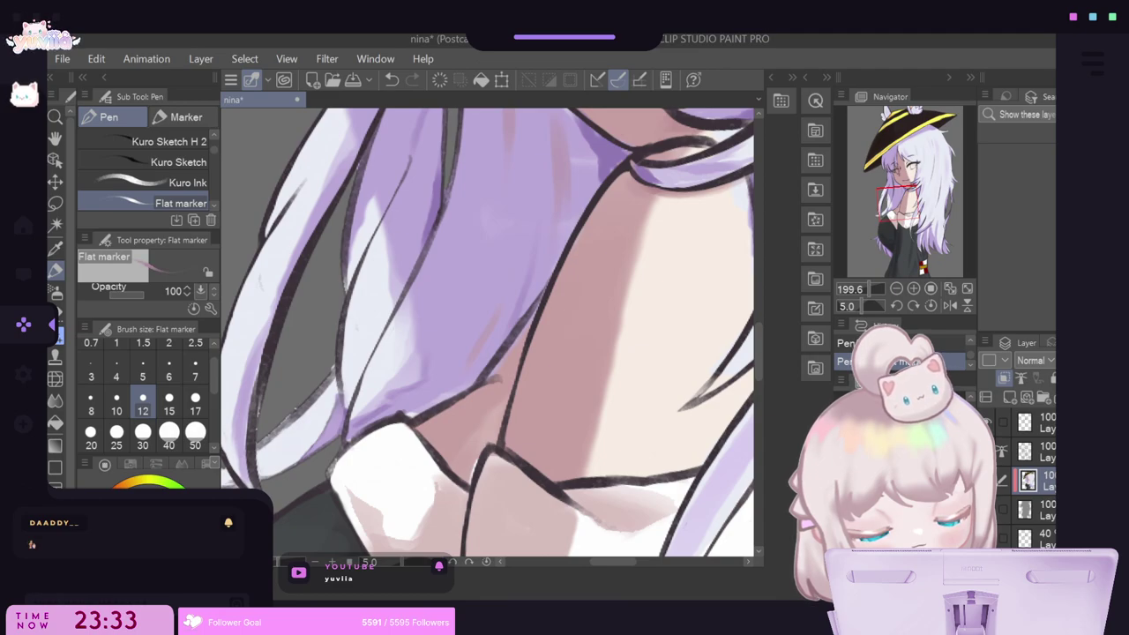
Paint reddish skin-toned streaks into the purple hair shadow along the neck line and just above the white collar with the Flat marker.
{"action": "mouse_move", "coordinate": [505, 296]}
{"action": "left_mouse_down"}
{"action": "mouse_move", "coordinate": [458, 375]}
{"action": "mouse_move", "coordinate": [505, 289]}
{"action": "left_mouse_up"}
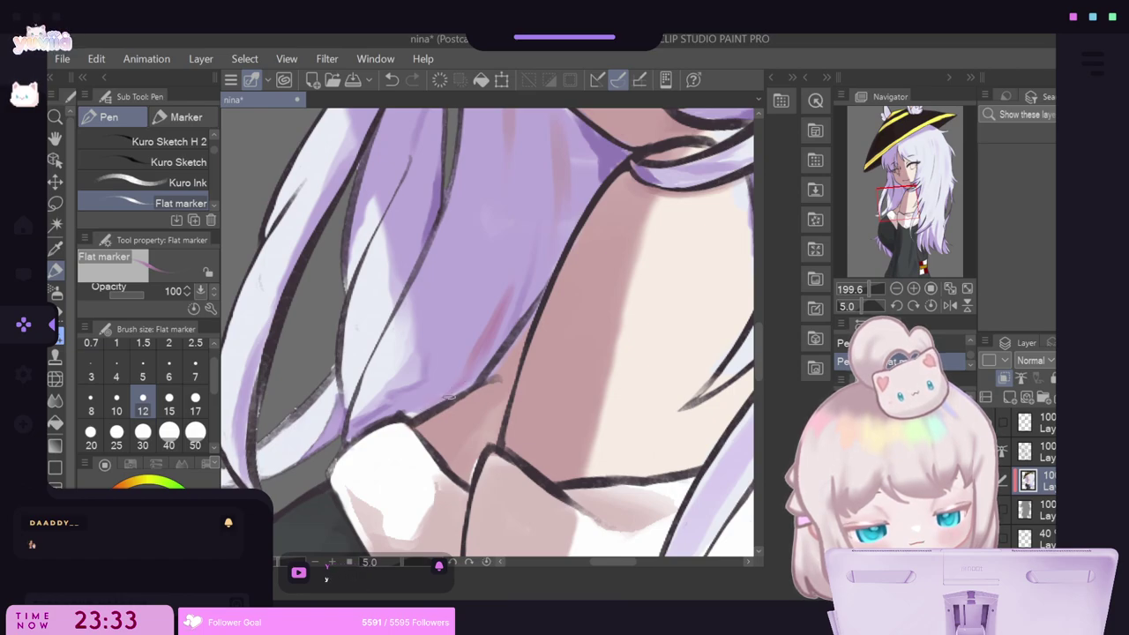
{"action": "left_click_drag", "start_coordinate": [548, 246], "coordinate": [535, 284]}
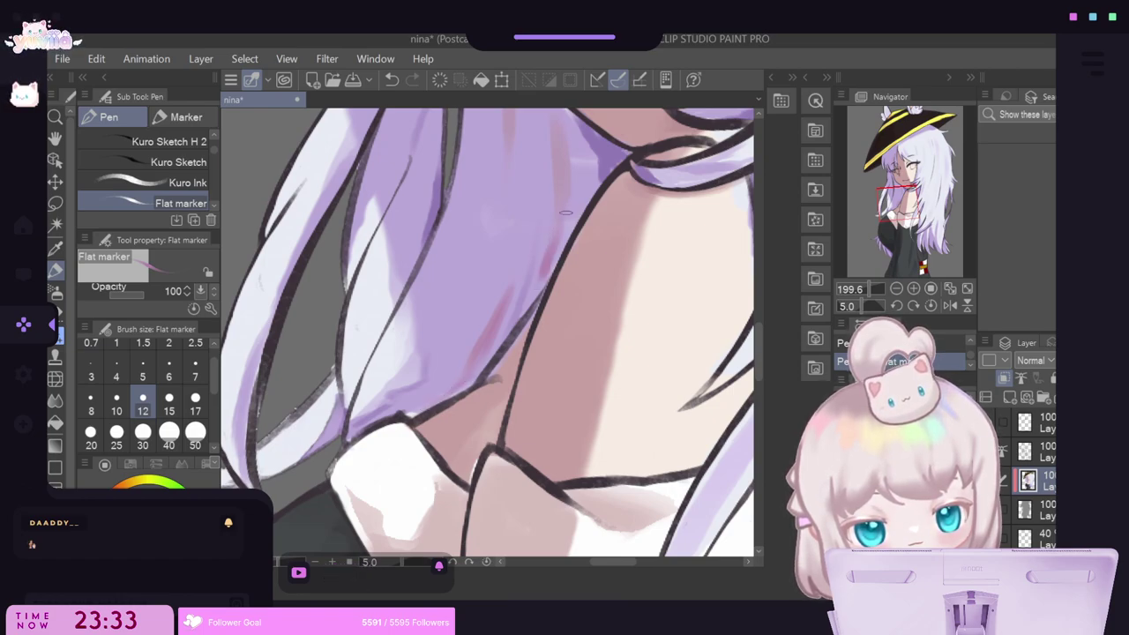
{"action": "left_click_drag", "start_coordinate": [564, 217], "coordinate": [533, 297]}
{"action": "left_click_drag", "start_coordinate": [586, 196], "coordinate": [554, 264]}
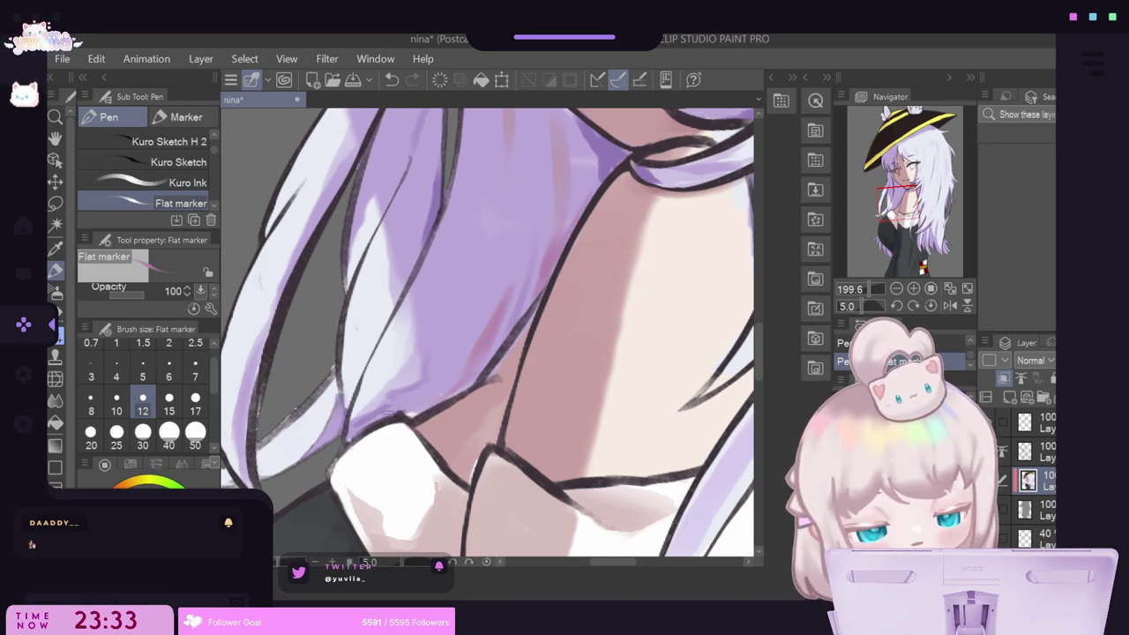
{"action": "left_click_drag", "start_coordinate": [402, 412], "coordinate": [452, 394]}
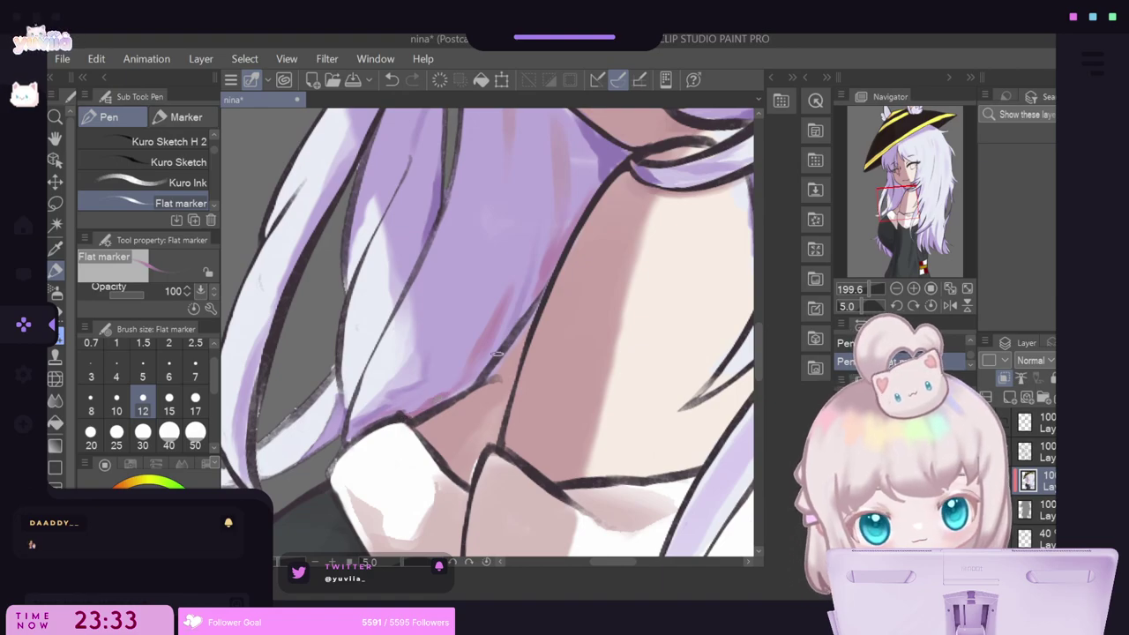
Paint a faint reddish streak down the shaded side lock beside the far cheek with the Flat marker.
{"action": "scroll", "coordinate": [497, 353], "scroll_direction": "down", "scroll_amount": 10}
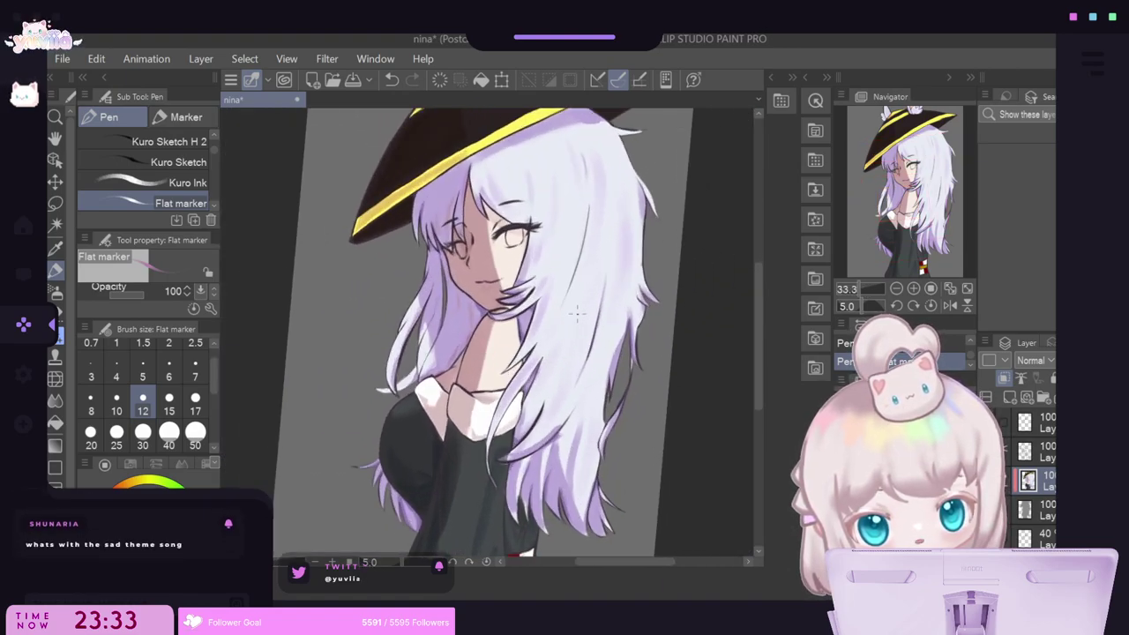
{"action": "scroll", "coordinate": [576, 312], "scroll_direction": "up", "scroll_amount": 3}
{"action": "scroll", "coordinate": [529, 300], "scroll_direction": "down", "scroll_amount": 2}
{"action": "scroll", "coordinate": [458, 282], "scroll_direction": "up", "scroll_amount": 5}
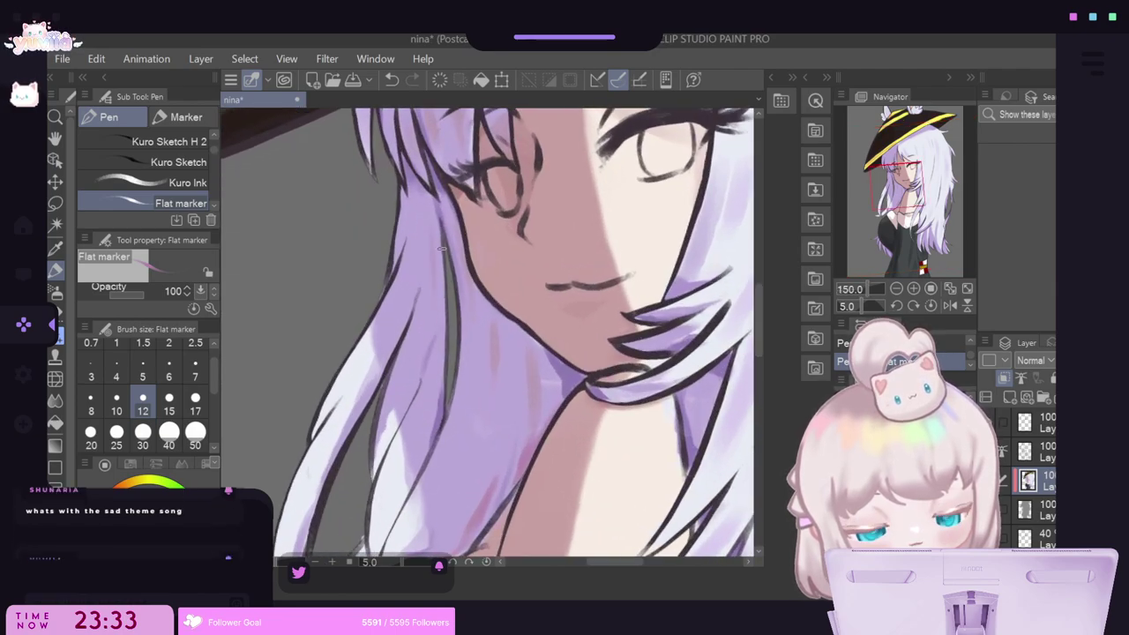
{"action": "left_click_drag", "start_coordinate": [438, 250], "coordinate": [441, 308]}
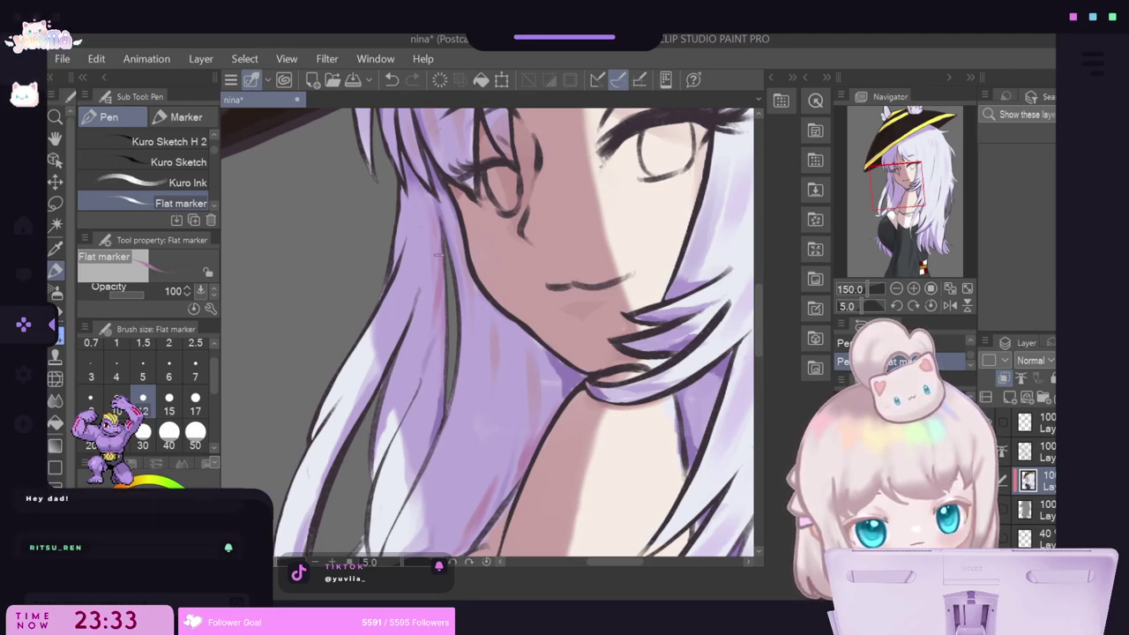
Add faint reddish tints to the purple shadows of the hair strands crossing the chin.
{"action": "mouse_move", "coordinate": [622, 562]}
{"action": "left_mouse_down"}
{"action": "mouse_move", "coordinate": [657, 562]}
{"action": "mouse_move", "coordinate": [640, 564]}
{"action": "left_mouse_up"}
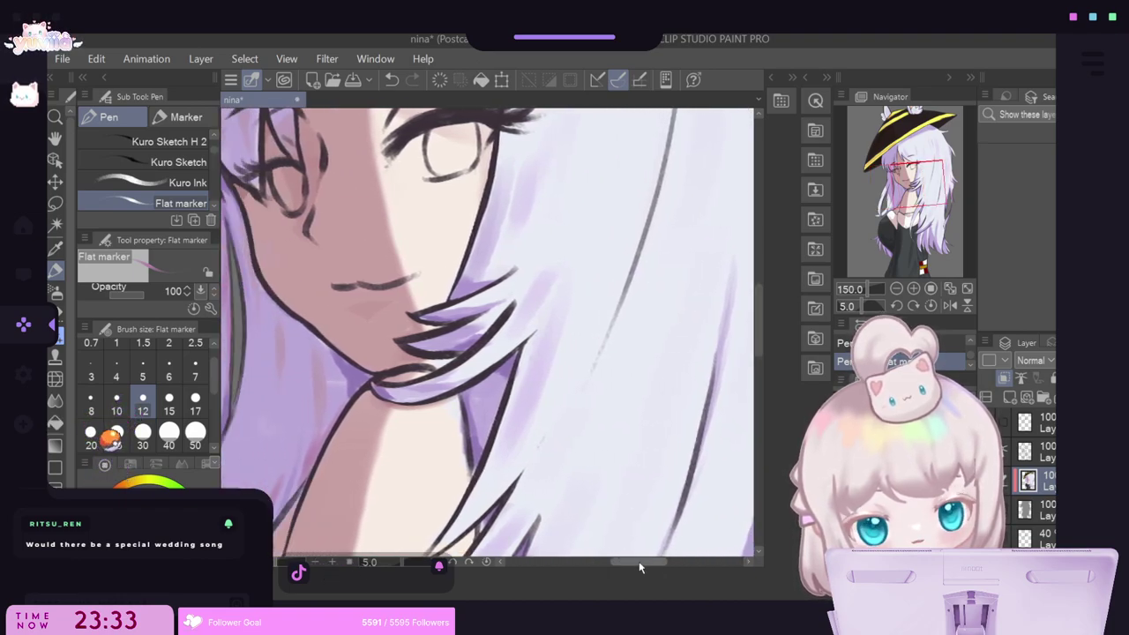
{"action": "scroll", "coordinate": [490, 456], "scroll_direction": "down", "scroll_amount": 5}
{"action": "scroll", "coordinate": [491, 456], "scroll_direction": "up", "scroll_amount": 3}
{"action": "scroll", "coordinate": [443, 386], "scroll_direction": "up", "scroll_amount": 5}
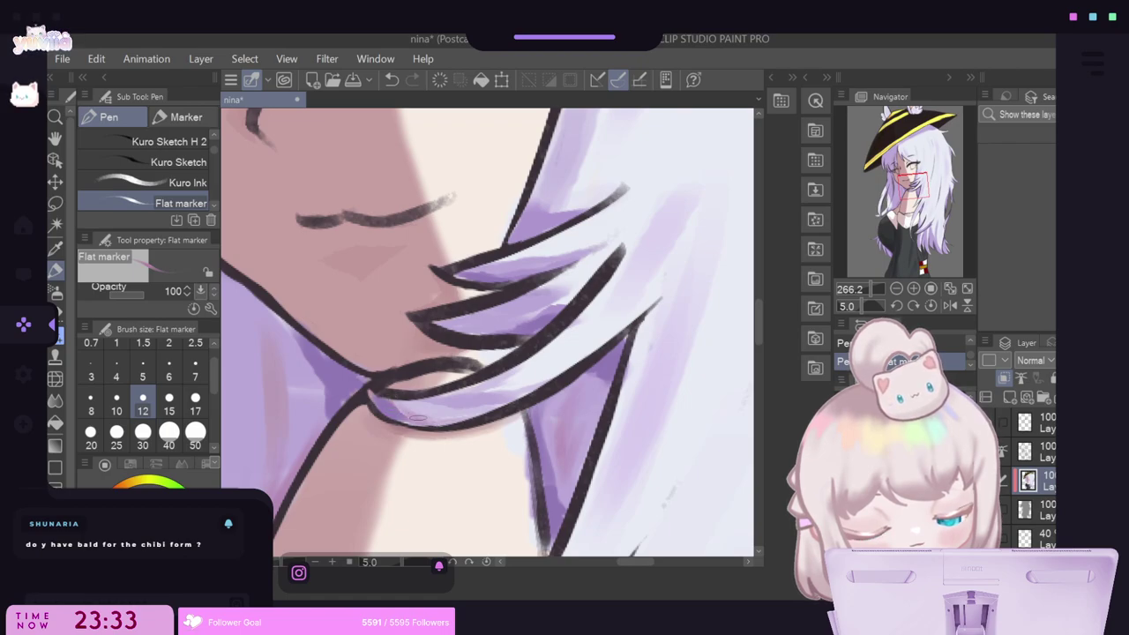
{"action": "mouse_move", "coordinate": [445, 323]}
{"action": "left_mouse_down"}
{"action": "mouse_move", "coordinate": [498, 322]}
{"action": "mouse_move", "coordinate": [447, 324]}
{"action": "left_mouse_up"}
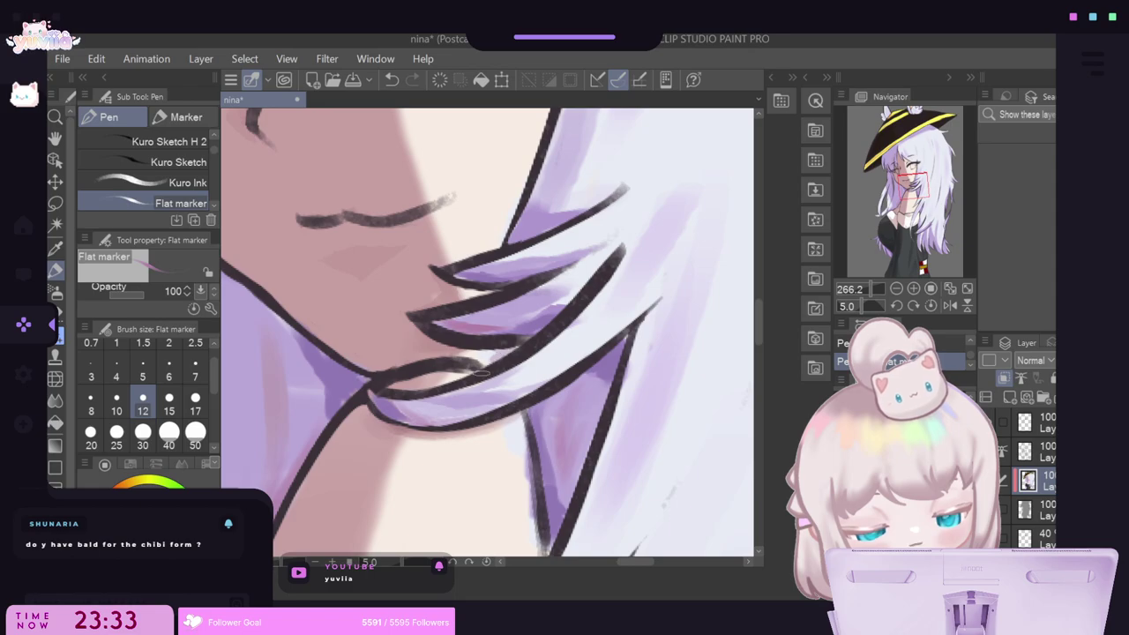
Examine the face, neck and long front hair at several zoom levels to judge the reddish tints.
{"action": "scroll", "coordinate": [487, 298], "scroll_direction": "down", "scroll_amount": 3}
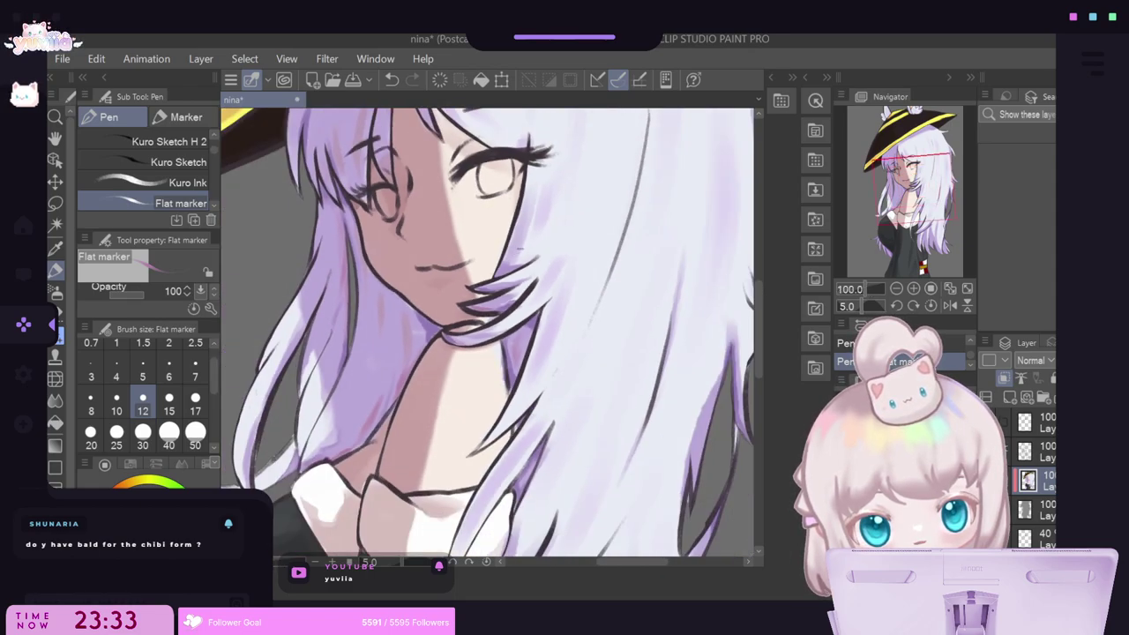
{"action": "scroll", "coordinate": [520, 248], "scroll_direction": "down", "scroll_amount": 1}
{"action": "scroll", "coordinate": [495, 335], "scroll_direction": "up", "scroll_amount": 3}
{"action": "scroll", "coordinate": [498, 333], "scroll_direction": "down", "scroll_amount": 1}
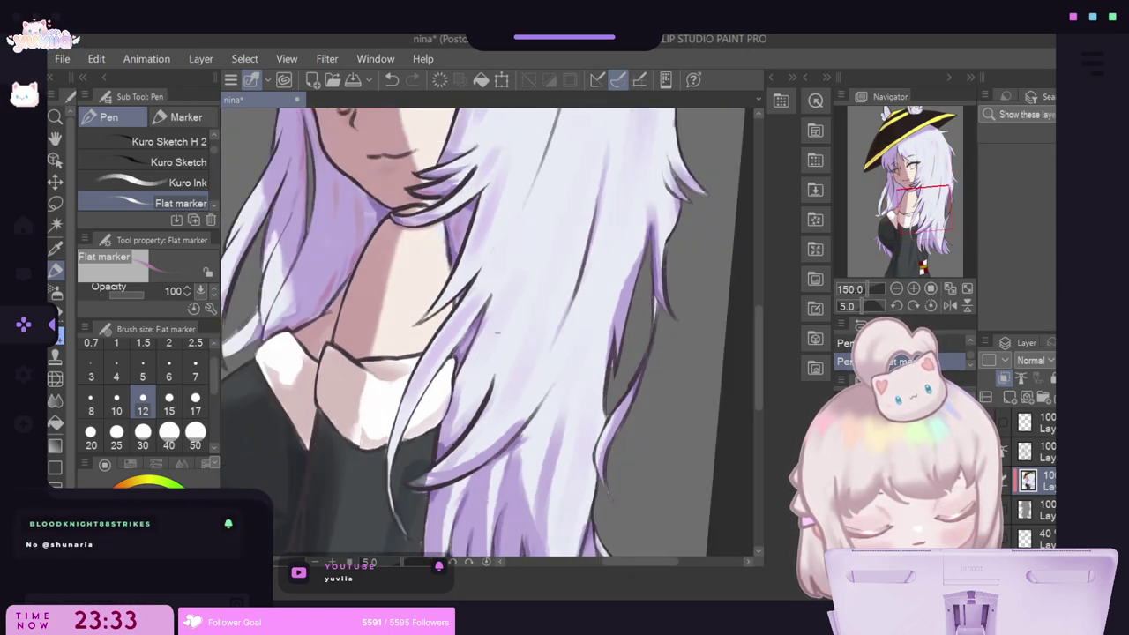
{"action": "scroll", "coordinate": [496, 332], "scroll_direction": "down", "scroll_amount": 2}
{"action": "scroll", "coordinate": [481, 353], "scroll_direction": "up", "scroll_amount": 3}
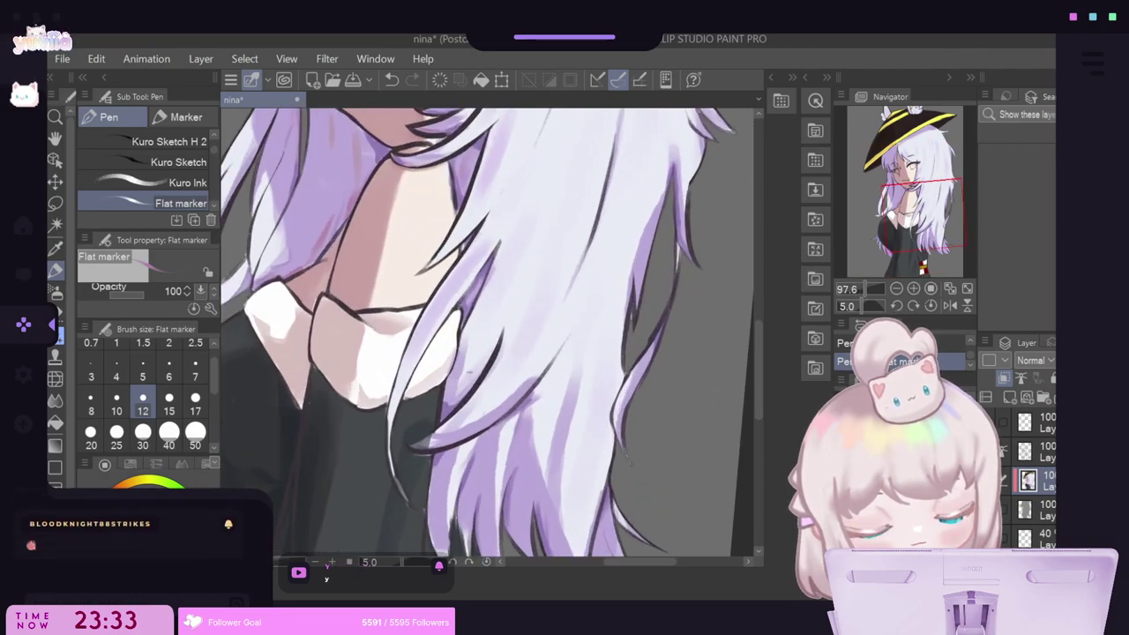
{"action": "left_click_drag", "start_coordinate": [756, 393], "coordinate": [732, 366]}
{"action": "left_click_drag", "start_coordinate": [635, 562], "coordinate": [618, 566]}
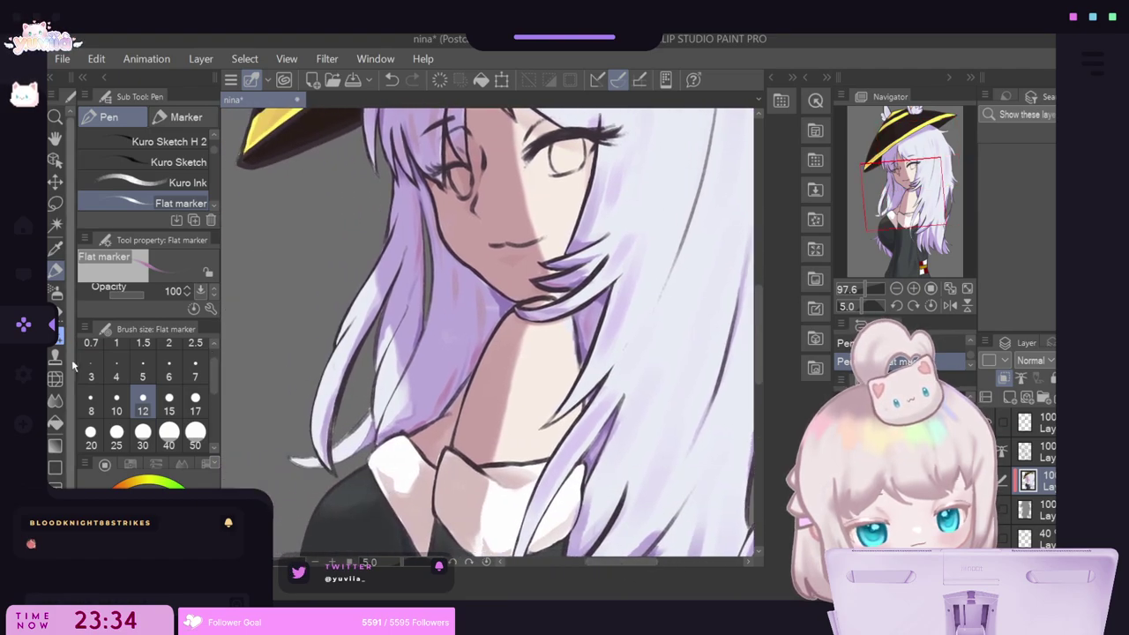
Soften the reddish streaks in the purple hair behind the jaw and neck with the Blend tool at size 12.
{"action": "left_click", "coordinate": [55, 399]}
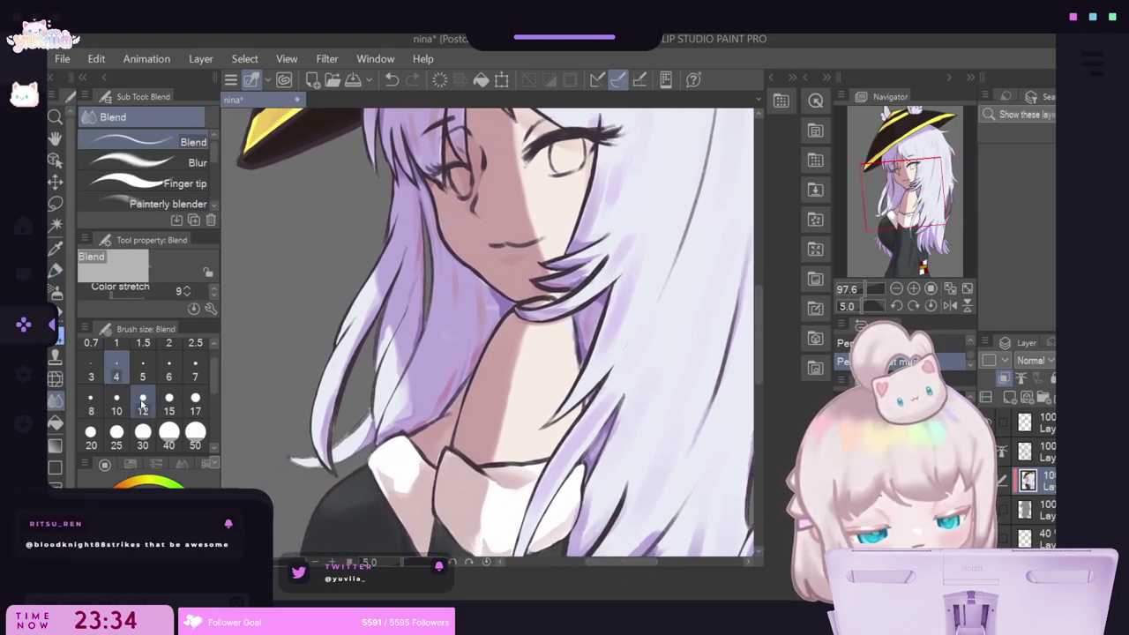
{"action": "left_click", "coordinate": [143, 404]}
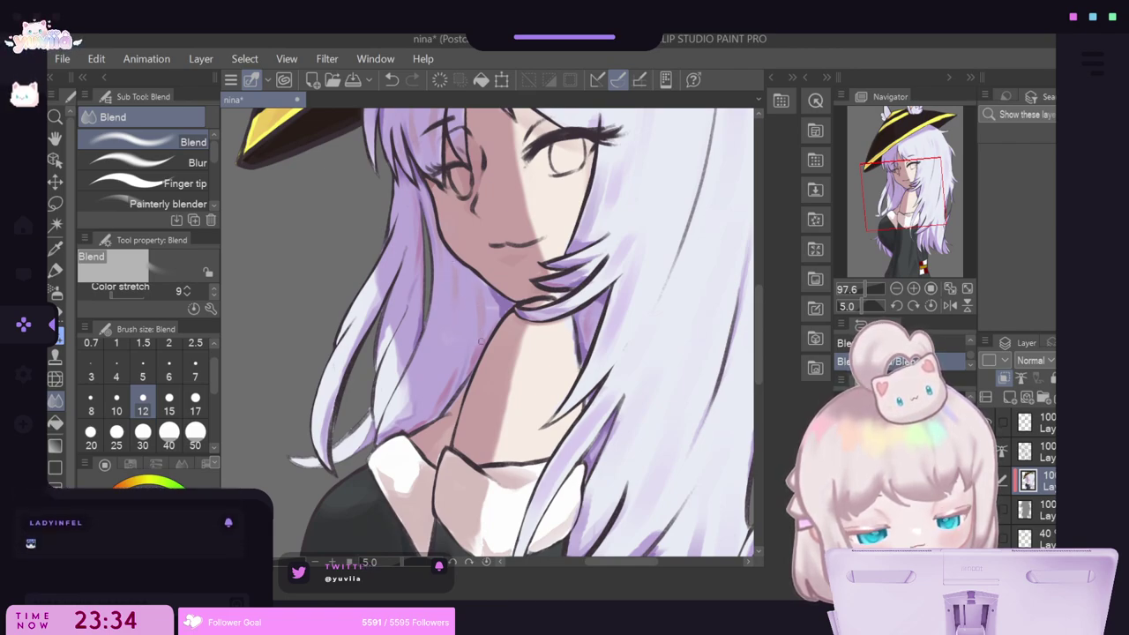
{"action": "key", "text": "p"}
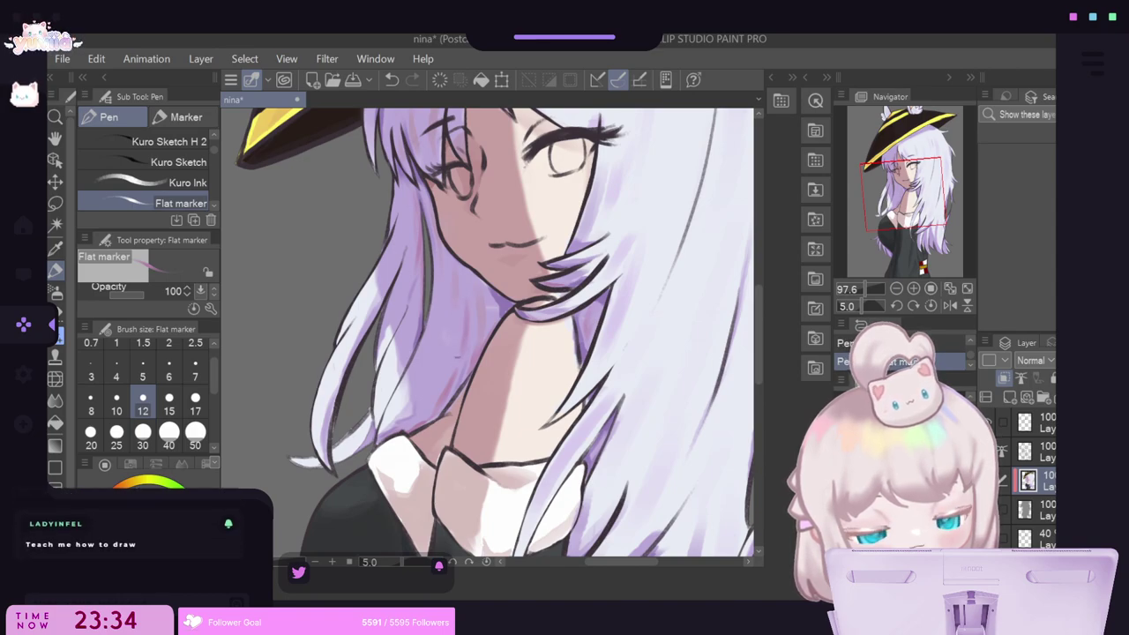
{"action": "key", "text": "j"}
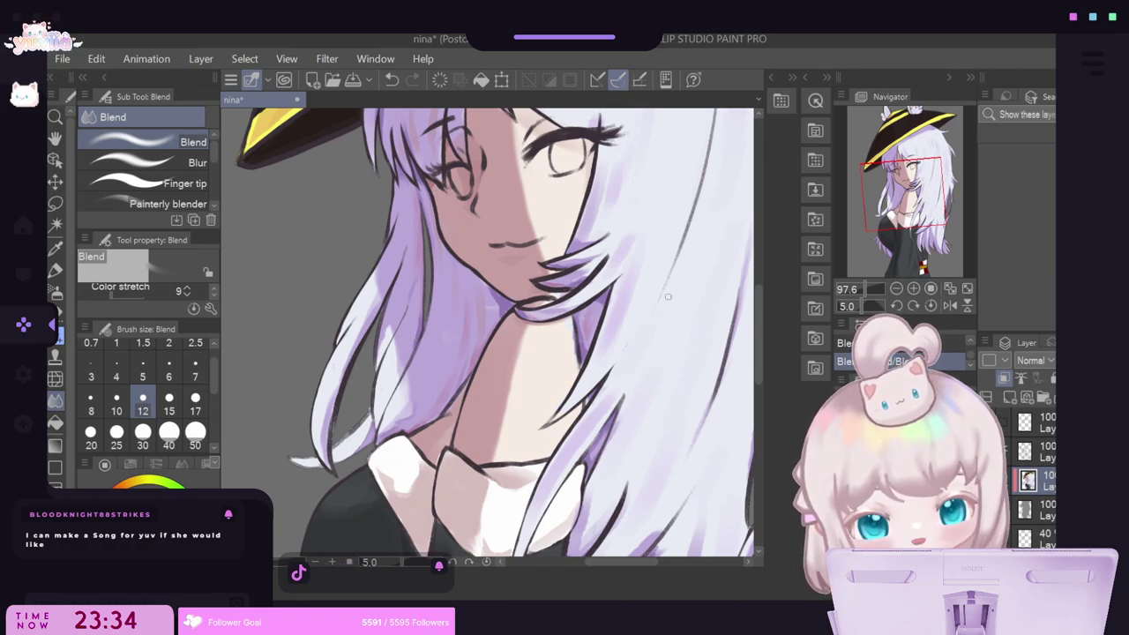
Touch up the reddish streaks in the hair beside the neck with the Flat marker and smooth them with the Blend tool.
{"action": "scroll", "coordinate": [564, 288], "scroll_direction": "down", "scroll_amount": 3}
{"action": "scroll", "coordinate": [535, 258], "scroll_direction": "up", "scroll_amount": 5}
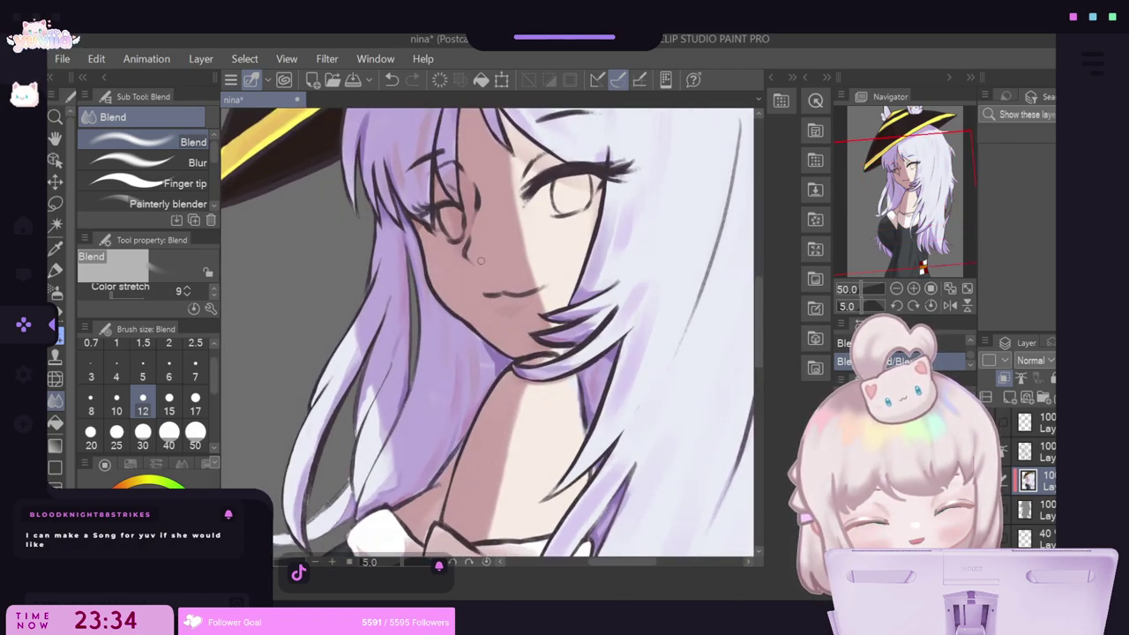
{"action": "scroll", "coordinate": [434, 362], "scroll_direction": "down", "scroll_amount": 3}
{"action": "scroll", "coordinate": [421, 457], "scroll_direction": "up", "scroll_amount": 4}
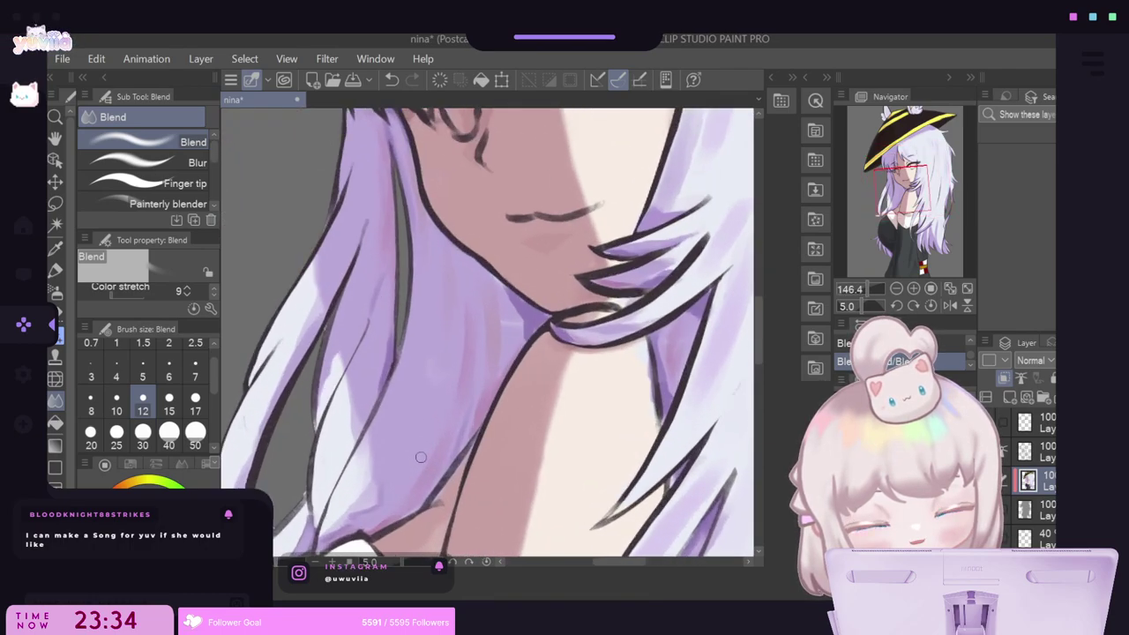
{"action": "key", "text": "p"}
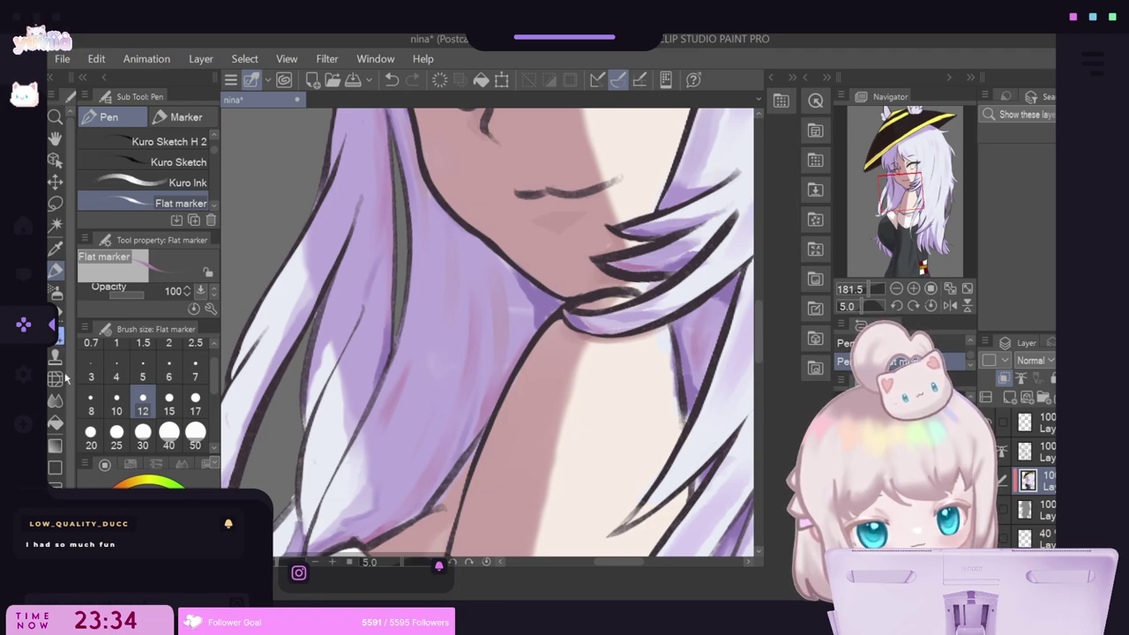
{"action": "left_click", "coordinate": [55, 401]}
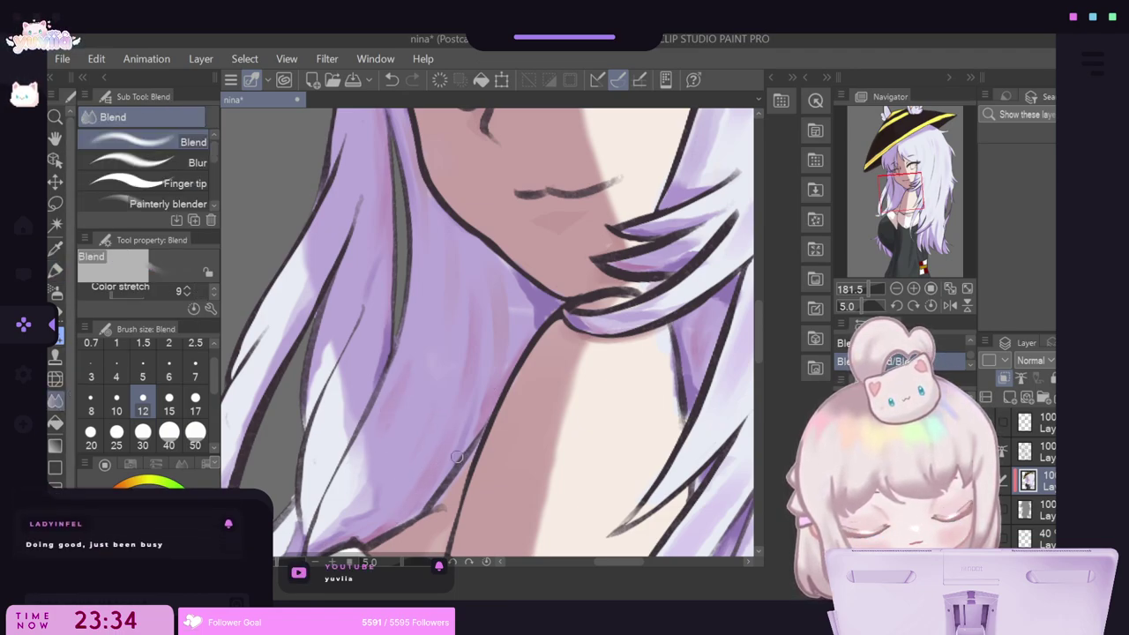
Paint reddish streaks into the shaded part of the far side lock with the Flat marker and soften them with the Blend tool.
{"action": "scroll", "coordinate": [449, 466], "scroll_direction": "down", "scroll_amount": 5}
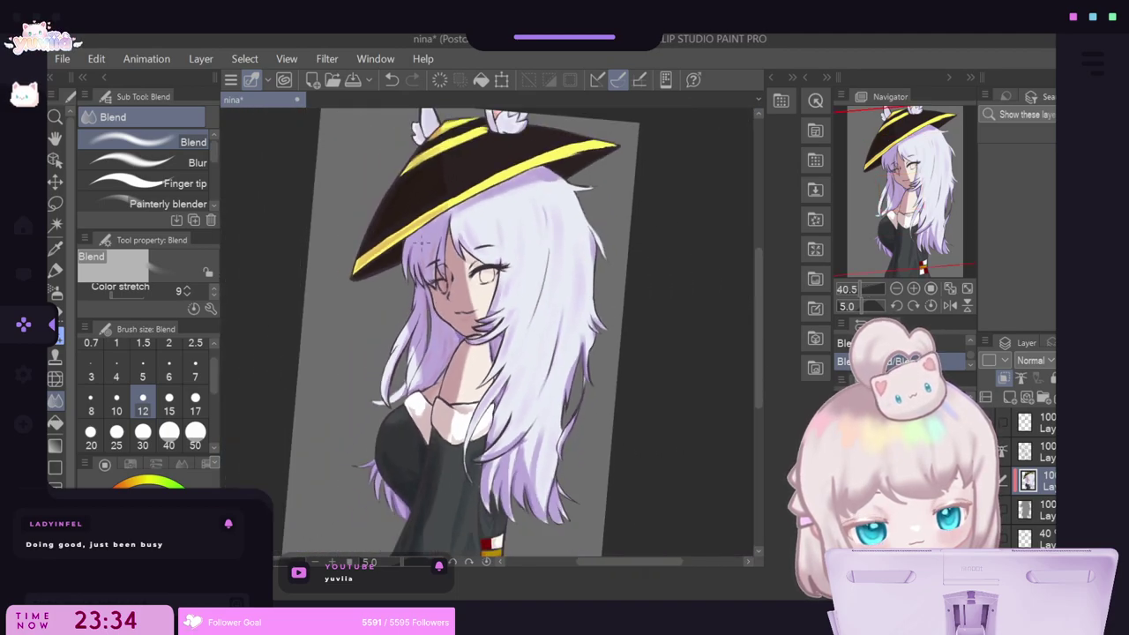
{"action": "scroll", "coordinate": [443, 223], "scroll_direction": "up", "scroll_amount": 2}
{"action": "scroll", "coordinate": [444, 223], "scroll_direction": "down", "scroll_amount": 3}
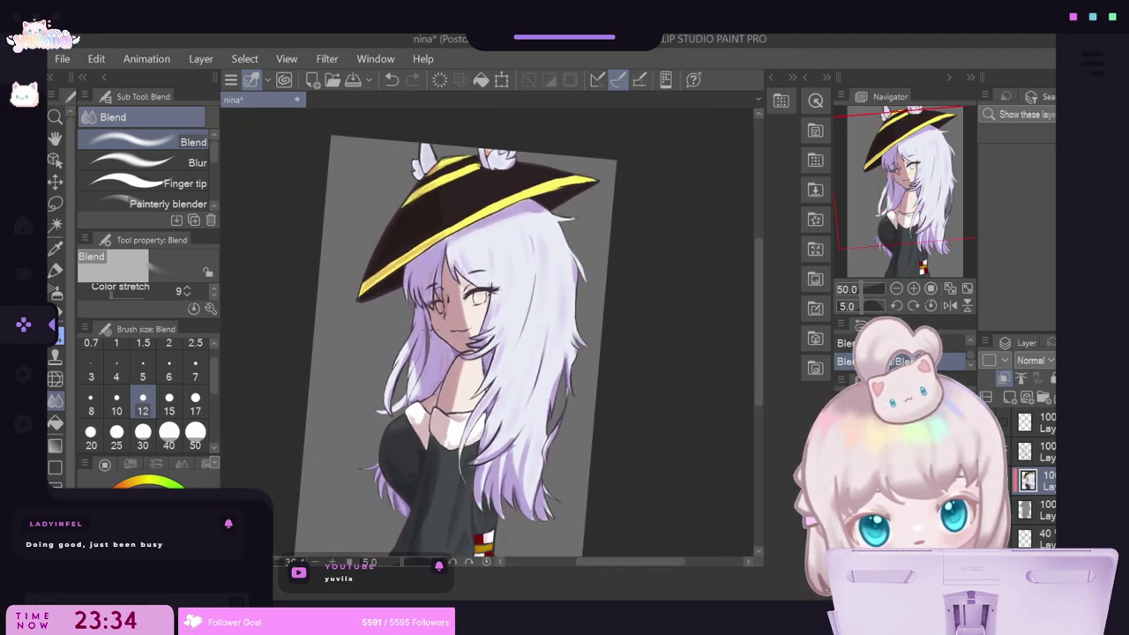
{"action": "scroll", "coordinate": [395, 447], "scroll_direction": "up", "scroll_amount": 4}
{"action": "scroll", "coordinate": [395, 446], "scroll_direction": "up", "scroll_amount": 5}
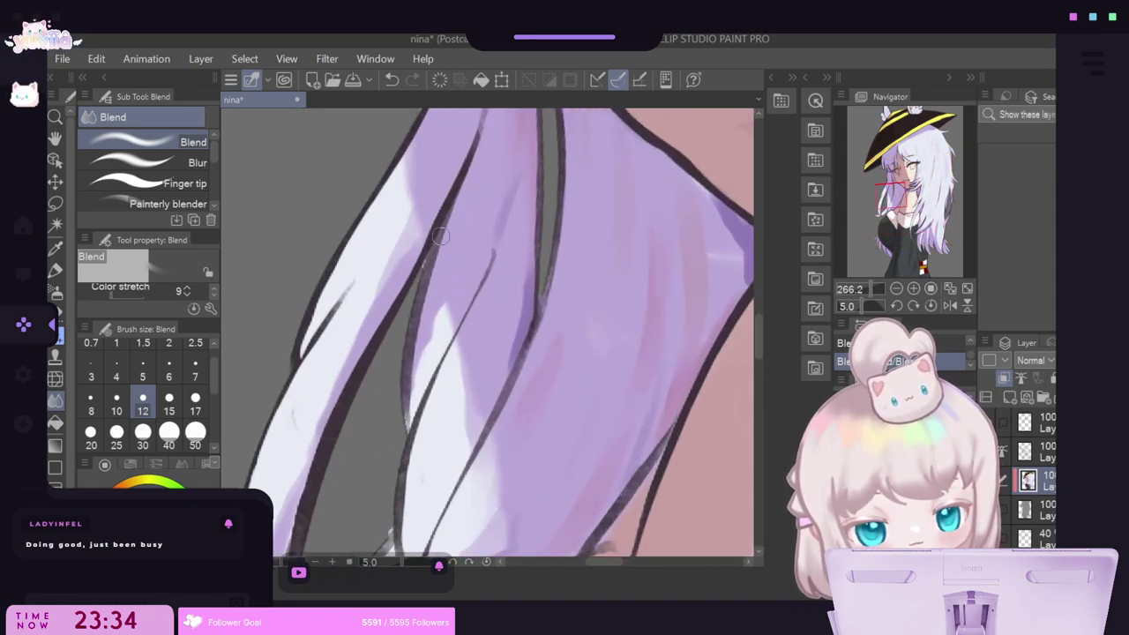
{"action": "key", "text": "p"}
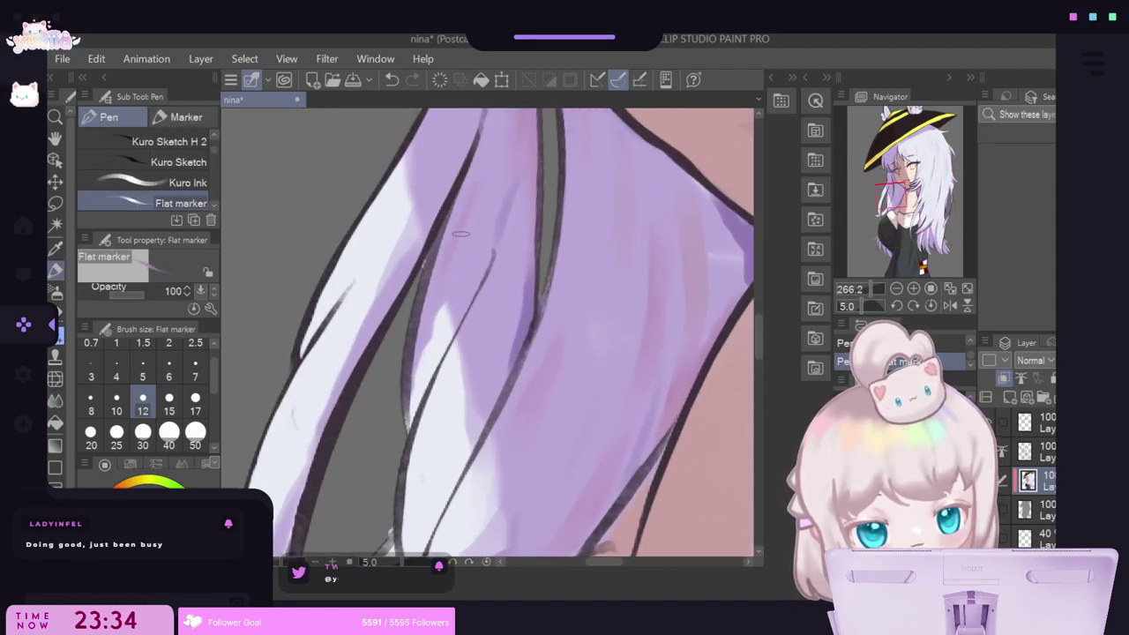
{"action": "left_click_drag", "start_coordinate": [501, 291], "coordinate": [485, 370]}
{"action": "left_click_drag", "start_coordinate": [507, 313], "coordinate": [485, 388]}
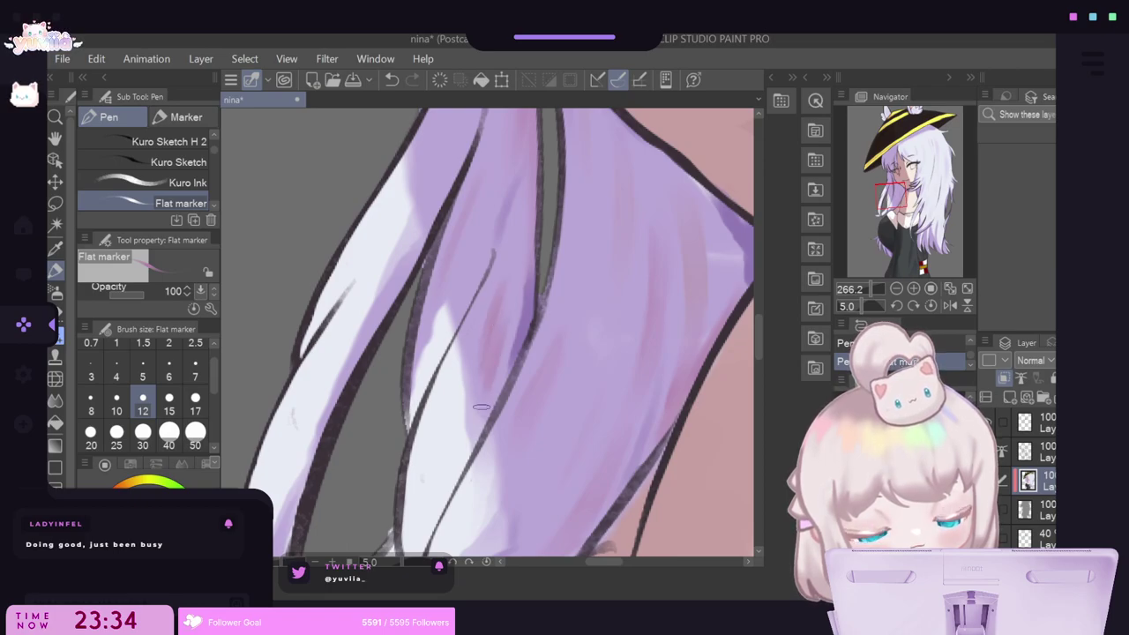
{"action": "left_click", "coordinate": [55, 399]}
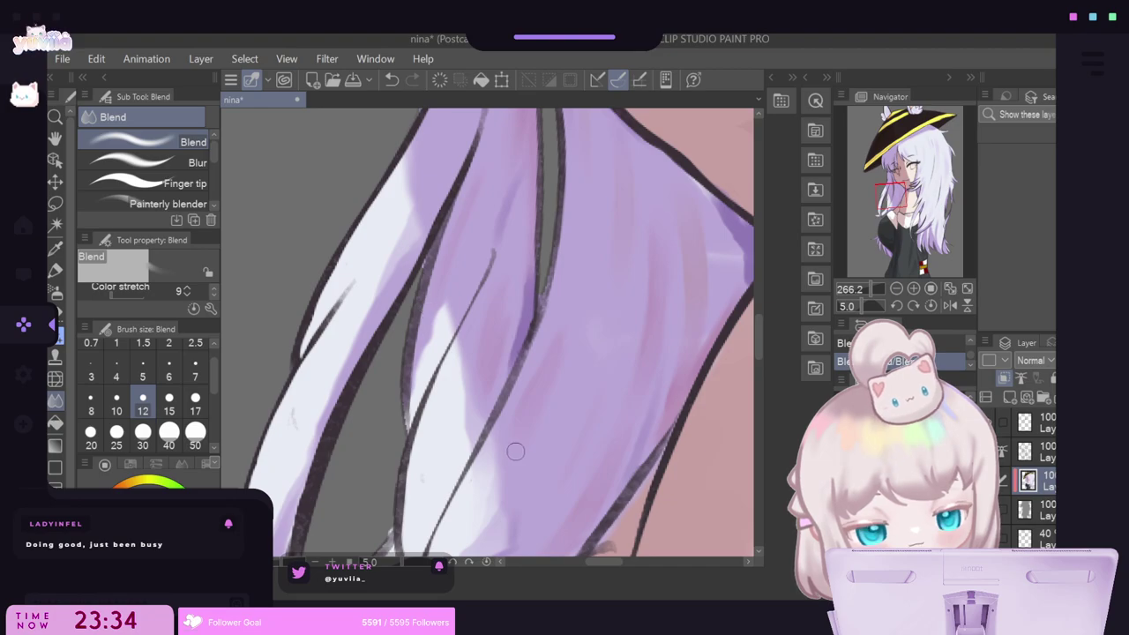
Paint a faint reddish streak into the loose hair tip above the shoulder with the Flat marker, undoing the first attempt and redrawing it.
{"action": "scroll", "coordinate": [400, 250], "scroll_direction": "down", "scroll_amount": 5}
{"action": "left_click_drag", "start_coordinate": [371, 512], "coordinate": [368, 461]}
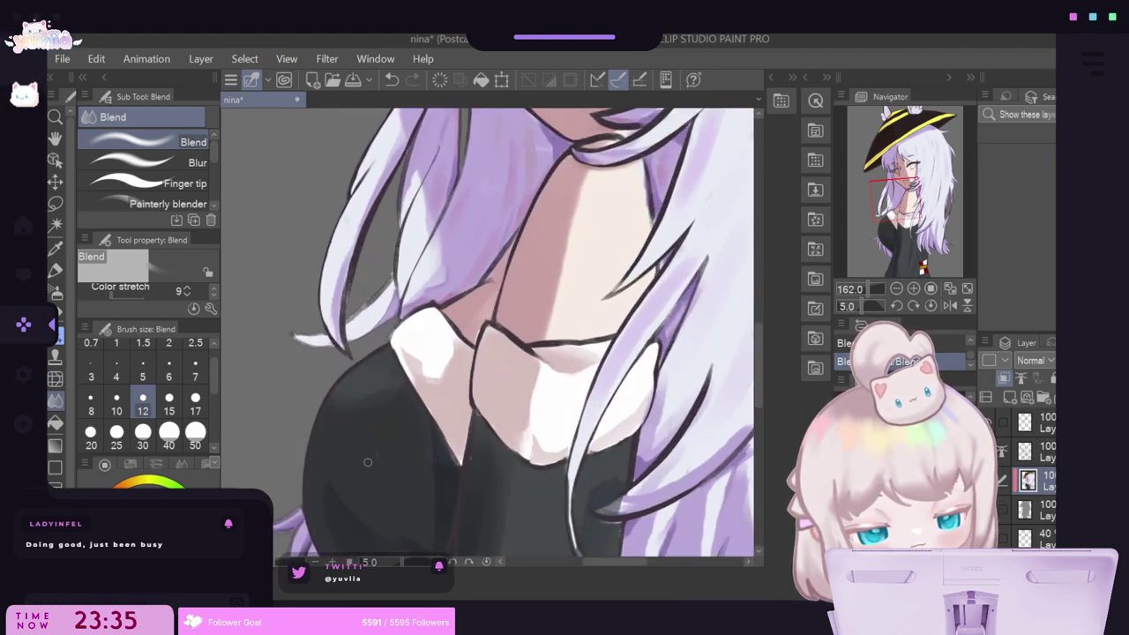
{"action": "scroll", "coordinate": [415, 265], "scroll_direction": "down", "scroll_amount": 2}
{"action": "scroll", "coordinate": [422, 217], "scroll_direction": "down", "scroll_amount": 5}
{"action": "scroll", "coordinate": [390, 157], "scroll_direction": "up", "scroll_amount": 8}
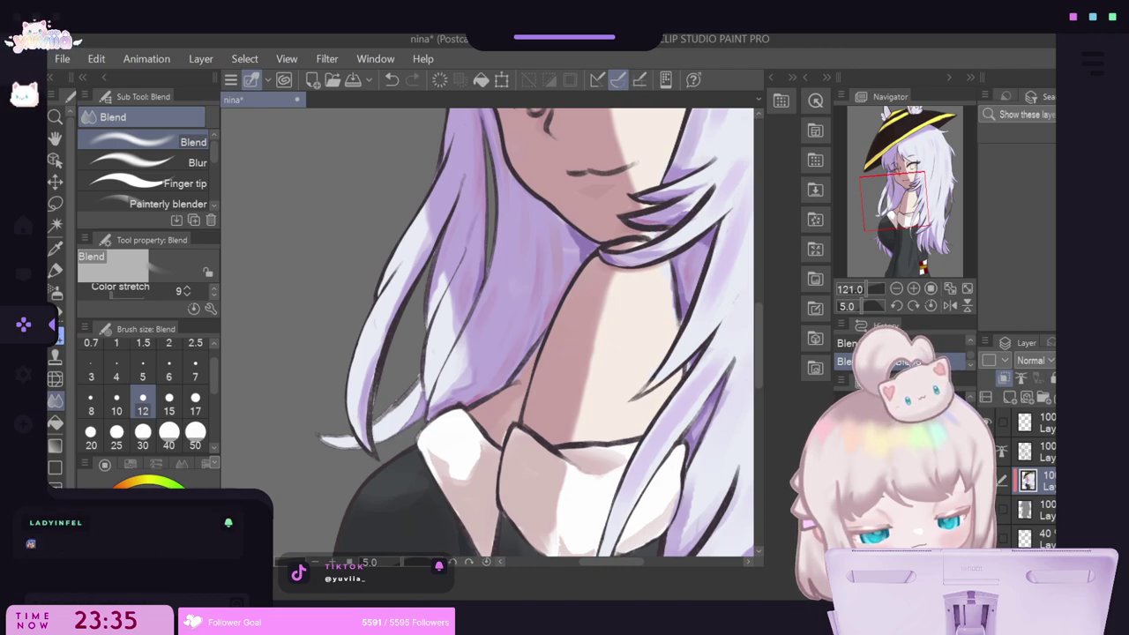
{"action": "left_click", "coordinate": [55, 270]}
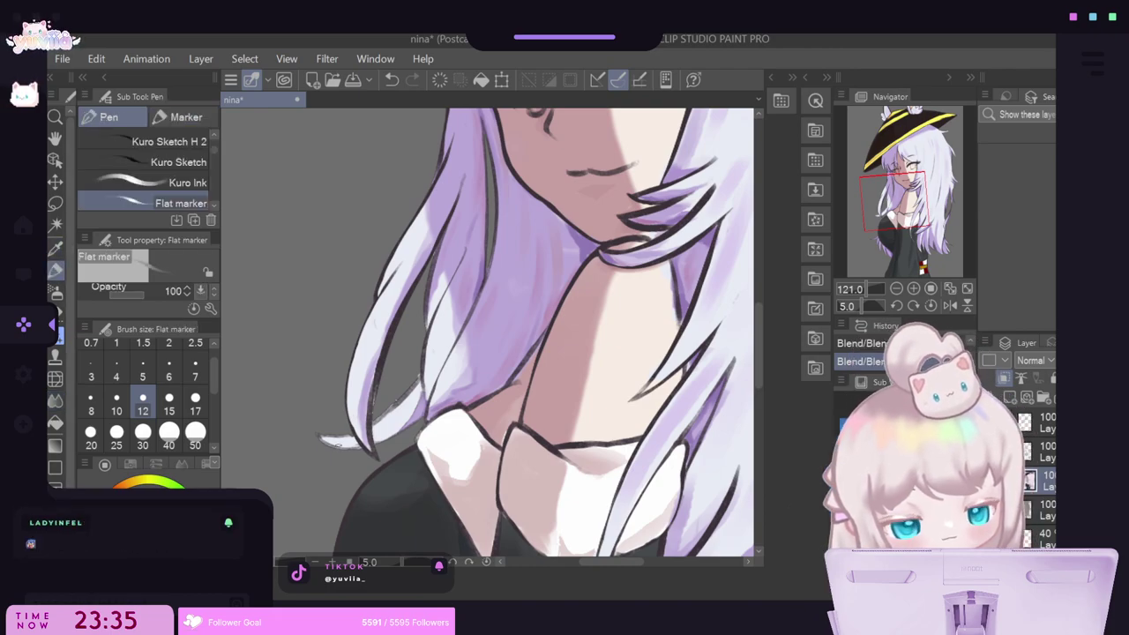
{"action": "left_click_drag", "start_coordinate": [403, 418], "coordinate": [384, 430]}
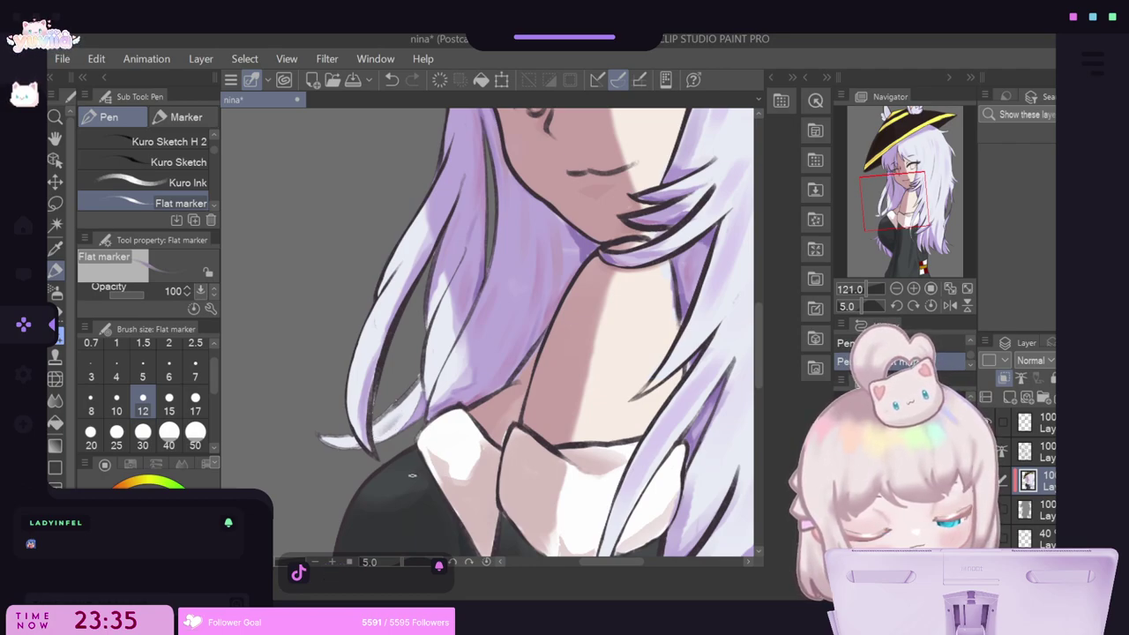
{"action": "key", "text": "ctrl+z"}
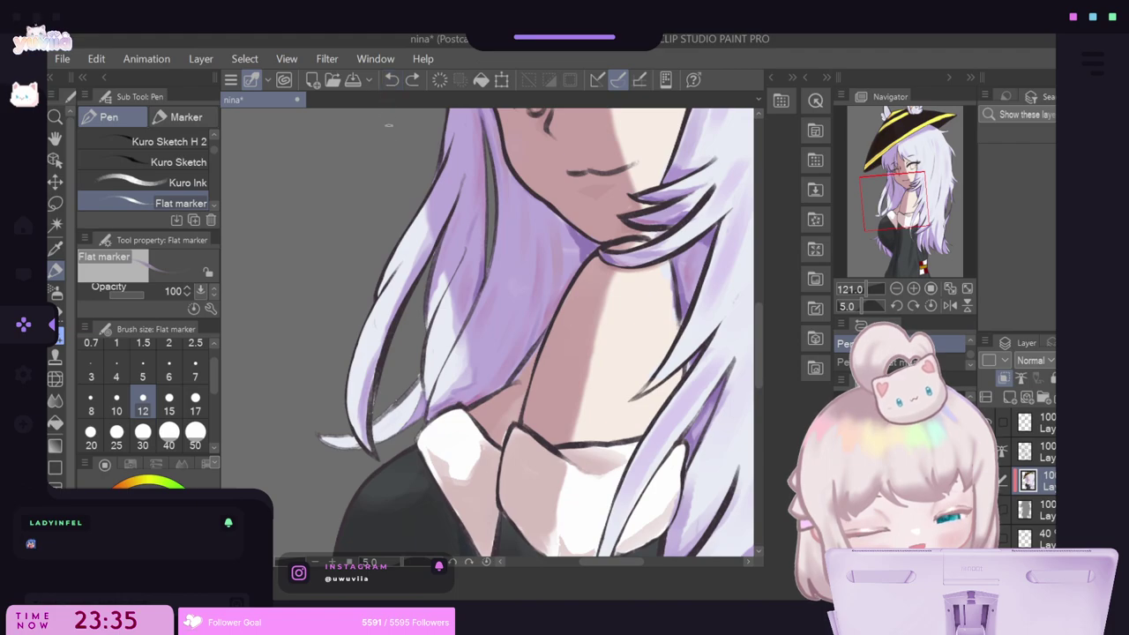
{"action": "left_click", "coordinate": [391, 80]}
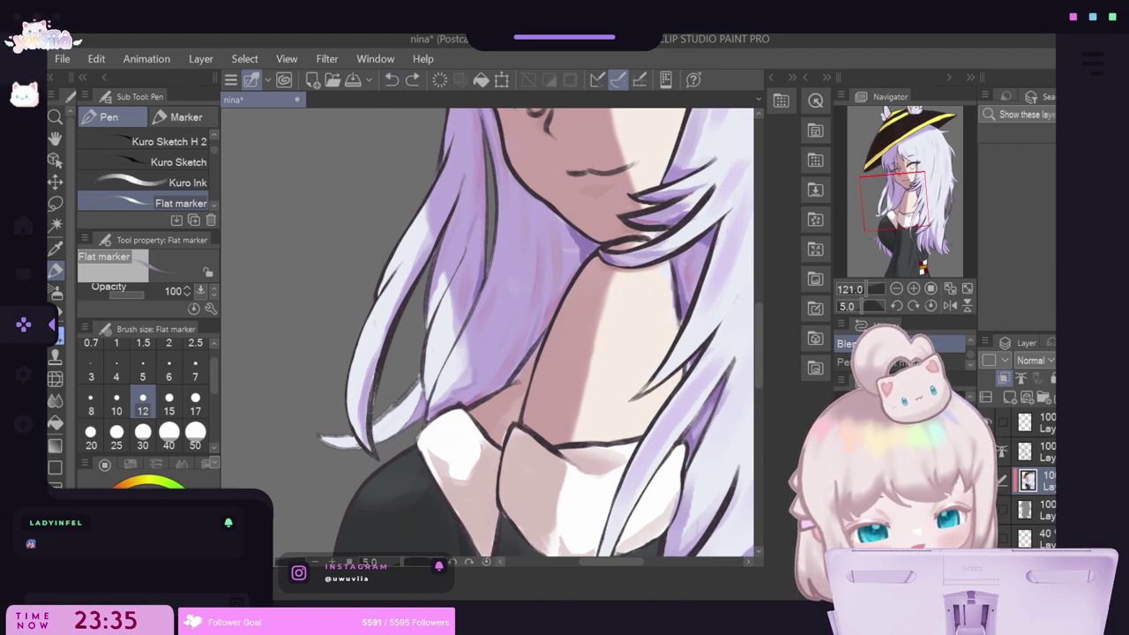
{"action": "left_click_drag", "start_coordinate": [398, 406], "coordinate": [377, 434]}
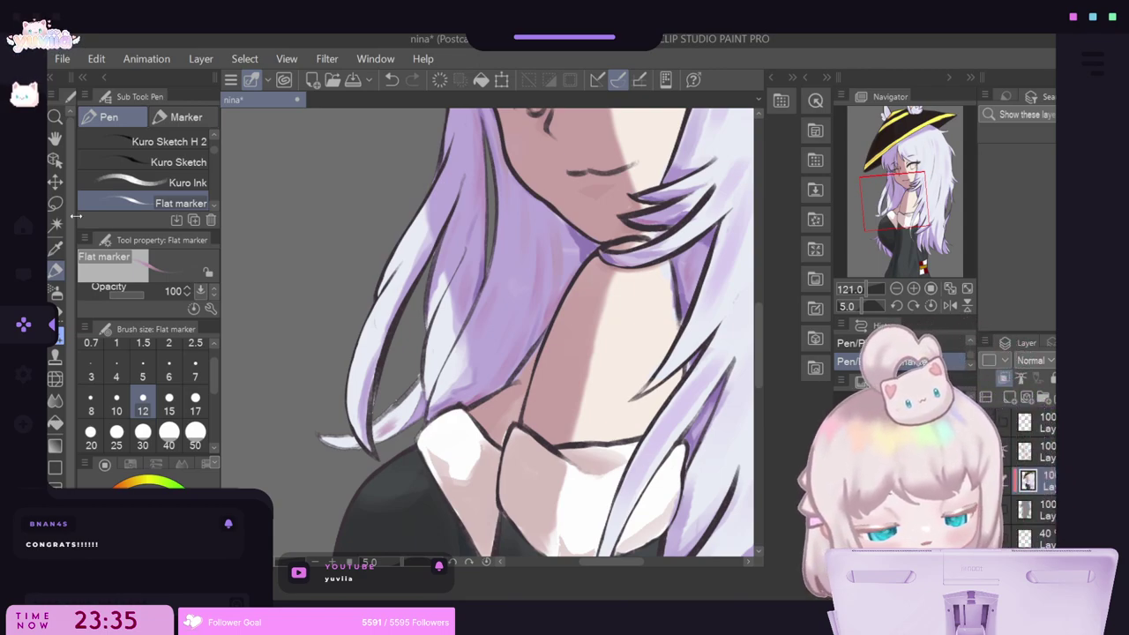
Soften the reddish streak at the loose hair tip and paint a skin-toned streak into the outer side lock with the Flat marker at size 30, blending it.
{"action": "left_click", "coordinate": [56, 401]}
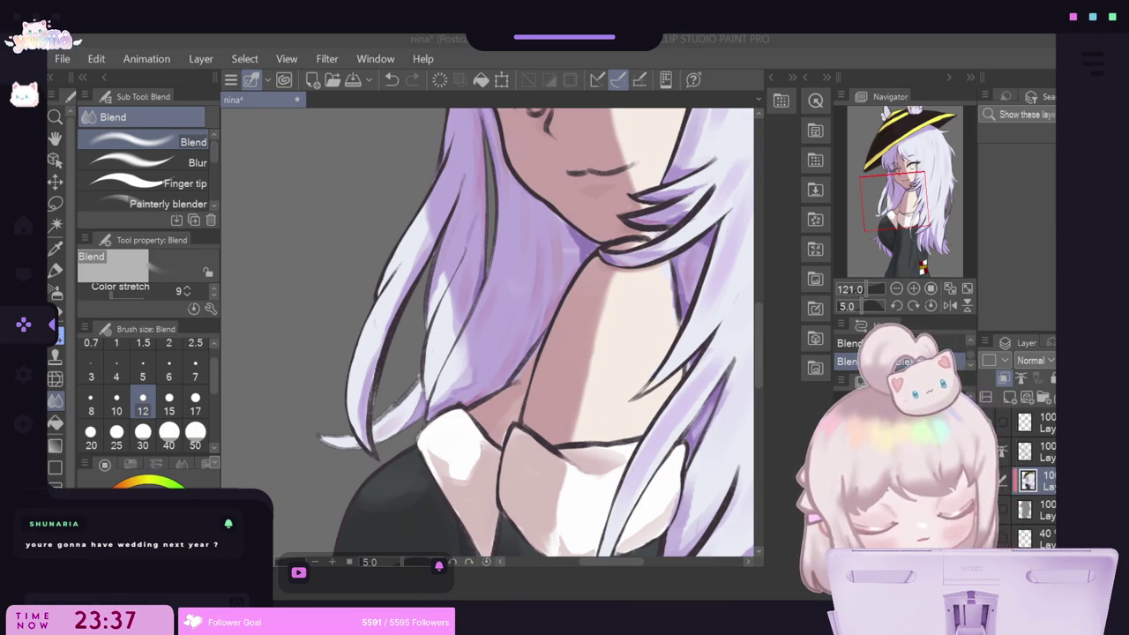
{"action": "left_click", "coordinate": [55, 203]}
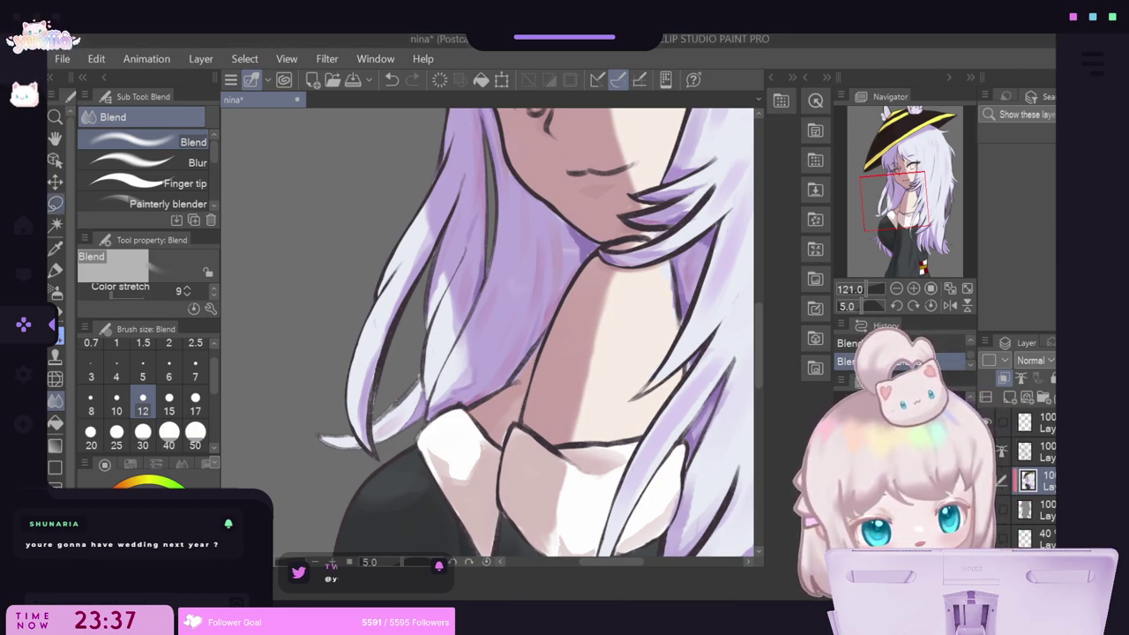
{"action": "left_click", "coordinate": [55, 269]}
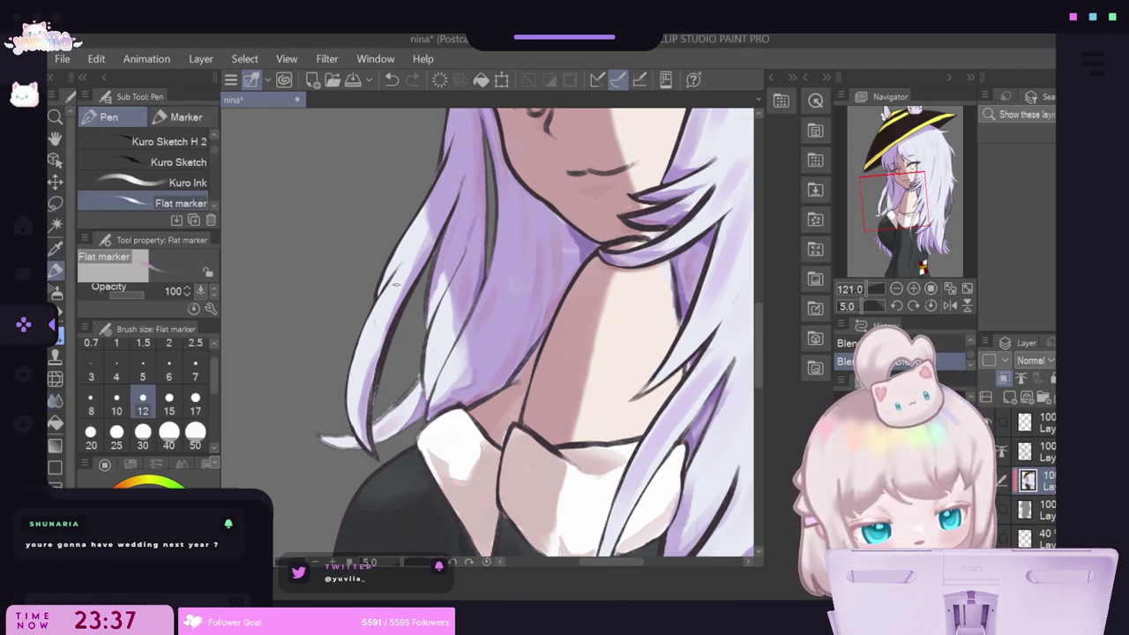
{"action": "left_click_drag", "start_coordinate": [381, 311], "coordinate": [367, 346]}
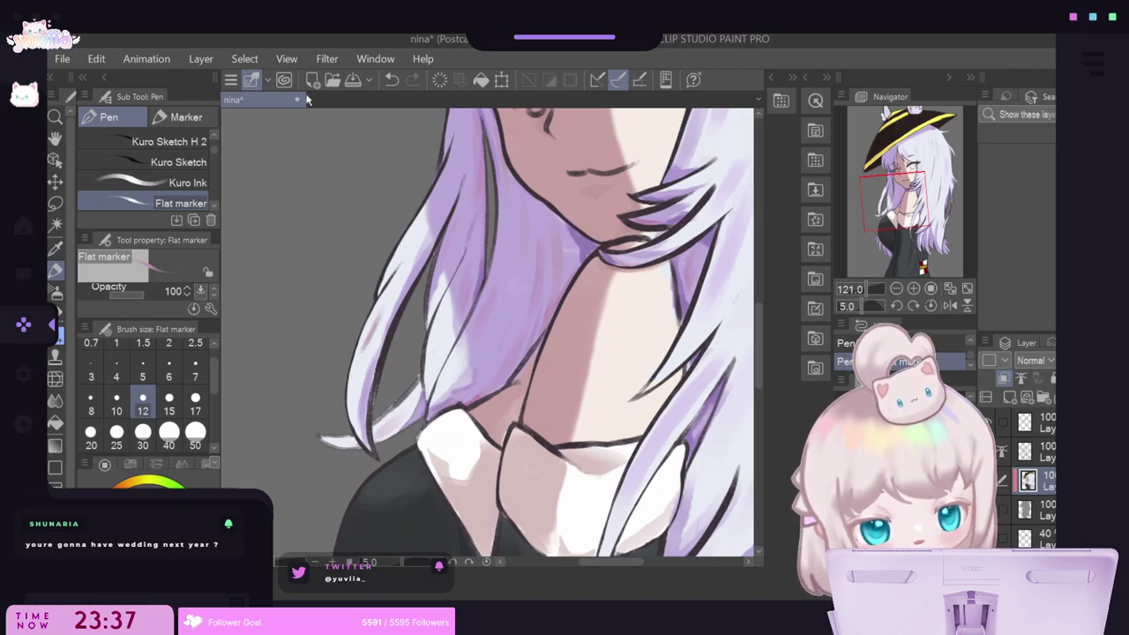
{"action": "left_click", "coordinate": [391, 79]}
{"action": "left_click", "coordinate": [391, 80]}
{"action": "left_click", "coordinate": [142, 434]}
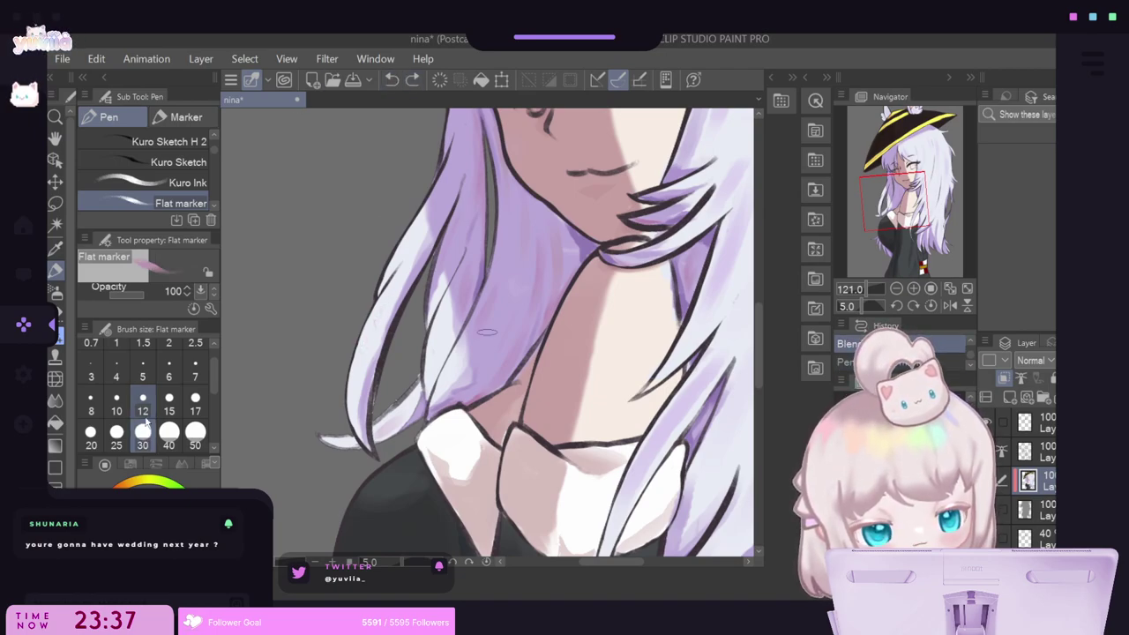
{"action": "left_click_drag", "start_coordinate": [379, 327], "coordinate": [361, 357]}
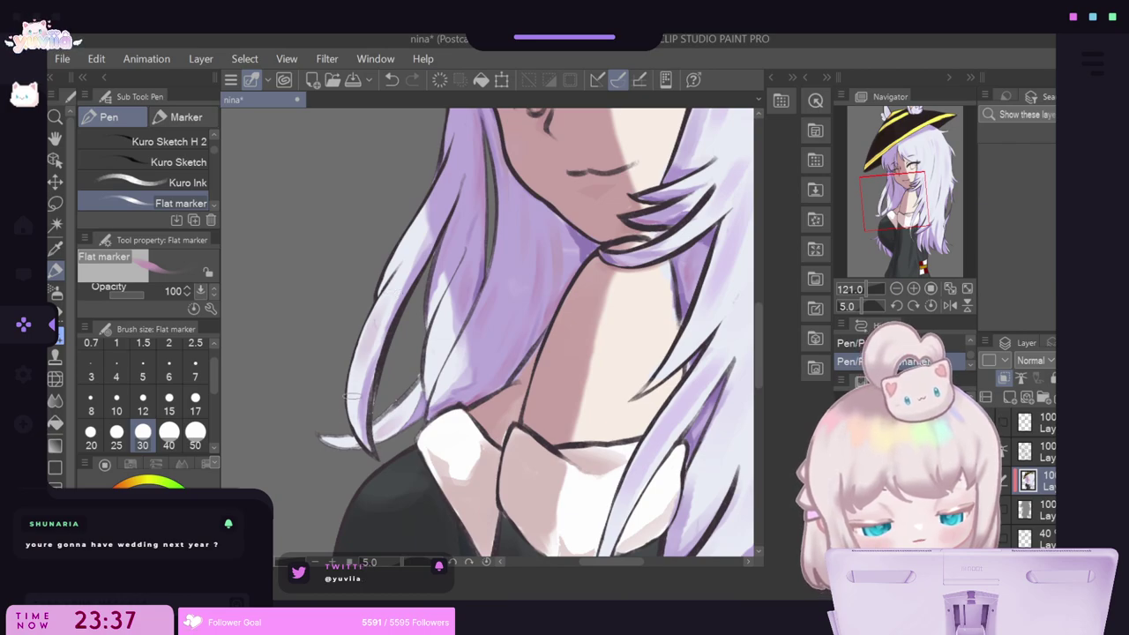
{"action": "key", "text": "j"}
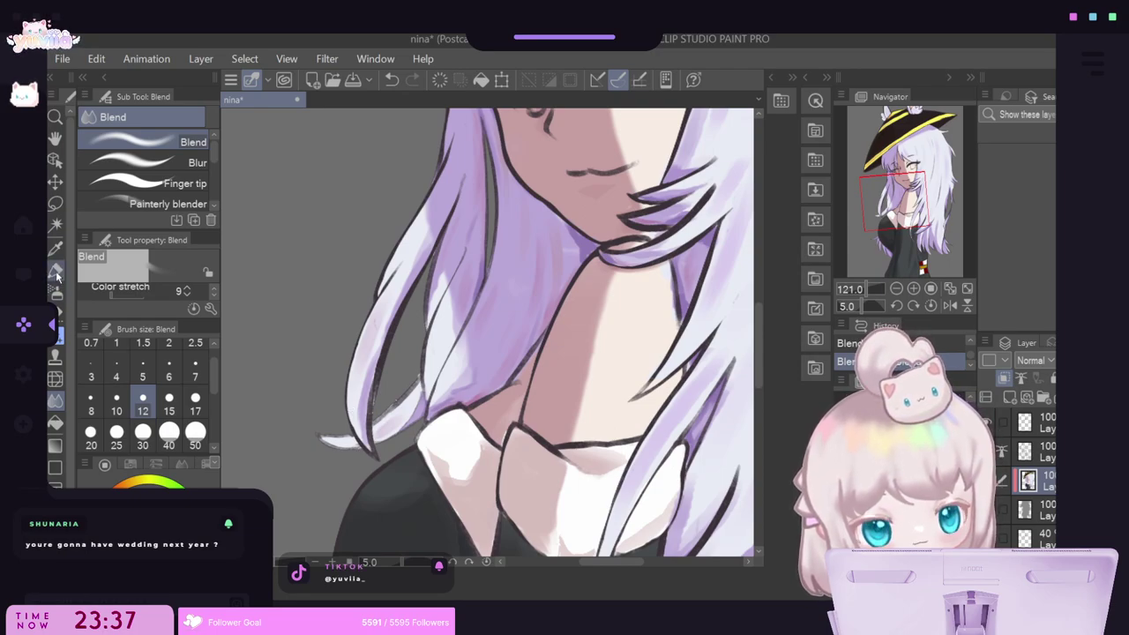
Add a Flat marker touch to the loose hair tip above the shoulder and smooth it with the Blend tool.
{"action": "left_click", "coordinate": [54, 269]}
{"action": "mouse_move", "coordinate": [347, 440]}
{"action": "left_mouse_down"}
{"action": "mouse_move", "coordinate": [336, 440]}
{"action": "mouse_move", "coordinate": [369, 435]}
{"action": "mouse_move", "coordinate": [338, 443]}
{"action": "left_mouse_up"}
{"action": "left_click", "coordinate": [56, 401]}
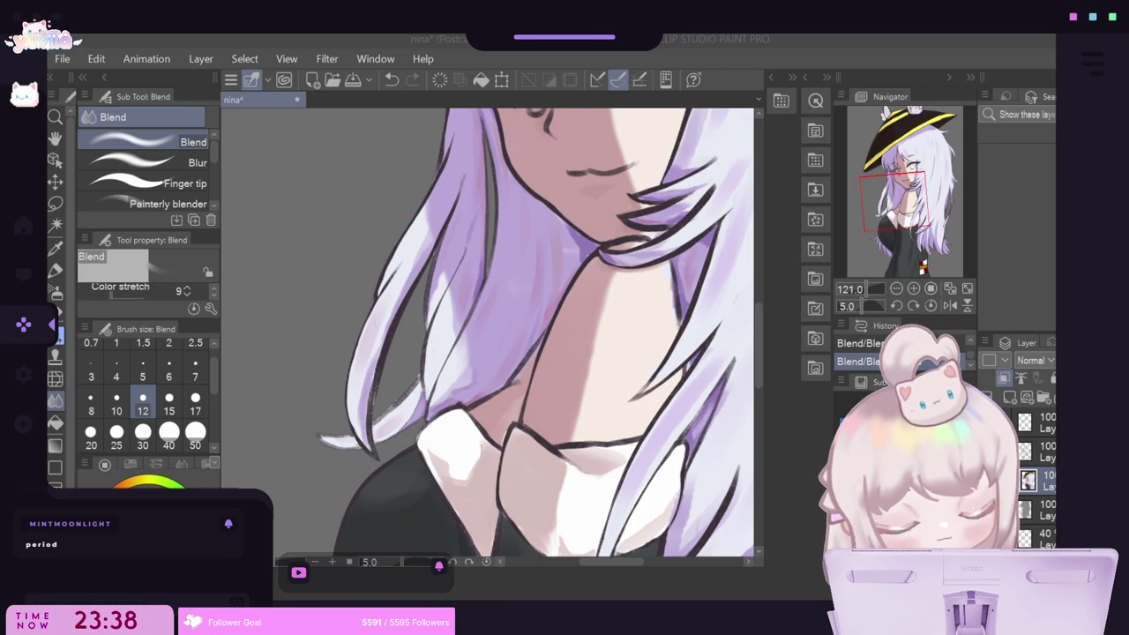
Pick the pale pink collar shade and paint faint streaks into the light hair beside the collar with the Flat marker at size 30.
{"action": "left_click_drag", "start_coordinate": [607, 563], "coordinate": [632, 563]}
{"action": "scroll", "coordinate": [453, 365], "scroll_direction": "down", "scroll_amount": 3}
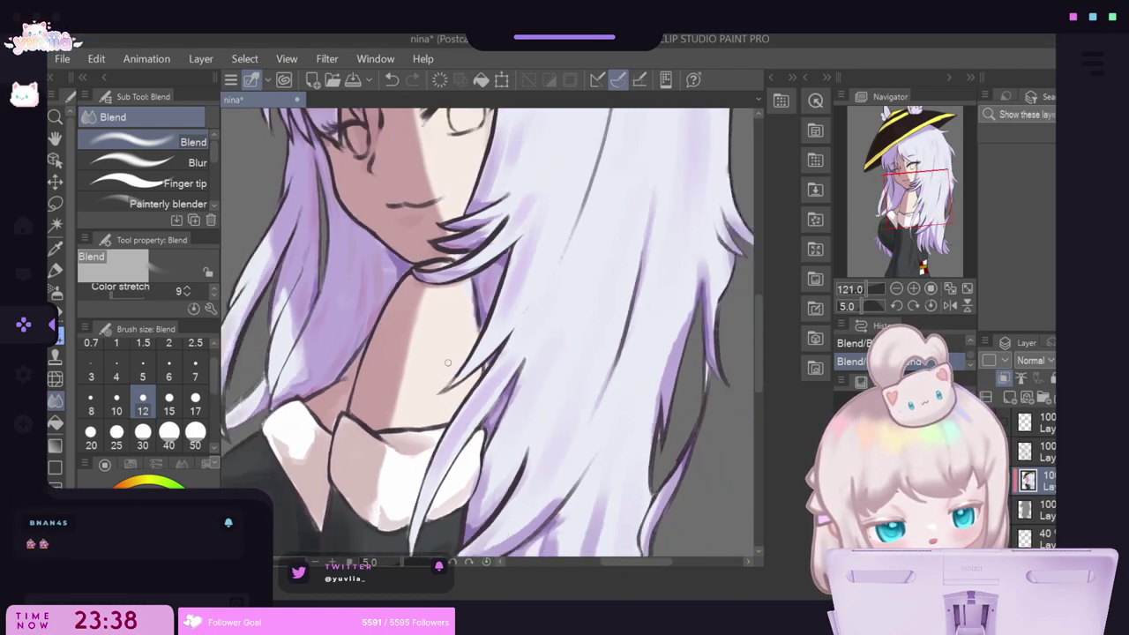
{"action": "scroll", "coordinate": [443, 539], "scroll_direction": "up", "scroll_amount": 1}
{"action": "scroll", "coordinate": [443, 537], "scroll_direction": "up", "scroll_amount": 1}
{"action": "scroll", "coordinate": [439, 540], "scroll_direction": "down", "scroll_amount": 4}
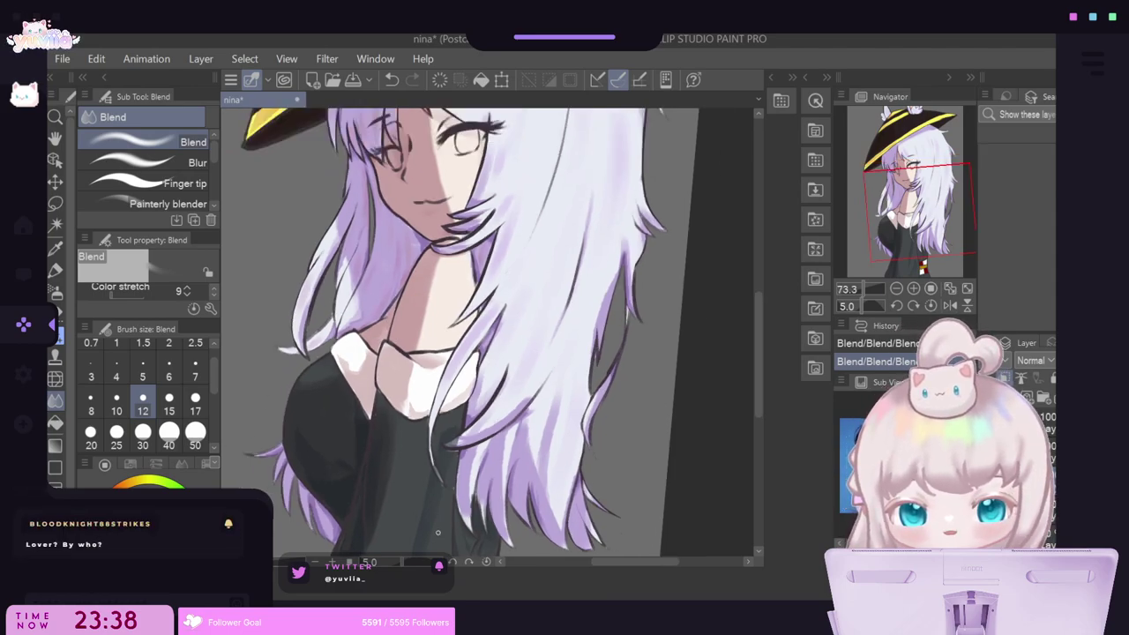
{"action": "scroll", "coordinate": [439, 541], "scroll_direction": "up", "scroll_amount": 2}
{"action": "scroll", "coordinate": [437, 539], "scroll_direction": "up", "scroll_amount": 5}
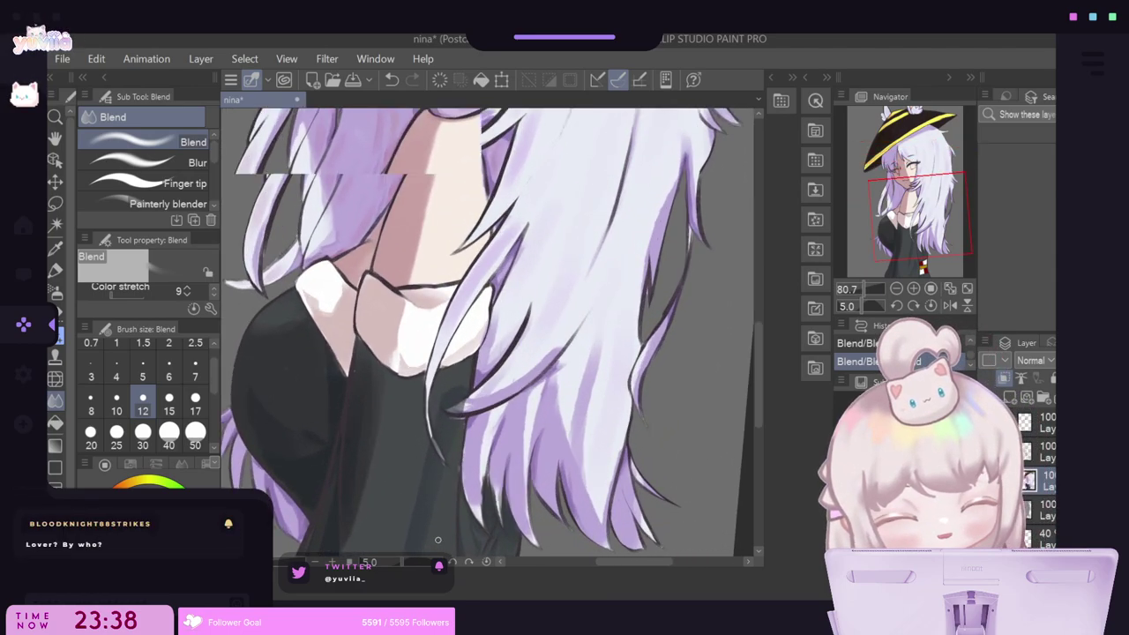
{"action": "scroll", "coordinate": [403, 202], "scroll_direction": "up", "scroll_amount": 2}
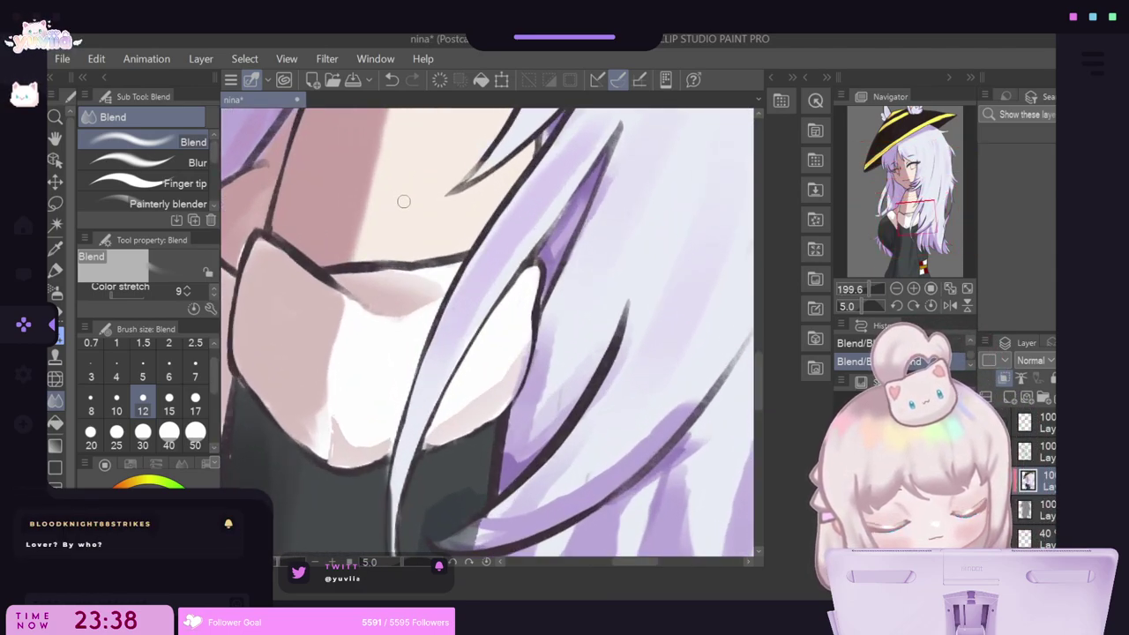
{"action": "left_click", "coordinate": [398, 282], "text": "alt"}
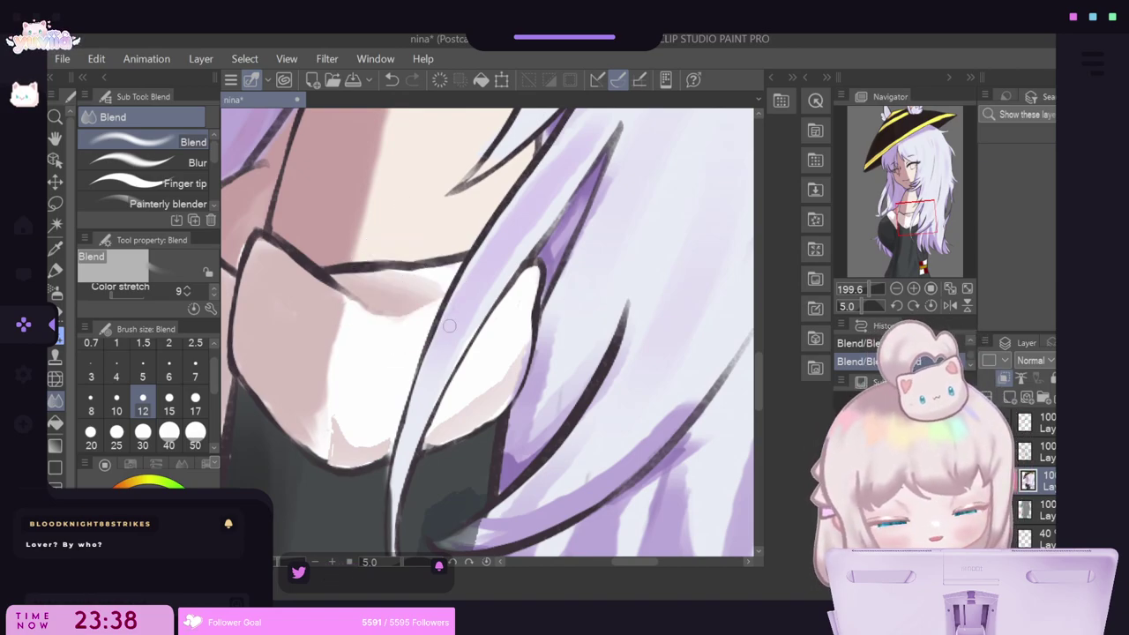
{"action": "left_click", "coordinate": [56, 272]}
{"action": "left_click_drag", "start_coordinate": [603, 232], "coordinate": [569, 340]}
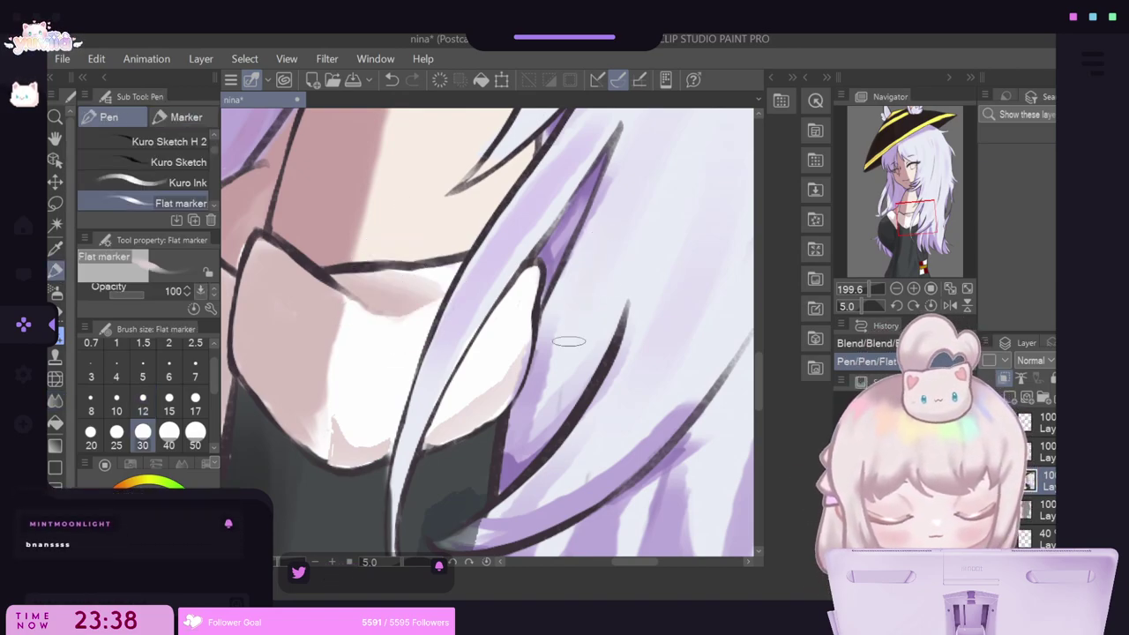
{"action": "left_click_drag", "start_coordinate": [605, 258], "coordinate": [580, 323]}
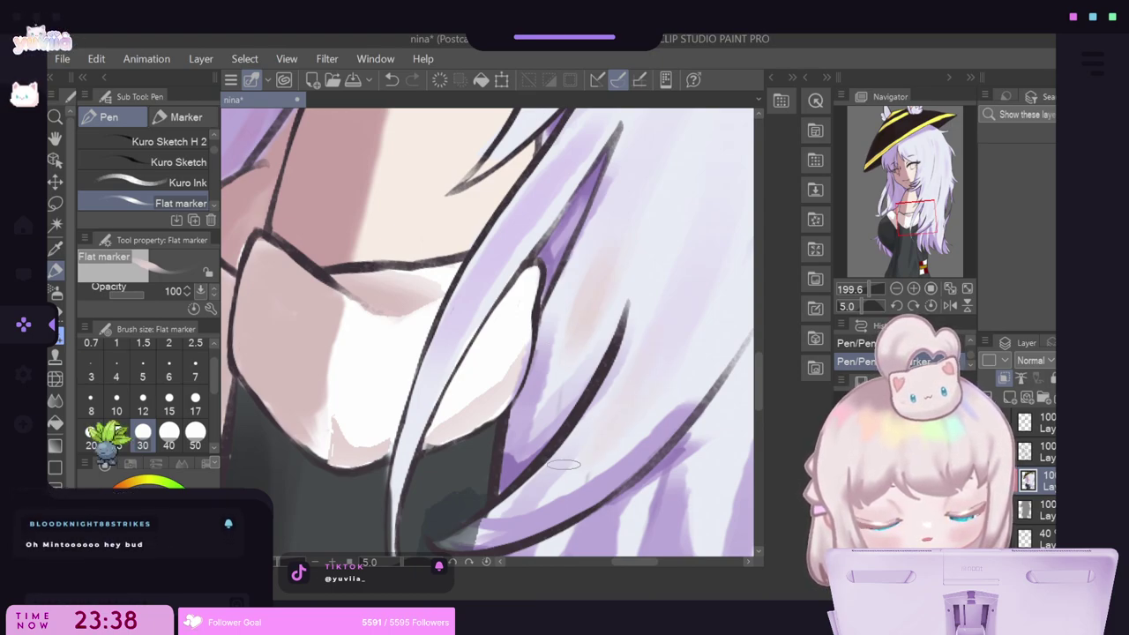
Paint thin skin-toned streaks into the hair beside the cheek with the Flat marker at size 17 and soften them with the Blend tool at size 12.
{"action": "left_click_drag", "start_coordinate": [758, 393], "coordinate": [766, 319]}
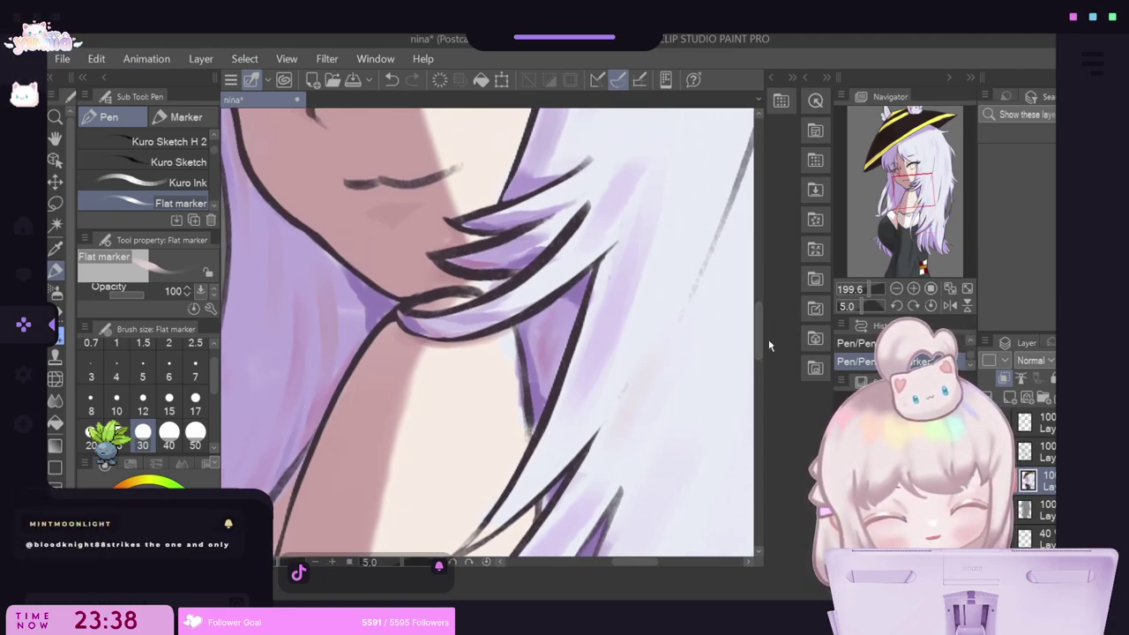
{"action": "mouse_move", "coordinate": [768, 338]}
{"action": "left_mouse_down"}
{"action": "mouse_move", "coordinate": [764, 306]}
{"action": "mouse_move", "coordinate": [744, 320]}
{"action": "mouse_move", "coordinate": [743, 306]}
{"action": "left_mouse_up"}
{"action": "left_click", "coordinate": [195, 407]}
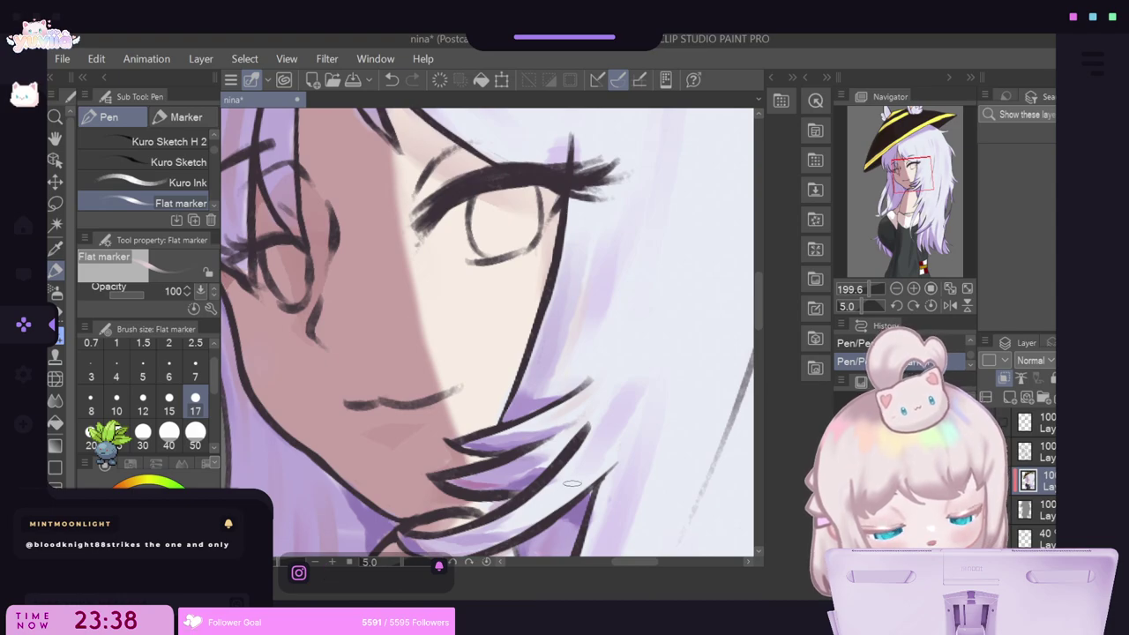
{"action": "key", "text": "j"}
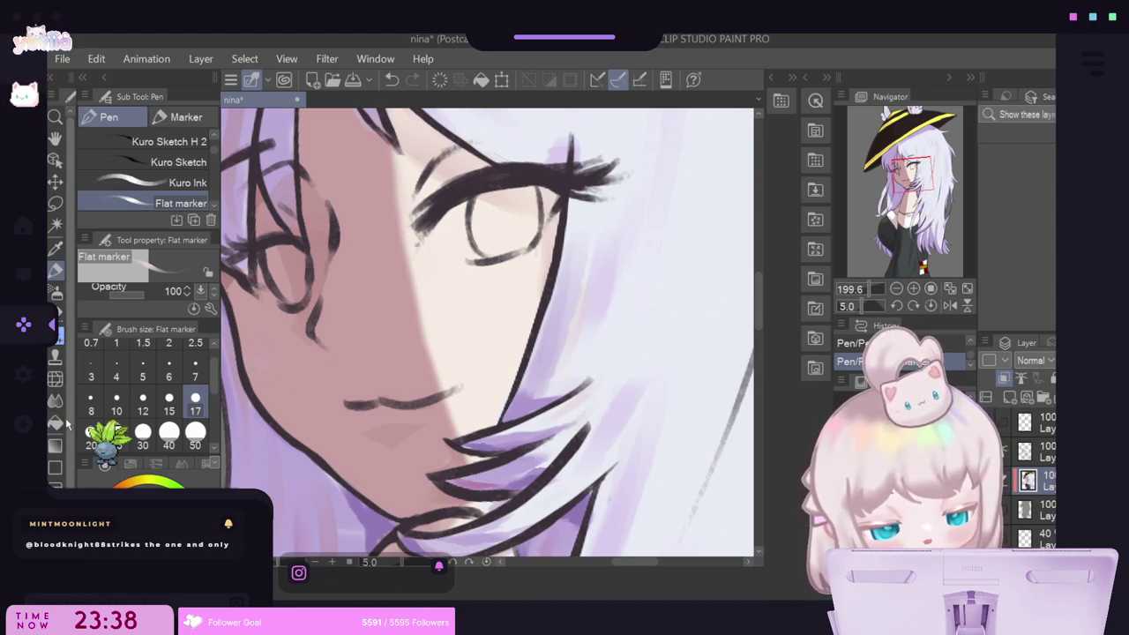
{"action": "mouse_move", "coordinate": [576, 327]}
{"action": "left_mouse_down"}
{"action": "mouse_move", "coordinate": [563, 350]}
{"action": "mouse_move", "coordinate": [575, 331]}
{"action": "left_mouse_up"}
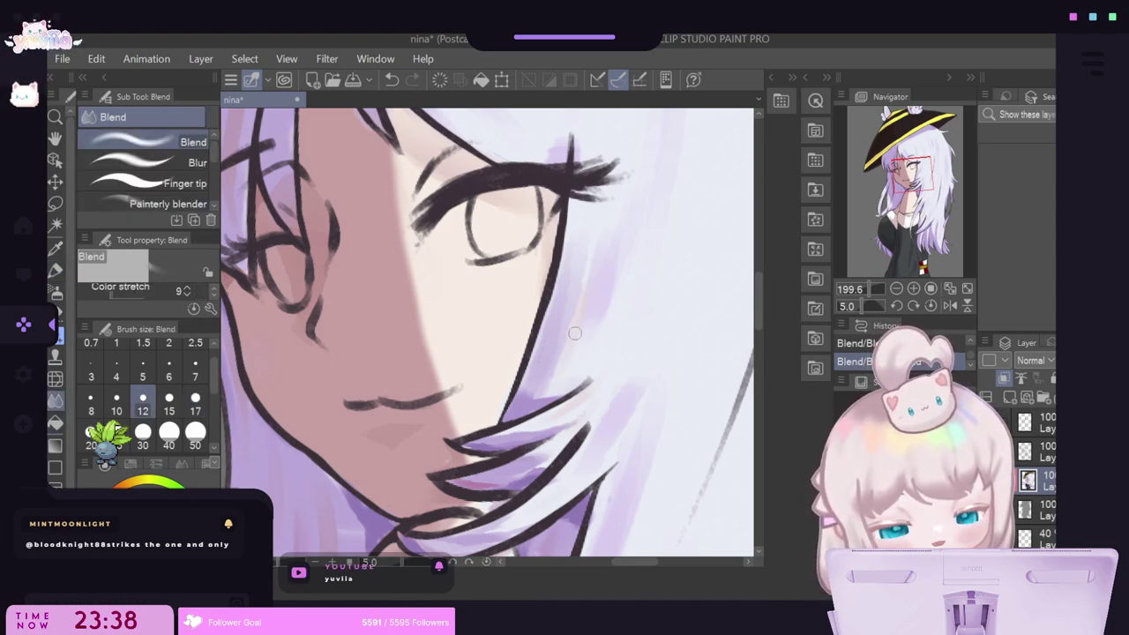
{"action": "mouse_move", "coordinate": [608, 374]}
{"action": "left_mouse_down"}
{"action": "mouse_move", "coordinate": [584, 446]}
{"action": "mouse_move", "coordinate": [593, 449]}
{"action": "mouse_move", "coordinate": [566, 494]}
{"action": "mouse_move", "coordinate": [591, 476]}
{"action": "left_mouse_up"}
{"action": "left_click_drag", "start_coordinate": [758, 319], "coordinate": [749, 356]}
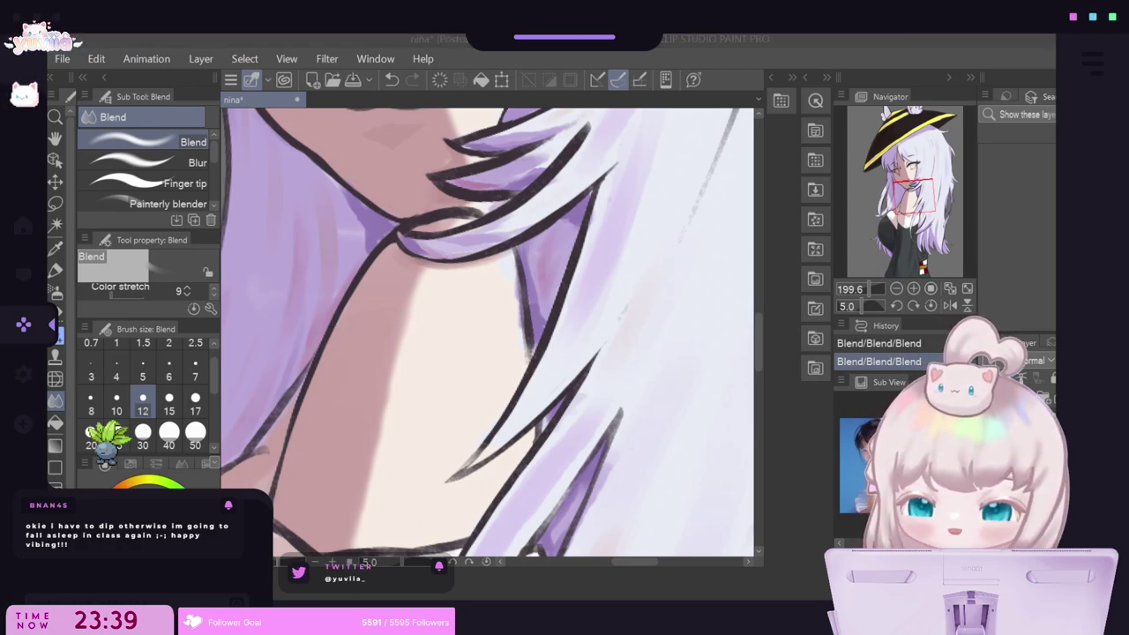
Paint pale pink streaks between the purple shadows of the lower hair below the collar with the Flat marker at size 17.
{"action": "scroll", "coordinate": [488, 335], "scroll_direction": "down", "scroll_amount": 2}
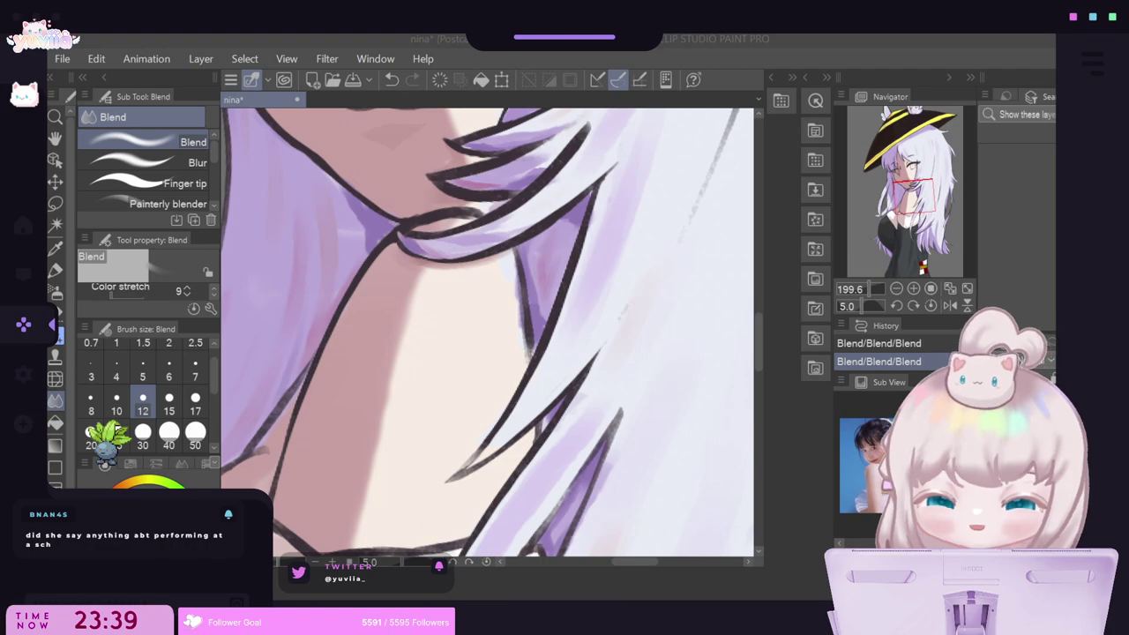
{"action": "scroll", "coordinate": [488, 335], "scroll_direction": "down", "scroll_amount": 3}
{"action": "scroll", "coordinate": [521, 318], "scroll_direction": "down", "scroll_amount": 3}
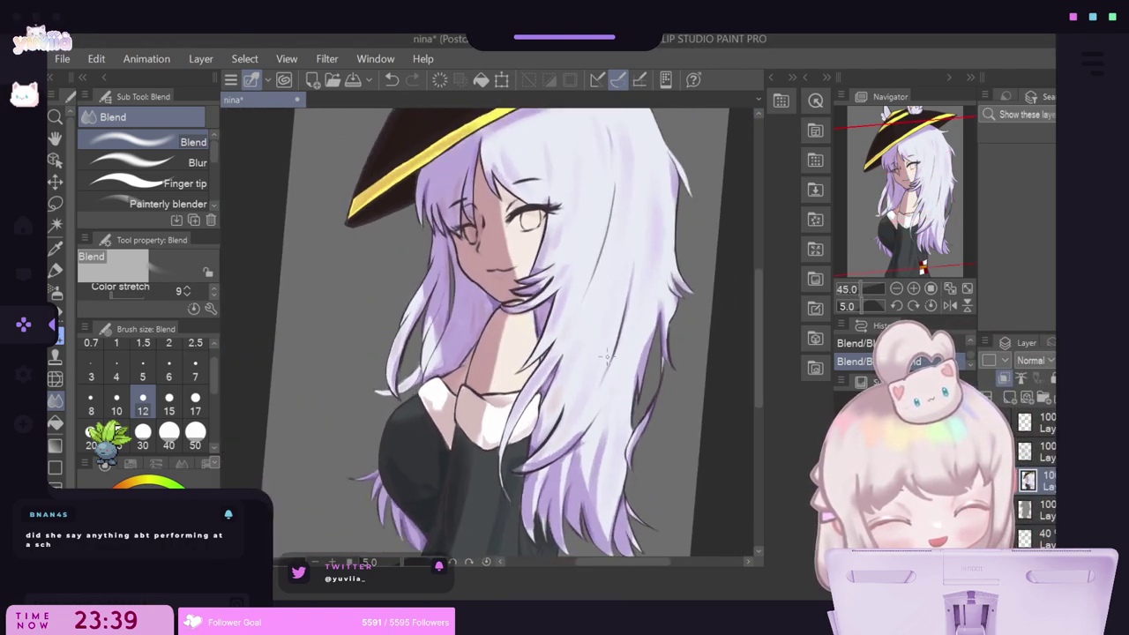
{"action": "scroll", "coordinate": [556, 361], "scroll_direction": "up", "scroll_amount": 5}
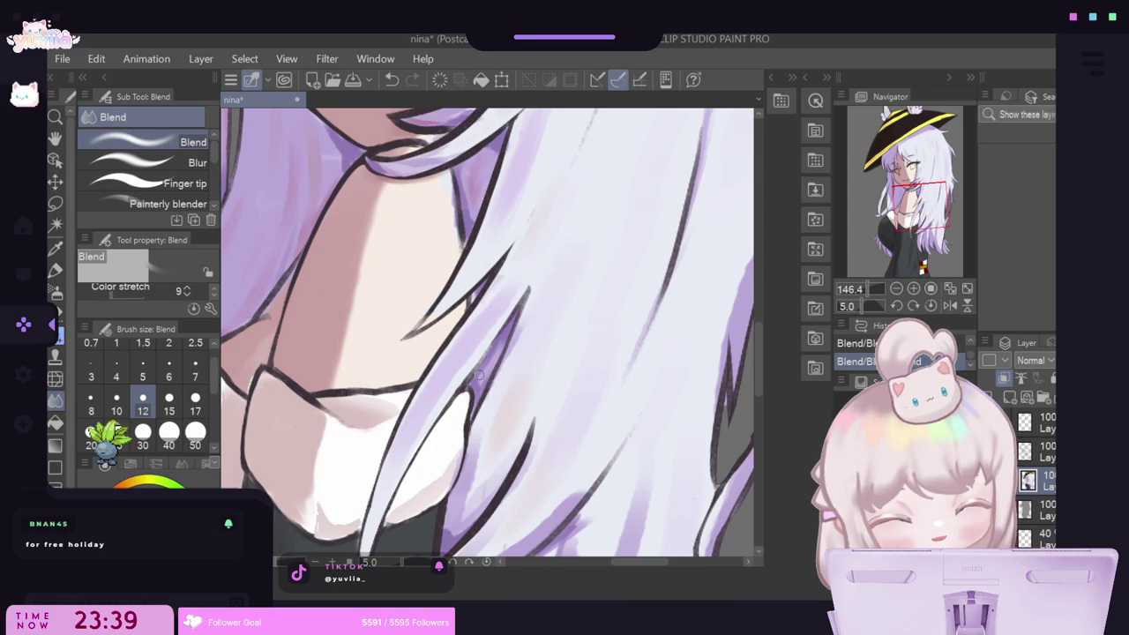
{"action": "left_click", "coordinate": [64, 274]}
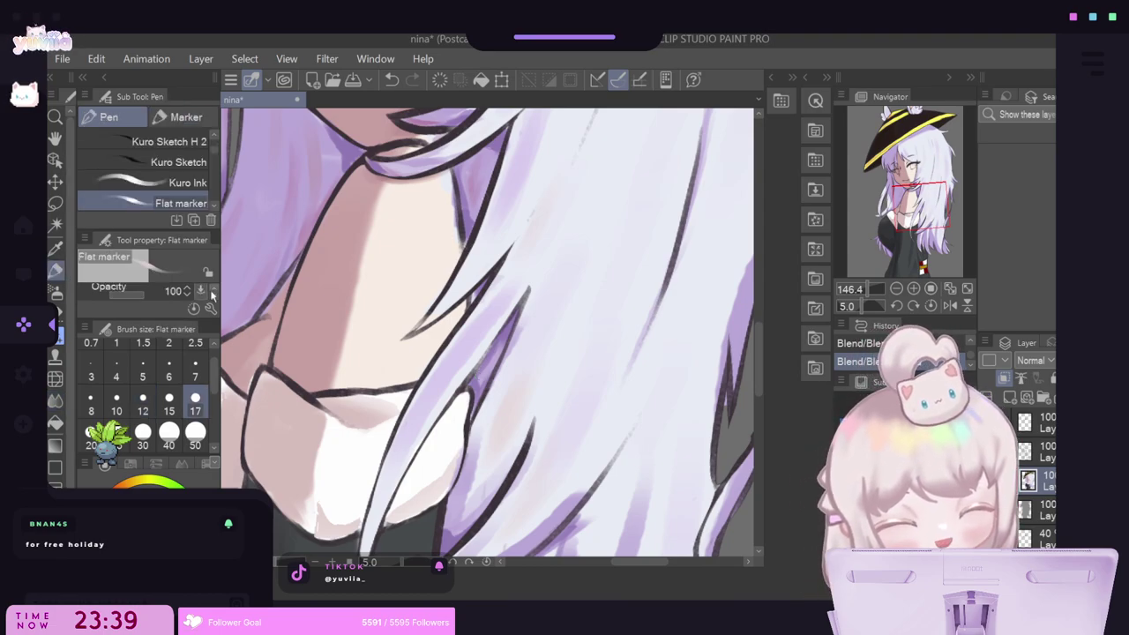
{"action": "scroll", "coordinate": [529, 281], "scroll_direction": "down", "scroll_amount": 5}
{"action": "scroll", "coordinate": [529, 280], "scroll_direction": "up", "scroll_amount": 1}
{"action": "scroll", "coordinate": [489, 331], "scroll_direction": "up", "scroll_amount": 3}
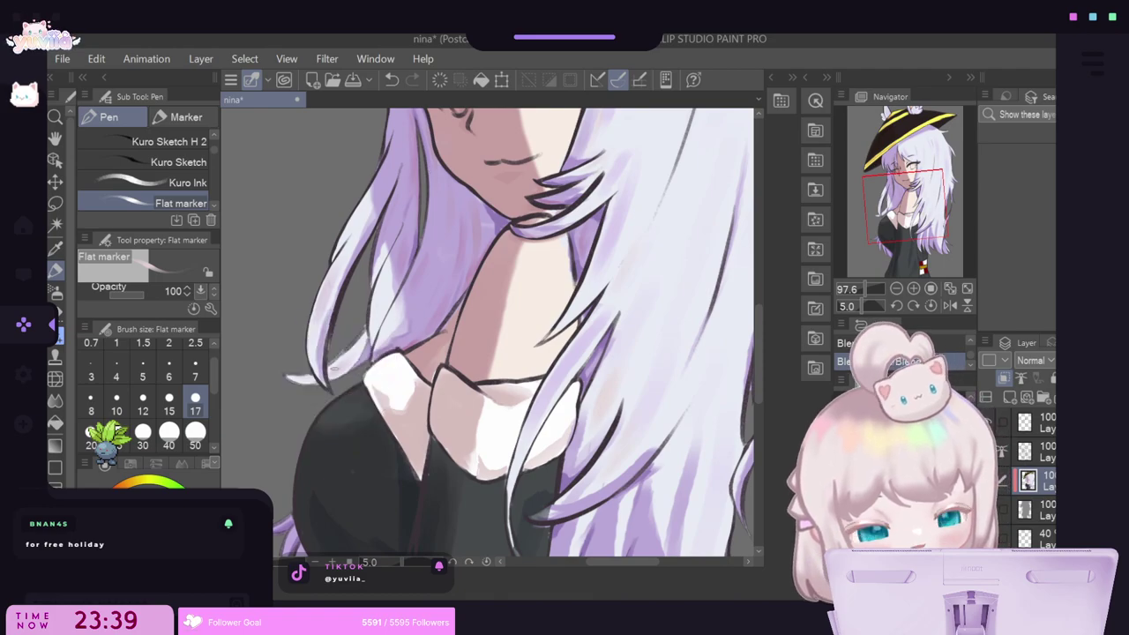
{"action": "scroll", "coordinate": [565, 251], "scroll_direction": "down", "scroll_amount": 4}
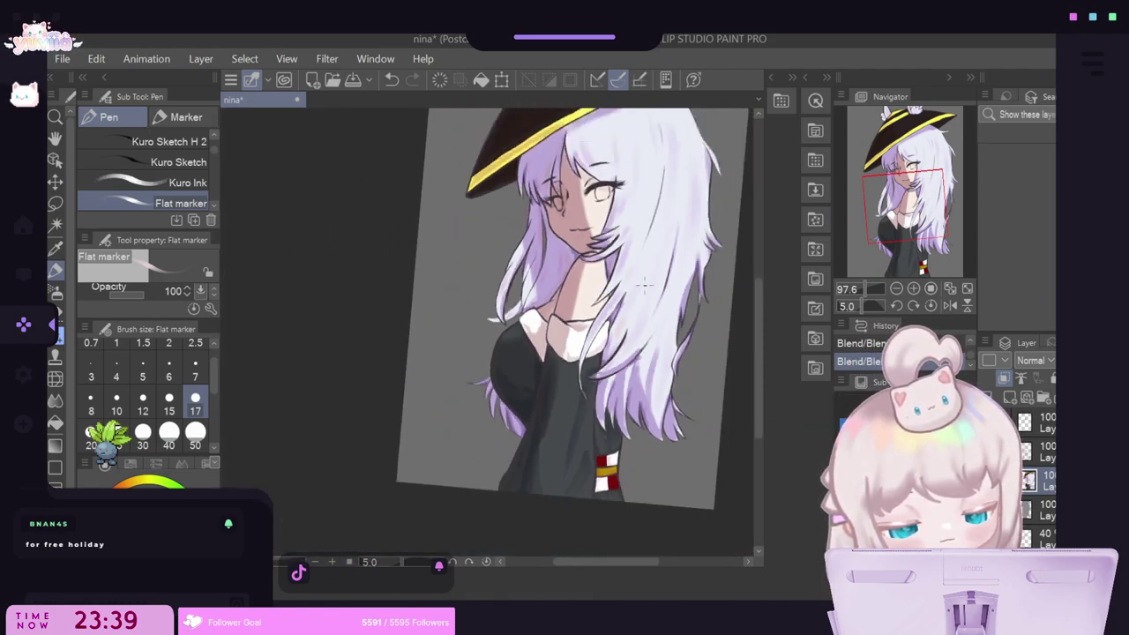
{"action": "scroll", "coordinate": [587, 256], "scroll_direction": "up", "scroll_amount": 7}
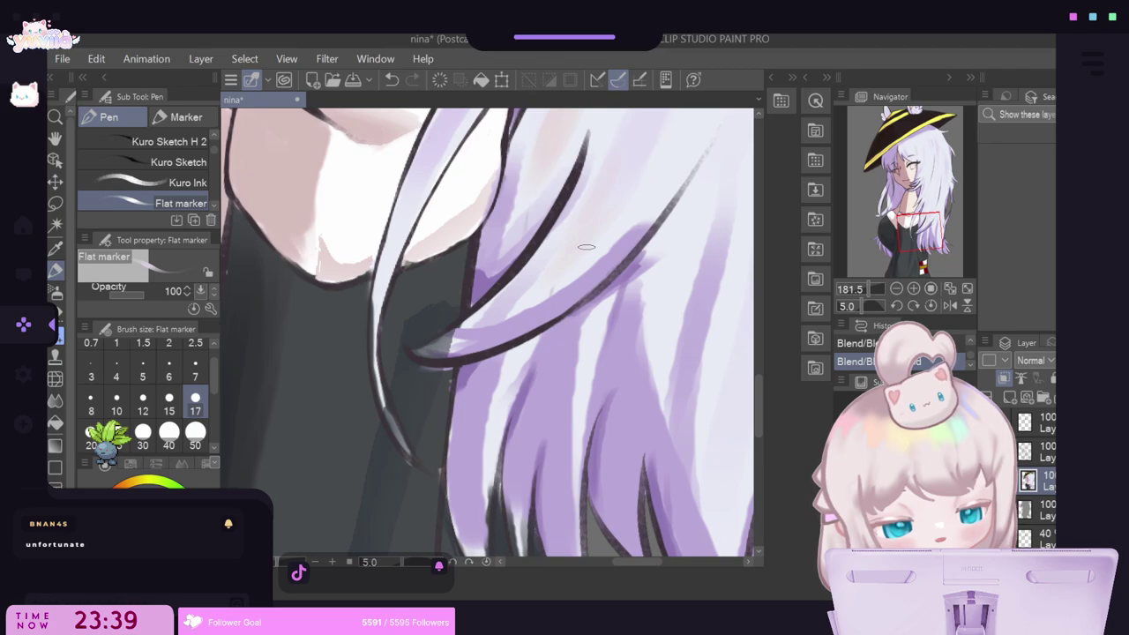
{"action": "left_click_drag", "start_coordinate": [502, 369], "coordinate": [497, 396]}
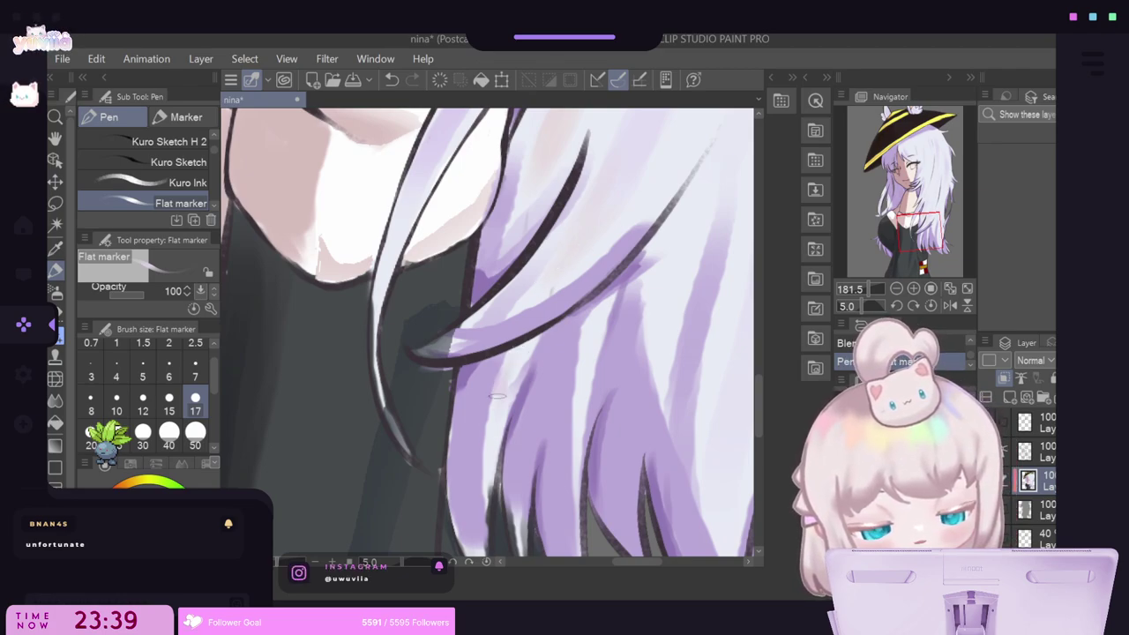
{"action": "left_click_drag", "start_coordinate": [584, 334], "coordinate": [572, 435]}
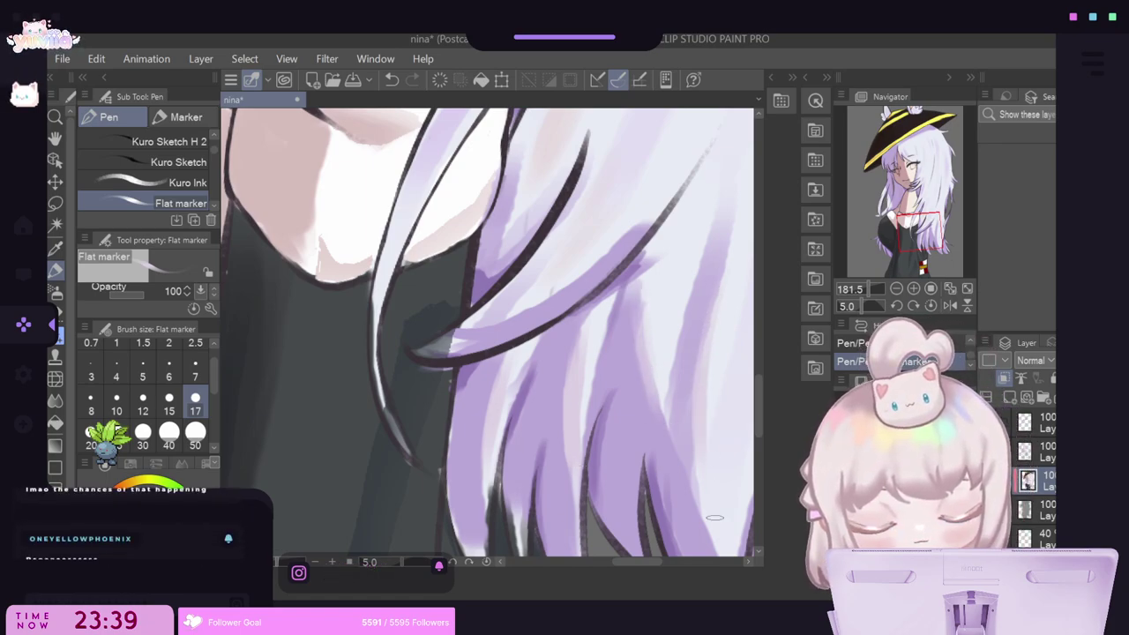
Undo the grey stroke in the lower hair lock beside the sleeve, repaint it with the Flat marker and smooth it with the Blend tool.
{"action": "scroll", "coordinate": [591, 313], "scroll_direction": "down", "scroll_amount": 6}
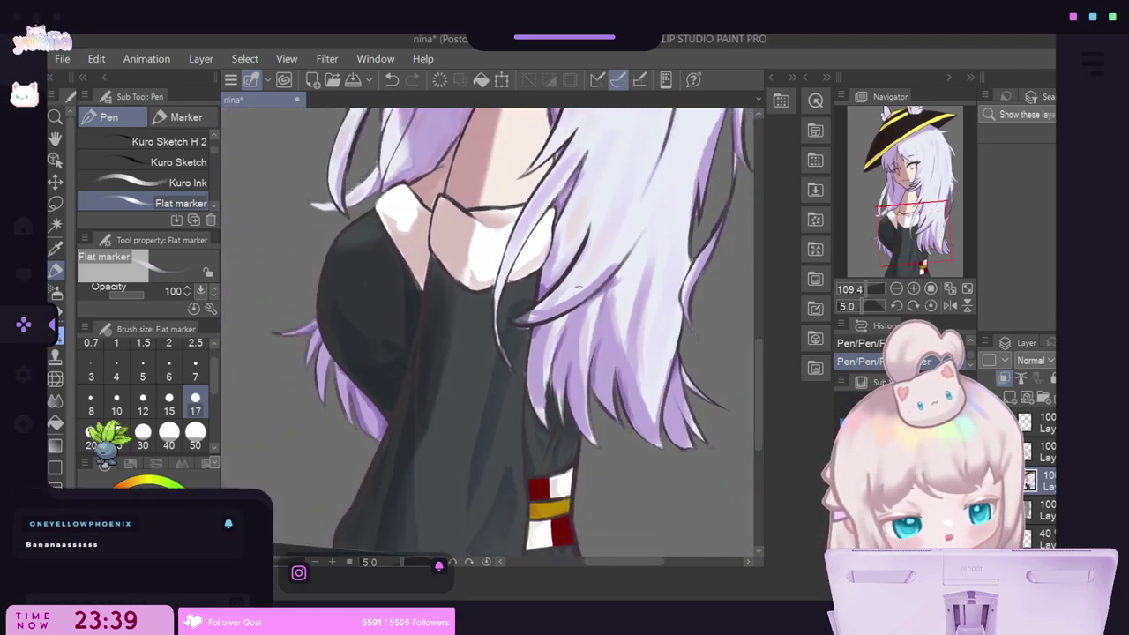
{"action": "scroll", "coordinate": [694, 302], "scroll_direction": "up", "scroll_amount": 3}
{"action": "scroll", "coordinate": [694, 302], "scroll_direction": "up", "scroll_amount": 3}
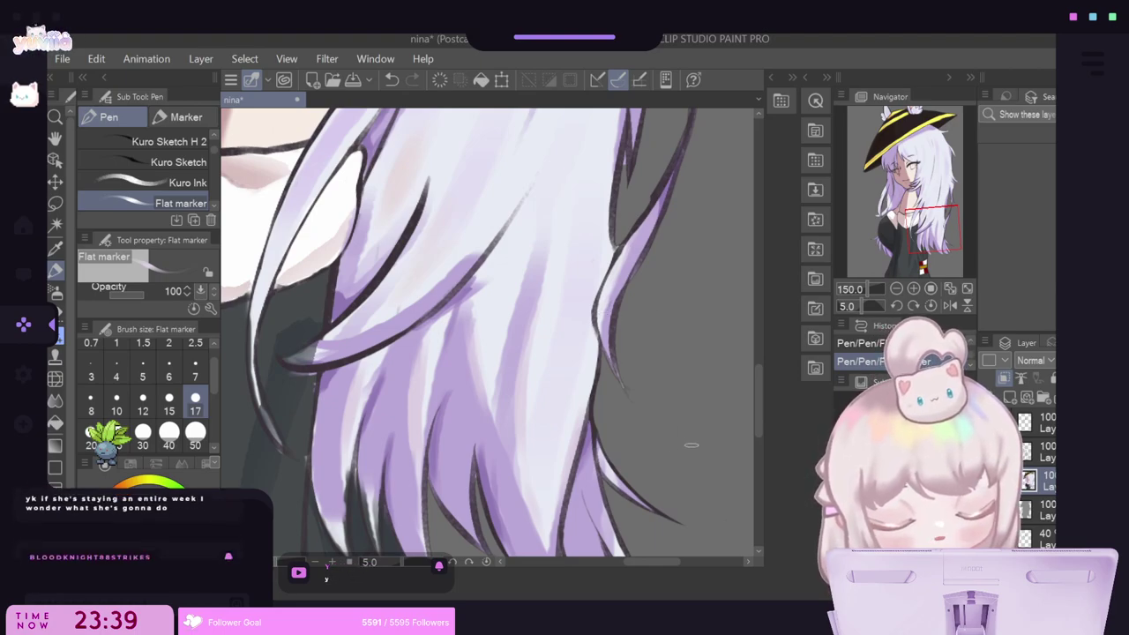
{"action": "left_click_drag", "start_coordinate": [664, 563], "coordinate": [641, 563]}
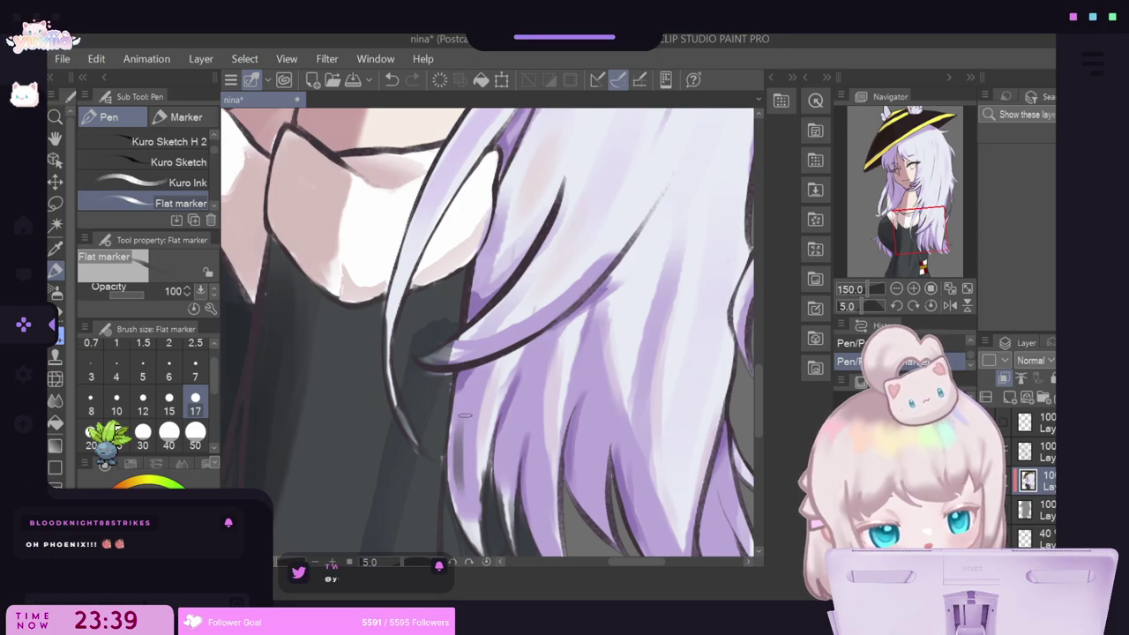
{"action": "left_click", "coordinate": [391, 82]}
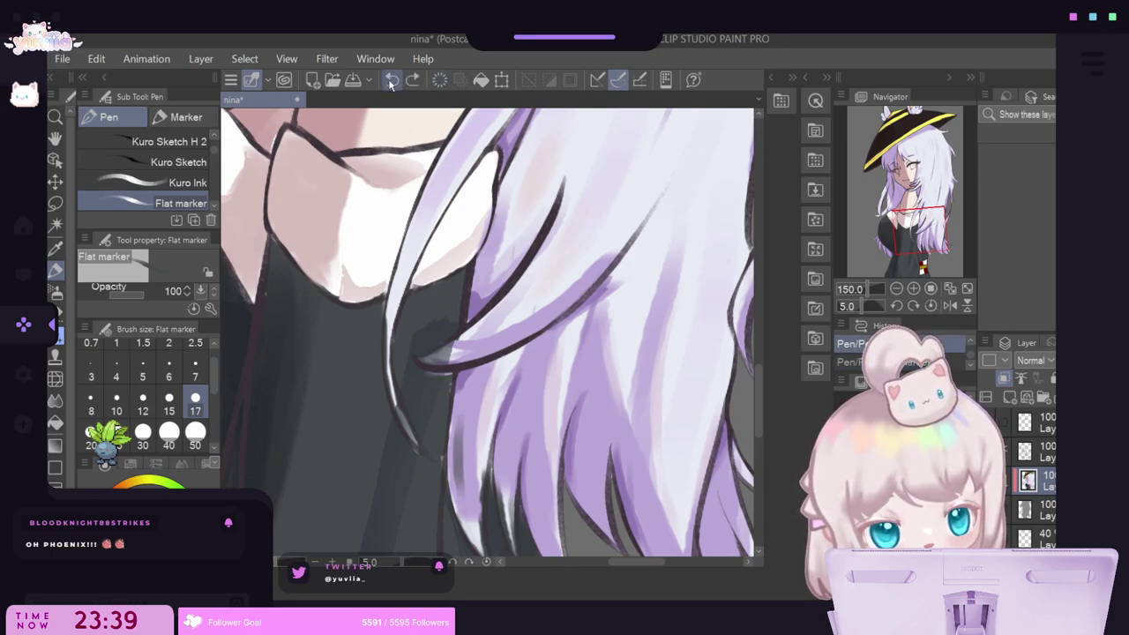
{"action": "left_click", "coordinate": [390, 83]}
{"action": "left_click_drag", "start_coordinate": [462, 428], "coordinate": [467, 462]}
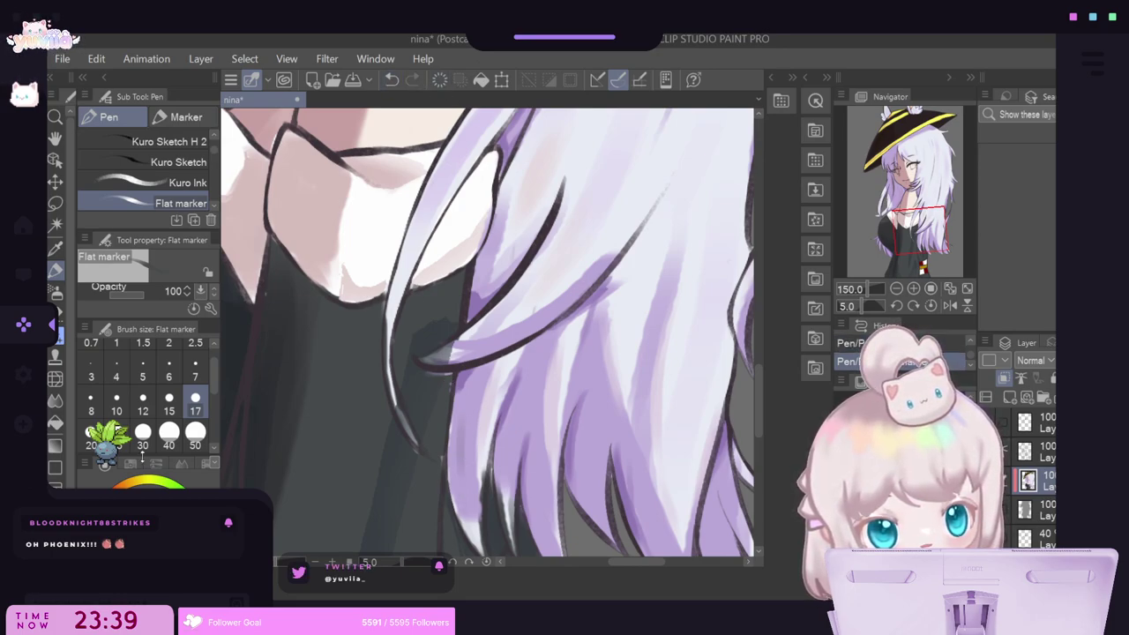
{"action": "left_click", "coordinate": [54, 399]}
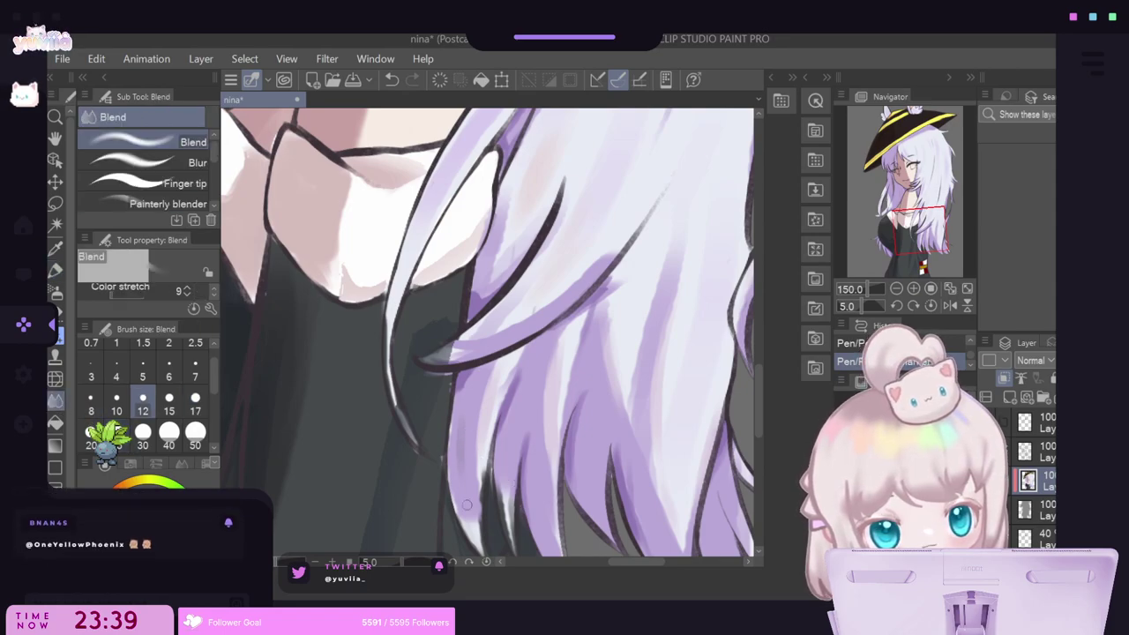
{"action": "left_click", "coordinate": [469, 436], "text": "alt"}
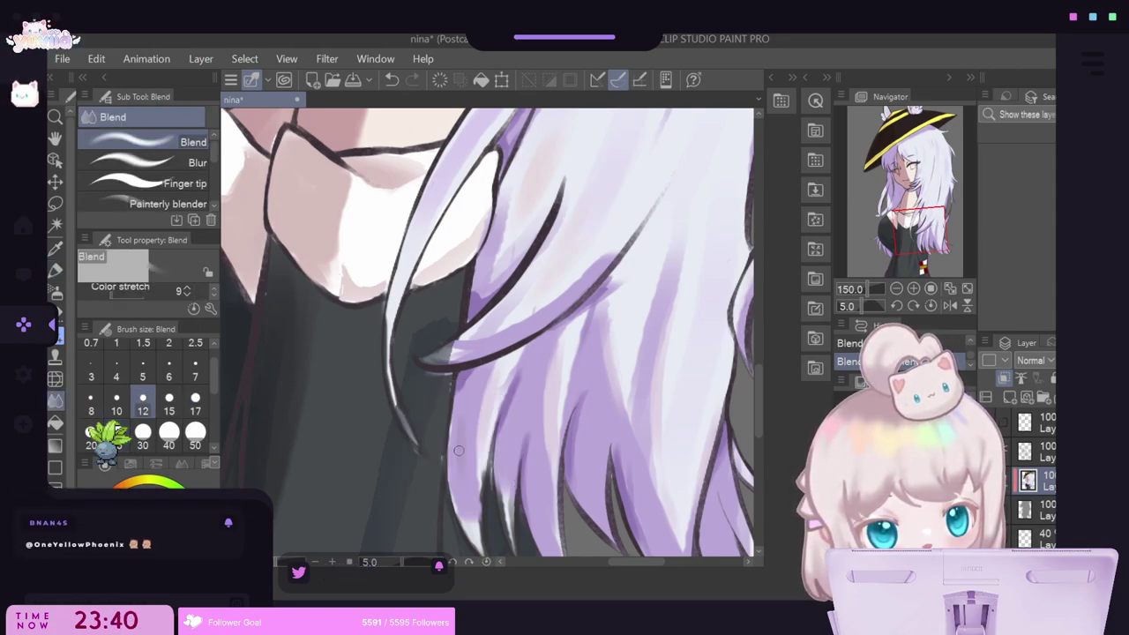
Paint purple shading into the lower hair tips beside the sleeve with the Flat marker at sizes 17 and 12.
{"action": "left_click", "coordinate": [62, 274]}
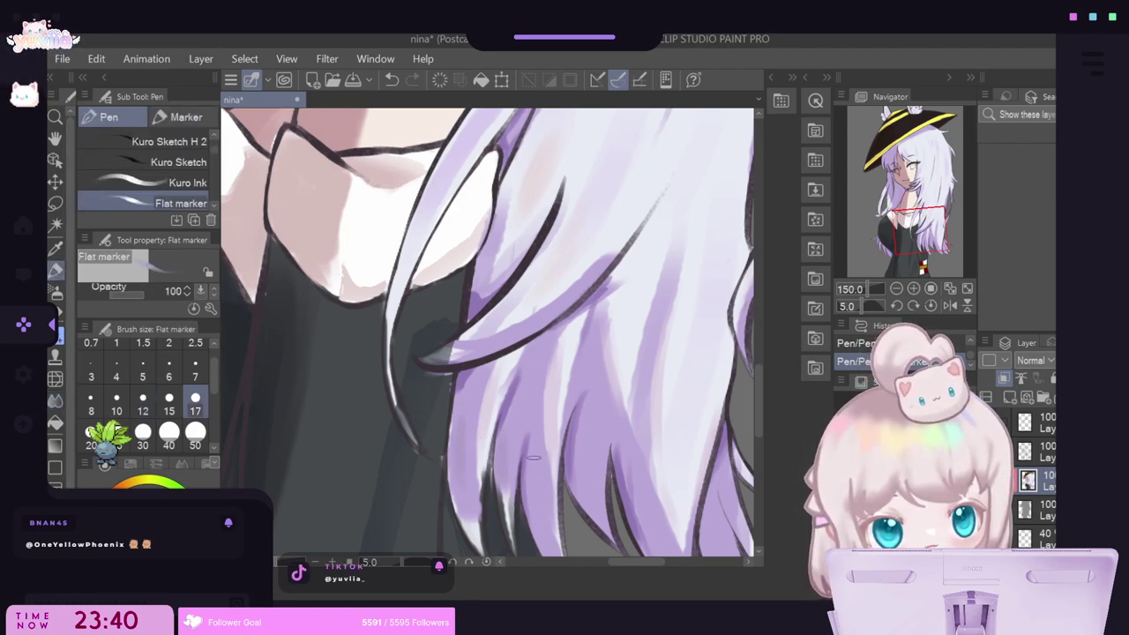
{"action": "scroll", "coordinate": [763, 379], "scroll_direction": "down", "scroll_amount": 3}
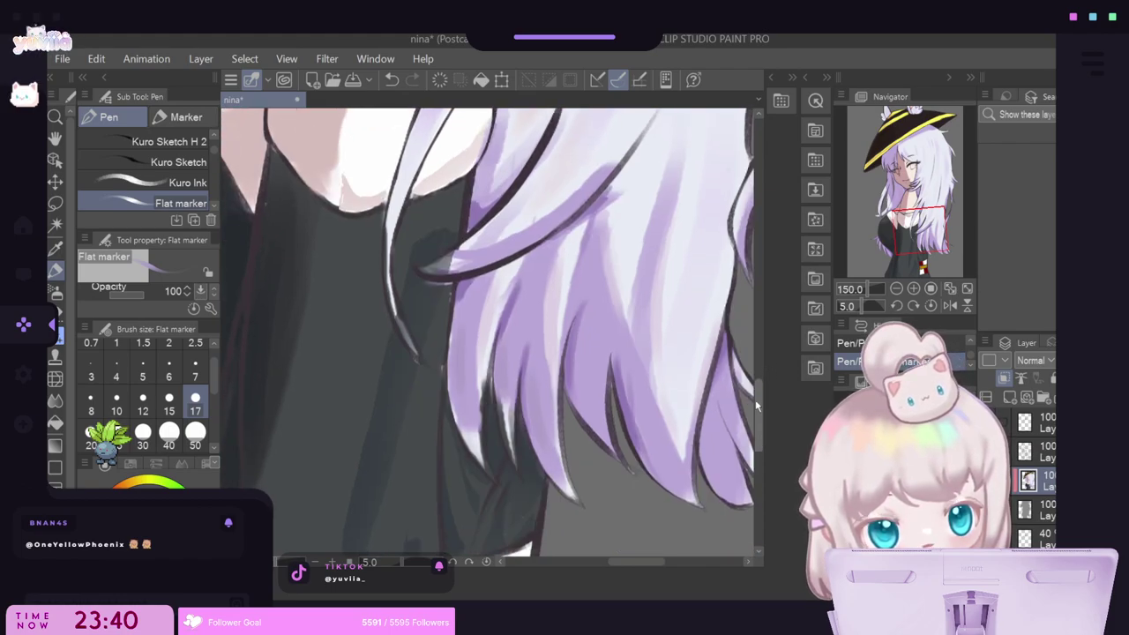
{"action": "left_click_drag", "start_coordinate": [468, 394], "coordinate": [469, 421]}
{"action": "left_click_drag", "start_coordinate": [458, 372], "coordinate": [477, 436]}
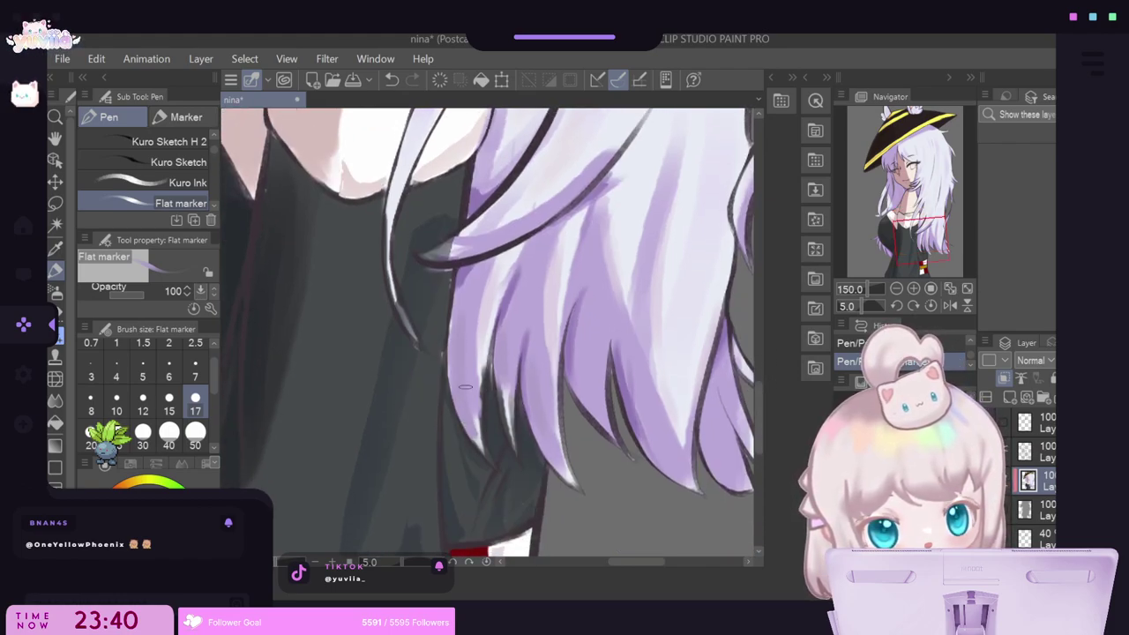
{"action": "left_click", "coordinate": [143, 399]}
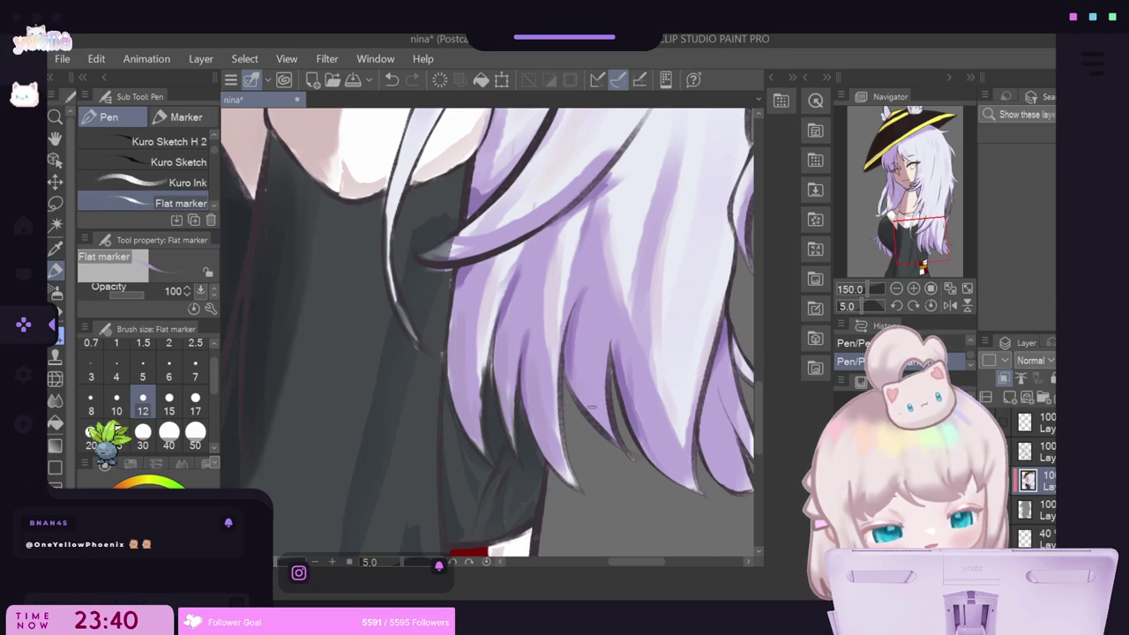
Pick the dark red of the sleeve band, add a Flat marker touch to the hair tip above it and soften it with the Blend tool.
{"action": "scroll", "coordinate": [618, 397], "scroll_direction": "down", "scroll_amount": 3}
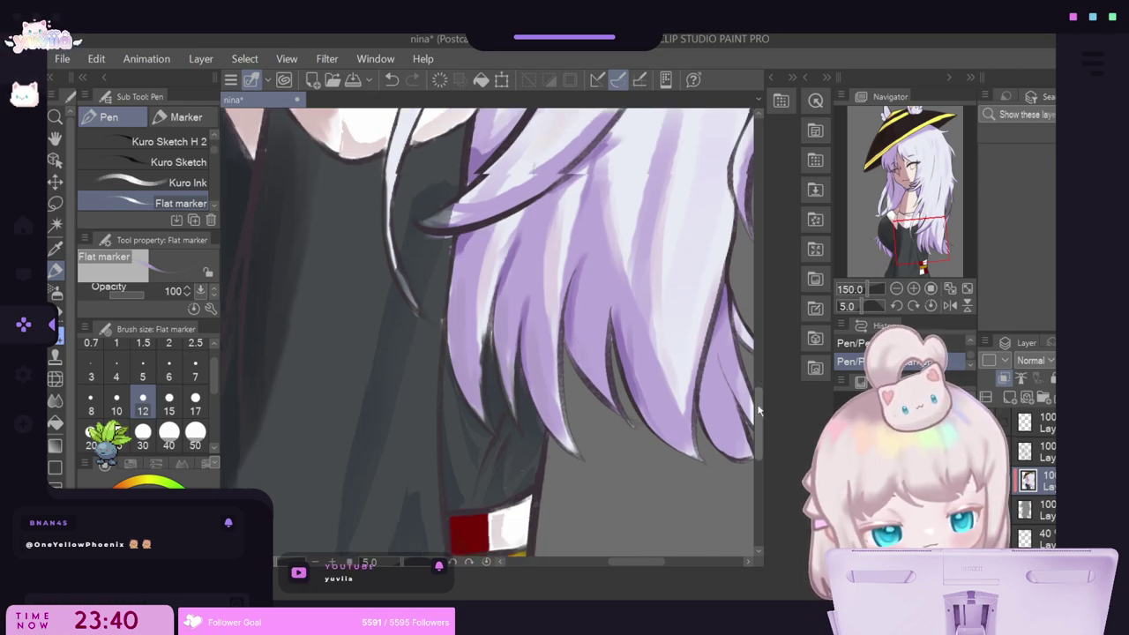
{"action": "left_click", "coordinate": [473, 461], "text": "alt"}
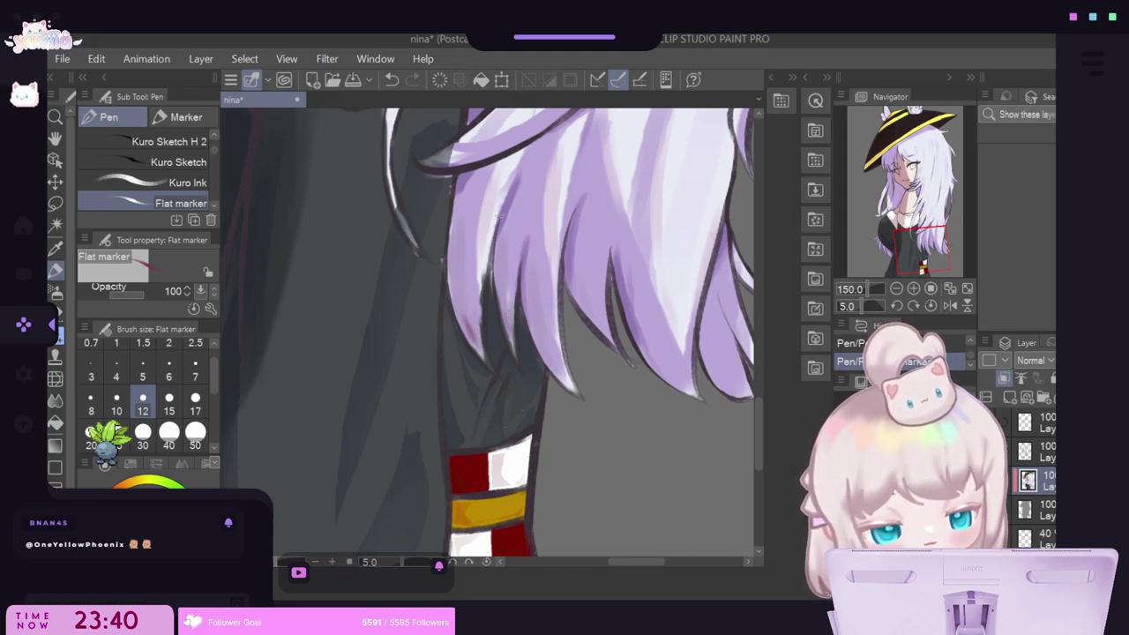
{"action": "left_click", "coordinate": [58, 400]}
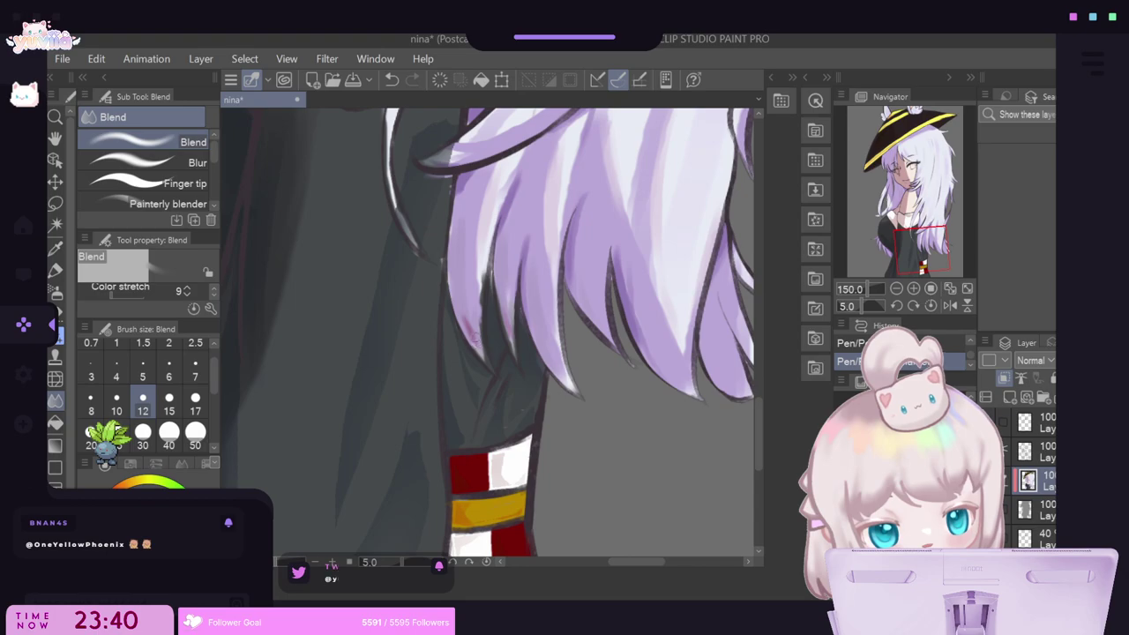
{"action": "left_click_drag", "start_coordinate": [477, 337], "coordinate": [476, 348]}
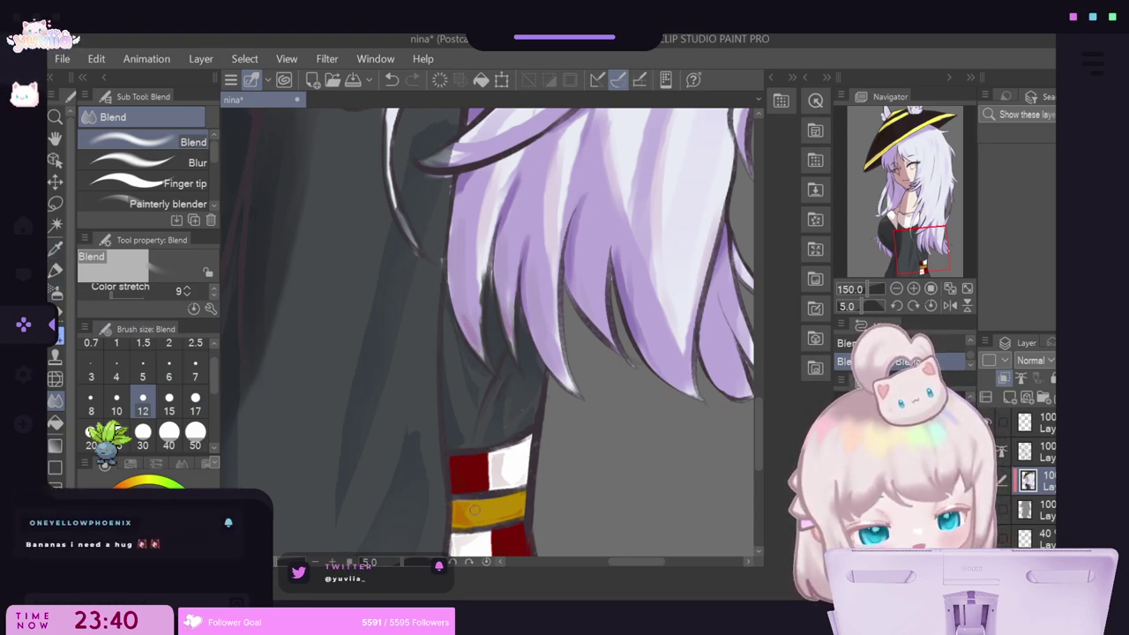
Lasso a small triangle on the sleeve just above the red band block, tint it dark red with the Soft airbrush and deselect it.
{"action": "left_click", "coordinate": [468, 469], "text": "alt"}
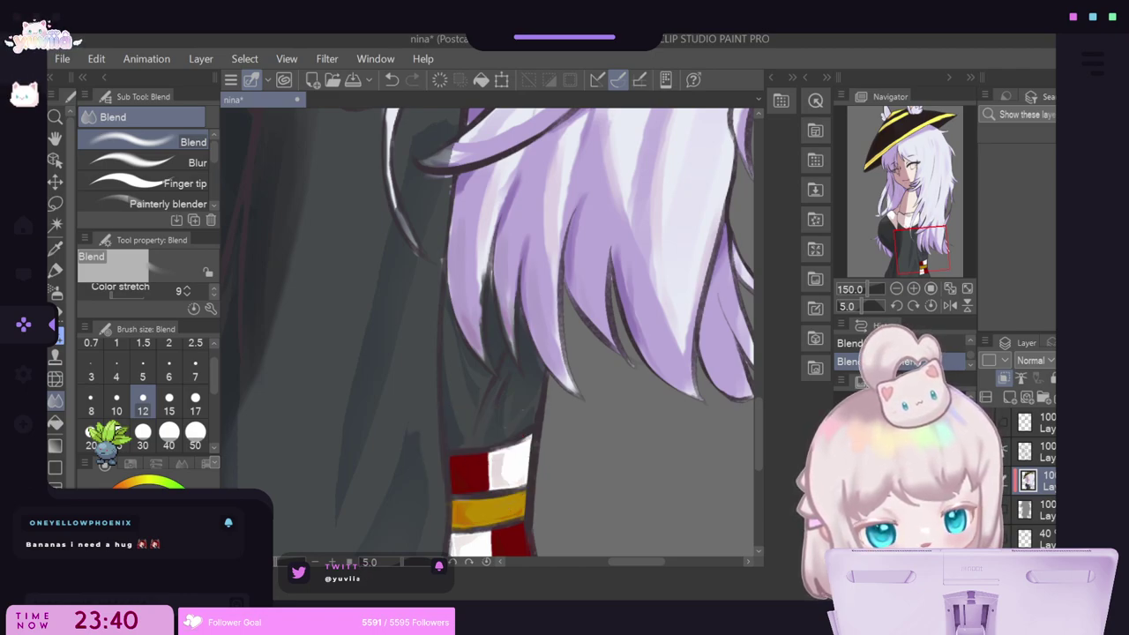
{"action": "left_click", "coordinate": [55, 202]}
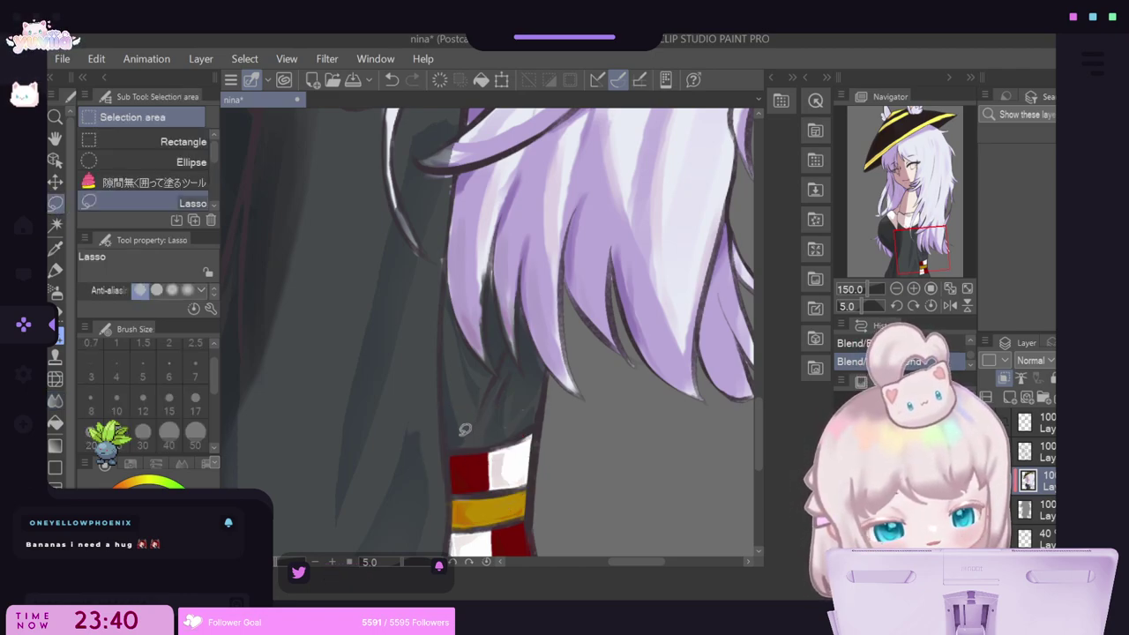
{"action": "mouse_move", "coordinate": [464, 432]}
{"action": "left_mouse_down"}
{"action": "mouse_move", "coordinate": [446, 403]}
{"action": "mouse_move", "coordinate": [453, 441]}
{"action": "left_mouse_up"}
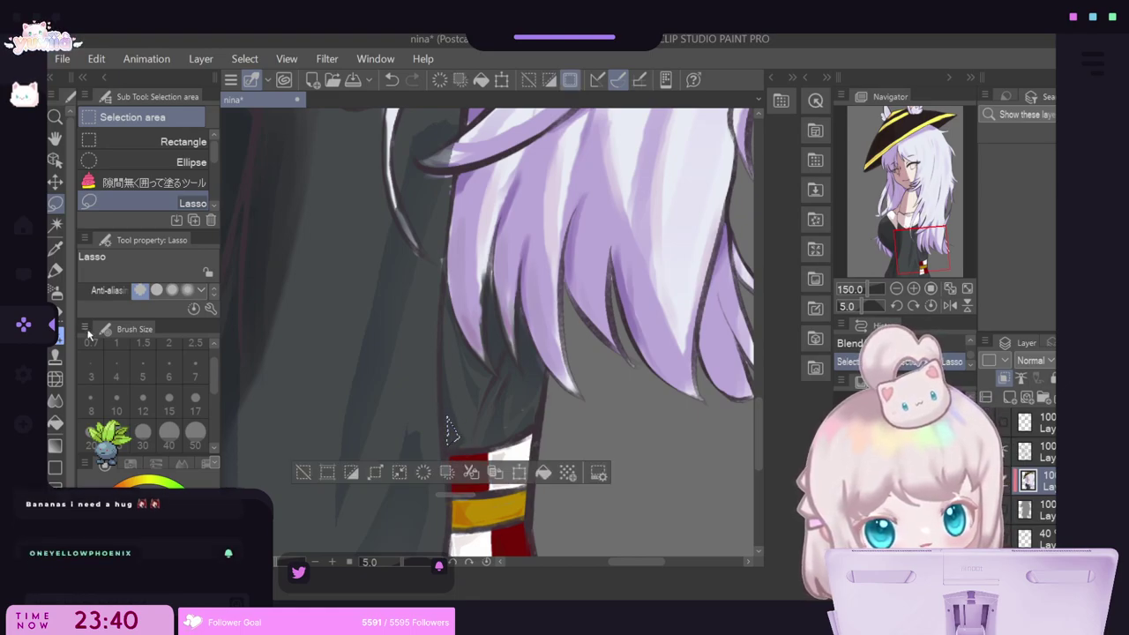
{"action": "left_click", "coordinate": [55, 294]}
{"action": "left_click", "coordinate": [444, 444]}
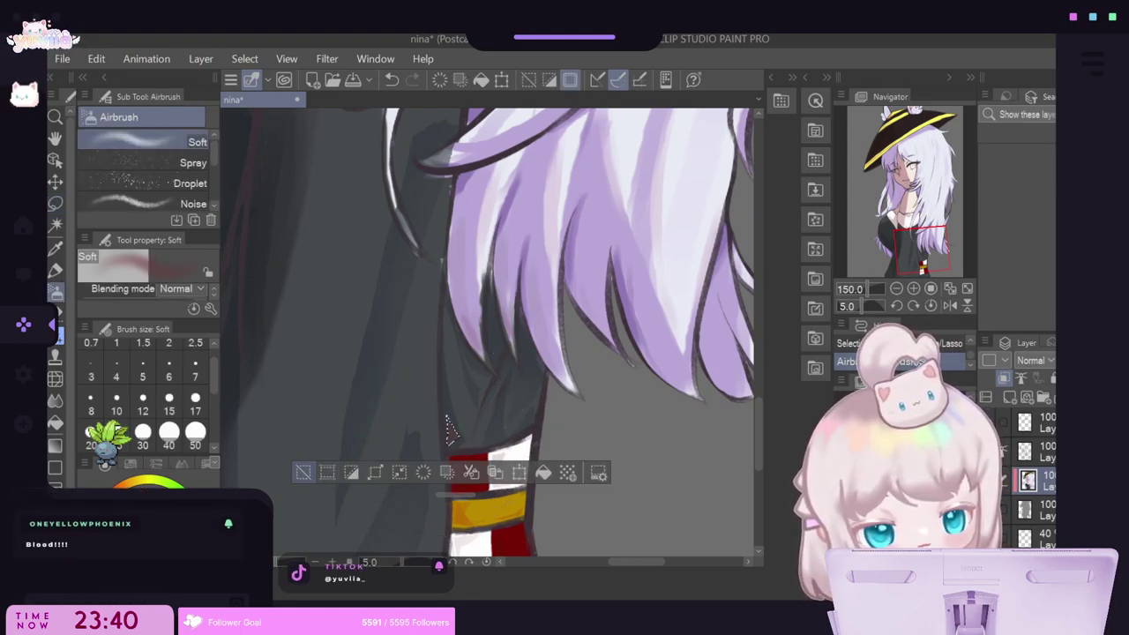
{"action": "left_click", "coordinate": [303, 472]}
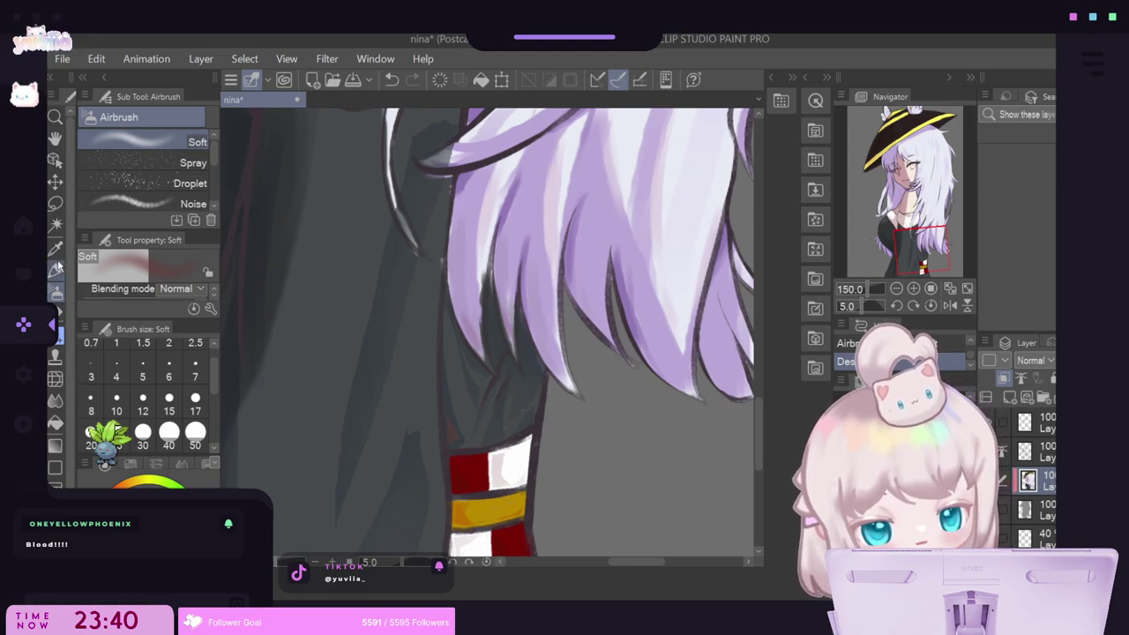
Paint dark red touches into the sleeve folds above and below the striped band with the Flat marker at size 12 and opacity 67.
{"action": "left_click", "coordinate": [58, 271]}
{"action": "left_click_drag", "start_coordinate": [445, 411], "coordinate": [456, 432]}
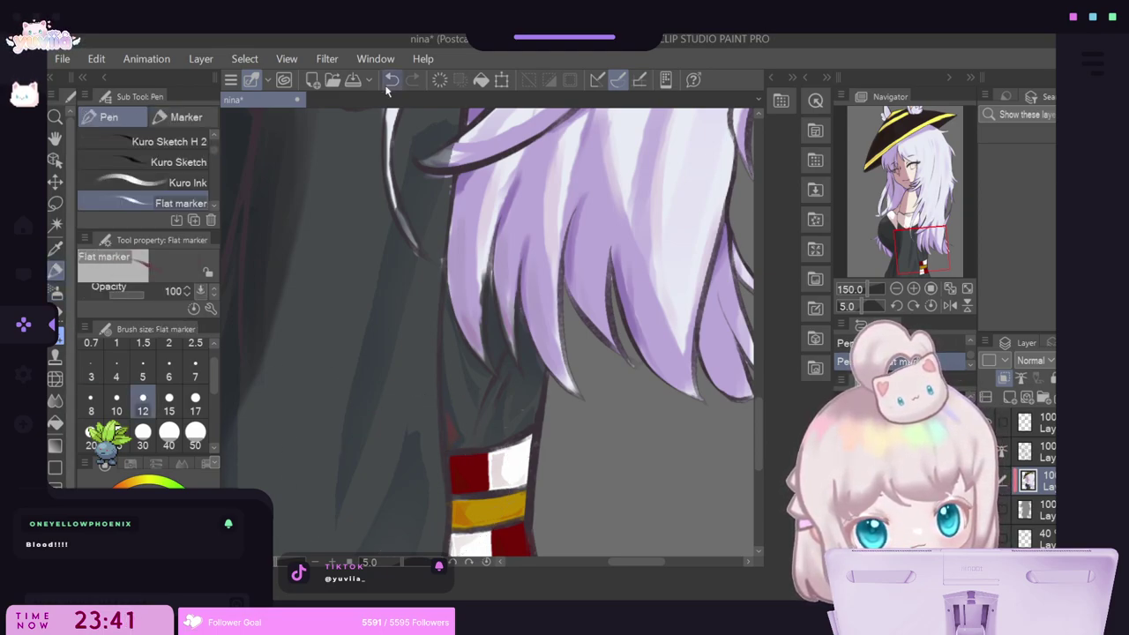
{"action": "left_click", "coordinate": [133, 302]}
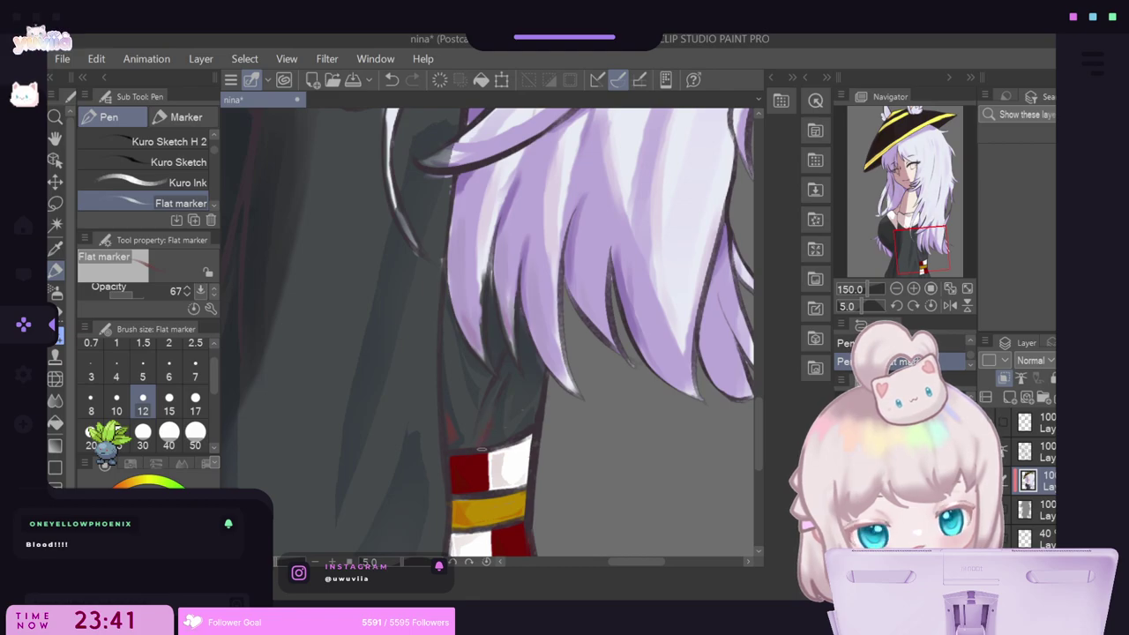
{"action": "left_click_drag", "start_coordinate": [759, 420], "coordinate": [760, 444]}
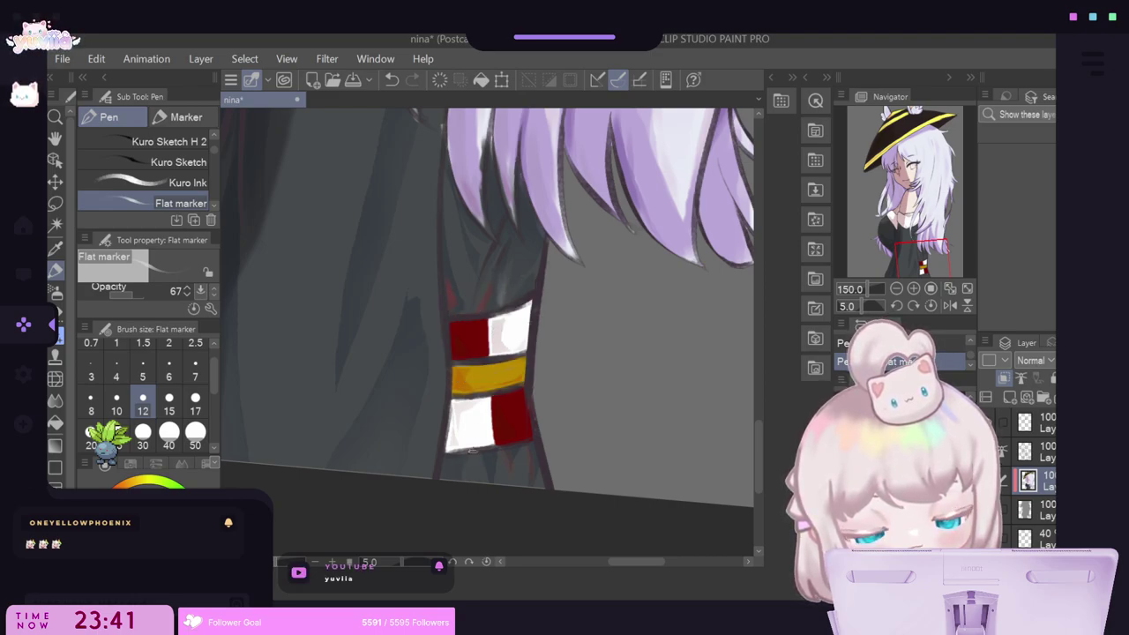
{"action": "left_click_drag", "start_coordinate": [470, 475], "coordinate": [457, 517]}
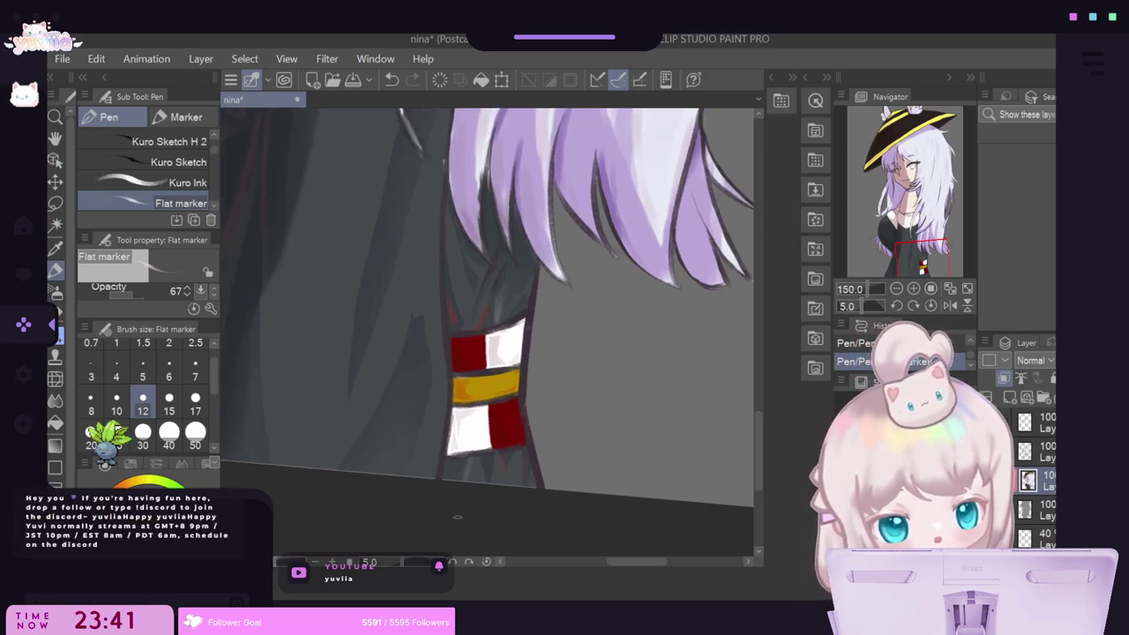
Paint thin red streaks into the dark dress fold beside the striped band and soften them with the Blend tool at size 12.
{"action": "scroll", "coordinate": [477, 455], "scroll_direction": "down", "scroll_amount": 2}
{"action": "scroll", "coordinate": [424, 419], "scroll_direction": "up", "scroll_amount": 3}
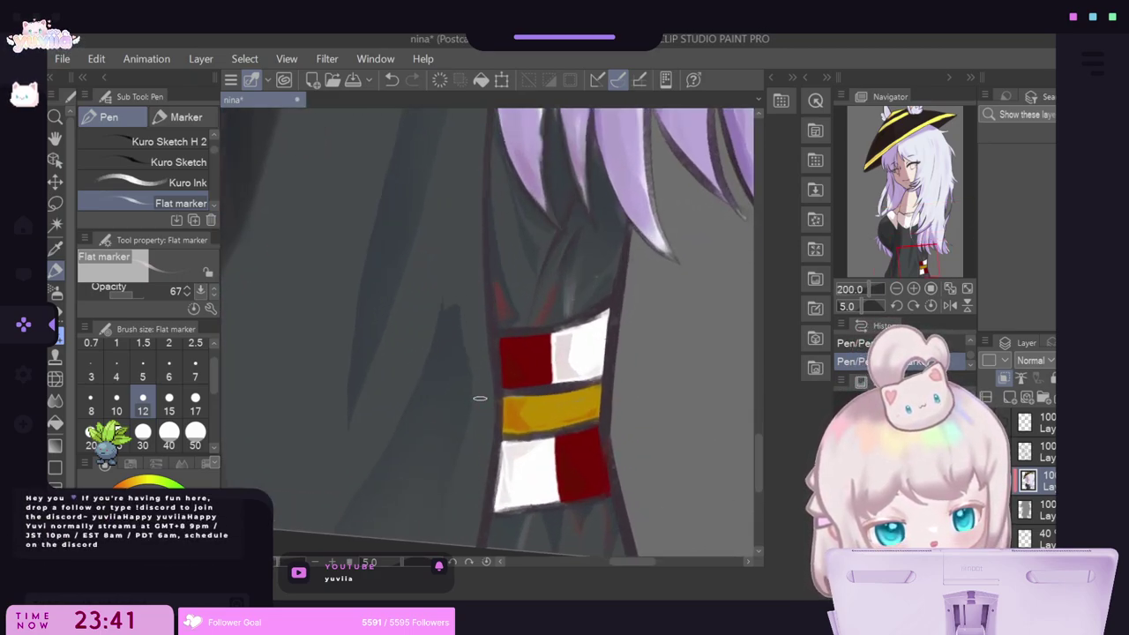
{"action": "left_click", "coordinate": [501, 303], "text": "alt"}
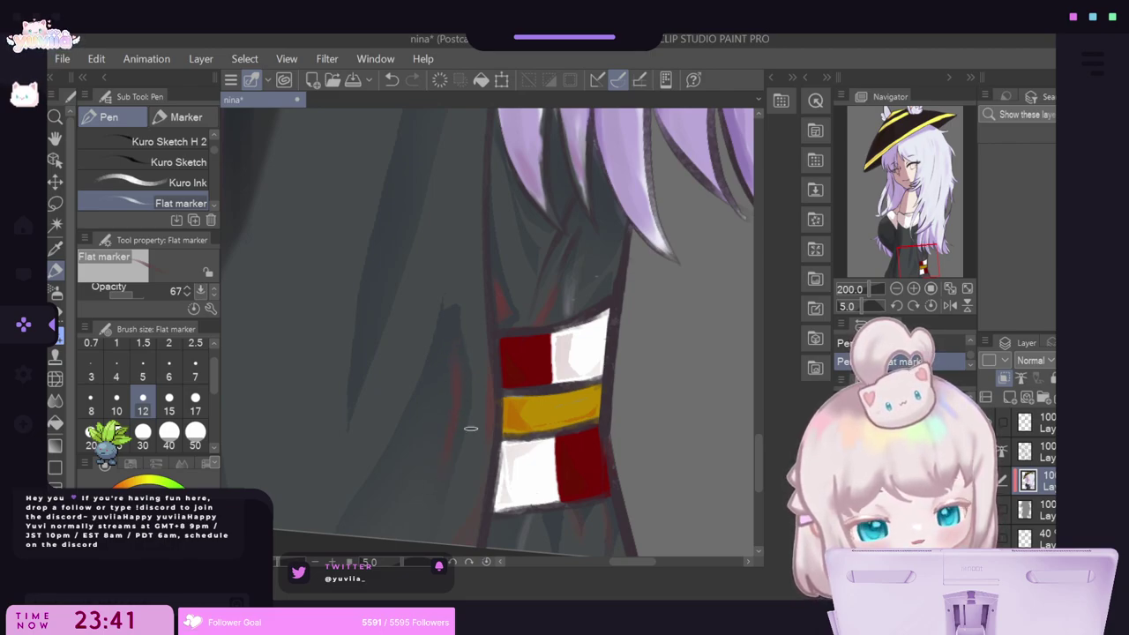
{"action": "key", "text": "j"}
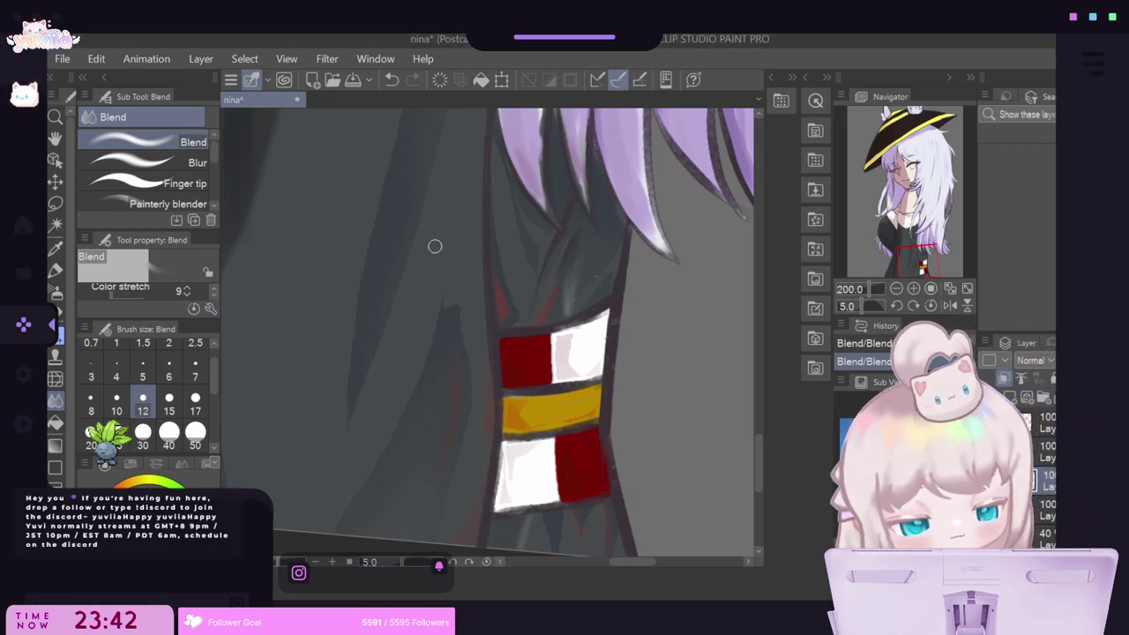
Try to soften the red touches on the sleeve above the striped band with the Blend tool at size 40.
{"action": "scroll", "coordinate": [494, 401], "scroll_direction": "down", "scroll_amount": 3}
{"action": "scroll", "coordinate": [486, 404], "scroll_direction": "down", "scroll_amount": 2}
{"action": "scroll", "coordinate": [476, 408], "scroll_direction": "up", "scroll_amount": 5}
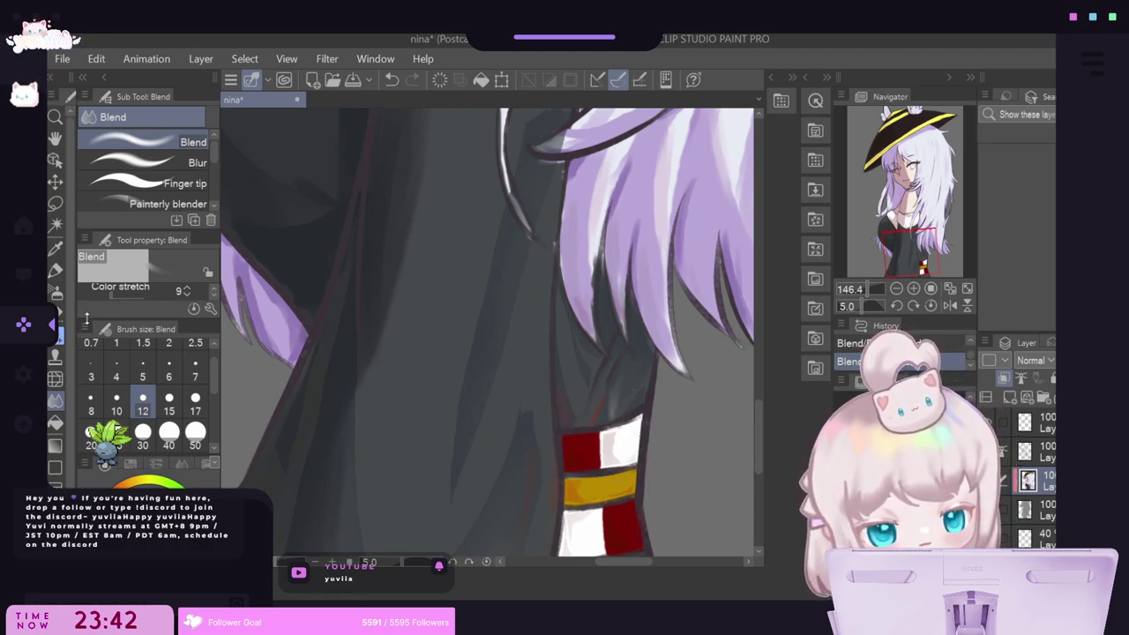
{"action": "left_click", "coordinate": [169, 430]}
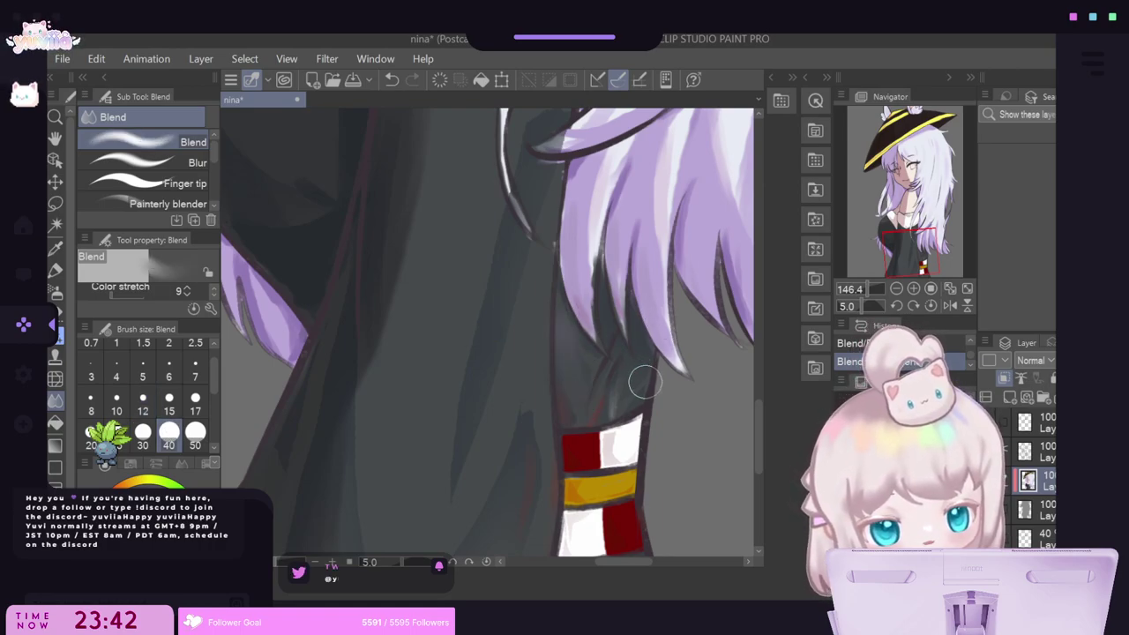
{"action": "left_click", "coordinate": [389, 80]}
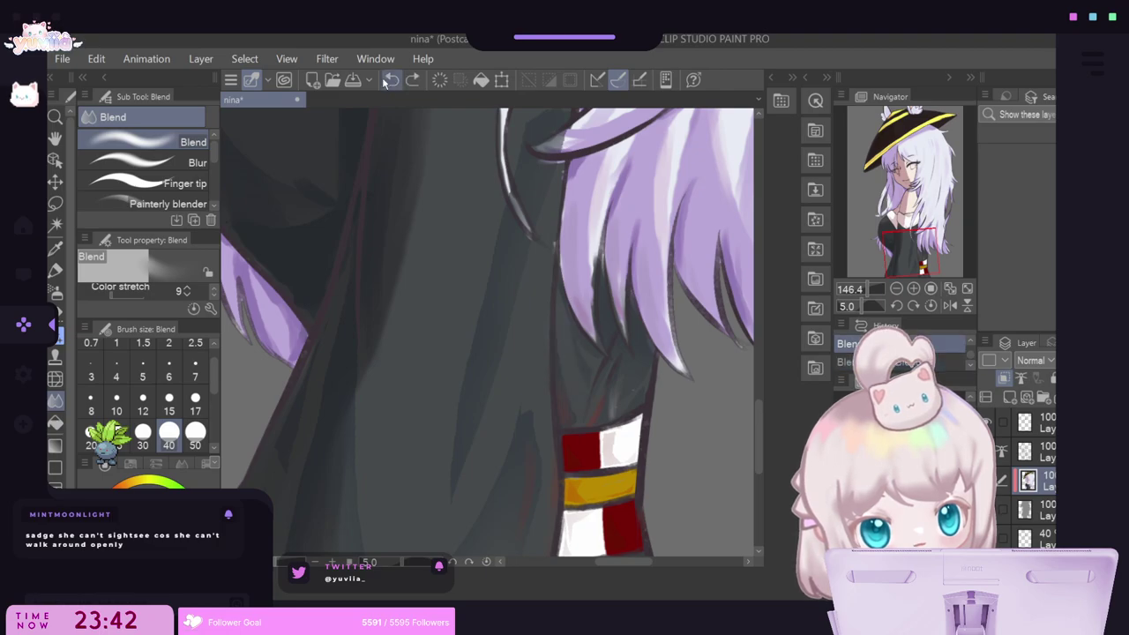
Retouch the red tint in the sleeve folds above the band with the Flat marker and smooth it with the Blend tool at size 12.
{"action": "key", "text": "b"}
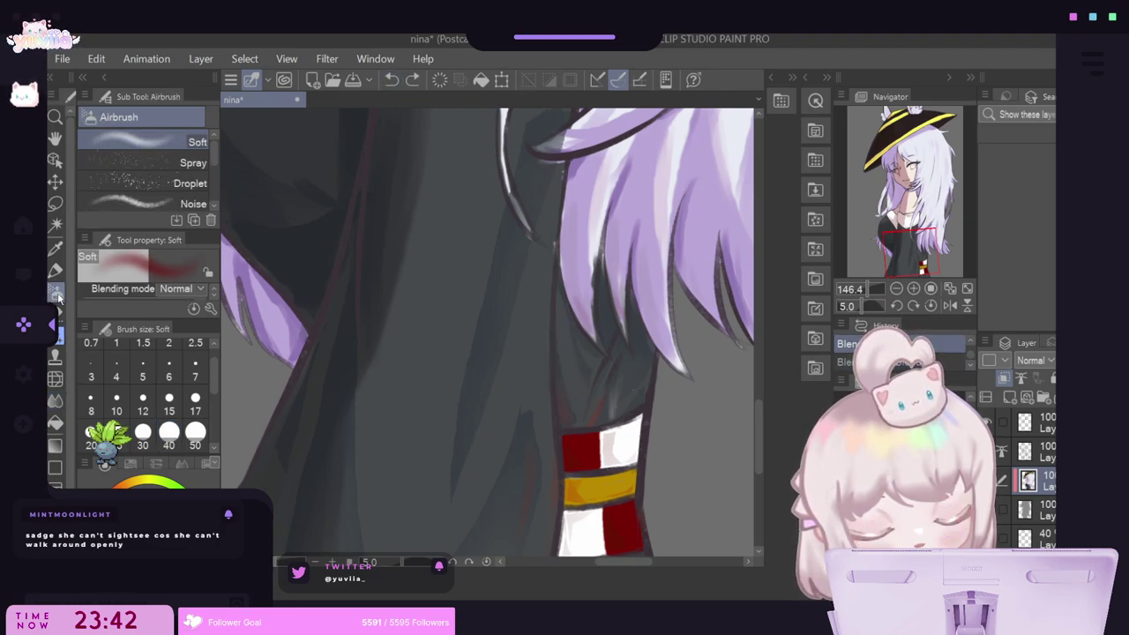
{"action": "key", "text": "p"}
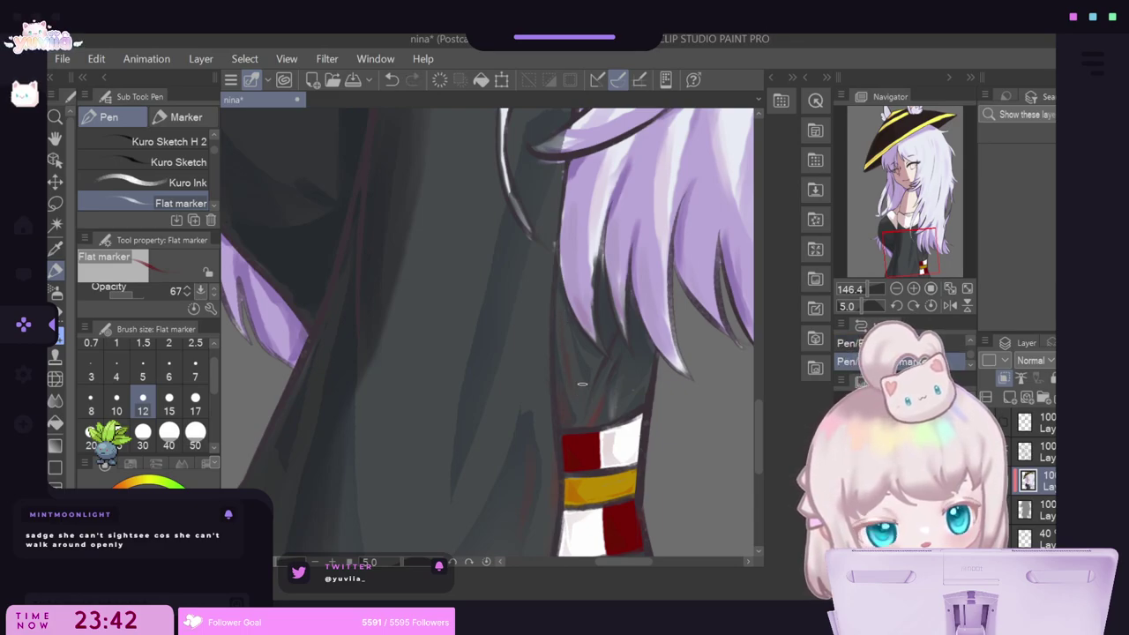
{"action": "left_click", "coordinate": [54, 400]}
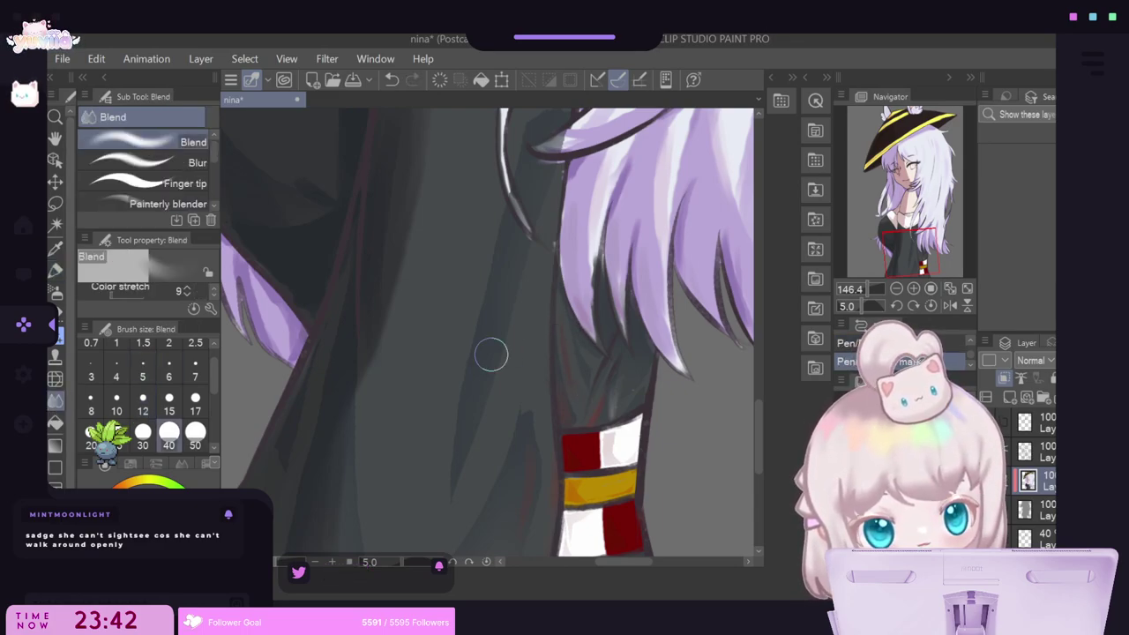
{"action": "left_click", "coordinate": [142, 401]}
{"action": "left_click_drag", "start_coordinate": [562, 326], "coordinate": [577, 412]}
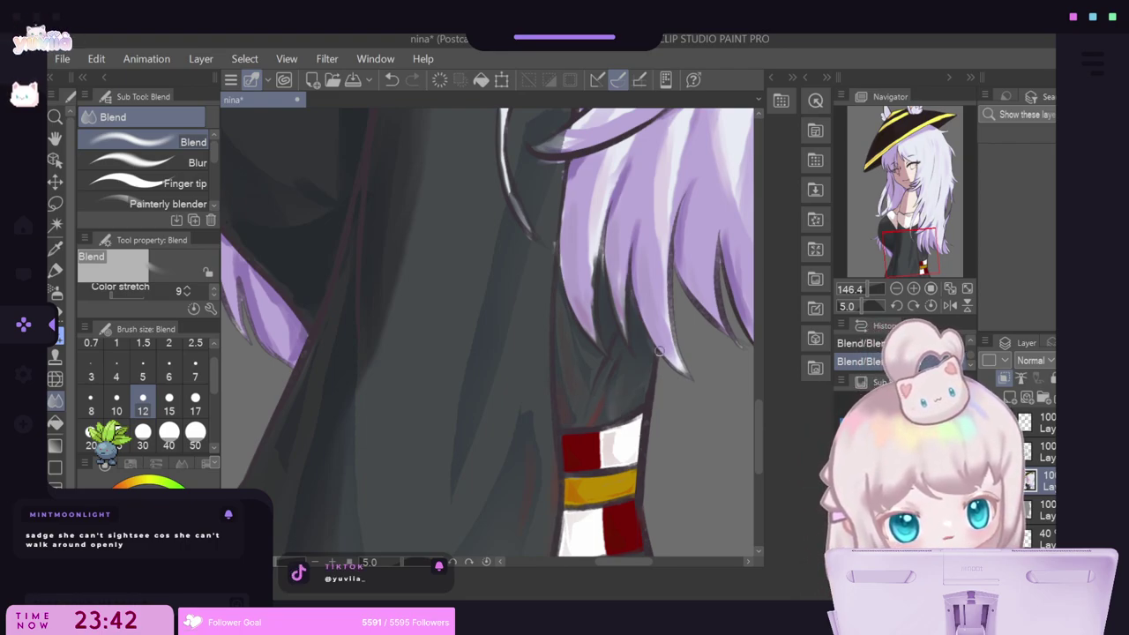
{"action": "scroll", "coordinate": [659, 351], "scroll_direction": "down", "scroll_amount": 12}
{"action": "scroll", "coordinate": [659, 351], "scroll_direction": "up", "scroll_amount": 1}
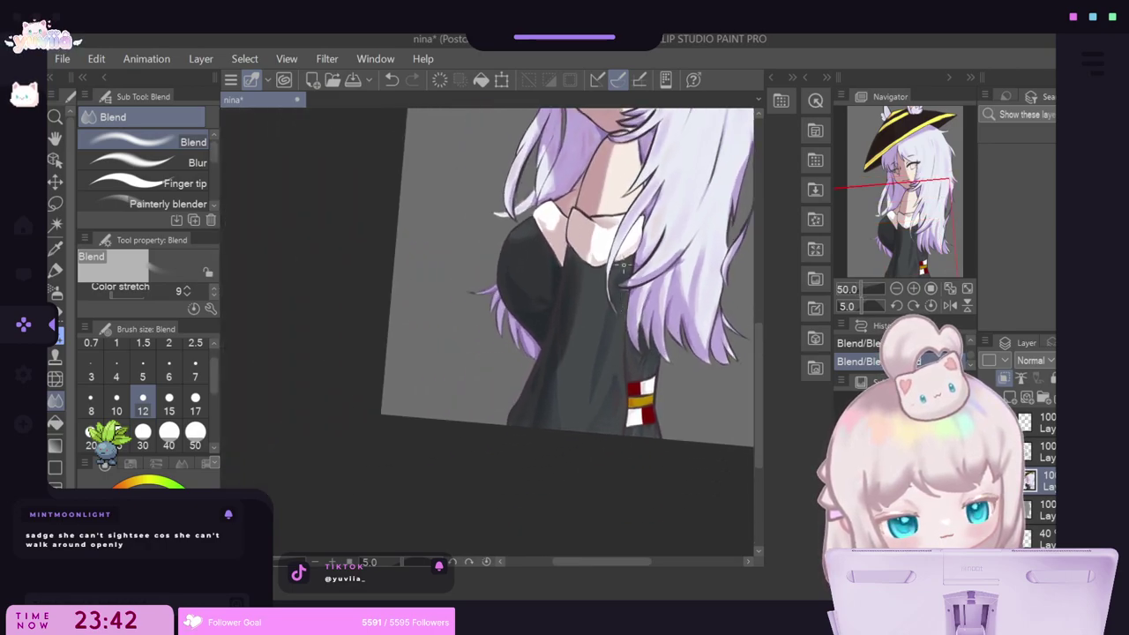
Touch up the hair tips beside the dark sleeve with the Flat marker at size 12 and opacity 67, sampling the colour from the hair.
{"action": "scroll", "coordinate": [624, 265], "scroll_direction": "up", "scroll_amount": 2}
{"action": "scroll", "coordinate": [624, 265], "scroll_direction": "down", "scroll_amount": 1}
{"action": "scroll", "coordinate": [623, 263], "scroll_direction": "up", "scroll_amount": 2}
{"action": "scroll", "coordinate": [626, 254], "scroll_direction": "down", "scroll_amount": 3}
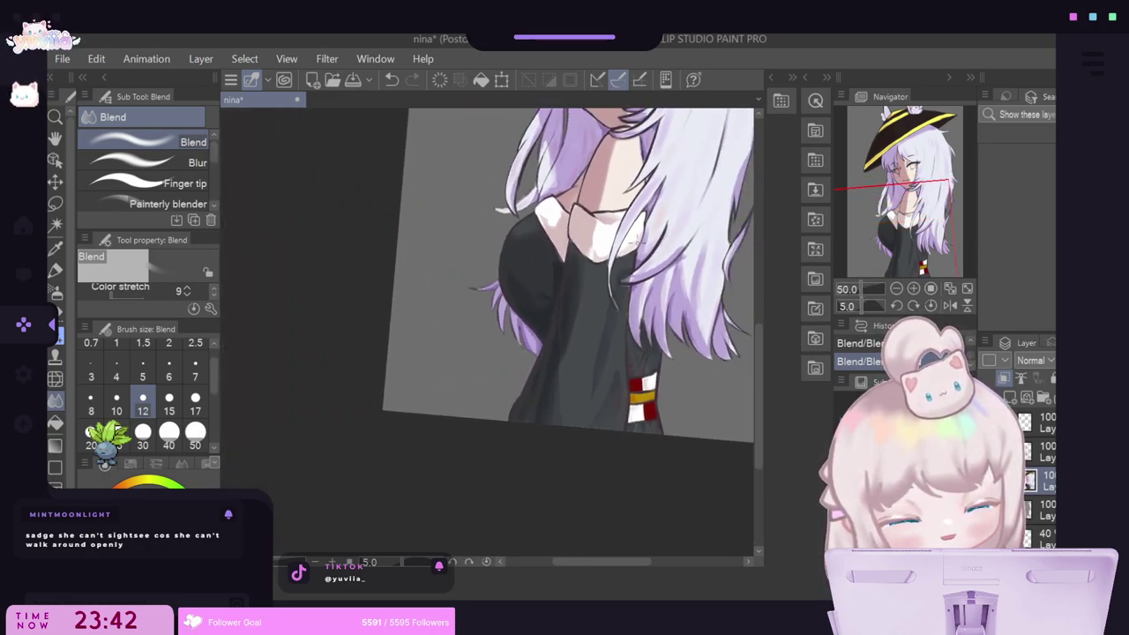
{"action": "scroll", "coordinate": [640, 240], "scroll_direction": "down", "scroll_amount": 3}
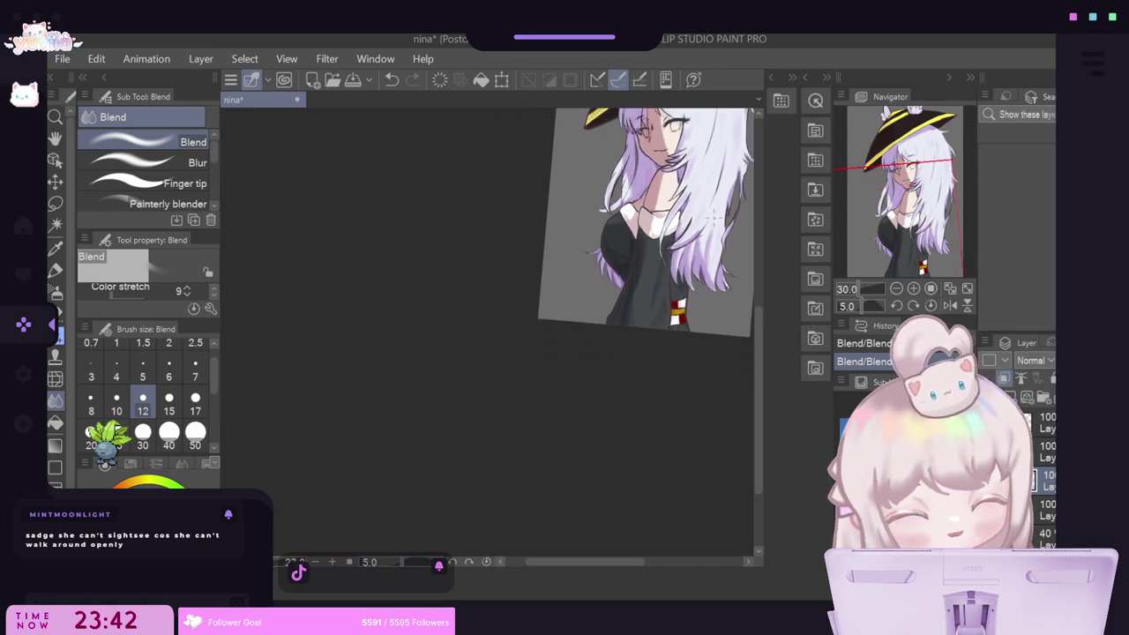
{"action": "scroll", "coordinate": [712, 216], "scroll_direction": "up", "scroll_amount": 5}
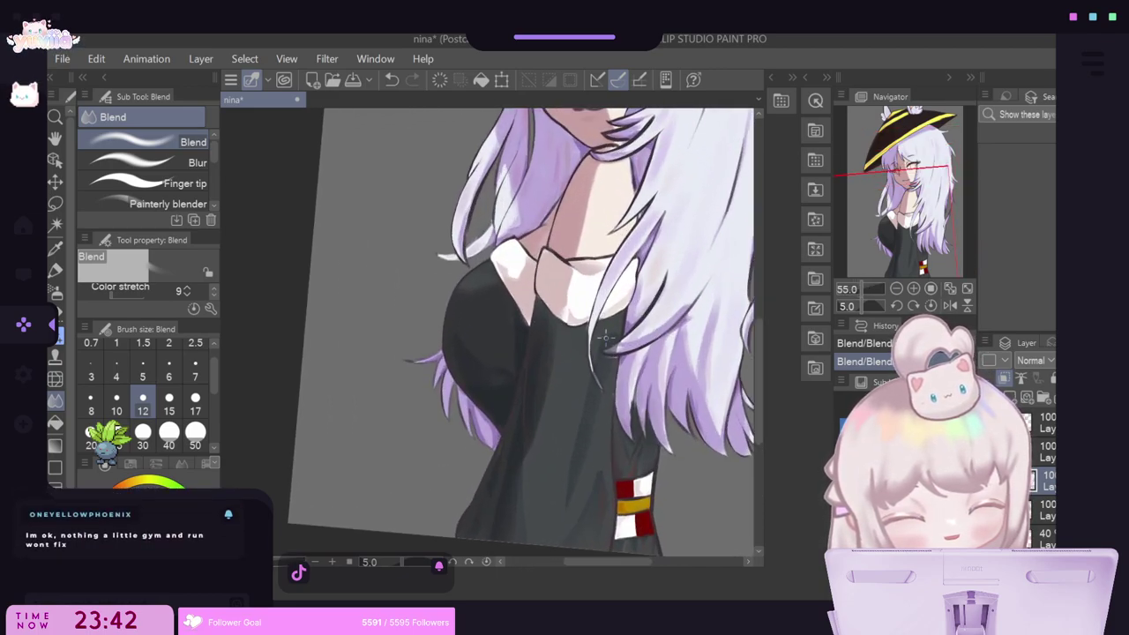
{"action": "scroll", "coordinate": [605, 336], "scroll_direction": "up", "scroll_amount": 4}
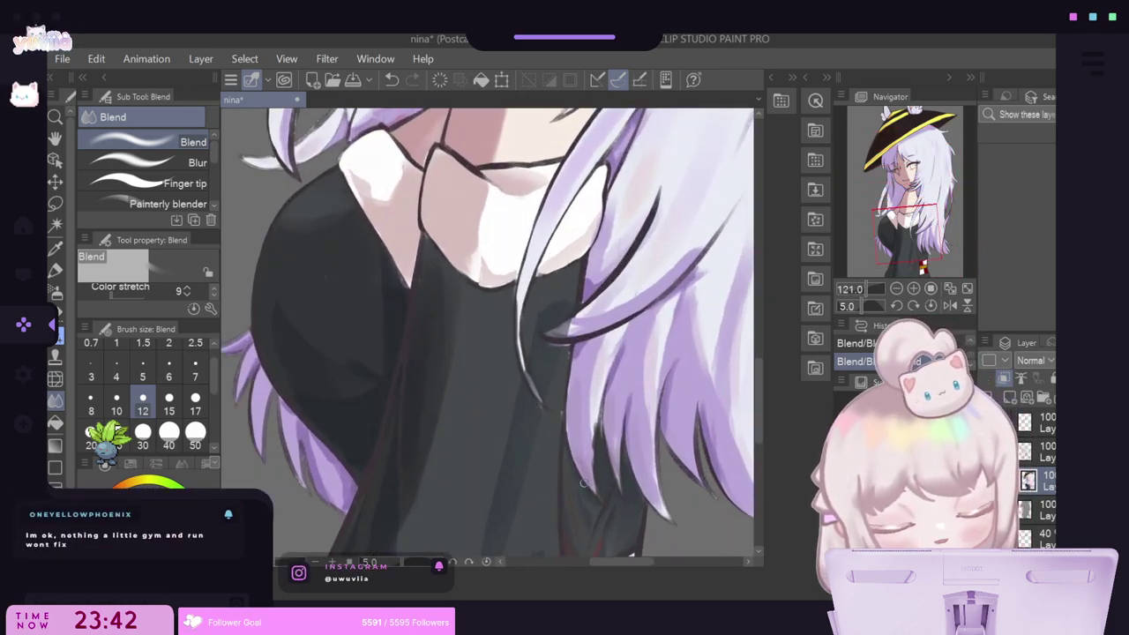
{"action": "left_click", "coordinate": [56, 270]}
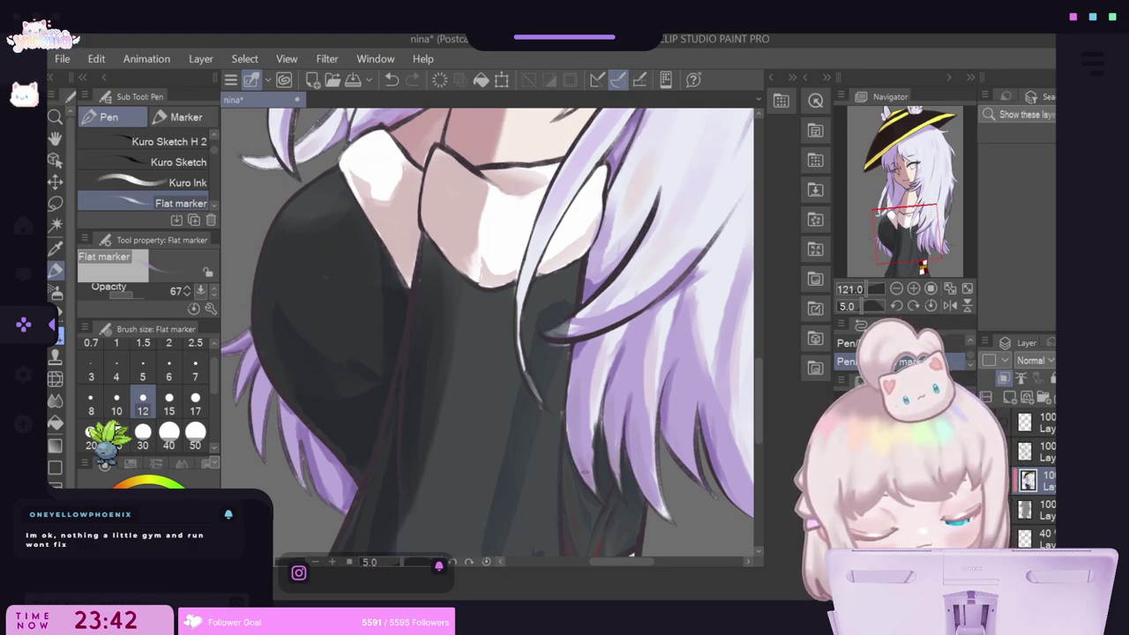
{"action": "left_click", "coordinate": [585, 465], "text": "alt"}
{"action": "key", "text": "ctrl+z"}
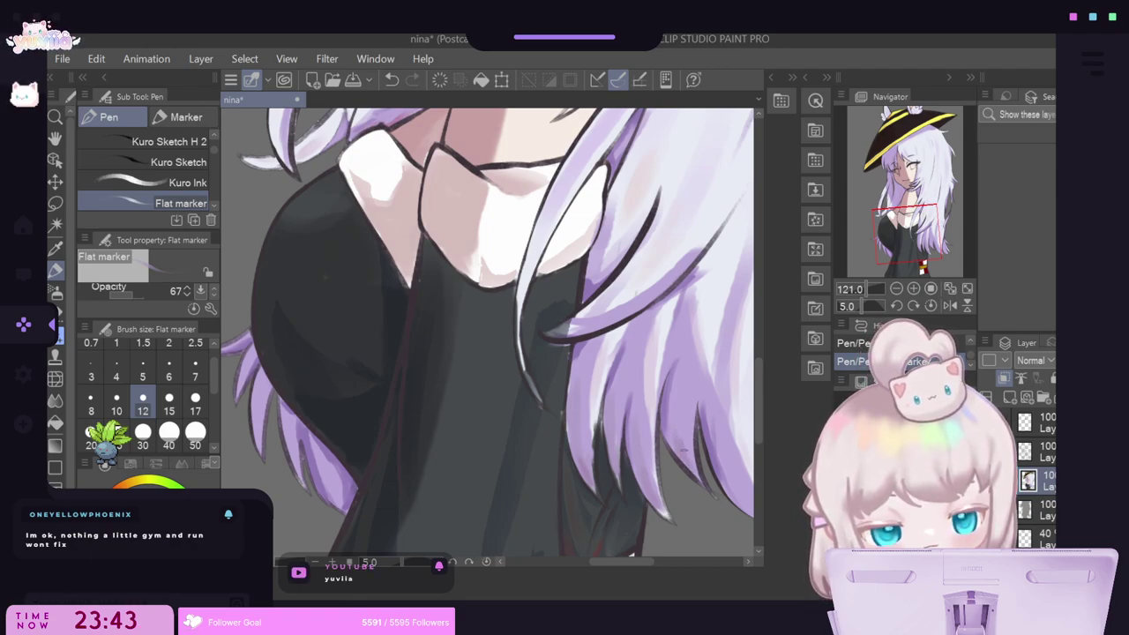
{"action": "left_click_drag", "start_coordinate": [625, 563], "coordinate": [642, 562]}
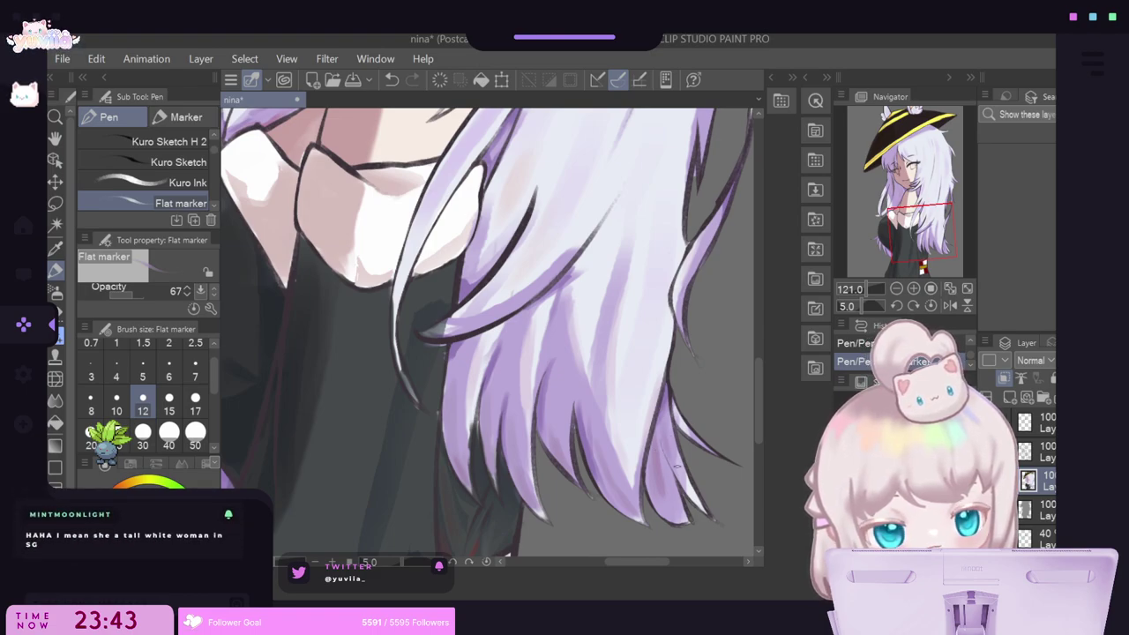
Paint shading strokes down the outer edge of the long hair and into the locks beside the white collar with the Flat marker.
{"action": "left_click_drag", "start_coordinate": [759, 392], "coordinate": [761, 354]}
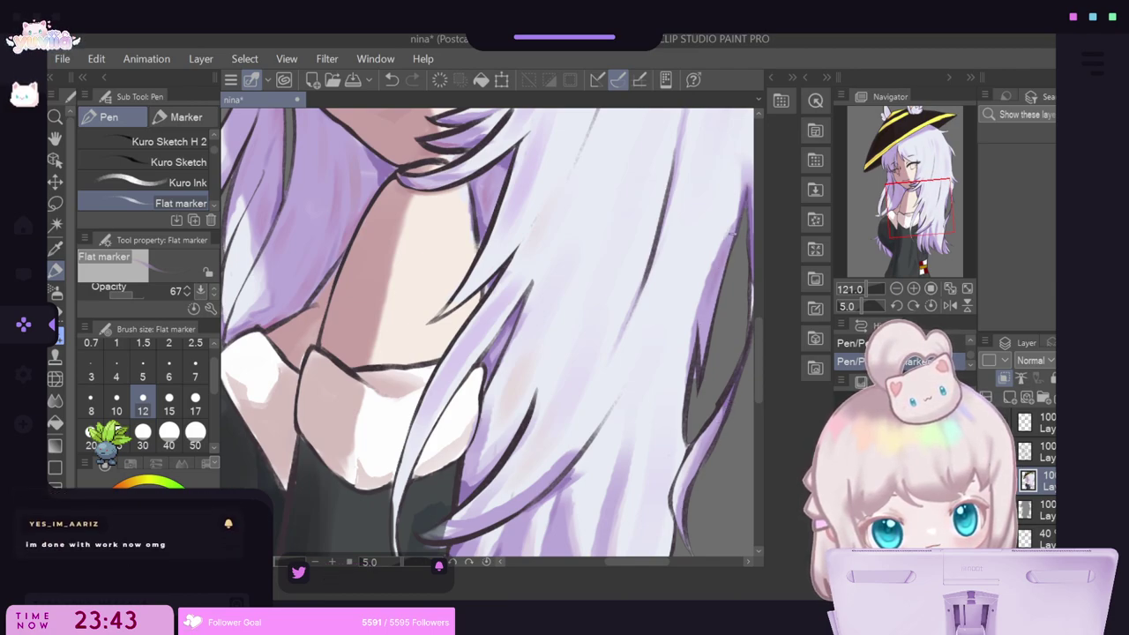
{"action": "mouse_move", "coordinate": [741, 187]}
{"action": "left_mouse_down"}
{"action": "mouse_move", "coordinate": [693, 340]}
{"action": "mouse_move", "coordinate": [681, 438]}
{"action": "left_mouse_up"}
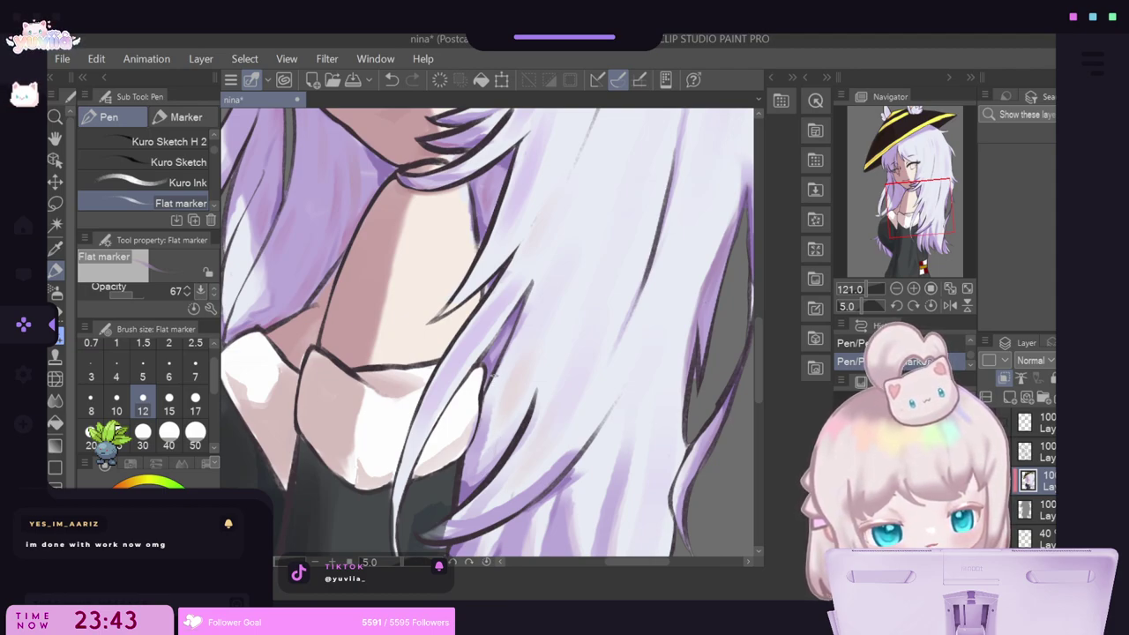
{"action": "left_click_drag", "start_coordinate": [492, 405], "coordinate": [479, 464]}
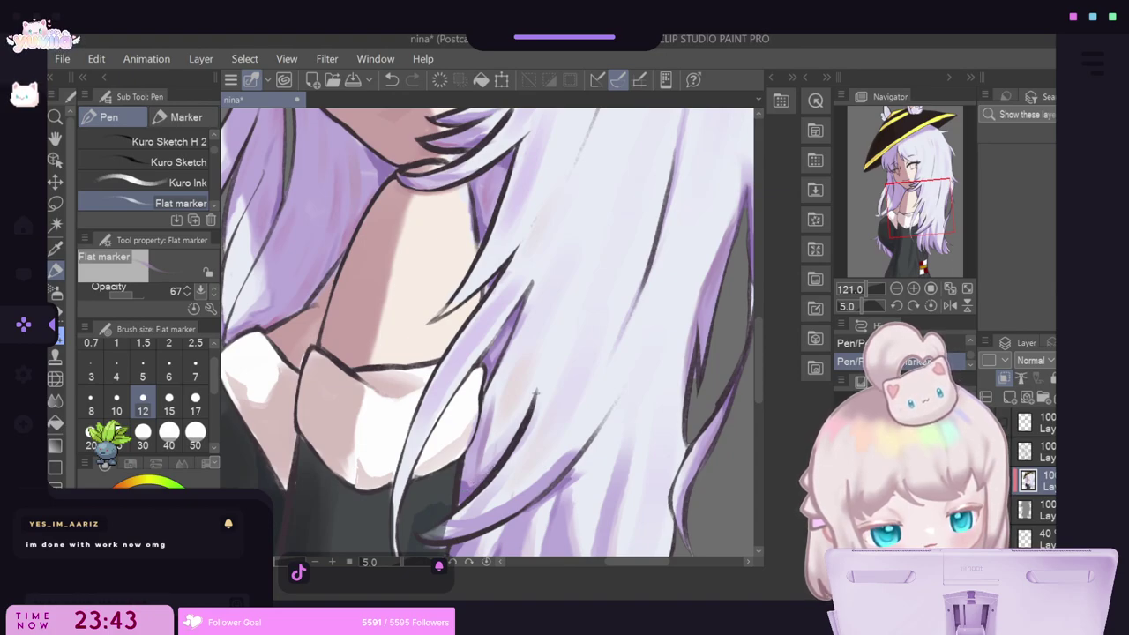
{"action": "left_click_drag", "start_coordinate": [517, 327], "coordinate": [496, 406]}
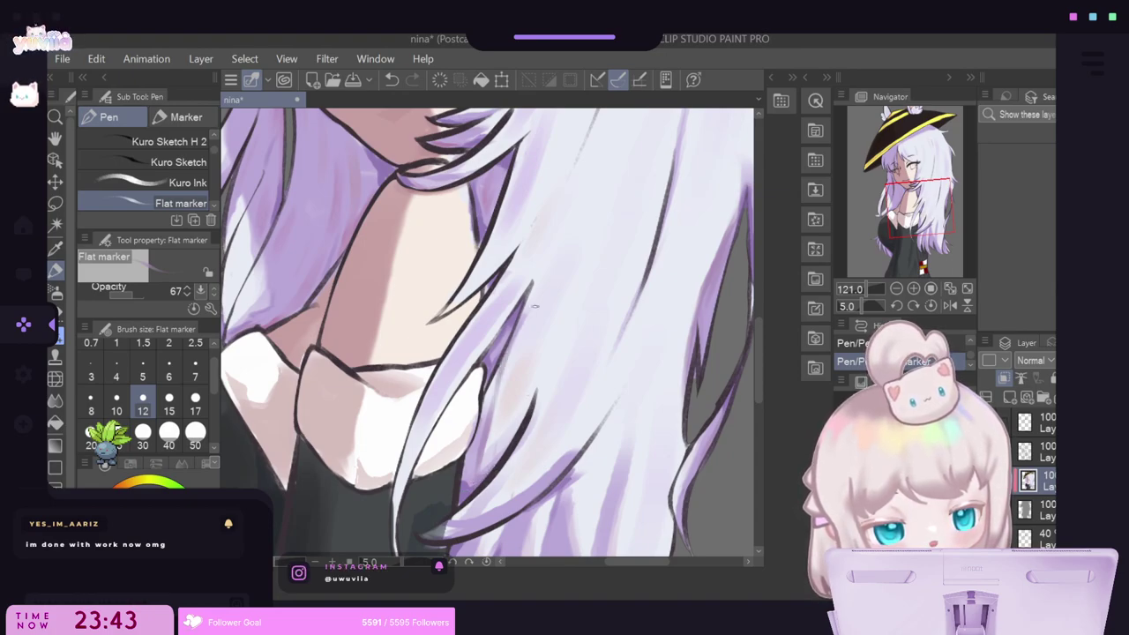
Paint Flat marker strokes along the long hair strands beside the lit side of the face.
{"action": "left_click_drag", "start_coordinate": [758, 349], "coordinate": [760, 283]}
{"action": "mouse_move", "coordinate": [694, 185]}
{"action": "left_mouse_down"}
{"action": "mouse_move", "coordinate": [694, 233]}
{"action": "mouse_move", "coordinate": [646, 384]}
{"action": "left_mouse_up"}
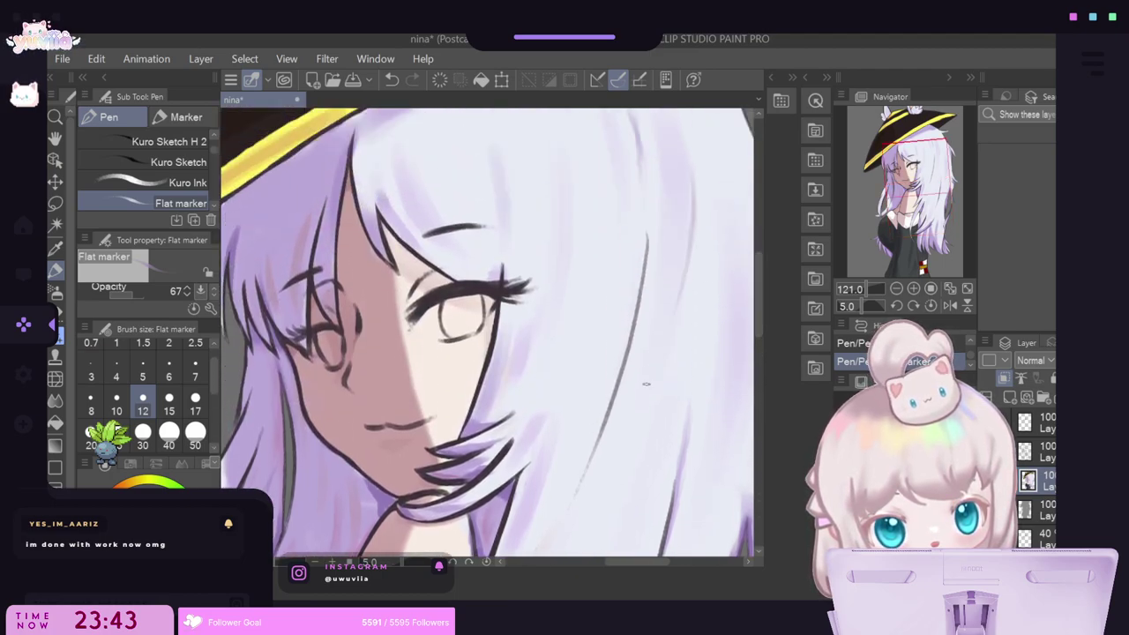
{"action": "left_click_drag", "start_coordinate": [648, 230], "coordinate": [635, 293]}
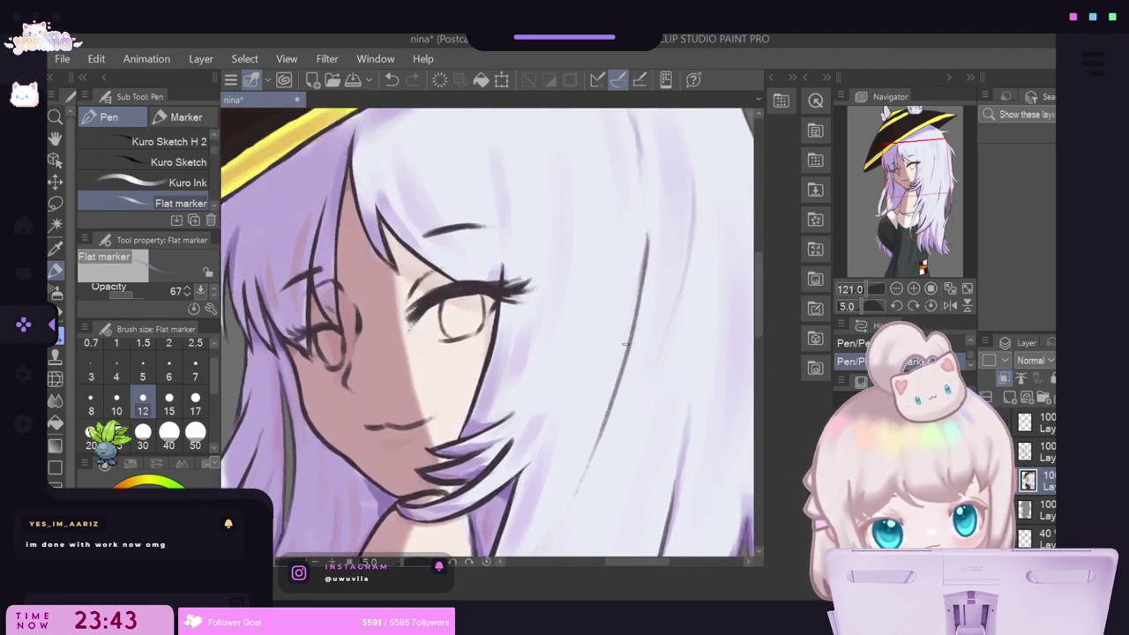
{"action": "left_click_drag", "start_coordinate": [681, 457], "coordinate": [666, 533]}
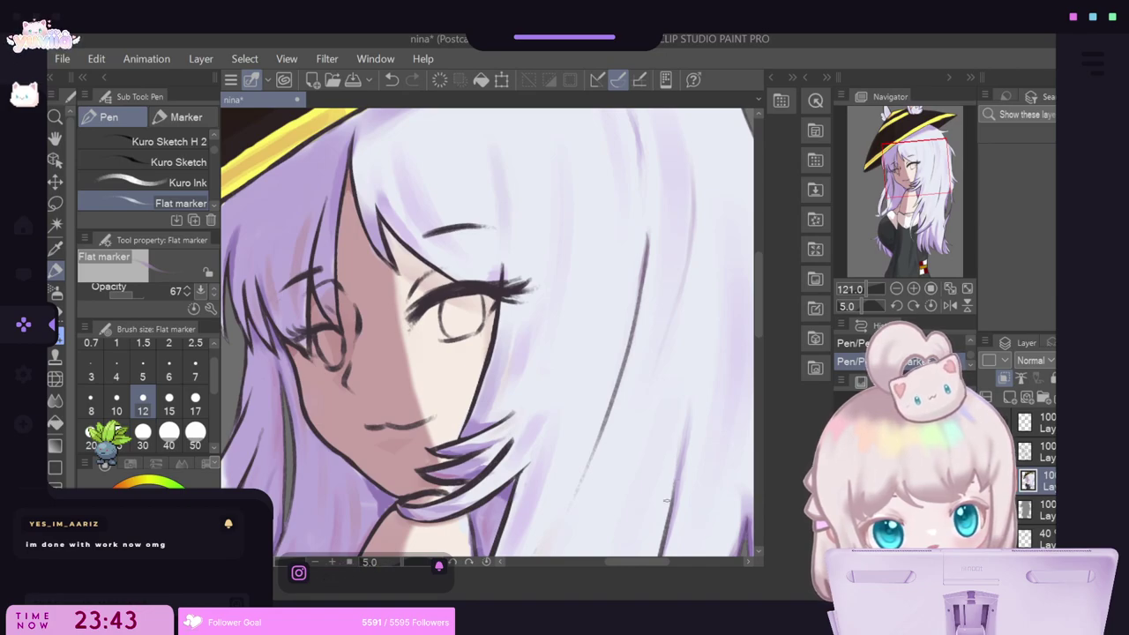
Check the overall figure and save the illustration.
{"action": "scroll", "coordinate": [684, 347], "scroll_direction": "down", "scroll_amount": 3}
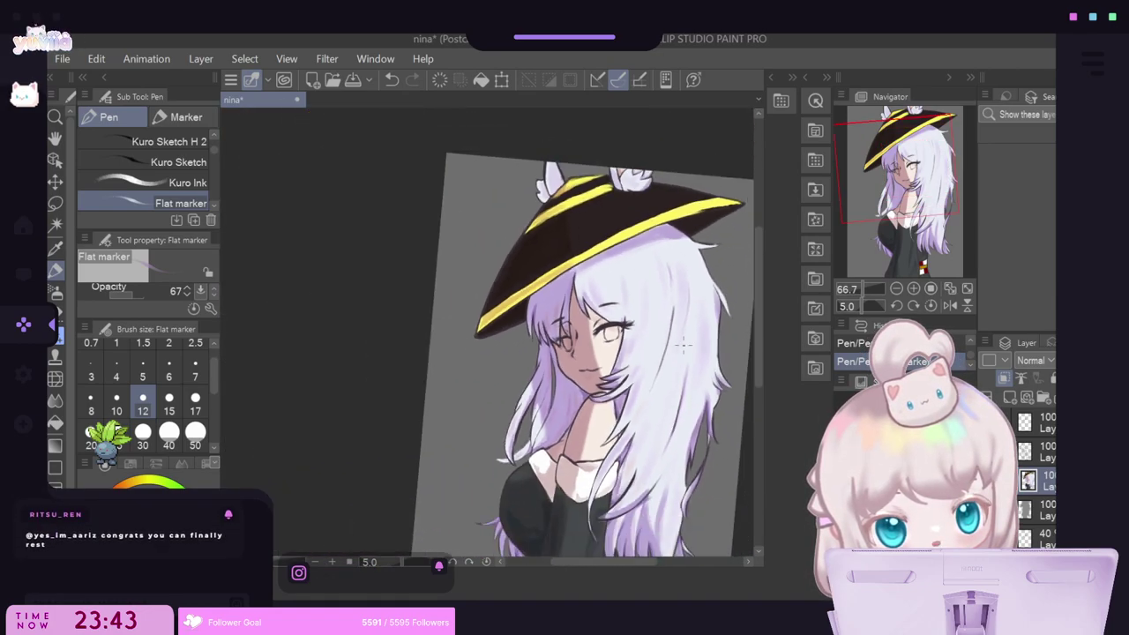
{"action": "scroll", "coordinate": [686, 479], "scroll_direction": "up", "scroll_amount": 1}
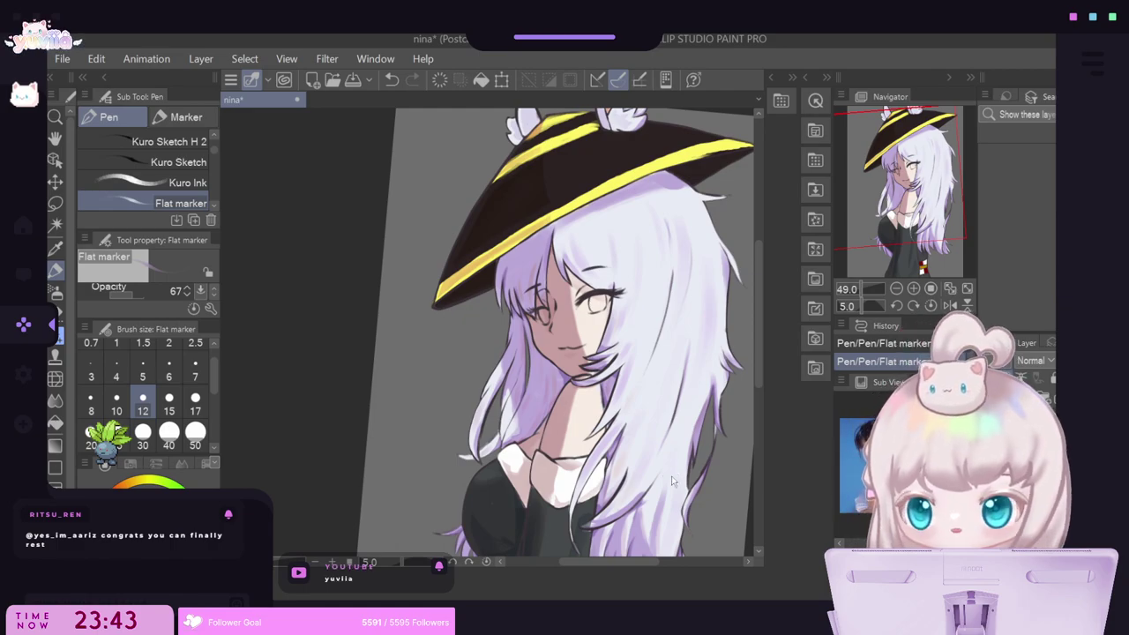
{"action": "key", "text": "ctrl+s"}
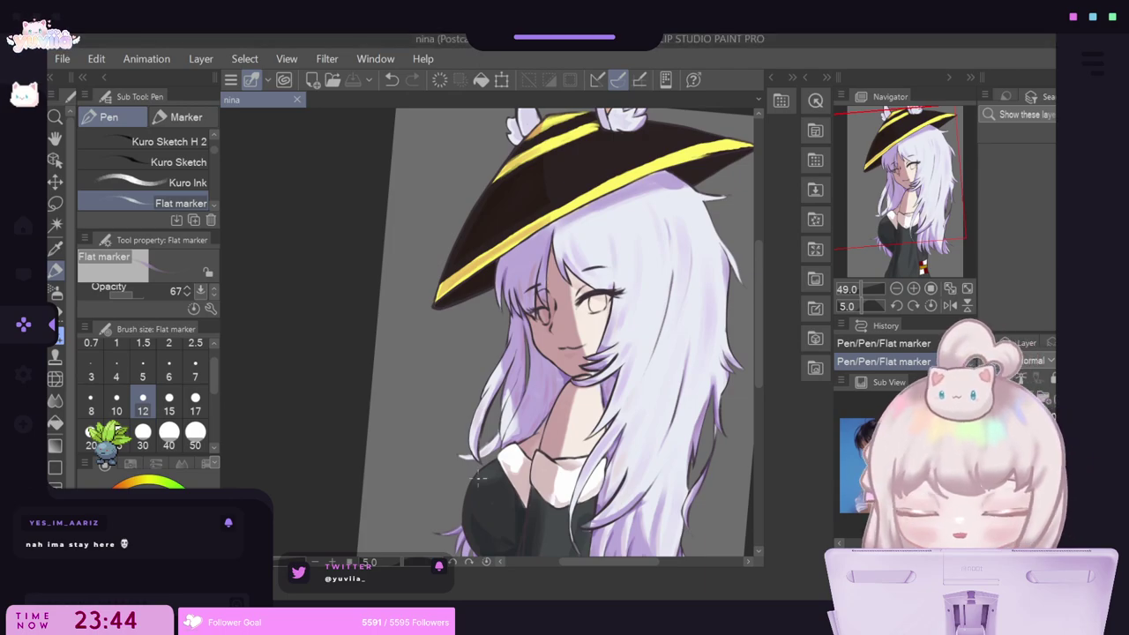
Sample the hat trim's yellow, paint it into the hair shadow under the brim with the size 30 Flat marker, and blend it at size 12.
{"action": "scroll", "coordinate": [662, 388], "scroll_direction": "down", "scroll_amount": 2}
{"action": "scroll", "coordinate": [661, 399], "scroll_direction": "up", "scroll_amount": 3}
{"action": "scroll", "coordinate": [661, 398], "scroll_direction": "up", "scroll_amount": 2}
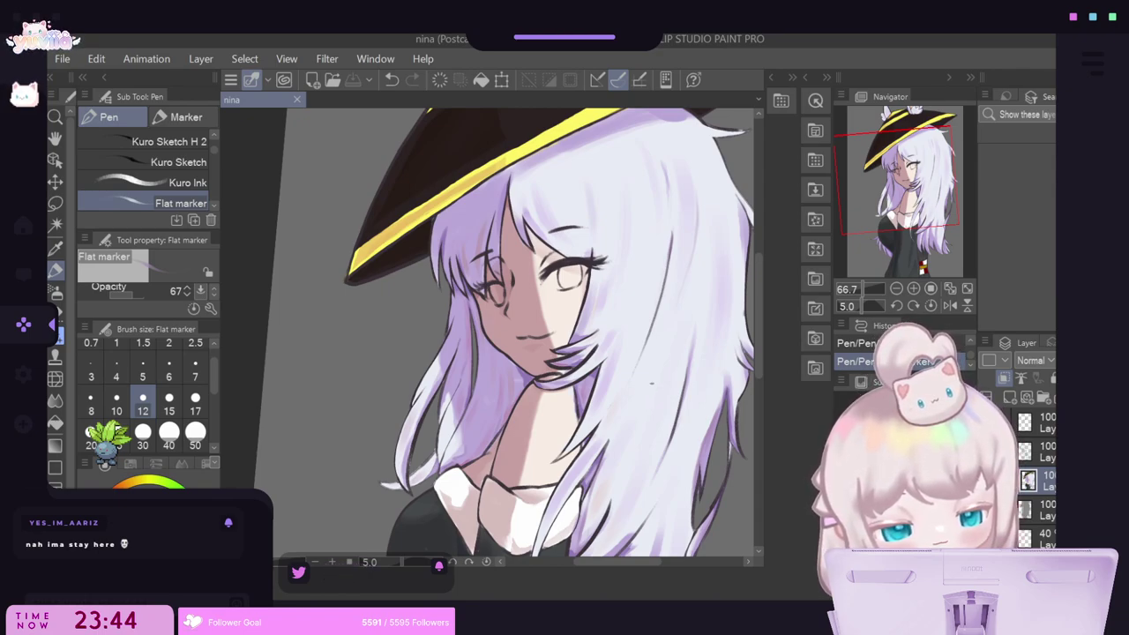
{"action": "key", "text": "i"}
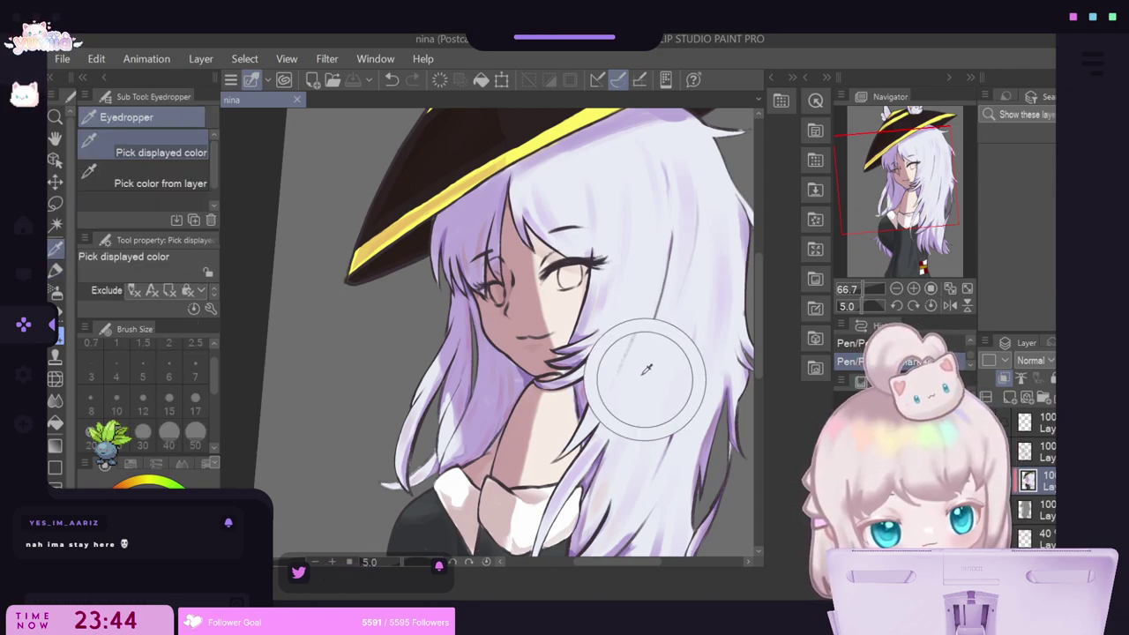
{"action": "scroll", "coordinate": [756, 321], "scroll_direction": "up", "scroll_amount": 4}
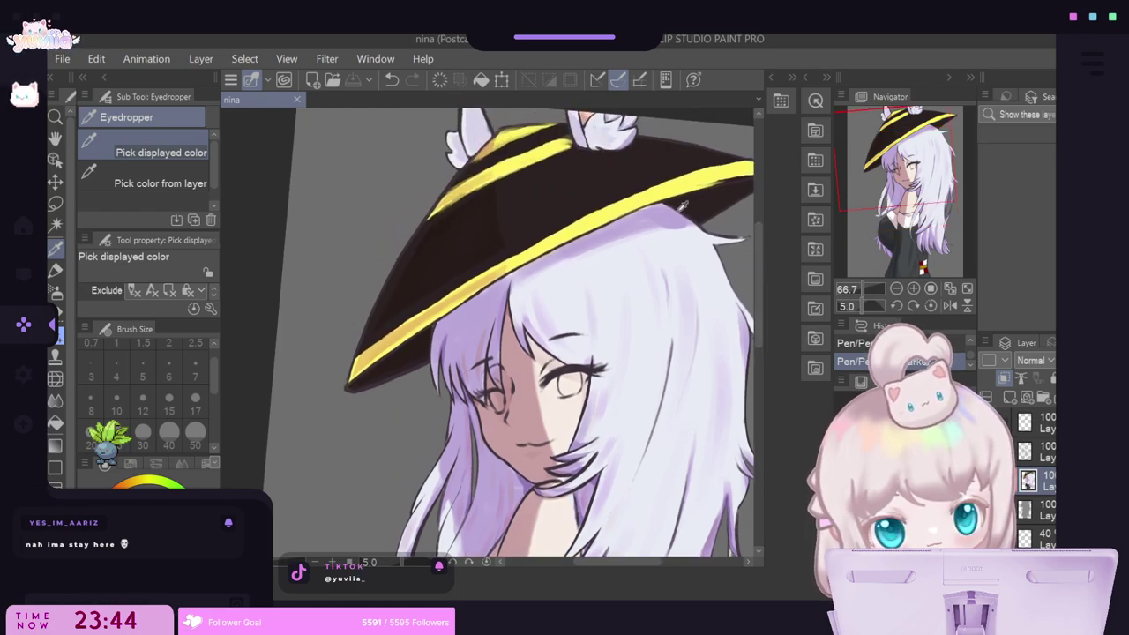
{"action": "left_click", "coordinate": [662, 187]}
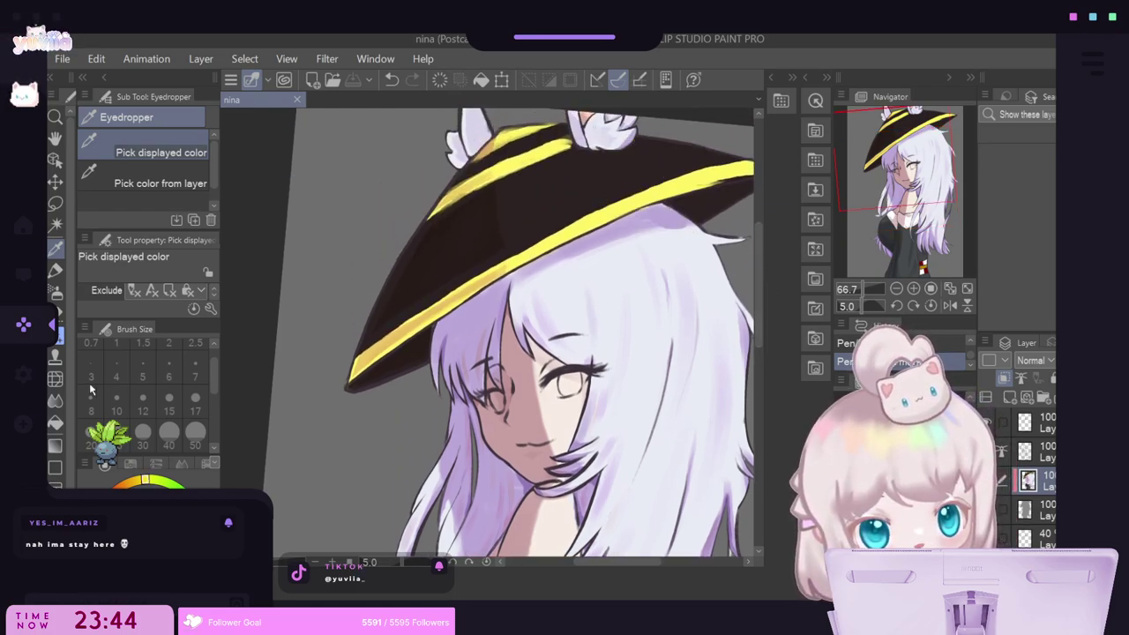
{"action": "left_click", "coordinate": [55, 270]}
{"action": "left_click", "coordinate": [144, 432]}
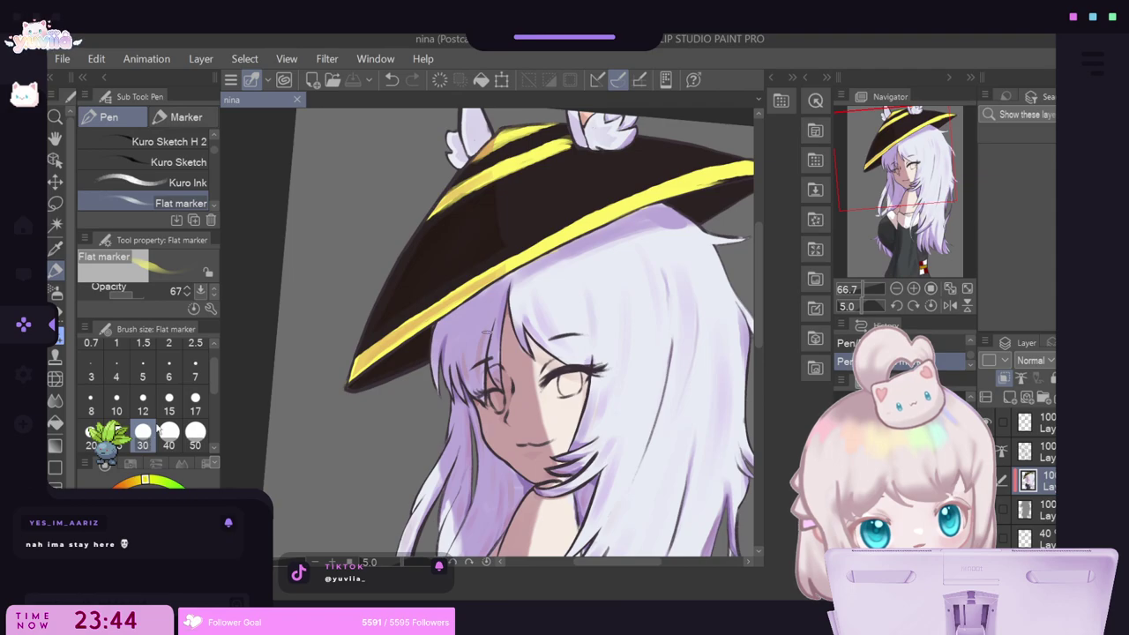
{"action": "left_click_drag", "start_coordinate": [587, 241], "coordinate": [633, 218]}
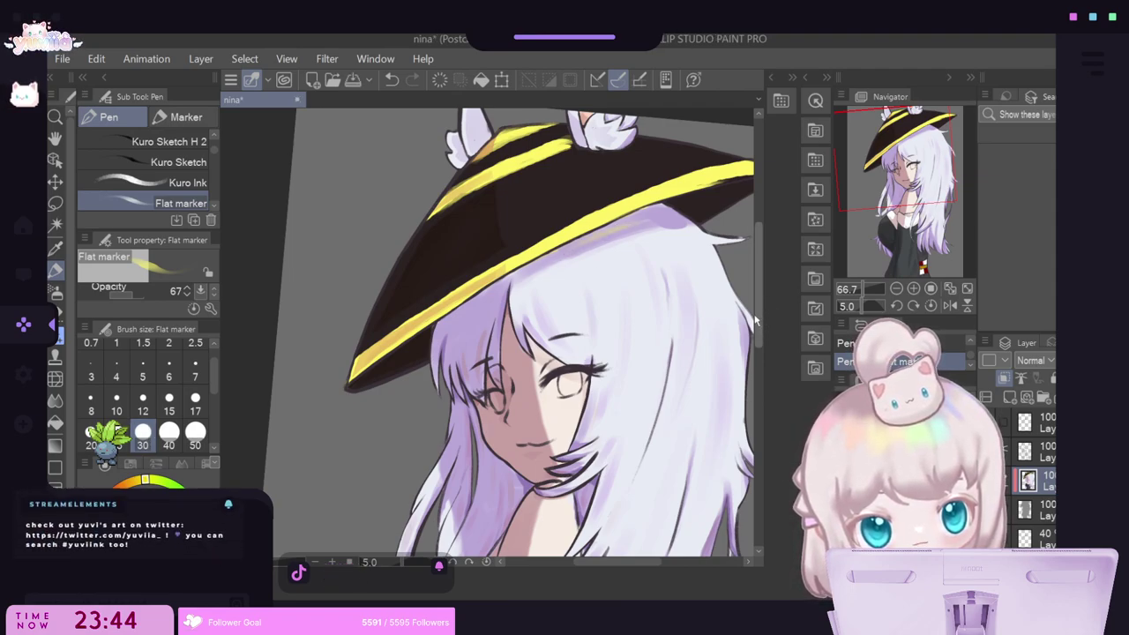
{"action": "scroll", "coordinate": [755, 314], "scroll_direction": "up", "scroll_amount": 3}
{"action": "left_click", "coordinate": [55, 400]}
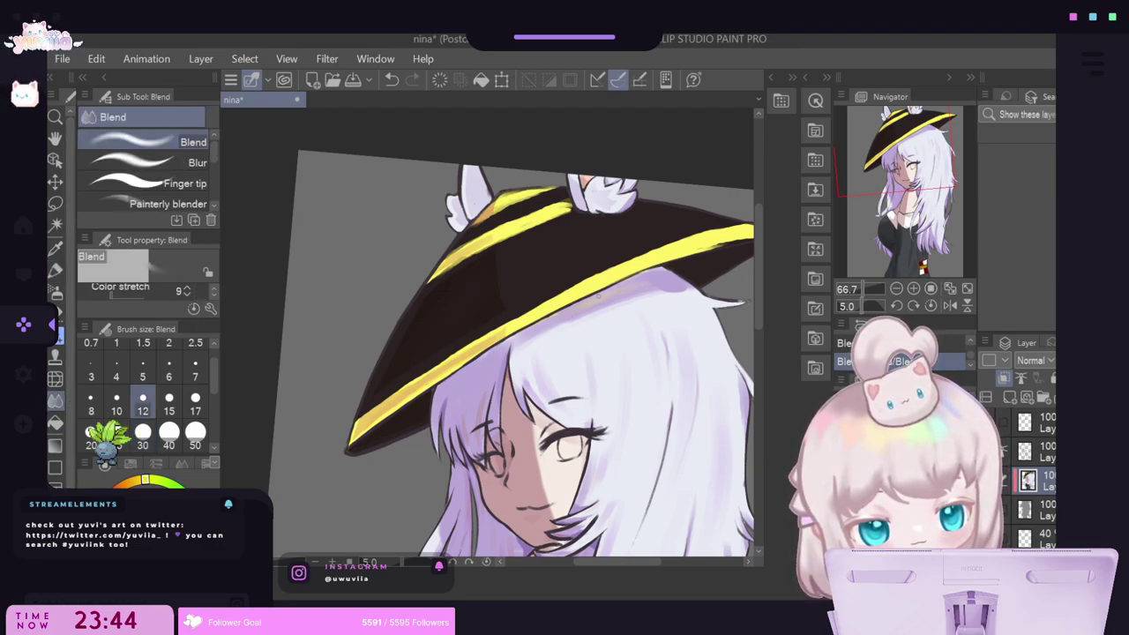
Lasso a small patch of shadowed hair under the hat brim and spray it yellow with the Soft airbrush at size 30.
{"action": "left_click", "coordinate": [55, 292]}
{"action": "left_click", "coordinate": [142, 402]}
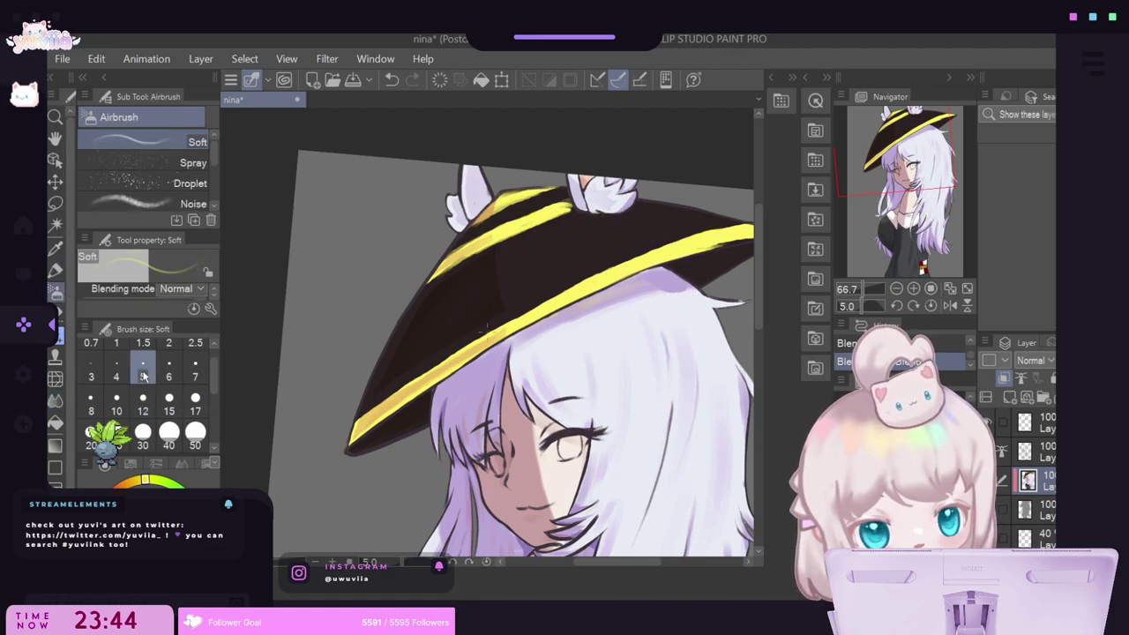
{"action": "left_click", "coordinate": [142, 432]}
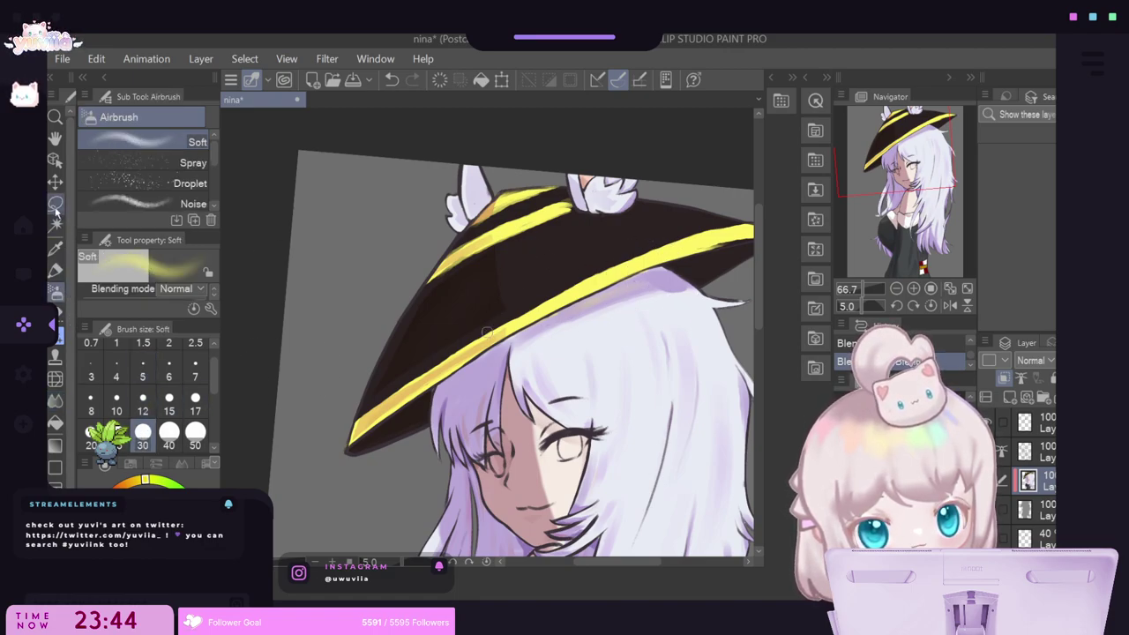
{"action": "left_click", "coordinate": [54, 203]}
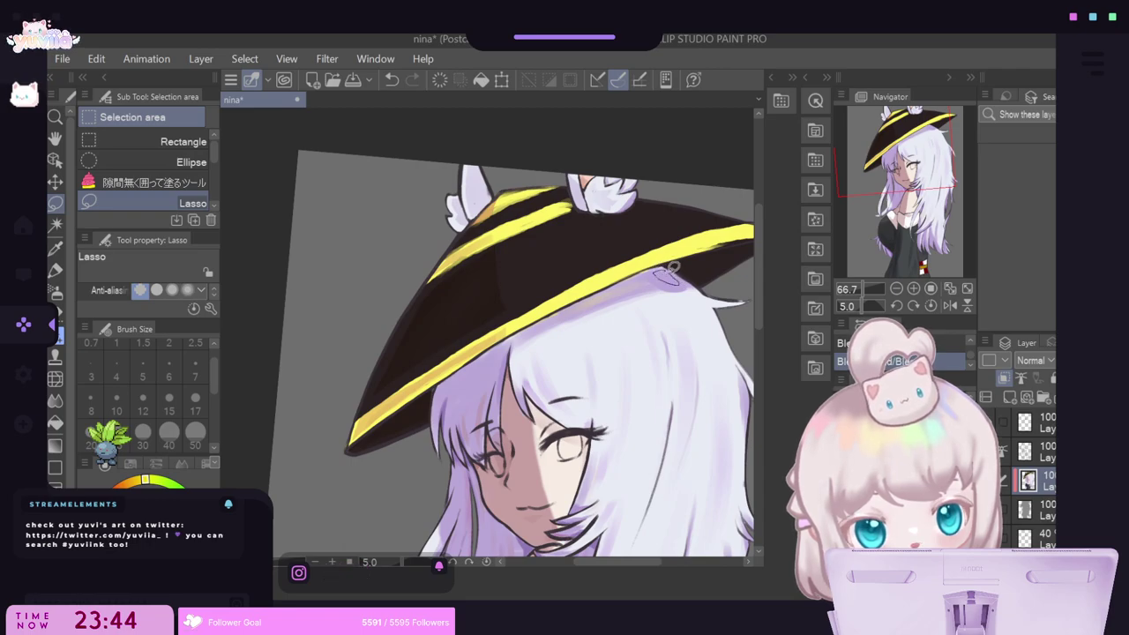
{"action": "left_click_drag", "start_coordinate": [673, 266], "coordinate": [661, 275]}
{"action": "left_click", "coordinate": [54, 291]}
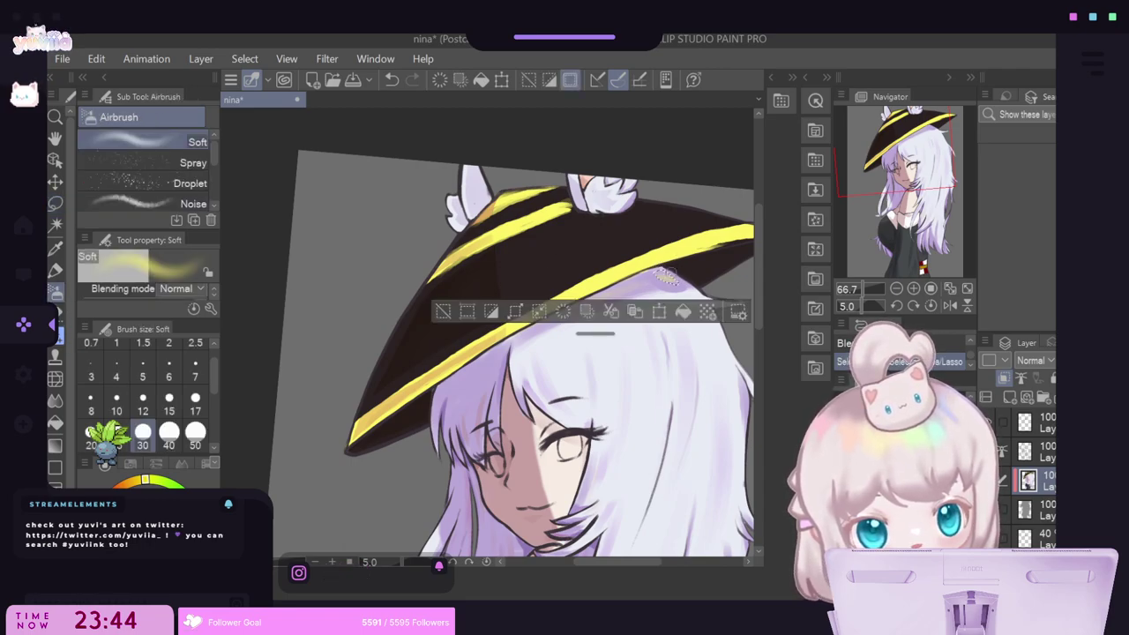
{"action": "left_click_drag", "start_coordinate": [666, 275], "coordinate": [673, 278]}
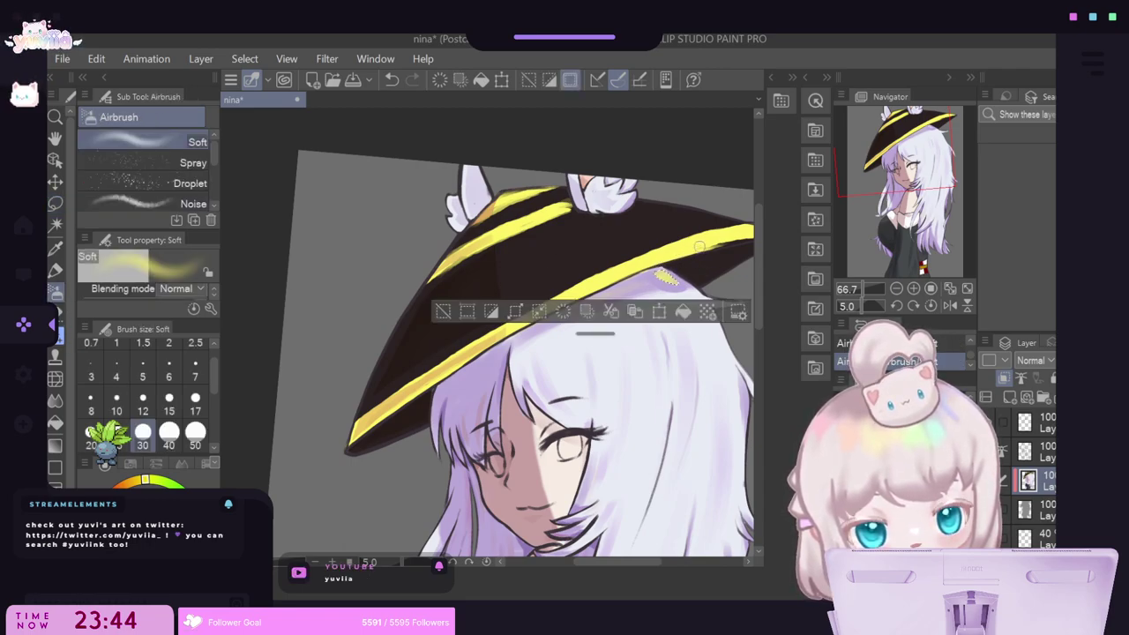
Darken the selected yellow patch with the hat's dark colour using the Soft airbrush at size 50, and deselect it.
{"action": "left_click", "coordinate": [702, 268], "text": "alt"}
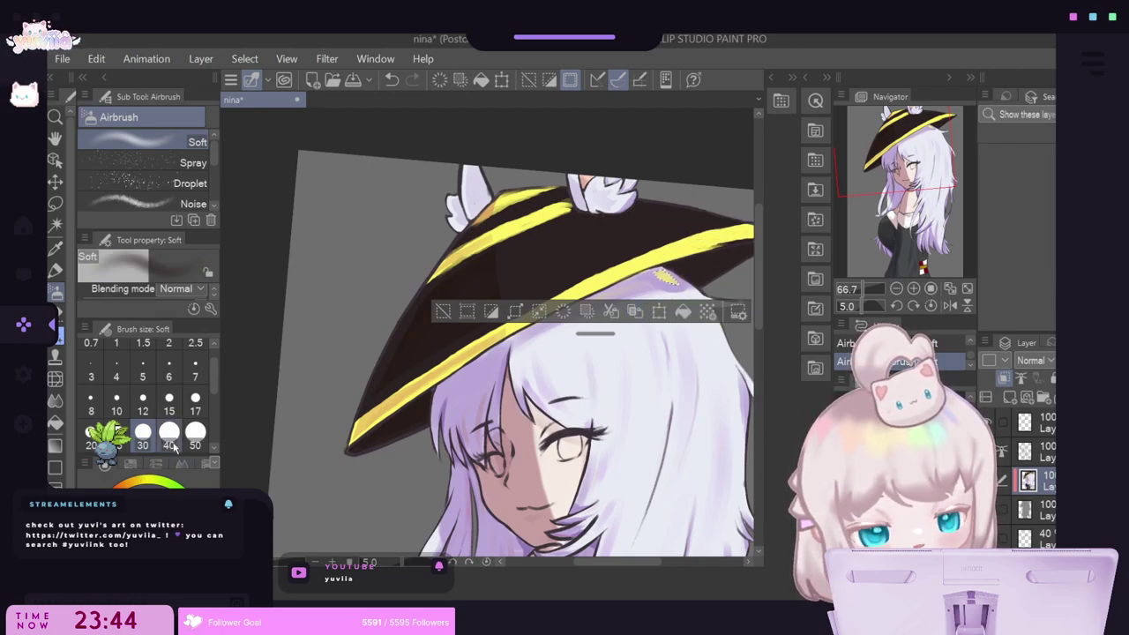
{"action": "left_click", "coordinate": [169, 434]}
{"action": "left_click", "coordinate": [196, 434]}
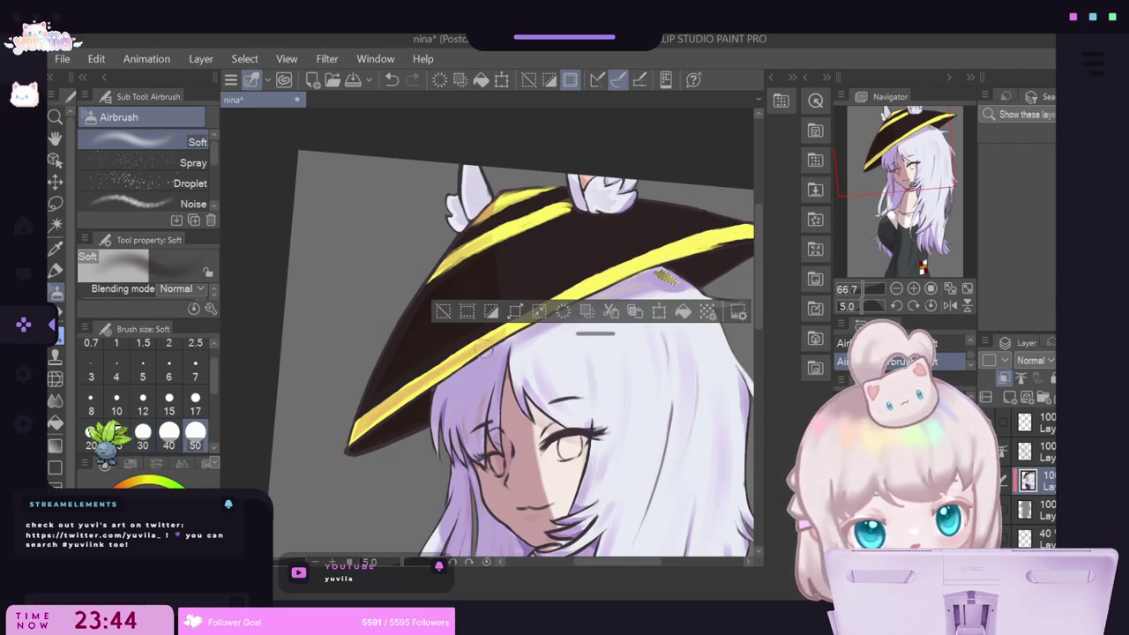
{"action": "key", "text": "ctrl+d"}
Soften the yellow patch under the brim with the Blend tool at size 12, retouching its centre with the Flat marker.
{"action": "key", "text": "j"}
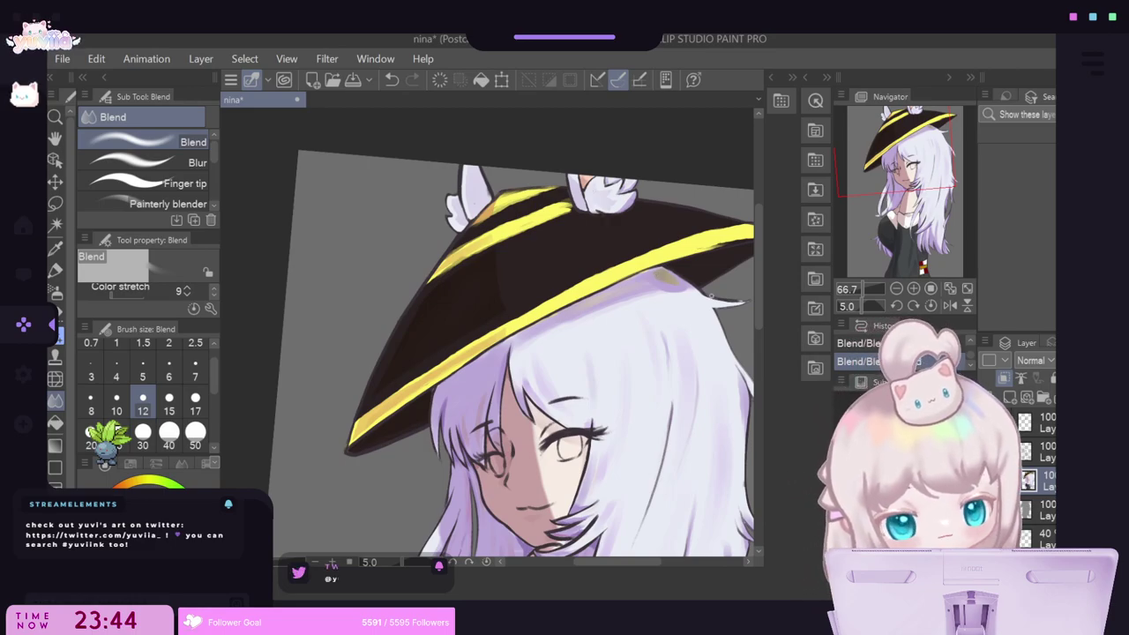
{"action": "scroll", "coordinate": [682, 288], "scroll_direction": "up", "scroll_amount": 5}
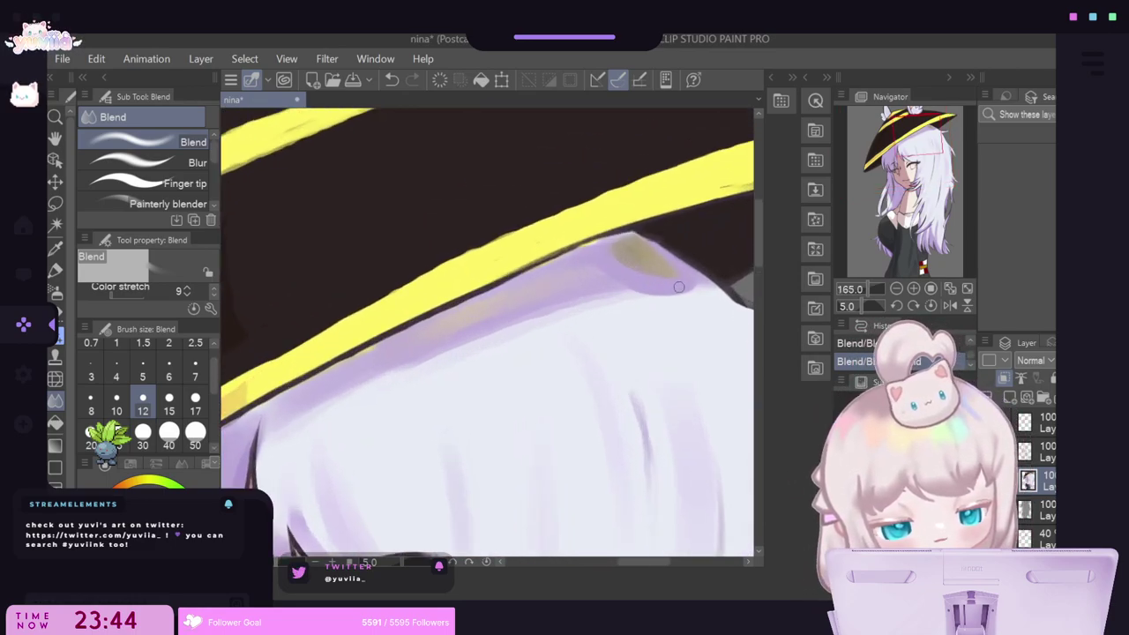
{"action": "left_click", "coordinate": [55, 272]}
{"action": "mouse_move", "coordinate": [636, 251]}
{"action": "left_mouse_down"}
{"action": "mouse_move", "coordinate": [666, 267]}
{"action": "mouse_move", "coordinate": [617, 241]}
{"action": "mouse_move", "coordinate": [669, 272]}
{"action": "mouse_move", "coordinate": [621, 249]}
{"action": "mouse_move", "coordinate": [676, 251]}
{"action": "mouse_move", "coordinate": [620, 253]}
{"action": "mouse_move", "coordinate": [678, 266]}
{"action": "mouse_move", "coordinate": [664, 269]}
{"action": "mouse_move", "coordinate": [620, 247]}
{"action": "mouse_move", "coordinate": [693, 278]}
{"action": "mouse_move", "coordinate": [682, 263]}
{"action": "mouse_move", "coordinate": [640, 266]}
{"action": "left_mouse_up"}
{"action": "left_click", "coordinate": [56, 400]}
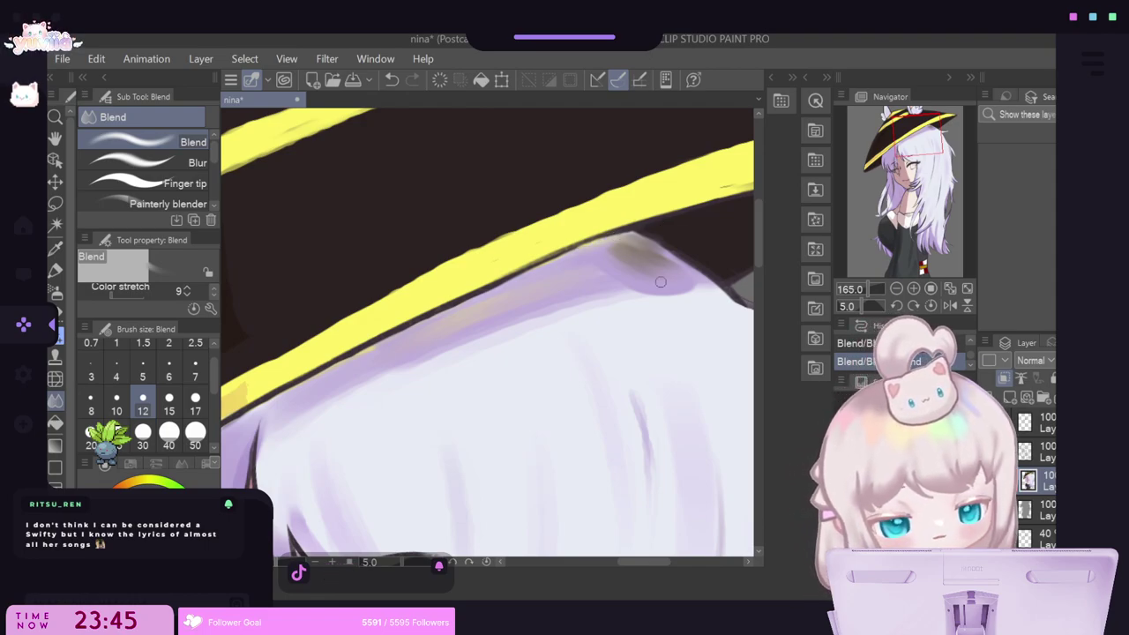
{"action": "scroll", "coordinate": [661, 281], "scroll_direction": "down", "scroll_amount": 4}
{"action": "scroll", "coordinate": [664, 262], "scroll_direction": "up", "scroll_amount": 3}
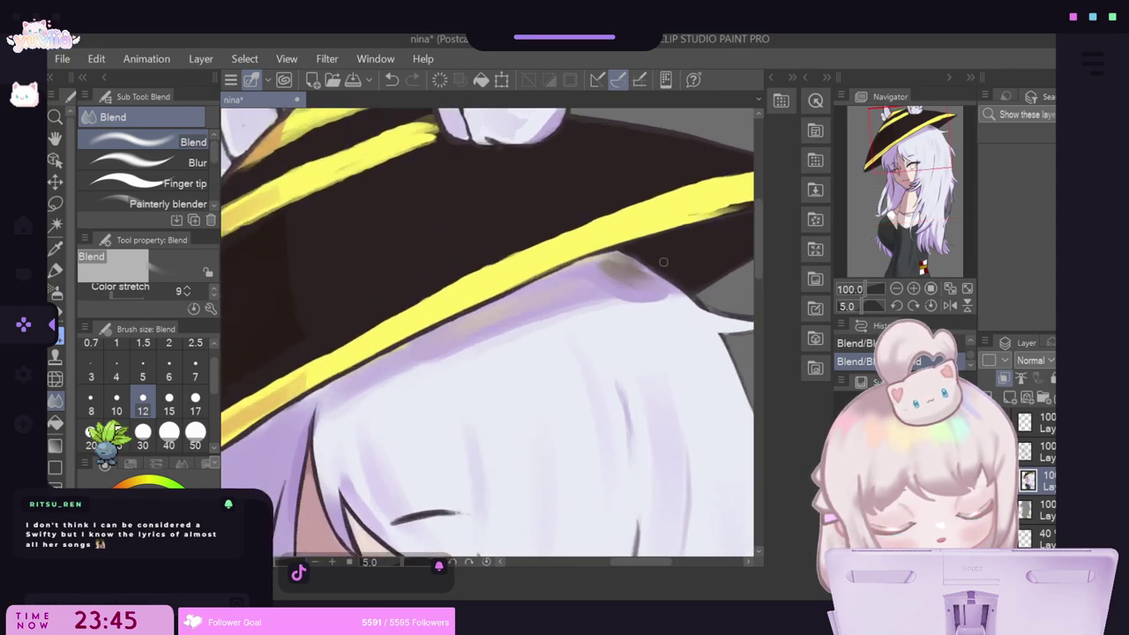
Soften the lower edge of the yellowish patch under the hat brim with the Blend tool at size 12.
{"action": "scroll", "coordinate": [663, 262], "scroll_direction": "up", "scroll_amount": 3}
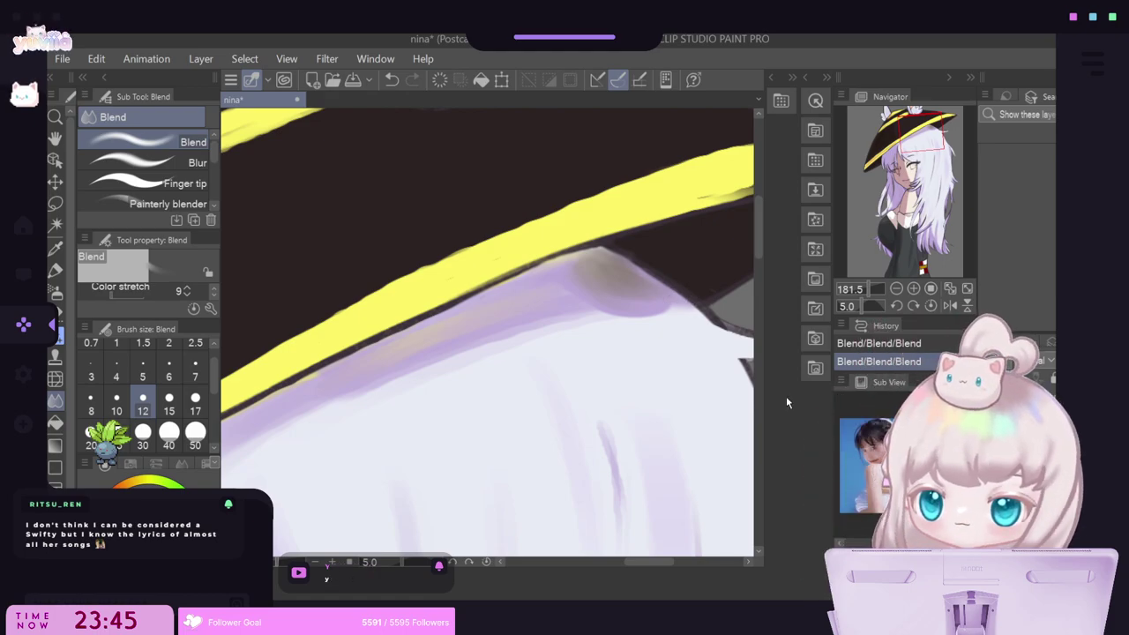
{"action": "scroll", "coordinate": [468, 342], "scroll_direction": "down", "scroll_amount": 5}
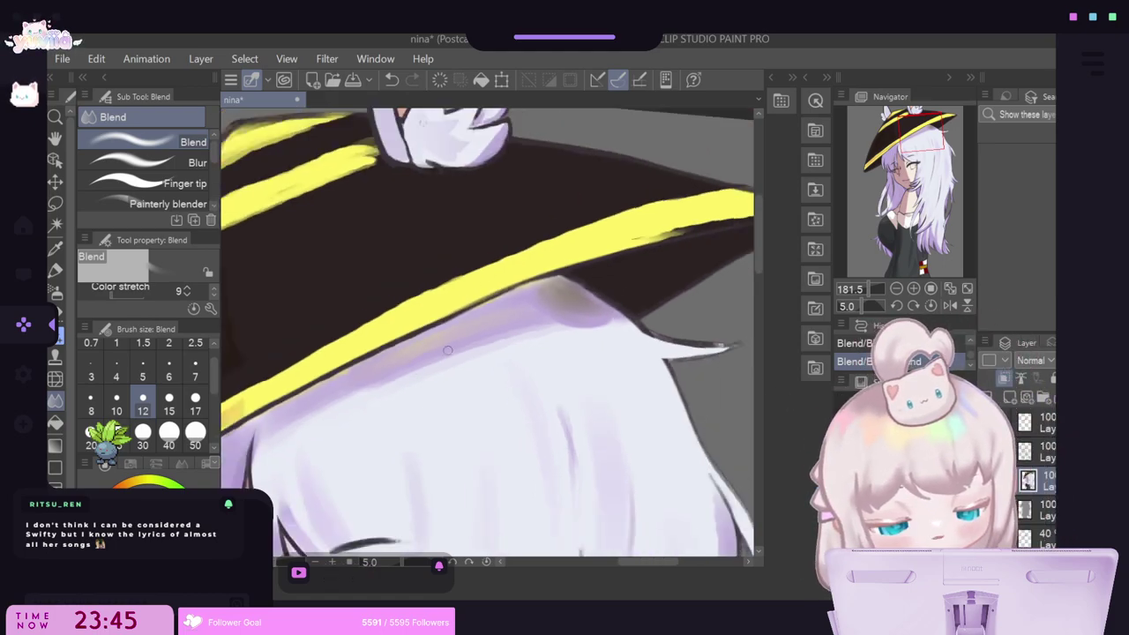
{"action": "scroll", "coordinate": [468, 342], "scroll_direction": "up", "scroll_amount": 6}
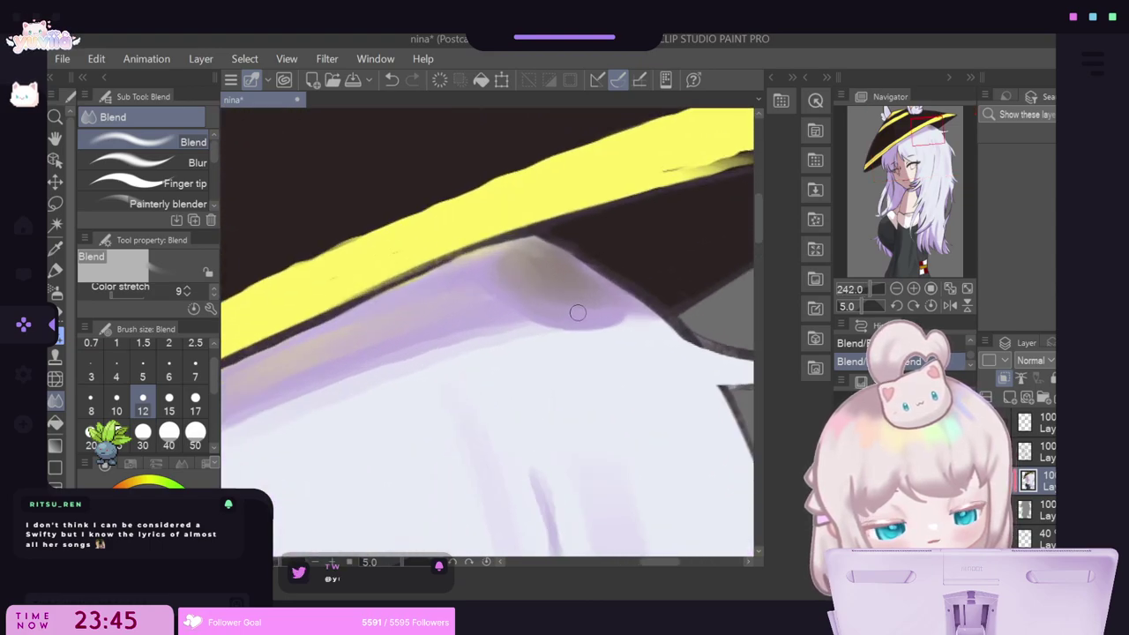
{"action": "left_click_drag", "start_coordinate": [578, 313], "coordinate": [637, 326]}
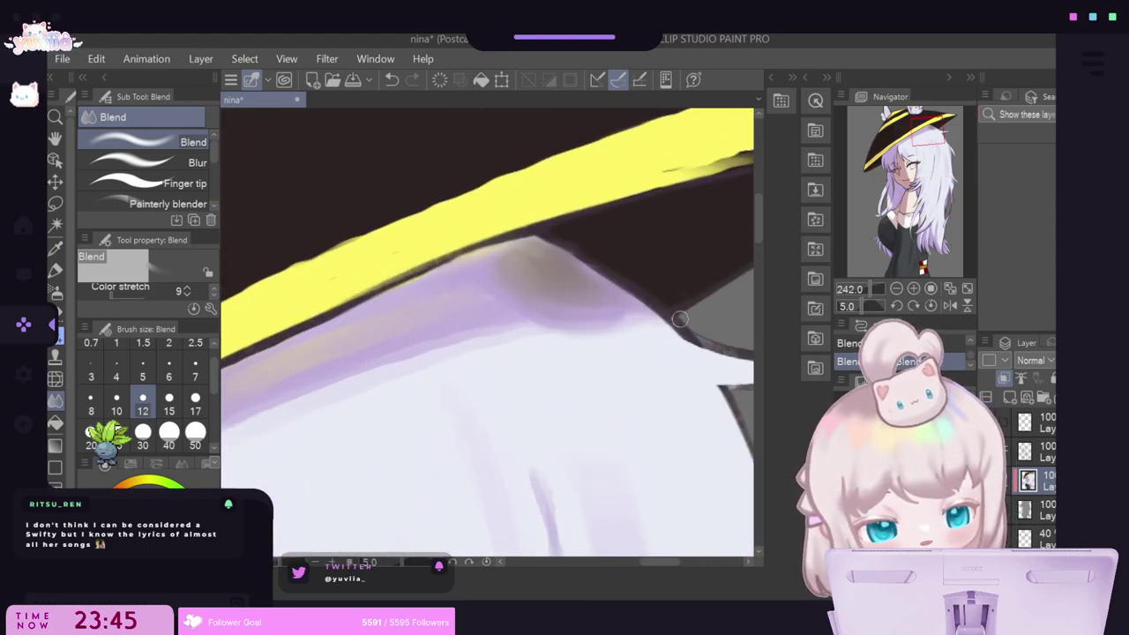
{"action": "scroll", "coordinate": [683, 328], "scroll_direction": "down", "scroll_amount": 4}
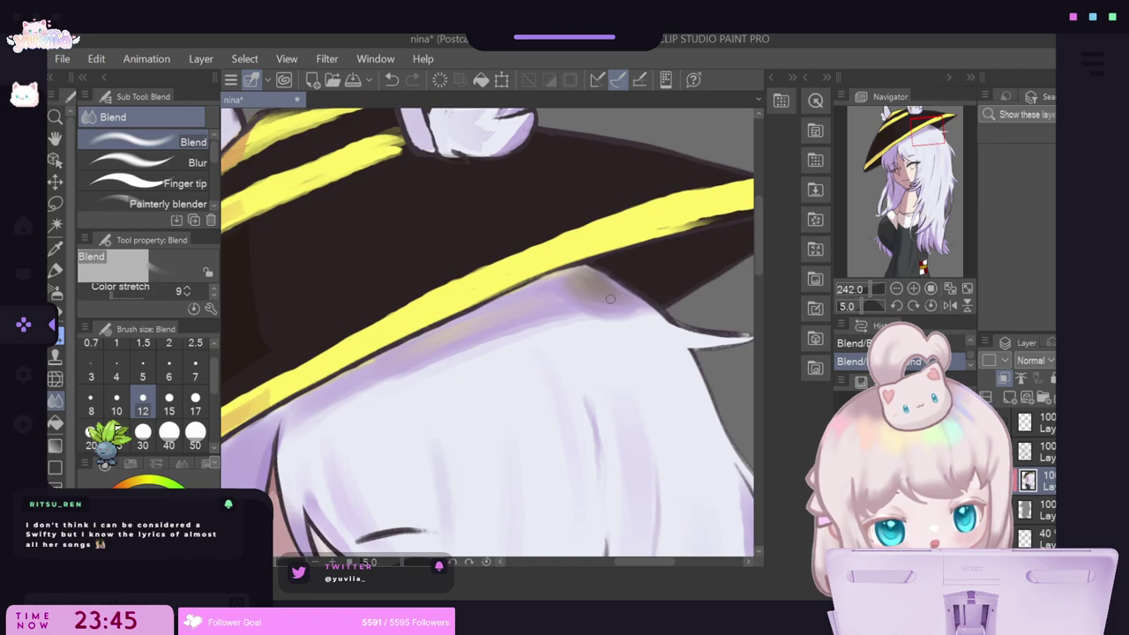
{"action": "scroll", "coordinate": [689, 339], "scroll_direction": "up", "scroll_amount": 3}
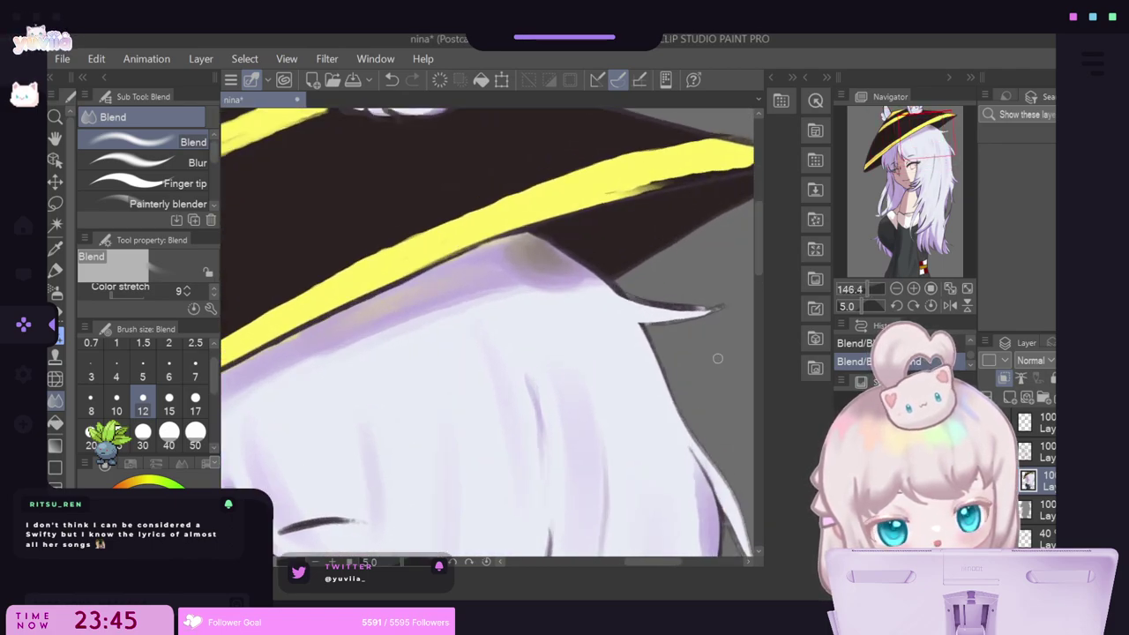
Sample the lilac hair shadow, retouch the hair beside the brim with the size 30 Flat marker, and blend the yellowish patch at size 12.
{"action": "left_click", "coordinate": [709, 491], "text": "alt"}
{"action": "key", "text": "p"}
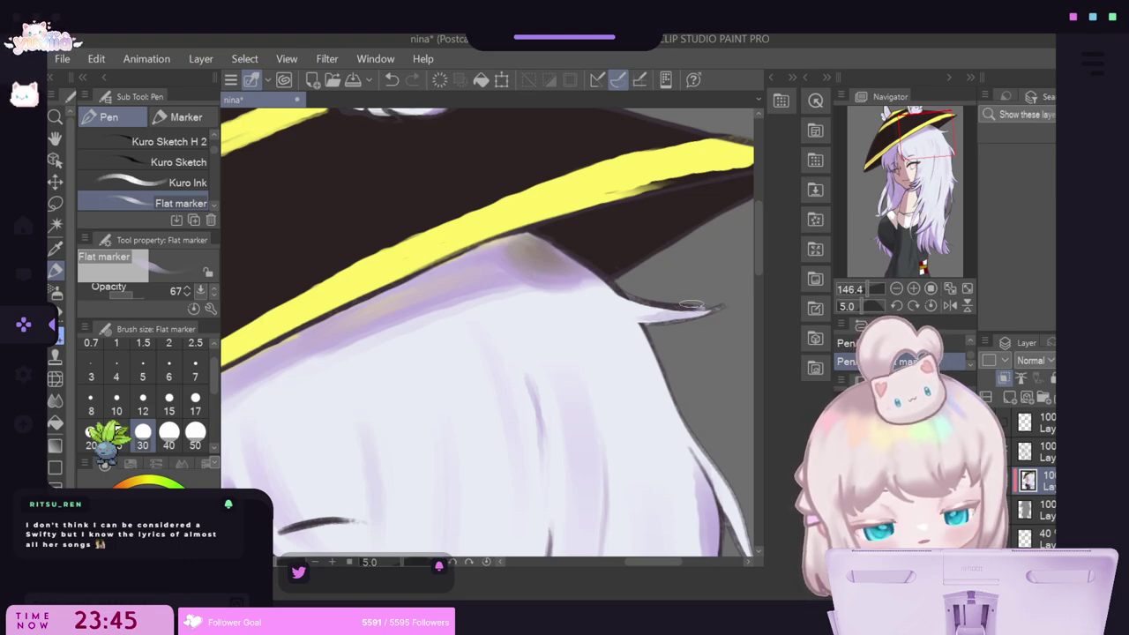
{"action": "scroll", "coordinate": [565, 322], "scroll_direction": "down", "scroll_amount": 5}
{"action": "scroll", "coordinate": [556, 322], "scroll_direction": "up", "scroll_amount": 4}
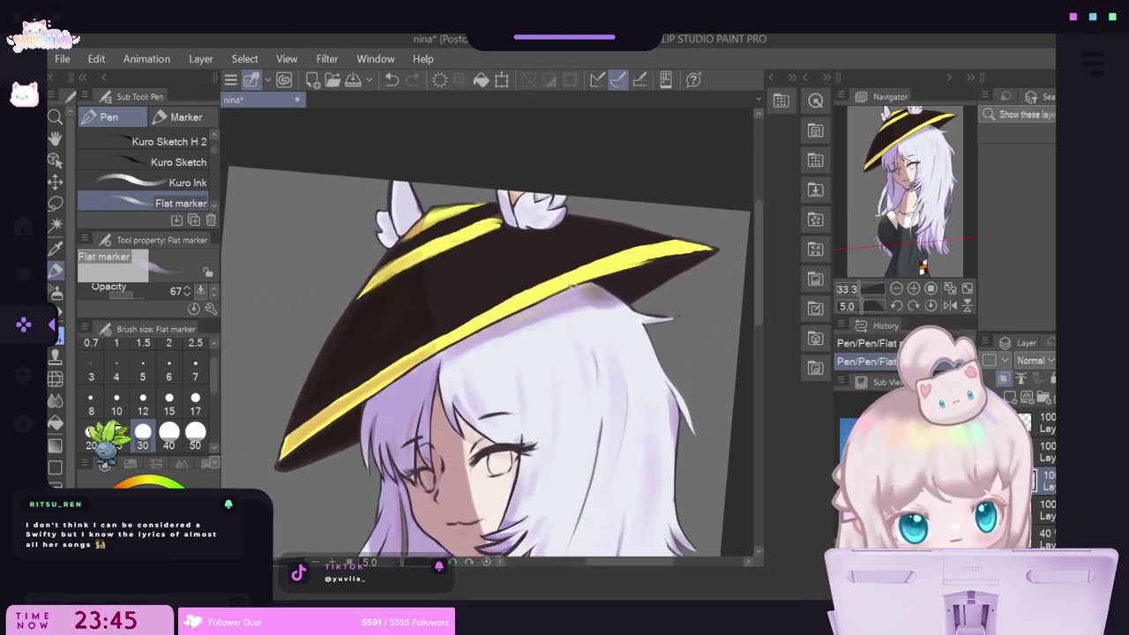
{"action": "key", "text": "j"}
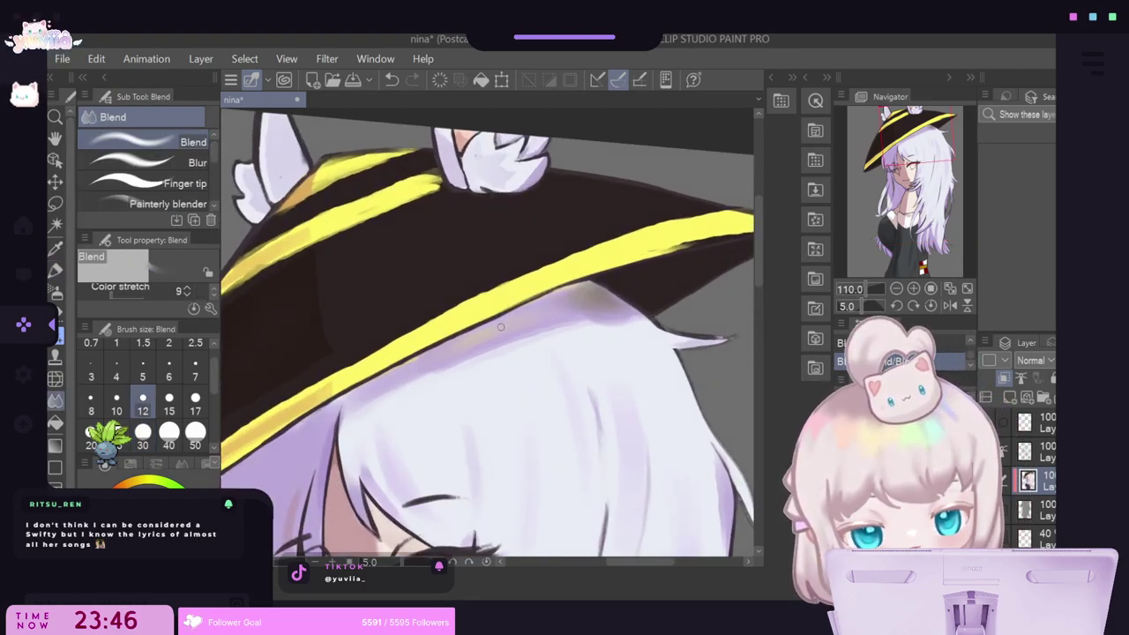
{"action": "left_click_drag", "start_coordinate": [582, 291], "coordinate": [623, 296]}
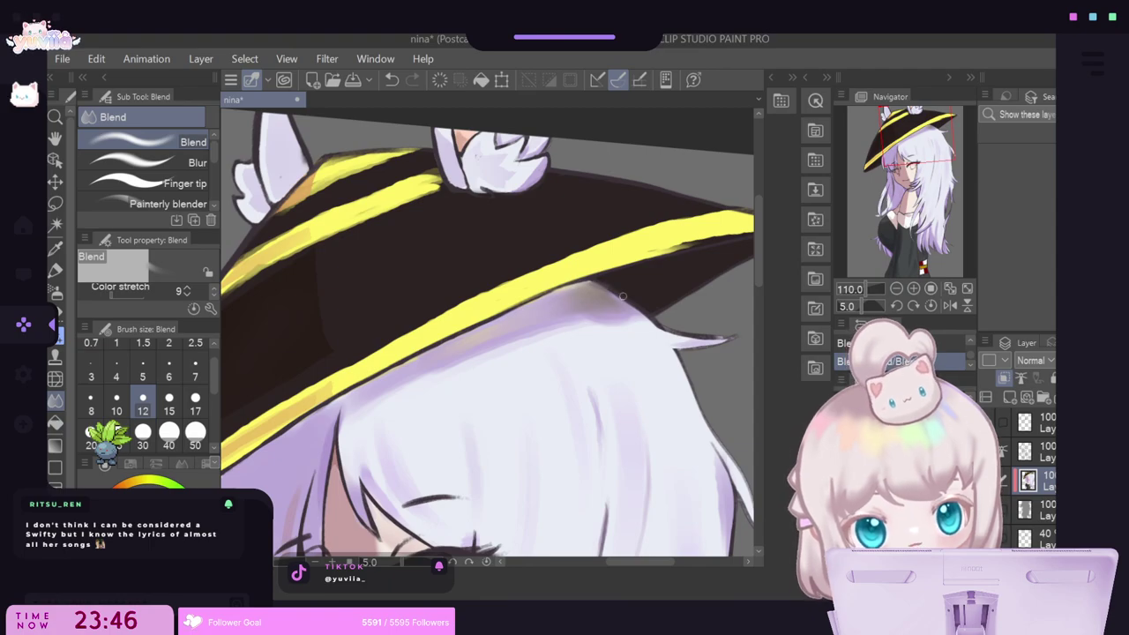
{"action": "scroll", "coordinate": [623, 297], "scroll_direction": "down", "scroll_amount": 7}
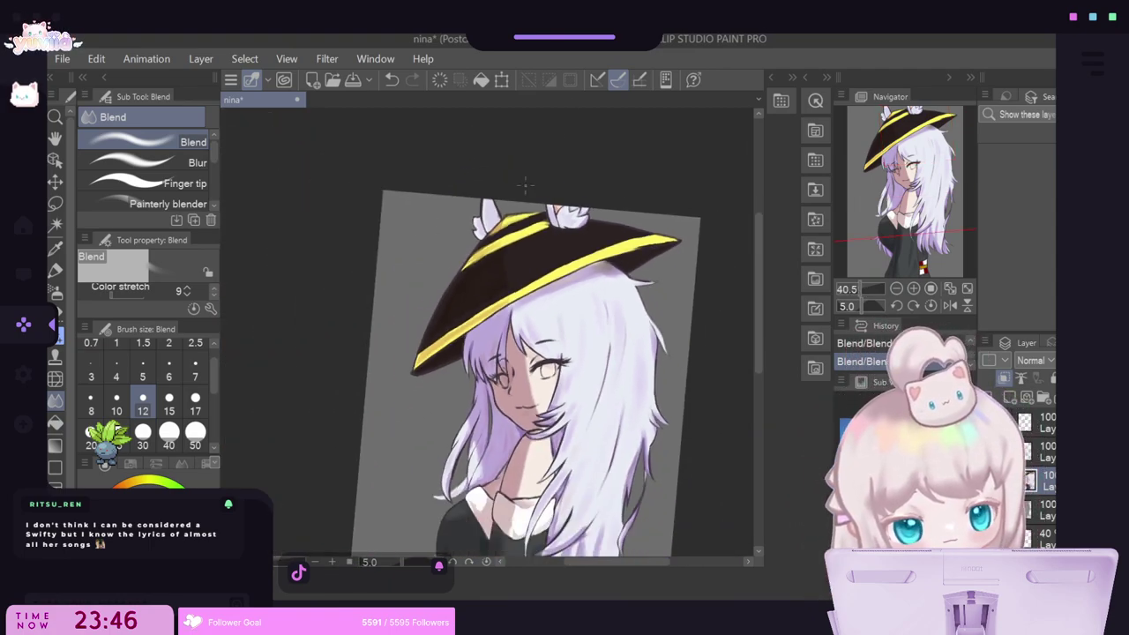
Paint a faint lilac reflection on the hat's dark underside beside the hair with the size 30 Flat marker and blend it at size 12.
{"action": "scroll", "coordinate": [524, 185], "scroll_direction": "up", "scroll_amount": 2}
{"action": "scroll", "coordinate": [542, 265], "scroll_direction": "up", "scroll_amount": 3}
{"action": "scroll", "coordinate": [388, 365], "scroll_direction": "down", "scroll_amount": 2}
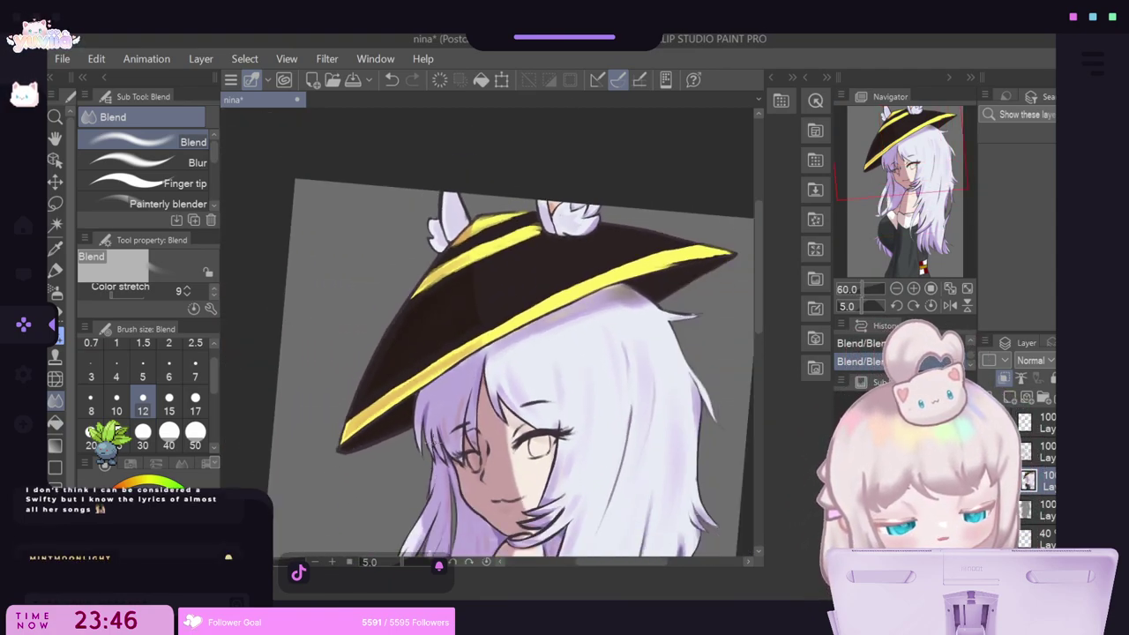
{"action": "scroll", "coordinate": [446, 418], "scroll_direction": "up", "scroll_amount": 2}
{"action": "scroll", "coordinate": [444, 418], "scroll_direction": "up", "scroll_amount": 1}
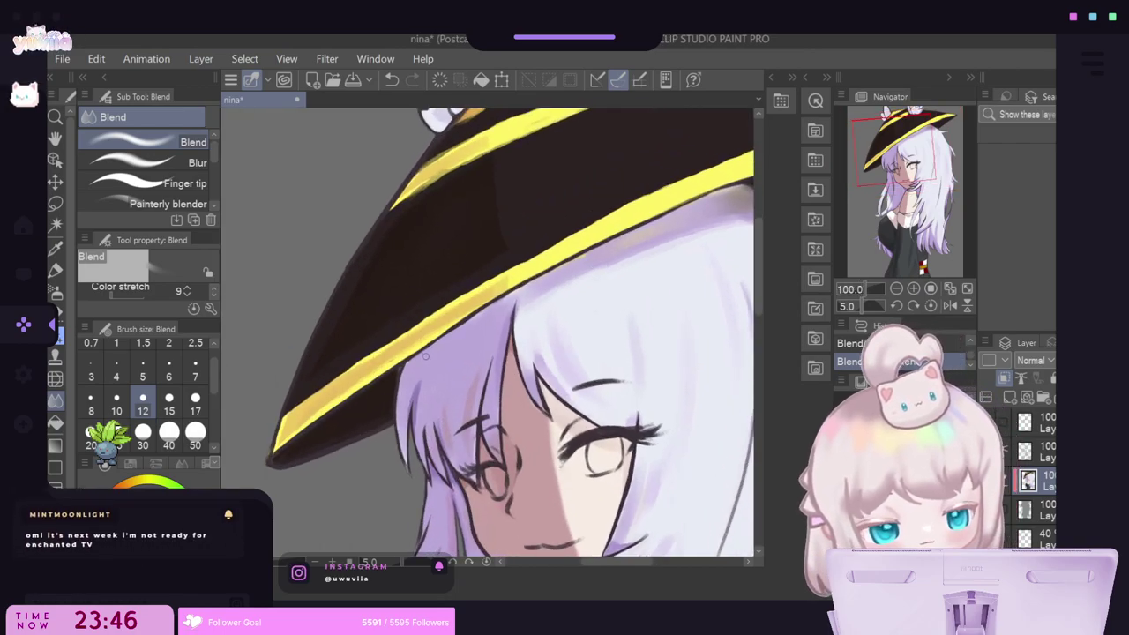
{"action": "key", "text": "p"}
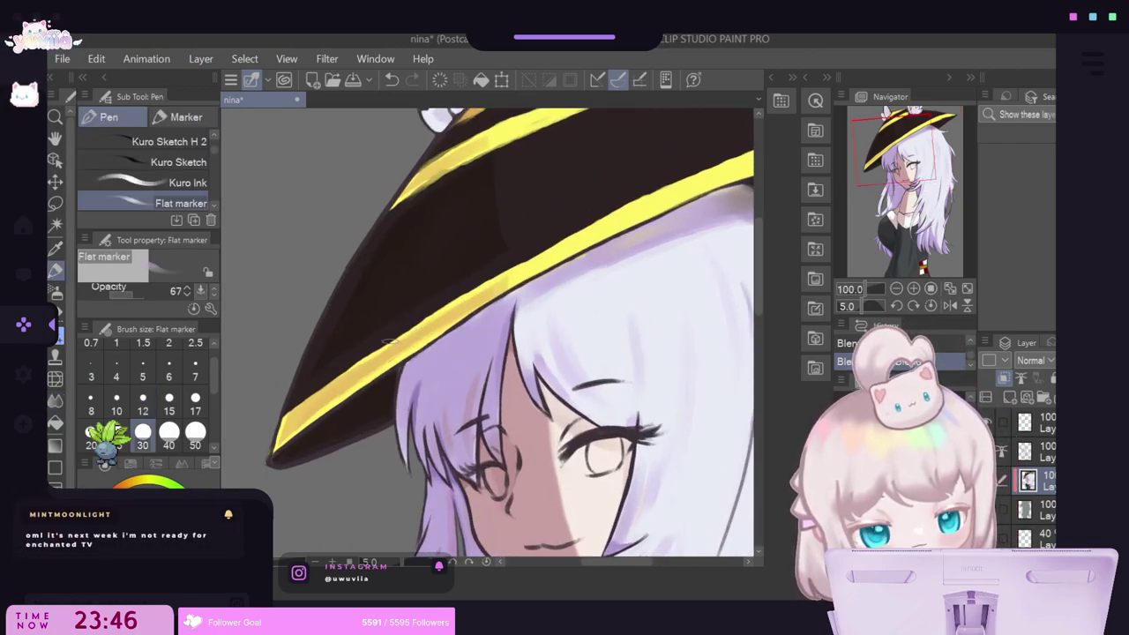
{"action": "left_click_drag", "start_coordinate": [395, 375], "coordinate": [375, 422]}
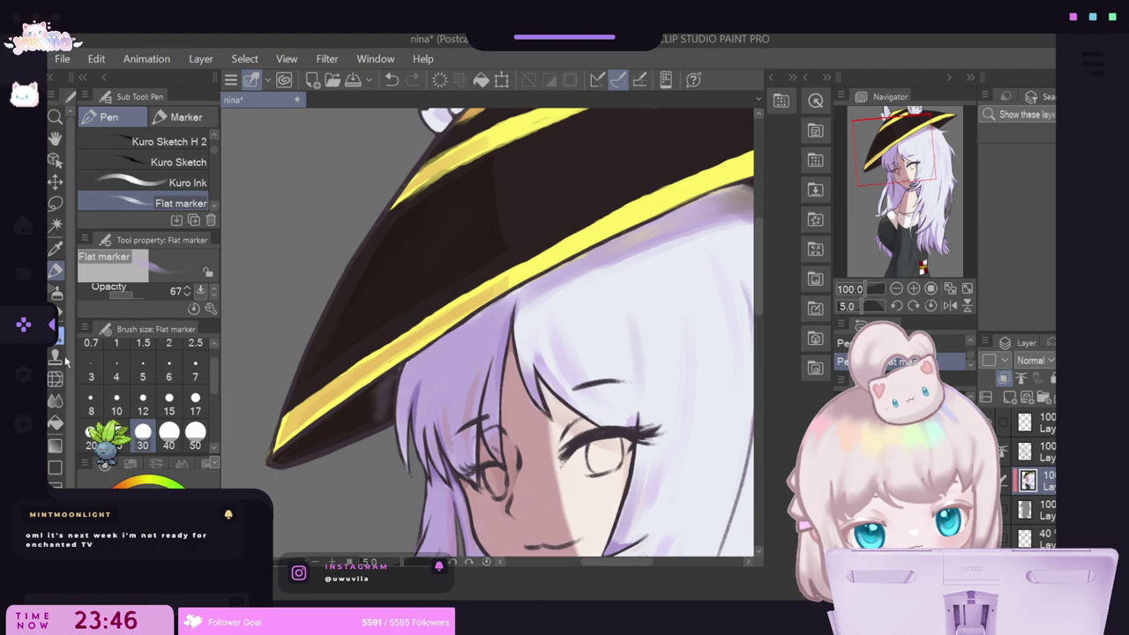
{"action": "left_click", "coordinate": [55, 401]}
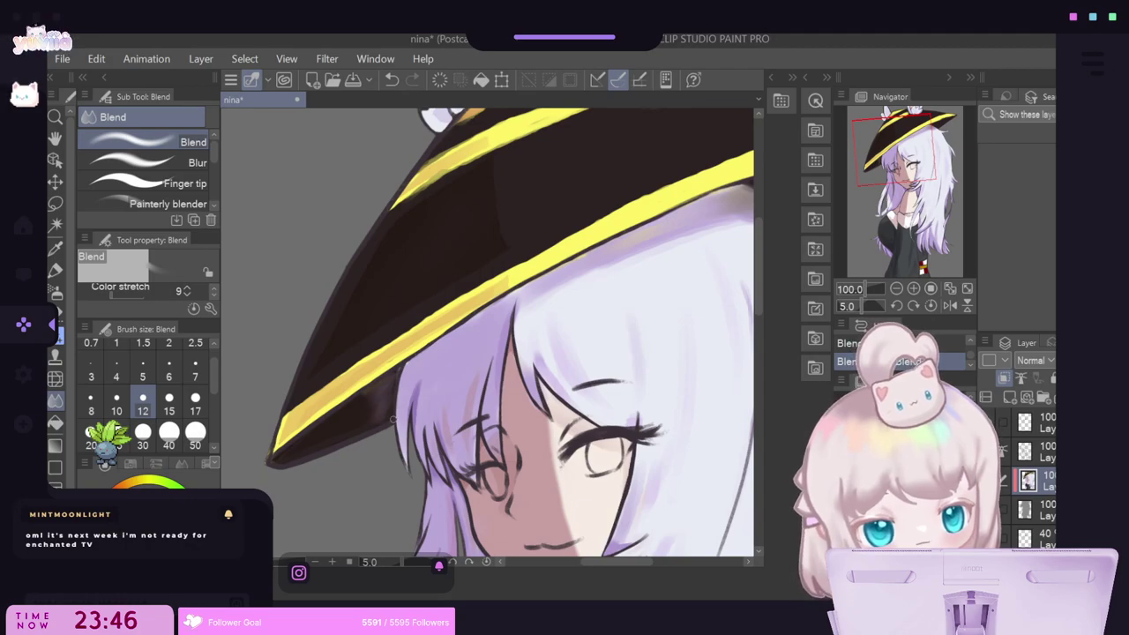
Brush lilac reflected light along the lower edge of the yellow trim above the shadowed hair with the size 30 Flat marker.
{"action": "left_click", "coordinate": [55, 269]}
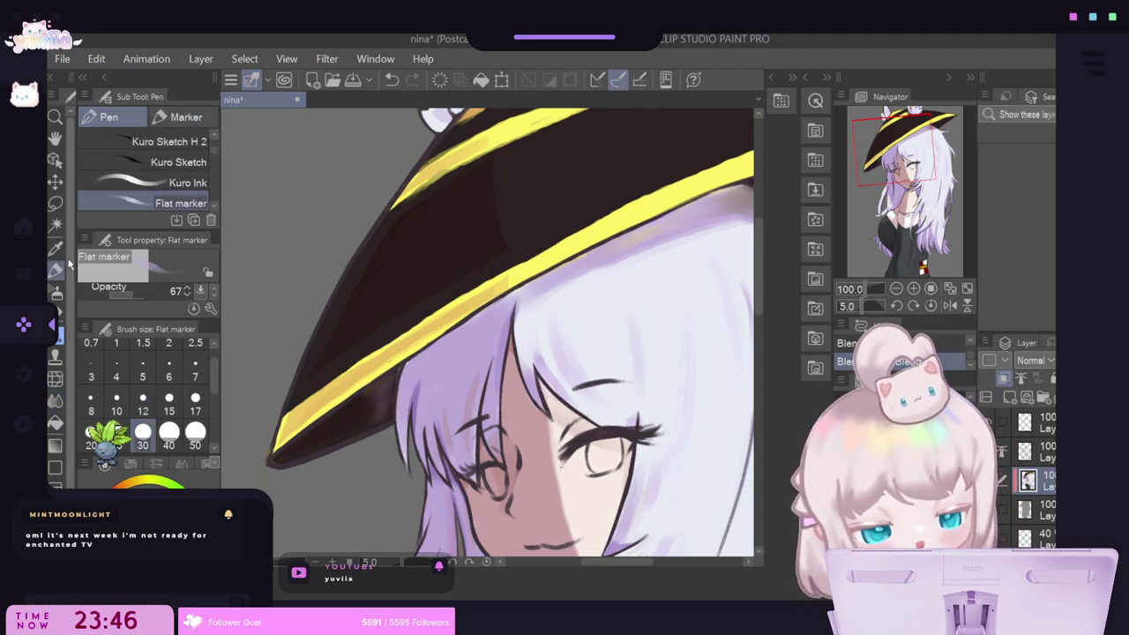
{"action": "mouse_move", "coordinate": [513, 289]}
{"action": "left_mouse_down"}
{"action": "mouse_move", "coordinate": [589, 244]}
{"action": "mouse_move", "coordinate": [522, 277]}
{"action": "left_mouse_up"}
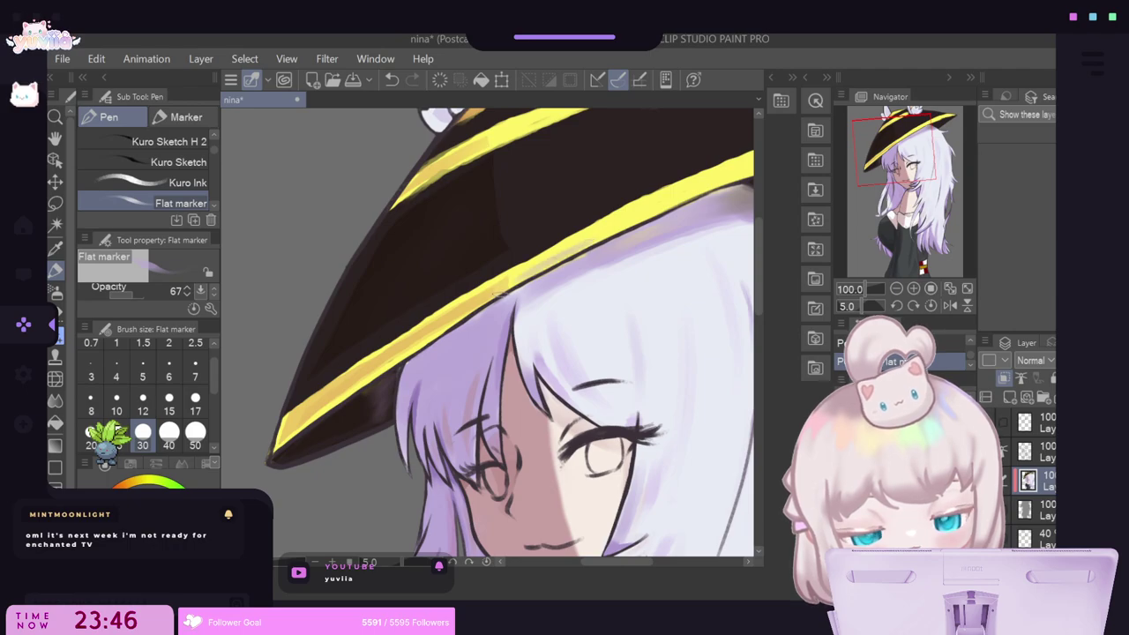
{"action": "left_click_drag", "start_coordinate": [451, 324], "coordinate": [397, 362]}
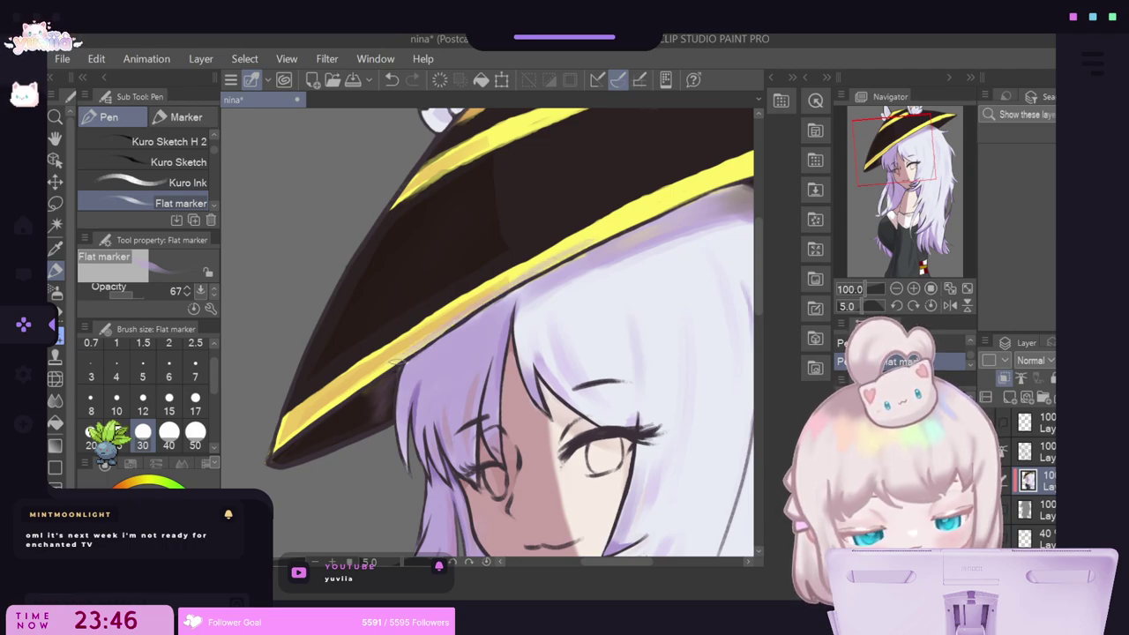
Sample the trim's yellow, paint and blend a faint reflection on the dark hat above the trim, and save the drawing.
{"action": "left_click", "coordinate": [483, 269], "text": "alt"}
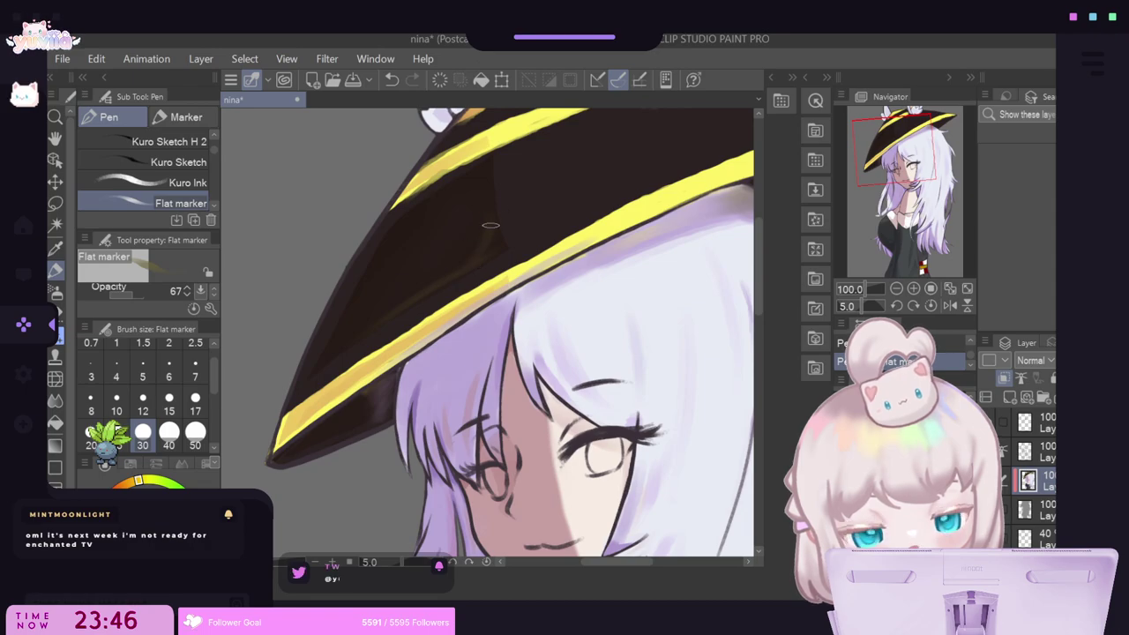
{"action": "left_click", "coordinate": [55, 400]}
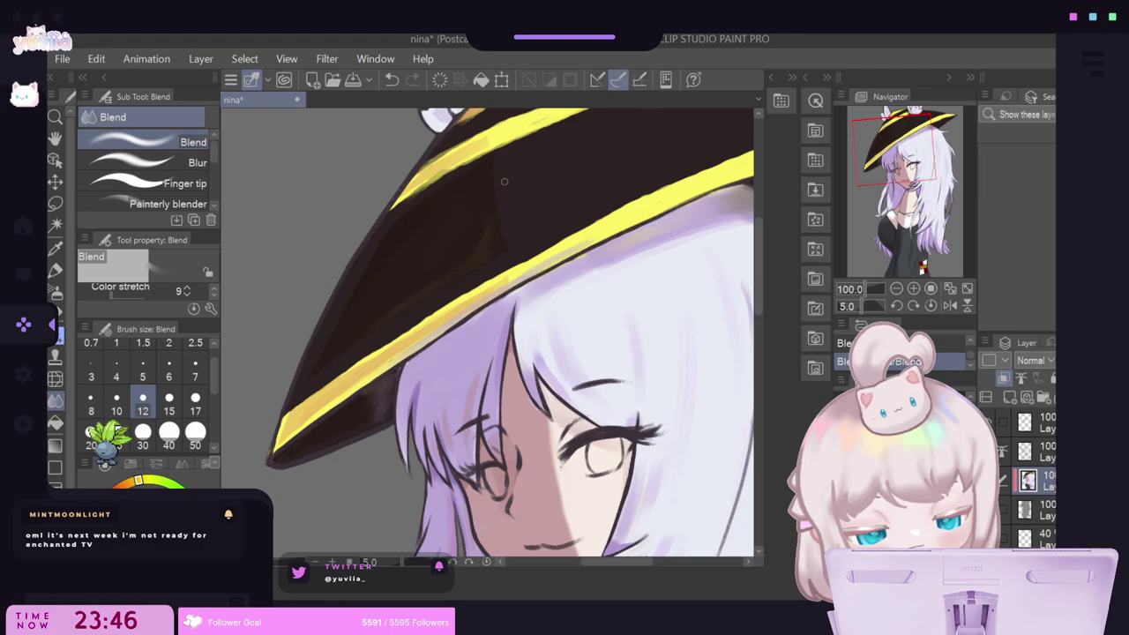
{"action": "scroll", "coordinate": [504, 180], "scroll_direction": "down", "scroll_amount": 5}
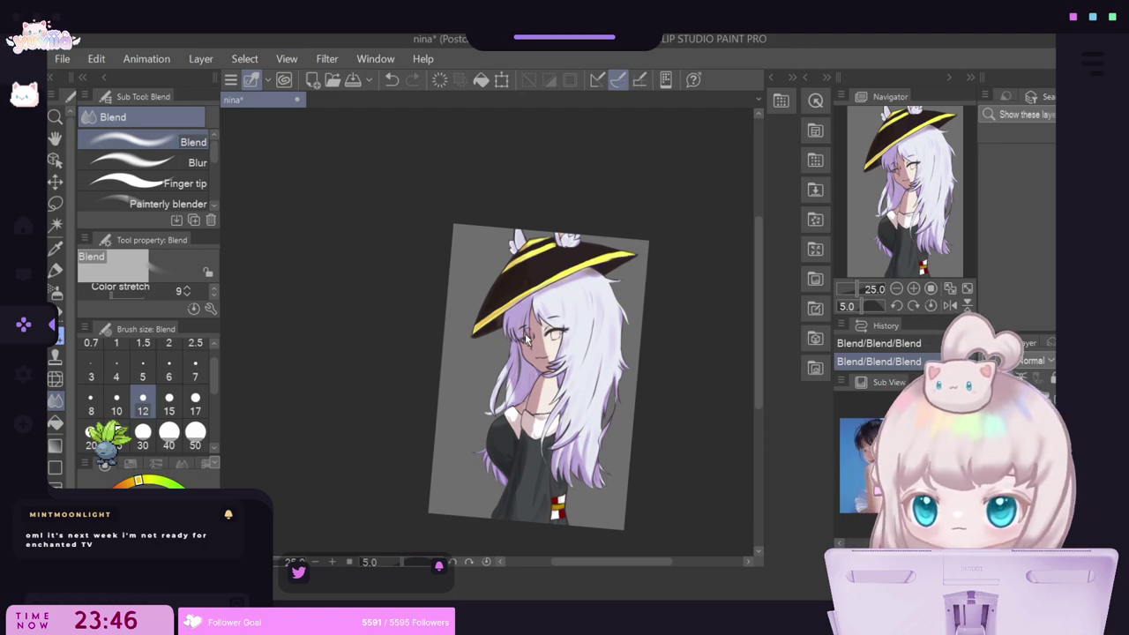
{"action": "key", "text": "ctrl+s"}
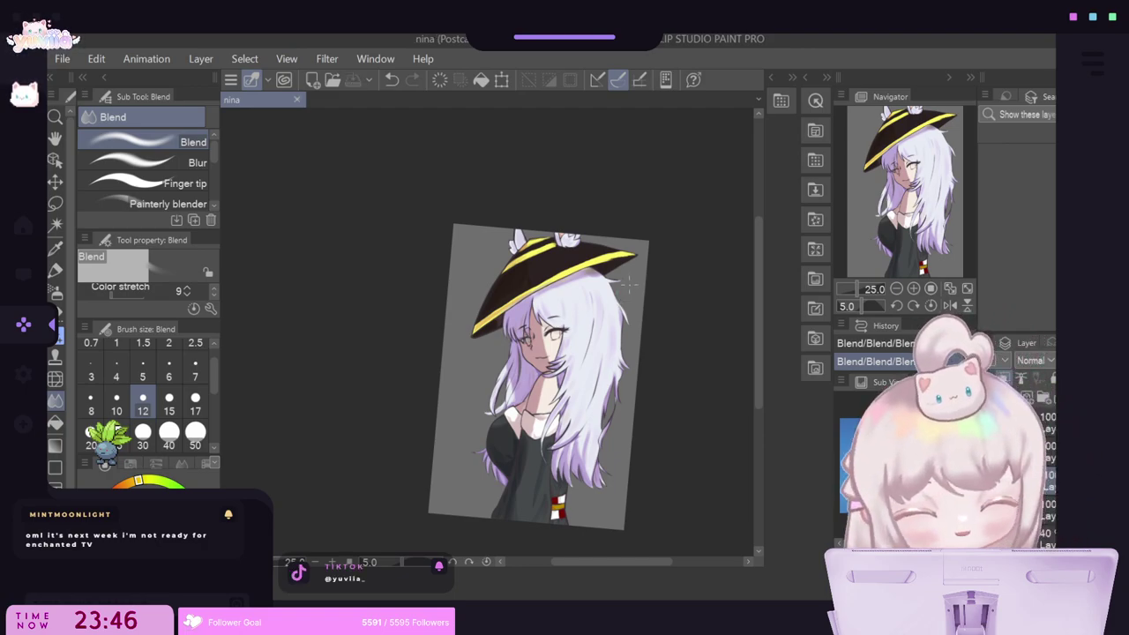
Examine the shading of the hat, hair, face and clothes across the whole figure.
{"action": "scroll", "coordinate": [629, 284], "scroll_direction": "up", "scroll_amount": 3}
{"action": "scroll", "coordinate": [522, 244], "scroll_direction": "up", "scroll_amount": 2}
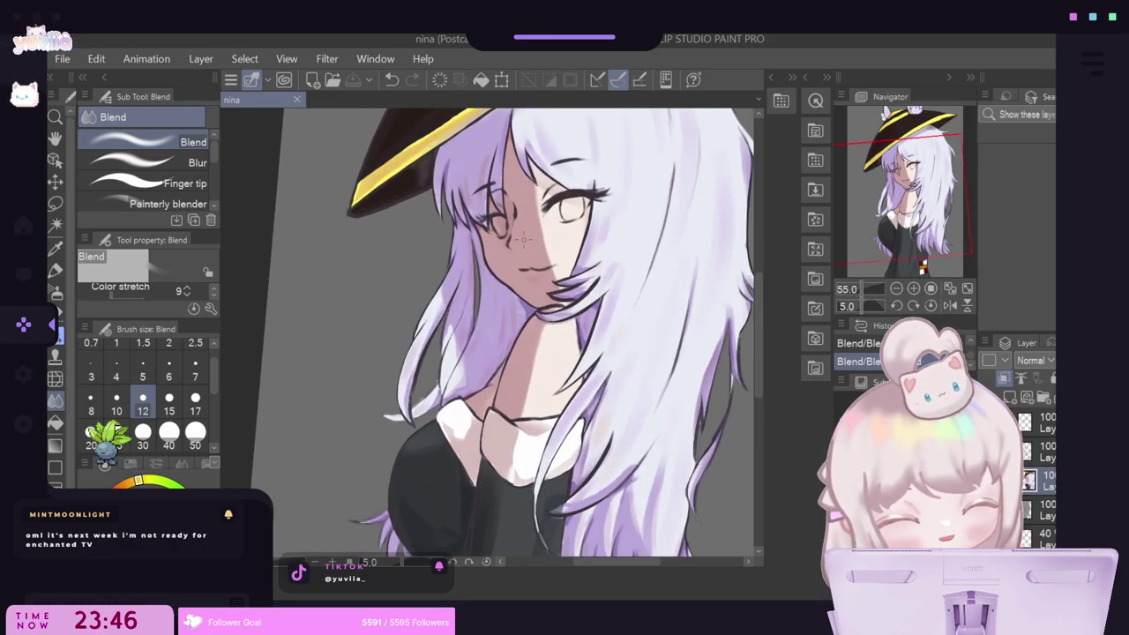
{"action": "scroll", "coordinate": [527, 238], "scroll_direction": "down", "scroll_amount": 2}
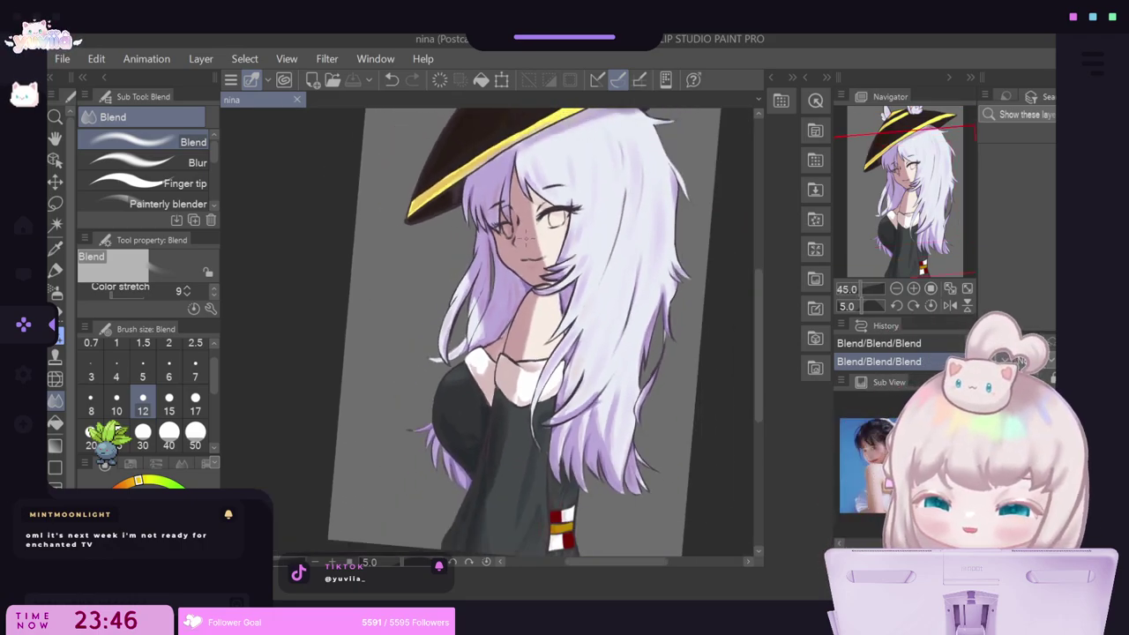
{"action": "scroll", "coordinate": [527, 236], "scroll_direction": "down", "scroll_amount": 2}
{"action": "scroll", "coordinate": [538, 221], "scroll_direction": "up", "scroll_amount": 1}
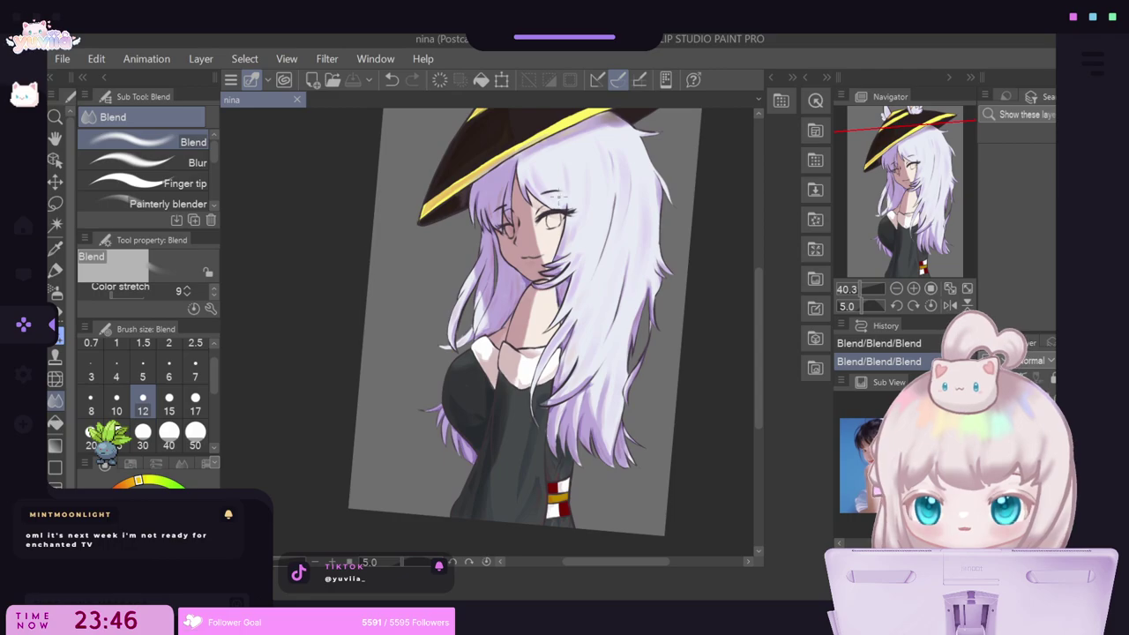
{"action": "scroll", "coordinate": [511, 280], "scroll_direction": "up", "scroll_amount": 2}
{"action": "scroll", "coordinate": [529, 344], "scroll_direction": "down", "scroll_amount": 3}
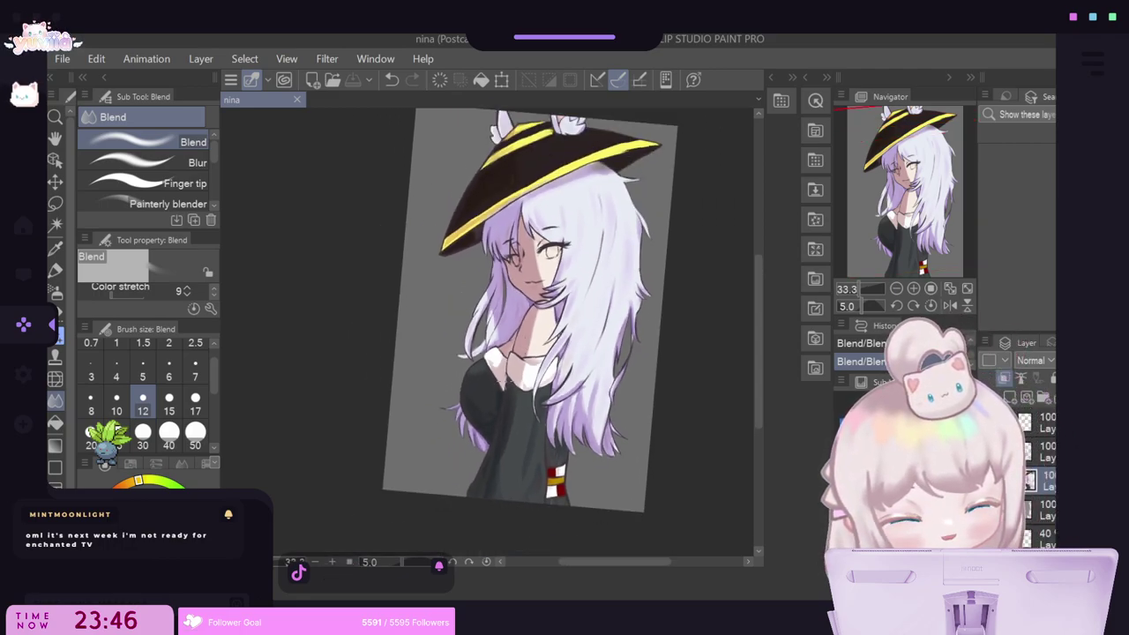
{"action": "scroll", "coordinate": [529, 327], "scroll_direction": "down", "scroll_amount": 1}
{"action": "scroll", "coordinate": [529, 327], "scroll_direction": "up", "scroll_amount": 3}
{"action": "scroll", "coordinate": [499, 402], "scroll_direction": "up", "scroll_amount": 4}
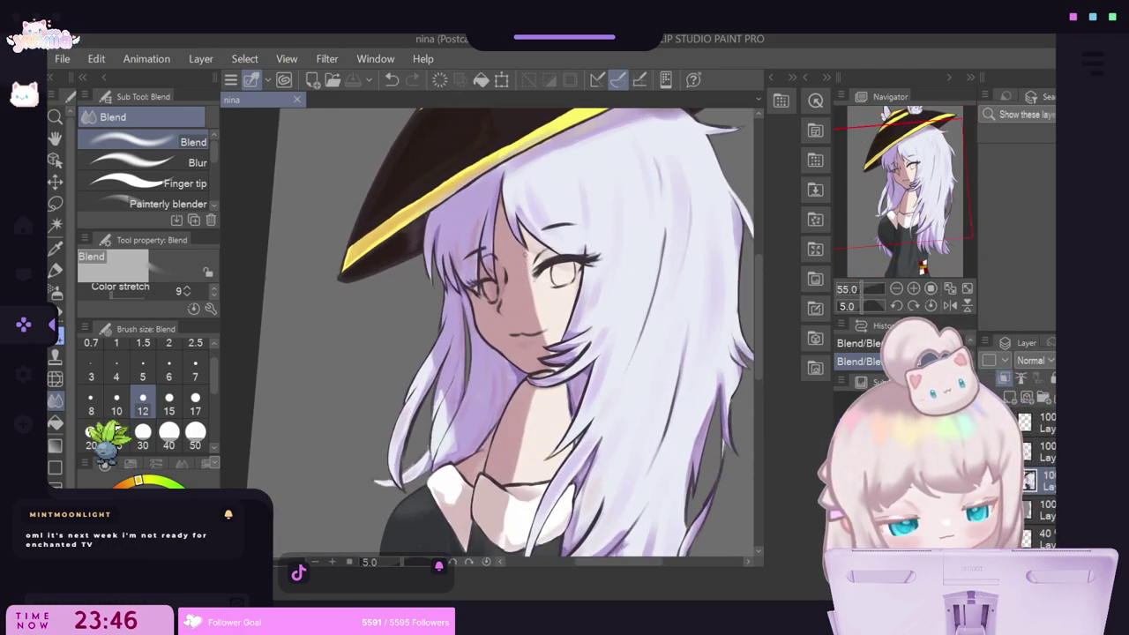
Lasso the area beside the nose bridge, shade it with the Soft airbrush at size 100, and deselect it.
{"action": "scroll", "coordinate": [500, 401], "scroll_direction": "up", "scroll_amount": 1}
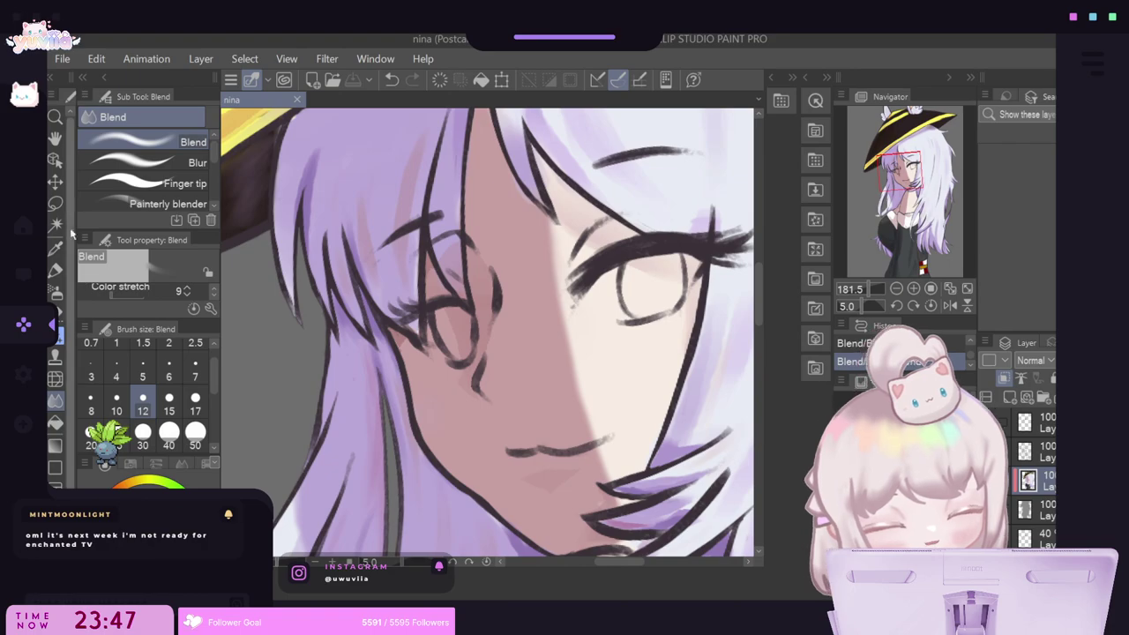
{"action": "key", "text": "m"}
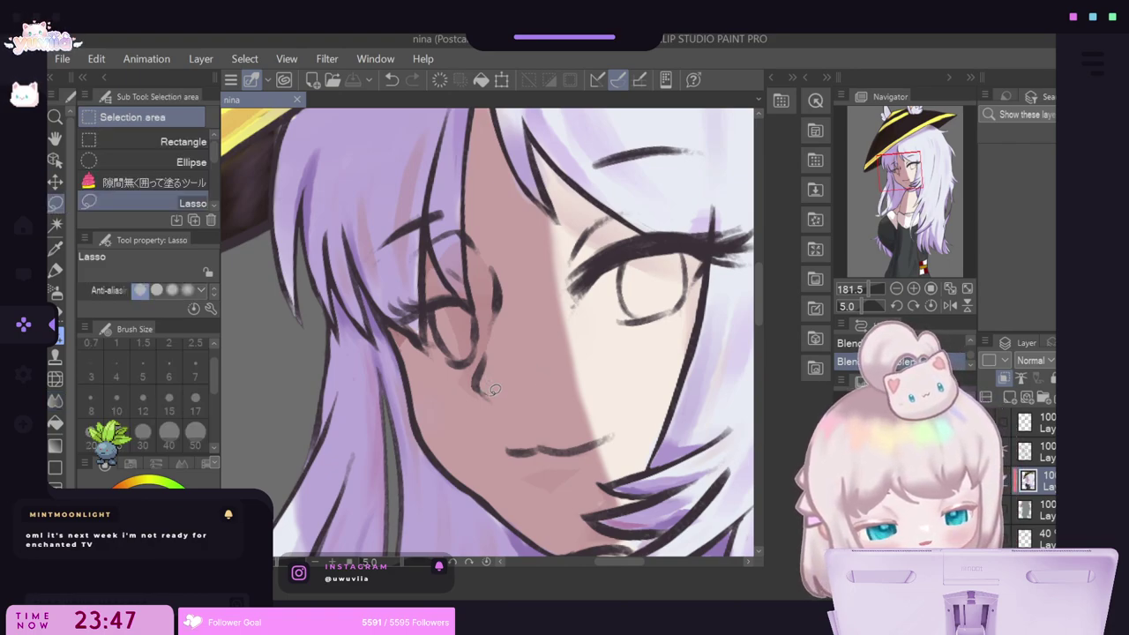
{"action": "mouse_move", "coordinate": [498, 318]}
{"action": "left_mouse_down"}
{"action": "mouse_move", "coordinate": [508, 265]}
{"action": "mouse_move", "coordinate": [539, 360]}
{"action": "mouse_move", "coordinate": [487, 397]}
{"action": "left_mouse_up"}
{"action": "left_click", "coordinate": [55, 293]}
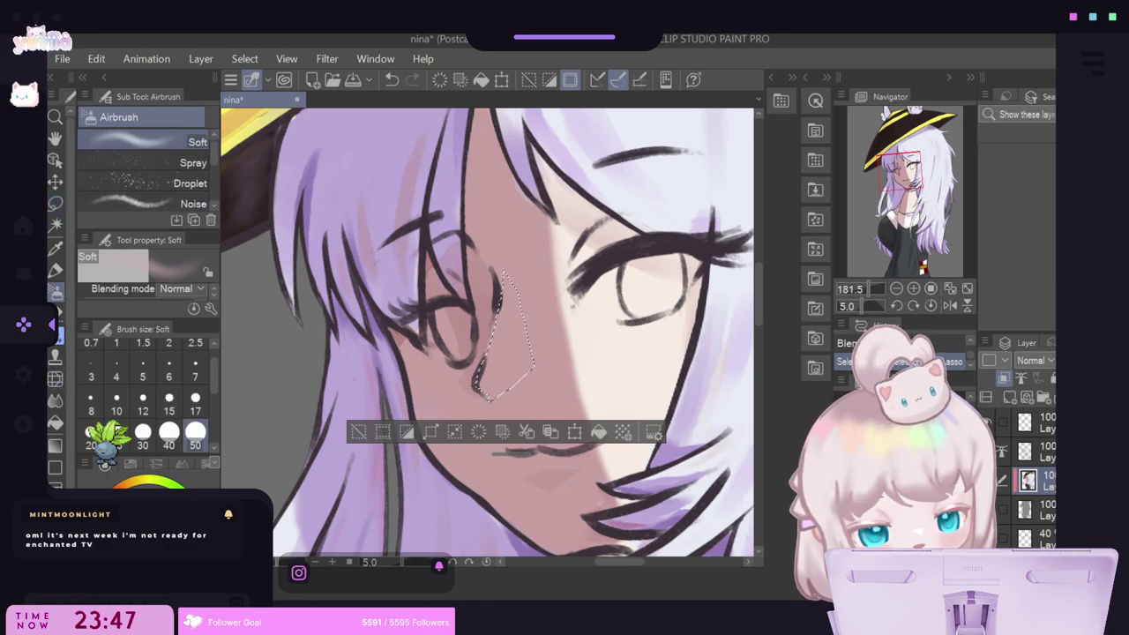
{"action": "left_click", "coordinate": [168, 433]}
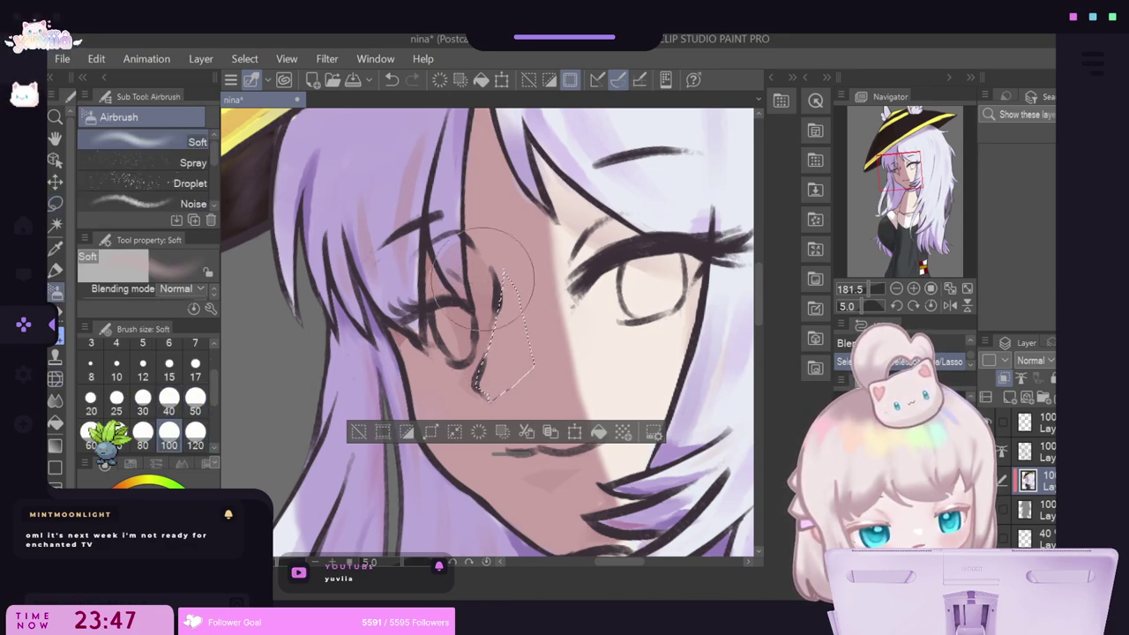
{"action": "left_click", "coordinate": [357, 432]}
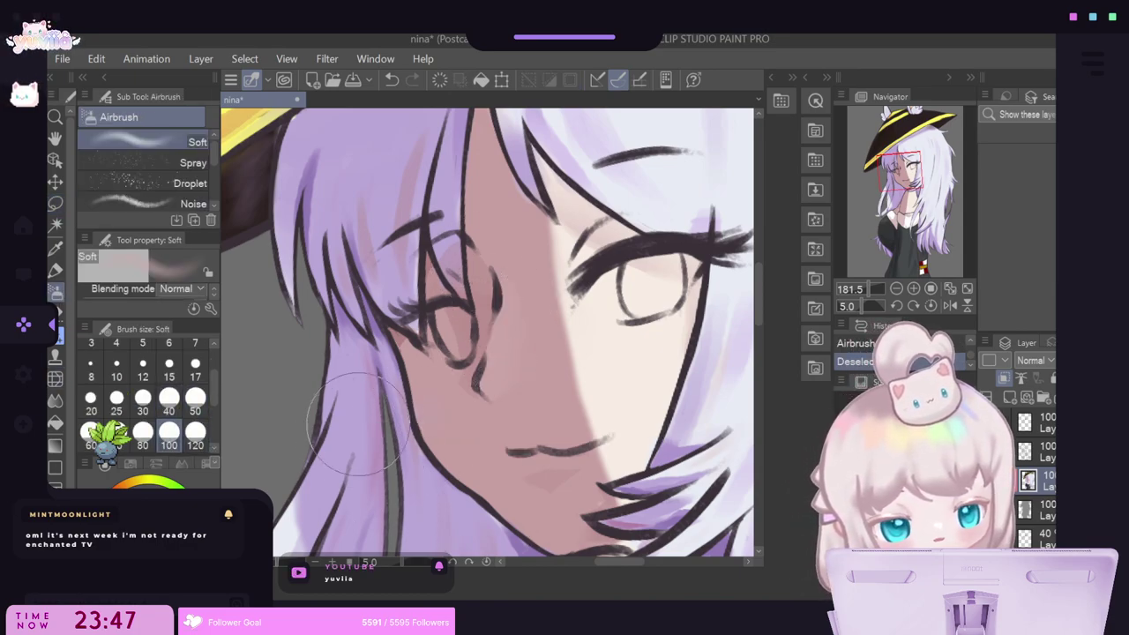
Check the nose shading against the whole figure.
{"action": "key", "text": "ctrl+minus"}
{"action": "key", "text": "ctrl+minus"}
{"action": "key", "text": "ctrl+minus"}
{"action": "scroll", "coordinate": [549, 352], "scroll_direction": "down", "scroll_amount": 2}
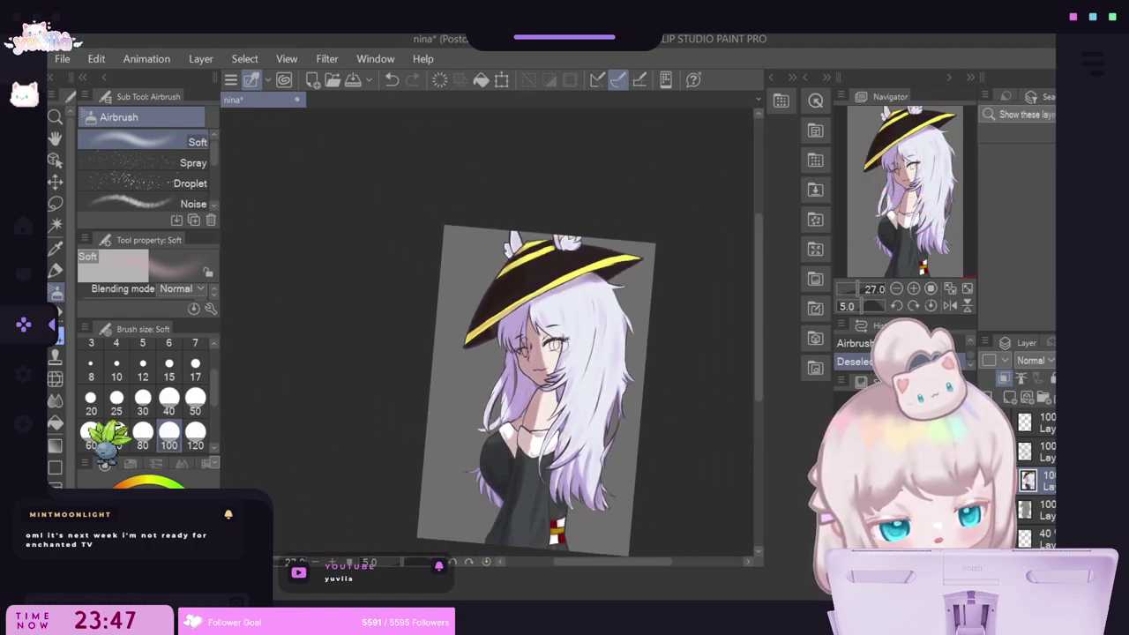
{"action": "scroll", "coordinate": [549, 353], "scroll_direction": "up", "scroll_amount": 4}
{"action": "scroll", "coordinate": [550, 357], "scroll_direction": "down", "scroll_amount": 2}
{"action": "scroll", "coordinate": [490, 375], "scroll_direction": "up", "scroll_amount": 1}
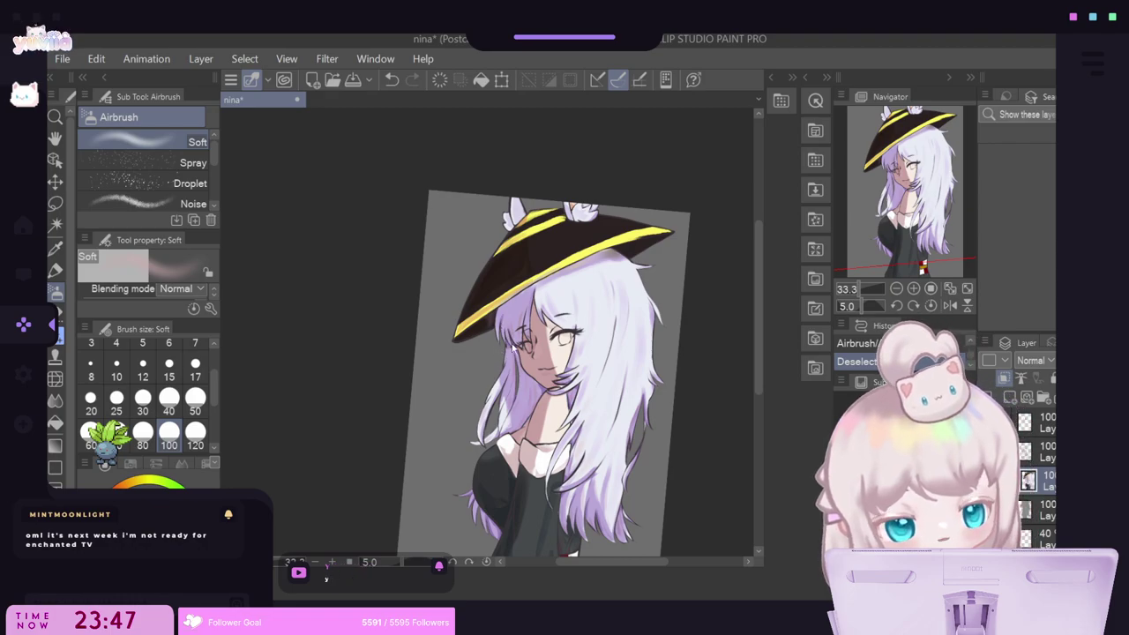
Save the drawing and check the nose shading against the whole figure.
{"action": "key", "text": "ctrl+s"}
{"action": "scroll", "coordinate": [562, 380], "scroll_direction": "down", "scroll_amount": 2}
{"action": "scroll", "coordinate": [545, 353], "scroll_direction": "up", "scroll_amount": 2}
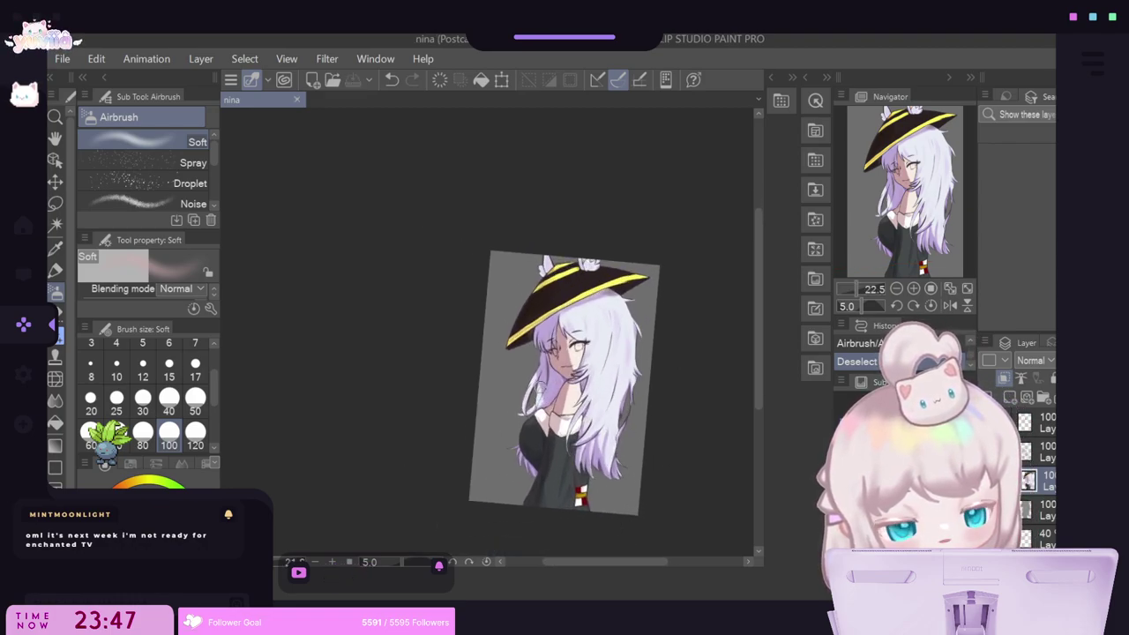
Add a new raster layer for the skin and activate the Lasso selection tool over the face.
{"action": "scroll", "coordinate": [594, 340], "scroll_direction": "up", "scroll_amount": 5}
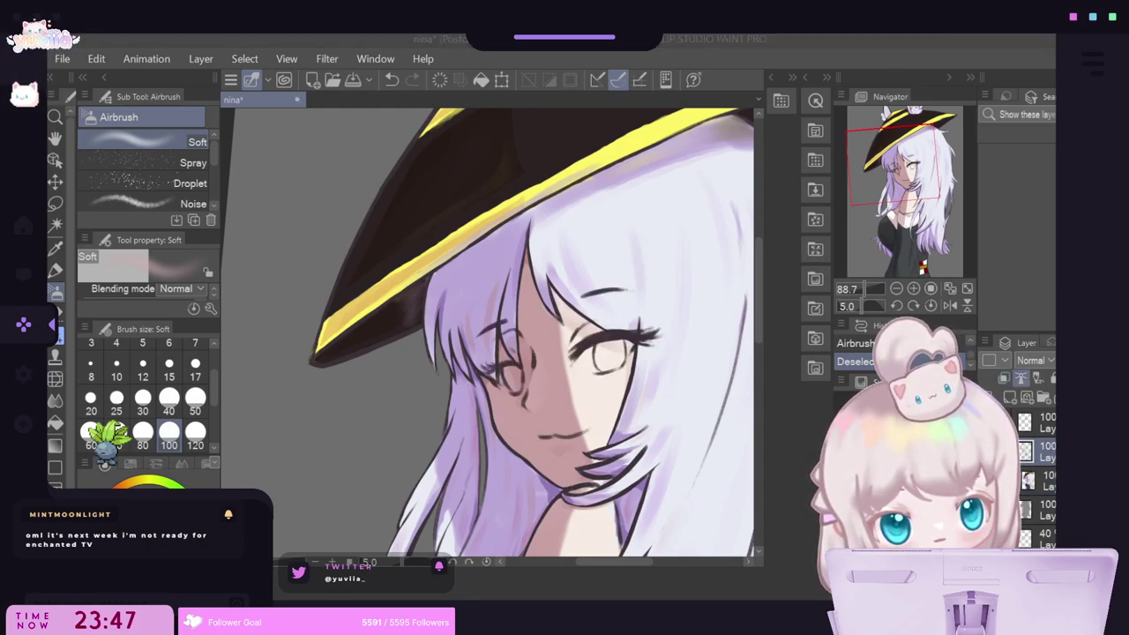
{"action": "left_click", "coordinate": [1011, 400]}
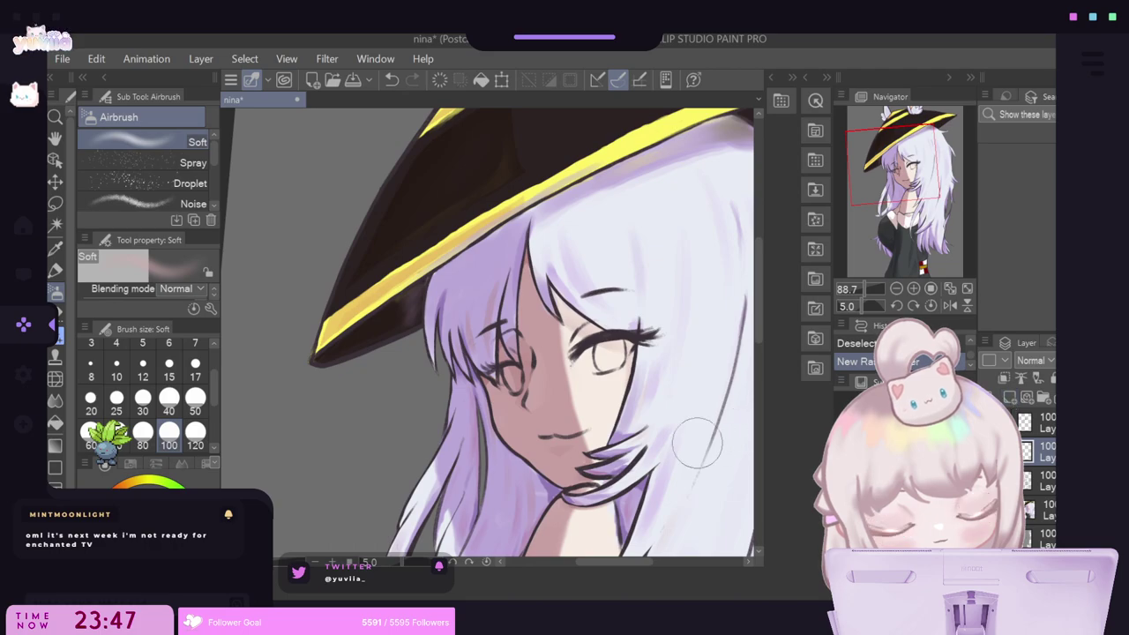
{"action": "scroll", "coordinate": [547, 320], "scroll_direction": "up", "scroll_amount": 4}
{"action": "left_click", "coordinate": [55, 205]}
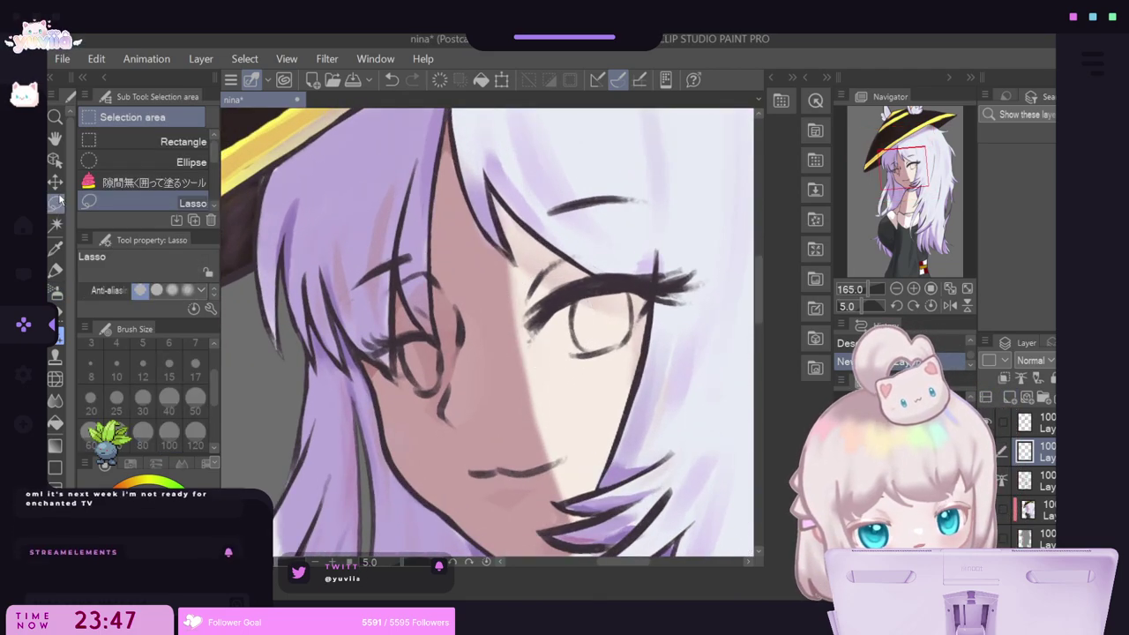
{"action": "left_click", "coordinate": [56, 247]}
{"action": "left_click", "coordinate": [56, 203]}
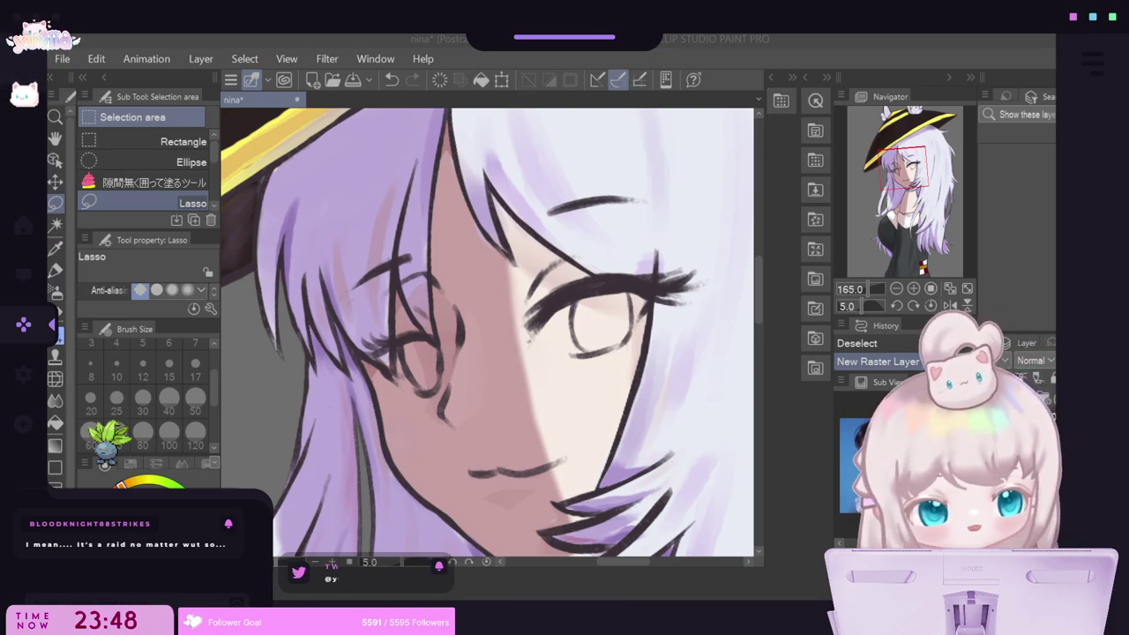
Examine the face, neck and hair shading up close and across the whole figure.
{"action": "scroll", "coordinate": [487, 332], "scroll_direction": "down", "scroll_amount": 3}
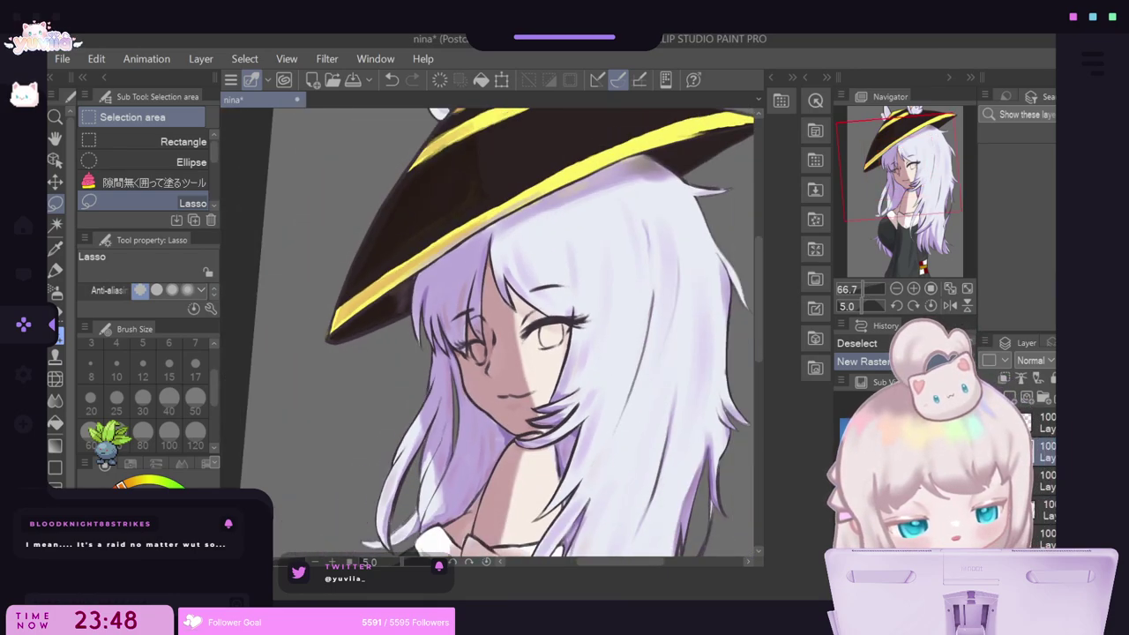
{"action": "scroll", "coordinate": [487, 332], "scroll_direction": "up", "scroll_amount": 3}
{"action": "scroll", "coordinate": [487, 331], "scroll_direction": "down", "scroll_amount": 1}
{"action": "scroll", "coordinate": [427, 370], "scroll_direction": "down", "scroll_amount": 4}
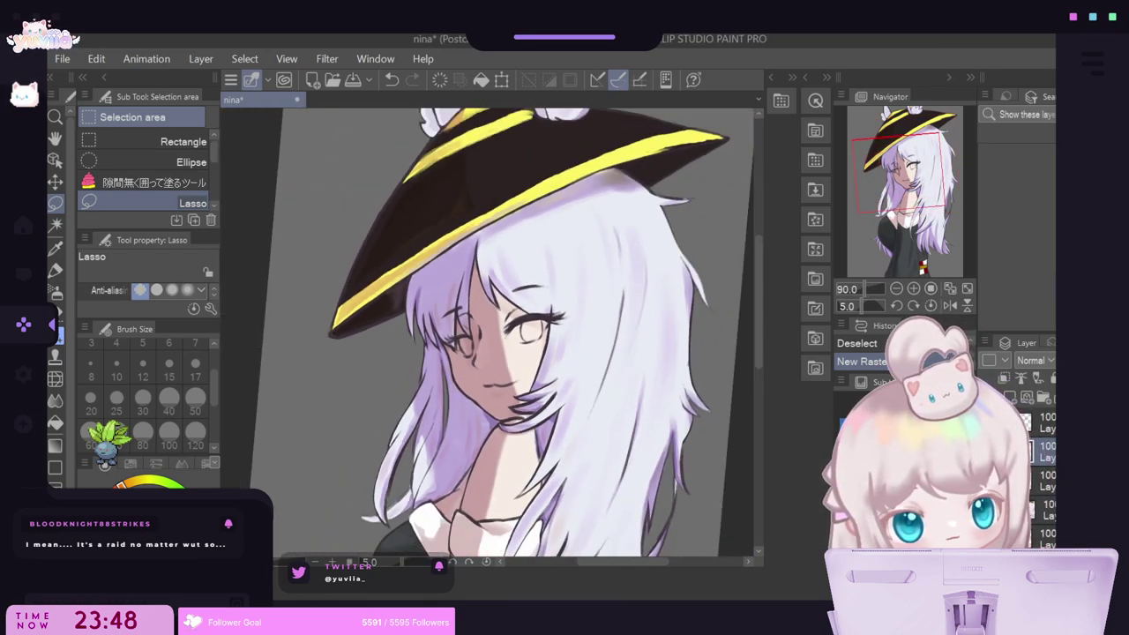
{"action": "scroll", "coordinate": [416, 353], "scroll_direction": "up", "scroll_amount": 3}
{"action": "scroll", "coordinate": [487, 332], "scroll_direction": "up", "scroll_amount": 3}
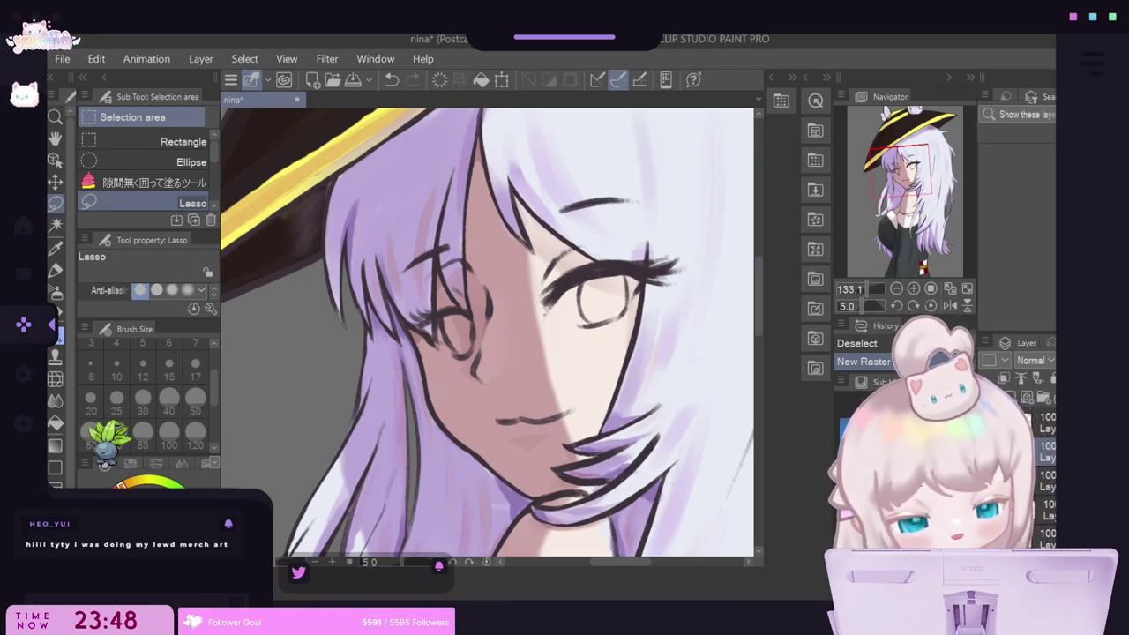
{"action": "scroll", "coordinate": [487, 332], "scroll_direction": "down", "scroll_amount": 4}
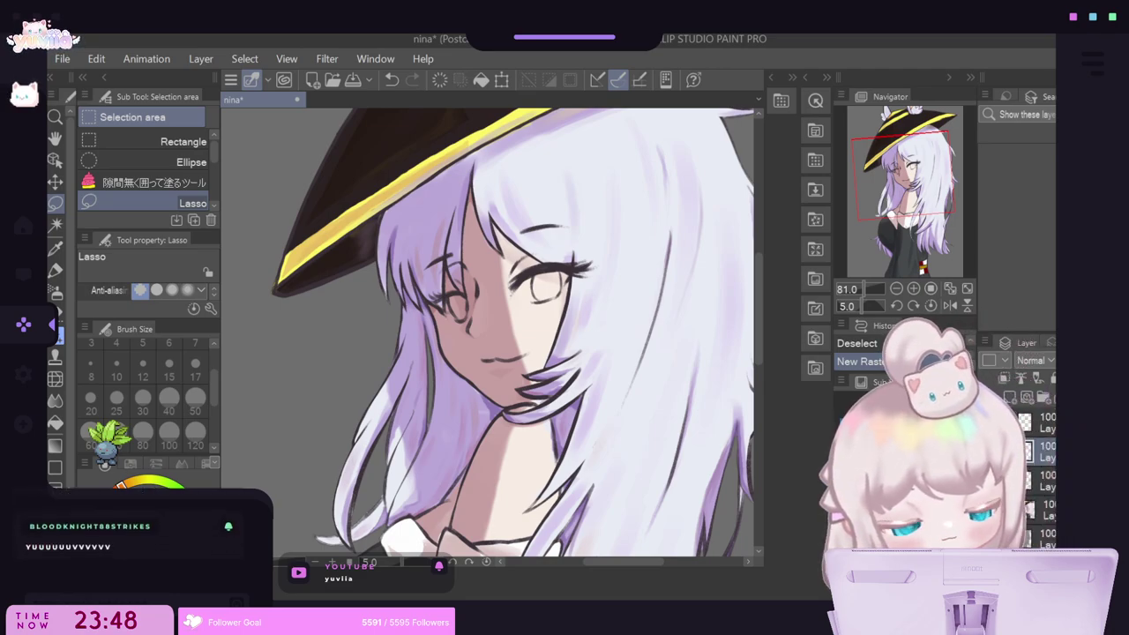
{"action": "scroll", "coordinate": [547, 413], "scroll_direction": "down", "scroll_amount": 3}
{"action": "scroll", "coordinate": [577, 330], "scroll_direction": "up", "scroll_amount": 2}
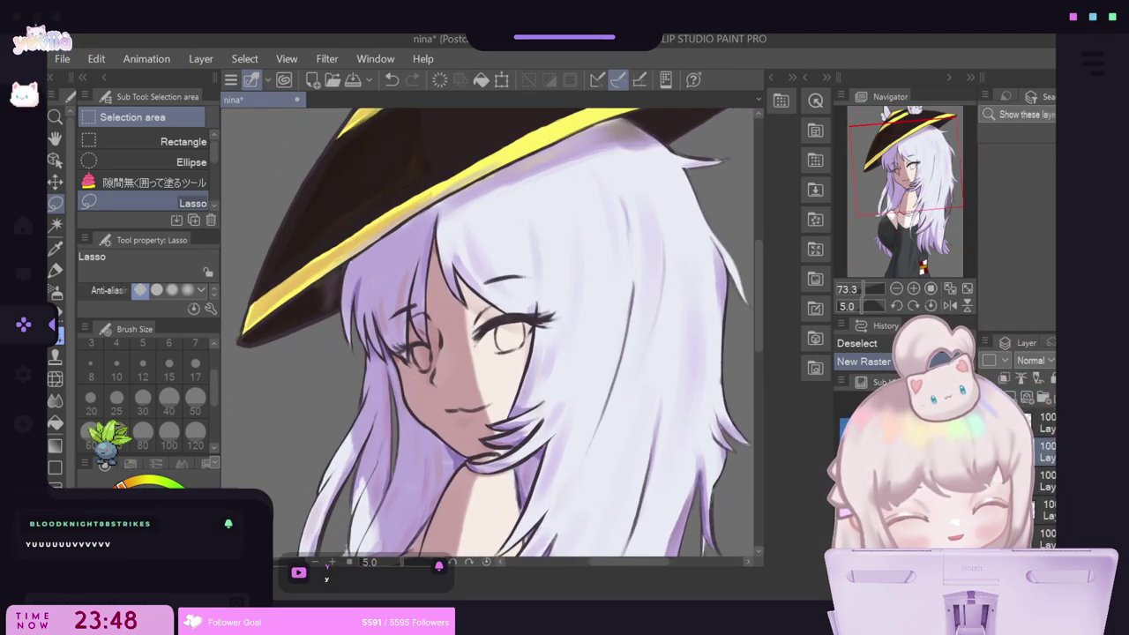
{"action": "scroll", "coordinate": [590, 316], "scroll_direction": "down", "scroll_amount": 3}
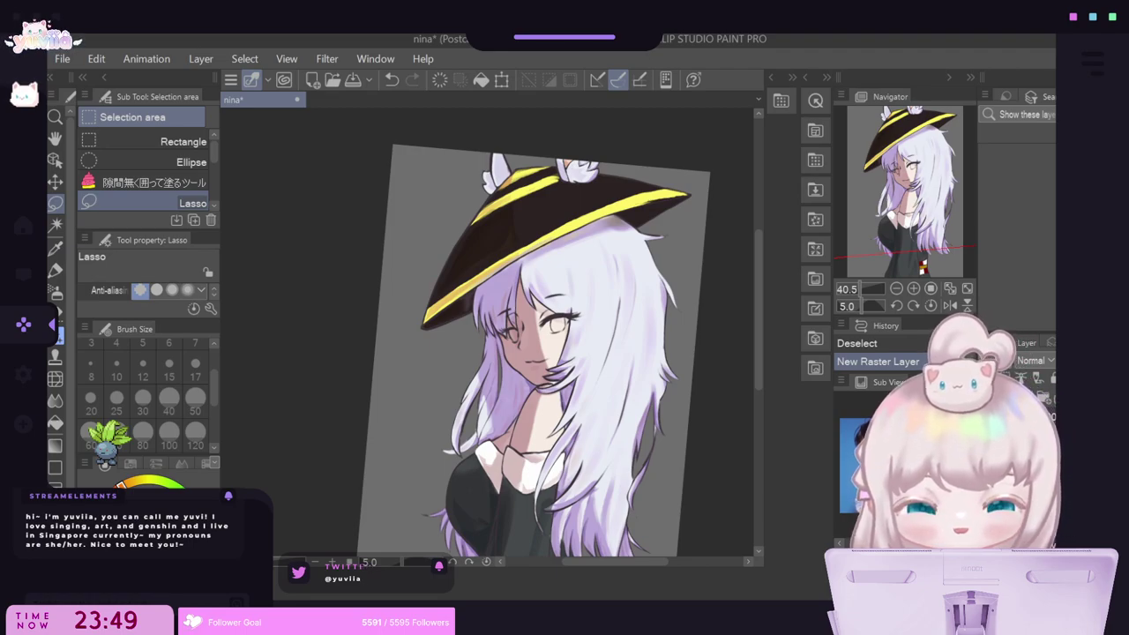
{"action": "scroll", "coordinate": [597, 427], "scroll_direction": "down", "scroll_amount": 4}
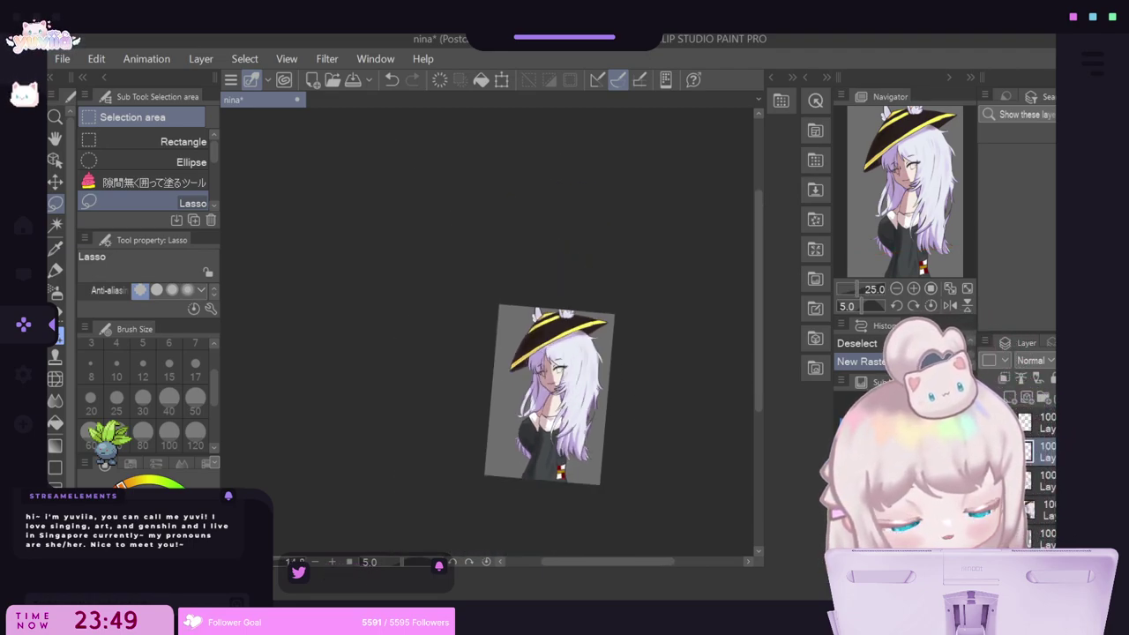
{"action": "scroll", "coordinate": [612, 490], "scroll_direction": "up", "scroll_amount": 4}
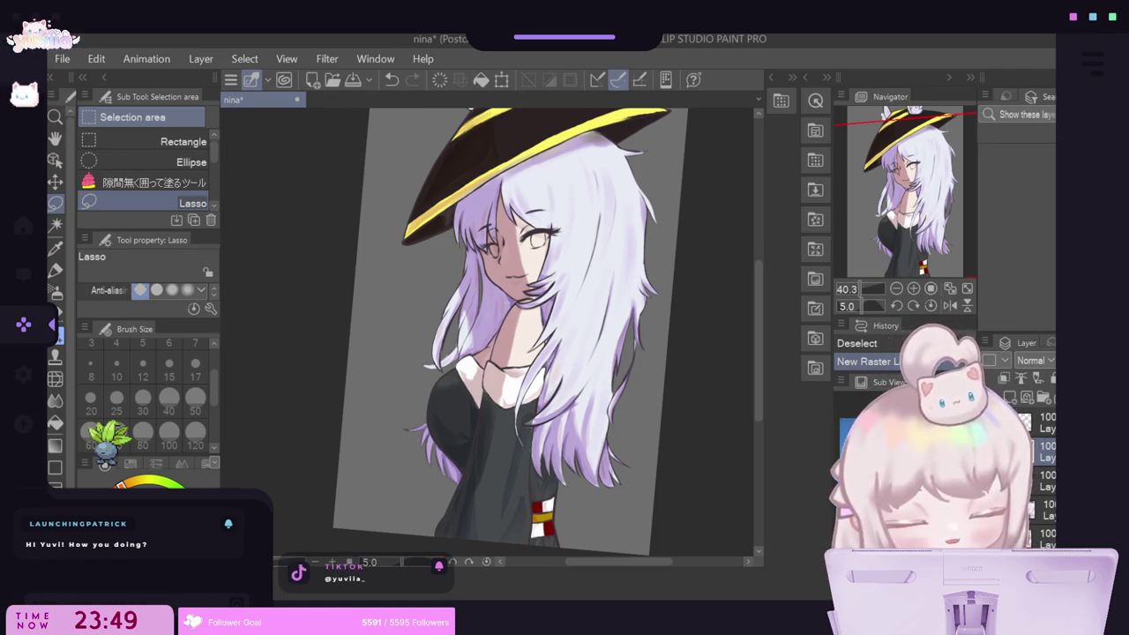
{"action": "scroll", "coordinate": [651, 237], "scroll_direction": "down", "scroll_amount": 2}
{"action": "scroll", "coordinate": [619, 181], "scroll_direction": "up", "scroll_amount": 3}
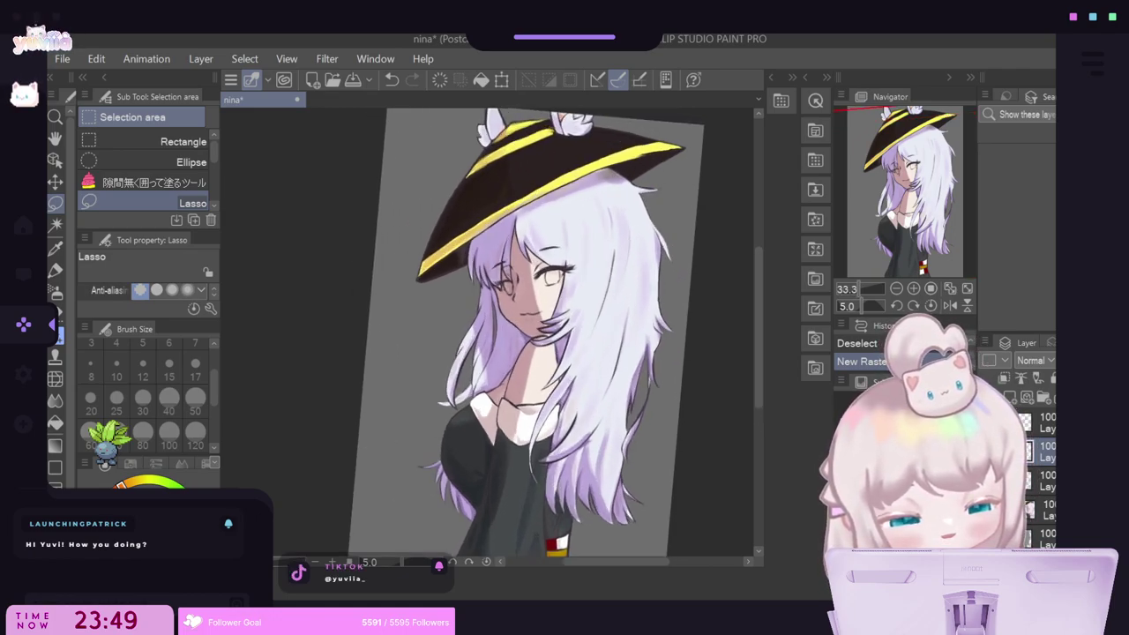
{"action": "scroll", "coordinate": [529, 335], "scroll_direction": "up", "scroll_amount": 1}
{"action": "scroll", "coordinate": [529, 335], "scroll_direction": "down", "scroll_amount": 3}
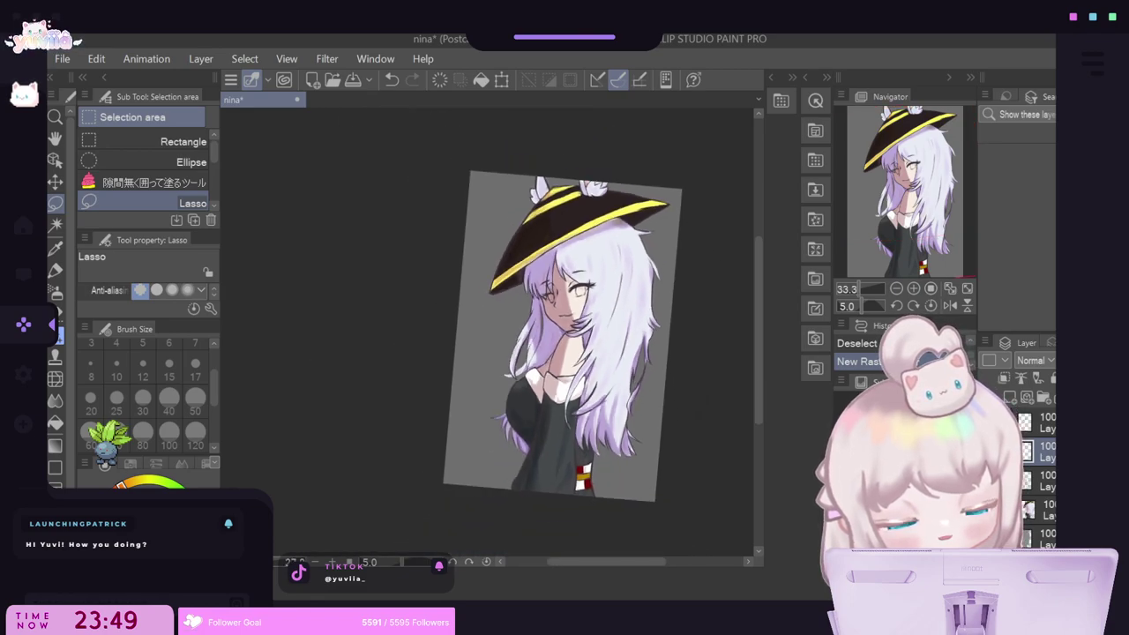
{"action": "scroll", "coordinate": [529, 335], "scroll_direction": "up", "scroll_amount": 1}
{"action": "scroll", "coordinate": [529, 336], "scroll_direction": "up", "scroll_amount": 1}
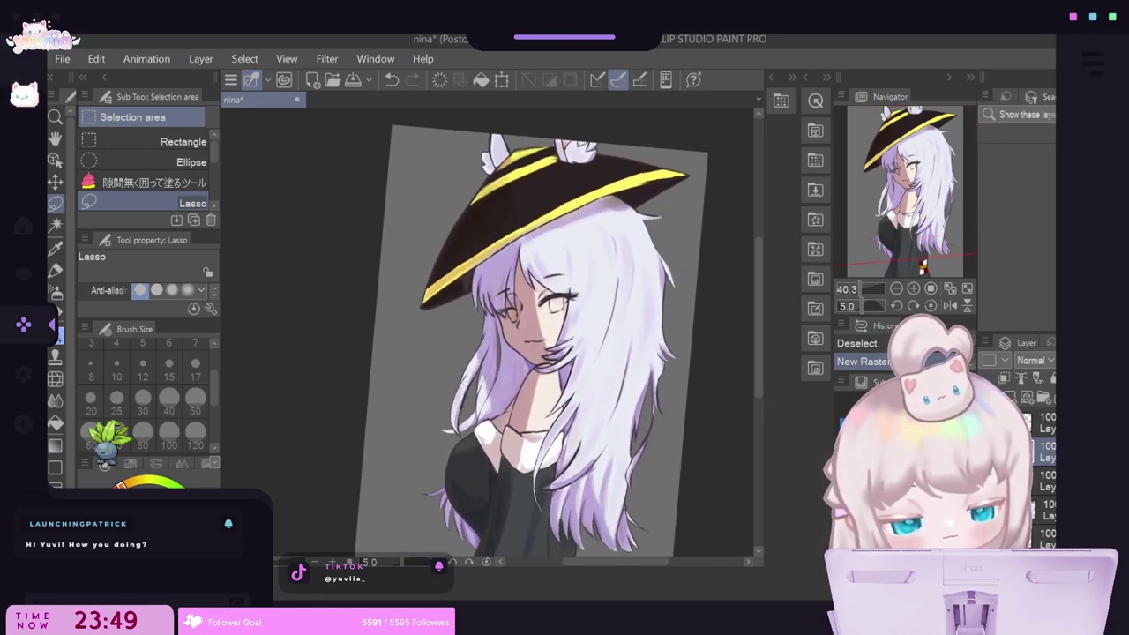
{"action": "scroll", "coordinate": [544, 300], "scroll_direction": "up", "scroll_amount": 5}
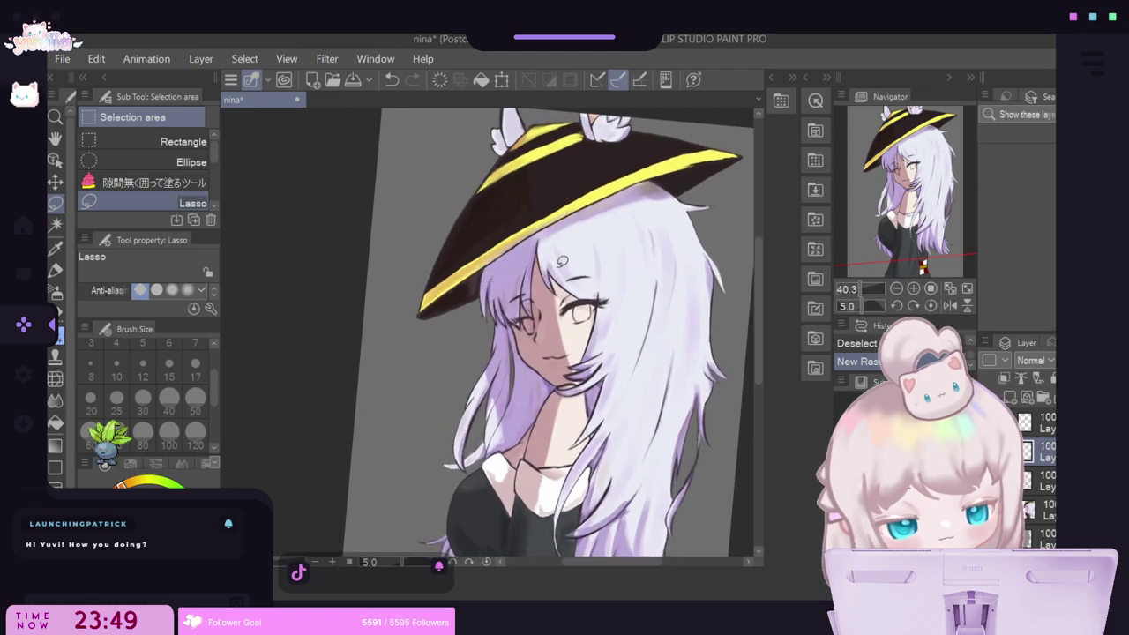
{"action": "scroll", "coordinate": [615, 328], "scroll_direction": "up", "scroll_amount": 3}
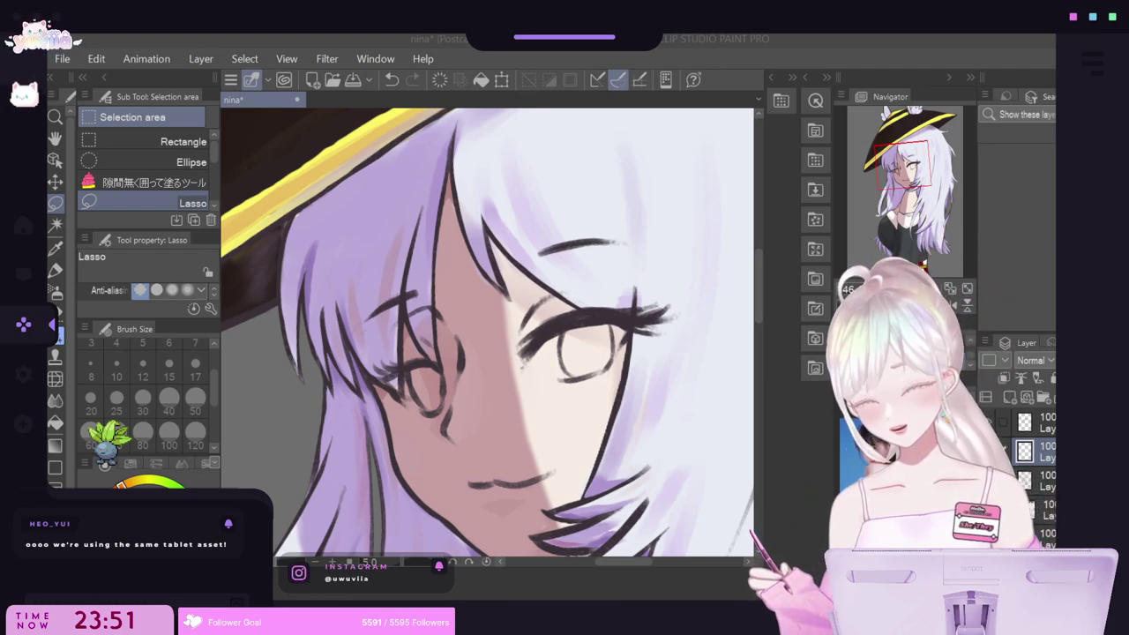
{"action": "scroll", "coordinate": [487, 332], "scroll_direction": "down", "scroll_amount": 8}
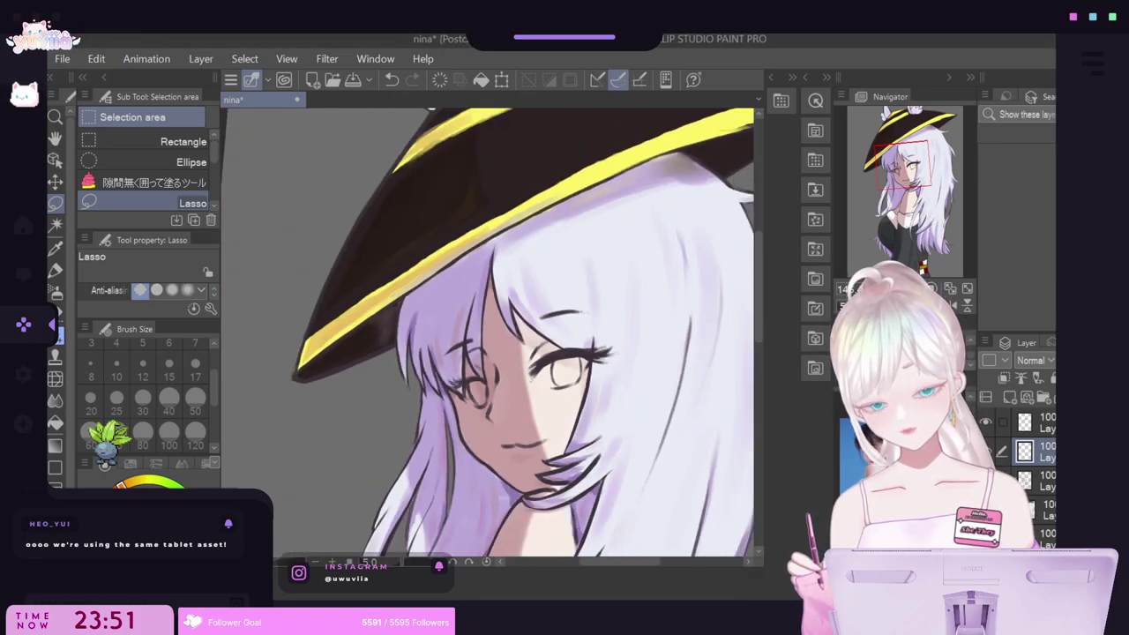
{"action": "scroll", "coordinate": [487, 332], "scroll_direction": "up", "scroll_amount": 2}
{"action": "scroll", "coordinate": [538, 320], "scroll_direction": "up", "scroll_amount": 2}
{"action": "scroll", "coordinate": [538, 319], "scroll_direction": "down", "scroll_amount": 3}
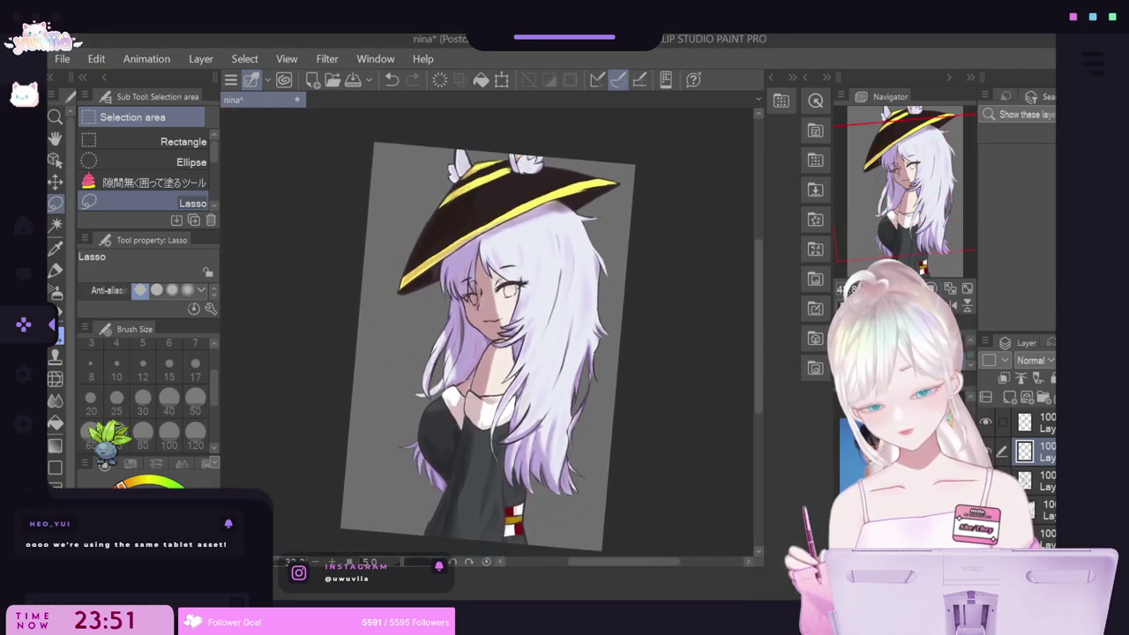
{"action": "scroll", "coordinate": [538, 320], "scroll_direction": "up", "scroll_amount": 5}
{"action": "scroll", "coordinate": [538, 319], "scroll_direction": "down", "scroll_amount": 2}
{"action": "scroll", "coordinate": [491, 335], "scroll_direction": "up", "scroll_amount": 2}
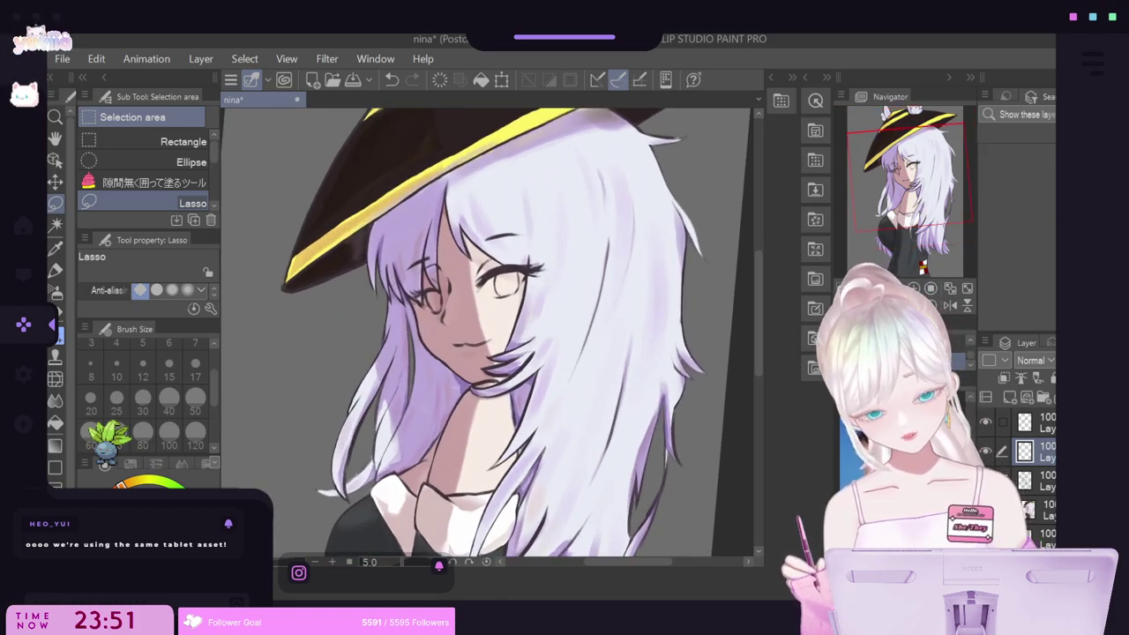
Sample the lit skin colour on the neck and paint light skin highlights with the Flat marker at size 15.
{"action": "key", "text": "i"}
{"action": "left_click", "coordinate": [490, 428]}
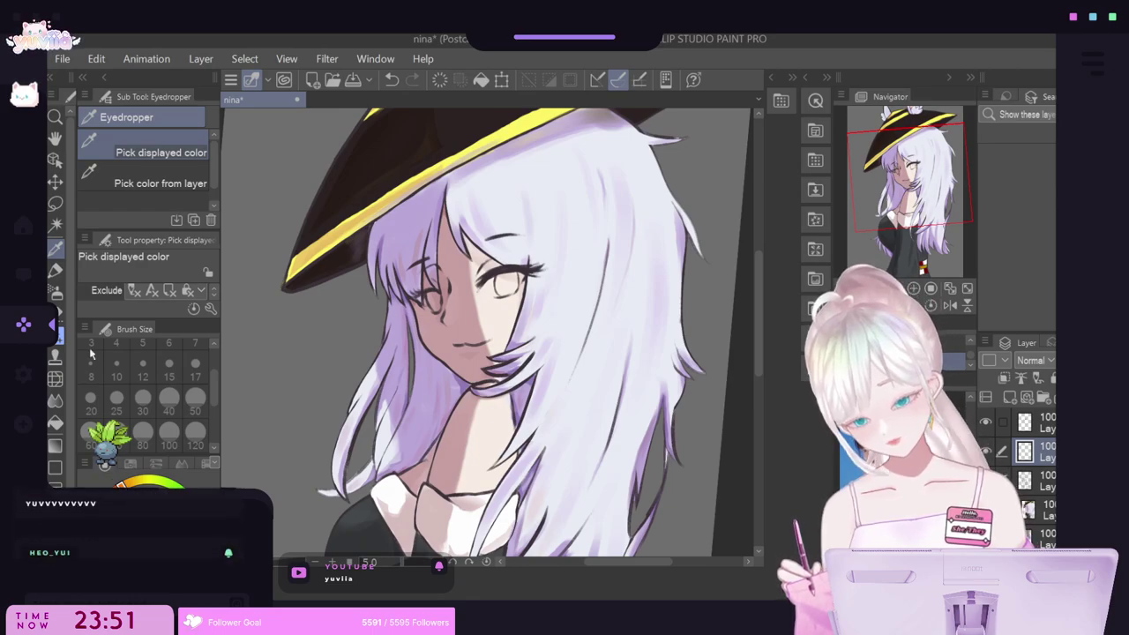
{"action": "key", "text": "p"}
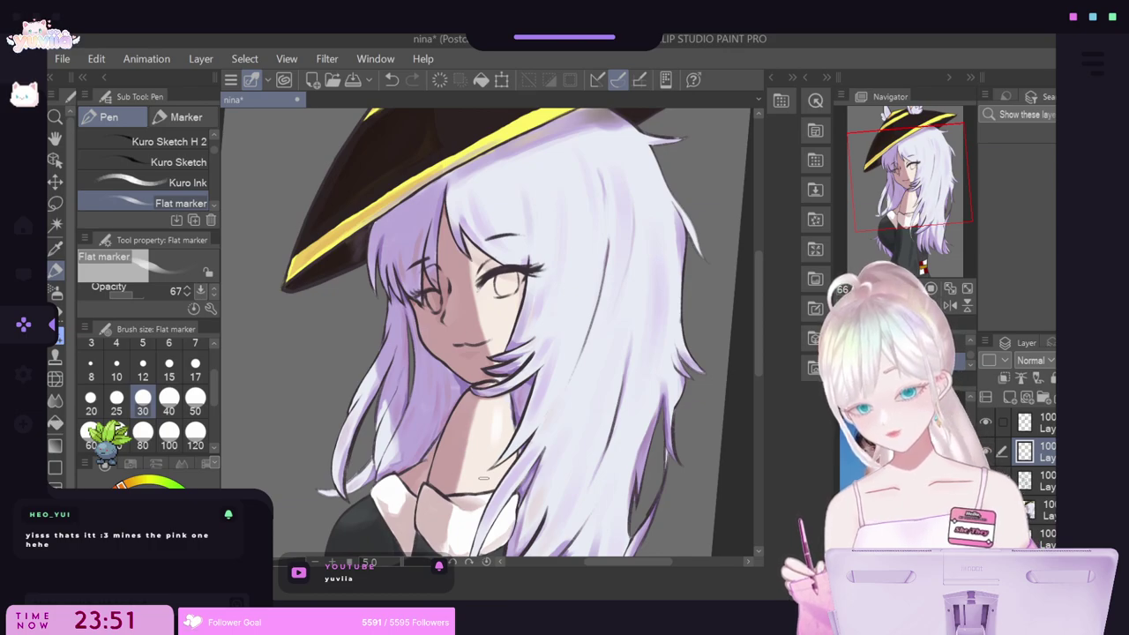
{"action": "left_click", "coordinate": [391, 80]}
{"action": "left_click", "coordinate": [168, 371]}
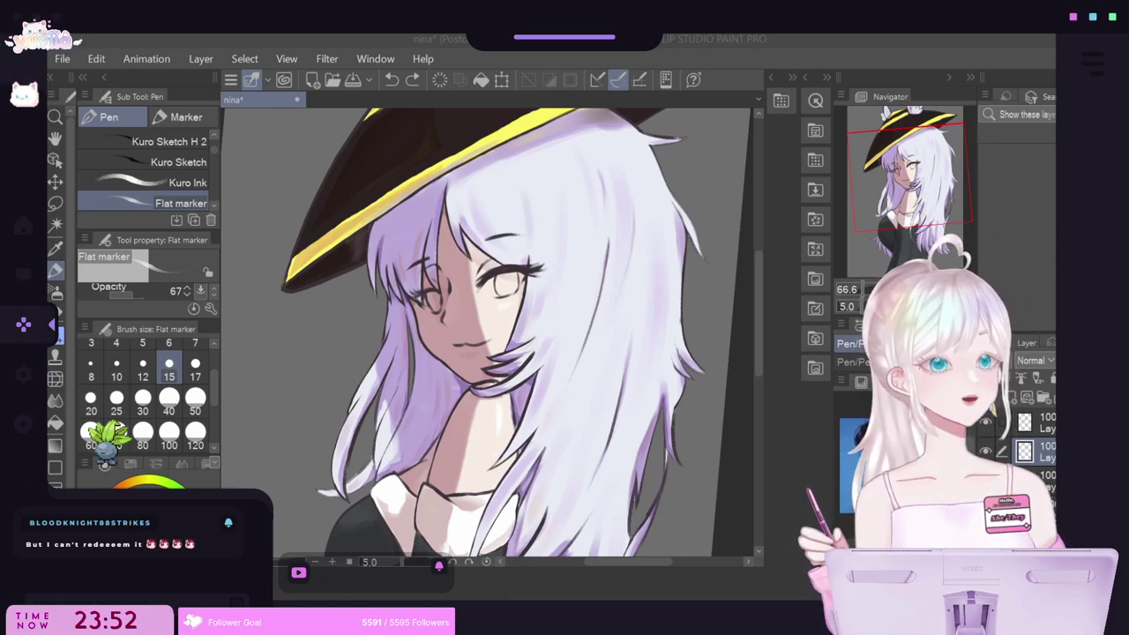
Check the new skin highlights against the hat, hair and whole figure.
{"action": "scroll", "coordinate": [337, 313], "scroll_direction": "down", "scroll_amount": 3}
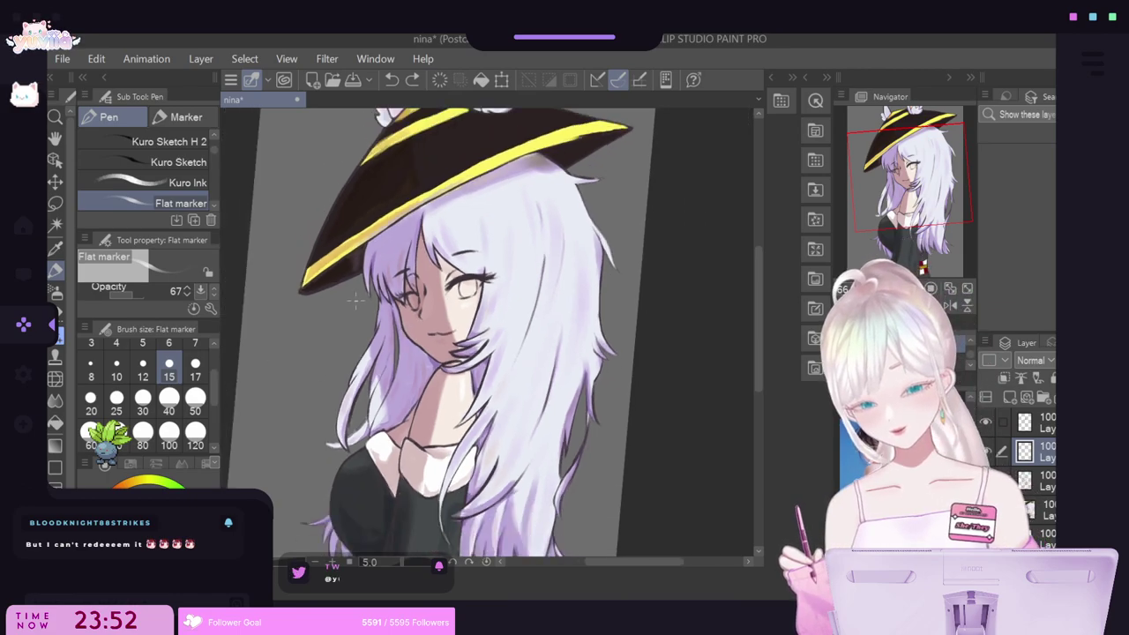
{"action": "scroll", "coordinate": [308, 330], "scroll_direction": "up", "scroll_amount": 3}
{"action": "scroll", "coordinate": [552, 220], "scroll_direction": "down", "scroll_amount": 2}
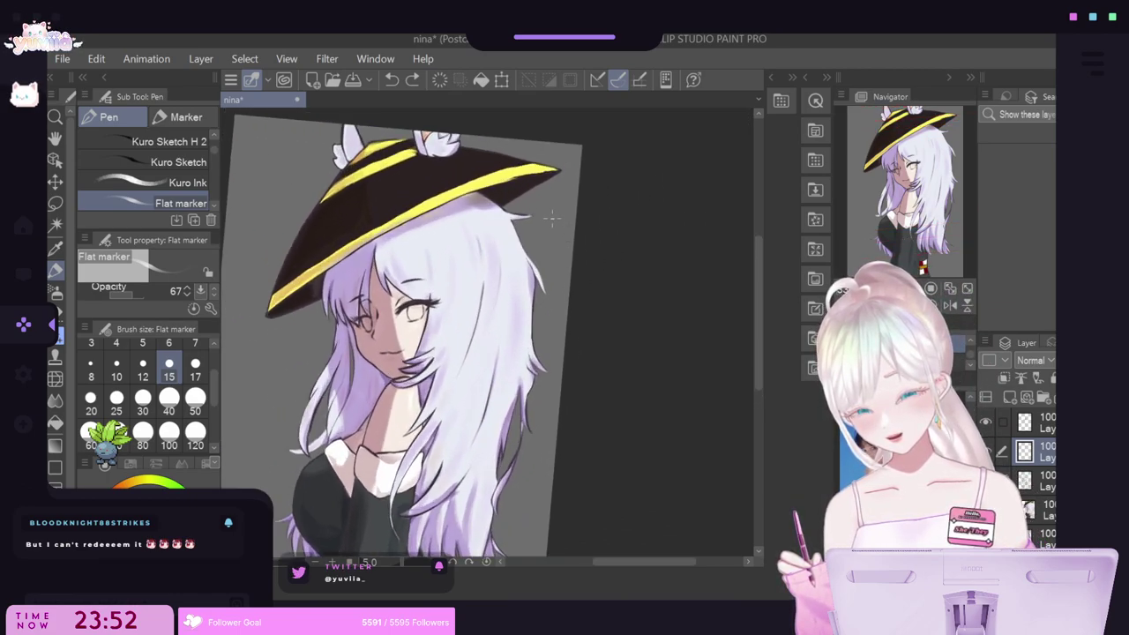
{"action": "scroll", "coordinate": [529, 220], "scroll_direction": "up", "scroll_amount": 3}
{"action": "scroll", "coordinate": [454, 239], "scroll_direction": "up", "scroll_amount": 2}
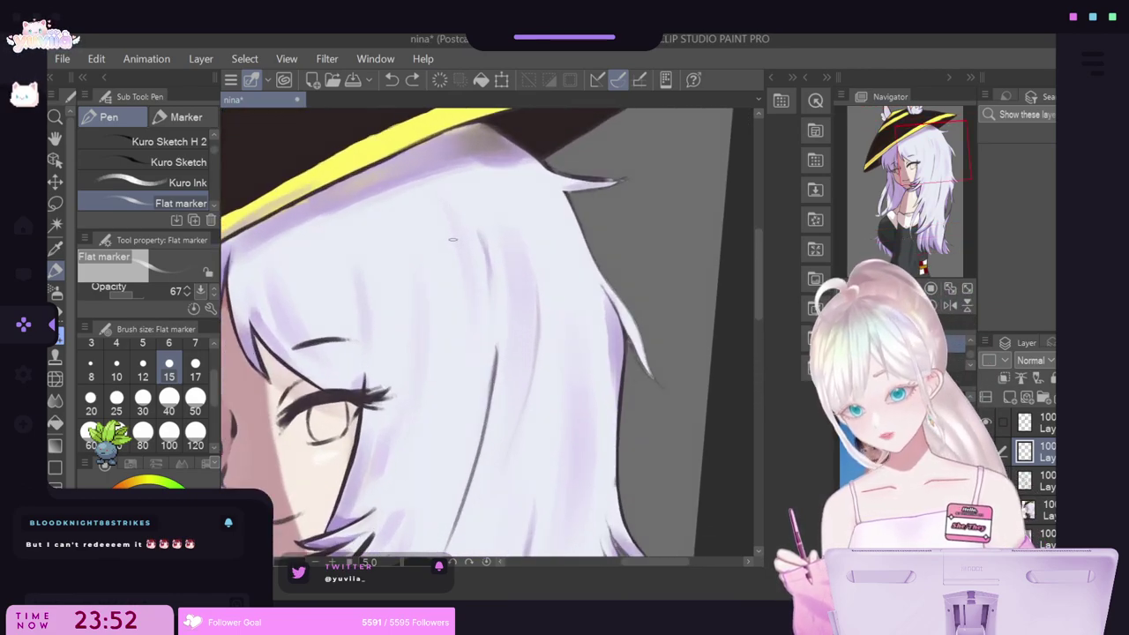
Select the painted figure's layer and the Blend tool at size 12, and hide the panels to enlarge the canvas.
{"action": "left_click", "coordinate": [1042, 504]}
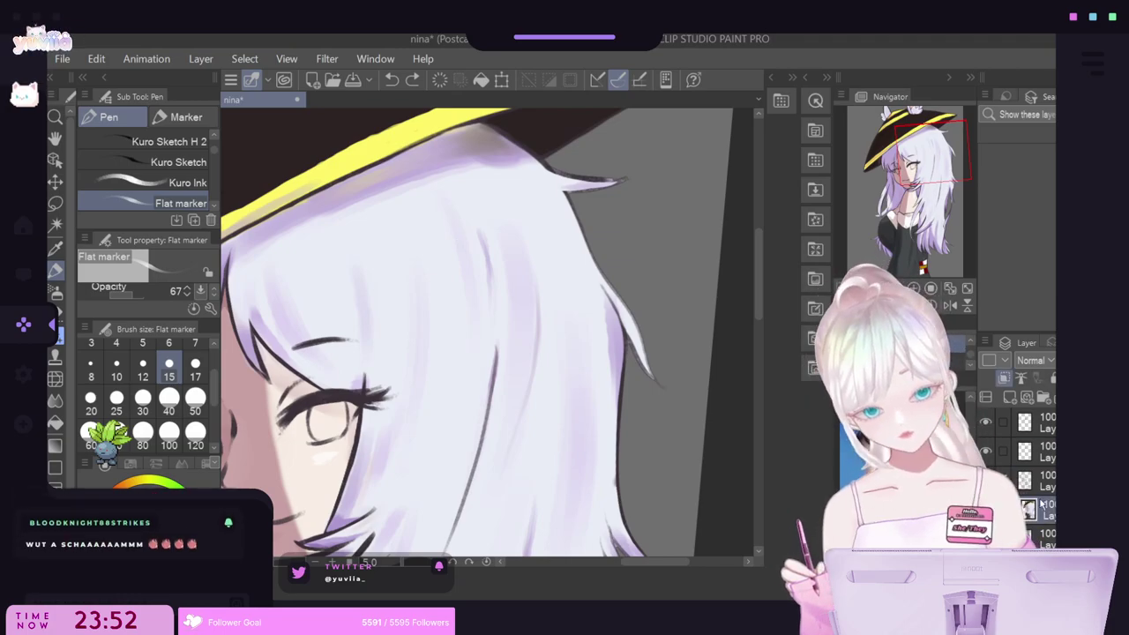
{"action": "scroll", "coordinate": [354, 321], "scroll_direction": "down", "scroll_amount": 3}
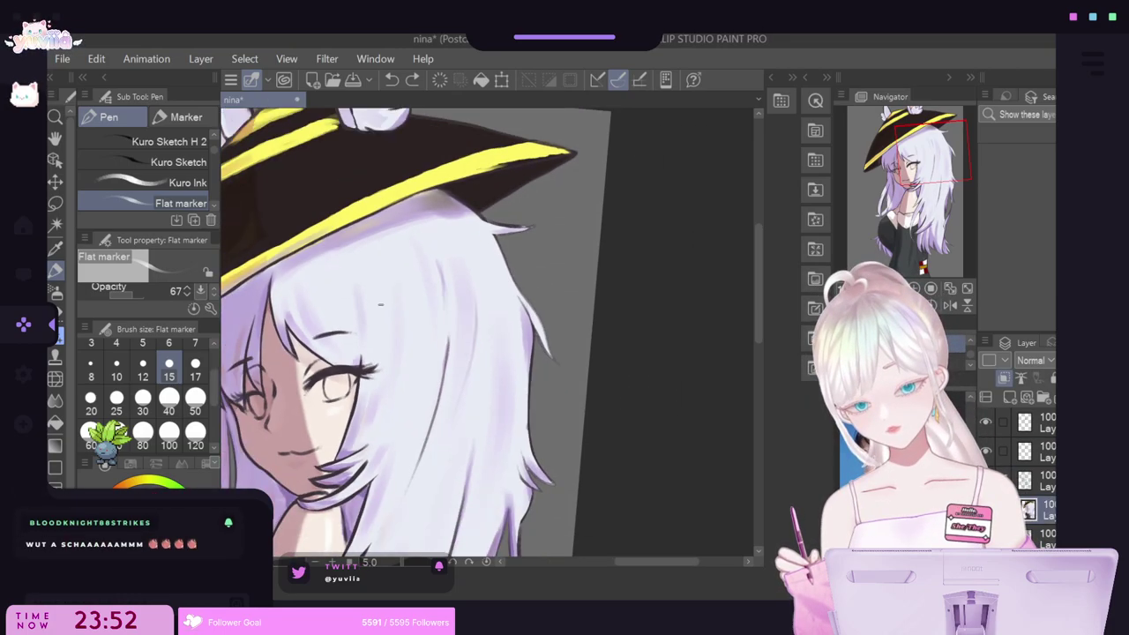
{"action": "scroll", "coordinate": [388, 371], "scroll_direction": "up", "scroll_amount": 4}
{"action": "scroll", "coordinate": [485, 339], "scroll_direction": "down", "scroll_amount": 4}
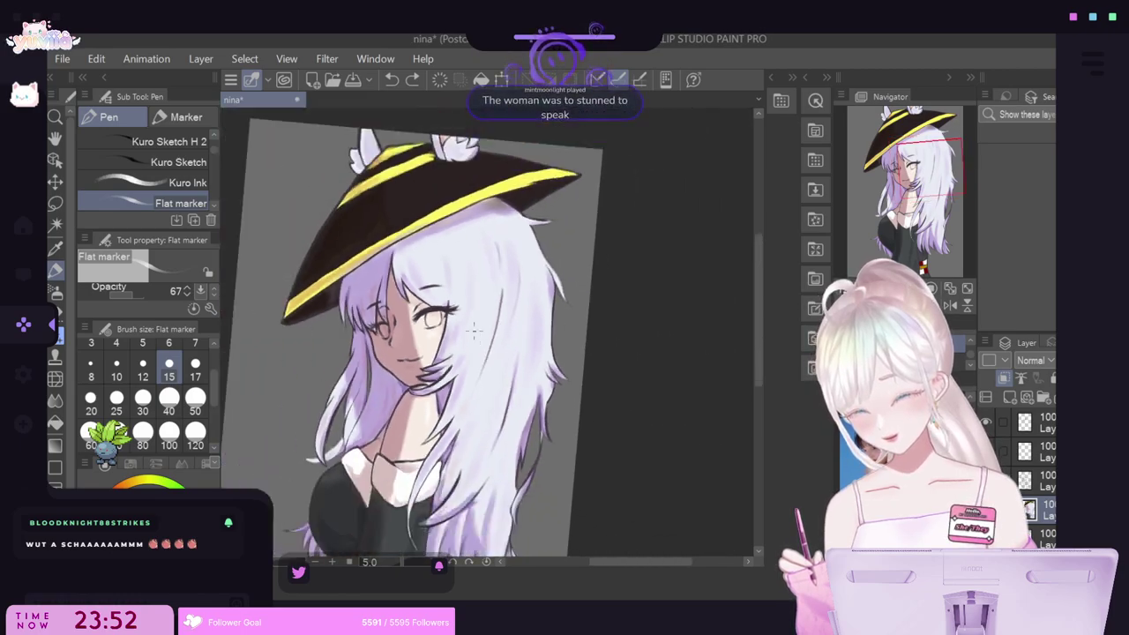
{"action": "scroll", "coordinate": [459, 310], "scroll_direction": "up", "scroll_amount": 3}
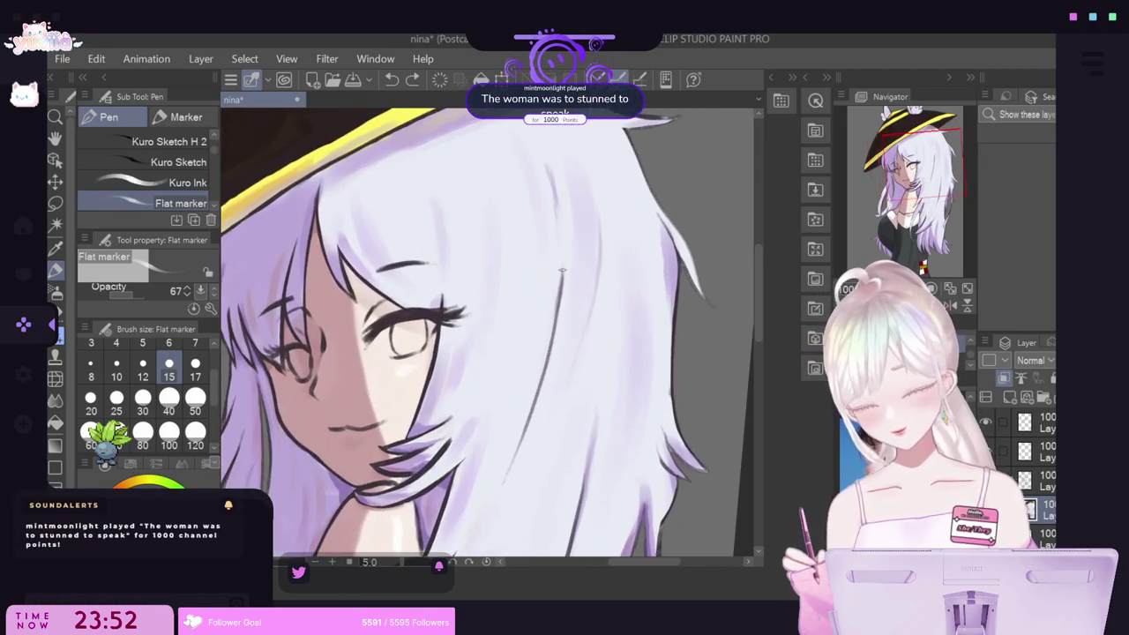
{"action": "key", "text": "j"}
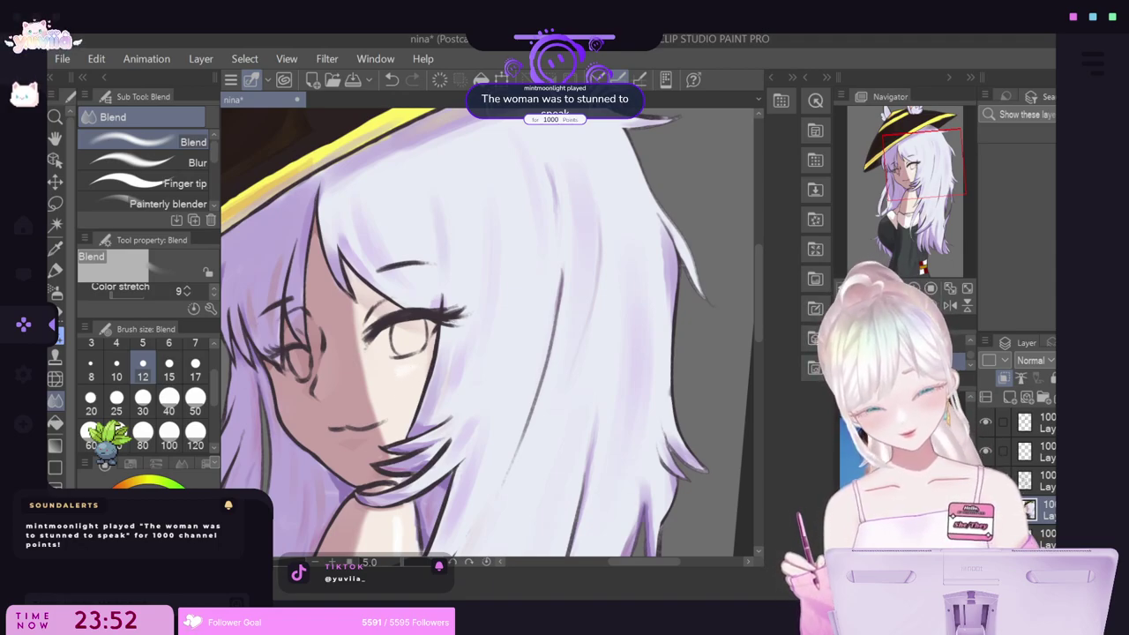
{"action": "left_click", "coordinate": [1030, 456]}
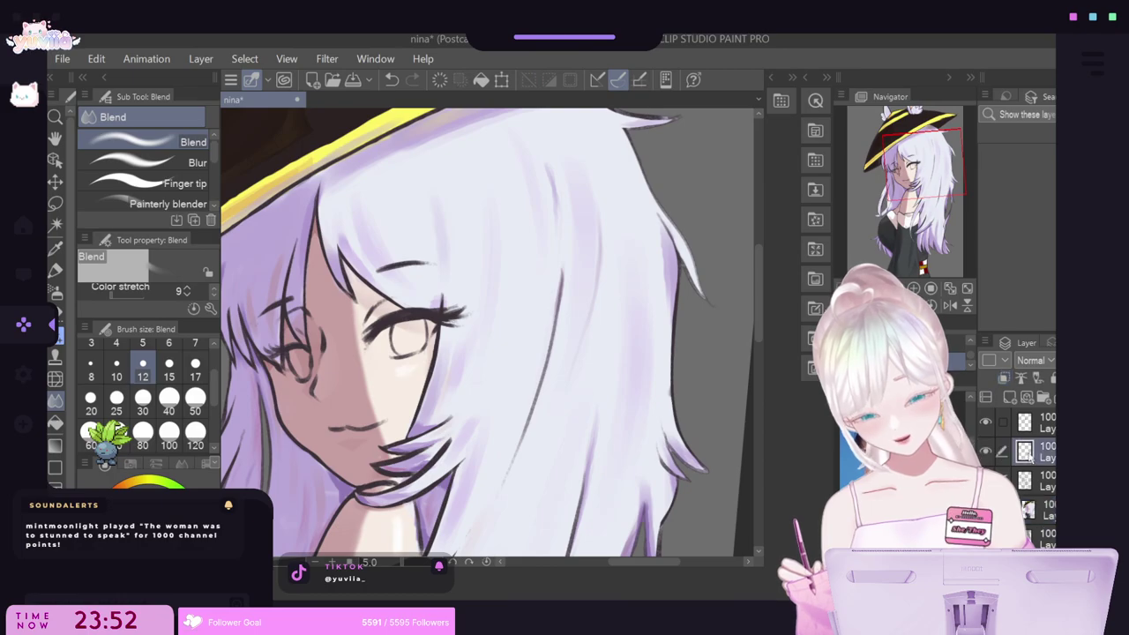
{"action": "left_click", "coordinate": [1030, 481]}
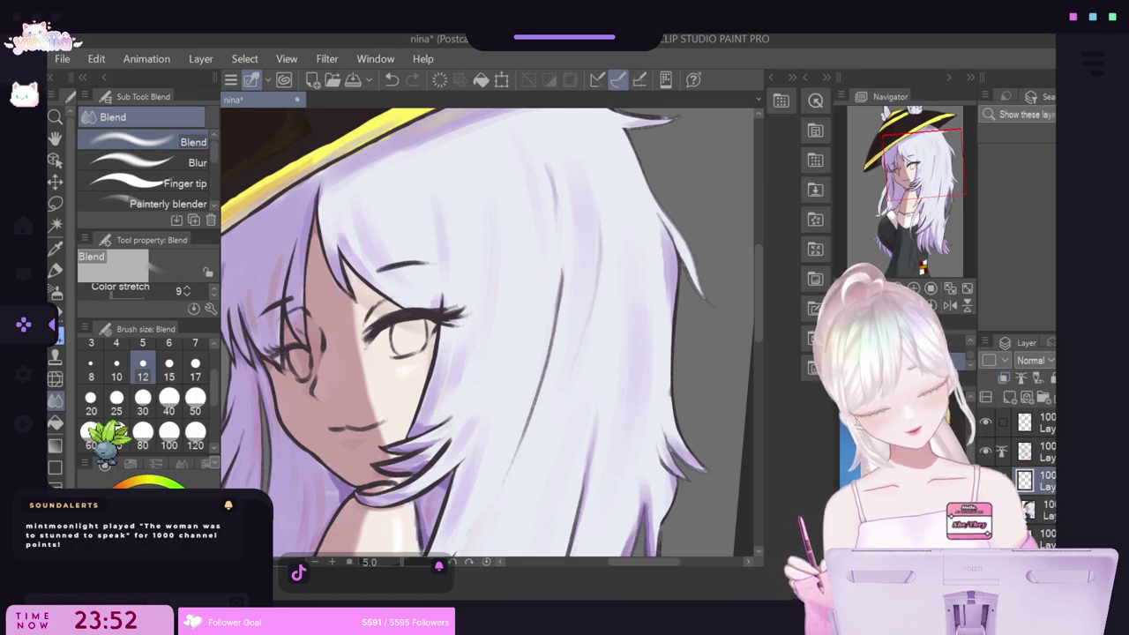
{"action": "left_click", "coordinate": [1029, 509]}
{"action": "key", "text": "Tab"}
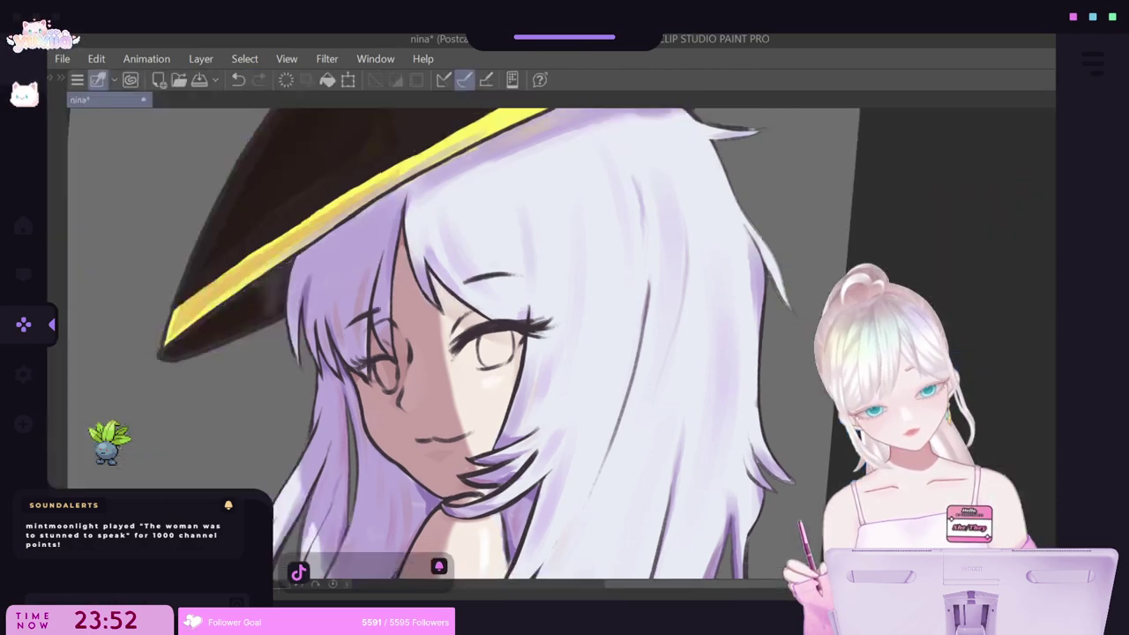
Bring the panels back, select the painted figure's layer and toggle its visibility off and on to compare the shading.
{"action": "scroll", "coordinate": [529, 332], "scroll_direction": "down", "scroll_amount": 5}
{"action": "key", "text": "Tab"}
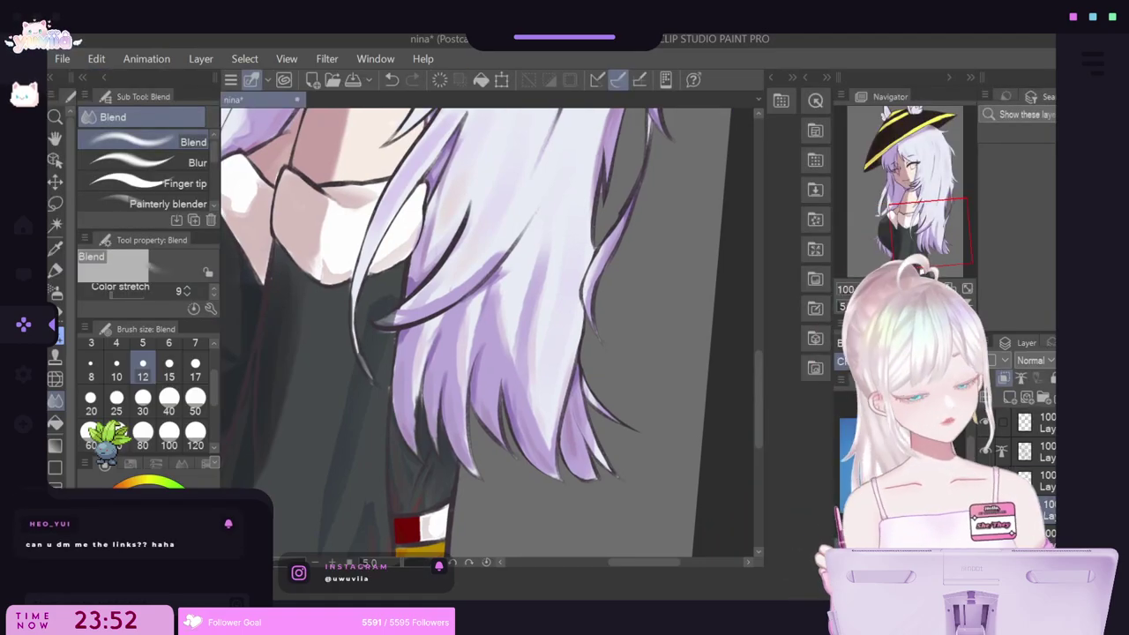
{"action": "left_click", "coordinate": [1030, 480]}
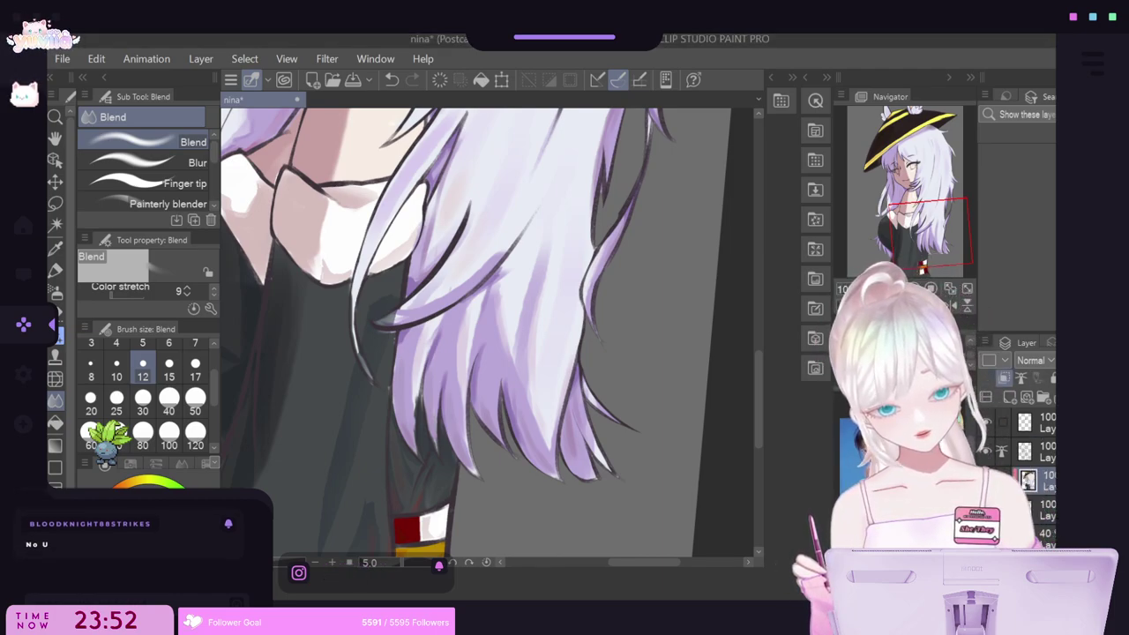
{"action": "left_click", "coordinate": [985, 480]}
{"action": "left_click", "coordinate": [985, 481]}
{"action": "scroll", "coordinate": [345, 335], "scroll_direction": "down", "scroll_amount": 6}
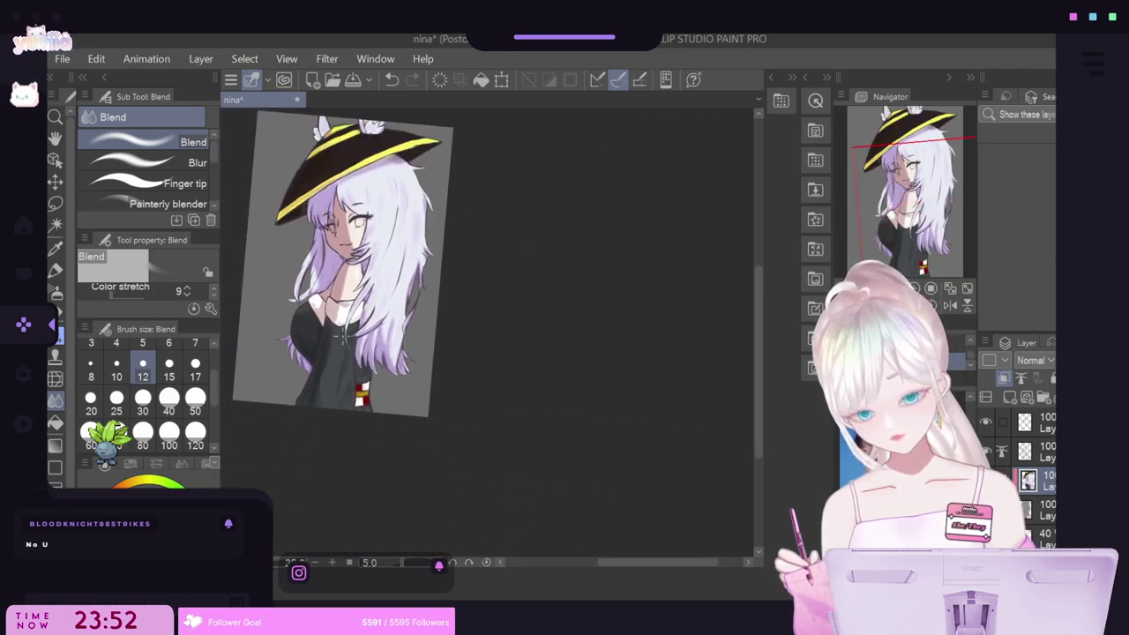
Examine the hair and face shading across the whole figure and up close.
{"action": "scroll", "coordinate": [329, 262], "scroll_direction": "up", "scroll_amount": 2}
{"action": "scroll", "coordinate": [328, 262], "scroll_direction": "up", "scroll_amount": 2}
{"action": "scroll", "coordinate": [357, 240], "scroll_direction": "down", "scroll_amount": 4}
{"action": "scroll", "coordinate": [362, 230], "scroll_direction": "up", "scroll_amount": 4}
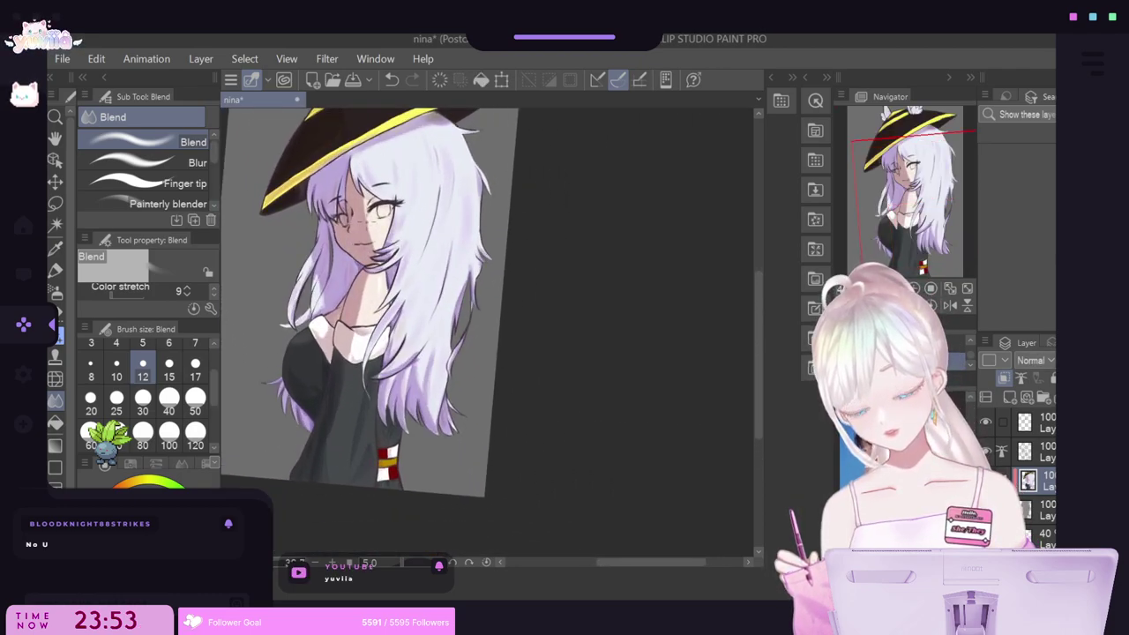
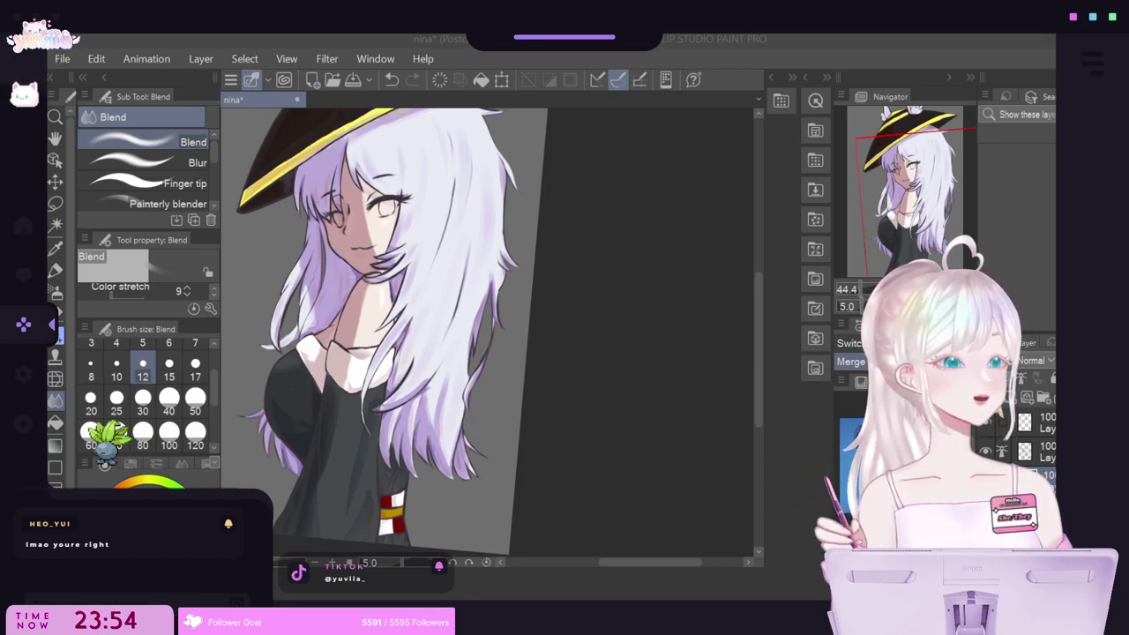
{"action": "scroll", "coordinate": [347, 217], "scroll_direction": "down", "scroll_amount": 3}
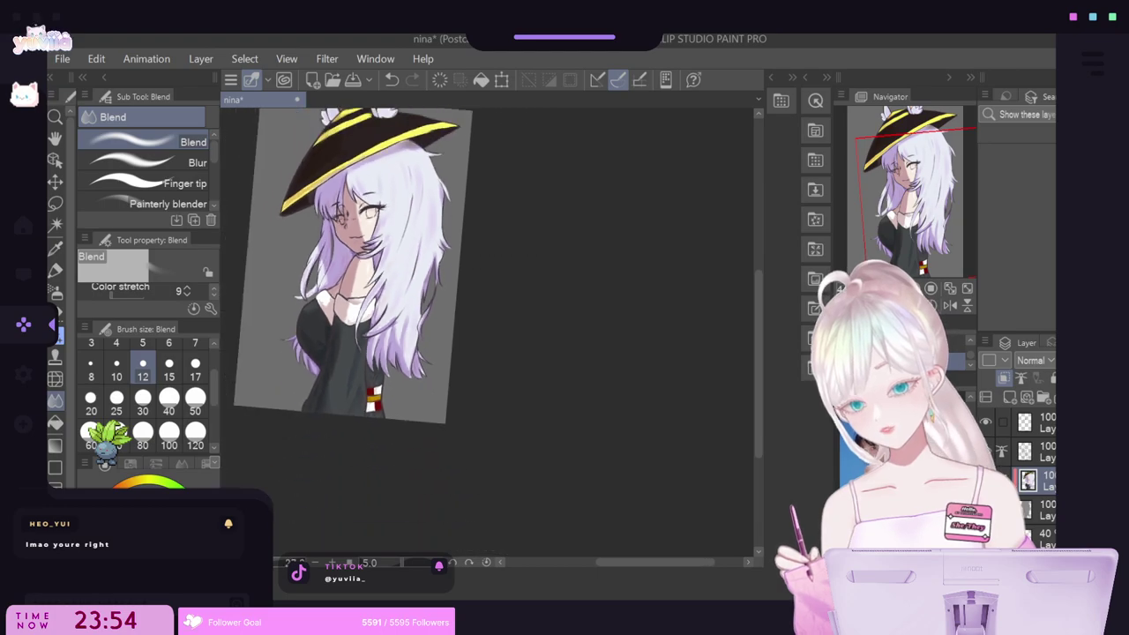
{"action": "scroll", "coordinate": [347, 217], "scroll_direction": "up", "scroll_amount": 3}
{"action": "scroll", "coordinate": [474, 169], "scroll_direction": "down", "scroll_amount": 2}
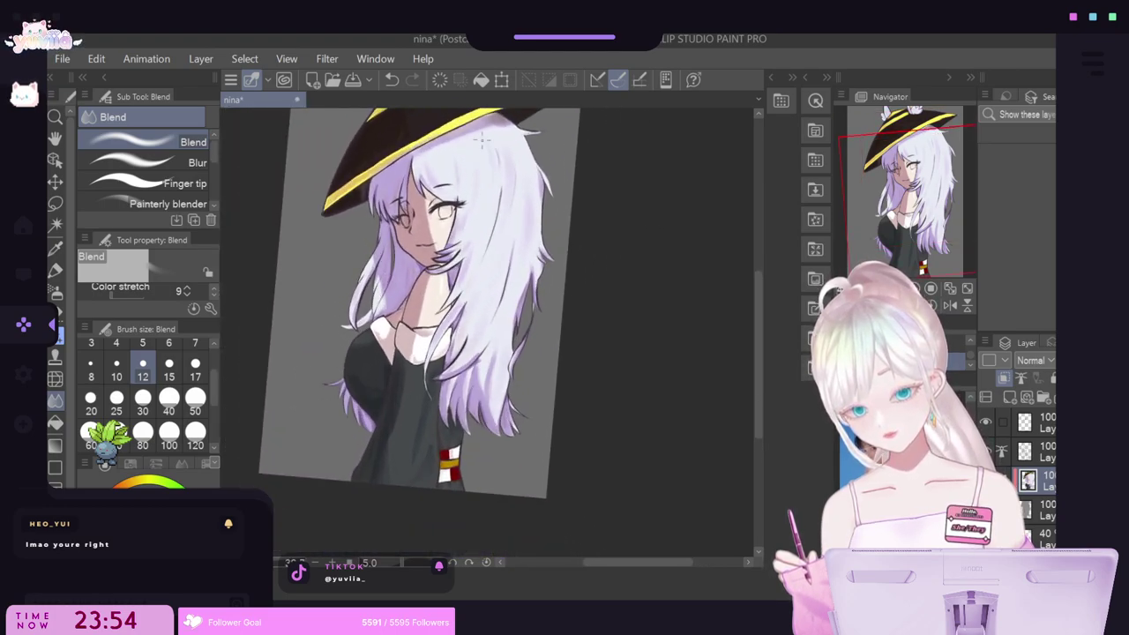
{"action": "scroll", "coordinate": [482, 139], "scroll_direction": "up", "scroll_amount": 3}
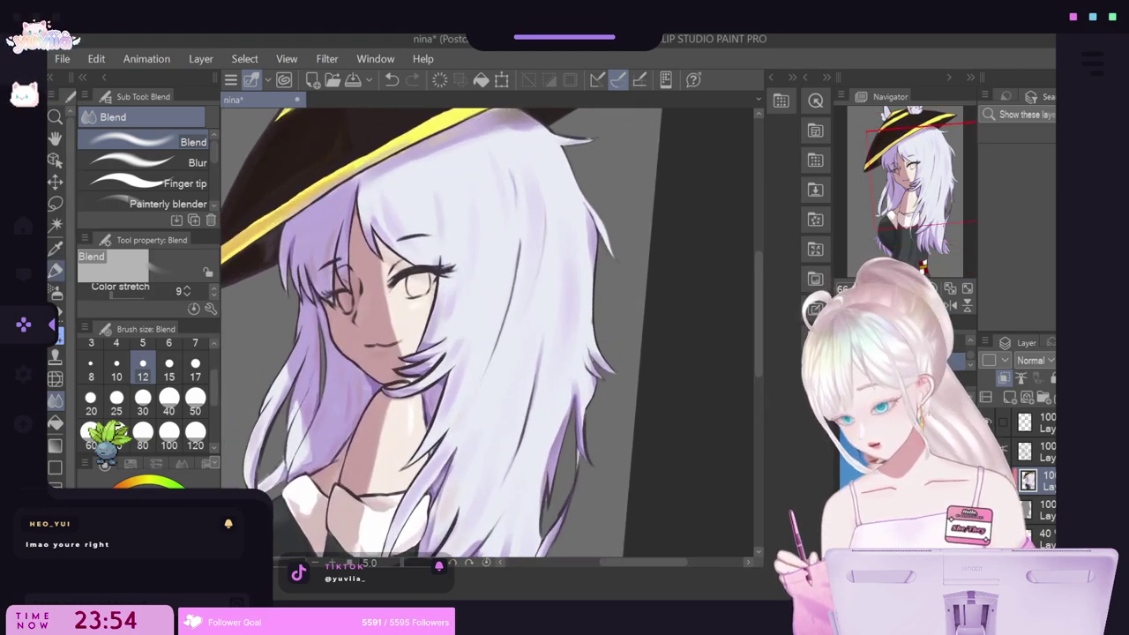
Choose the highlight curve 1 pen for adding shine to the hair.
{"action": "key", "text": "p"}
{"action": "scroll", "coordinate": [126, 159], "scroll_direction": "down", "scroll_amount": 1}
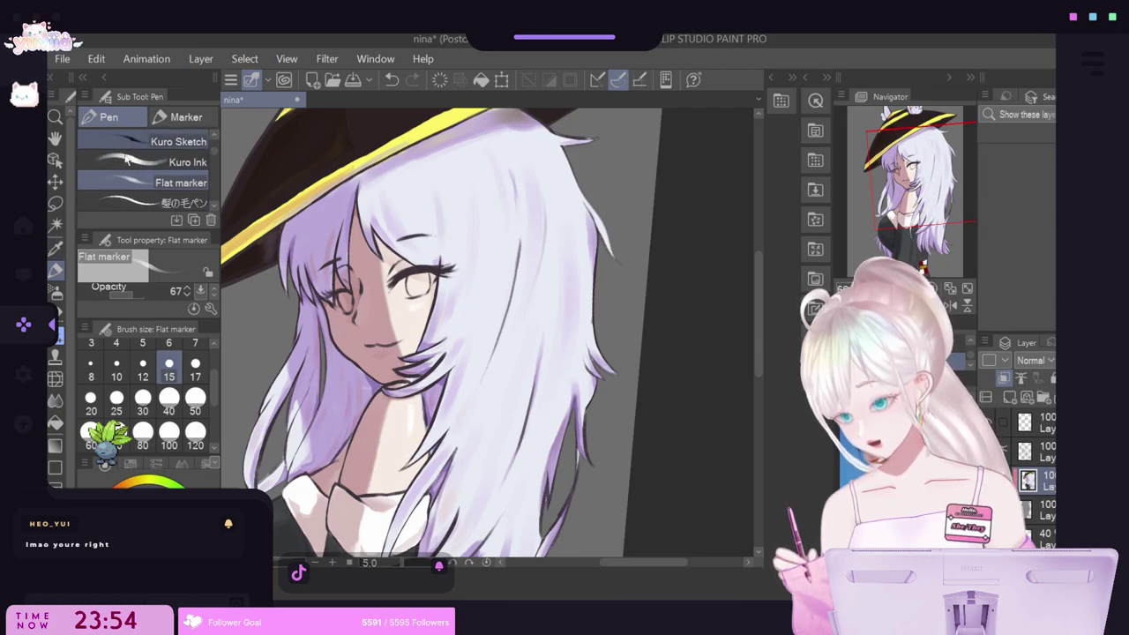
{"action": "scroll", "coordinate": [126, 159], "scroll_direction": "down", "scroll_amount": 5}
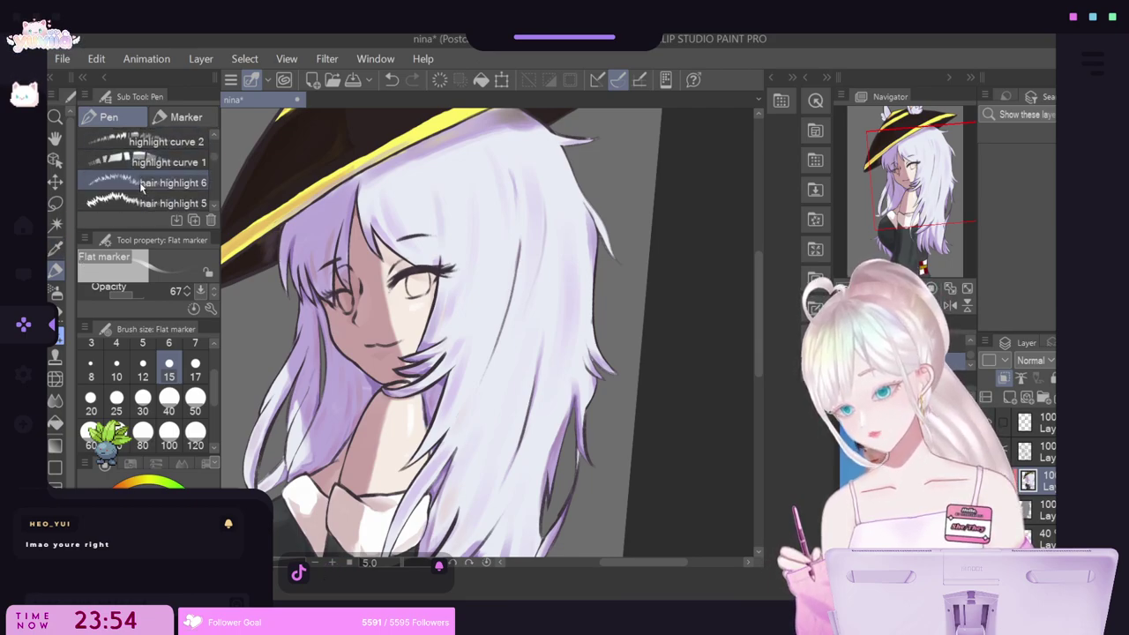
{"action": "left_click", "coordinate": [146, 161]}
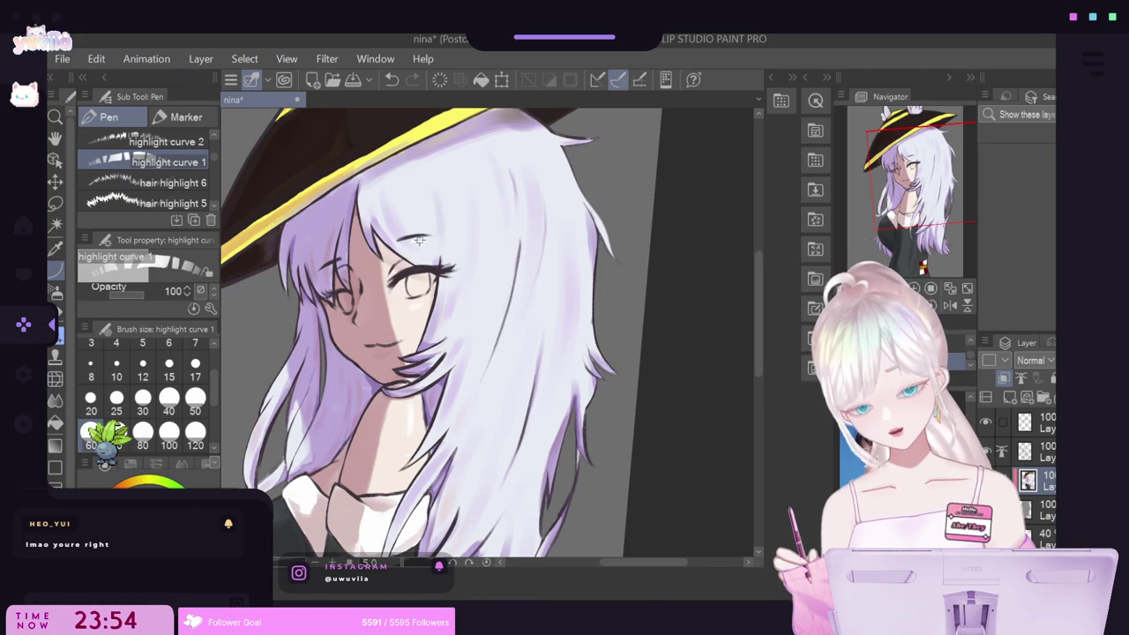
Try white highlight bands across the upper hair directly on the figure's layer with the highlight curve 1 pen, undoing each one.
{"action": "left_click_drag", "start_coordinate": [420, 239], "coordinate": [563, 175]}
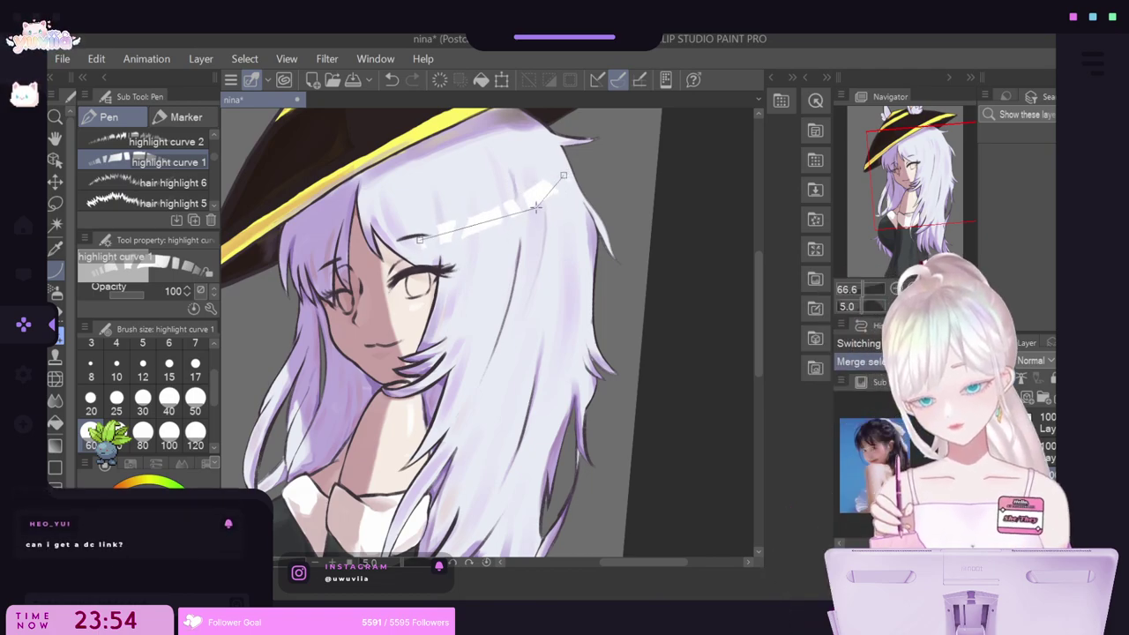
{"action": "left_click", "coordinate": [535, 205]}
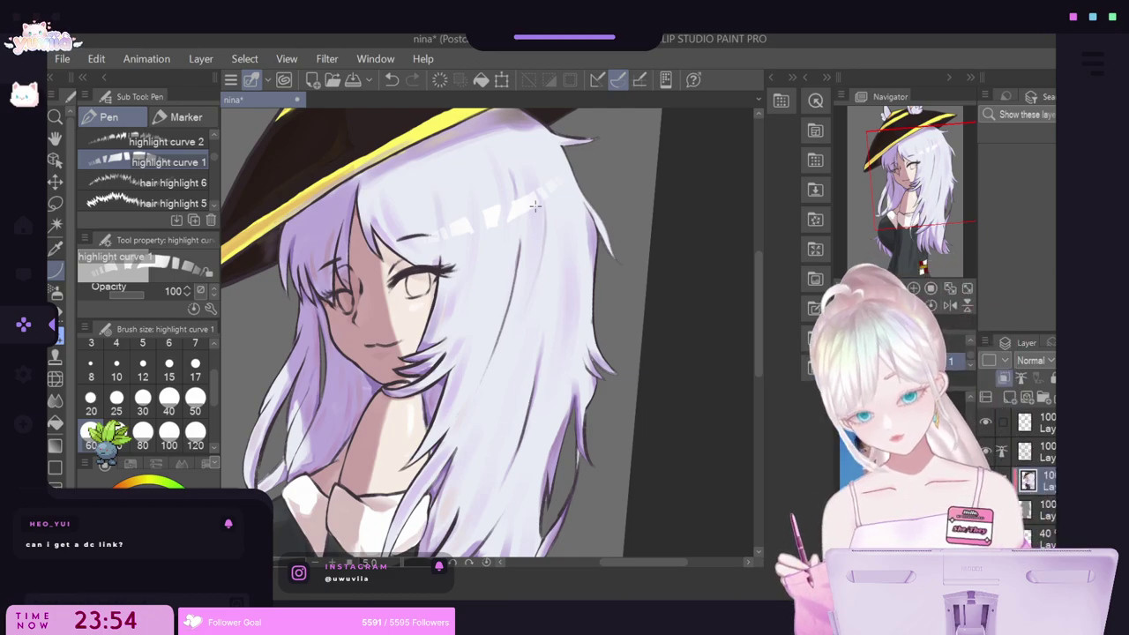
{"action": "scroll", "coordinate": [535, 205], "scroll_direction": "down", "scroll_amount": 3}
{"action": "scroll", "coordinate": [455, 193], "scroll_direction": "up", "scroll_amount": 1}
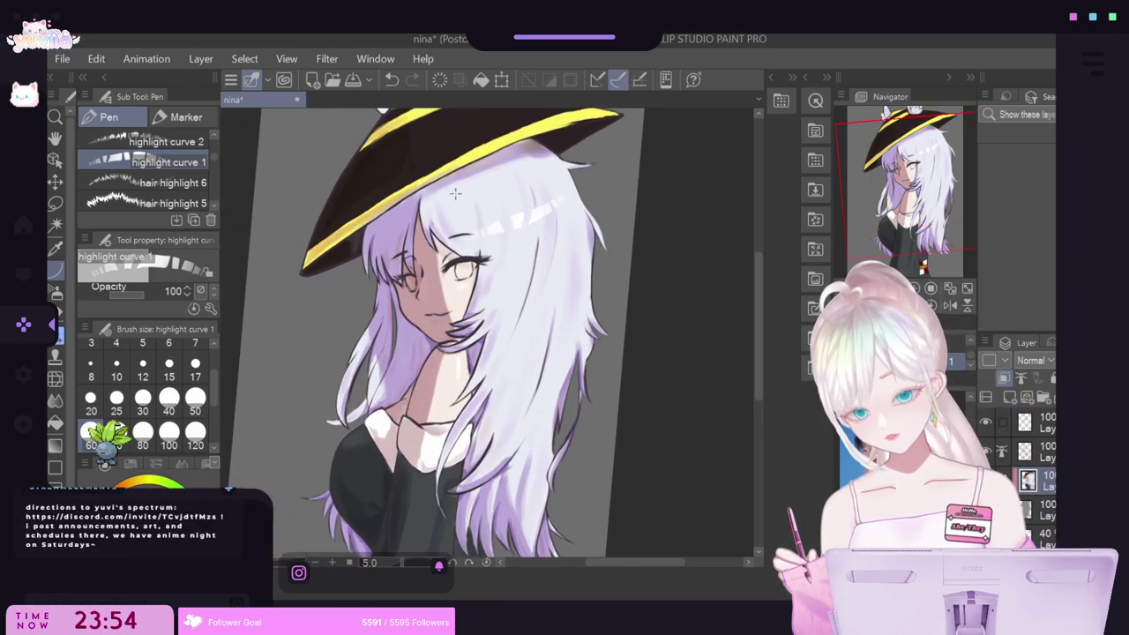
{"action": "key", "text": "ctrl+z"}
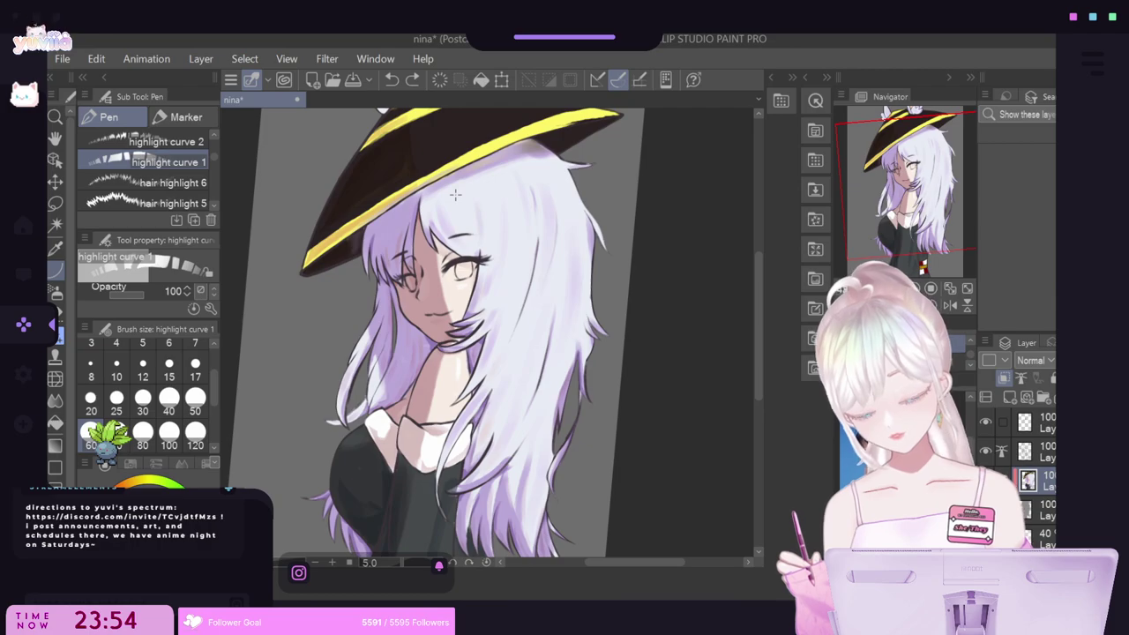
{"action": "left_click_drag", "start_coordinate": [486, 228], "coordinate": [571, 194]}
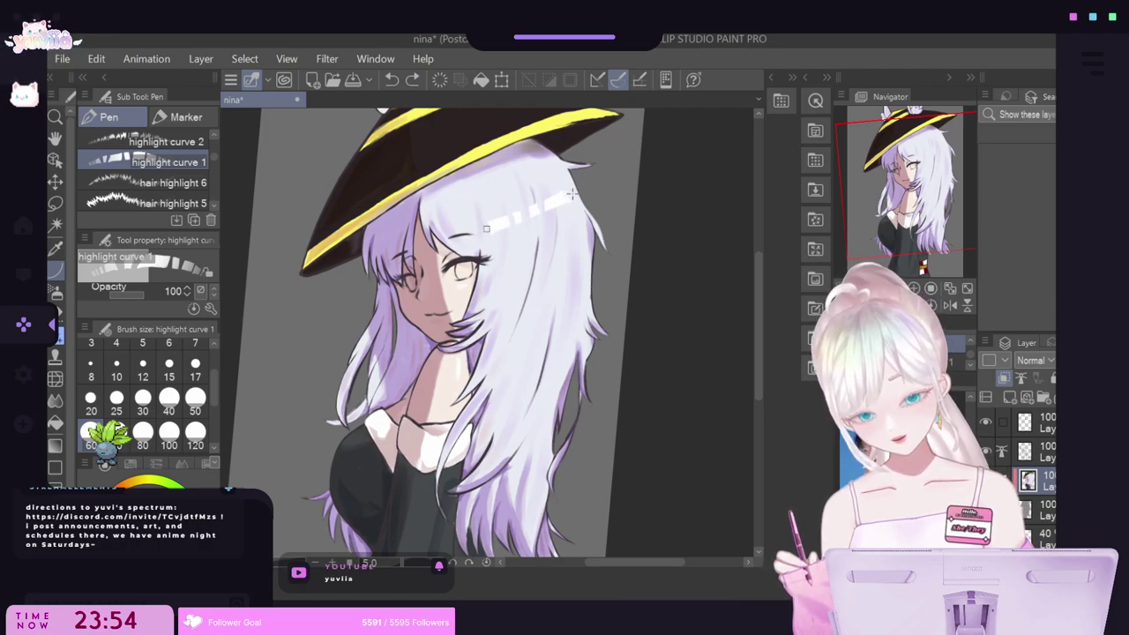
{"action": "left_click", "coordinate": [534, 215]}
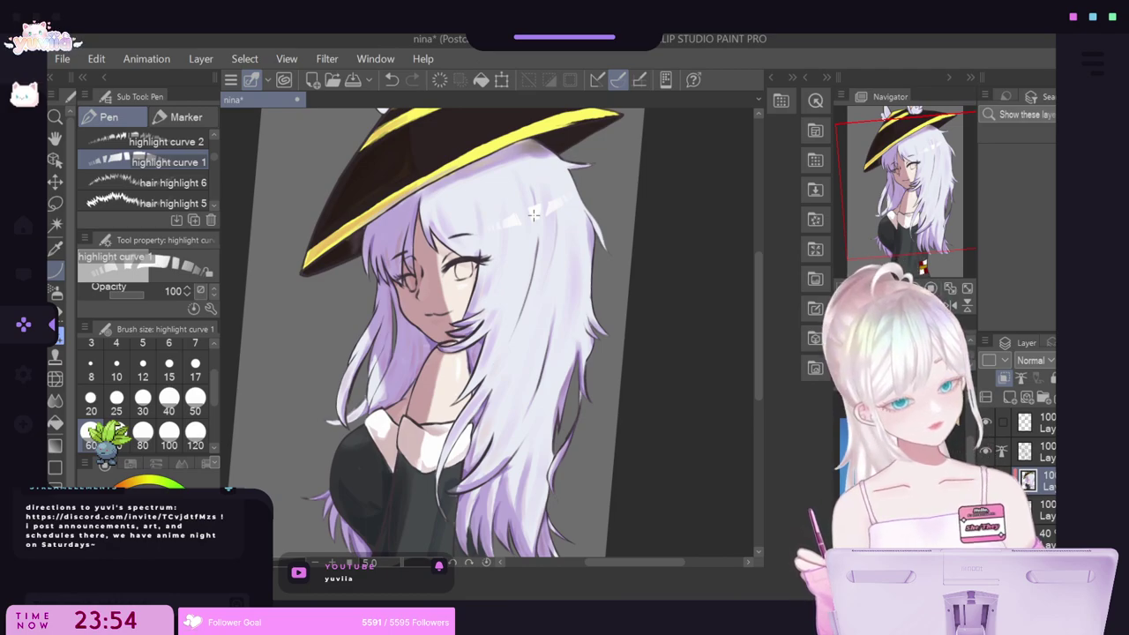
{"action": "key", "text": "ctrl+z"}
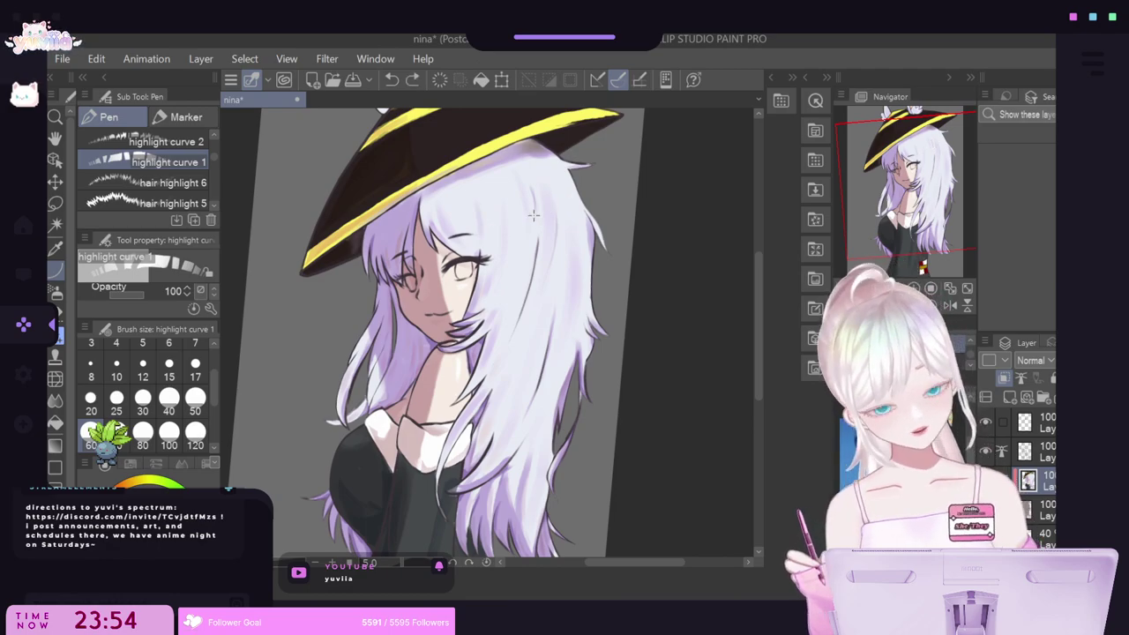
Add a new layer above the figure and draw a curved white highlight band across the fringe and upper hair.
{"action": "left_click", "coordinate": [1014, 400]}
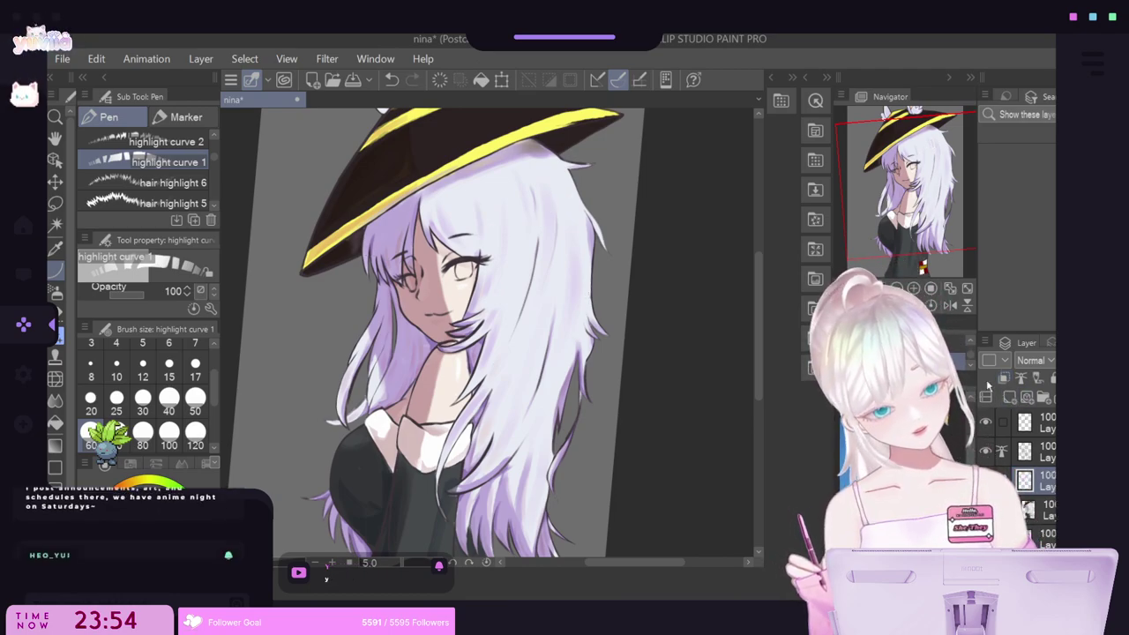
{"action": "mouse_move", "coordinate": [365, 250]}
{"action": "left_mouse_down"}
{"action": "mouse_move", "coordinate": [452, 240]}
{"action": "mouse_move", "coordinate": [562, 175]}
{"action": "left_mouse_up"}
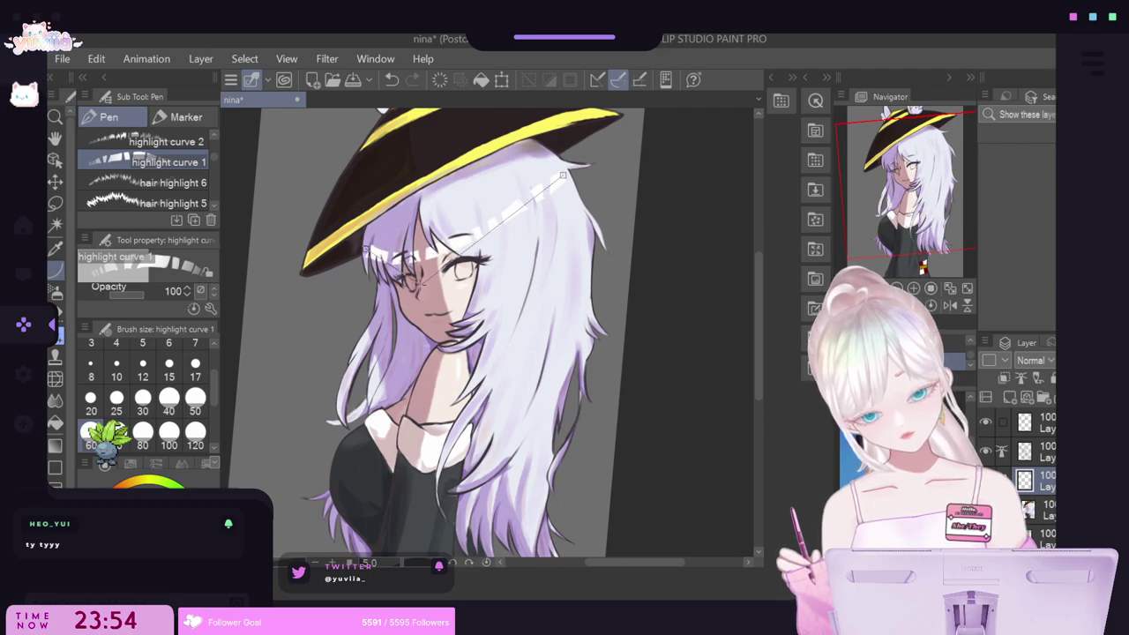
{"action": "left_click", "coordinate": [422, 275]}
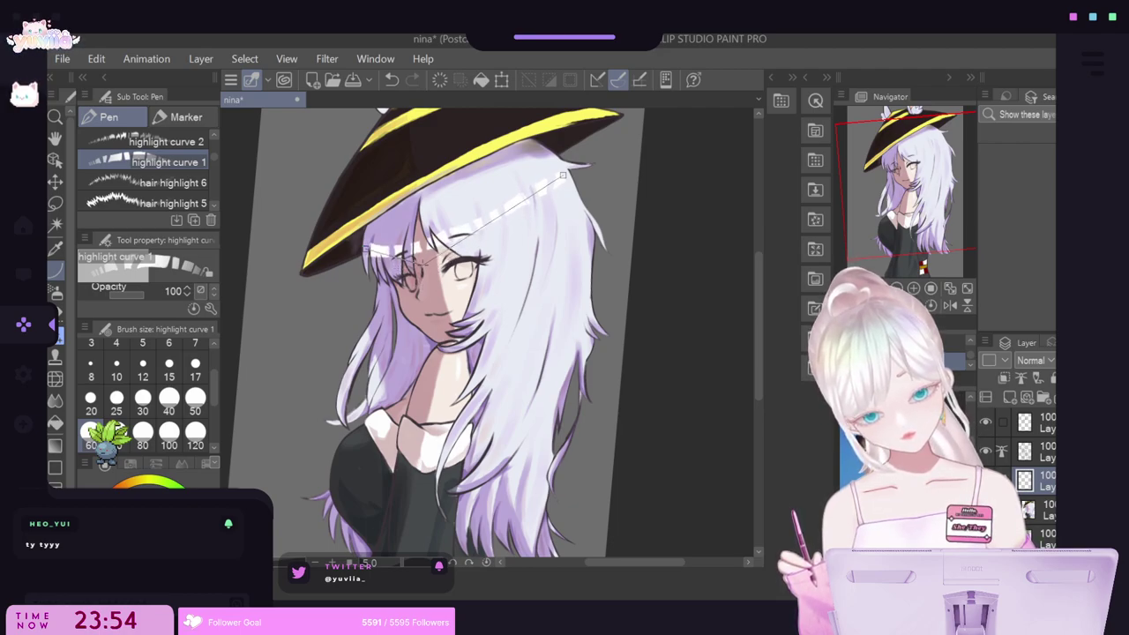
{"action": "left_click", "coordinate": [422, 263]}
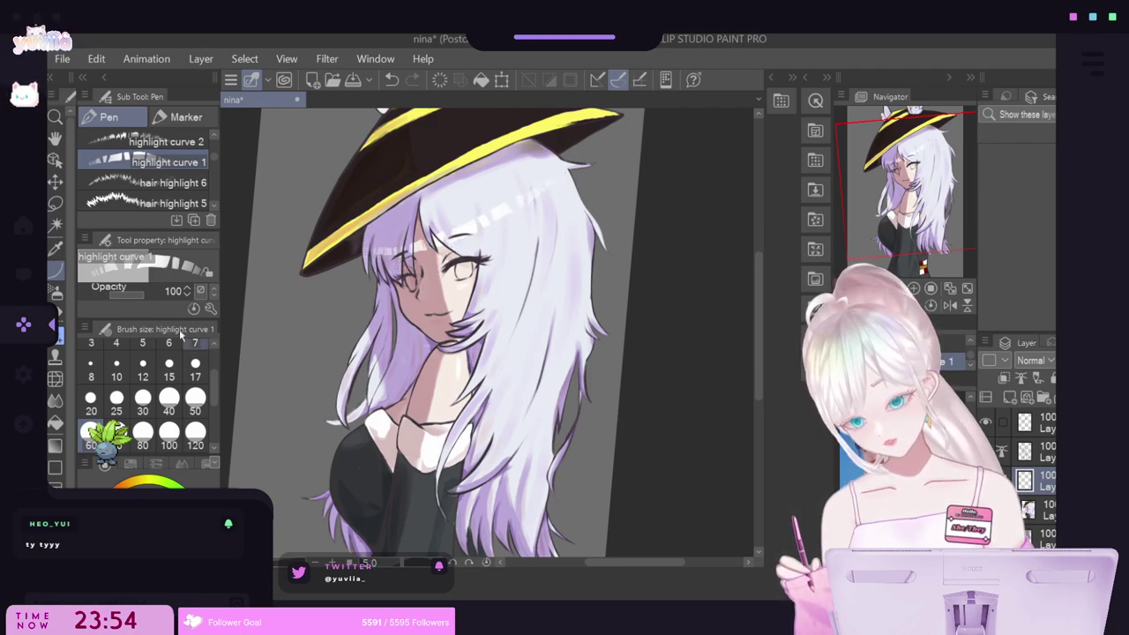
Erase the parts of the highlight band over the face and shaded fringe with Erase Along Edge at size 12.
{"action": "left_click", "coordinate": [56, 402]}
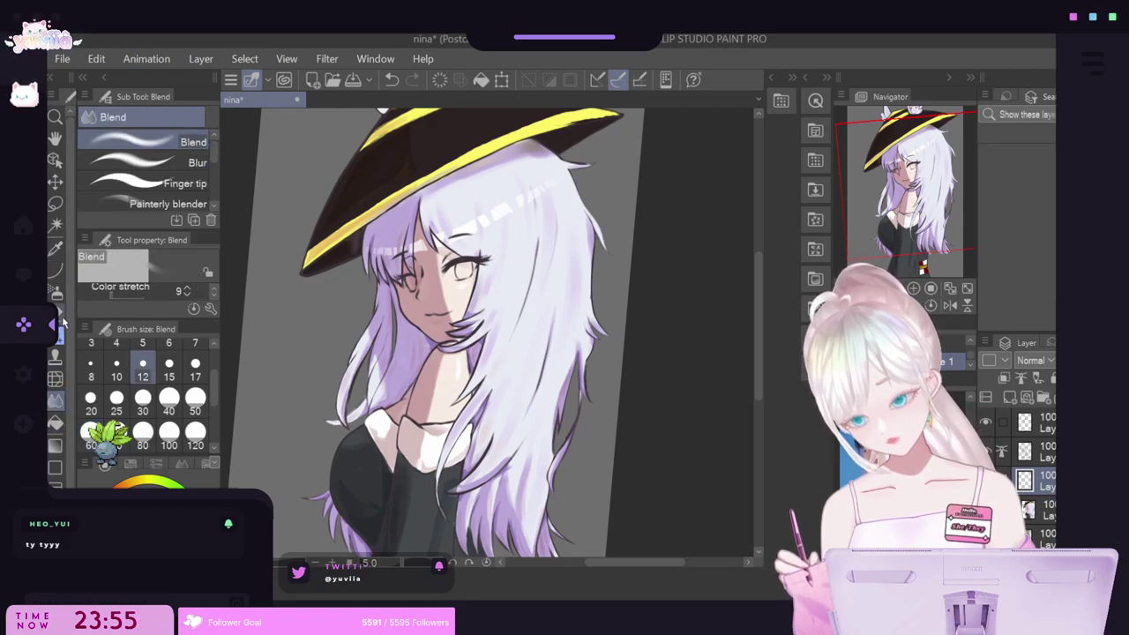
{"action": "left_click", "coordinate": [55, 422]}
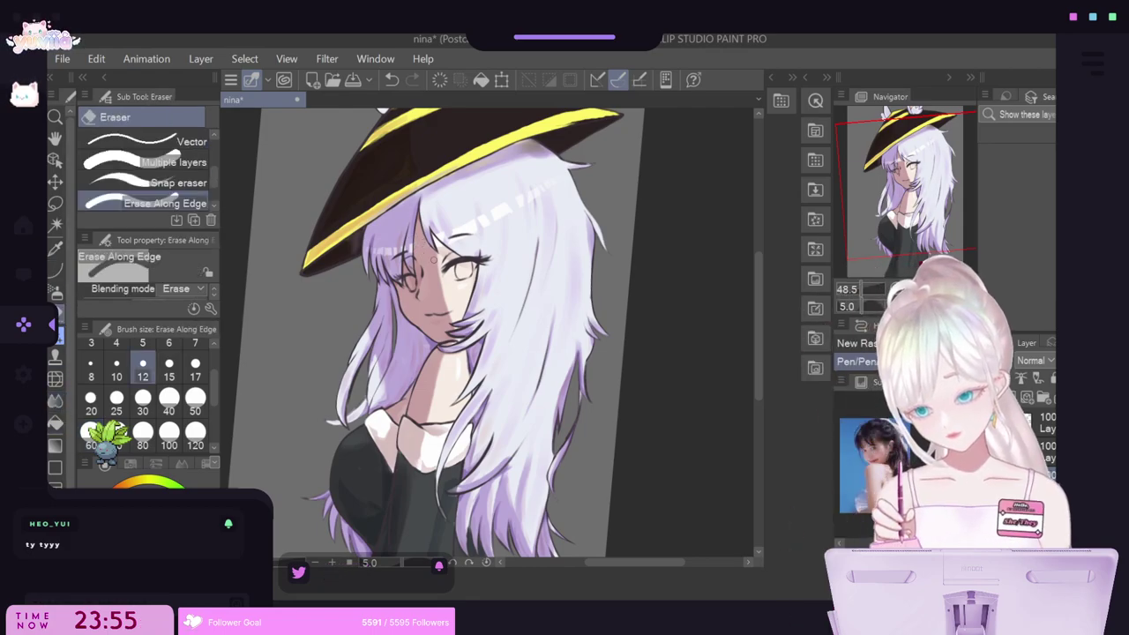
{"action": "left_click_drag", "start_coordinate": [419, 243], "coordinate": [406, 256]}
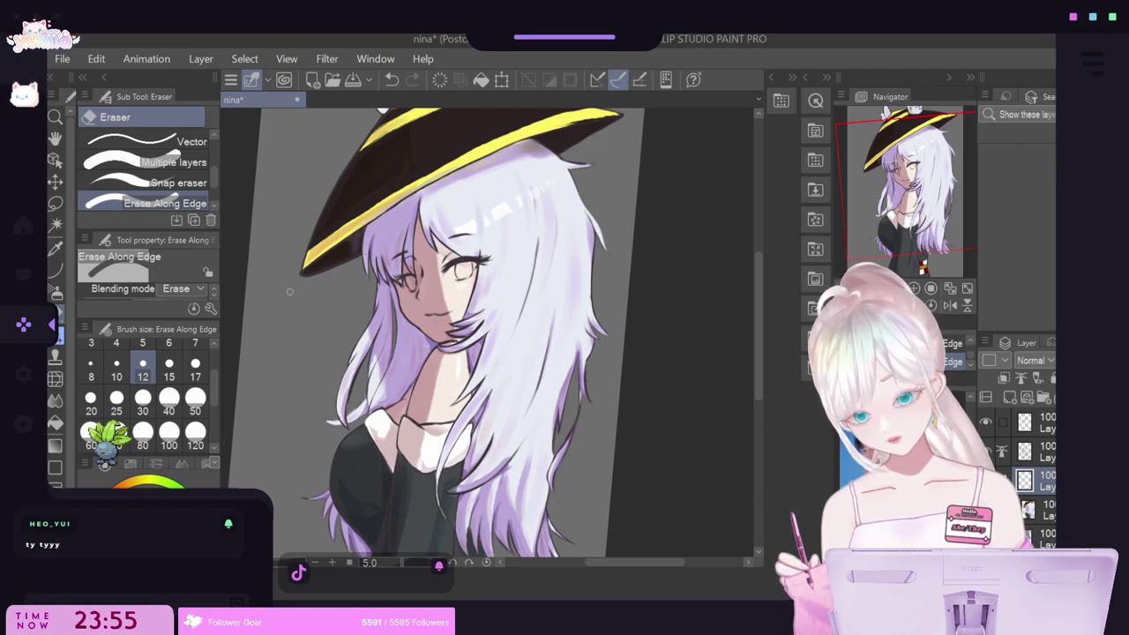
Reshape the highlight band on the lit side of the hair with Liquify at brush size 400.
{"action": "left_click", "coordinate": [54, 378]}
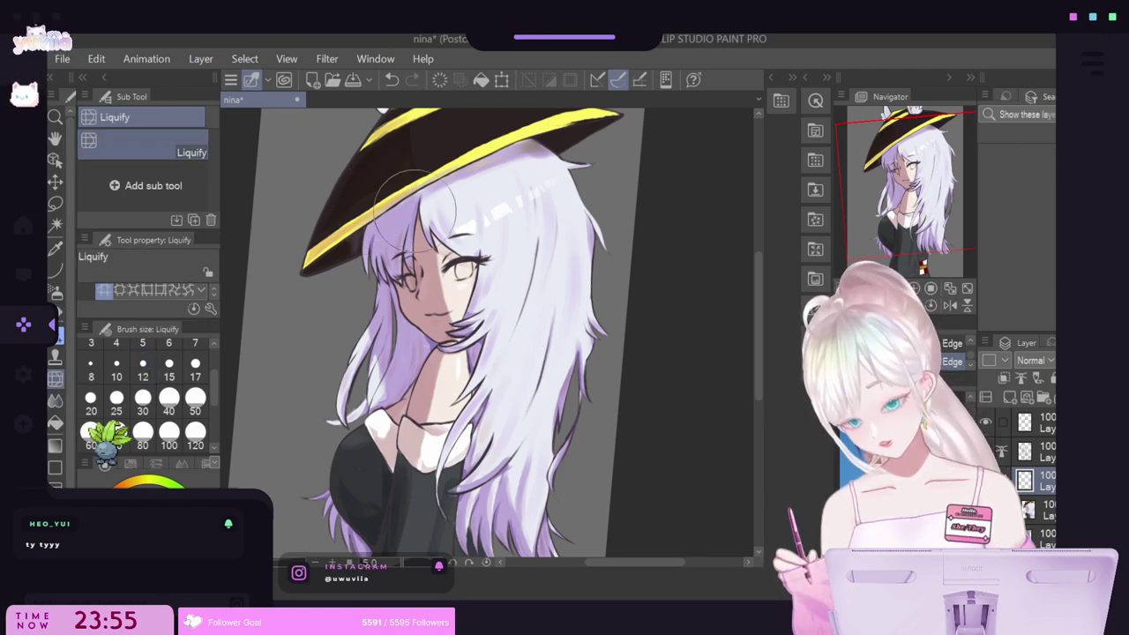
{"action": "scroll", "coordinate": [146, 432], "scroll_direction": "down", "scroll_amount": 3}
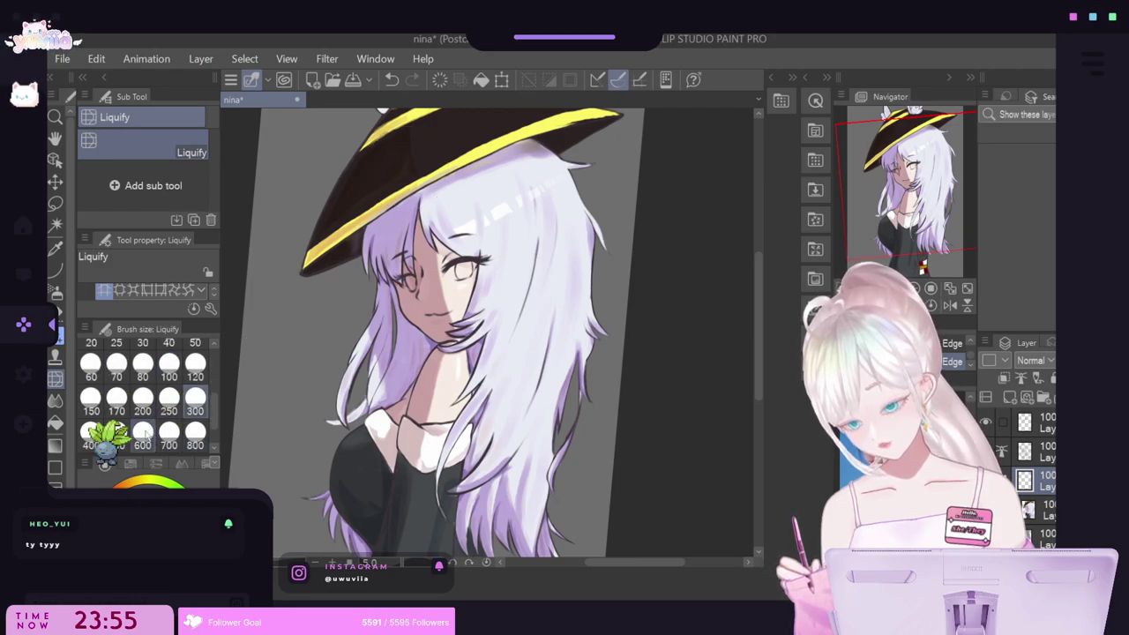
{"action": "left_click", "coordinate": [90, 435]}
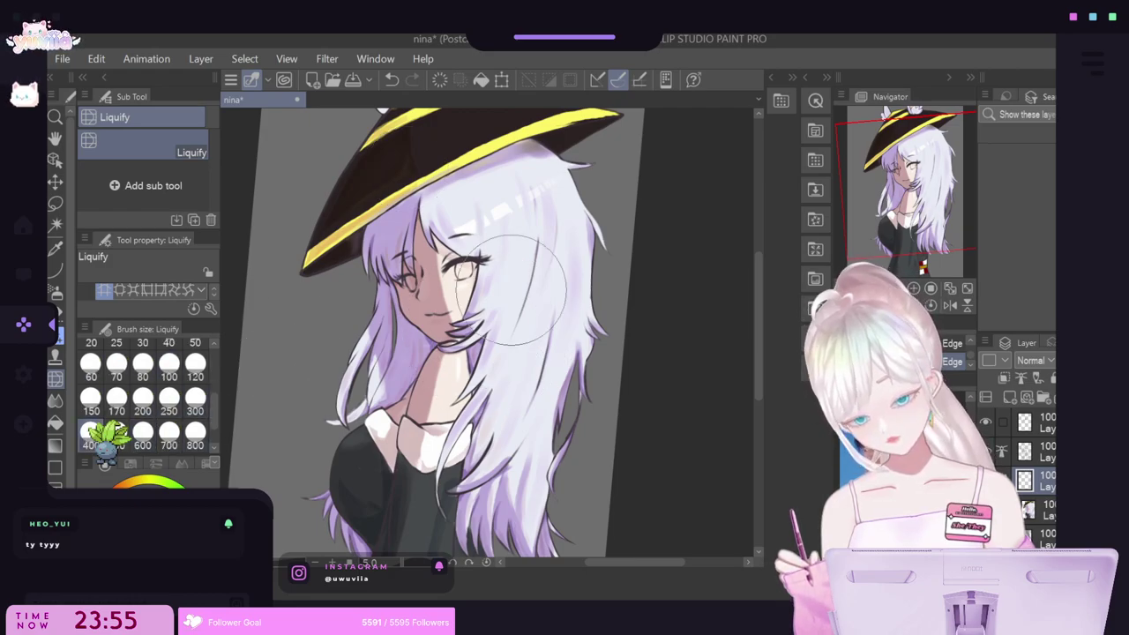
{"action": "left_click_drag", "start_coordinate": [512, 178], "coordinate": [530, 173]}
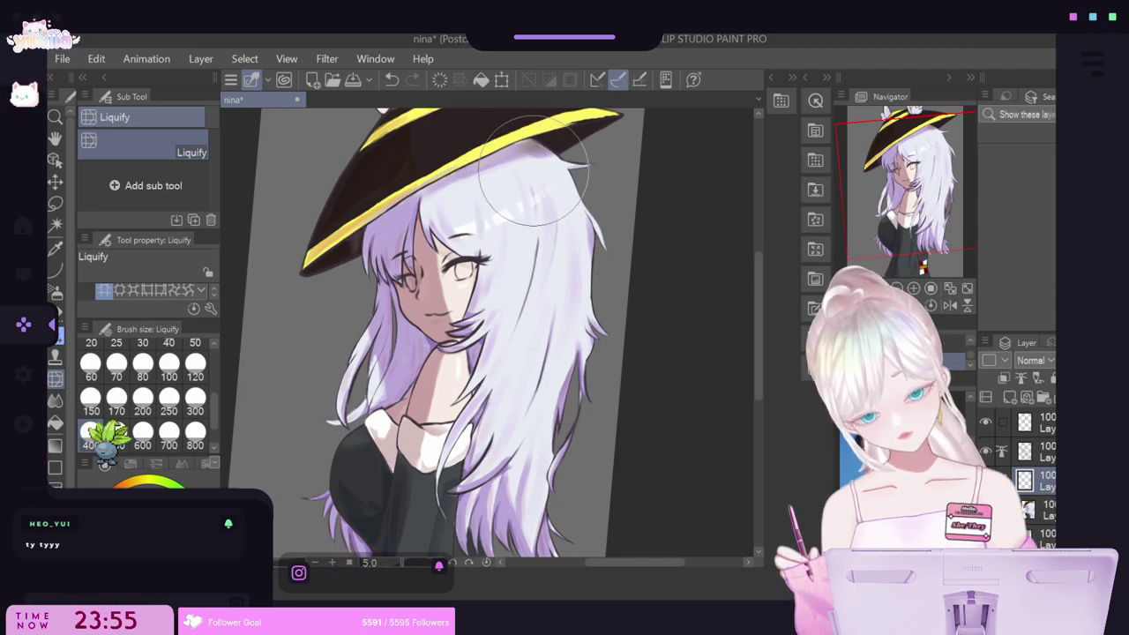
{"action": "scroll", "coordinate": [506, 233], "scroll_direction": "down", "scroll_amount": 3}
{"action": "scroll", "coordinate": [522, 240], "scroll_direction": "up", "scroll_amount": 2}
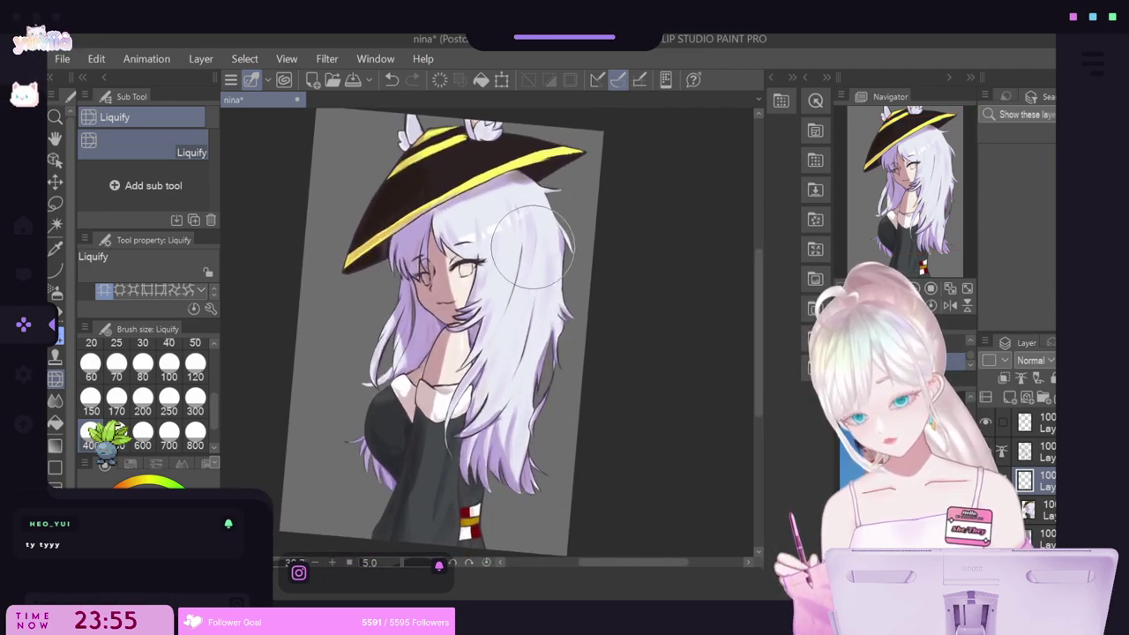
{"action": "scroll", "coordinate": [534, 244], "scroll_direction": "up", "scroll_amount": 1}
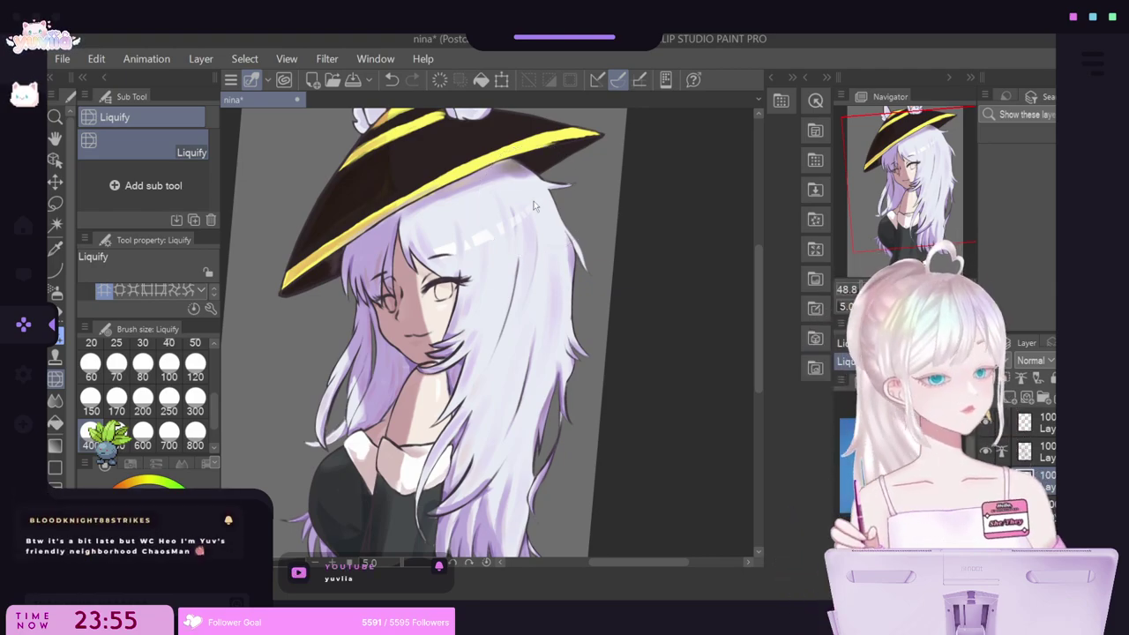
Rotate the hair highlight layer slightly clockwise, nudge it into place, apply the transformation and check it on the whole figure.
{"action": "key", "text": "ctrl+t"}
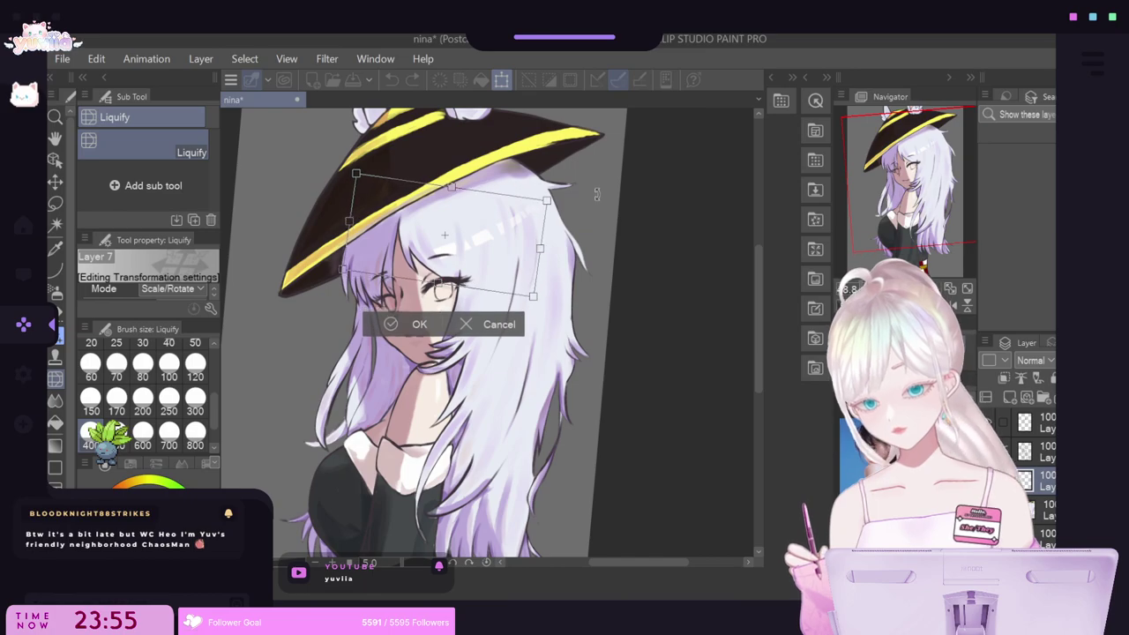
{"action": "left_click_drag", "start_coordinate": [597, 194], "coordinate": [602, 203]}
{"action": "left_click_drag", "start_coordinate": [501, 248], "coordinate": [505, 248]}
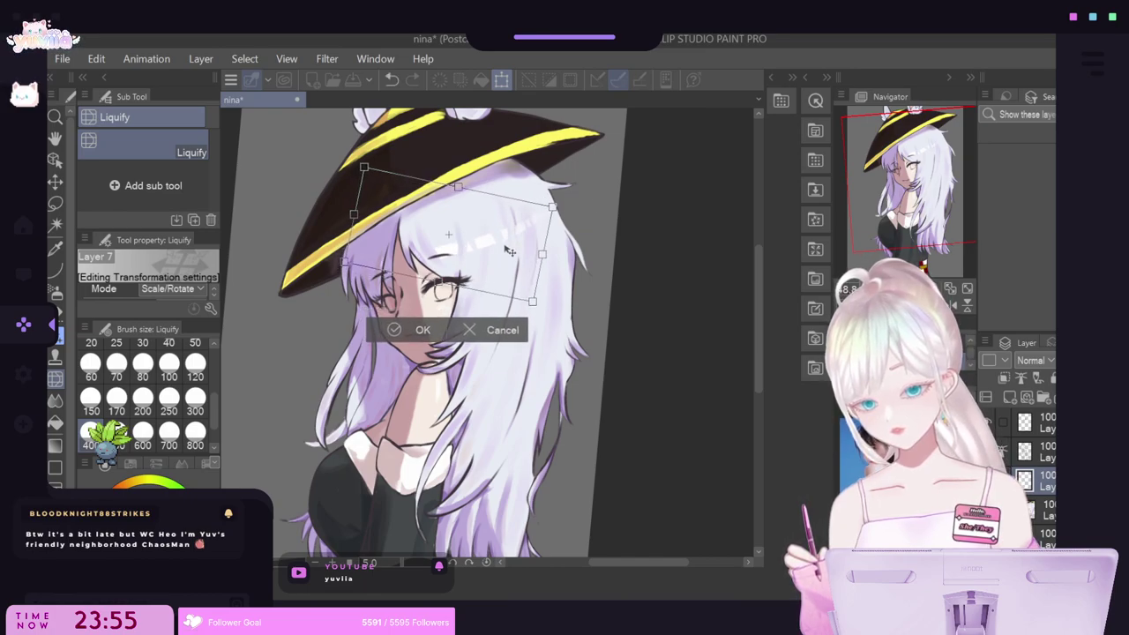
{"action": "left_click", "coordinate": [393, 329]}
{"action": "scroll", "coordinate": [393, 294], "scroll_direction": "down", "scroll_amount": 4}
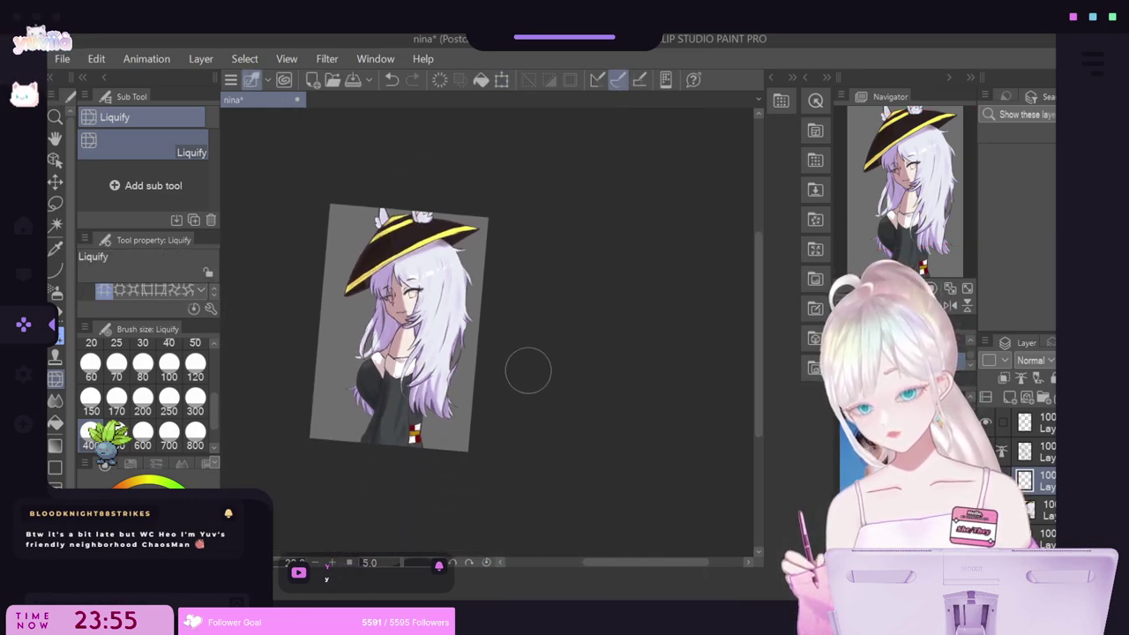
{"action": "scroll", "coordinate": [434, 286], "scroll_direction": "up", "scroll_amount": 4}
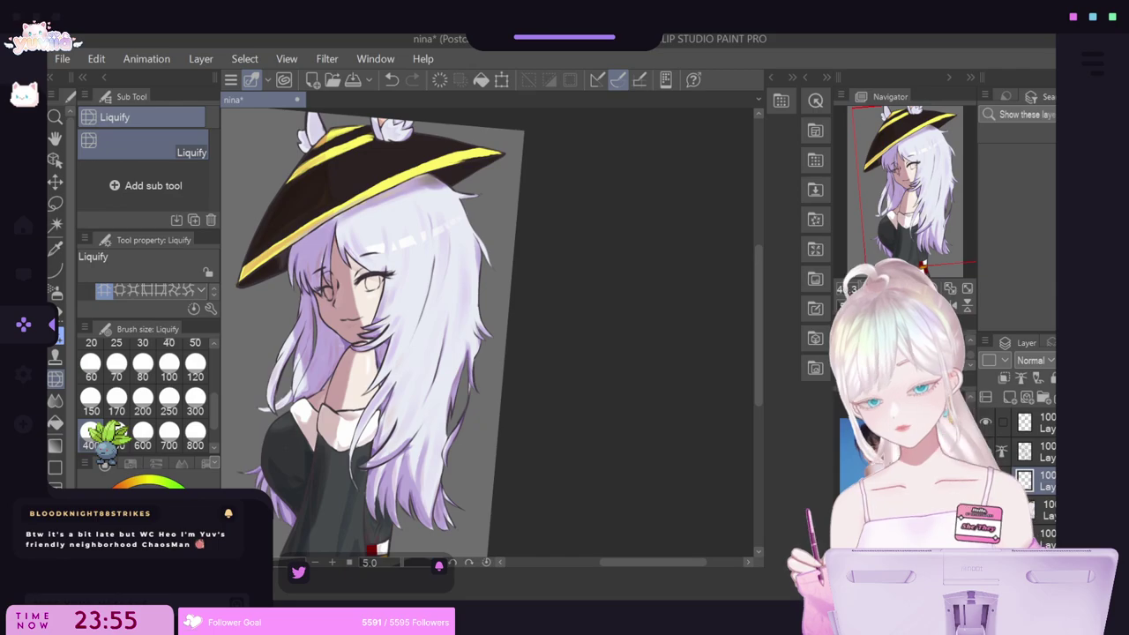
Examine the white highlight band on the hair and the shading around the face, both close up and on the whole figure.
{"action": "scroll", "coordinate": [508, 361], "scroll_direction": "down", "scroll_amount": 2}
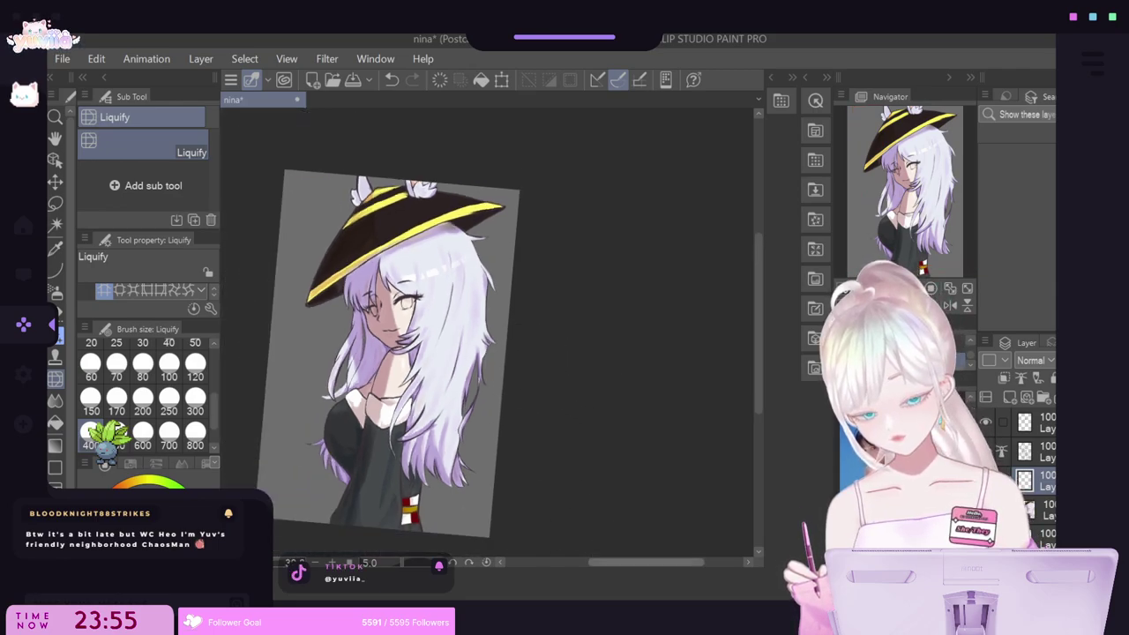
{"action": "left_click_drag", "start_coordinate": [622, 562], "coordinate": [601, 562]}
{"action": "scroll", "coordinate": [577, 407], "scroll_direction": "up", "scroll_amount": 5}
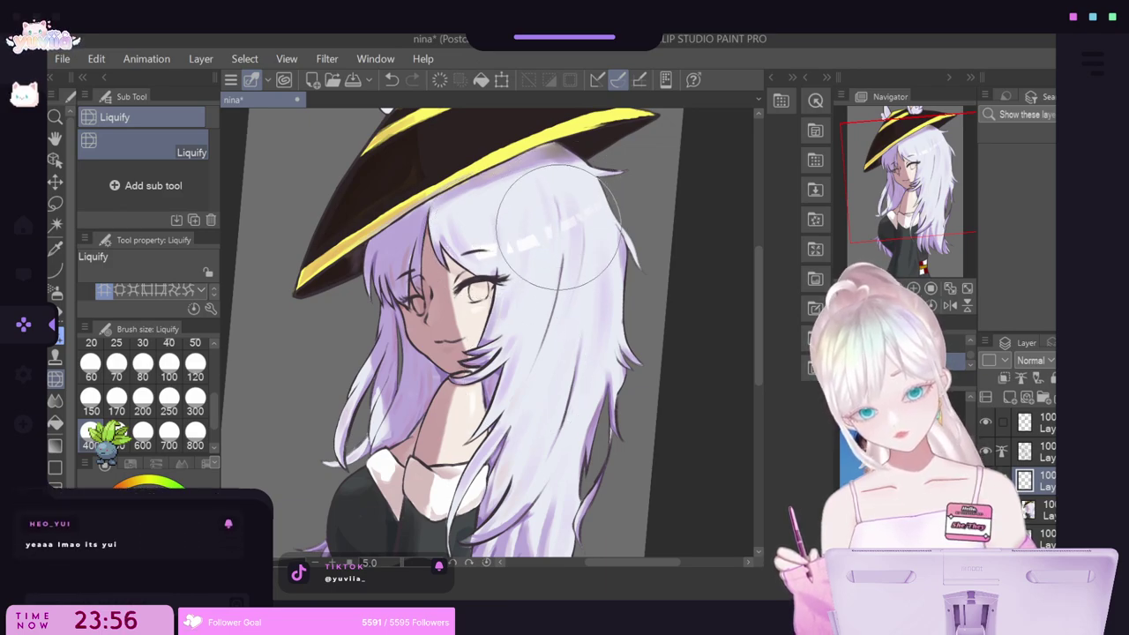
{"action": "scroll", "coordinate": [555, 357], "scroll_direction": "down", "scroll_amount": 5}
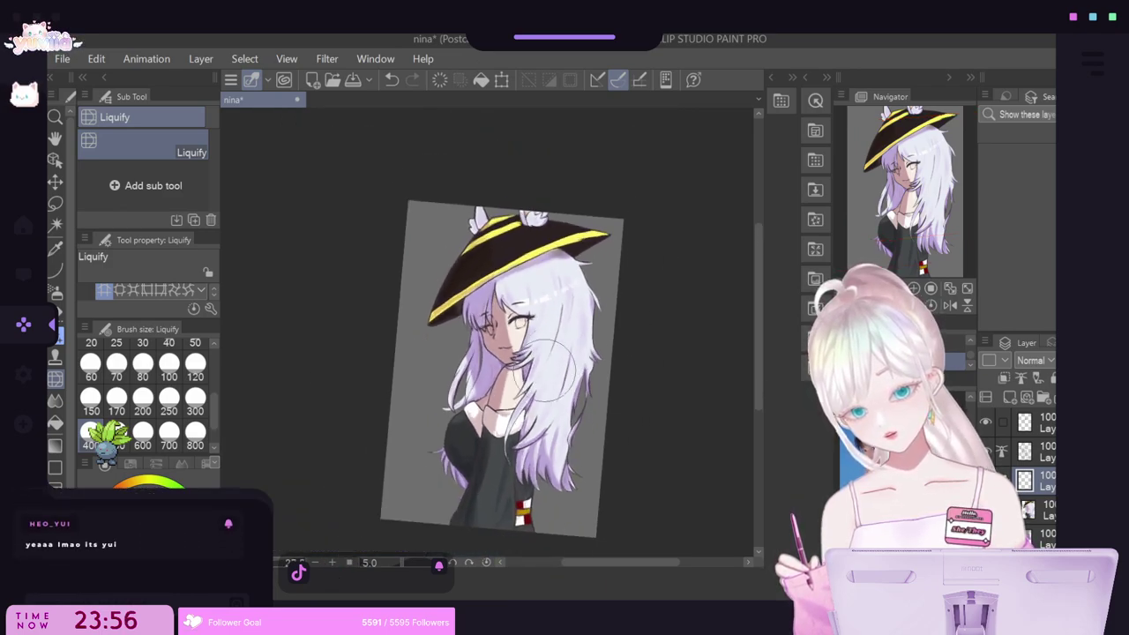
{"action": "scroll", "coordinate": [520, 370], "scroll_direction": "up", "scroll_amount": 2}
{"action": "scroll", "coordinate": [518, 372], "scroll_direction": "up", "scroll_amount": 4}
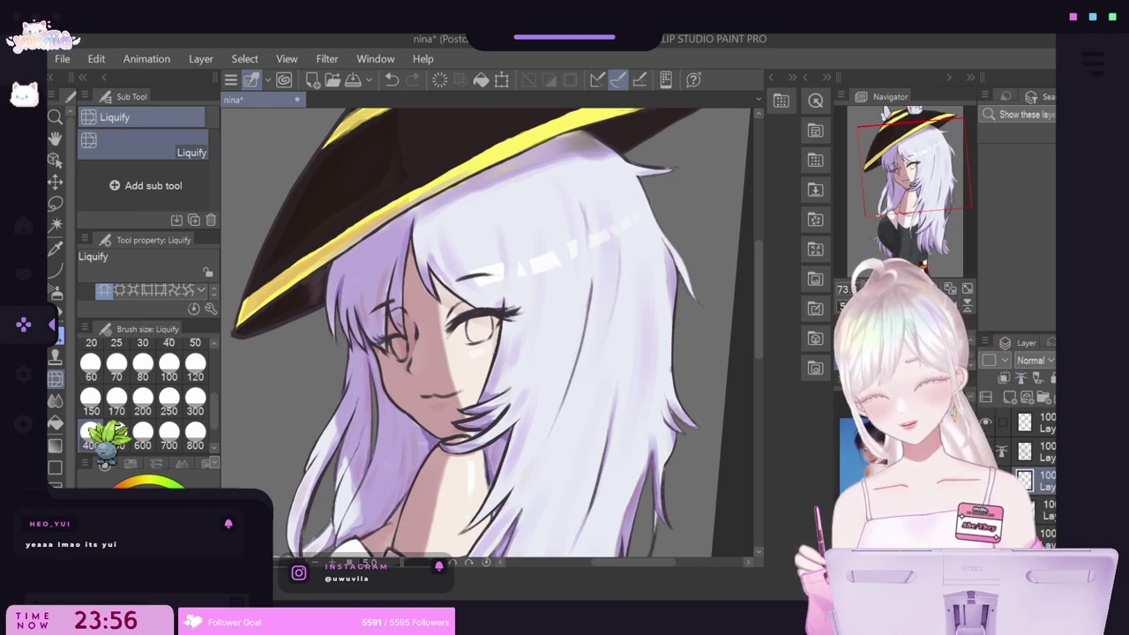
{"action": "scroll", "coordinate": [504, 276], "scroll_direction": "down", "scroll_amount": 4}
{"action": "scroll", "coordinate": [521, 232], "scroll_direction": "up", "scroll_amount": 5}
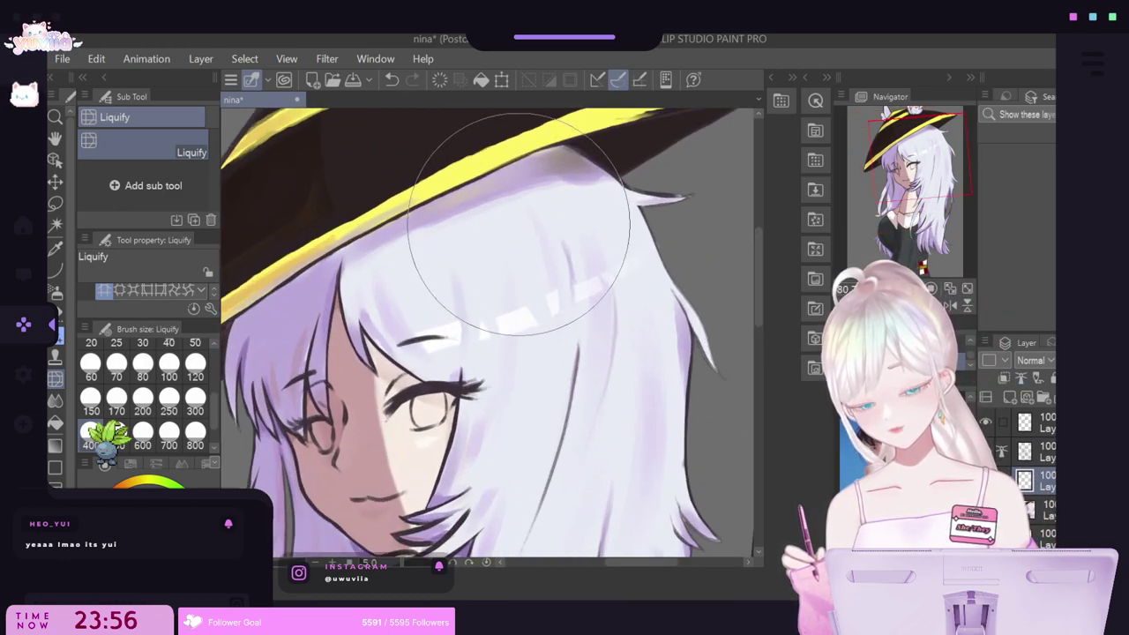
{"action": "scroll", "coordinate": [520, 225], "scroll_direction": "down", "scroll_amount": 2}
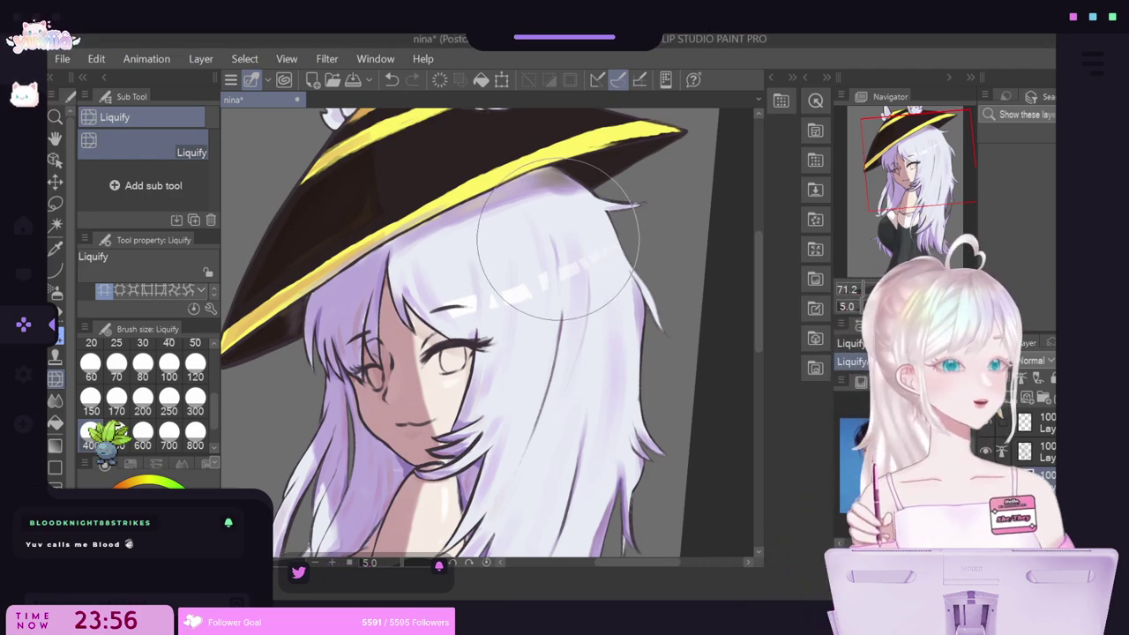
{"action": "scroll", "coordinate": [568, 246], "scroll_direction": "down", "scroll_amount": 3}
{"action": "scroll", "coordinate": [611, 254], "scroll_direction": "down", "scroll_amount": 2}
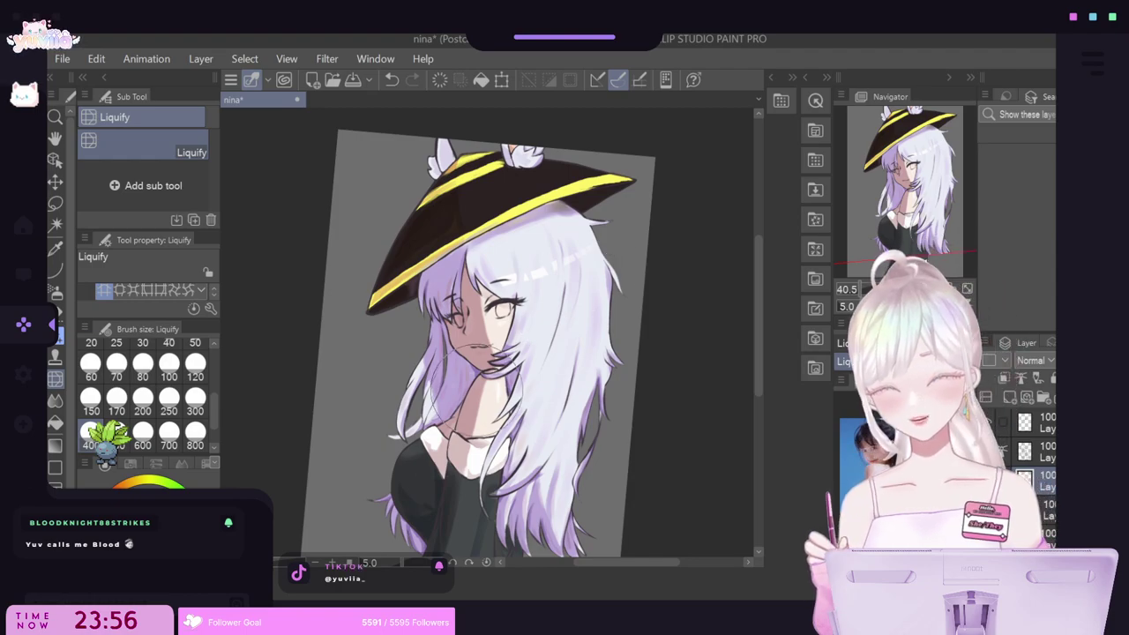
{"action": "scroll", "coordinate": [477, 391], "scroll_direction": "down", "scroll_amount": 2}
{"action": "scroll", "coordinate": [477, 391], "scroll_direction": "up", "scroll_amount": 5}
{"action": "scroll", "coordinate": [551, 340], "scroll_direction": "up", "scroll_amount": 2}
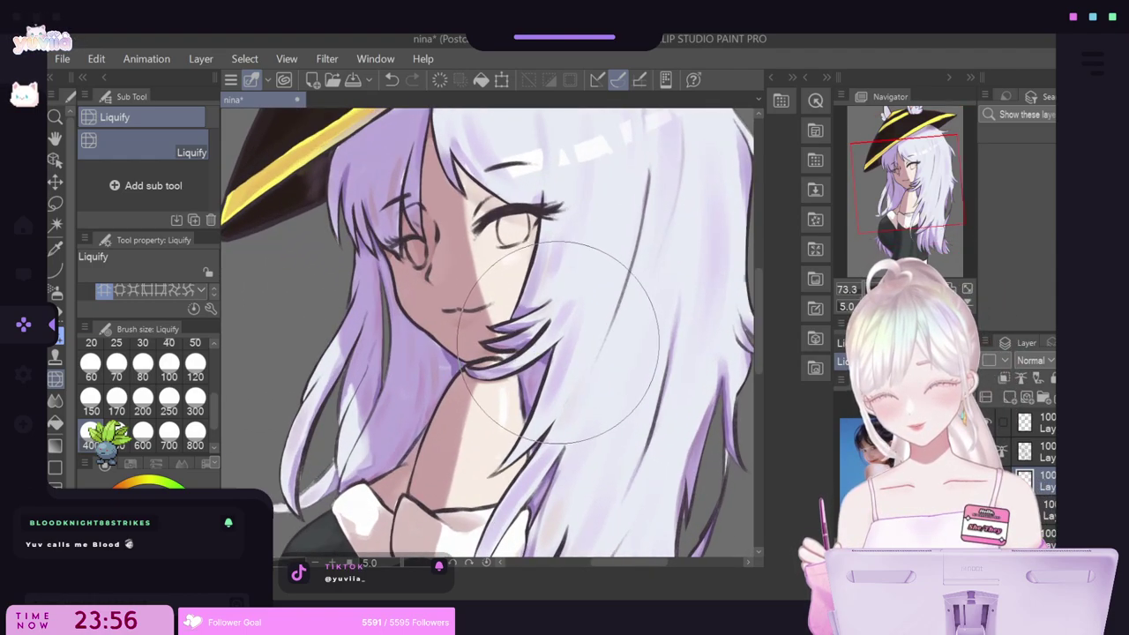
{"action": "scroll", "coordinate": [565, 314], "scroll_direction": "down", "scroll_amount": 6}
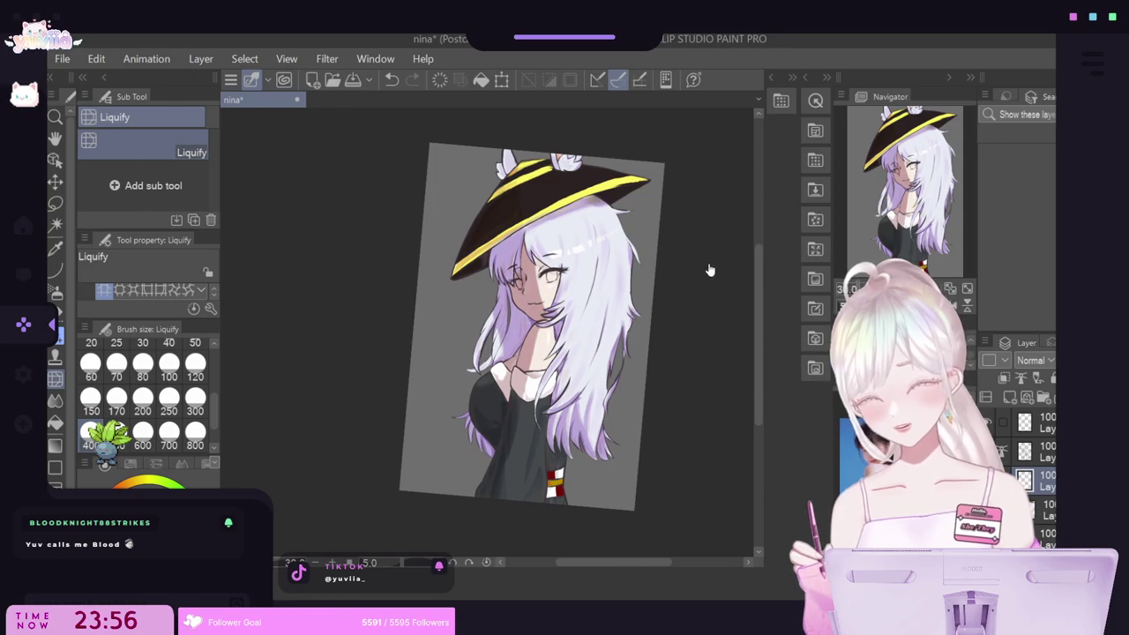
{"action": "scroll", "coordinate": [726, 441], "scroll_direction": "up", "scroll_amount": 3}
{"action": "scroll", "coordinate": [700, 462], "scroll_direction": "down", "scroll_amount": 2}
{"action": "scroll", "coordinate": [698, 458], "scroll_direction": "down", "scroll_amount": 1}
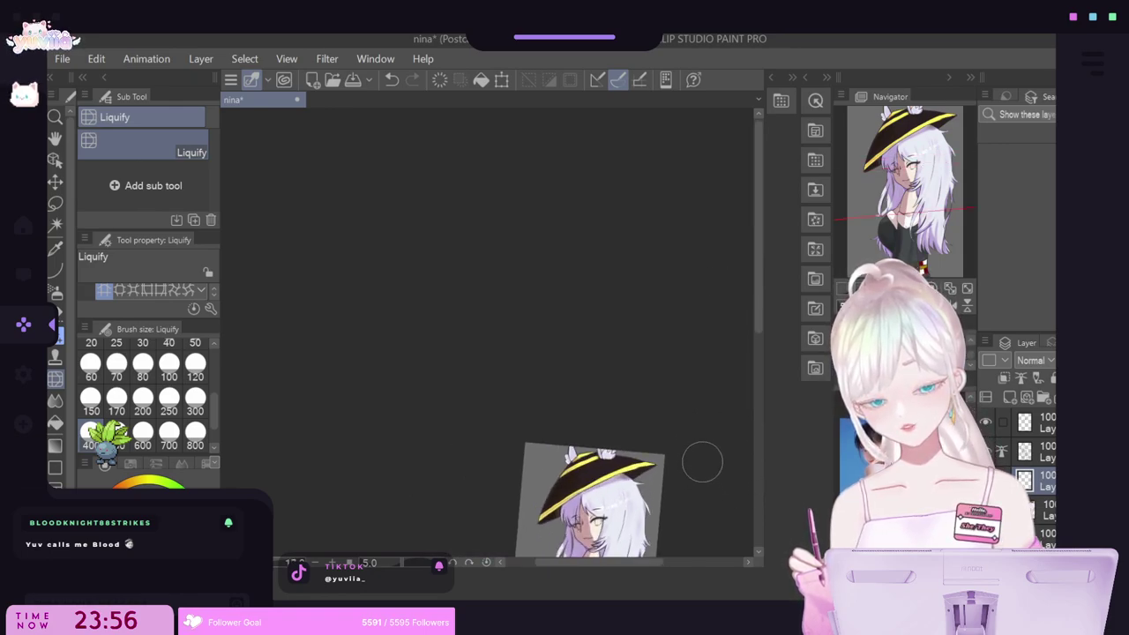
Flip the canvas horizontally and reset the view rotation to 0 so the portrait stands upright.
{"action": "left_click_drag", "start_coordinate": [758, 246], "coordinate": [762, 353]}
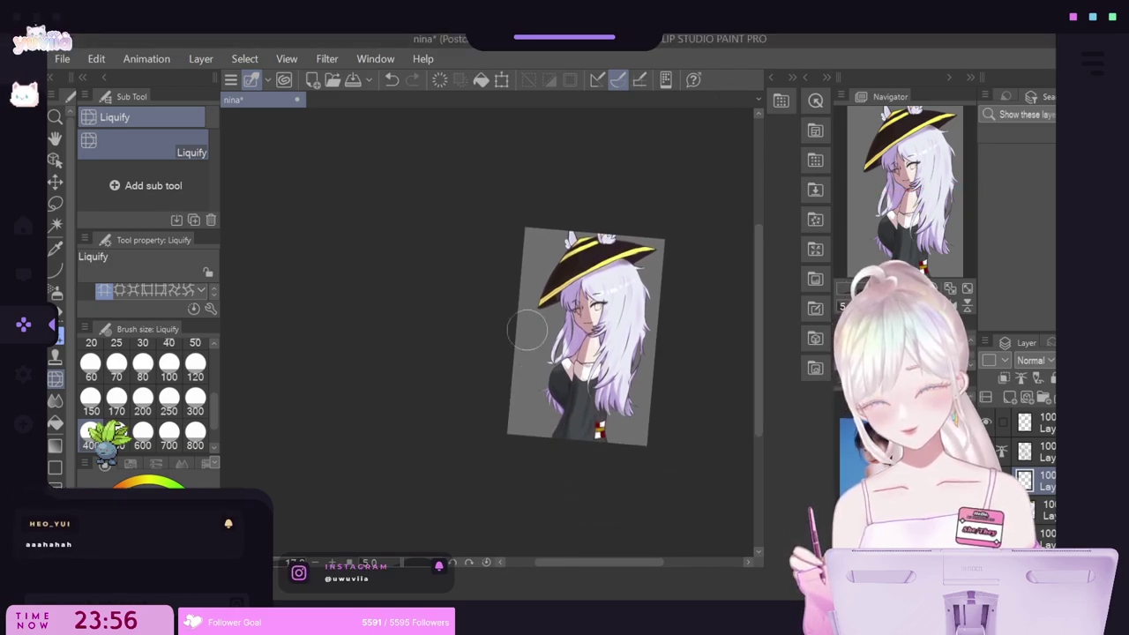
{"action": "scroll", "coordinate": [700, 252], "scroll_direction": "up", "scroll_amount": 3}
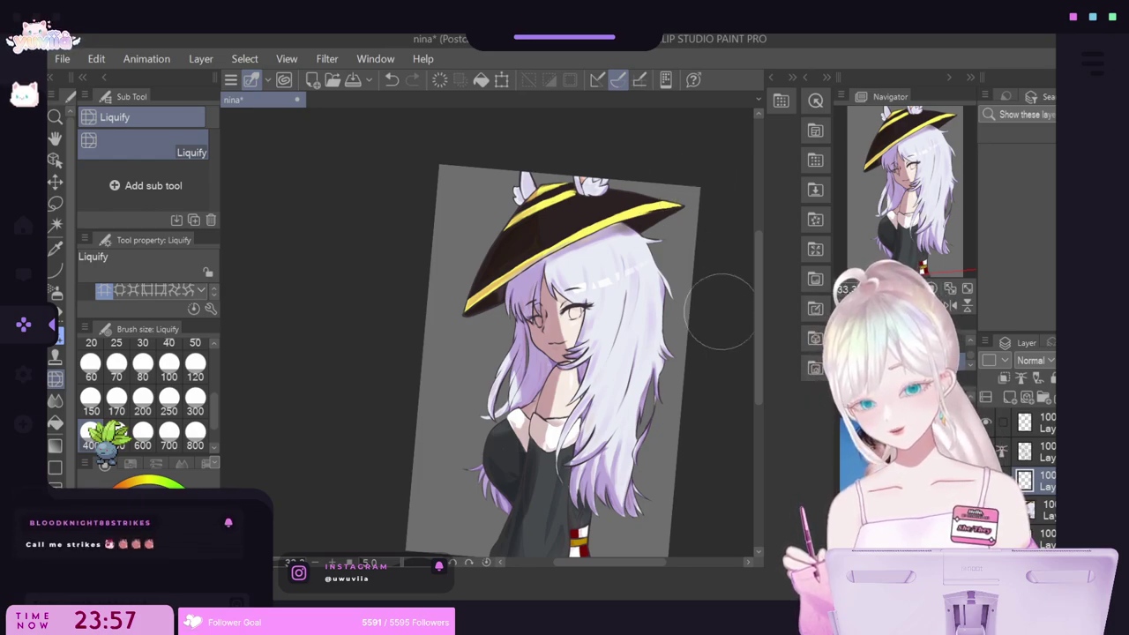
{"action": "key", "text": "h"}
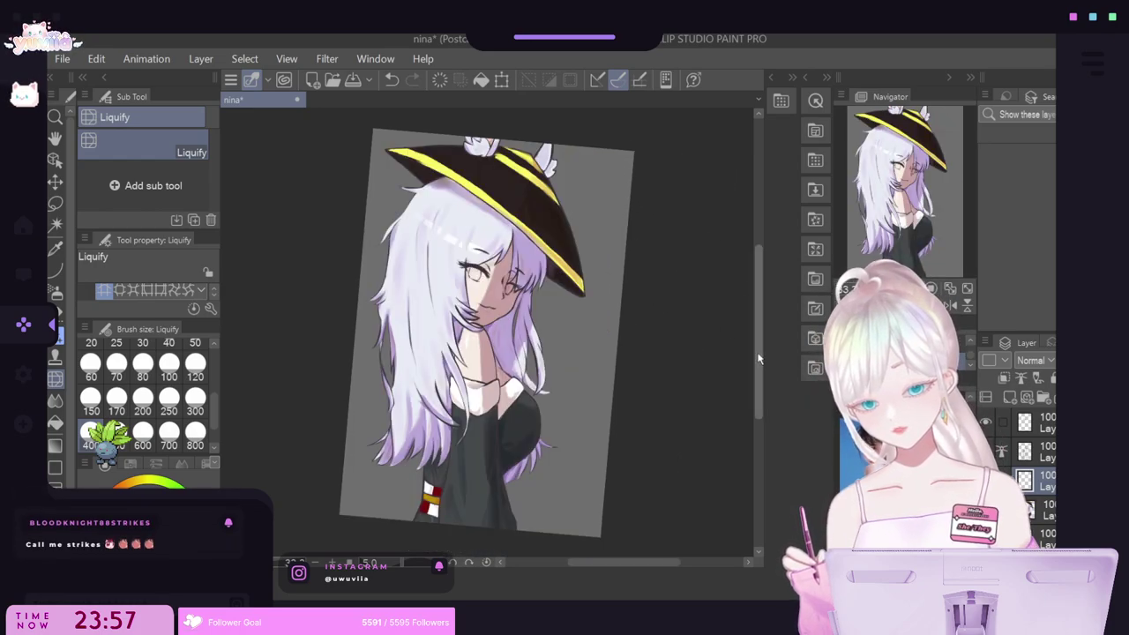
{"action": "left_click", "coordinate": [451, 562]}
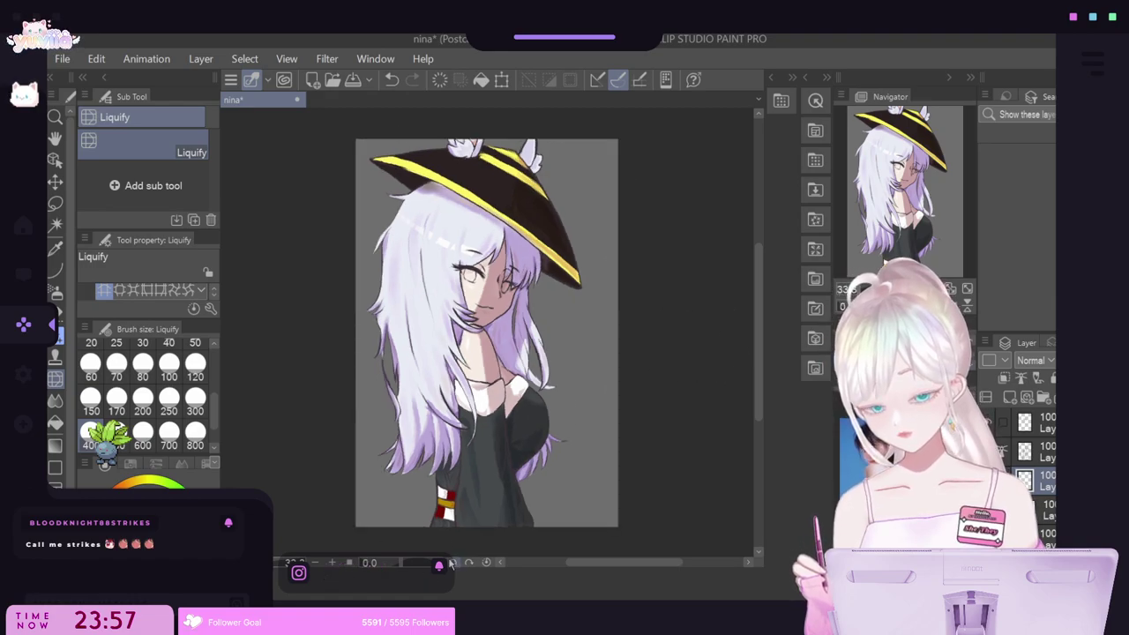
{"action": "left_click", "coordinate": [452, 562]}
{"action": "left_click", "coordinate": [469, 562]}
{"action": "scroll", "coordinate": [609, 333], "scroll_direction": "down", "scroll_amount": 2}
{"action": "scroll", "coordinate": [621, 317], "scroll_direction": "up", "scroll_amount": 1}
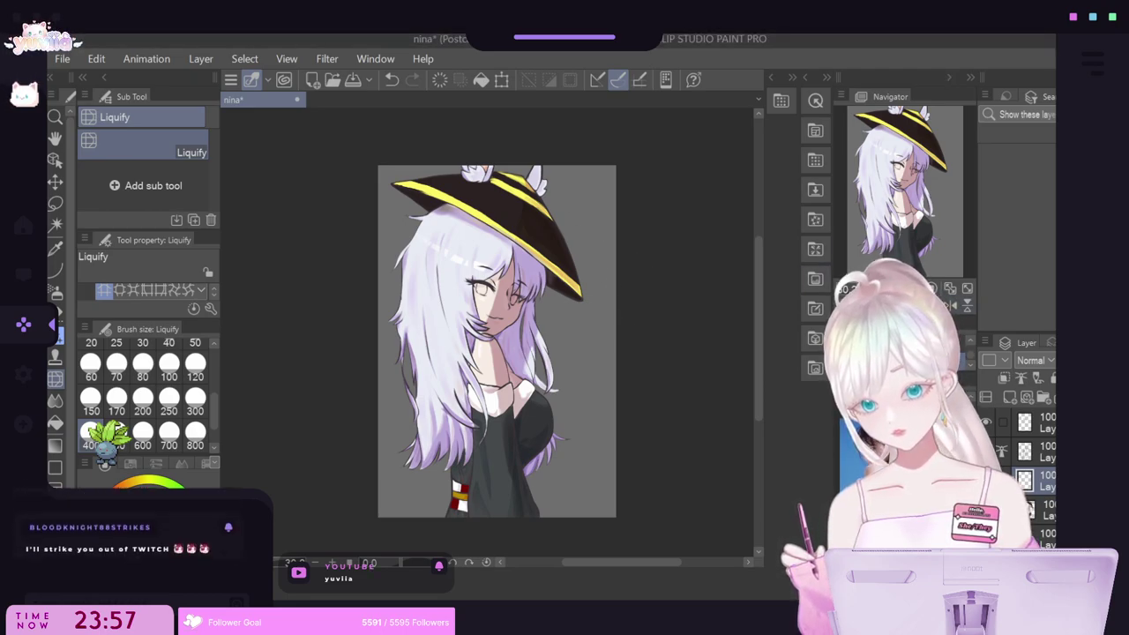
Mirror the view horizontally and examine the portrait's face, hair and overall proportions both close up and as a whole.
{"action": "left_click", "coordinate": [951, 305]}
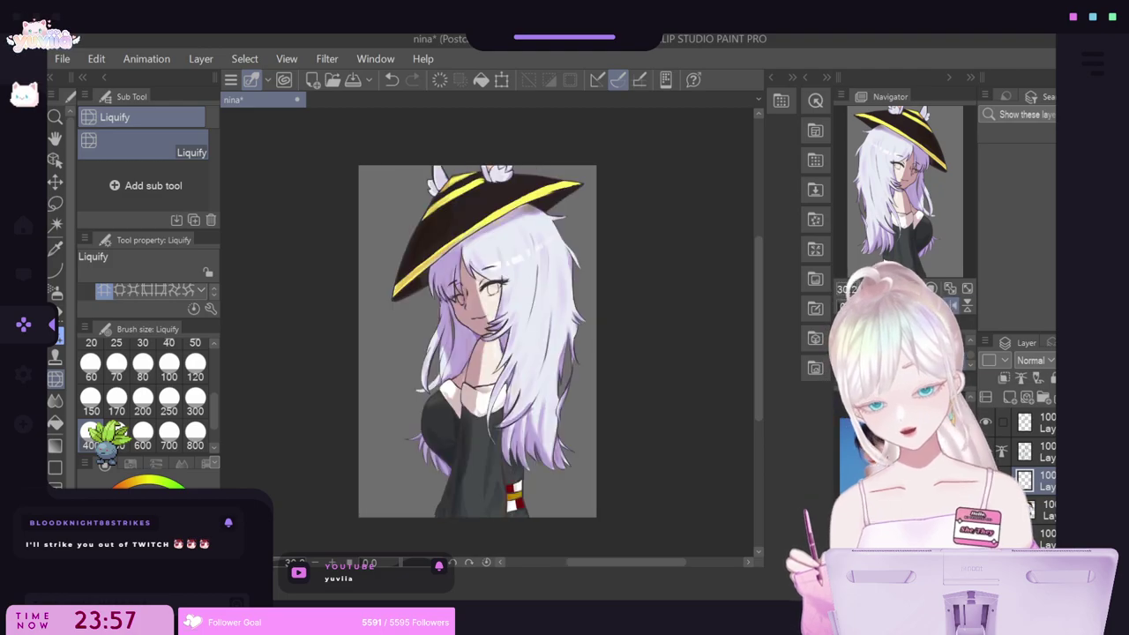
{"action": "scroll", "coordinate": [454, 263], "scroll_direction": "up", "scroll_amount": 3}
{"action": "scroll", "coordinate": [534, 245], "scroll_direction": "up", "scroll_amount": 1}
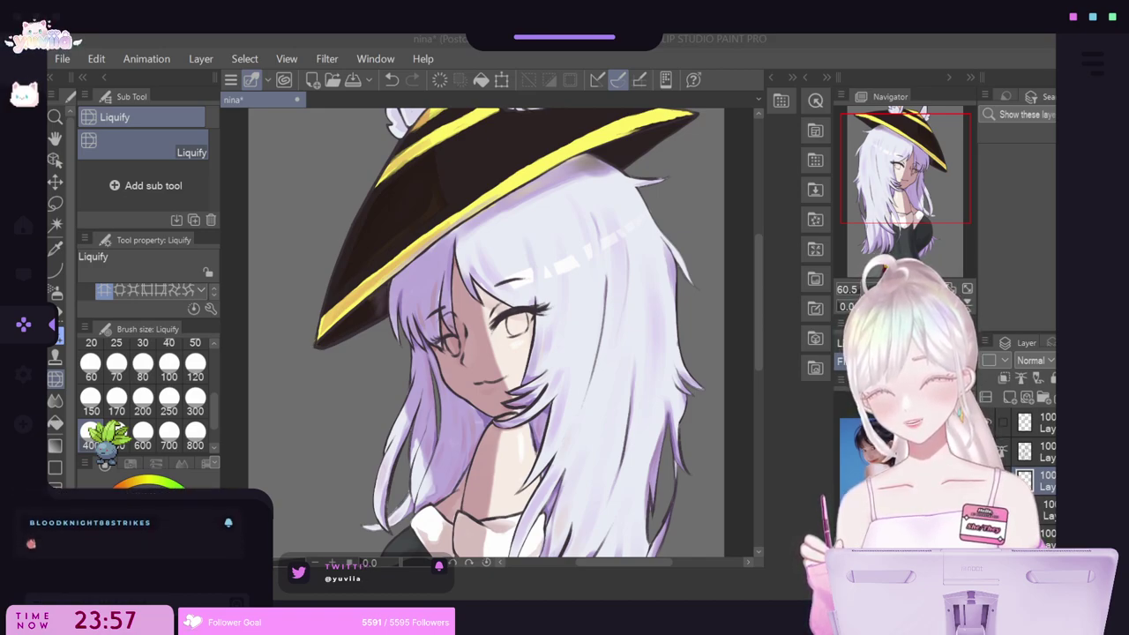
{"action": "scroll", "coordinate": [726, 323], "scroll_direction": "down", "scroll_amount": 4}
{"action": "scroll", "coordinate": [662, 366], "scroll_direction": "up", "scroll_amount": 3}
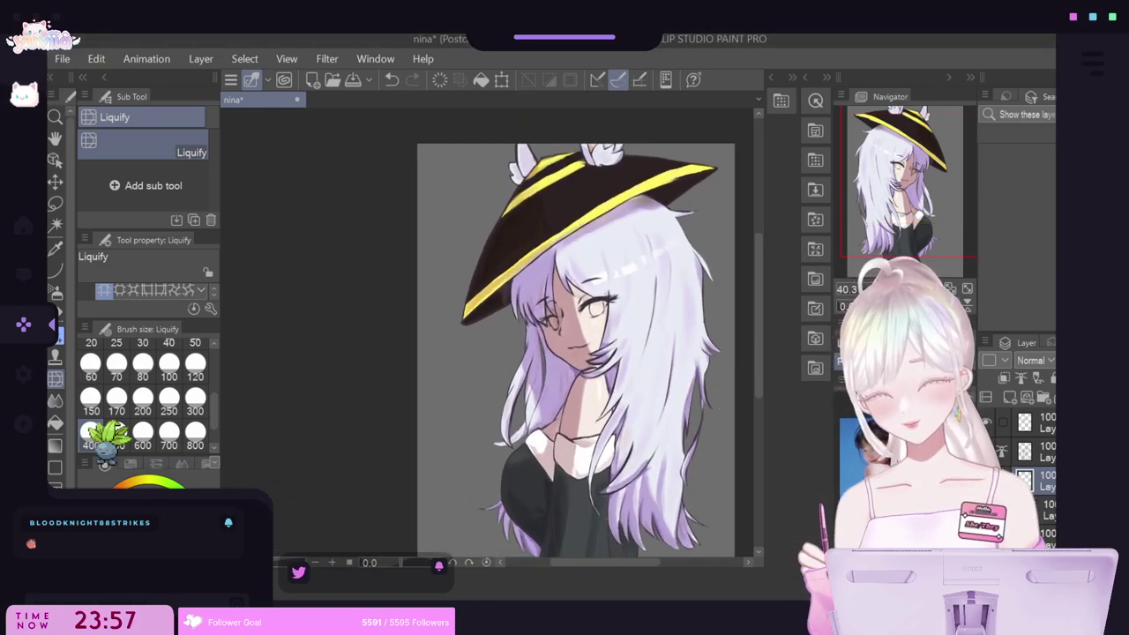
{"action": "scroll", "coordinate": [607, 363], "scroll_direction": "up", "scroll_amount": 3}
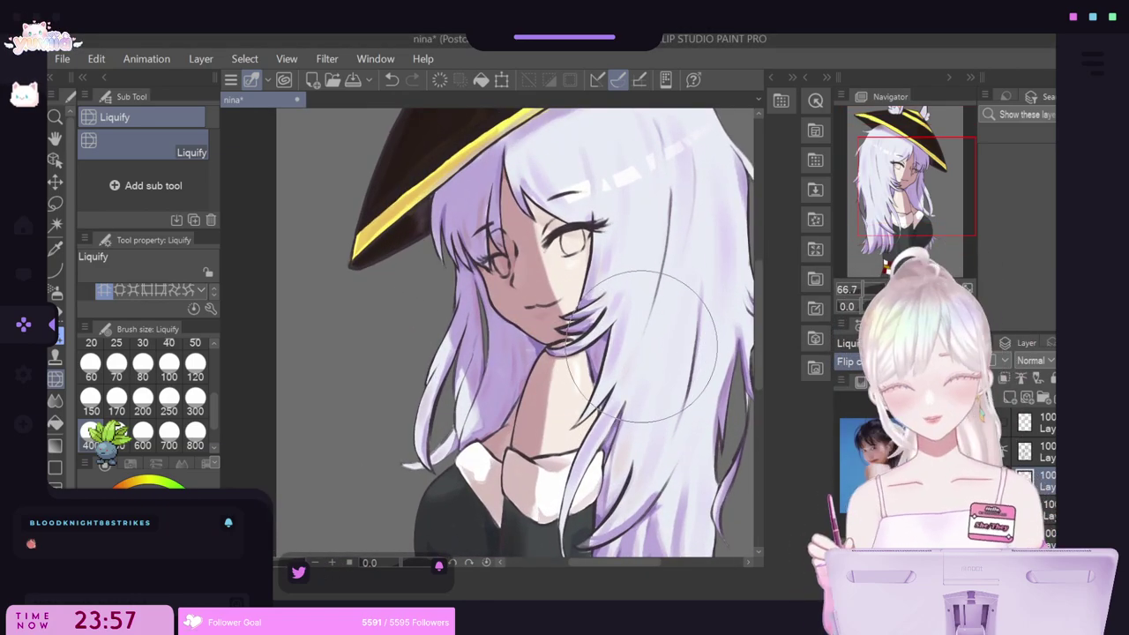
{"action": "scroll", "coordinate": [647, 331], "scroll_direction": "down", "scroll_amount": 1}
{"action": "scroll", "coordinate": [647, 332], "scroll_direction": "down", "scroll_amount": 4}
{"action": "scroll", "coordinate": [653, 328], "scroll_direction": "up", "scroll_amount": 2}
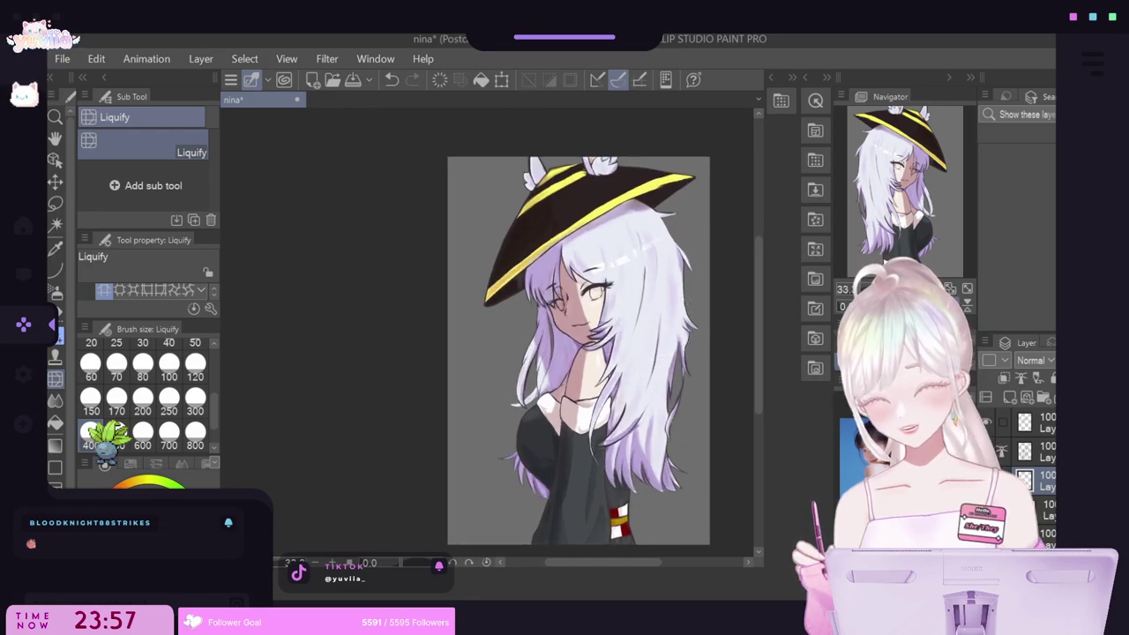
Check the topmost layer by hiding and reshowing it, and make the layer directly beneath it active.
{"action": "left_click", "coordinate": [1046, 451]}
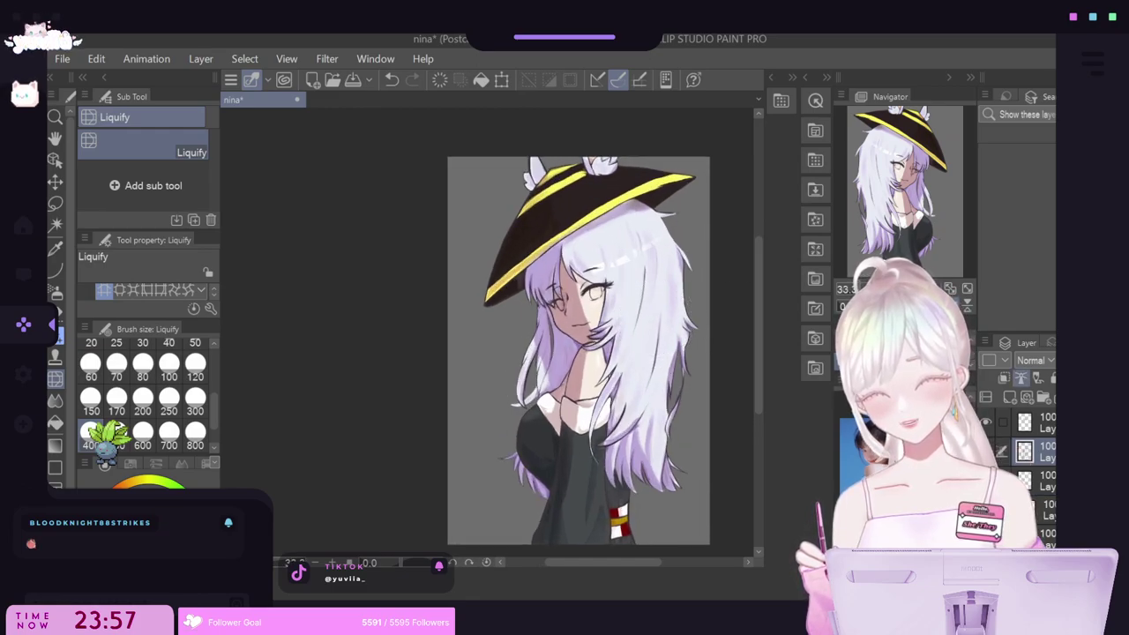
{"action": "left_click", "coordinate": [987, 422]}
{"action": "left_click", "coordinate": [986, 423]}
{"action": "left_click", "coordinate": [1039, 423]}
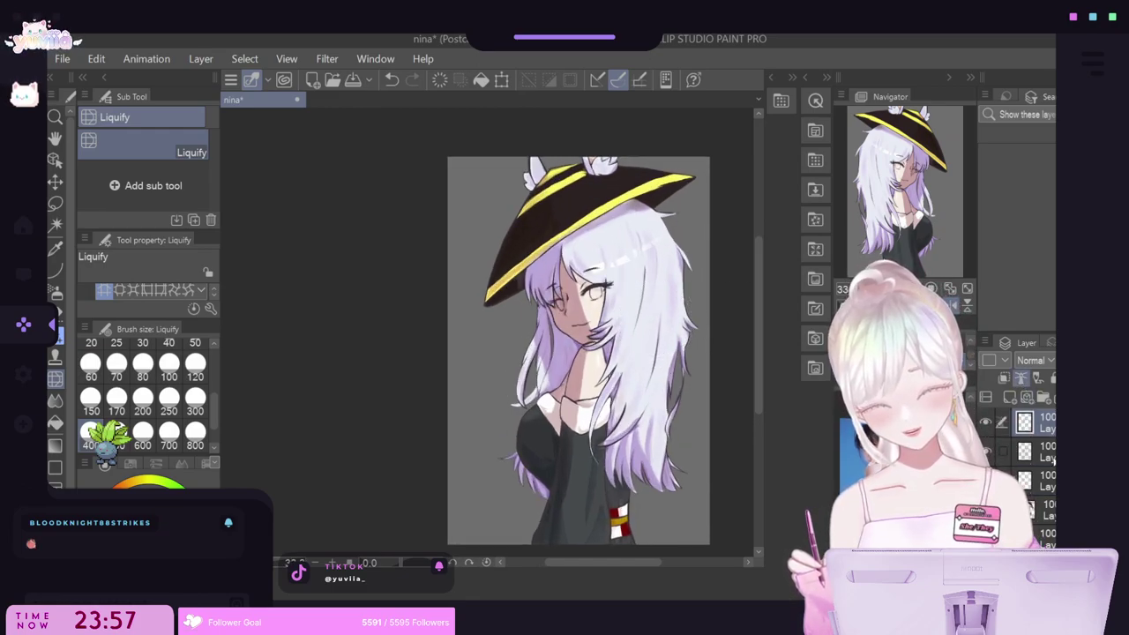
{"action": "left_click", "coordinate": [1050, 454]}
Lasso the white of each eye and fill it on the active layer, deselecting after each fill.
{"action": "scroll", "coordinate": [645, 309], "scroll_direction": "up", "scroll_amount": 5}
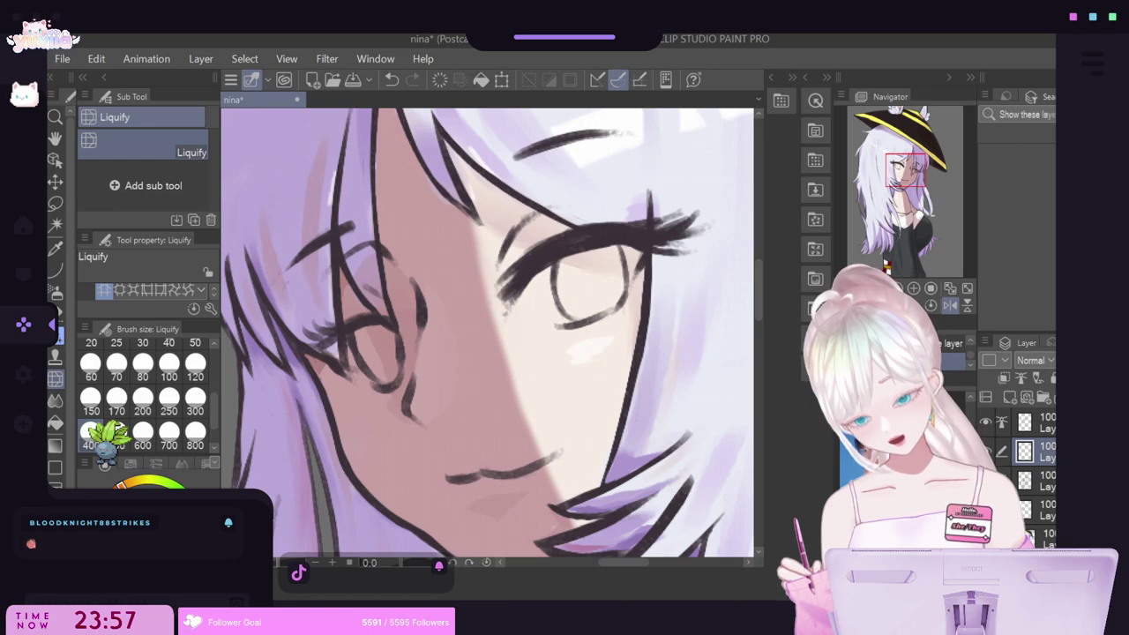
{"action": "left_click", "coordinate": [55, 202]}
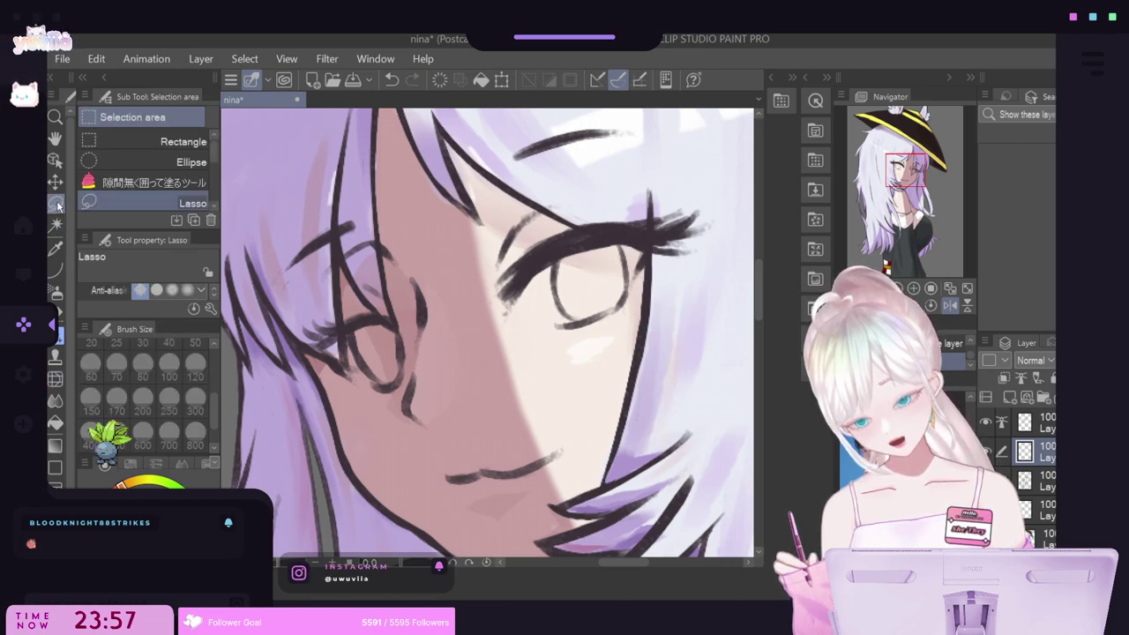
{"action": "mouse_move", "coordinate": [525, 278]}
{"action": "left_mouse_down"}
{"action": "mouse_move", "coordinate": [510, 307]}
{"action": "mouse_move", "coordinate": [538, 325]}
{"action": "mouse_move", "coordinate": [587, 319]}
{"action": "mouse_move", "coordinate": [630, 293]}
{"action": "mouse_move", "coordinate": [648, 247]}
{"action": "mouse_move", "coordinate": [533, 267]}
{"action": "left_mouse_up"}
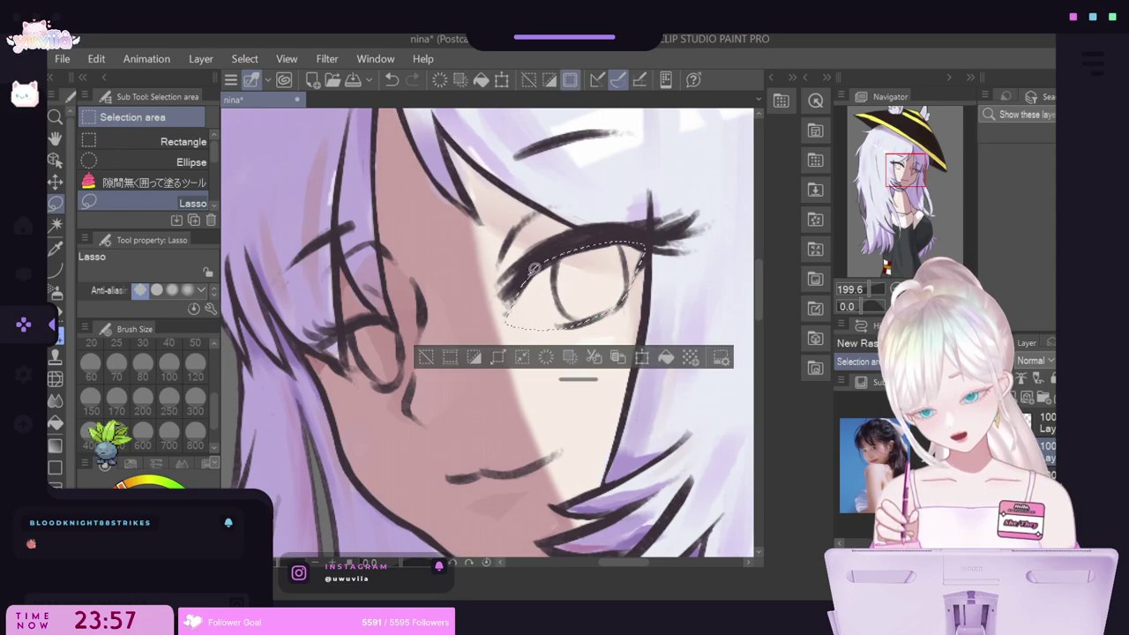
{"action": "left_click", "coordinate": [666, 357]}
{"action": "left_click", "coordinate": [424, 356]}
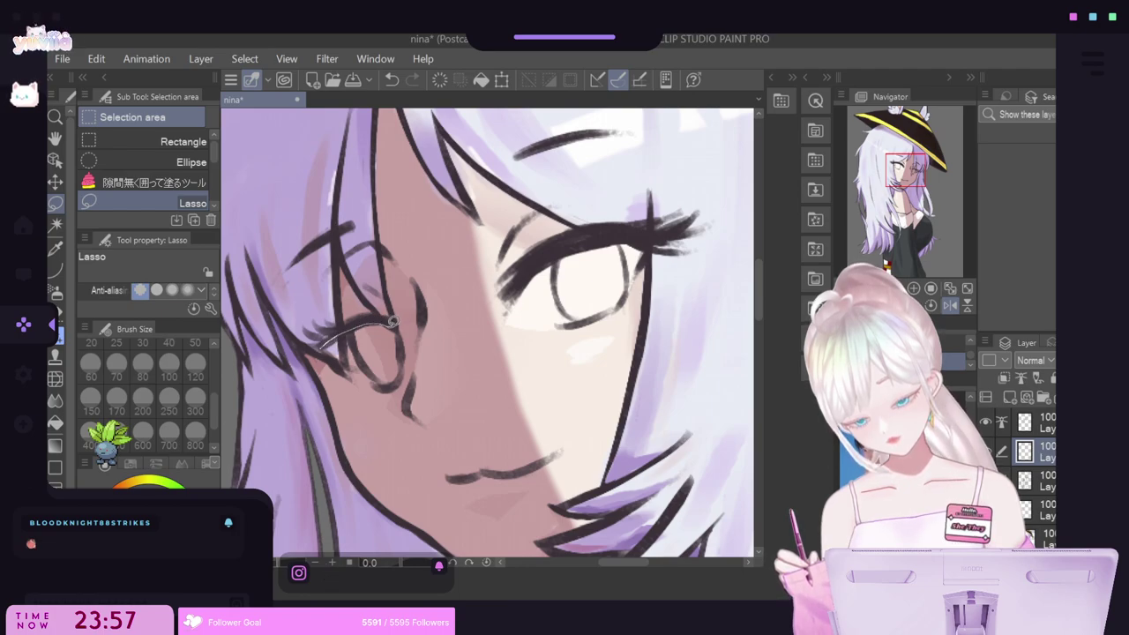
{"action": "mouse_move", "coordinate": [392, 322]}
{"action": "left_mouse_down"}
{"action": "mouse_move", "coordinate": [415, 342]}
{"action": "mouse_move", "coordinate": [401, 375]}
{"action": "mouse_move", "coordinate": [367, 381]}
{"action": "mouse_move", "coordinate": [322, 344]}
{"action": "left_mouse_up"}
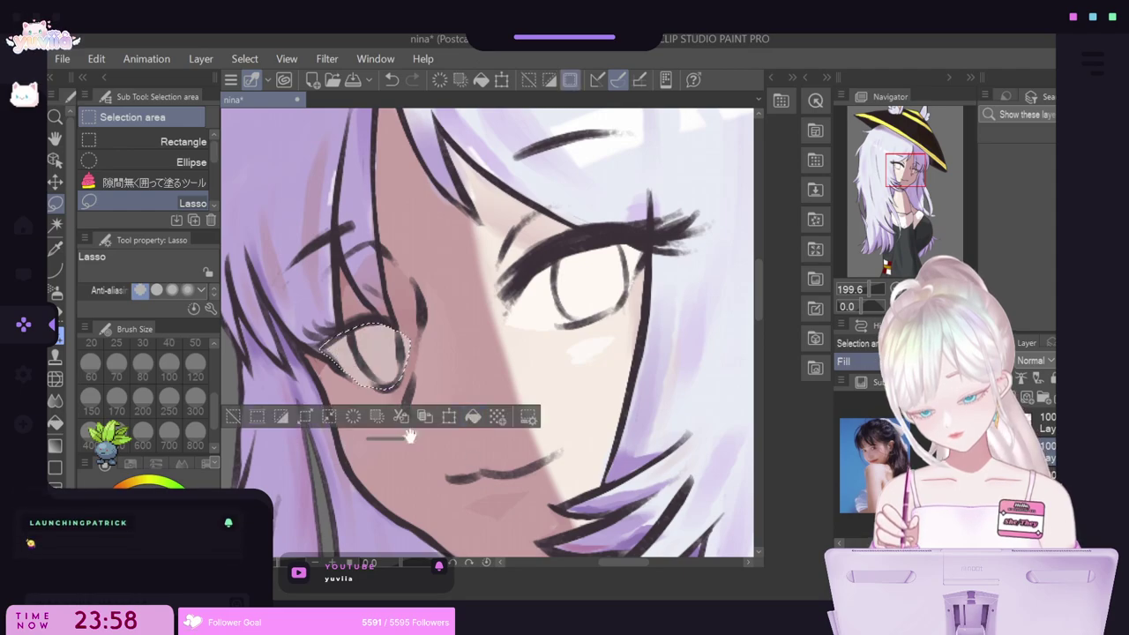
{"action": "left_click", "coordinate": [233, 415]}
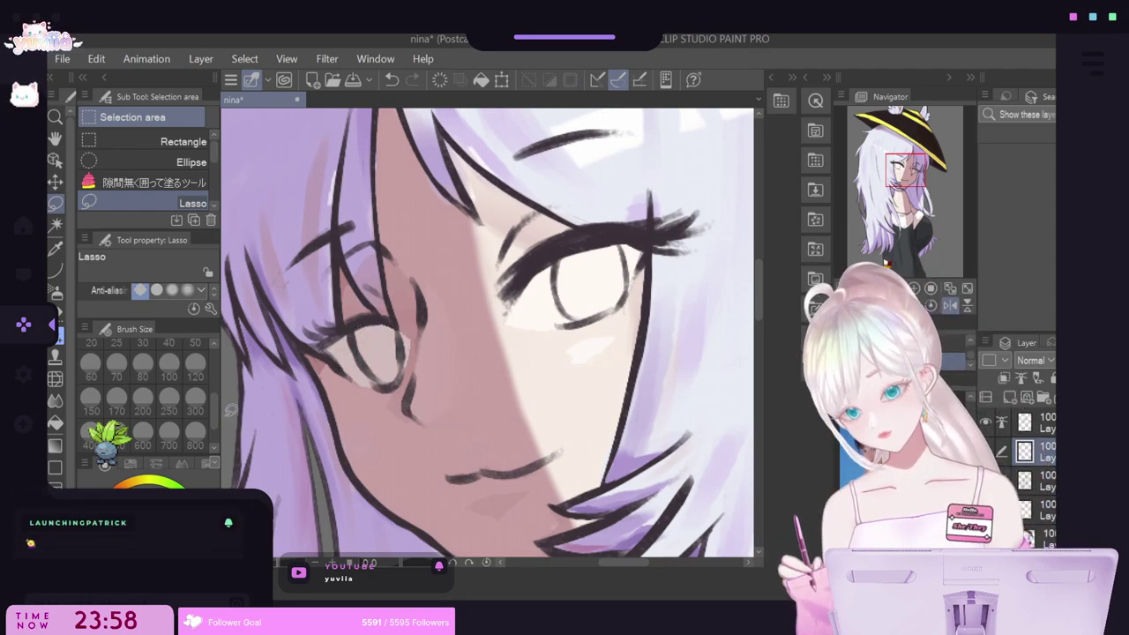
Set up the Flat marker pen with a brush size of 40 for shading the eyes.
{"action": "left_click", "coordinate": [54, 399]}
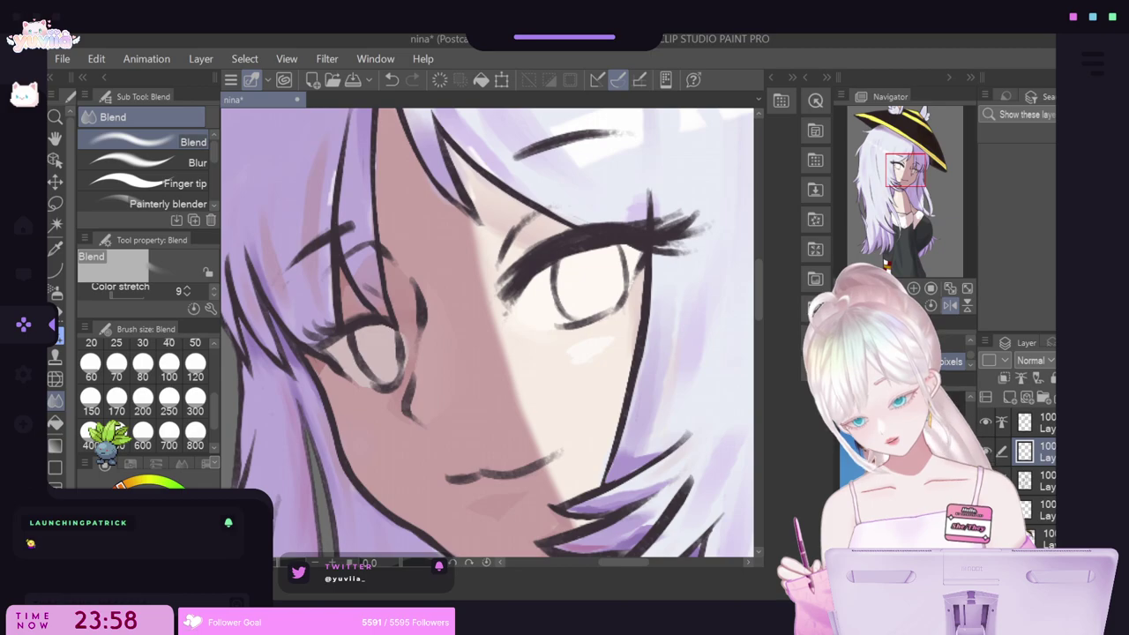
{"action": "left_click", "coordinate": [142, 362]}
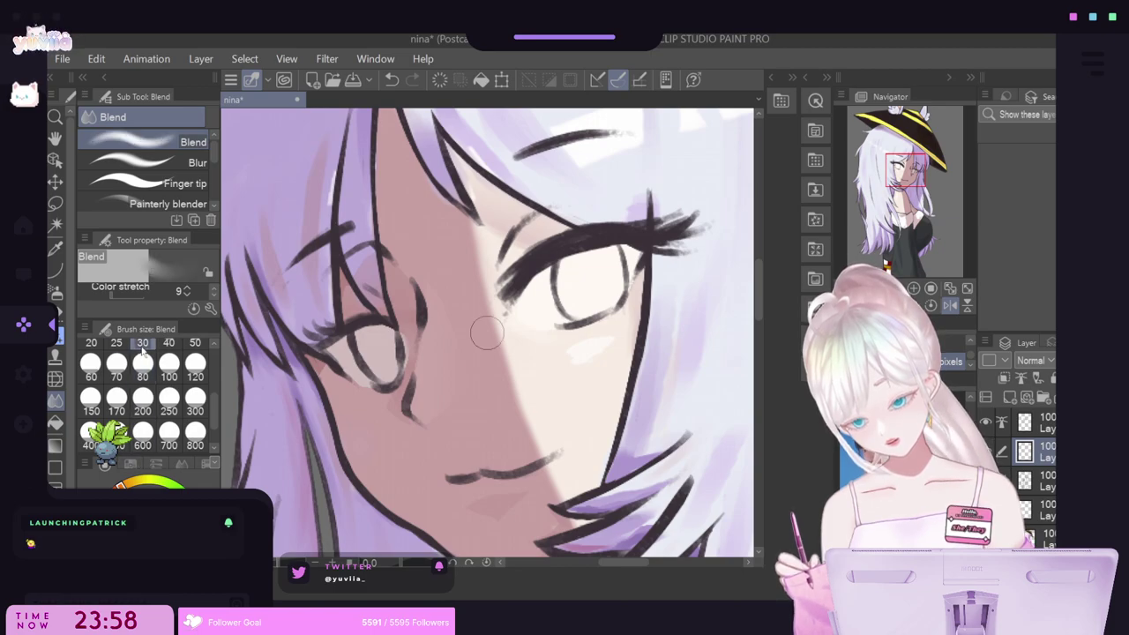
{"action": "left_click", "coordinate": [56, 250]}
{"action": "left_click", "coordinate": [56, 269]}
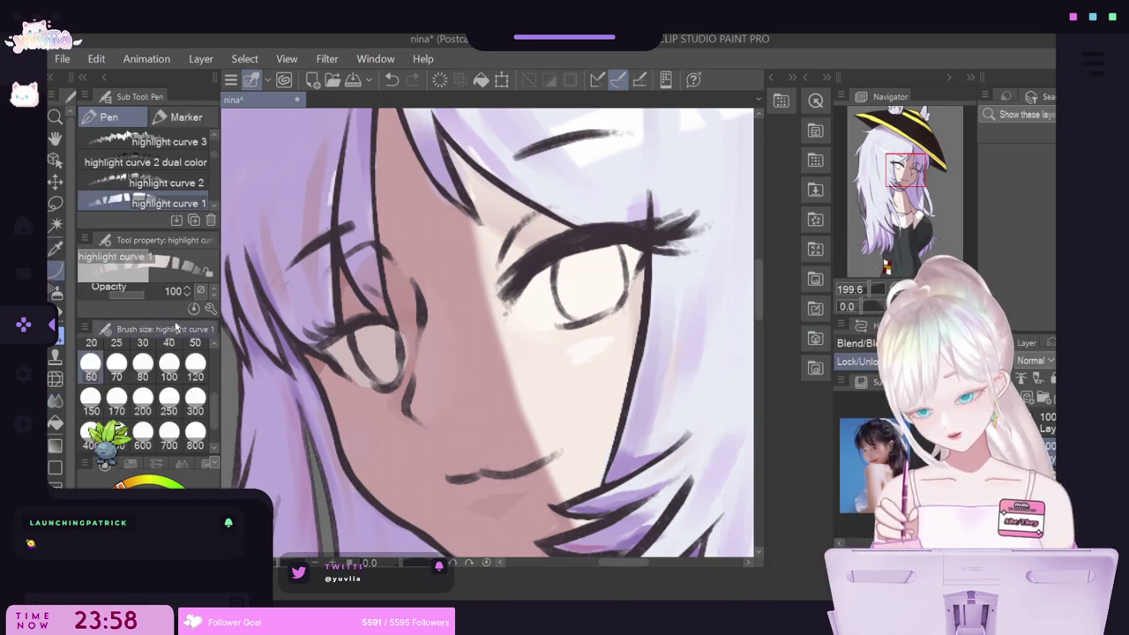
{"action": "left_click", "coordinate": [213, 137]}
{"action": "scroll", "coordinate": [192, 140], "scroll_direction": "up", "scroll_amount": 2}
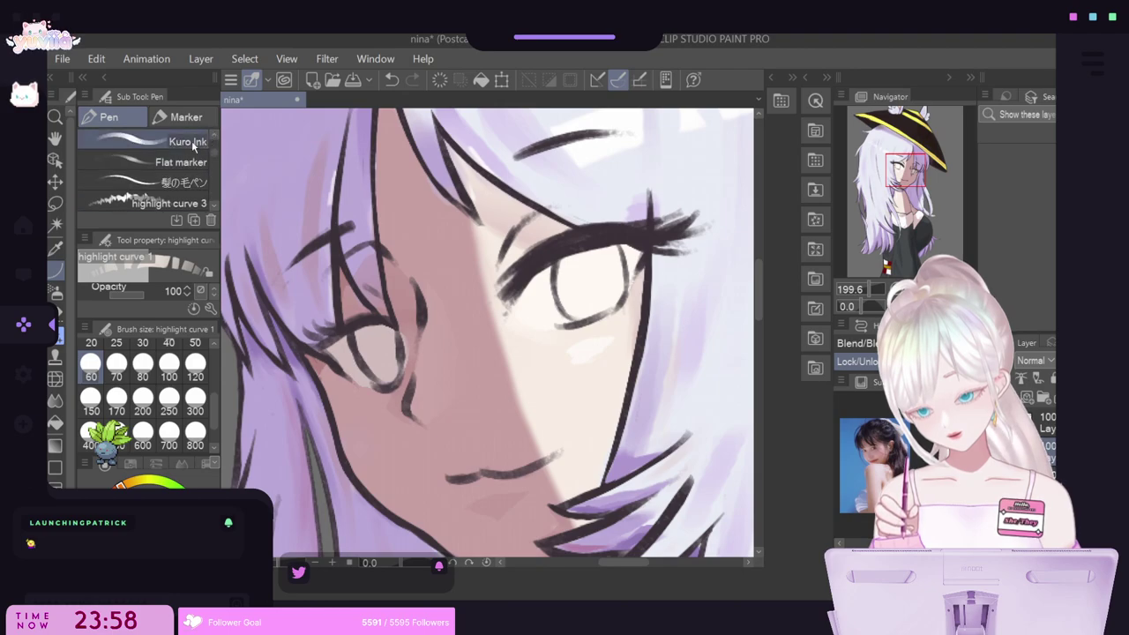
{"action": "left_click", "coordinate": [181, 163]}
{"action": "left_click", "coordinate": [168, 362]}
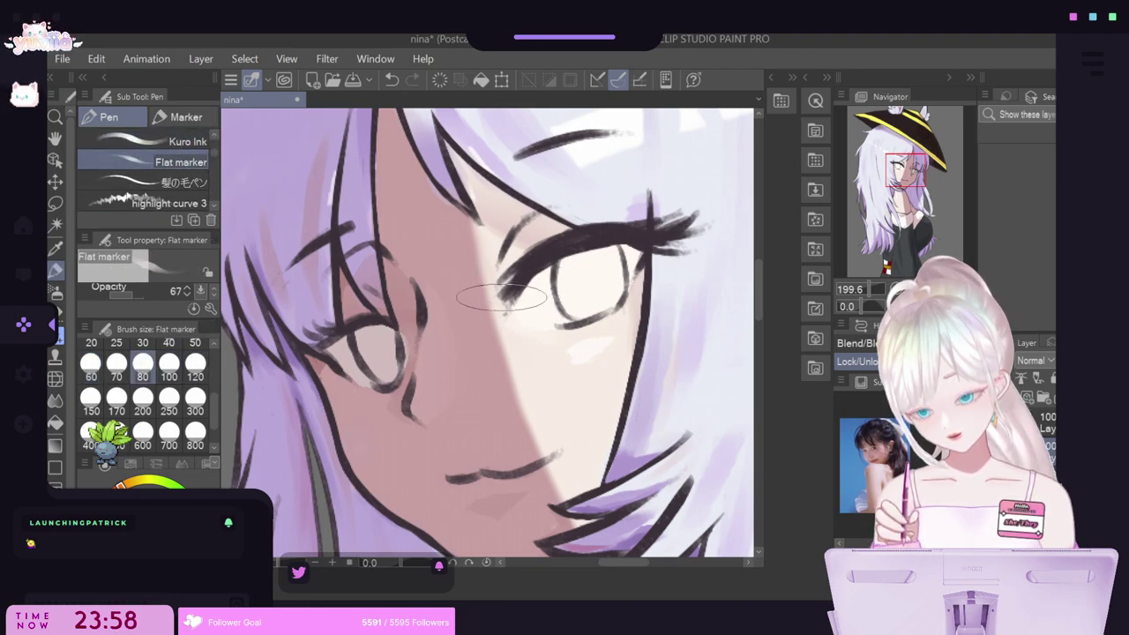
Try a shading stroke across the white of the lit eye beneath the upper lashes, and undo it.
{"action": "mouse_move", "coordinate": [499, 319]}
{"action": "left_mouse_down"}
{"action": "mouse_move", "coordinate": [586, 264]}
{"action": "mouse_move", "coordinate": [551, 279]}
{"action": "mouse_move", "coordinate": [657, 247]}
{"action": "left_mouse_up"}
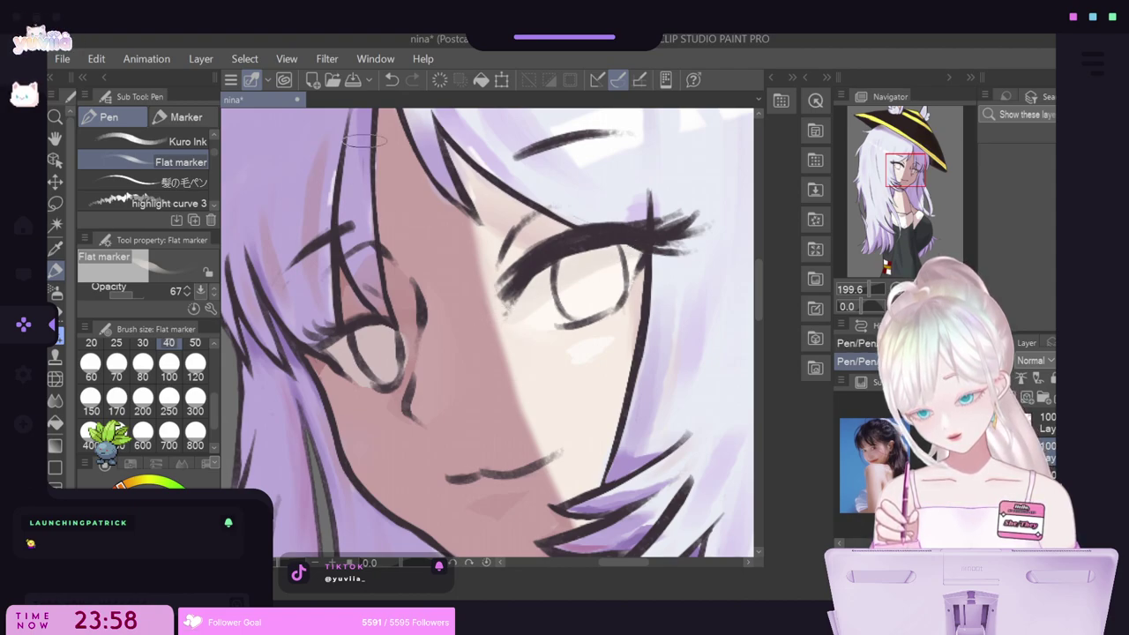
{"action": "left_click", "coordinate": [386, 80]}
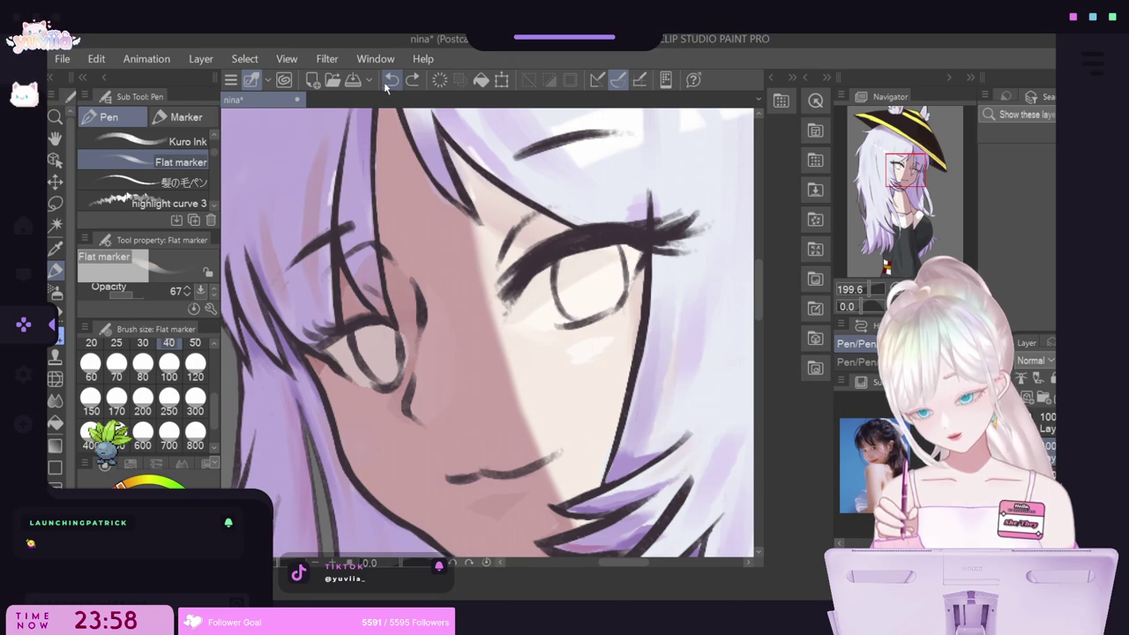
{"action": "left_click", "coordinate": [391, 80]}
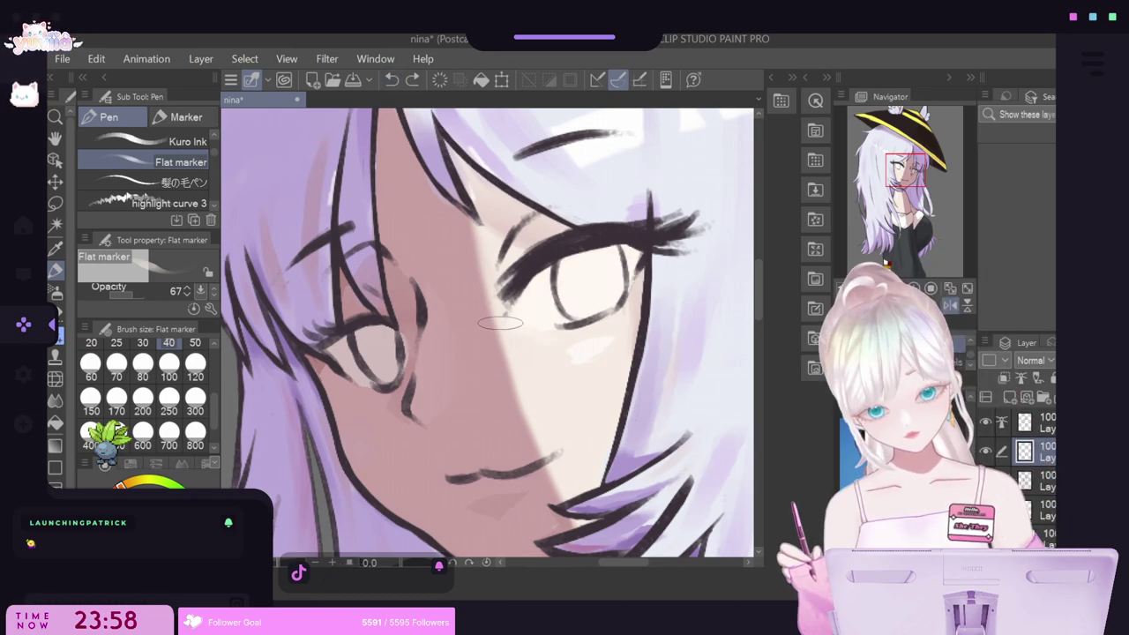
Shade the upper whites of both eyes with the Flat marker, sampling the facial shadow colour for the eye in shadow.
{"action": "left_click_drag", "start_coordinate": [499, 322], "coordinate": [548, 300]}
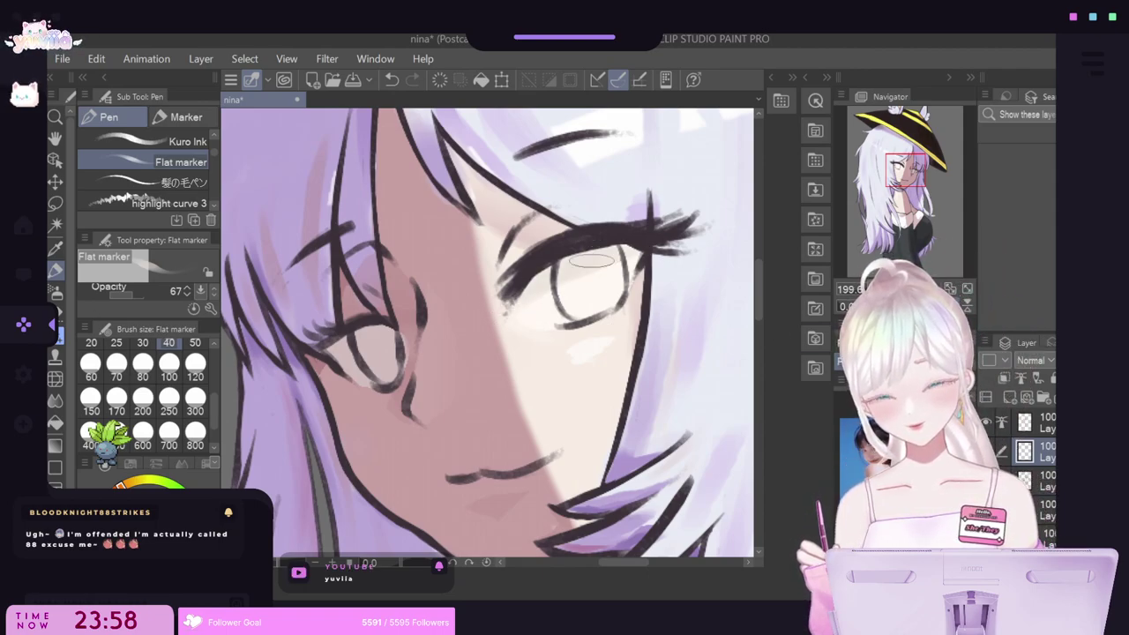
{"action": "left_click", "coordinate": [365, 403], "text": "alt"}
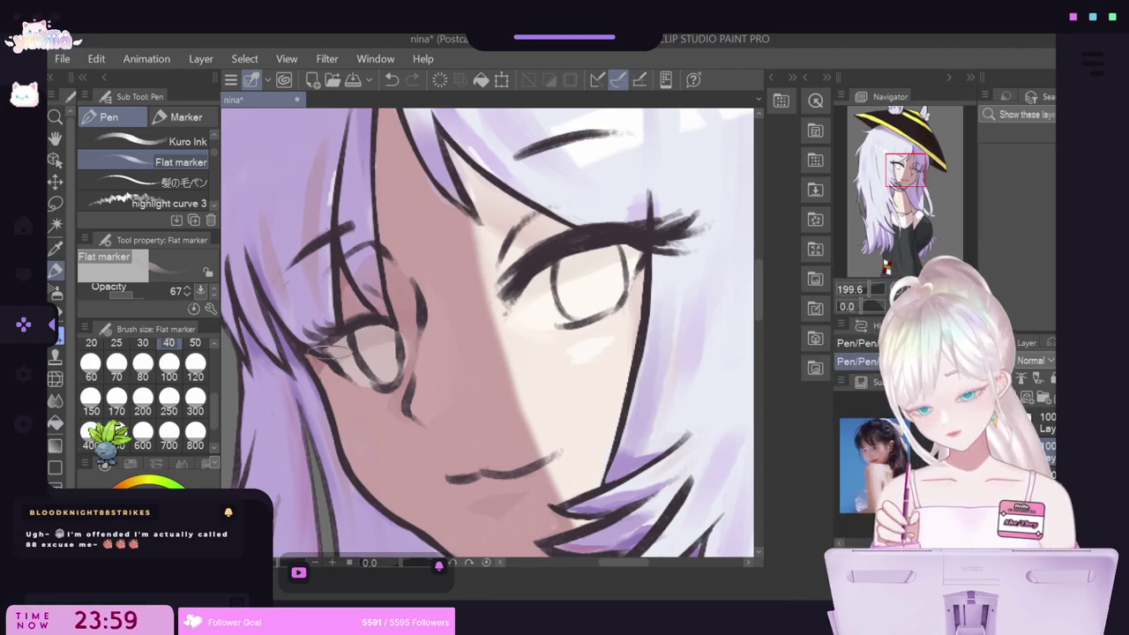
Refine the lit eye's lashes and iris outline on the topmost layer using the Erase Along Edge eraser at size 6.
{"action": "left_click", "coordinate": [1040, 423]}
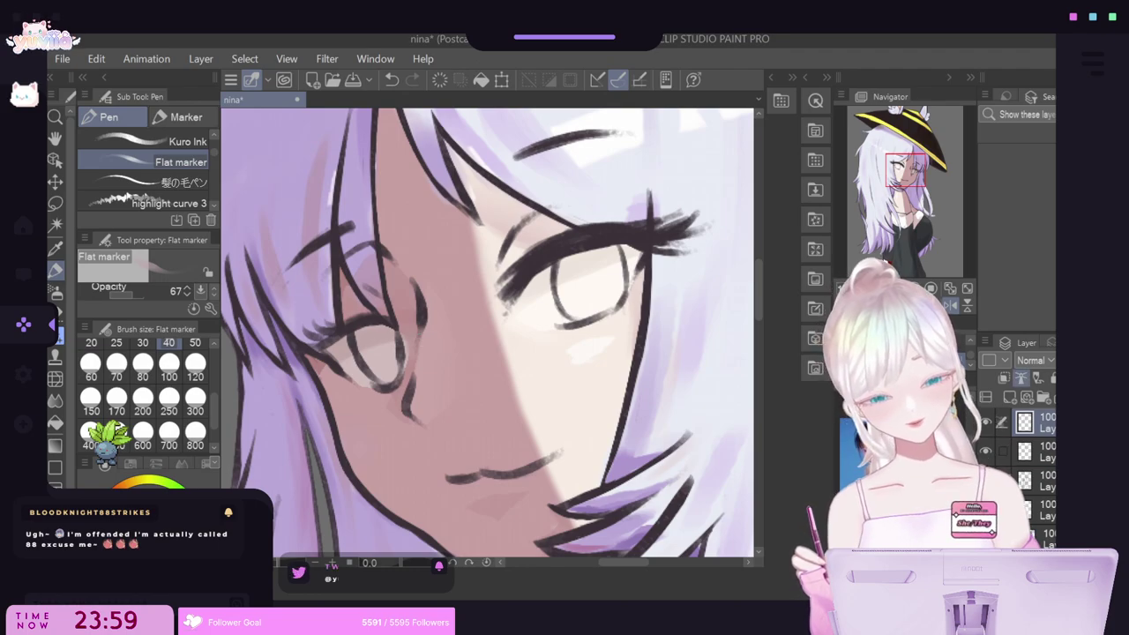
{"action": "key", "text": "e"}
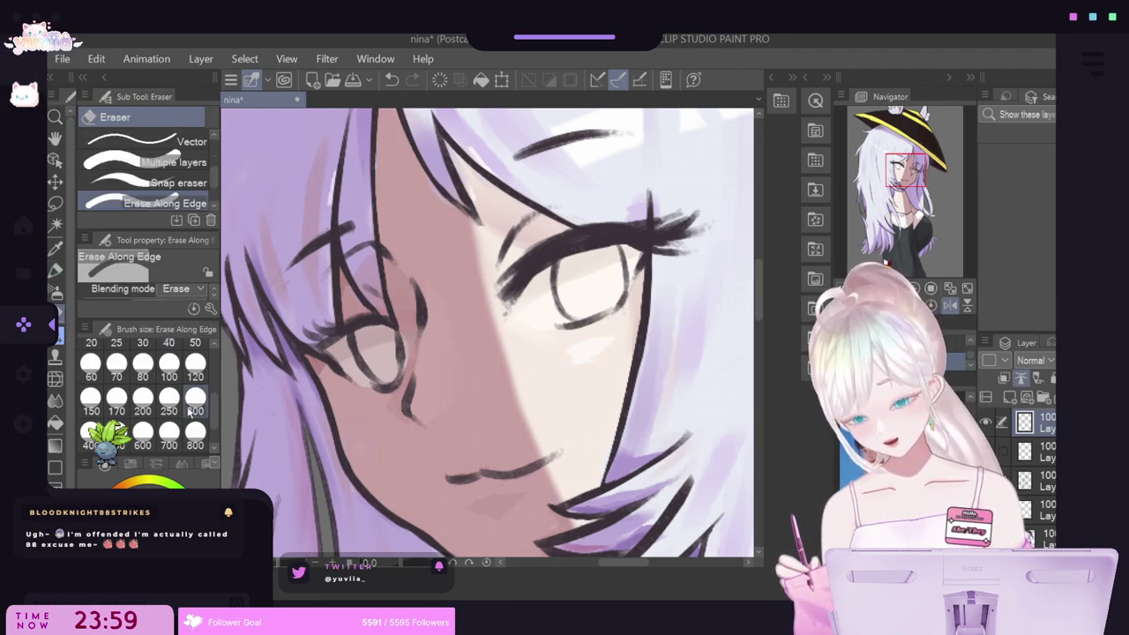
{"action": "left_click", "coordinate": [168, 384]}
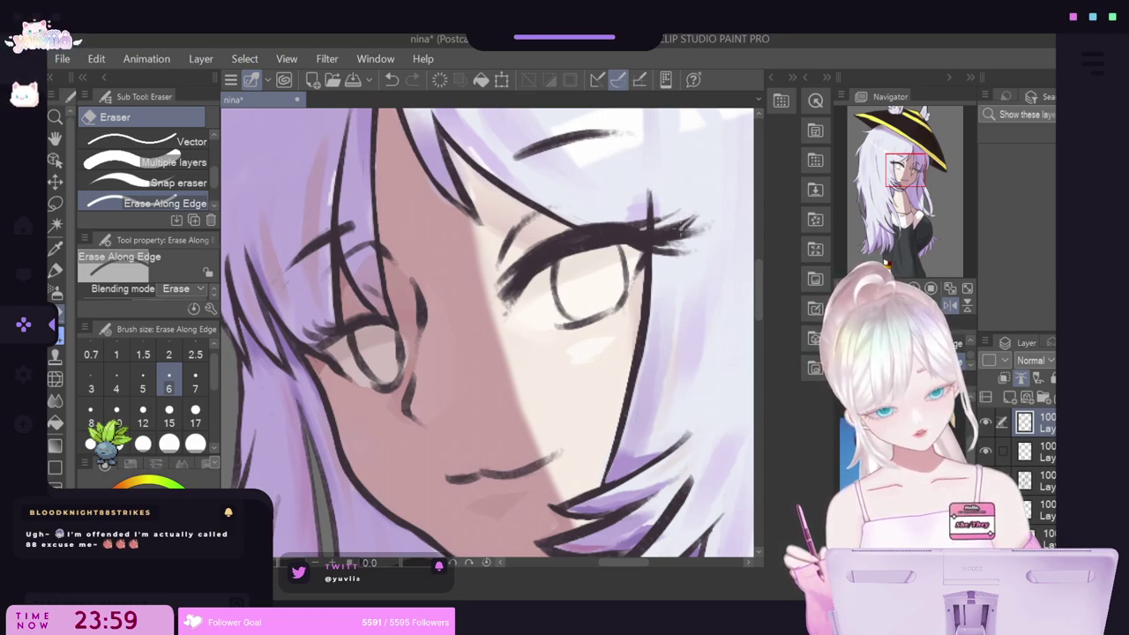
{"action": "left_click", "coordinate": [391, 84]}
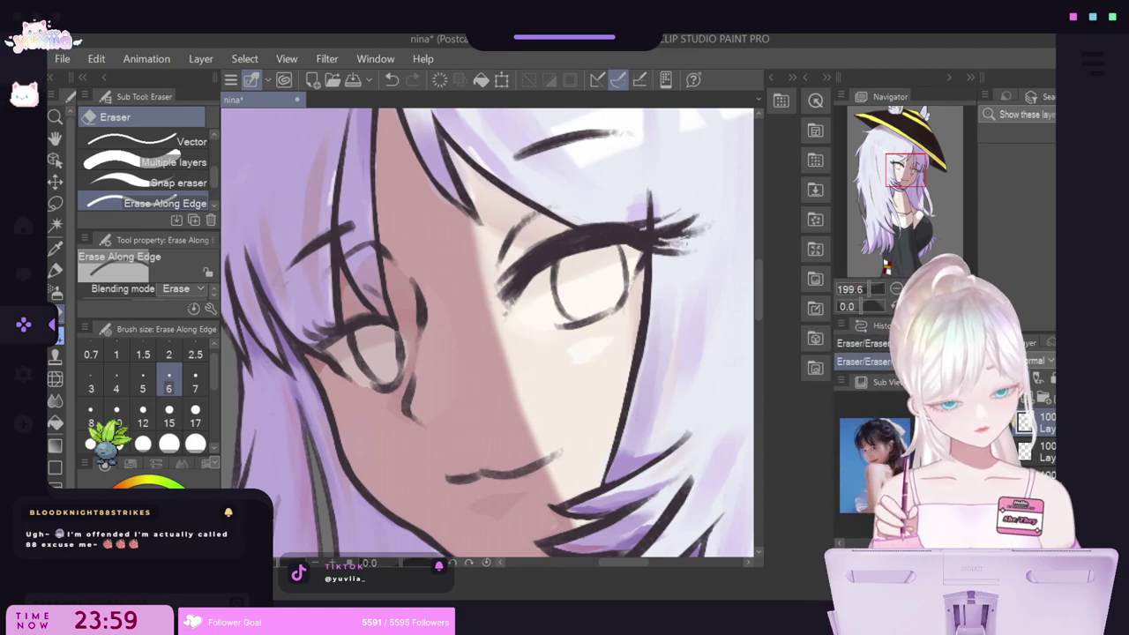
{"action": "left_click", "coordinate": [714, 223]}
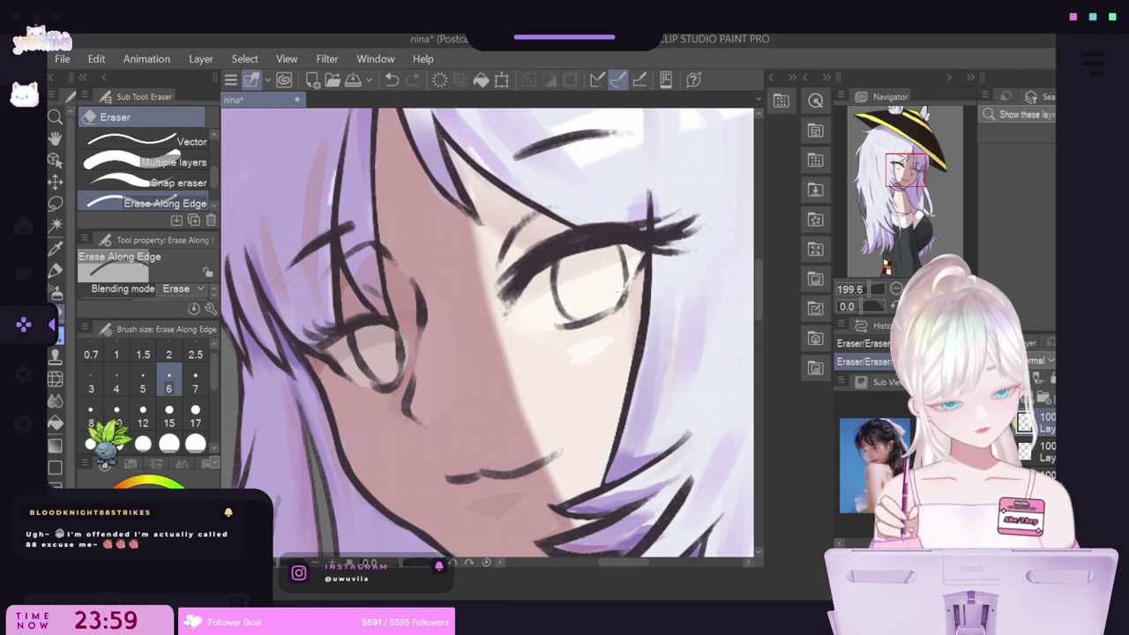
{"action": "key", "text": "ctrl+z"}
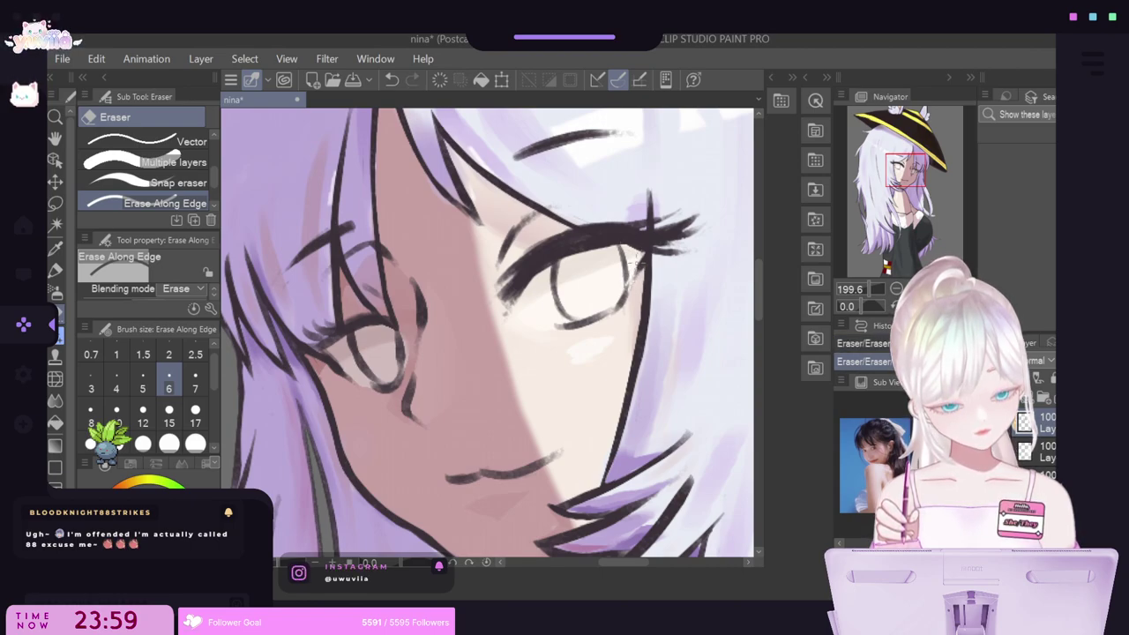
{"action": "key", "text": "ctrl+y"}
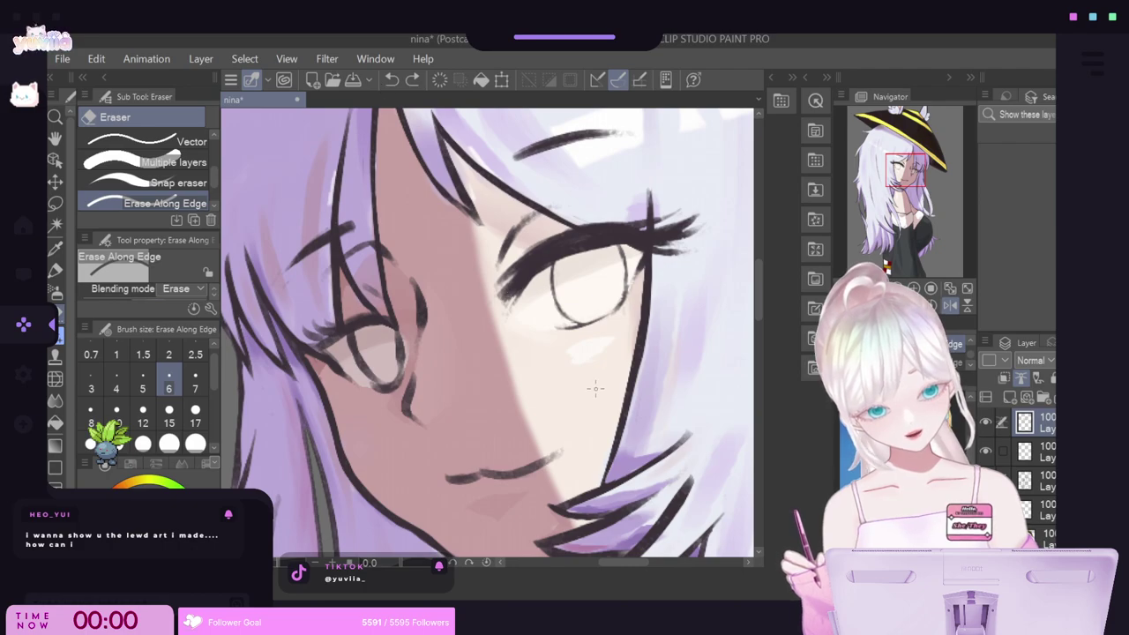
Trim the lit eye's inner lashes with the Erase Along Edge eraser, and redraw them using the Kuro Ink pen at size 5 in the sampled lash colour.
{"action": "left_click", "coordinate": [144, 354]}
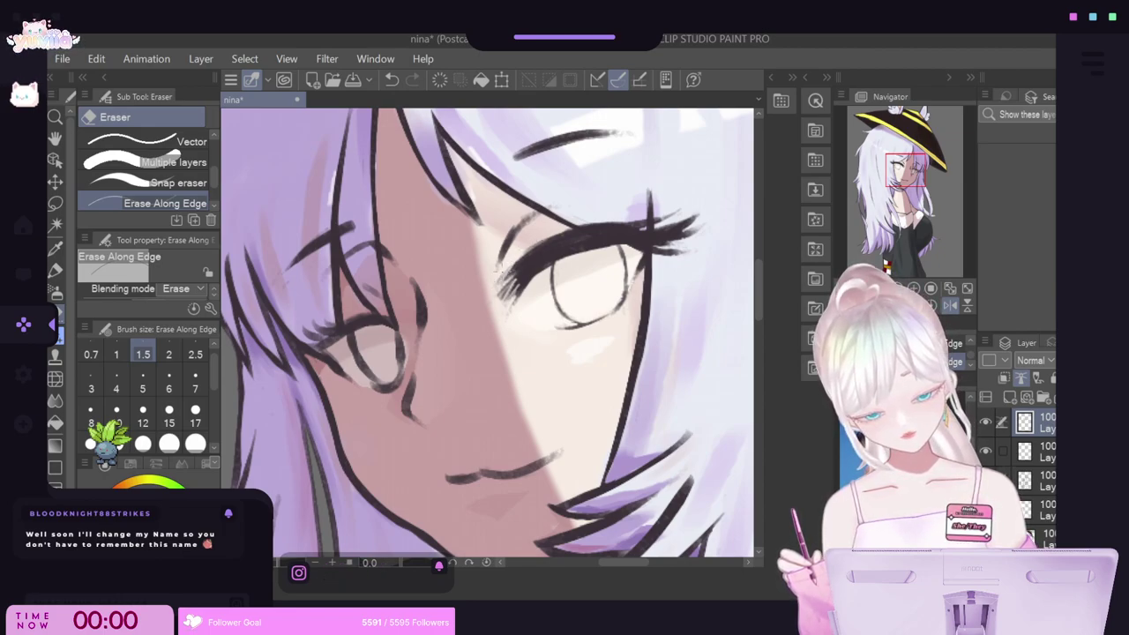
{"action": "left_click", "coordinate": [142, 379]}
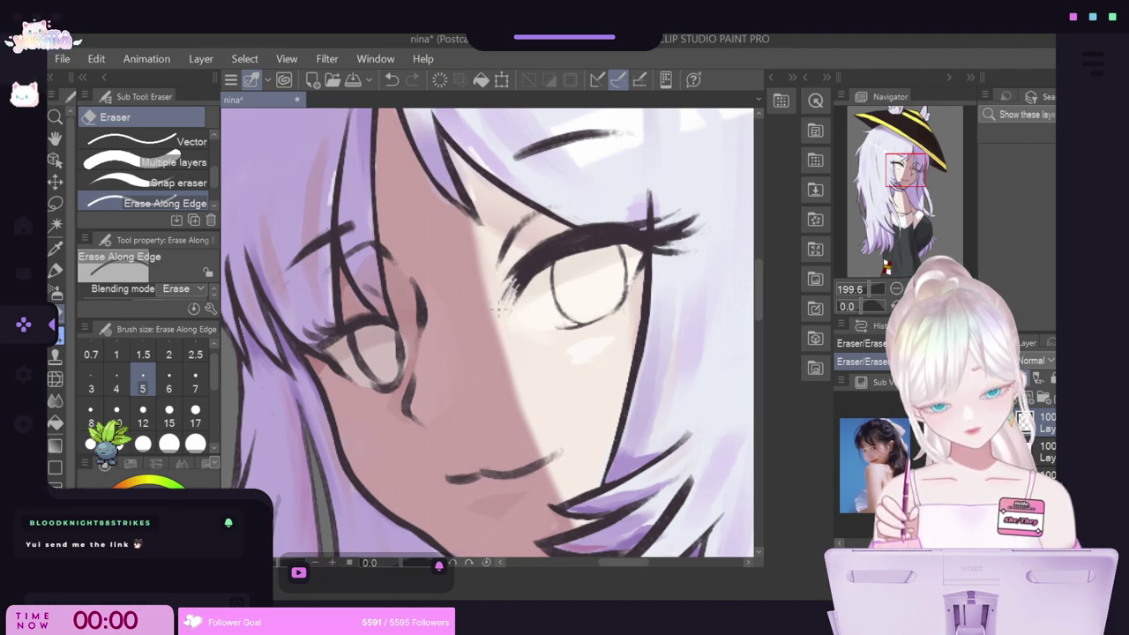
{"action": "left_click", "coordinate": [58, 270]}
{"action": "right_click", "coordinate": [526, 263]}
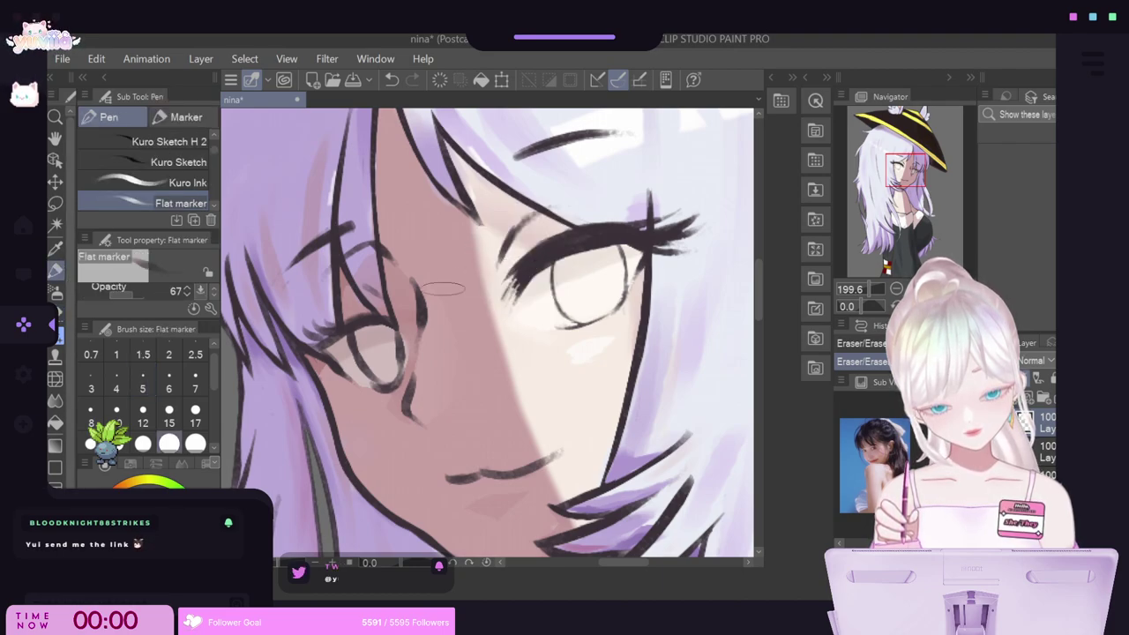
{"action": "left_click", "coordinate": [188, 183]}
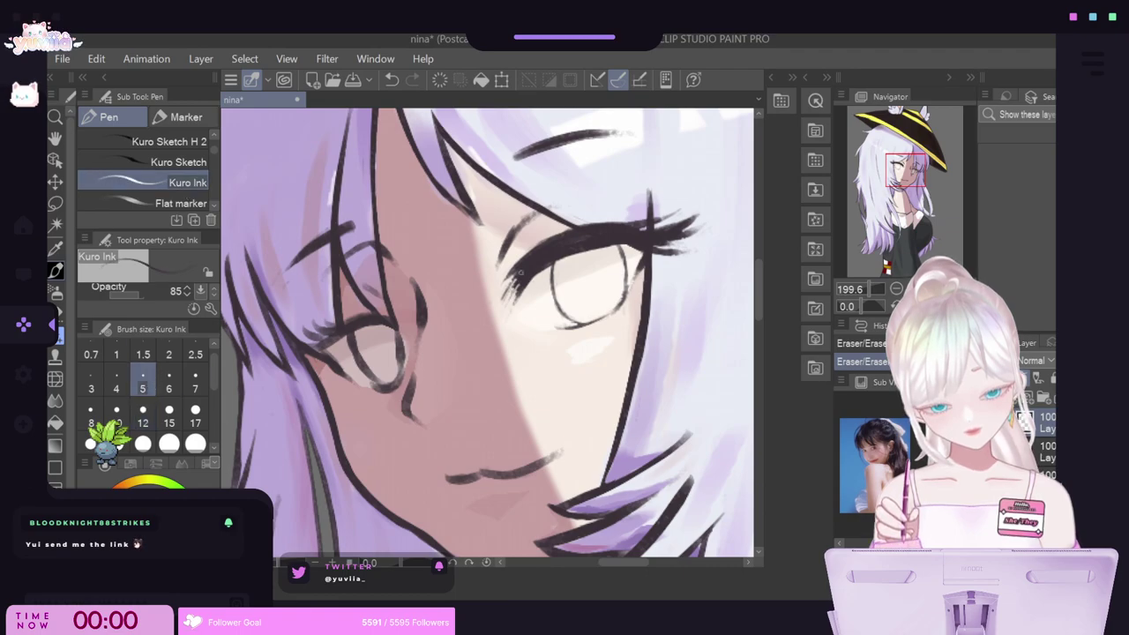
{"action": "mouse_move", "coordinate": [509, 287]}
{"action": "left_mouse_down"}
{"action": "mouse_move", "coordinate": [521, 271]}
{"action": "mouse_move", "coordinate": [510, 314]}
{"action": "left_mouse_up"}
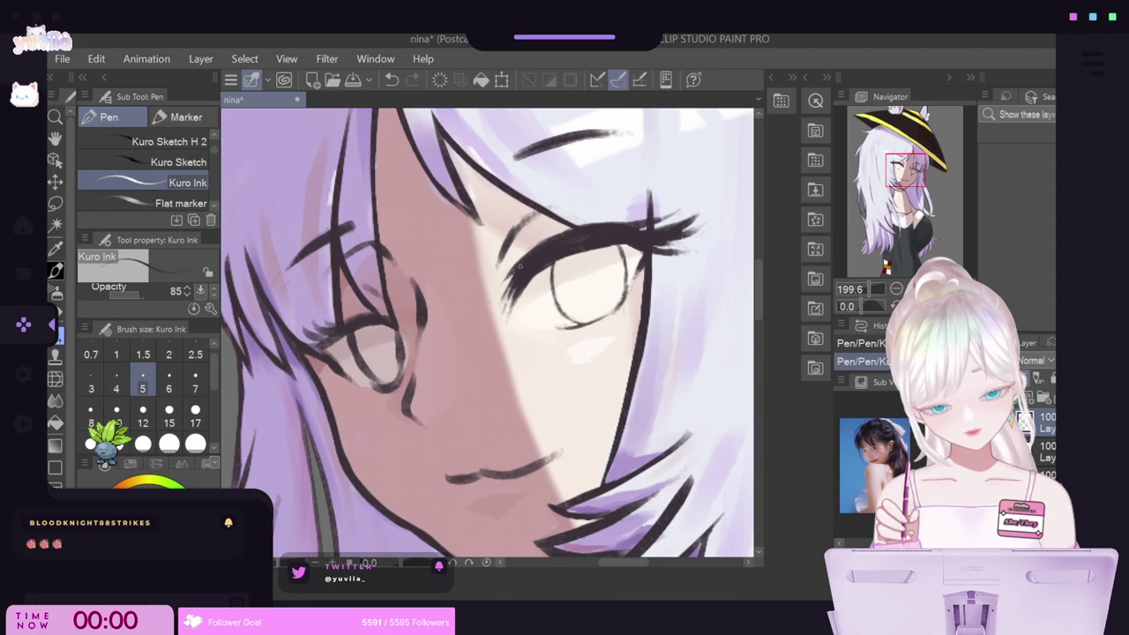
{"action": "mouse_move", "coordinate": [517, 270]}
{"action": "left_mouse_down"}
{"action": "mouse_move", "coordinate": [502, 294]}
{"action": "mouse_move", "coordinate": [511, 320]}
{"action": "left_mouse_up"}
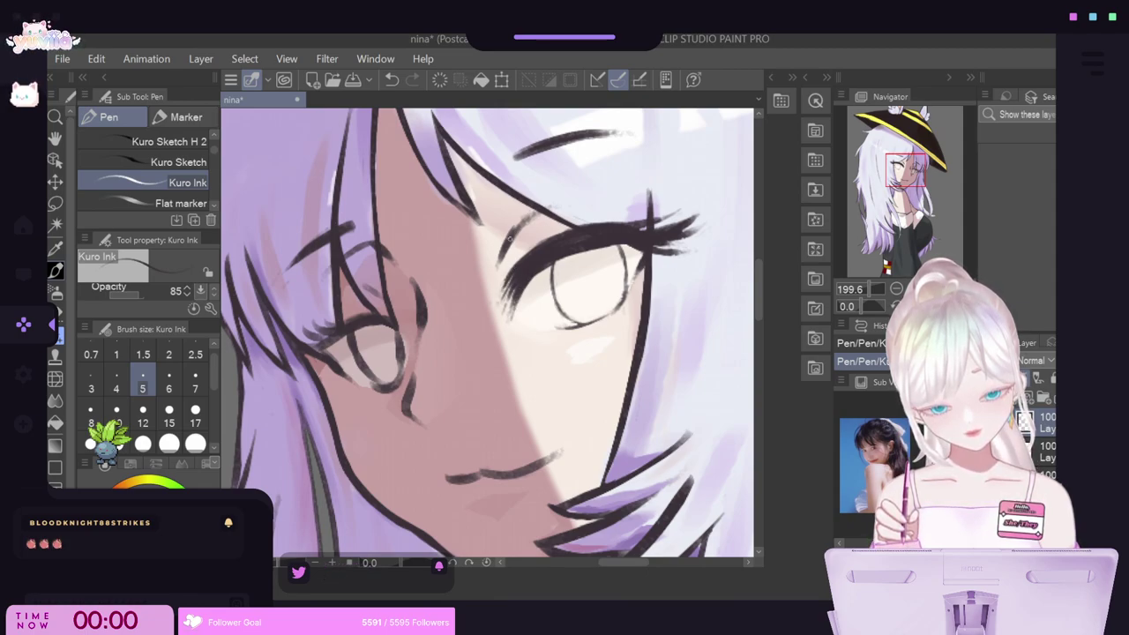
Recolour the lit eye's eyelid crease with the sampled facial shadow colour, and thin it with the Erase Along Edge eraser at size 12.
{"action": "left_click", "coordinate": [472, 277], "text": "alt"}
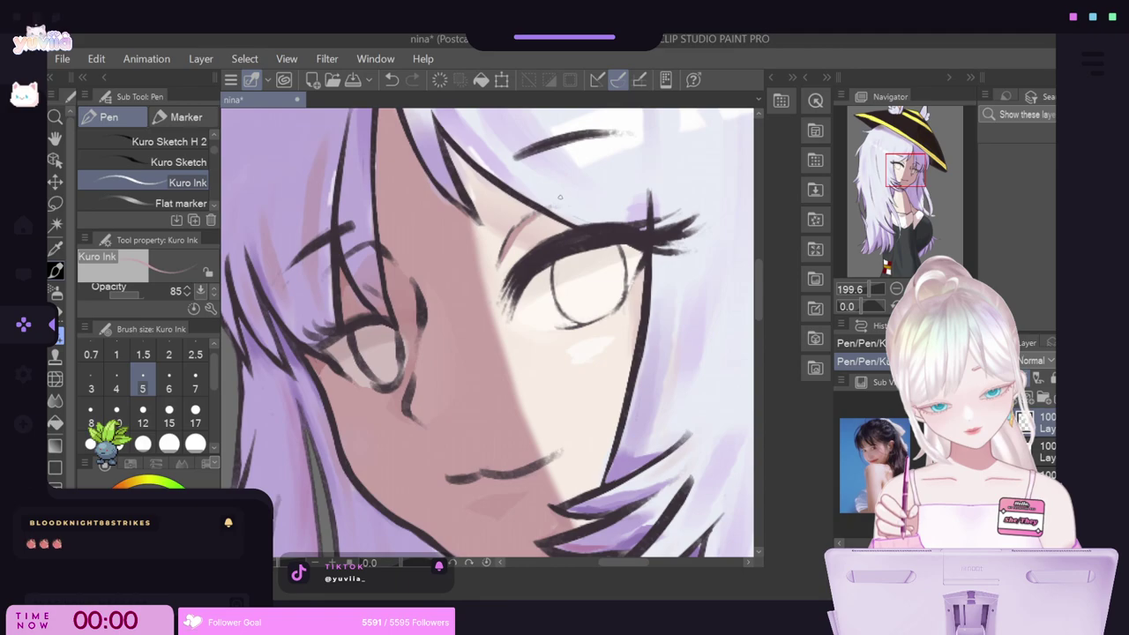
{"action": "left_click", "coordinate": [55, 399]}
{"action": "left_click", "coordinate": [58, 313]}
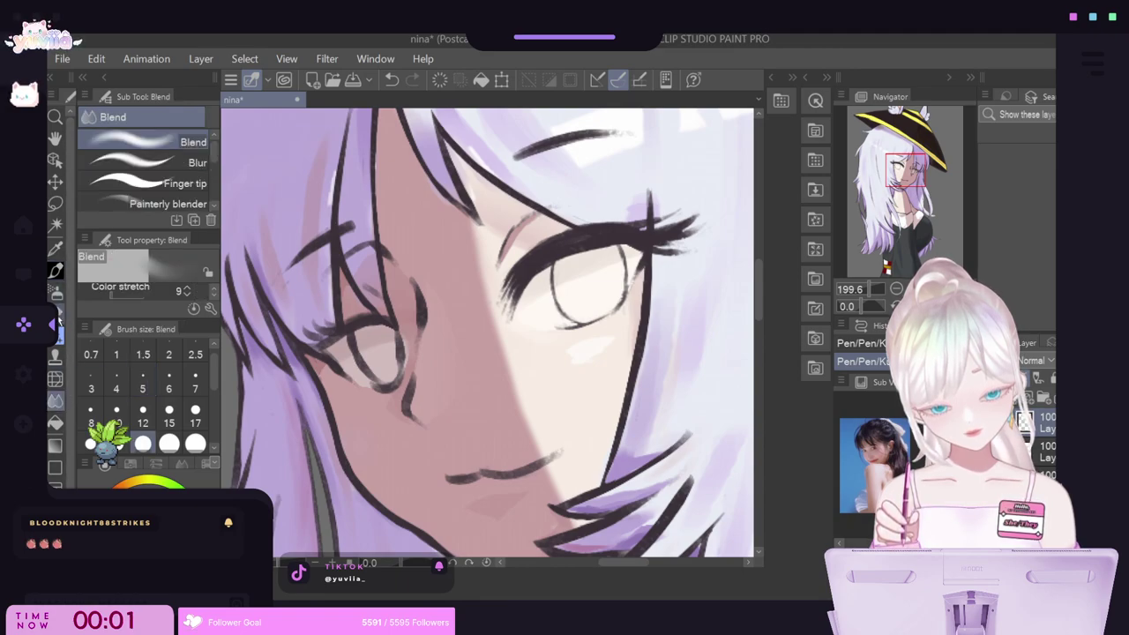
{"action": "left_click", "coordinate": [142, 414]}
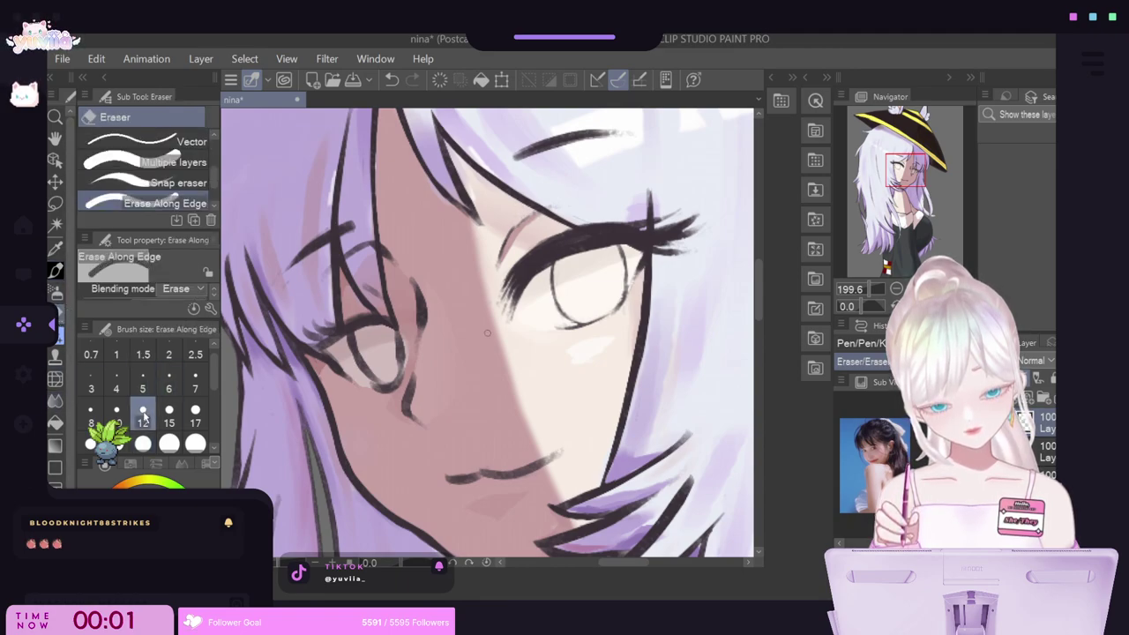
{"action": "left_click_drag", "start_coordinate": [534, 211], "coordinate": [496, 267]}
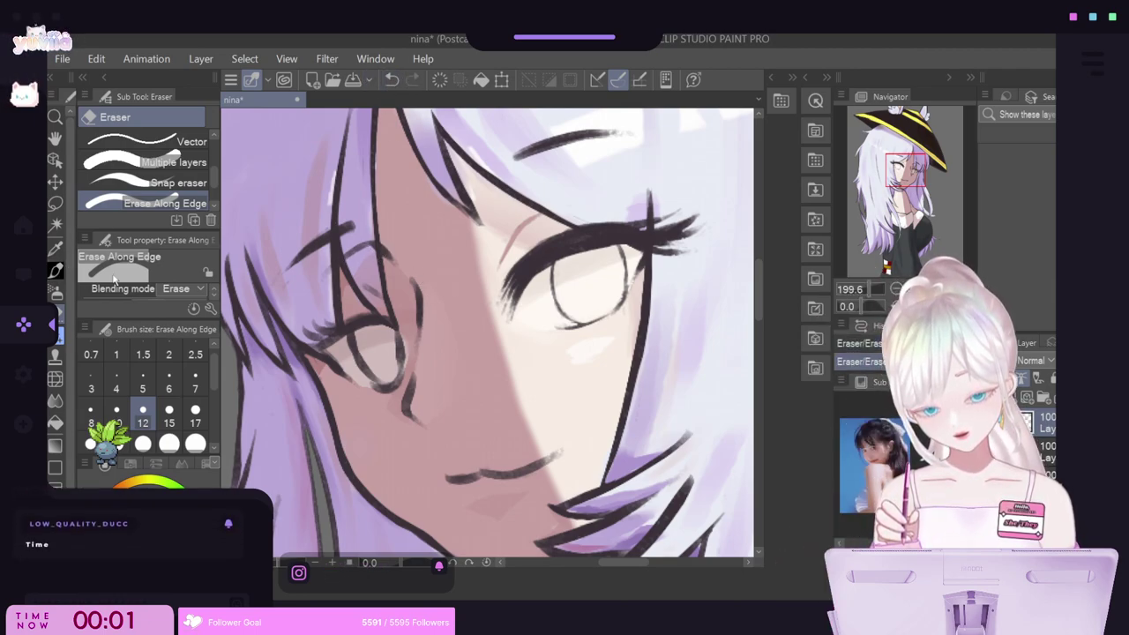
Recolour the skin part of the shadowed eye's eyelid crease in the facial shadow colour using the Kuro Ink pen at size 5.
{"action": "left_click", "coordinate": [55, 270]}
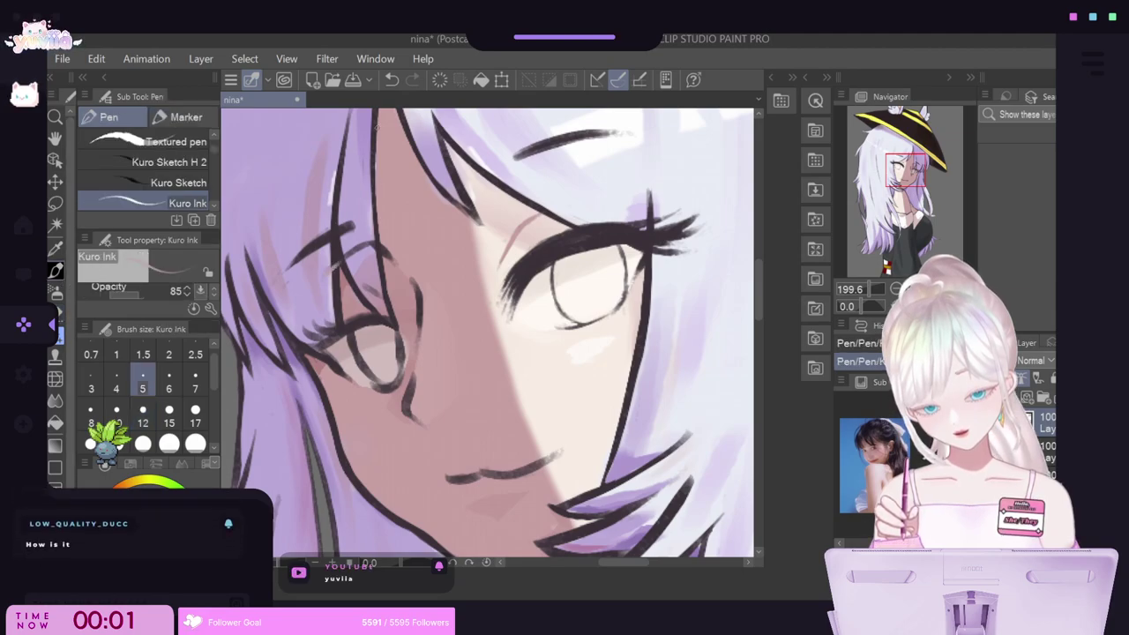
{"action": "left_click", "coordinate": [388, 81]}
{"action": "left_click_drag", "start_coordinate": [383, 250], "coordinate": [388, 260]}
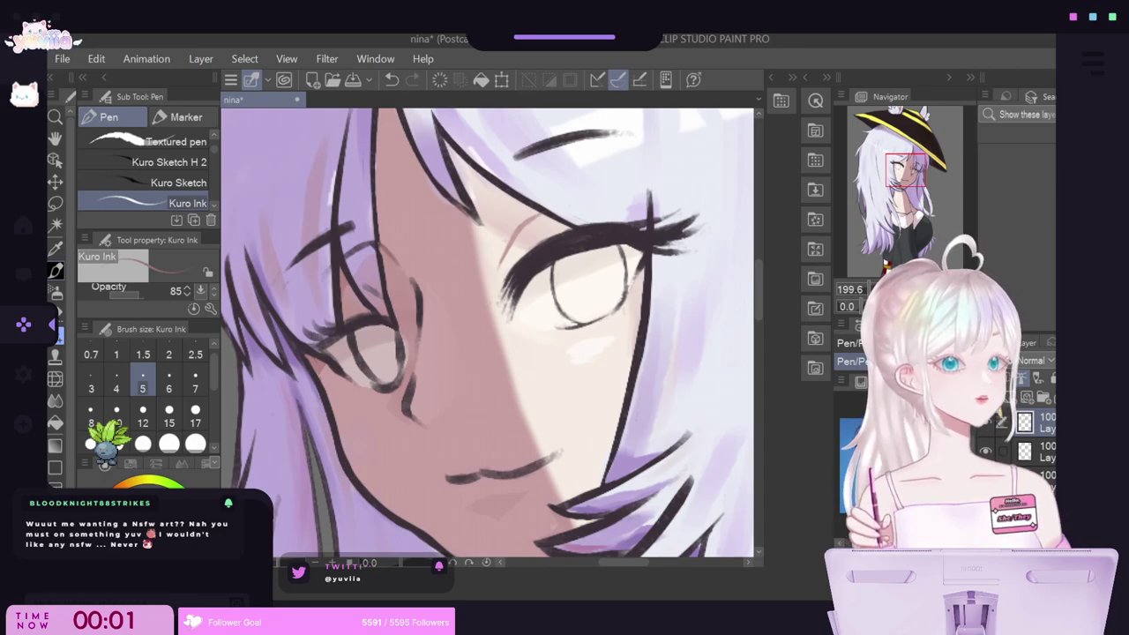
Check the whole portrait and save the nina illustration.
{"action": "scroll", "coordinate": [552, 290], "scroll_direction": "down", "scroll_amount": 4}
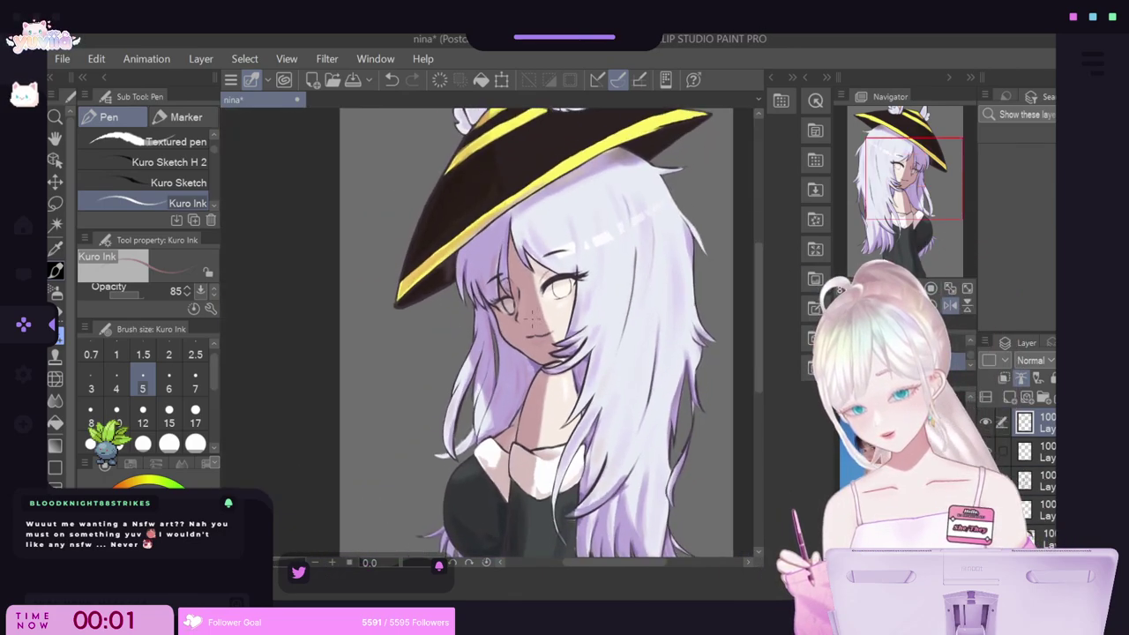
{"action": "key", "text": "ctrl+minus"}
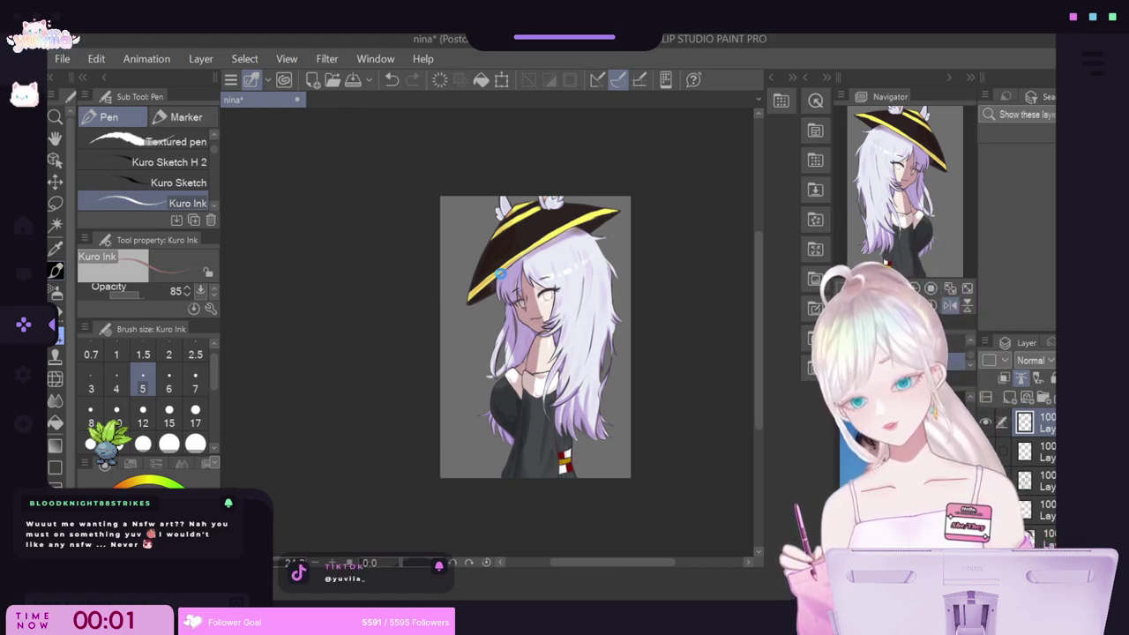
{"action": "key", "text": "ctrl+s"}
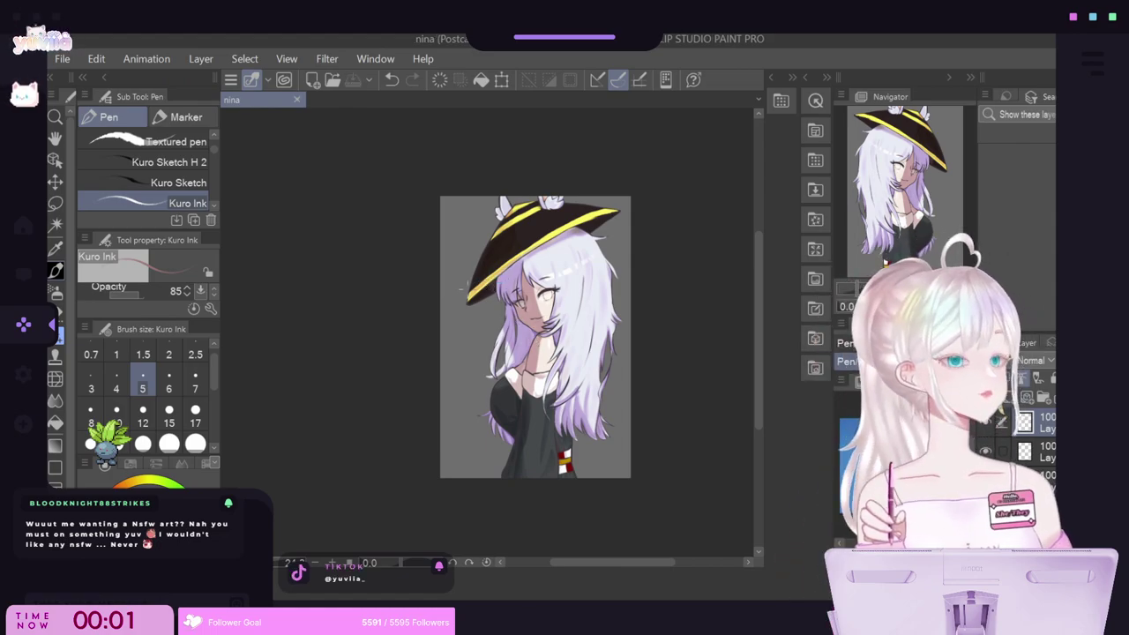
Erase the part of the shadowed eye's eyelid crease that crosses the hair strands, using the Erase Along Edge eraser.
{"action": "key", "text": "ctrl+plus"}
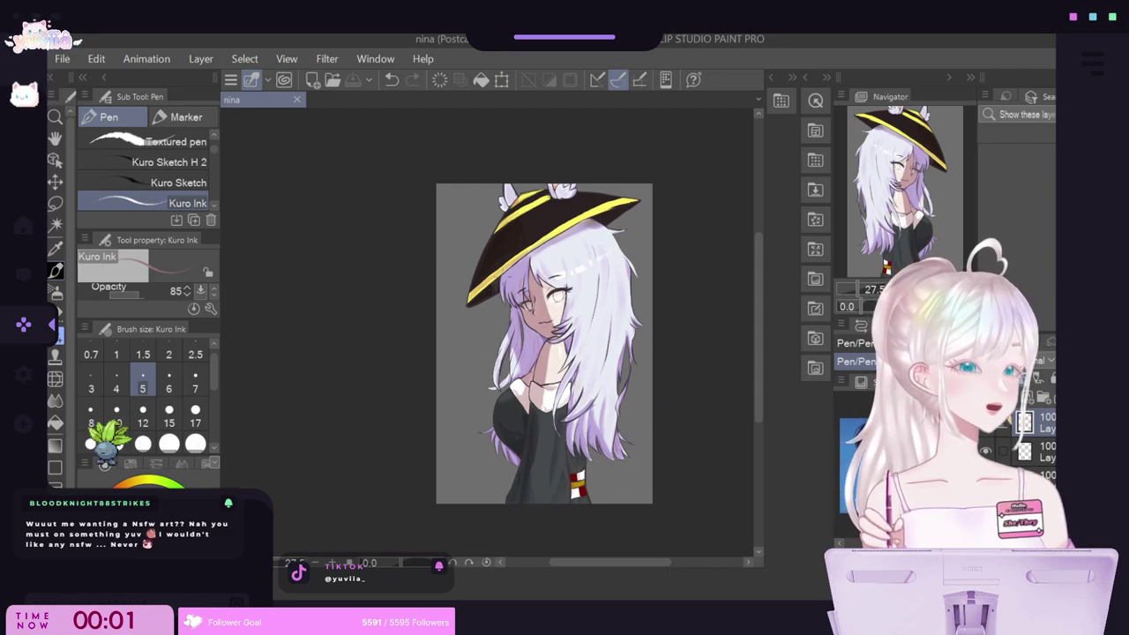
{"action": "scroll", "coordinate": [529, 303], "scroll_direction": "up", "scroll_amount": 7}
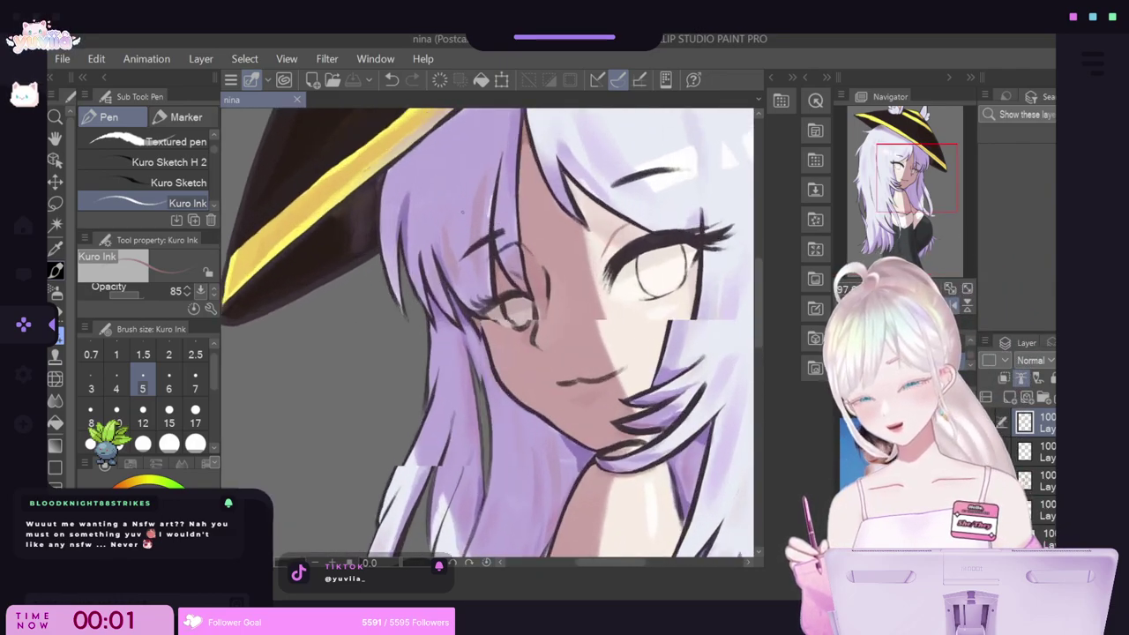
{"action": "scroll", "coordinate": [462, 212], "scroll_direction": "up", "scroll_amount": 8}
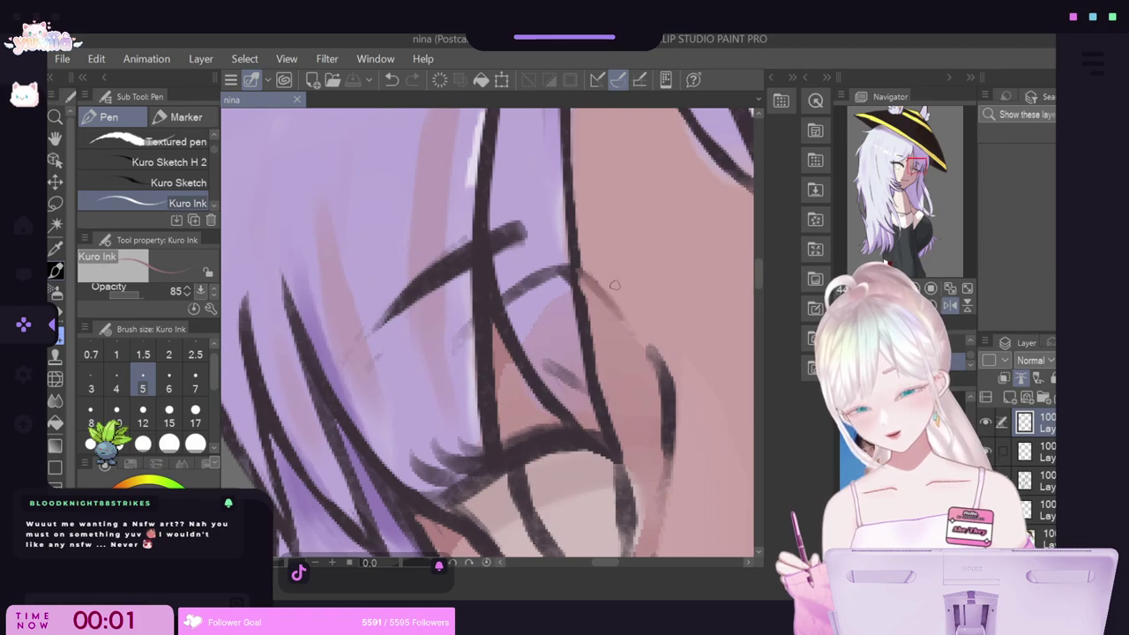
{"action": "key", "text": "e"}
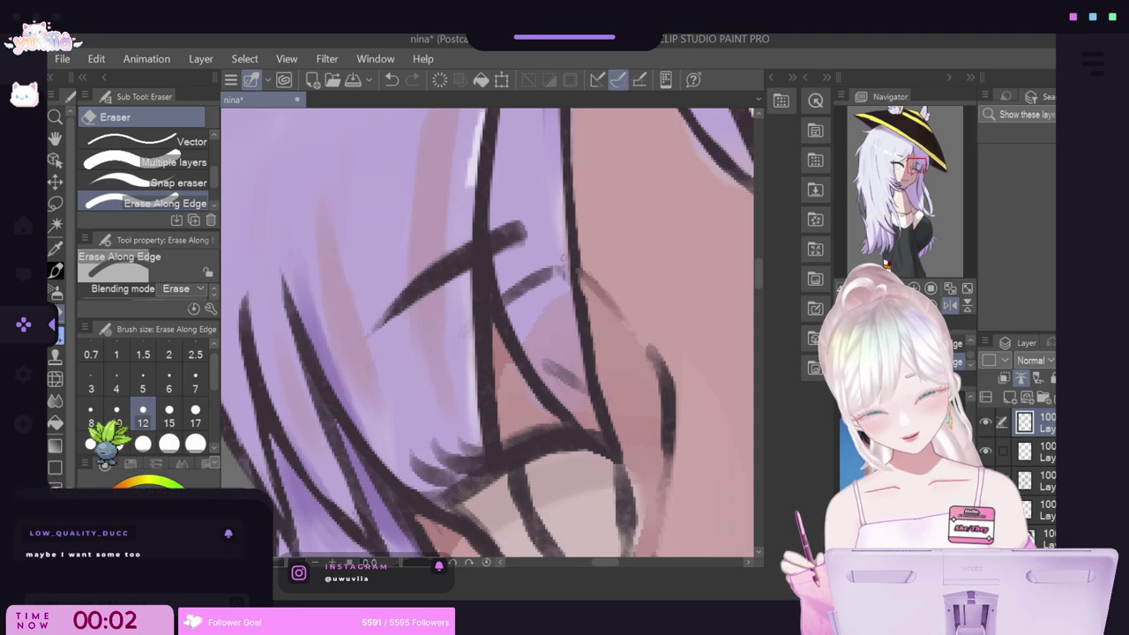
{"action": "left_click", "coordinate": [150, 442]}
{"action": "left_click_drag", "start_coordinate": [556, 269], "coordinate": [501, 300]}
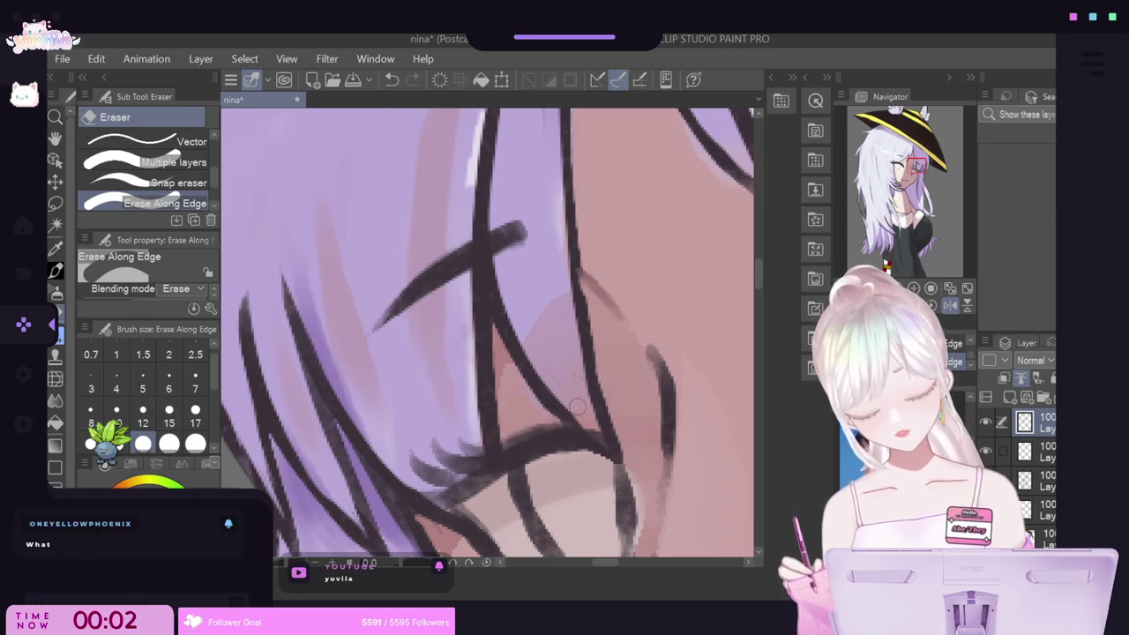
Thin both sides of the shadowed eye's iris outline with the Erase Along Edge eraser at size 12.
{"action": "scroll", "coordinate": [577, 406], "scroll_direction": "down", "scroll_amount": 5}
{"action": "scroll", "coordinate": [589, 441], "scroll_direction": "up", "scroll_amount": 3}
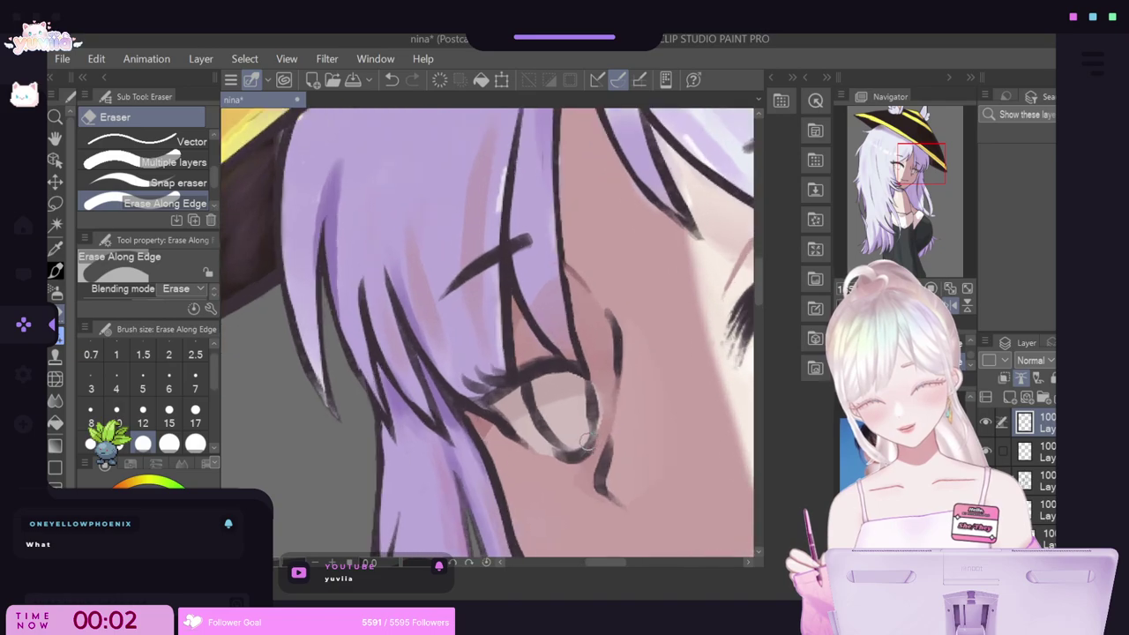
{"action": "scroll", "coordinate": [586, 443], "scroll_direction": "down", "scroll_amount": 3}
{"action": "scroll", "coordinate": [586, 394], "scroll_direction": "up", "scroll_amount": 5}
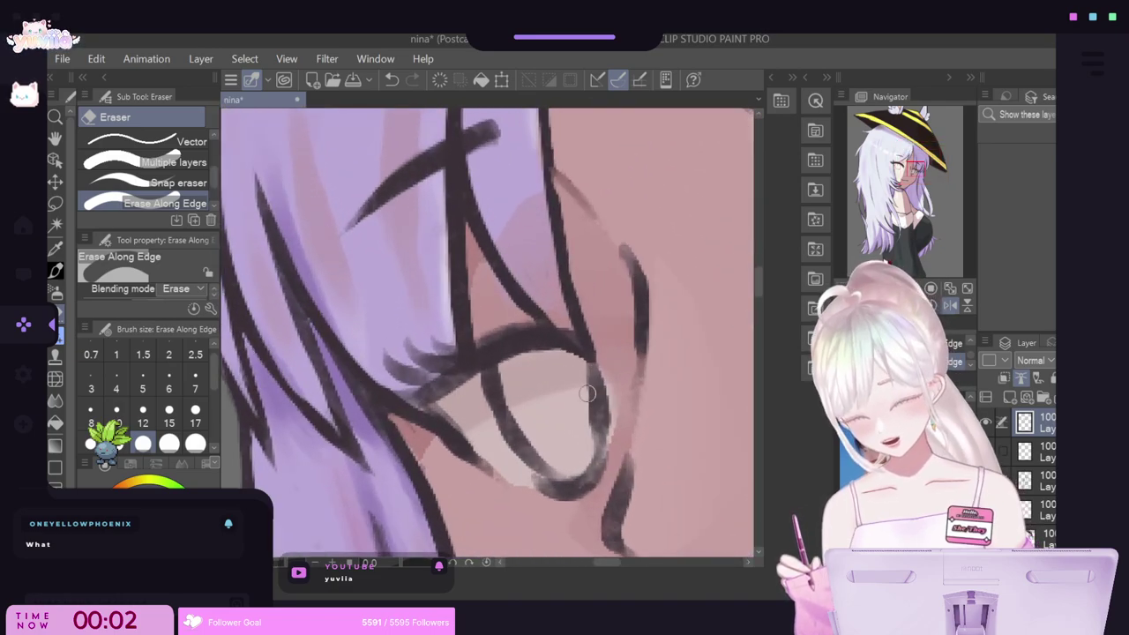
{"action": "left_click", "coordinate": [142, 415]}
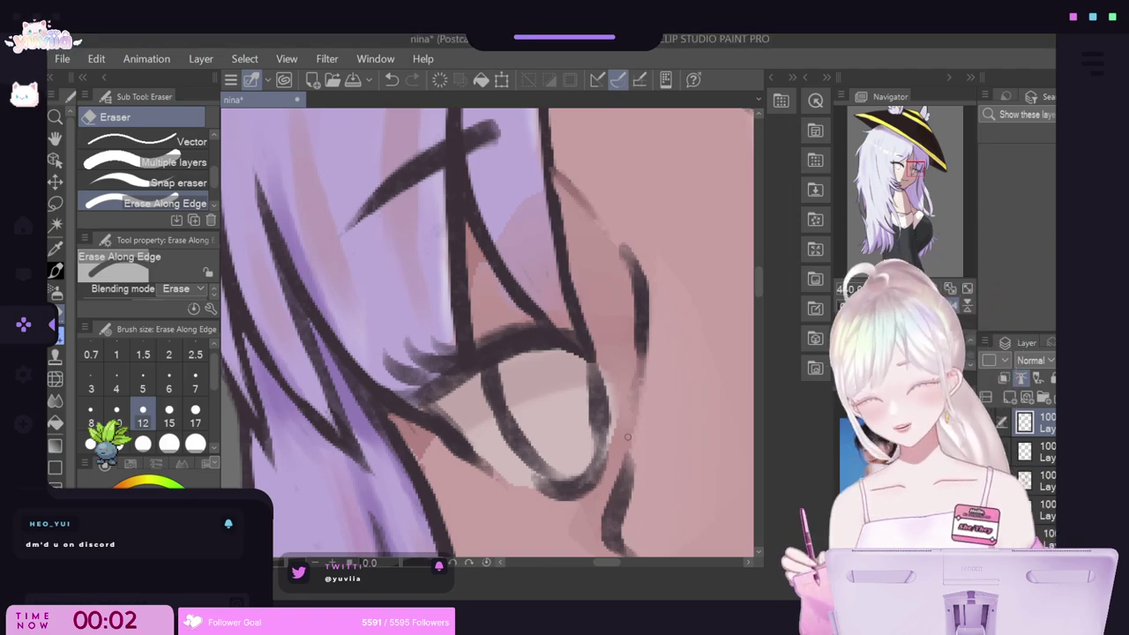
{"action": "mouse_move", "coordinate": [501, 369]}
{"action": "left_mouse_down"}
{"action": "mouse_move", "coordinate": [503, 399]}
{"action": "mouse_move", "coordinate": [540, 461]}
{"action": "left_mouse_up"}
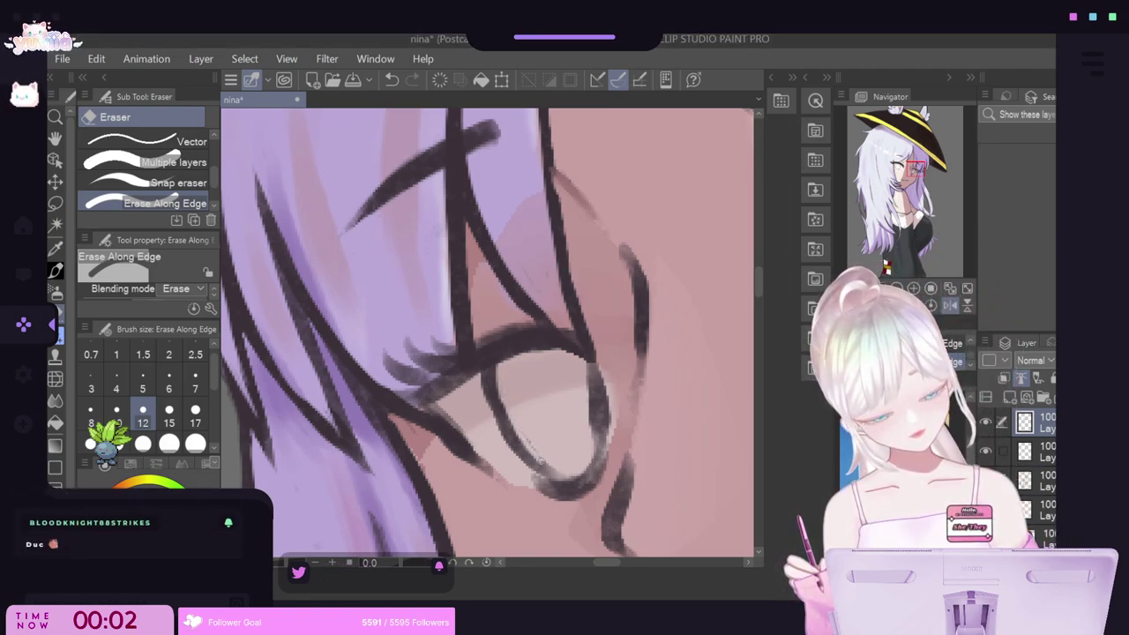
{"action": "left_click_drag", "start_coordinate": [496, 370], "coordinate": [530, 452]}
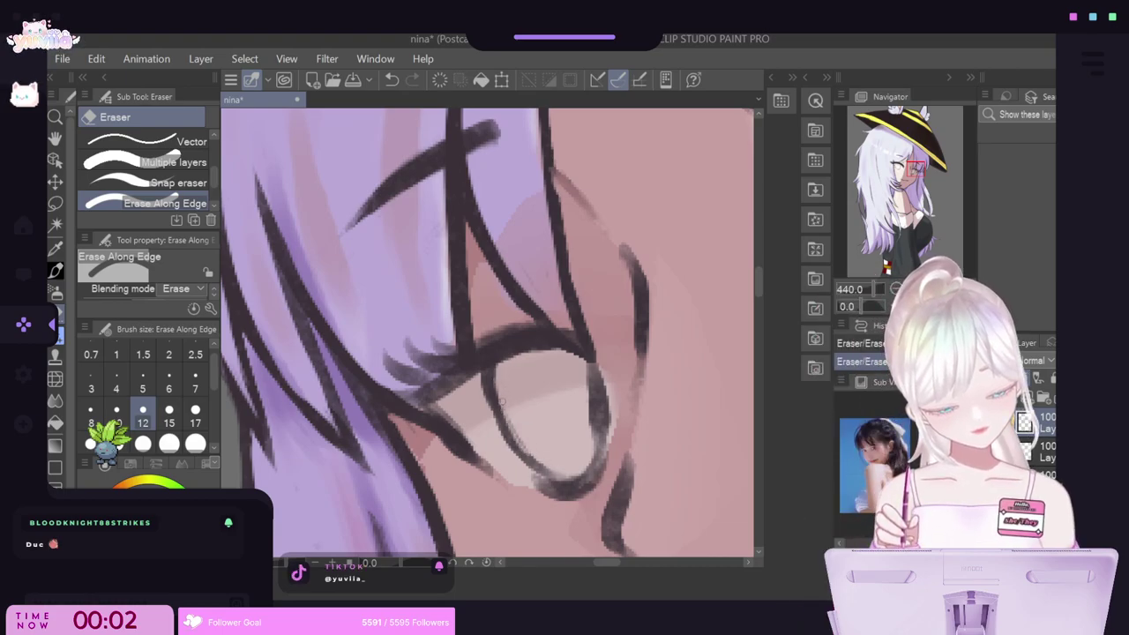
{"action": "mouse_move", "coordinate": [502, 402]}
{"action": "left_mouse_down"}
{"action": "mouse_move", "coordinate": [549, 469]}
{"action": "mouse_move", "coordinate": [489, 395]}
{"action": "mouse_move", "coordinate": [507, 441]}
{"action": "mouse_move", "coordinate": [540, 474]}
{"action": "left_mouse_up"}
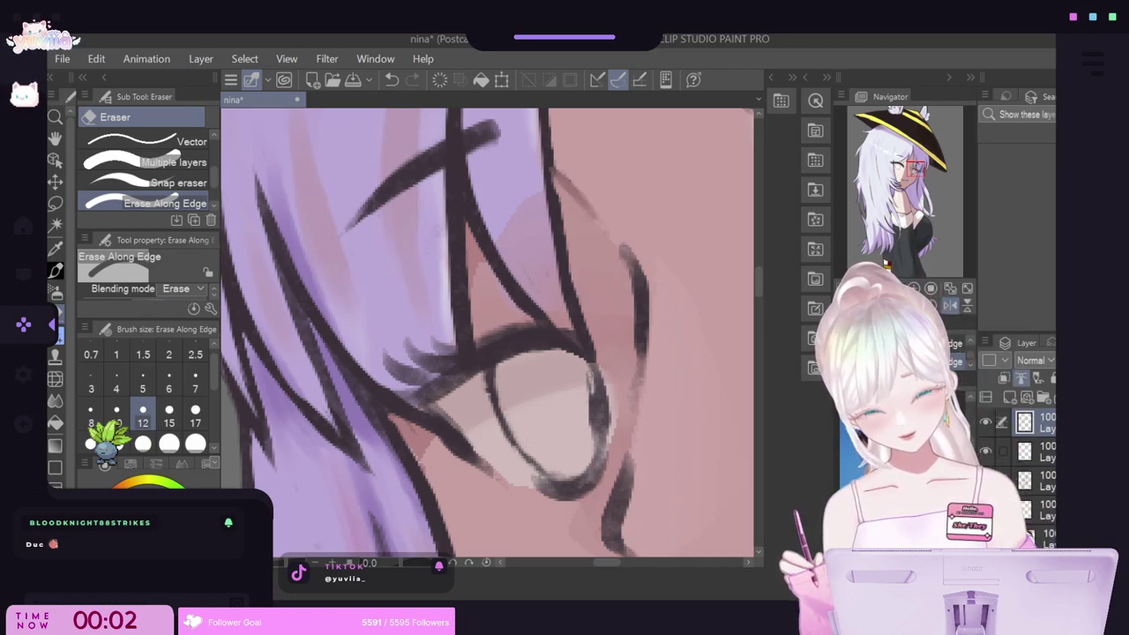
{"action": "mouse_move", "coordinate": [589, 375]}
{"action": "left_mouse_down"}
{"action": "mouse_move", "coordinate": [594, 445]}
{"action": "mouse_move", "coordinate": [592, 426]}
{"action": "left_mouse_up"}
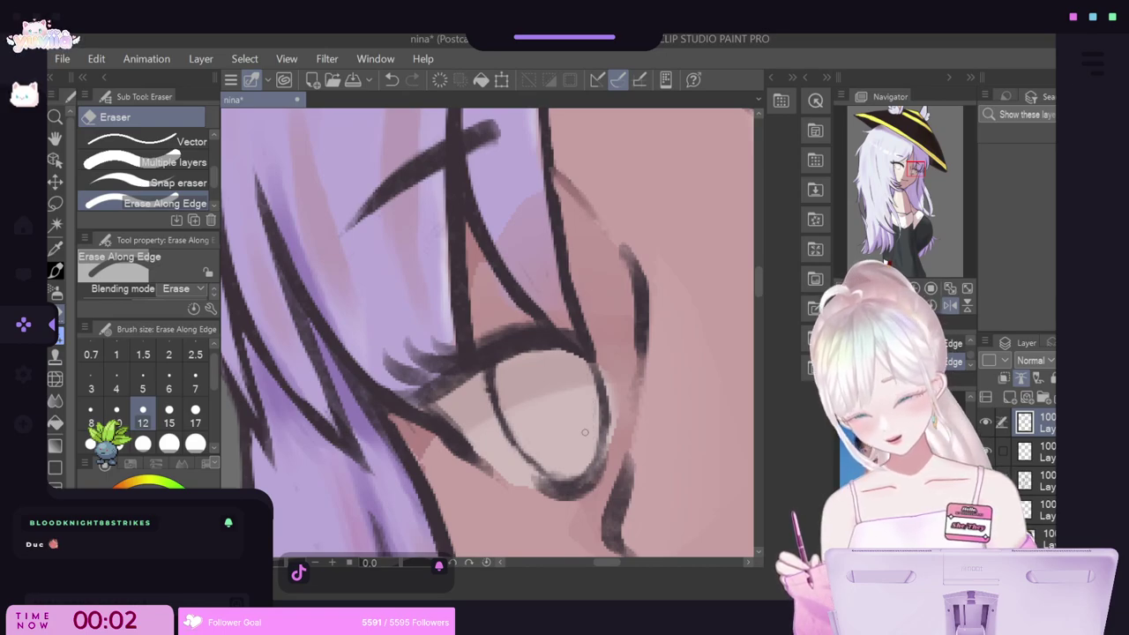
Thin and taper the shadowed eye's lower lash line with the Erase Along Edge eraser at sizes 6 and 12.
{"action": "left_click", "coordinate": [143, 442]}
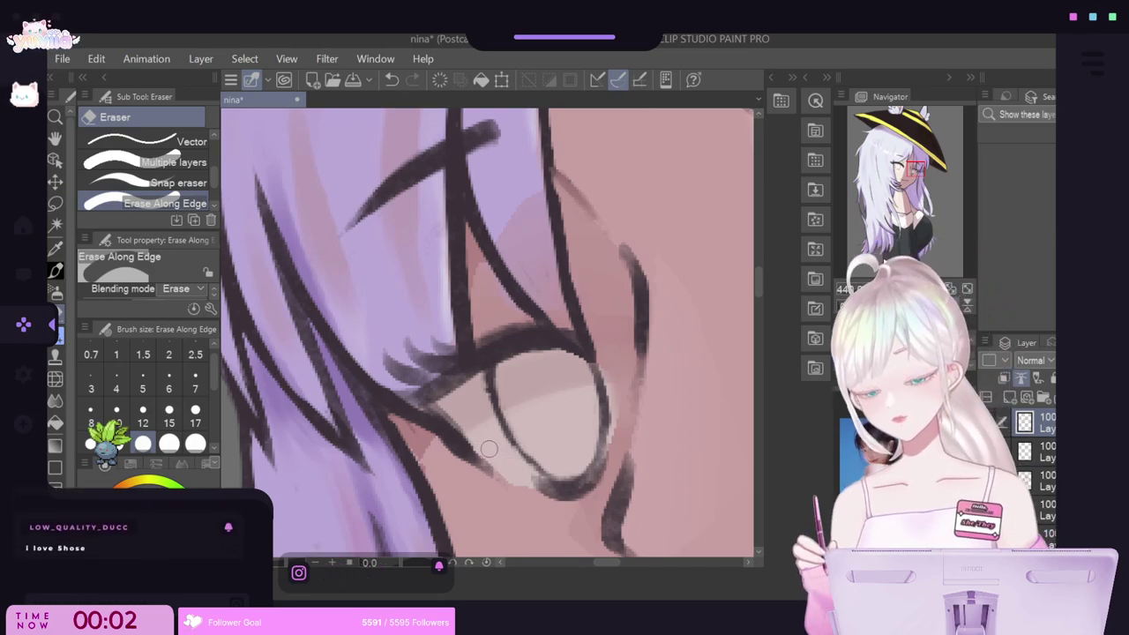
{"action": "left_click", "coordinate": [171, 381]}
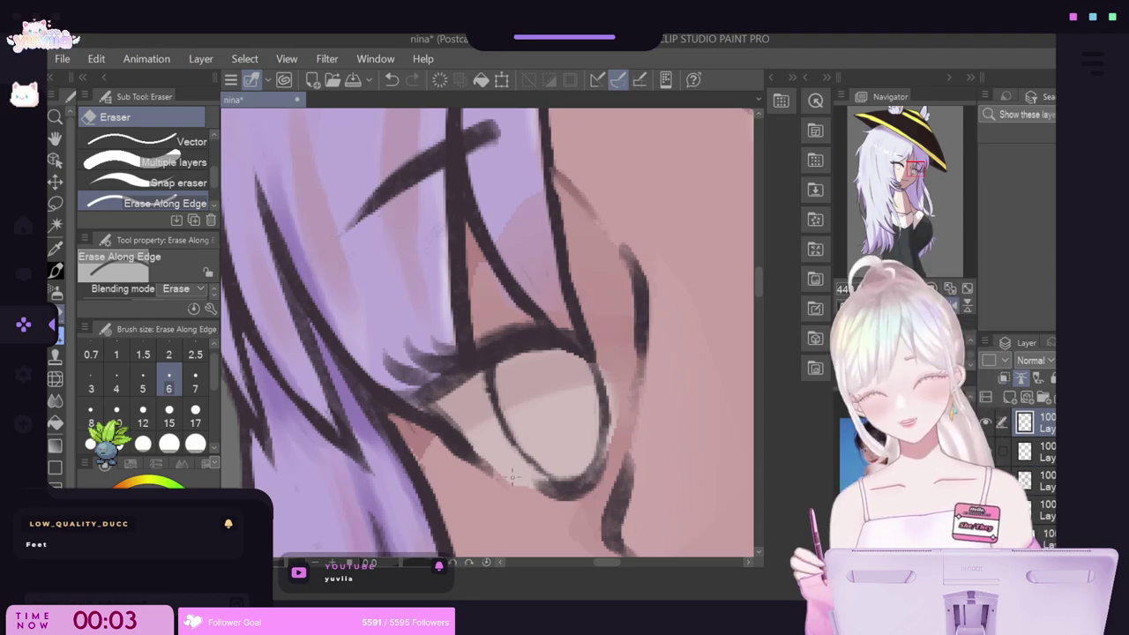
{"action": "scroll", "coordinate": [500, 477], "scroll_direction": "up", "scroll_amount": 1}
{"action": "scroll", "coordinate": [499, 477], "scroll_direction": "up", "scroll_amount": 1}
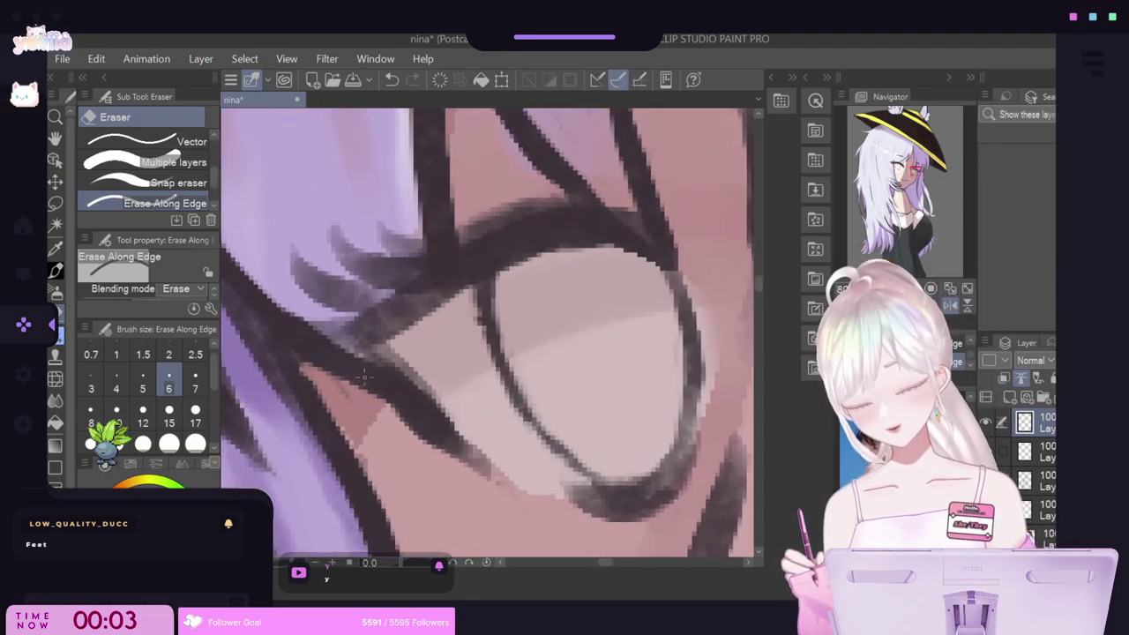
{"action": "mouse_move", "coordinate": [393, 407]}
{"action": "left_mouse_down"}
{"action": "mouse_move", "coordinate": [477, 466]}
{"action": "mouse_move", "coordinate": [456, 455]}
{"action": "left_mouse_up"}
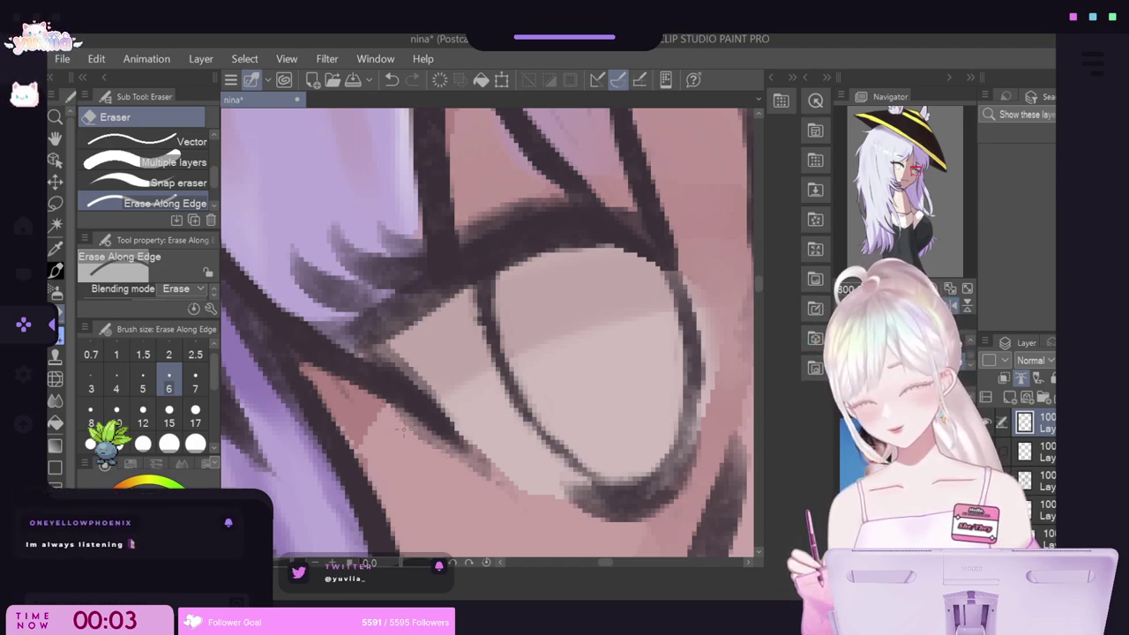
{"action": "left_click", "coordinate": [143, 415]}
{"action": "left_click_drag", "start_coordinate": [393, 413], "coordinate": [444, 452]}
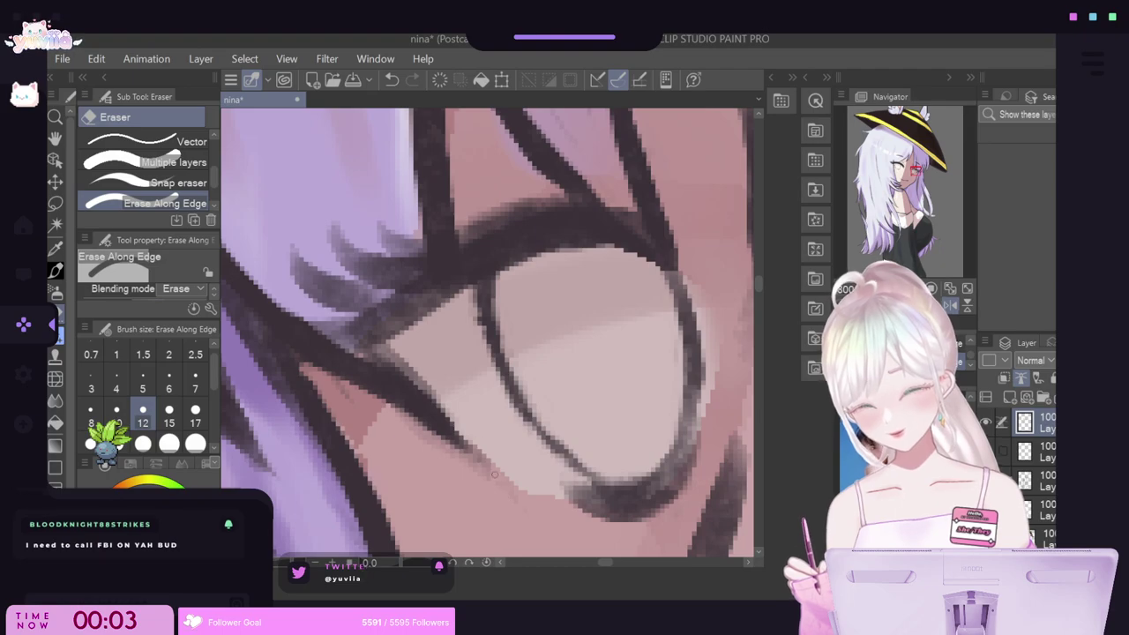
{"action": "left_click_drag", "start_coordinate": [411, 369], "coordinate": [459, 431]}
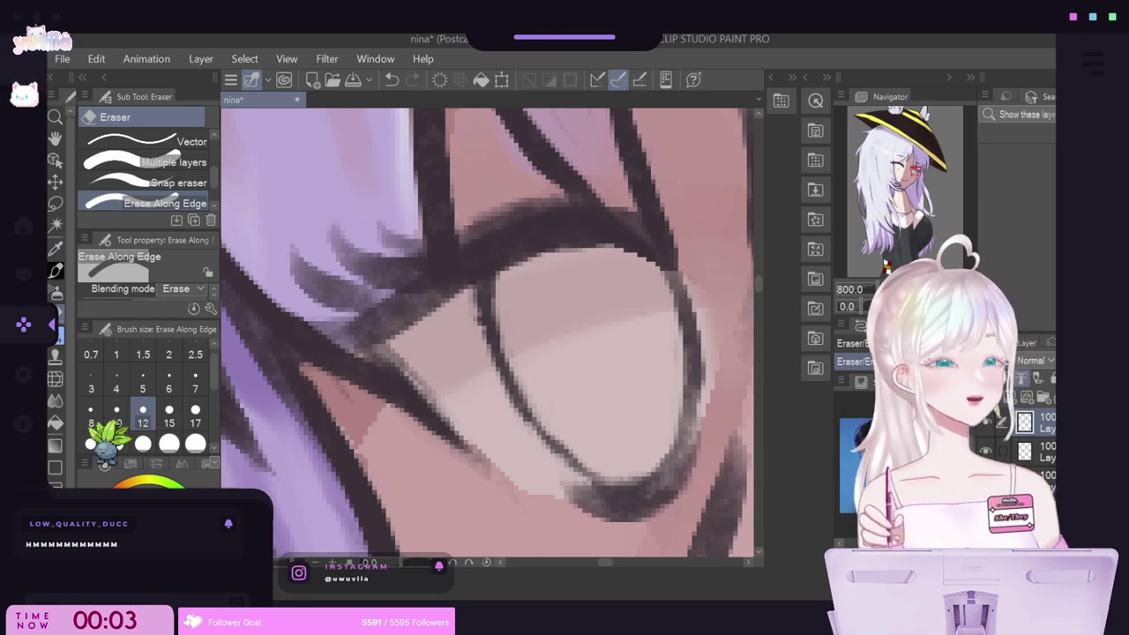
{"action": "scroll", "coordinate": [432, 332], "scroll_direction": "down", "scroll_amount": 4}
{"action": "scroll", "coordinate": [476, 311], "scroll_direction": "up", "scroll_amount": 4}
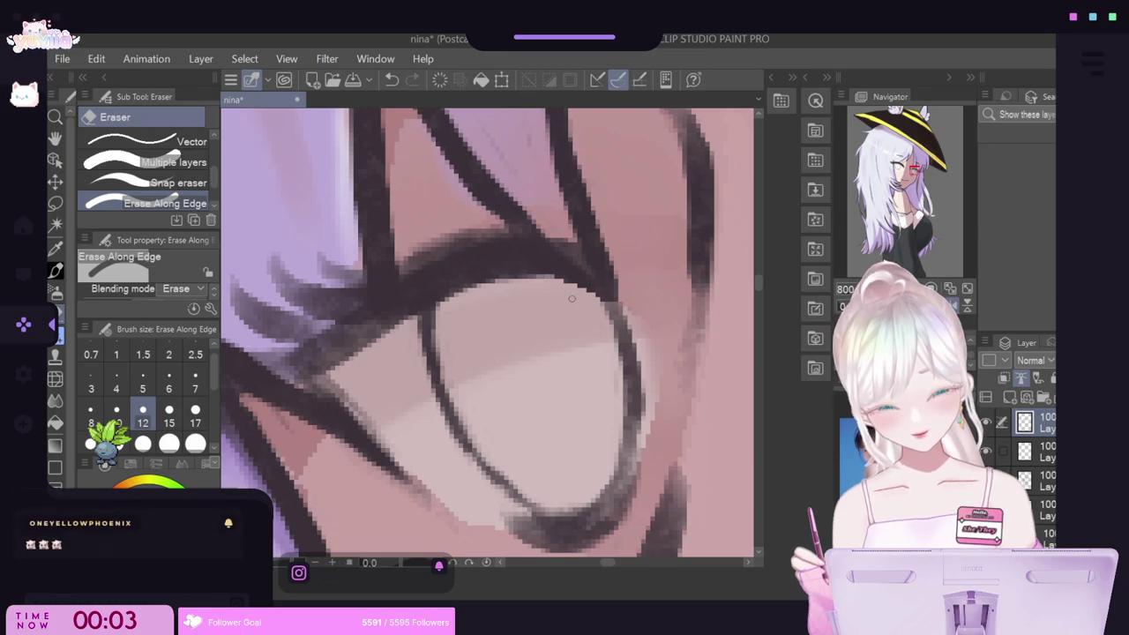
{"action": "scroll", "coordinate": [572, 298], "scroll_direction": "down", "scroll_amount": 5}
{"action": "scroll", "coordinate": [593, 247], "scroll_direction": "down", "scroll_amount": 4}
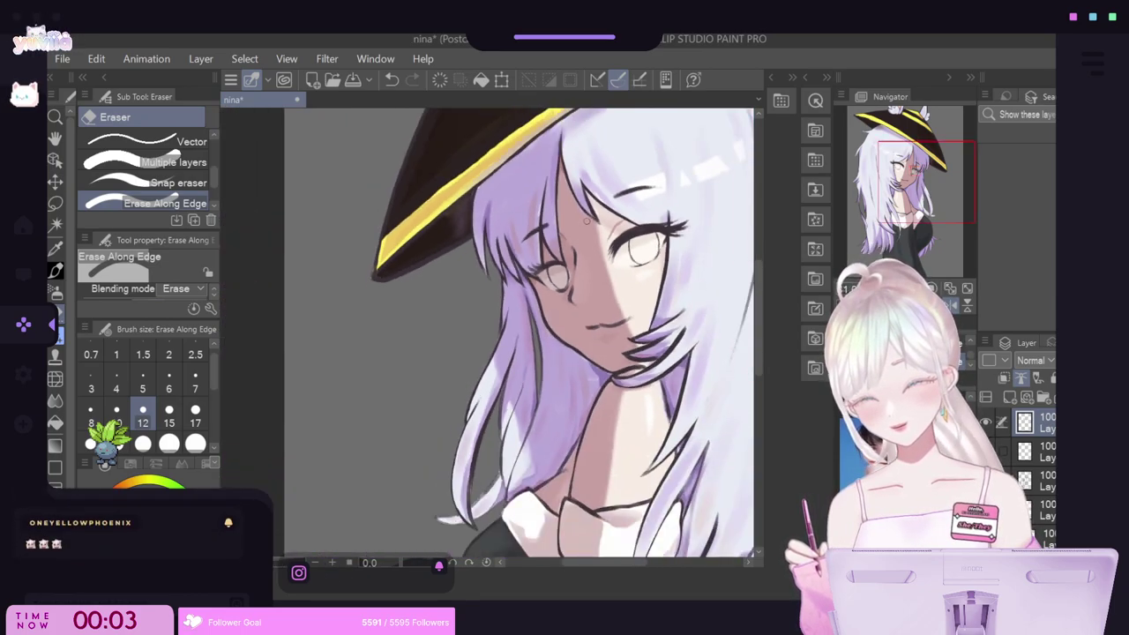
Thin the nose-bridge line beside the shadowed eye with the Erase Along Edge eraser at size 12.
{"action": "scroll", "coordinate": [617, 238], "scroll_direction": "up", "scroll_amount": 4}
{"action": "scroll", "coordinate": [644, 230], "scroll_direction": "up", "scroll_amount": 2}
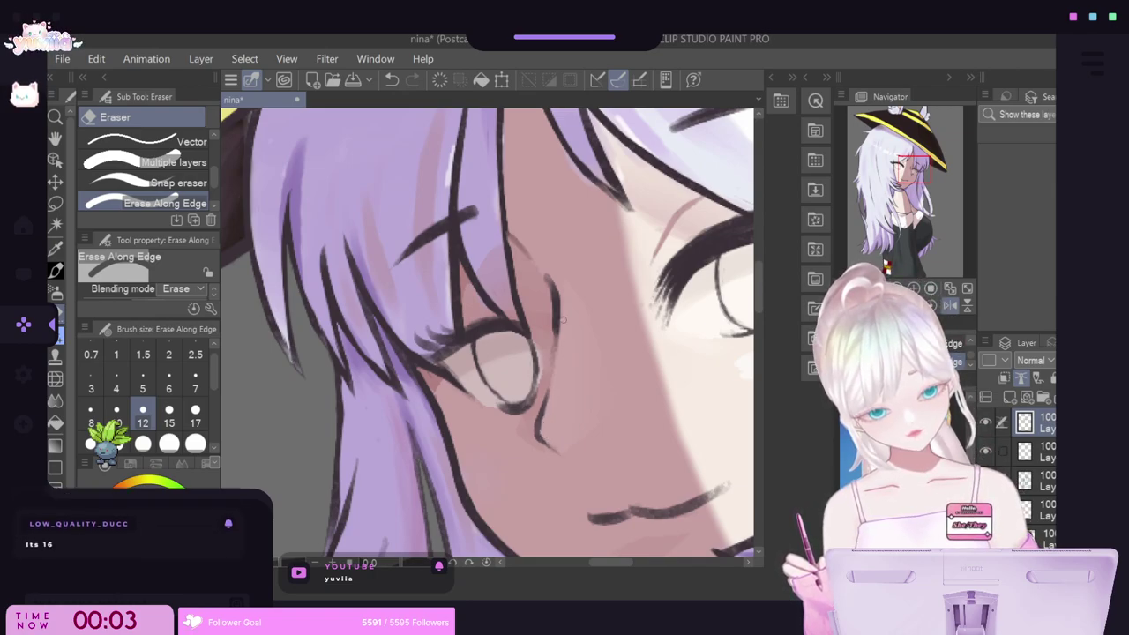
{"action": "left_click_drag", "start_coordinate": [555, 275], "coordinate": [559, 323]}
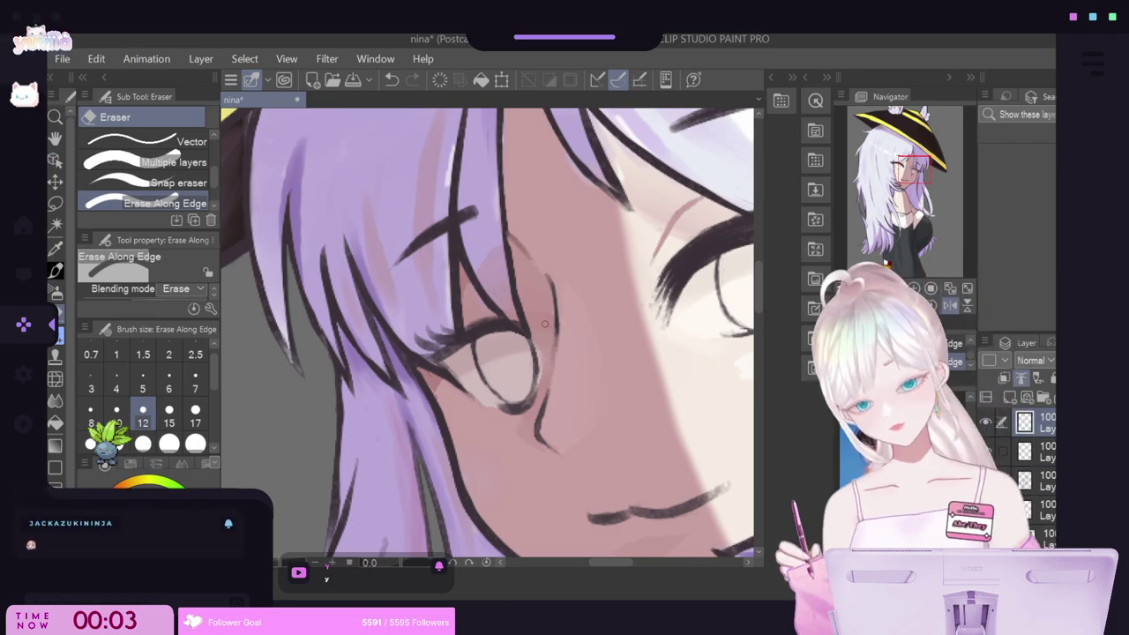
Thin the mouth line along both halves of the smile with the Erase Along Edge eraser.
{"action": "scroll", "coordinate": [571, 332], "scroll_direction": "down", "scroll_amount": 2}
{"action": "scroll", "coordinate": [570, 333], "scroll_direction": "up", "scroll_amount": 3}
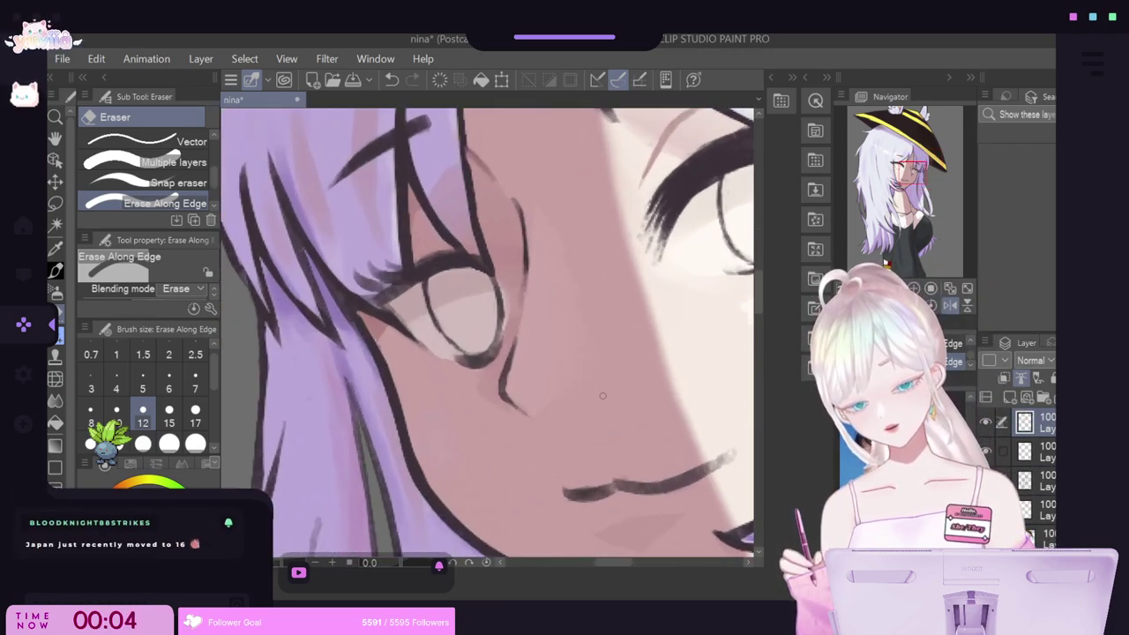
{"action": "left_click_drag", "start_coordinate": [578, 490], "coordinate": [611, 480]}
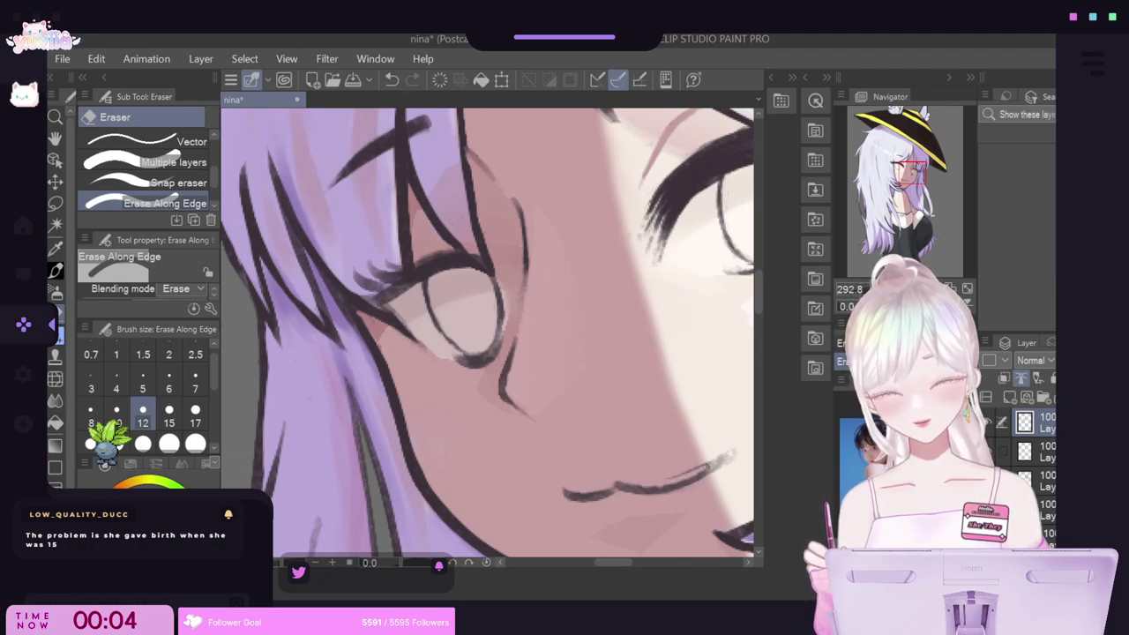
{"action": "left_click_drag", "start_coordinate": [710, 465], "coordinate": [679, 480]}
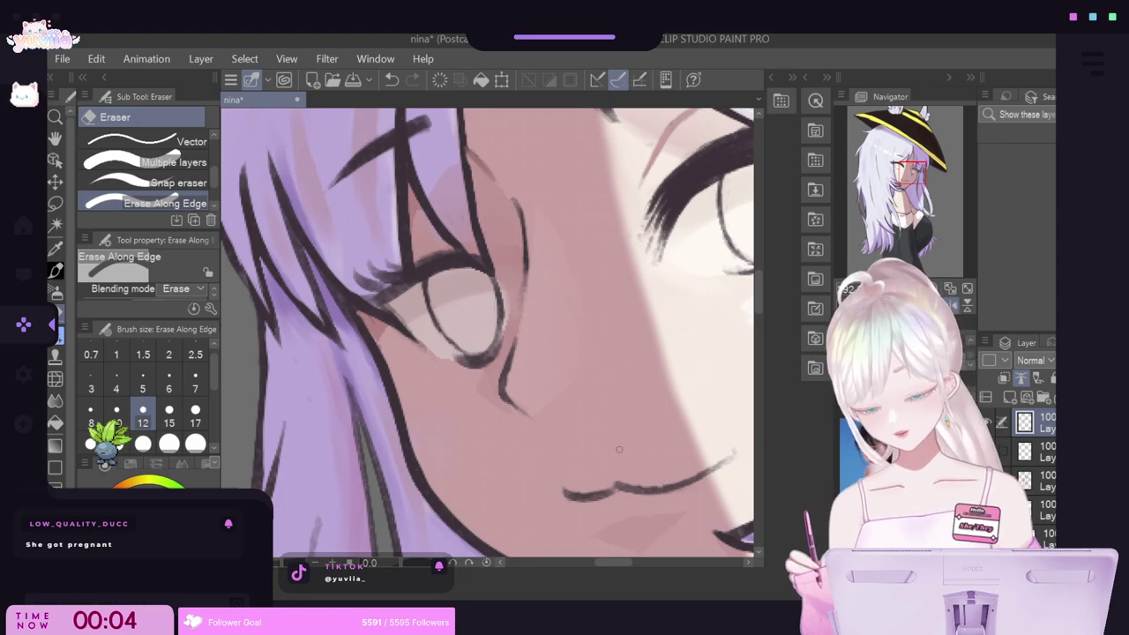
{"action": "key", "text": "p"}
{"action": "right_click", "coordinate": [643, 490]}
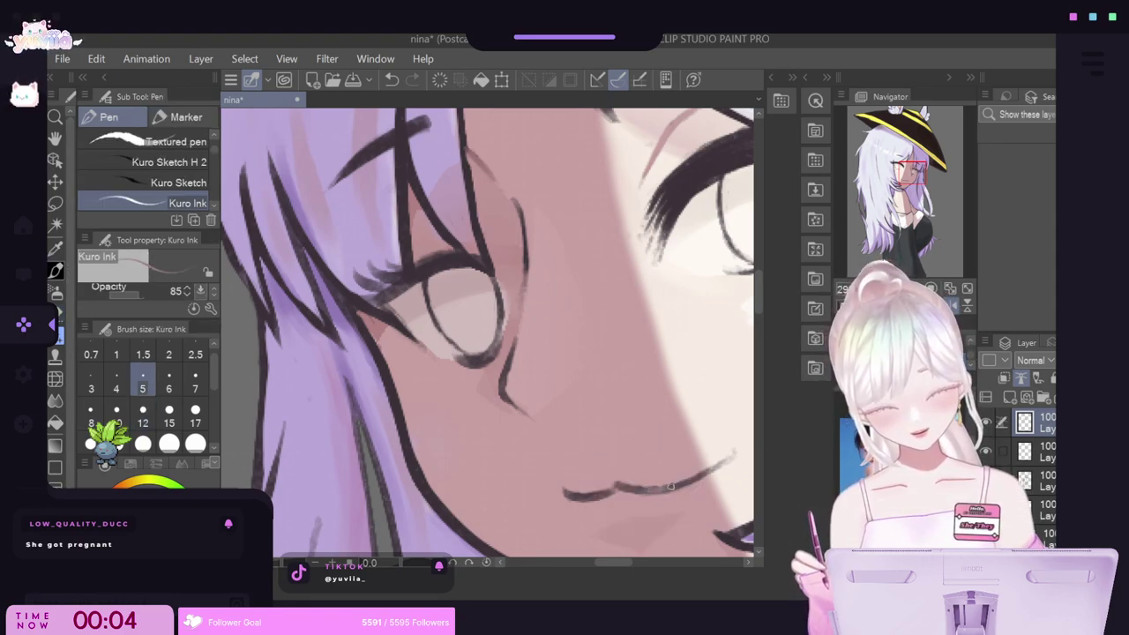
{"action": "left_click", "coordinate": [391, 79]}
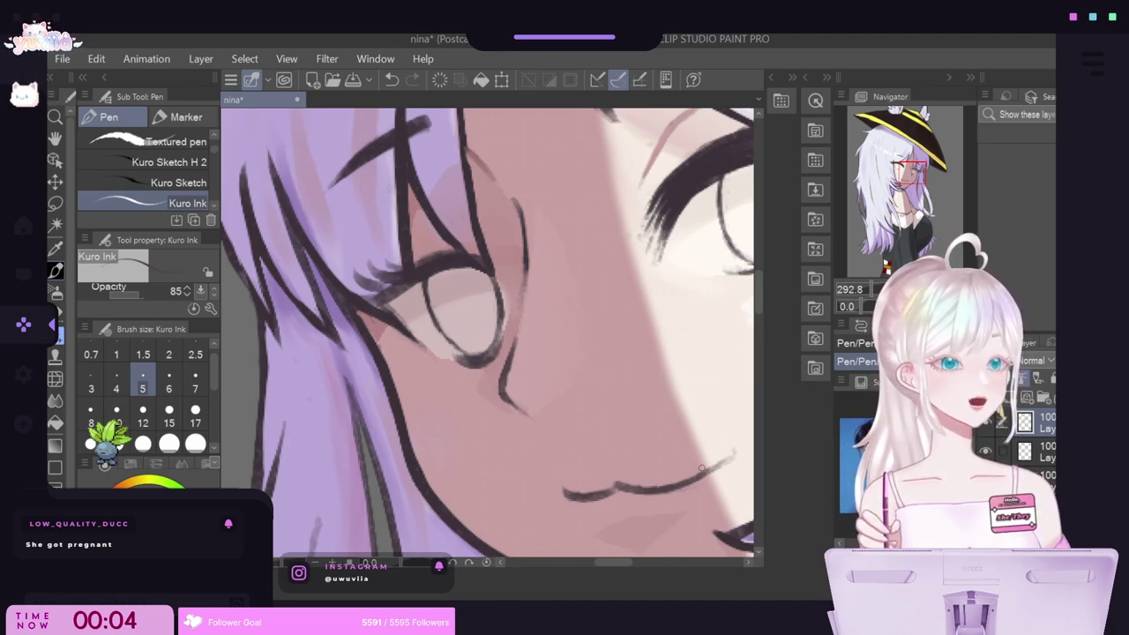
Trim the mouth corner on the lit side of the face with the Erase Along Edge eraser.
{"action": "left_click", "coordinate": [56, 320]}
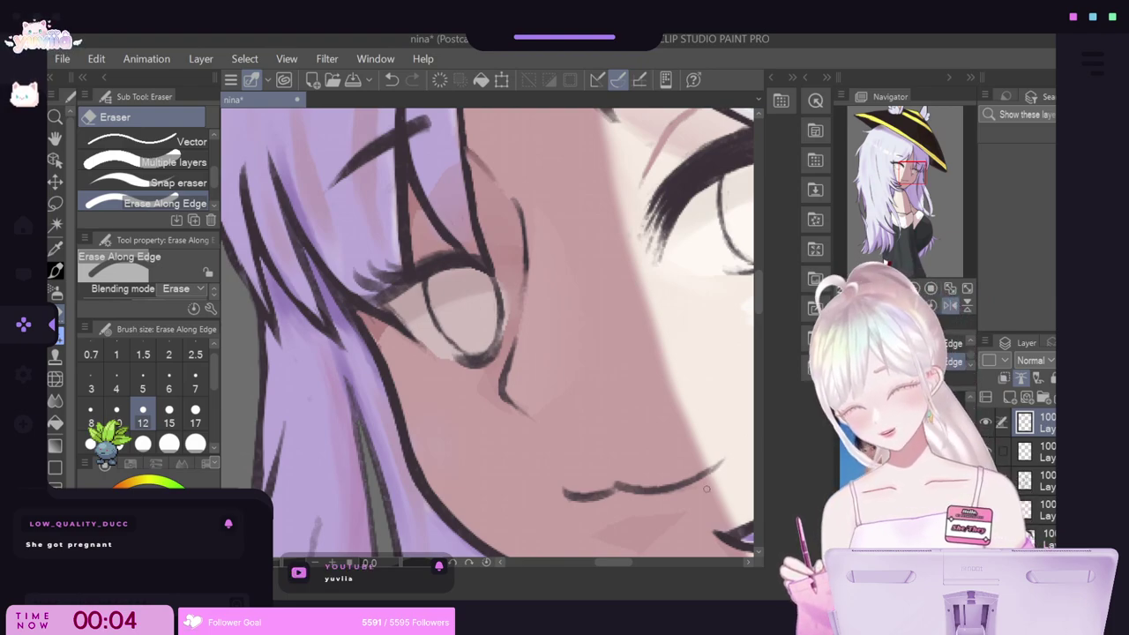
{"action": "scroll", "coordinate": [706, 488], "scroll_direction": "down", "scroll_amount": 3}
{"action": "scroll", "coordinate": [690, 479], "scroll_direction": "up", "scroll_amount": 3}
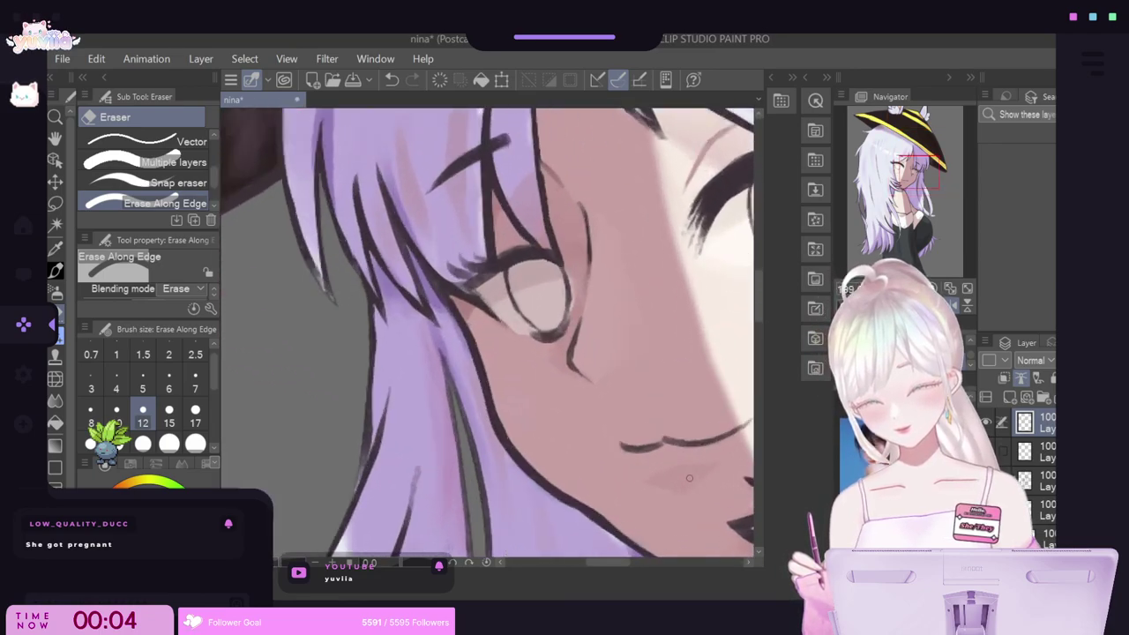
{"action": "scroll", "coordinate": [690, 478], "scroll_direction": "up", "scroll_amount": 2}
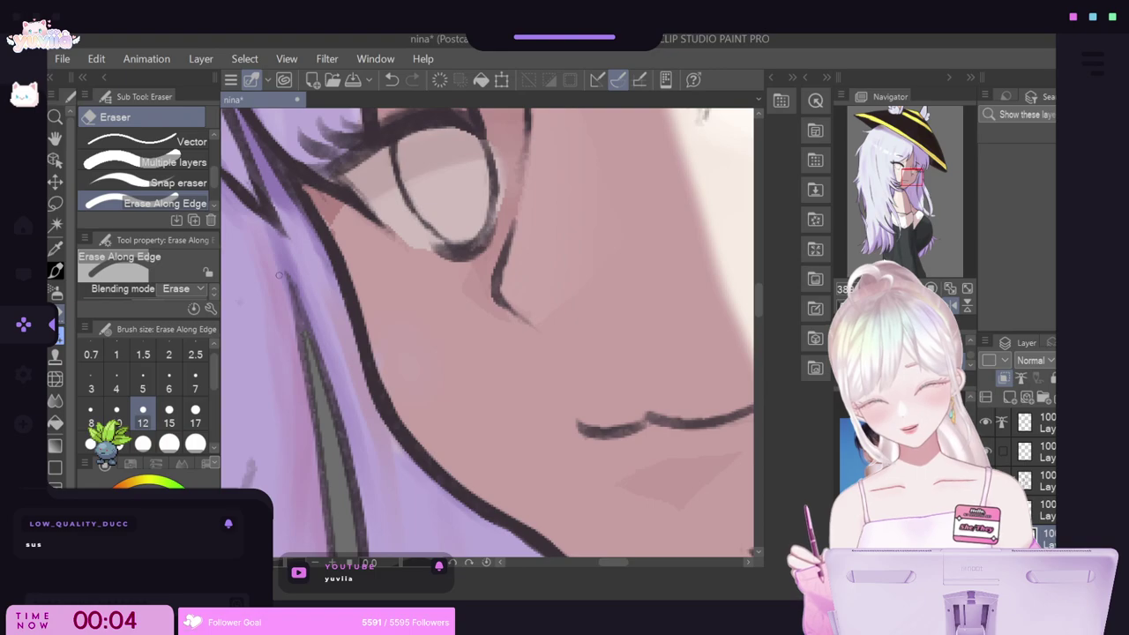
Toggle the visibility of the top two layers to identify what each one holds.
{"action": "scroll", "coordinate": [279, 275], "scroll_direction": "down", "scroll_amount": 5}
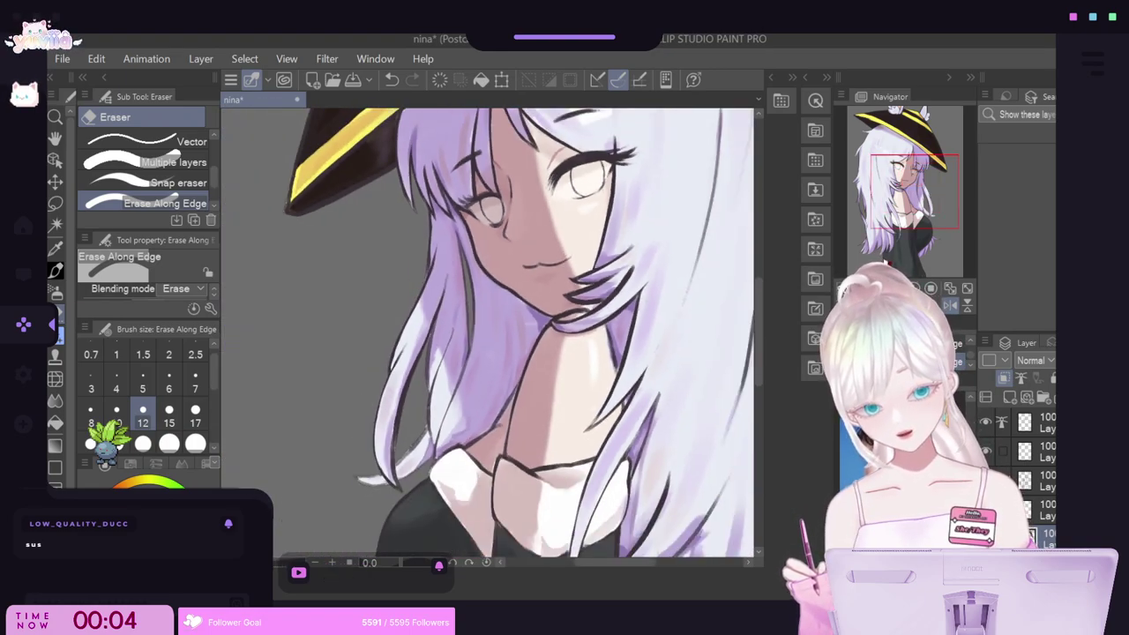
{"action": "left_click", "coordinate": [986, 451]}
{"action": "left_click", "coordinate": [986, 451]}
{"action": "left_click", "coordinate": [985, 422]}
{"action": "left_click", "coordinate": [985, 422]}
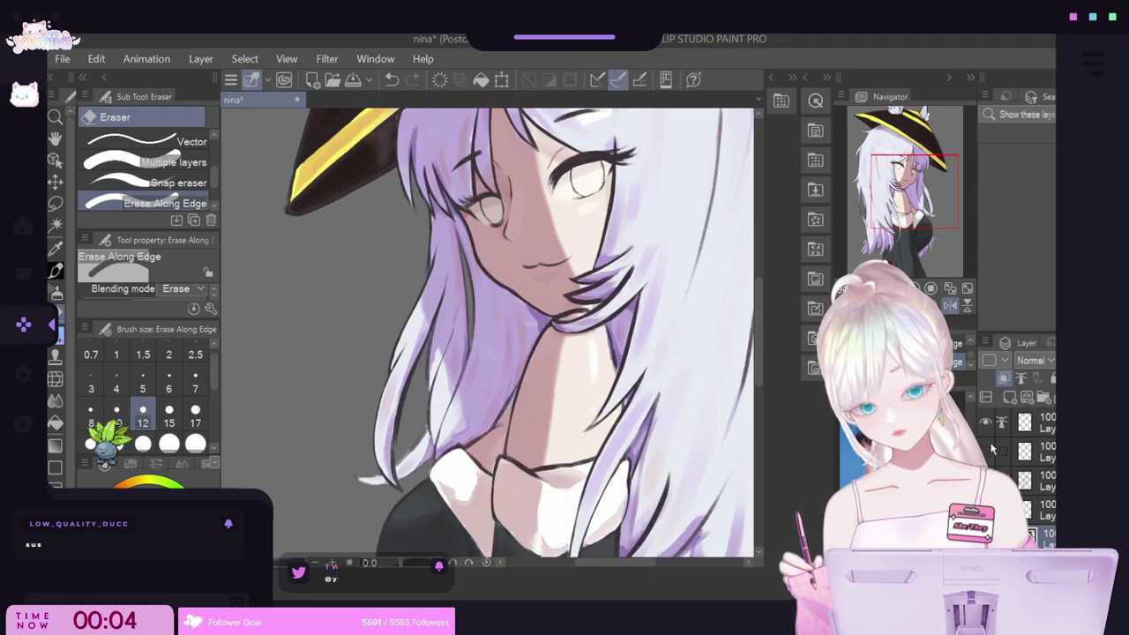
Add a new raster layer above the face line-art layer and clip it to that layer.
{"action": "left_click", "coordinate": [1038, 428]}
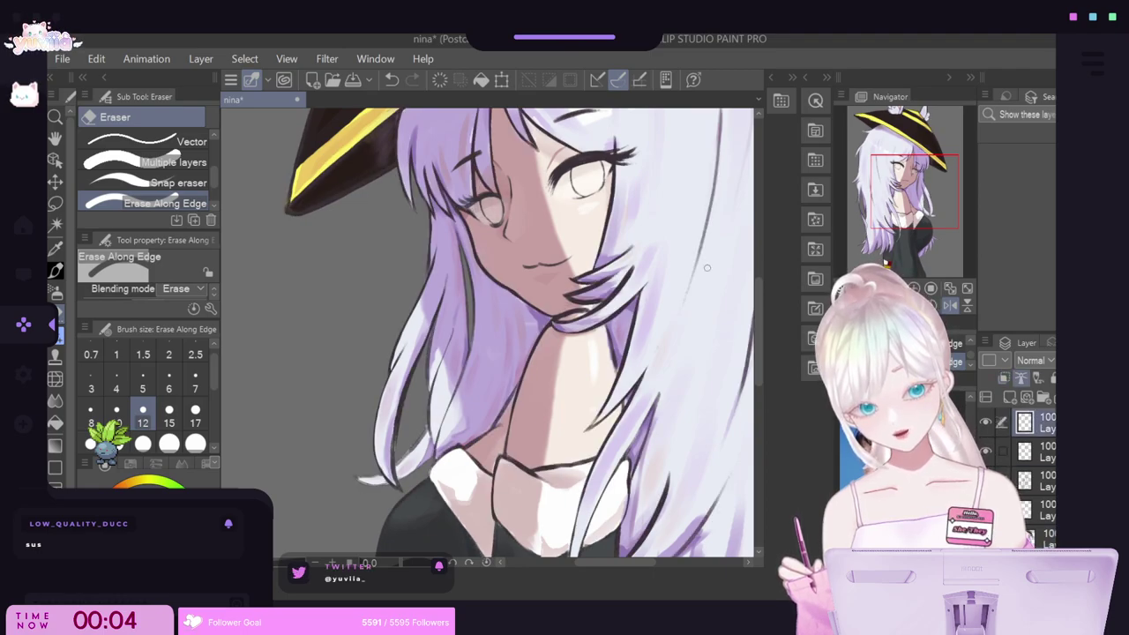
{"action": "scroll", "coordinate": [623, 171], "scroll_direction": "down", "scroll_amount": 3}
{"action": "scroll", "coordinate": [623, 171], "scroll_direction": "up", "scroll_amount": 3}
{"action": "scroll", "coordinate": [623, 171], "scroll_direction": "down", "scroll_amount": 3}
{"action": "scroll", "coordinate": [584, 144], "scroll_direction": "up", "scroll_amount": 4}
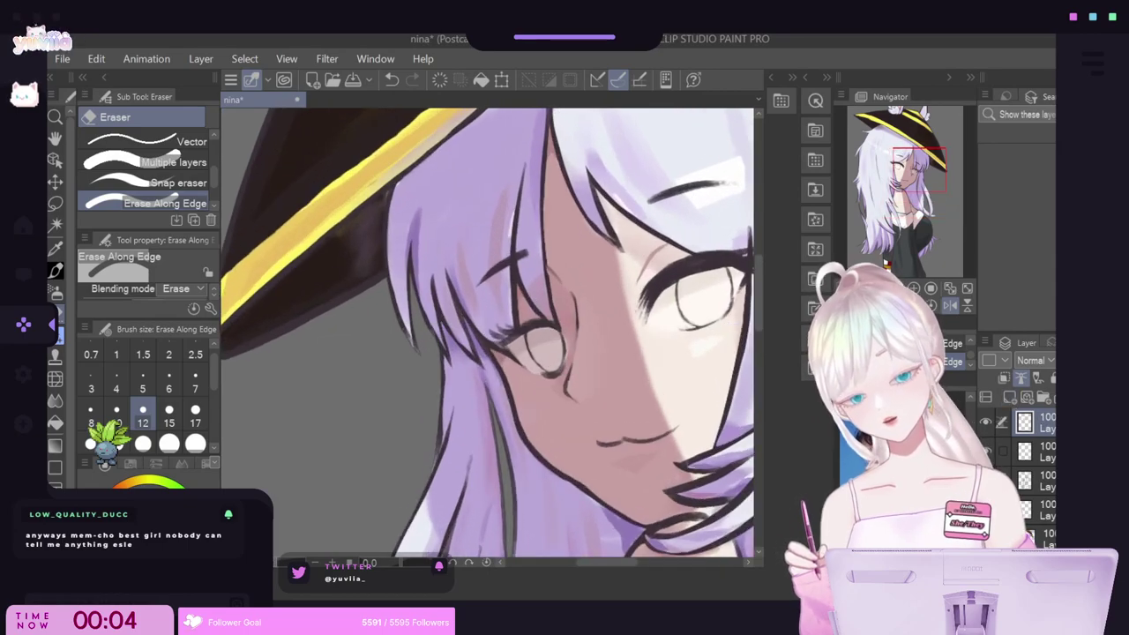
{"action": "left_click", "coordinate": [1011, 399]}
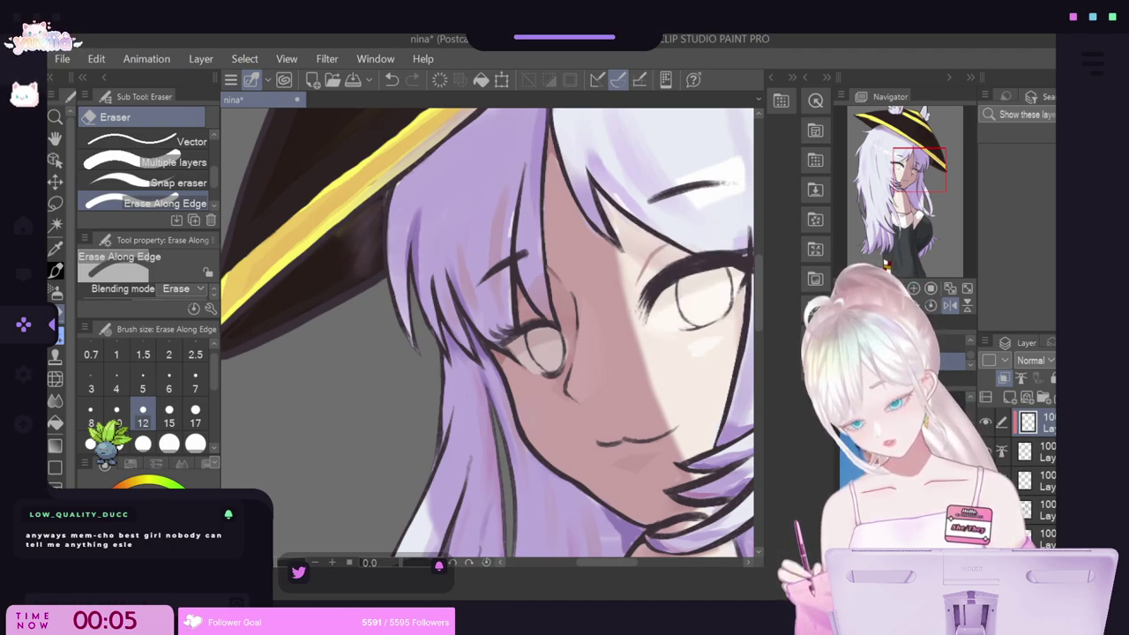
Tint the lit eye's upper lash line and eyebrow dark purple using the Flat marker at size 12.
{"action": "key", "text": "p"}
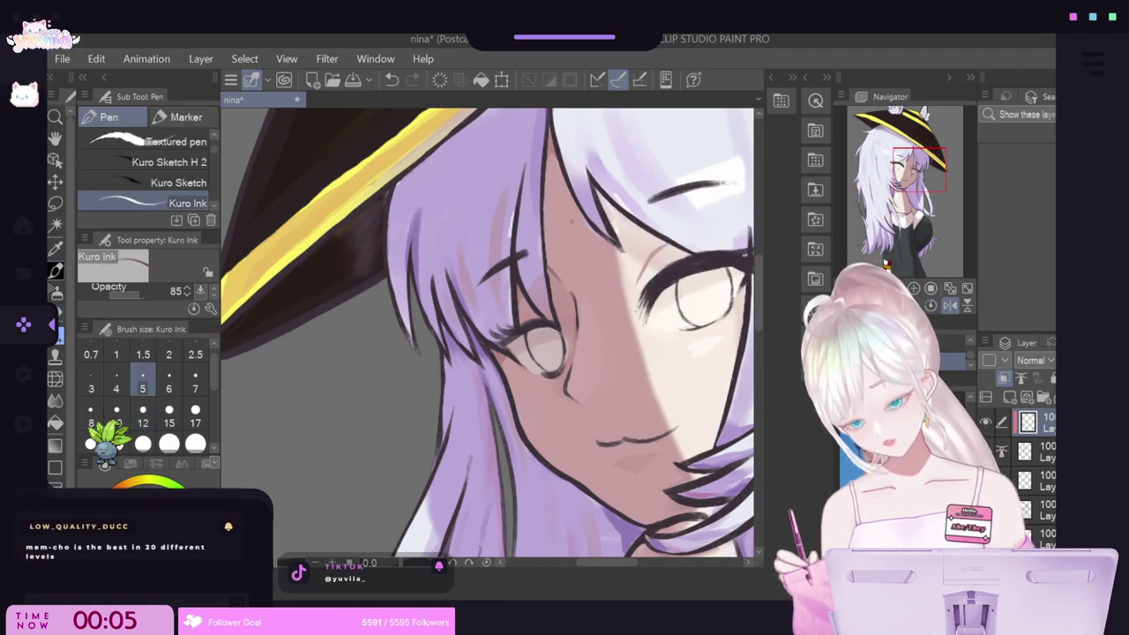
{"action": "left_click", "coordinate": [212, 206]}
{"action": "left_click", "coordinate": [181, 203]}
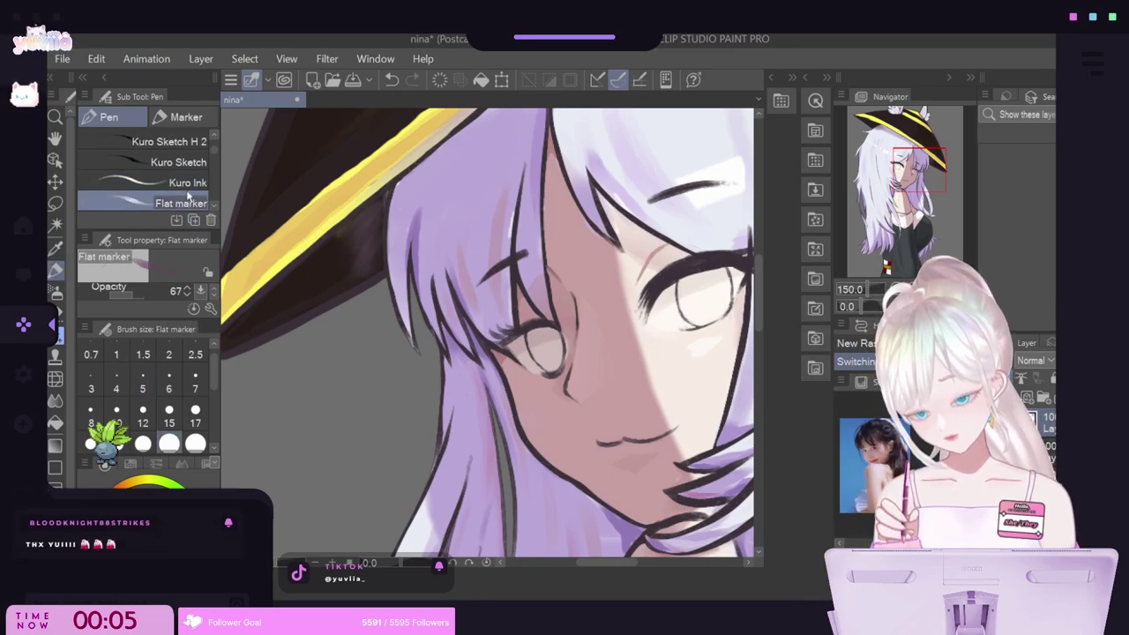
{"action": "left_click", "coordinate": [144, 417]}
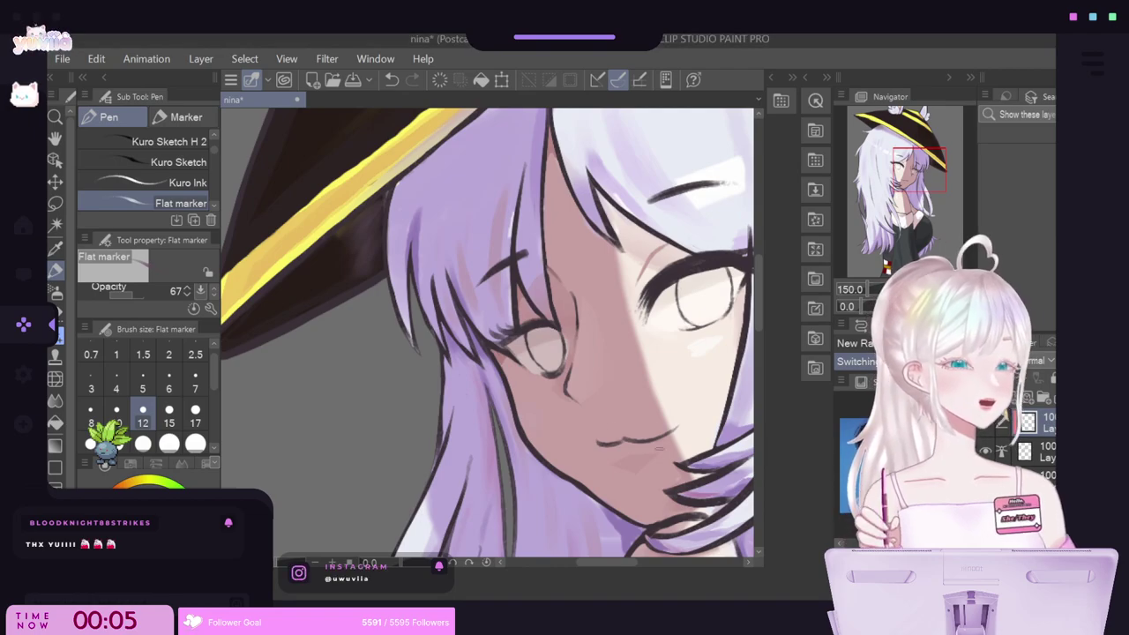
{"action": "scroll", "coordinate": [638, 254], "scroll_direction": "up", "scroll_amount": 1}
{"action": "scroll", "coordinate": [638, 254], "scroll_direction": "down", "scroll_amount": 3}
{"action": "scroll", "coordinate": [712, 202], "scroll_direction": "up", "scroll_amount": 4}
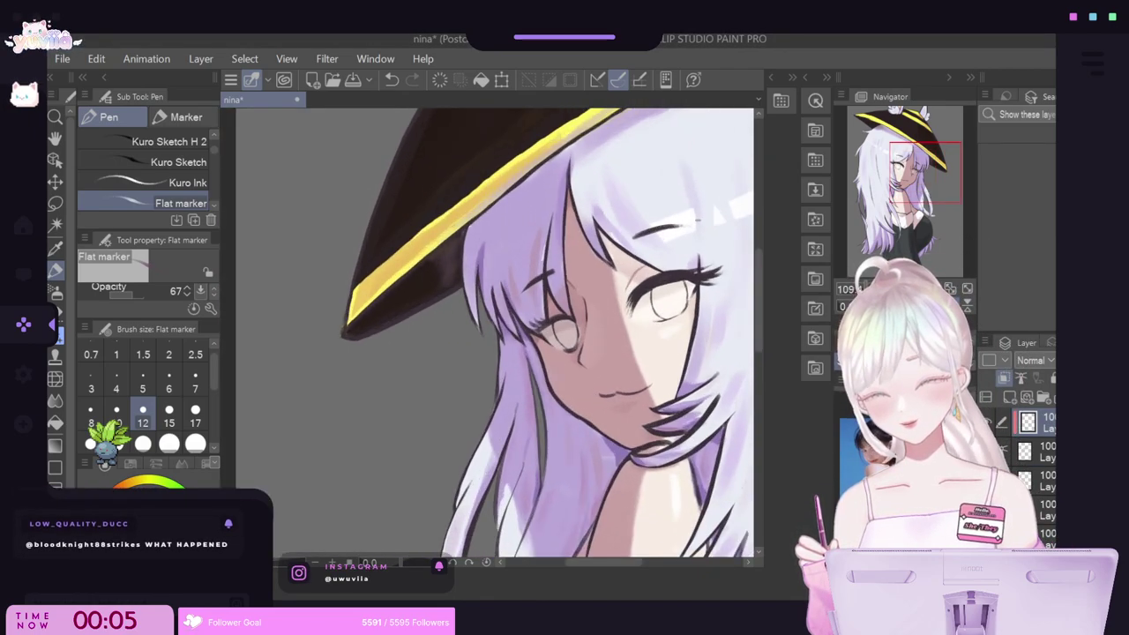
{"action": "scroll", "coordinate": [673, 263], "scroll_direction": "up", "scroll_amount": 2}
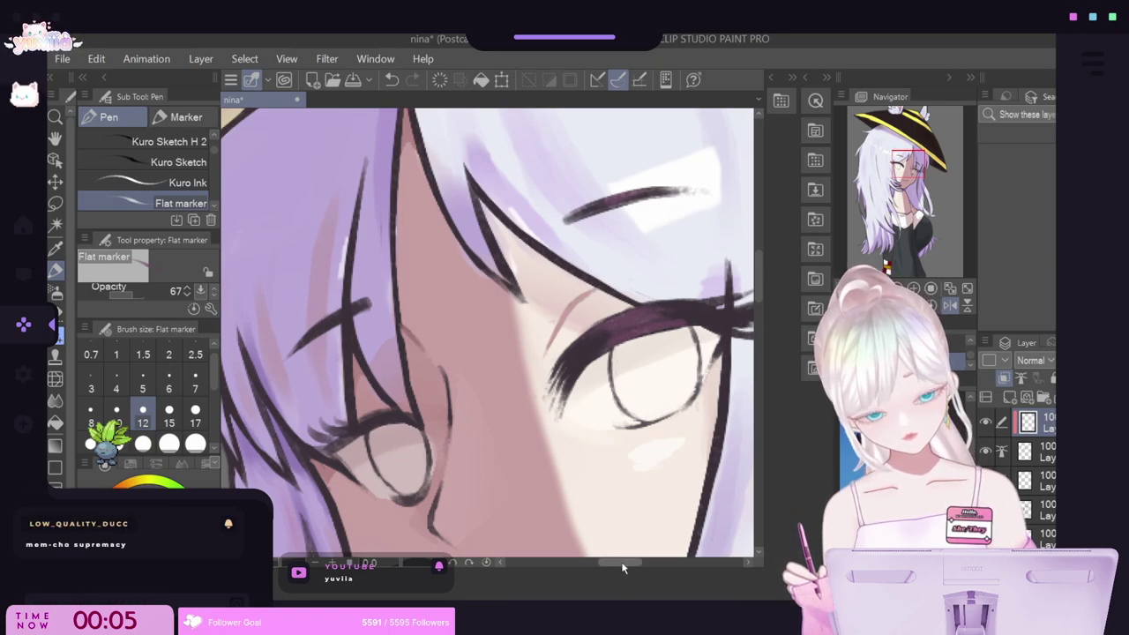
Tint the shadowed eye's upper lash line dark purple with the Flat marker.
{"action": "left_click_drag", "start_coordinate": [622, 564], "coordinate": [631, 560]}
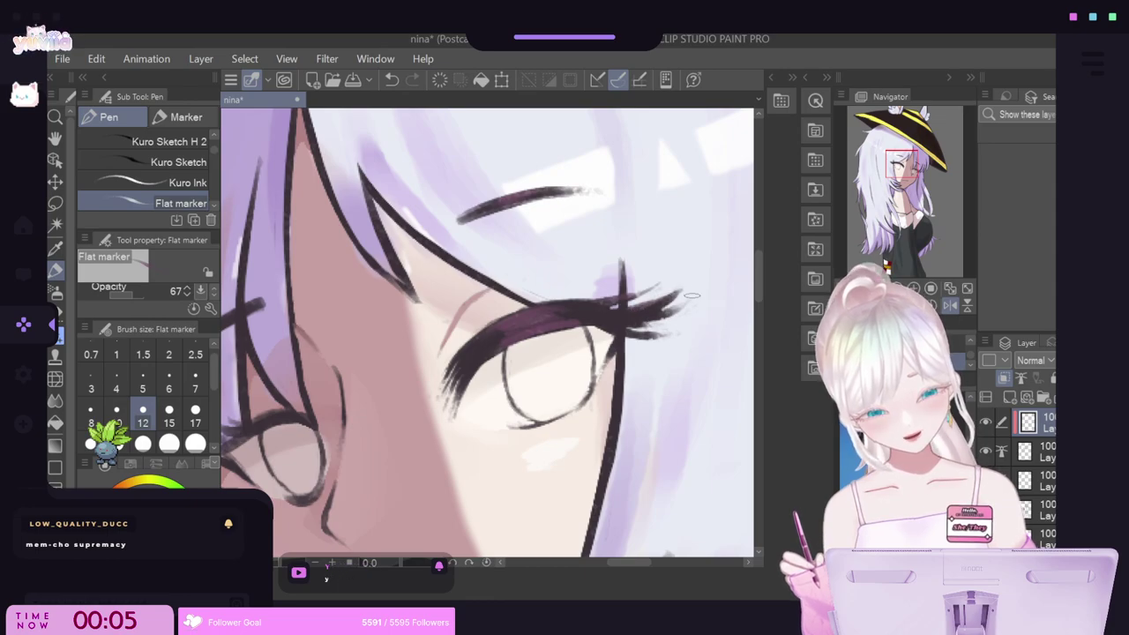
{"action": "left_click_drag", "start_coordinate": [635, 562], "coordinate": [621, 563]}
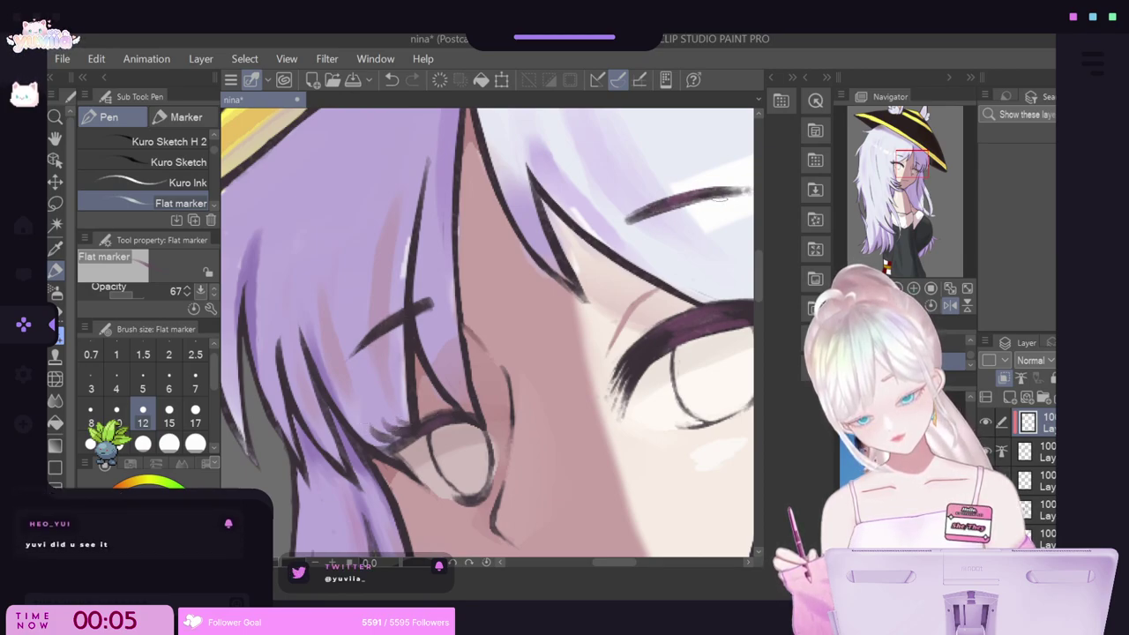
{"action": "scroll", "coordinate": [695, 230], "scroll_direction": "down", "scroll_amount": 3}
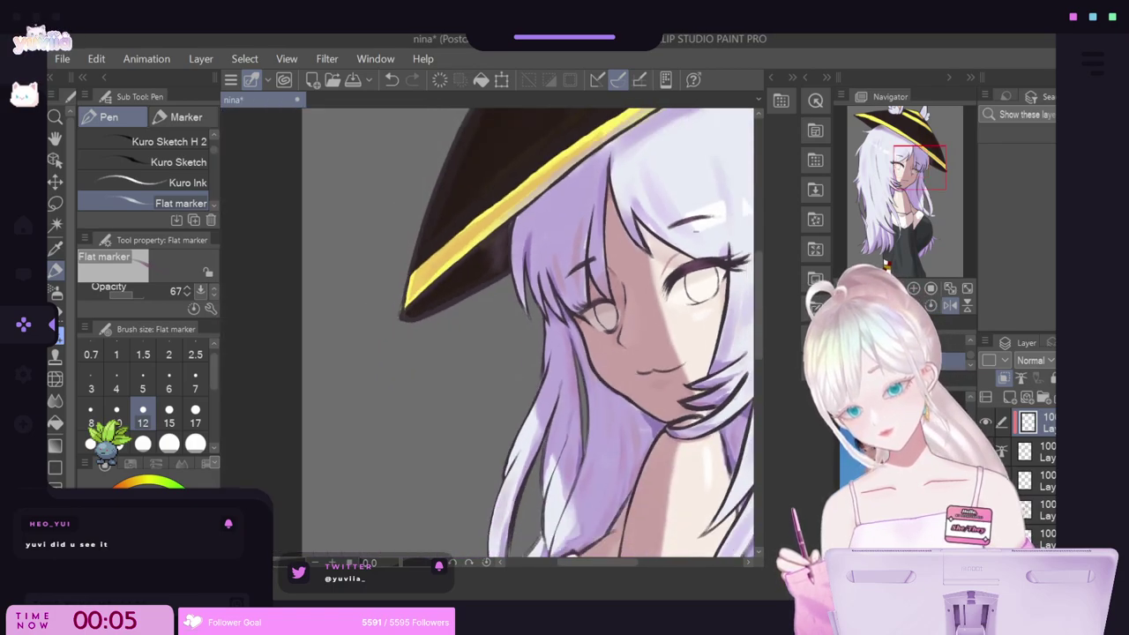
Paint lighter purple streaks through the lit eye's upper lash line with a smaller Flat marker.
{"action": "scroll", "coordinate": [697, 225], "scroll_direction": "up", "scroll_amount": 6}
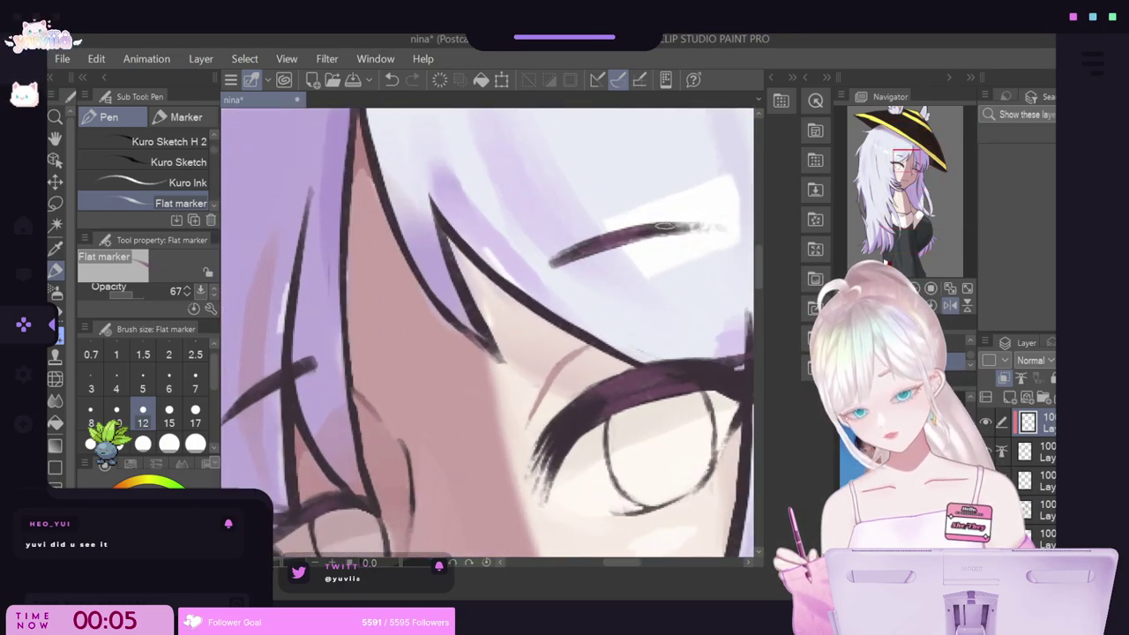
{"action": "left_click", "coordinate": [116, 412]}
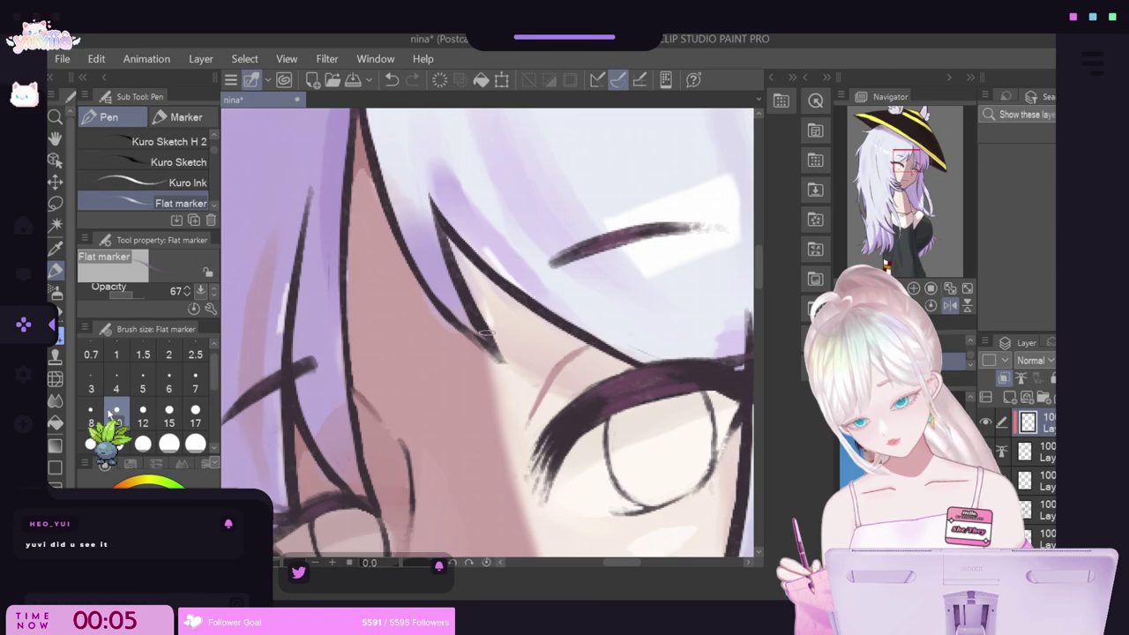
{"action": "left_click_drag", "start_coordinate": [666, 396], "coordinate": [591, 438]}
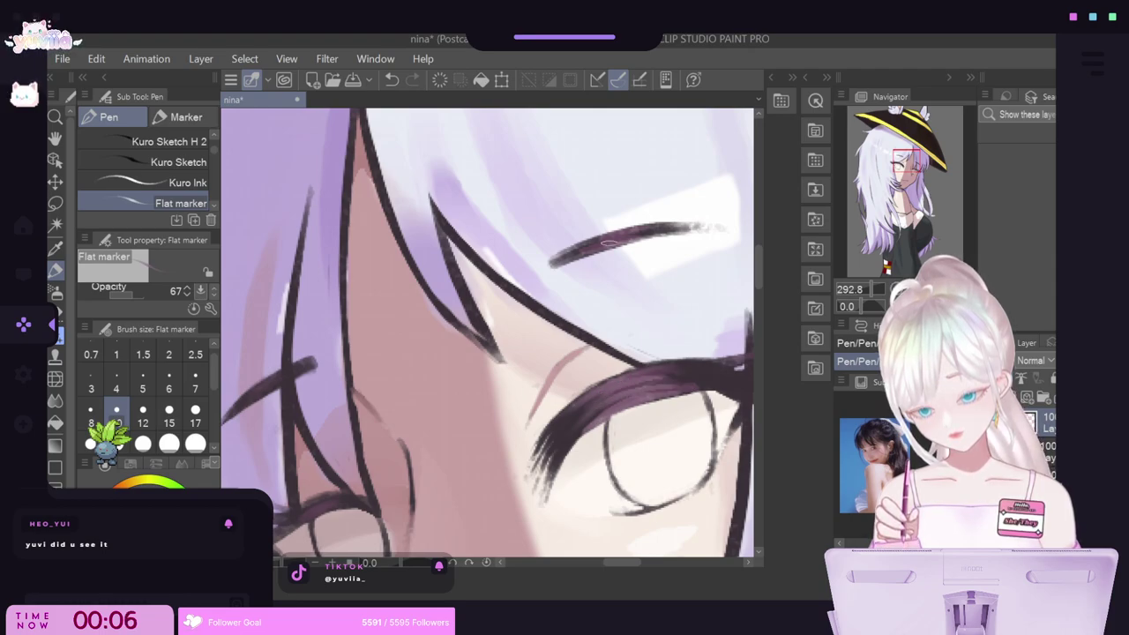
Add fine purple strands to the lit eye's lashes, out to the outer corner, with the Flat marker at size 6.
{"action": "key", "text": "bracketleft"}
{"action": "key", "text": "bracketleft"}
{"action": "key", "text": "bracketleft"}
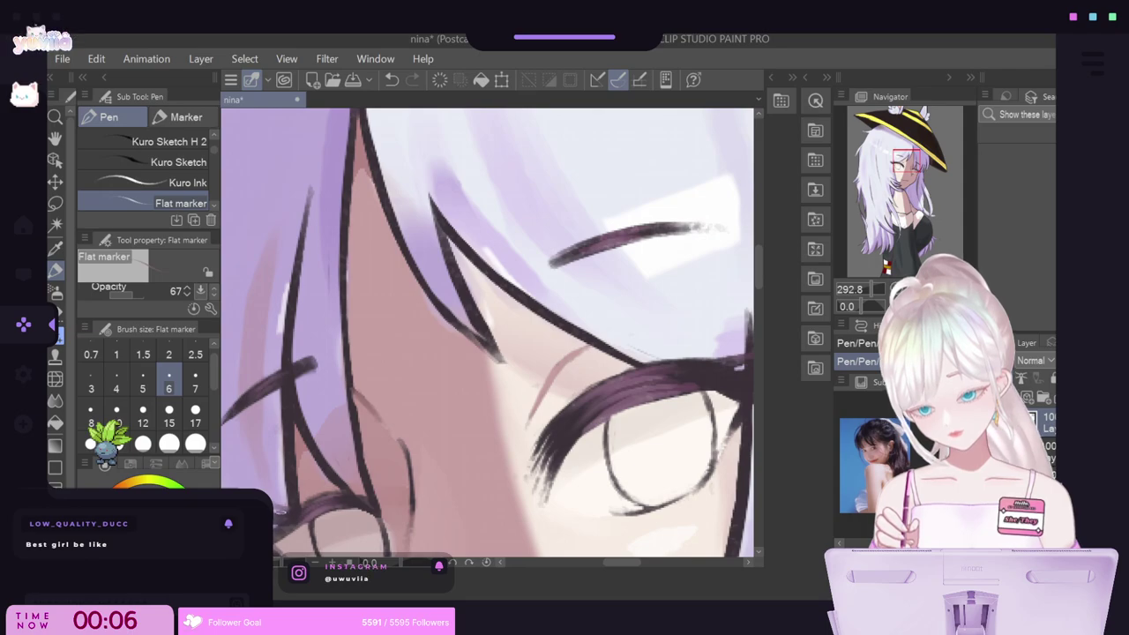
{"action": "scroll", "coordinate": [413, 380], "scroll_direction": "down", "scroll_amount": 3}
{"action": "scroll", "coordinate": [477, 393], "scroll_direction": "up", "scroll_amount": 2}
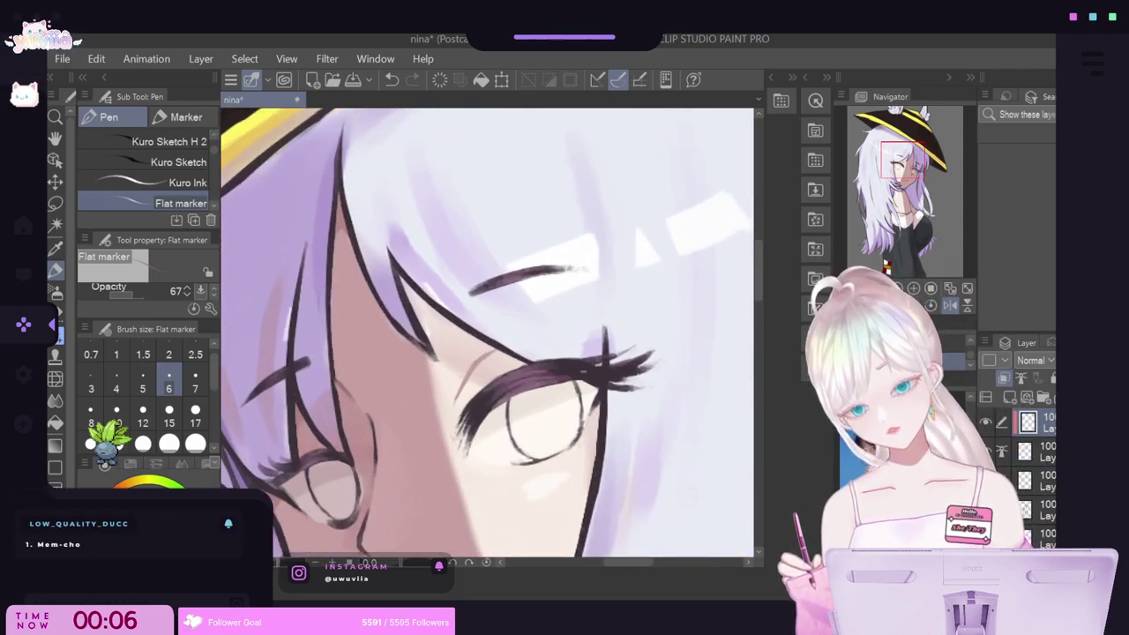
{"action": "scroll", "coordinate": [582, 371], "scroll_direction": "up", "scroll_amount": 2}
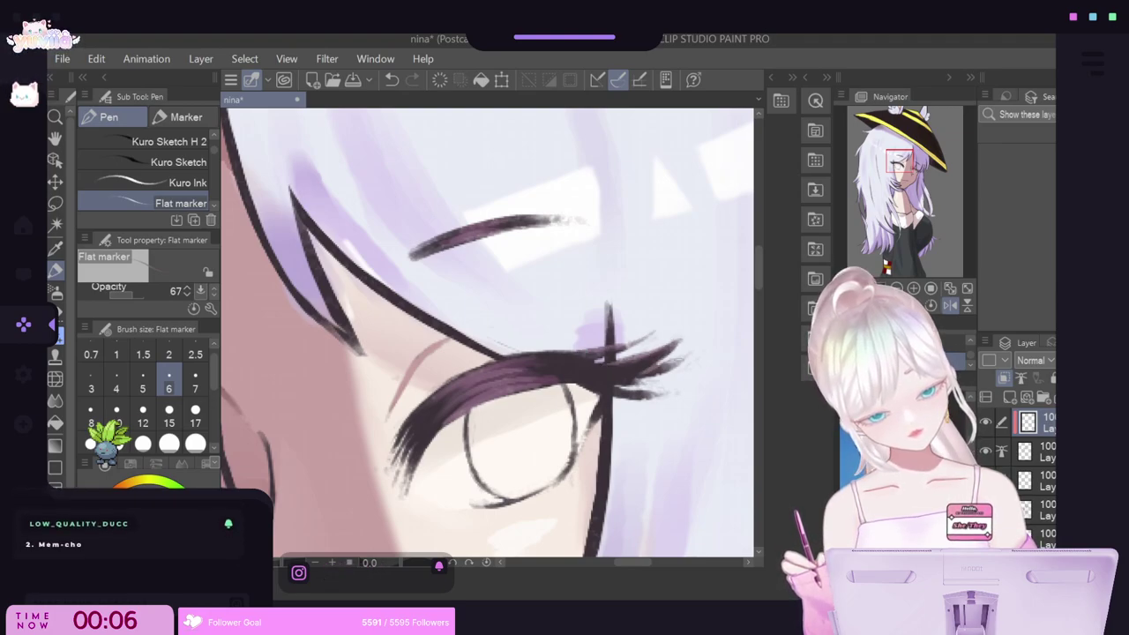
{"action": "left_click_drag", "start_coordinate": [610, 387], "coordinate": [668, 395]}
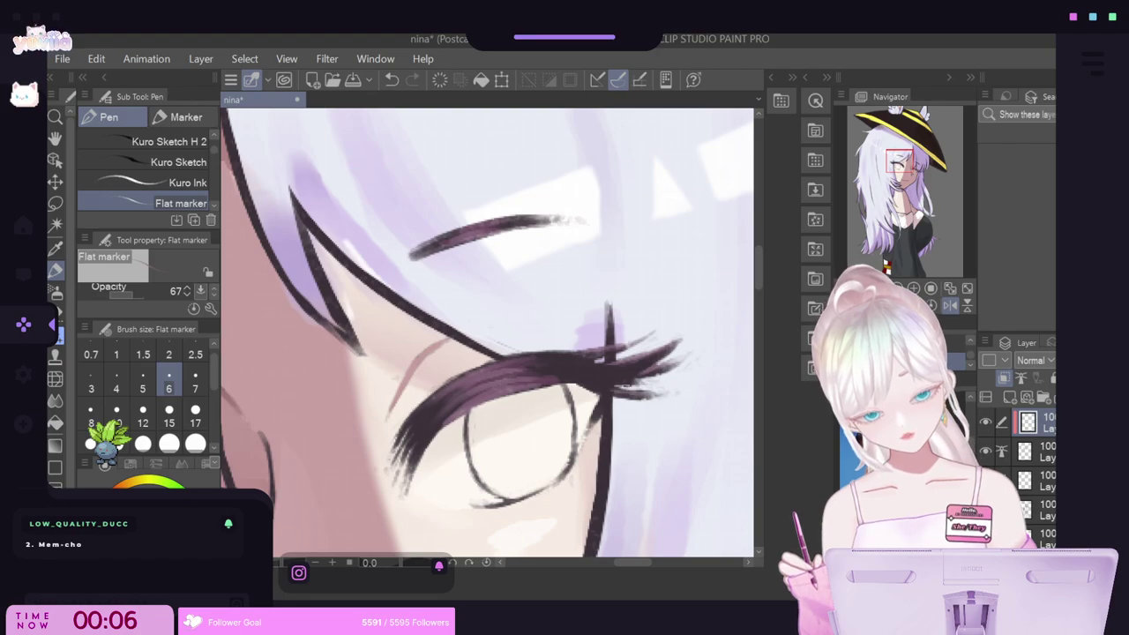
{"action": "scroll", "coordinate": [642, 372], "scroll_direction": "down", "scroll_amount": 4}
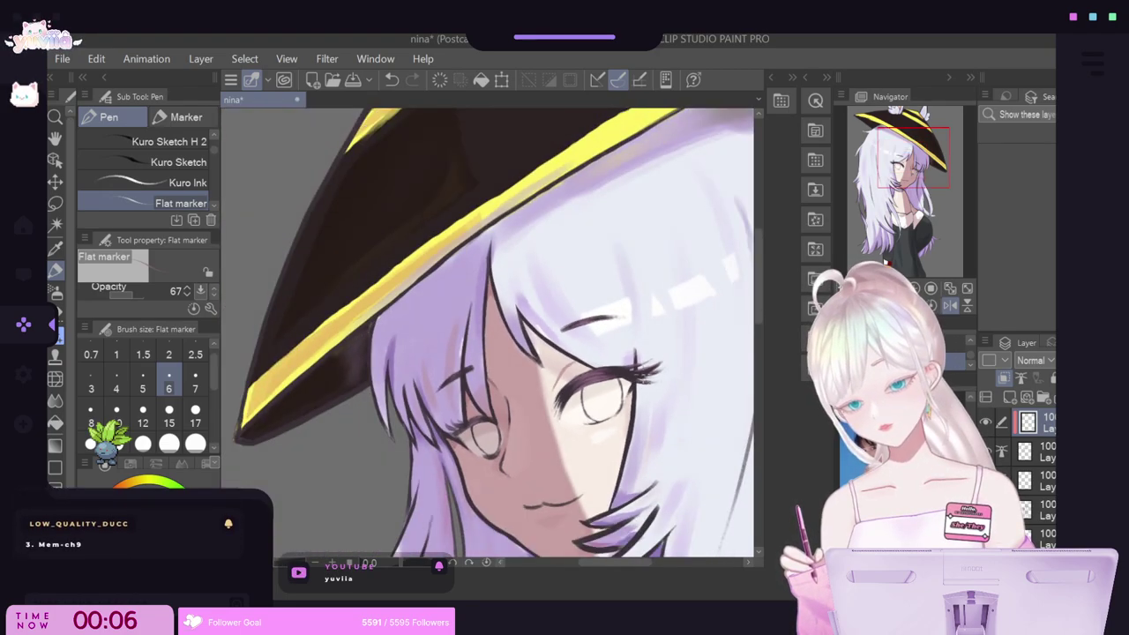
{"action": "scroll", "coordinate": [494, 385], "scroll_direction": "up", "scroll_amount": 2}
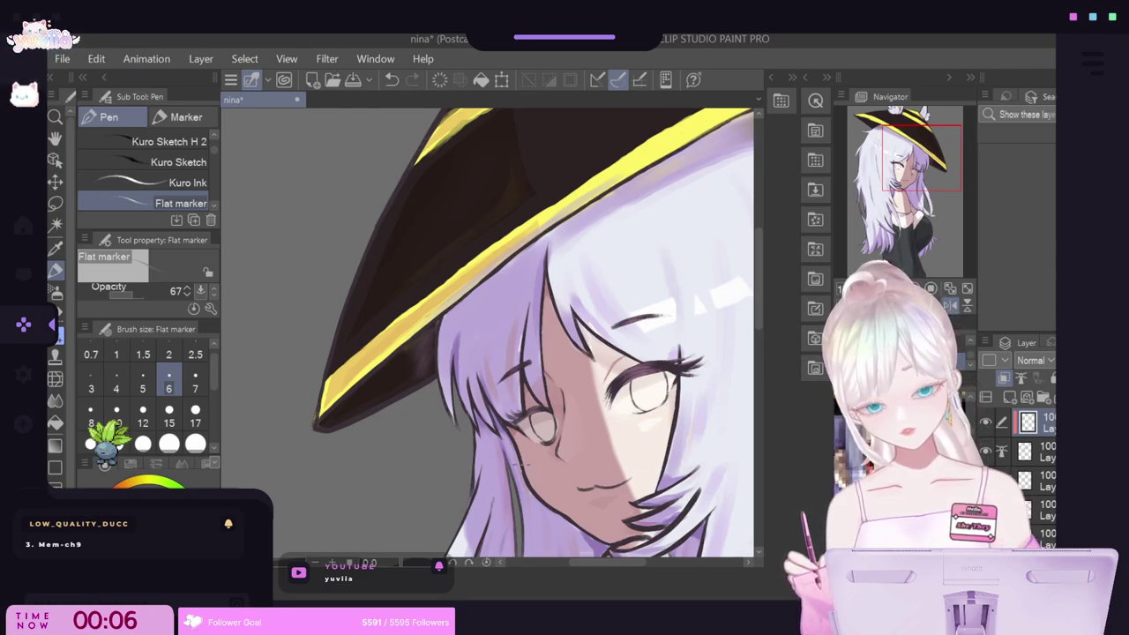
Select the layer directly beneath the face line art and clip it to the layer below.
{"action": "left_click", "coordinate": [1032, 451]}
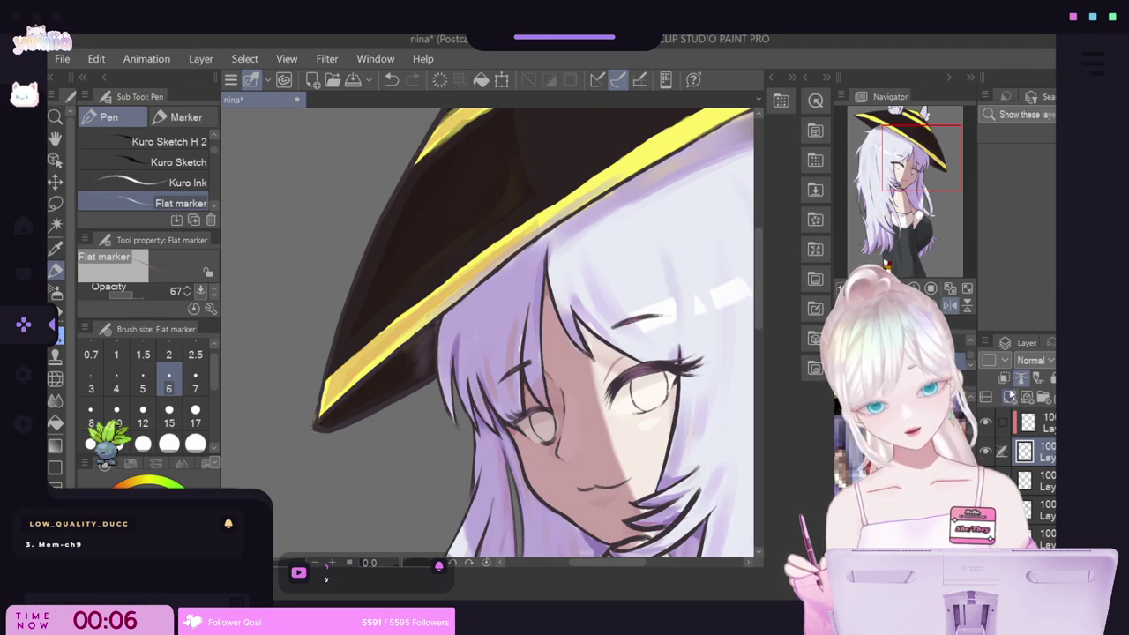
{"action": "left_click", "coordinate": [1003, 379]}
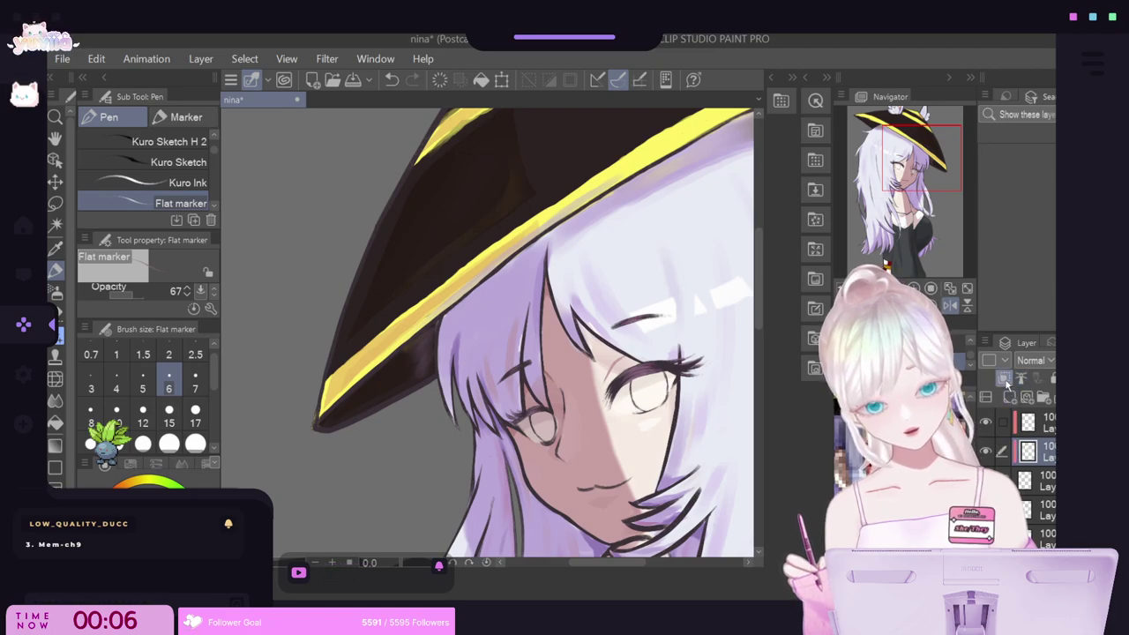
{"action": "left_click", "coordinate": [1042, 479]}
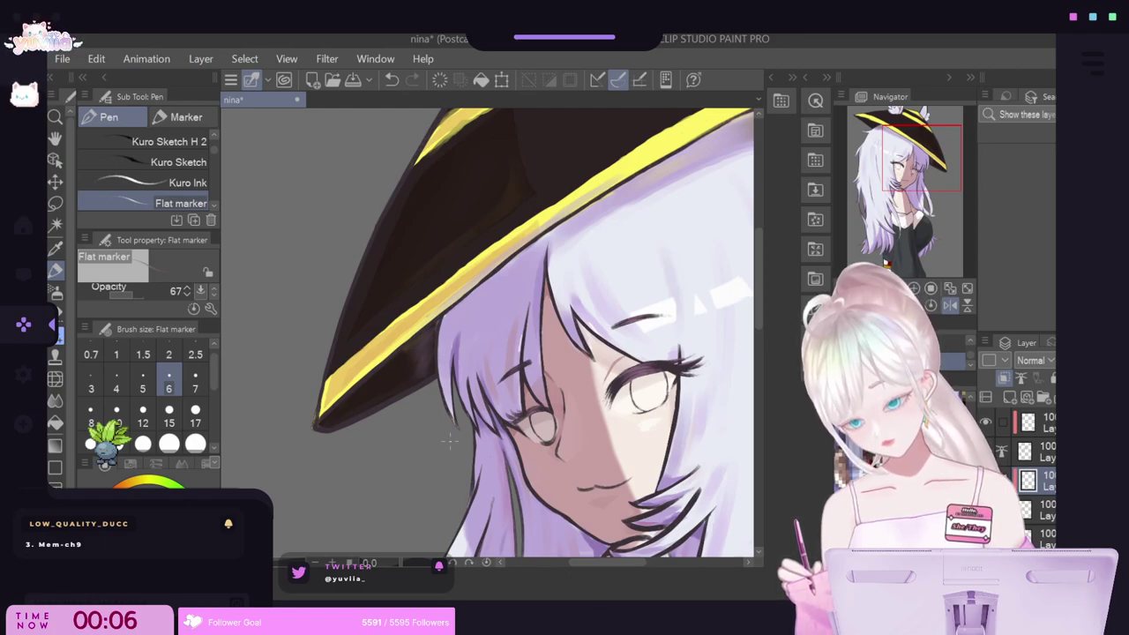
Pick red as the drawing colour and start colouring the shadowed eye's iris with the Flat marker at size 12.
{"action": "left_click", "coordinate": [54, 248]}
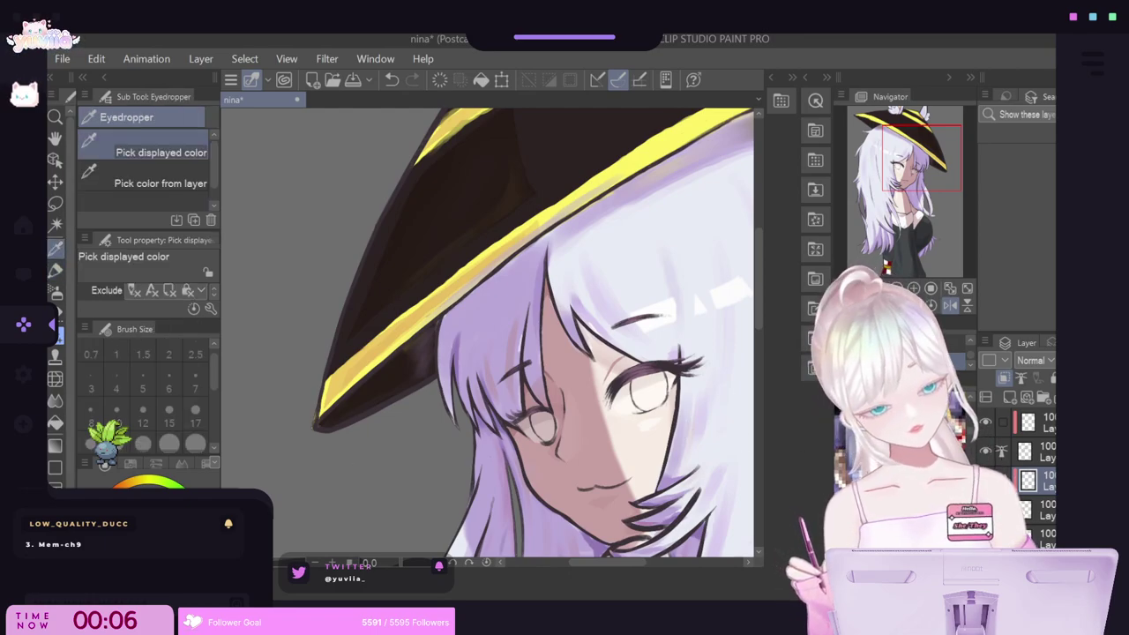
{"action": "left_click", "coordinate": [54, 270]}
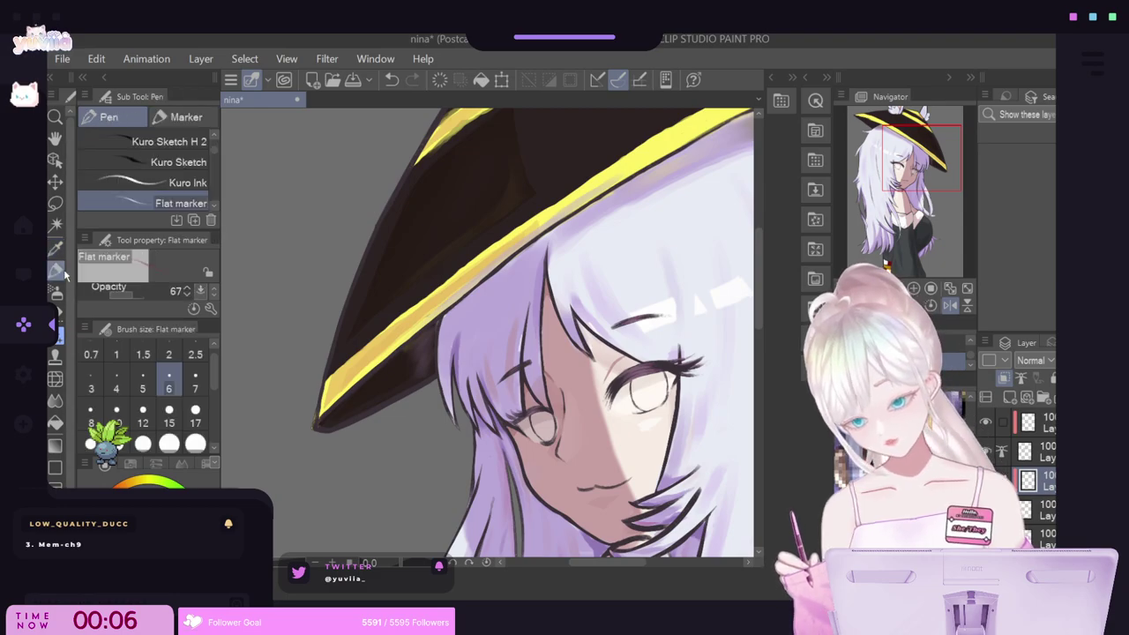
{"action": "left_click", "coordinate": [143, 410]}
{"action": "left_click_drag", "start_coordinate": [539, 417], "coordinate": [543, 436]}
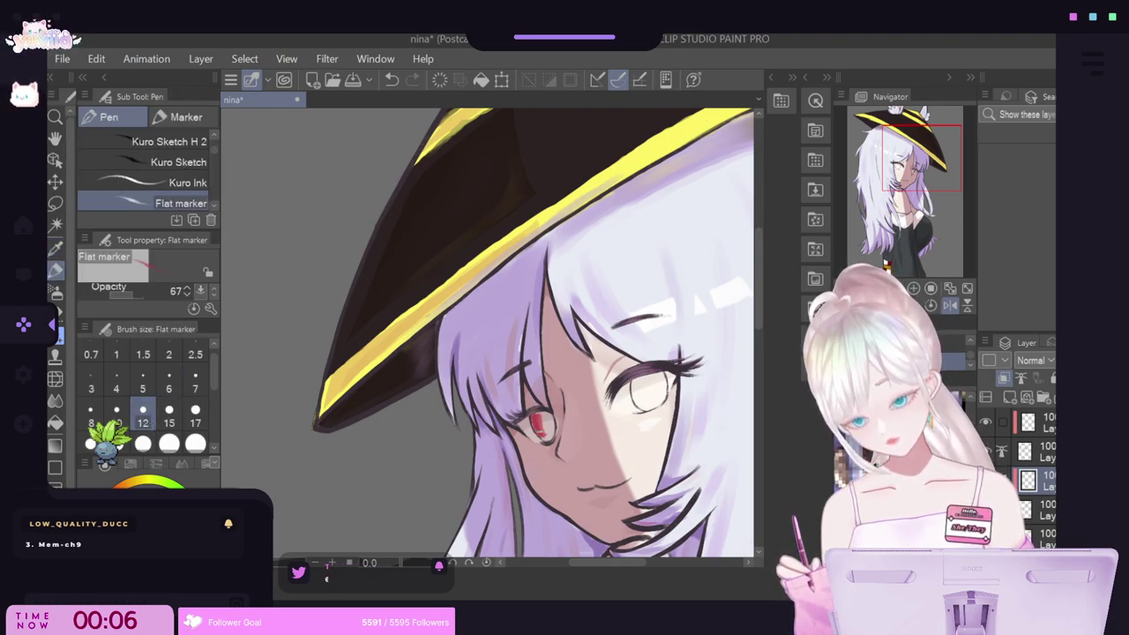
Raise the Flat marker's opacity to 100 and fill the rest of the shadowed eye's iris with red.
{"action": "left_click", "coordinate": [213, 296]}
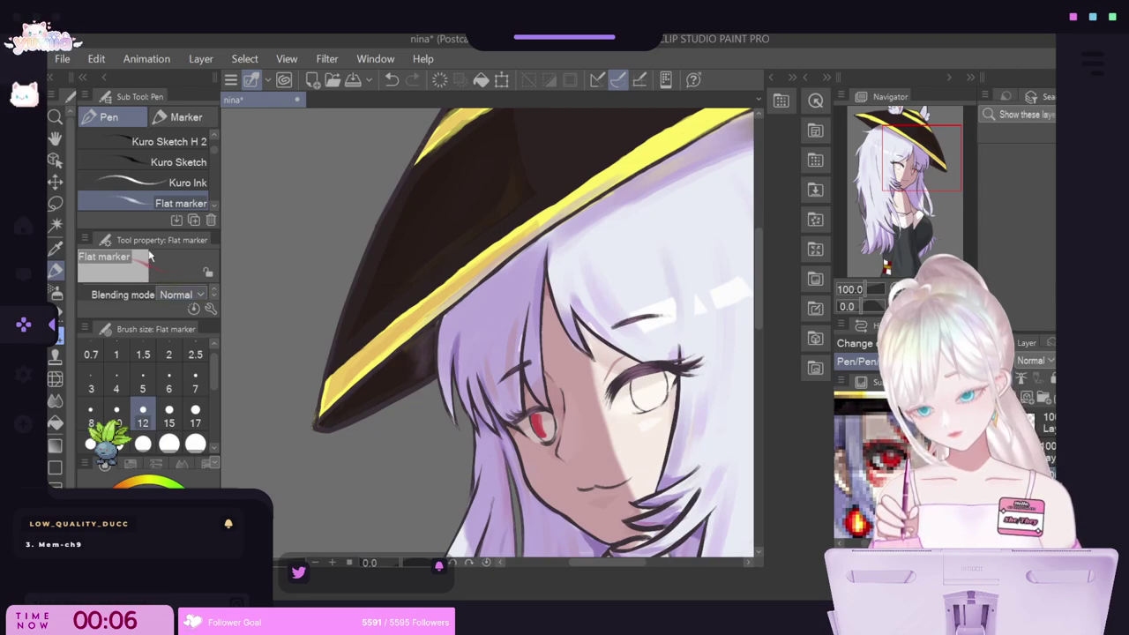
{"action": "left_click_drag", "start_coordinate": [150, 230], "coordinate": [150, 175]}
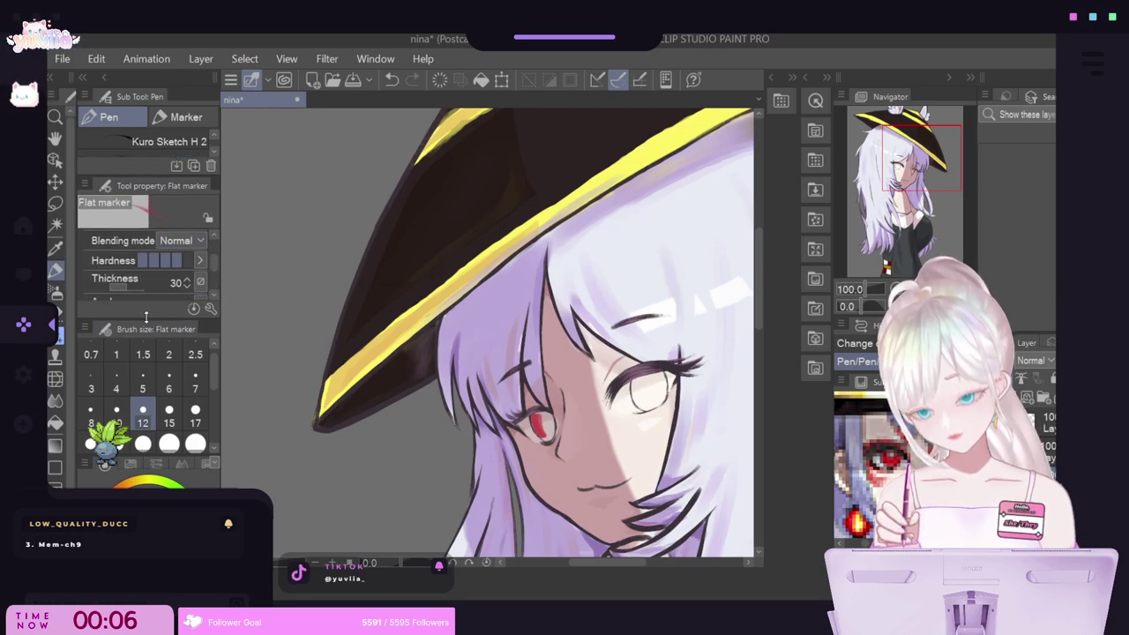
{"action": "left_click_drag", "start_coordinate": [146, 318], "coordinate": [146, 366]}
{"action": "scroll", "coordinate": [214, 330], "scroll_direction": "down", "scroll_amount": 1}
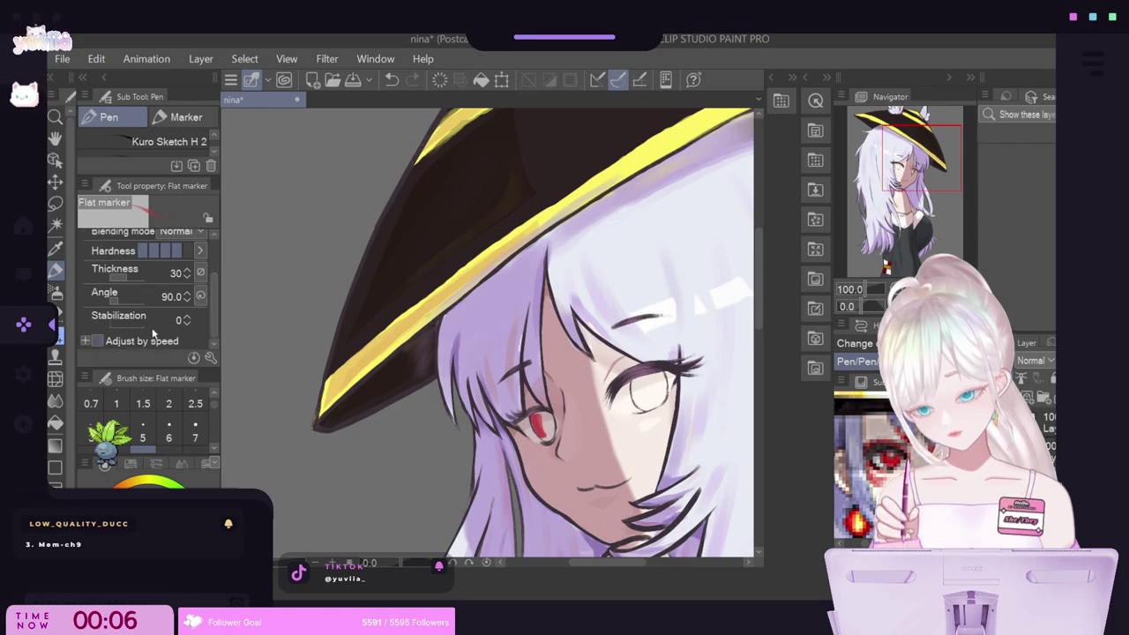
{"action": "scroll", "coordinate": [216, 298], "scroll_direction": "up", "scroll_amount": 2}
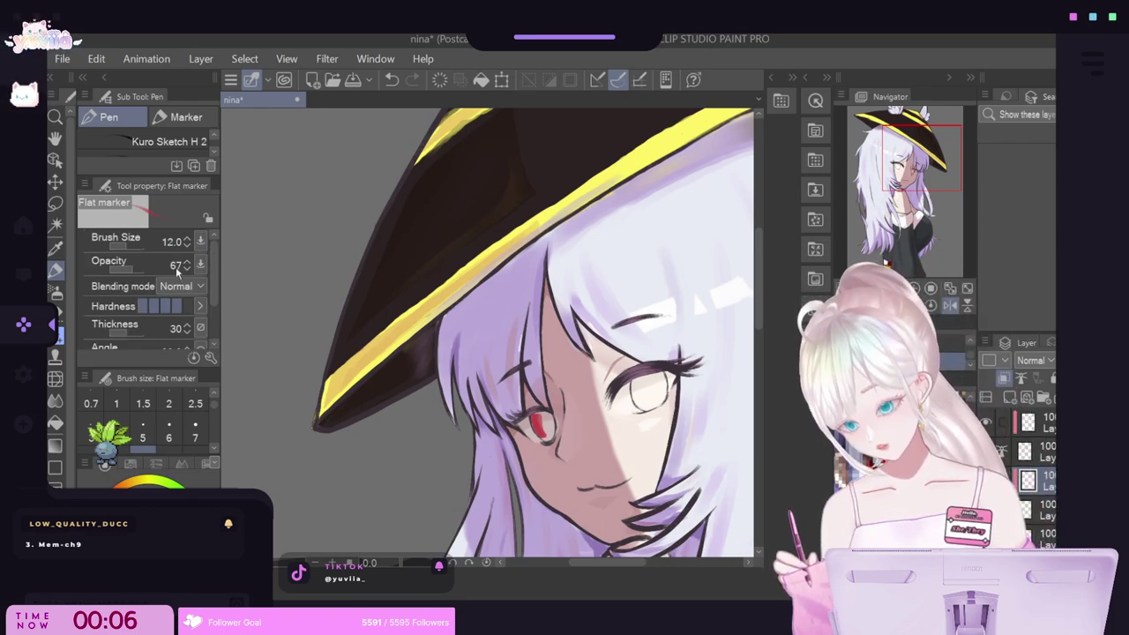
{"action": "mouse_move", "coordinate": [544, 422]}
{"action": "left_mouse_down"}
{"action": "mouse_move", "coordinate": [546, 441]}
{"action": "mouse_move", "coordinate": [550, 427]}
{"action": "left_mouse_up"}
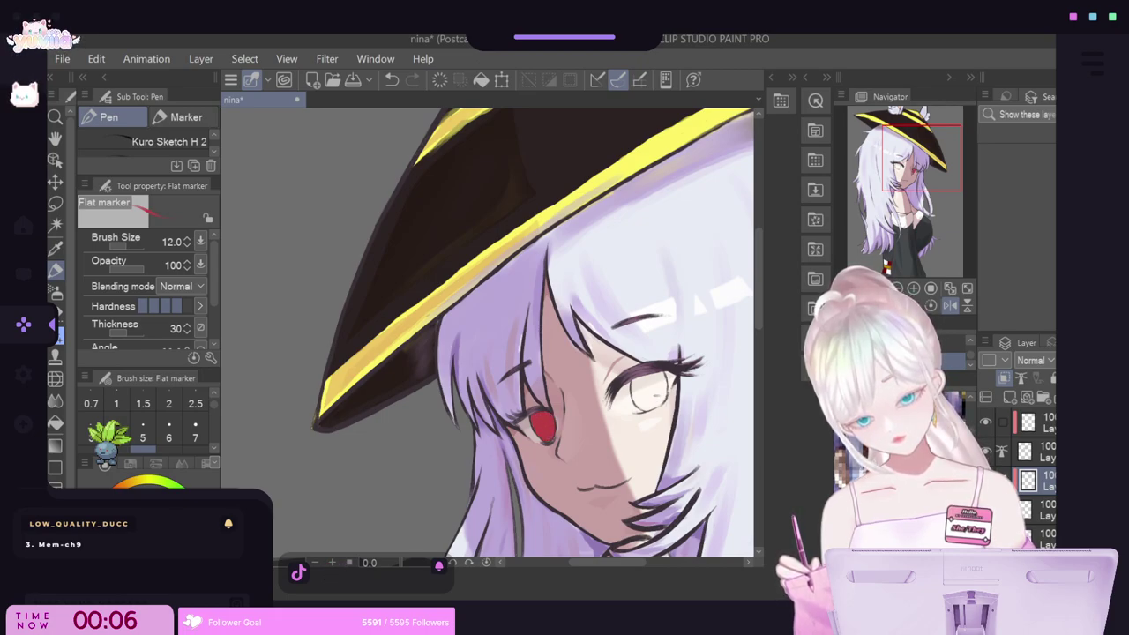
Fill the lit eye's iris with solid red using the Flat marker at size 12.
{"action": "mouse_move", "coordinate": [639, 379]}
{"action": "left_mouse_down"}
{"action": "mouse_move", "coordinate": [638, 411]}
{"action": "mouse_move", "coordinate": [662, 398]}
{"action": "left_mouse_up"}
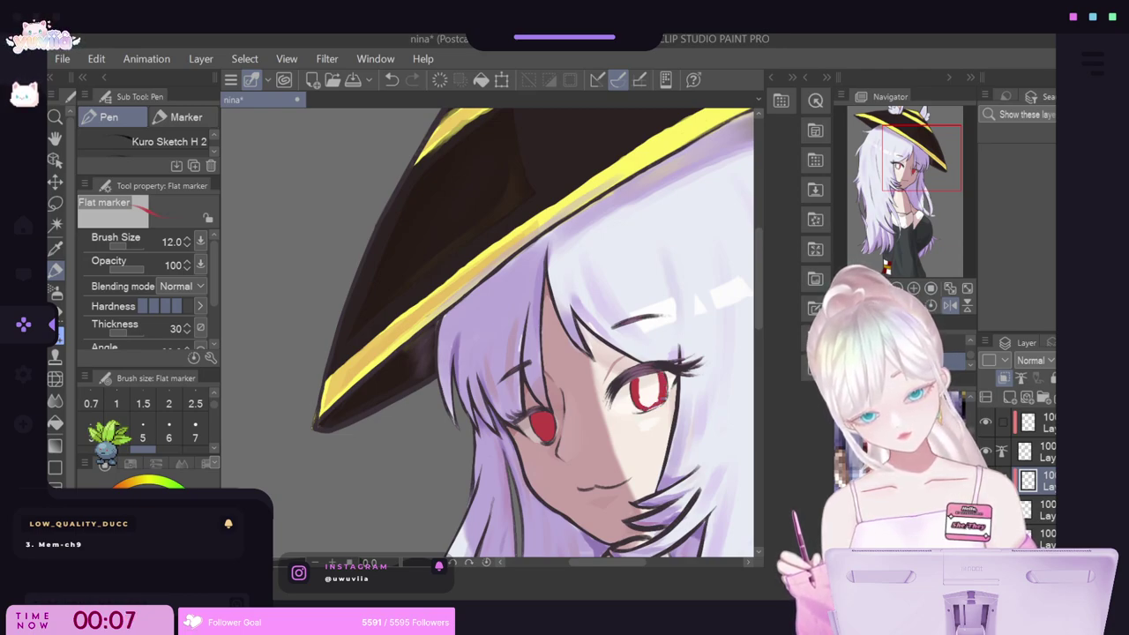
{"action": "mouse_move", "coordinate": [642, 377]}
{"action": "left_mouse_down"}
{"action": "mouse_move", "coordinate": [655, 380]}
{"action": "mouse_move", "coordinate": [646, 405]}
{"action": "mouse_move", "coordinate": [658, 406]}
{"action": "left_mouse_up"}
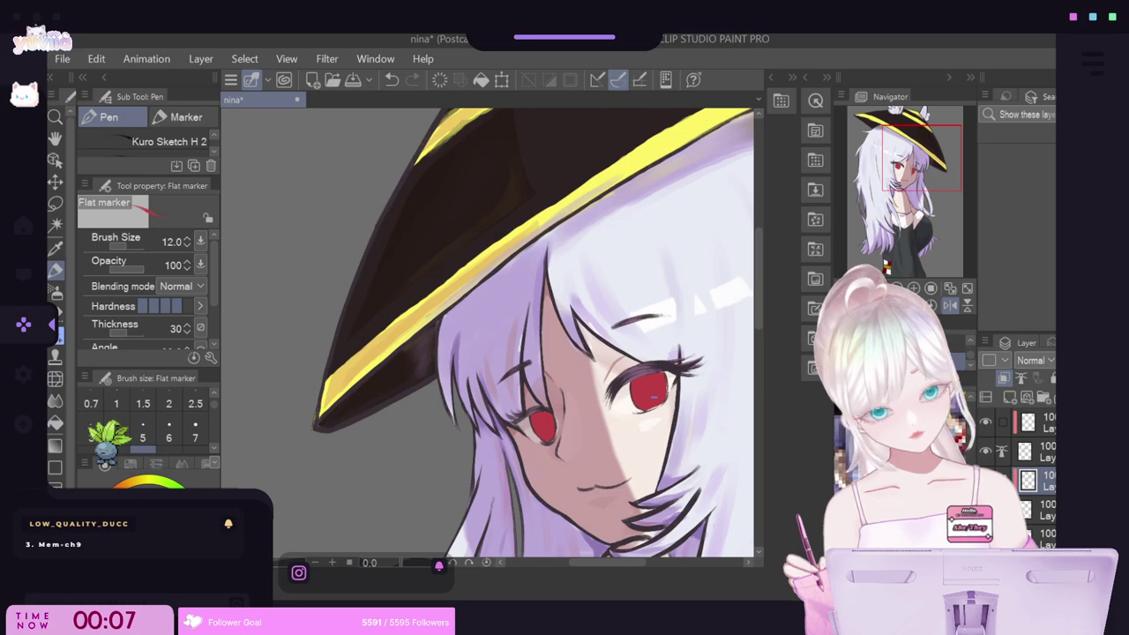
{"action": "scroll", "coordinate": [654, 395], "scroll_direction": "up", "scroll_amount": 5}
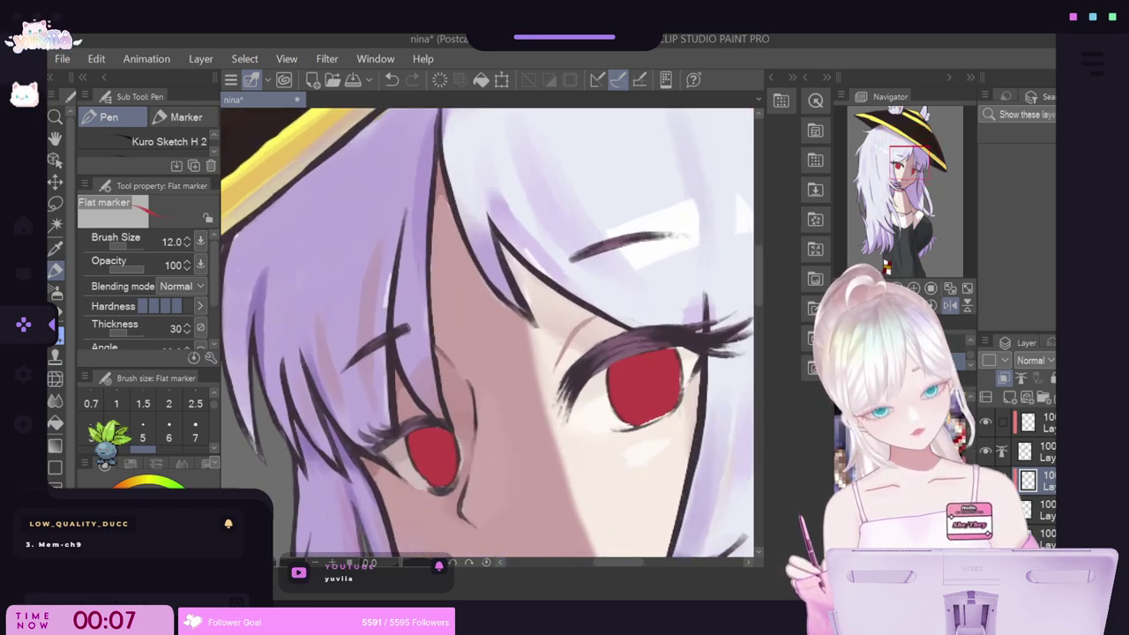
{"action": "left_click", "coordinate": [606, 422], "text": "alt"}
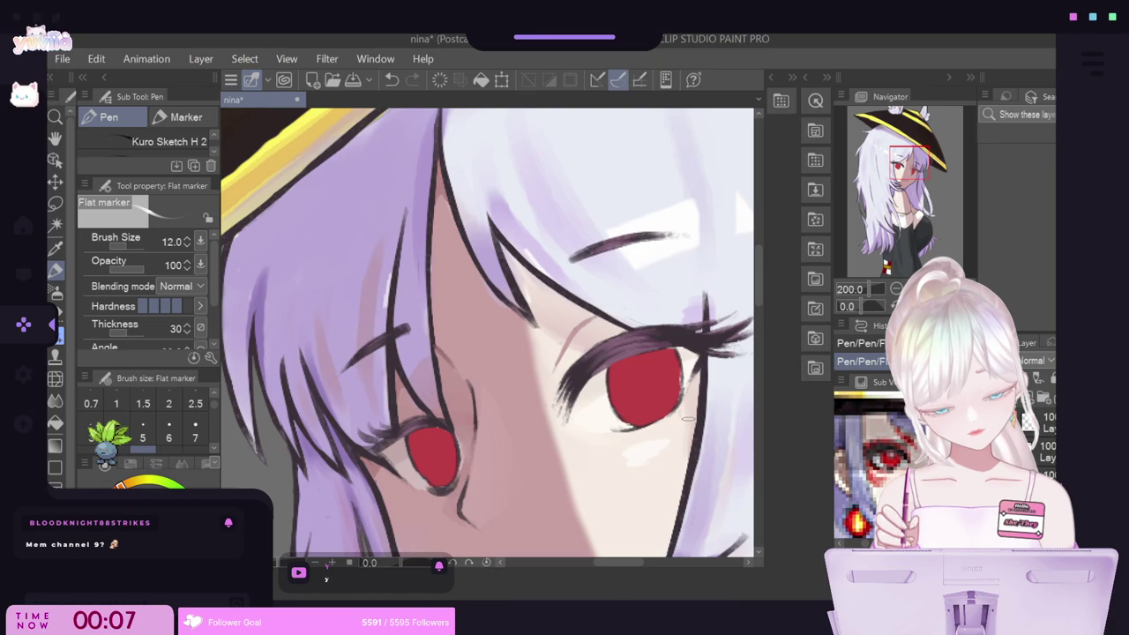
{"action": "left_click", "coordinate": [663, 386], "text": "alt"}
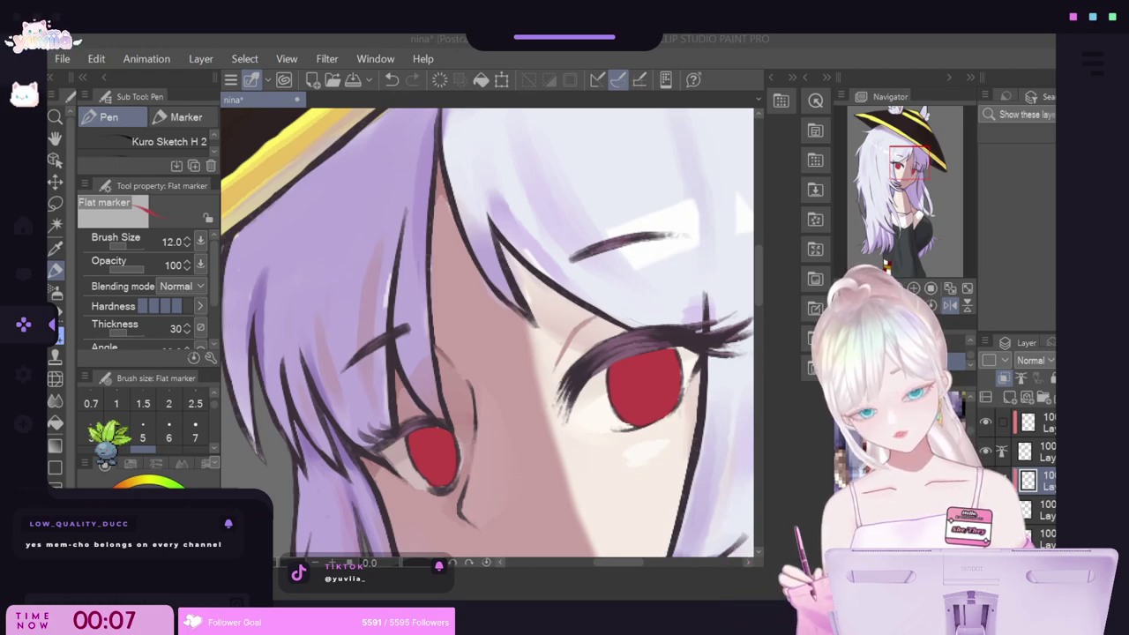
Select the character's painted layer and add red accent strokes above the lit eye's inner corner and below its outer corner.
{"action": "scroll", "coordinate": [566, 401], "scroll_direction": "down", "scroll_amount": 3}
{"action": "scroll", "coordinate": [567, 401], "scroll_direction": "up", "scroll_amount": 1}
{"action": "left_click", "coordinate": [1028, 497]}
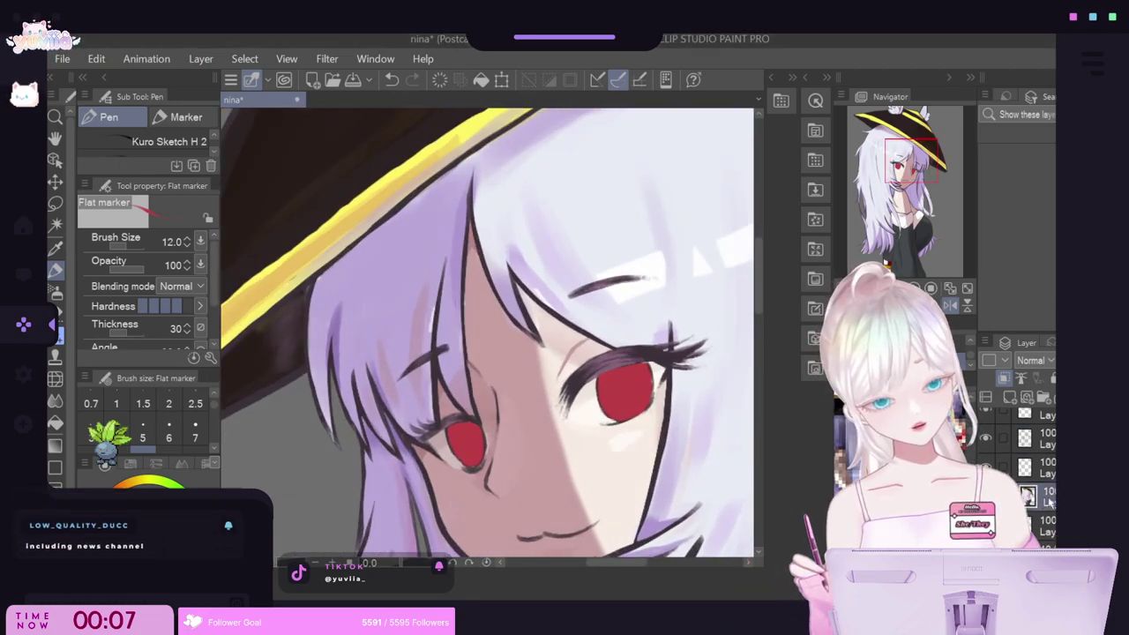
{"action": "left_click_drag", "start_coordinate": [869, 445], "coordinate": [827, 446]}
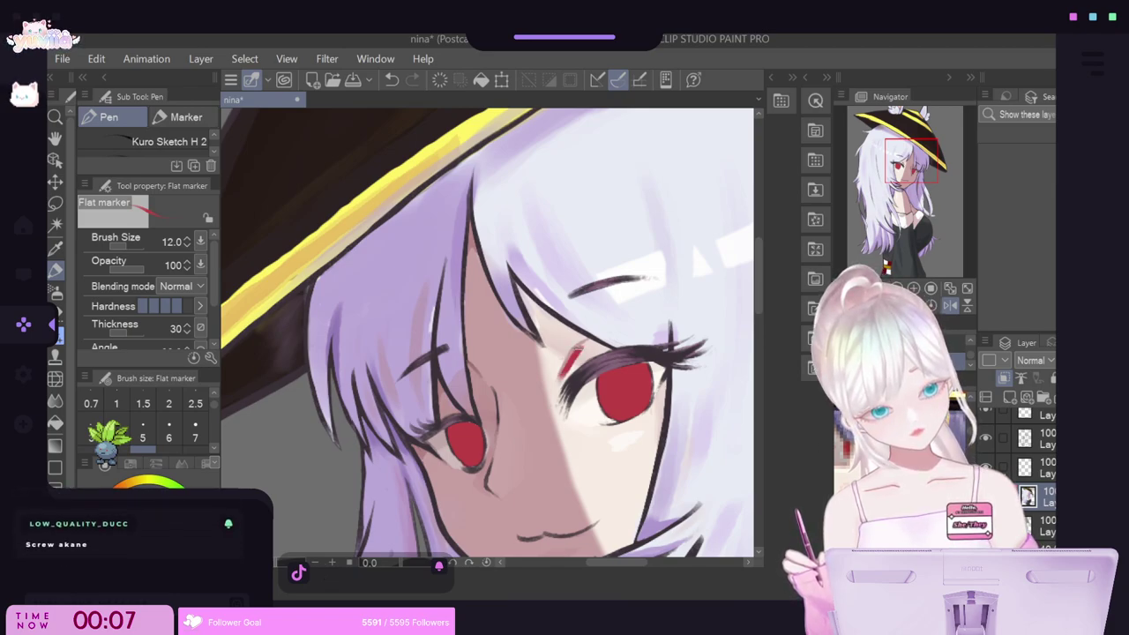
{"action": "left_click_drag", "start_coordinate": [579, 350], "coordinate": [562, 376]}
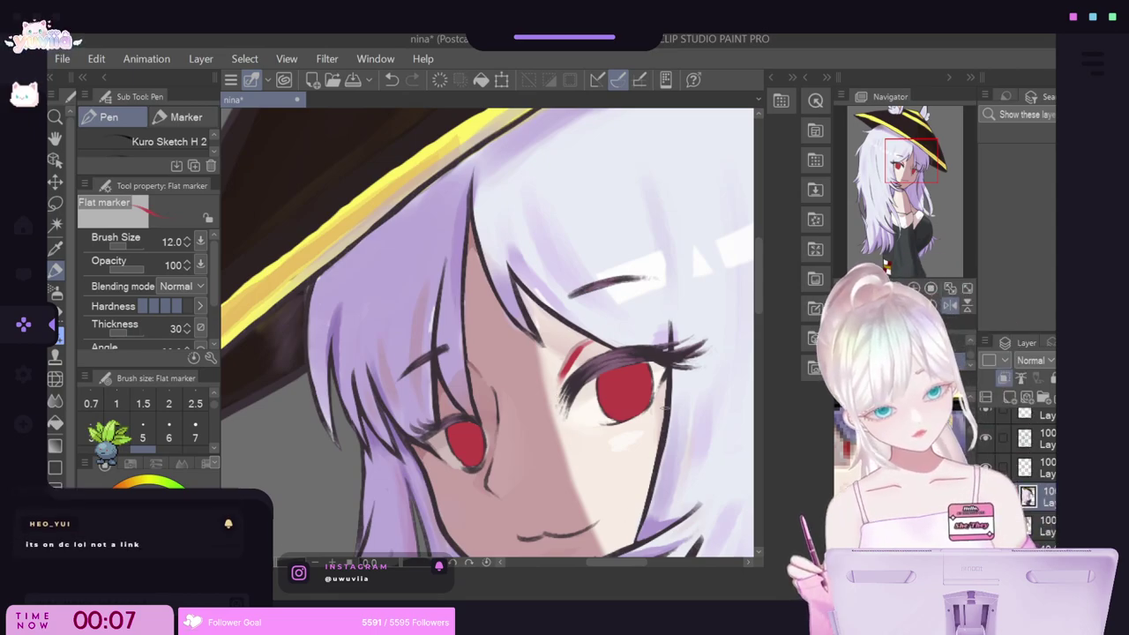
{"action": "mouse_move", "coordinate": [654, 421]}
{"action": "left_mouse_down"}
{"action": "mouse_move", "coordinate": [665, 406]}
{"action": "mouse_move", "coordinate": [652, 446]}
{"action": "left_mouse_up"}
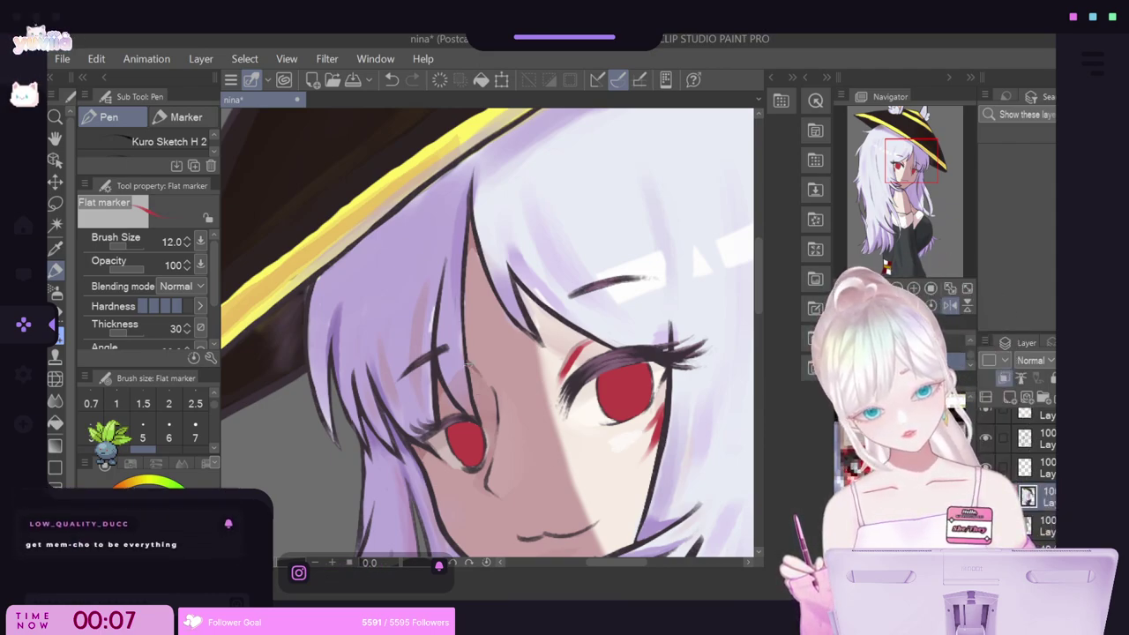
Paint red accent marks above the shadowed eye, beside the nose bridge and along the crease, redoing unwanted strokes.
{"action": "left_click_drag", "start_coordinate": [471, 373], "coordinate": [483, 384]}
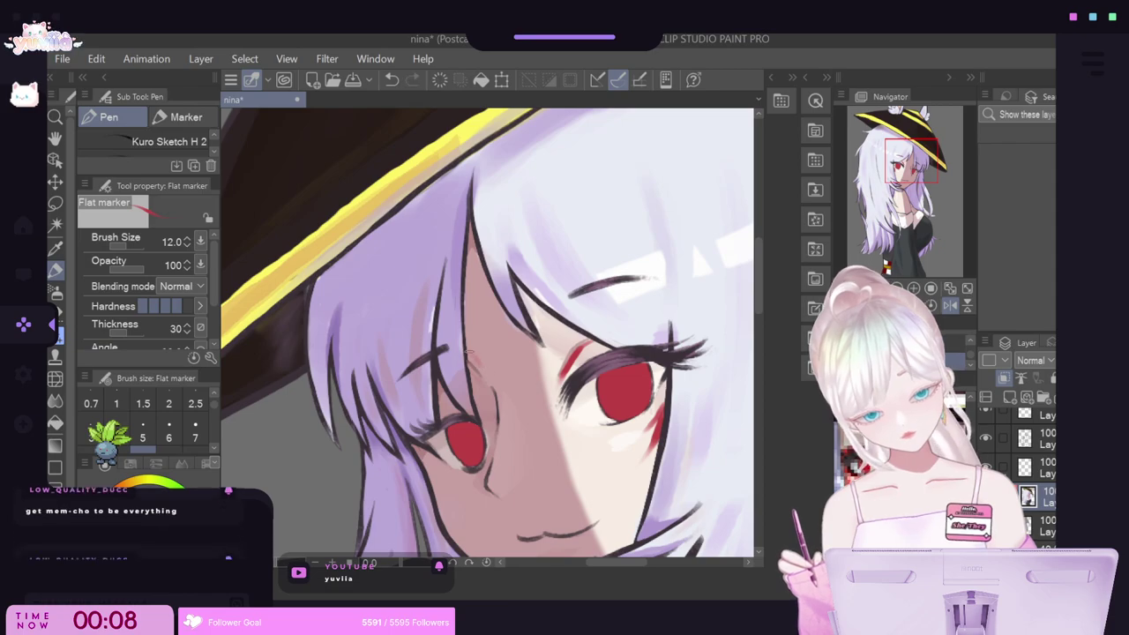
{"action": "left_click_drag", "start_coordinate": [480, 369], "coordinate": [470, 342]}
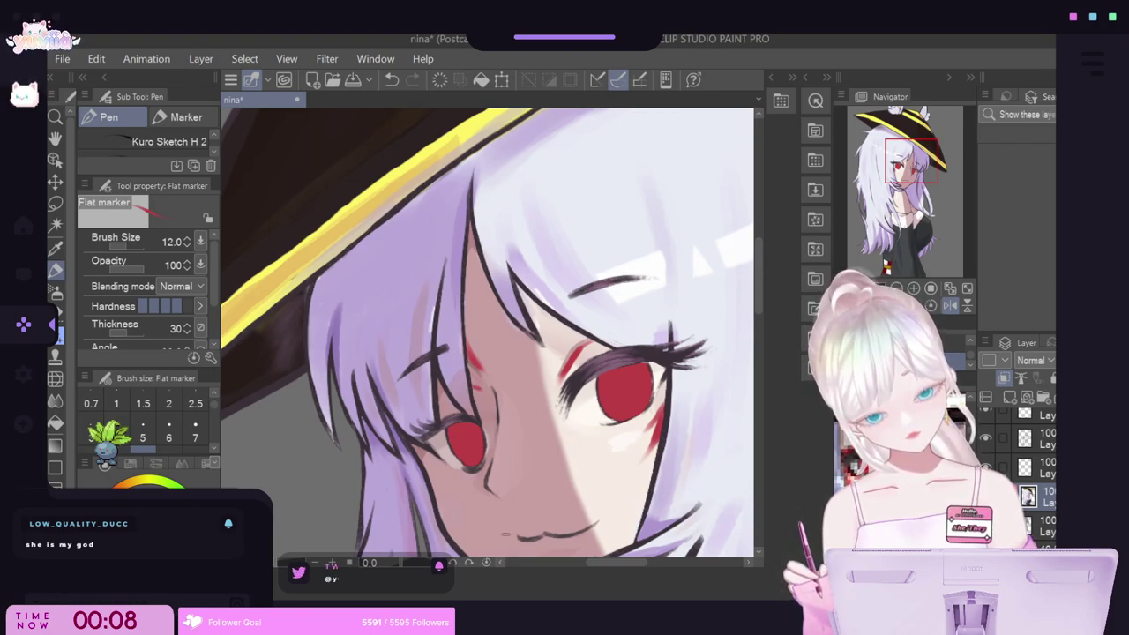
{"action": "left_click", "coordinate": [393, 80]}
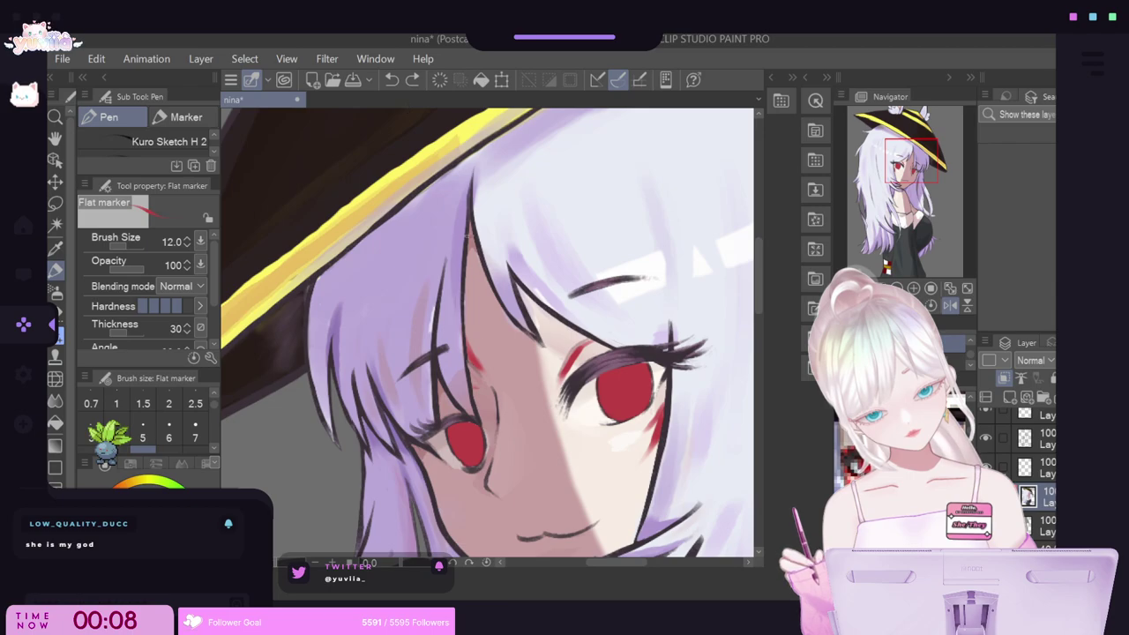
{"action": "left_click", "coordinate": [389, 84]}
{"action": "mouse_move", "coordinate": [473, 392]}
{"action": "left_mouse_down"}
{"action": "mouse_move", "coordinate": [486, 404]}
{"action": "mouse_move", "coordinate": [456, 399]}
{"action": "left_mouse_up"}
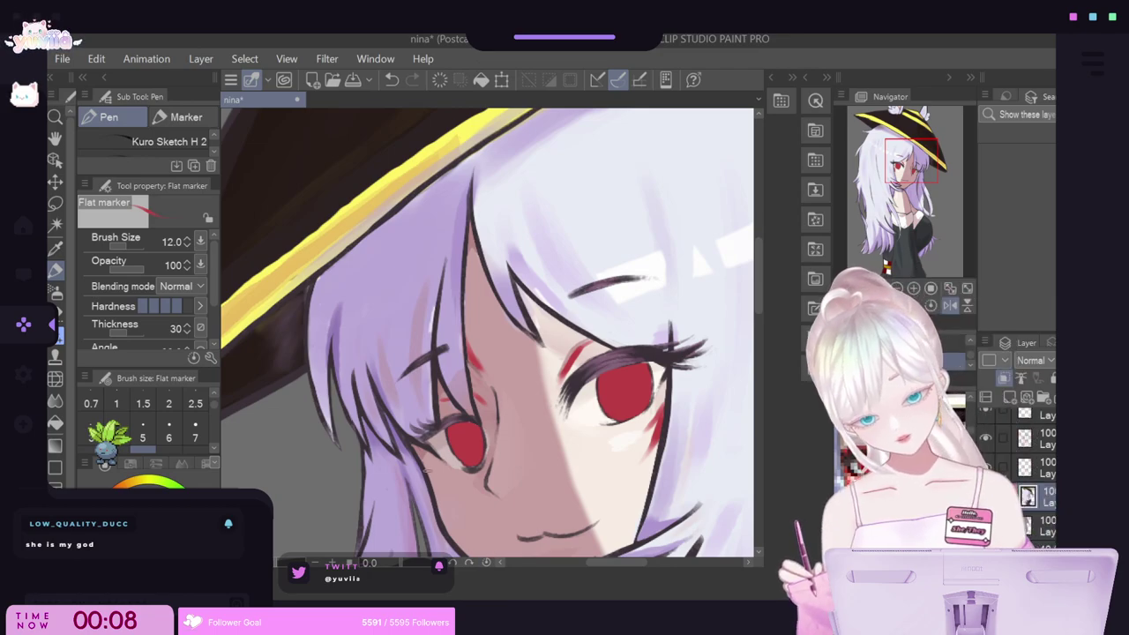
Paint red accent strokes fanning out below the shadowed eye's outer corner.
{"action": "mouse_move", "coordinate": [427, 467]}
{"action": "left_mouse_down"}
{"action": "mouse_move", "coordinate": [456, 483]}
{"action": "mouse_move", "coordinate": [443, 488]}
{"action": "mouse_move", "coordinate": [450, 499]}
{"action": "left_mouse_up"}
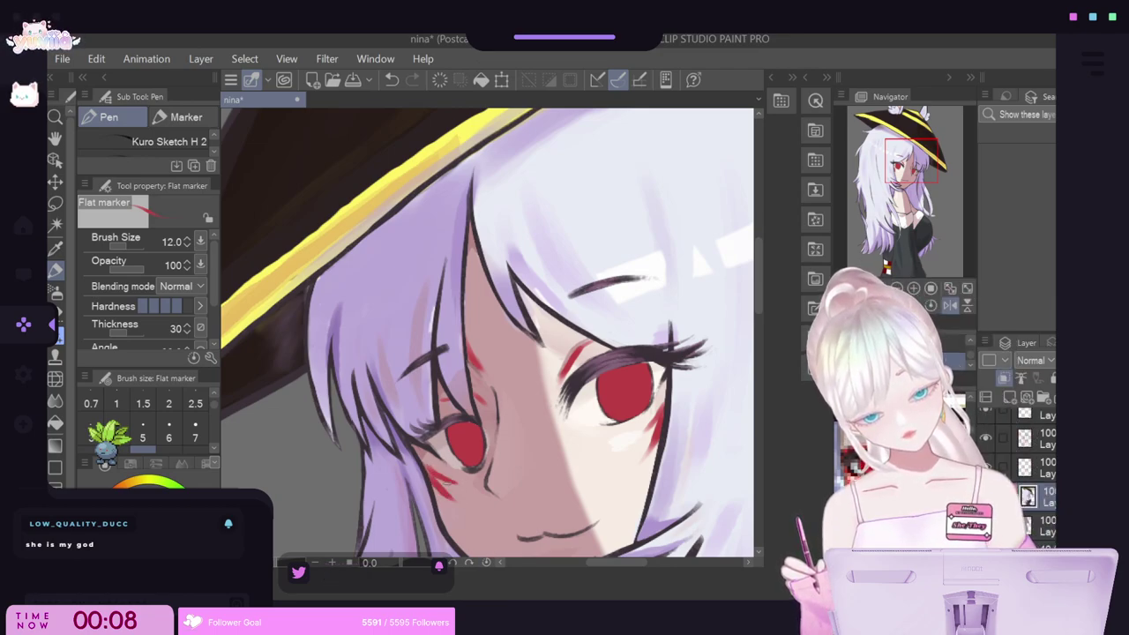
{"action": "scroll", "coordinate": [479, 480], "scroll_direction": "down", "scroll_amount": 5}
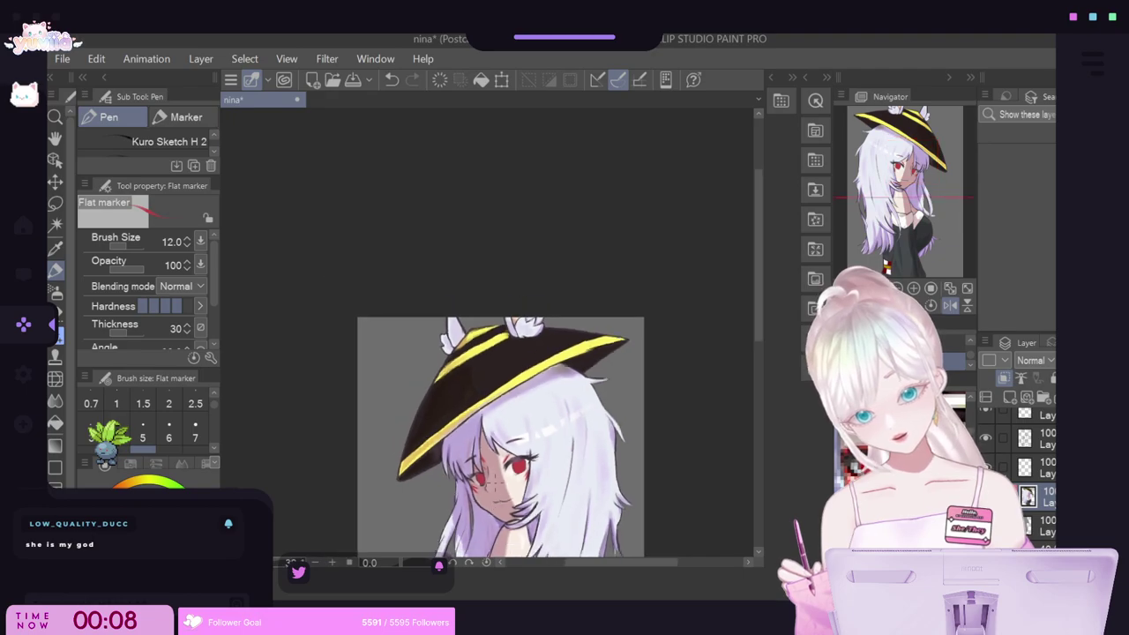
{"action": "scroll", "coordinate": [479, 481], "scroll_direction": "up", "scroll_amount": 3}
{"action": "scroll", "coordinate": [481, 493], "scroll_direction": "down", "scroll_amount": 4}
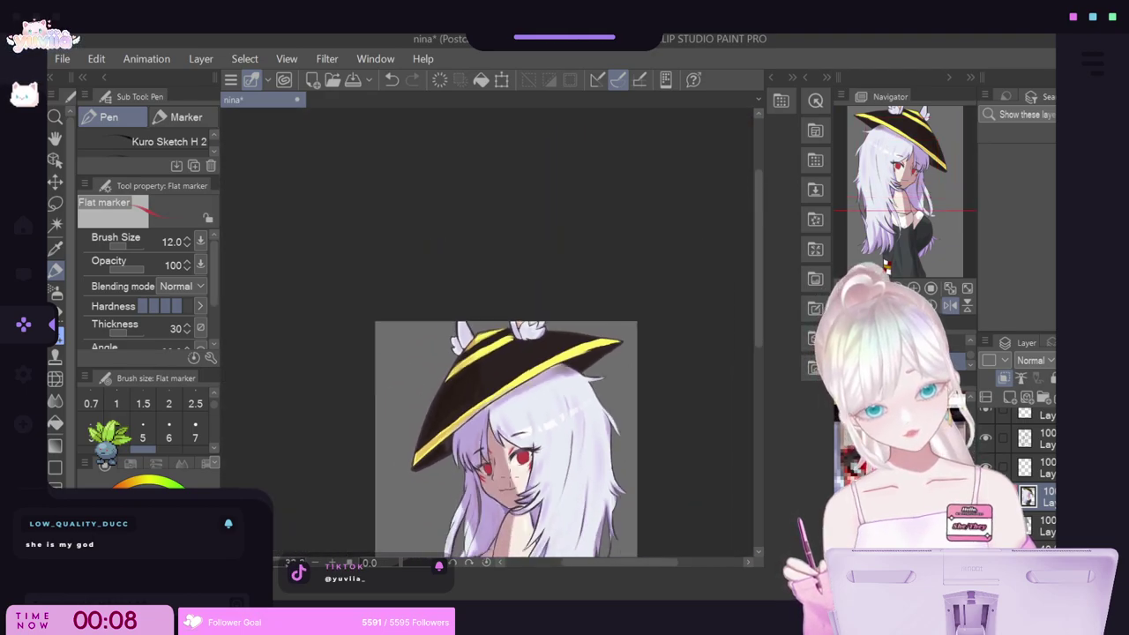
{"action": "scroll", "coordinate": [481, 493], "scroll_direction": "up", "scroll_amount": 4}
{"action": "scroll", "coordinate": [527, 499], "scroll_direction": "up", "scroll_amount": 2}
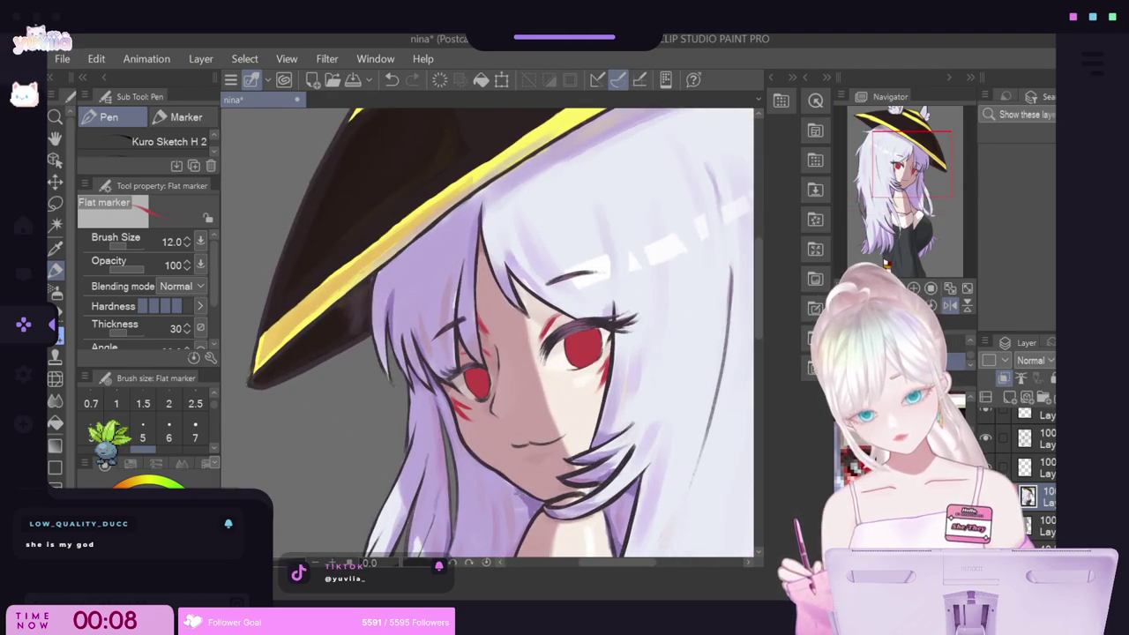
Lasso the red strokes below the shadowed eye and undo both the selection and the strokes.
{"action": "left_click", "coordinate": [57, 203]}
{"action": "mouse_move", "coordinate": [477, 393]}
{"action": "left_mouse_down"}
{"action": "mouse_move", "coordinate": [477, 440]}
{"action": "mouse_move", "coordinate": [481, 393]}
{"action": "left_mouse_up"}
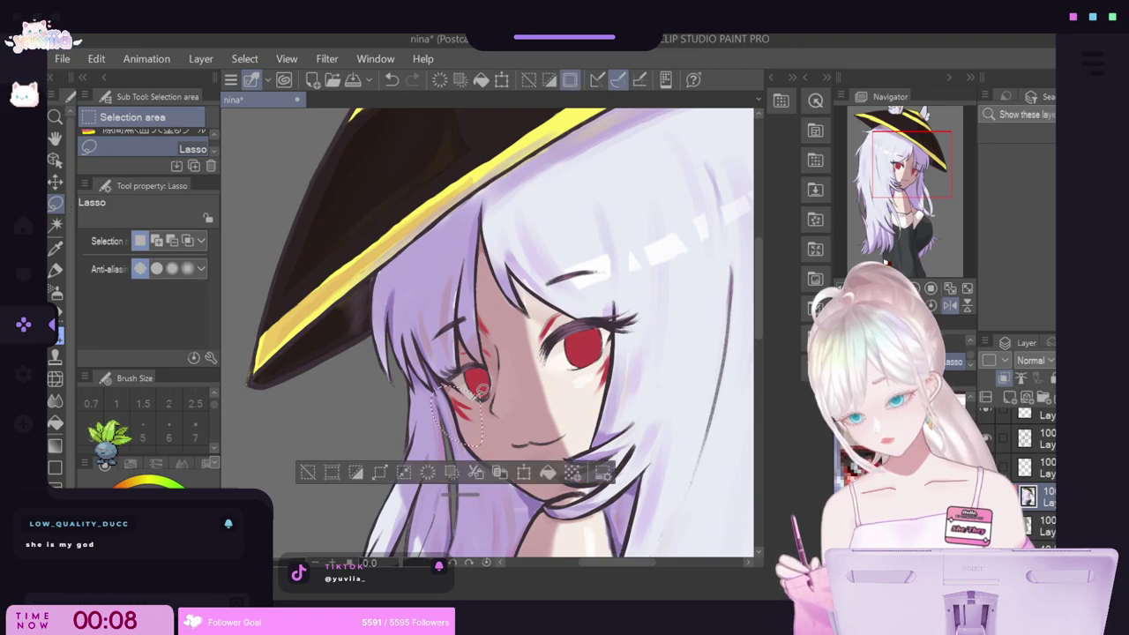
{"action": "left_click", "coordinate": [391, 80]}
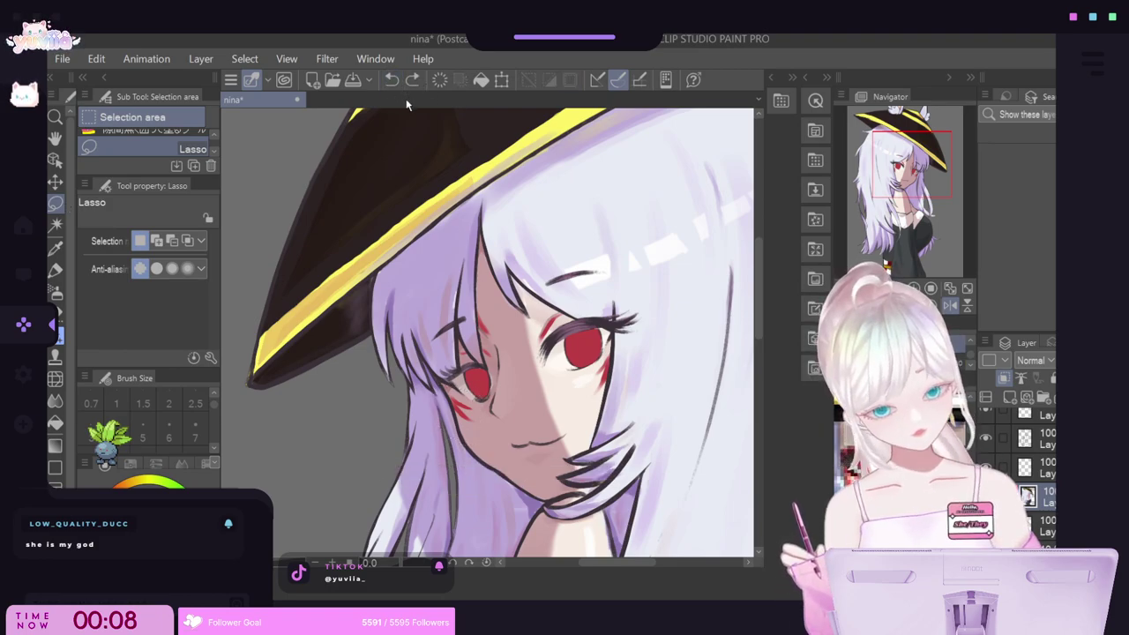
{"action": "left_click", "coordinate": [394, 81]}
{"action": "left_click", "coordinate": [394, 82]}
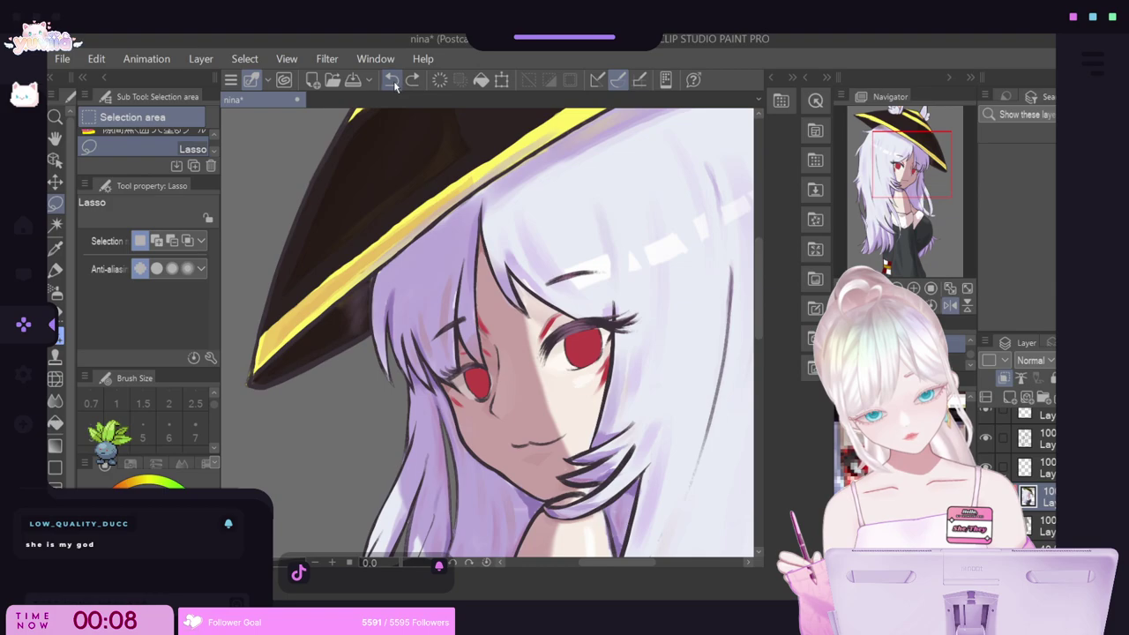
Repaint the red accent strokes on the cheek below the shadowed eye with the Flat marker, keeping them short and close to the eye.
{"action": "left_click", "coordinate": [55, 271]}
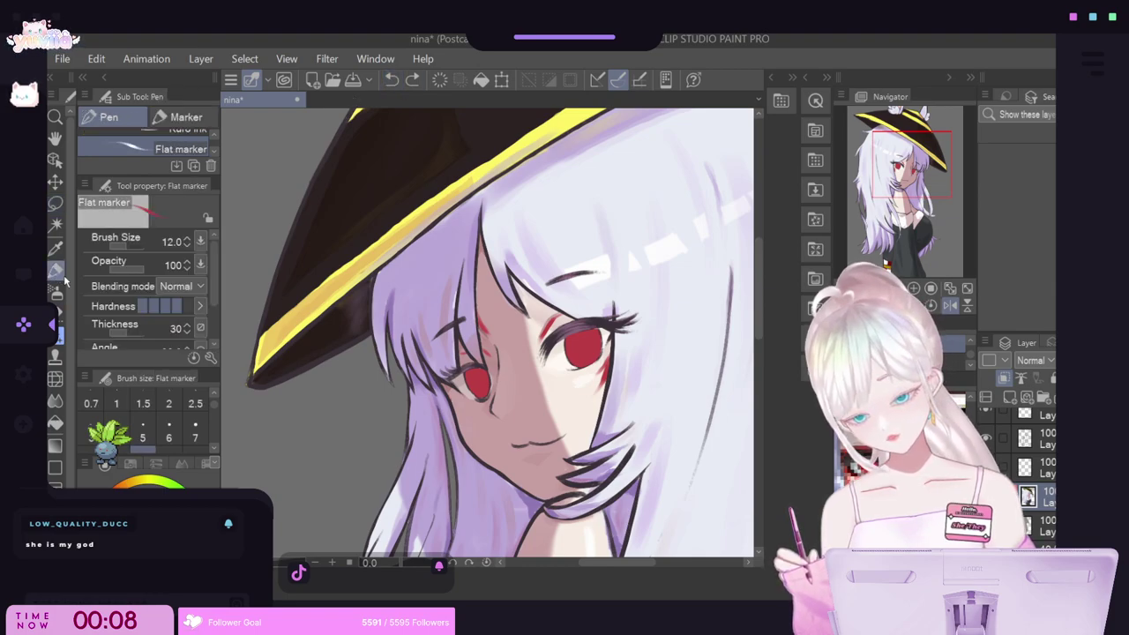
{"action": "mouse_move", "coordinate": [455, 410]}
{"action": "left_mouse_down"}
{"action": "mouse_move", "coordinate": [482, 419]}
{"action": "mouse_move", "coordinate": [479, 440]}
{"action": "left_mouse_up"}
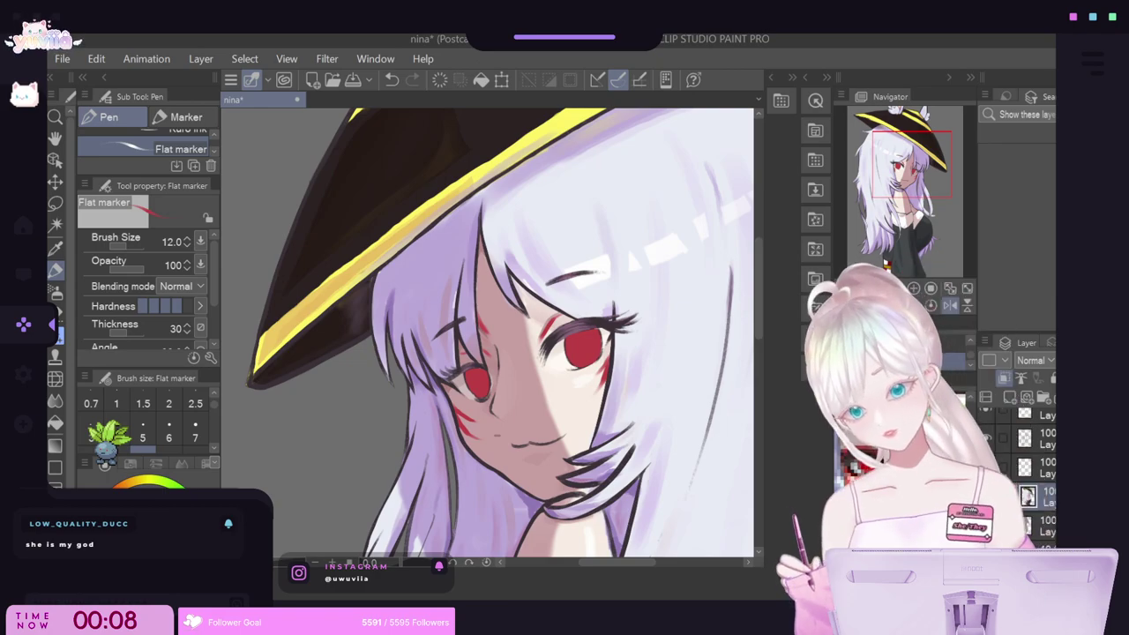
{"action": "scroll", "coordinate": [547, 434], "scroll_direction": "down", "scroll_amount": 5}
{"action": "scroll", "coordinate": [548, 434], "scroll_direction": "up", "scroll_amount": 3}
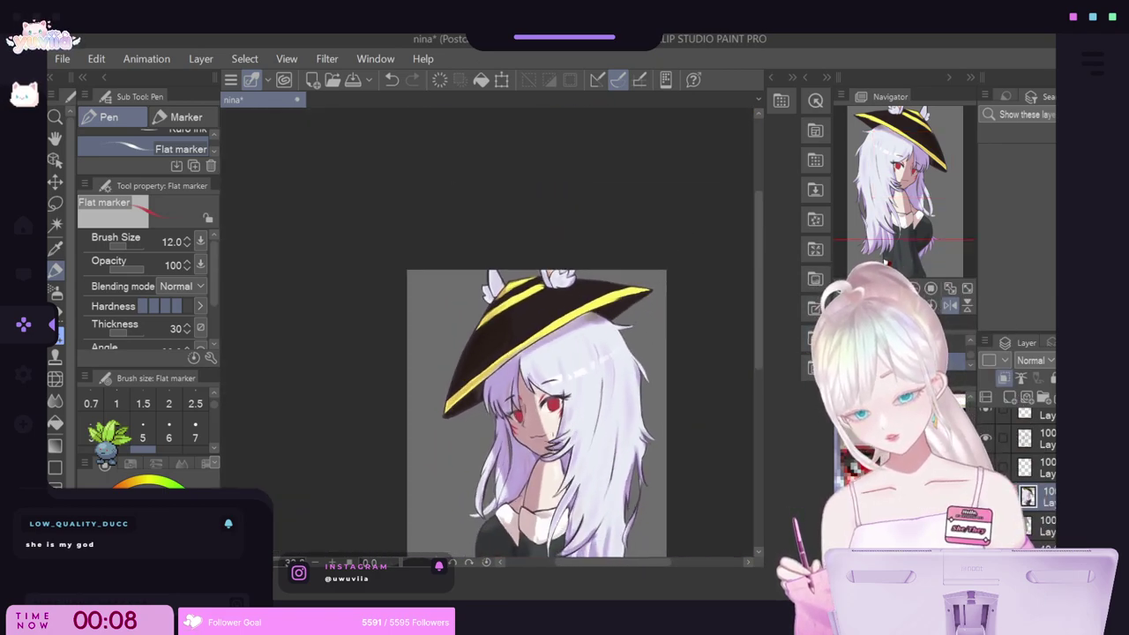
{"action": "scroll", "coordinate": [494, 336], "scroll_direction": "up", "scroll_amount": 3}
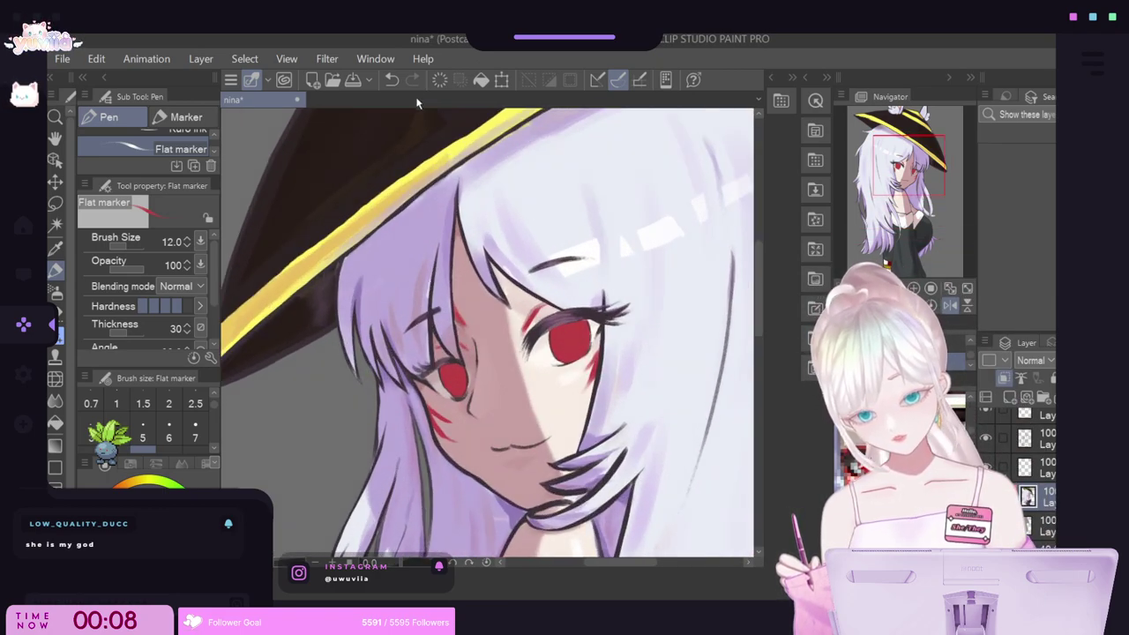
{"action": "left_click", "coordinate": [391, 82]}
{"action": "mouse_move", "coordinate": [426, 399]}
{"action": "left_mouse_down"}
{"action": "mouse_move", "coordinate": [448, 408]}
{"action": "mouse_move", "coordinate": [441, 414]}
{"action": "left_mouse_up"}
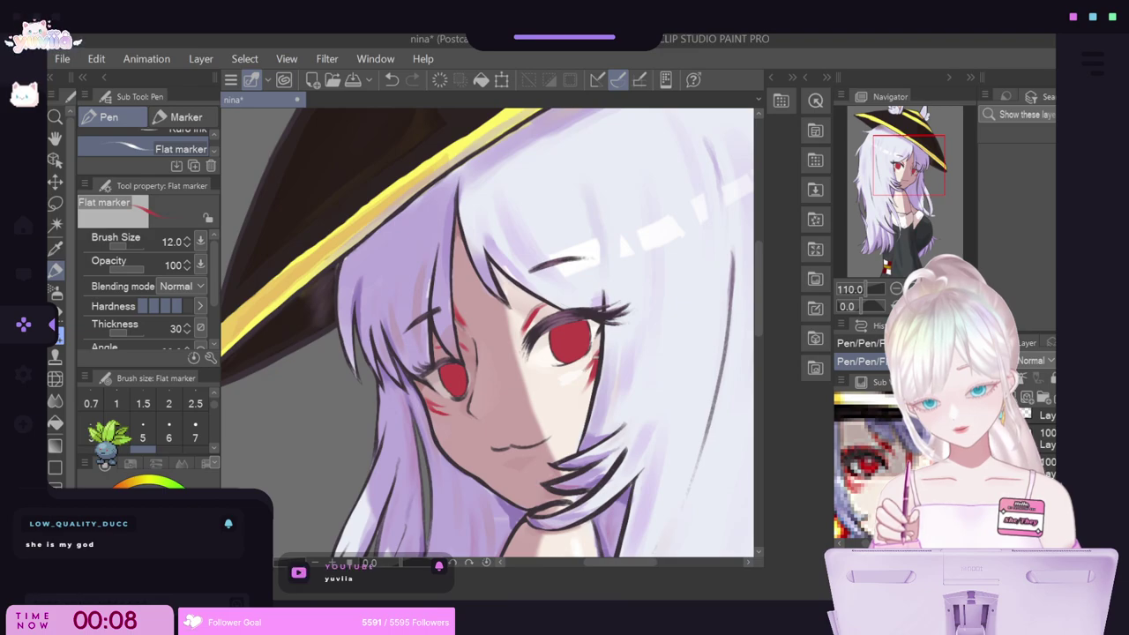
Trim the red accent below the lit eye's outer corner with the skin colour sampled from the cheek.
{"action": "left_click", "coordinate": [578, 397], "text": "alt"}
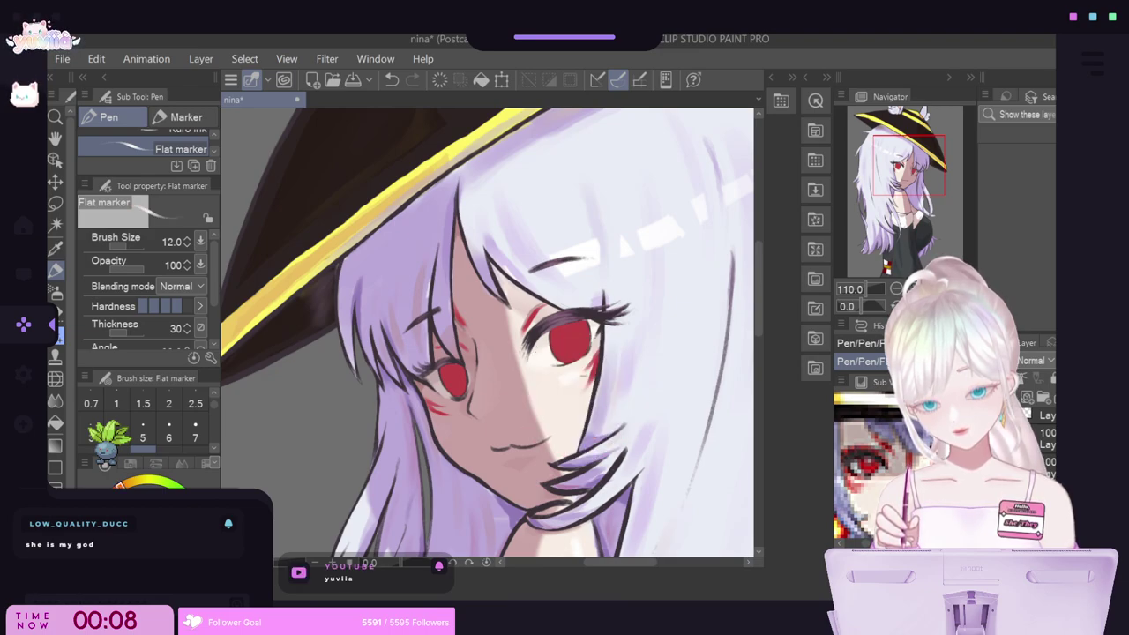
{"action": "left_click_drag", "start_coordinate": [598, 366], "coordinate": [589, 386]}
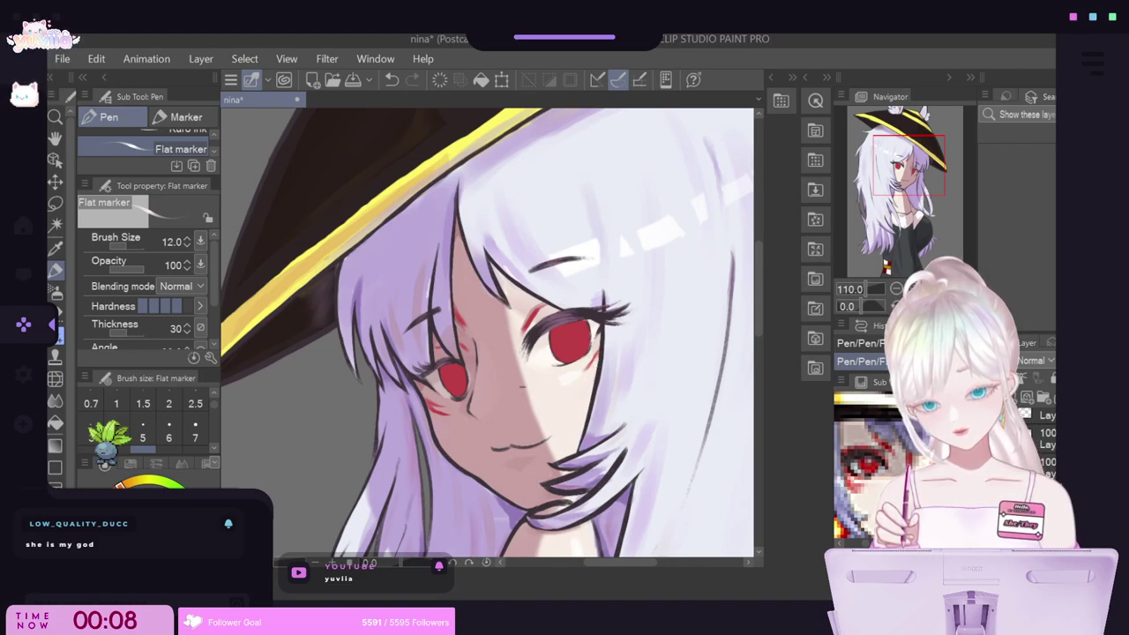
Undo the last skin-coloured trim and repaint the red accent below the lit eye's outer corner with red sampled from the iris.
{"action": "left_click", "coordinate": [440, 401], "text": "alt"}
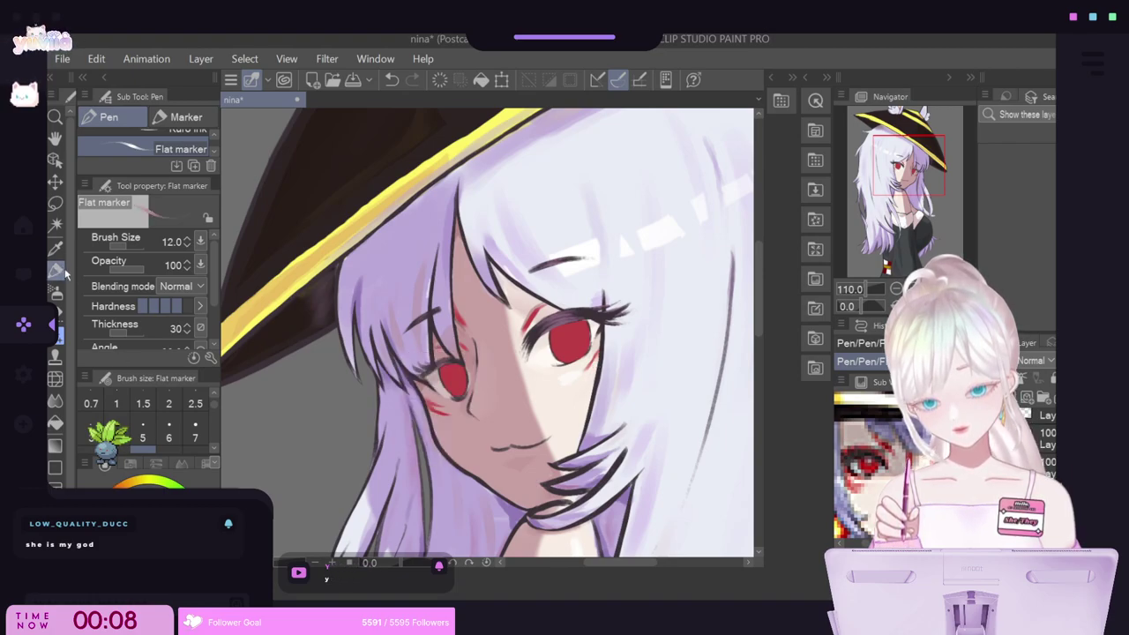
{"action": "left_click", "coordinate": [392, 79]}
{"action": "left_click", "coordinate": [412, 80]}
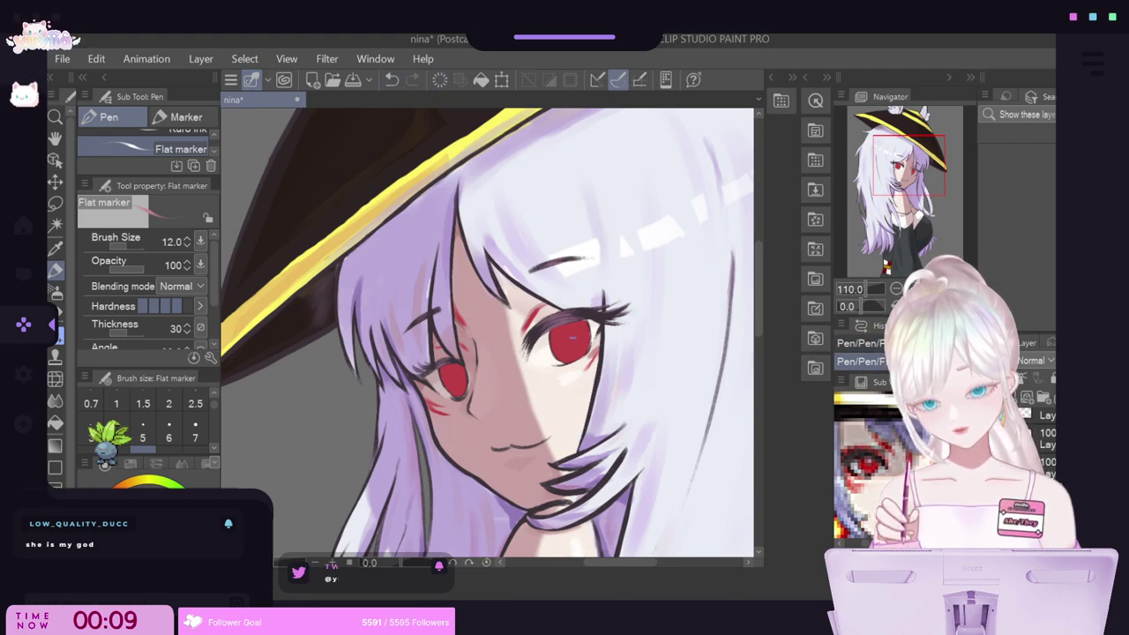
{"action": "left_click", "coordinate": [393, 79]}
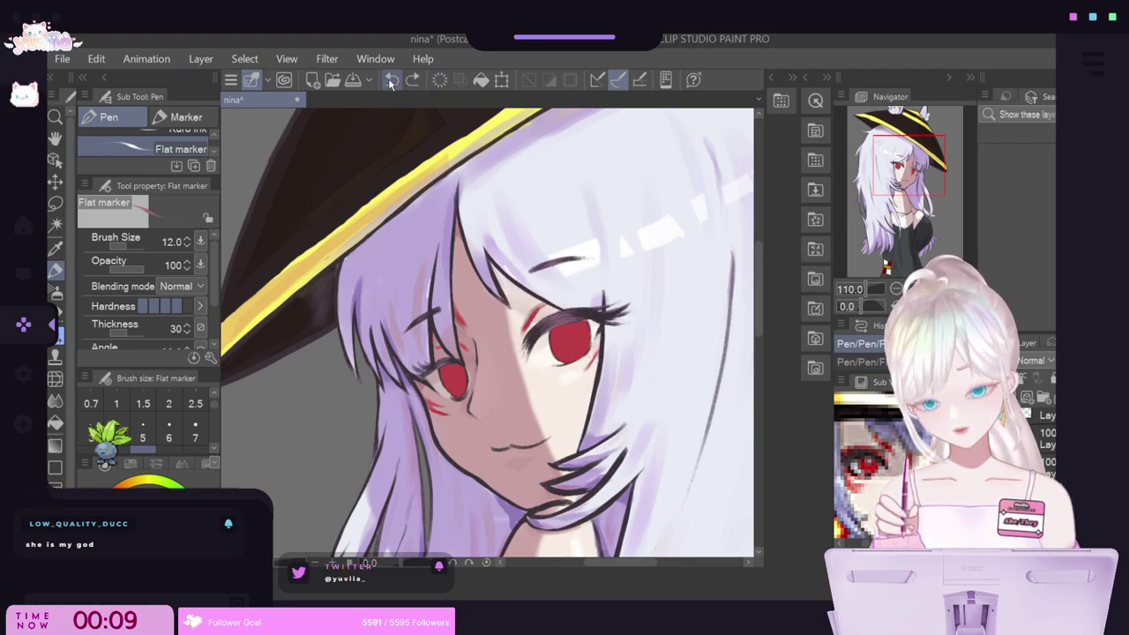
{"action": "key", "text": "ctrl+y"}
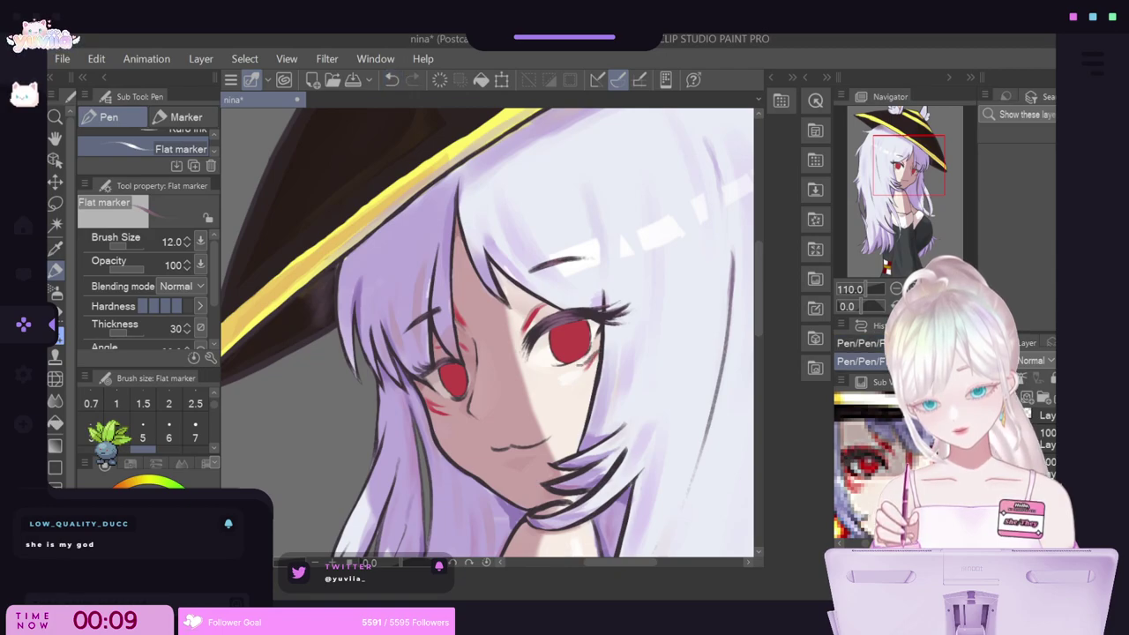
{"action": "left_click", "coordinate": [393, 80]}
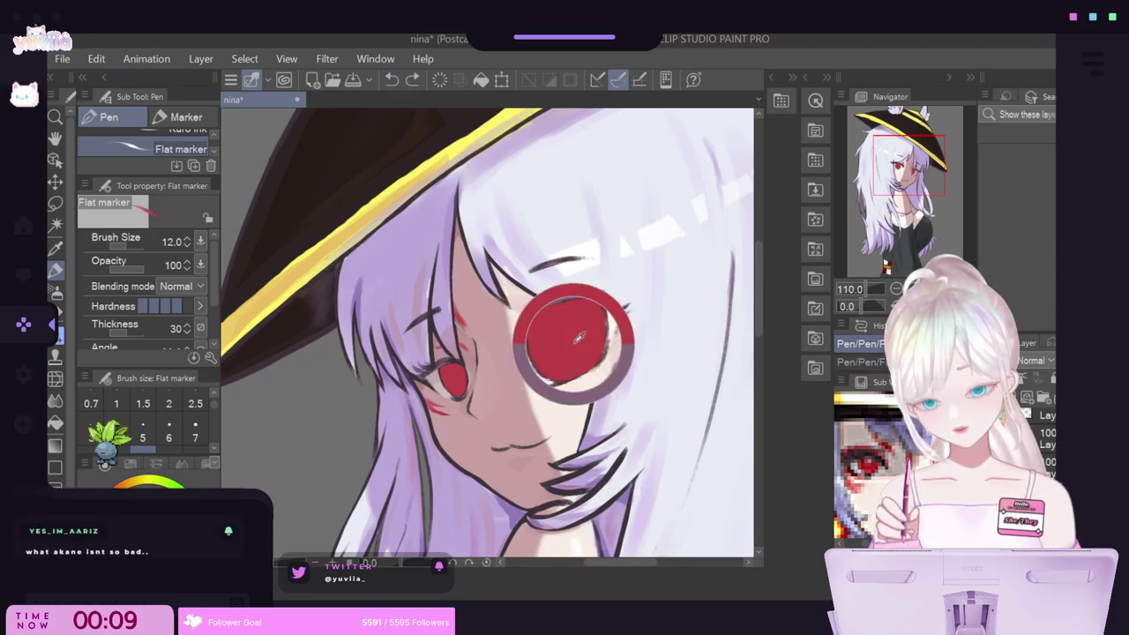
{"action": "left_click_drag", "start_coordinate": [601, 351], "coordinate": [582, 367]}
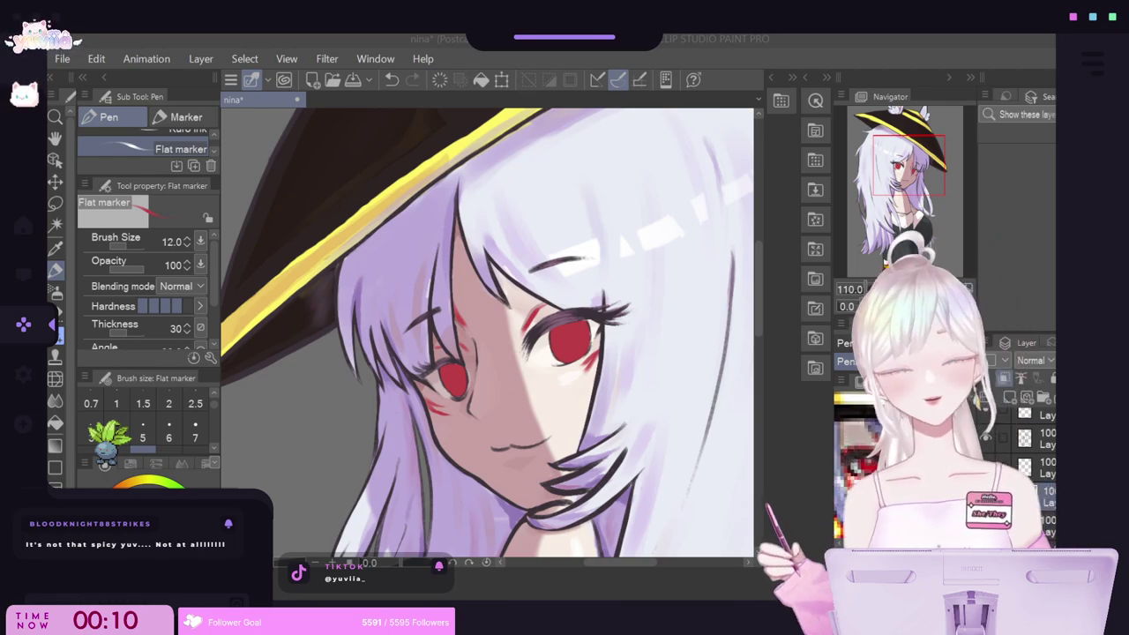
Shade the upper part of both red irises with a darker red using the Flat marker.
{"action": "scroll", "coordinate": [554, 353], "scroll_direction": "down", "scroll_amount": 3}
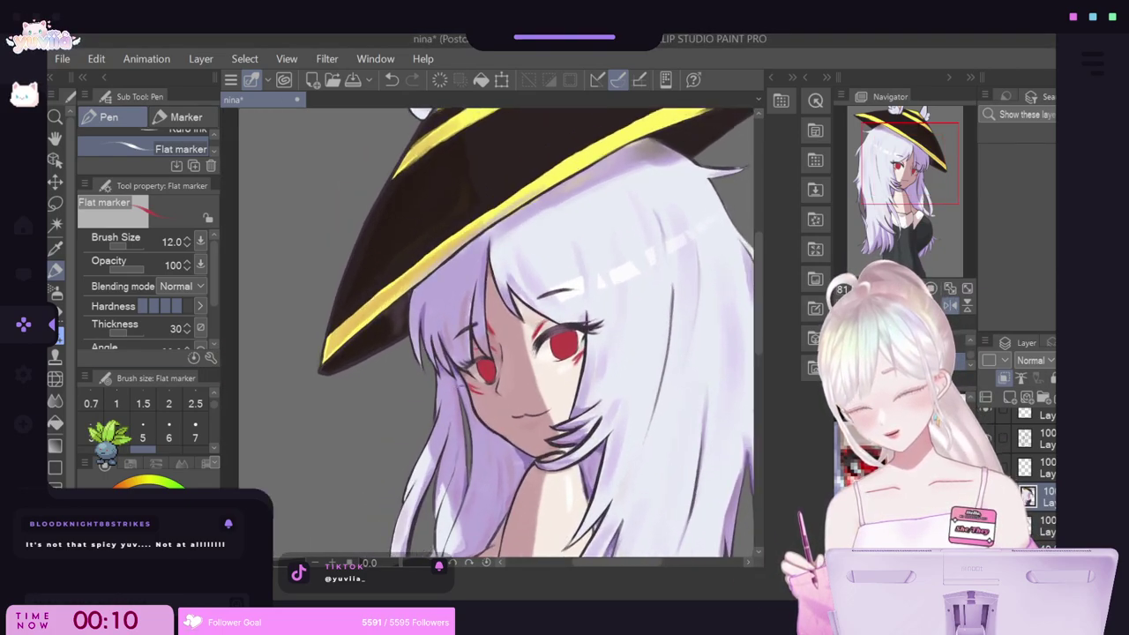
{"action": "scroll", "coordinate": [458, 381], "scroll_direction": "up", "scroll_amount": 2}
{"action": "scroll", "coordinate": [1022, 459], "scroll_direction": "up", "scroll_amount": 2}
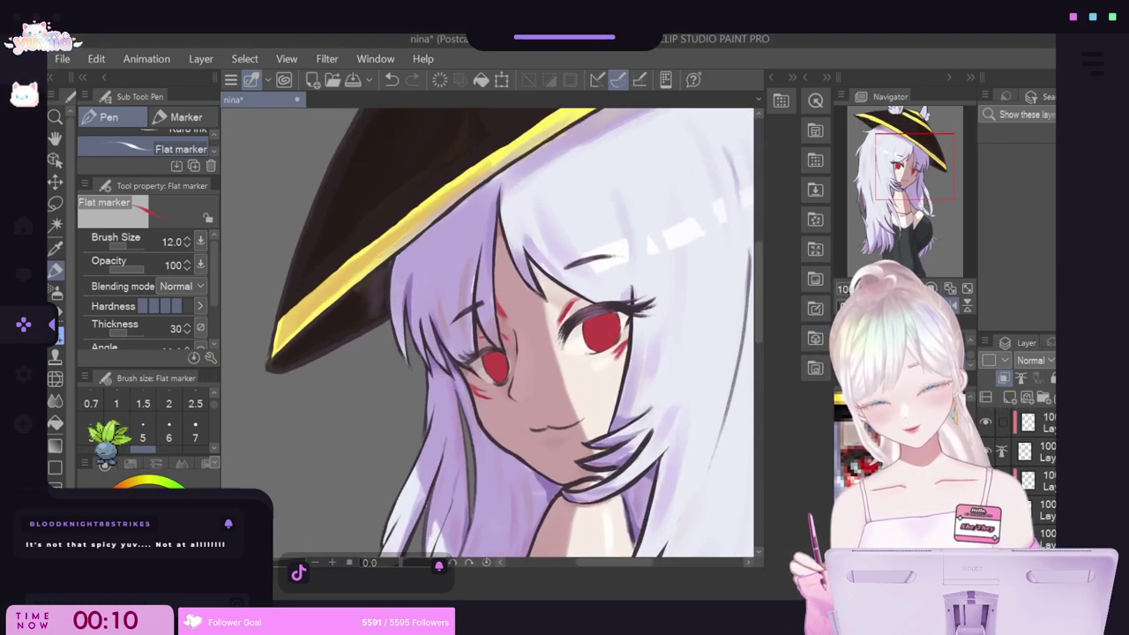
{"action": "scroll", "coordinate": [547, 341], "scroll_direction": "up", "scroll_amount": 3}
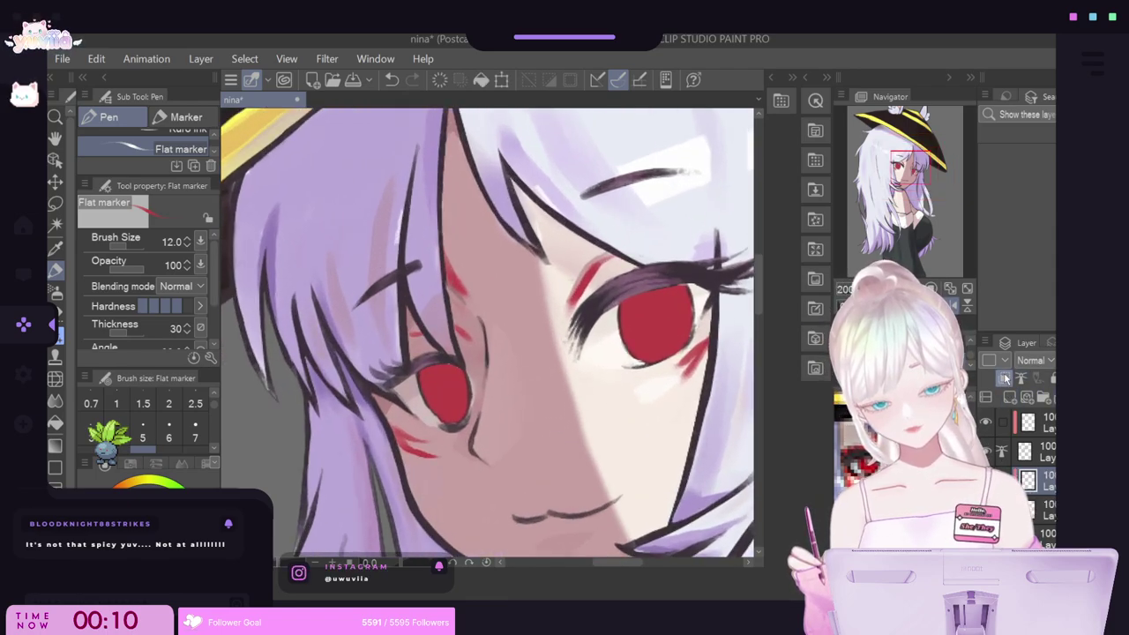
{"action": "key", "text": "i"}
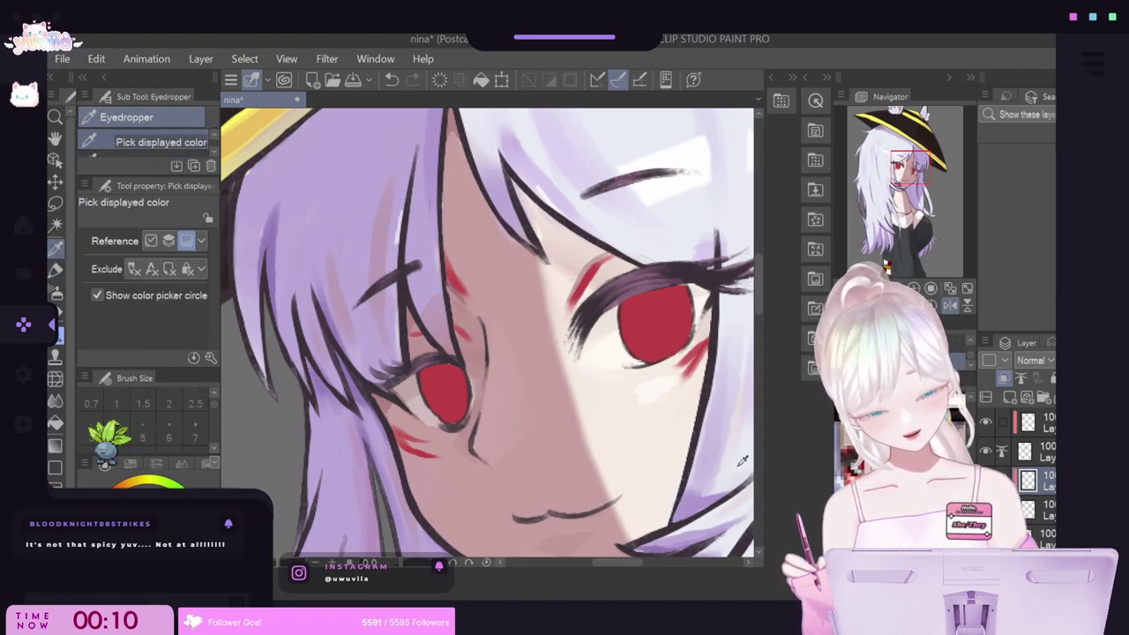
{"action": "key", "text": "p"}
{"action": "left_click_drag", "start_coordinate": [615, 336], "coordinate": [628, 324]}
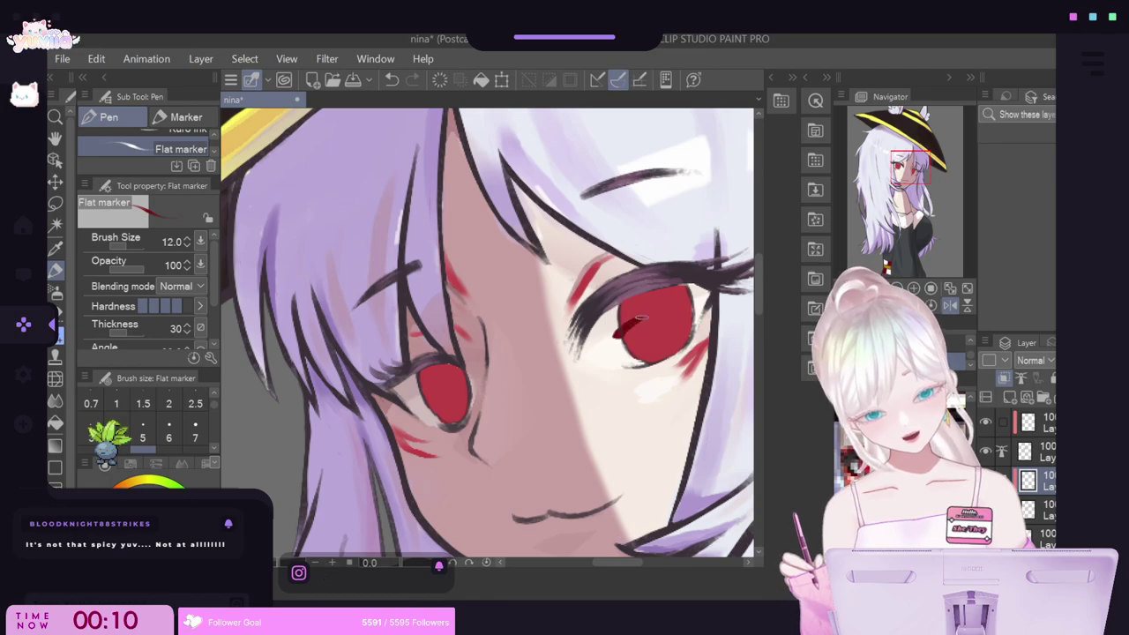
{"action": "left_click", "coordinate": [392, 80]}
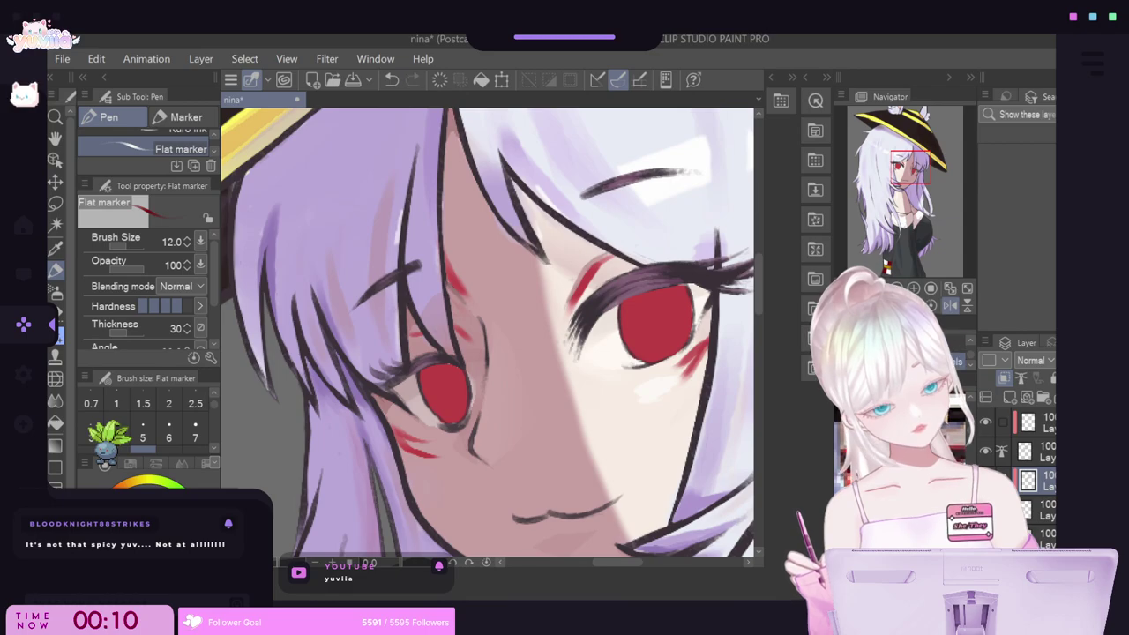
{"action": "mouse_move", "coordinate": [615, 338]}
{"action": "left_mouse_down"}
{"action": "mouse_move", "coordinate": [679, 303]}
{"action": "mouse_move", "coordinate": [622, 326]}
{"action": "mouse_move", "coordinate": [667, 305]}
{"action": "mouse_move", "coordinate": [609, 320]}
{"action": "mouse_move", "coordinate": [615, 311]}
{"action": "mouse_move", "coordinate": [661, 289]}
{"action": "left_mouse_up"}
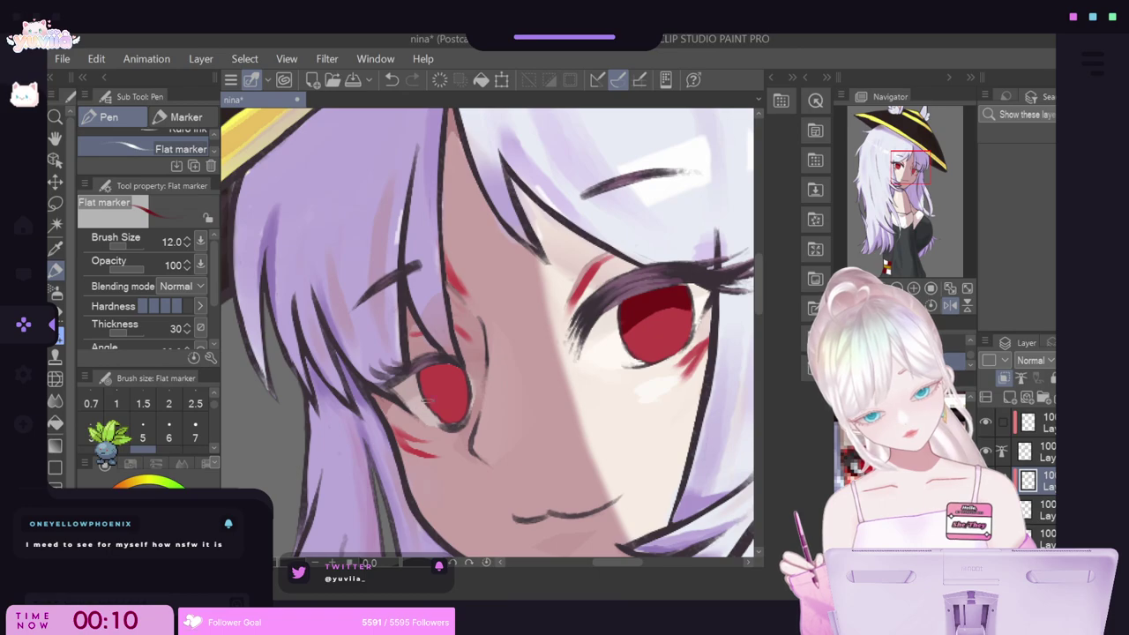
{"action": "mouse_move", "coordinate": [422, 402]}
{"action": "left_mouse_down"}
{"action": "mouse_move", "coordinate": [470, 384]}
{"action": "mouse_move", "coordinate": [448, 386]}
{"action": "mouse_move", "coordinate": [474, 378]}
{"action": "mouse_move", "coordinate": [455, 363]}
{"action": "left_mouse_up"}
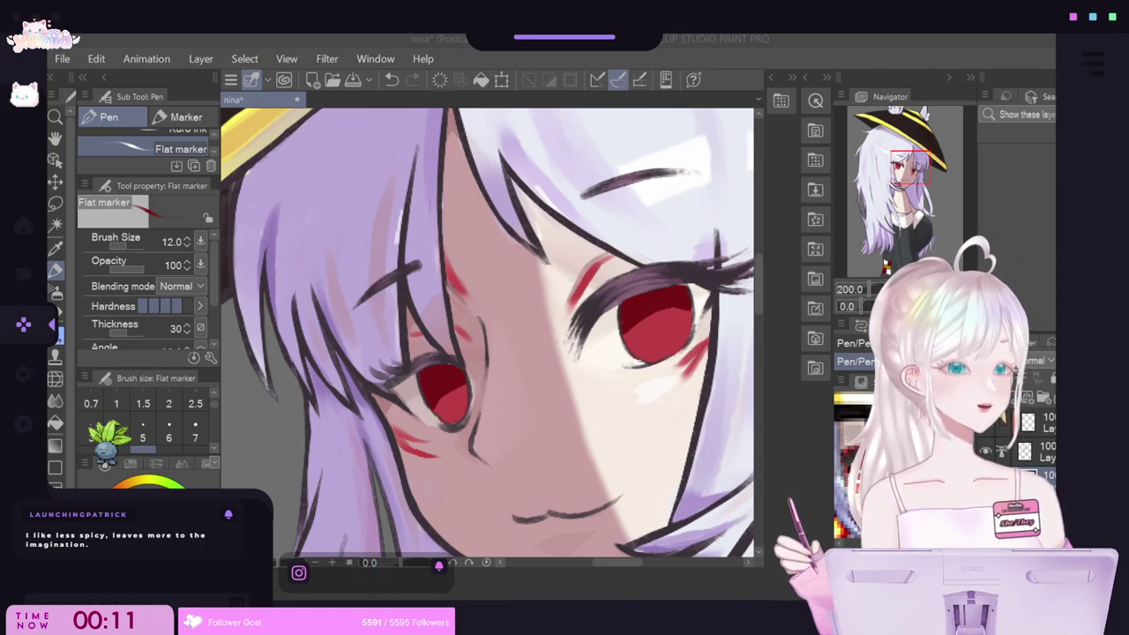
{"action": "scroll", "coordinate": [473, 378], "scroll_direction": "down", "scroll_amount": 2}
{"action": "scroll", "coordinate": [473, 378], "scroll_direction": "up", "scroll_amount": 4}
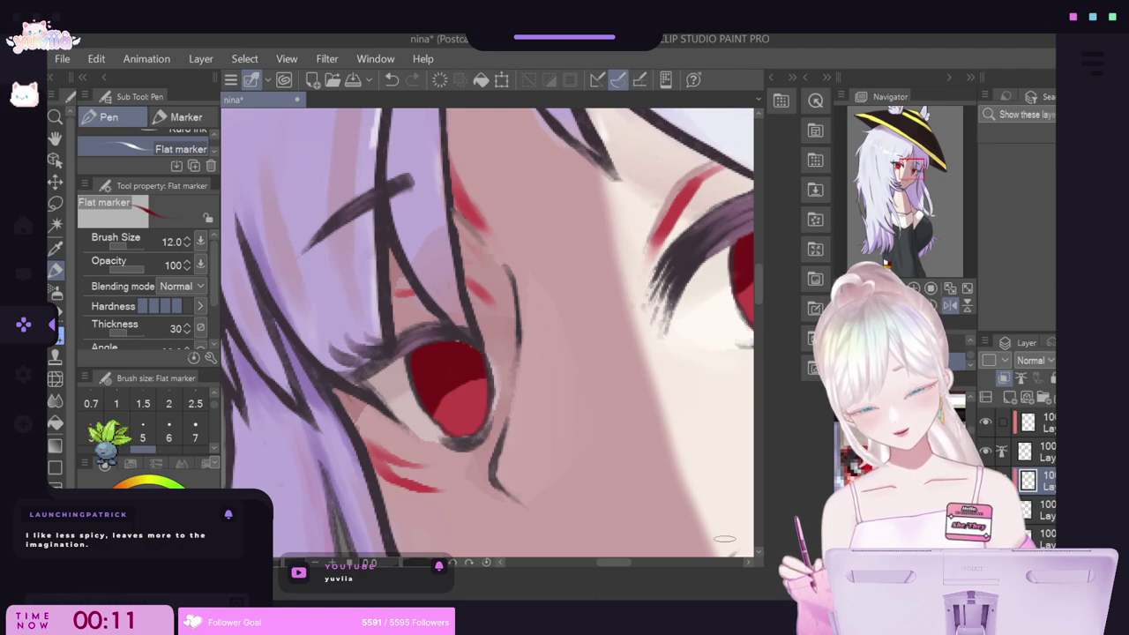
{"action": "left_click_drag", "start_coordinate": [616, 562], "coordinate": [632, 562]}
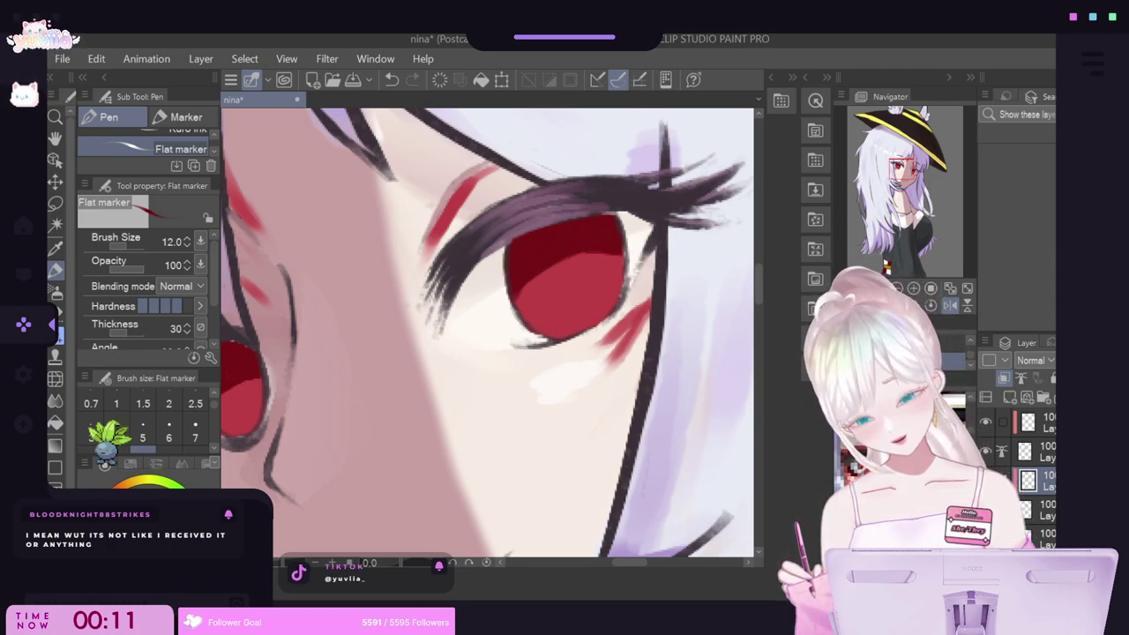
{"action": "mouse_move", "coordinate": [567, 261]}
{"action": "left_mouse_down"}
{"action": "mouse_move", "coordinate": [562, 243]}
{"action": "mouse_move", "coordinate": [570, 282]}
{"action": "left_mouse_up"}
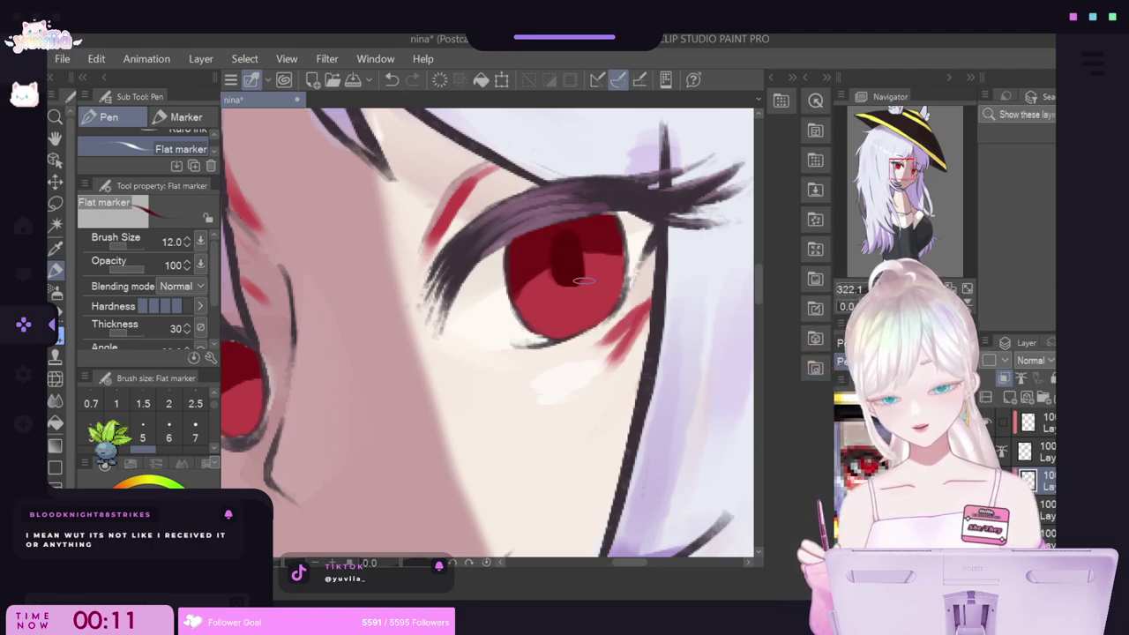
{"action": "left_click", "coordinate": [388, 84]}
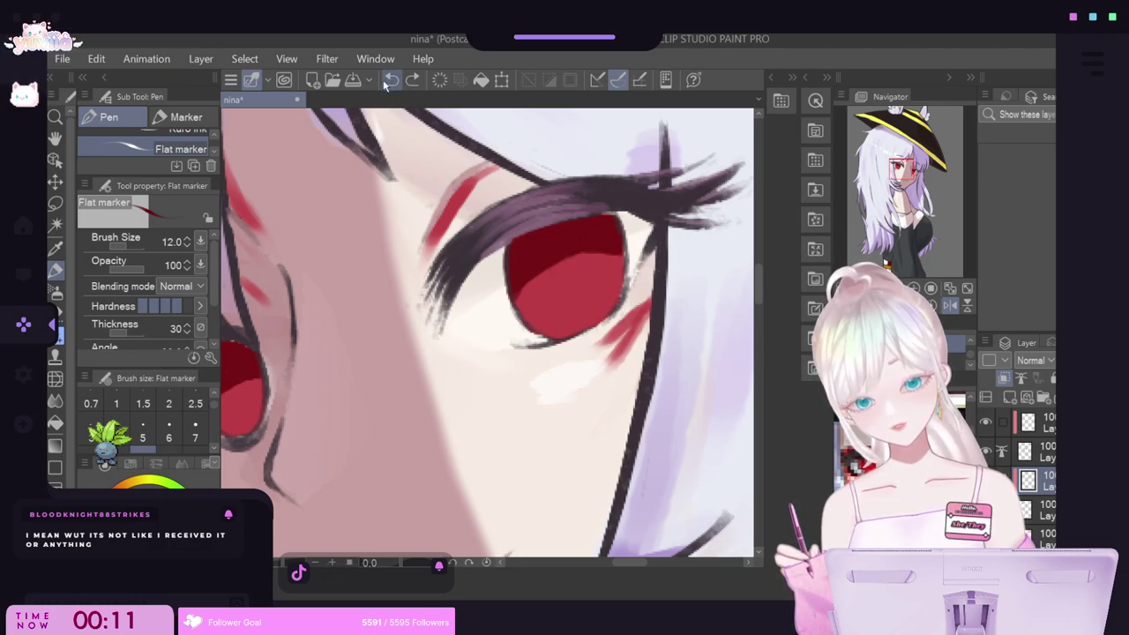
{"action": "left_click_drag", "start_coordinate": [567, 250], "coordinate": [581, 275]}
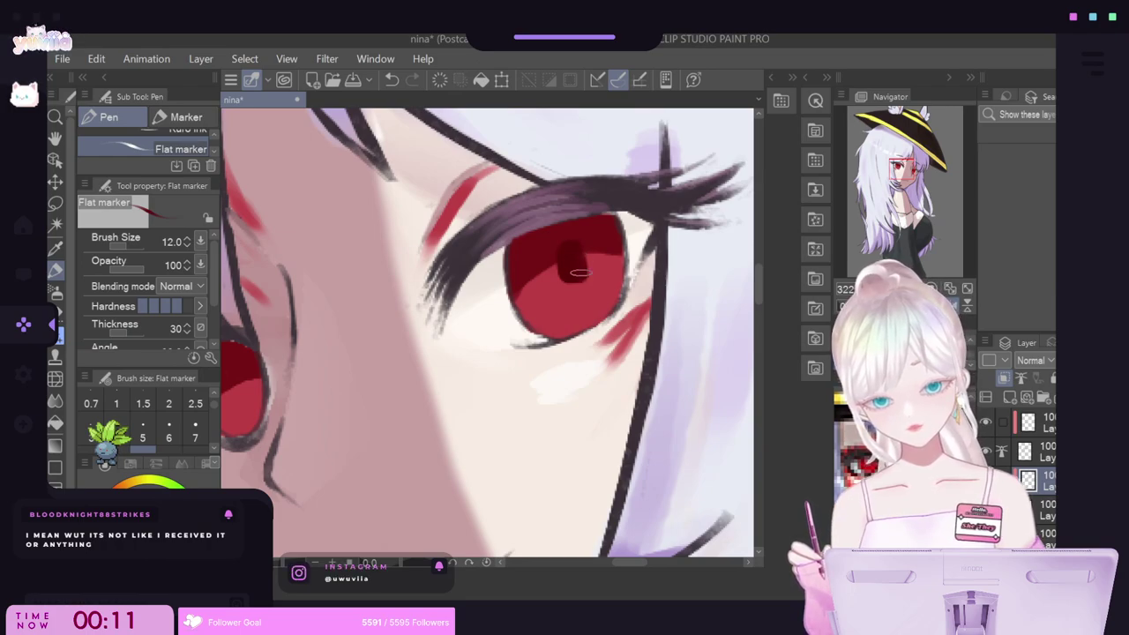
{"action": "left_click", "coordinate": [391, 82]}
{"action": "left_click", "coordinate": [391, 82]}
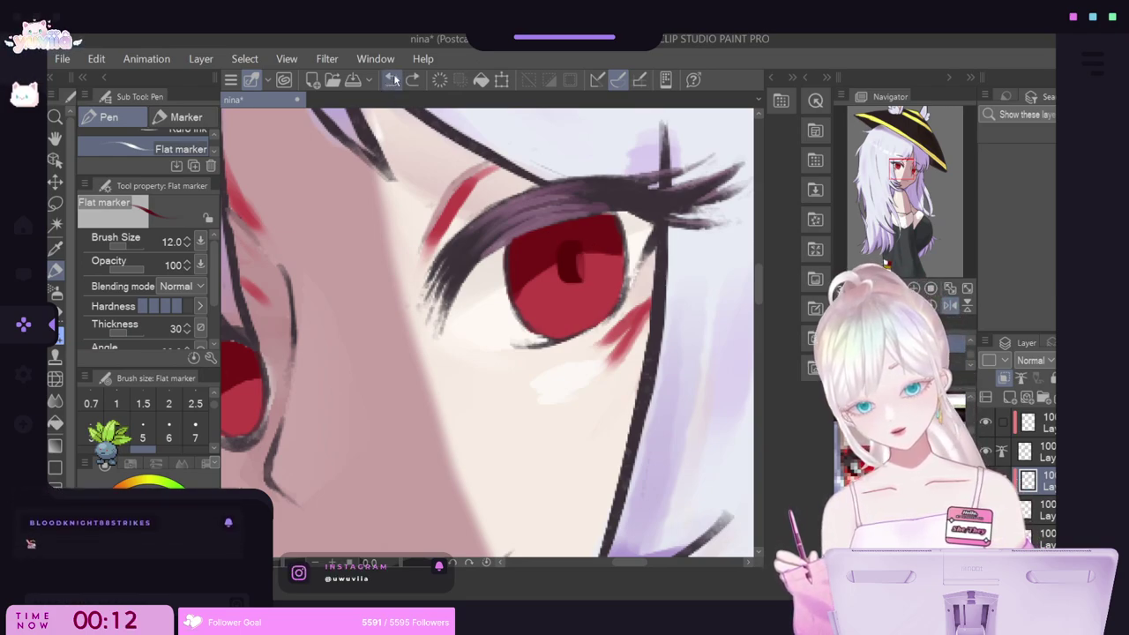
Paint a very dark red oval pupil in each iris with the Flat marker at brush size 10.
{"action": "left_click", "coordinate": [214, 447]}
{"action": "left_click", "coordinate": [118, 426]}
{"action": "left_click_drag", "start_coordinate": [575, 245], "coordinate": [574, 276]}
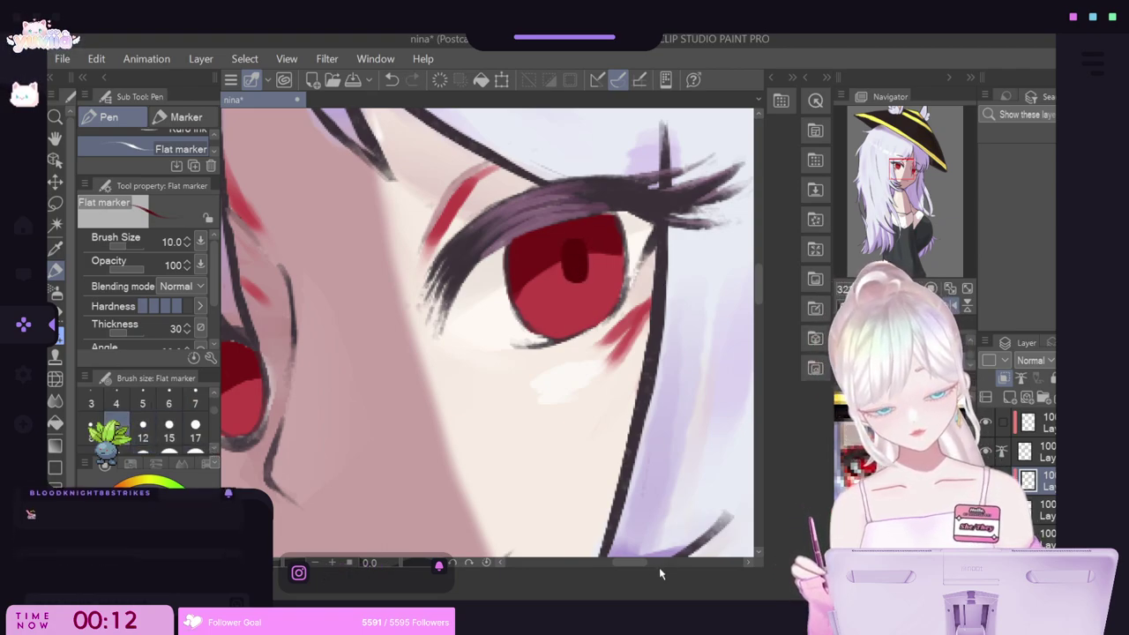
{"action": "left_click_drag", "start_coordinate": [635, 567], "coordinate": [615, 566]}
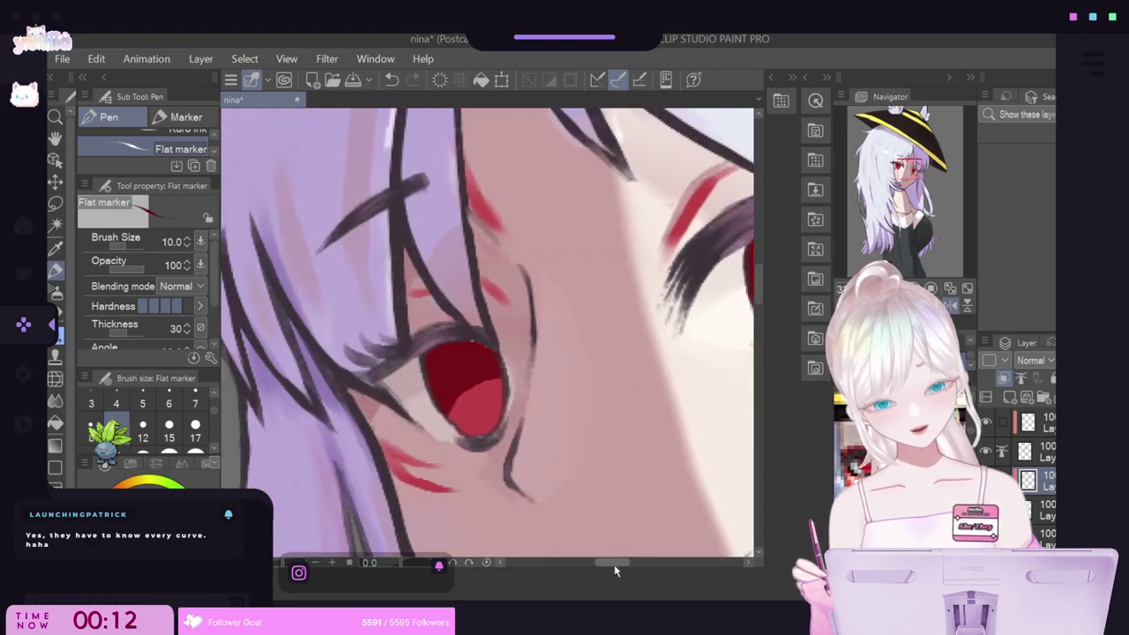
{"action": "left_click_drag", "start_coordinate": [477, 357], "coordinate": [480, 385]}
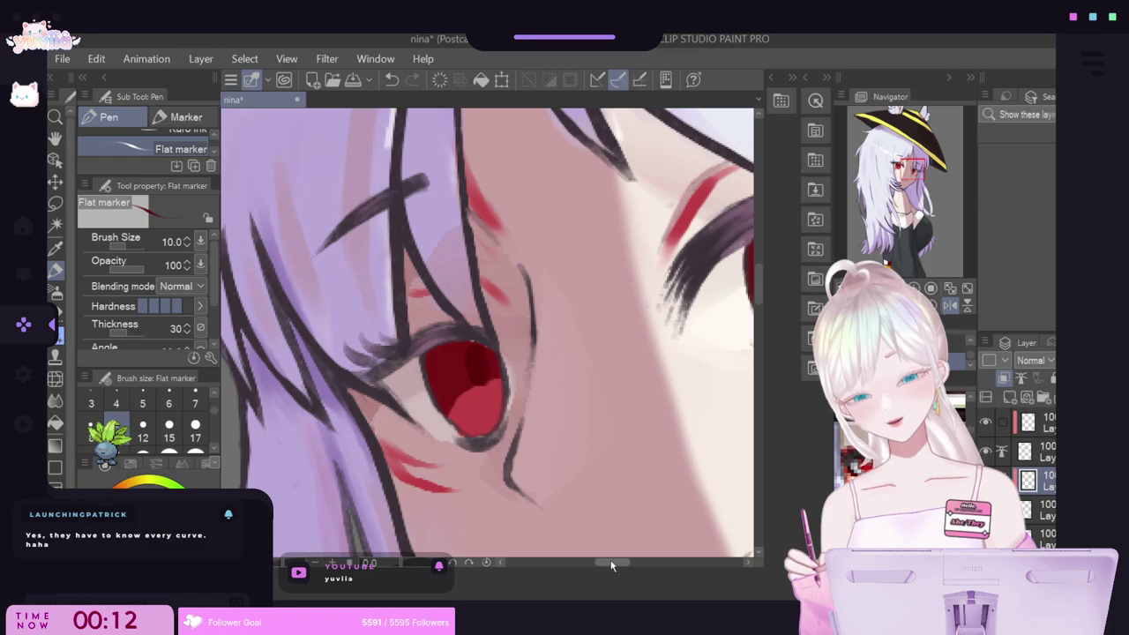
Darken the rim of the lit eye's iris along its outer, inner and lower edges with the dark red.
{"action": "left_click_drag", "start_coordinate": [612, 564], "coordinate": [631, 565]}
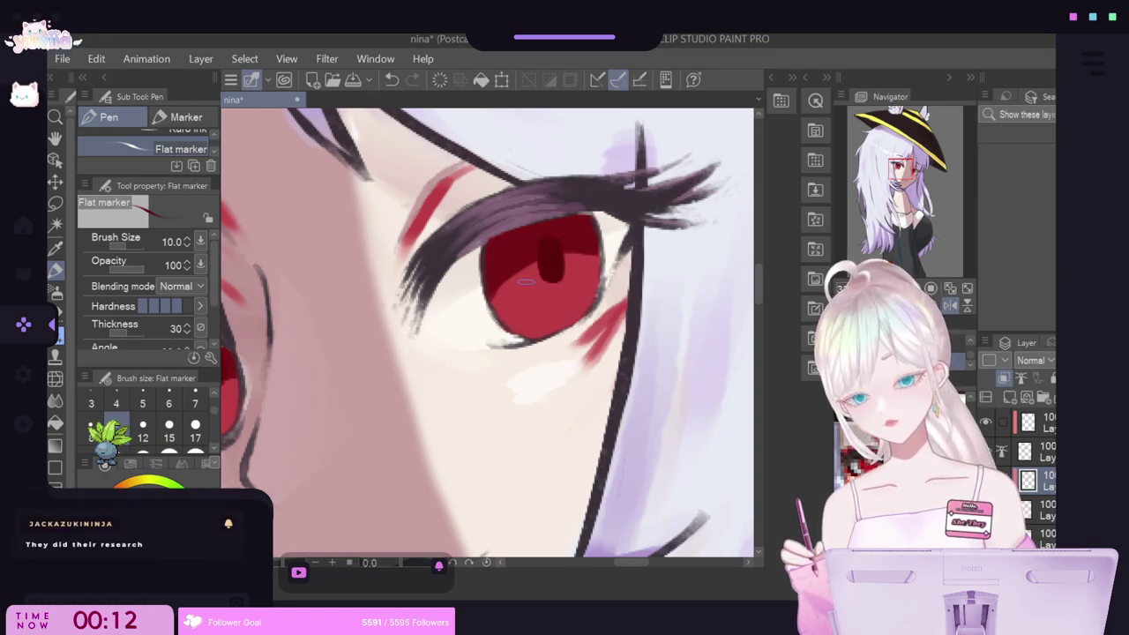
{"action": "scroll", "coordinate": [524, 283], "scroll_direction": "down", "scroll_amount": 5}
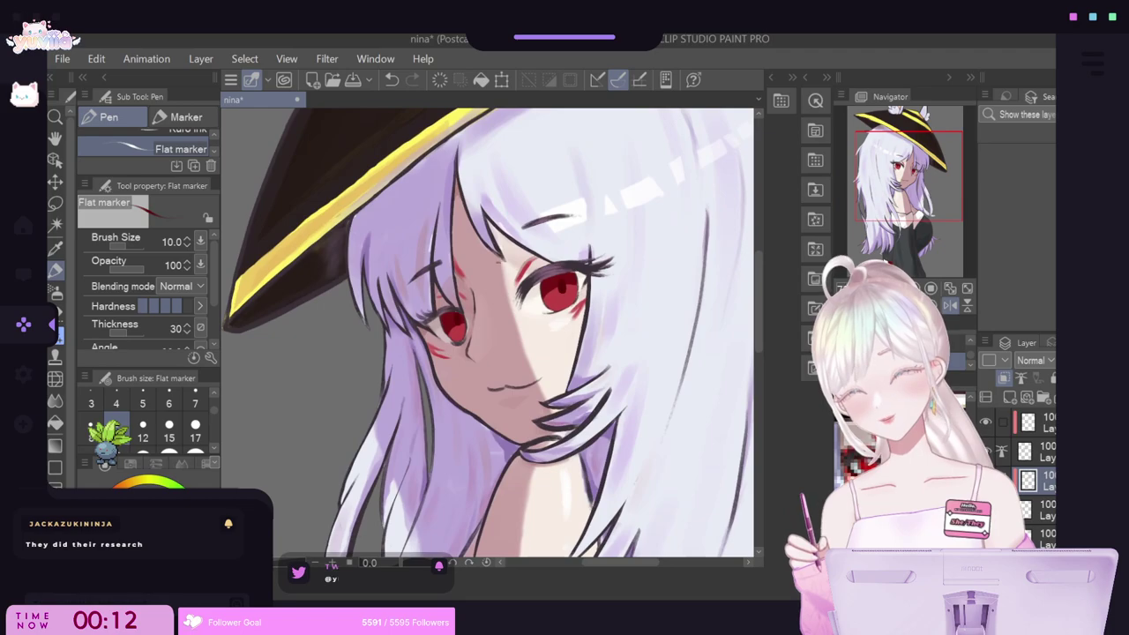
{"action": "scroll", "coordinate": [565, 265], "scroll_direction": "up", "scroll_amount": 6}
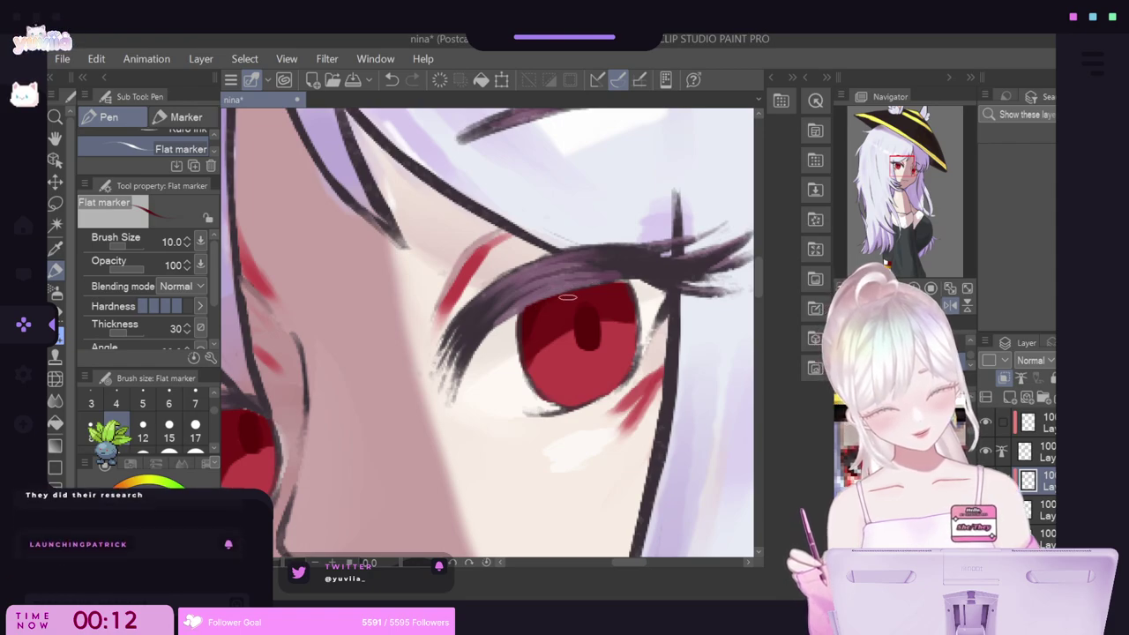
{"action": "left_click_drag", "start_coordinate": [638, 337], "coordinate": [592, 404]}
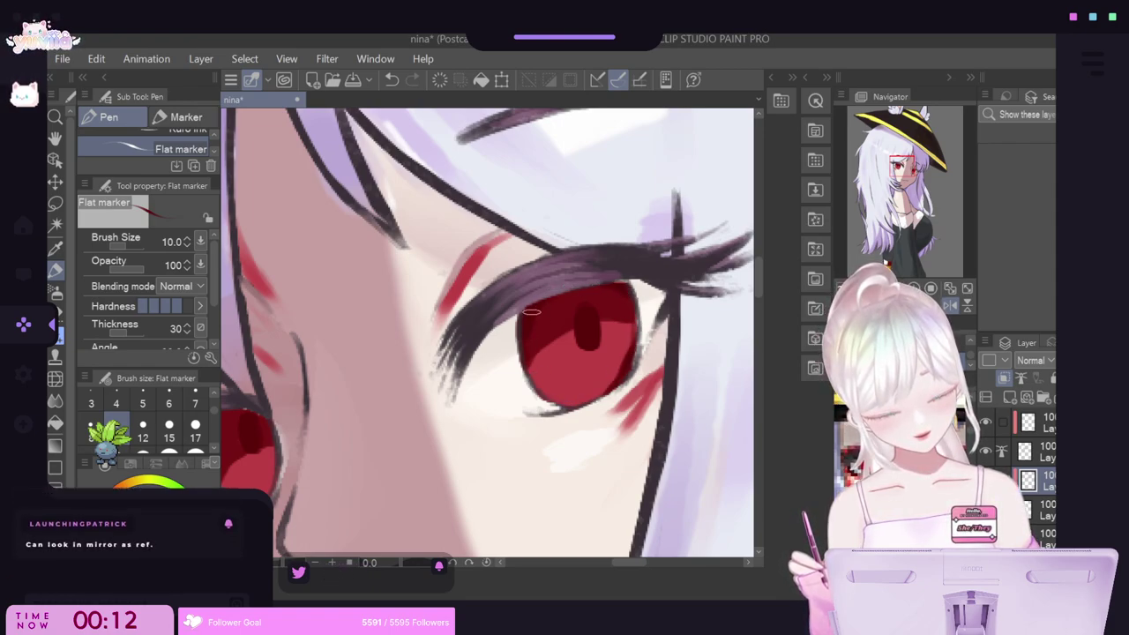
{"action": "left_click_drag", "start_coordinate": [528, 355], "coordinate": [564, 401]}
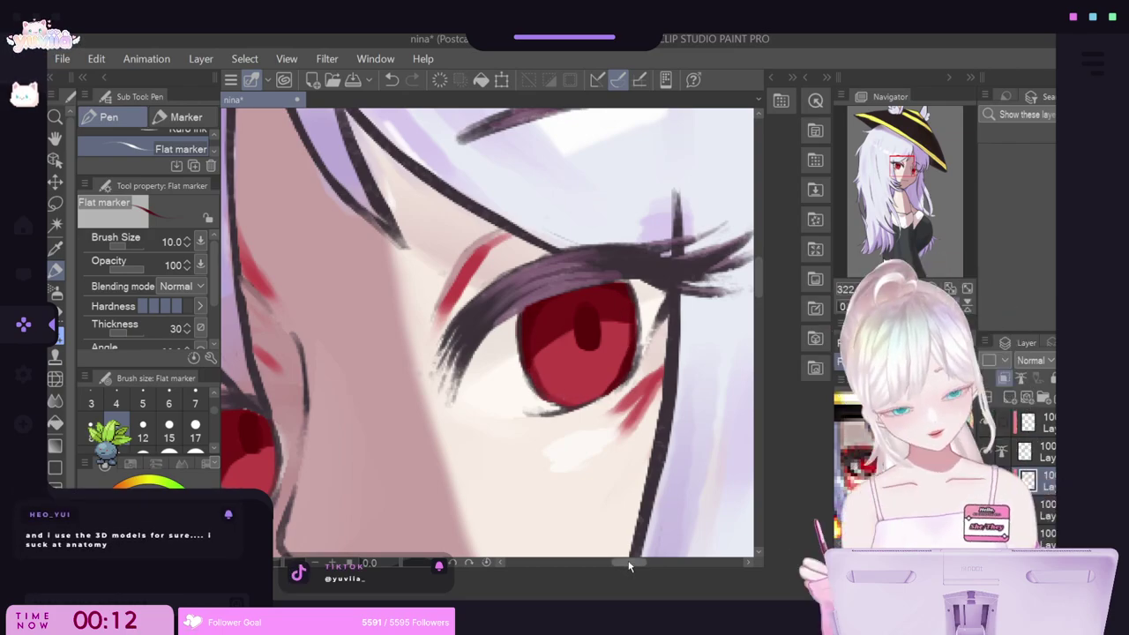
Paint thin dark red streaks through both irises with the Flat marker at brush size 8.
{"action": "left_click_drag", "start_coordinate": [629, 565], "coordinate": [608, 564]}
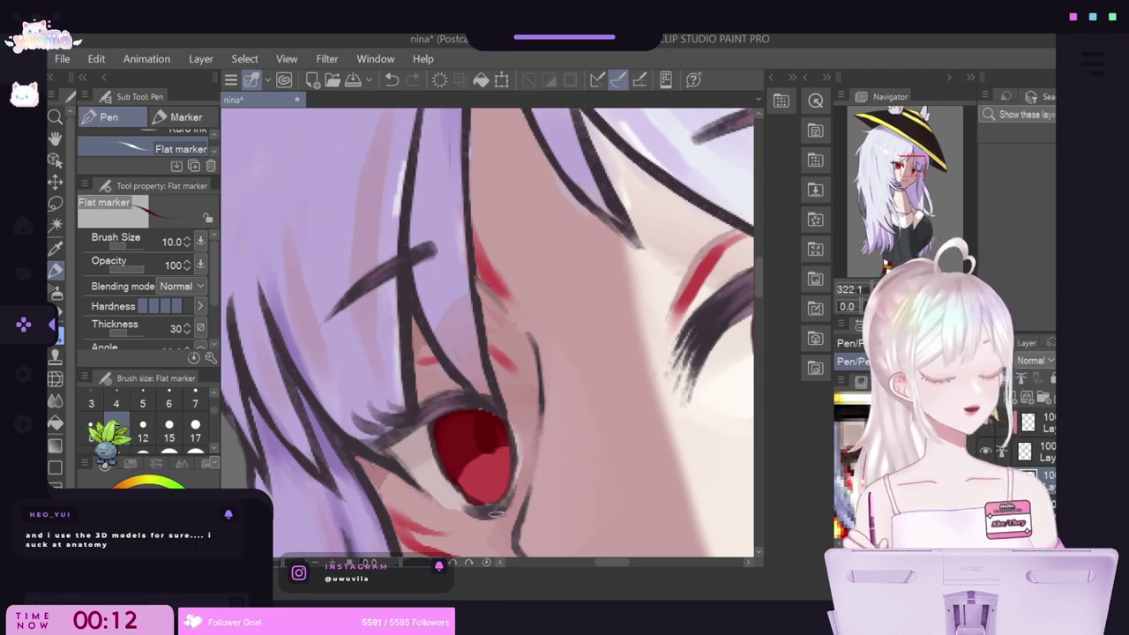
{"action": "key", "text": "bracketleft"}
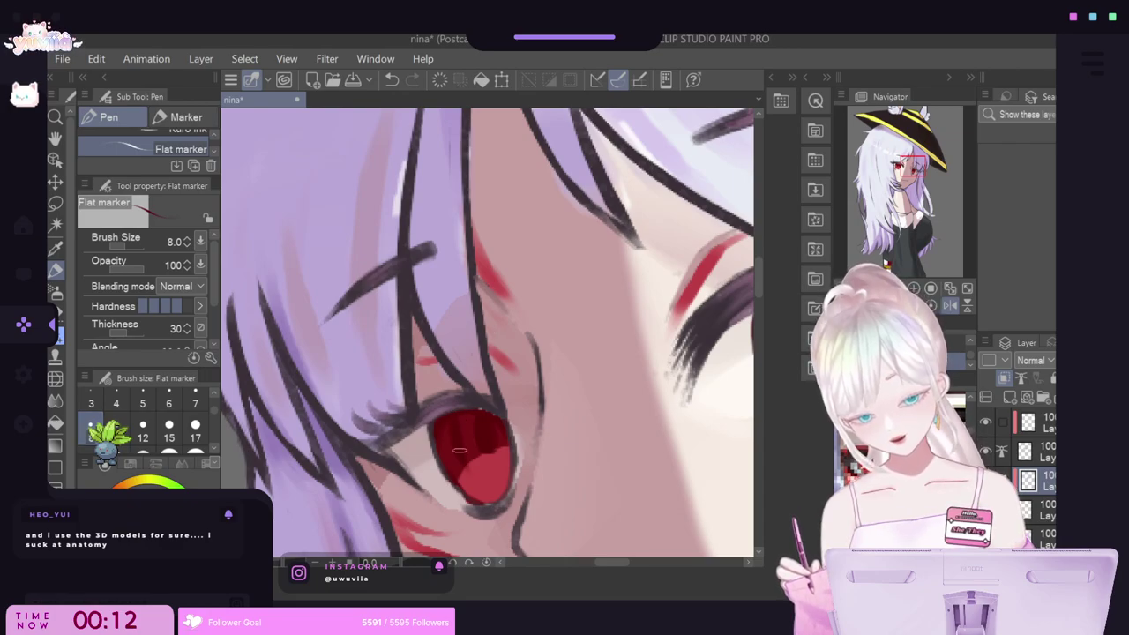
{"action": "left_click_drag", "start_coordinate": [606, 563], "coordinate": [618, 563]}
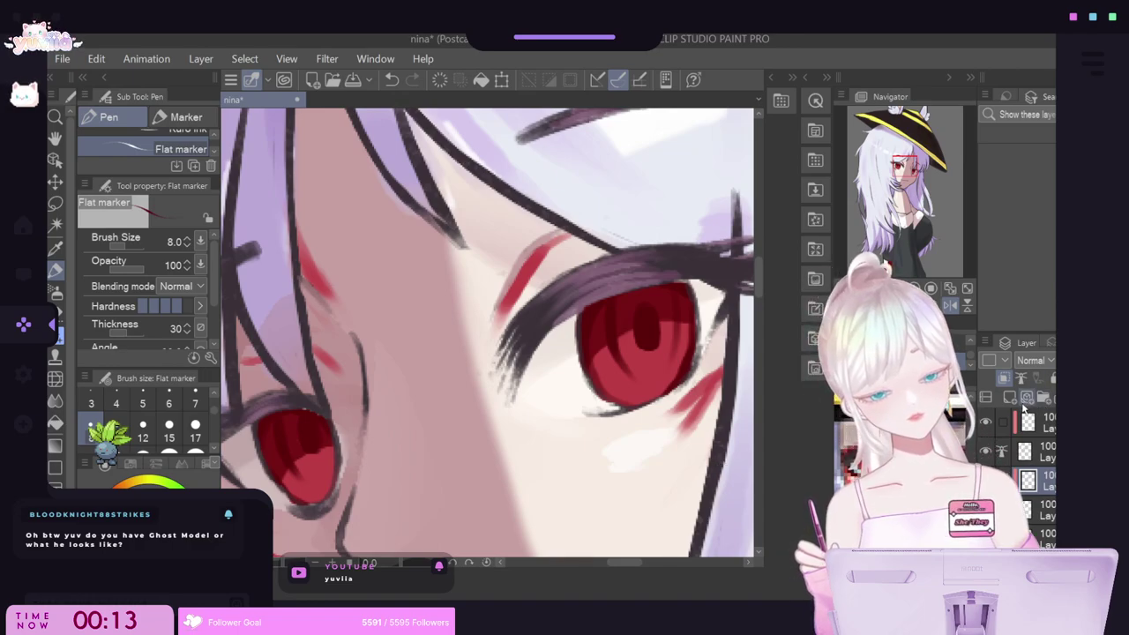
On a clipped layer, lasso a jagged area in the lower part of the lit eye's iris and lighten it with the Soft airbrush, then deselect.
{"action": "left_click", "coordinate": [1003, 380]}
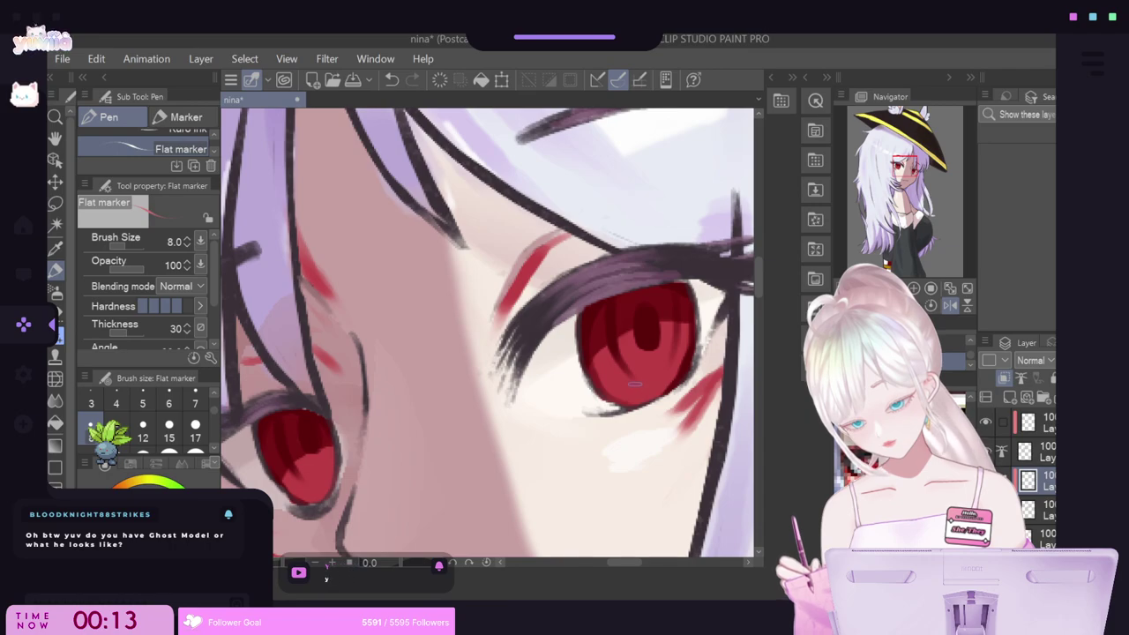
{"action": "mouse_move", "coordinate": [635, 387]}
{"action": "left_mouse_down"}
{"action": "mouse_move", "coordinate": [670, 372]}
{"action": "mouse_move", "coordinate": [640, 392]}
{"action": "mouse_move", "coordinate": [653, 389]}
{"action": "left_mouse_up"}
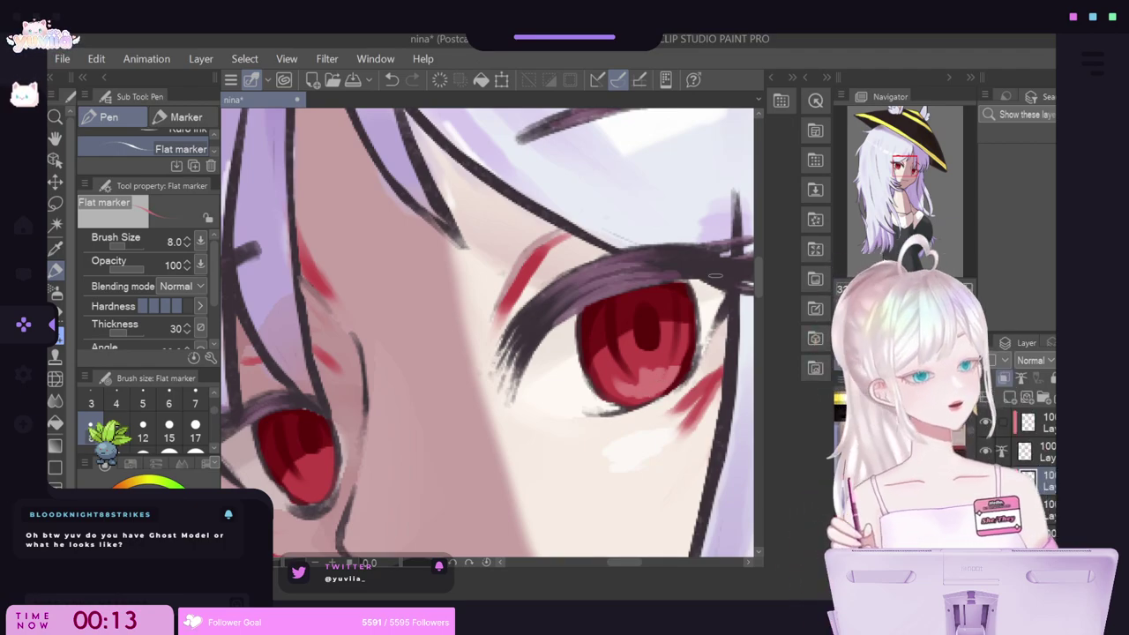
{"action": "key", "text": "m"}
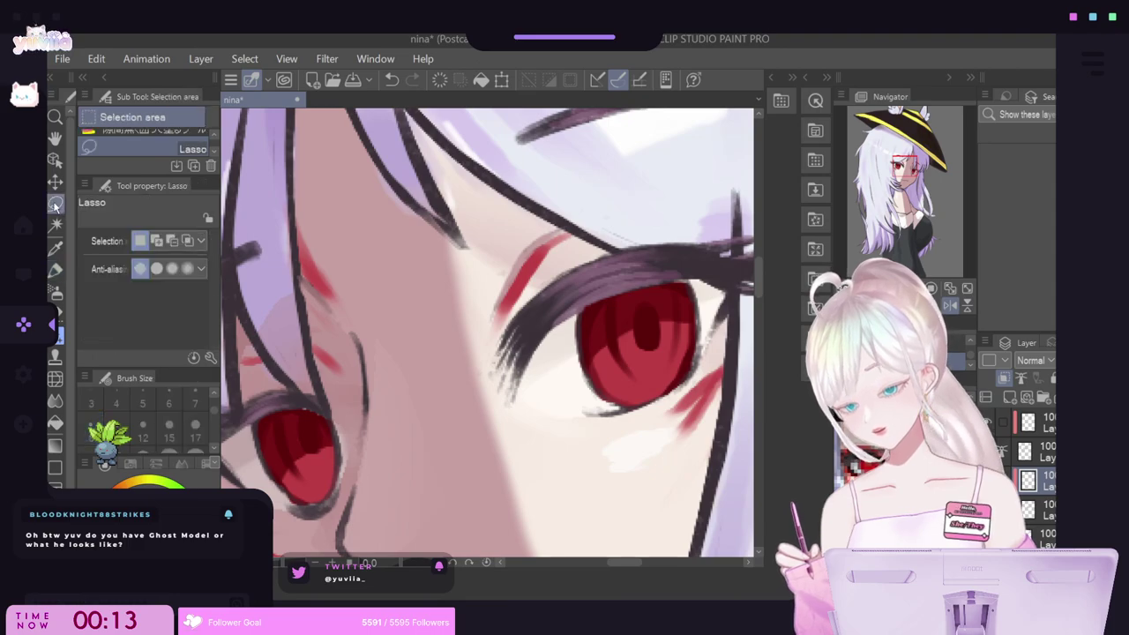
{"action": "mouse_move", "coordinate": [637, 399]}
{"action": "left_mouse_down"}
{"action": "mouse_move", "coordinate": [611, 368]}
{"action": "mouse_move", "coordinate": [641, 376]}
{"action": "mouse_move", "coordinate": [634, 357]}
{"action": "mouse_move", "coordinate": [661, 360]}
{"action": "mouse_move", "coordinate": [672, 345]}
{"action": "mouse_move", "coordinate": [666, 367]}
{"action": "mouse_move", "coordinate": [688, 342]}
{"action": "mouse_move", "coordinate": [640, 402]}
{"action": "left_mouse_up"}
{"action": "left_click", "coordinate": [55, 292]}
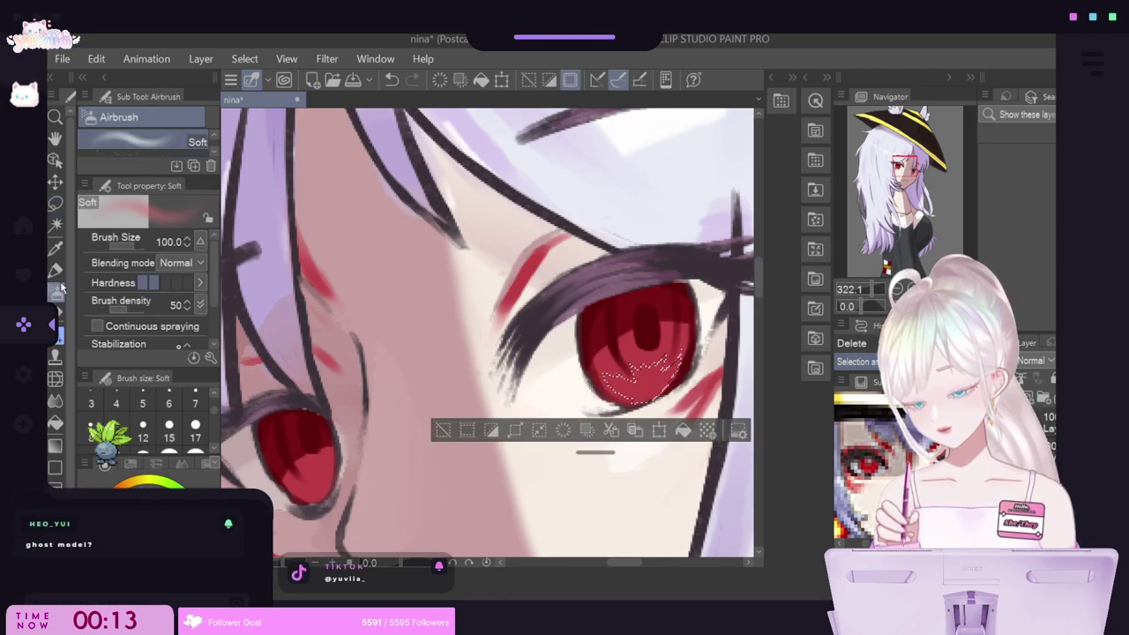
{"action": "left_click_drag", "start_coordinate": [727, 332], "coordinate": [722, 357]}
{"action": "left_click", "coordinate": [444, 432]}
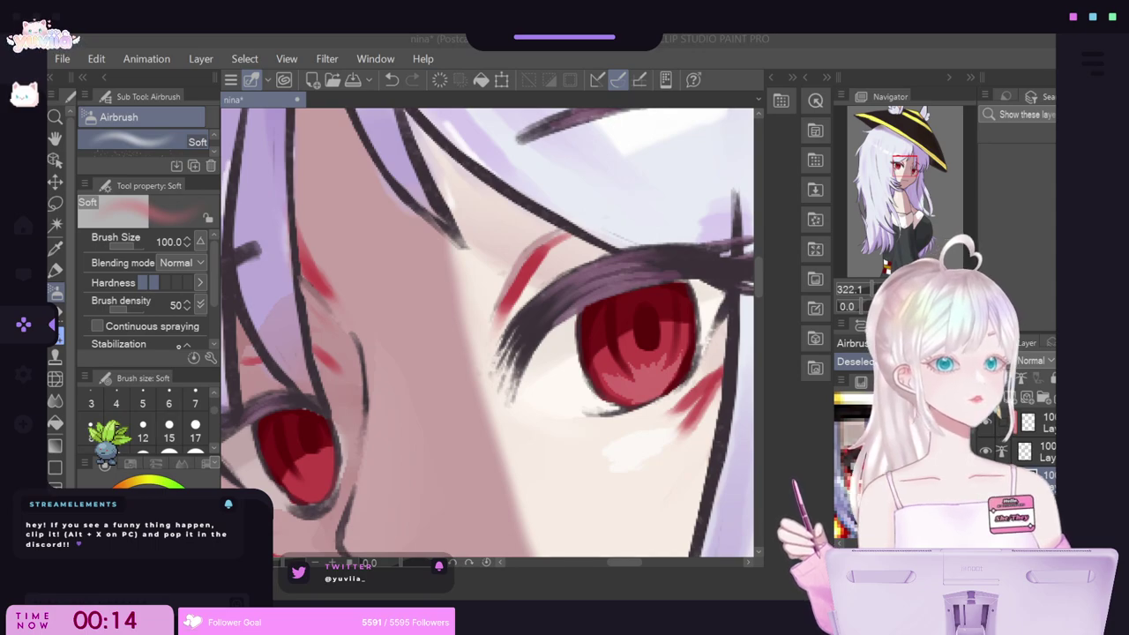
Switch to the browser to view the white-haired character illustration in Google Drive, and return to the painting.
{"action": "key", "text": "alt+Tab"}
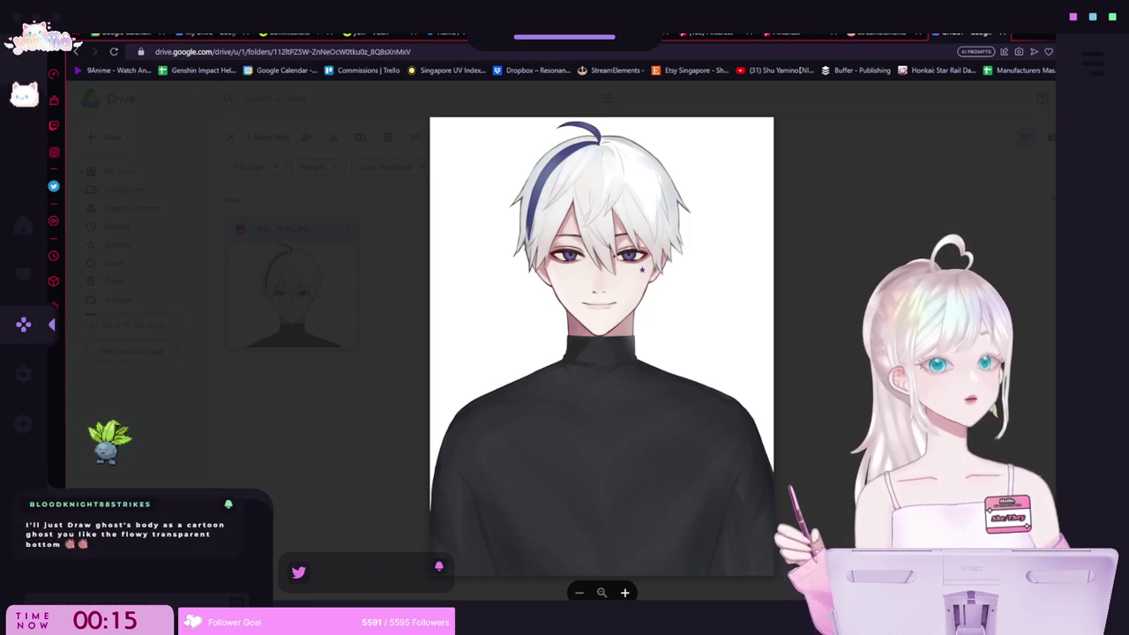
{"action": "key", "text": "alt+Tab"}
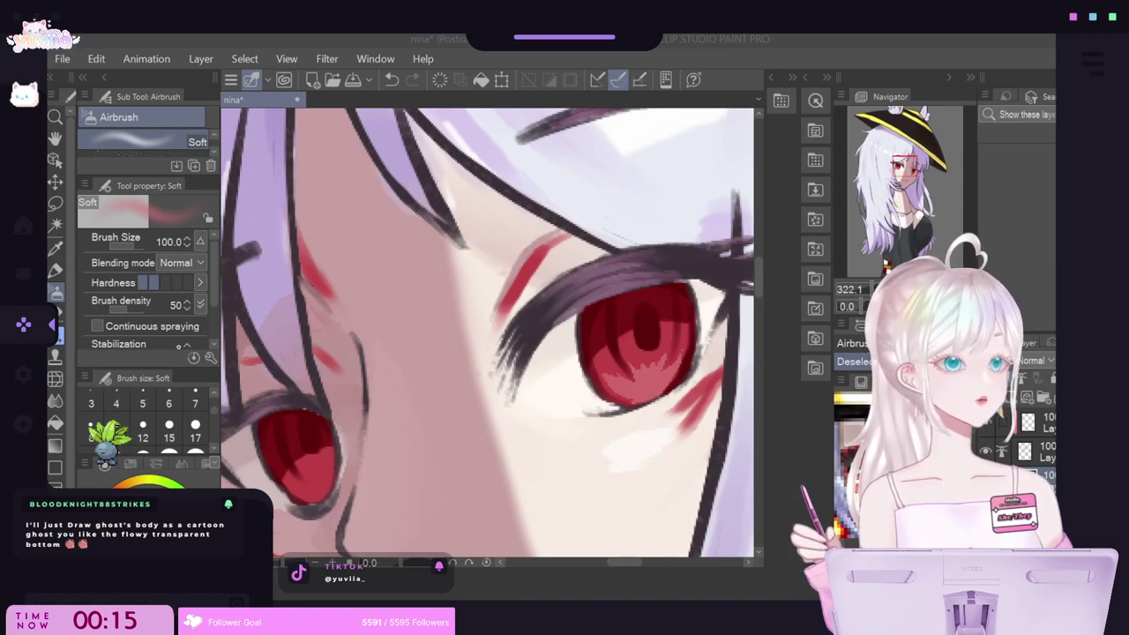
Lasso jagged areas in the lower part of the shaded eye's iris and lighten them with the Soft airbrush at size 100.
{"action": "left_click", "coordinate": [55, 202]}
{"action": "mouse_move", "coordinate": [301, 482]}
{"action": "left_mouse_down"}
{"action": "mouse_move", "coordinate": [307, 499]}
{"action": "mouse_move", "coordinate": [335, 461]}
{"action": "mouse_move", "coordinate": [309, 475]}
{"action": "mouse_move", "coordinate": [314, 483]}
{"action": "mouse_move", "coordinate": [302, 475]}
{"action": "left_mouse_up"}
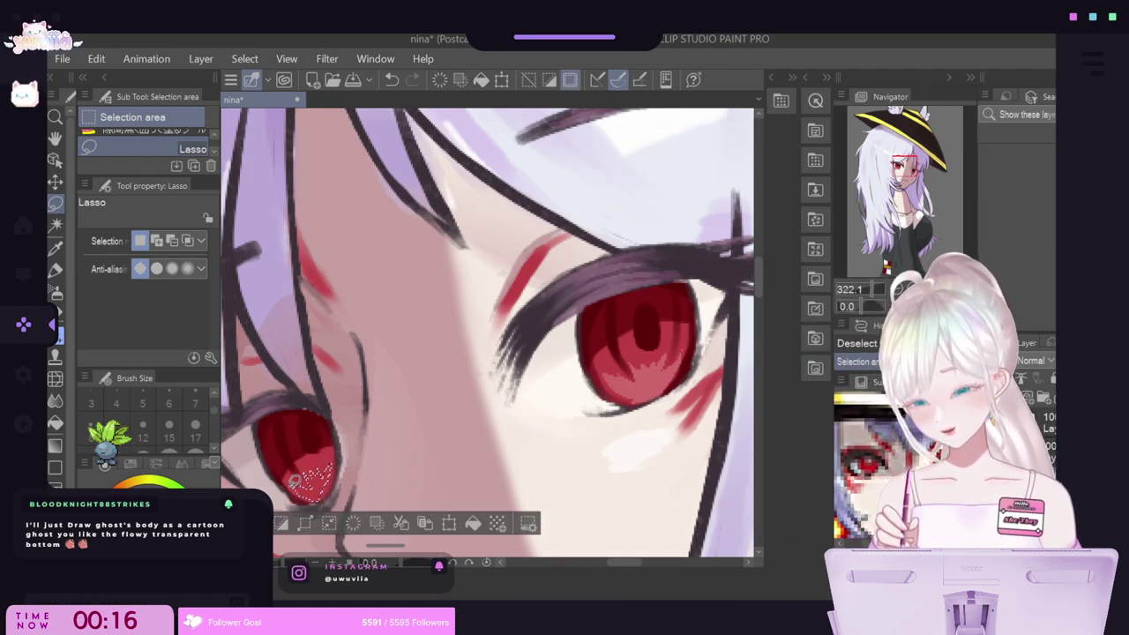
{"action": "left_click", "coordinate": [56, 291]}
{"action": "mouse_move", "coordinate": [379, 414]}
{"action": "left_mouse_down"}
{"action": "mouse_move", "coordinate": [388, 441]}
{"action": "mouse_move", "coordinate": [295, 489]}
{"action": "left_mouse_up"}
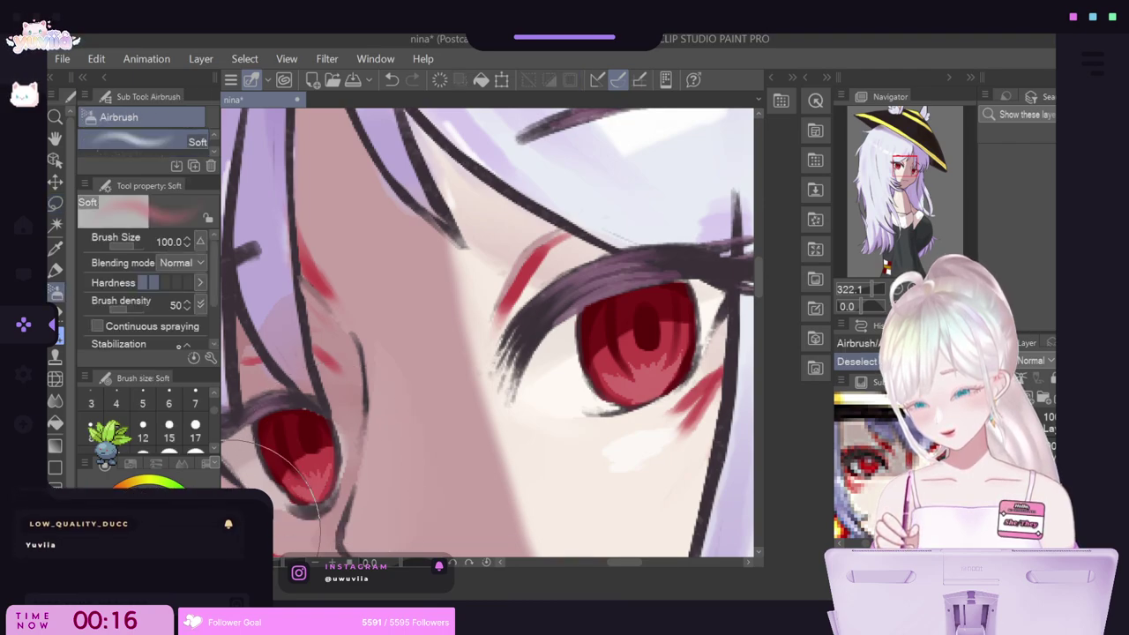
{"action": "left_click", "coordinate": [54, 203]}
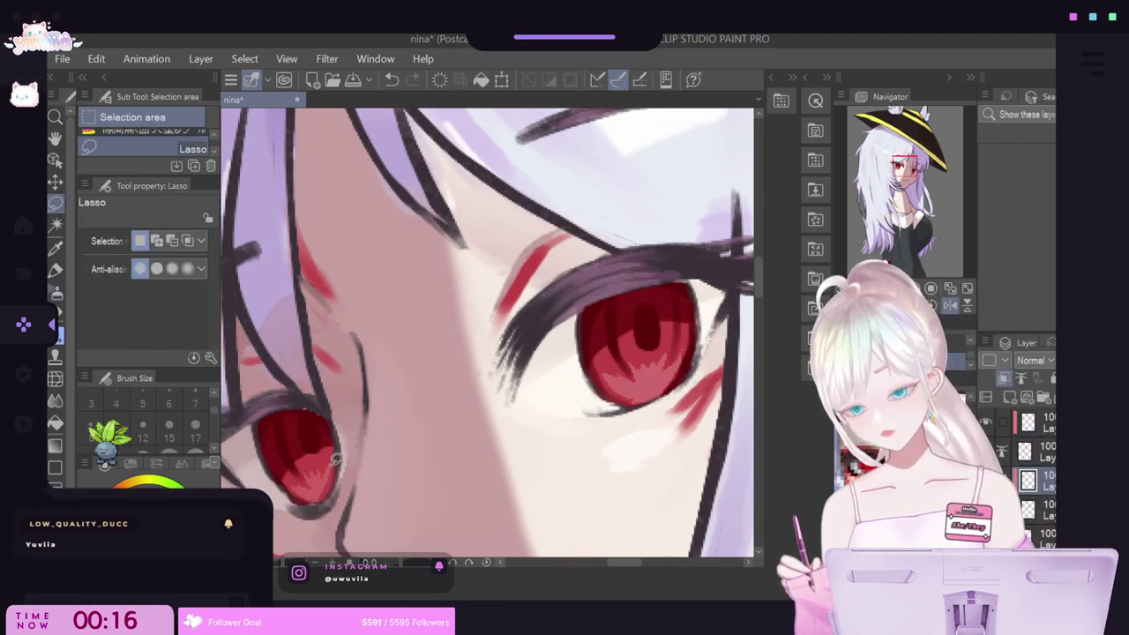
{"action": "left_click", "coordinate": [56, 291]}
{"action": "left_click_drag", "start_coordinate": [329, 455], "coordinate": [338, 476]}
{"action": "left_click", "coordinate": [233, 523]}
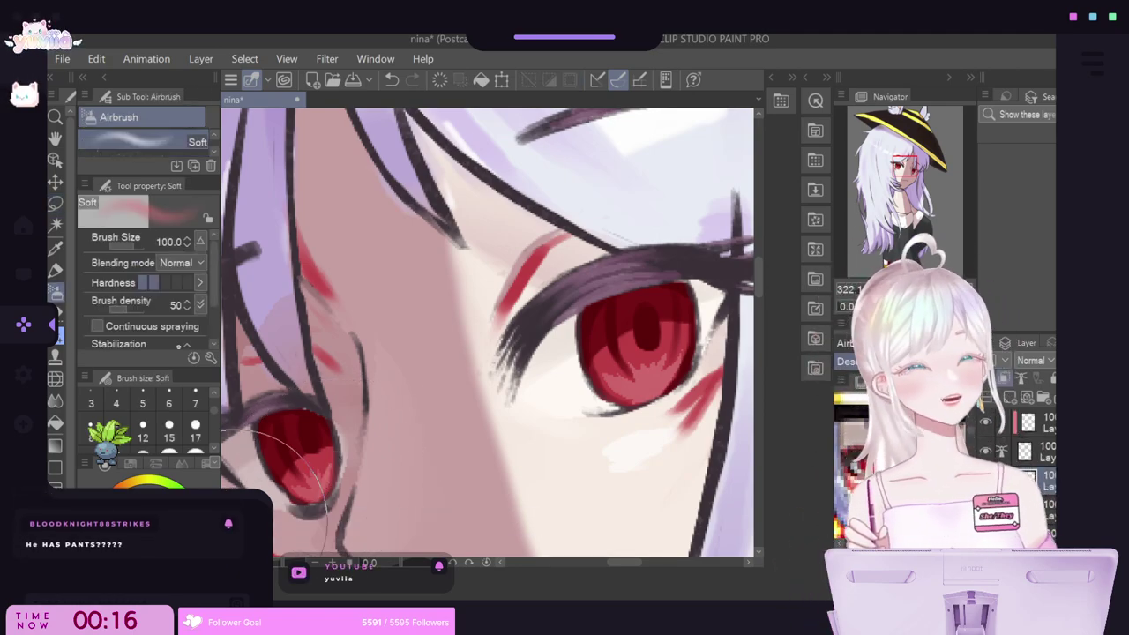
Try the Add and Color burn blending modes on the iris highlight layer, and set it to Overlay.
{"action": "scroll", "coordinate": [458, 366], "scroll_direction": "down", "scroll_amount": 2}
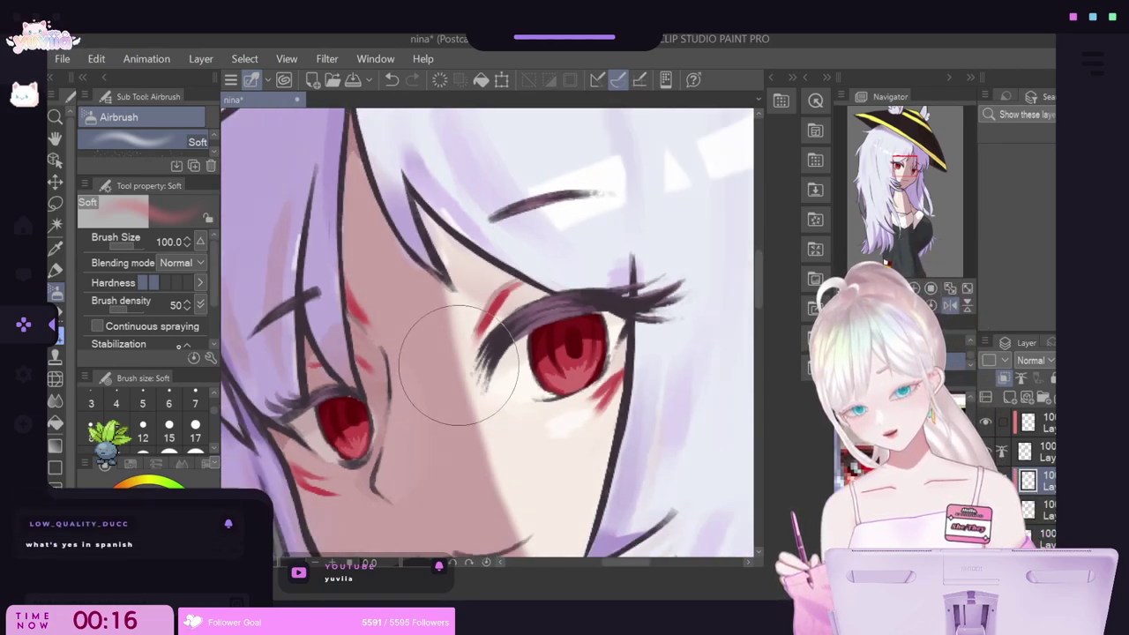
{"action": "scroll", "coordinate": [458, 365], "scroll_direction": "down", "scroll_amount": 3}
{"action": "scroll", "coordinate": [468, 363], "scroll_direction": "up", "scroll_amount": 2}
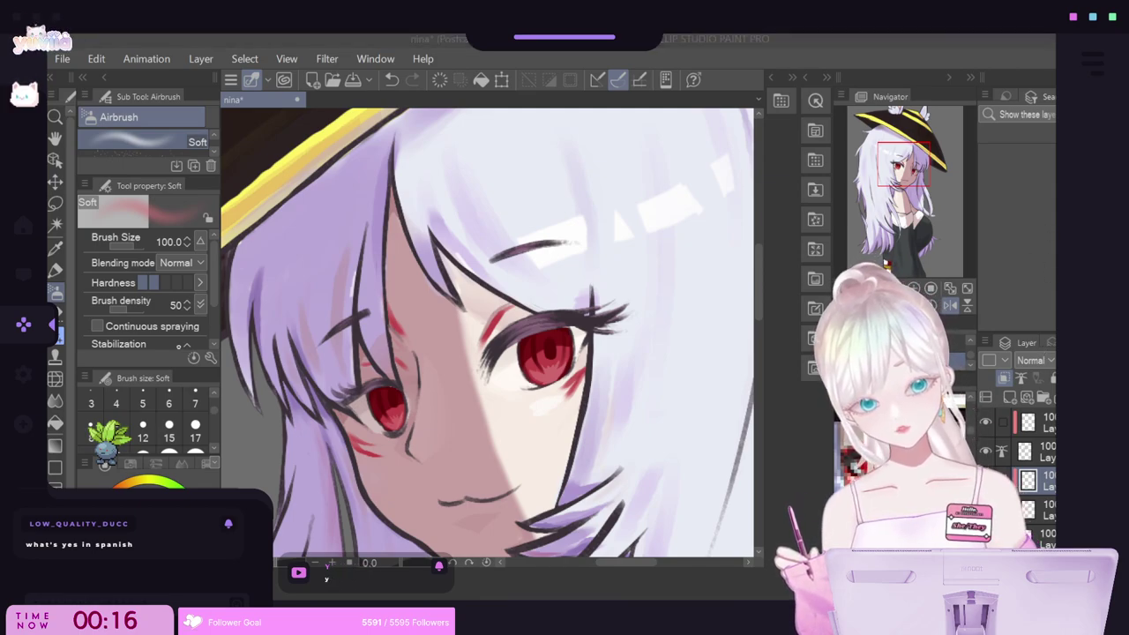
{"action": "key", "text": "alt+Tab"}
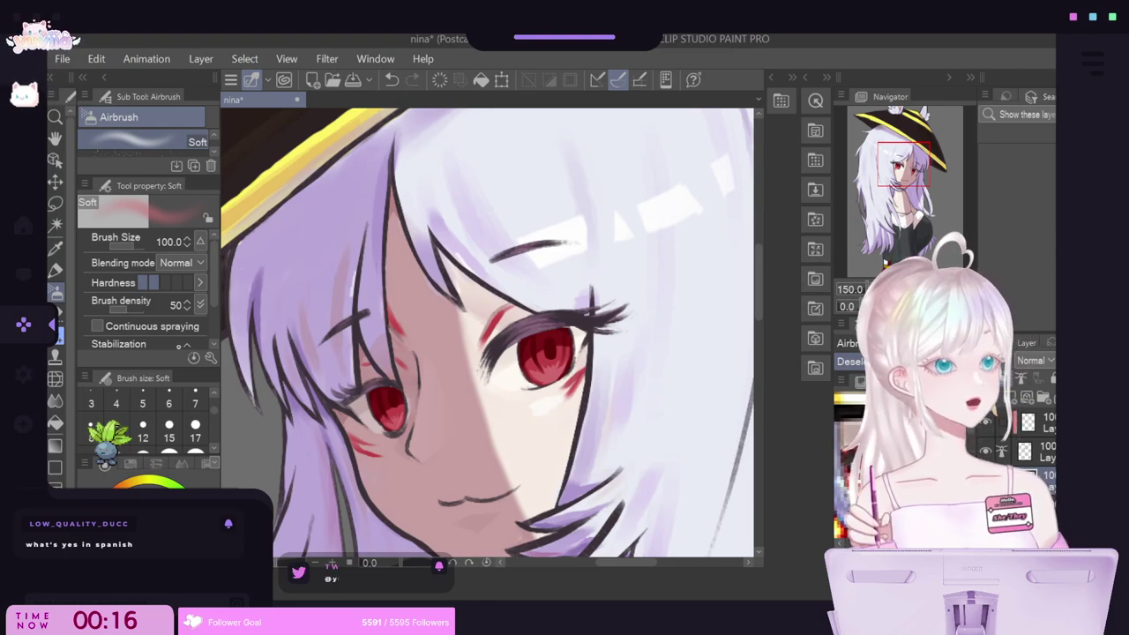
{"action": "scroll", "coordinate": [598, 441], "scroll_direction": "up", "scroll_amount": 1}
{"action": "scroll", "coordinate": [598, 441], "scroll_direction": "up", "scroll_amount": 2}
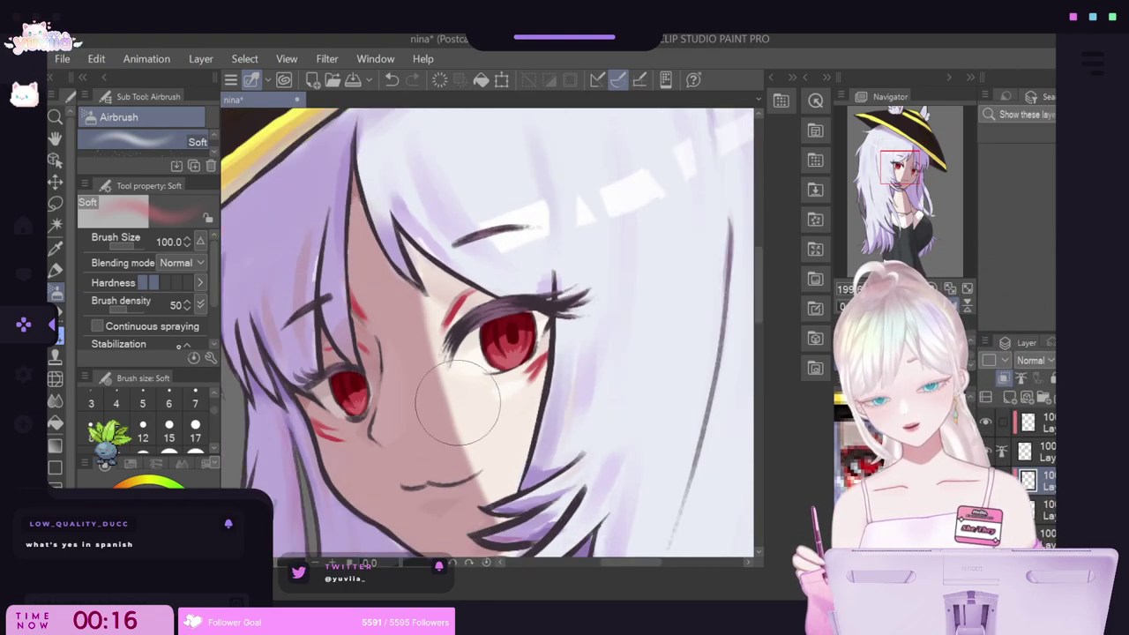
{"action": "left_click", "coordinate": [1036, 359]}
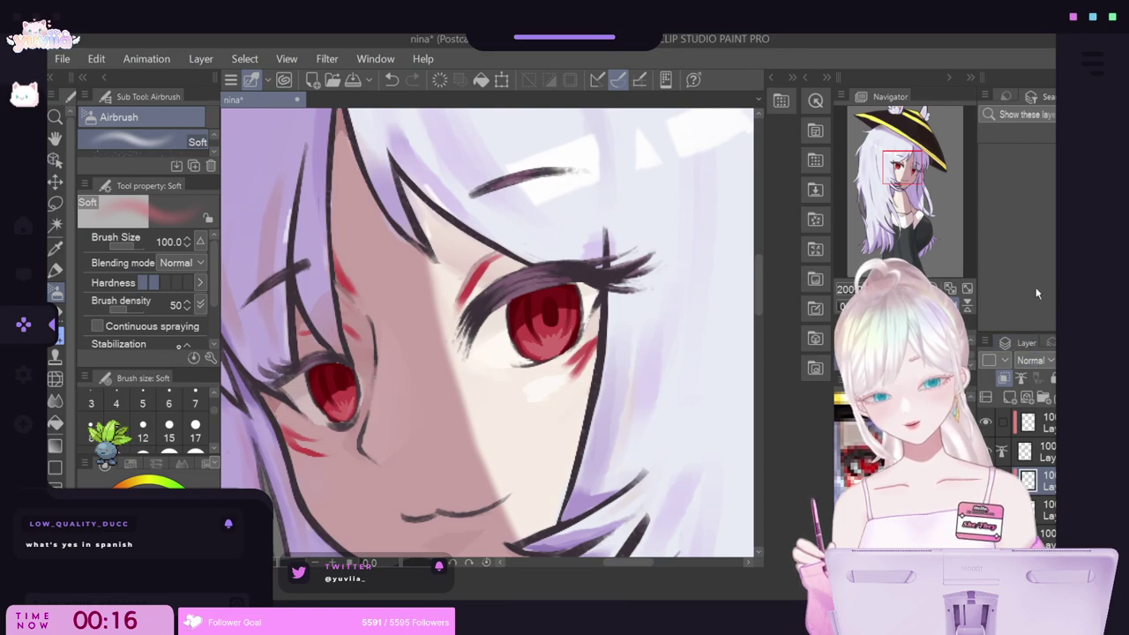
{"action": "left_click", "coordinate": [1040, 230]}
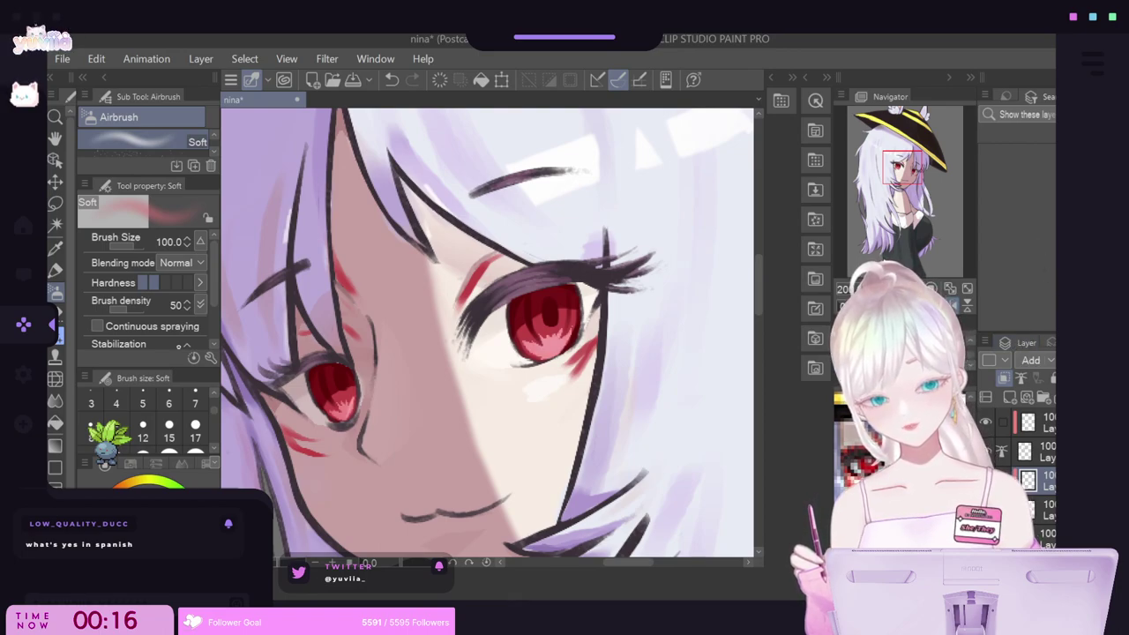
{"action": "left_click", "coordinate": [1019, 90]}
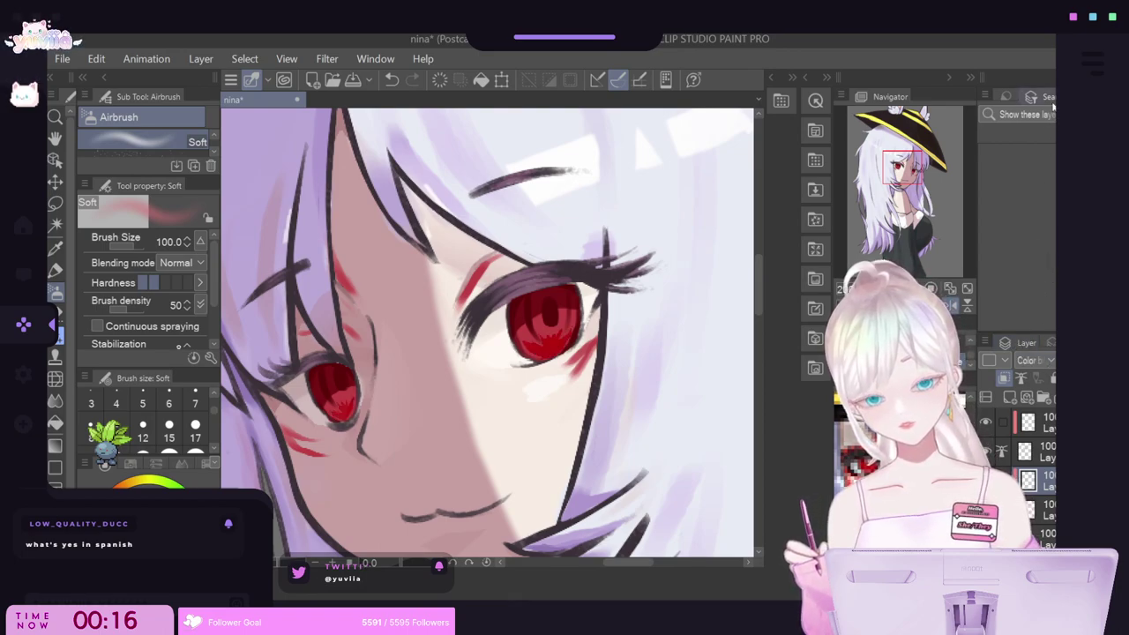
{"action": "left_click", "coordinate": [1046, 364]}
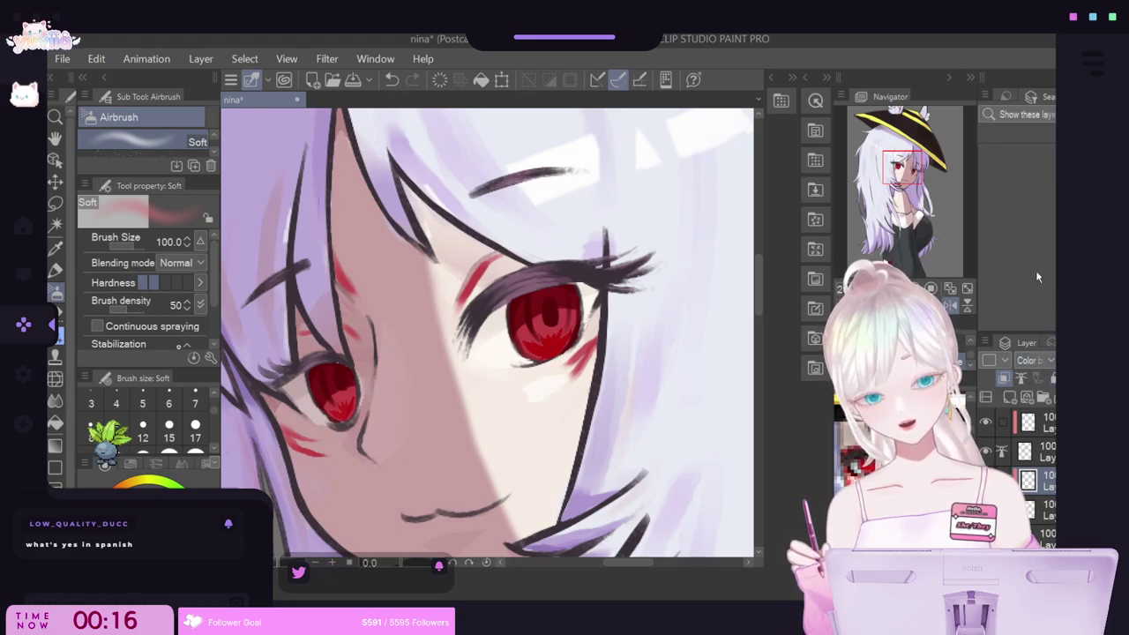
{"action": "left_click", "coordinate": [1035, 270]}
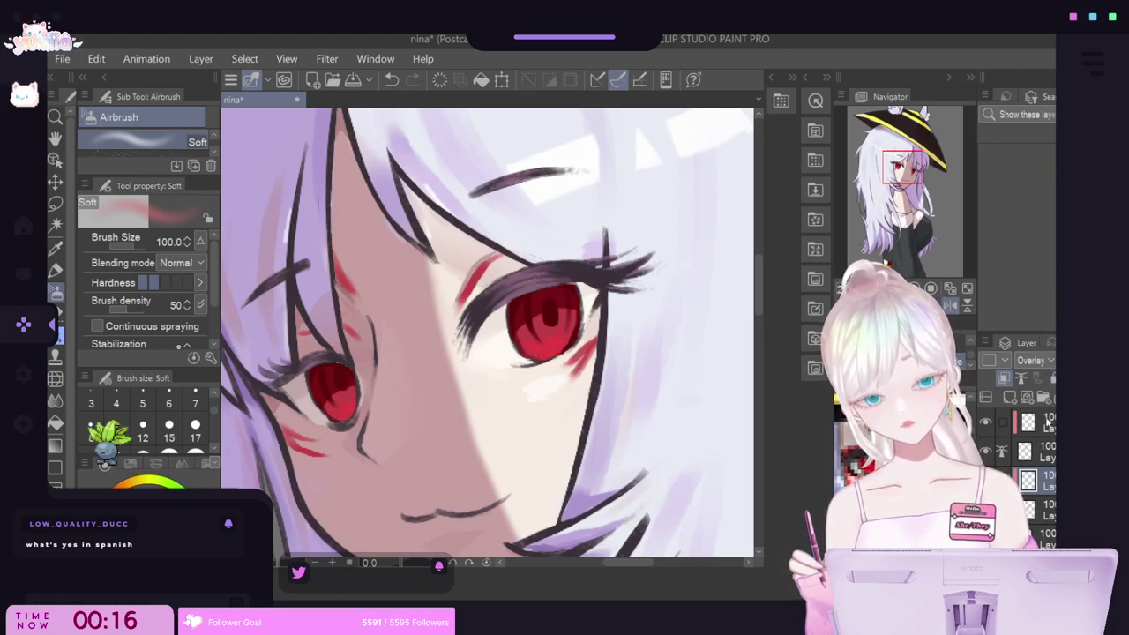
Create a new layer clipped to the one below and set its blending mode to Add (Glow).
{"action": "left_click", "coordinate": [1009, 397]}
{"action": "left_click", "coordinate": [1003, 378]}
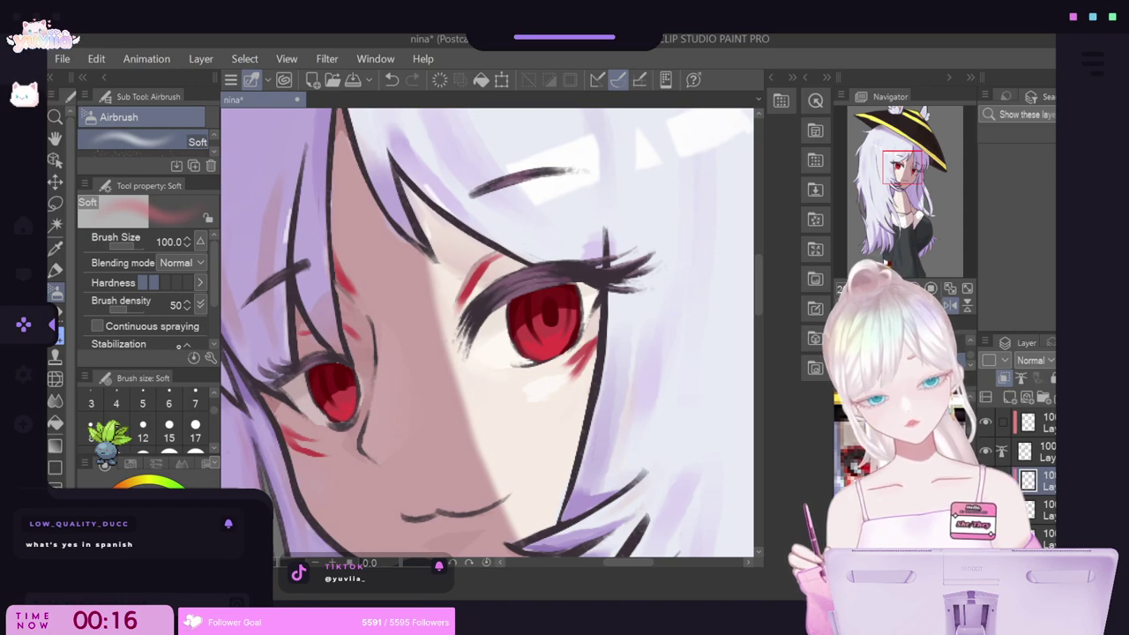
{"action": "left_click", "coordinate": [1041, 245]}
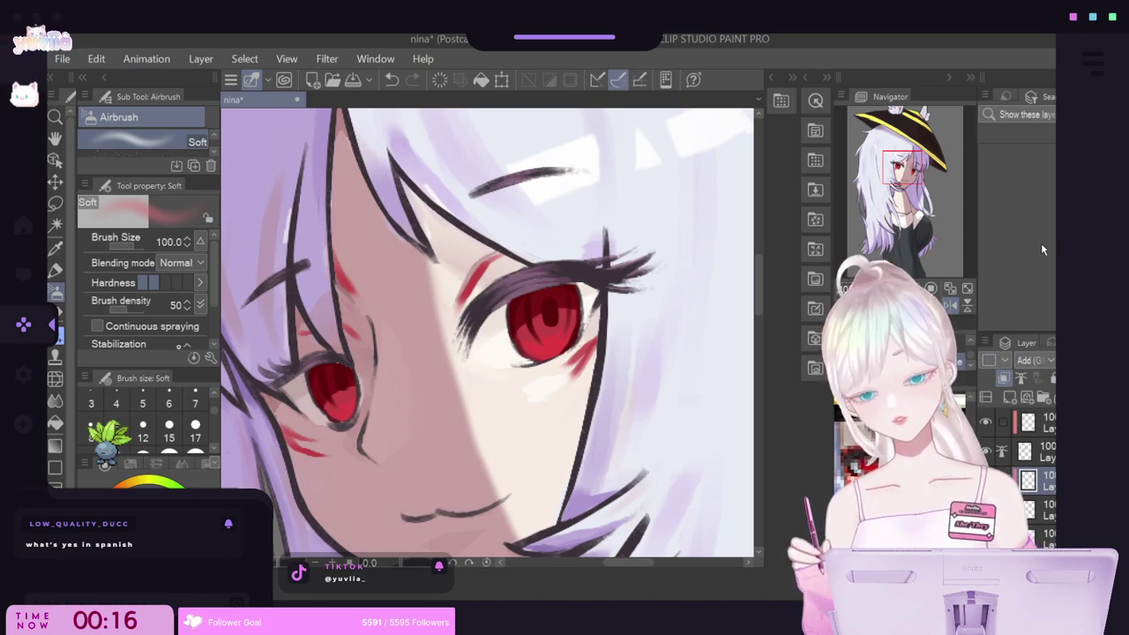
Airbrush a soft red glow over both irises with the Soft airbrush at brush size 50.
{"action": "scroll", "coordinate": [203, 435], "scroll_direction": "down", "scroll_amount": 2}
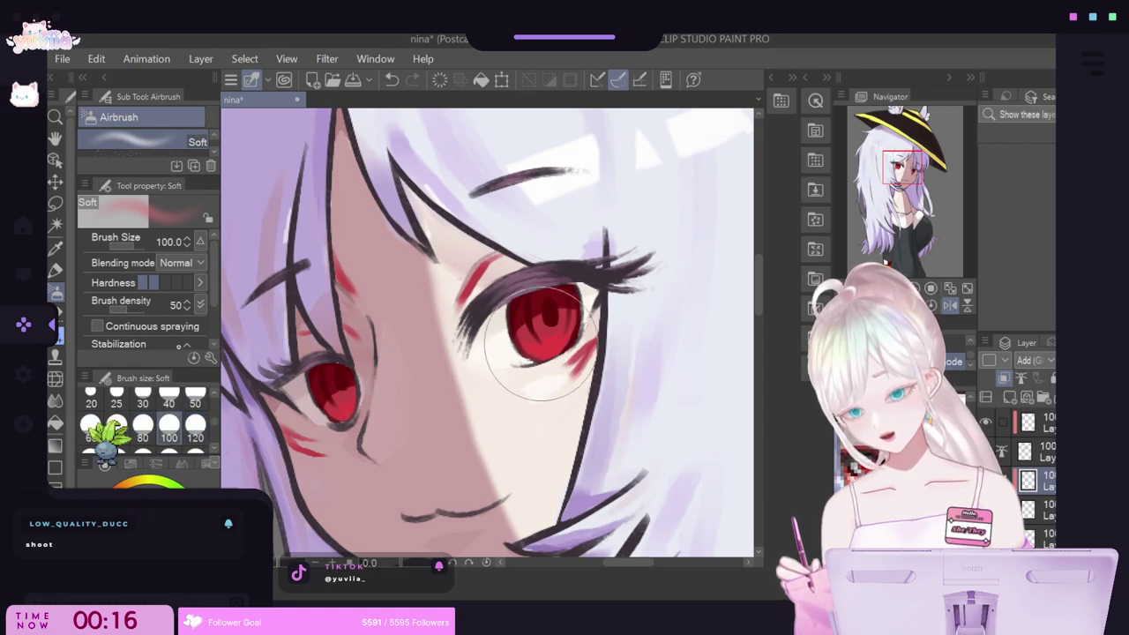
{"action": "left_click", "coordinate": [142, 427]}
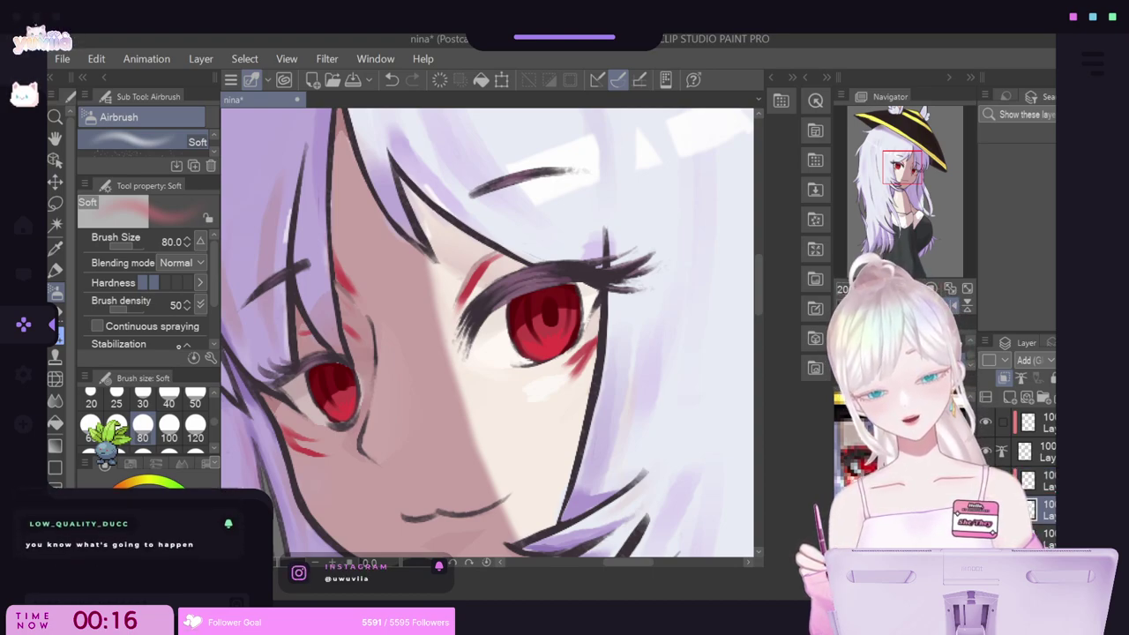
{"action": "left_click", "coordinate": [195, 397]}
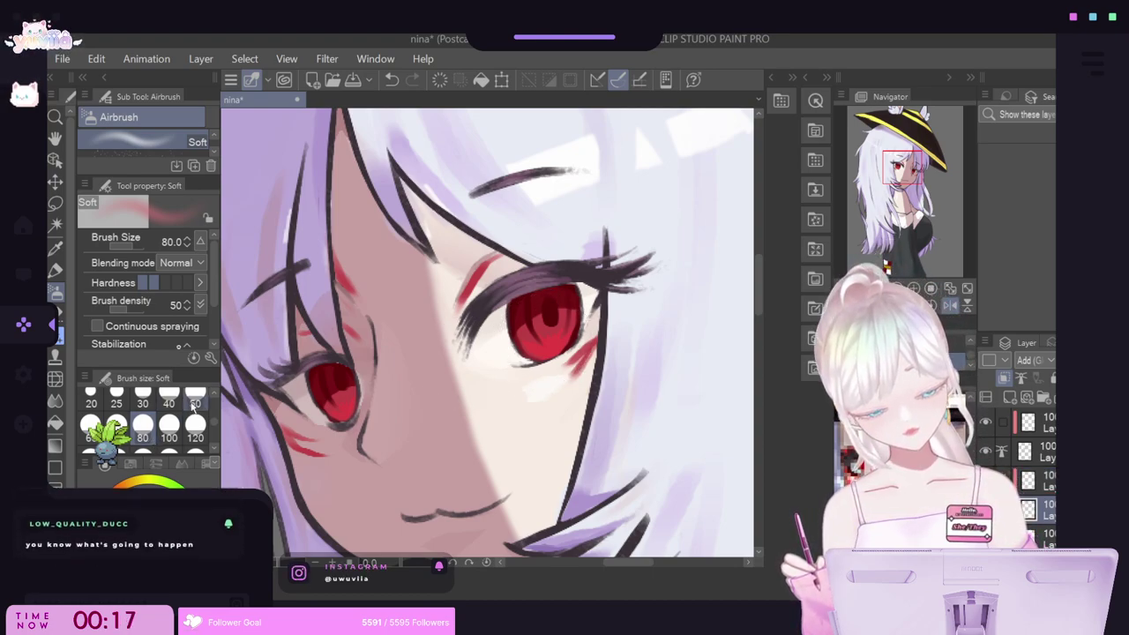
{"action": "left_click_drag", "start_coordinate": [546, 338], "coordinate": [550, 329]}
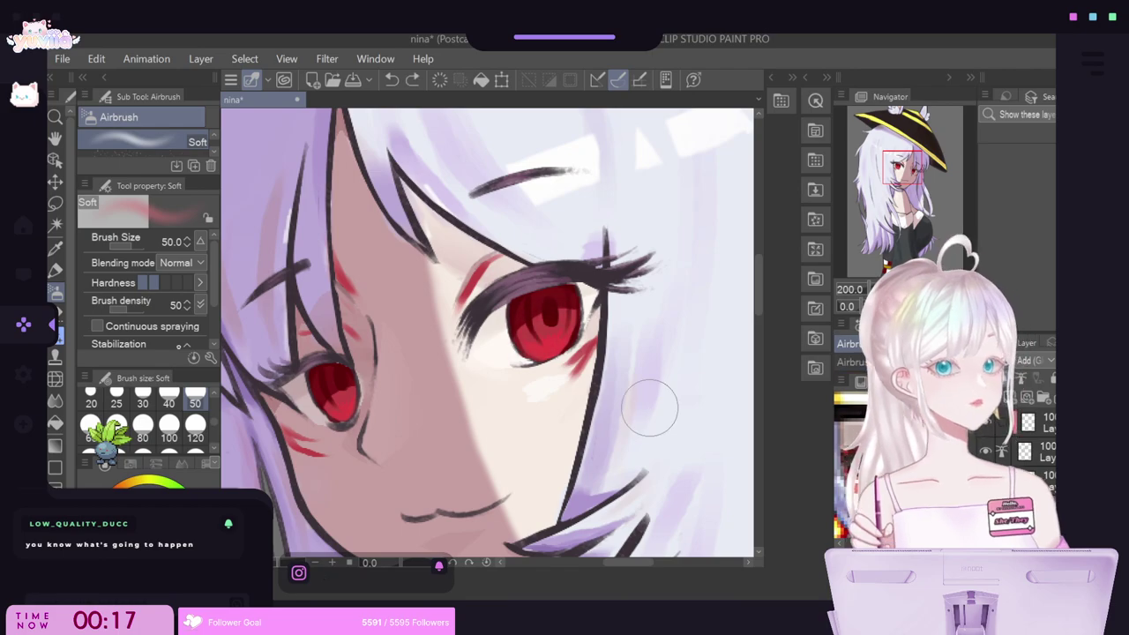
{"action": "scroll", "coordinate": [547, 363], "scroll_direction": "up", "scroll_amount": 3}
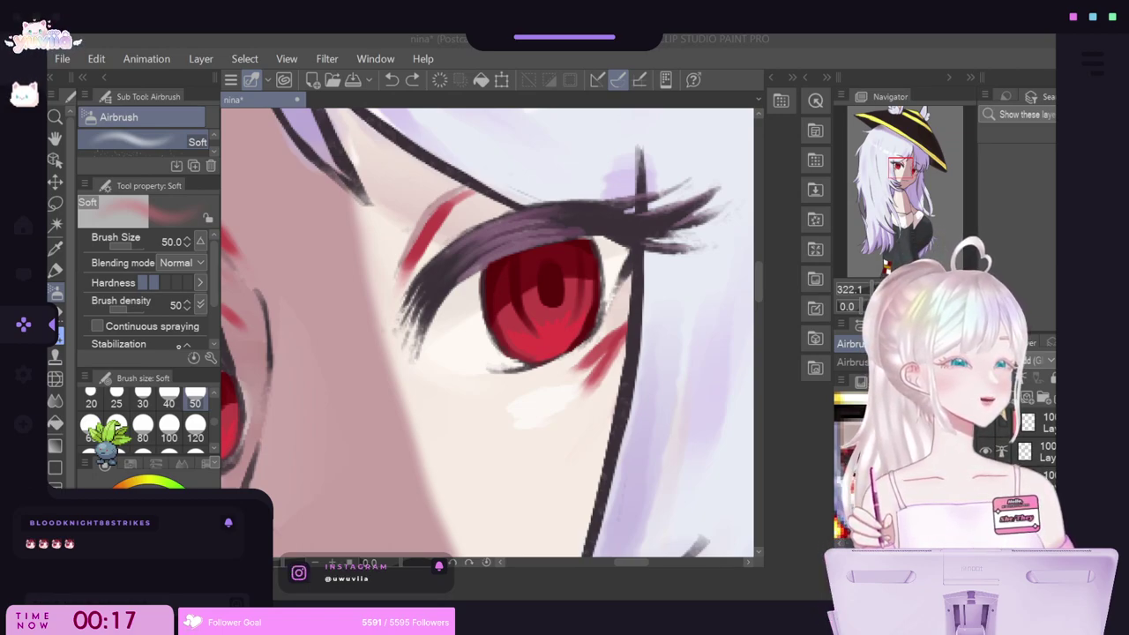
{"action": "scroll", "coordinate": [554, 295], "scroll_direction": "down", "scroll_amount": 3}
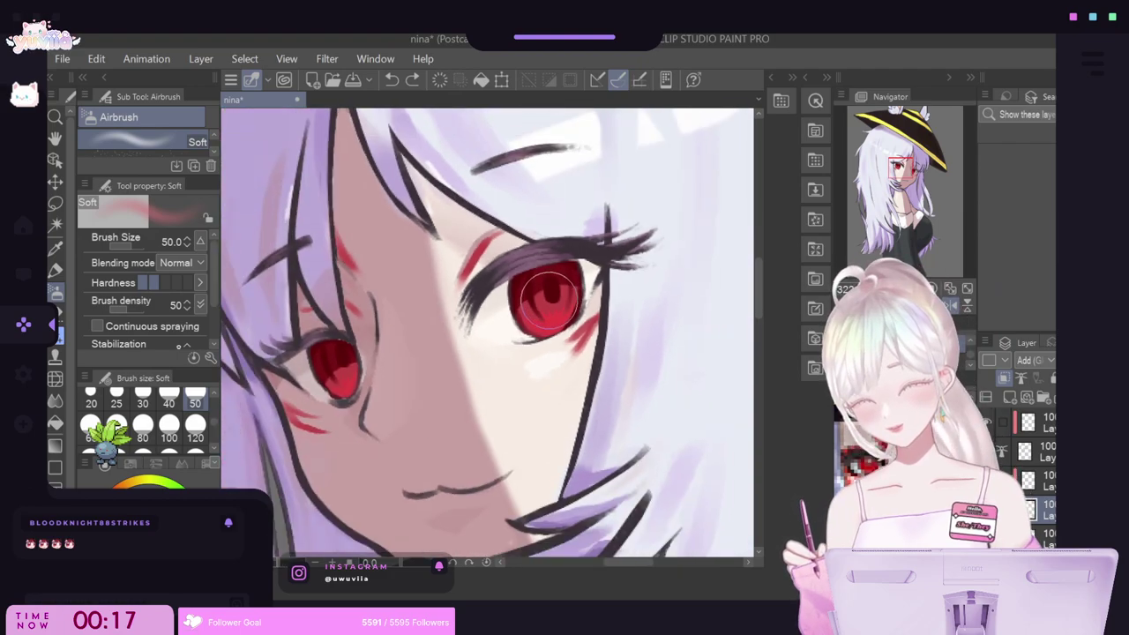
Examine the whole portrait at several magnifications to judge how the glowing red eyes look with the hair, hat and outfit.
{"action": "scroll", "coordinate": [548, 300], "scroll_direction": "down", "scroll_amount": 3}
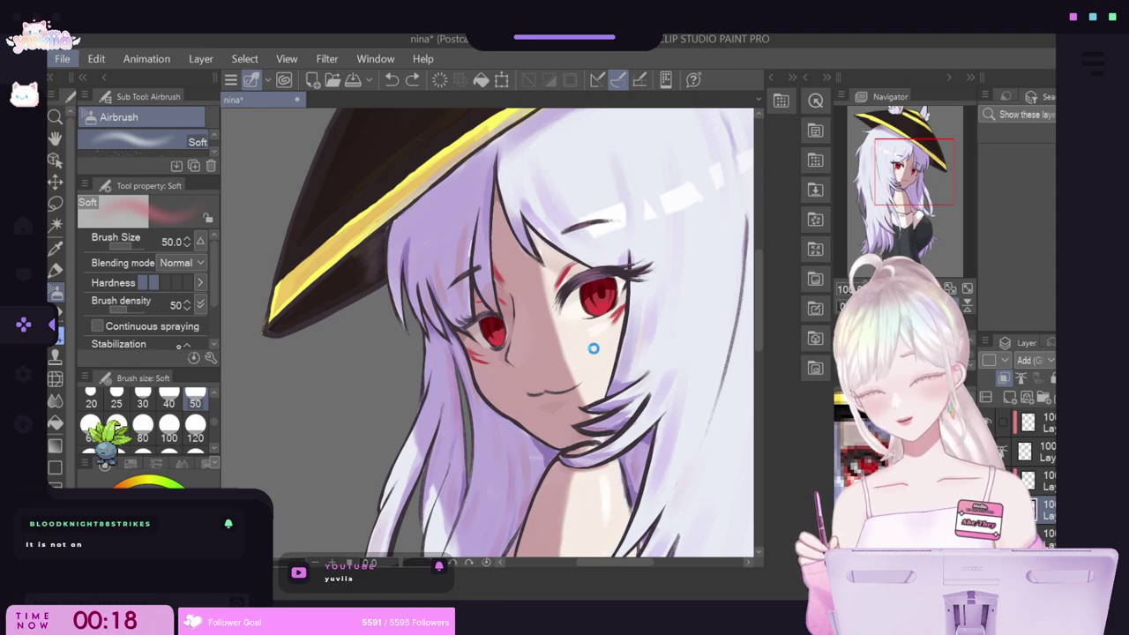
{"action": "scroll", "coordinate": [594, 348], "scroll_direction": "down", "scroll_amount": 2}
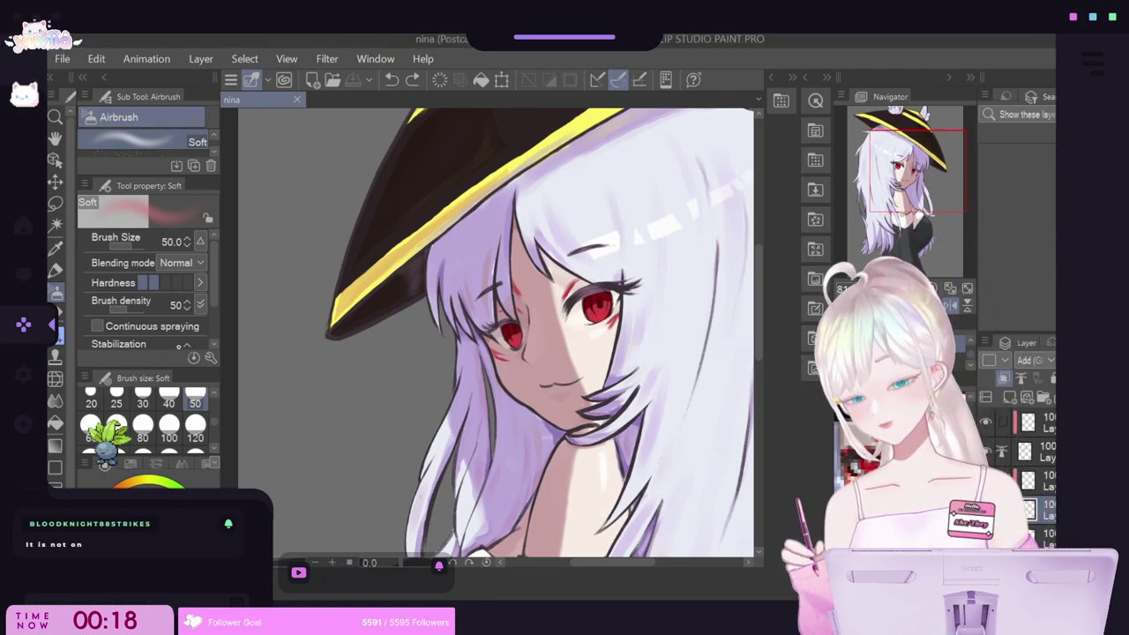
{"action": "scroll", "coordinate": [663, 291], "scroll_direction": "down", "scroll_amount": 7}
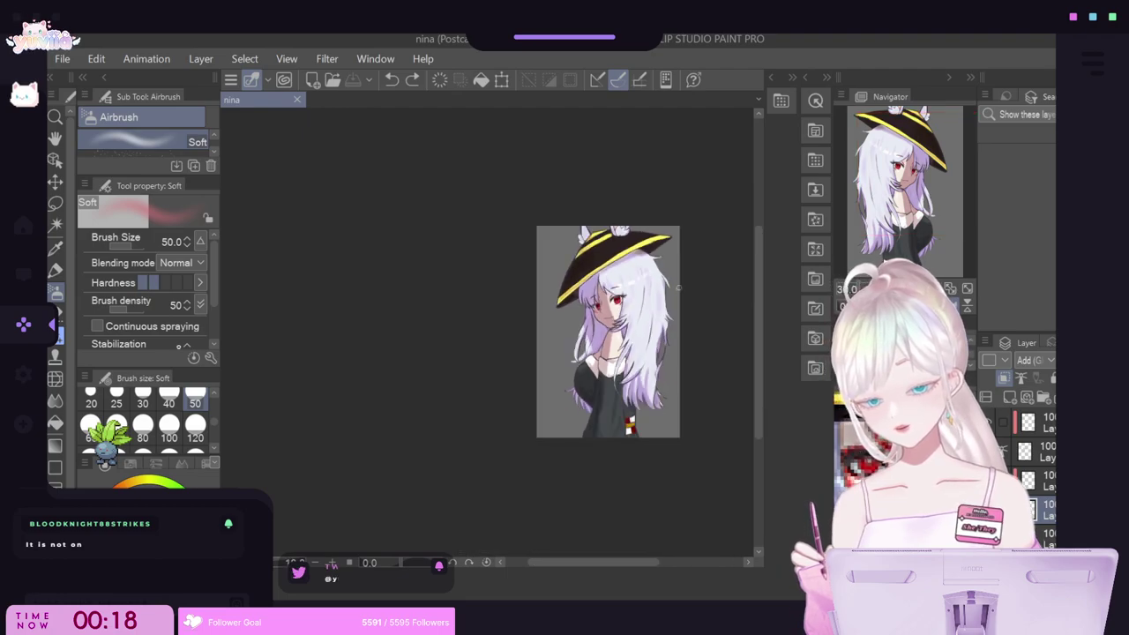
{"action": "scroll", "coordinate": [671, 290], "scroll_direction": "up", "scroll_amount": 3}
{"action": "scroll", "coordinate": [666, 290], "scroll_direction": "down", "scroll_amount": 2}
{"action": "scroll", "coordinate": [655, 309], "scroll_direction": "up", "scroll_amount": 2}
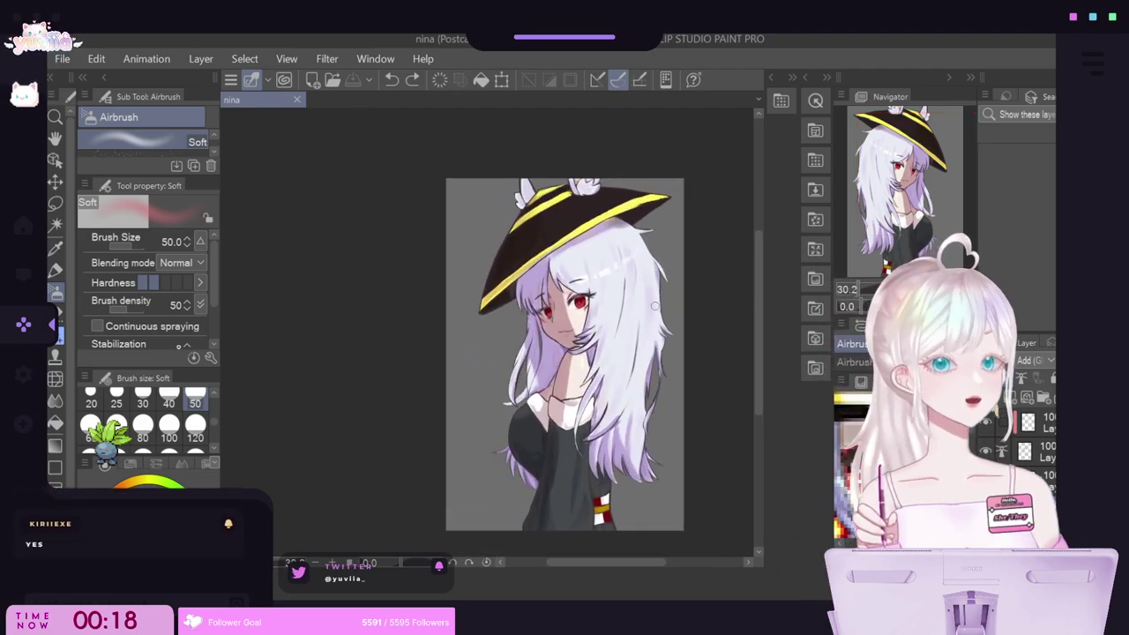
{"action": "scroll", "coordinate": [655, 308], "scroll_direction": "down", "scroll_amount": 3}
{"action": "scroll", "coordinate": [641, 349], "scroll_direction": "up", "scroll_amount": 2}
{"action": "scroll", "coordinate": [641, 335], "scroll_direction": "down", "scroll_amount": 2}
{"action": "scroll", "coordinate": [644, 300], "scroll_direction": "up", "scroll_amount": 3}
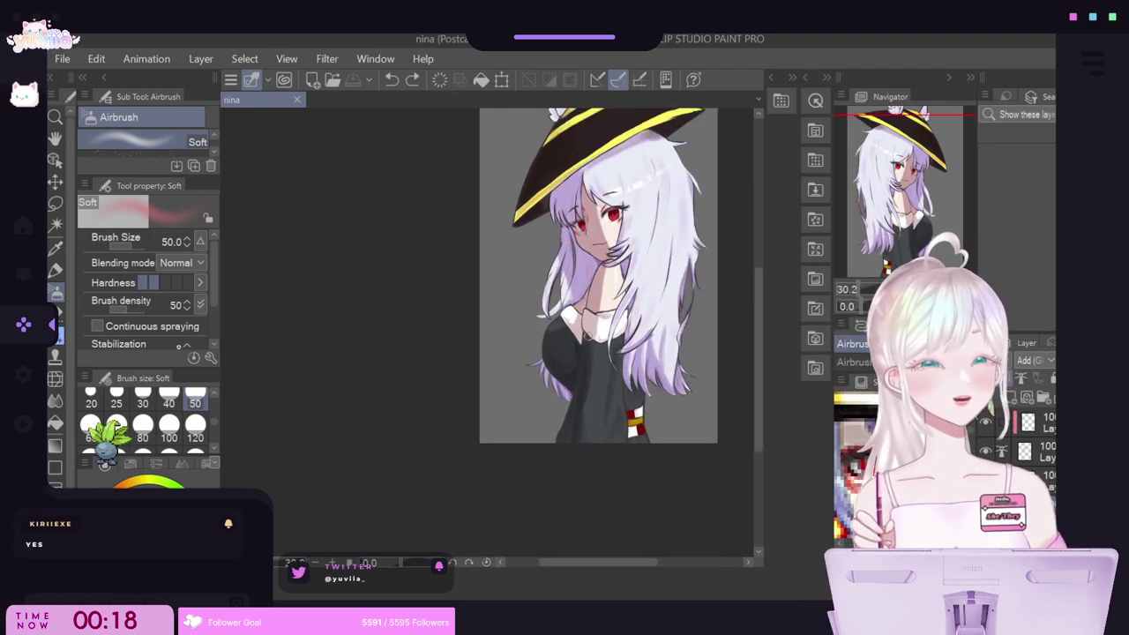
{"action": "scroll", "coordinate": [644, 282], "scroll_direction": "up", "scroll_amount": 1}
{"action": "scroll", "coordinate": [662, 247], "scroll_direction": "down", "scroll_amount": 1}
{"action": "scroll", "coordinate": [679, 229], "scroll_direction": "down", "scroll_amount": 2}
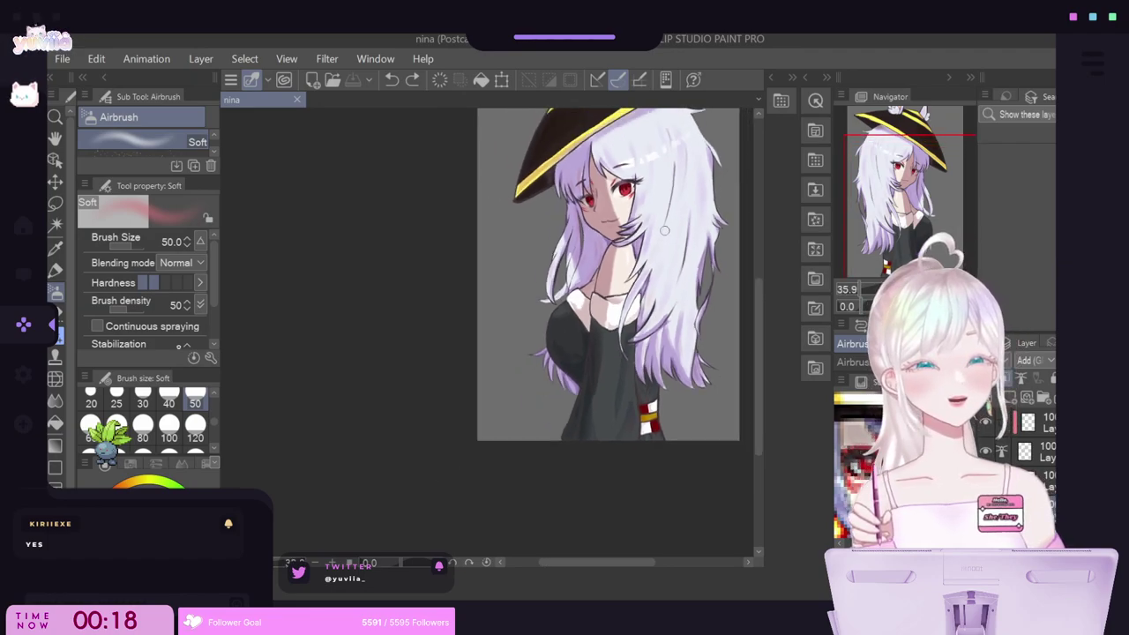
{"action": "scroll", "coordinate": [690, 208], "scroll_direction": "up", "scroll_amount": 1}
{"action": "scroll", "coordinate": [690, 207], "scroll_direction": "up", "scroll_amount": 1}
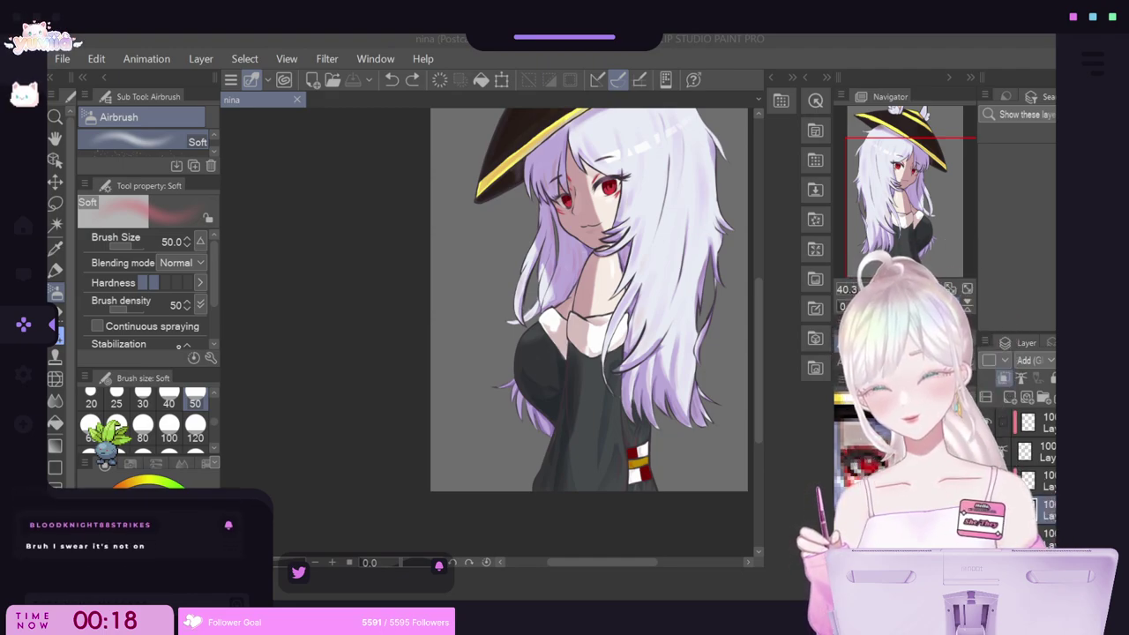
Create a new raster layer at the top of the layer stack.
{"action": "left_click_drag", "start_coordinate": [756, 315], "coordinate": [756, 291]}
{"action": "scroll", "coordinate": [708, 292], "scroll_direction": "down", "scroll_amount": 2}
{"action": "scroll", "coordinate": [707, 293], "scroll_direction": "up", "scroll_amount": 3}
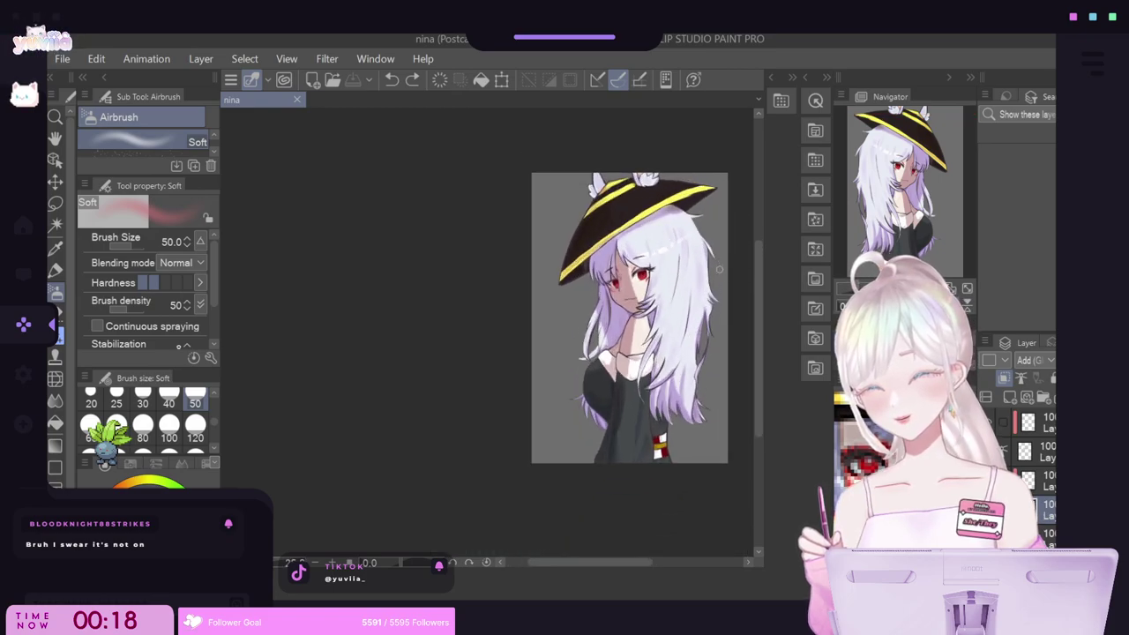
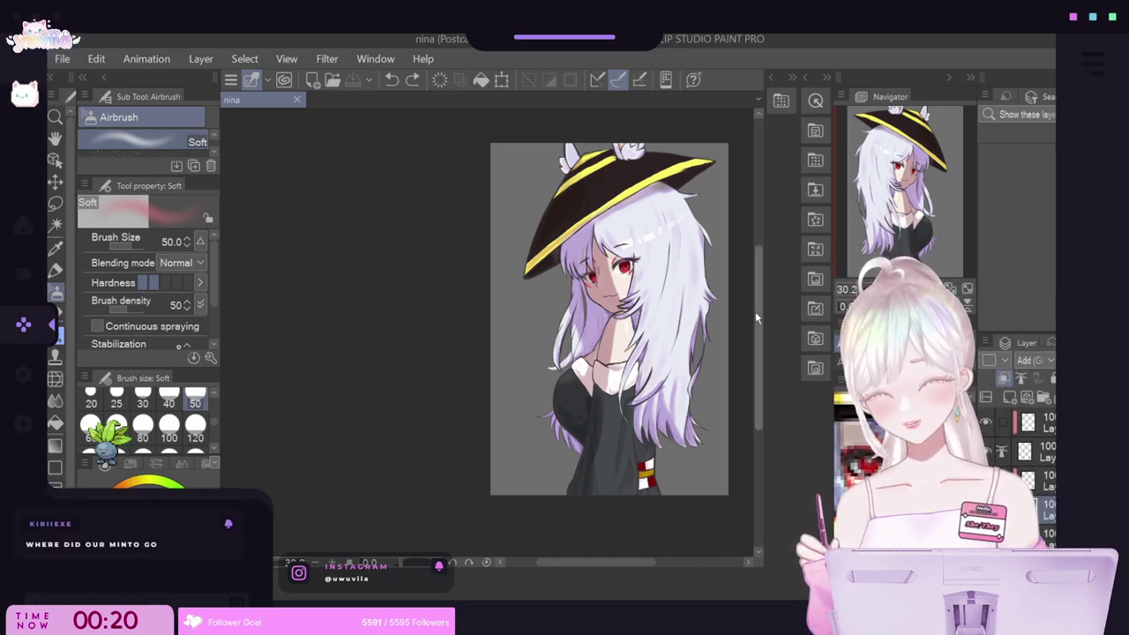
{"action": "left_click_drag", "start_coordinate": [635, 563], "coordinate": [666, 562]}
{"action": "scroll", "coordinate": [618, 494], "scroll_direction": "down", "scroll_amount": 1}
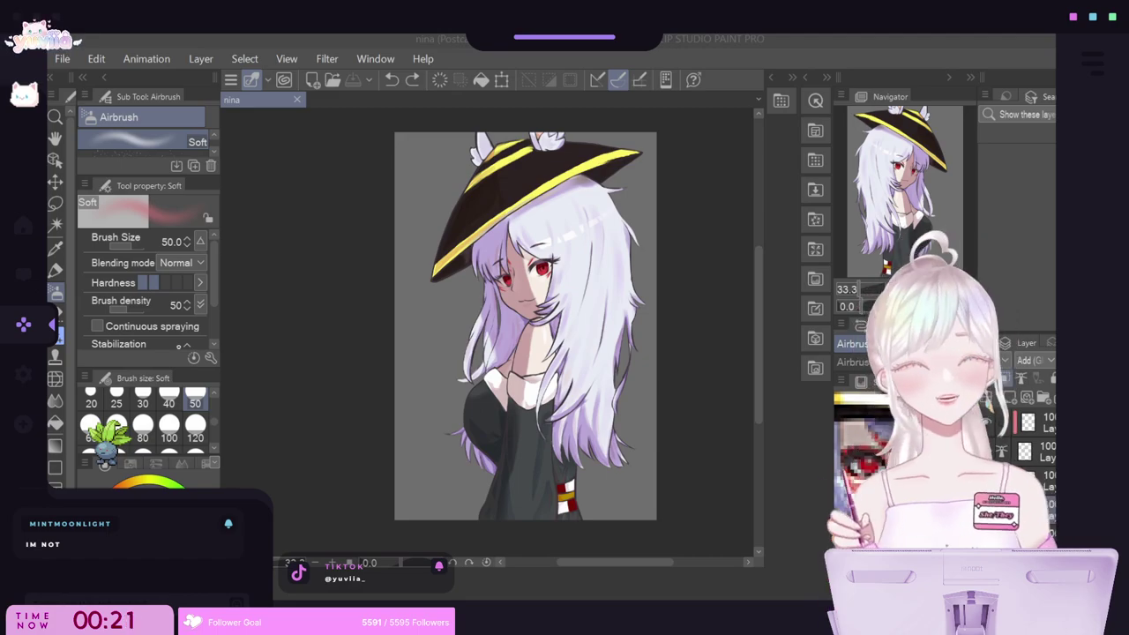
{"action": "scroll", "coordinate": [517, 201], "scroll_direction": "up", "scroll_amount": 3}
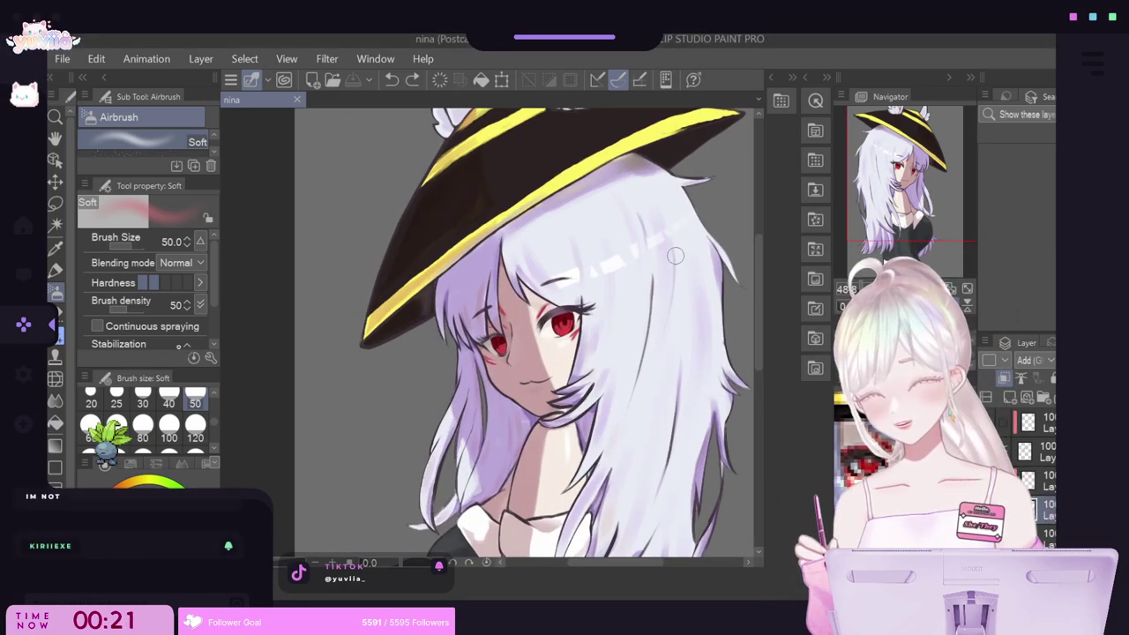
{"action": "scroll", "coordinate": [675, 256], "scroll_direction": "down", "scroll_amount": 2}
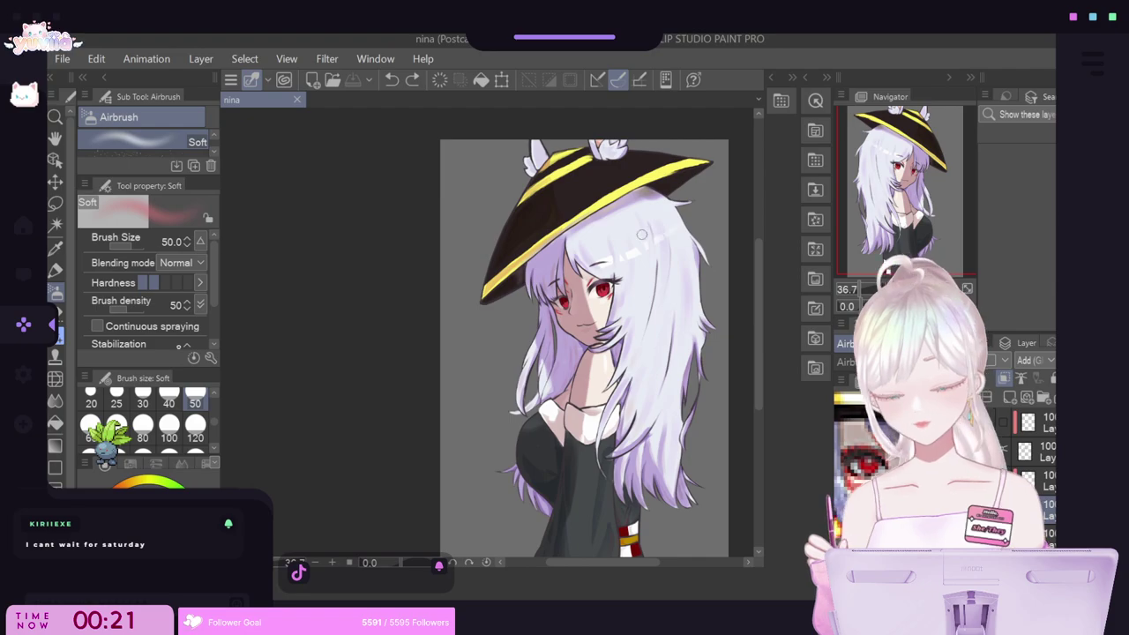
{"action": "scroll", "coordinate": [641, 234], "scroll_direction": "up", "scroll_amount": 3}
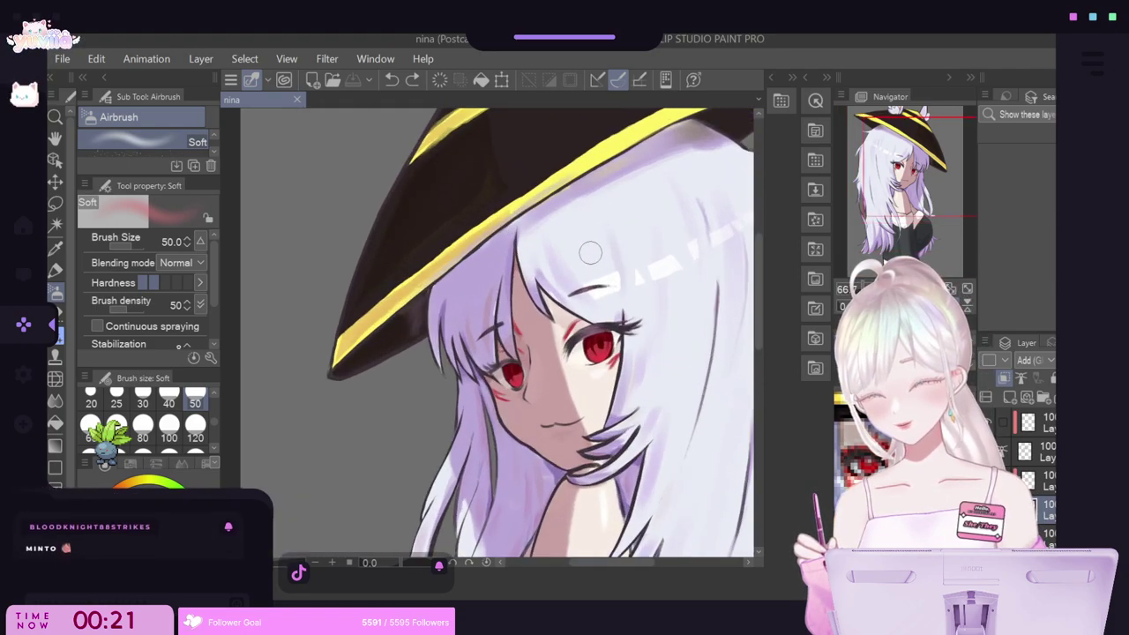
{"action": "scroll", "coordinate": [590, 253], "scroll_direction": "up", "scroll_amount": 2}
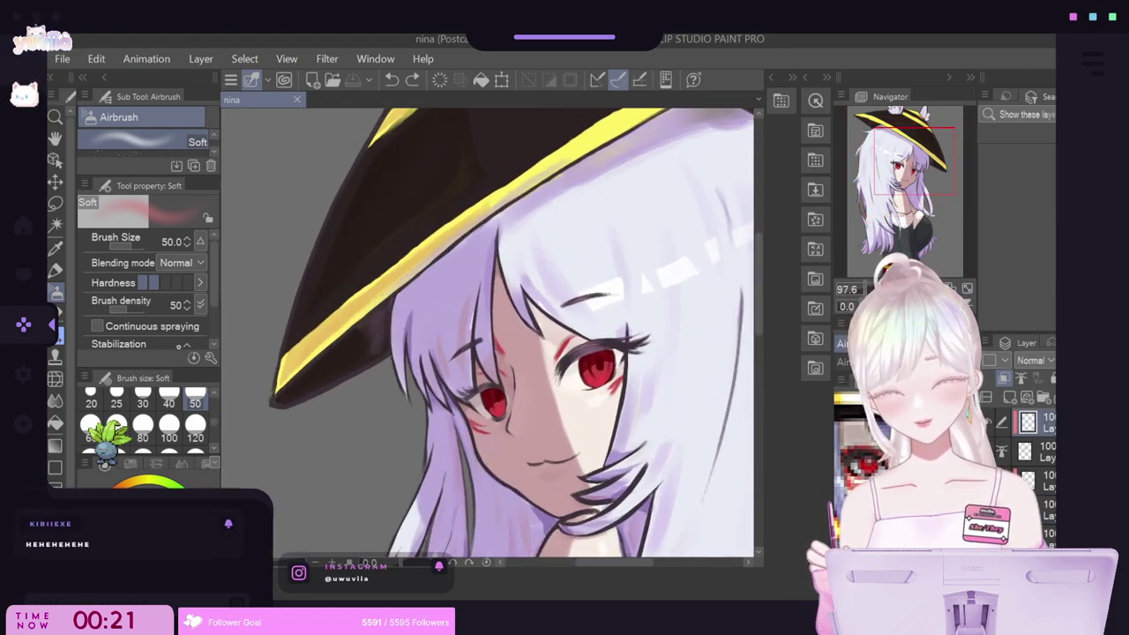
{"action": "left_click", "coordinate": [1017, 400]}
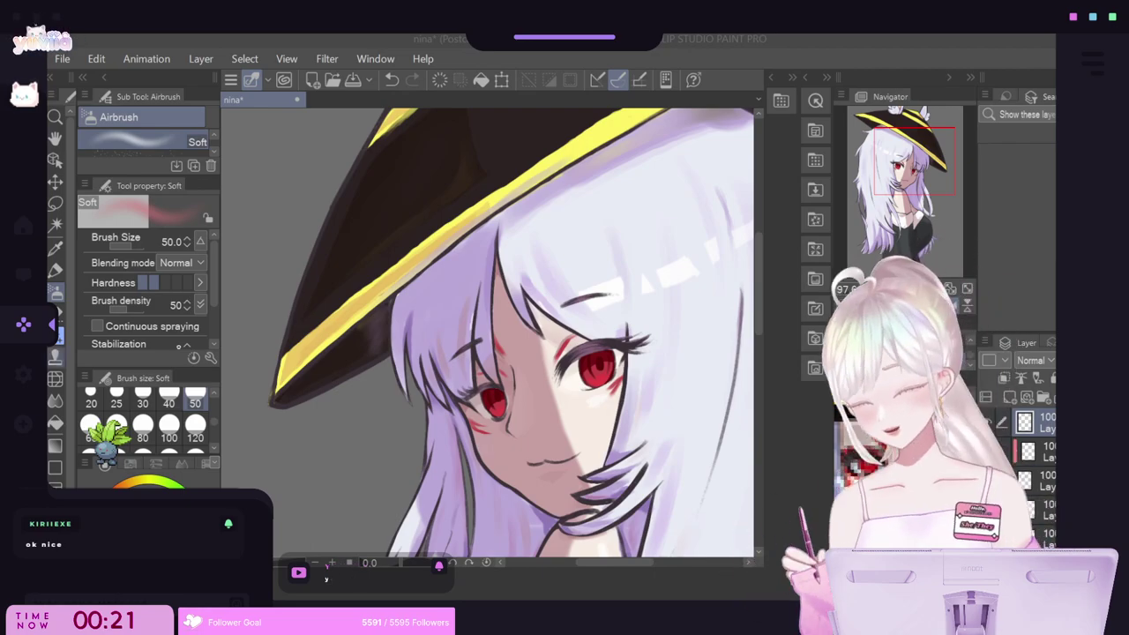
Examine the hat, hair and face close up and at reduced size to decide what the eyes still need.
{"action": "scroll", "coordinate": [465, 259], "scroll_direction": "down", "scroll_amount": 2}
{"action": "scroll", "coordinate": [580, 258], "scroll_direction": "down", "scroll_amount": 3}
{"action": "scroll", "coordinate": [580, 234], "scroll_direction": "up", "scroll_amount": 3}
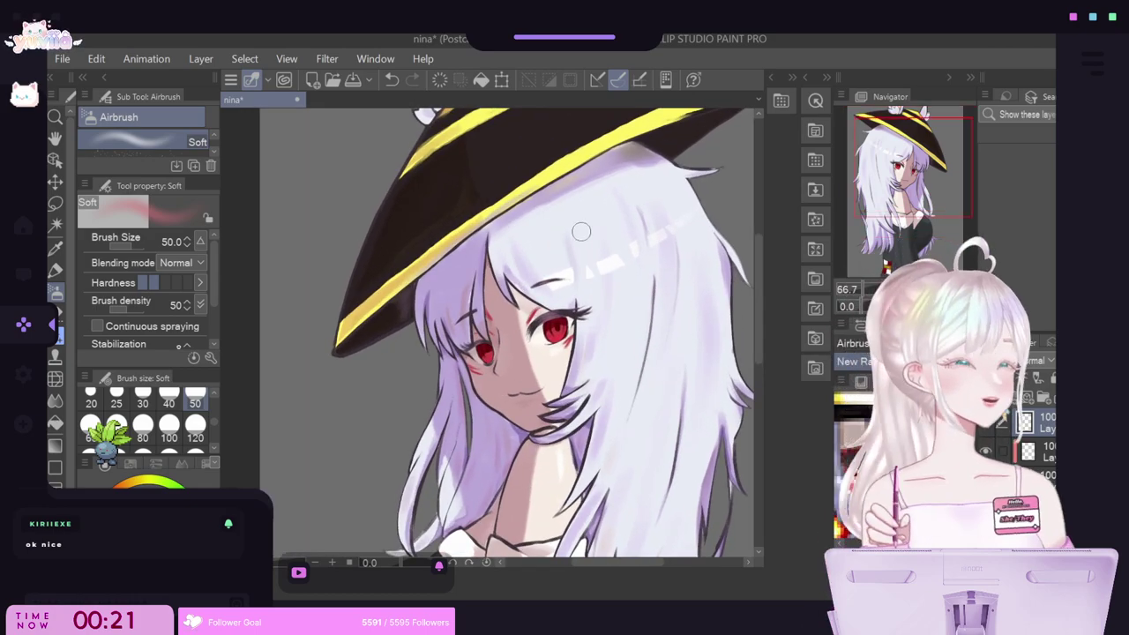
{"action": "scroll", "coordinate": [577, 232], "scroll_direction": "down", "scroll_amount": 4}
{"action": "scroll", "coordinate": [577, 232], "scroll_direction": "up", "scroll_amount": 2}
{"action": "scroll", "coordinate": [577, 232], "scroll_direction": "down", "scroll_amount": 2}
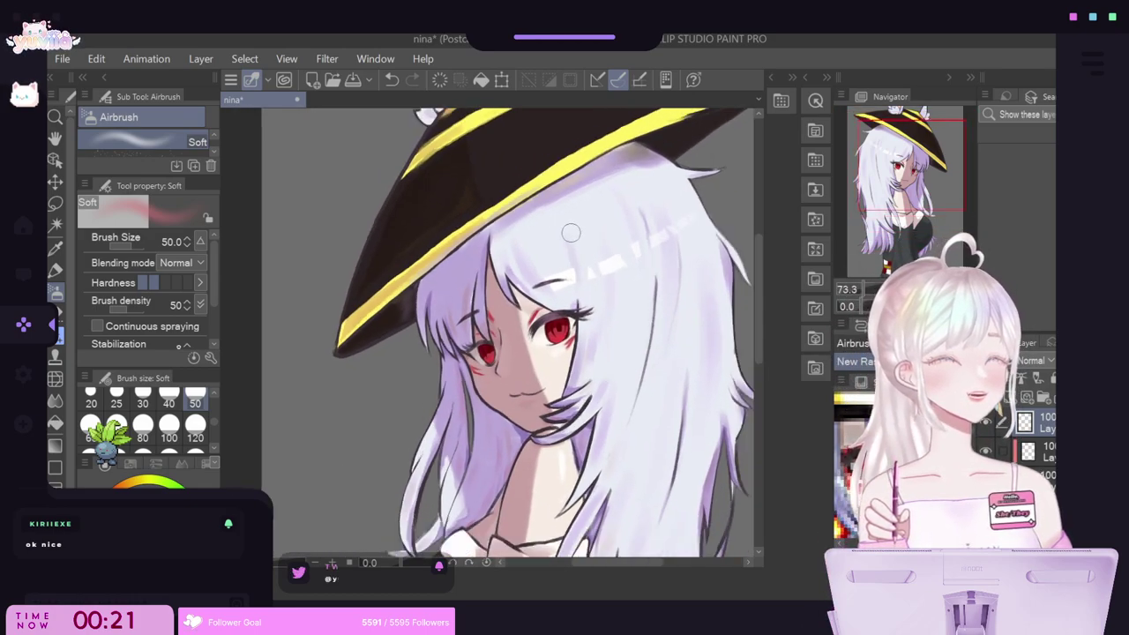
{"action": "scroll", "coordinate": [560, 245], "scroll_direction": "up", "scroll_amount": 2}
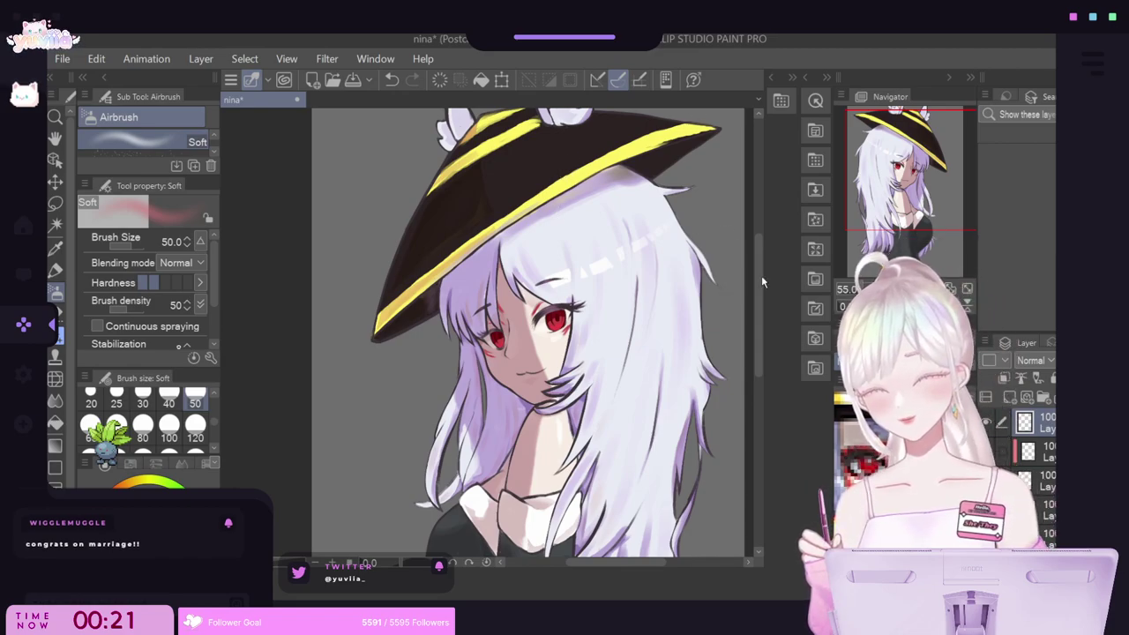
{"action": "left_click_drag", "start_coordinate": [759, 275], "coordinate": [757, 247]}
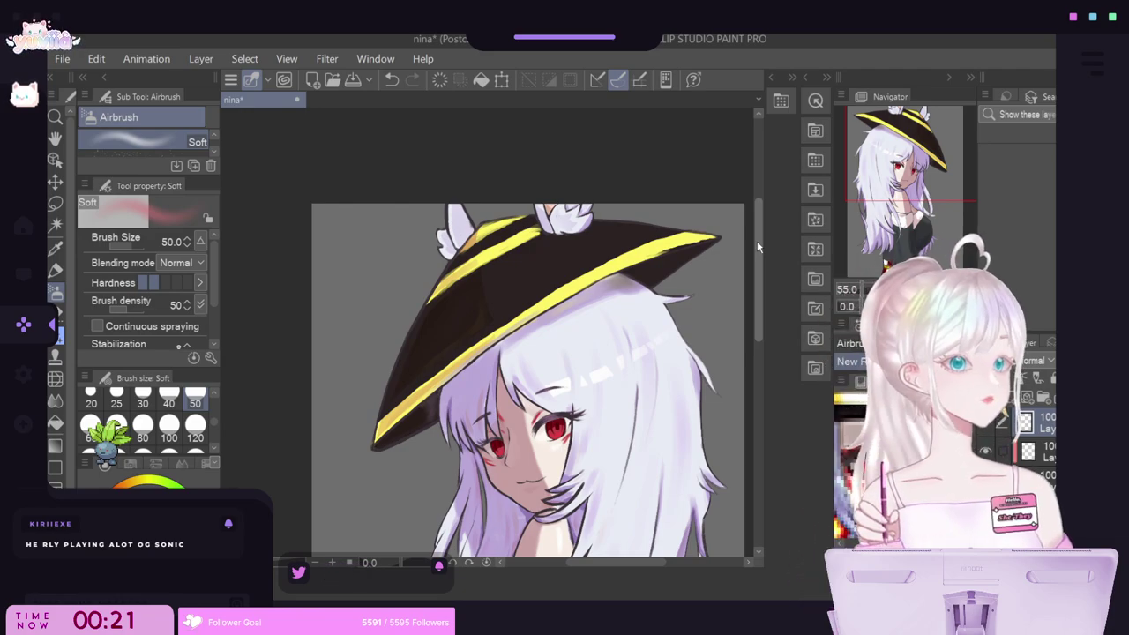
{"action": "scroll", "coordinate": [734, 157], "scroll_direction": "down", "scroll_amount": 3}
{"action": "scroll", "coordinate": [670, 181], "scroll_direction": "up", "scroll_amount": 2}
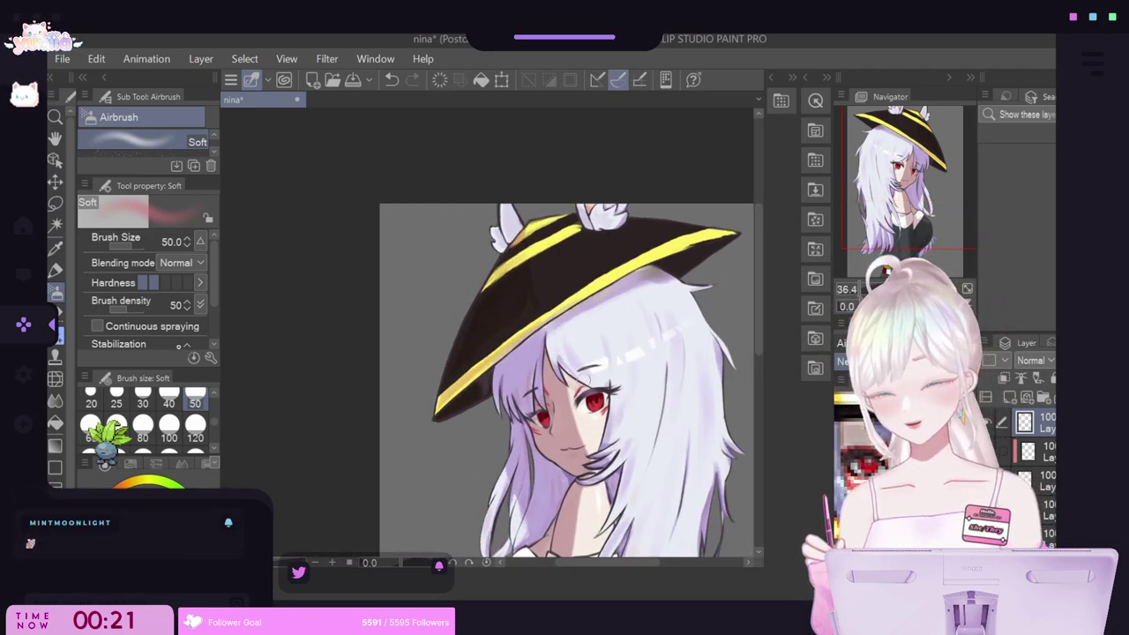
{"action": "scroll", "coordinate": [588, 385], "scroll_direction": "up", "scroll_amount": 5}
{"action": "scroll", "coordinate": [589, 420], "scroll_direction": "down", "scroll_amount": 4}
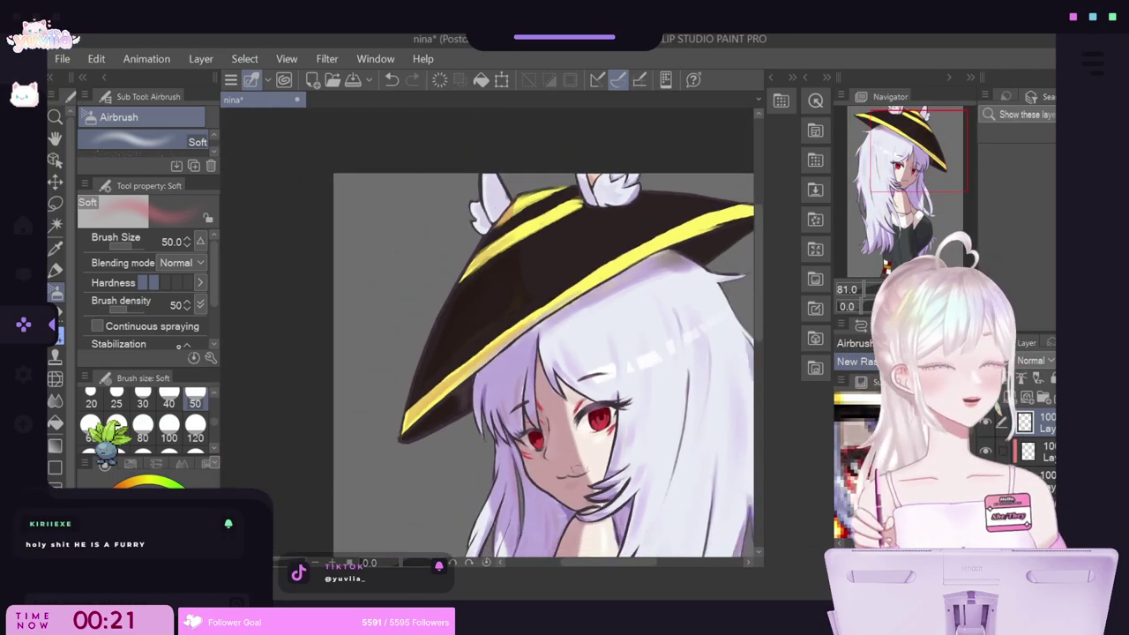
Sample a dark red from the iris and refine the larger eye's pupil with the Flat marker at brush sizes 12 and 7.
{"action": "scroll", "coordinate": [578, 469], "scroll_direction": "up", "scroll_amount": 6}
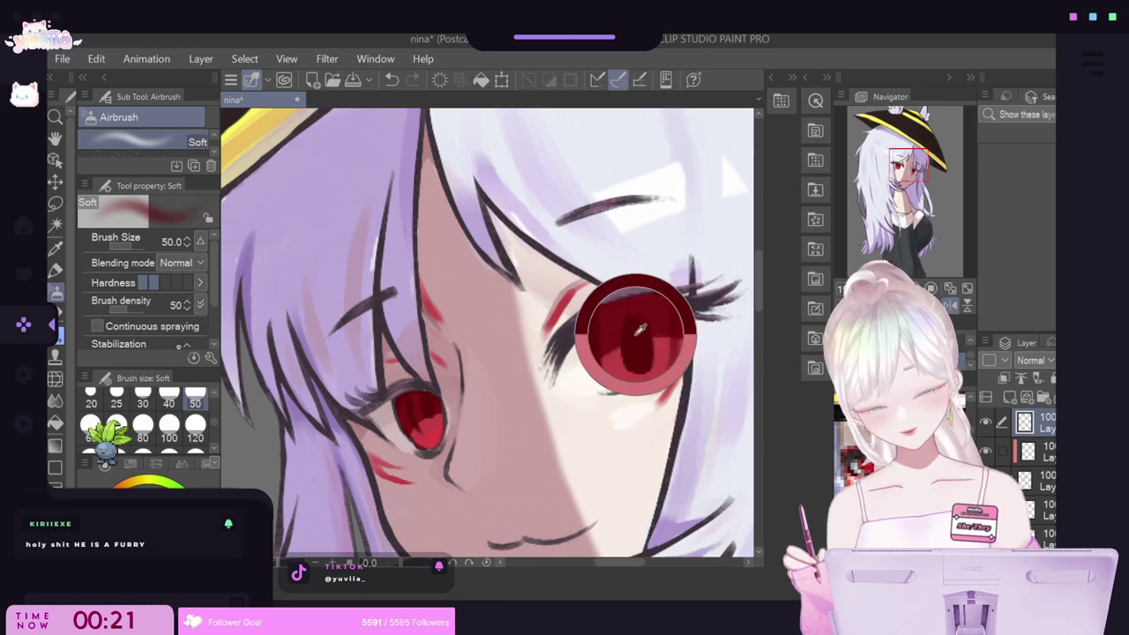
{"action": "key", "text": "p"}
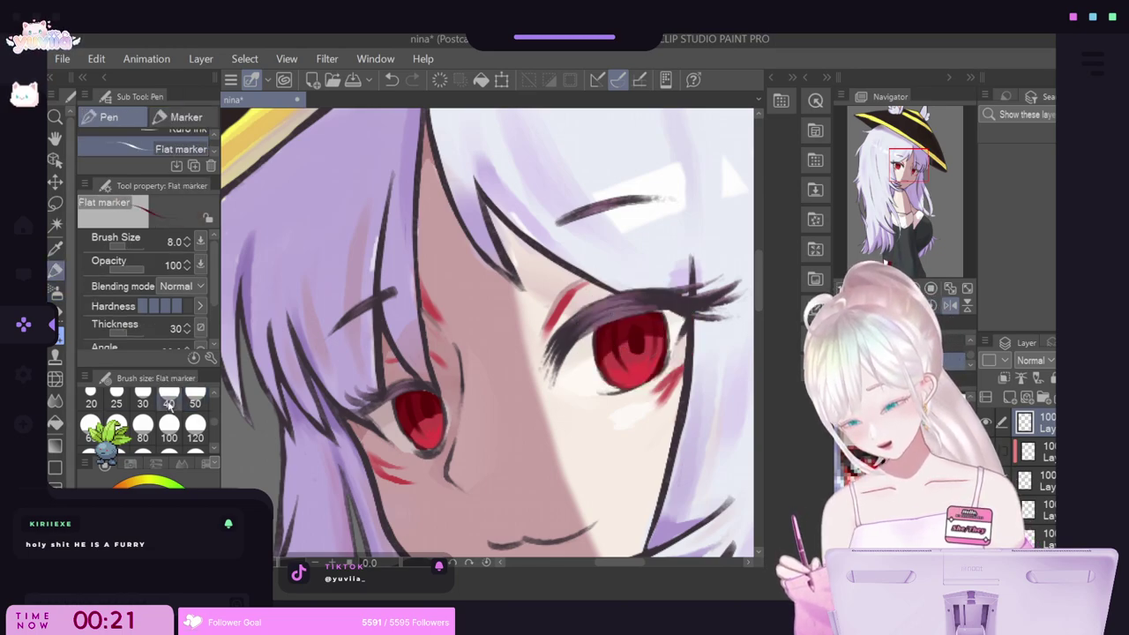
{"action": "scroll", "coordinate": [169, 403], "scroll_direction": "up", "scroll_amount": 2}
{"action": "left_click", "coordinate": [143, 428]}
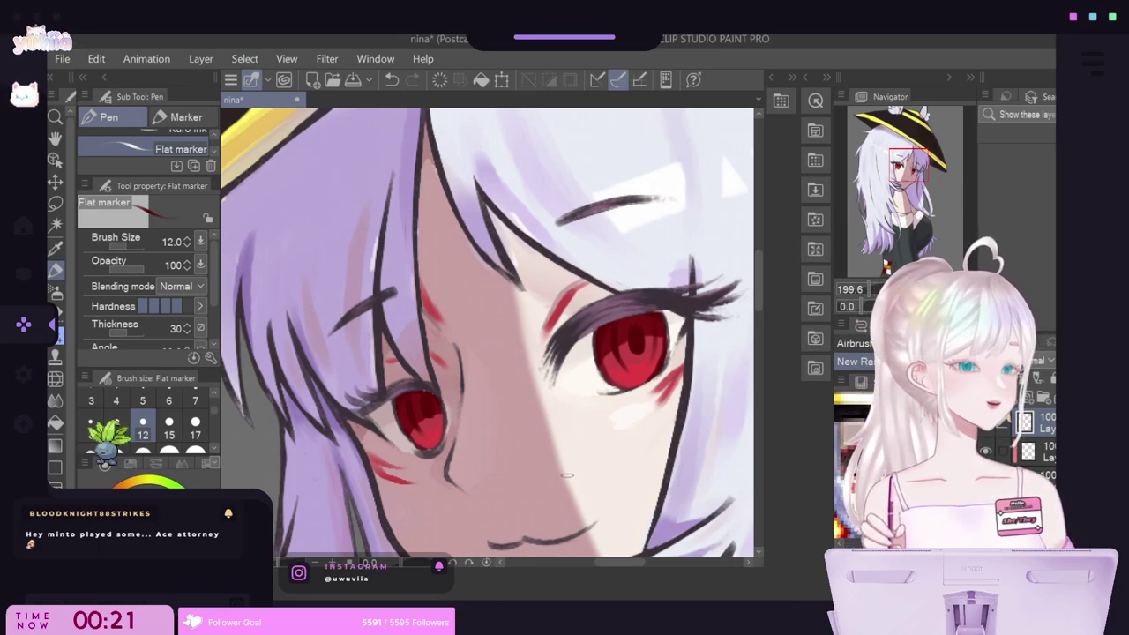
{"action": "scroll", "coordinate": [642, 370], "scroll_direction": "up", "scroll_amount": 2}
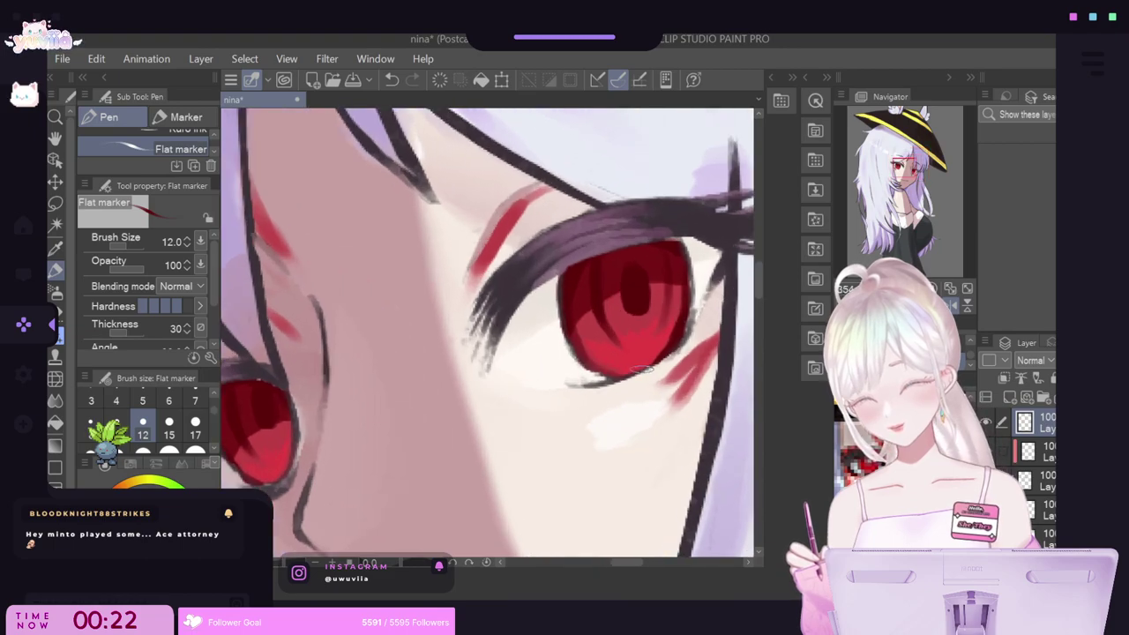
{"action": "left_click", "coordinate": [195, 399]}
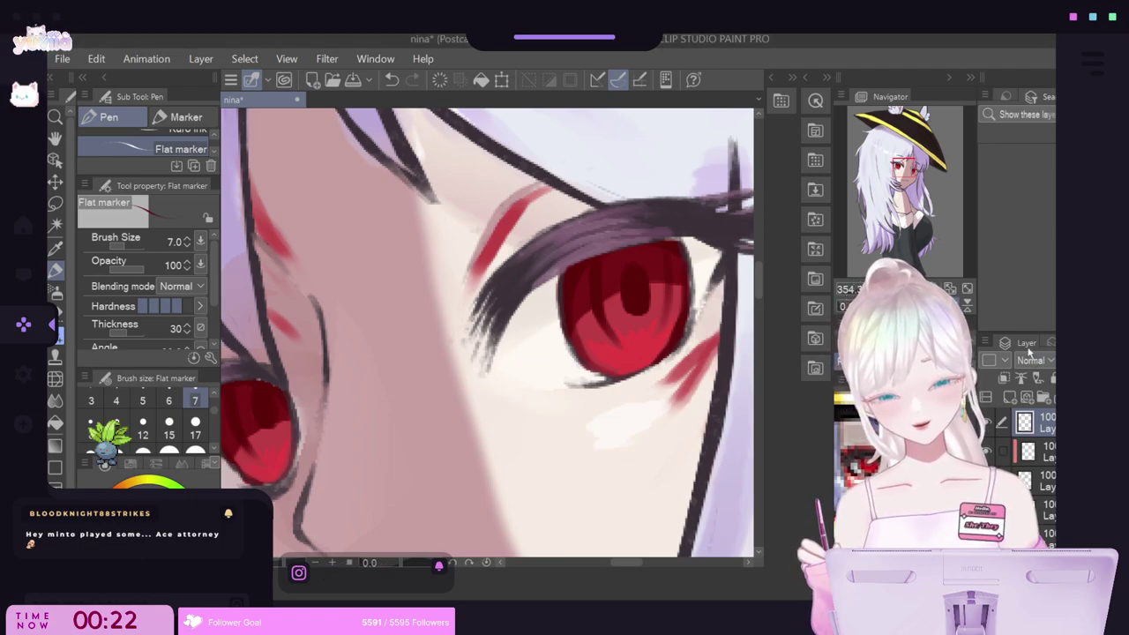
{"action": "scroll", "coordinate": [698, 236], "scroll_direction": "down", "scroll_amount": 3}
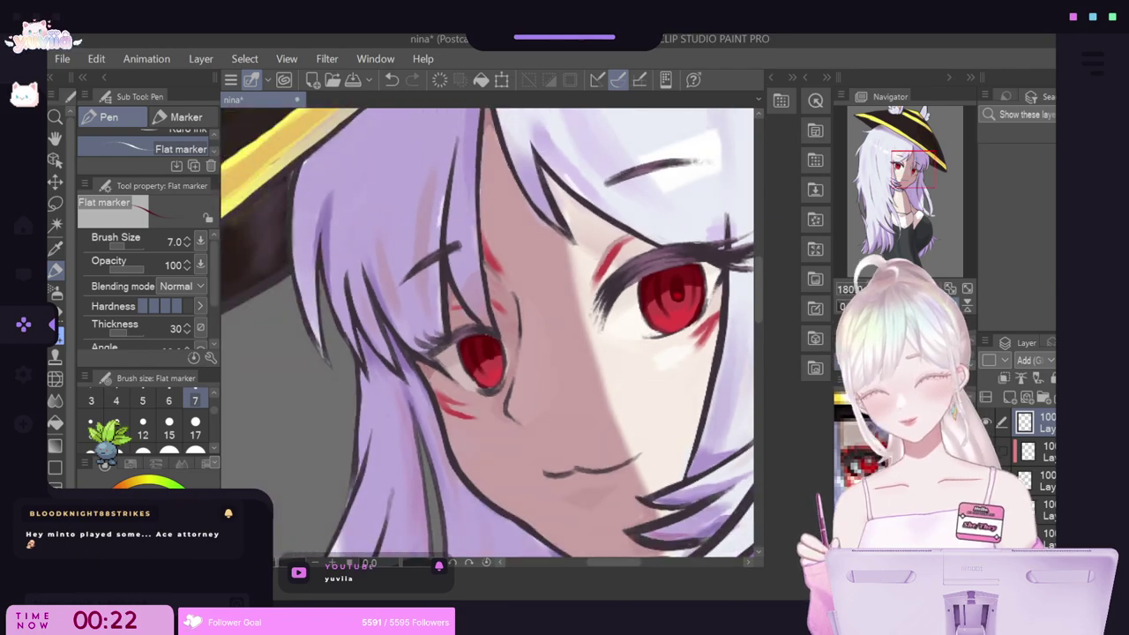
{"action": "scroll", "coordinate": [698, 236], "scroll_direction": "up", "scroll_amount": 1}
{"action": "scroll", "coordinate": [698, 235], "scroll_direction": "up", "scroll_amount": 1}
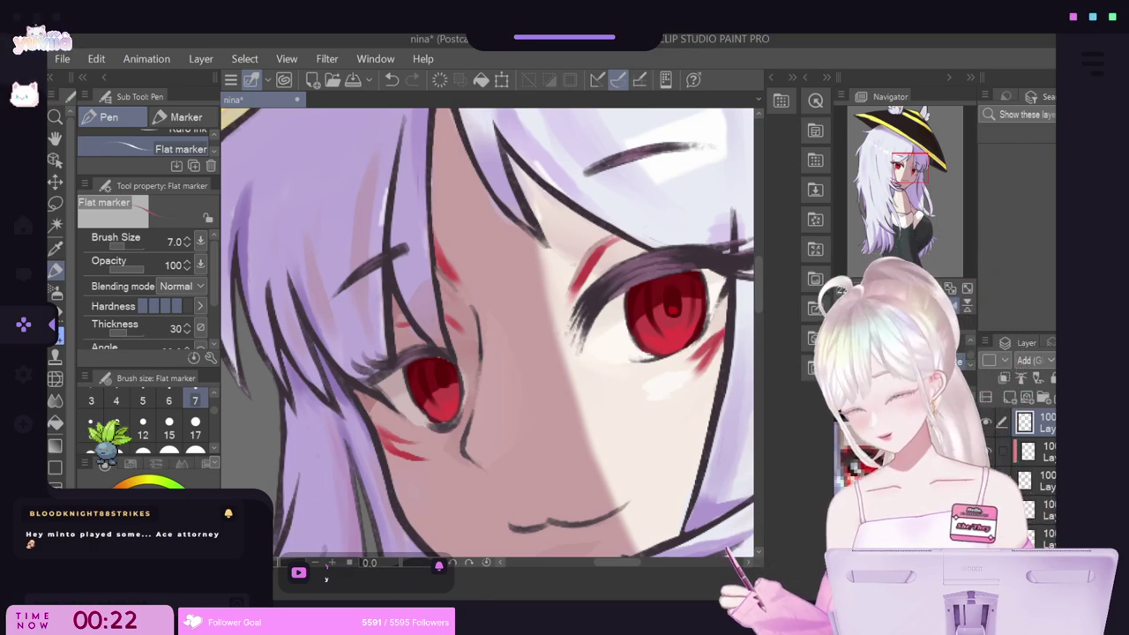
Touch up the larger eye's pupil at brush size 12 and paint a matching small pupil in the other eye at size 8.
{"action": "left_click", "coordinate": [144, 430]}
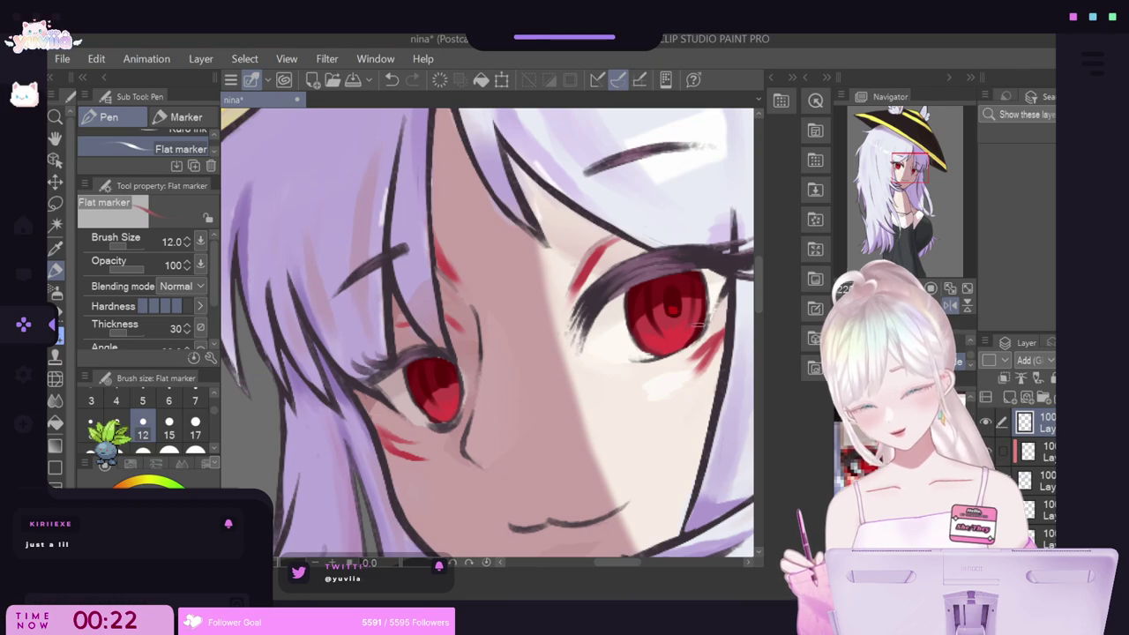
{"action": "mouse_move", "coordinate": [657, 305]}
{"action": "left_mouse_down"}
{"action": "mouse_move", "coordinate": [673, 339]}
{"action": "mouse_move", "coordinate": [676, 291]}
{"action": "left_mouse_up"}
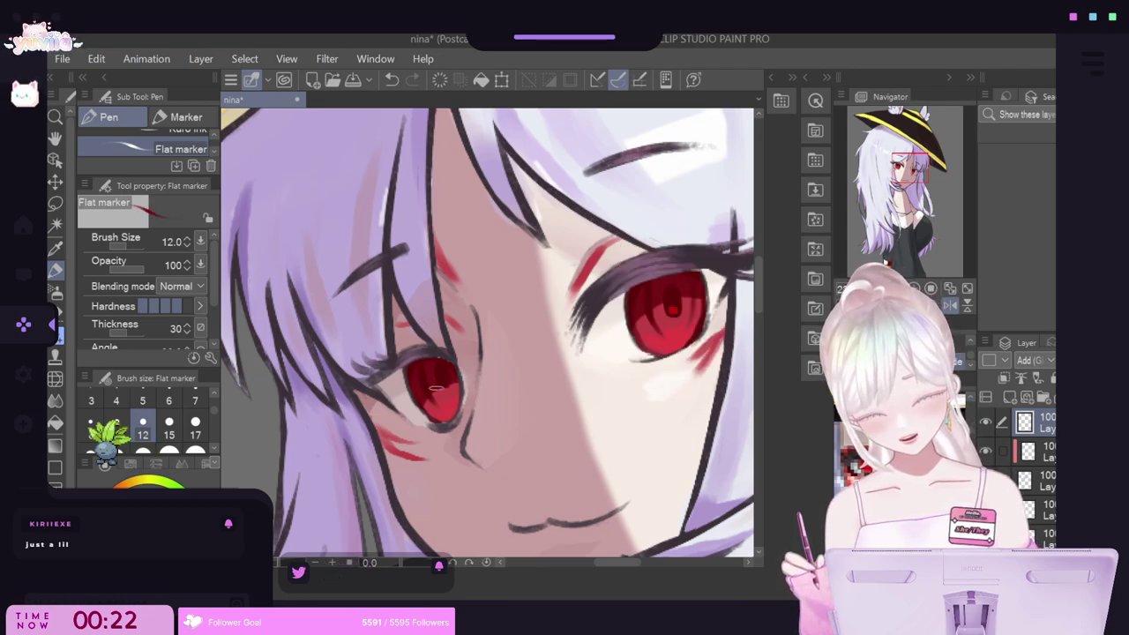
{"action": "left_click", "coordinate": [91, 432]}
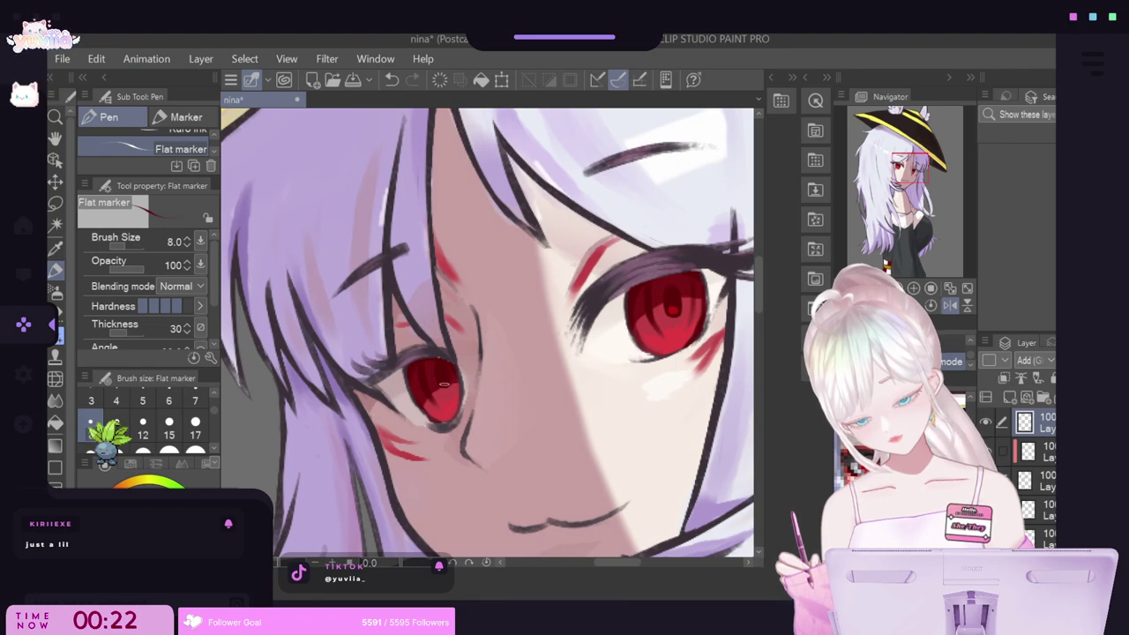
{"action": "left_click_drag", "start_coordinate": [445, 385], "coordinate": [441, 381]}
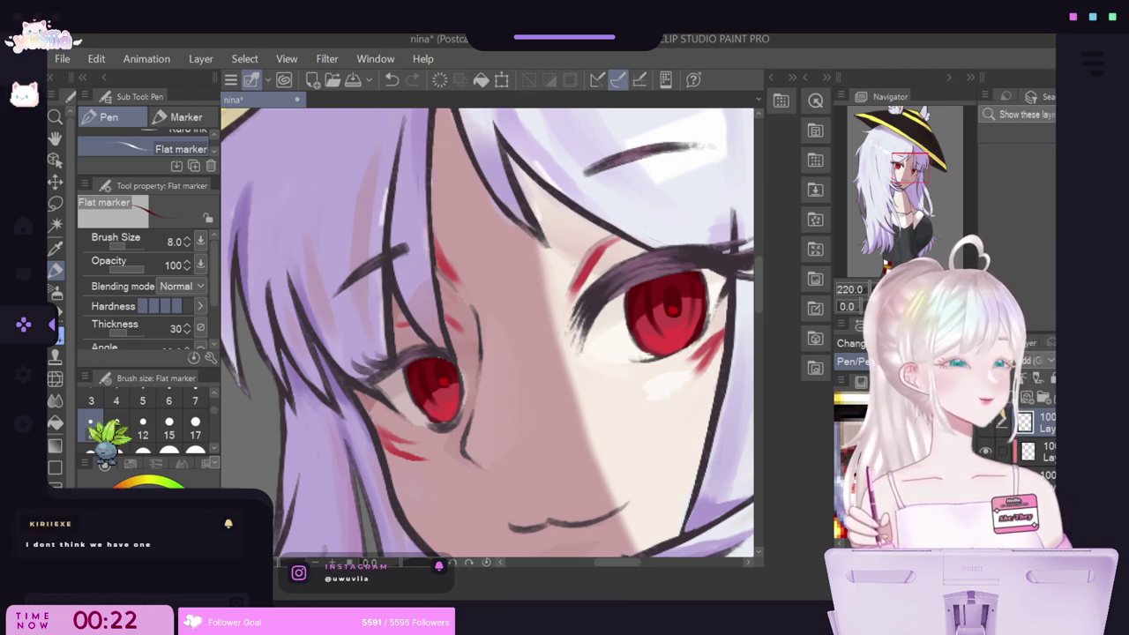
Dab small pink catchlights on the upper edge of both irises with the Flat marker at brush size 8.
{"action": "scroll", "coordinate": [560, 418], "scroll_direction": "up", "scroll_amount": 2}
{"action": "scroll", "coordinate": [560, 417], "scroll_direction": "down", "scroll_amount": 2}
{"action": "scroll", "coordinate": [559, 417], "scroll_direction": "down", "scroll_amount": 3}
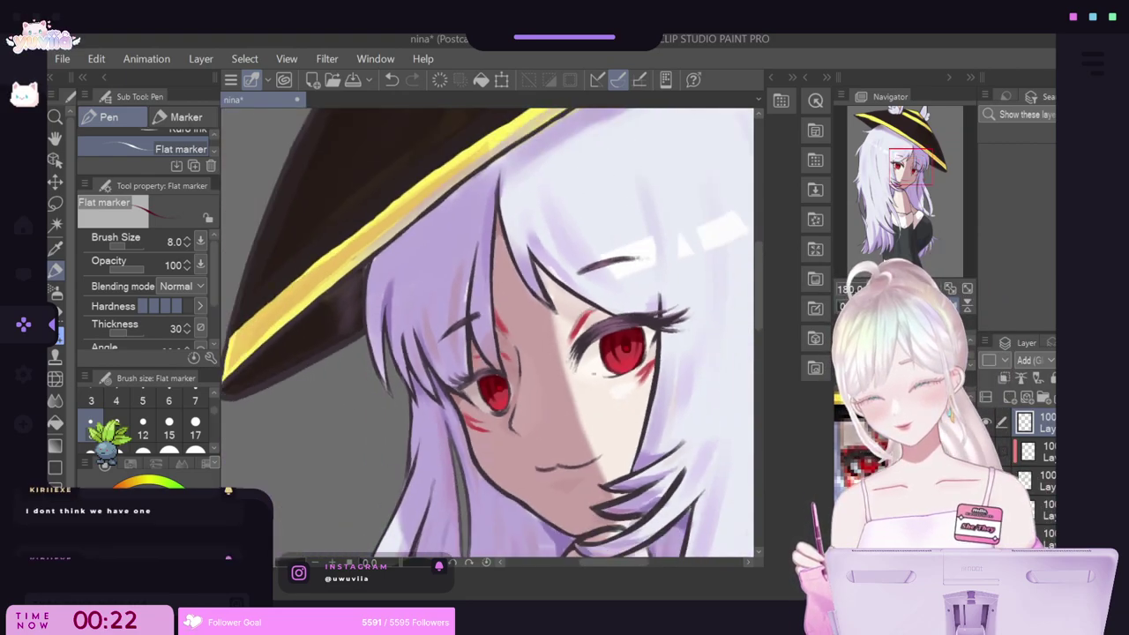
{"action": "scroll", "coordinate": [590, 384], "scroll_direction": "up", "scroll_amount": 2}
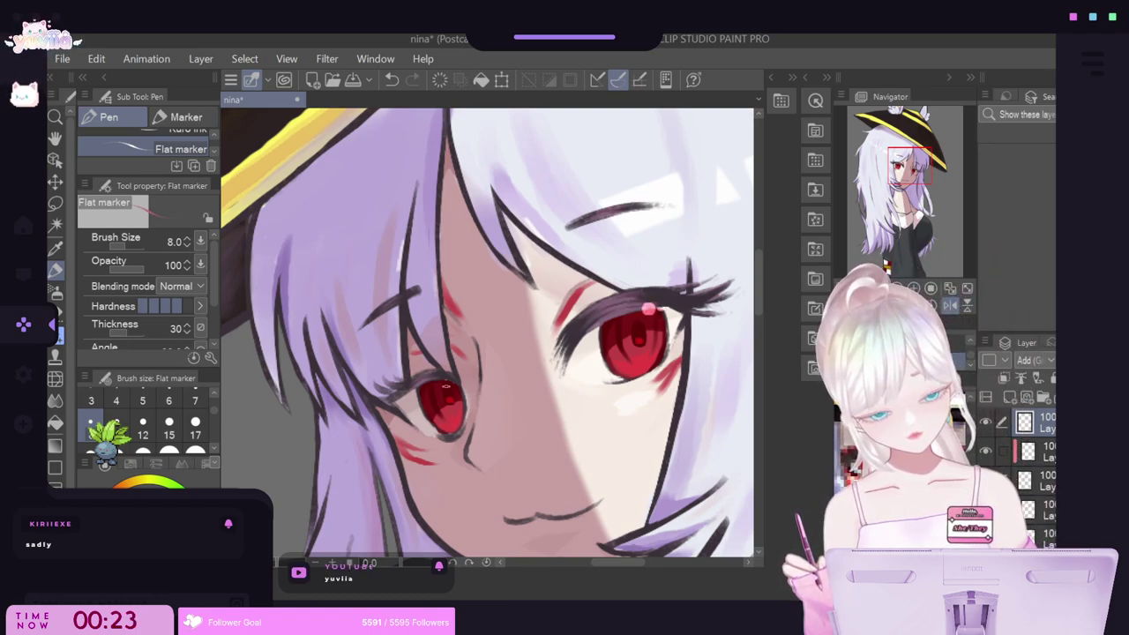
{"action": "left_click_drag", "start_coordinate": [444, 378], "coordinate": [450, 380]}
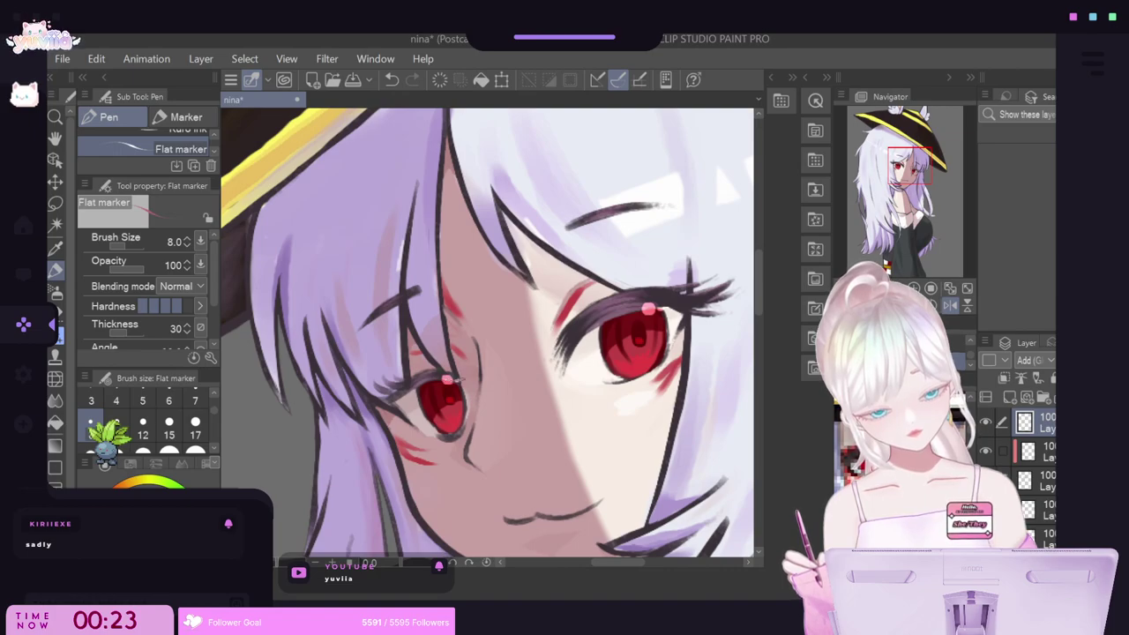
Brighten the catchlights in both eyes to white with the Flat marker.
{"action": "scroll", "coordinate": [489, 355], "scroll_direction": "down", "scroll_amount": 3}
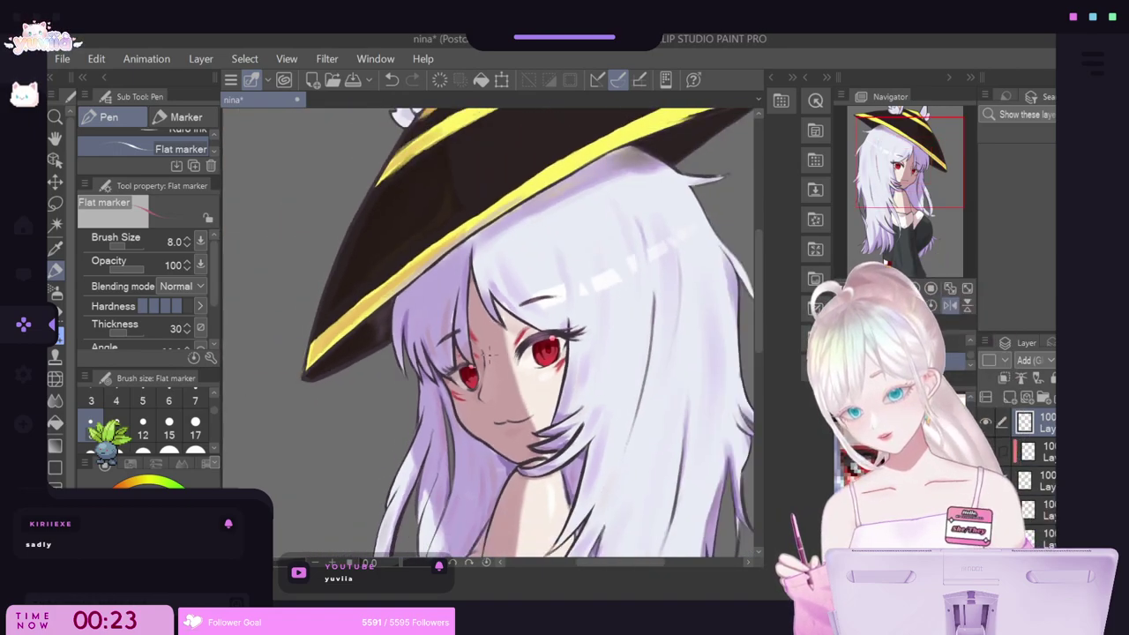
{"action": "scroll", "coordinate": [481, 351], "scroll_direction": "up", "scroll_amount": 5}
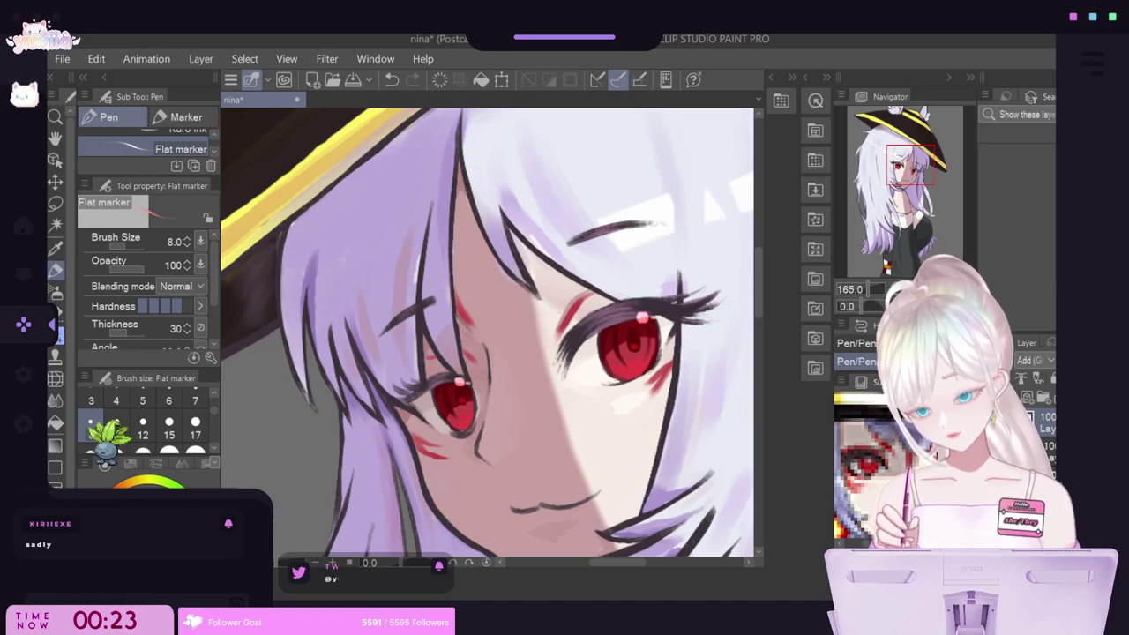
{"action": "left_click", "coordinate": [459, 382]}
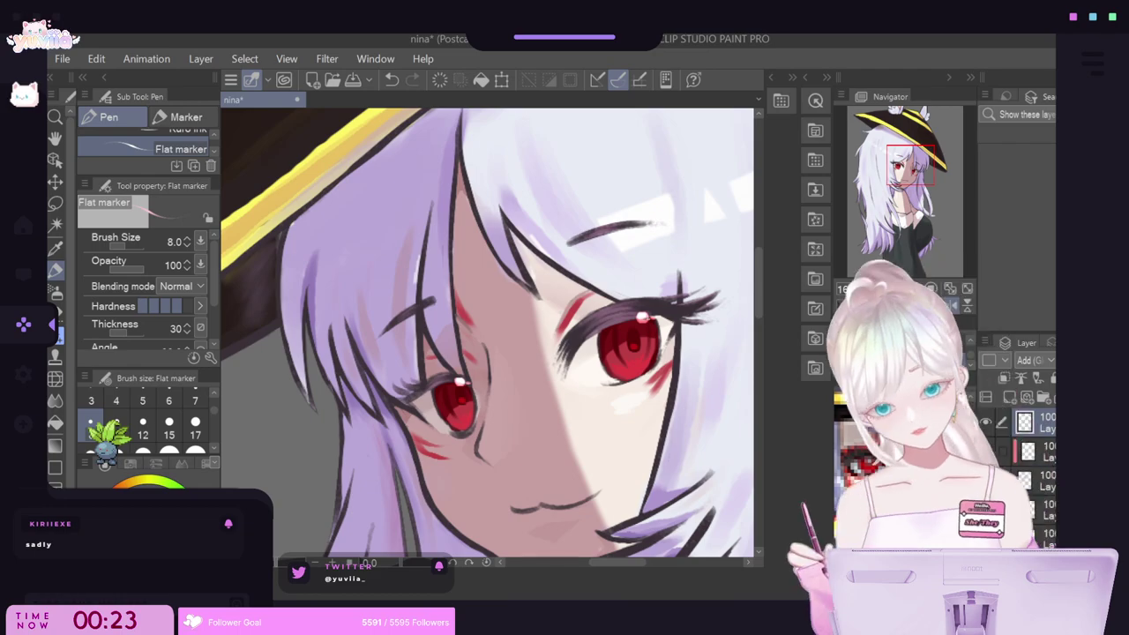
Check the whole portrait with the finished catchlights and save the illustration.
{"action": "scroll", "coordinate": [643, 318], "scroll_direction": "down", "scroll_amount": 4}
{"action": "scroll", "coordinate": [652, 318], "scroll_direction": "down", "scroll_amount": 4}
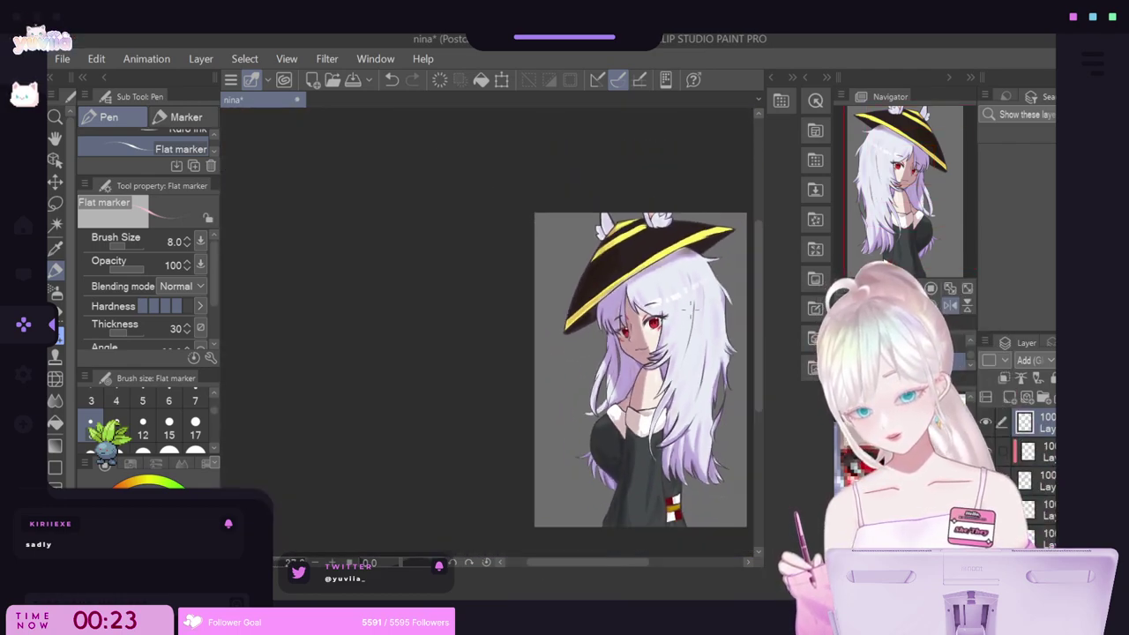
{"action": "scroll", "coordinate": [689, 309], "scroll_direction": "up", "scroll_amount": 3}
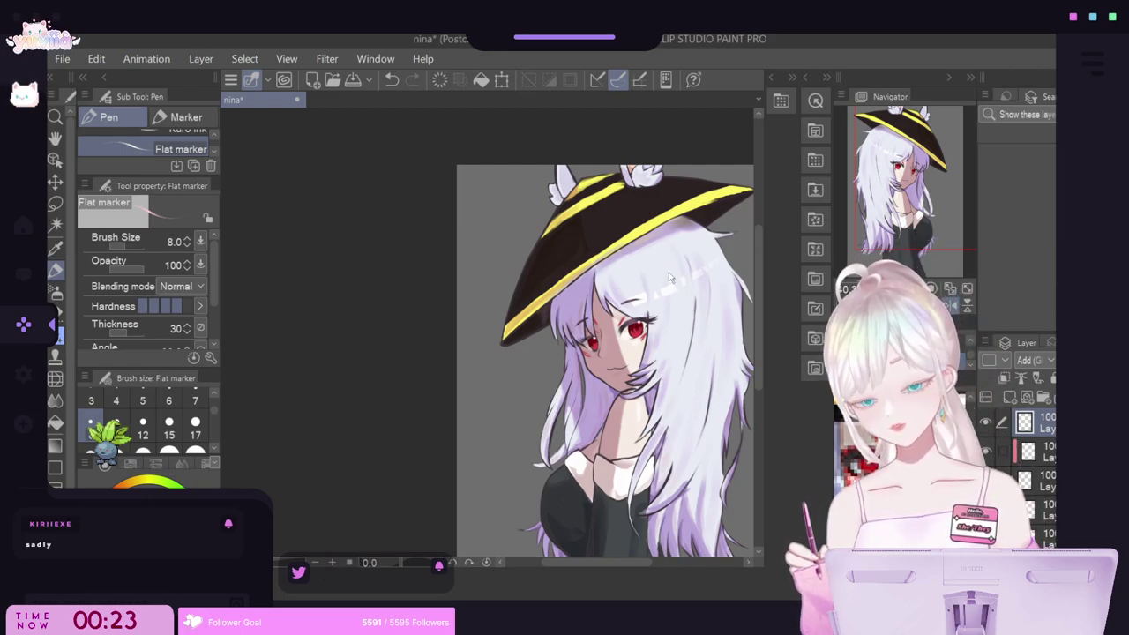
{"action": "key", "text": "ctrl+minus"}
{"action": "key", "text": "ctrl+s"}
{"action": "key", "text": "ctrl+minus"}
{"action": "key", "text": "ctrl+plus"}
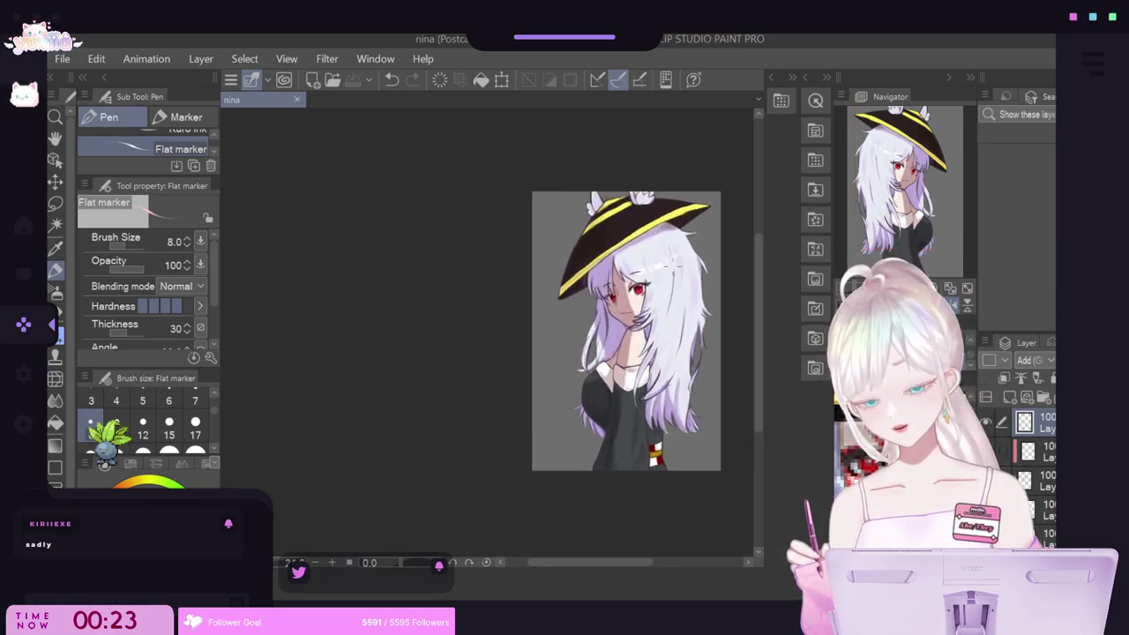
{"action": "key", "text": "ctrl+plus"}
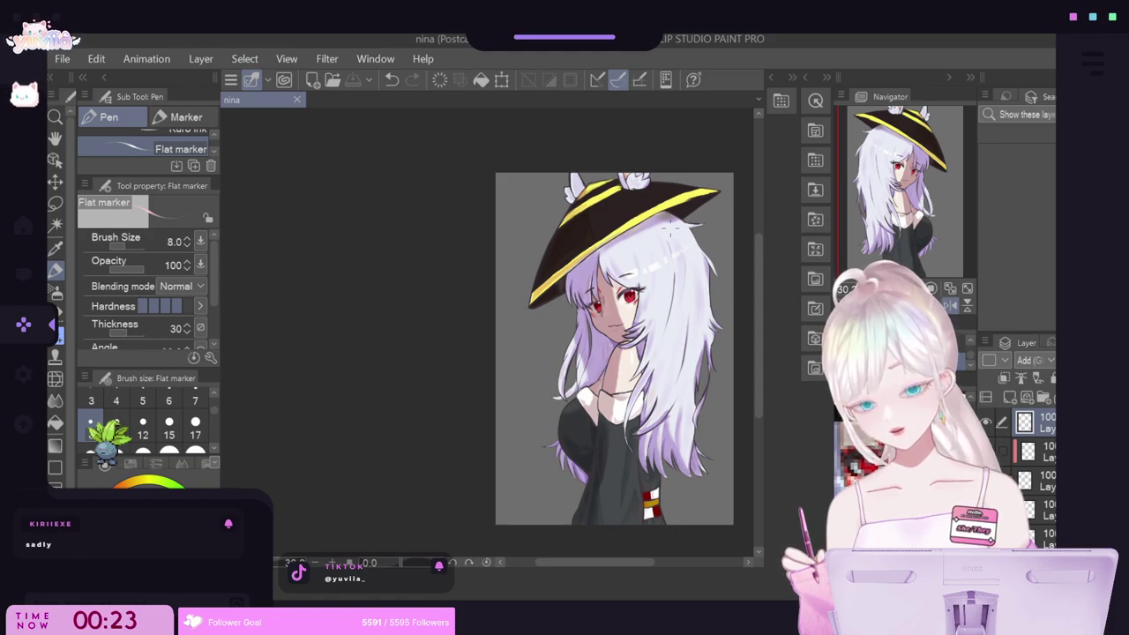
Add a new layer above the character's colour layer and clip it to the layer below for the hair shadow.
{"action": "scroll", "coordinate": [671, 228], "scroll_direction": "down", "scroll_amount": 1}
{"action": "scroll", "coordinate": [672, 228], "scroll_direction": "up", "scroll_amount": 1}
{"action": "scroll", "coordinate": [1027, 468], "scroll_direction": "down", "scroll_amount": 3}
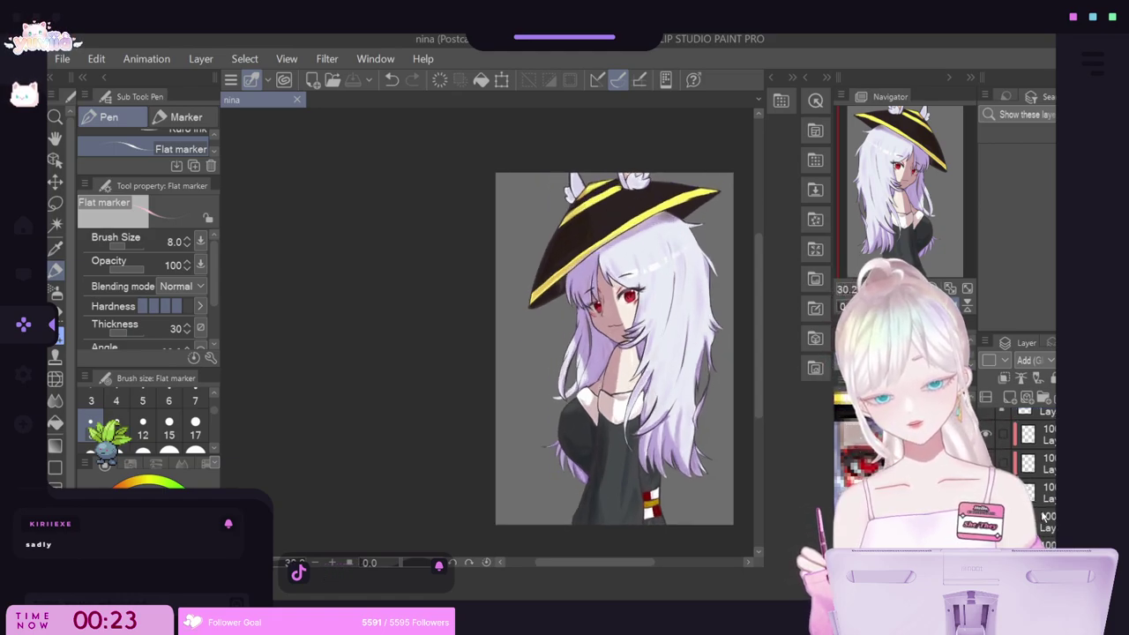
{"action": "left_click", "coordinate": [1027, 482]}
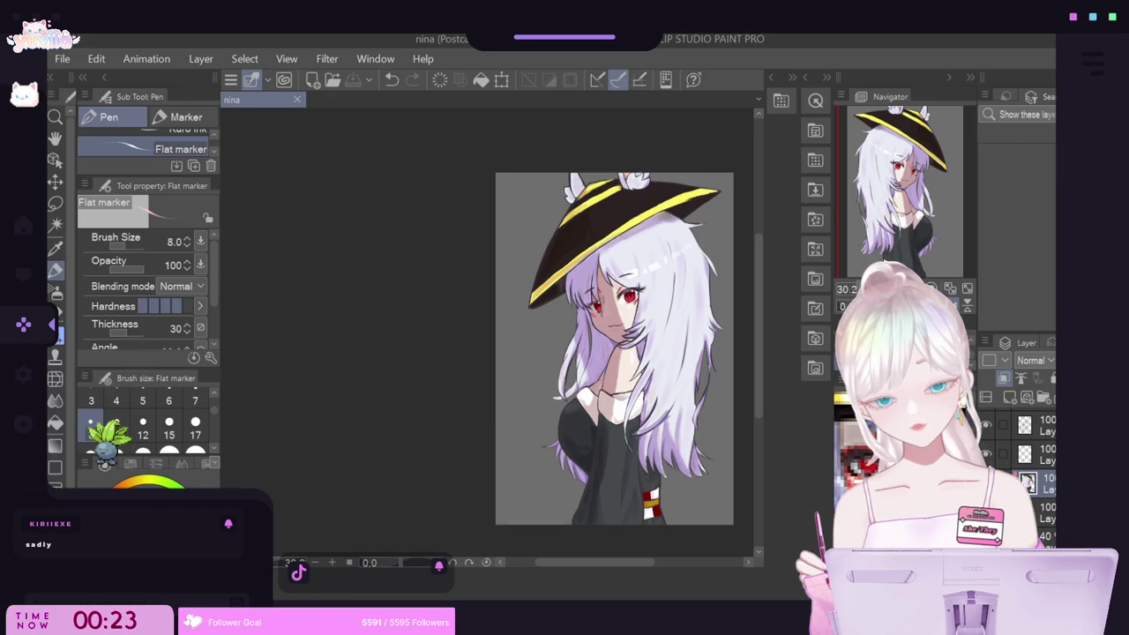
{"action": "left_click", "coordinate": [1012, 394]}
{"action": "left_click", "coordinate": [1000, 381]}
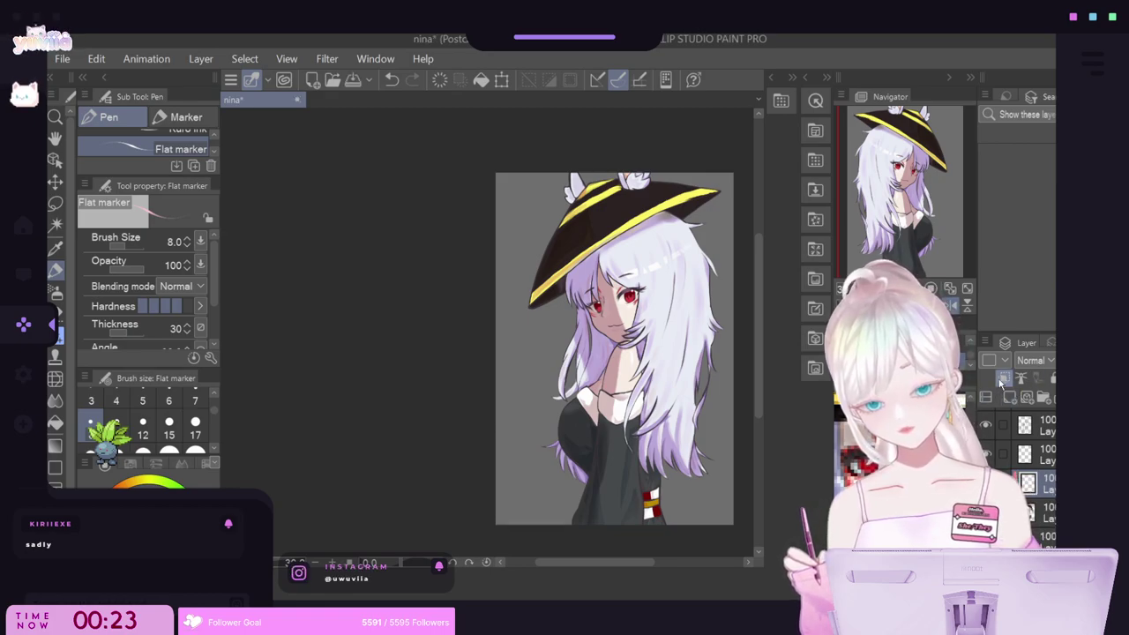
Lasso the hair beneath the hat brim, spray a light purple shadow there with the Soft airbrush at size 700, and deselect.
{"action": "key", "text": "m"}
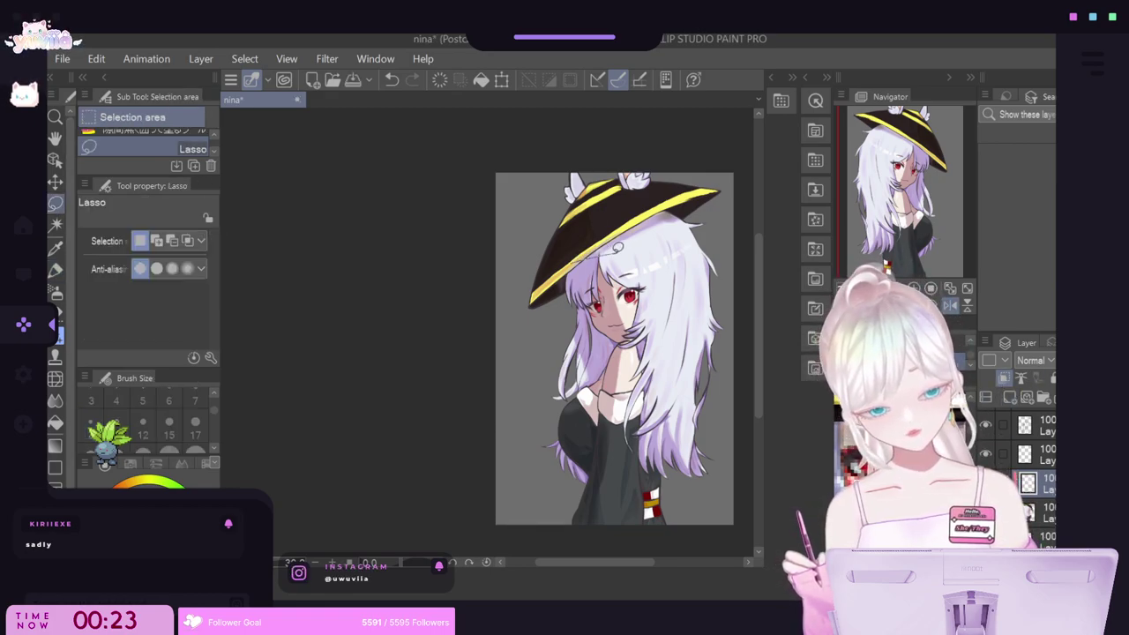
{"action": "mouse_move", "coordinate": [652, 242]}
{"action": "left_mouse_down"}
{"action": "mouse_move", "coordinate": [720, 239]}
{"action": "mouse_move", "coordinate": [720, 213]}
{"action": "mouse_move", "coordinate": [682, 207]}
{"action": "mouse_move", "coordinate": [565, 261]}
{"action": "left_mouse_up"}
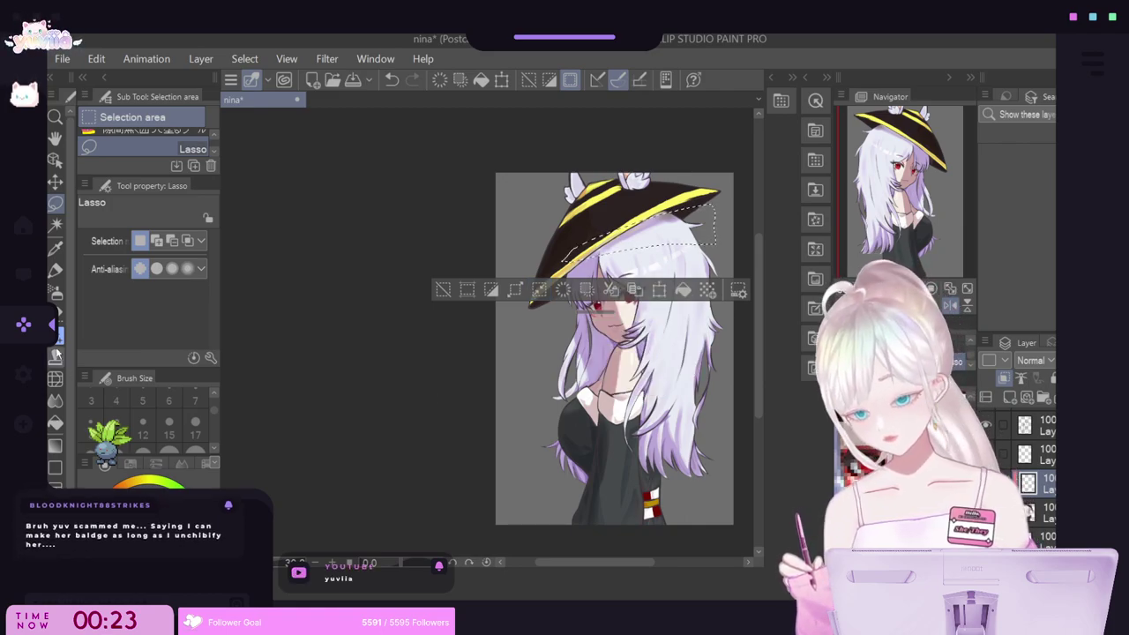
{"action": "left_click", "coordinate": [55, 292]}
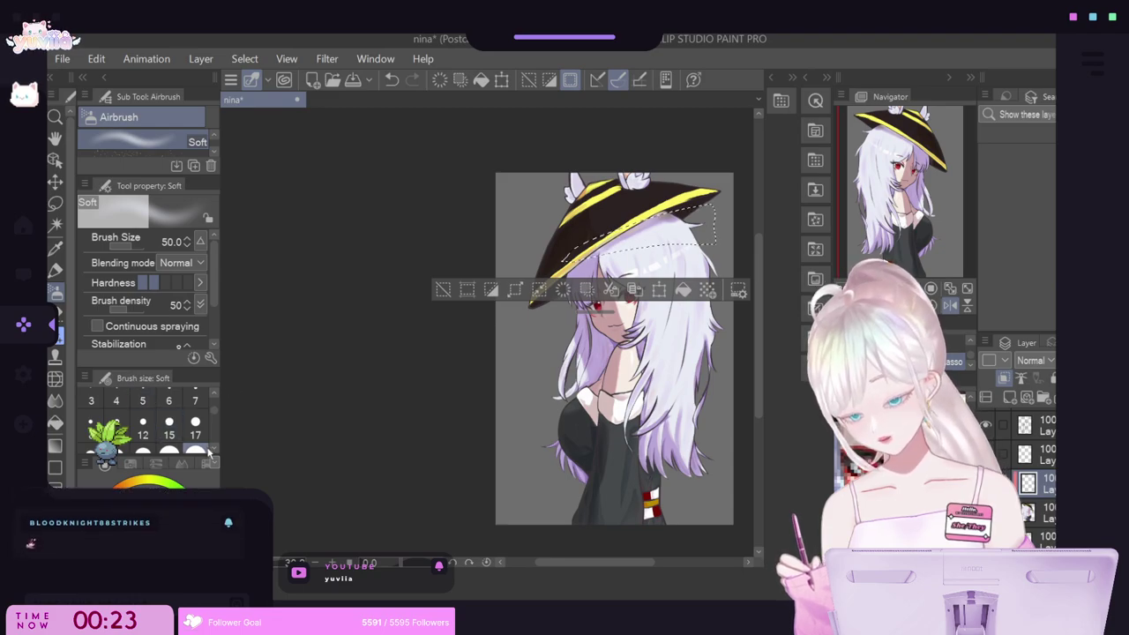
{"action": "scroll", "coordinate": [185, 423], "scroll_direction": "down", "scroll_amount": 3}
{"action": "left_click", "coordinate": [168, 423]}
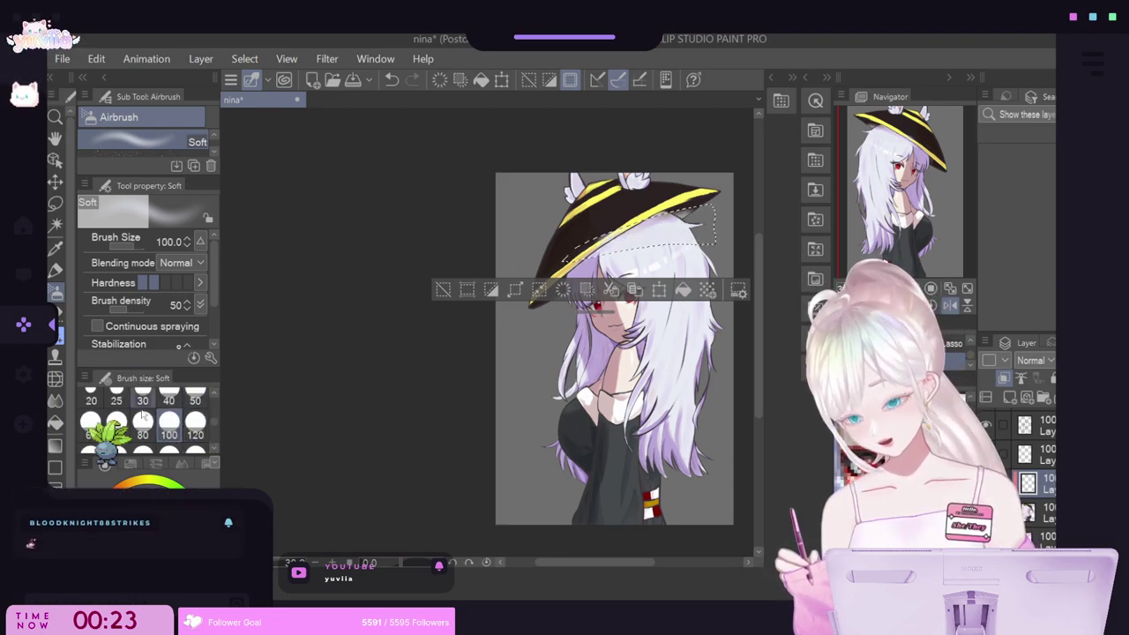
{"action": "scroll", "coordinate": [201, 443], "scroll_direction": "down", "scroll_amount": 3}
{"action": "left_click", "coordinate": [168, 425]}
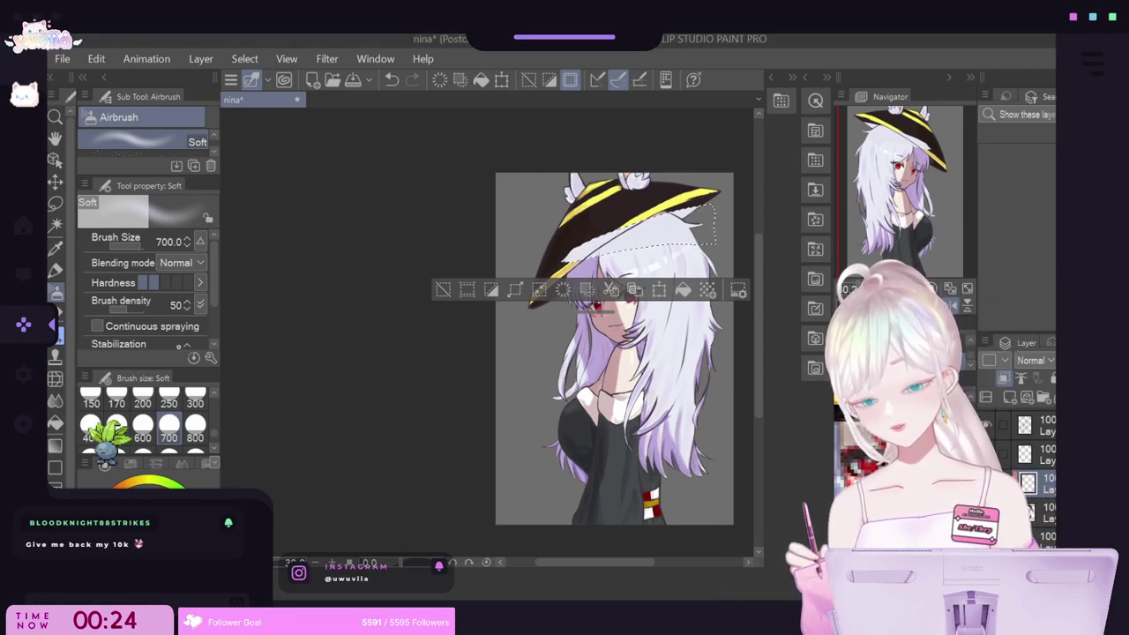
{"action": "scroll", "coordinate": [715, 185], "scroll_direction": "up", "scroll_amount": 1}
{"action": "scroll", "coordinate": [705, 185], "scroll_direction": "up", "scroll_amount": 1}
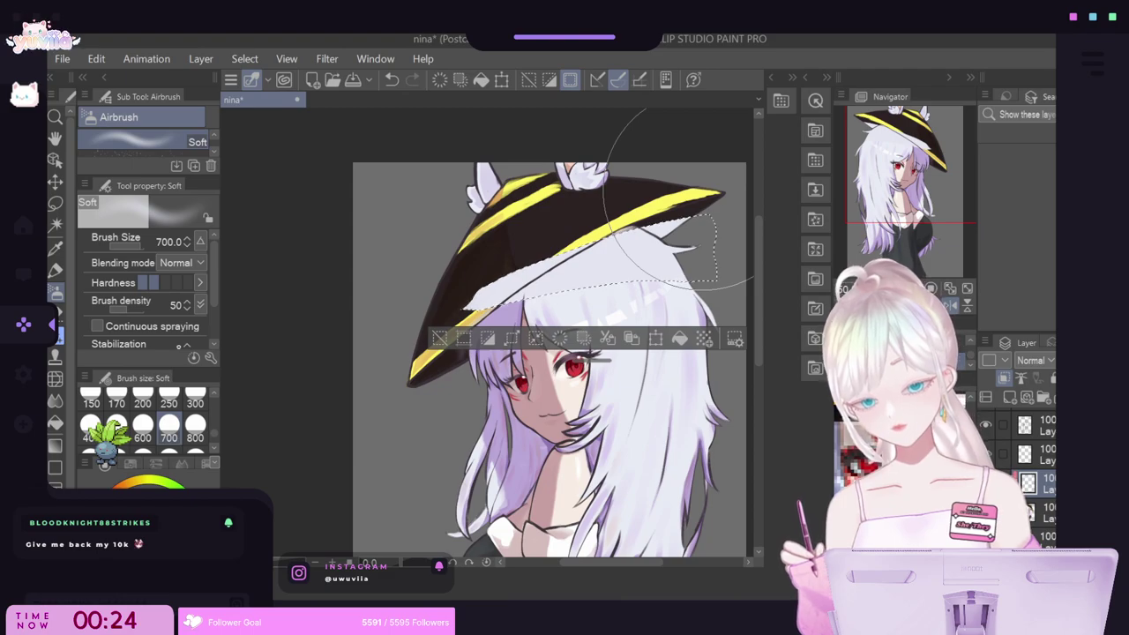
{"action": "key", "text": "ctrl+d"}
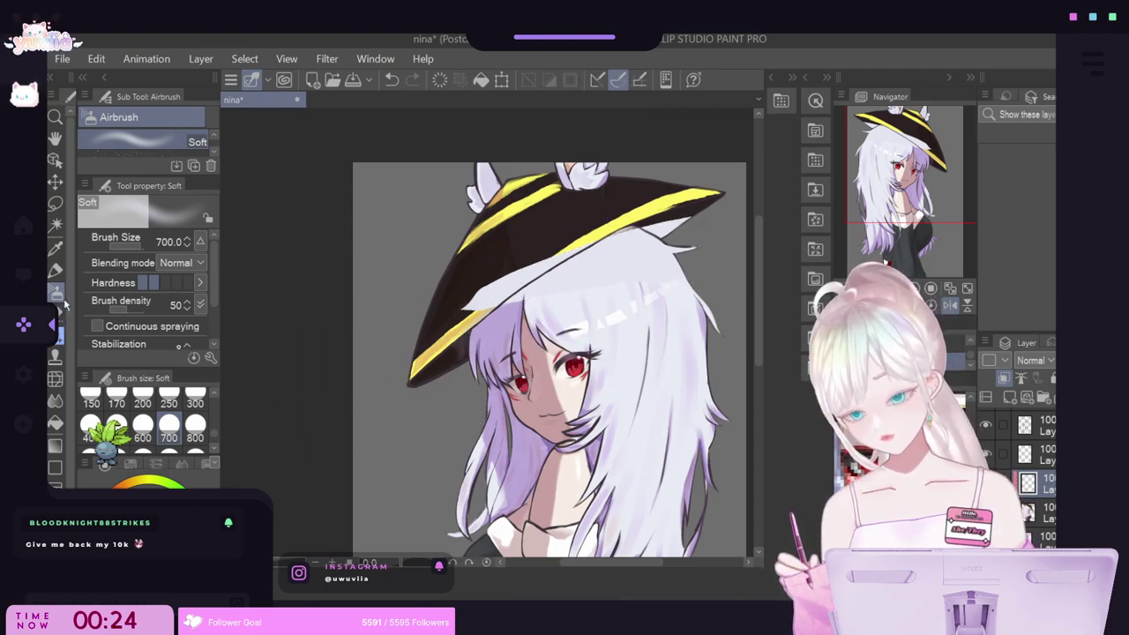
Lasso and clear the shadow colour that spills over the hat's brim and underside.
{"action": "left_click", "coordinate": [55, 203]}
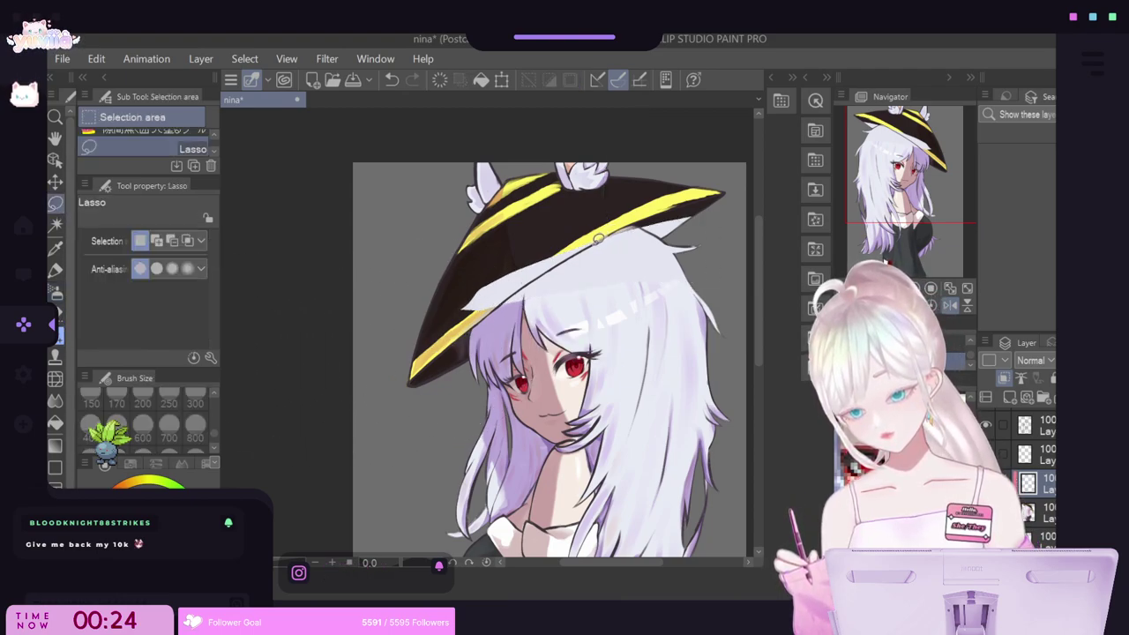
{"action": "mouse_move", "coordinate": [580, 251]}
{"action": "left_mouse_down"}
{"action": "mouse_move", "coordinate": [500, 303]}
{"action": "mouse_move", "coordinate": [432, 309]}
{"action": "left_mouse_up"}
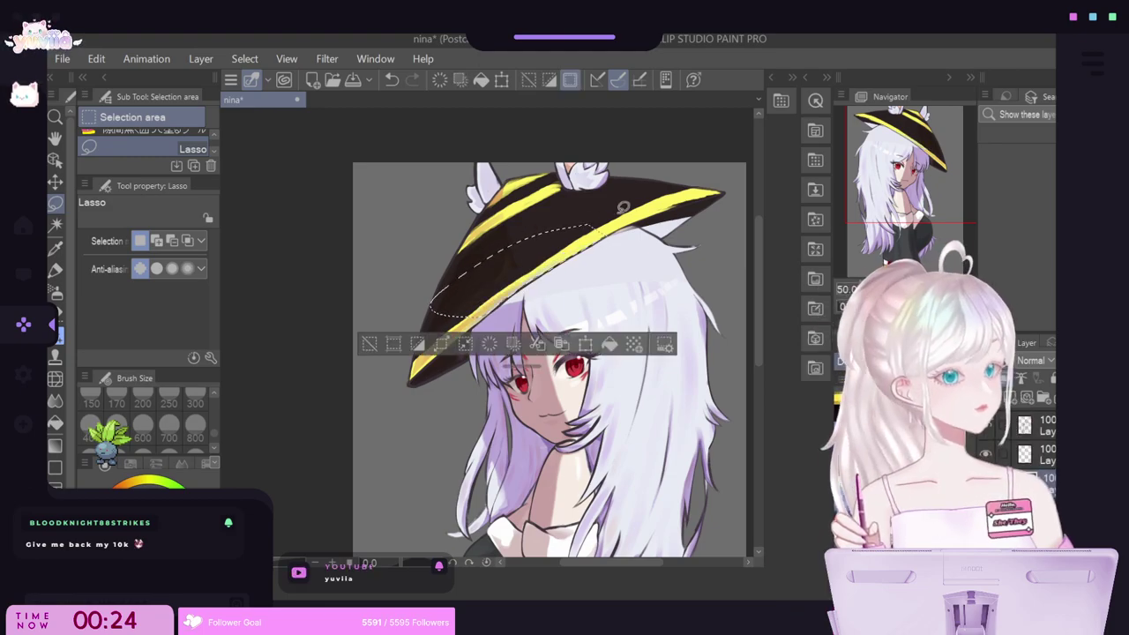
{"action": "left_click", "coordinate": [370, 344]}
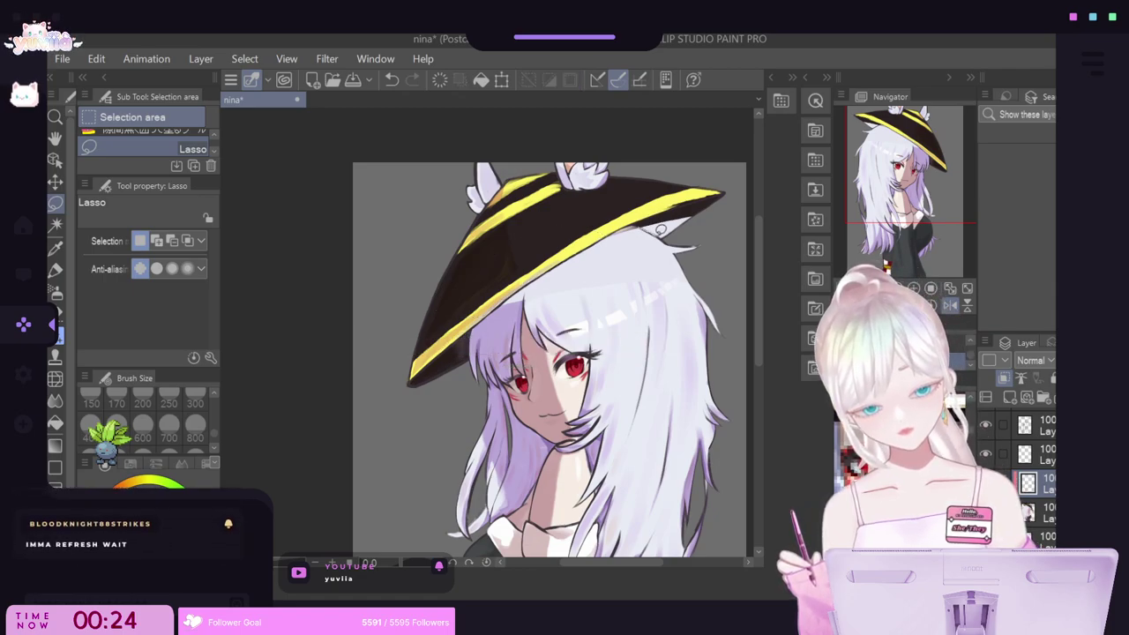
{"action": "left_click_drag", "start_coordinate": [688, 203], "coordinate": [632, 211]}
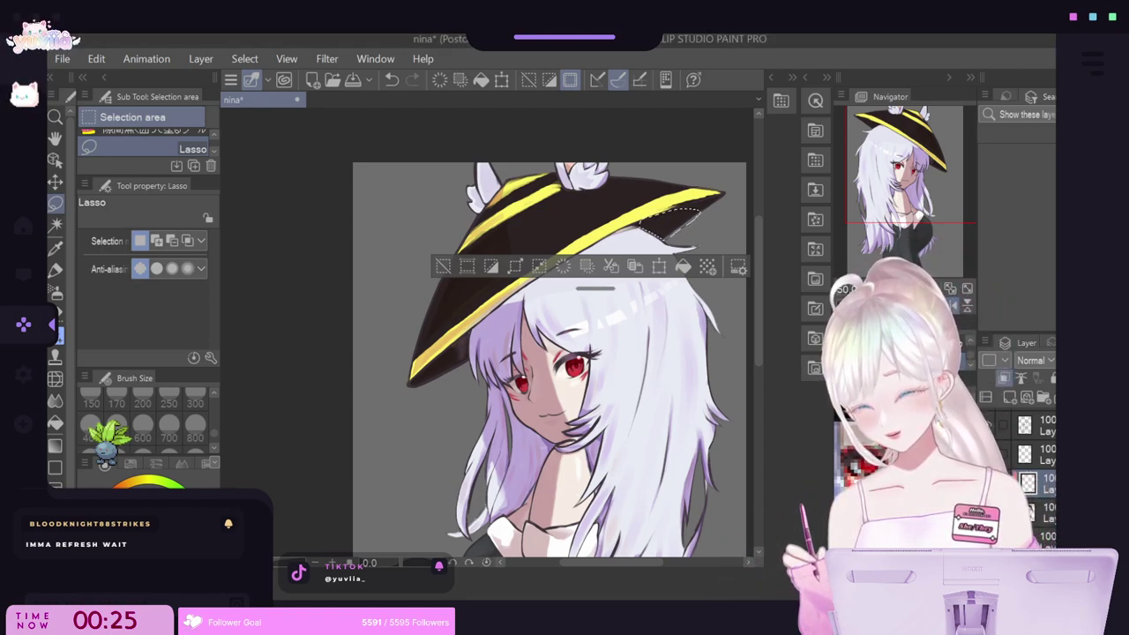
{"action": "left_click", "coordinate": [442, 266]}
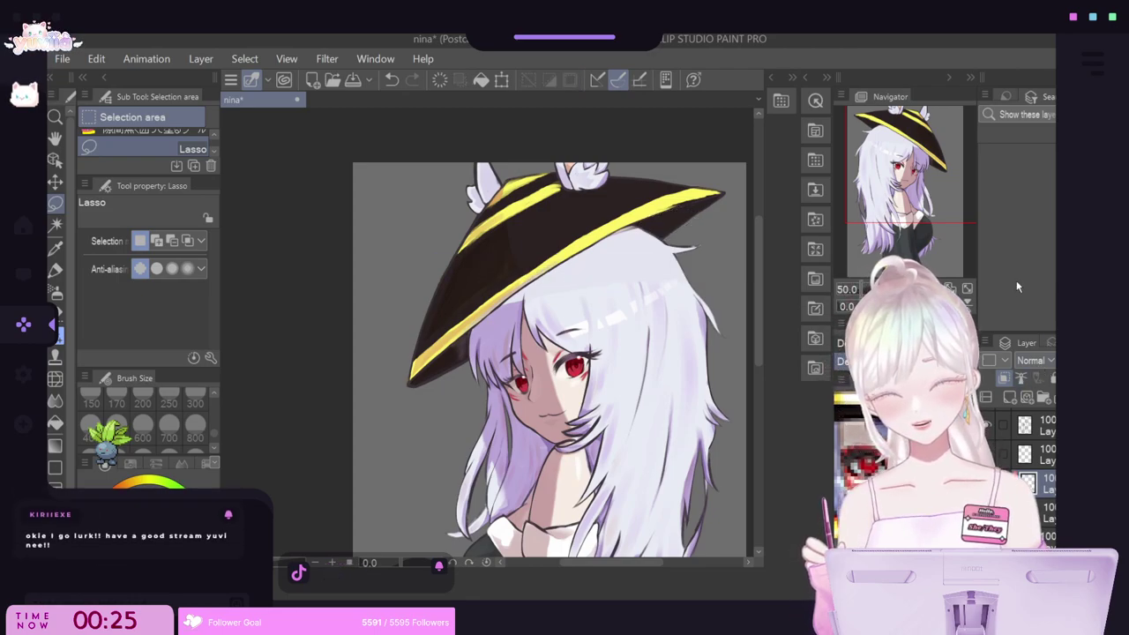
Set the hair shadow layer's blending mode to Multiply.
{"action": "left_click", "coordinate": [1038, 95]}
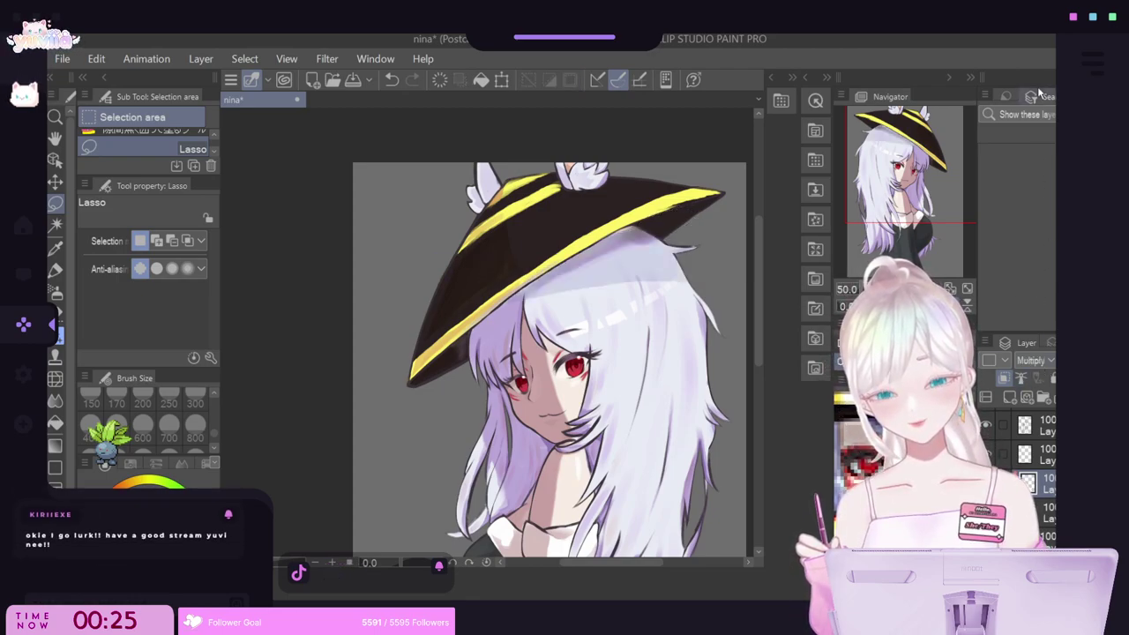
{"action": "scroll", "coordinate": [629, 242], "scroll_direction": "down", "scroll_amount": 4}
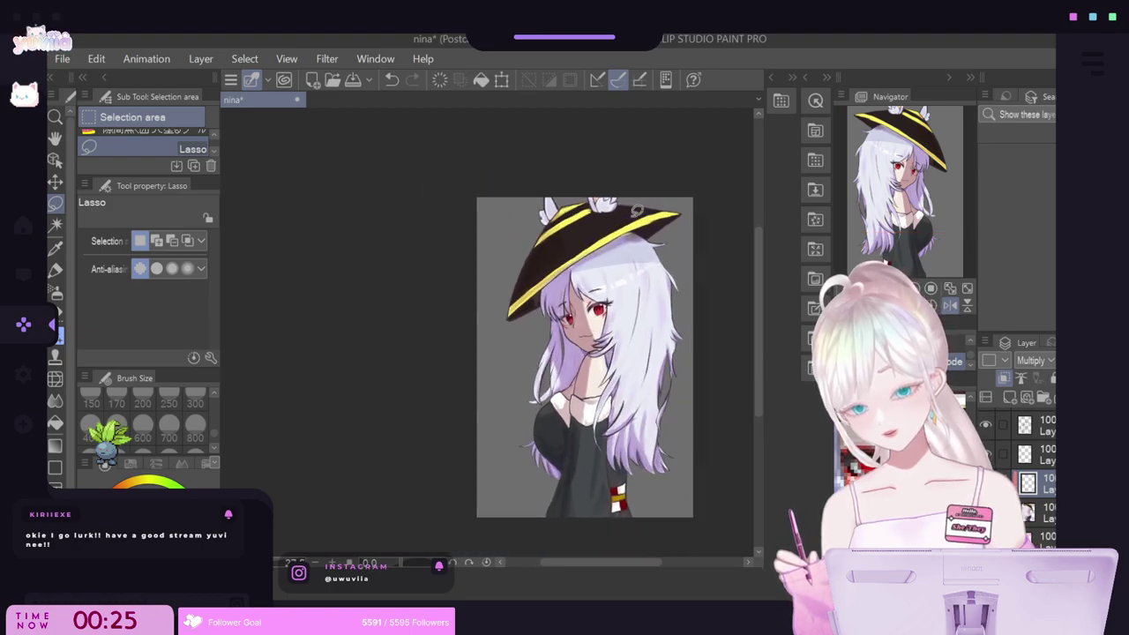
{"action": "scroll", "coordinate": [637, 212], "scroll_direction": "up", "scroll_amount": 2}
{"action": "scroll", "coordinate": [633, 212], "scroll_direction": "up", "scroll_amount": 3}
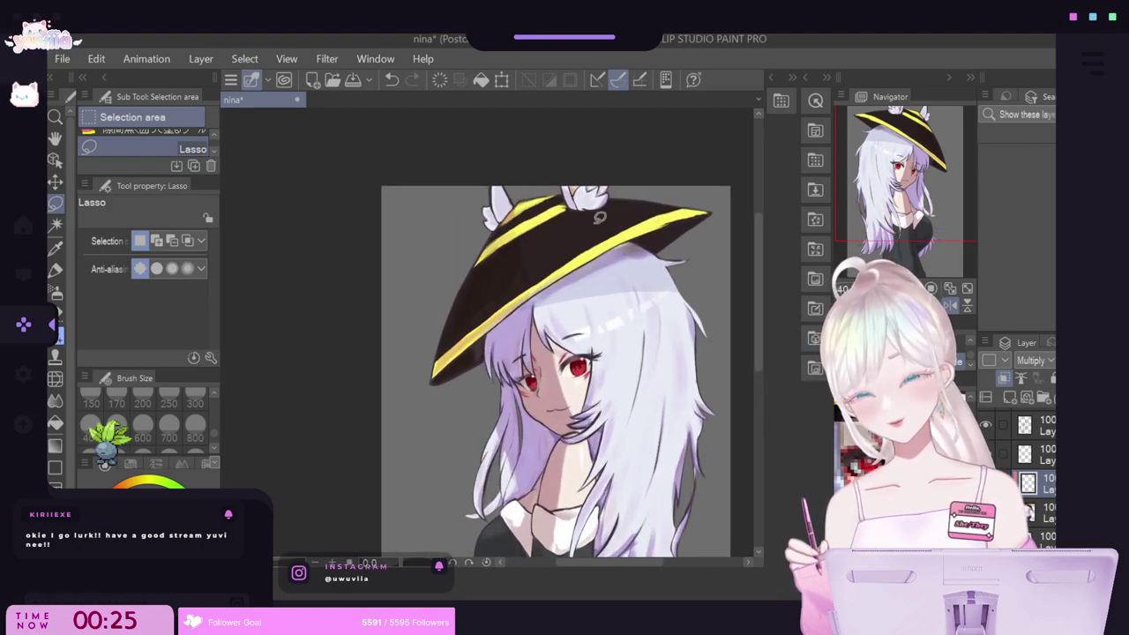
{"action": "scroll", "coordinate": [597, 219], "scroll_direction": "down", "scroll_amount": 3}
{"action": "scroll", "coordinate": [617, 211], "scroll_direction": "up", "scroll_amount": 2}
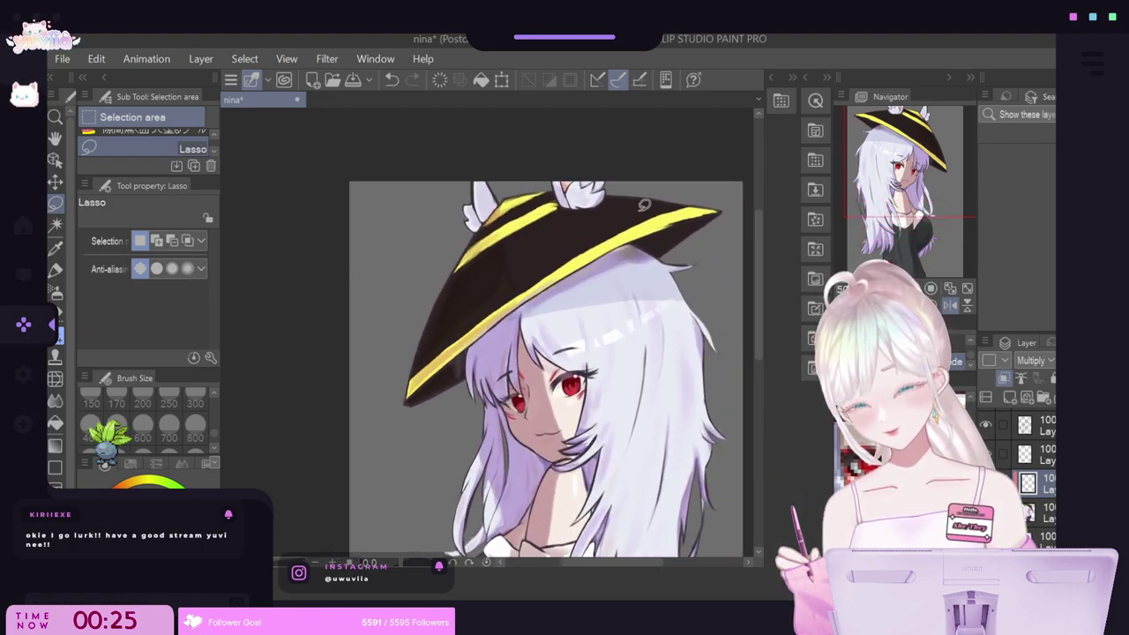
{"action": "scroll", "coordinate": [647, 203], "scroll_direction": "down", "scroll_amount": 1}
{"action": "scroll", "coordinate": [646, 204], "scroll_direction": "up", "scroll_amount": 1}
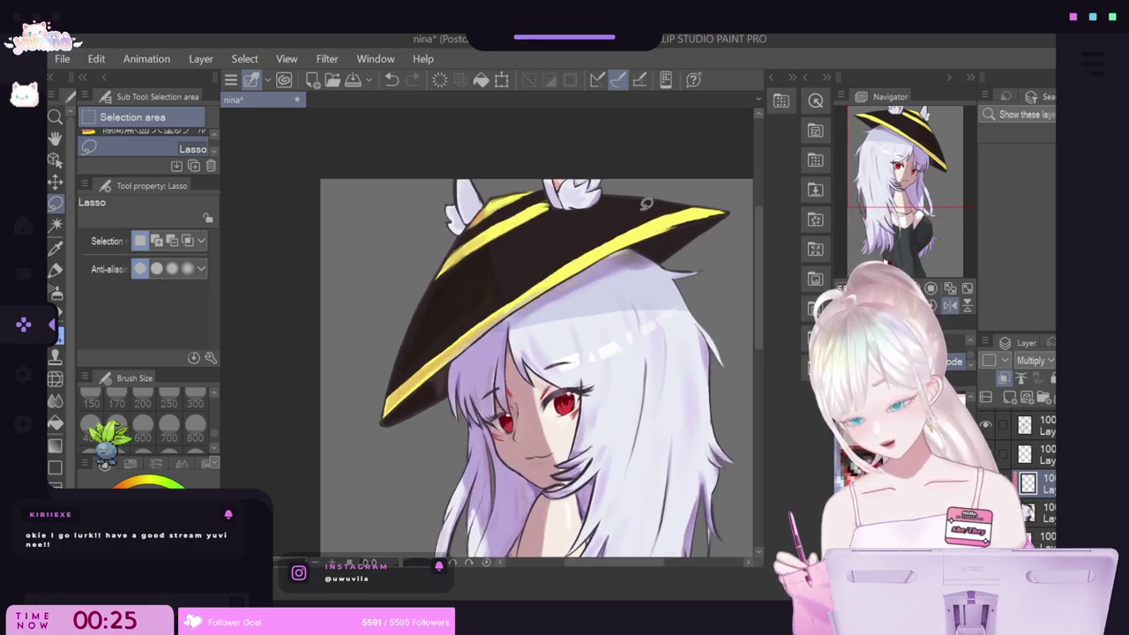
Soften the lower edge of the hair shadow with the Blend tool at brush size 30 and save the illustration.
{"action": "left_click", "coordinate": [54, 400]}
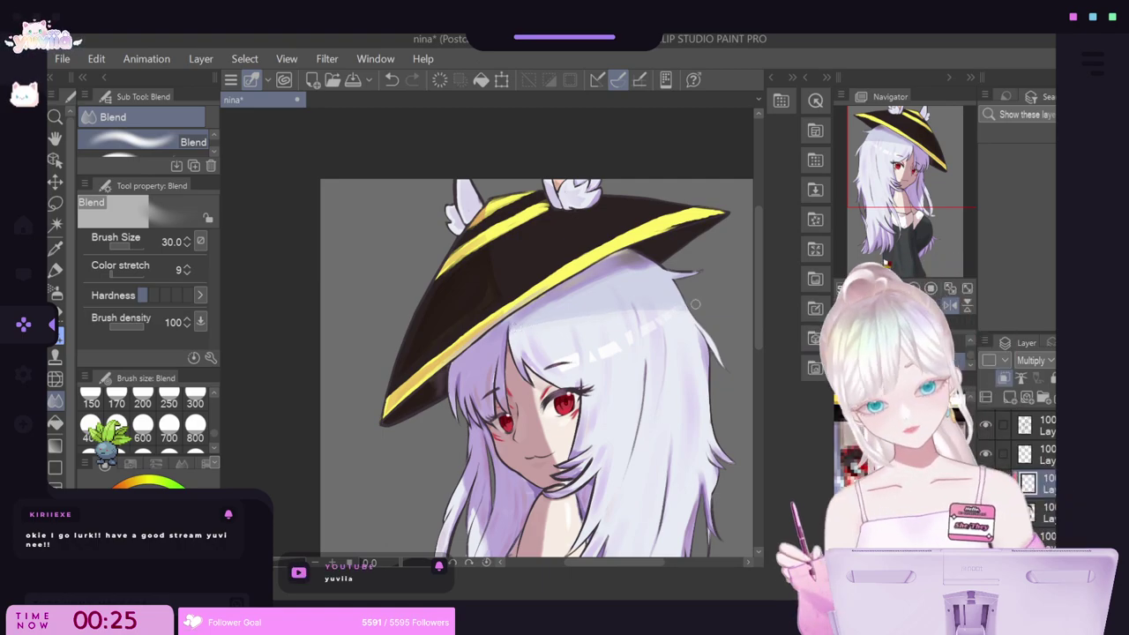
{"action": "scroll", "coordinate": [662, 292], "scroll_direction": "down", "scroll_amount": 4}
{"action": "scroll", "coordinate": [661, 389], "scroll_direction": "up", "scroll_amount": 1}
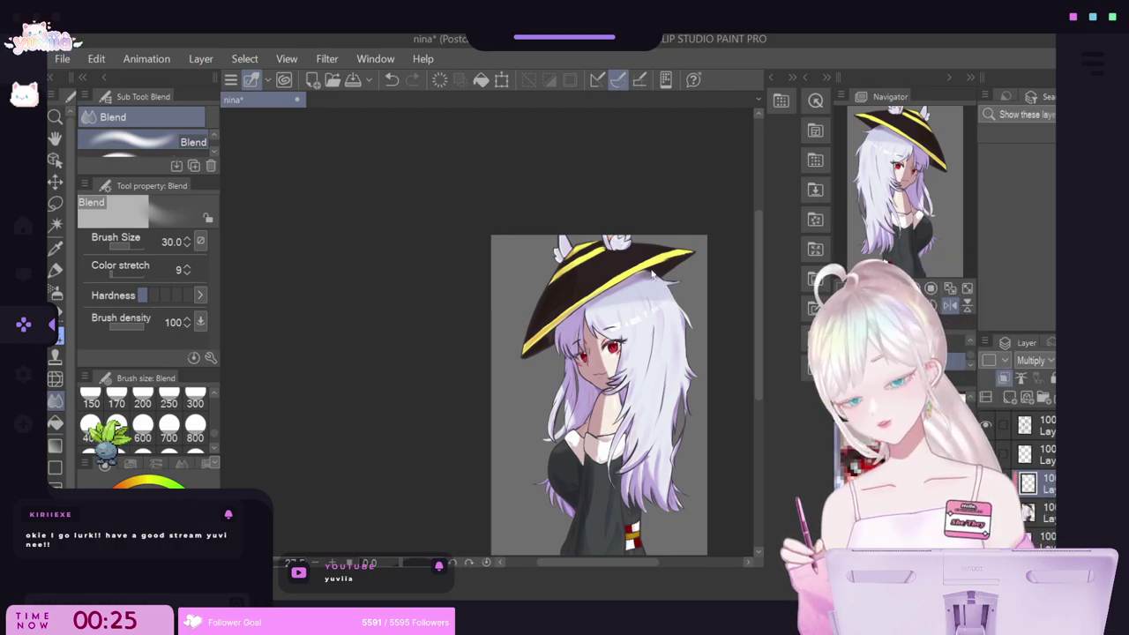
{"action": "key", "text": "ctrl+s"}
Check the whole portrait with its new hair shadow in both normal and horizontally flipped view.
{"action": "scroll", "coordinate": [647, 306], "scroll_direction": "up", "scroll_amount": 2}
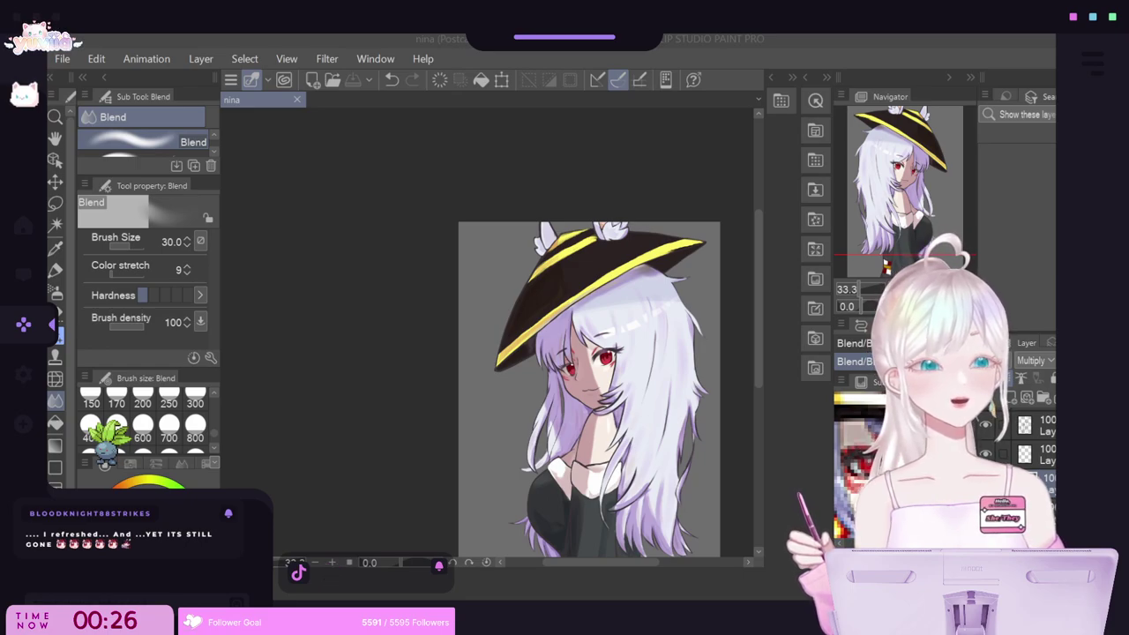
{"action": "scroll", "coordinate": [557, 315], "scroll_direction": "down", "scroll_amount": 4}
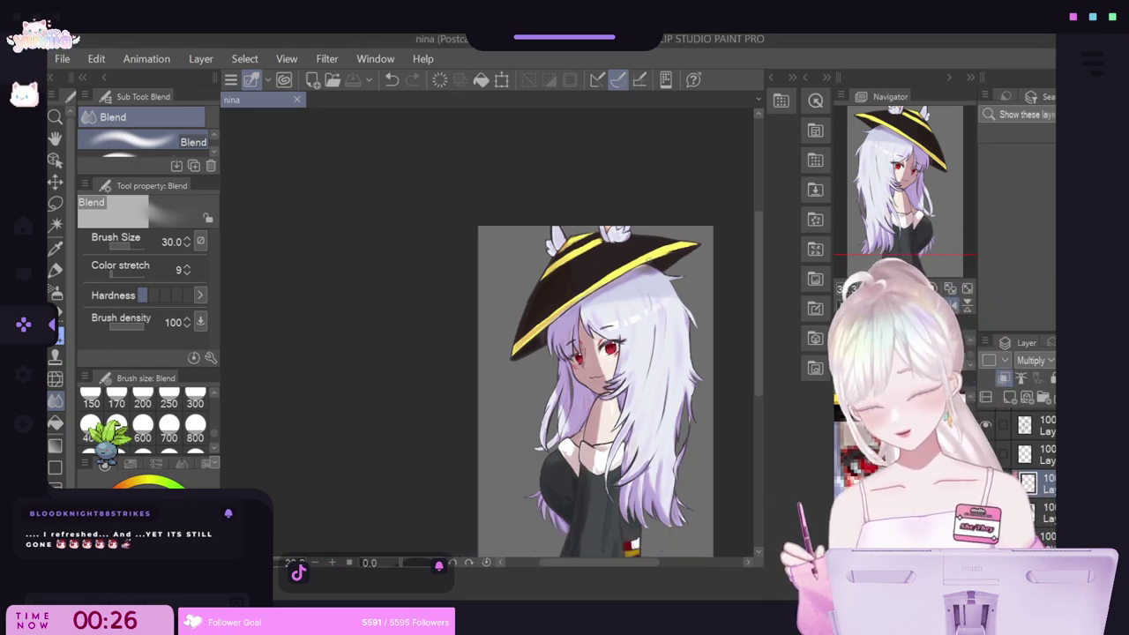
{"action": "scroll", "coordinate": [529, 309], "scroll_direction": "up", "scroll_amount": 5}
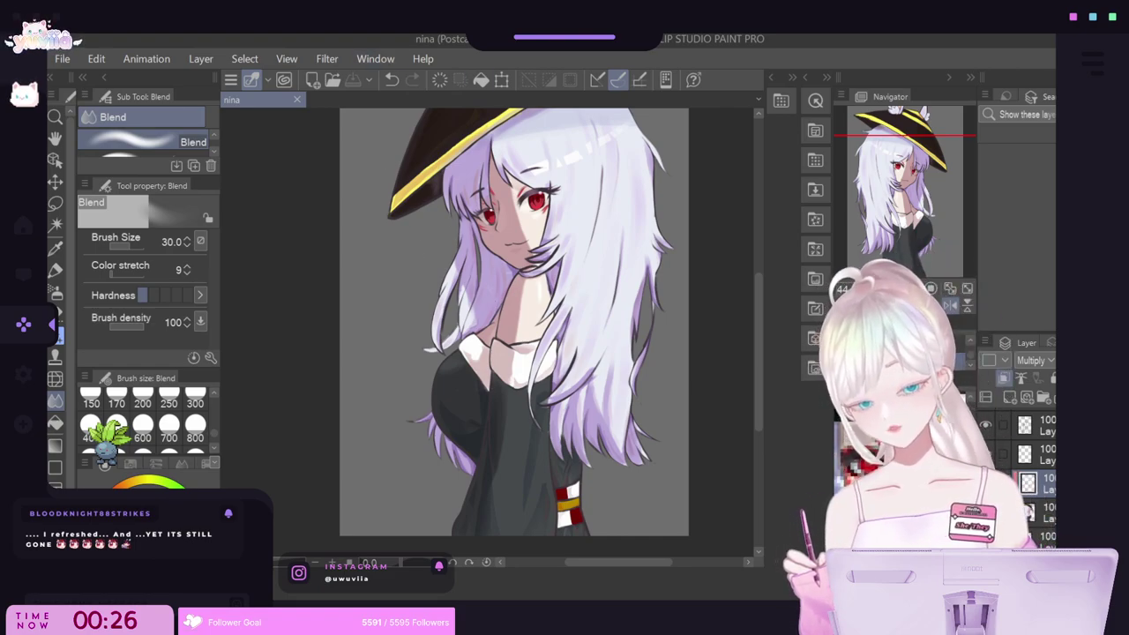
{"action": "scroll", "coordinate": [543, 359], "scroll_direction": "down", "scroll_amount": 3}
{"action": "scroll", "coordinate": [532, 359], "scroll_direction": "up", "scroll_amount": 2}
{"action": "scroll", "coordinate": [567, 332], "scroll_direction": "down", "scroll_amount": 3}
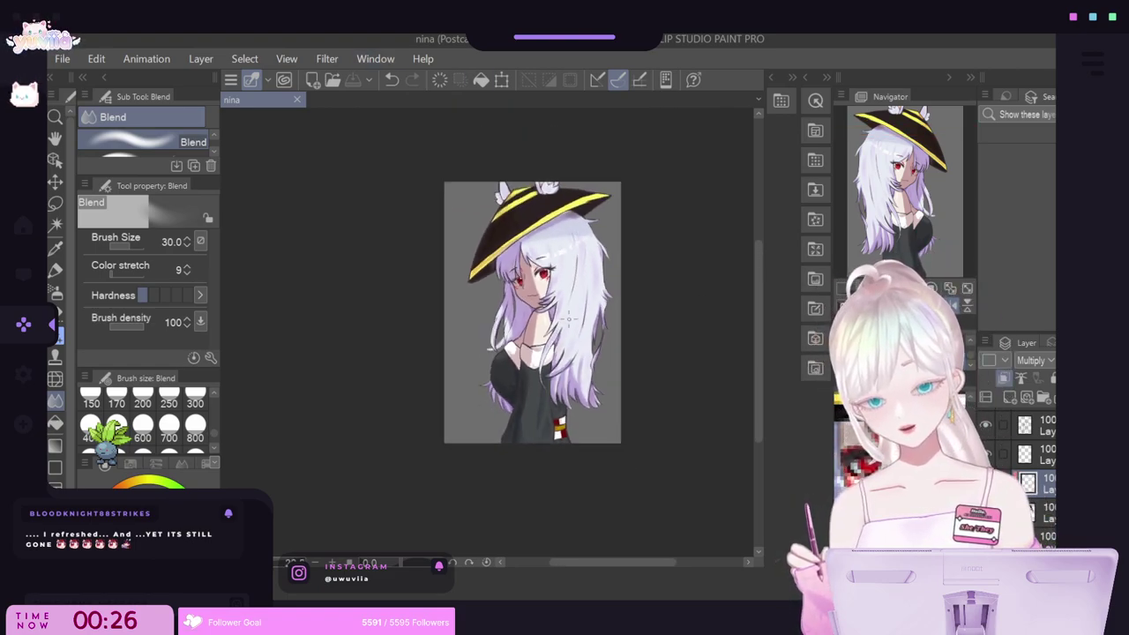
{"action": "scroll", "coordinate": [571, 262], "scroll_direction": "up", "scroll_amount": 1}
{"action": "scroll", "coordinate": [571, 262], "scroll_direction": "up", "scroll_amount": 2}
{"action": "scroll", "coordinate": [572, 262], "scroll_direction": "down", "scroll_amount": 2}
{"action": "scroll", "coordinate": [556, 293], "scroll_direction": "up", "scroll_amount": 1}
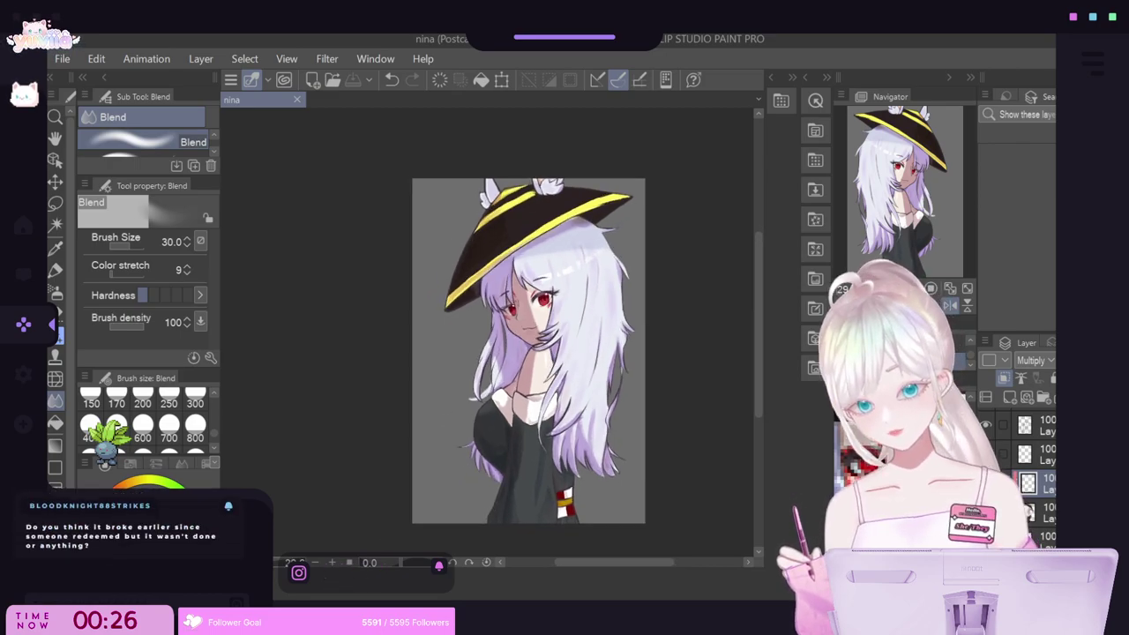
{"action": "left_click", "coordinate": [952, 304]}
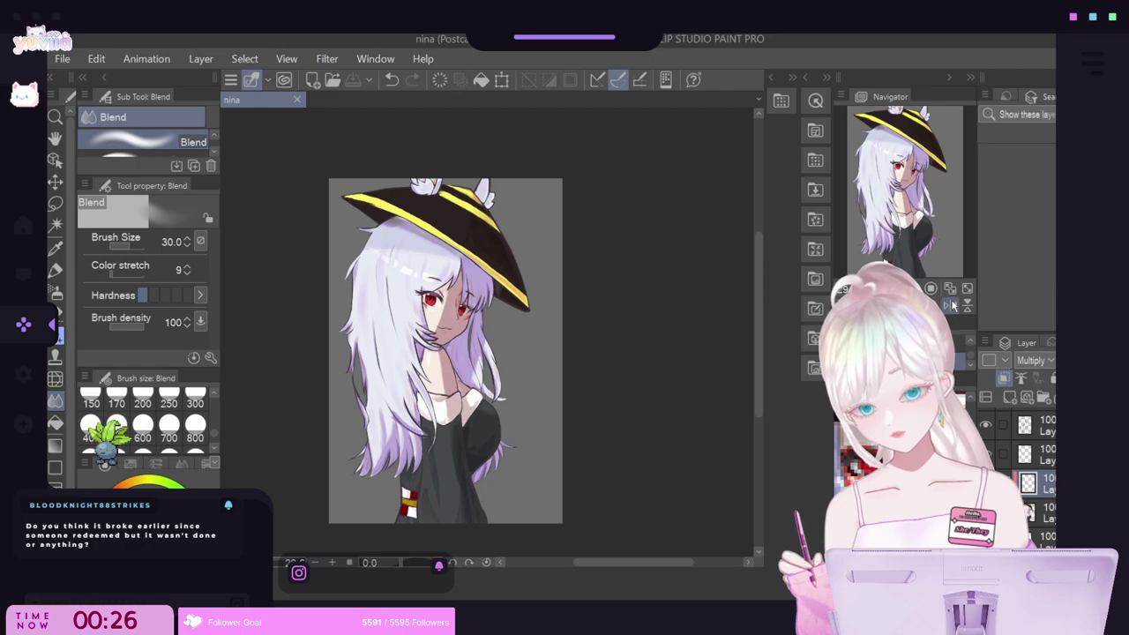
{"action": "left_click", "coordinate": [952, 305]}
{"action": "left_click", "coordinate": [952, 304]}
{"action": "left_click", "coordinate": [952, 305]}
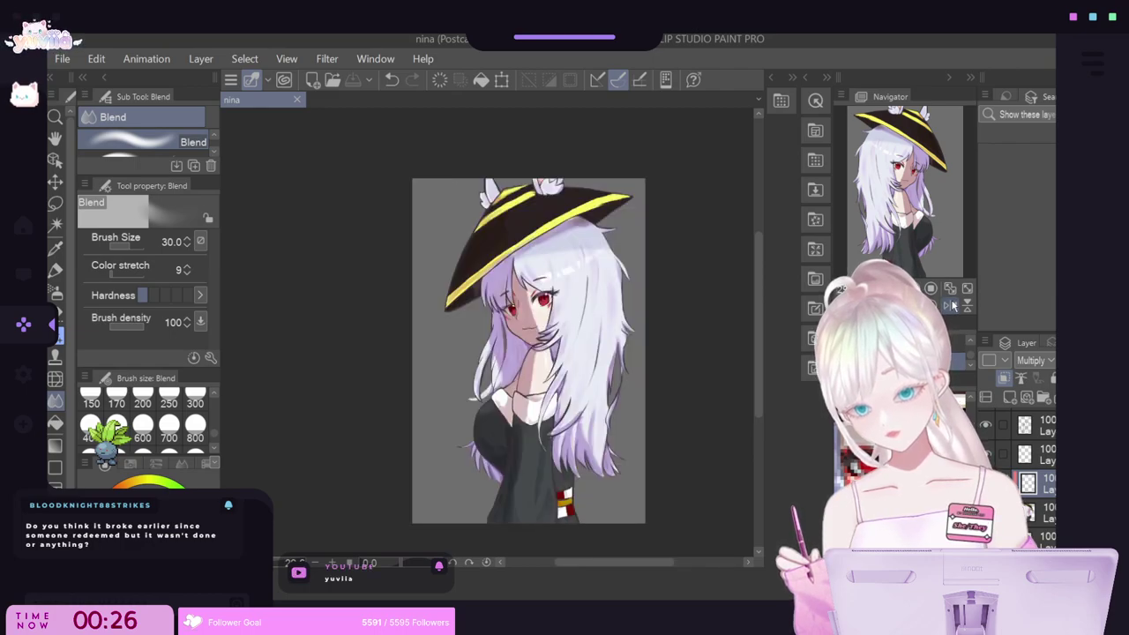
{"action": "left_click", "coordinate": [952, 305]}
{"action": "left_click", "coordinate": [951, 305]}
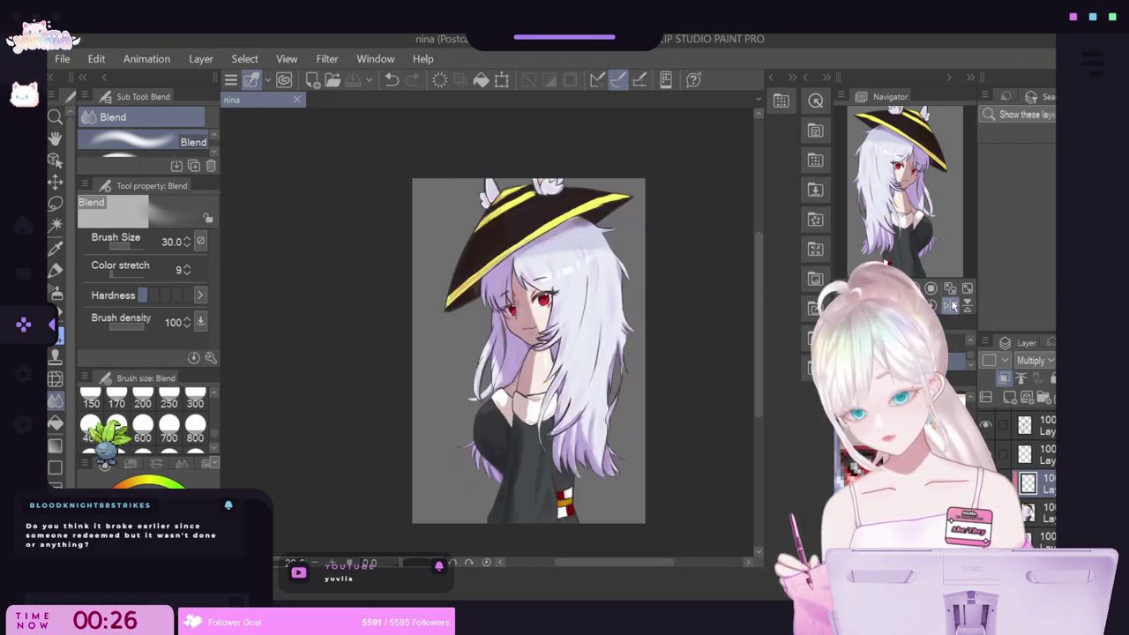
Open the material library and browse the 3D and downloaded materials.
{"action": "left_click", "coordinate": [815, 162]}
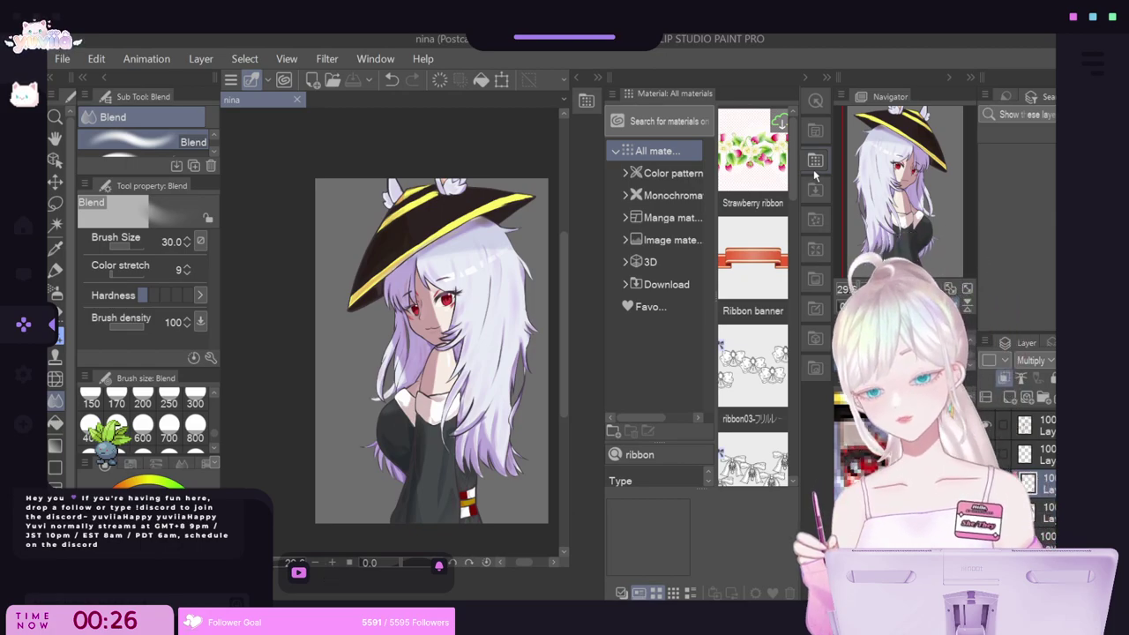
{"action": "left_click", "coordinate": [675, 263]}
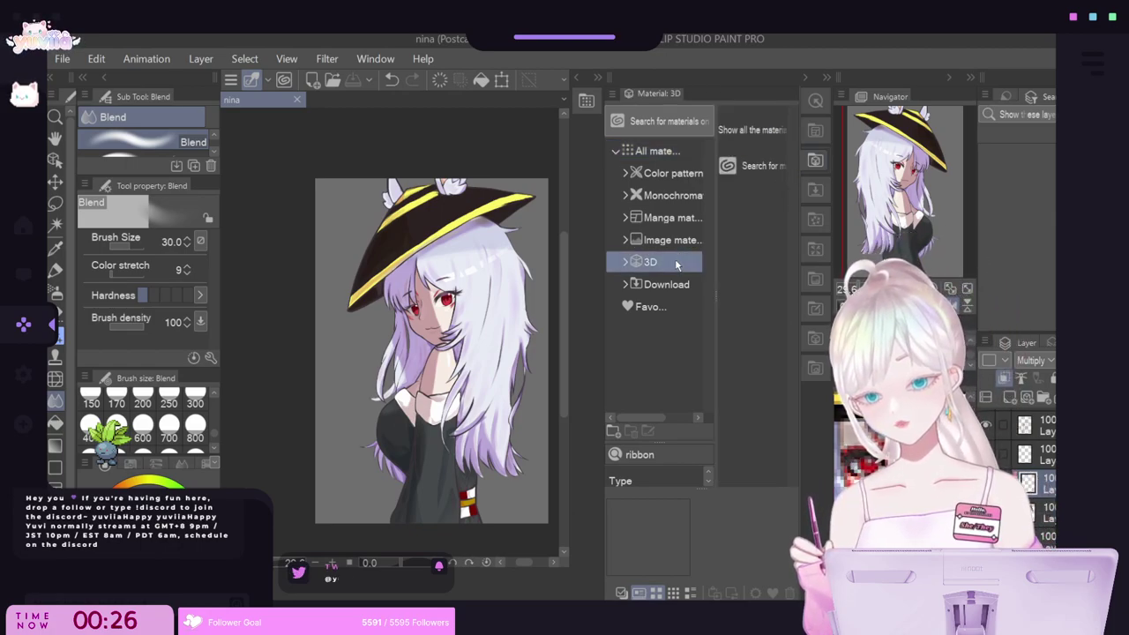
{"action": "left_click", "coordinate": [683, 284]}
Add a new layer directly above the 40% opacity layer near the end of the layer stack.
{"action": "scroll", "coordinate": [1032, 468], "scroll_direction": "down", "scroll_amount": 1}
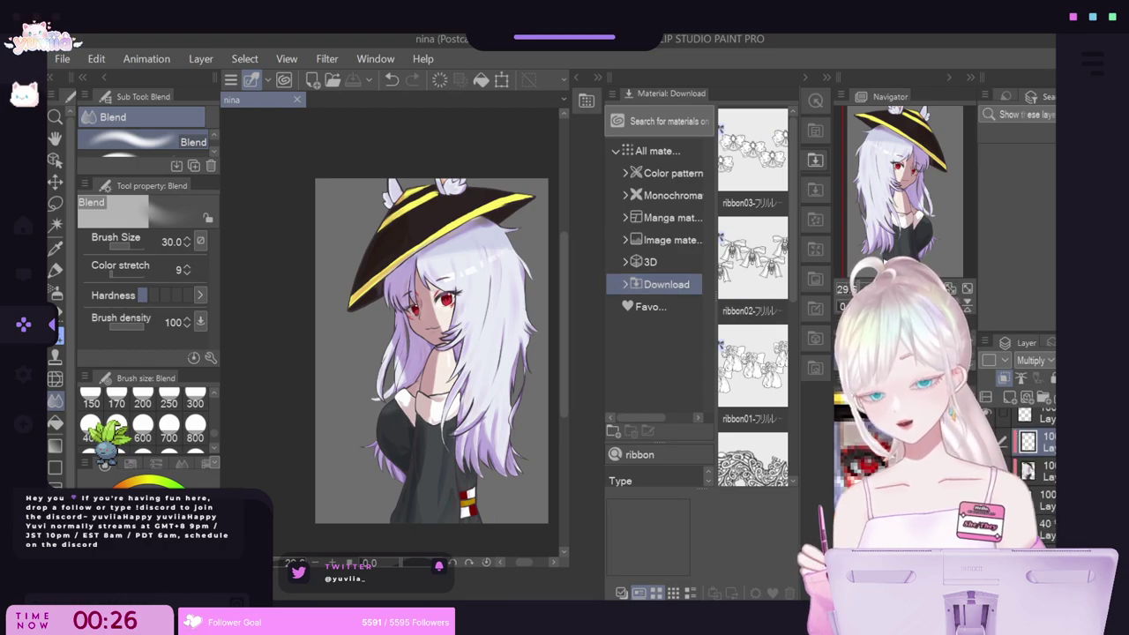
{"action": "left_click", "coordinate": [1046, 529]}
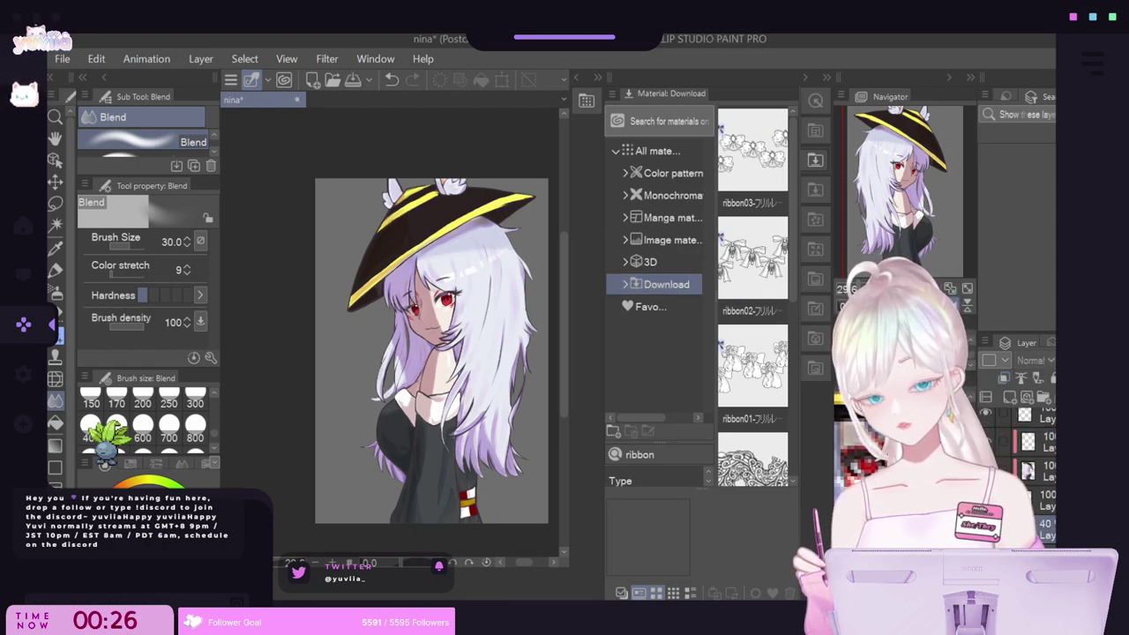
{"action": "left_click", "coordinate": [1011, 399]}
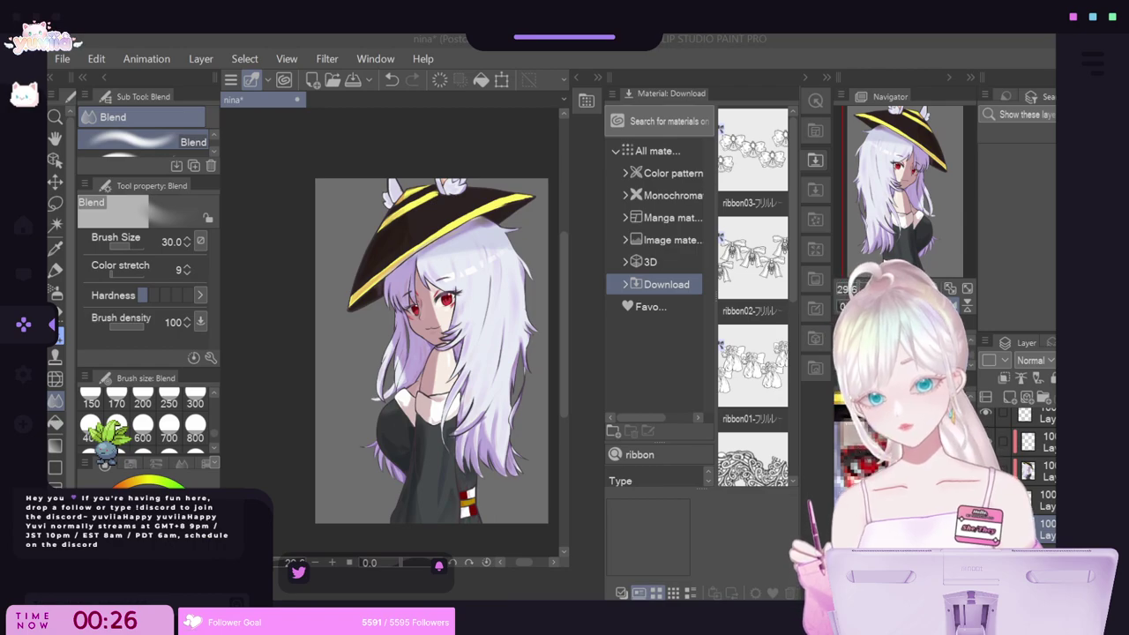
Look through the image, 3D, favorite and downloaded materials, and collapse the material library.
{"action": "left_click", "coordinate": [670, 239]}
{"action": "left_click", "coordinate": [651, 262]}
{"action": "left_click", "coordinate": [664, 285]}
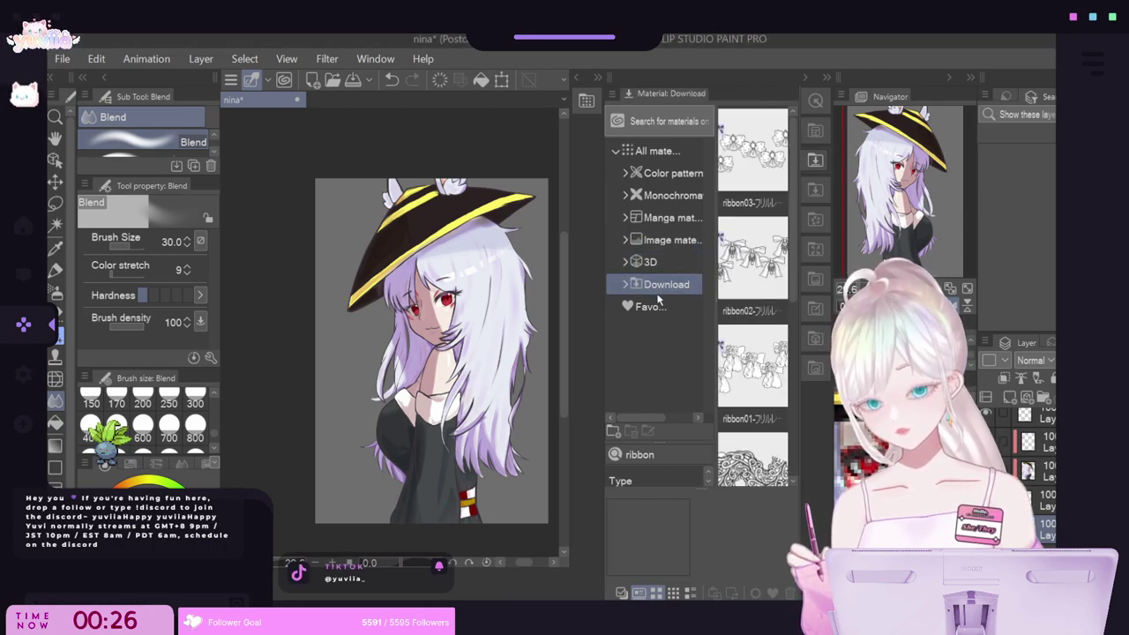
{"action": "left_click", "coordinate": [653, 306]}
{"action": "left_click", "coordinate": [657, 285]}
{"action": "left_click", "coordinate": [650, 263]}
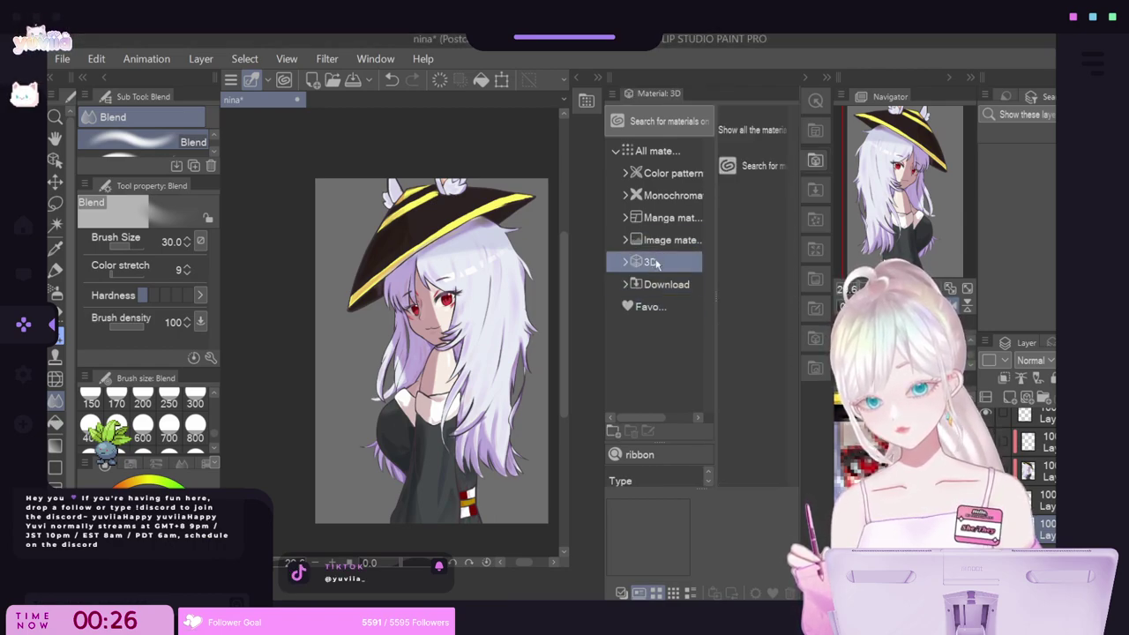
{"action": "left_click", "coordinate": [657, 284]}
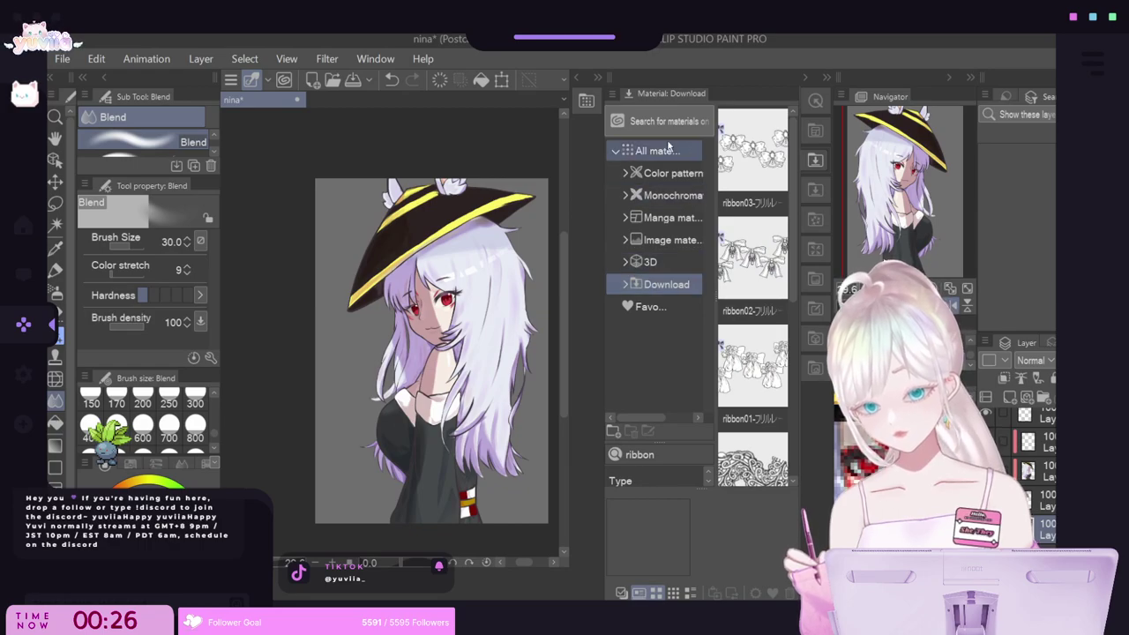
{"action": "left_click", "coordinate": [807, 78]}
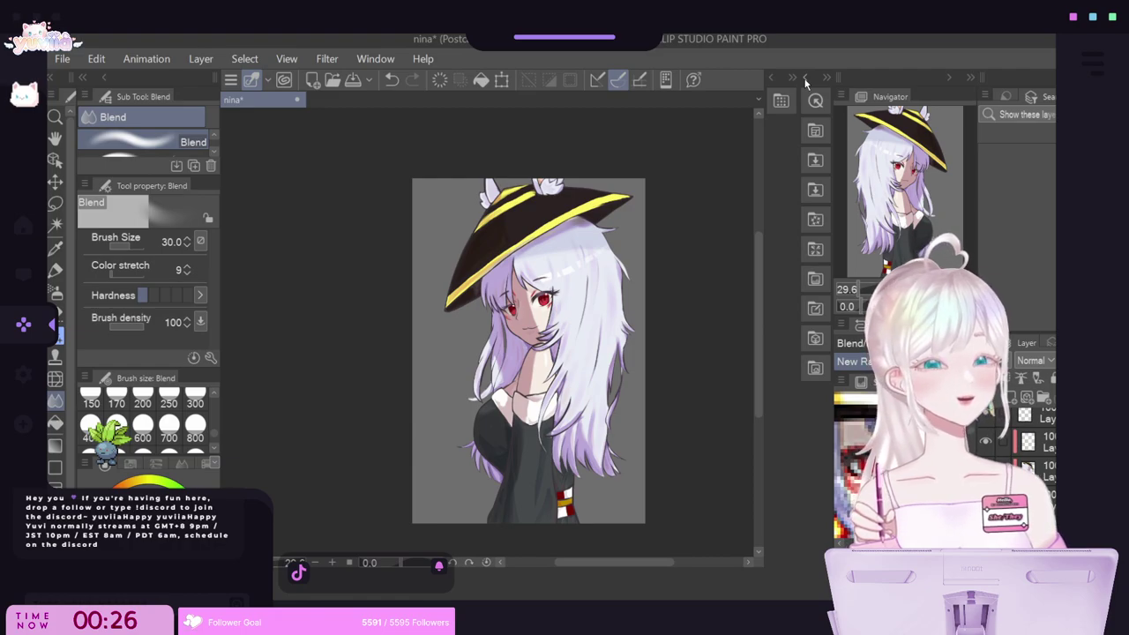
Enlarge the sub tool list and select the entire canvas with the Rectangle selection tool.
{"action": "scroll", "coordinate": [638, 252], "scroll_direction": "down", "scroll_amount": 2}
{"action": "scroll", "coordinate": [638, 255], "scroll_direction": "up", "scroll_amount": 2}
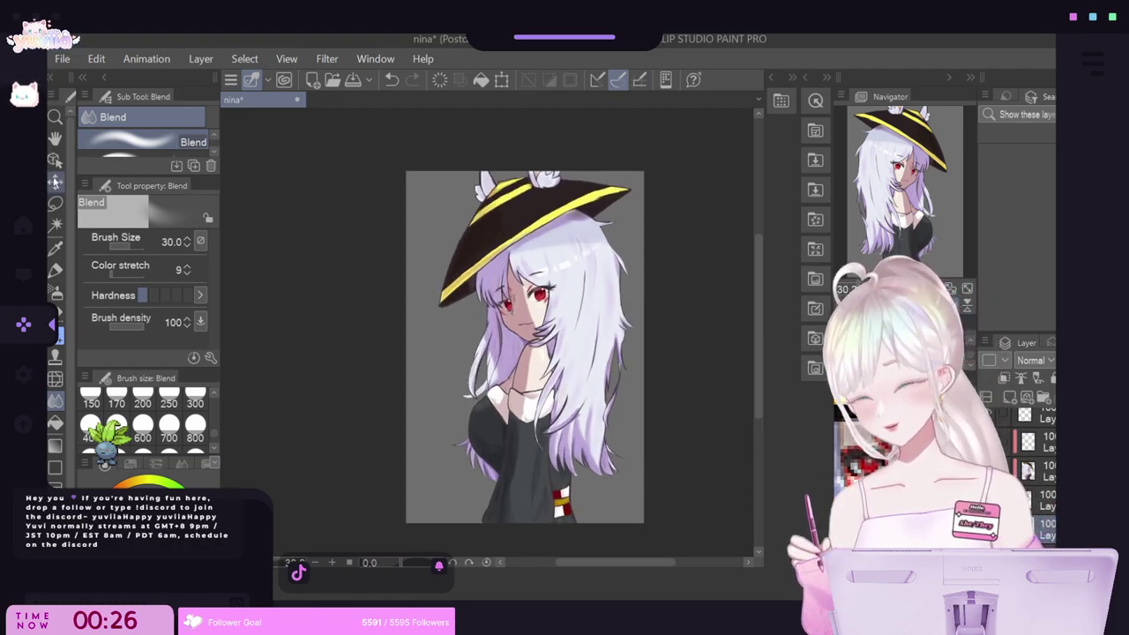
{"action": "left_click", "coordinate": [54, 203]}
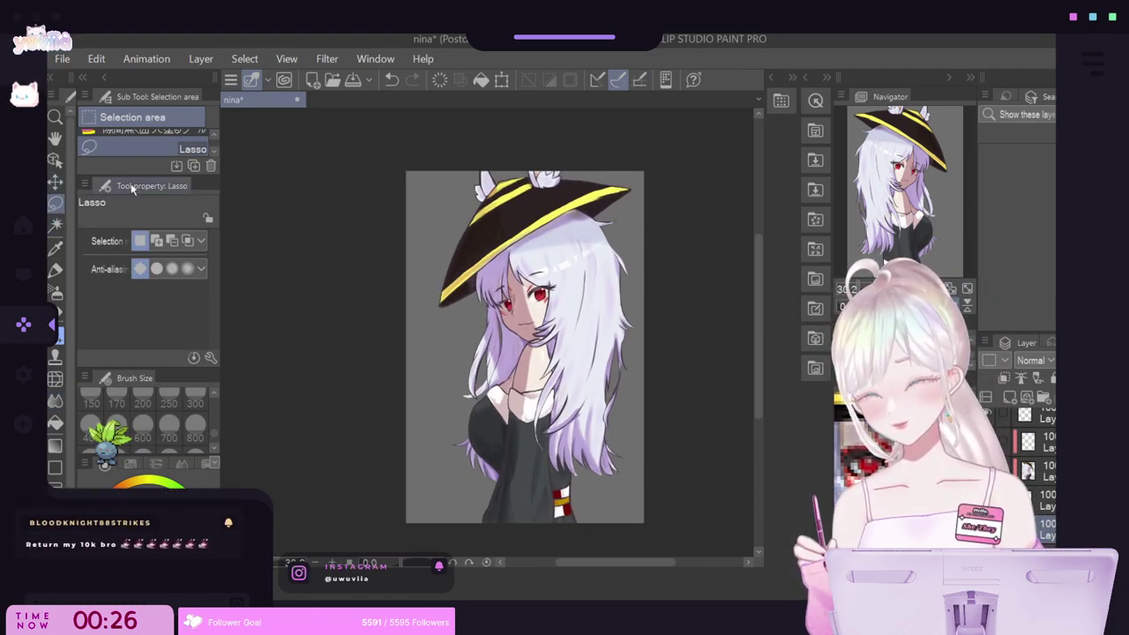
{"action": "left_click_drag", "start_coordinate": [144, 172], "coordinate": [144, 290]}
{"action": "scroll", "coordinate": [152, 199], "scroll_direction": "up", "scroll_amount": 2}
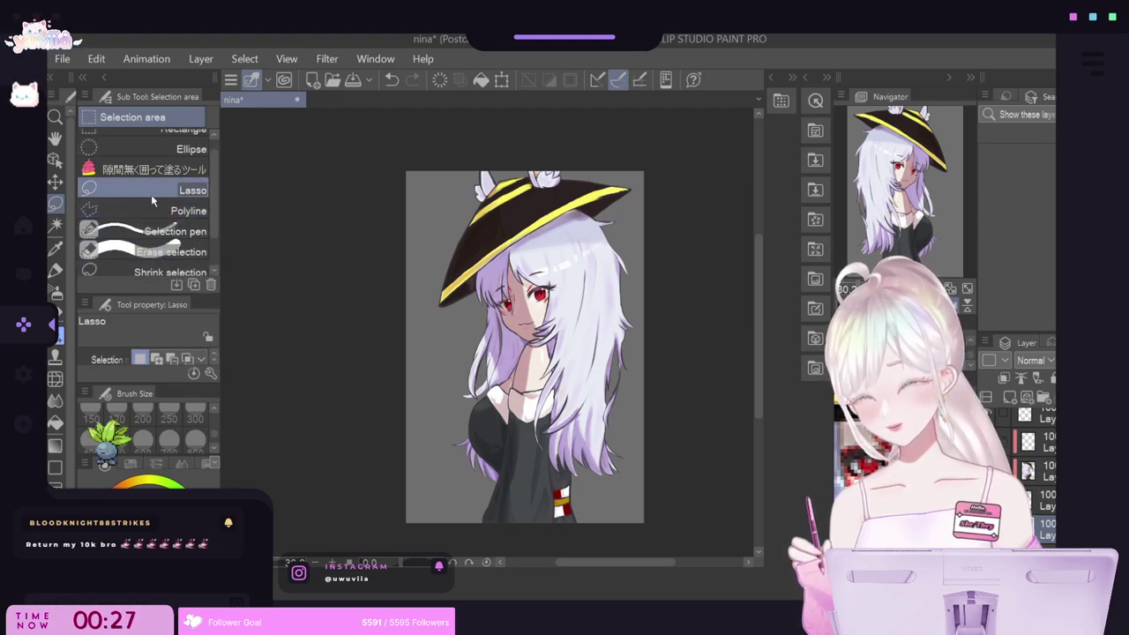
{"action": "scroll", "coordinate": [151, 195], "scroll_direction": "up", "scroll_amount": 1}
{"action": "left_click", "coordinate": [131, 143]}
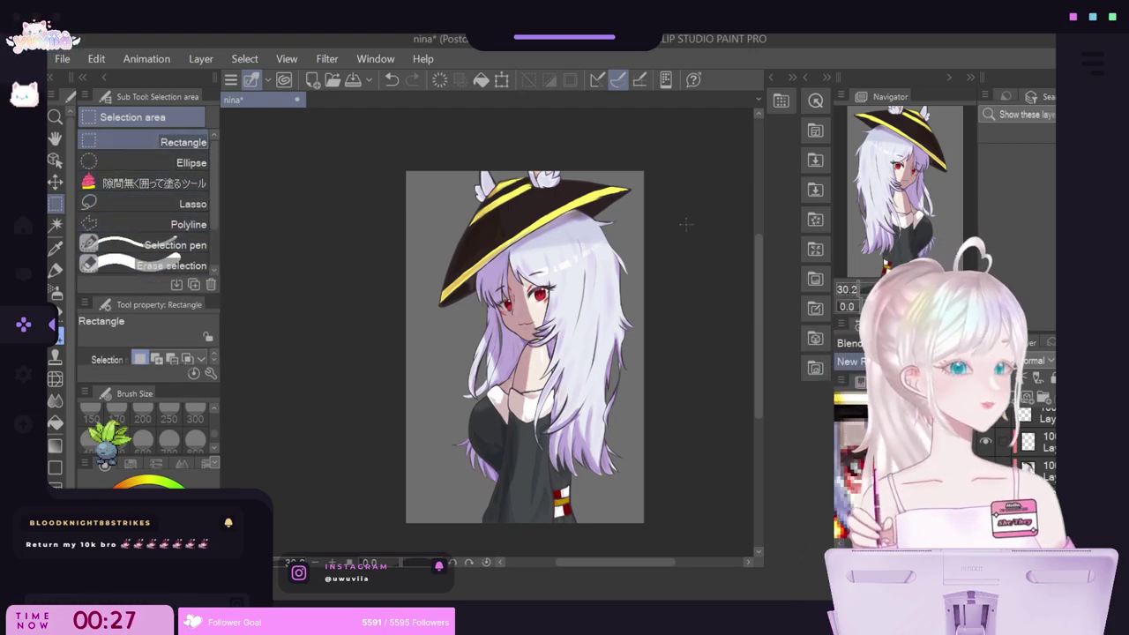
{"action": "scroll", "coordinate": [686, 224], "scroll_direction": "down", "scroll_amount": 2}
{"action": "scroll", "coordinate": [686, 224], "scroll_direction": "up", "scroll_amount": 2}
{"action": "scroll", "coordinate": [686, 224], "scroll_direction": "down", "scroll_amount": 3}
{"action": "scroll", "coordinate": [643, 288], "scroll_direction": "up", "scroll_amount": 1}
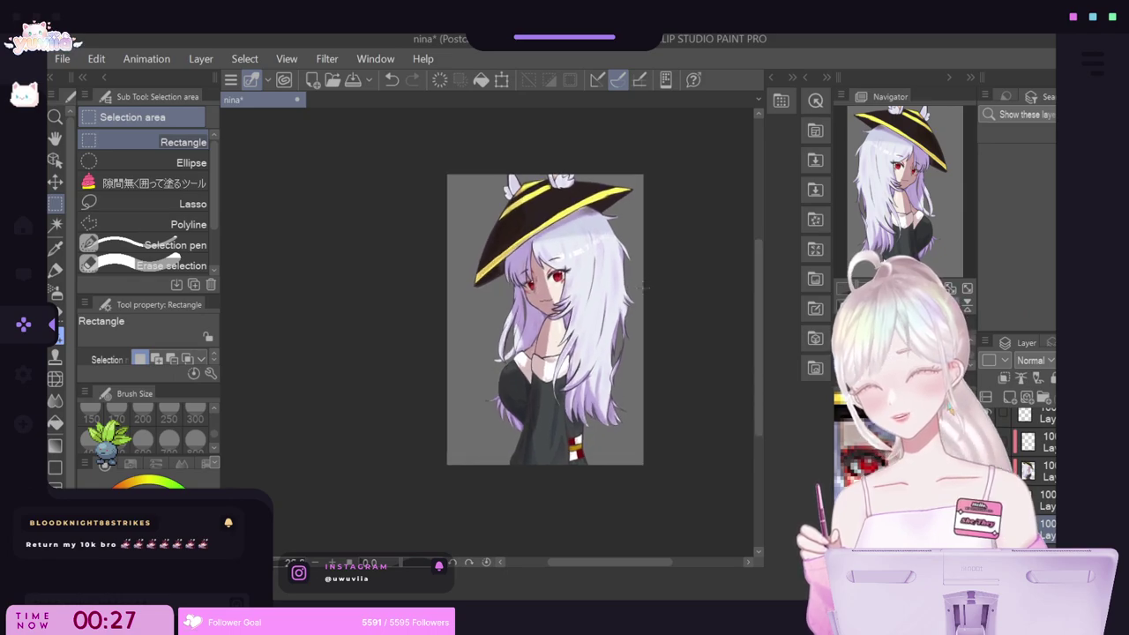
{"action": "scroll", "coordinate": [646, 260], "scroll_direction": "down", "scroll_amount": 1}
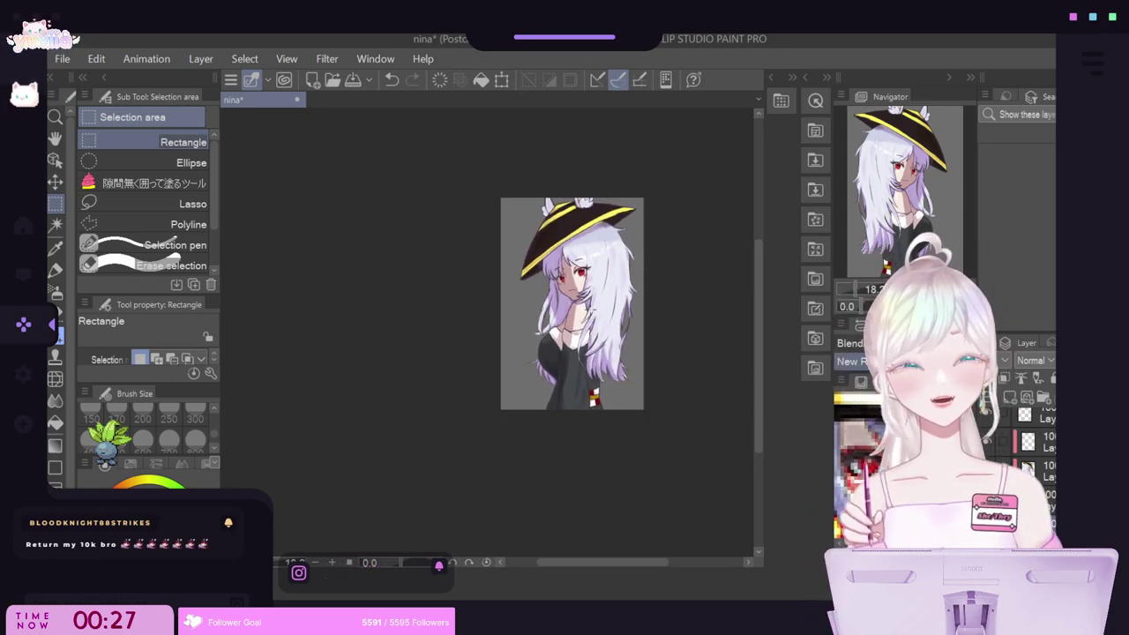
{"action": "scroll", "coordinate": [599, 264], "scroll_direction": "up", "scroll_amount": 3}
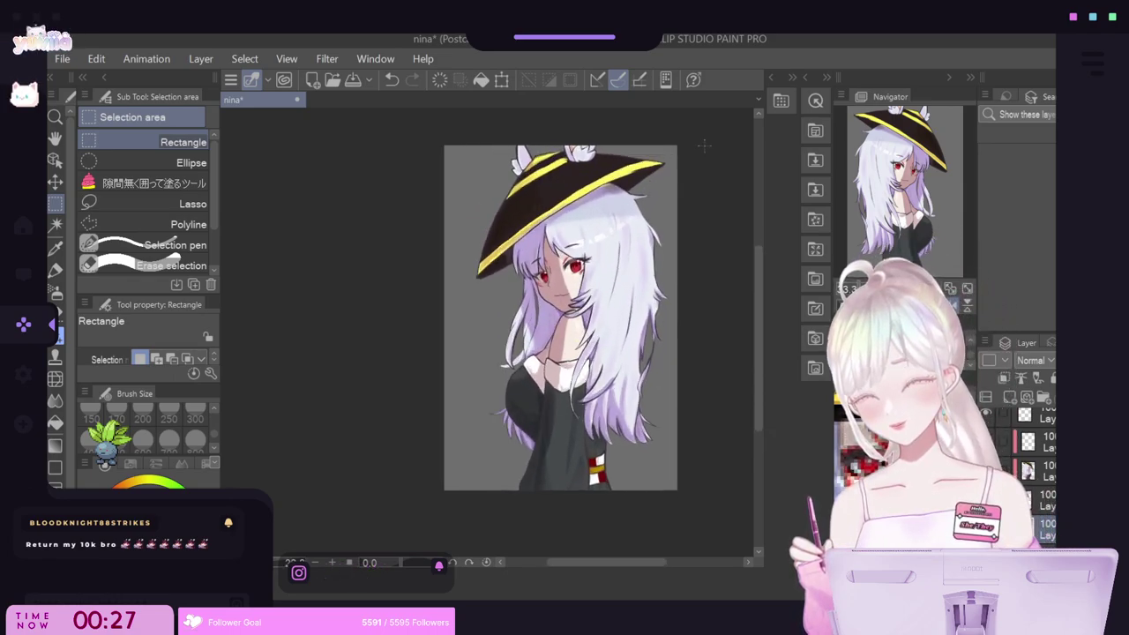
{"action": "left_click_drag", "start_coordinate": [405, 127], "coordinate": [723, 545]}
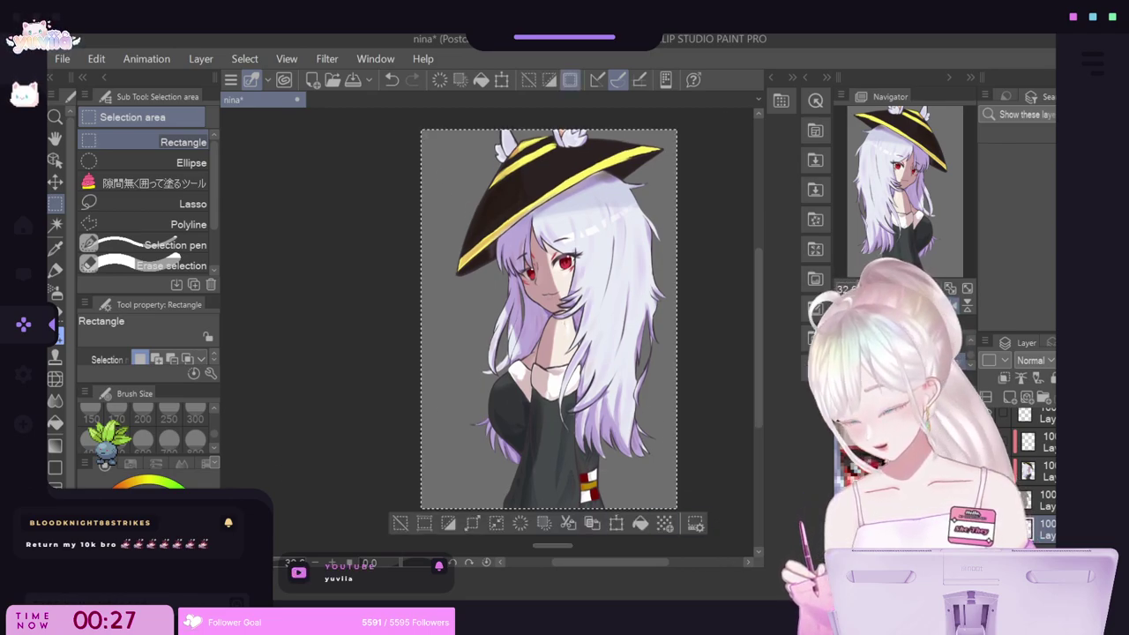
Fill the selected background with the dark grey sampled from the girl's clothing and deselect.
{"action": "left_click", "coordinate": [54, 248]}
{"action": "left_click", "coordinate": [530, 461]}
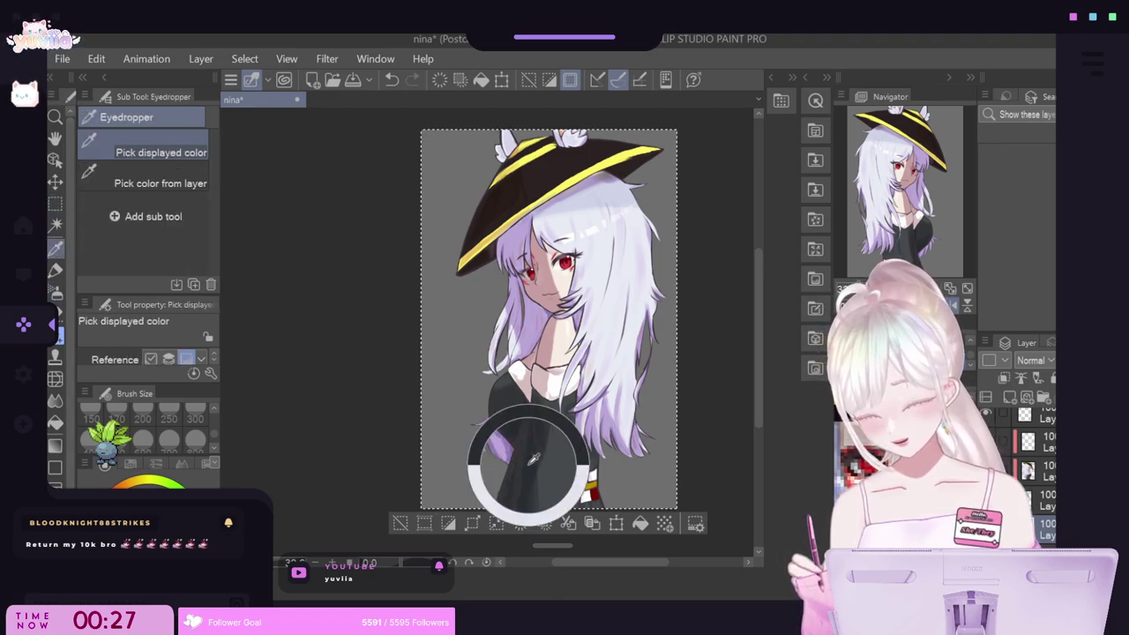
{"action": "left_click", "coordinate": [641, 524]}
{"action": "left_click", "coordinate": [399, 524]}
{"action": "scroll", "coordinate": [468, 362], "scroll_direction": "down", "scroll_amount": 2}
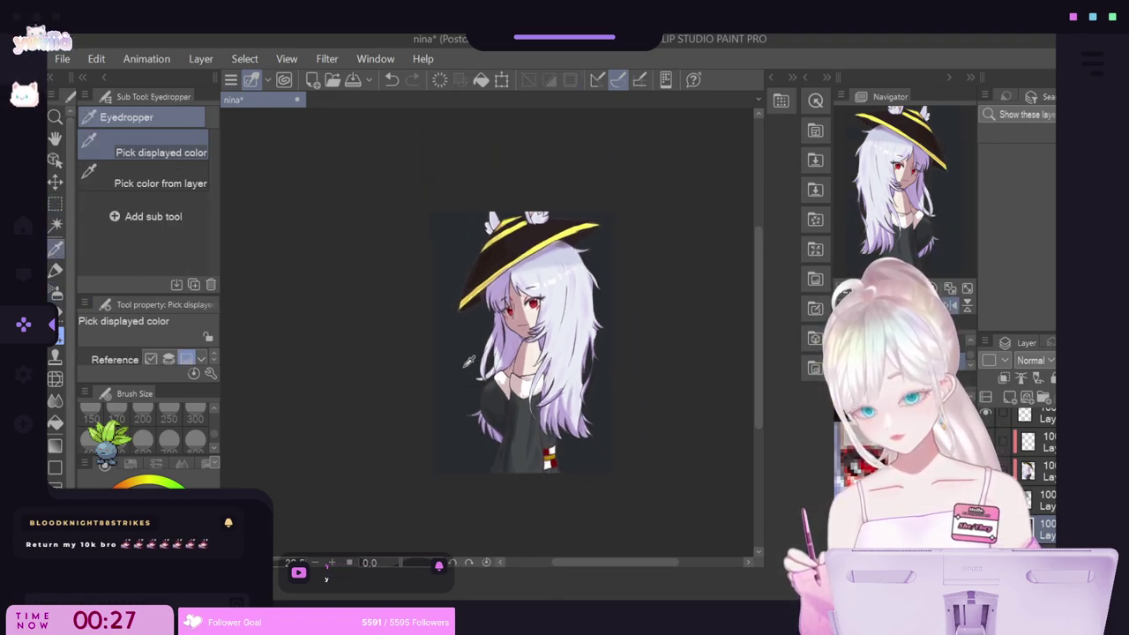
{"action": "scroll", "coordinate": [469, 362], "scroll_direction": "up", "scroll_amount": 1}
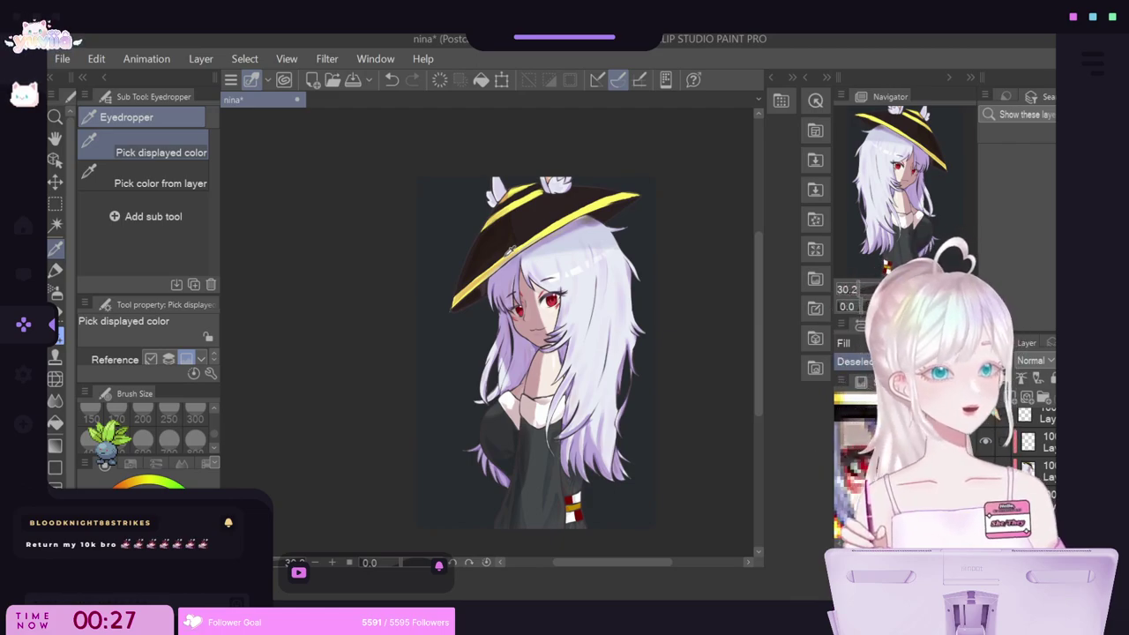
{"action": "scroll", "coordinate": [540, 229], "scroll_direction": "down", "scroll_amount": 1}
{"action": "scroll", "coordinate": [540, 230], "scroll_direction": "up", "scroll_amount": 2}
{"action": "scroll", "coordinate": [548, 247], "scroll_direction": "down", "scroll_amount": 2}
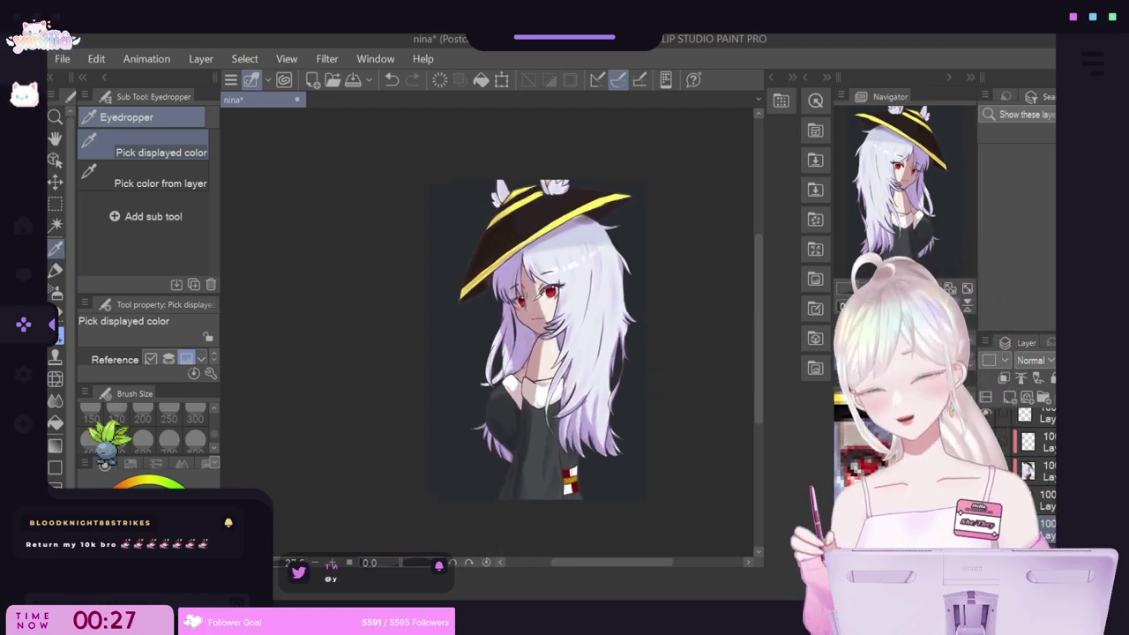
{"action": "scroll", "coordinate": [535, 299], "scroll_direction": "up", "scroll_amount": 1}
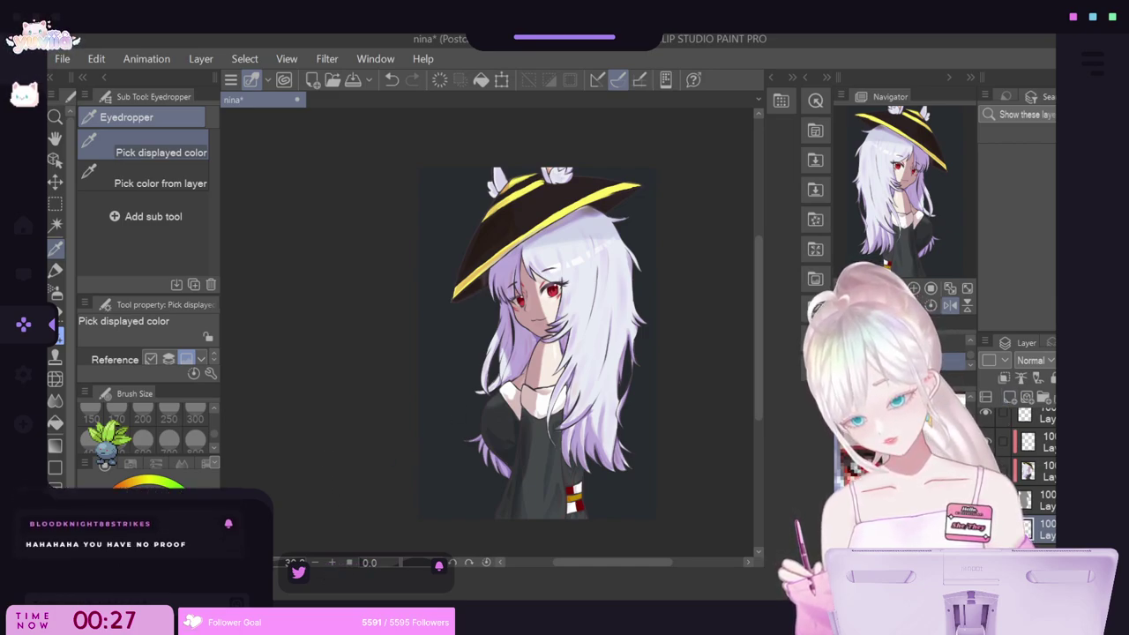
Airbrush soft shading behind the figure with the Soft brush at size 700 and set that layer's blending mode to Overlay.
{"action": "left_click", "coordinate": [55, 292]}
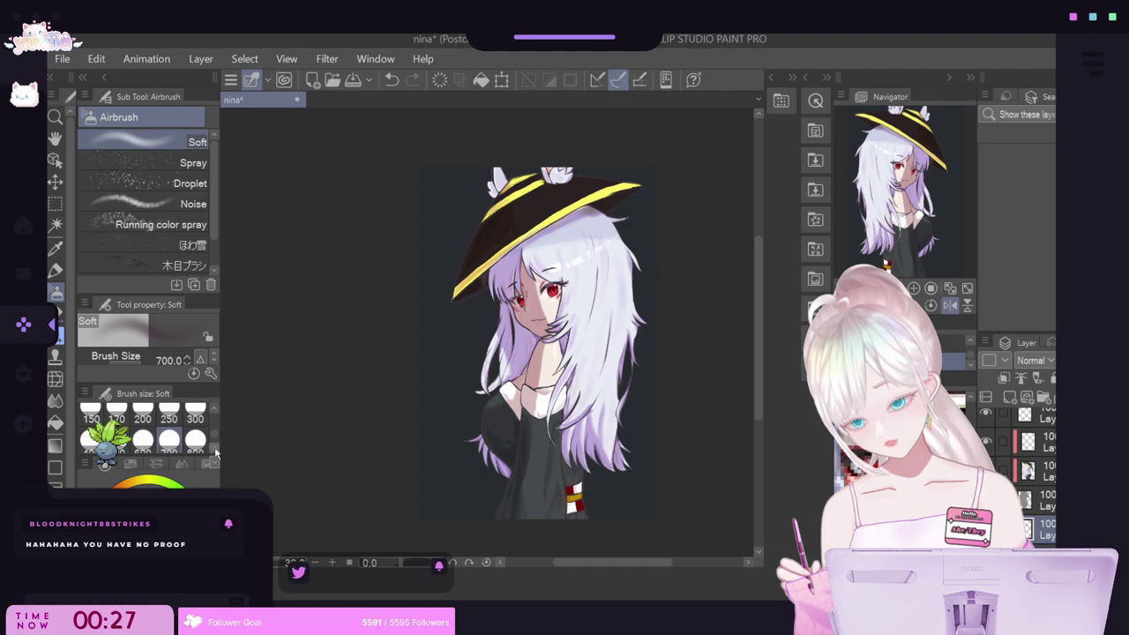
{"action": "scroll", "coordinate": [217, 453], "scroll_direction": "down", "scroll_amount": 2}
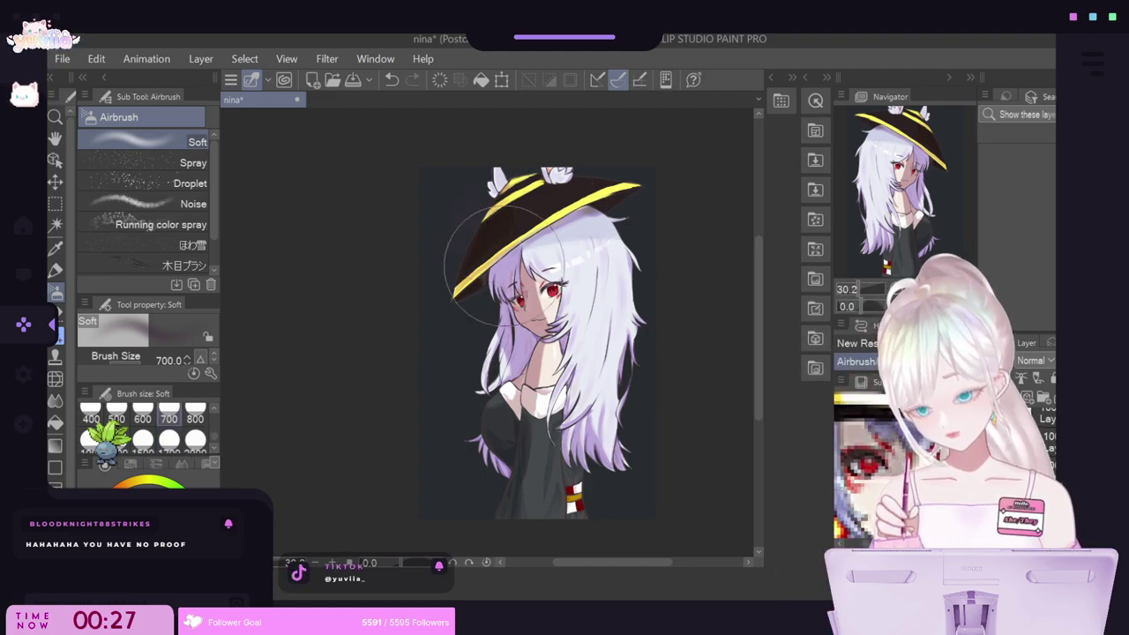
{"action": "mouse_move", "coordinate": [503, 265]}
{"action": "left_mouse_down"}
{"action": "mouse_move", "coordinate": [520, 437]}
{"action": "mouse_move", "coordinate": [530, 477]}
{"action": "mouse_move", "coordinate": [549, 490]}
{"action": "mouse_move", "coordinate": [591, 447]}
{"action": "mouse_move", "coordinate": [613, 398]}
{"action": "mouse_move", "coordinate": [614, 235]}
{"action": "mouse_move", "coordinate": [562, 201]}
{"action": "mouse_move", "coordinate": [492, 333]}
{"action": "mouse_move", "coordinate": [554, 464]}
{"action": "mouse_move", "coordinate": [629, 298]}
{"action": "mouse_move", "coordinate": [574, 202]}
{"action": "mouse_move", "coordinate": [487, 416]}
{"action": "mouse_move", "coordinate": [598, 446]}
{"action": "mouse_move", "coordinate": [602, 261]}
{"action": "mouse_move", "coordinate": [533, 195]}
{"action": "mouse_move", "coordinate": [473, 393]}
{"action": "mouse_move", "coordinate": [610, 436]}
{"action": "left_mouse_up"}
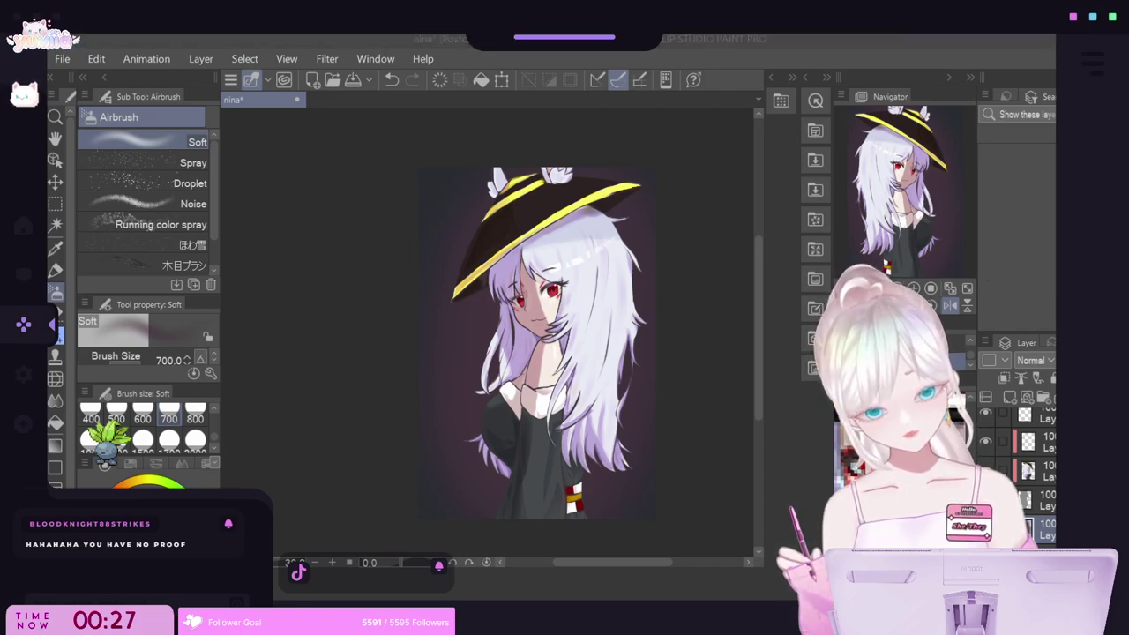
{"action": "left_click", "coordinate": [1038, 367]}
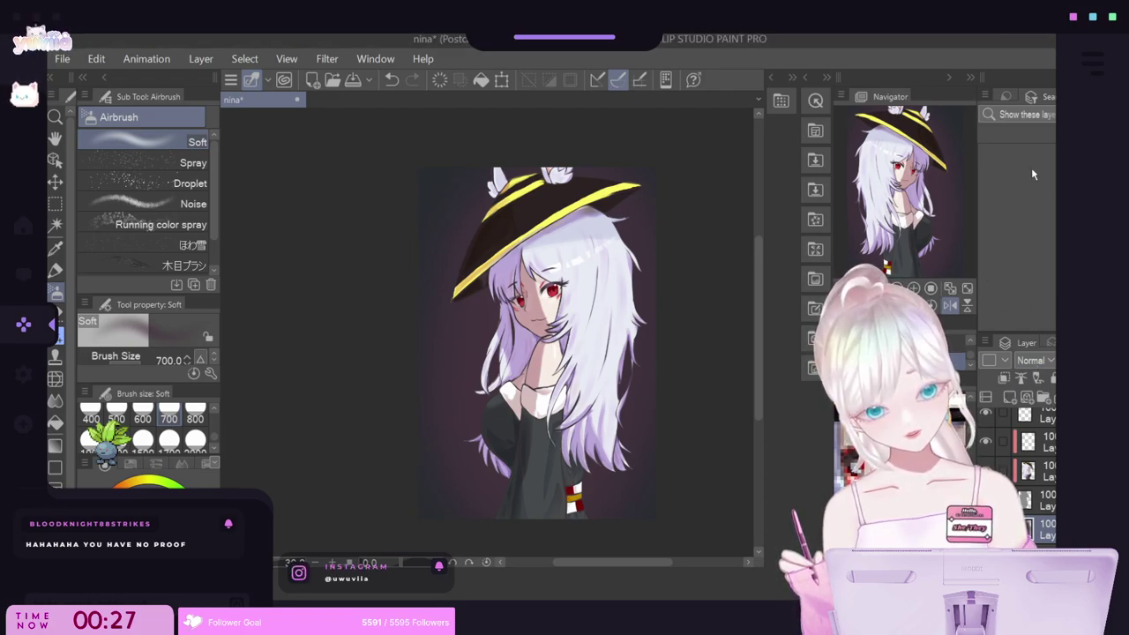
{"action": "left_click", "coordinate": [1051, 278]}
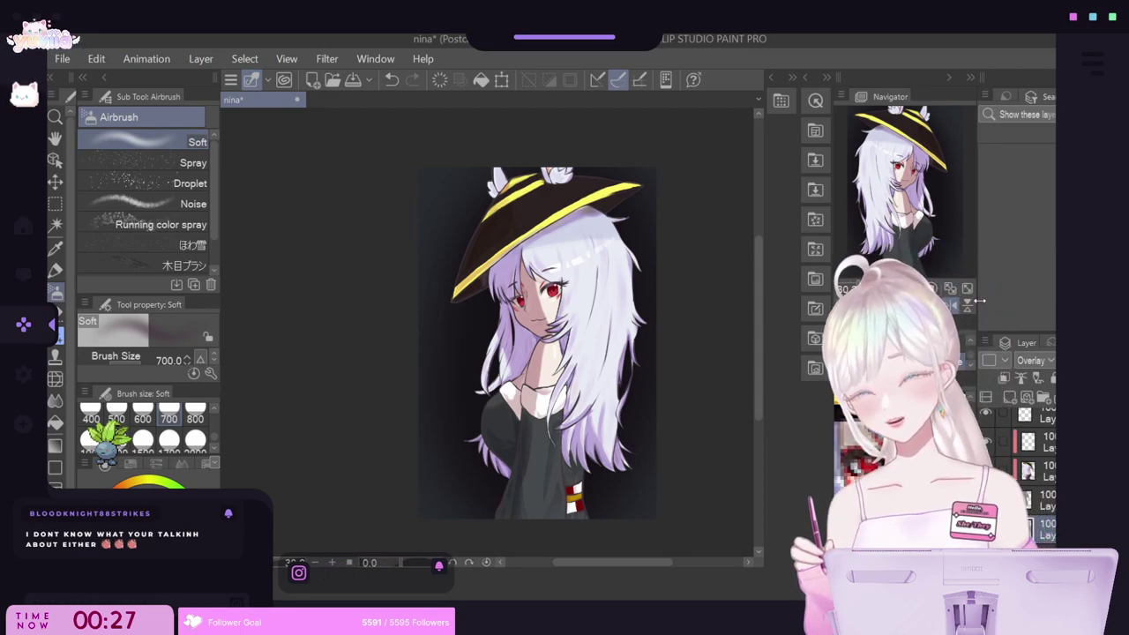
Rotate the Overlay shading layer slightly counter-clockwise, apply the transformation and save the illustration.
{"action": "key", "text": "ctrl+t"}
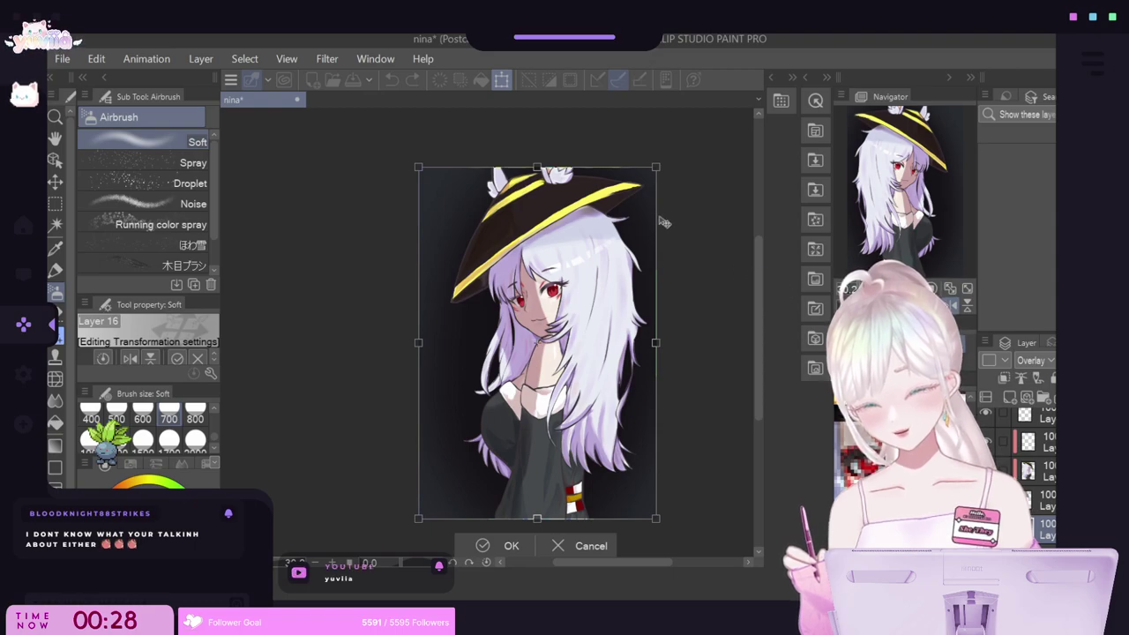
{"action": "left_click_drag", "start_coordinate": [664, 163], "coordinate": [635, 152]}
{"action": "left_click_drag", "start_coordinate": [537, 243], "coordinate": [539, 241]}
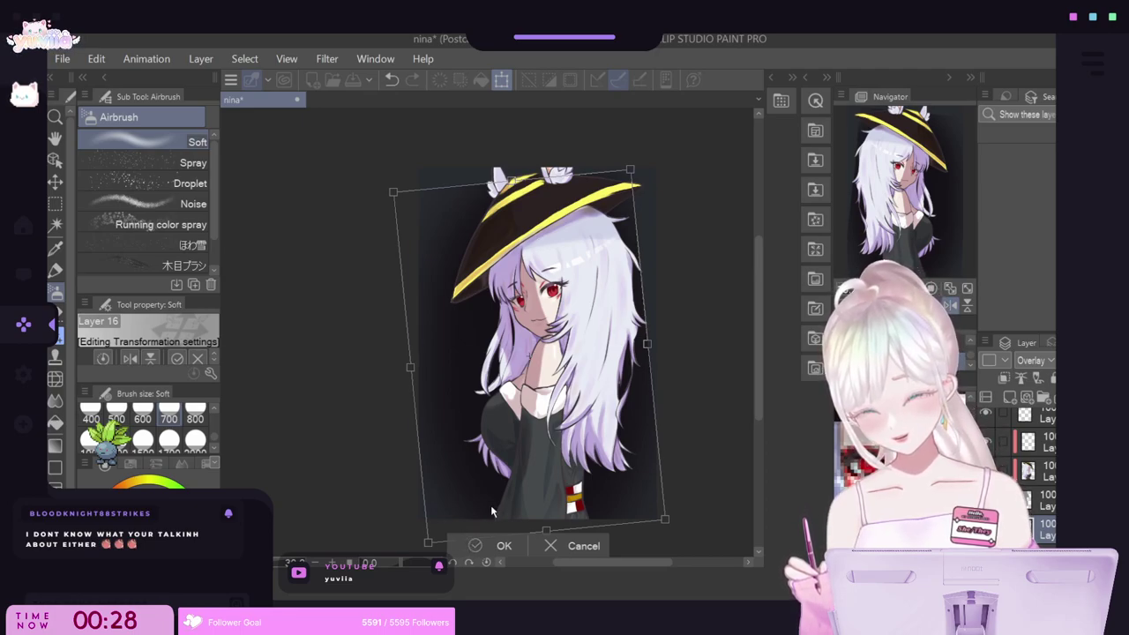
{"action": "left_click", "coordinate": [469, 546]}
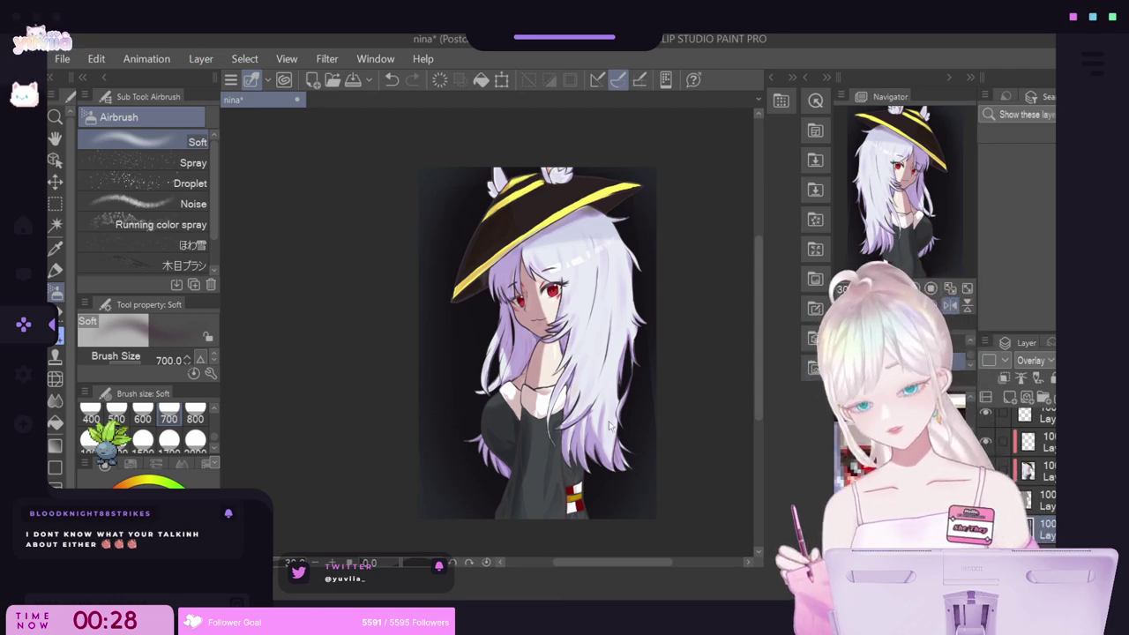
{"action": "key", "text": "ctrl+s"}
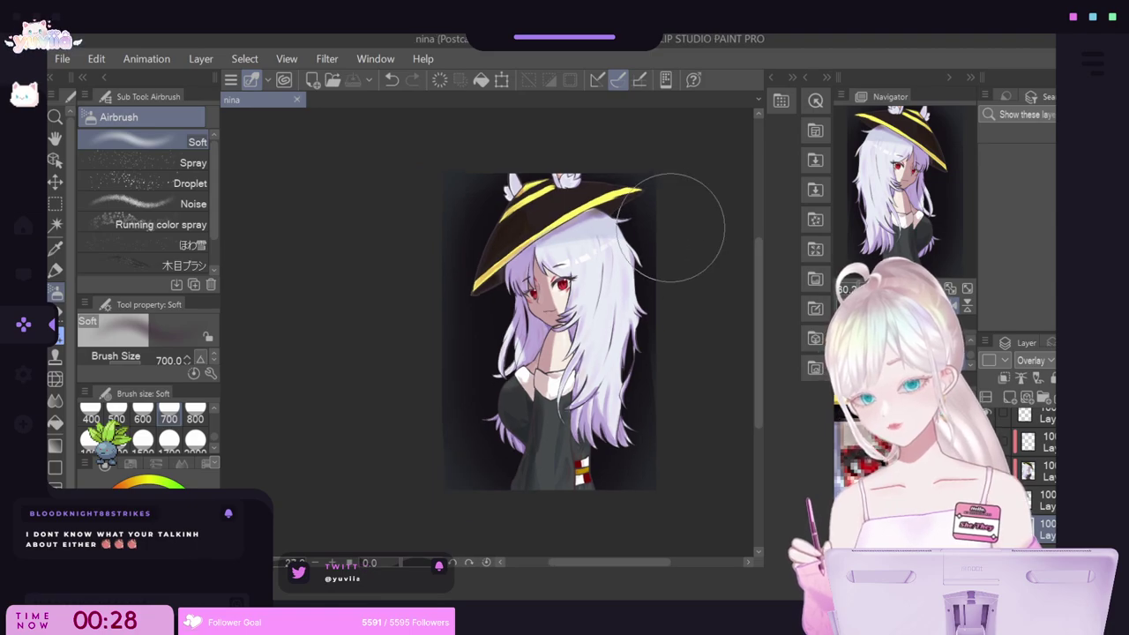
Add a new raster layer directly above the Add (Glow) layer.
{"action": "scroll", "coordinate": [680, 227], "scroll_direction": "down", "scroll_amount": 2}
{"action": "scroll", "coordinate": [1028, 441], "scroll_direction": "up", "scroll_amount": 3}
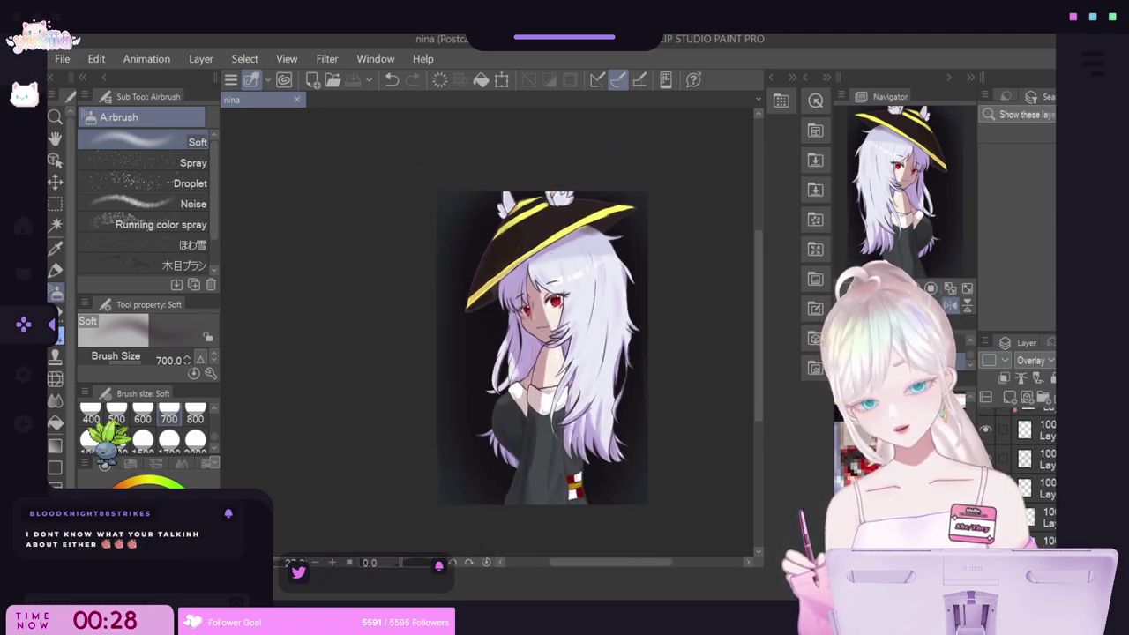
{"action": "left_click", "coordinate": [1041, 423]}
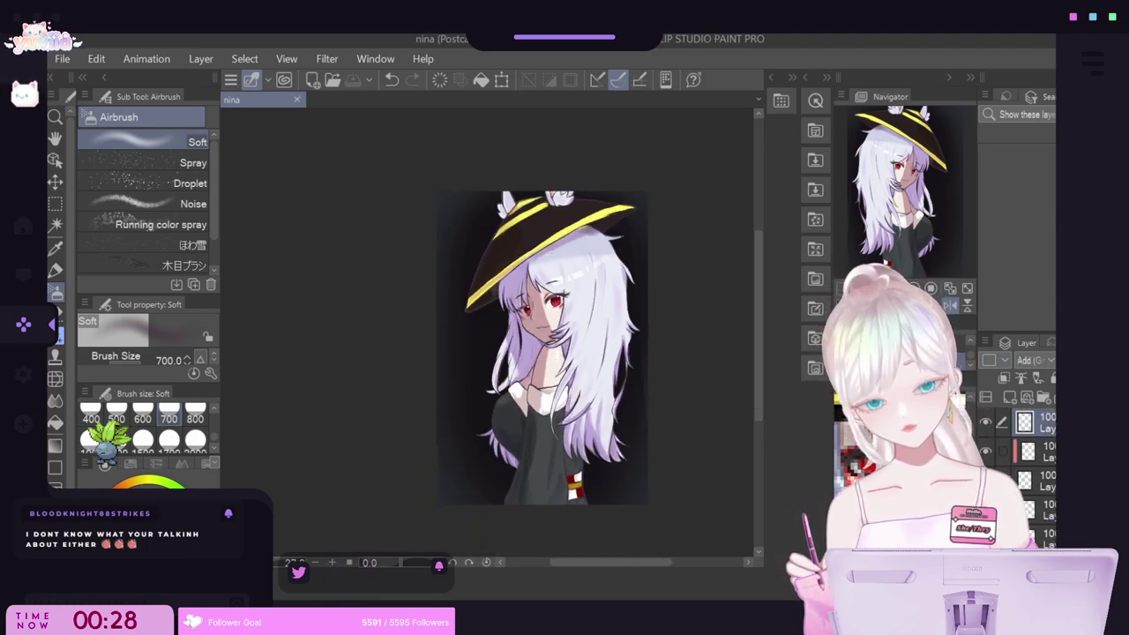
{"action": "left_click", "coordinate": [1010, 399]}
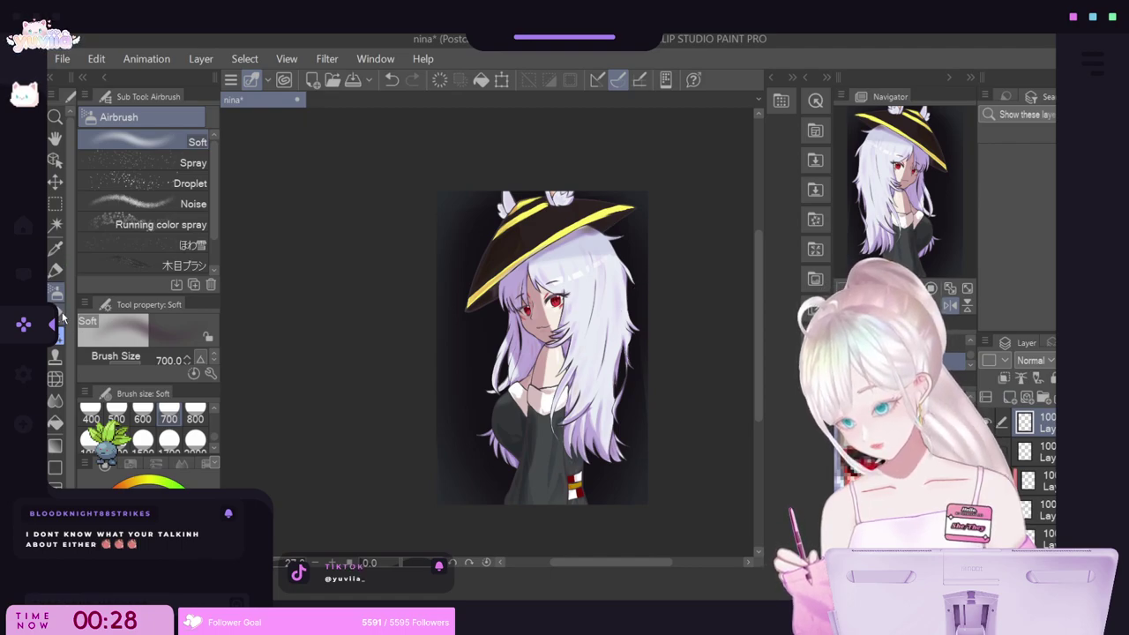
Switch to the Decoration tool and choose the yuvistamp WIP stamp brush.
{"action": "left_click", "coordinate": [60, 314]}
{"action": "left_click", "coordinate": [60, 335]}
{"action": "left_click", "coordinate": [60, 314]}
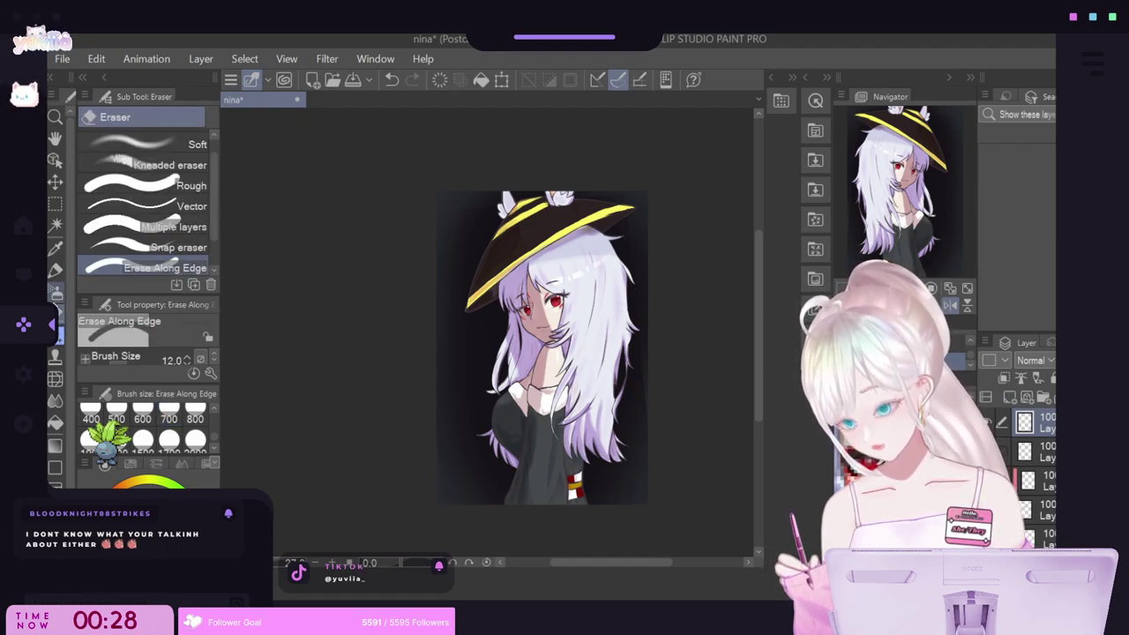
{"action": "key", "text": "b"}
{"action": "key", "text": "b"}
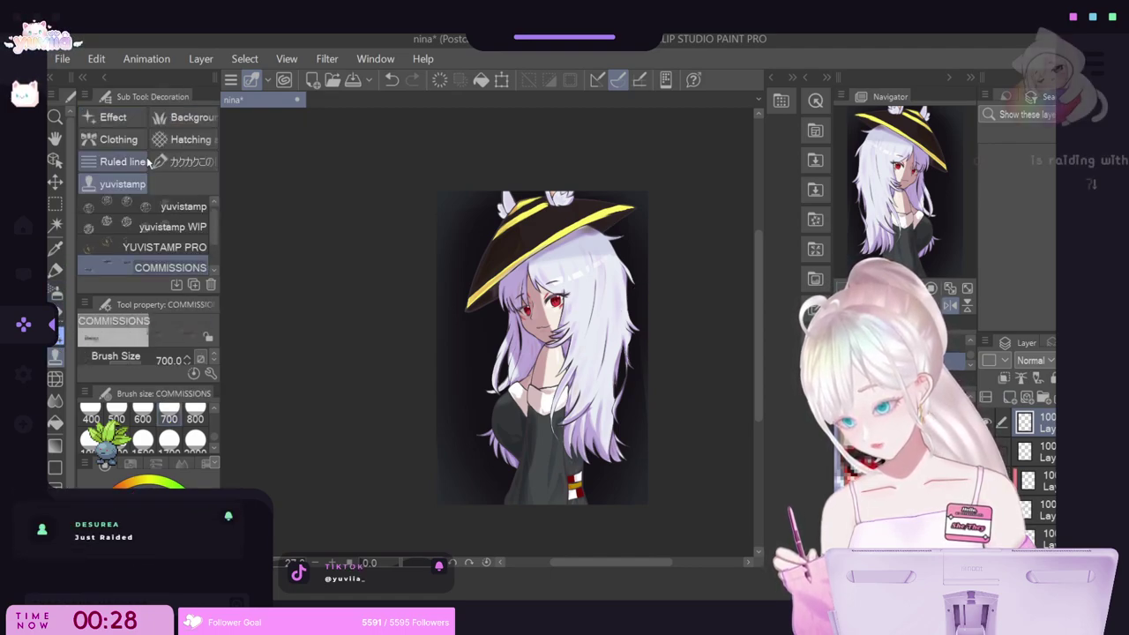
{"action": "left_click", "coordinate": [159, 227]}
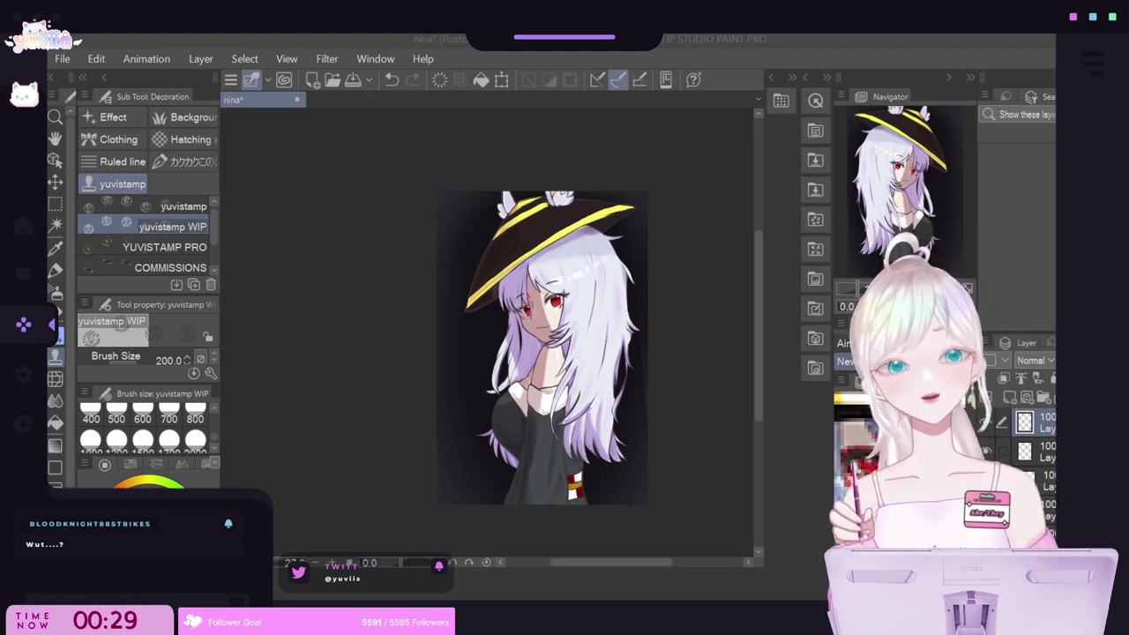
{"action": "scroll", "coordinate": [478, 439], "scroll_direction": "up", "scroll_amount": 1}
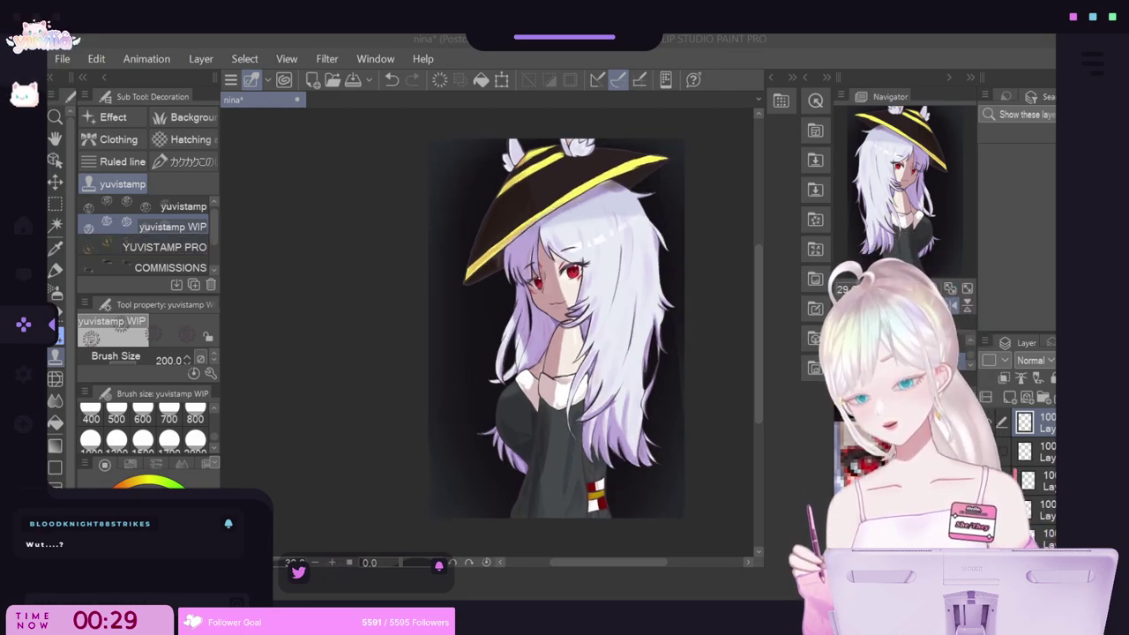
{"action": "scroll", "coordinate": [515, 433], "scroll_direction": "up", "scroll_amount": 1}
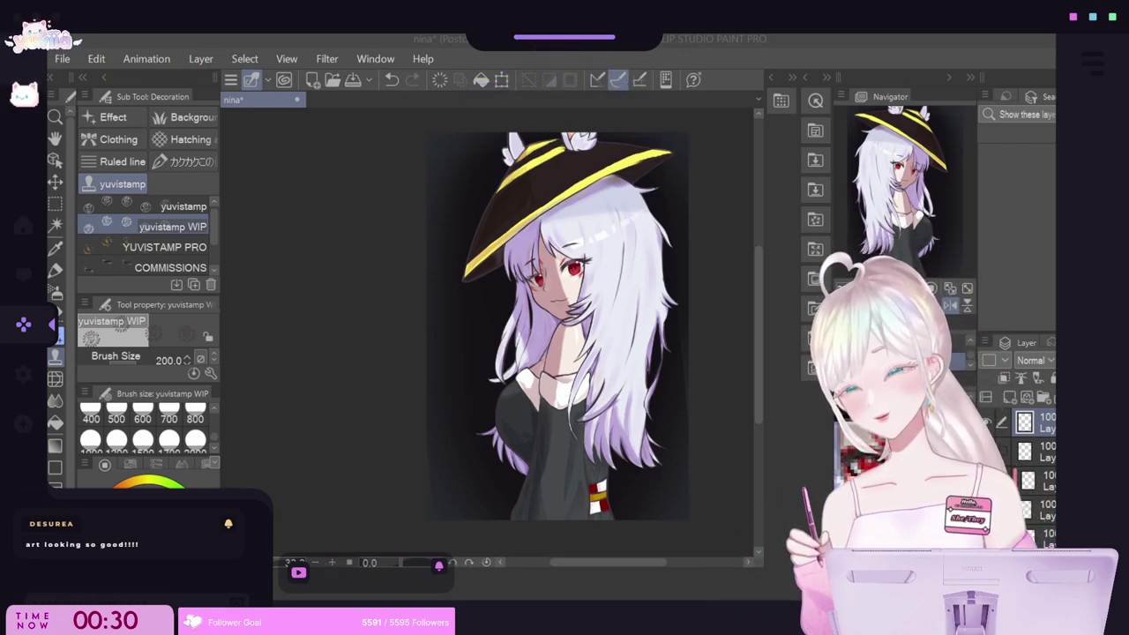
{"action": "scroll", "coordinate": [654, 297], "scroll_direction": "down", "scroll_amount": 1}
{"action": "scroll", "coordinate": [618, 331], "scroll_direction": "up", "scroll_amount": 5}
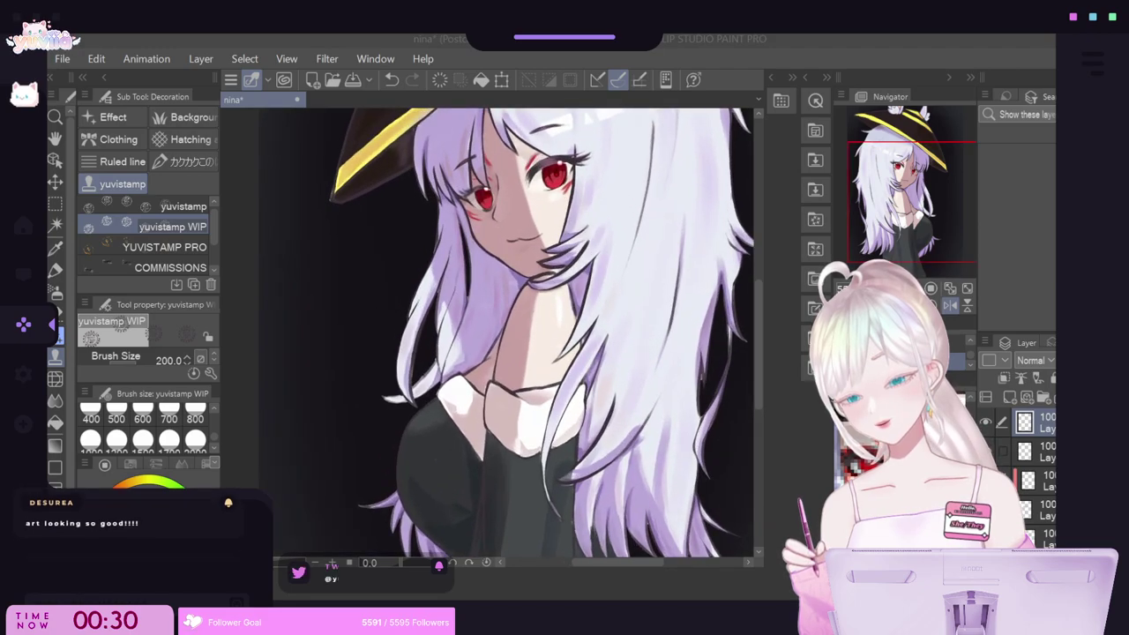
Examine the whole portrait, from the hat down to the sash, at several zoom levels.
{"action": "scroll", "coordinate": [494, 335], "scroll_direction": "down", "scroll_amount": 5}
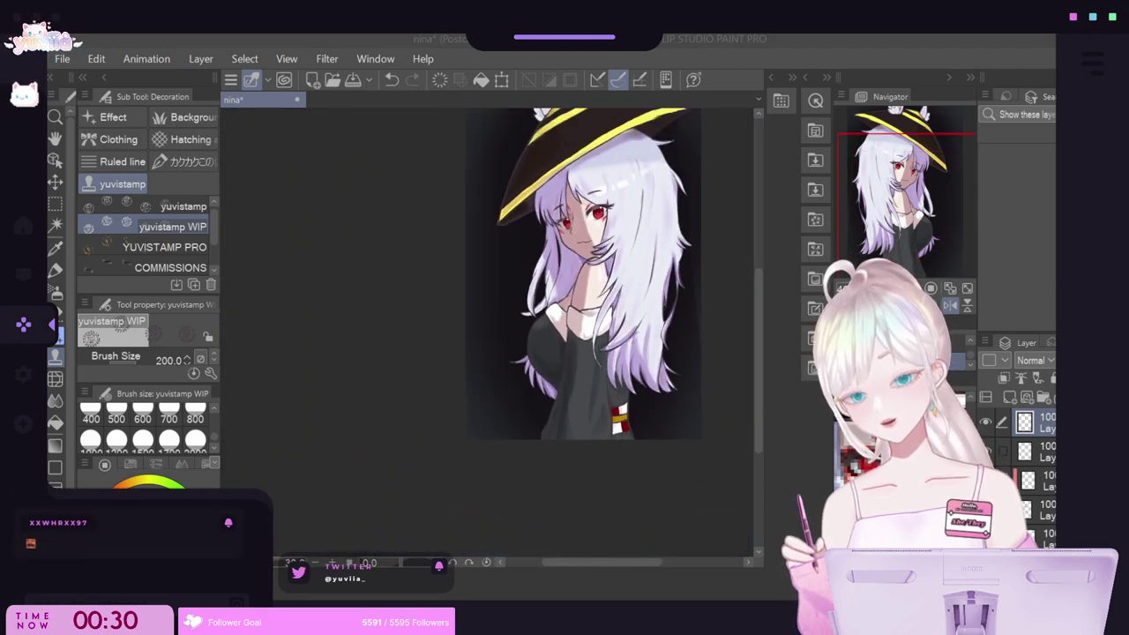
{"action": "scroll", "coordinate": [626, 249], "scroll_direction": "up", "scroll_amount": 1}
{"action": "scroll", "coordinate": [627, 249], "scroll_direction": "down", "scroll_amount": 1}
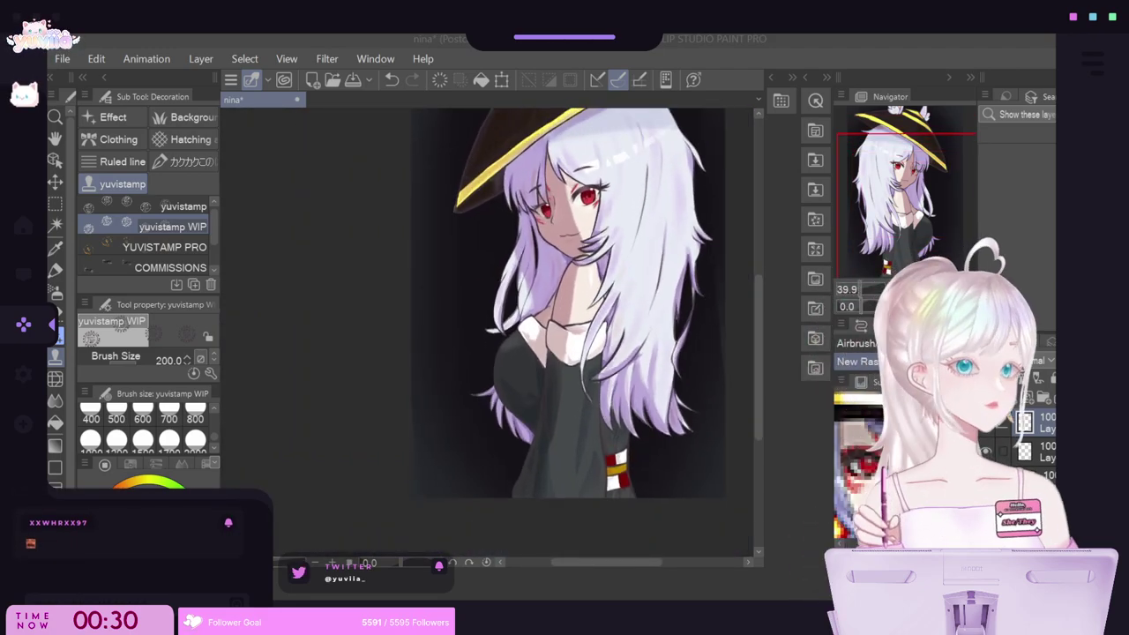
{"action": "scroll", "coordinate": [627, 249], "scroll_direction": "up", "scroll_amount": 1}
{"action": "scroll", "coordinate": [668, 212], "scroll_direction": "down", "scroll_amount": 4}
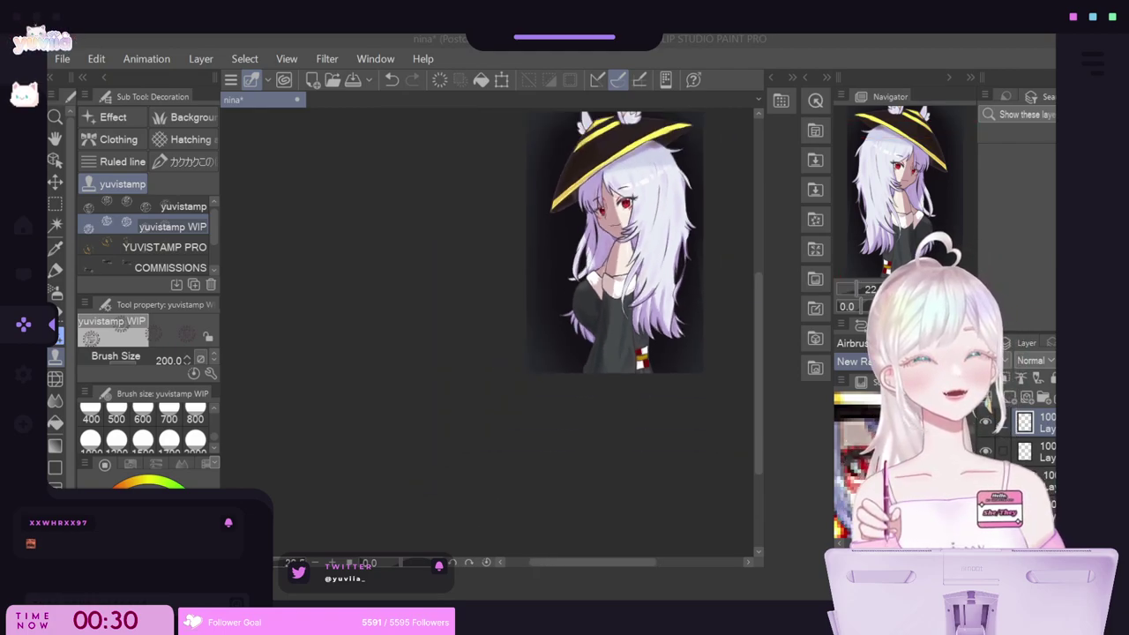
{"action": "scroll", "coordinate": [681, 196], "scroll_direction": "up", "scroll_amount": 3}
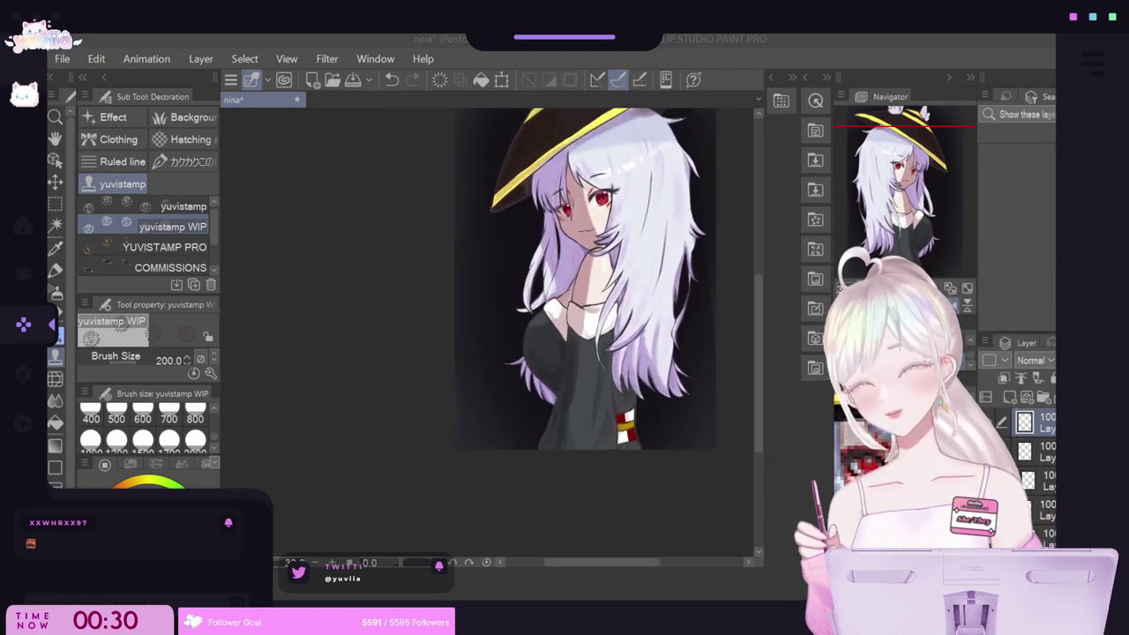
{"action": "scroll", "coordinate": [724, 458], "scroll_direction": "down", "scroll_amount": 4}
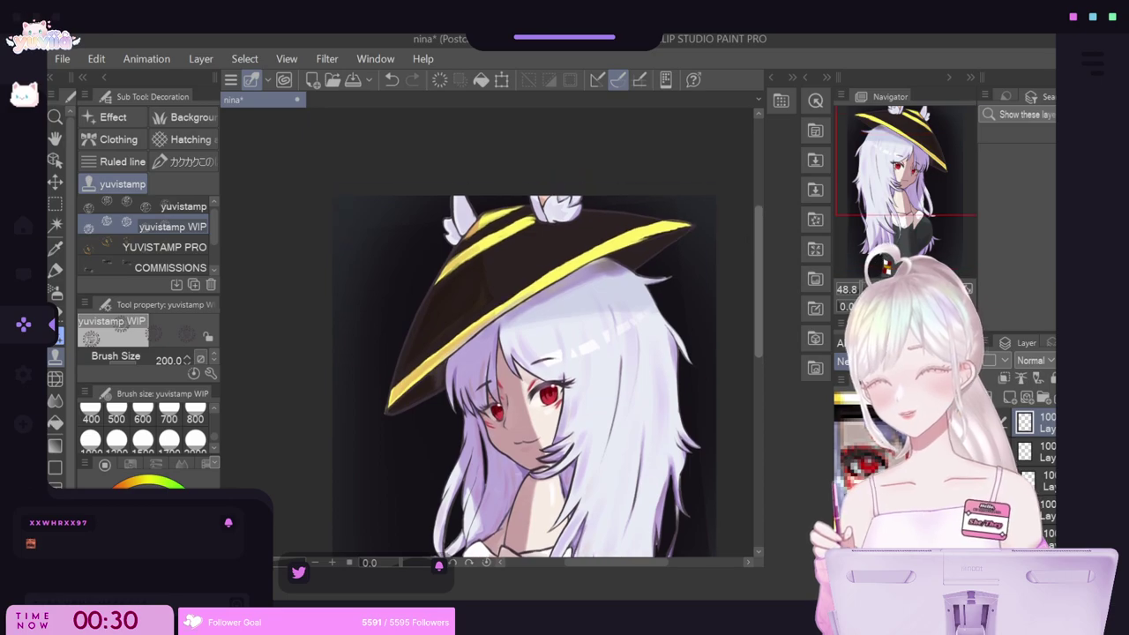
{"action": "scroll", "coordinate": [701, 353], "scroll_direction": "up", "scroll_amount": 3}
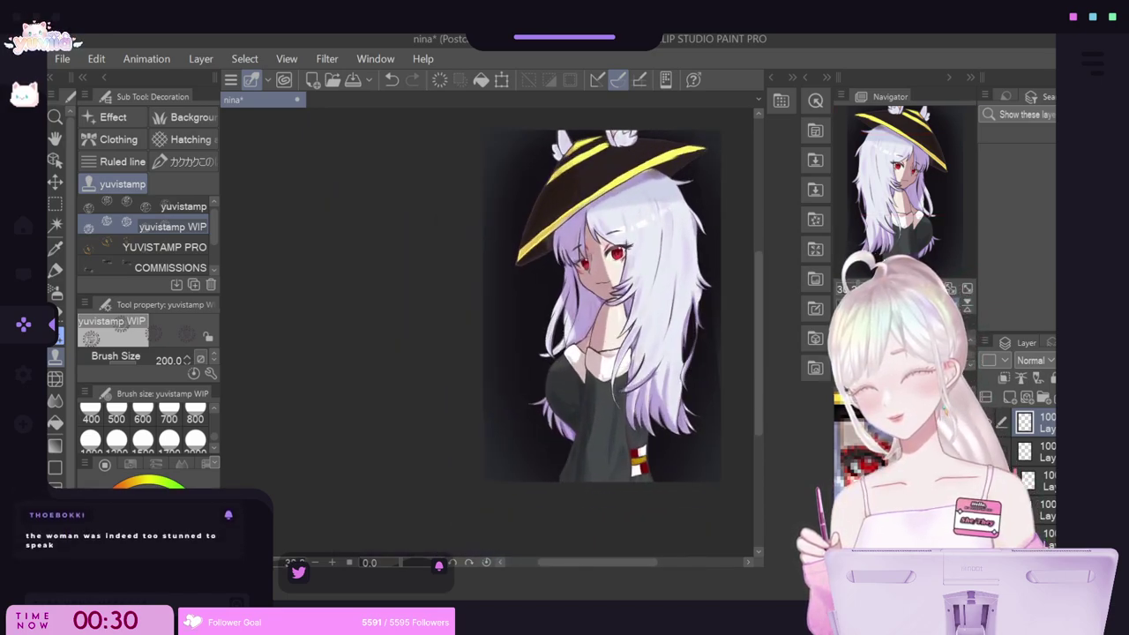
Stamp the gold YUVISTAMP PRO logo at size 500 on the dark background beside the hair, at shoulder height.
{"action": "left_click", "coordinate": [165, 247]}
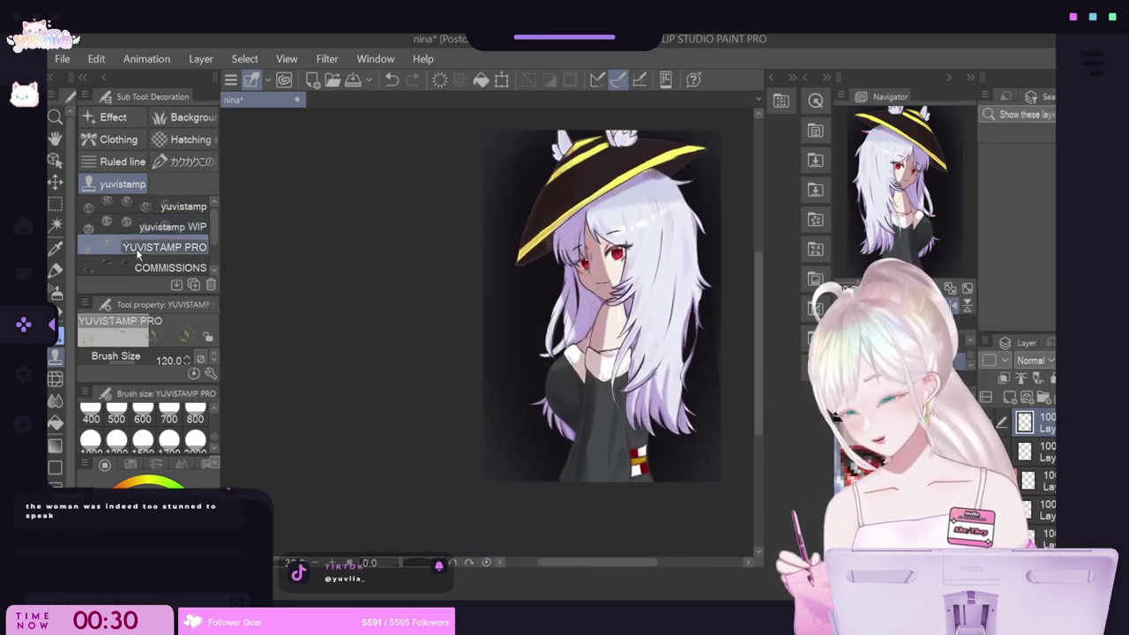
{"action": "left_click", "coordinate": [935, 56]}
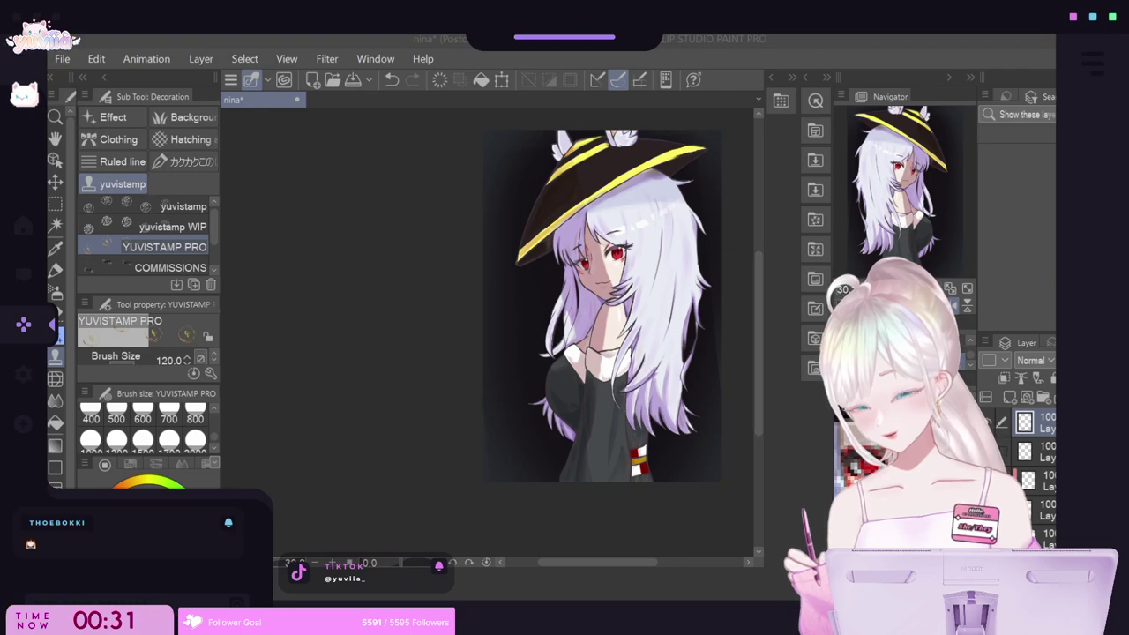
{"action": "left_click", "coordinate": [1041, 451]}
{"action": "left_click", "coordinate": [1041, 421]}
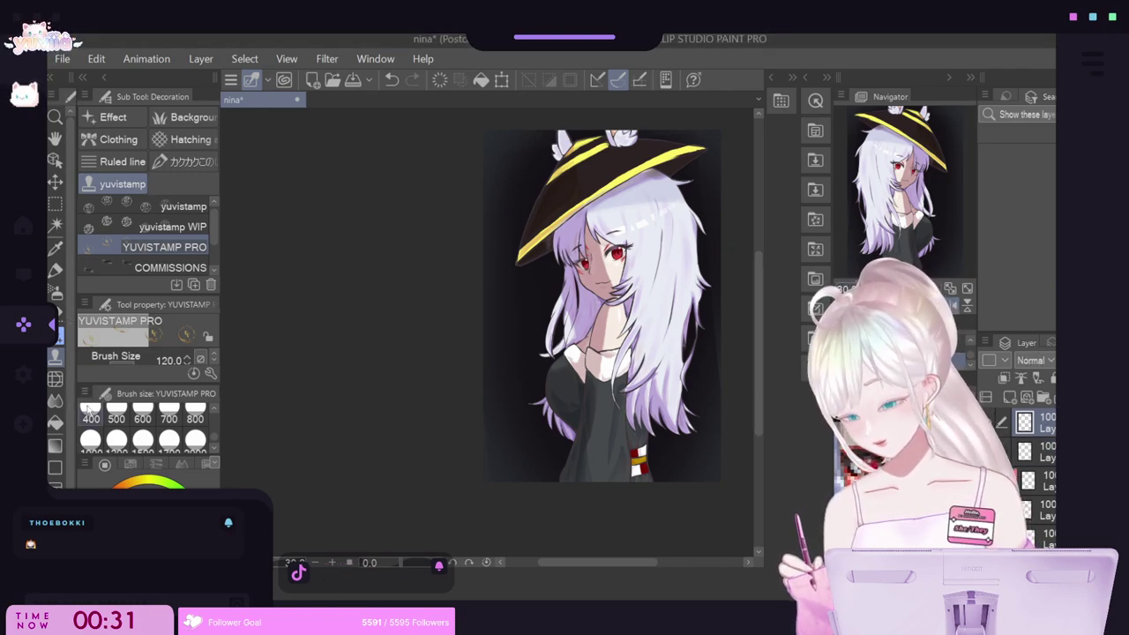
{"action": "left_click", "coordinate": [115, 416]}
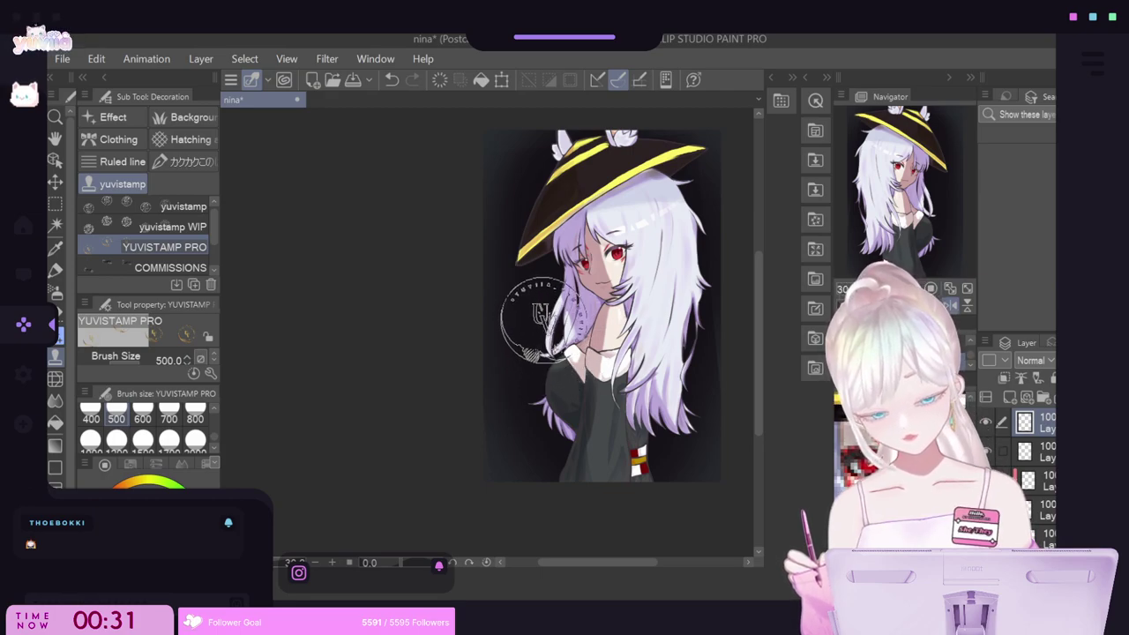
{"action": "left_click", "coordinate": [538, 325]}
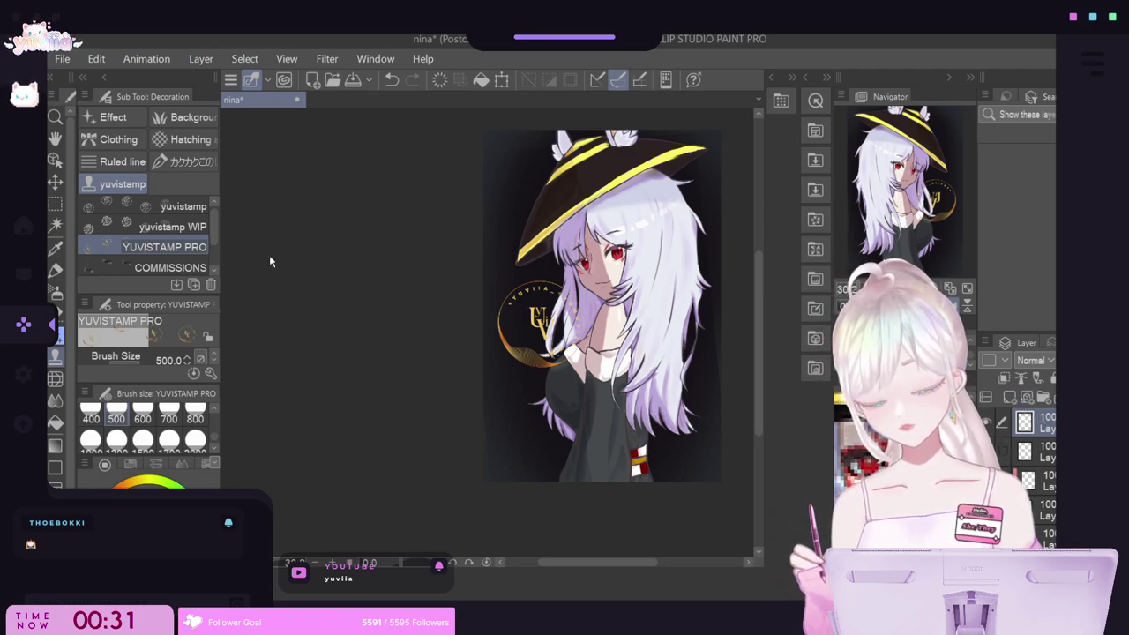
Switch to the Flat marker pen and set its brush size to 30.
{"action": "left_click", "coordinate": [55, 270]}
{"action": "scroll", "coordinate": [640, 305], "scroll_direction": "up", "scroll_amount": 2}
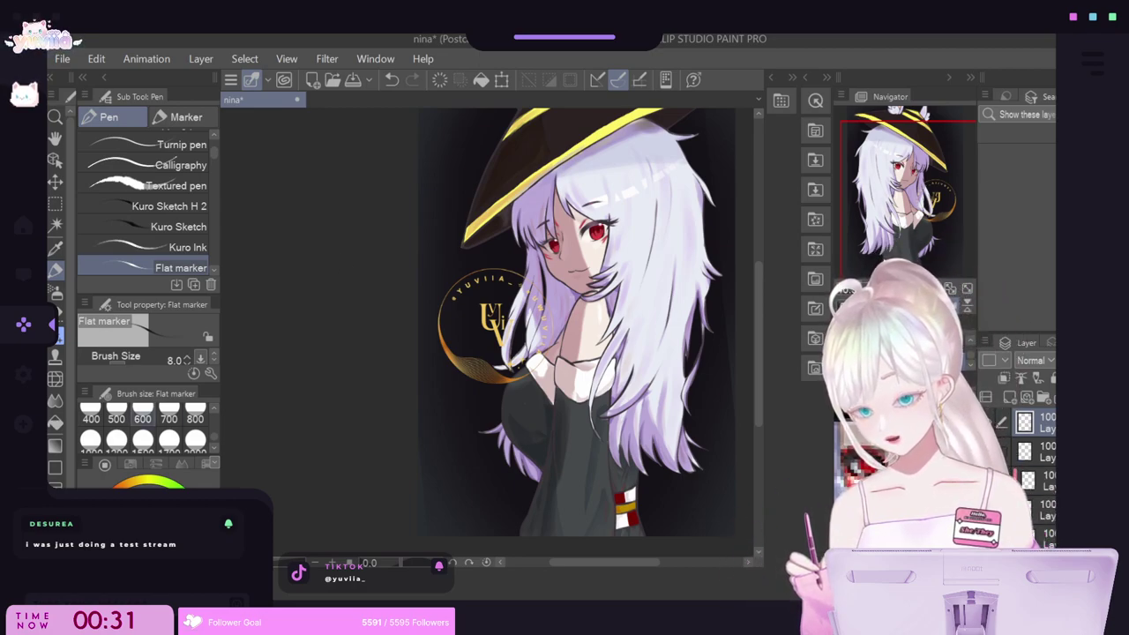
{"action": "scroll", "coordinate": [143, 428], "scroll_direction": "up", "scroll_amount": 3}
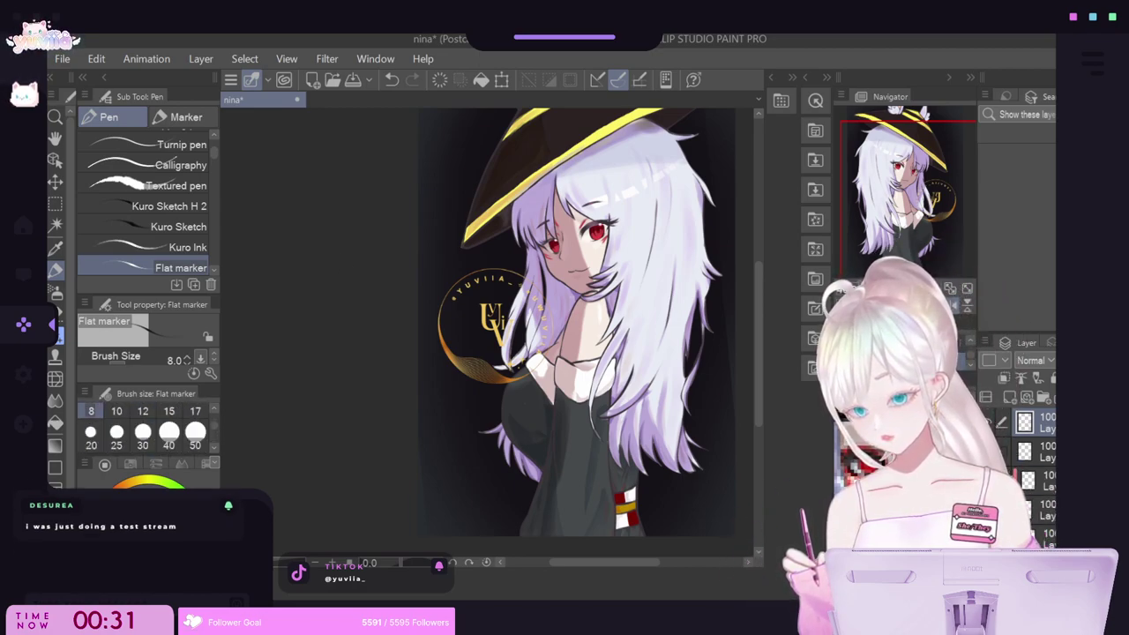
{"action": "left_click", "coordinate": [143, 435]}
{"action": "scroll", "coordinate": [458, 388], "scroll_direction": "up", "scroll_amount": 3}
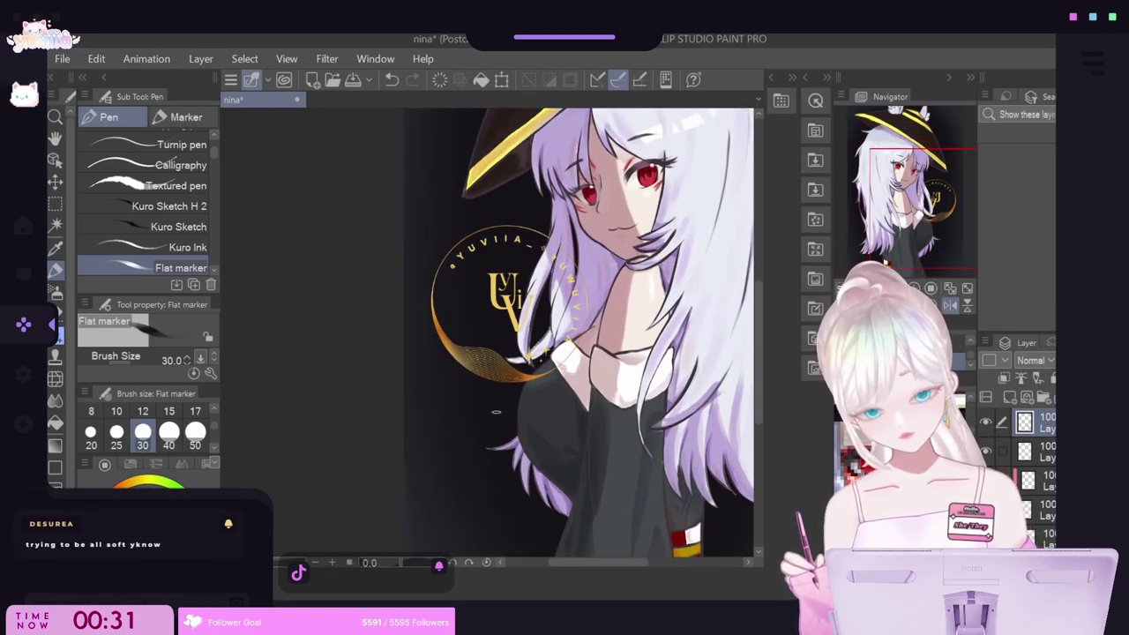
{"action": "mouse_move", "coordinate": [530, 399]}
{"action": "left_mouse_down"}
{"action": "mouse_move", "coordinate": [527, 434]}
{"action": "mouse_move", "coordinate": [534, 413]}
{"action": "left_mouse_up"}
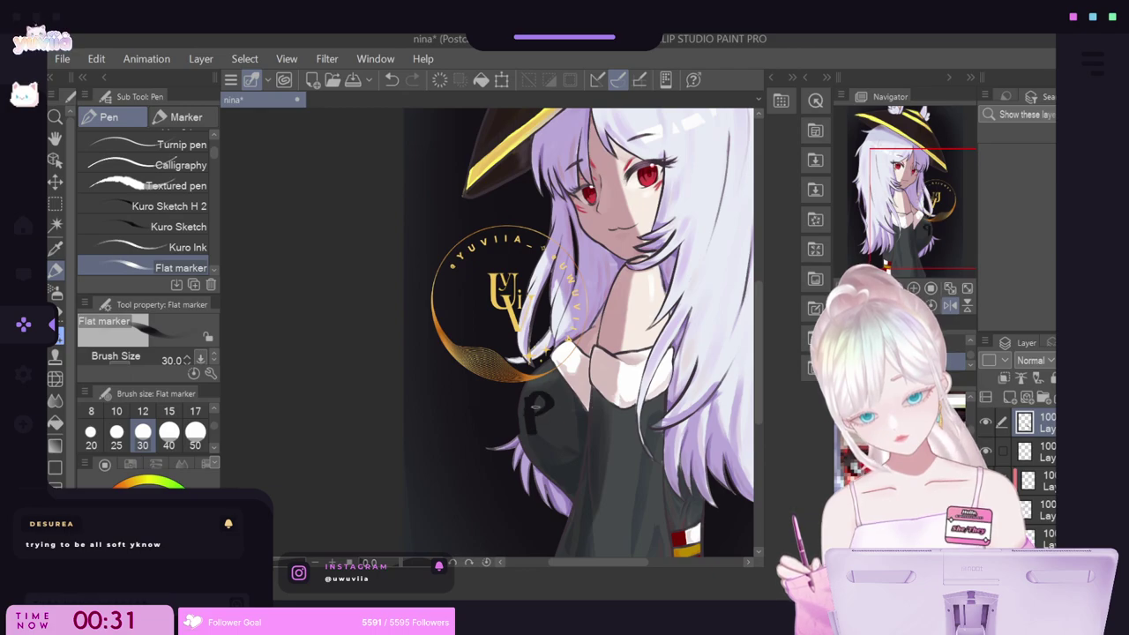
{"action": "left_click", "coordinate": [394, 80]}
{"action": "left_click", "coordinate": [395, 80]}
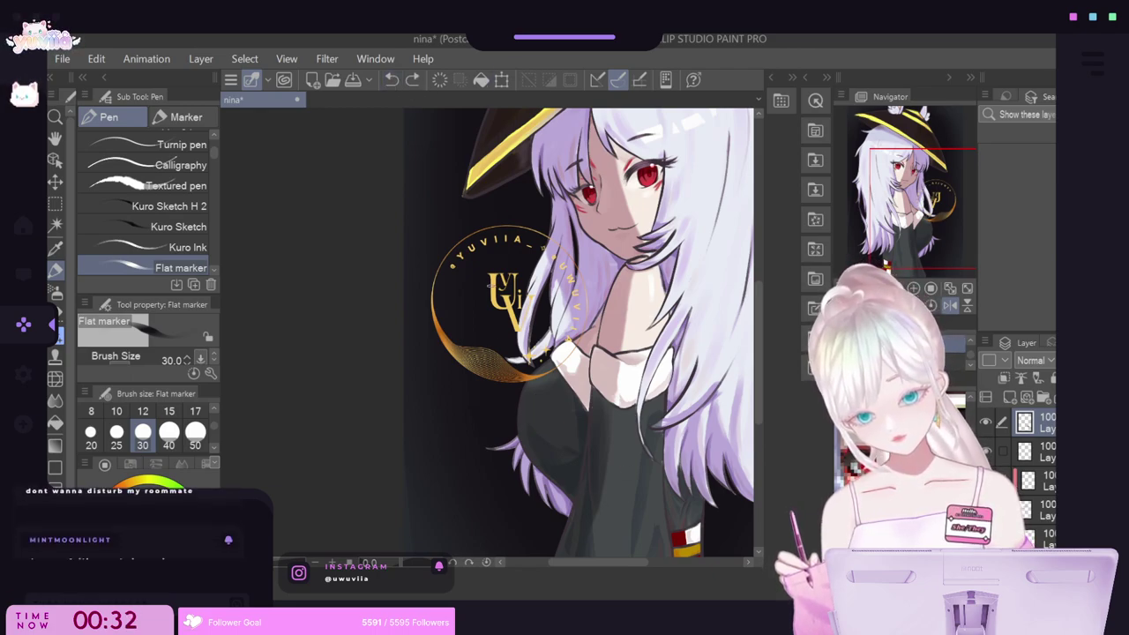
Sample the gold colour from the stamp, hand-letter "WIP" just beneath it and save the illustration.
{"action": "left_click", "coordinate": [492, 295], "text": "alt"}
{"action": "mouse_move", "coordinate": [489, 394]}
{"action": "left_mouse_down"}
{"action": "mouse_move", "coordinate": [527, 396]}
{"action": "mouse_move", "coordinate": [538, 419]}
{"action": "mouse_move", "coordinate": [553, 403]}
{"action": "left_mouse_up"}
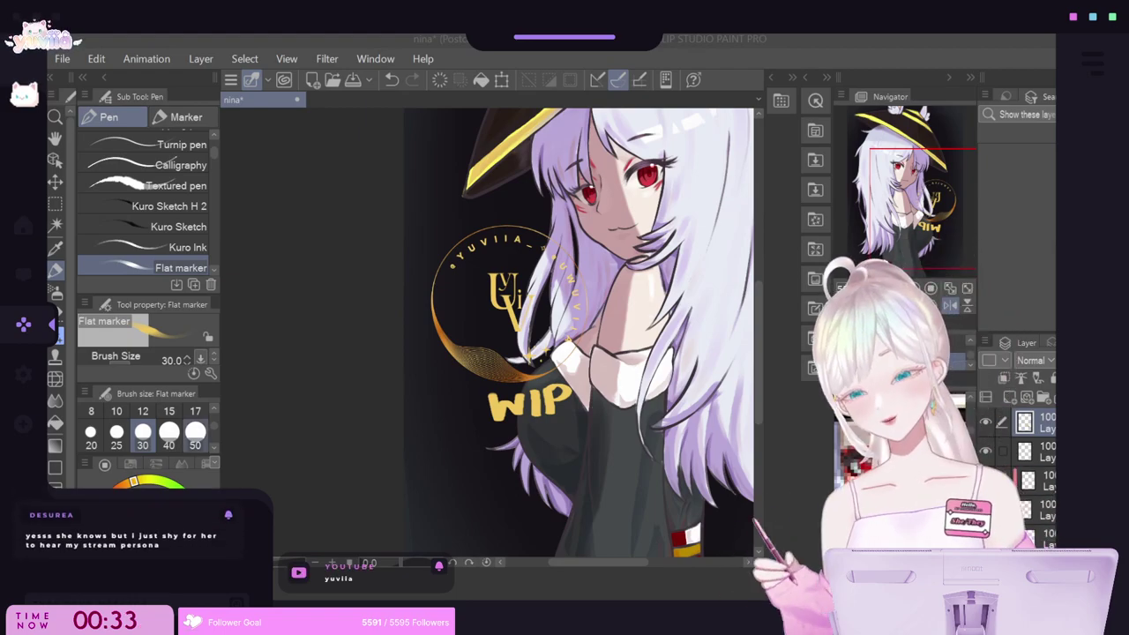
{"action": "scroll", "coordinate": [459, 263], "scroll_direction": "down", "scroll_amount": 2}
{"action": "scroll", "coordinate": [529, 357], "scroll_direction": "down", "scroll_amount": 4}
{"action": "scroll", "coordinate": [697, 260], "scroll_direction": "up", "scroll_amount": 3}
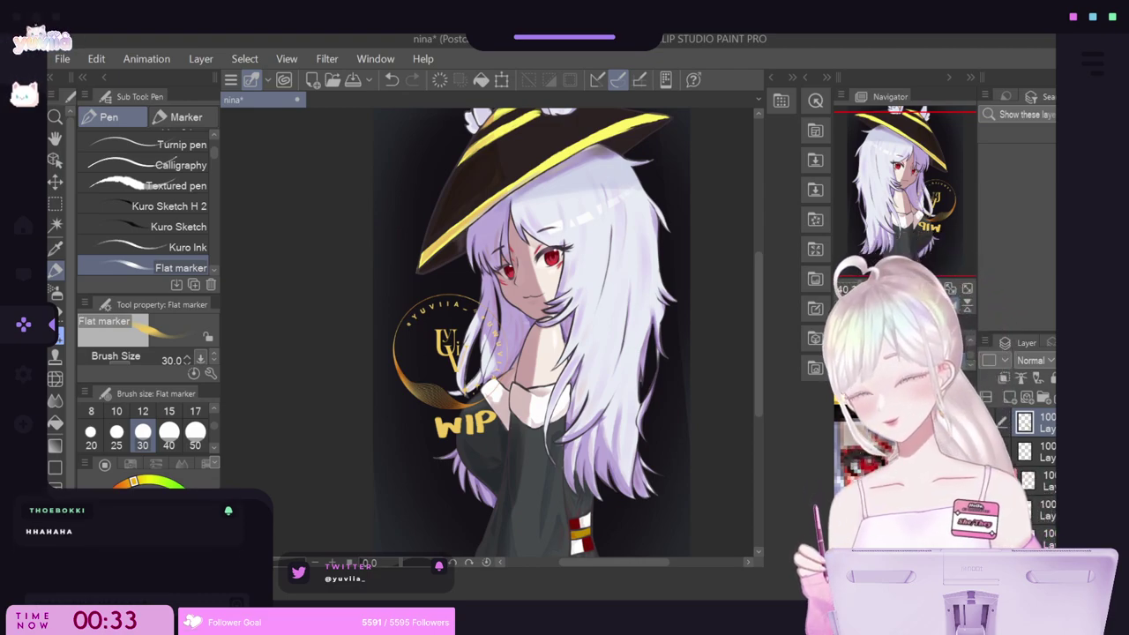
{"action": "left_click", "coordinate": [1038, 485]}
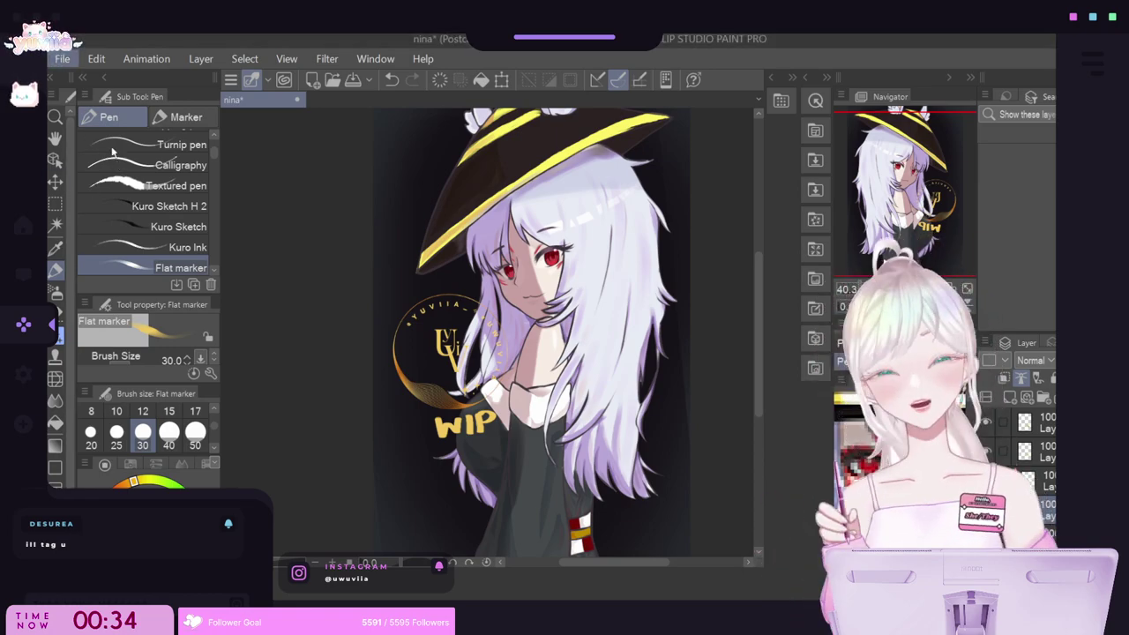
{"action": "key", "text": "ctrl+s"}
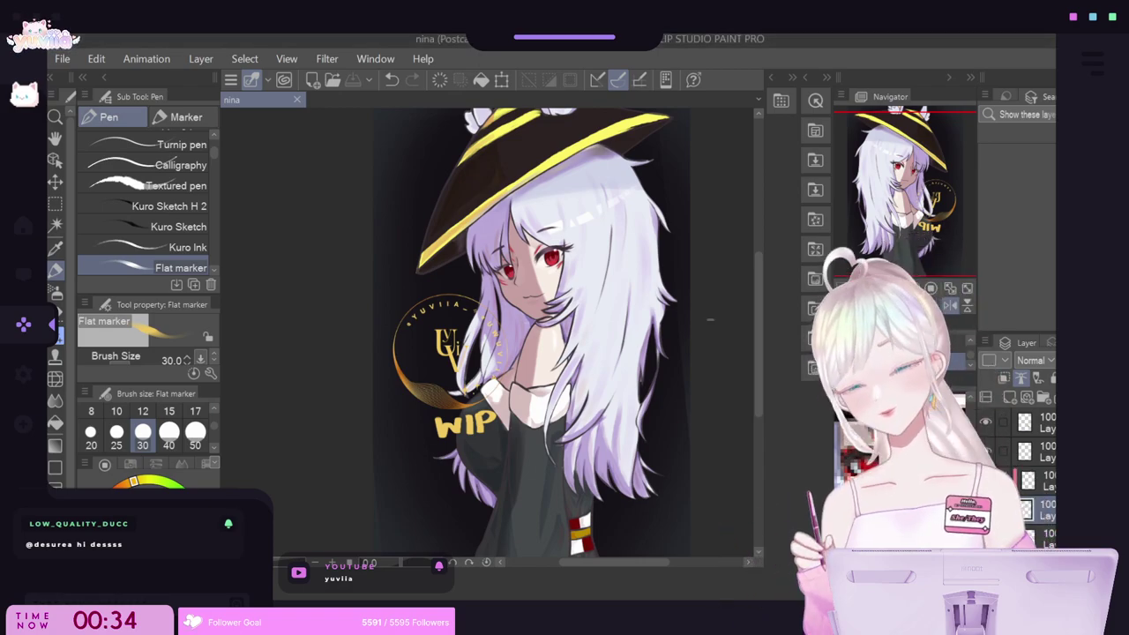
Check the stamped portrait's composition in mirrored and unmirrored view and from a distance.
{"action": "key", "text": "h"}
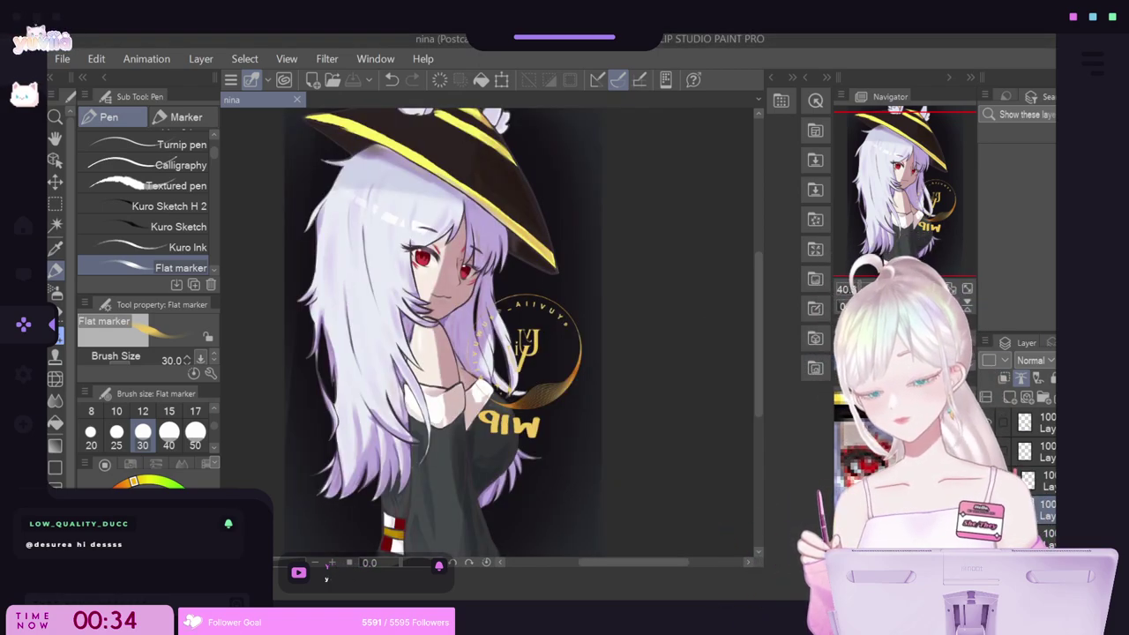
{"action": "key", "text": "h"}
{"action": "scroll", "coordinate": [356, 308], "scroll_direction": "down", "scroll_amount": 4}
{"action": "scroll", "coordinate": [355, 308], "scroll_direction": "up", "scroll_amount": 3}
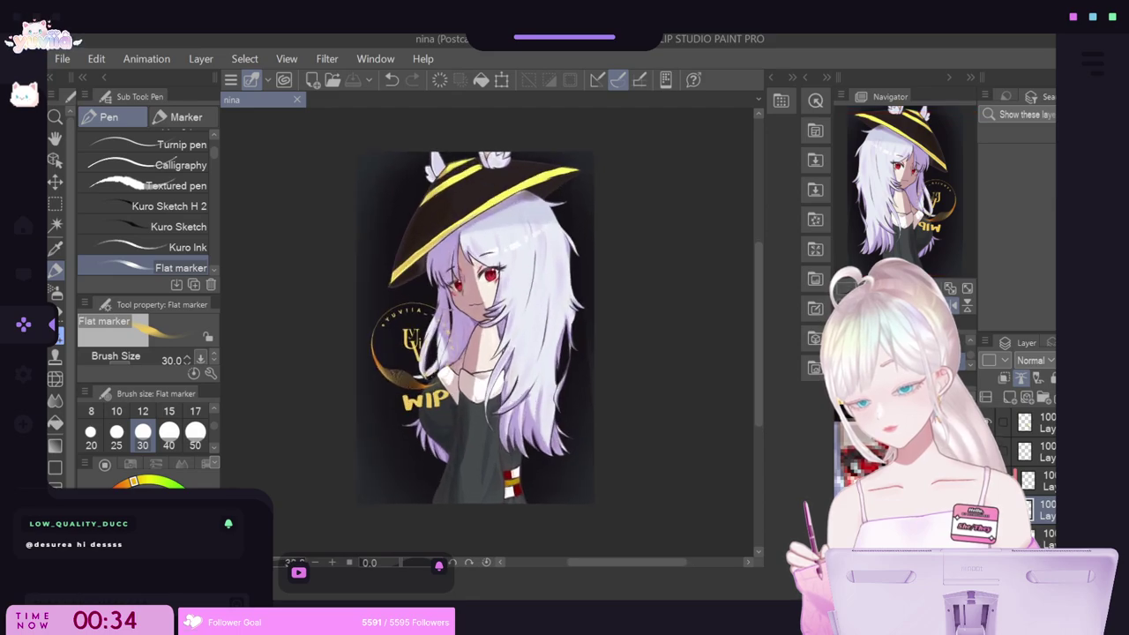
{"action": "scroll", "coordinate": [356, 308], "scroll_direction": "down", "scroll_amount": 2}
{"action": "key", "text": "ctrl+plus"}
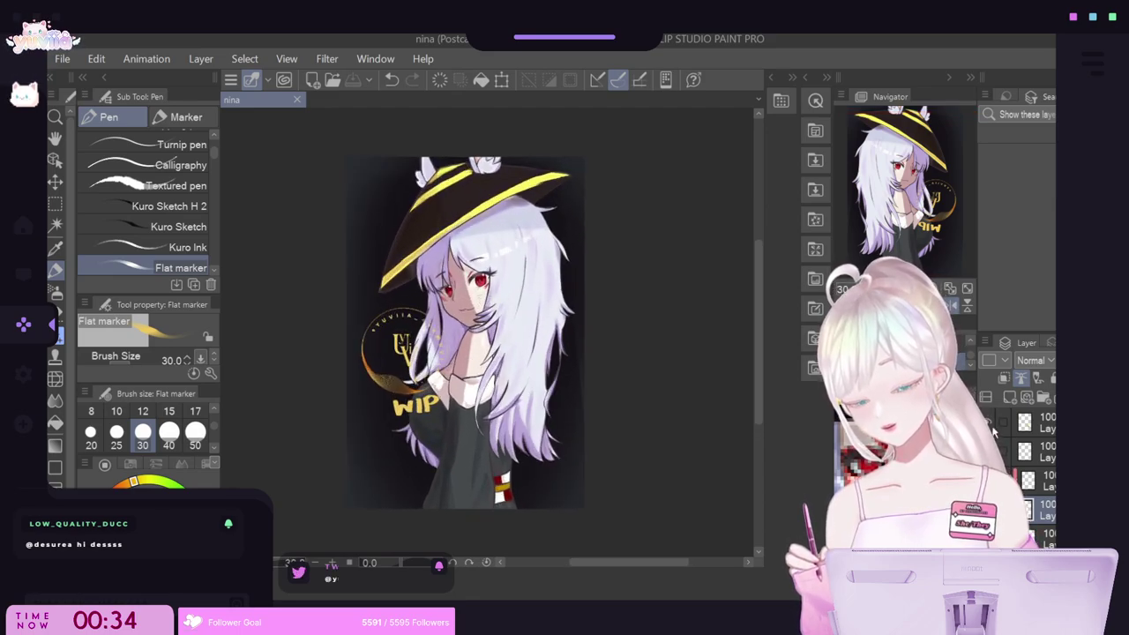
{"action": "scroll", "coordinate": [1014, 458], "scroll_direction": "up", "scroll_amount": 3}
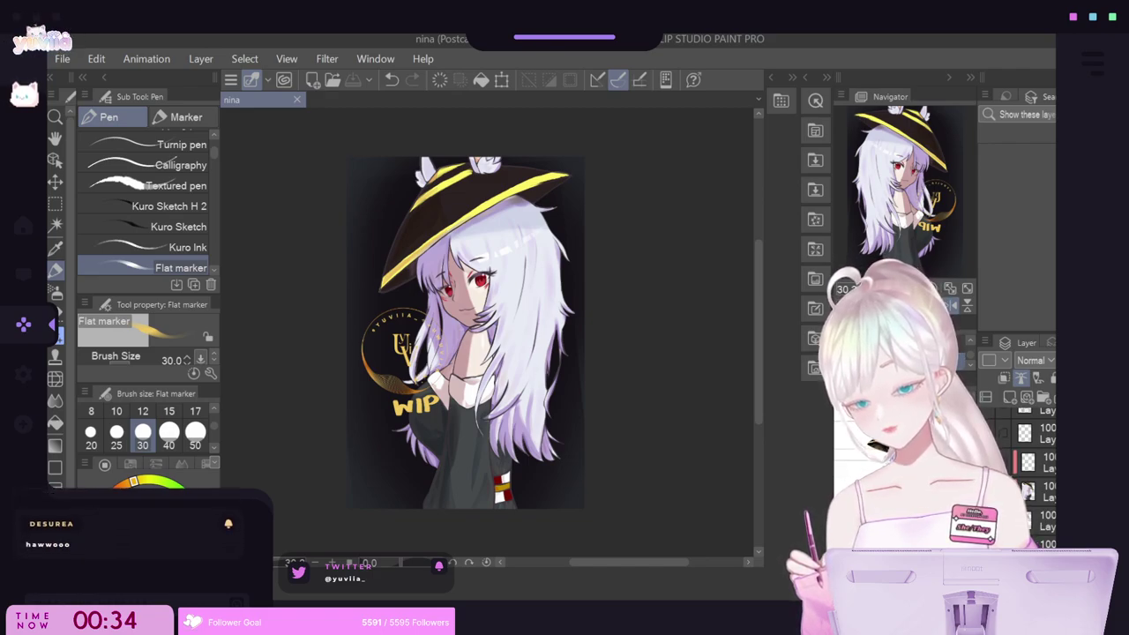
Select a layer further down the stack and inspect the face closely and the full figure from afar.
{"action": "scroll", "coordinate": [1020, 469], "scroll_direction": "up", "scroll_amount": 2}
{"action": "scroll", "coordinate": [1019, 469], "scroll_direction": "up", "scroll_amount": 2}
{"action": "left_click", "coordinate": [1023, 460]}
{"action": "scroll", "coordinate": [459, 271], "scroll_direction": "up", "scroll_amount": 5}
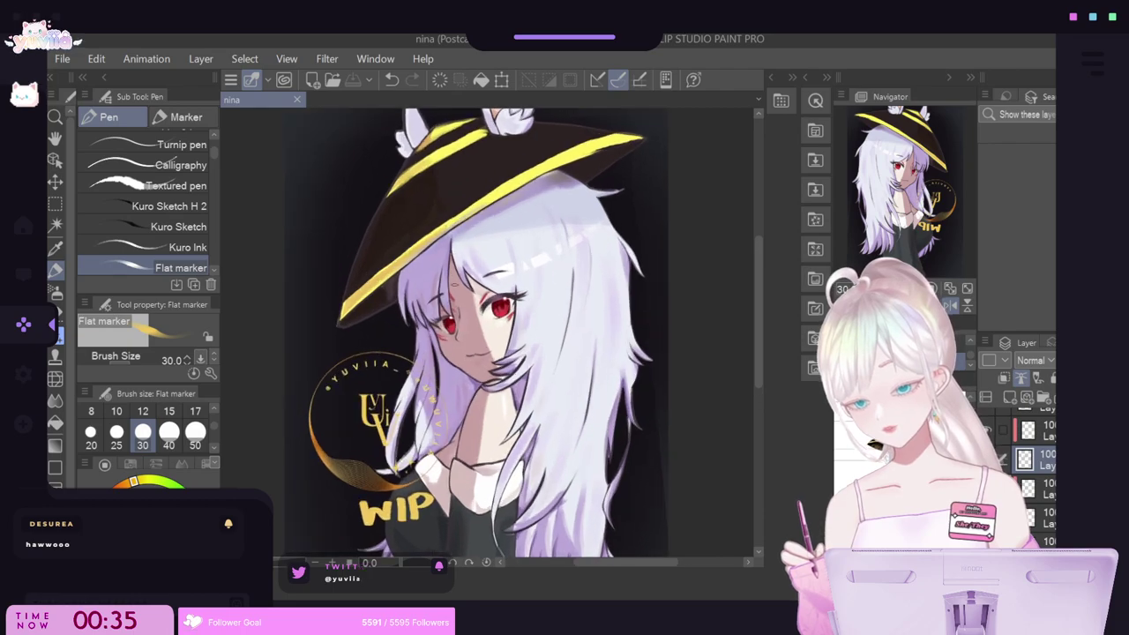
{"action": "key", "text": "ctrl+minus"}
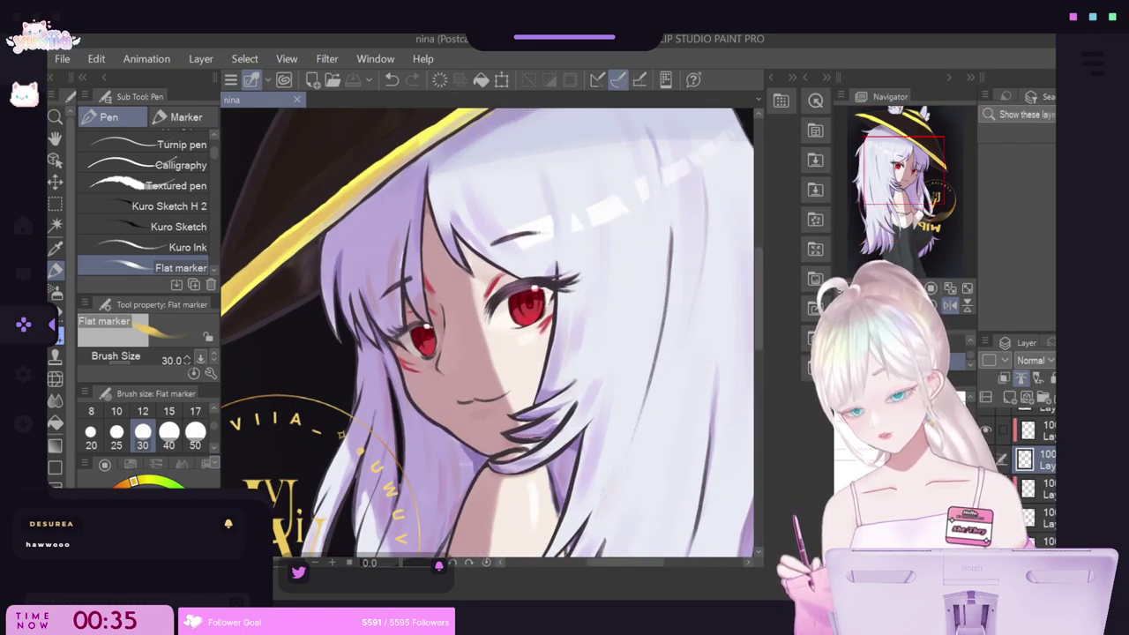
{"action": "key", "text": "ctrl+minus"}
{"action": "scroll", "coordinate": [499, 291], "scroll_direction": "down", "scroll_amount": 5}
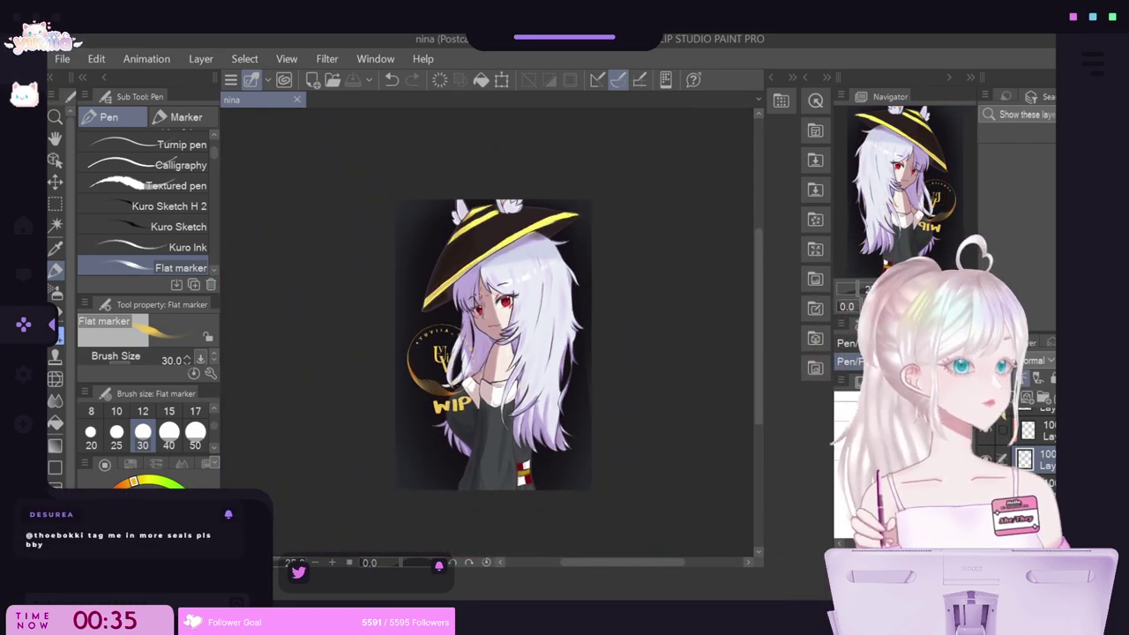
{"action": "scroll", "coordinate": [499, 291], "scroll_direction": "up", "scroll_amount": 2}
{"action": "scroll", "coordinate": [482, 299], "scroll_direction": "up", "scroll_amount": 2}
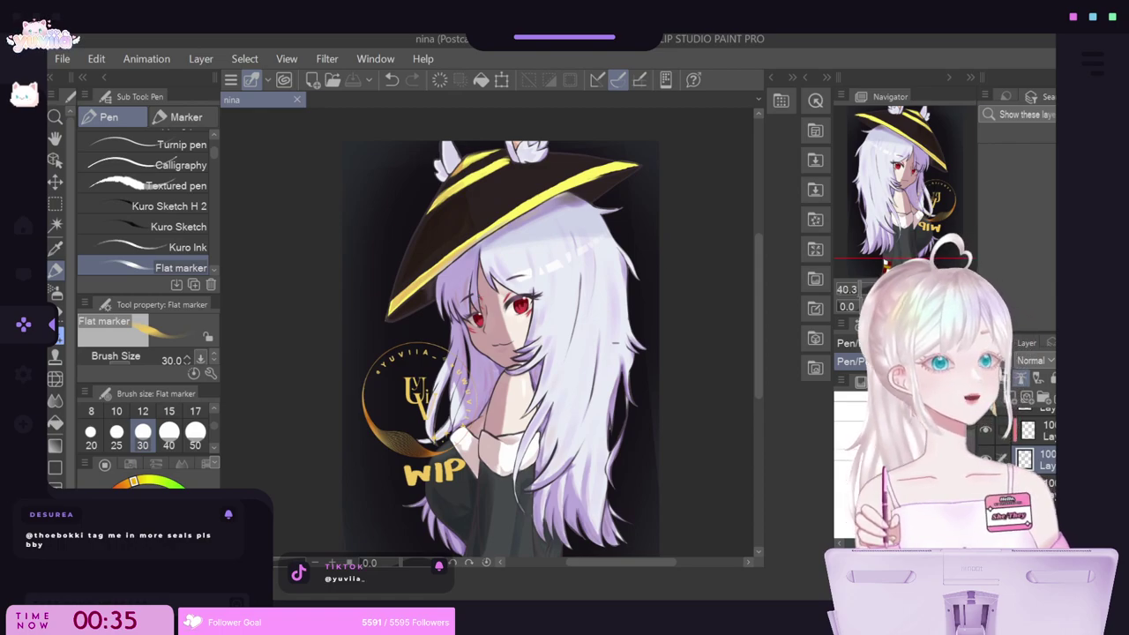
{"action": "scroll", "coordinate": [581, 323], "scroll_direction": "down", "scroll_amount": 2}
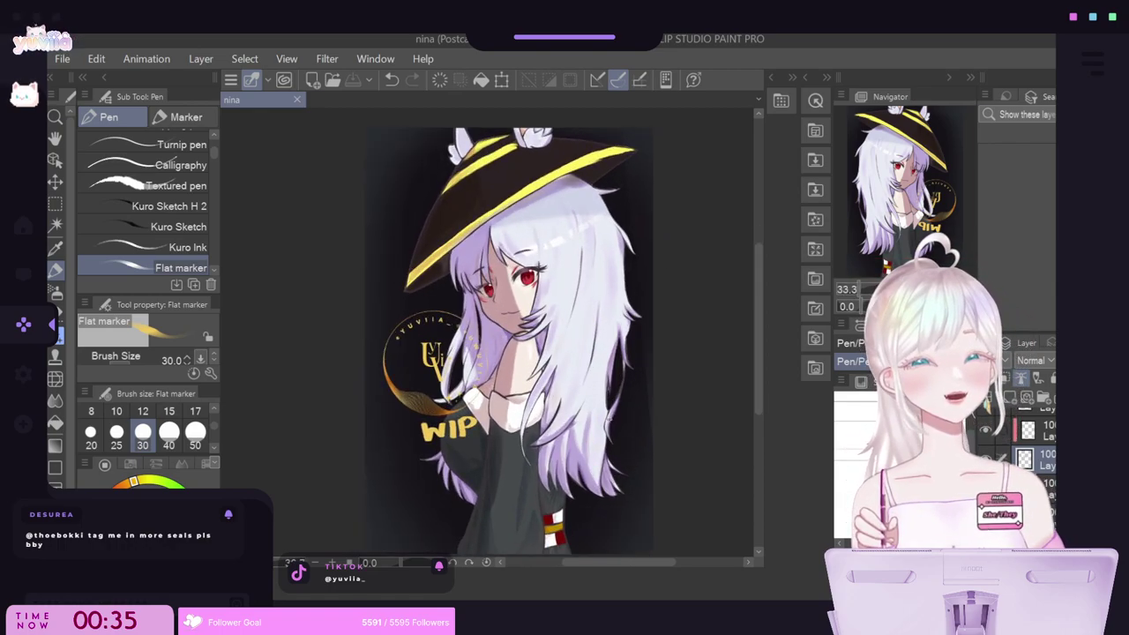
{"action": "key", "text": "ctrl+minus"}
{"action": "key", "text": "ctrl+plus"}
{"action": "key", "text": "ctrl+plus"}
{"action": "key", "text": "ctrl+plus"}
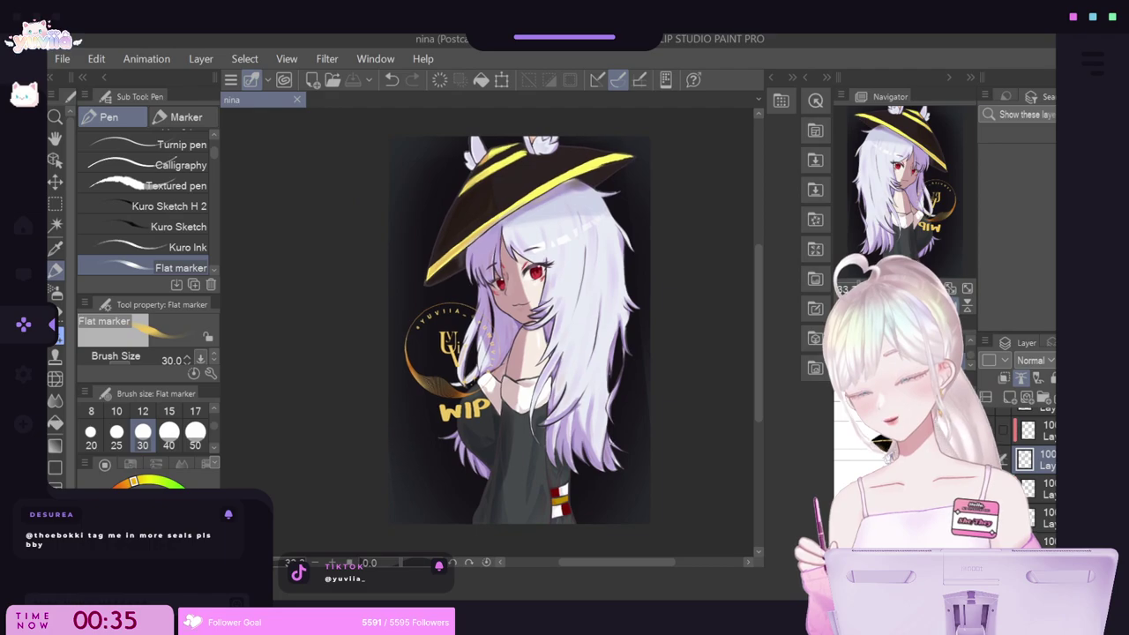
{"action": "left_click_drag", "start_coordinate": [760, 403], "coordinate": [757, 400]}
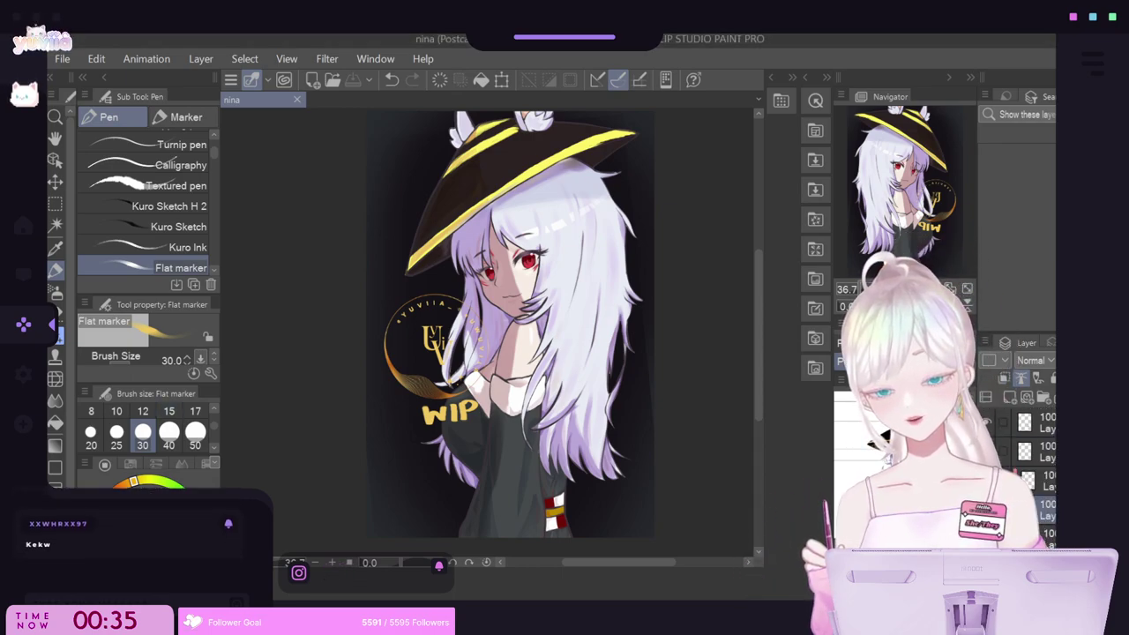
Return to the topmost layer, look through the layer stack and review the stamped portrait at different magnifications.
{"action": "left_click", "coordinate": [1045, 422]}
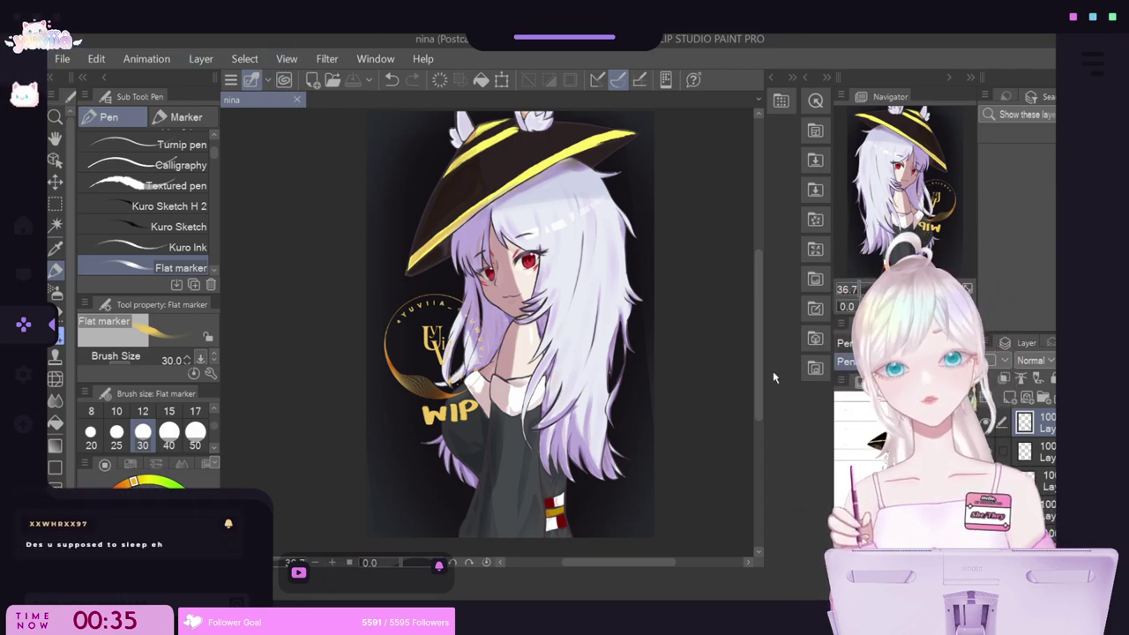
{"action": "scroll", "coordinate": [1050, 517], "scroll_direction": "down", "scroll_amount": 2}
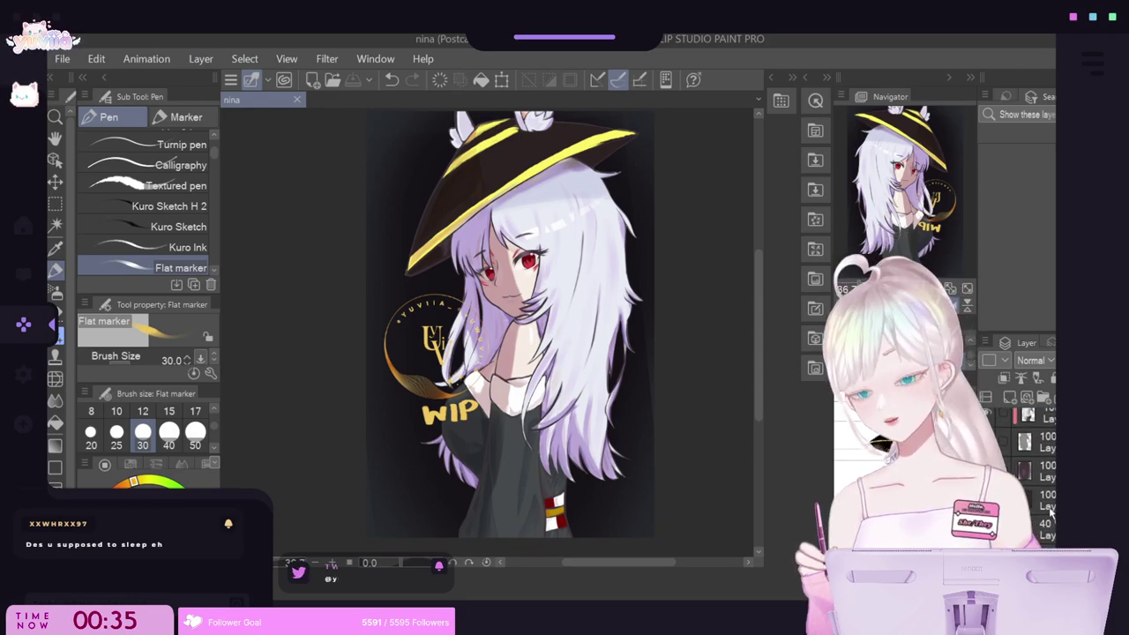
{"action": "scroll", "coordinate": [562, 282], "scroll_direction": "up", "scroll_amount": 2}
{"action": "scroll", "coordinate": [562, 282], "scroll_direction": "down", "scroll_amount": 3}
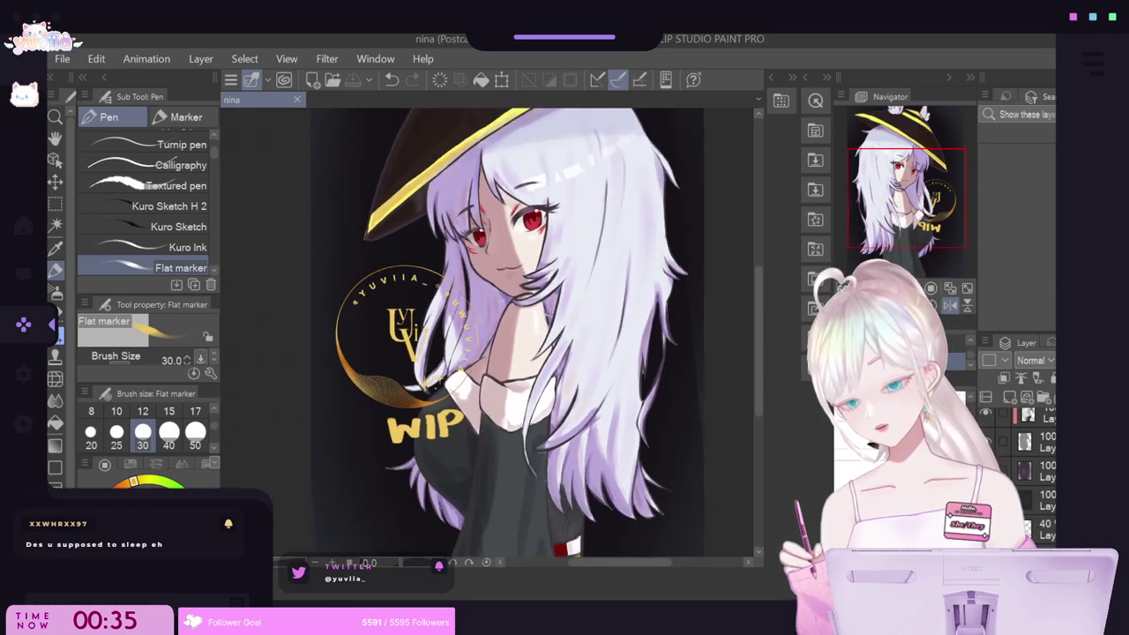
{"action": "scroll", "coordinate": [545, 310], "scroll_direction": "up", "scroll_amount": 3}
{"action": "scroll", "coordinate": [558, 234], "scroll_direction": "down", "scroll_amount": 4}
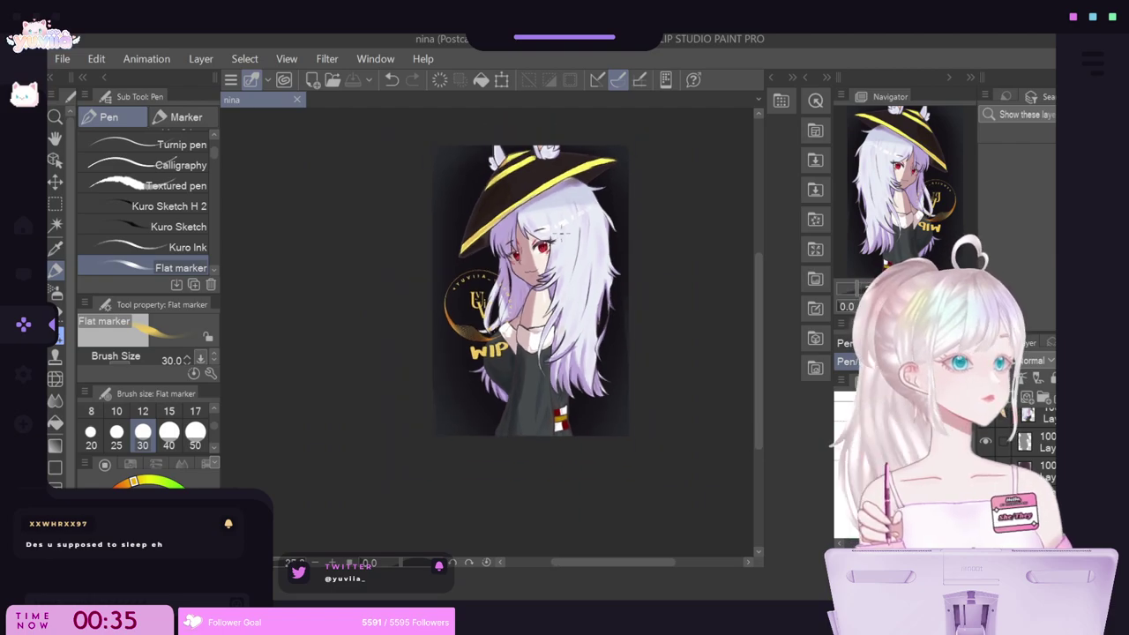
{"action": "scroll", "coordinate": [559, 233], "scroll_direction": "up", "scroll_amount": 2}
{"action": "scroll", "coordinate": [654, 200], "scroll_direction": "up", "scroll_amount": 1}
{"action": "scroll", "coordinate": [648, 197], "scroll_direction": "up", "scroll_amount": 1}
{"action": "scroll", "coordinate": [644, 197], "scroll_direction": "down", "scroll_amount": 1}
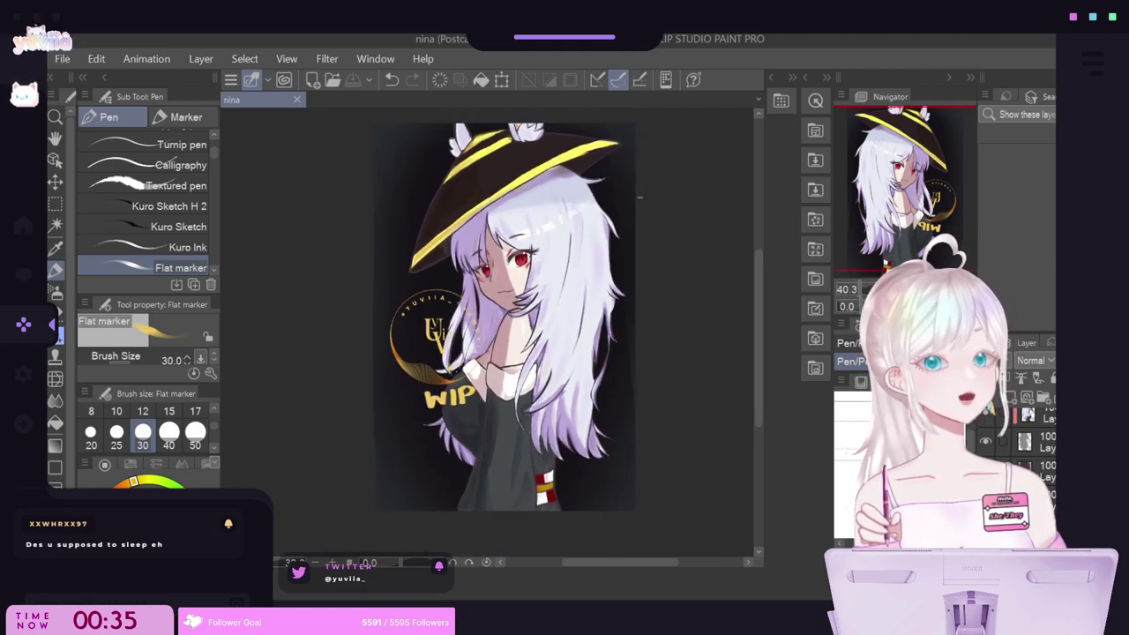
{"action": "scroll", "coordinate": [617, 185], "scroll_direction": "up", "scroll_amount": 1}
{"action": "scroll", "coordinate": [616, 184], "scroll_direction": "down", "scroll_amount": 1}
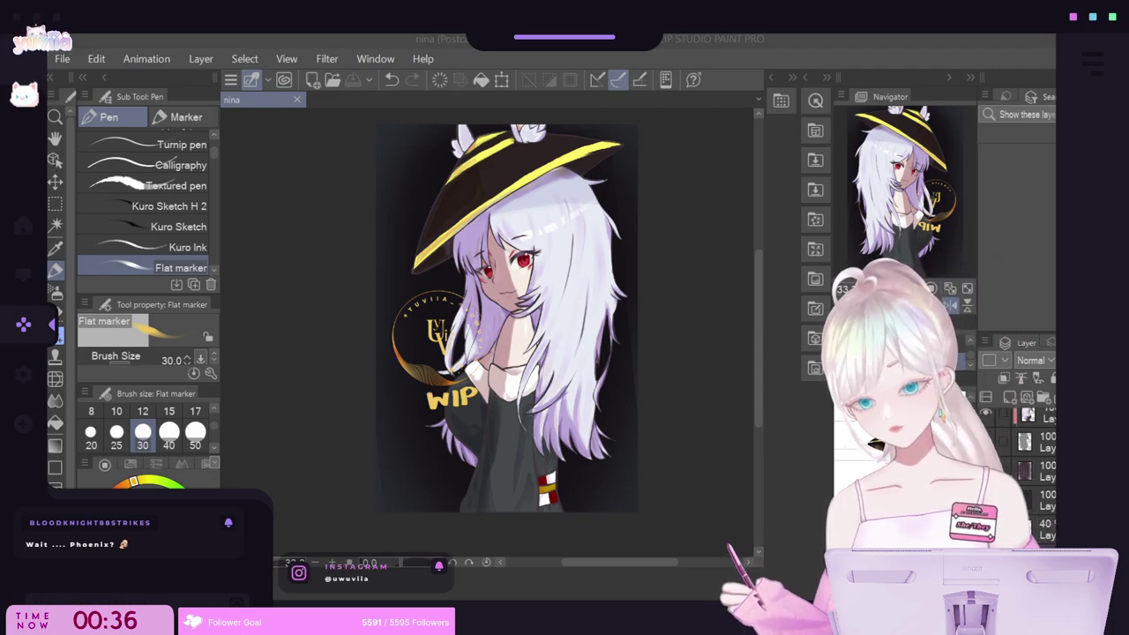
Reset the mirrored view, flip the canvas itself horizontally so the stamp reads correctly, and save the illustration.
{"action": "left_click", "coordinate": [951, 306]}
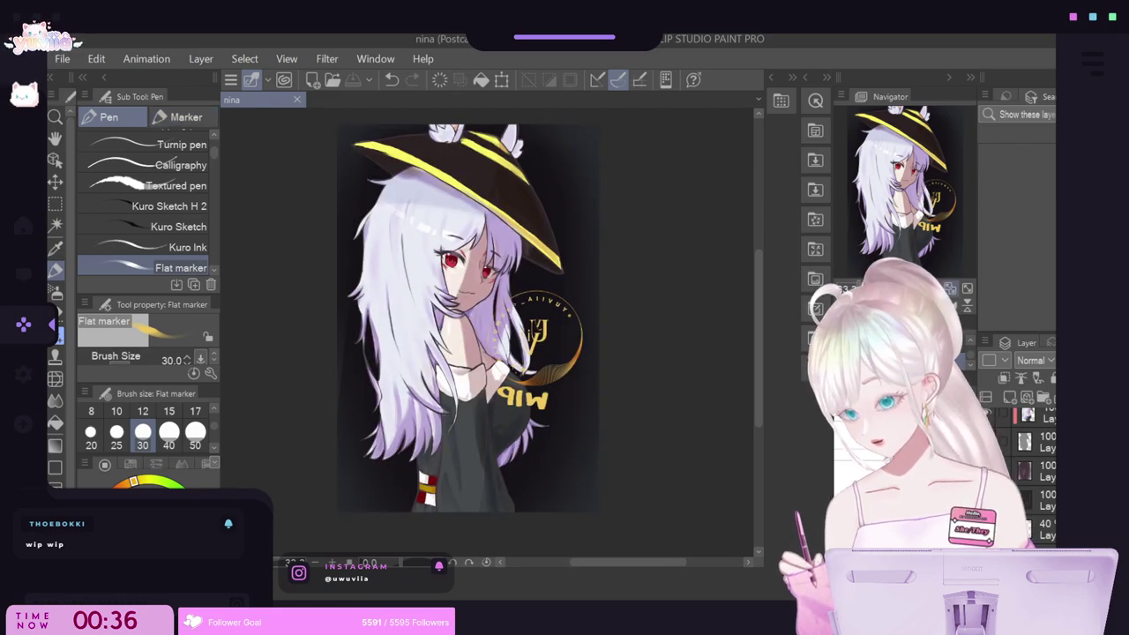
{"action": "key", "text": "h"}
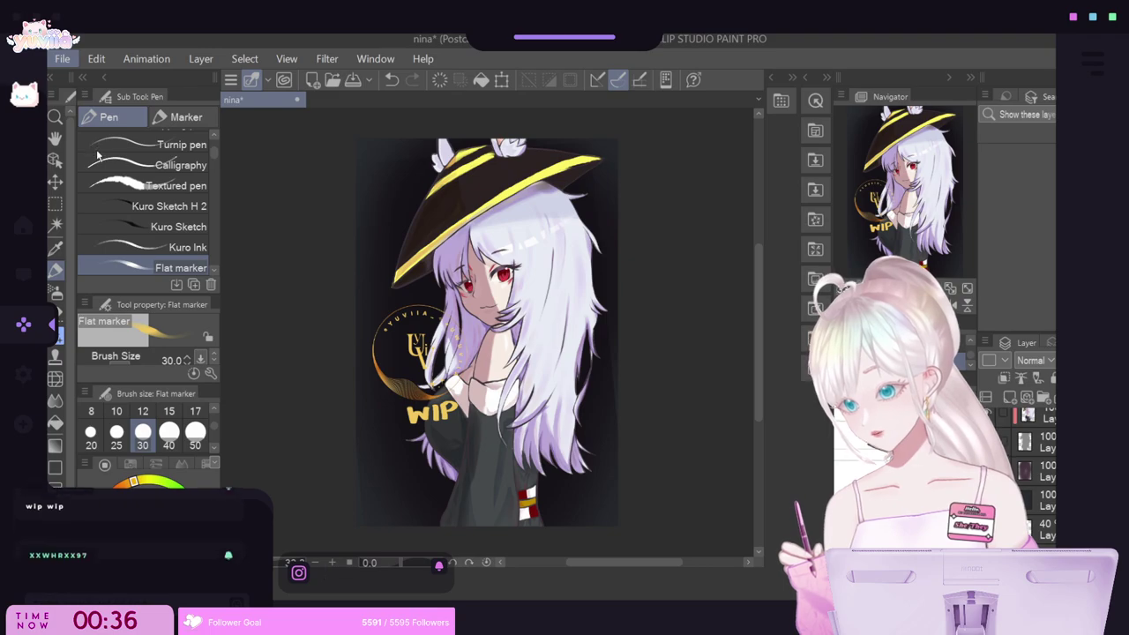
{"action": "key", "text": "ctrl+s"}
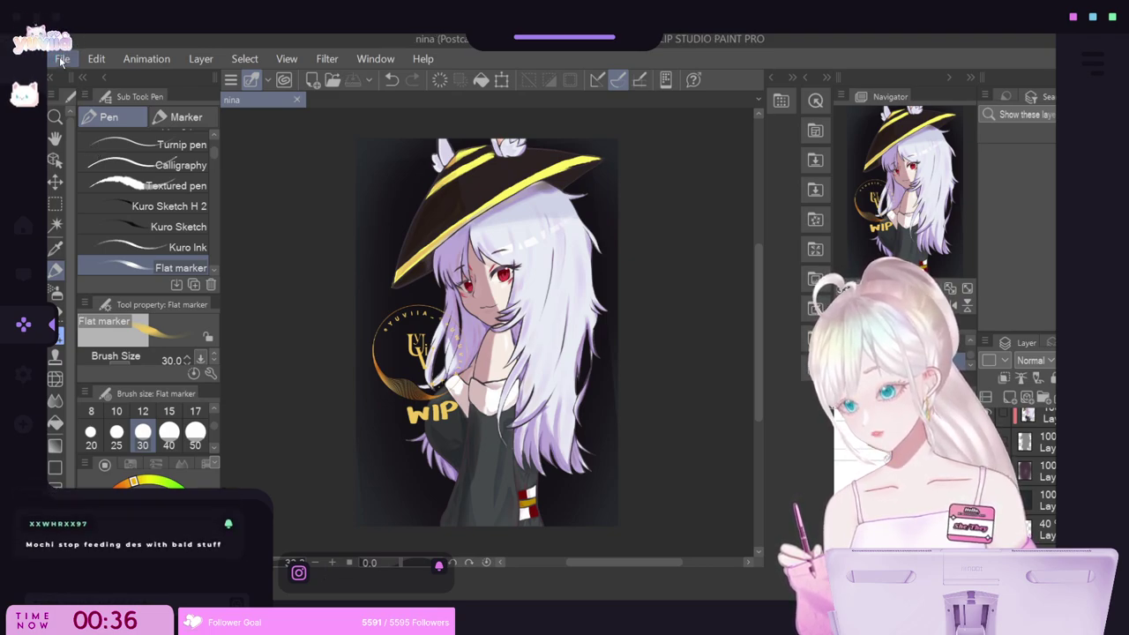